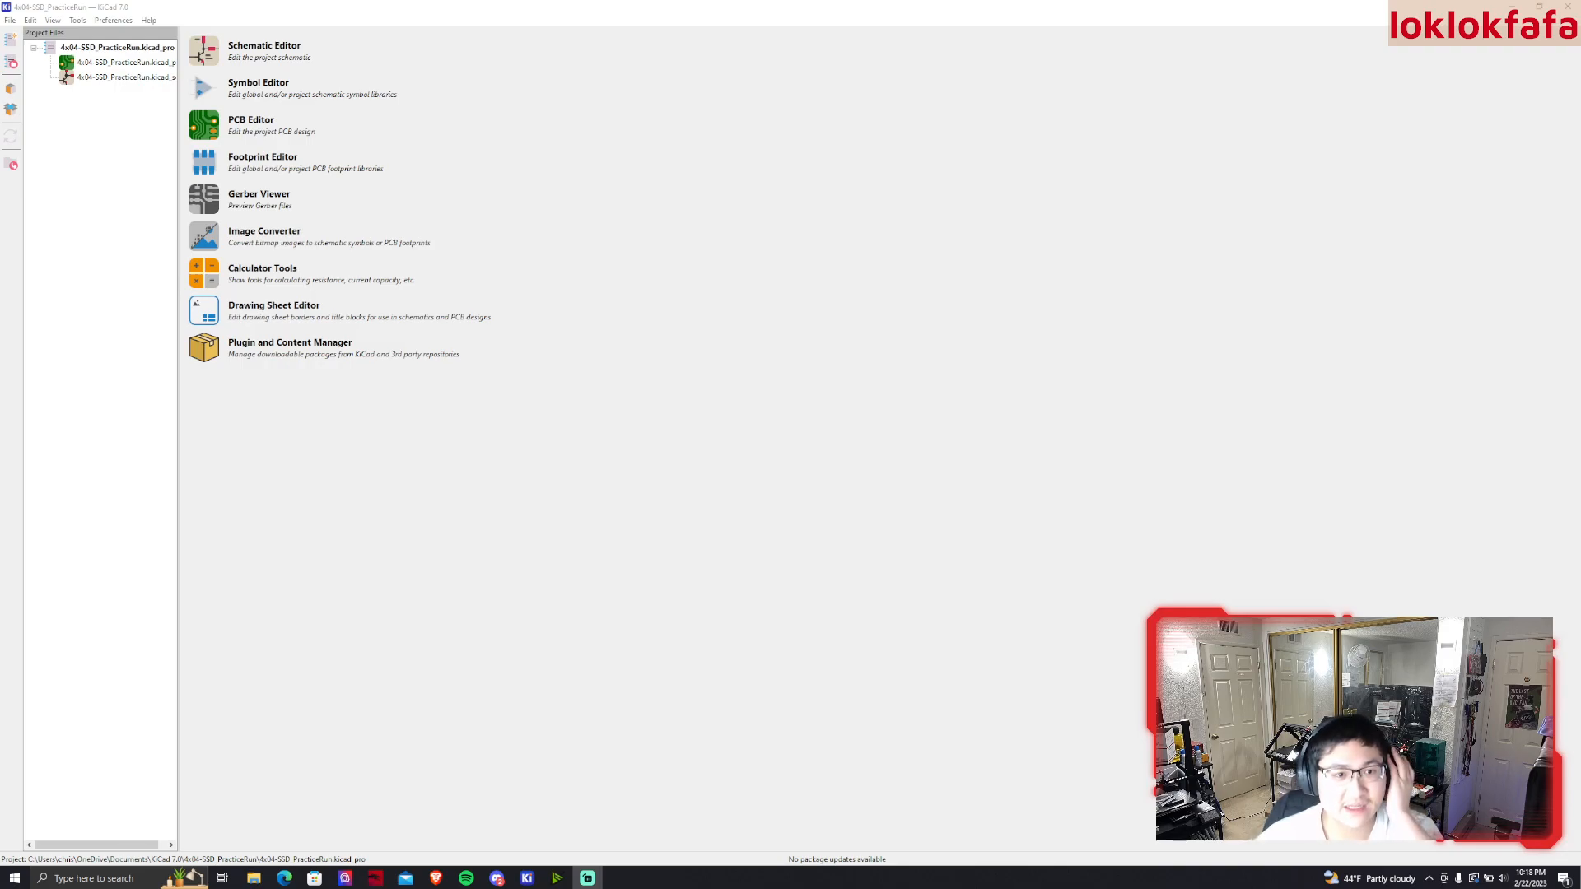
key("XF86AudioLowerVolume")
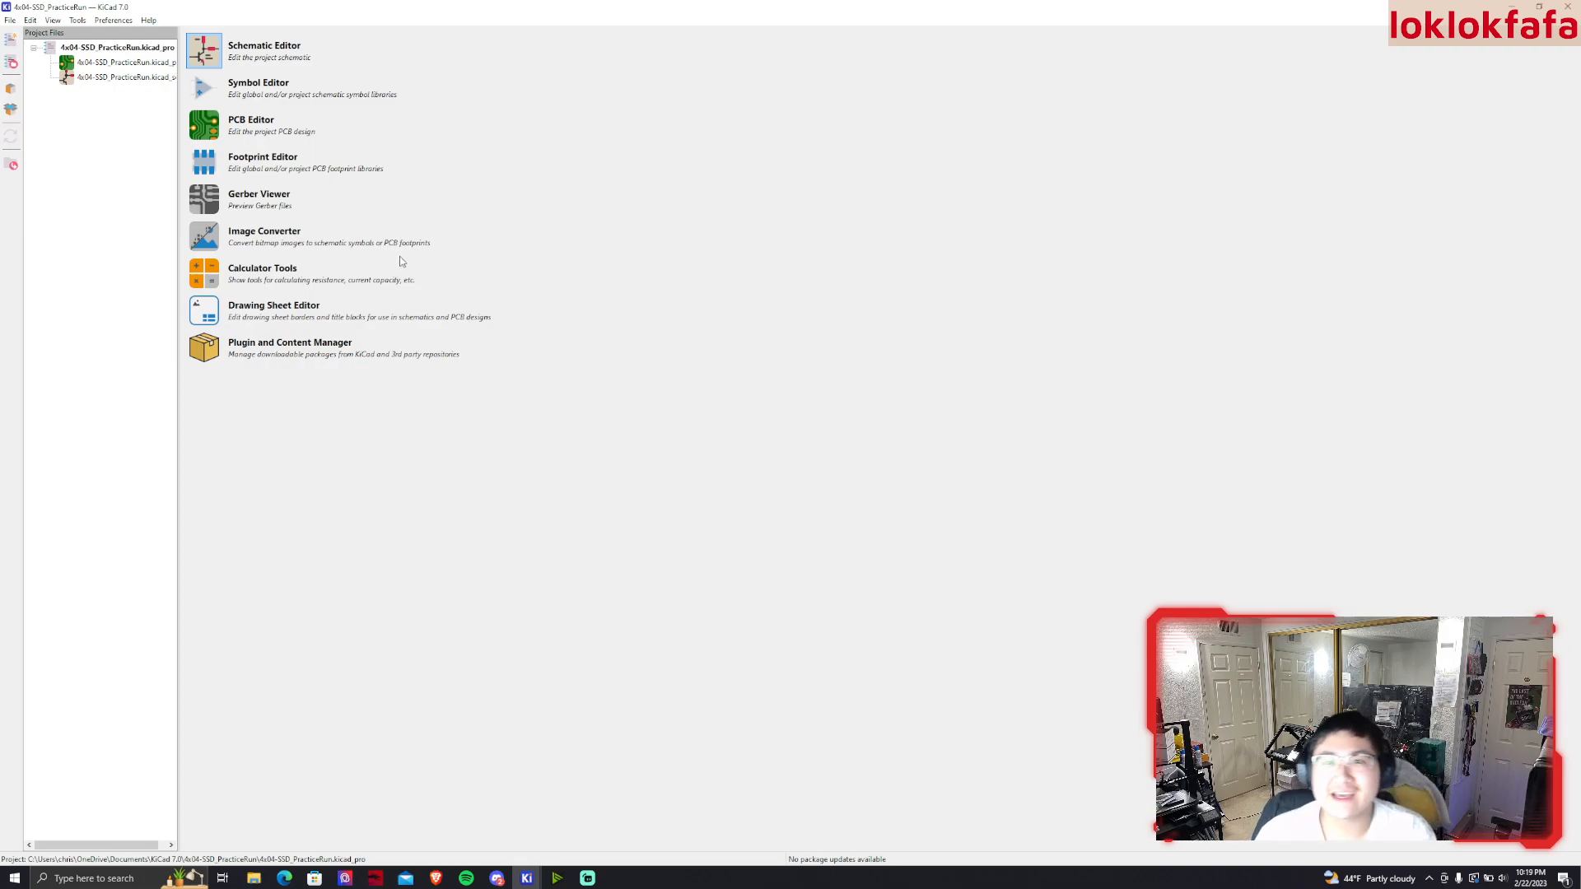
Examine the available plugins, the color themes and the installed packages in the Plugin and Content Manager
left_click(202, 366)
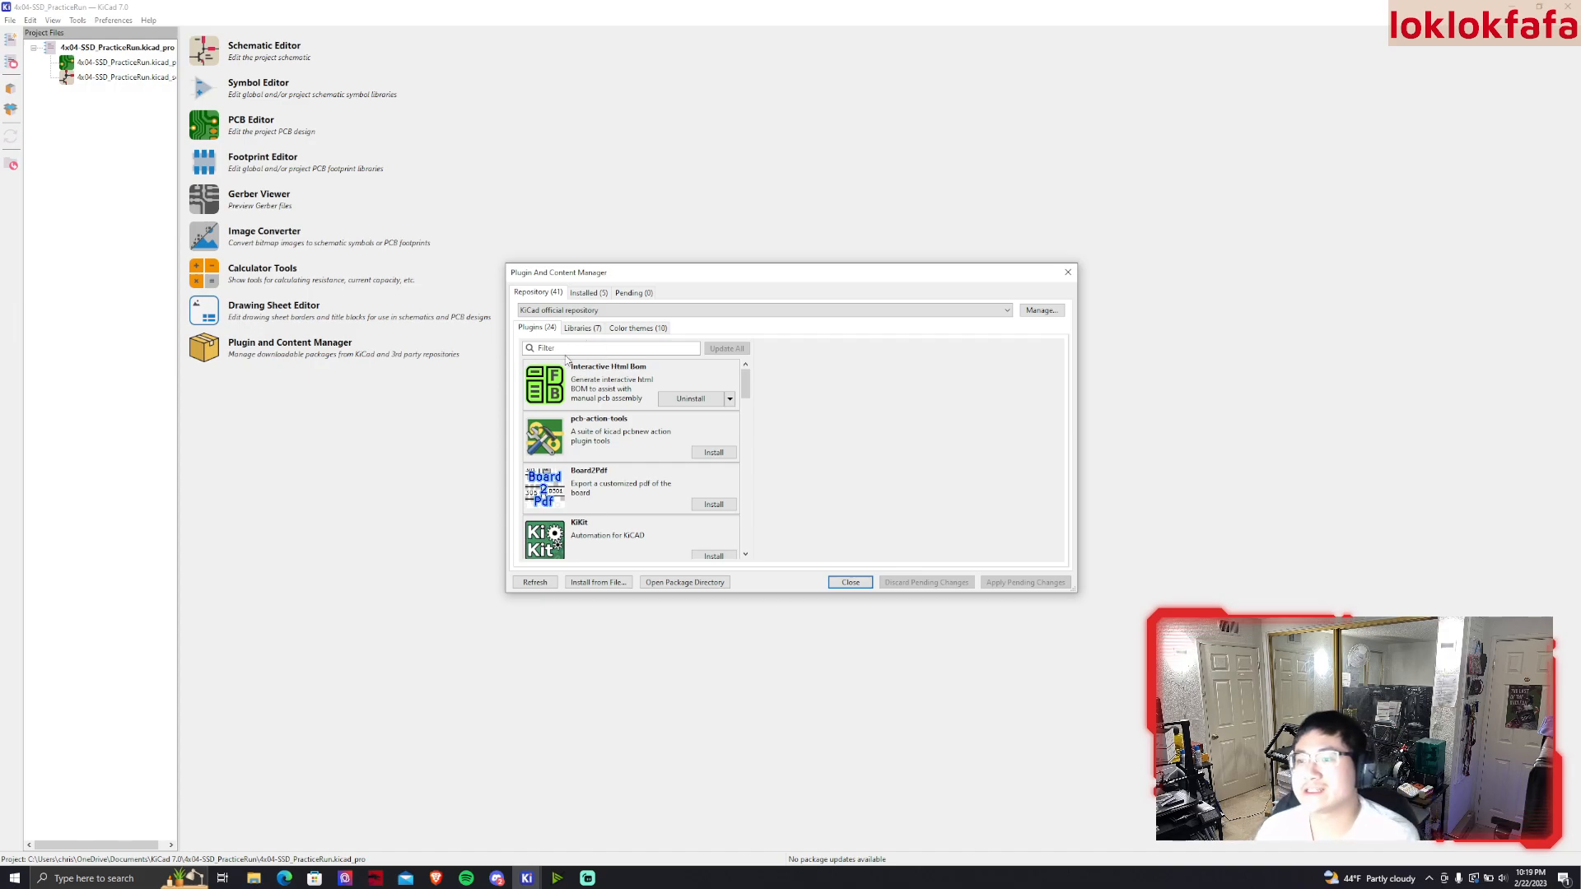
scroll(587, 398, "down", 1)
scroll(587, 398, "up", 1)
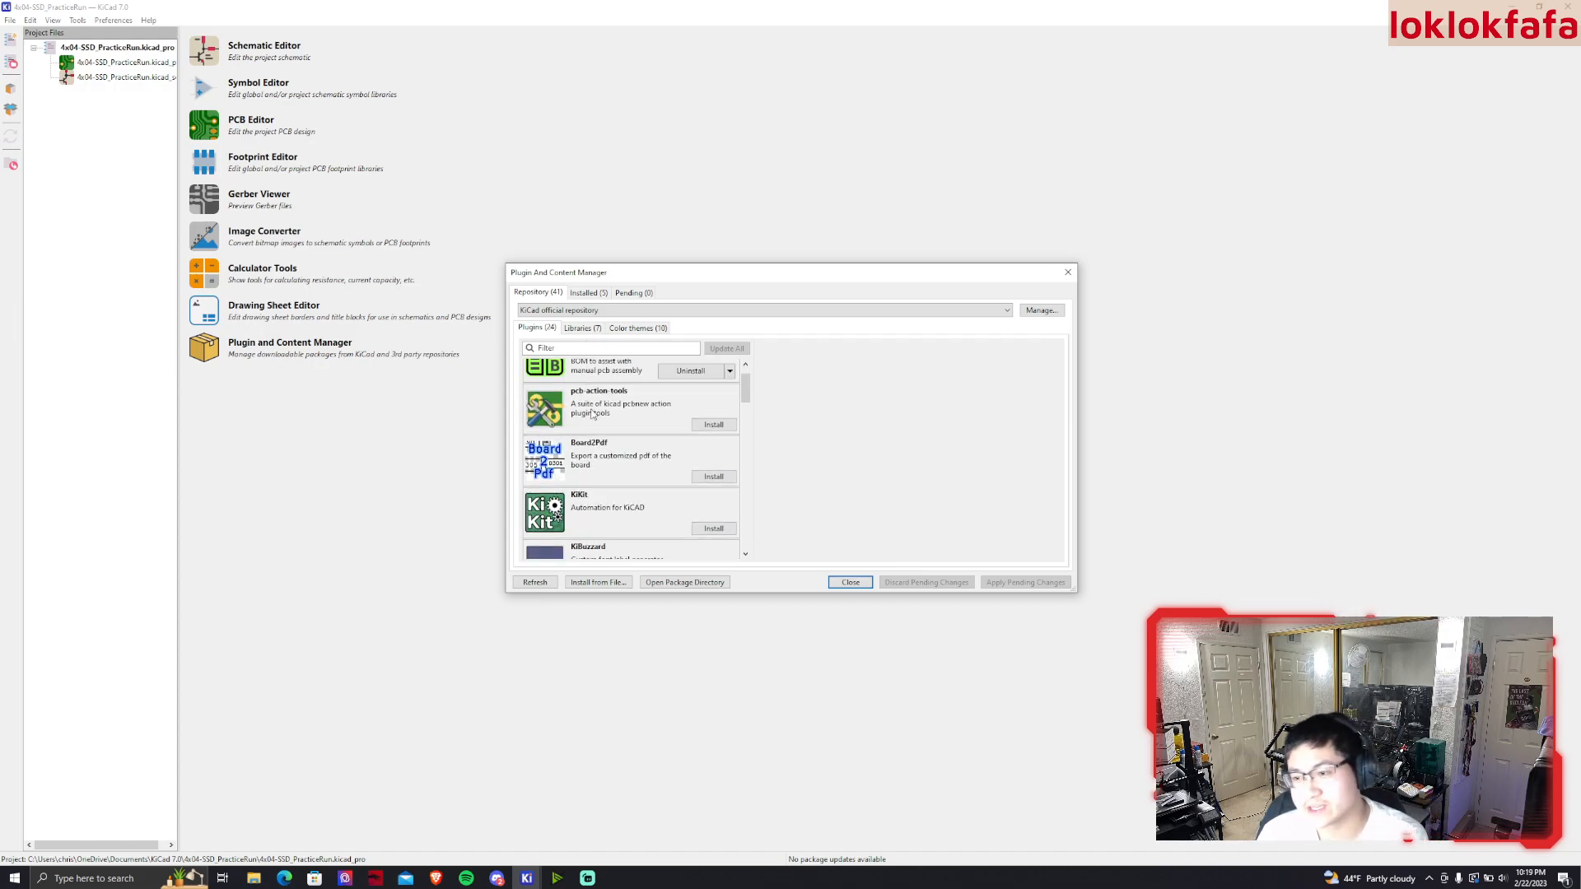
left_click(617, 328)
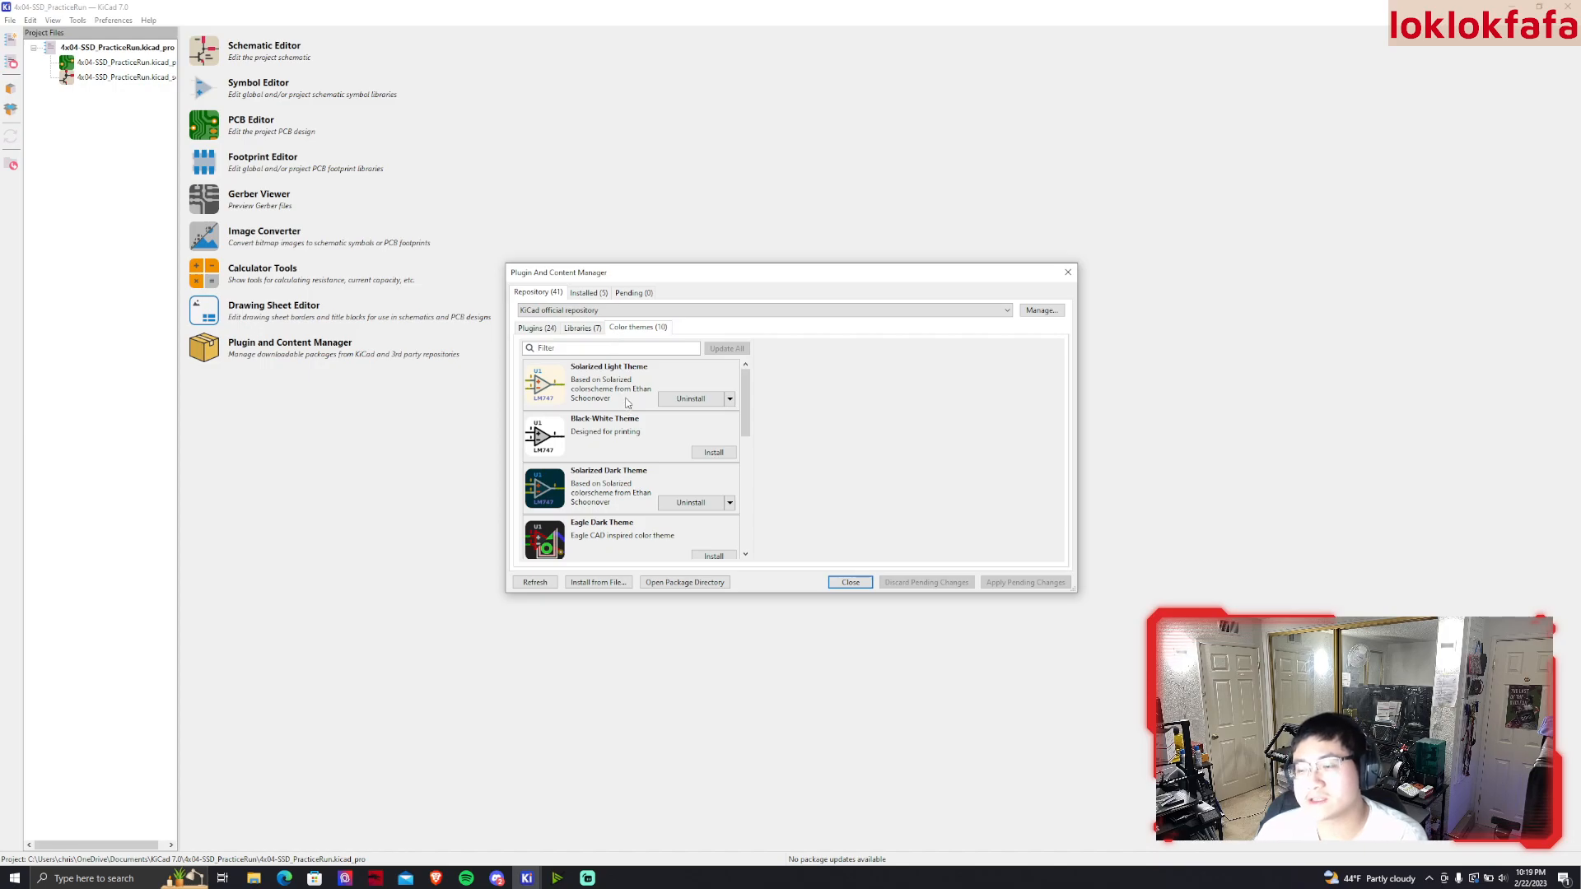
scroll(614, 410, "down", 1)
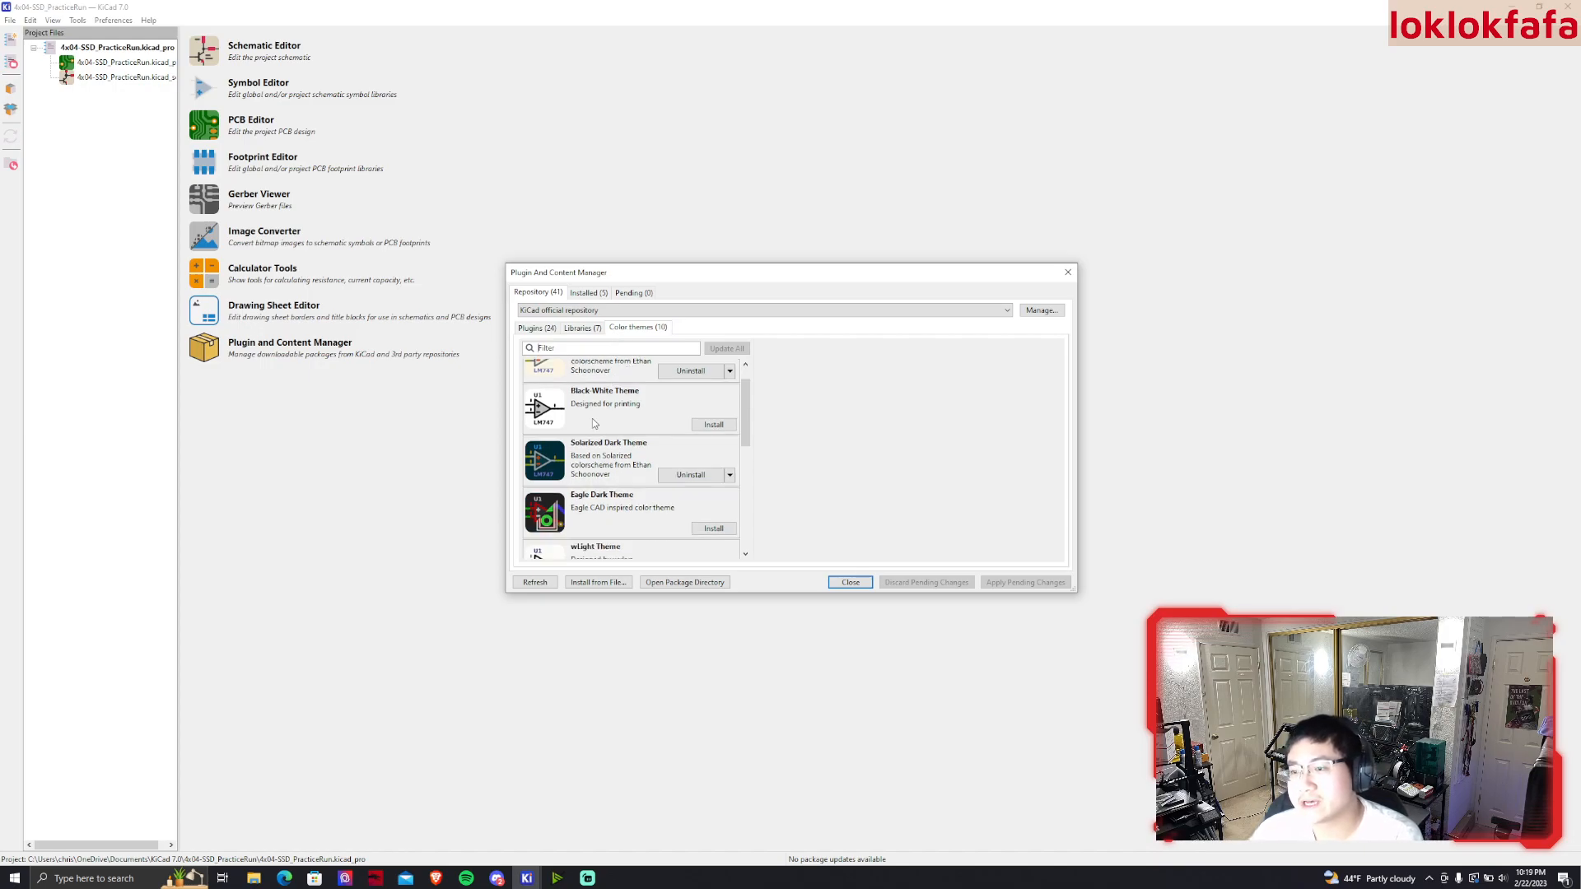
scroll(610, 476, "up", 1)
scroll(605, 494, "down", 8)
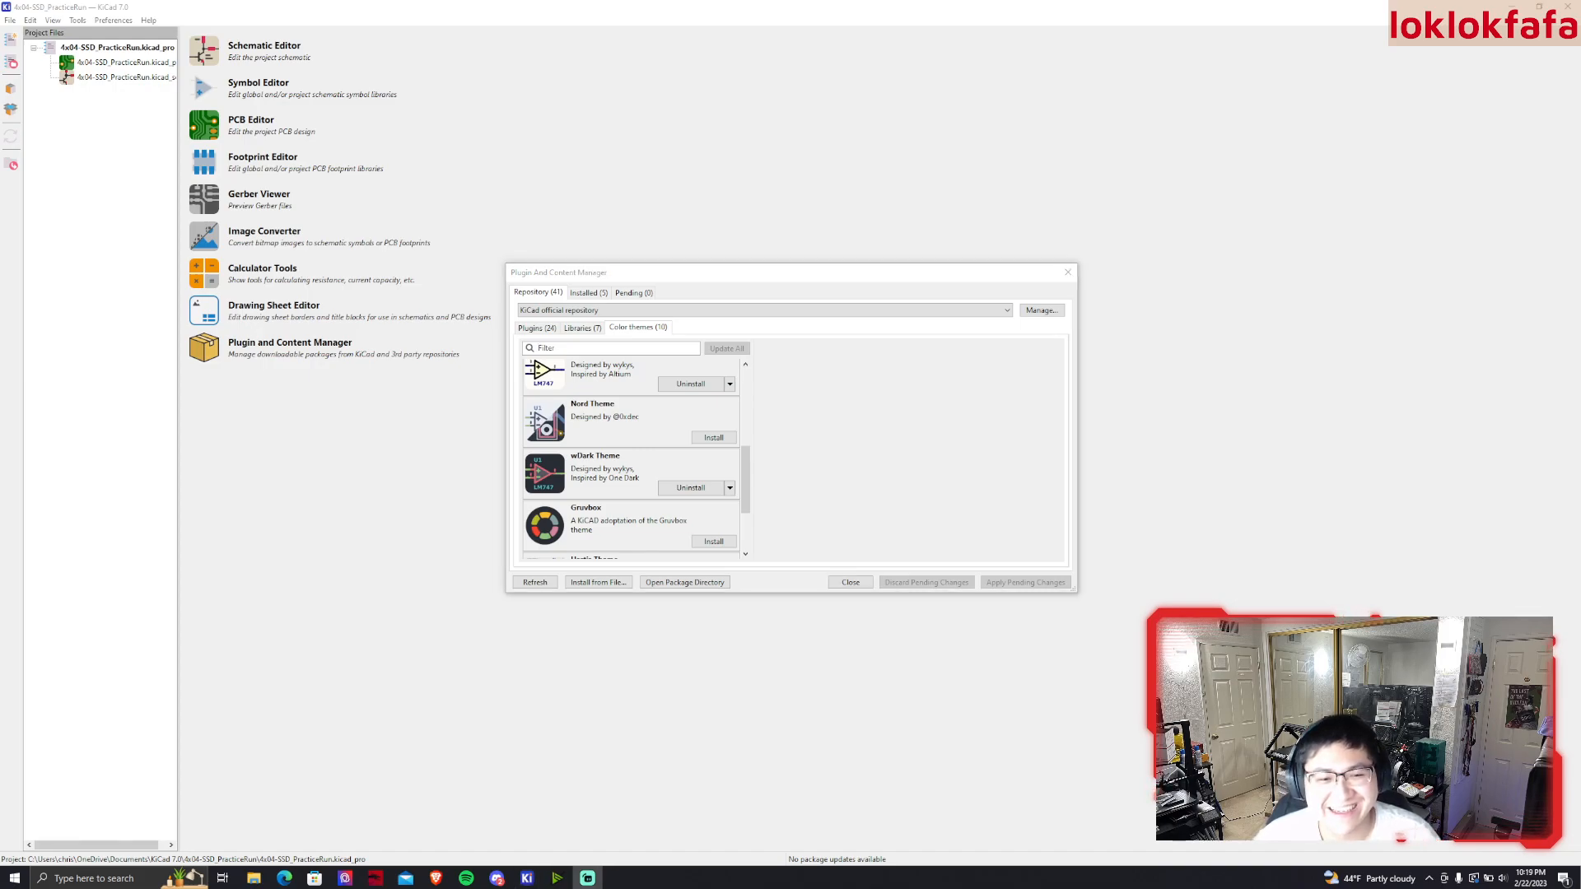
left_click(585, 294)
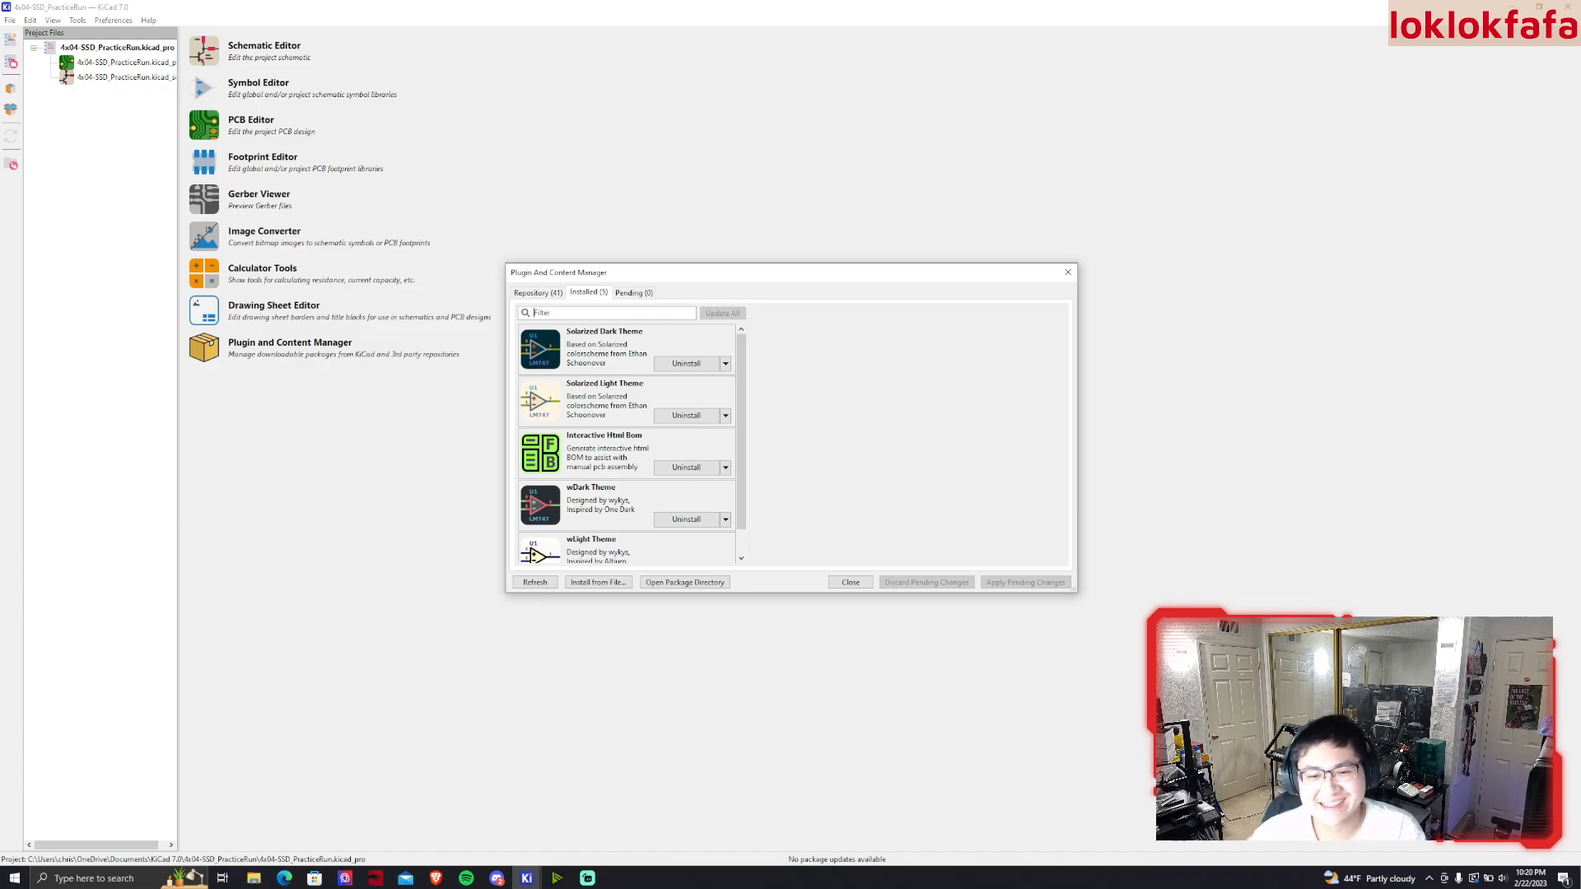
left_click(855, 584)
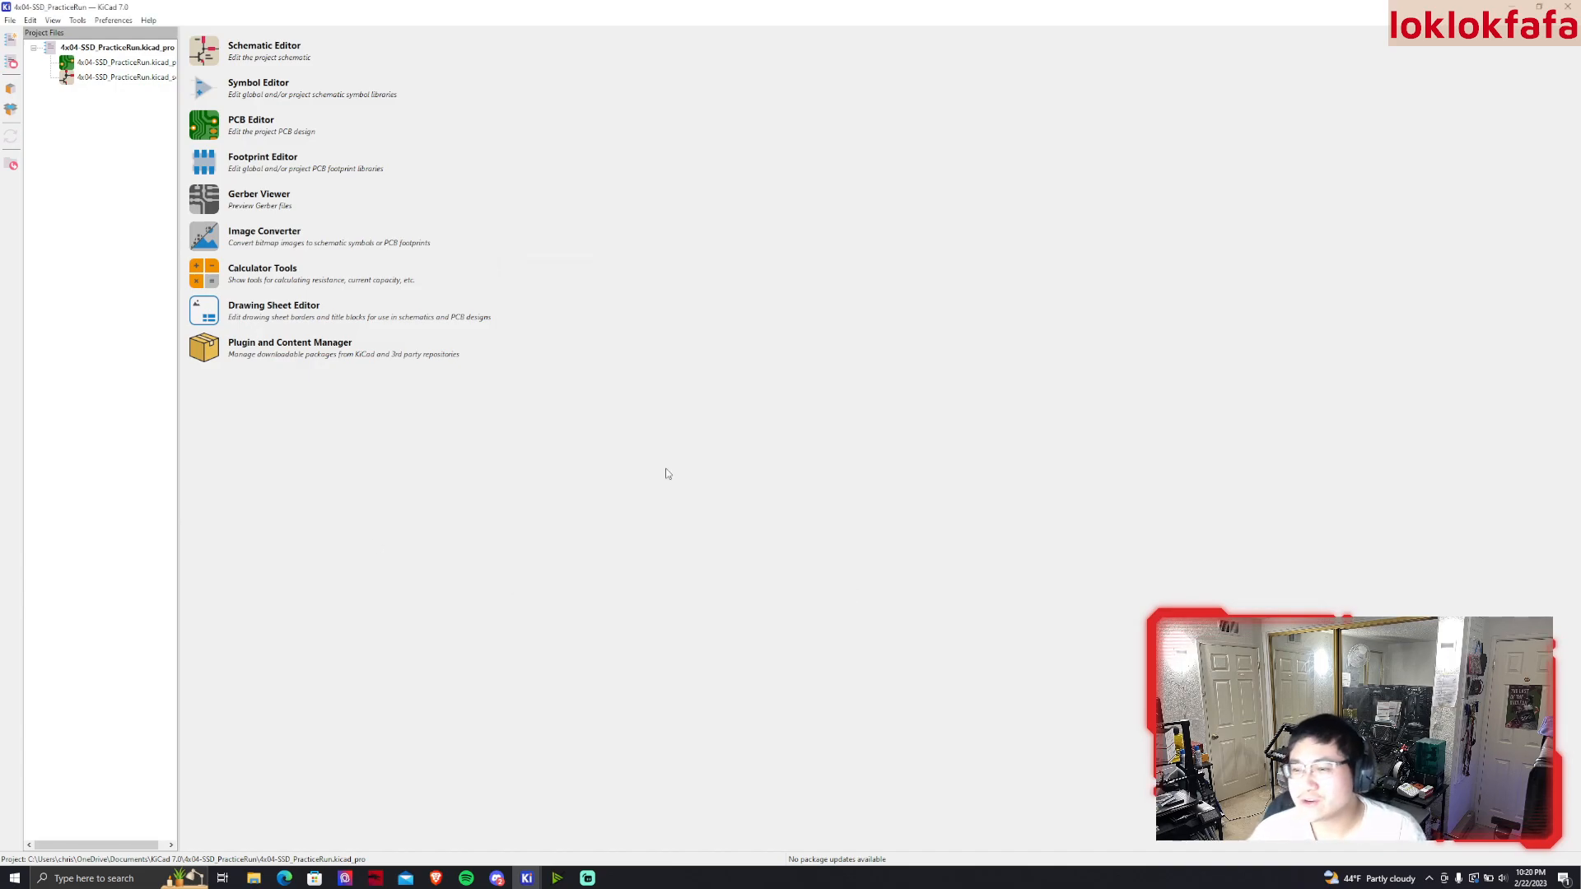
Open the 4x04-SSD_PracticeRun project's schematic file in the Schematic Editor
left_click(108, 21)
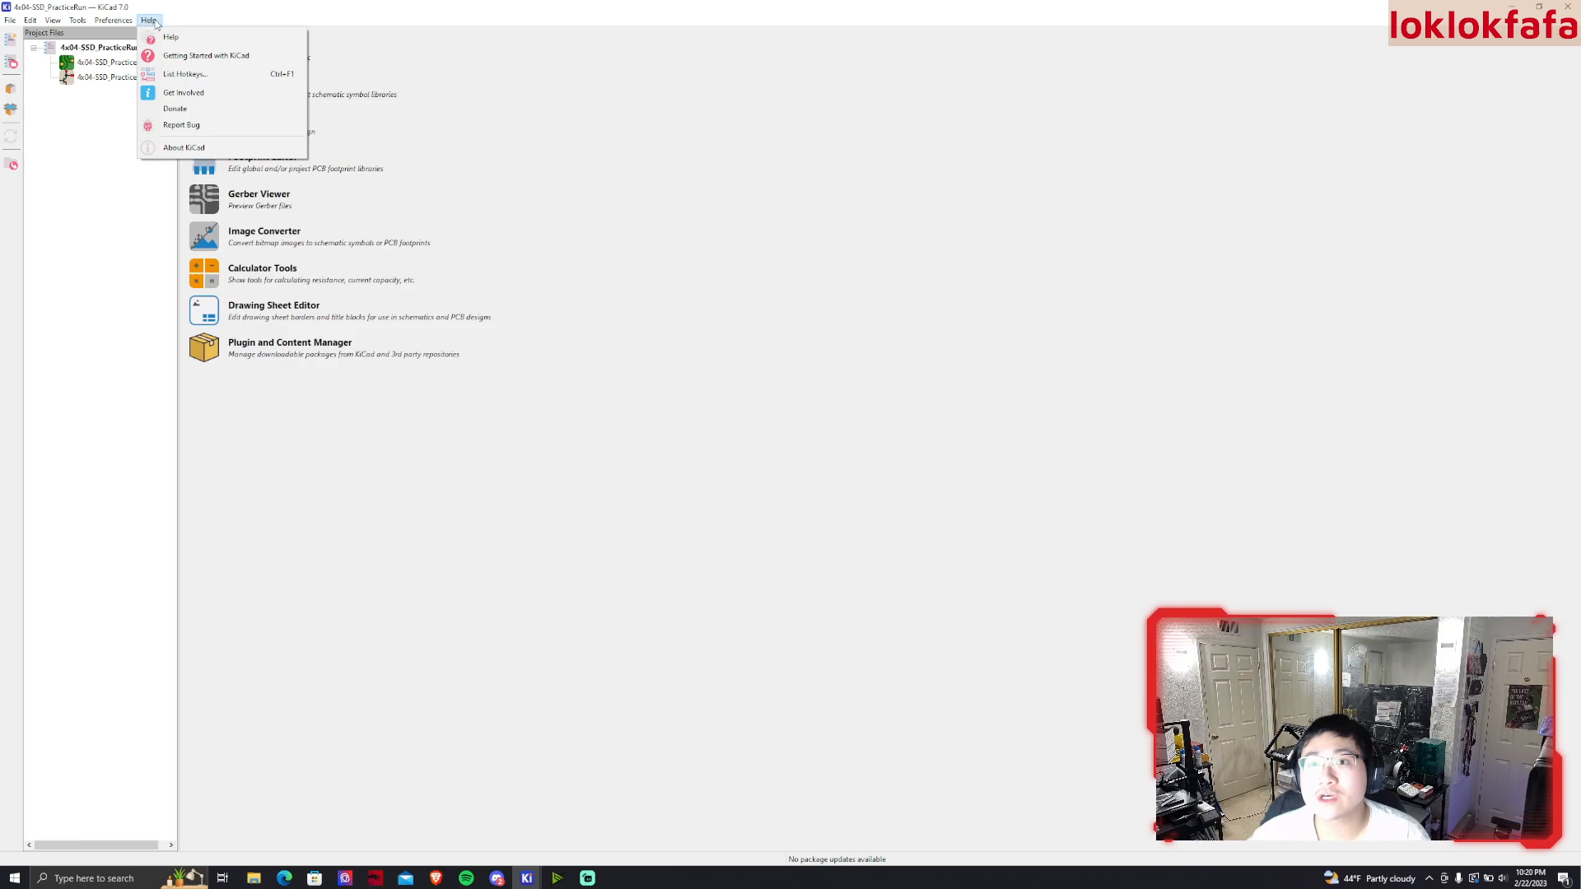
left_click(513, 864)
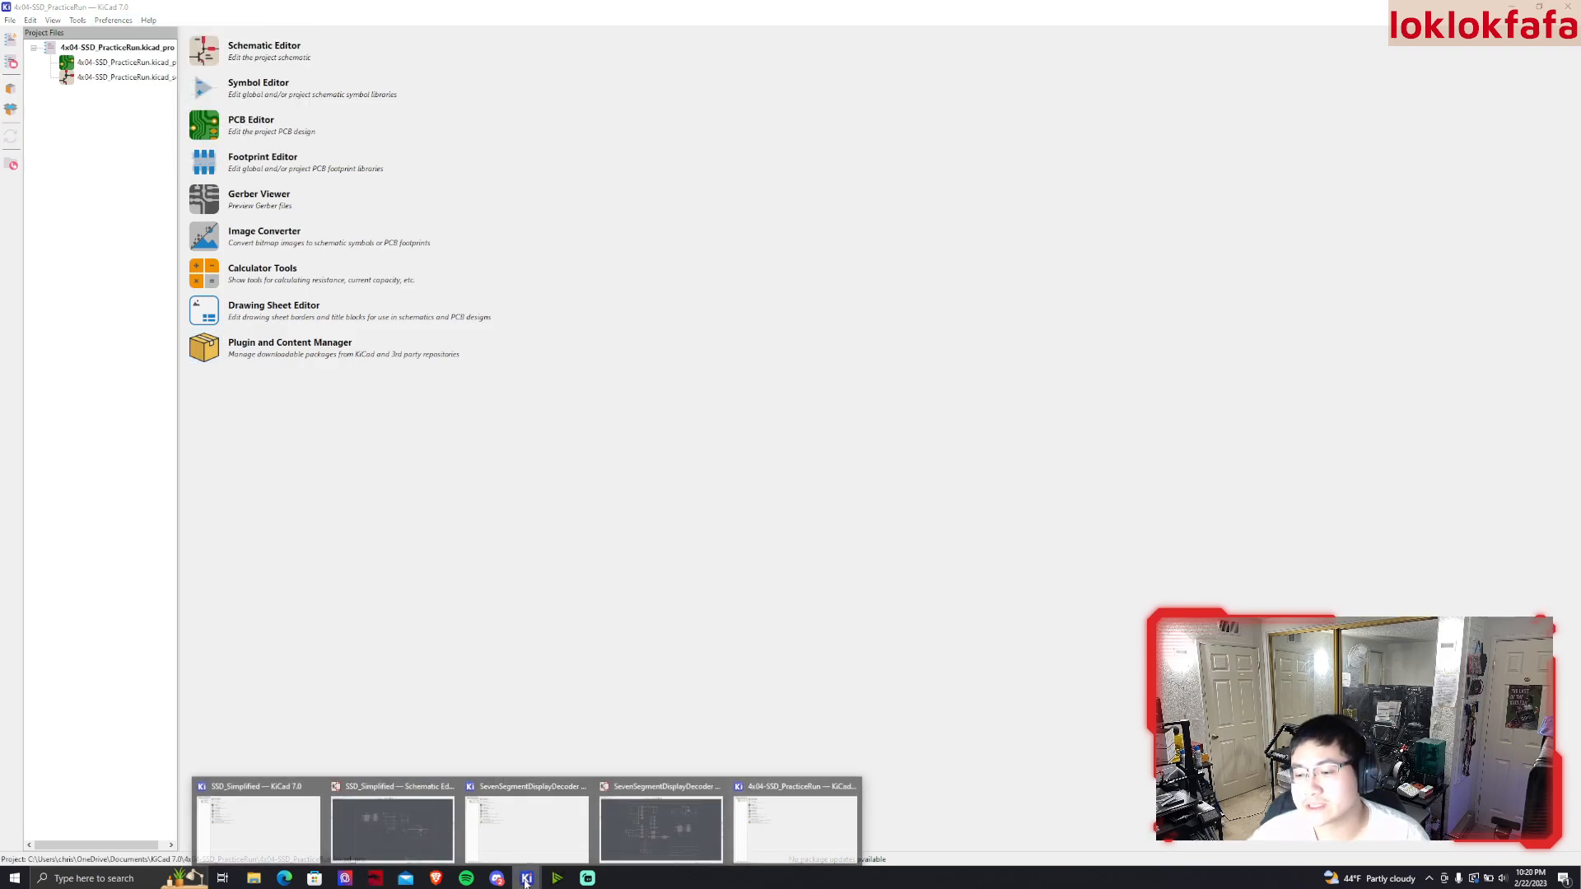
double_click(124, 77)
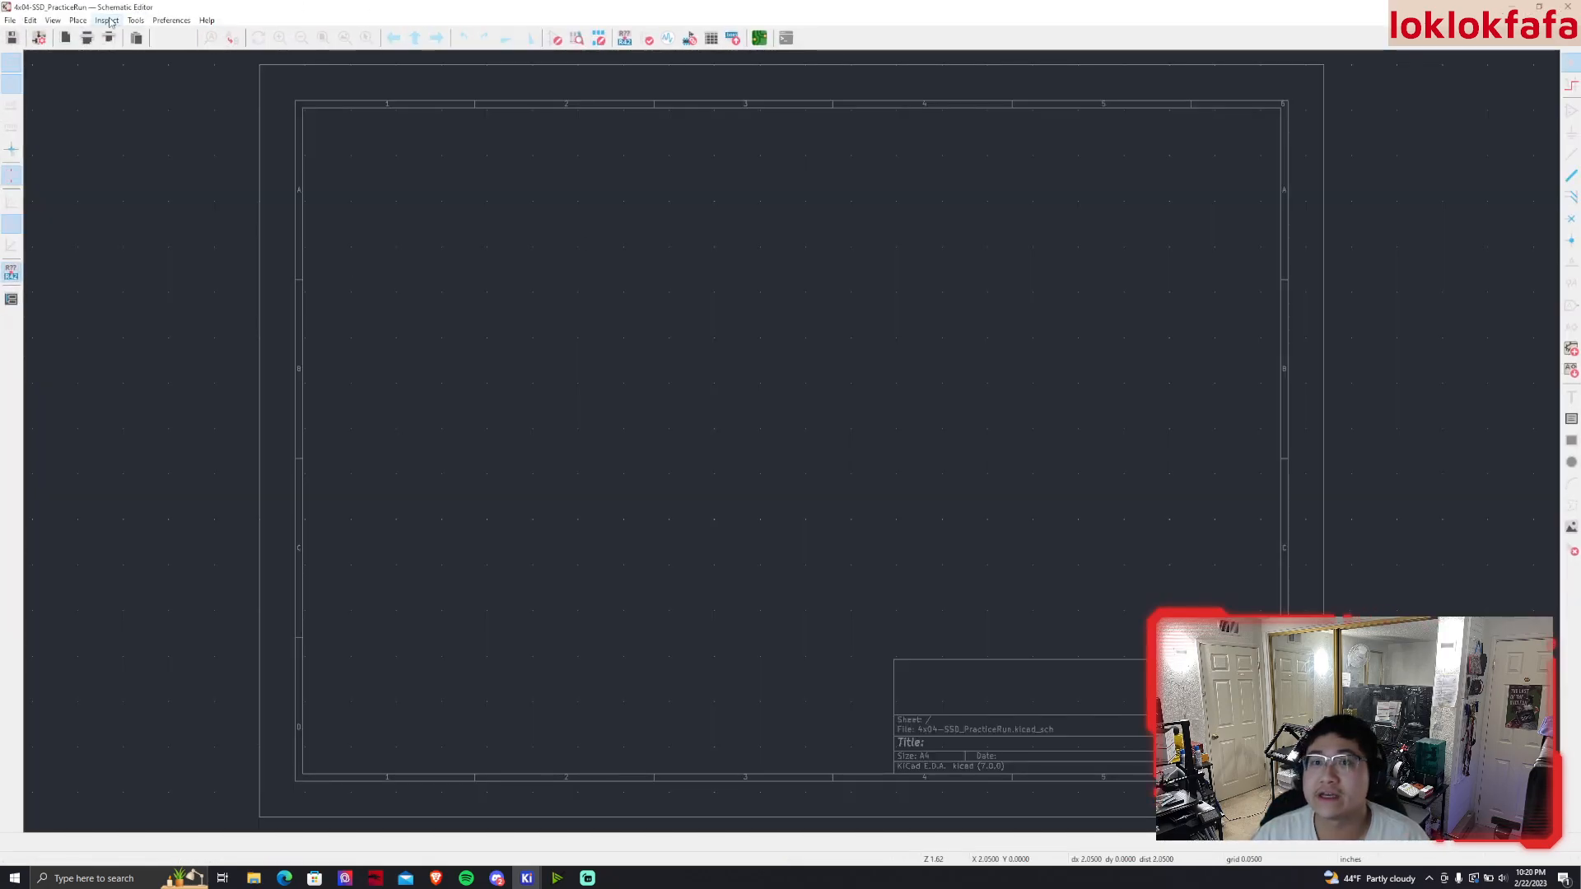
Review the color themes offered for the Schematic Editor in the preferences
left_click(171, 20)
left_click(190, 74)
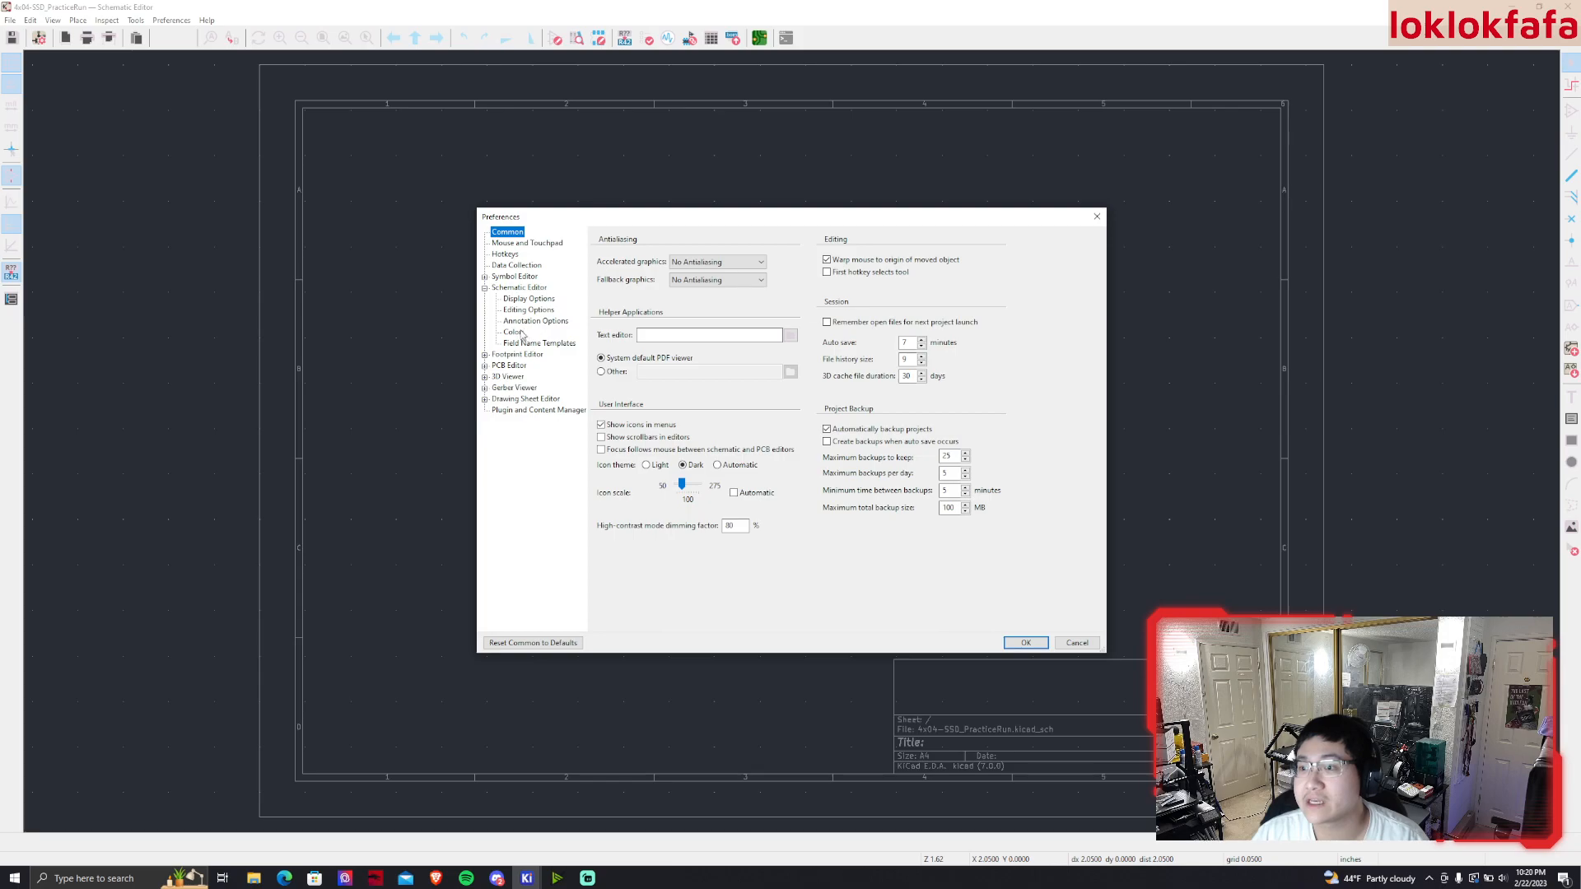
left_click(523, 333)
left_click(645, 241)
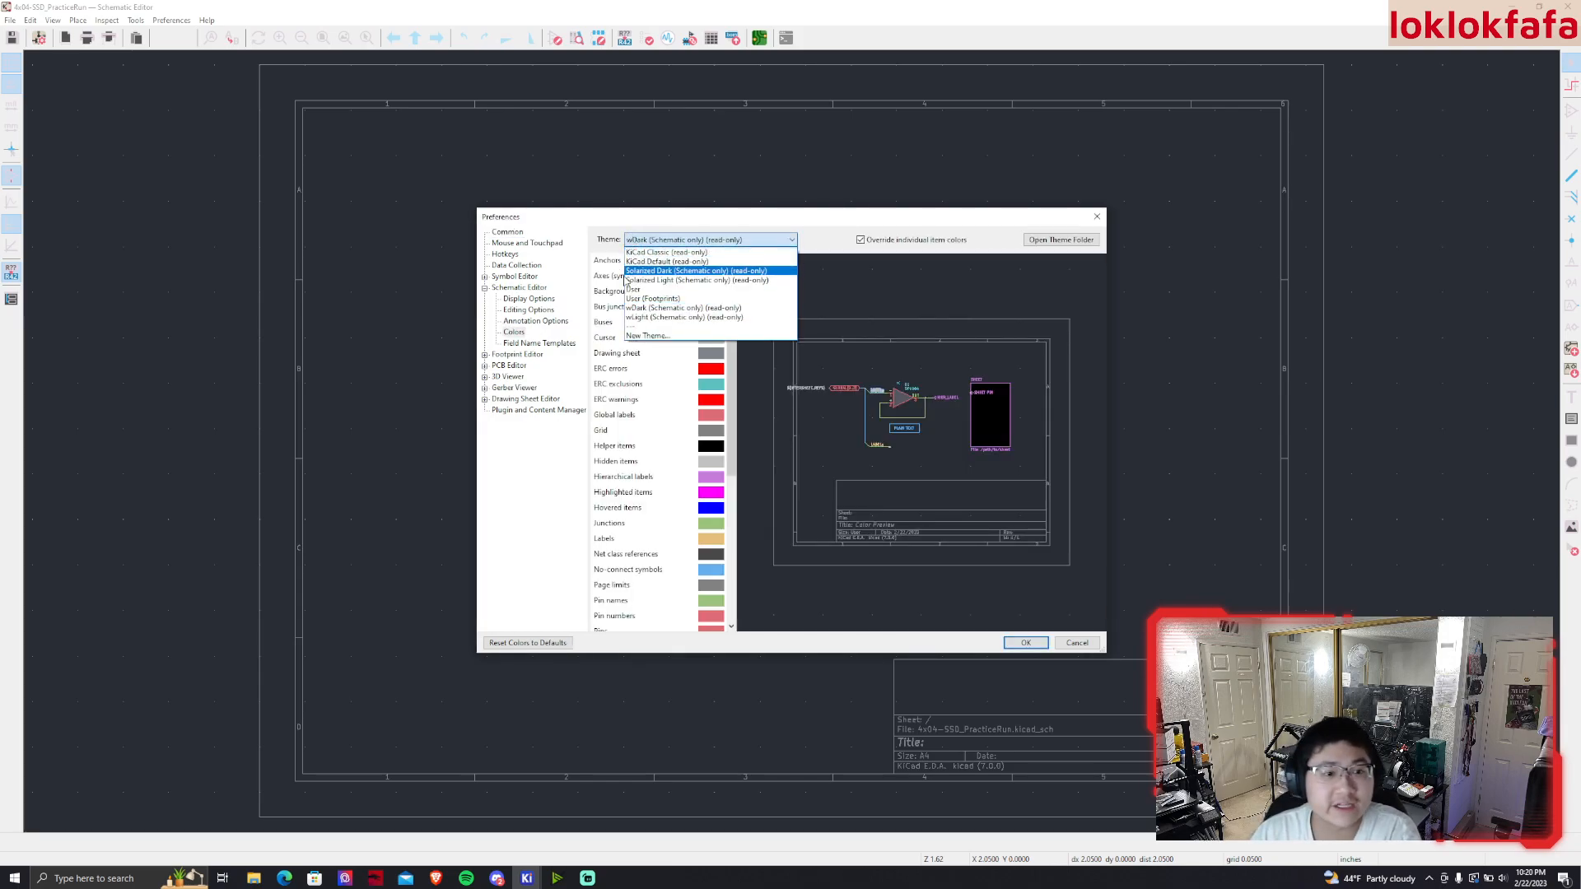
left_click(1031, 646)
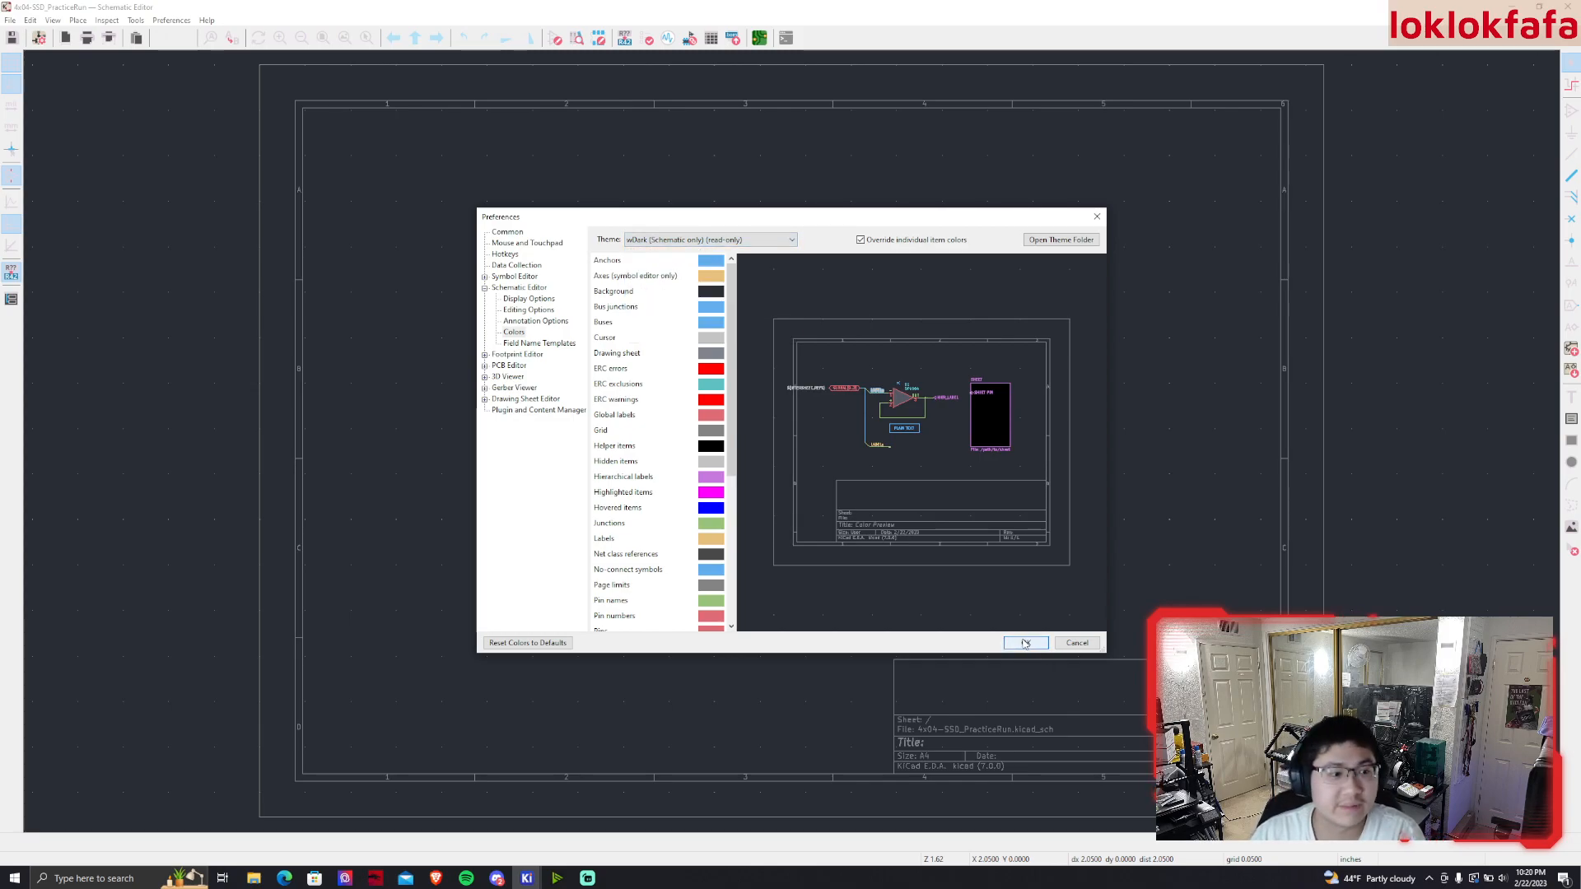
left_click(1021, 642)
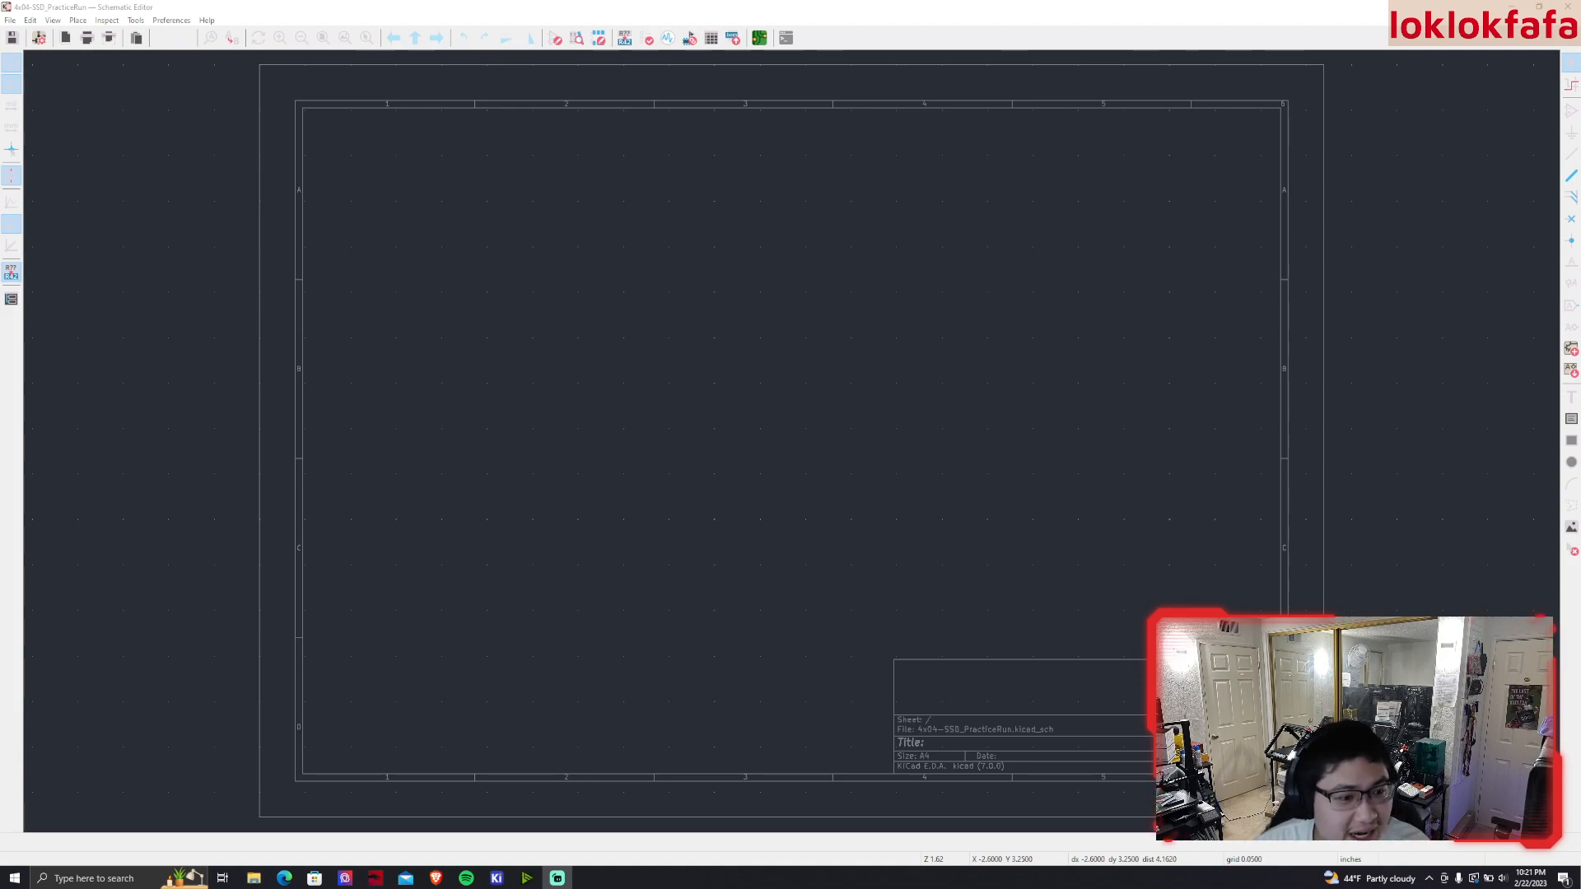
key("XF86AudioPlay")
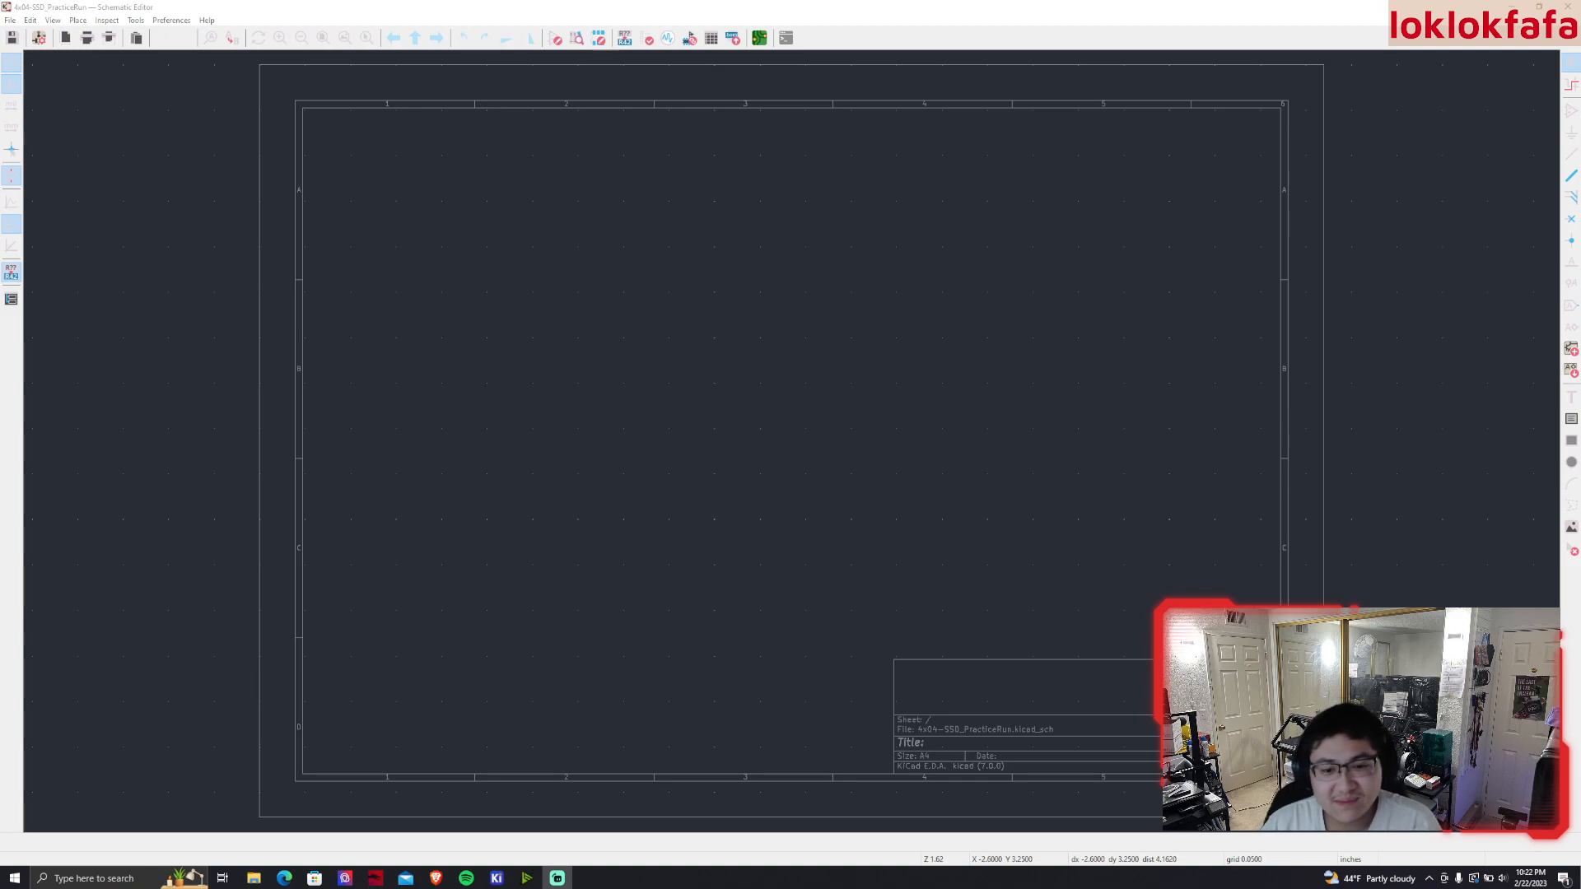
left_click(745, 347)
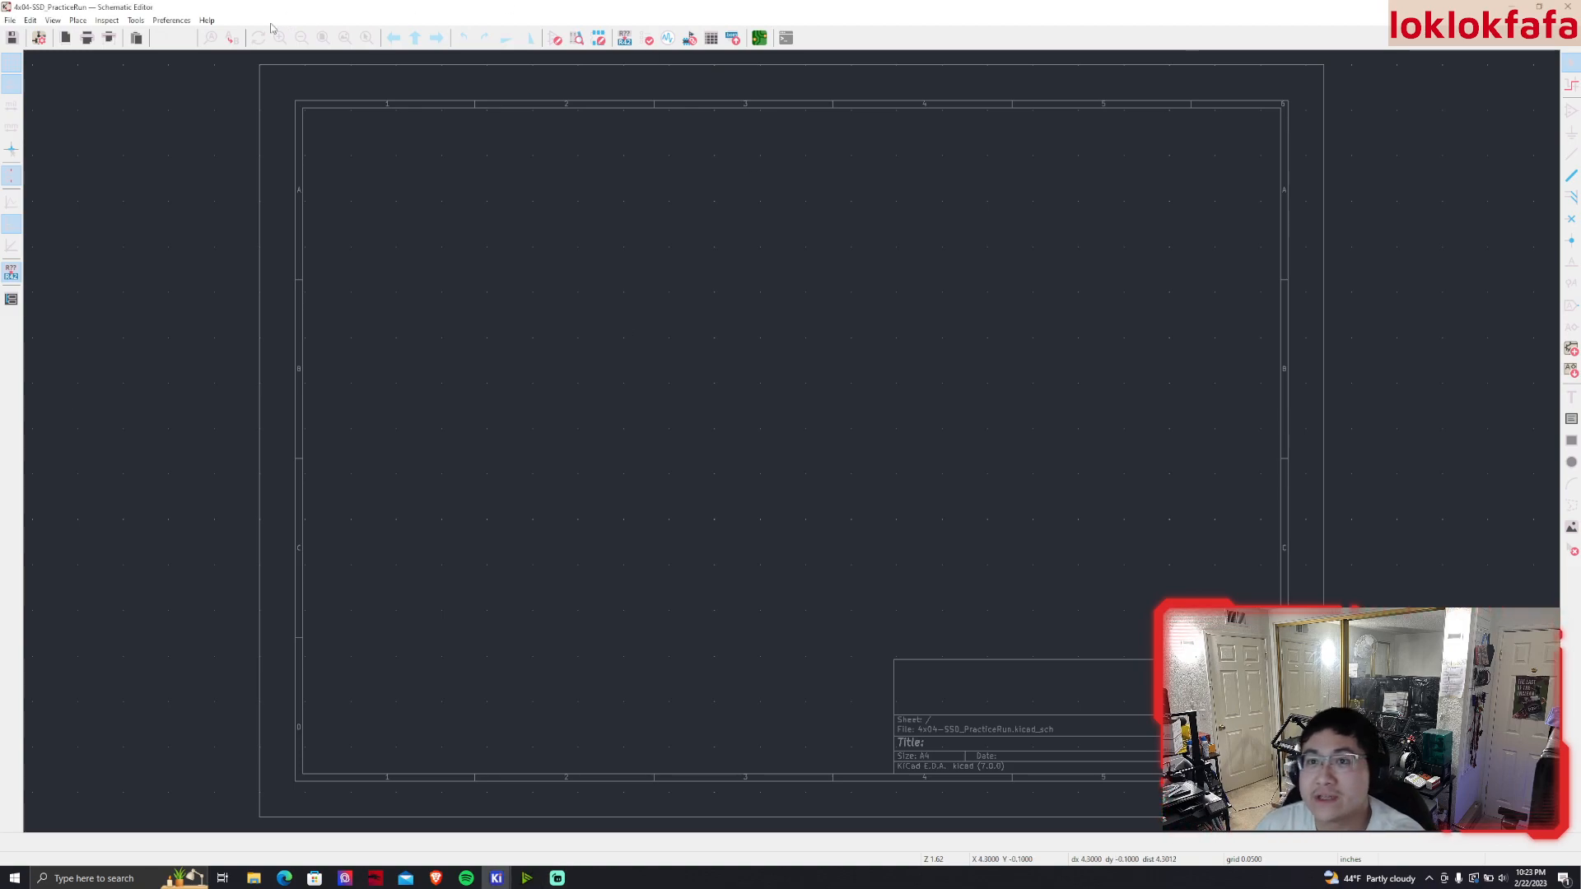
Find the 74LS47 BCD to 7-segment driver in the symbol library and place one in the upper-left area of the sheet
left_click(78, 20)
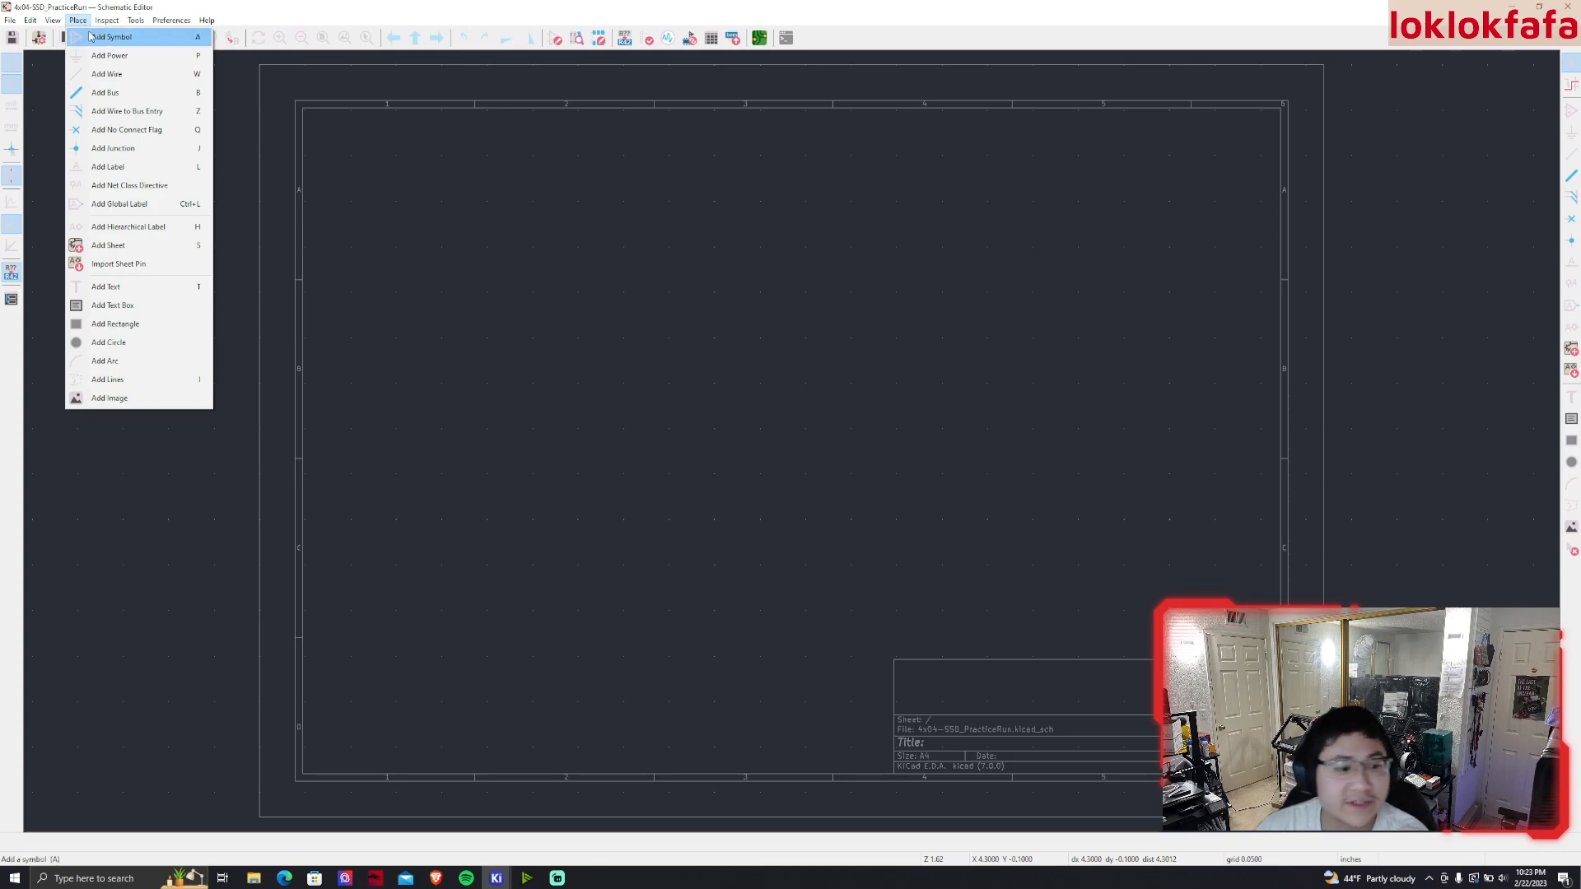
left_click(91, 36)
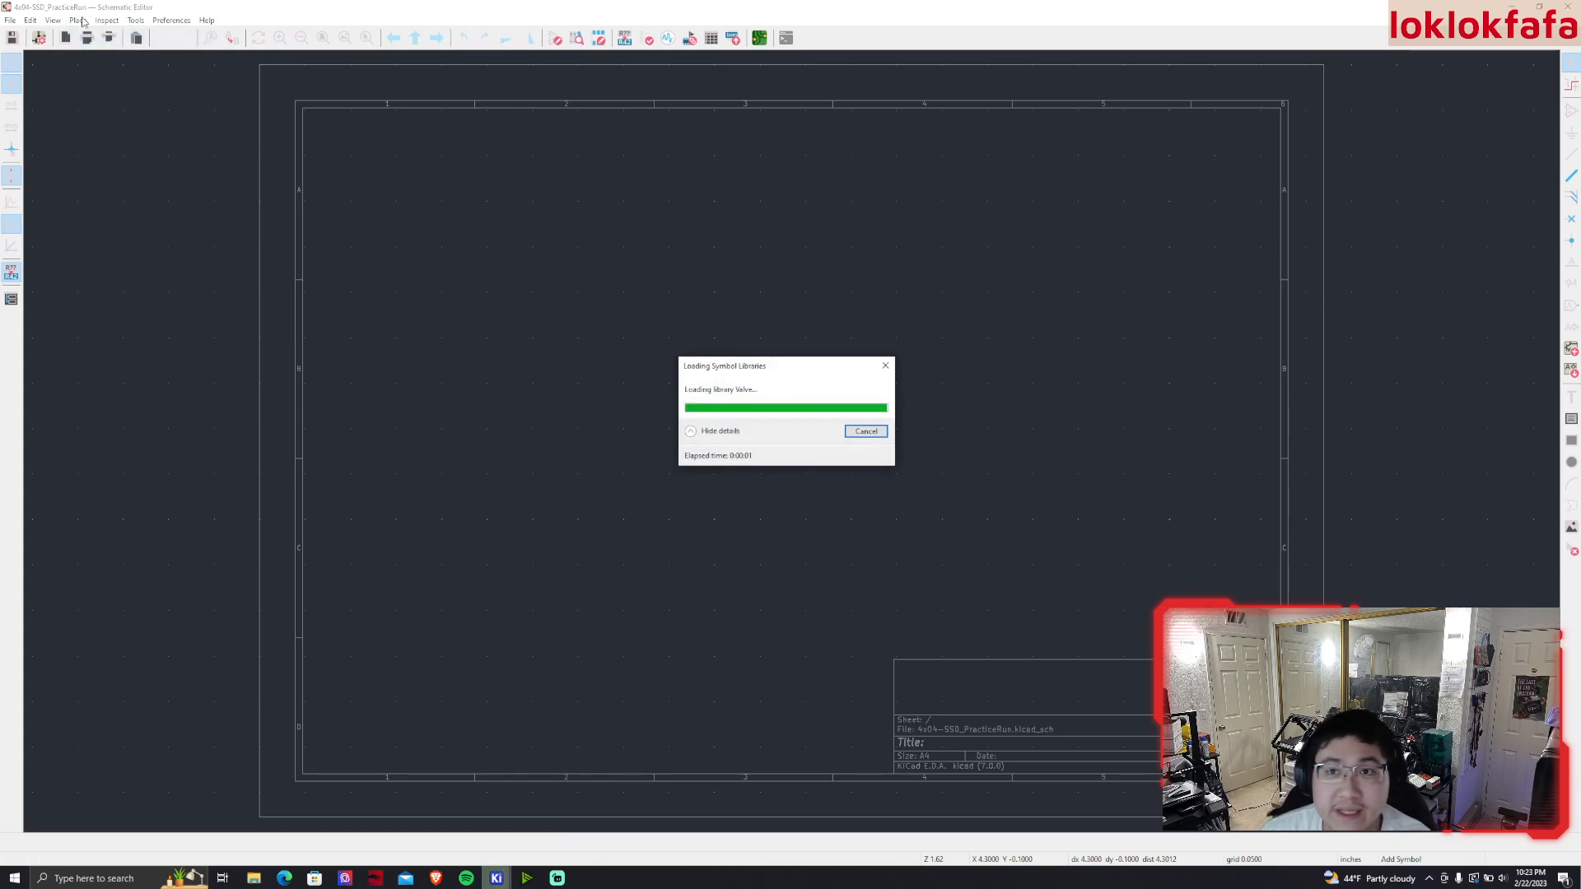
left_click_drag(86, 66, 518, 263)
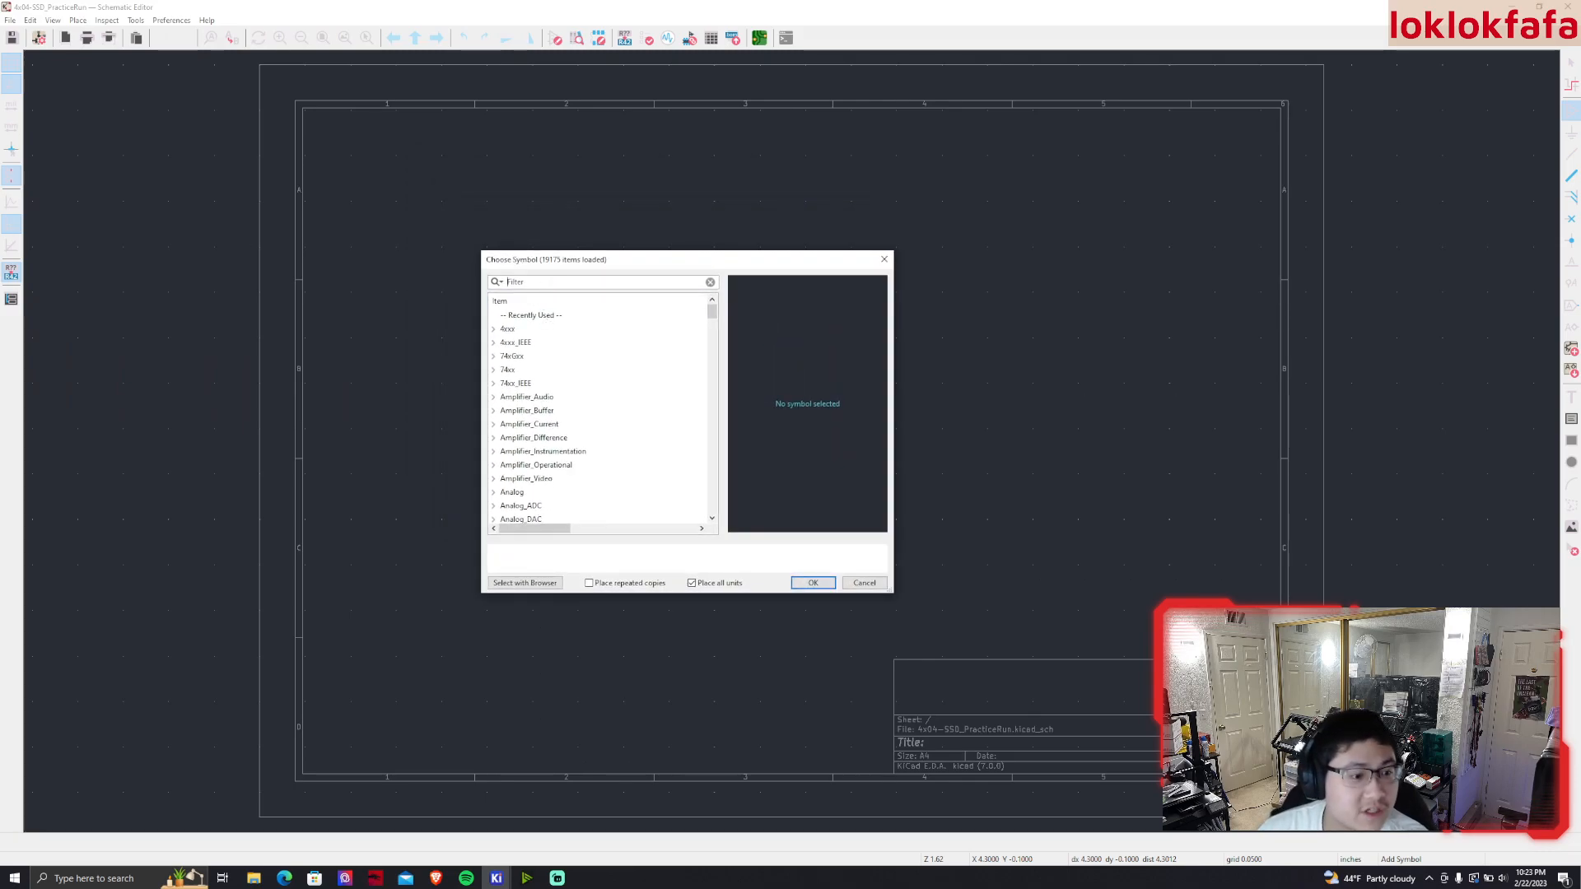
type("74l")
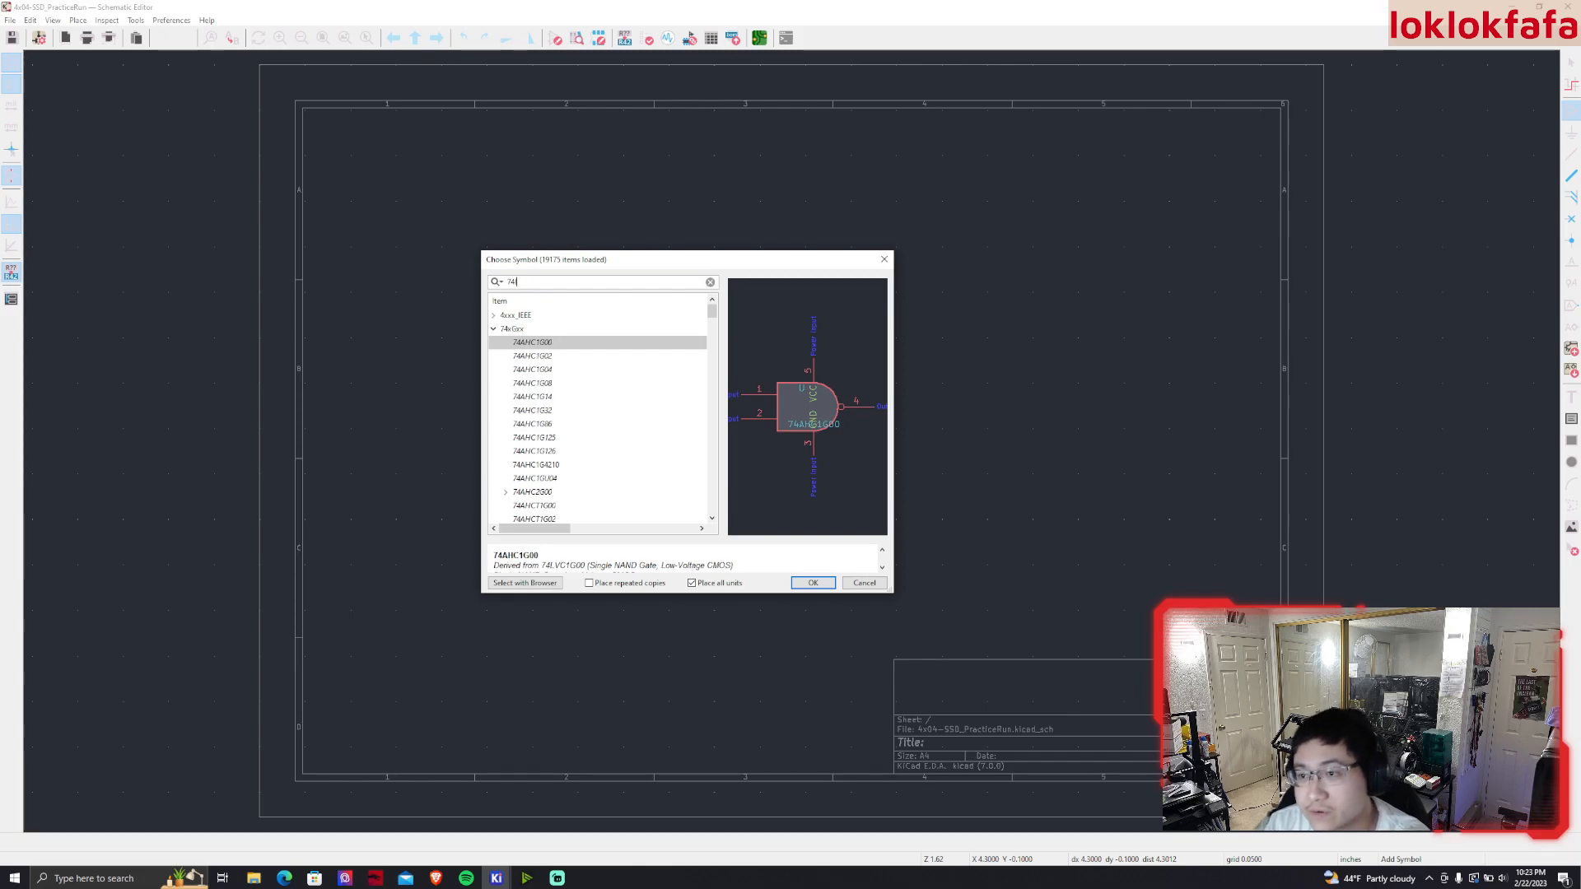
type("s47")
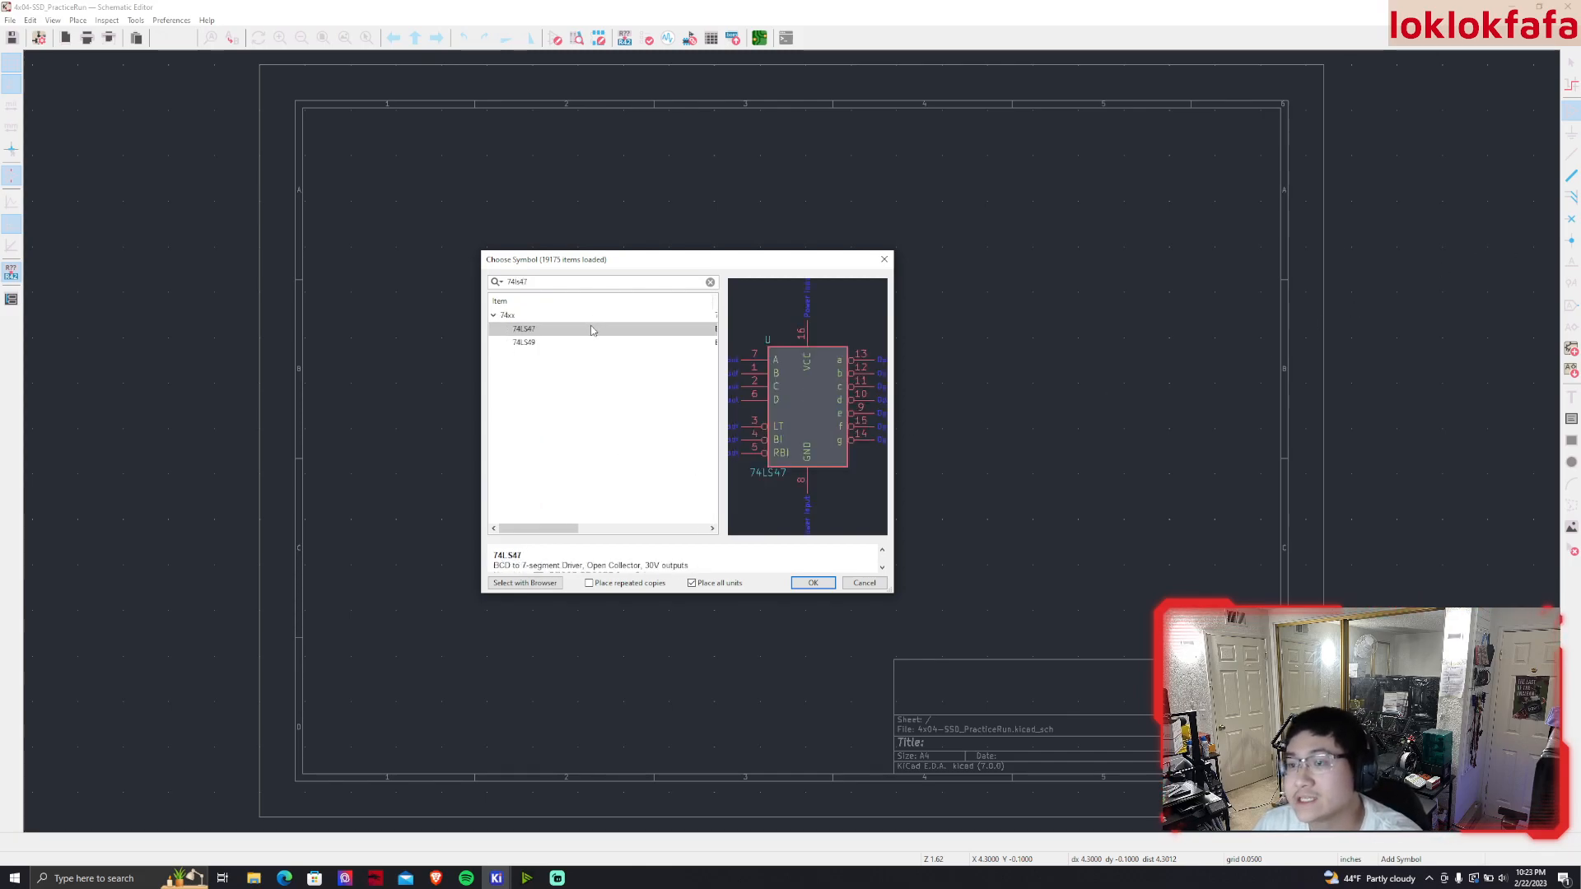
left_click_drag(496, 565, 627, 566)
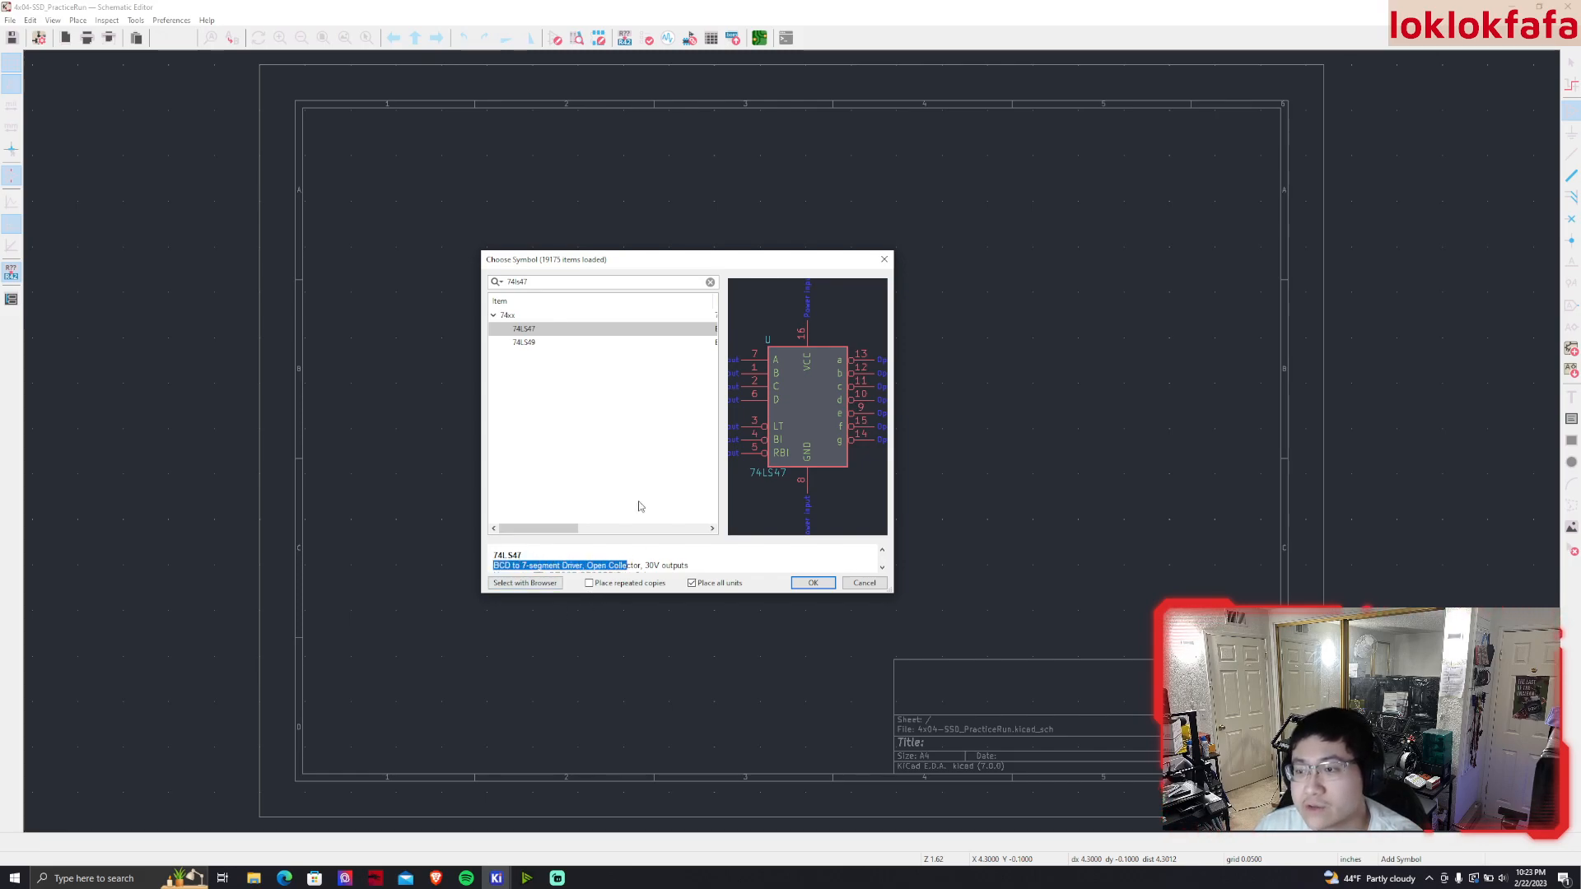
double_click(635, 330)
left_click(591, 295)
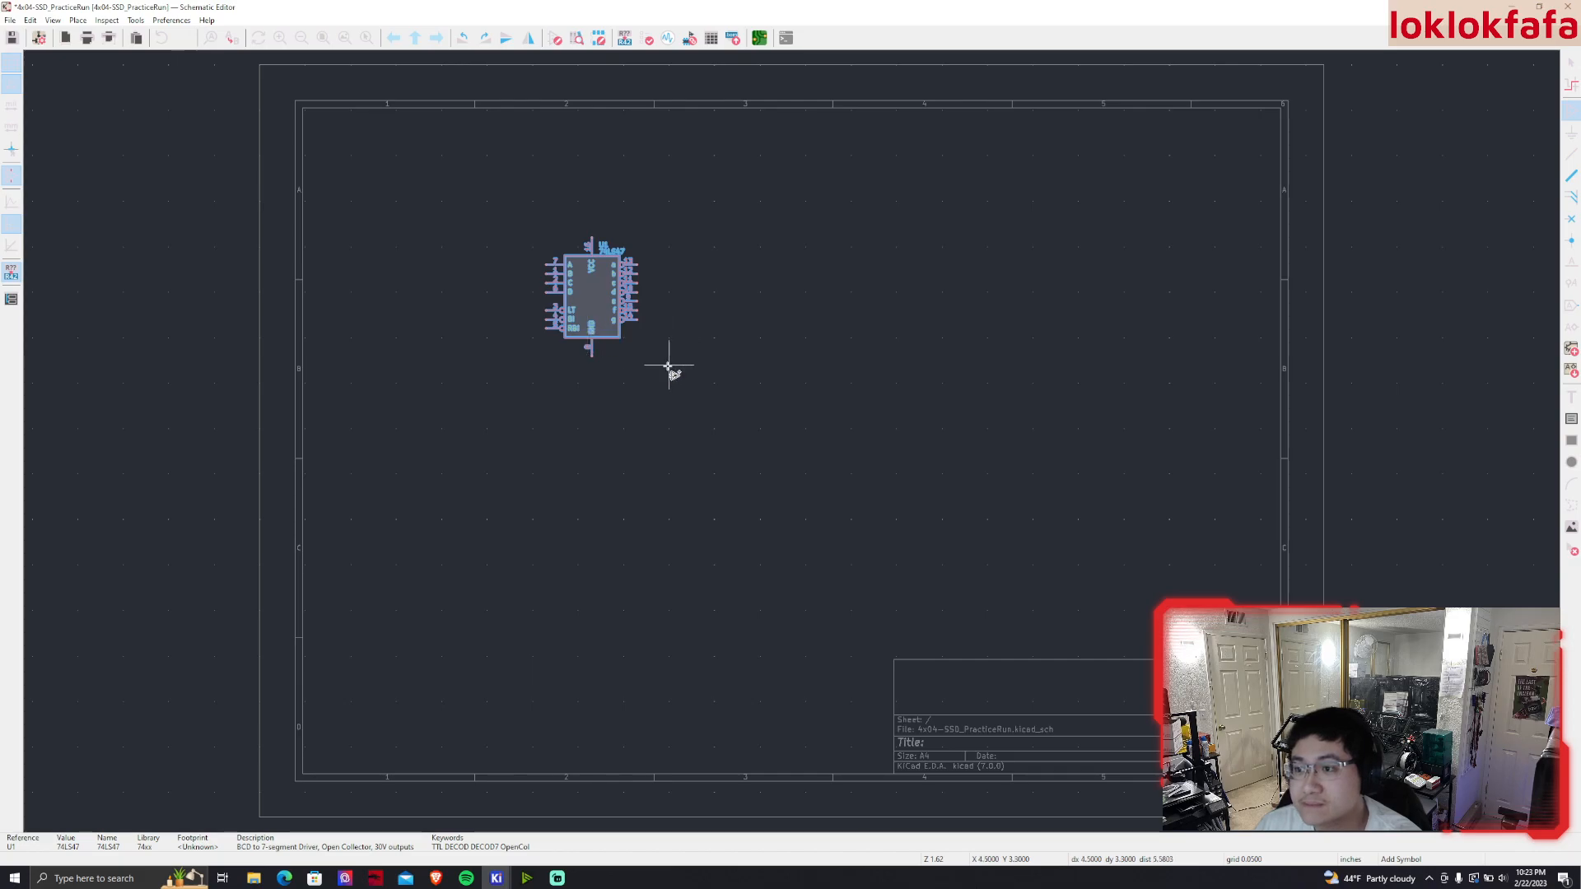
left_click(608, 319)
left_click(864, 585)
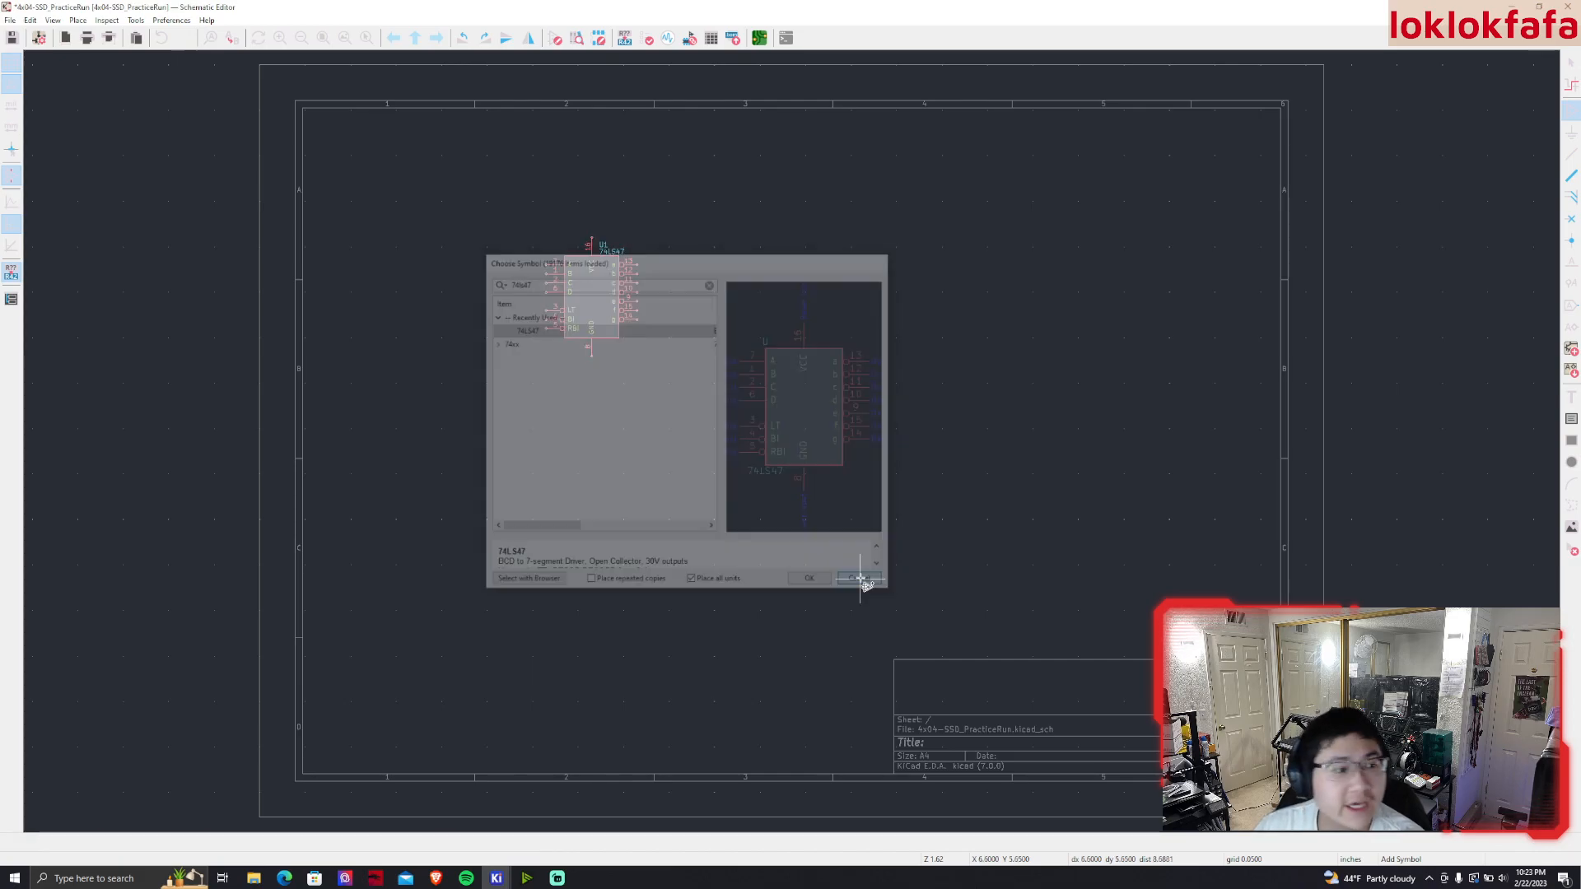
key("Escape")
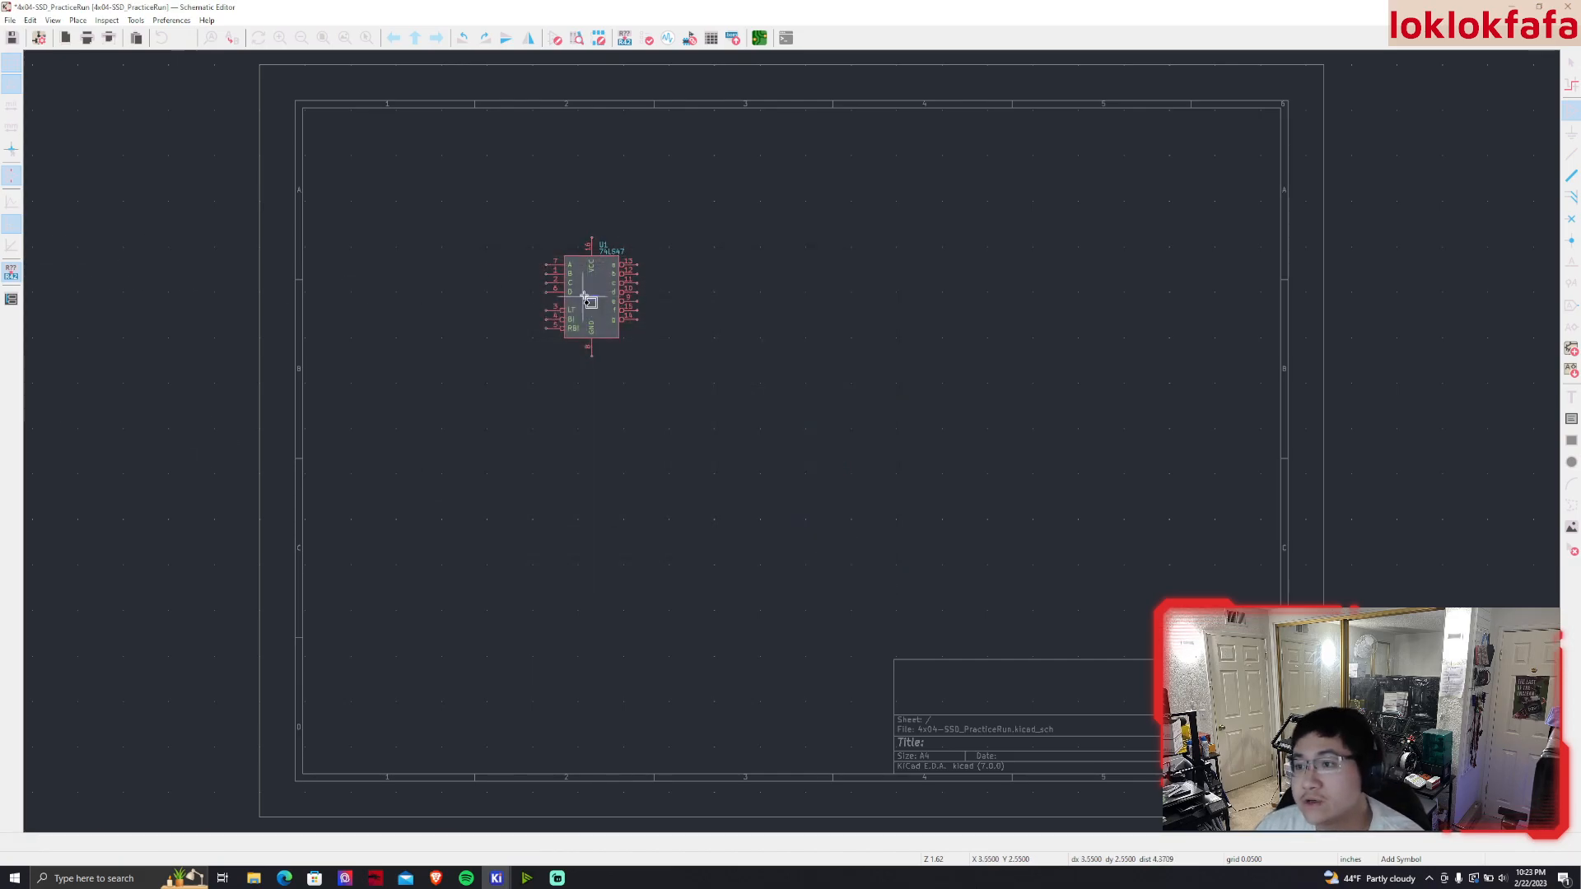
left_click(590, 300)
key("a")
left_click(808, 576)
scroll(794, 441, "up", 2)
left_click(945, 445)
key("Escape")
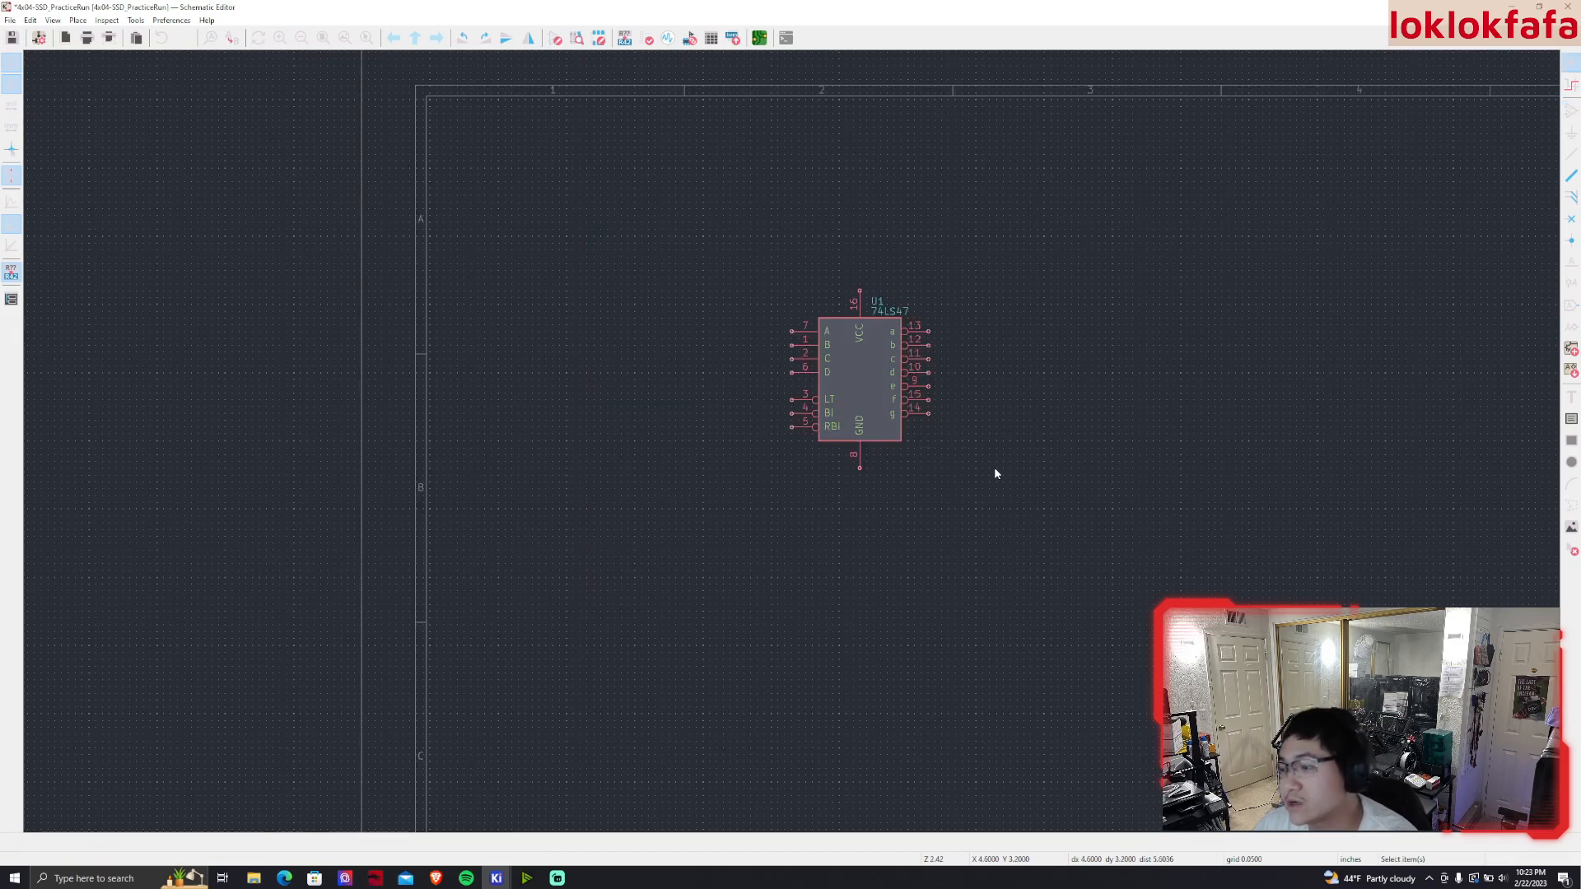
Inspect the VCC and GND pins of the 74LS47 symbol up close
scroll(899, 456, "up", 2)
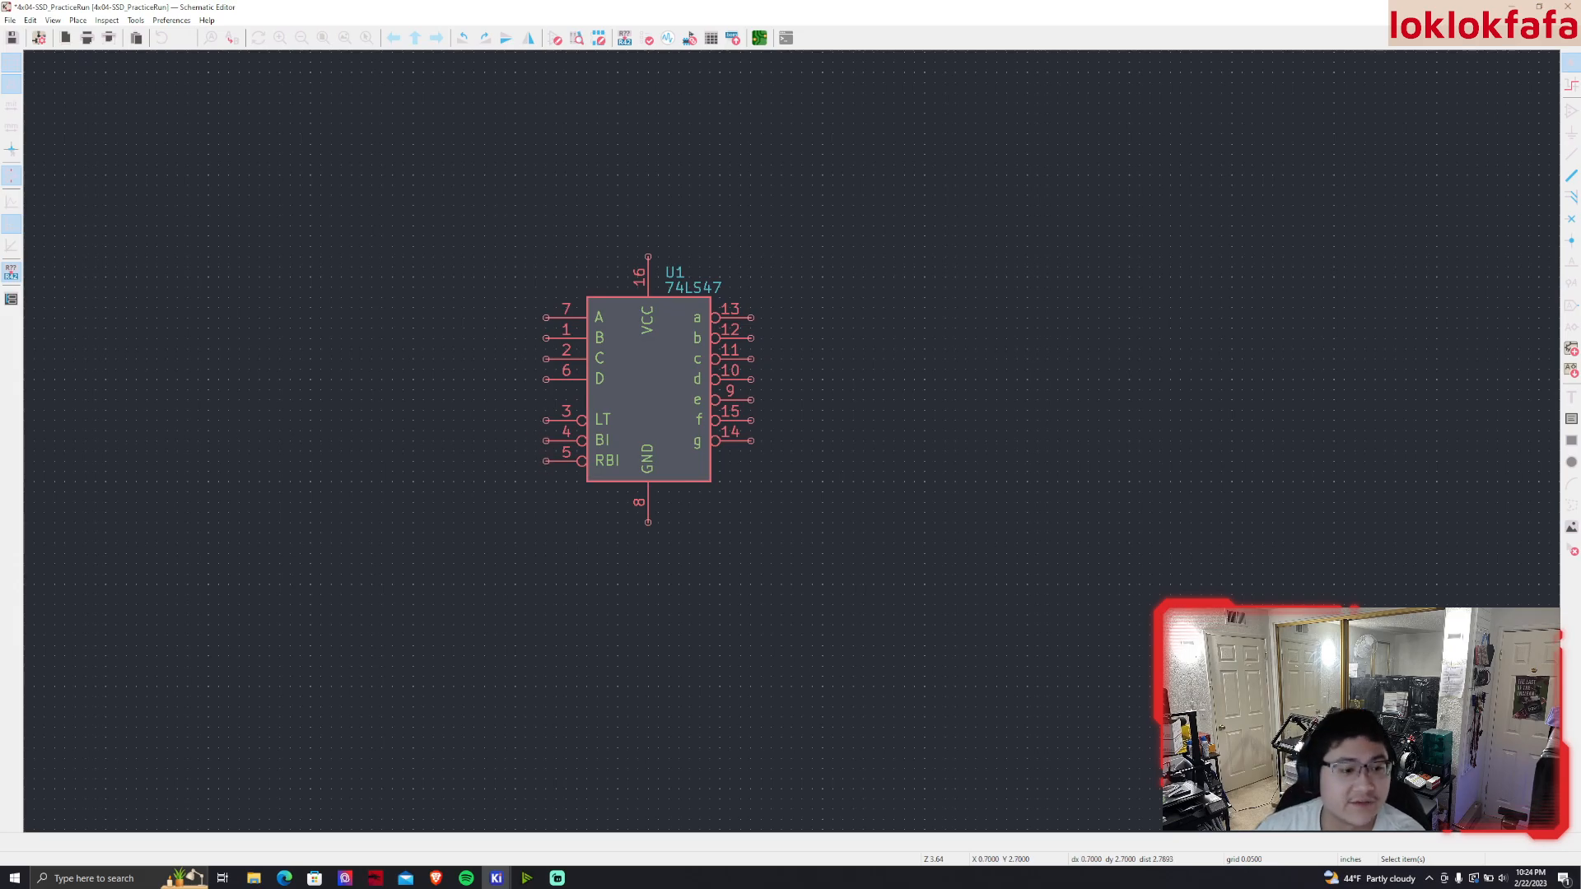
left_click(649, 263)
left_click(644, 551)
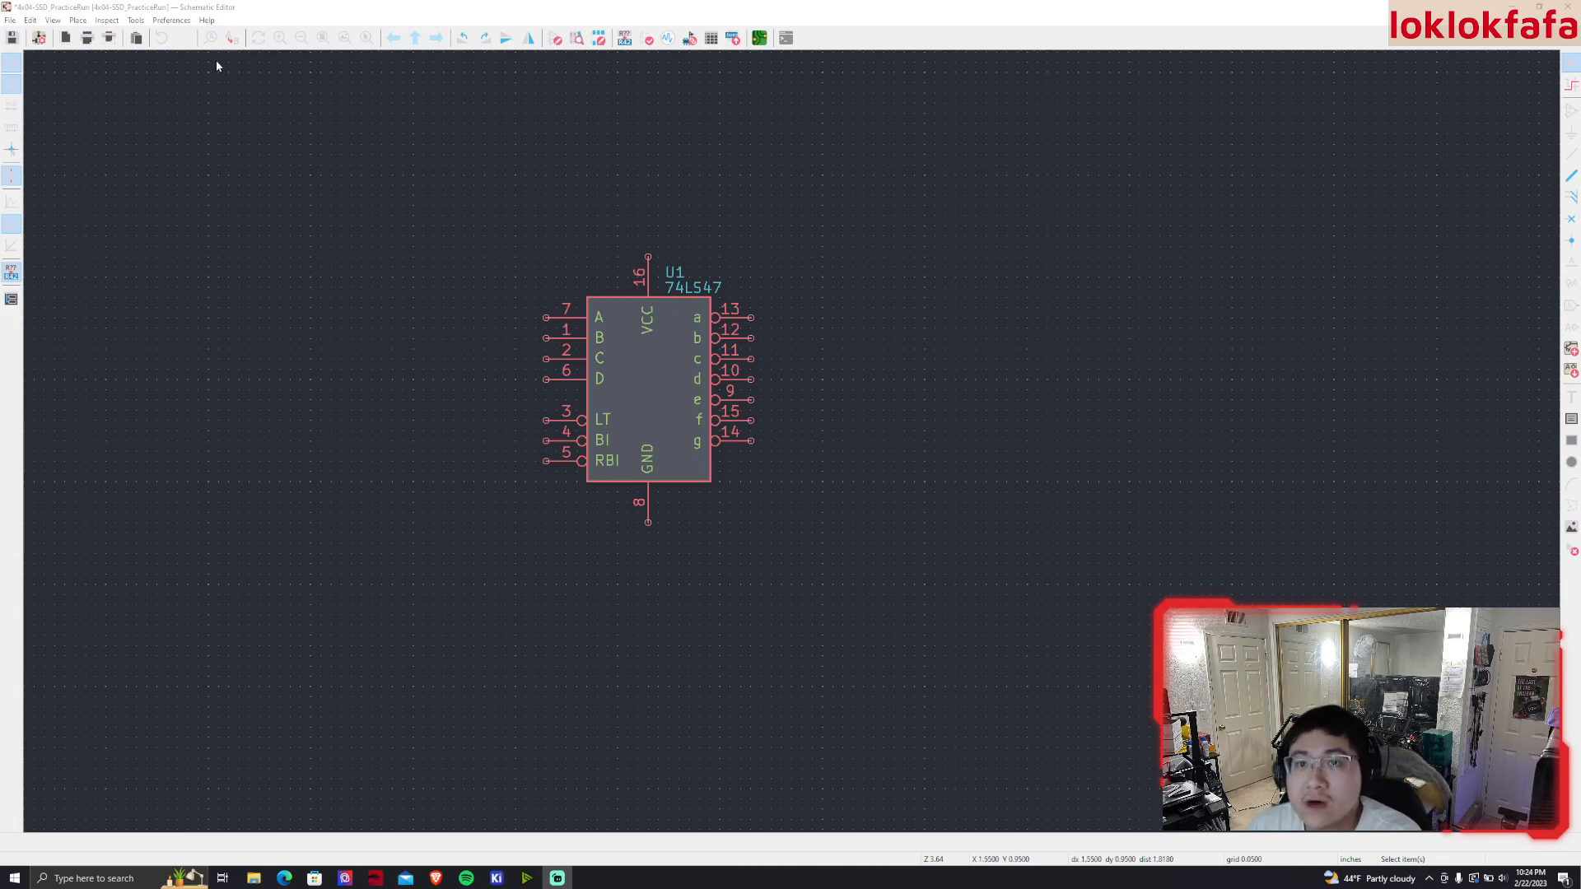
Search the symbol library for "seven" and look through the matching symbols without placing one
left_click(77, 20)
left_click(103, 34)
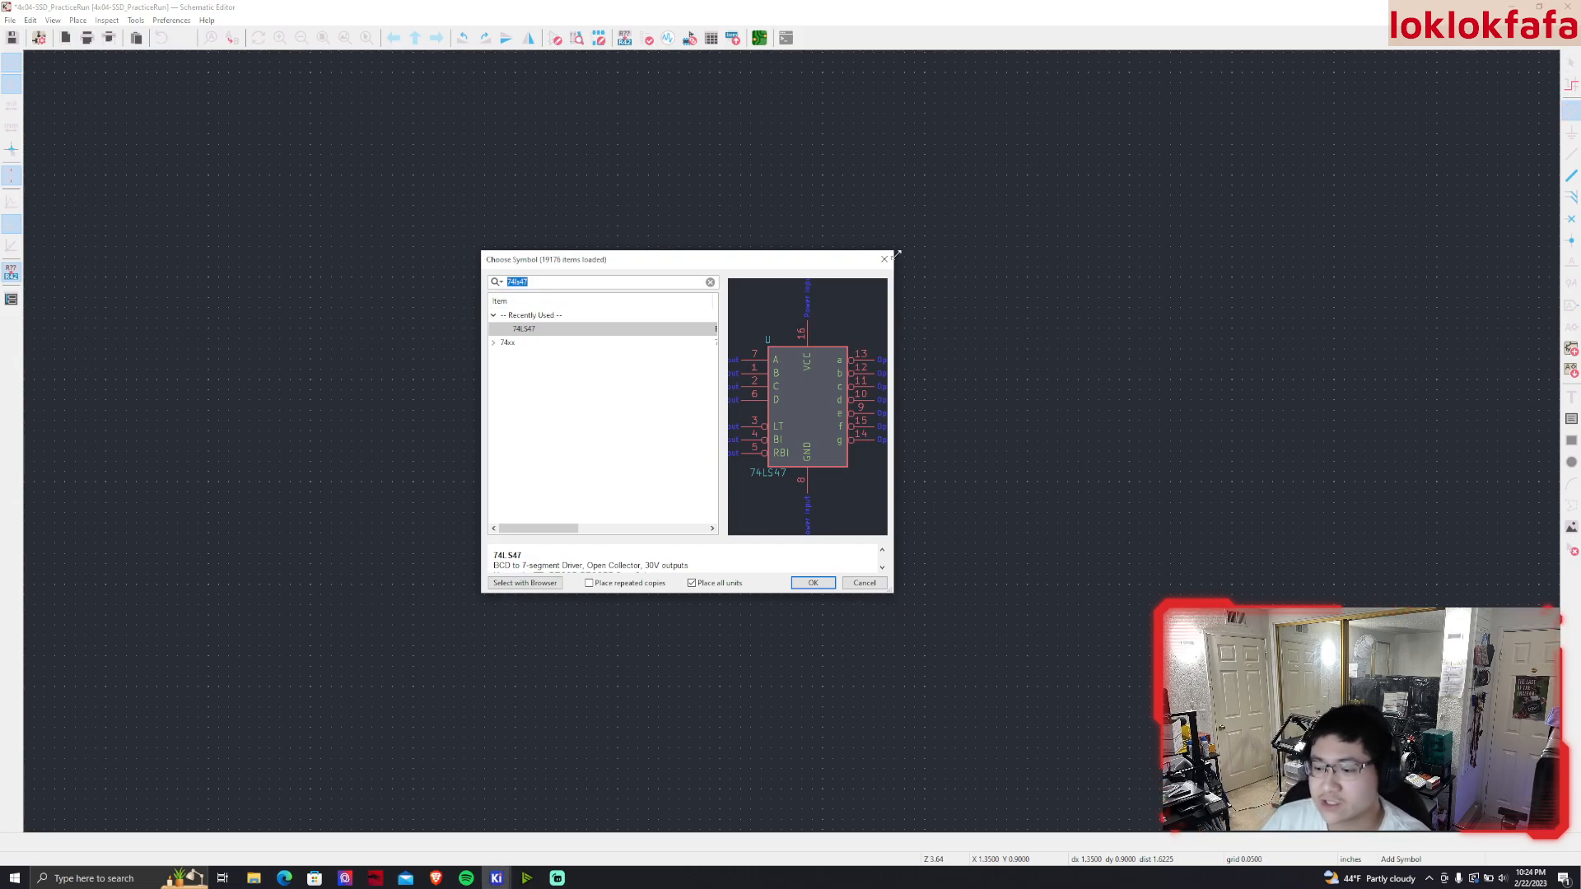
type("seven")
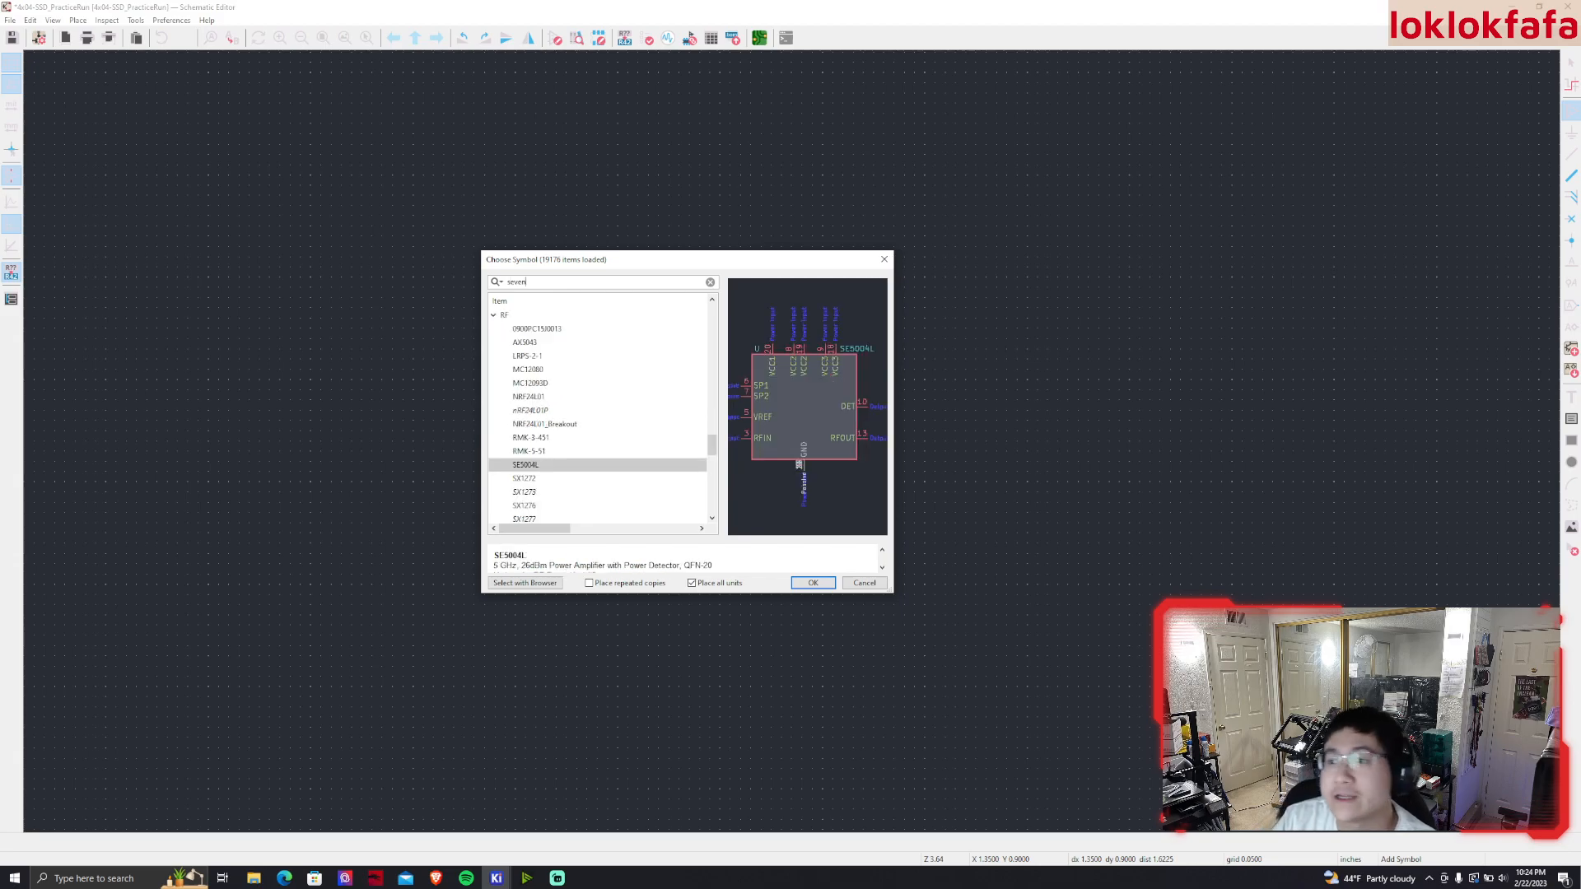
left_click(529, 346)
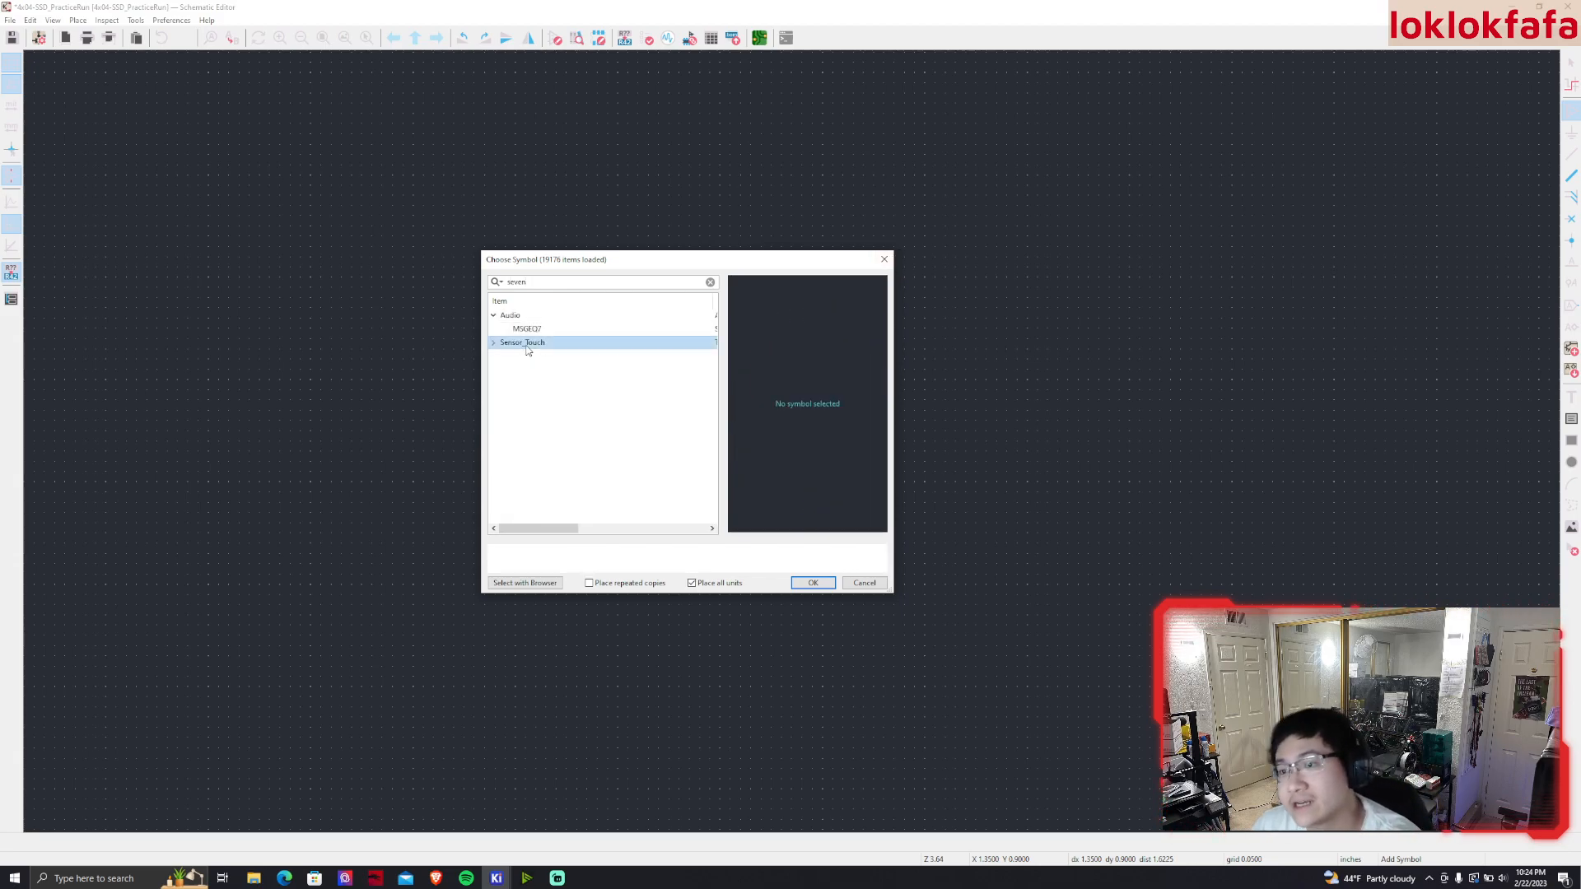
left_click(494, 346)
left_click(859, 588)
left_click(859, 587)
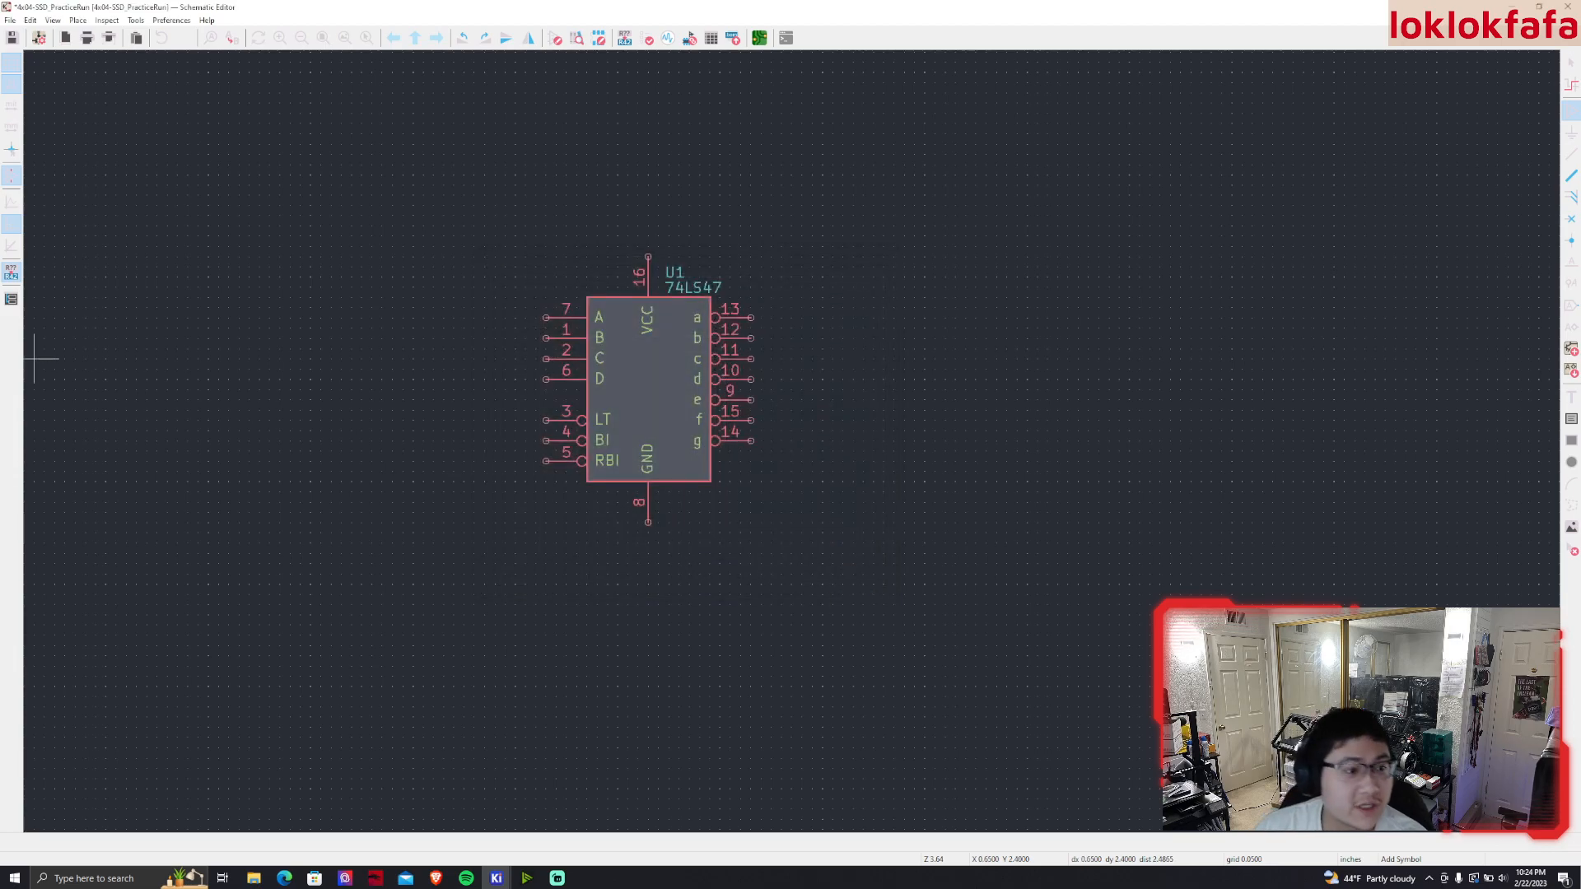
left_click(875, 377)
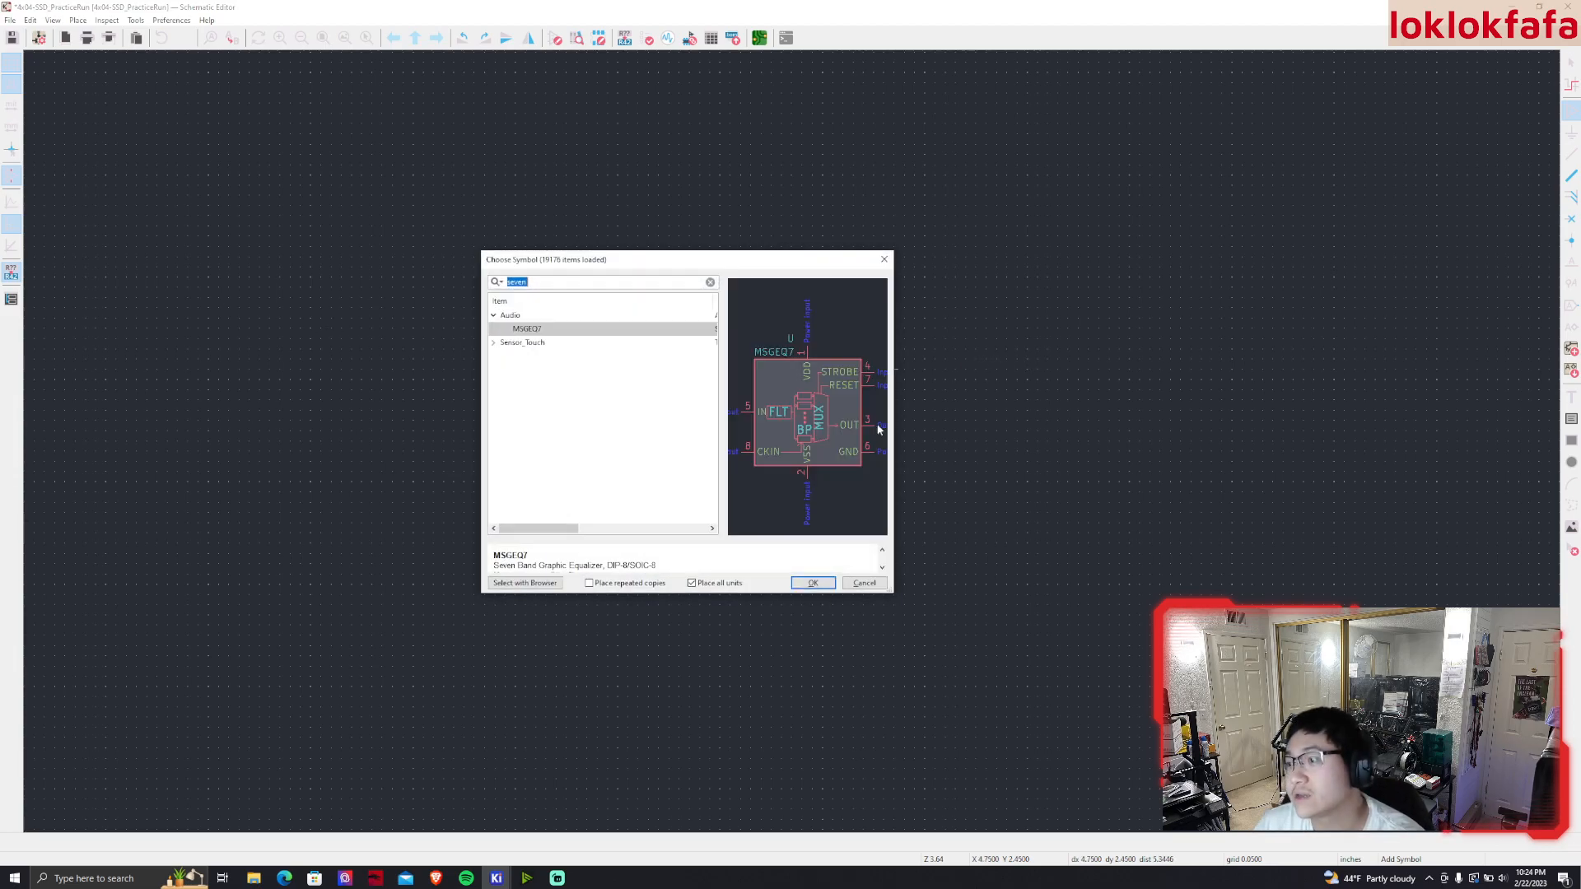
left_click(857, 586)
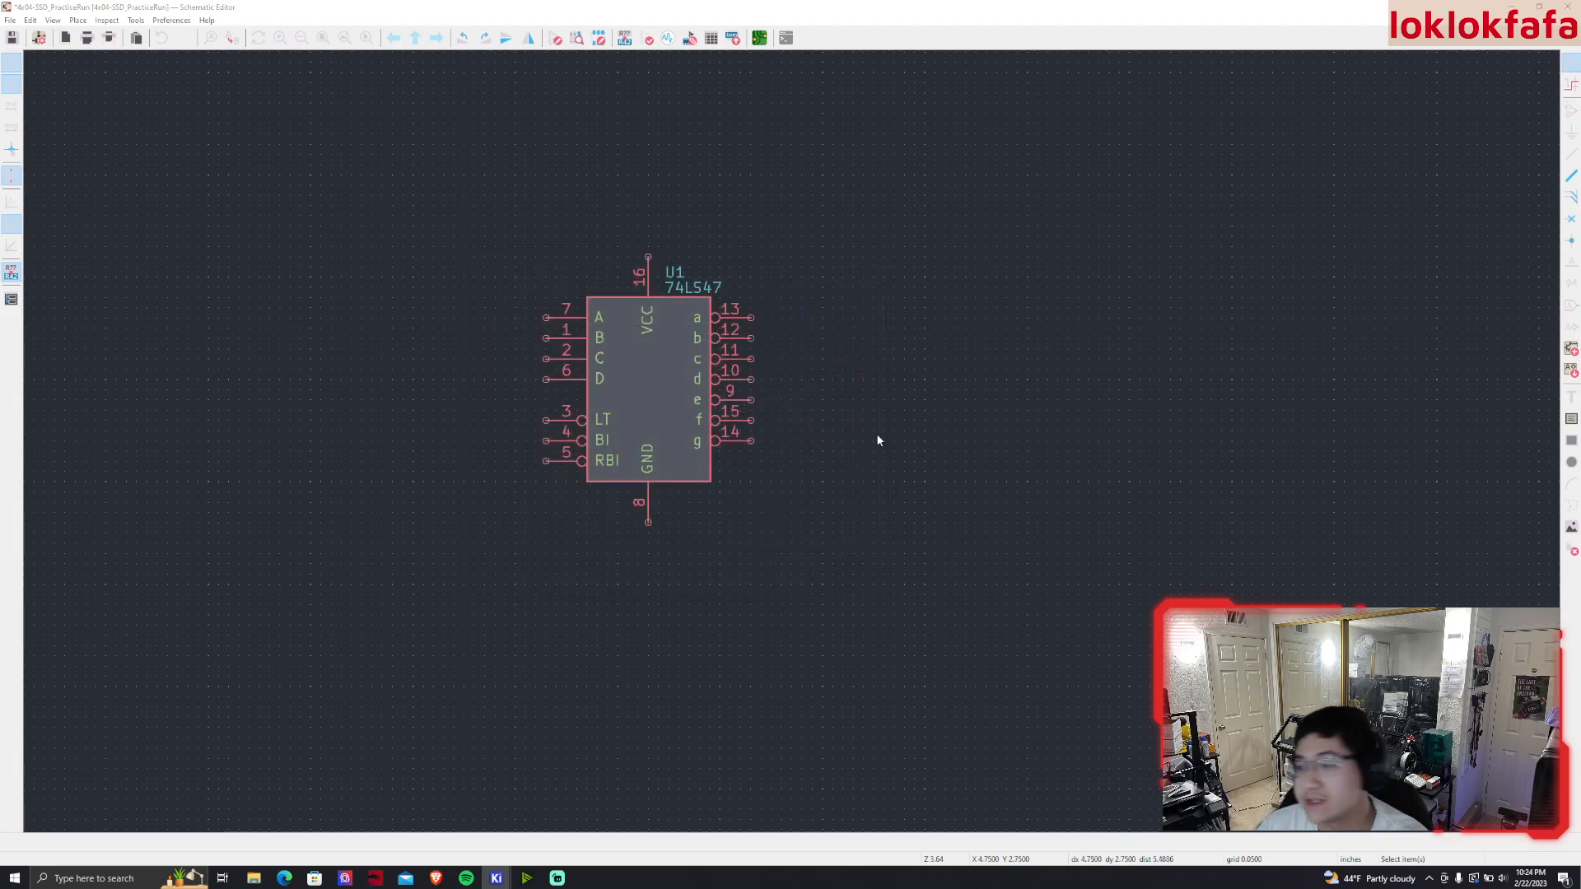
Place the Seven Segment Display (CA) symbol beside the 74LS47 and wire driver output a to display pin A
left_click(905, 379)
middle_click_drag(773, 554, 697, 561)
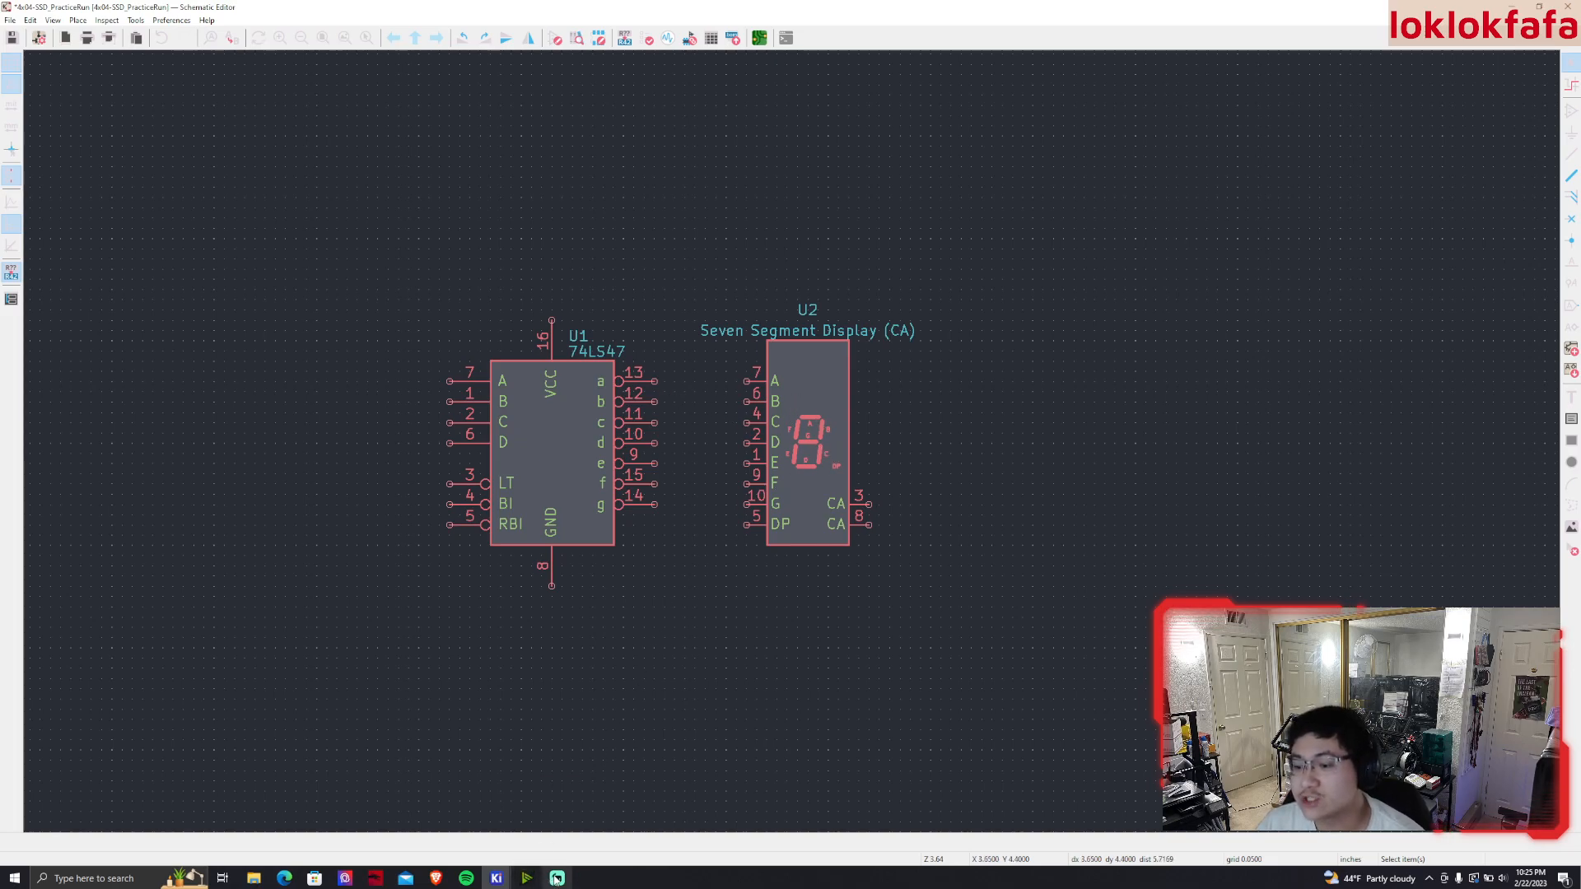
left_click(655, 382)
left_click(747, 380)
key("Escape")
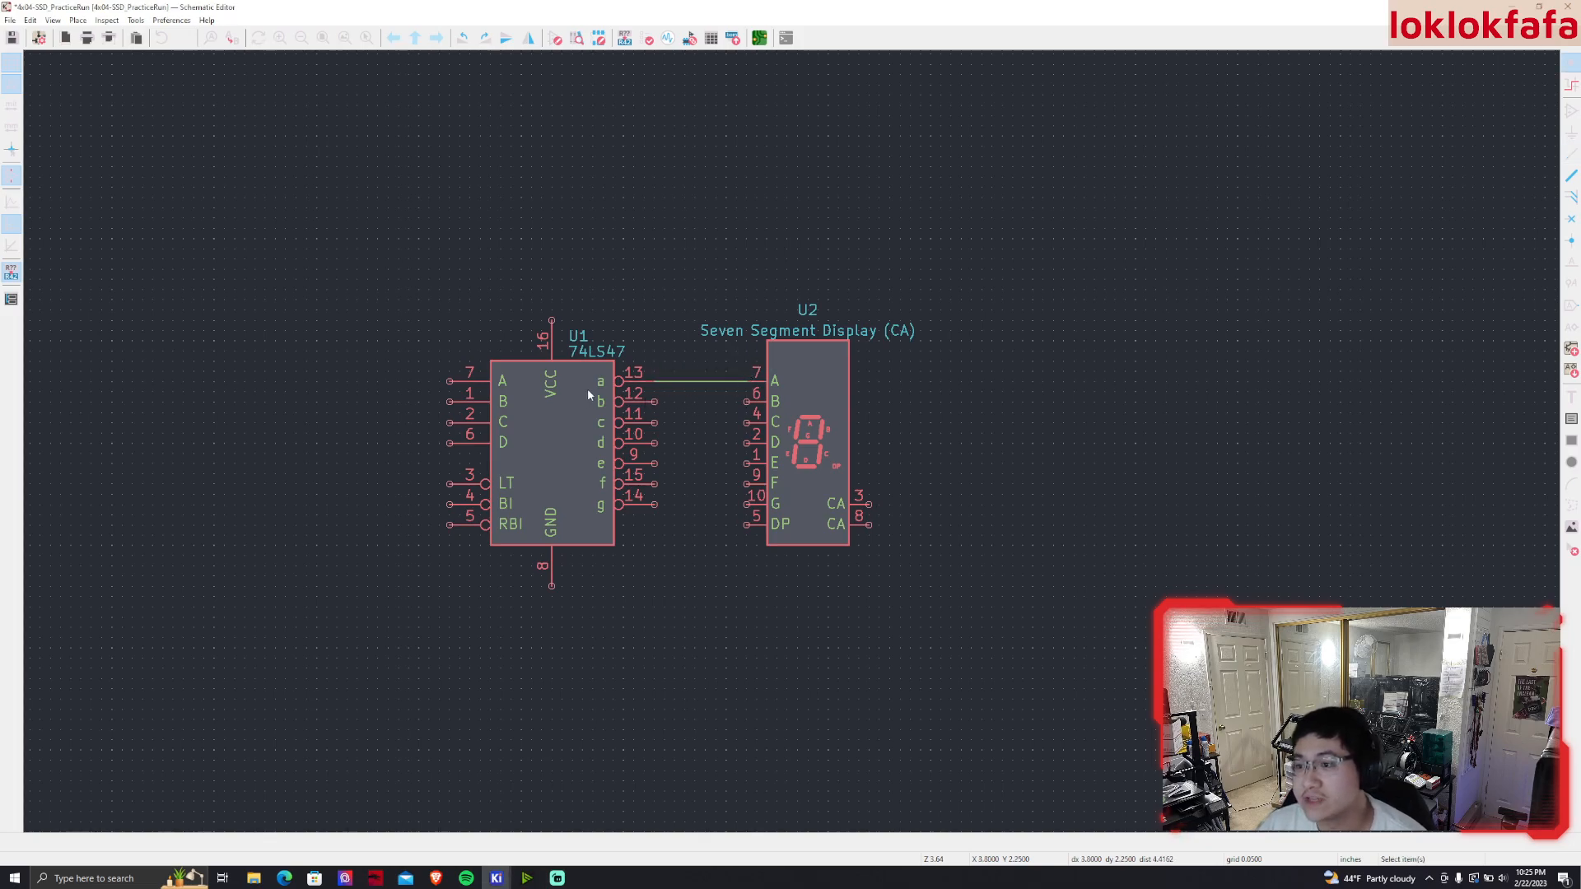
Wire 74LS47 outputs b, c, d and e straight across to display pins B, C, D and E
left_click(654, 402)
left_click(746, 401)
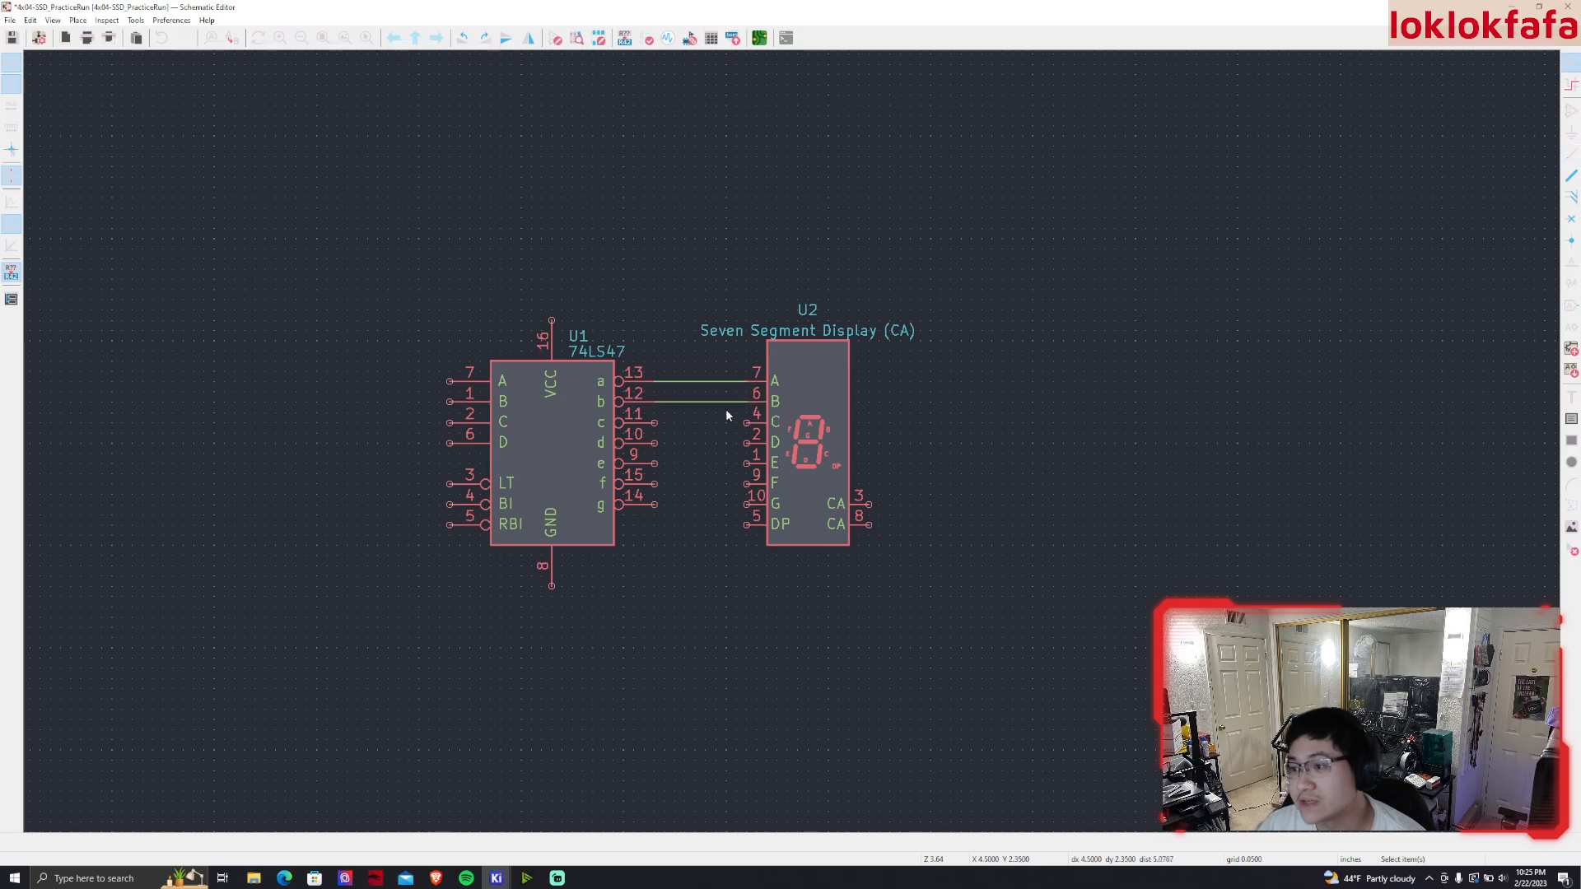
left_click(655, 422)
left_click(747, 423)
left_click(655, 443)
left_click(746, 443)
left_click(655, 464)
left_click(746, 464)
key("Escape")
Wire 74LS47 outputs f and g to display pins F and G
key("w")
left_click(746, 485)
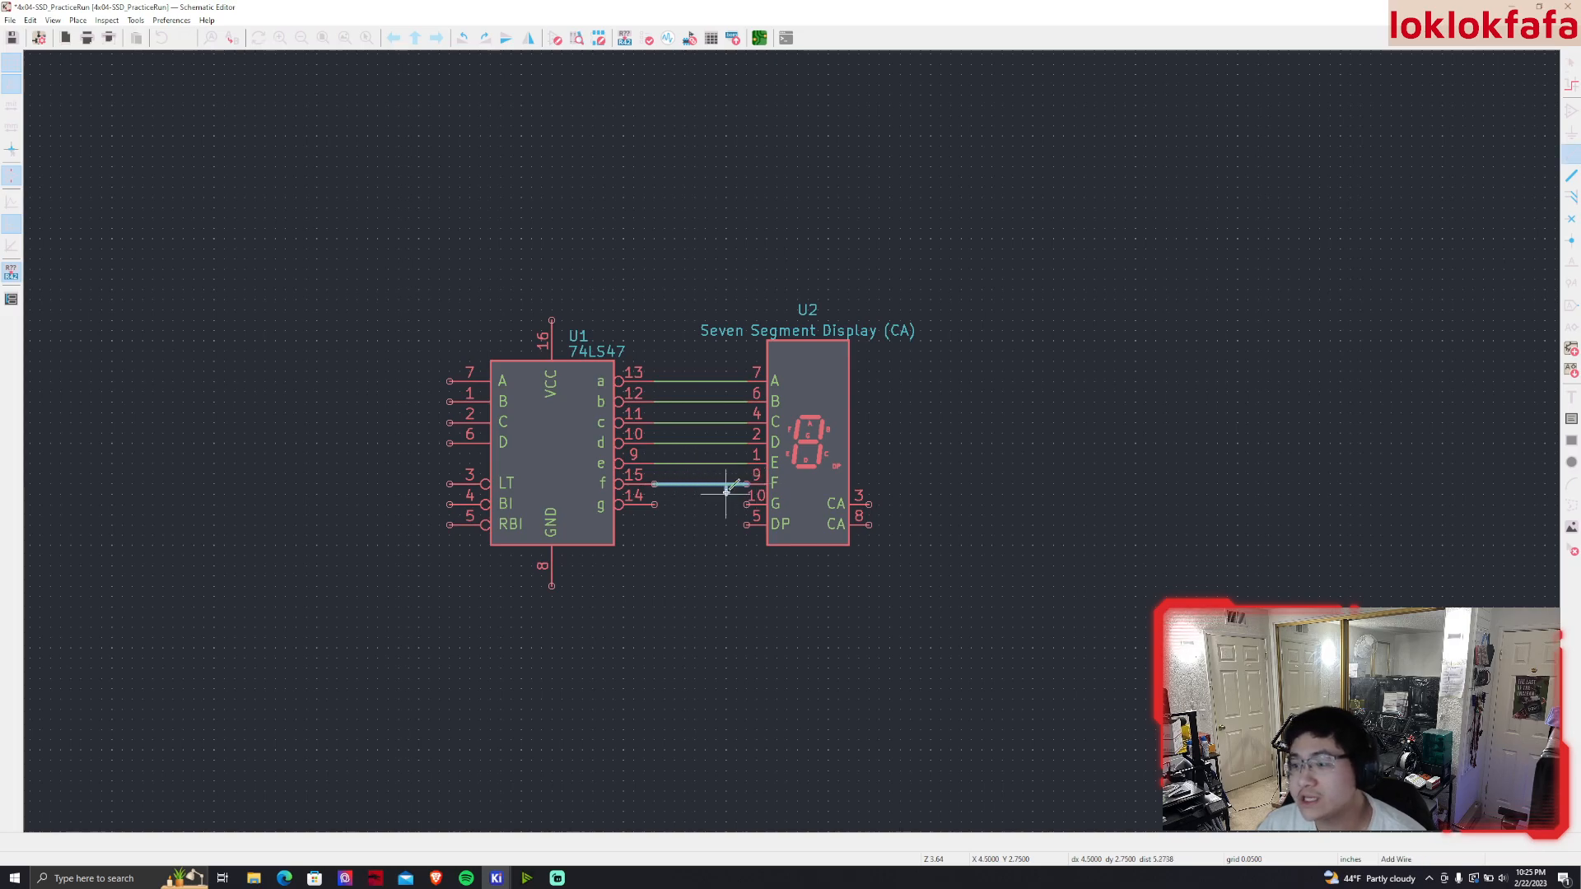
key("Escape")
left_click(655, 485)
left_click(746, 484)
left_click(656, 504)
left_click(746, 504)
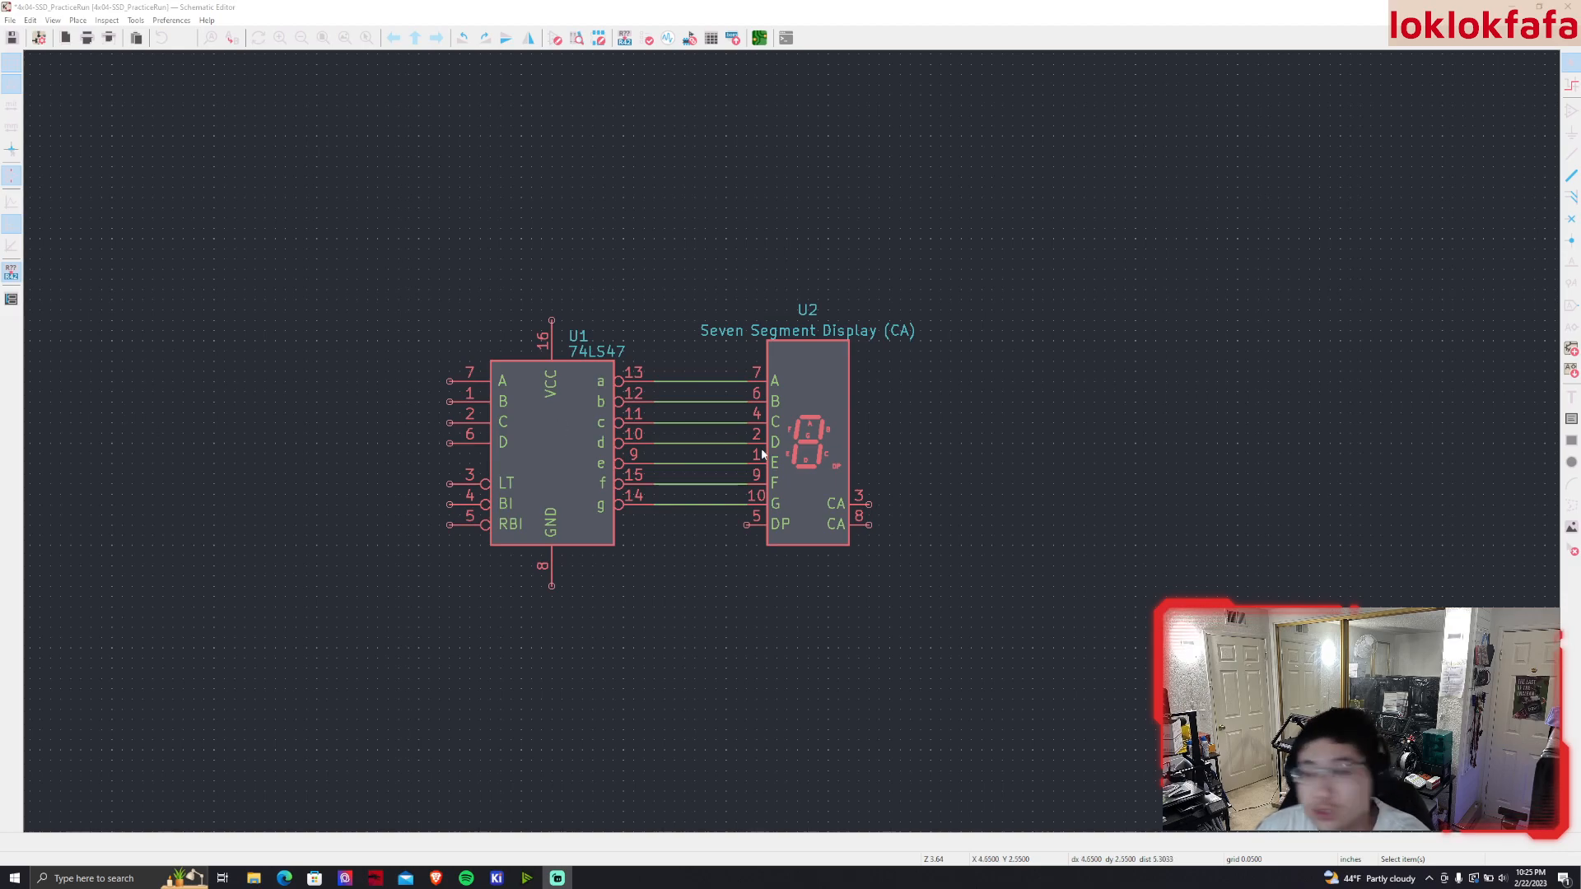
Add a +5V power symbol in the free space above the 74LS47
left_click(79, 20)
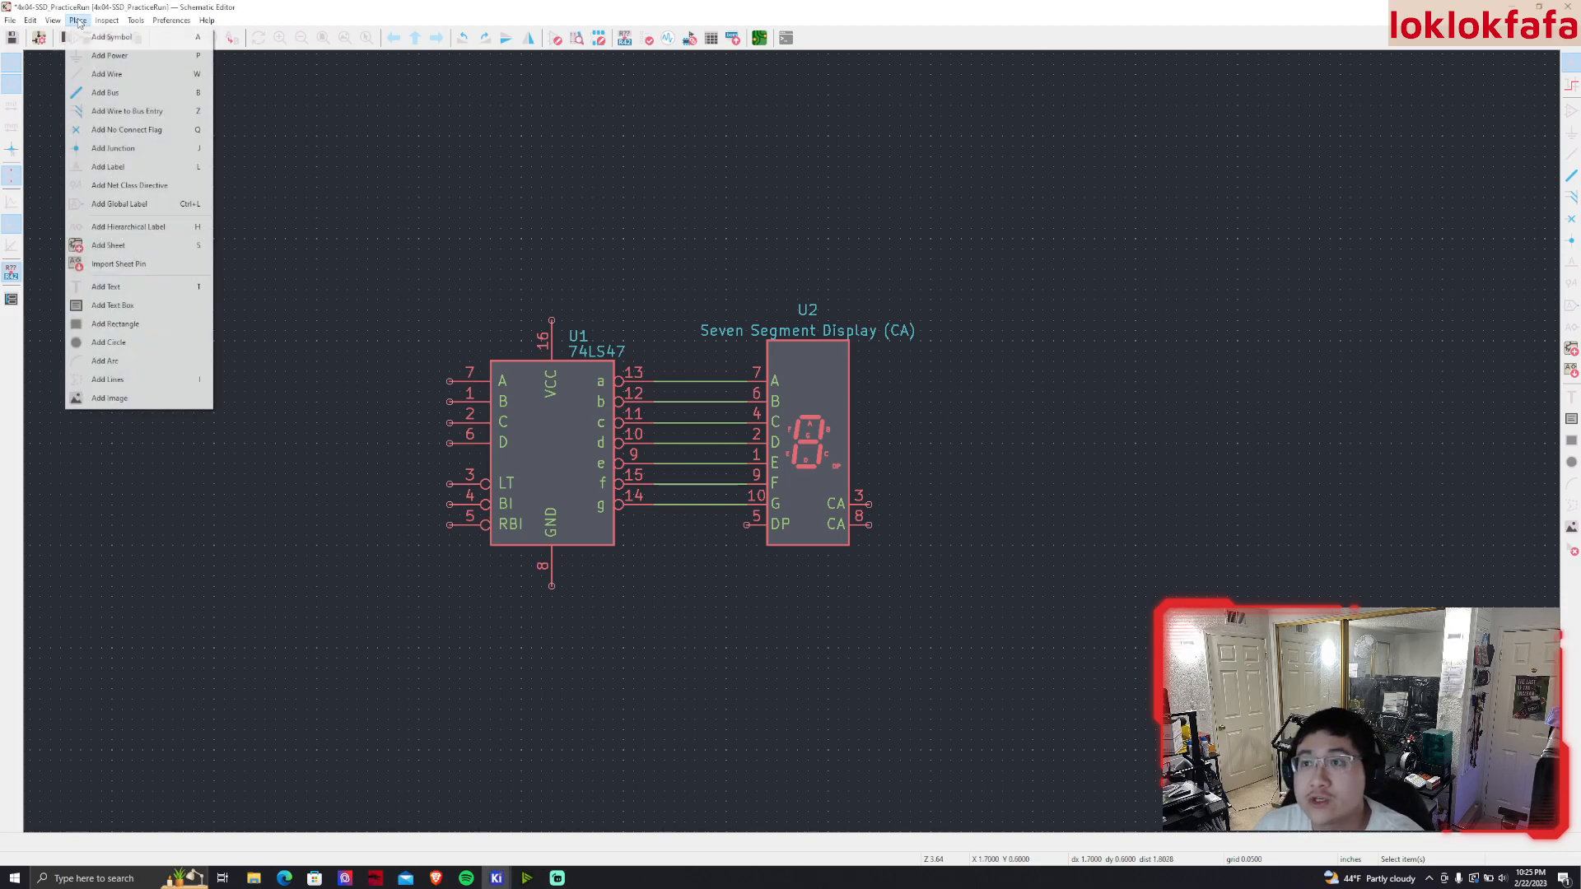
left_click(93, 58)
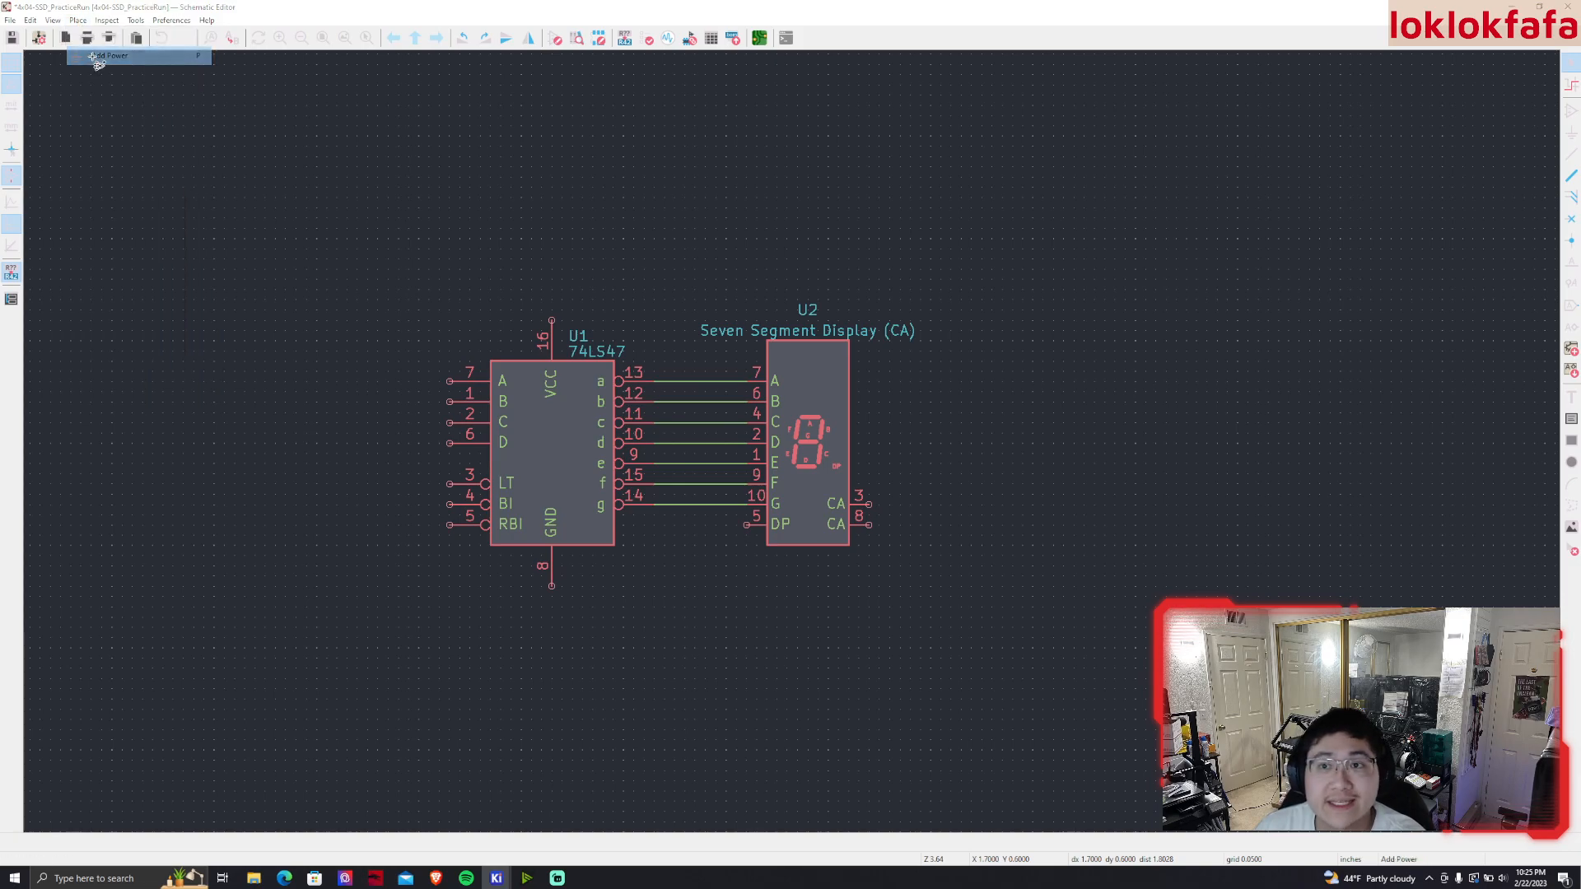
left_click(491, 330)
scroll(525, 441, "down", 3)
scroll(527, 453, "down", 1)
double_click(524, 452)
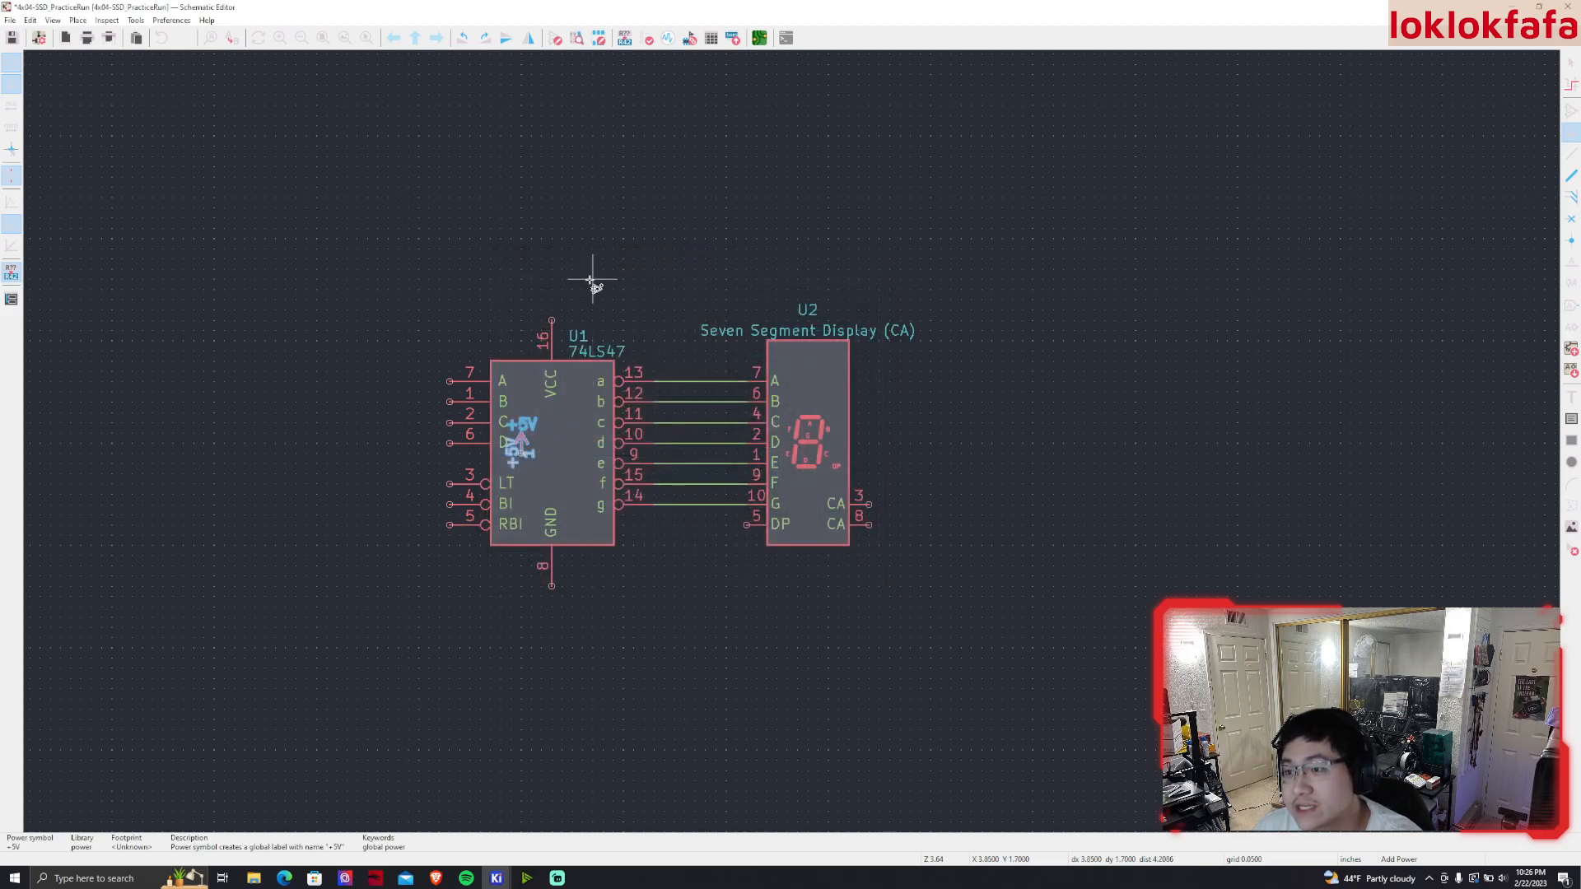
left_click(593, 259)
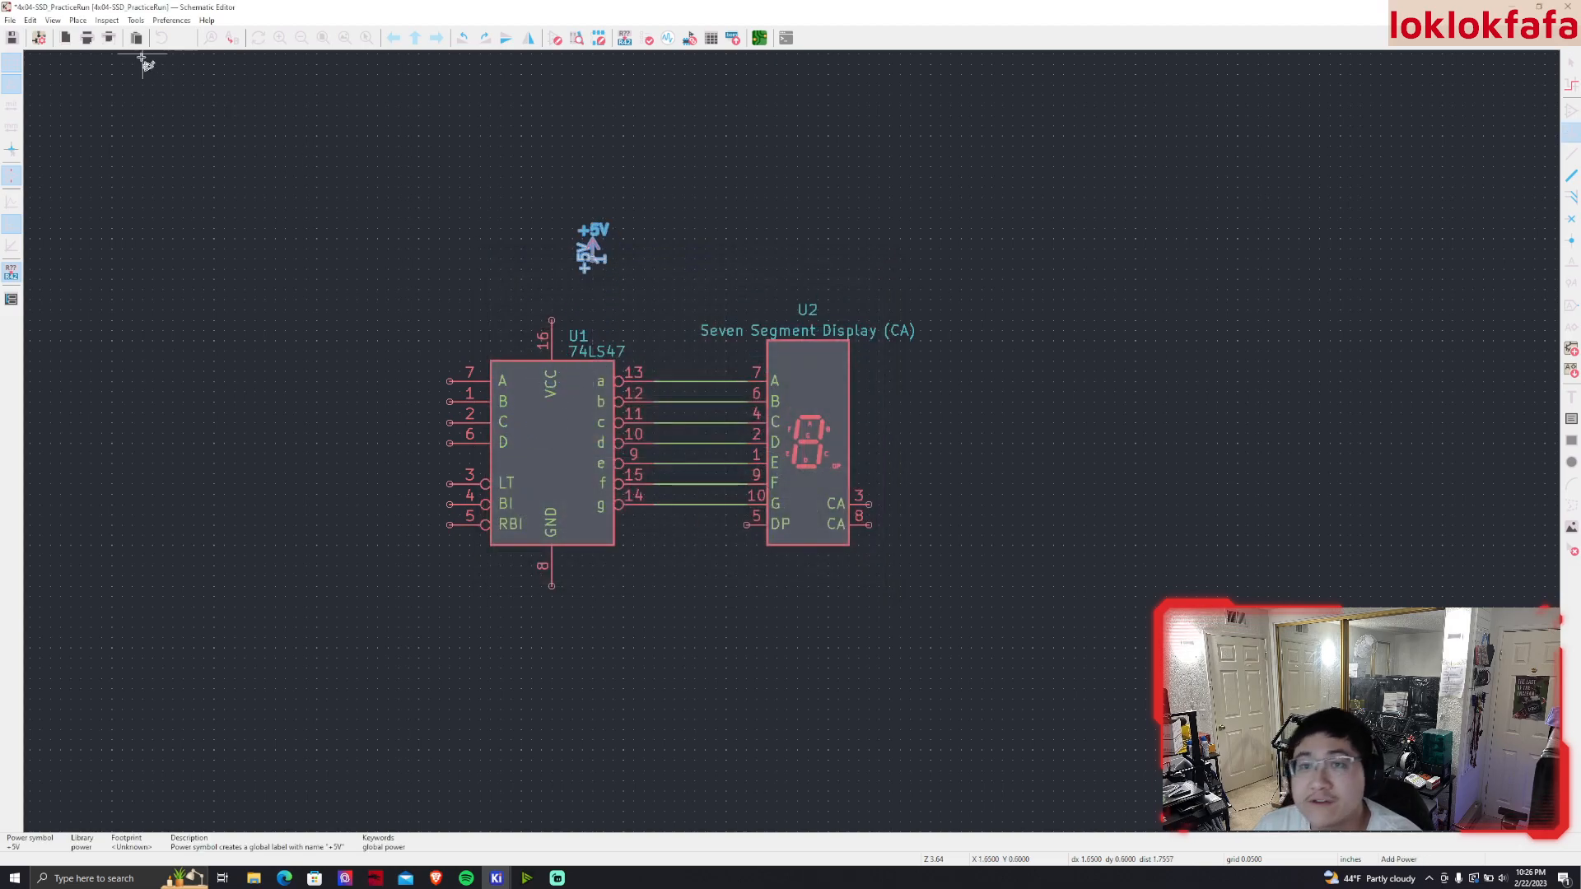
Add a GND power symbol from the power library in the free space beside the +5V symbol
left_click(78, 20)
left_click(117, 56)
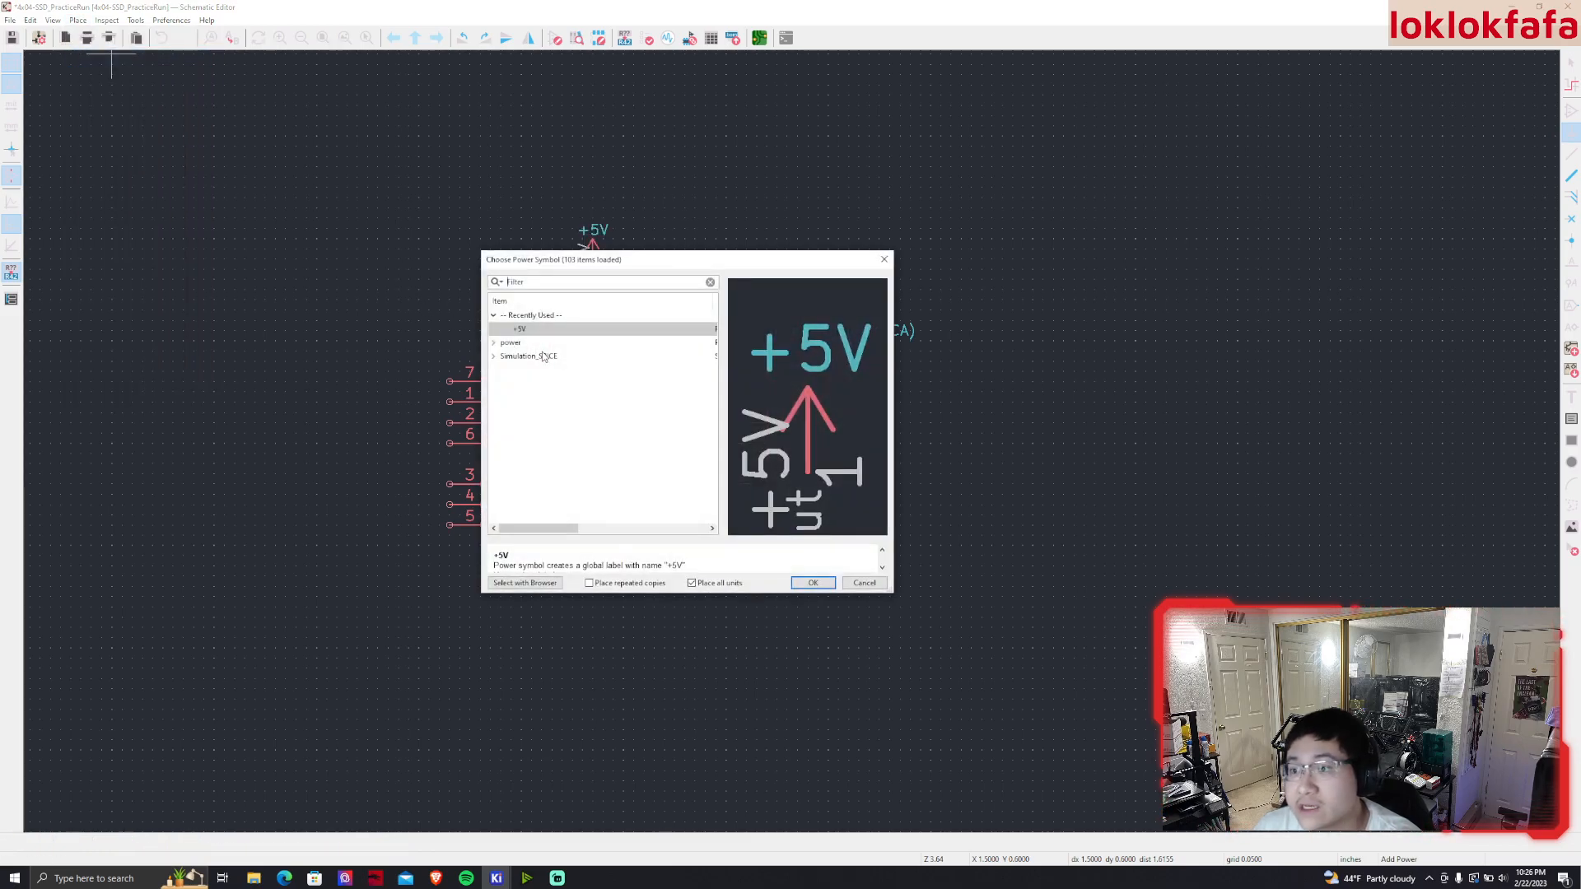
left_click(497, 344)
scroll(545, 438, "down", 1)
scroll(545, 440, "down", 20)
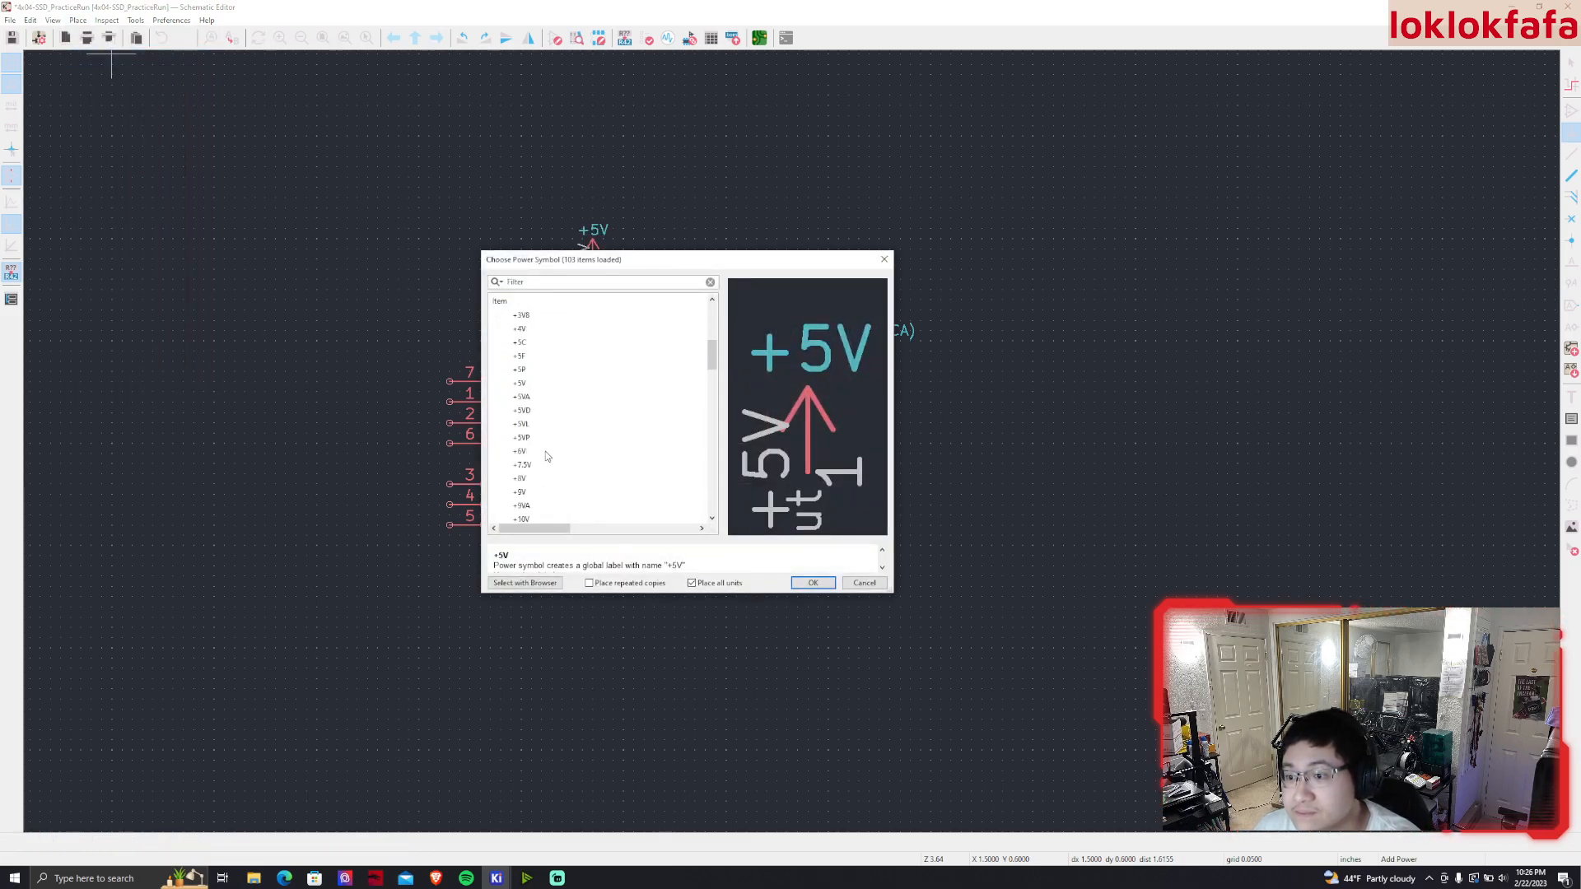
double_click(521, 369)
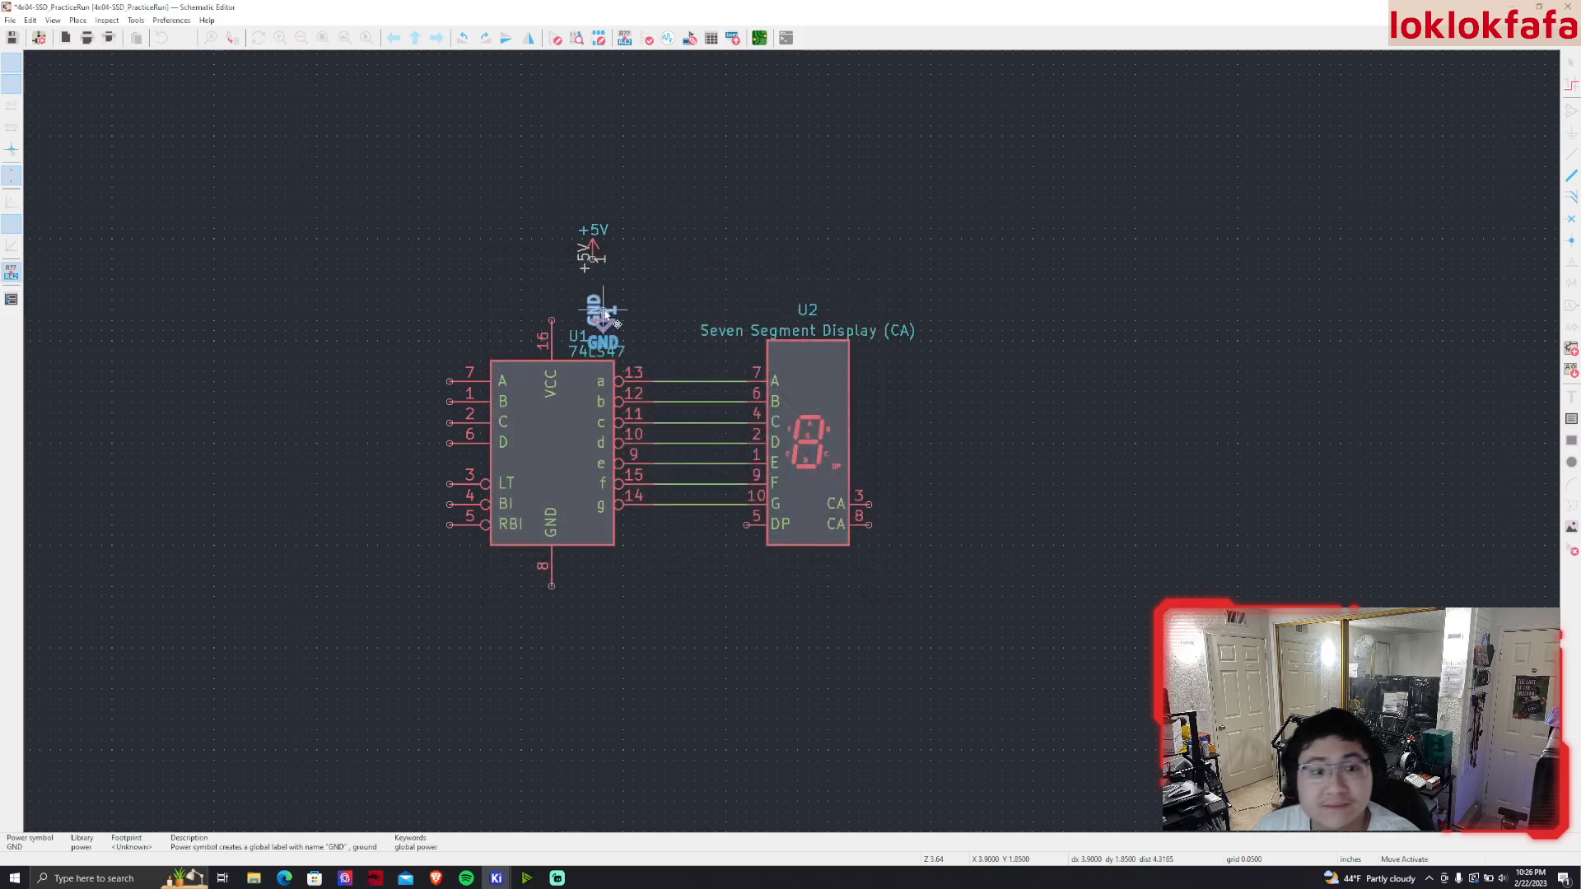
left_click(719, 245)
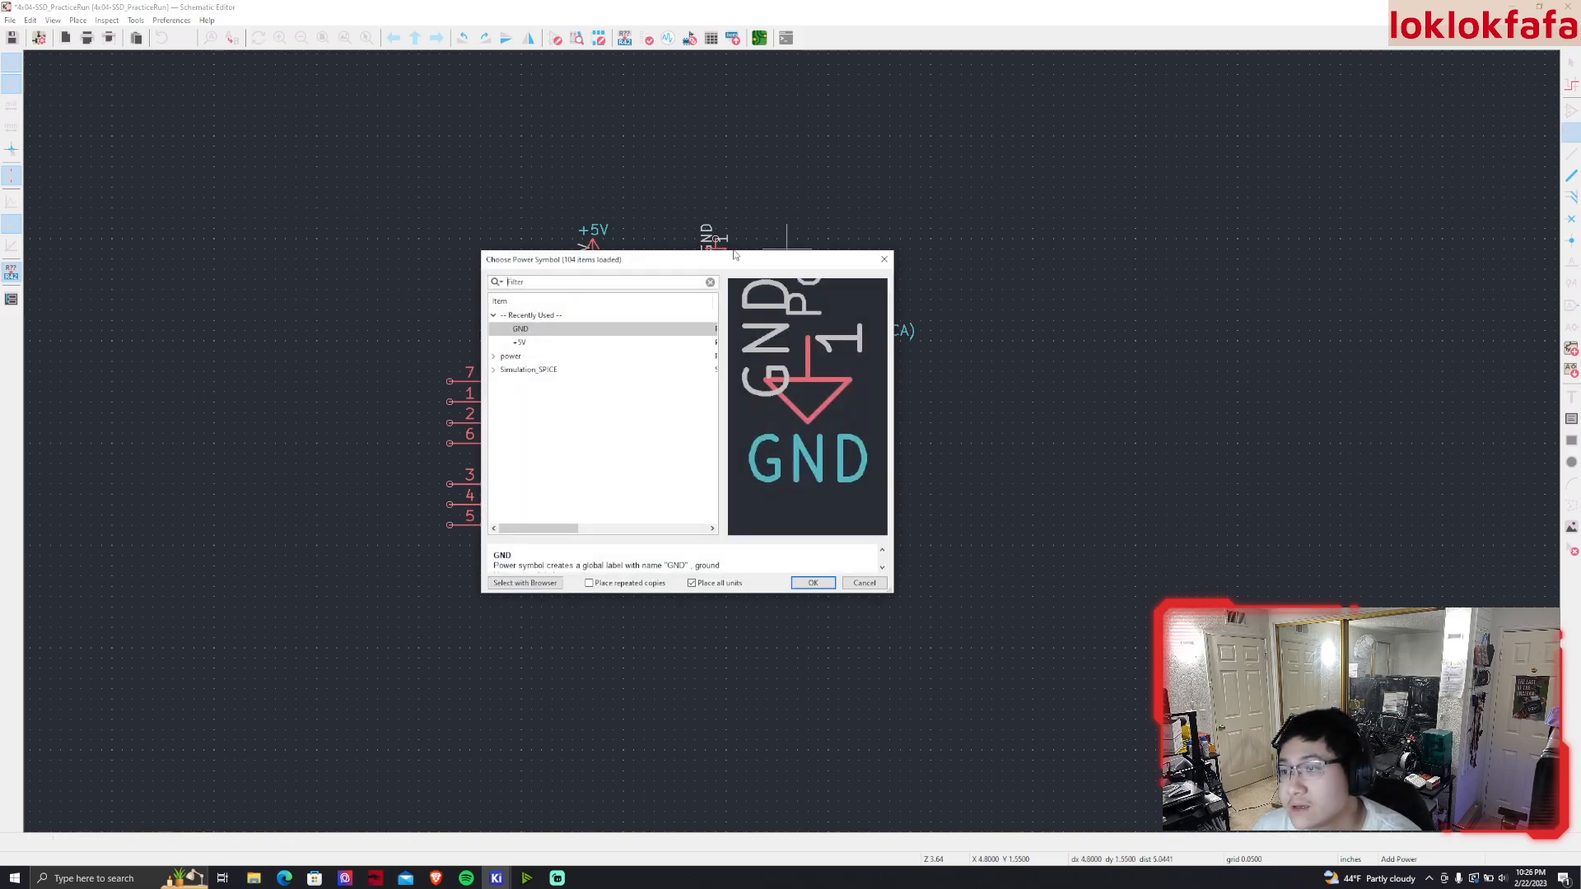
key("Escape")
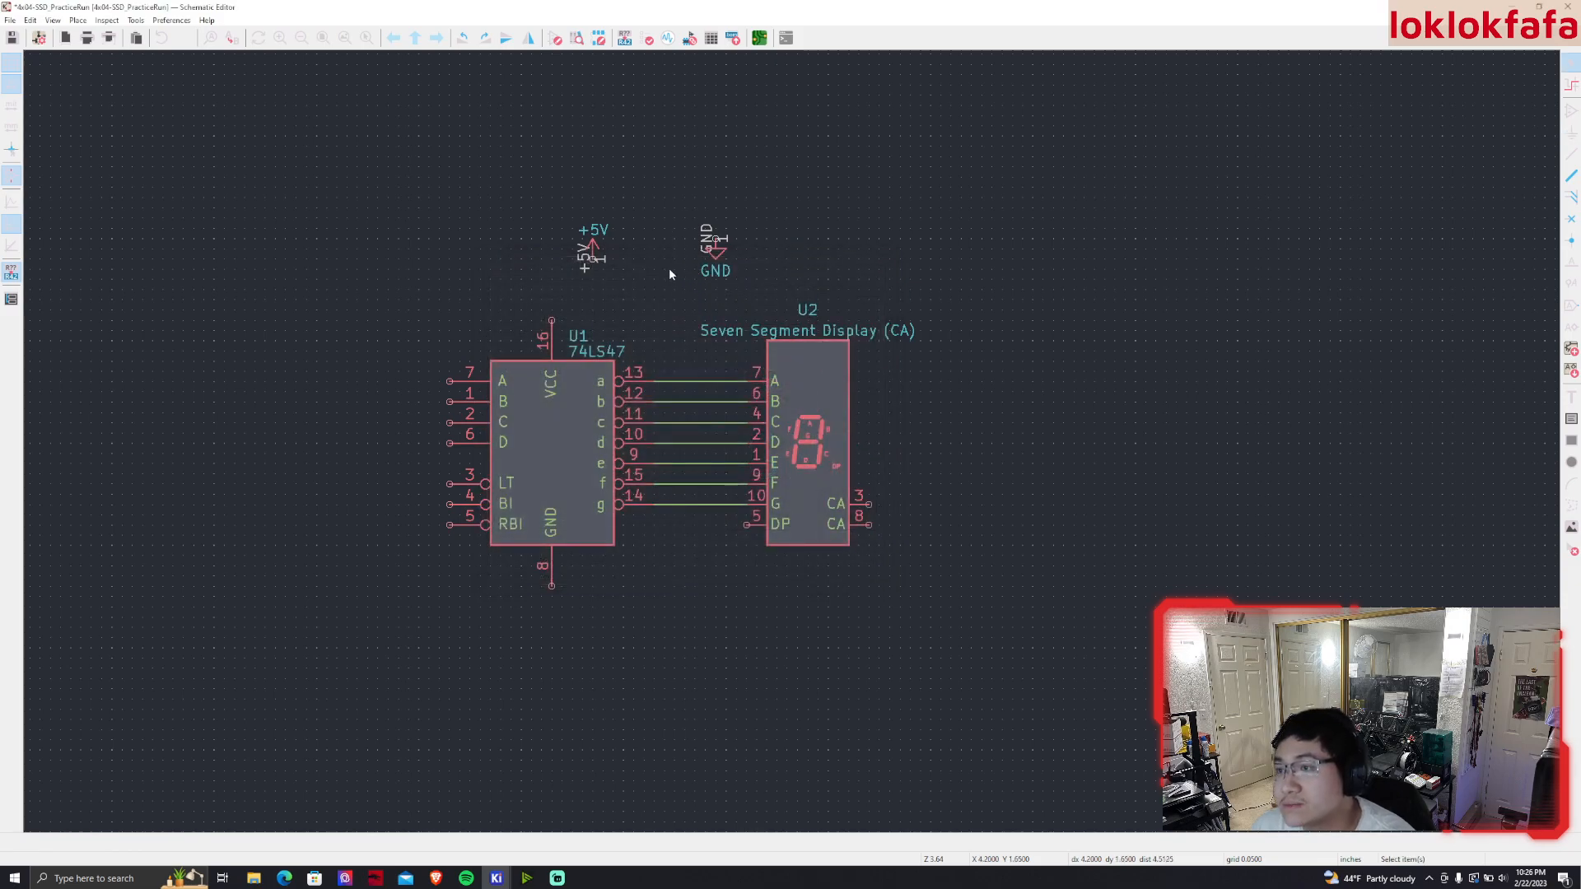
Move the +5V symbol to the 74LS47's VCC pin and the GND symbol to its GND pin, leaving a small gap for readability
left_click_drag(585, 251, 552, 305)
left_click_drag(707, 265, 554, 599)
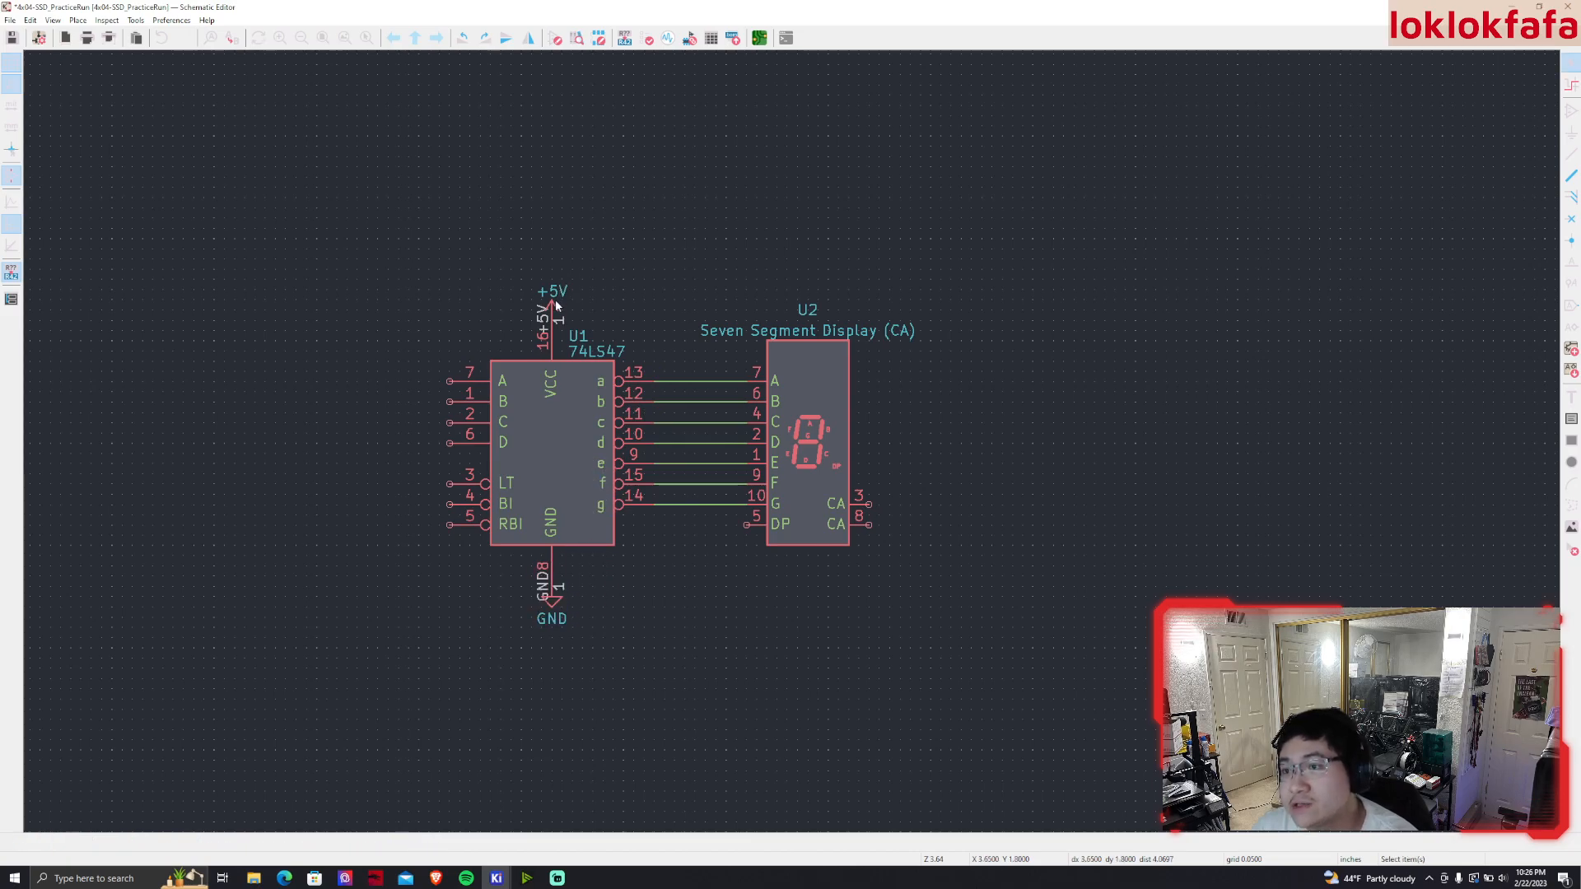
left_click(555, 301)
left_click_drag(547, 312, 548, 301)
left_click(556, 594)
left_click_drag(554, 589, 554, 601)
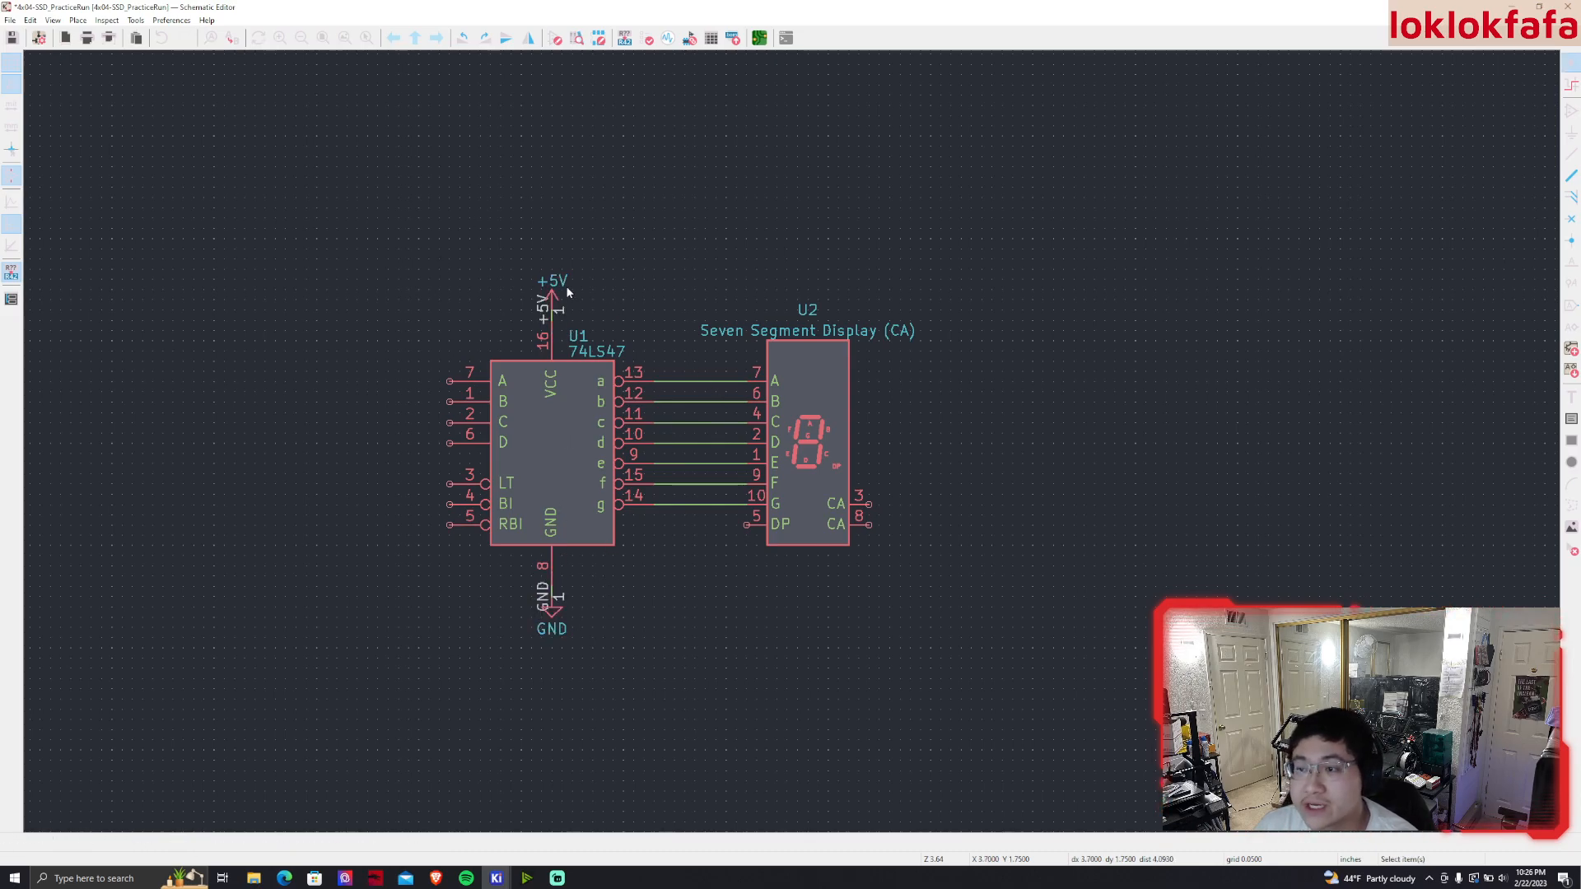
Duplicate the +5V symbol beside the display and wire both CA pins, 3 and 8, to it
middle_click_drag(617, 268, 568, 250)
left_click(505, 279)
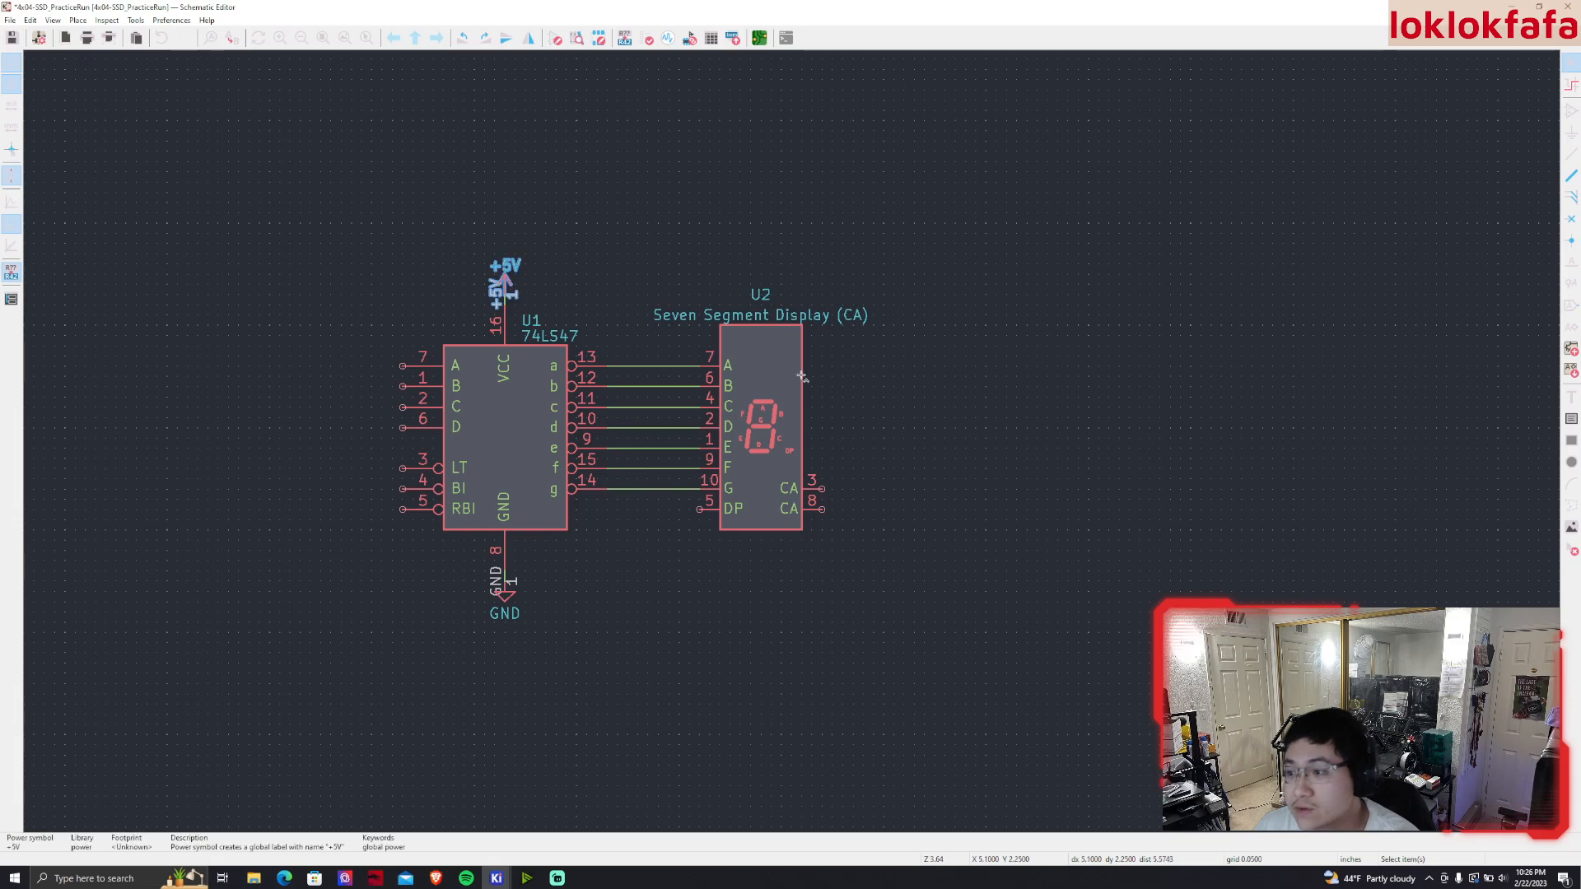
key("ctrl+d")
left_click(839, 468)
left_click(841, 468)
left_click(822, 510)
left_click(822, 489)
left_click(842, 489)
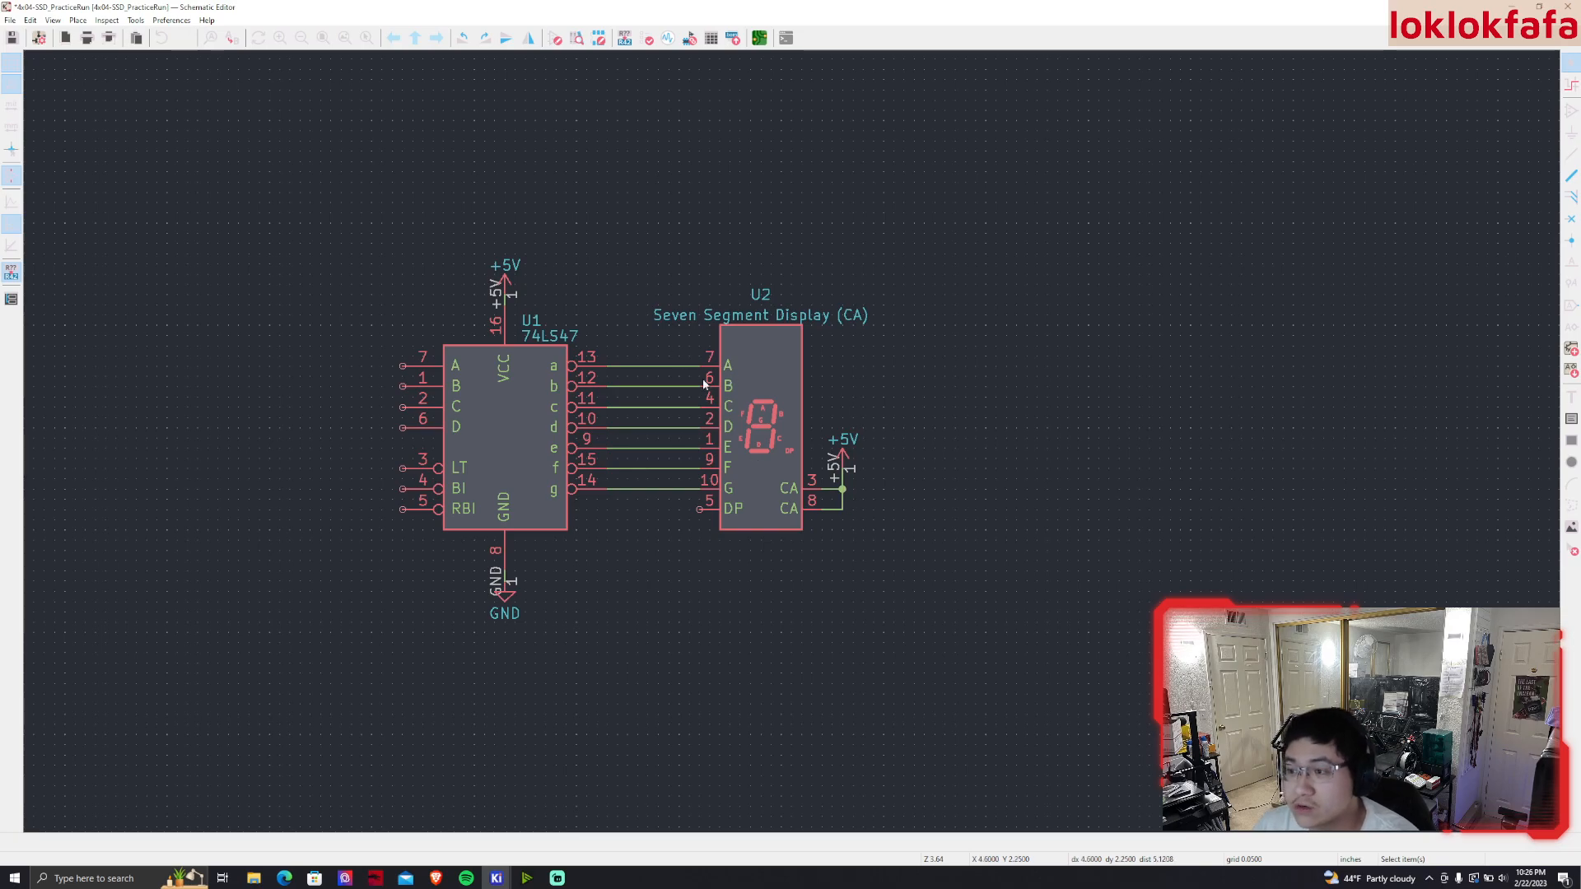
left_click(682, 366)
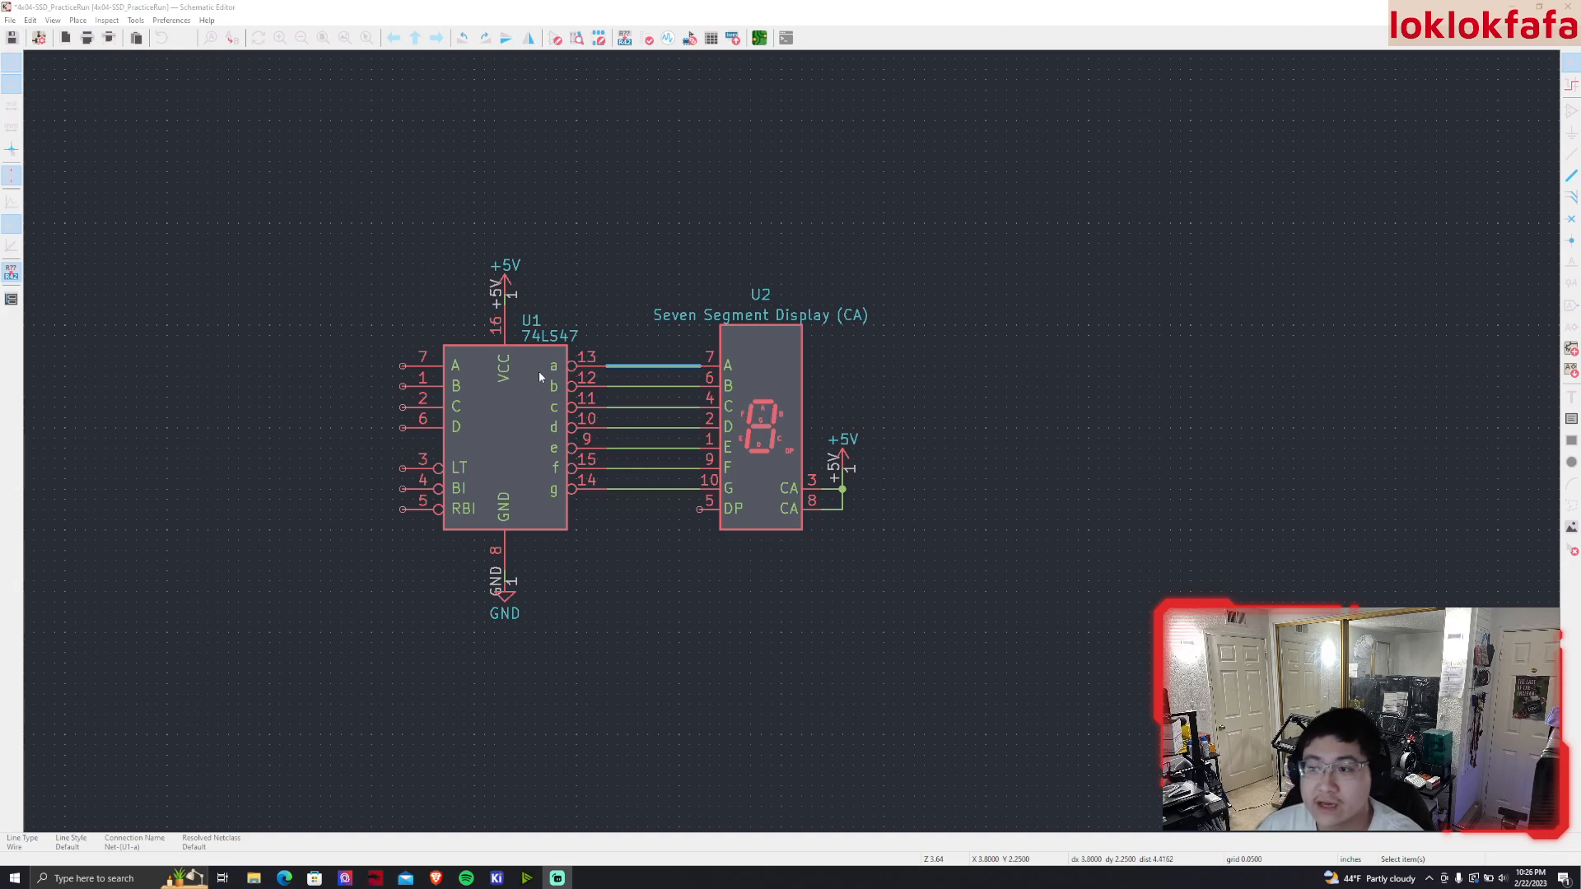
left_click(653, 587)
Duplicate the VCC pin's +5V symbol, rotate it to point left, and place it to the left of the 74LS47's BI pin
middle_click_drag(642, 583, 694, 579)
left_click(569, 284)
key("ctrl+d")
key("r")
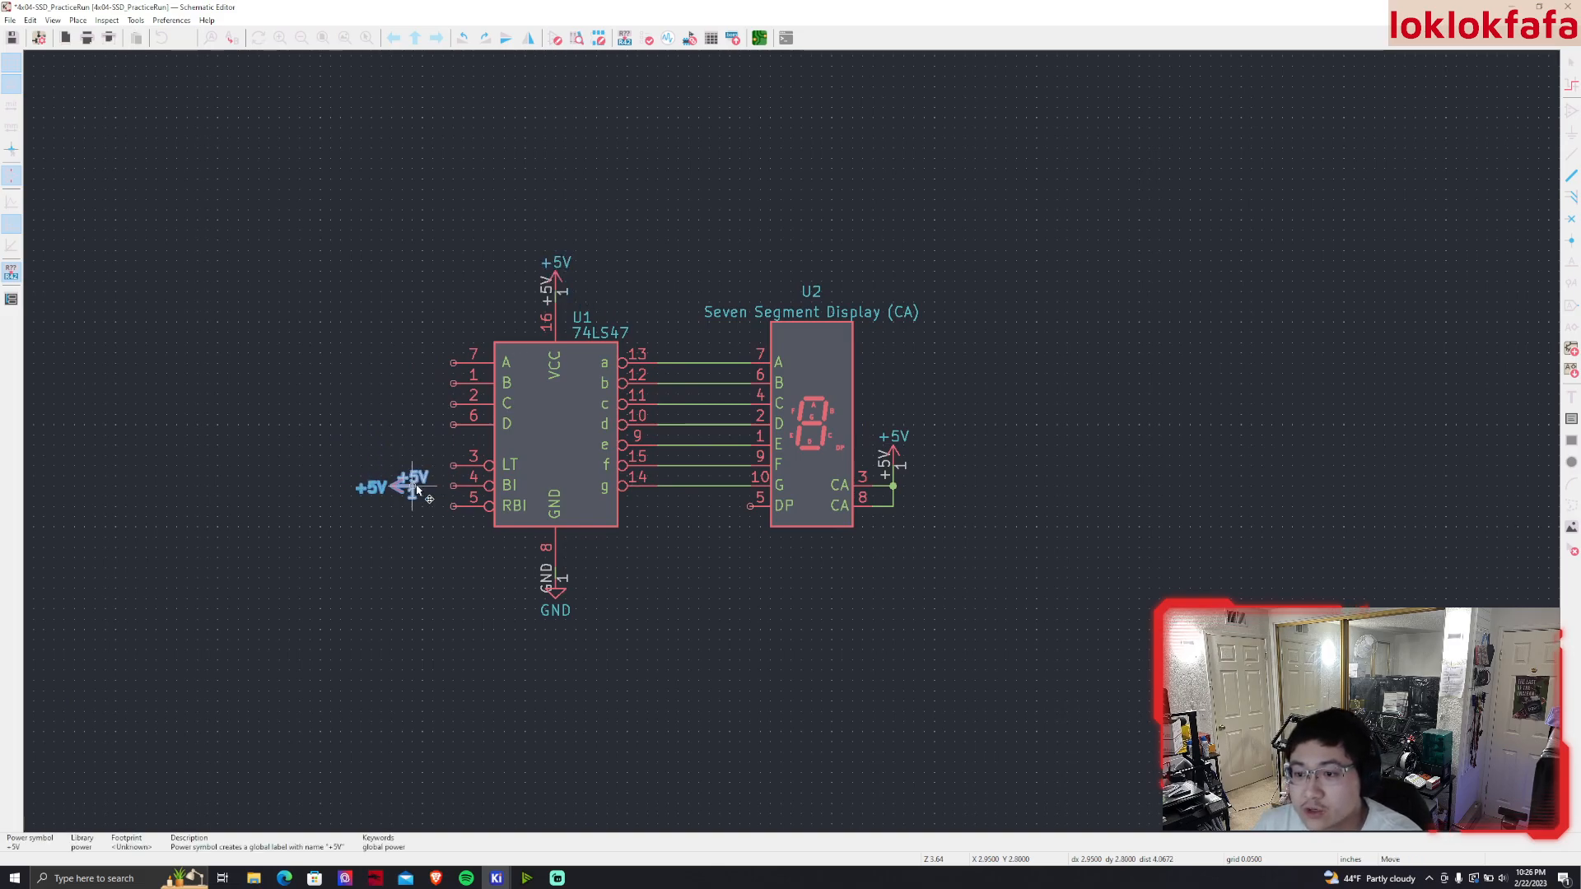
left_click(423, 489)
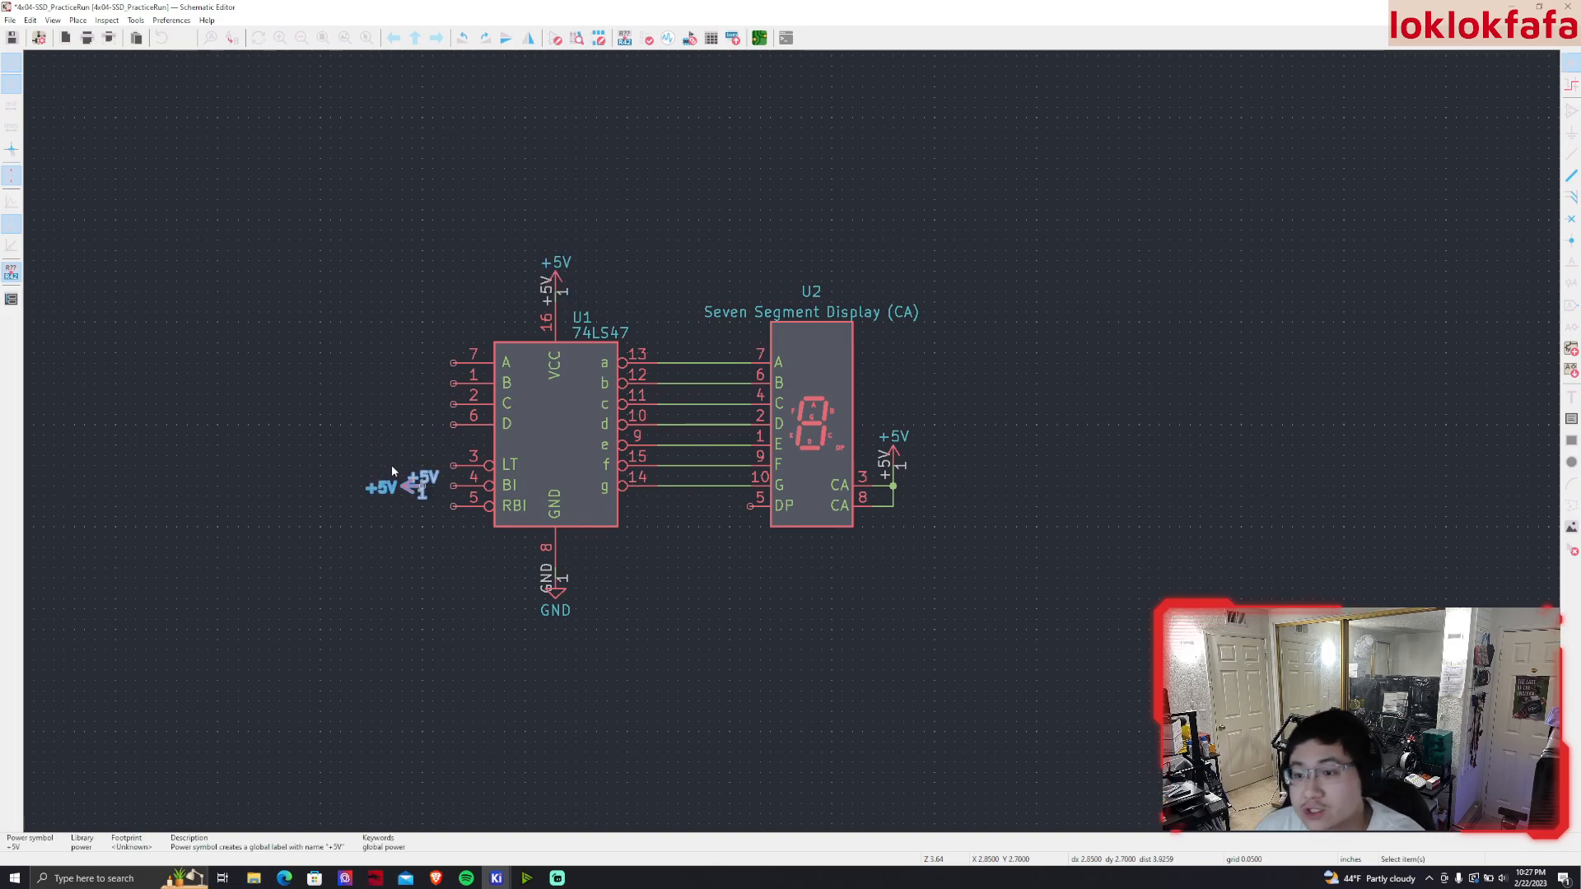
key("Left")
key("Left")
key("Left")
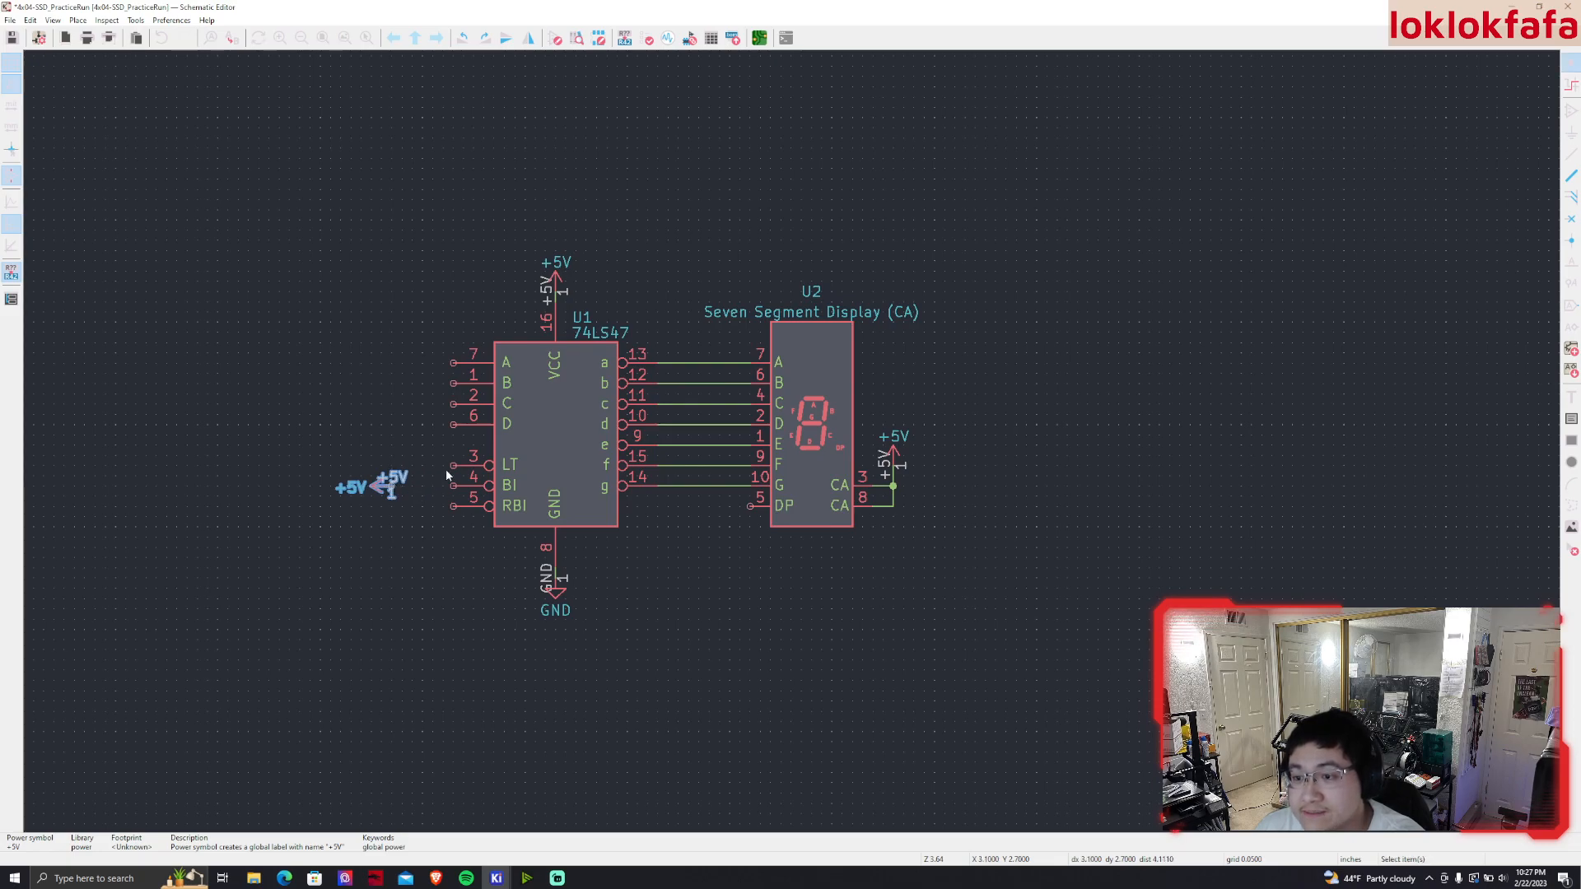
Wire the LT, BI and RBI pins of the 74LS47 together to the +5V symbol on their left
left_click(448, 468)
key("w")
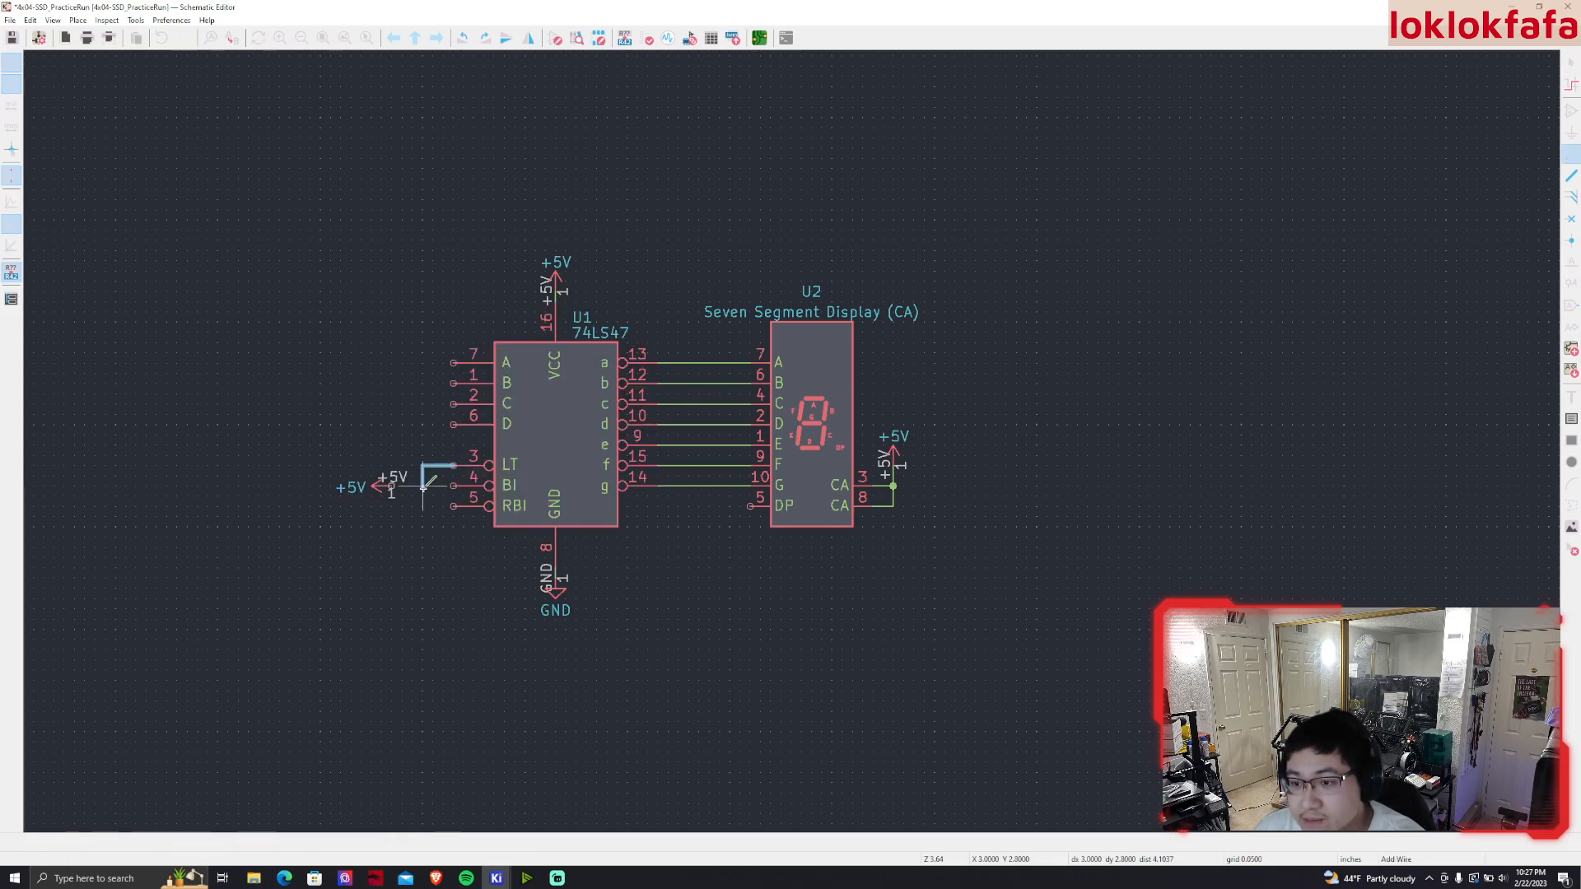
left_click(422, 486)
key("w")
left_click(422, 486)
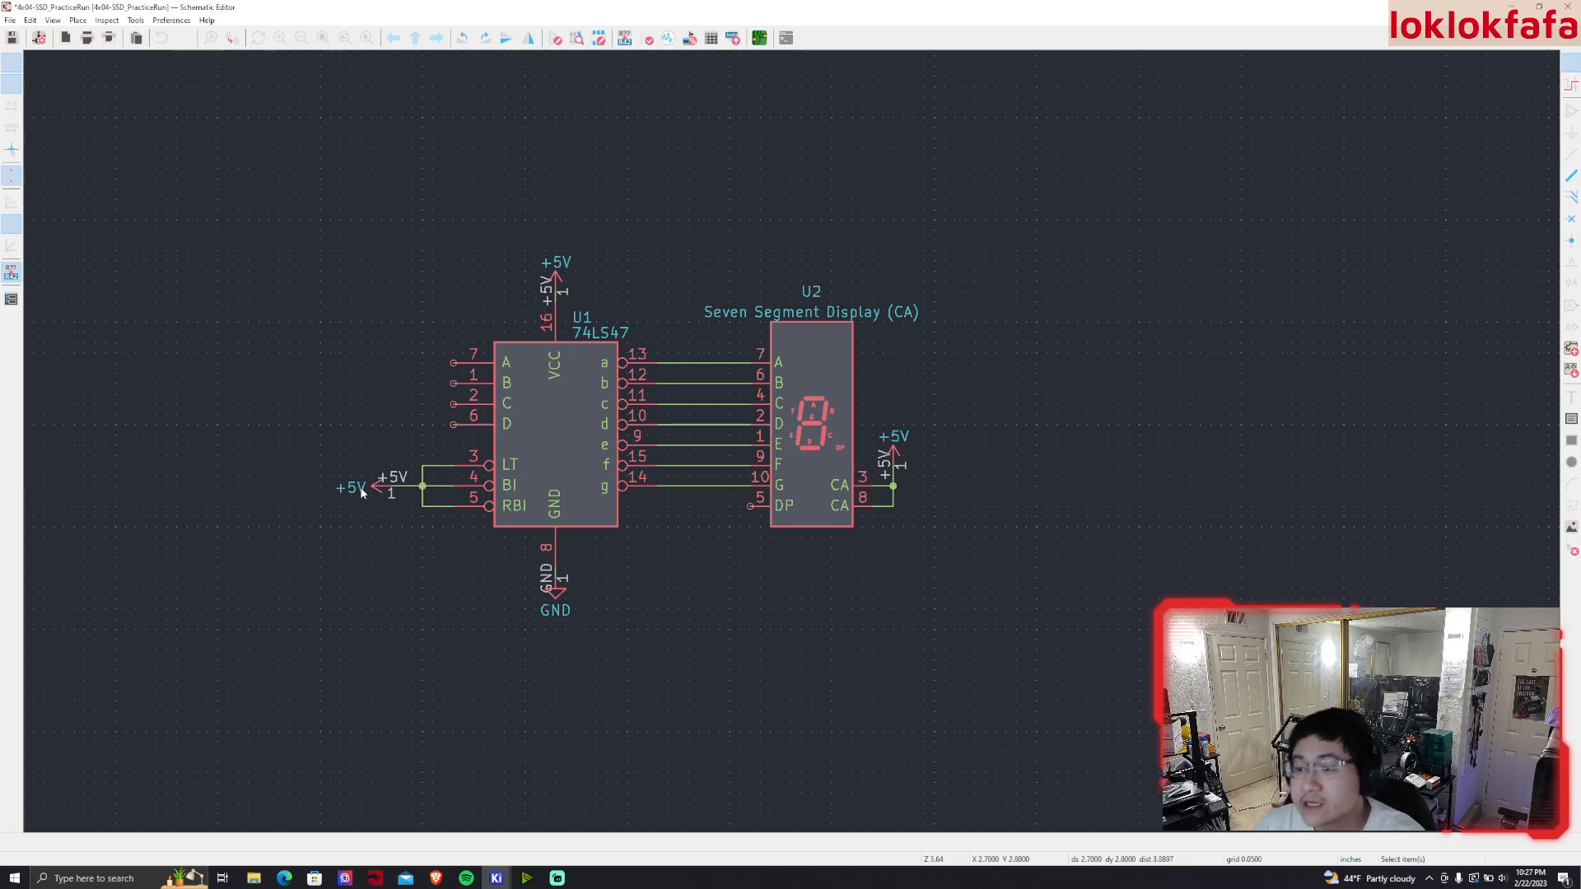
Start a text annotation reading "7 Segment Display Circuit"
middle_click_drag(784, 545, 792, 580)
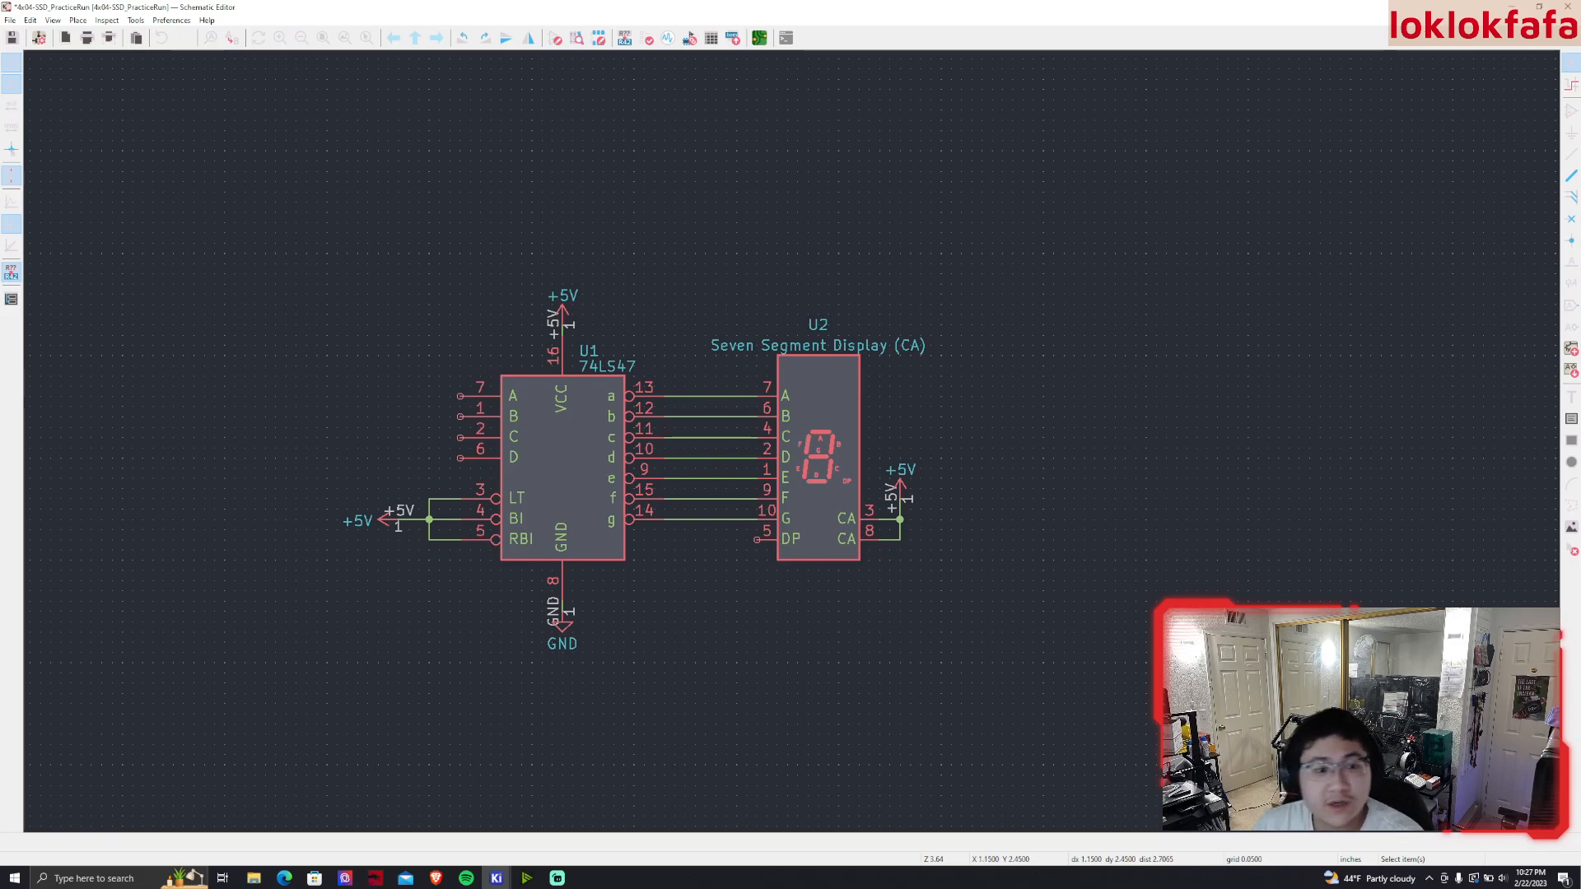
left_click(437, 708)
key("t")
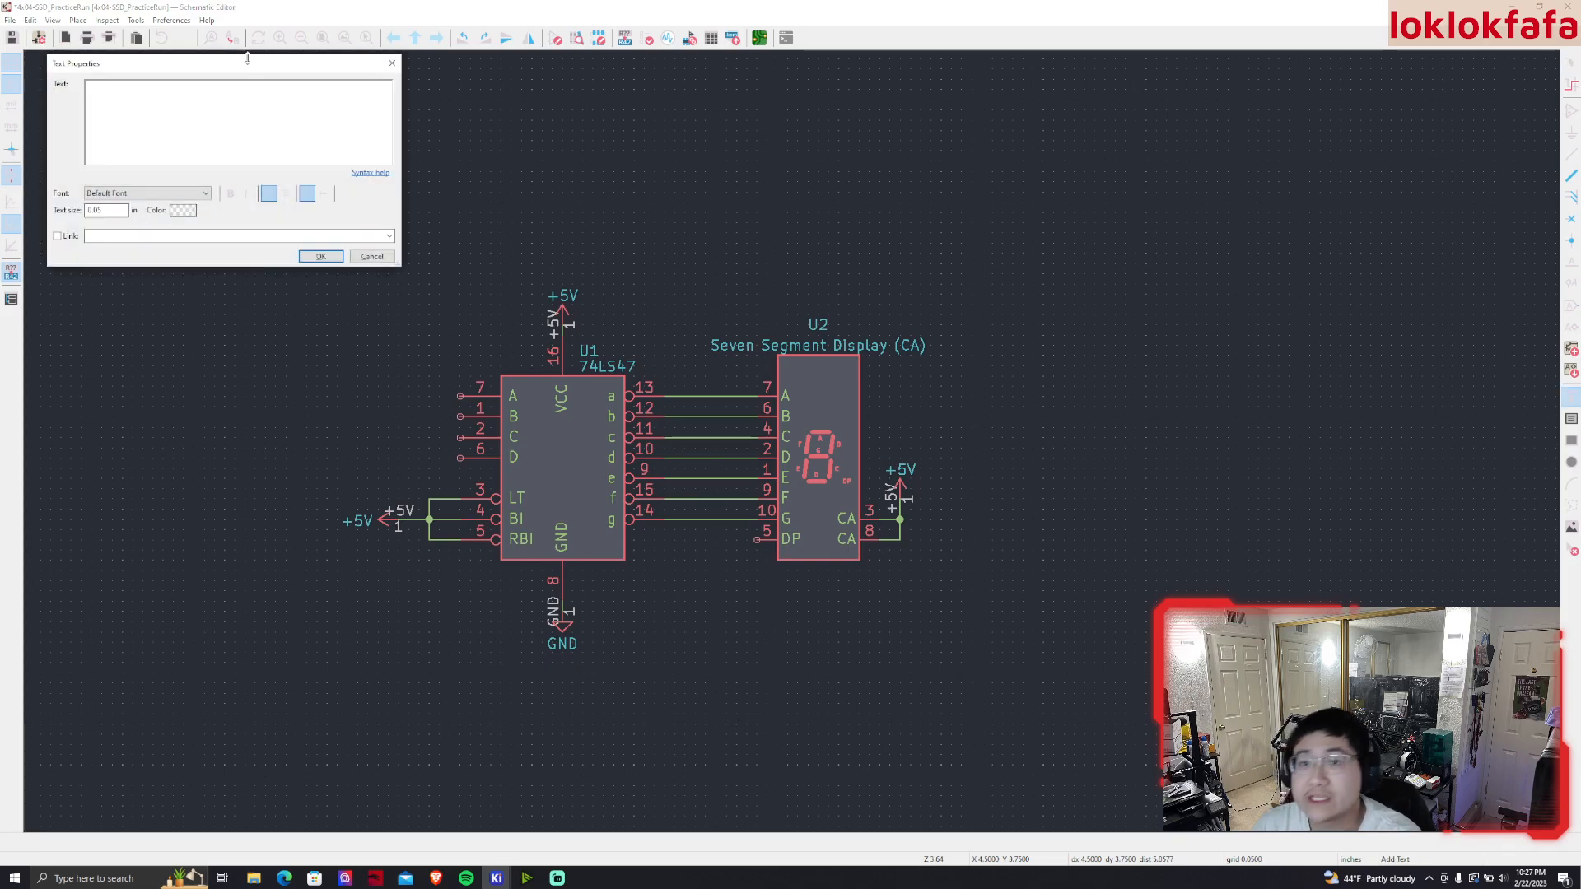
left_click_drag(205, 70, 679, 416)
type("7 Se")
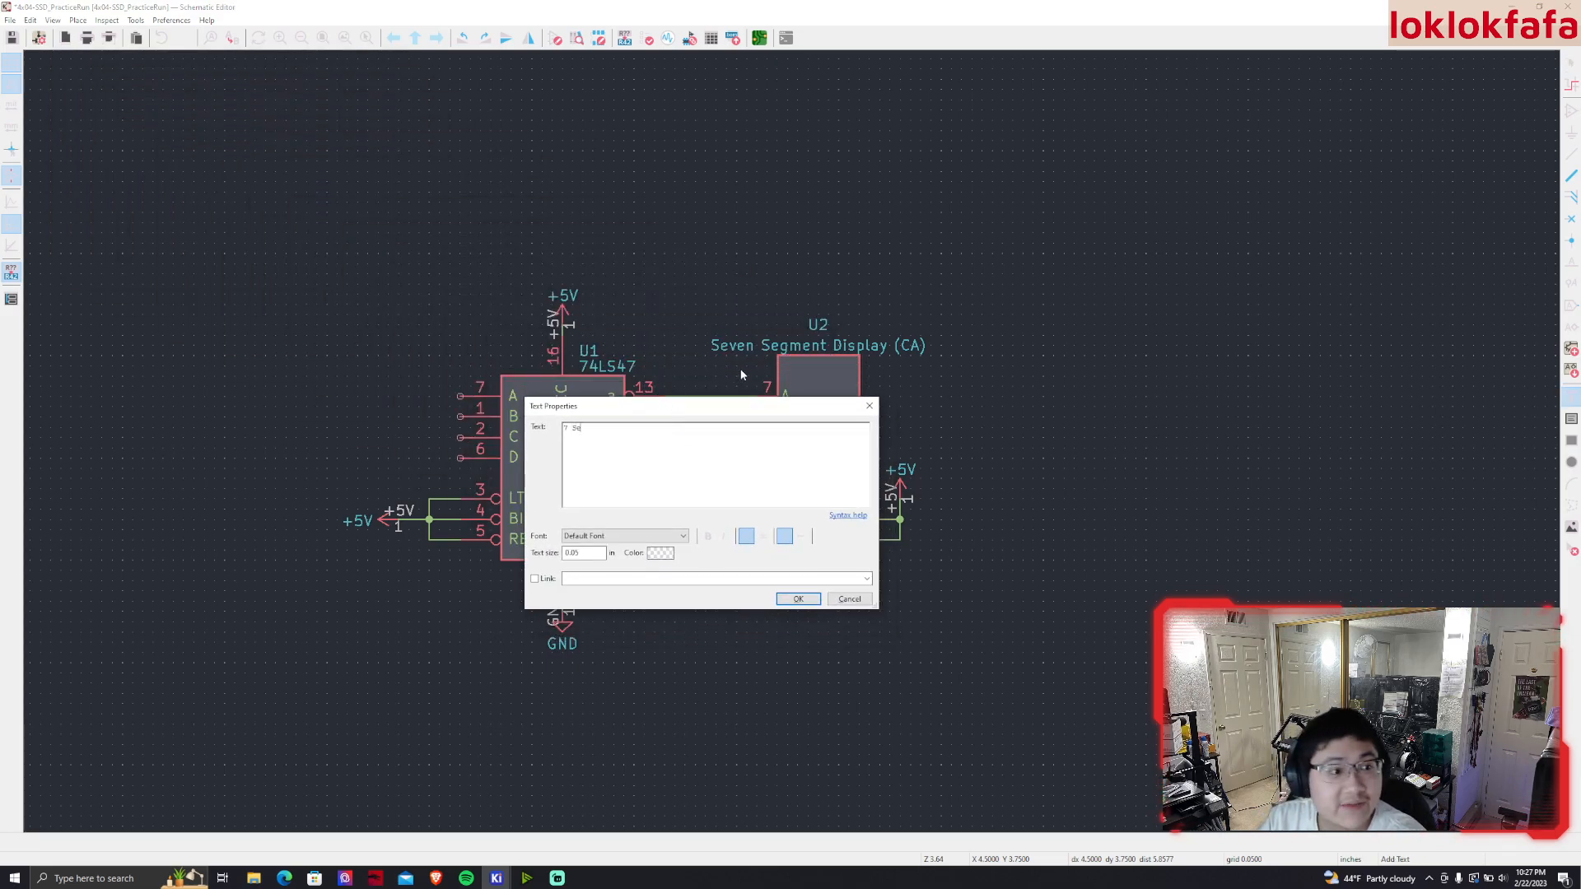
type("gment Display Circuit")
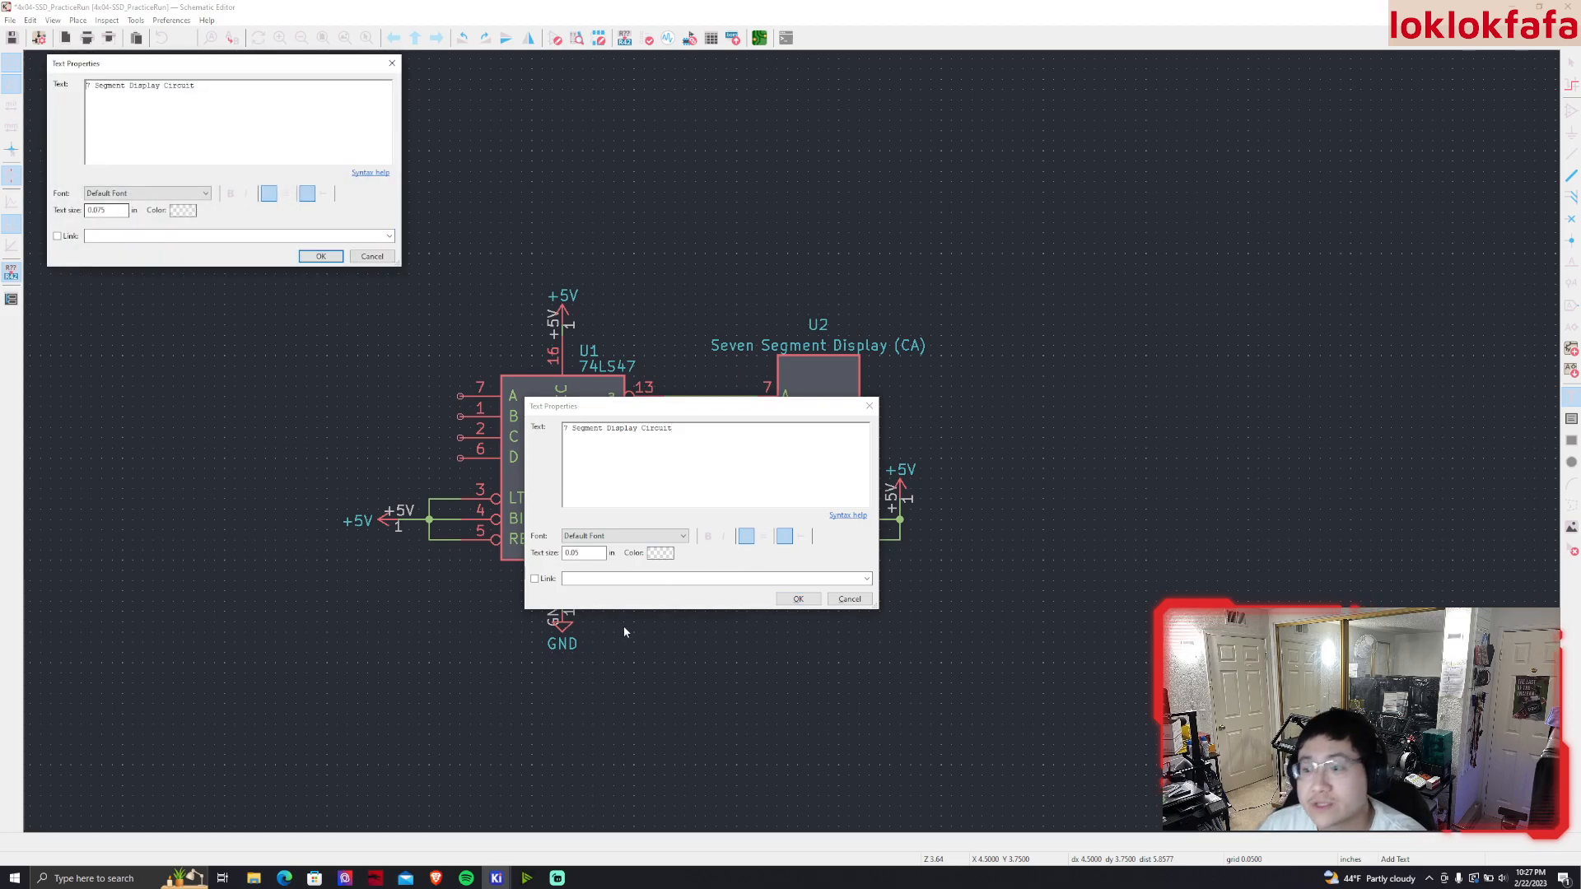
Set the annotation's text size to 0.075 in and place it centered below the circuit, without adding another text
key("Escape")
left_click(591, 557)
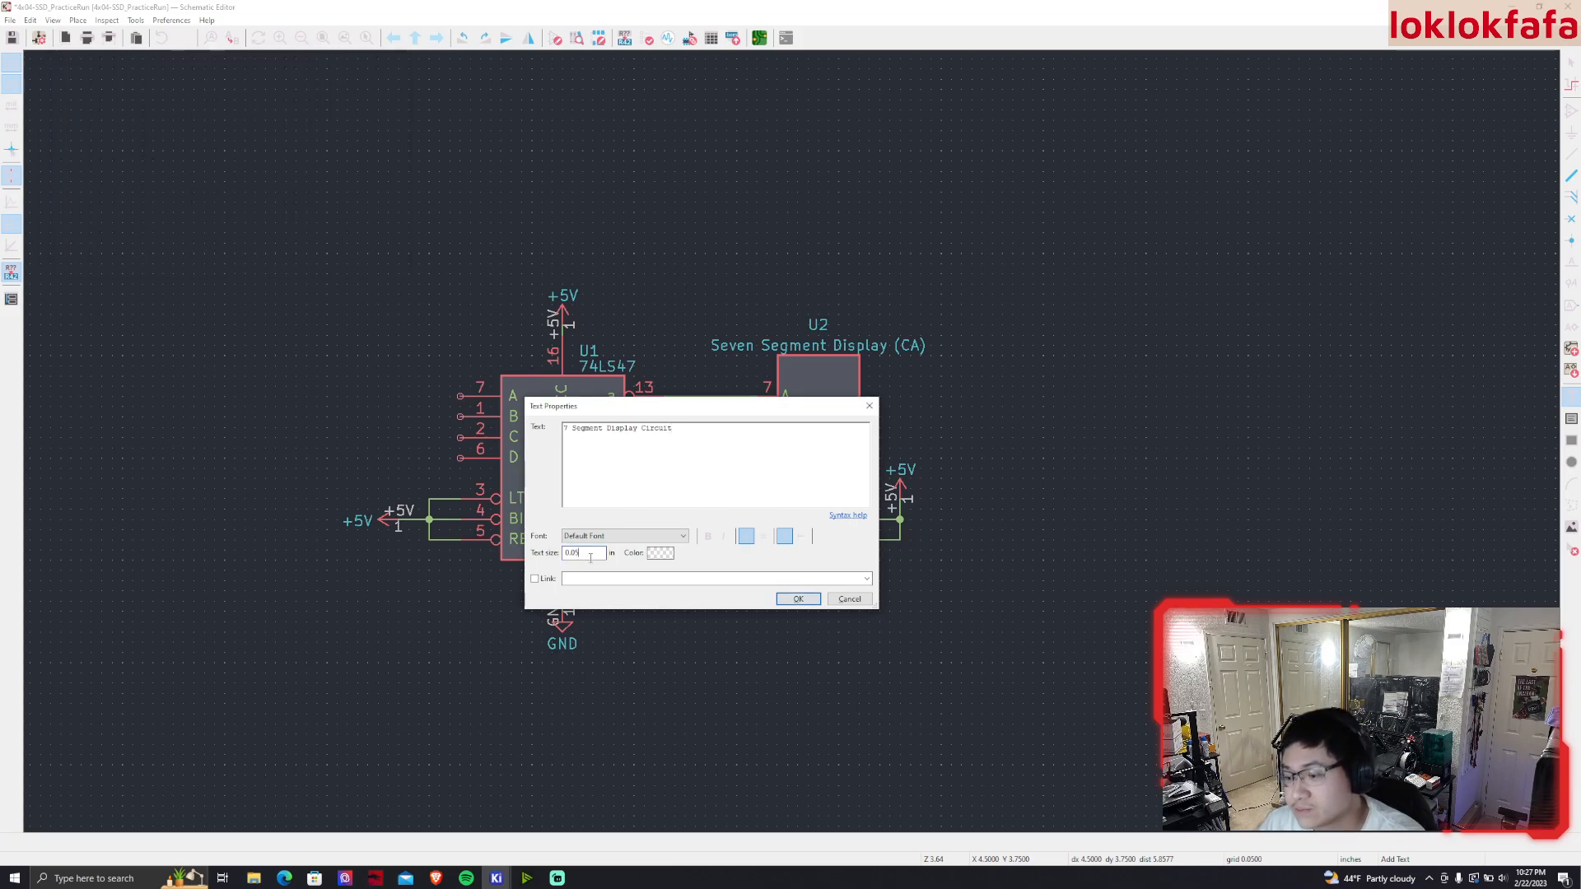
left_click(798, 598)
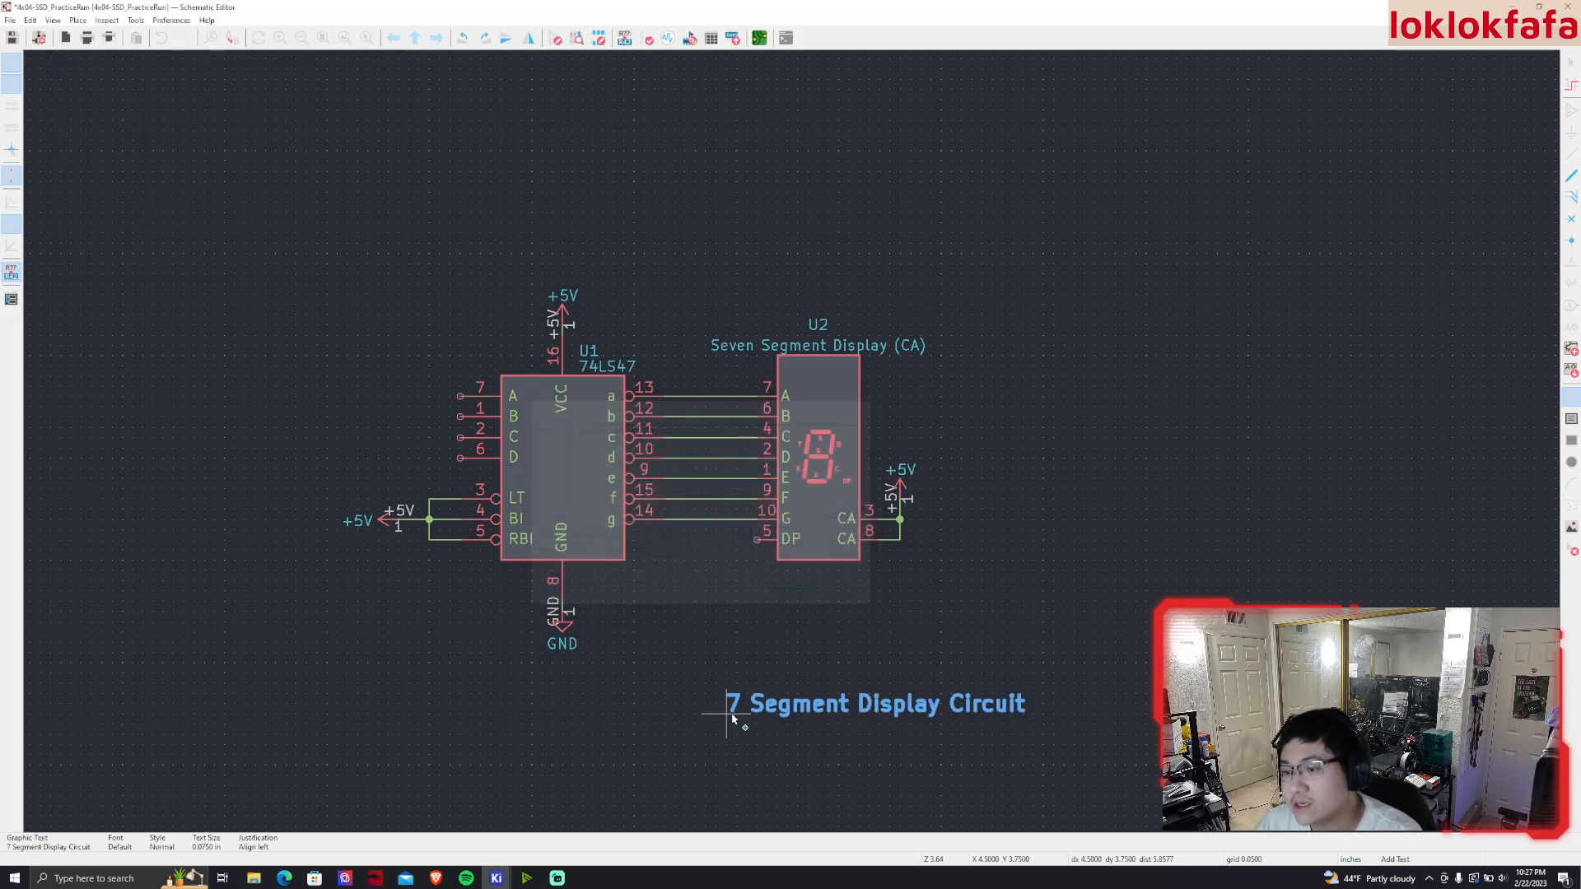
left_click(628, 769)
left_click(846, 600)
key("Escape")
left_click(496, 878)
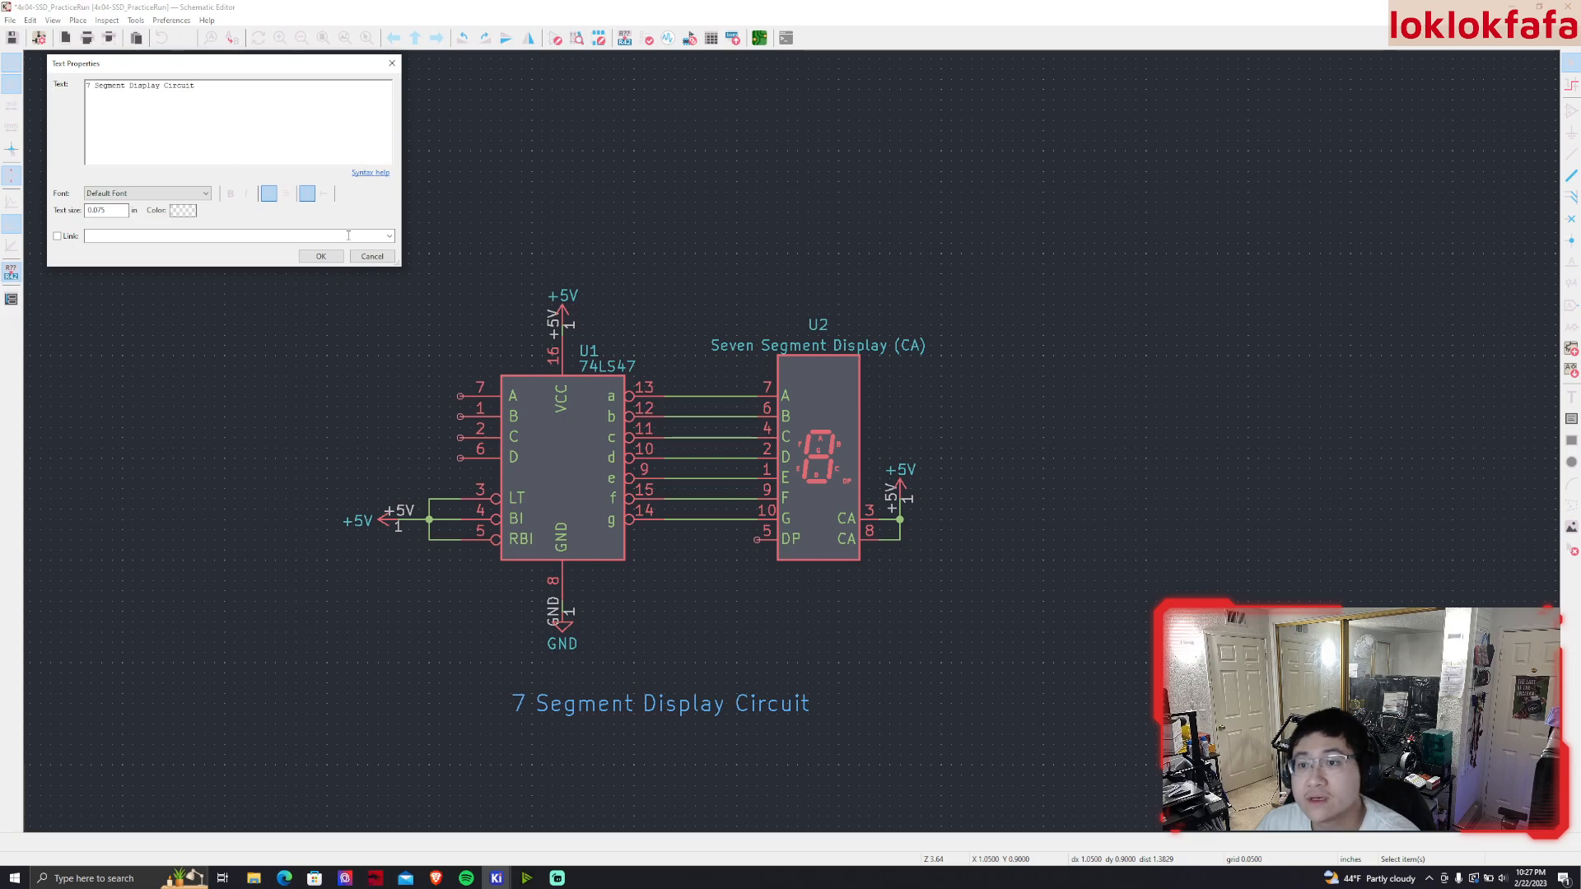
left_click(368, 258)
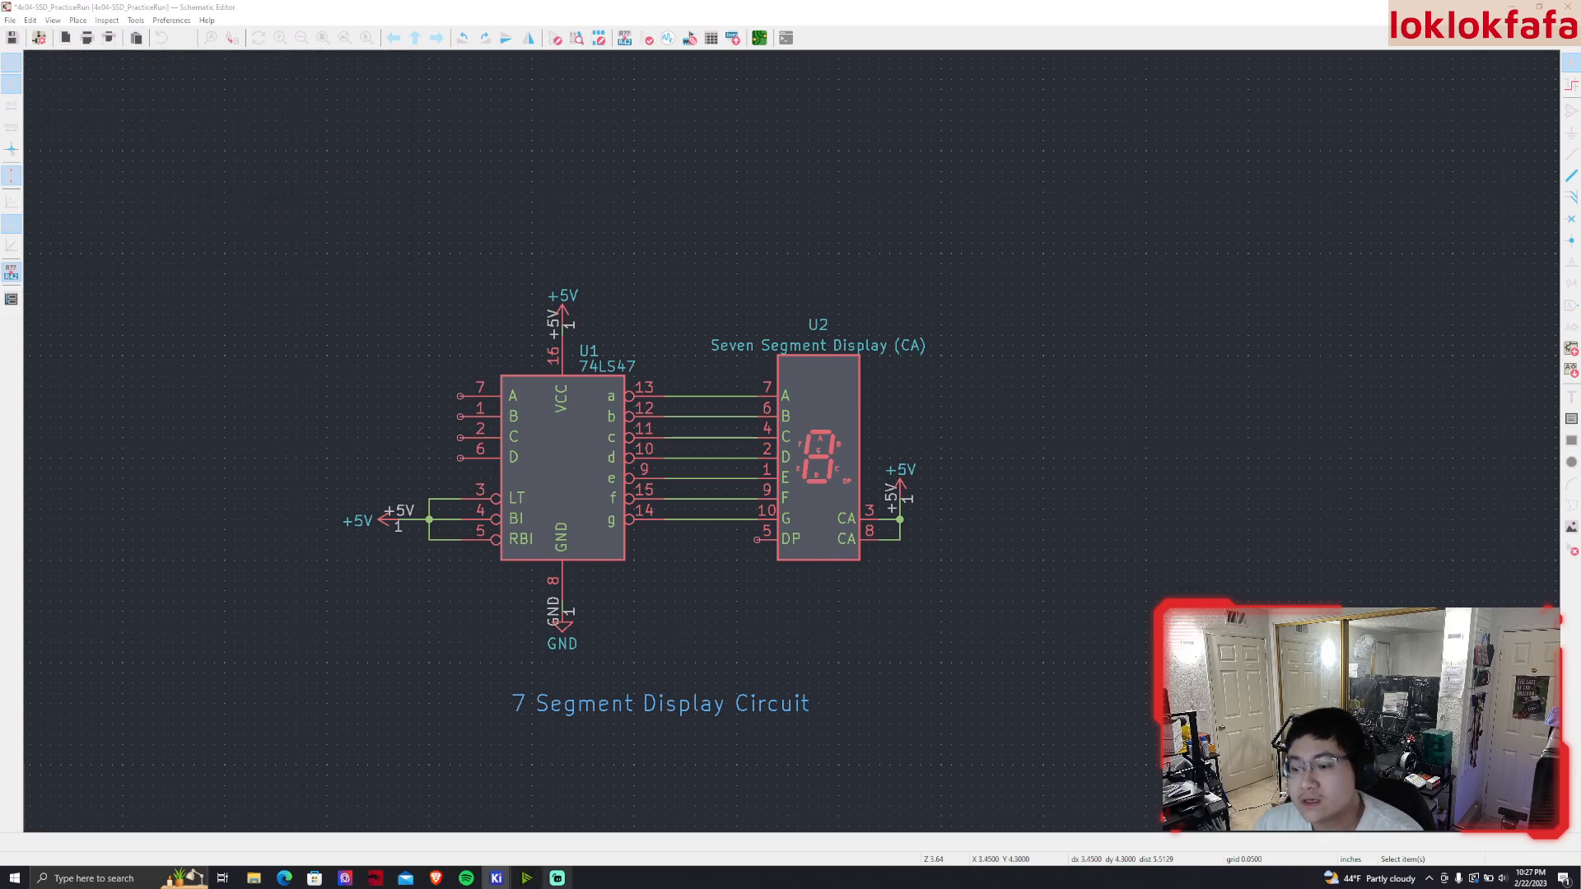
Move the whole circuit with its title closer to the upper-left corner of the drawing sheet
scroll(565, 449, "down", 2)
middle_click_drag(814, 418, 644, 336)
left_click_drag(549, 262, 1010, 657)
left_click_drag(863, 456, 706, 332)
left_click(813, 420)
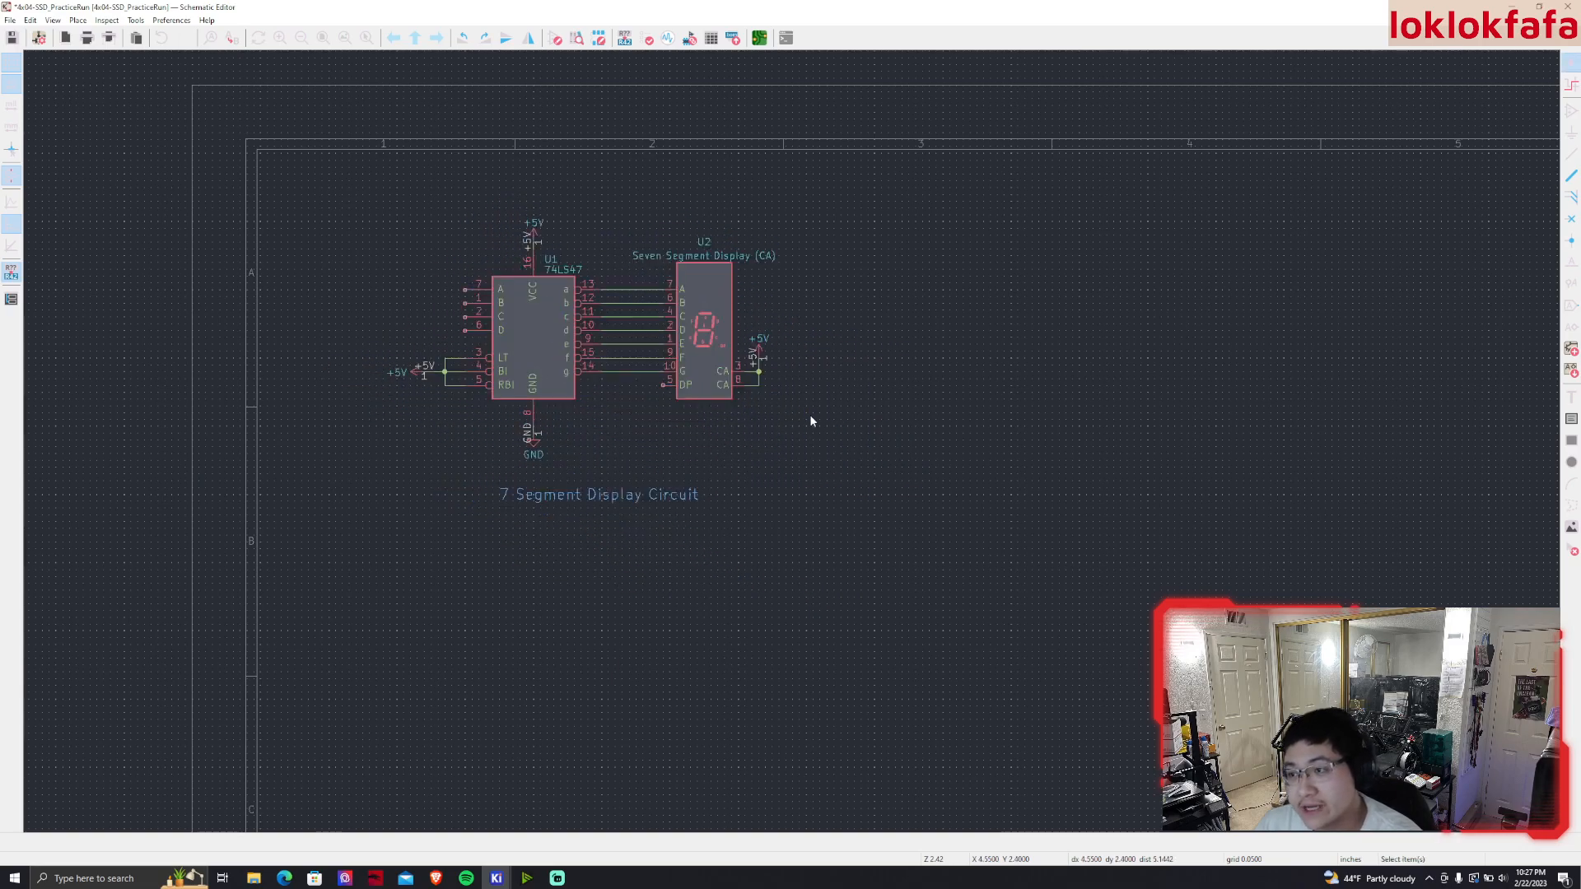
Draw a short wire stub extending left from input A, pin 7, of the 74LS47
middle_click_drag(568, 379, 583, 434)
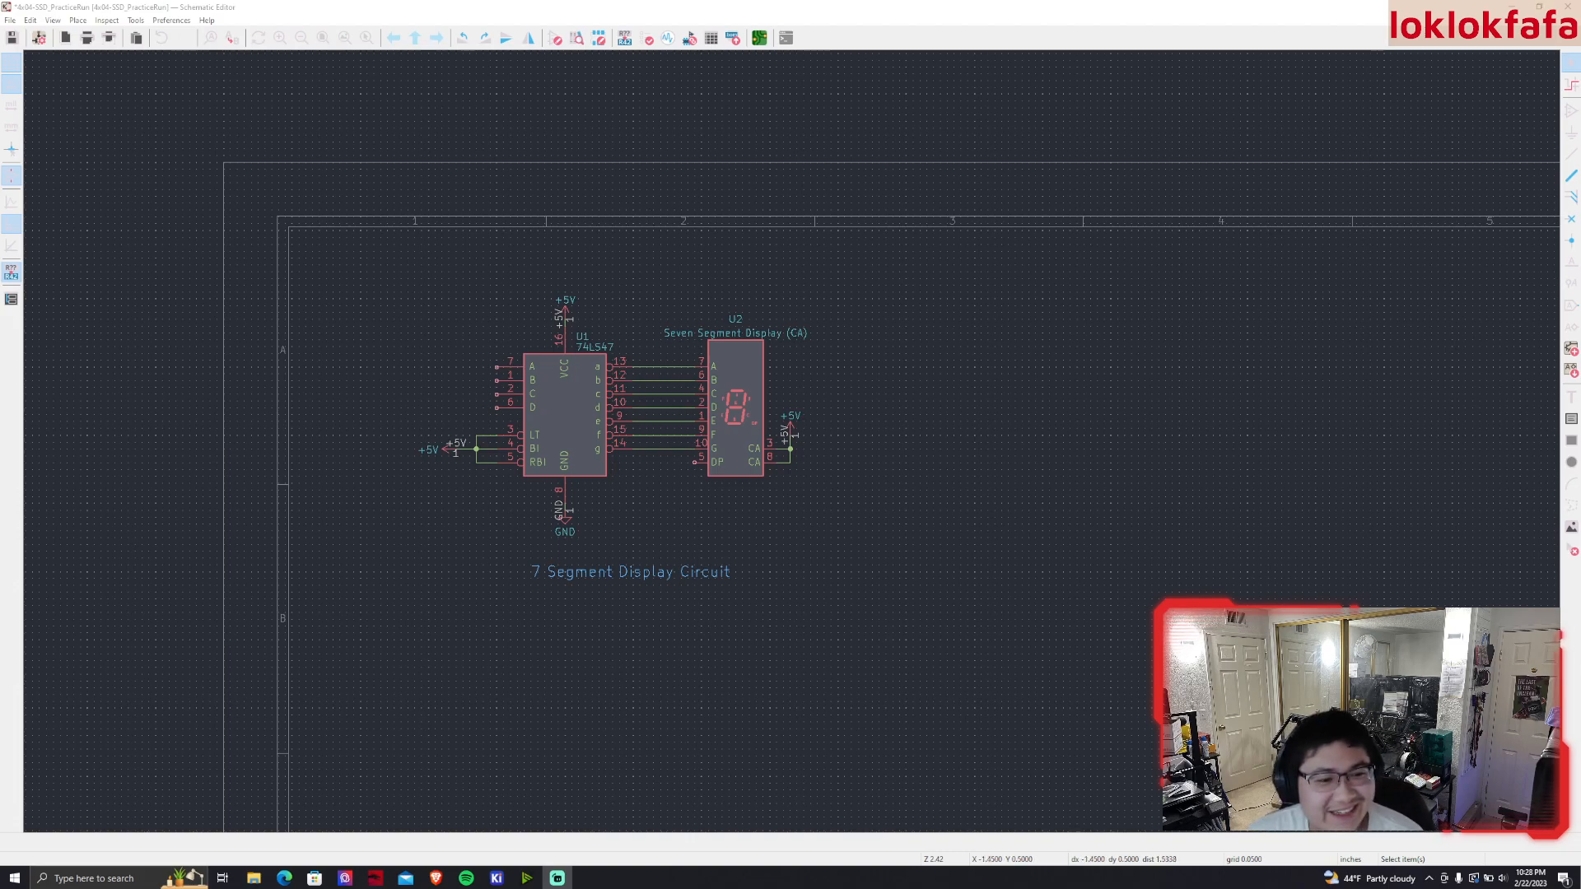
scroll(775, 538, "up", 2)
middle_click_drag(775, 538, 780, 493)
scroll(777, 449, "down", 2)
key("w")
double_click(473, 320)
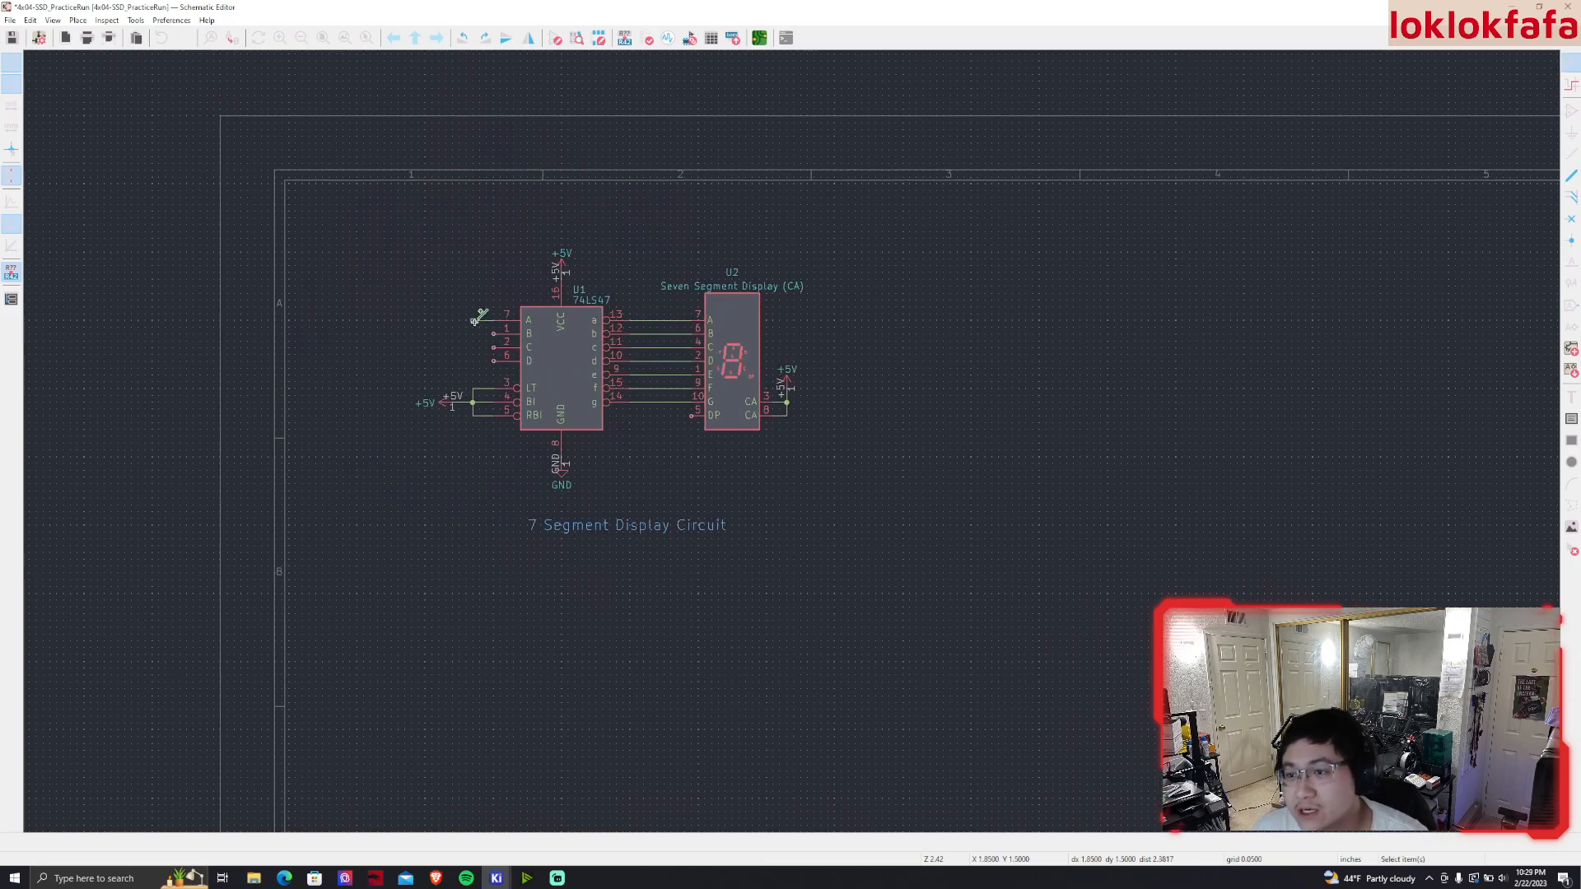
Draw matching short wire stubs extending left from inputs B, C and D, pins 1, 2 and 6, of the 74LS47
left_click(494, 334)
double_click(473, 333)
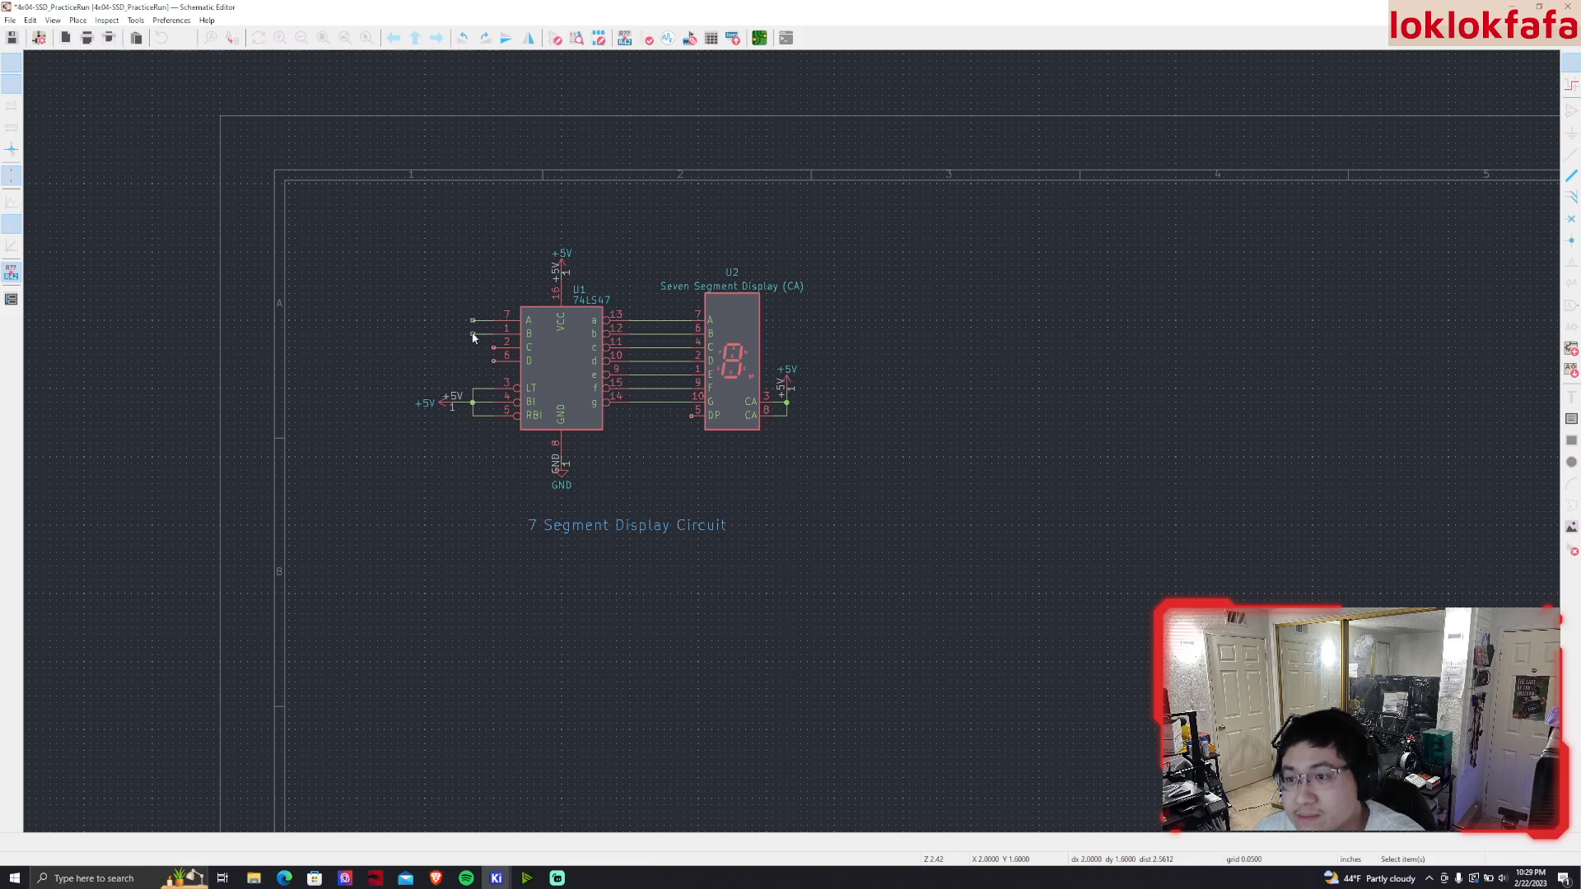
left_click(494, 348)
double_click(473, 348)
left_click(495, 361)
double_click(473, 361)
scroll(397, 363, "left", 1)
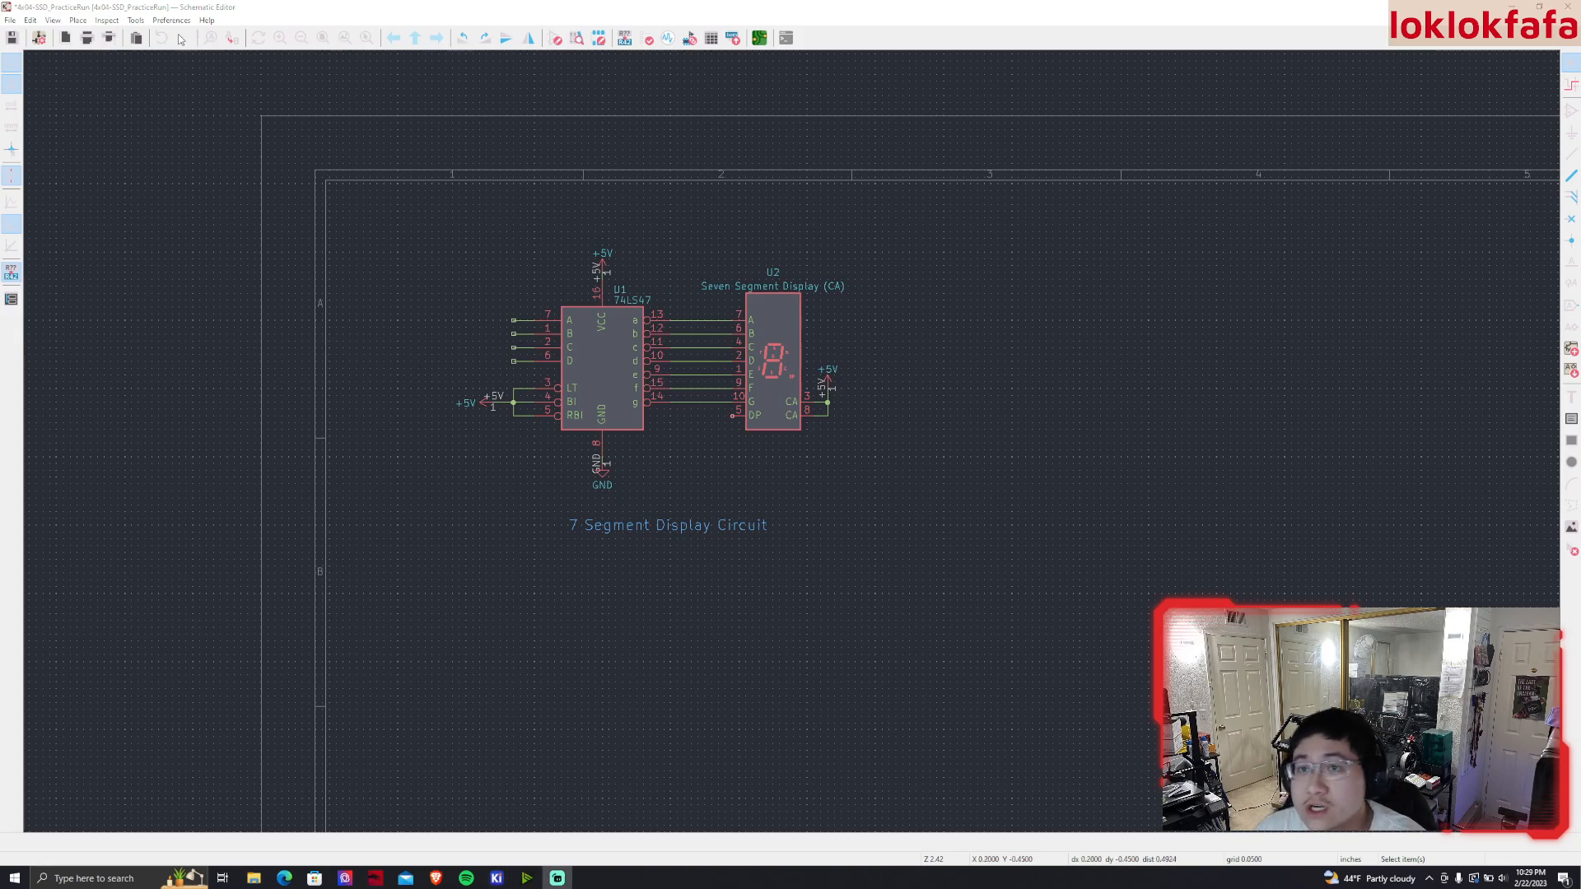
Place a net label O1 on the wire stub of the 74LS47's input A, without adding another label
left_click(78, 19)
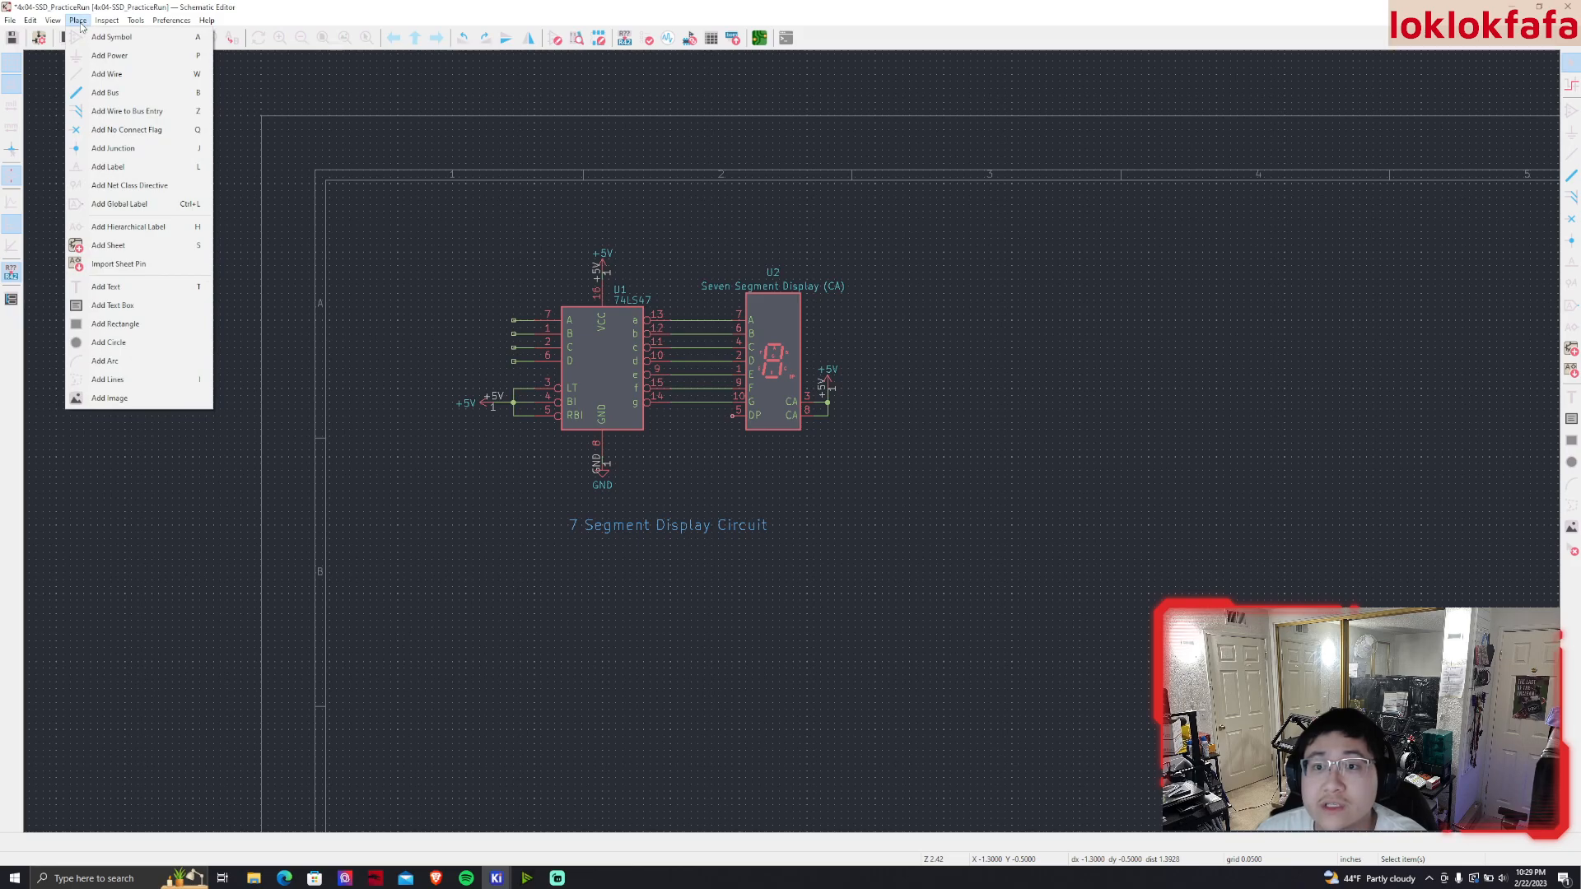
left_click(120, 169)
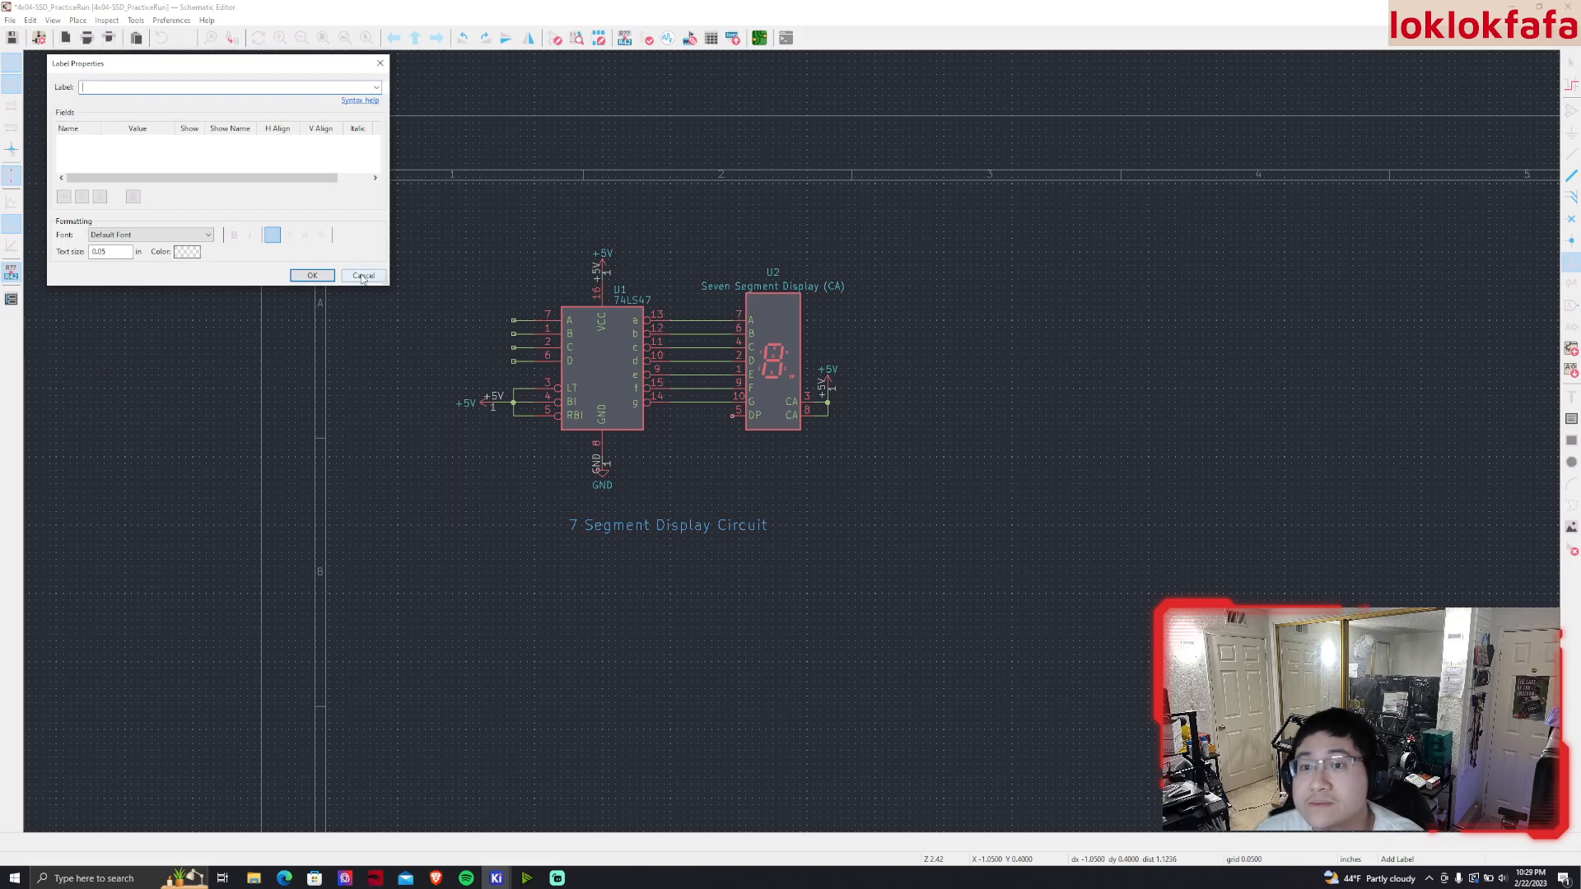
key("Return")
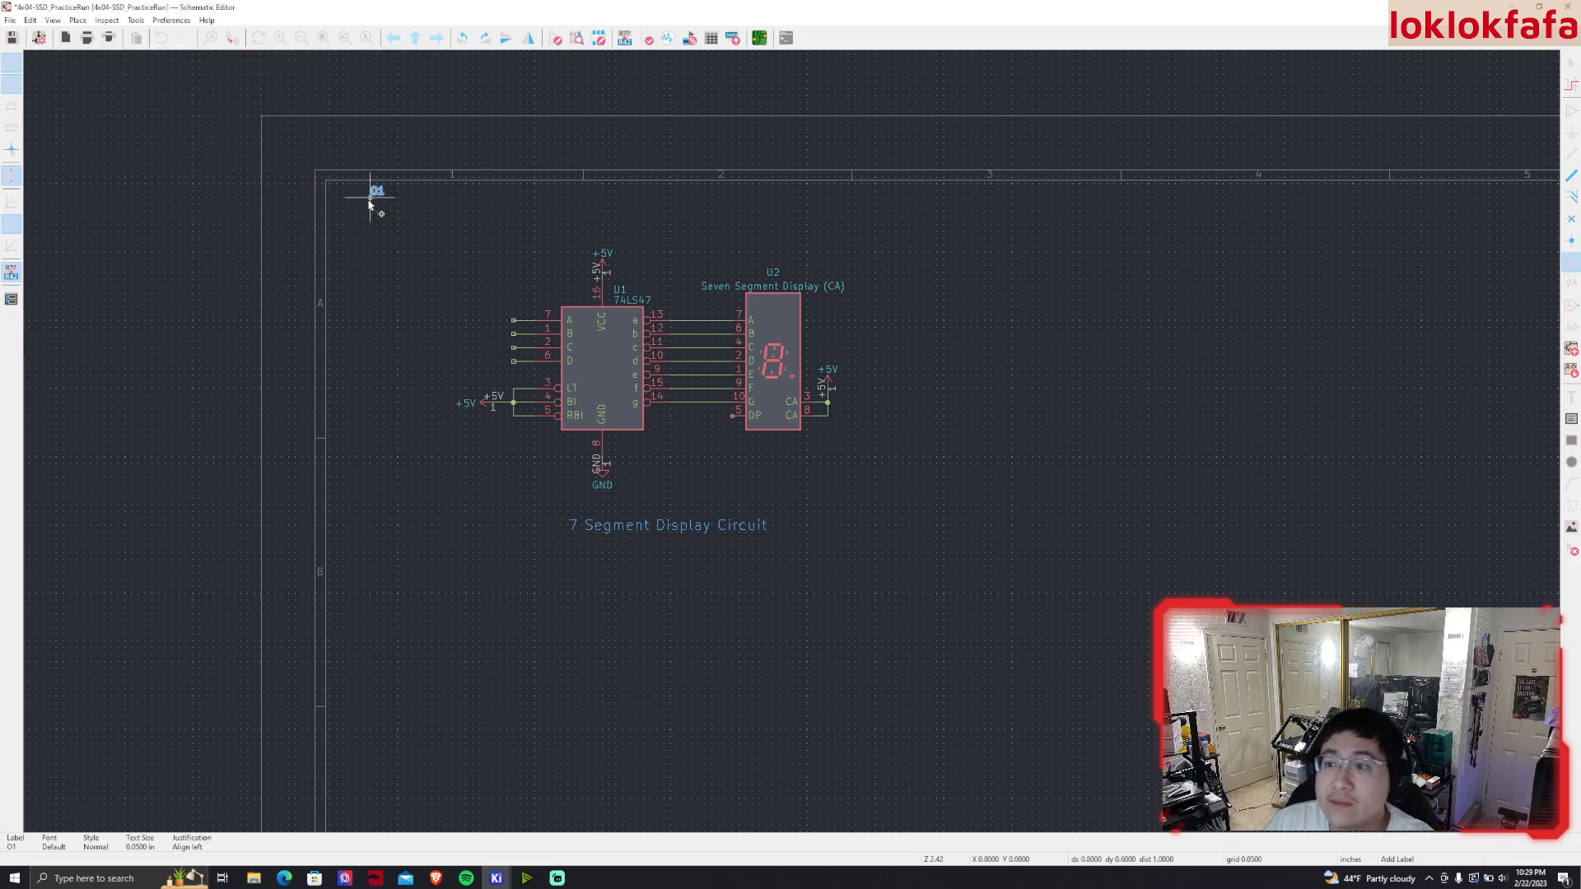
left_click(514, 320)
left_click(547, 293)
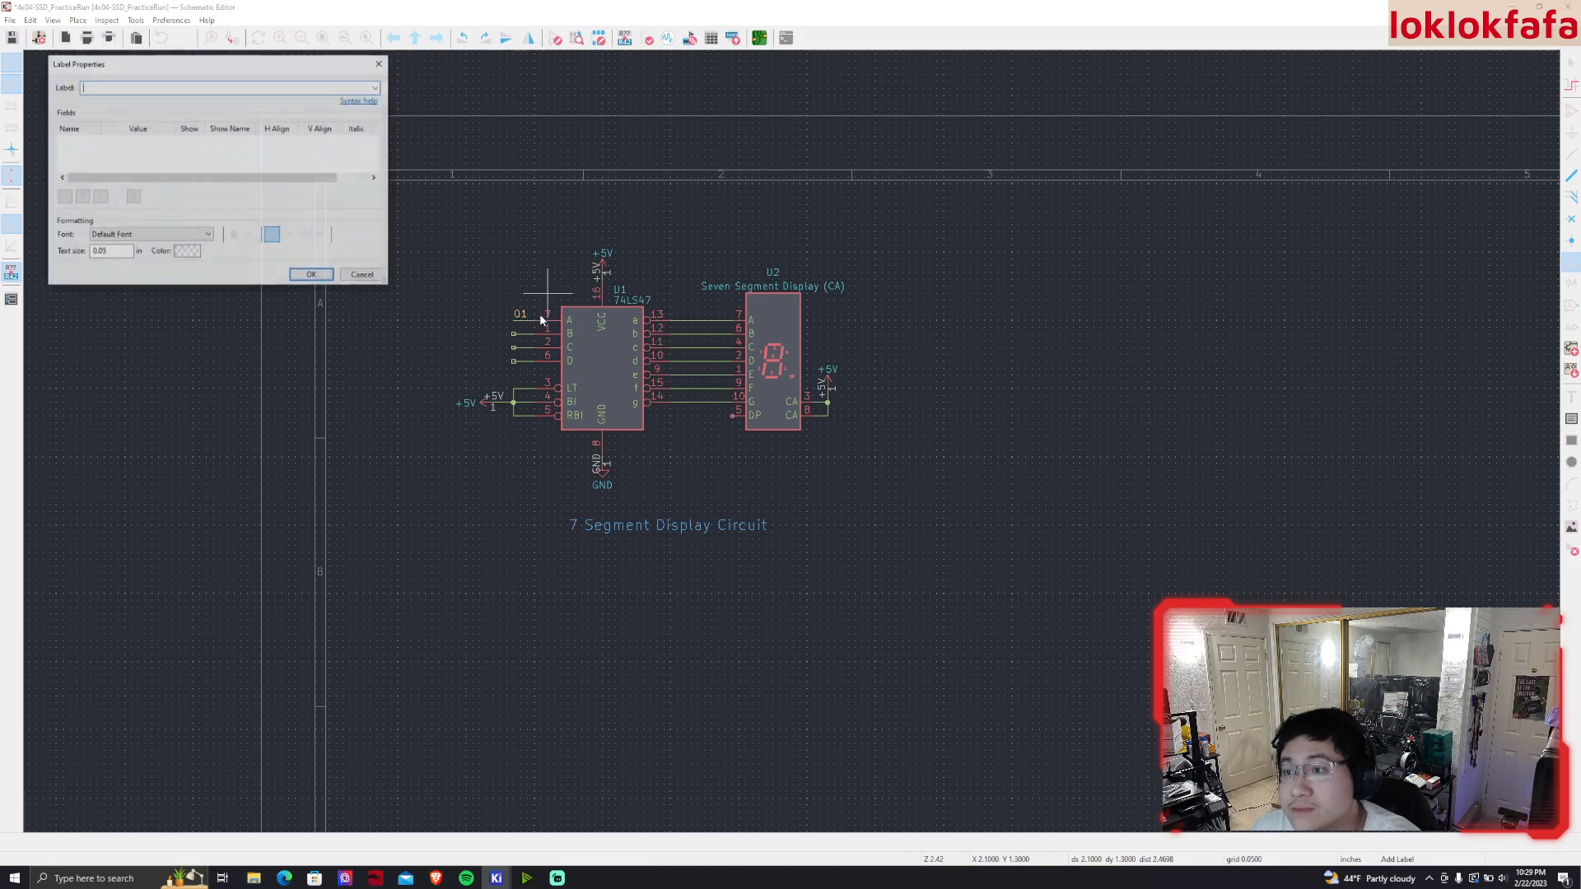
left_click(363, 276)
scroll(582, 310, "right", 1)
scroll(262, 342, "up", 1)
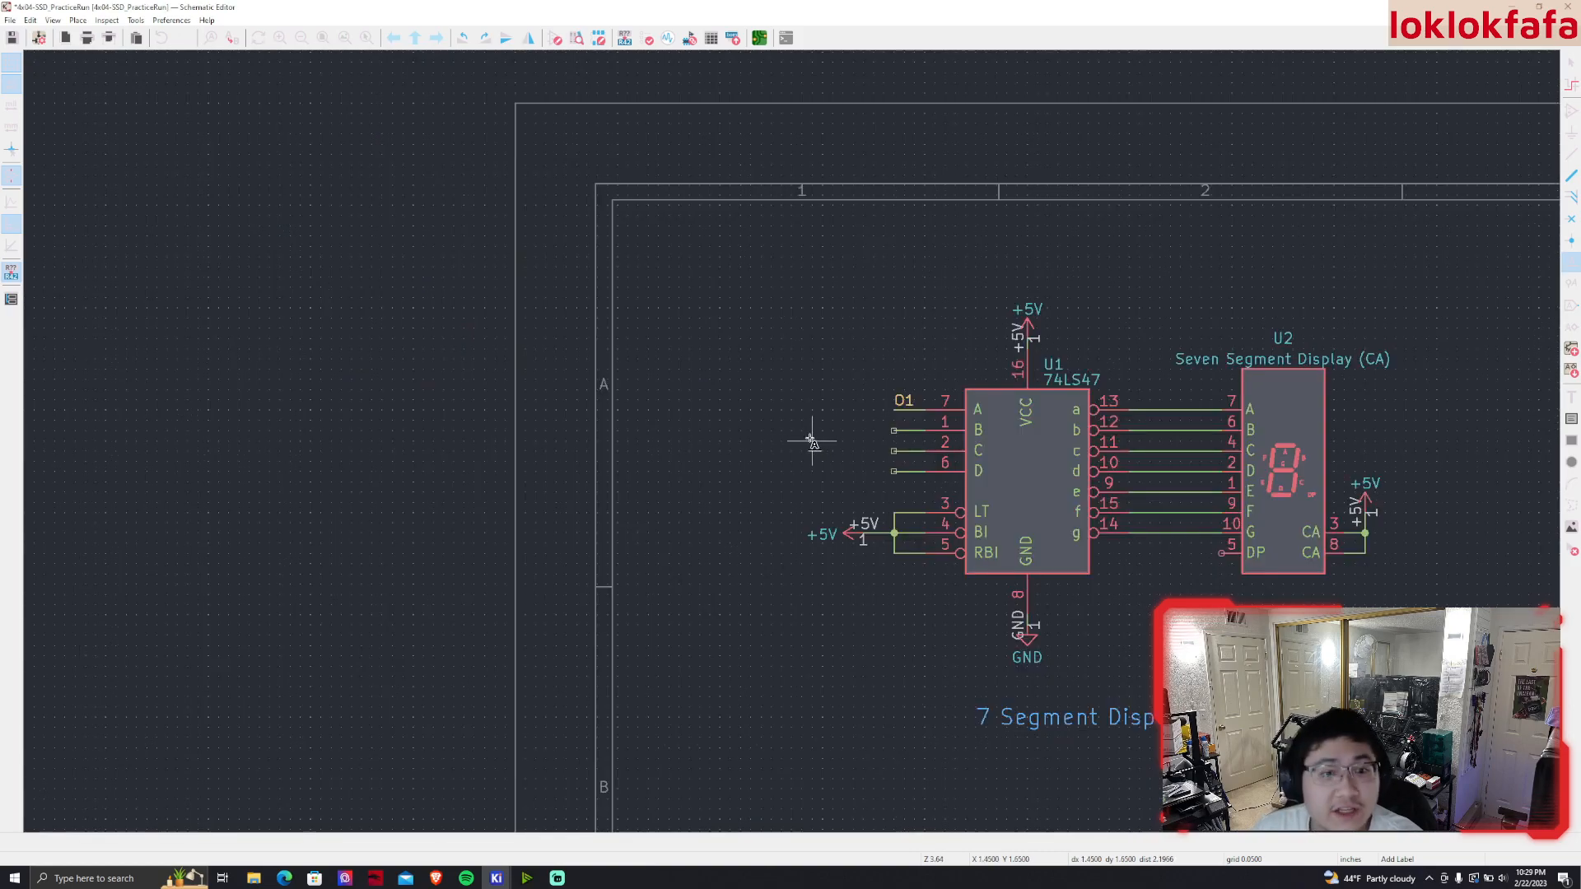
Duplicate the O1 label onto the wire stubs of inputs B, C and D of the 74LS47
middle_click_drag(862, 350, 539, 277)
key("ctrl+d")
key("Escape")
key("Escape")
left_click(583, 332)
key("ctrl+d")
left_click(570, 359)
key("ctrl+d")
left_click(570, 380)
key("ctrl+d")
left_click(569, 401)
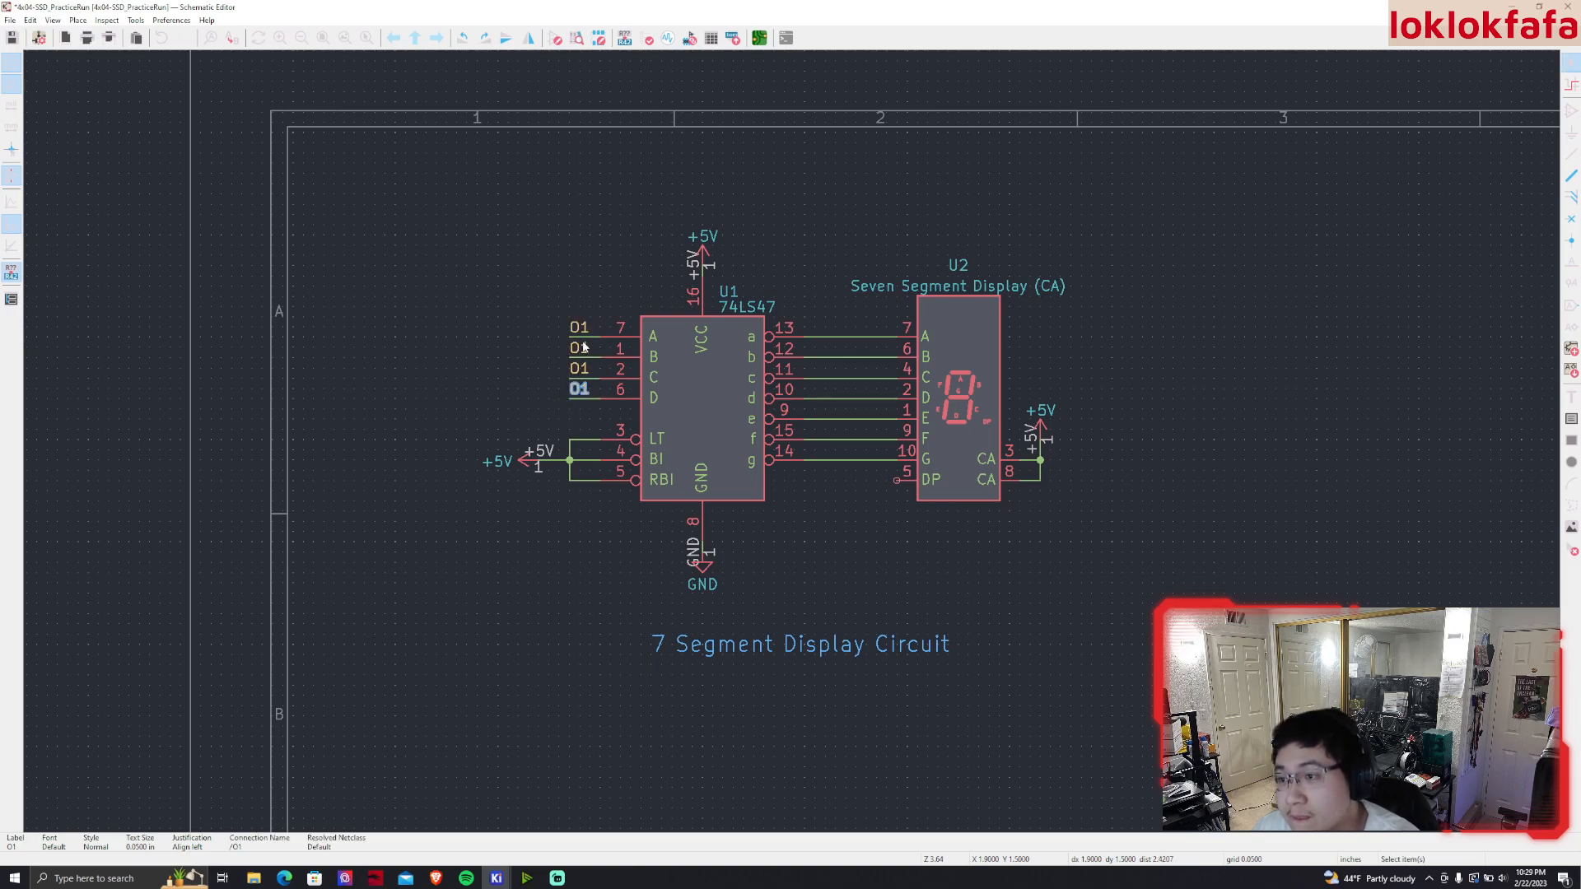
Rename the label on the input B stub to O2, leaving the wire properties unchanged
double_click(591, 338)
left_click(832, 491)
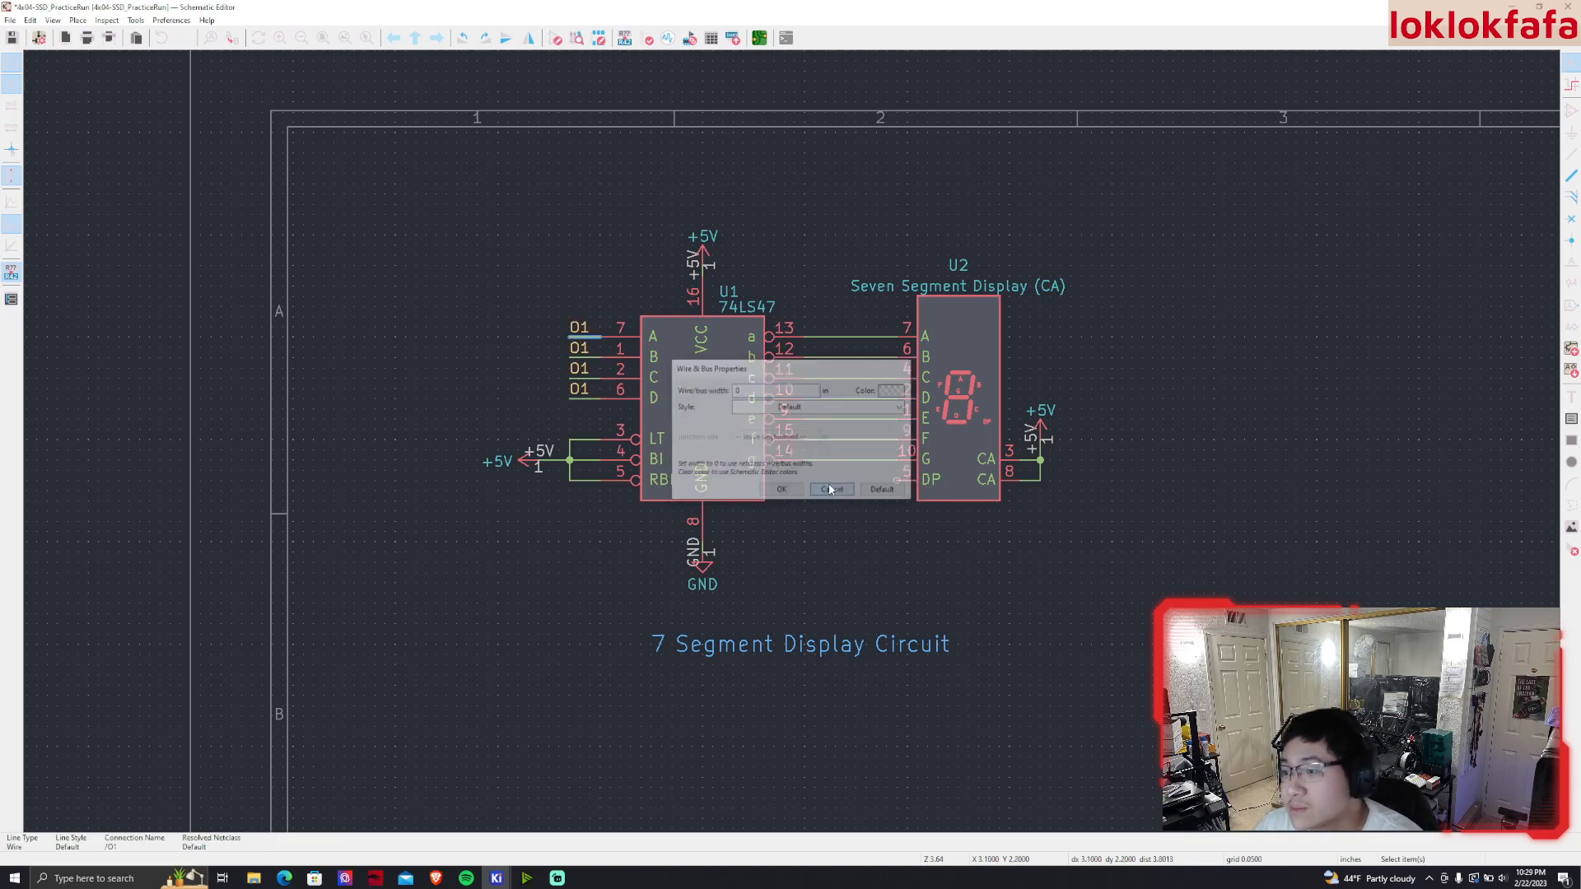
double_click(579, 348)
key("Right")
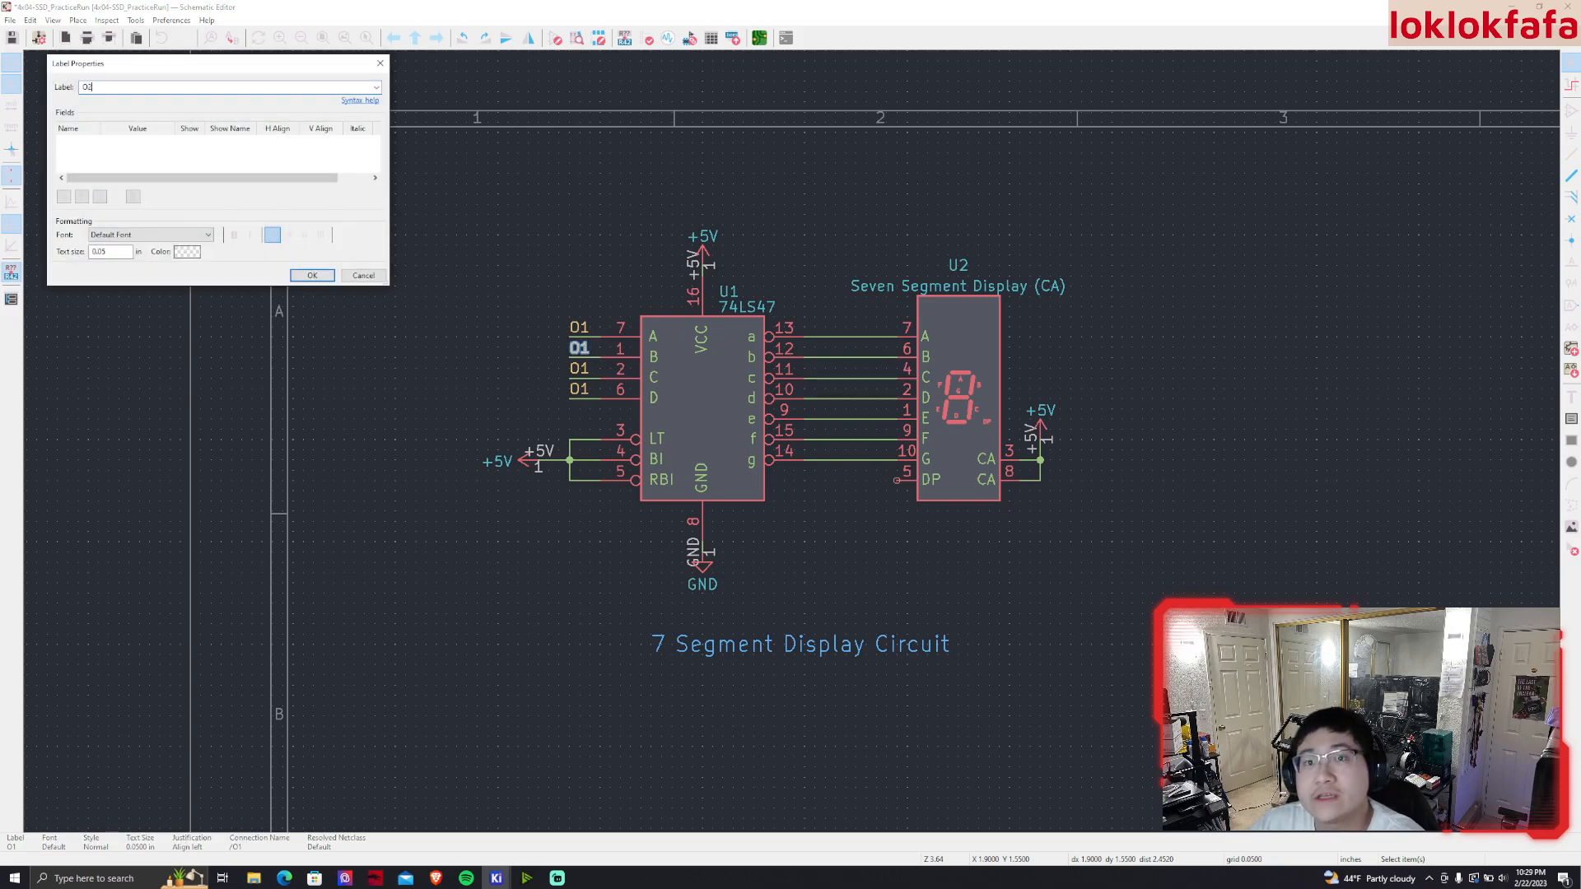
type("2")
key("Return")
Rename the labels on the input C and input D stubs to O3 and O4
left_click(578, 369)
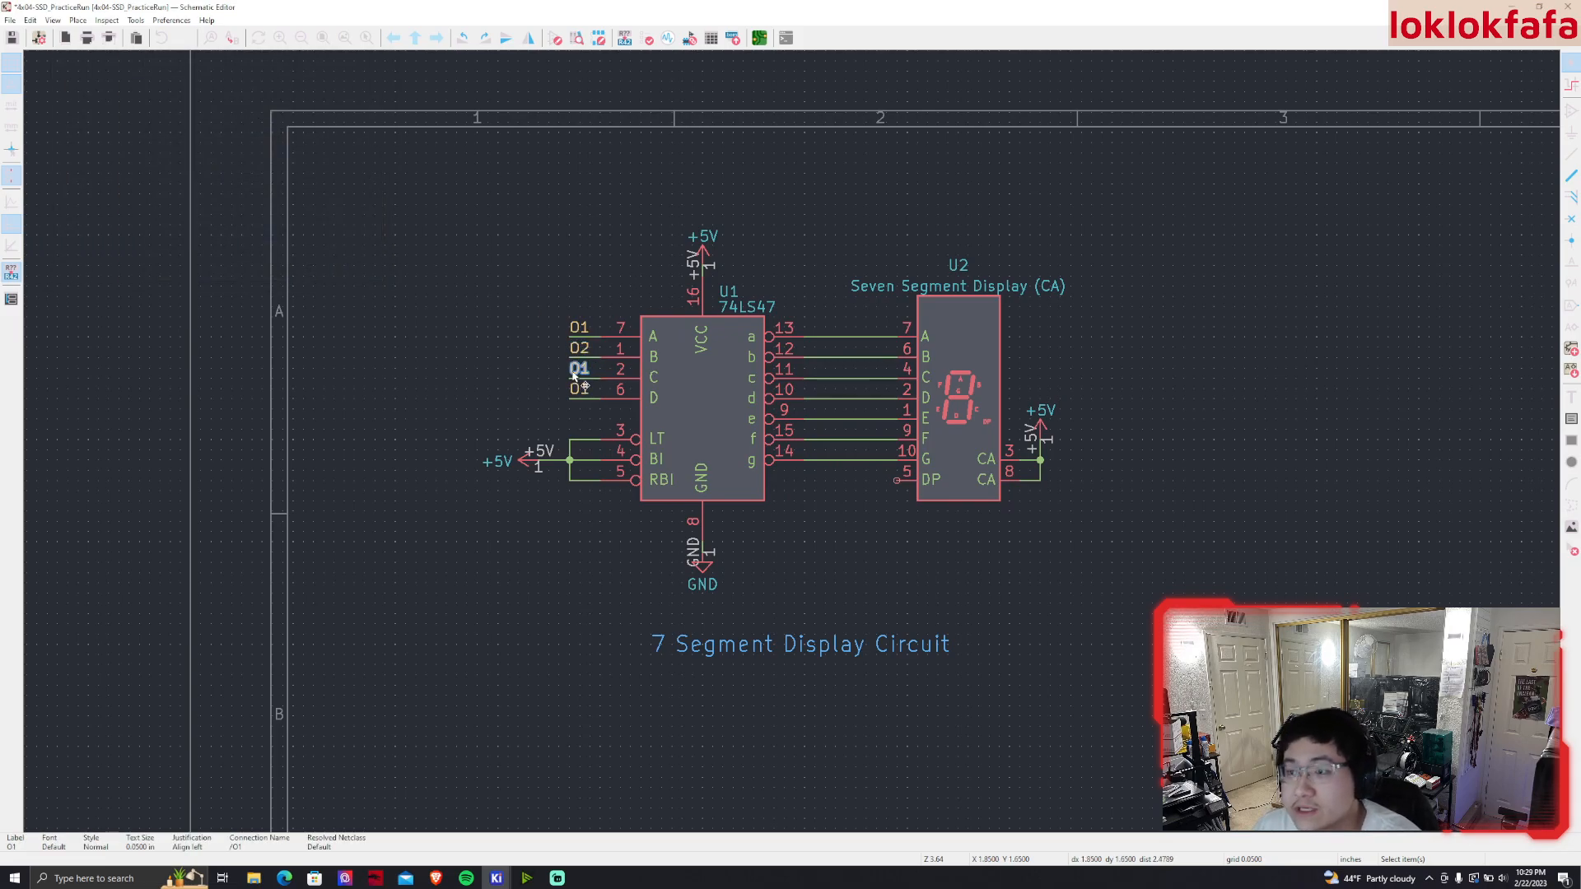
double_click(579, 369)
left_click(243, 92)
left_click(298, 277)
double_click(578, 391)
key("Right")
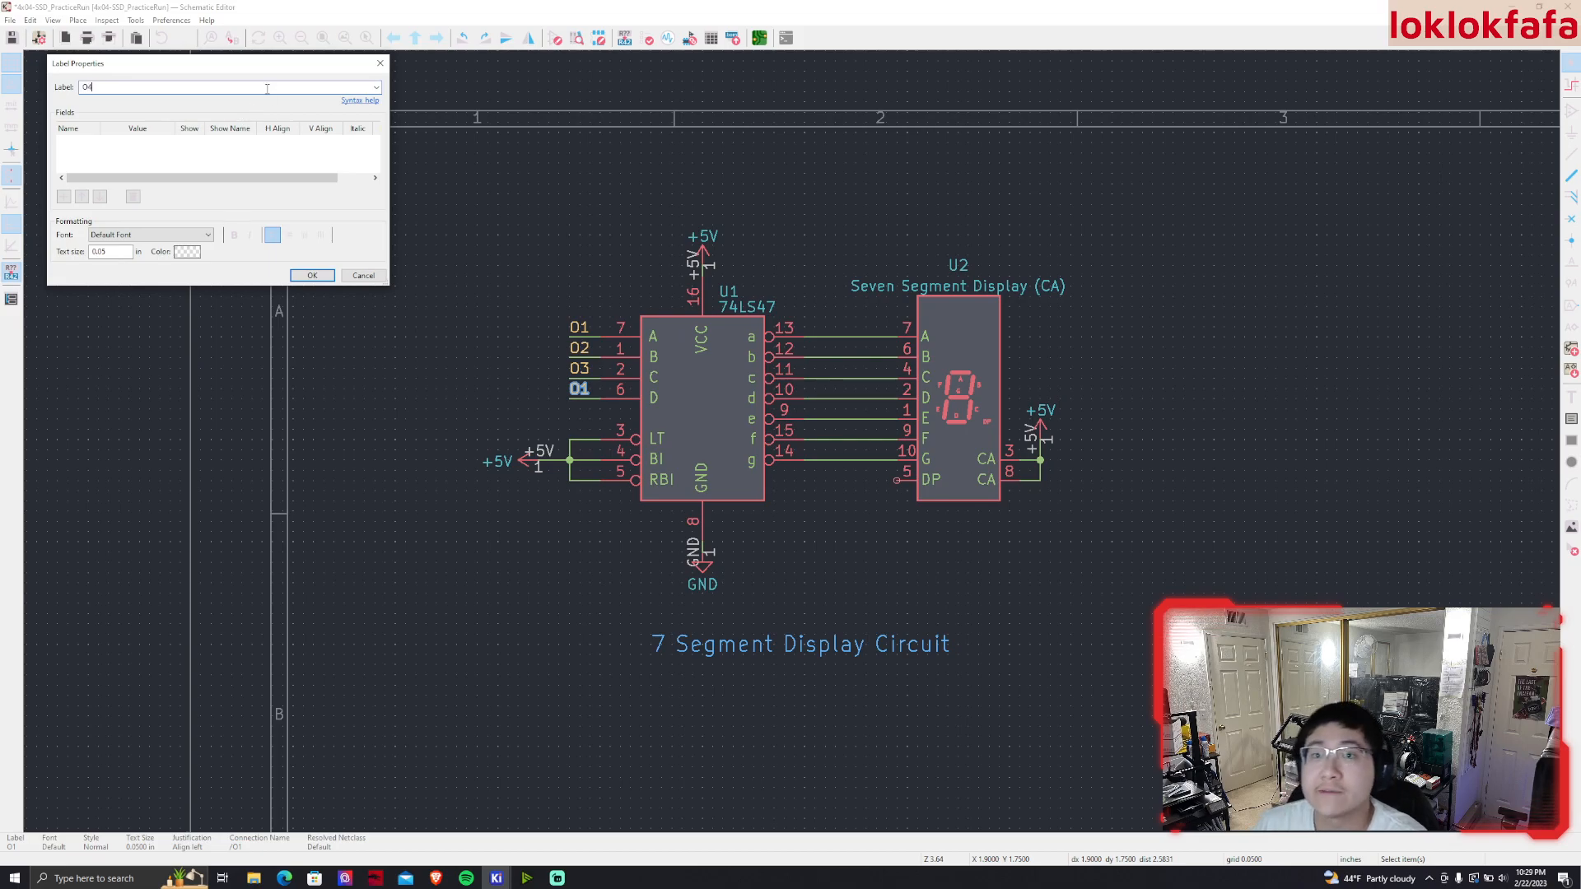
left_click(312, 275)
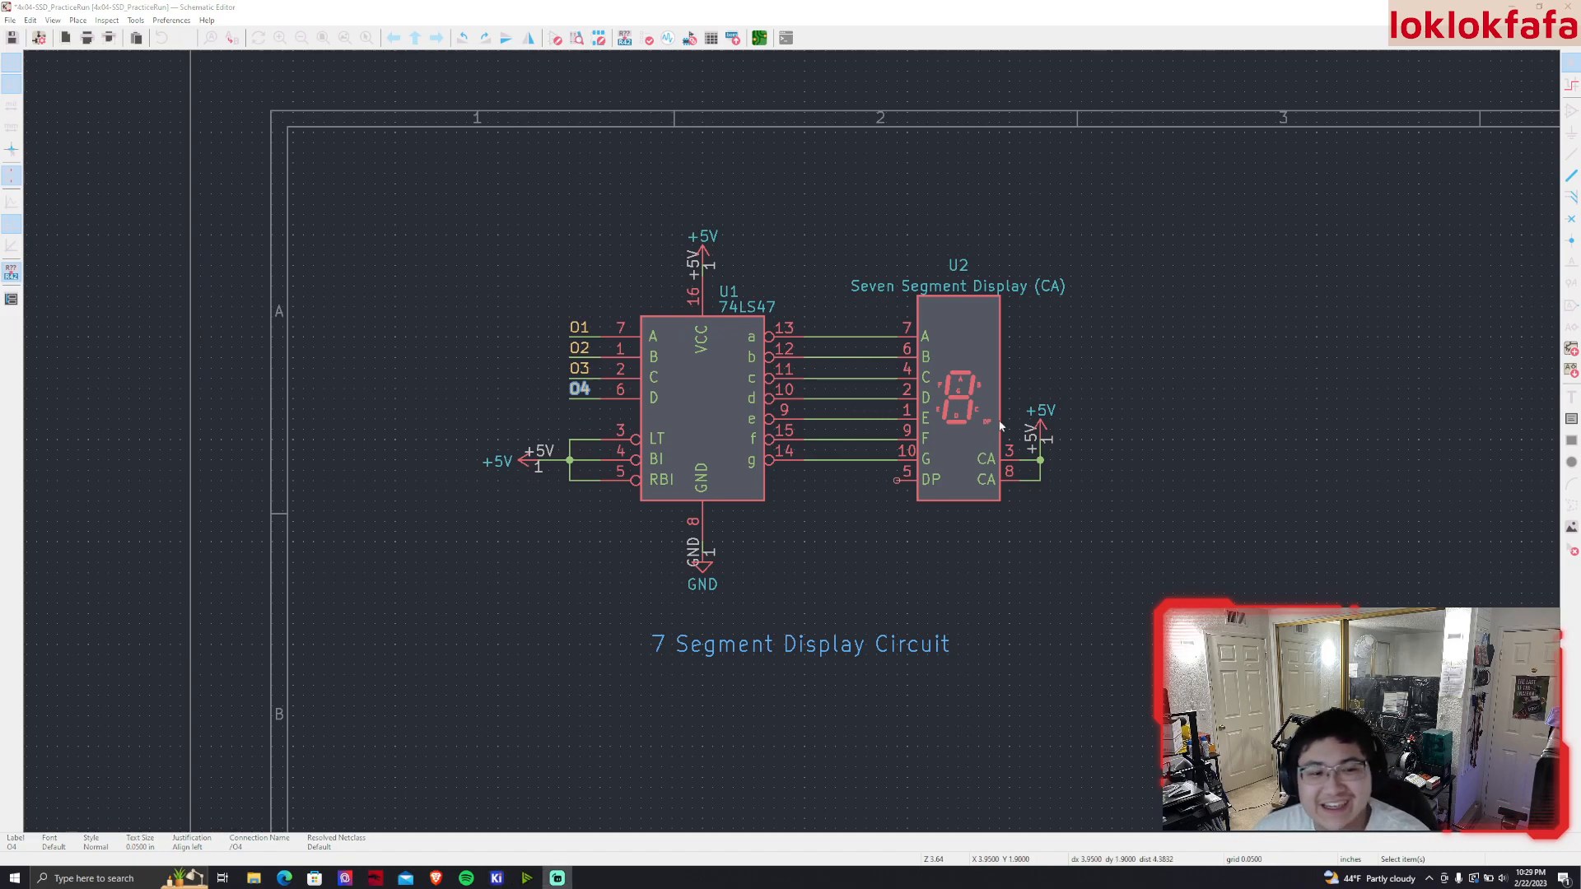
middle_click_drag(1395, 438, 1311, 404)
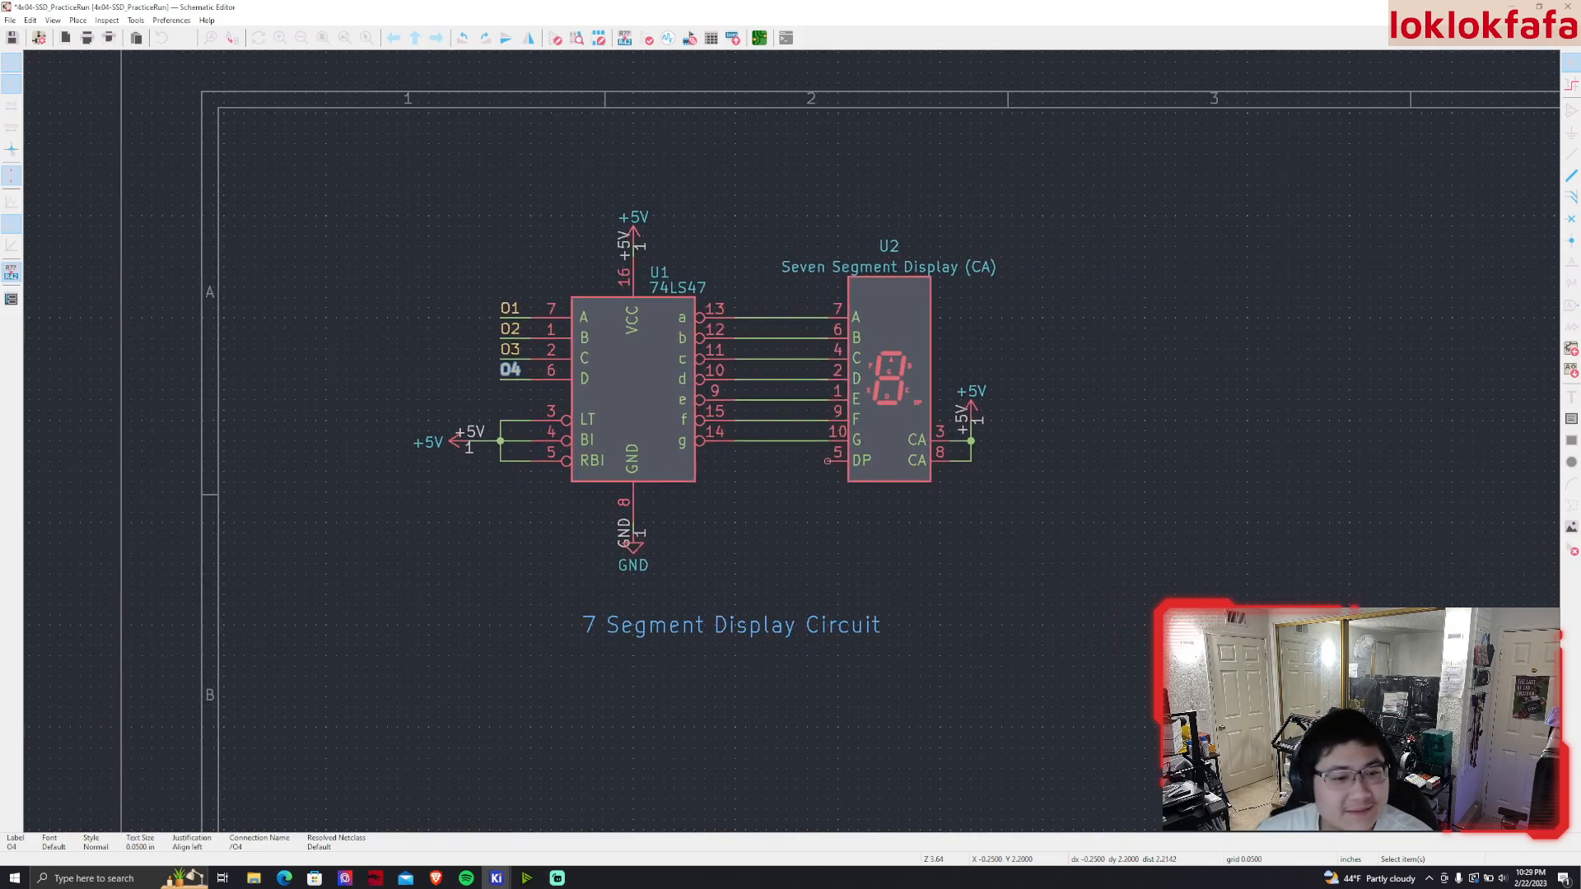
middle_click_drag(436, 399, 419, 399)
left_click(419, 399)
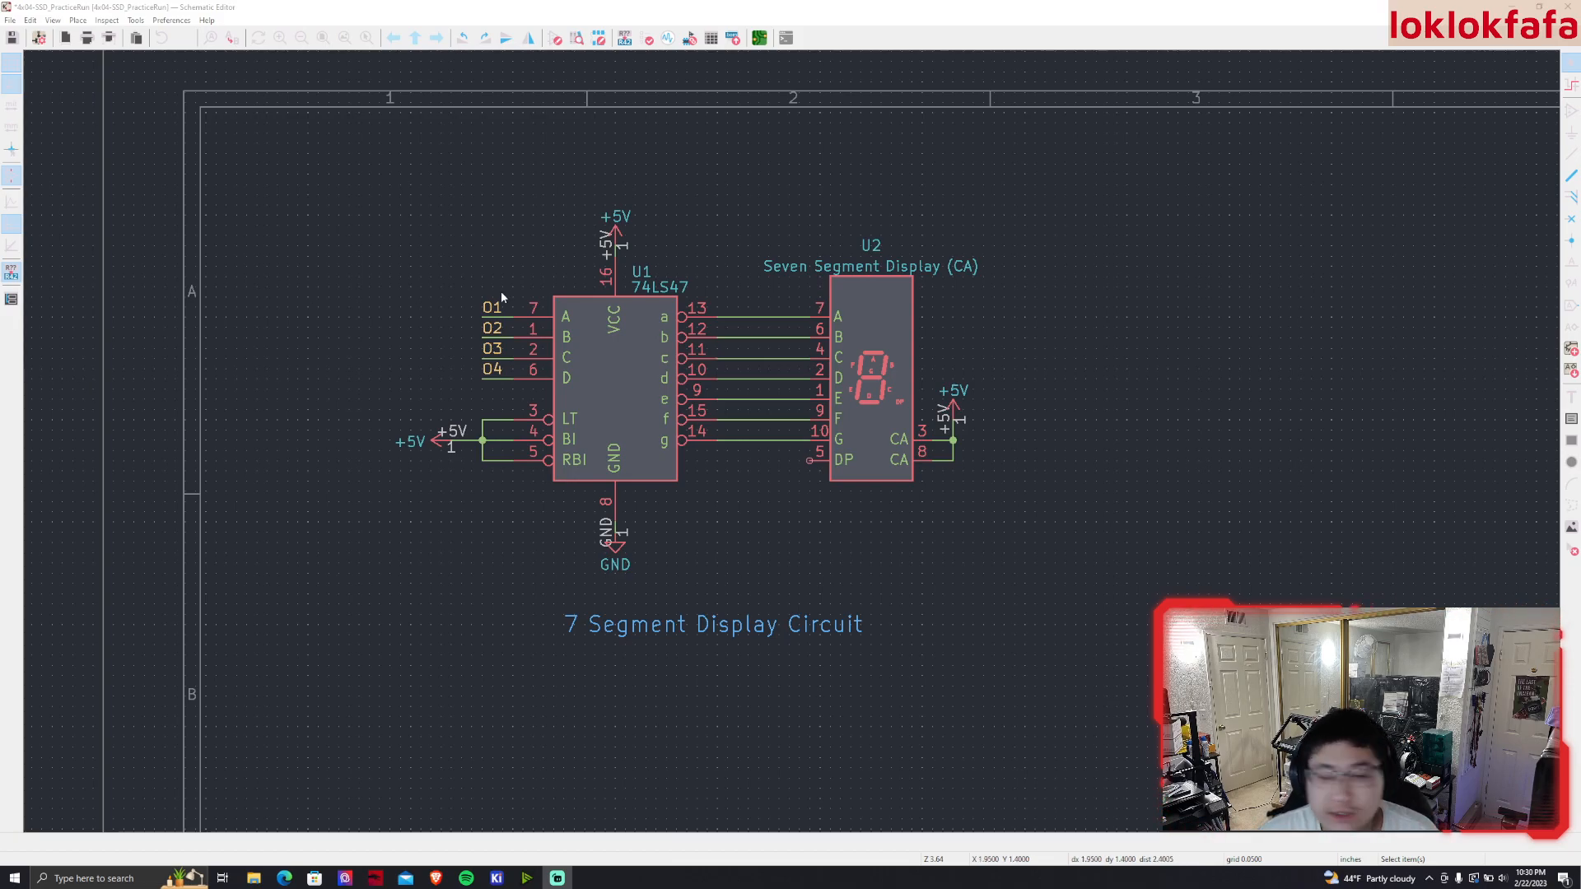
middle_click_drag(978, 468, 929, 508)
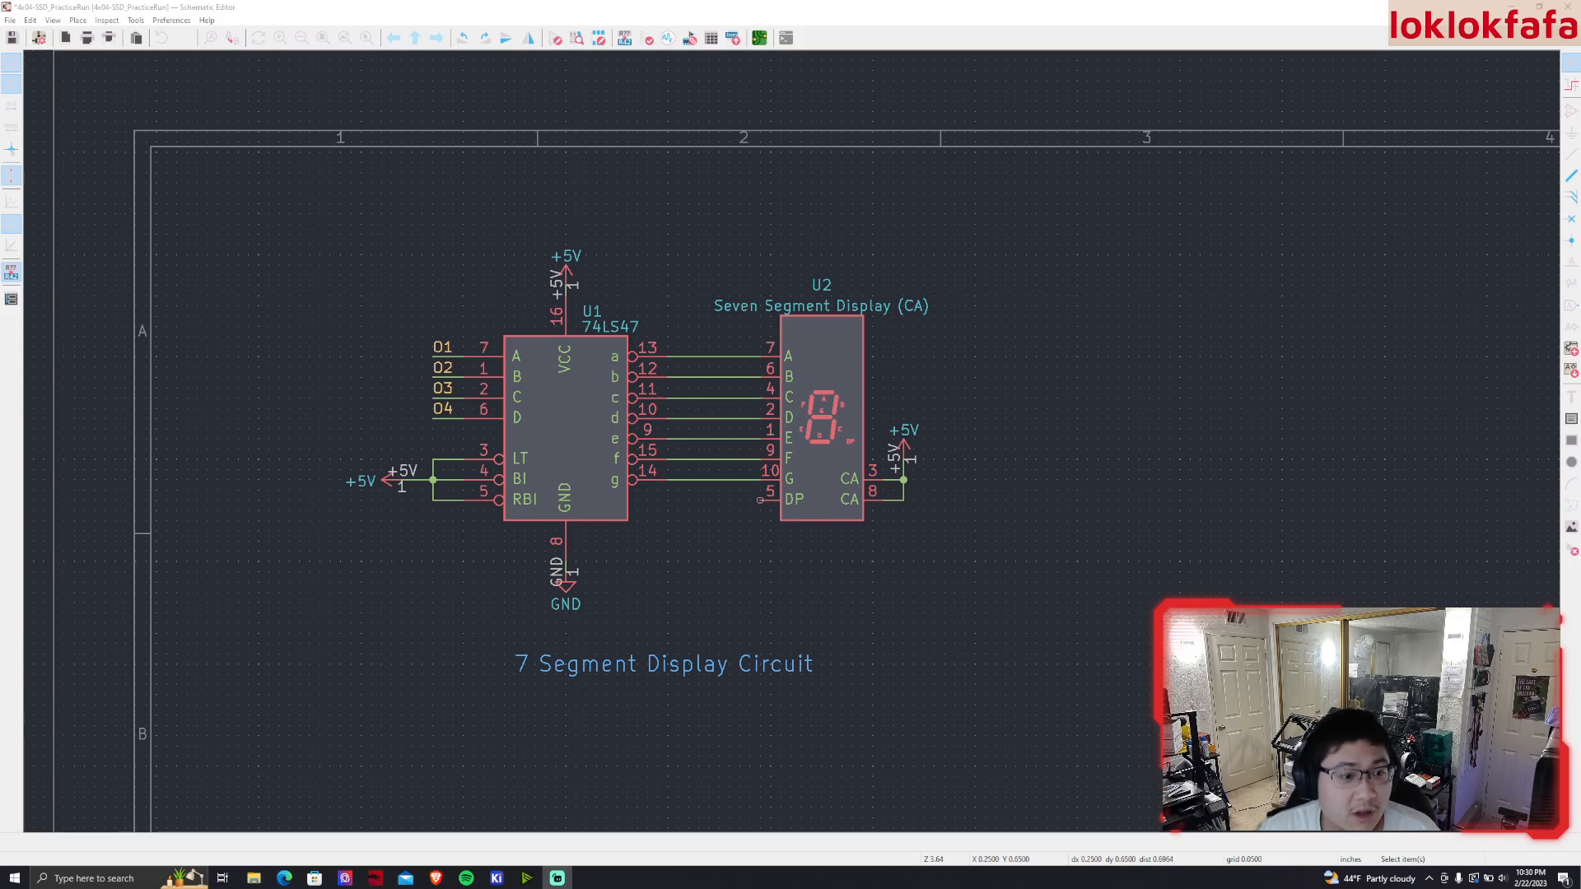
Move the whole display circuit with its title slightly left and down, closer to the sheet's left border
middle_click_drag(1137, 362, 838, 339)
scroll(838, 339, "down", 1)
middle_click_drag(822, 447, 744, 399)
left_click_drag(721, 595, 85, 224)
key("m")
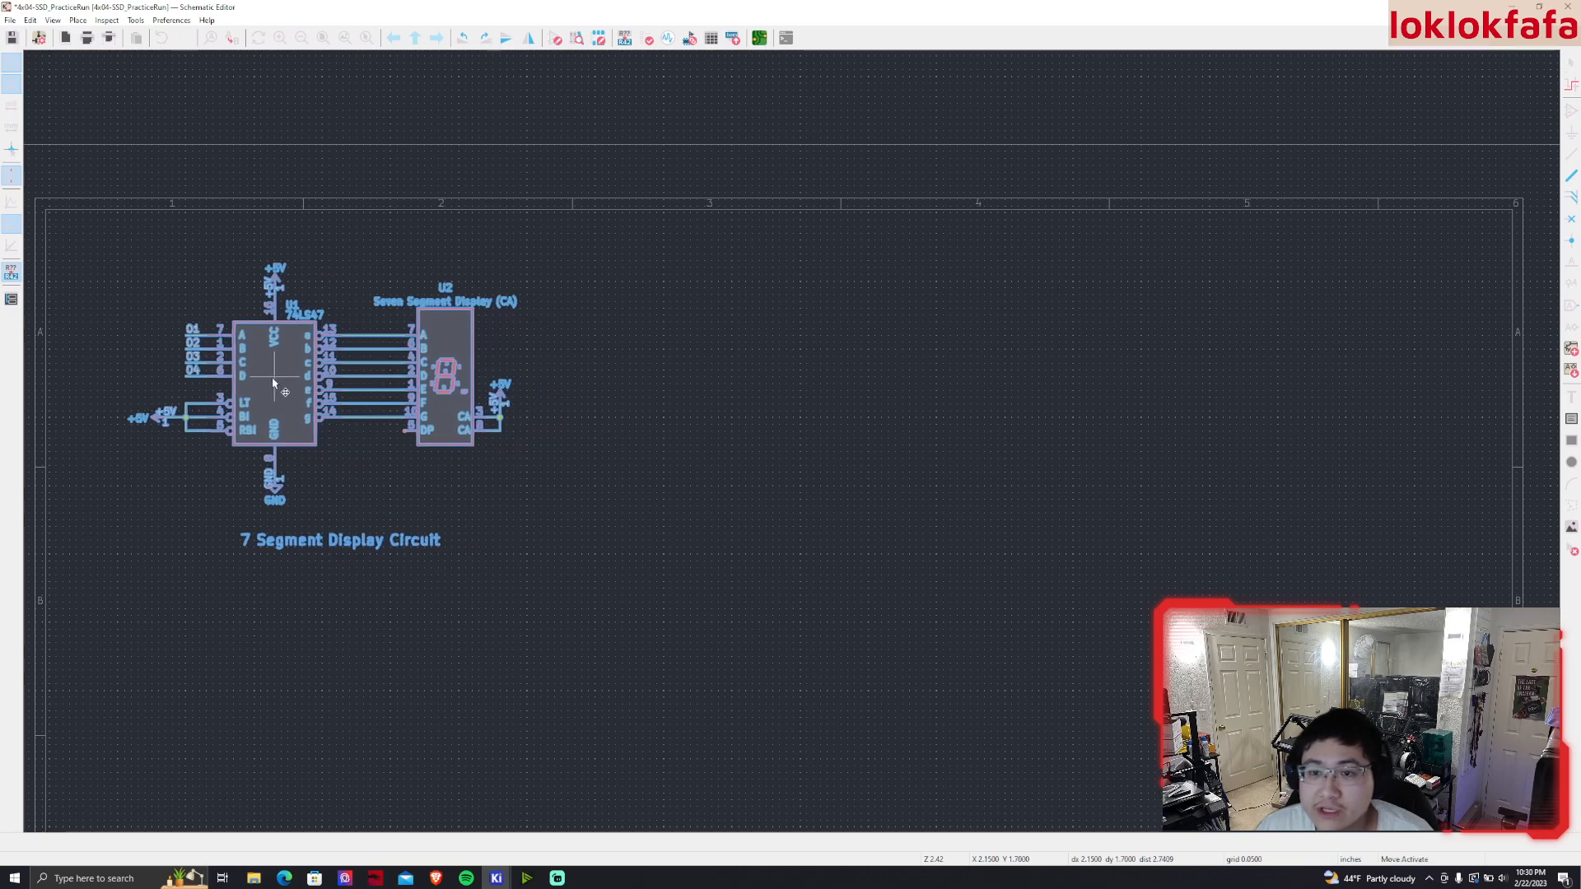
left_click(238, 399)
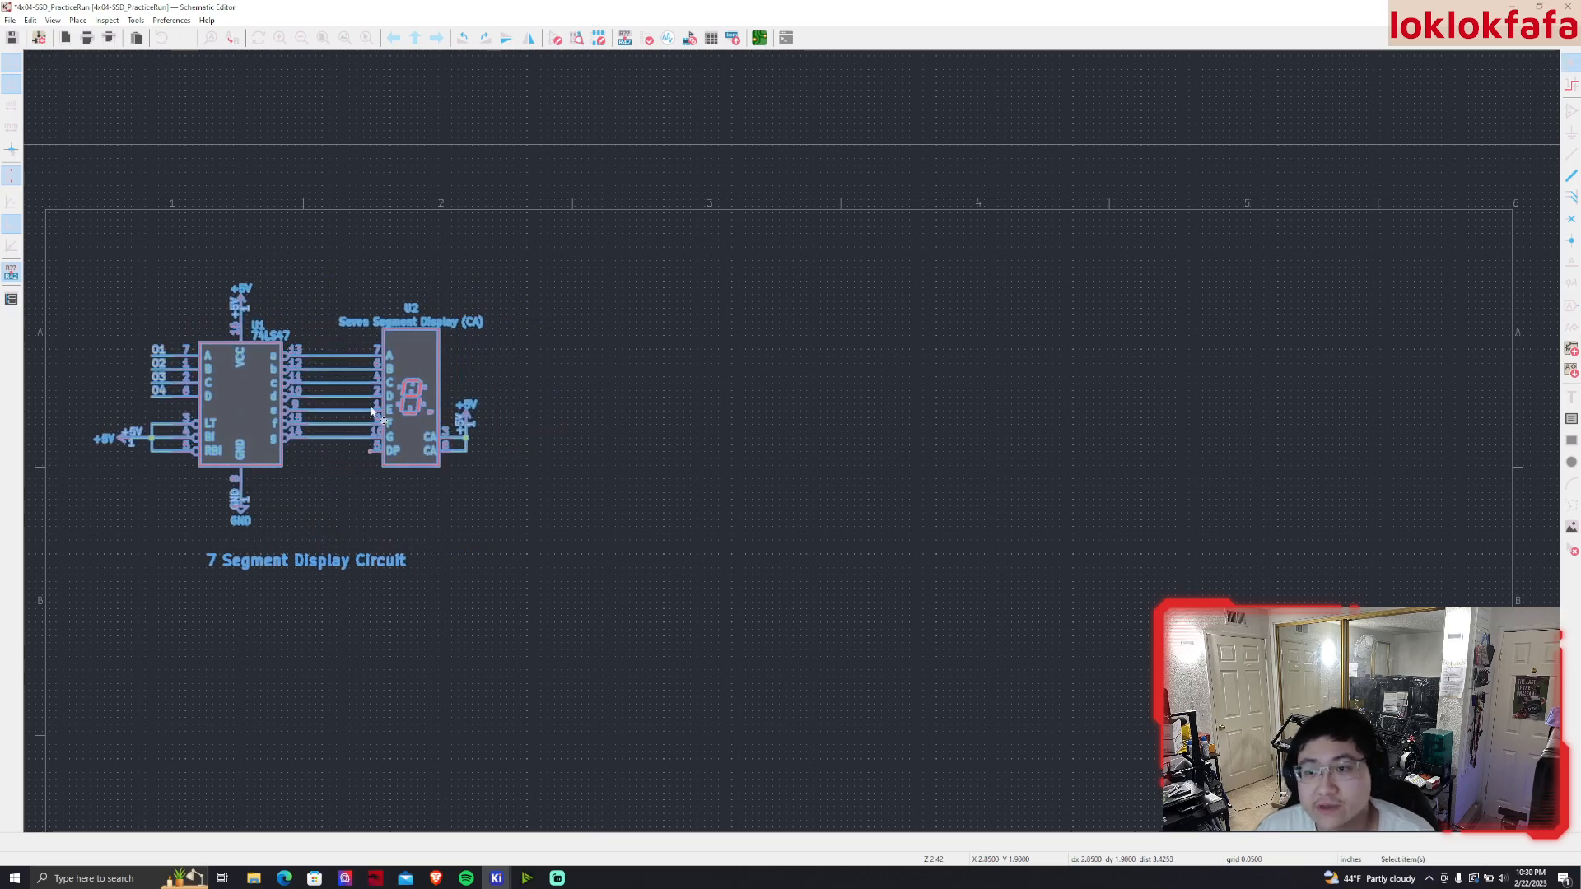
left_click(614, 448)
middle_click_drag(614, 448, 619, 444)
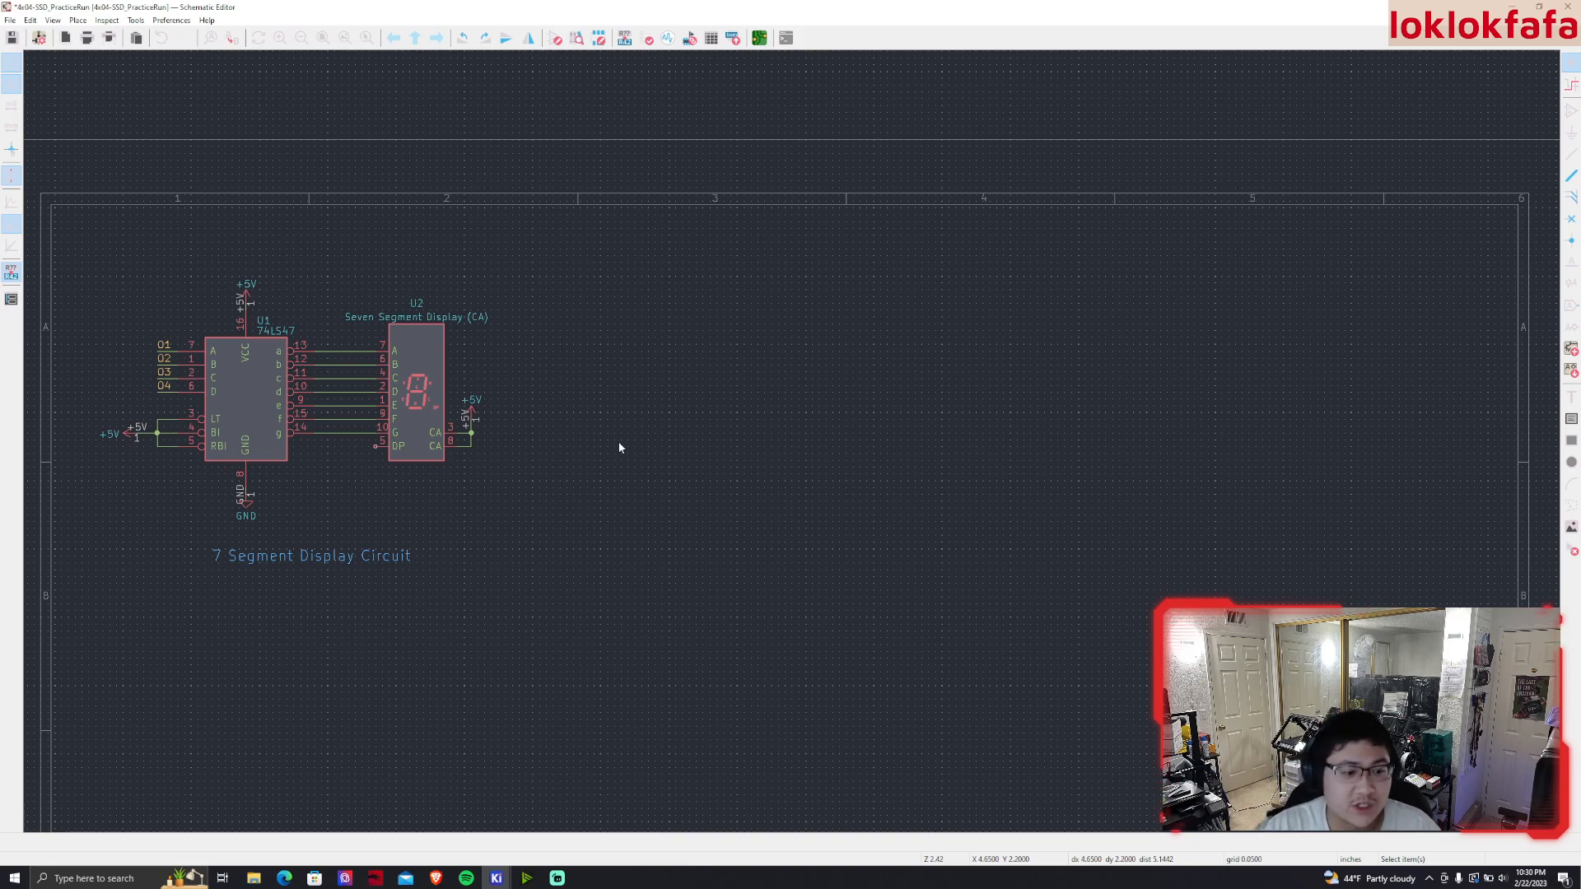
Find the SW_SPDT symbol with the search term spdt and place one switch to the right of the display circuit
key("alt+Tab")
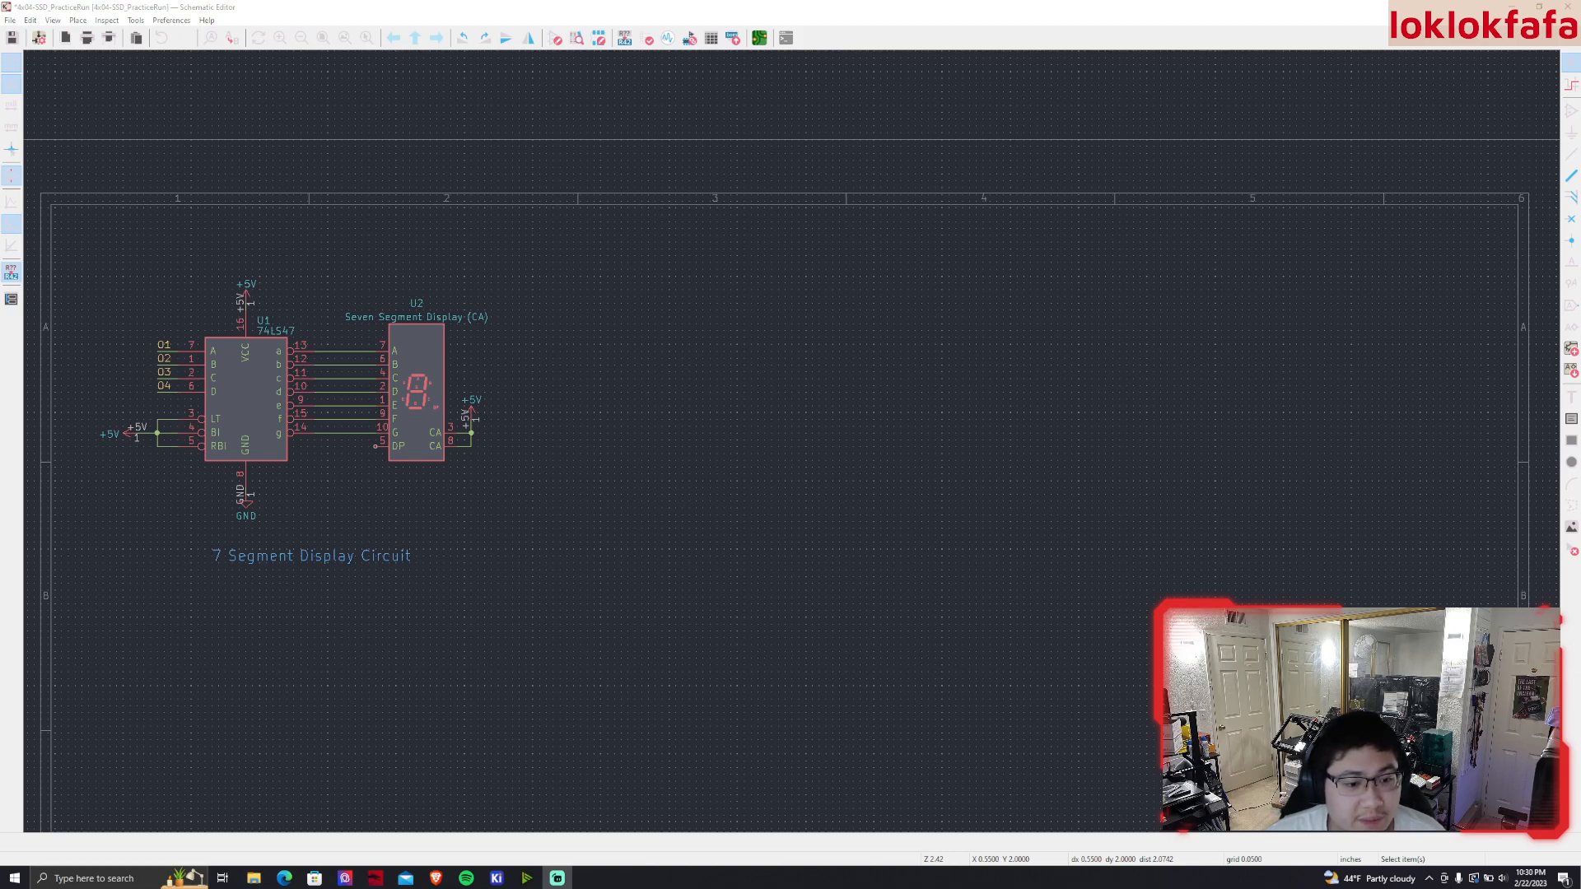
left_click(882, 322)
left_click(78, 20)
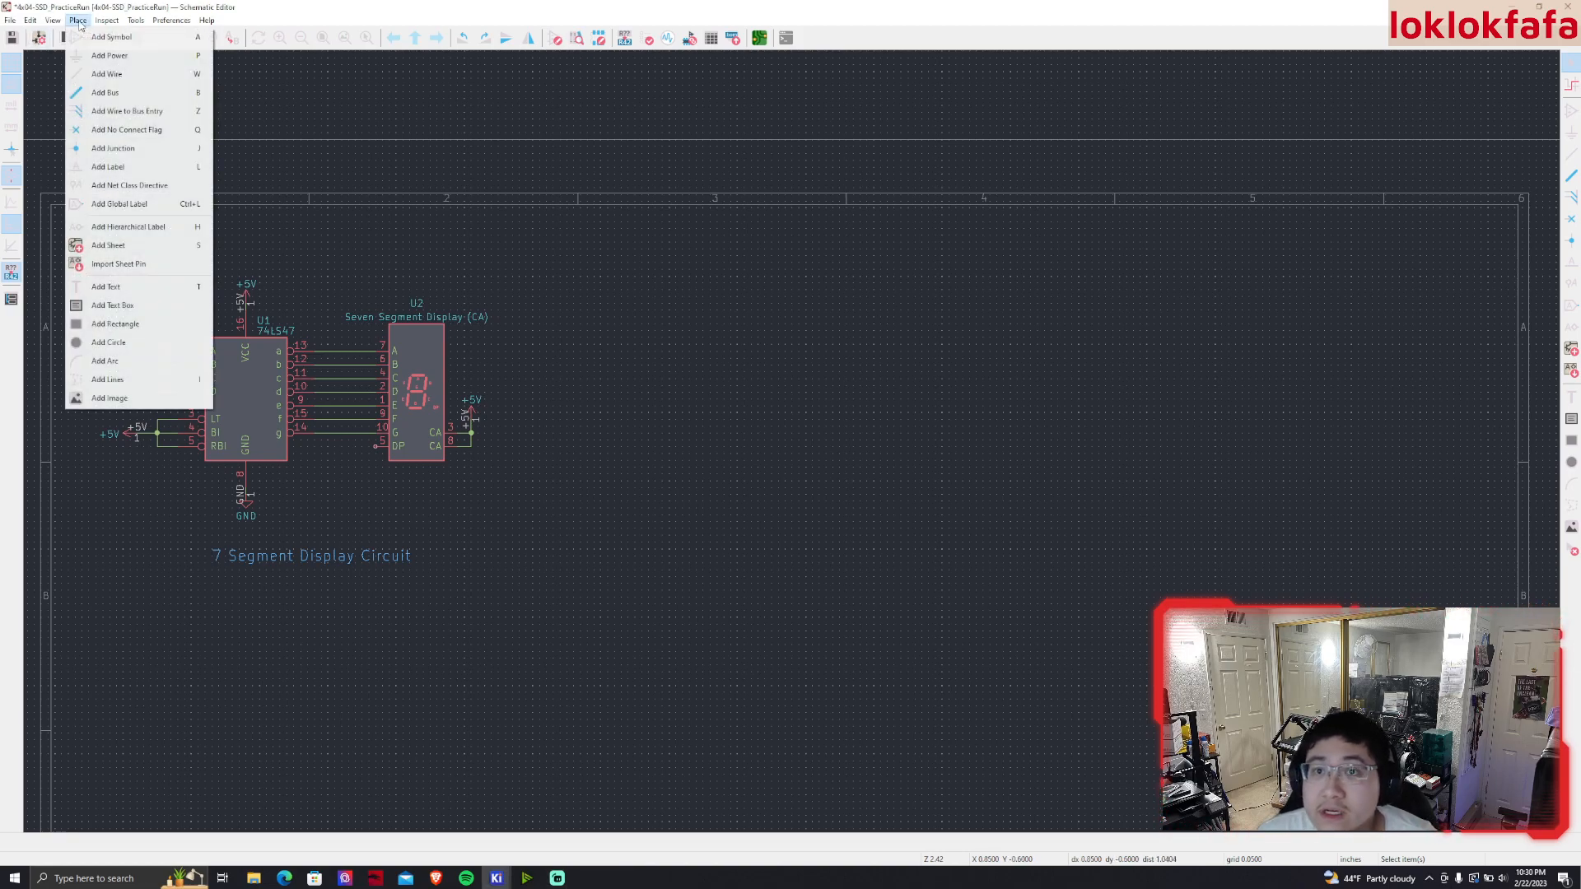
left_click(78, 37)
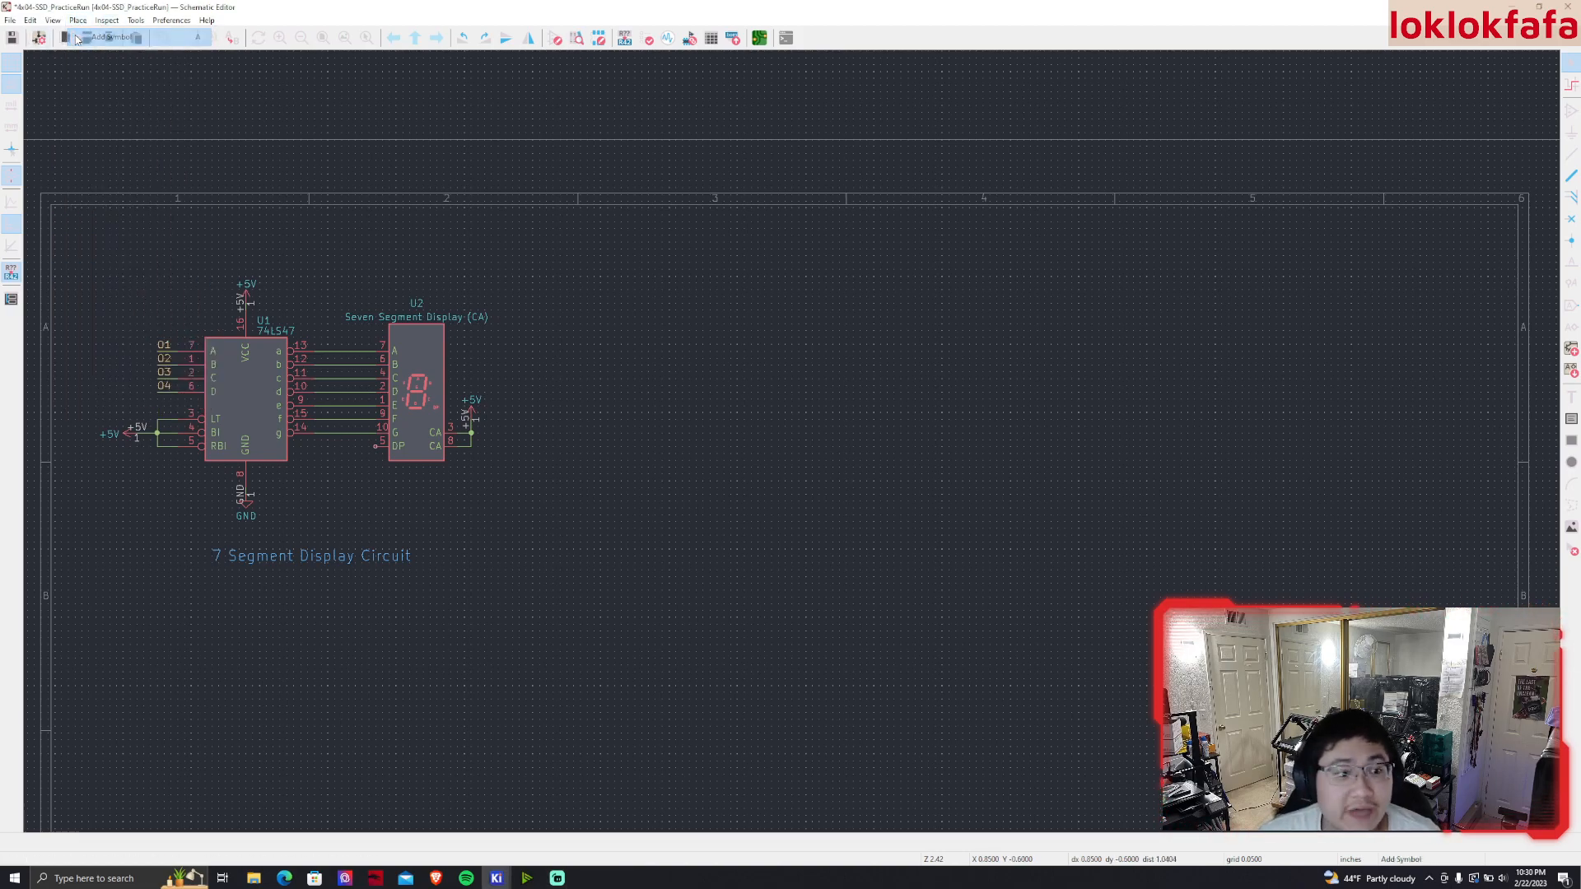
type("spdt")
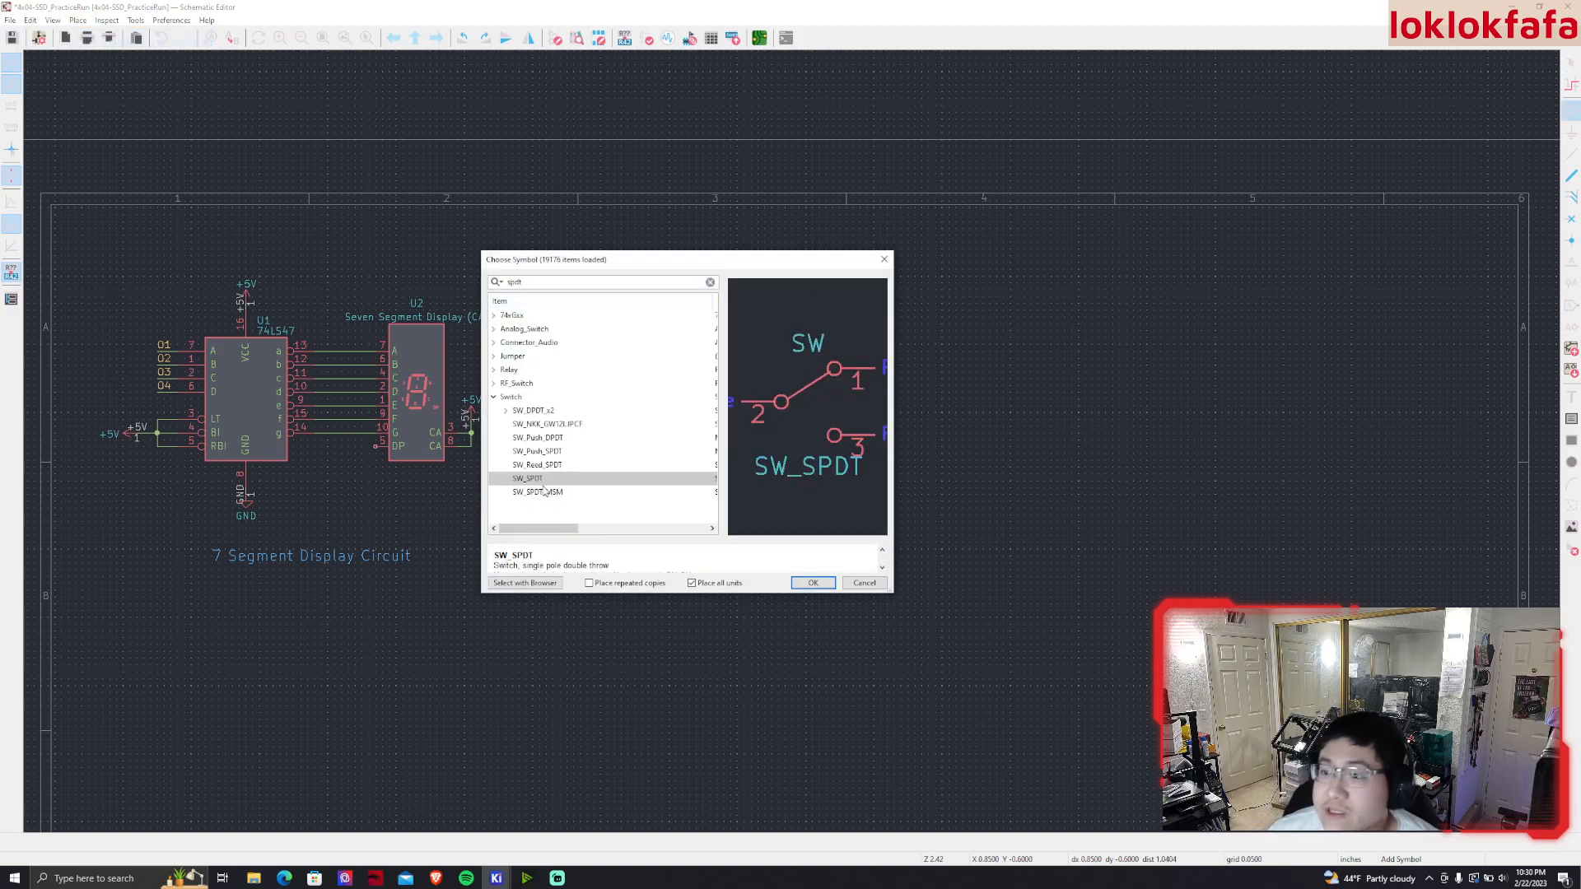
double_click(532, 480)
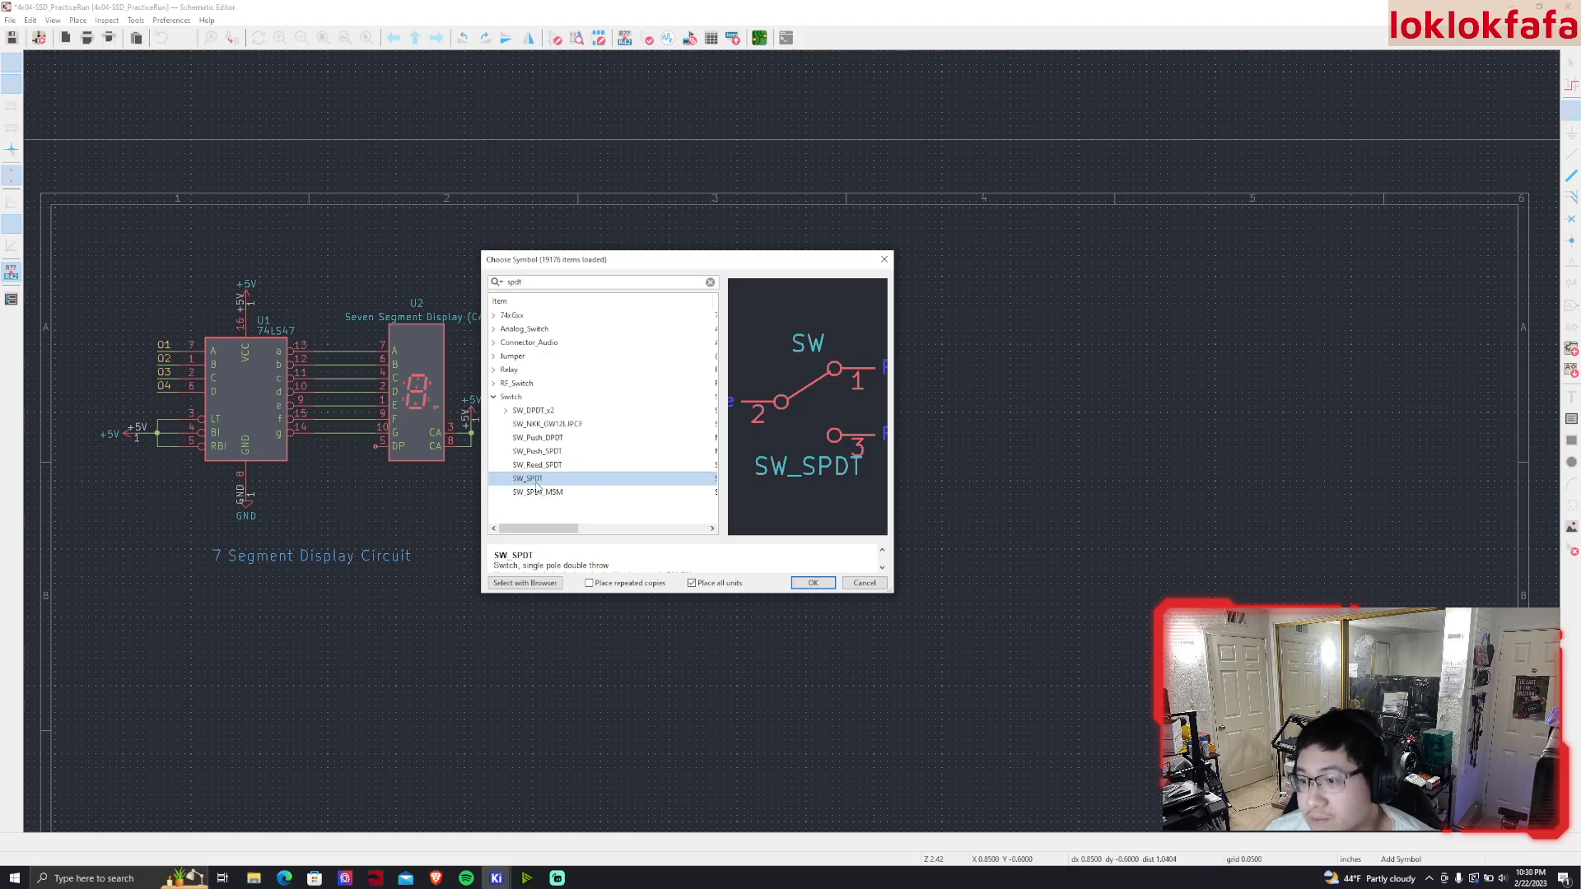
left_click(672, 387)
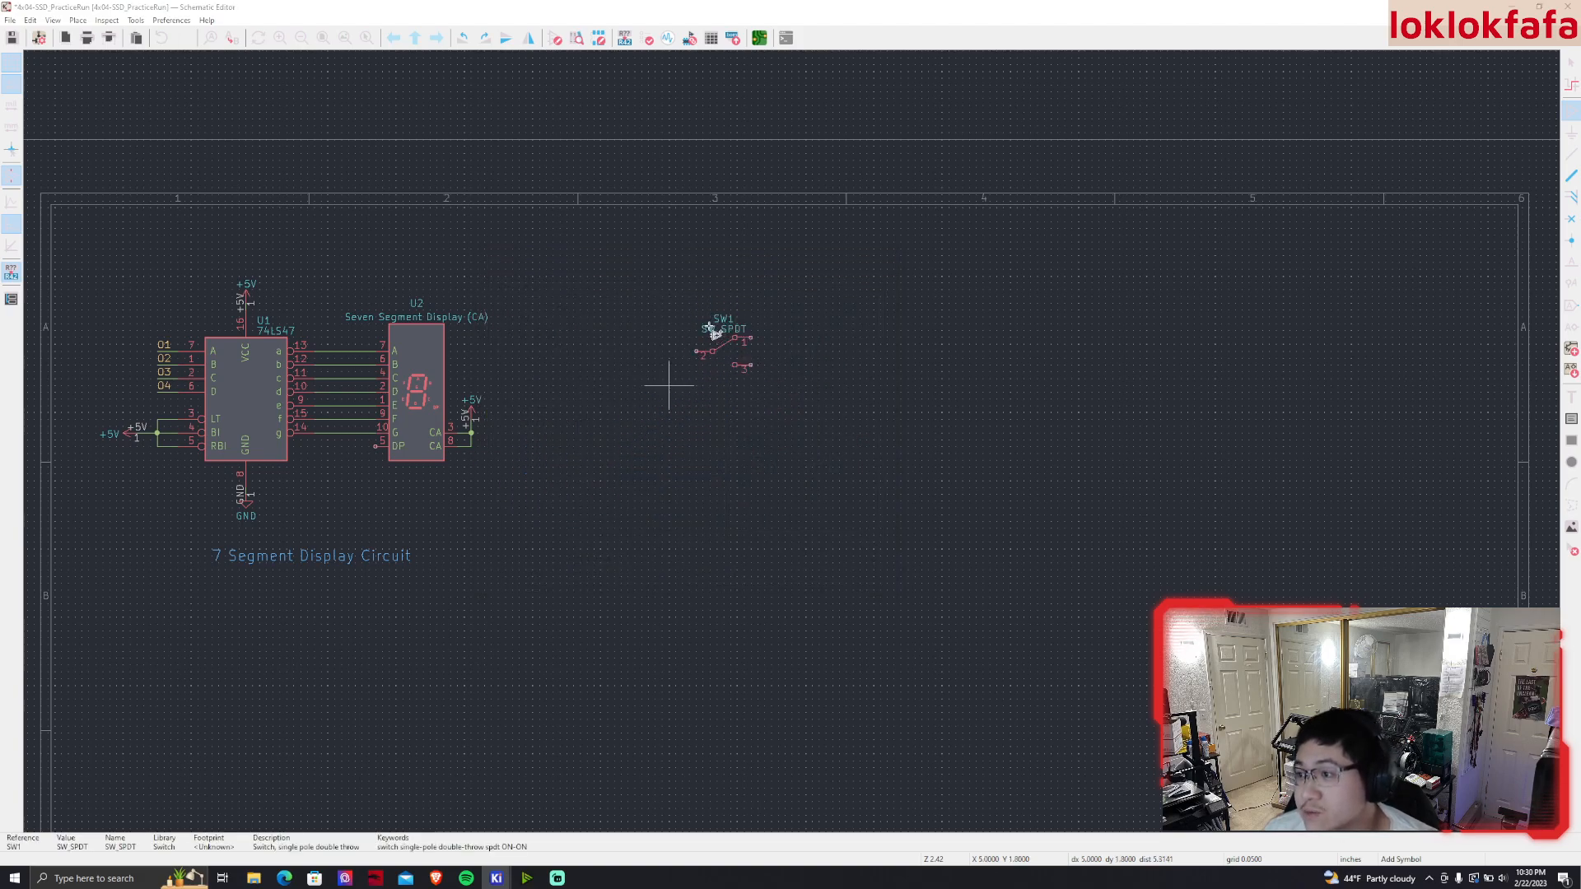
left_click(668, 382)
key("Escape")
key("Escape")
Duplicate the SPDT switch to form an evenly spaced vertical column of four switches, SW1 to SW4
left_click_drag(776, 403, 698, 337)
key("ctrl+d")
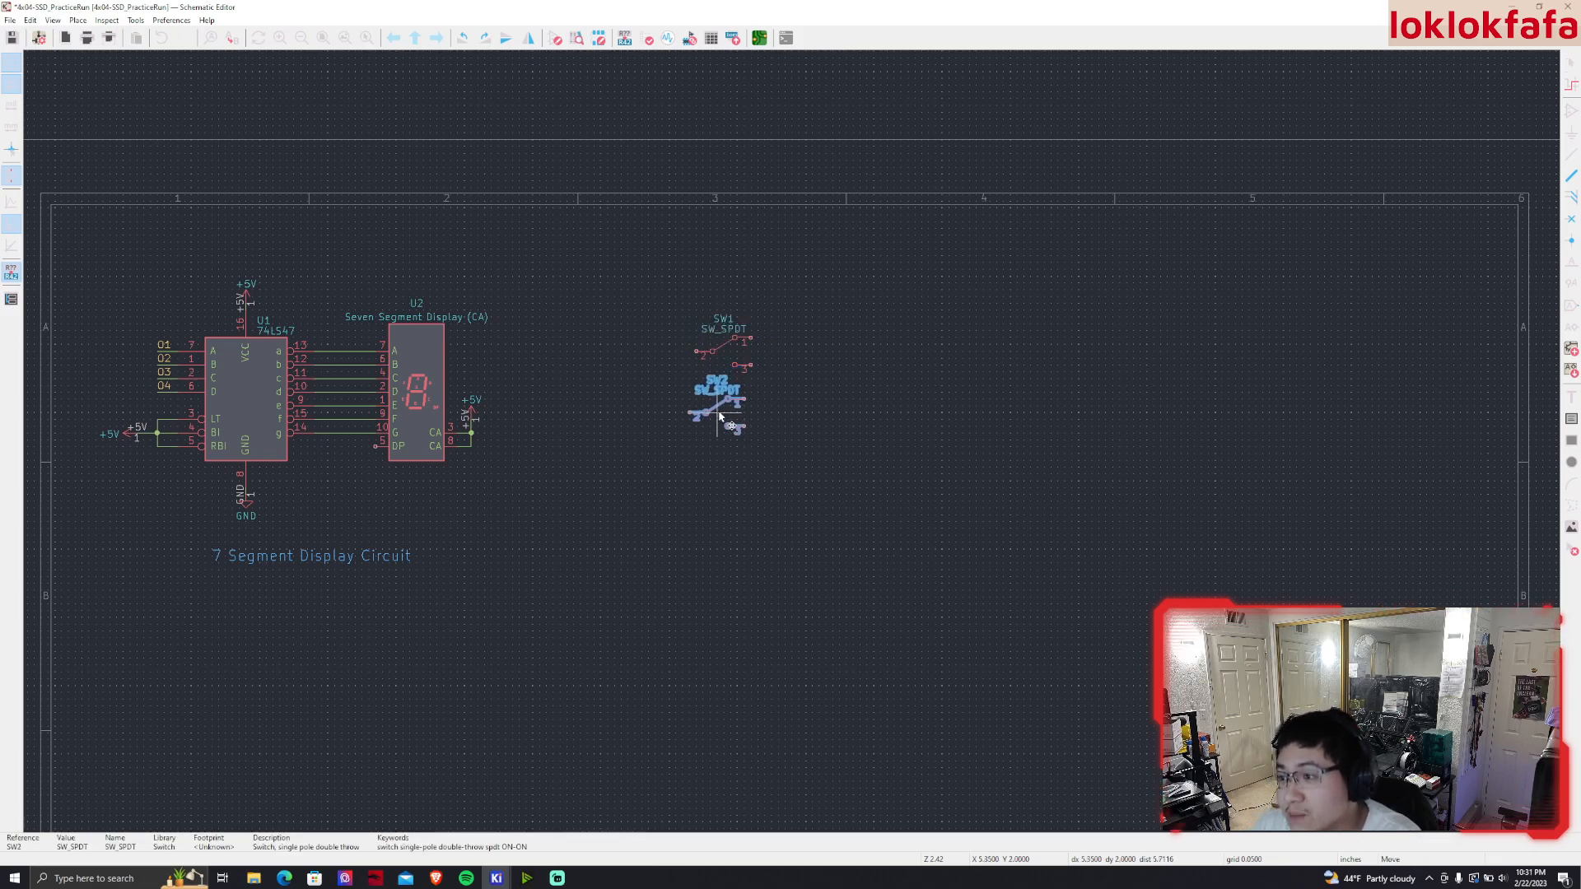
left_click(721, 412)
left_click_drag(776, 473, 681, 318)
key("ctrl+d")
left_click(721, 476)
left_click(828, 523)
Nudge the column of four switches slightly upward as a group
middle_click_drag(832, 565, 774, 539)
left_click_drag(788, 592, 581, 226)
left_click_drag(655, 322, 661, 316)
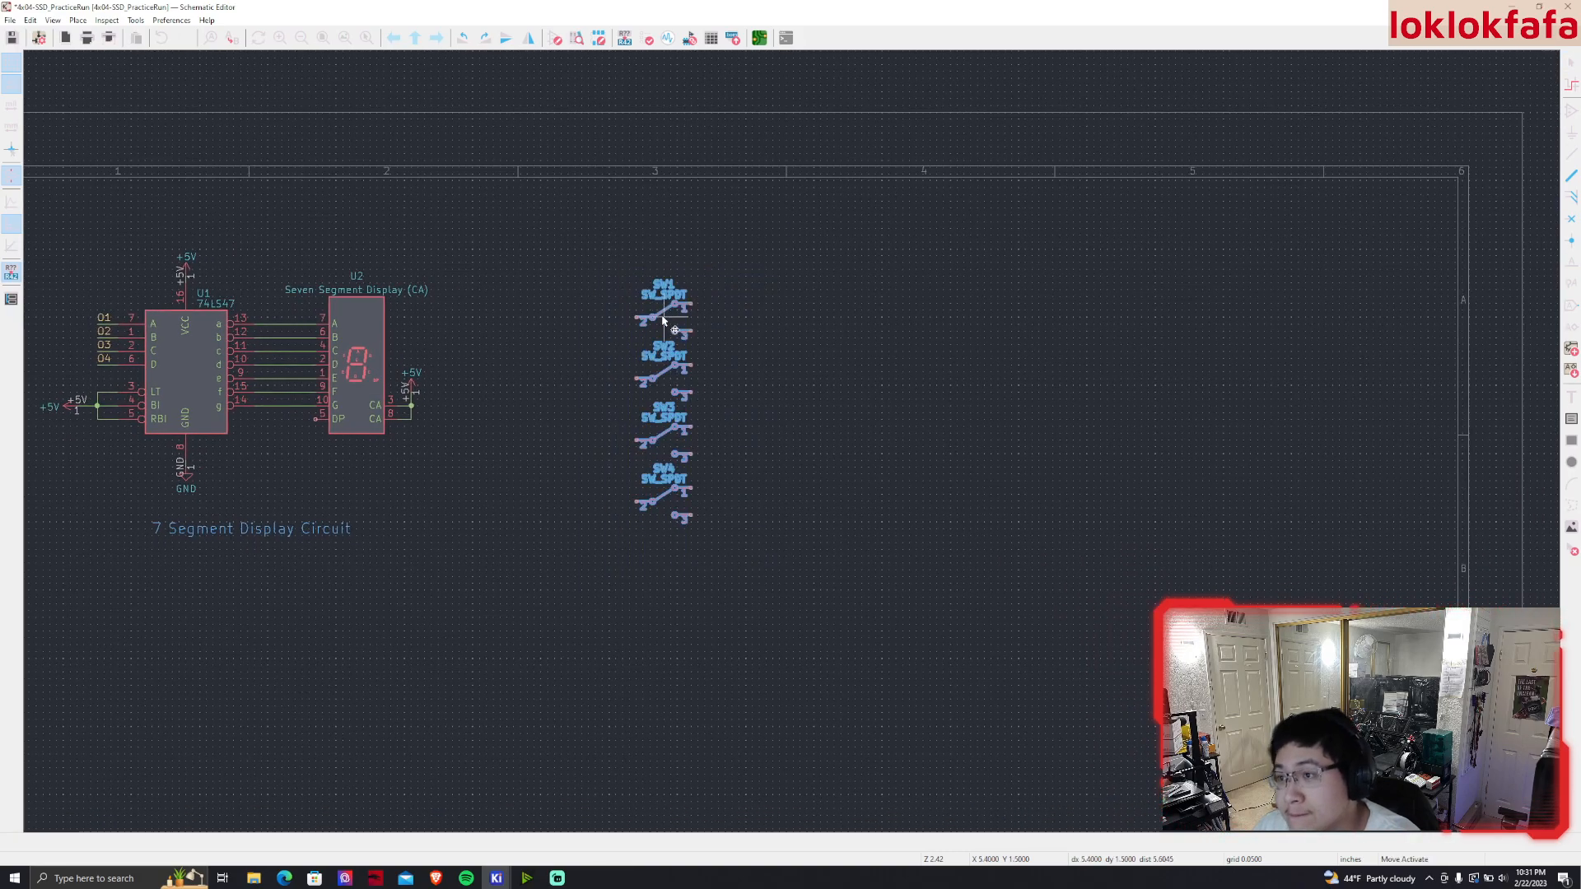
left_click(570, 348)
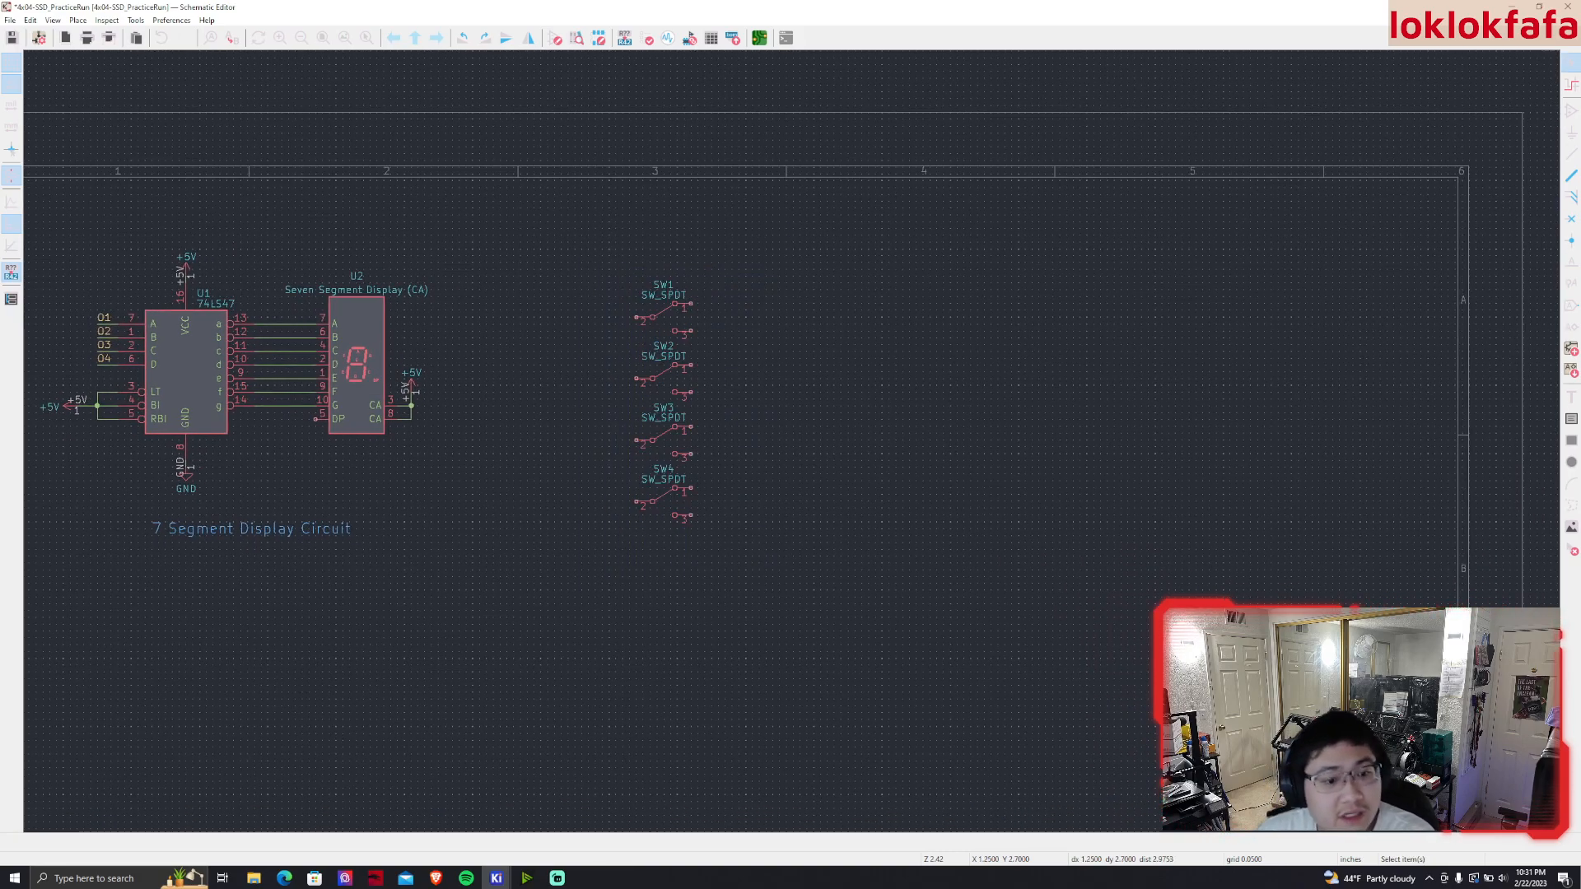
Duplicate the +5V power symbol from the display's common-anode pins and place the copy just left of SW1
middle_click_drag(687, 459, 652, 494)
scroll(657, 362, "up", 2)
middle_click_drag(866, 498, 778, 421)
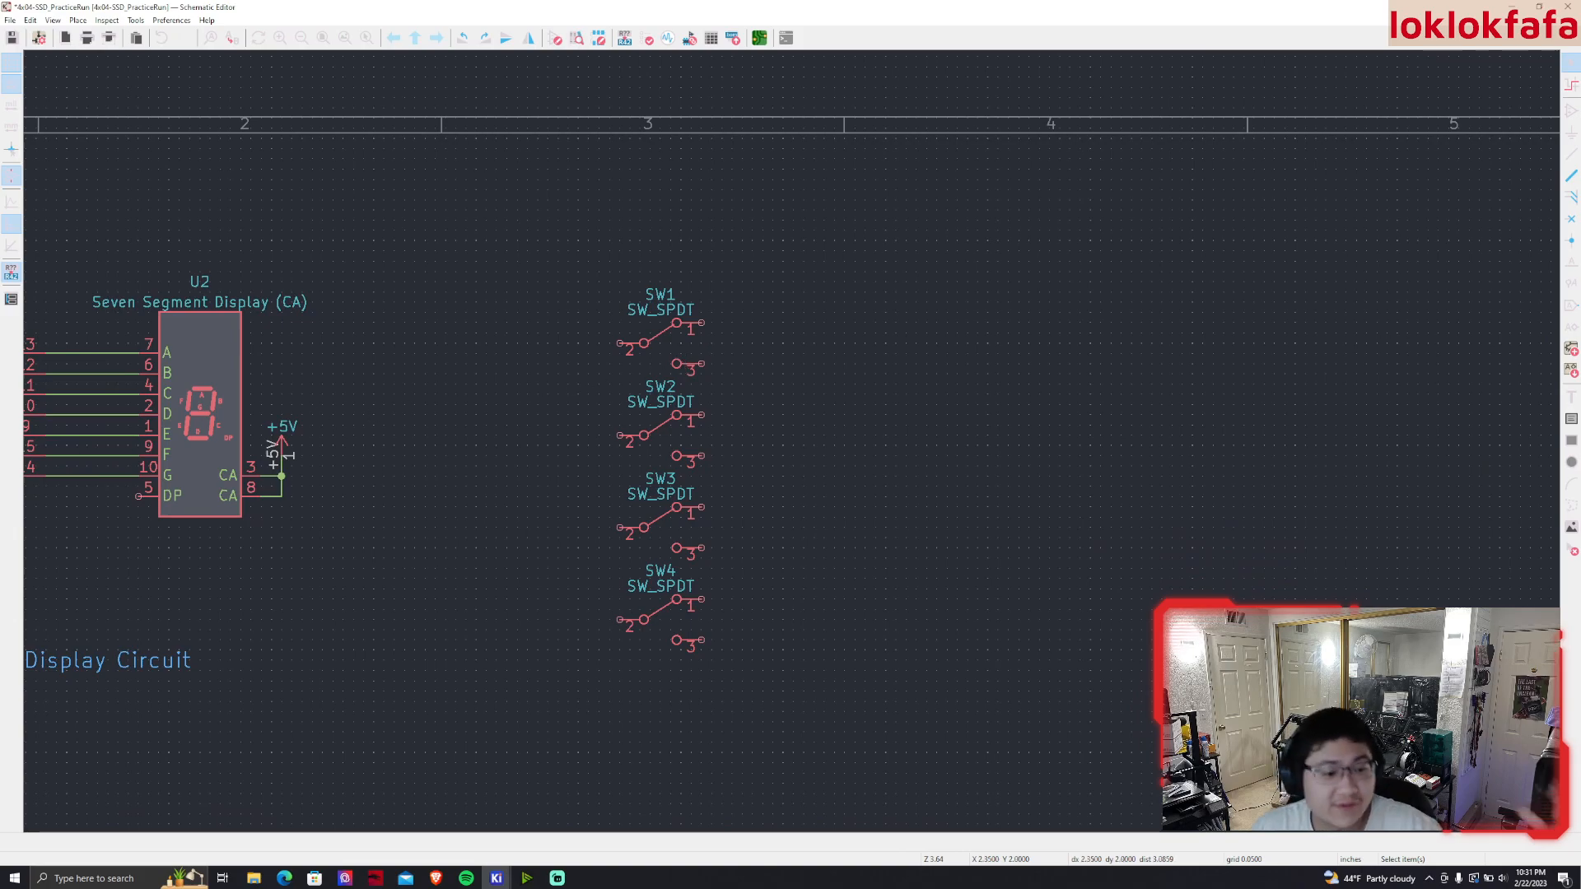
middle_click_drag(428, 391, 586, 382)
left_click(439, 434)
key("ctrl+d")
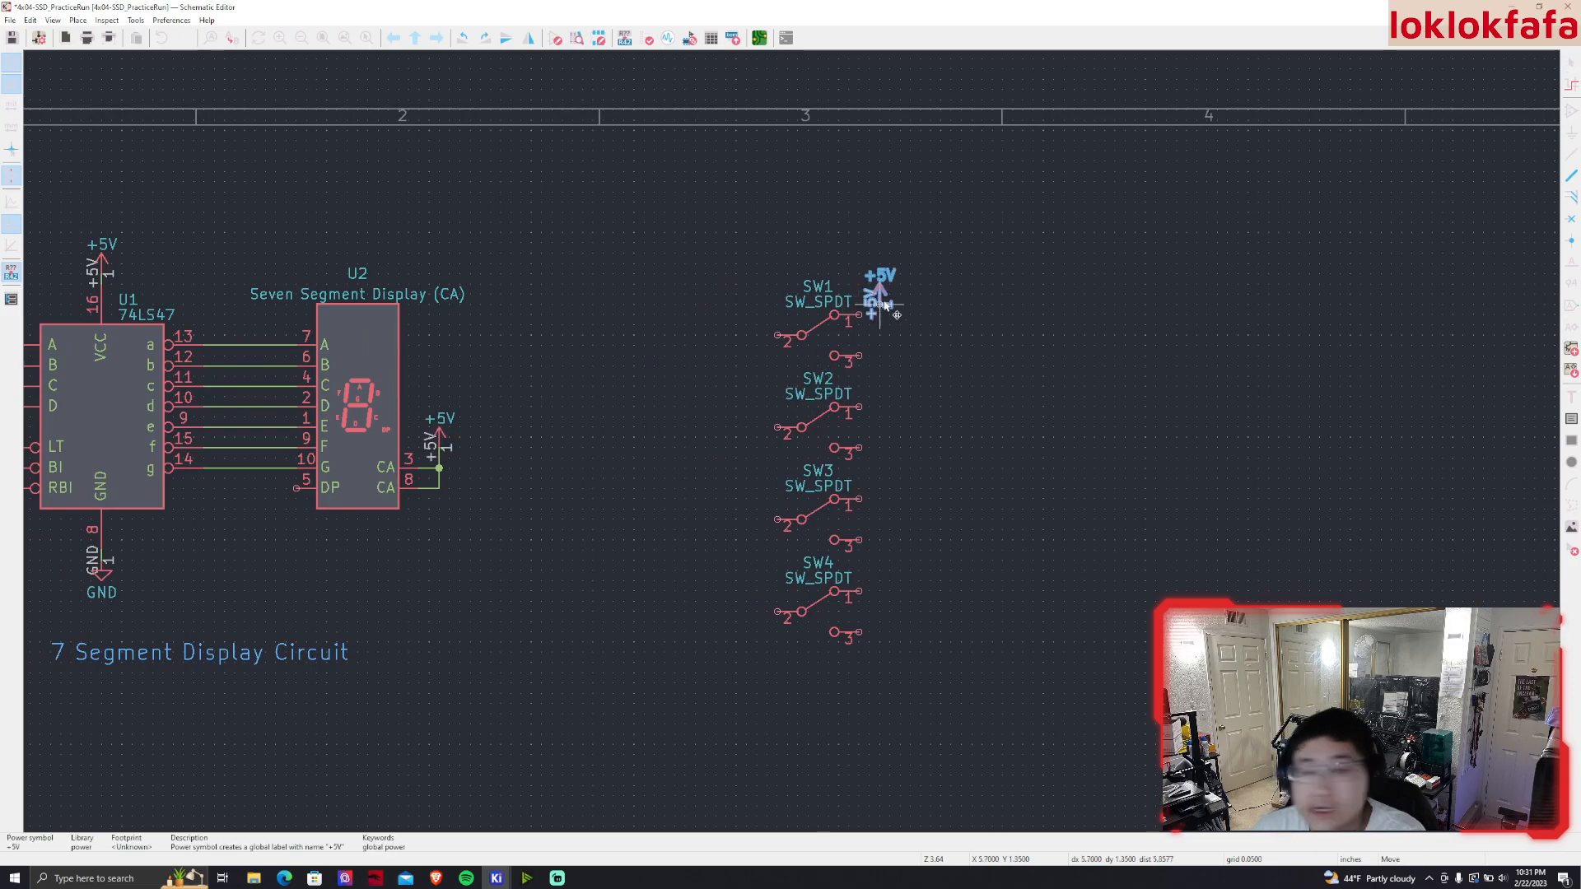
left_click(758, 317)
Wire the new +5V symbol down to pin 2 of SW4 and connect pin 2 of SW3, SW2 and SW1 to that wire
key("w")
left_click(778, 612)
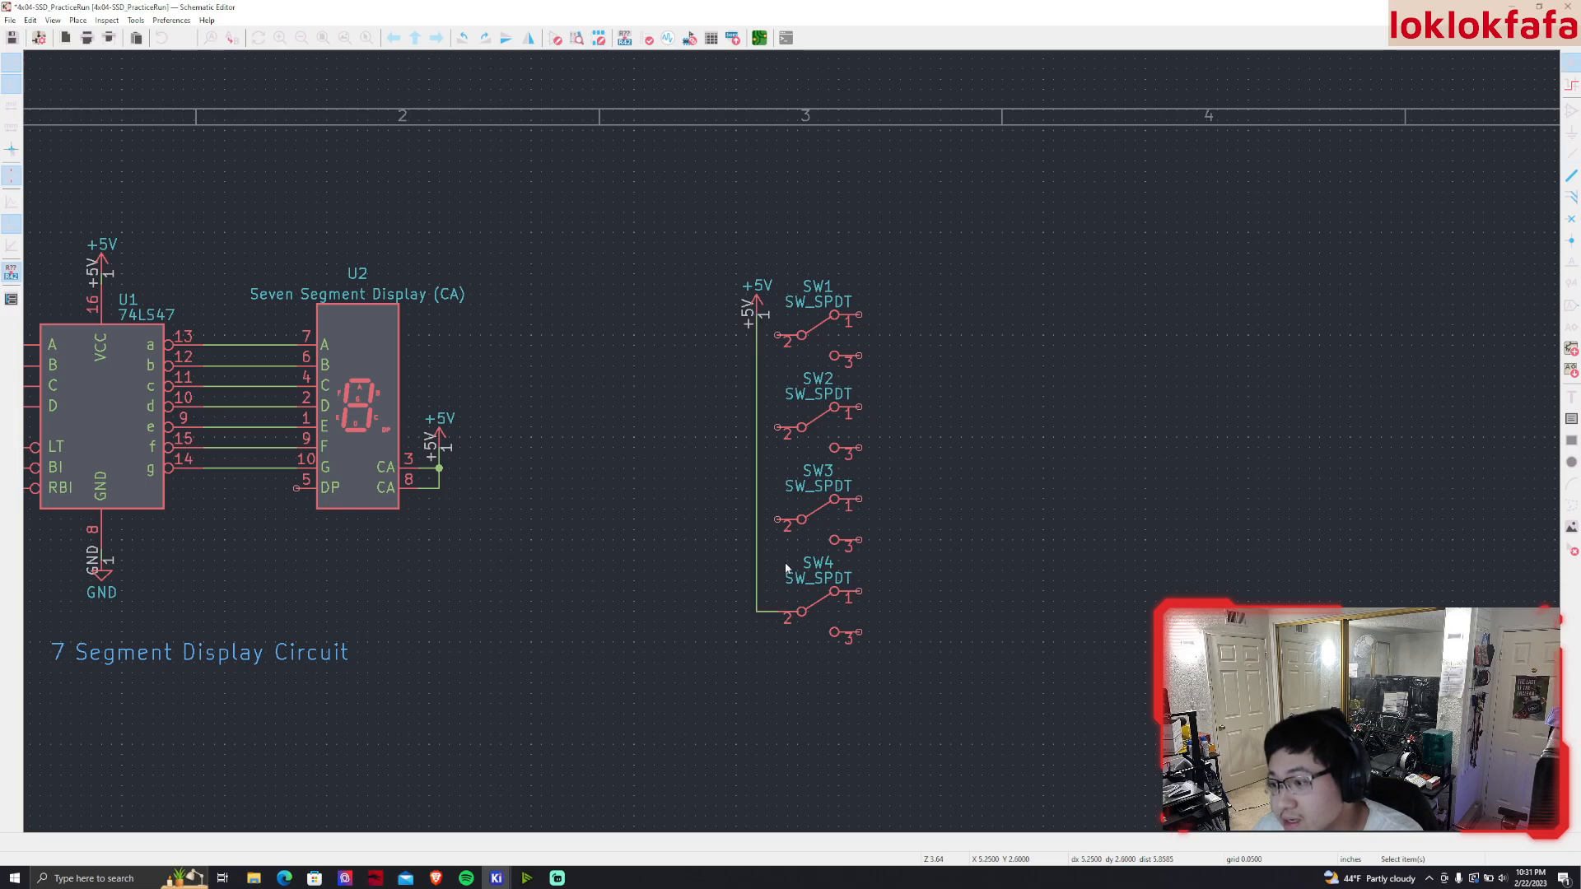
left_click(777, 520)
left_click(757, 519)
left_click(777, 428)
left_click(756, 427)
left_click(777, 335)
left_click(757, 335)
Place no-connect flags on pin 3 of SW1, SW2, SW3 and SW4
middle_click_drag(895, 380, 802, 368)
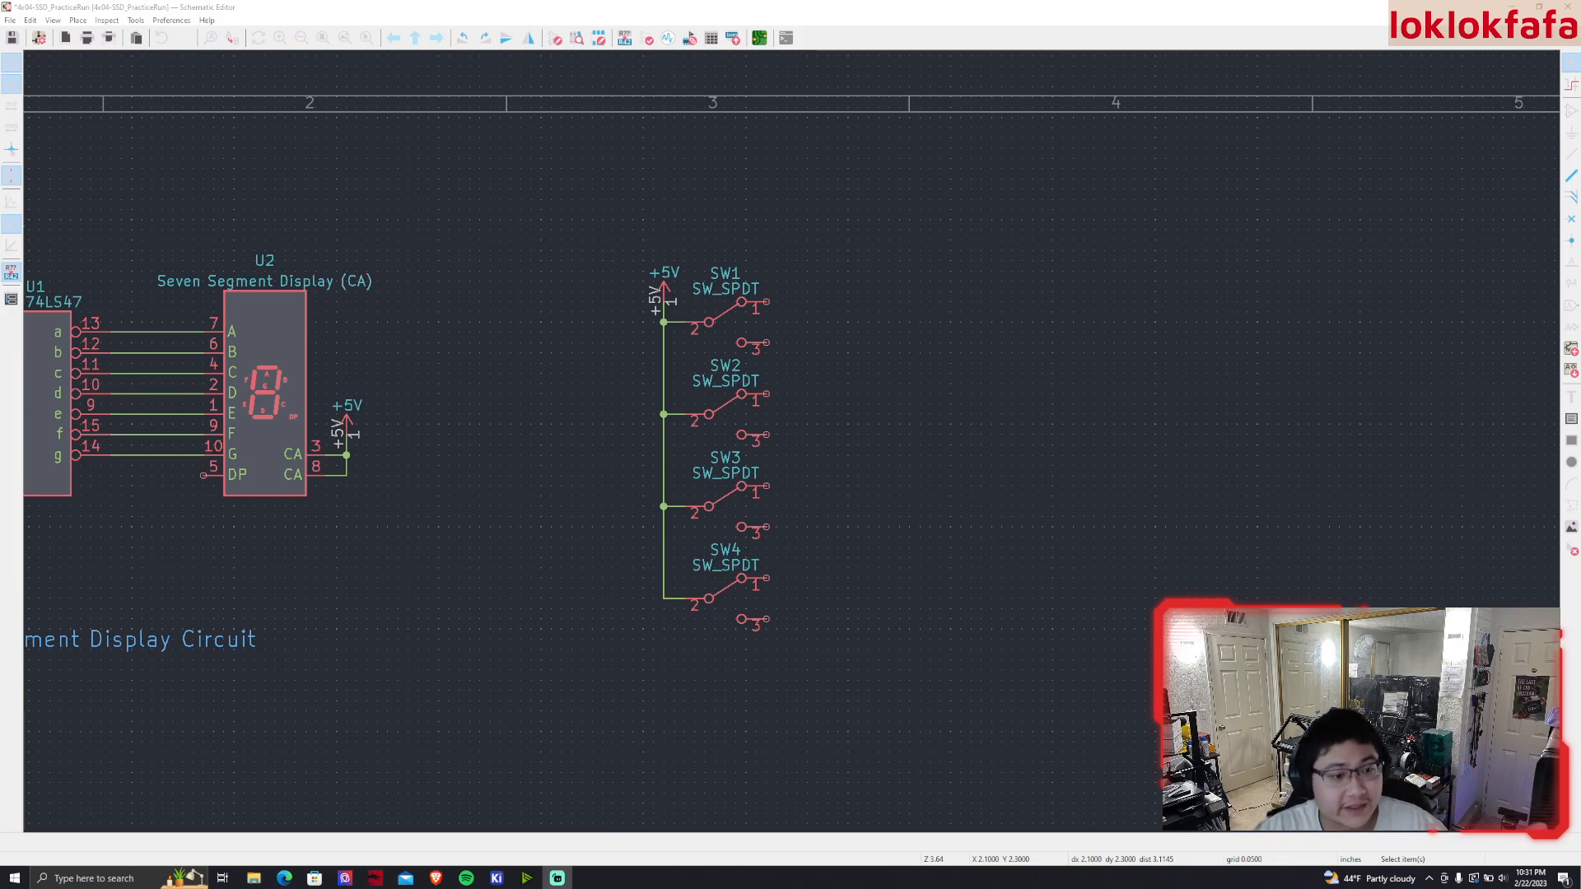
middle_click_drag(558, 585, 595, 507)
left_click(504, 346)
middle_click_drag(946, 484, 885, 560)
key("Escape")
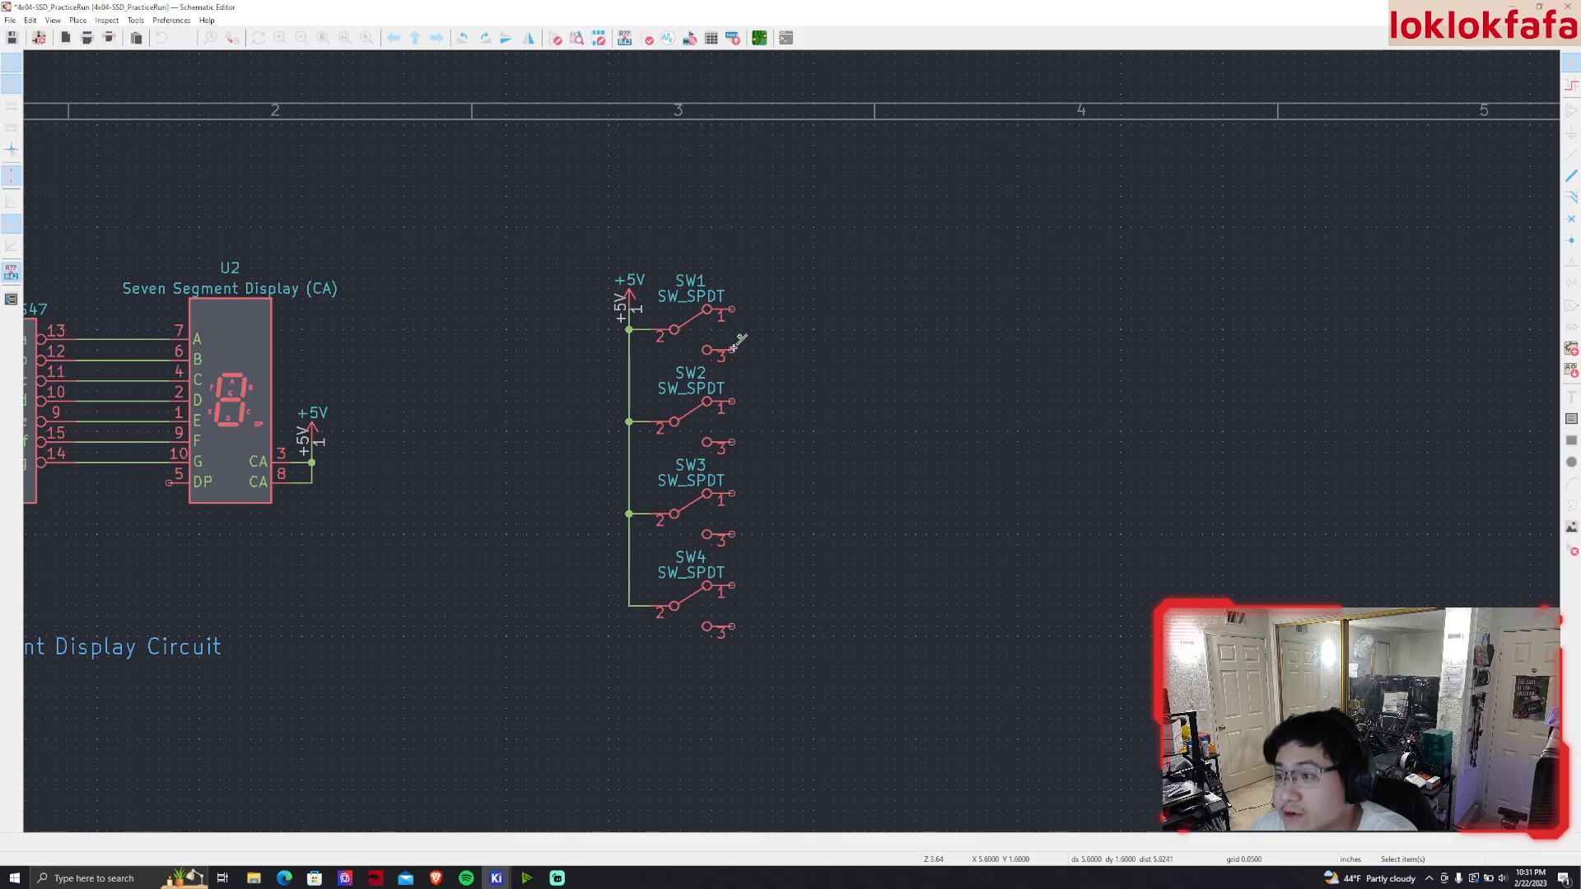
key("q")
left_click(732, 351)
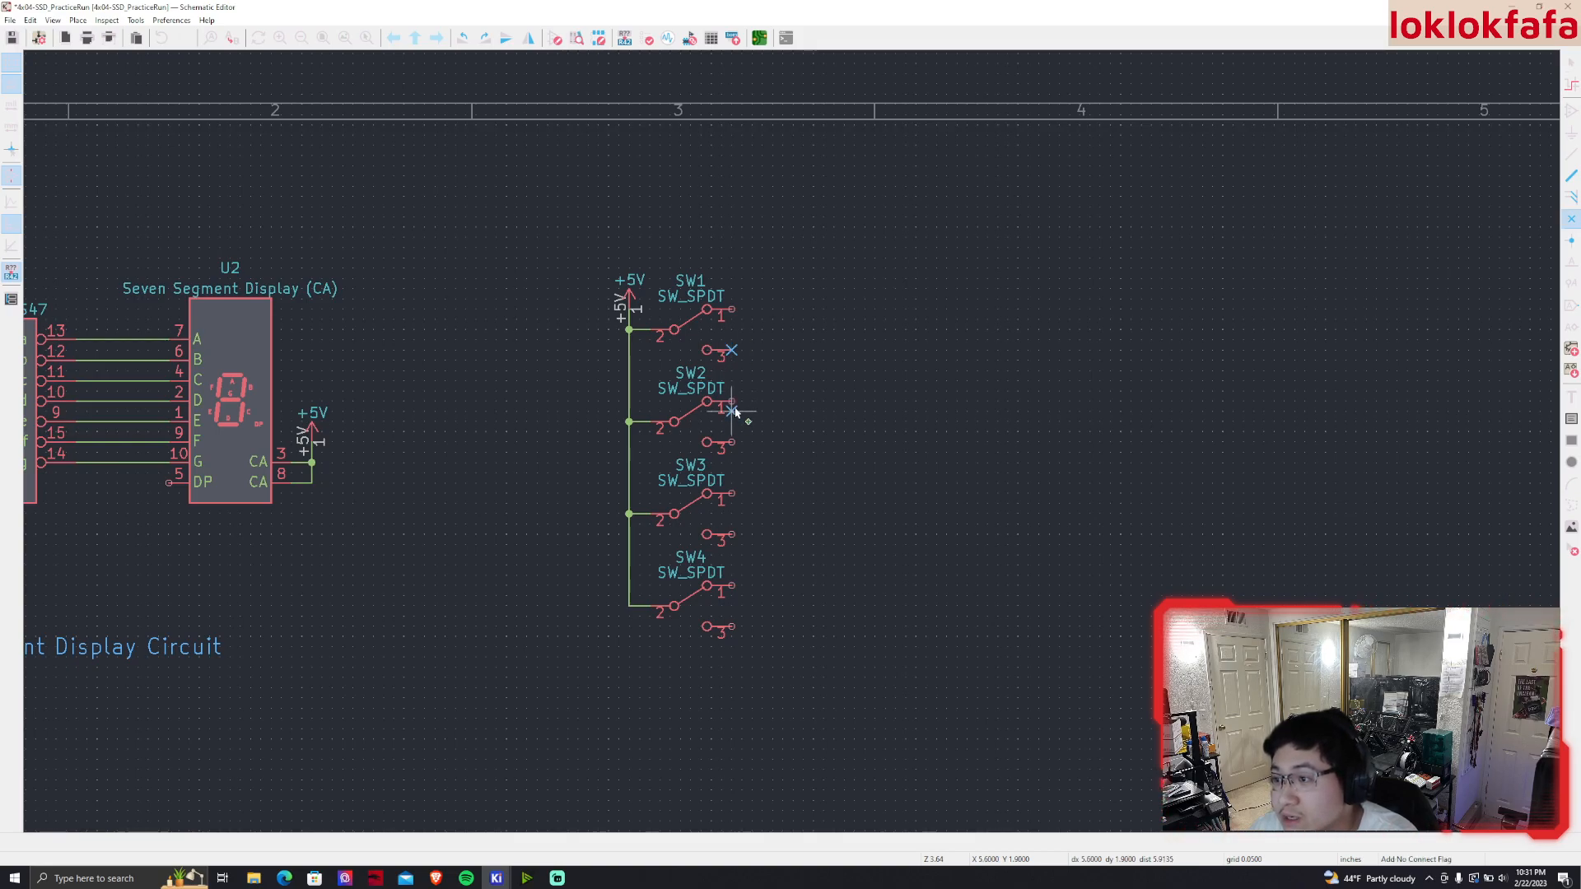
left_click(731, 442)
left_click(732, 534)
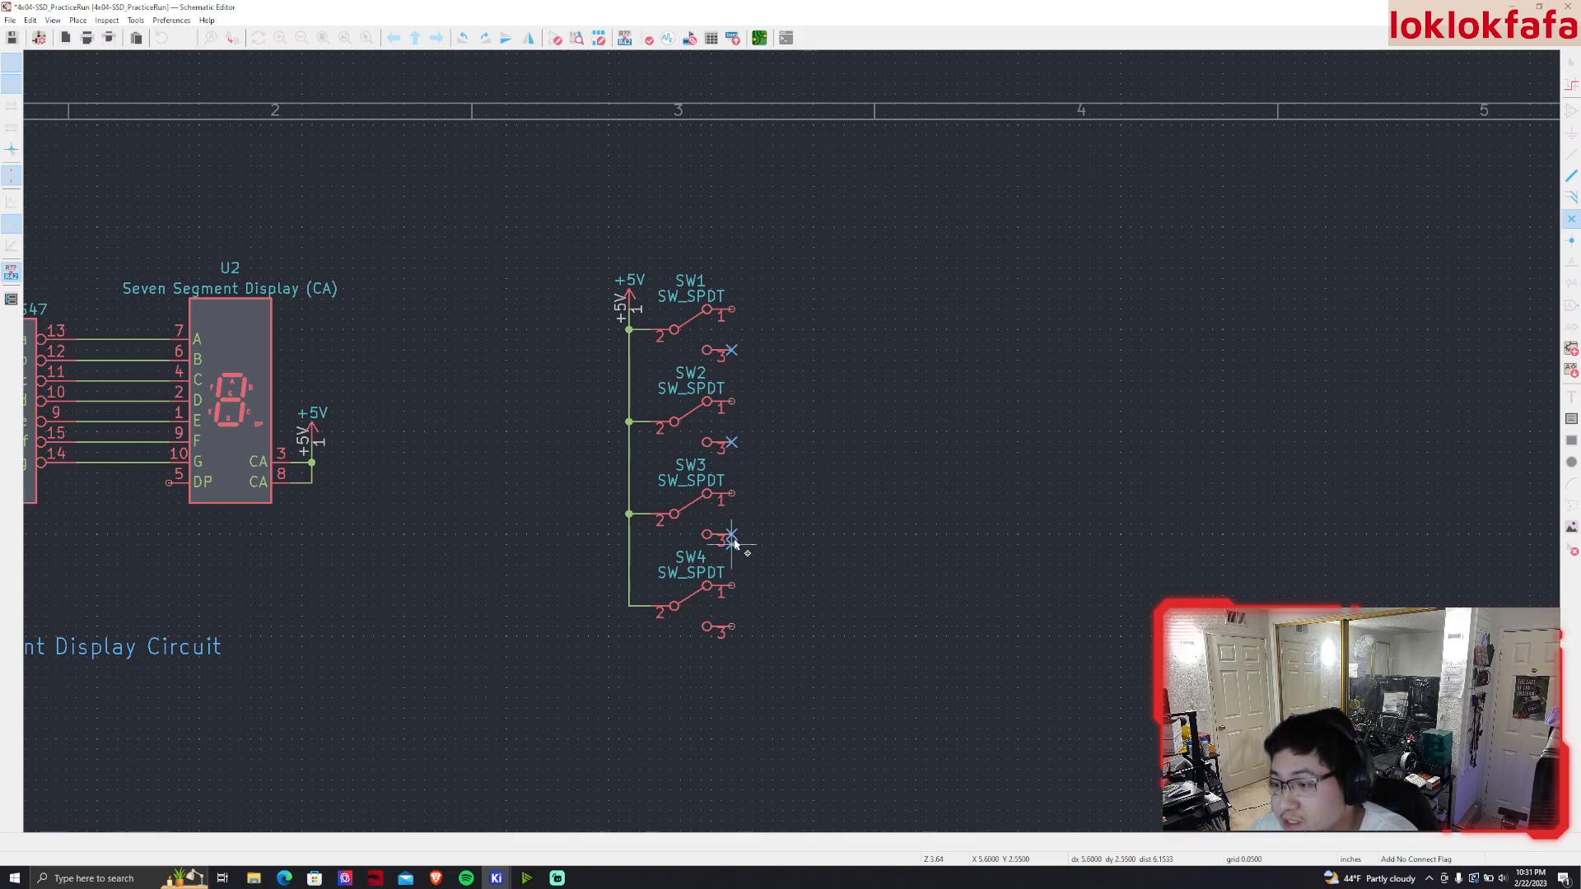
left_click(732, 627)
key("Escape")
Draw a short horizontal wire outward from pin 1 of SW4, leaving its far end open
middle_click_drag(900, 553, 756, 538)
middle_click_drag(692, 489, 887, 510)
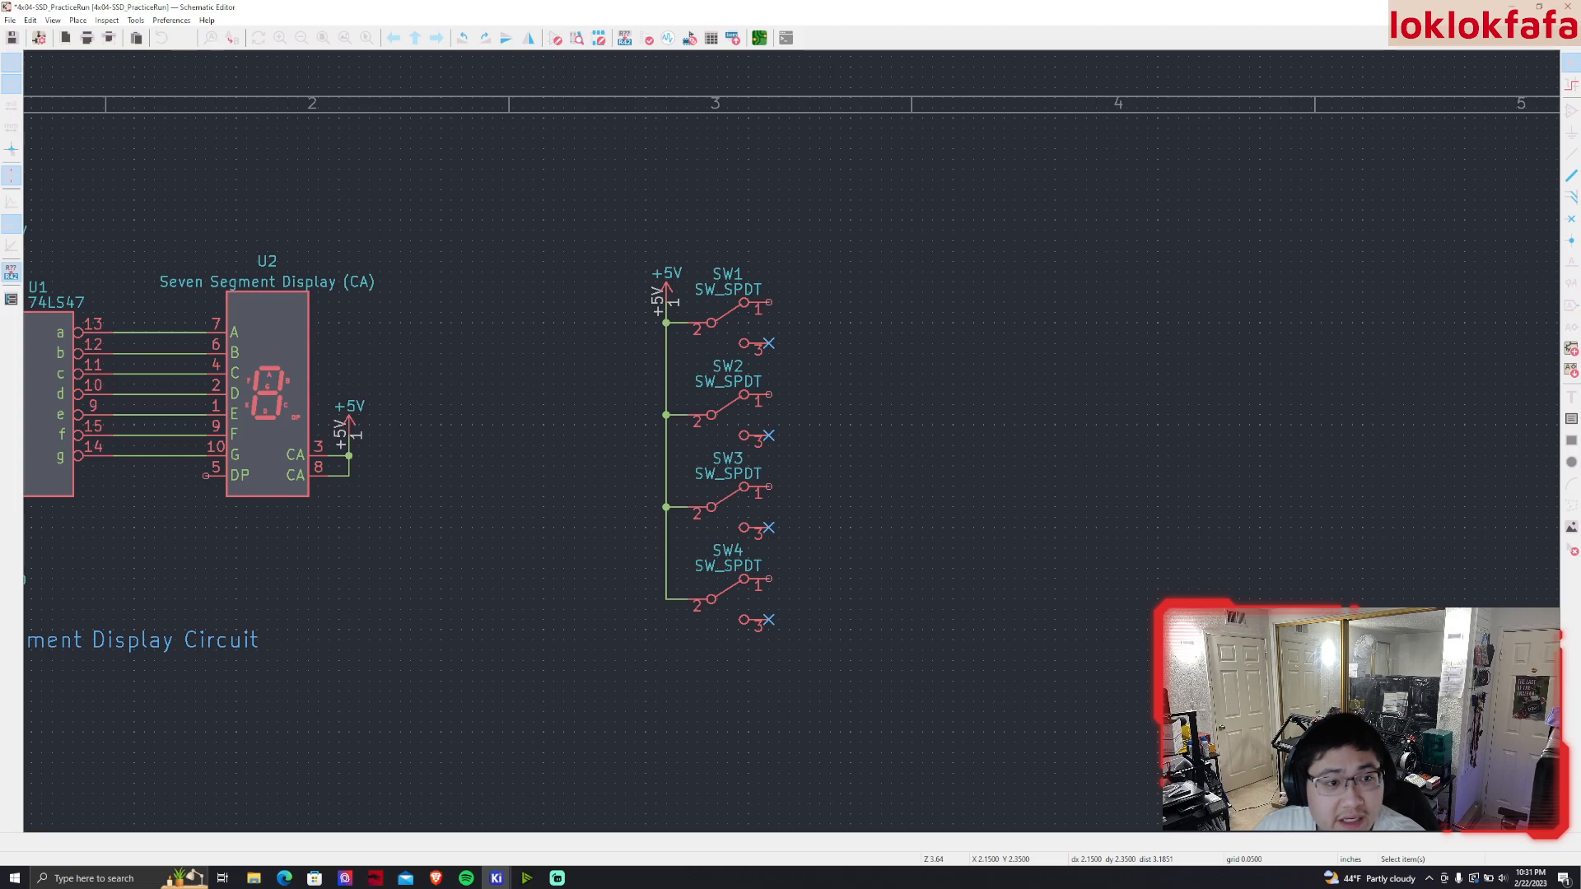
middle_click_drag(1151, 487, 1046, 436)
left_click(663, 529)
double_click(829, 529)
key("Escape")
Cut the wire from pin 1 of SW4 and paste it onto pin 1 of SW1
middle_click_drag(770, 582, 1002, 595)
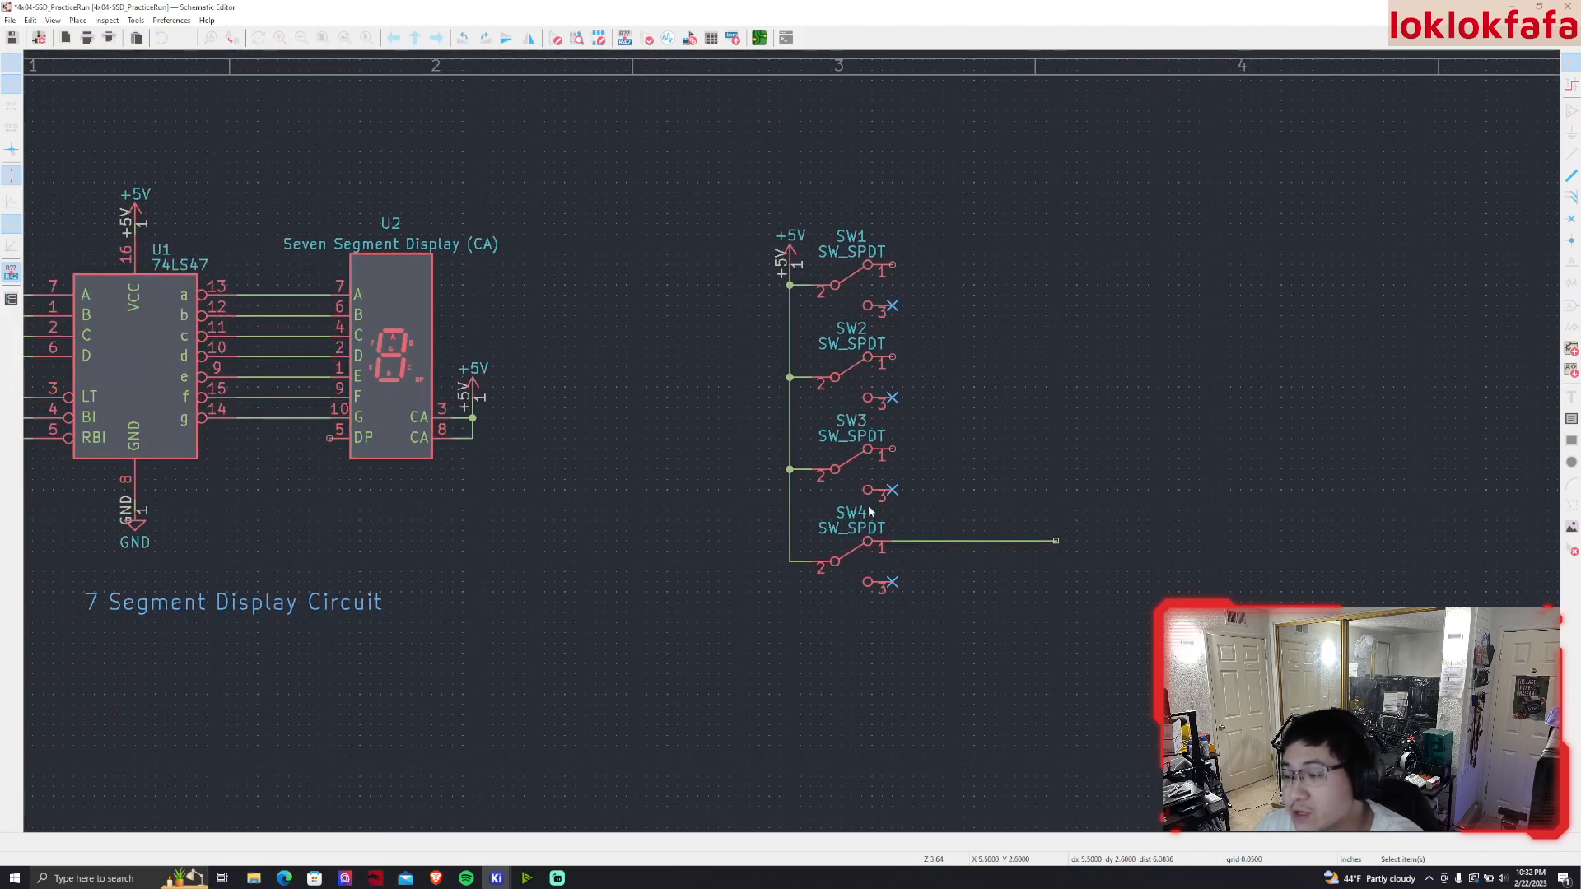
left_click(957, 541)
key("ctrl+x")
key("ctrl+v")
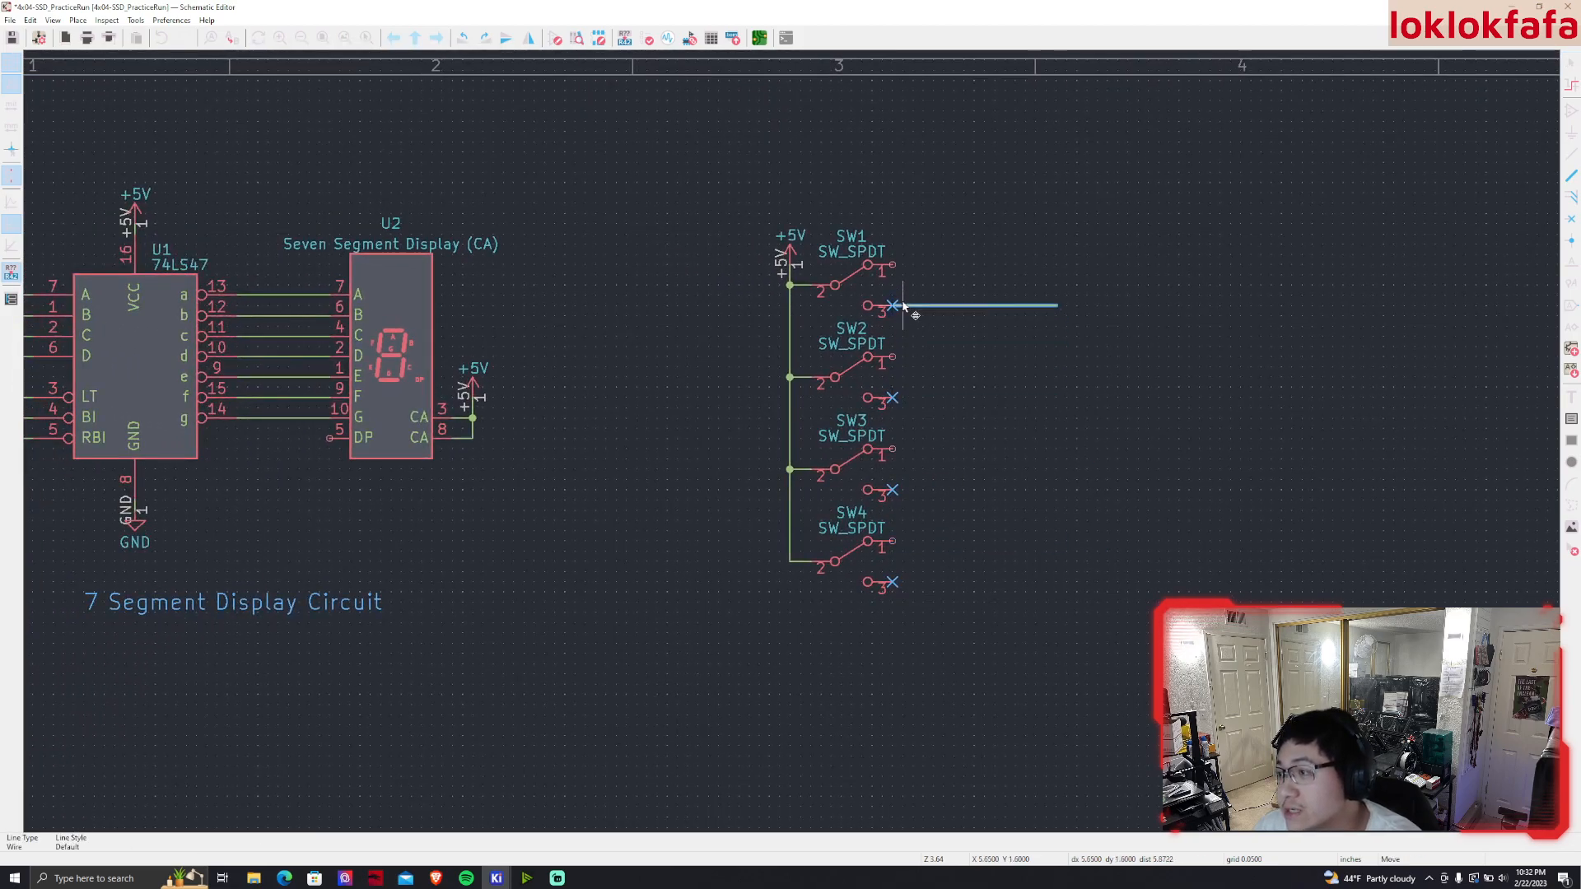
left_click(894, 265)
Try placing a mirrored copy of U1's O1 label on the open end of the SW1 wire
middle_click_drag(1019, 400, 1087, 437)
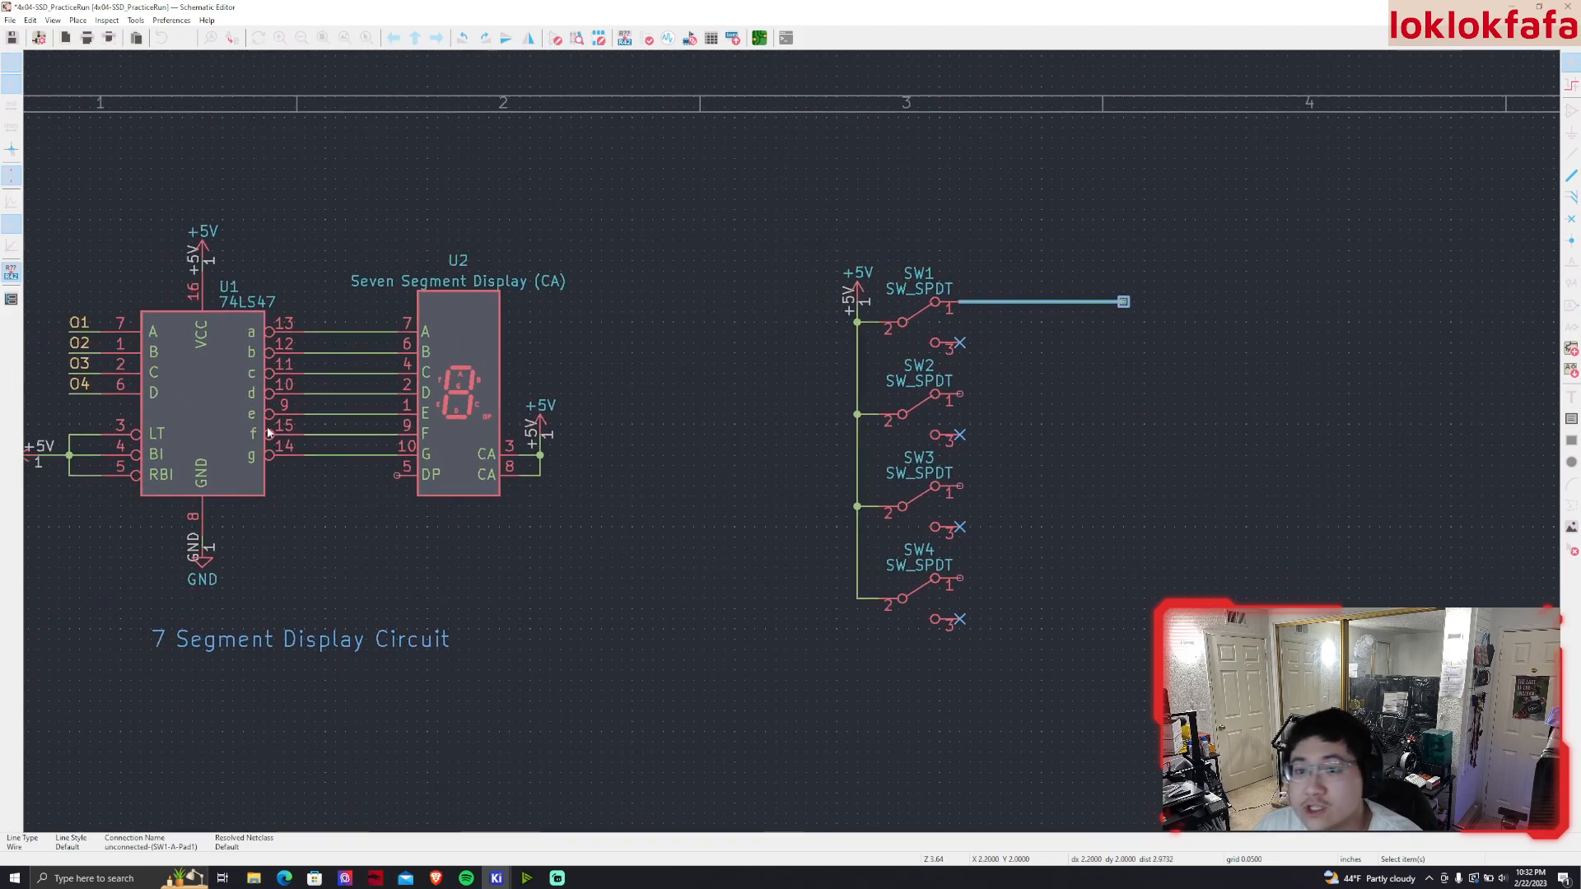
left_click(86, 322)
key("ctrl+v")
key("x")
left_click(1126, 303)
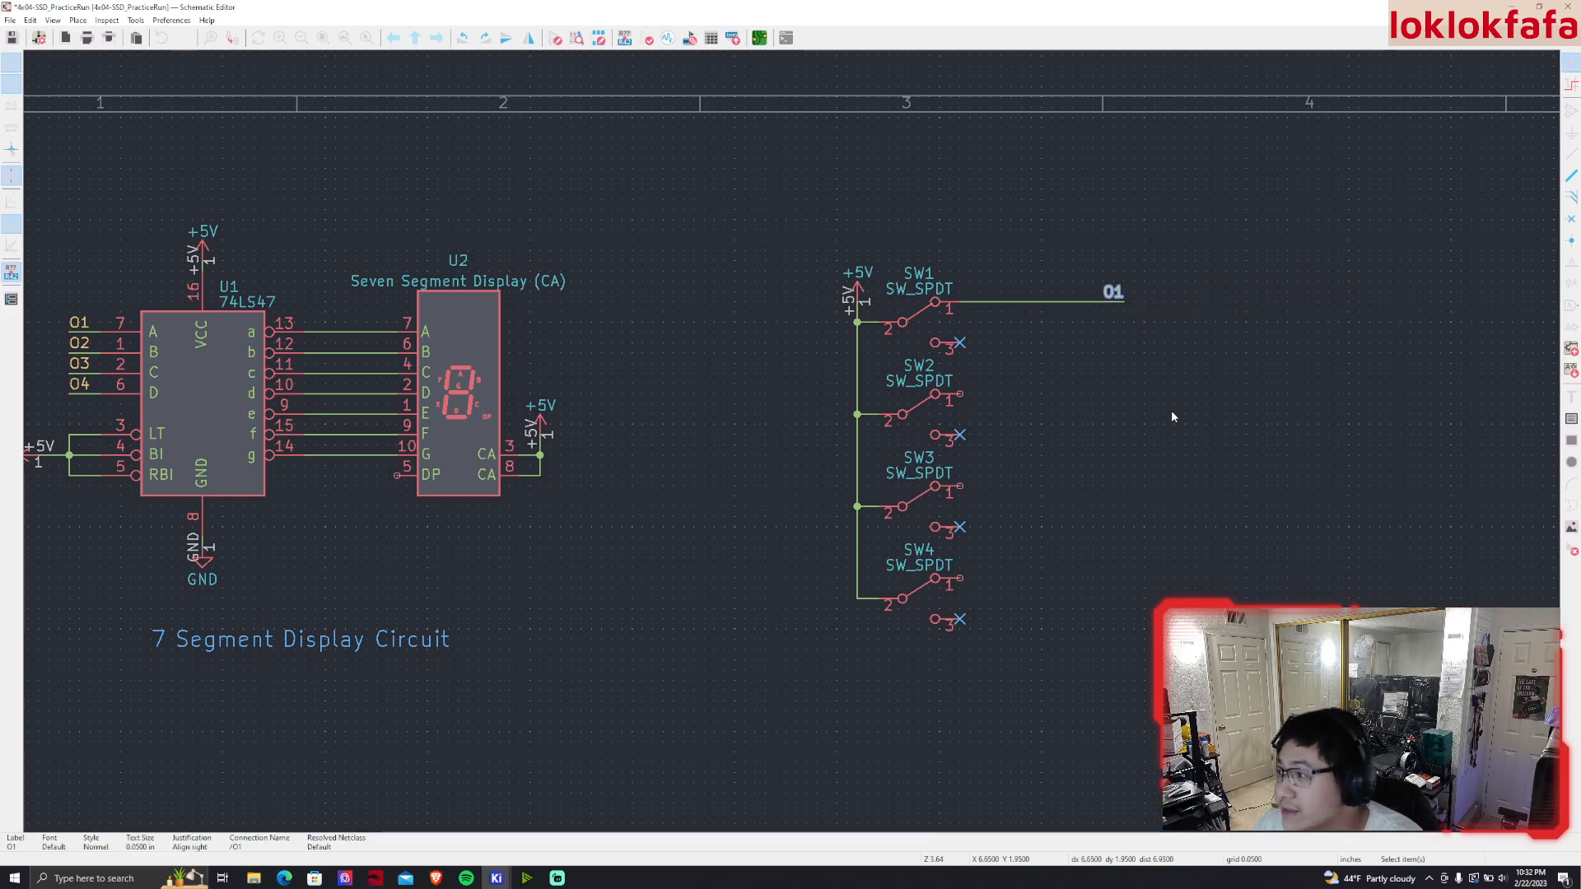
middle_click_drag(1171, 403, 1072, 444)
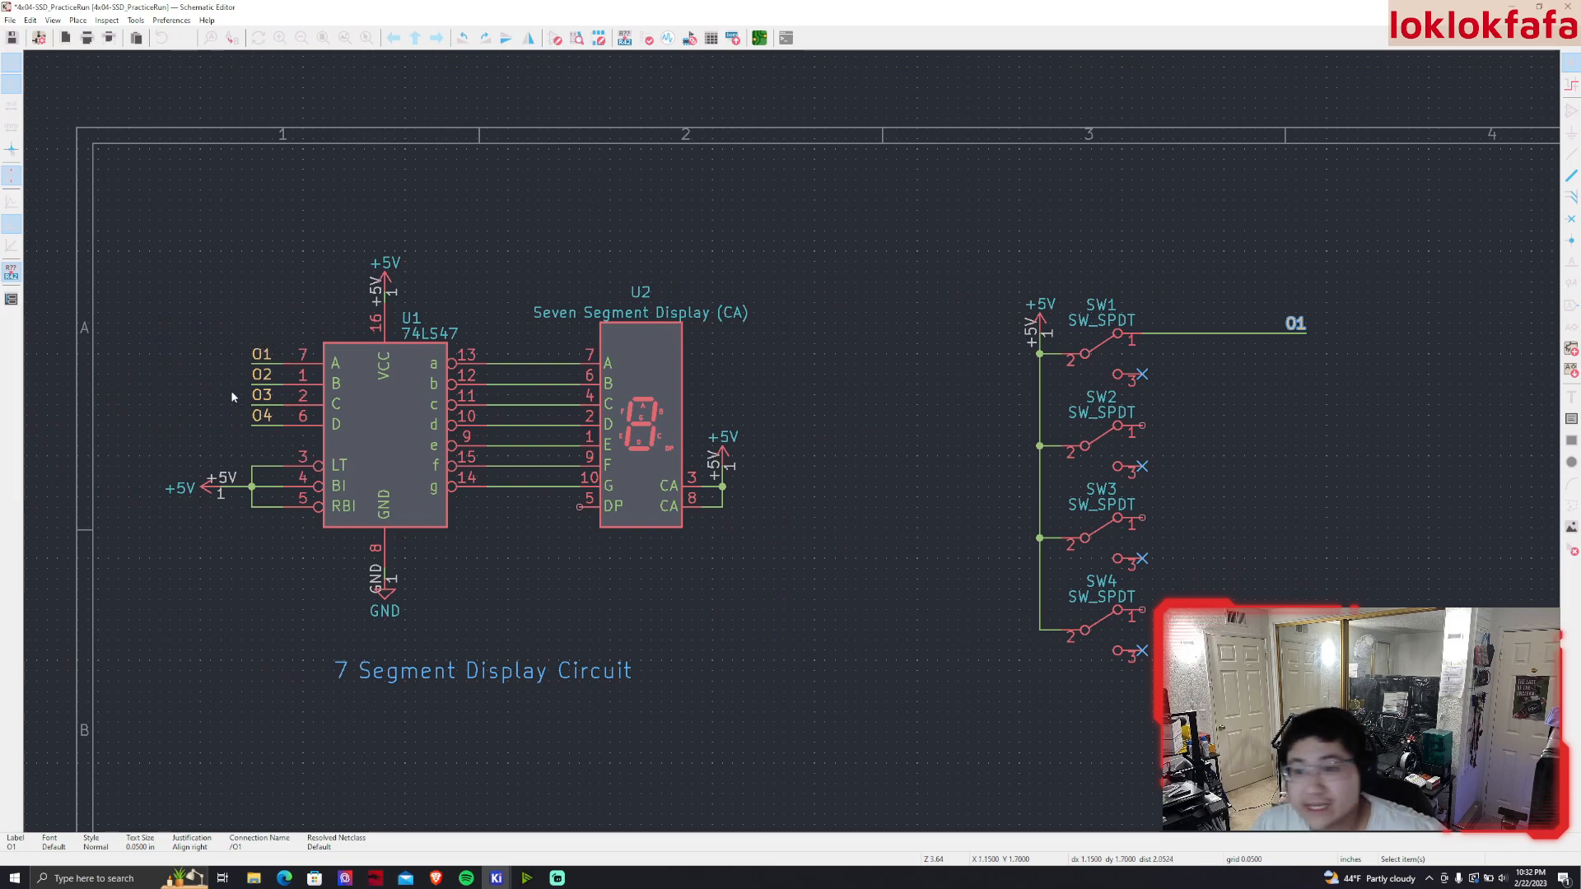
key("Delete")
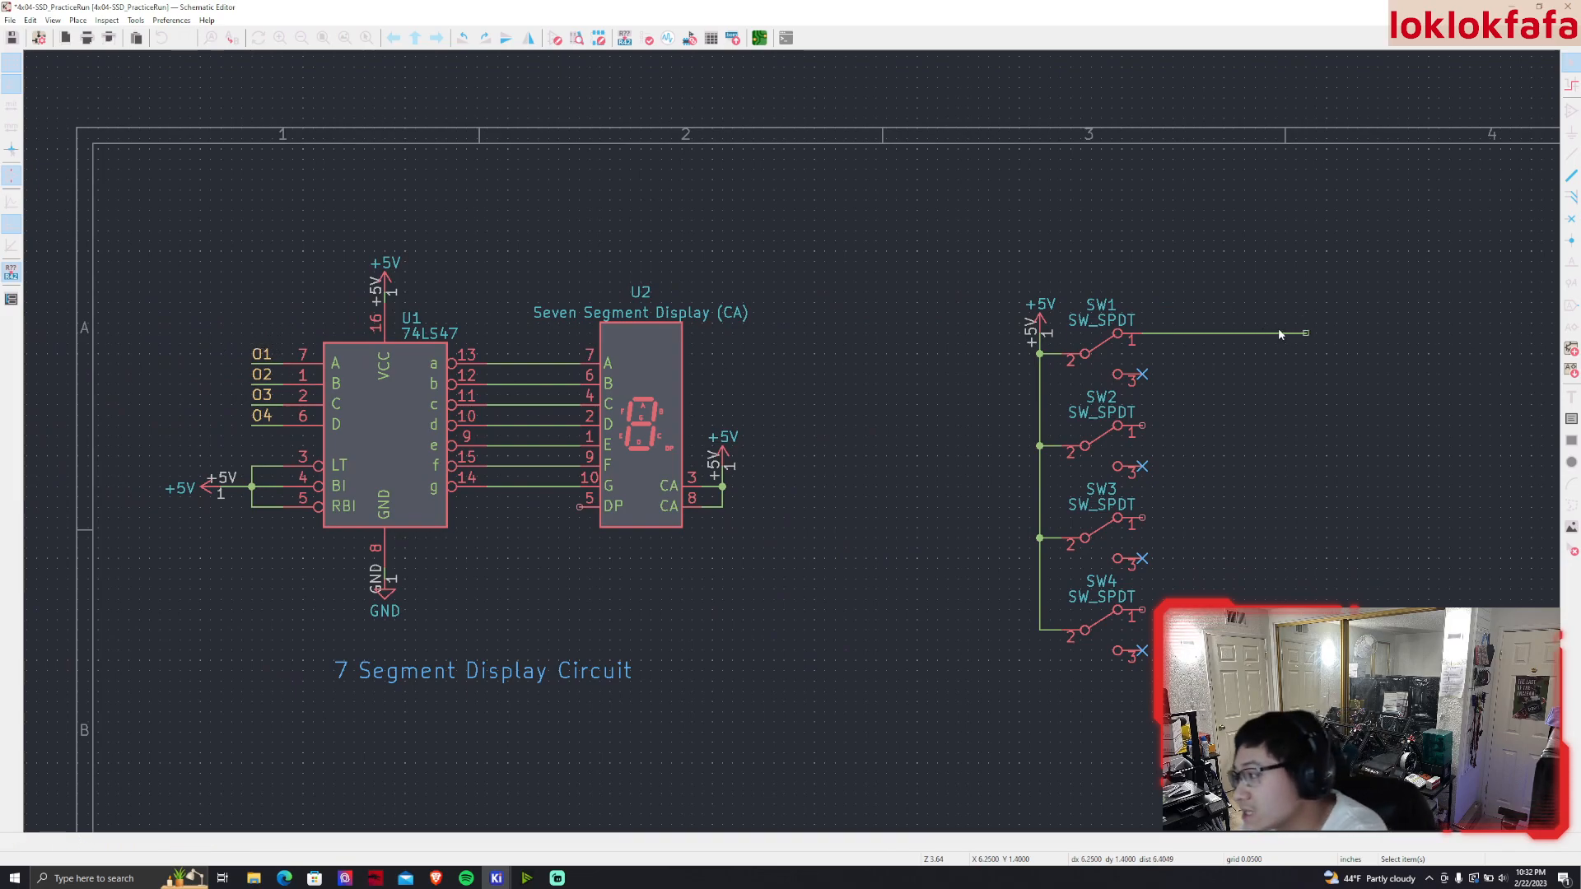
Try routing a direct wire from SW1's open wire end above the display circuit to pin 7 of U1
key("w")
left_click(211, 180)
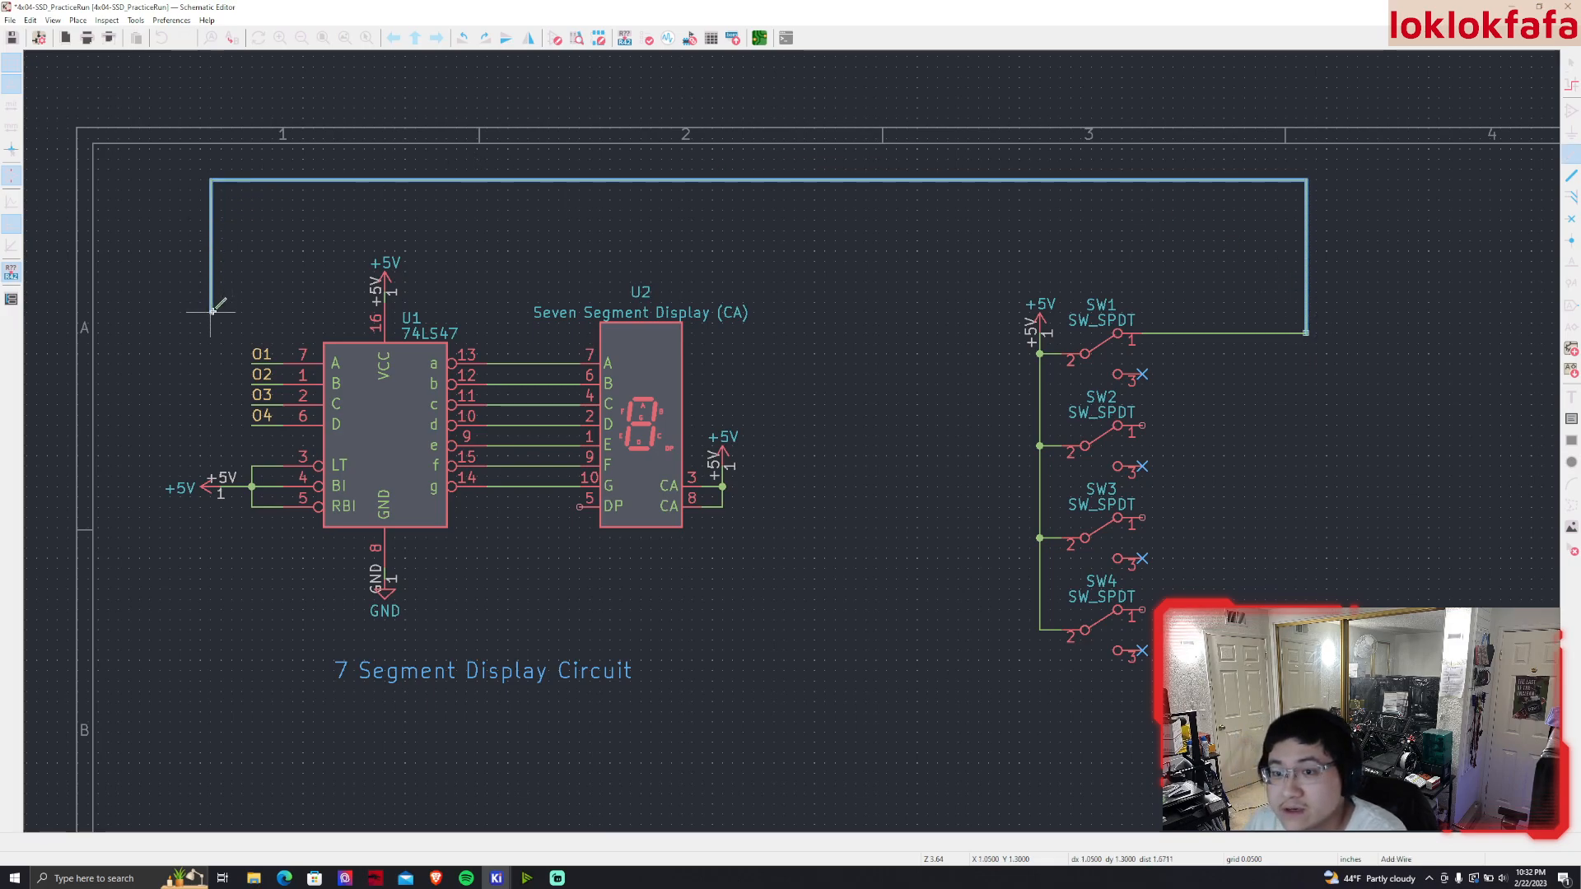
left_click(252, 362)
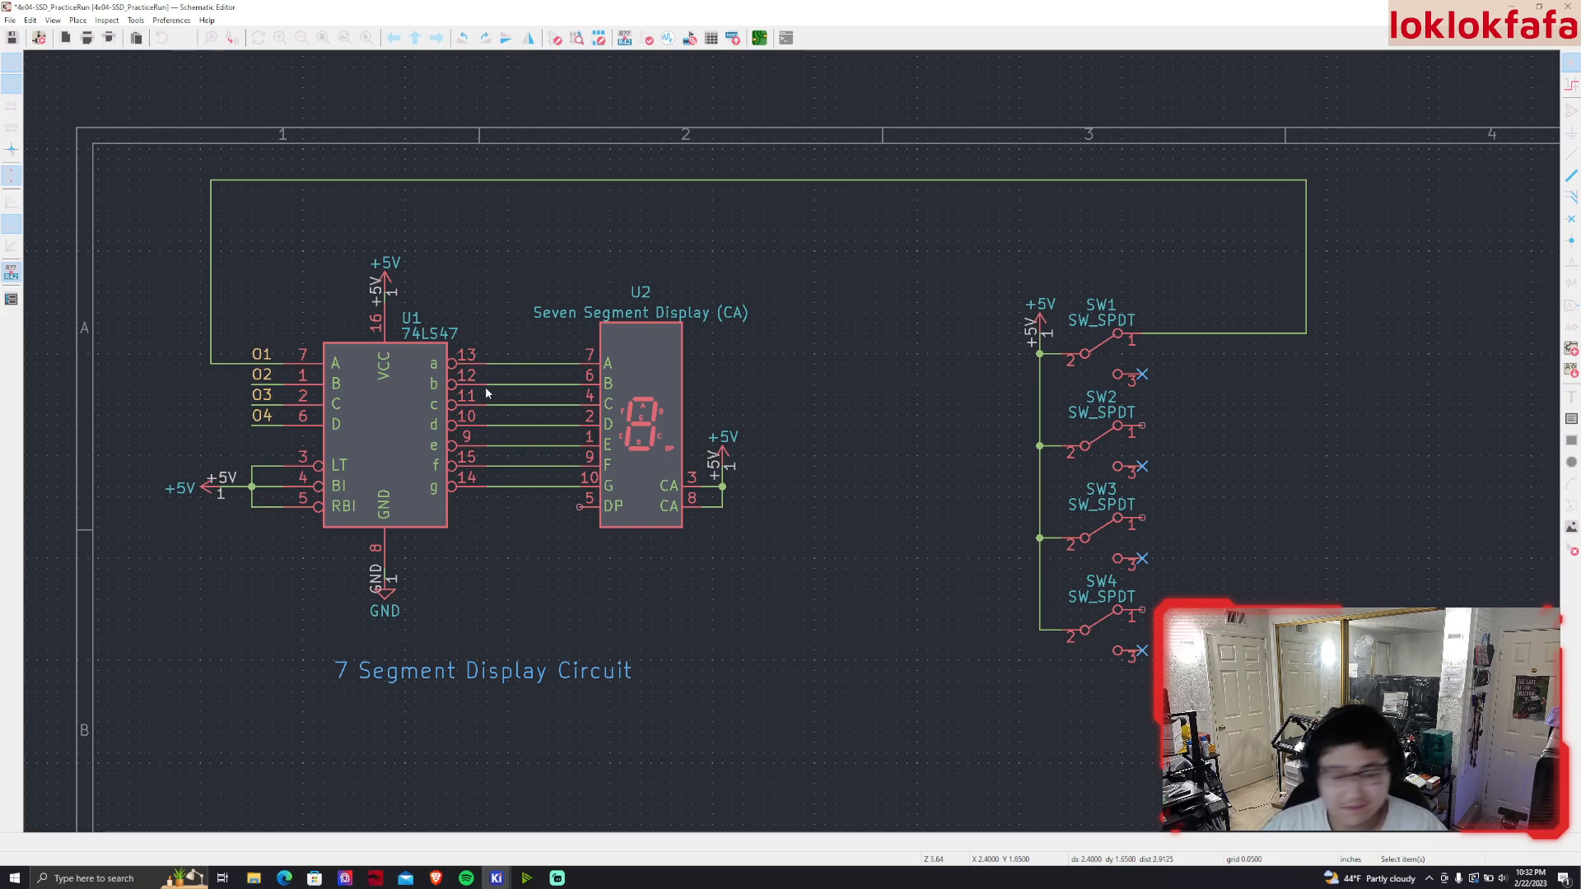
middle_click_drag(907, 468, 891, 418)
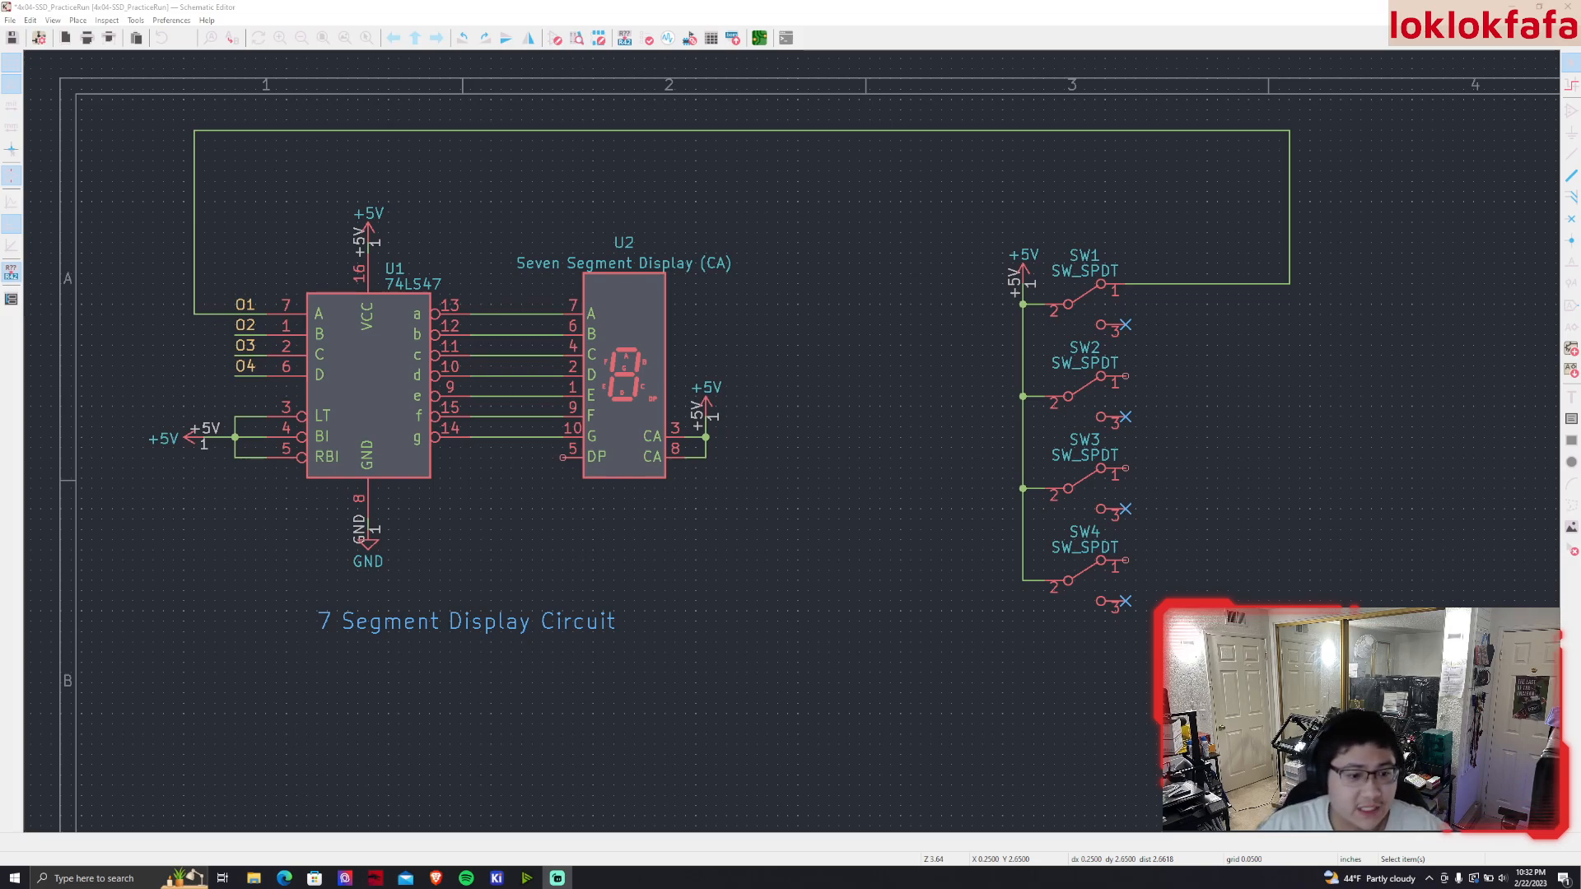
key("ctrl+z")
Duplicate the O1 label from U1's input A and place the copy on the open end of SW1's wire
left_click(246, 306)
key("ctrl+d")
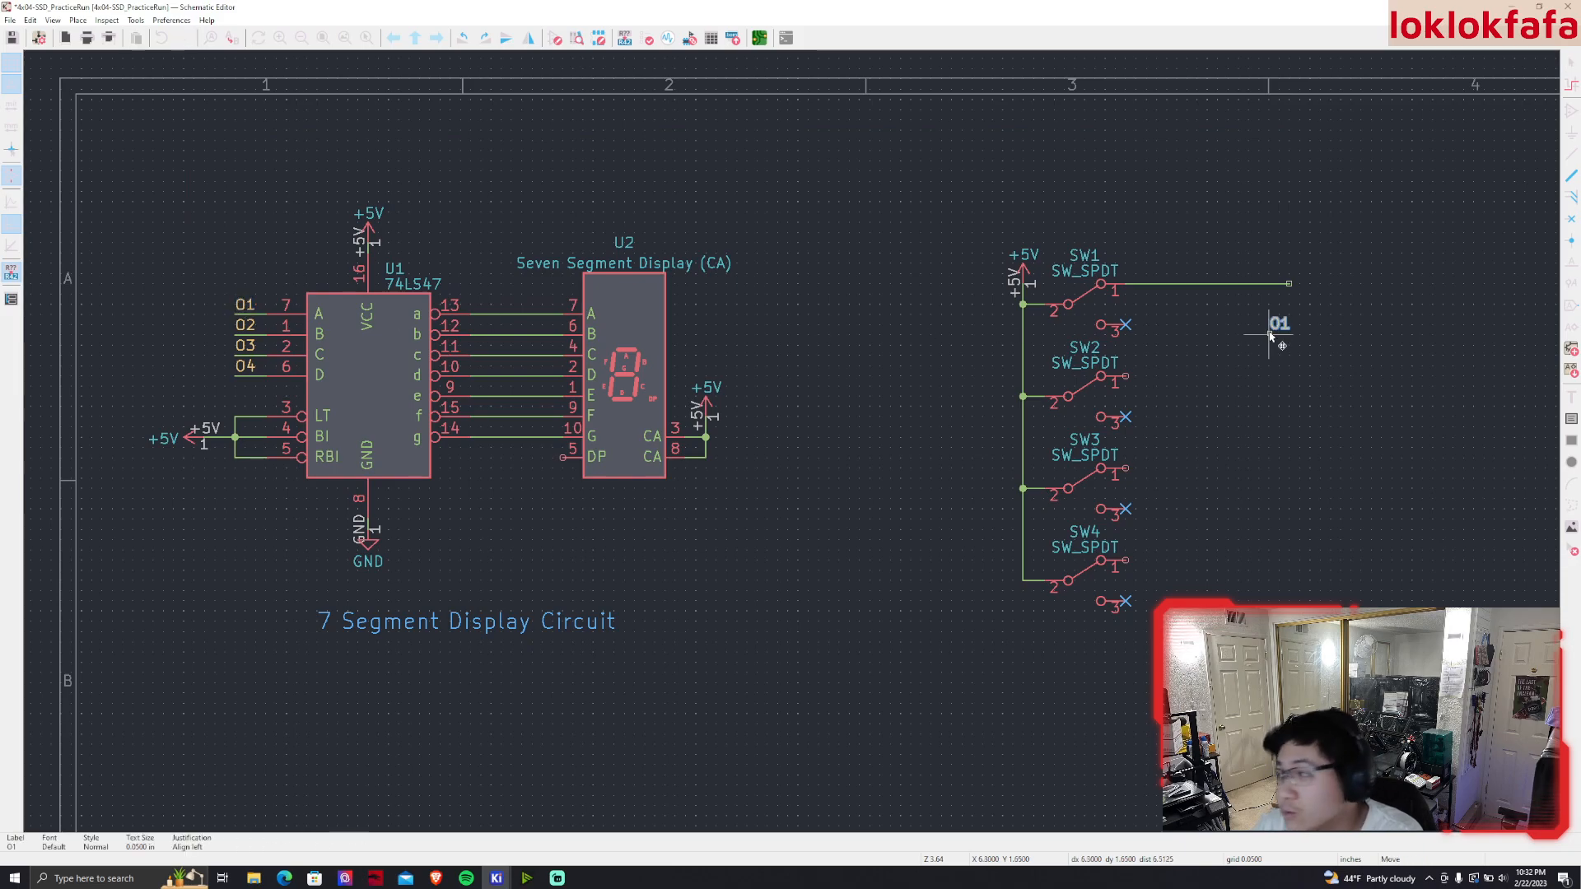
left_click(1290, 285)
scroll(1333, 368, "down", 2)
scroll(1098, 382, "up", 2)
middle_click_drag(1085, 403, 1150, 421)
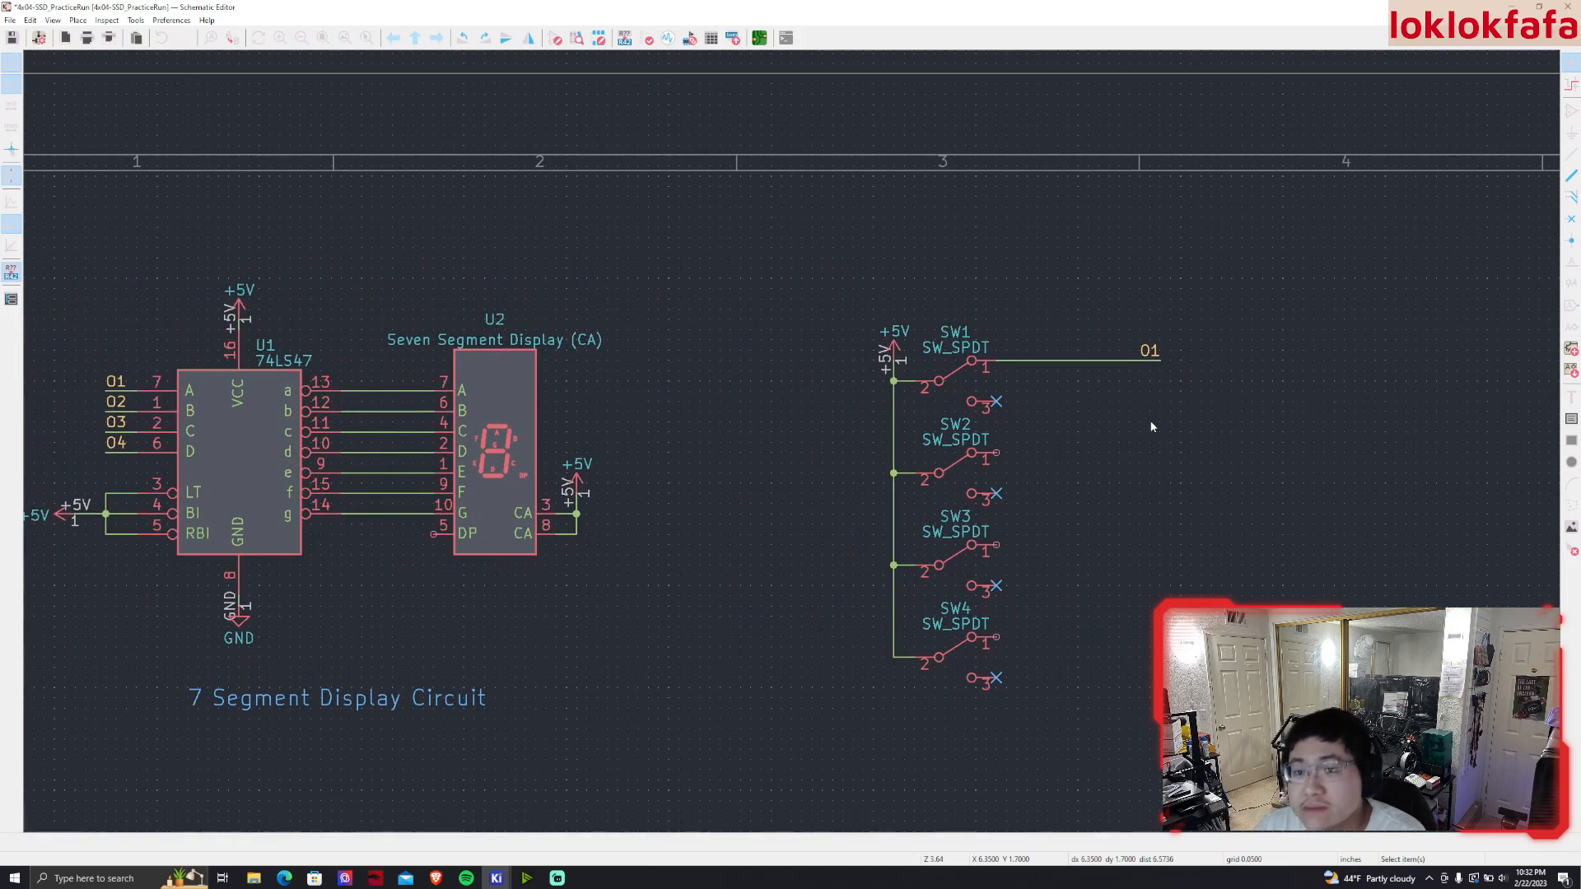
Lengthen SW1's output wire slightly by shifting its O1 label farther from the switch
left_click(1156, 364)
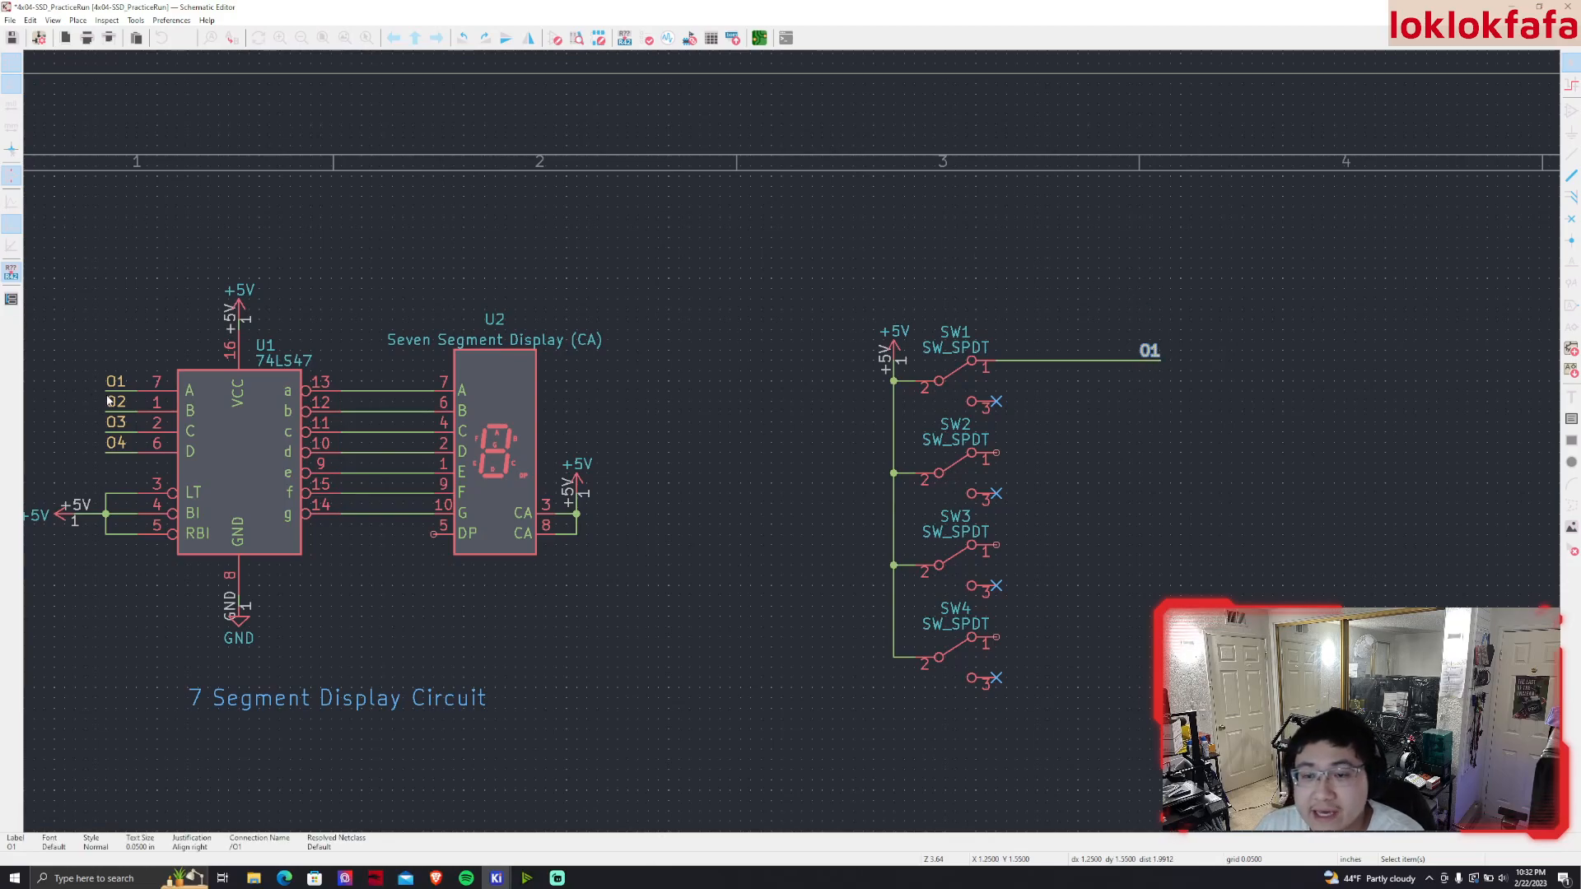
left_click(111, 394)
left_click(1149, 352)
middle_click_drag(1150, 352, 942, 359)
left_click_drag(924, 342, 958, 342)
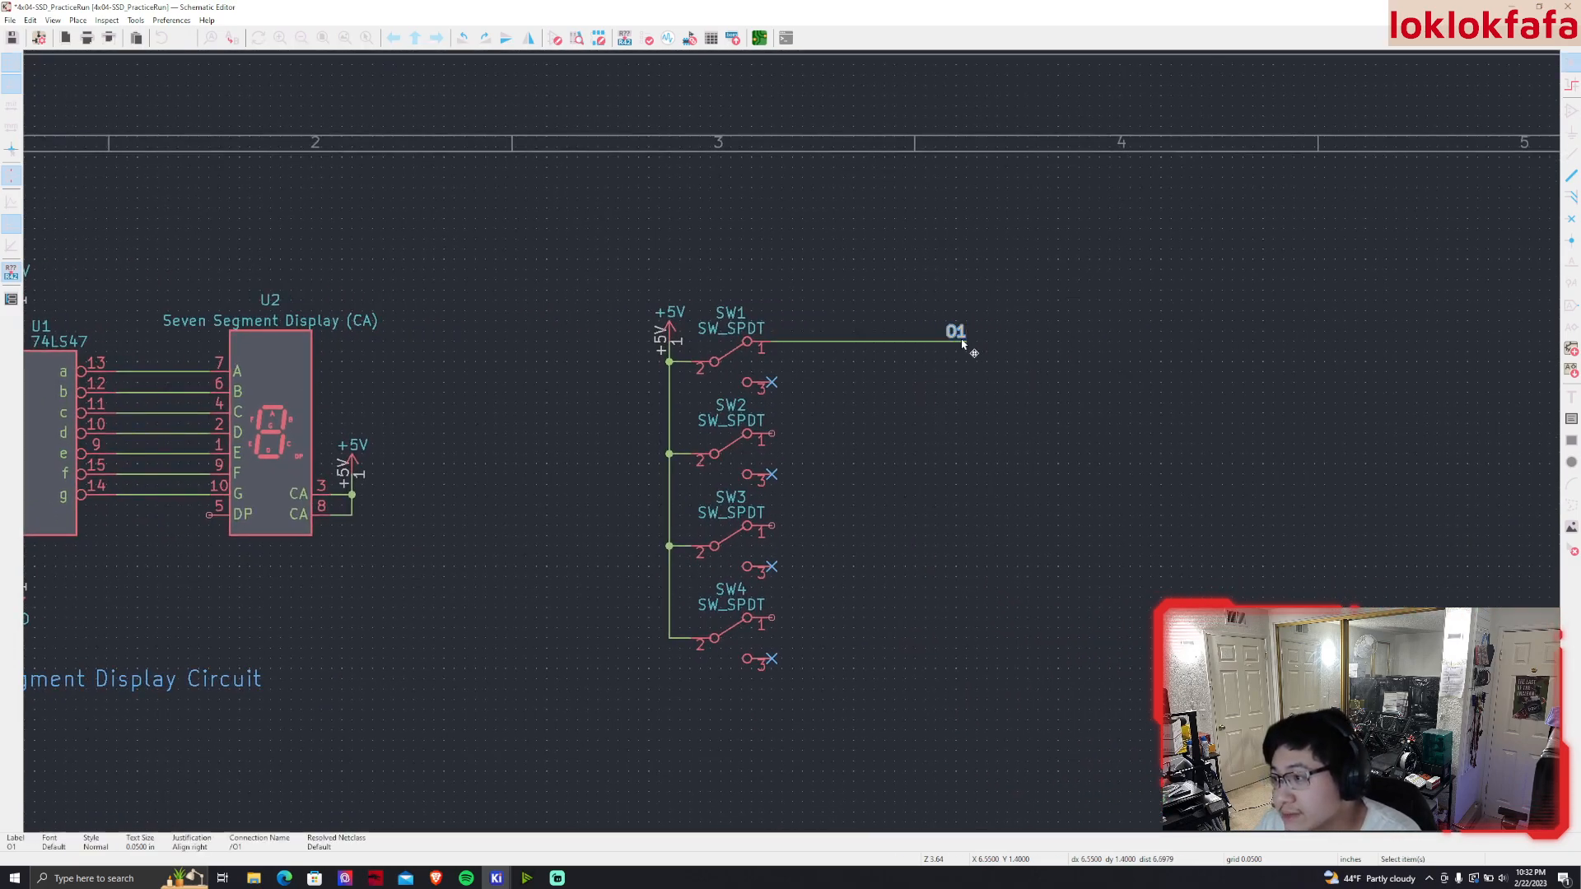
left_click(931, 378)
Examine the path from the +5V symbol through SW1 to the O1 label
scroll(929, 378, "up", 1)
middle_click_drag(766, 467, 883, 396)
left_click(620, 339)
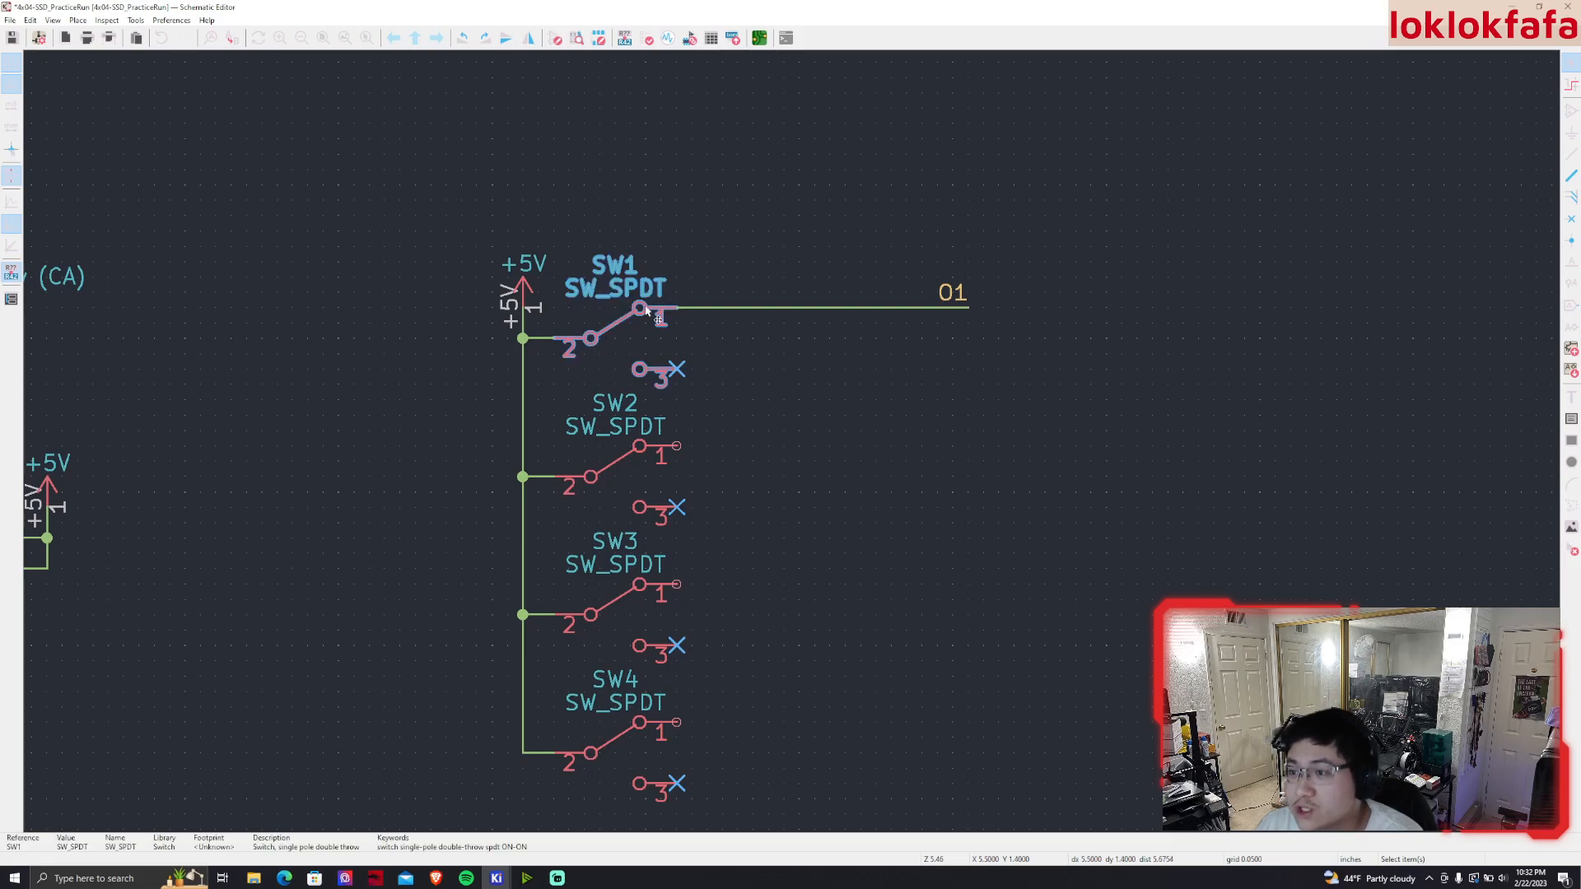
left_click(727, 425)
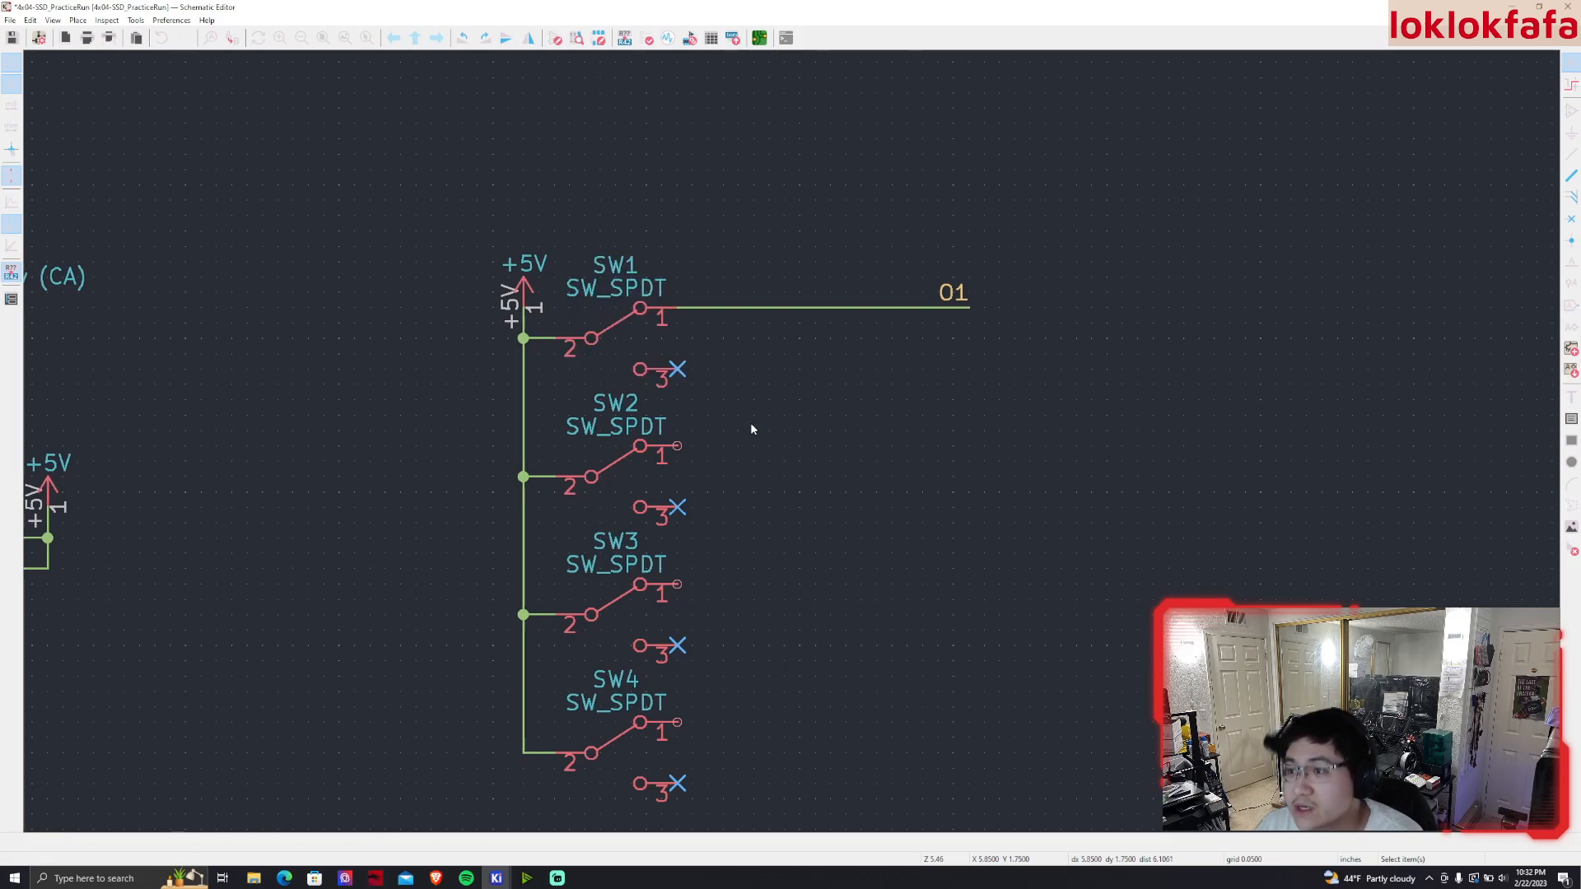
scroll(748, 421, "down", 1)
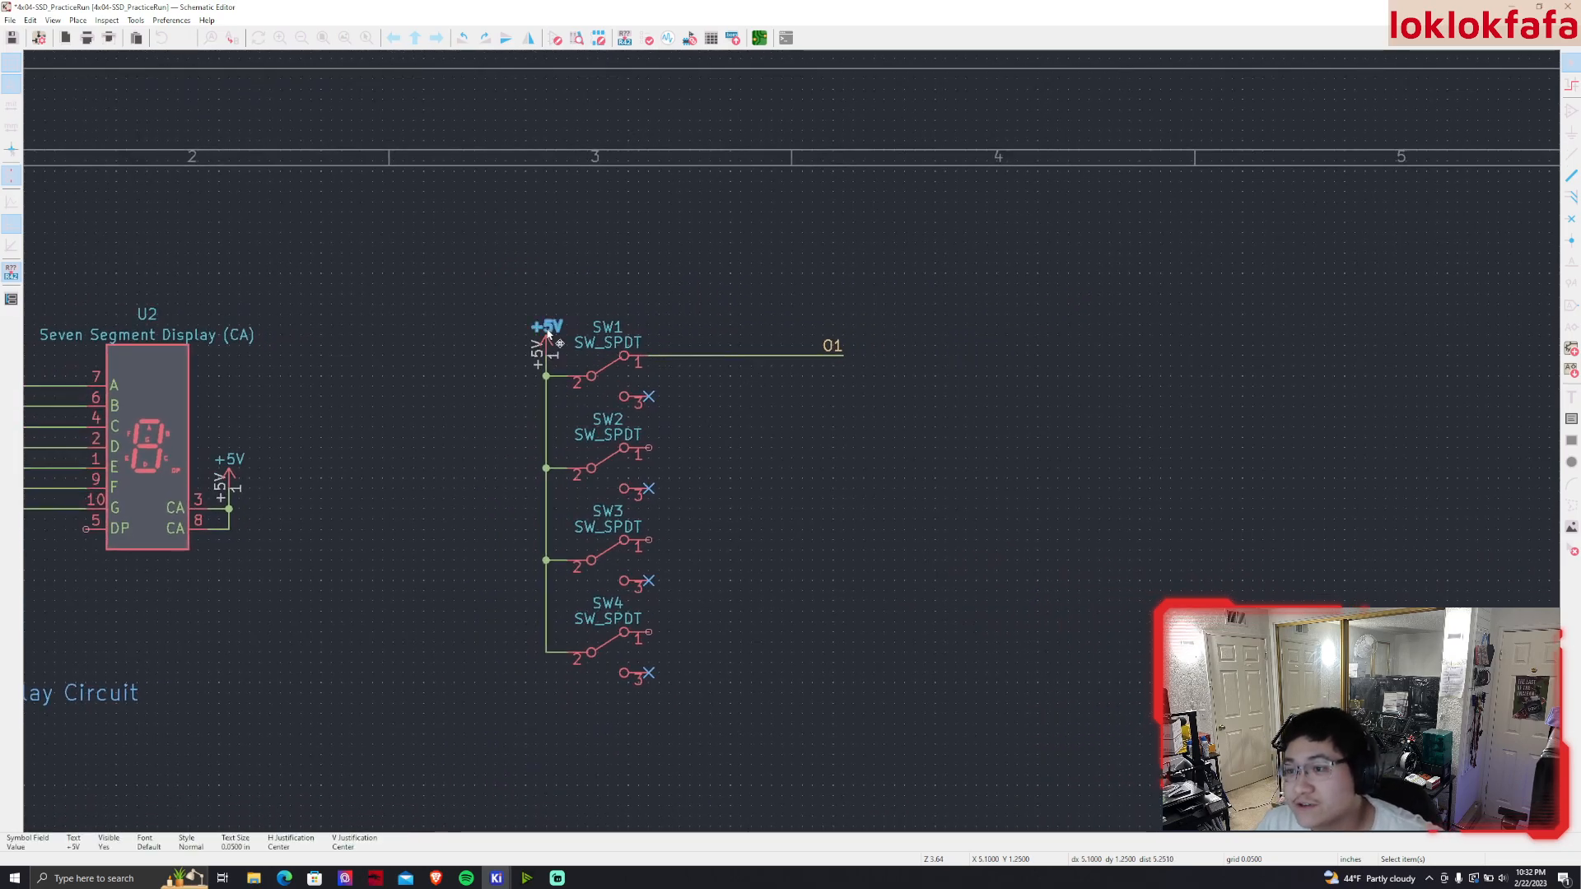
left_click(834, 349)
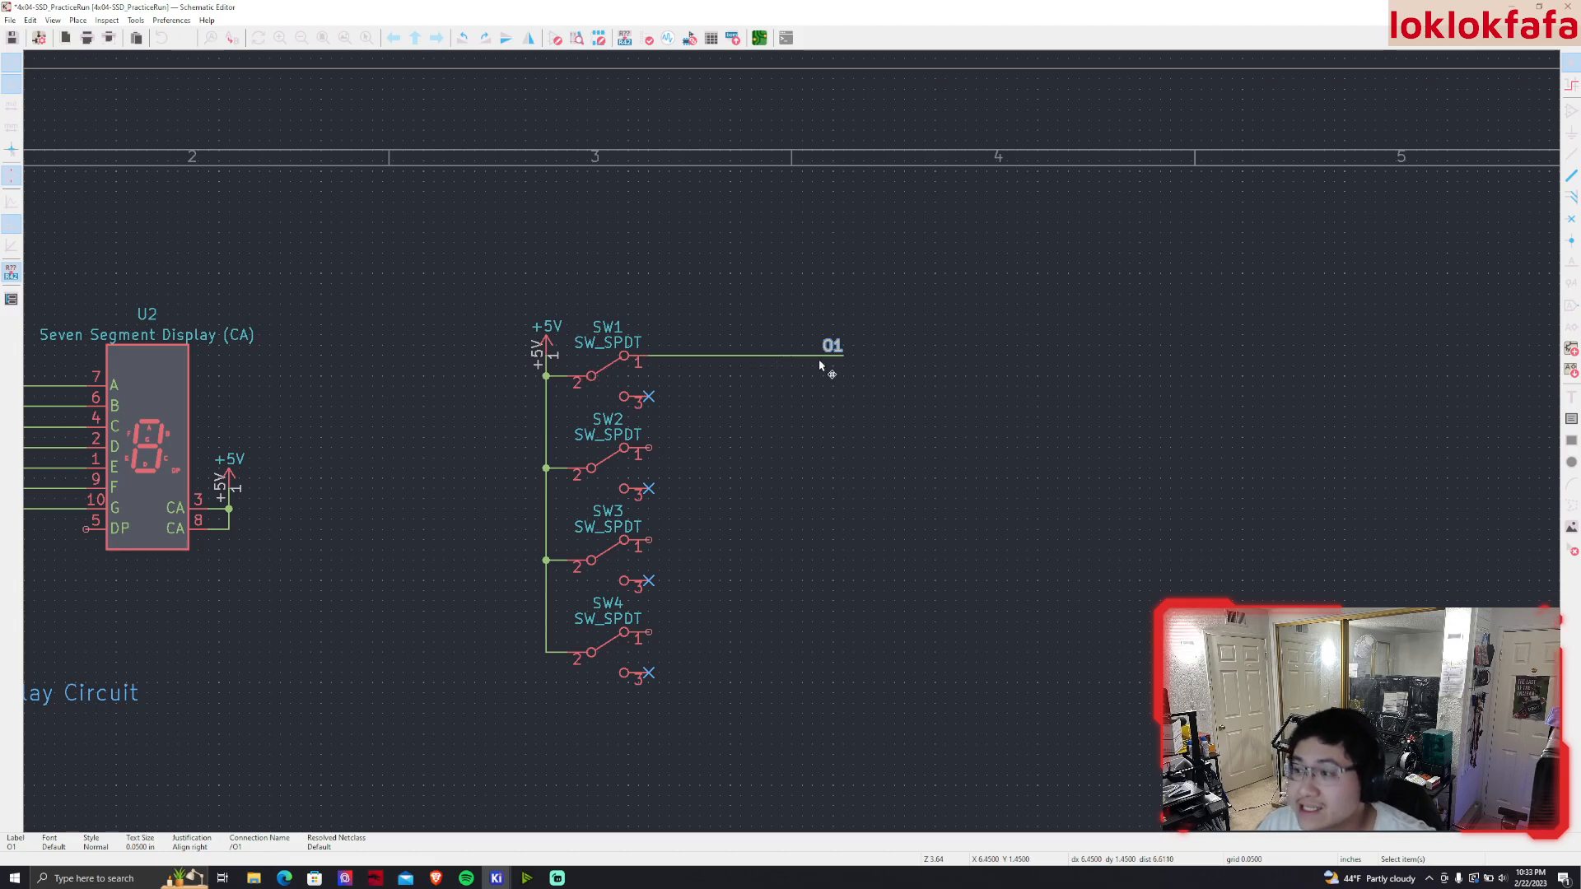
middle_click_drag(829, 374, 1153, 397)
middle_click_drag(943, 448, 654, 462)
middle_click_drag(798, 456, 766, 456)
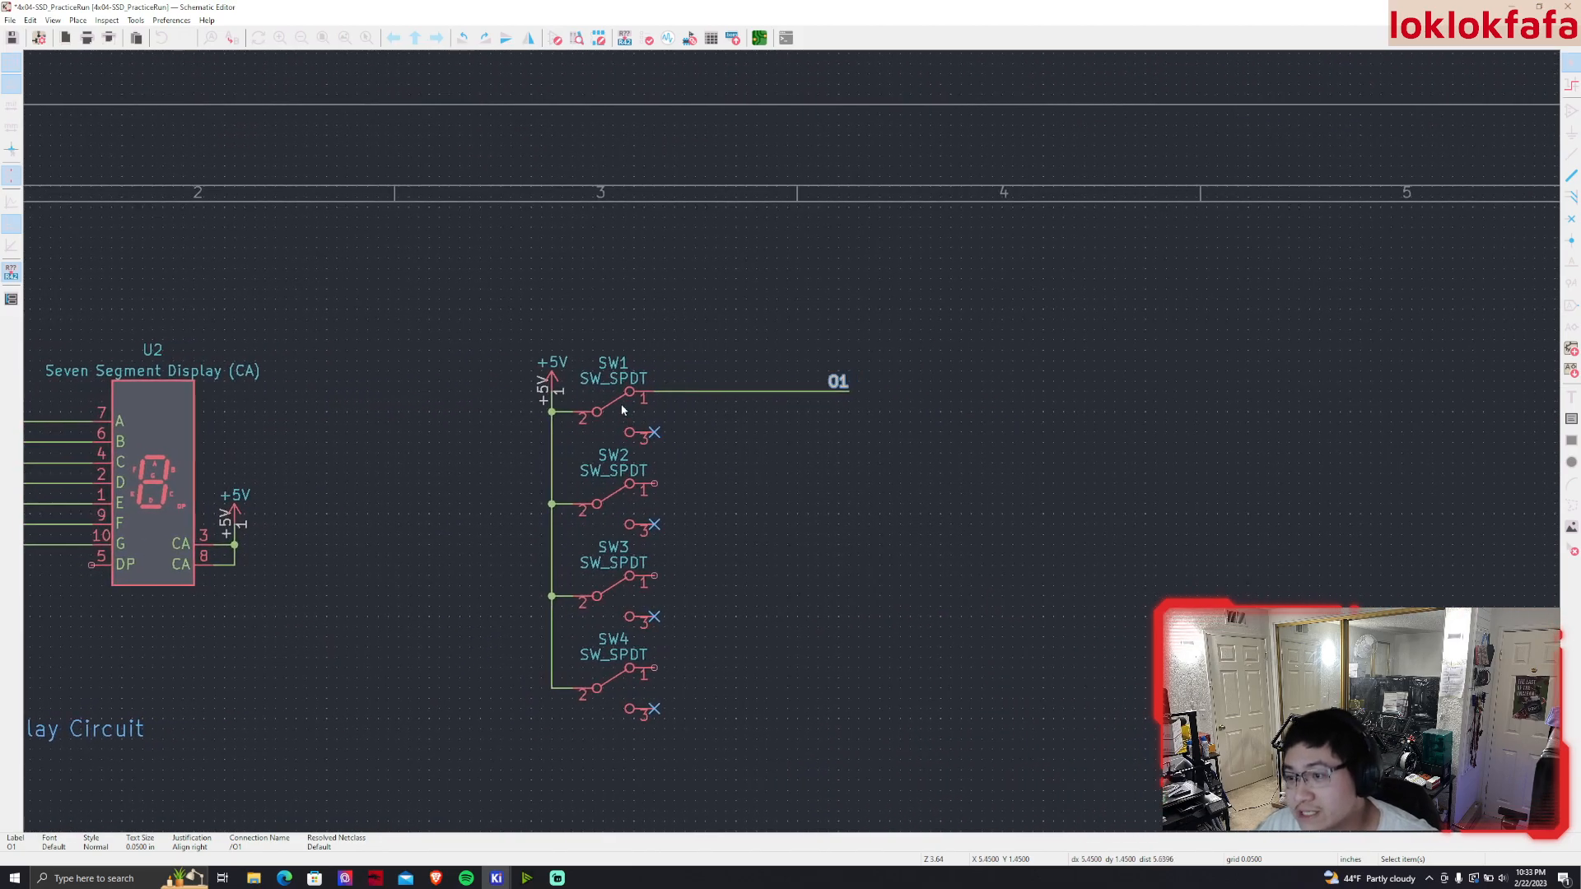
left_click(737, 439)
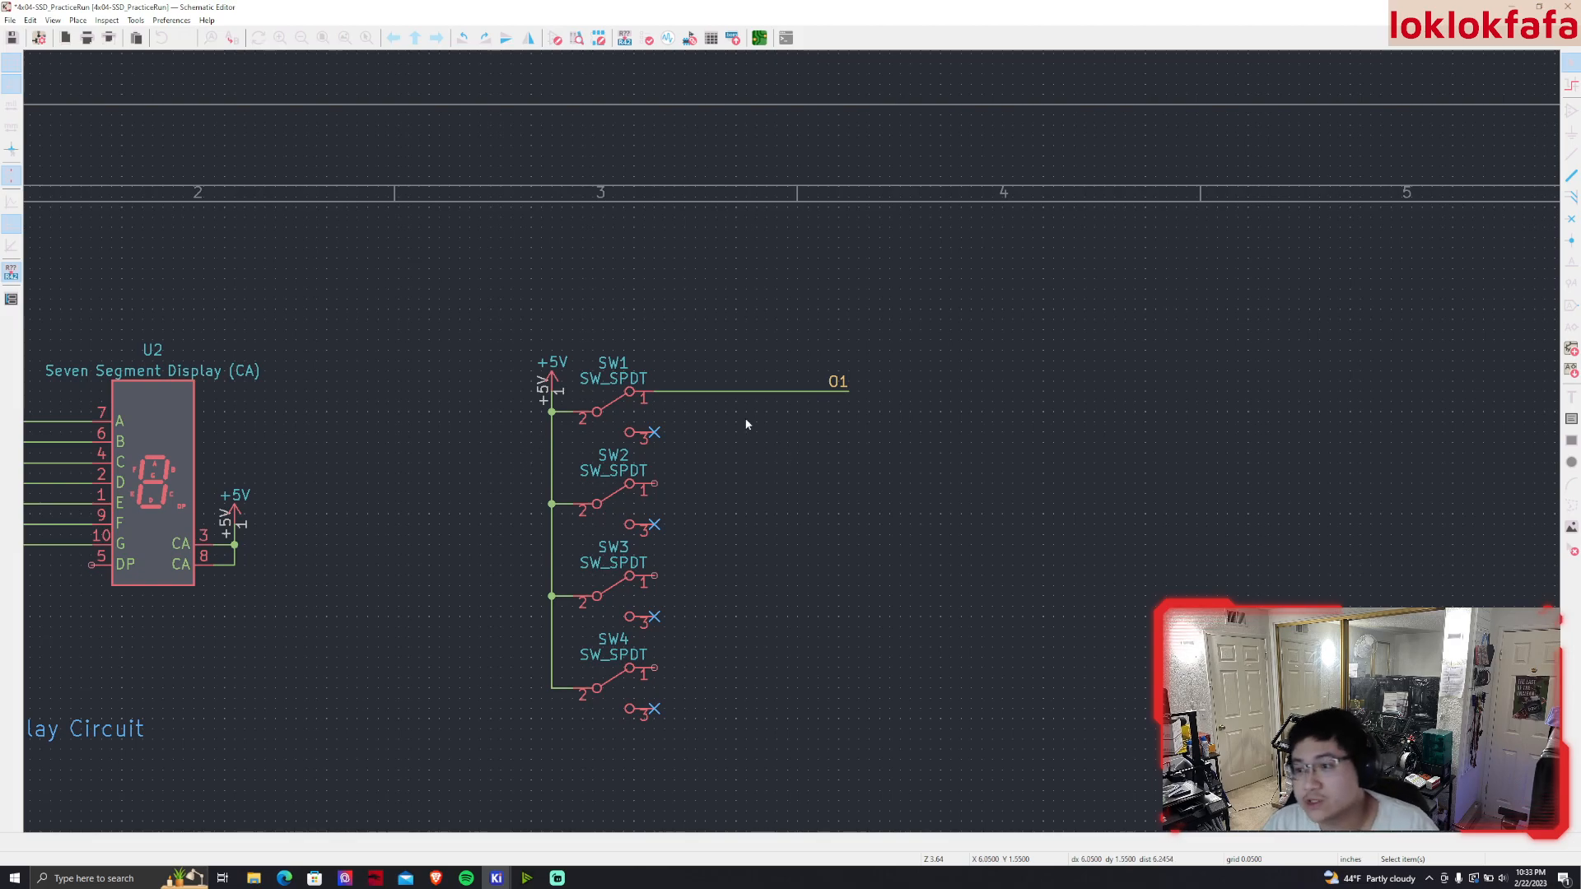
left_click(841, 383)
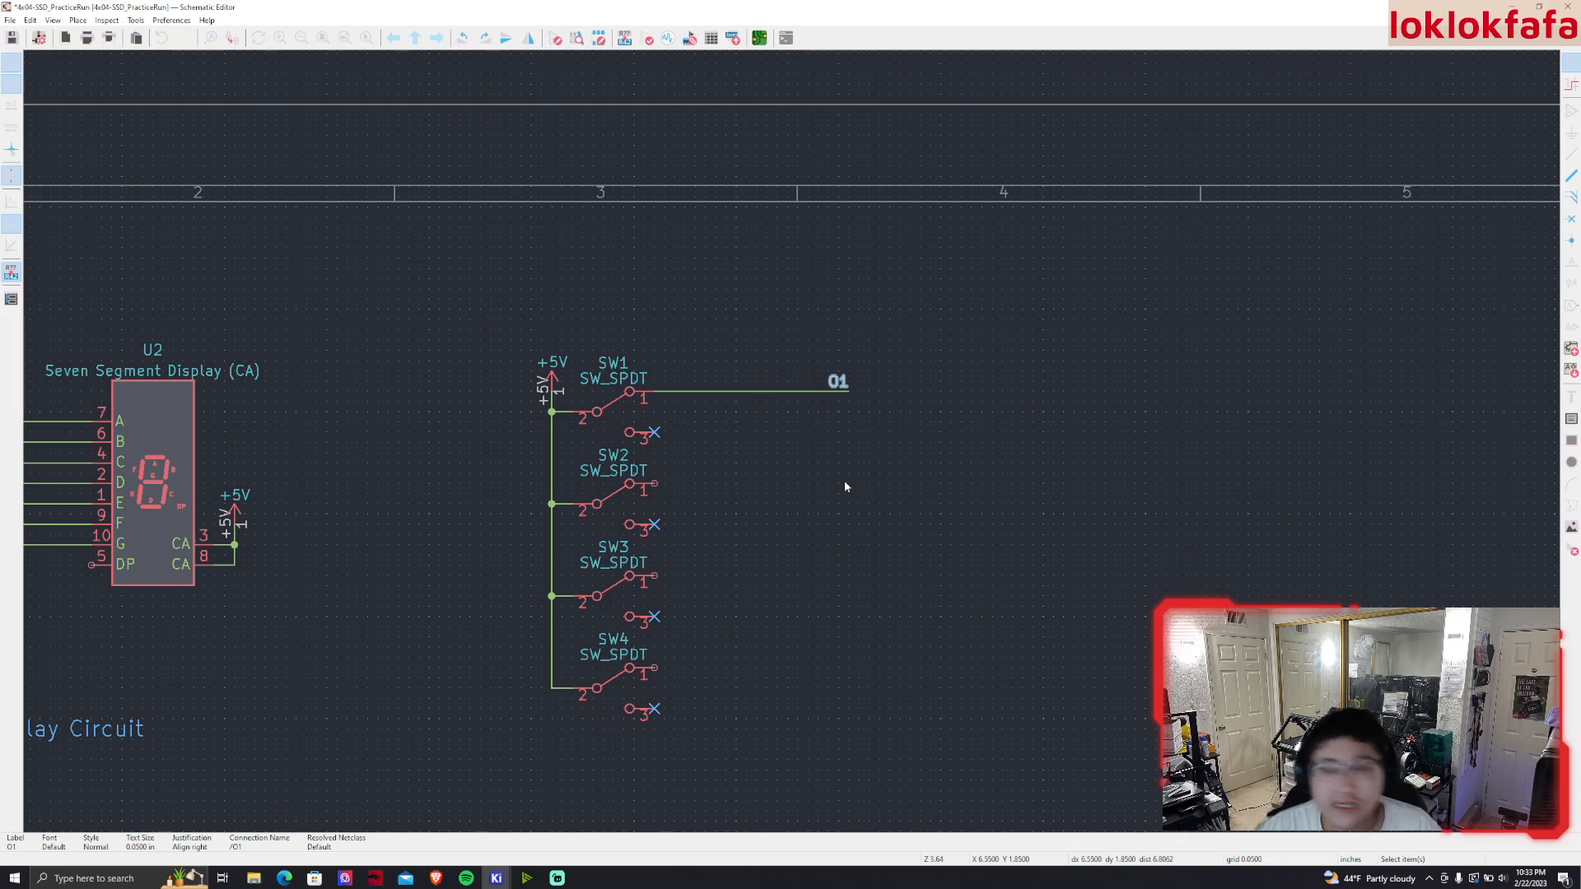
Add the text "1" above the middle of SW1's output wire
key("t")
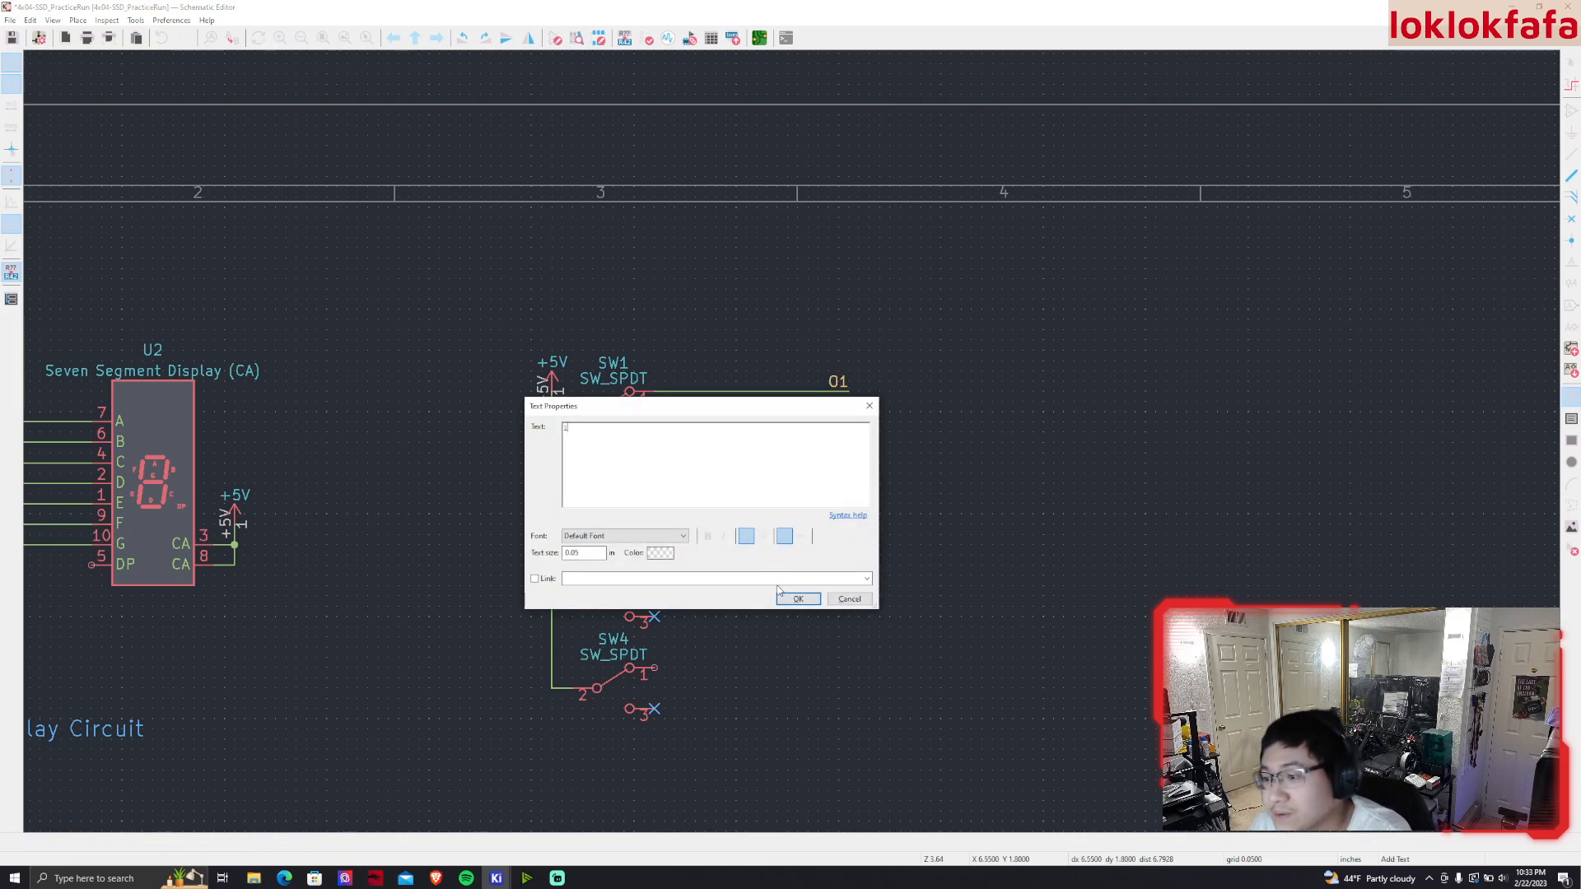
left_click(791, 599)
left_click(726, 381)
left_click(766, 462)
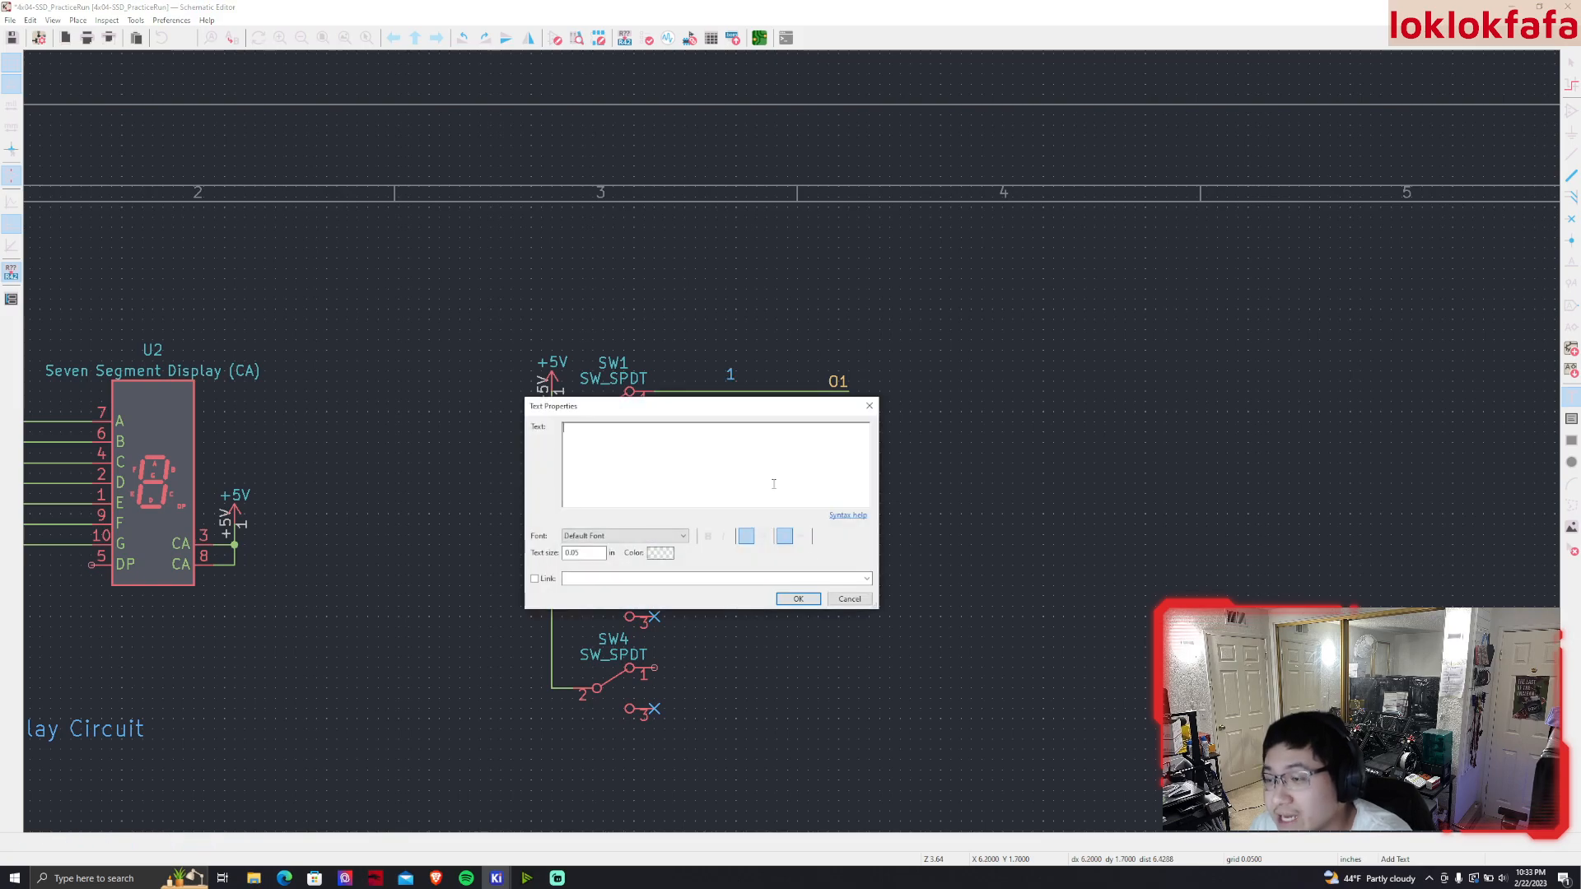
left_click(849, 599)
scroll(791, 441, "up", 3)
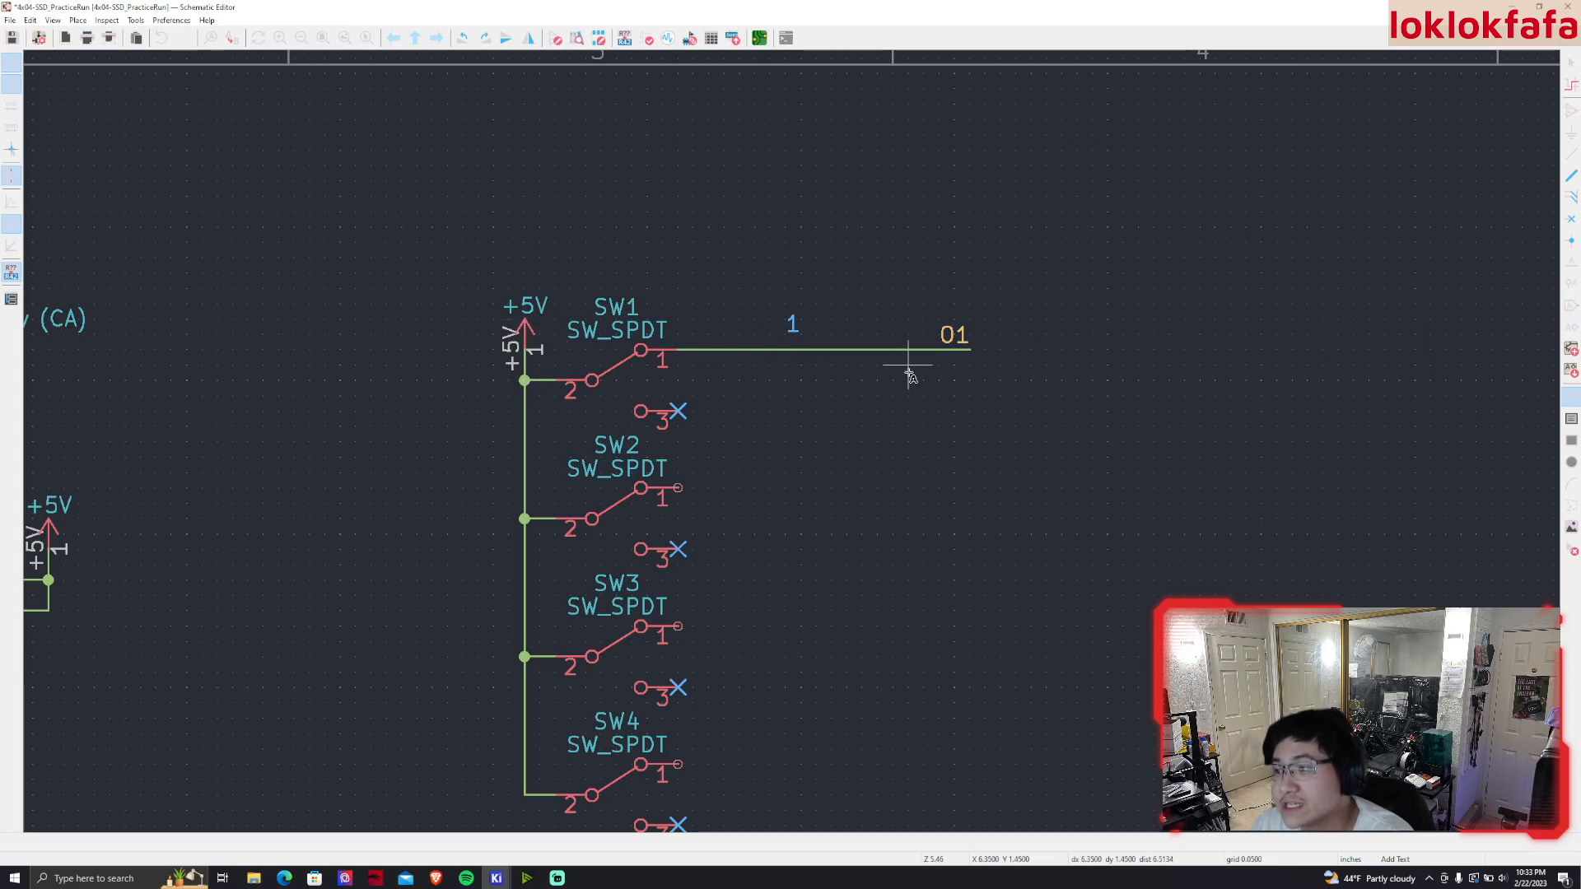
Add a resistor symbol R, oriented vertically, just below SW1's output wire between the switch and the O1 label
left_click(81, 22)
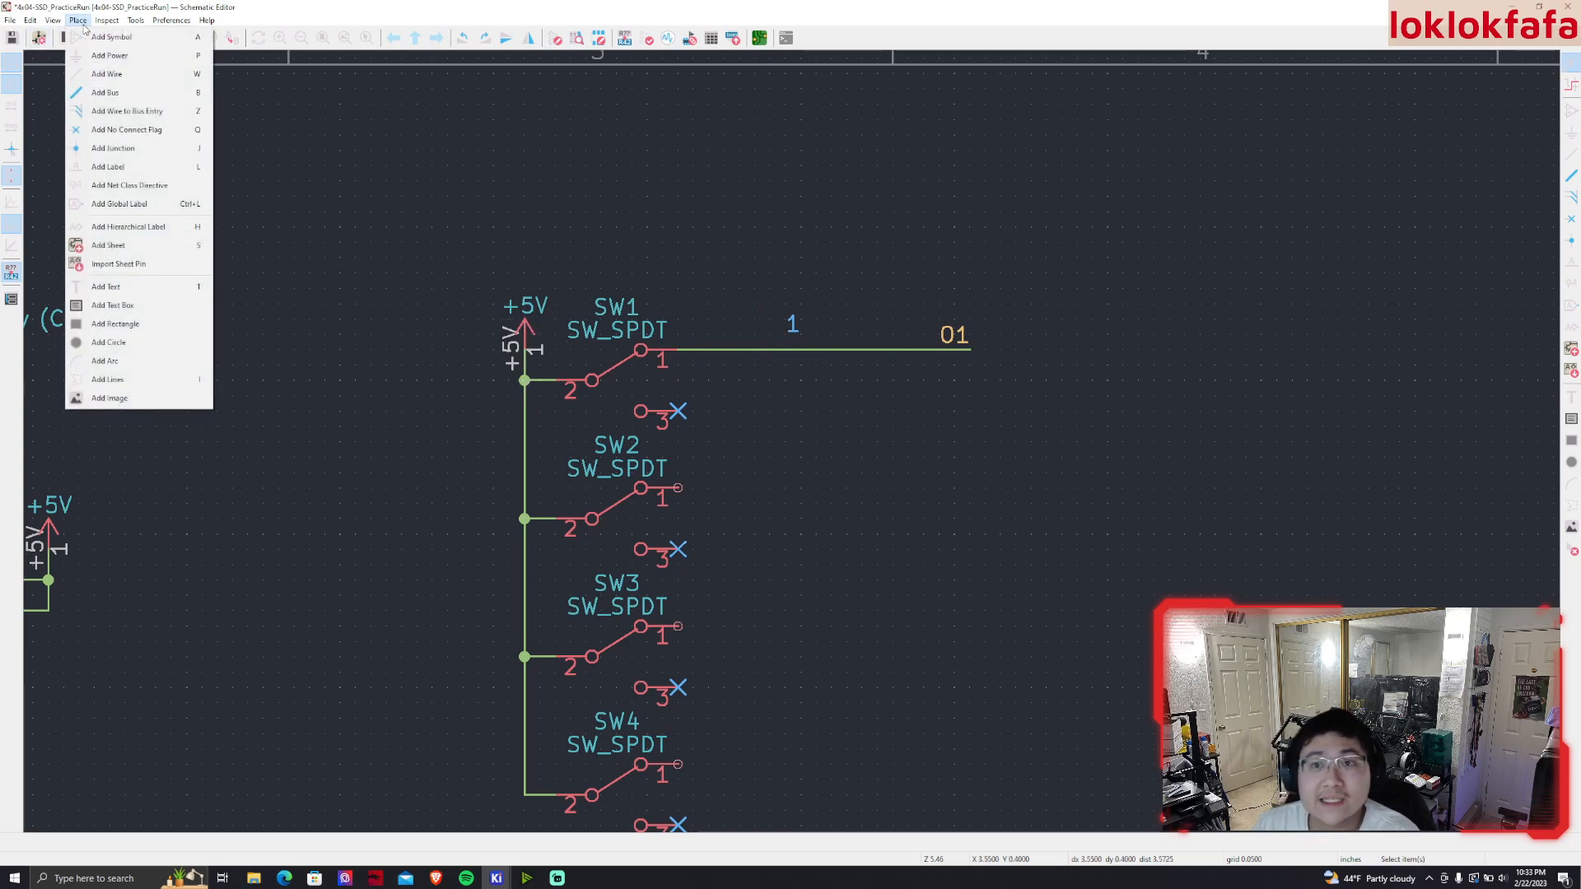
left_click(111, 37)
left_click(265, 126)
type("r")
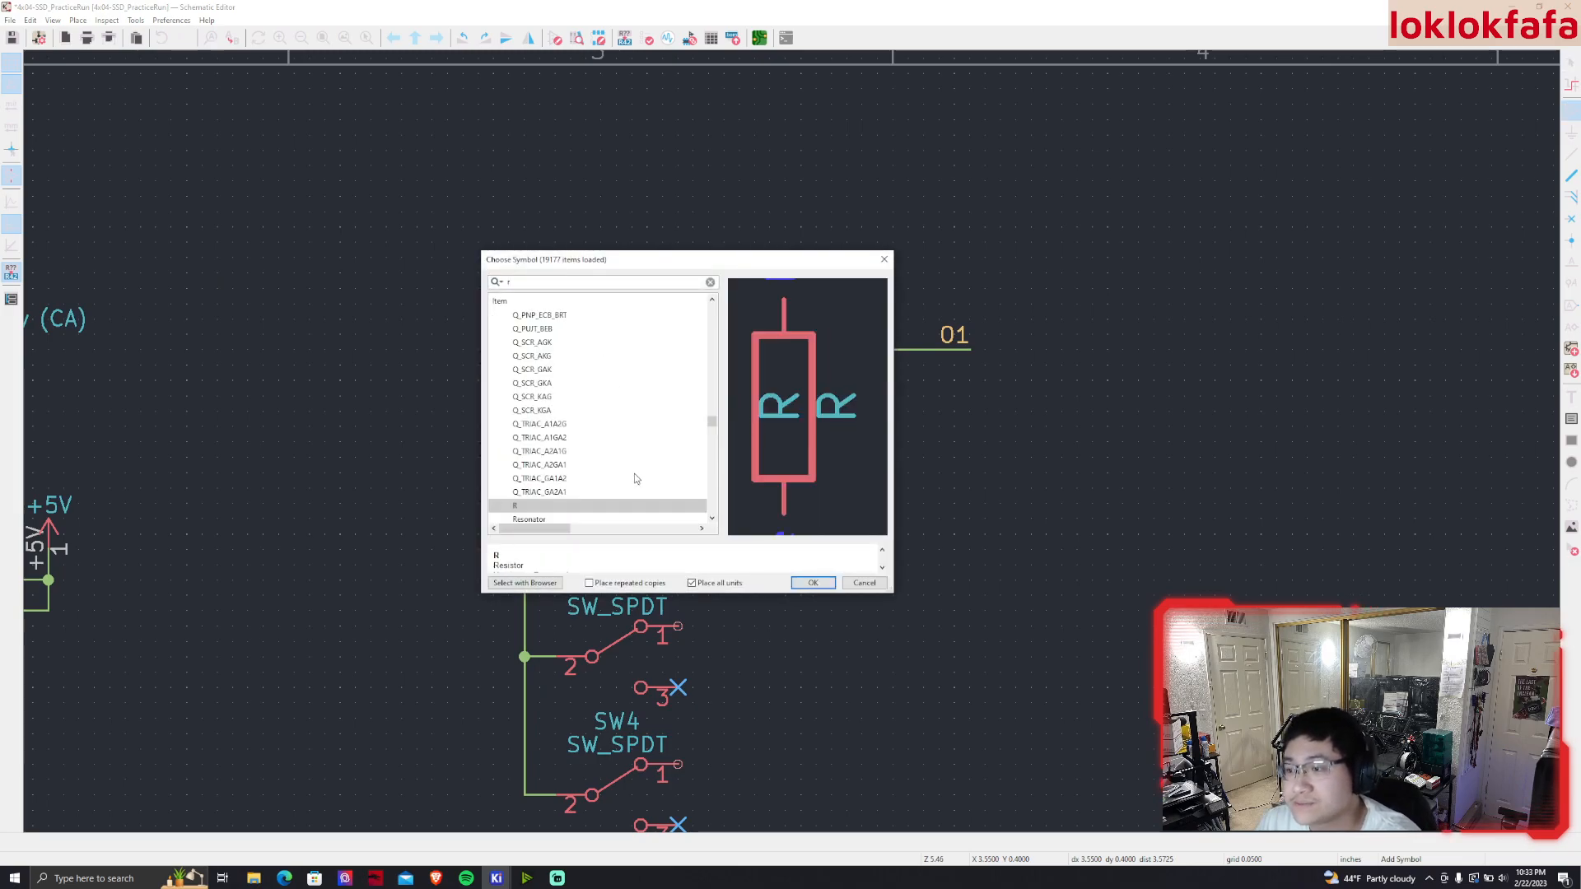
double_click(560, 506)
left_click(815, 443)
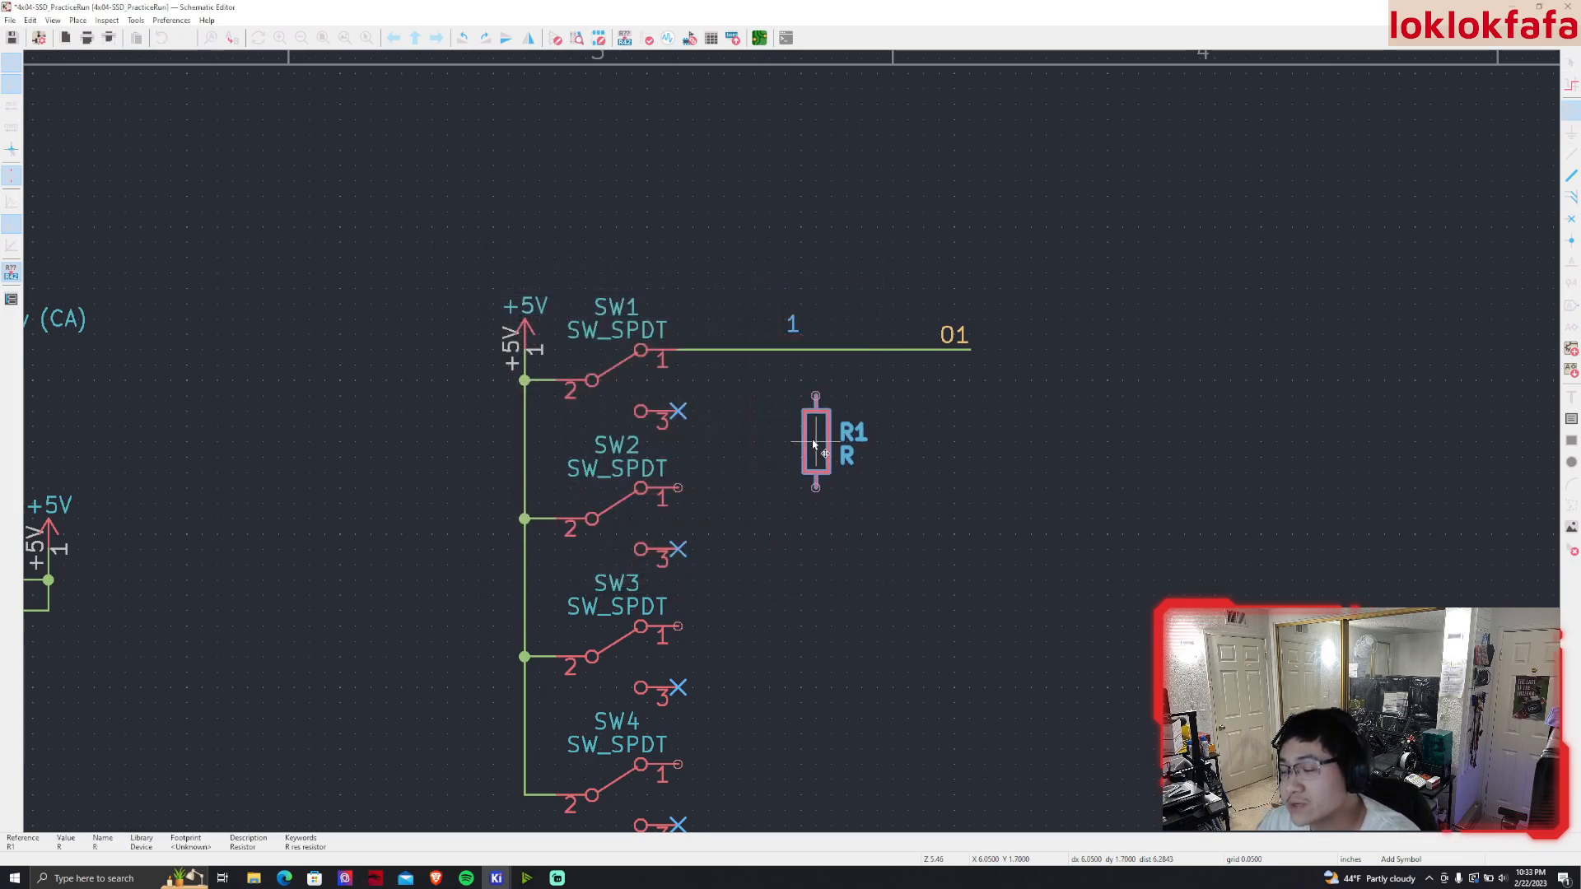
left_click(939, 475)
left_click(862, 582)
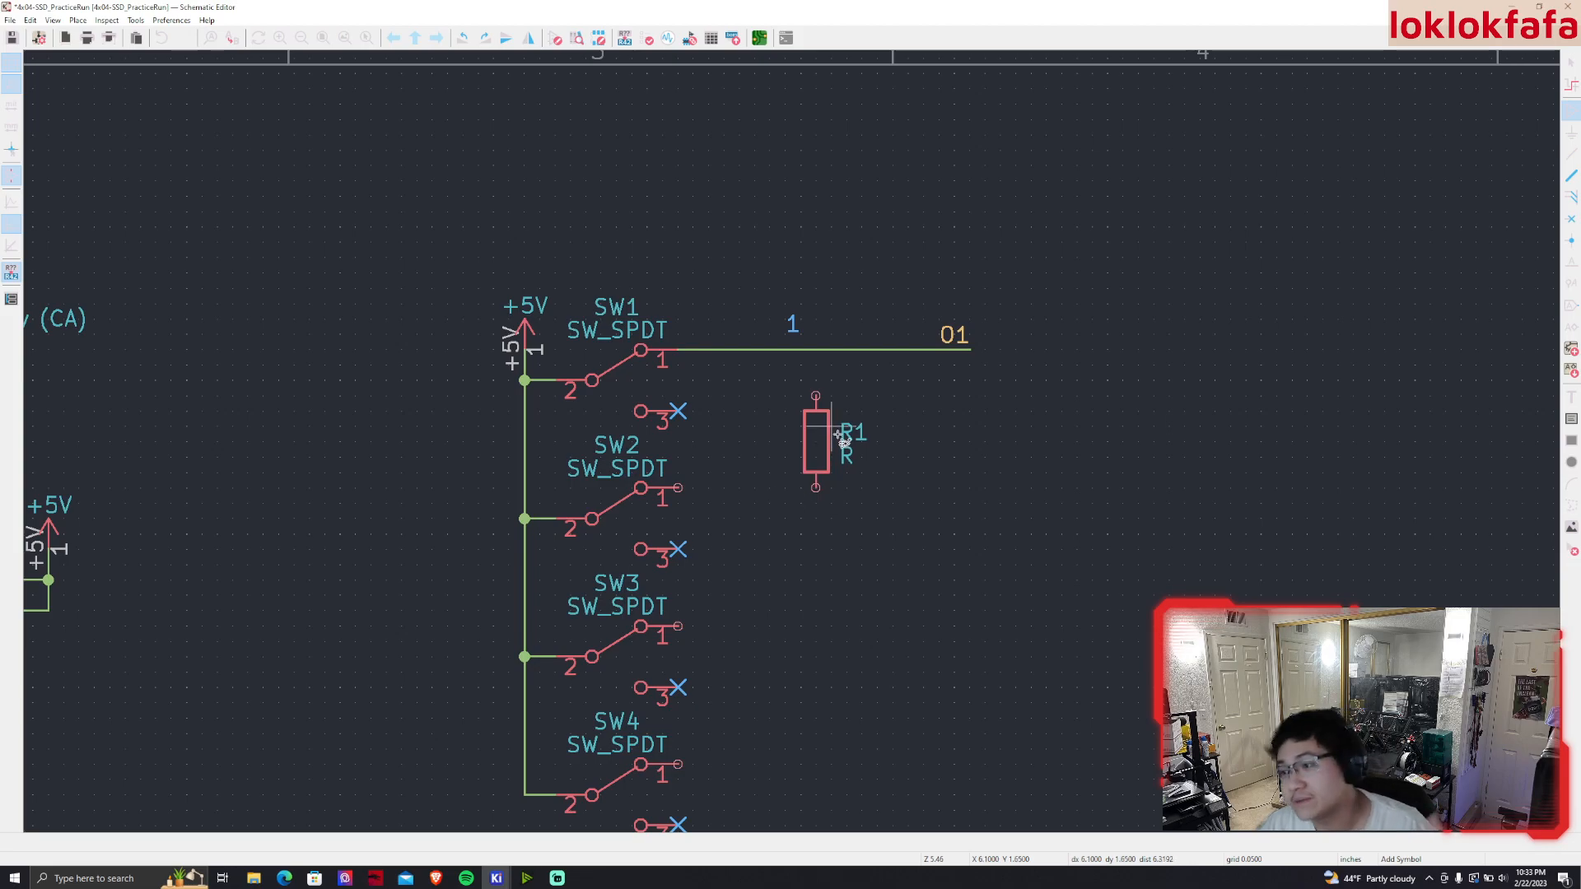
left_click(827, 375)
key("Escape")
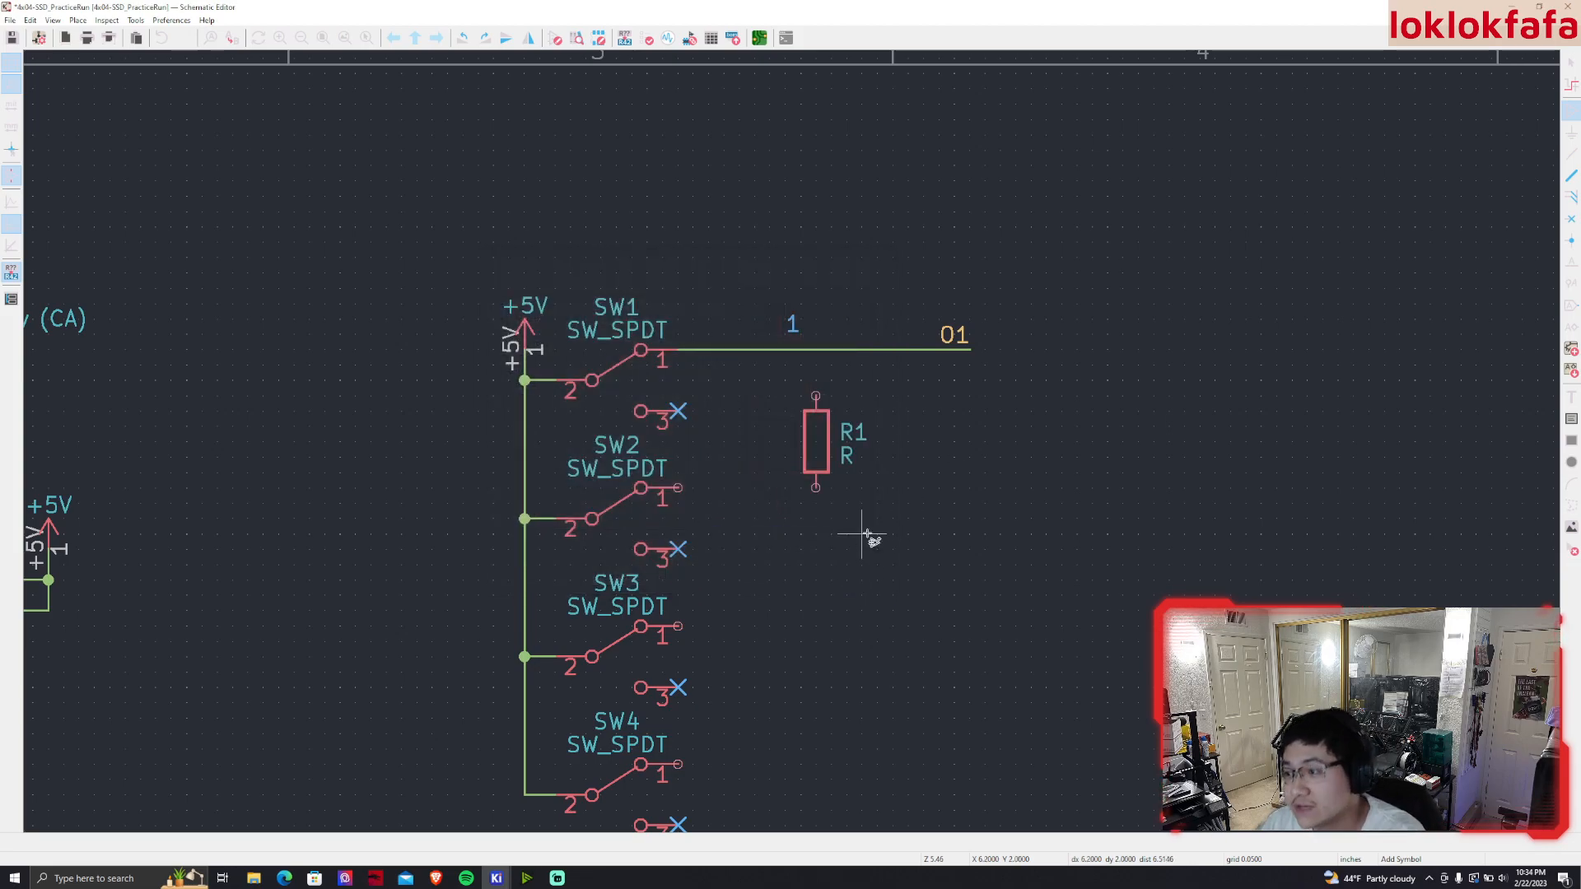
left_click(826, 397)
key("Escape")
scroll(837, 434, "down", 3)
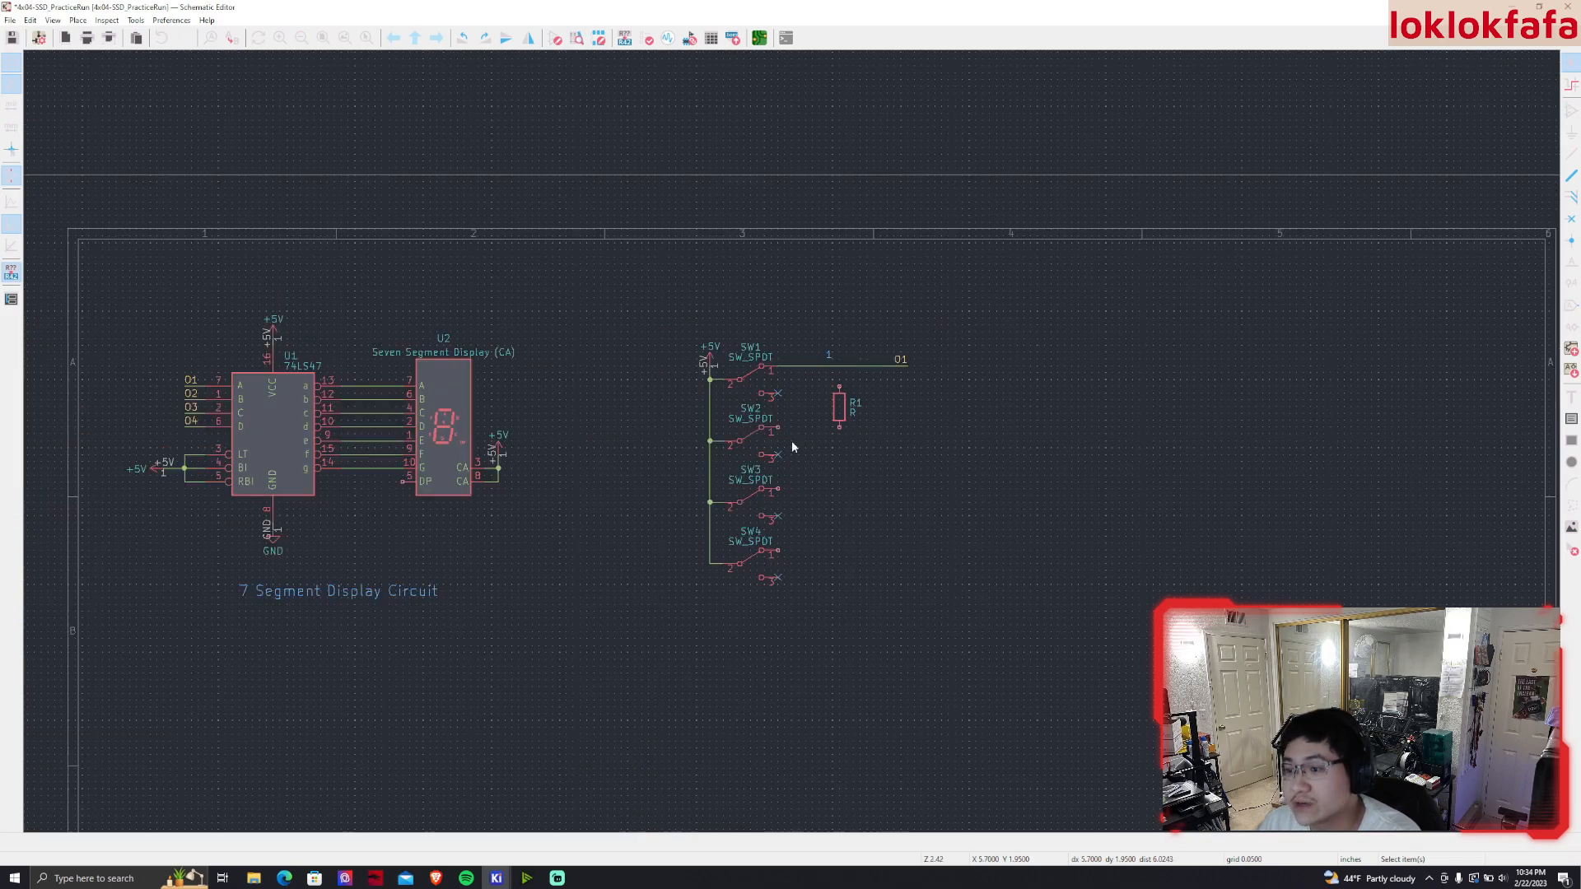
middle_click_drag(825, 468, 832, 513)
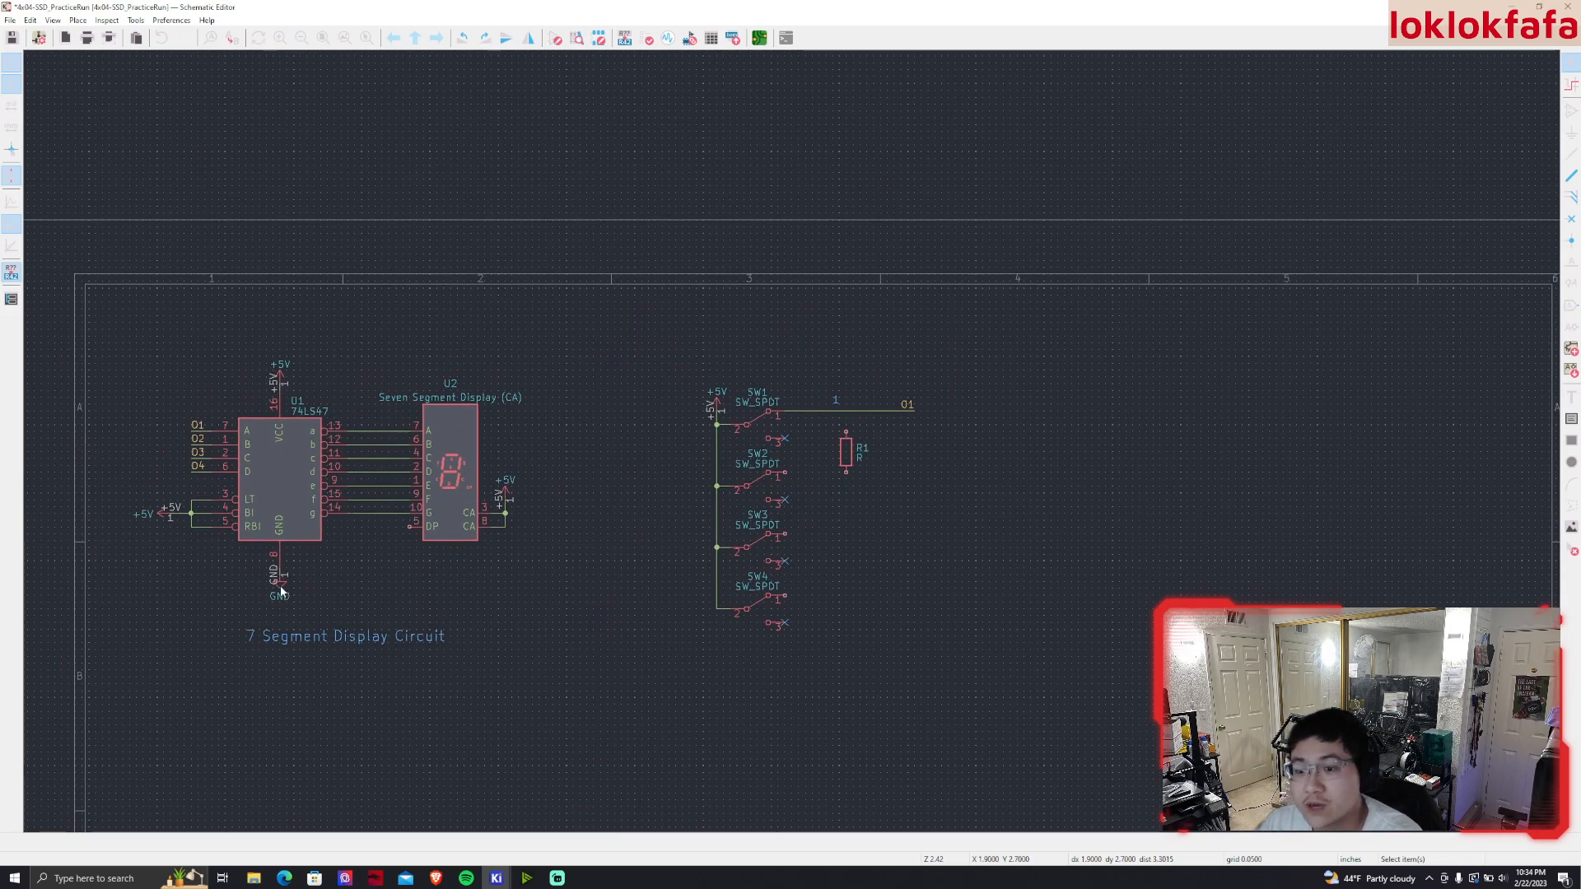
Copy the GND power symbol from below U1, place it under resistor R1, and connect it to the resistor's lower end
left_click(281, 588)
key("ctrl+c")
key("ctrl+v")
left_click(847, 484)
scroll(860, 481, "up", 2)
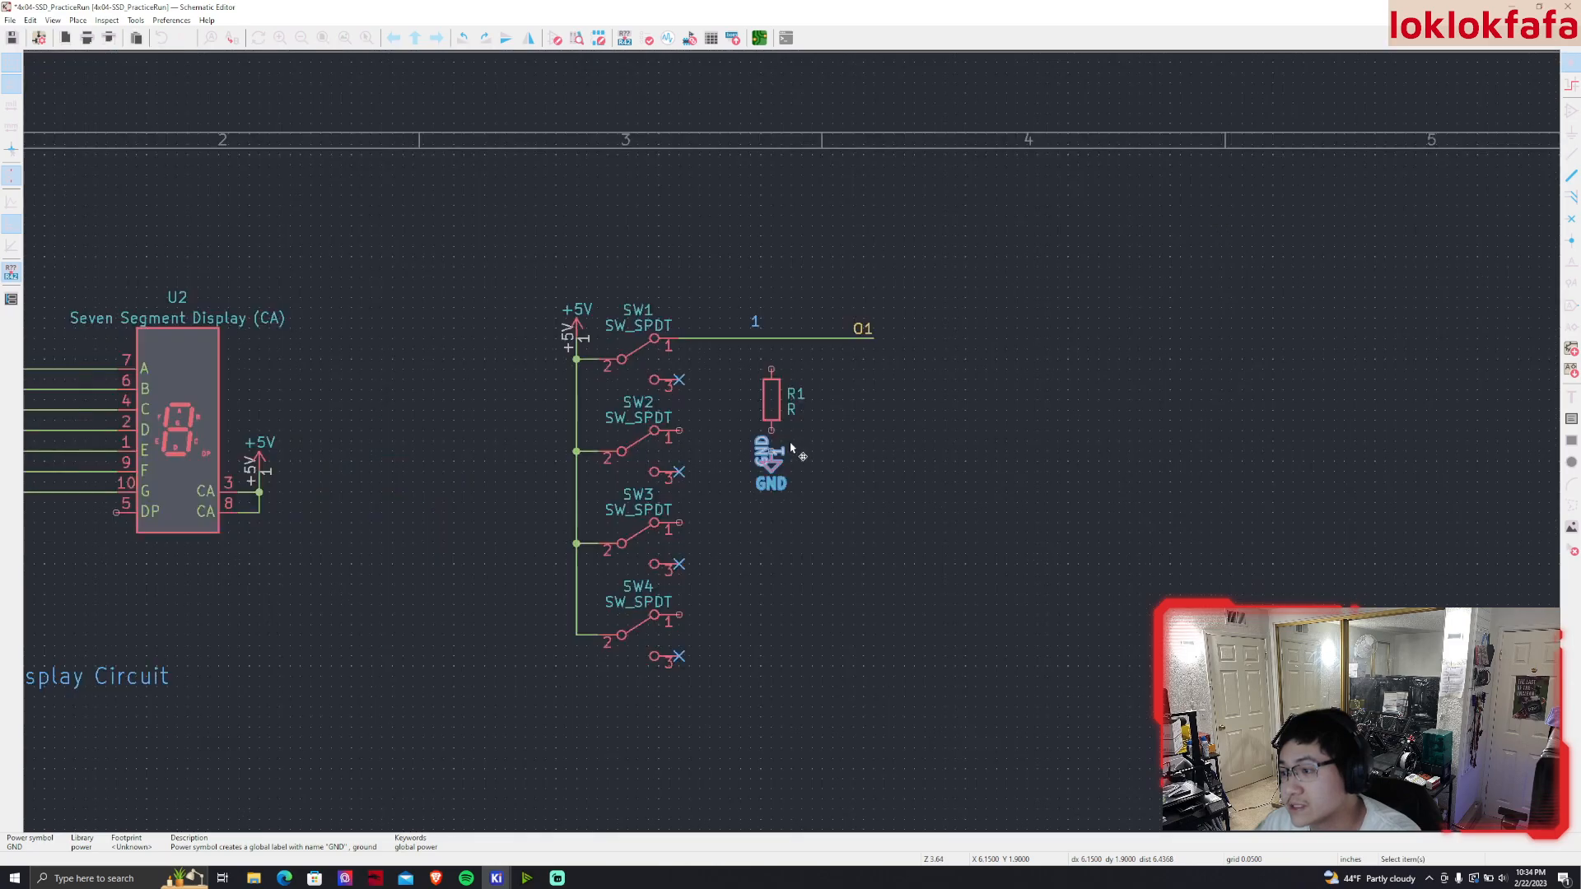
scroll(791, 447, "up", 3)
left_click(817, 443)
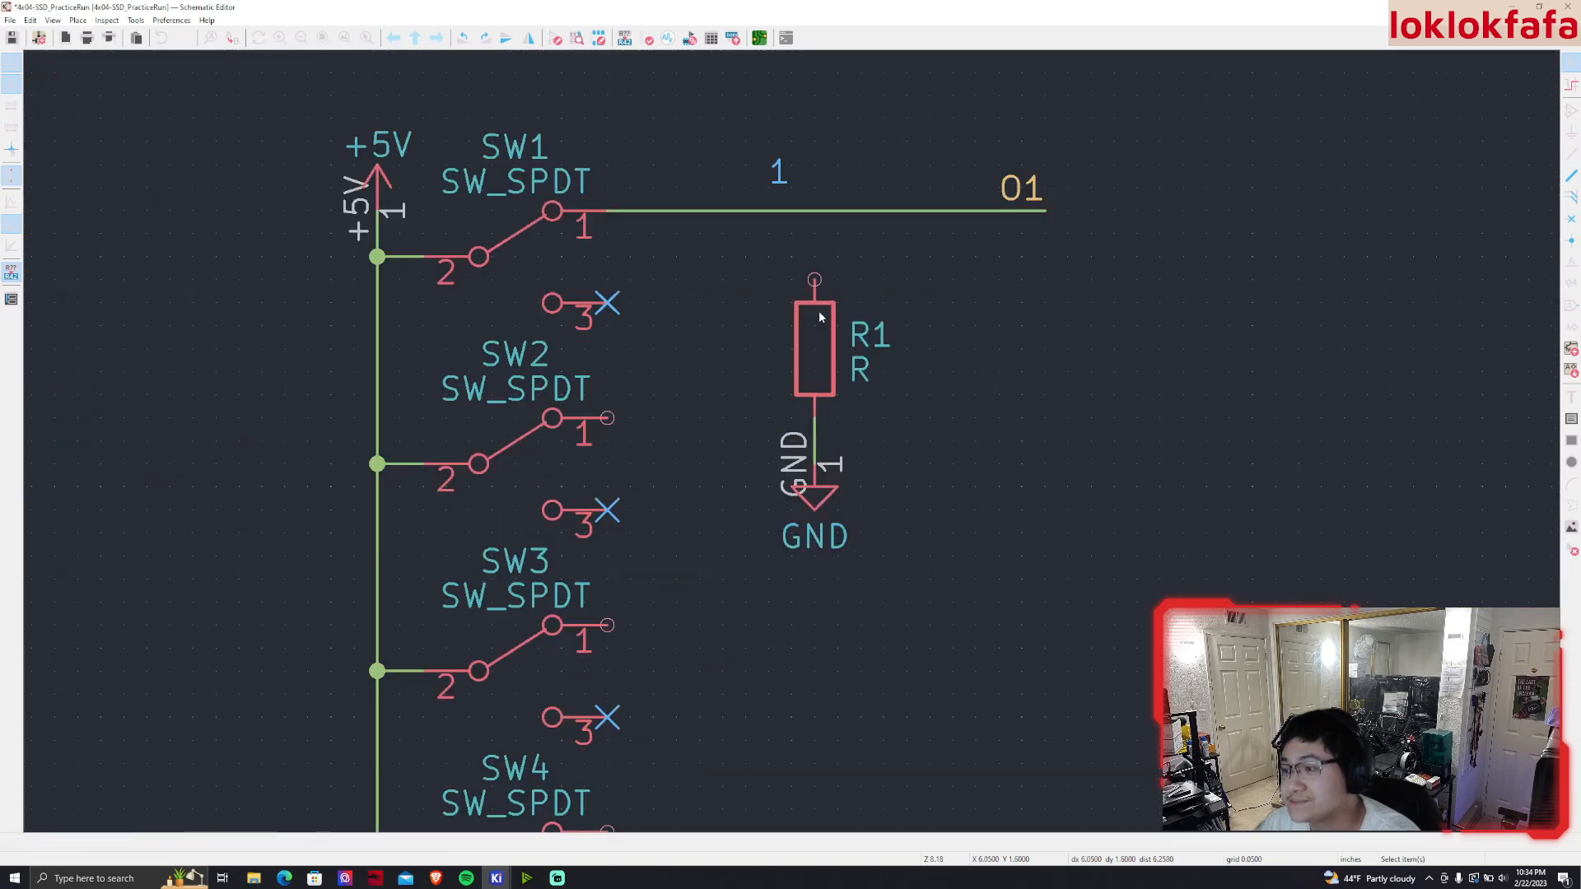
Wire R1's upper end to SW1's output wire and set the resistor's value to 1k
left_click(814, 280)
left_click(815, 212)
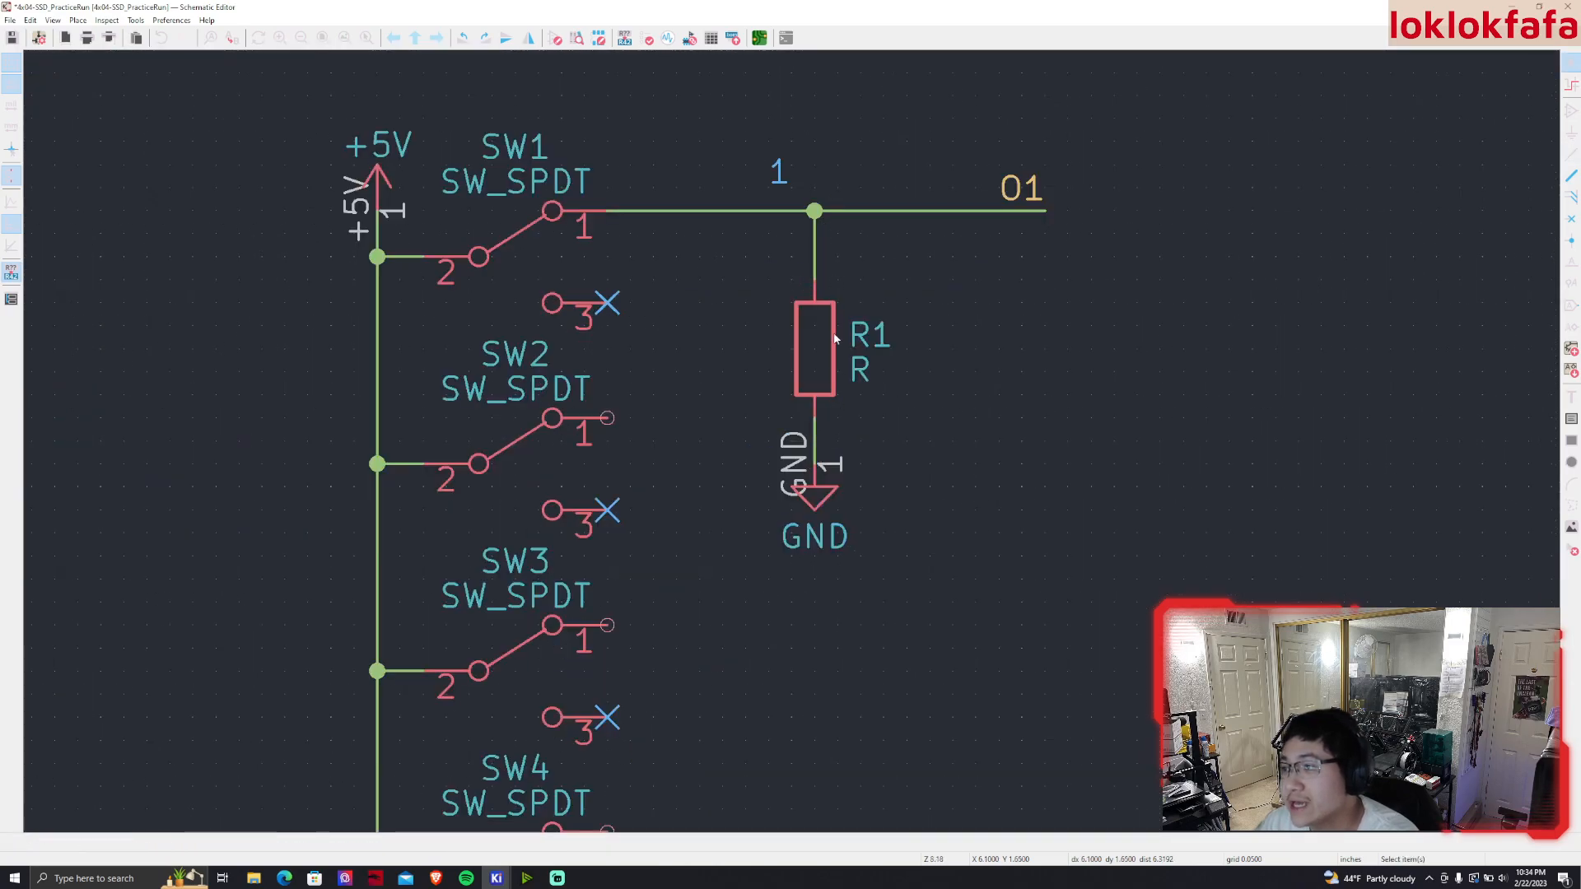
double_click(863, 372)
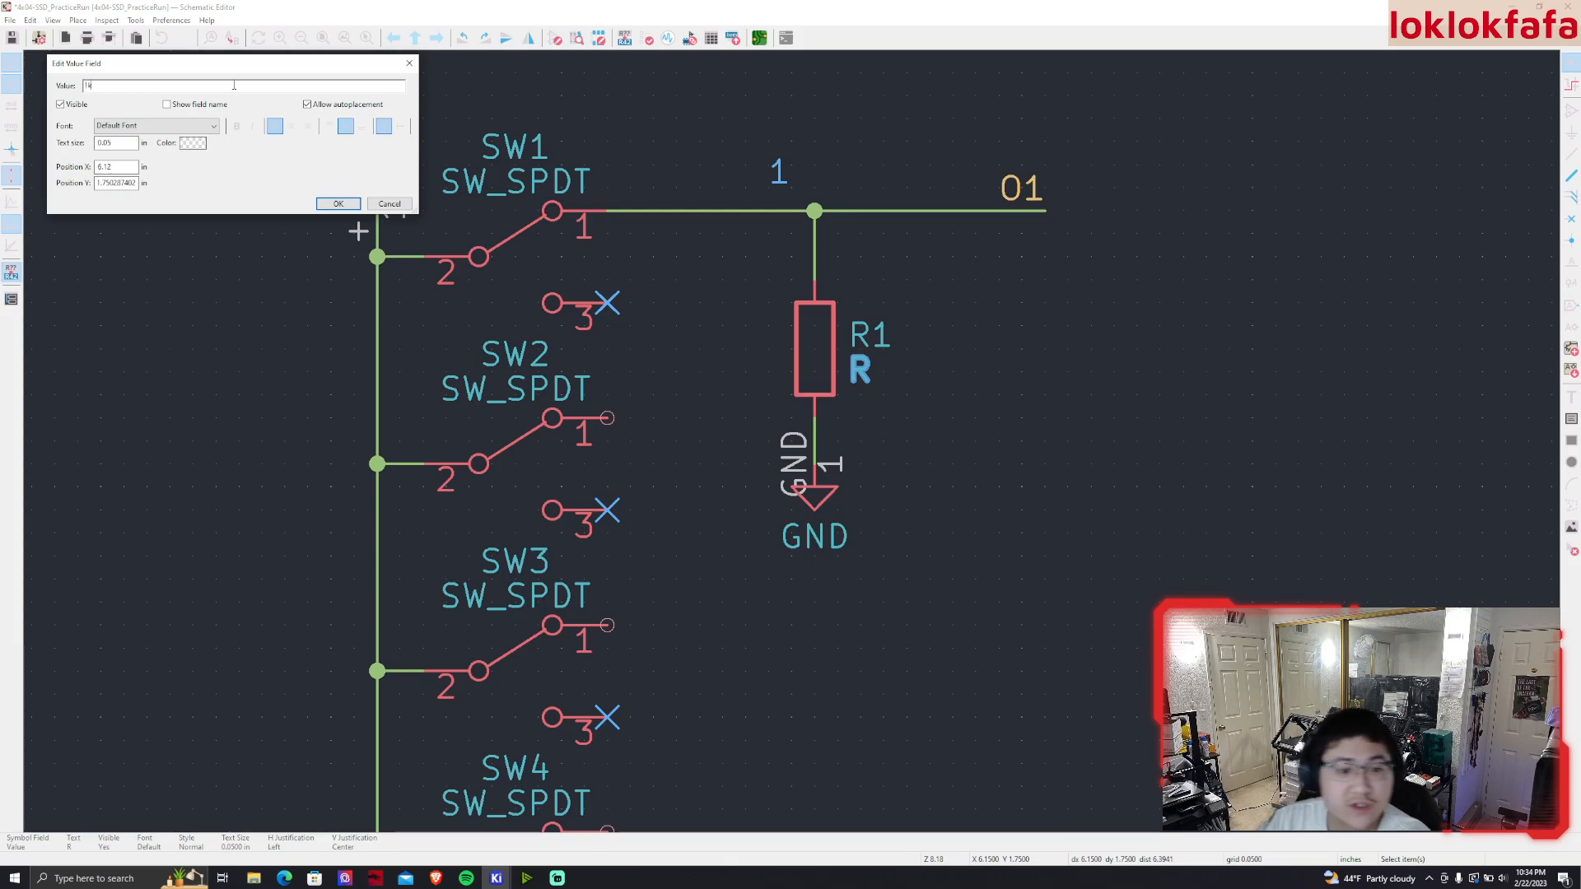
type("1k")
key("Return")
Shift R1 and its GND symbol straight down below the level of SW4, keeping the vertical wire to SW1's output attached
scroll(950, 397, "down", 2)
middle_click_drag(950, 397, 932, 314)
left_click_drag(905, 437, 852, 761)
left_click(920, 676)
middle_click_drag(936, 642, 932, 611)
scroll(797, 437, "down", 3)
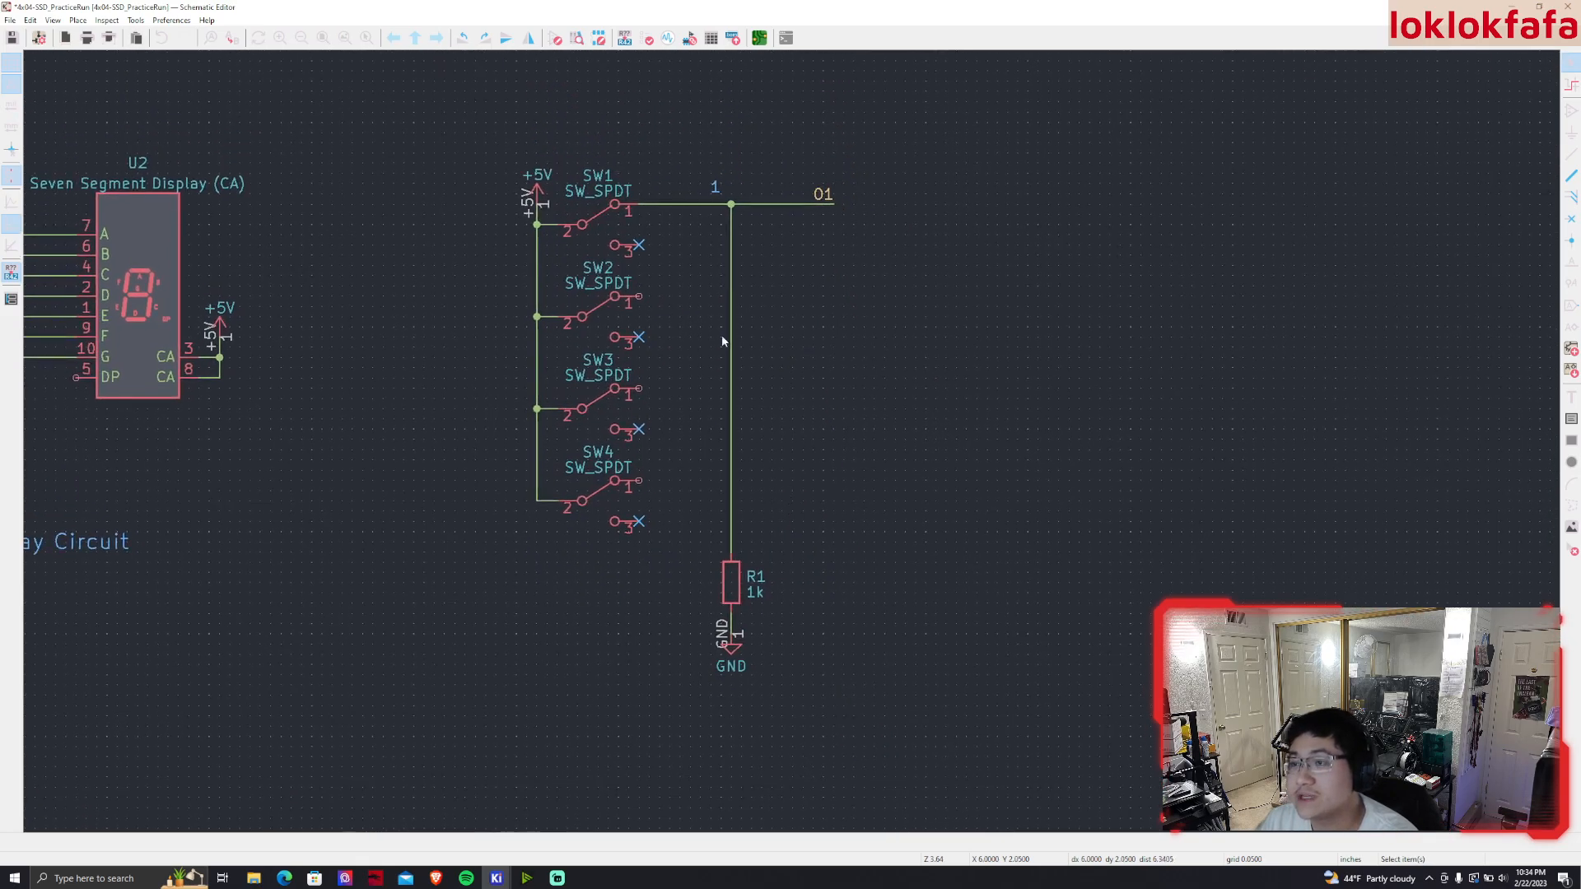
Change the text above the middle of SW1's output wire to "0"
left_click(610, 215)
middle_click_drag(773, 314, 804, 431)
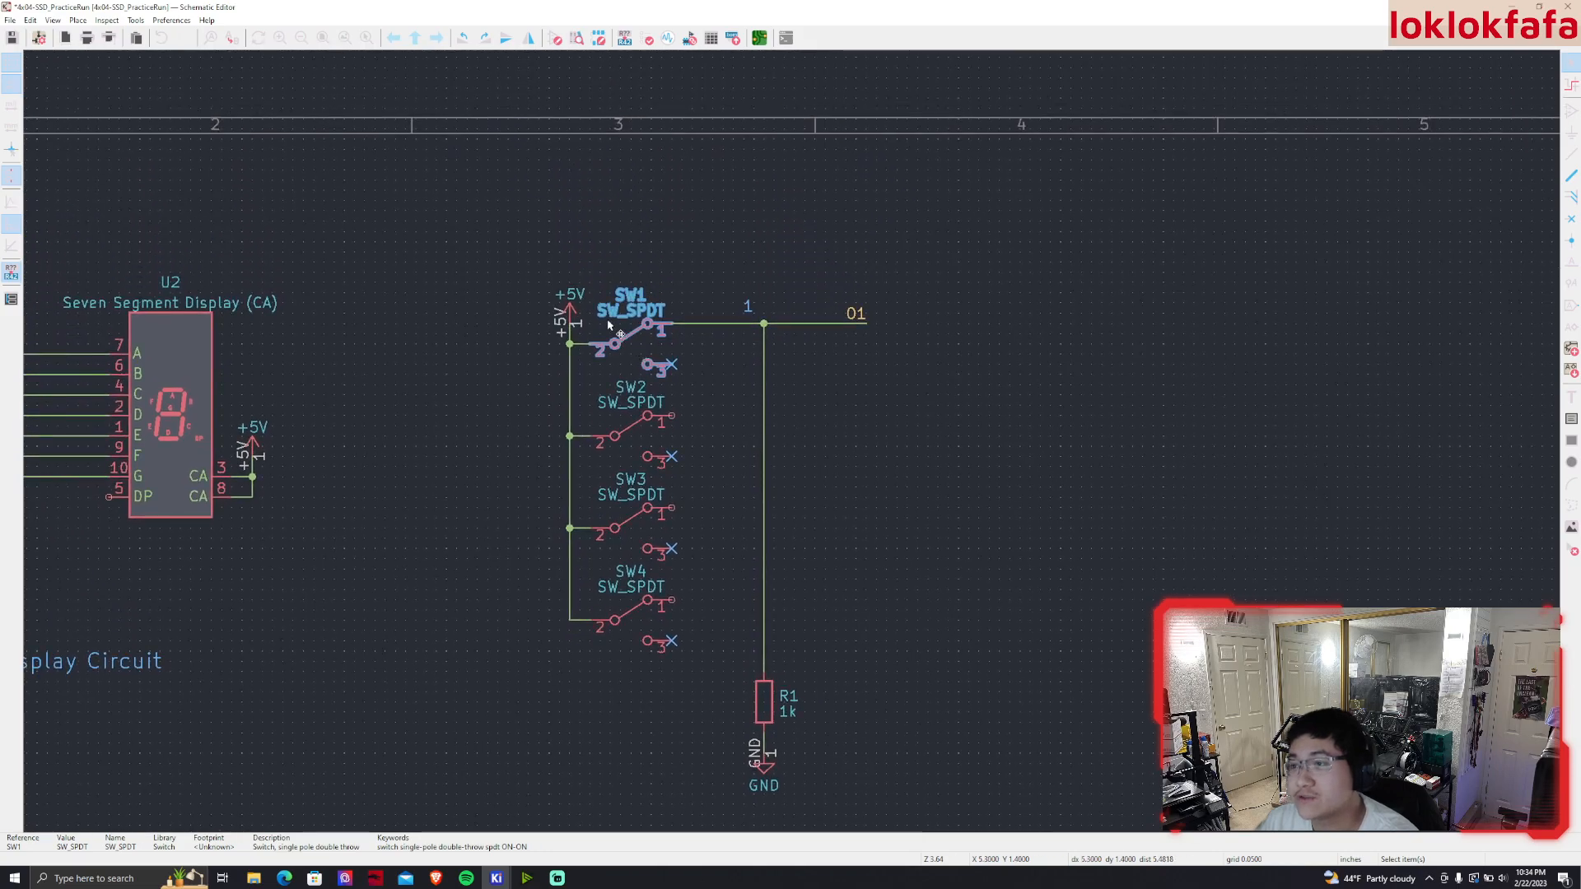
left_click(748, 306)
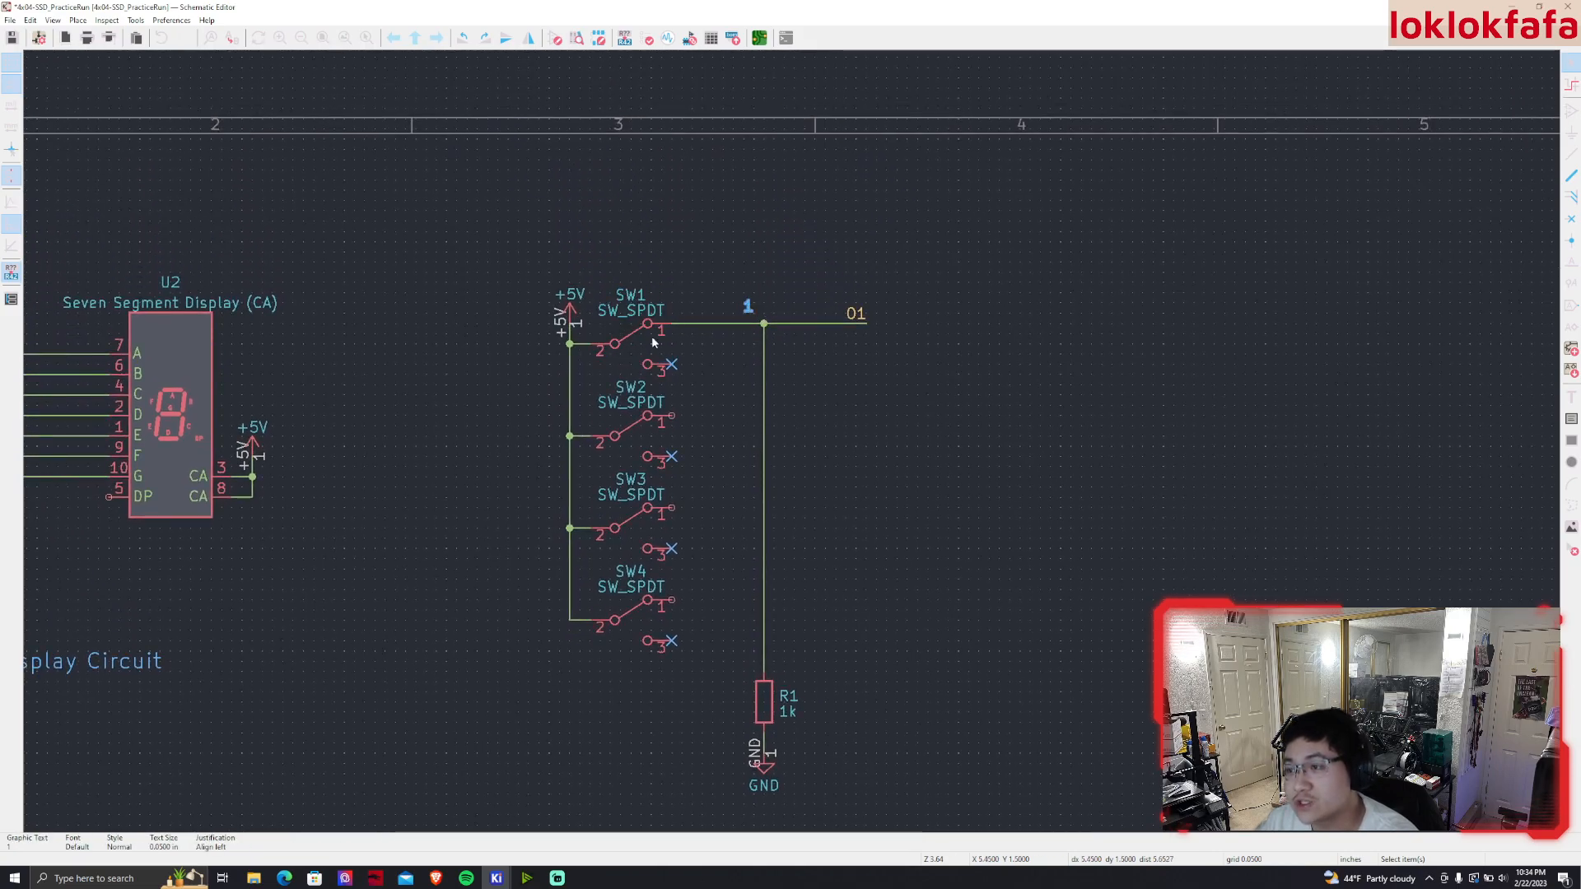
double_click(750, 312)
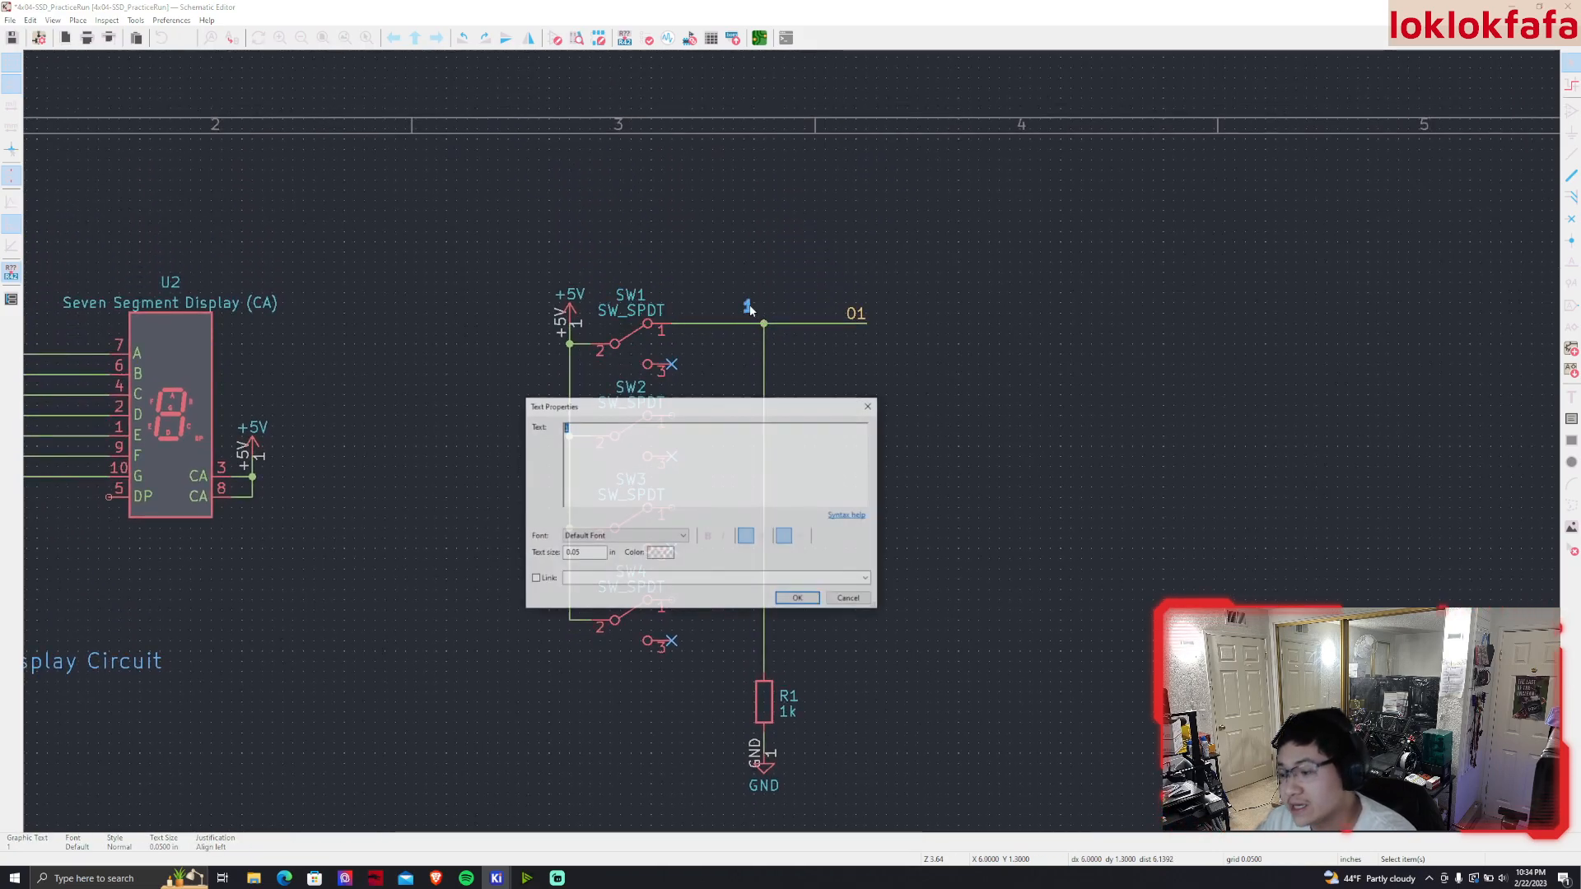
left_click(798, 600)
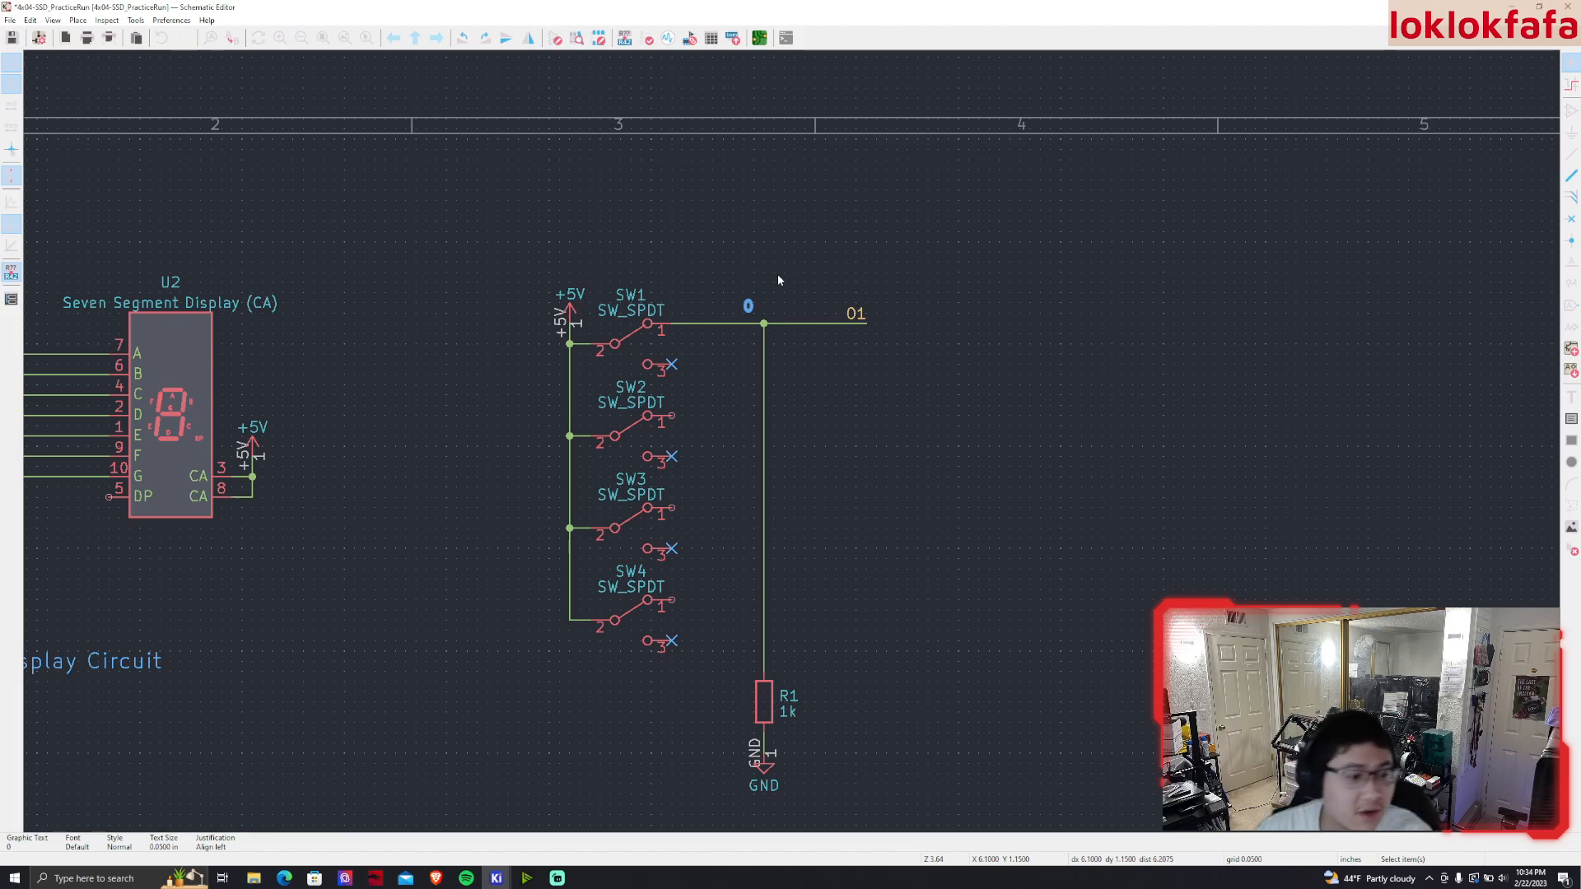
Delete the "0" text above SW1's output wire
middle_click_drag(703, 258, 697, 196)
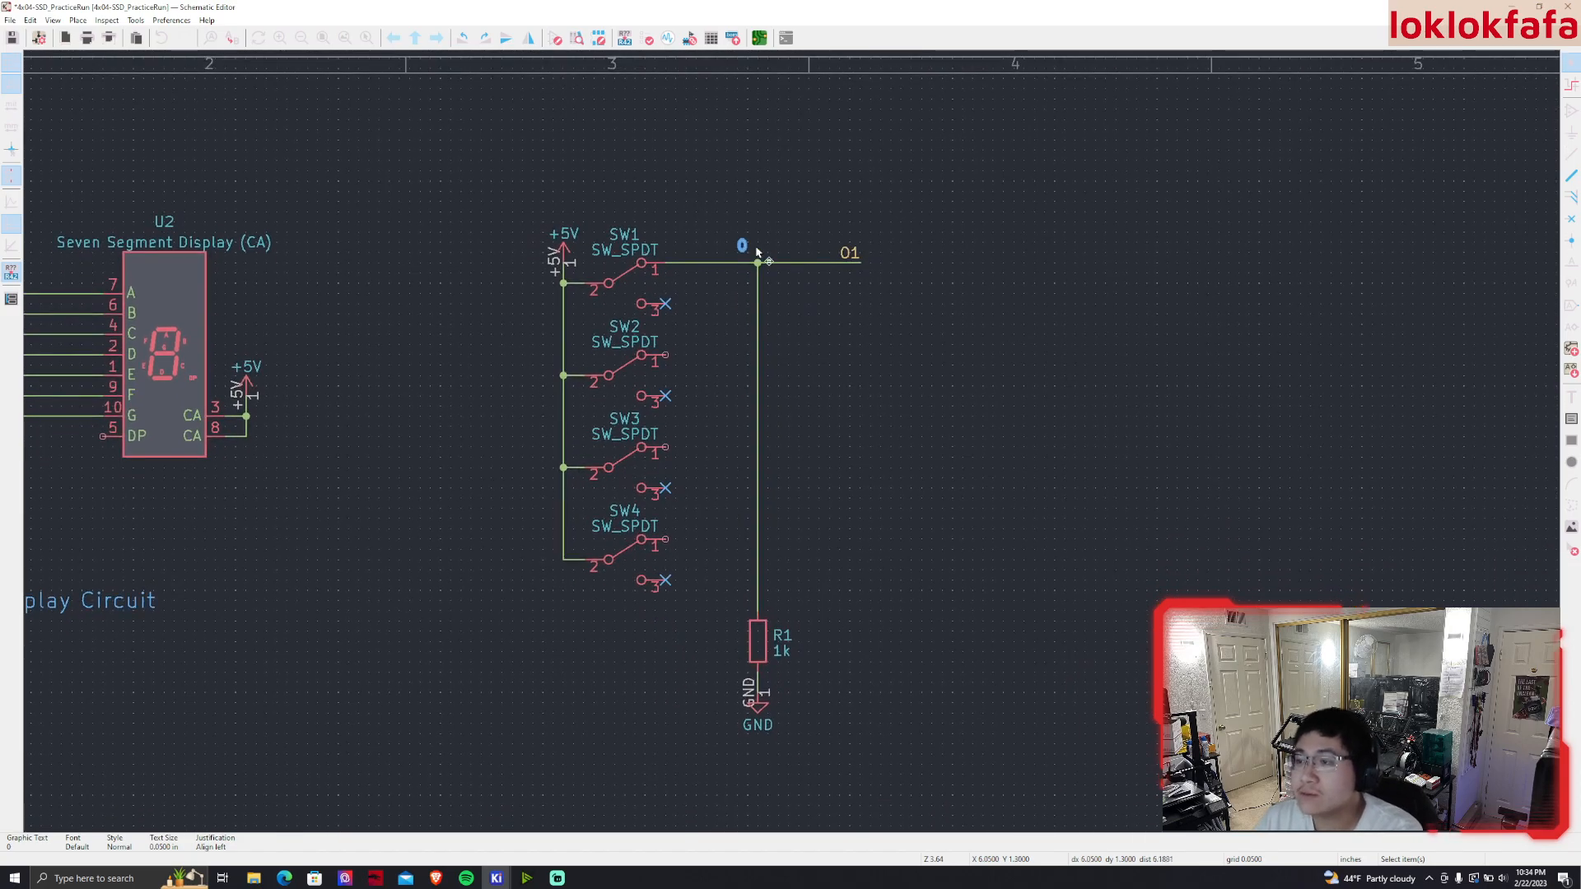
key("Delete")
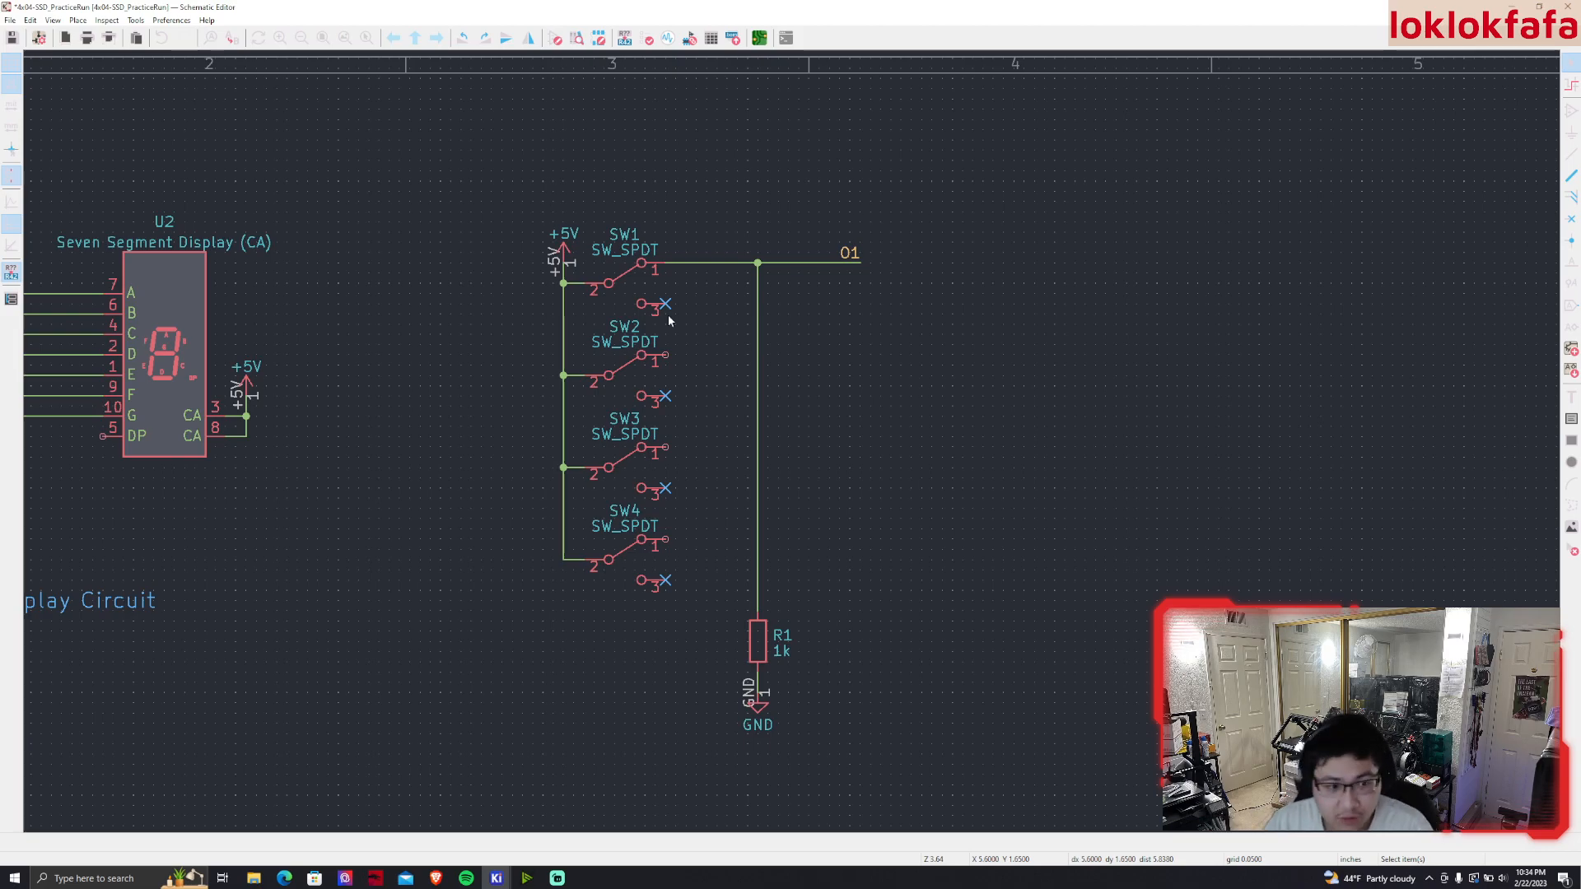
Move R1, its GND symbol and the vertical wire away from SW1's output, and delete that vertical wire
left_click_drag(820, 754, 717, 279)
left_click_drag(759, 355, 1007, 459)
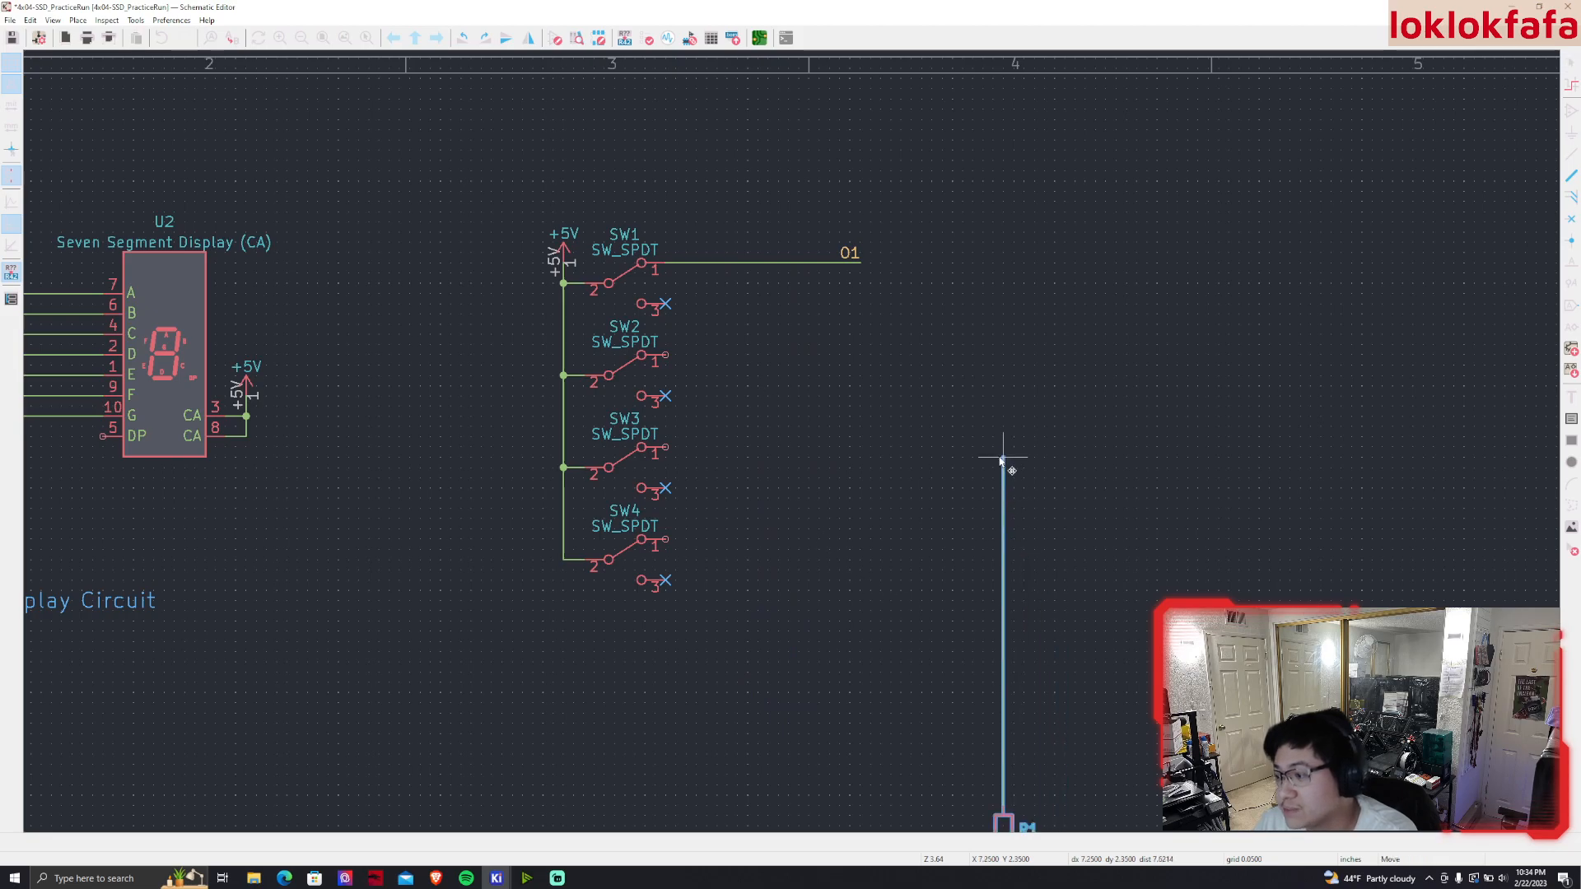
left_click(1010, 540)
key("Delete")
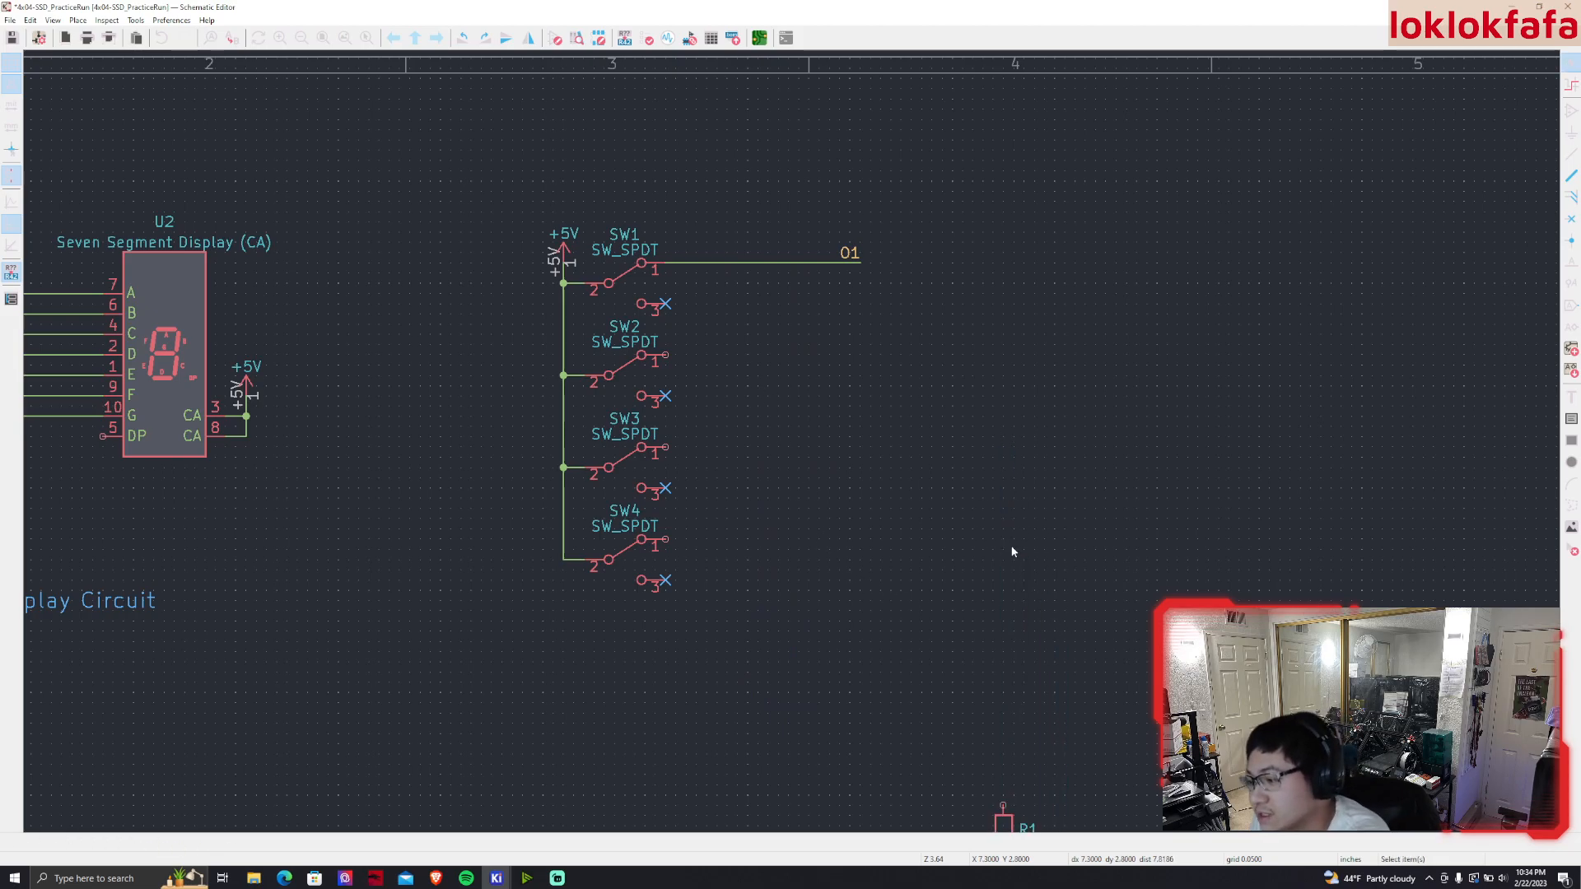
Move R1 together with its GND symbol to just below and to the right of SW4
scroll(1005, 544, "down", 2)
left_click_drag(951, 625, 1053, 739)
left_click_drag(1011, 680, 713, 465)
Duplicate the 1k resistor with its GND symbol into a row of four, R1 to R4, extending to the right
key("ctrl+d")
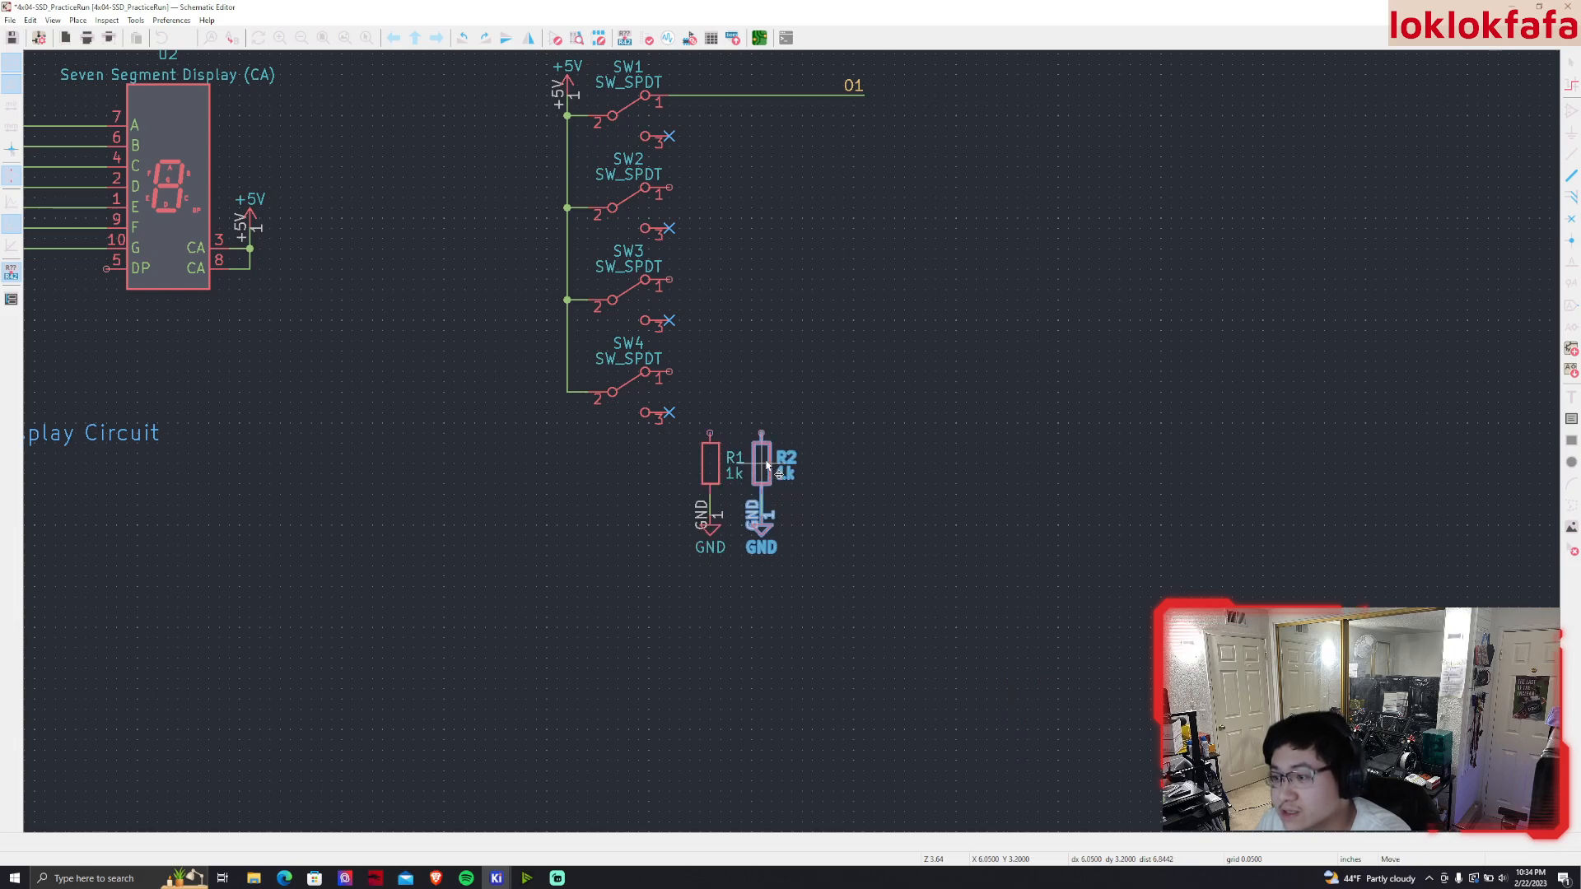
left_click(764, 466)
left_click_drag(830, 572, 694, 416)
key("ctrl+d")
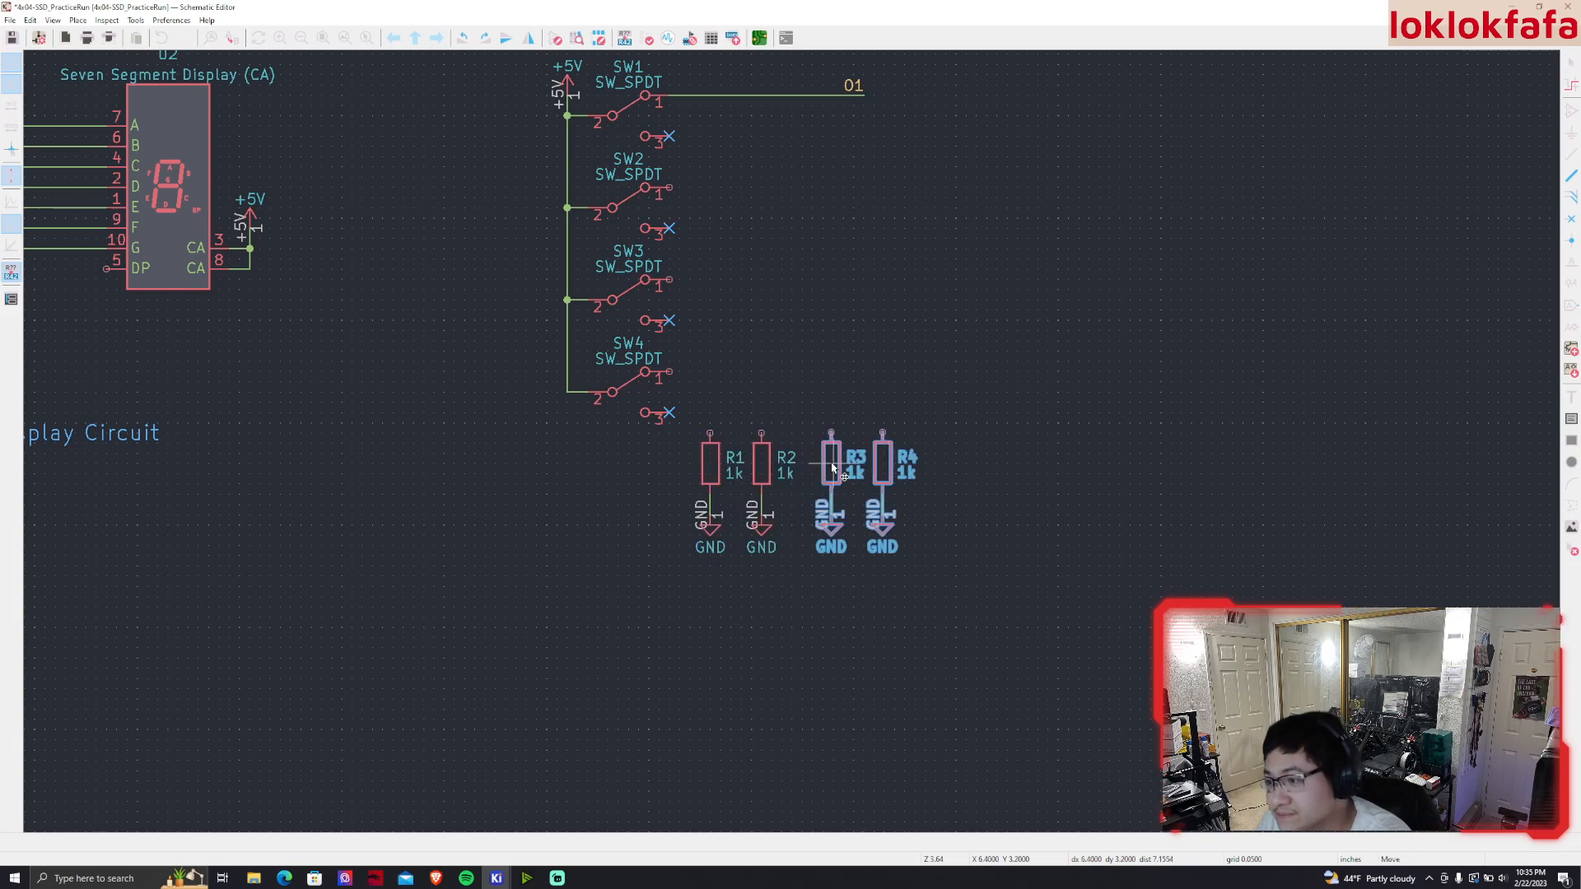
left_click(814, 465)
middle_click_drag(978, 506, 970, 585)
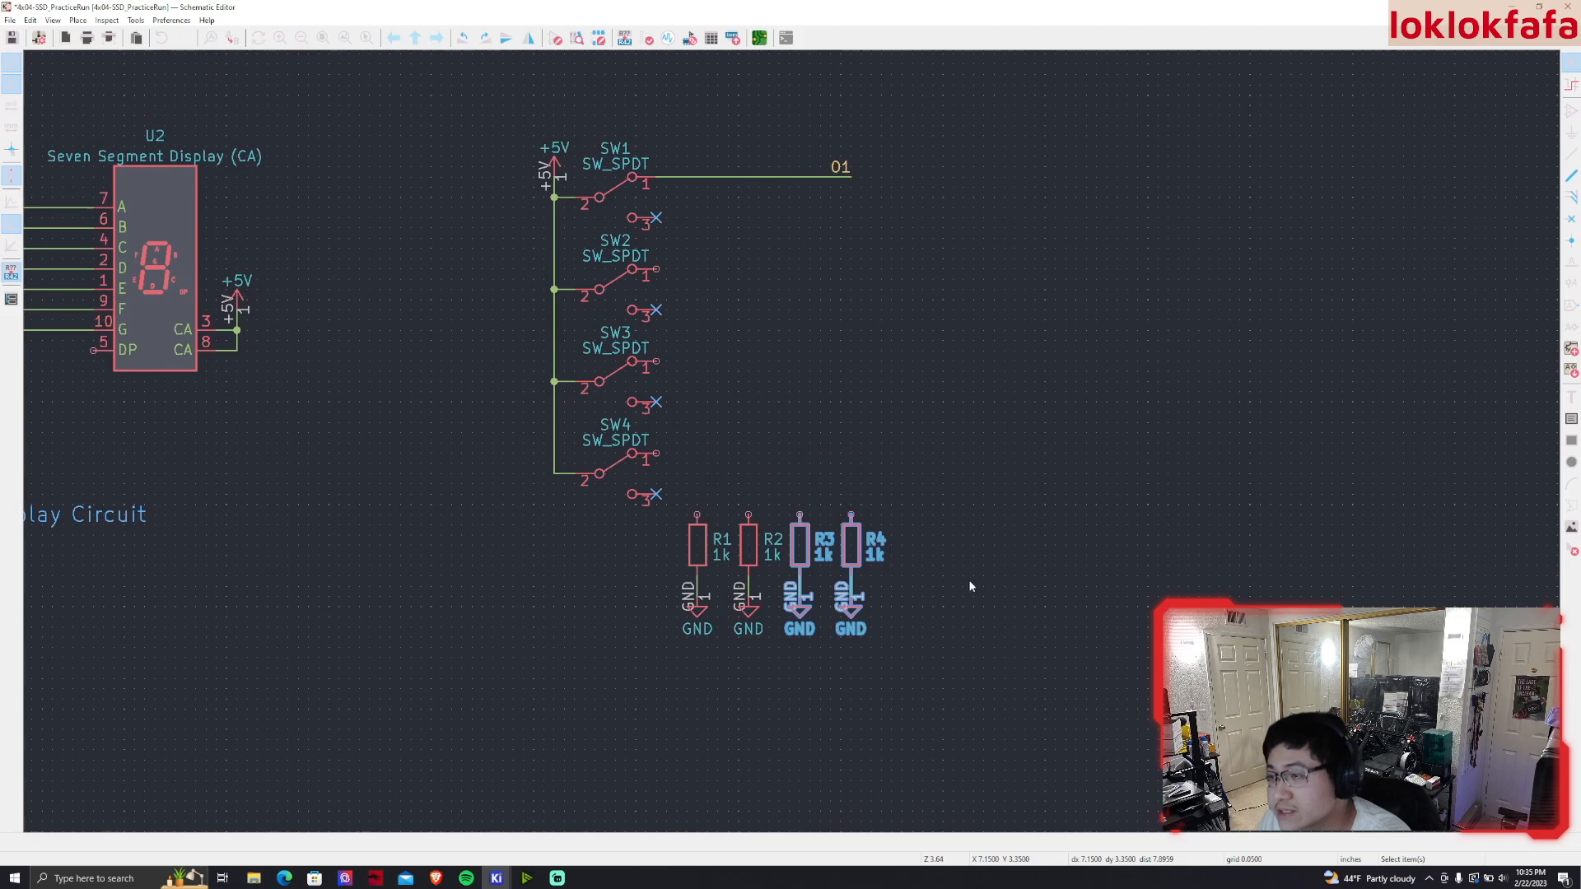
Delete the O1 label at the end of SW1's output wire
left_click(846, 170)
key("Delete")
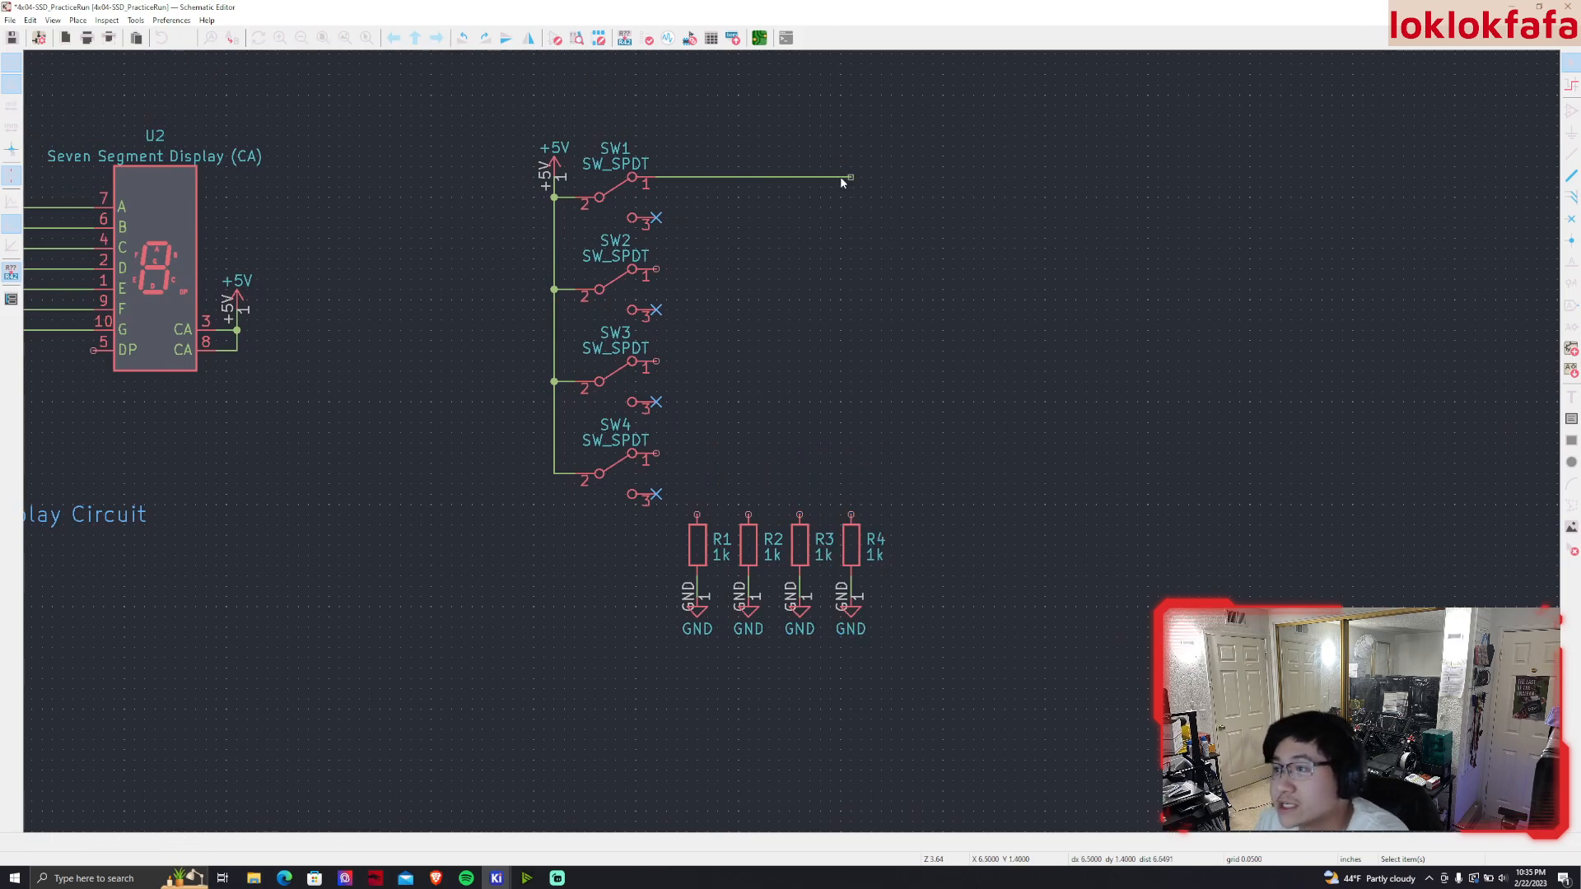
Wire pin 1 of SW4, SW3, SW2 and SW1 to the upper ends of R1, R2, R3 and R4 respectively
key("w")
left_click(696, 516)
key("Escape")
left_click(656, 361)
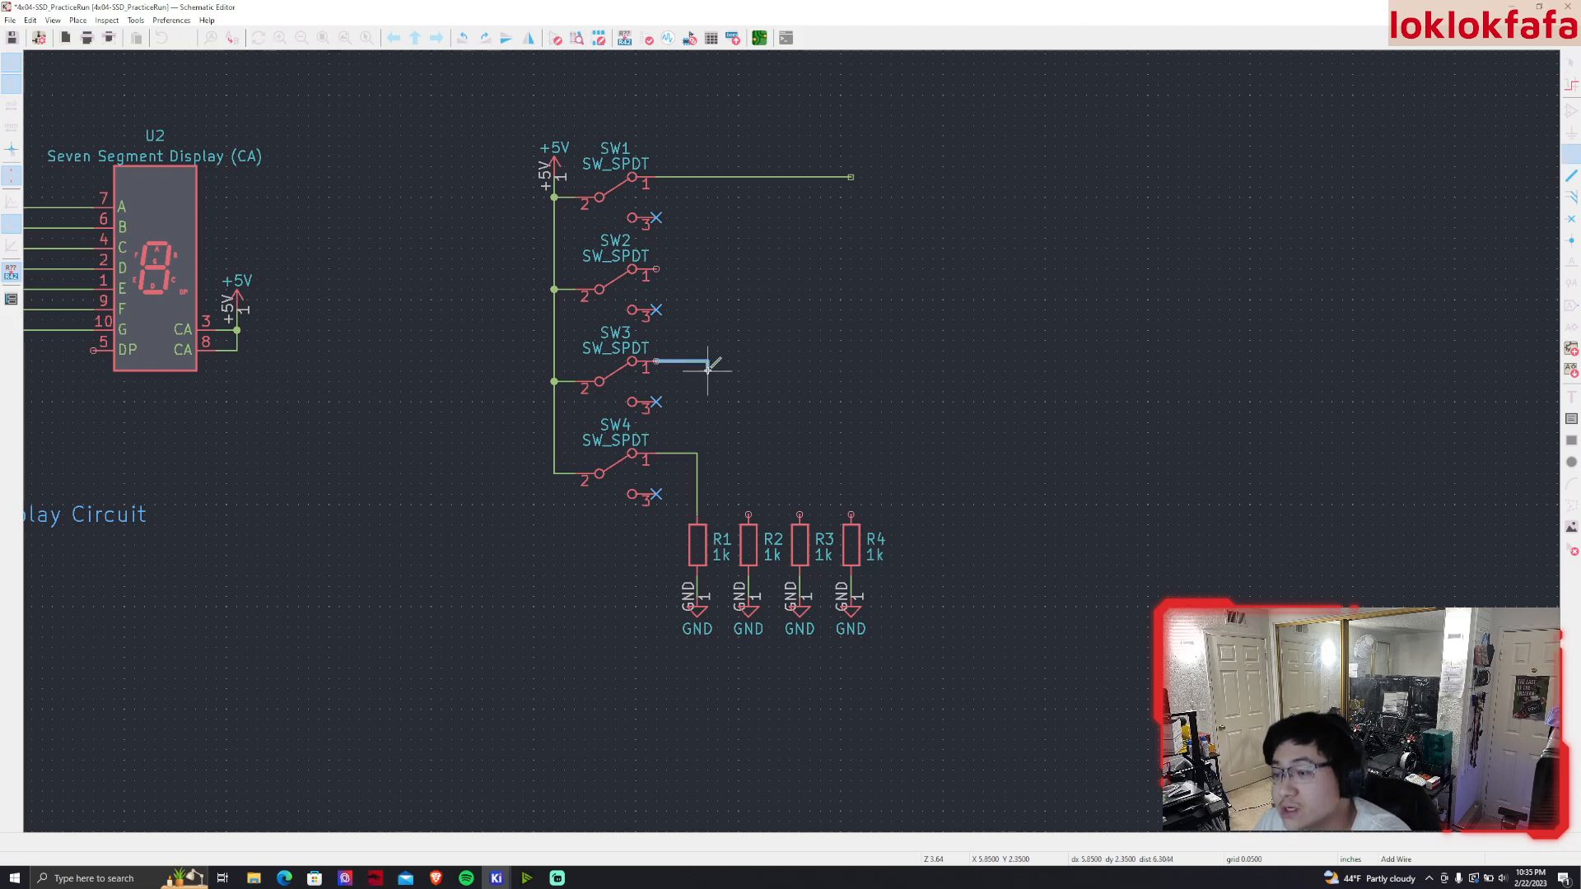
left_click(748, 516)
left_click(657, 270)
left_click(799, 516)
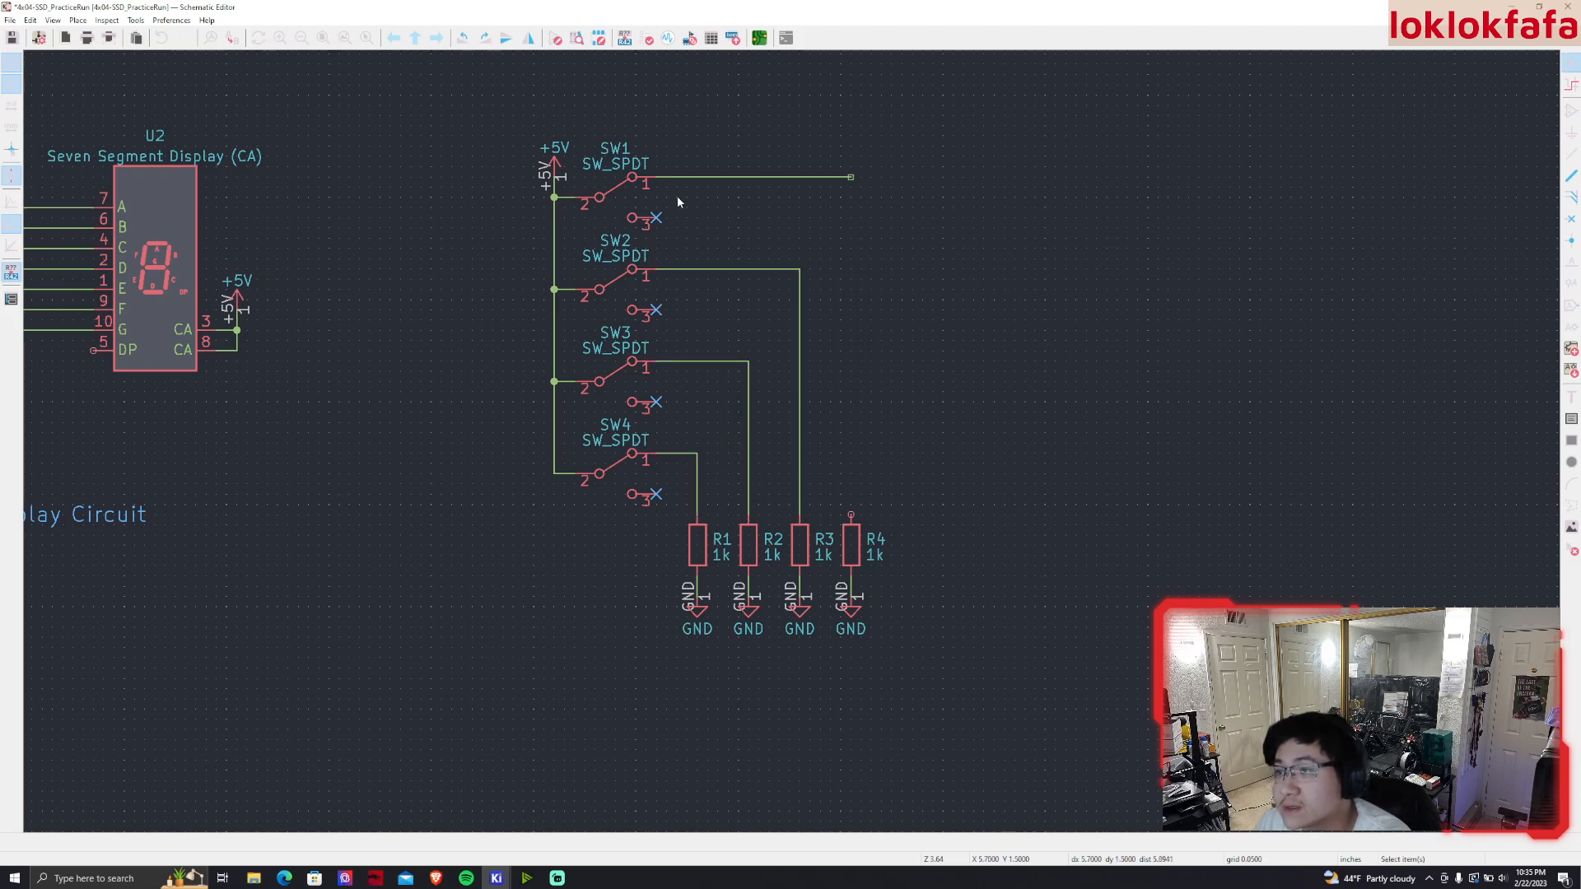
left_click(851, 514)
left_click(851, 177)
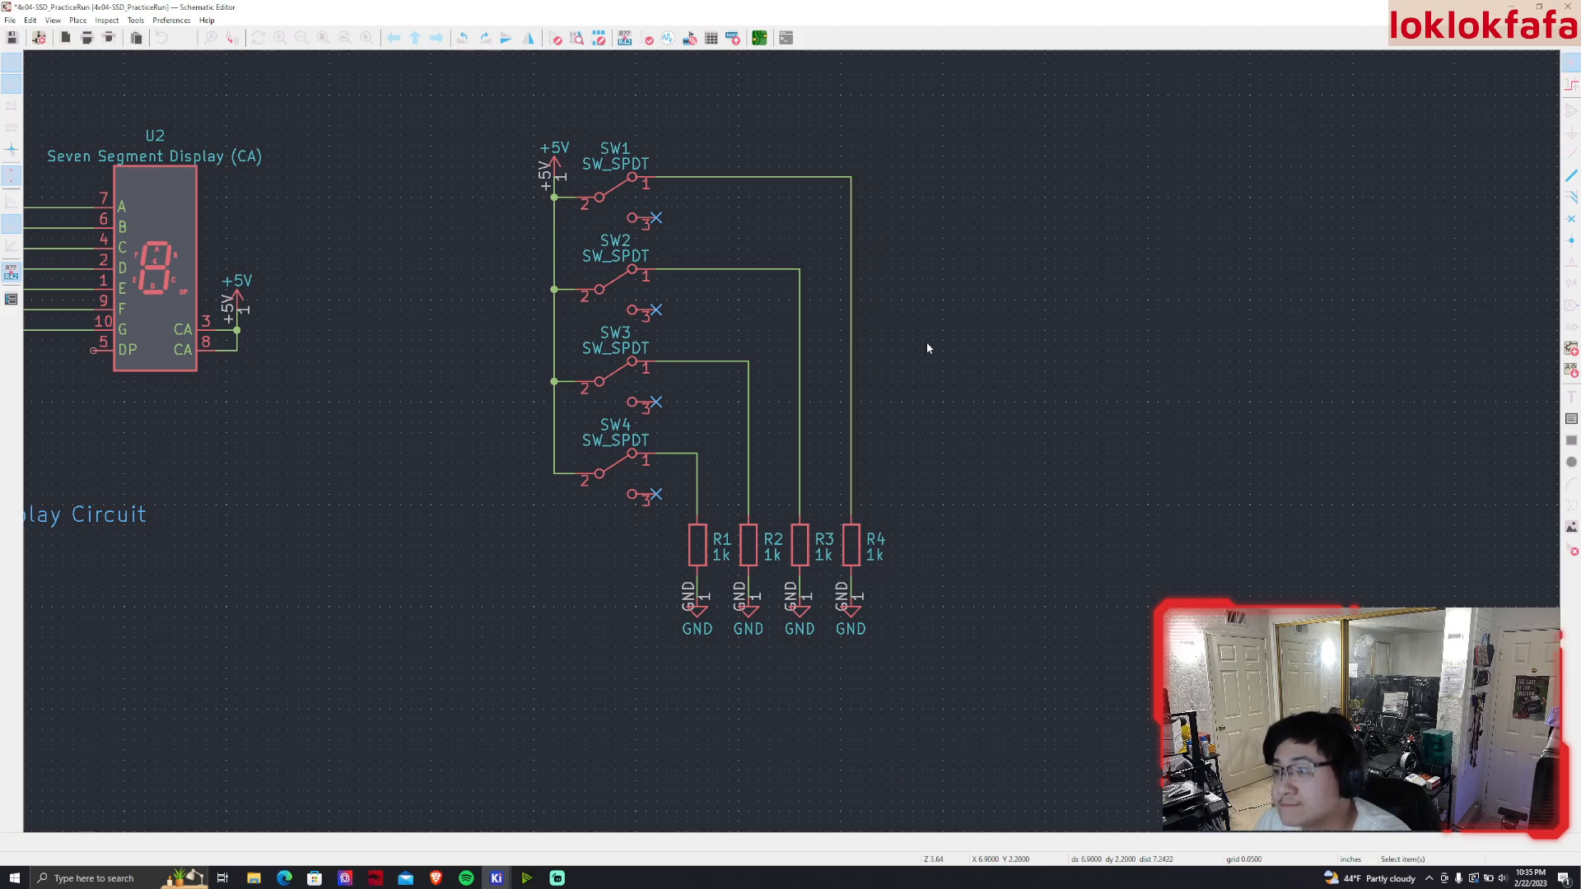
Extend the output wires of SW4 and SW3 horizontally from their corners to an equal length just past R4's vertical wire
middle_click_drag(924, 344, 959, 425)
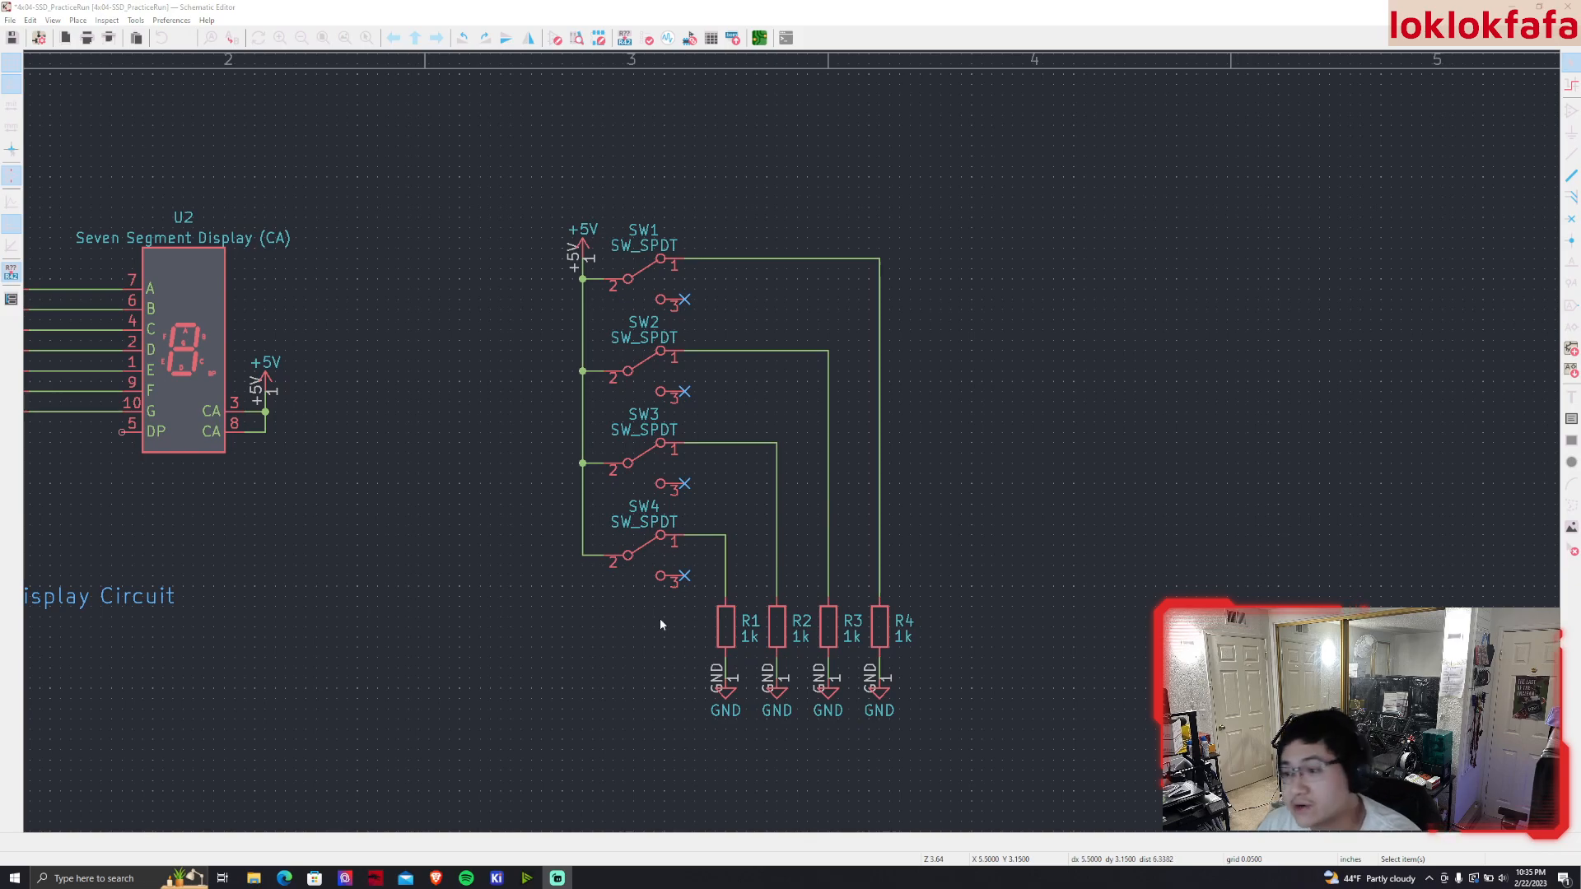
middle_click_drag(990, 376, 926, 395)
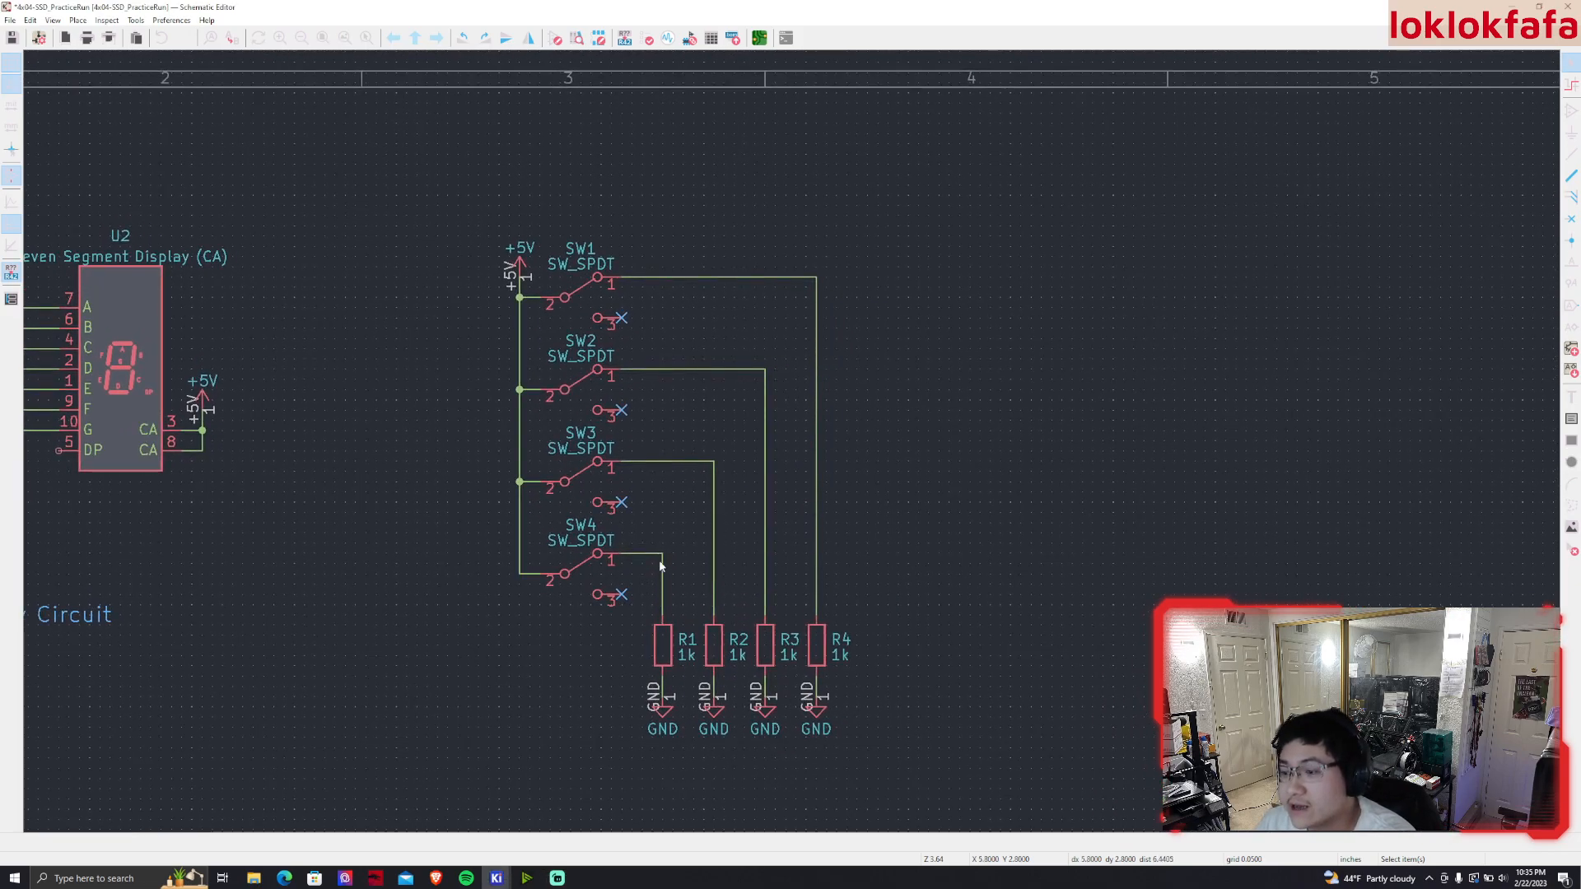
key("w")
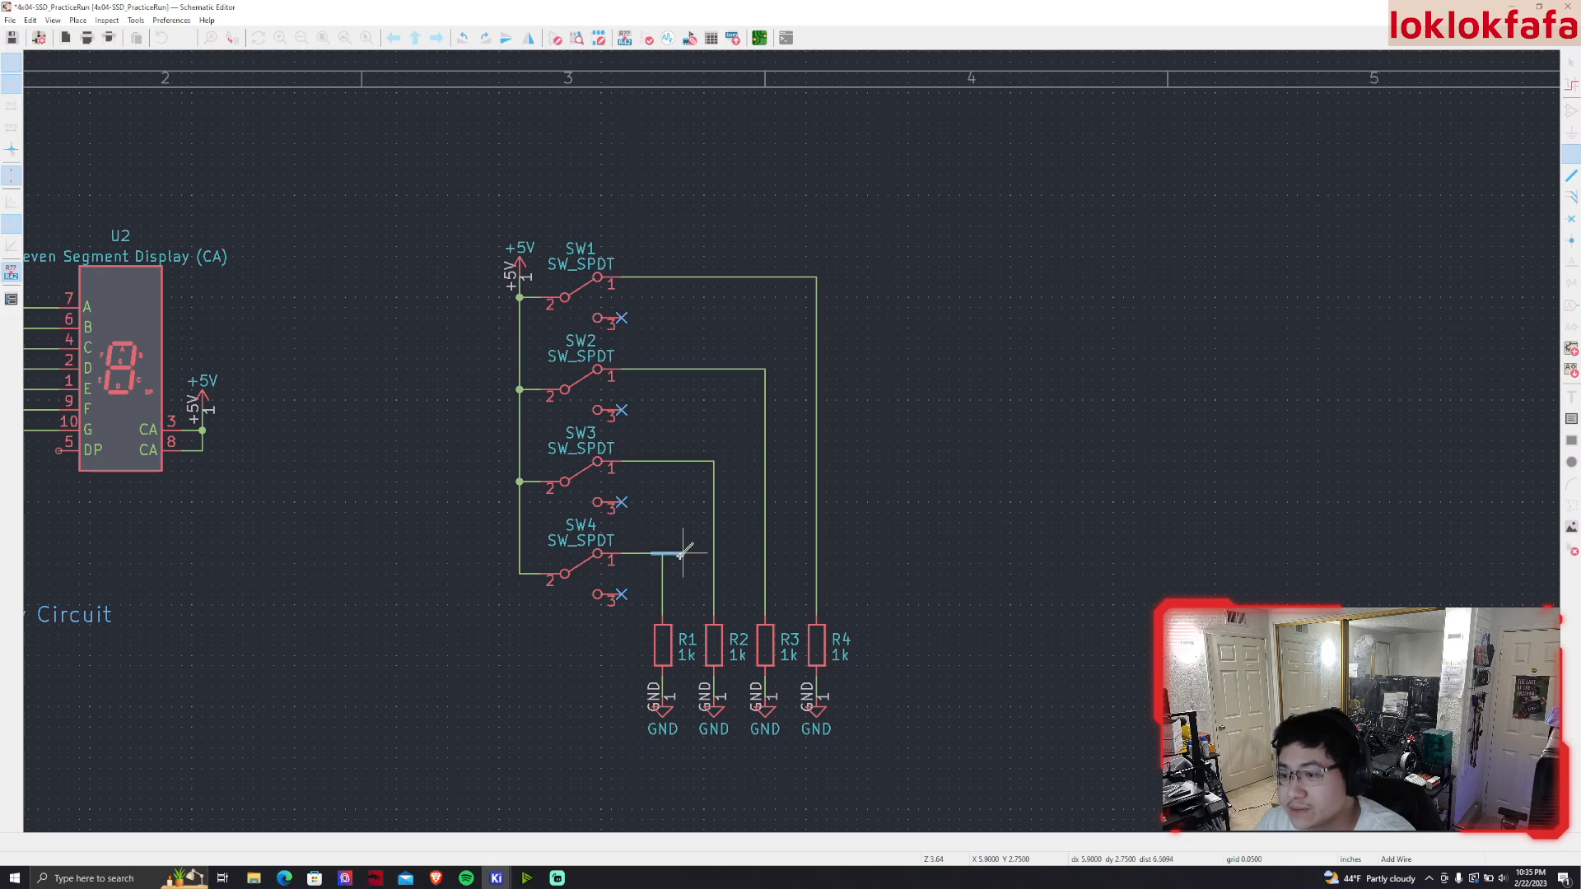
double_click(859, 552)
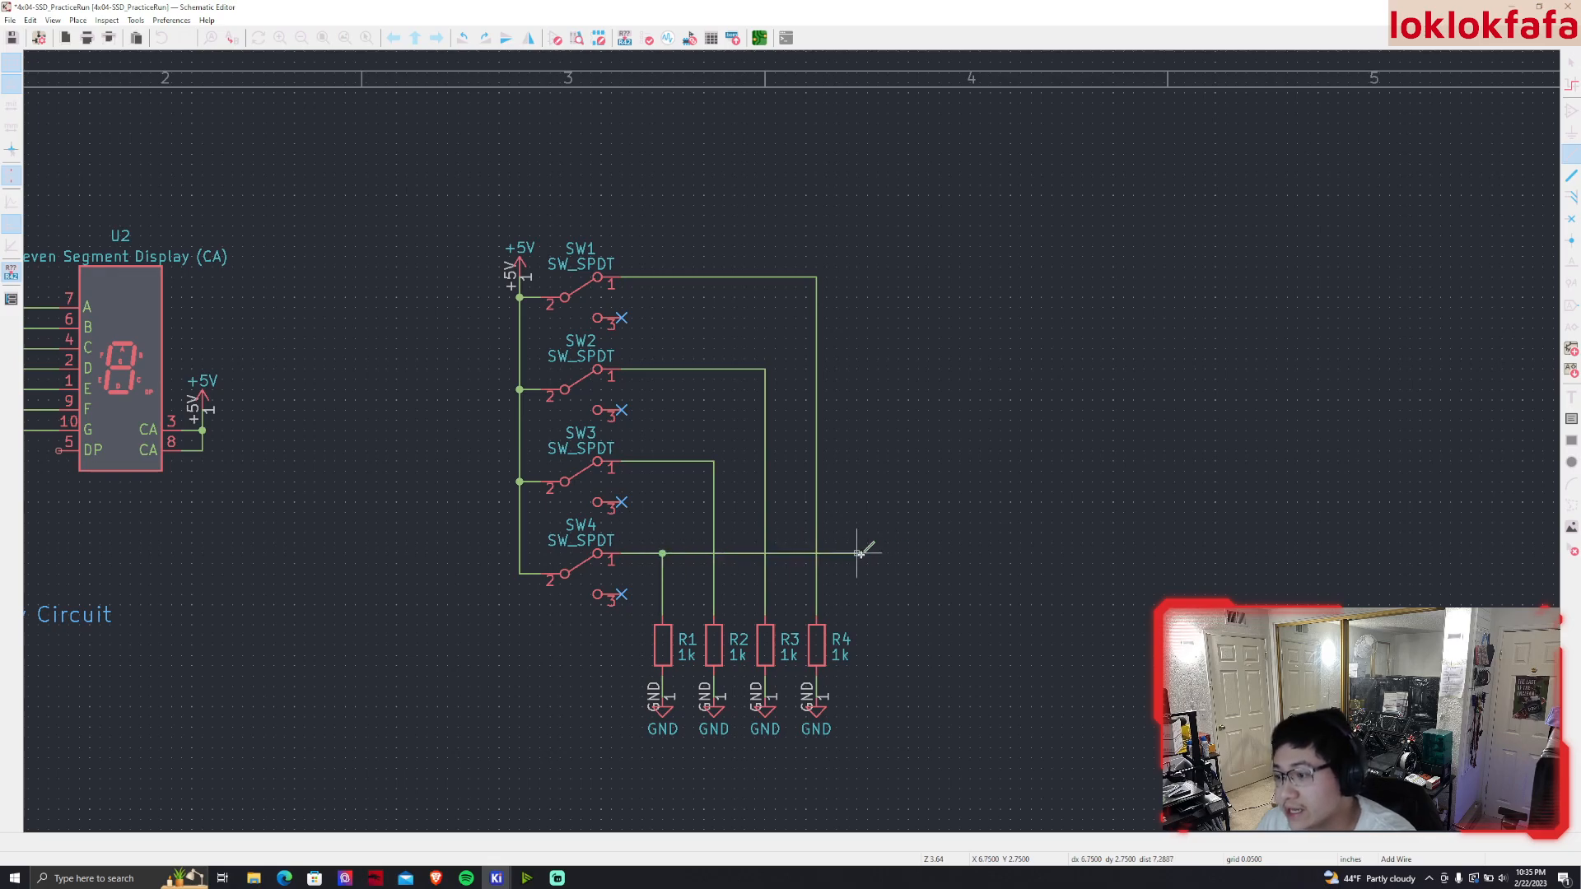
middle_click_drag(624, 536, 567, 553)
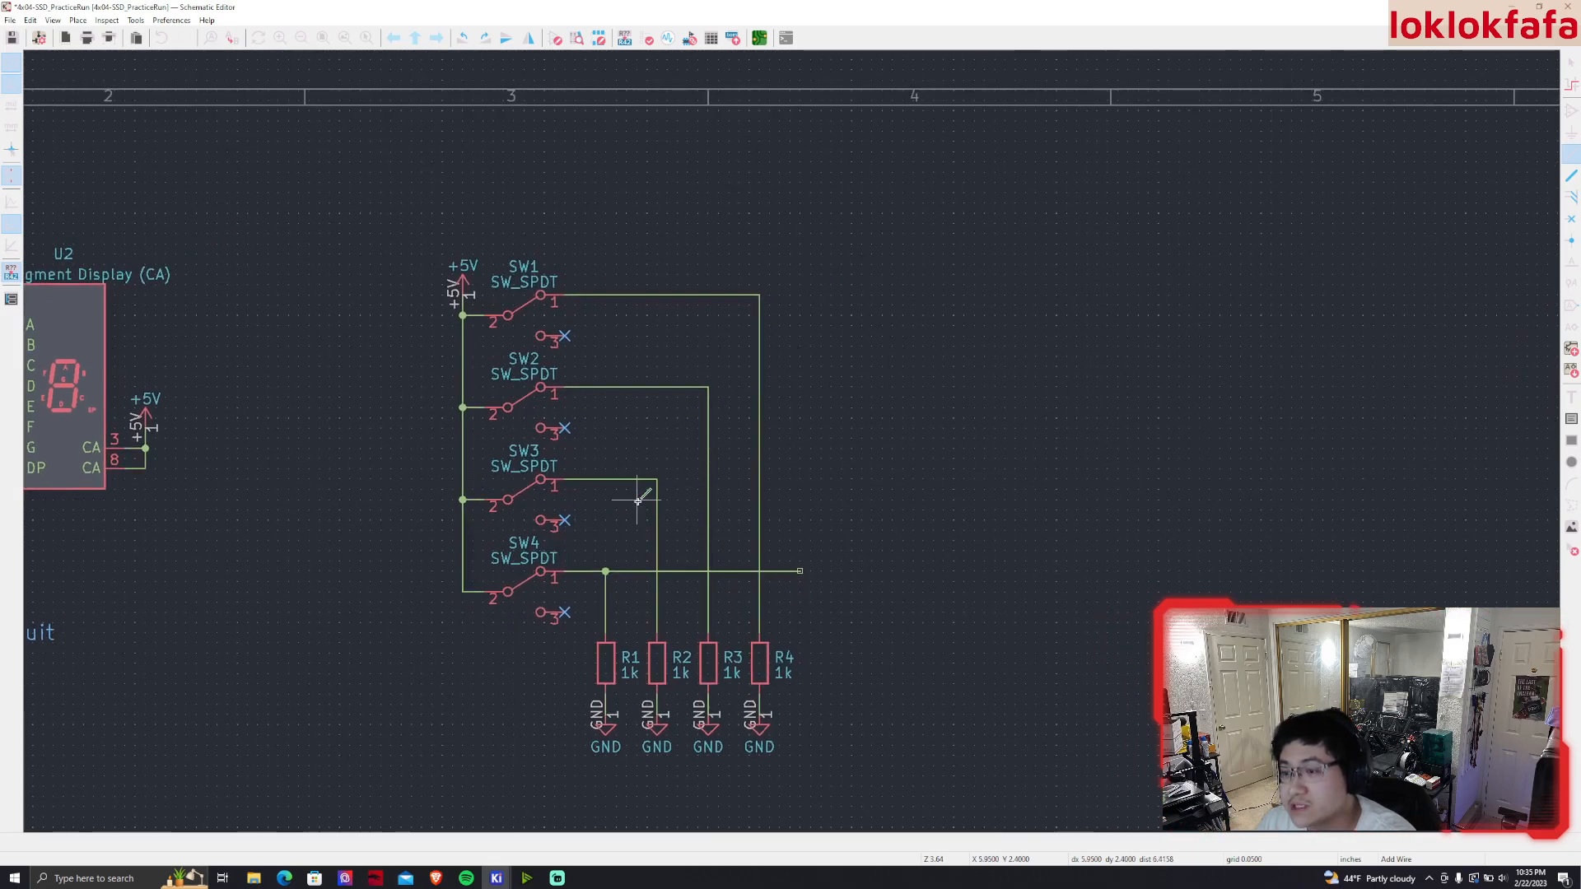
left_click(657, 480)
double_click(800, 478)
Extend the output wires of SW2 and SW1 horizontally to line up with the ends of the SW3 and SW4 wires
left_click(709, 387)
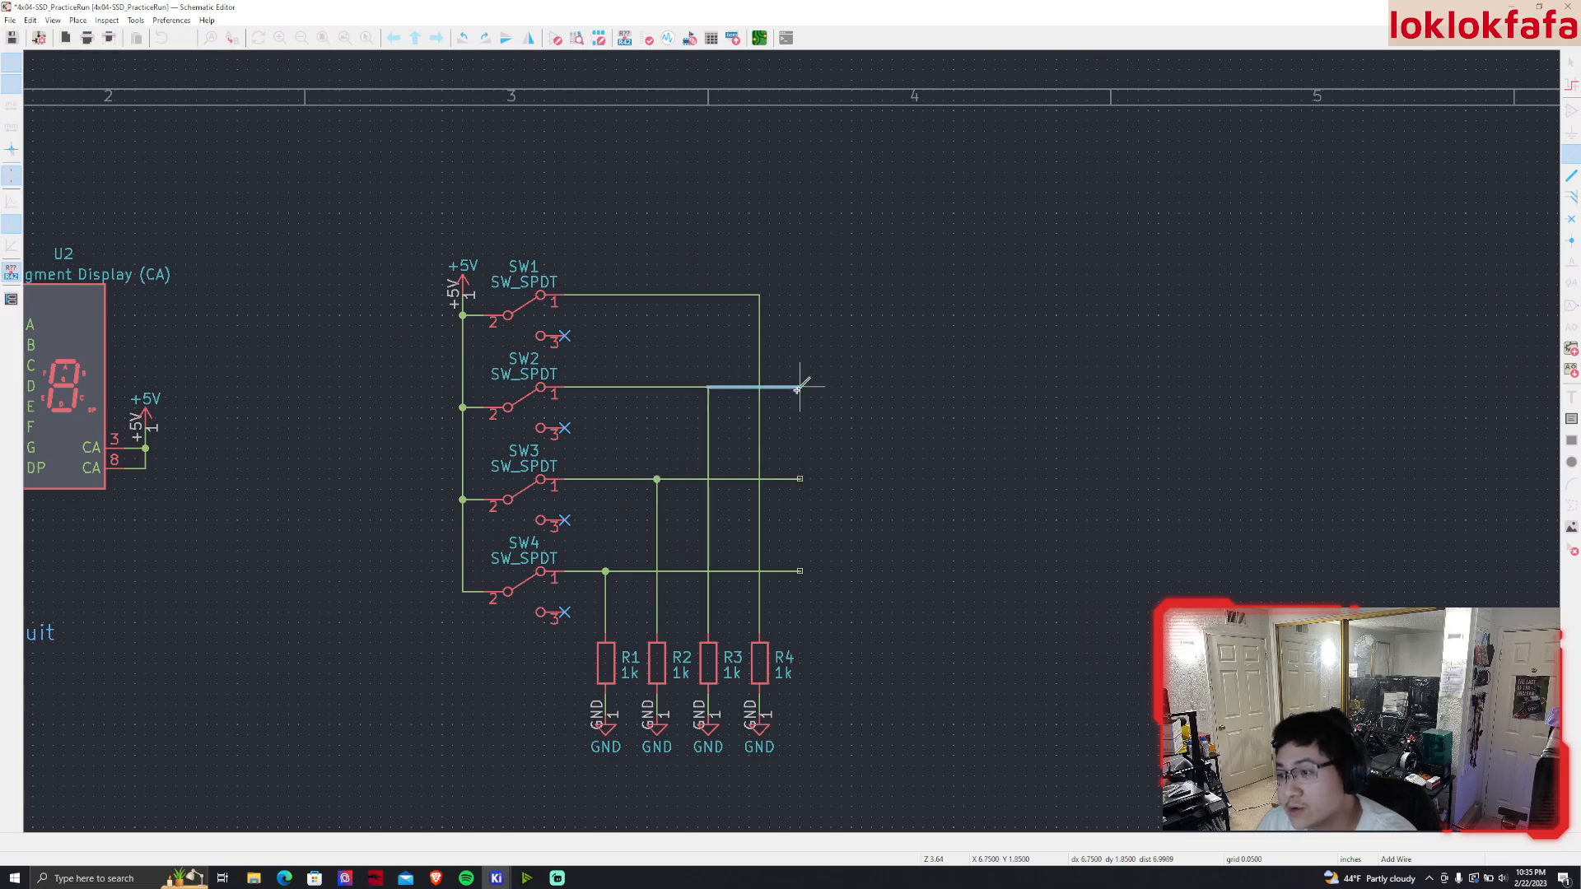
double_click(801, 387)
left_click(759, 295)
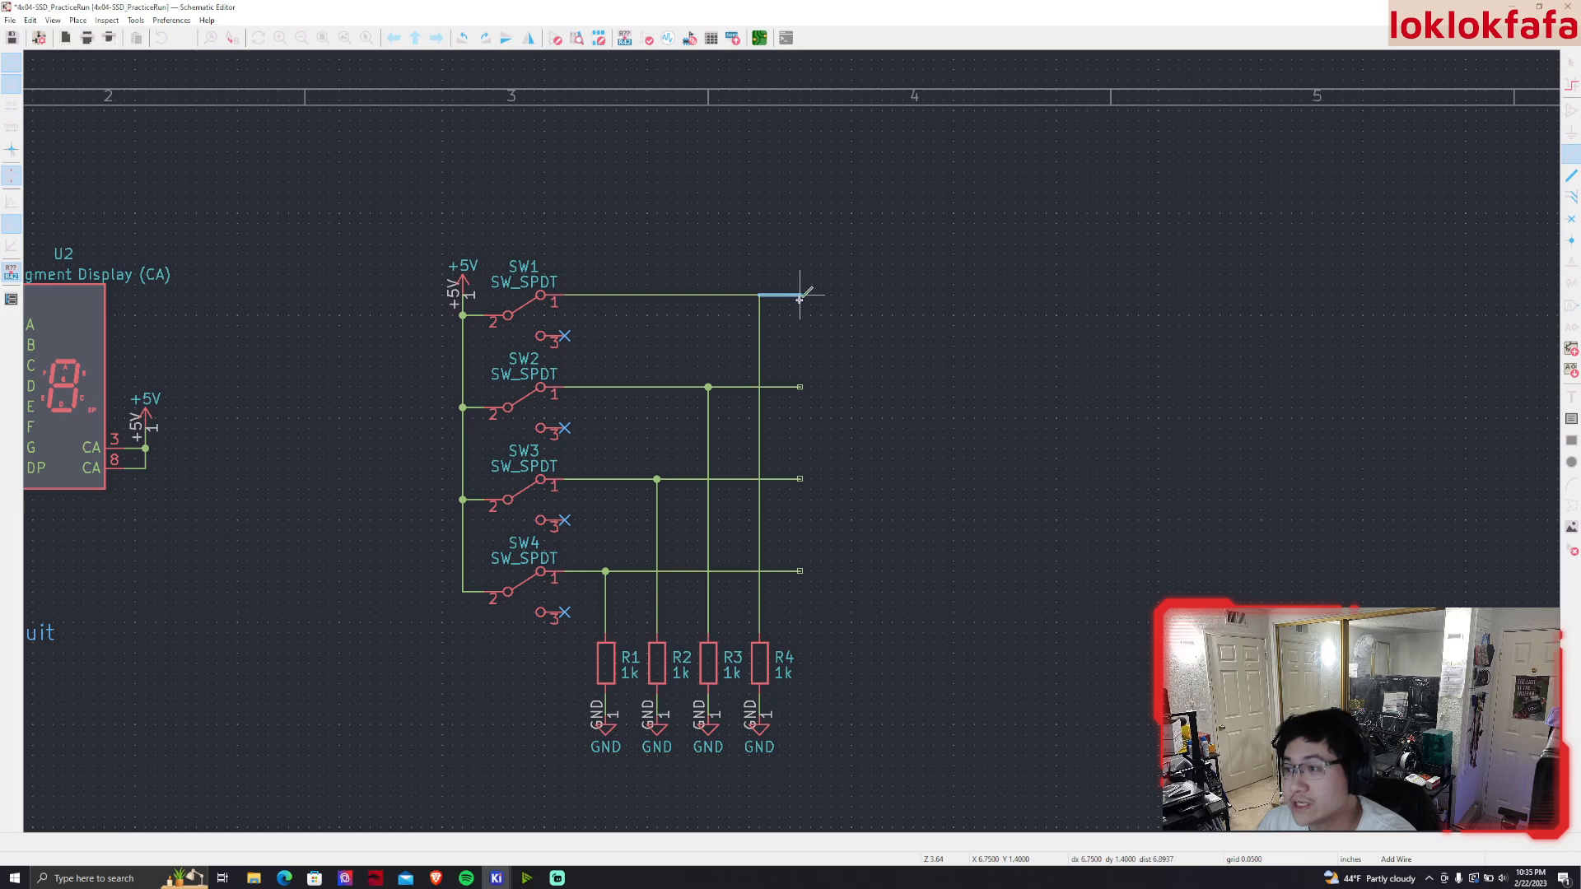
double_click(802, 295)
key("Escape")
Duplicate U1's O1 label onto the end of SW1's output wire, and compare the two matching labels
middle_click_drag(706, 344, 1157, 336)
left_click(138, 310)
key("ctrl+d")
left_click(1249, 288)
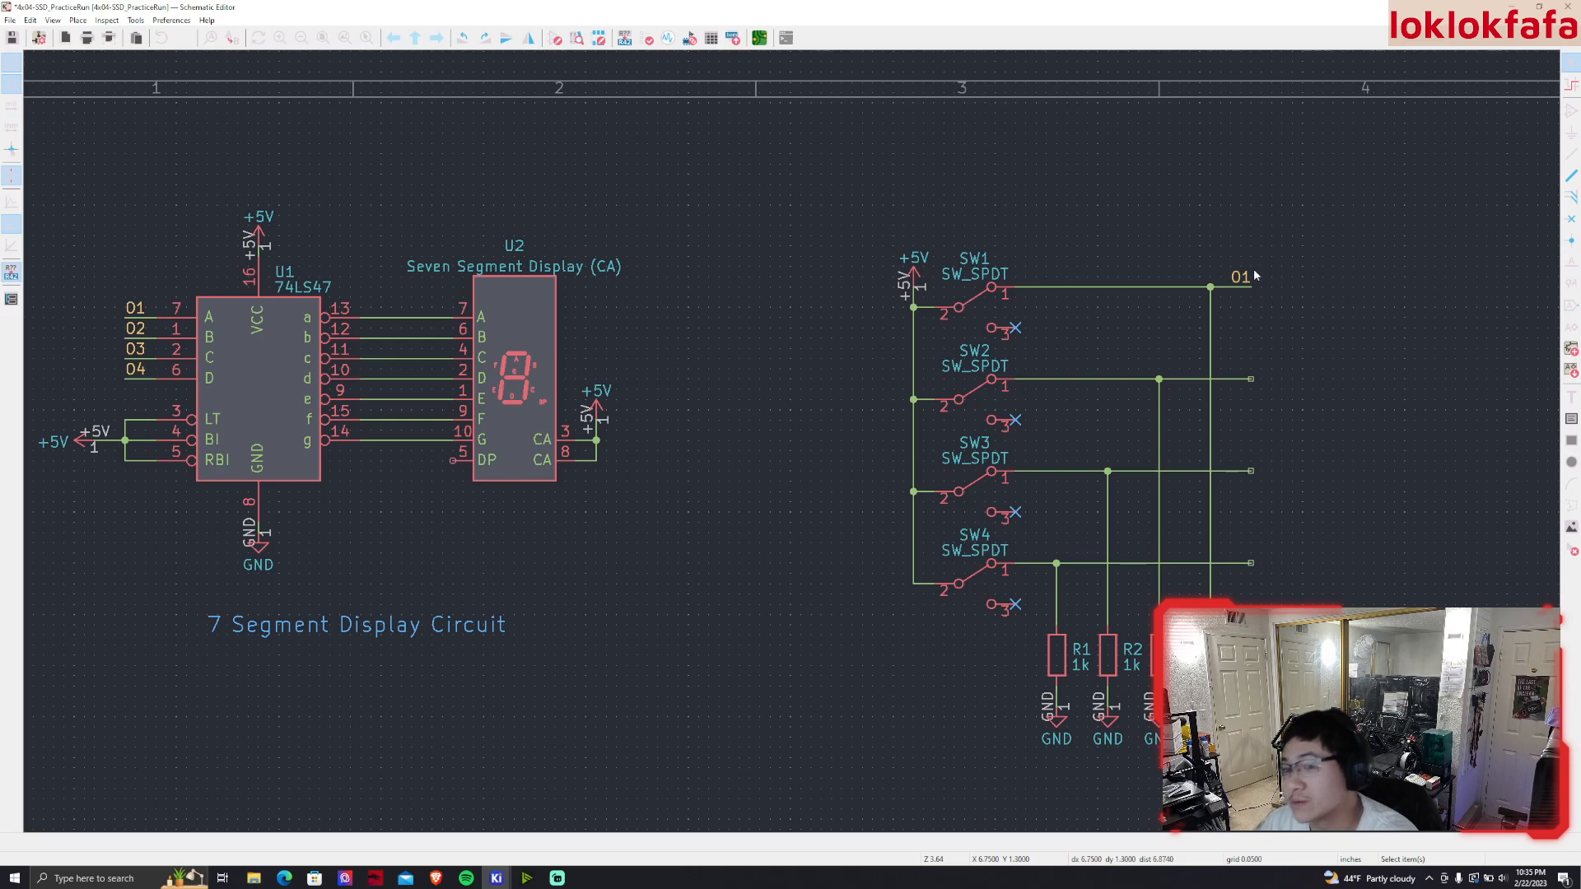
left_click(135, 310)
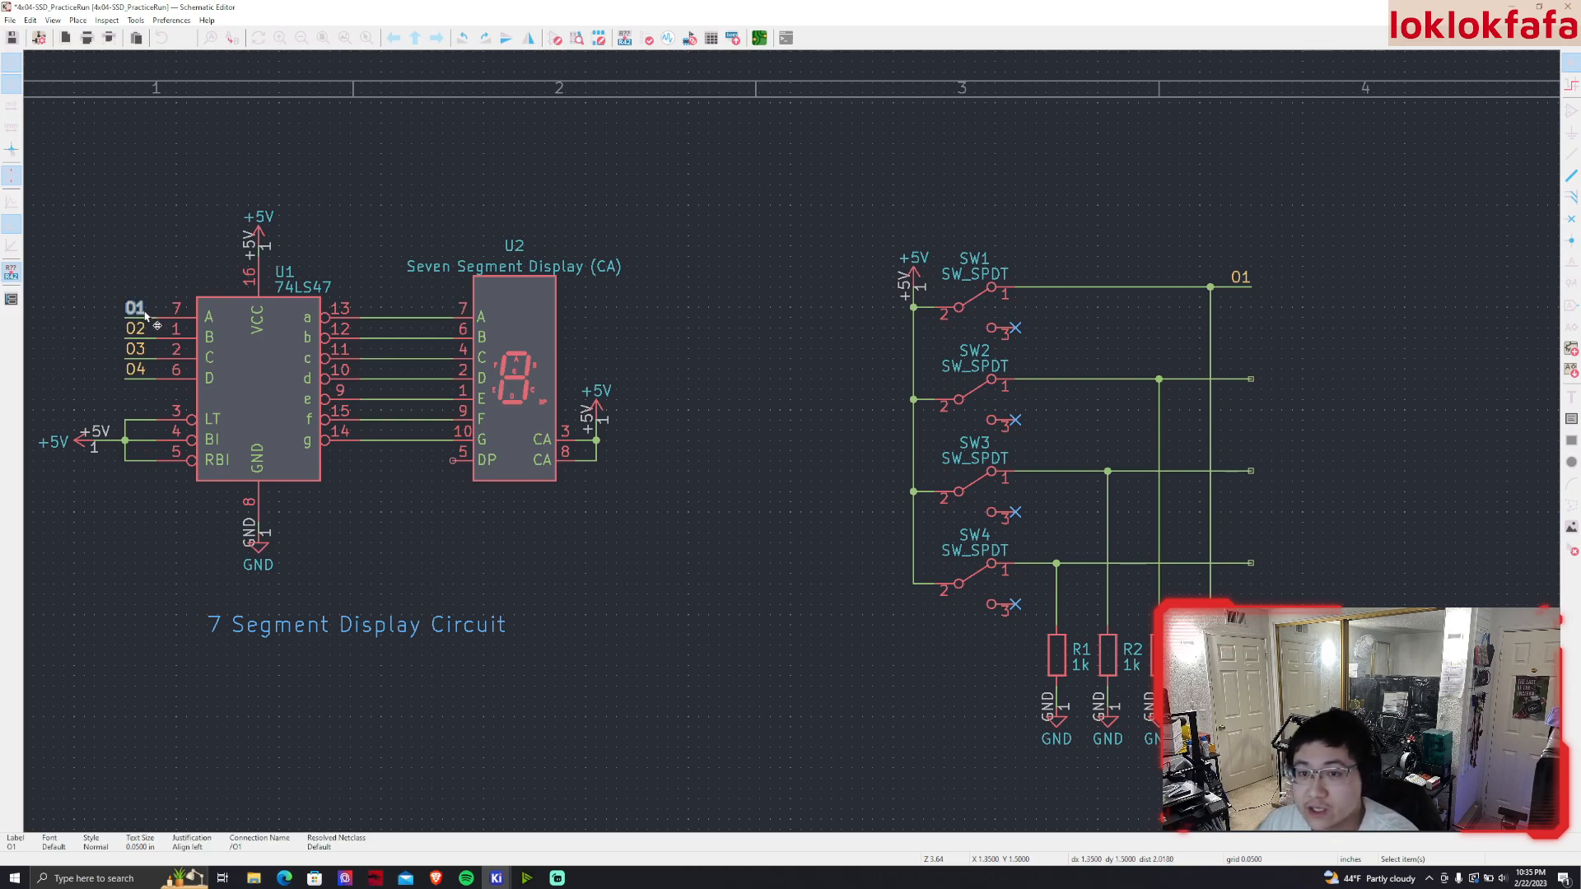
left_click(1238, 284)
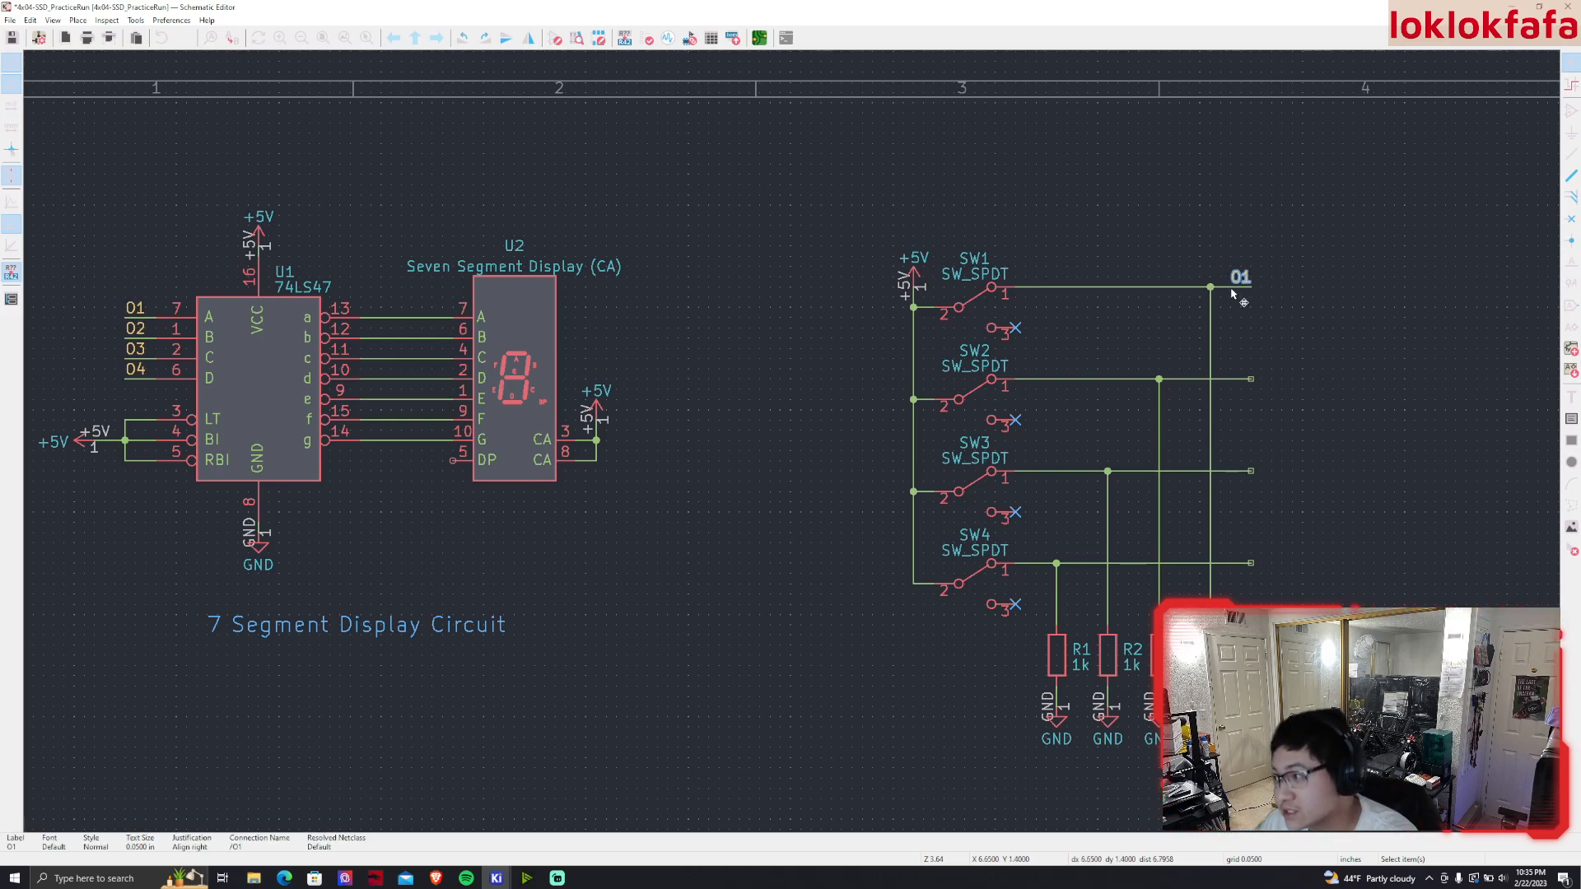
Copy U1's O2 label, mirror it horizontally, and place it at the end of SW2's output wire
left_click(139, 329)
key("ctrl+c")
key("ctrl+v")
key("x")
left_click(1251, 379)
Copy U1's O3 label, mirror it horizontally, and place it at the end of SW3's output wire
left_click(135, 349)
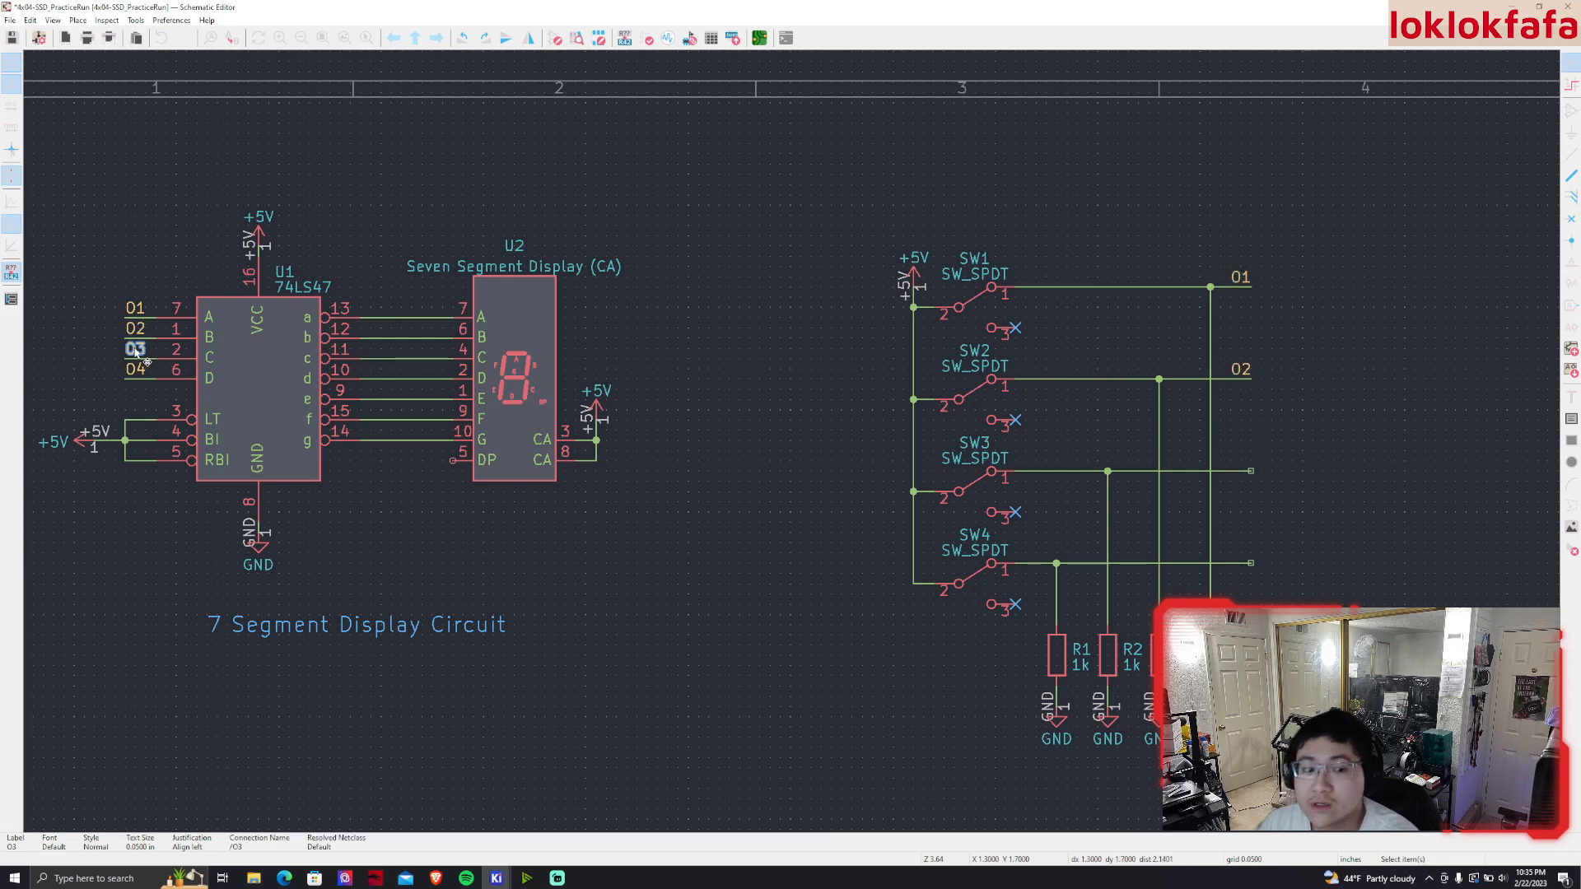
key("ctrl+c")
key("ctrl+v")
key("x")
left_click(1249, 473)
Copy U1's O4 label and place it, facing back toward the switch, at the end of SW4's output wire
left_click(137, 370)
key("ctrl+c")
key("ctrl+v")
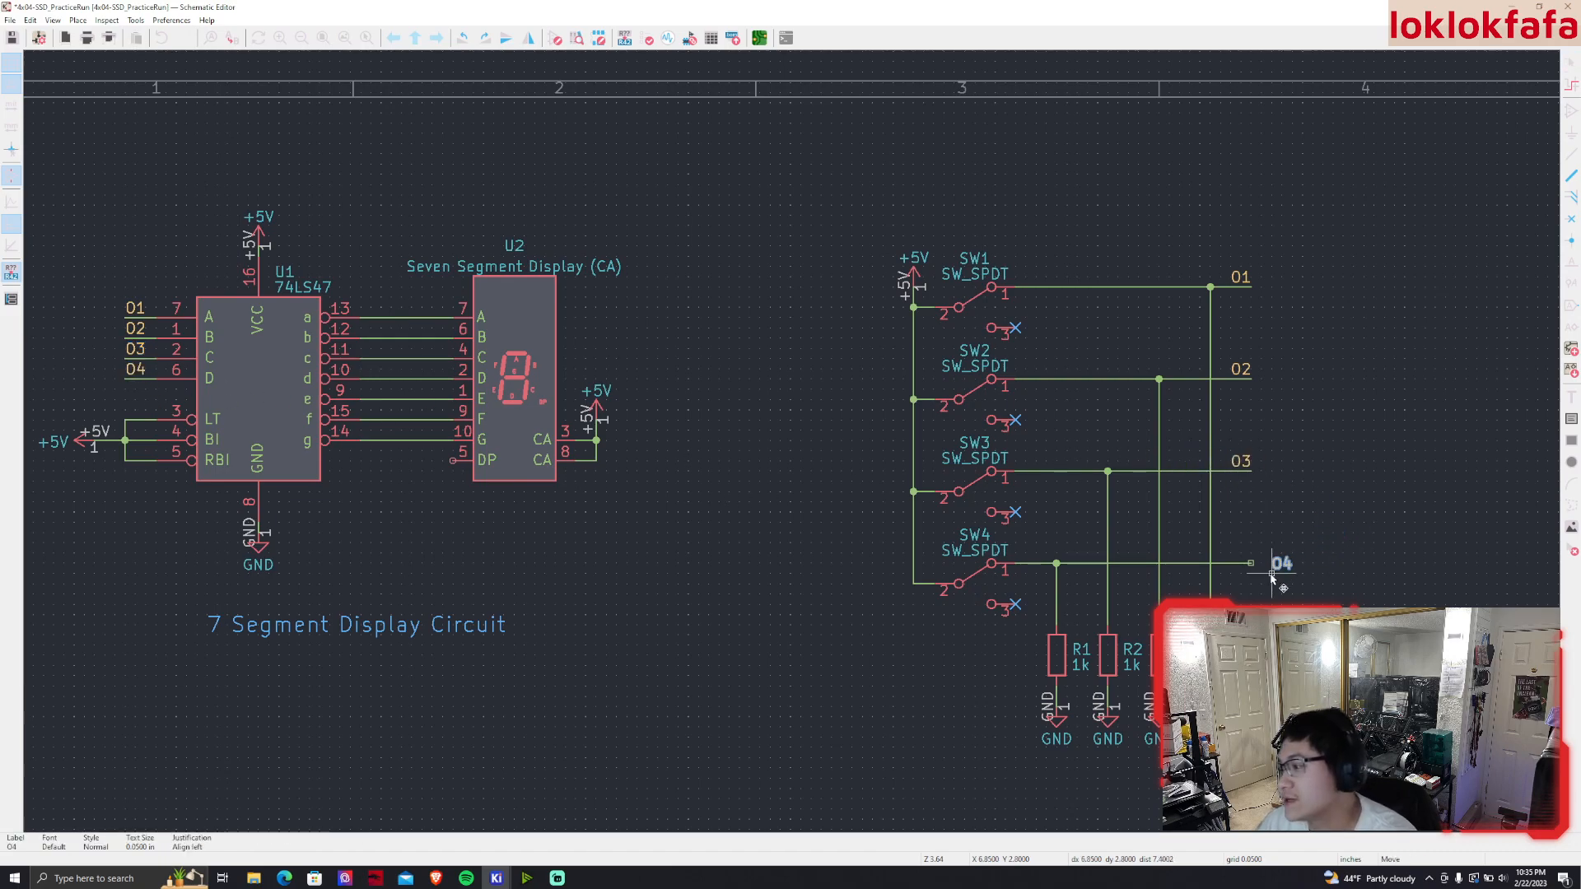
left_click(1287, 566)
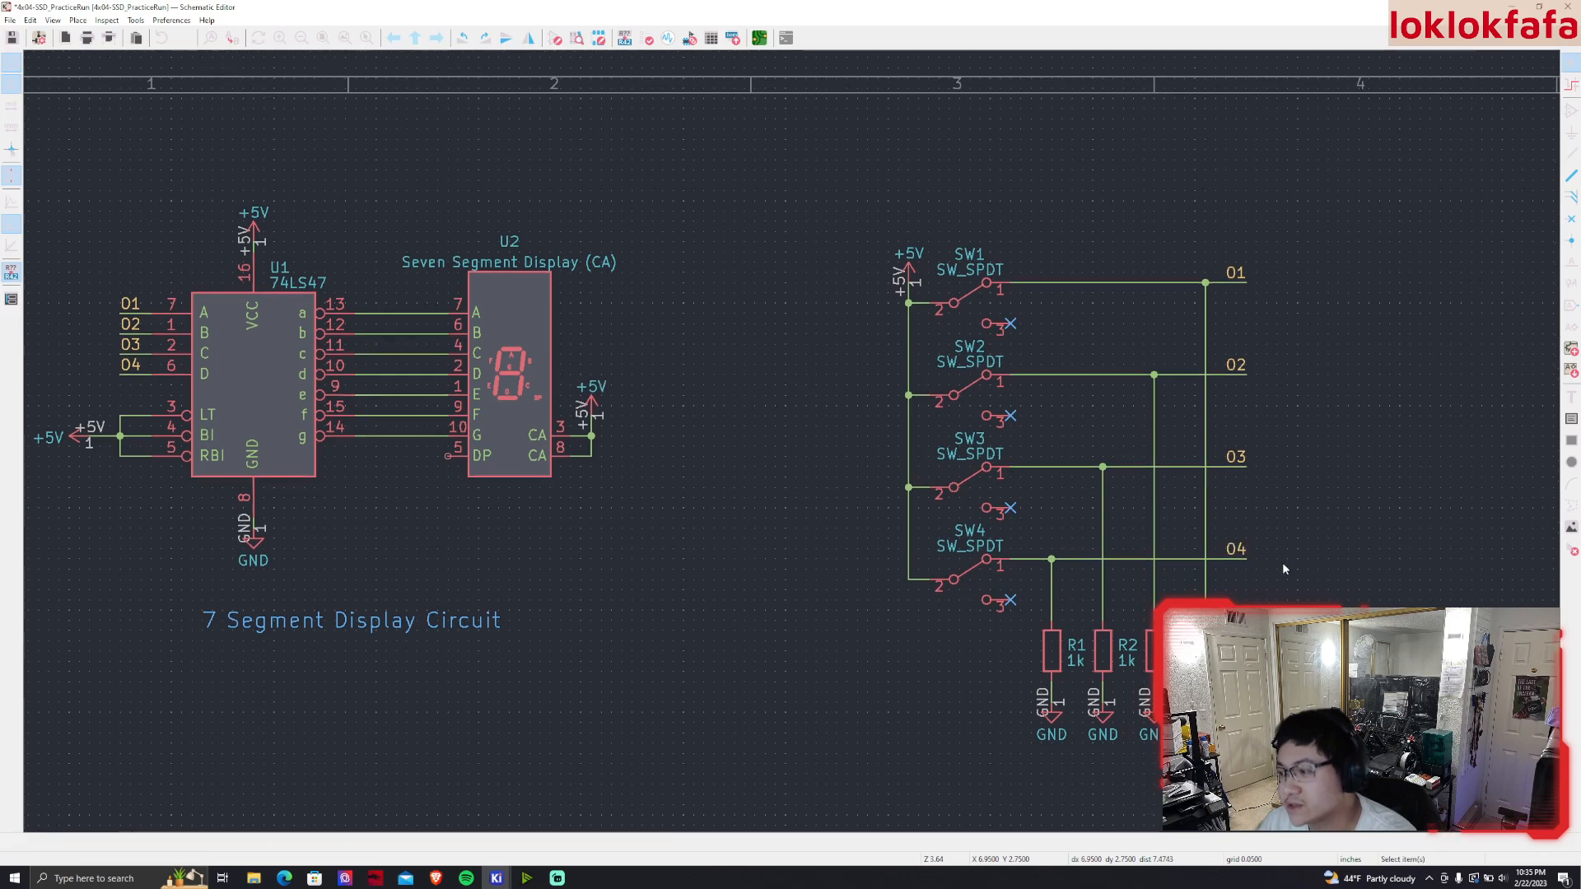
middle_click_drag(1288, 567, 1194, 503)
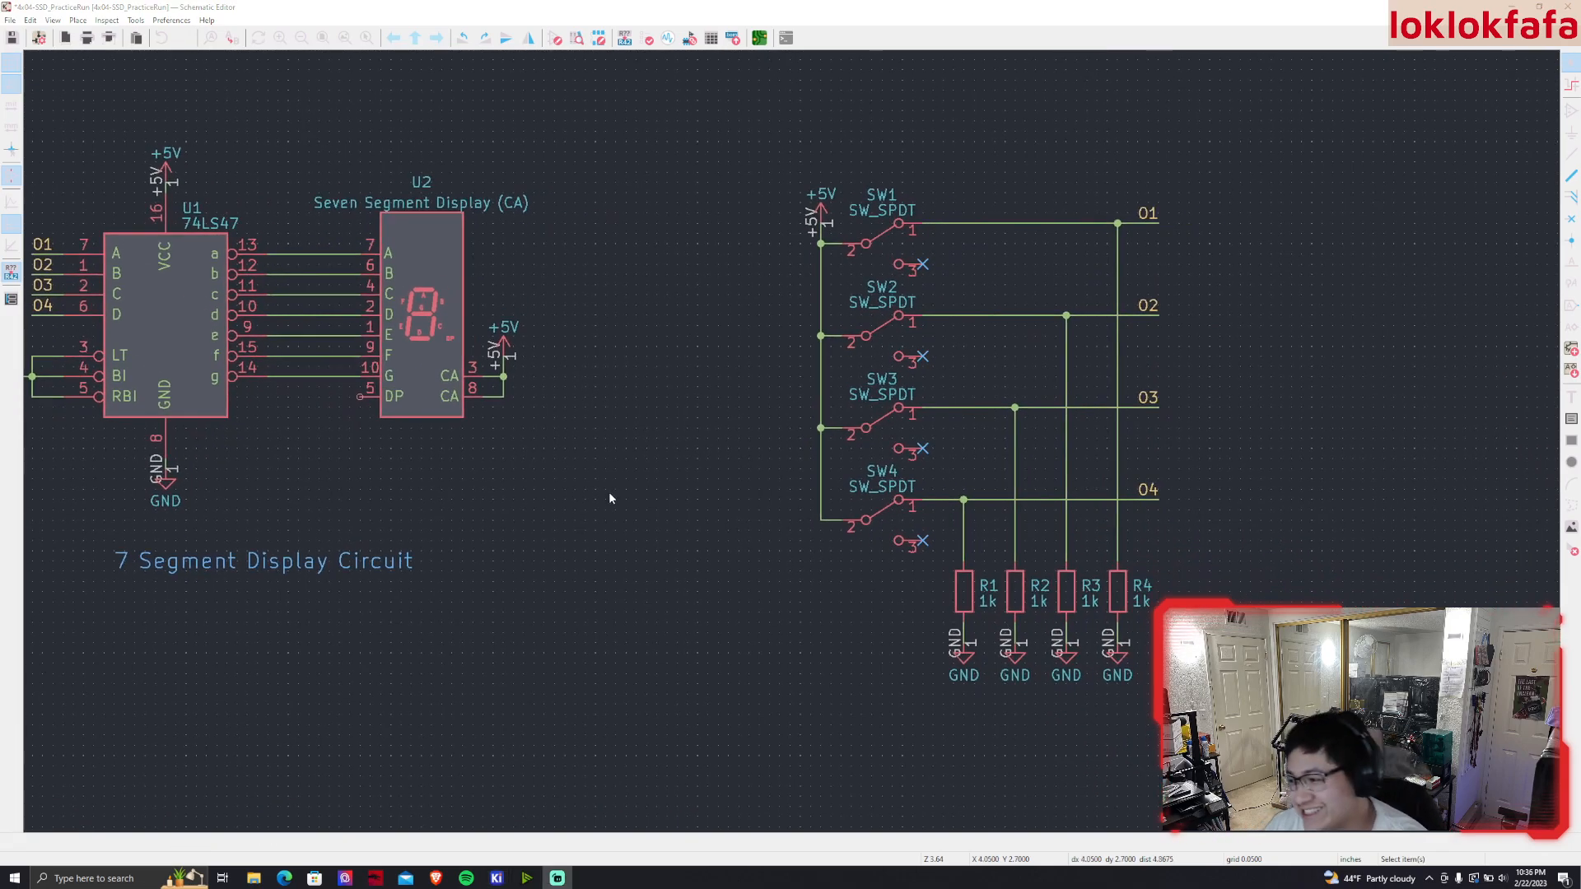
middle_click_drag(609, 492, 682, 458)
mouse_move(816, 580)
middle_mouse_down()
mouse_move(769, 556)
mouse_move(811, 594)
middle_mouse_up()
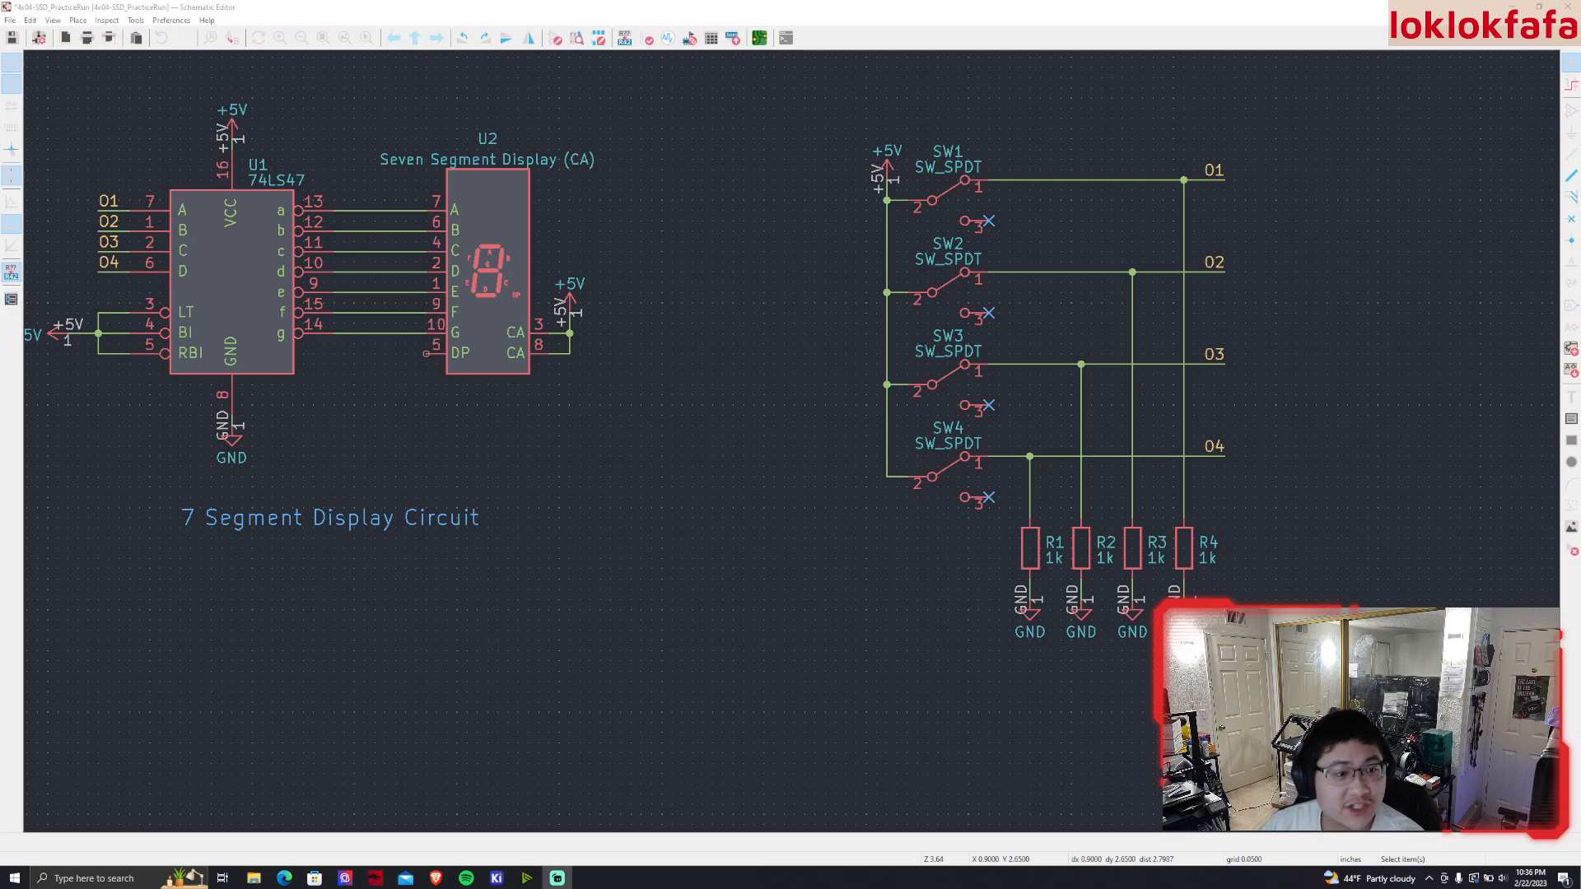
Duplicate the "7 Segment Display Circuit" title below the switch circuit's resistors, change the copy to "User Input Circuit", and reposition it
left_click(418, 492)
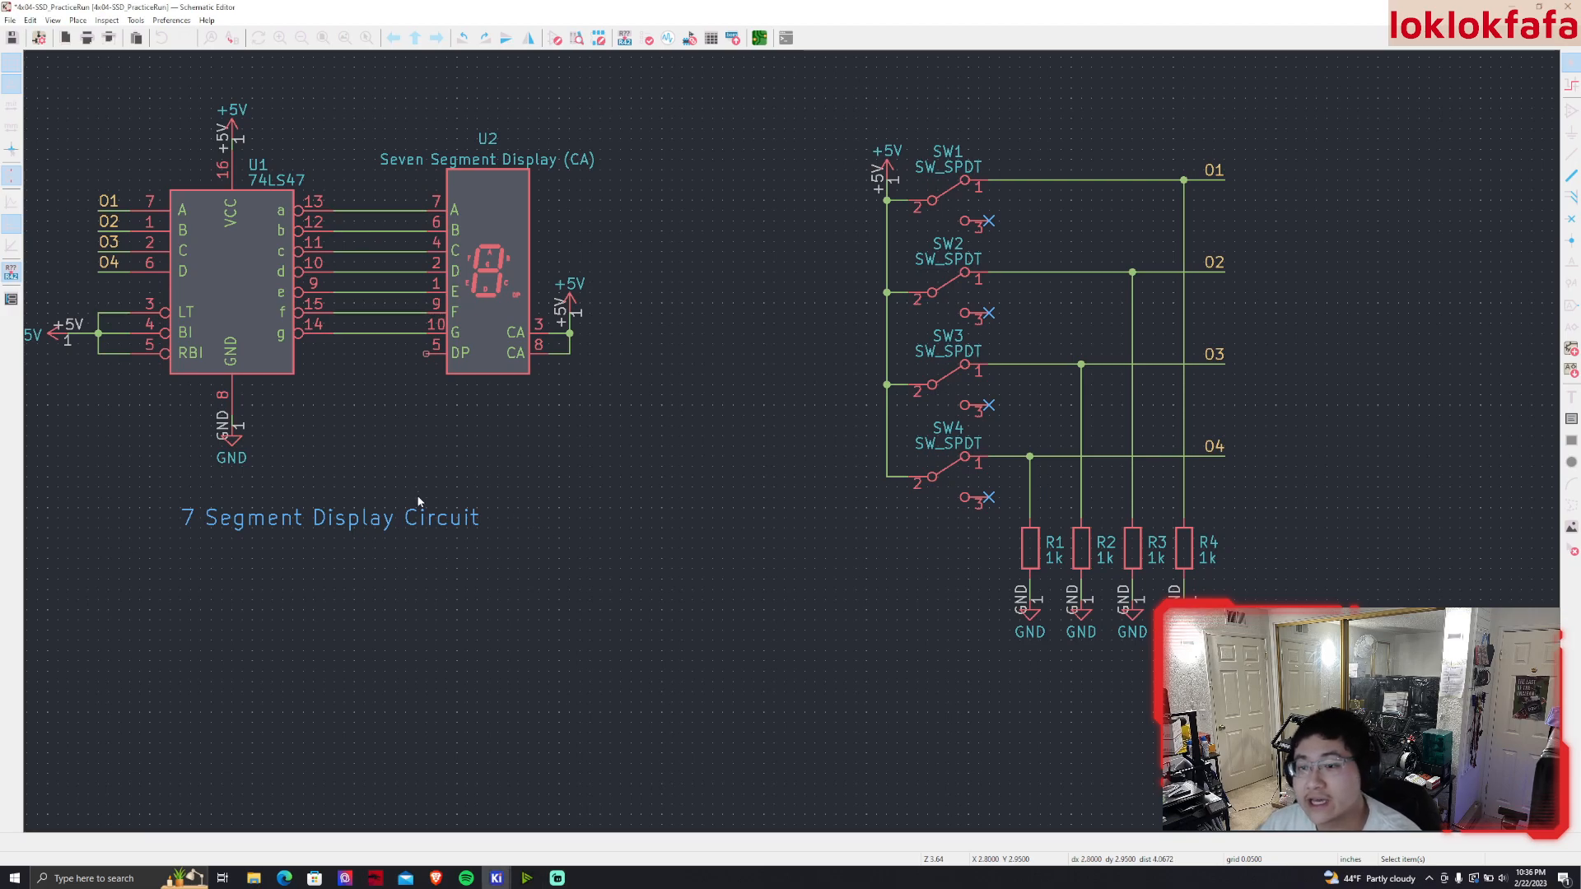
left_click(419, 517)
key("ctrl+d")
left_click(923, 696)
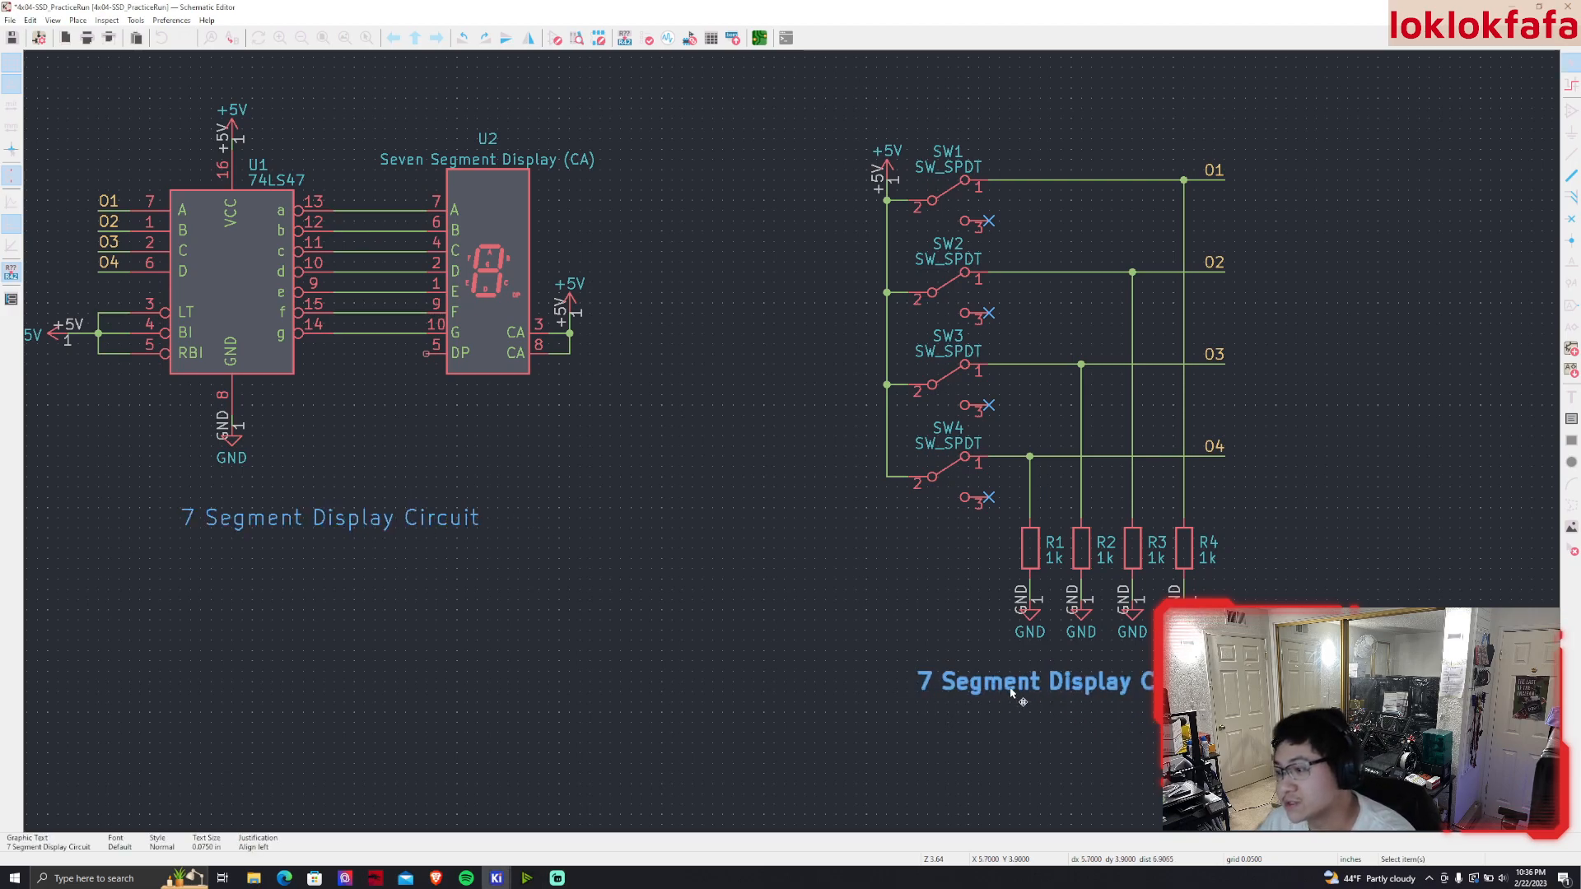
double_click(1014, 692)
type("User Input Circu")
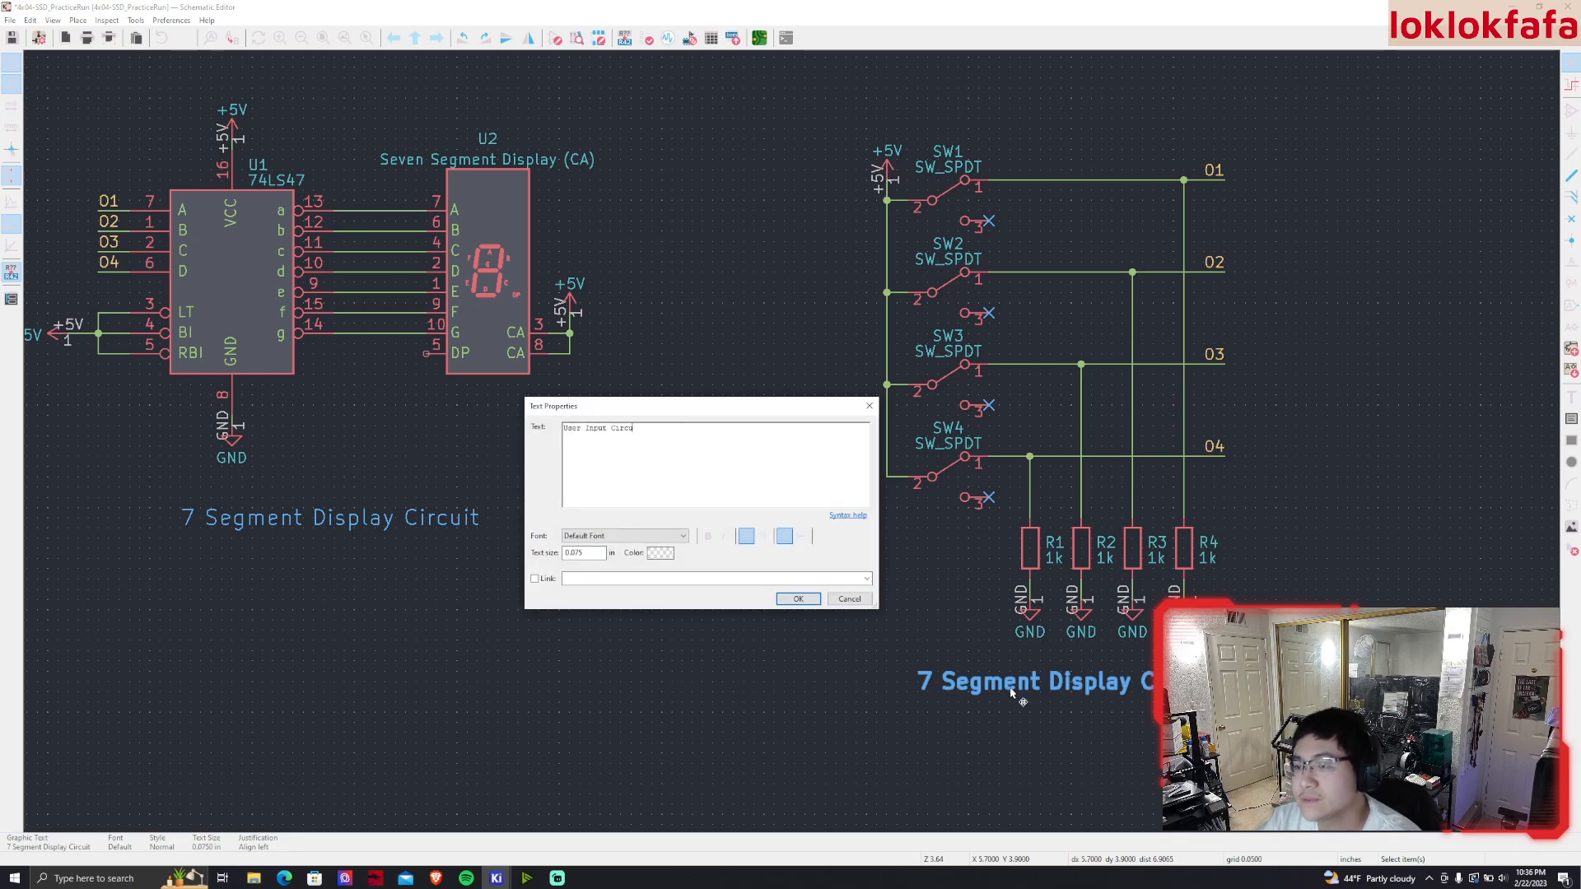
left_click(801, 600)
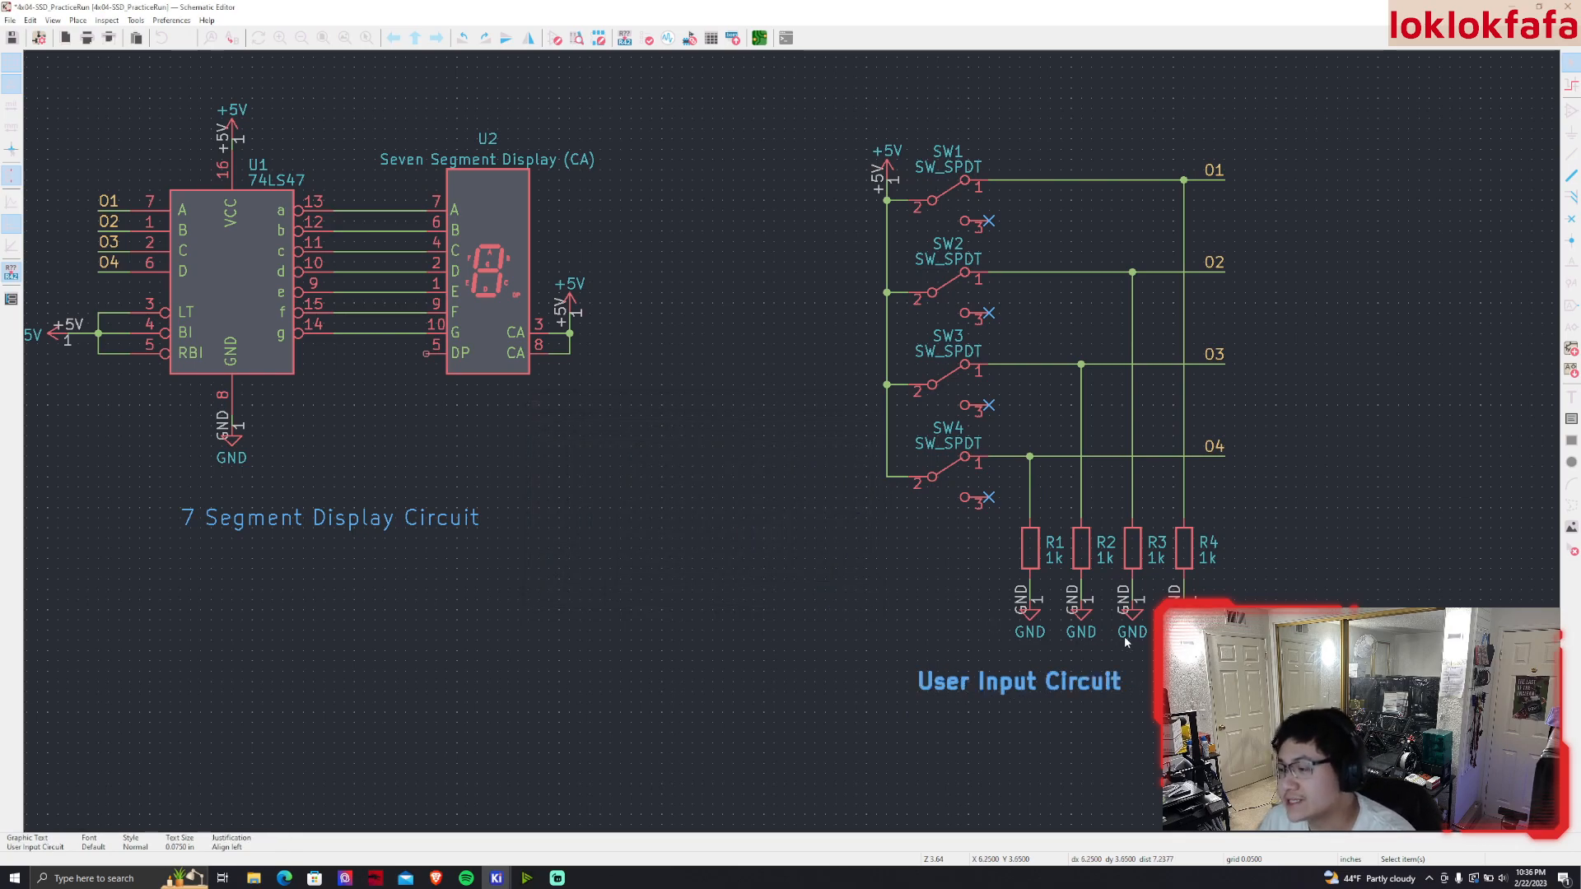
middle_click_drag(1125, 635, 1025, 663)
left_click_drag(960, 716, 851, 732)
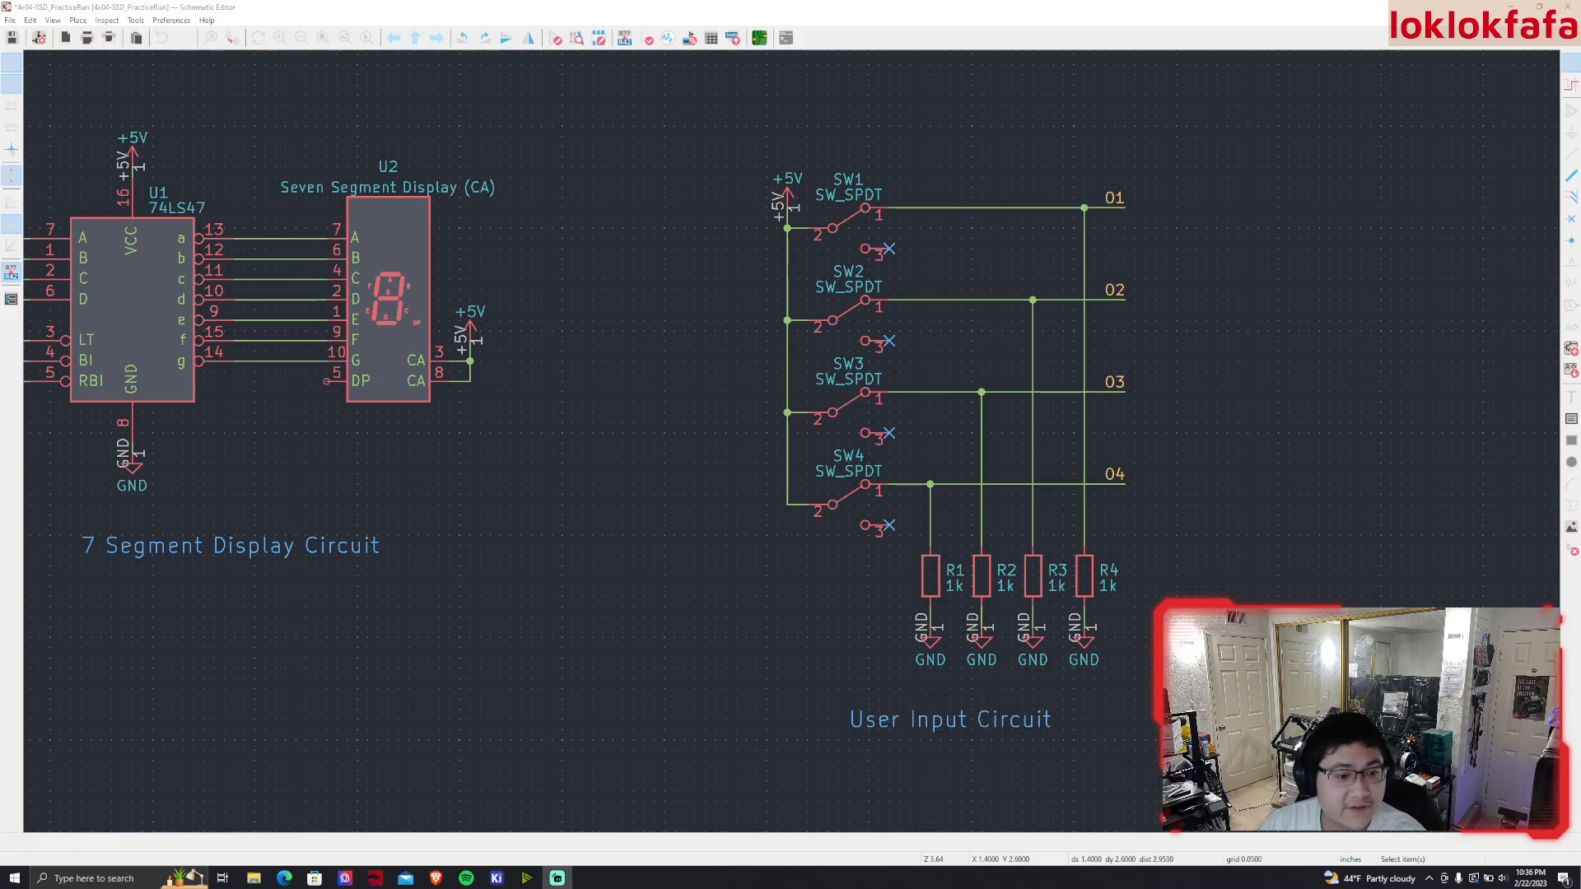
Duplicate the "User Input Circuit" title directly beneath itself and change the copy's text to "(Input)"
middle_click_drag(629, 570, 664, 621)
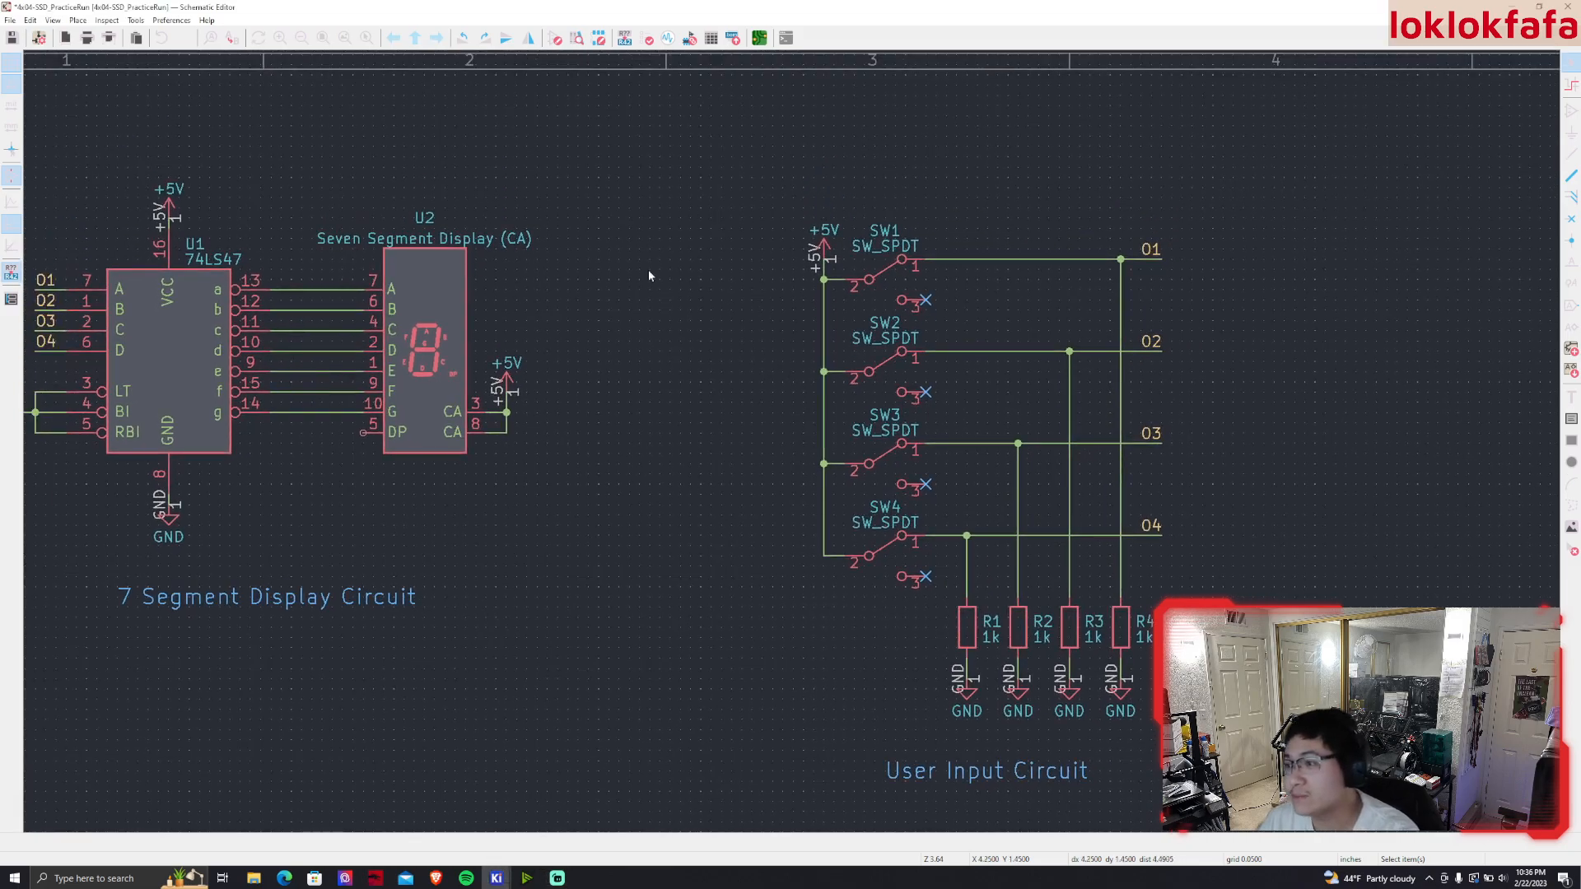
middle_click_drag(573, 365, 960, 323)
middle_click_drag(967, 385, 581, 192)
left_click(1004, 542)
key("ctrl+d")
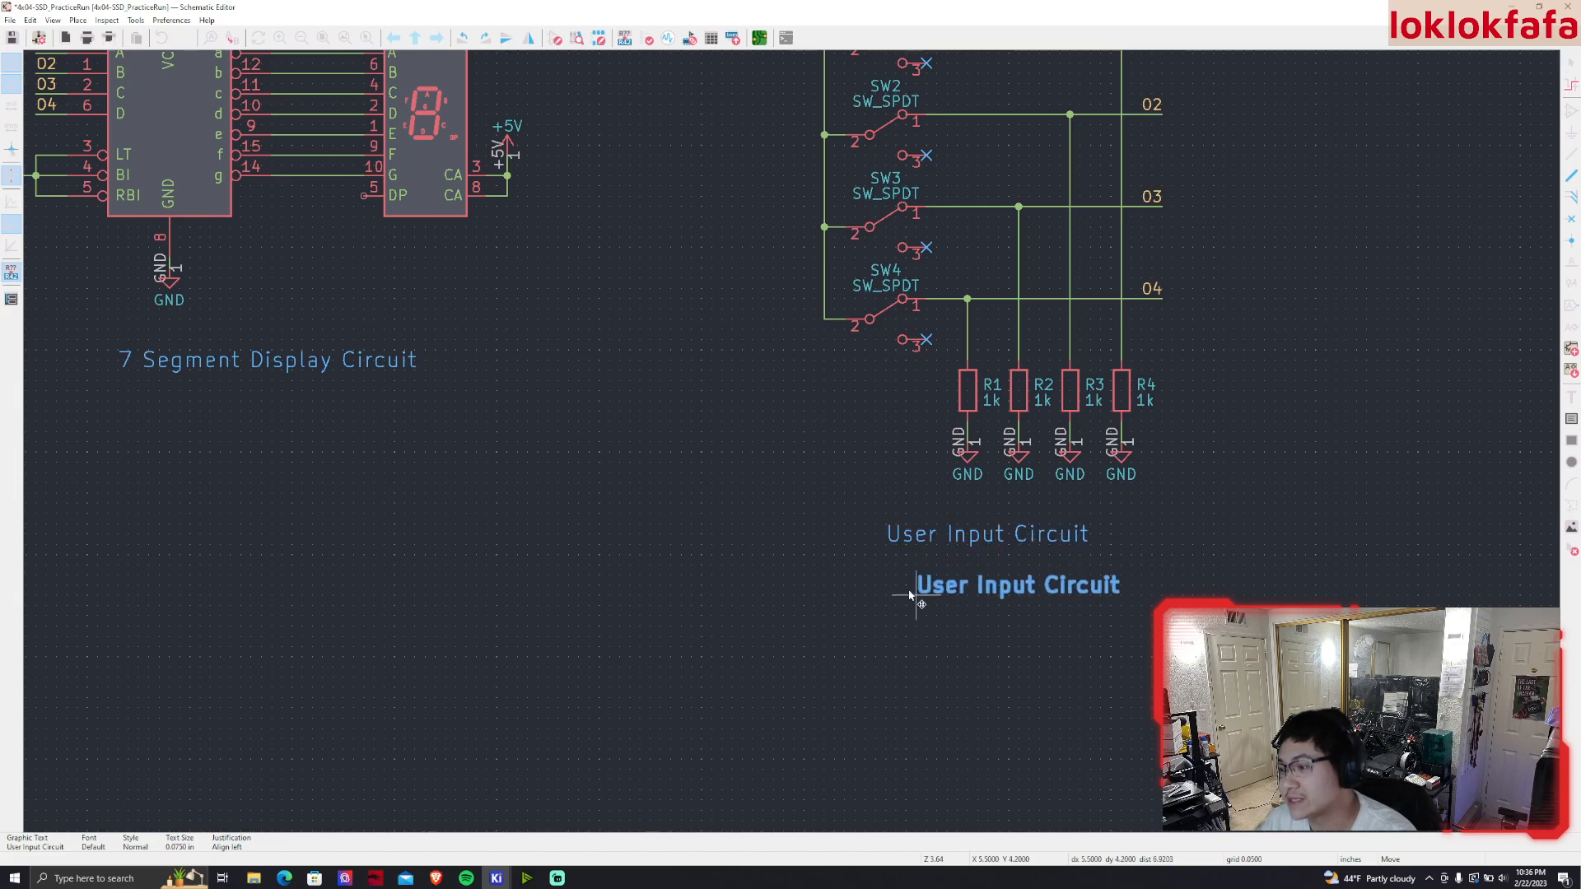
left_click(890, 591)
double_click(912, 592)
key("ctrl+a")
key("BackSpace")
type("(1nput)")
key("Return")
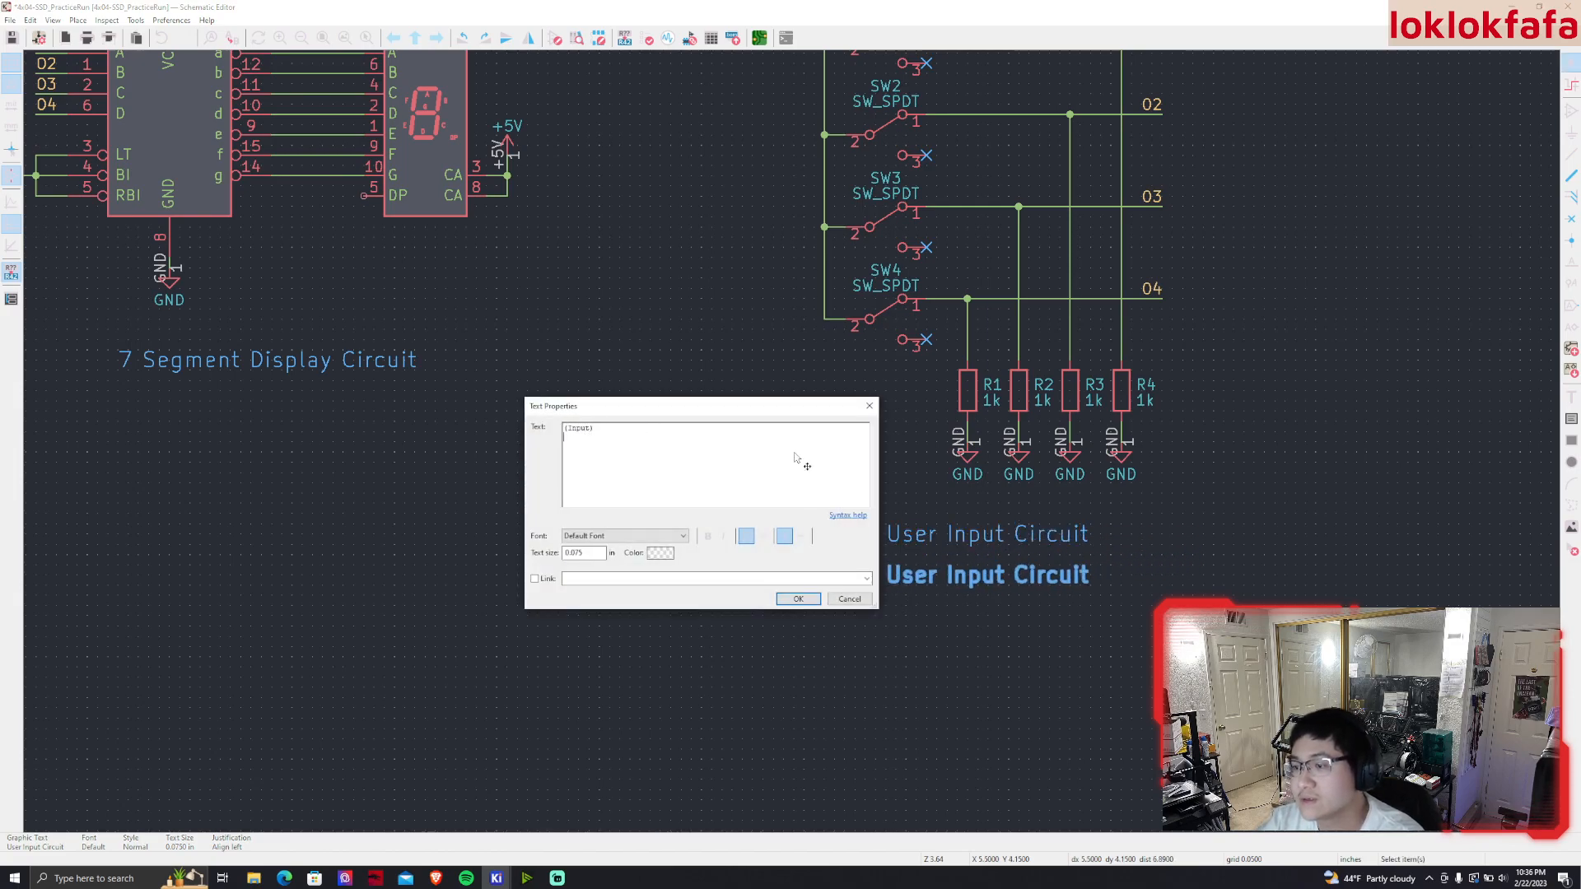
left_click(798, 599)
Move the "(Input)" caption so that it is centred under the "User Input Circuit" title
key("m")
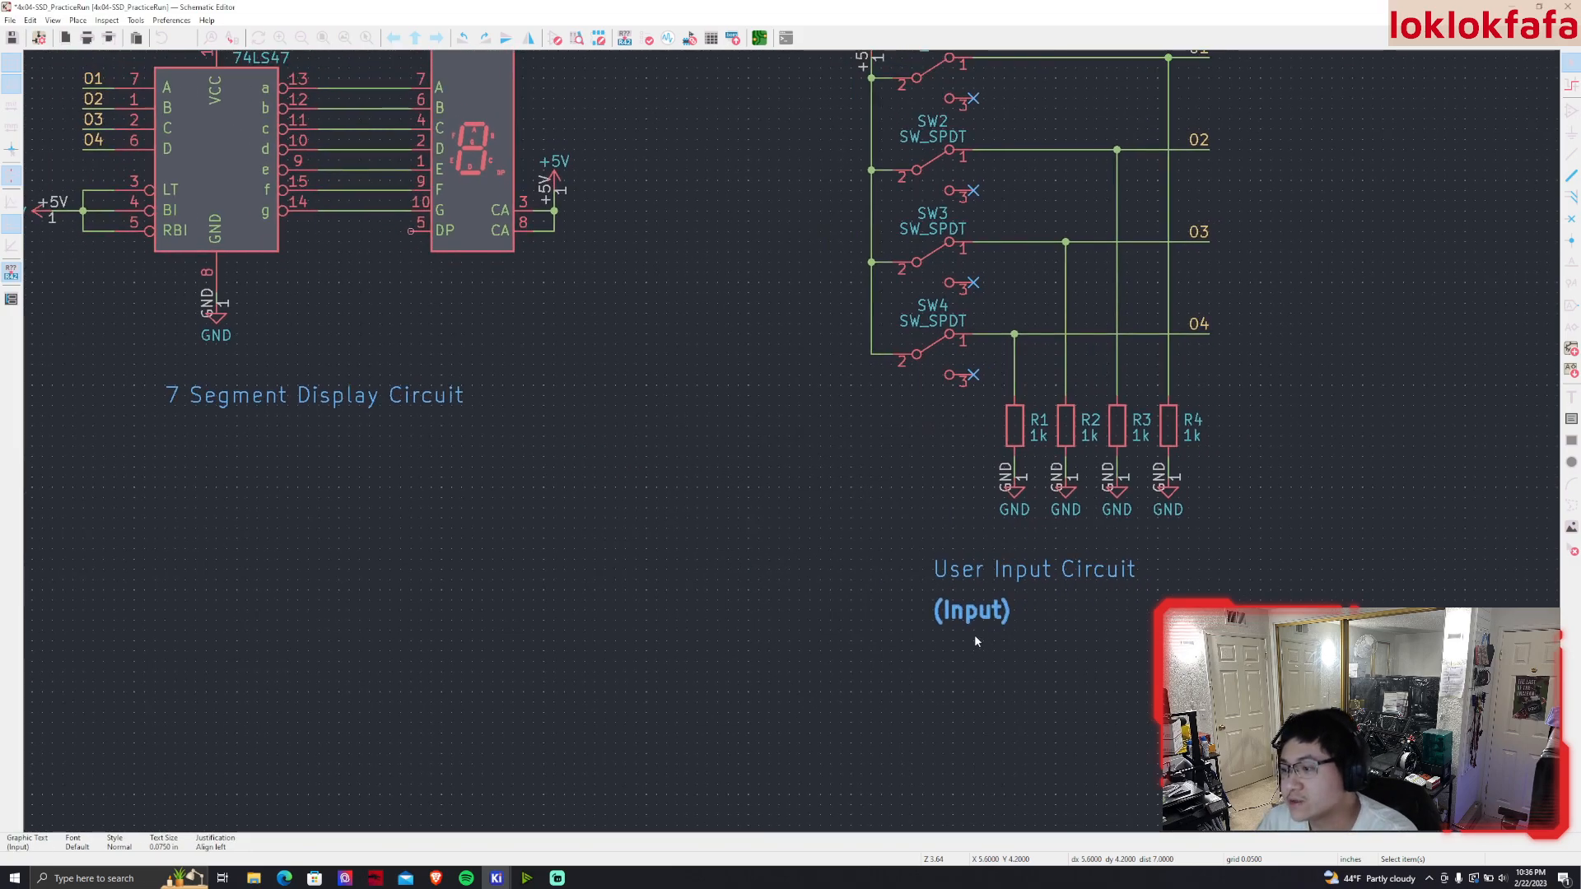
left_click(998, 626)
middle_click_drag(956, 651, 1080, 713)
Duplicate the "(Input)" caption centred under the "7 Segment Display Circuit" title and change the copy to "(Output)"
key("ctrl+d")
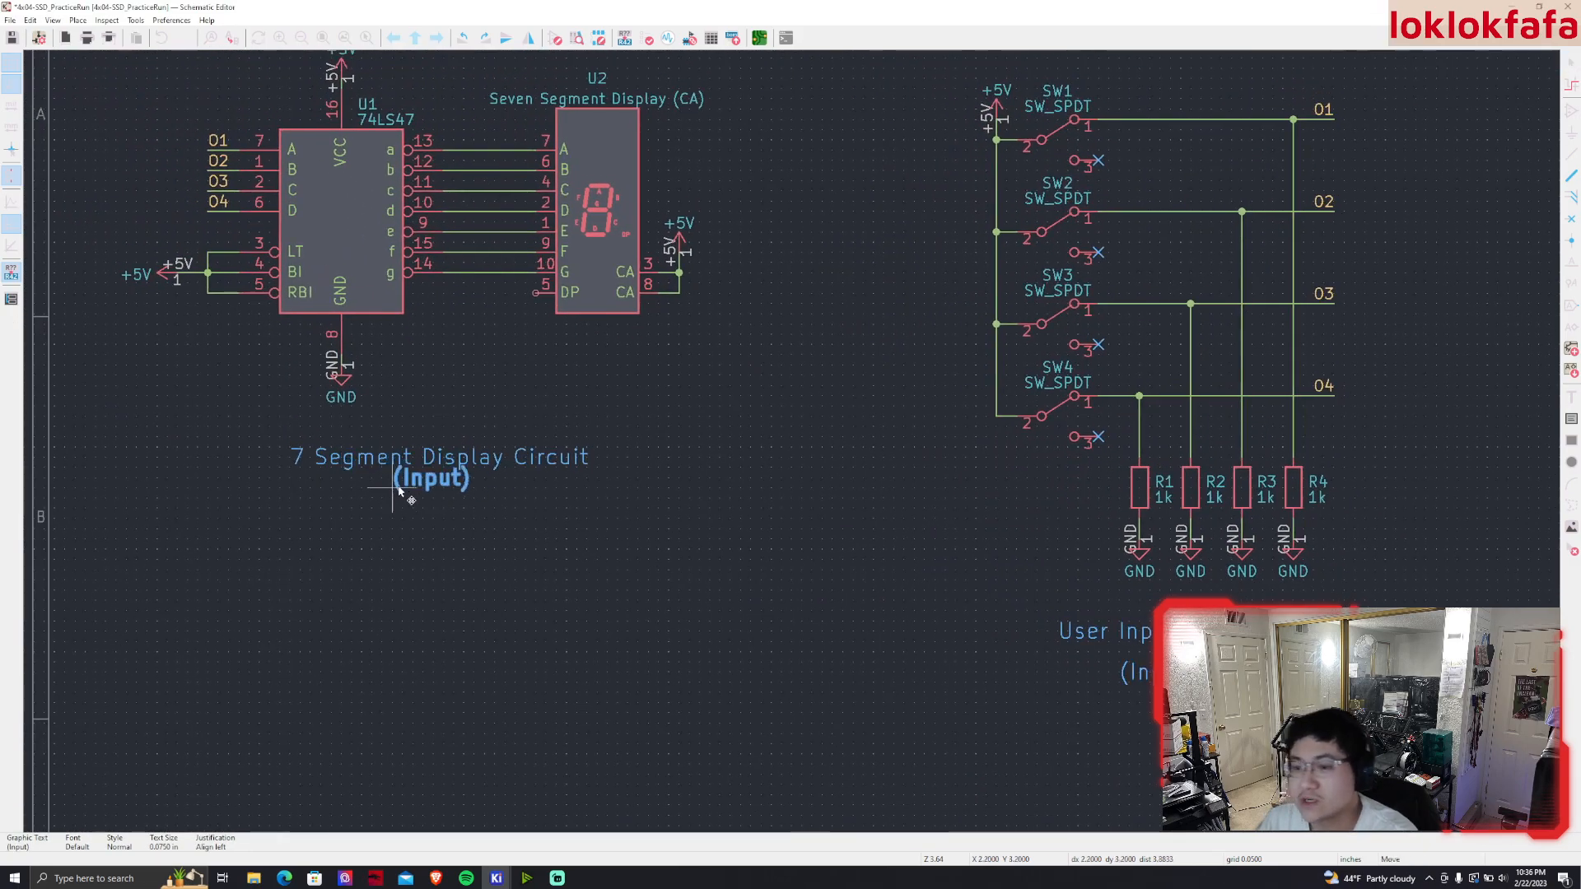
left_click(392, 508)
double_click(434, 510)
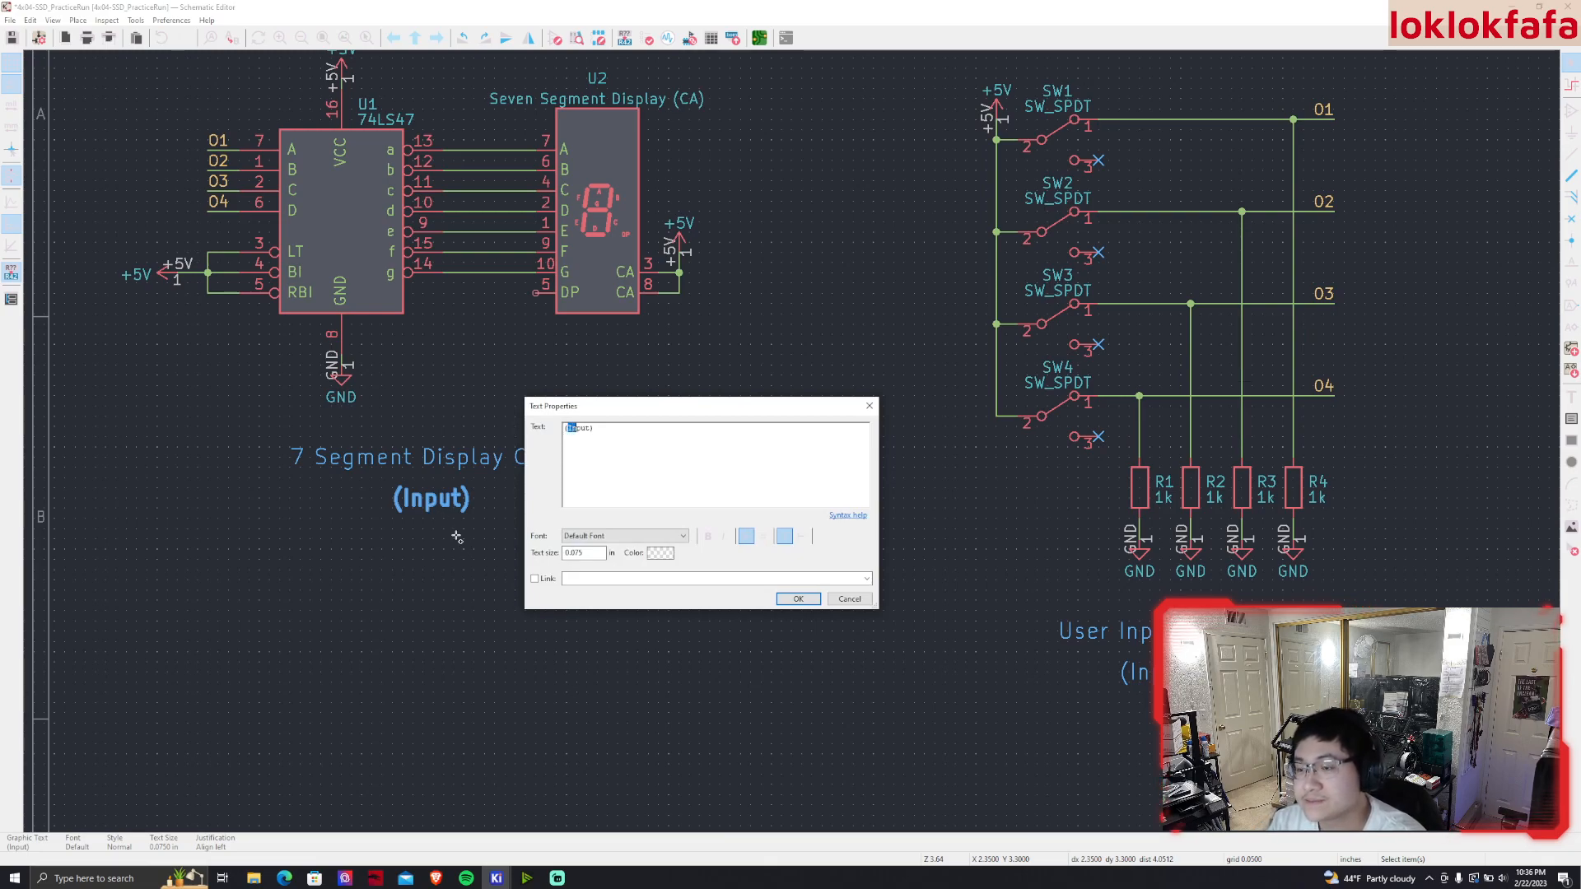
type("Out")
key("Return")
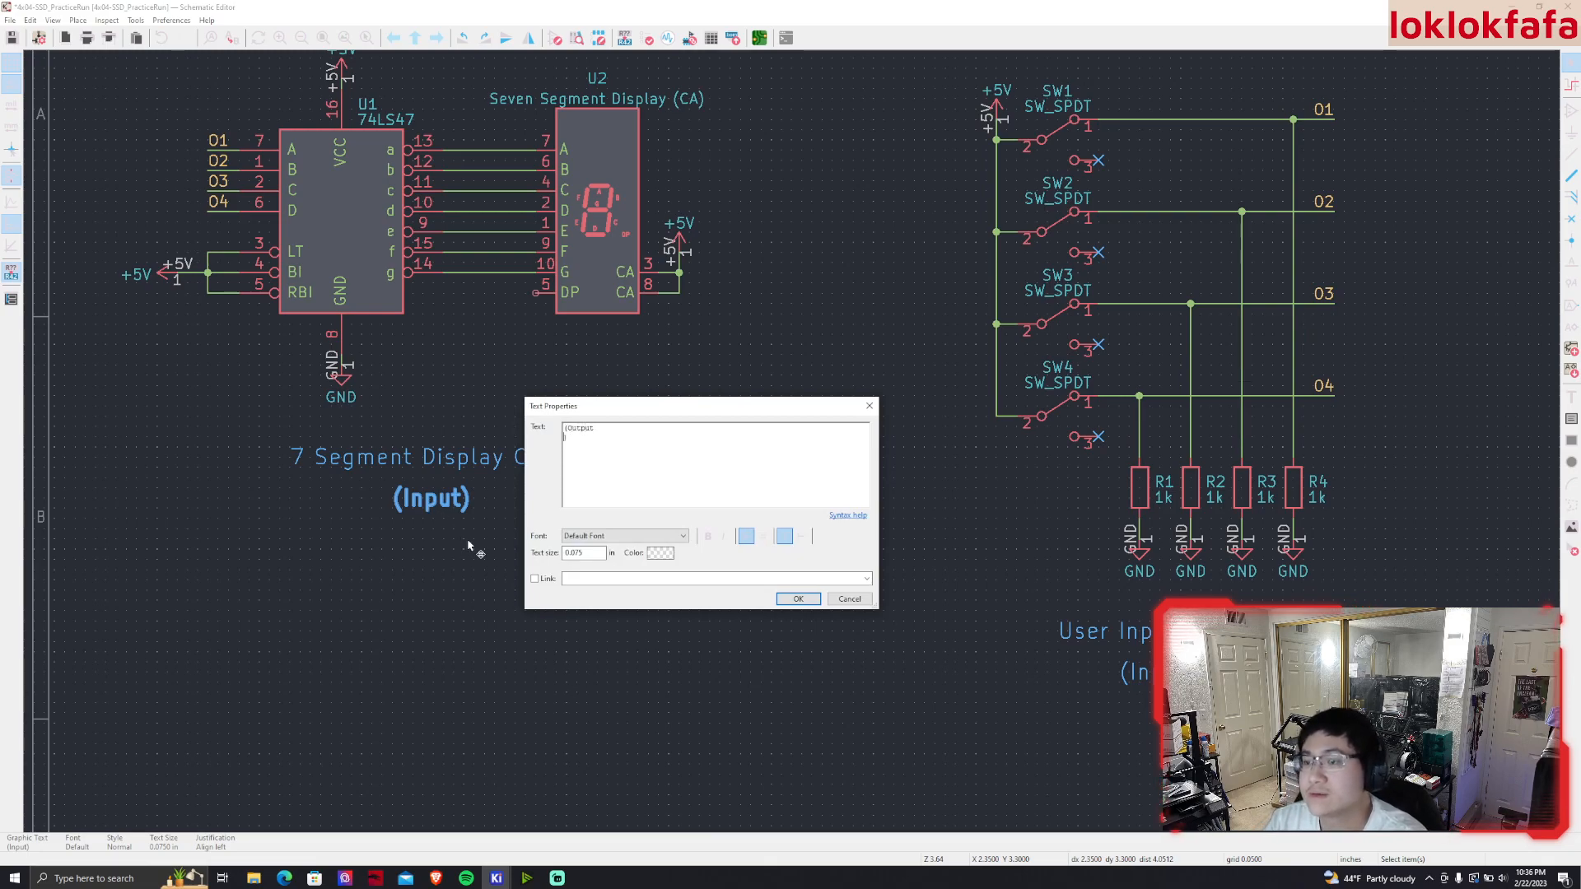
key("BackSpace")
left_click(814, 598)
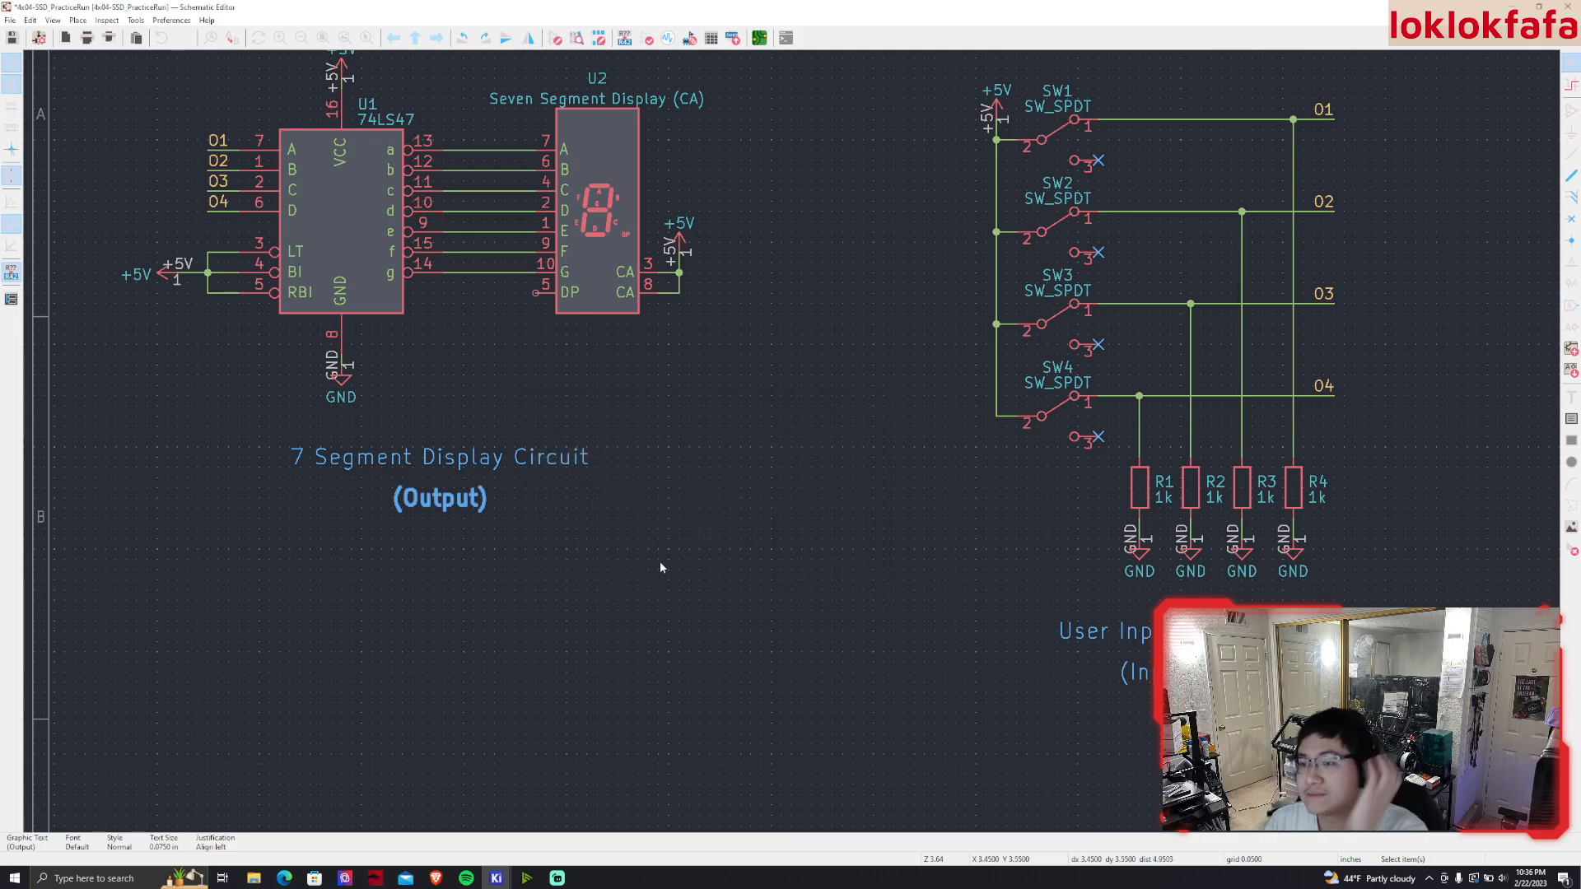
Nudge the two-line captions of both circuits slightly upward, closer to their schematics
middle_click_drag(562, 589, 532, 617)
scroll(778, 477, "down", 5)
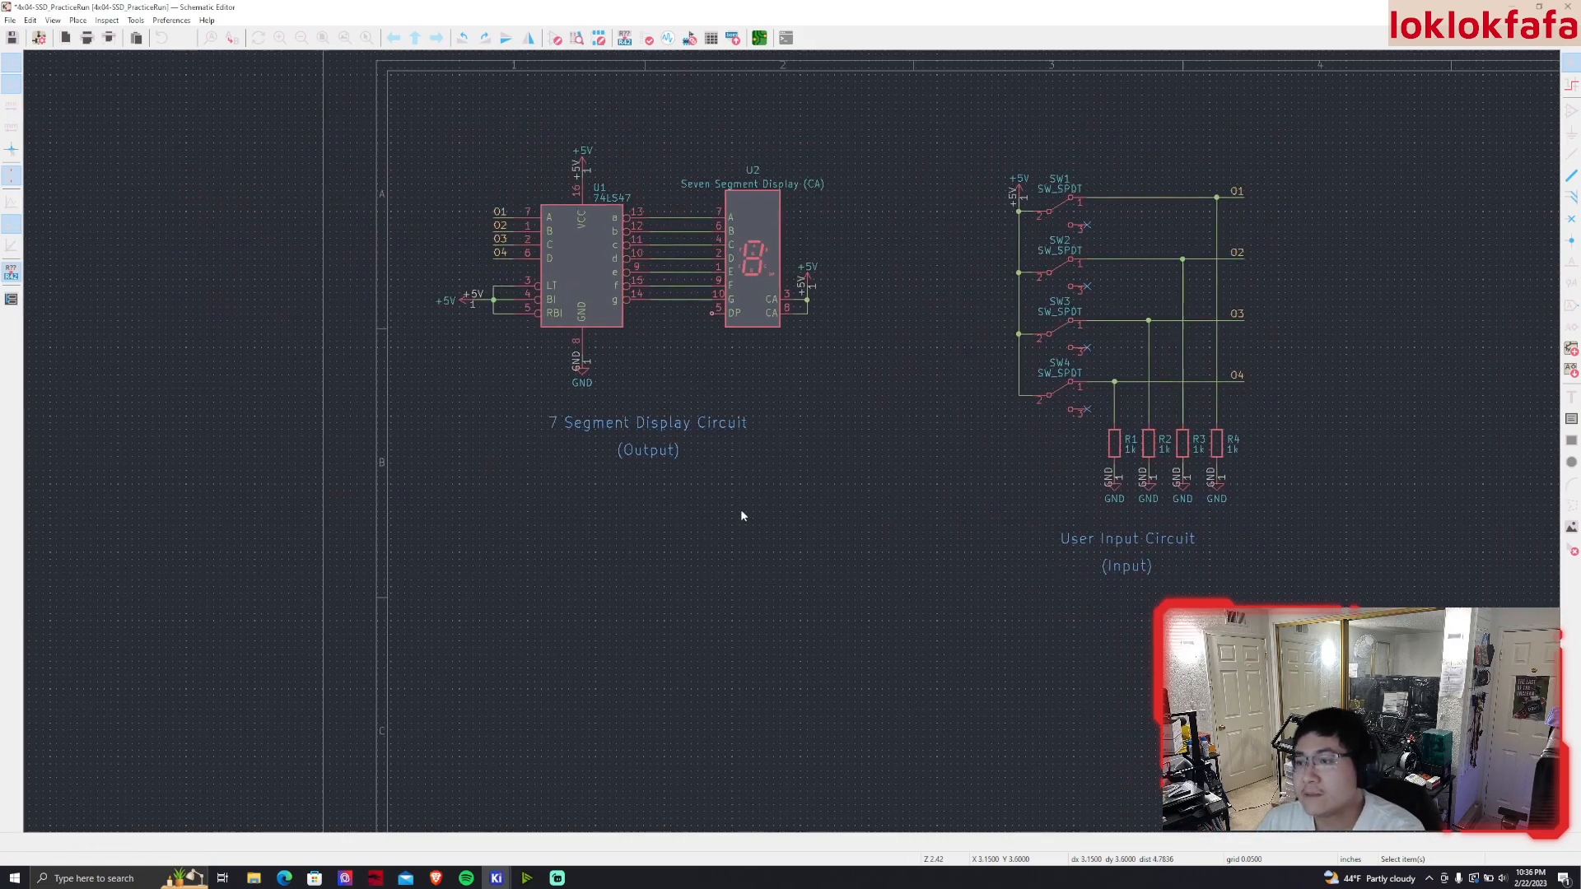
scroll(646, 576, "up", 3)
left_click_drag(622, 600, 314, 482)
left_click_drag(461, 577, 468, 573)
left_click(777, 685)
middle_click_drag(779, 686, 586, 646)
left_click_drag(689, 599, 865, 696)
left_click_drag(769, 656, 752, 650)
left_click(935, 734)
Move the whole switch input circuit with its captions closer to the seven-segment display circuit
left_click_drag(999, 741, 640, 240)
left_click_drag(712, 294, 590, 287)
left_click(881, 482)
middle_click_drag(884, 491, 935, 512)
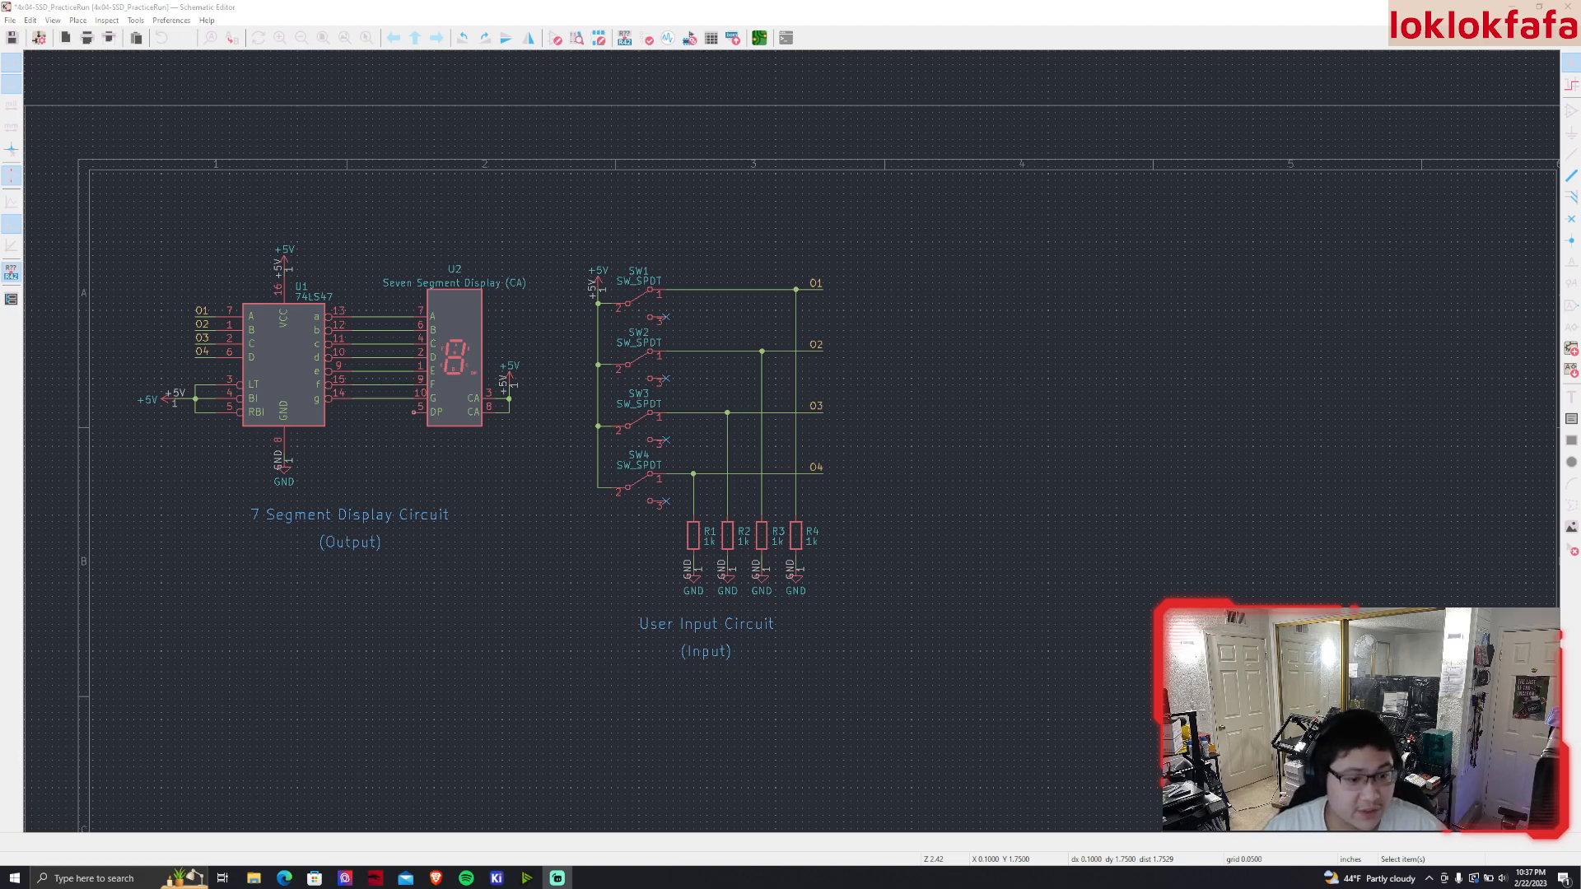
Copy the 1k resistor R4 and place the copy in the empty area beside the switch input circuit
scroll(932, 416, "up", 2)
middle_click_drag(908, 447, 761, 429)
left_click(578, 573)
key("ctrl+c")
key("ctrl+v")
left_click(873, 332)
key("Escape")
Add an LED symbol, rotate it to point downward, and place it vertically aligned below R5
left_click(78, 21)
left_click(100, 35)
left_click(565, 325)
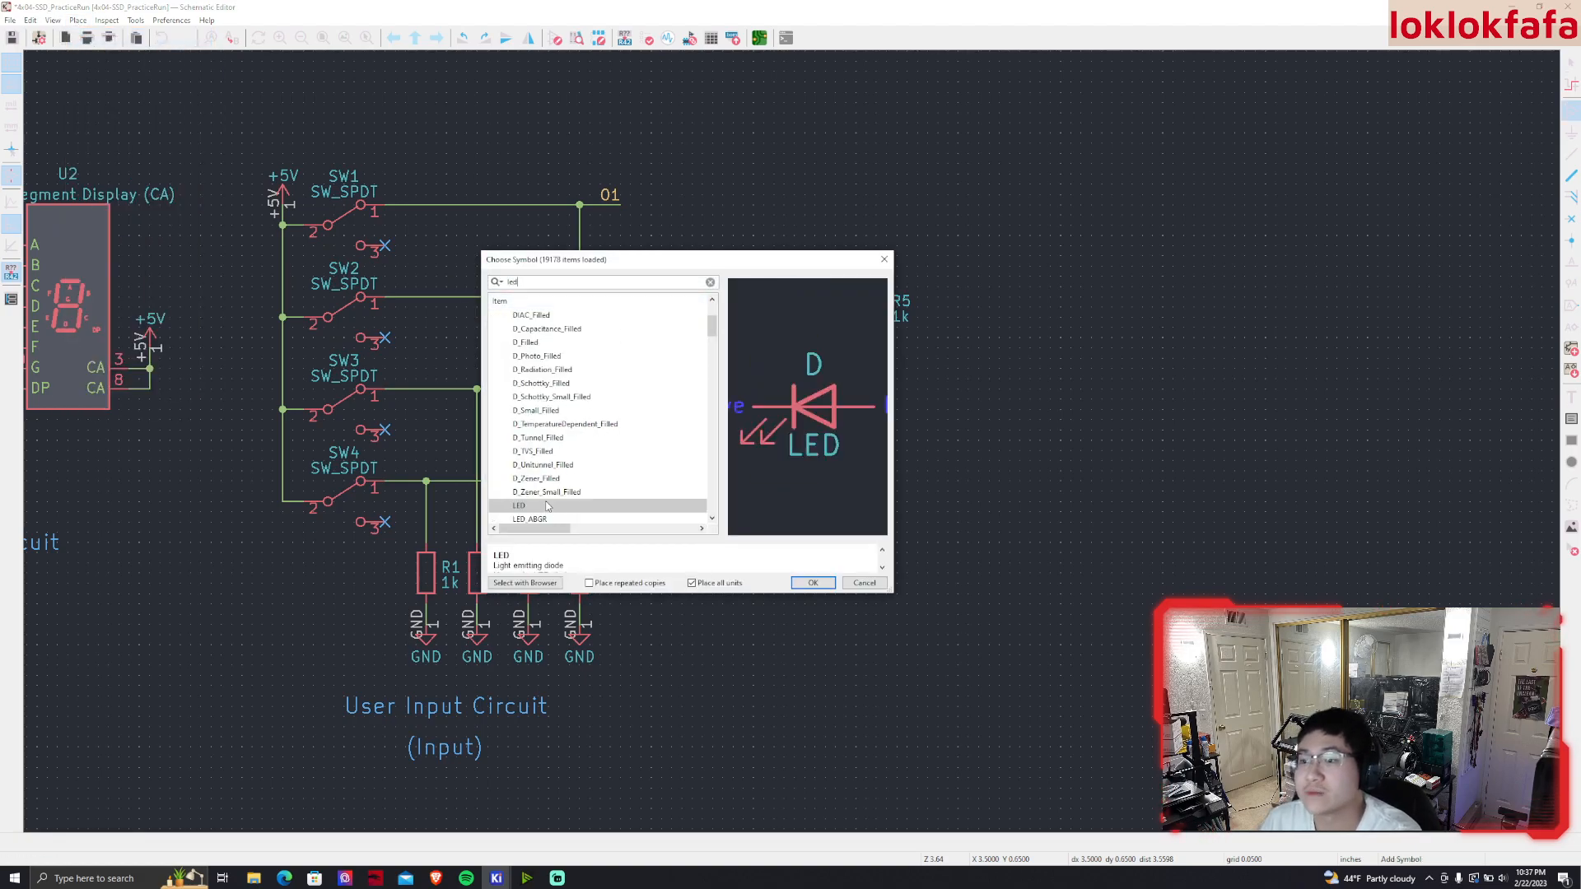
double_click(527, 504)
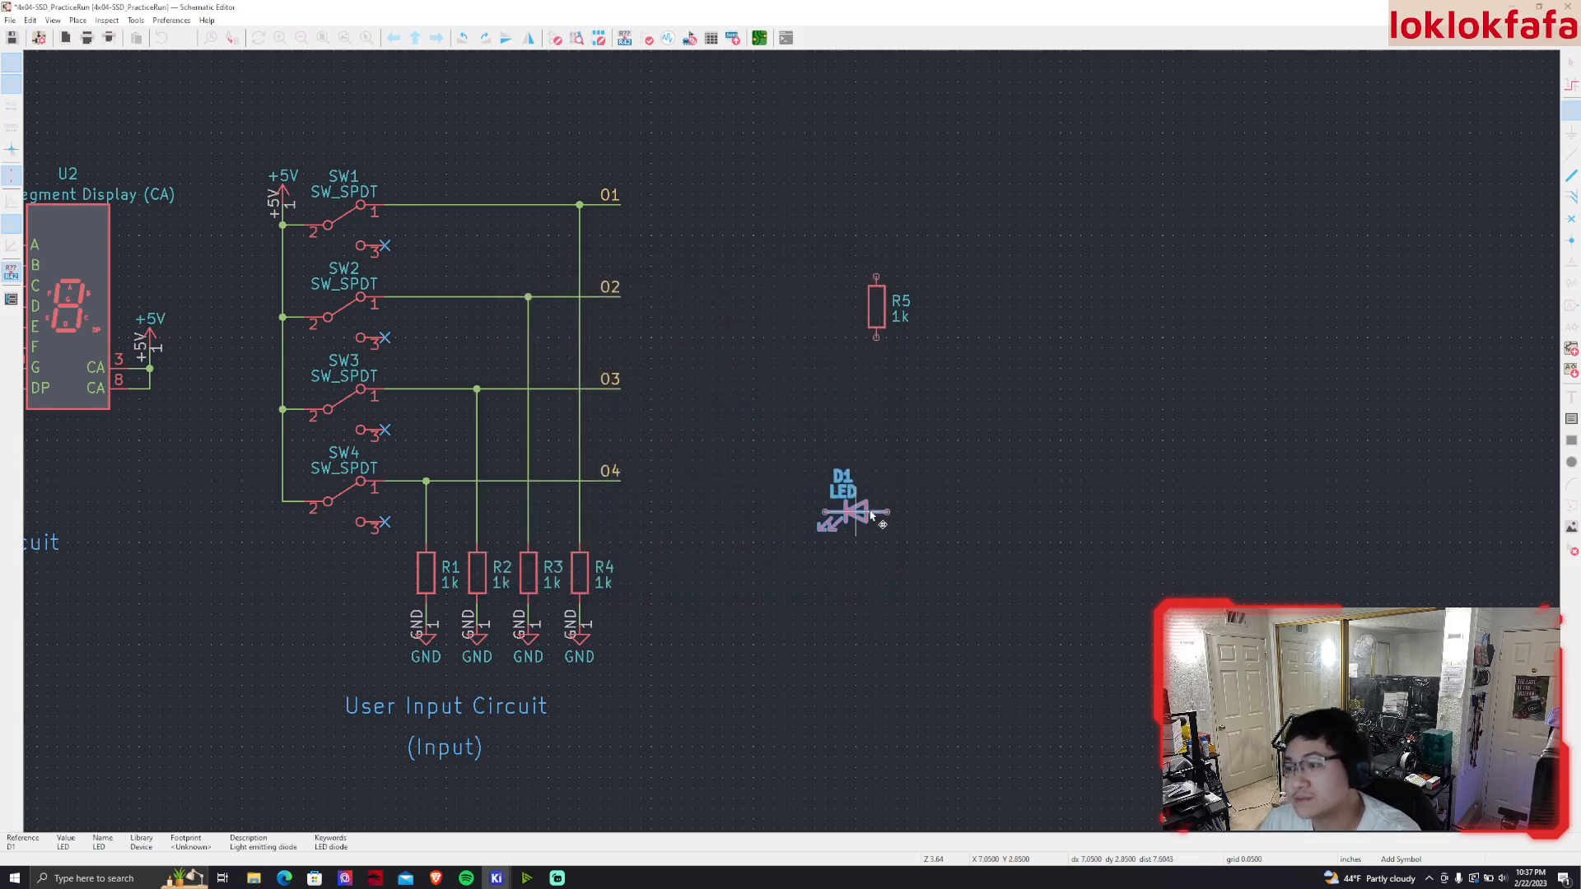
key("r")
key("r")
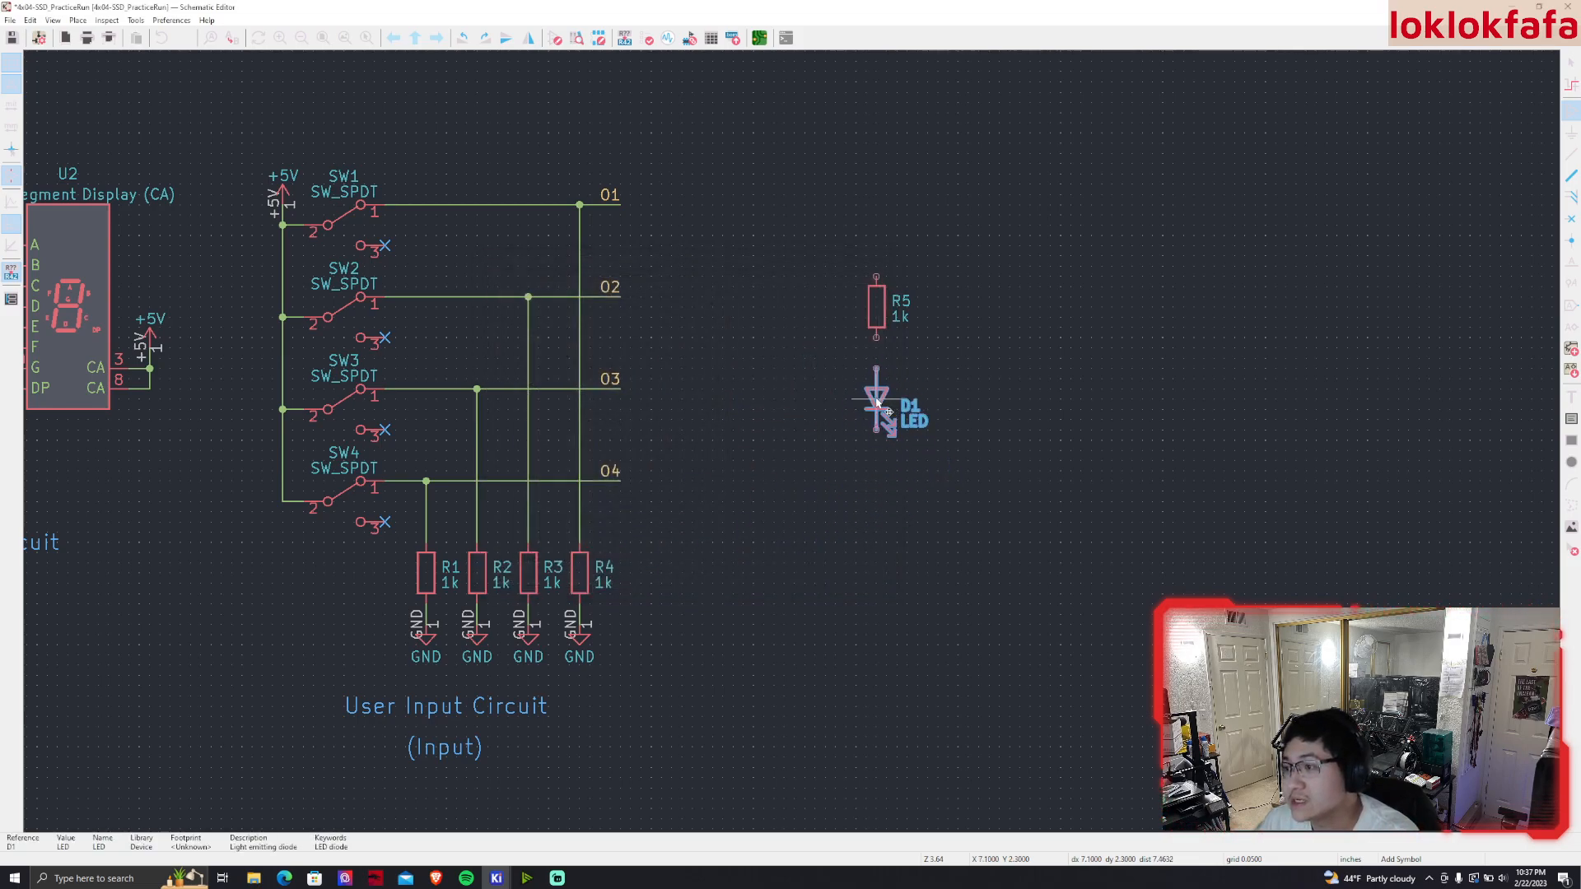
left_click(878, 381)
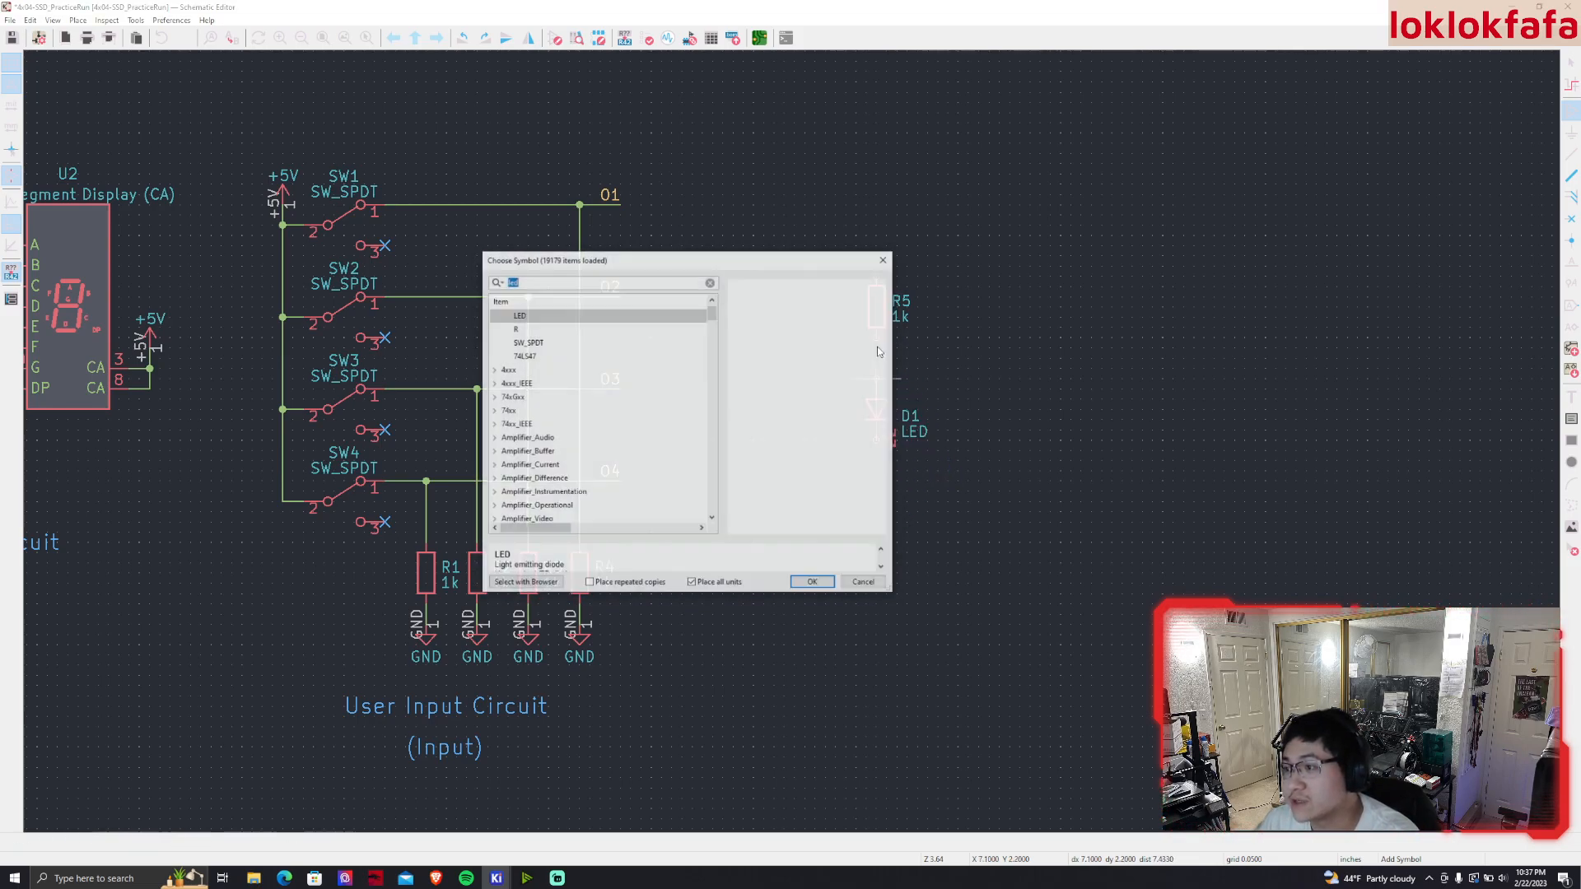
key("Escape")
Duplicate R4's GND symbol and place the copy directly below the LED D1
left_click(579, 639)
key("ctrl+d")
double_click(875, 481)
left_click(492, 368)
Duplicate SW1's O1 label above R5, and shift the label, R5, D1 and GND together slightly downward
middle_click_drag(625, 261, 595, 334)
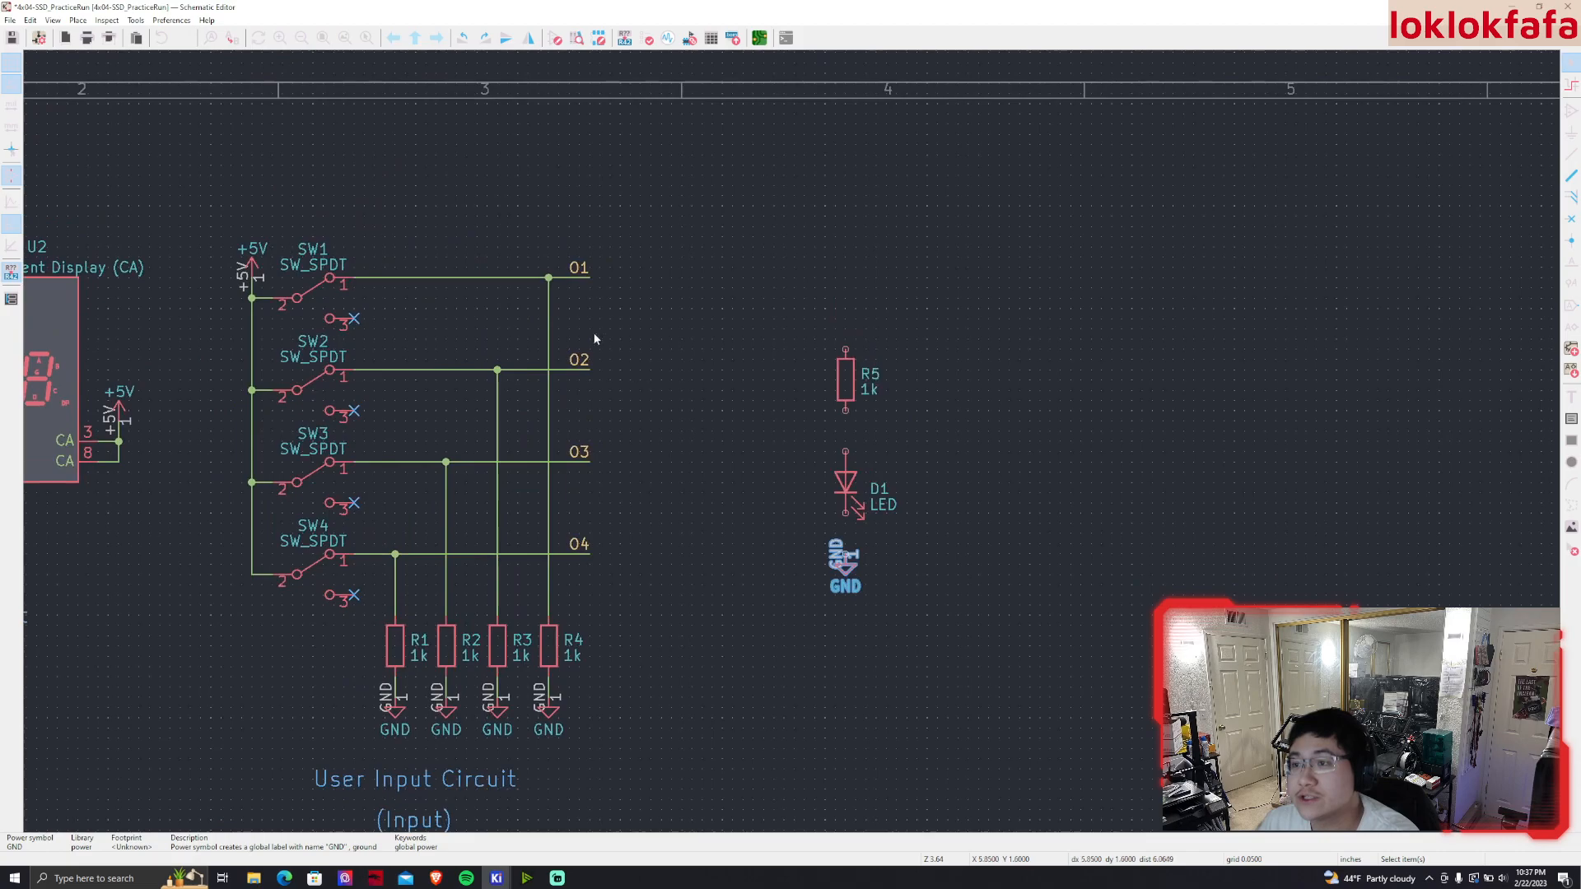
left_click(571, 268)
key("ctrl+d")
left_click(845, 282)
middle_click_drag(975, 484, 979, 387)
left_click_drag(956, 618, 729, 96)
left_click_drag(871, 308, 861, 338)
left_click(903, 346)
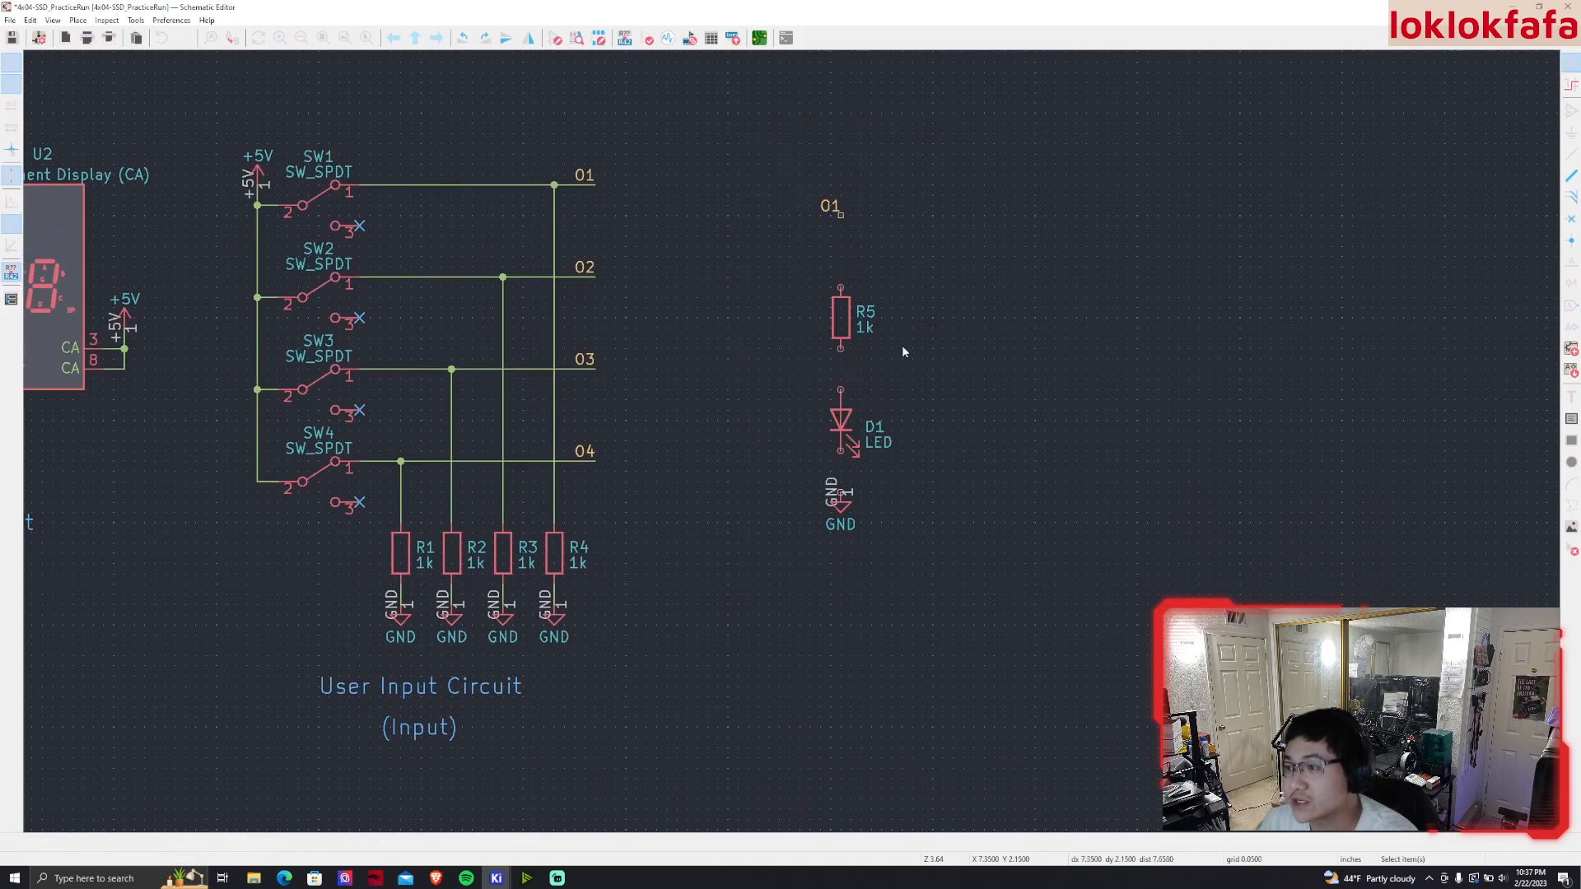
Wire the O1 label, R5, D1 and GND in series, and save the schematic
key("w")
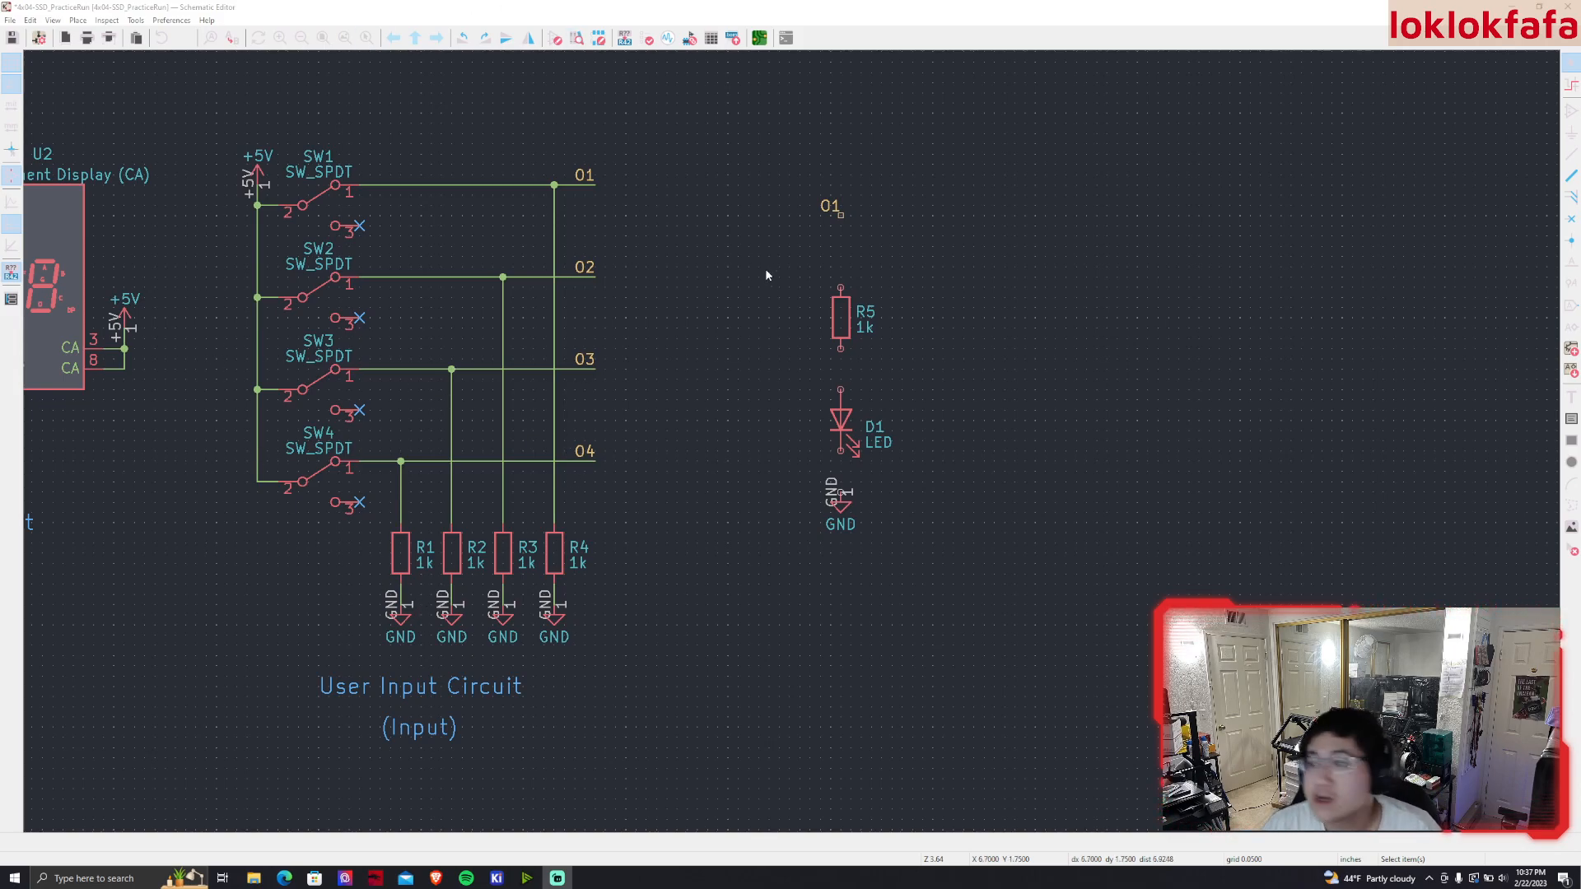
left_click(841, 216)
left_click(840, 288)
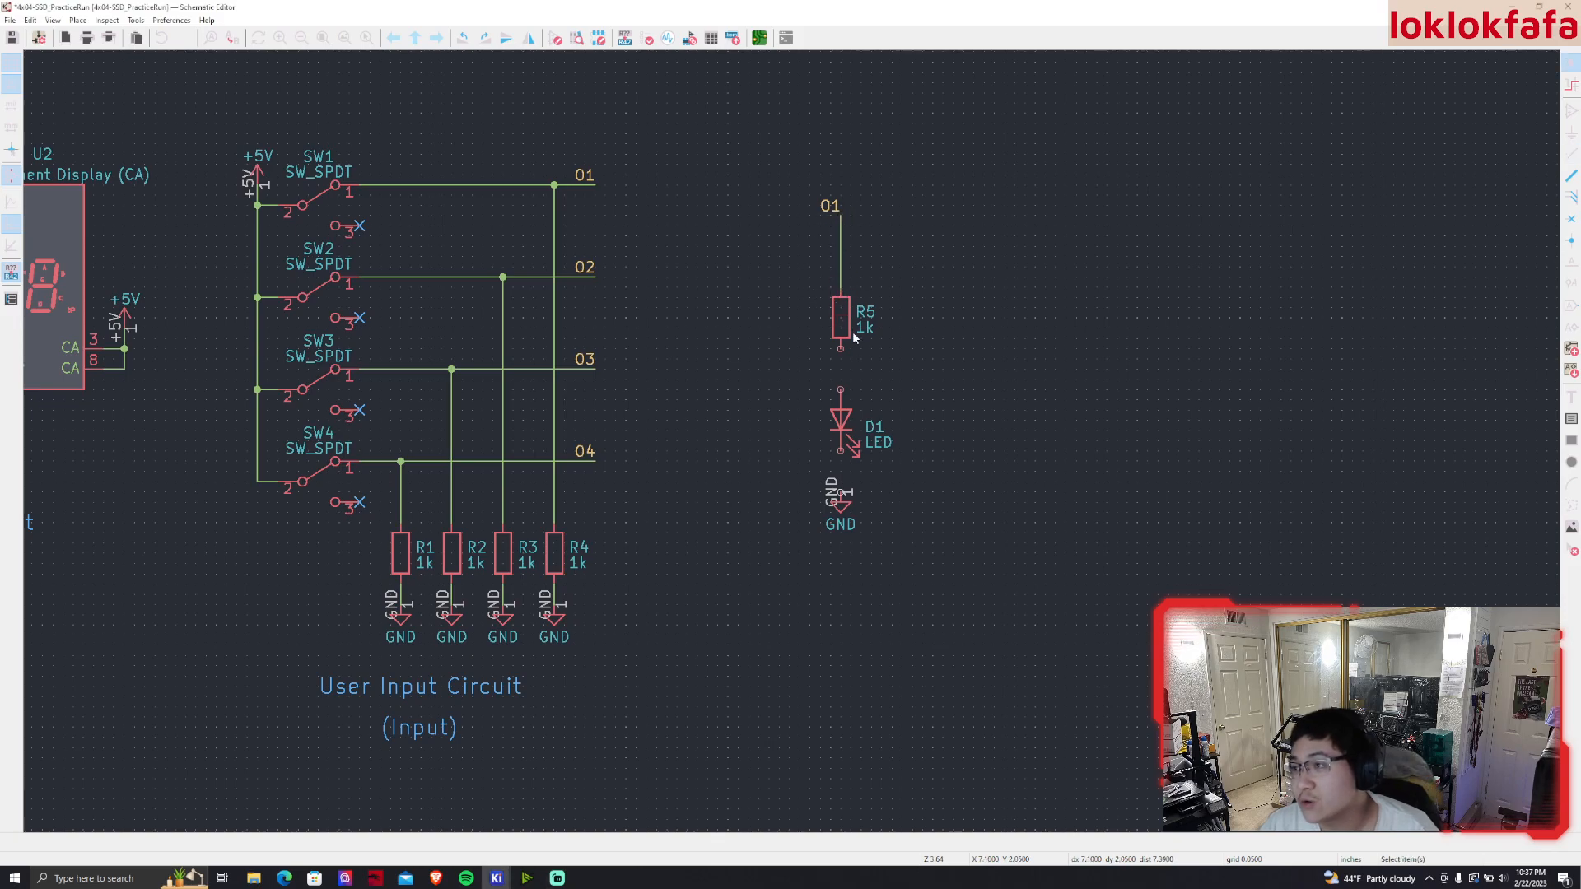
left_click(840, 348)
left_click(840, 389)
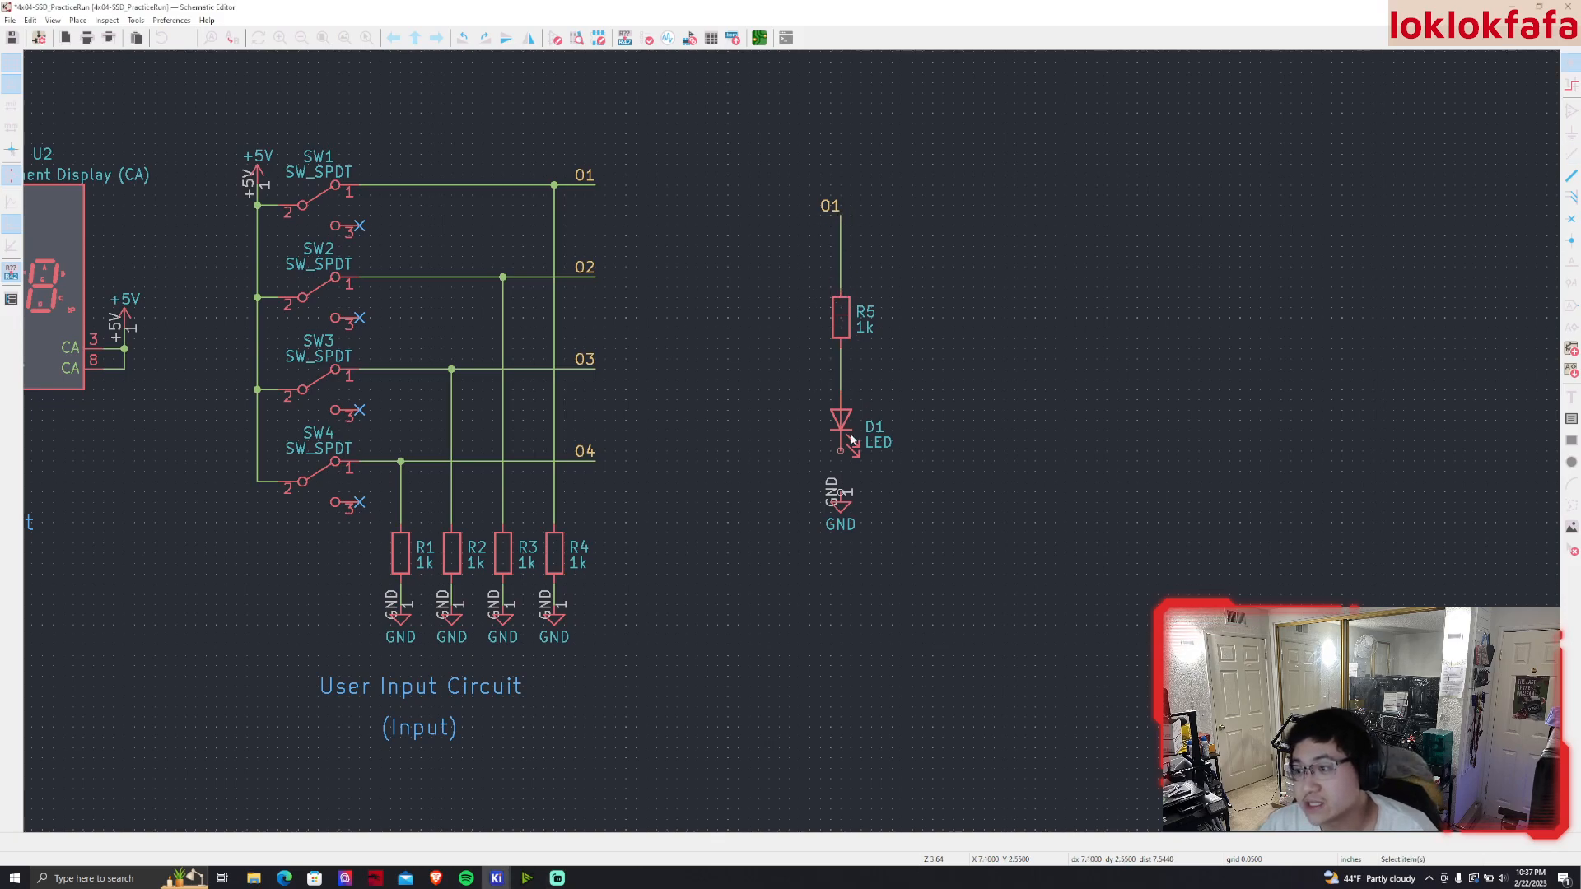
left_click(841, 450)
left_click(840, 492)
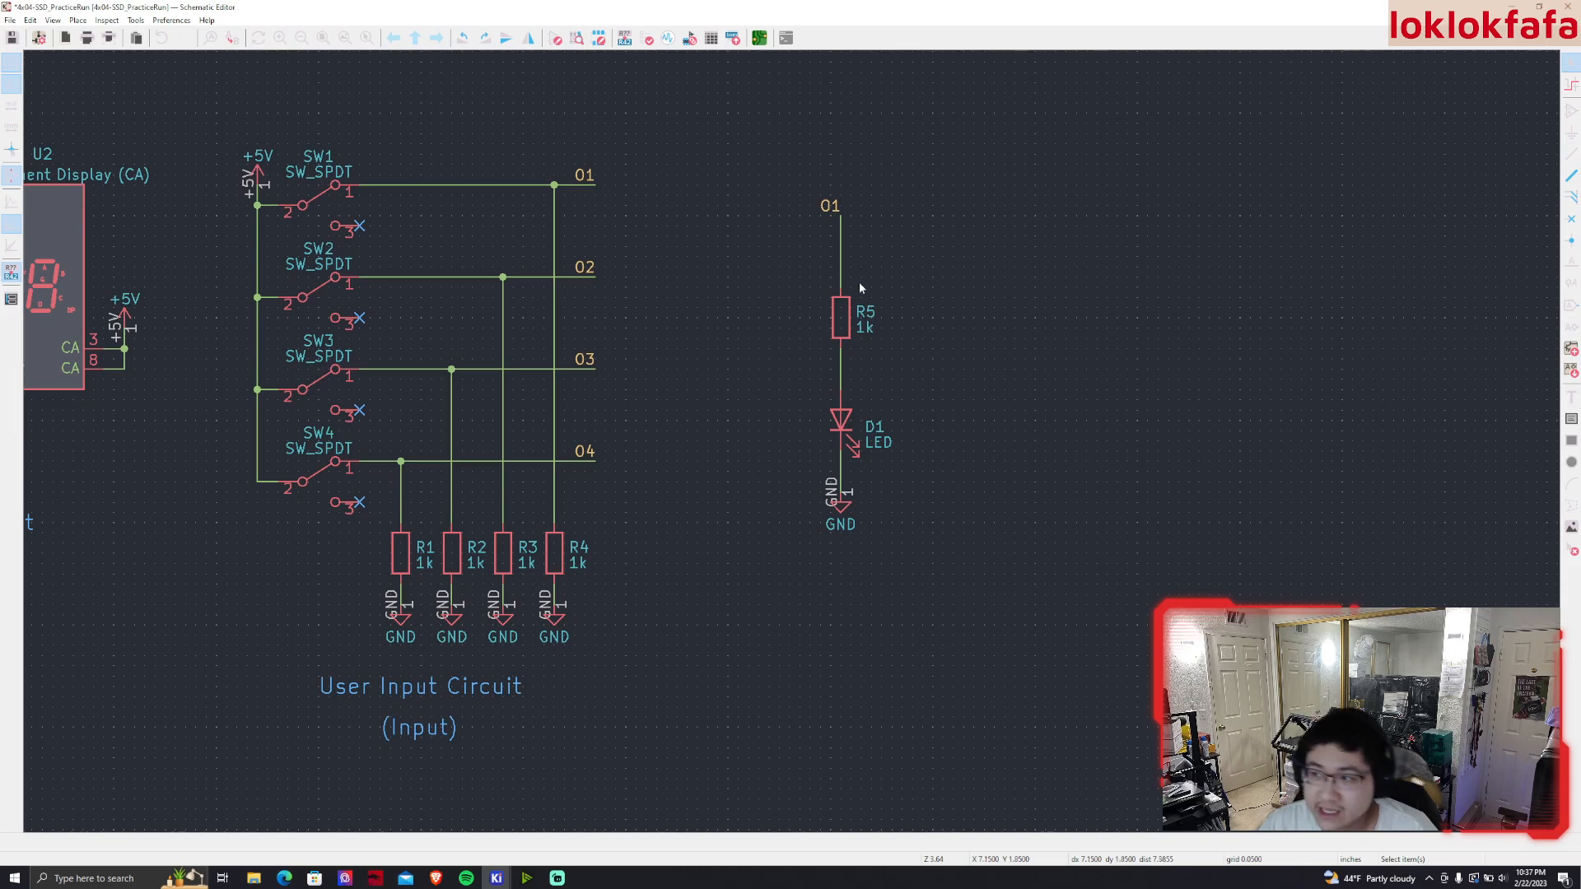
left_click(829, 206)
key("ctrl+s")
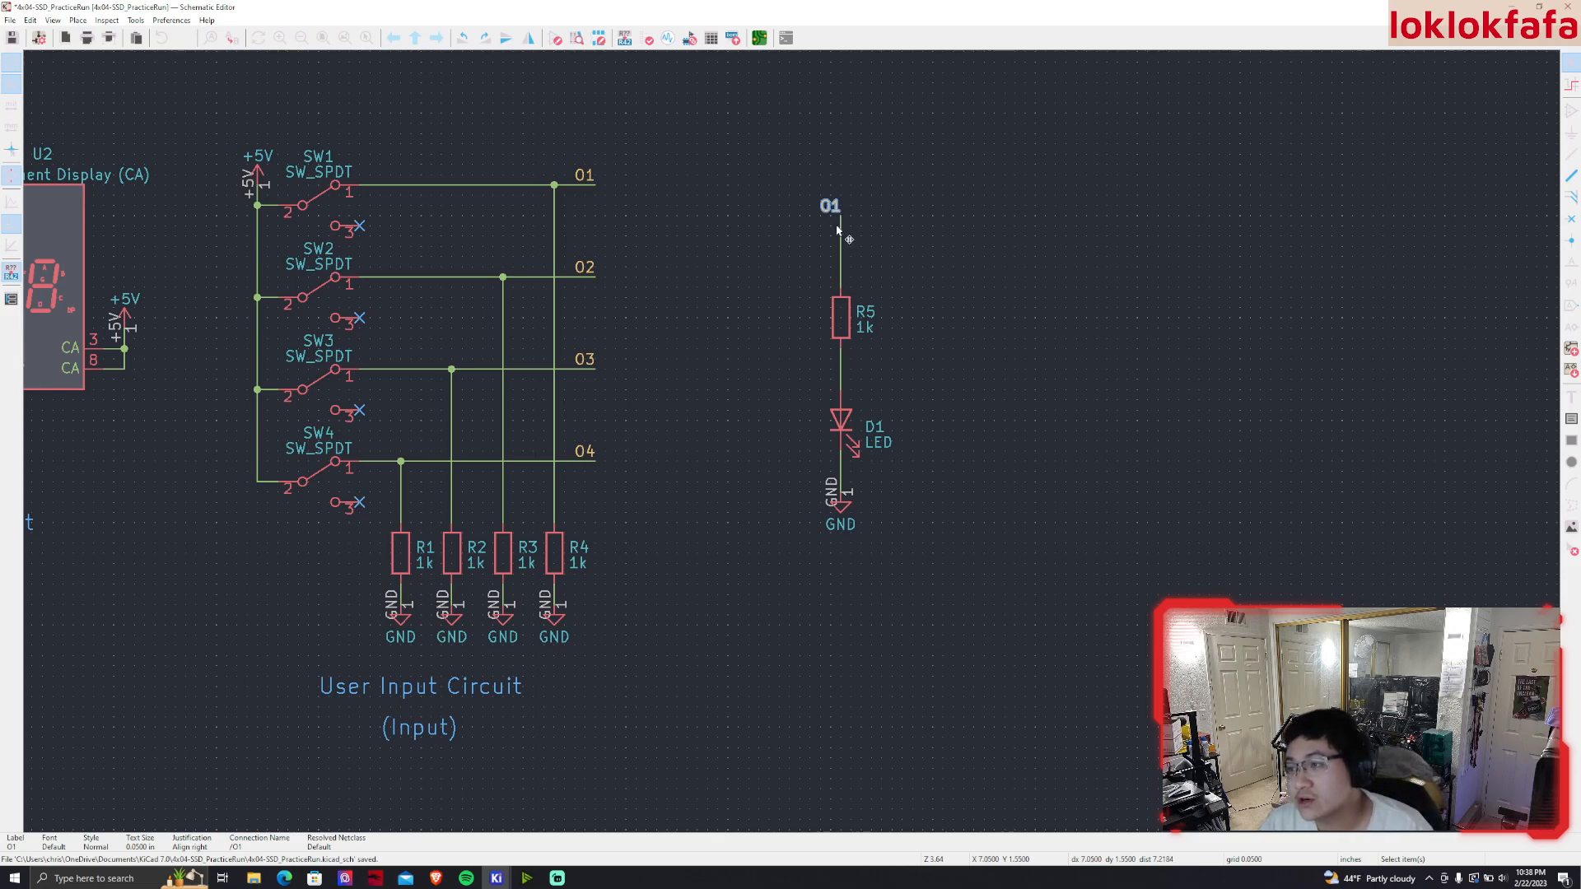
left_click(846, 321)
left_click(846, 425)
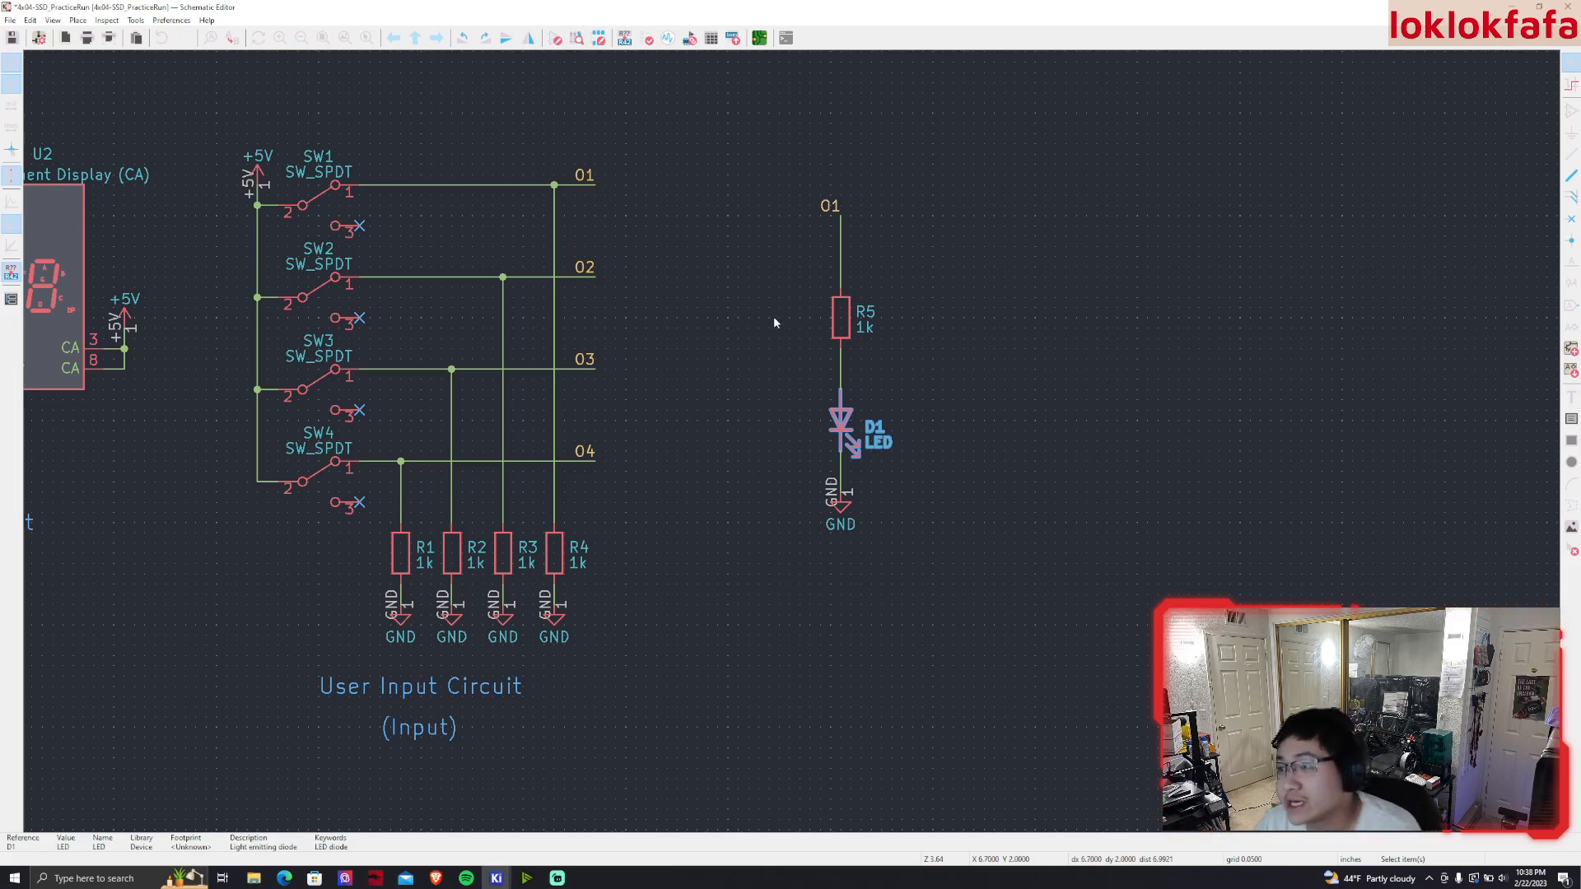
left_click(973, 584)
Move R5 and its O1 label down closer to D1, shortening the wires between them
left_click_drag(828, 206, 893, 359)
left_click_drag(843, 348, 844, 374)
left_click(793, 285)
left_click_drag(754, 209, 922, 454)
left_click_drag(796, 246, 903, 449)
Mirror the O1 label above R5 horizontally, and move the GND symbol up closer to D1
left_click(828, 270)
key("x")
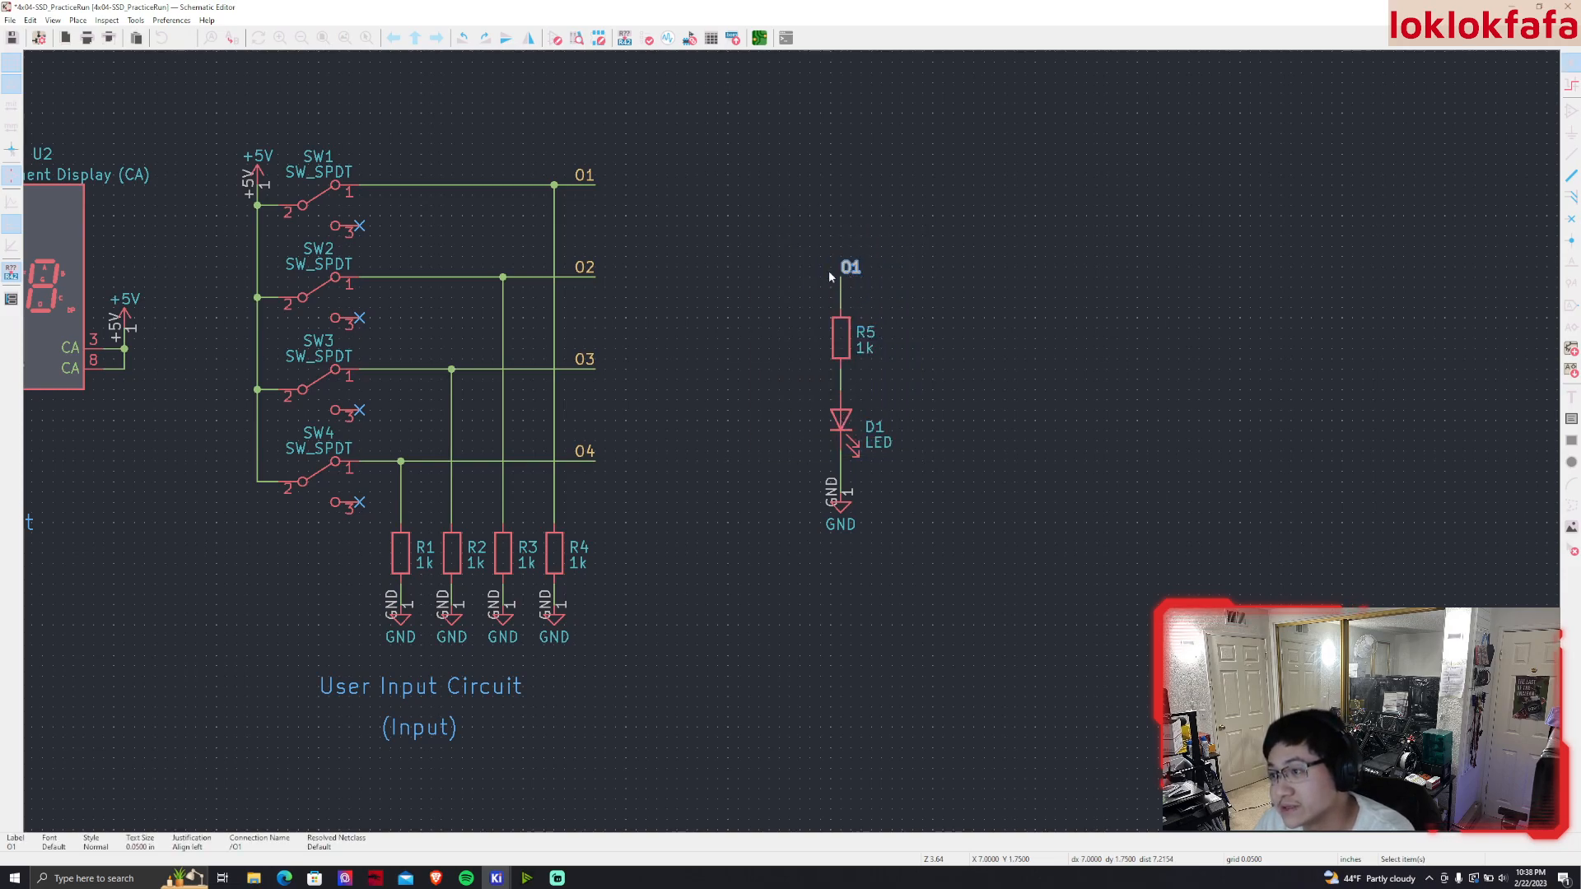
left_click_drag(813, 244, 844, 491)
left_click(842, 511)
Duplicate the O1, R5, D1 and GND branch, and duplicate the resulting pair to make four evenly spaced LED branches
left_click_drag(952, 584, 794, 203)
key("ctrl+d")
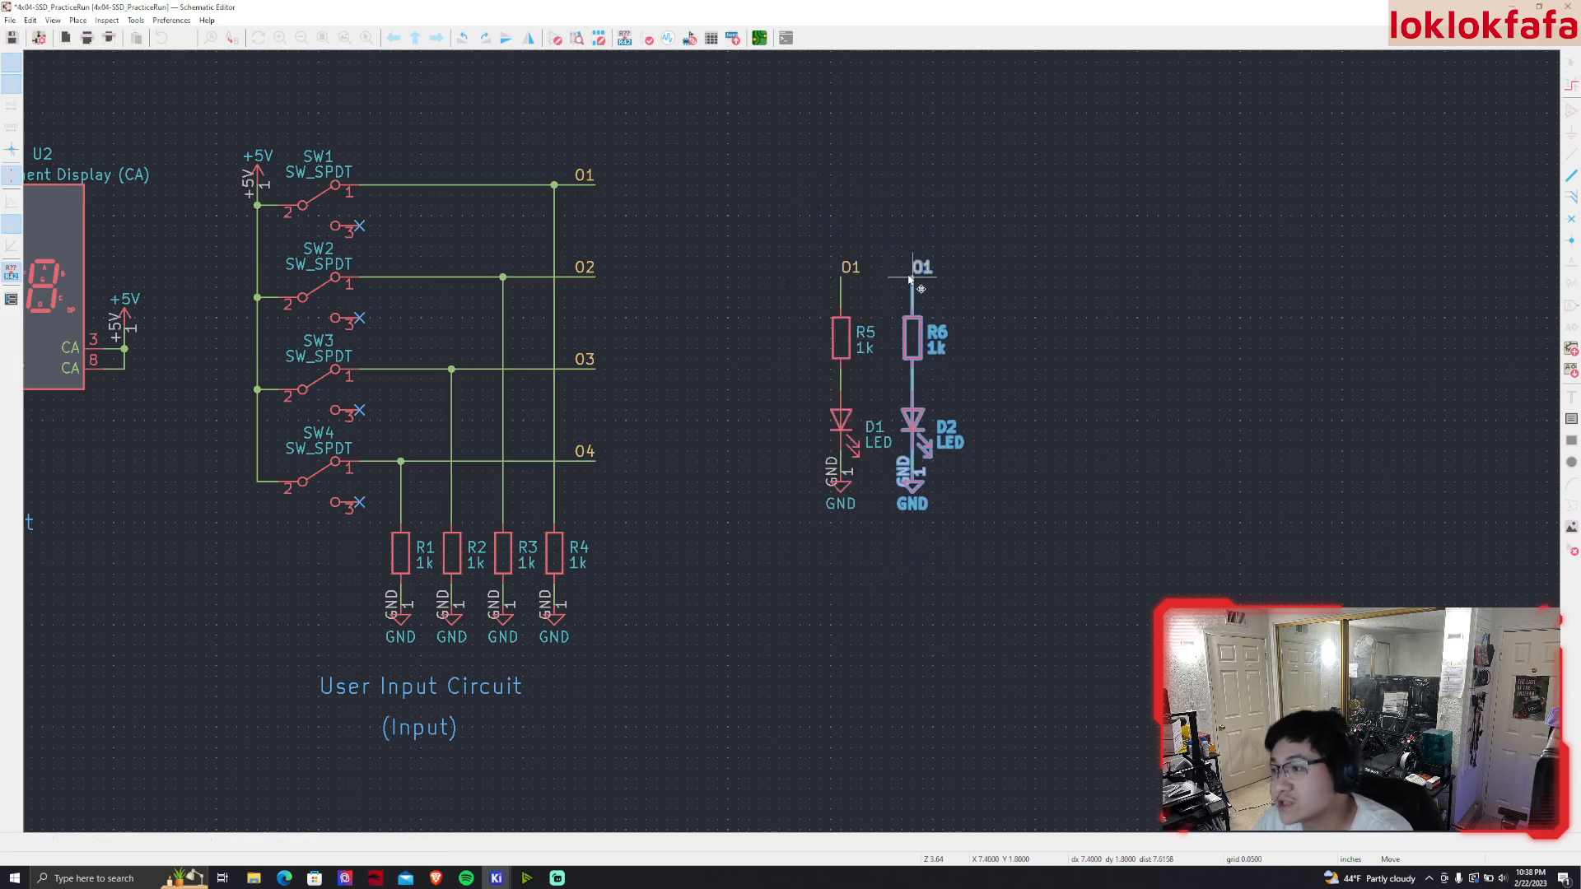
left_click(902, 278)
left_click_drag(988, 514, 791, 168)
key("ctrl+d")
left_click(968, 282)
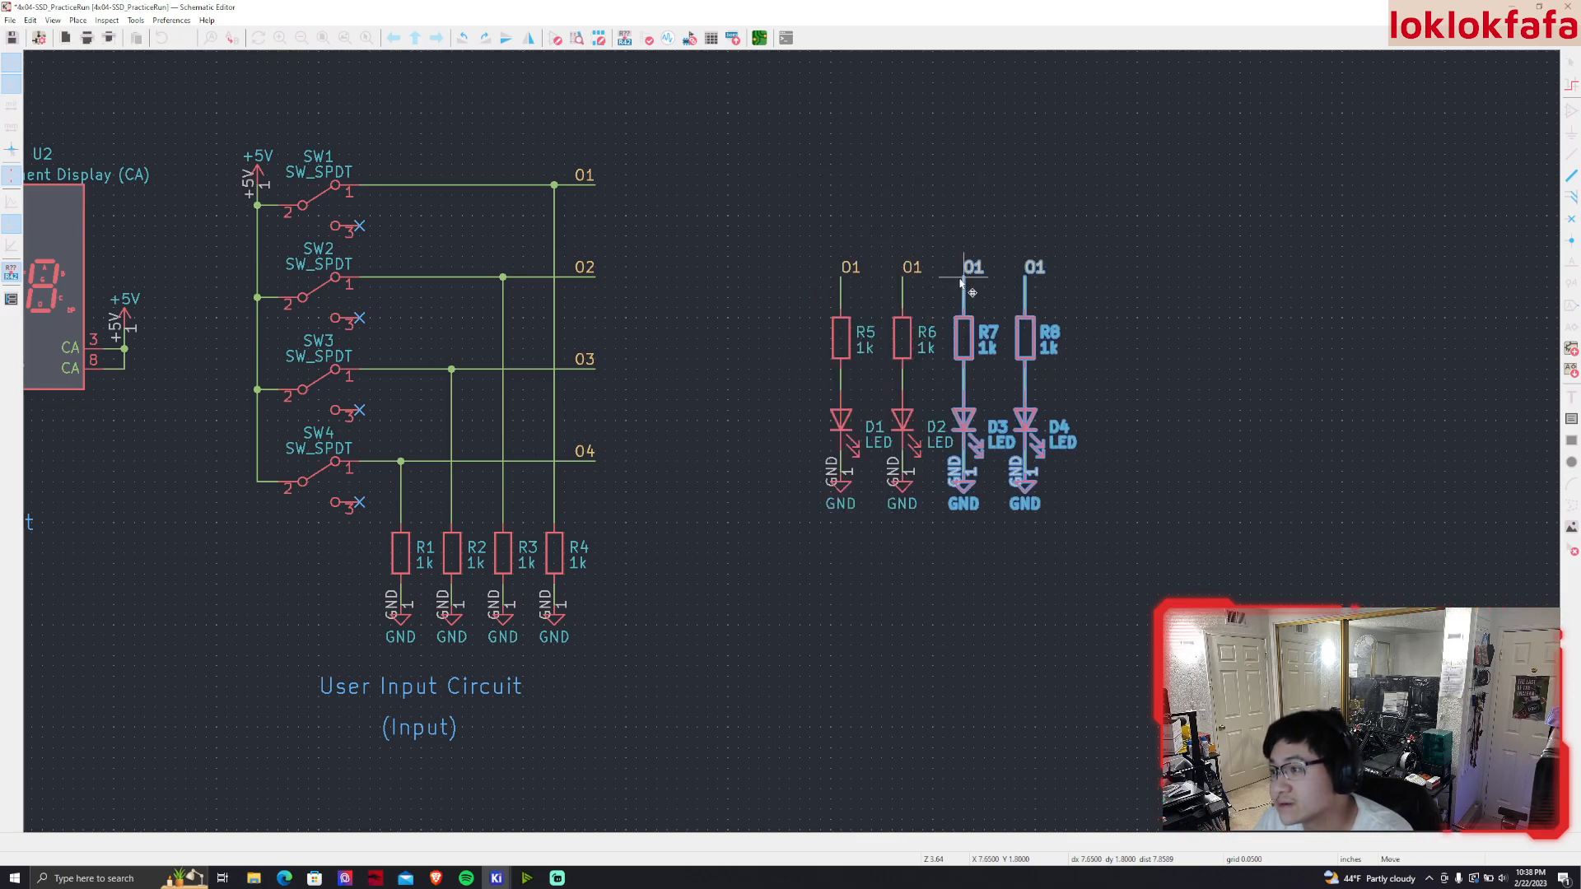
left_click(1069, 532)
left_click_drag(1096, 527, 1149, 539)
Rename the labels above R6, R7 and R8 as O2, O3 and O4
middle_click_drag(1140, 529, 1086, 568)
left_click(851, 311)
type("eO2")
key("Return")
left_click(920, 306)
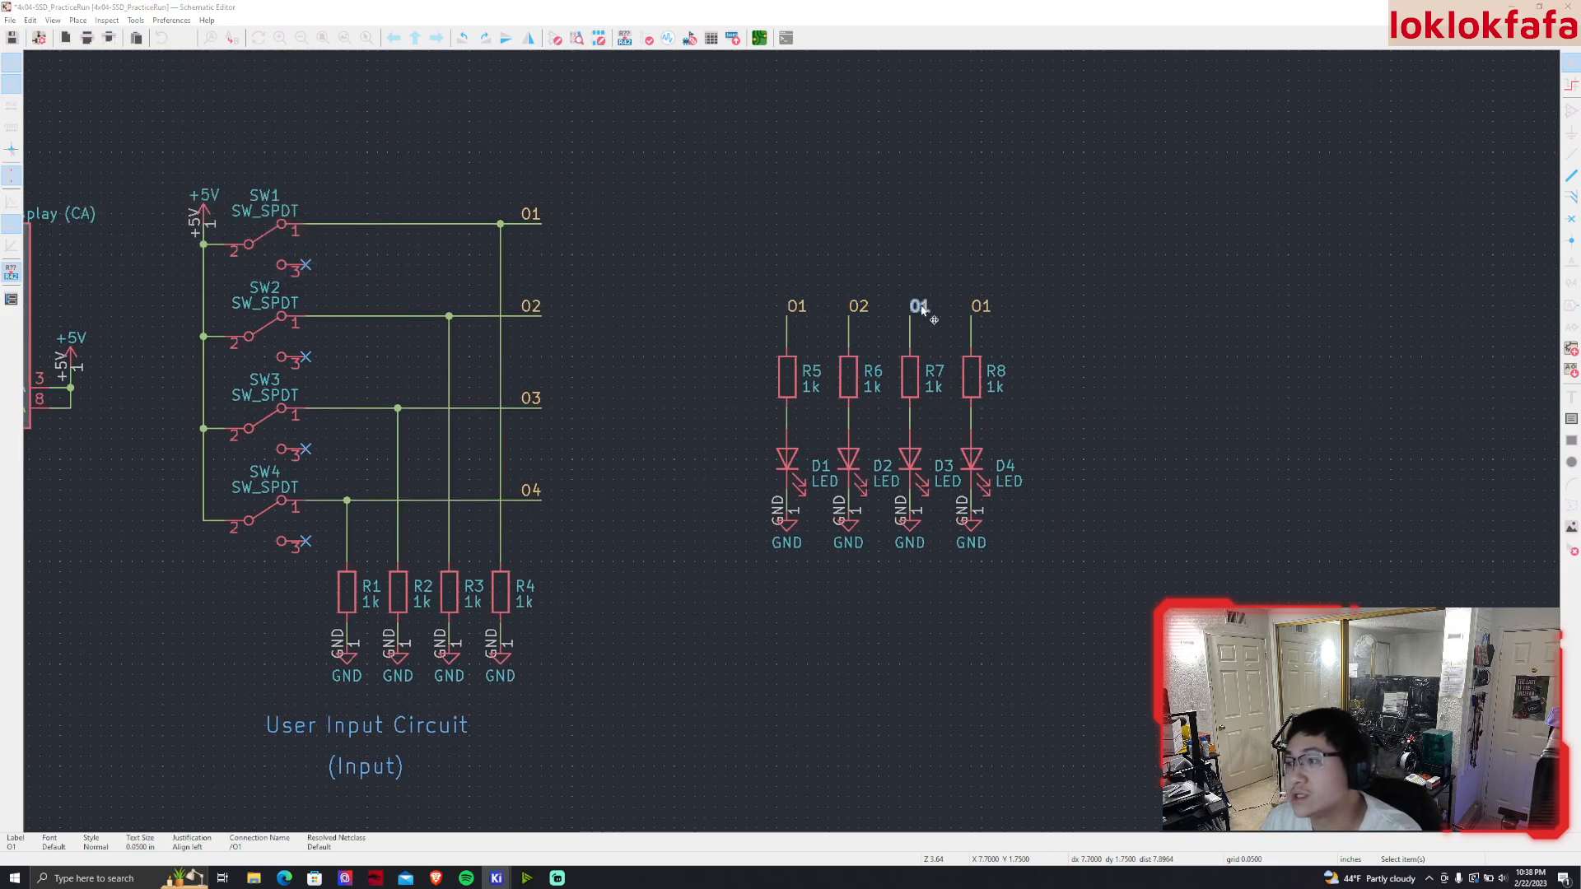
type("eO3")
key("Return")
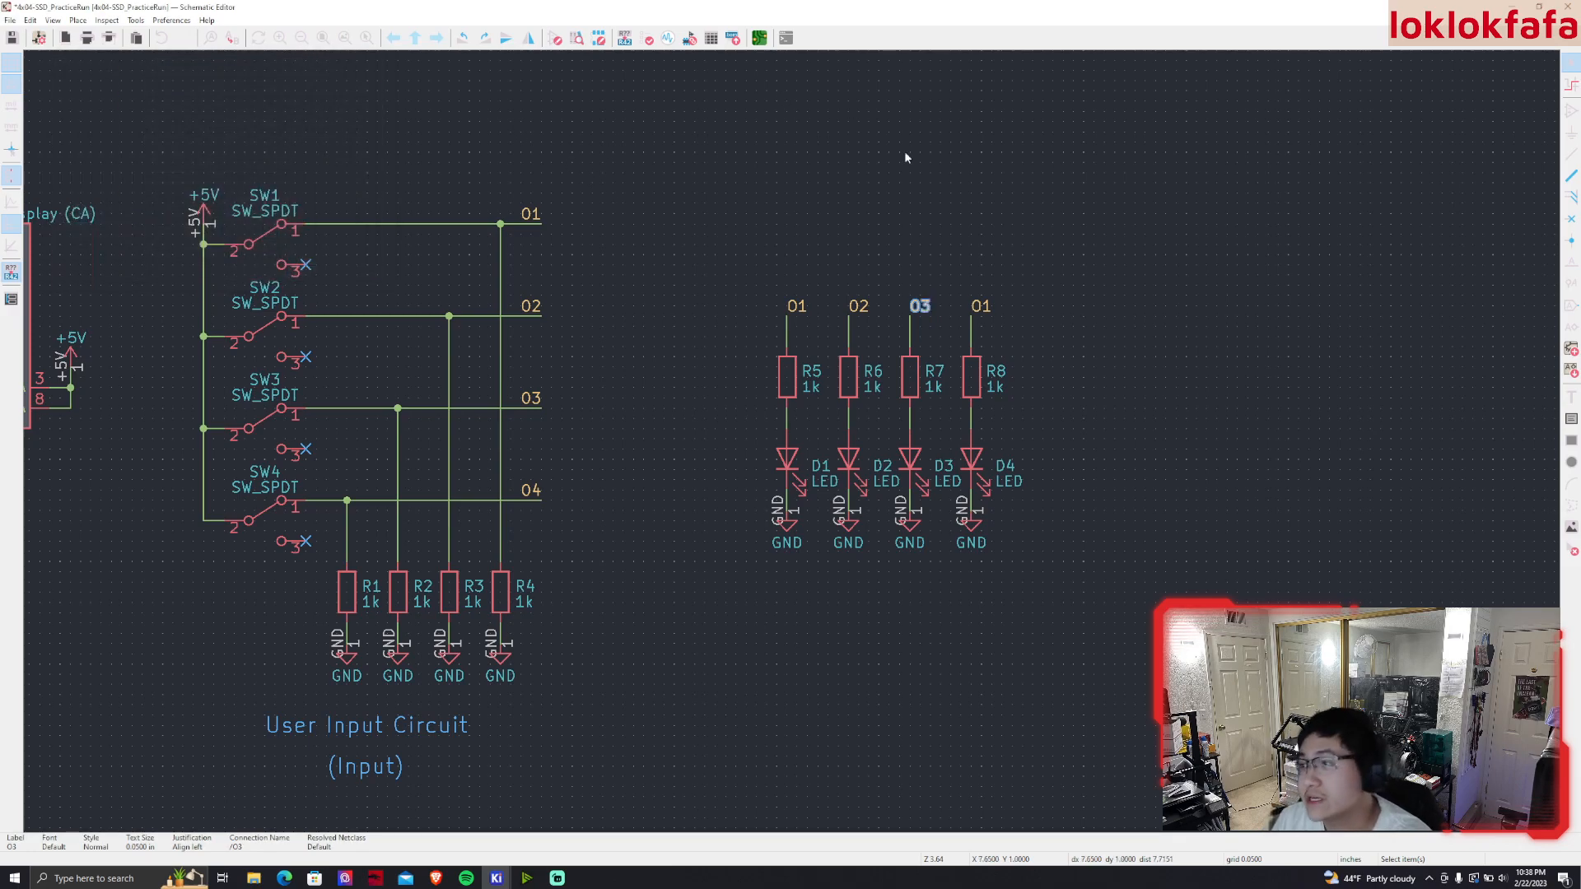
left_click(981, 307)
type("e")
type("O4")
key("Return")
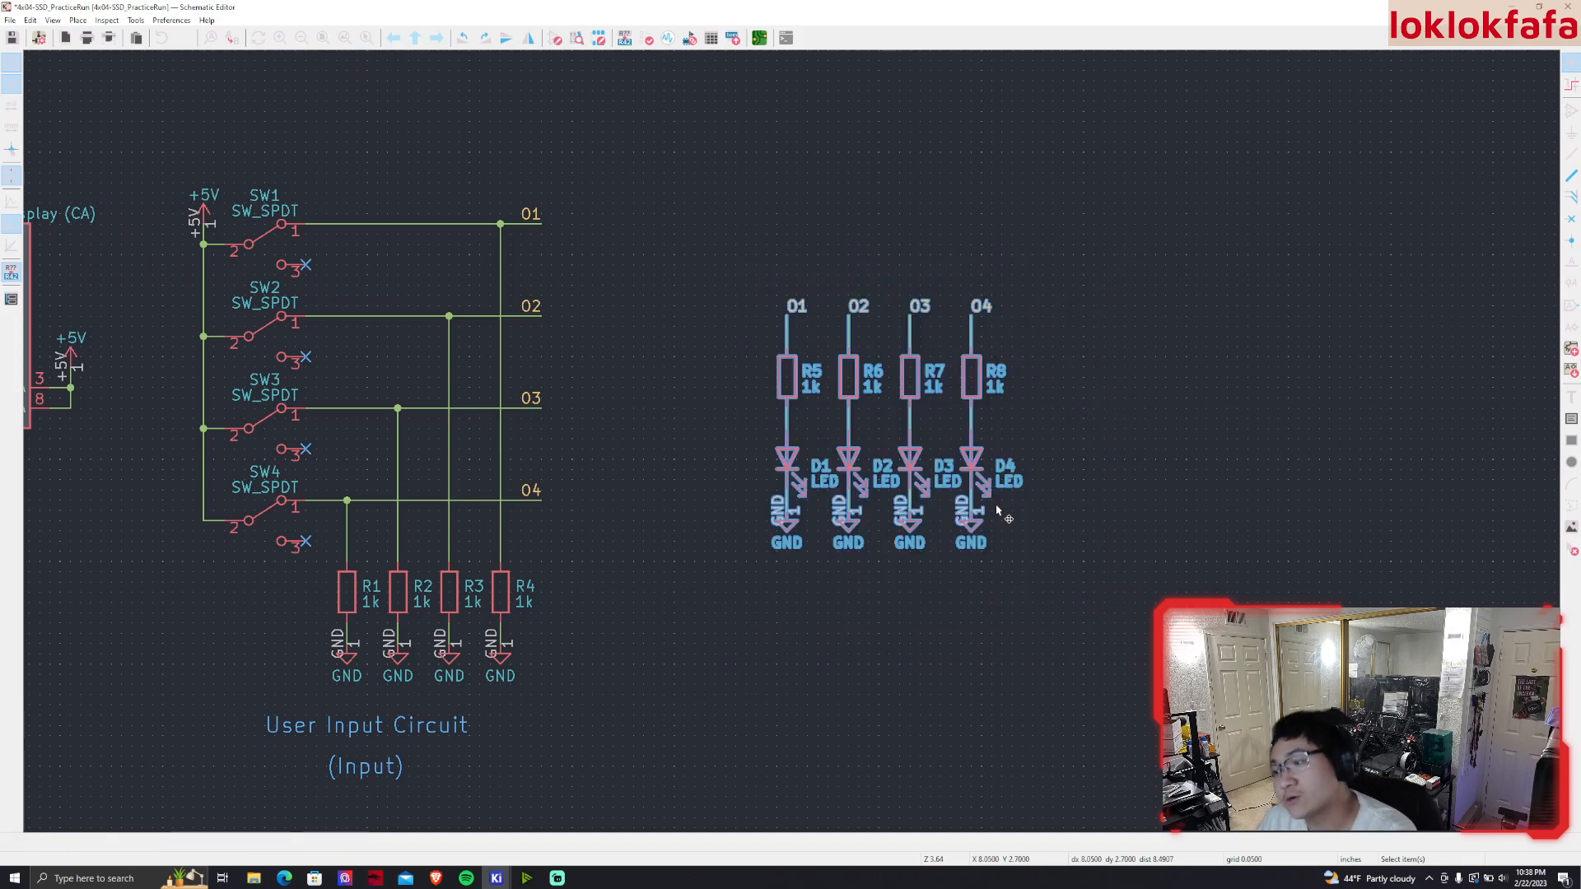
scroll(1075, 487, "up", 2)
middle_click_drag(968, 564, 988, 565)
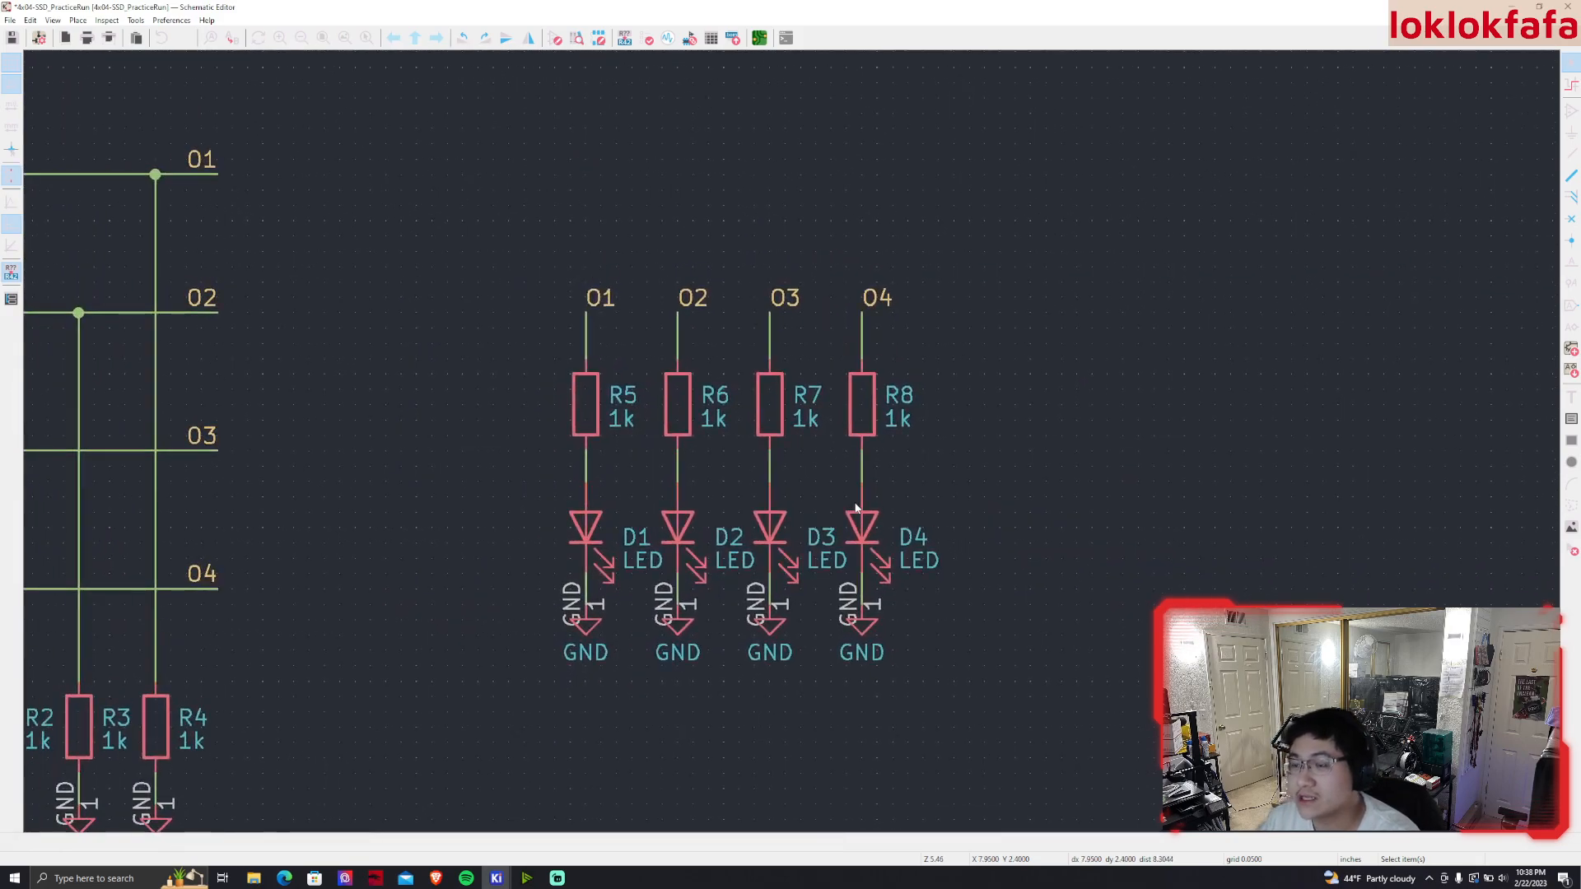
middle_click_drag(853, 510, 984, 529)
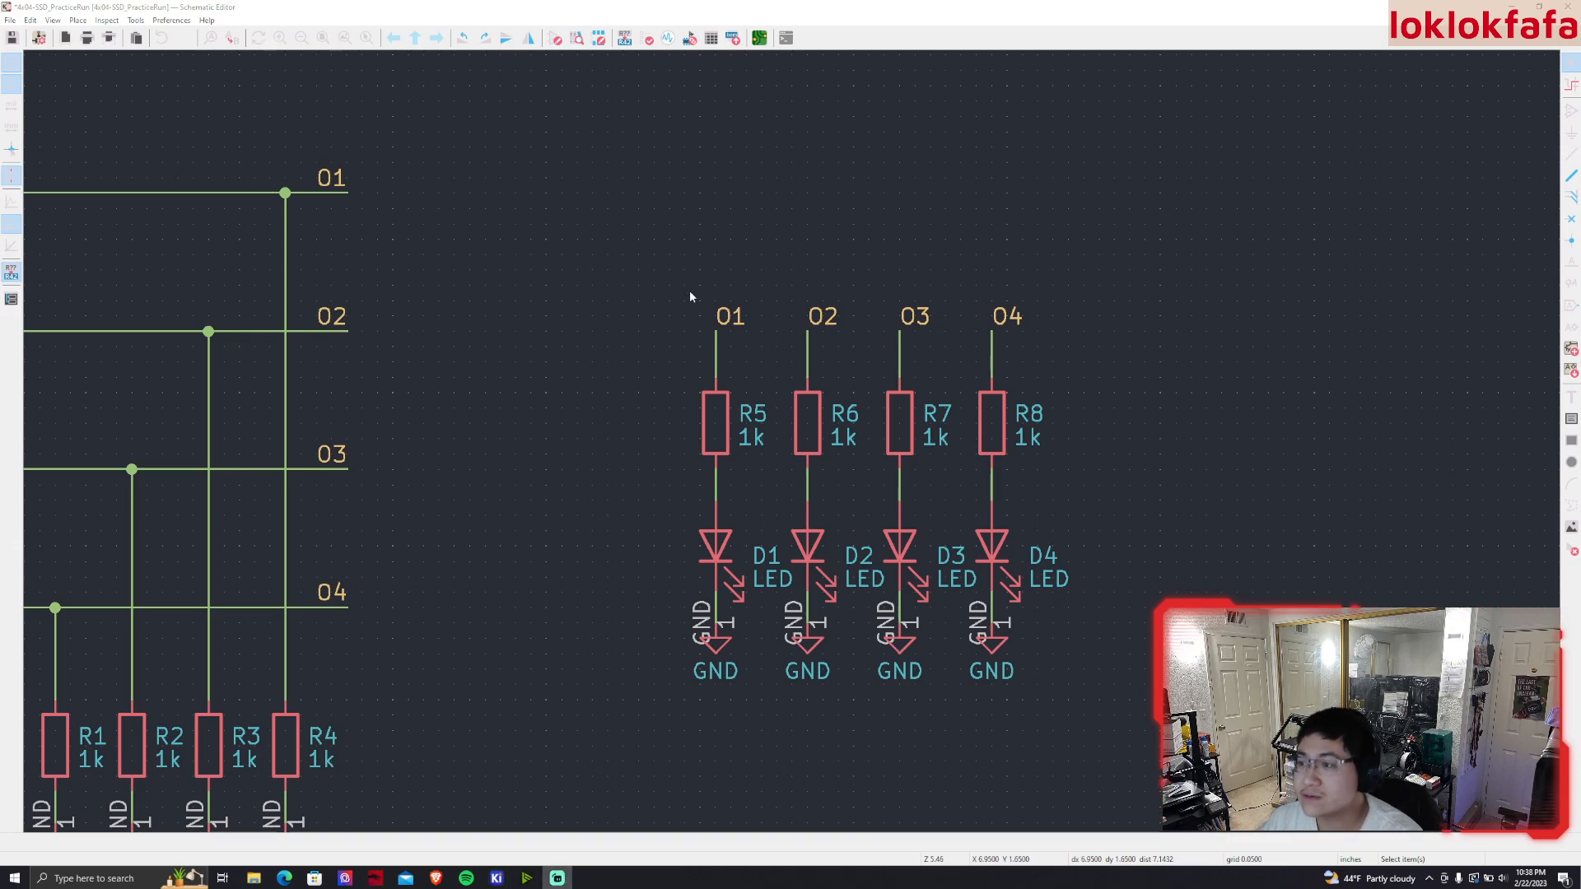
Duplicate the User Input Circuit title beneath the four LED branches and change the copy to "4-Bit Binary LED Circuit"
scroll(741, 355, "down", 2)
middle_click_drag(805, 445, 897, 430)
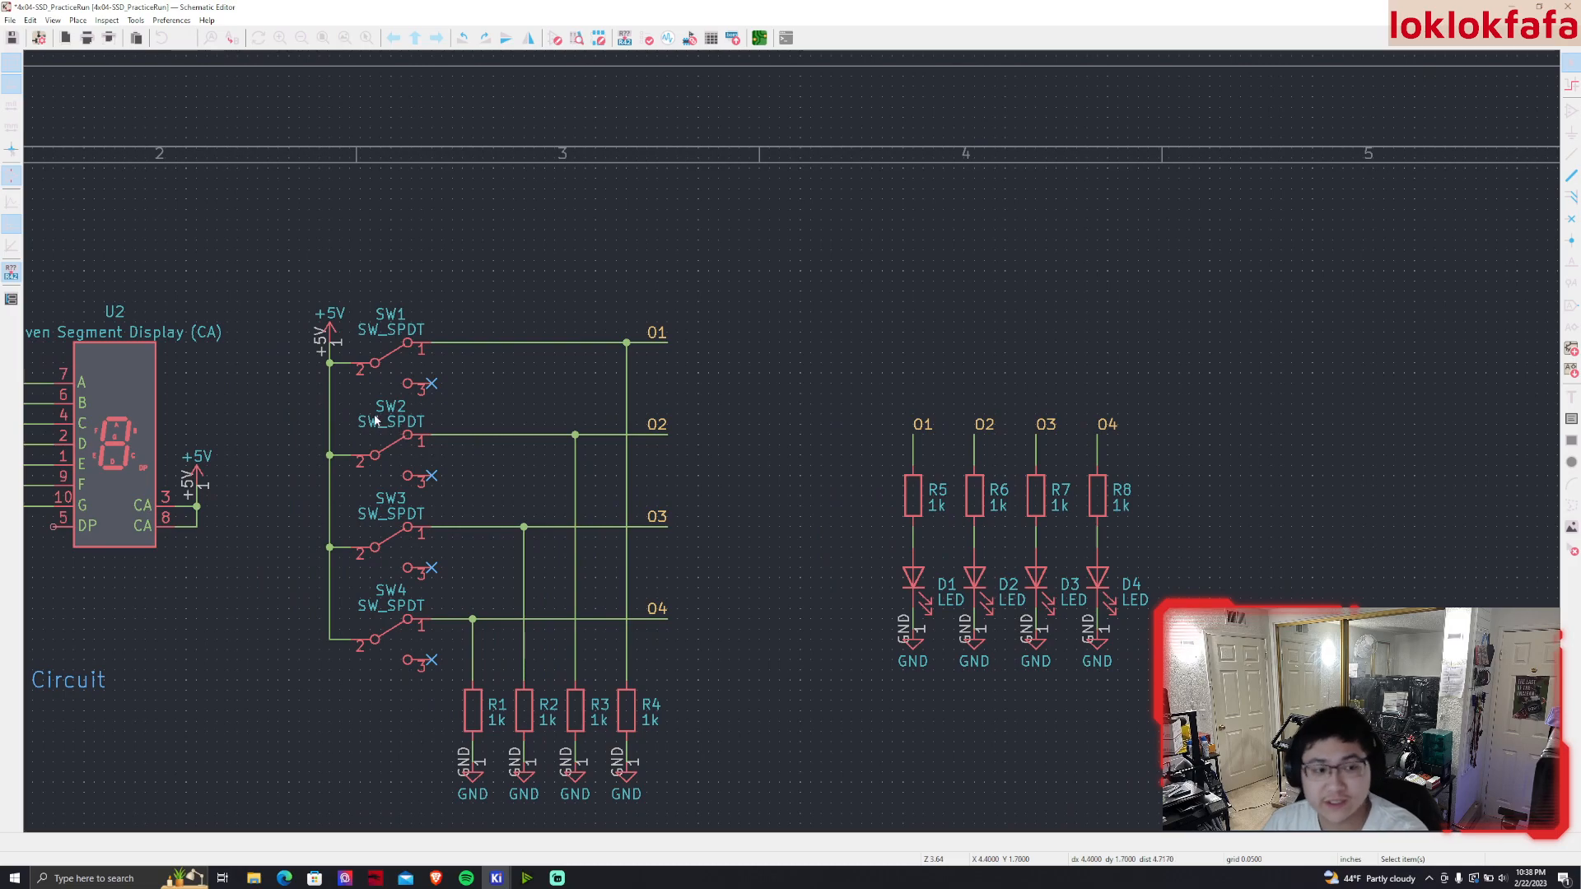
middle_click_drag(375, 420, 412, 394)
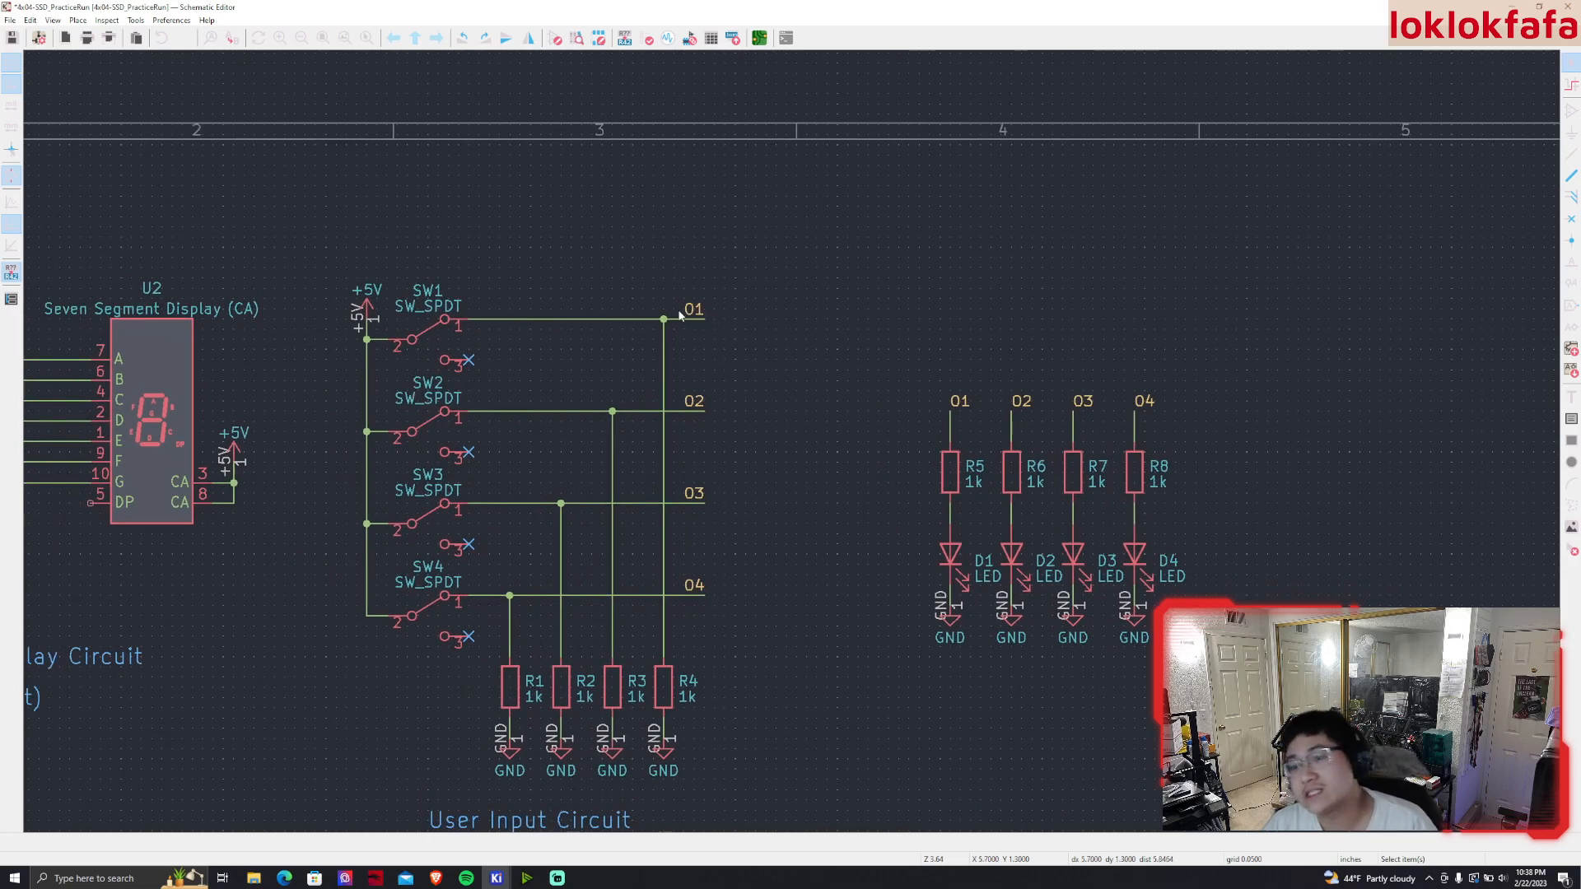
middle_click_drag(882, 352, 771, 212)
left_click_drag(757, 188, 775, 403)
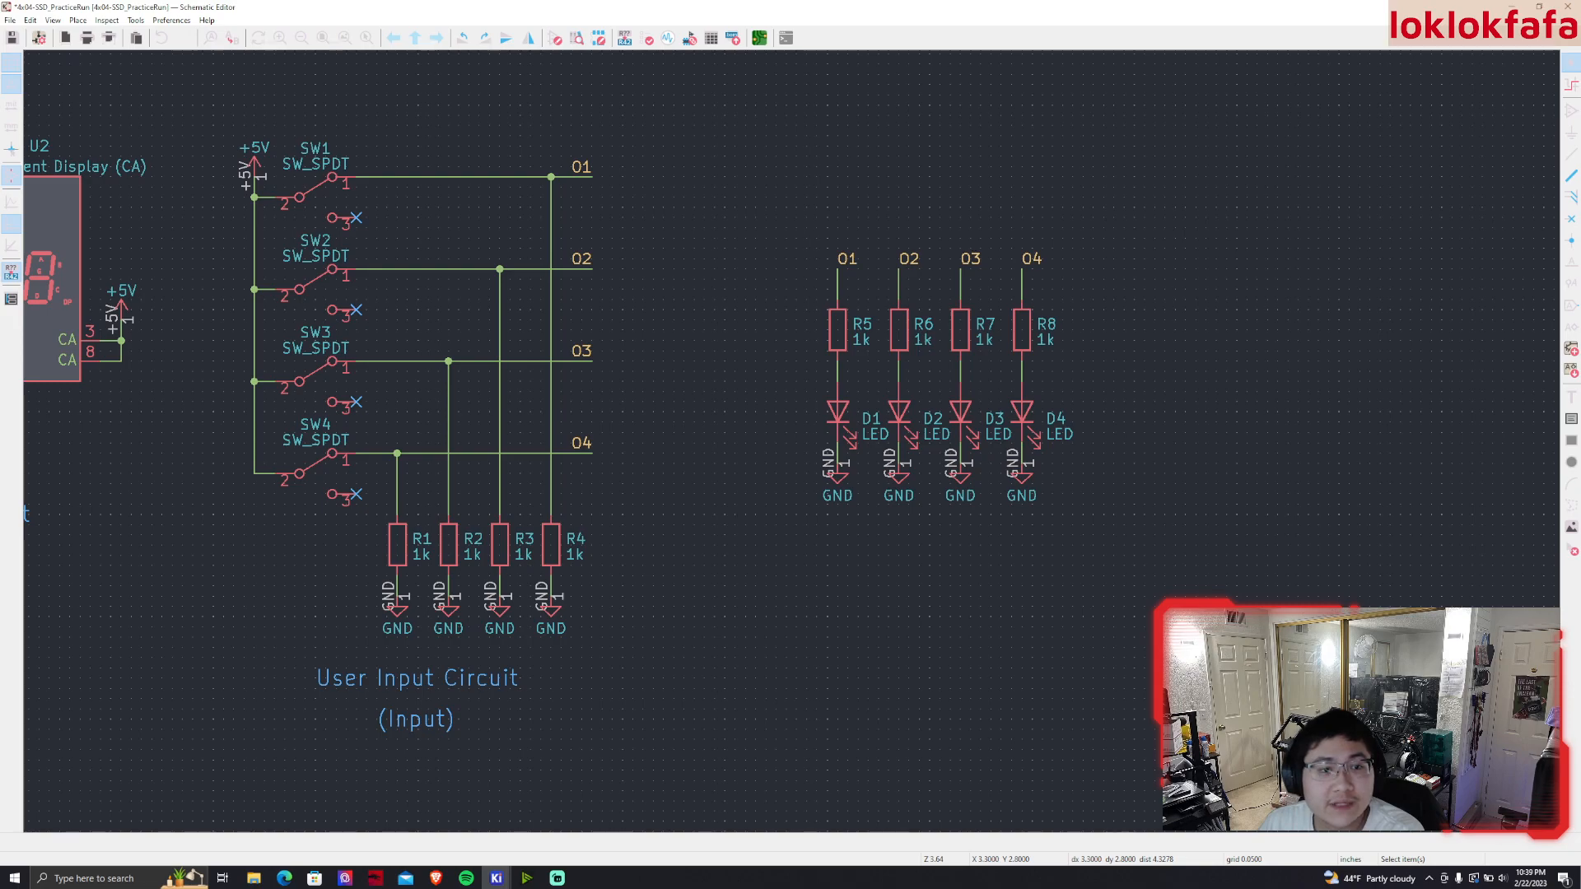
left_click(474, 679)
key("ctrl+d")
double_click(911, 568)
key("ctrl+a")
key("BackSpace")
type("4-Bit Binary LED Circuit")
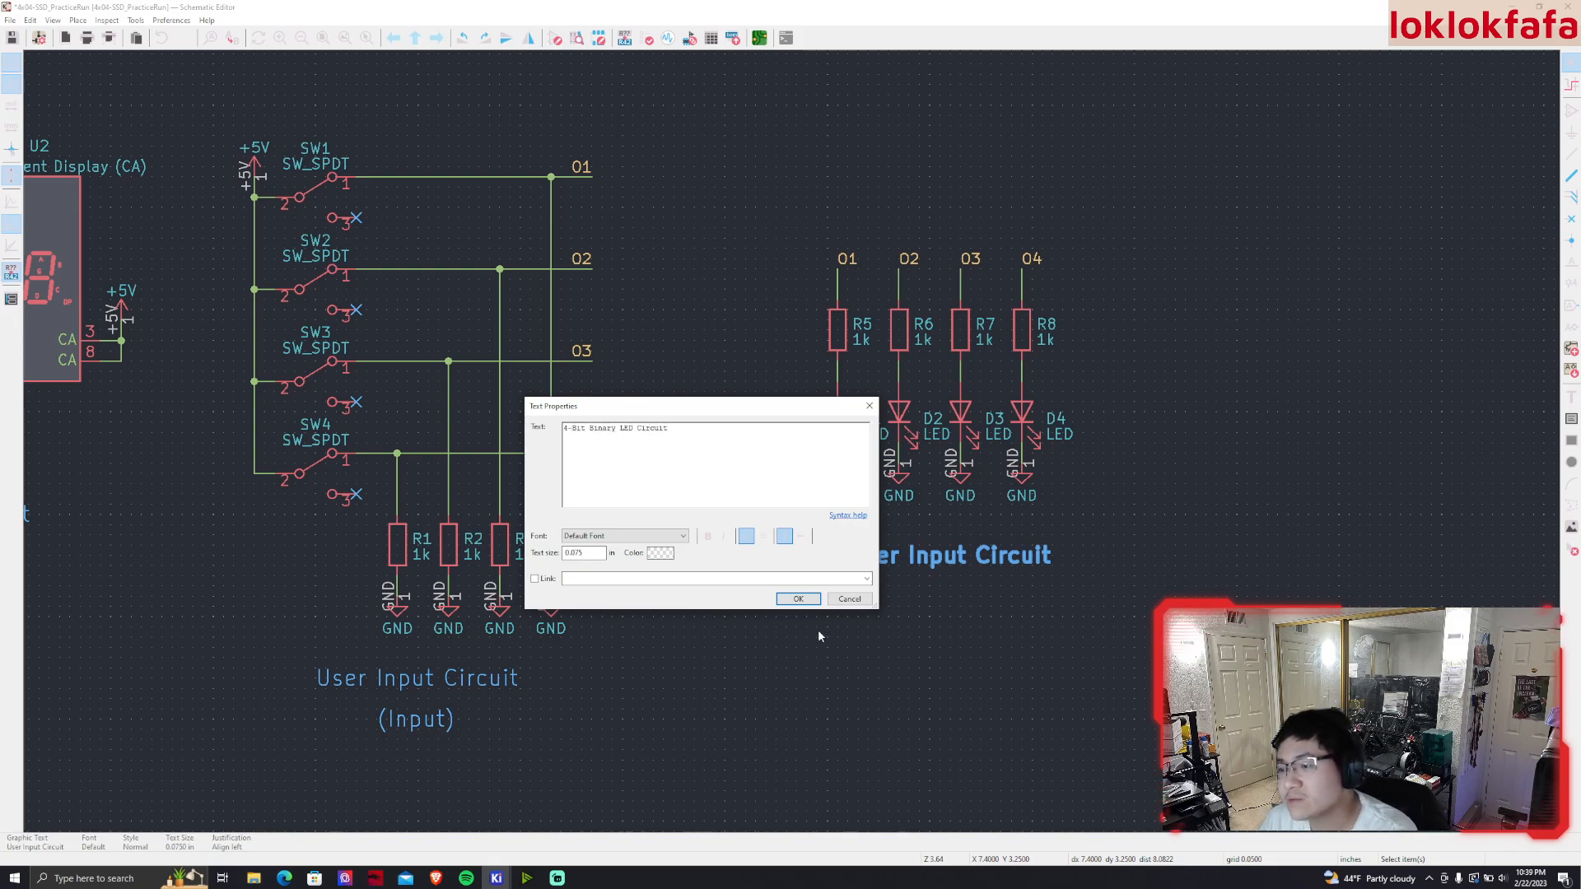
left_click(798, 599)
Duplicate the (Input) subtitle below the LED circuit title and change the copy to "O1 = LSB, Provide User Validation"
left_click(406, 720)
key("ctrl+d")
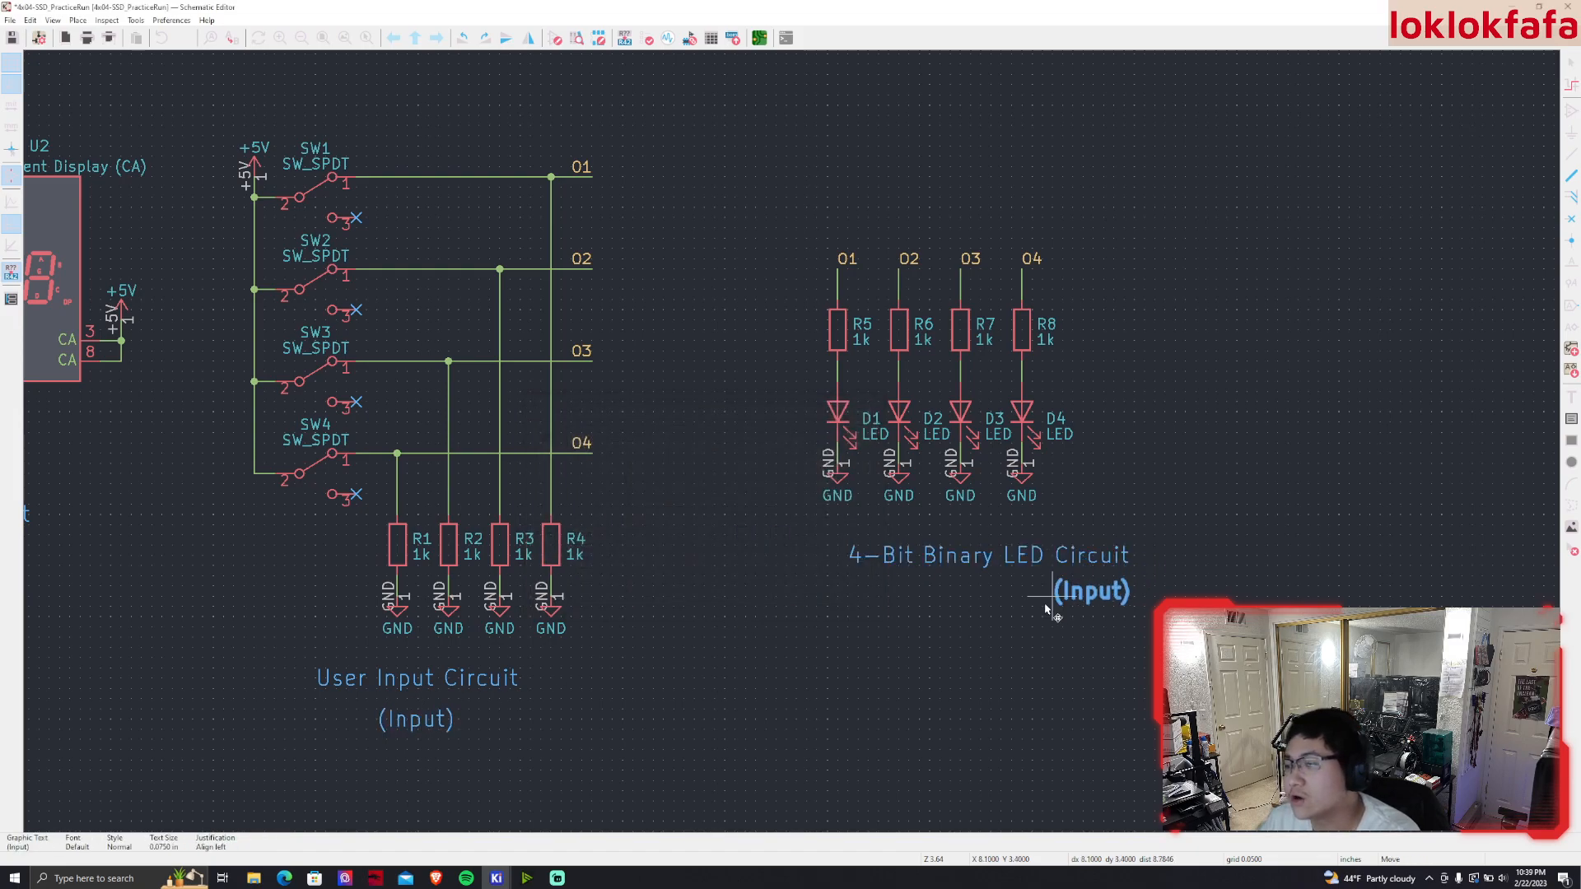
left_click(970, 604)
key("e")
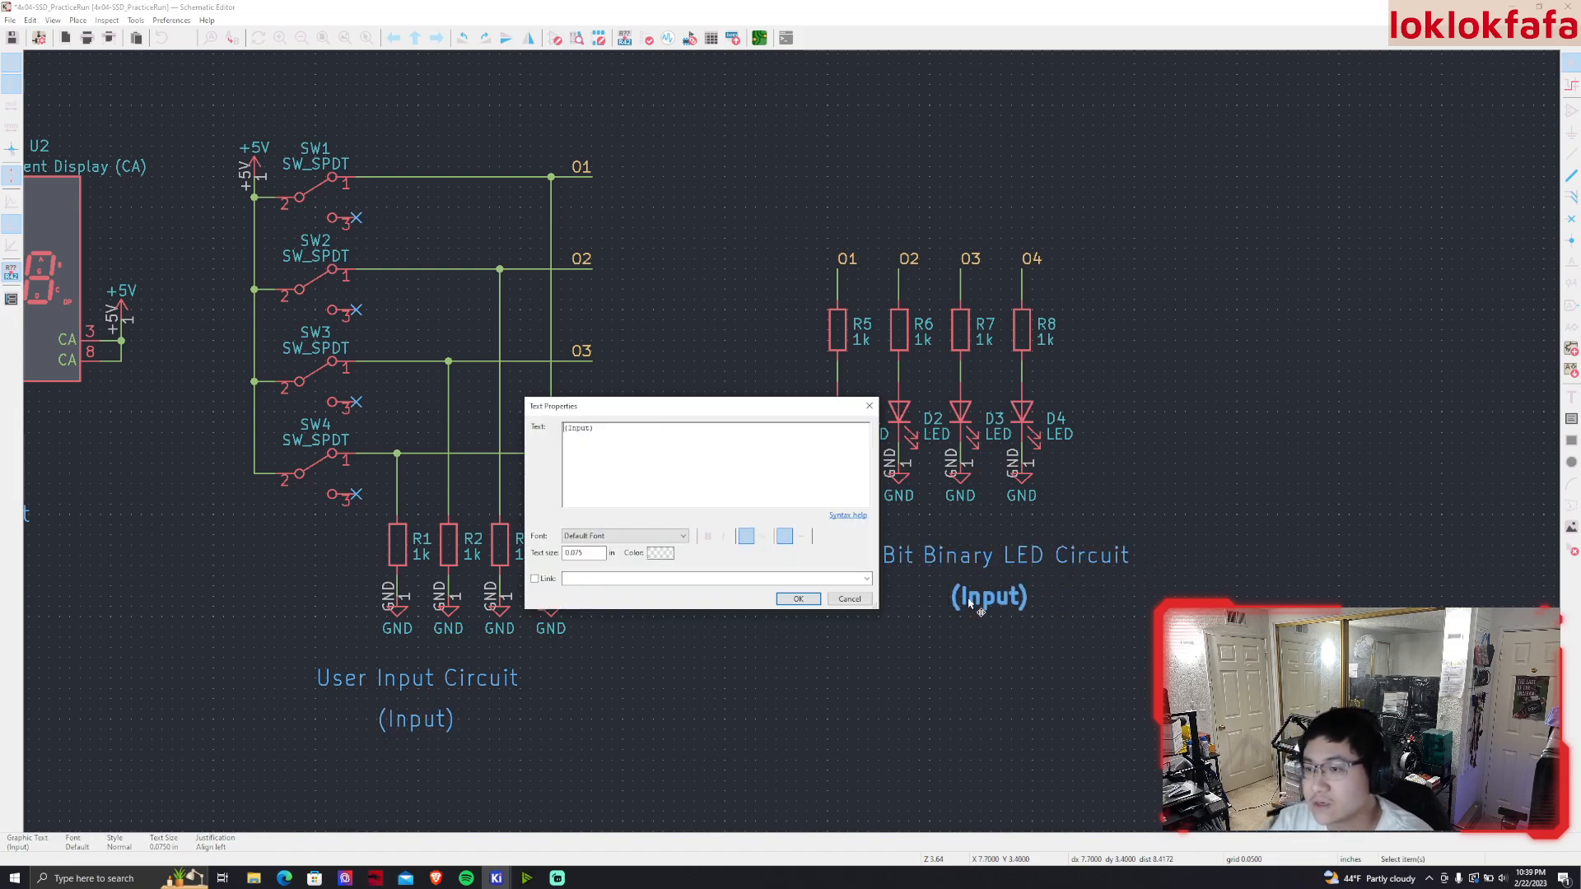
key("ctrl+a")
type("O")
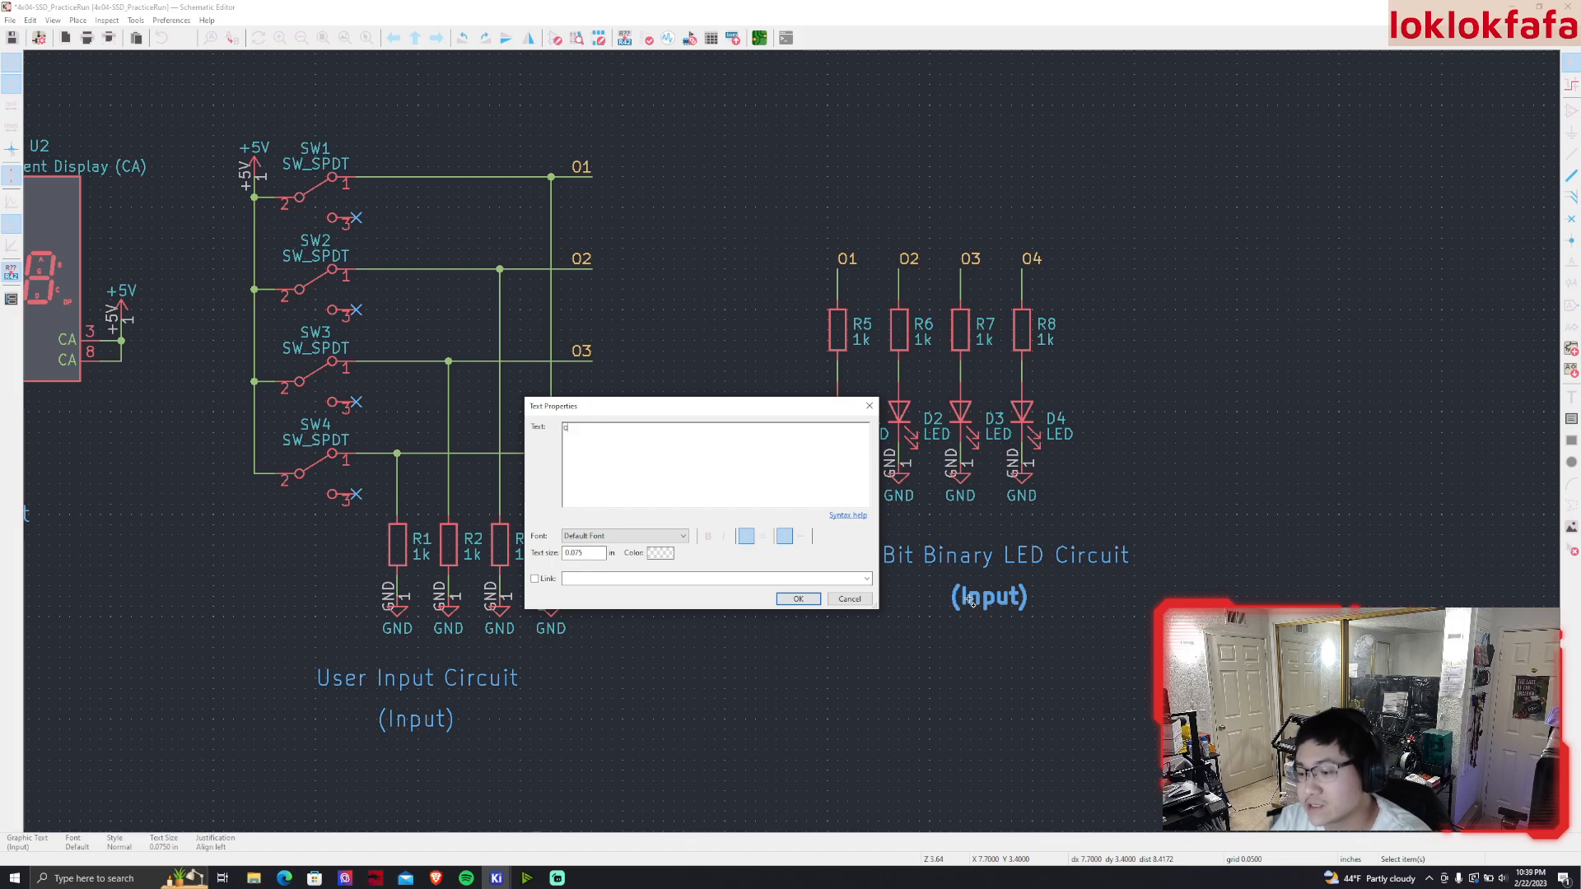
type("1 = LSB,")
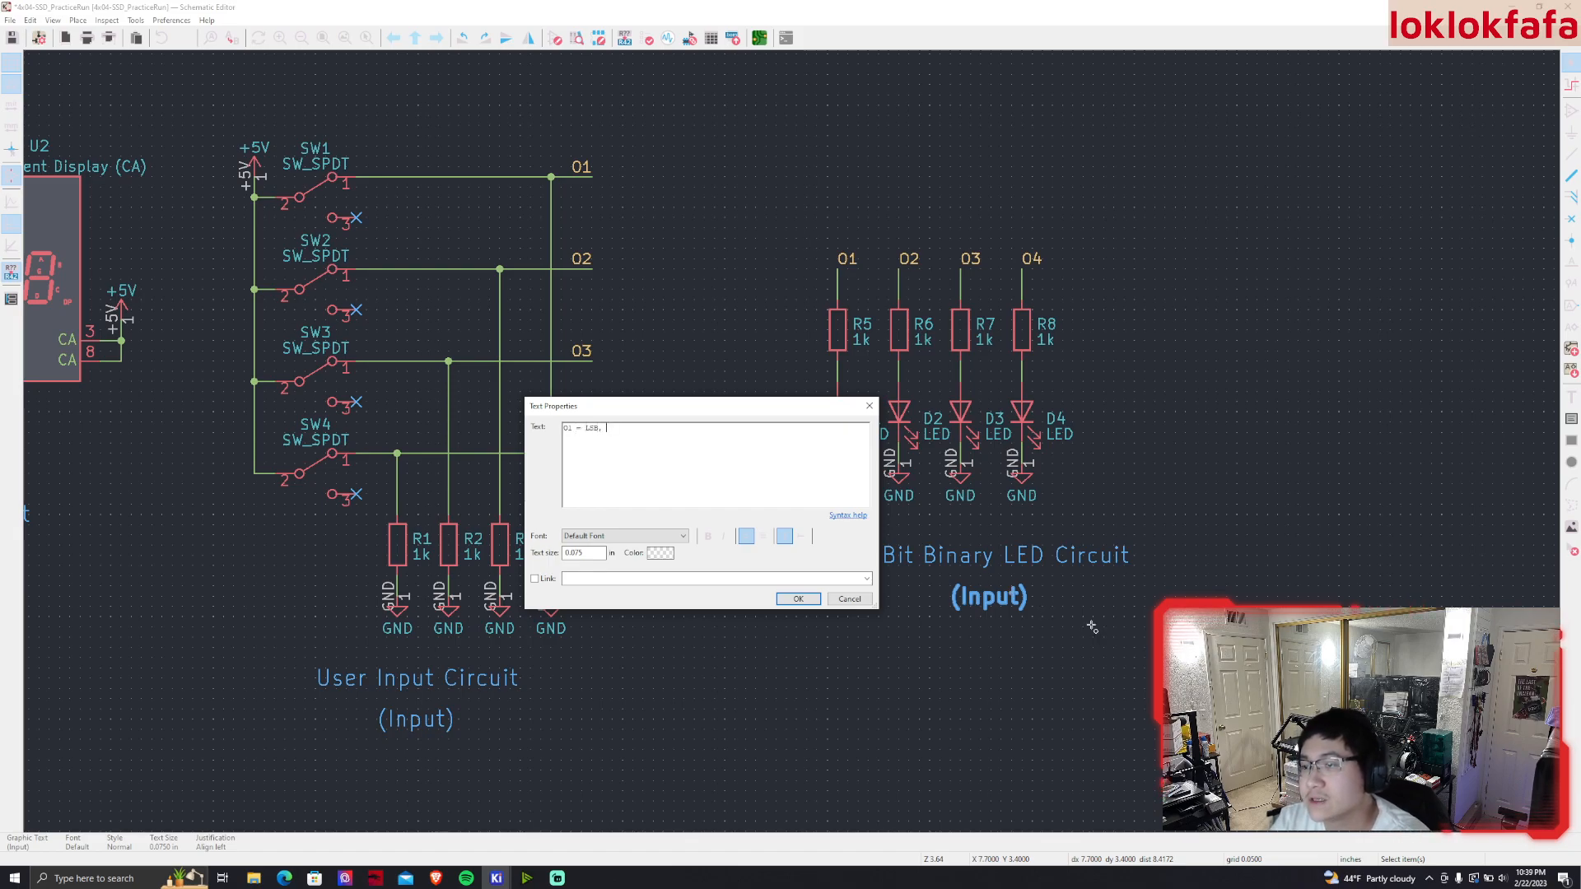
type(" Provid")
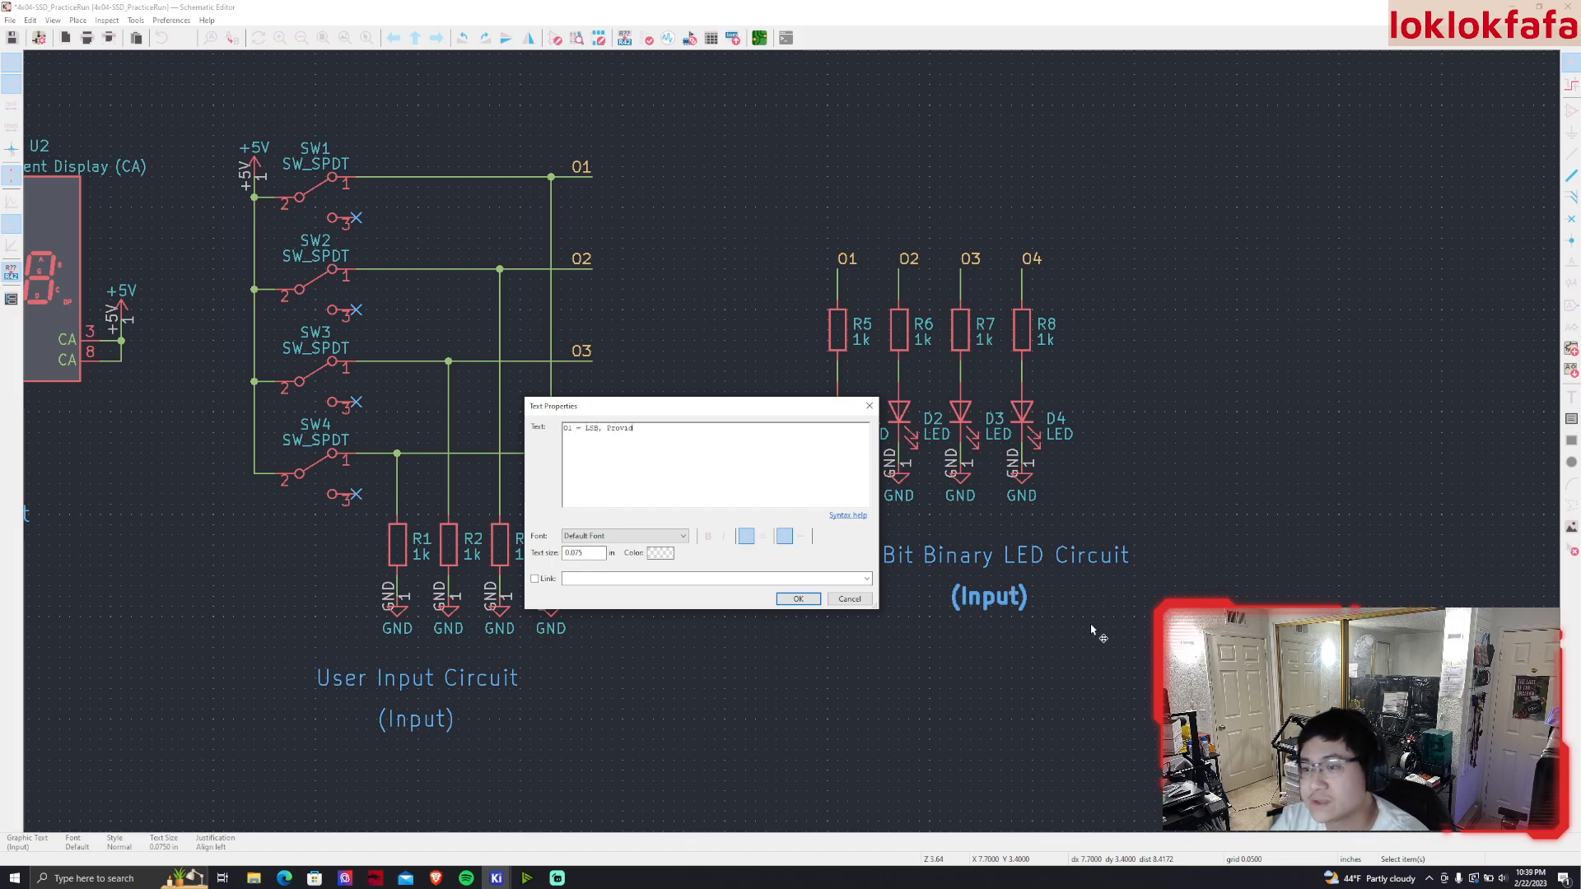
type("e User Validation")
key("Return")
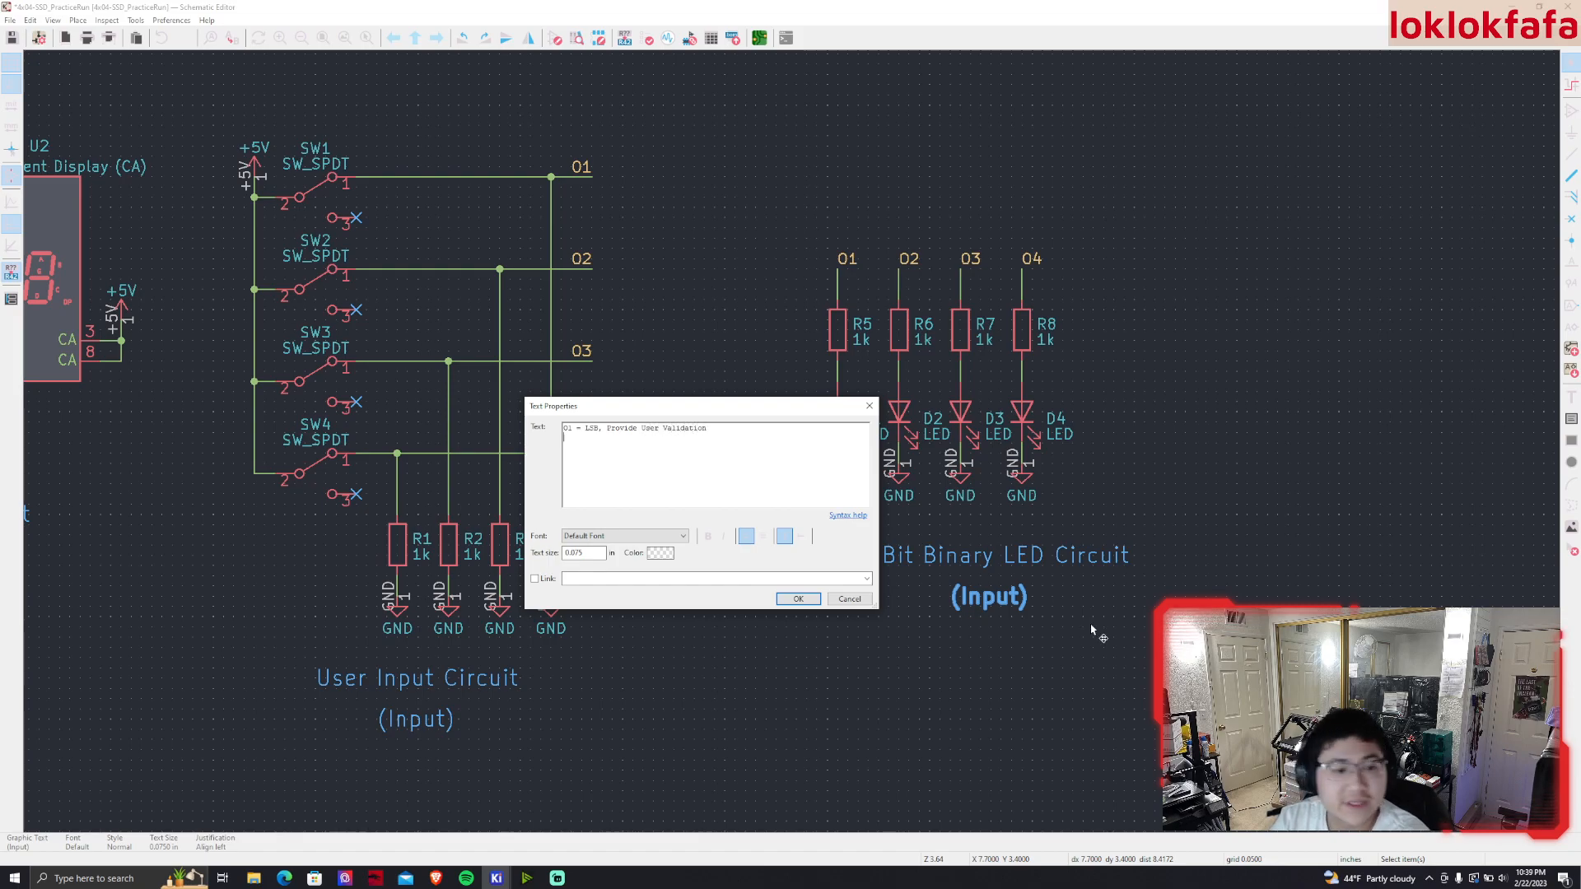
left_click(798, 599)
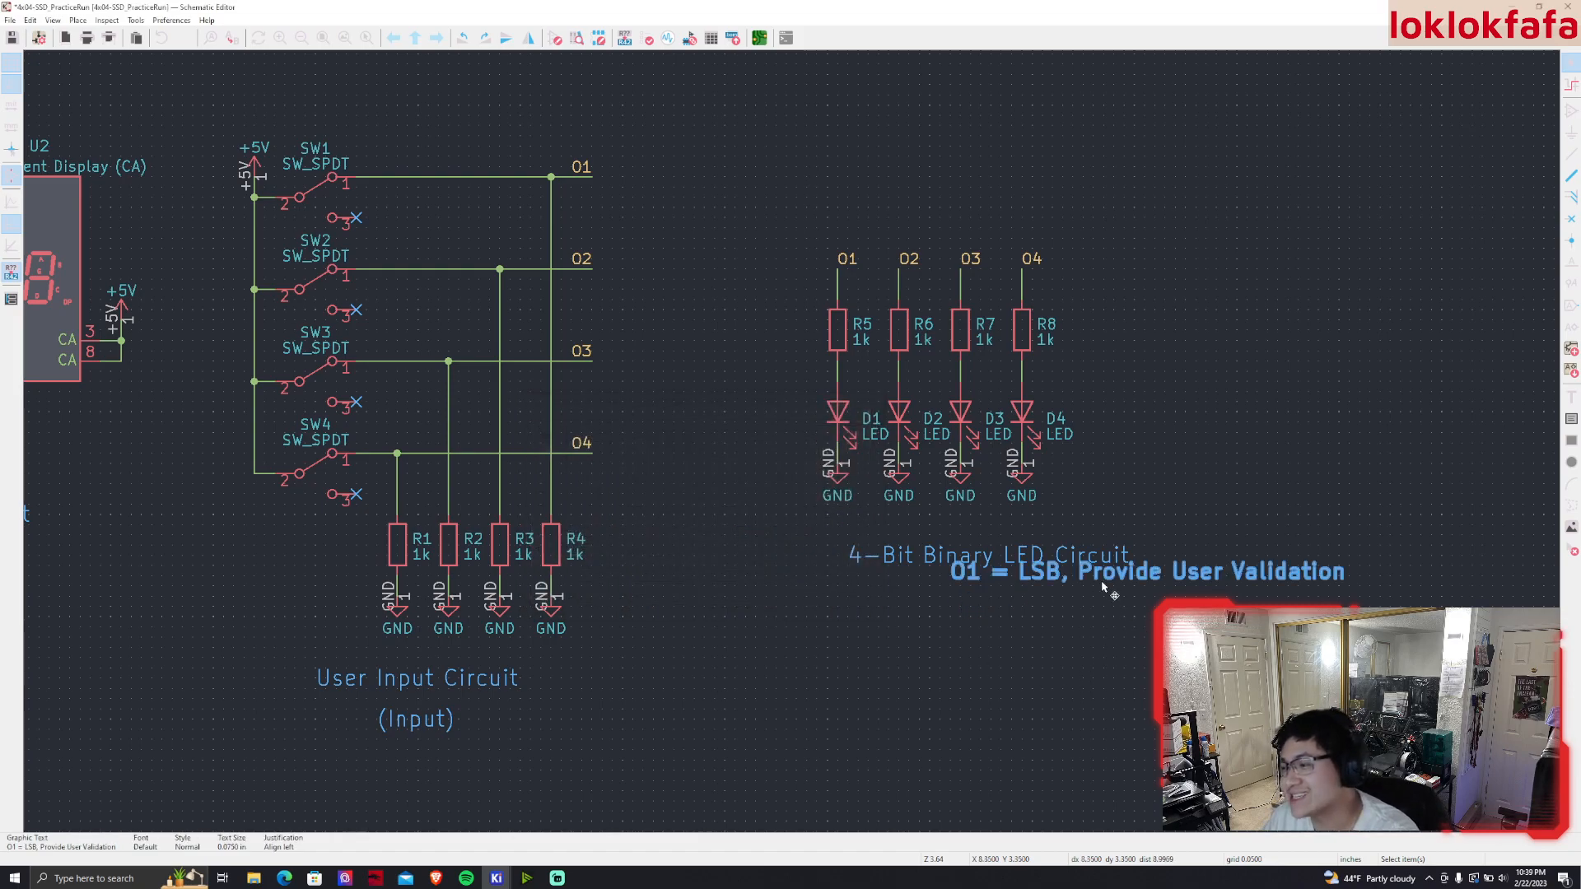
Center the LED circuit's title and subtitle beneath the four LED branches
left_click(800, 631)
left_click_drag(1304, 725, 781, 546)
left_click(848, 659)
Move the whole LED circuit with its two text lines up, nearly level with the switch circuit
scroll(790, 438, "down", 3)
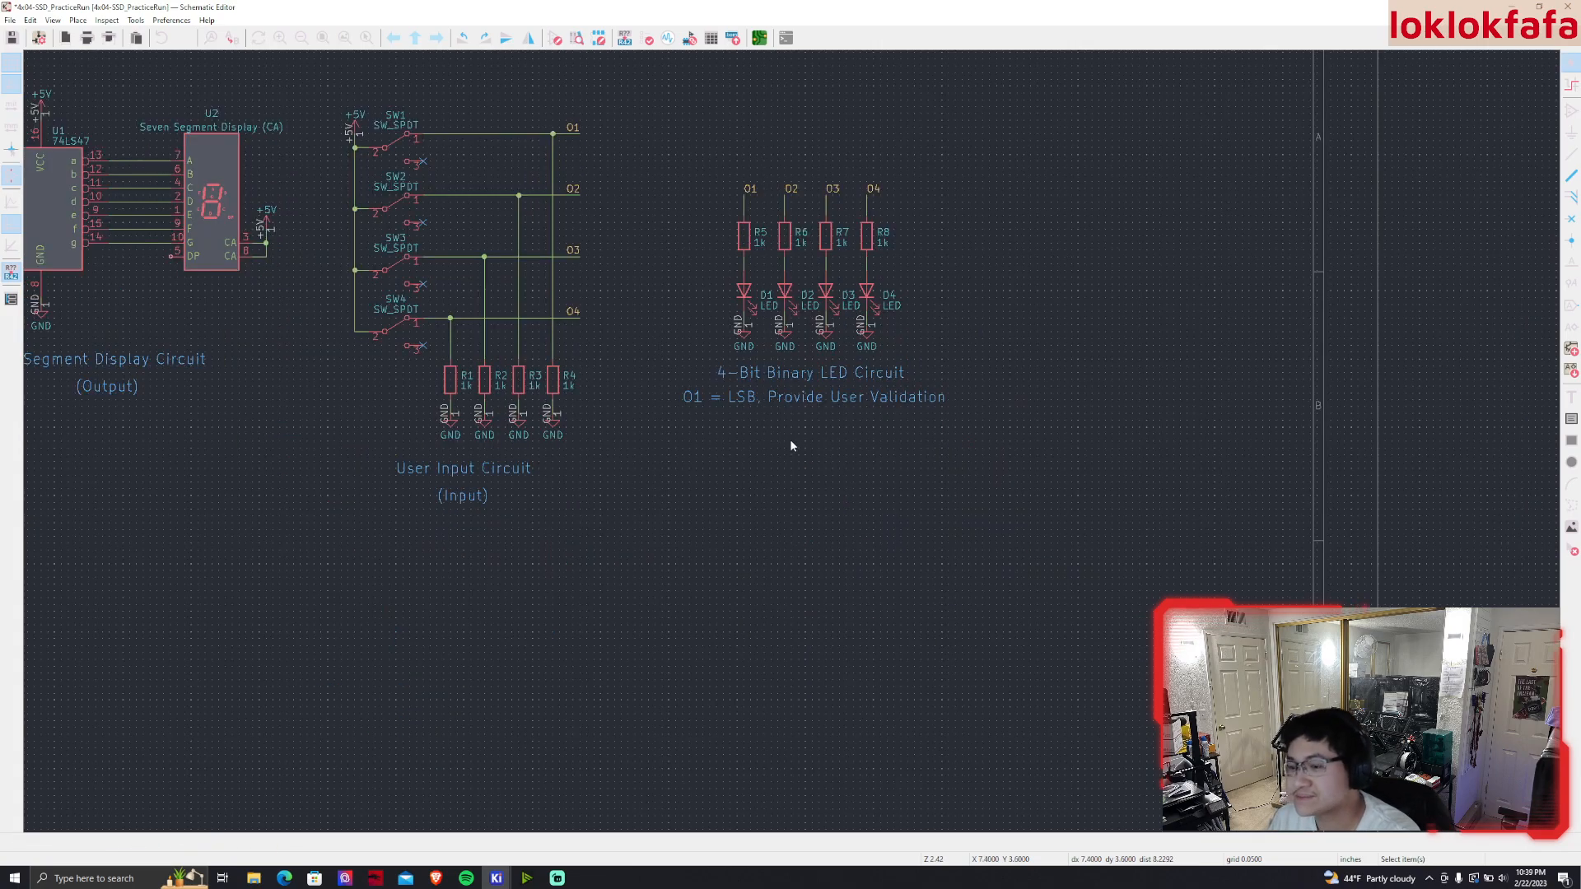
scroll(794, 437, "up", 2)
middle_click_drag(838, 531, 848, 555)
left_click_drag(685, 225, 1004, 554)
left_click_drag(871, 364, 882, 299)
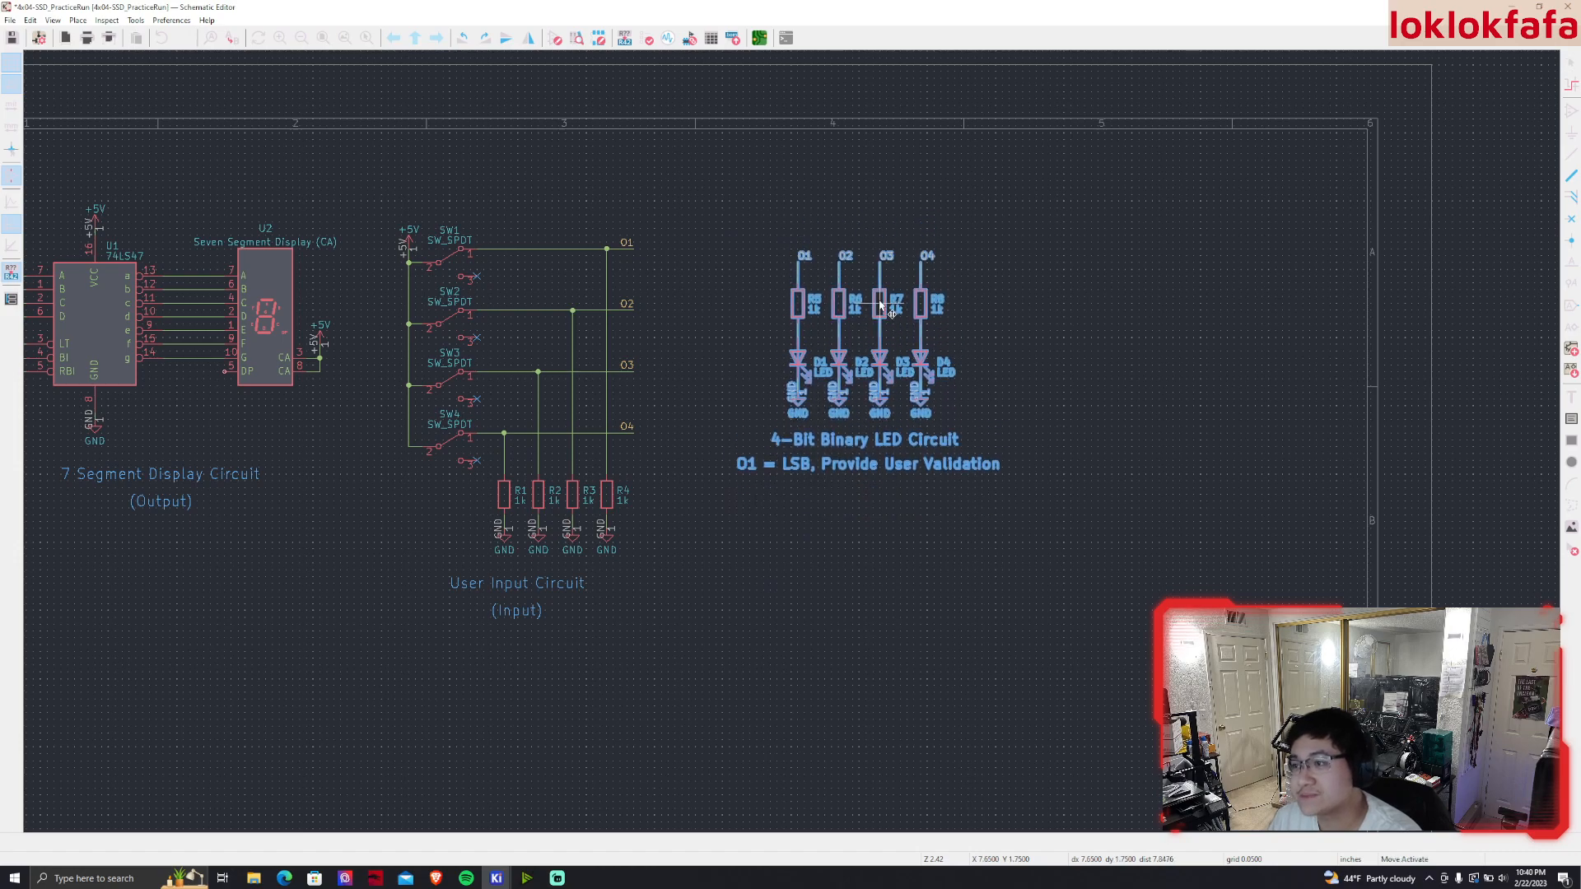
left_click(718, 468)
Move the LED circuit and its texts closer to the user input circuit, aligning its labels with the switch circuit's O1 label
middle_click_drag(718, 468, 986, 447)
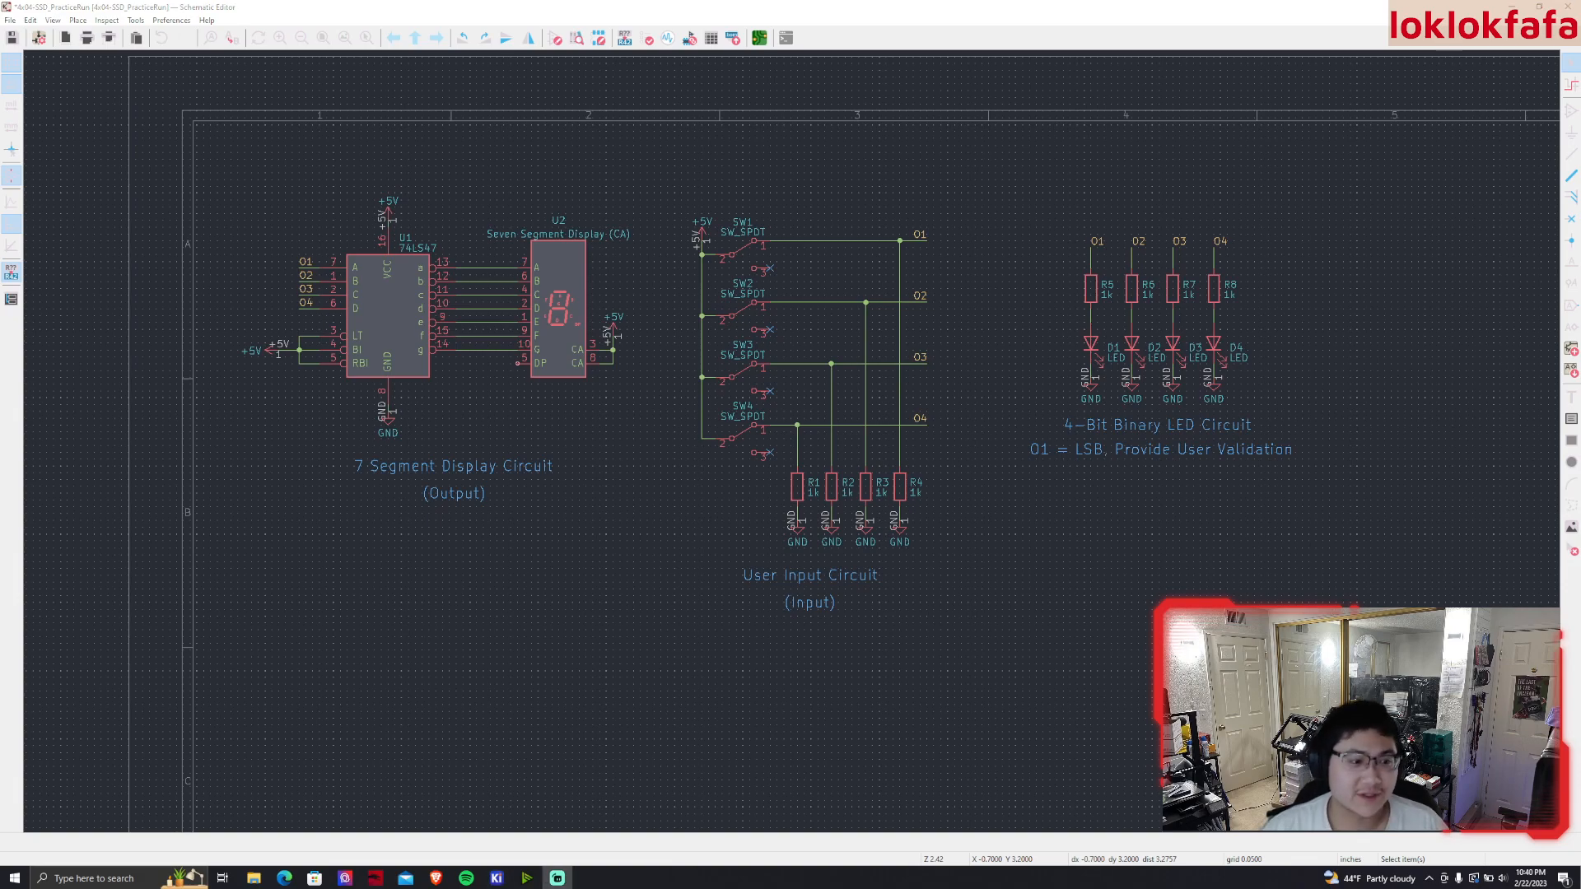
left_click(636, 495)
middle_click_drag(635, 494, 465, 476)
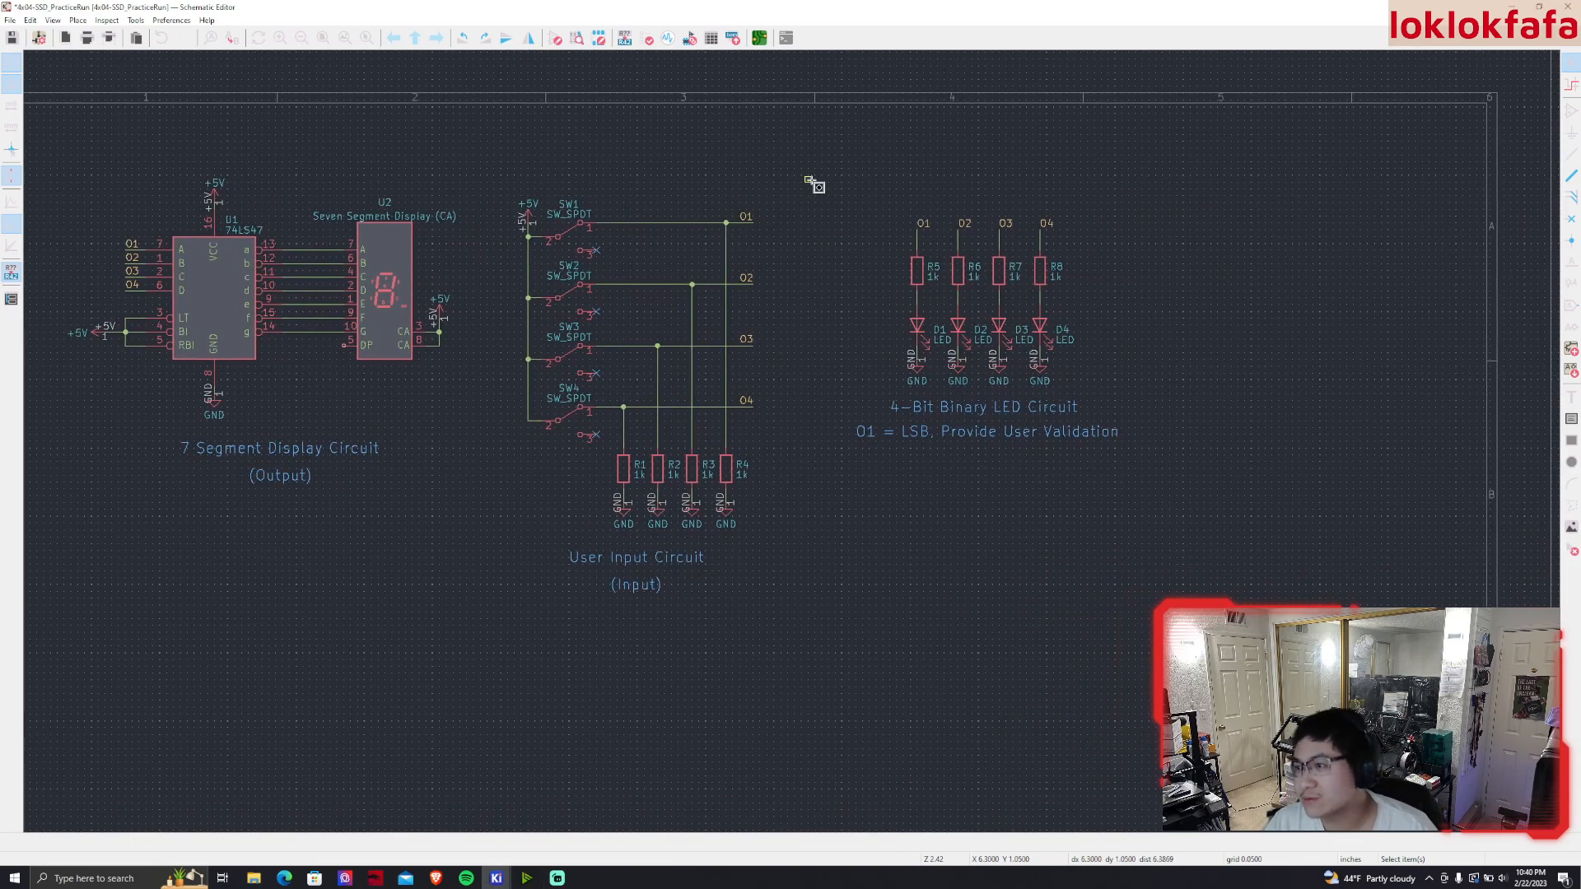
left_click_drag(808, 185, 1235, 527)
key("m")
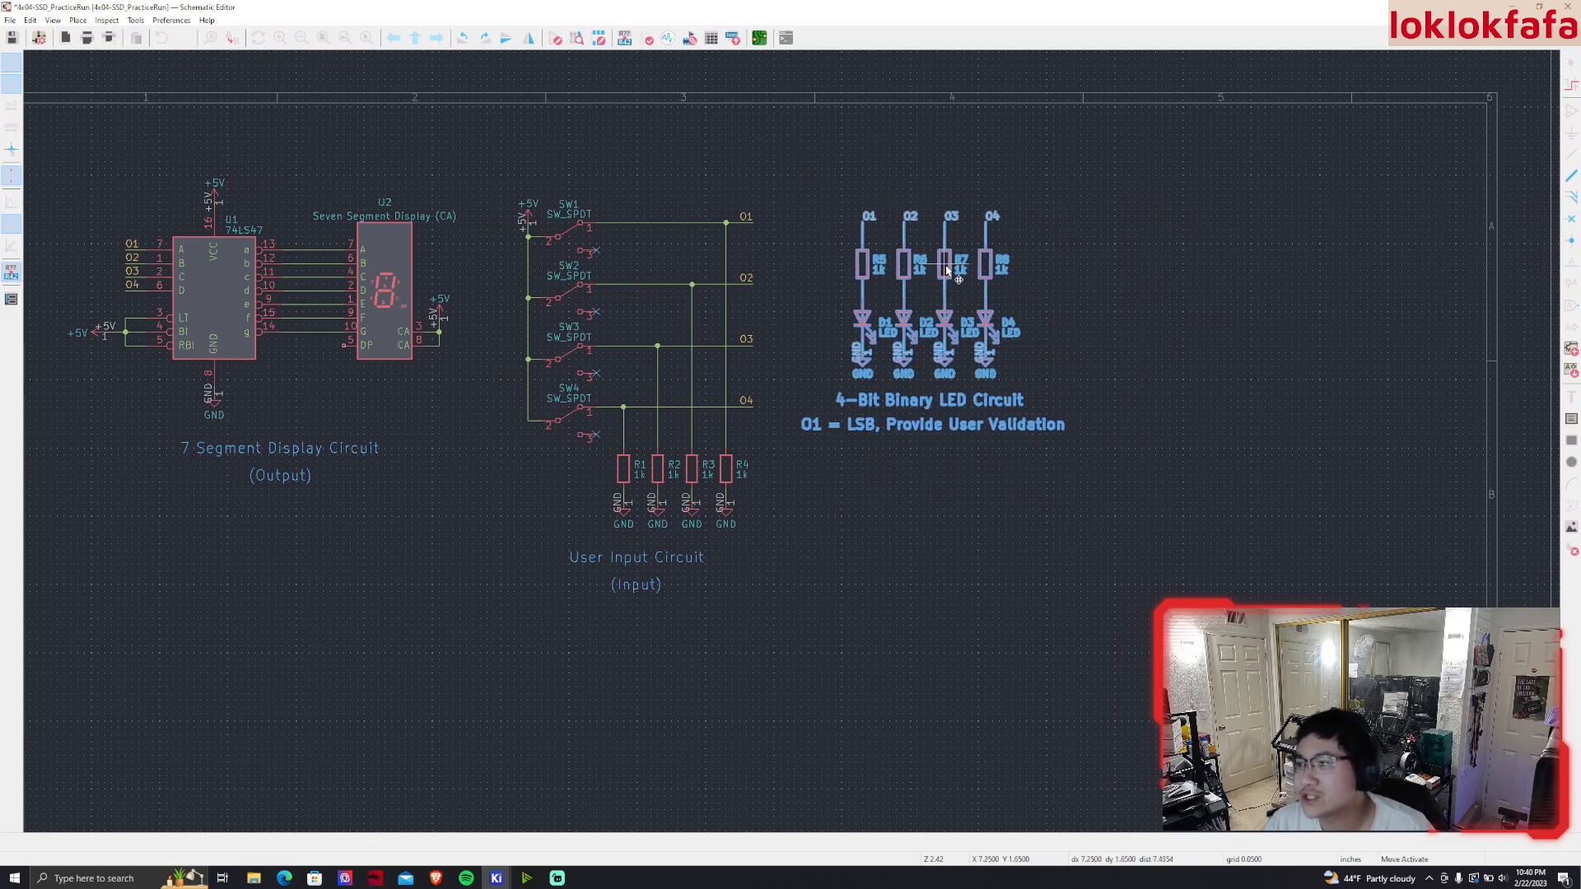
left_click(955, 270)
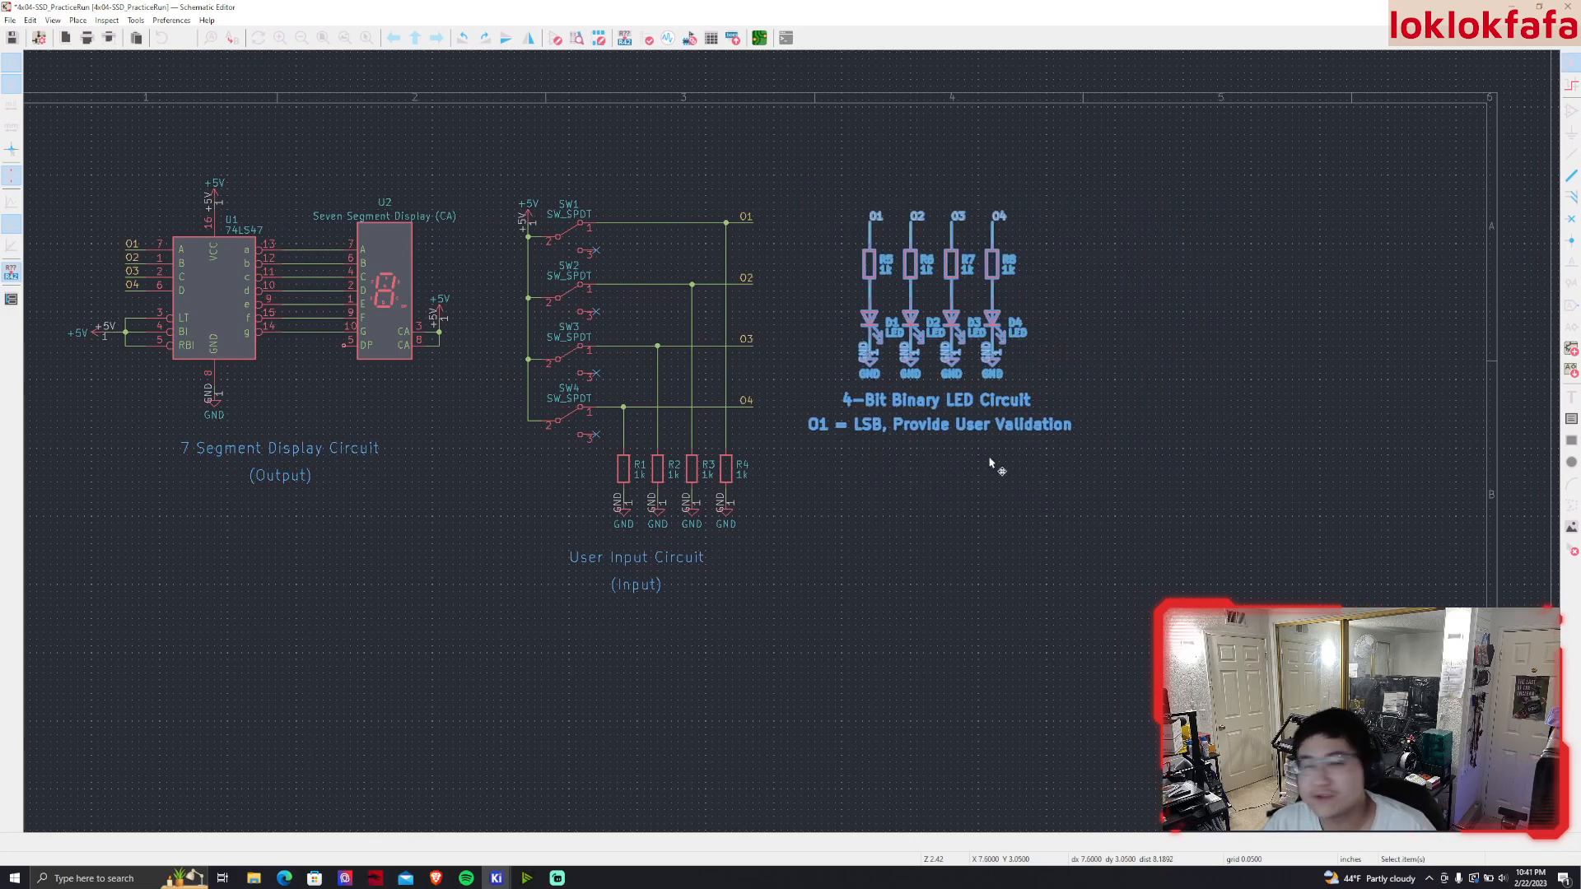
left_click(932, 509)
Add an AMS1117-5.0 regulator symbol to the empty area beyond the LED circuit
left_click(77, 20)
left_click(99, 36)
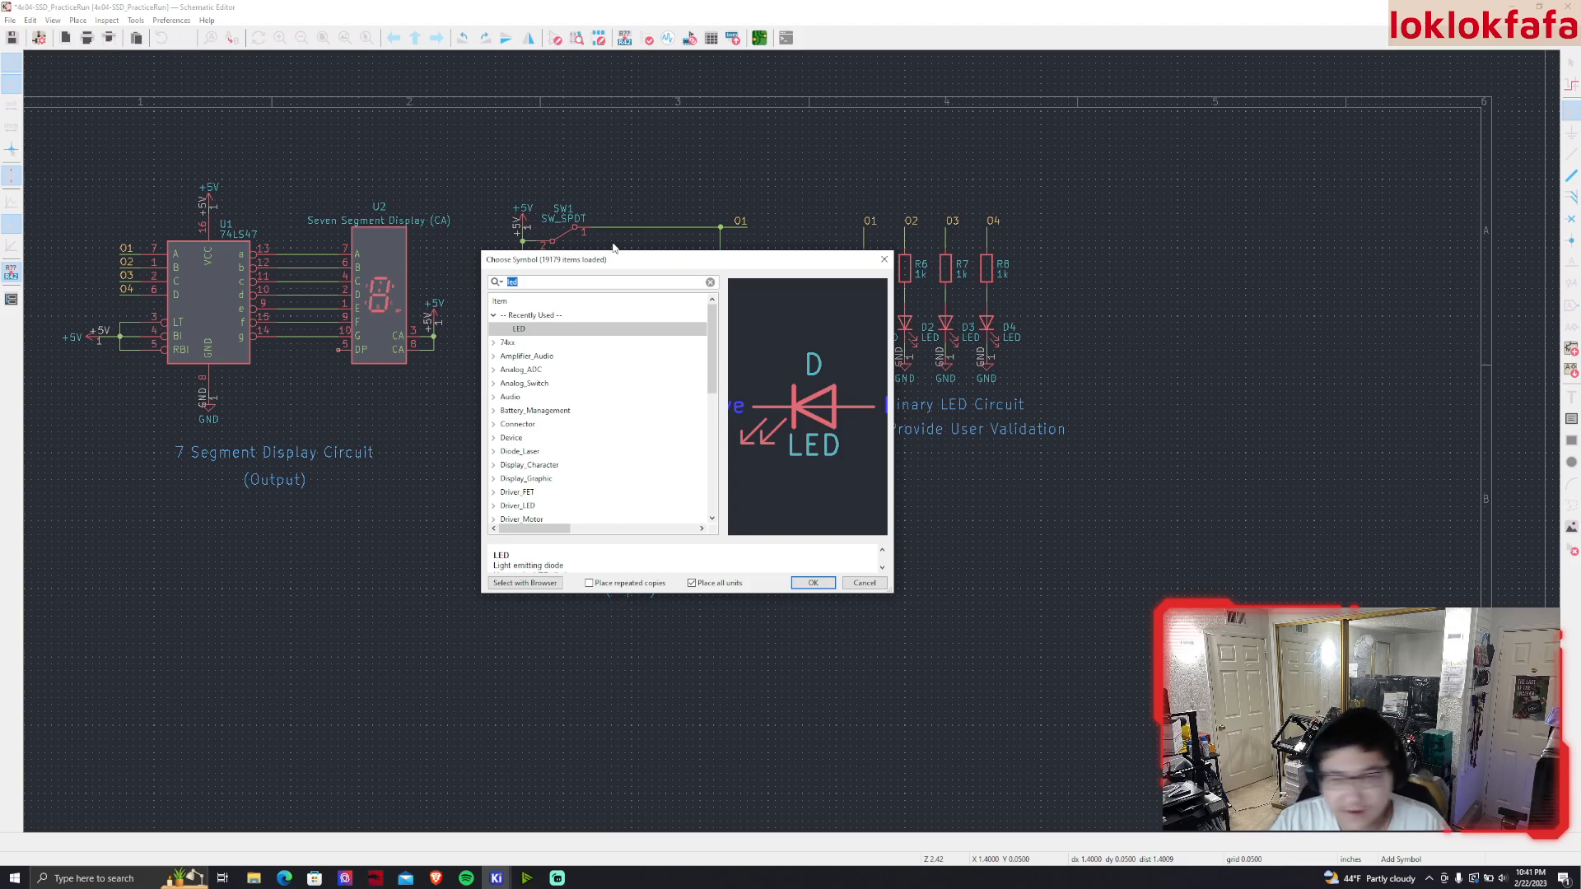
type("ams1117")
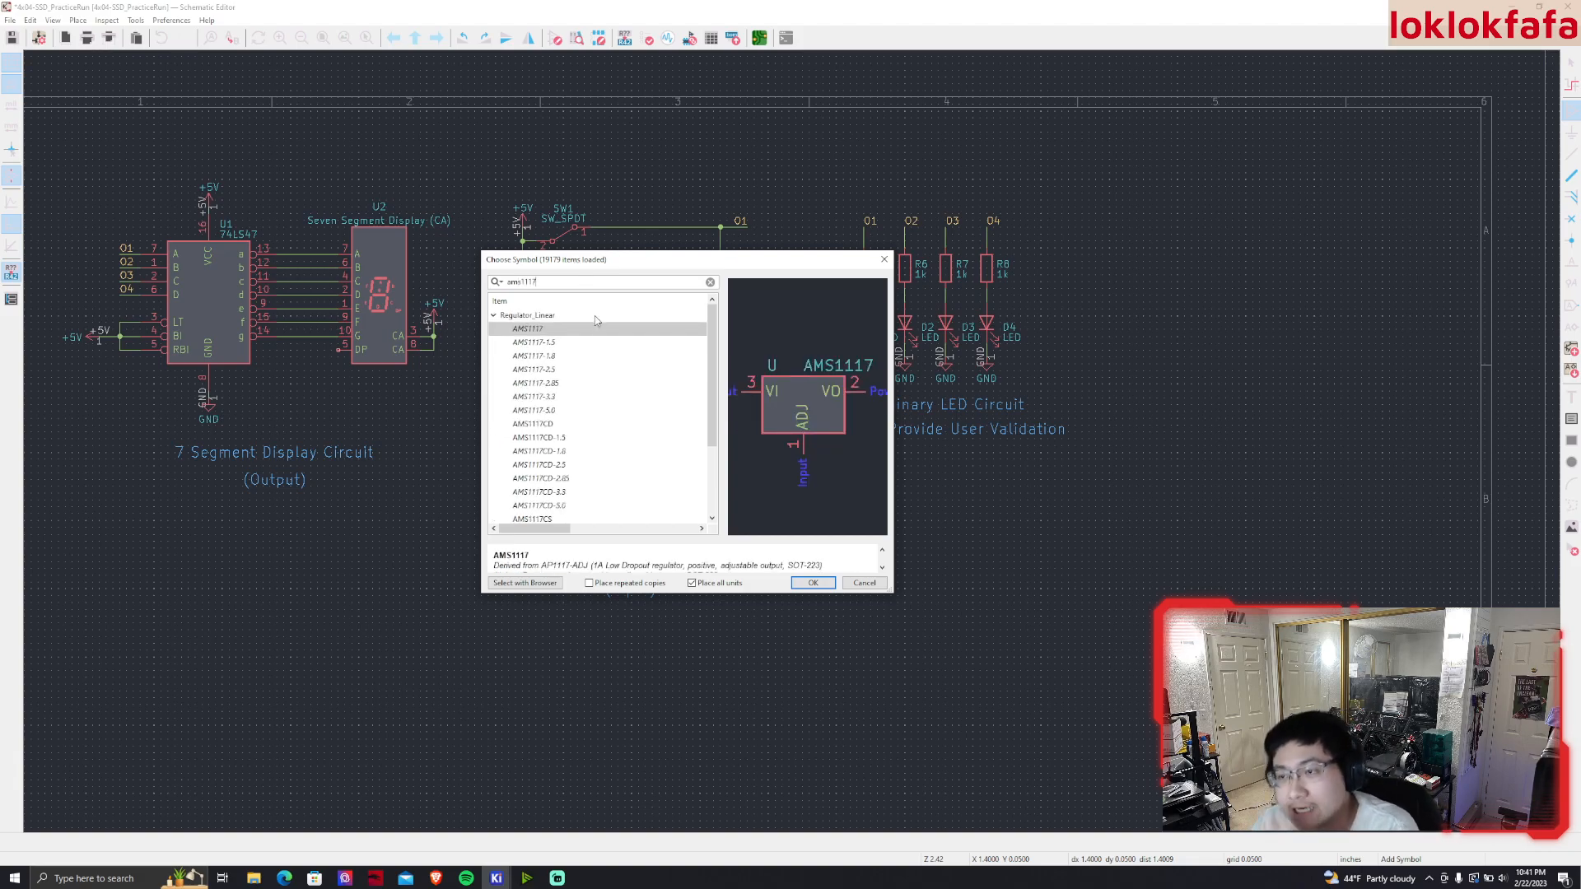
left_click(551, 412)
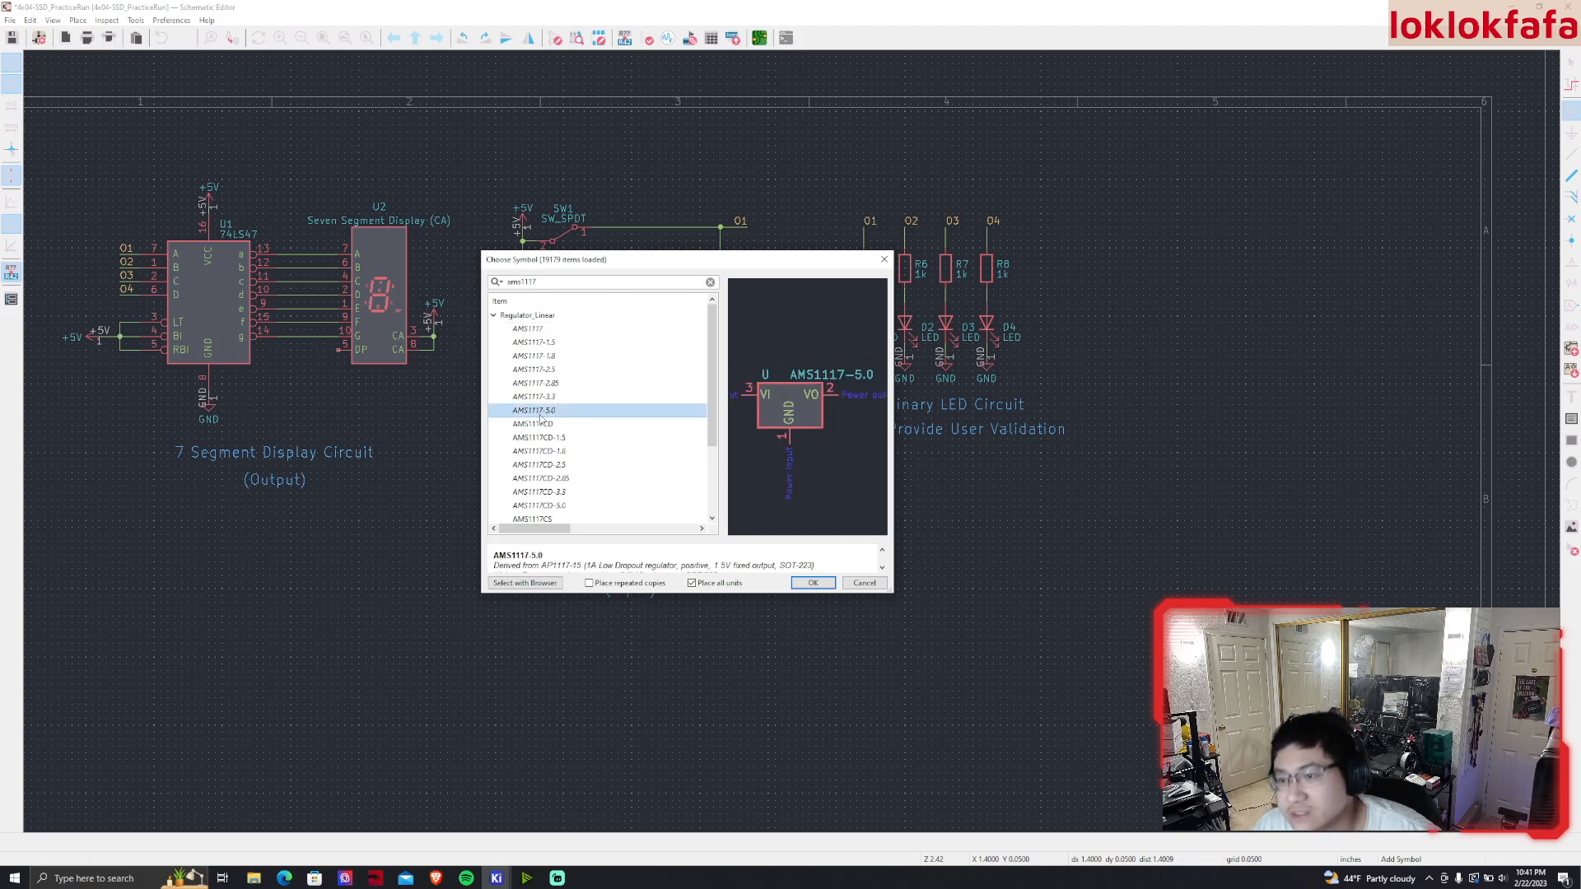
double_click(568, 411)
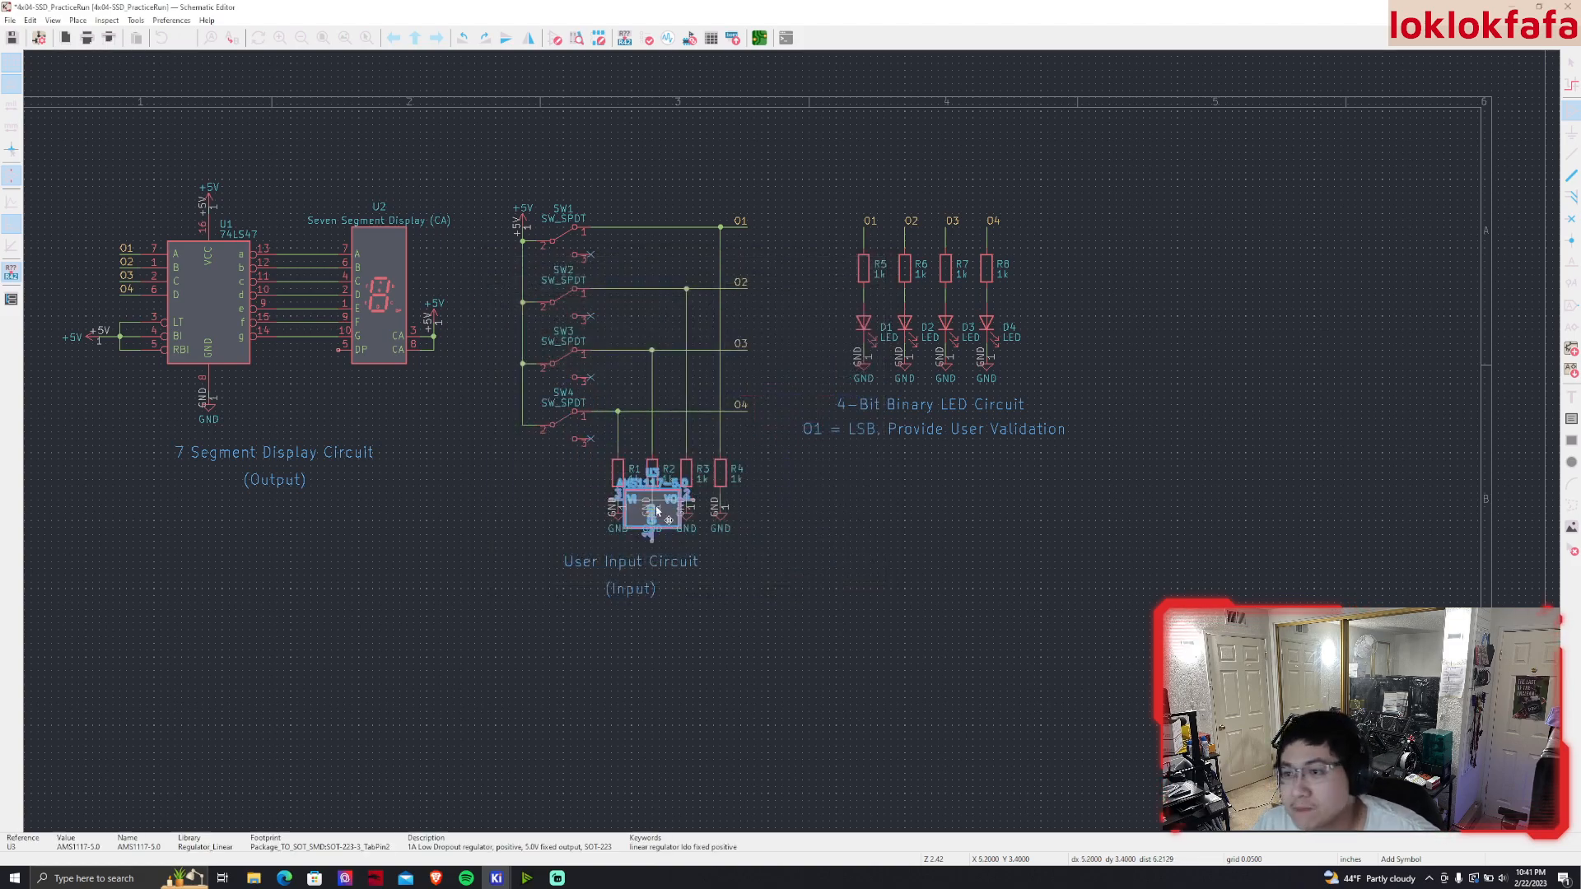
left_click(1225, 360)
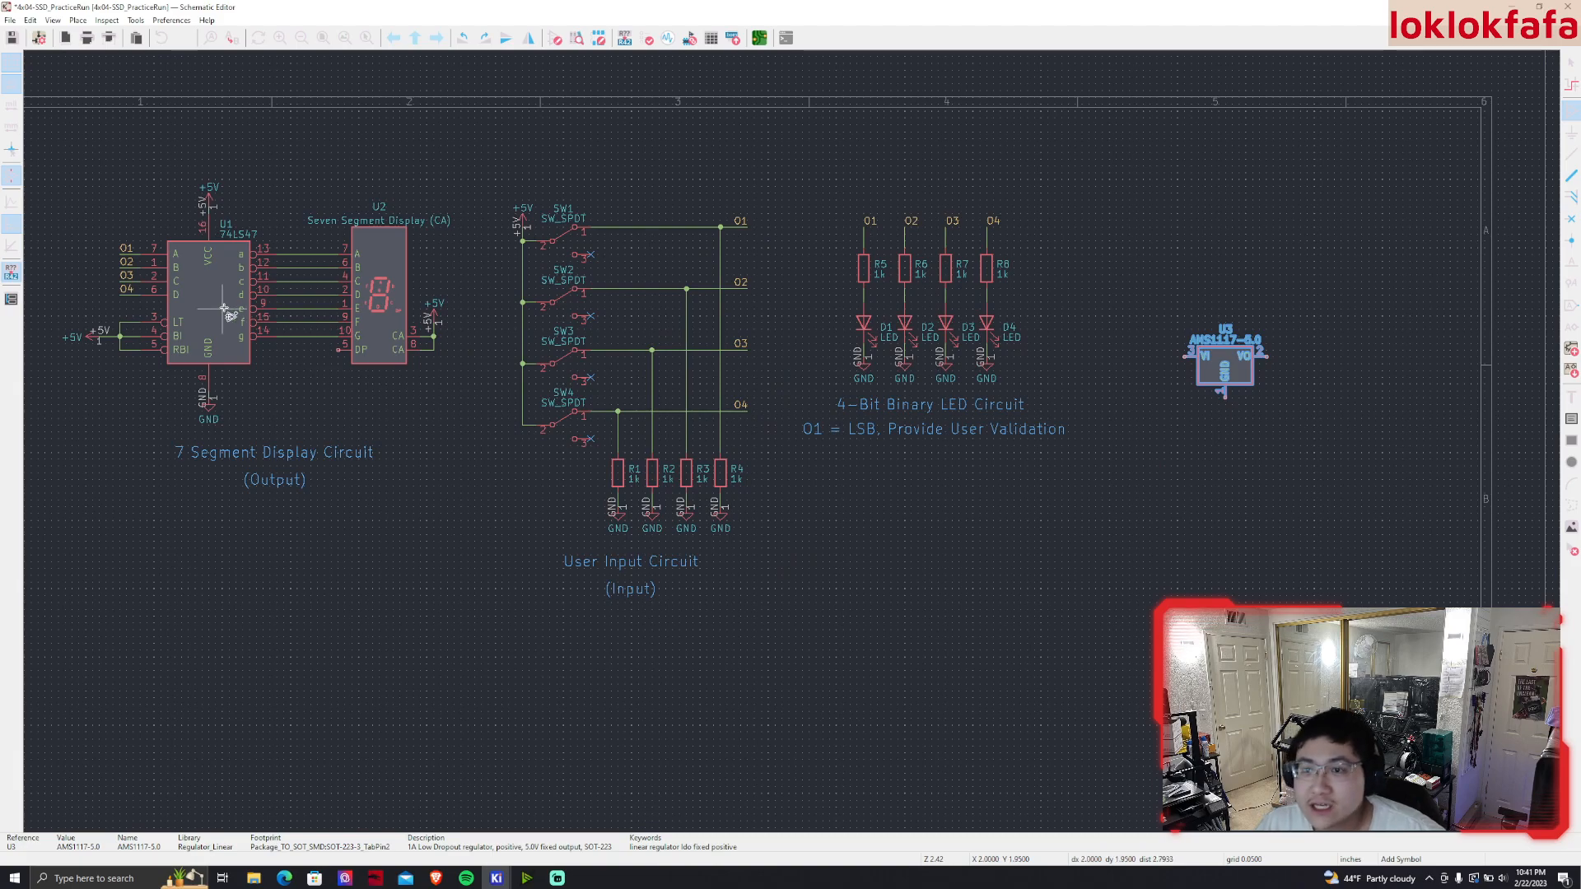
key("Escape")
Move the AMS1117-5.0 regulator to the empty space below the seven-segment display and user input circuits
left_click(224, 309)
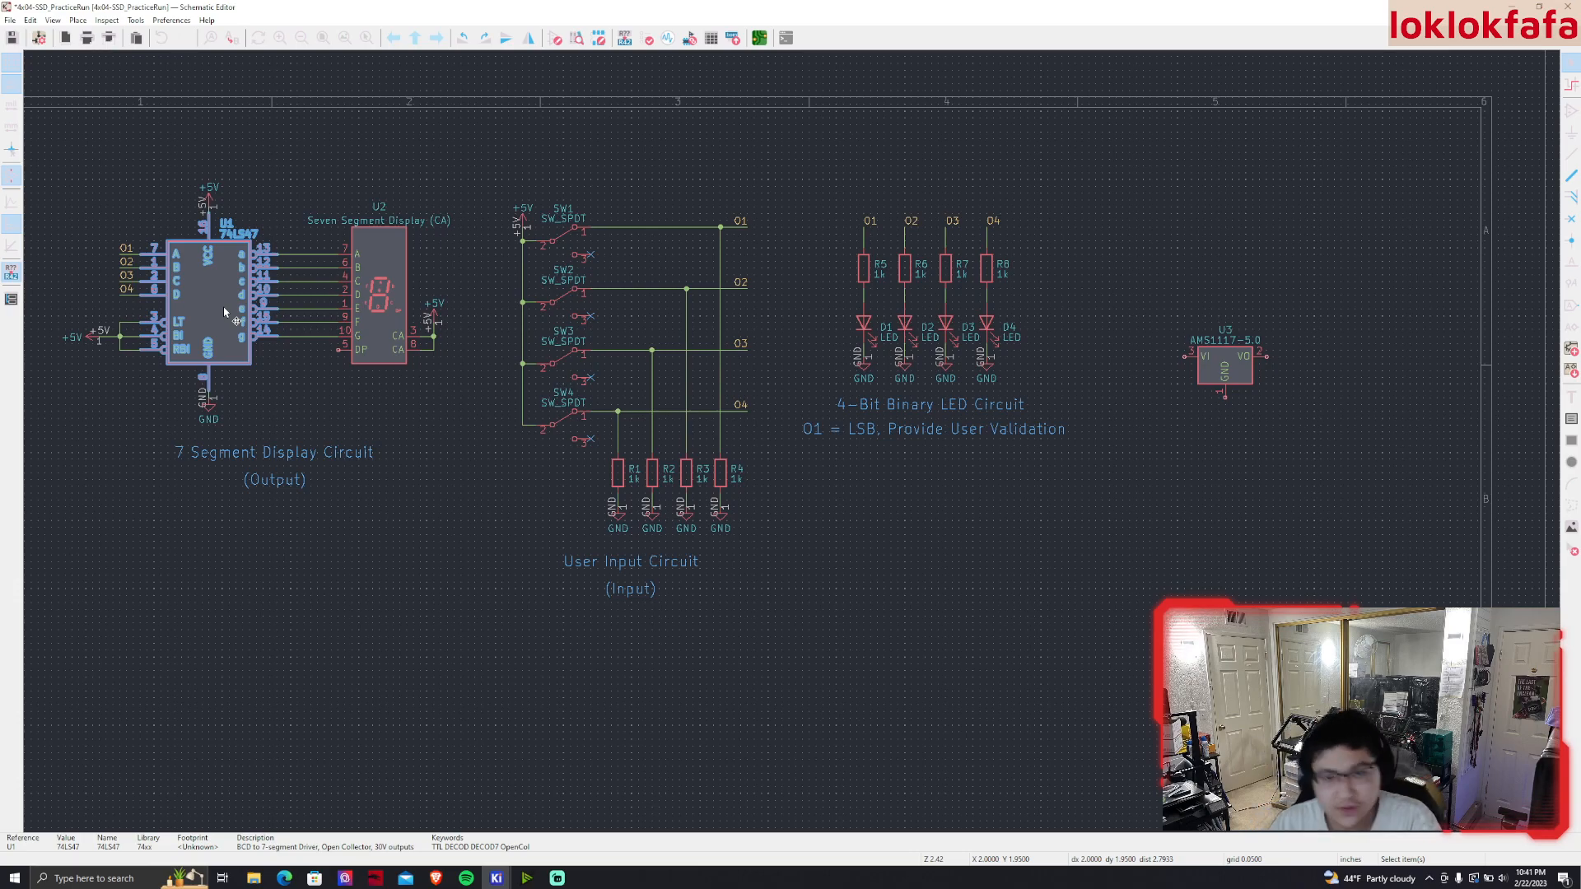
left_click(1257, 440)
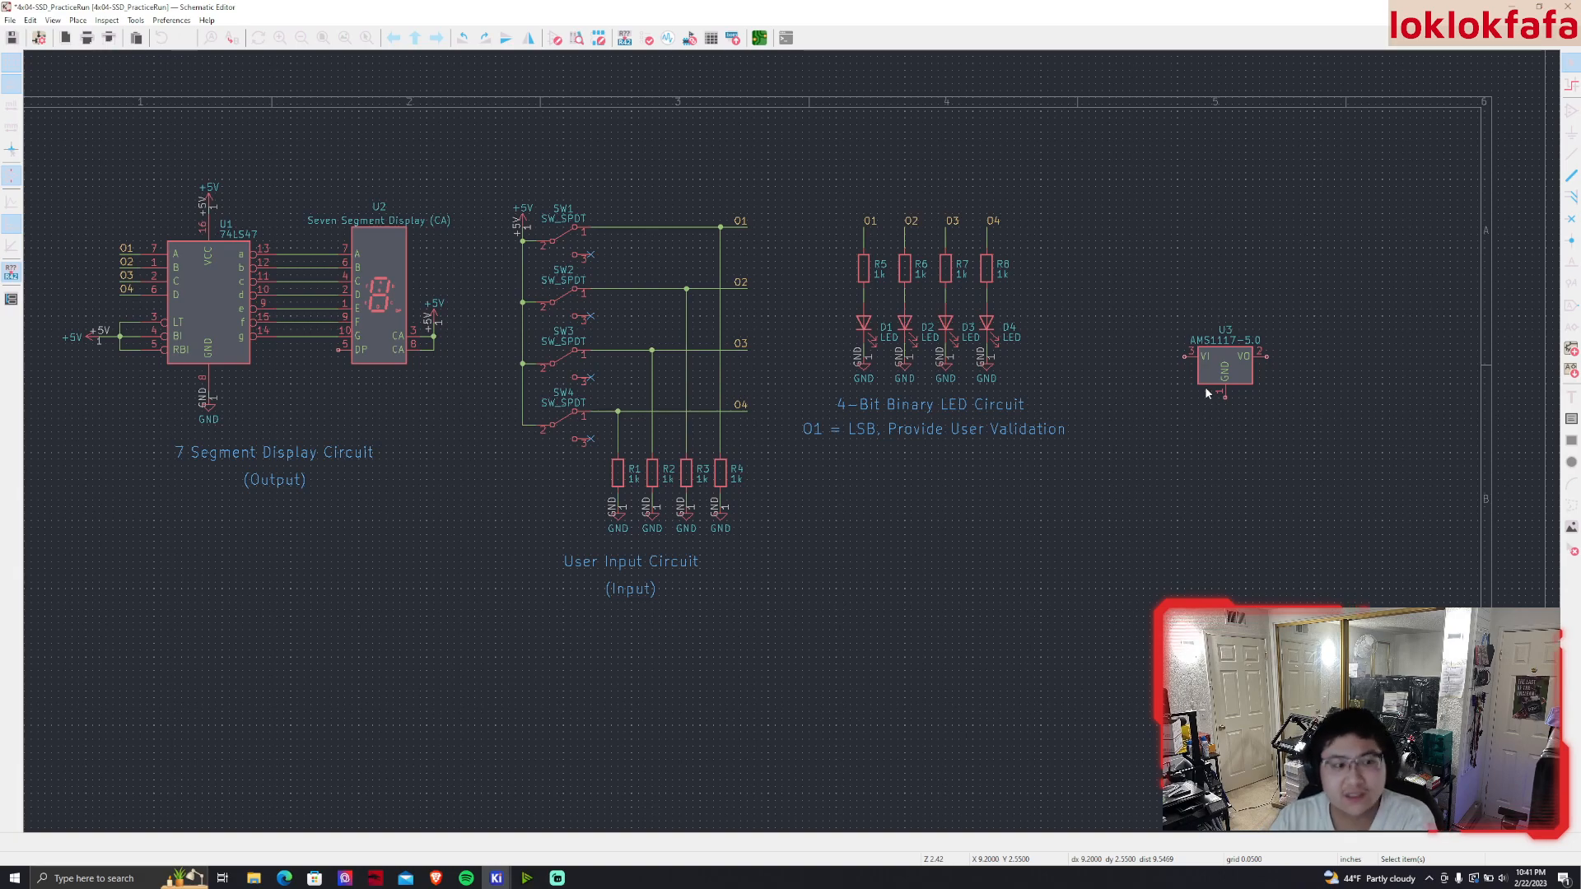
left_click(1242, 380)
key("m")
left_click(393, 681)
middle_click_drag(540, 655, 777, 463)
left_click_drag(641, 498, 690, 518)
left_click(811, 566)
Draw a wire outward from U3's VI pin and place the text "5-12V" above it
scroll(812, 565, "up", 2)
middle_click_drag(787, 440, 827, 626)
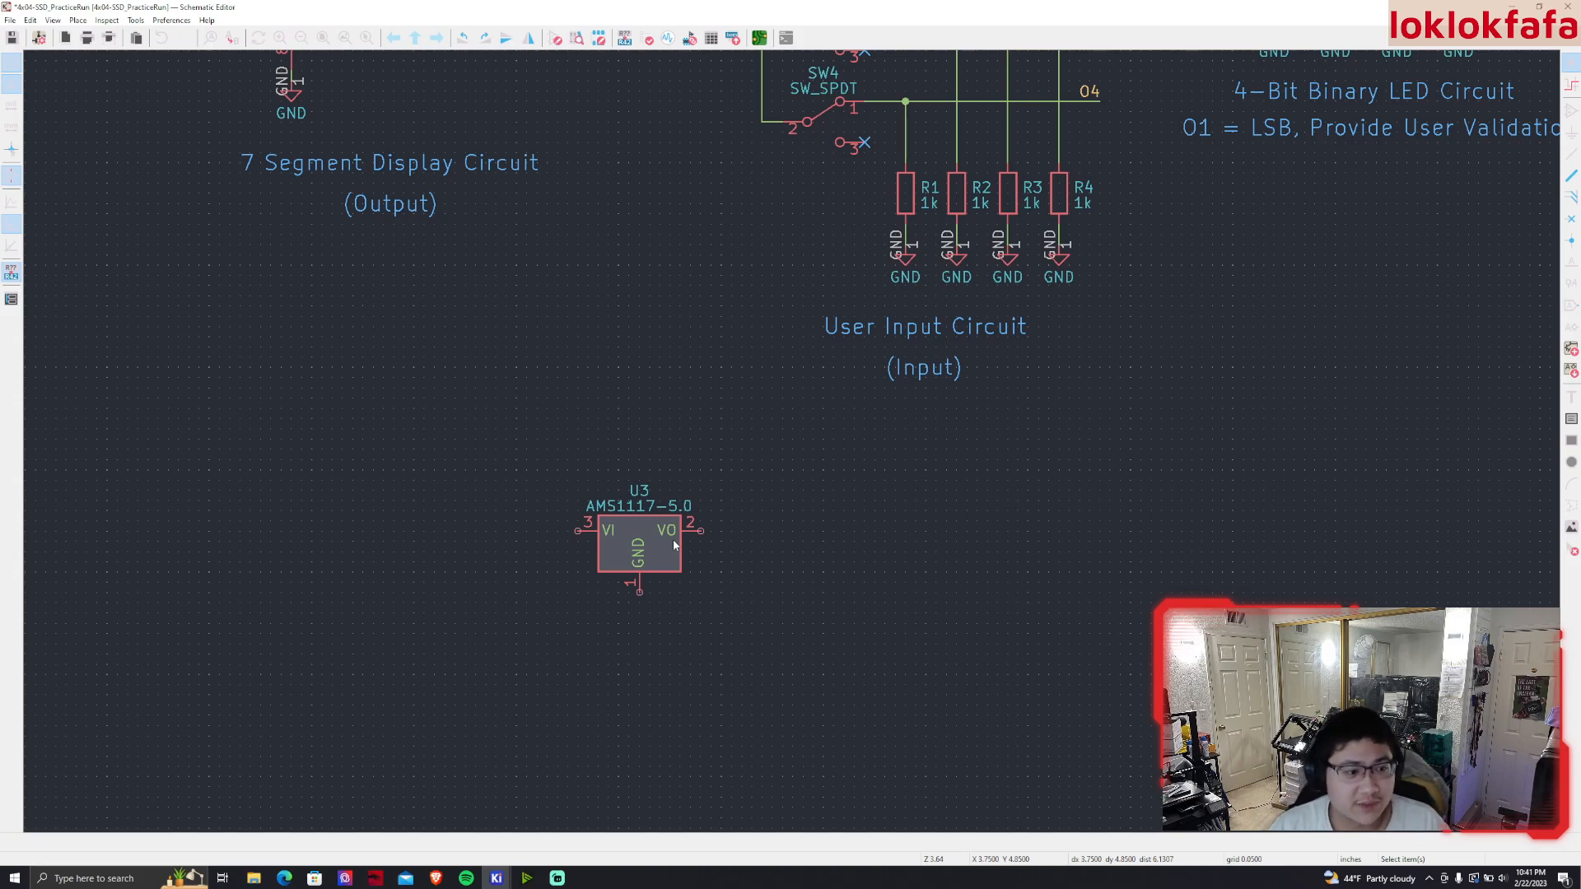
left_click(636, 550)
left_click(578, 531)
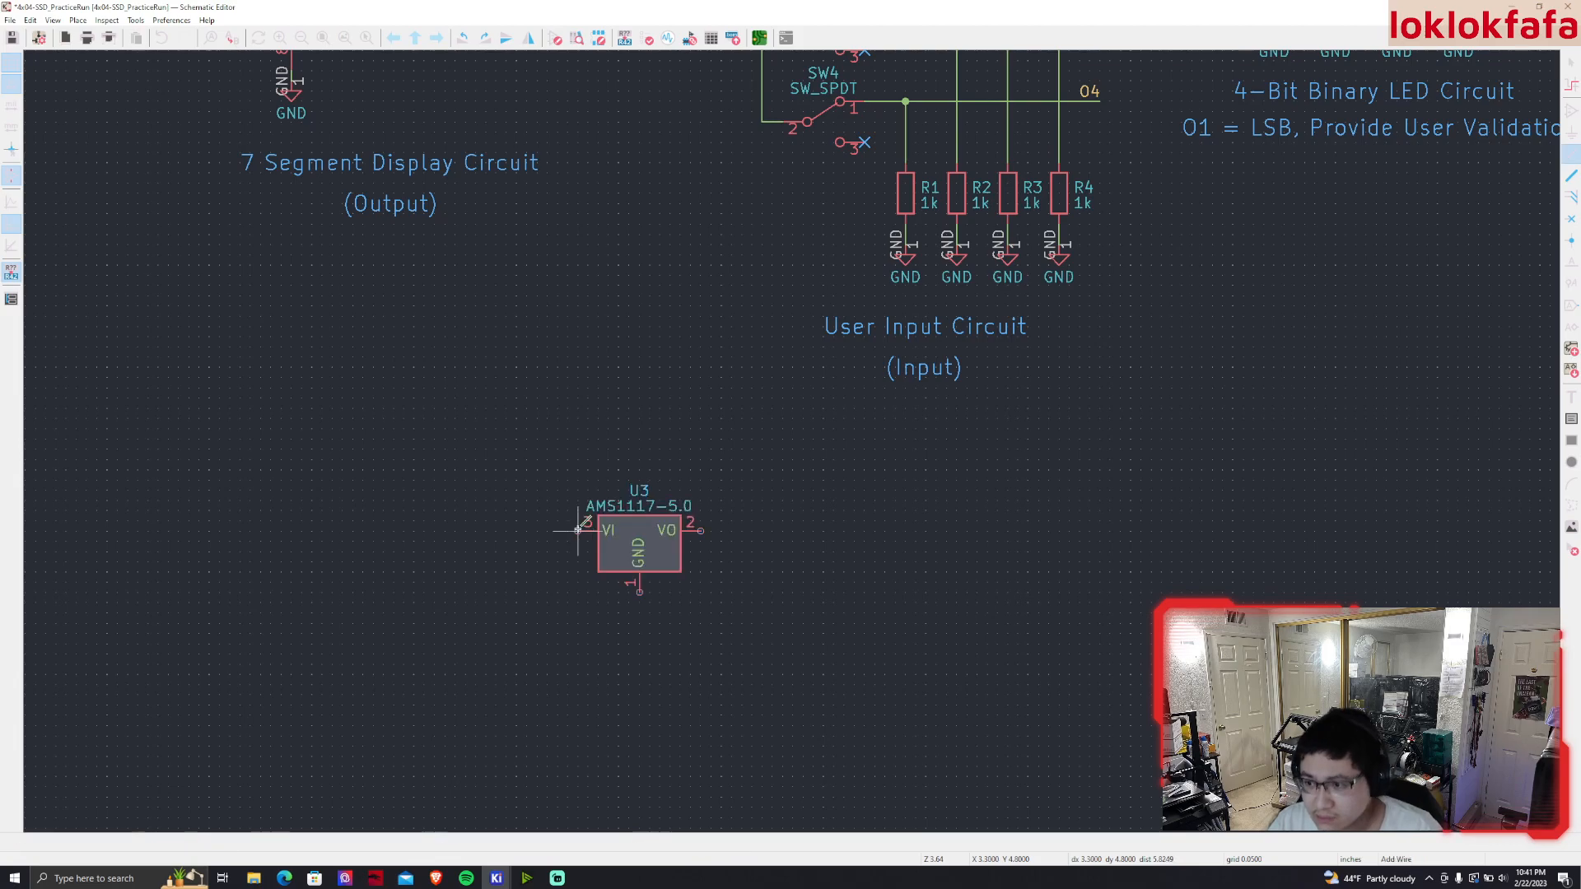
double_click(506, 522)
key("t")
left_click(516, 473)
type("5-12V")
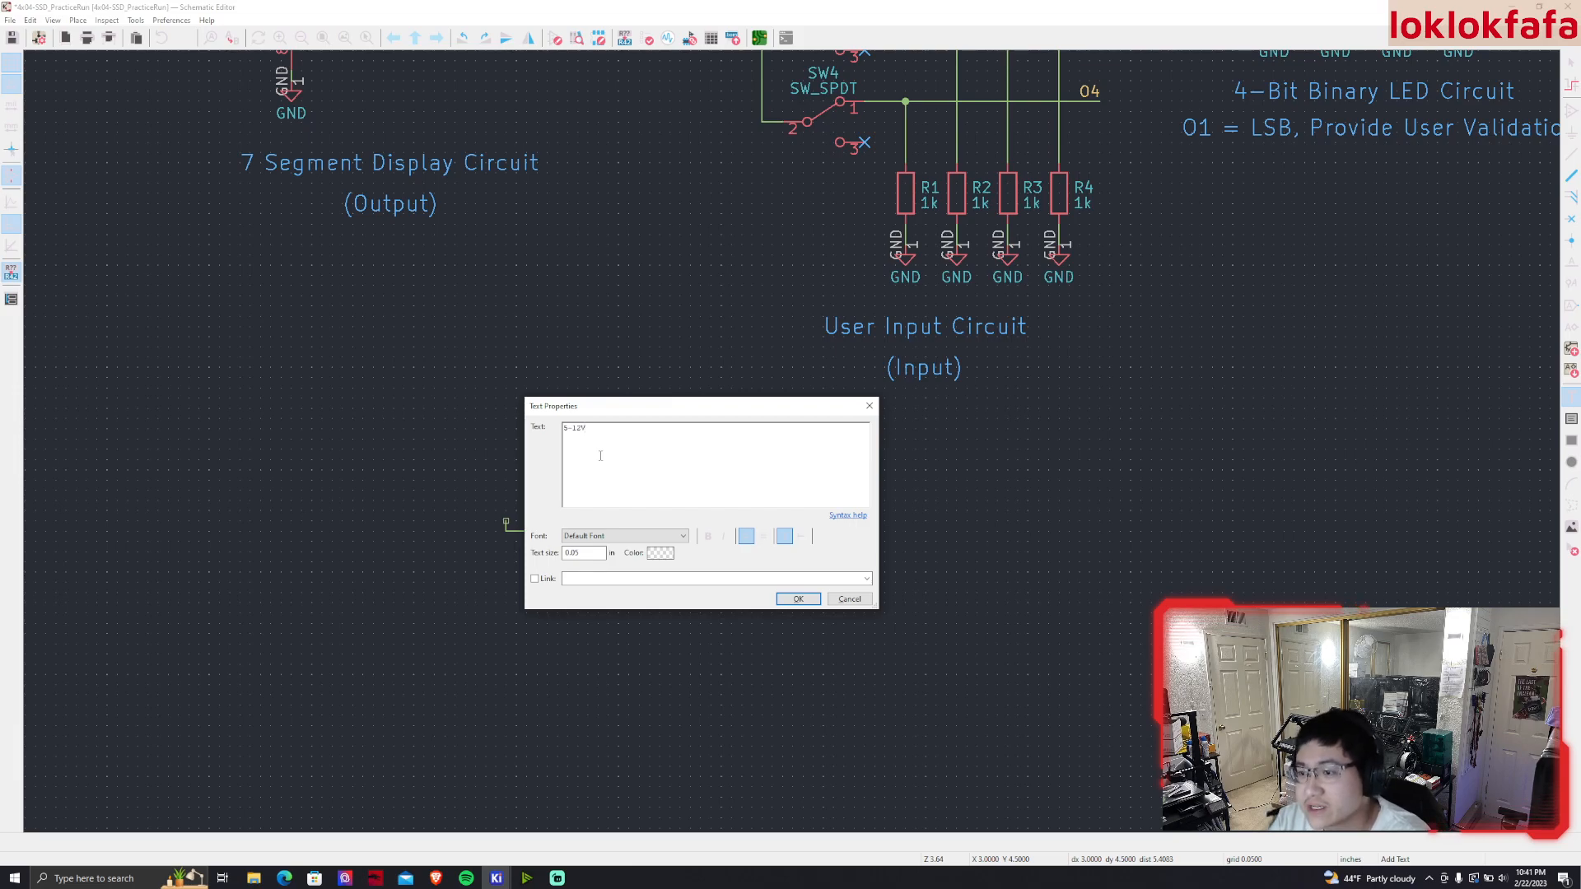
left_click(796, 599)
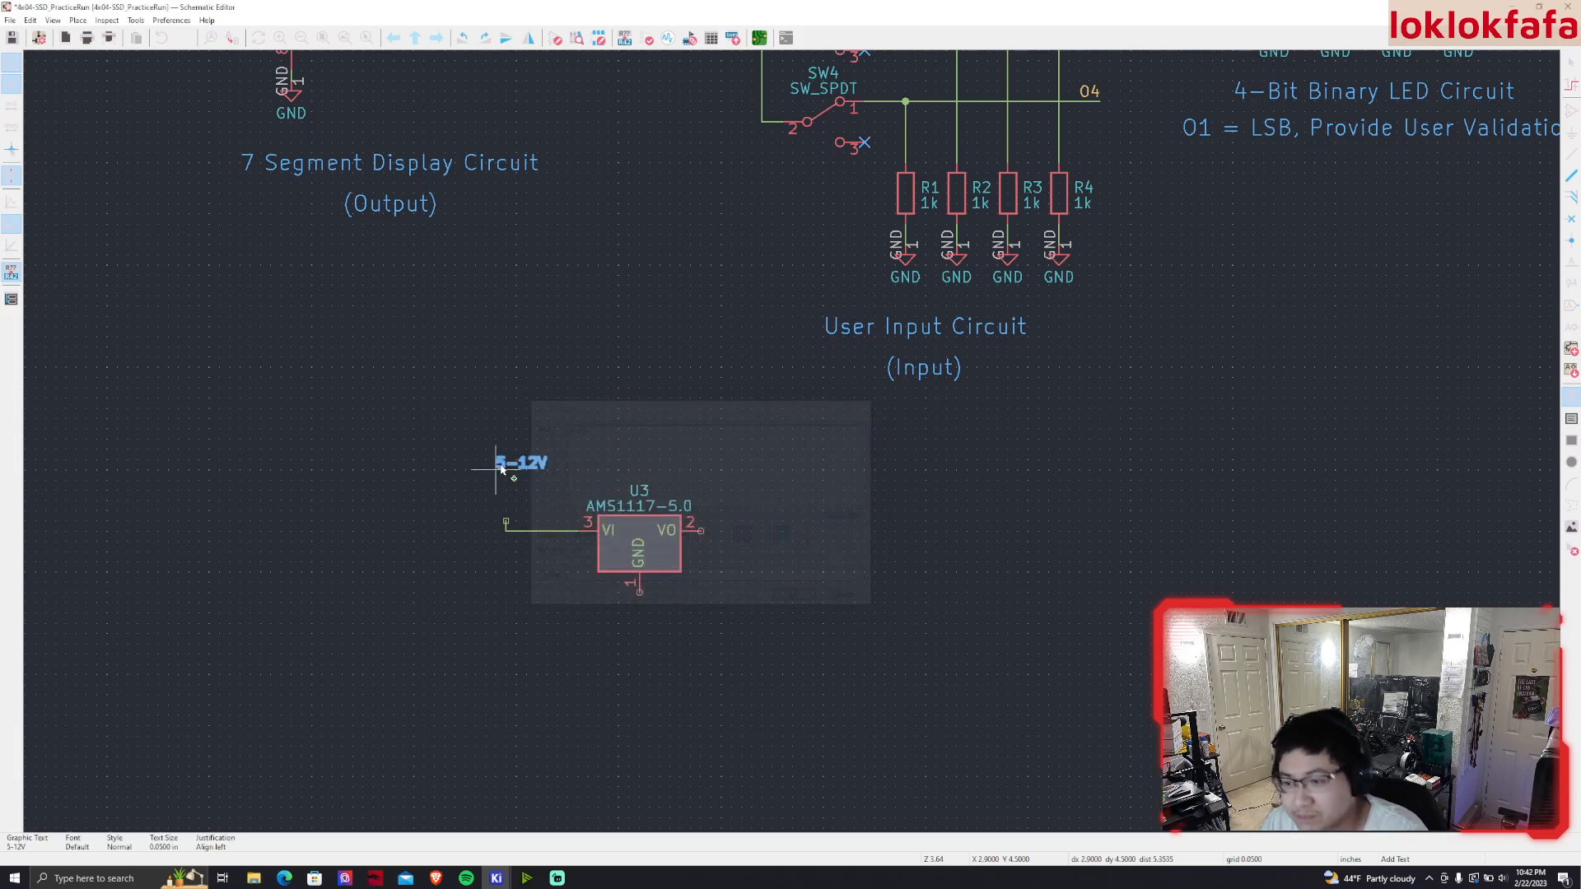
key("Escape")
Draw a wire outward from U3's VO pin and place the text "5V" above its end
left_click(702, 533)
double_click(769, 537)
type("t5")
type("V")
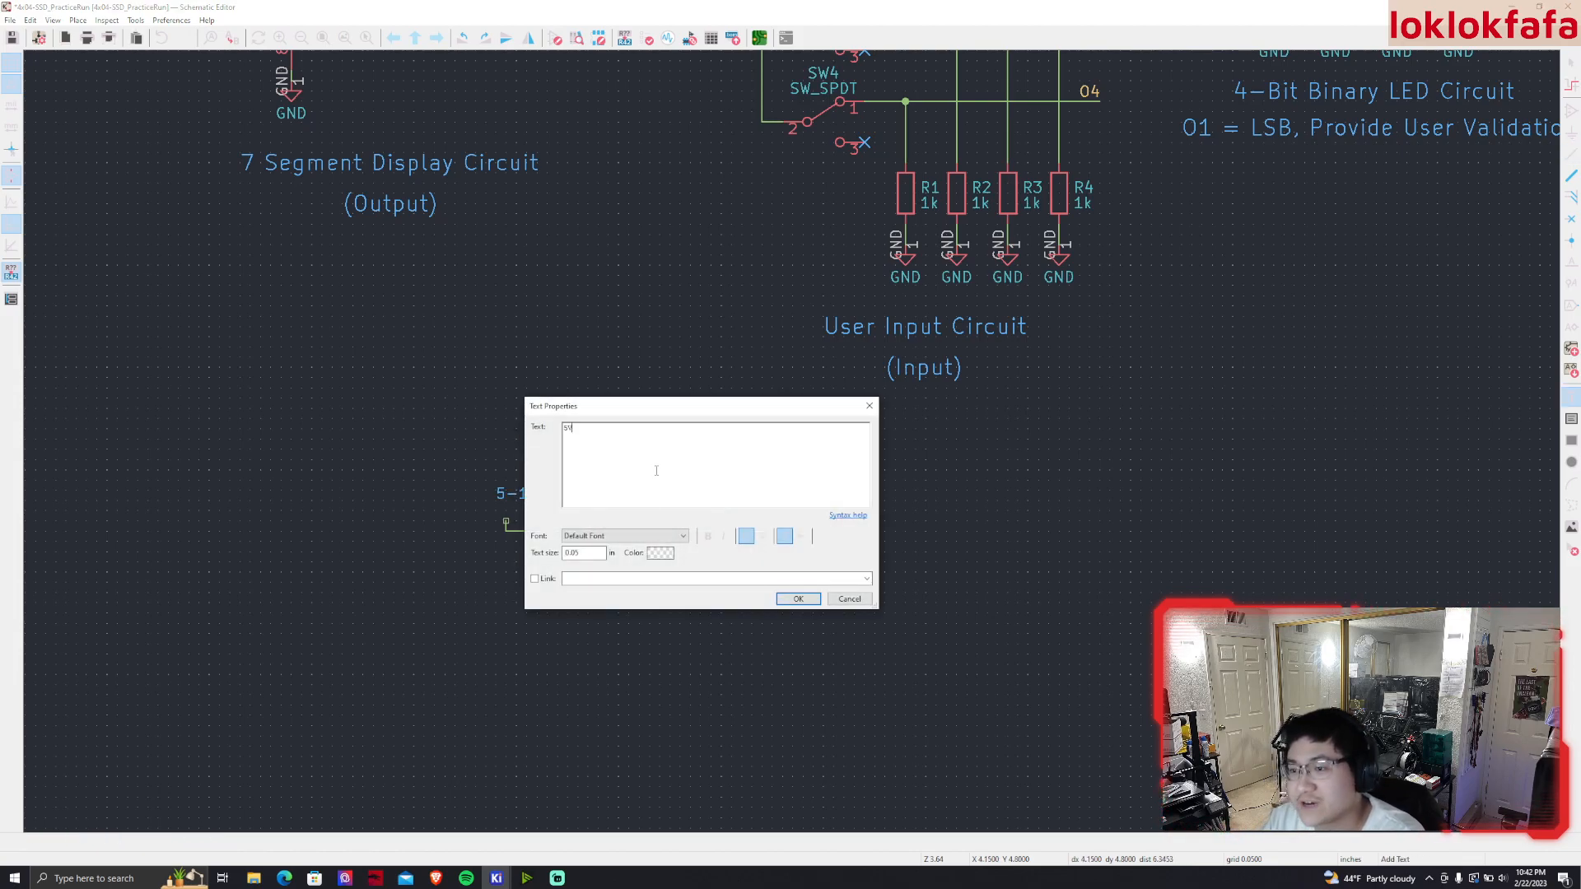
left_click(798, 599)
left_click(764, 523)
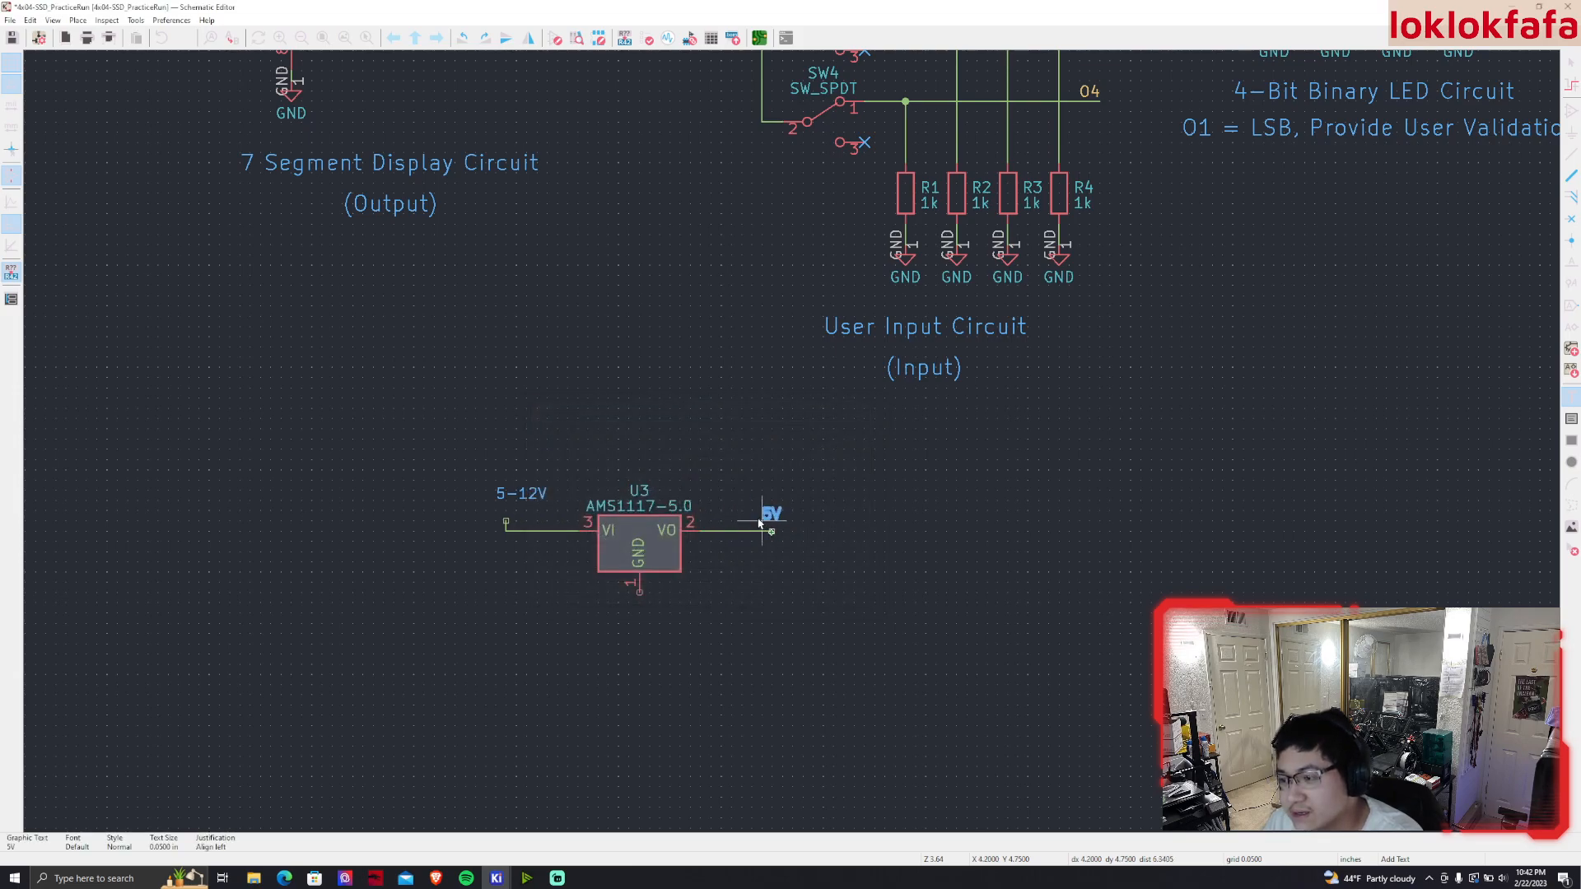
left_click(824, 564)
left_click(832, 601)
key("Escape")
Duplicate the GND symbol below R1 and place the copy under U3's ground pin
left_click(922, 274)
key("ctrl+d")
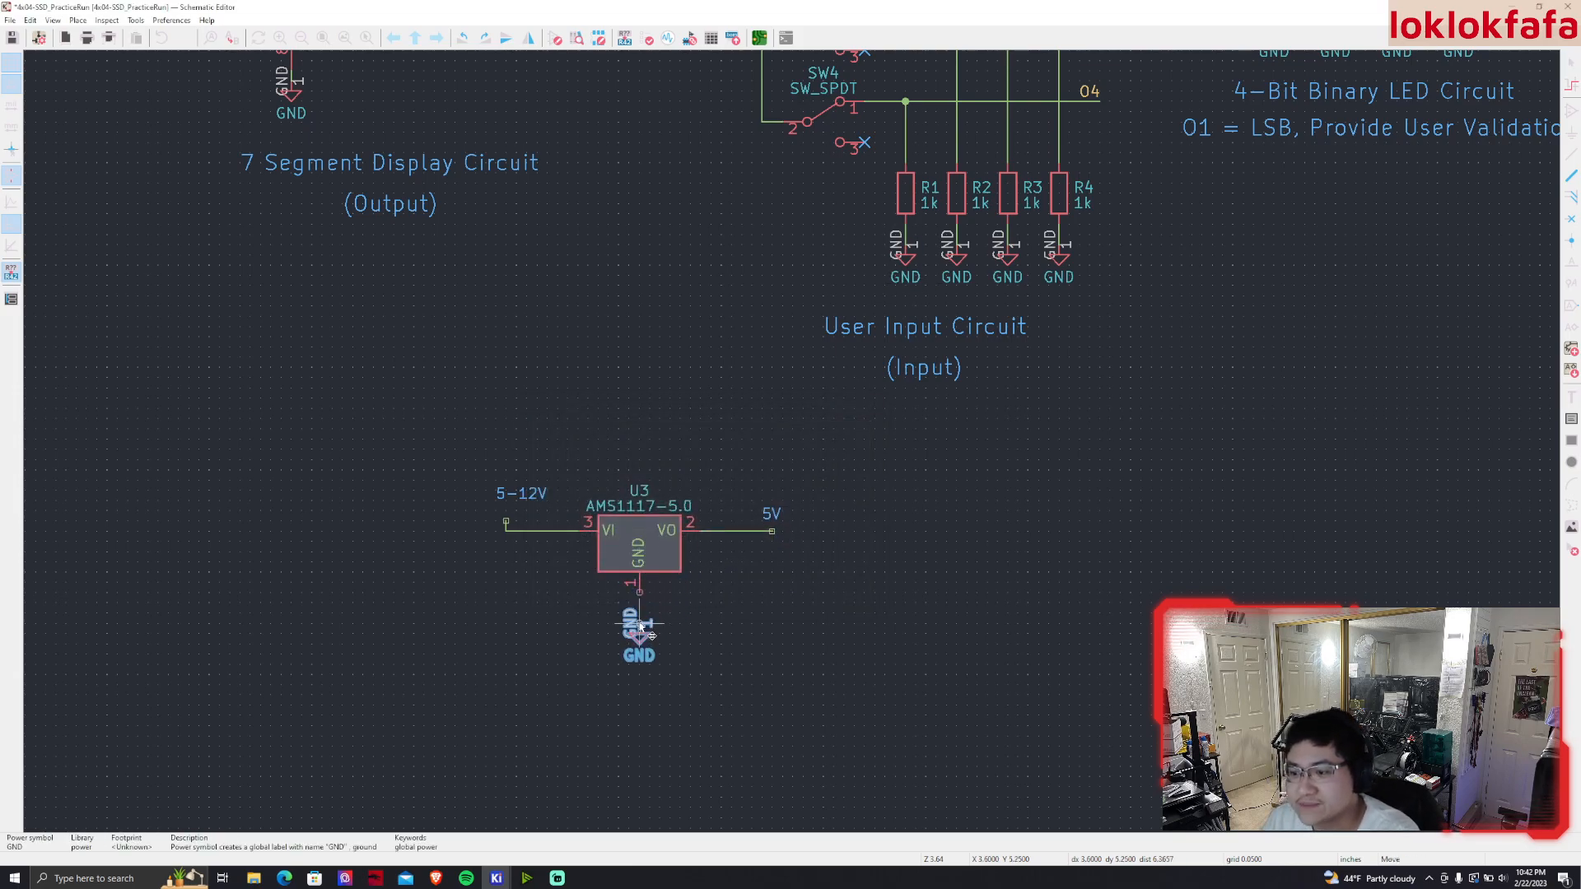
left_click(641, 622)
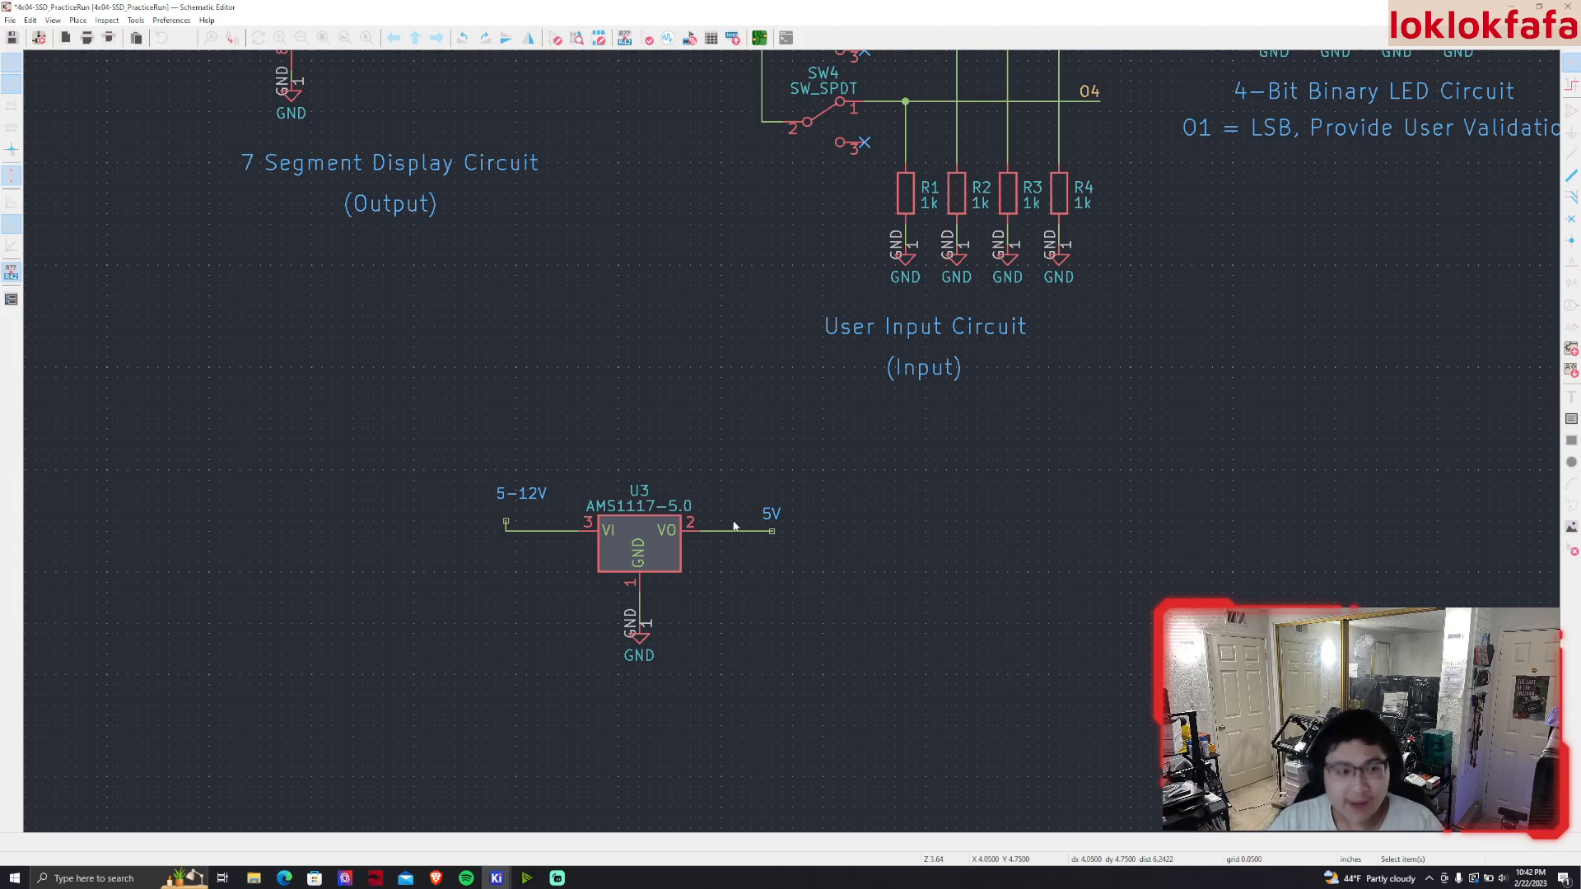
Delete the "5-12V" and "5V" texts together with the wires on U3's VI and VO pins
left_click(519, 494)
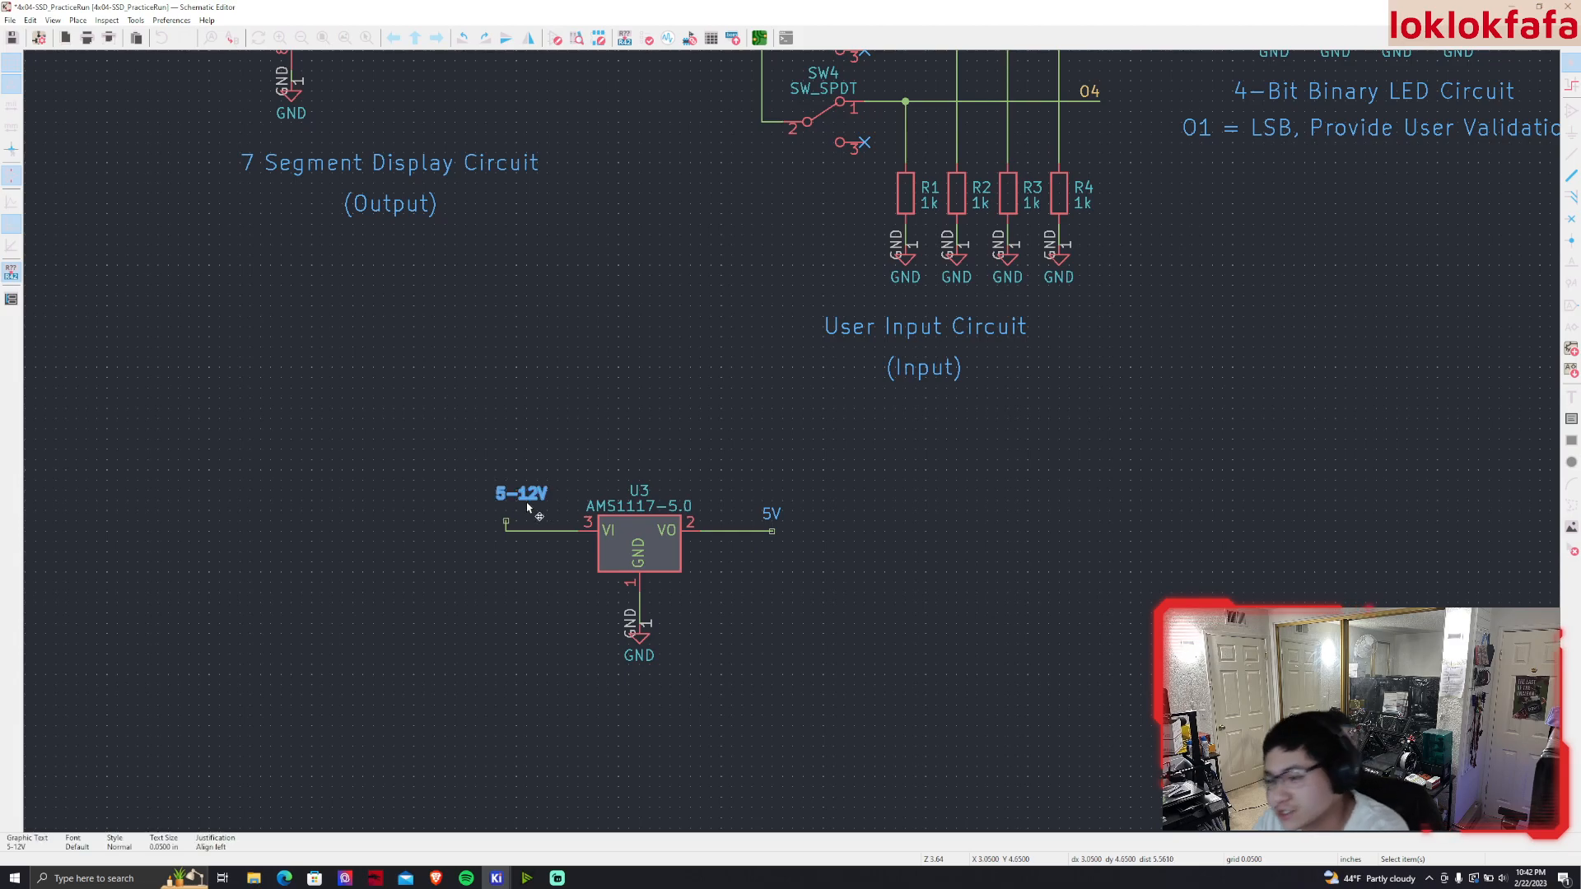
key("Delete")
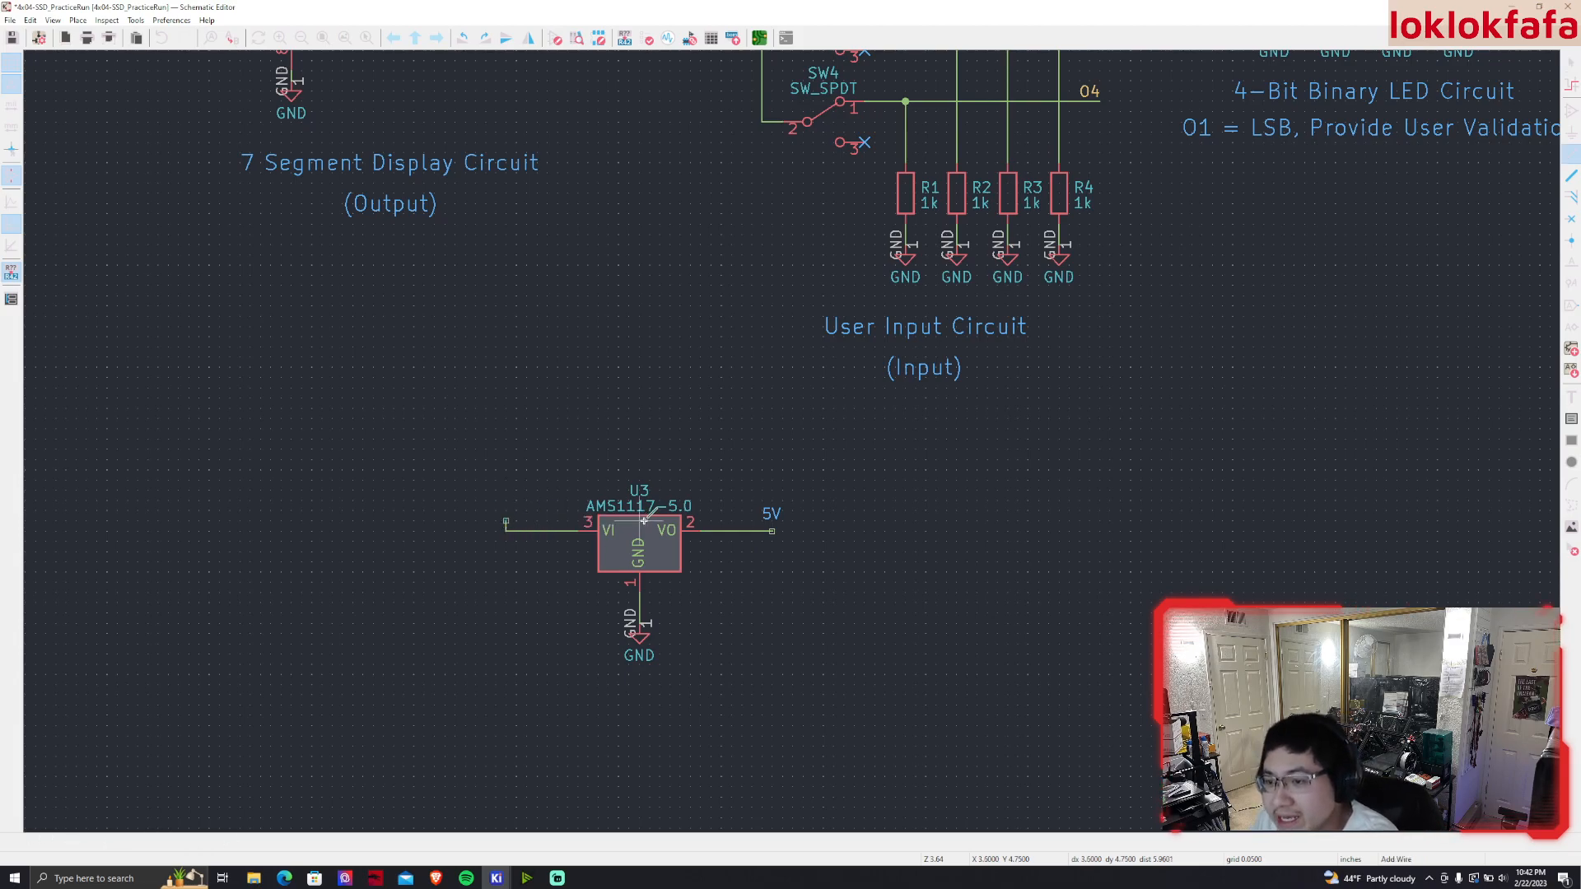
left_click(560, 536)
key("Delete")
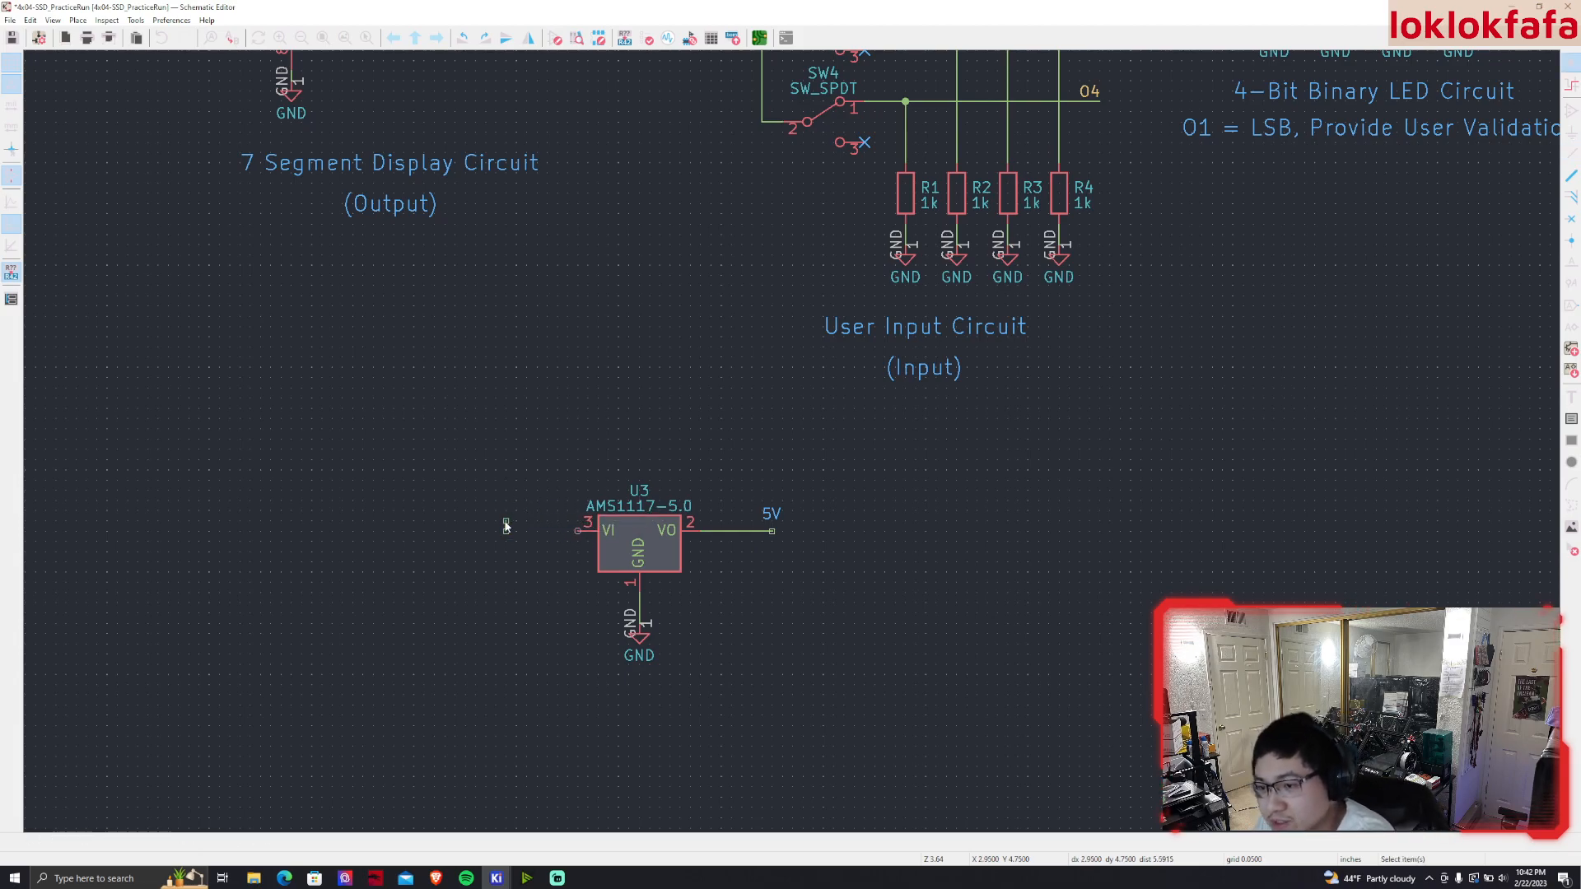
left_click_drag(479, 501, 527, 548)
key("Delete")
left_click_drag(719, 469, 782, 538)
key("Delete")
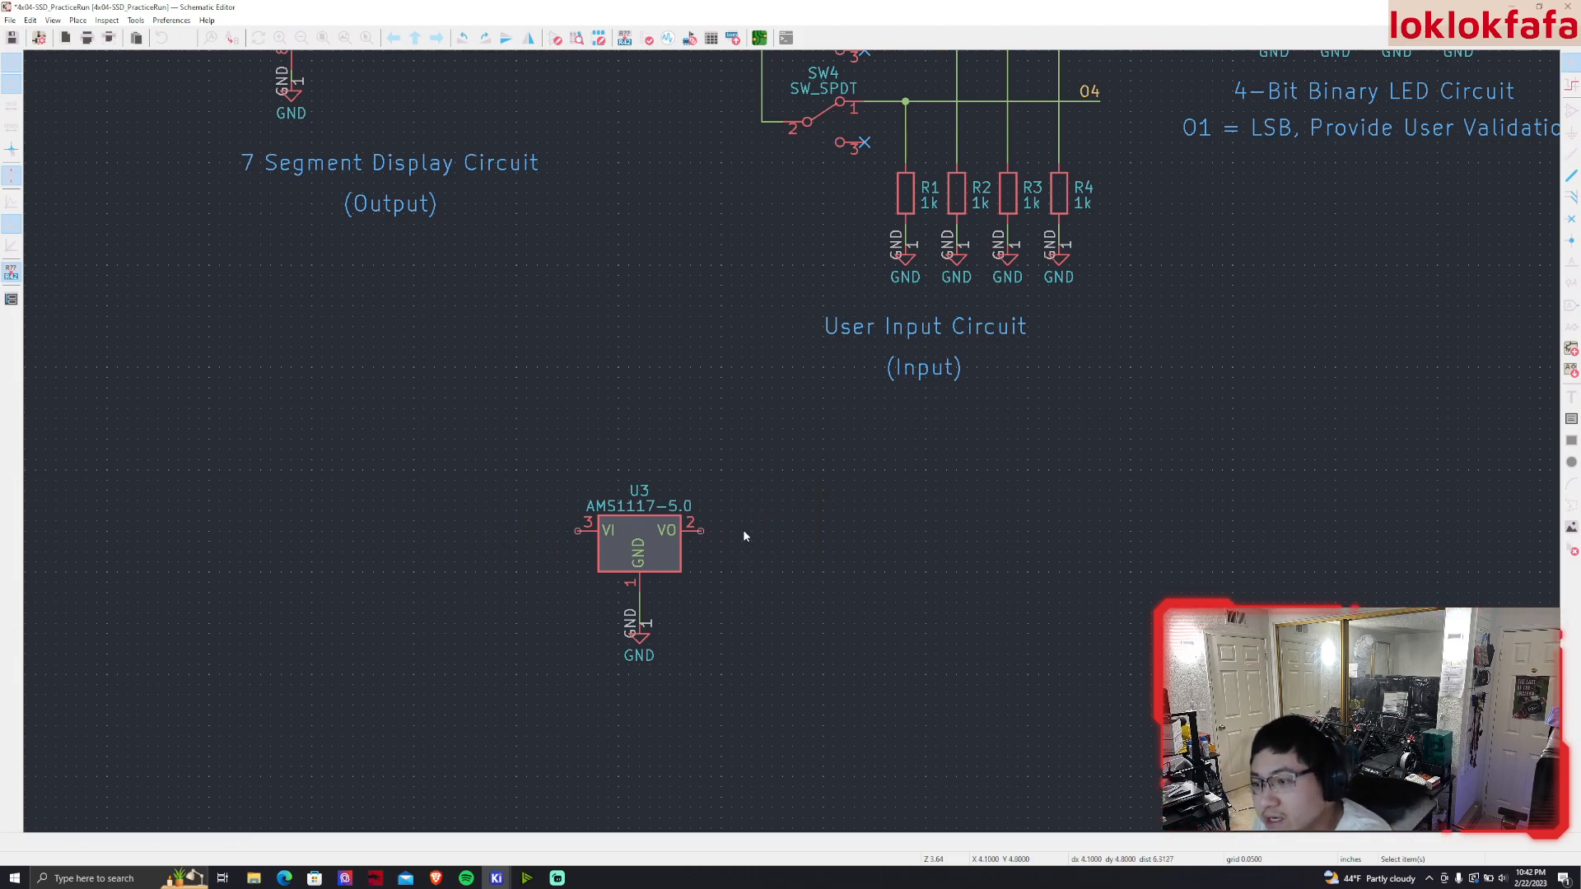
Move the GND symbol below U3 slightly closer to the regulator's ground pin
middle_click_drag(724, 571, 752, 519)
key("m")
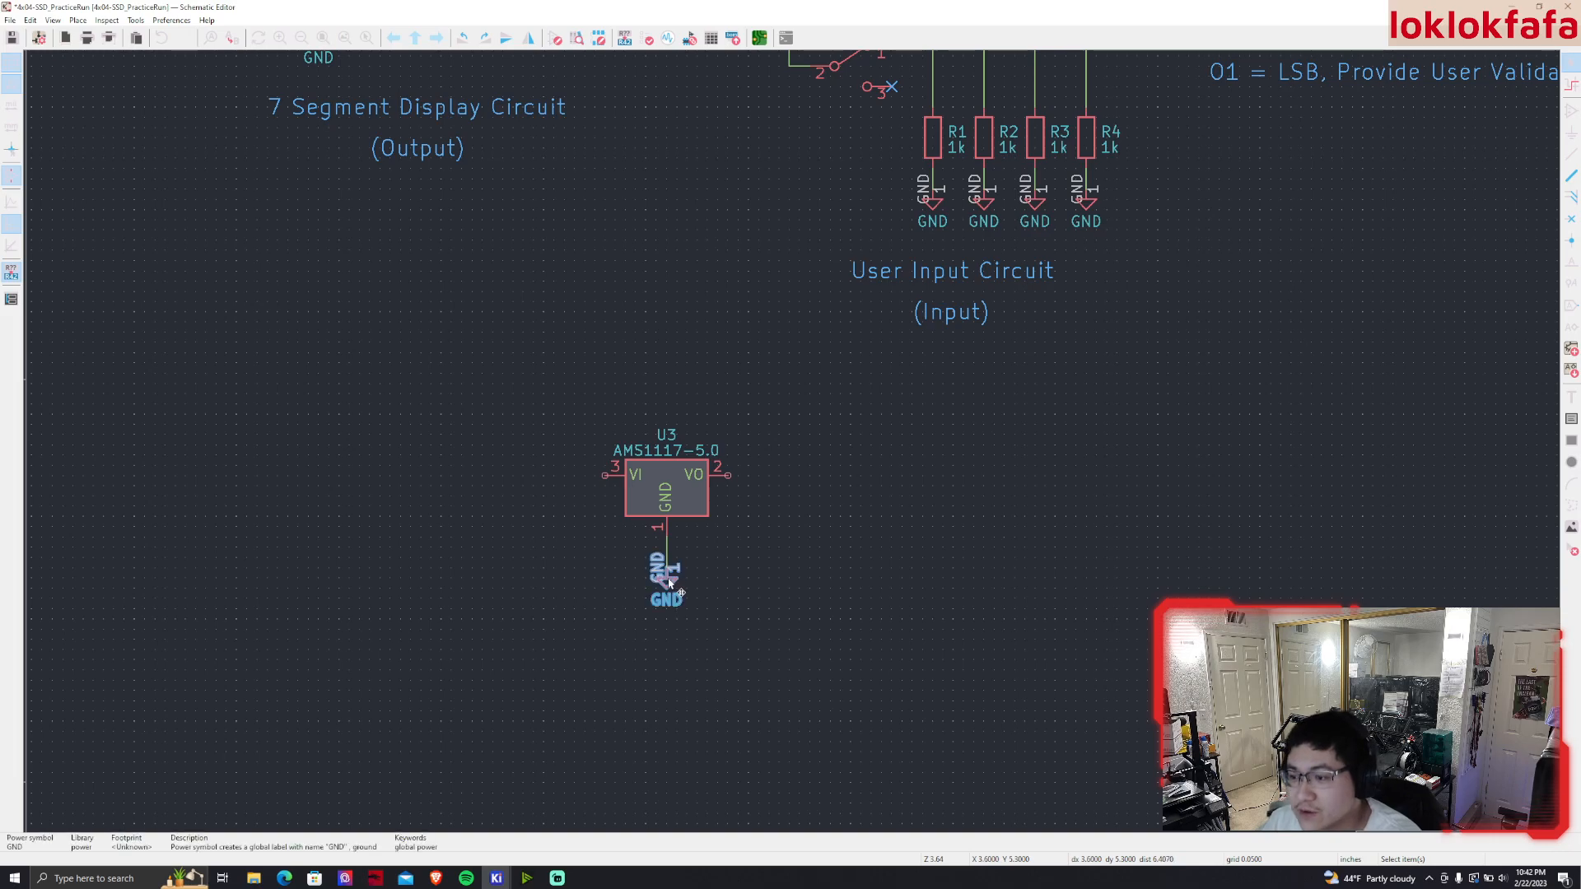
left_click(669, 559)
Draw straight horizontal wires outward from U3's VO and VI pins
key("w")
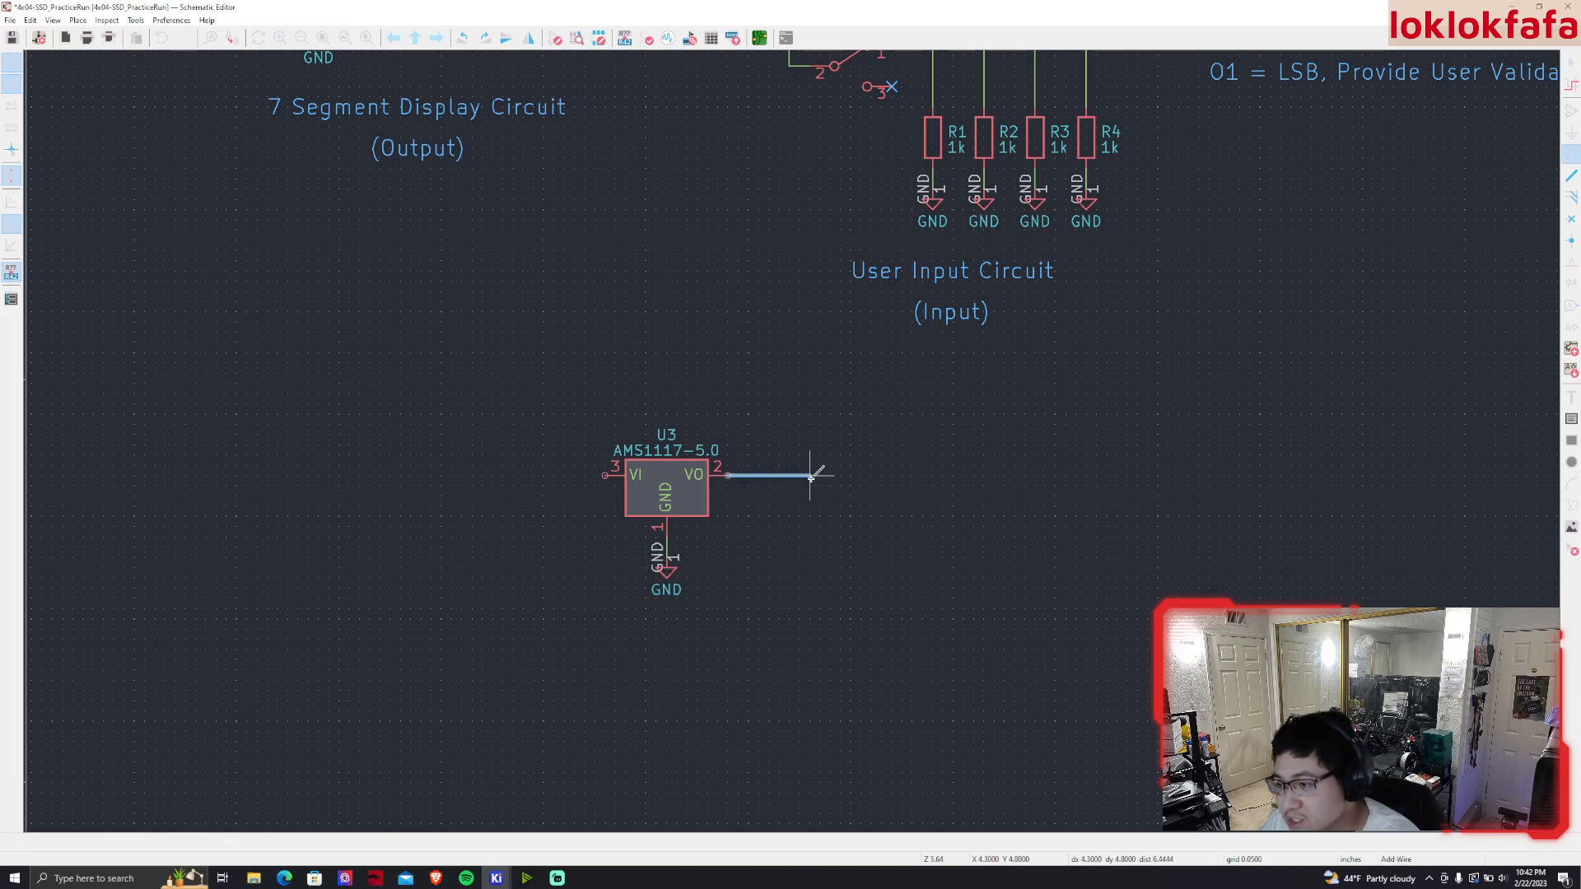
double_click(830, 475)
left_click(603, 472)
double_click(502, 475)
Add a +9V power symbol at the free end of U3's VI wire
middle_click_drag(794, 580, 845, 585)
left_click(78, 20)
left_click(87, 57)
left_click(522, 285)
type("9v")
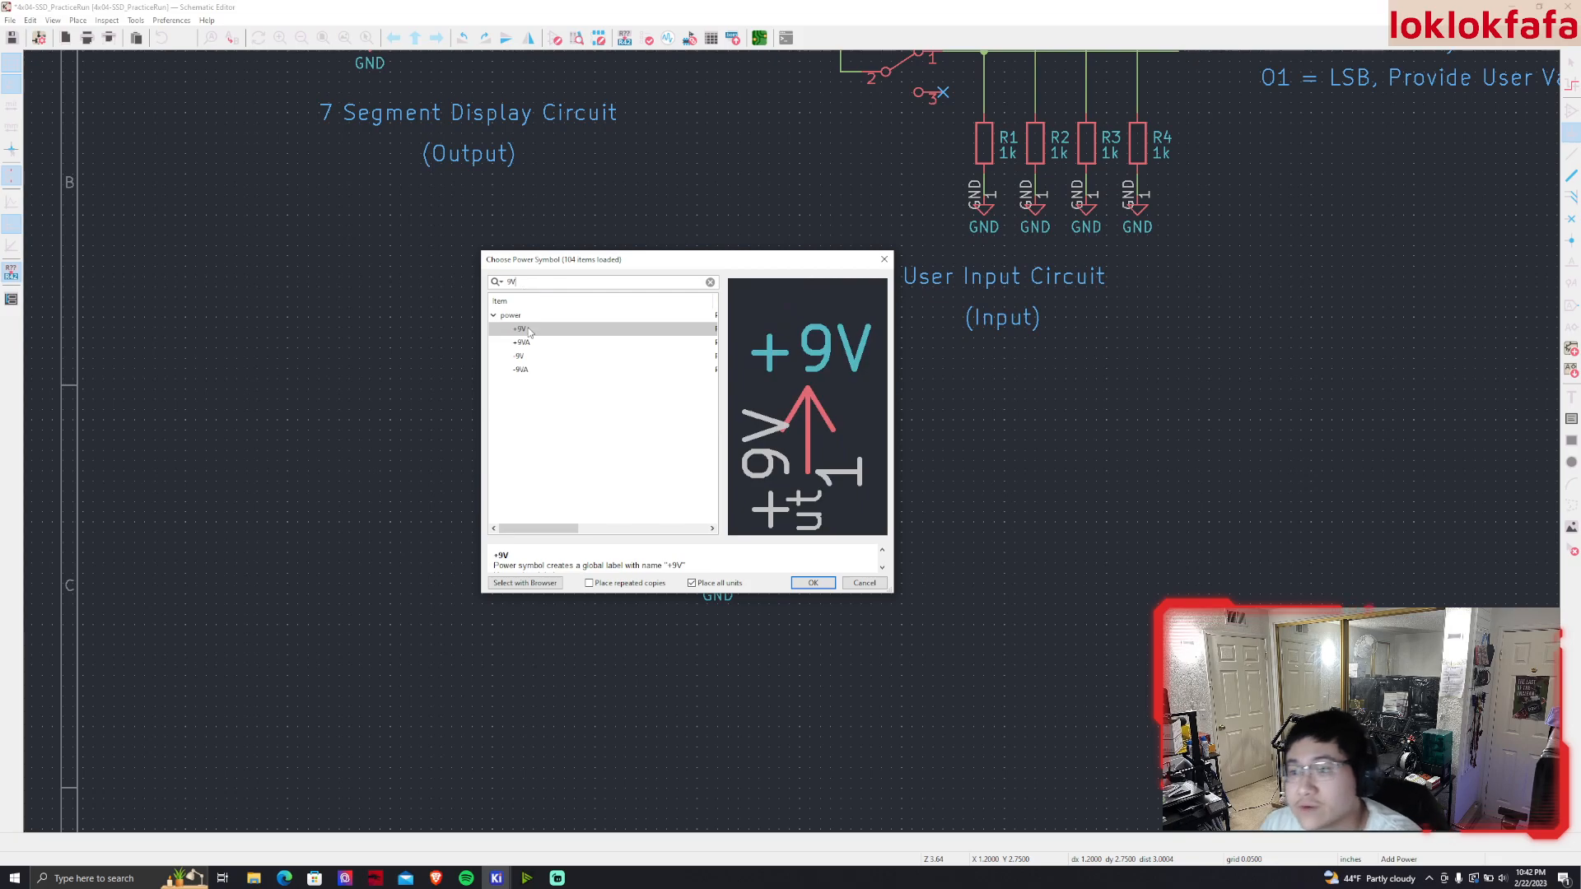
key("Return")
left_click(565, 481)
key("Escape")
Duplicate the +5V symbol above the switch circuit and place the copy at the end of U3's VO wire
scroll(494, 190, "down", 1)
scroll(793, 440, "up", 1)
scroll(564, 312, "up", 1)
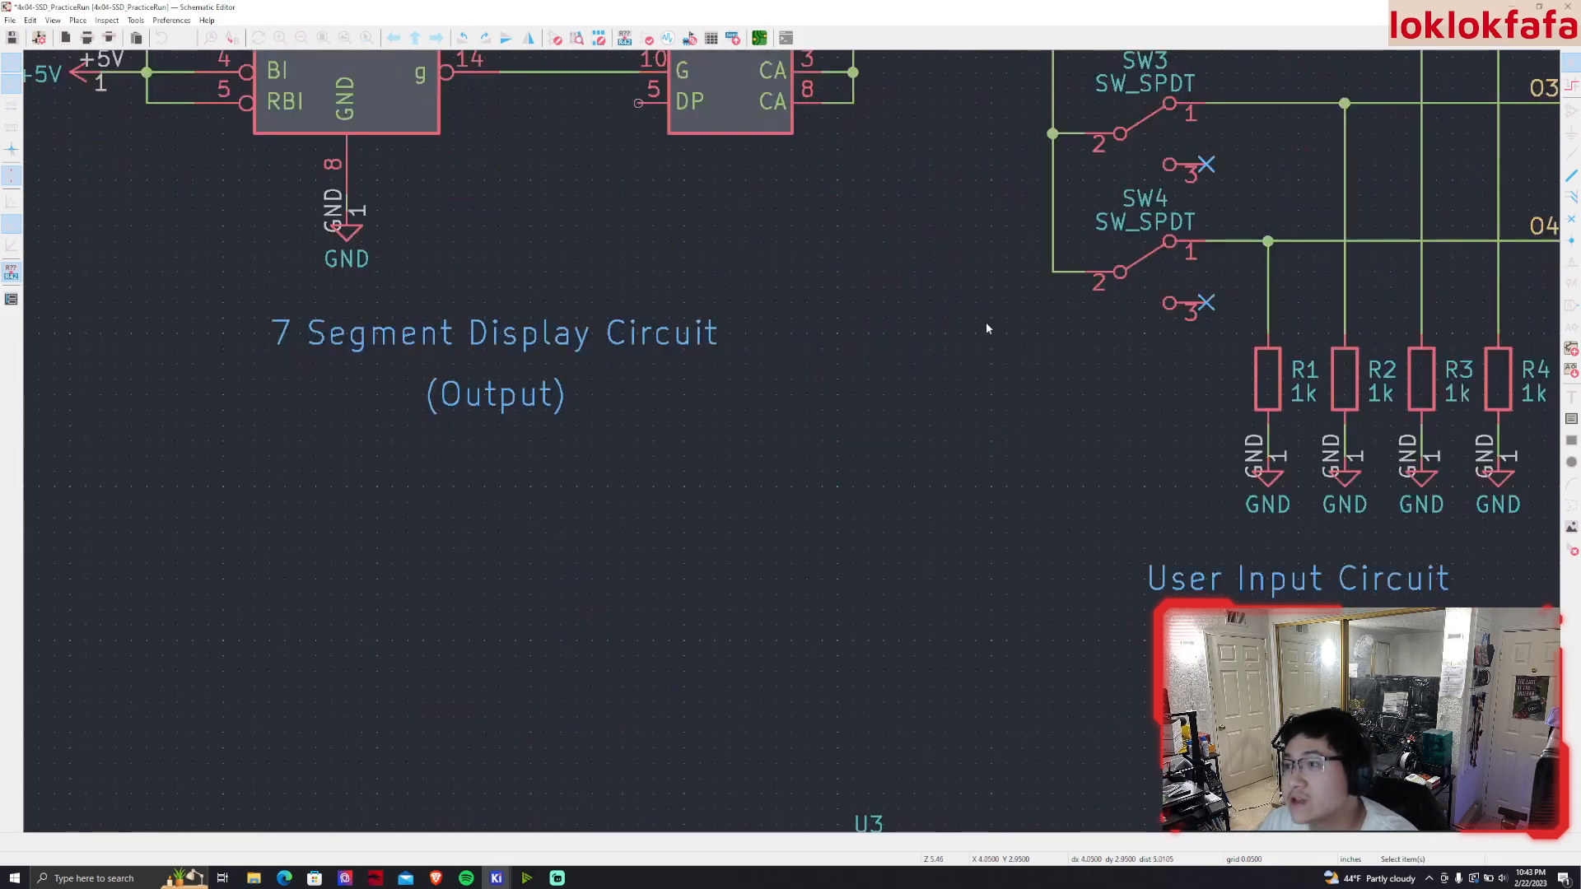
scroll(885, 346, "down", 2)
left_click(858, 200)
key("ctrl+d")
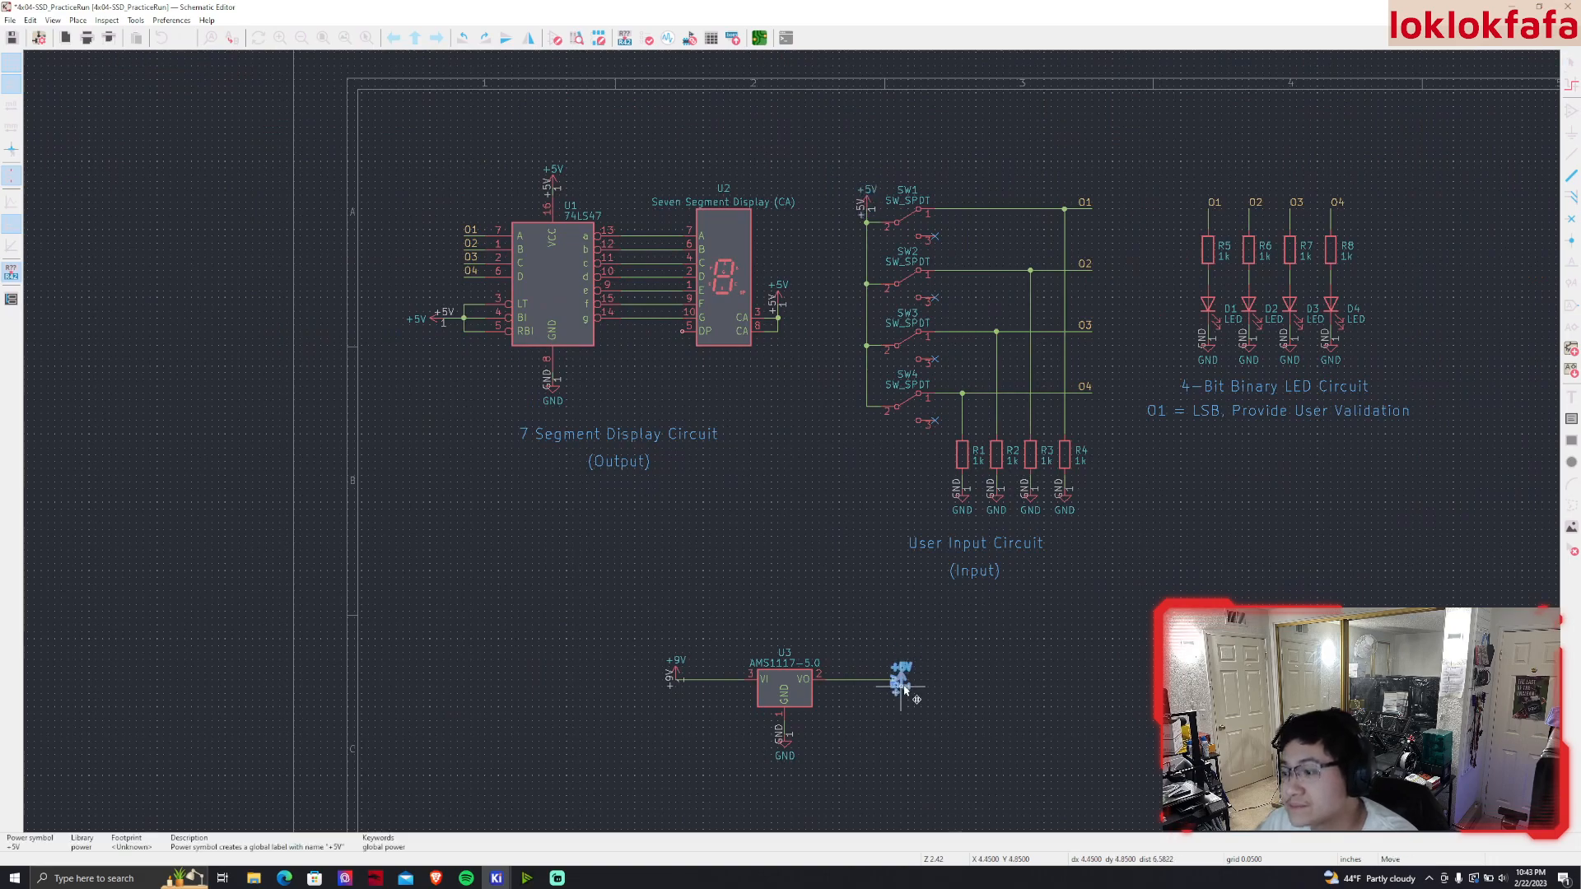
left_click(893, 679)
left_click(906, 606)
key("Escape")
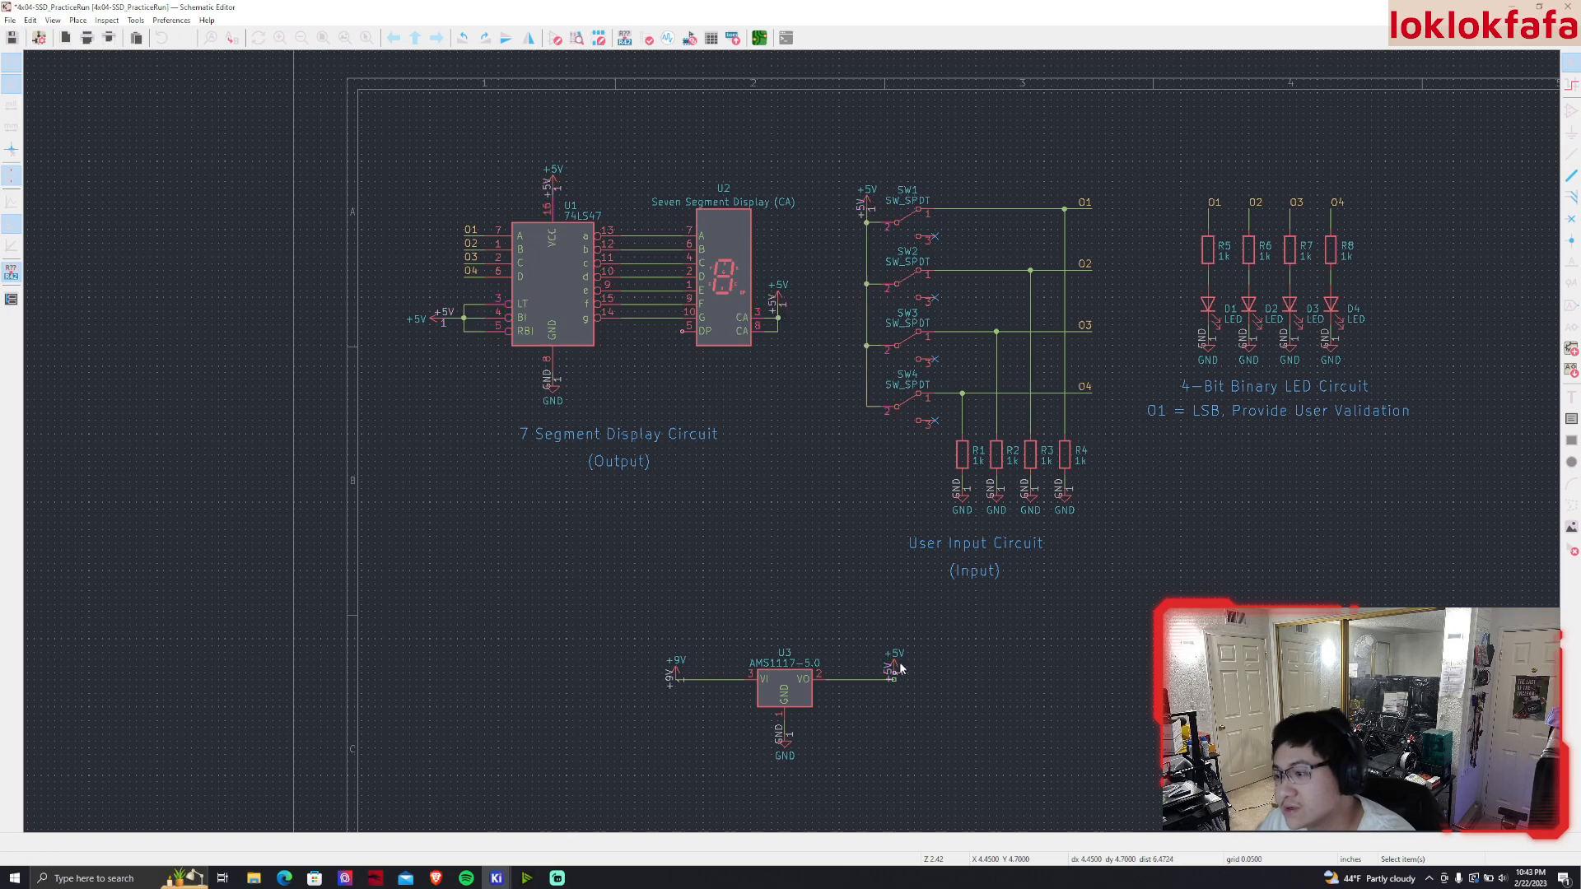
left_click(893, 663)
key("Escape")
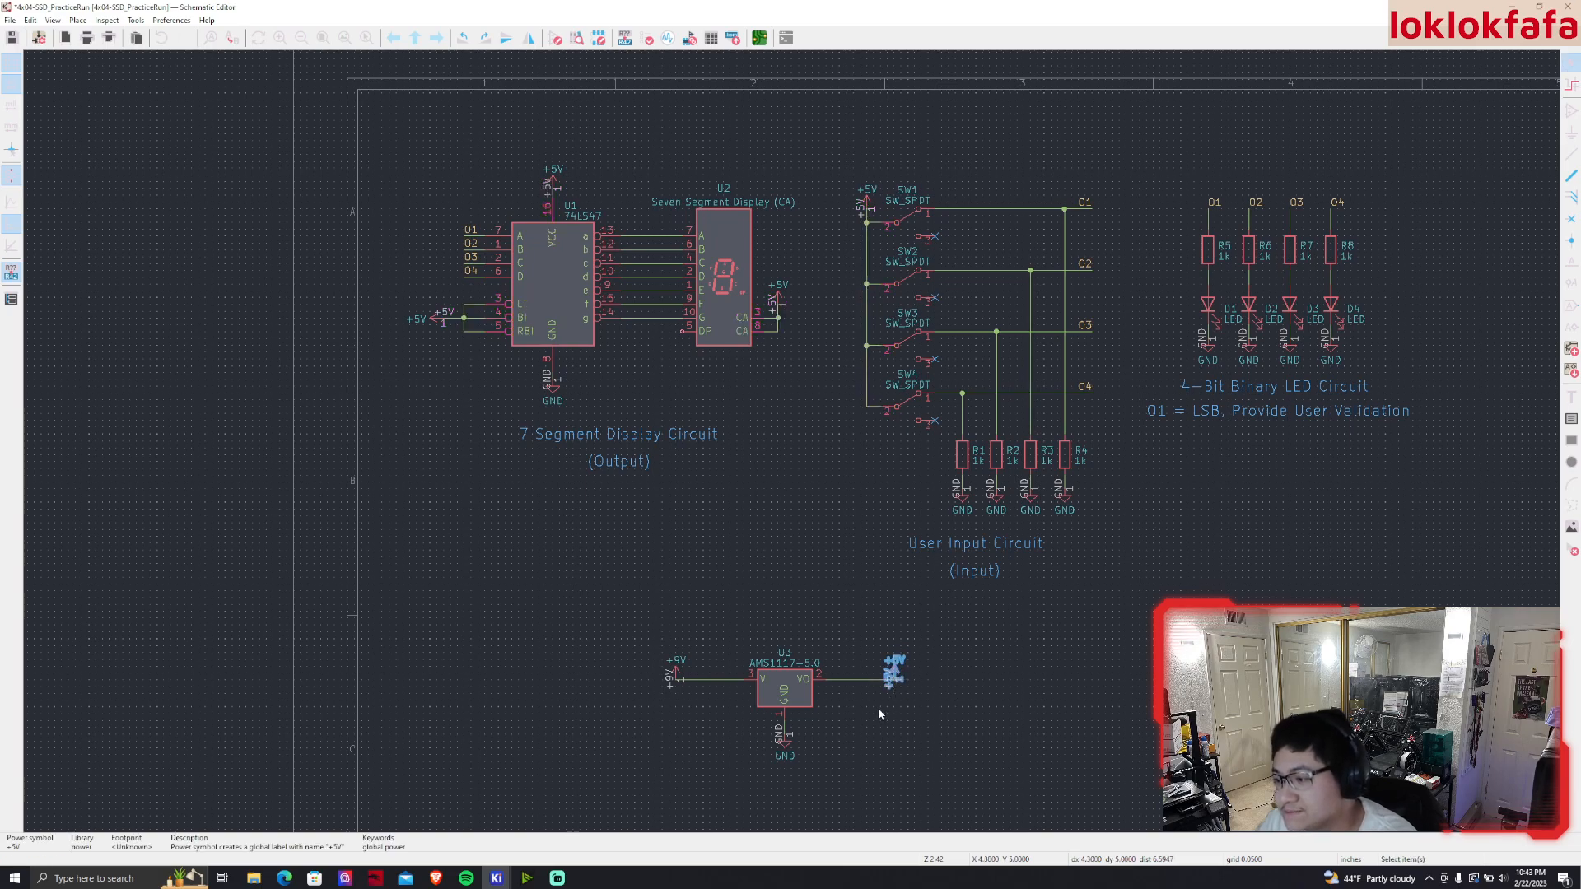
Adjust the +9V and +5V symbols along with their wires so both sit evenly spaced on either side of U3
scroll(879, 720, "up", 2)
left_click(537, 464)
key("g")
left_click(528, 464)
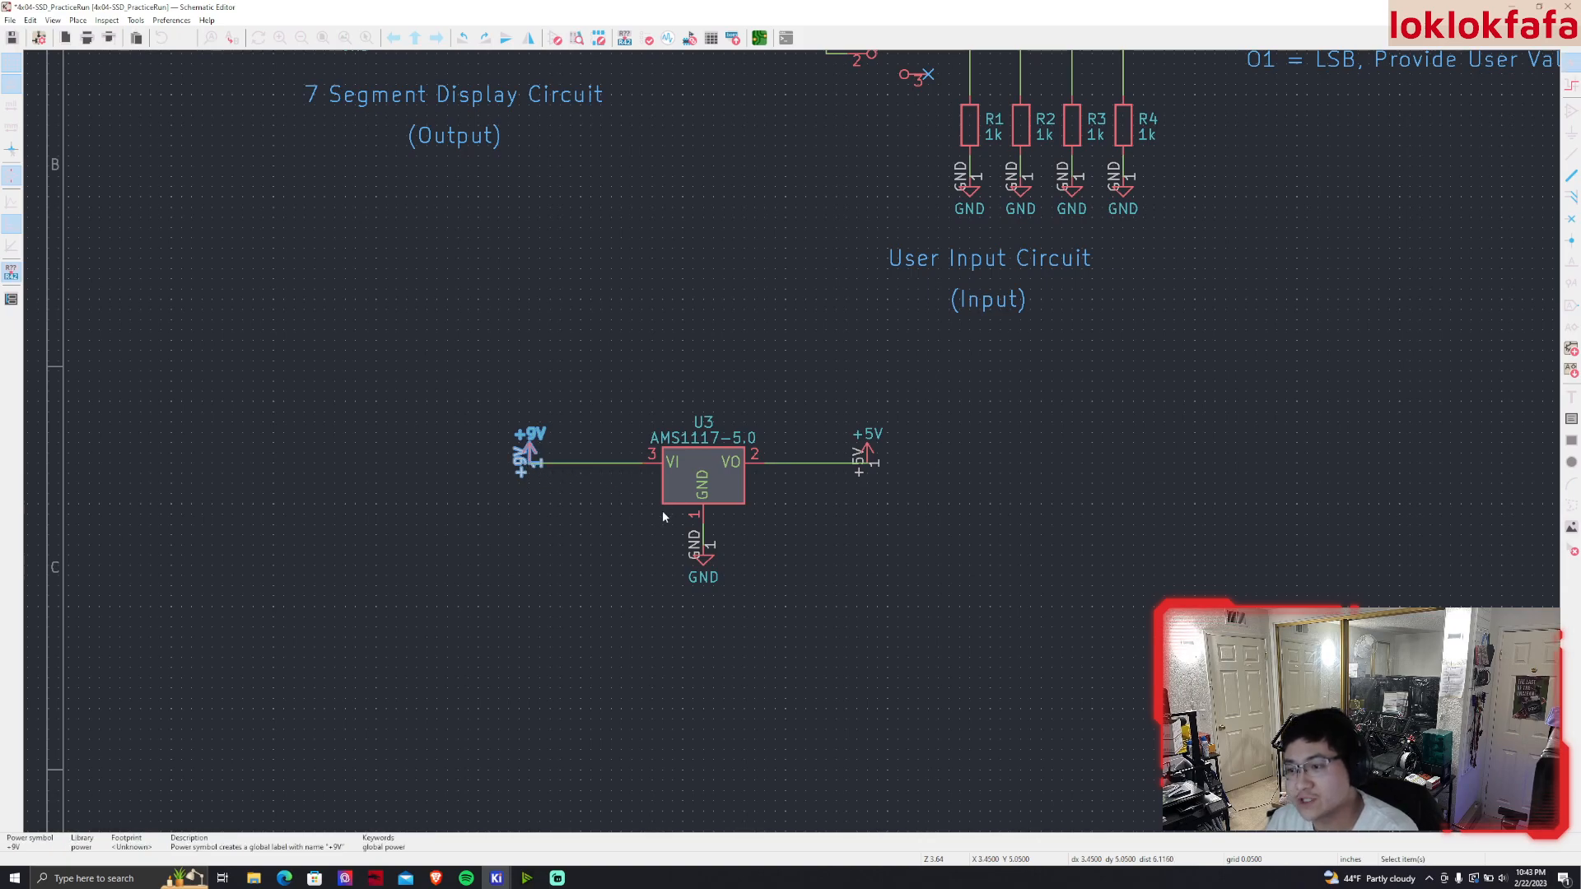
left_click(615, 504)
left_click(859, 470)
key("g")
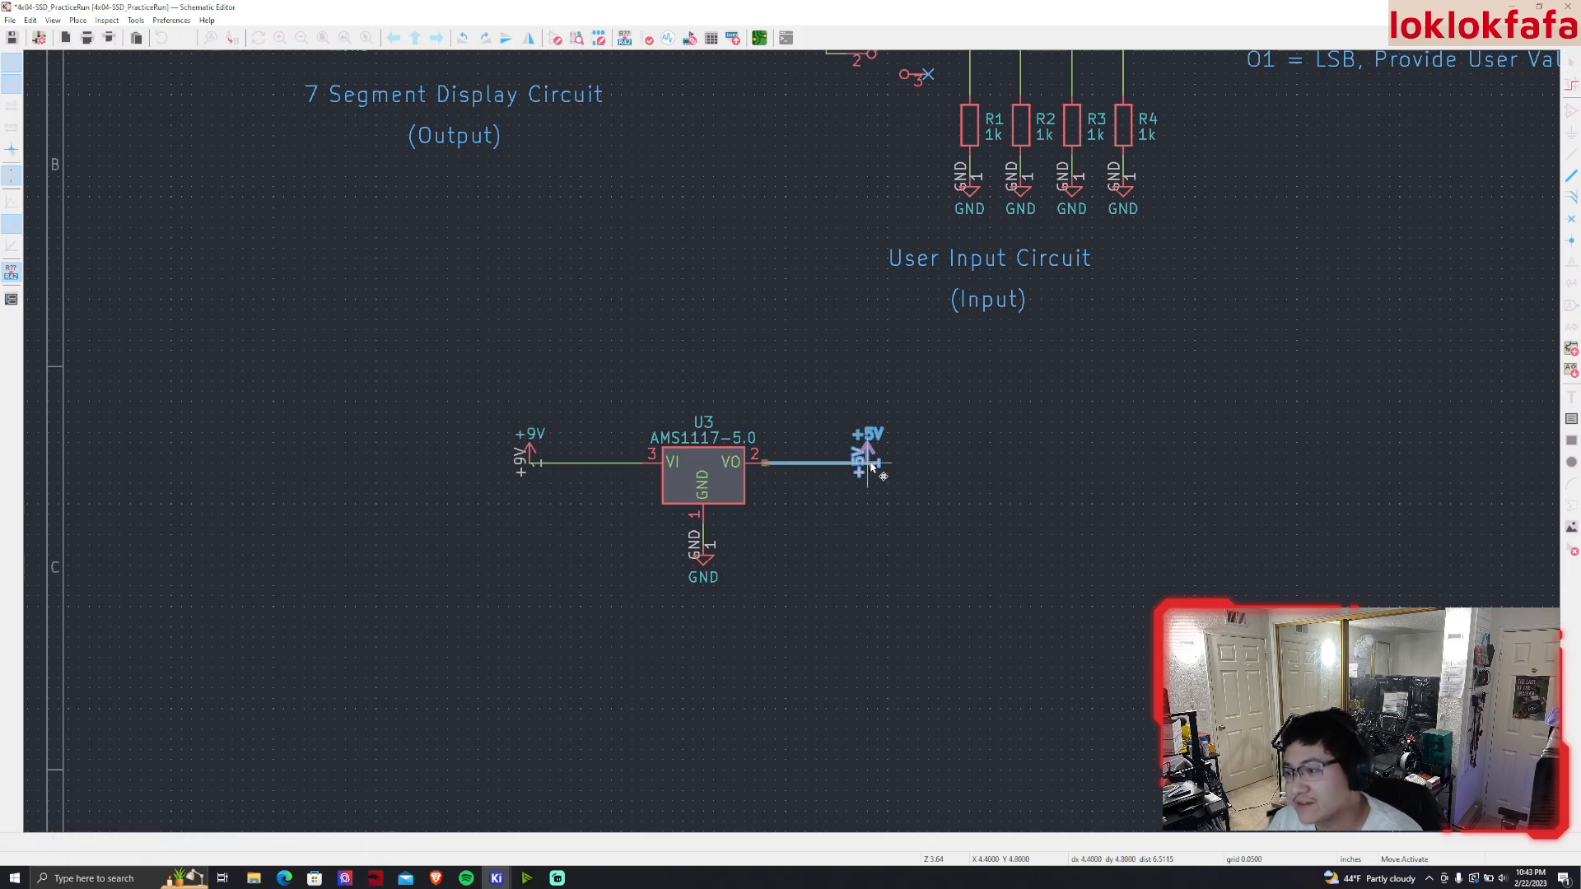
left_click(870, 469)
left_click(807, 504)
left_click(703, 558)
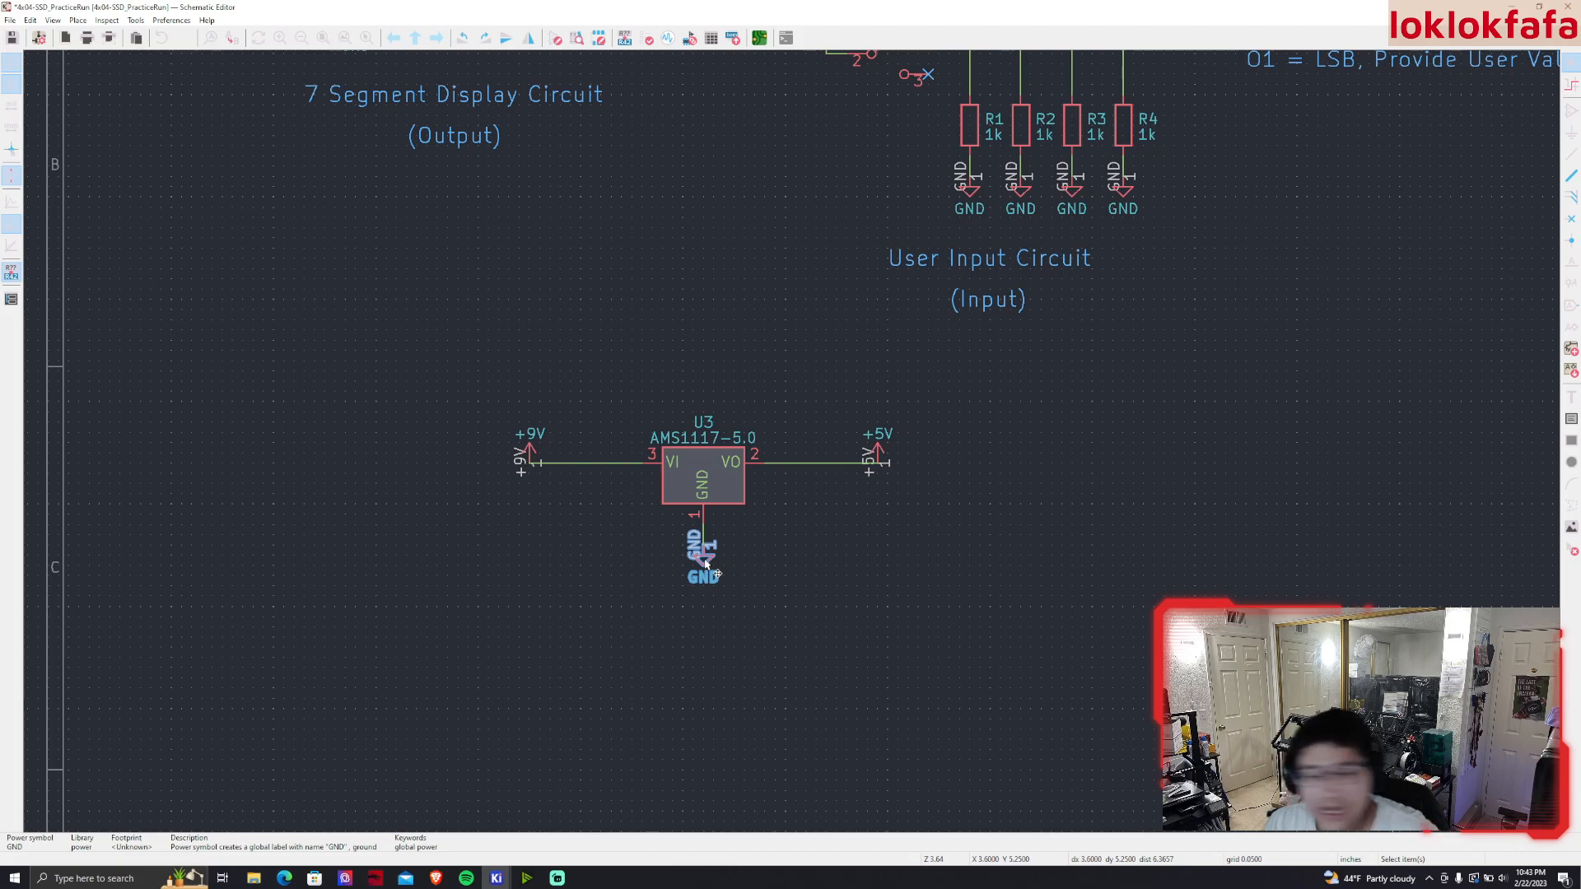
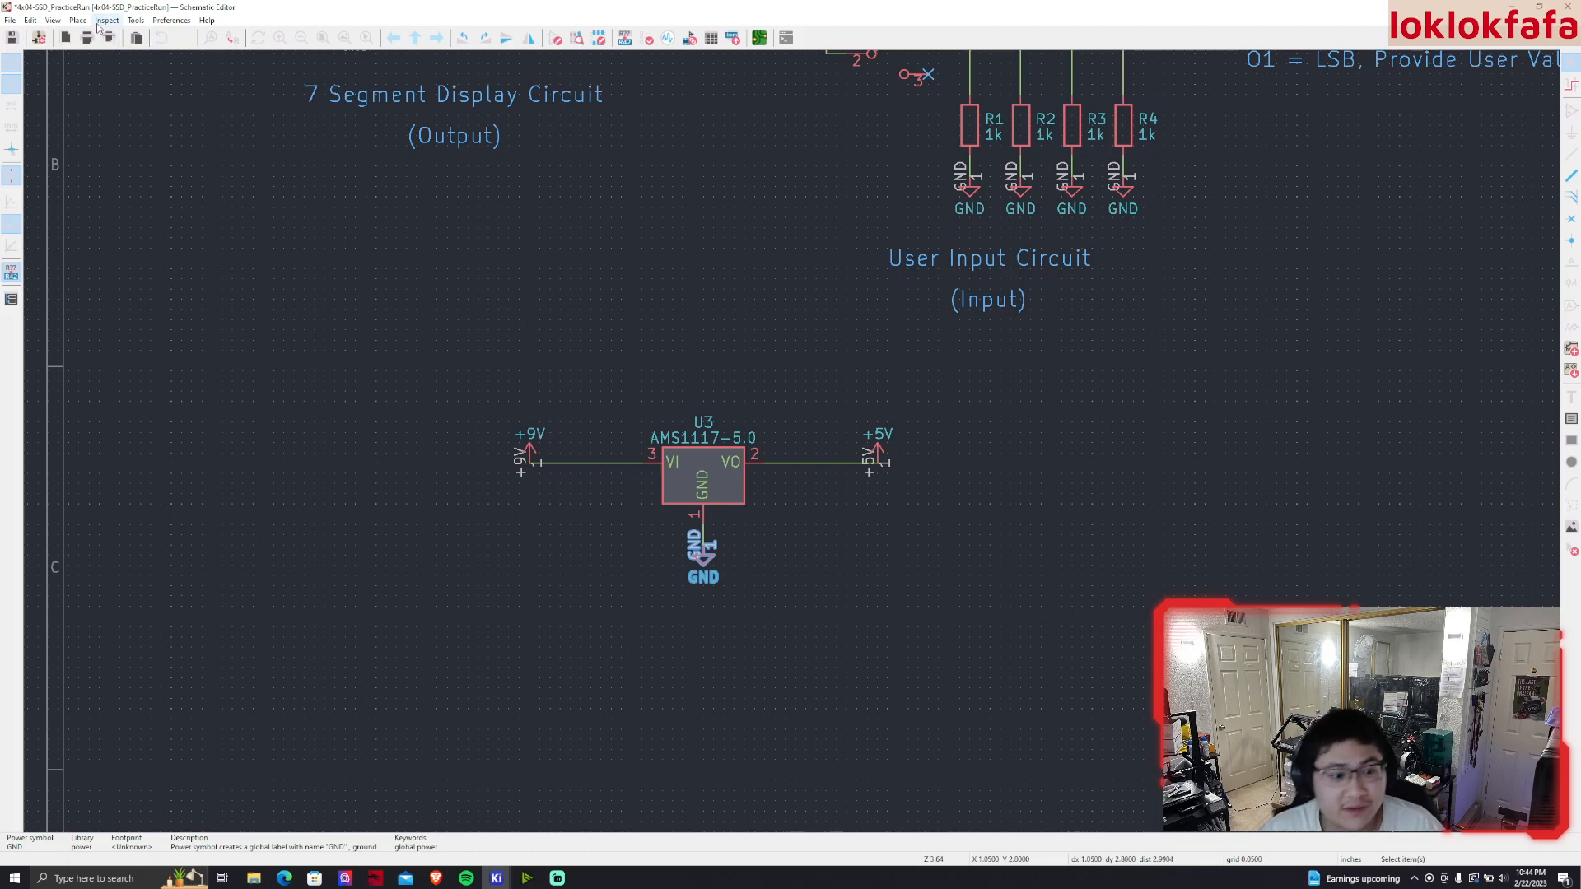
left_click(592, 465)
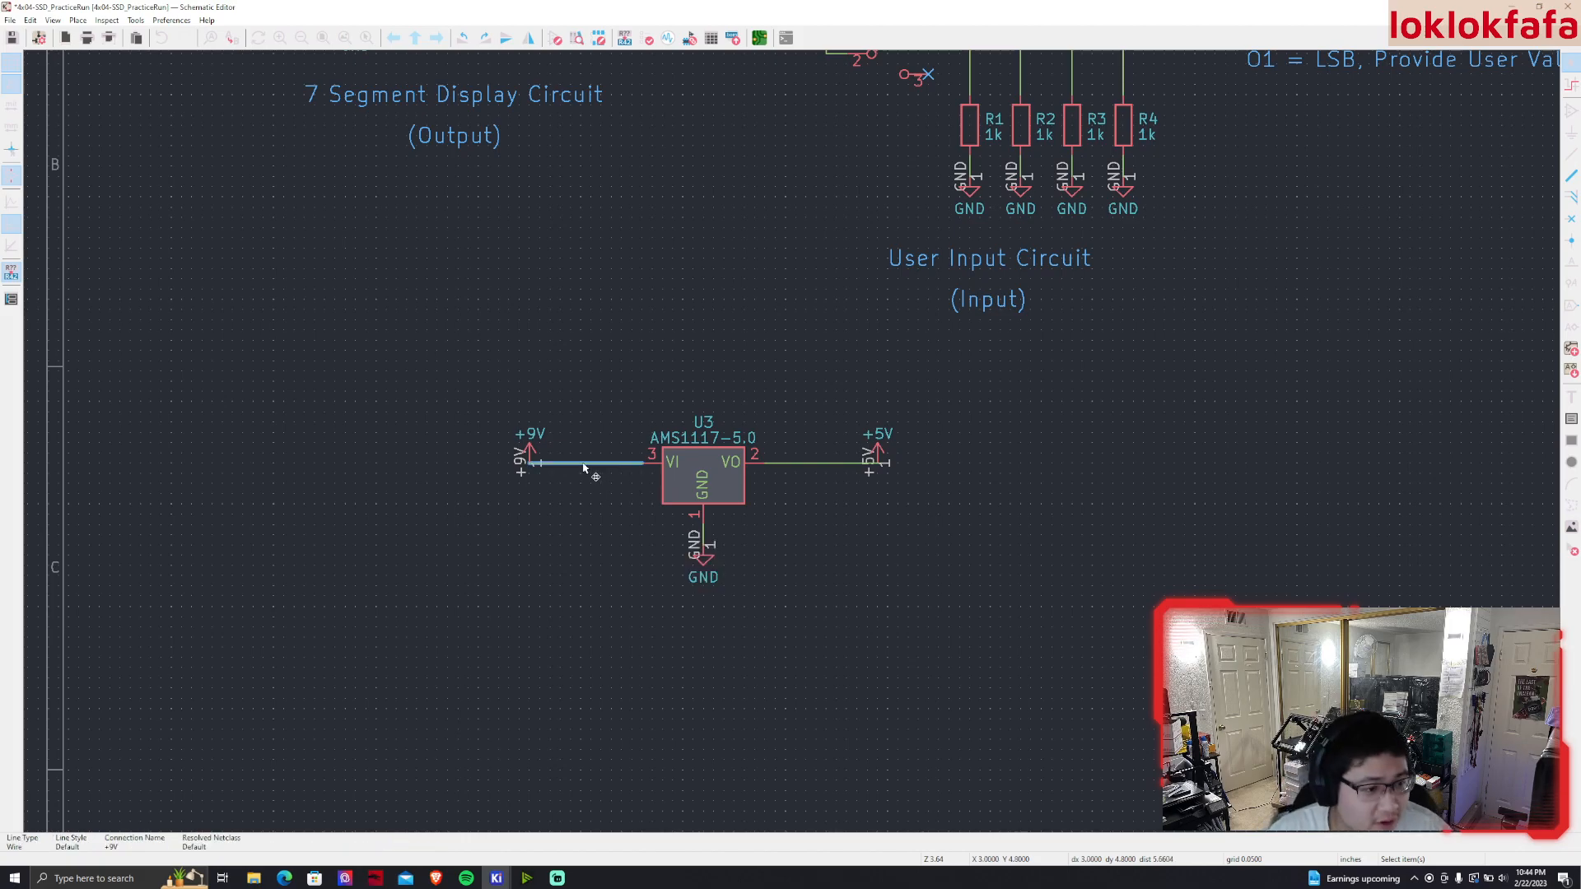
left_click(782, 464)
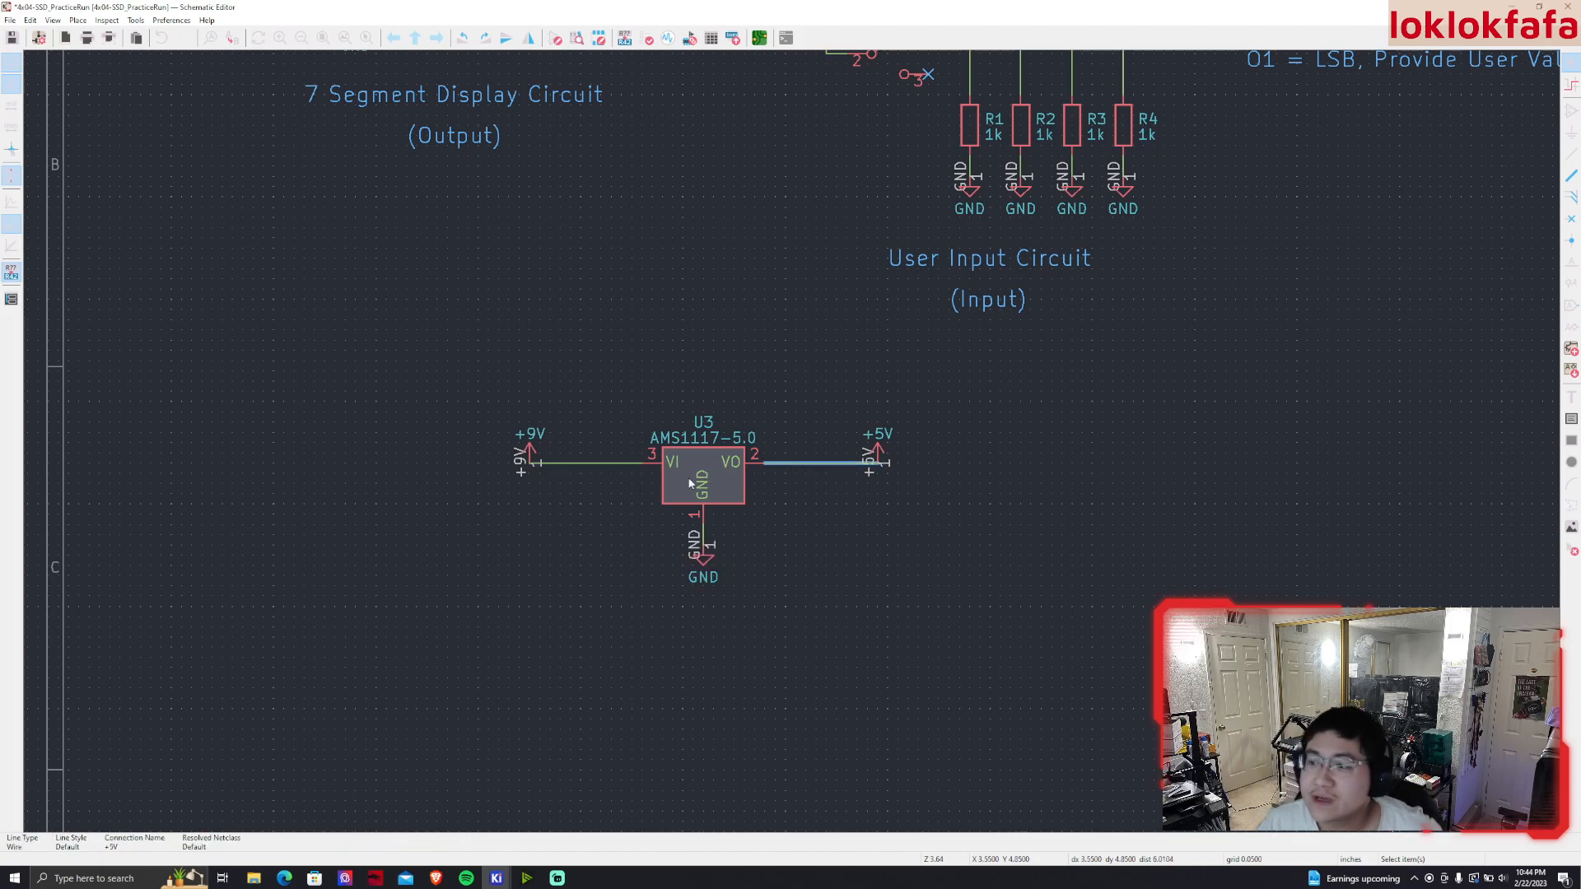
left_click(603, 488)
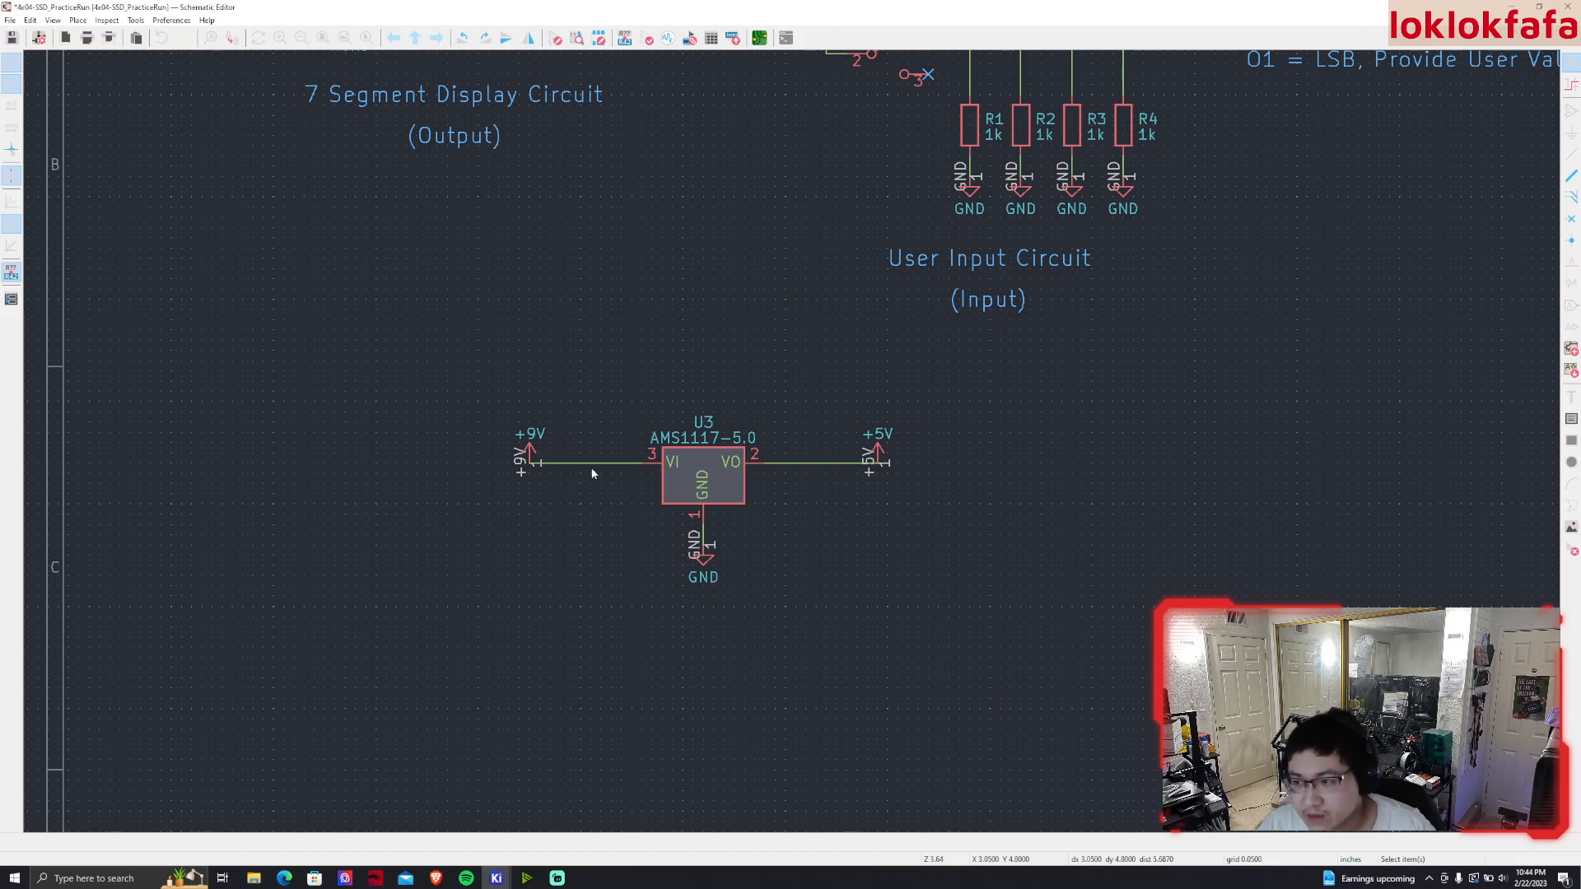
Add an unpolarized capacitor C below the VI wire near the +9V symbol
left_click(107, 20)
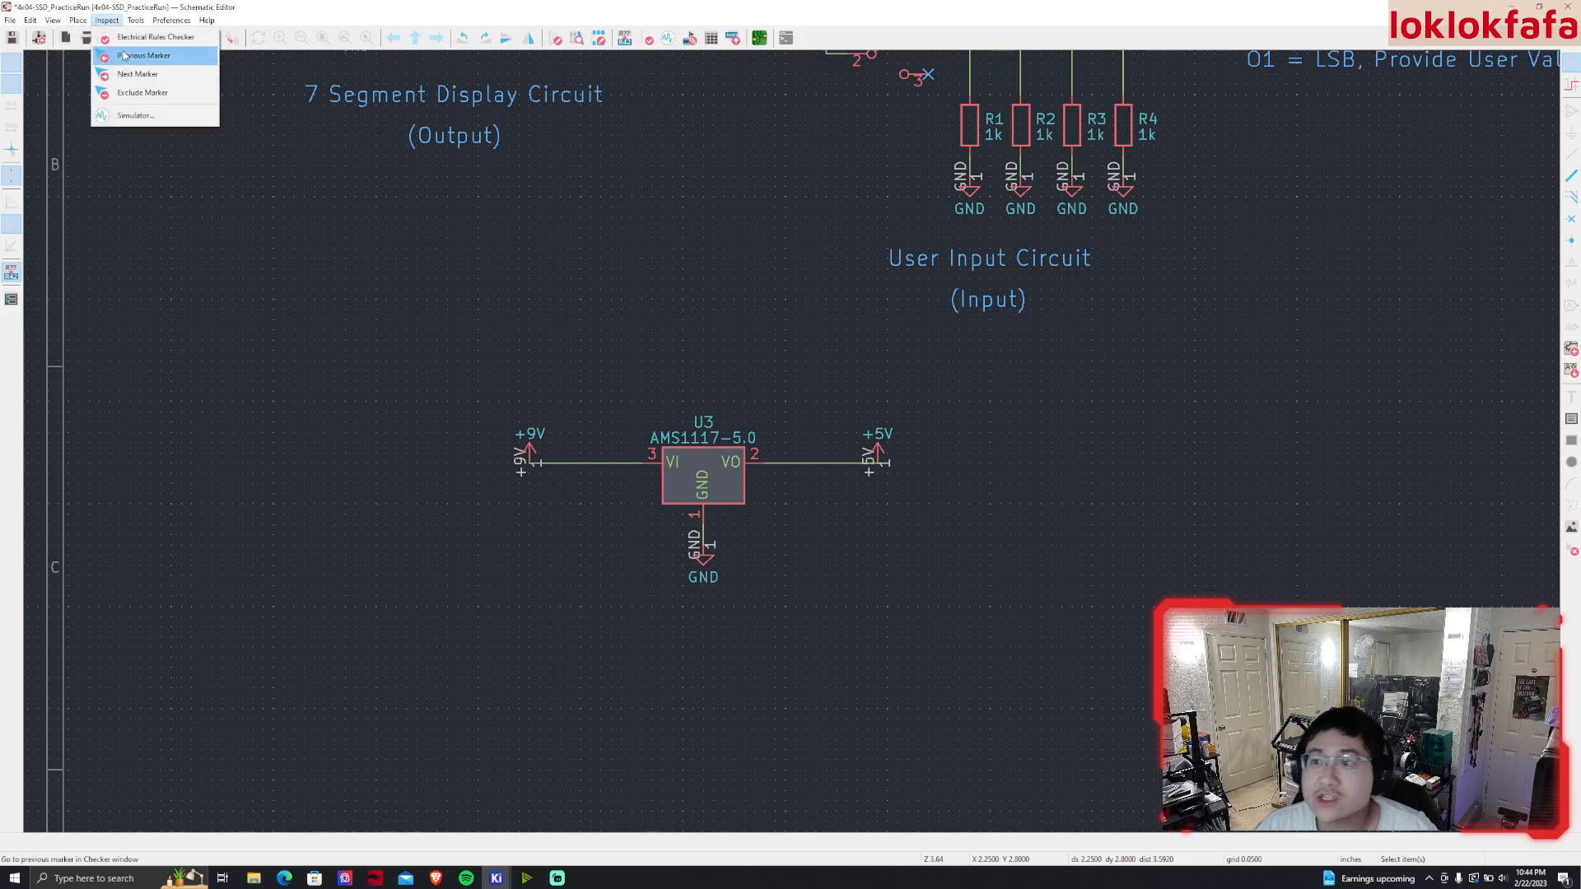
left_click(106, 37)
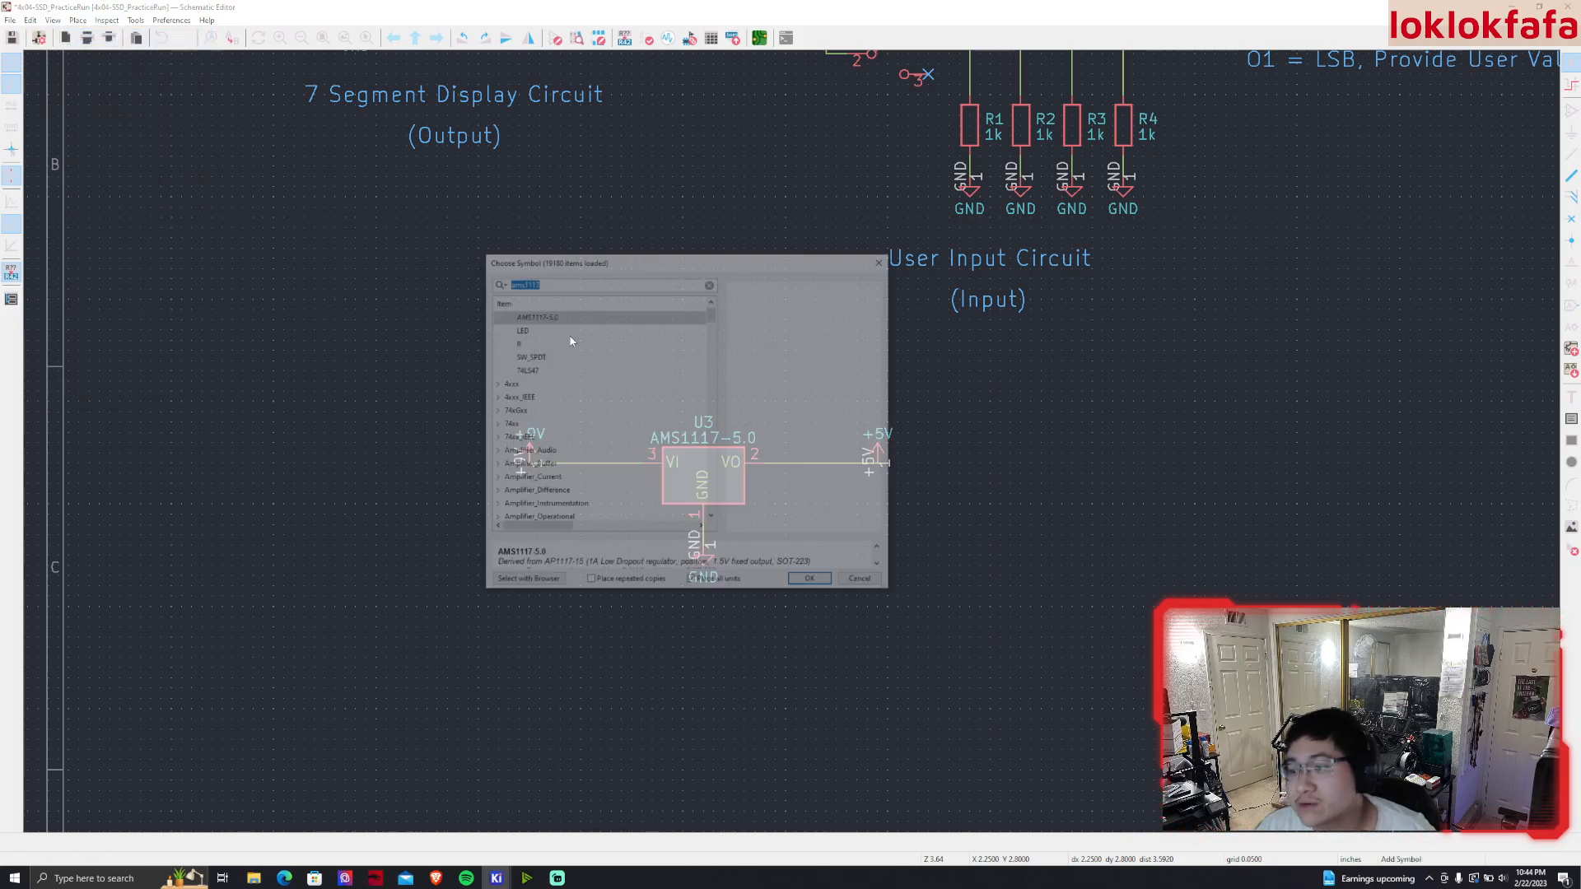
left_click_drag(561, 268, 880, 467)
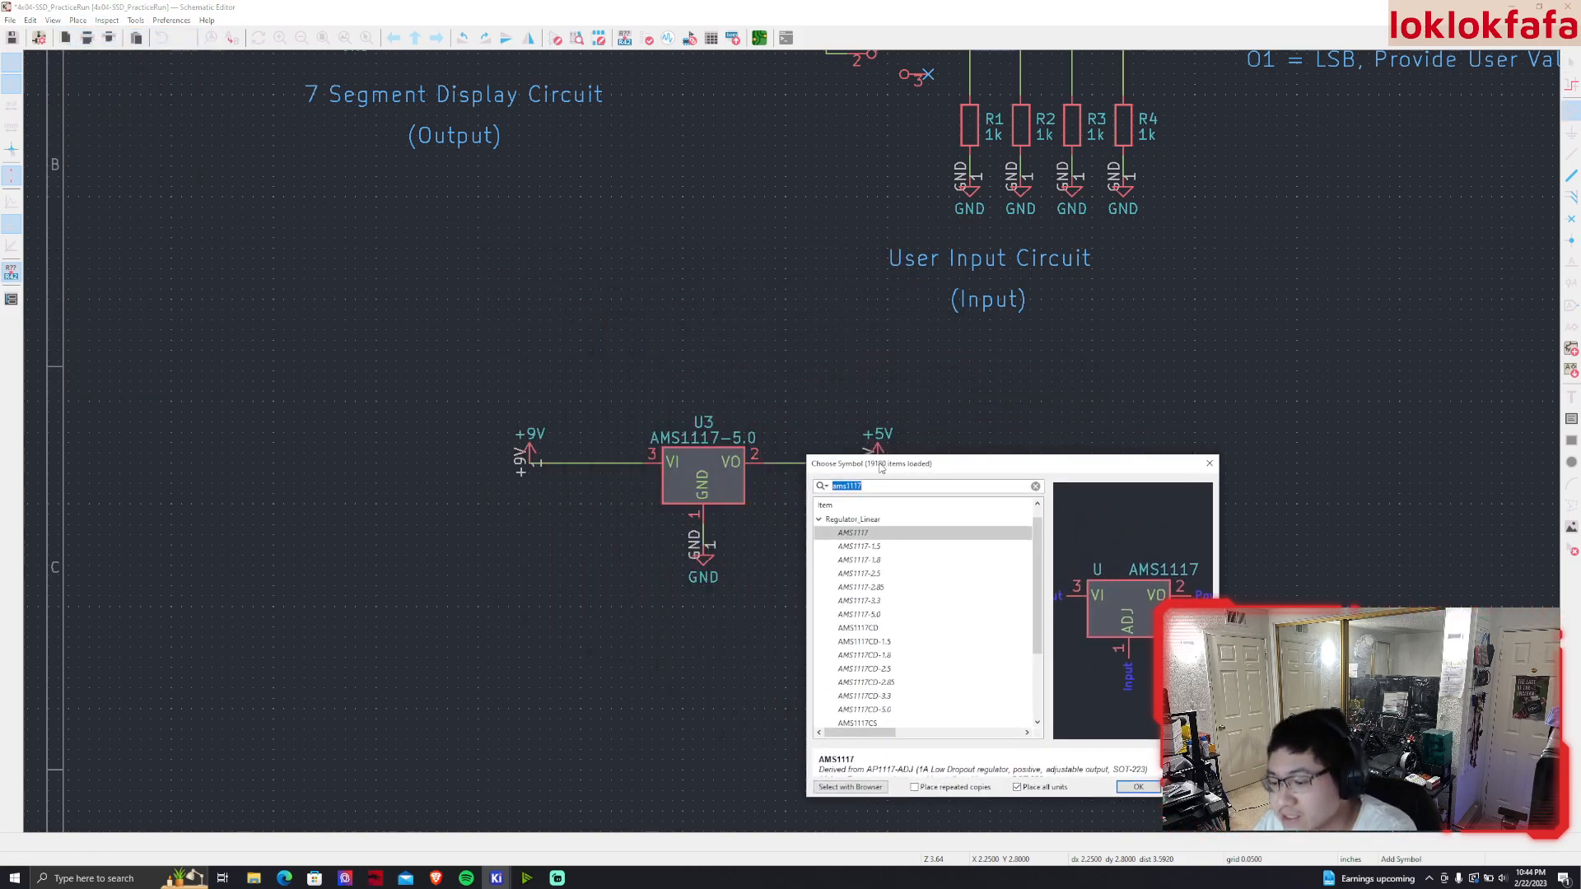
type("c")
double_click(834, 707)
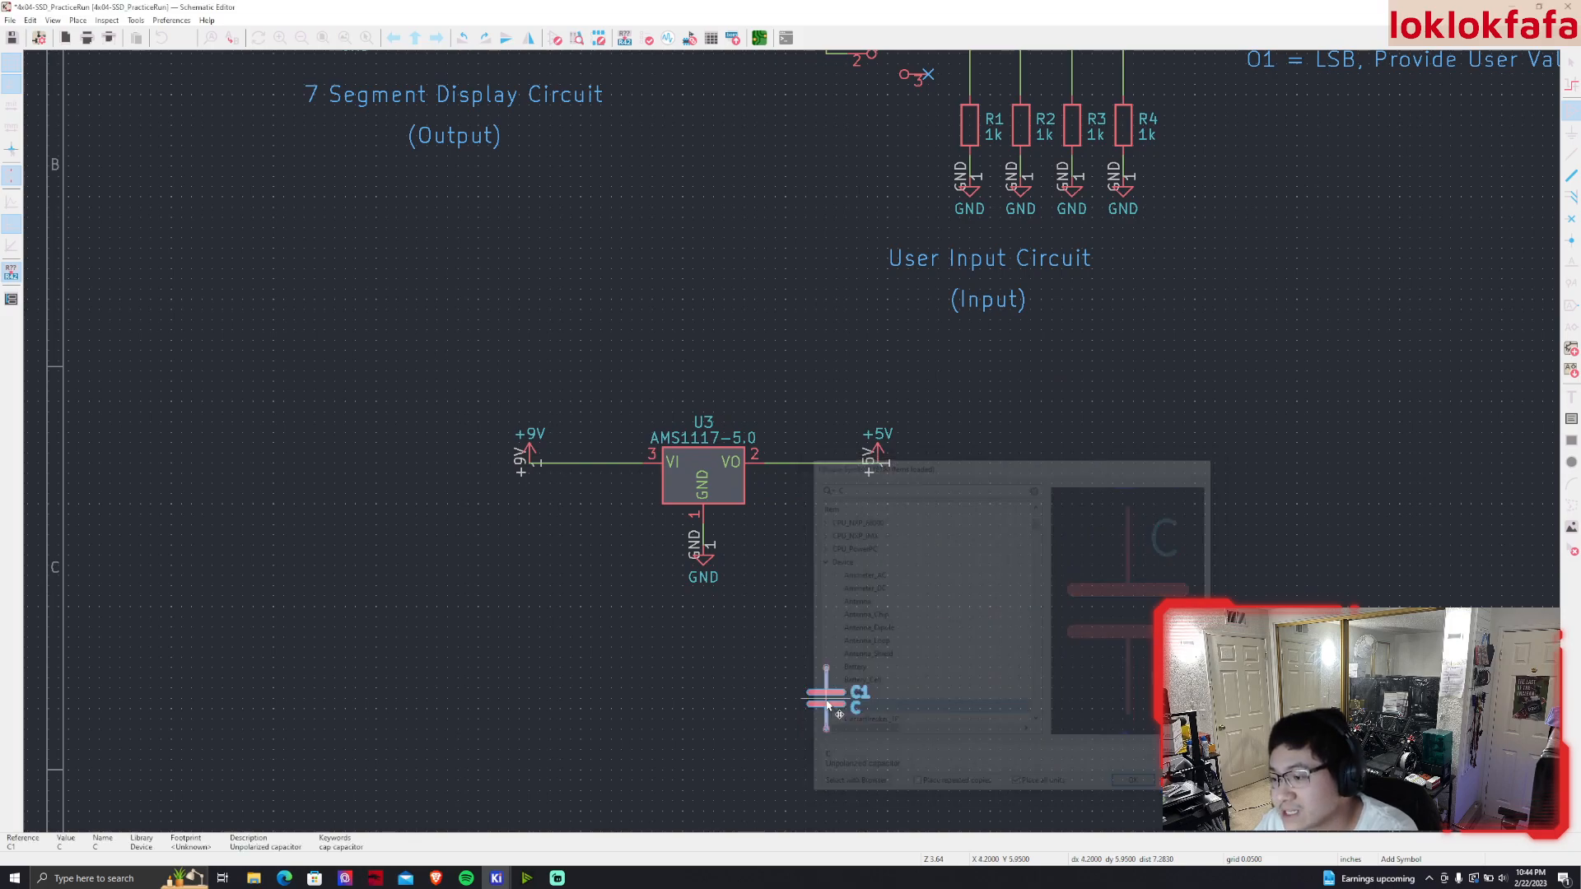
left_click(537, 545)
key("Escape")
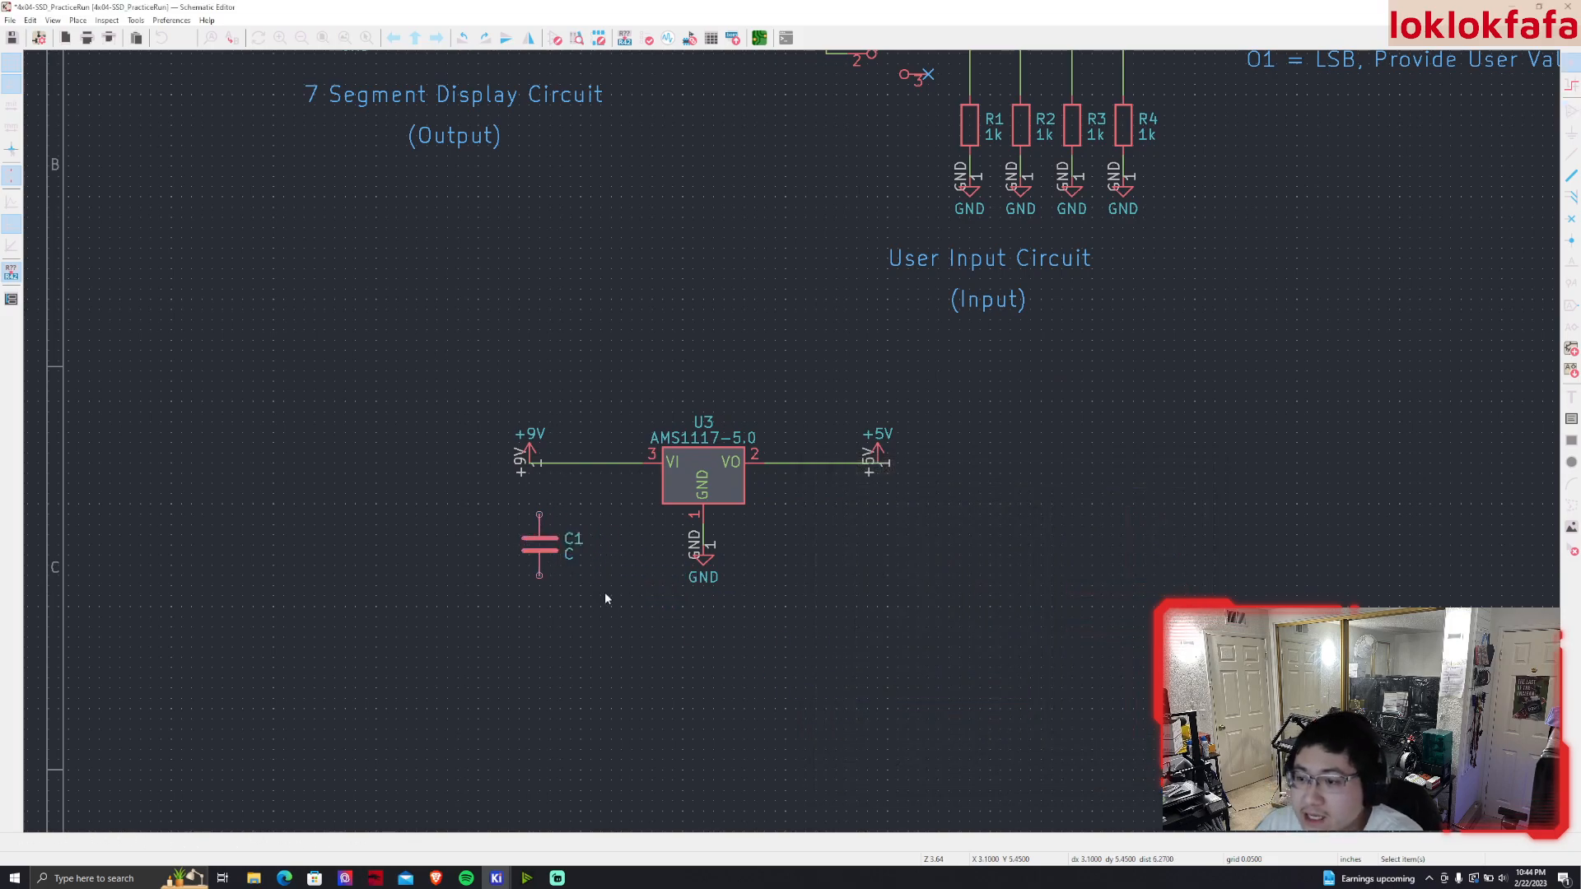
Copy C1 to place a second capacitor beside it, and copy the pair to U3's output side
left_click(548, 554)
key("ctrl+c")
key("ctrl+v")
left_click(612, 547)
left_click_drag(672, 618, 523, 561)
key("ctrl+c")
key("ctrl+v")
left_click(798, 552)
Set C1's value to 10uF and C2's value to 0.1uF, shifting C2 slightly away from C1
double_click(569, 554)
type("10uF")
key("Return")
double_click(636, 561)
type("0.1uF")
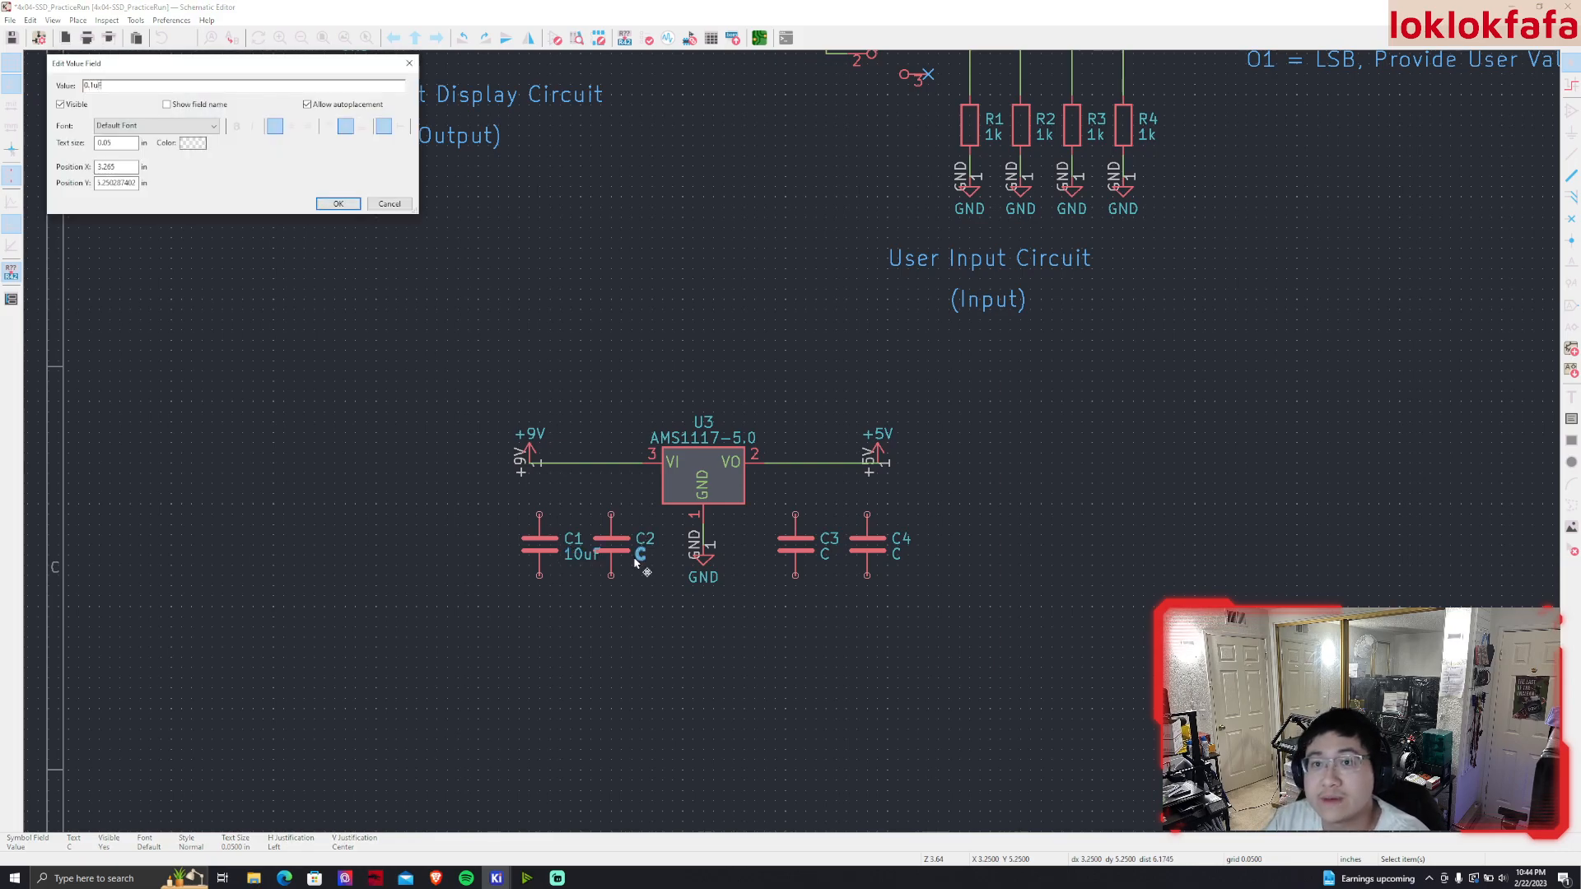
key("Return")
left_click(612, 550)
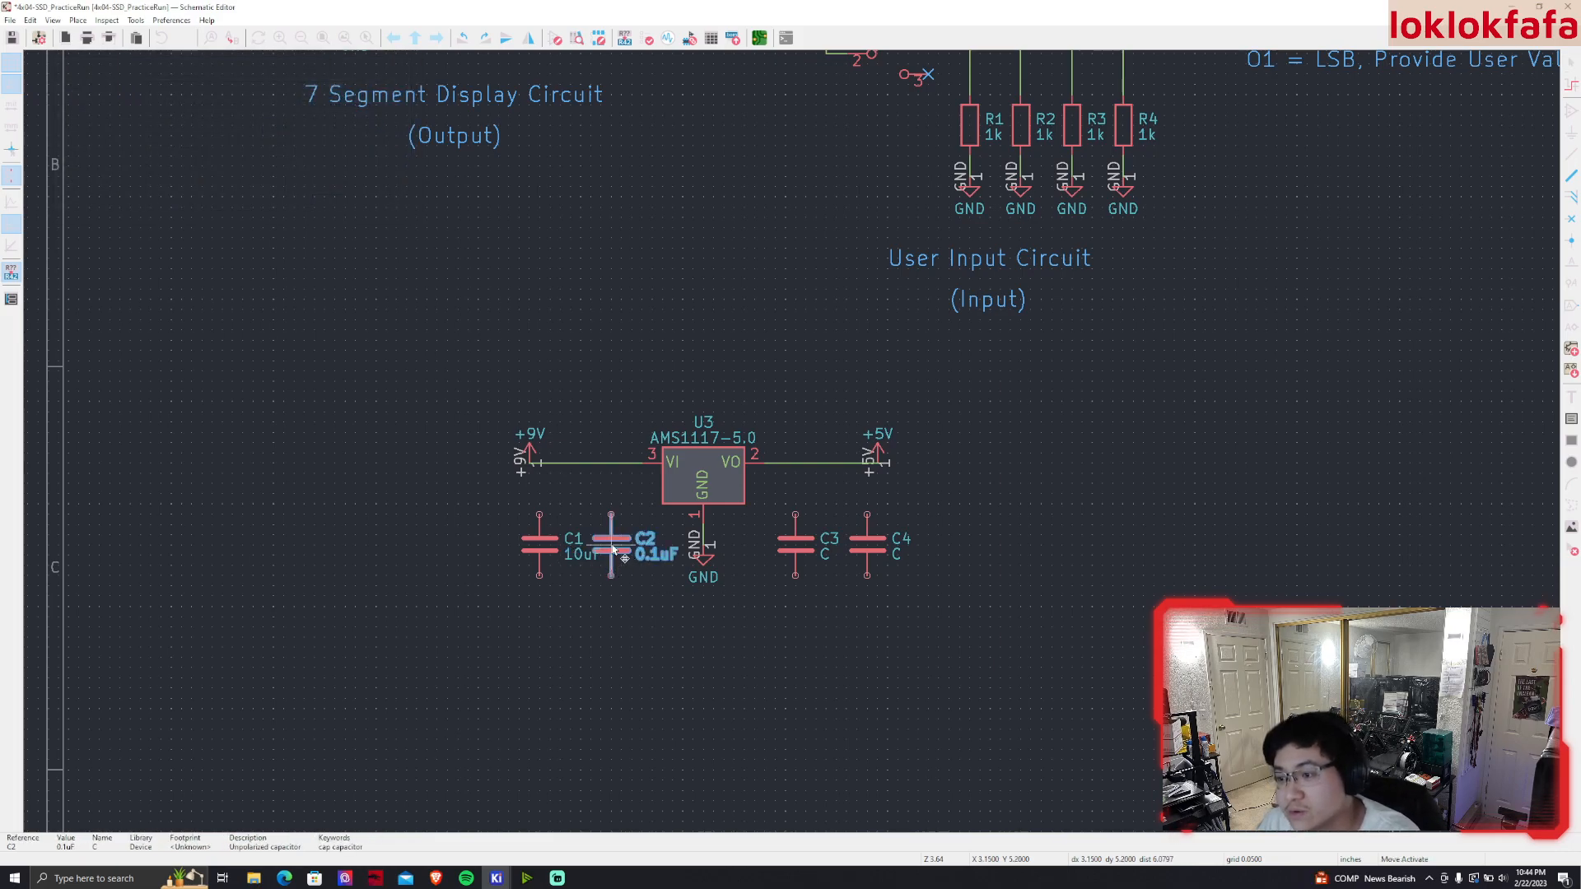
left_click_drag(612, 551, 624, 550)
Set C3's value to 10uF and C4's value to 0.1uF
double_click(826, 555)
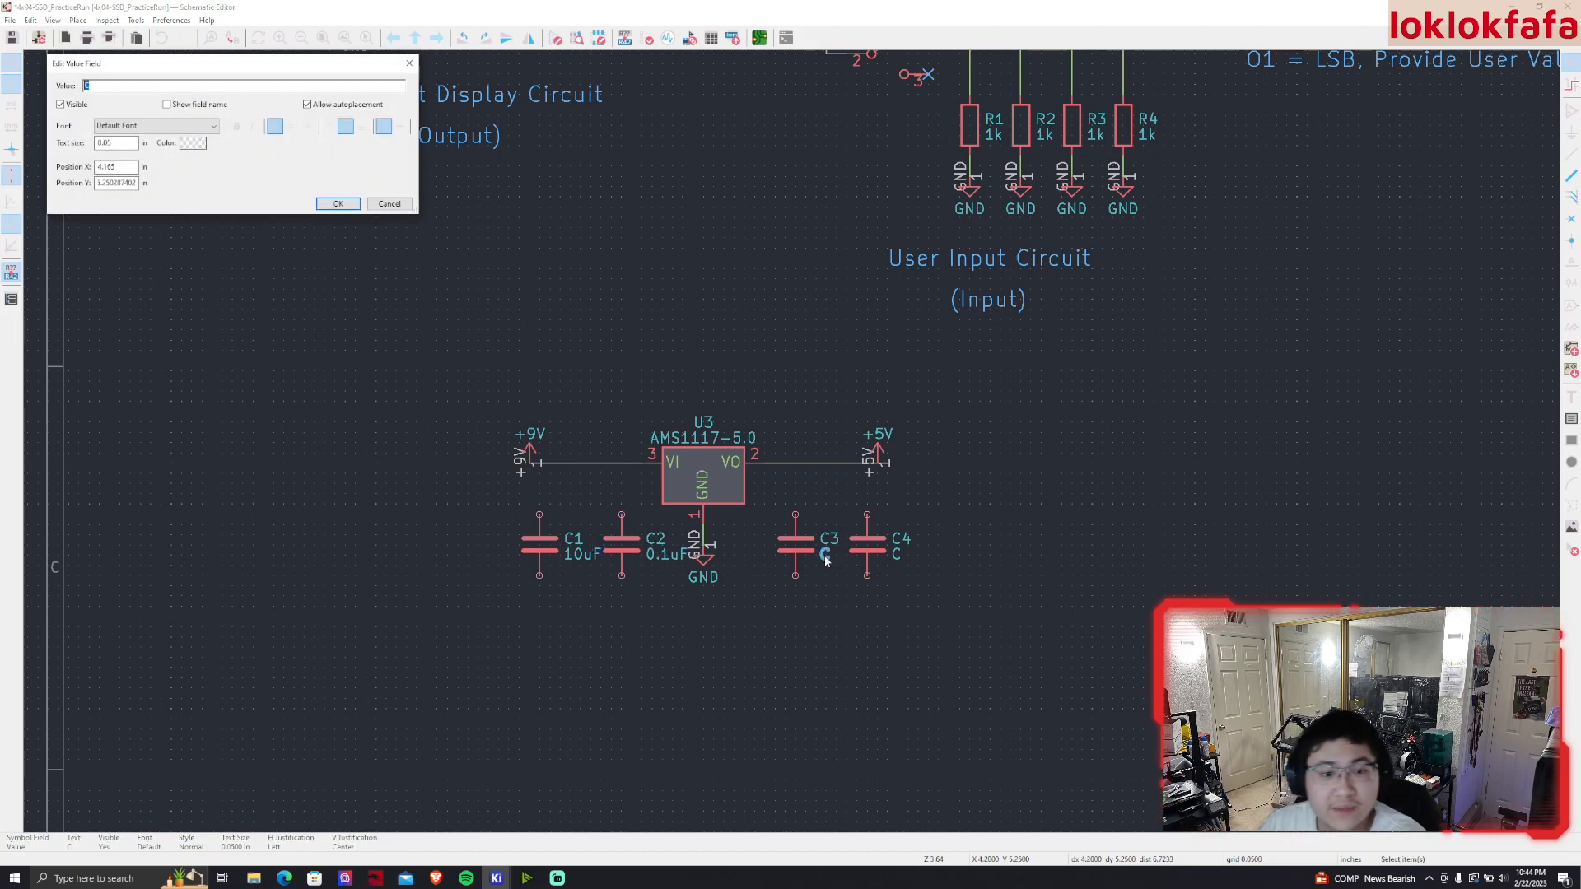
type("10uF")
key("Return")
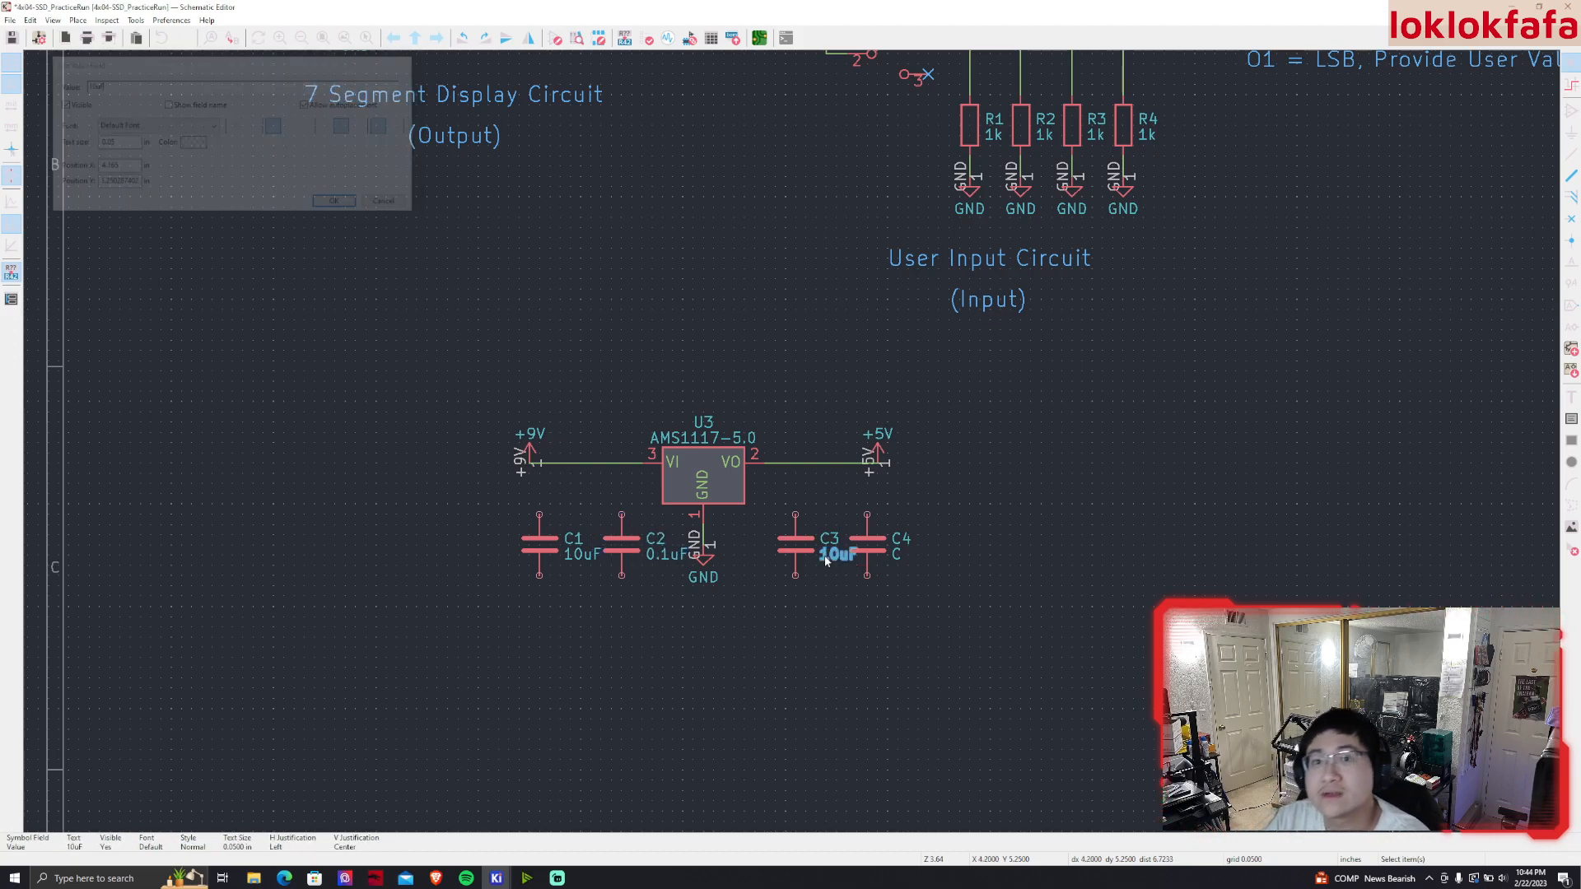
double_click(897, 555)
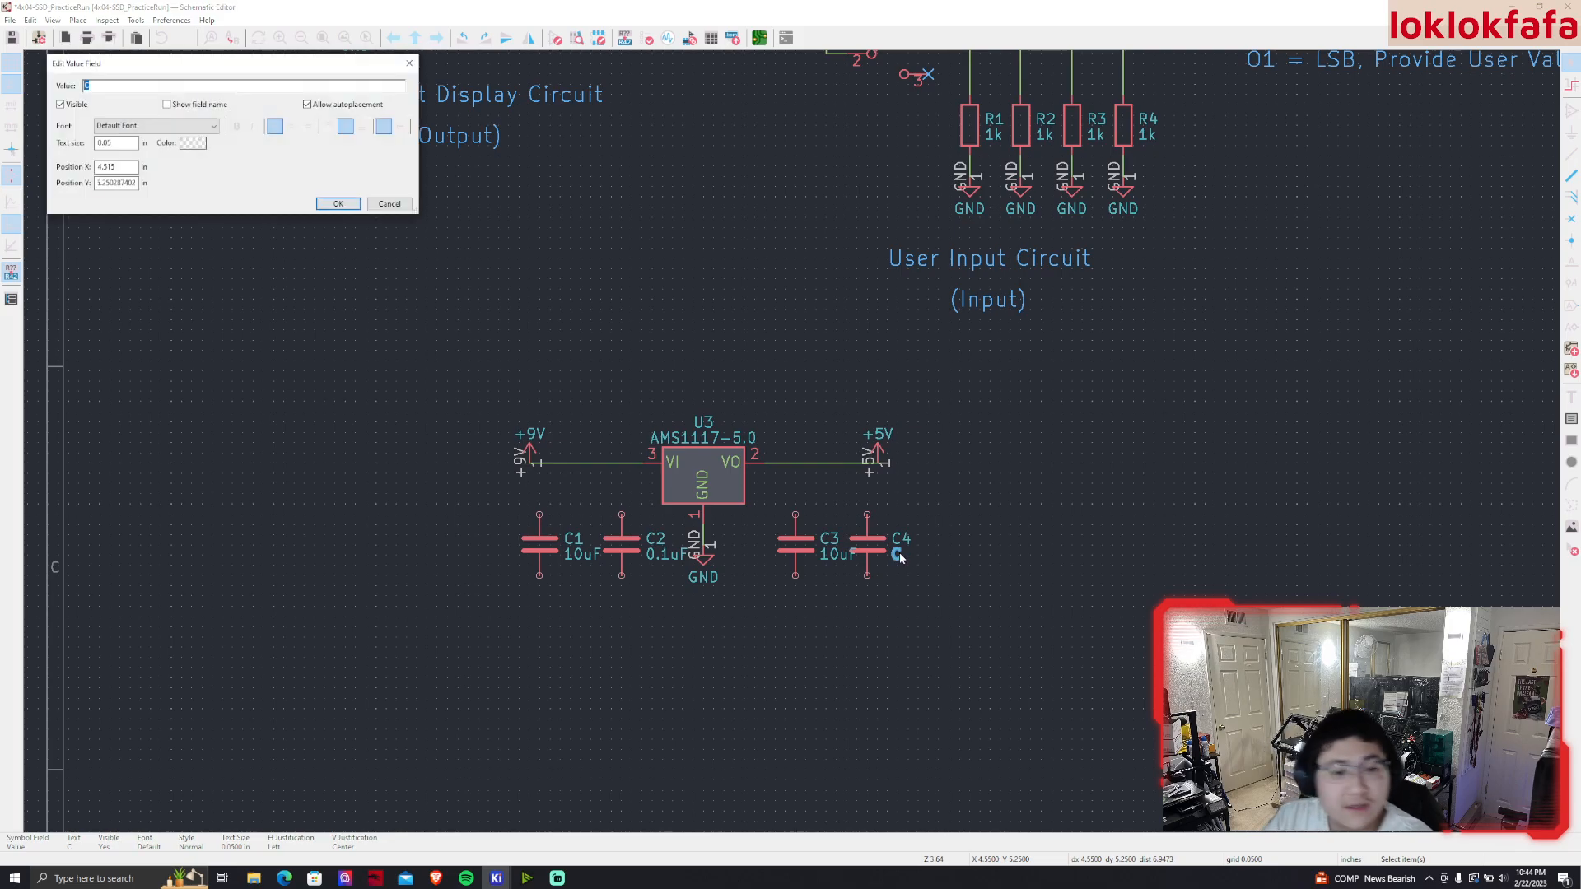
type("0.1uF")
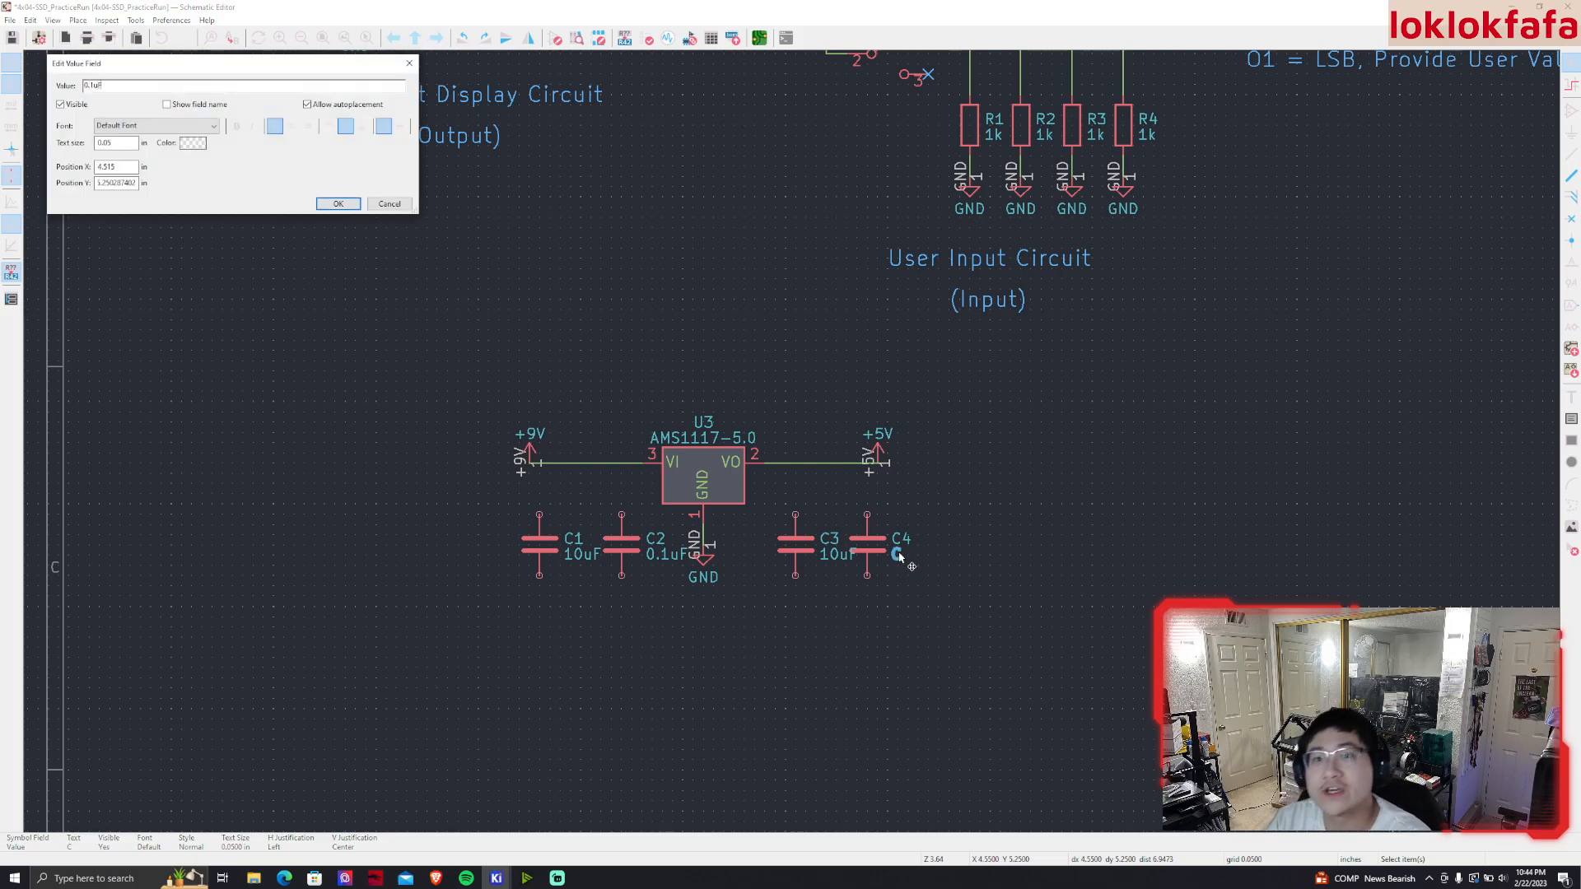
key("Return")
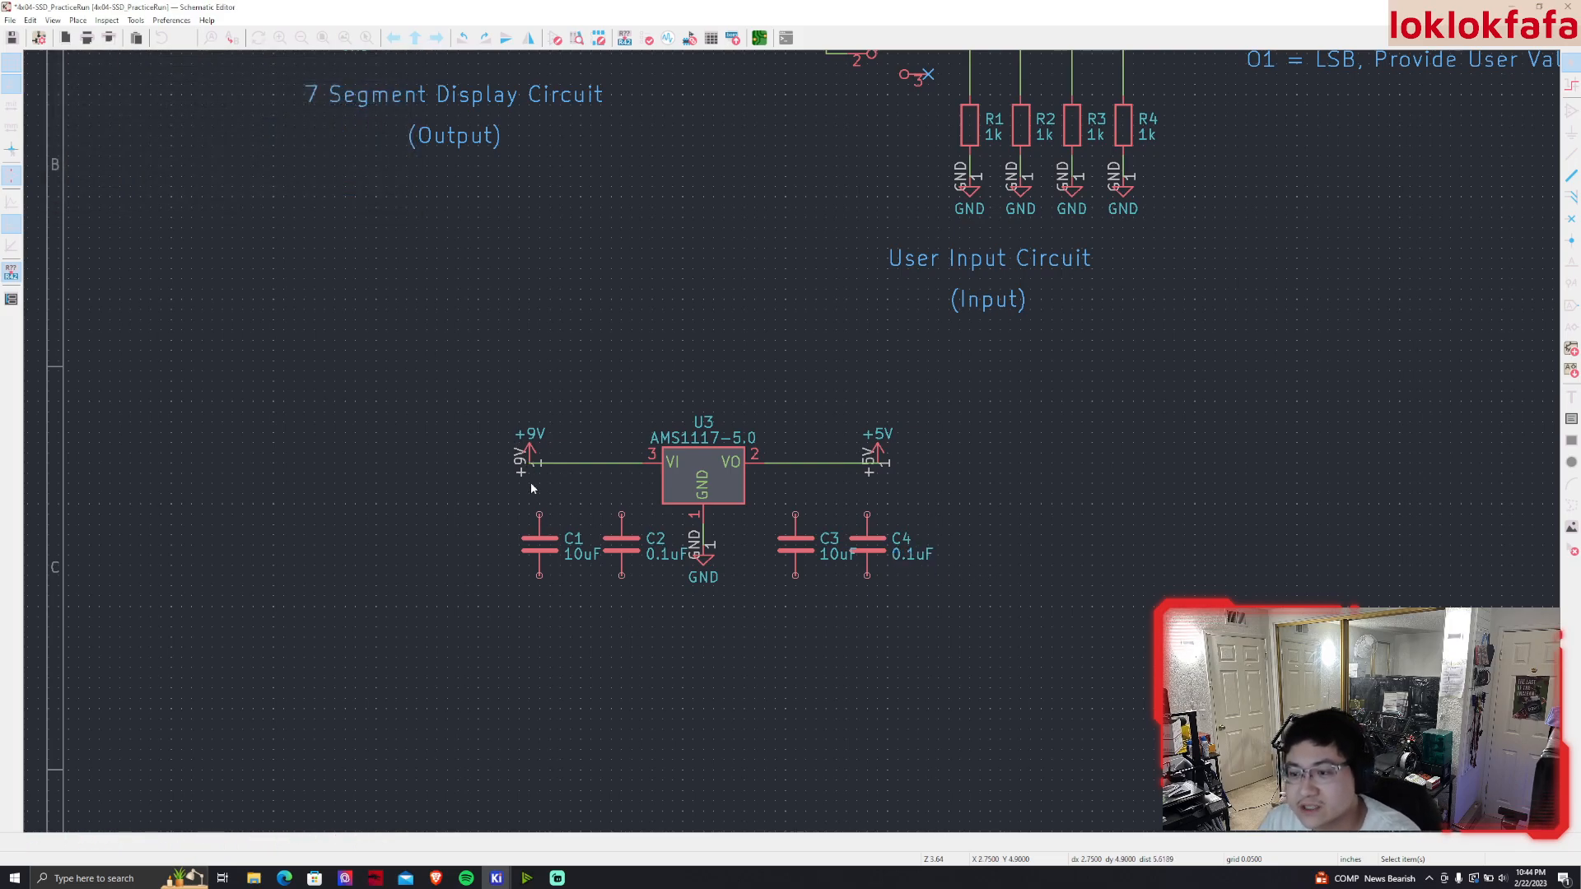
Move C1 and C2 together farther away from U3 to clear the GND symbol
left_click(532, 549)
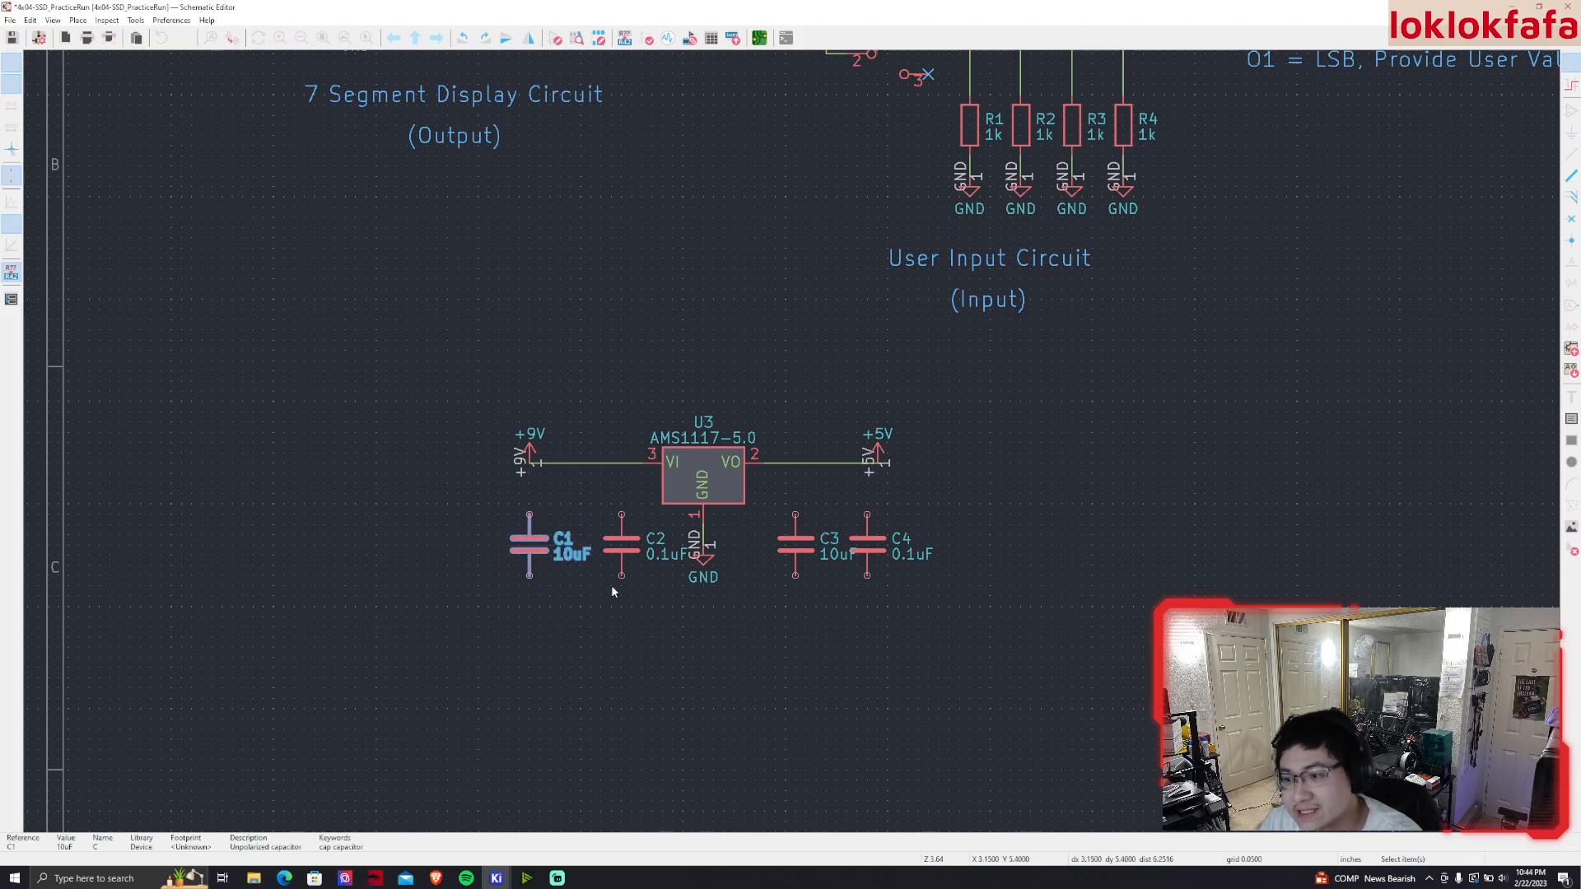
left_click(618, 549, "shift")
left_click_drag(620, 548, 593, 546)
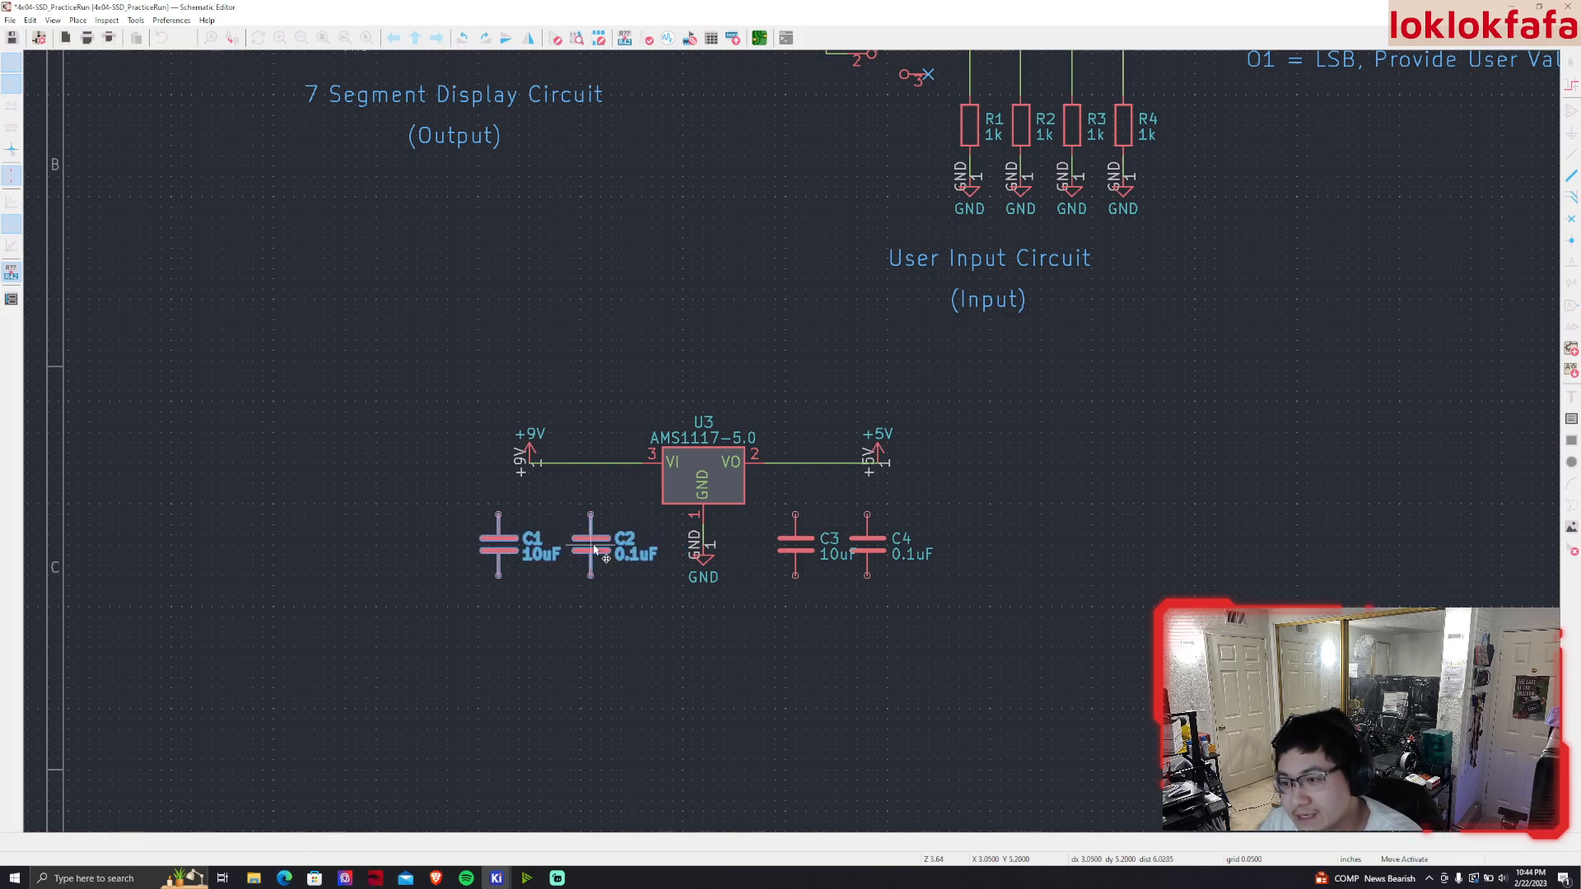
left_click(906, 619)
Move C4 farther from C3 and shift the +5V symbol outward past C4, extending the VO wire
left_click(864, 553)
double_click(863, 557)
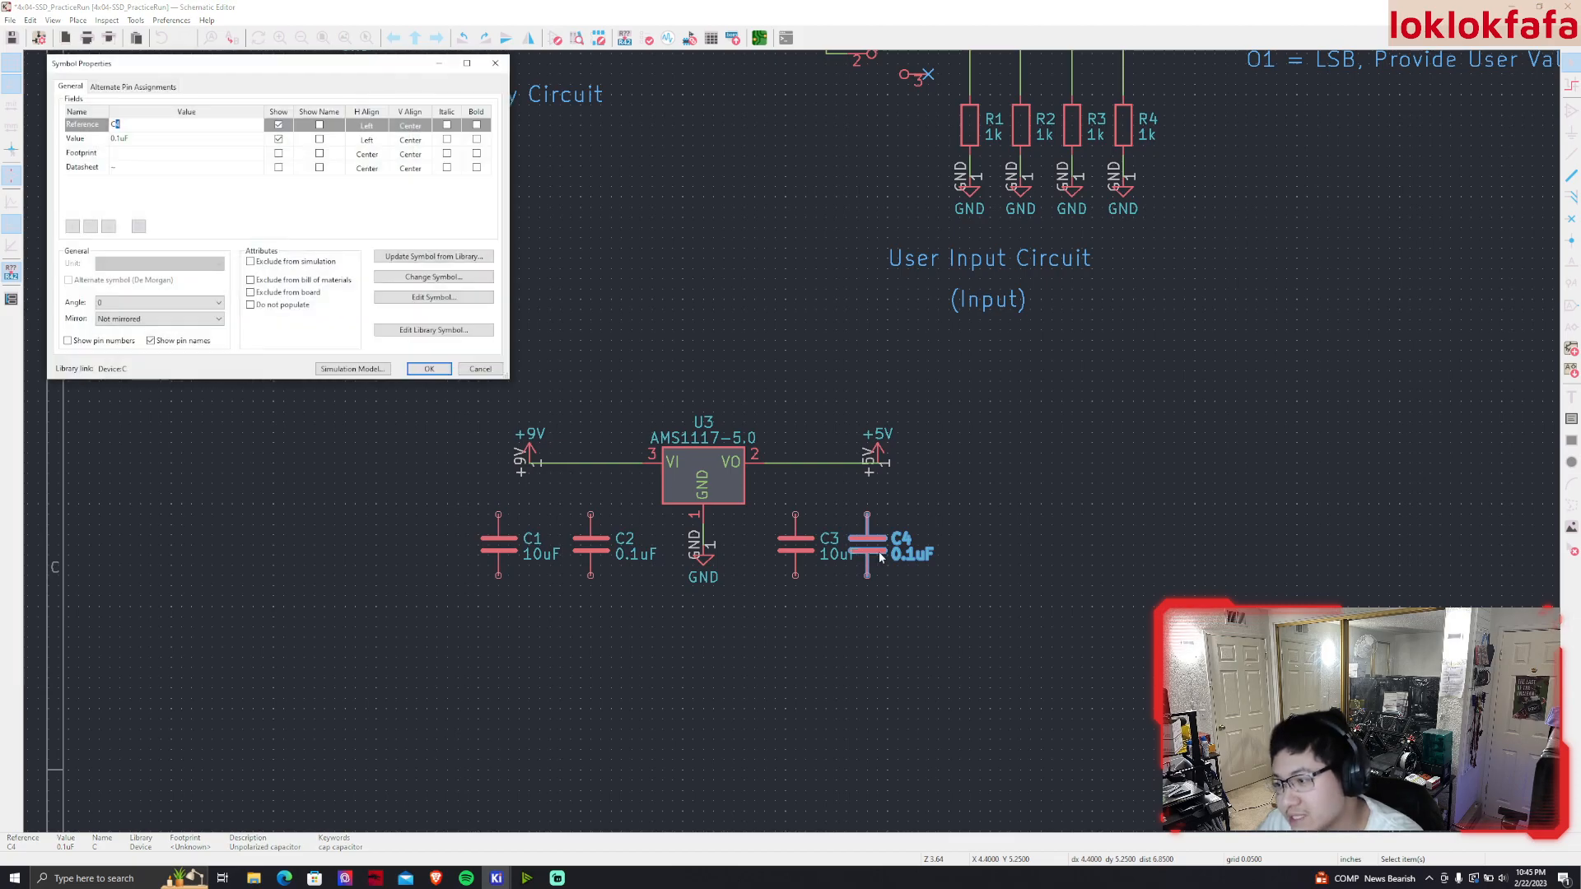
left_click(480, 369)
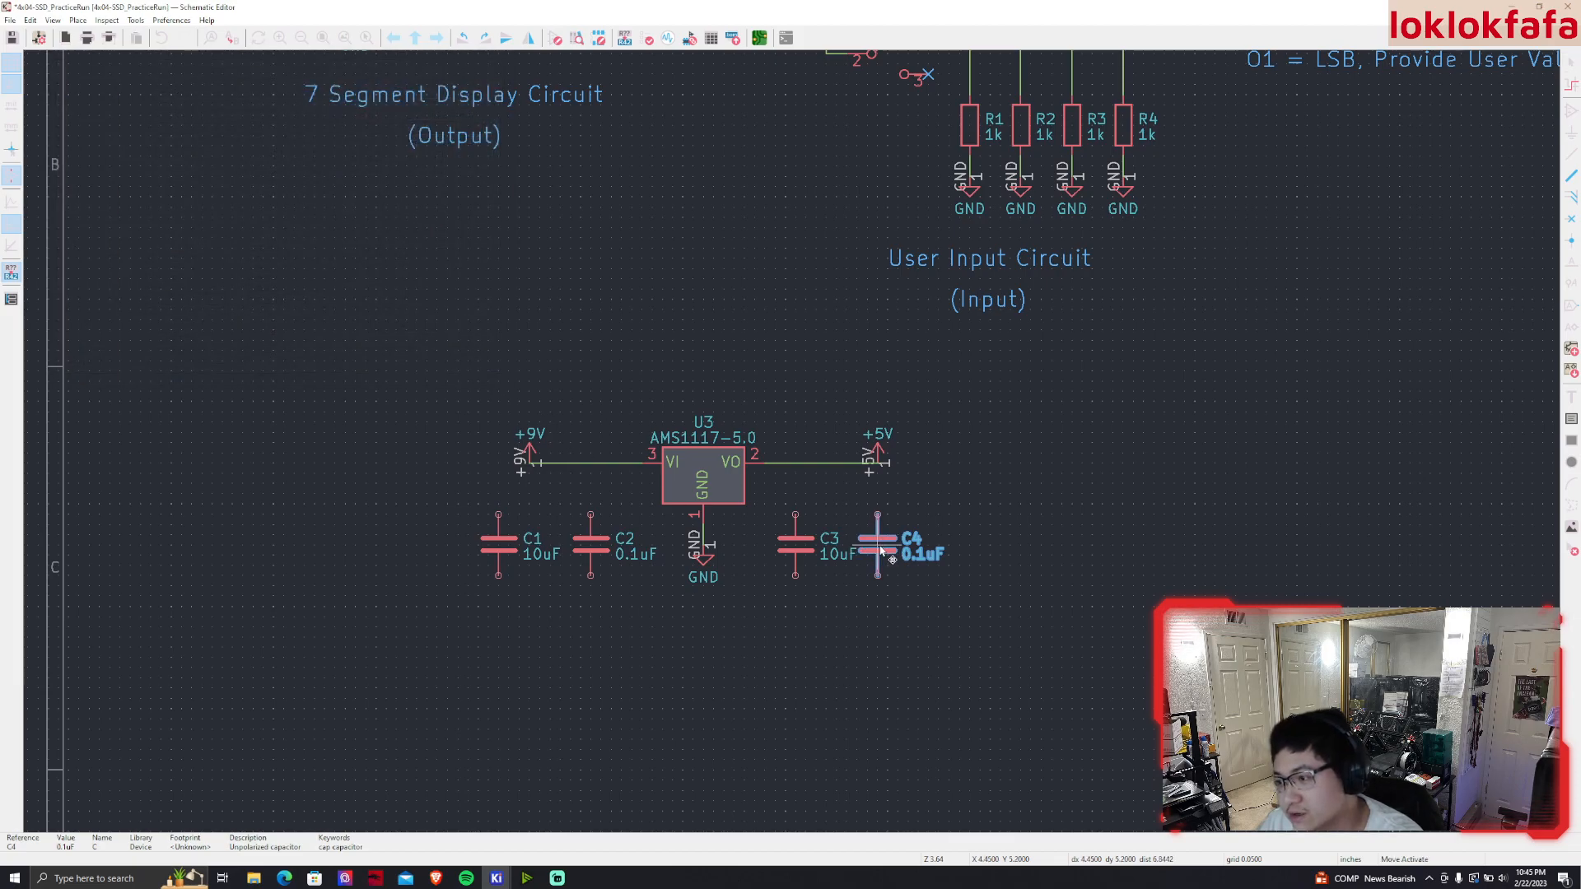
left_click_drag(874, 554, 894, 551)
left_click(878, 457)
left_click_drag(878, 457, 949, 458)
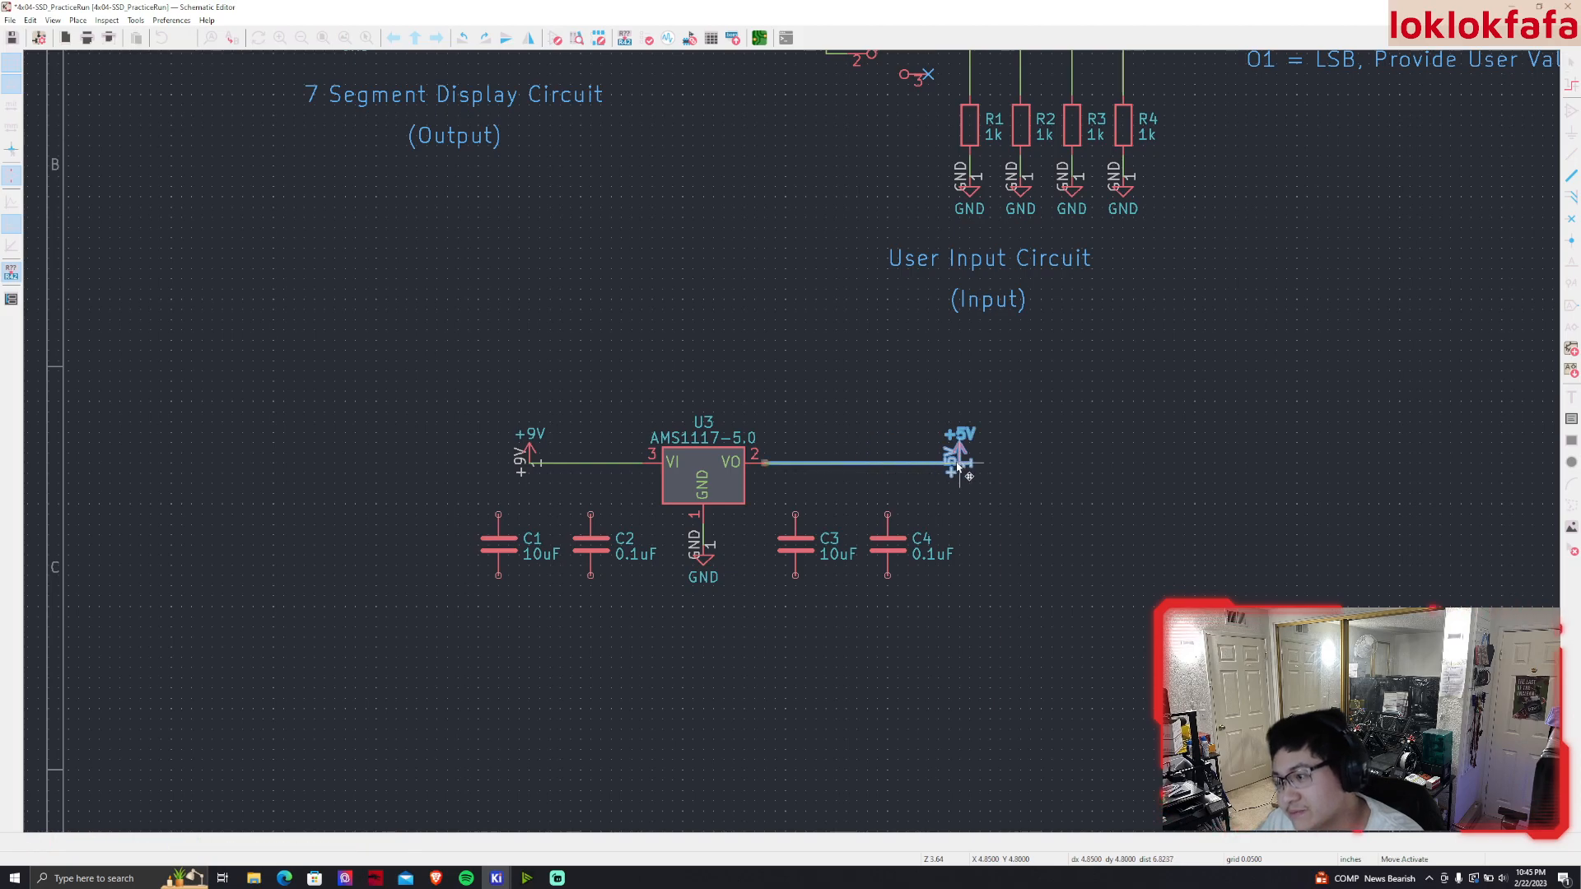
Shift the +9V symbol outward past C1, wire the upper pins of C1 and C2 to the VI line, and save
left_click(533, 463)
left_click_drag(532, 463, 461, 462)
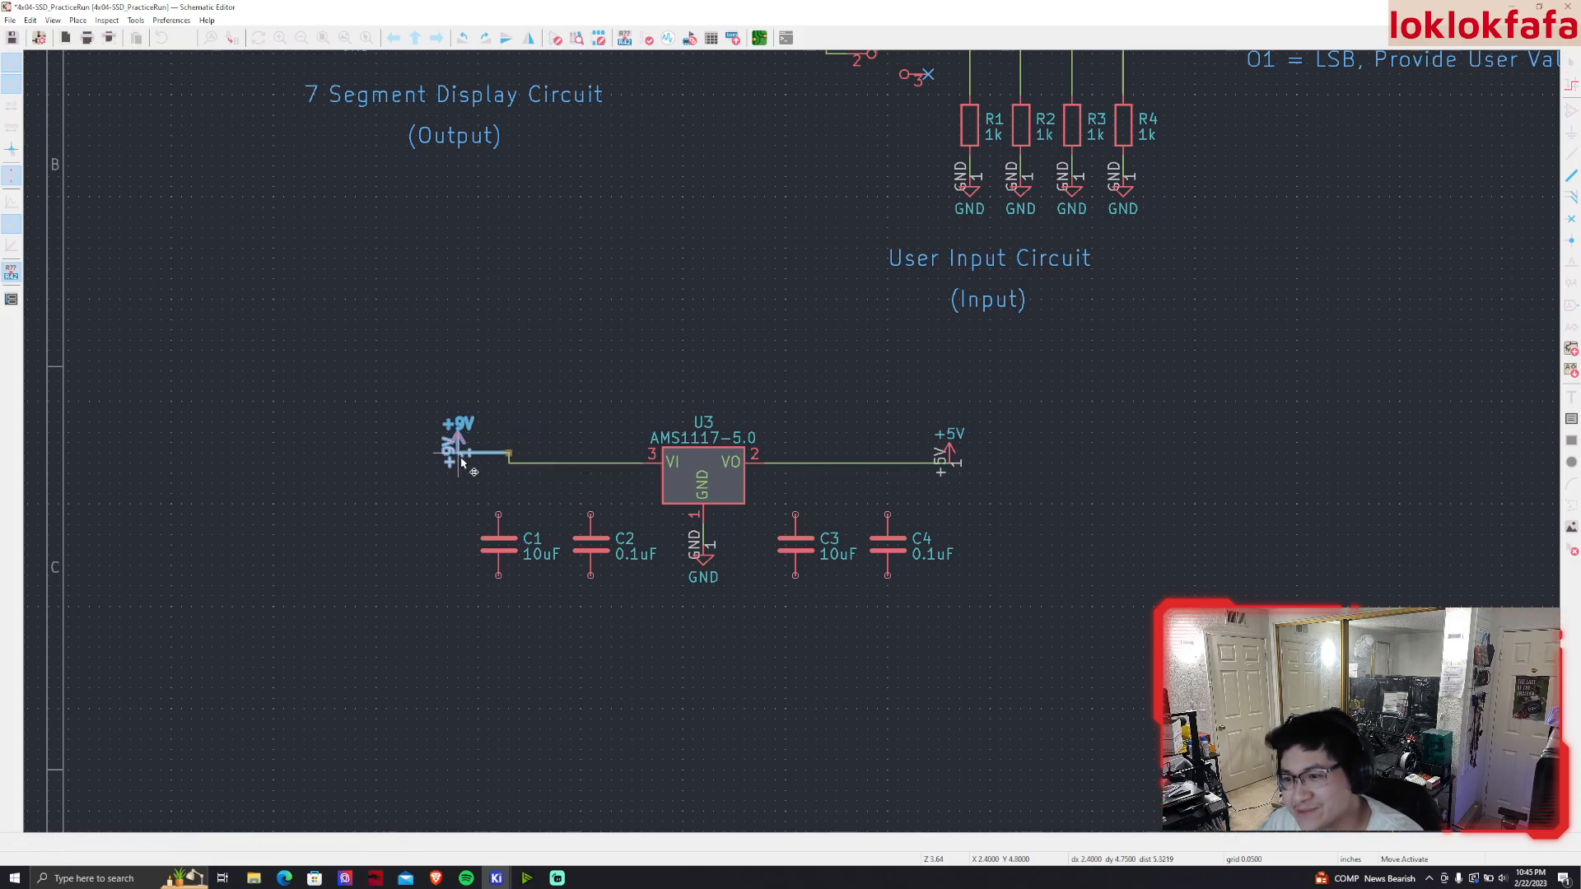
left_click(499, 515)
left_click(499, 465)
left_click(590, 515)
left_click(591, 464)
key("ctrl+s")
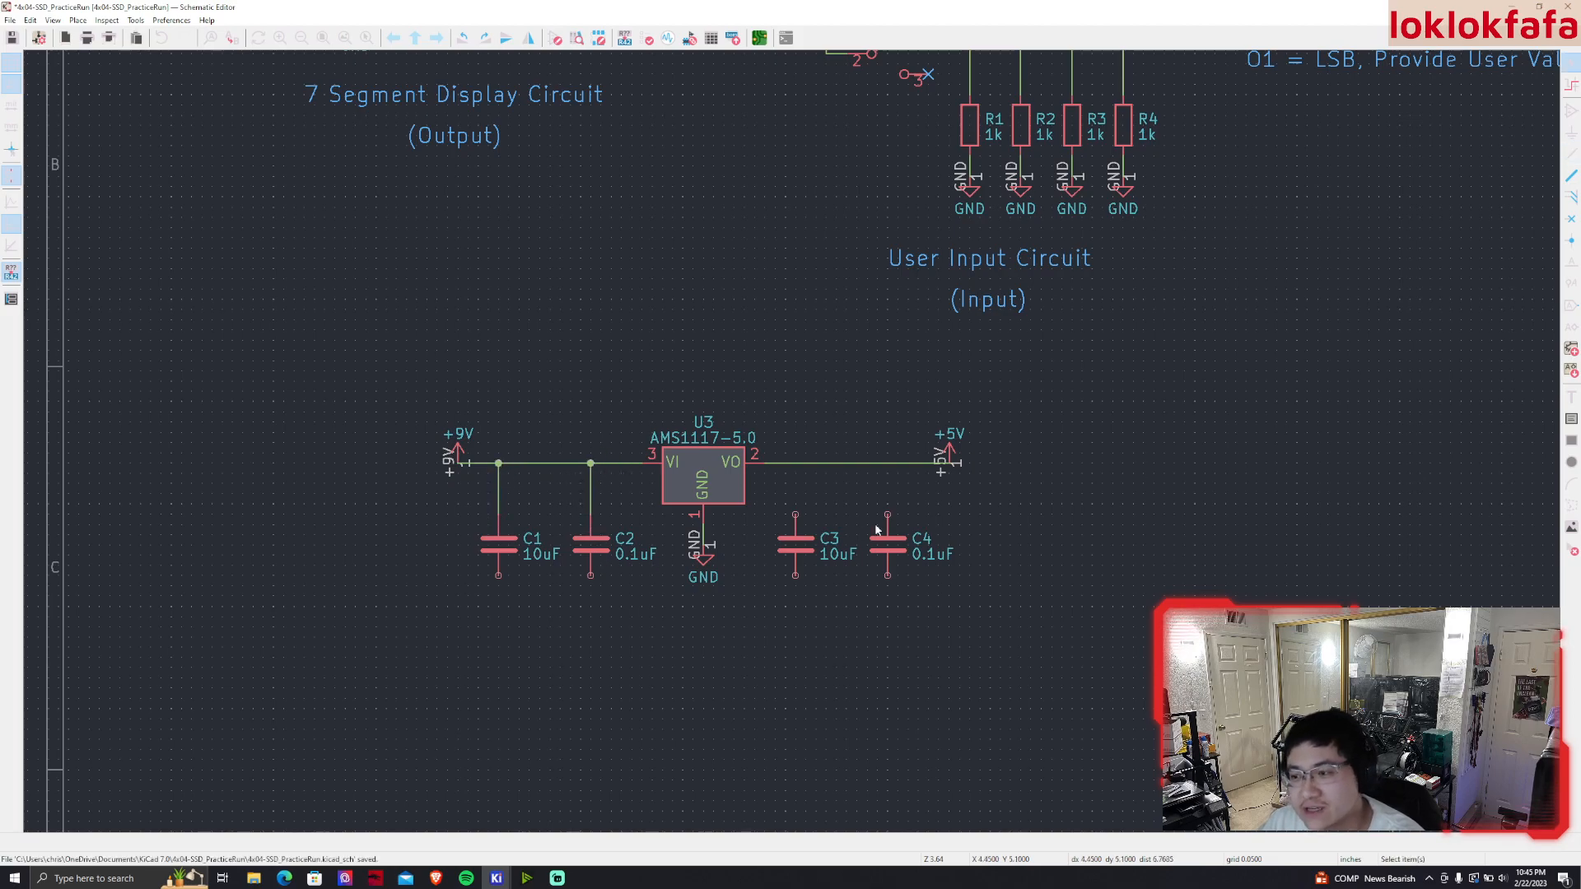
Wire the upper pins of C3 and C4 to the VO line
left_click(793, 515)
left_click(794, 464)
left_click(887, 515)
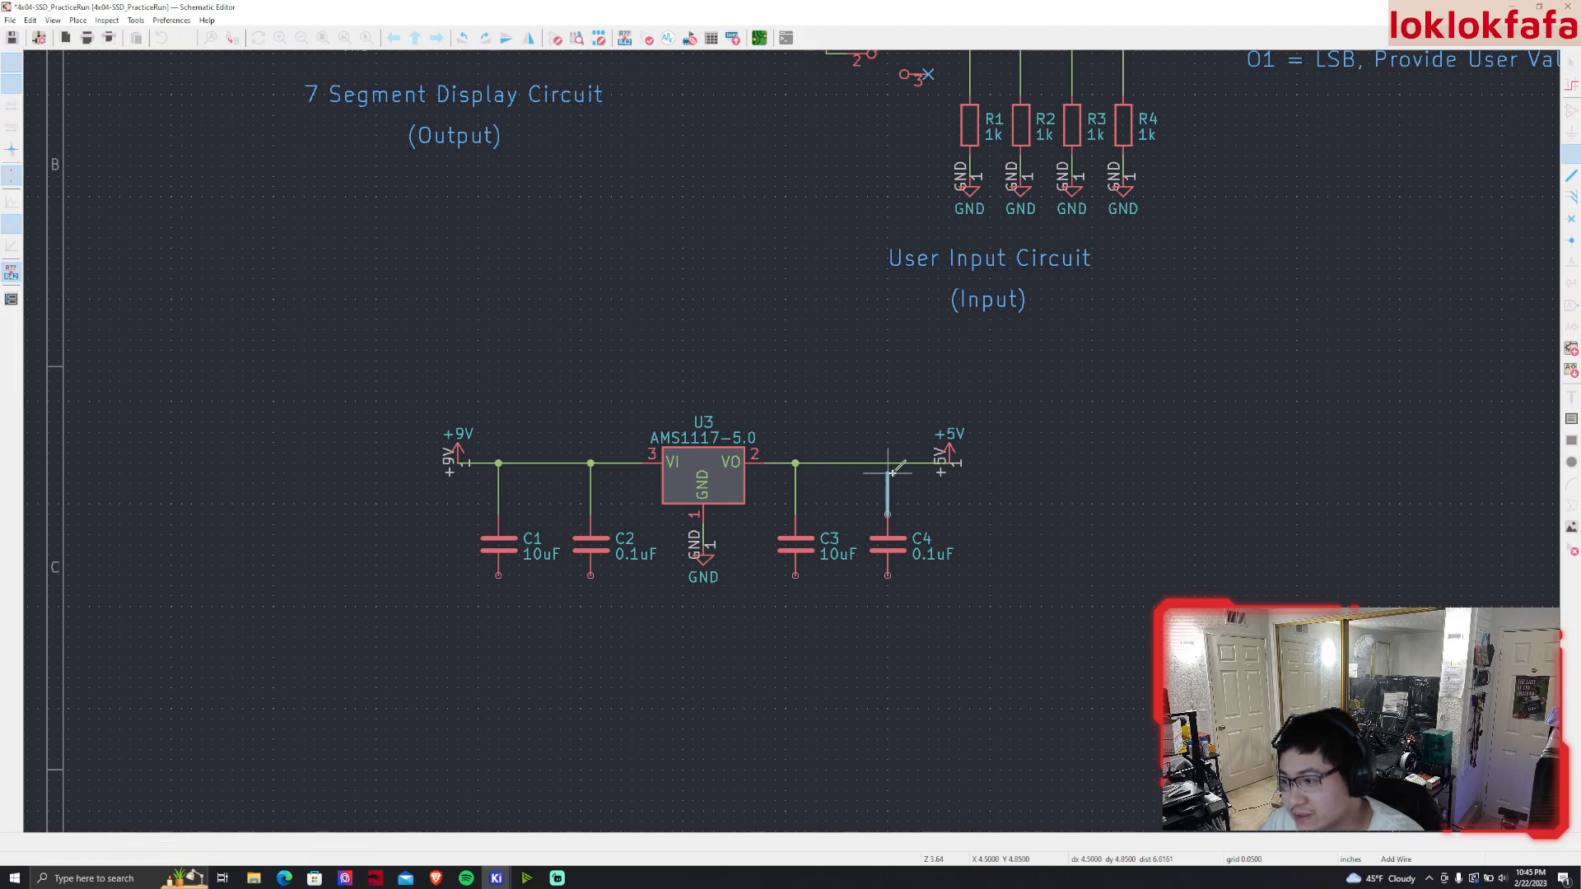
left_click(888, 463)
key("Escape")
Pull the GND symbol under U3 farther down, below the capacitors, keeping it wired to the GND pin
double_click(702, 560)
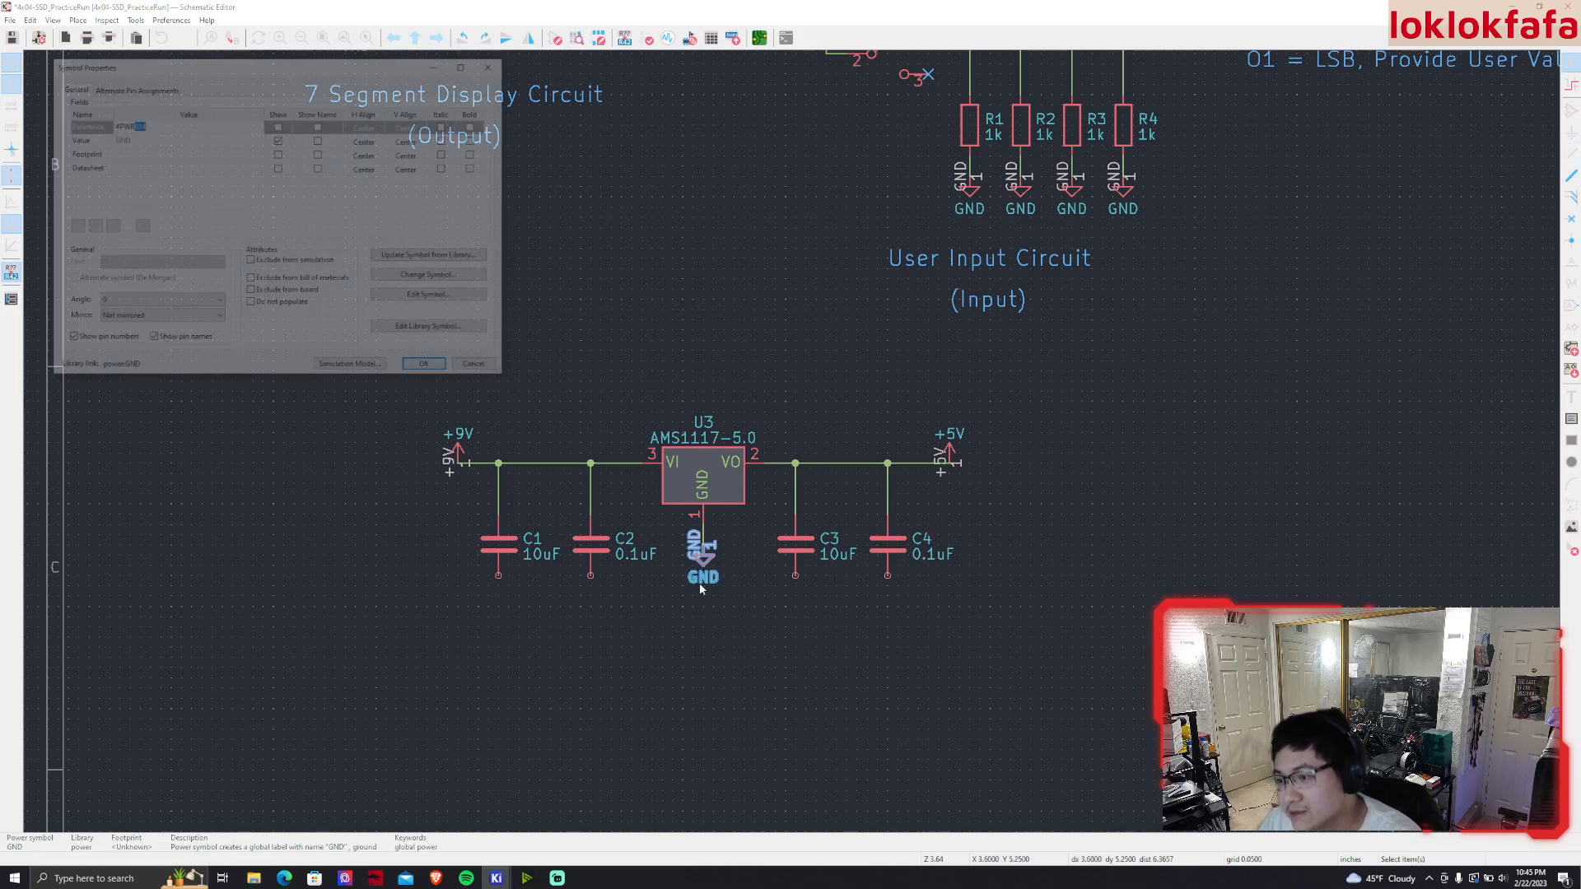
key("Escape")
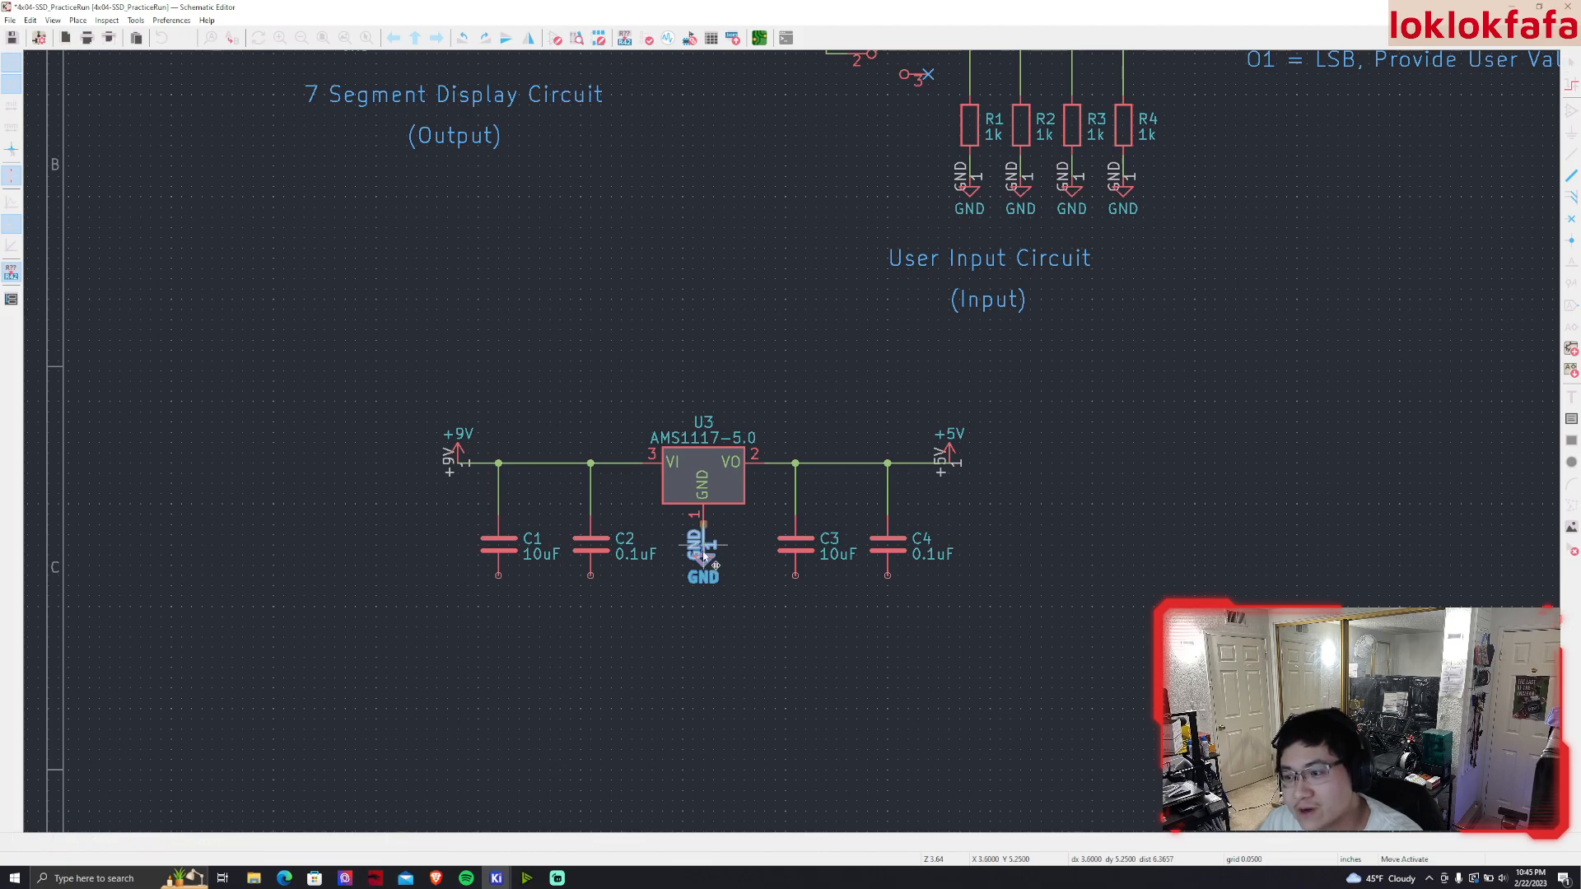
key("g")
left_click(705, 623)
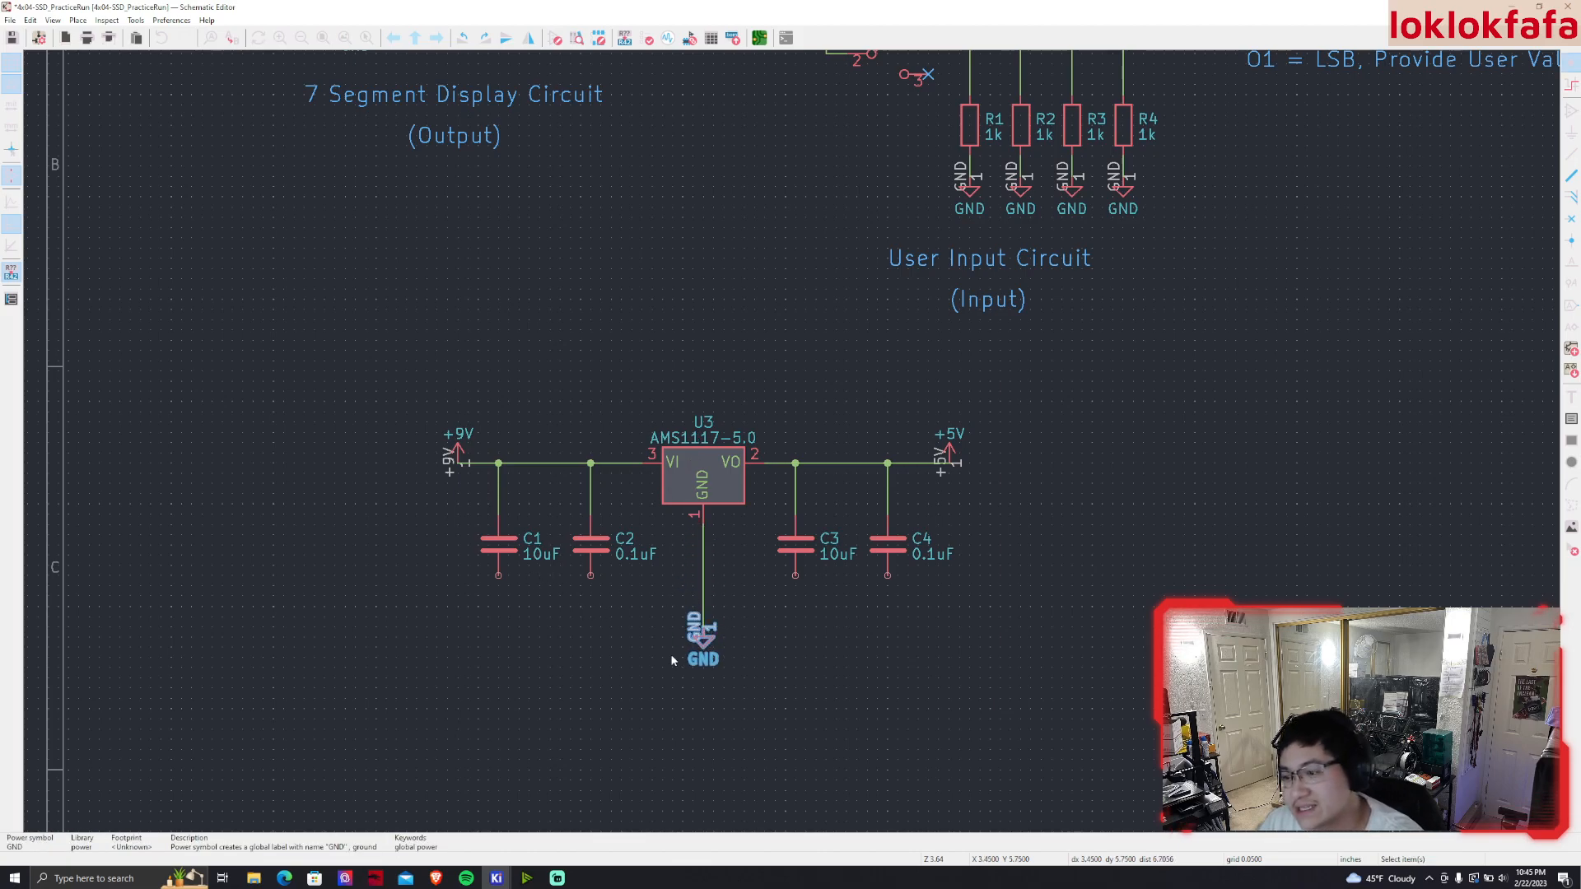
Wire the lower pins of C1, C2, C3 and C4 together to U3's GND line above the GND symbol
key("w")
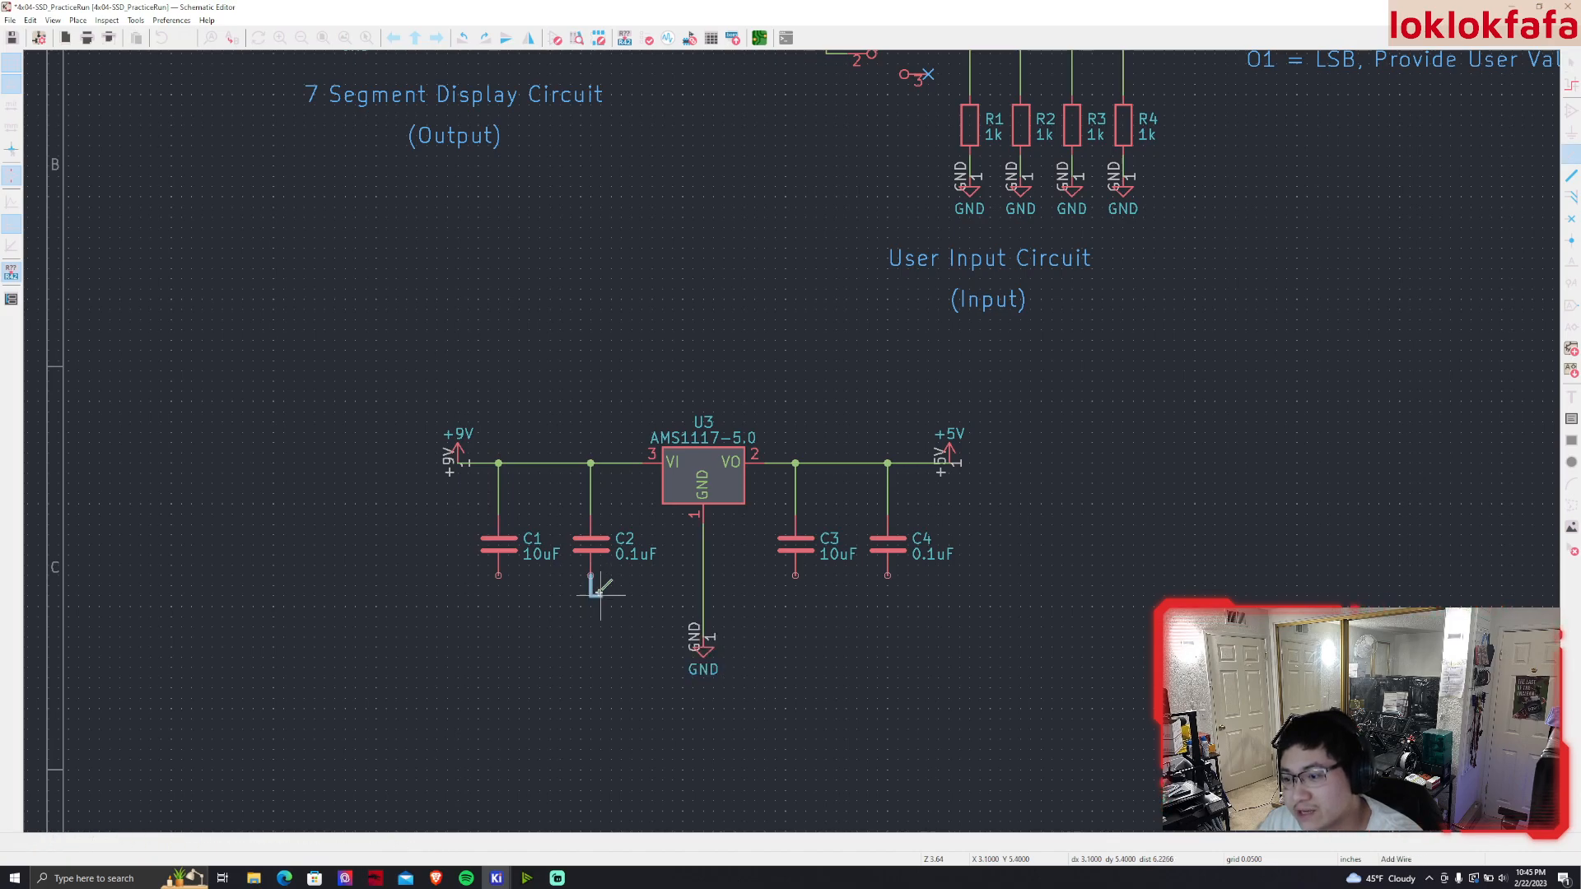
left_click(702, 607)
key("w")
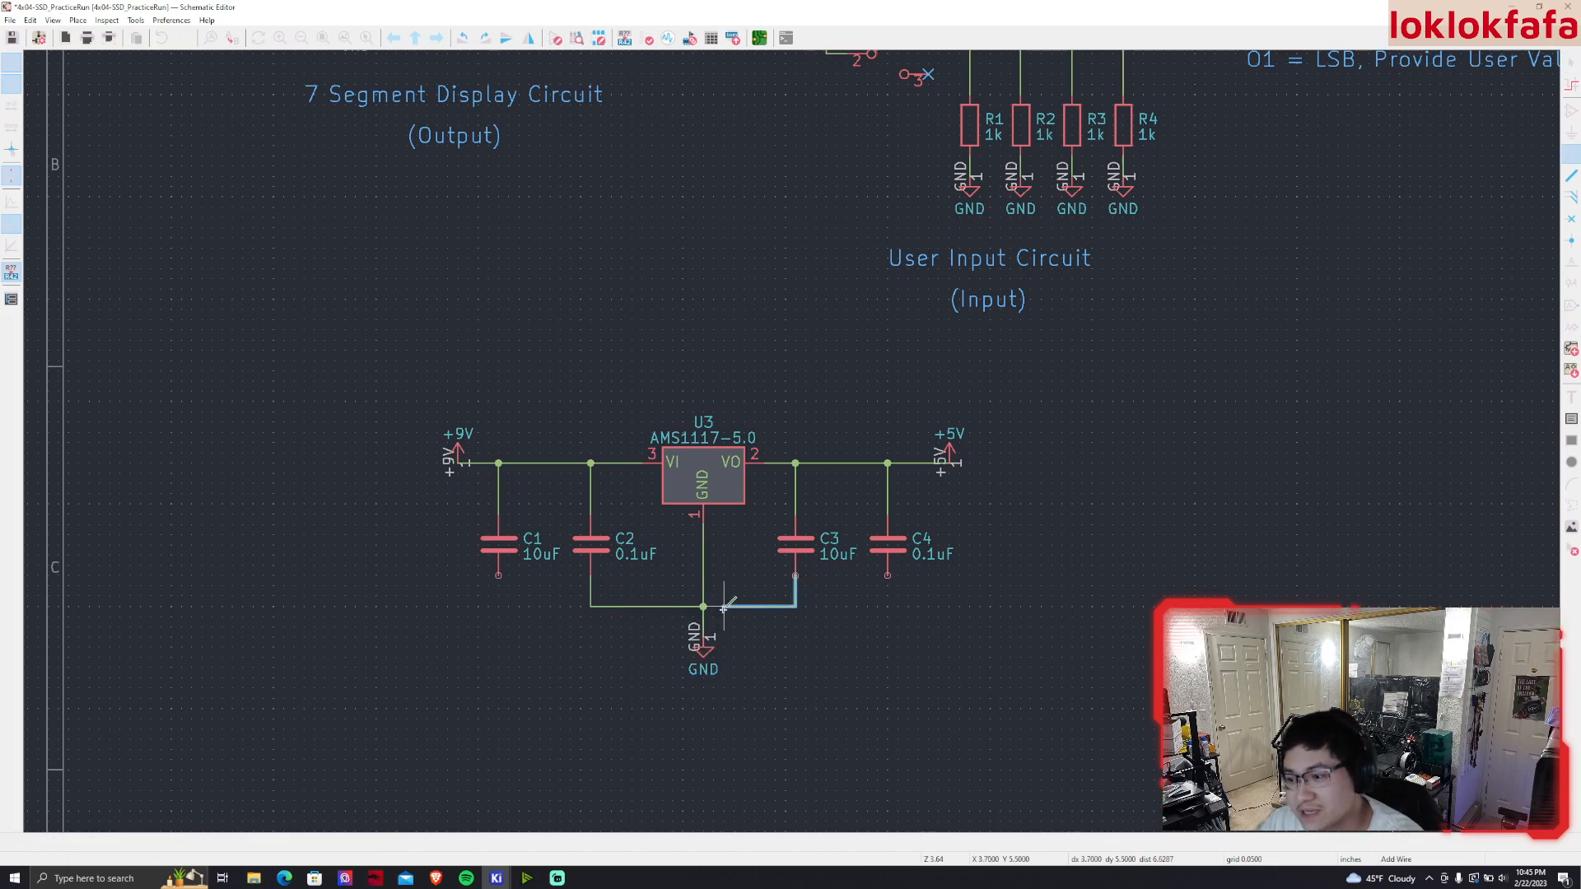
left_click(702, 607)
key("w")
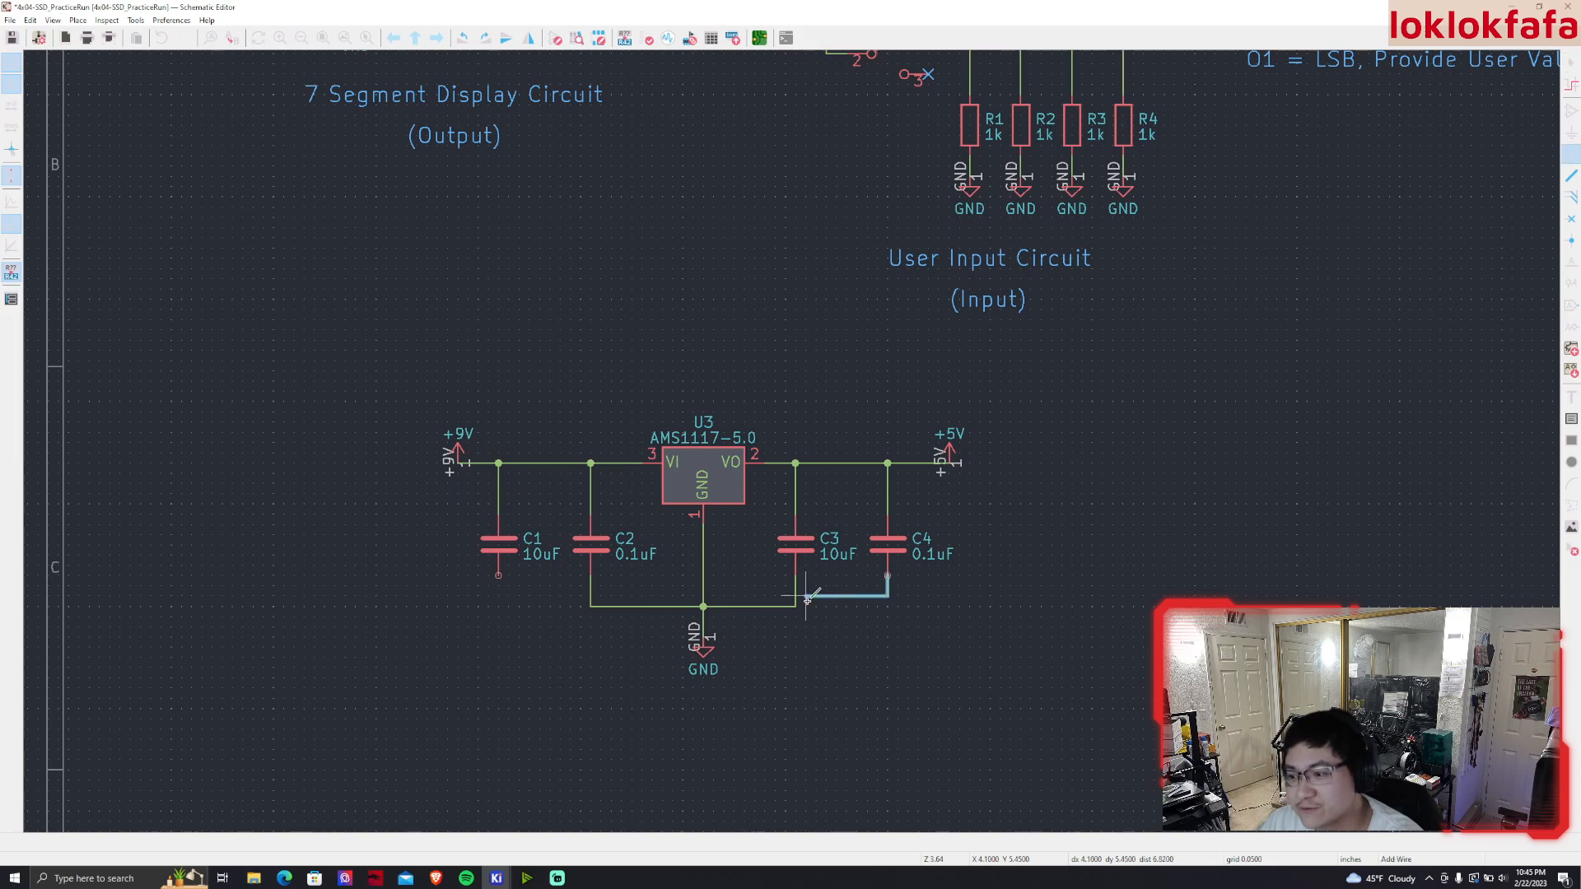
left_click(796, 607)
key("w")
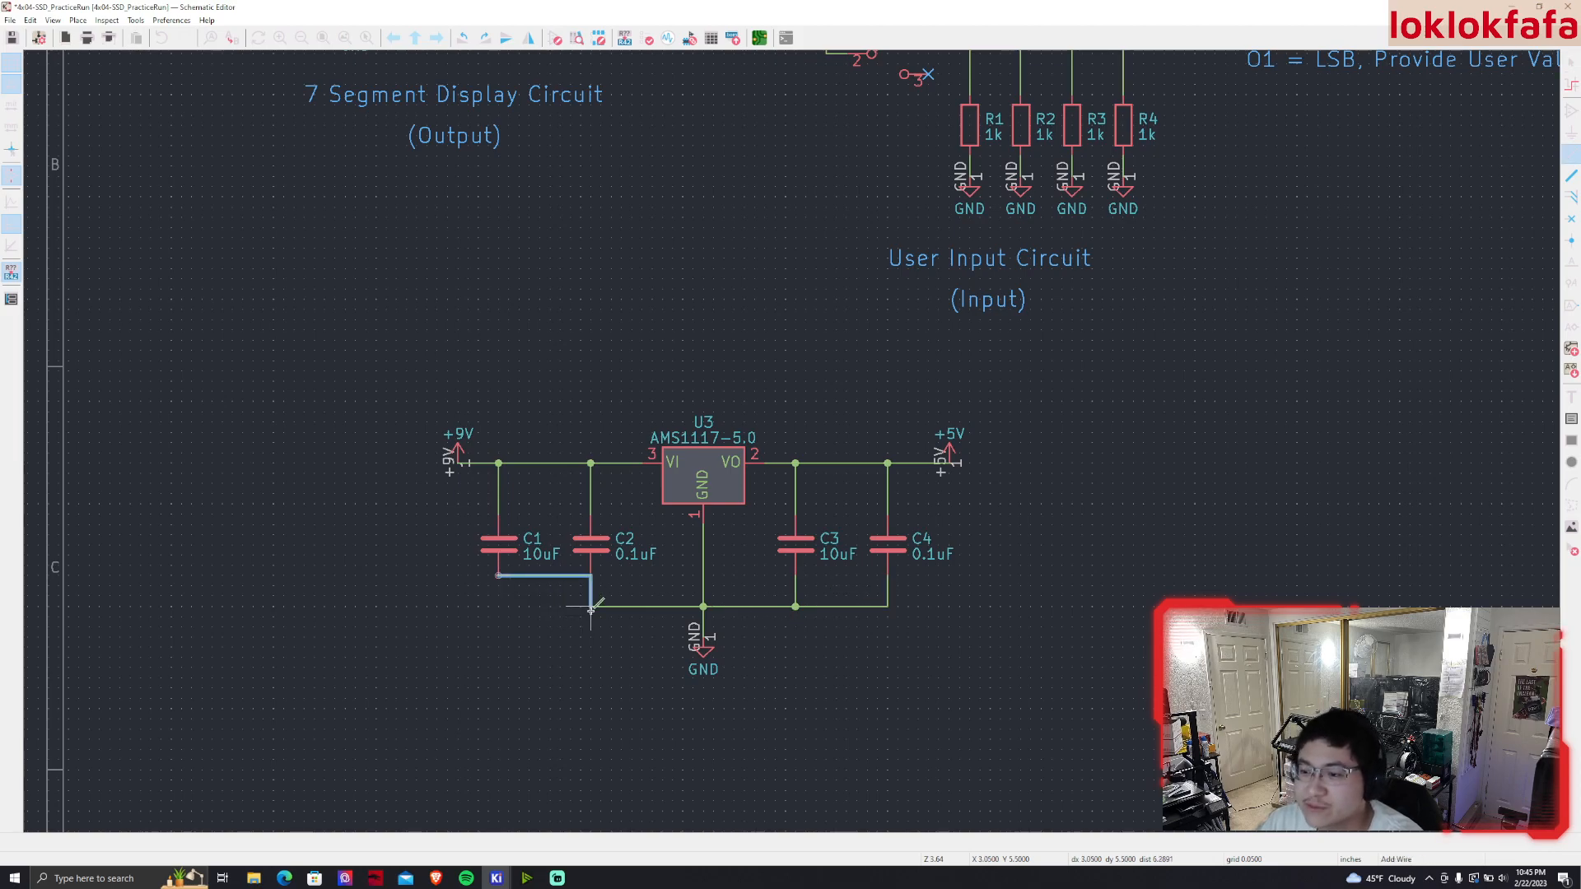
left_click(591, 607)
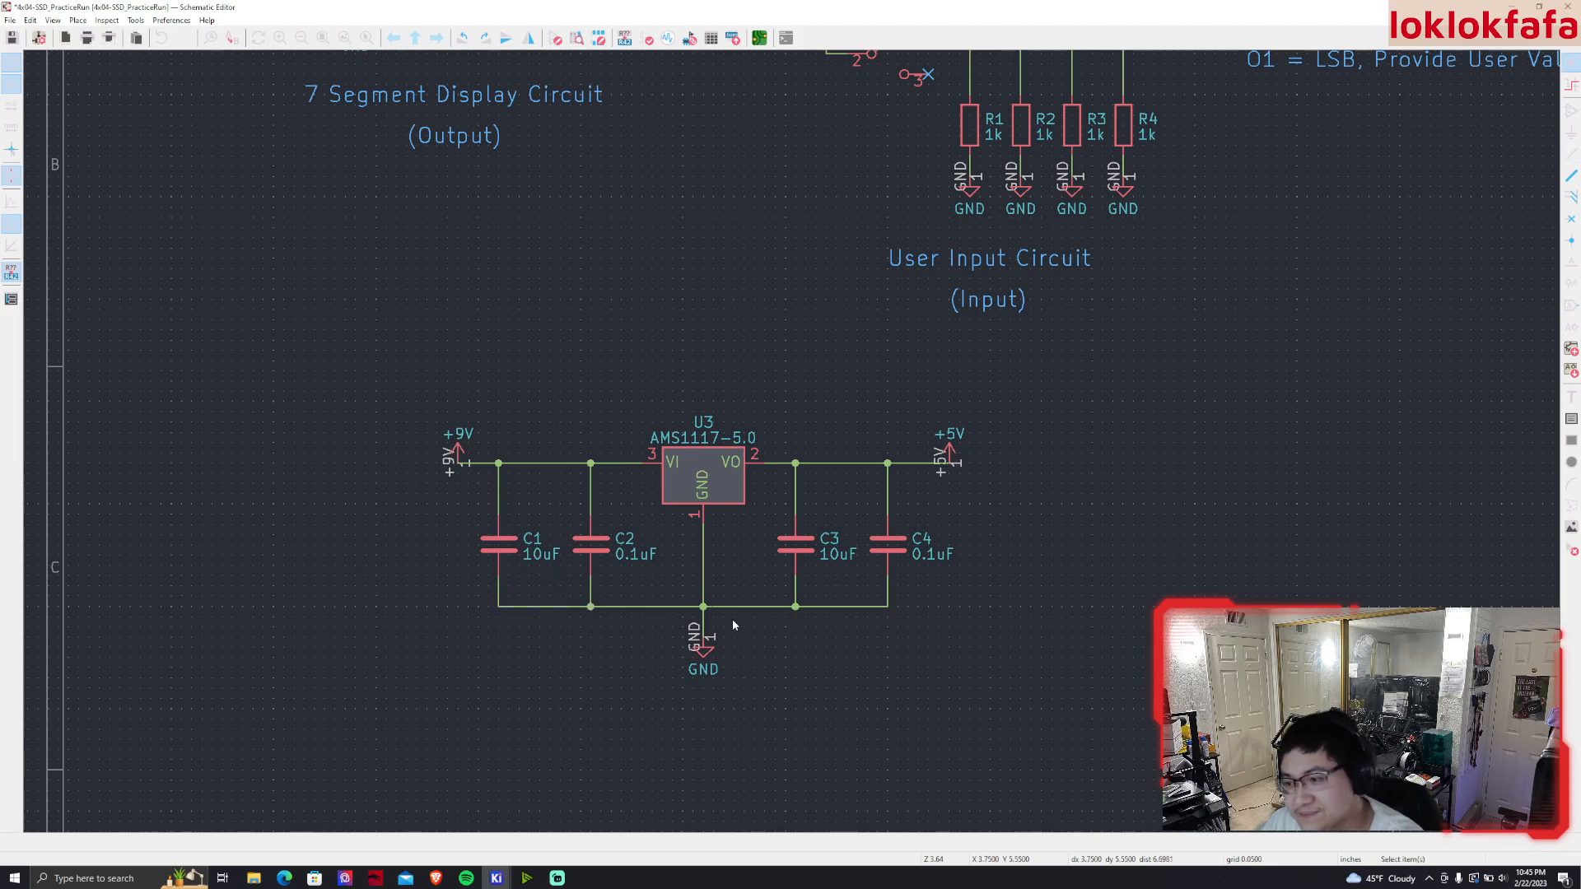
mouse_move(862, 660)
middle_mouse_down()
mouse_move(905, 666)
mouse_move(888, 665)
middle_mouse_up()
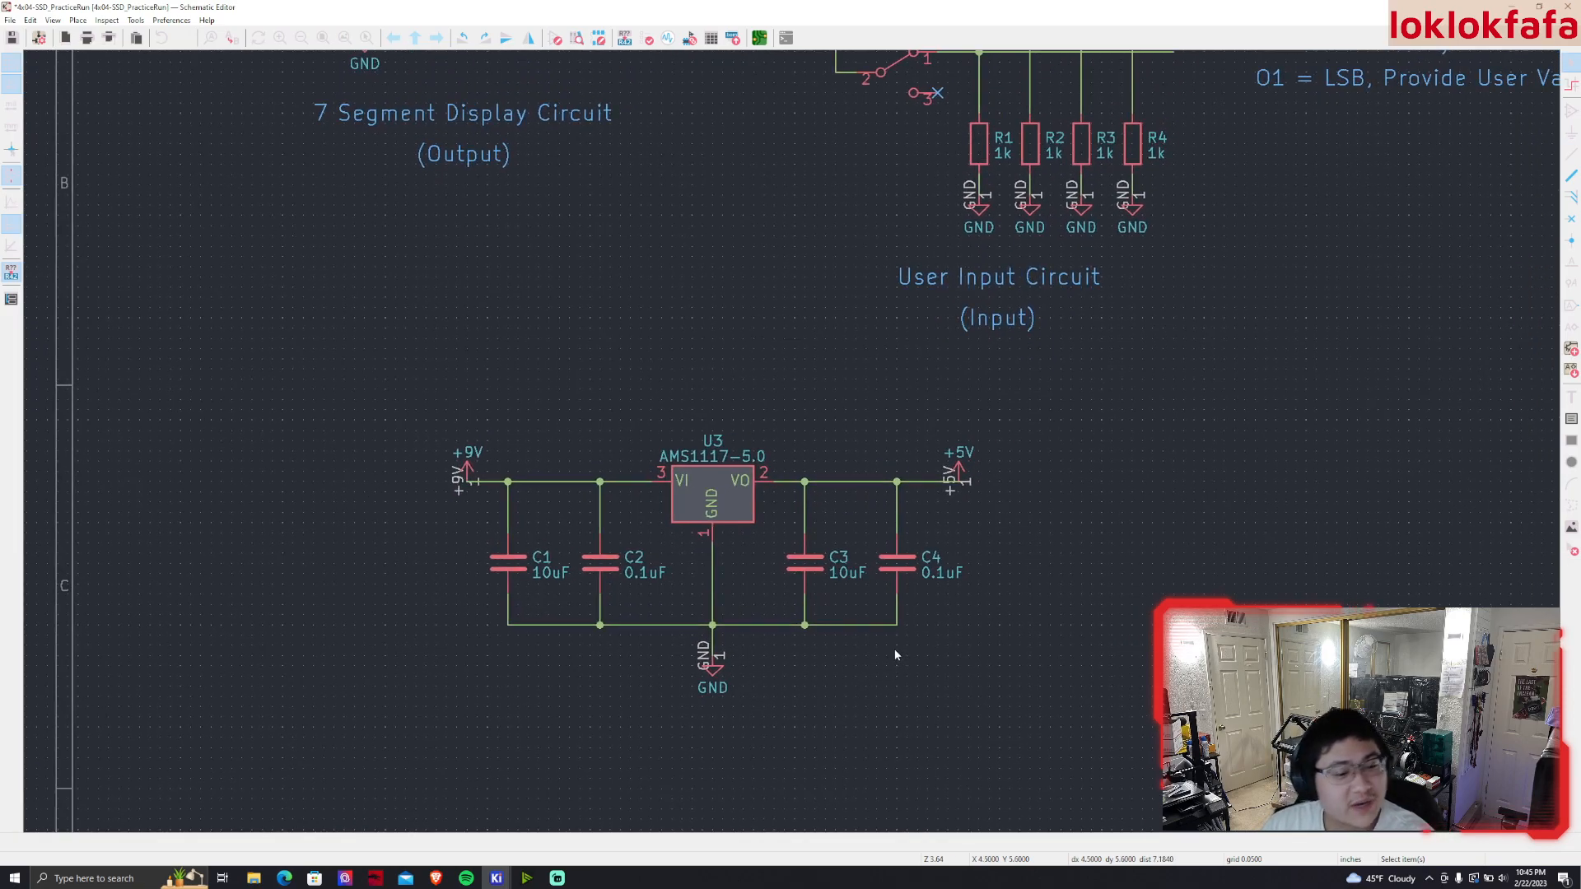
middle_click_drag(885, 642, 895, 660)
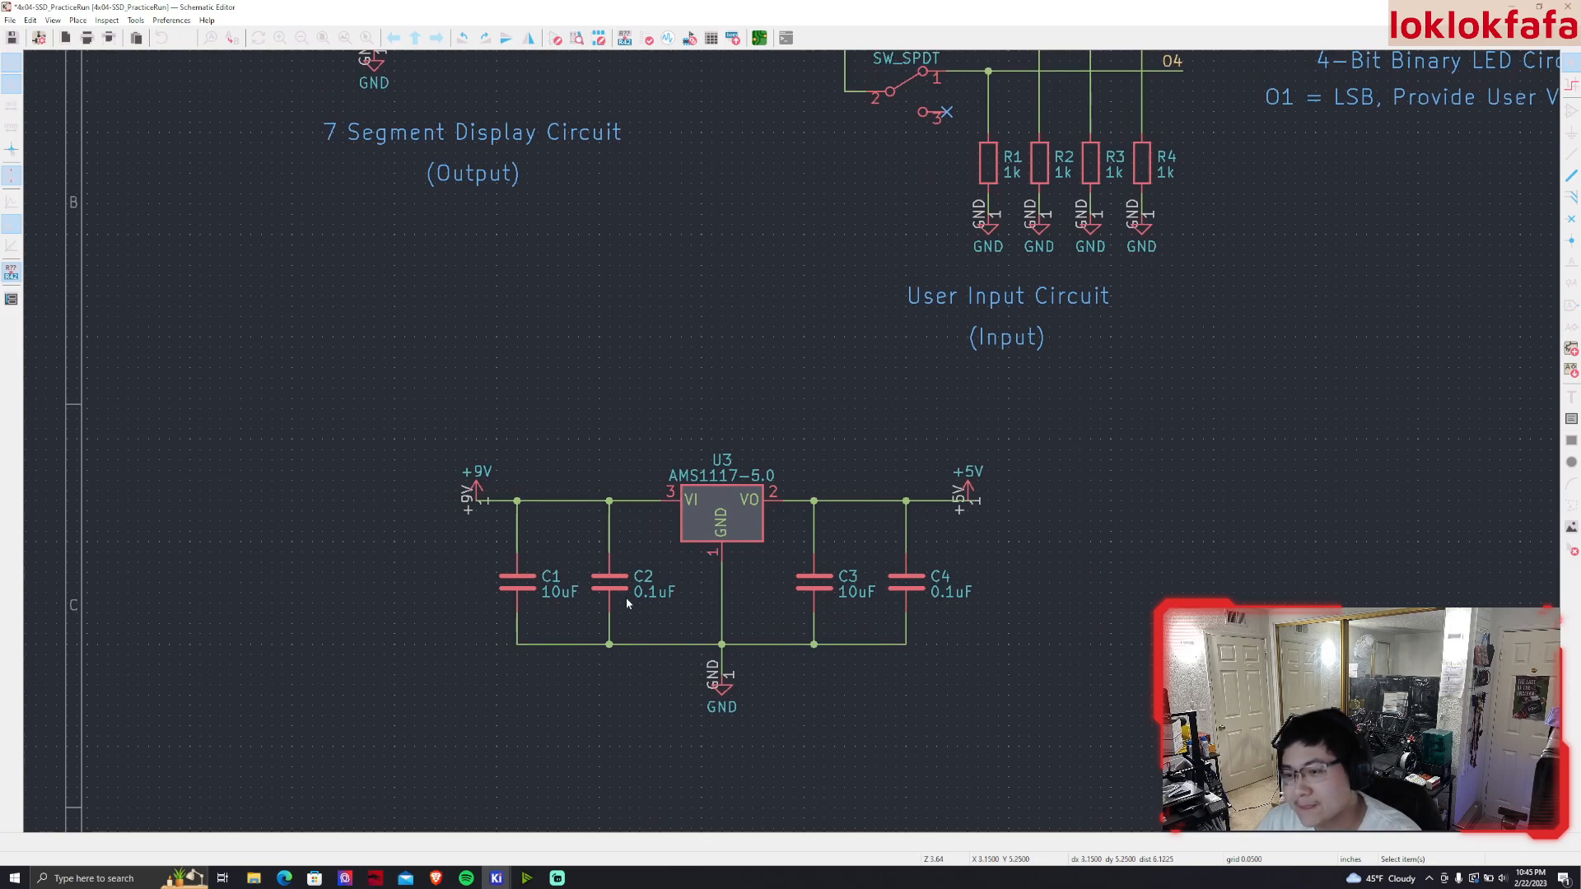
middle_click_drag(533, 370, 469, 330)
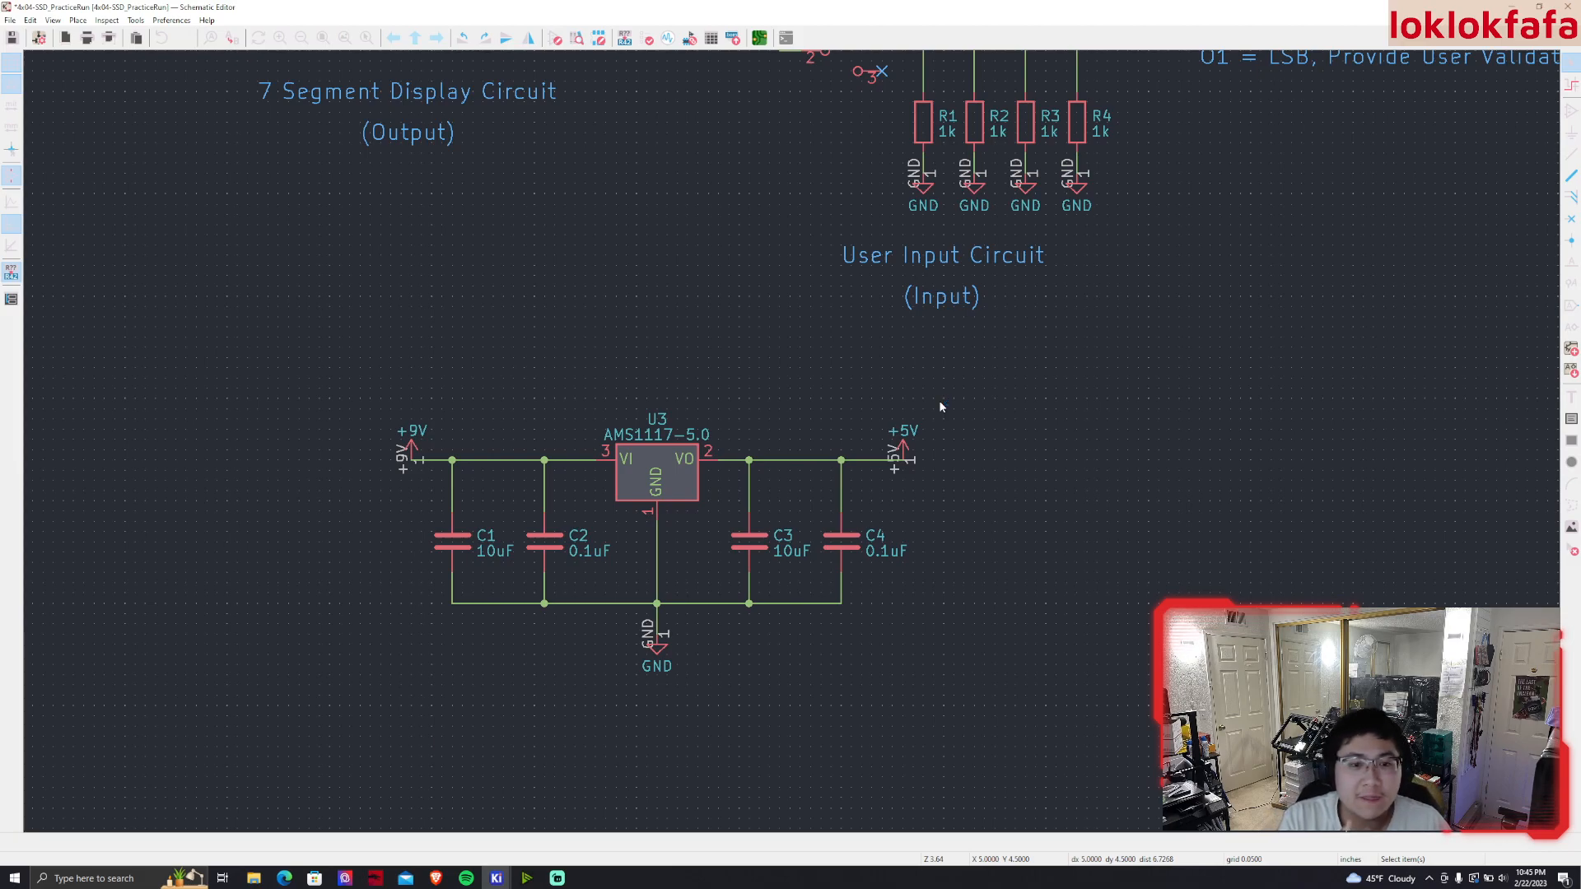
left_click(914, 450)
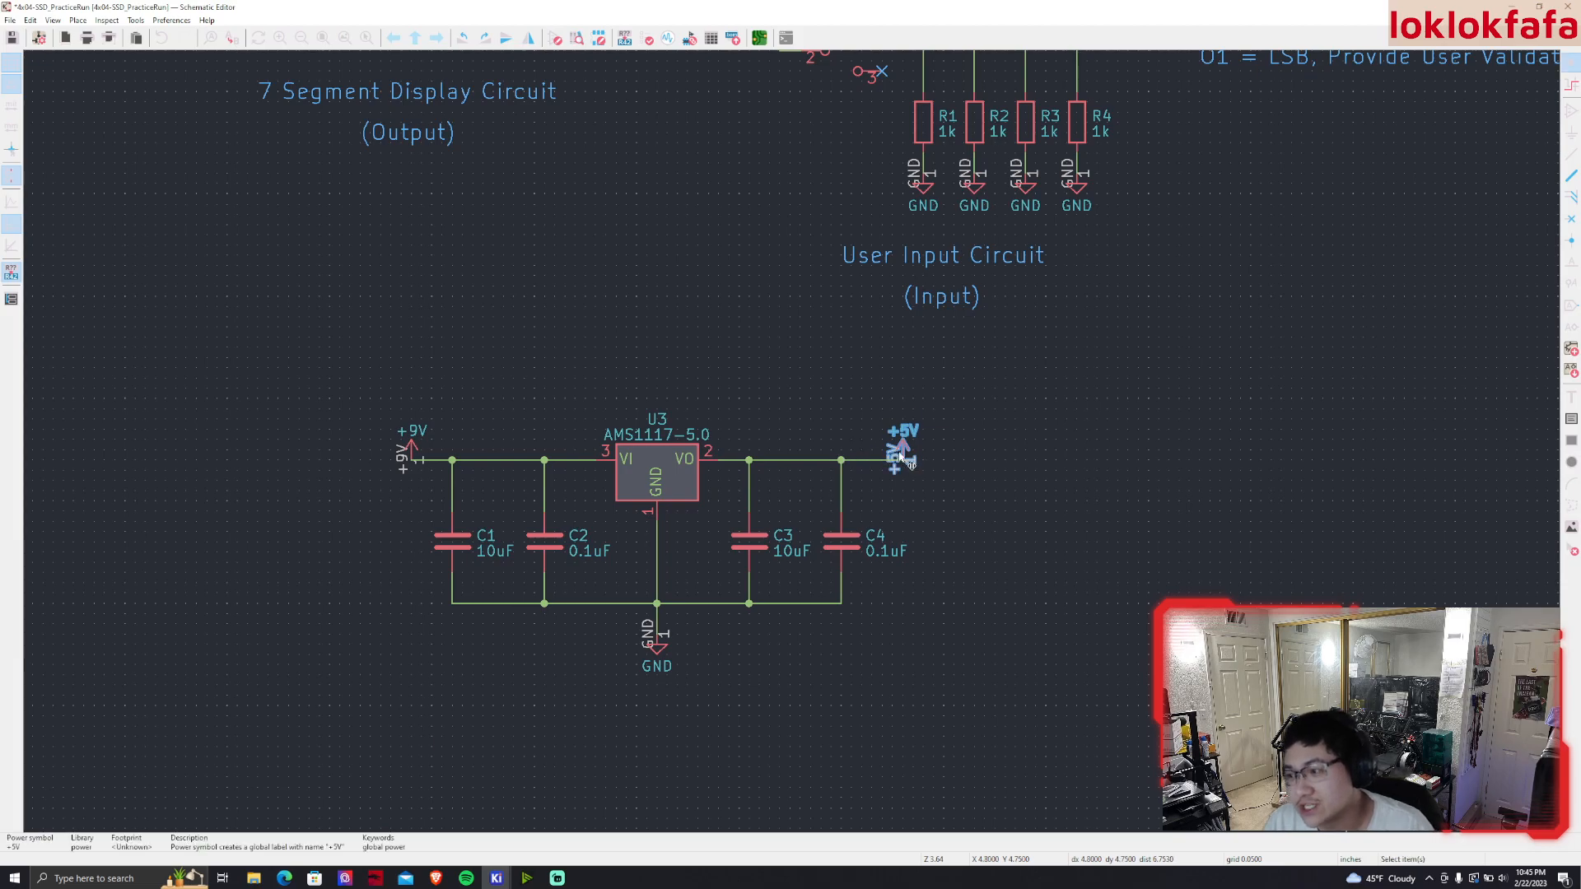
key("Escape")
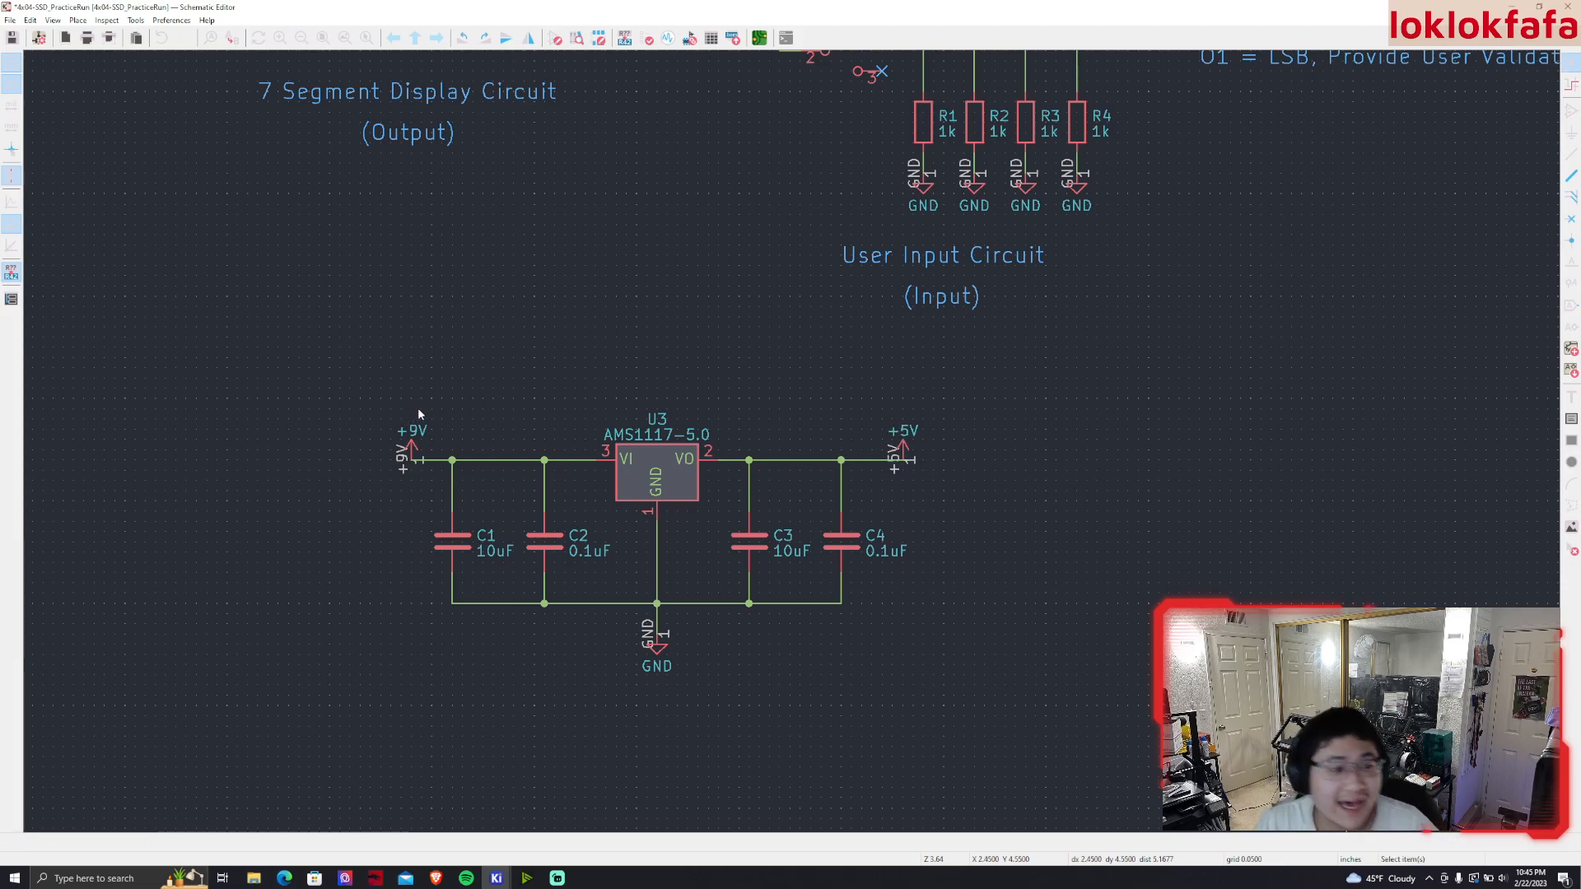
left_click(419, 432)
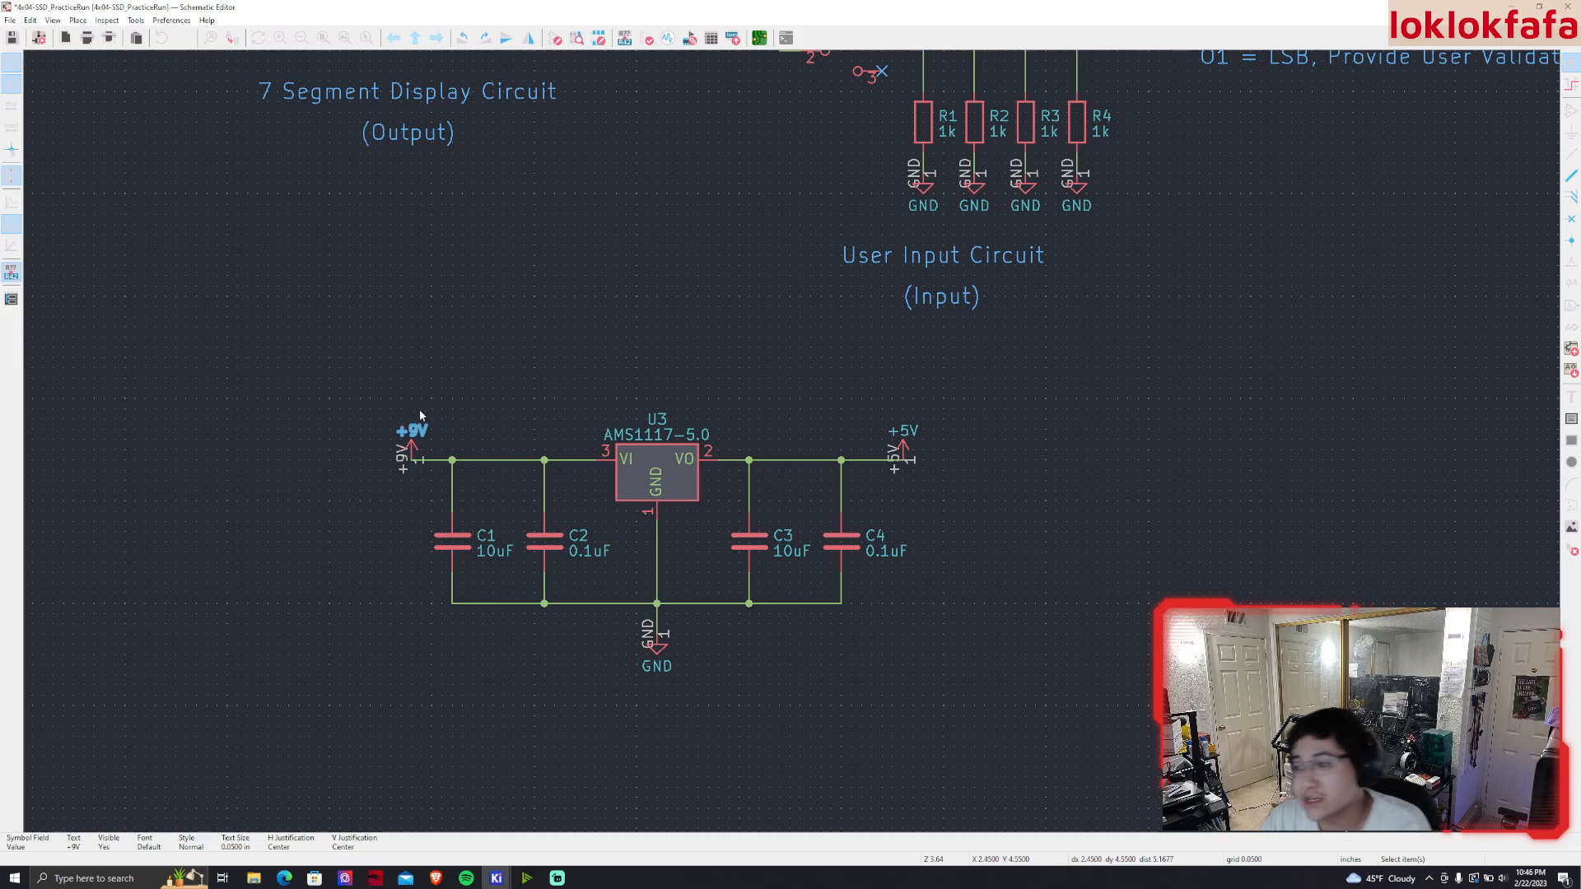
Raise the +5V symbol slightly above the VO line
left_click(905, 451)
key("m")
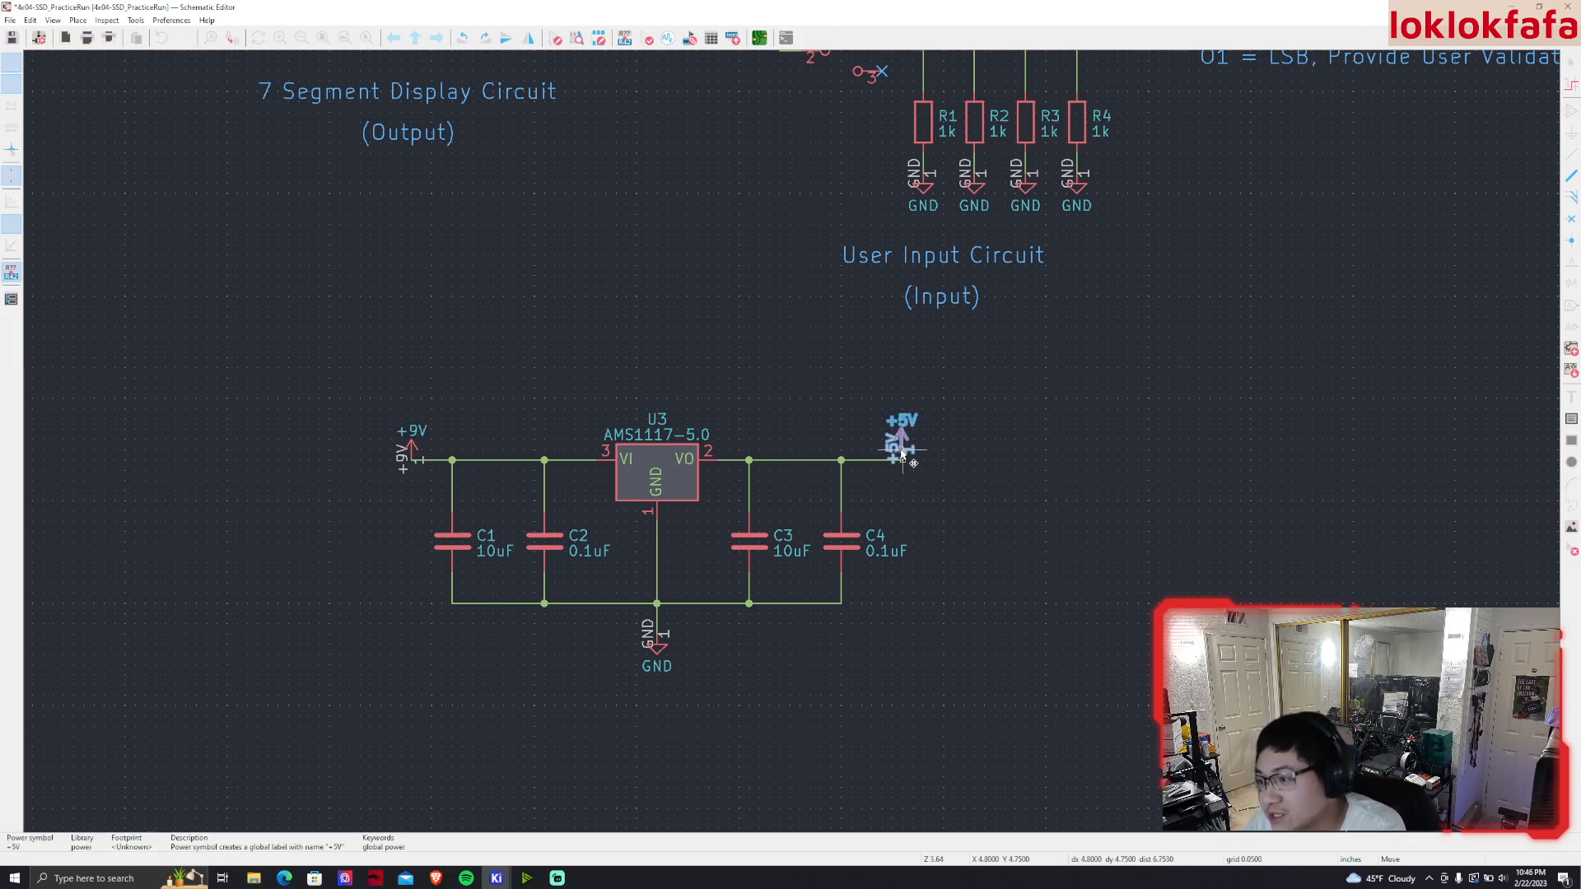
left_click(904, 454)
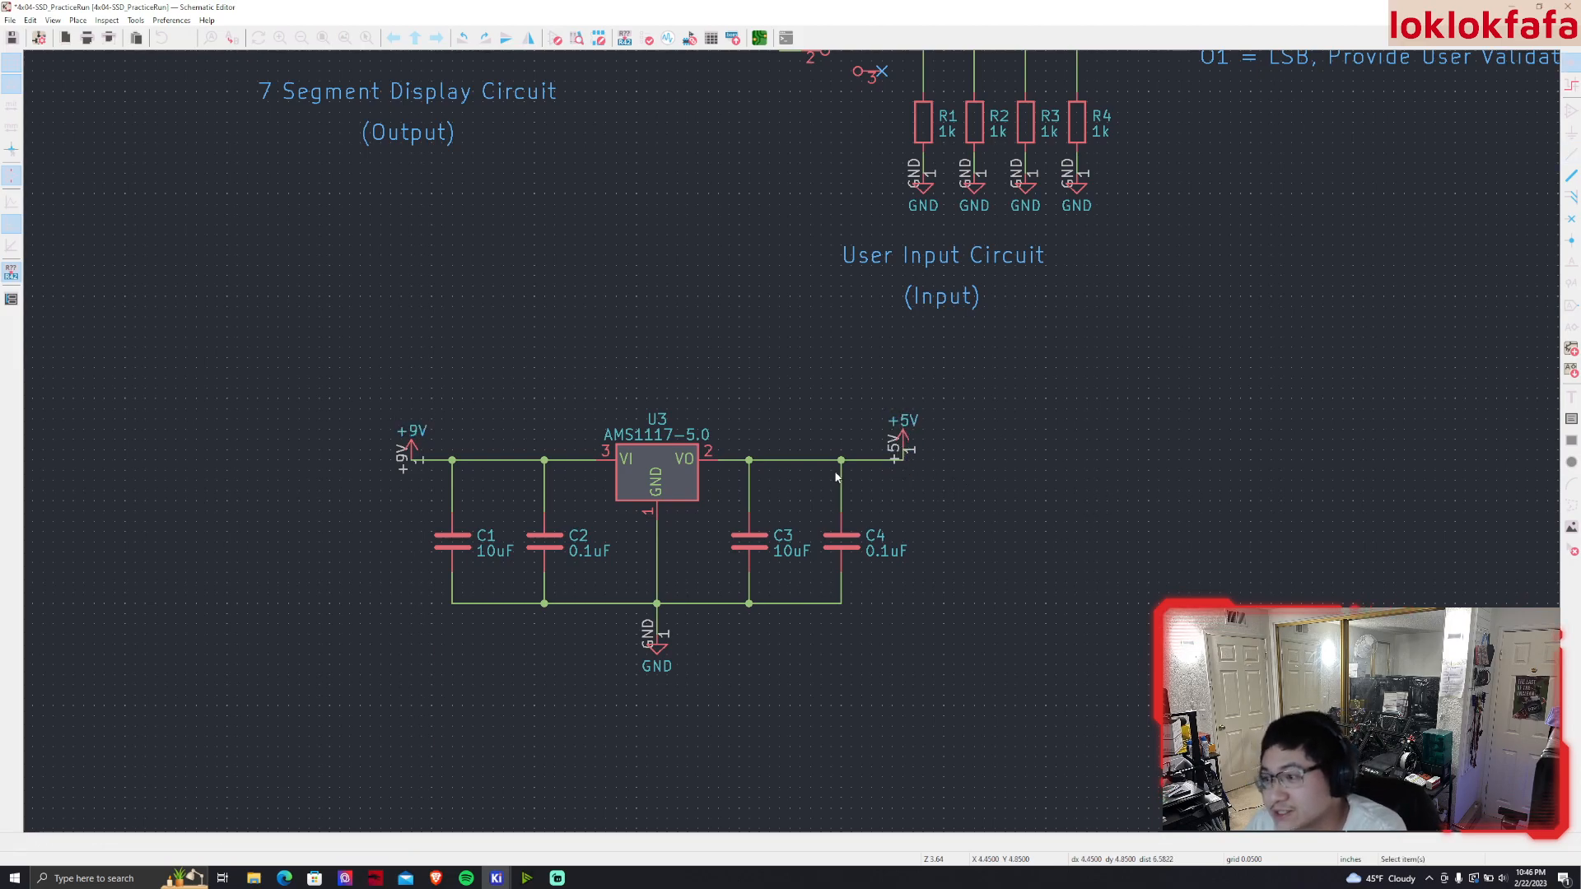
Detach the +9V symbol from the VI wire and park it in the empty area below the 7 Segment Display Circuit label
left_click(440, 443)
key("Delete")
left_click_drag(306, 292, 279, 281)
left_click(404, 354)
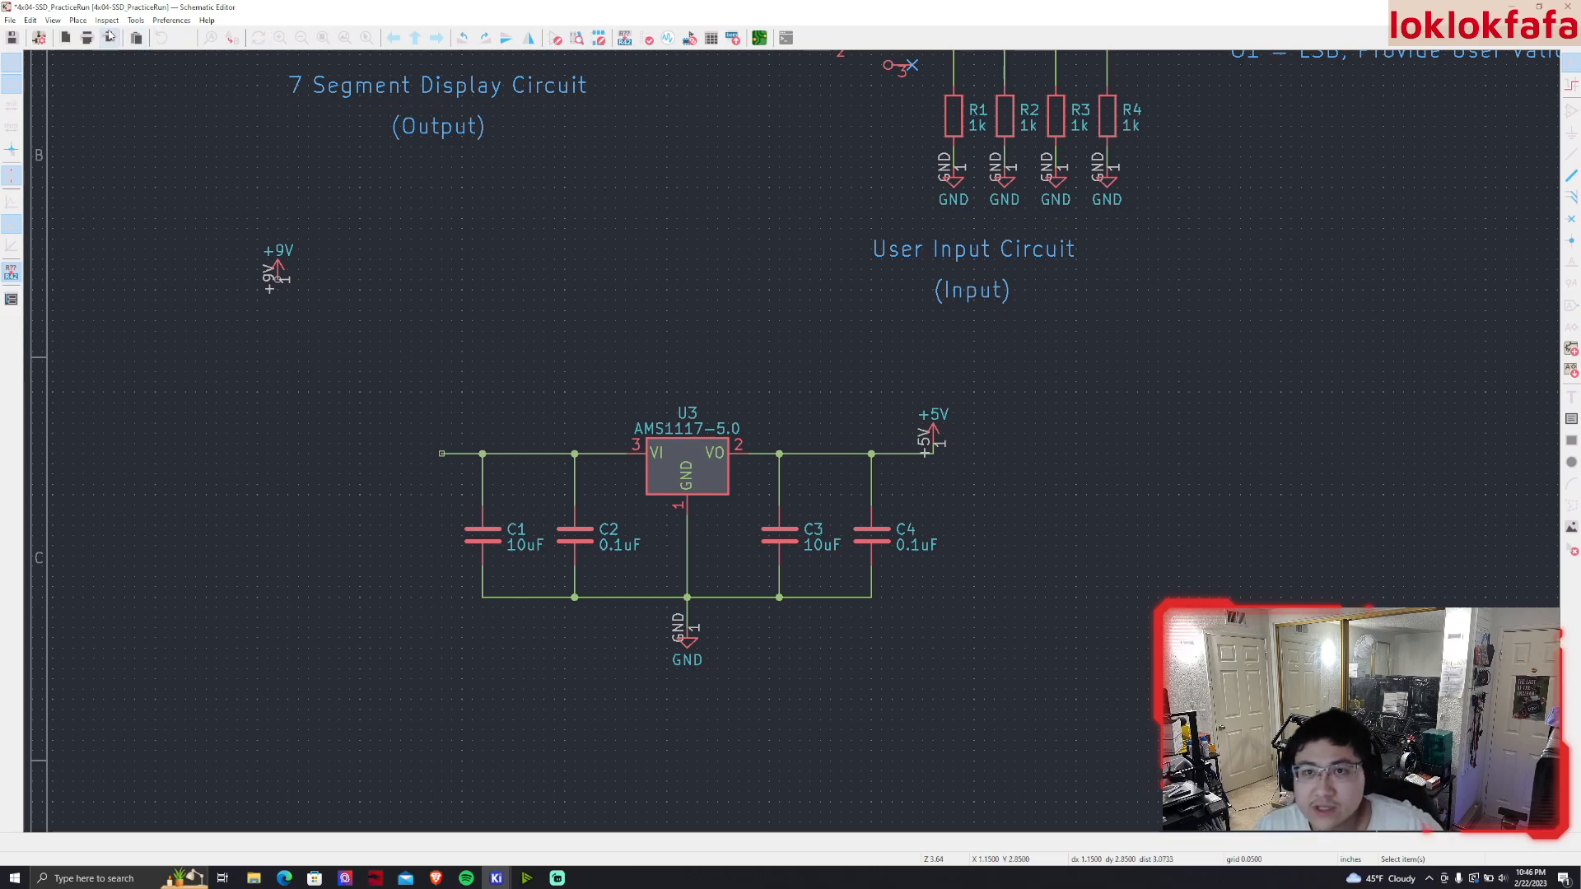
Search the symbol library for "terminal" and browse the Screw_Terminal variants
left_click(78, 21)
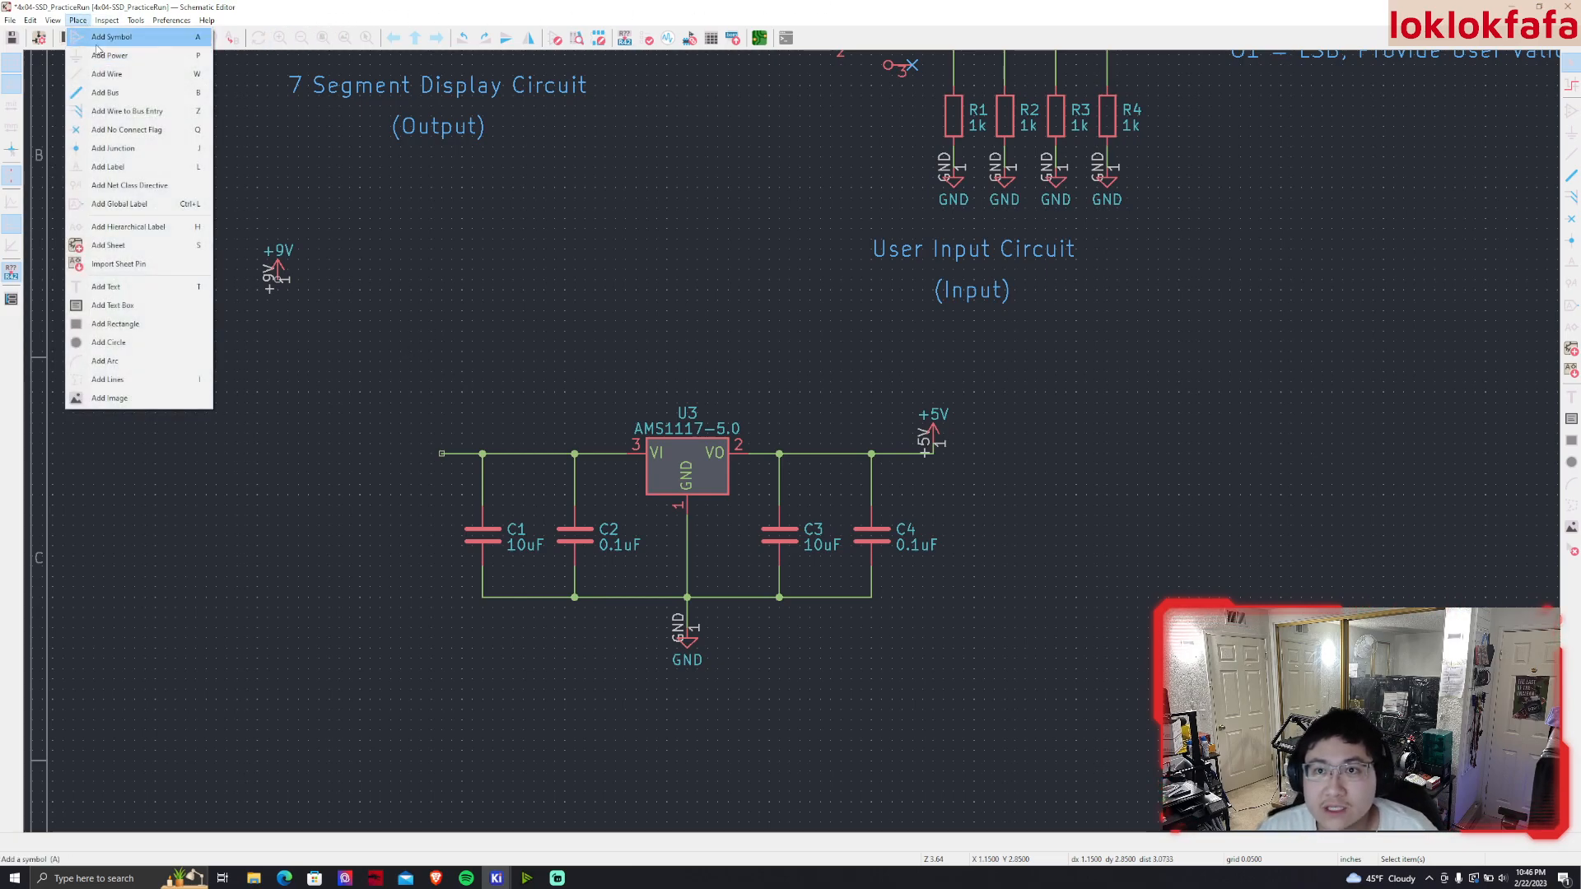
left_click(98, 40)
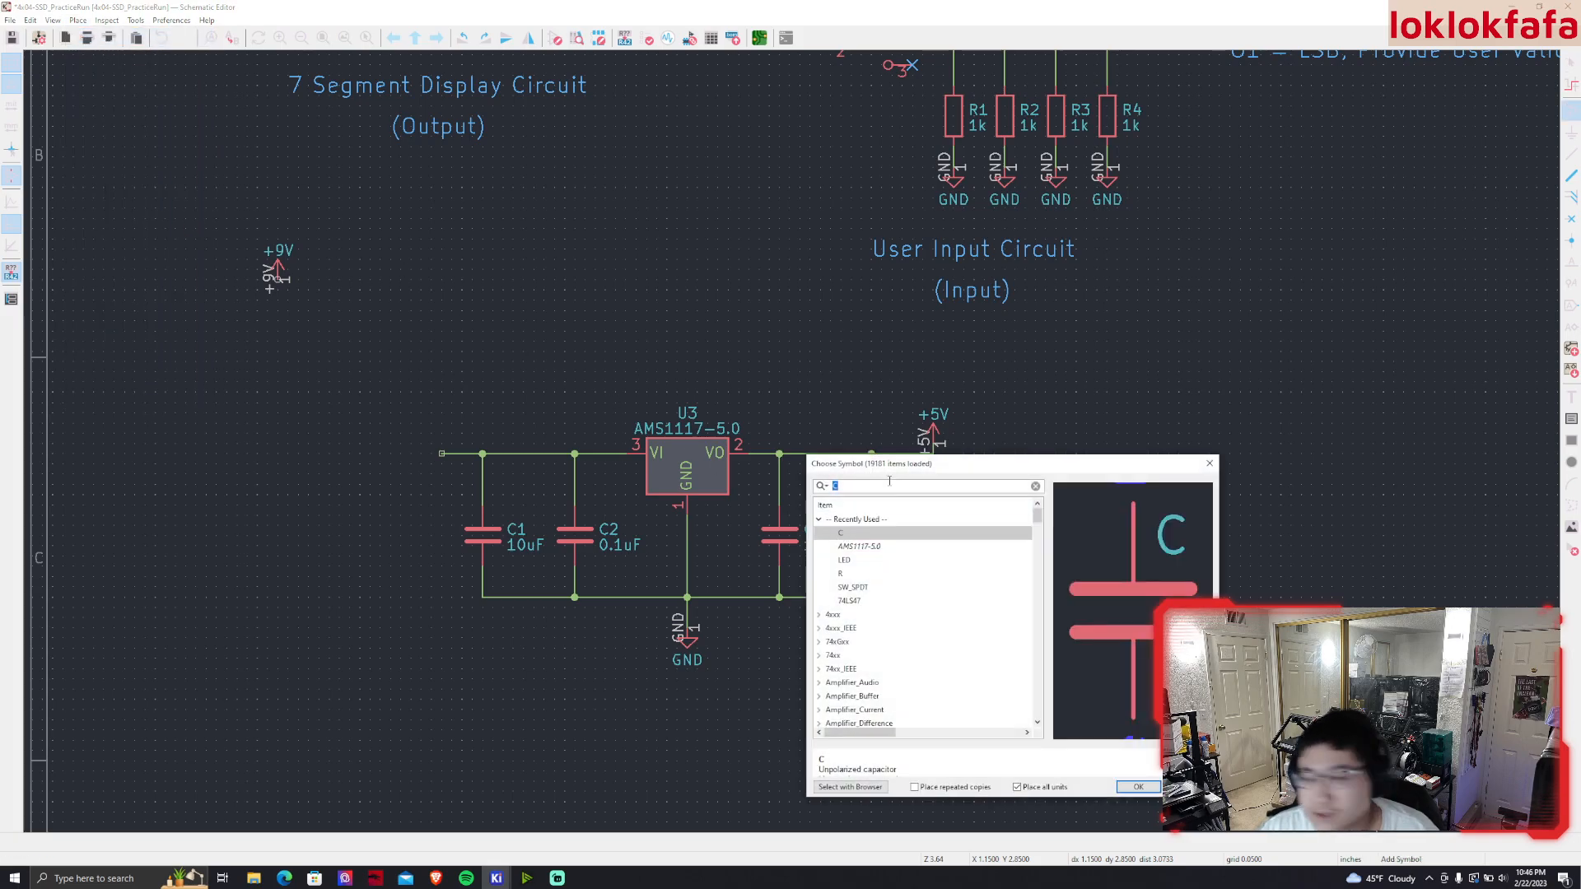
type("terminal")
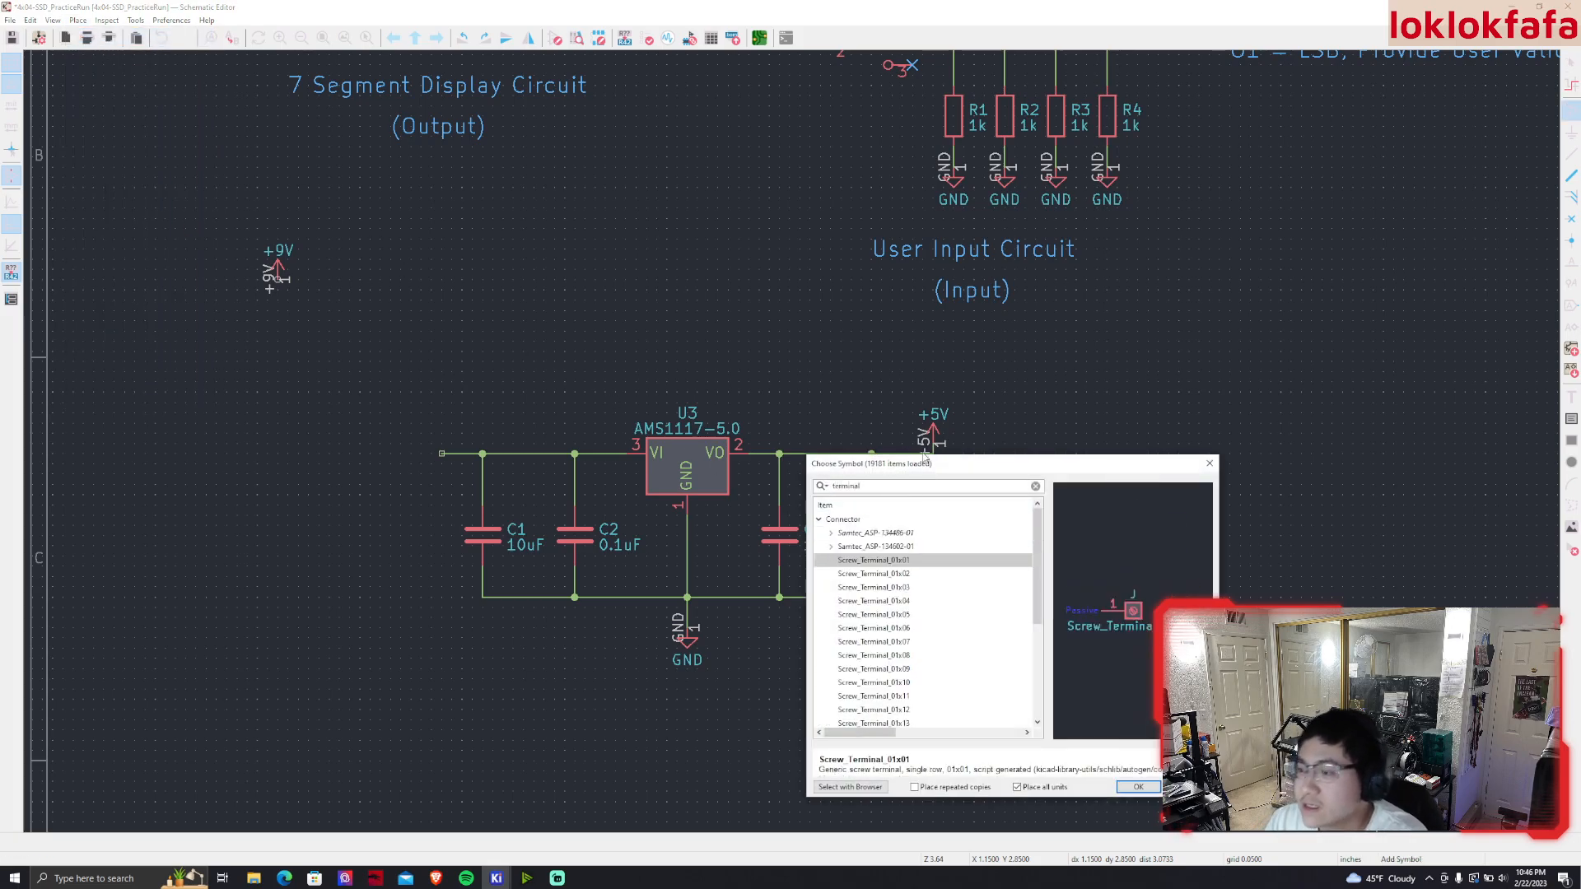
left_click_drag(926, 462, 857, 403)
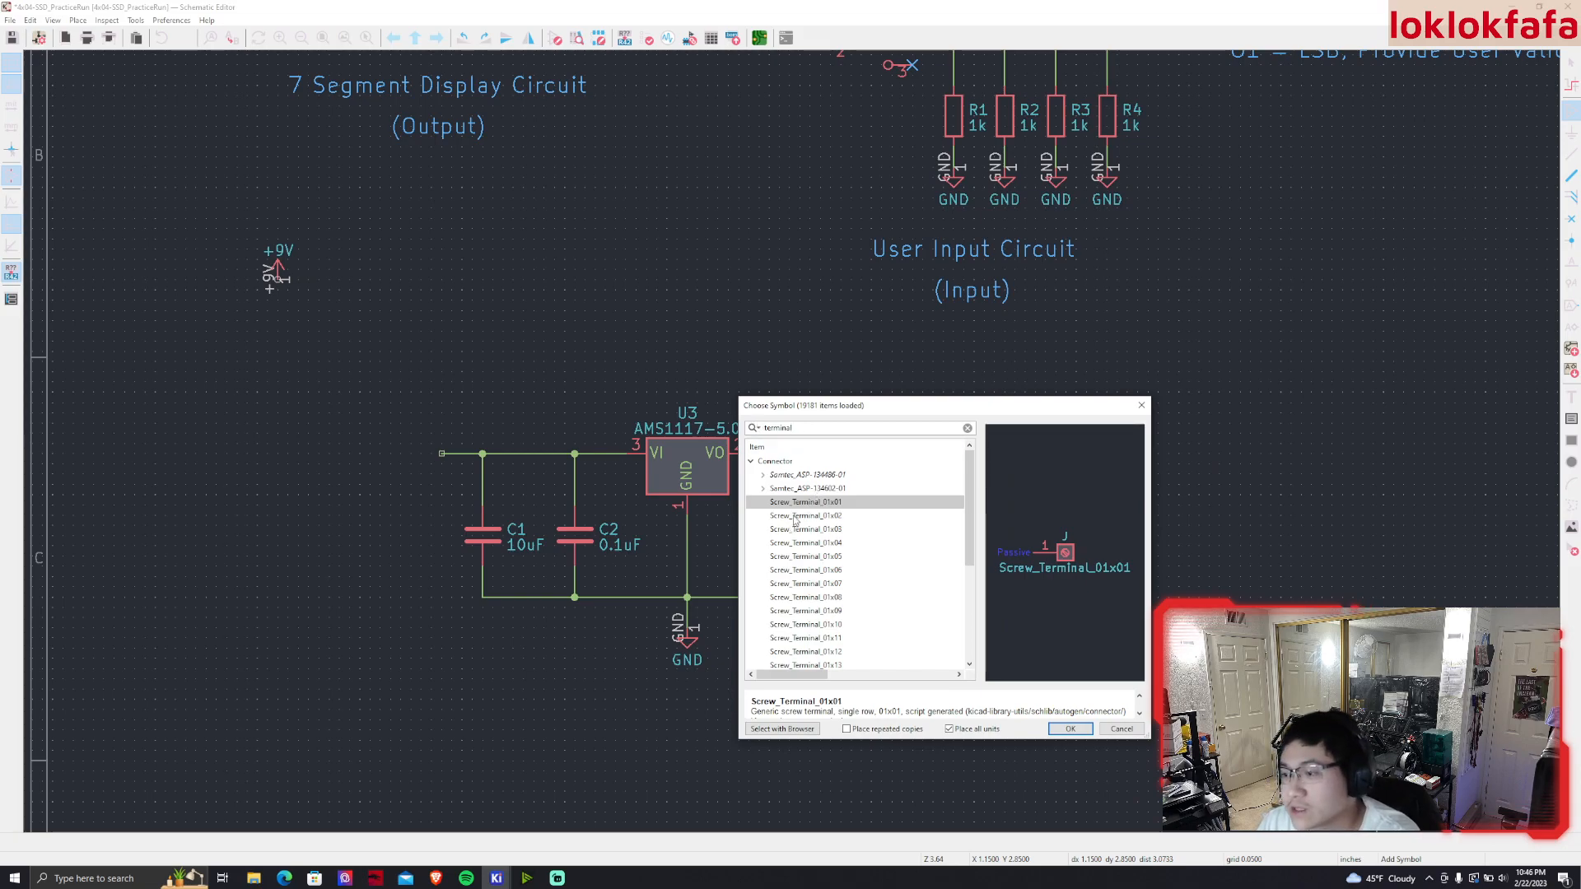
key("Down")
key("Down")
key("Down")
key("Down")
key("Down")
key("Down")
key("Down")
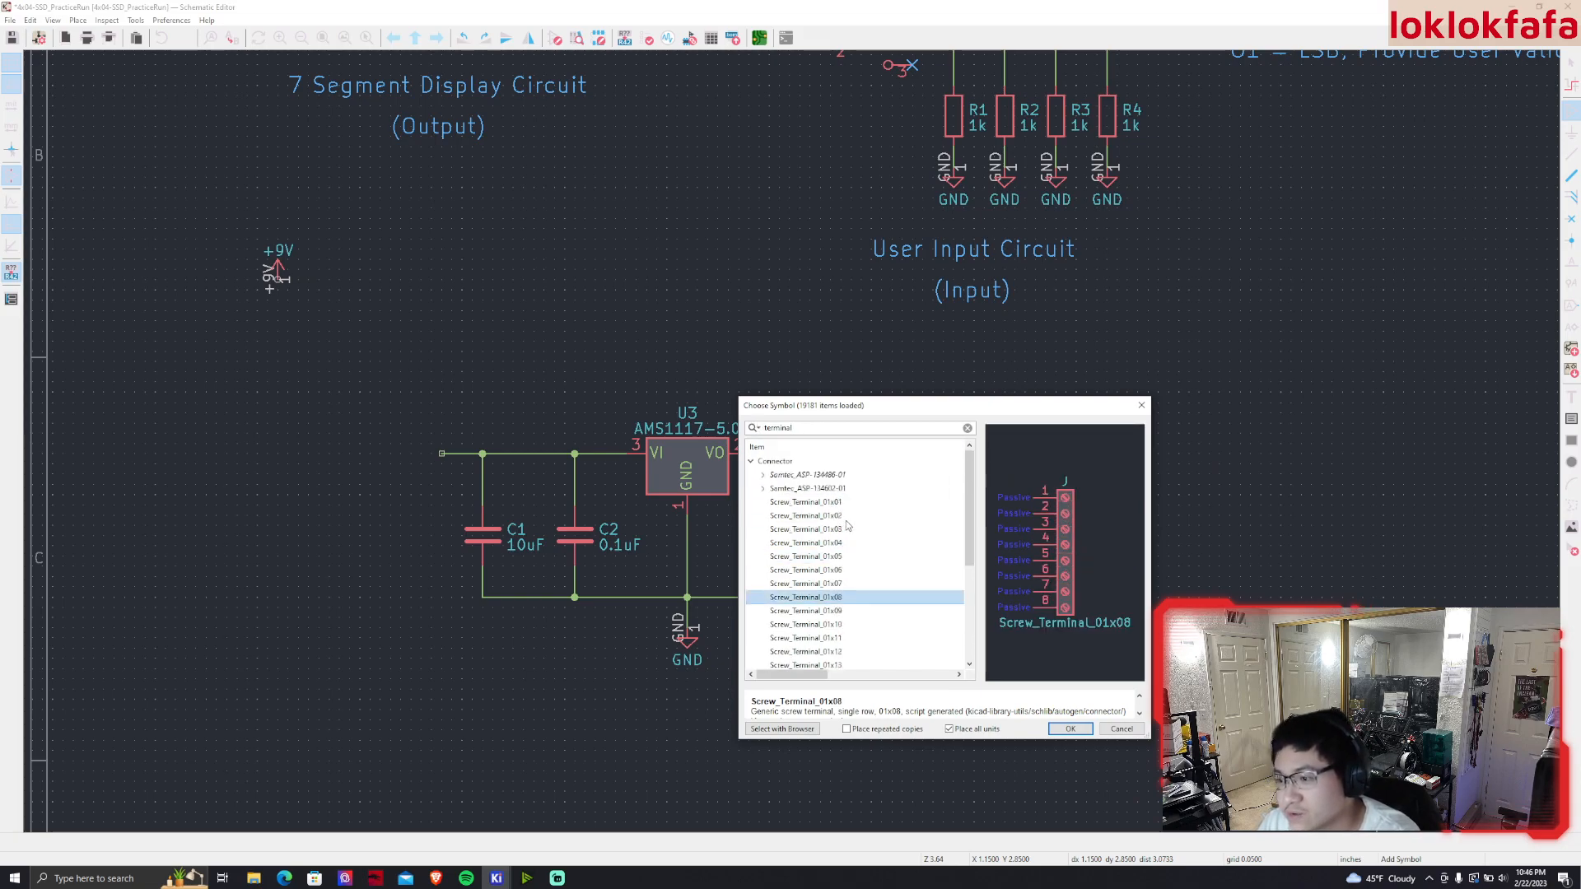
Place a Screw_Terminal_01x02 beside the open end of the VI wire, rotated so its pins face the wire
left_click(822, 518)
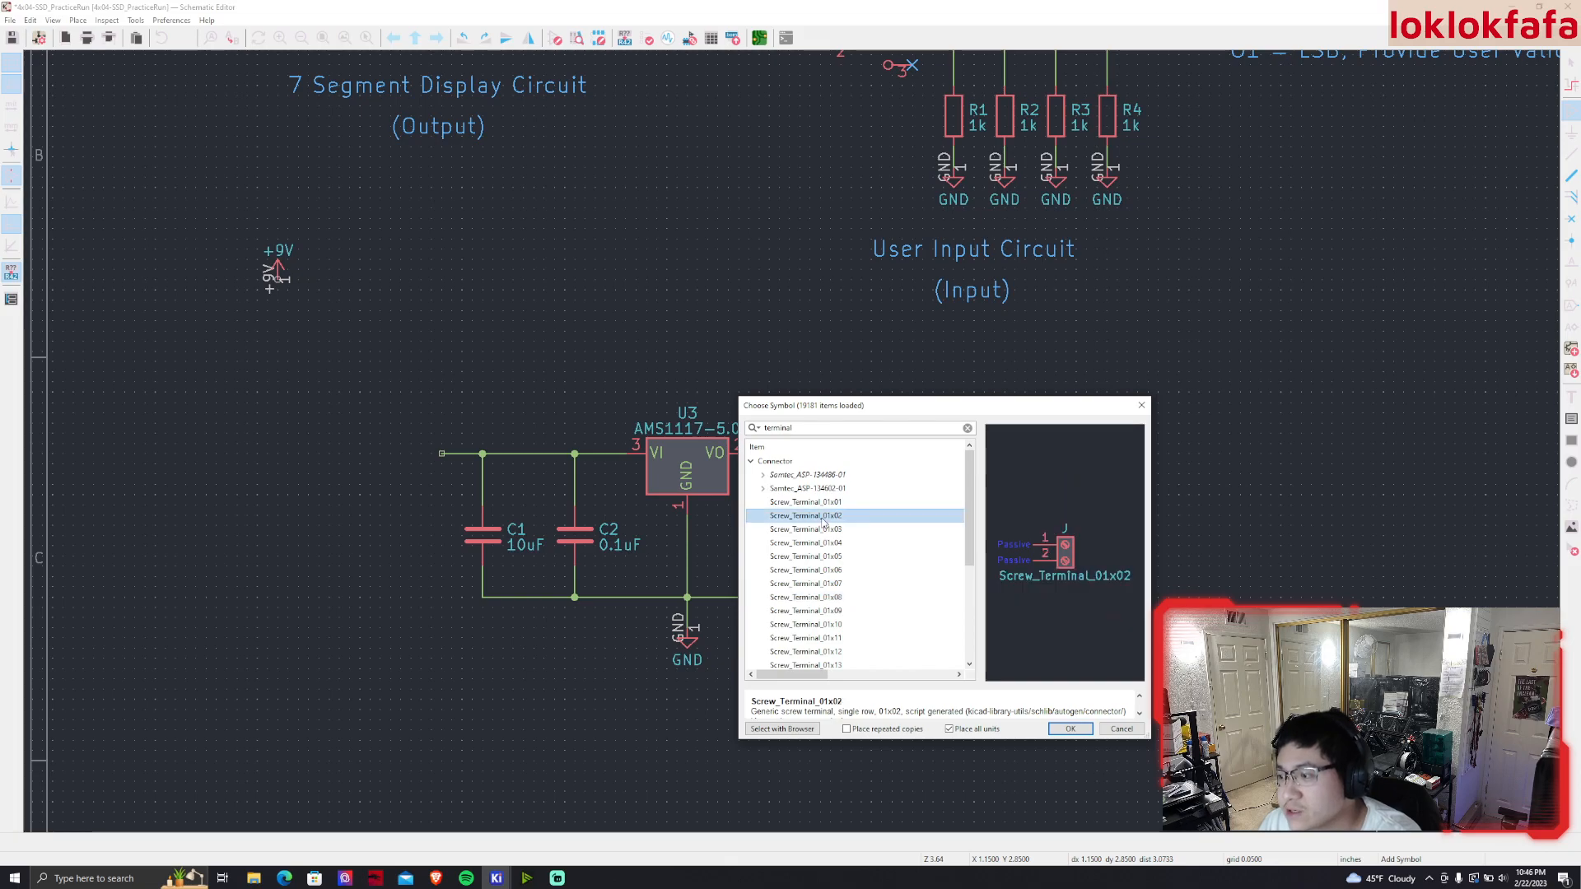
double_click(824, 521)
key("r")
key("r")
left_click(332, 473)
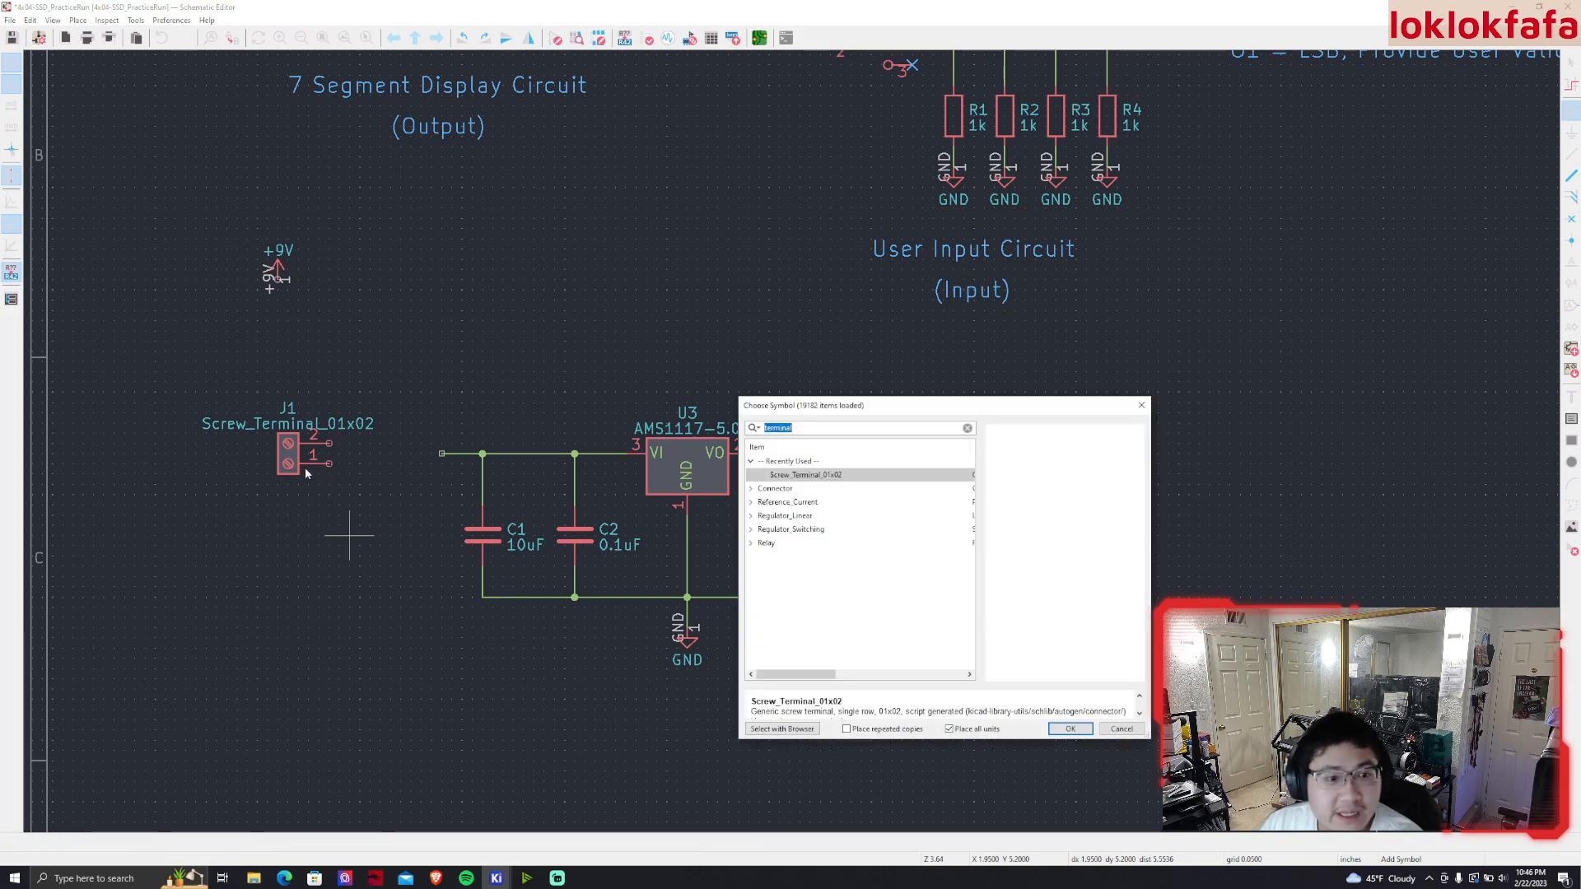
key("Escape")
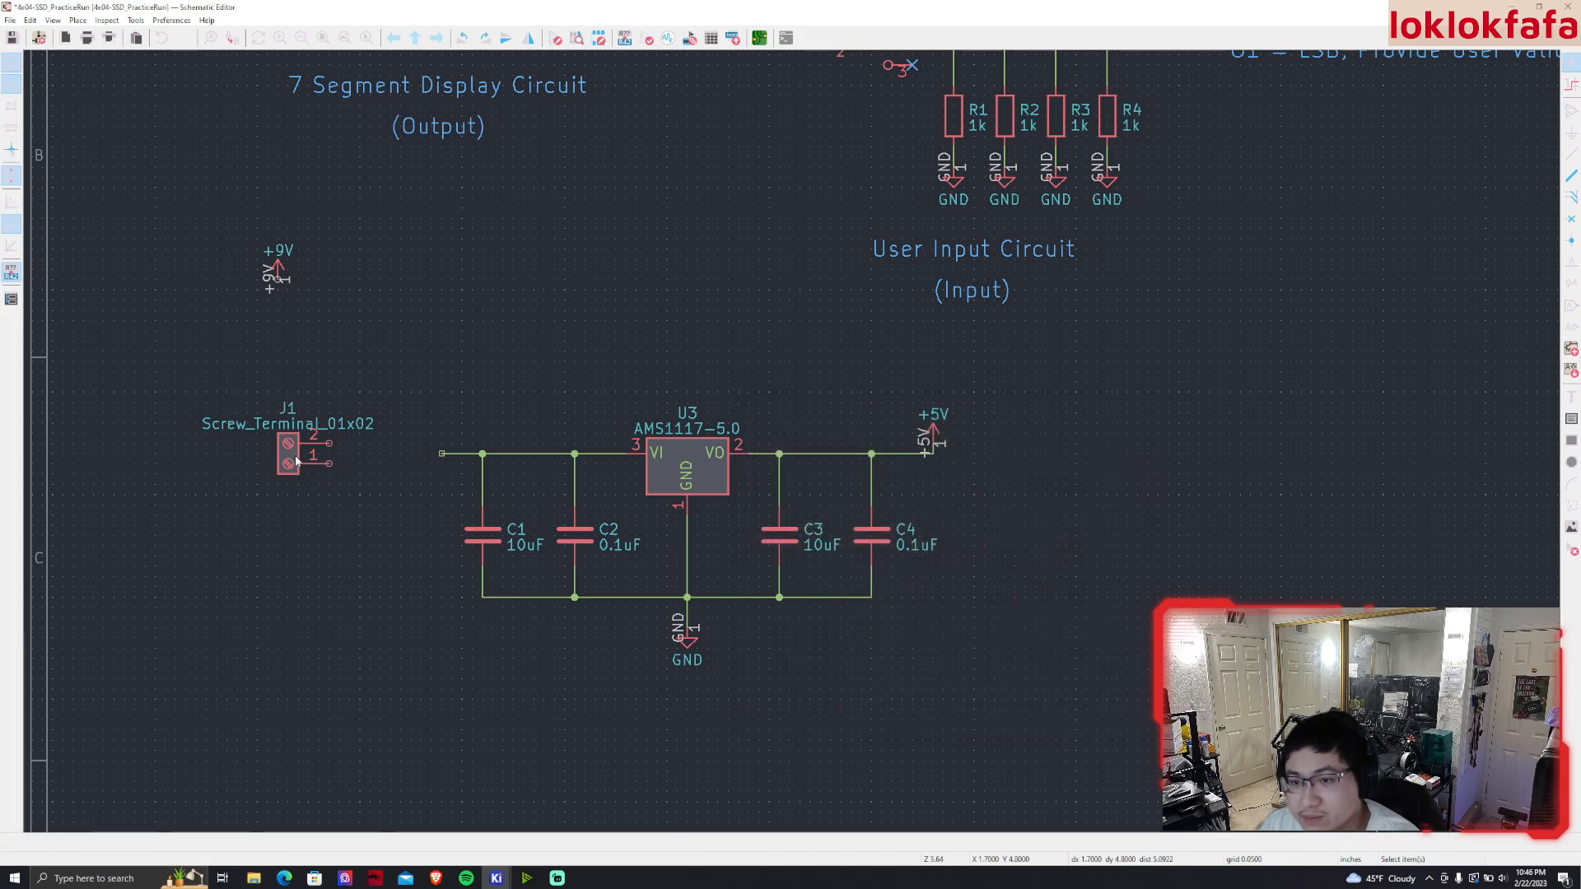
Flip the screw terminal J1 so pin 1 sits above pin 2 with both pins facing the VI wire
left_click(295, 456)
key("y")
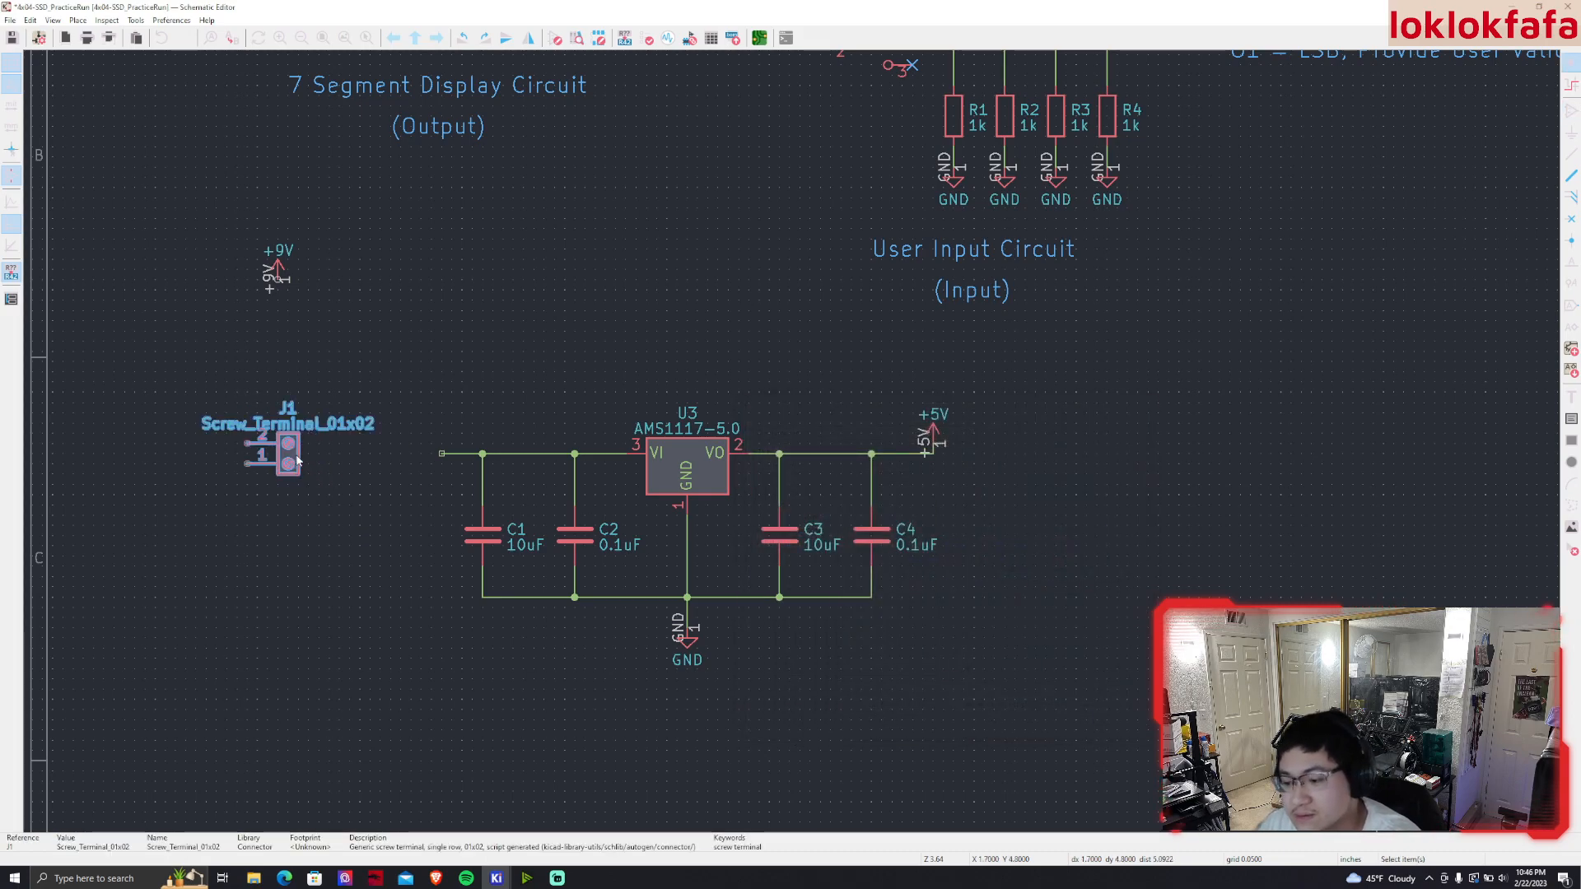
key("r")
key("r")
Set J1's value to Vin
left_click(305, 522)
type("v")
type("Vin")
key("Return")
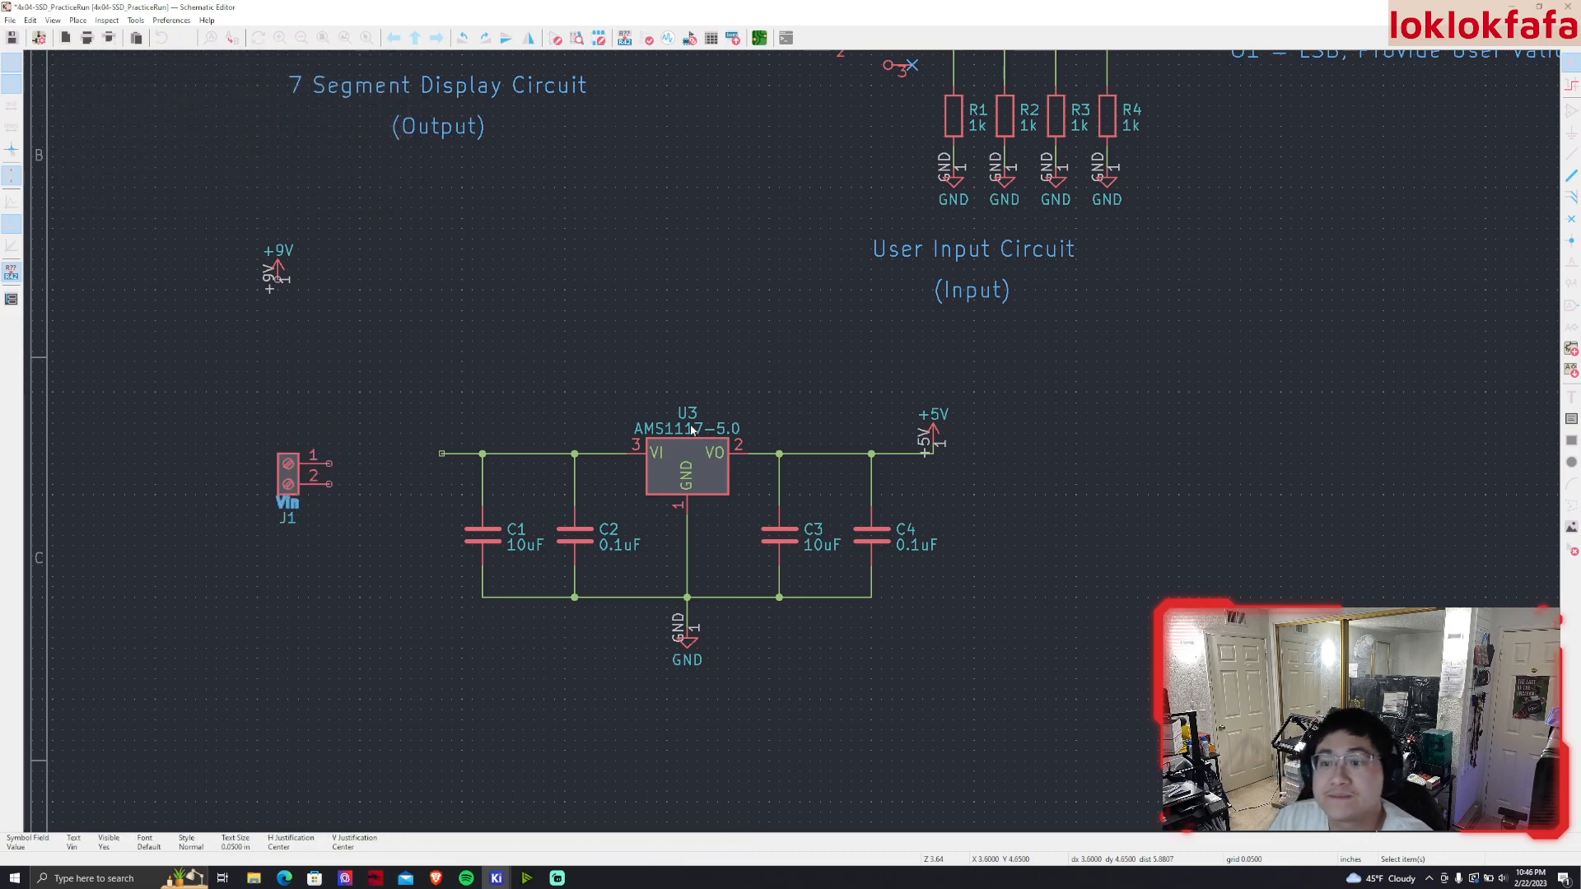
Move J1's value and reference texts above its body, with the reference over the value
key("m")
left_click(288, 445)
key("m")
left_click(292, 430)
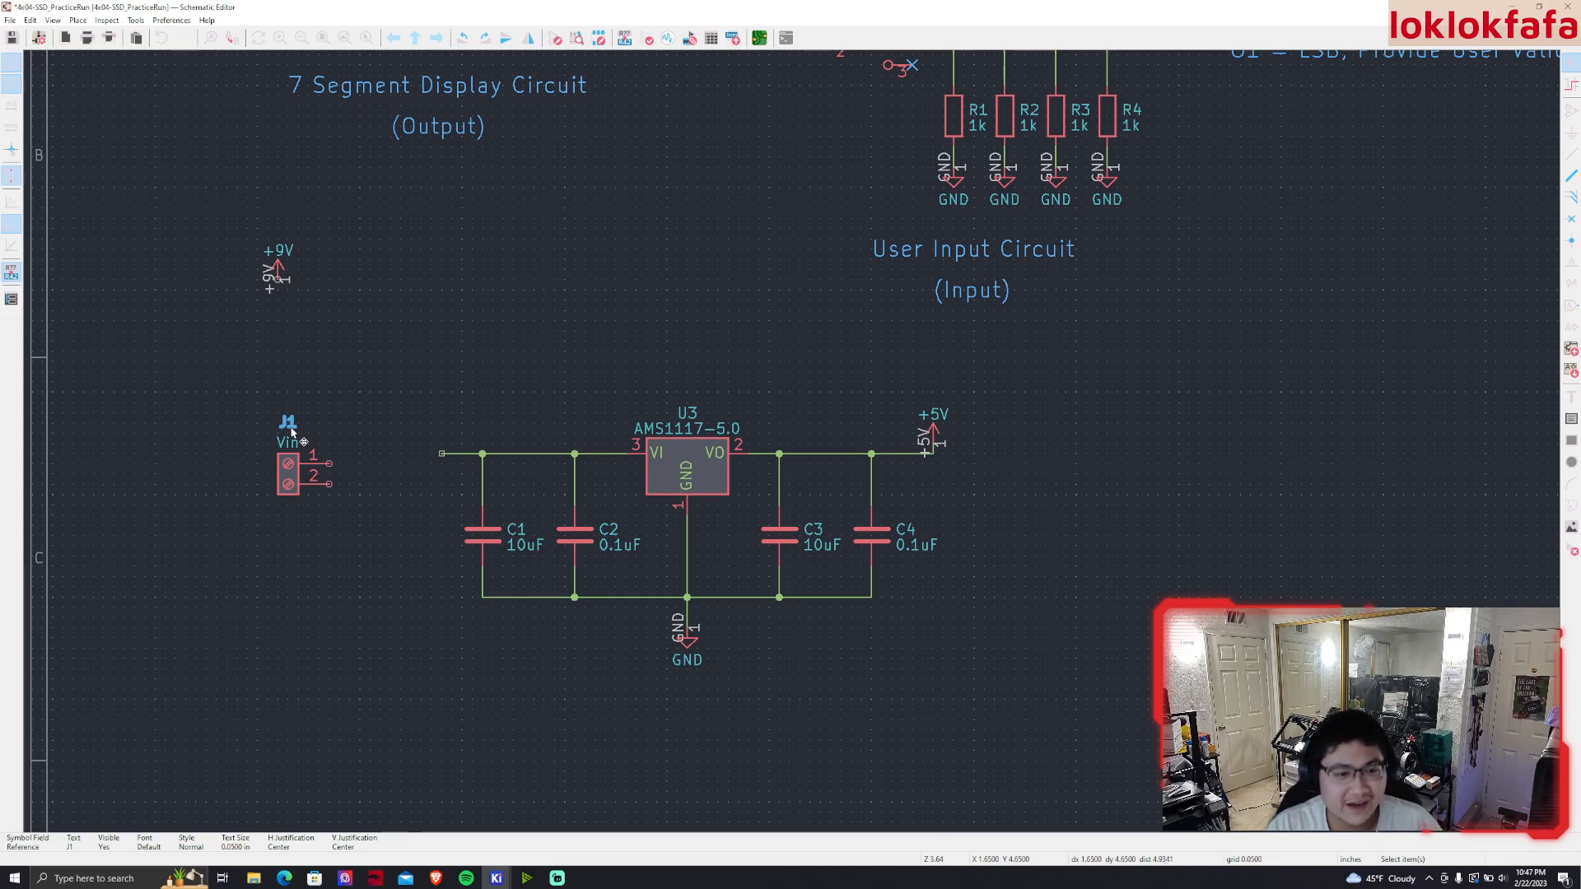
Move J1 so that its pin 1 lines up with the open end of the VI wire
left_click(307, 478)
key("m")
left_click(338, 453)
left_click(335, 336)
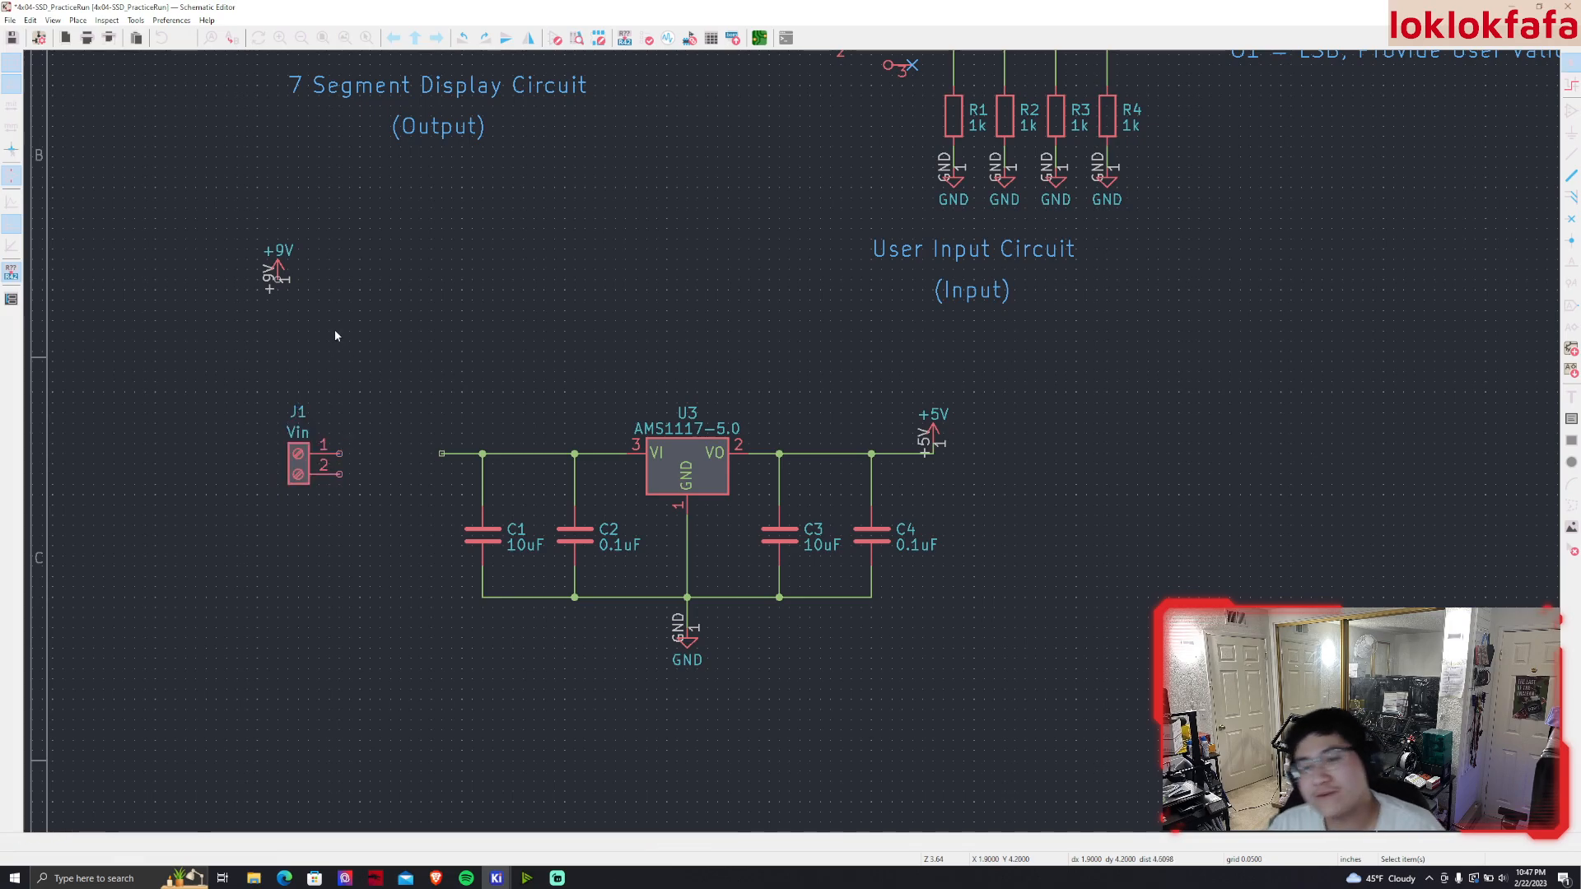
middle_click_drag(360, 312, 409, 316)
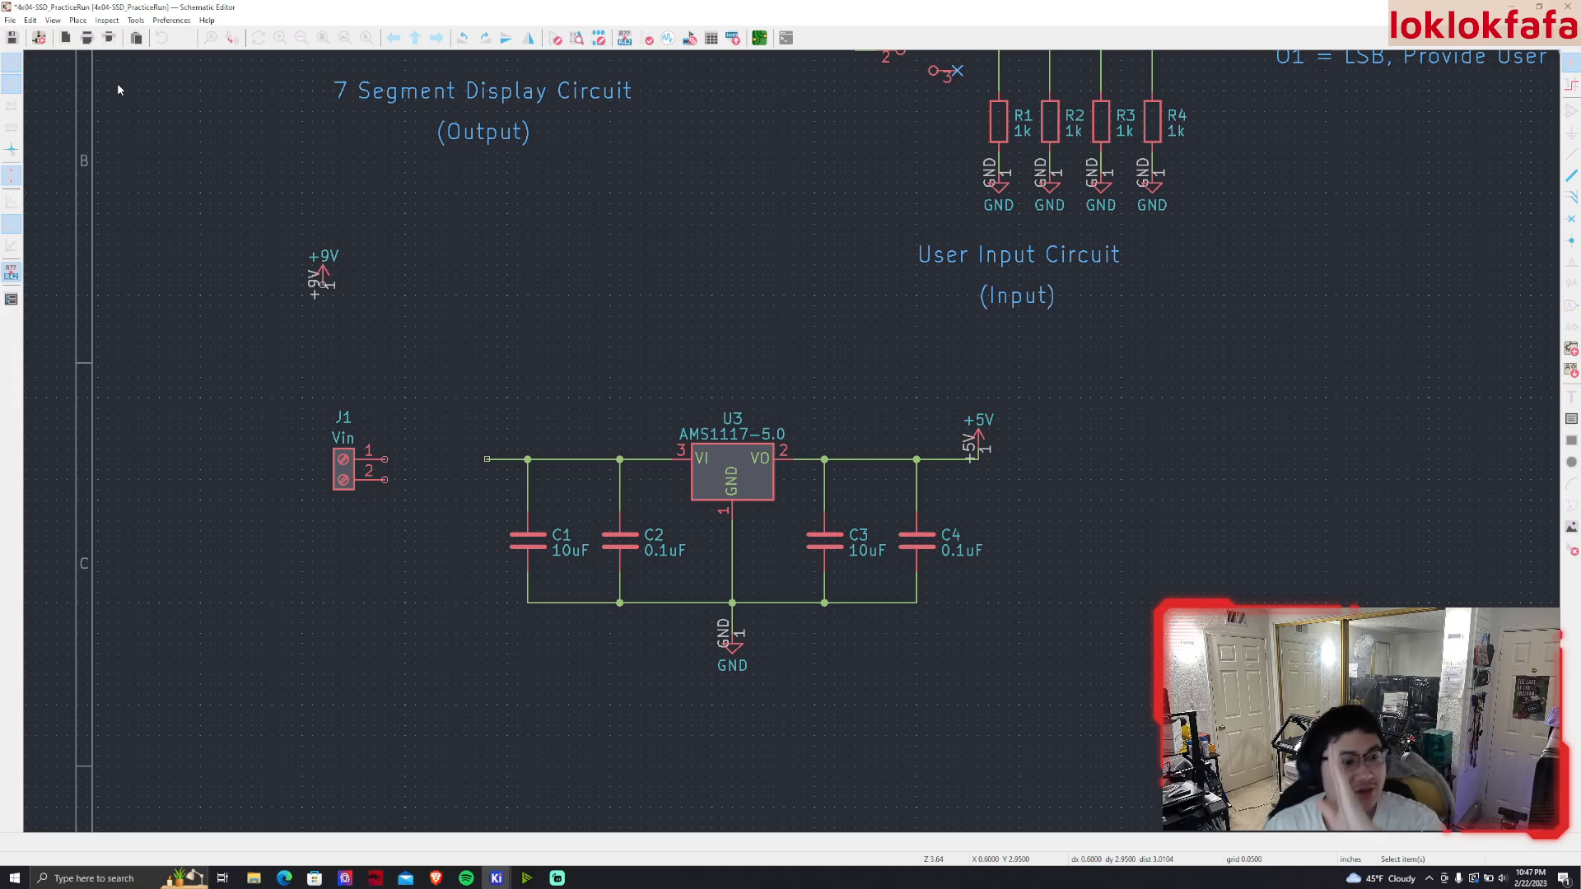
left_click(732, 470)
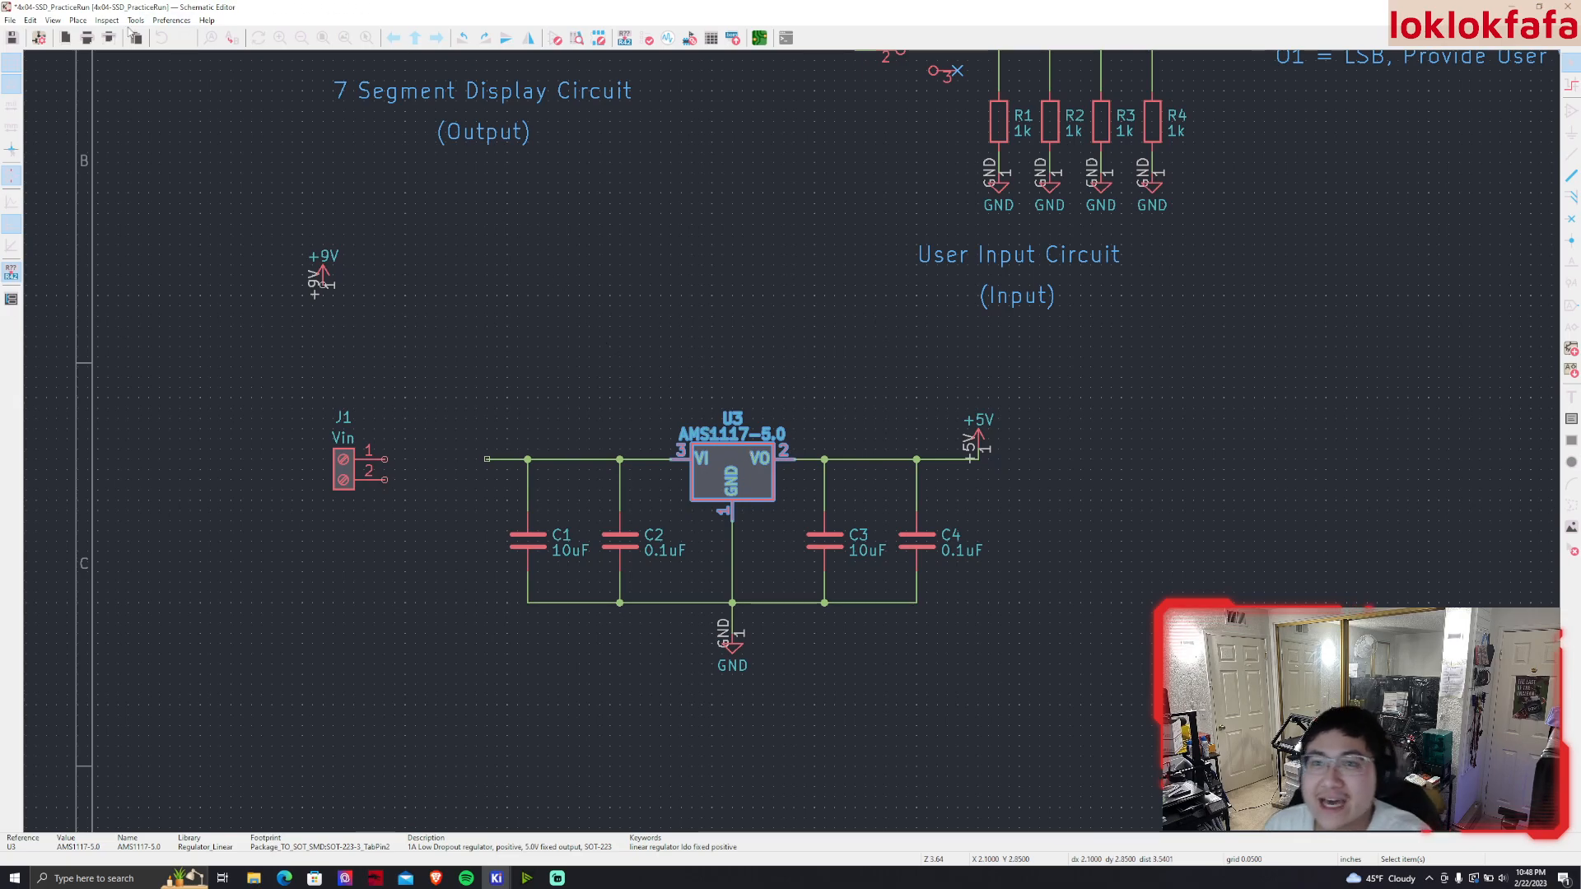
Find the 1N4001 diode in the symbol library and place it between J1 and C1, below the gap in the input line
left_click(77, 20)
left_click(100, 39)
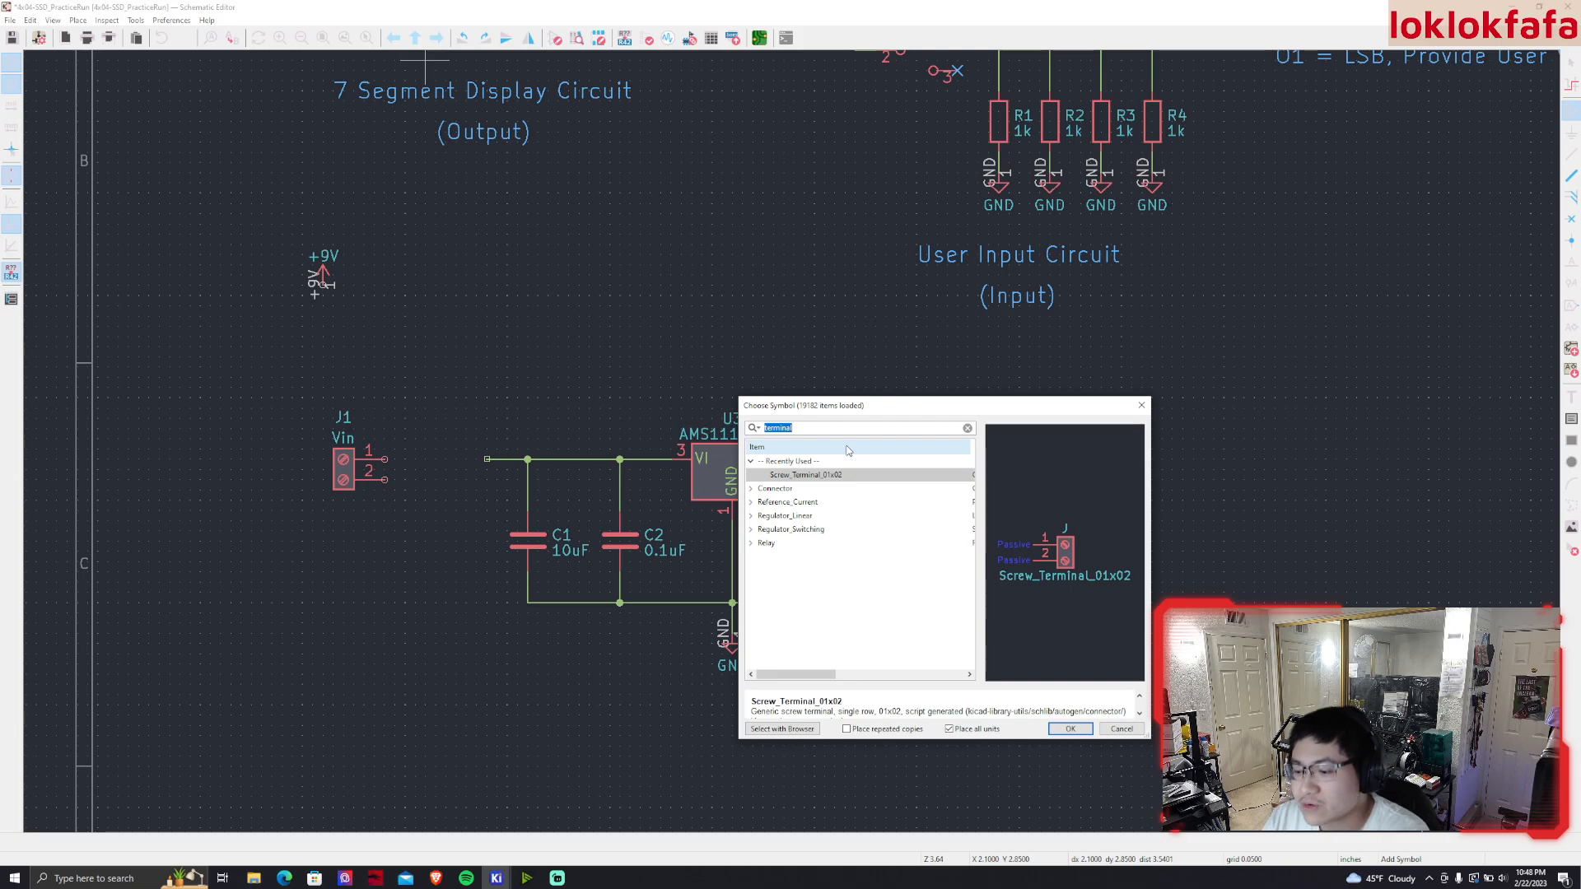
type("d")
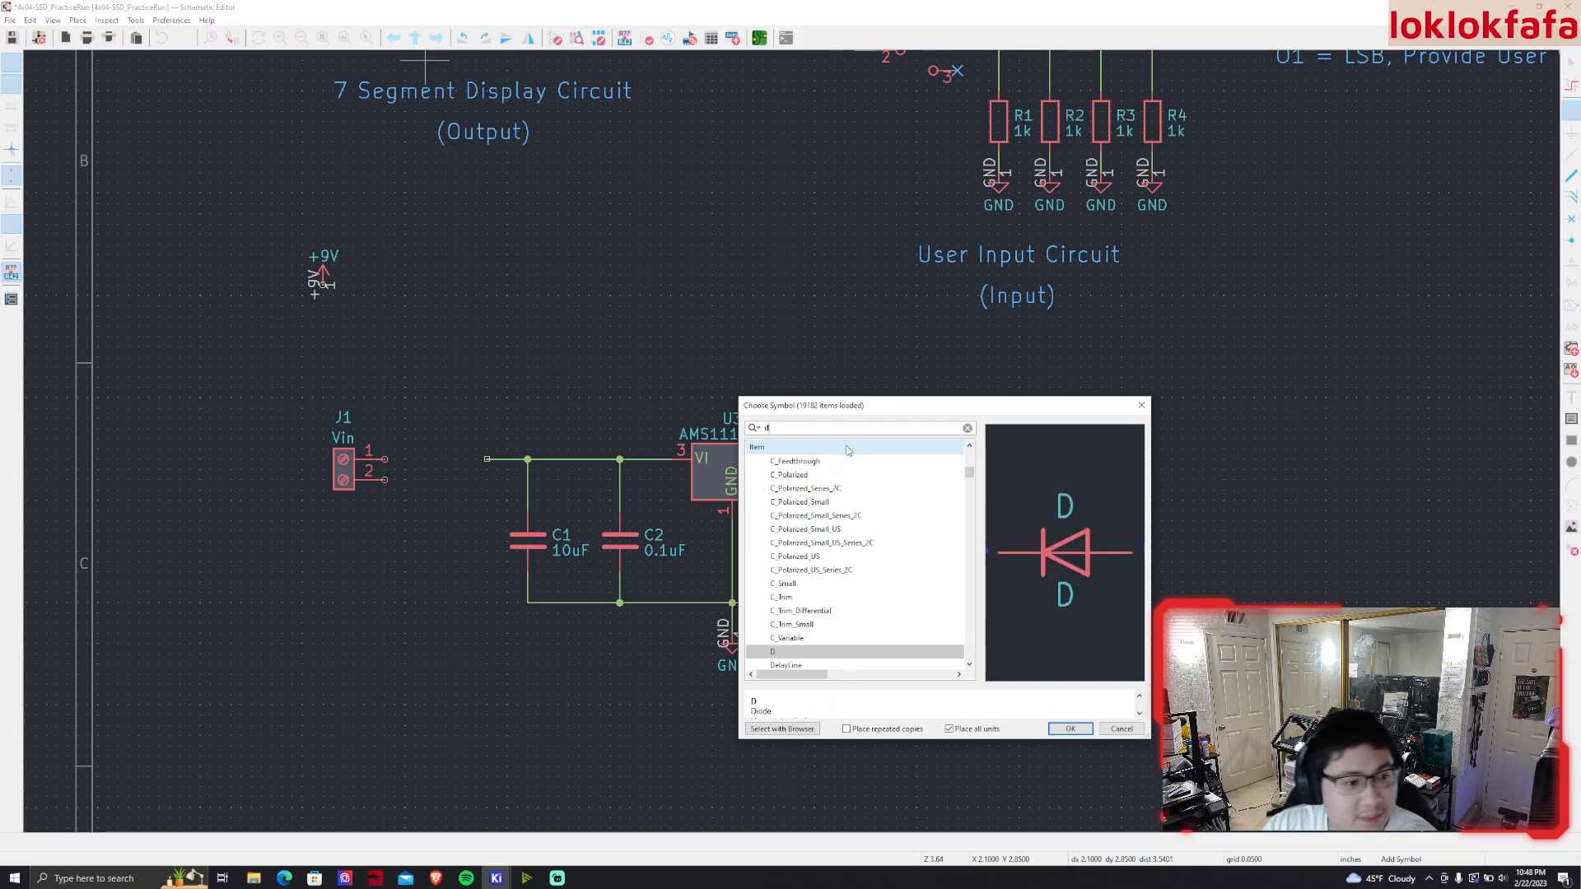
type("io")
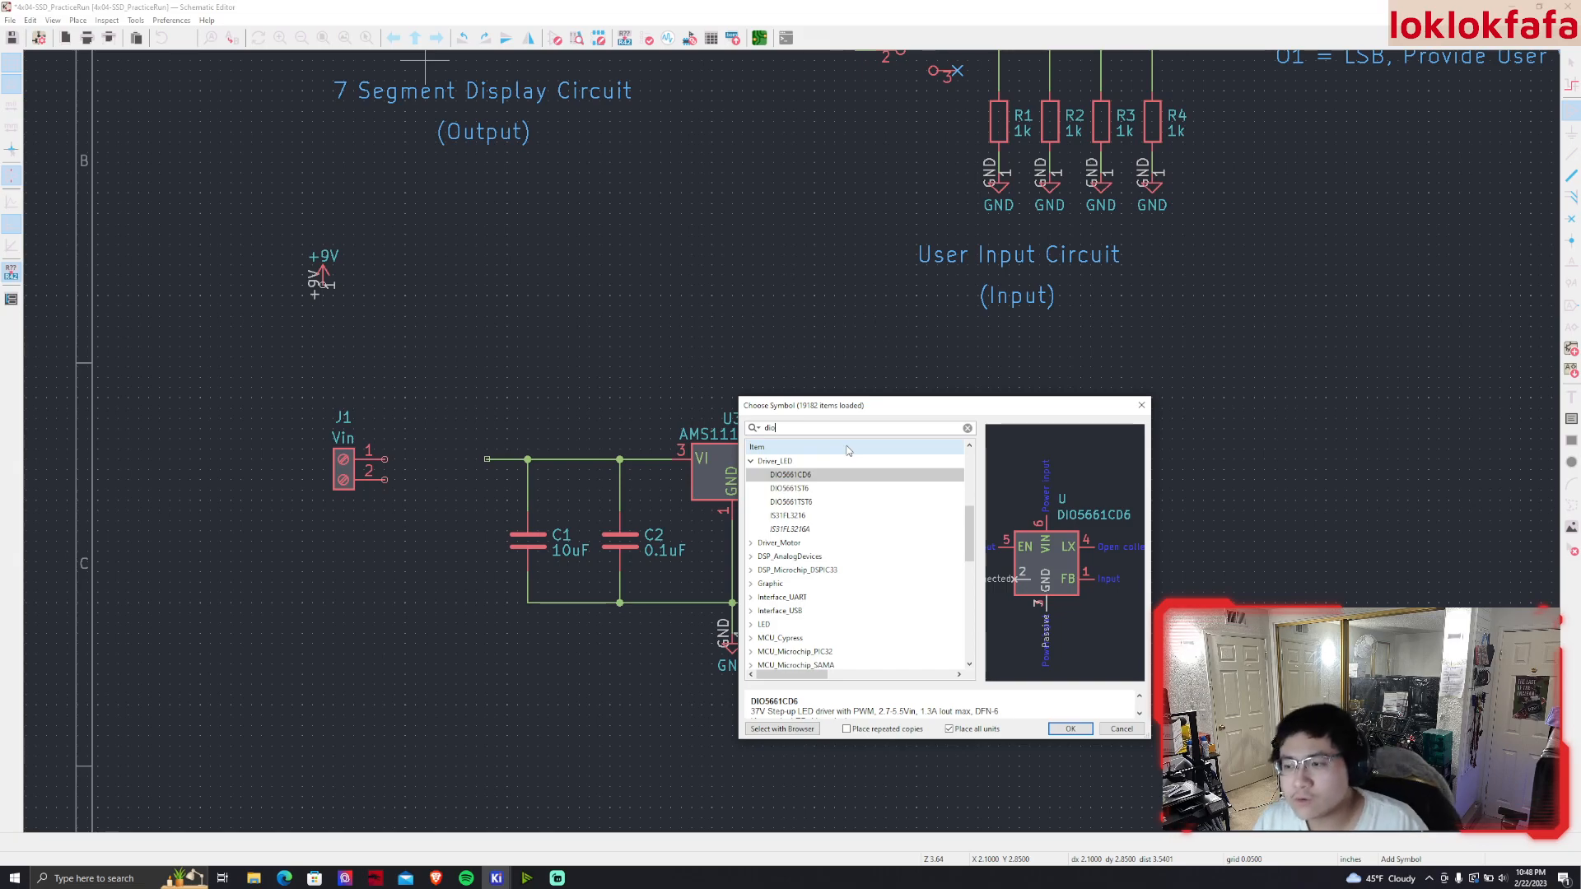
key("BackSpace")
key("BackSpace")
key("BackSpace")
type("4001")
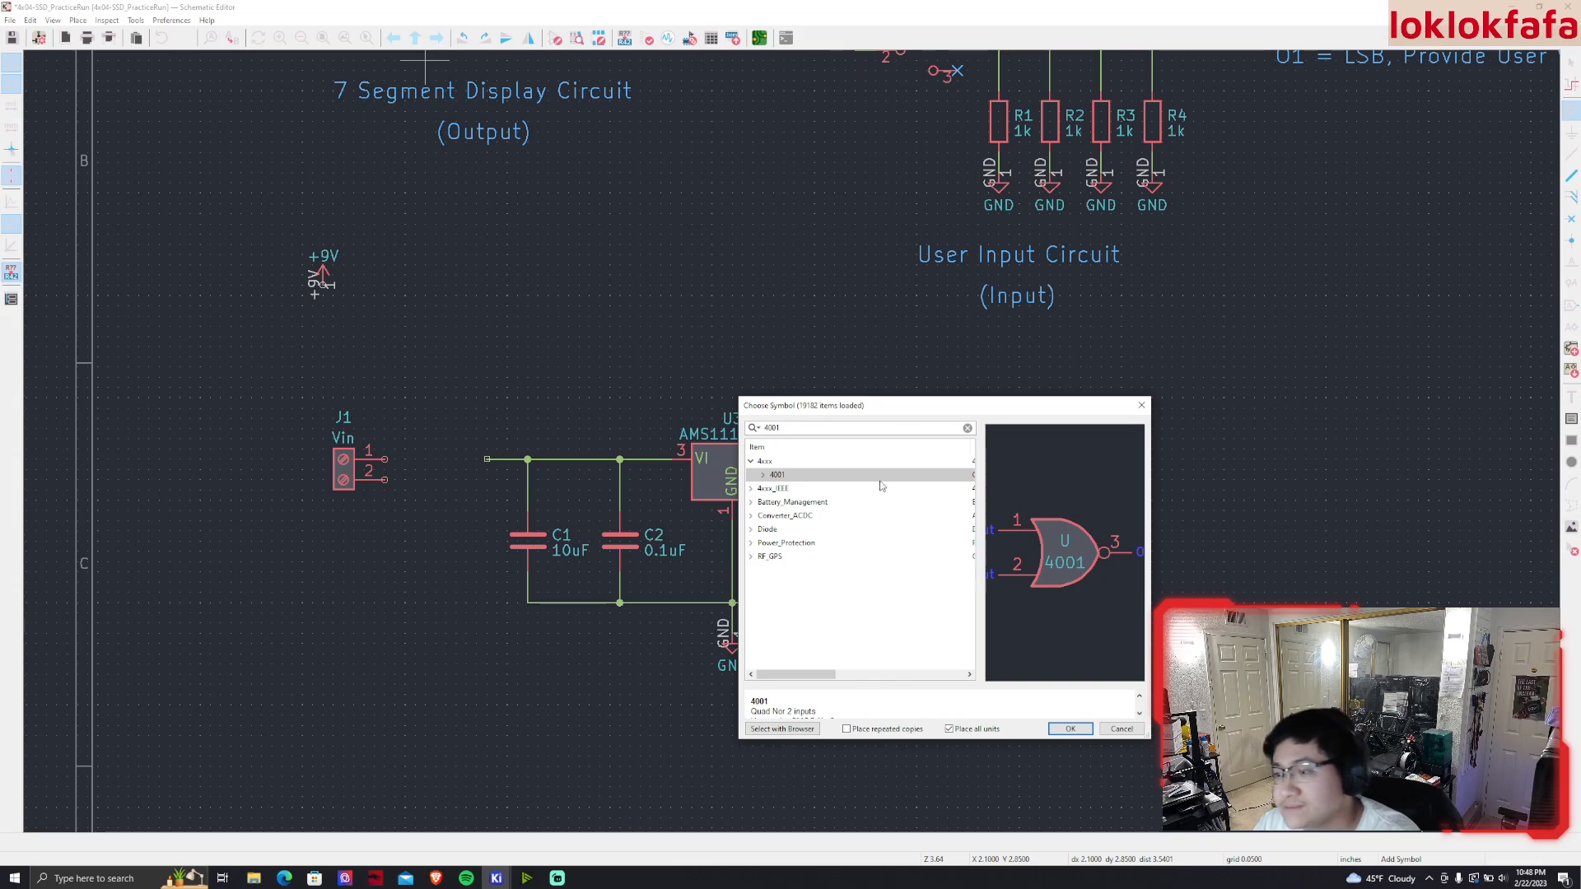
left_click(864, 475)
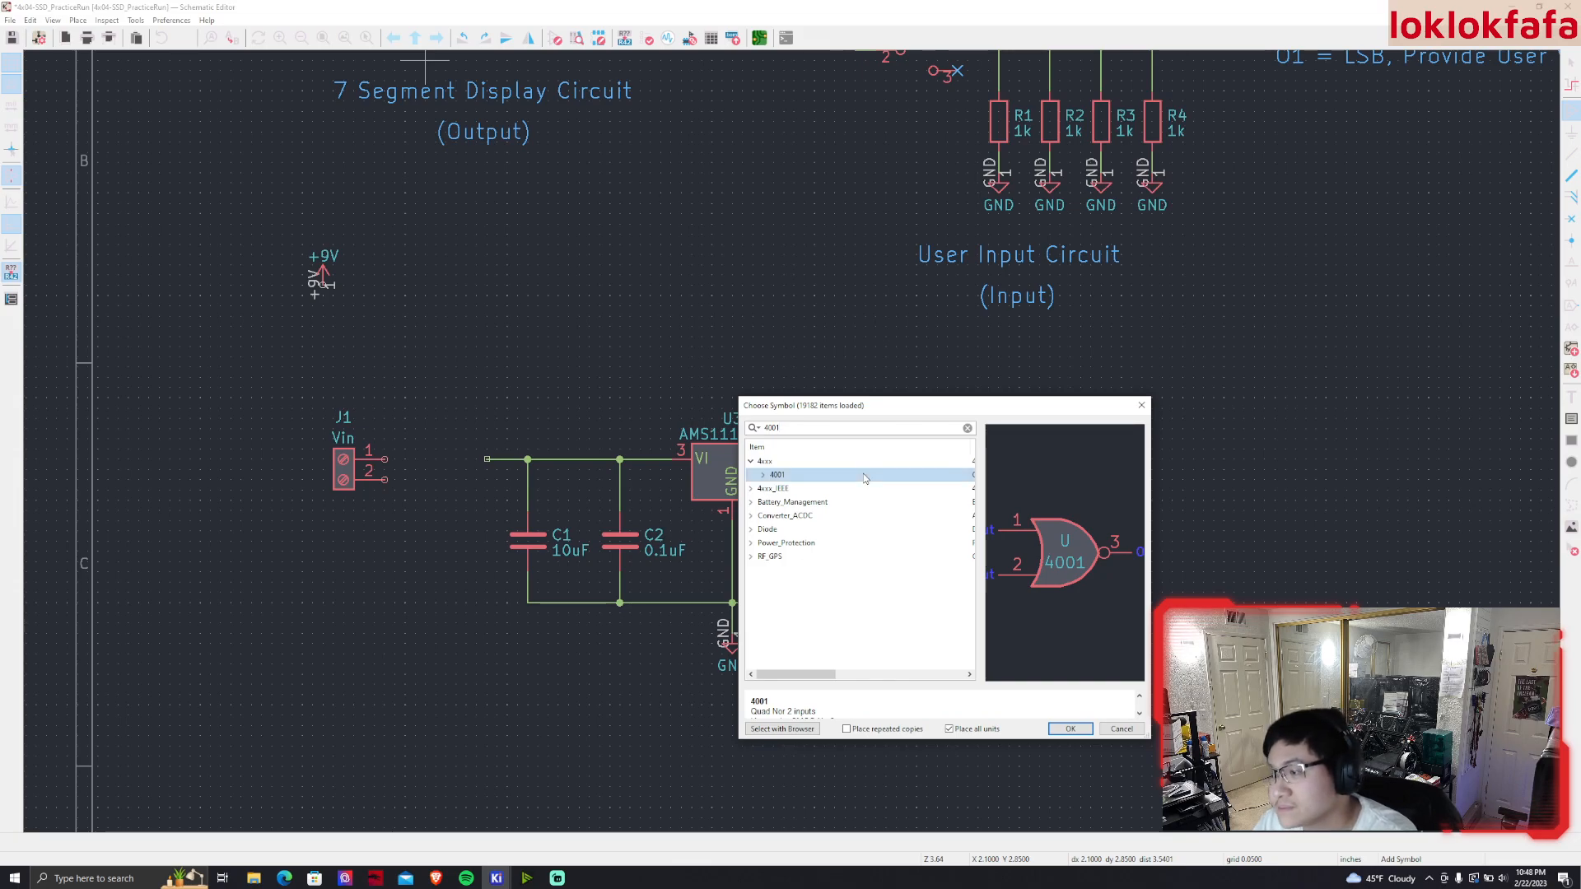
left_click(751, 530)
double_click(782, 542)
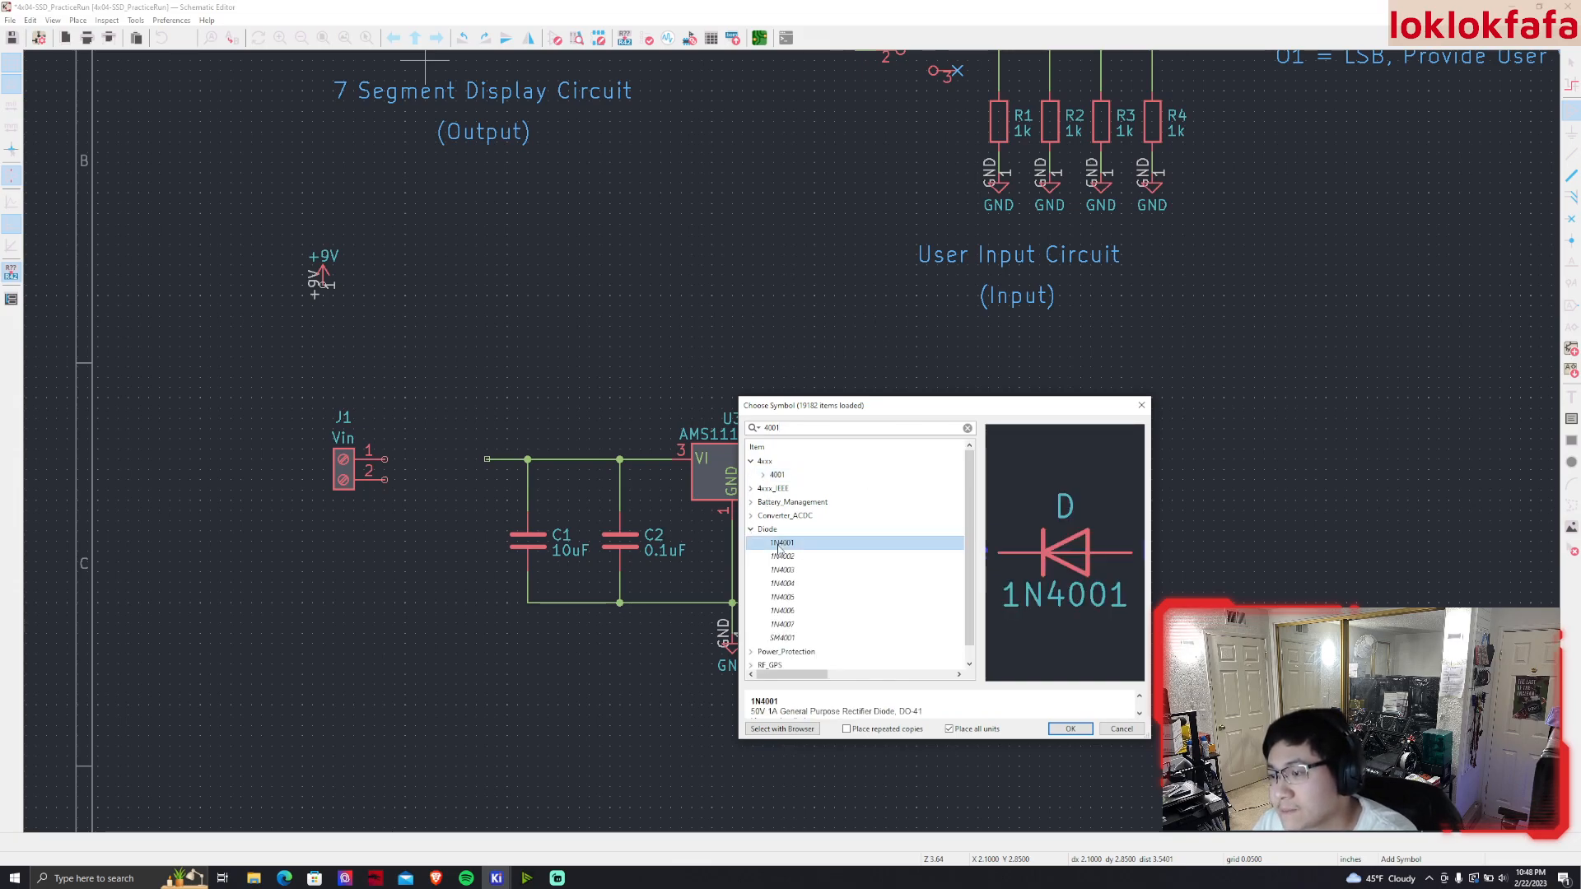
left_click(773, 542)
left_click_drag(774, 542, 449, 542)
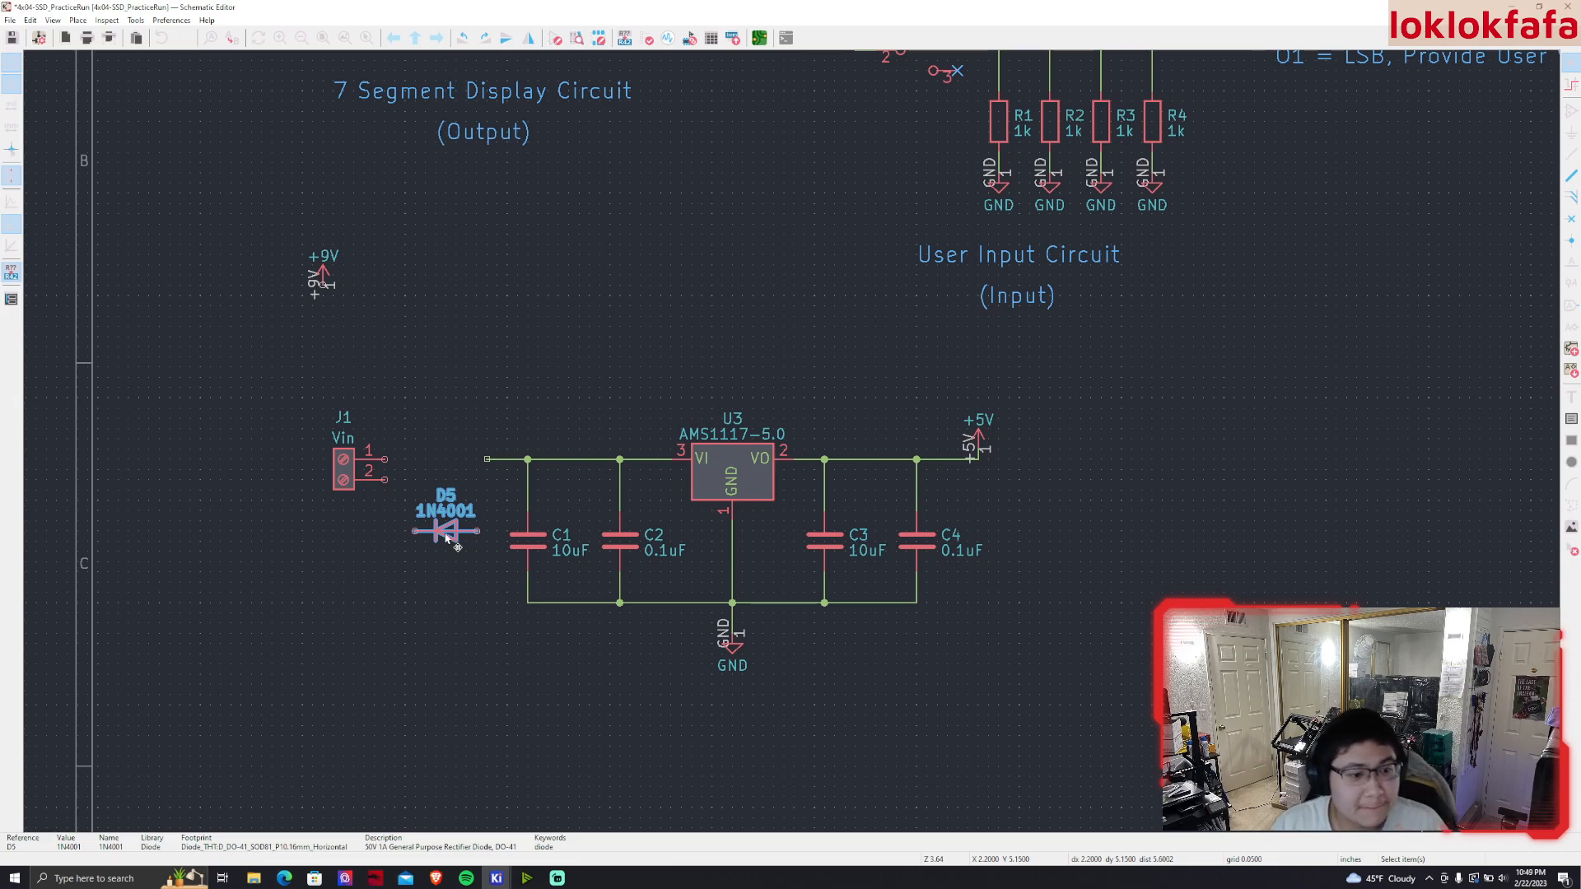
key("t")
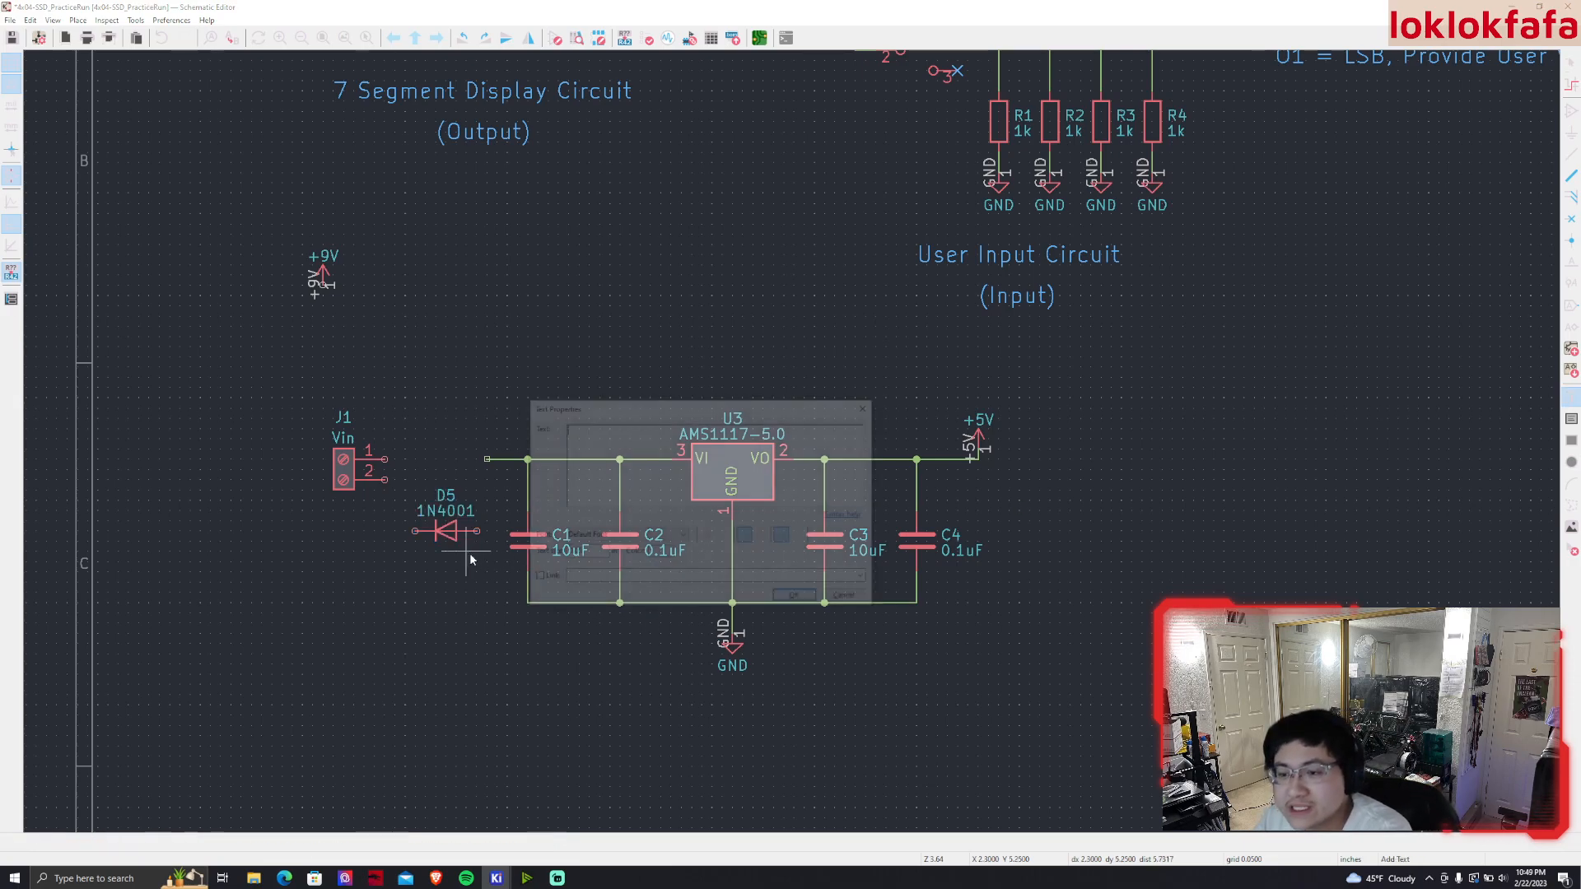
left_click(852, 601)
key("Escape")
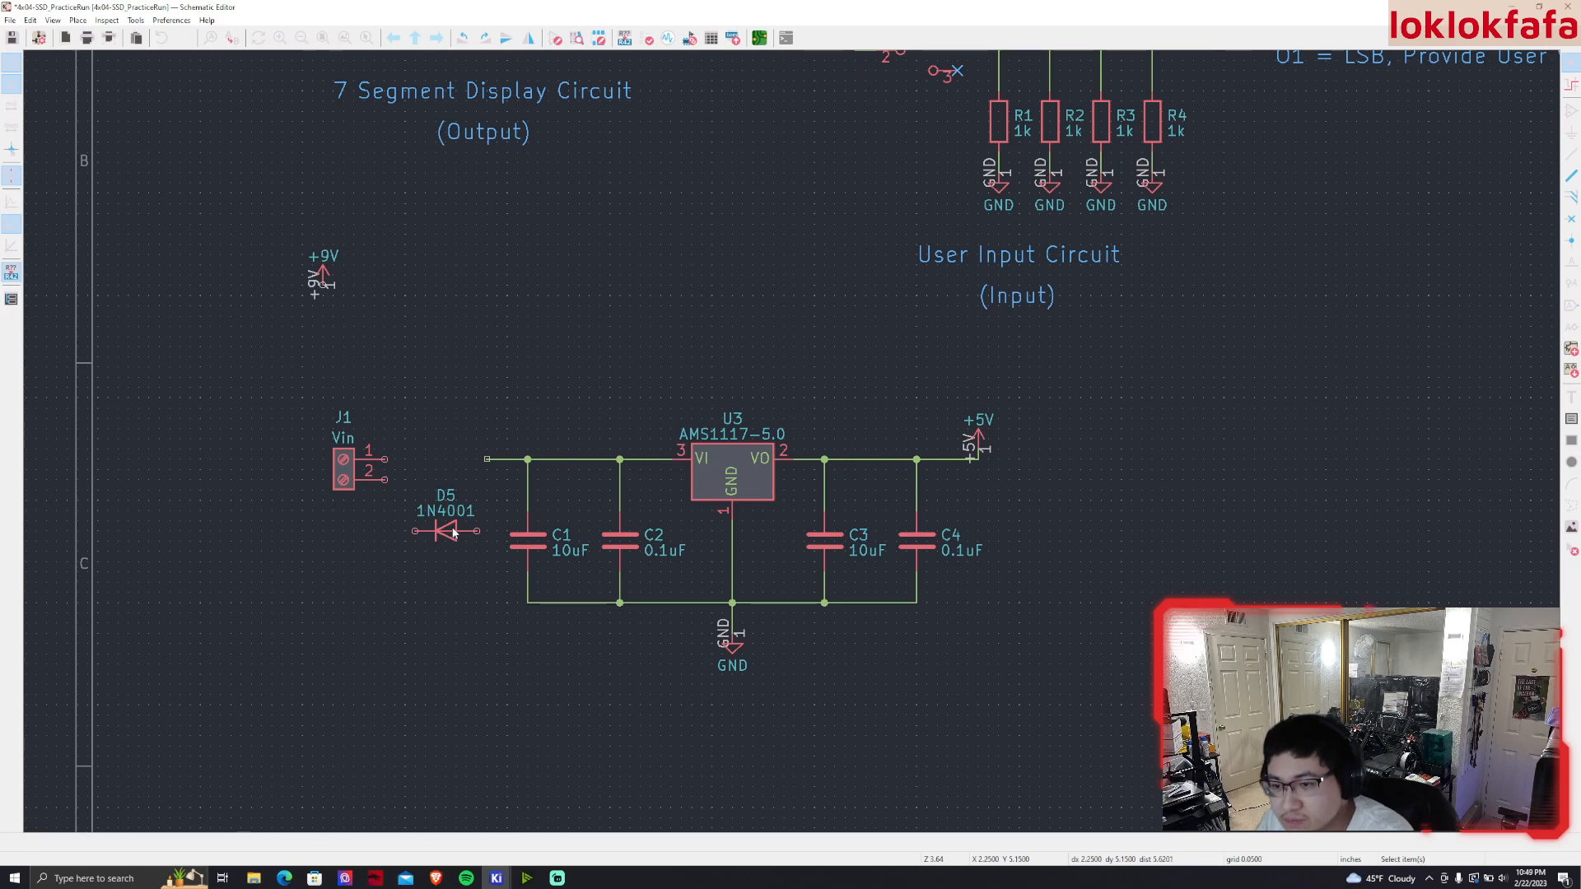
Move J1 farther left and fit diode D5, rotated 180 degrees, onto the open end of the regulator's VI wire
left_click(449, 533)
key("r")
key("r")
left_click_drag(344, 469, 272, 469)
left_click_drag(451, 531, 461, 459)
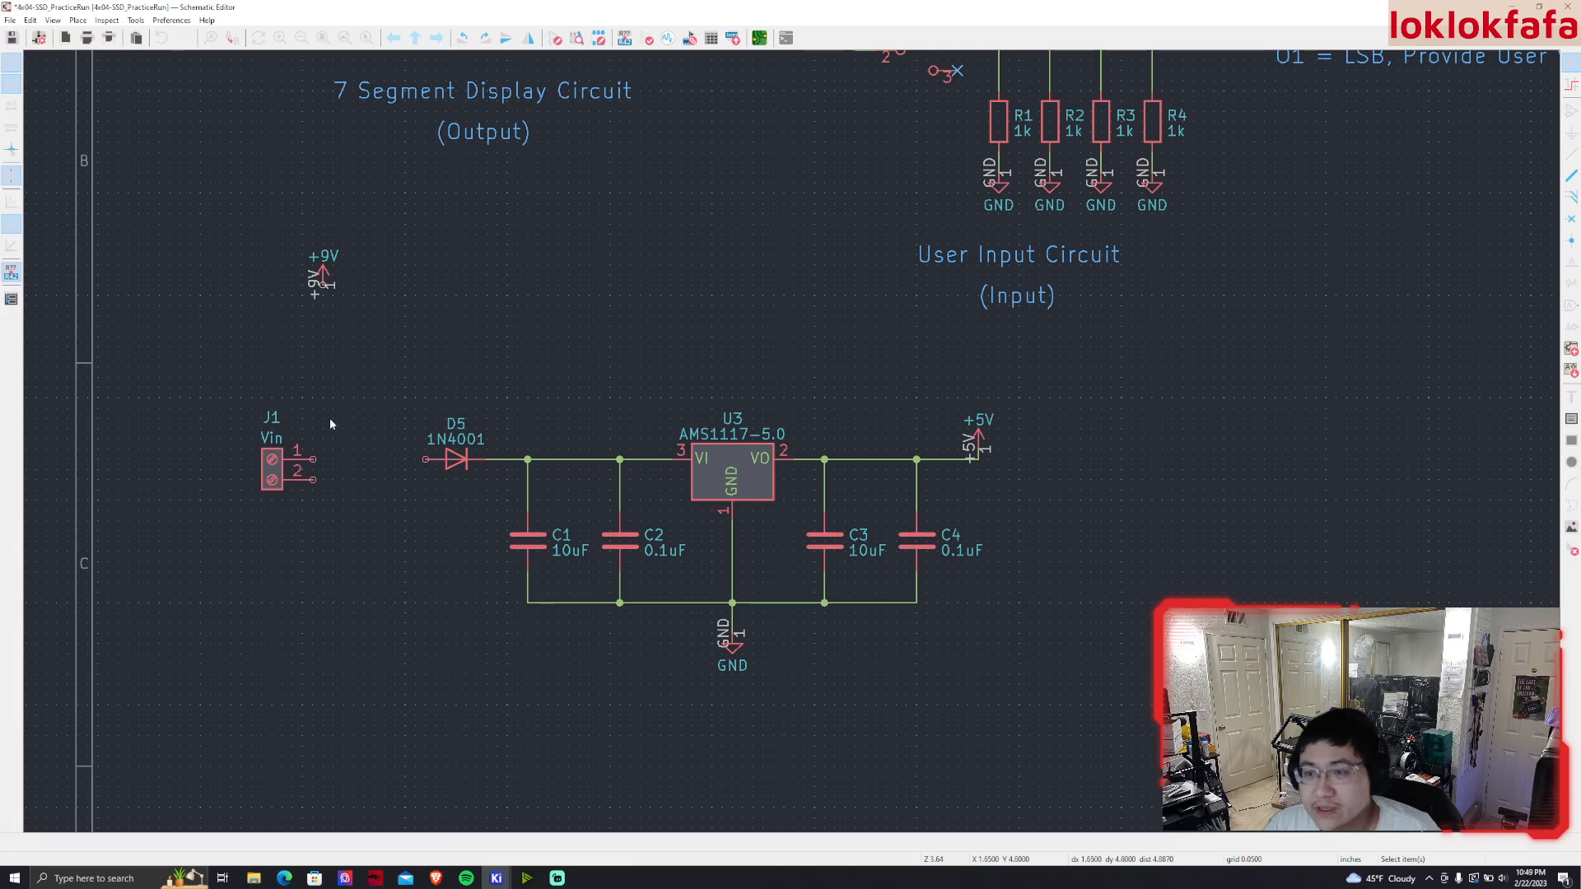
Duplicate the regulator's GND symbol beneath J1 and wire it to J1 pin 2
left_click(736, 648)
key("ctrl+d")
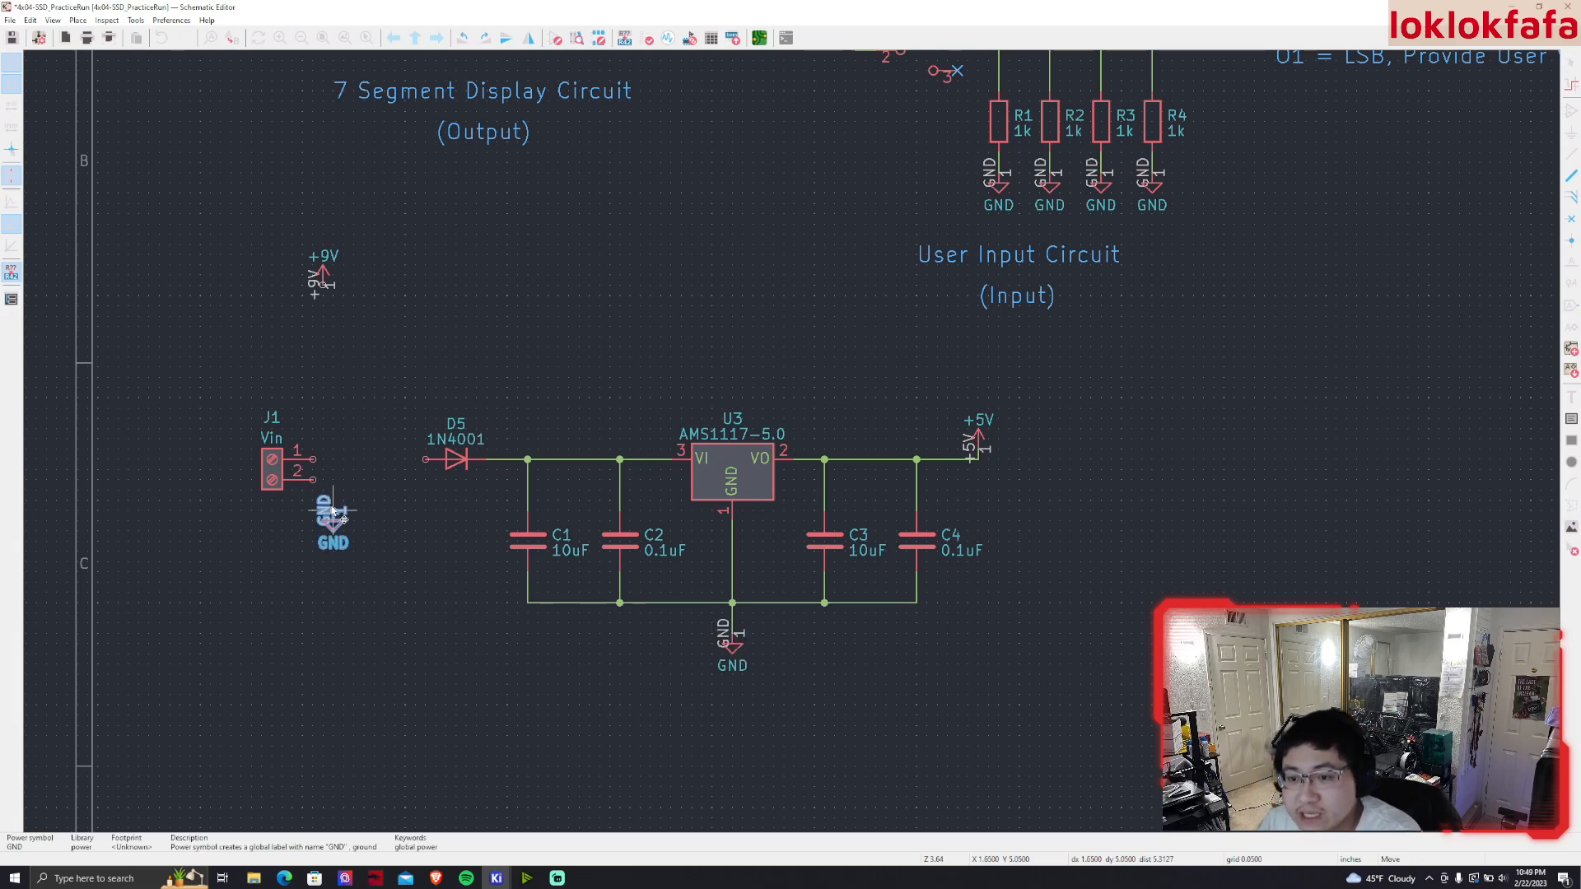
left_click(333, 500)
left_click(314, 480)
Wire J1 pin 1 to the anode of D5 and attach the +9V symbol to that wire near J1
left_click(313, 460)
left_click(445, 460)
key("Escape")
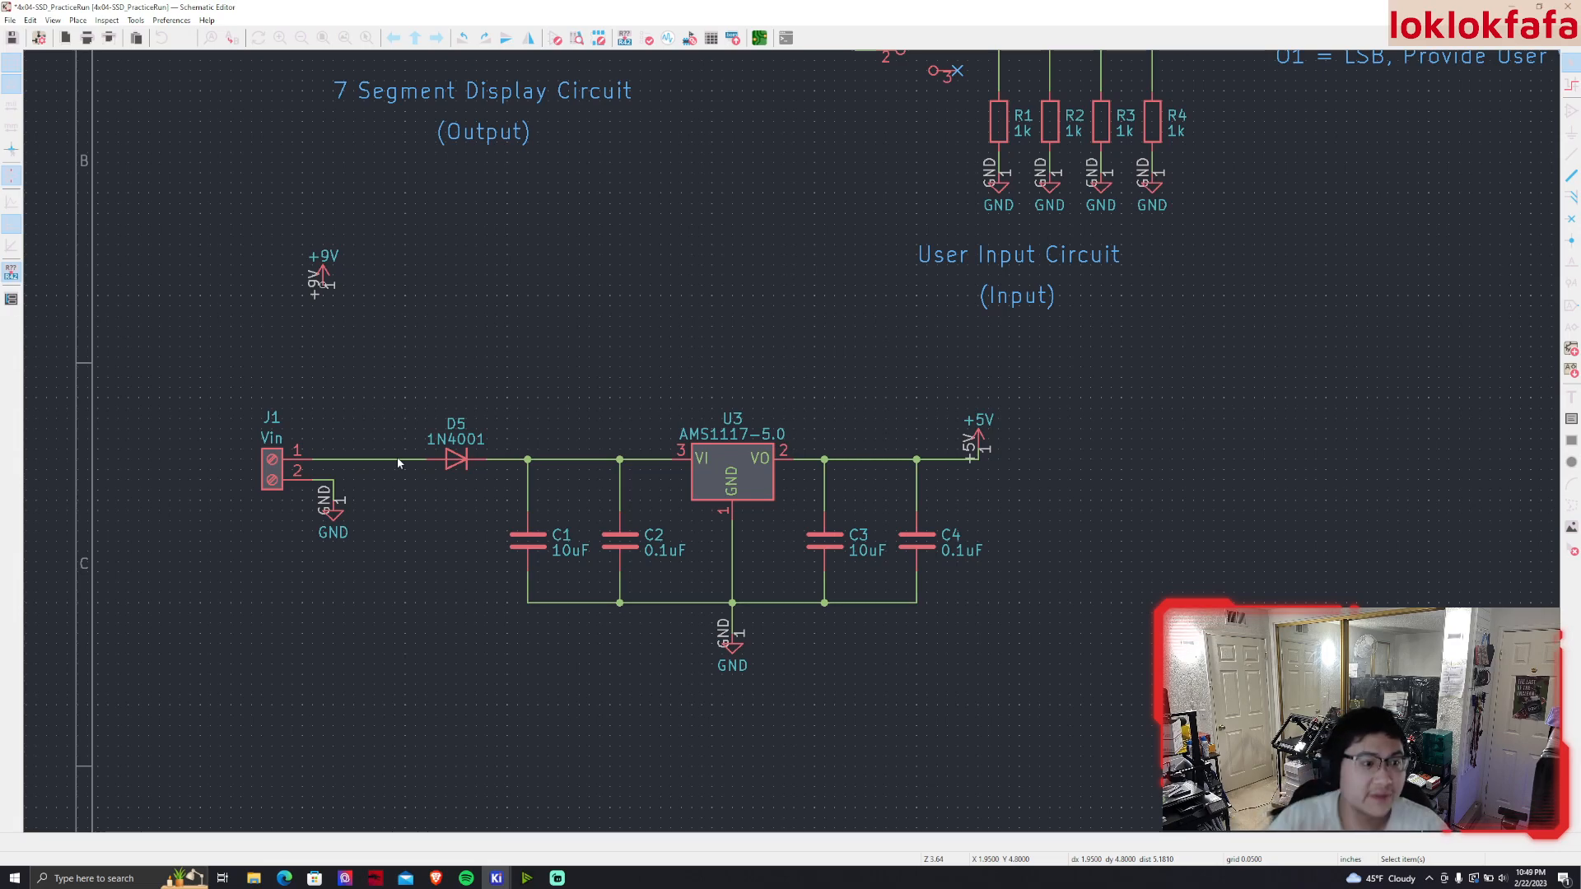
left_click_drag(322, 281, 332, 460)
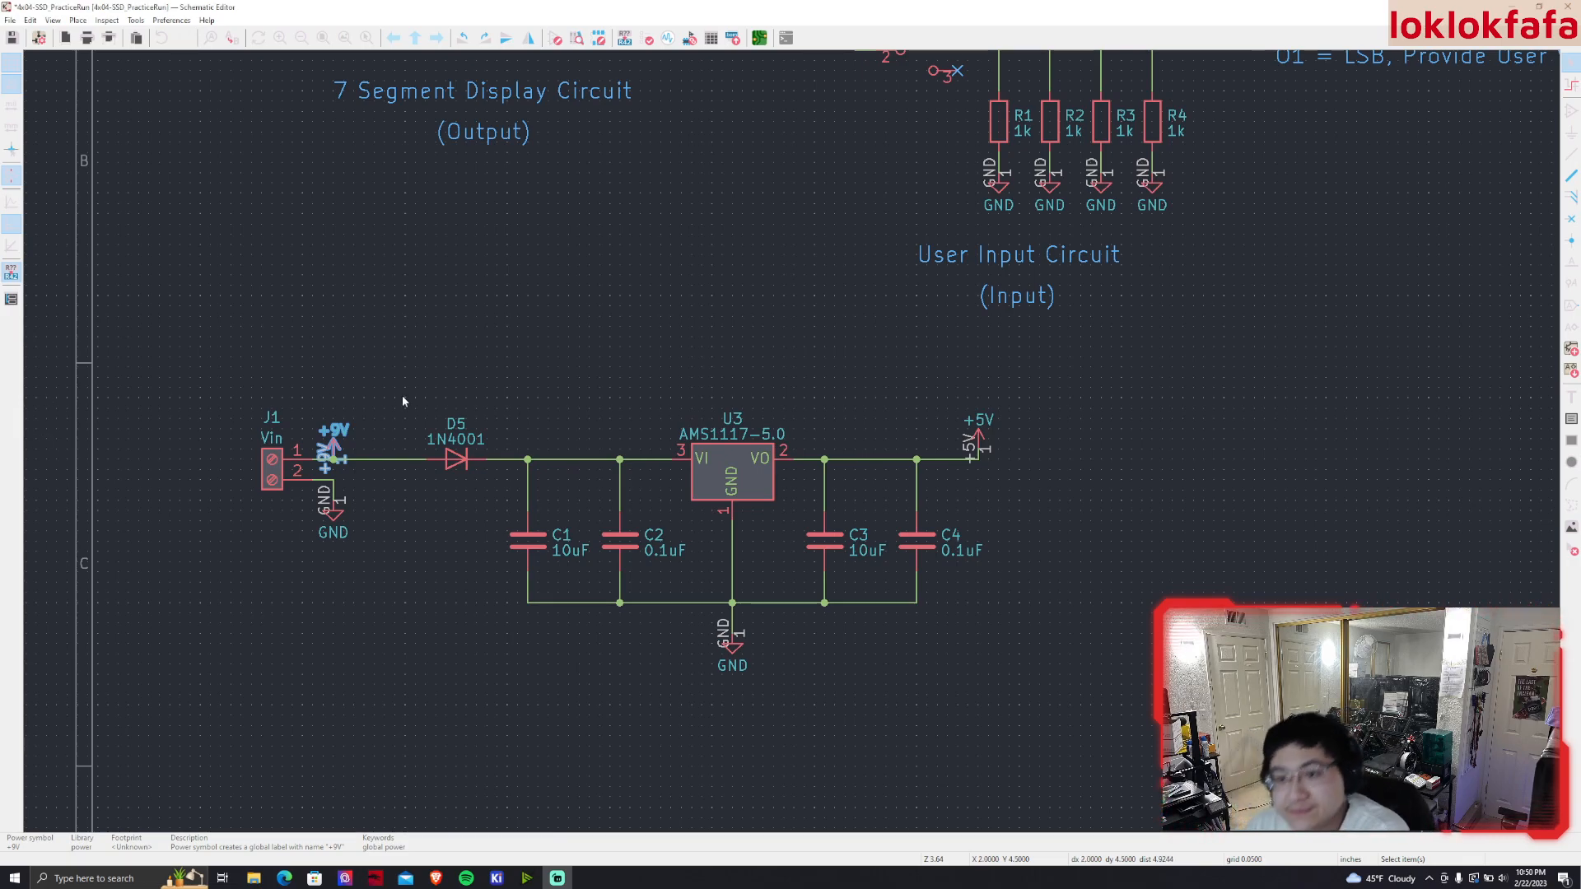
key("Escape")
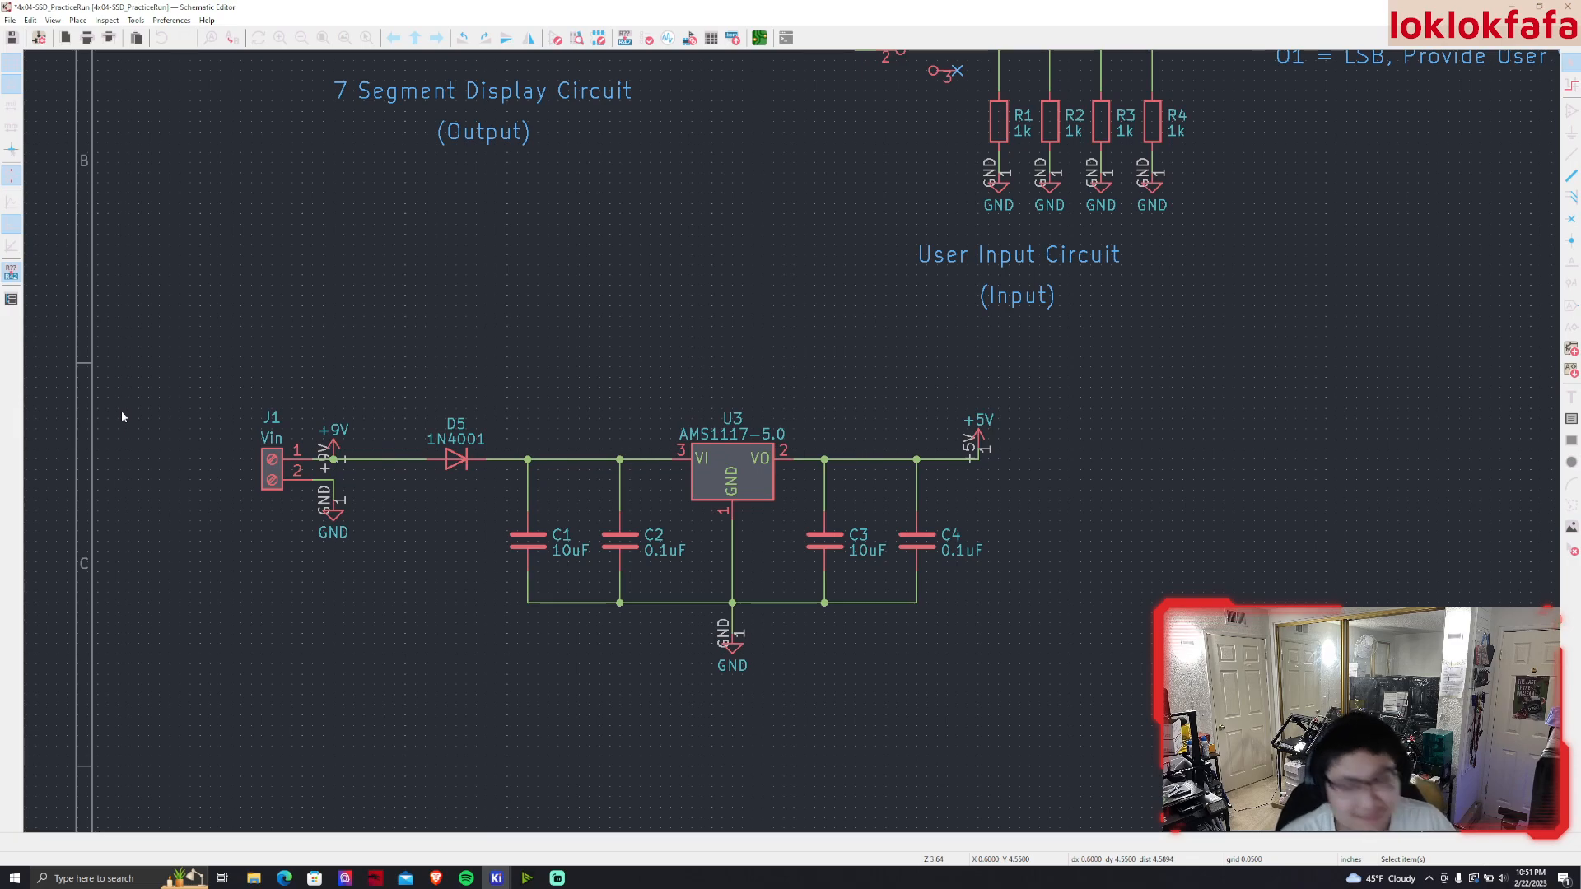
Duplicate an SPDT switch from the user input circuit and place the copy above D5 in the supply circuit
middle_click_drag(1069, 489, 772, 489)
scroll(791, 442, "down", 2)
middle_click_drag(796, 418, 772, 526)
key("ctrl+d")
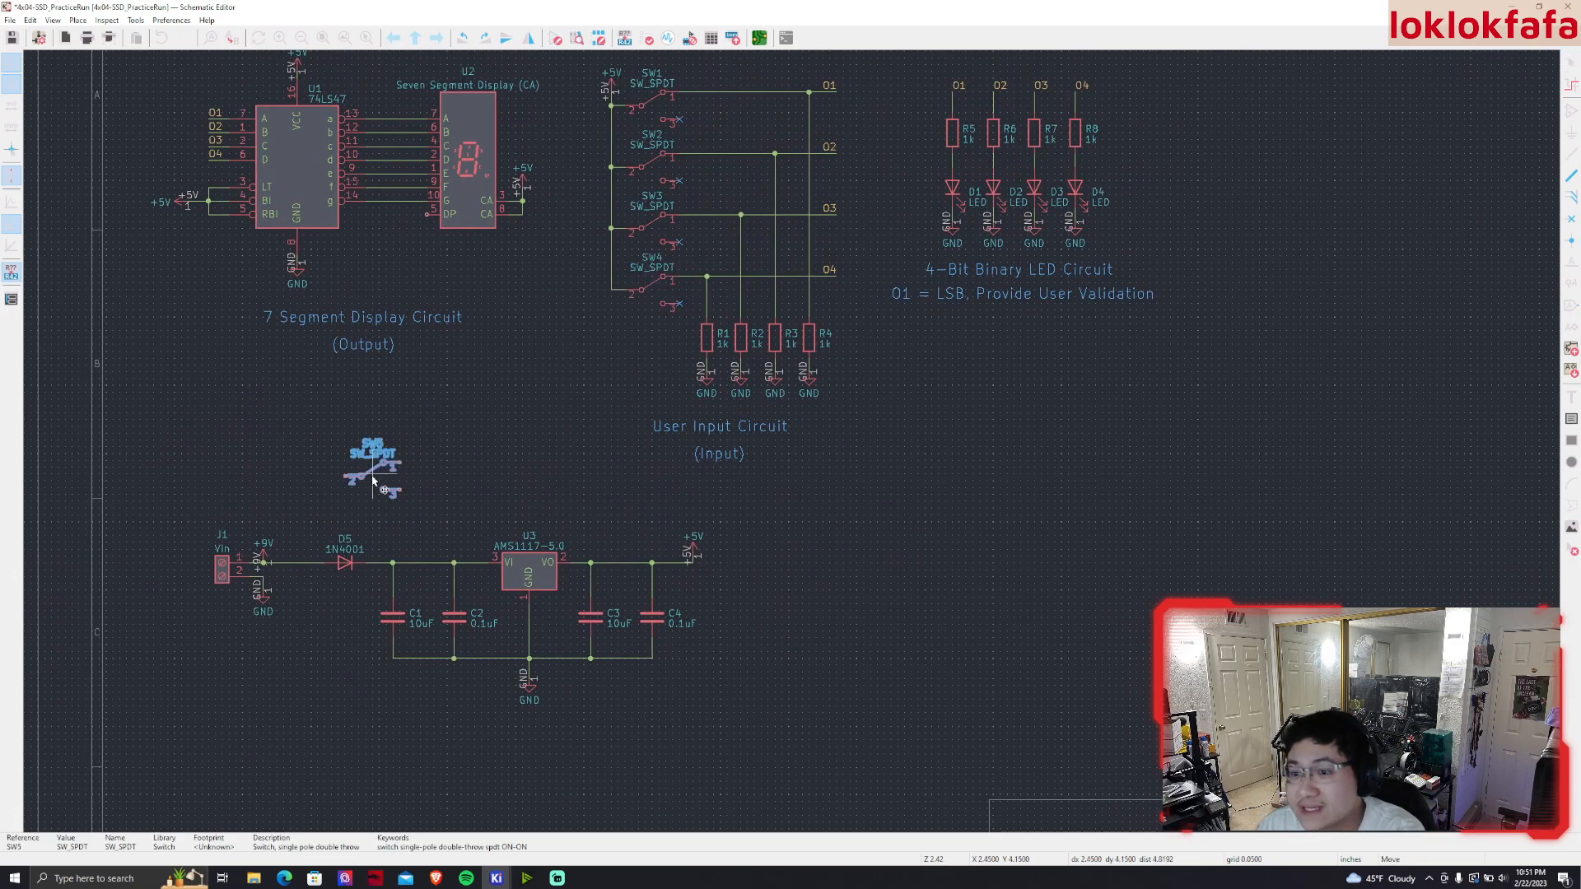
scroll(373, 585, "up", 1)
middle_click_drag(802, 443, 659, 458)
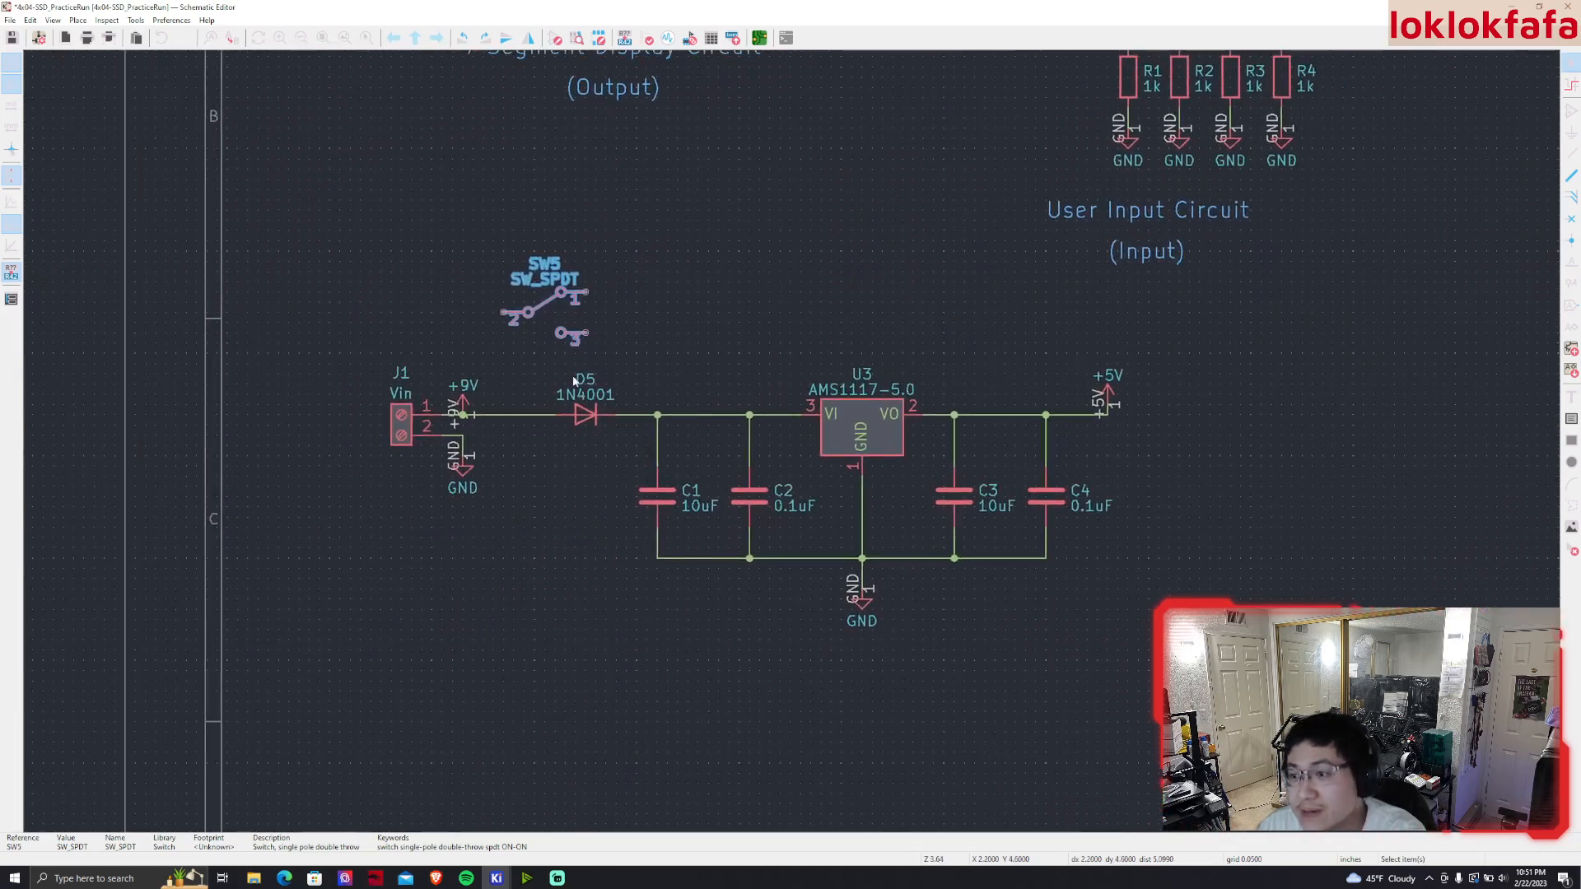
Delete the wire between J1 and D5 and shift everything from D5 to the +5V symbol right to make room
left_click(523, 418)
key("Delete")
left_click_drag(531, 371, 1289, 664)
left_click_drag(873, 429, 975, 427)
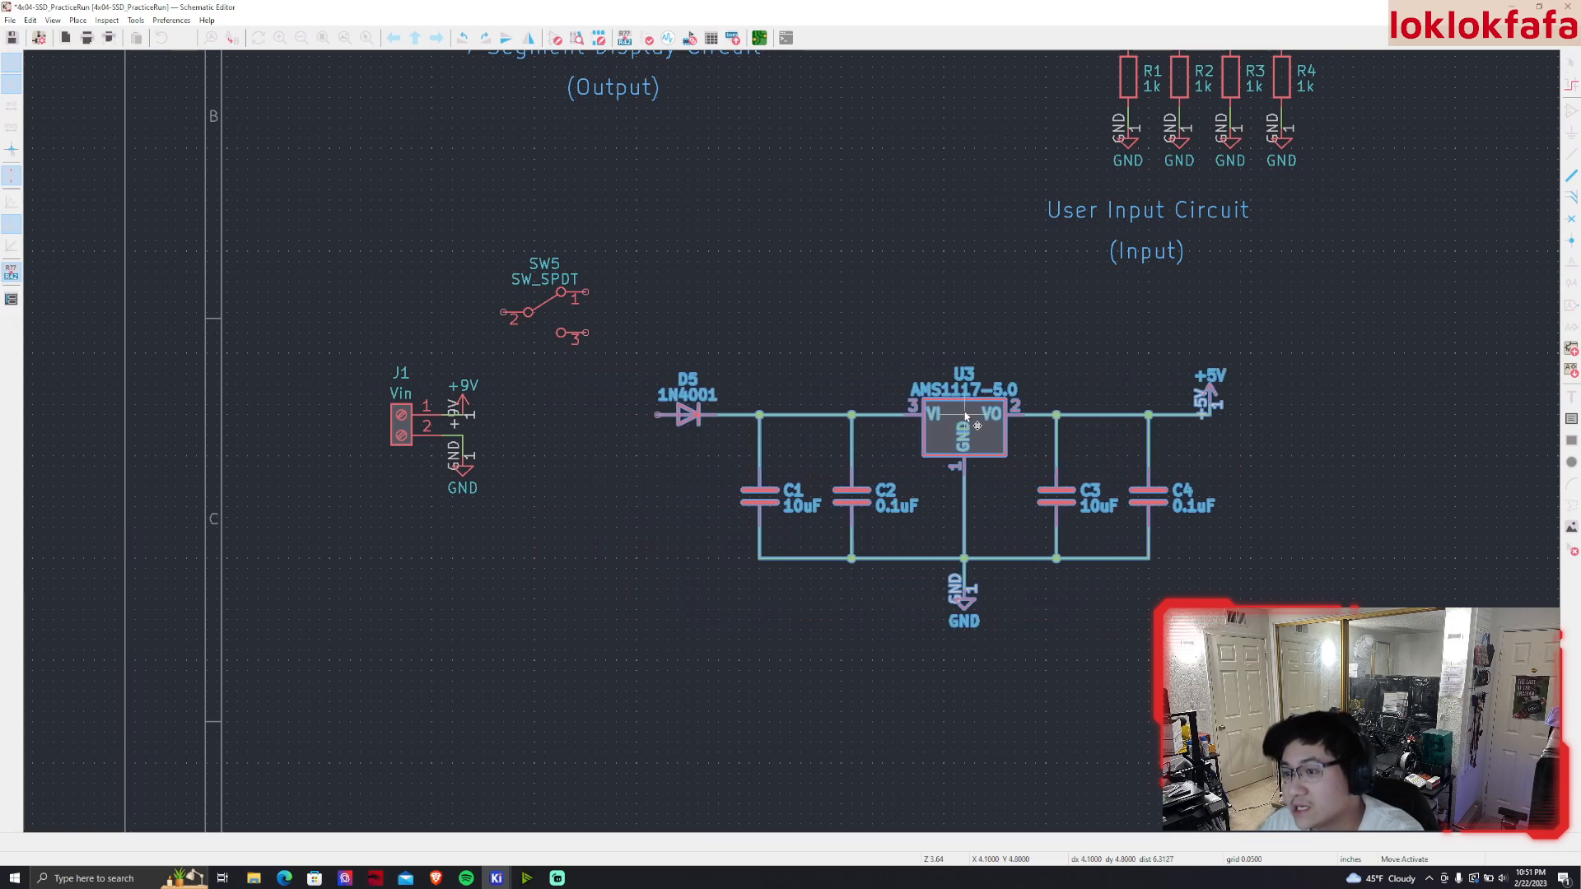
Move SW5 between J1 and D5, then shift J1, its power symbols and SW5 together so SW5 pin 1 lines up with D5
left_click(561, 318)
left_click_drag(562, 318, 563, 421)
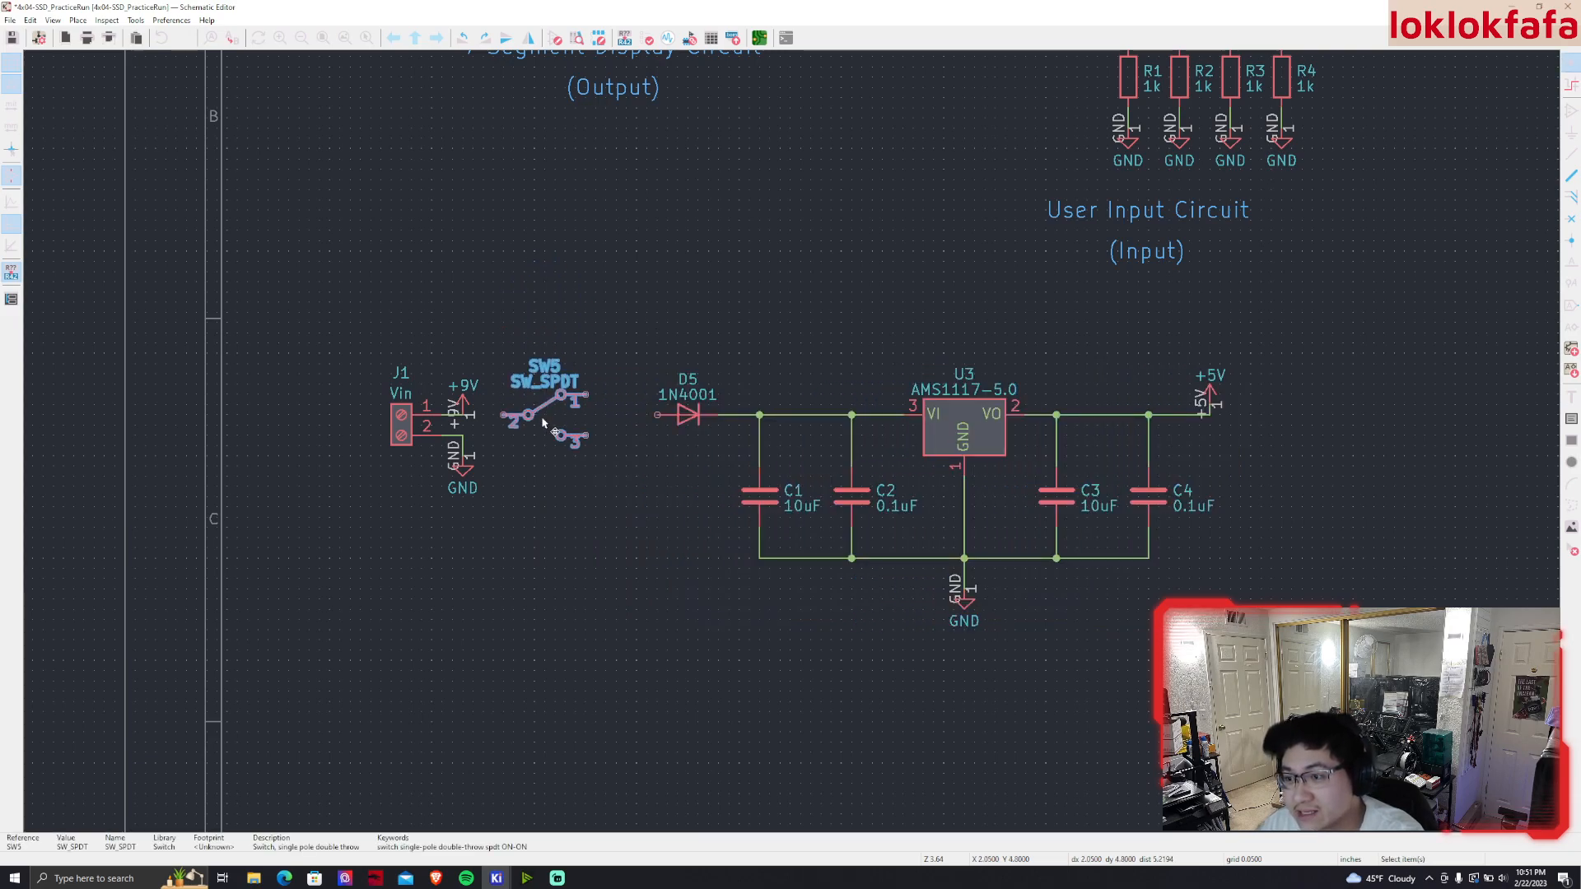
left_click_drag(355, 321, 616, 544)
left_click_drag(543, 417, 571, 437)
Wire the +9V line from J1 pin 1 to SW5 pin 2, and SW5 pin 1 to the anode of D5
left_click(565, 475)
key("w")
left_click(534, 435)
left_click(657, 414)
key("Escape")
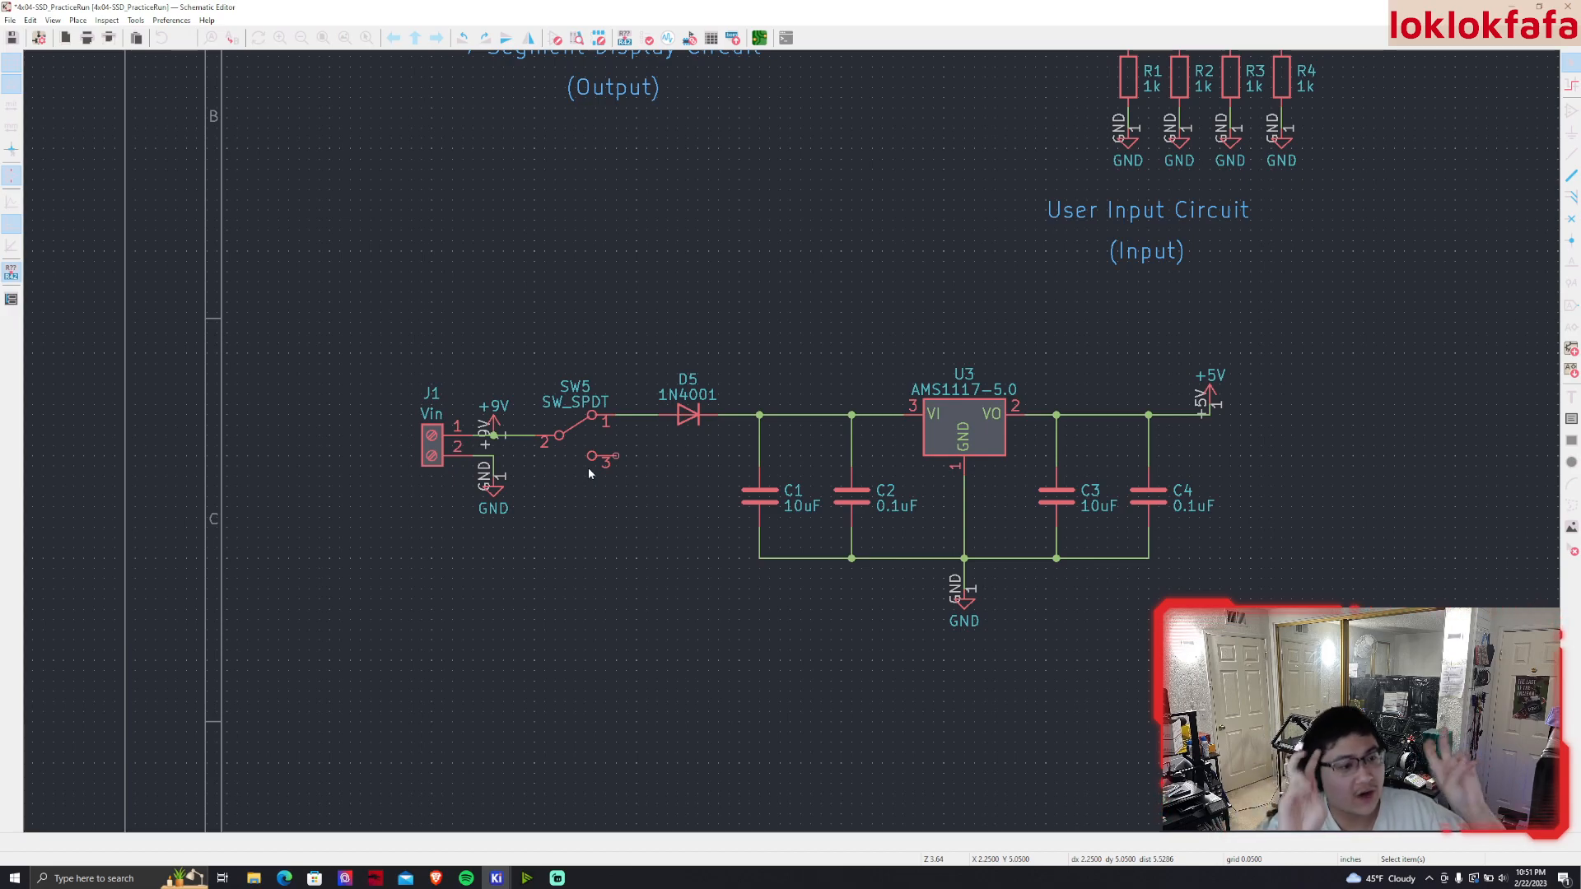
Place a no-connect flag on the unused pin 3 of SW5
key("q")
key("Escape")
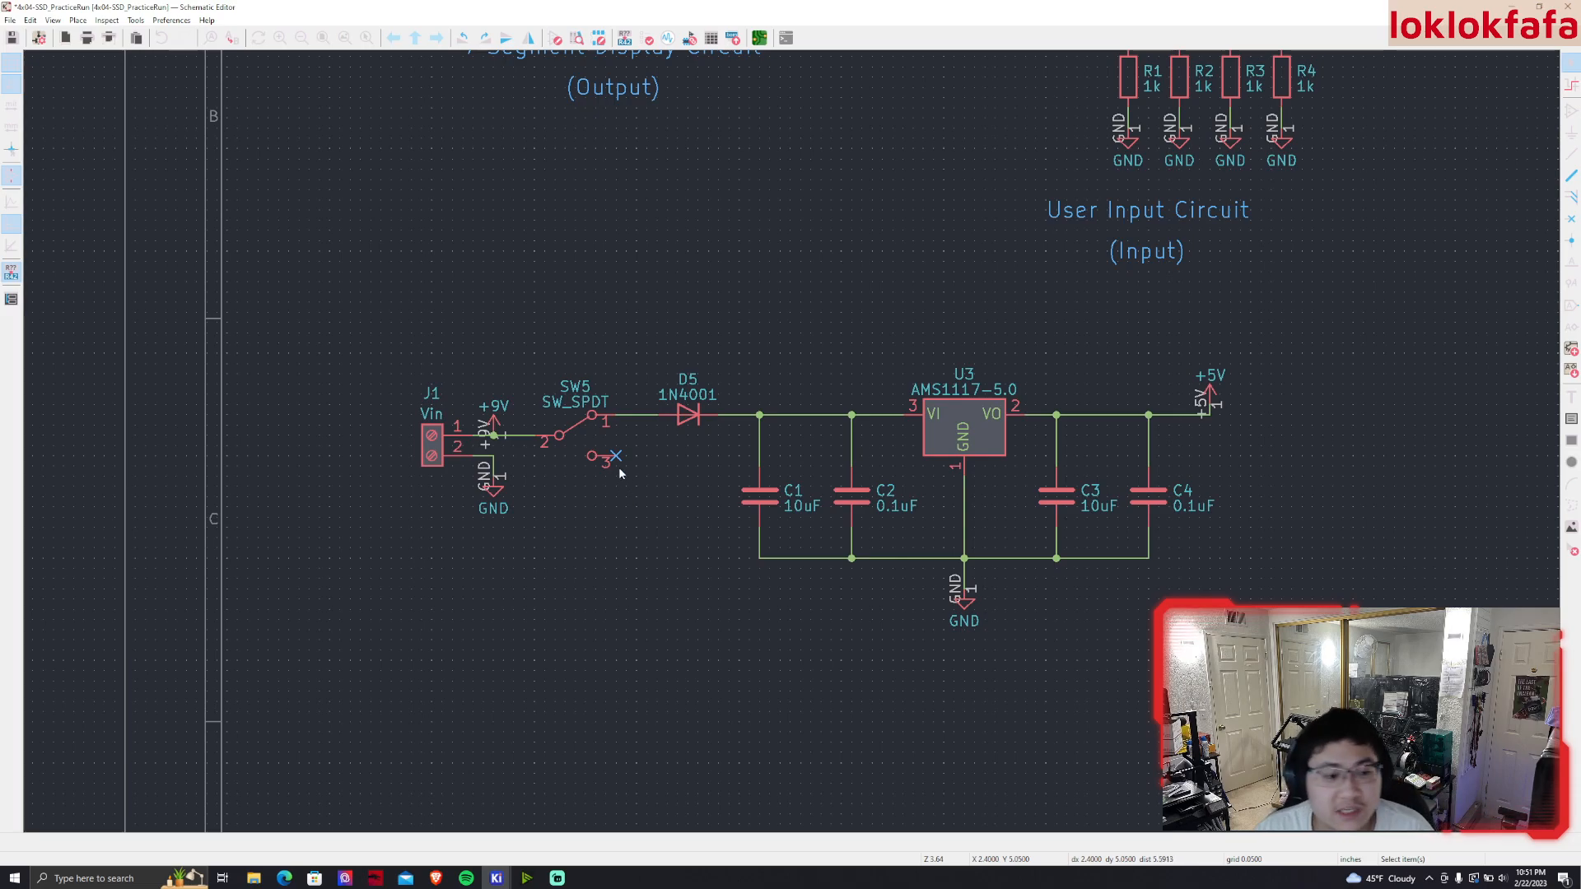
middle_click_drag(647, 506, 544, 554)
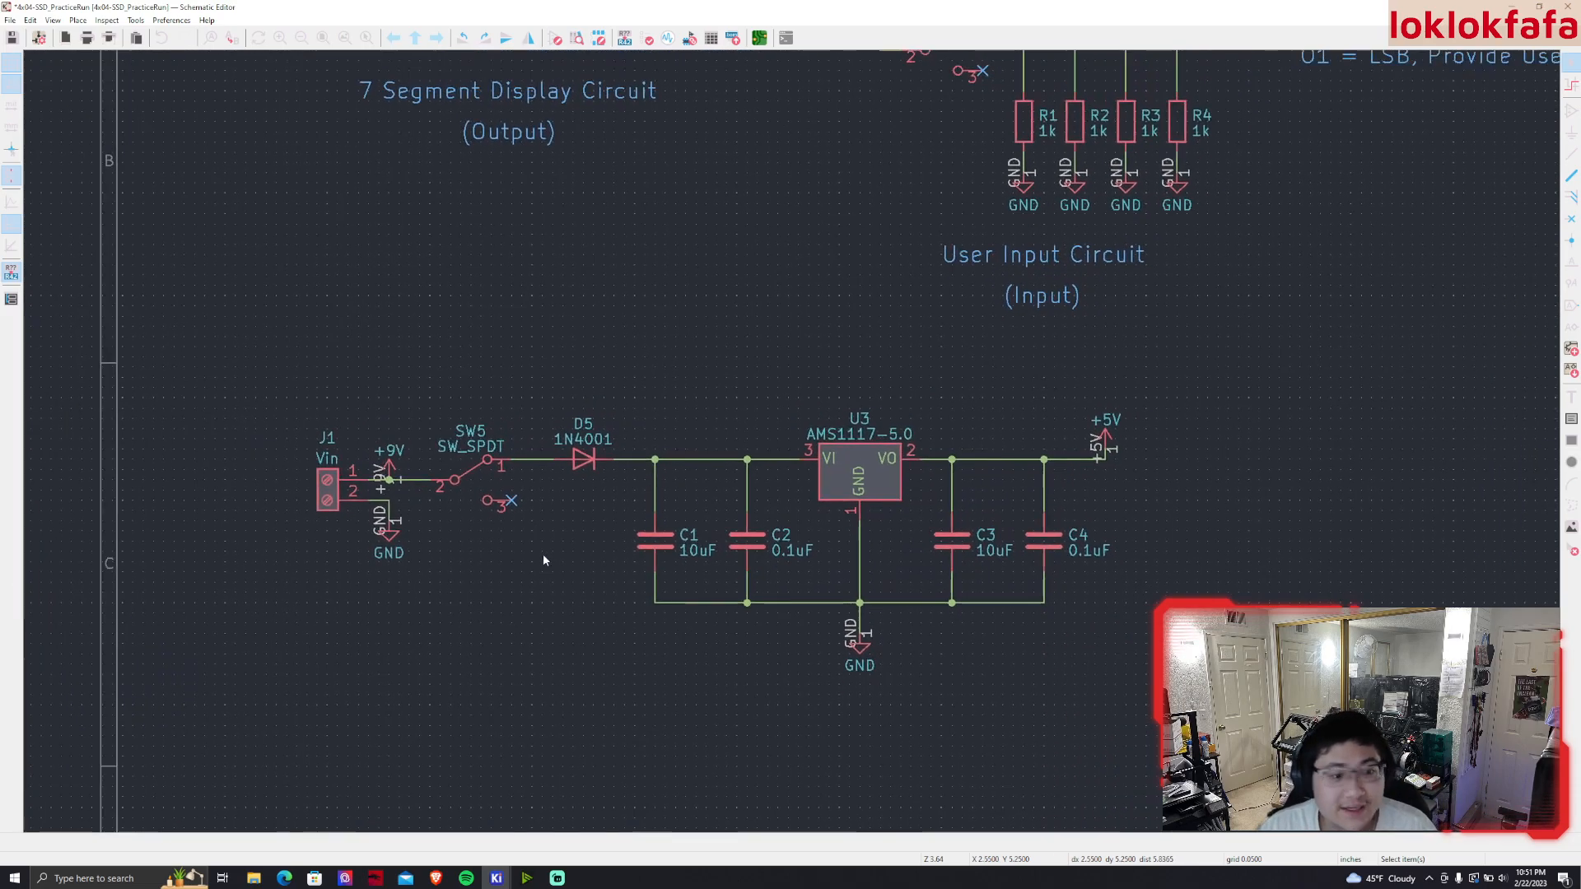
left_click_drag(294, 377, 706, 459)
left_click_drag(1235, 709, 1235, 708)
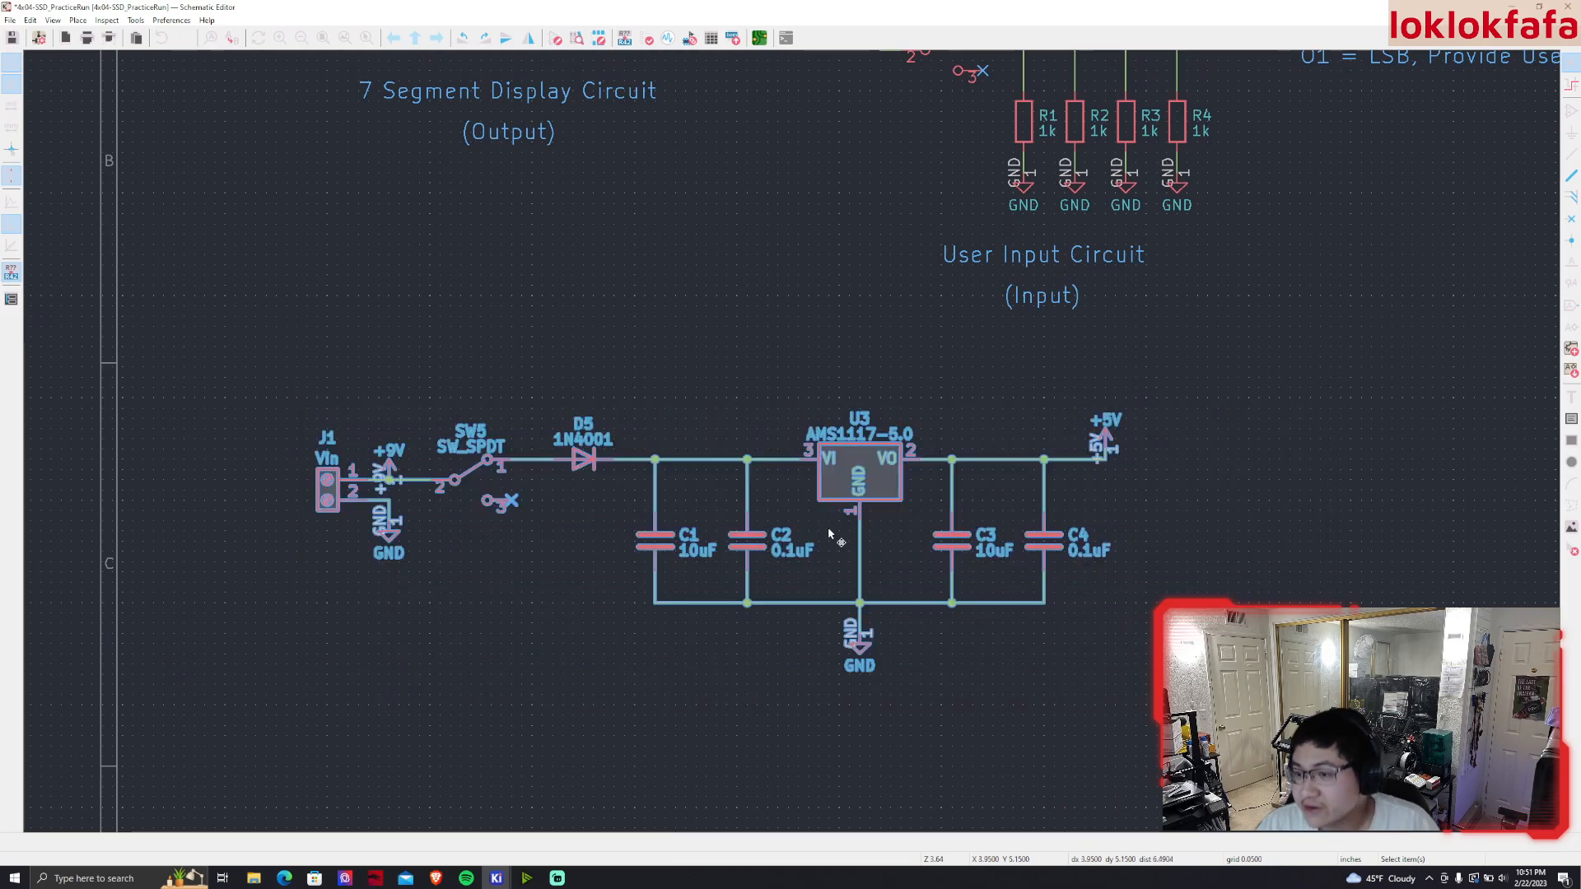
left_click(596, 670)
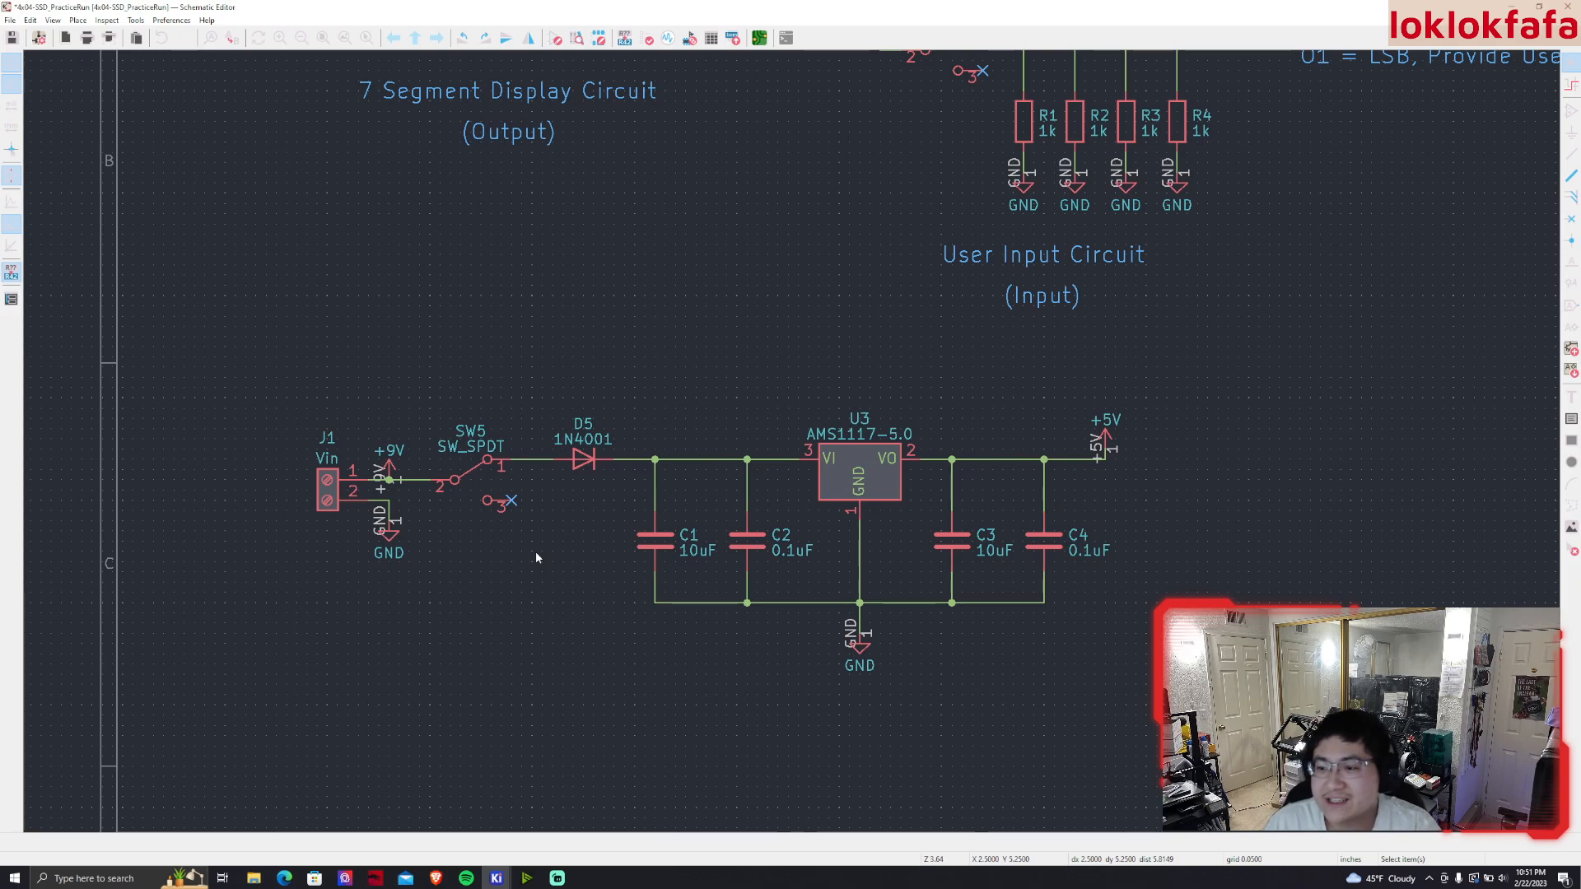
left_click(574, 462)
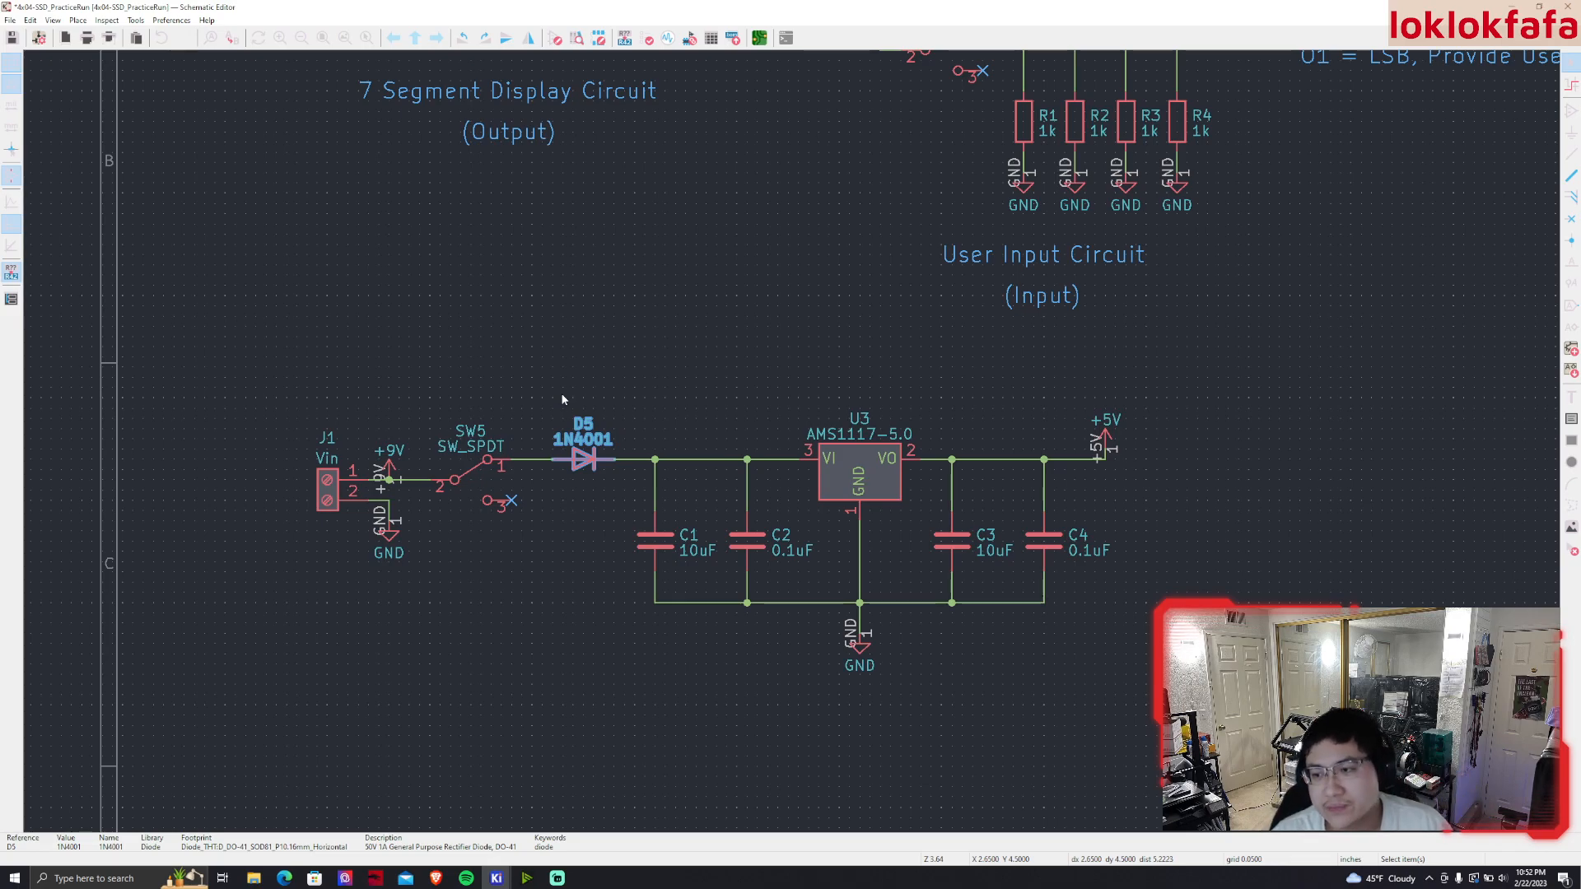
Save the schematic and clear the selection
key("ctrl+s")
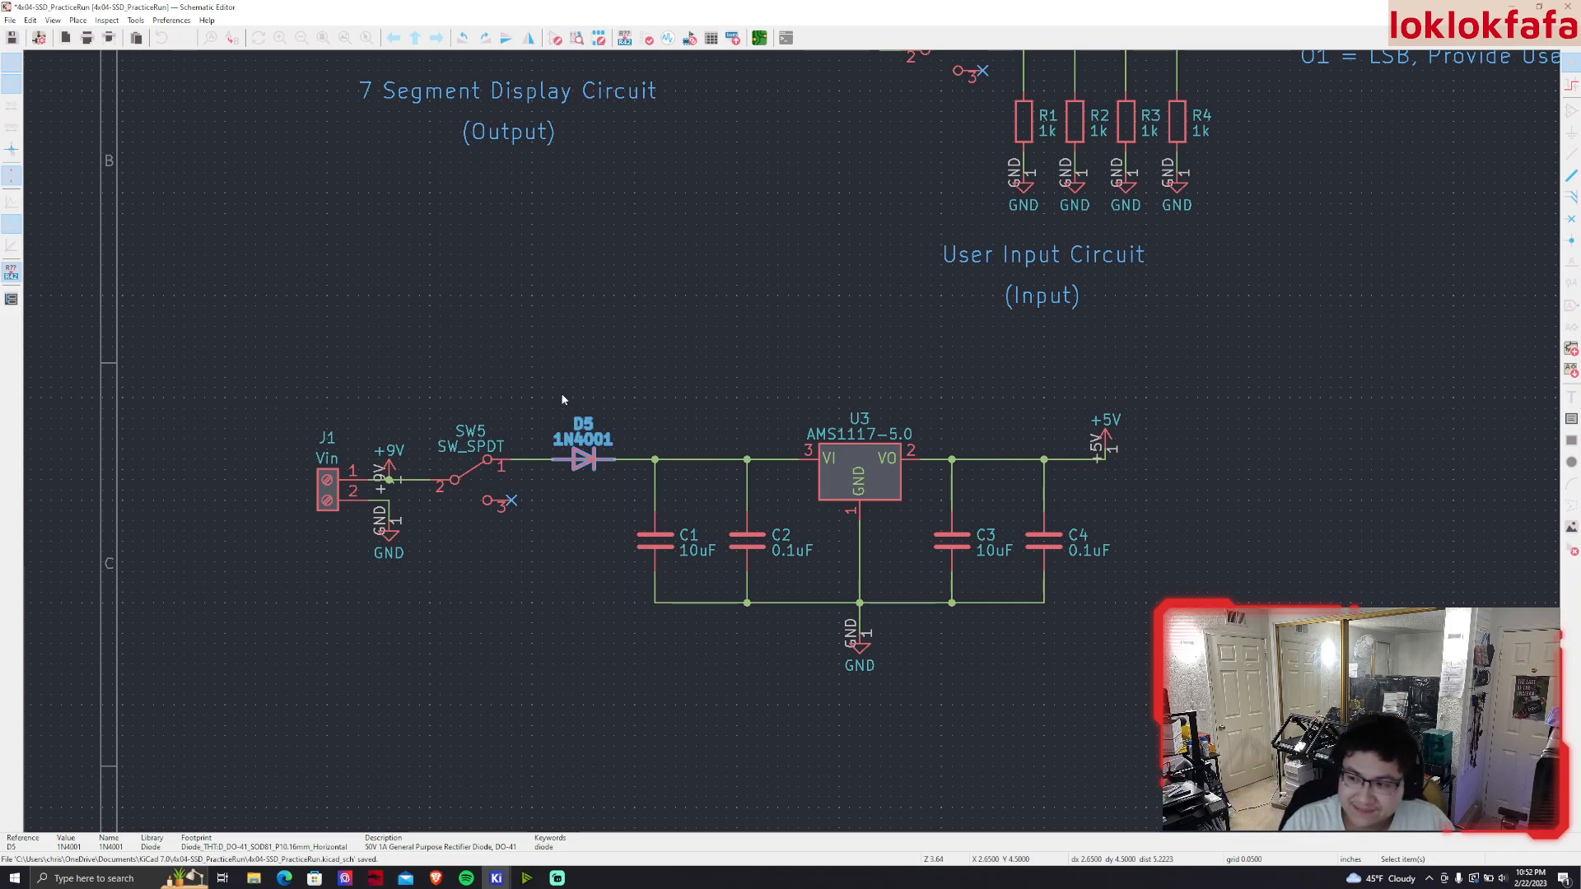
left_click(563, 393)
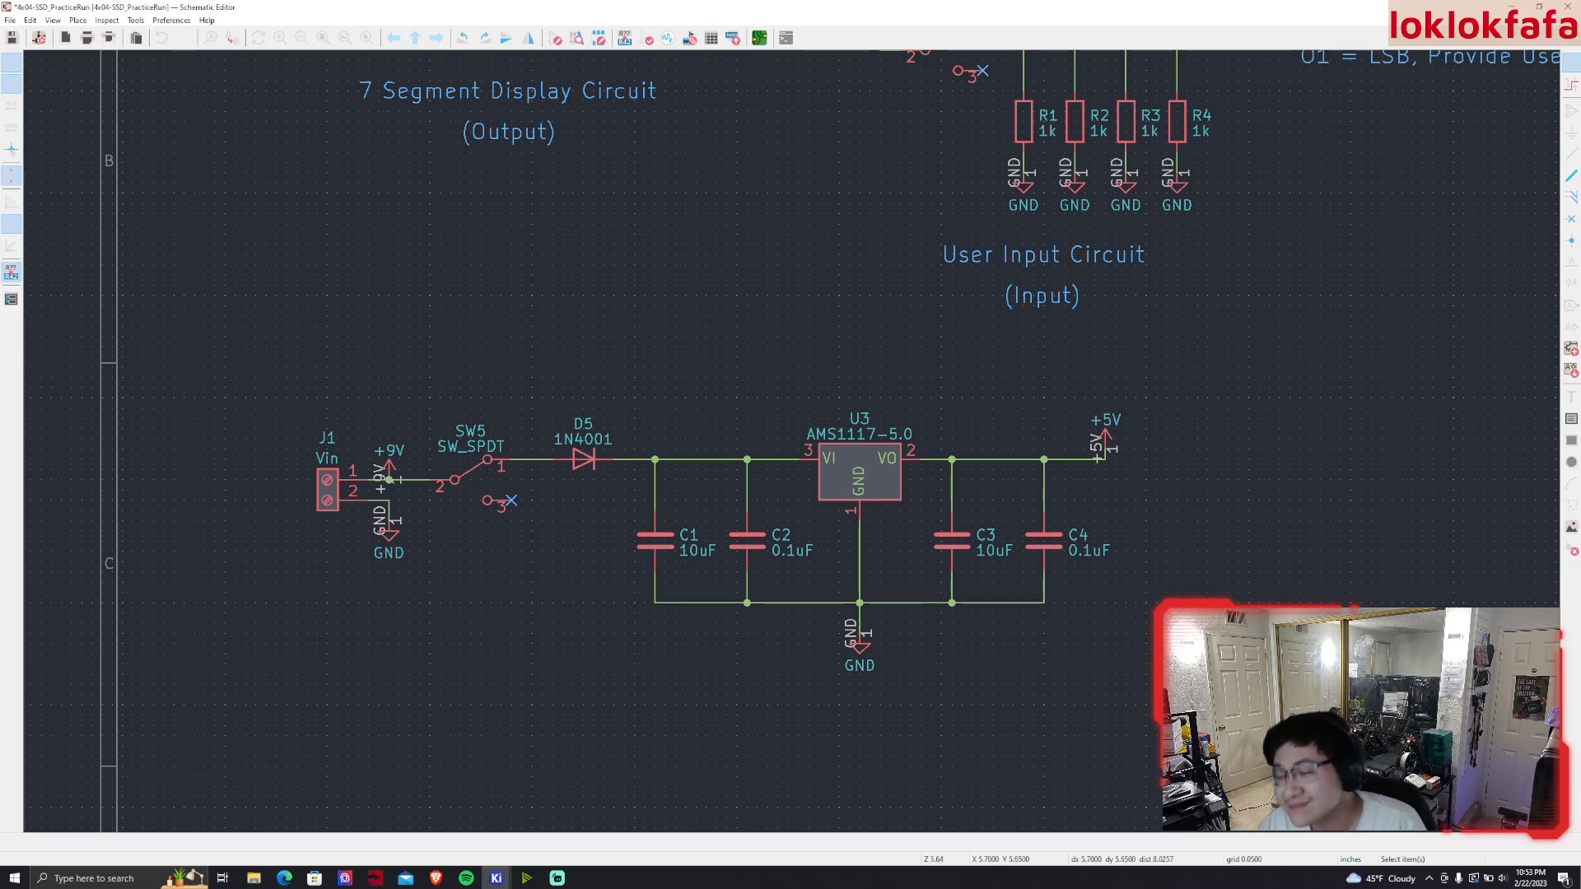
Copy resistor R5 and LED D1 from the 4-bit LED circuit and paste them, rotated to horizontal, above the supply circuit
middle_click_drag(1184, 638, 1092, 622)
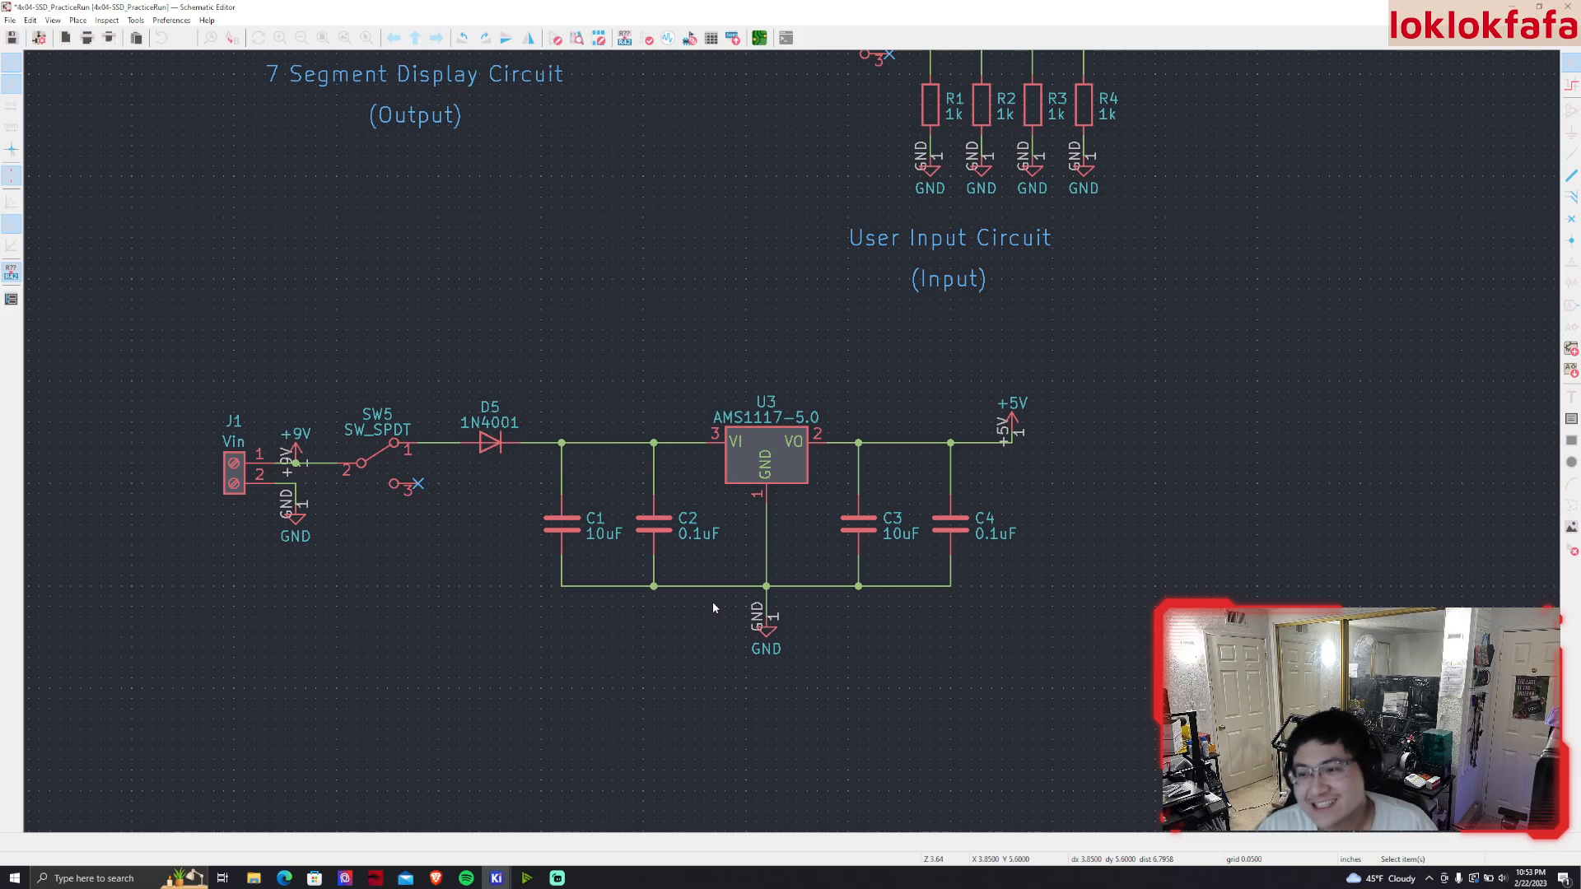
scroll(673, 393, "down", 4)
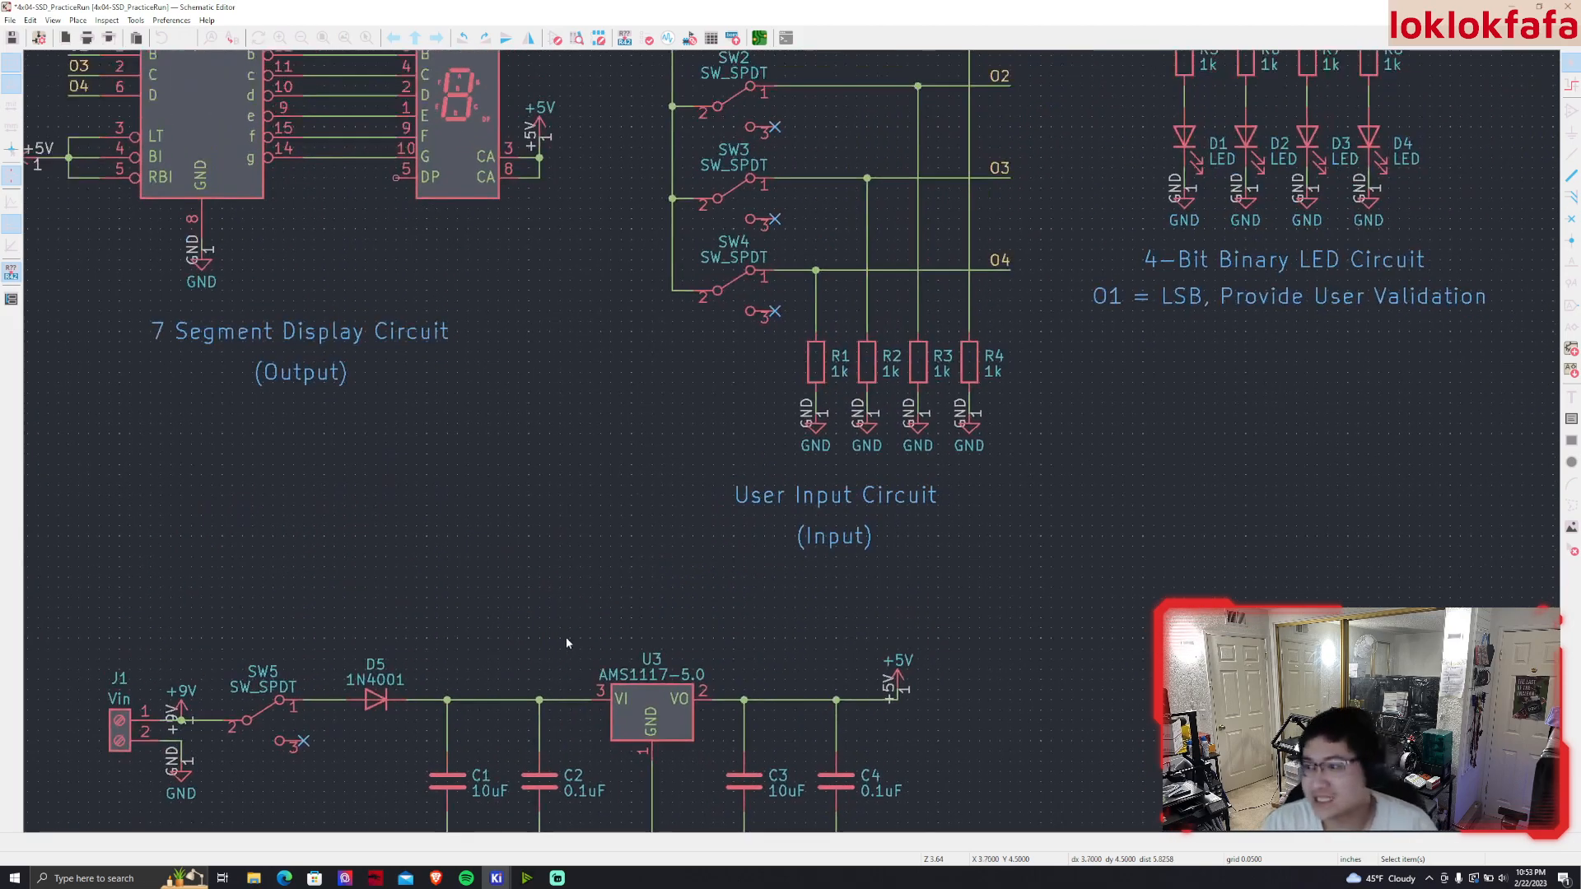
scroll(769, 452, "up", 1)
left_click(958, 154)
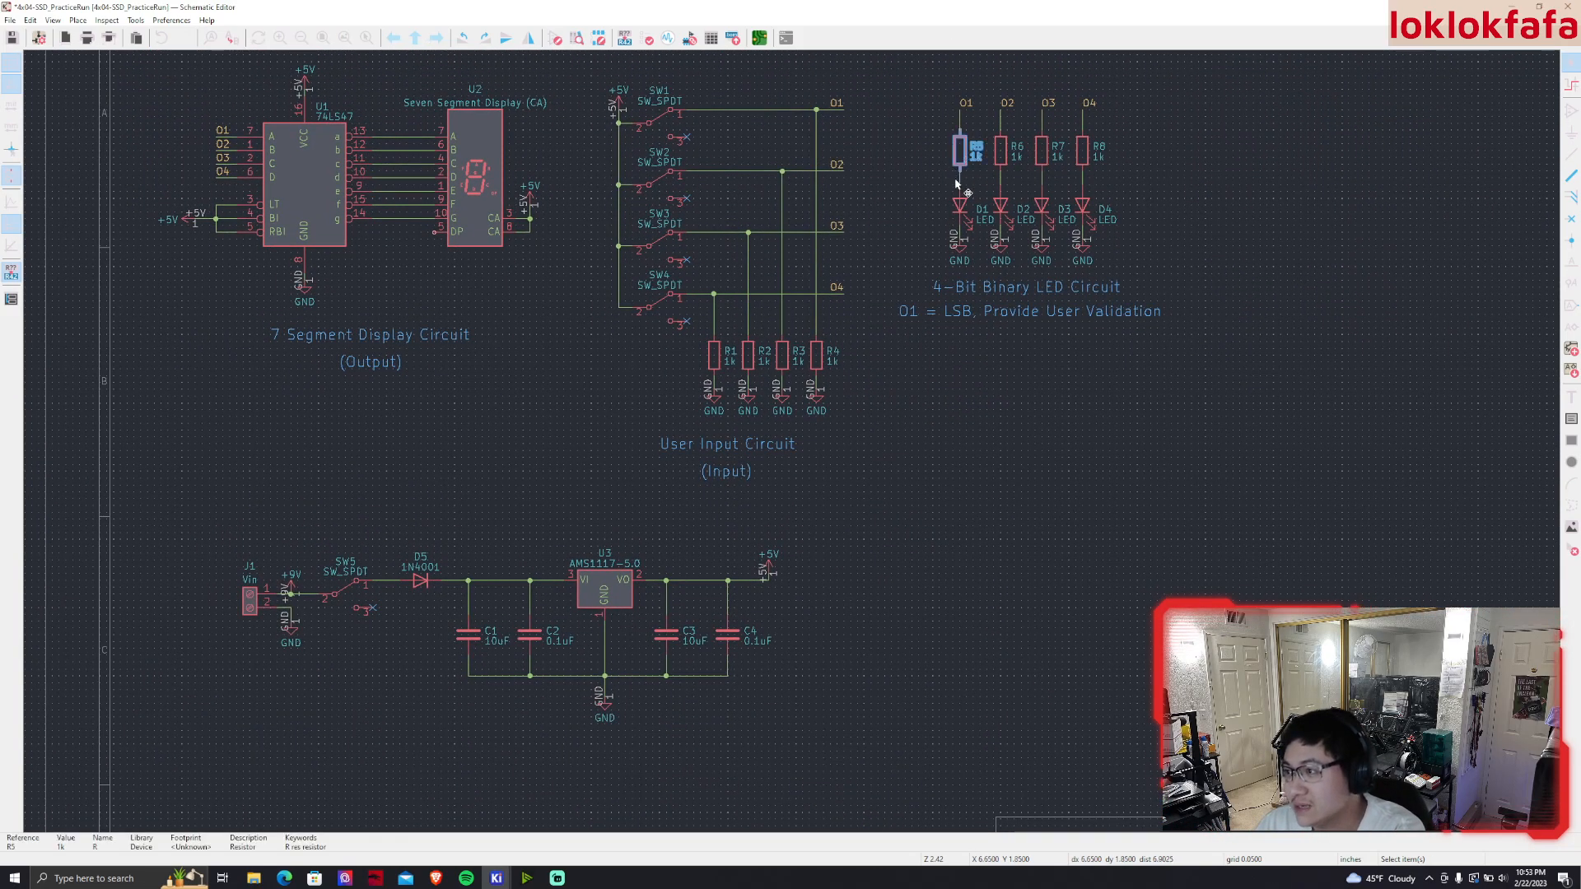
left_click(959, 204, "shift")
key("ctrl+c")
key("ctrl+v")
key("r")
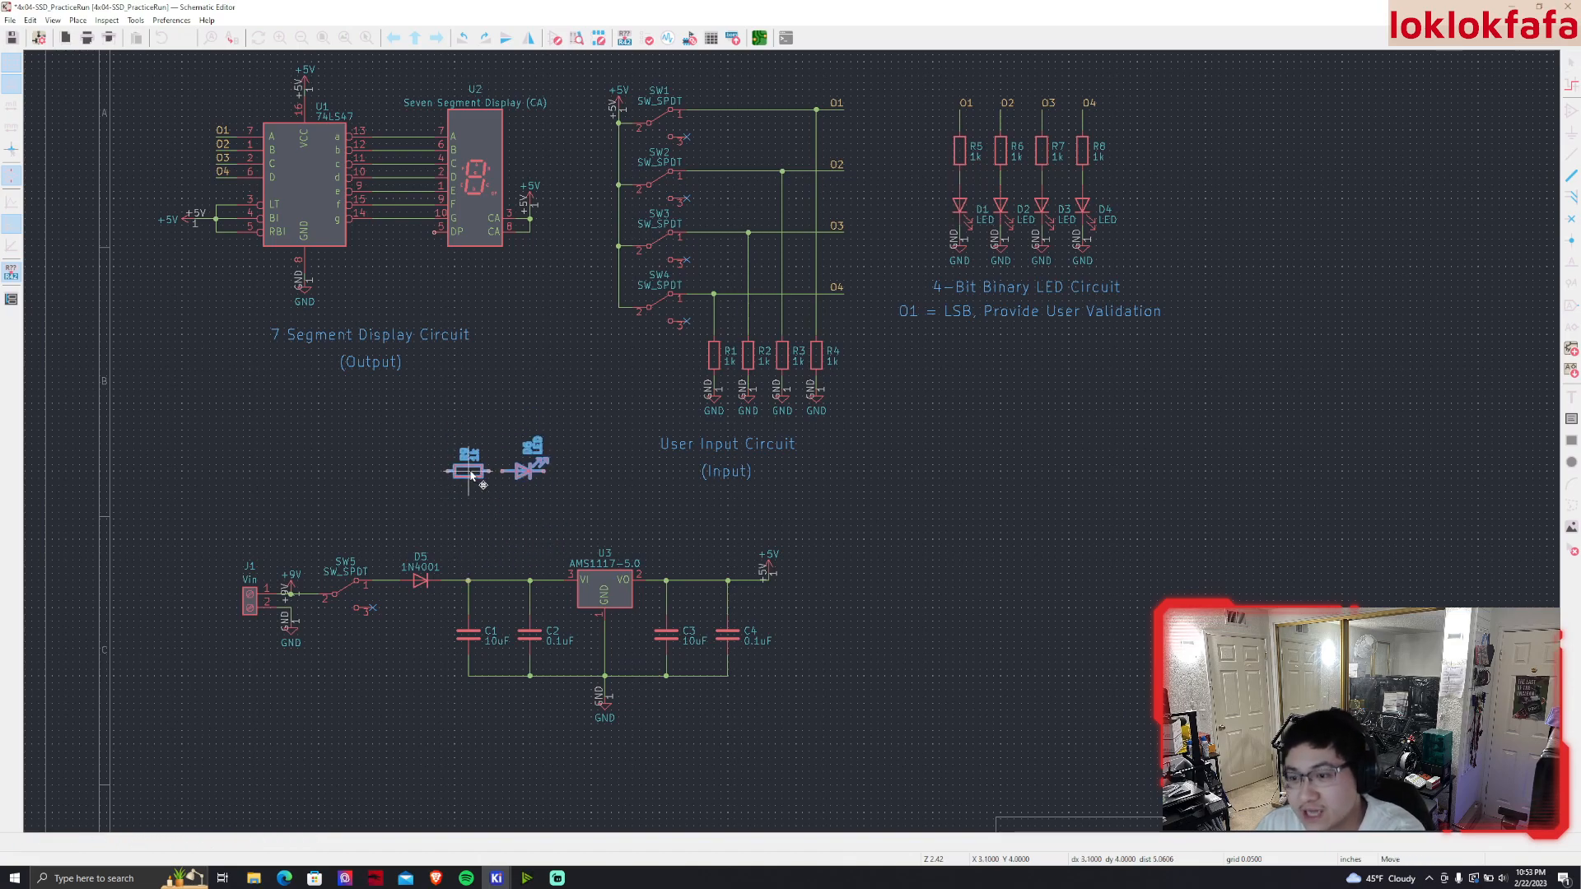
left_click(492, 502)
scroll(494, 507, "up", 1)
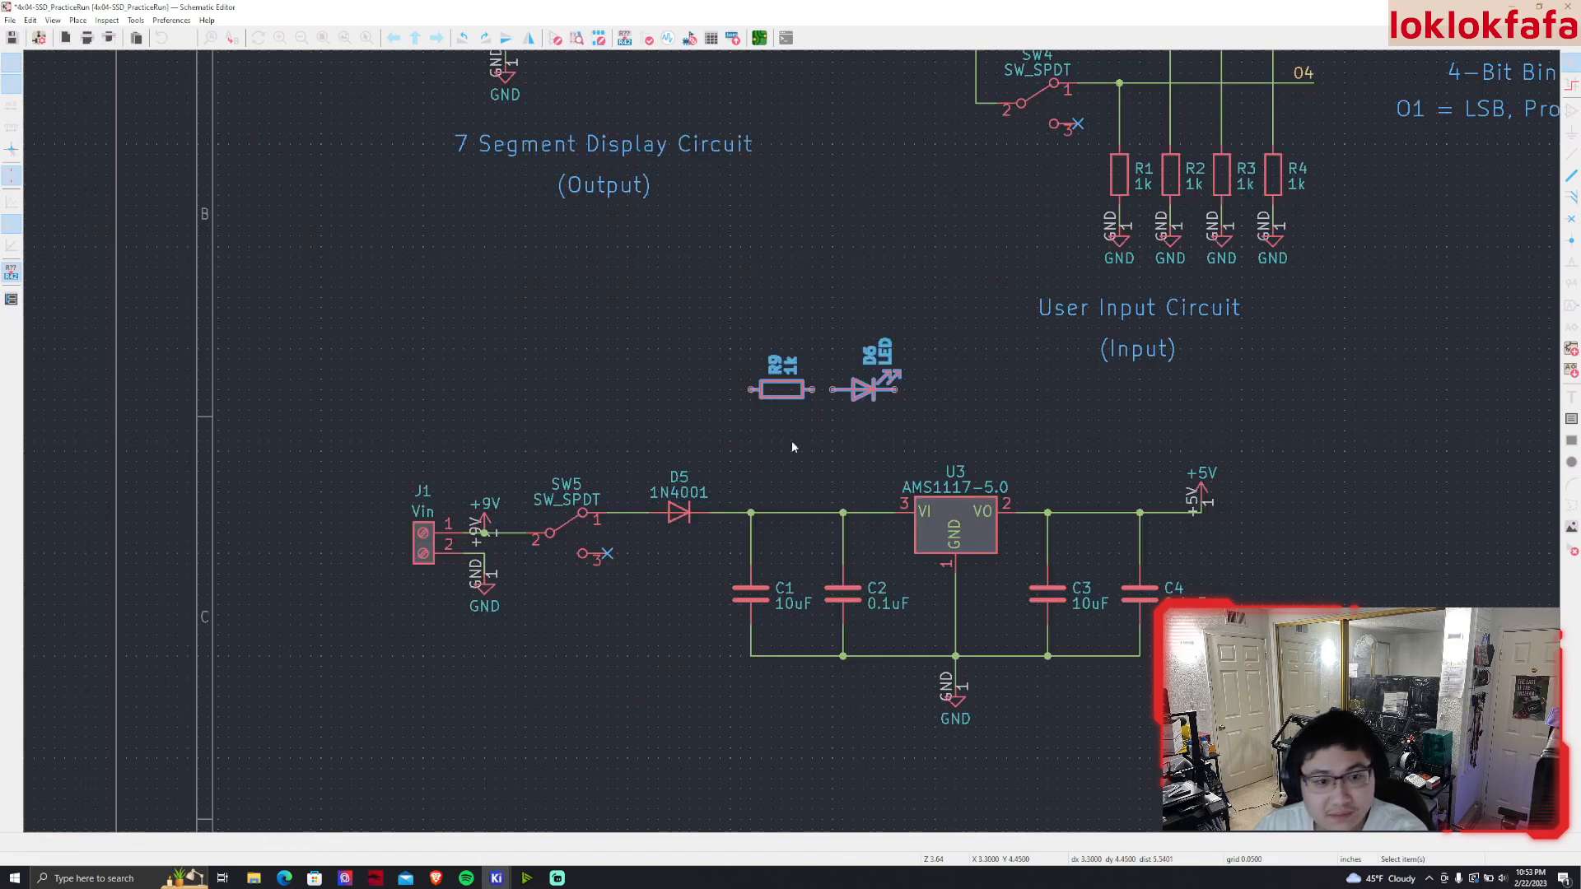
Swap the pasted parts so LED D6 sits left of resistor R9, in one horizontal row just above the regulator's input line
scroll(527, 527, "up", 1)
left_click_drag(759, 422, 935, 416)
left_click_drag(824, 416, 776, 415)
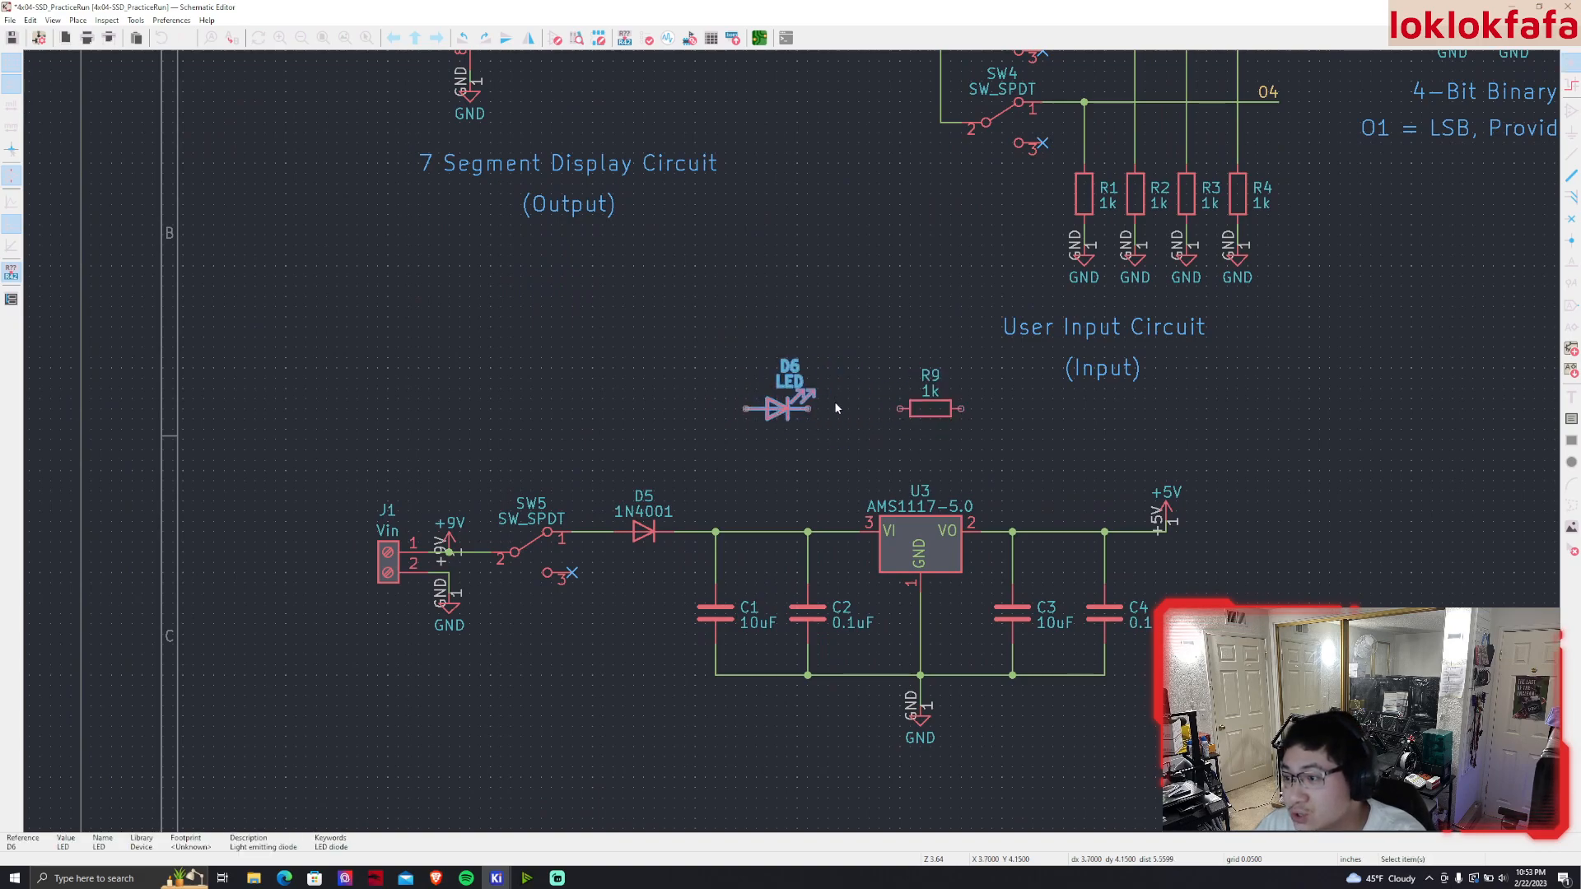
left_click_drag(924, 412, 782, 443)
left_click(782, 412)
left_click(865, 406)
left_click_drag(865, 408, 866, 439)
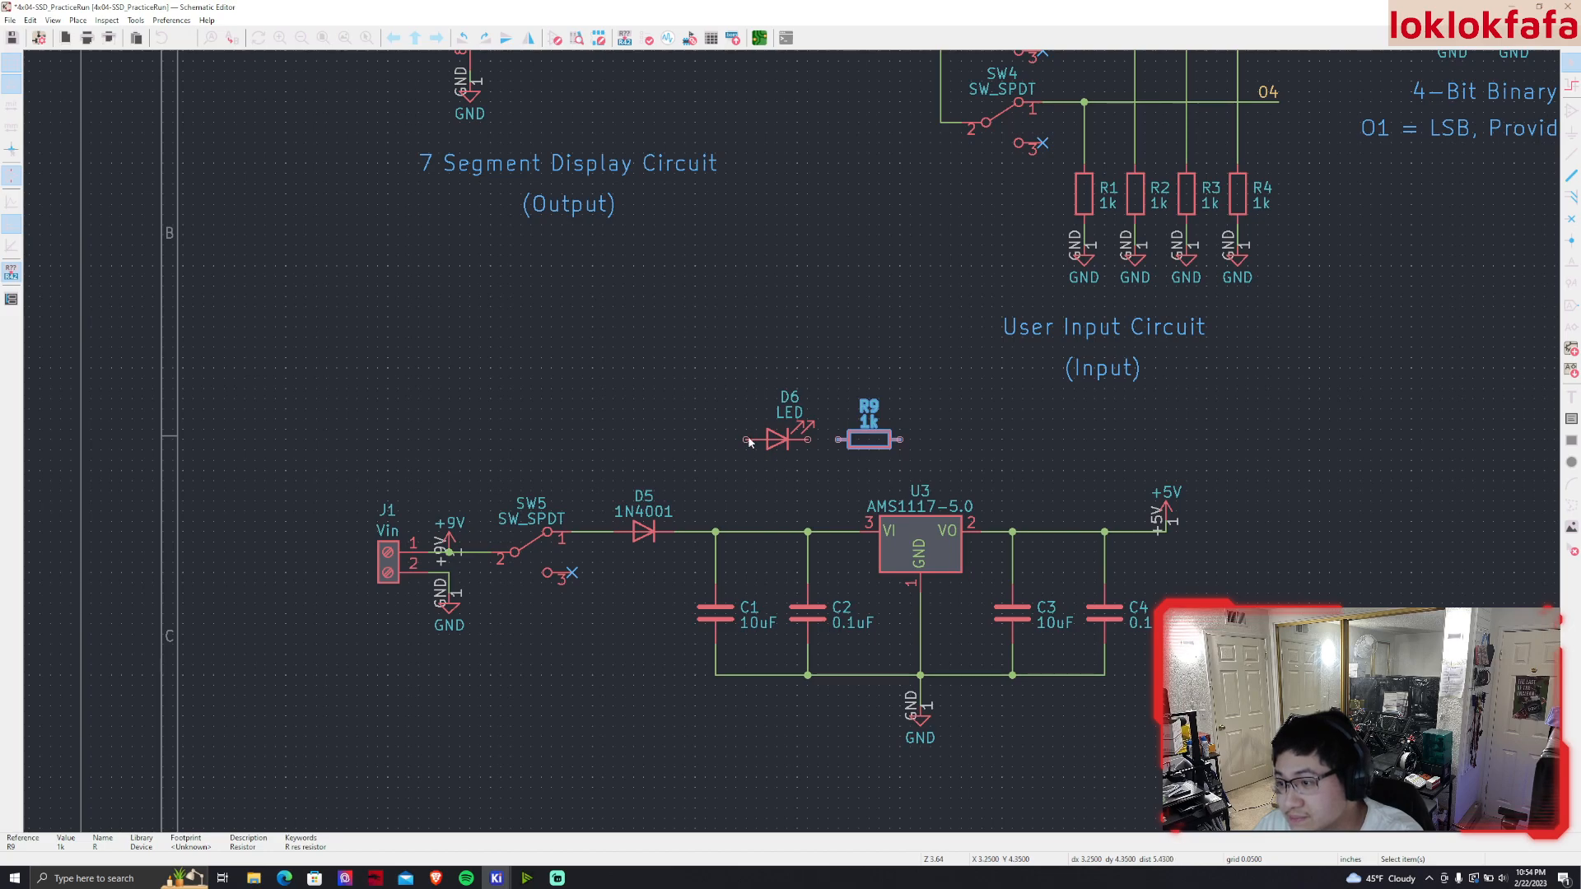
Wire LED D6's anode to the regulator input line above C1, connect D6 to R9, and add a short wire stub from R9's free end
left_click(748, 439)
left_click(716, 531)
left_click(808, 439)
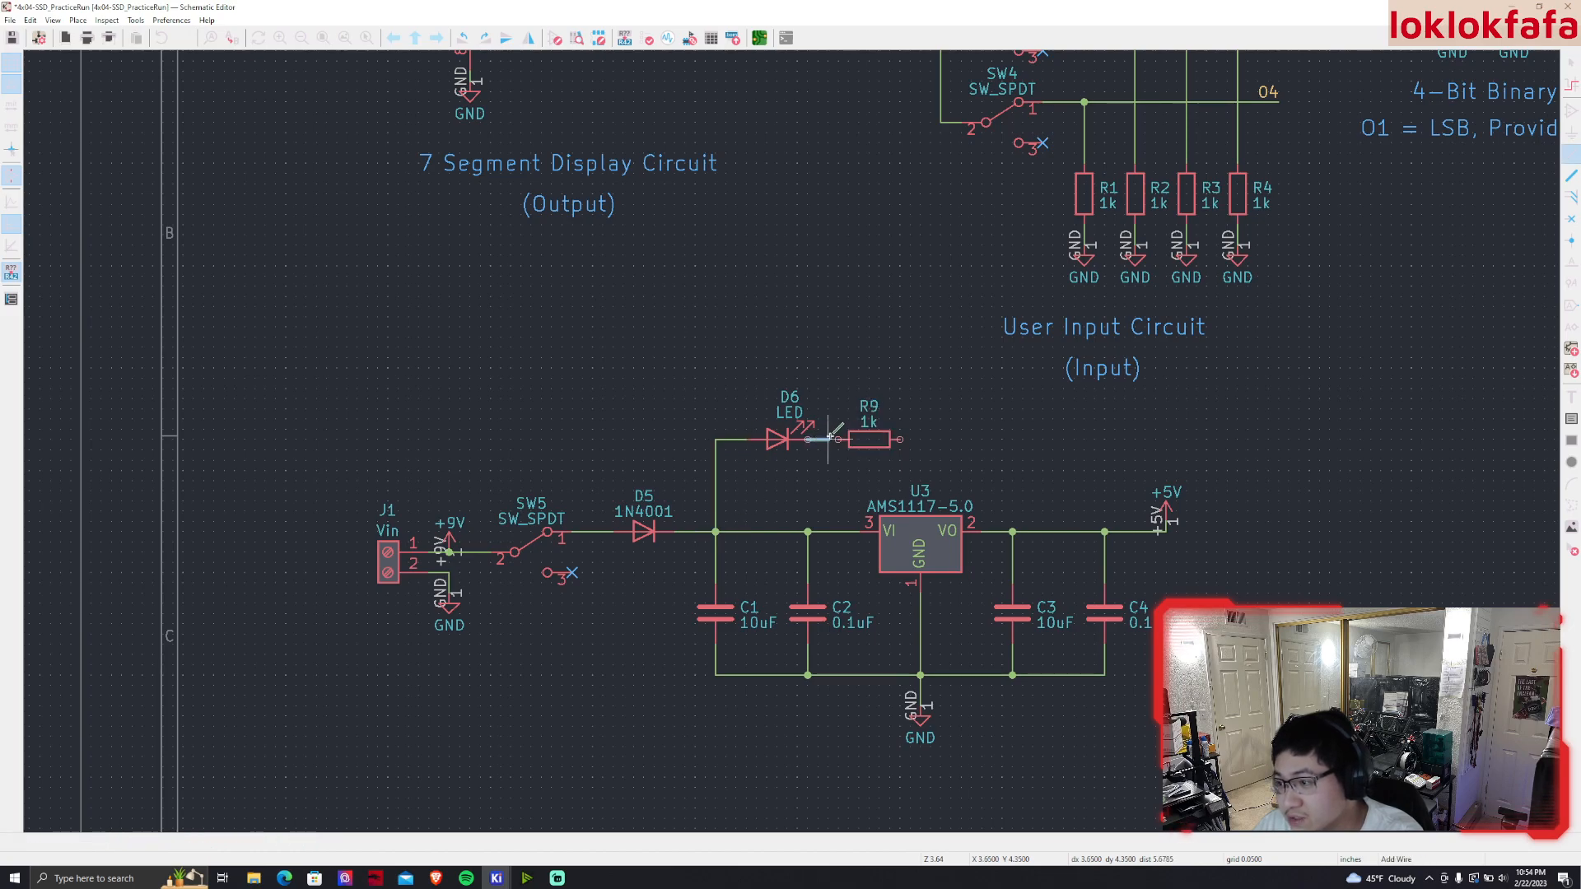
left_click(838, 439)
left_click(900, 439)
double_click(931, 439)
key("Escape")
Duplicate the regulator's GND symbol, rotate it sideways and place it on the wire end beside R9
left_click(917, 719)
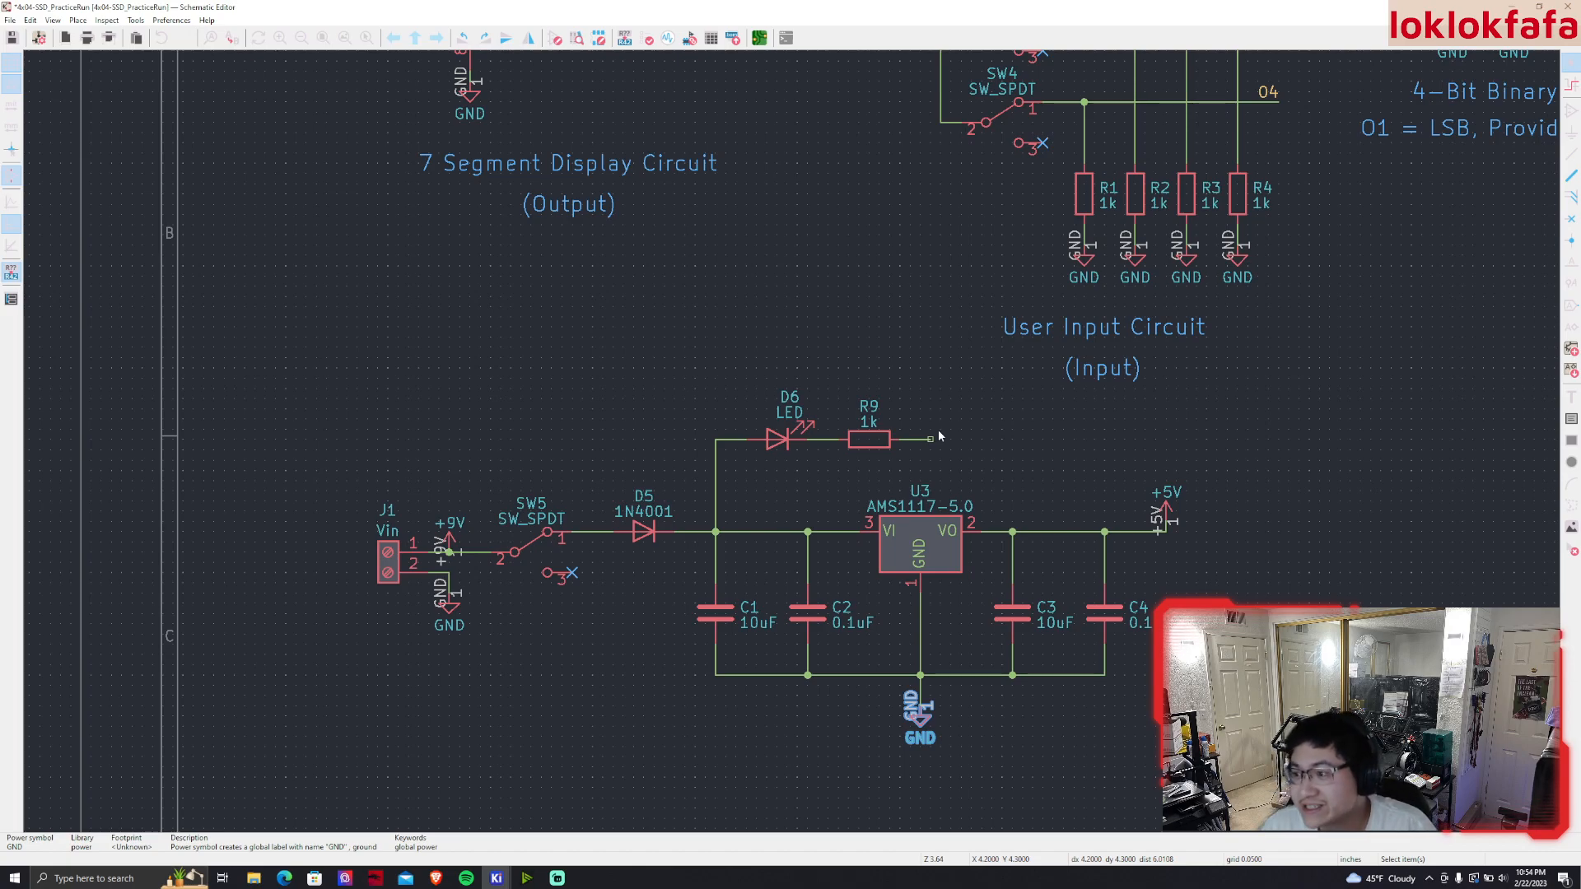
key("ctrl+d")
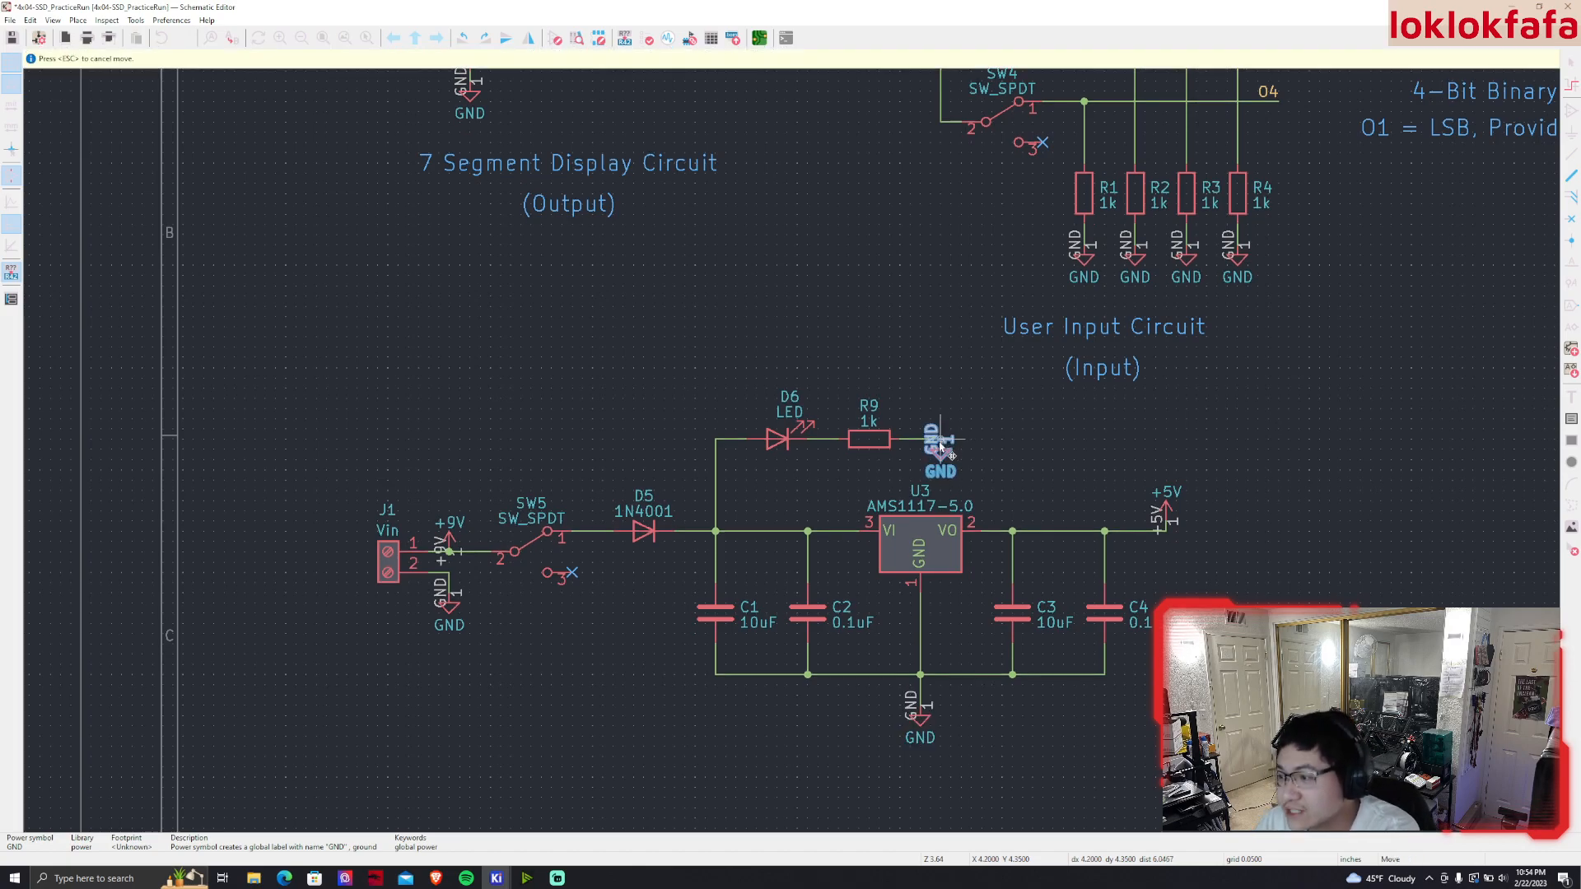
key("Escape")
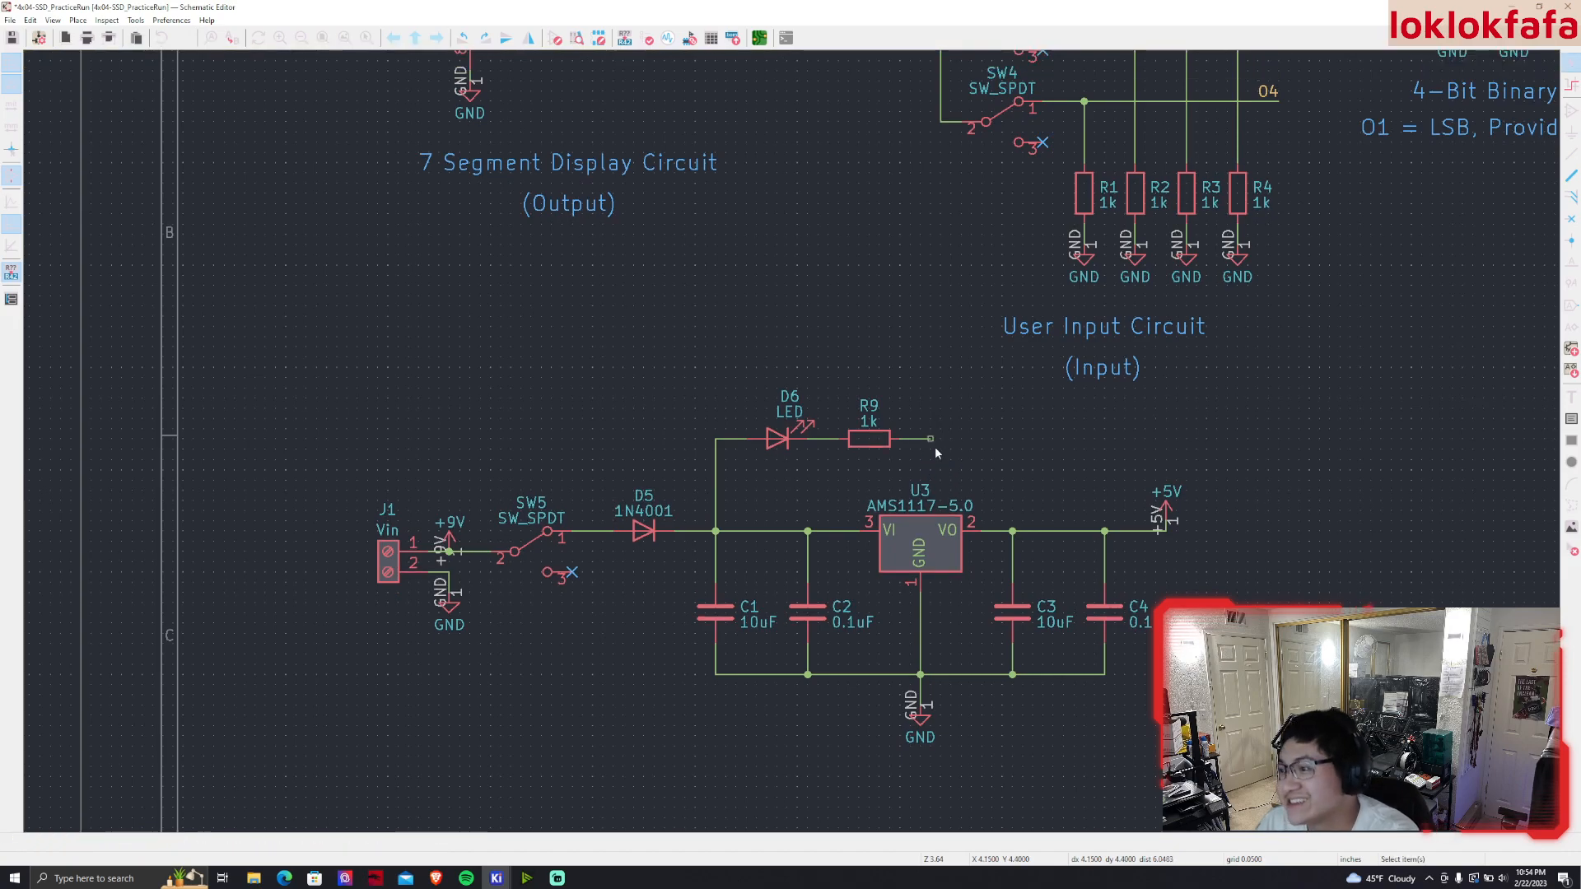
key("ctrl+d")
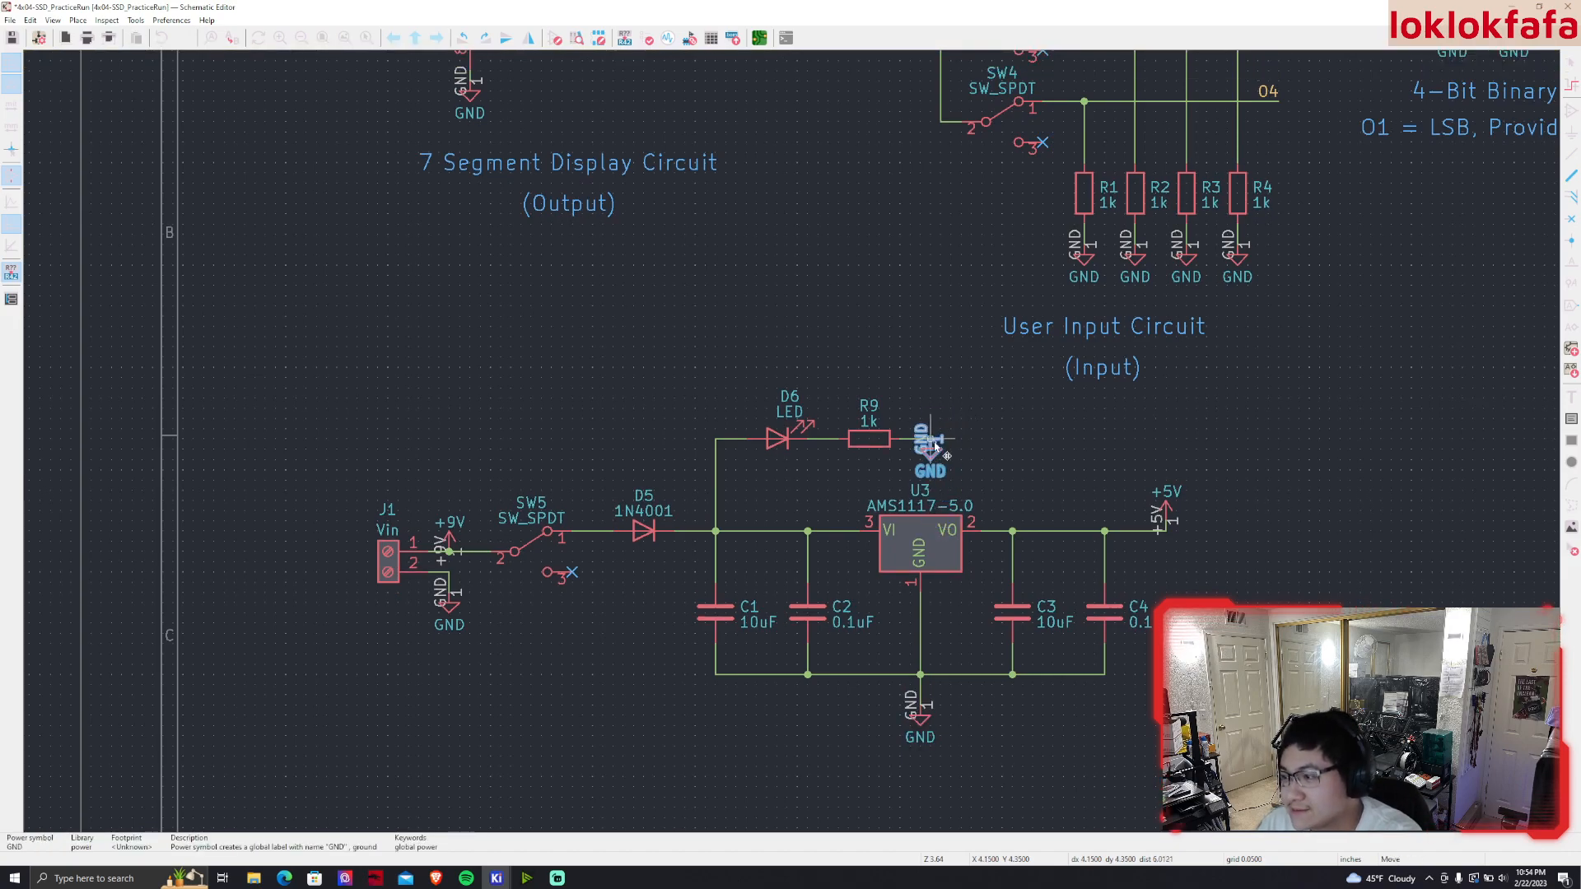
key("r")
left_click(933, 441)
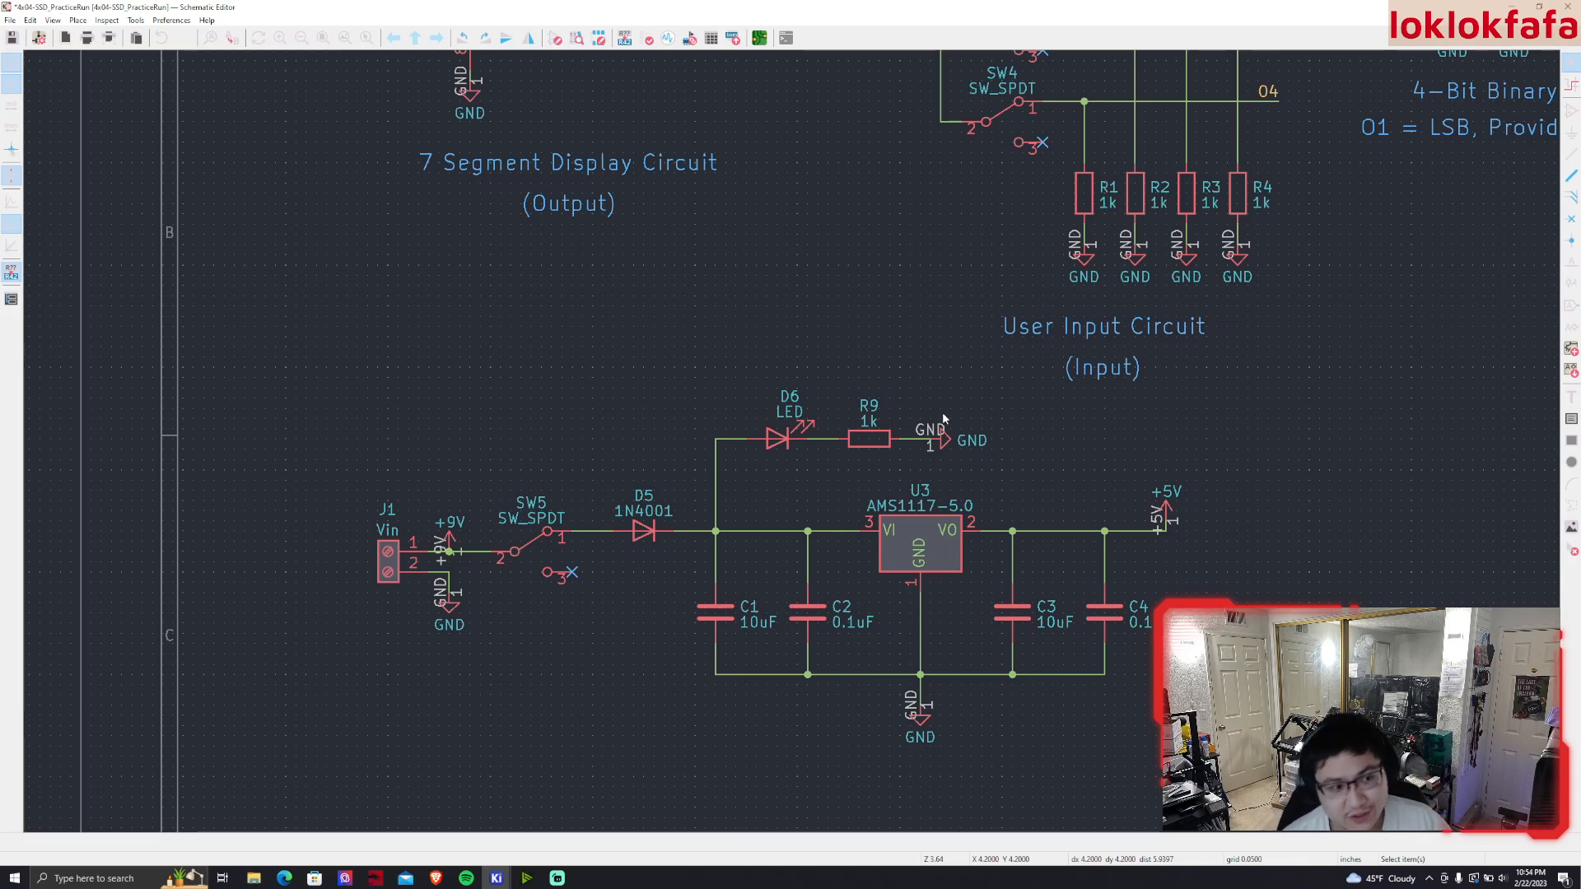
Copy the "7 Segment Display Circuit" title and paste it below the power supply circuit
middle_click_drag(1041, 394, 845, 381)
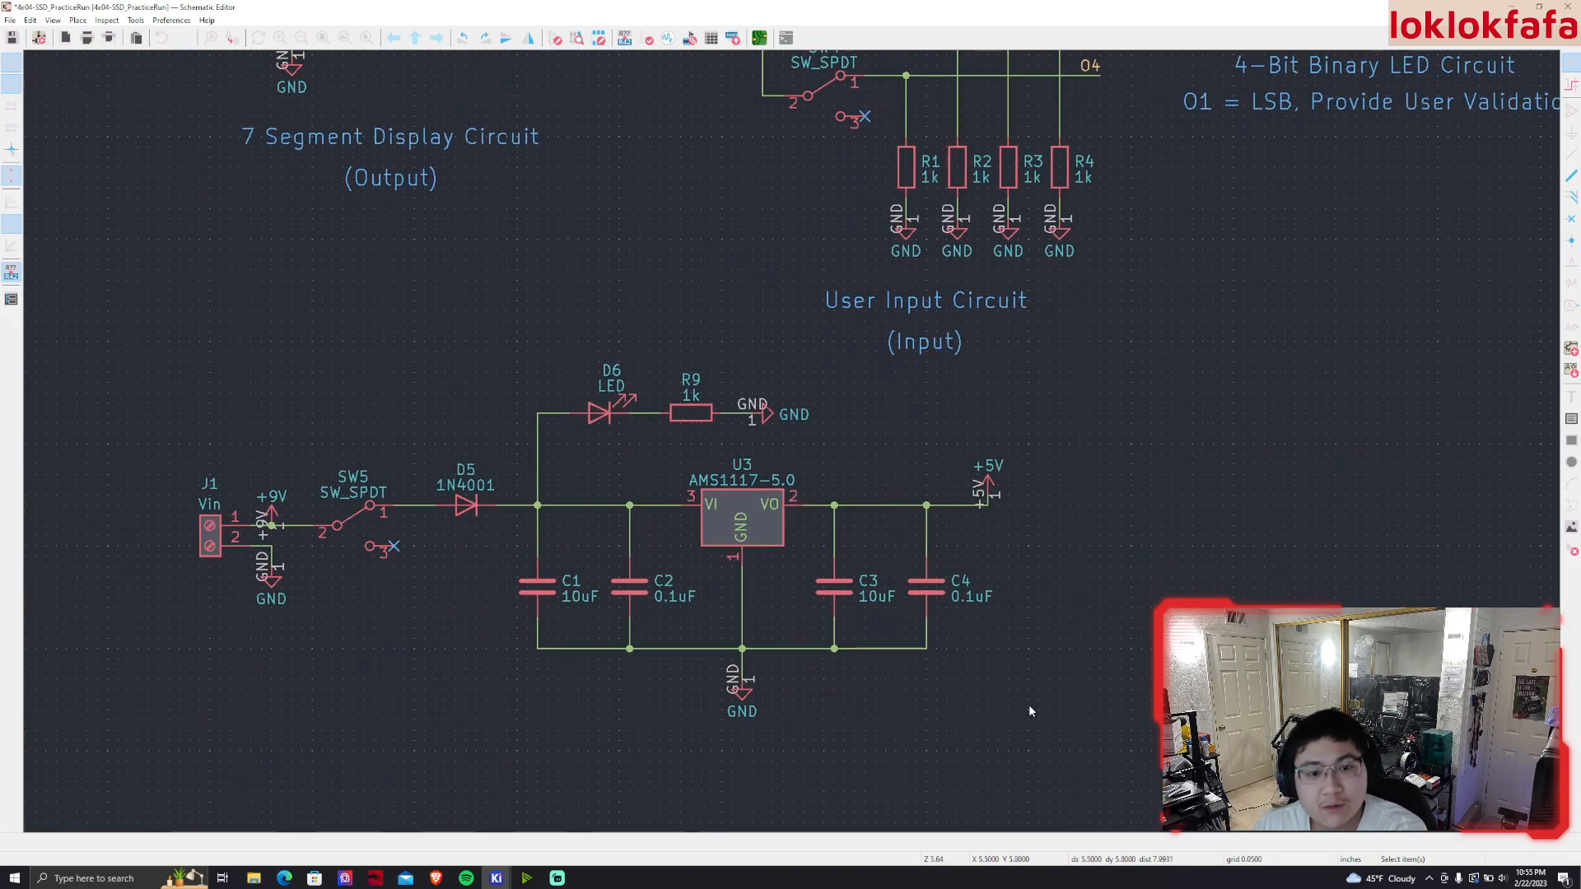
middle_click_drag(896, 661, 985, 622)
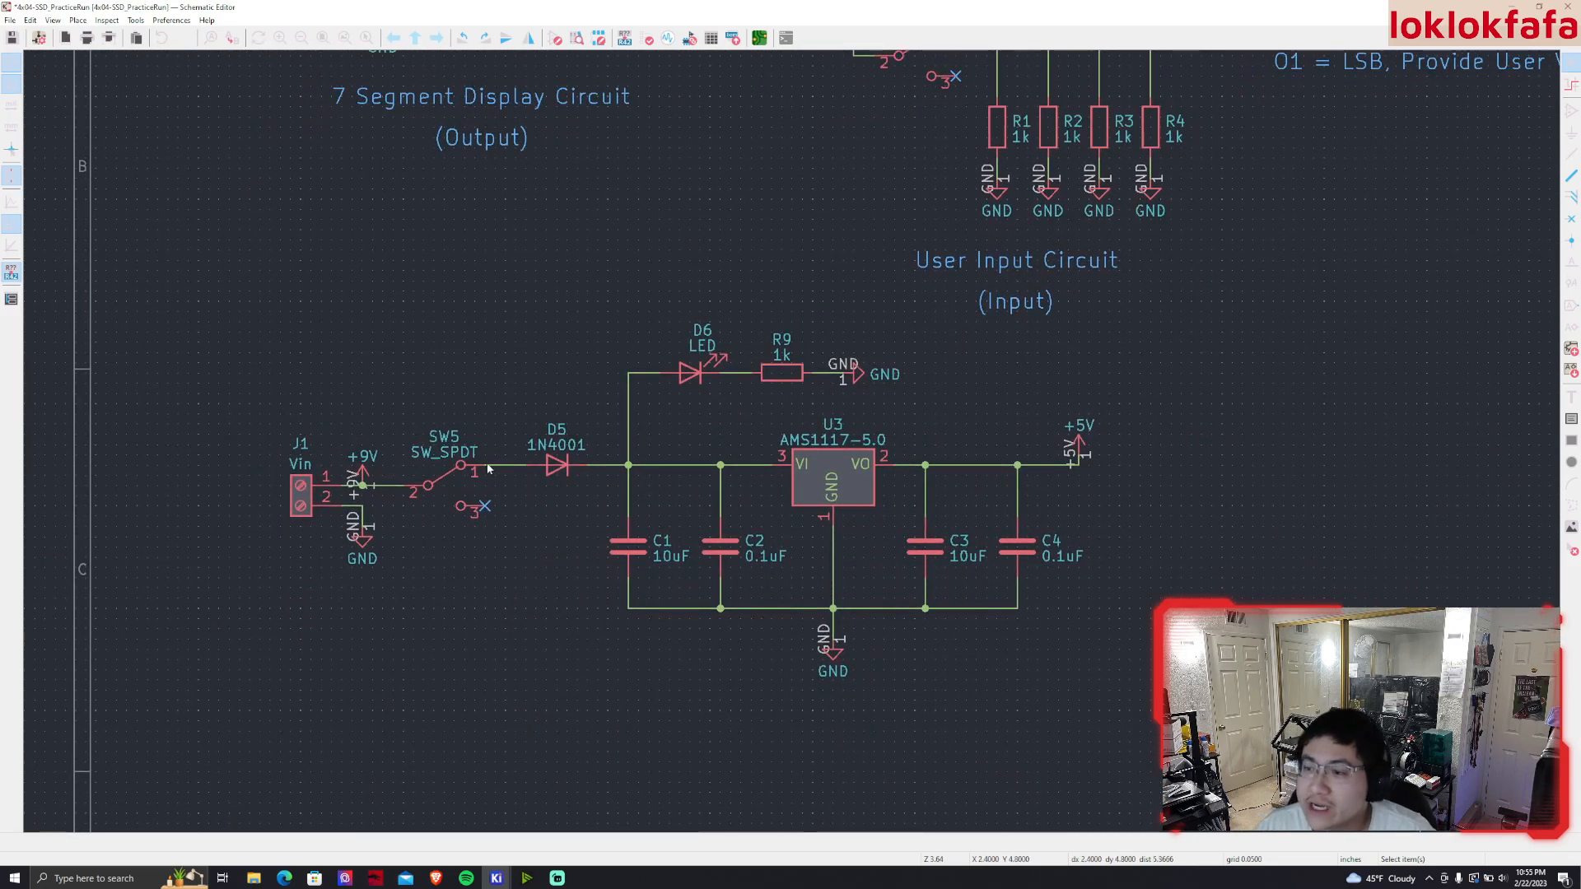
left_click(458, 106)
key("ctrl+c")
key("ctrl+v")
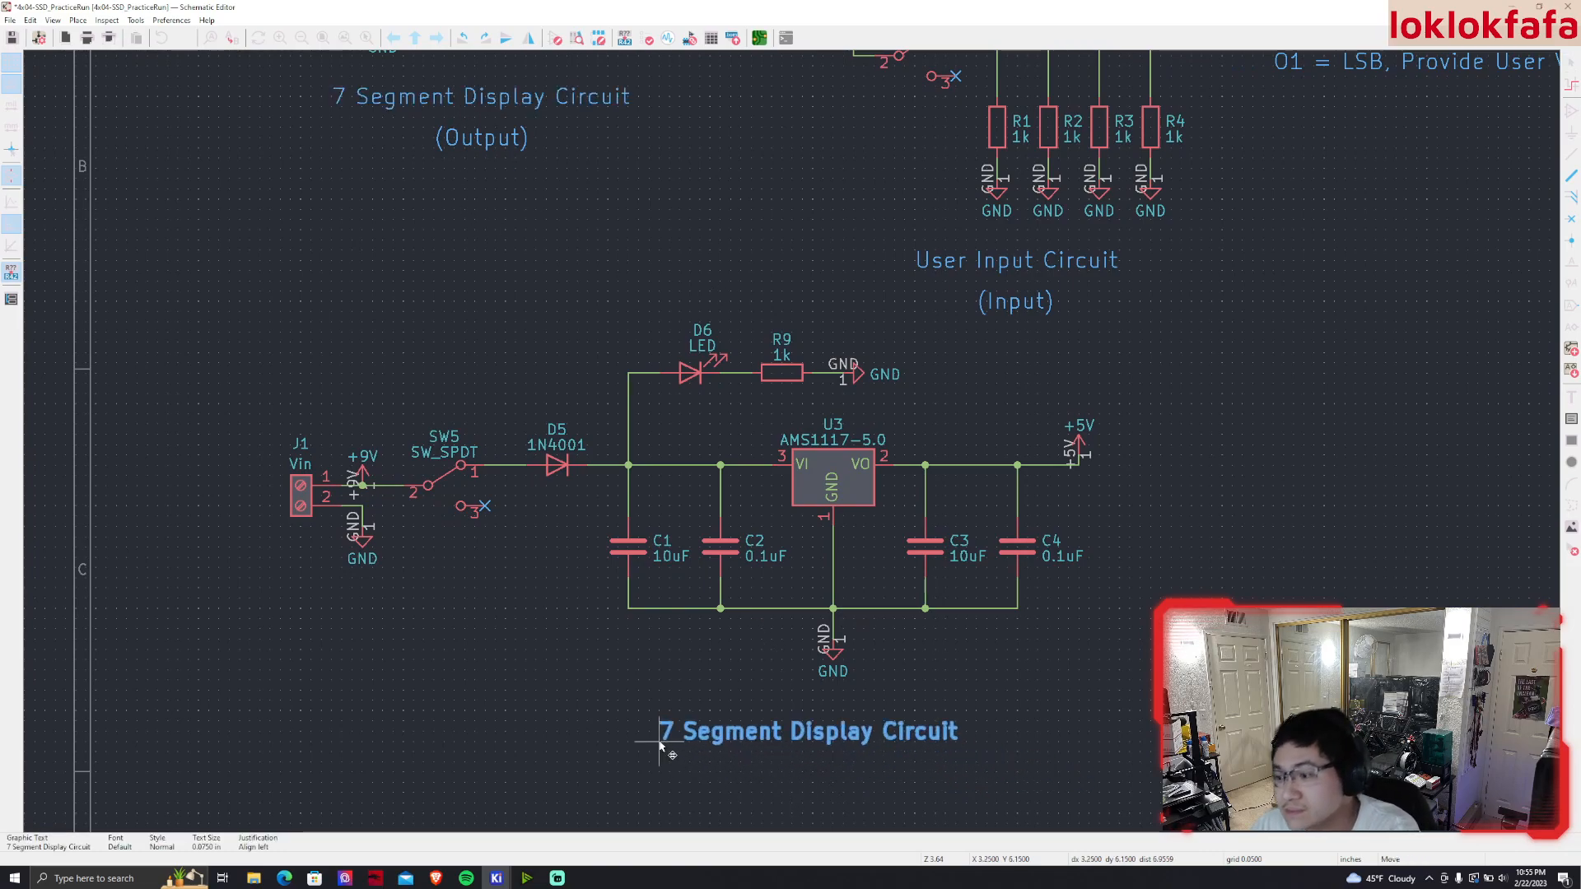
left_click(674, 728)
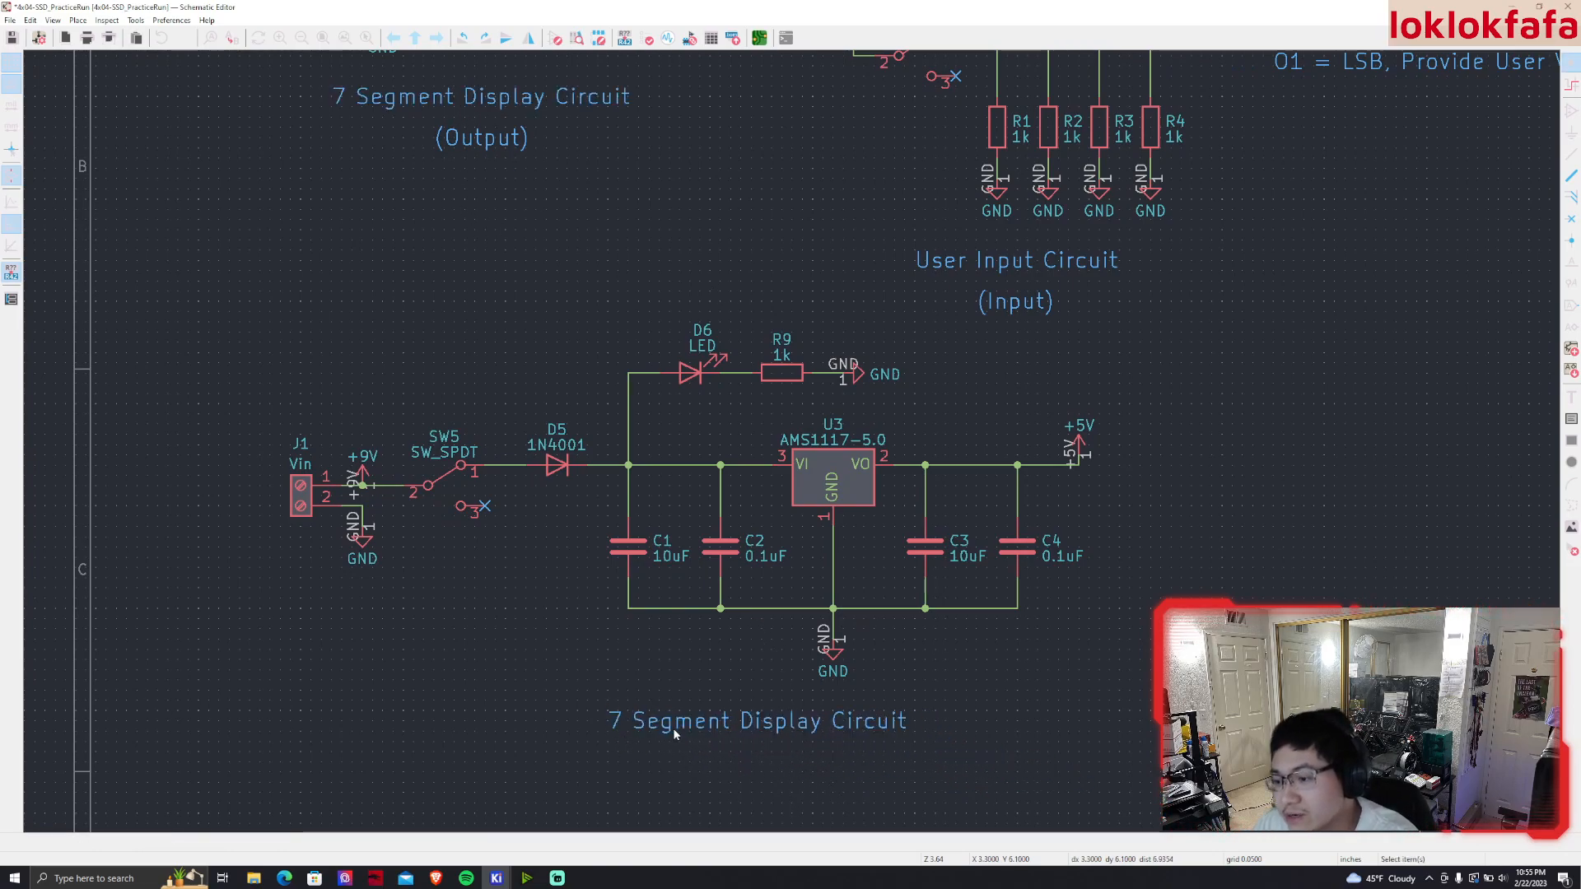
Change the pasted title's text to "Power Input Circuit" and shift it slightly left beneath the supply circuit
double_click(673, 728)
type("Power Input Circuit")
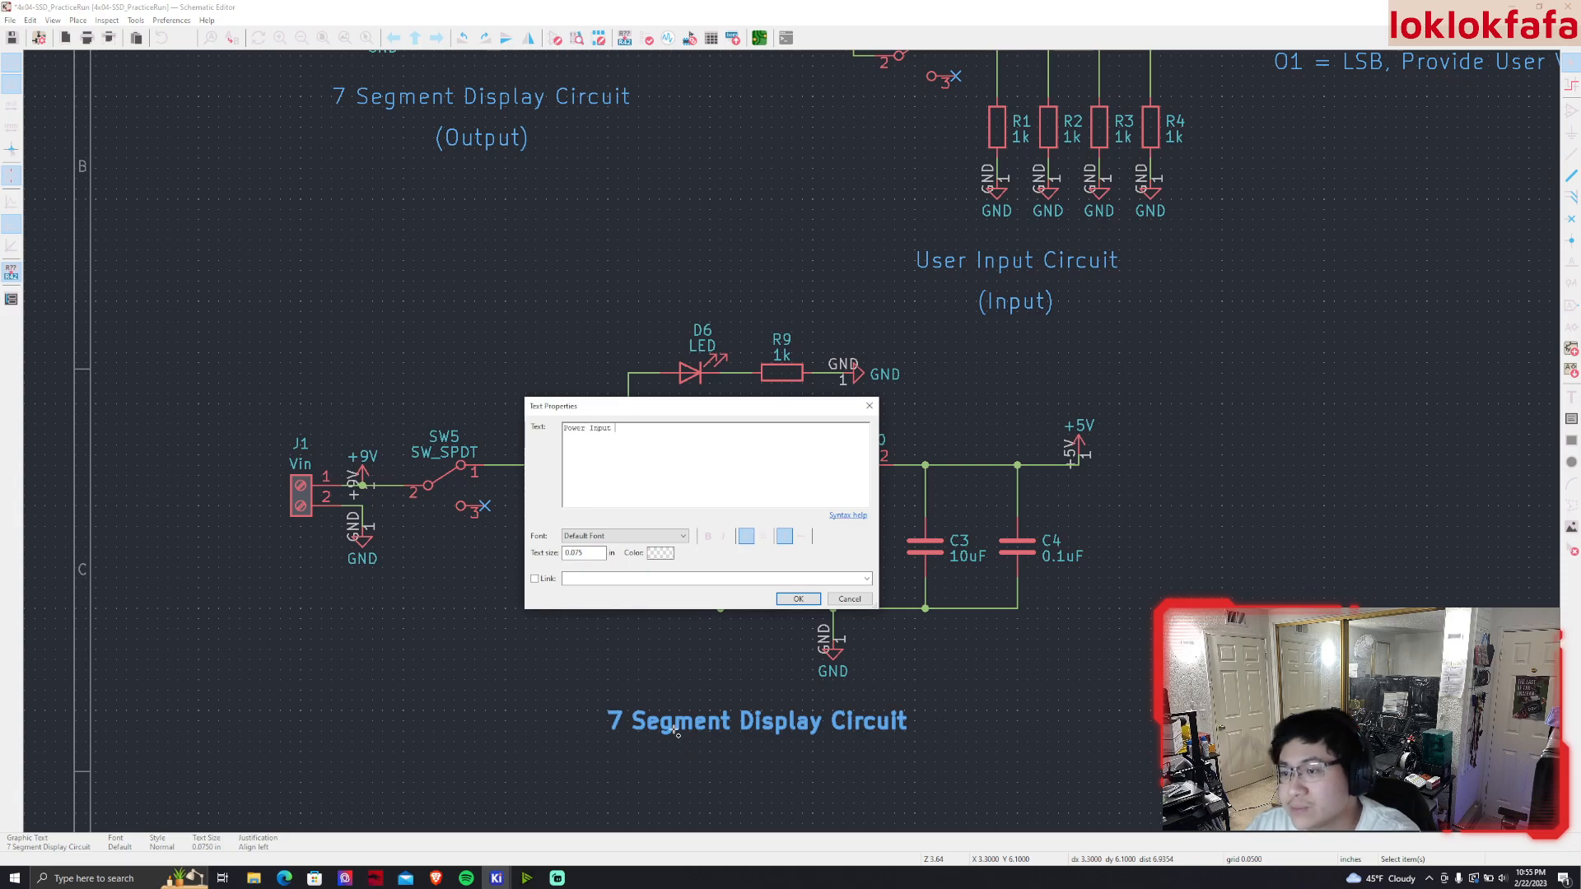
key("Return")
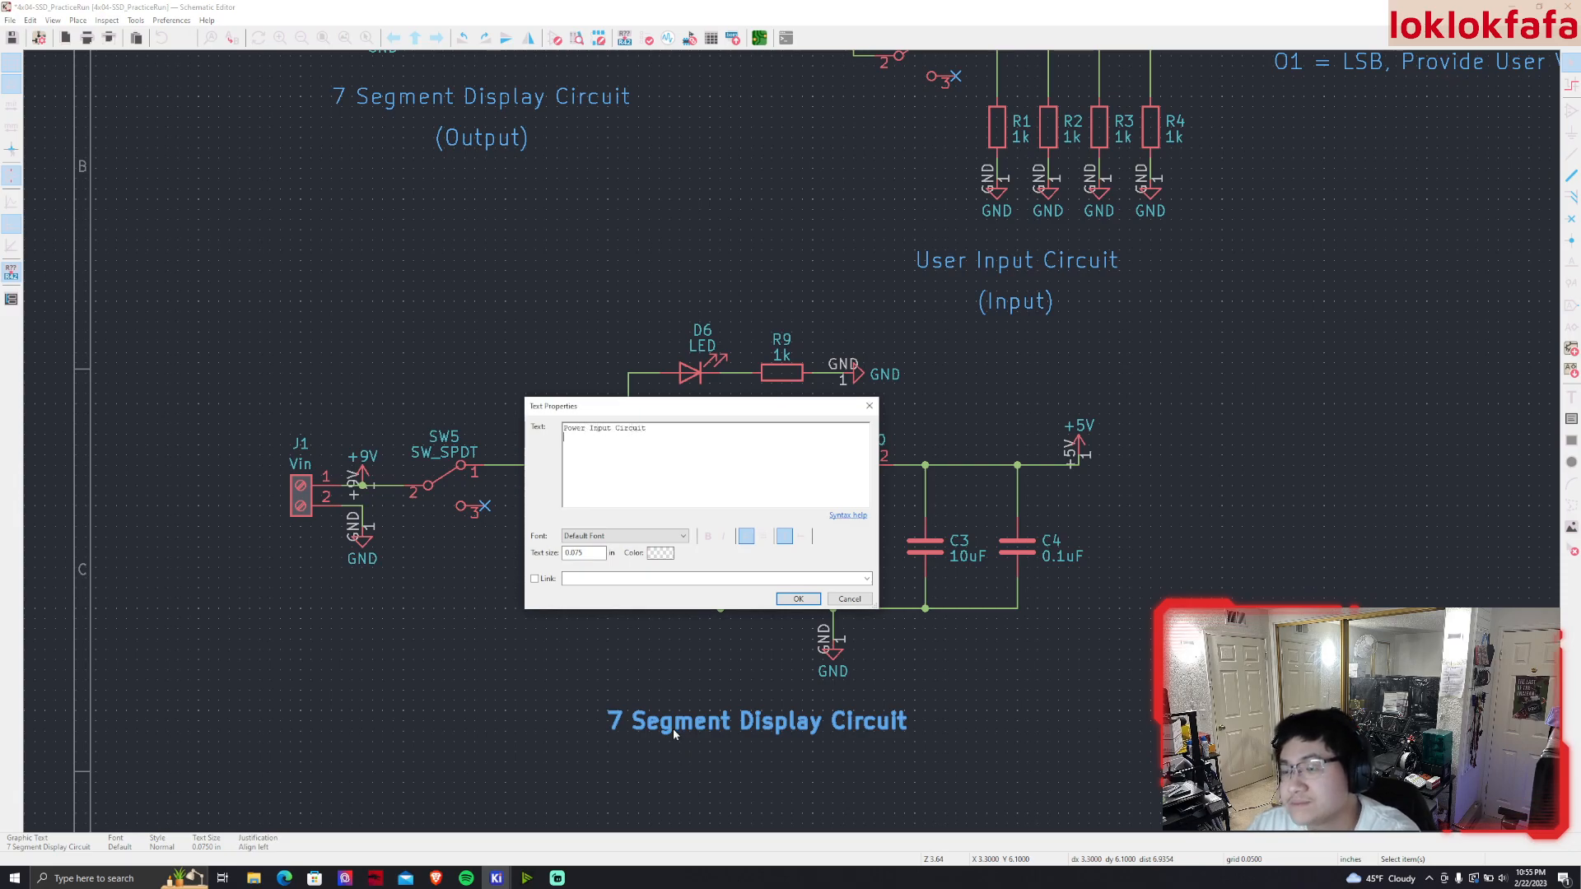
left_click(799, 599)
key("m")
left_click(595, 735)
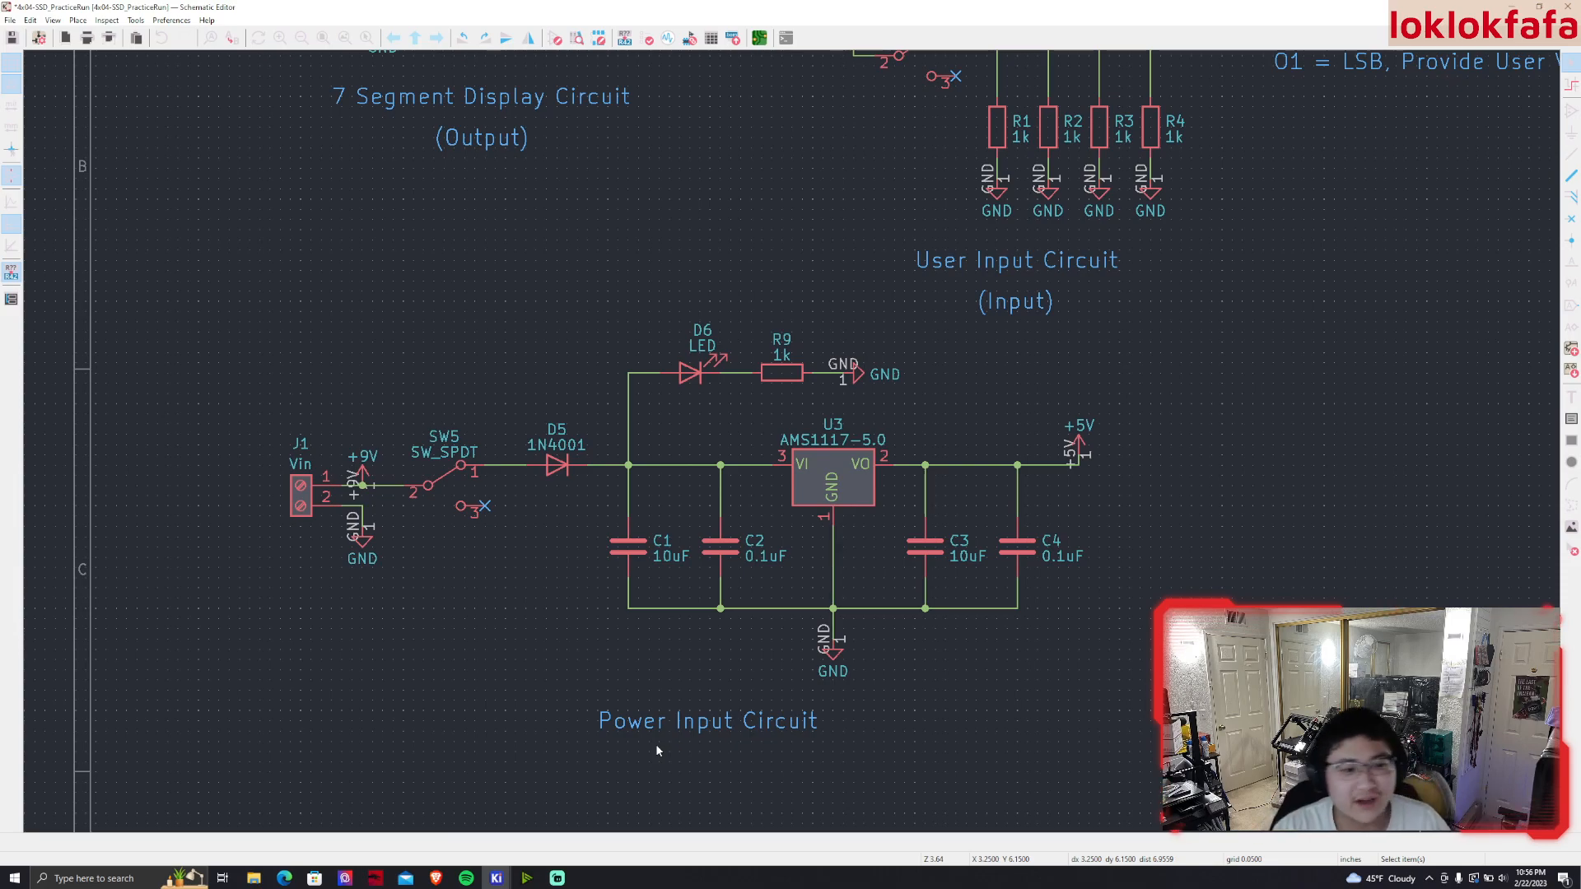
Move the whole power input circuit with its title to the free area below the 4-Bit Binary LED Circuit
scroll(778, 441, "down", 3)
scroll(833, 622, "up", 2)
left_click_drag(797, 744, 195, 442)
left_click_drag(570, 544, 1271, 413)
left_click(1063, 527)
middle_click_drag(864, 596, 789, 504)
scroll(851, 610, "down", 2)
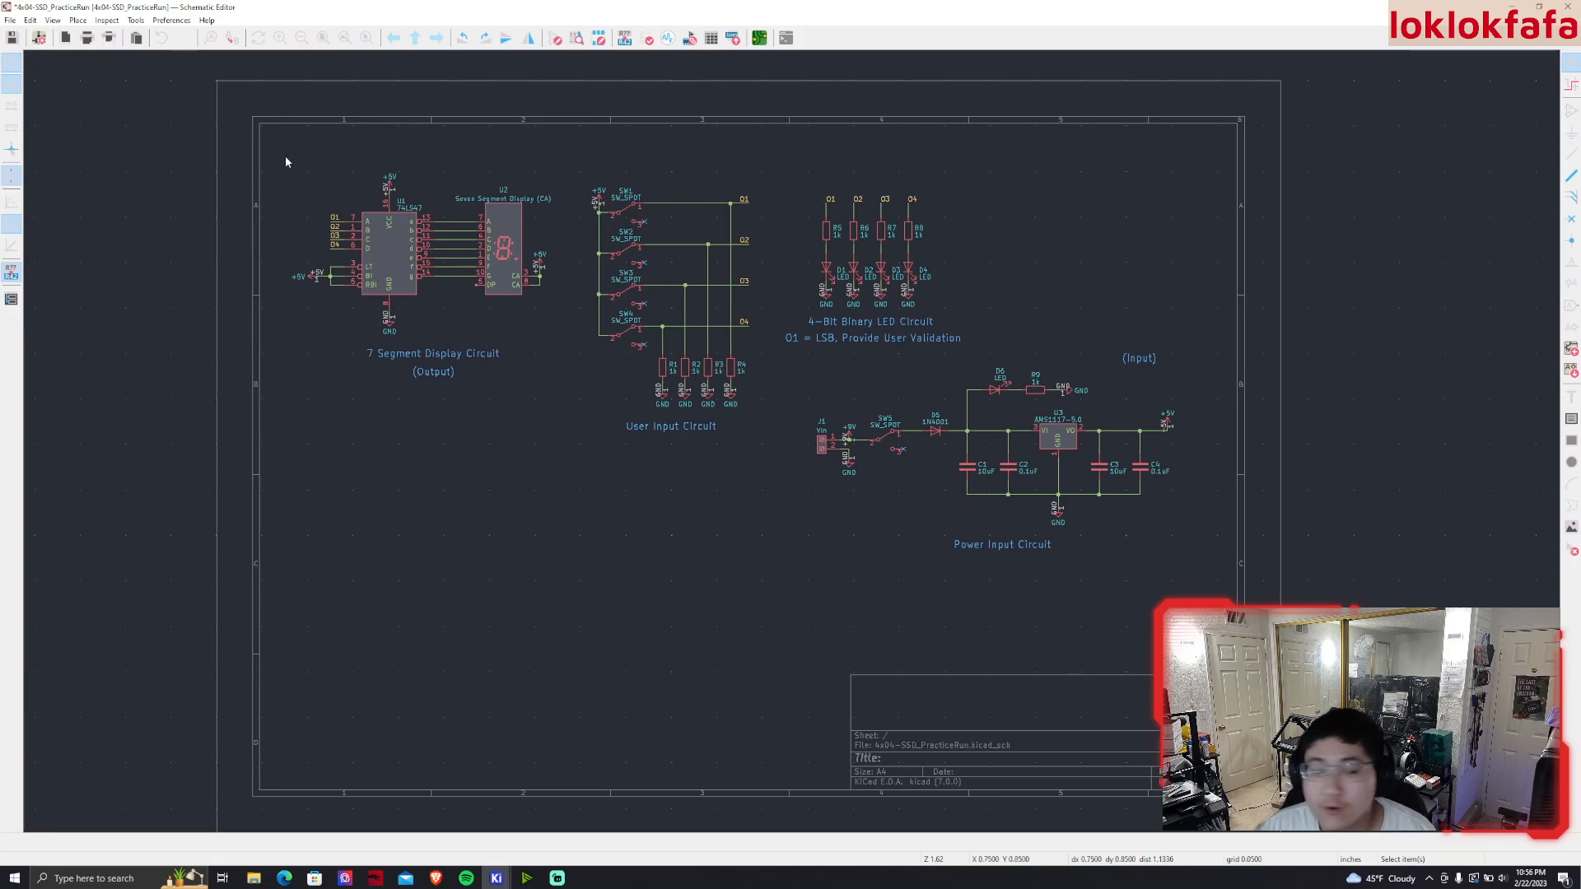
Review the 7-segment display and user input circuits, tracing the O1 signal from switch SW1 to input A of the 74LS47
left_click_drag(283, 143, 576, 420)
left_click(576, 420)
middle_click_drag(529, 316, 566, 327)
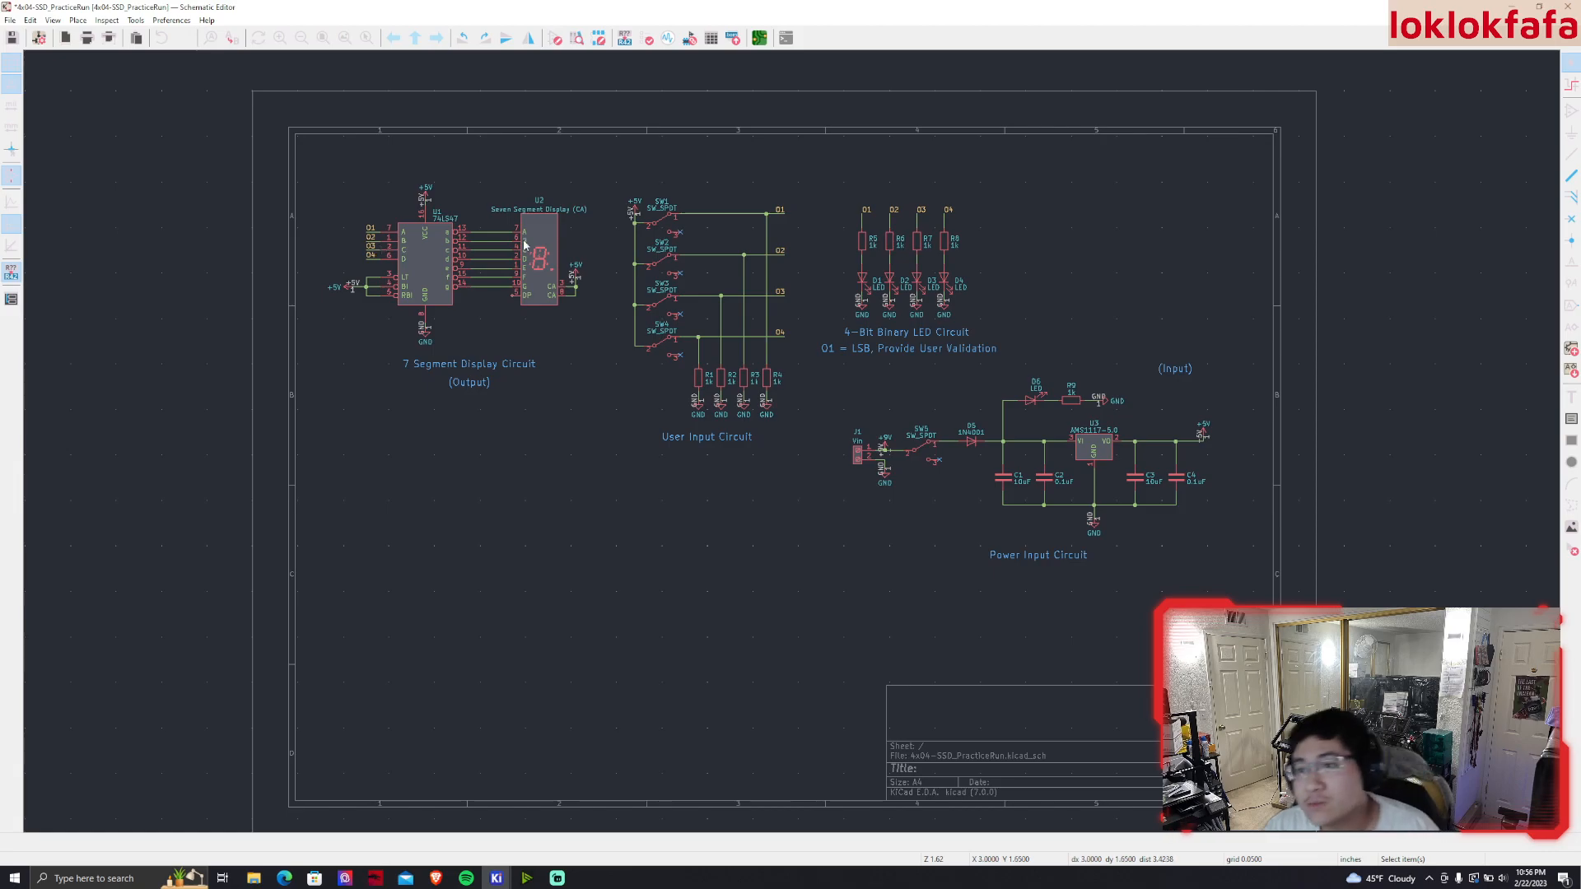
scroll(788, 487, "up", 3)
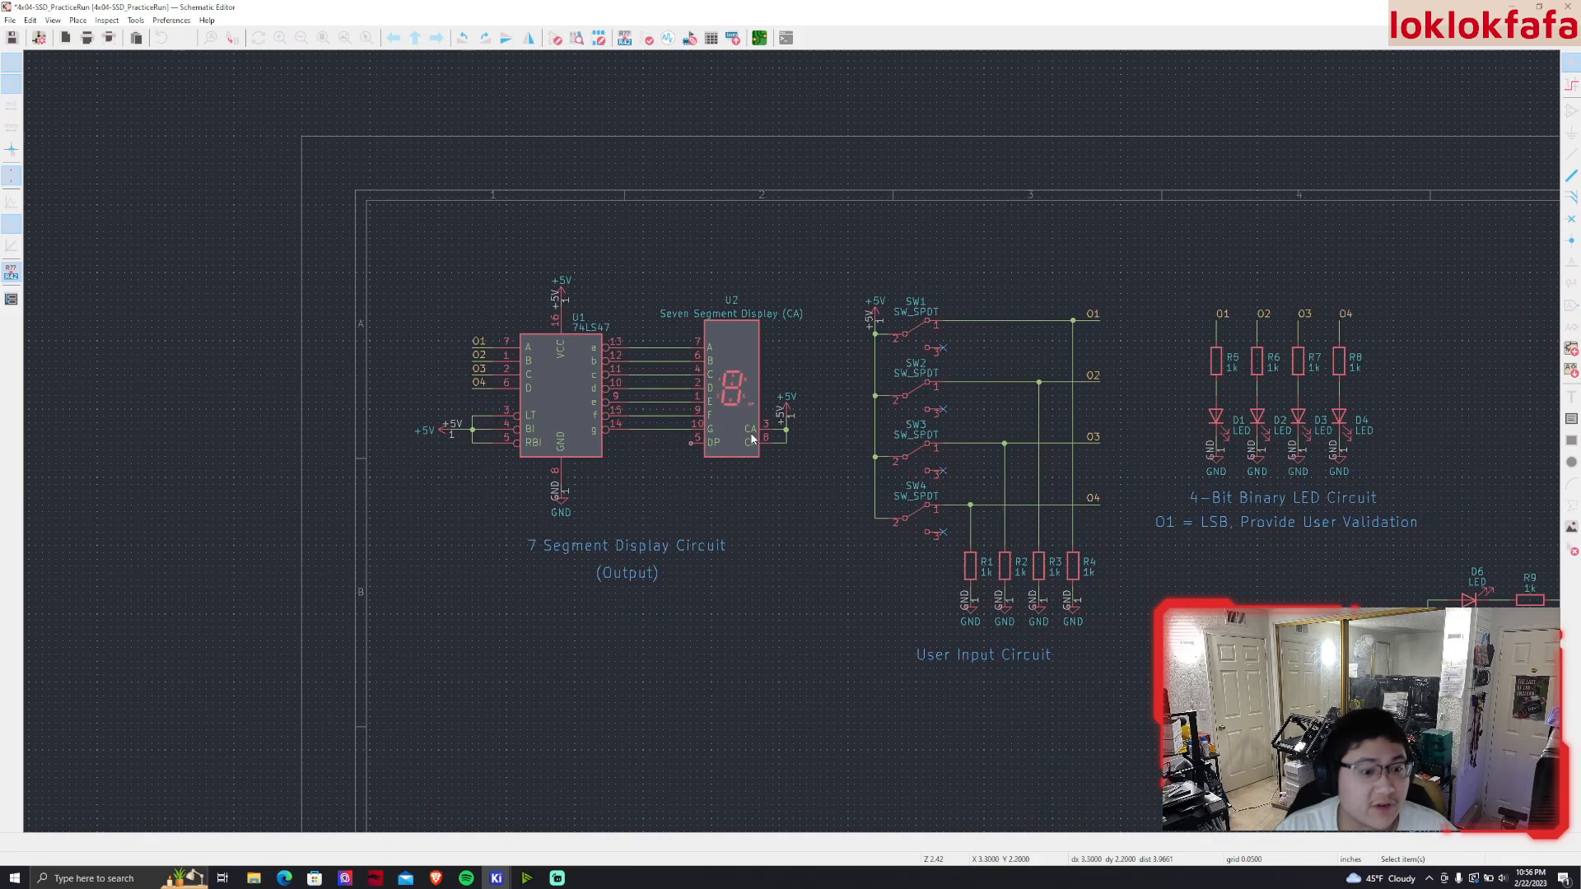
middle_click_drag(839, 529, 669, 531)
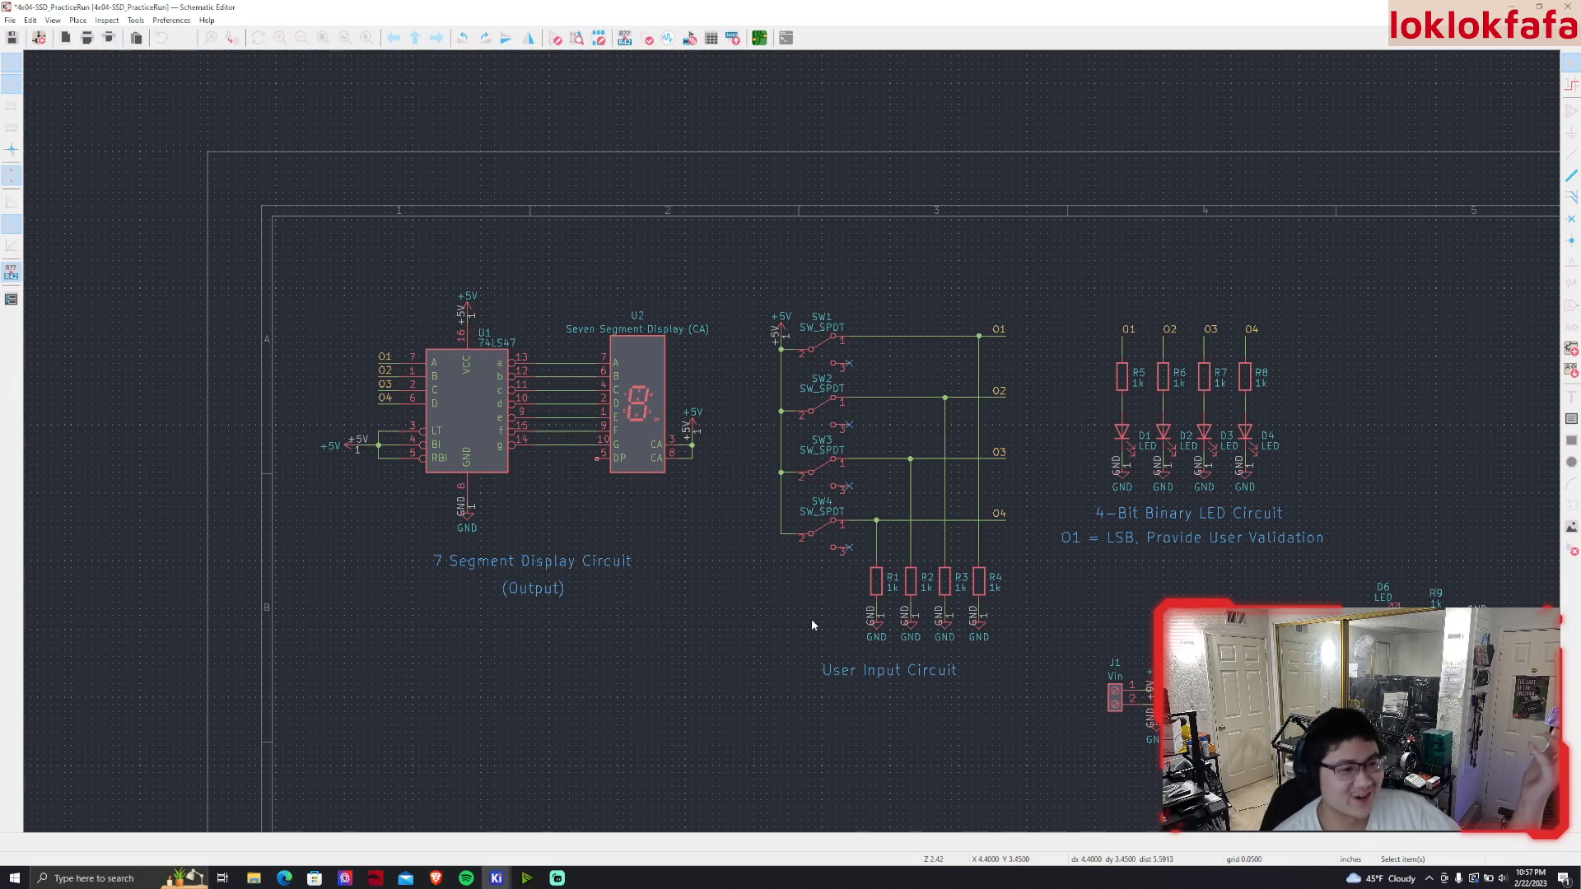
left_click(826, 668)
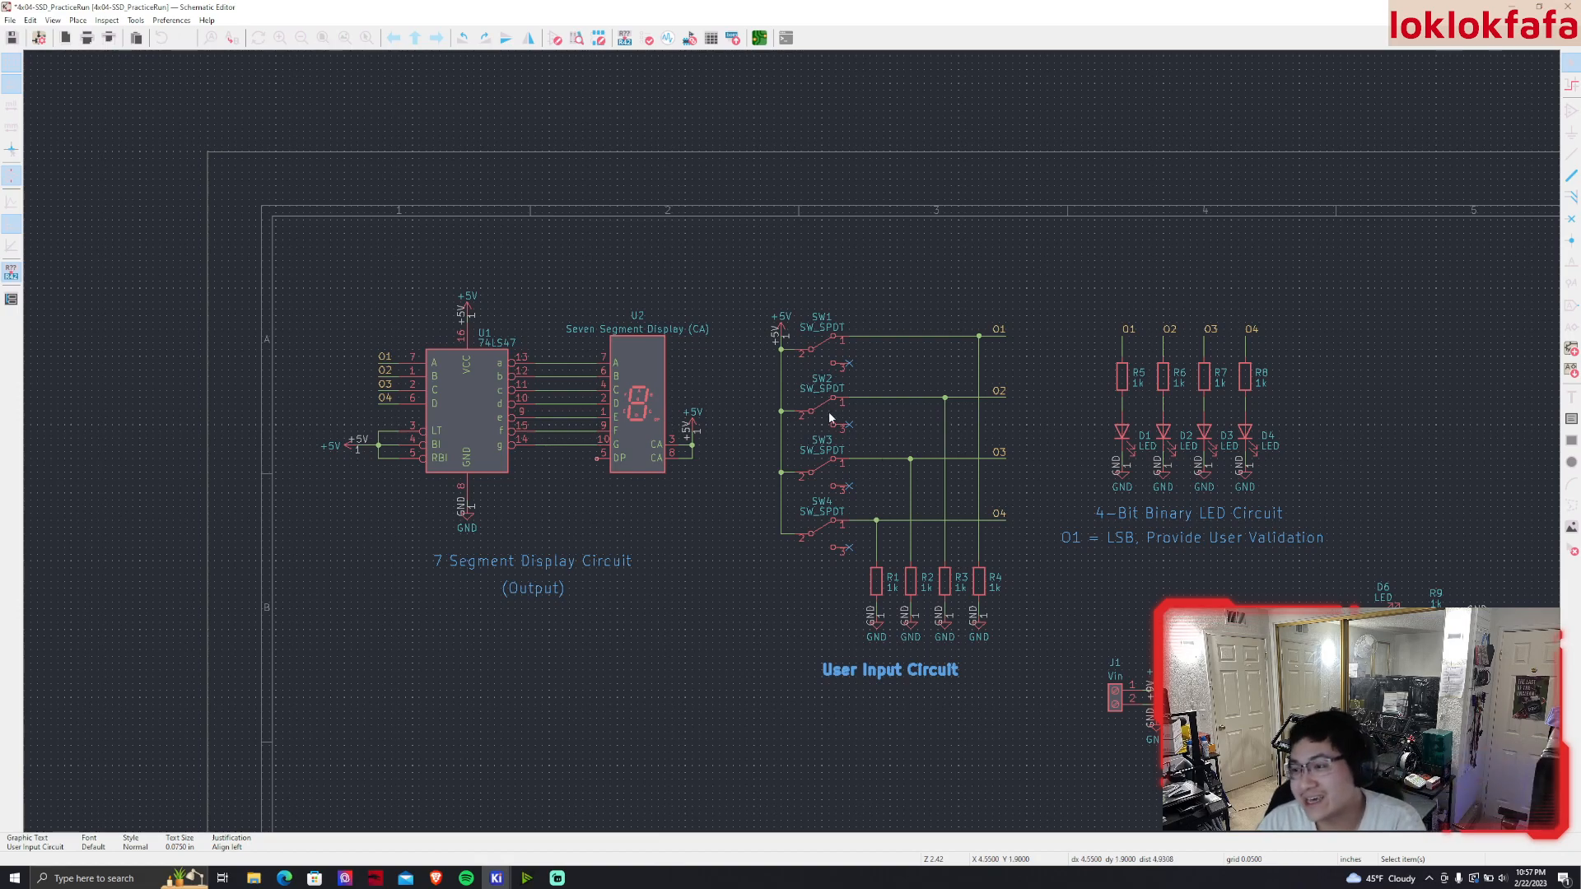
left_click(812, 352)
scroll(811, 352, "up", 5)
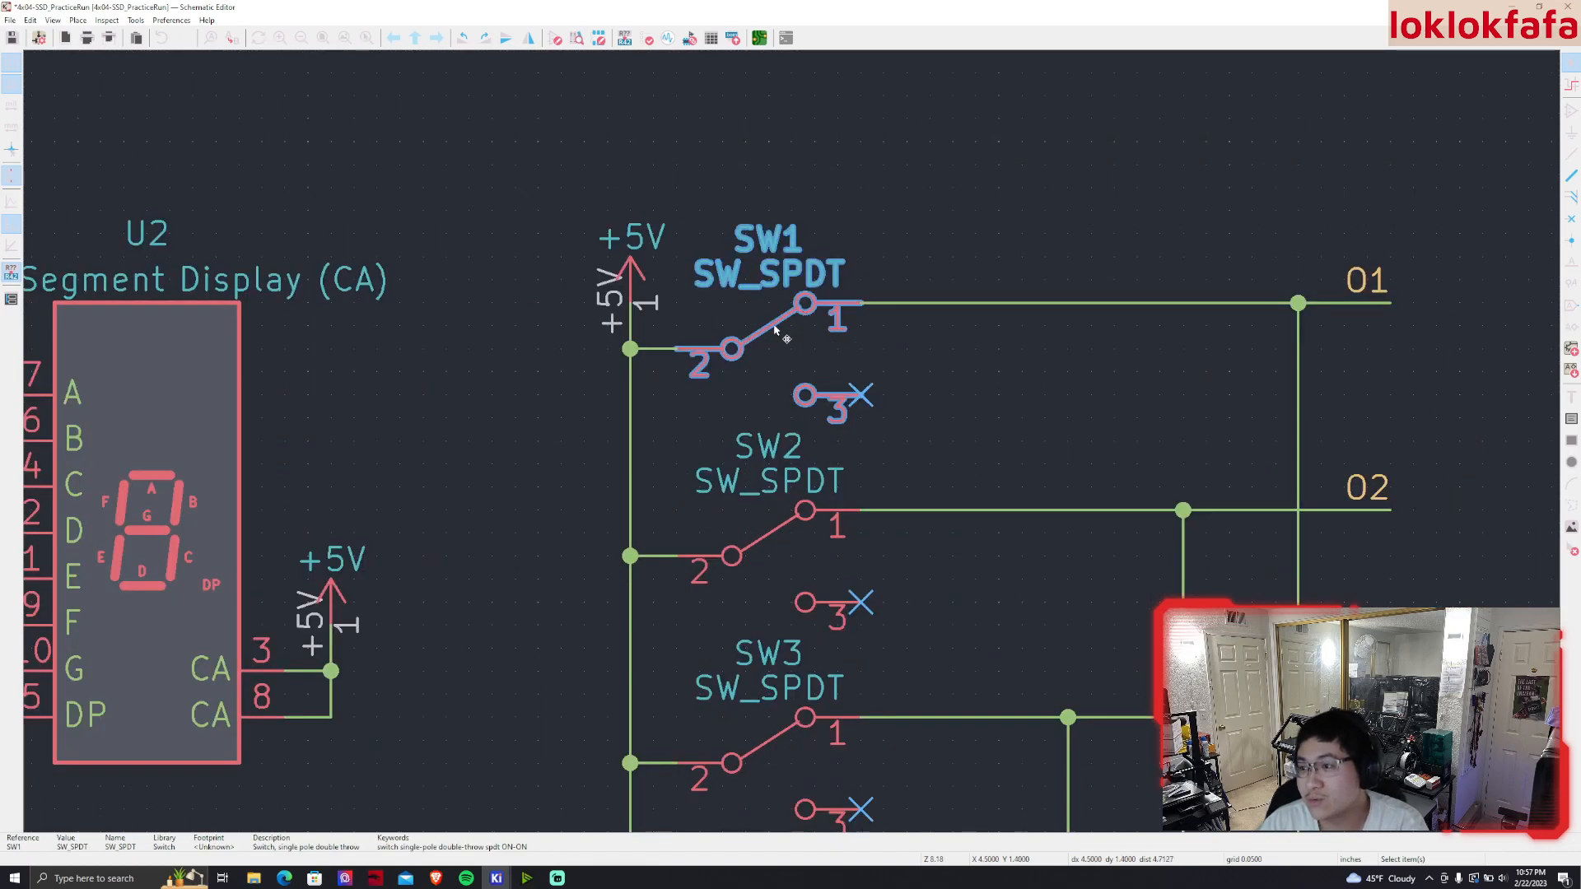
scroll(623, 279, "down", 2)
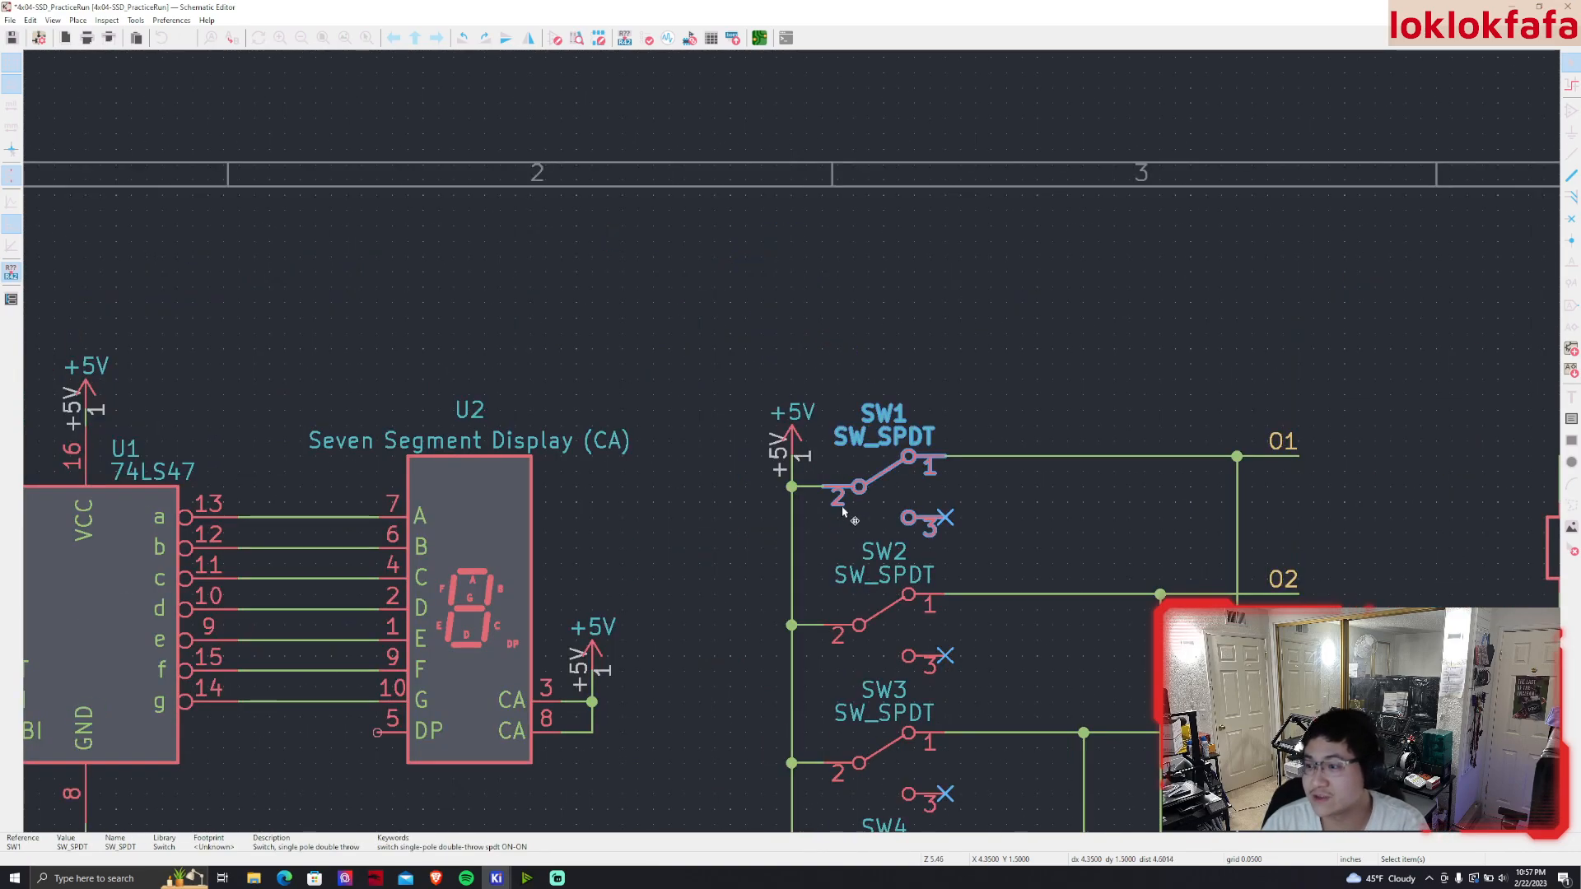
left_click(1272, 449)
middle_click_drag(1349, 467, 1308, 415)
middle_click_drag(362, 402, 590, 389)
left_click(97, 439)
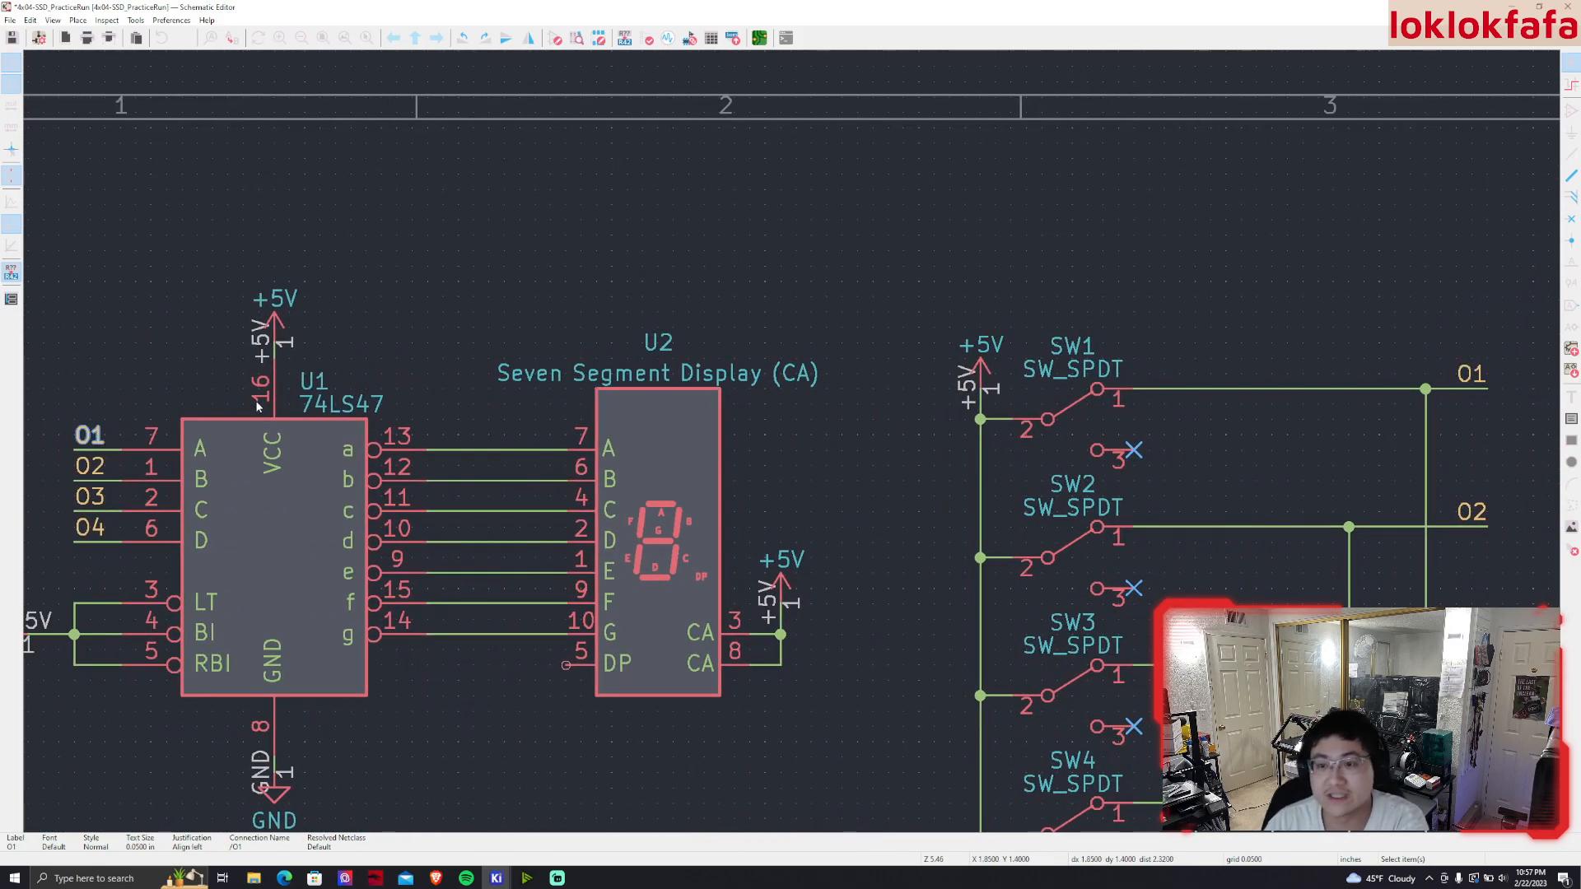
middle_click_drag(869, 280, 596, 282)
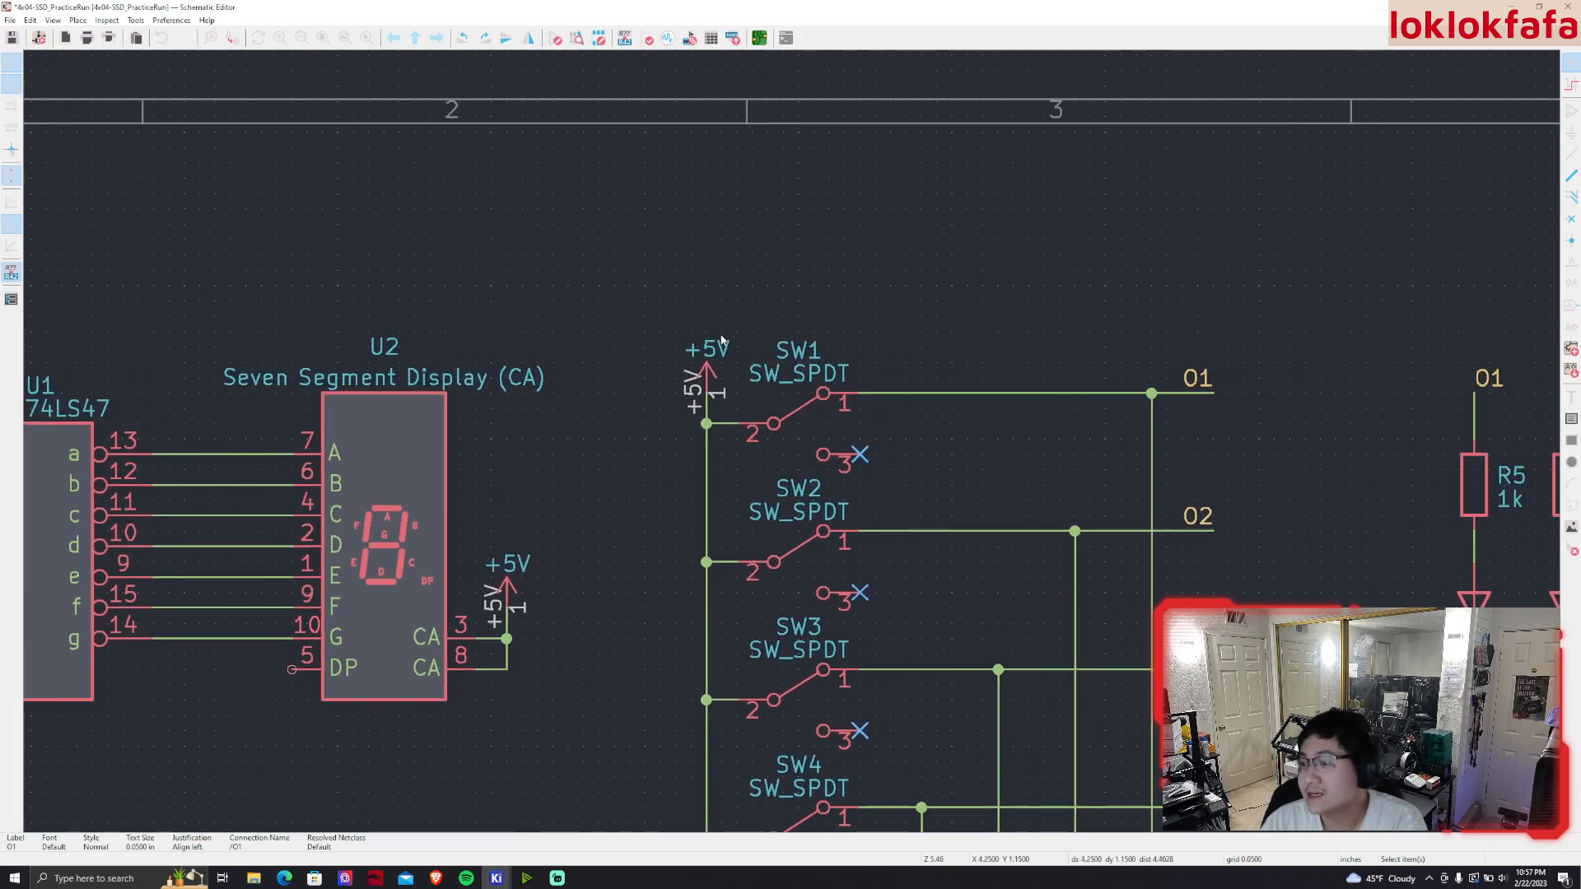
Try deleting the vertical wire that joins the O1 line of switch SW1 to resistor R4, and undo the deletion
middle_click_drag(787, 382, 737, 331)
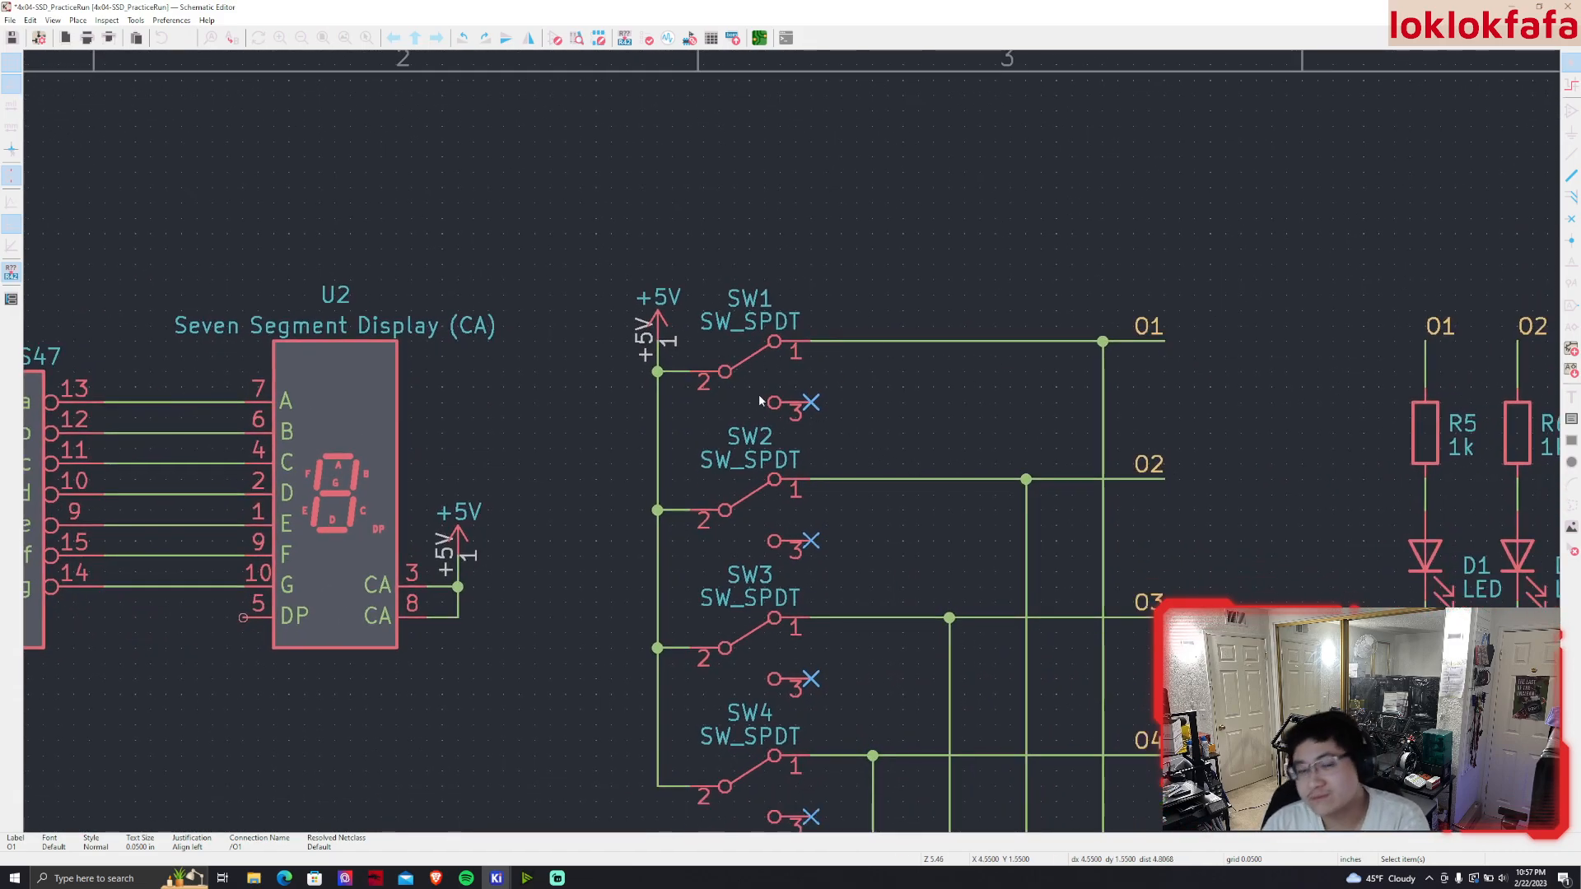
middle_click_drag(903, 383, 853, 280)
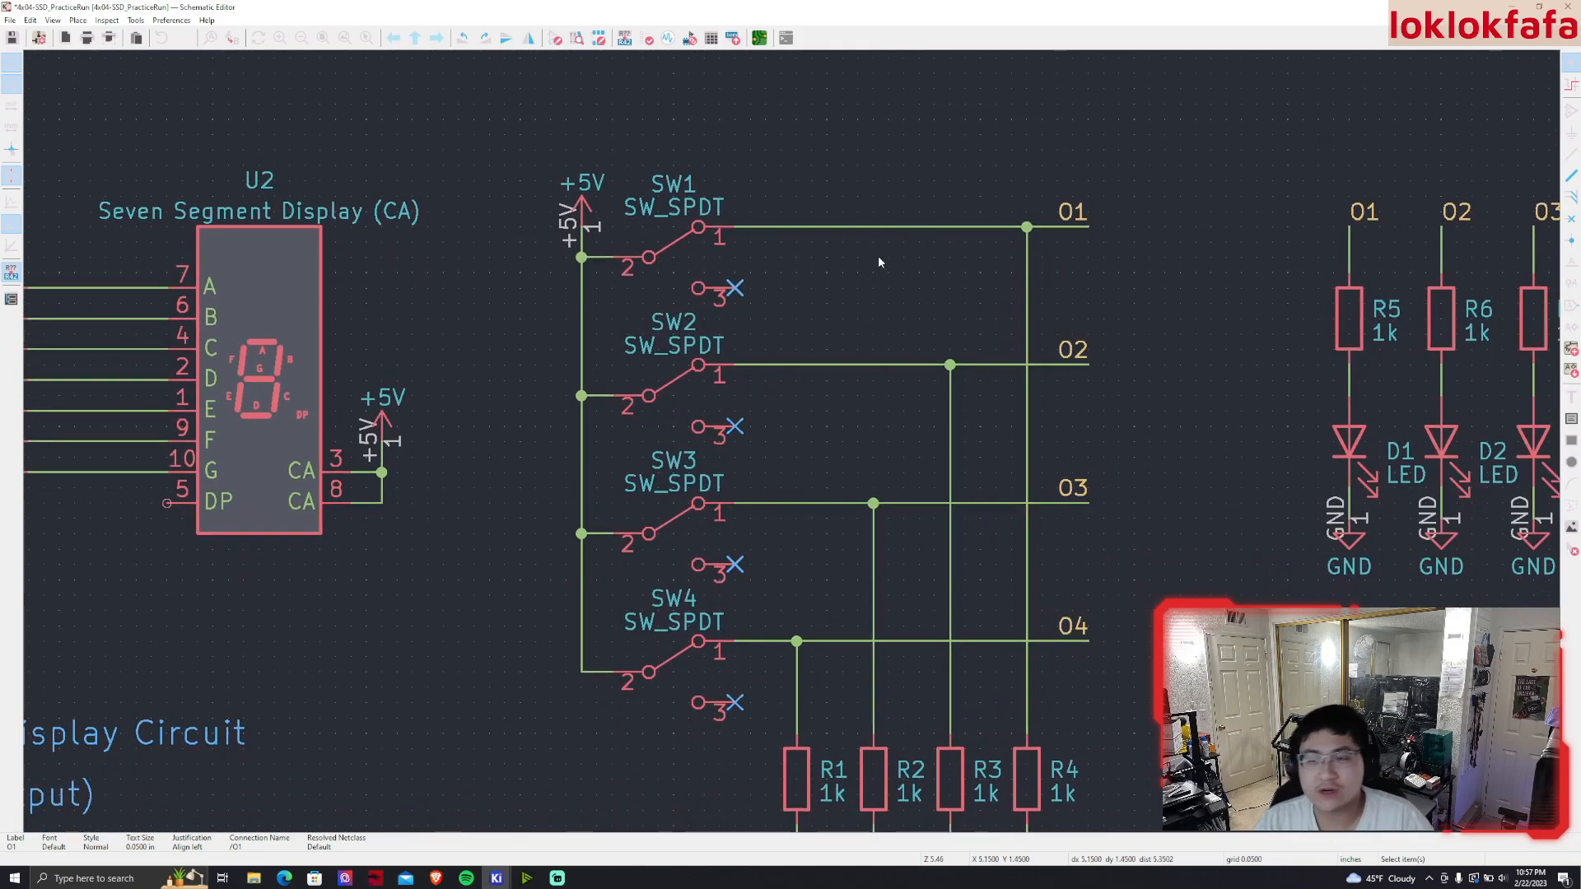
left_click(1030, 284)
middle_click_drag(989, 656, 955, 640)
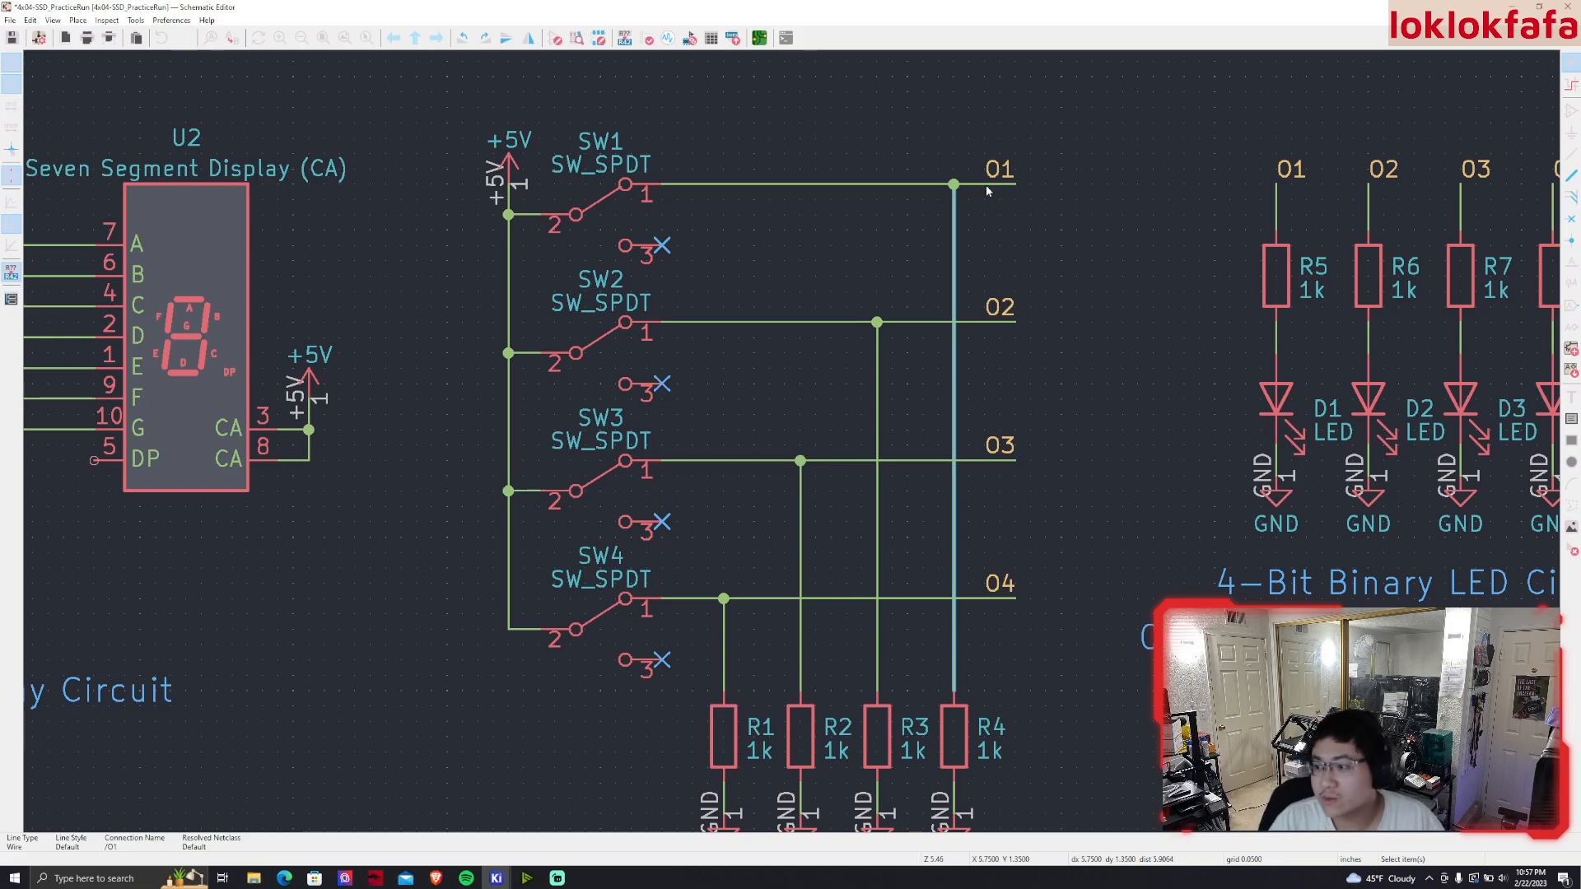
key("Delete")
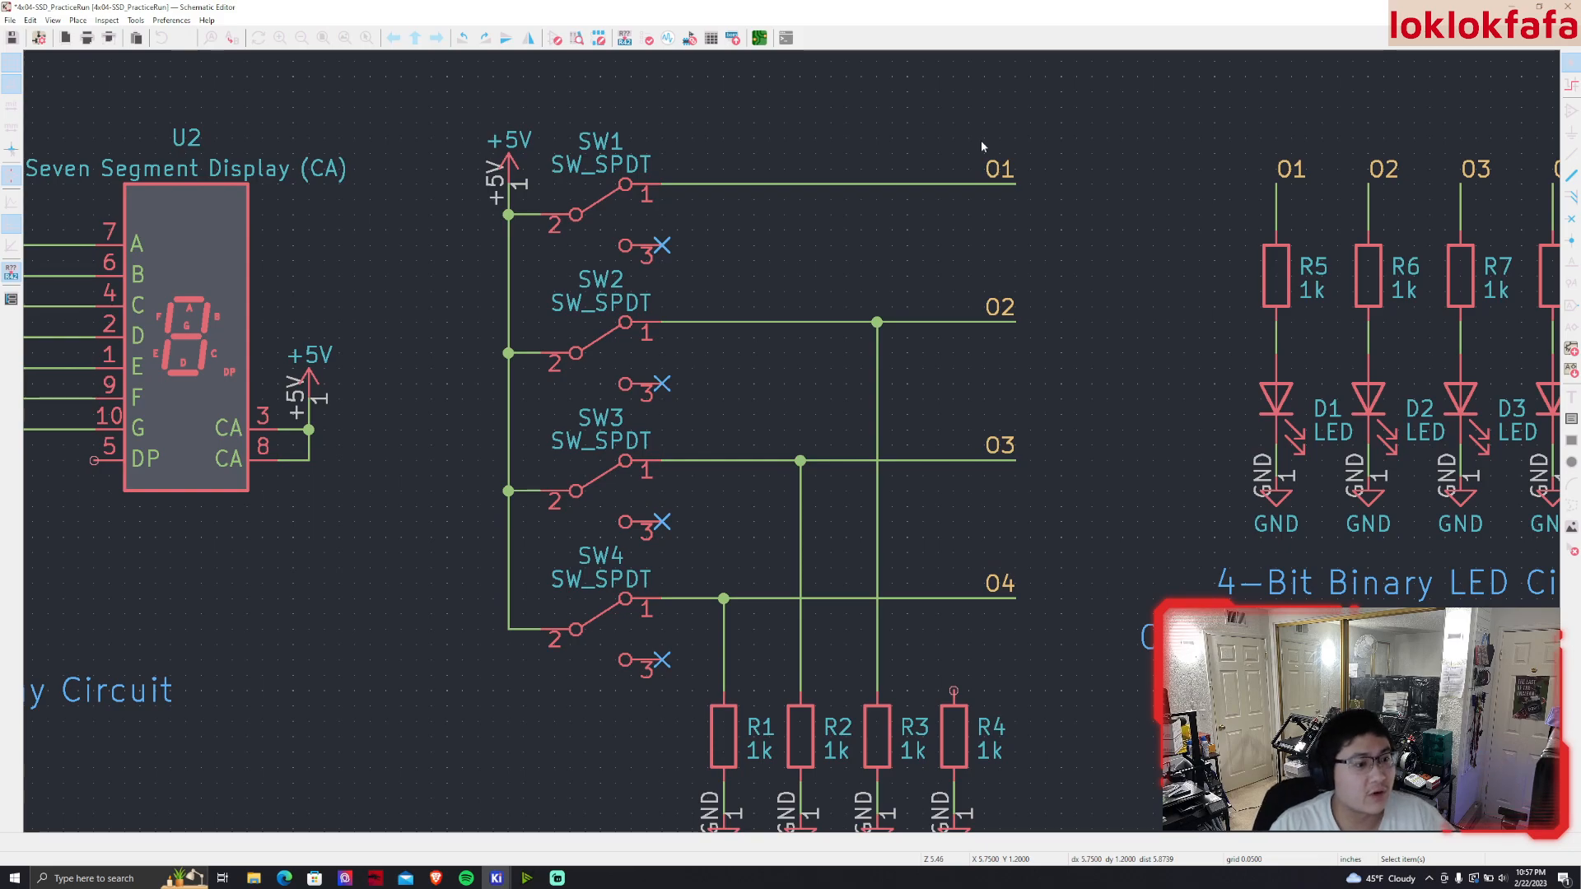
middle_click_drag(643, 270, 985, 326)
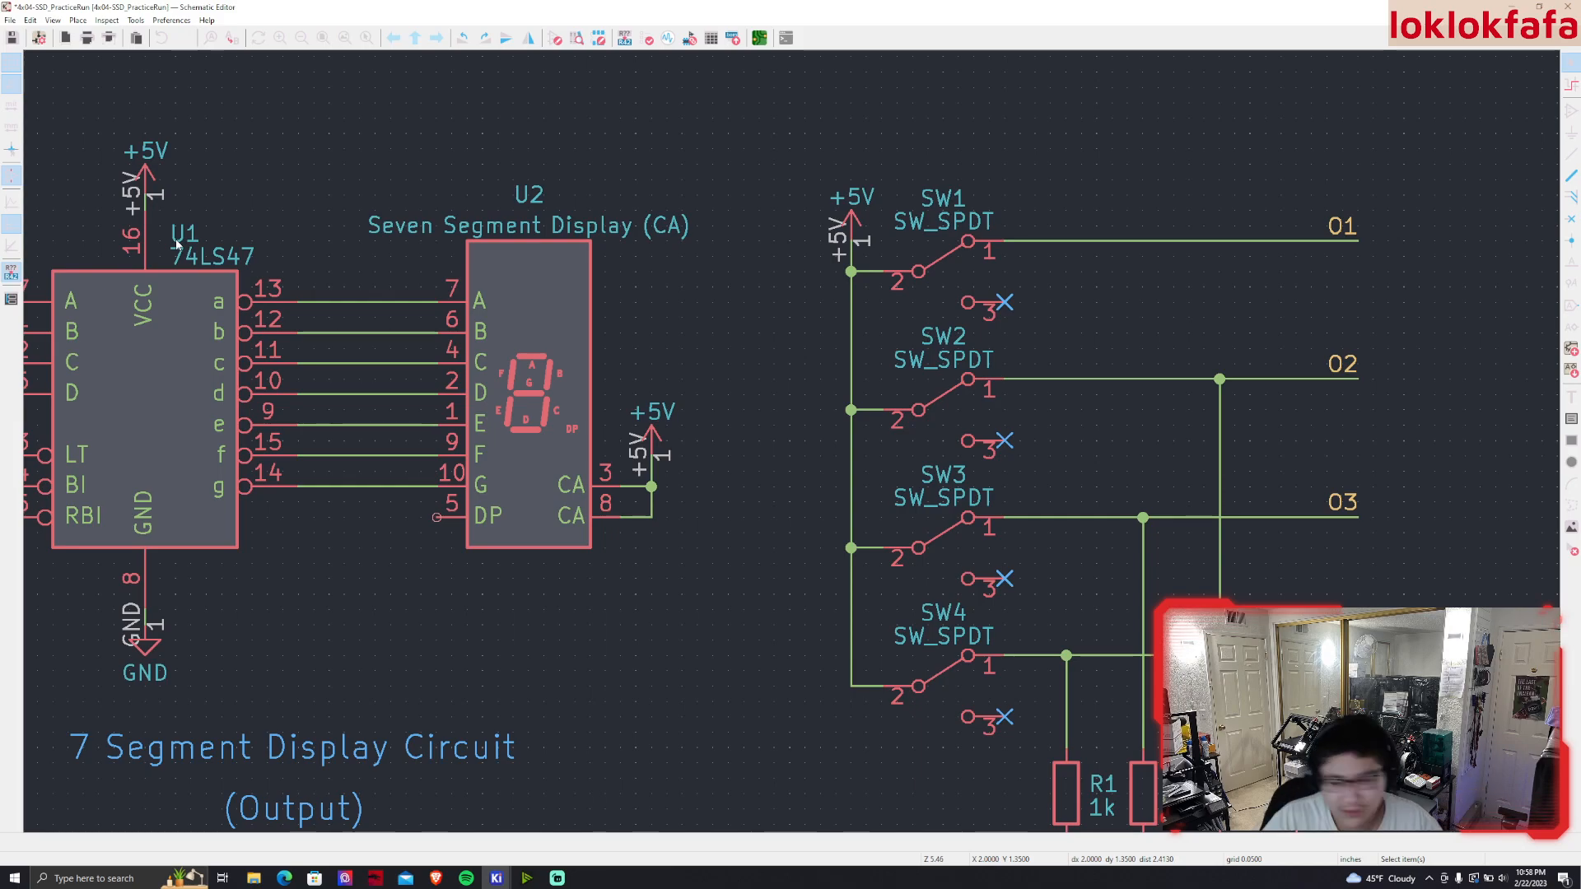
middle_click_drag(979, 243, 699, 220)
key("ctrl+z")
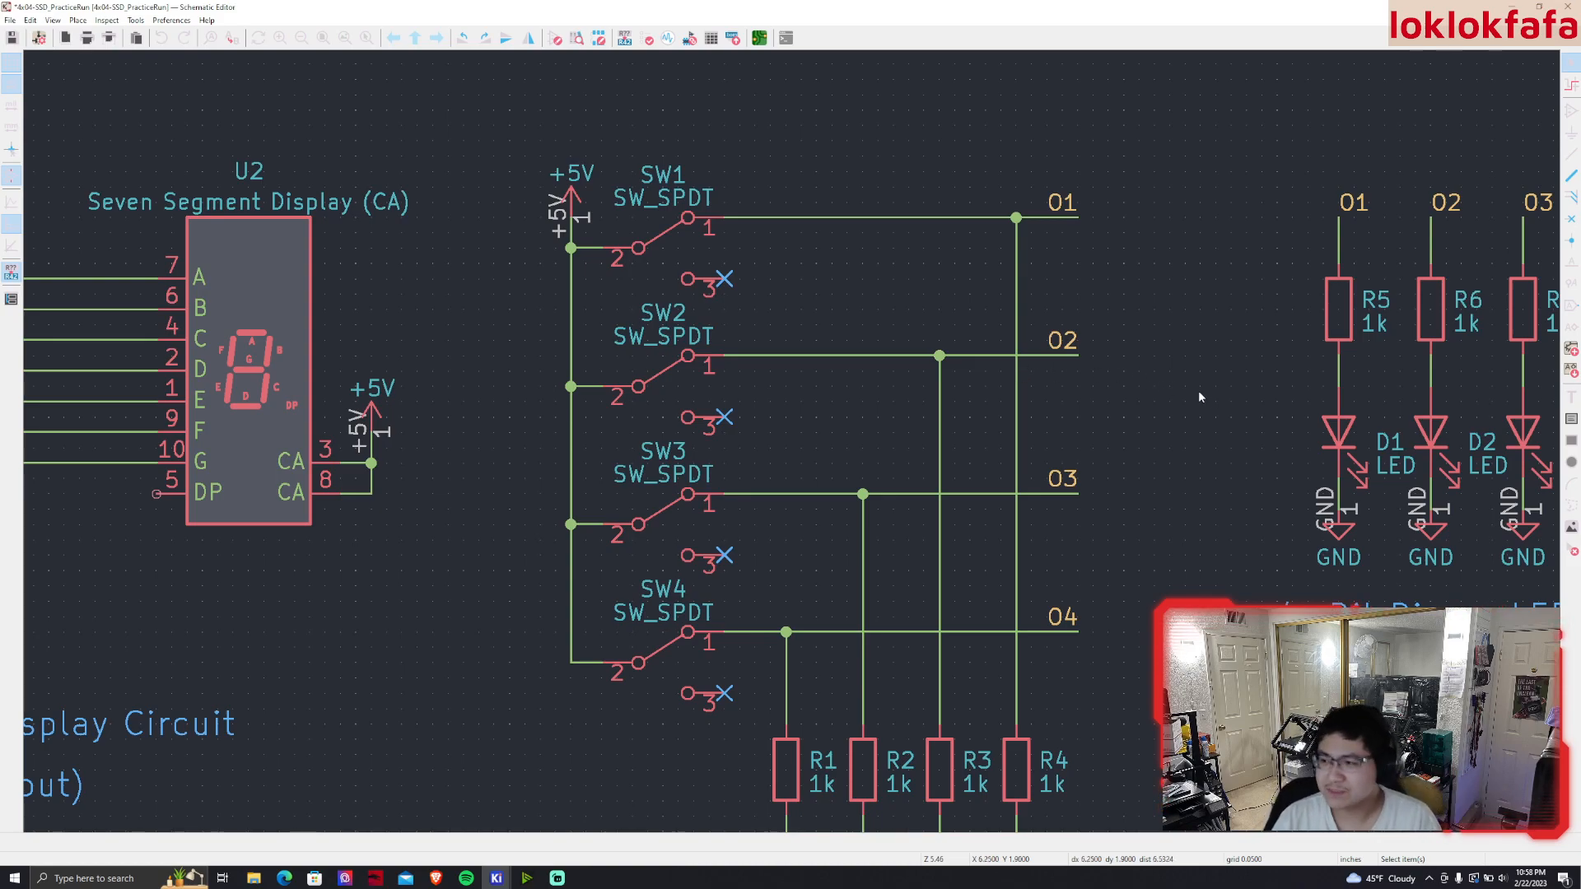
Examine the seven-segment display, switch input and 4-bit LED circuits, including how switch SW1 relates to resistor R5 through the O1 label
middle_click_drag(1212, 404, 1157, 326)
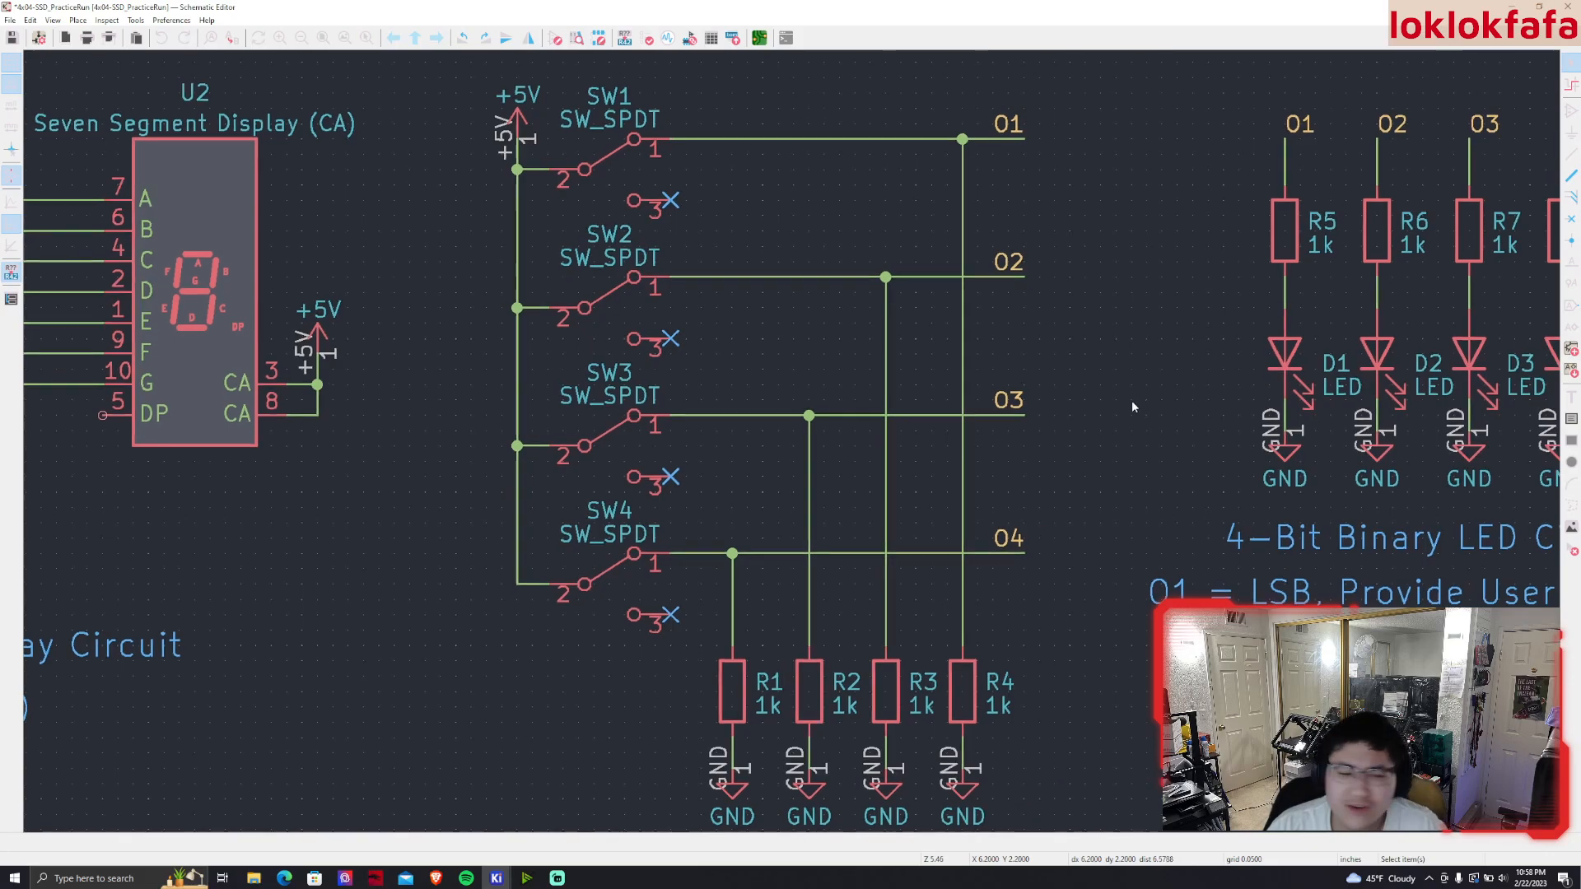
middle_click_drag(1133, 403, 1114, 386)
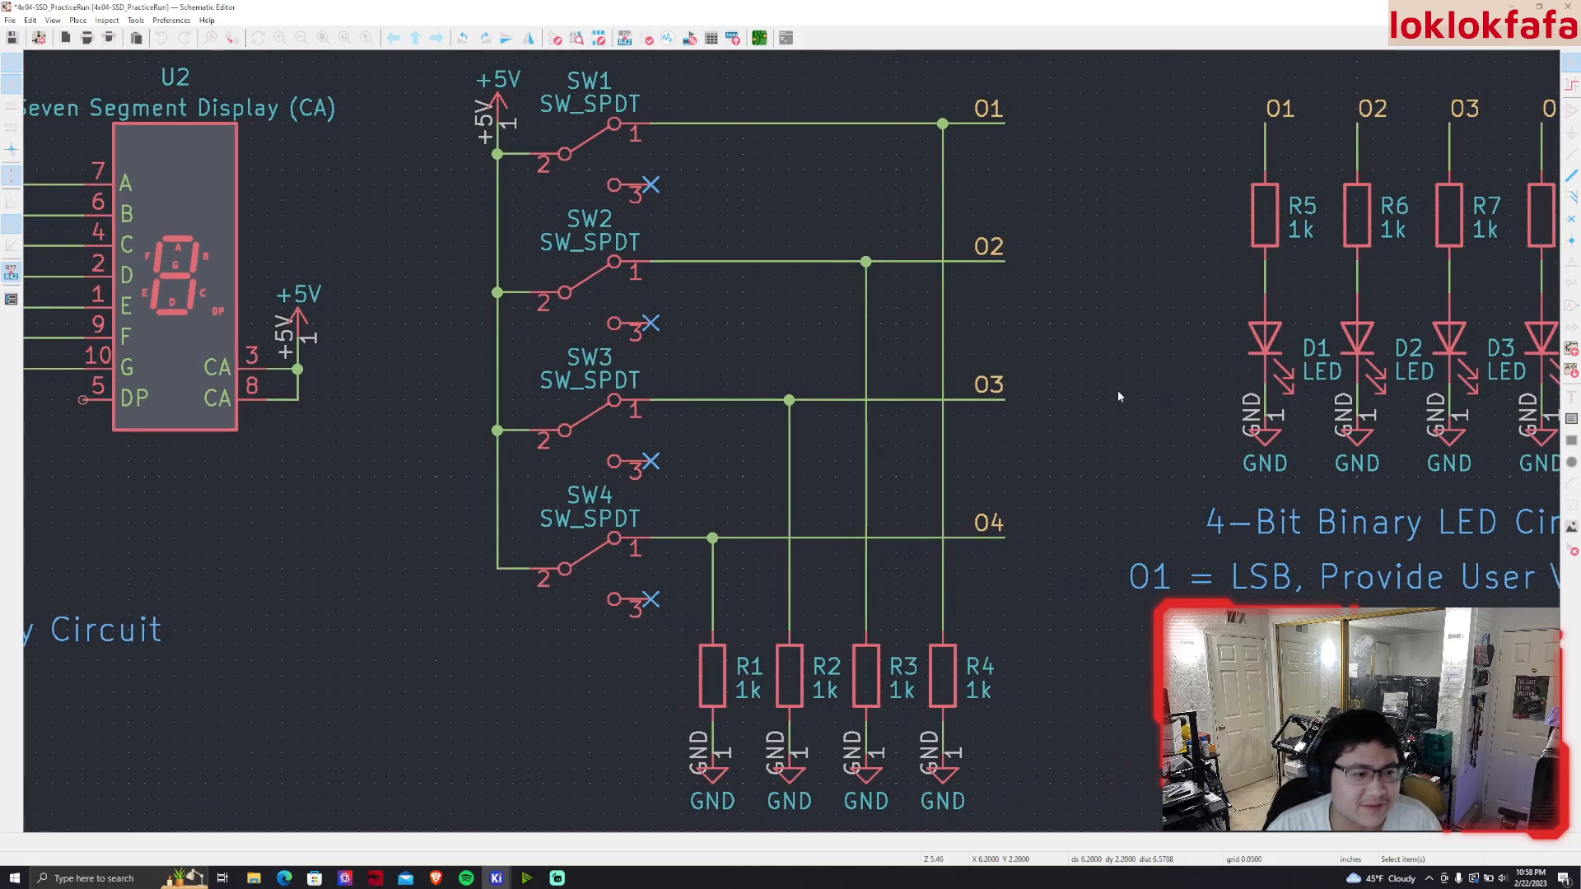
middle_click_drag(1089, 362, 974, 362)
middle_click_drag(906, 611, 852, 609)
middle_click_drag(853, 285, 1147, 367)
middle_click_drag(394, 327, 960, 327)
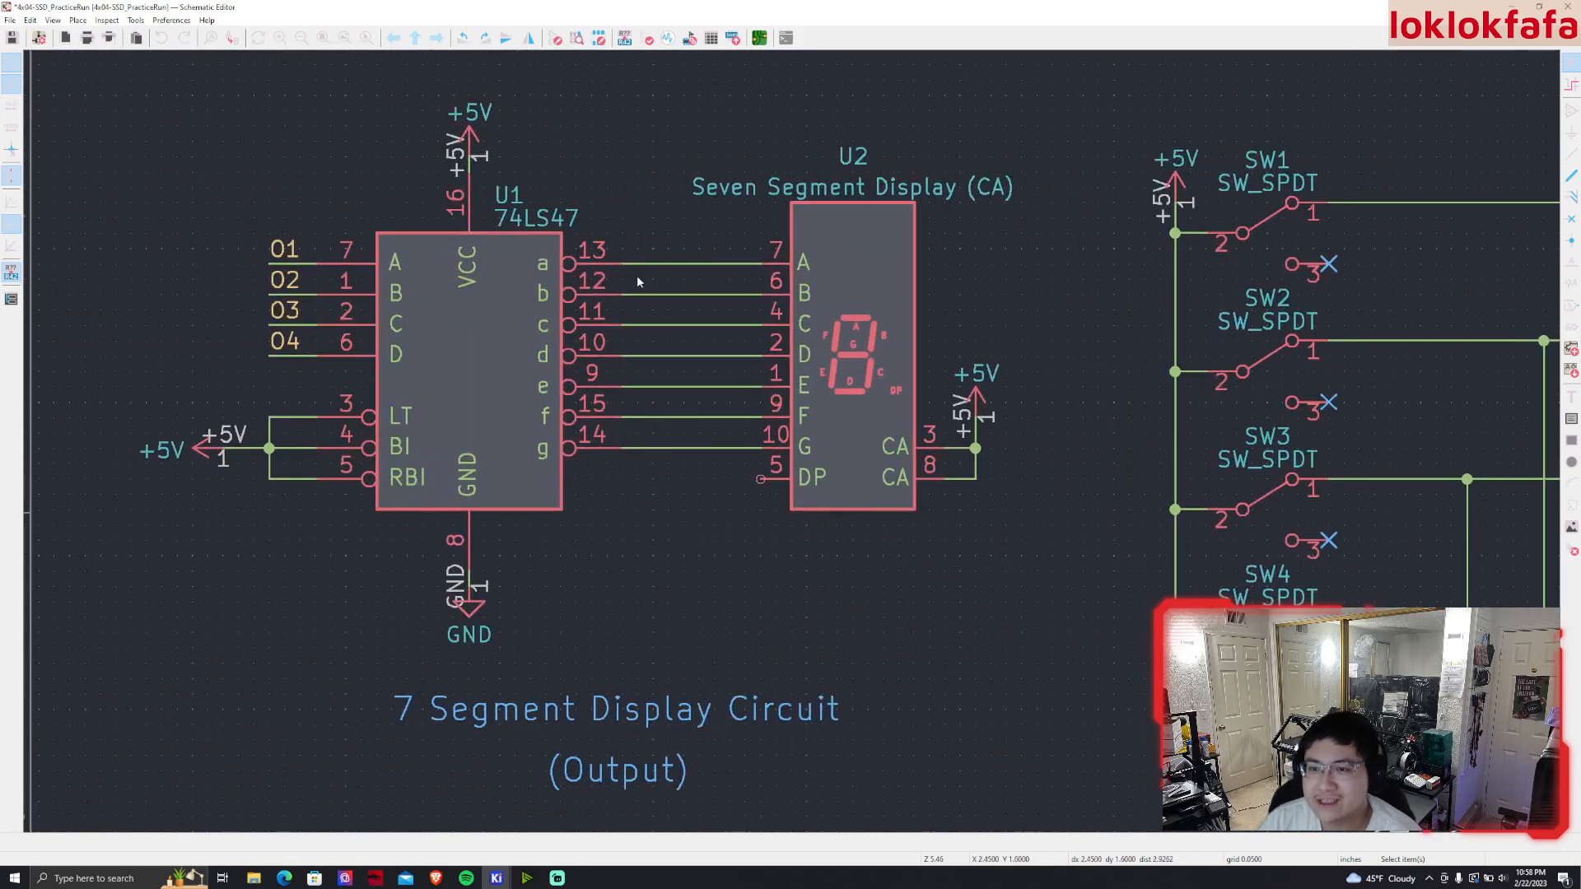
middle_click_drag(639, 275, 23, 288)
middle_click_drag(1195, 258, 1057, 239)
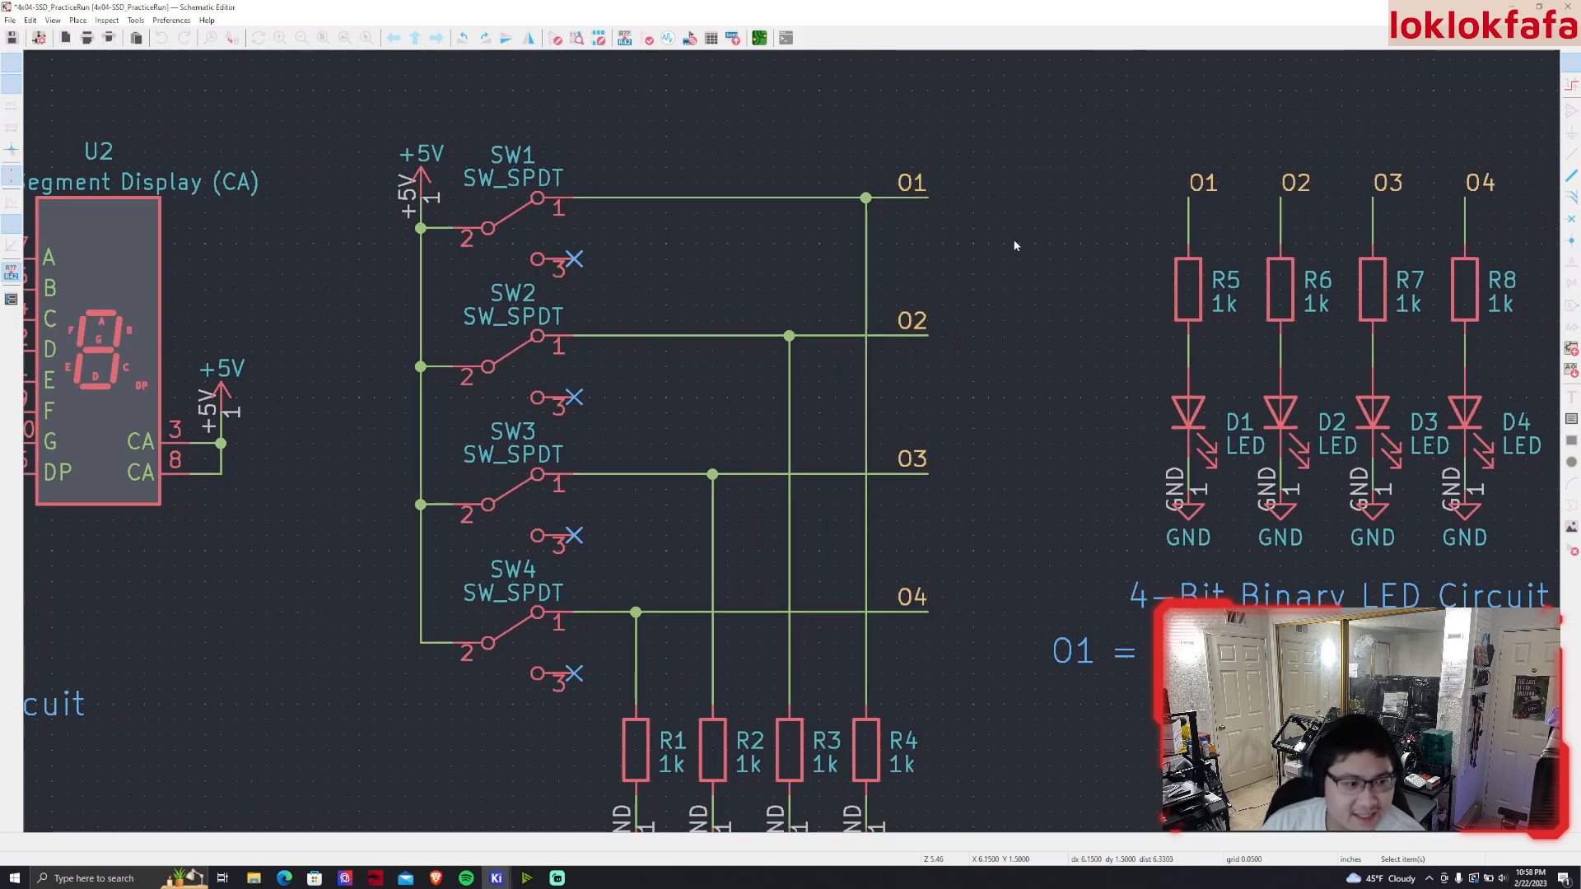
middle_click_drag(1046, 284, 574, 284)
middle_click_drag(1254, 435, 1290, 417)
scroll(1102, 393, "down", 2)
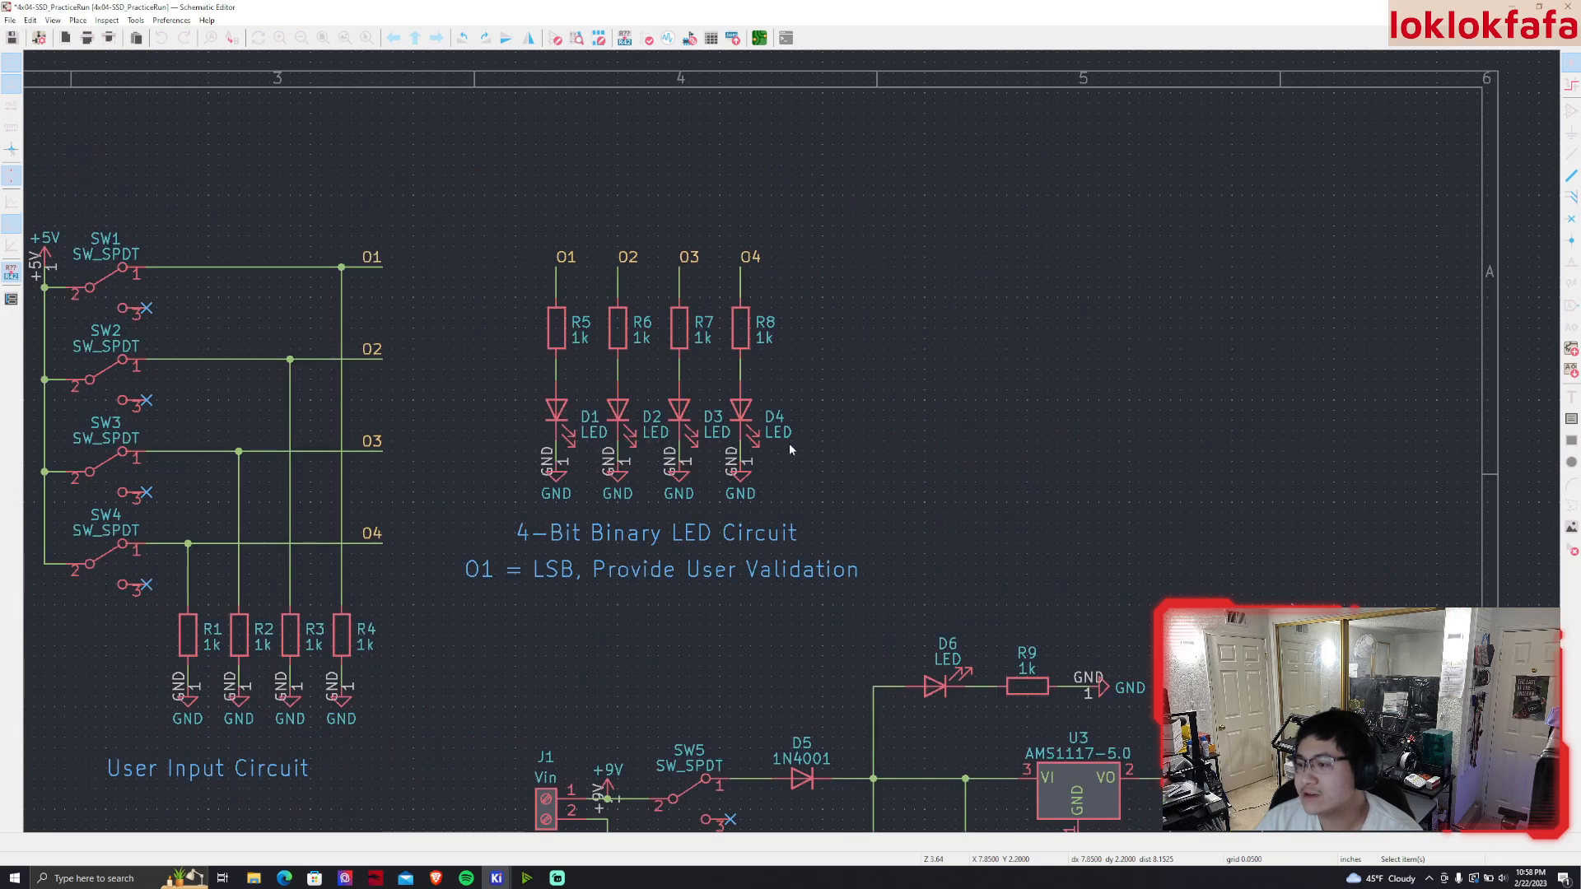
middle_click_drag(990, 434, 998, 432)
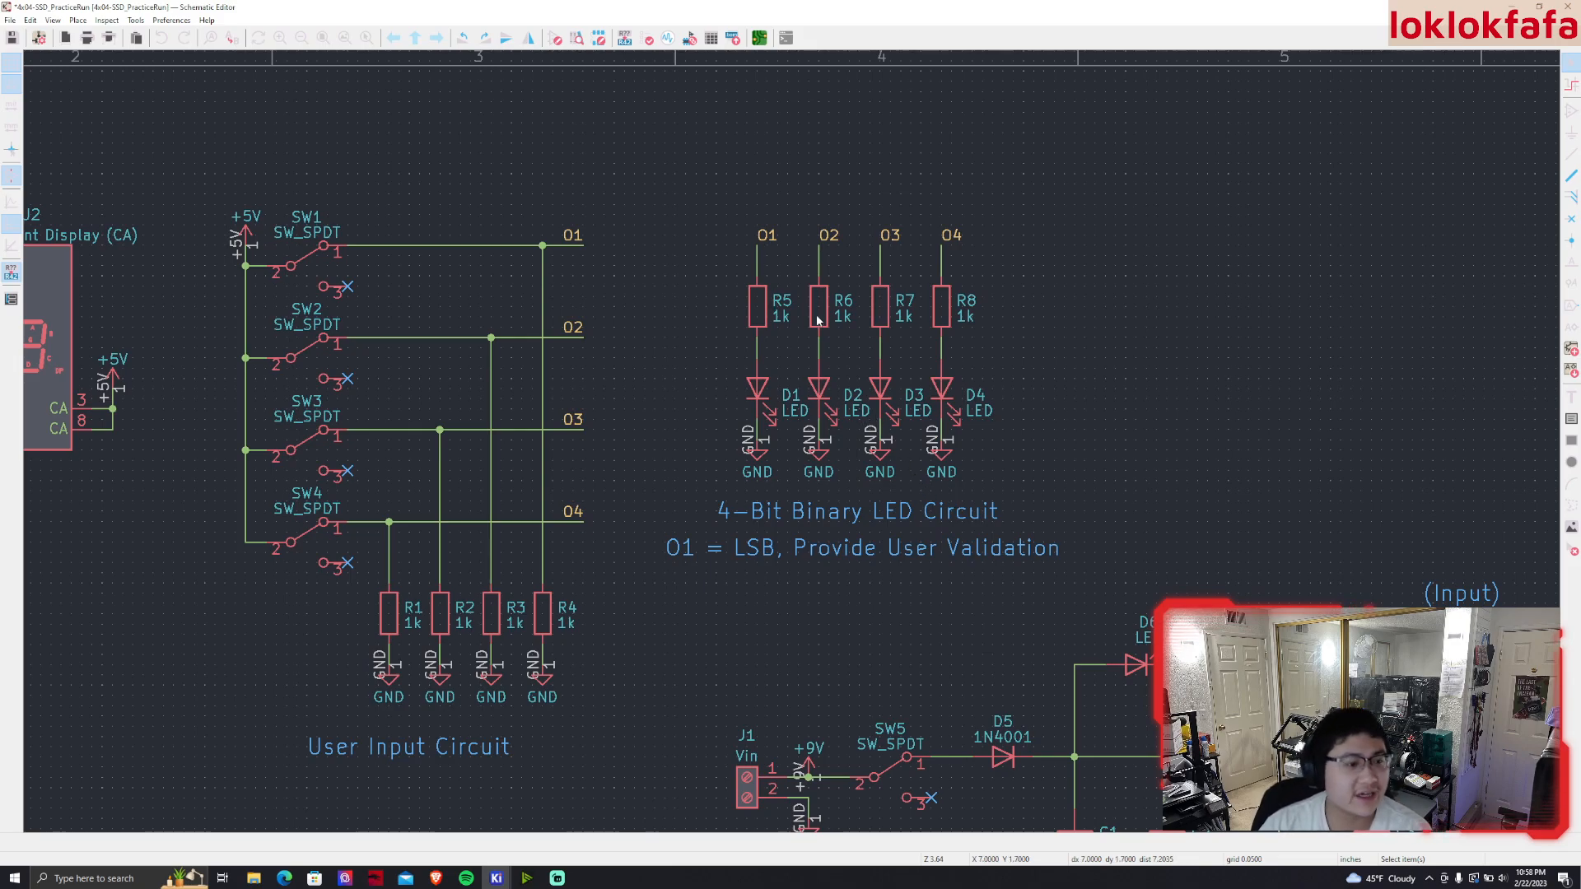
left_click(297, 260)
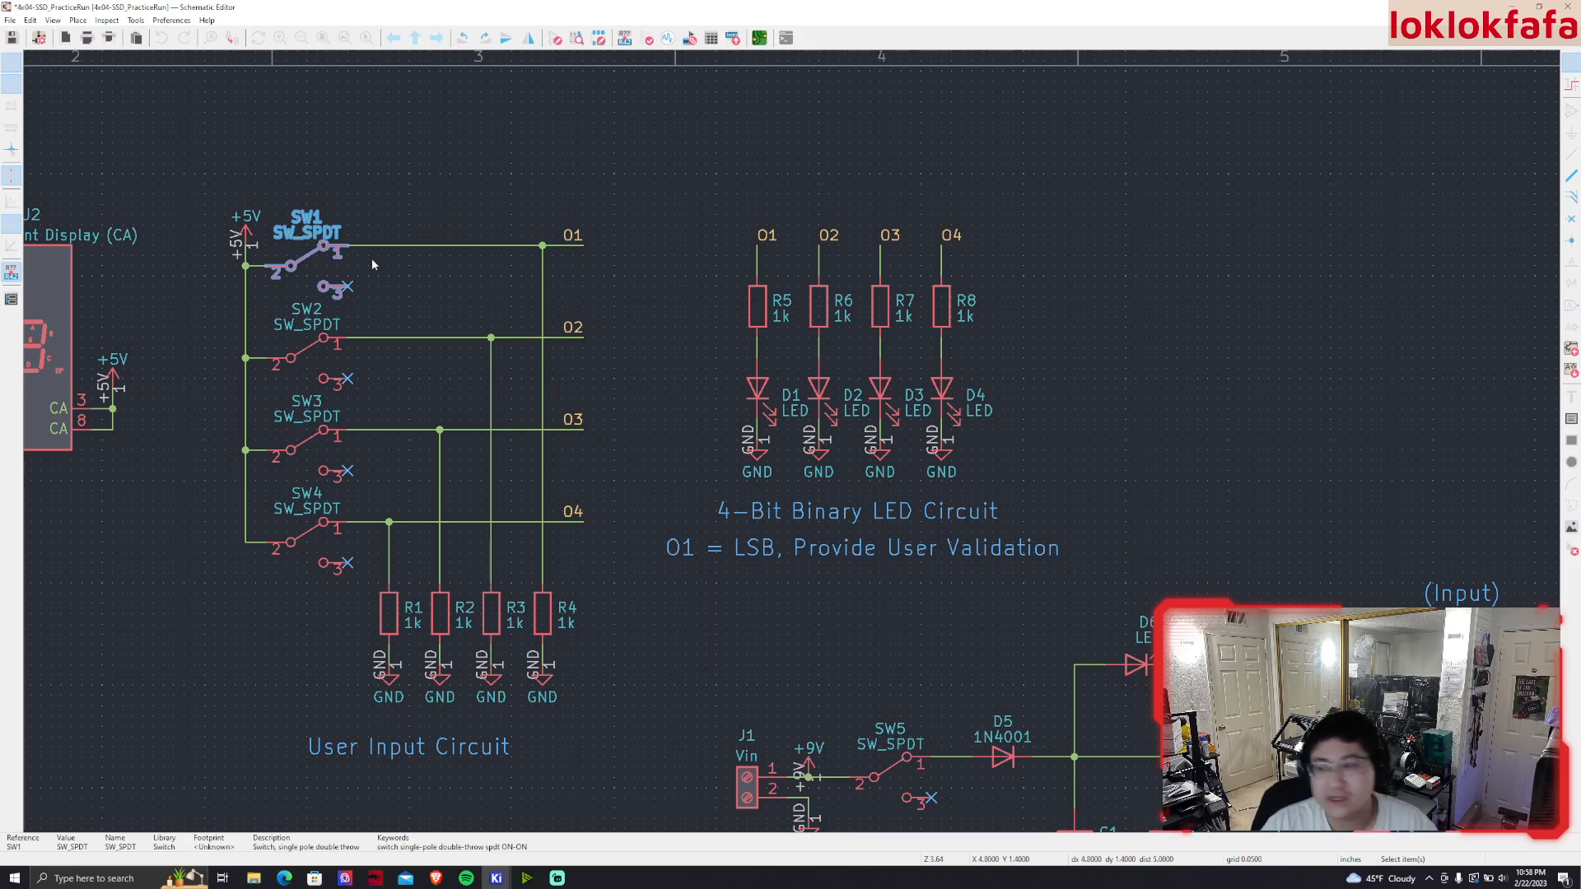
left_click(763, 313)
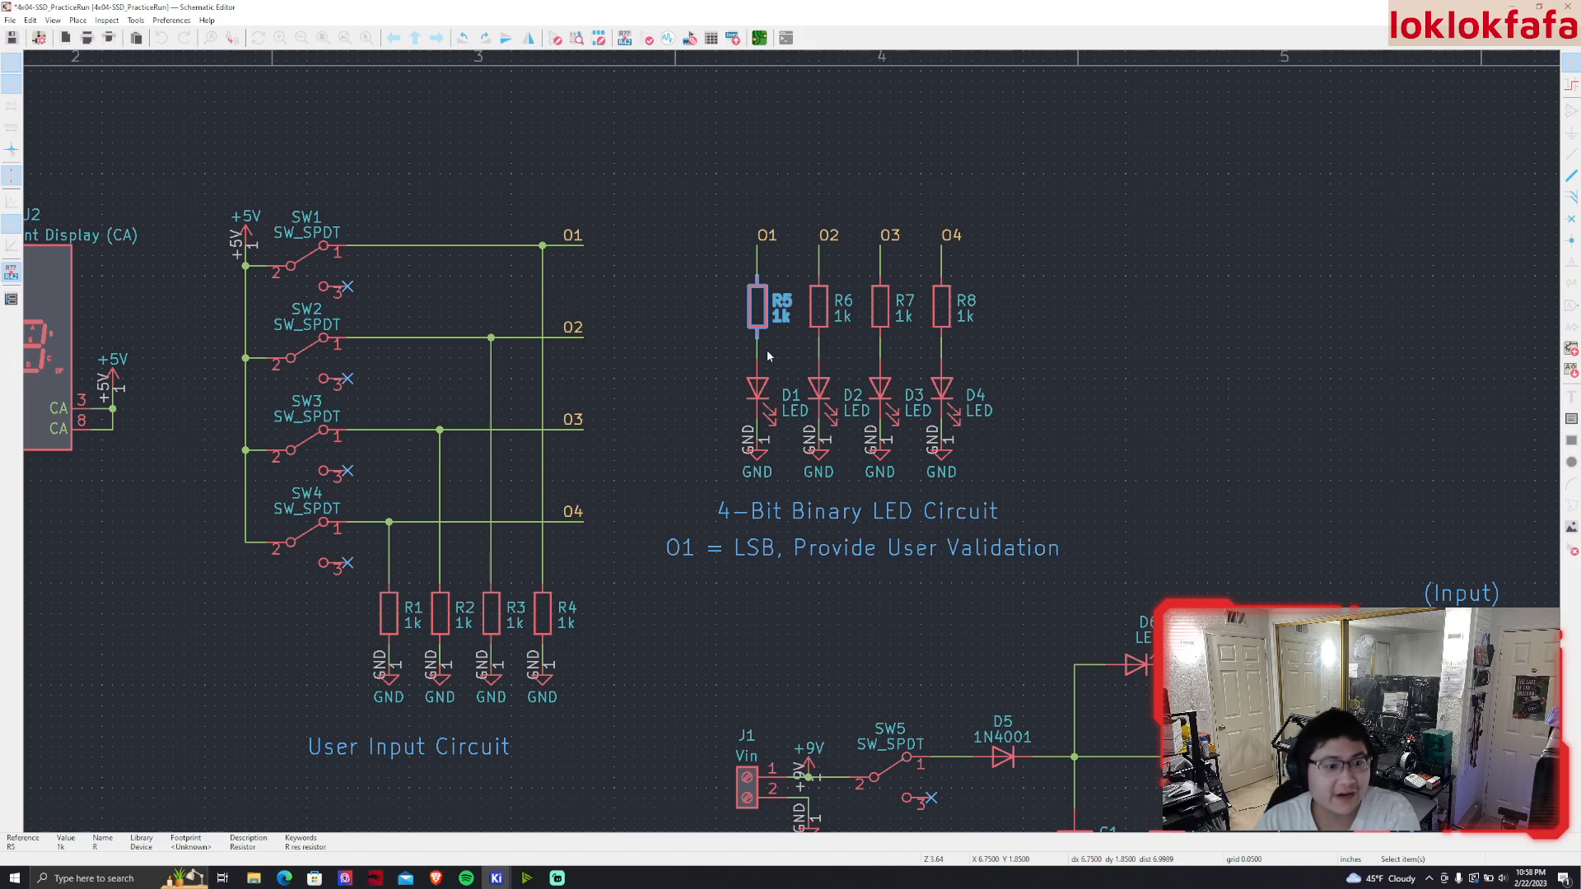
Examine the power input circuit's parts: regulator U3, capacitors C1 to C4, diode D5 and switch SW5
middle_click_drag(1038, 420, 962, 212)
middle_click_drag(1029, 362, 863, 221)
middle_click_drag(935, 310, 874, 309)
left_click(1149, 241)
left_click_drag(1150, 242, 385, 339)
middle_click_drag(514, 341, 1086, 365)
left_click_drag(1006, 362, 640, 468)
middle_click_drag(815, 563, 350, 494)
middle_click_drag(1126, 552, 1004, 582)
left_click(1034, 625)
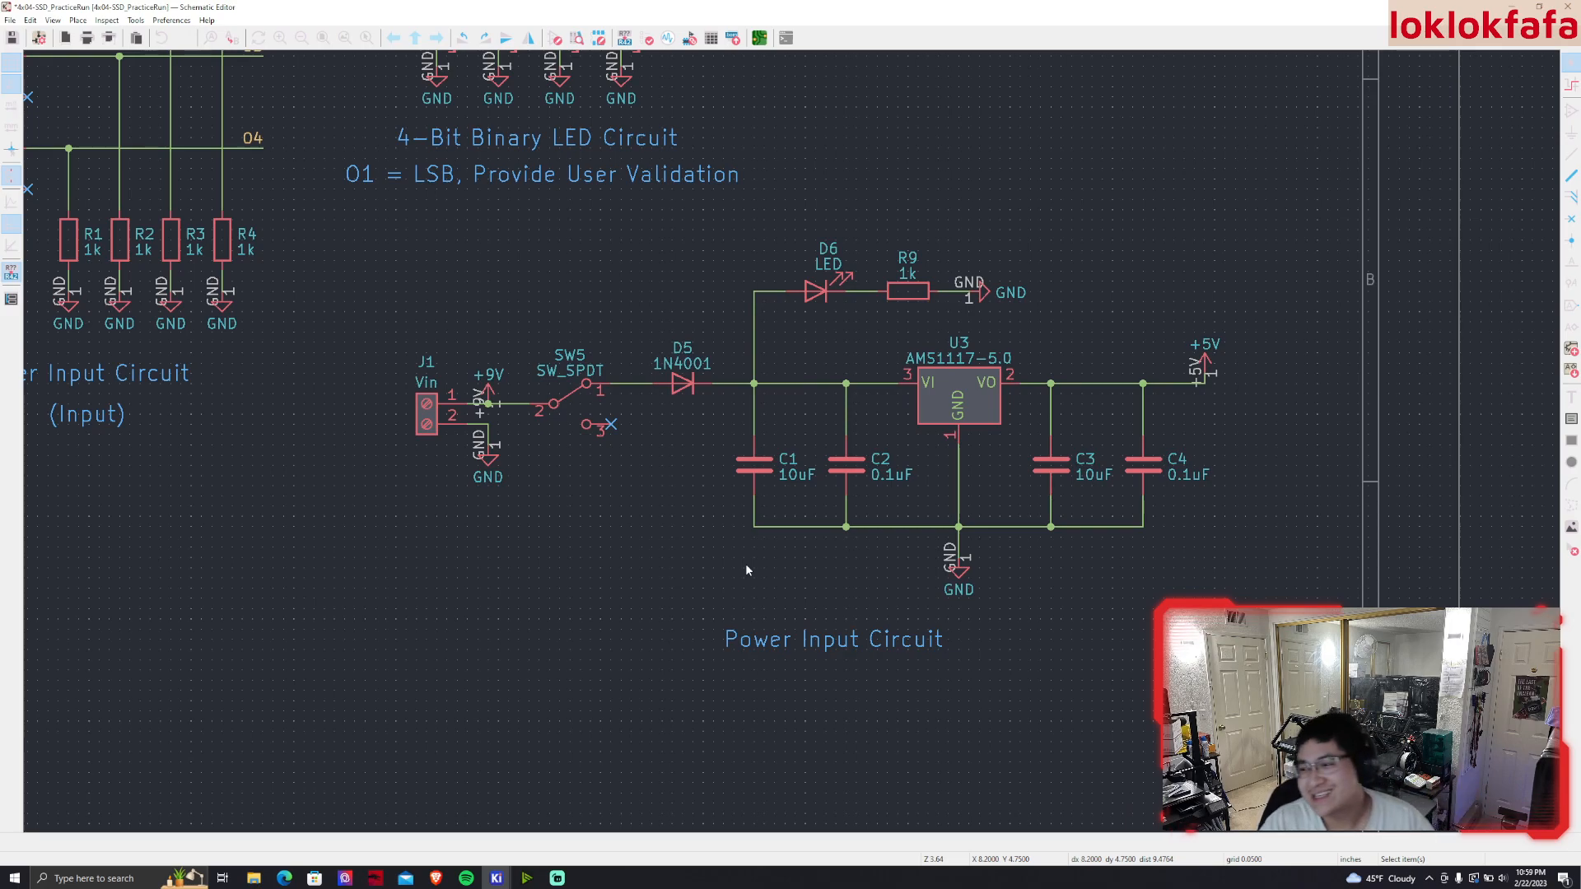
left_click(928, 388)
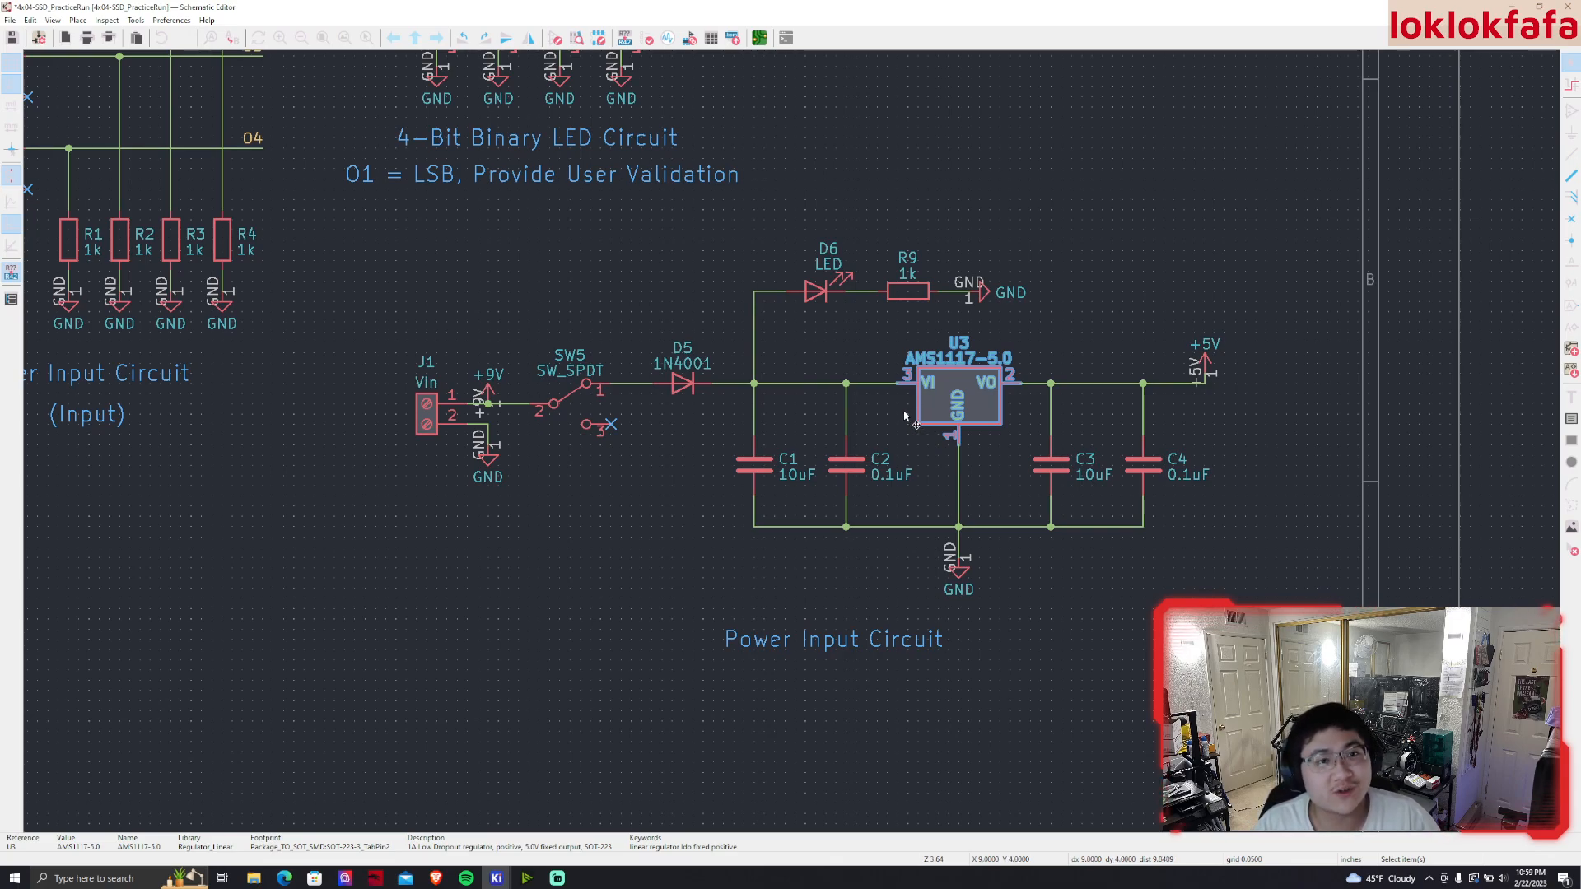
left_click(779, 471)
left_click(861, 467)
left_click(1091, 469)
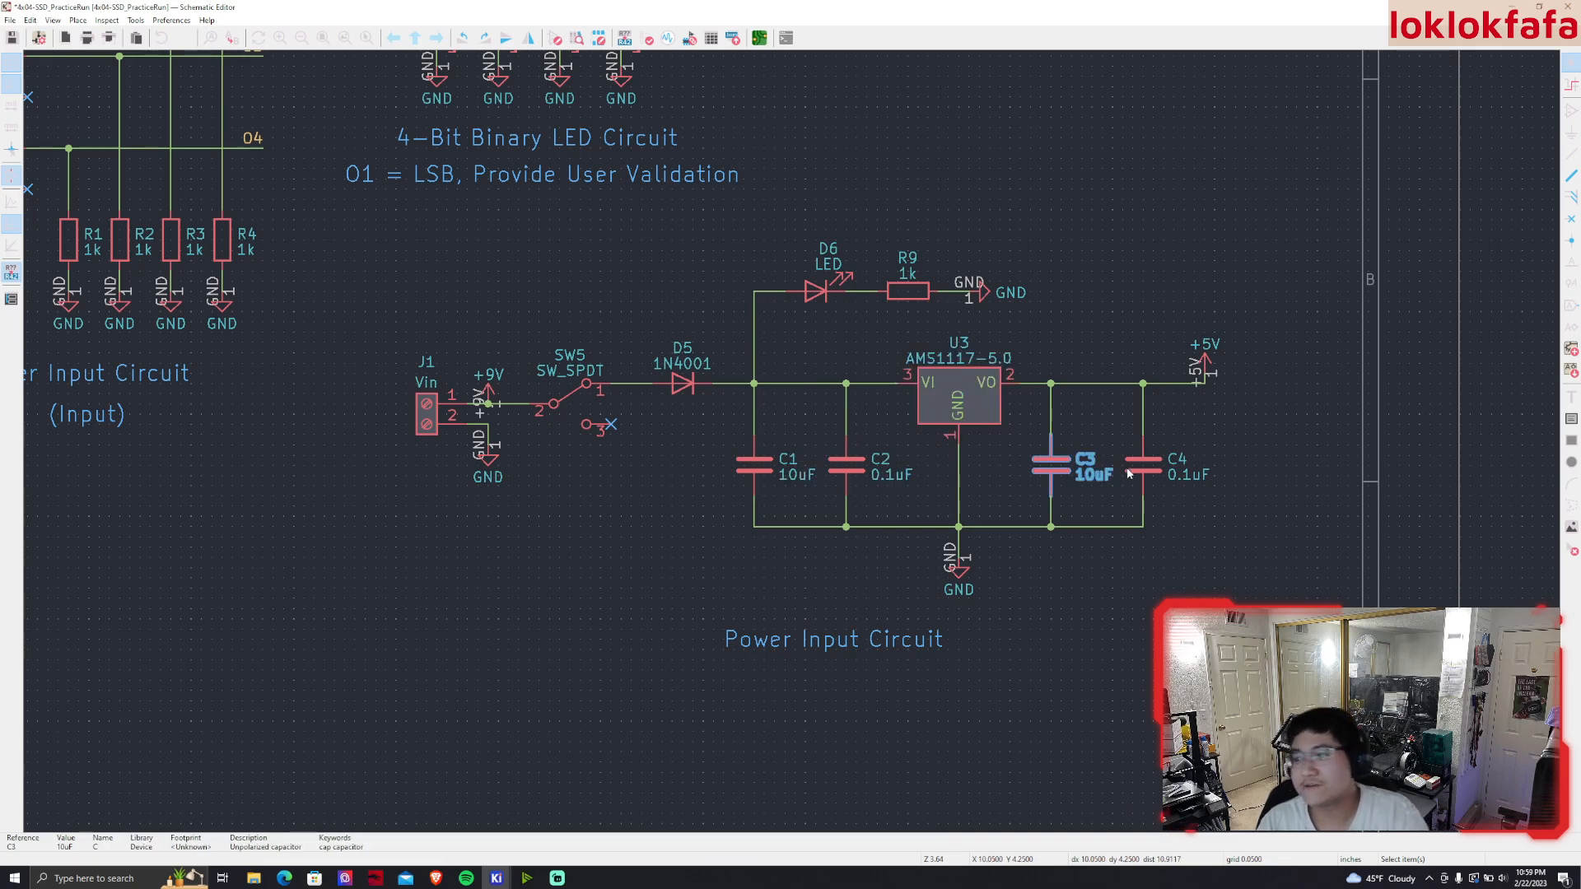
left_click(1140, 472)
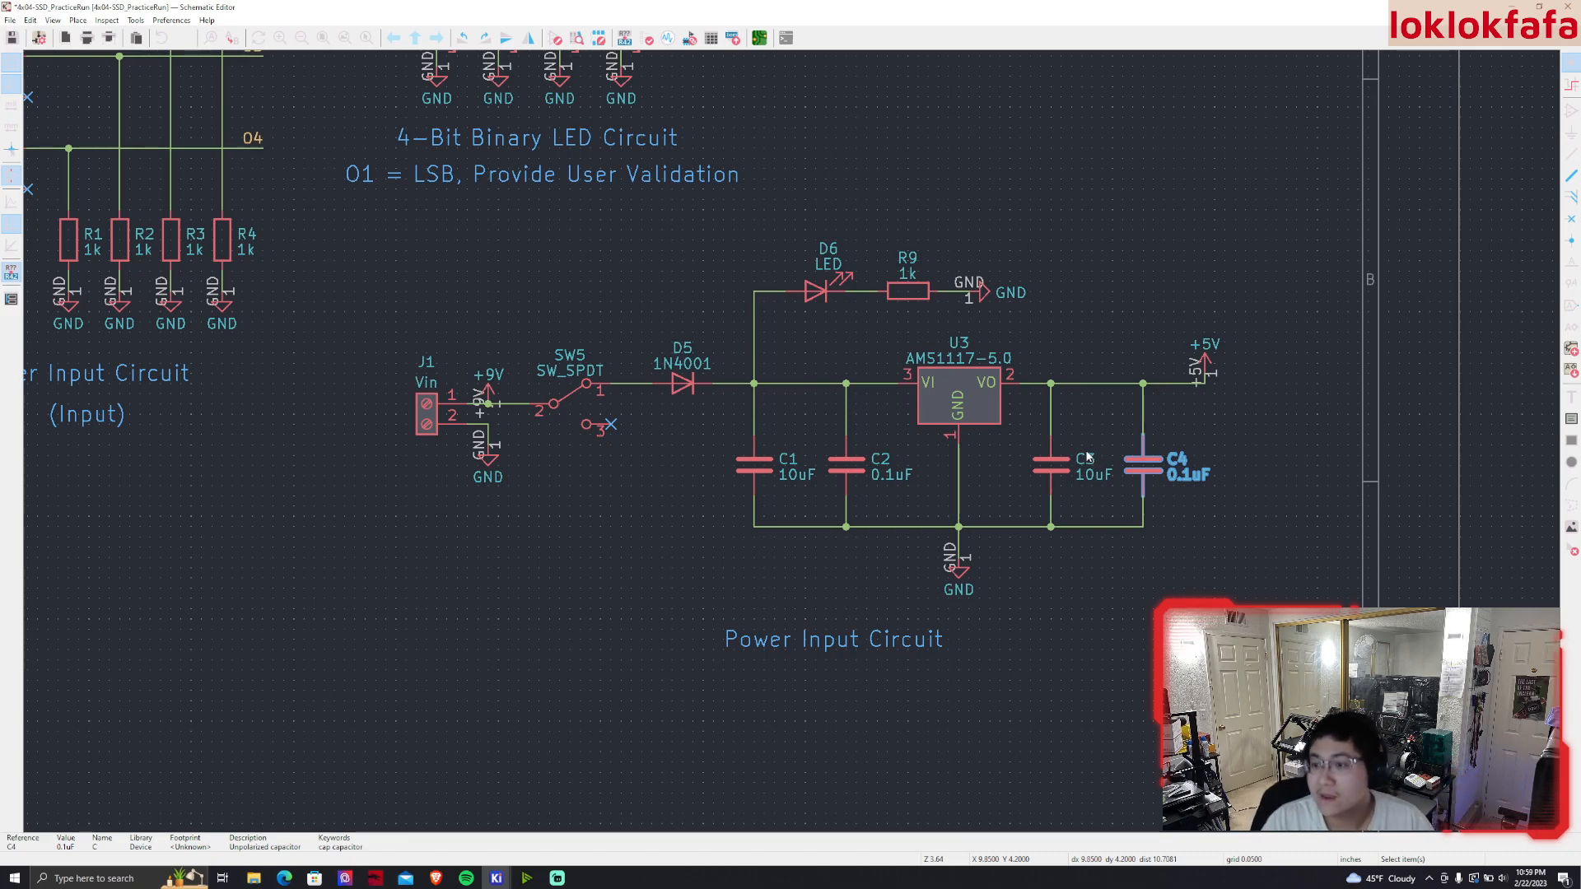
left_click(683, 389)
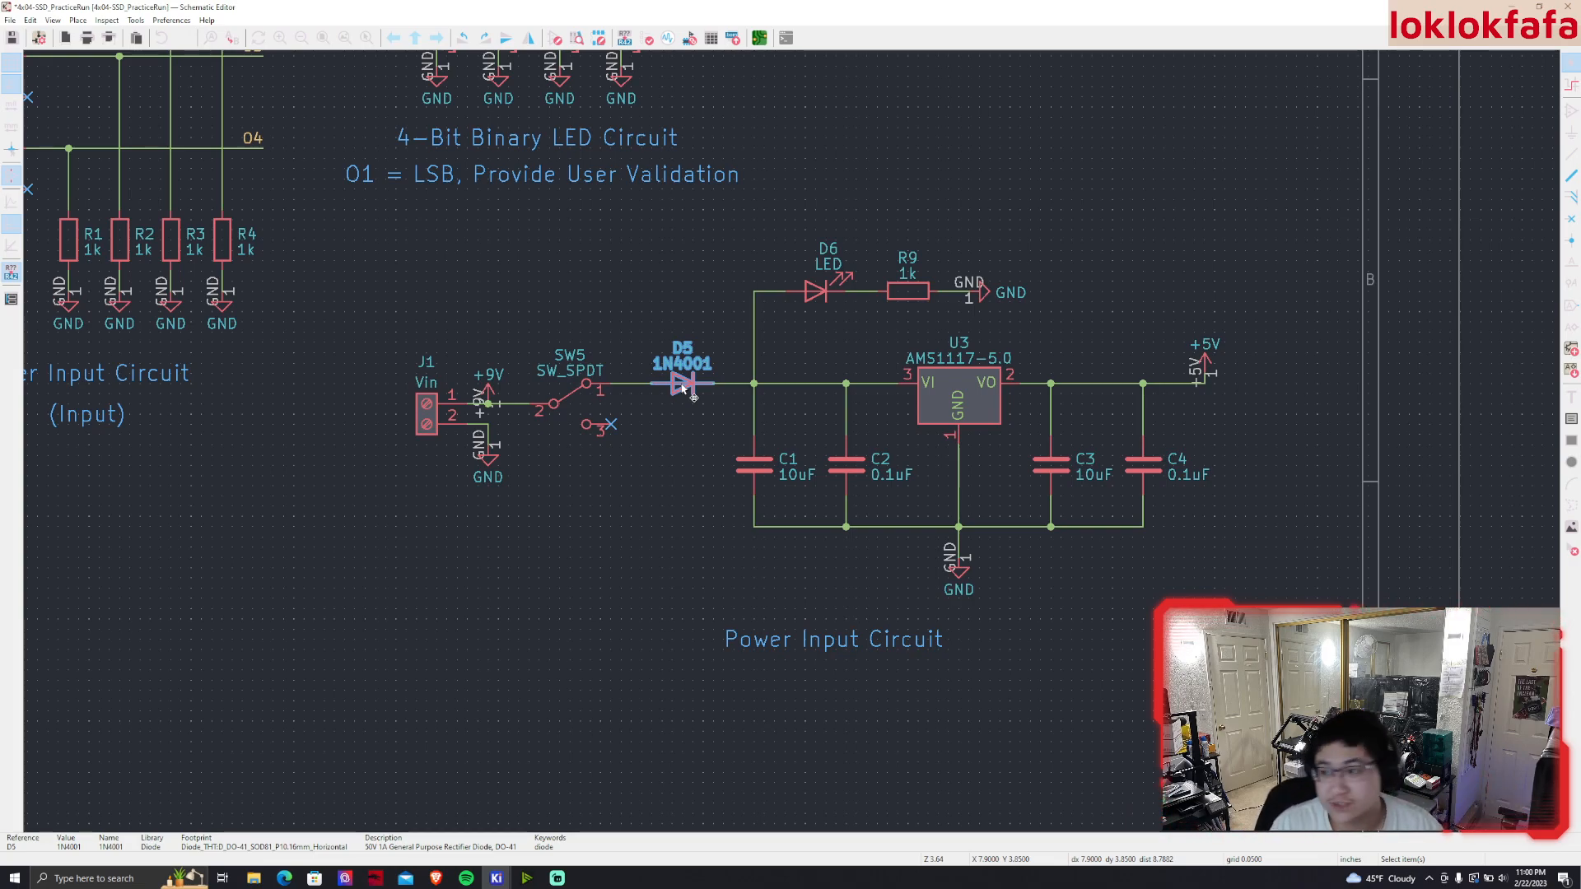
left_click(592, 379)
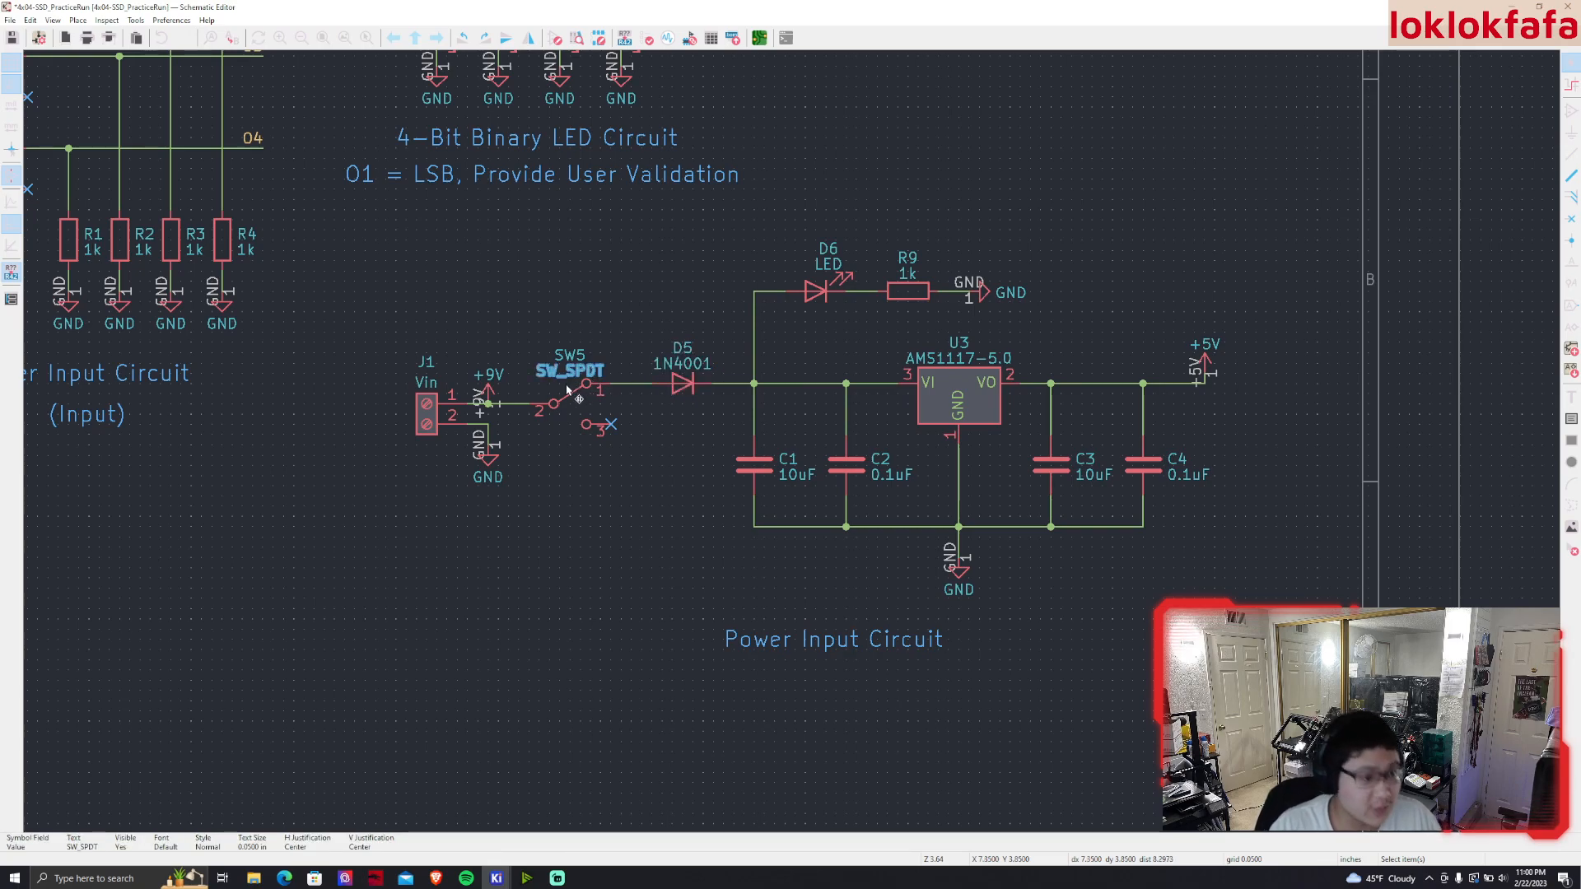
left_click(567, 391)
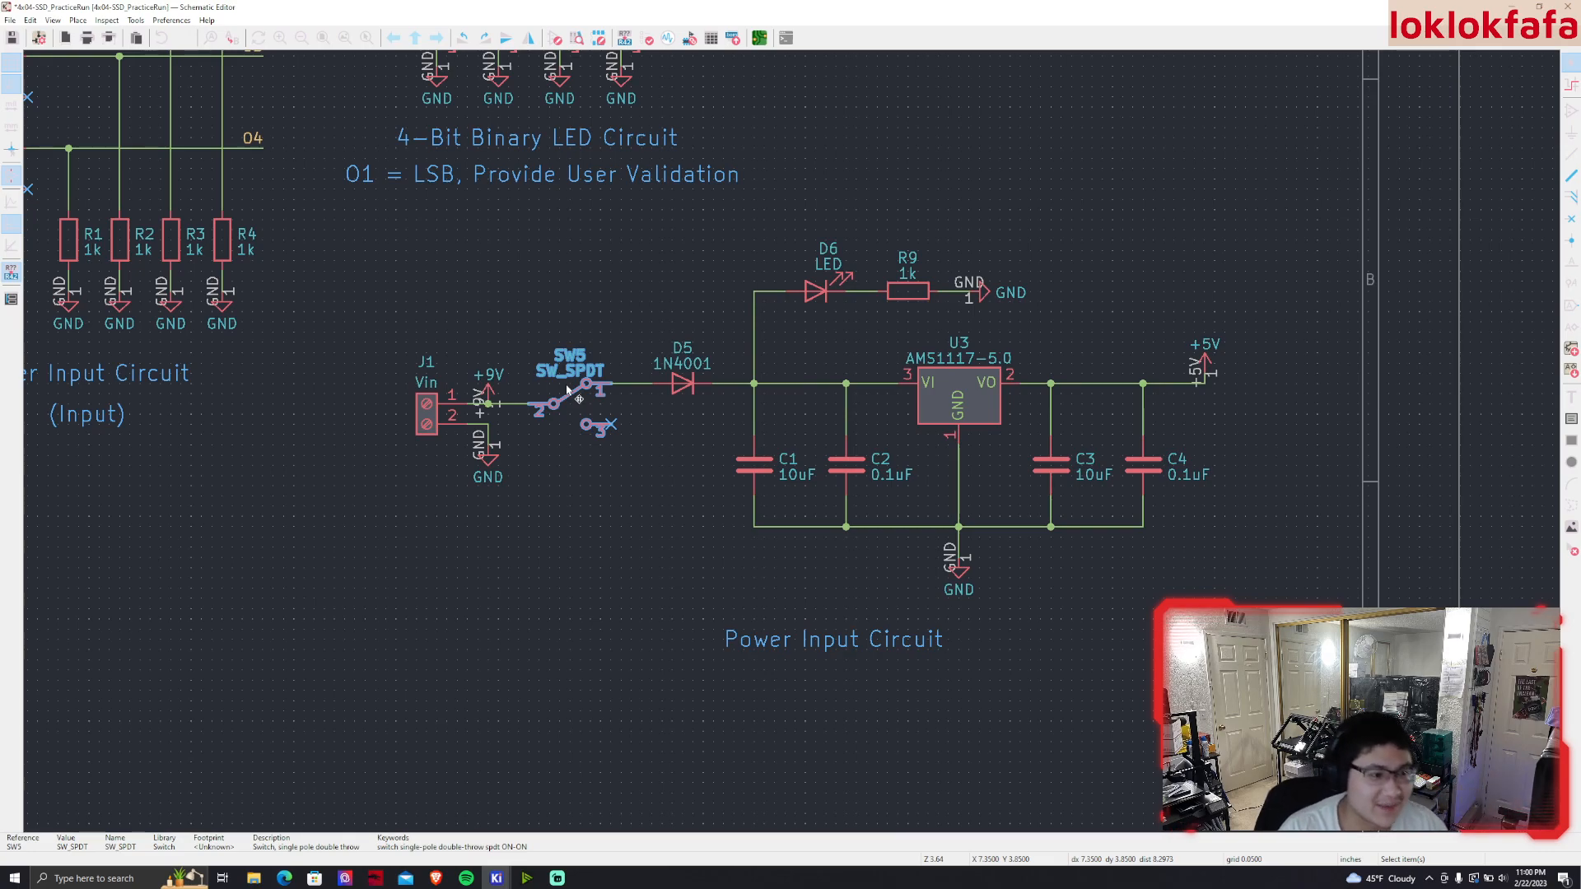
left_click(795, 338)
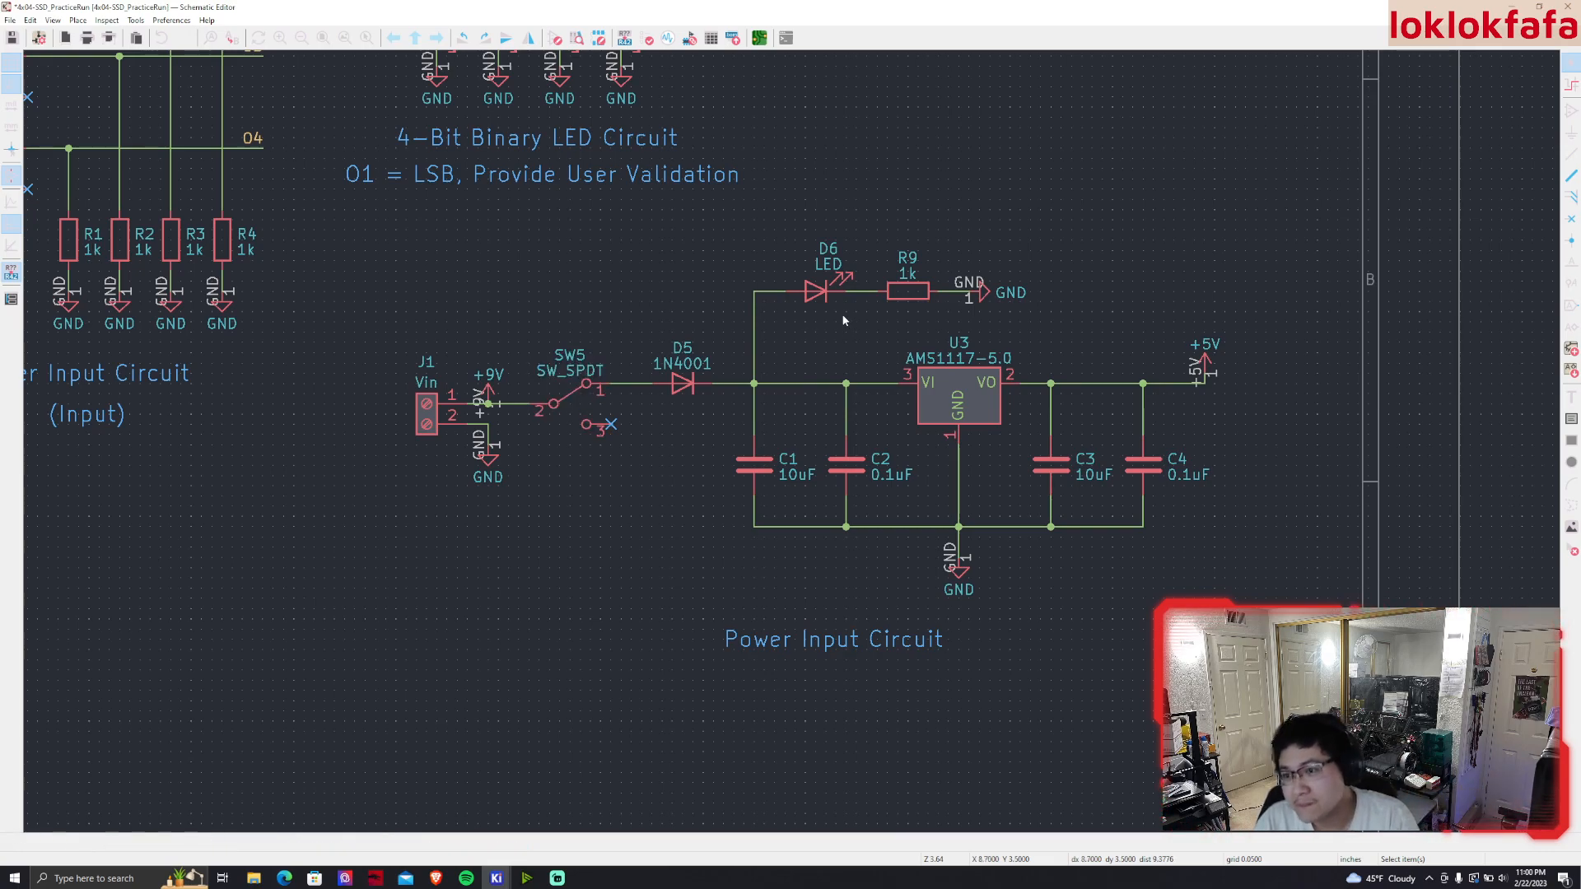
Reposition LED D6's value and reference texts so both are centred just above its symbol in the power input circuit
left_click(839, 268)
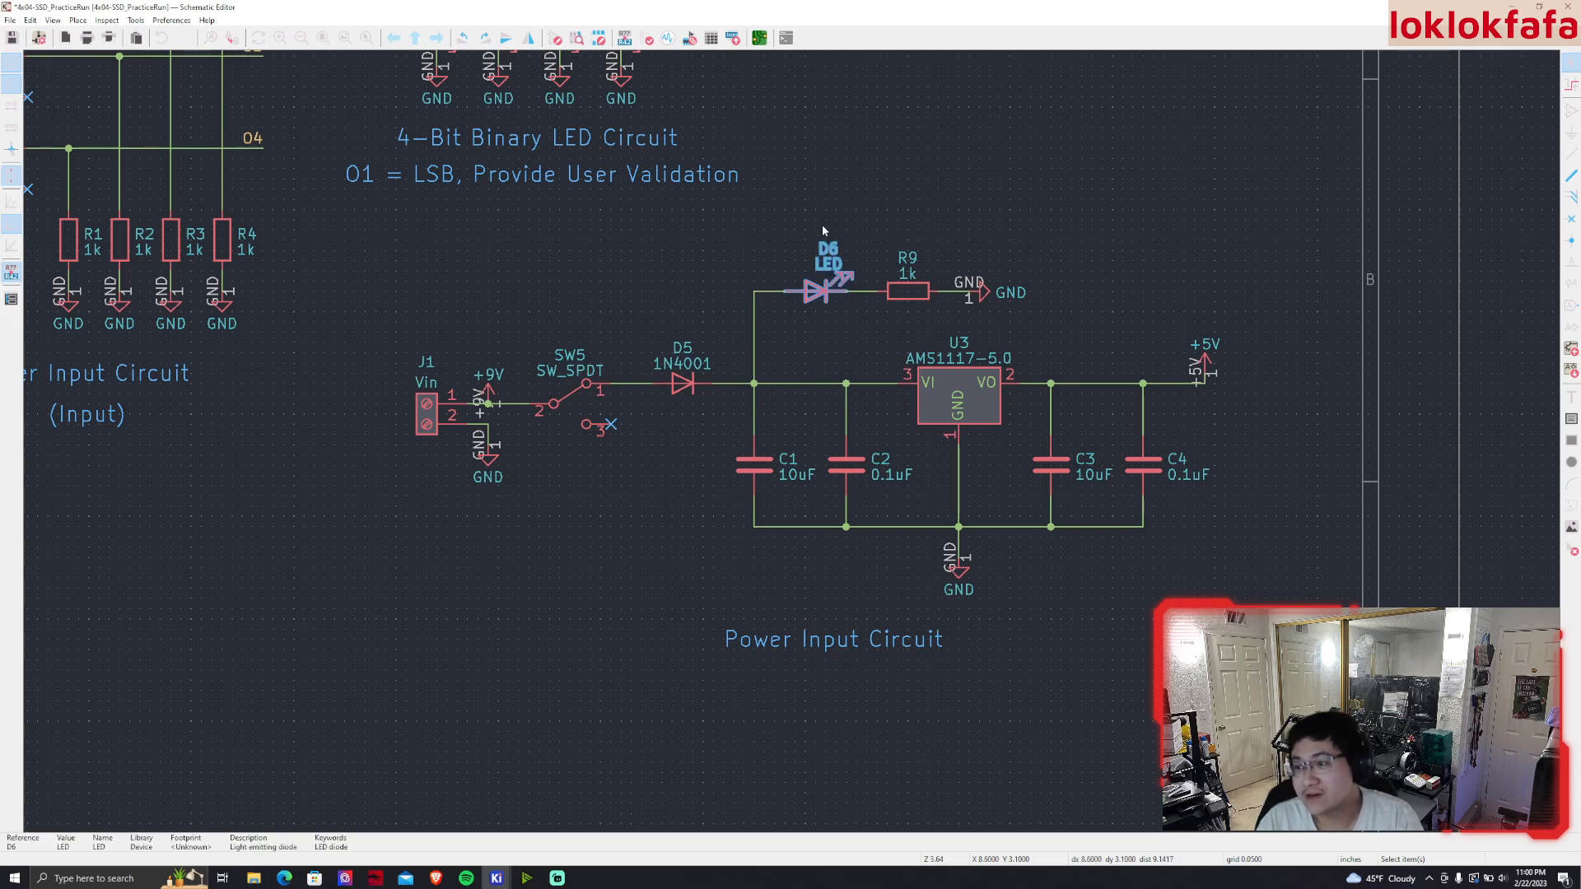
mouse_move(828, 264)
left_mouse_down()
mouse_move(812, 278)
mouse_move(815, 250)
left_mouse_up()
left_click(828, 249)
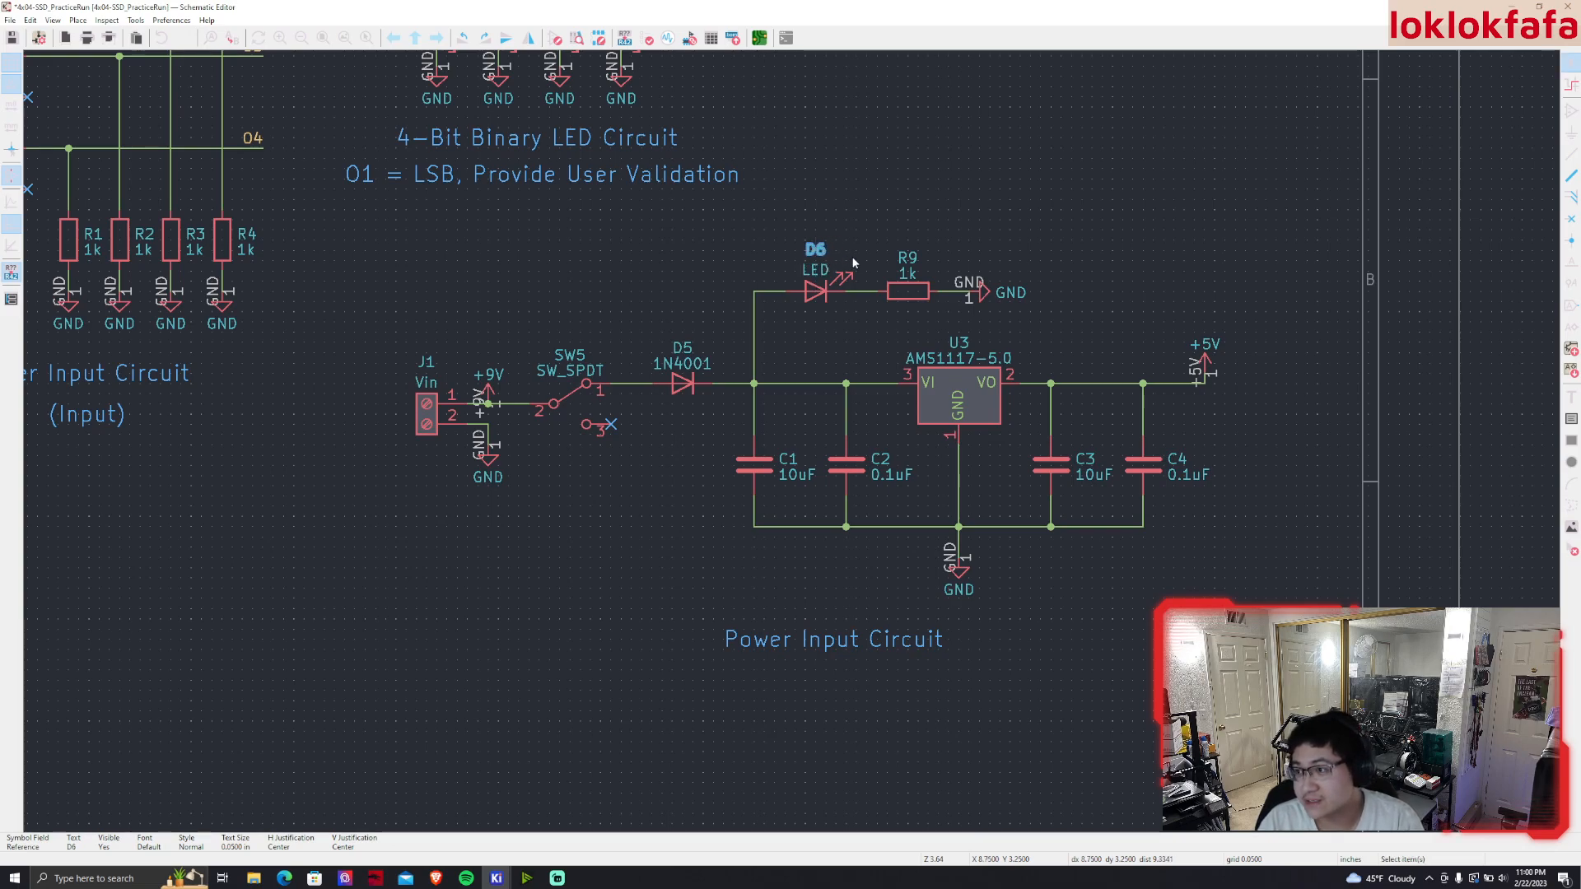
left_click(852, 259)
double_click(817, 252)
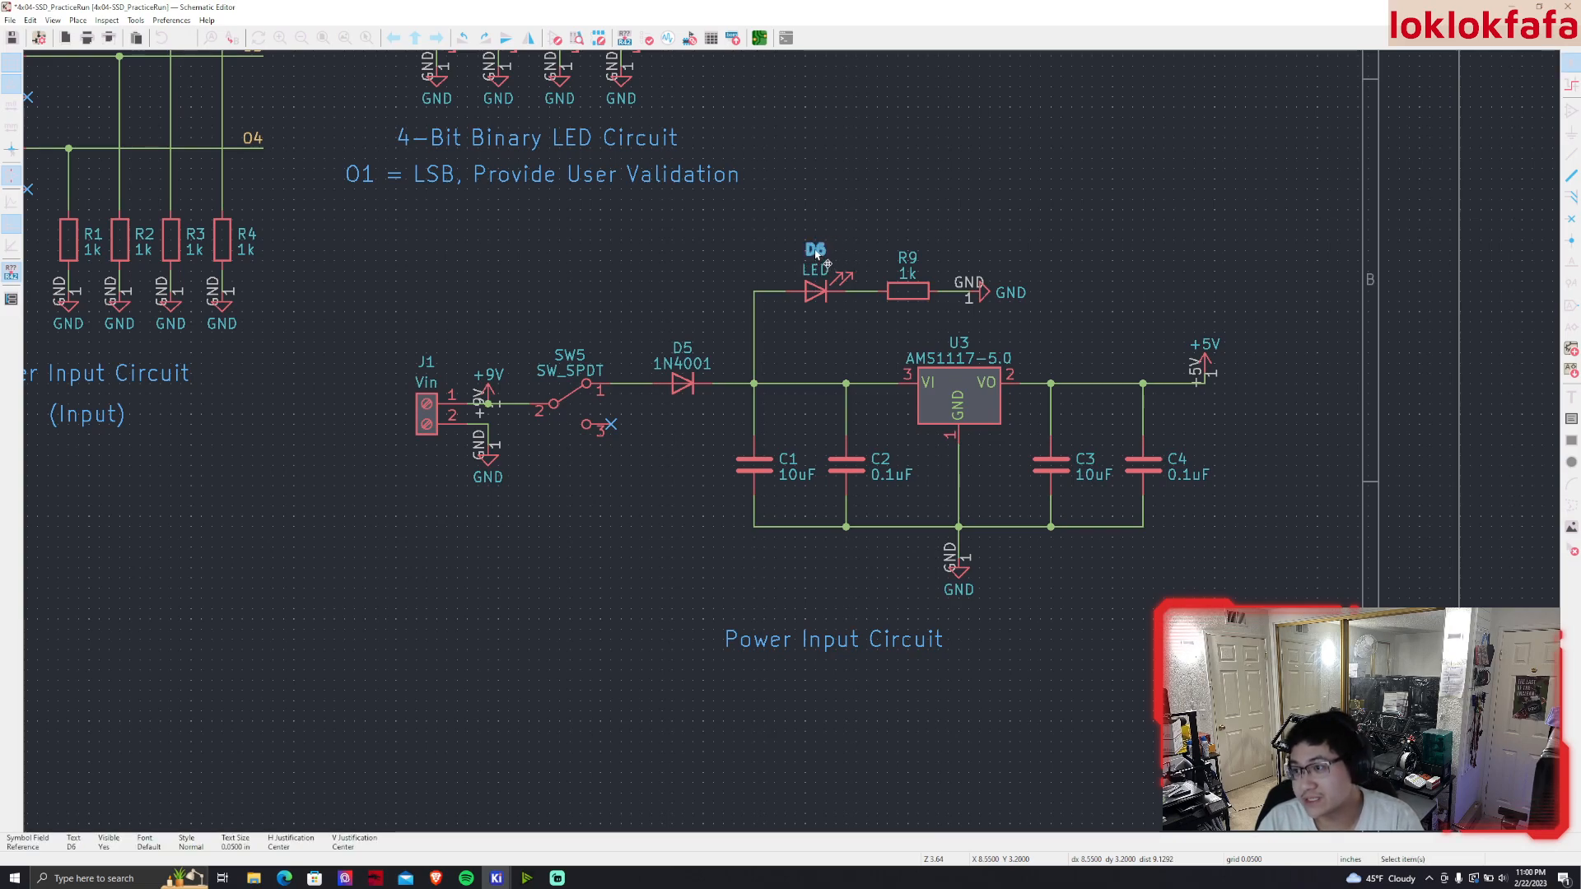
left_click(389, 203)
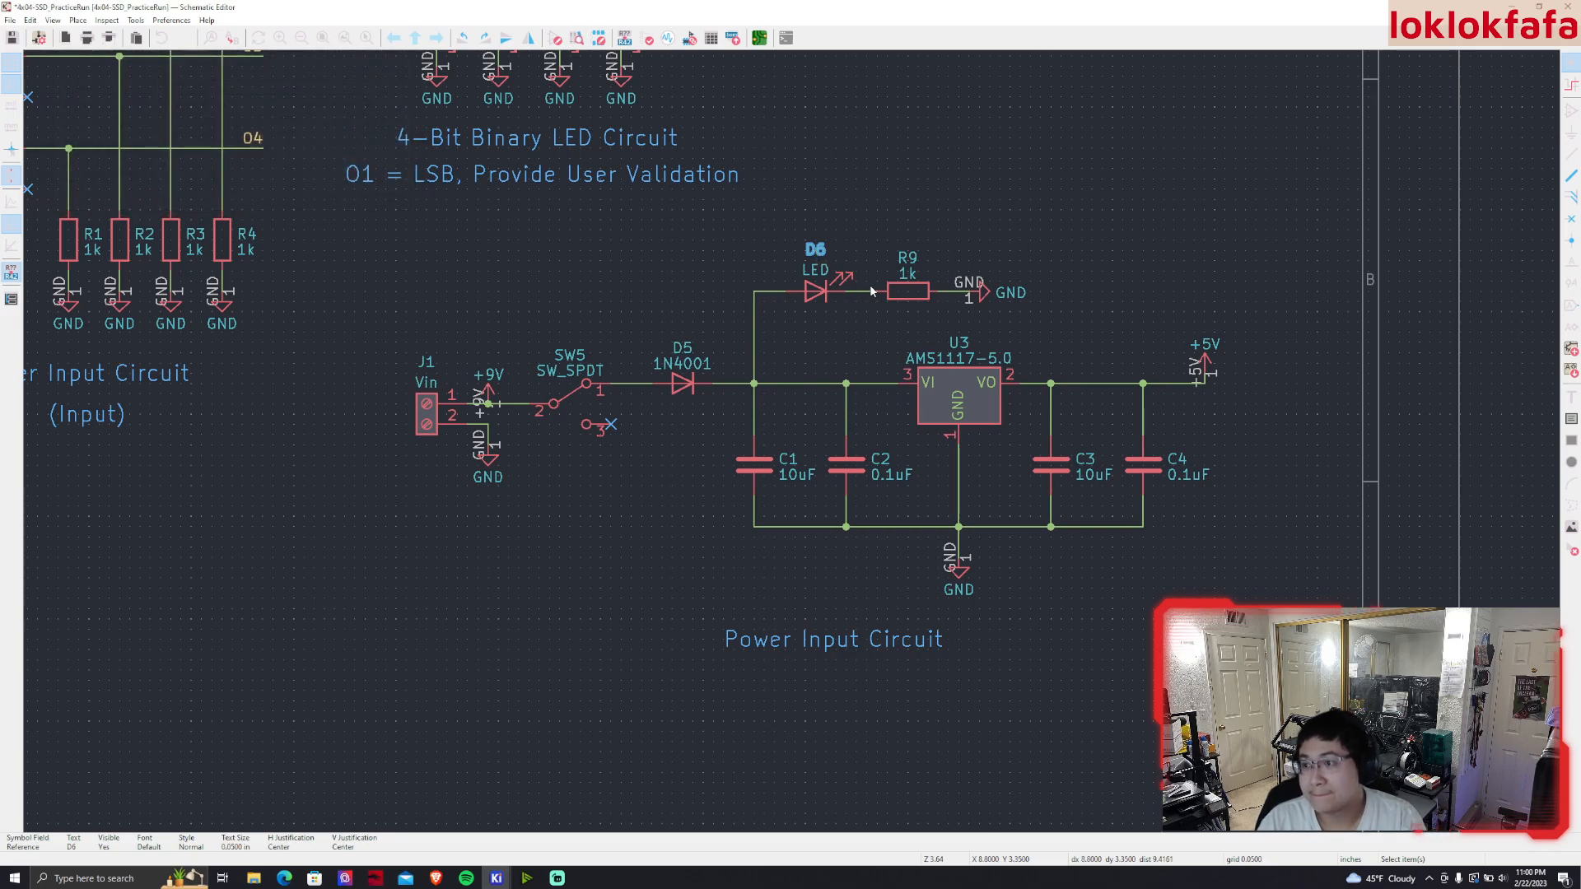
left_click_drag(825, 252, 815, 259)
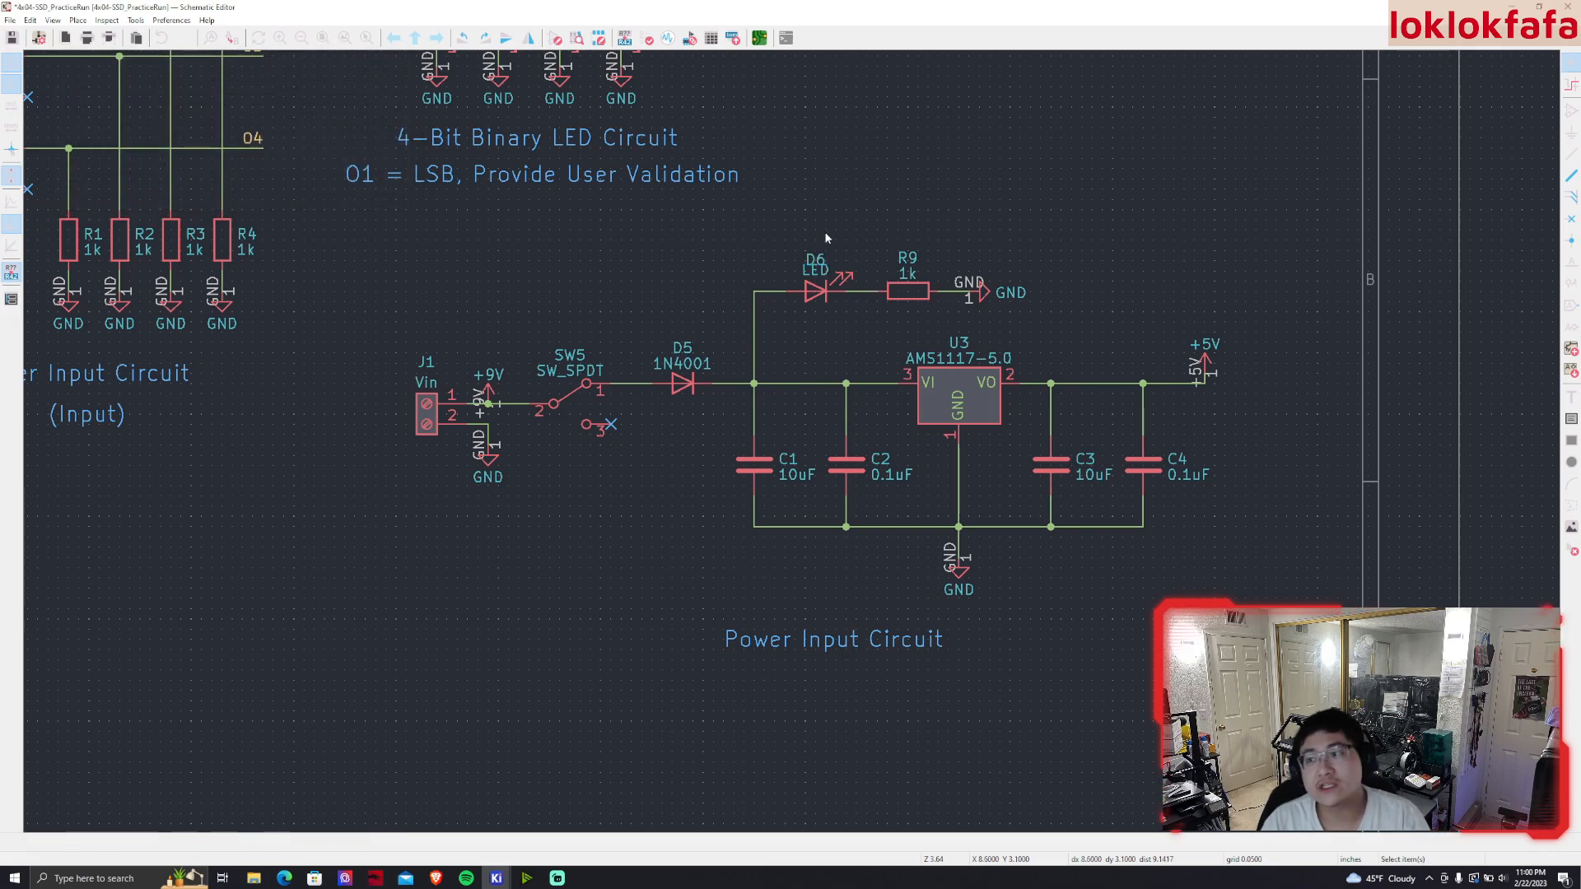
Raise the D6 reference text slightly so it clears the LED value text below it
scroll(824, 257, "down", 2)
double_click(785, 458)
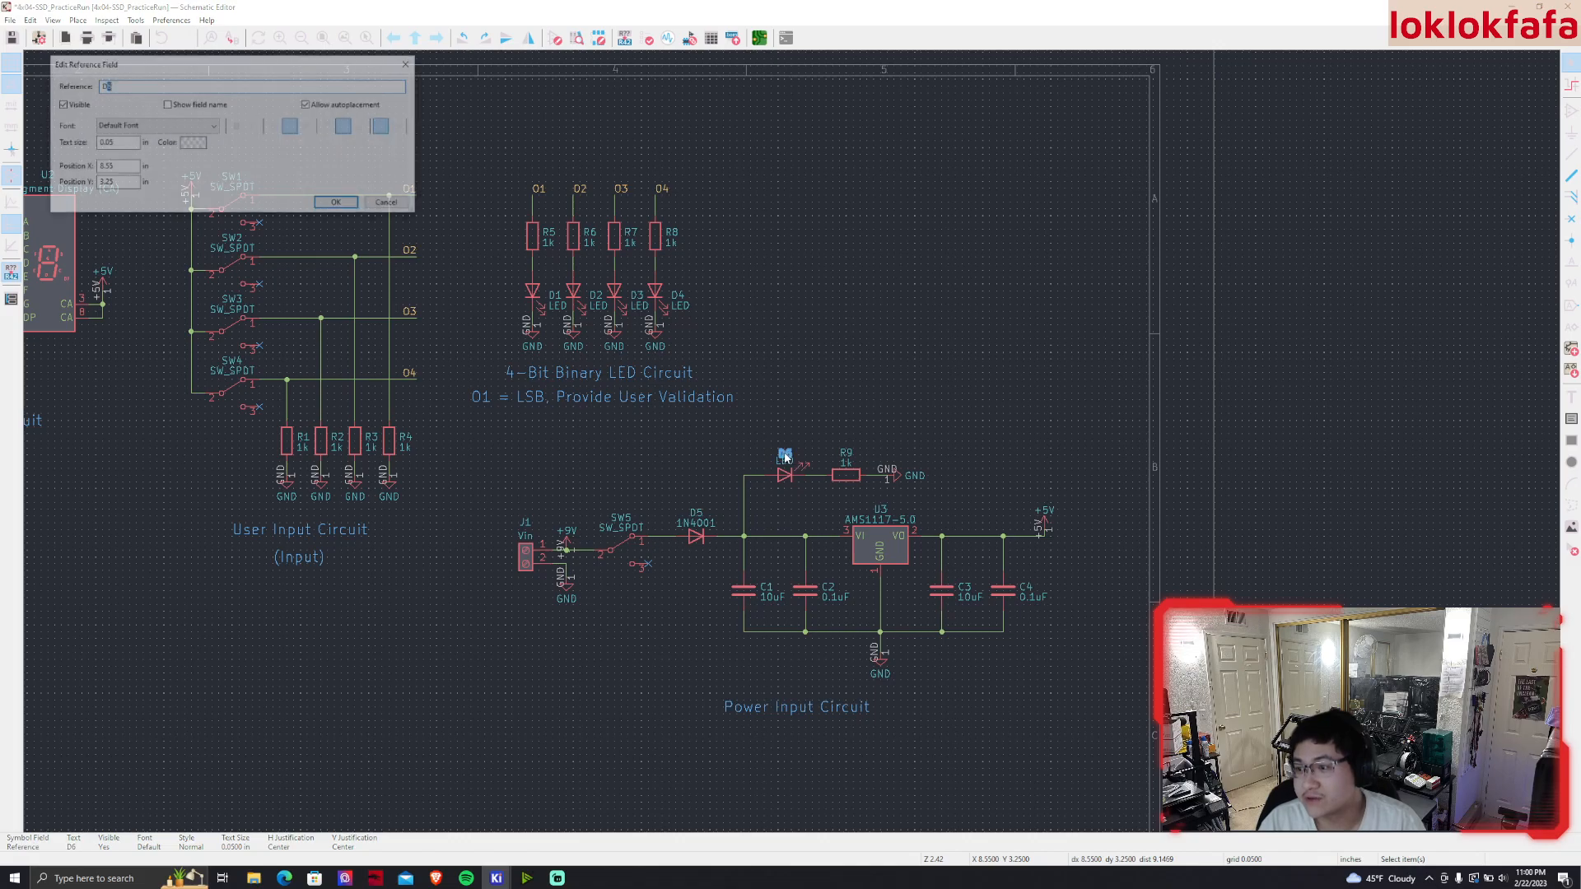
left_click(339, 203)
left_click_drag(785, 457, 786, 450)
left_click(849, 453)
Review the overall arrangement of the circuits on the sheet and save the schematic
middle_click_drag(730, 425, 1083, 358)
left_click(814, 435)
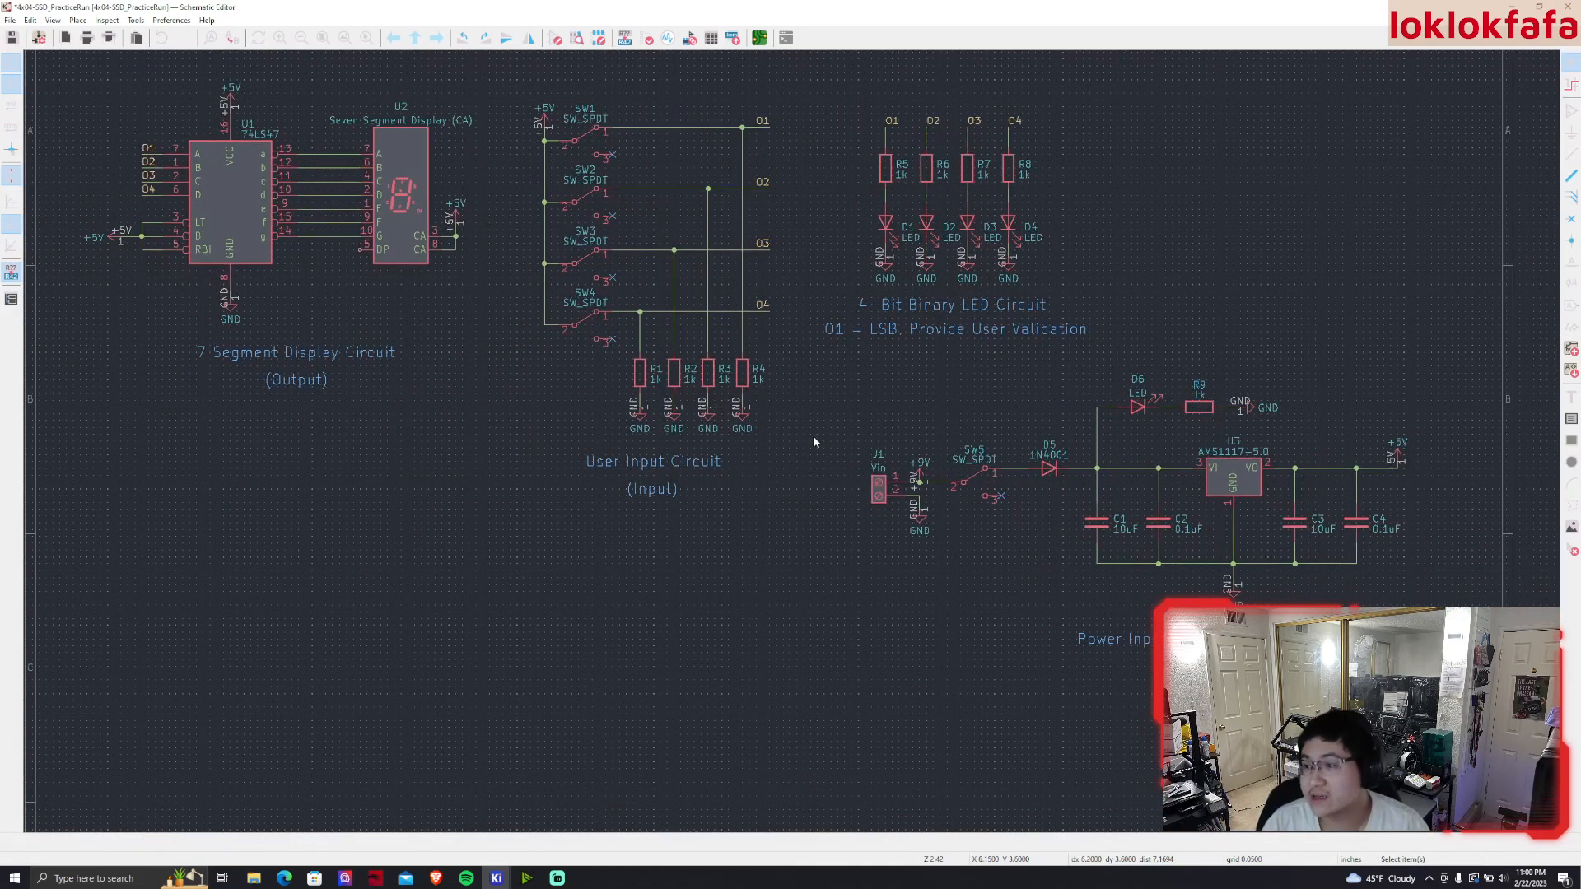
middle_click_drag(813, 435, 789, 522)
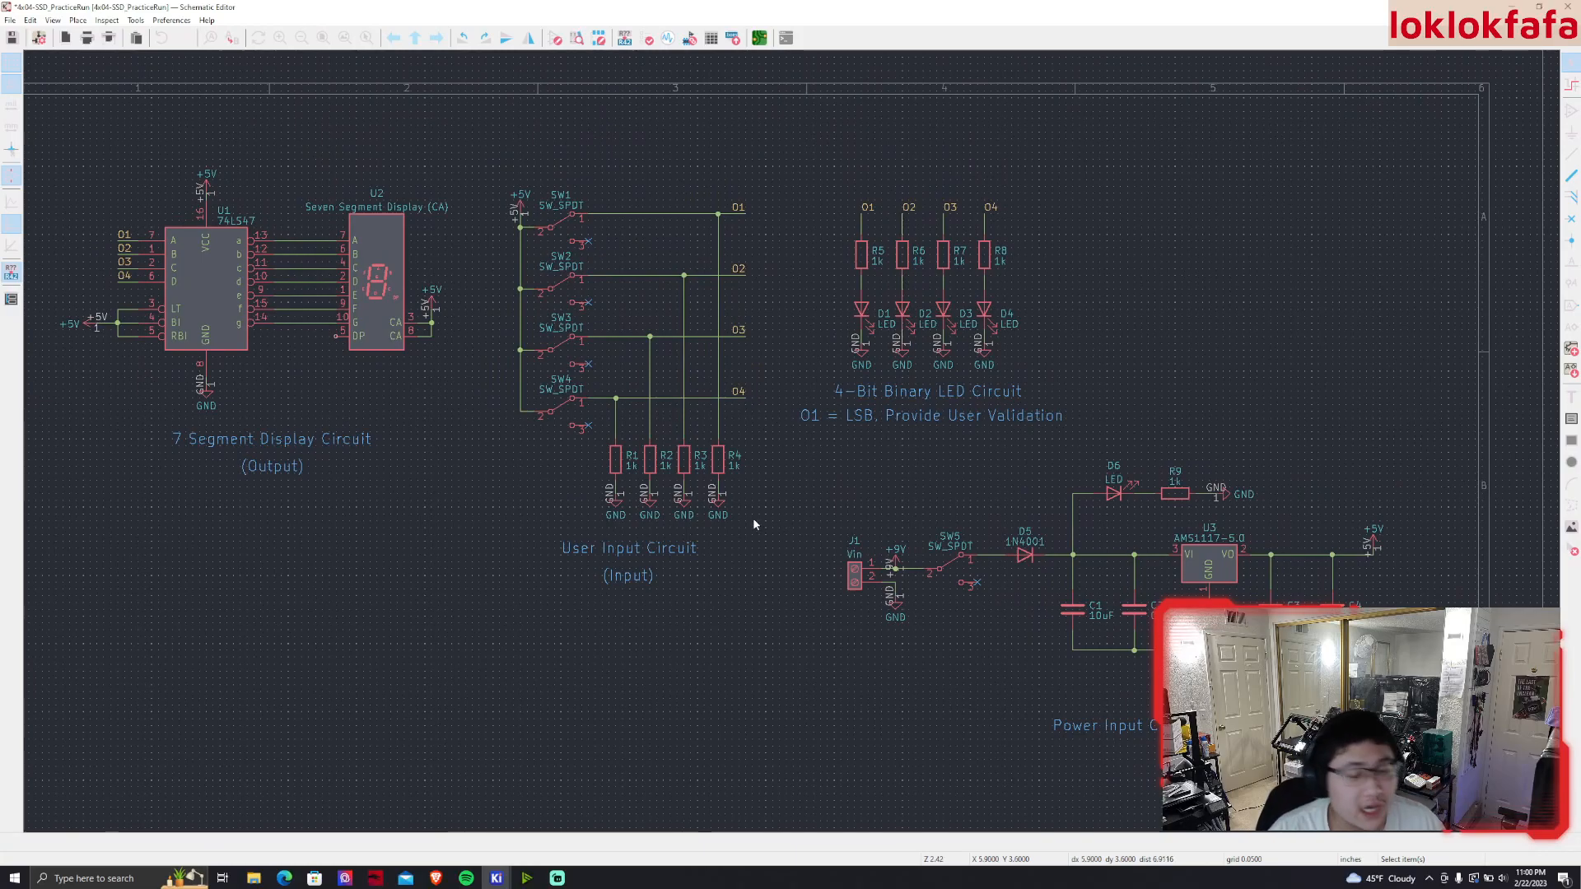
key("ctrl+s")
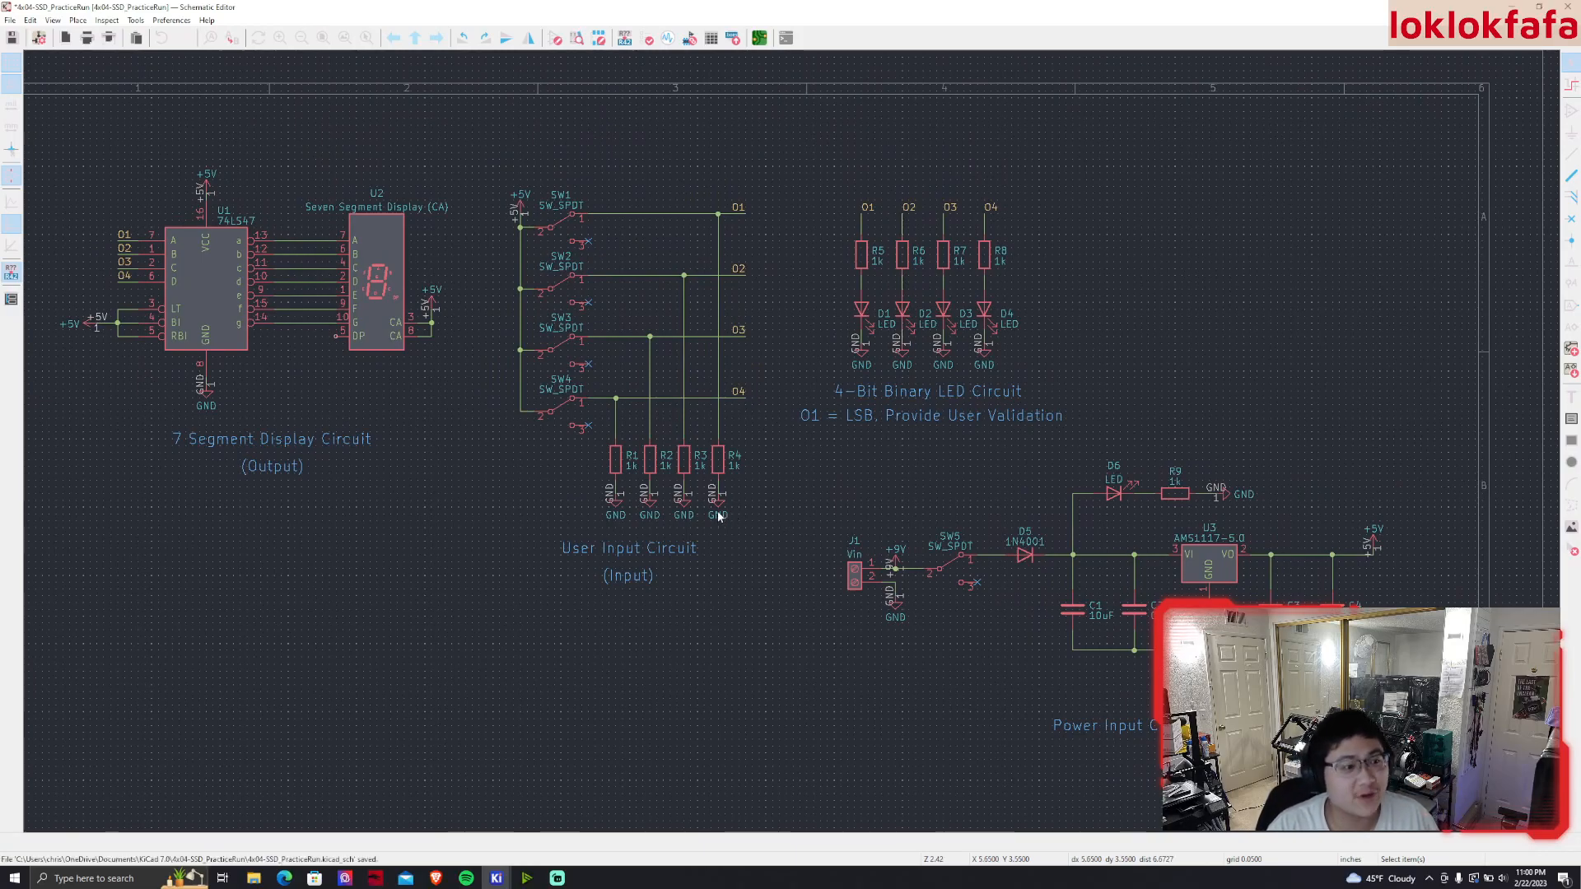
Move the whole 4-bit binary LED circuit with its captions below the 7 Segment Display Circuit
left_click_drag(1138, 455, 798, 168)
key("m")
left_click(210, 602)
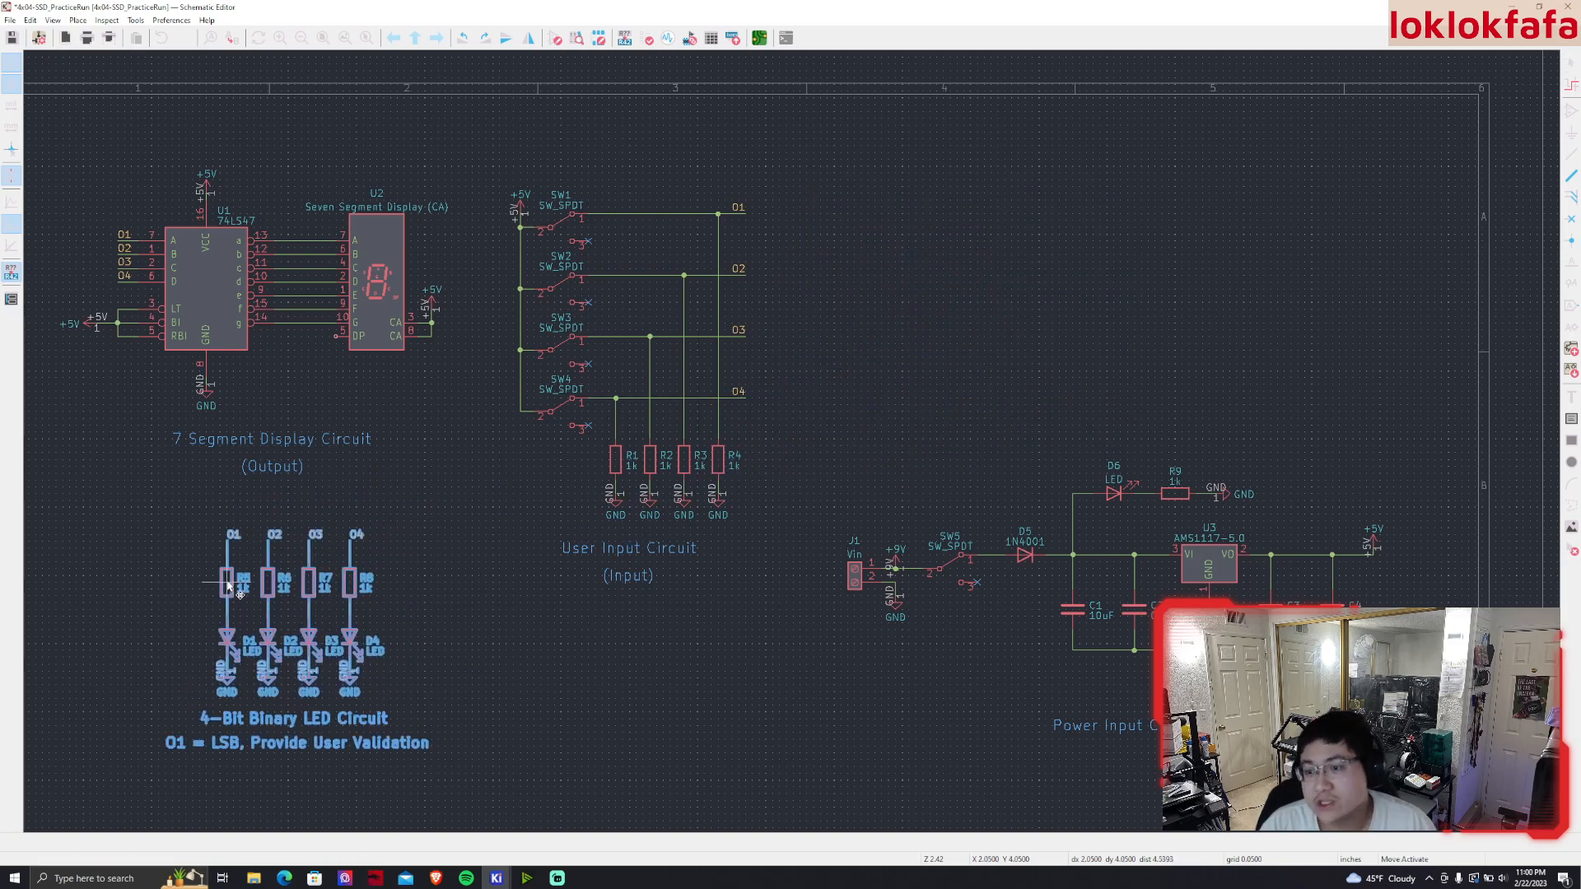
Move the complete power input circuit with its caption up into the free area beside the User Input Circuit
left_click_drag(854, 328, 1458, 798)
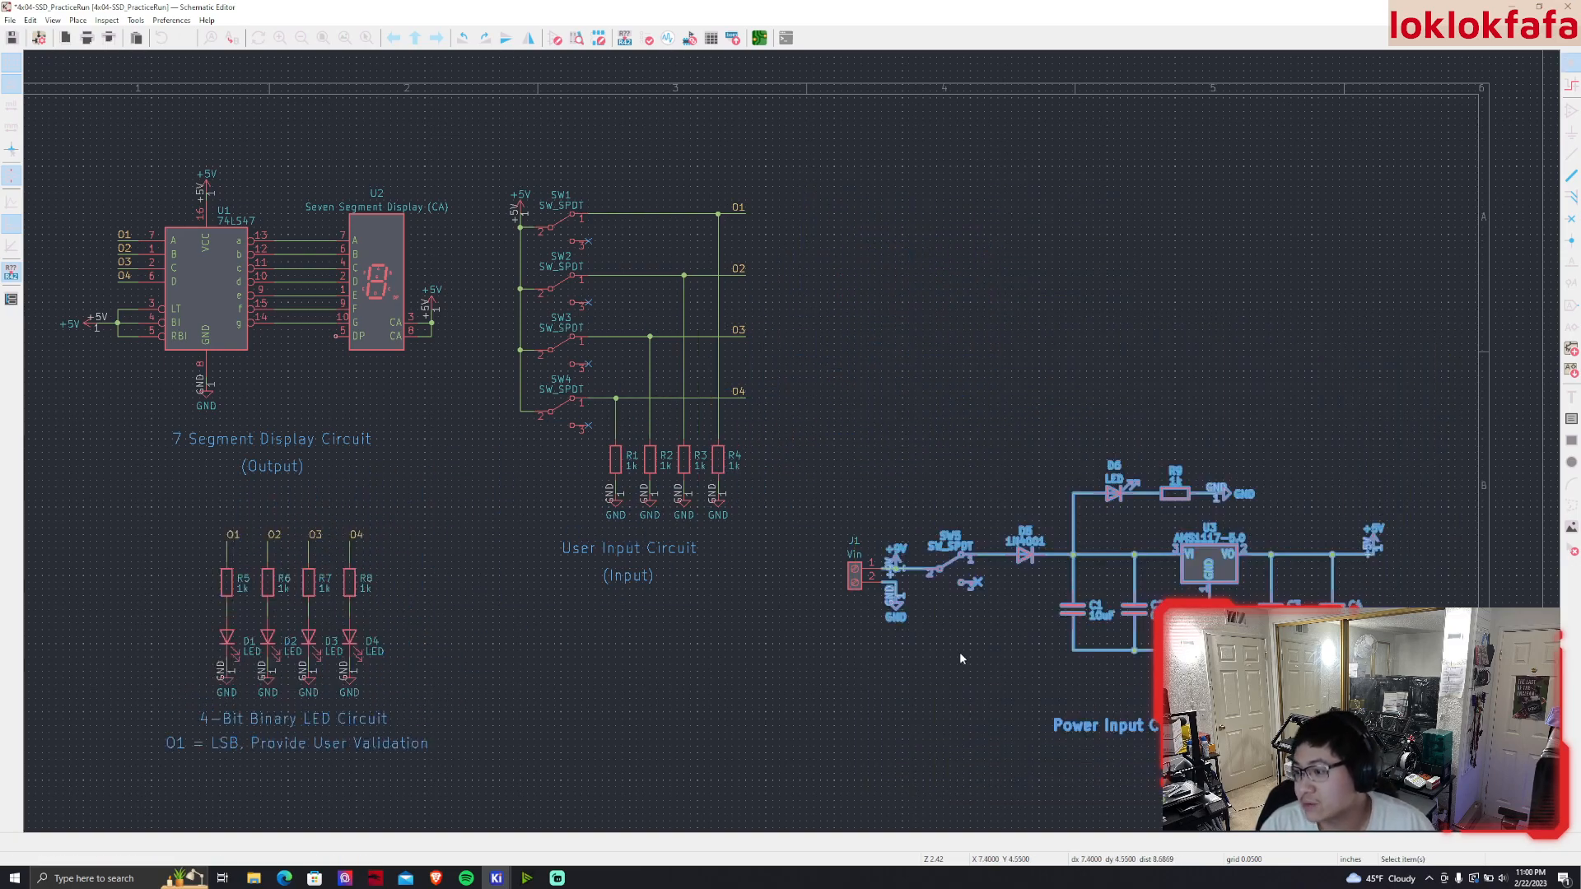
left_click_drag(820, 447, 1350, 762)
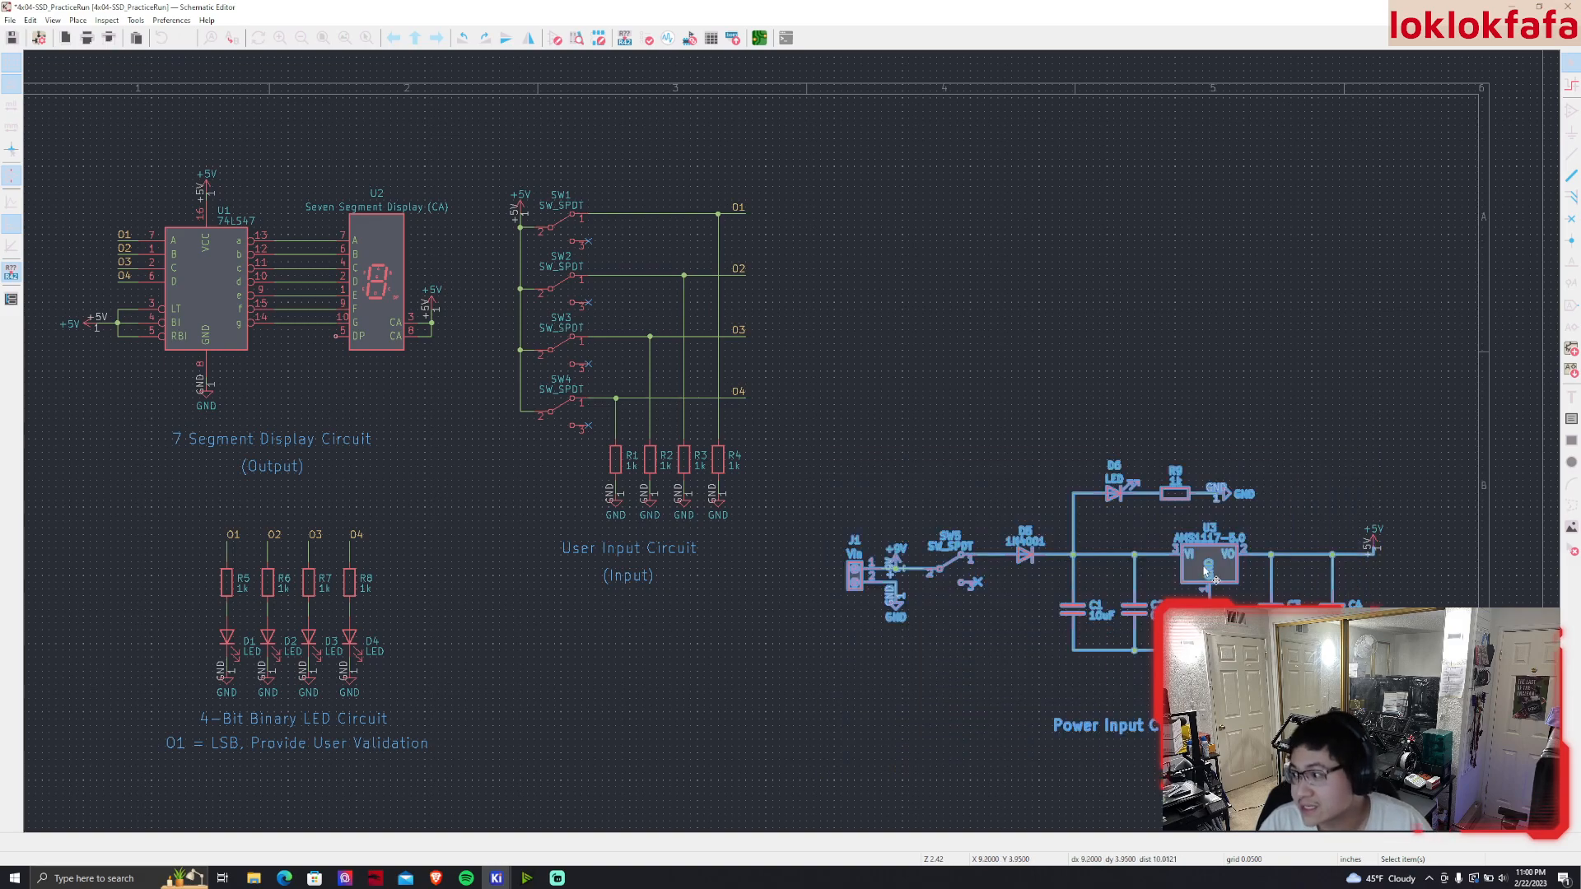
left_click(835, 411)
left_click_drag(836, 411, 1233, 757)
left_click_drag(1023, 535, 1024, 244)
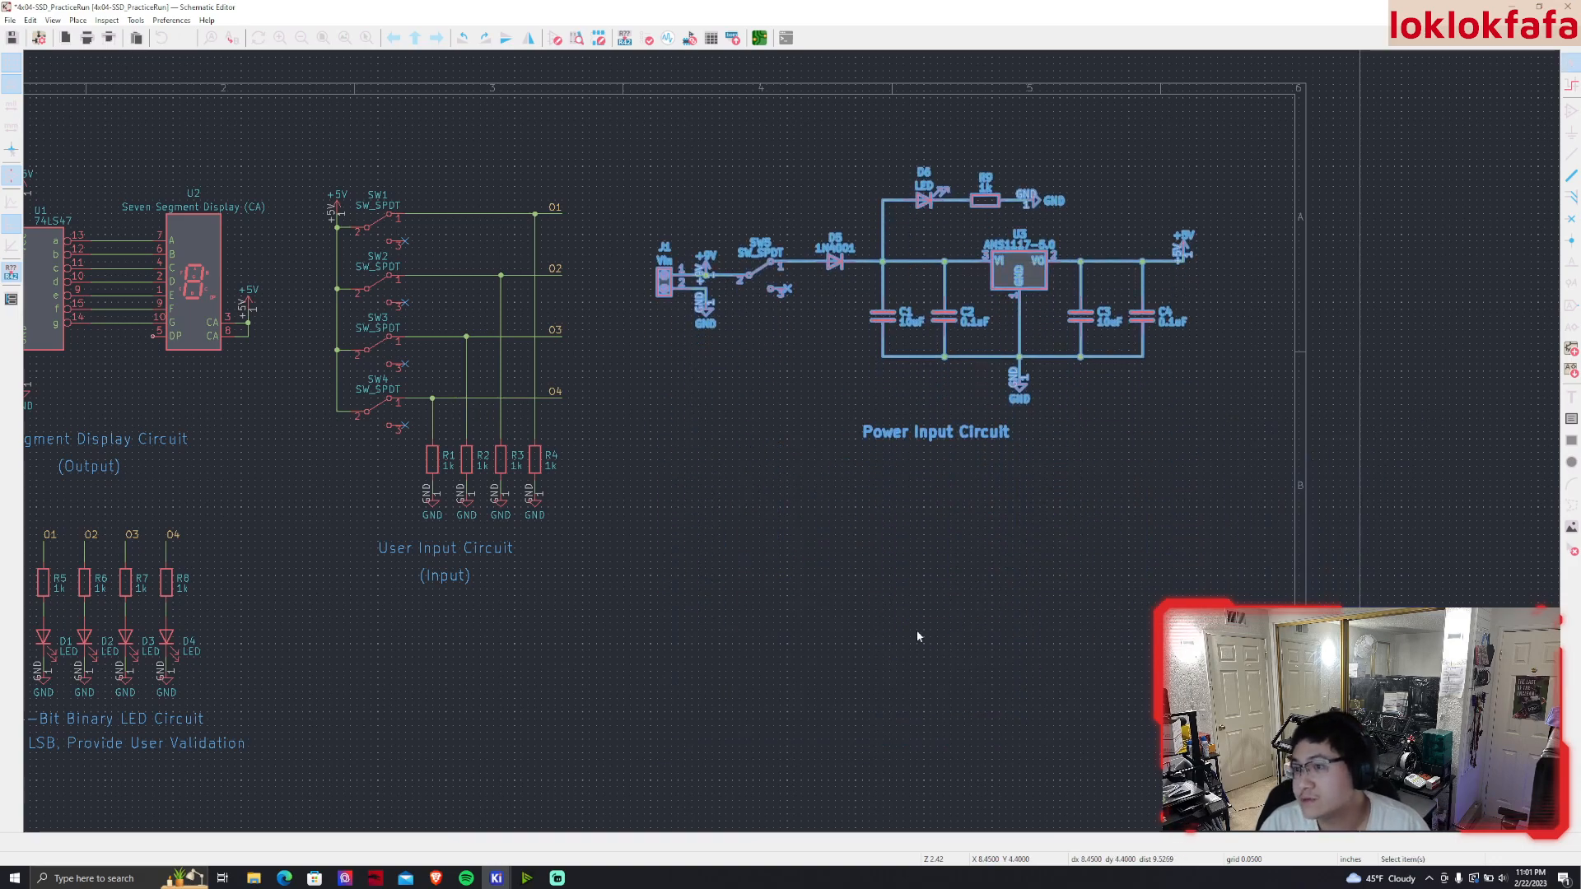
Move the whole 4-bit binary LED circuit with its captions into the free area below the Power Input Circuit
middle_click_drag(920, 626, 1049, 535)
left_click_drag(1149, 200, 1143, 214)
left_click(536, 656)
mouse_move(513, 712)
left_mouse_down()
mouse_move(134, 520)
mouse_move(95, 452)
mouse_move(206, 601)
left_mouse_up()
left_click_drag(391, 739, 99, 413)
key("m")
left_click(1030, 486)
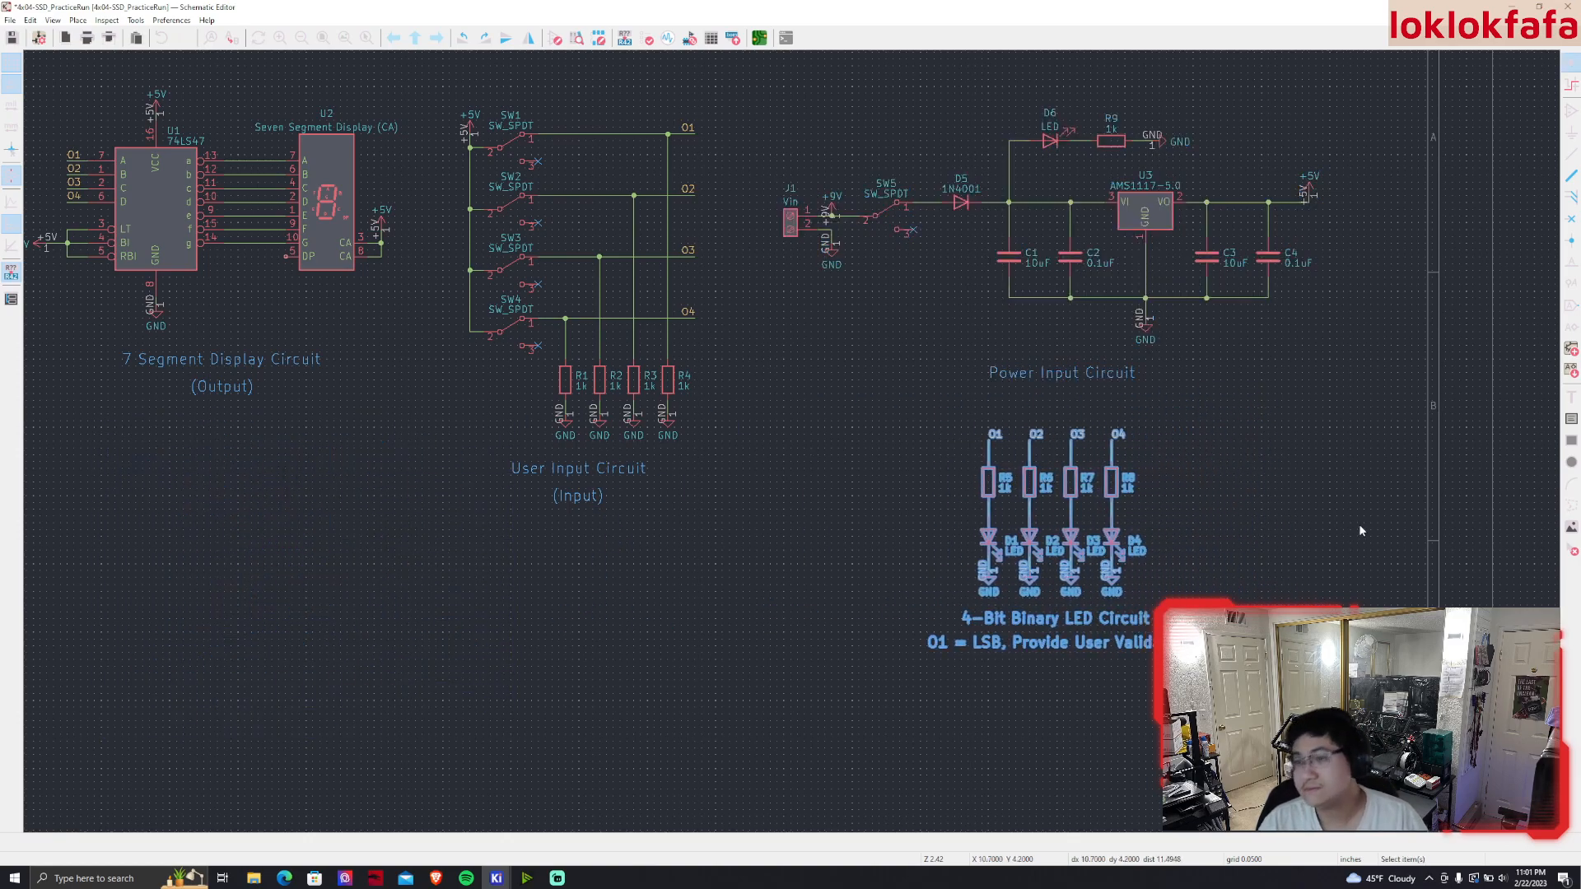
left_click_drag(1207, 733, 935, 484)
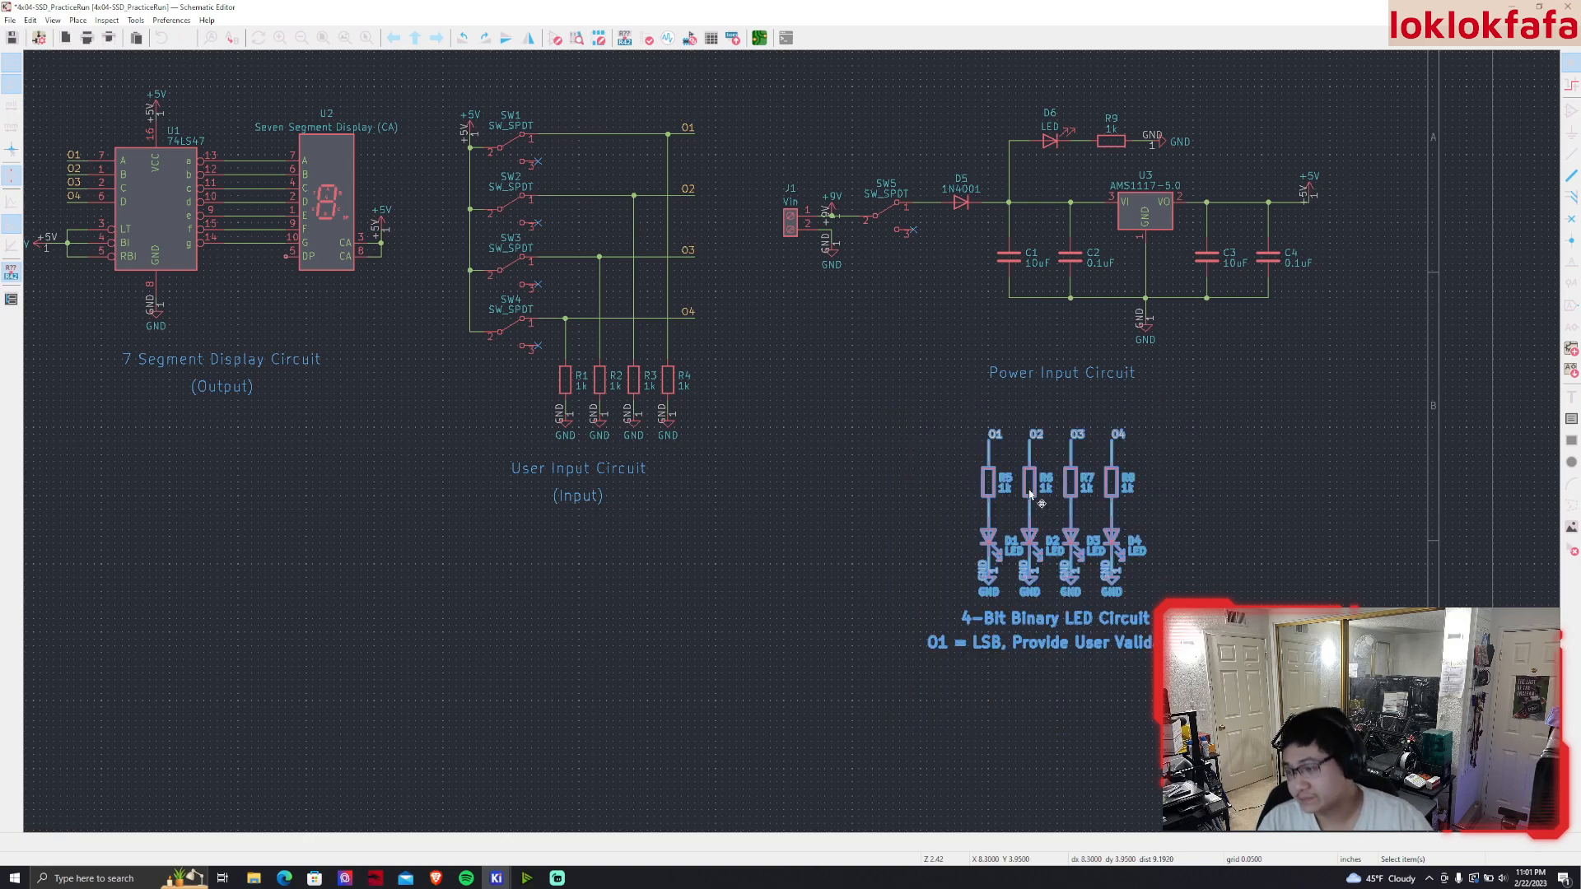
left_click_drag(1034, 493, 1036, 484)
left_click(766, 531)
middle_click_drag(676, 541, 709, 579)
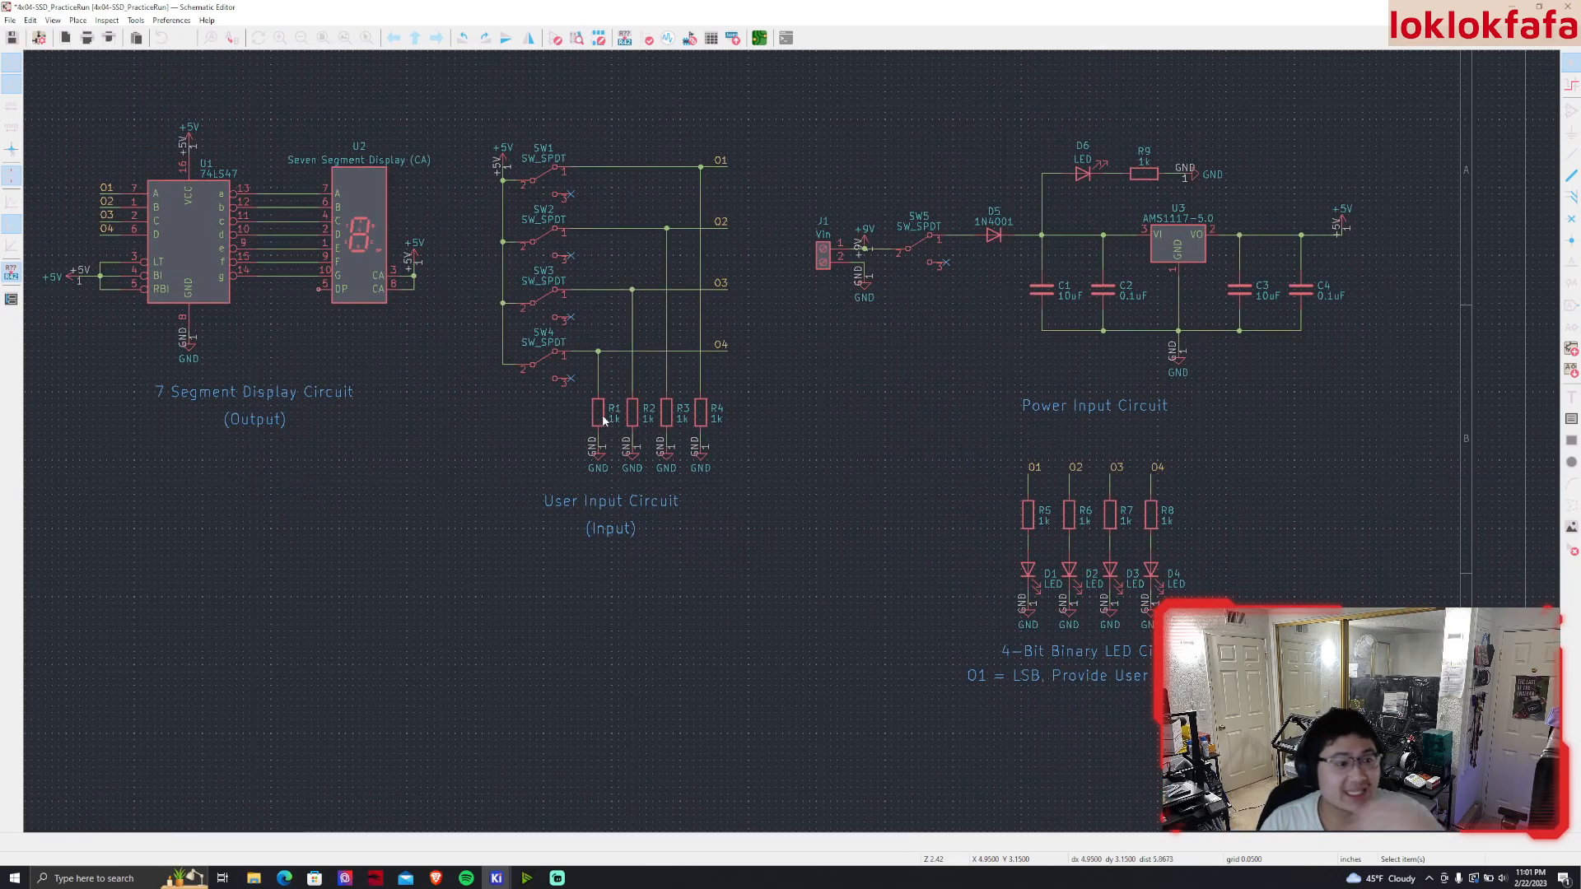
Open the footprint assignments and assign Diode_THT:D_DO-41_SOD81_P7.62mm_Horizontal to diode D5
left_click(688, 41)
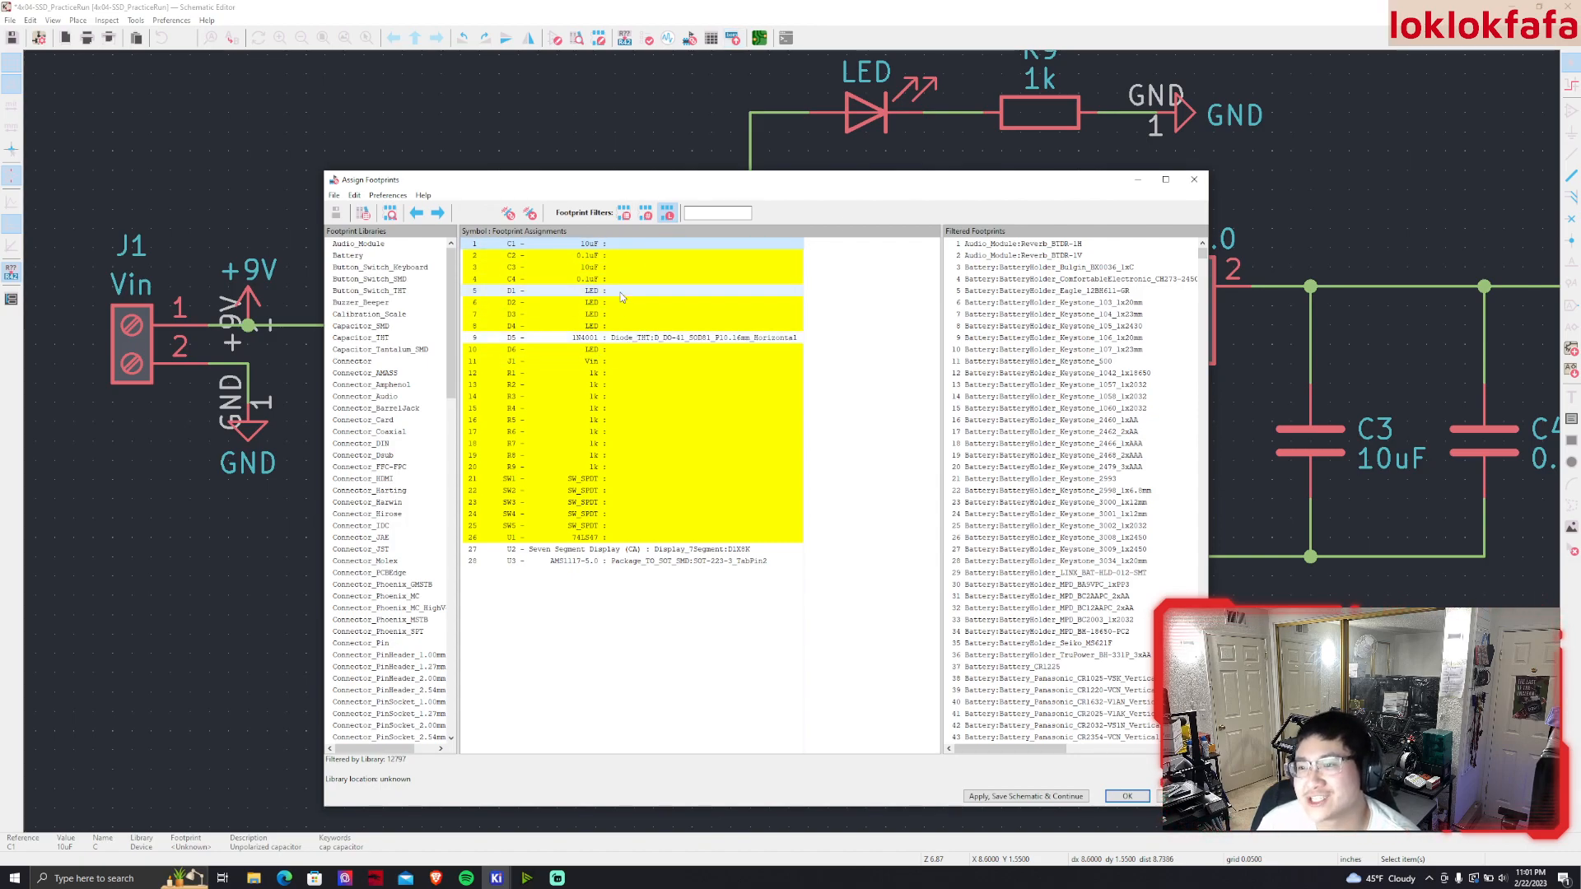
left_click(638, 338)
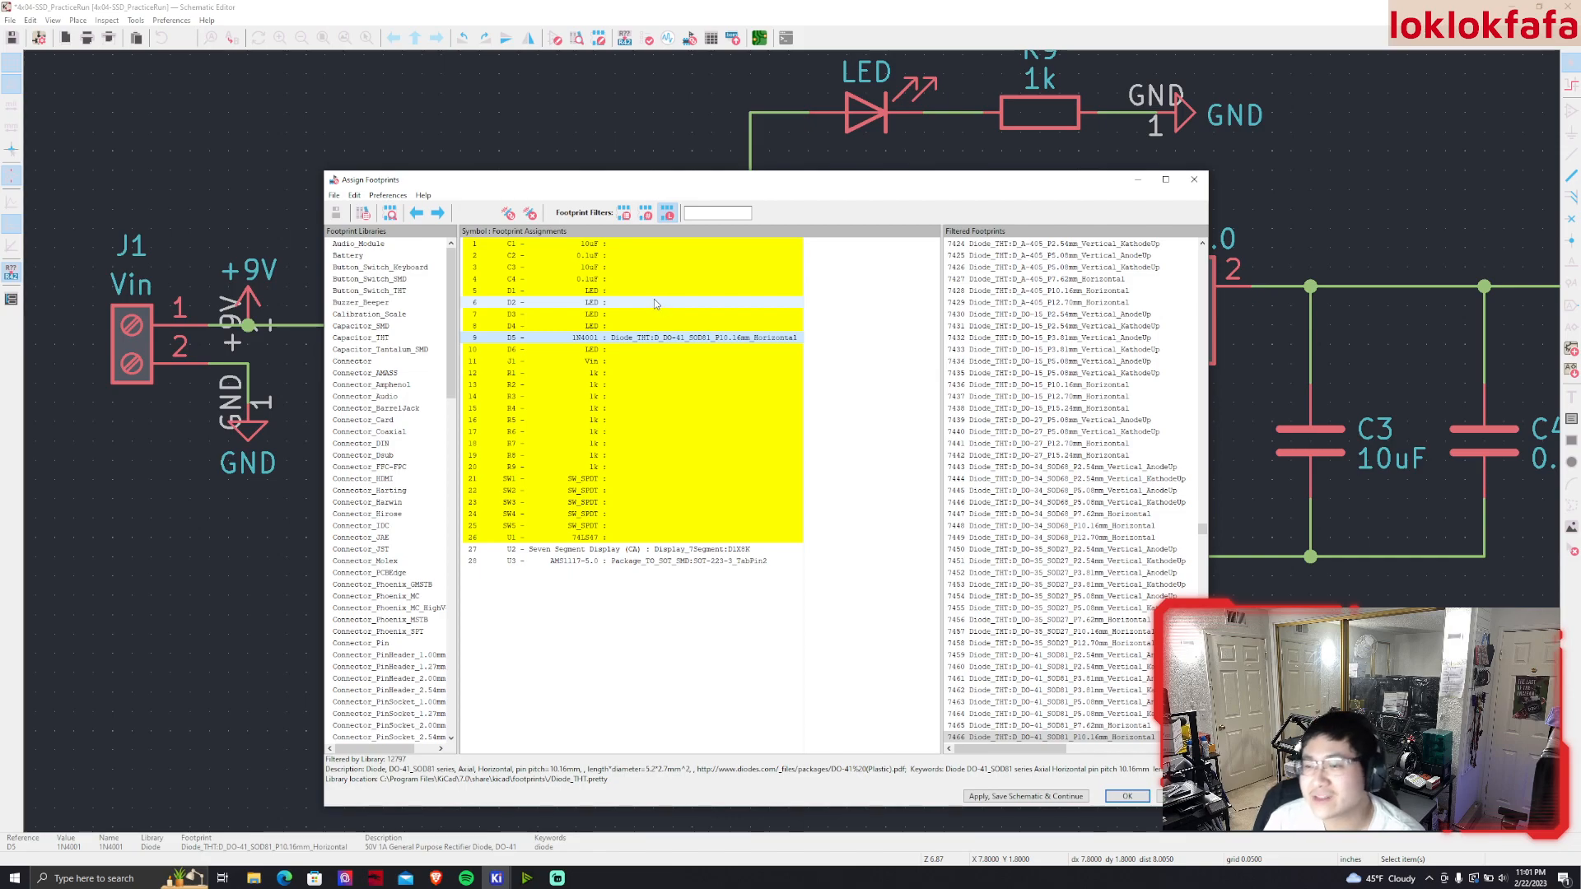
scroll(1046, 698, "down", 1)
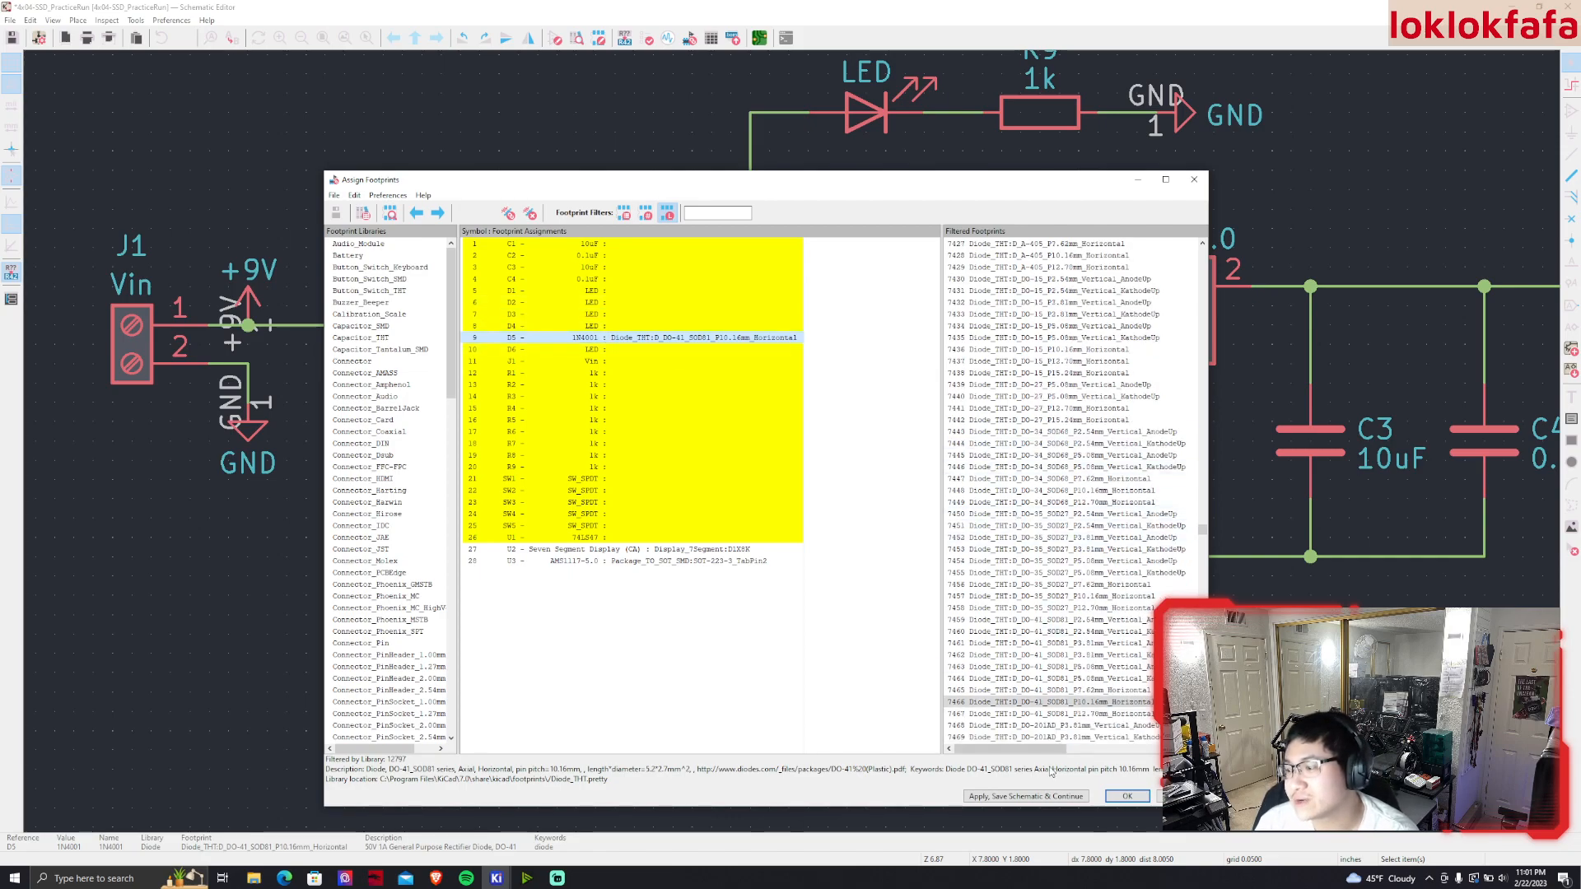
double_click(1046, 692)
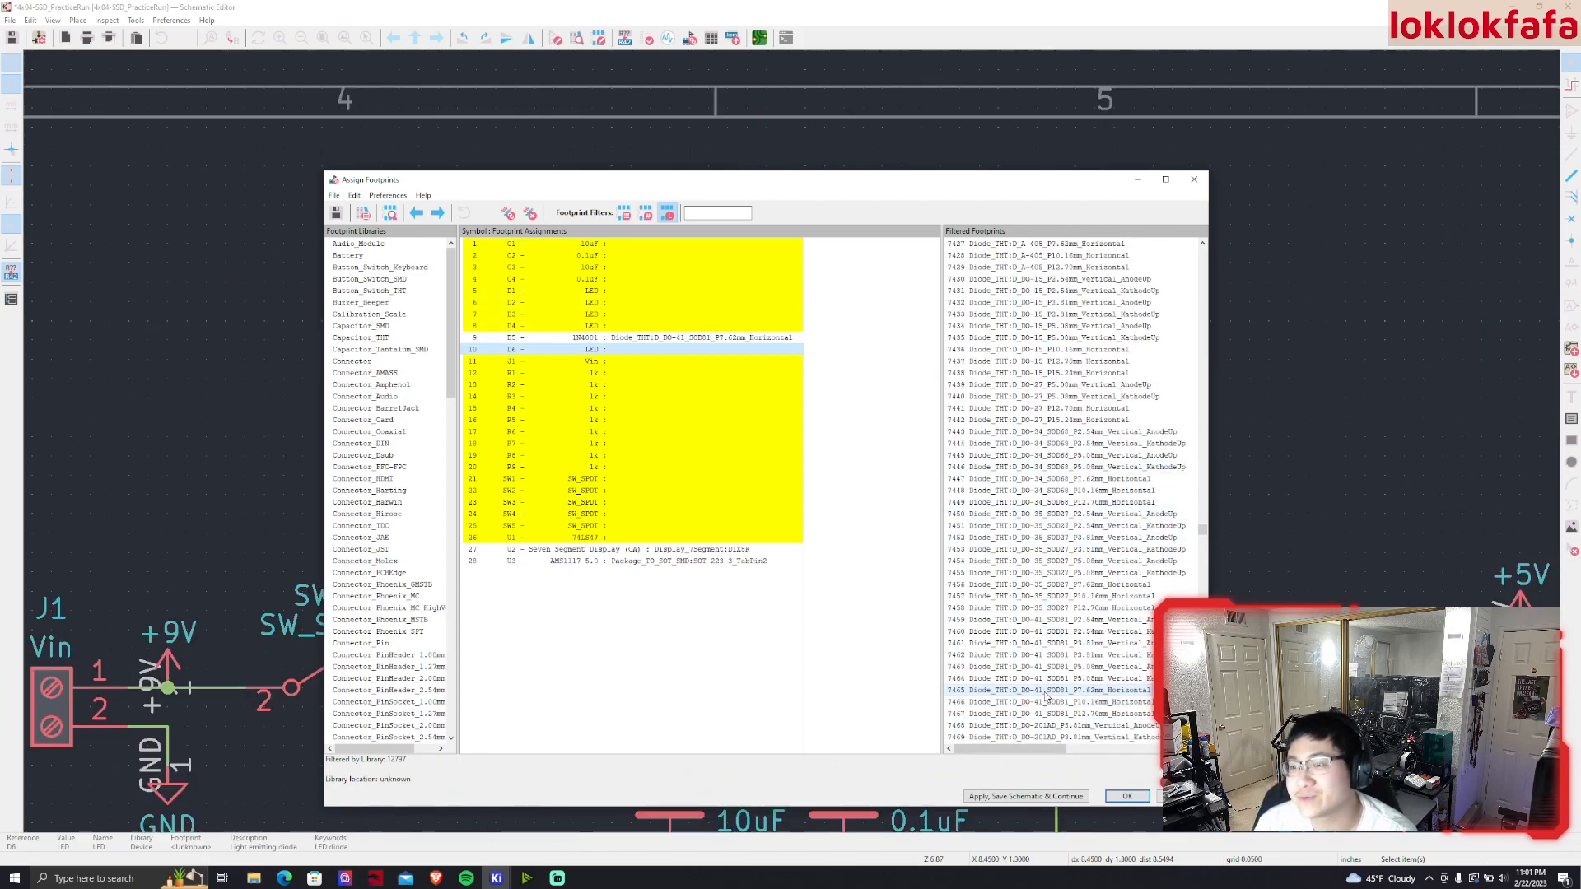
left_click(735, 338)
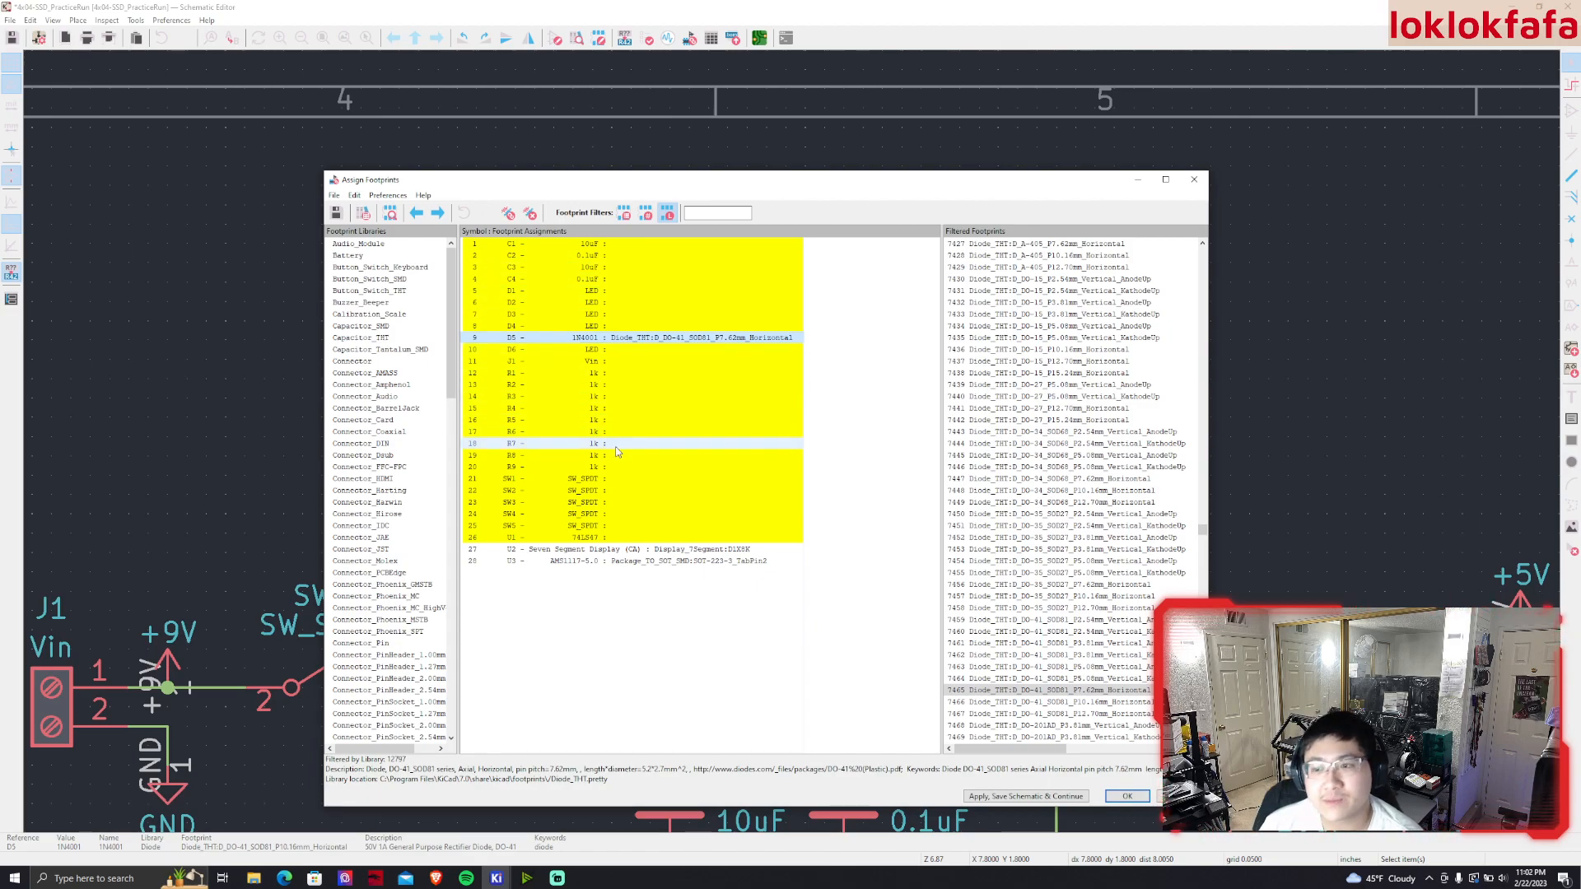
Examine the footprint library list for a library suited to switch SW2
left_click(536, 493)
scroll(418, 508, "down", 10)
scroll(417, 508, "down", 3)
scroll(412, 531, "up", 1)
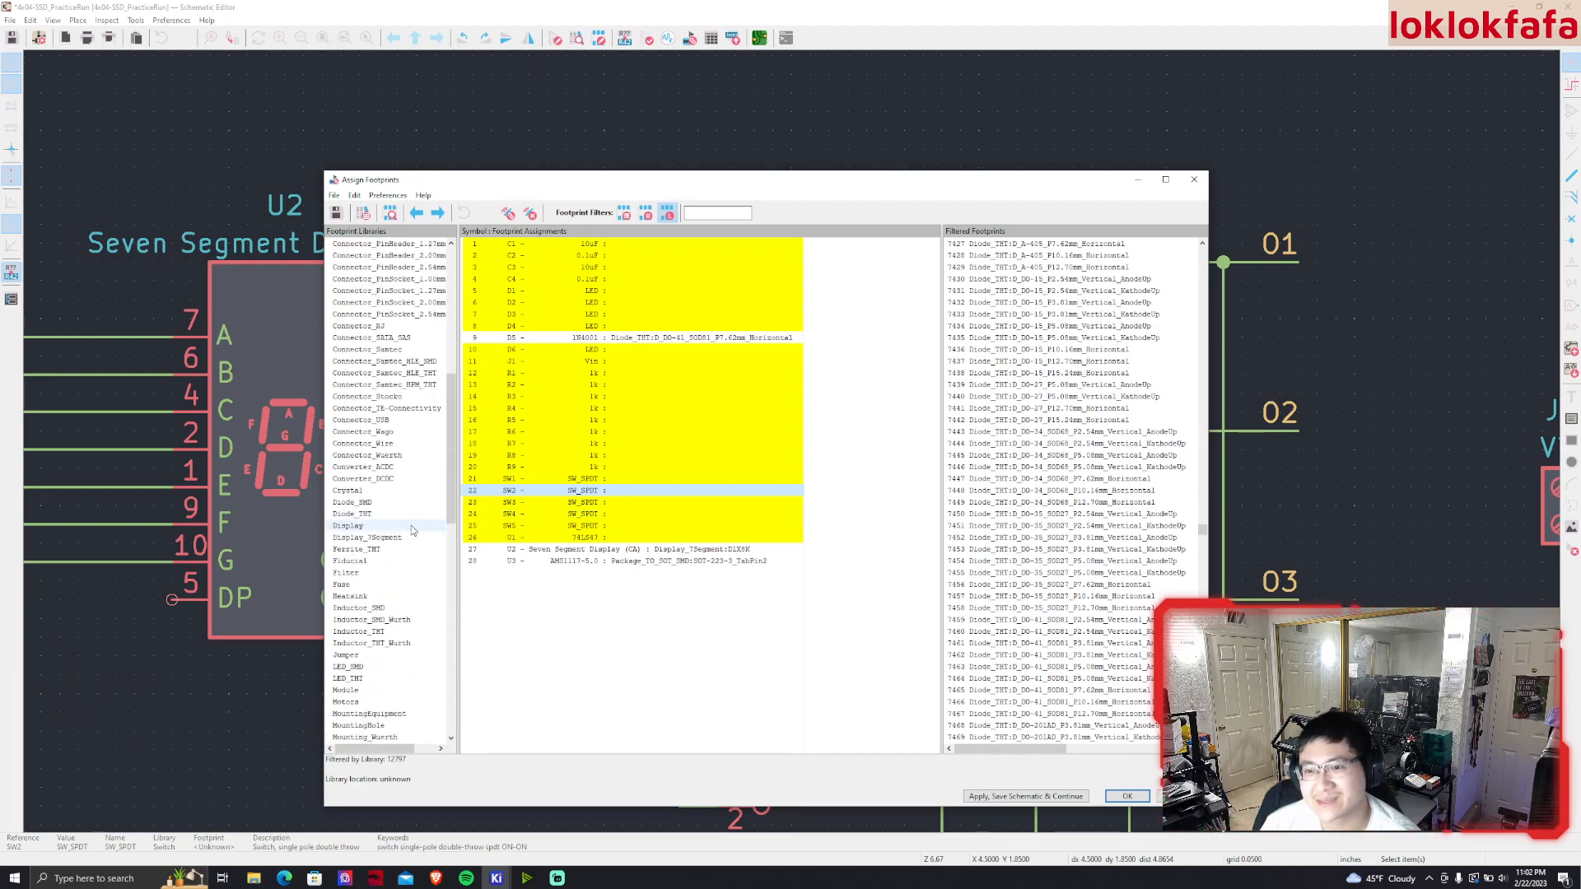
scroll(397, 506, "up", 11)
scroll(394, 504, "down", 6)
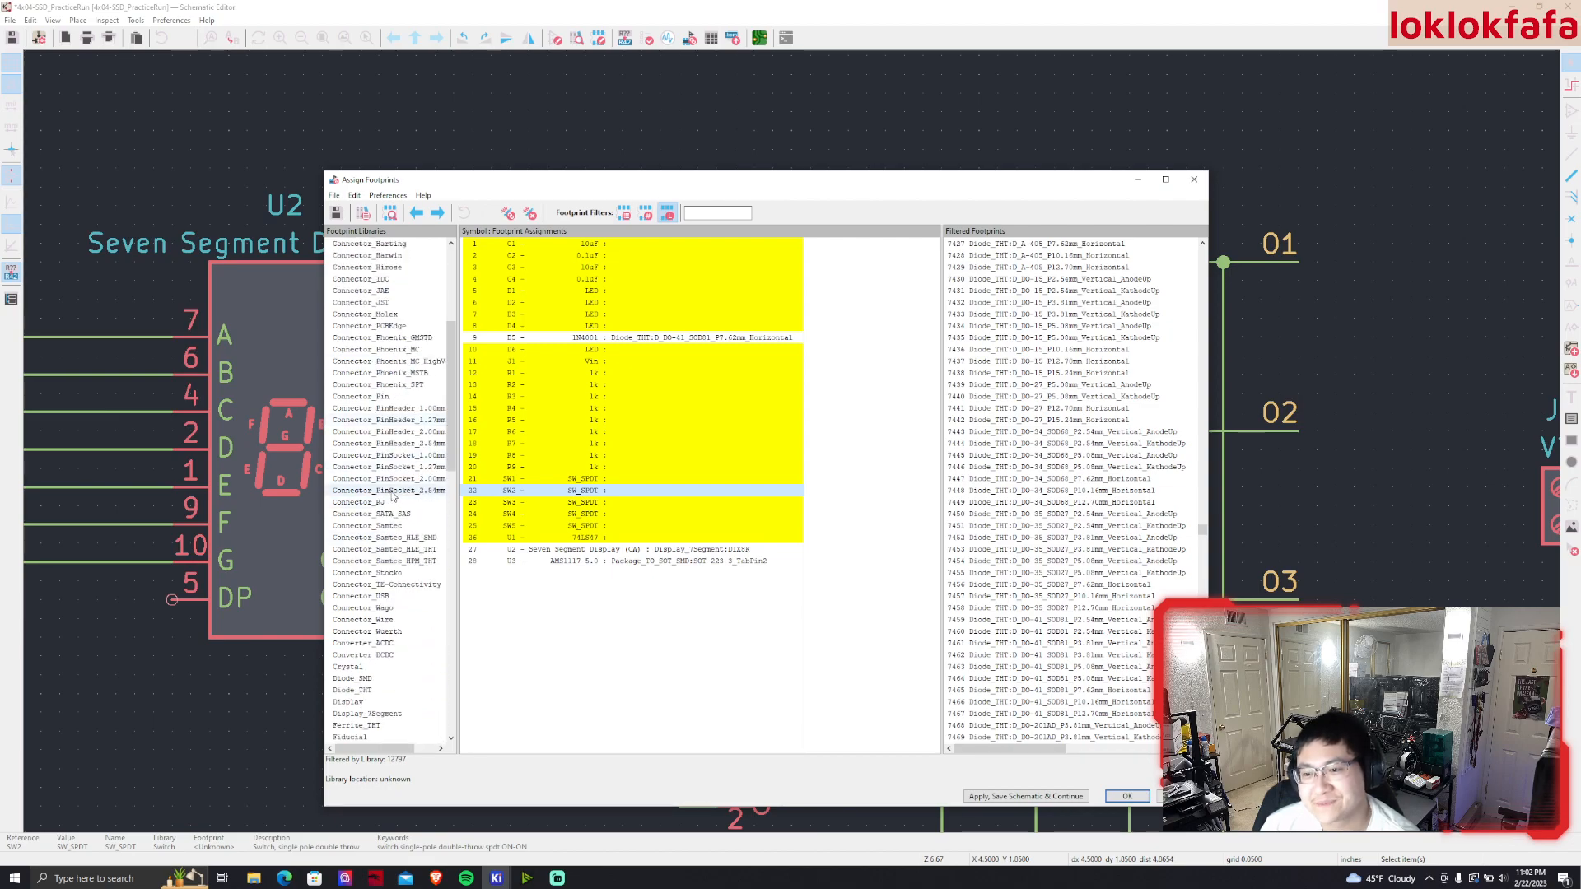
scroll(393, 493, "down", 5)
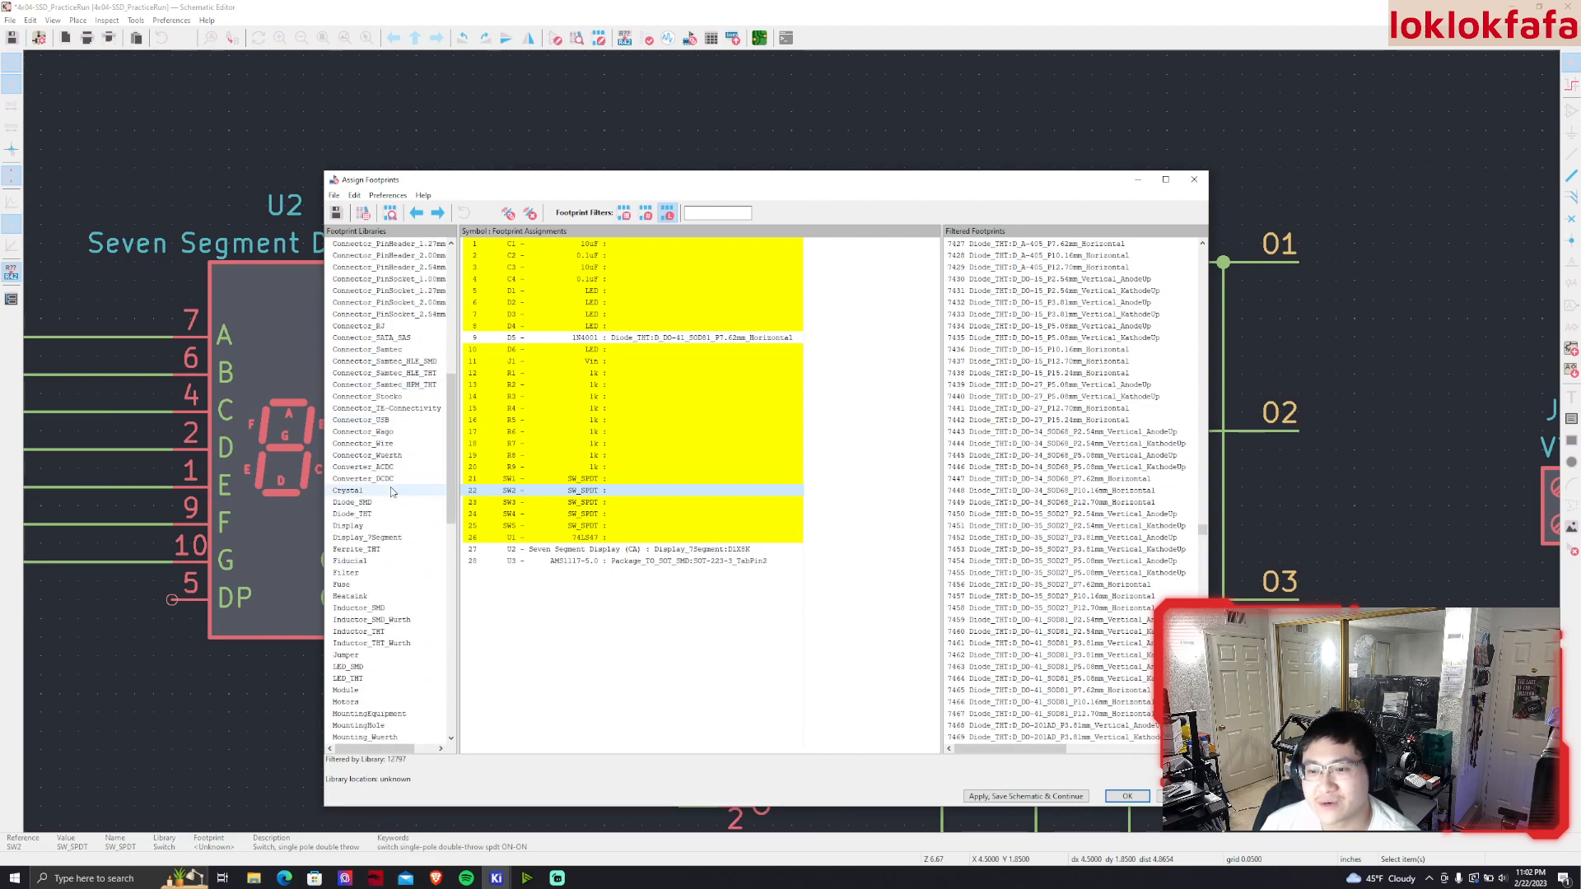
scroll(393, 488, "down", 6)
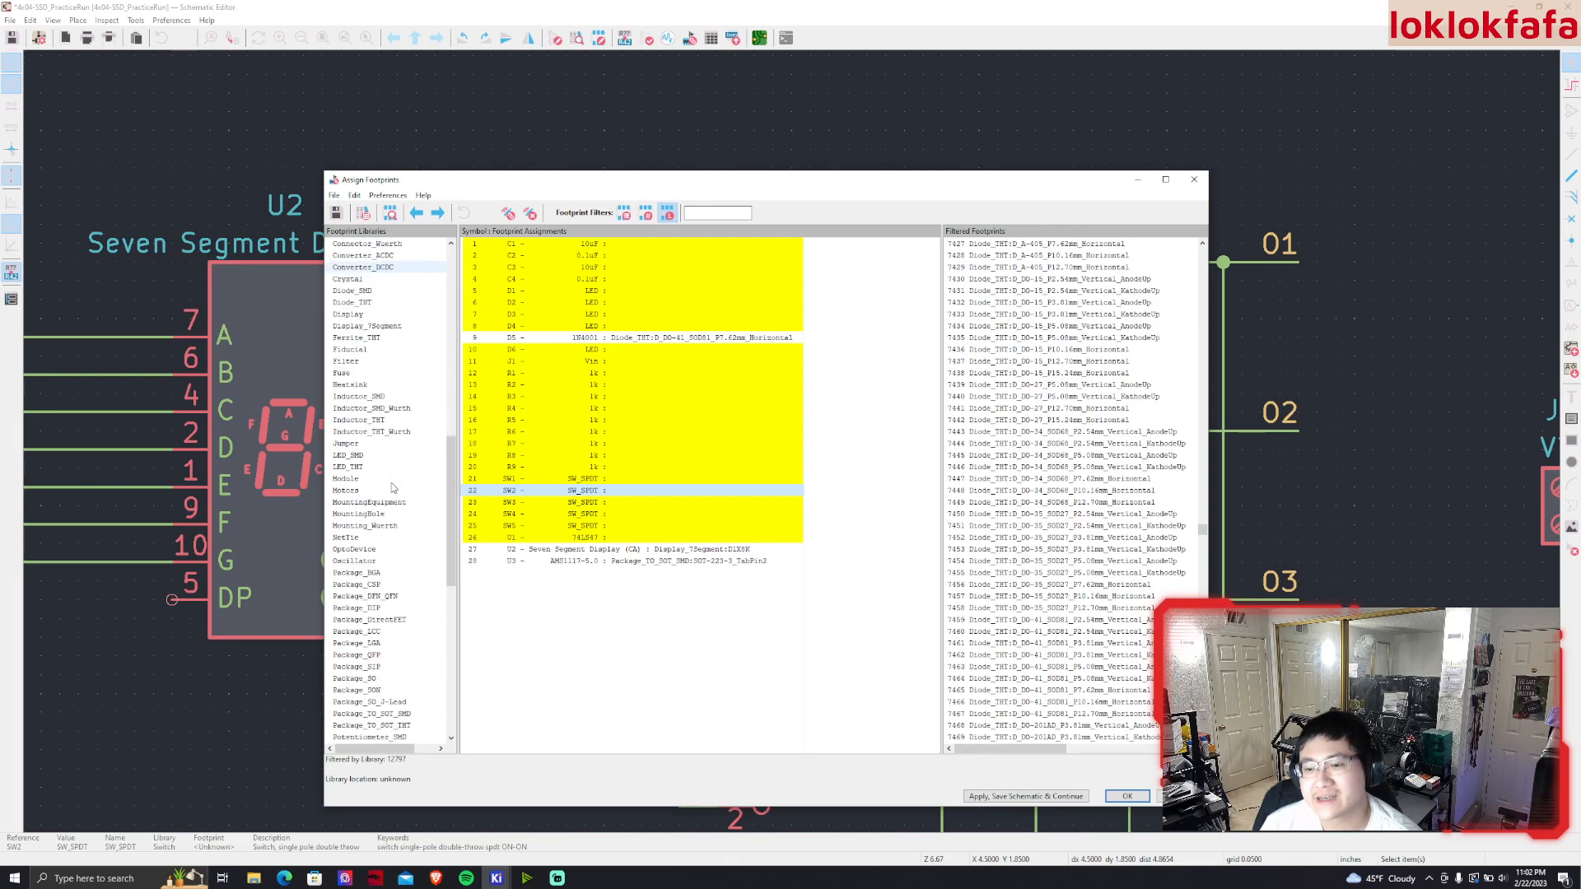
scroll(393, 487, "down", 3)
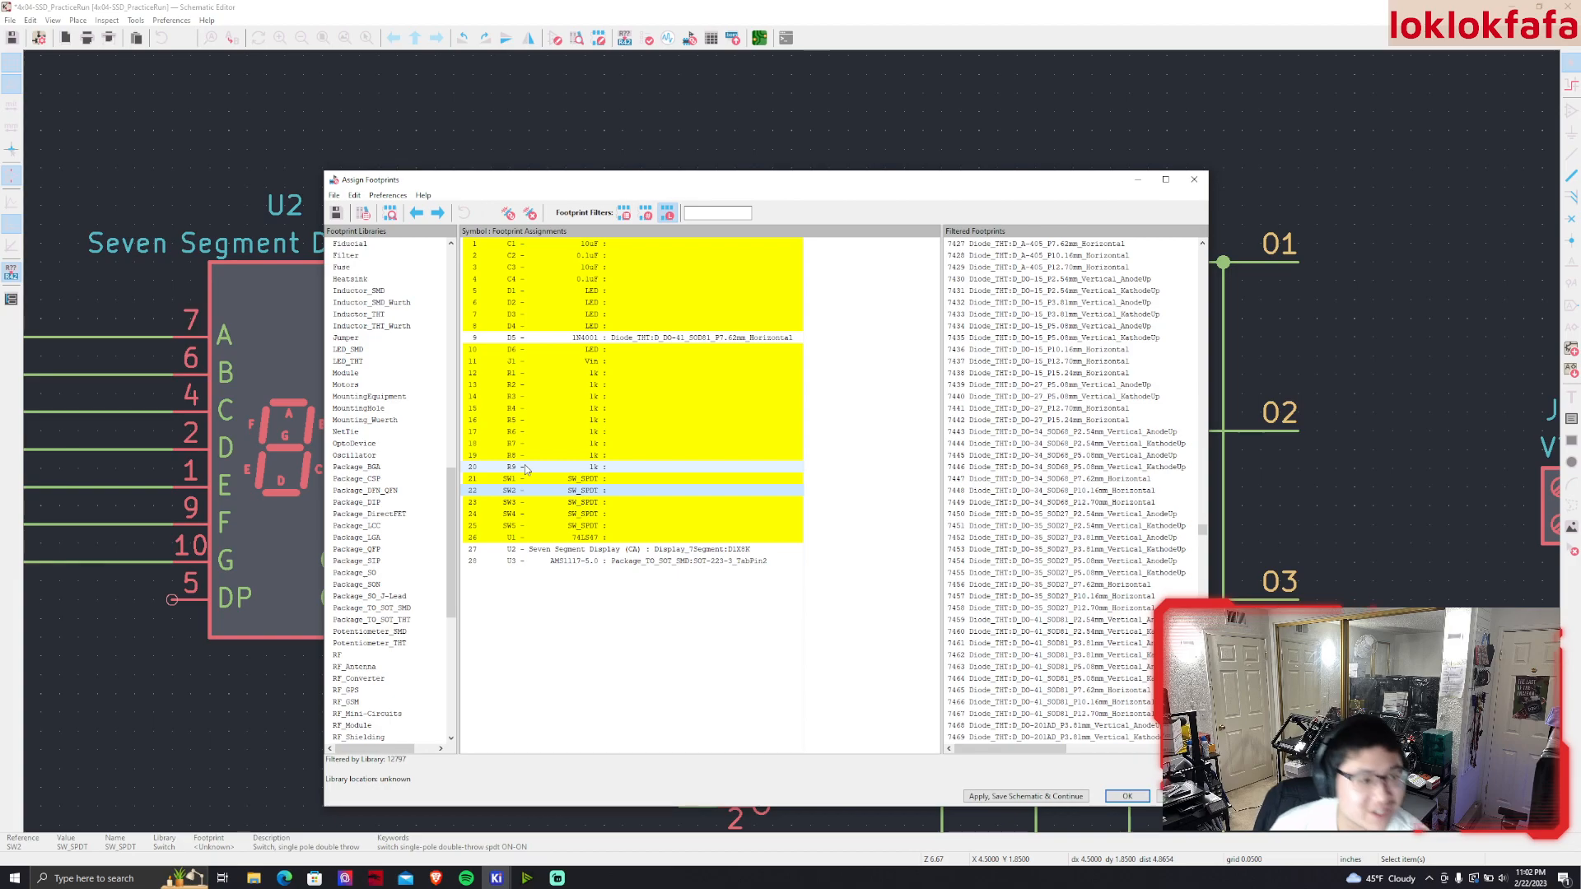
scroll(1001, 334, "up", 15)
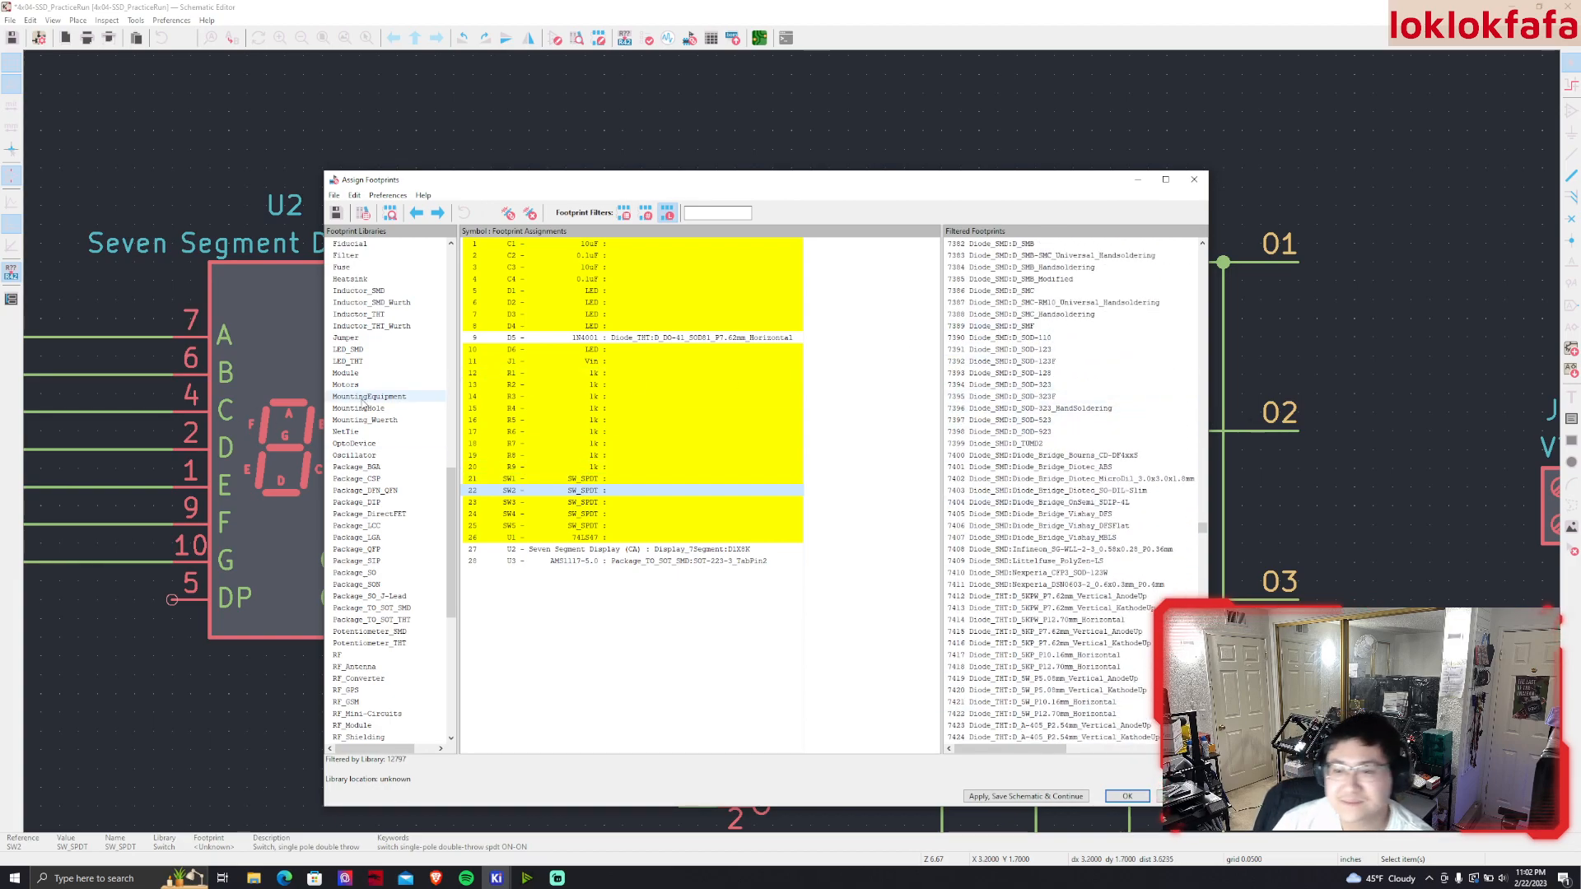
Bring up the reference project's completed footprint assignments and move them aside to view alongside the current project's assignments
left_click(619, 245)
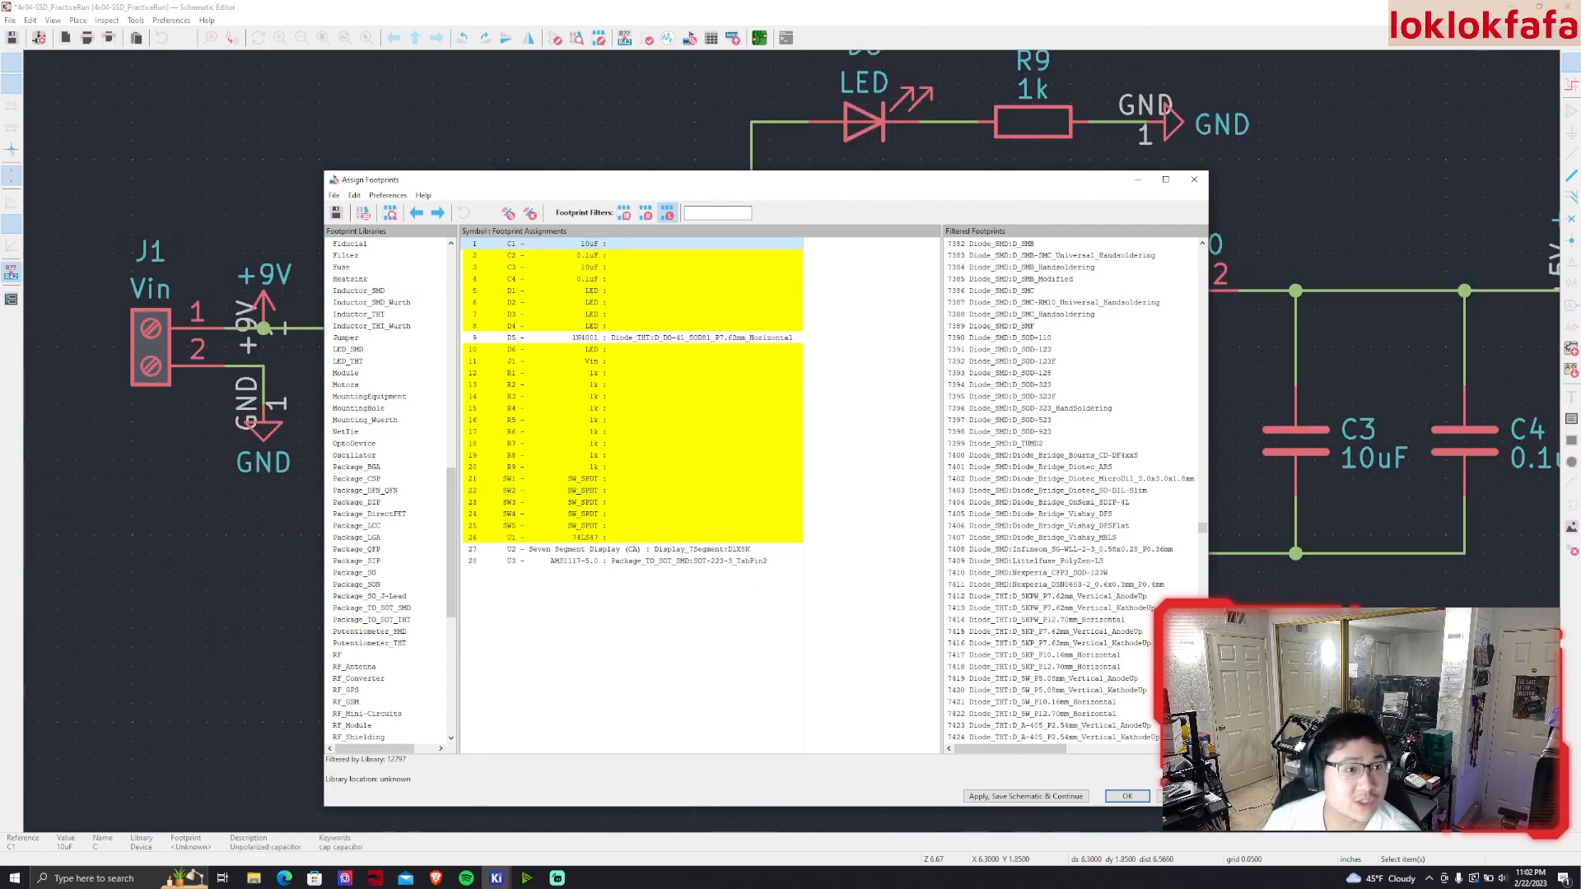
left_click(689, 38)
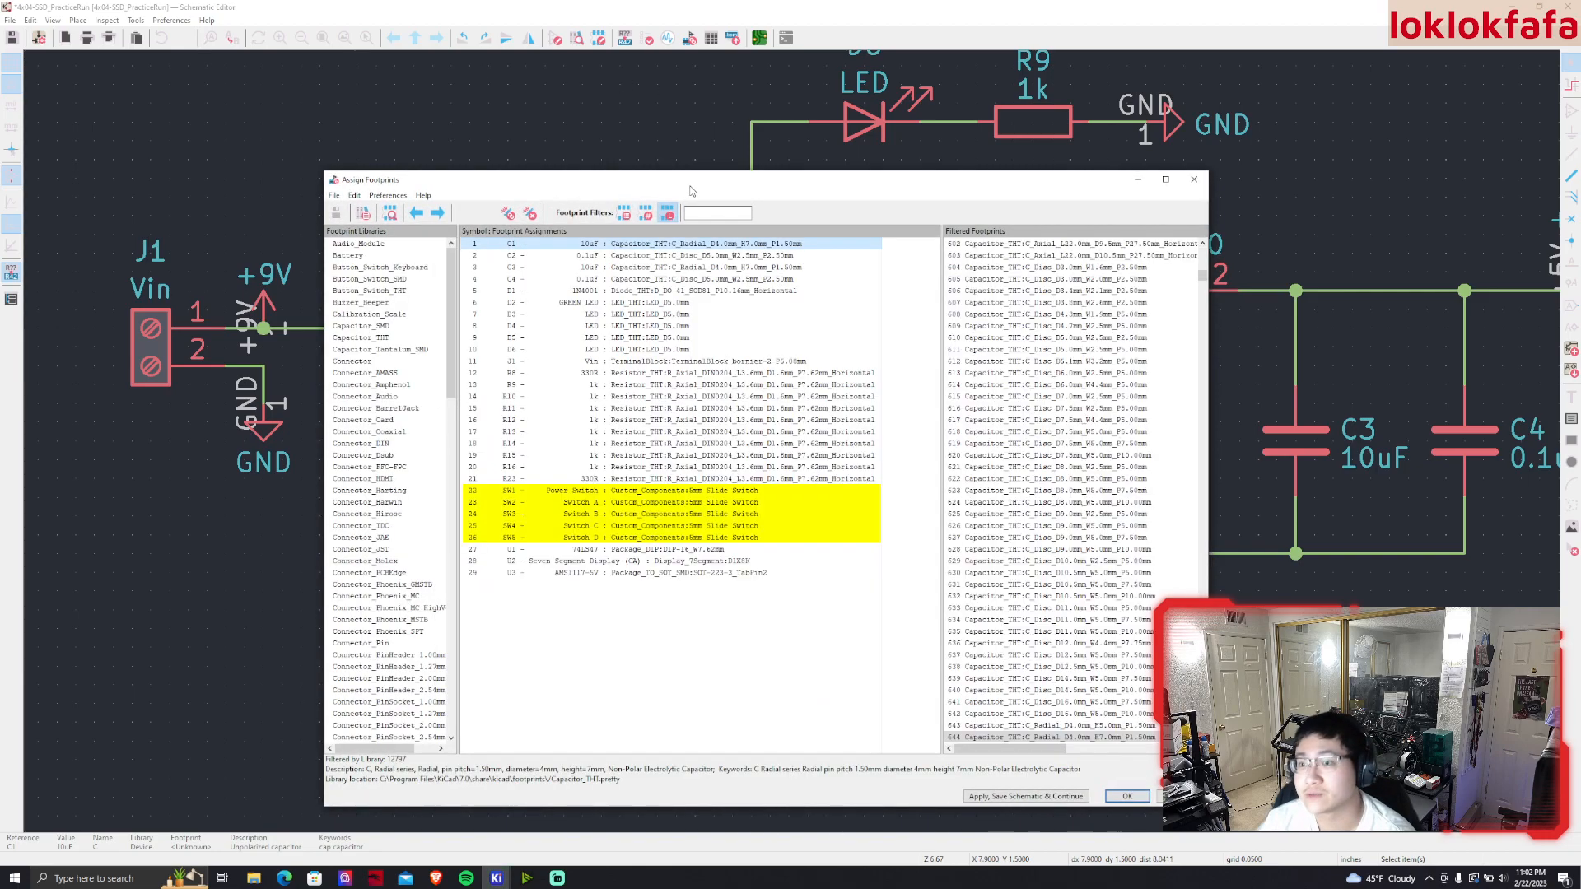
left_click_drag(690, 191, 472, 187)
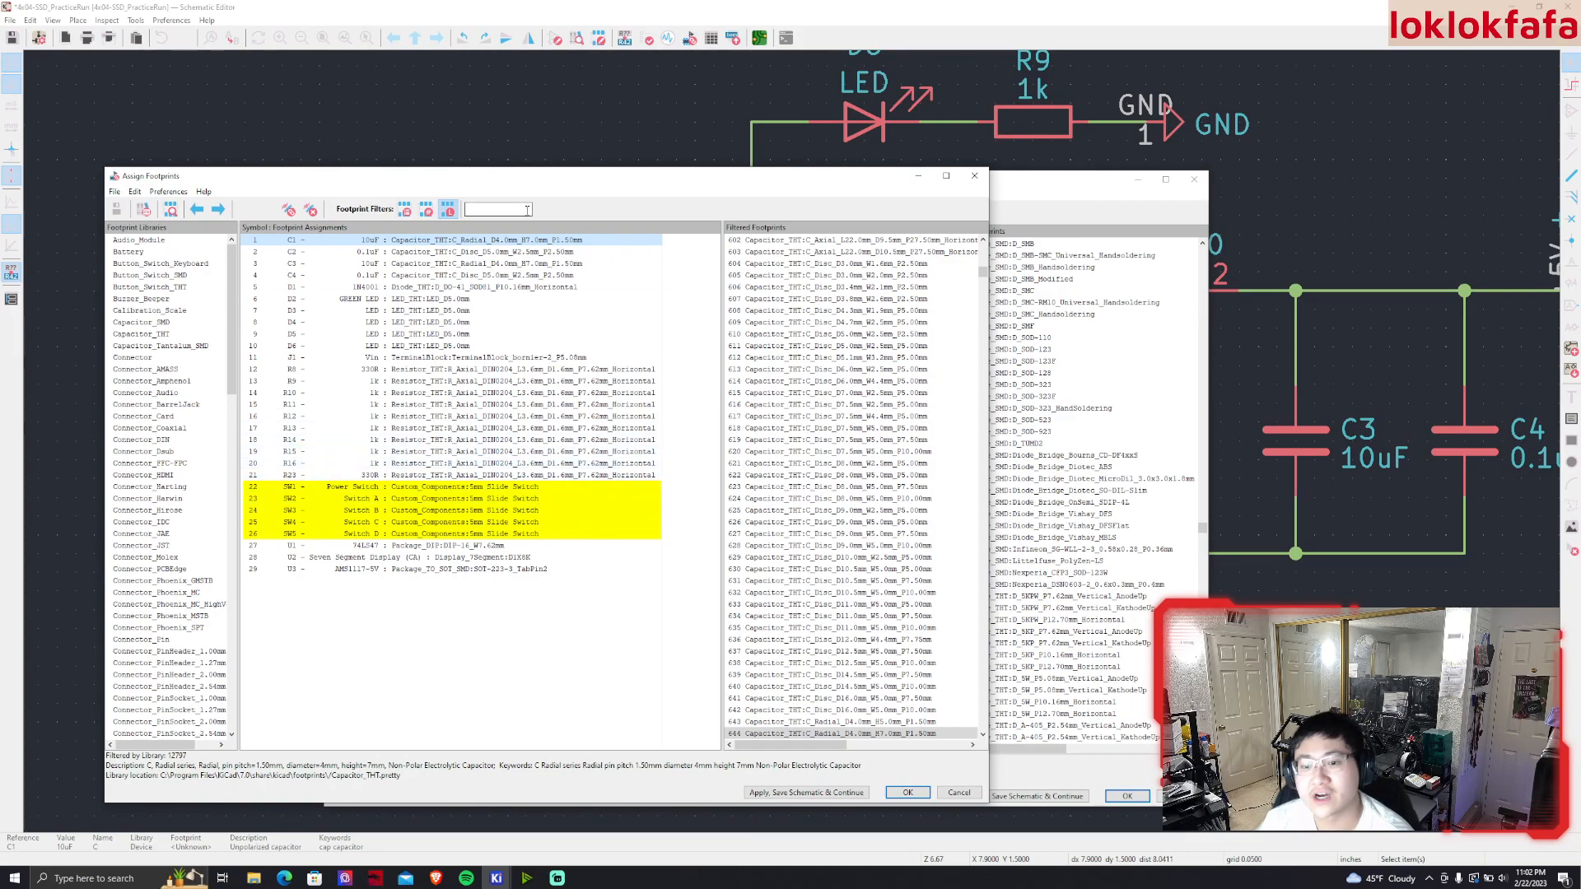
left_click_drag(484, 177, 0, 202)
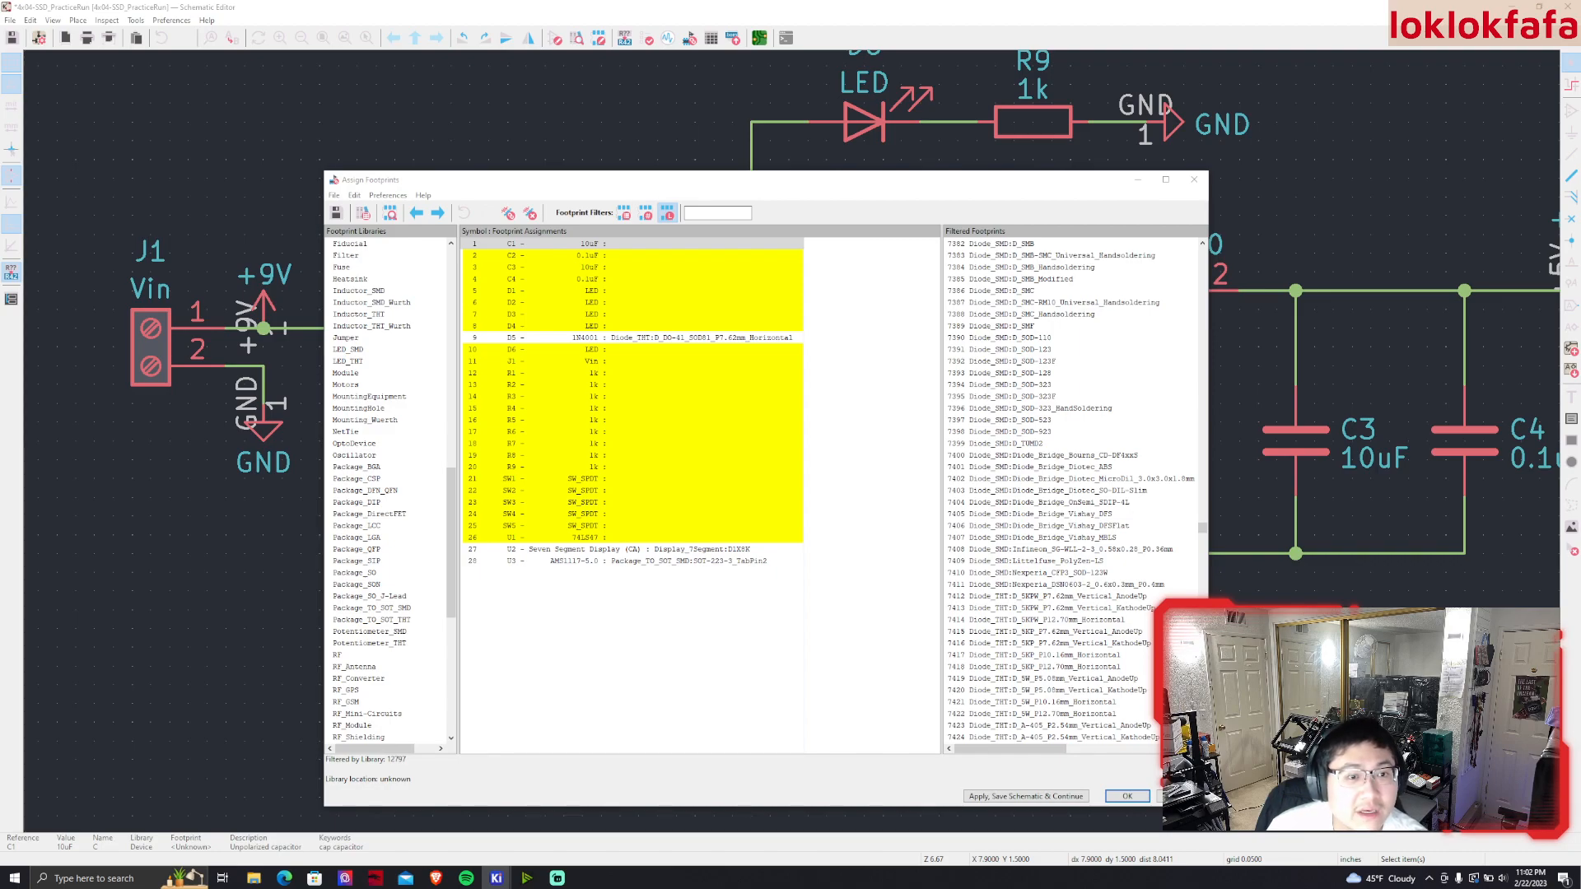
Filter the footprints for resistor R1 by symbol keywords, pin count and the Resistor_THT library
left_click(576, 377)
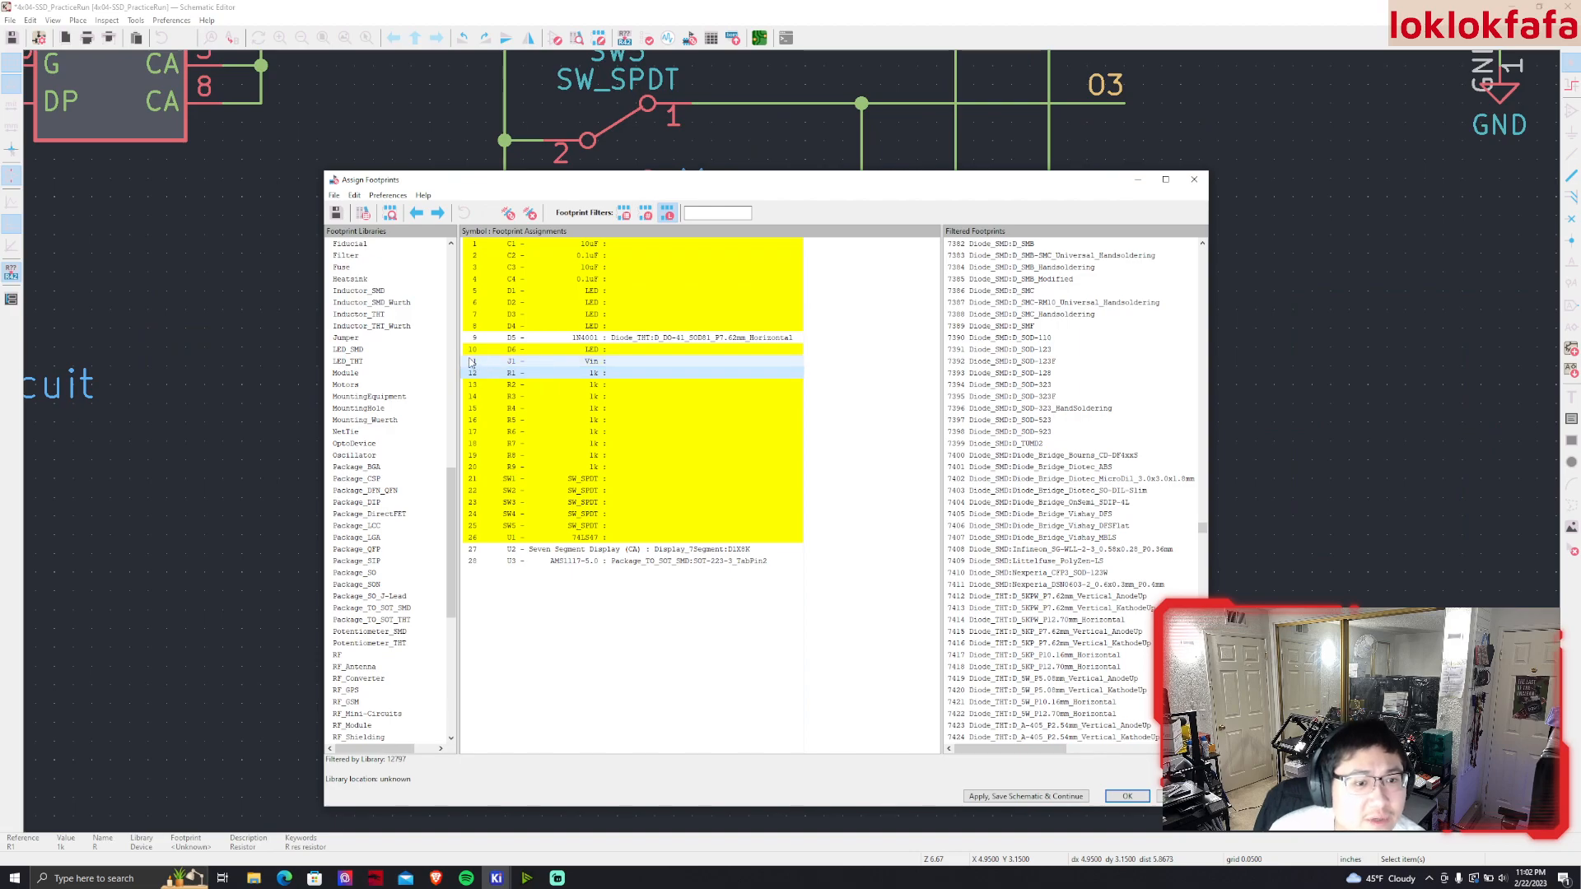
left_click(625, 215)
left_click(647, 215)
scroll(387, 304, "up", 10)
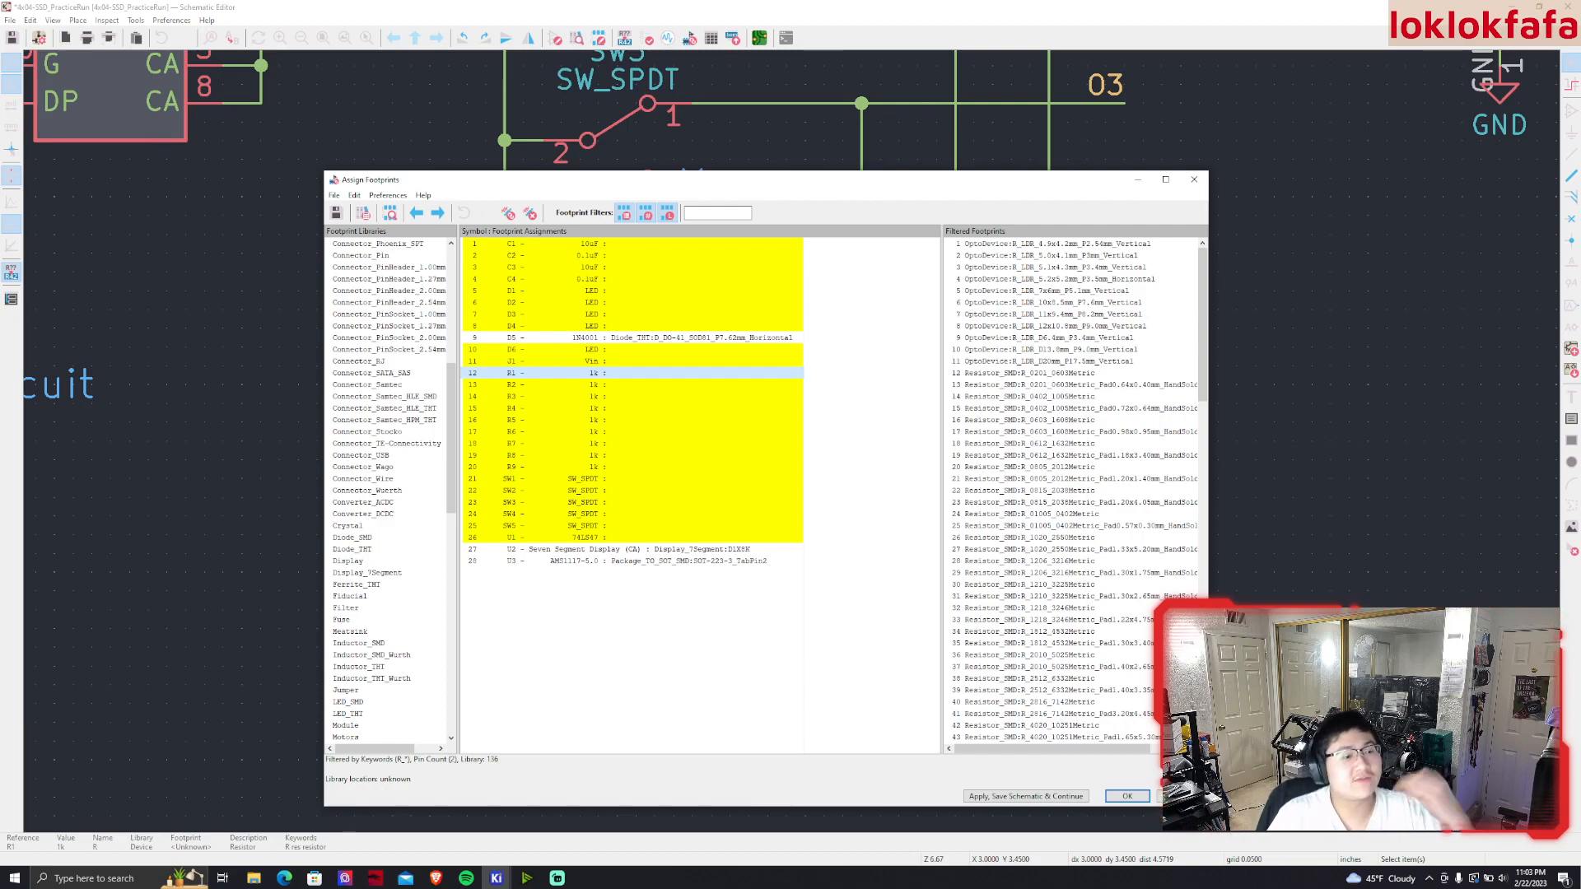
key("alt+Tab")
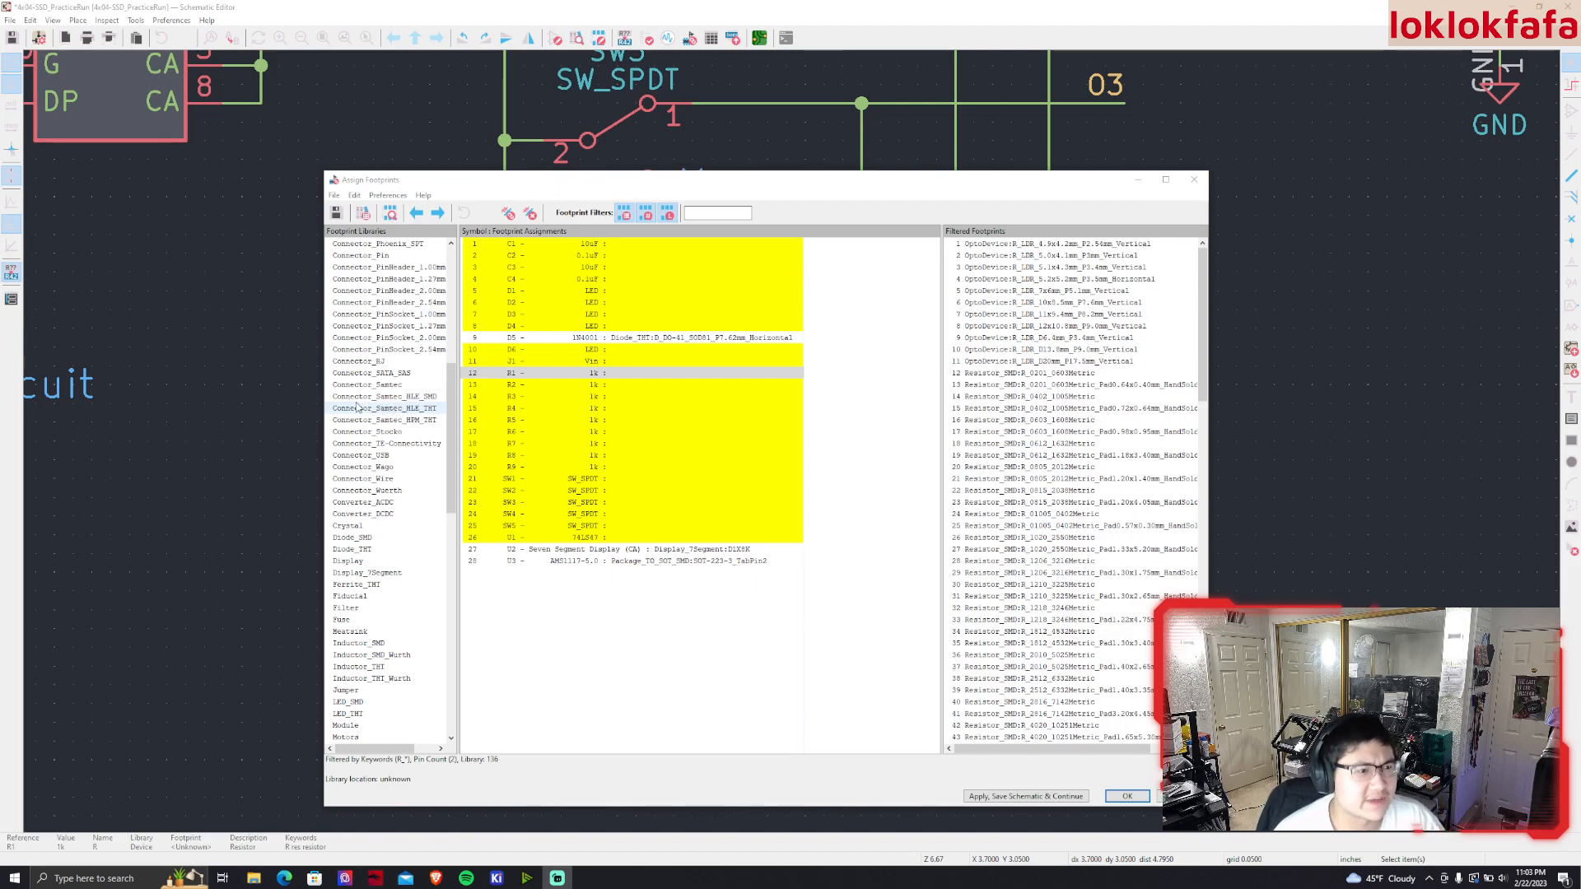
scroll(357, 406, "up", 3)
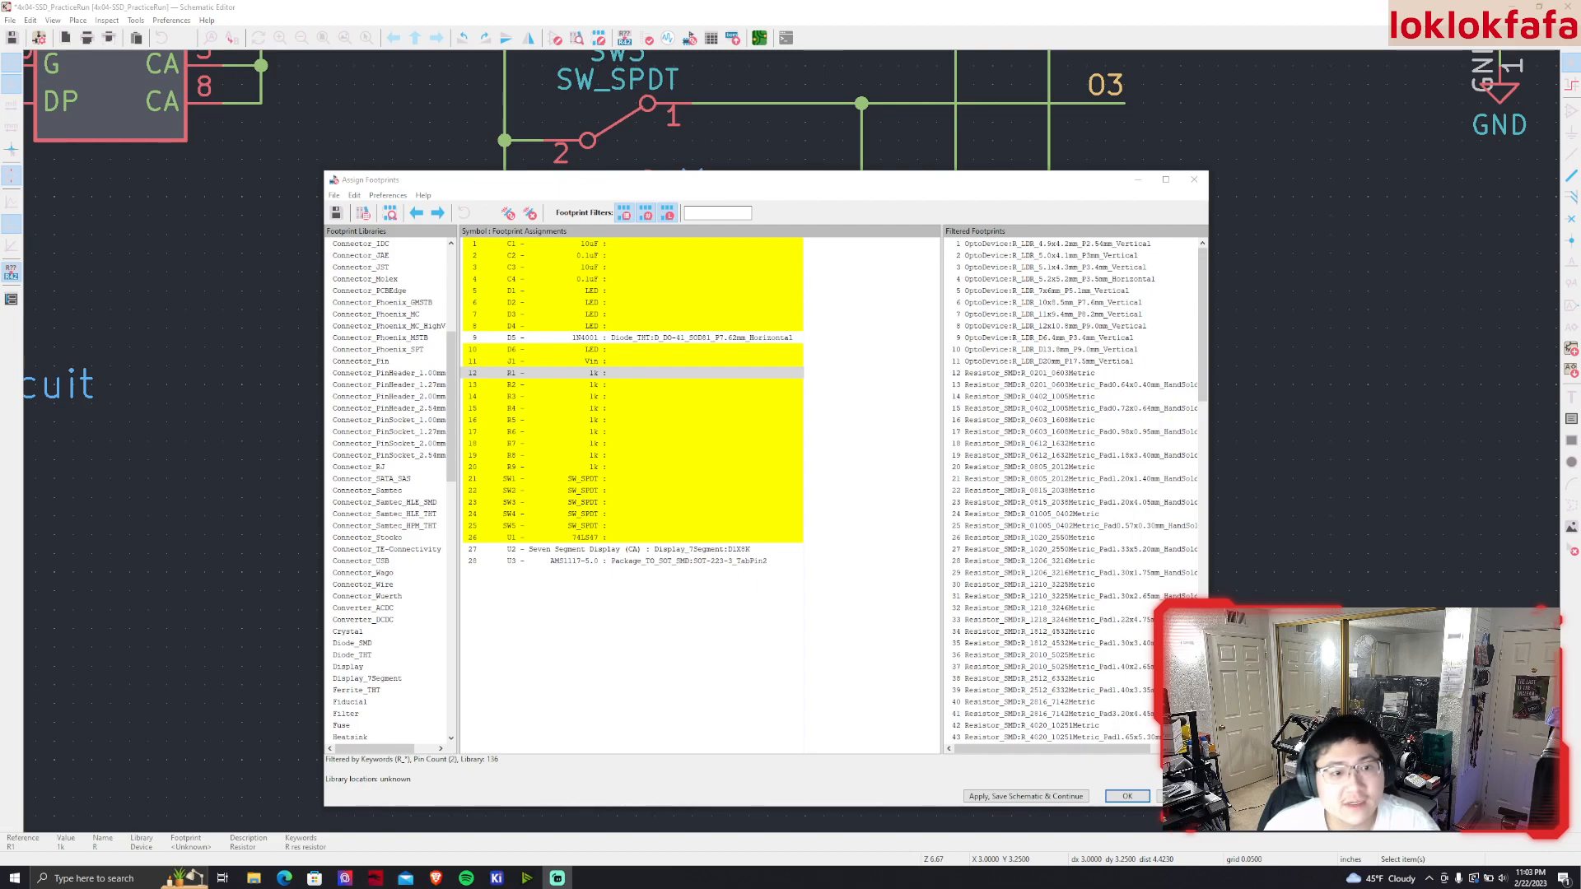
scroll(436, 389, "down", 3)
scroll(411, 415, "down", 20)
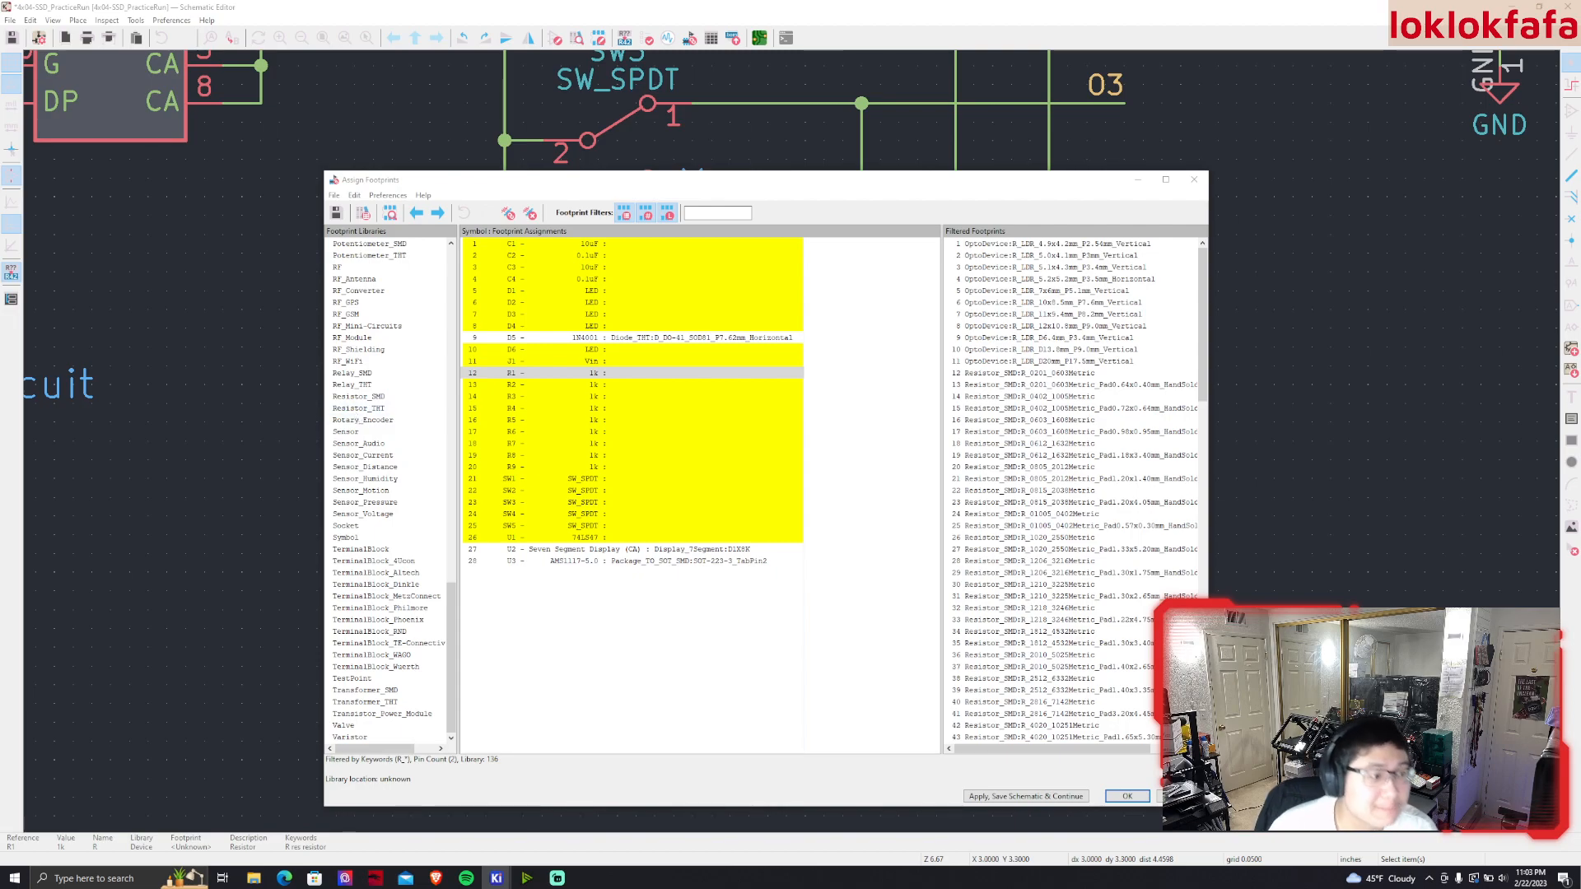
left_click(365, 408)
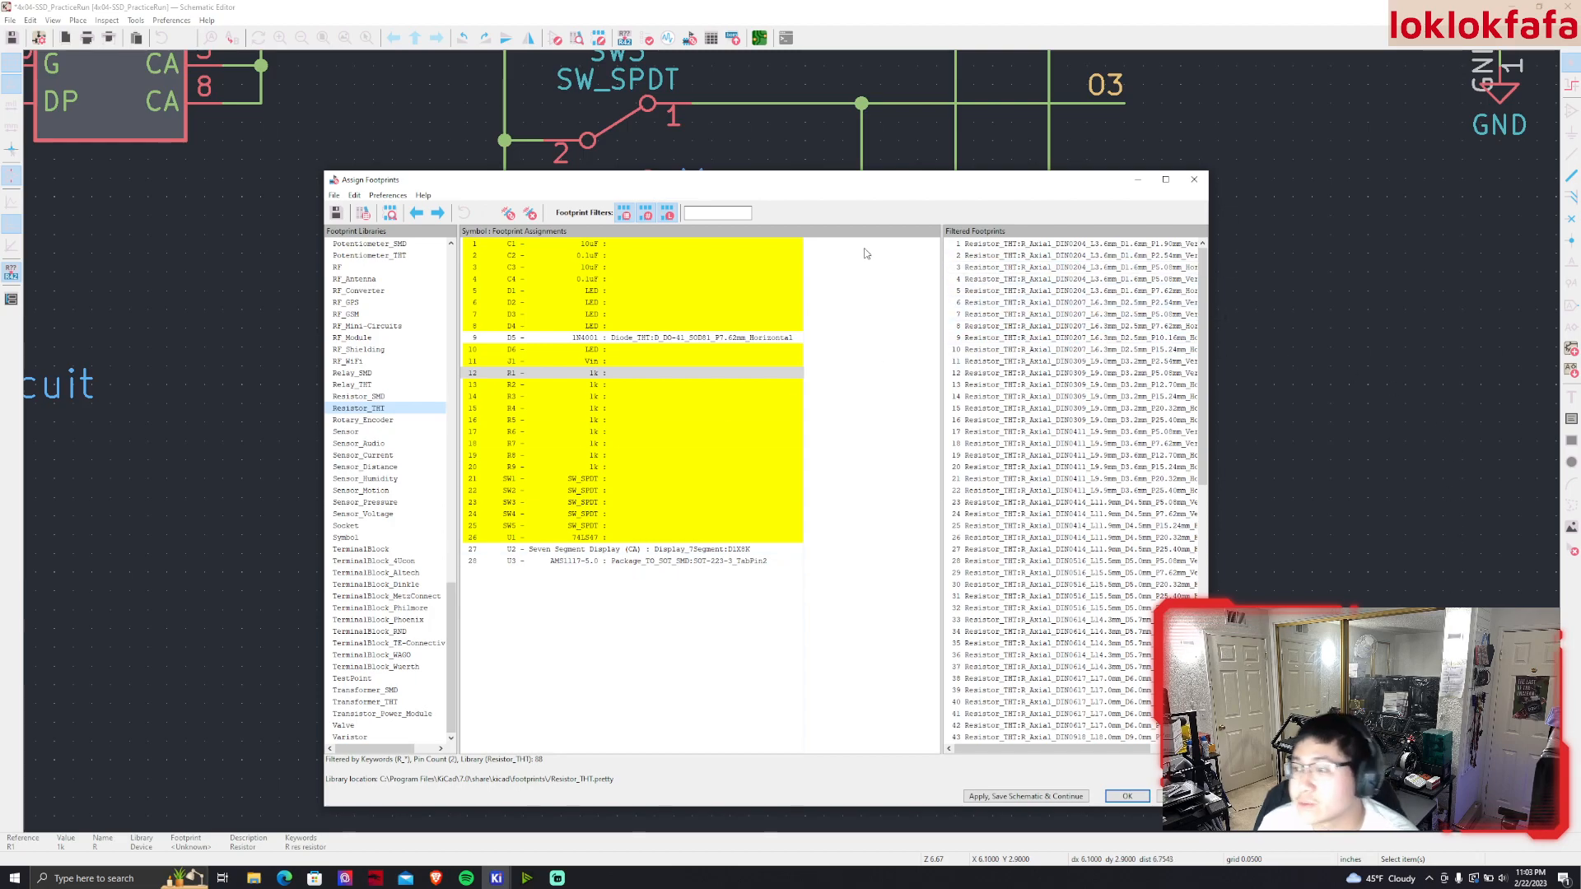
Search the resistor footprints for L3.6mm_D1.6mm and select the P7.62mm_Horizontal variant
left_click(709, 212)
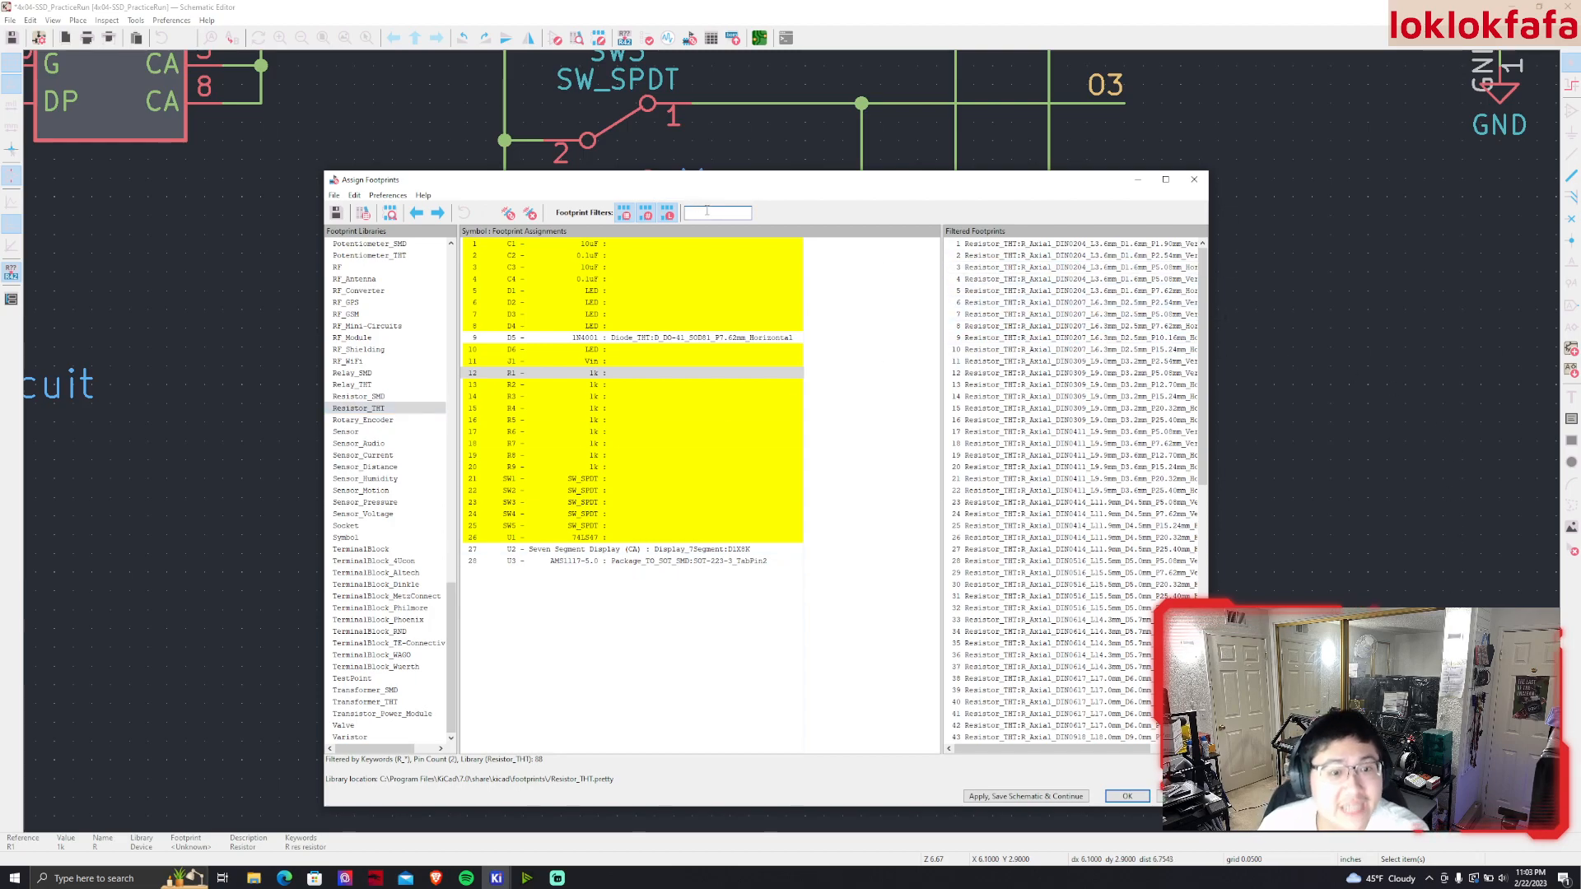
type("L3.6mm")
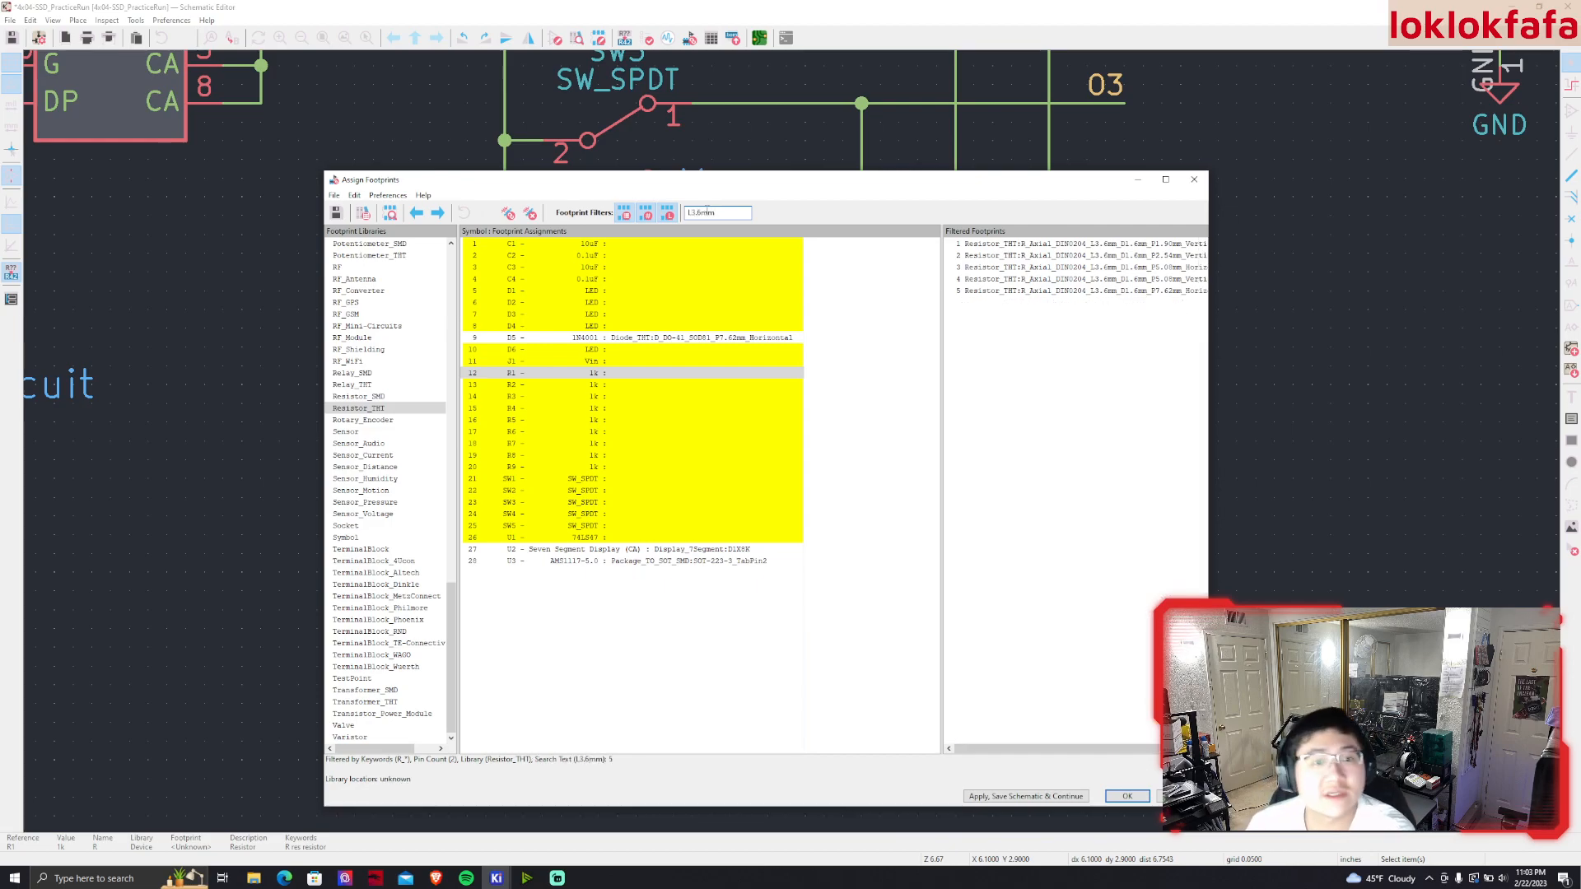
type("_D1.6mm")
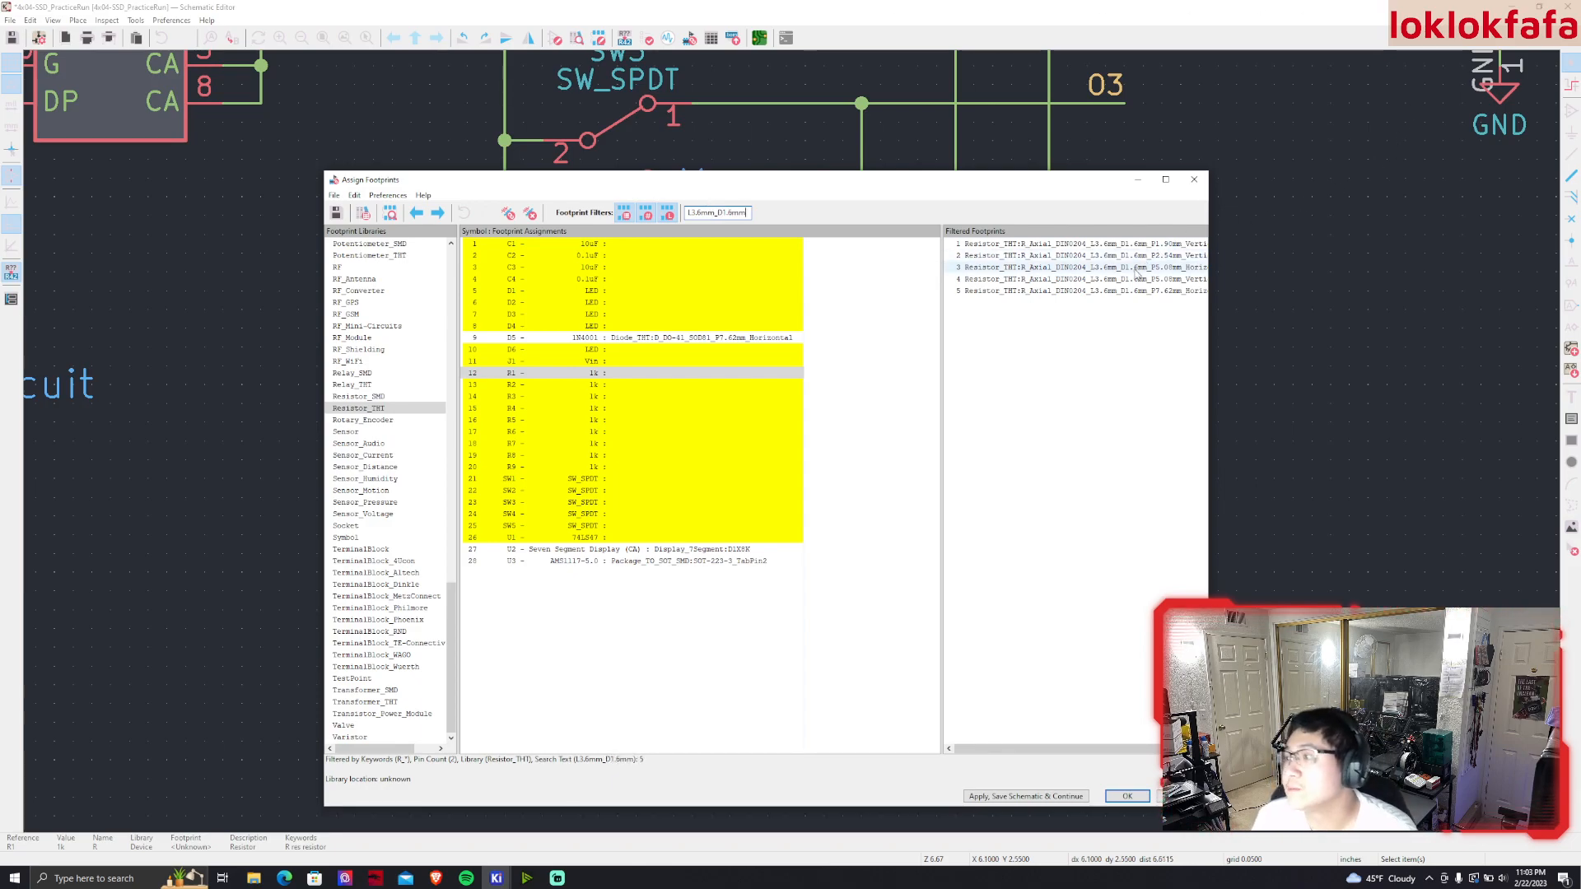
left_click(1114, 293)
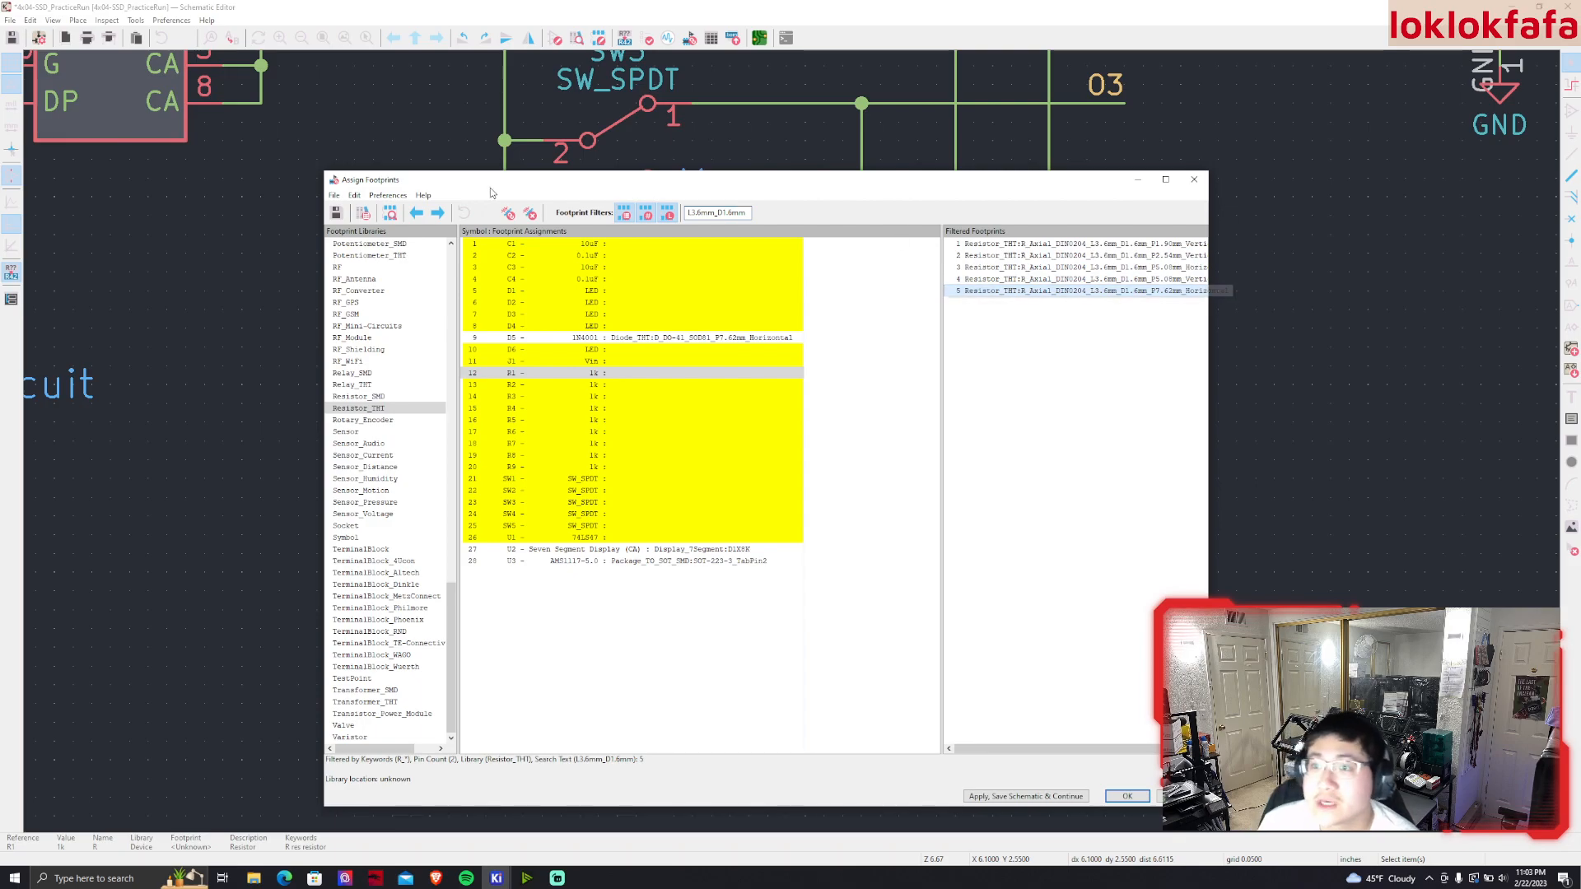
Preview the selected R_Axial_DIN0204_L3.6mm_D1.6mm_P7.62mm_Horizontal footprint, examine its pads and outline, and close the preview
left_click(390, 213)
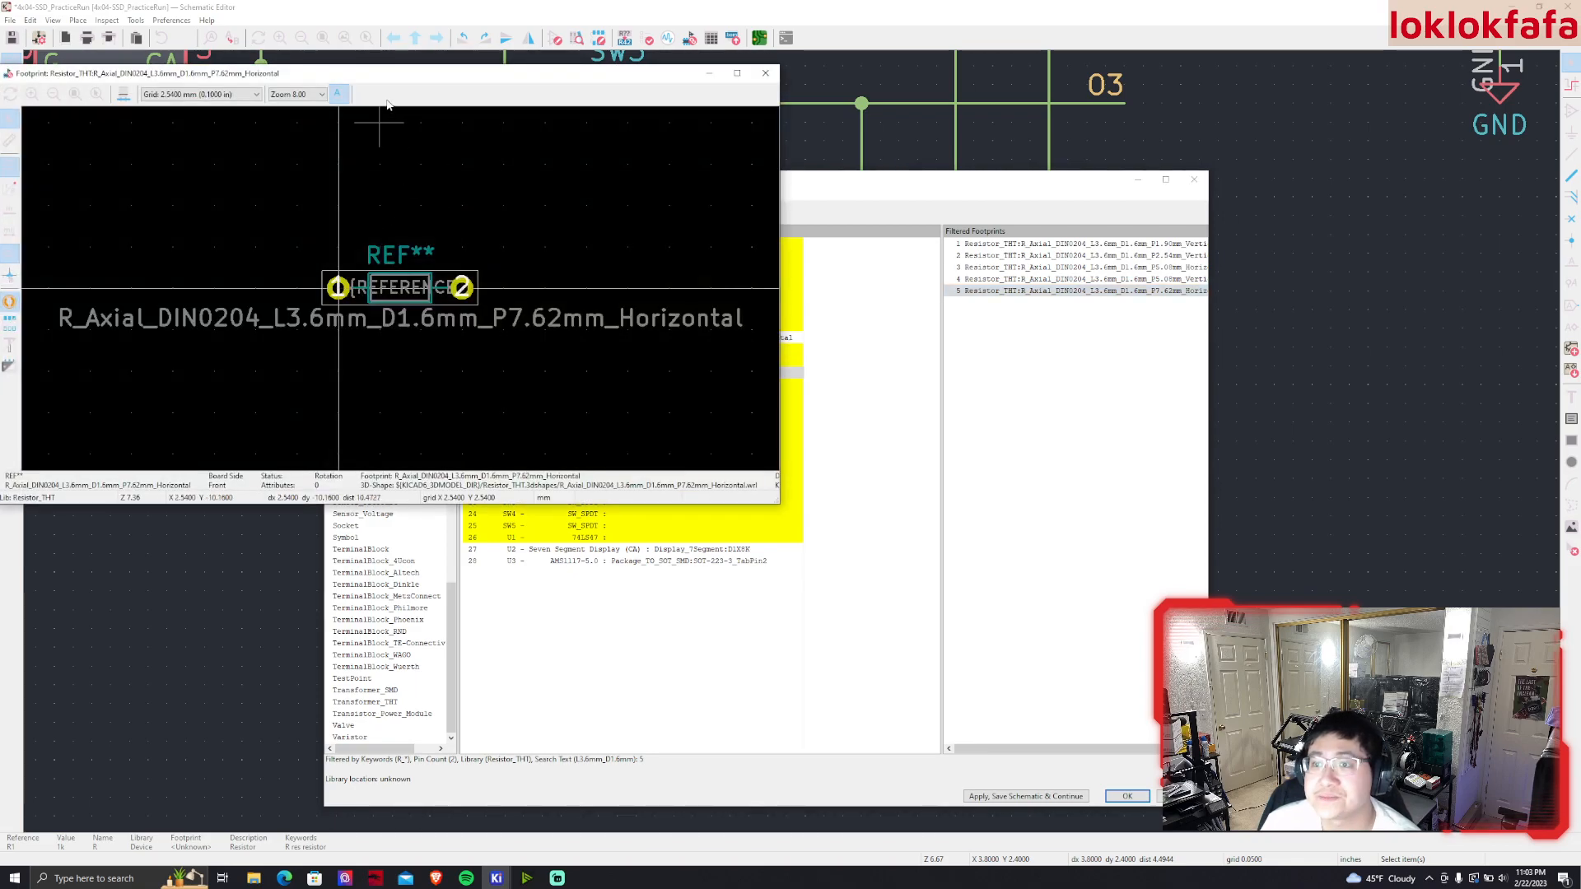
scroll(404, 295, "up", 2)
scroll(402, 294, "down", 1)
middle_click_drag(477, 240, 445, 272)
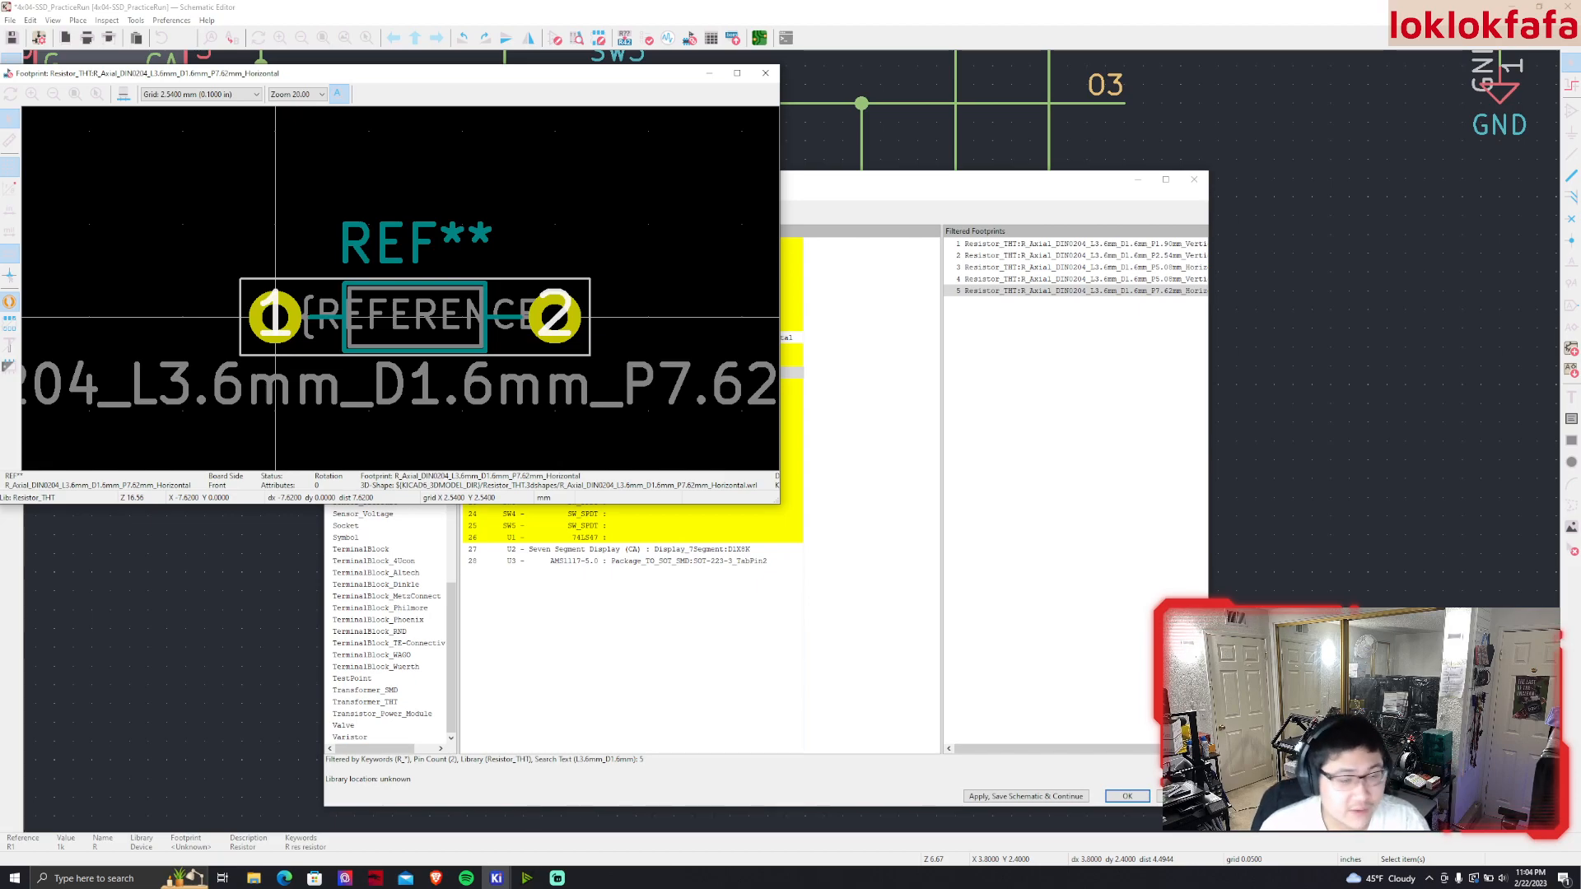
left_click(765, 72)
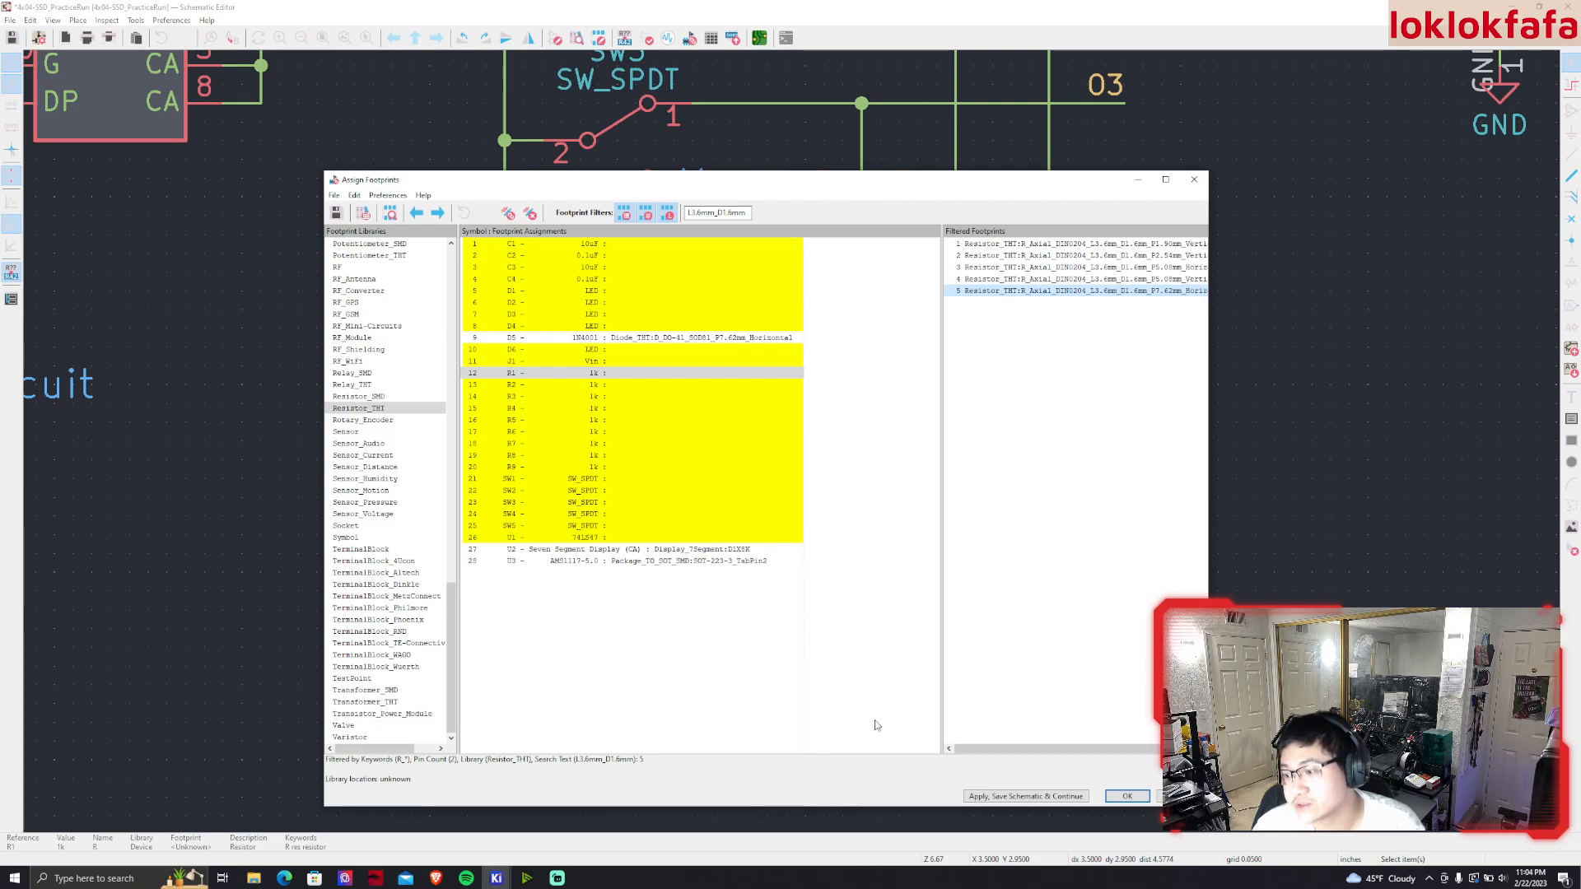
Assign the Resistor_THT:R_Axial_DIN0204_L3.6mm_D1.6mm_P7.62mm_Horizontal footprint to resistors R1 through R9
left_click_drag(1050, 754, 1079, 753)
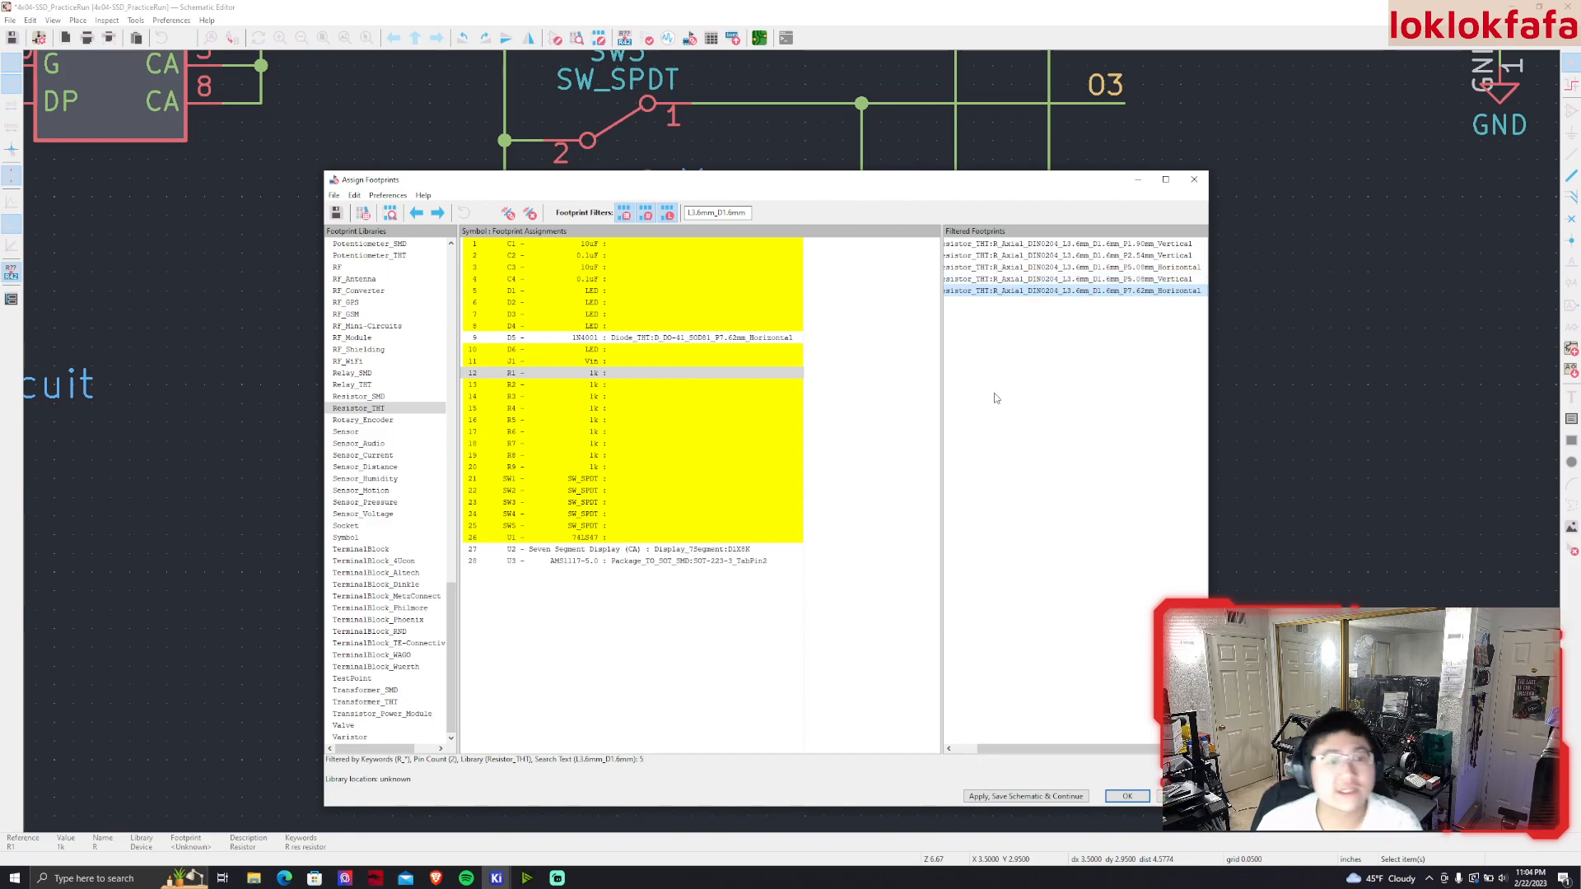
double_click(1051, 295)
double_click(1051, 295)
double_click(1051, 295)
double_click(1051, 295)
double_click(1051, 295)
double_click(1051, 292)
double_click(1051, 292)
double_click(1051, 292)
double_click(1051, 292)
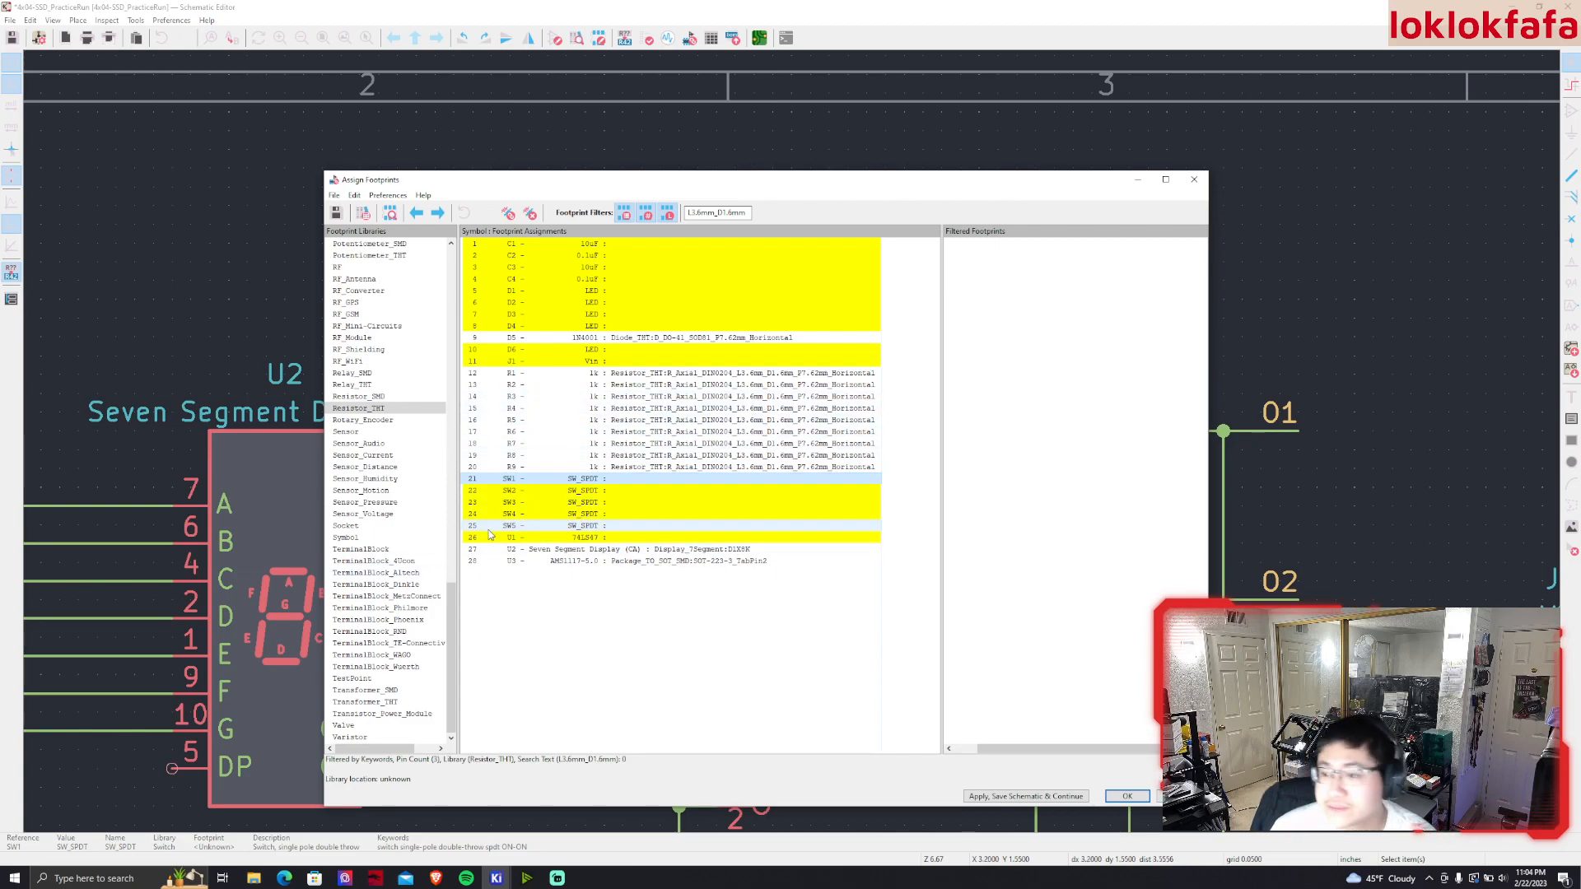
Check the existing footprint assignments of the seven-segment display U2 and the voltage regulator U3
left_click(547, 552)
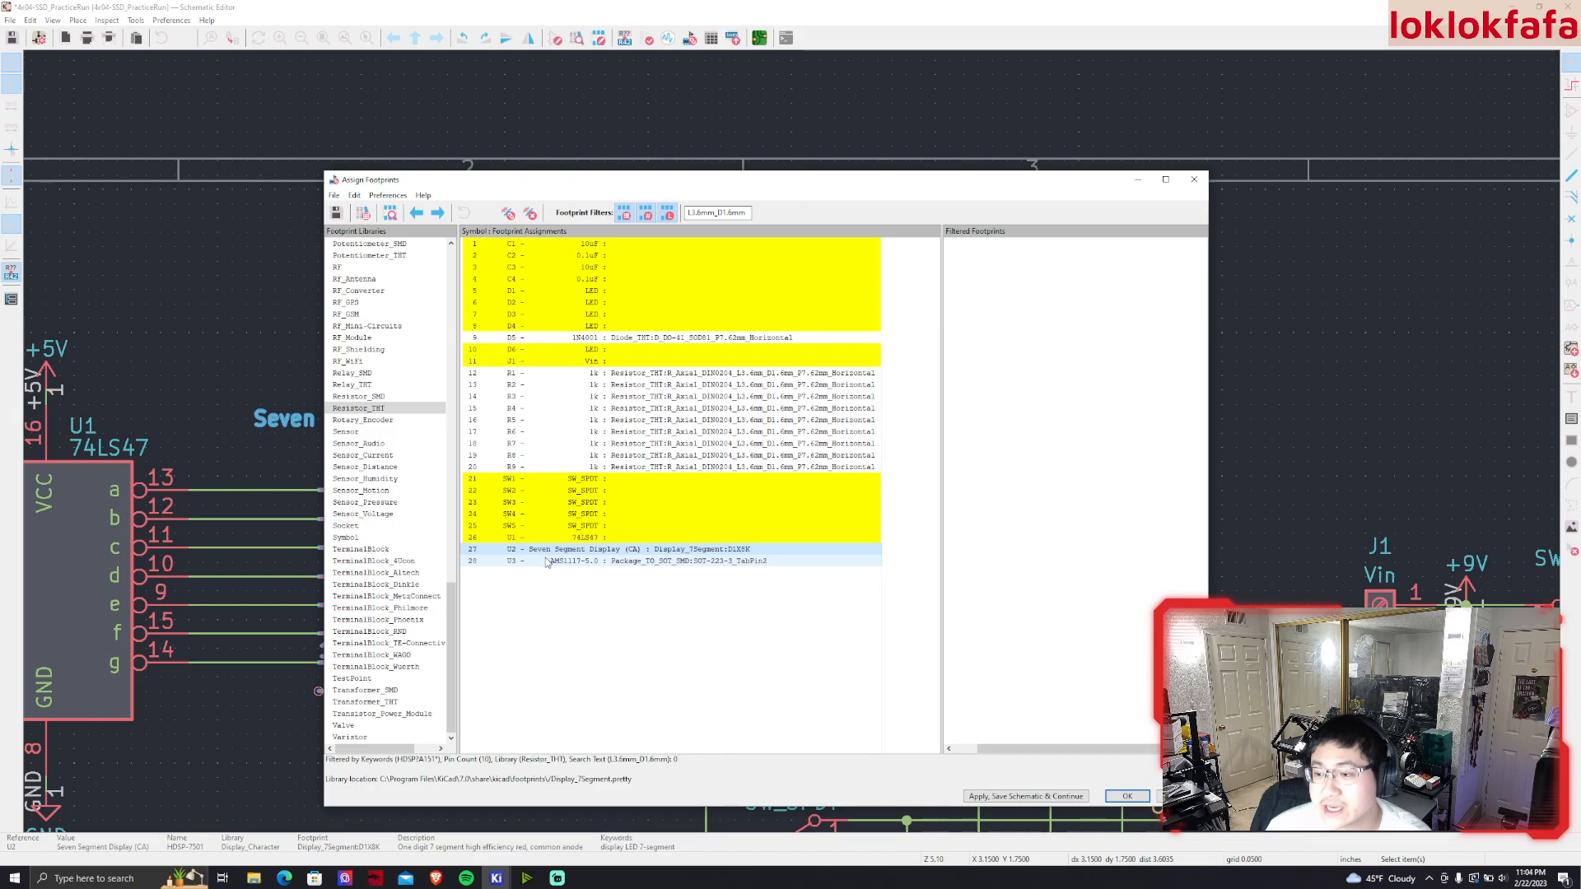
left_click(542, 563)
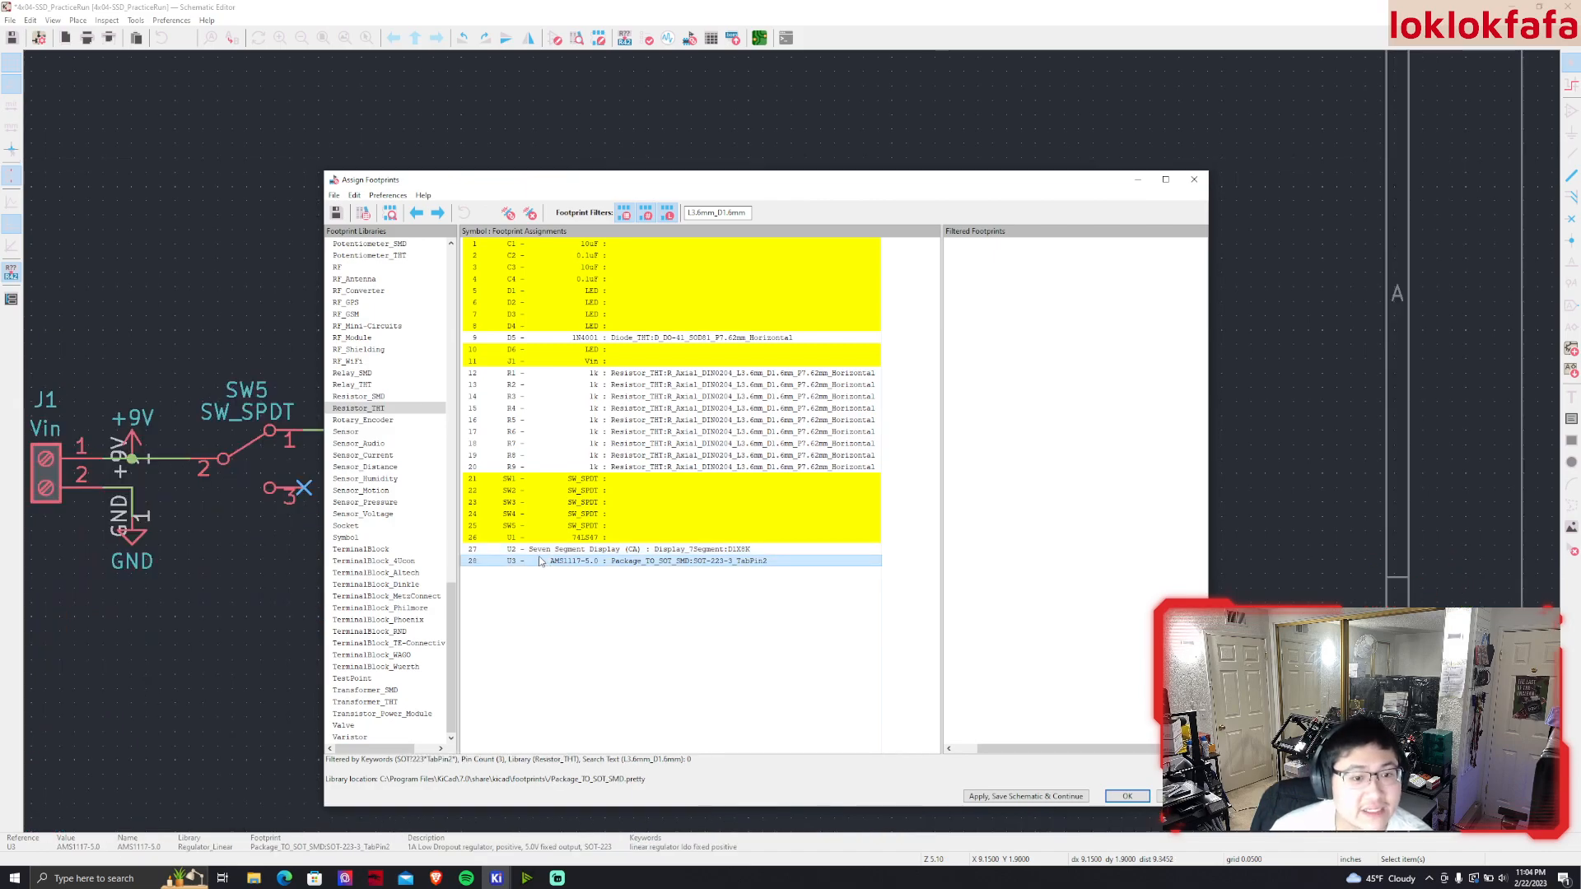
Select the 74LS47 driver U1 and list the Package_DIP library footprints with the search text cleared
left_click(554, 549)
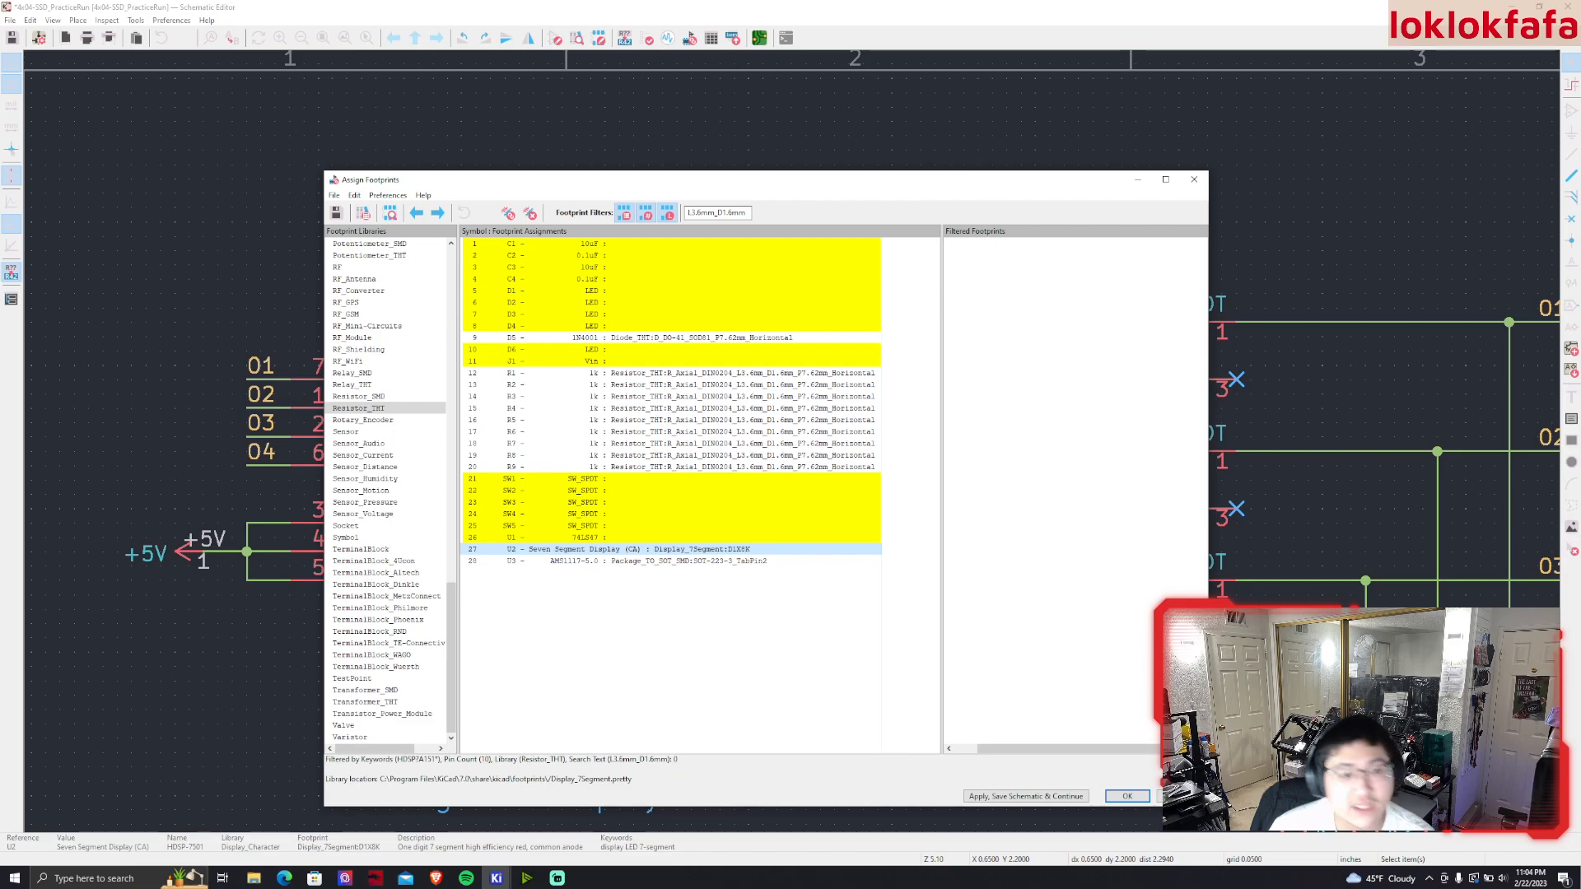
left_click(591, 537)
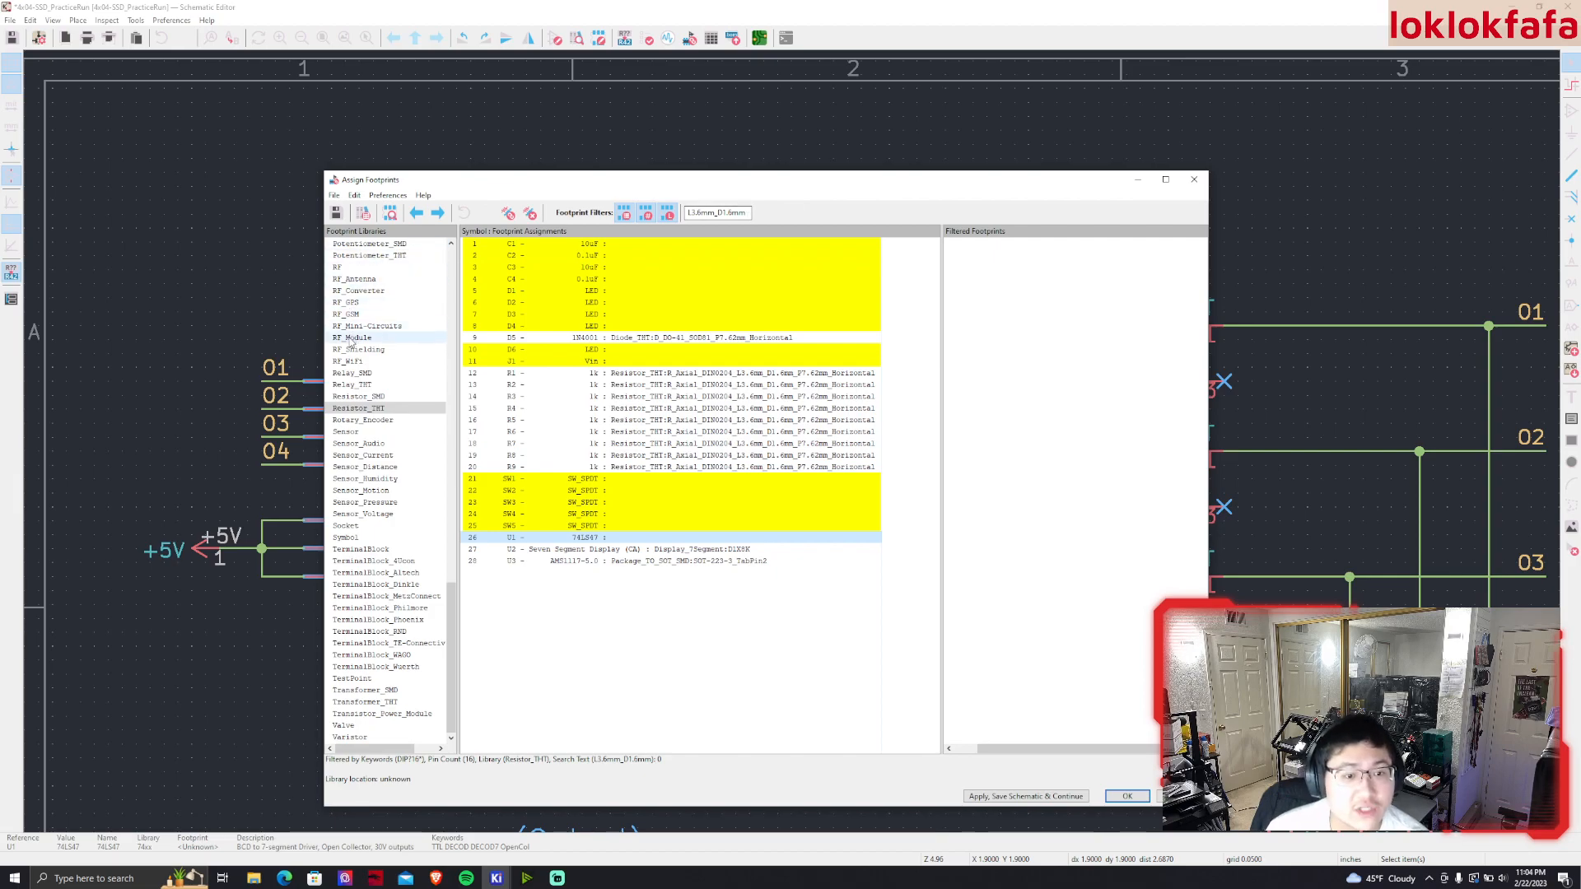
scroll(351, 519, "up", 10)
scroll(351, 494, "up", 6)
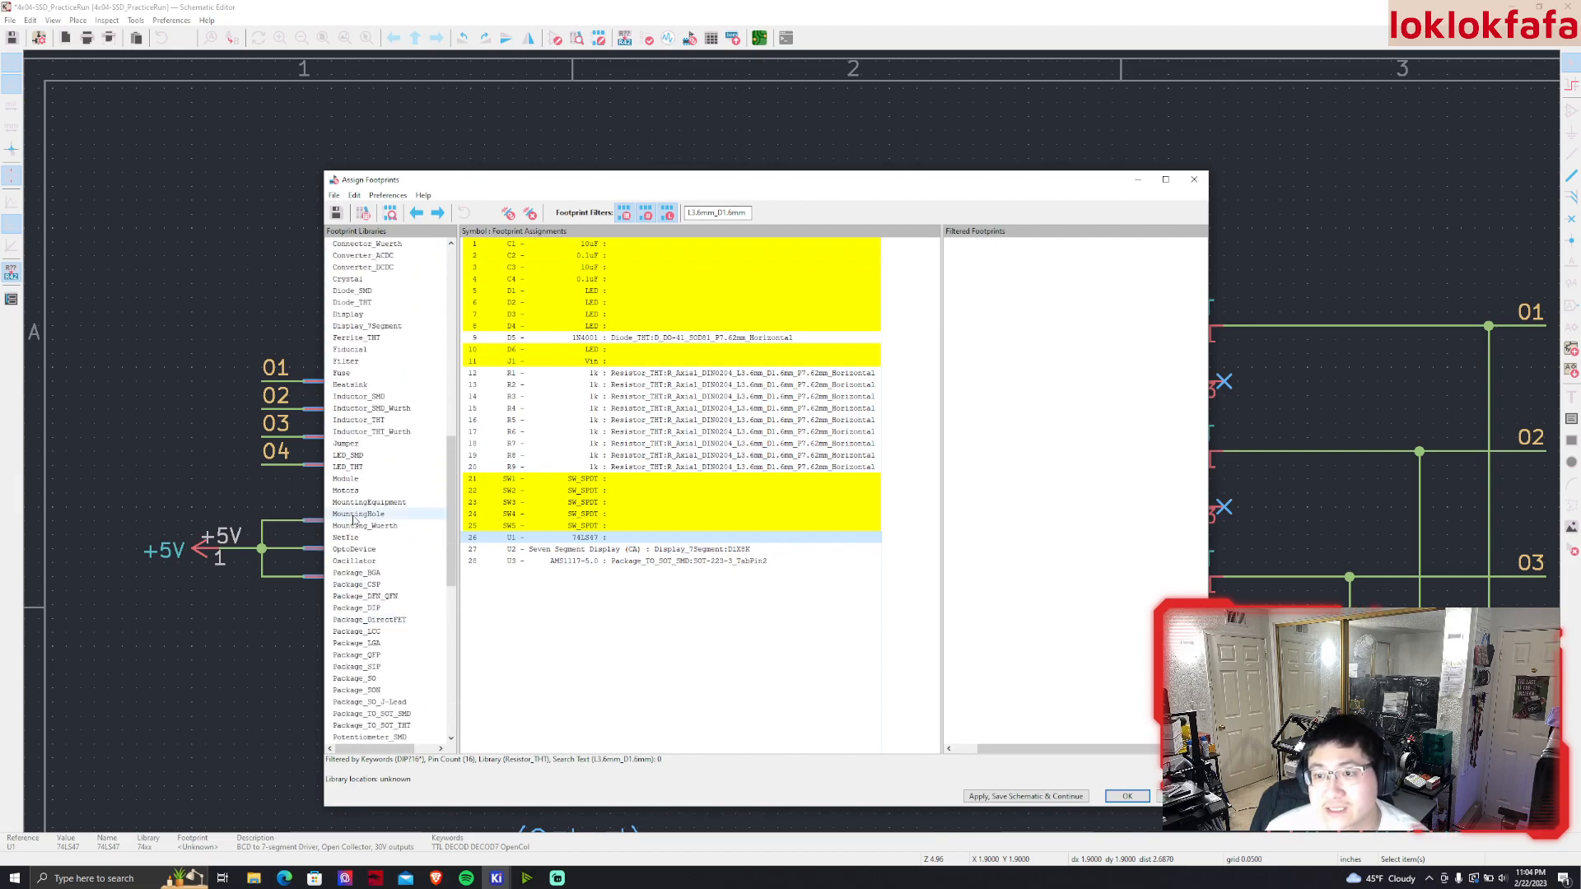
scroll(351, 435, "down", 4)
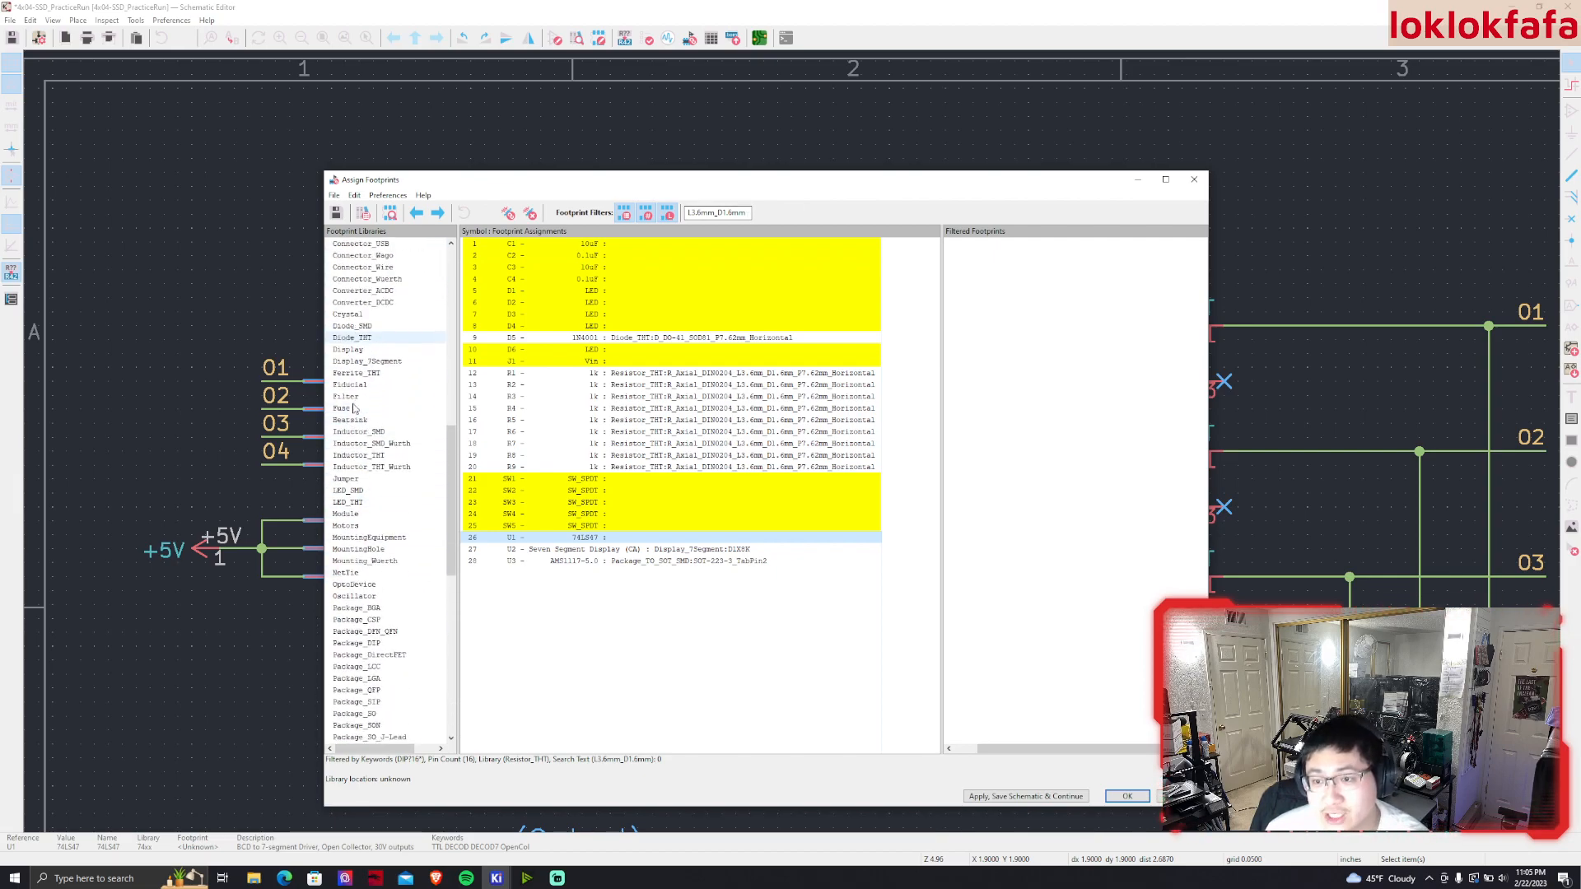
left_click(372, 573)
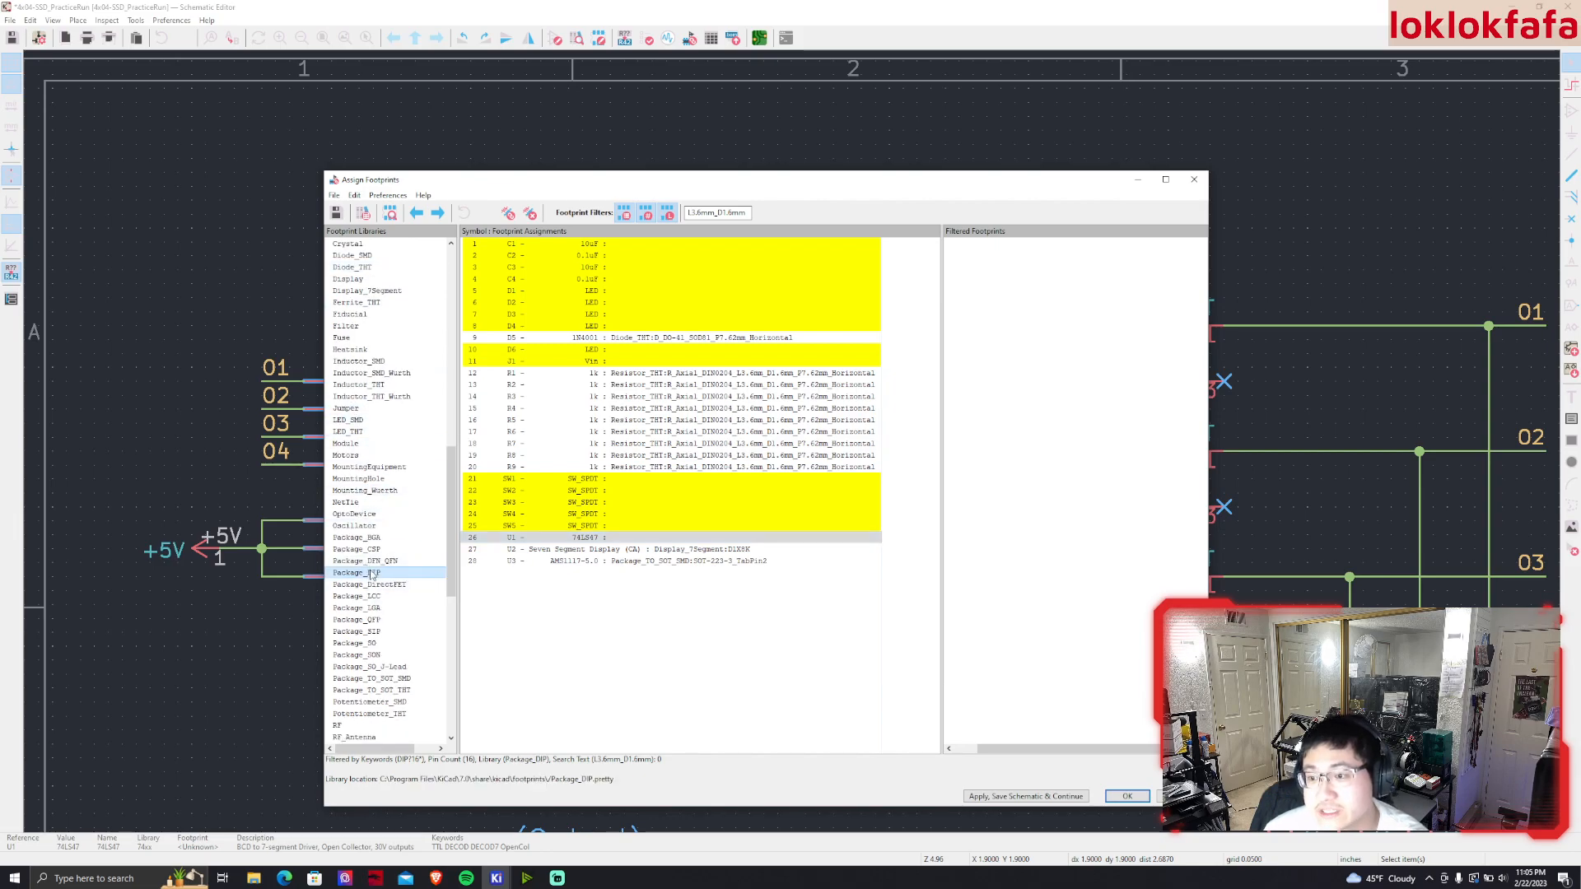
double_click(751, 213)
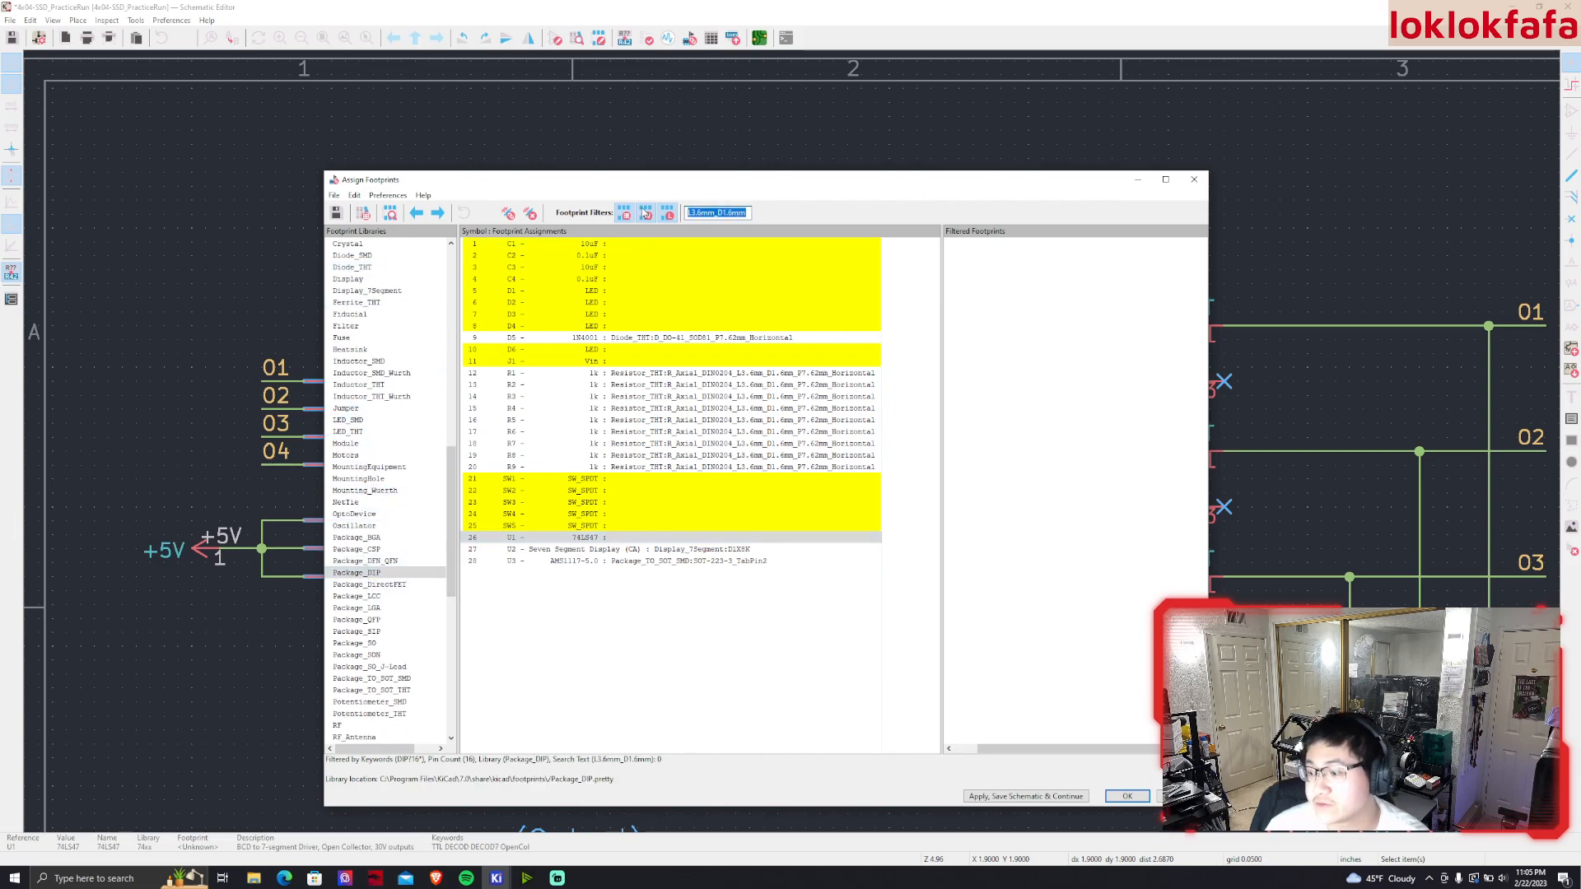
key("BackSpace")
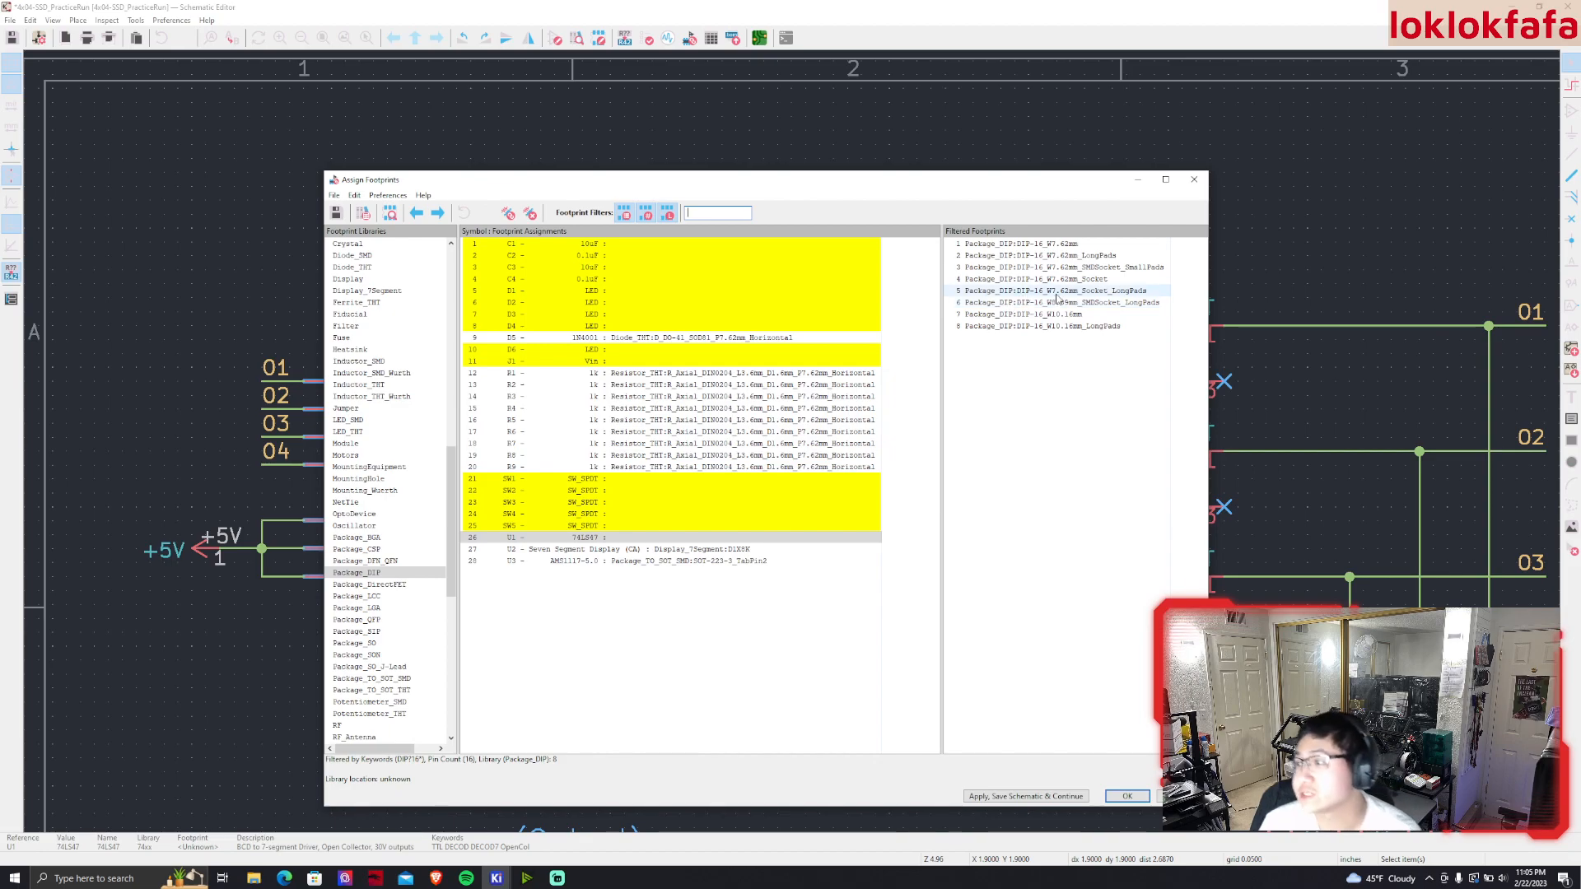
Assign Package_DIP:DIP-16_W7.62mm to the 74LS47 driver U1, preview the footprint, and close the preview
double_click(1016, 245)
left_click(391, 212)
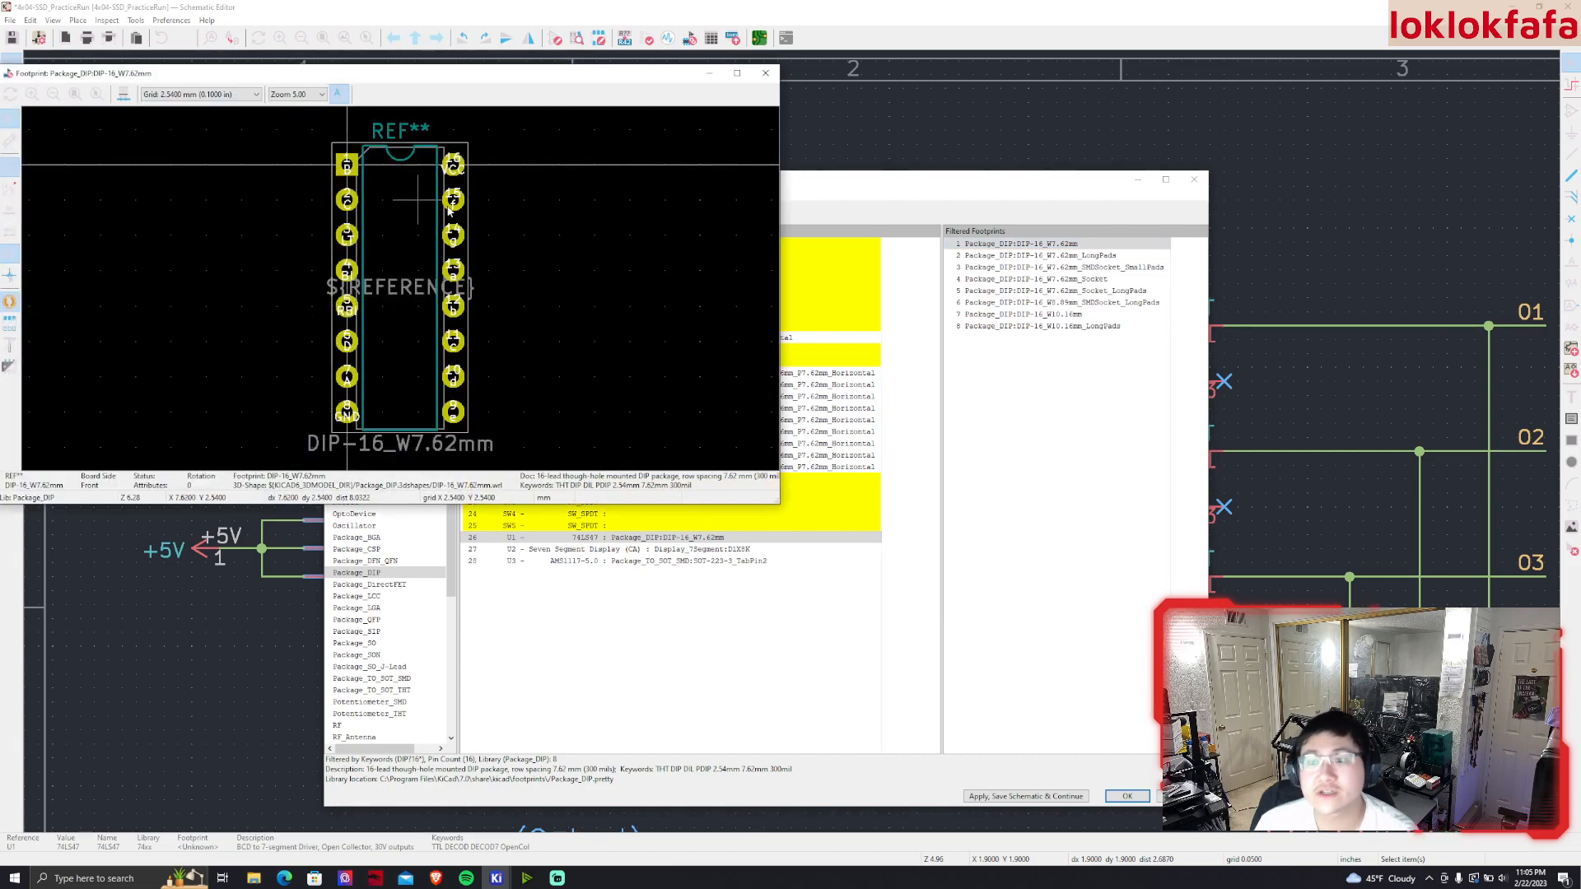
left_click(767, 73)
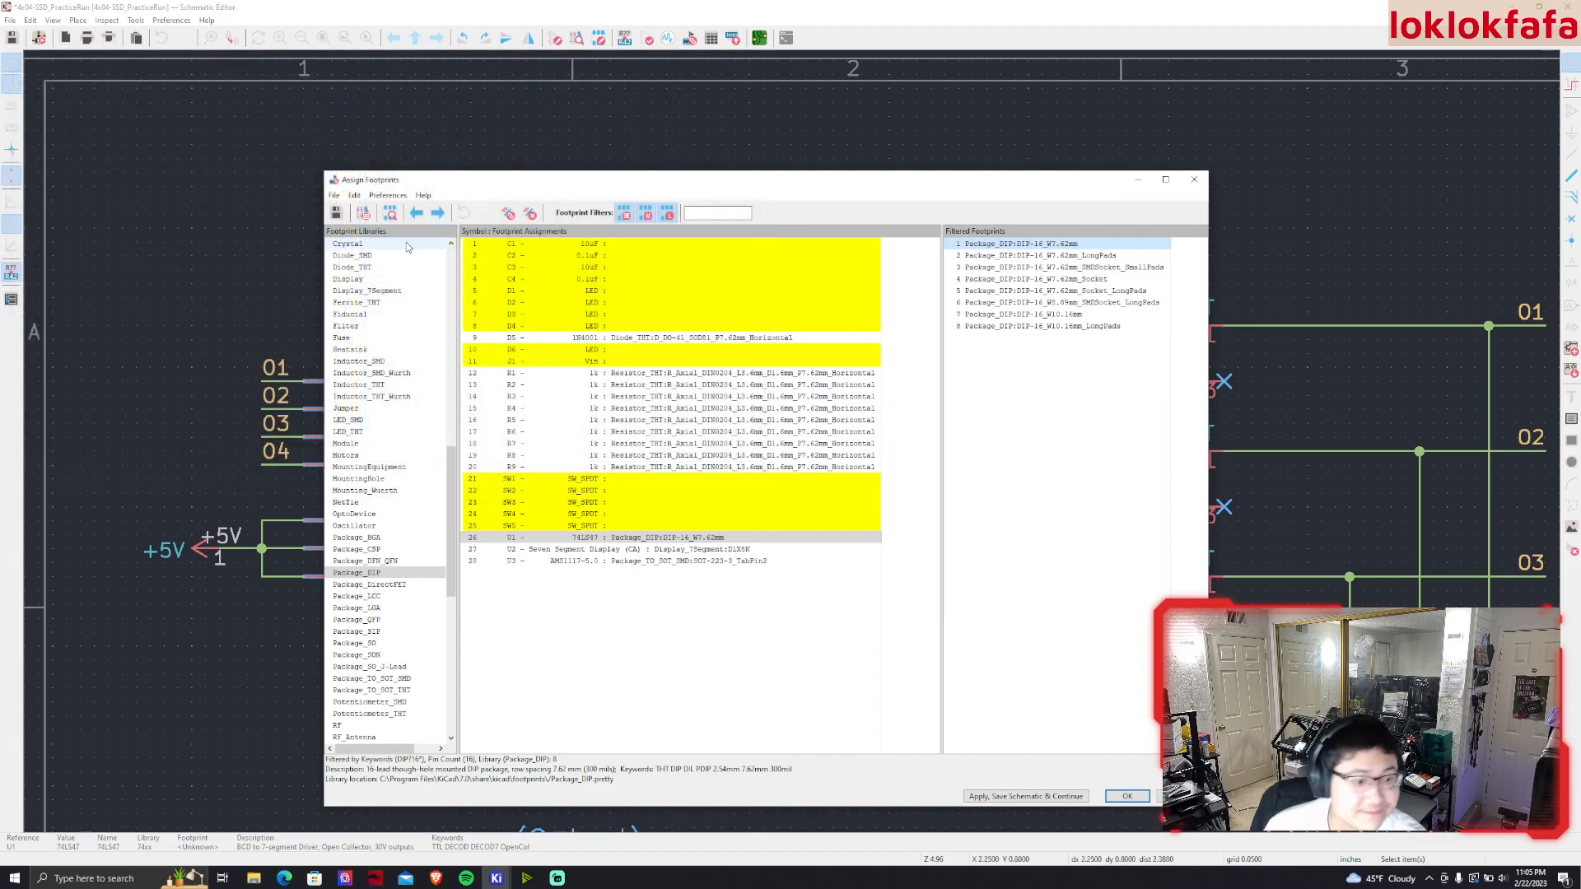
Select the 10uF capacitor C1 and list the footprints of the Capacitor_THT library
left_click(588, 502)
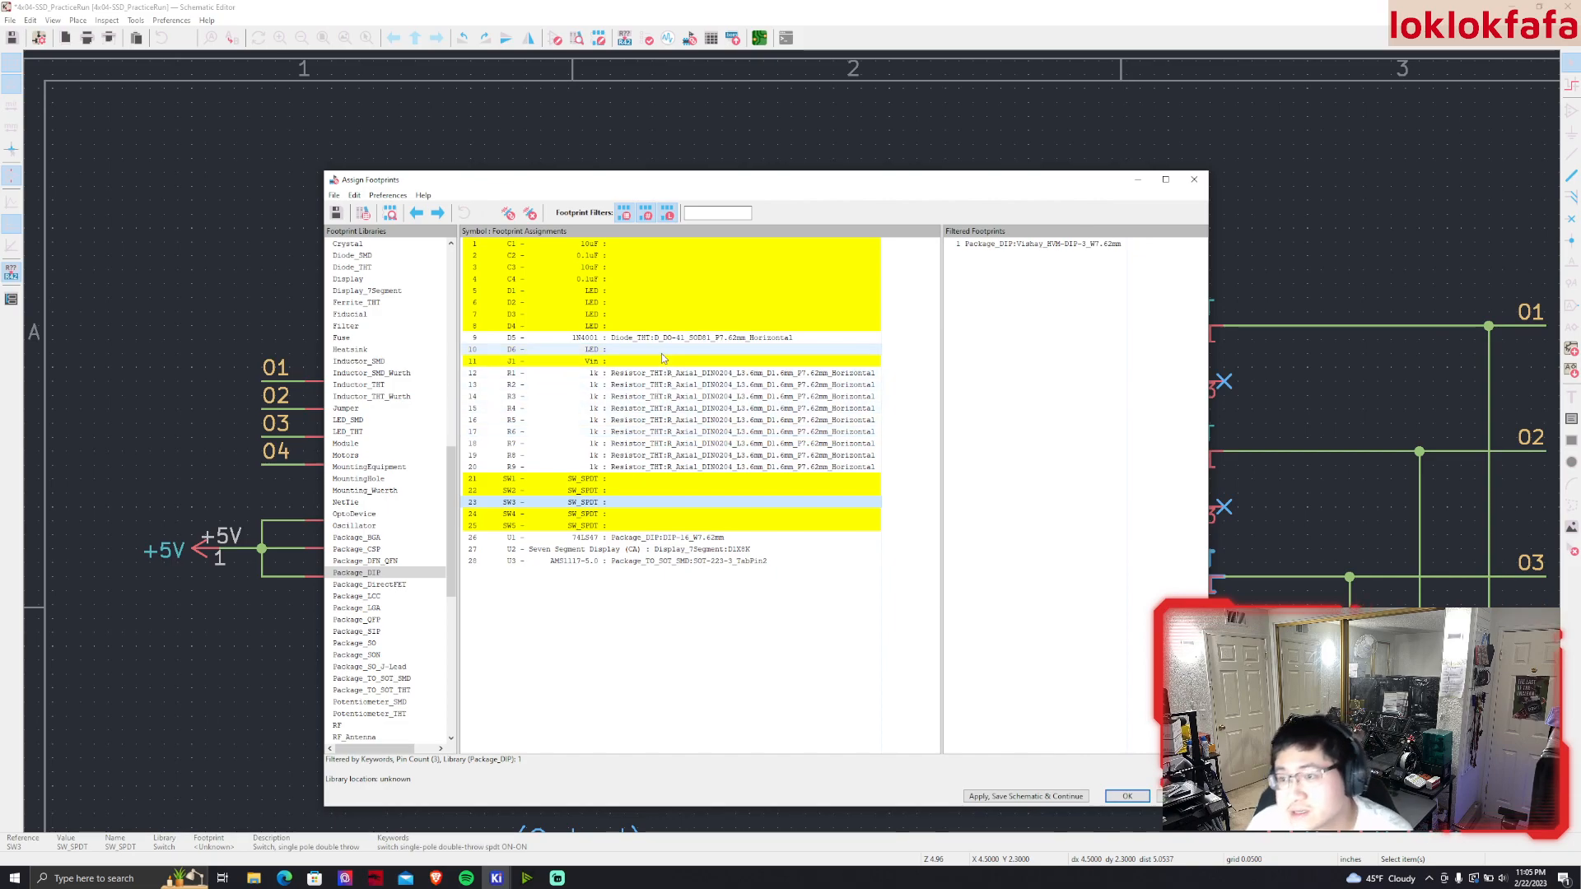
left_click(649, 244)
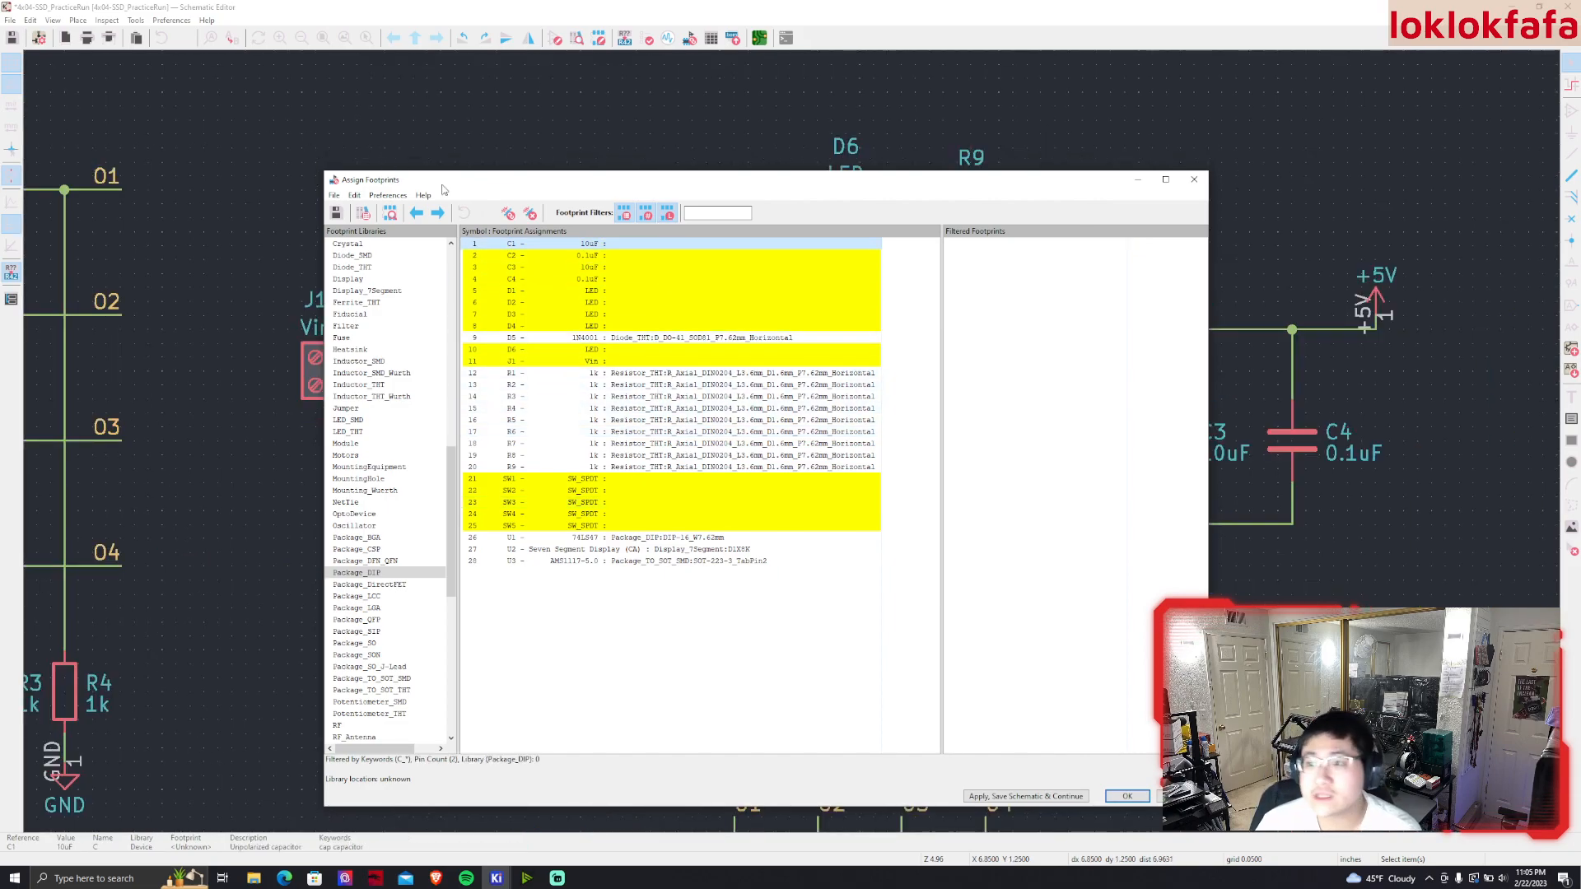
left_click_drag(593, 180, 679, 198)
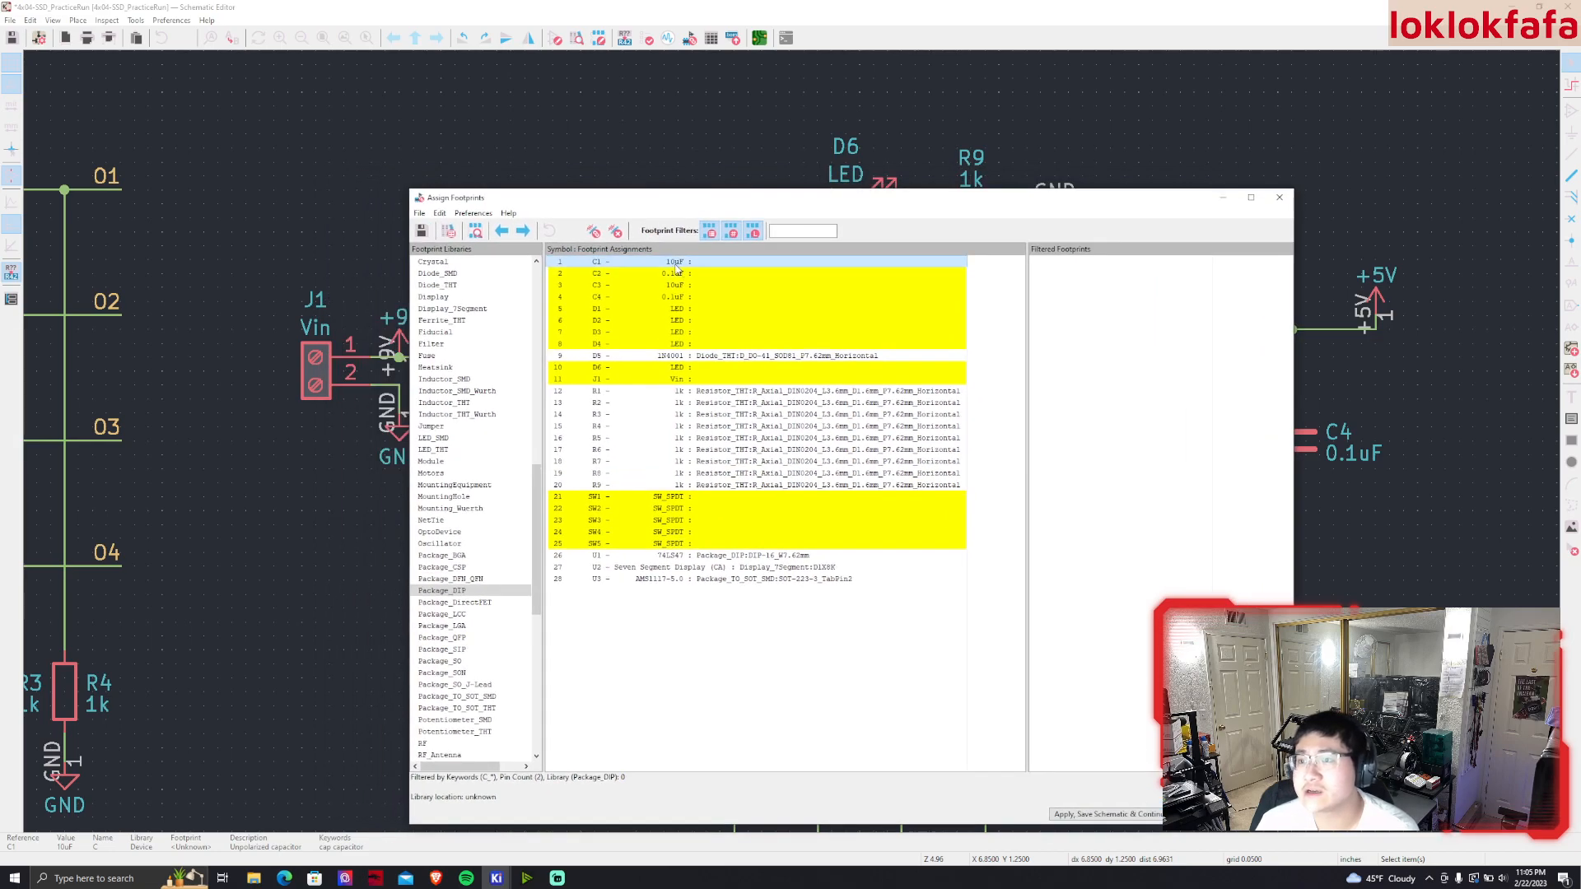
left_click(684, 275)
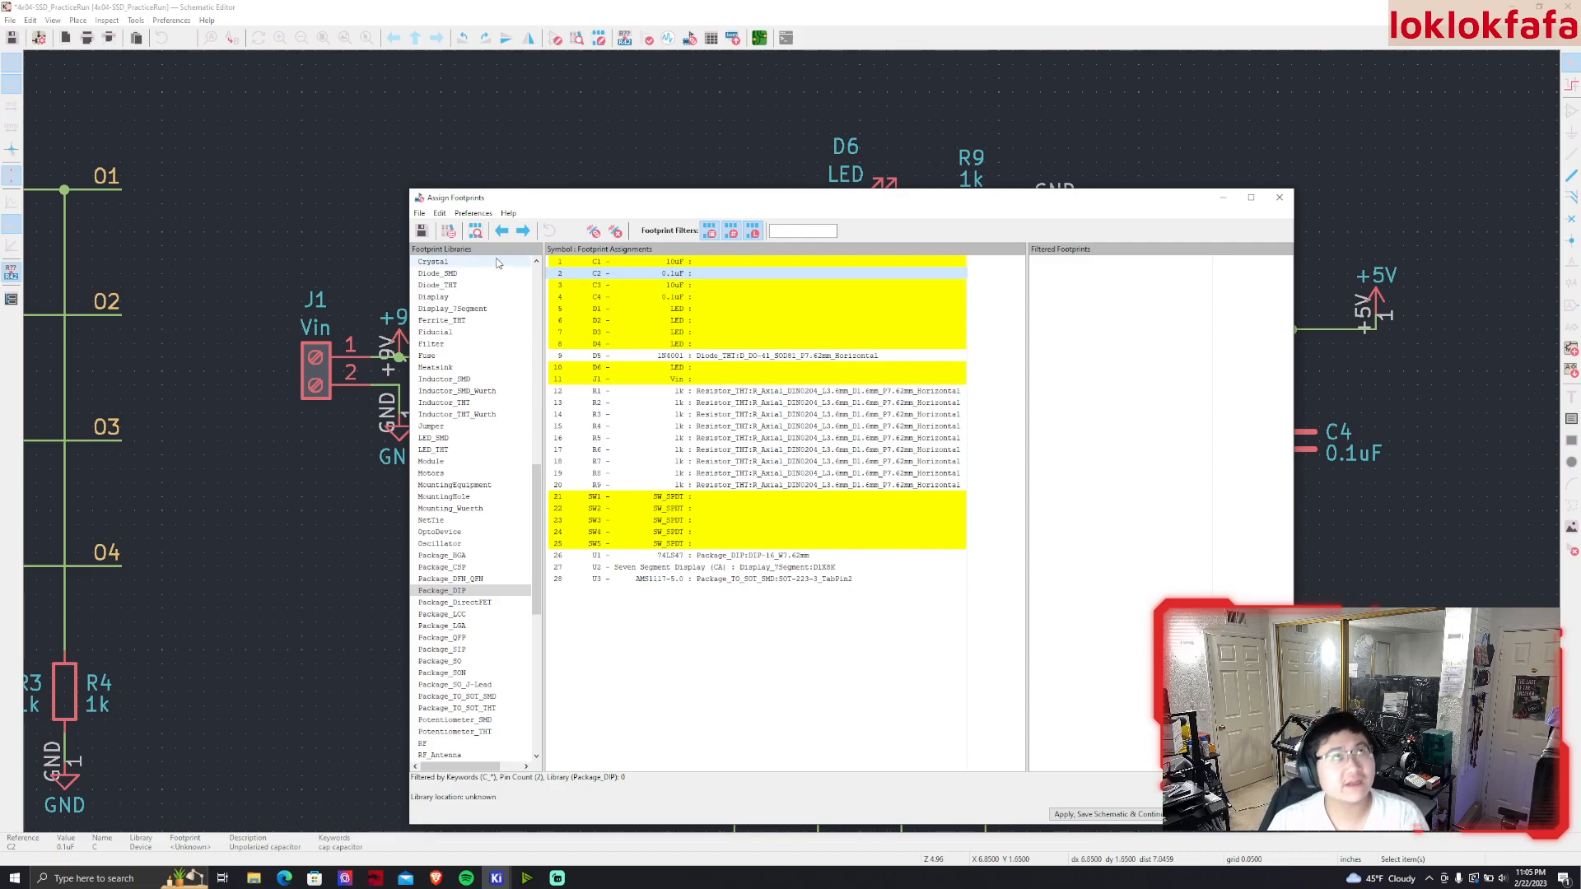
key("Up")
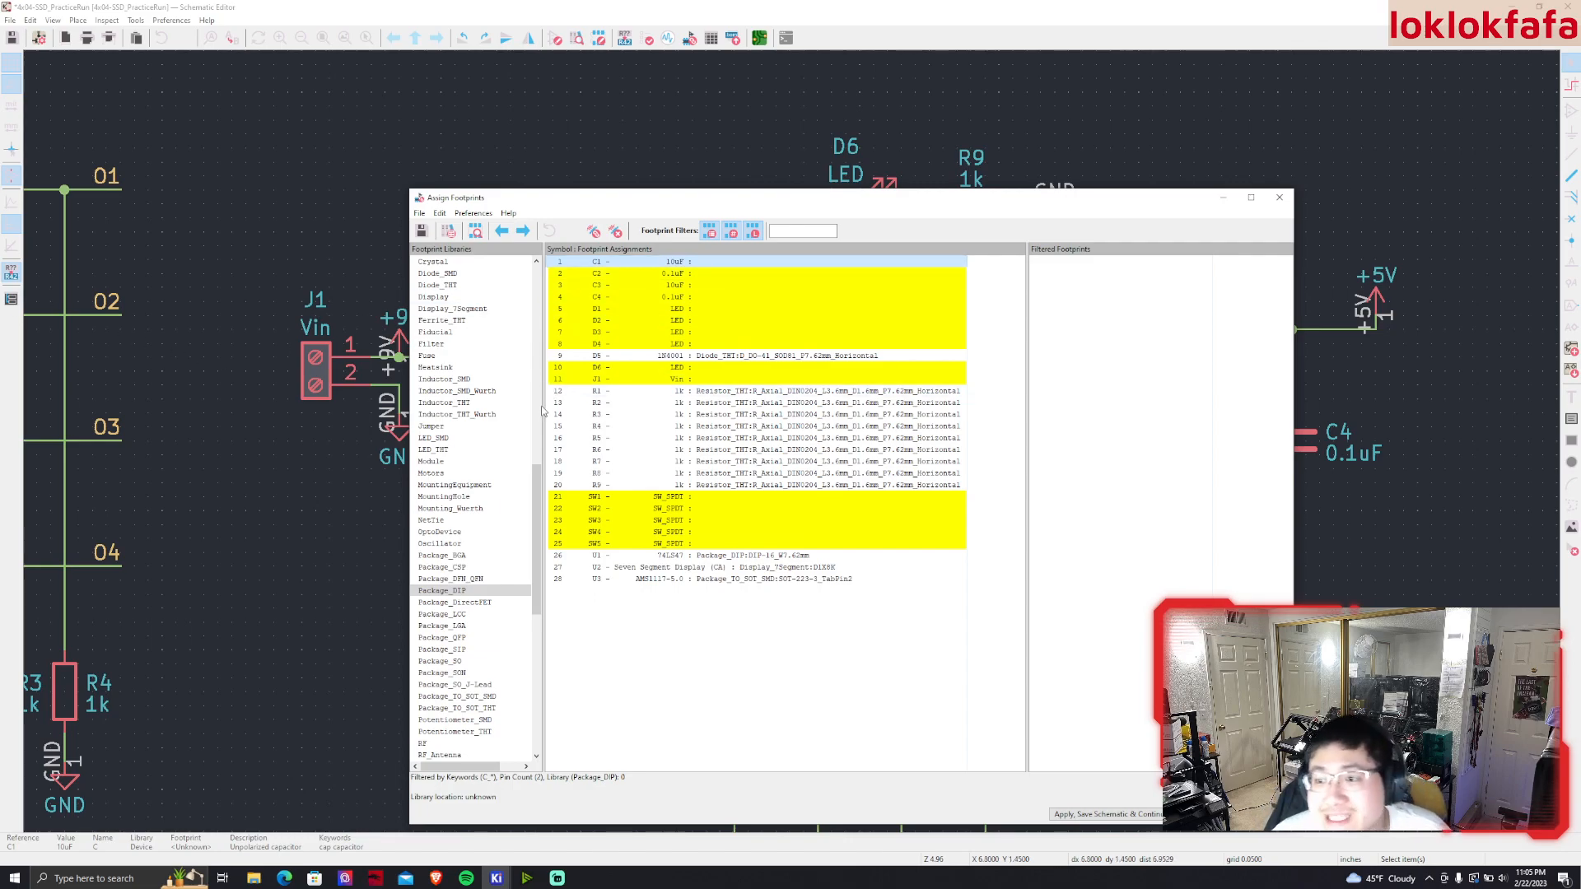
scroll(523, 371, "up", 15)
scroll(484, 359, "up", 2)
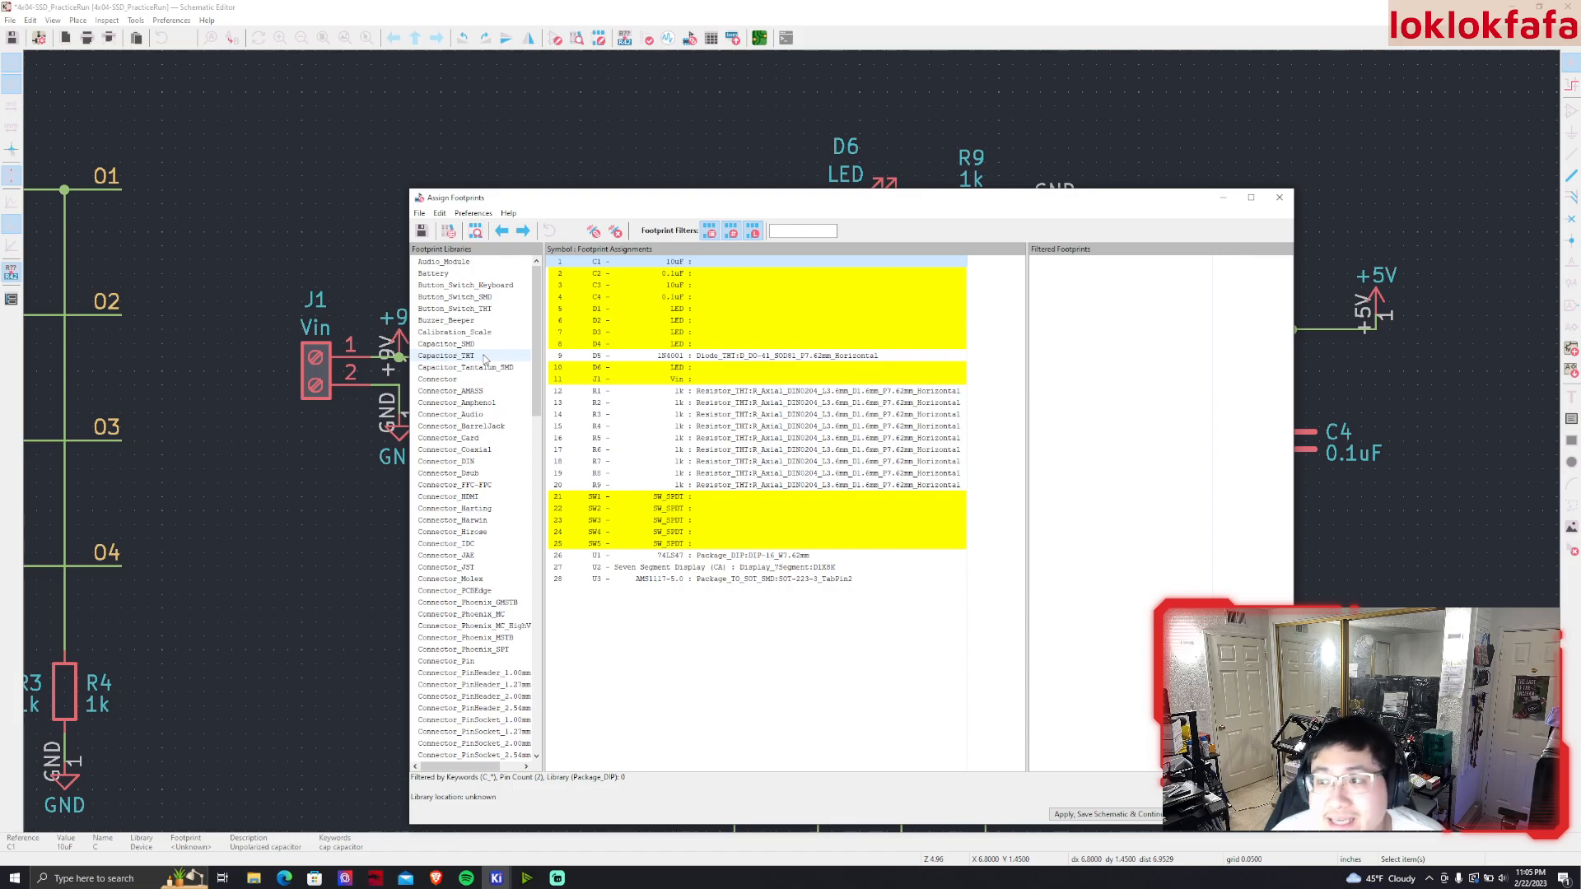
left_click(484, 359)
Filter the footprints by Radial_D4.0mm and assign Capacitor_THT:C_Radial_D4.0mm_H7.0mm_P1.50mm to the 10uF capacitors C1 and C3
left_click(775, 231)
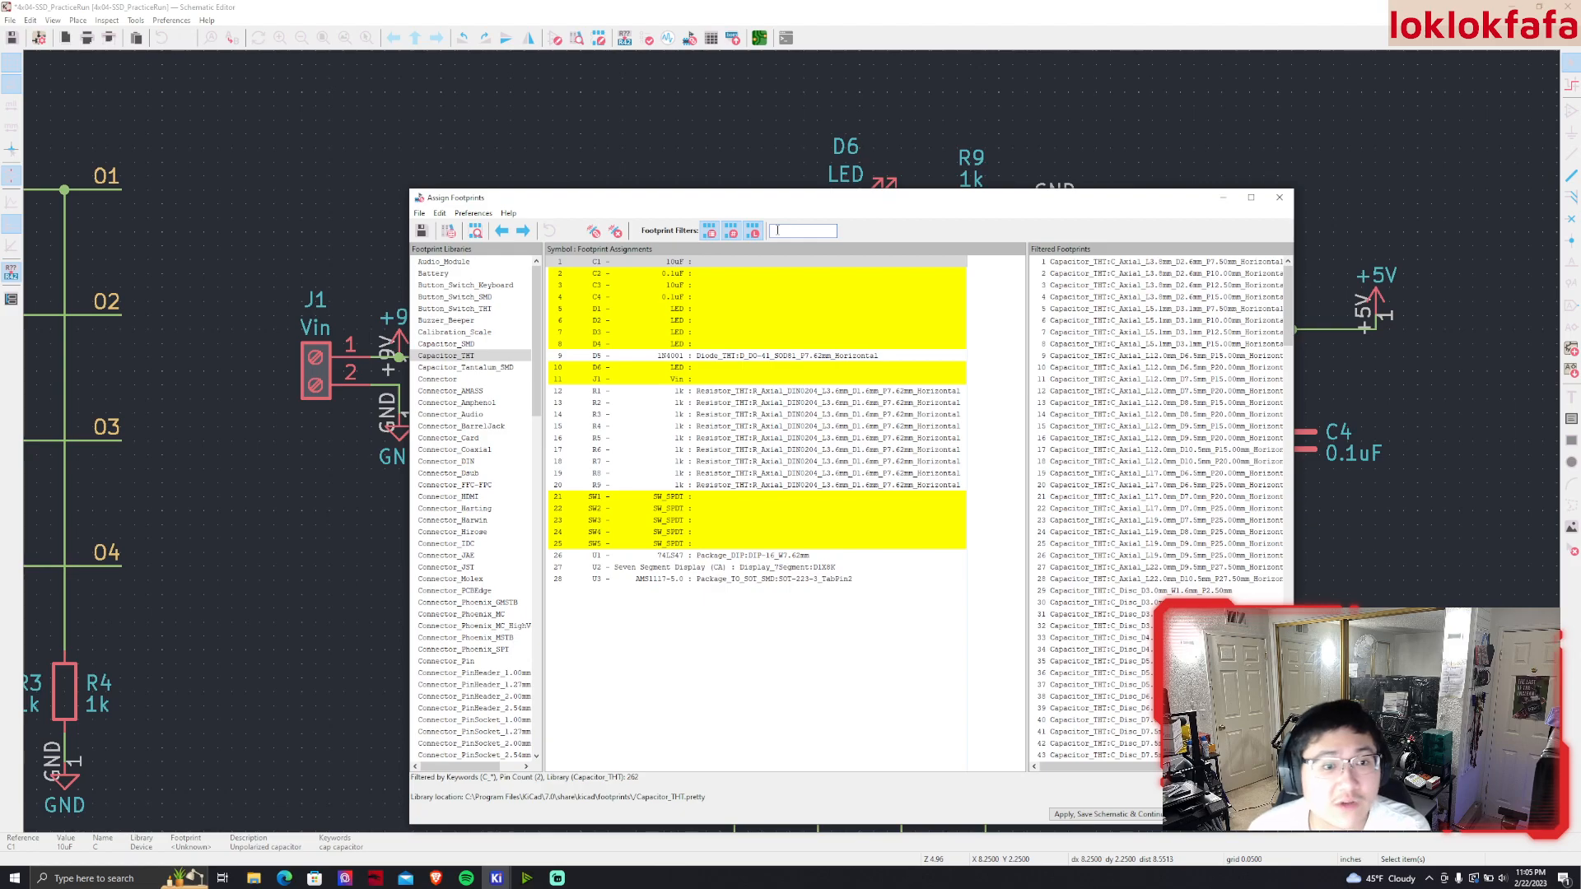
type("Radial")
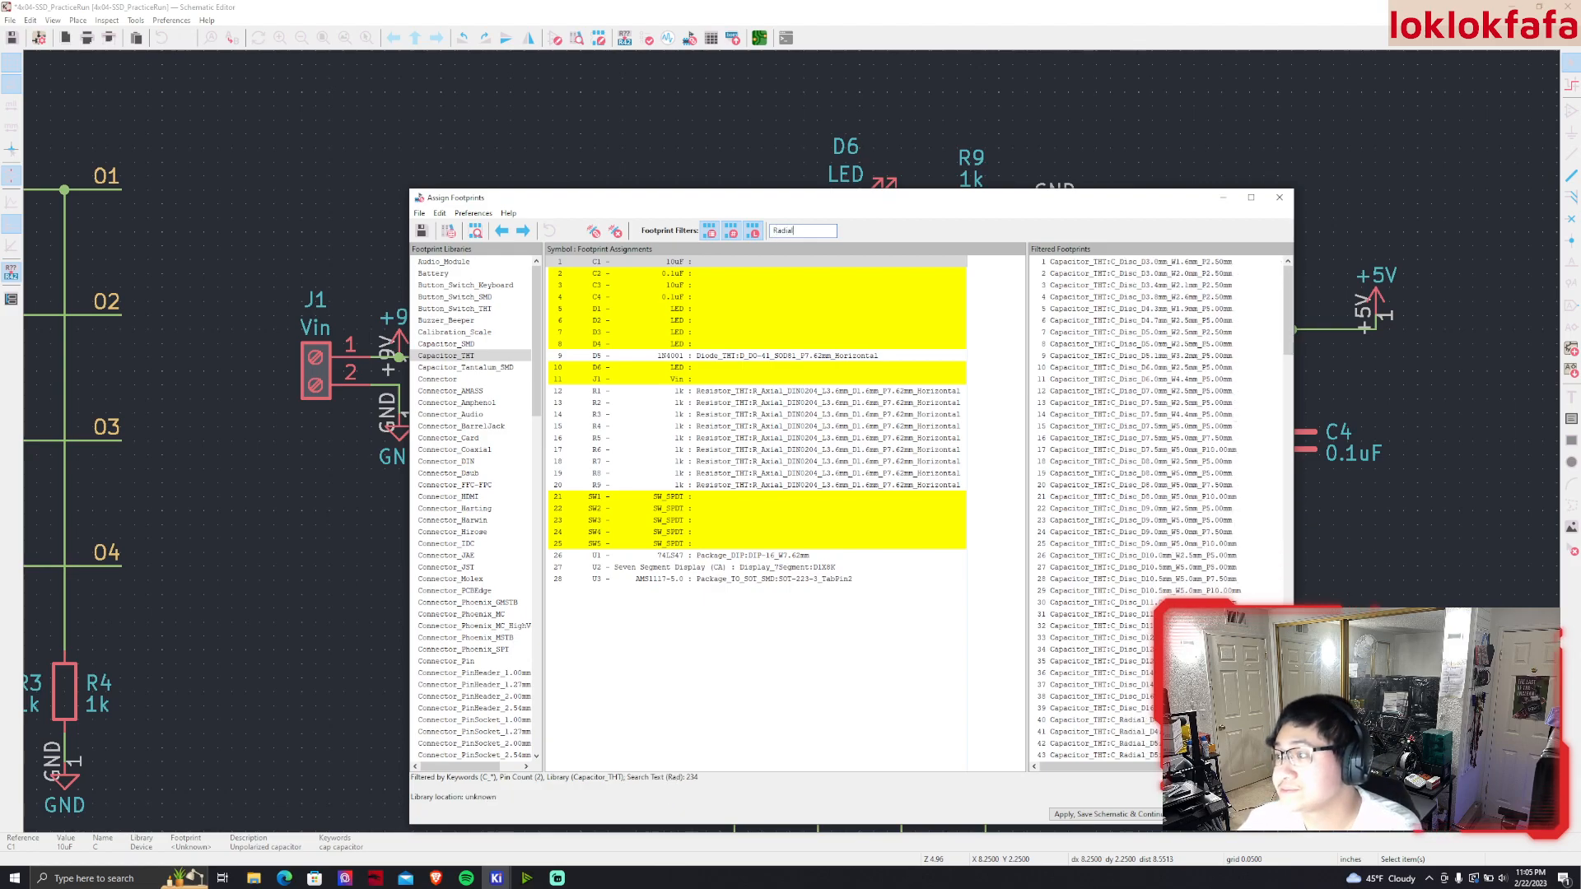
type("_")
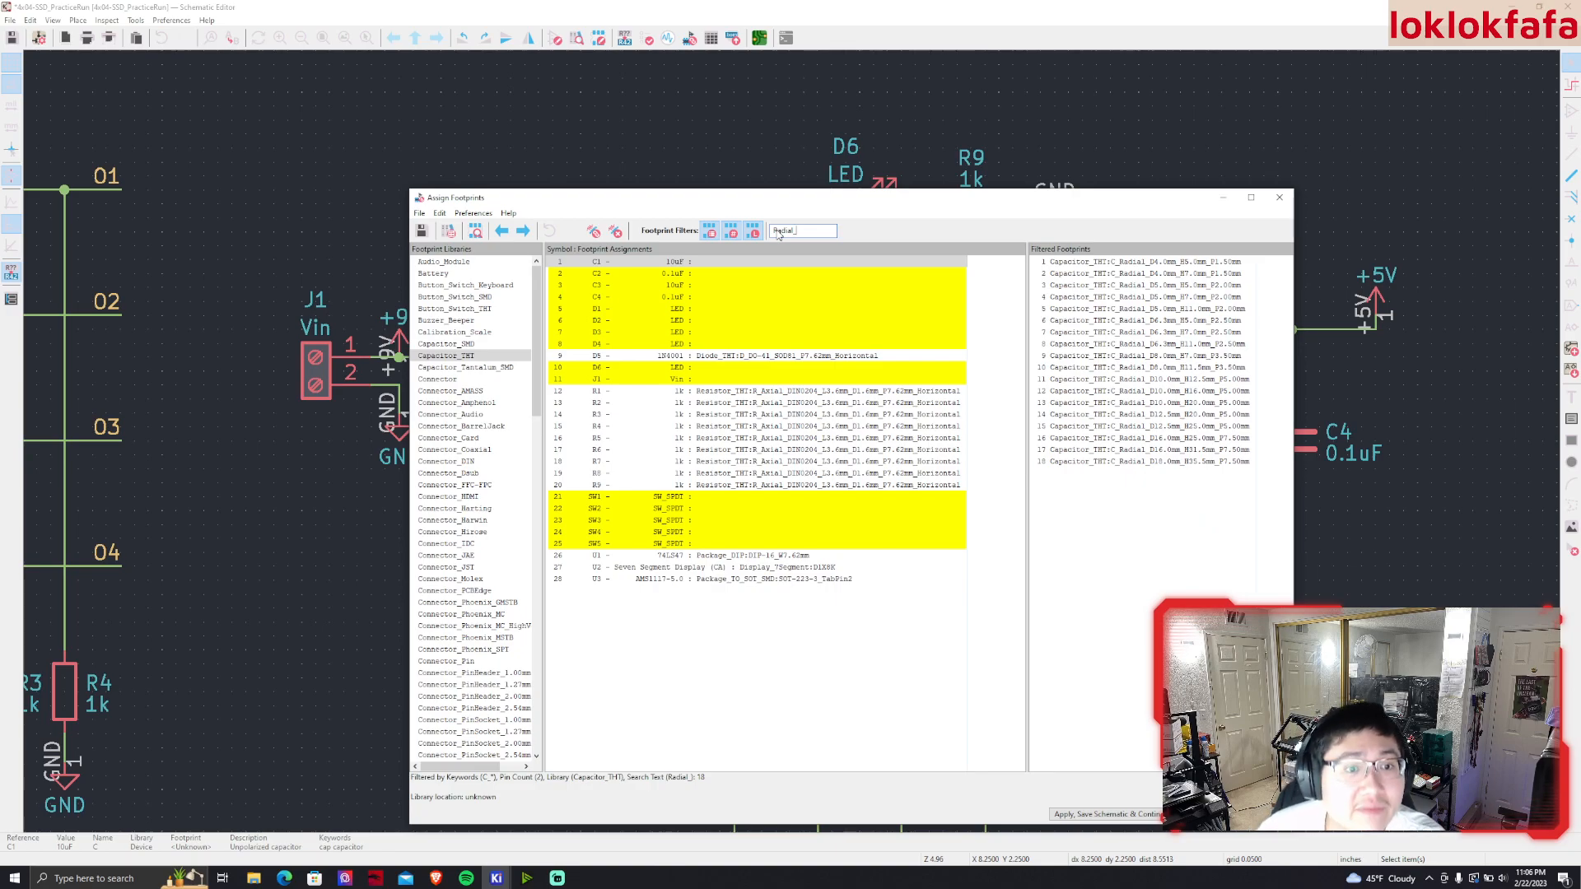
type("D4.0mm")
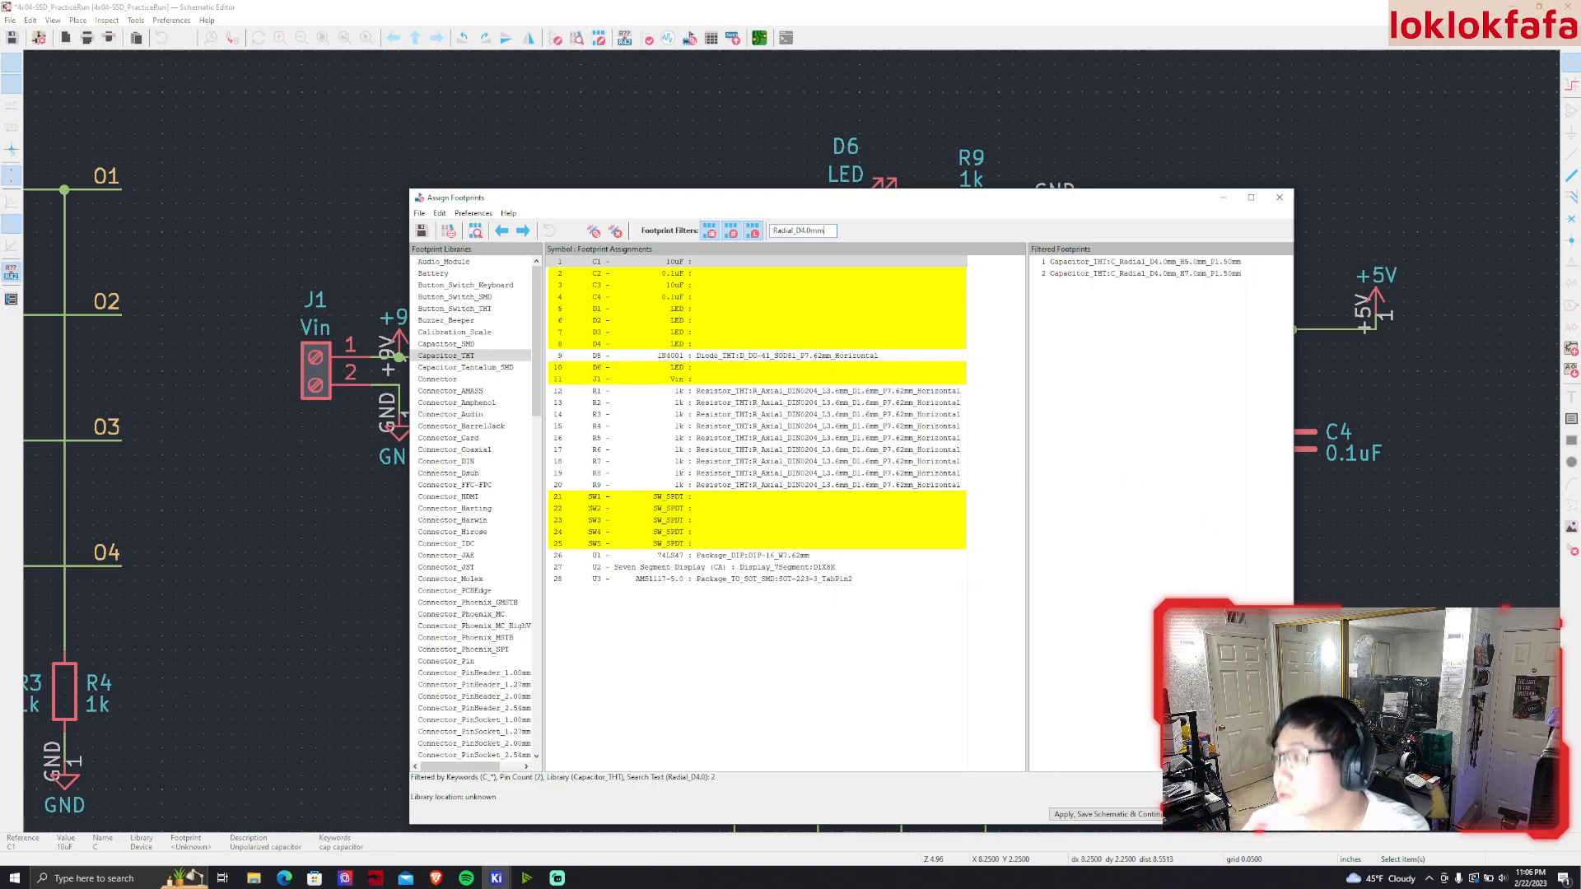
double_click(1145, 273)
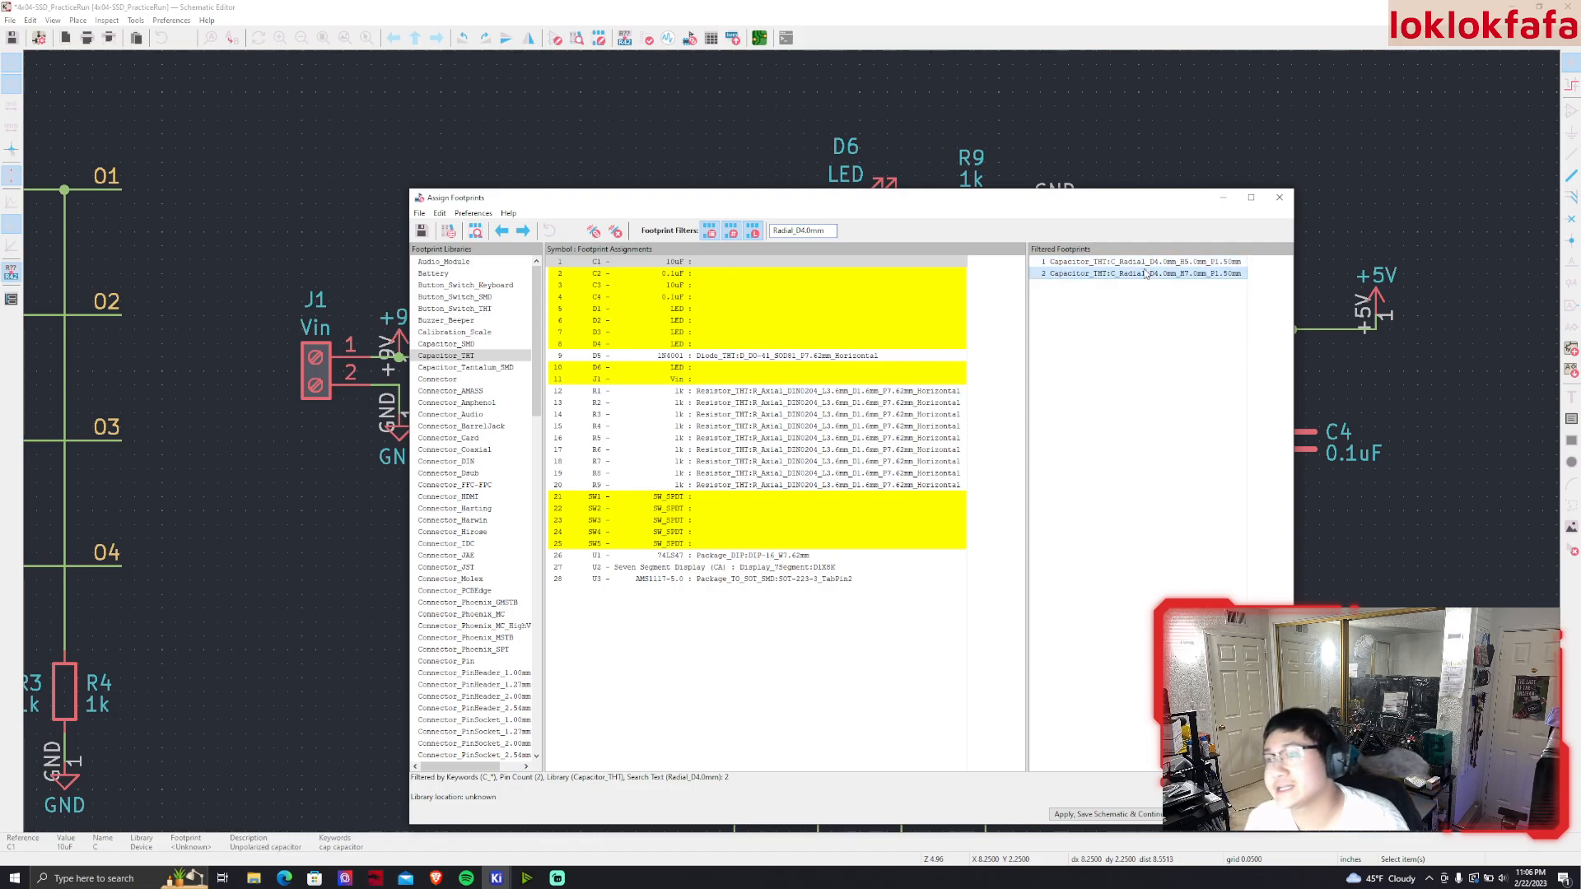
left_click(776, 287)
double_click(1095, 275)
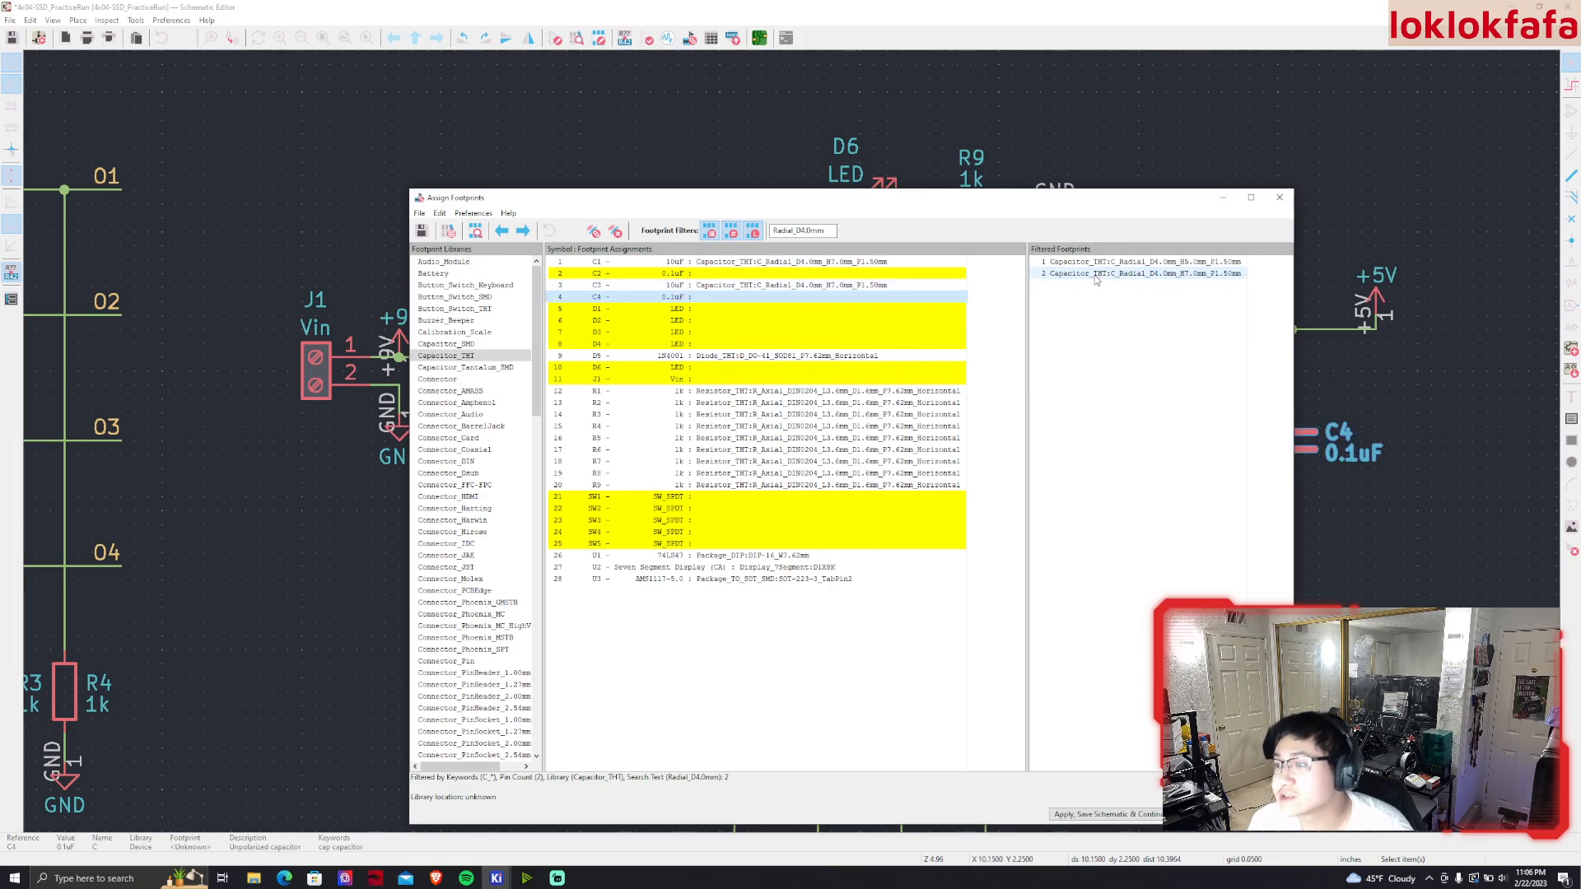
Filter the footprints by Disc_D5.0mm and assign Capacitor_THT:C_Disc_D5.0mm_W2.5mm_P2.50mm to the 0.1uF capacitors C2 and C4
left_click(618, 273)
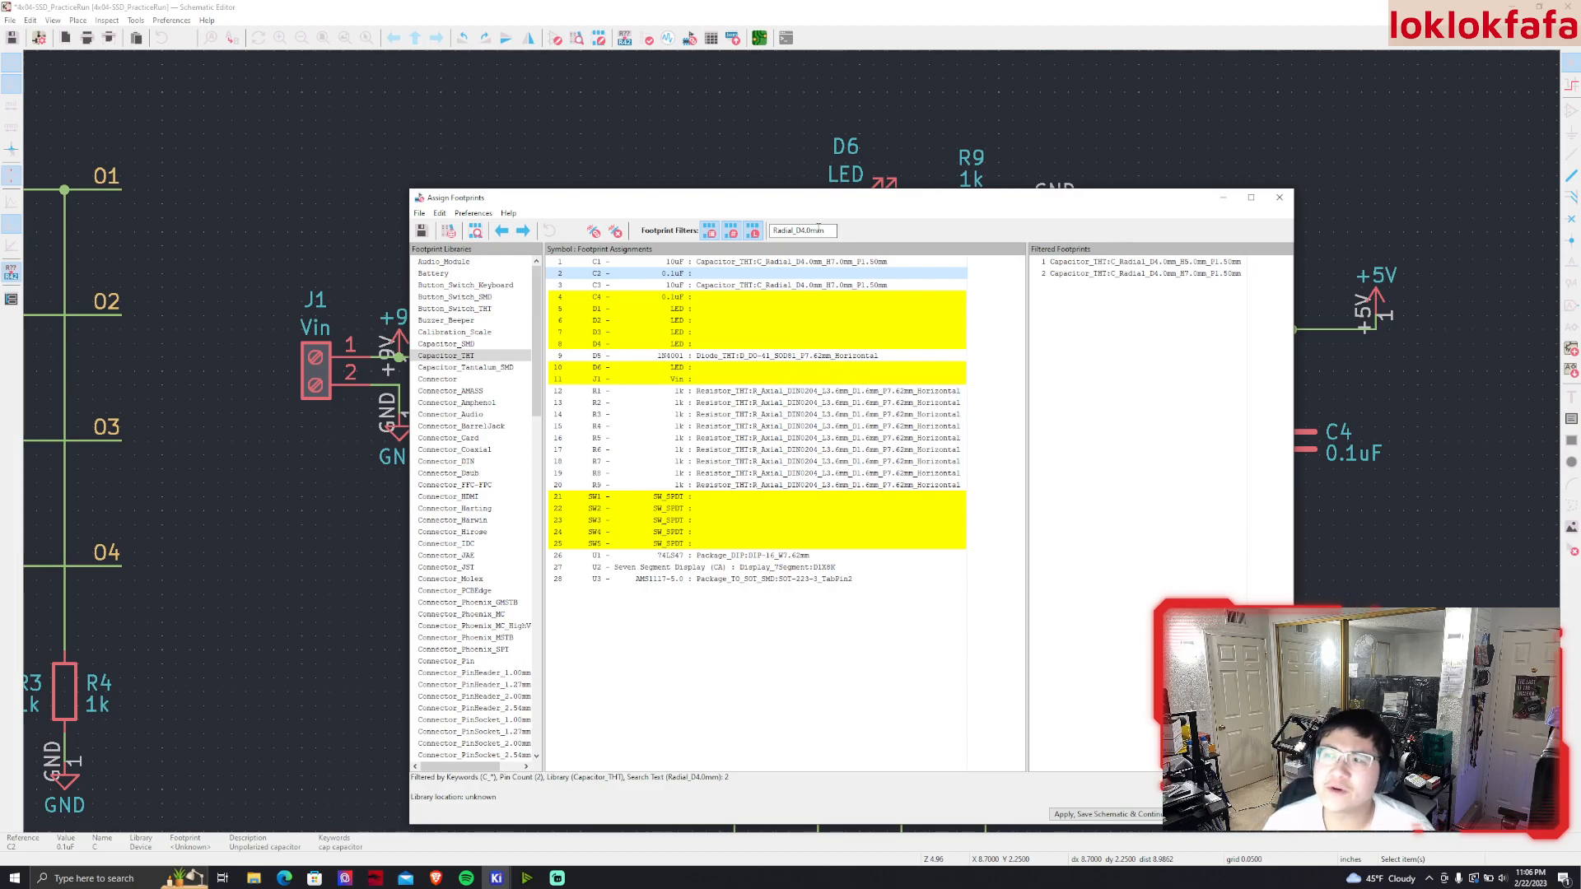
double_click(819, 230)
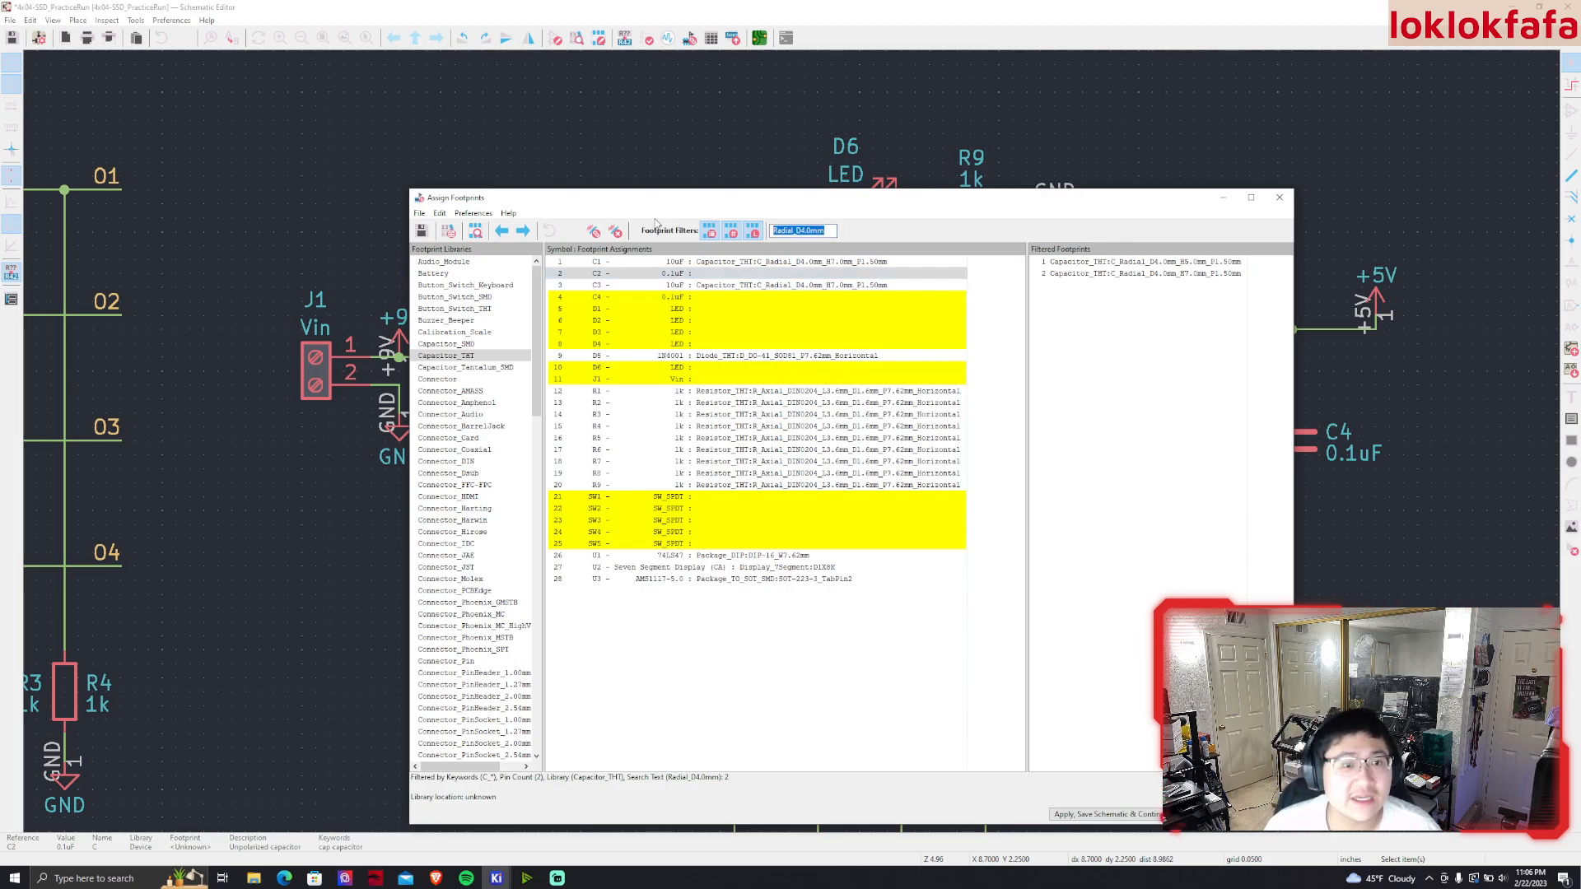
type("Disc")
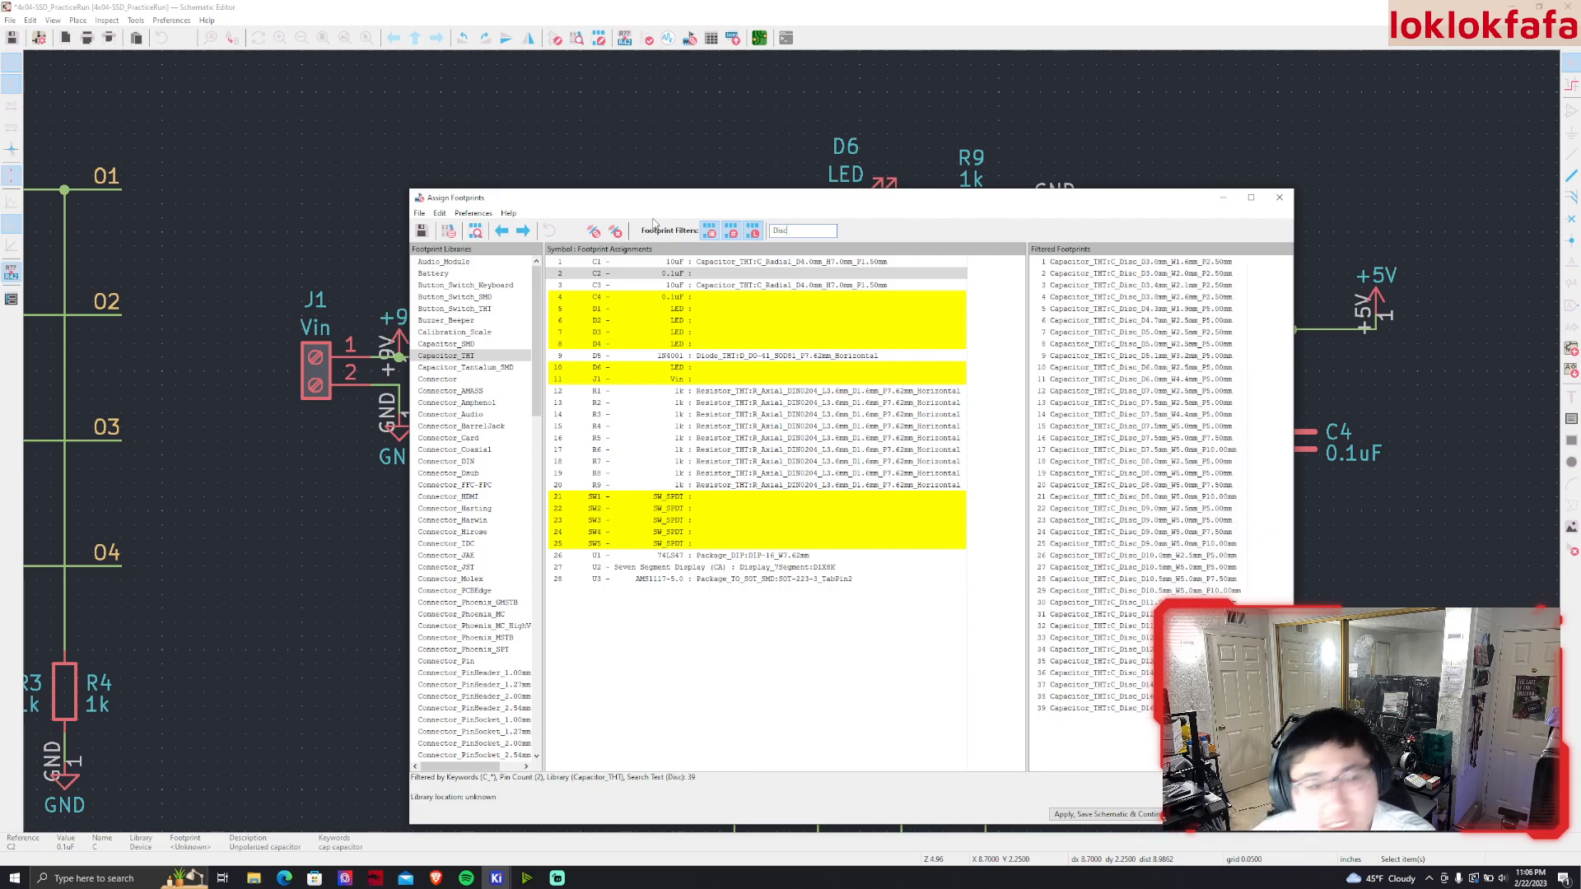
type("_D5.0mm")
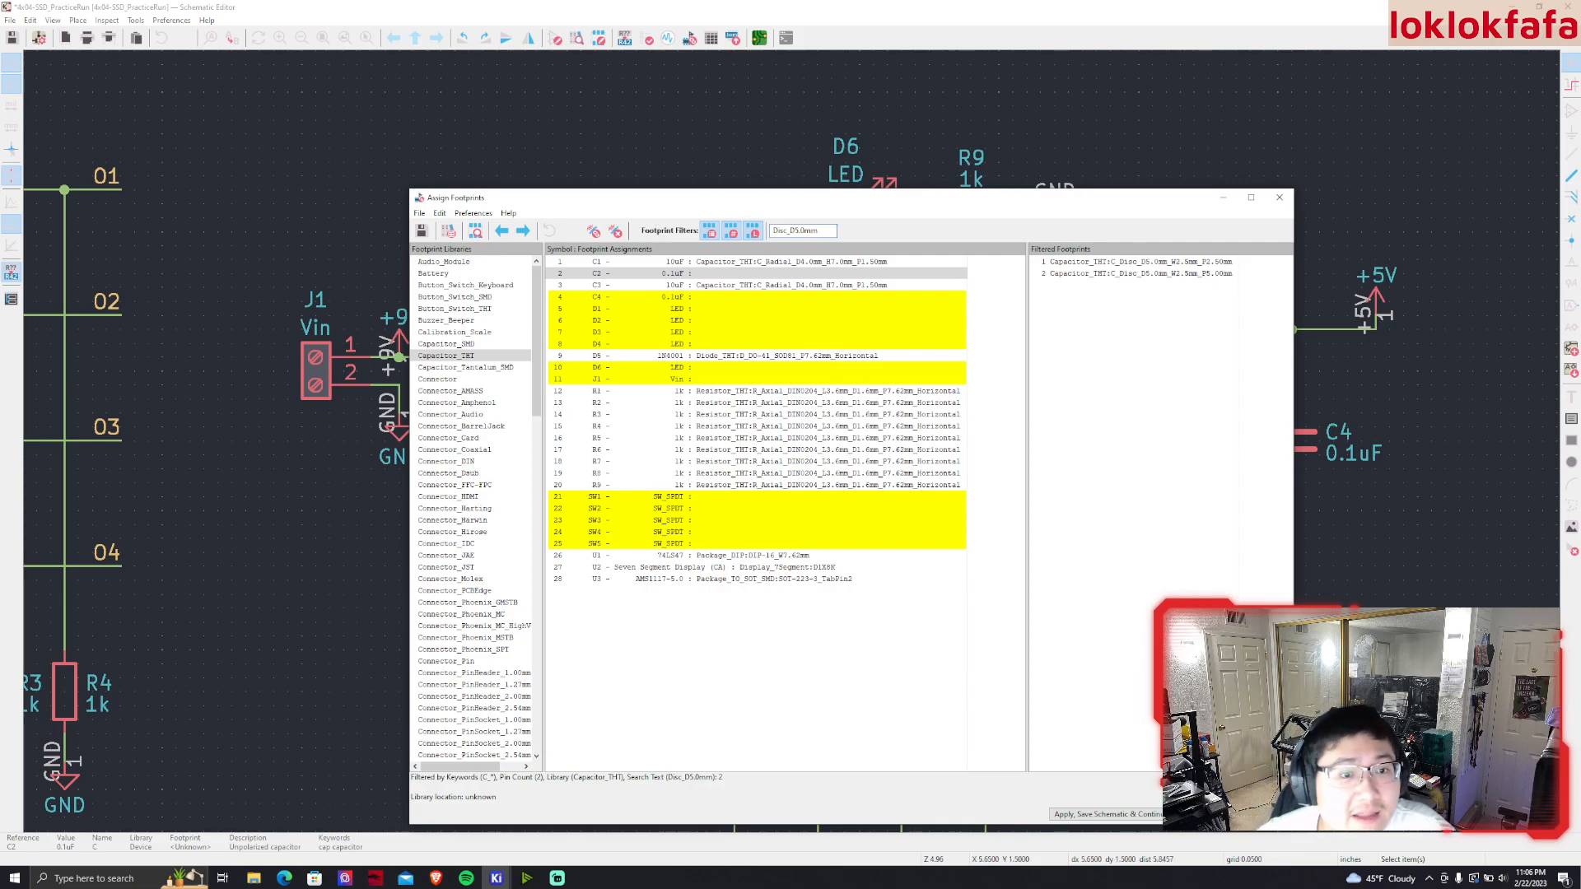
double_click(1179, 263)
double_click(1181, 264)
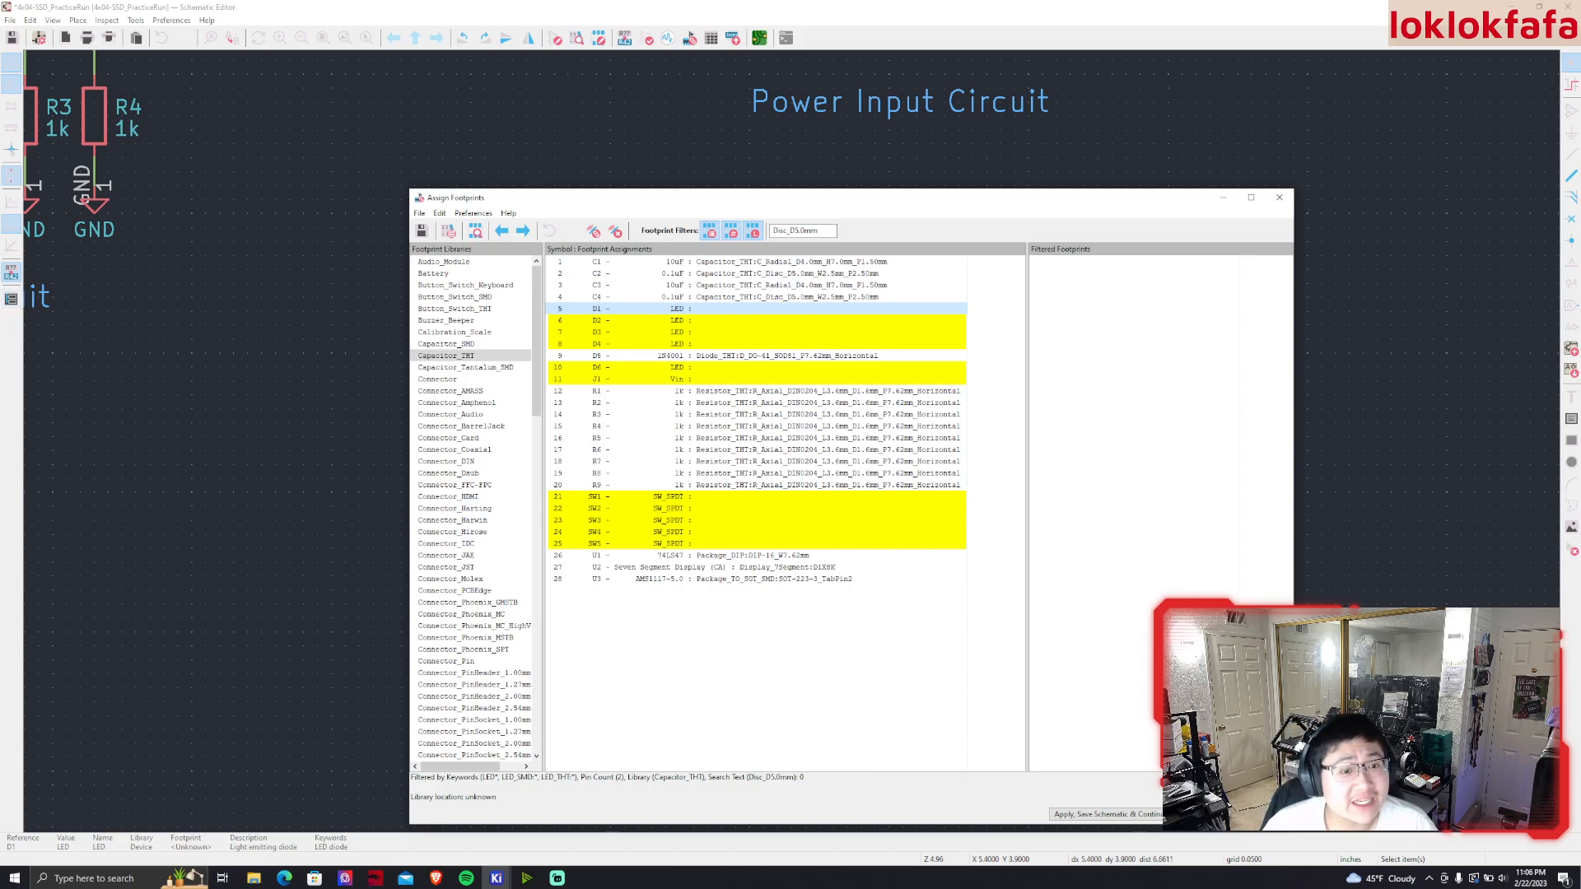
List the LED_THT library footprints for LED D1 with the search text cleared
scroll(439, 607, "down", 12)
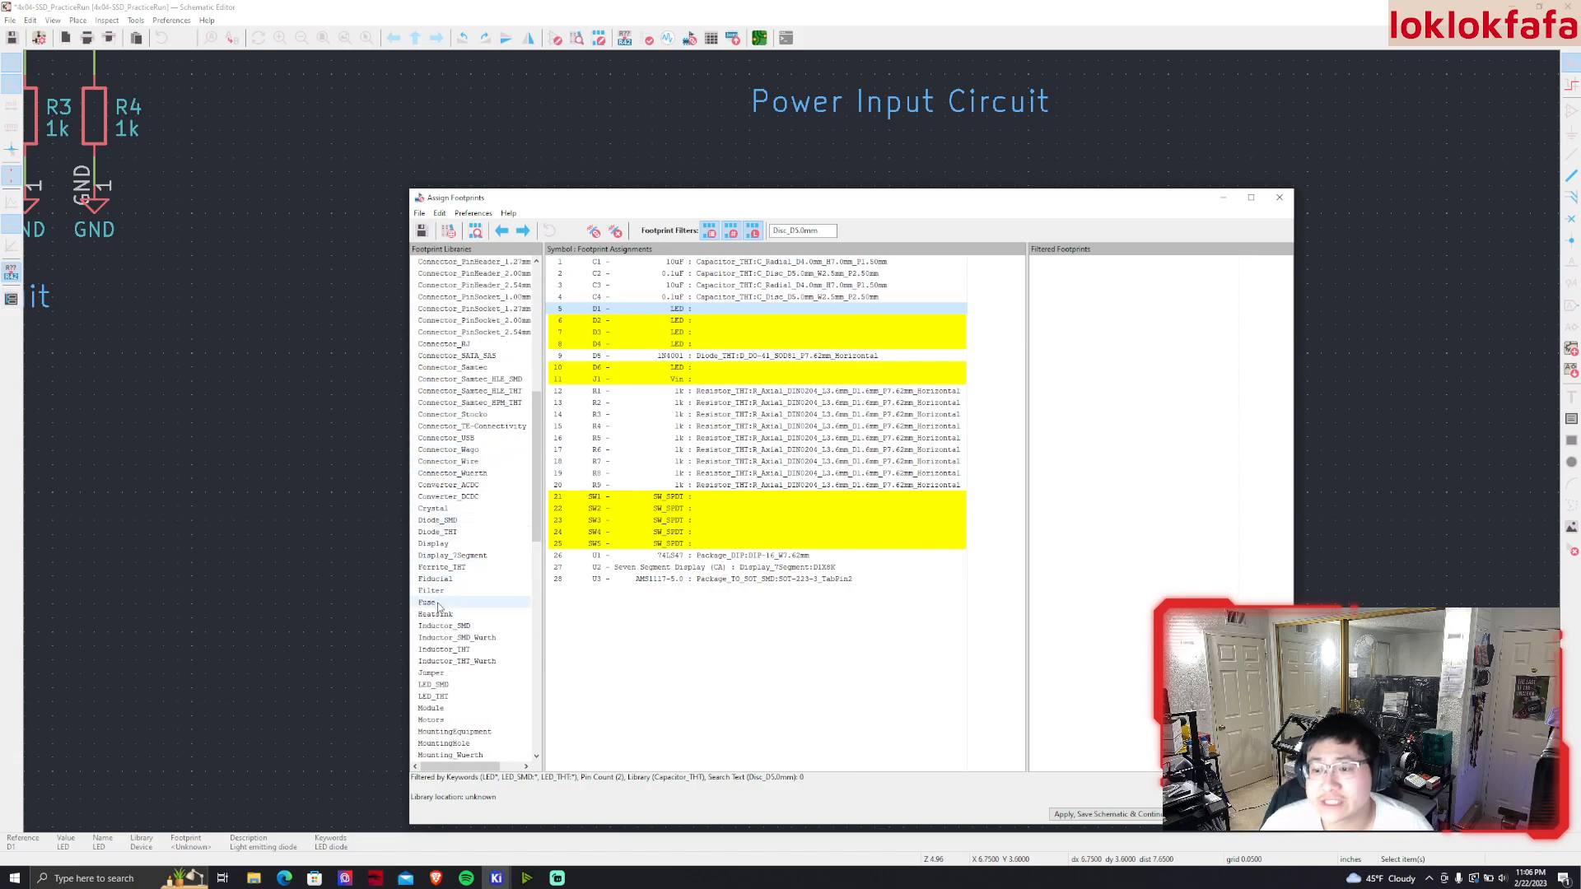
scroll(439, 607, "down", 4)
left_click(439, 565)
left_click(438, 558)
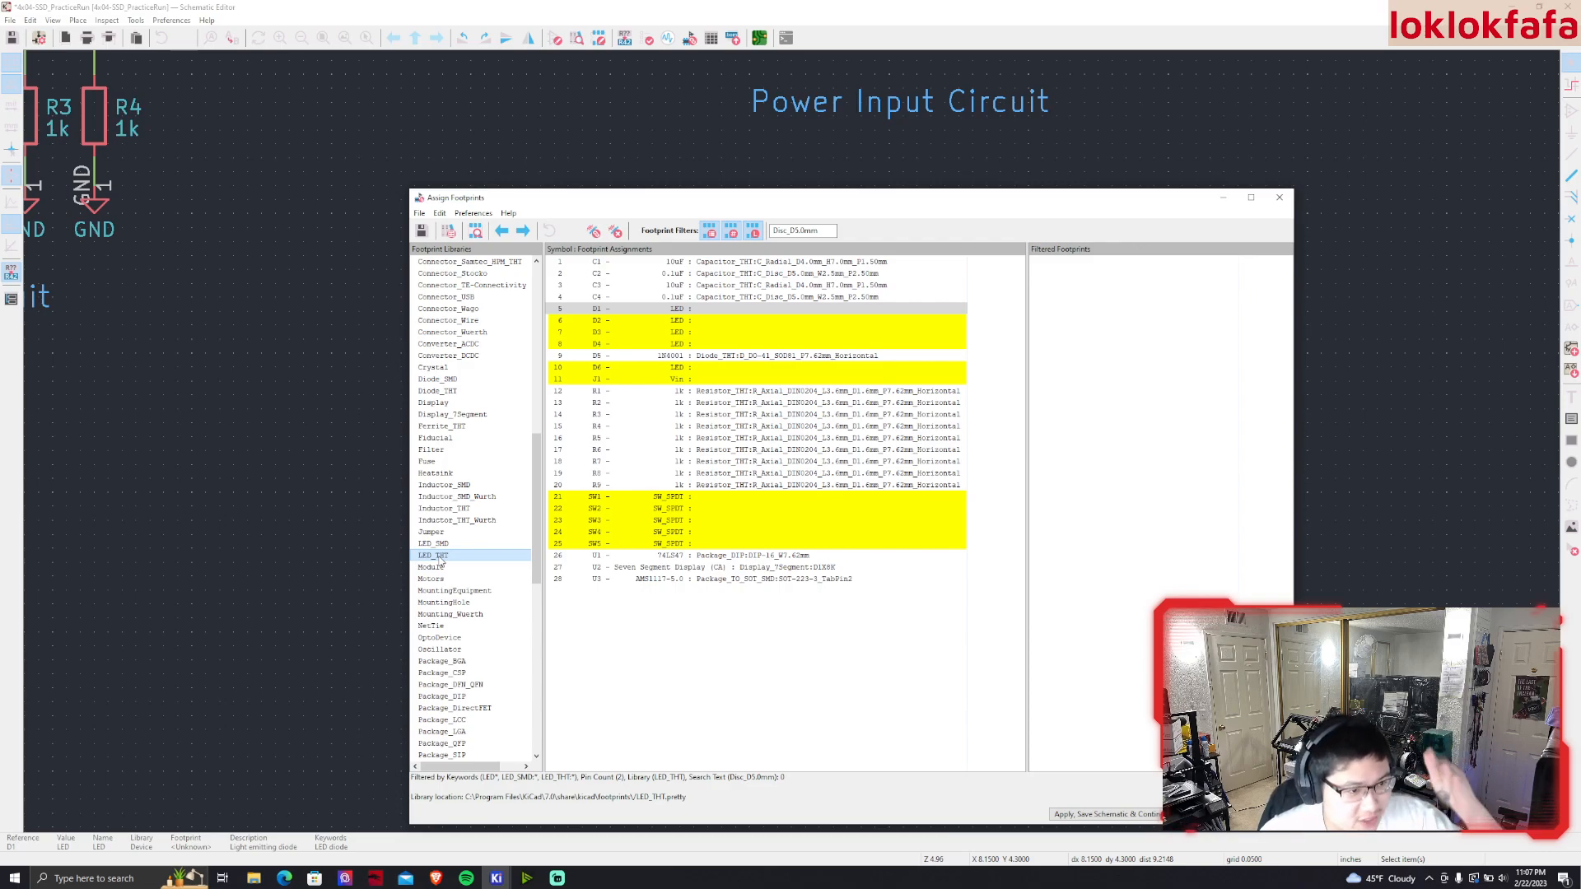
left_click_drag(826, 232, 636, 186)
key("BackSpace")
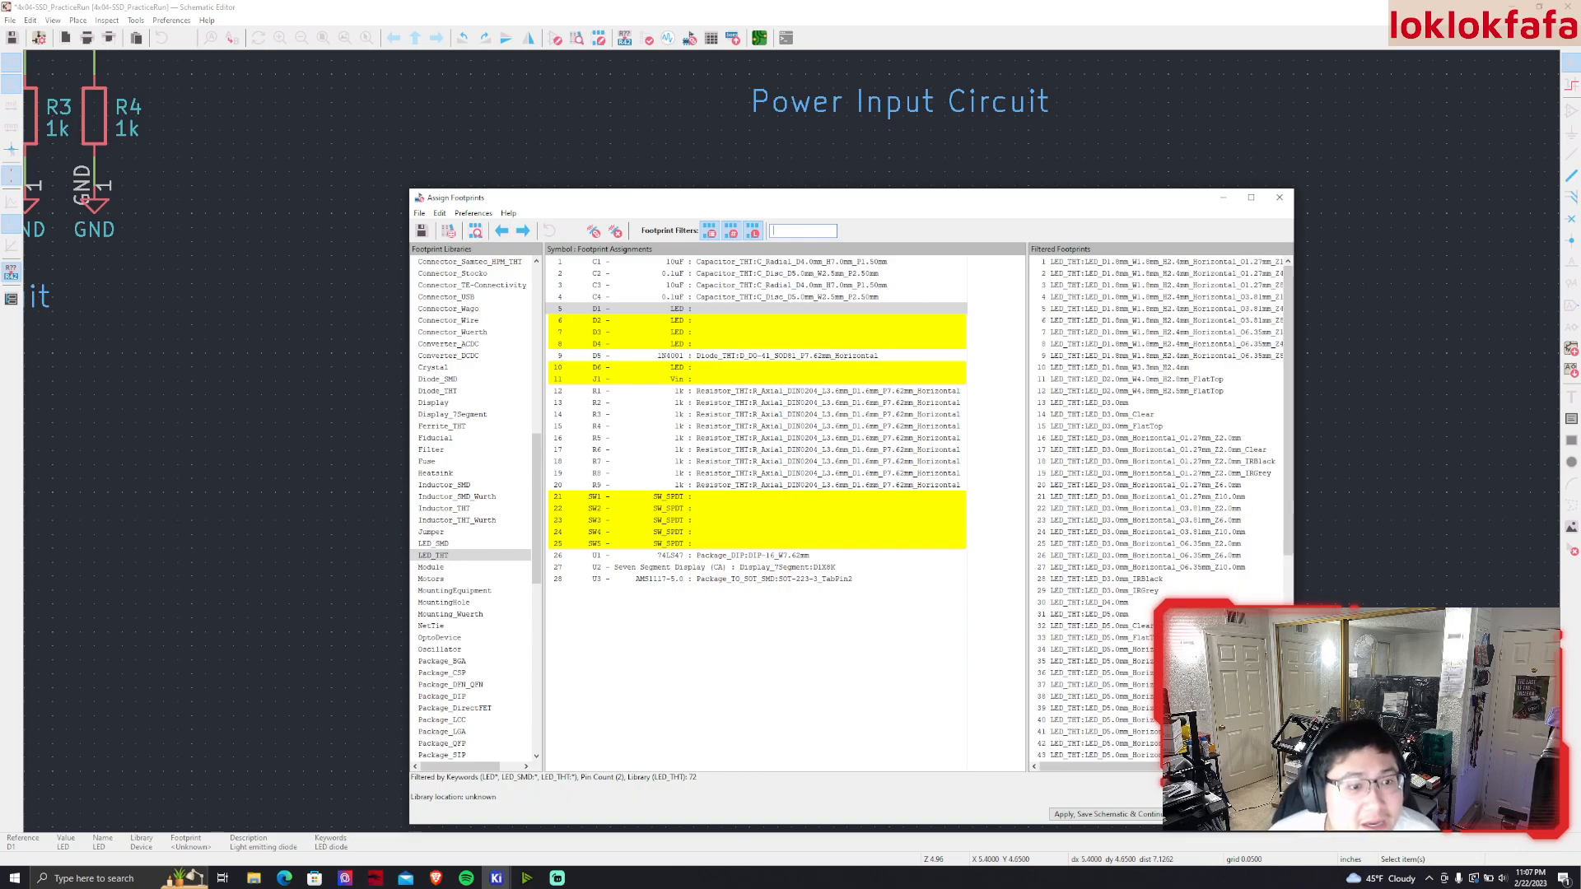
Select the LED_THT:LED_D5.0mm footprint, preview it, and close the preview
scroll(1122, 514, "down", 3)
left_click(1125, 510)
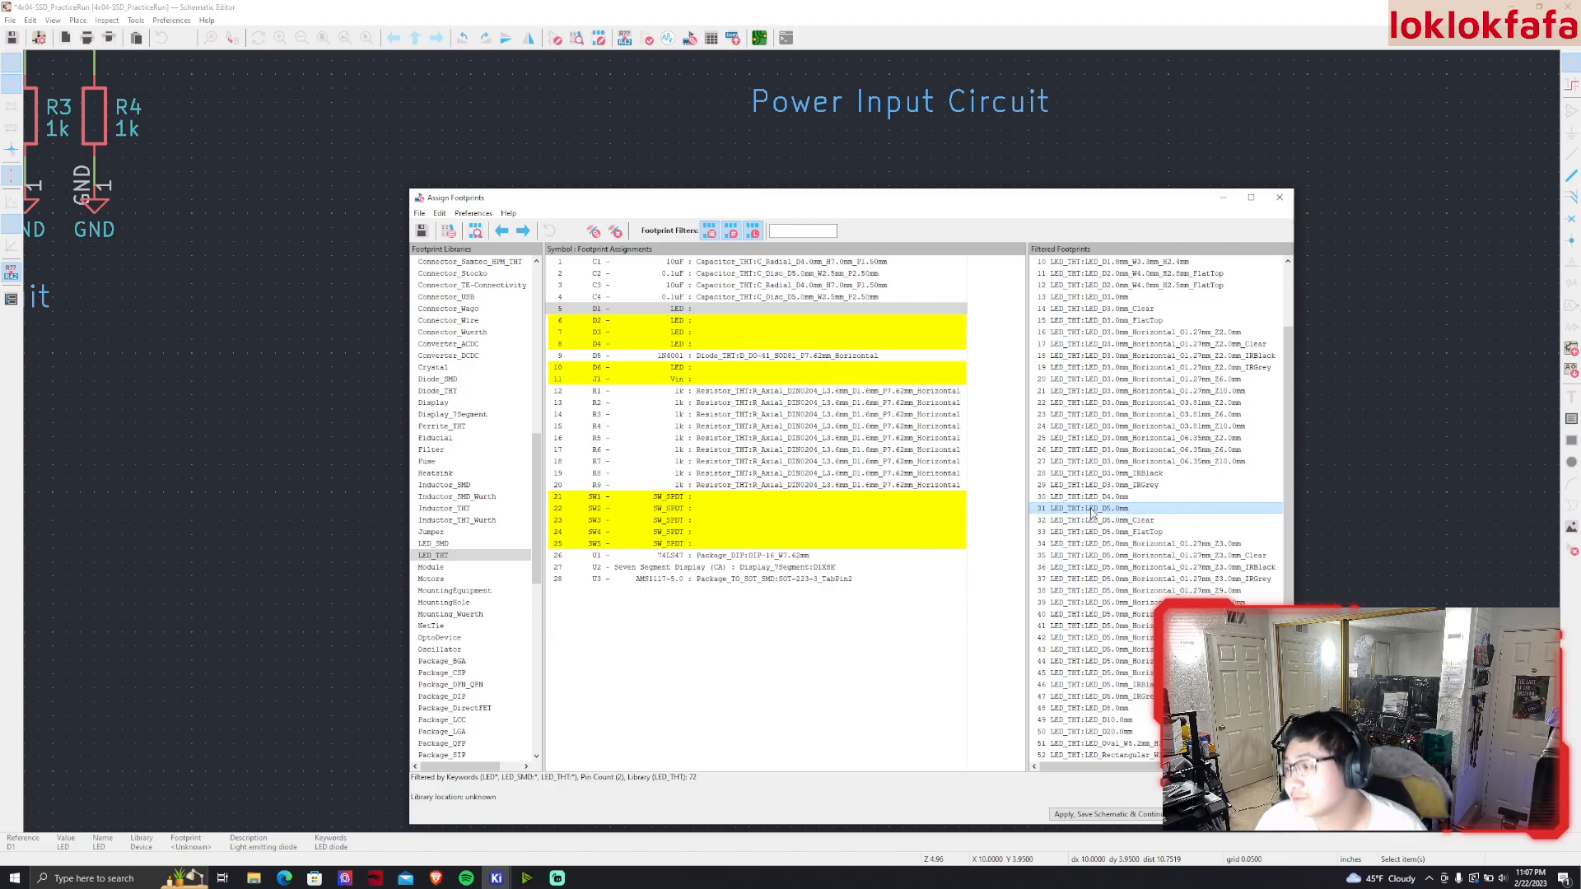
left_click(474, 232)
left_click(766, 73)
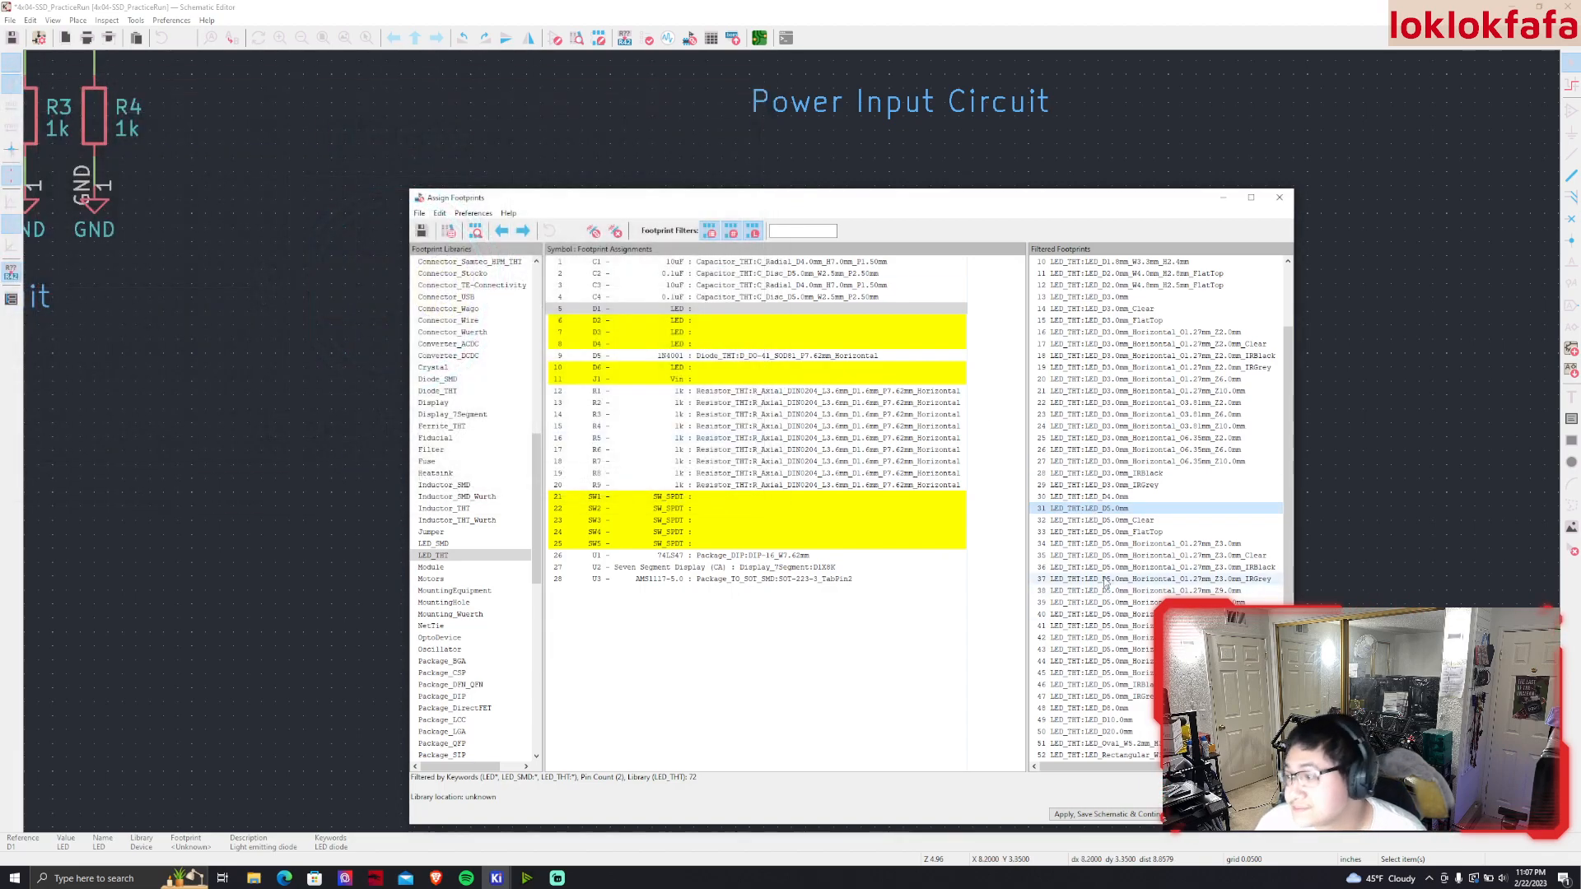
Assign the LED_THT:LED_D5.0mm footprint to LEDs D1 through D4 and D6
double_click(1109, 508)
double_click(1110, 509)
double_click(1110, 508)
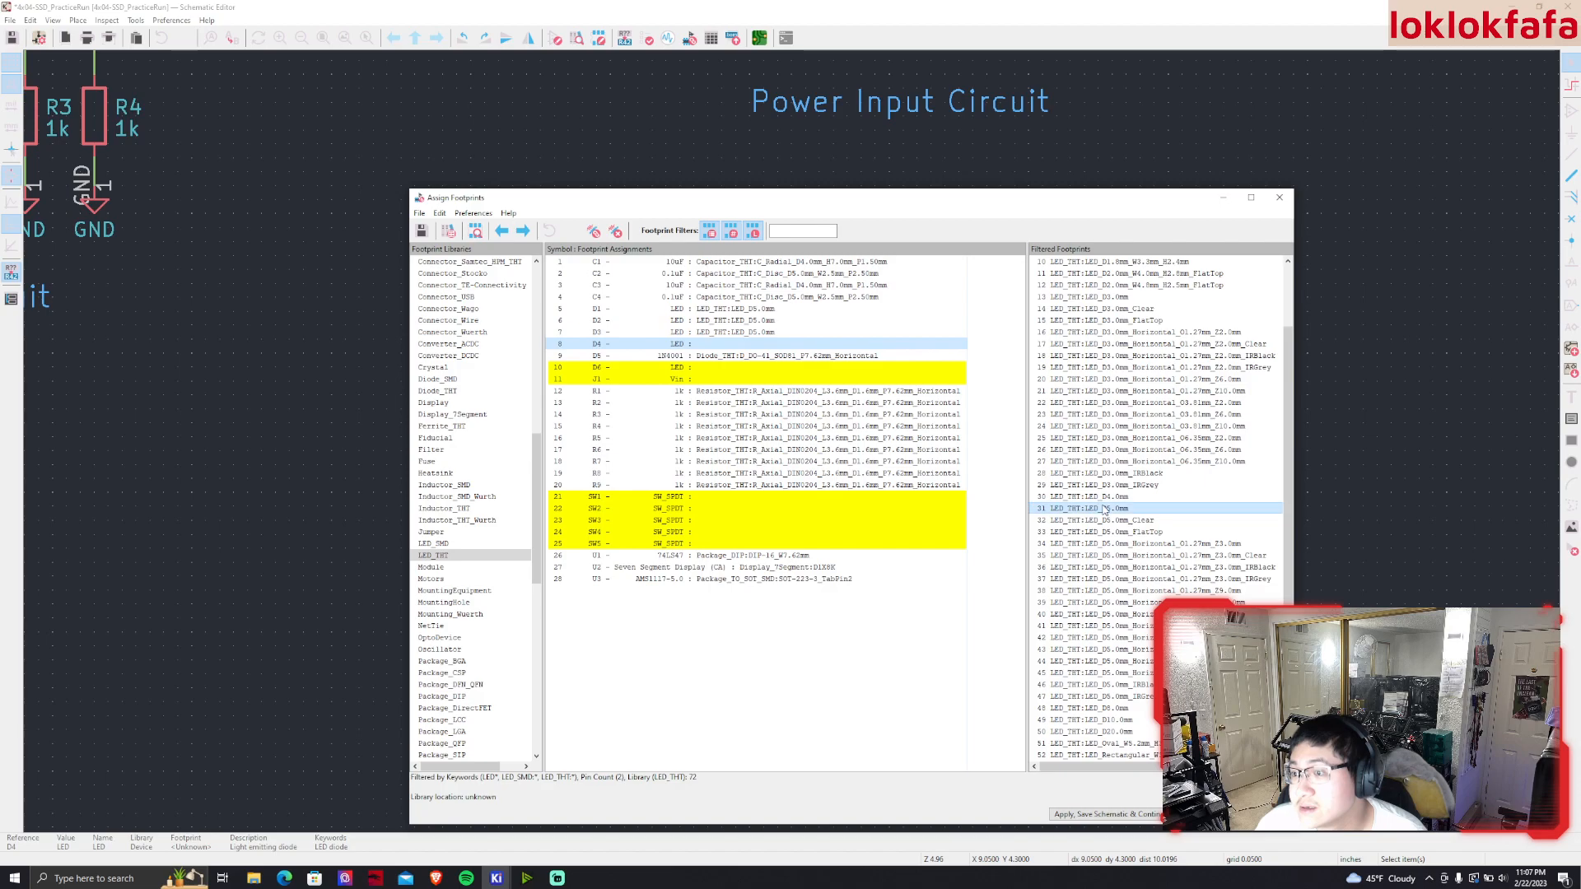
double_click(1110, 508)
double_click(1111, 508)
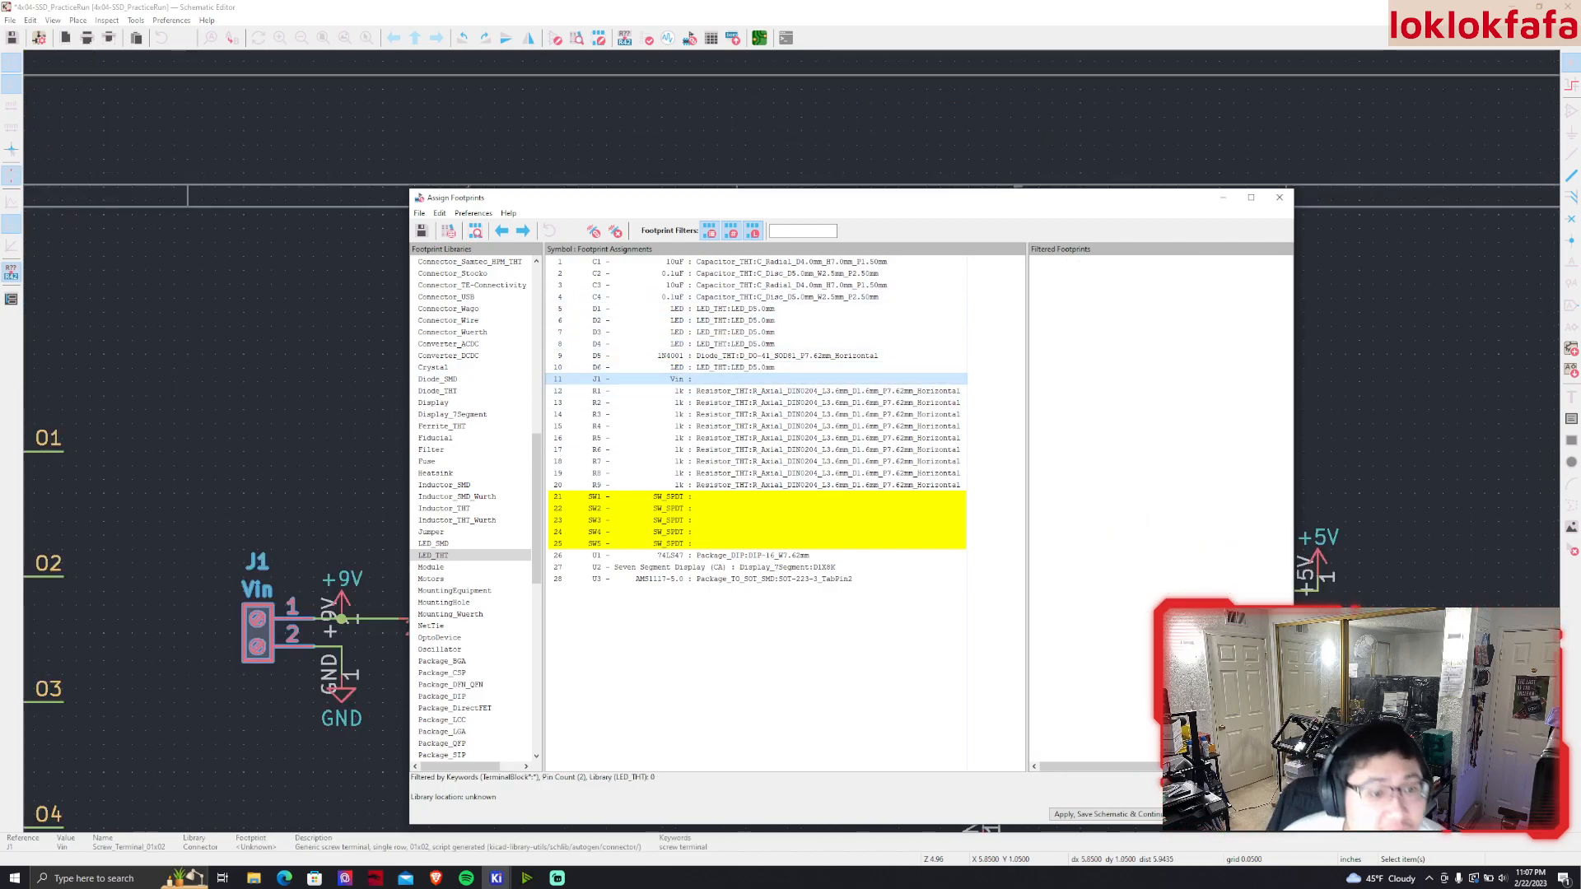
Assign the TerminalBlock:TerminalBlock_bornier-2_P5.08mm footprint from the TerminalBlock library to connector J1
scroll(459, 613, "down", 15)
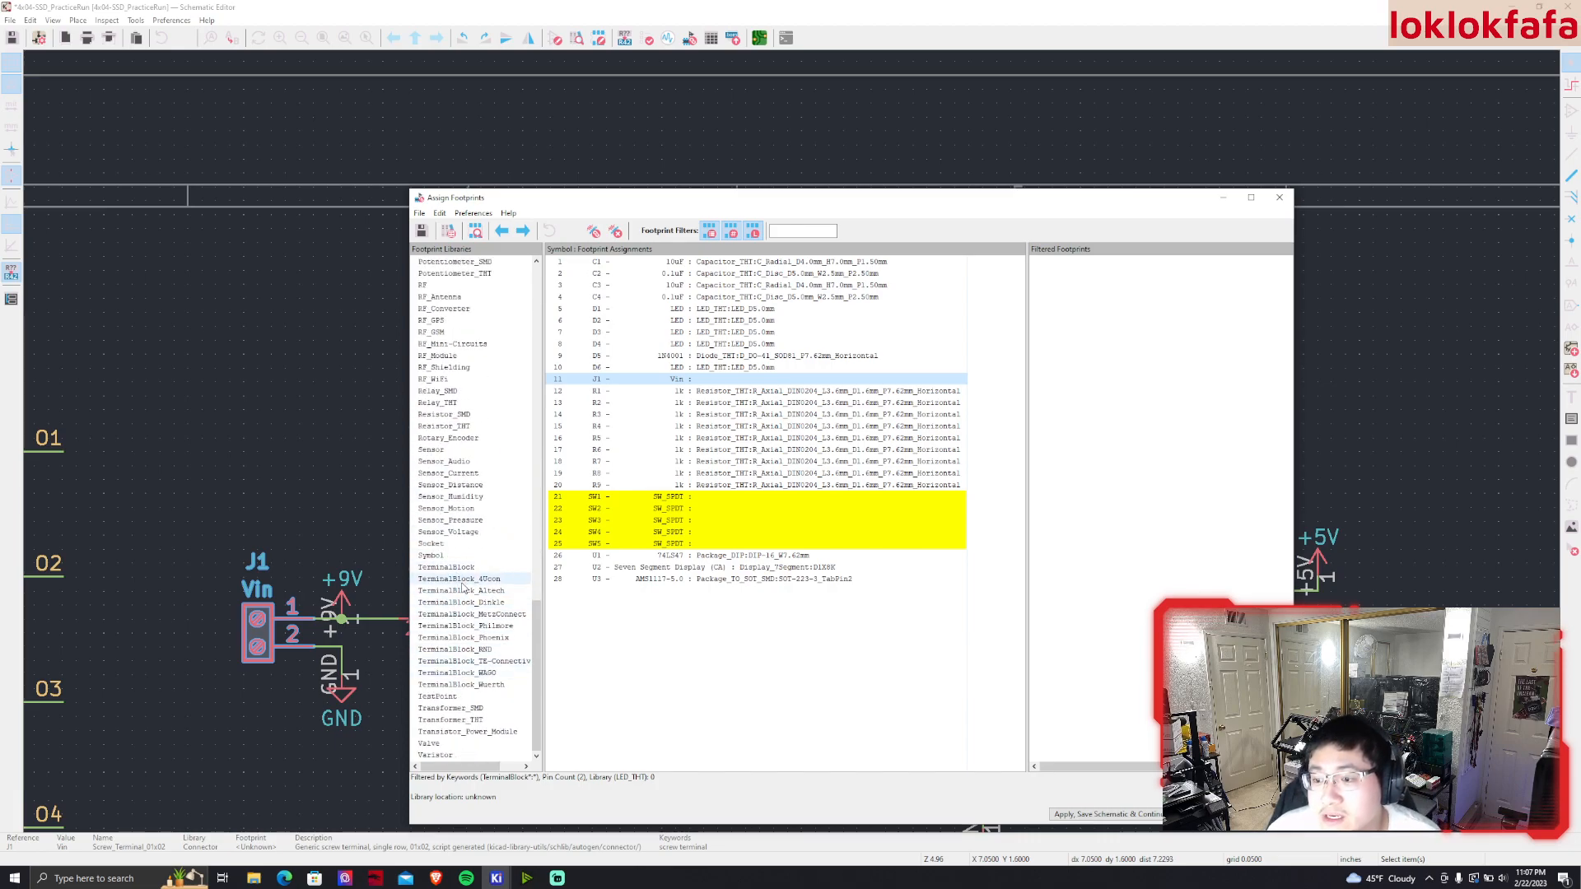
left_click(465, 570)
left_click(808, 232)
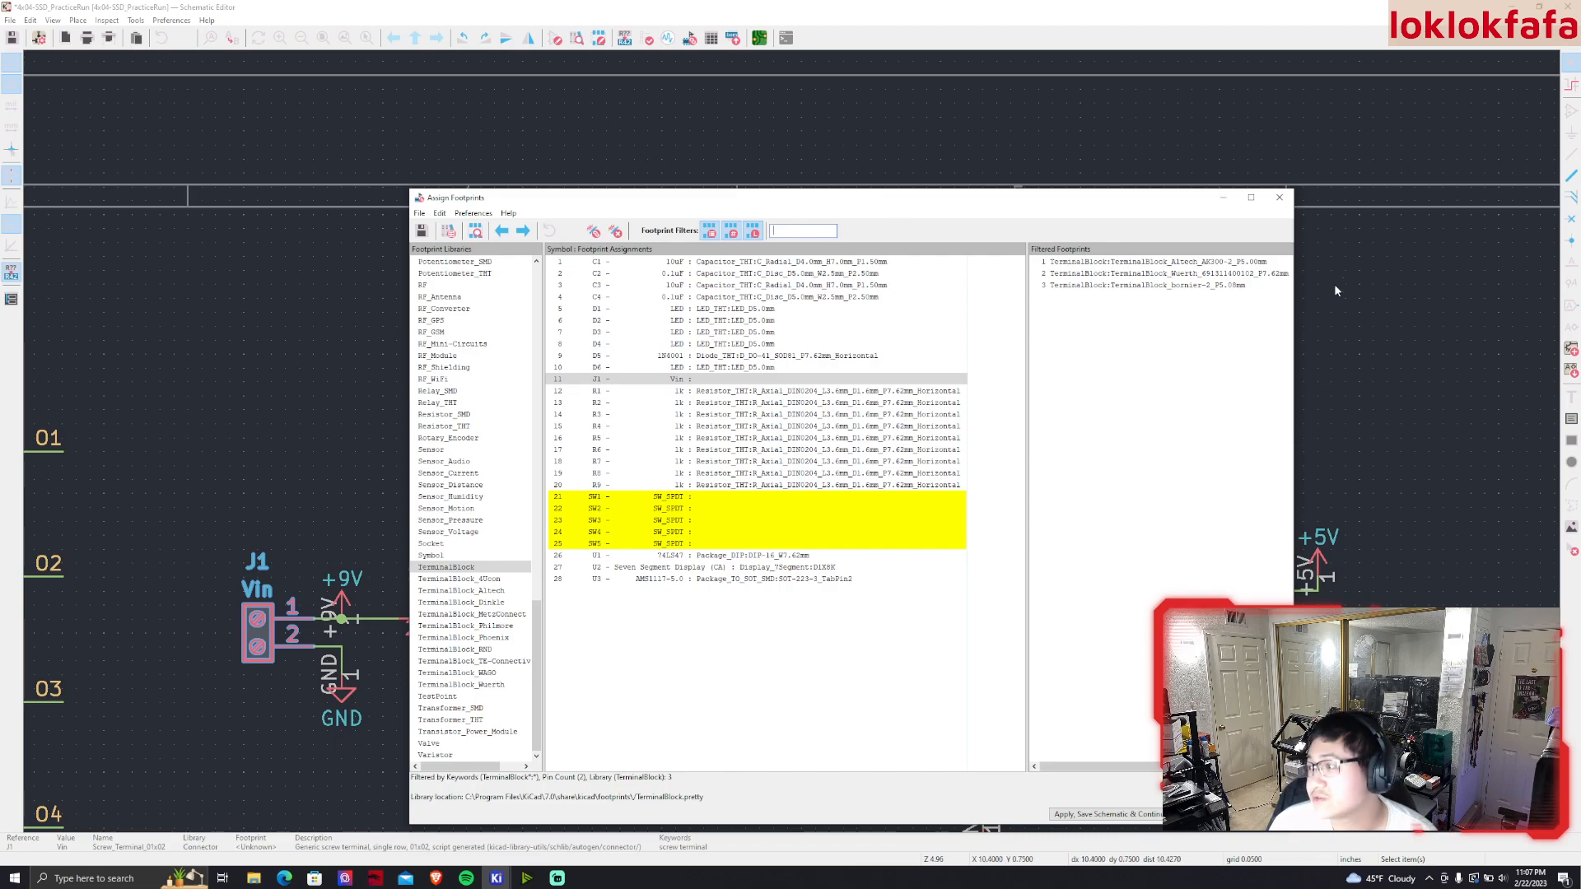
left_click(1237, 287)
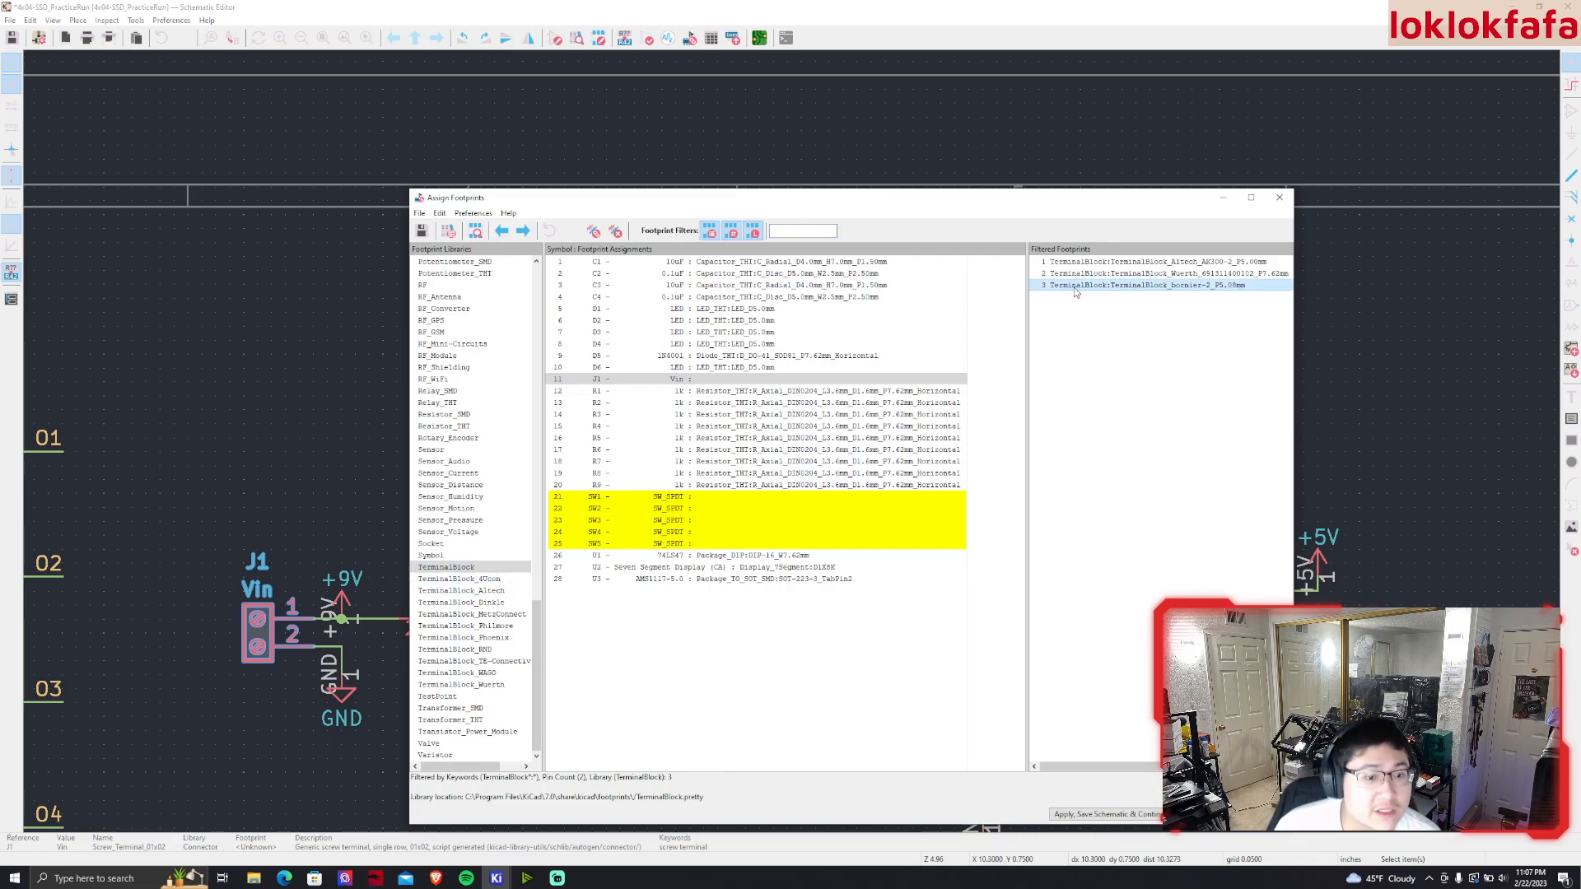
double_click(1192, 286)
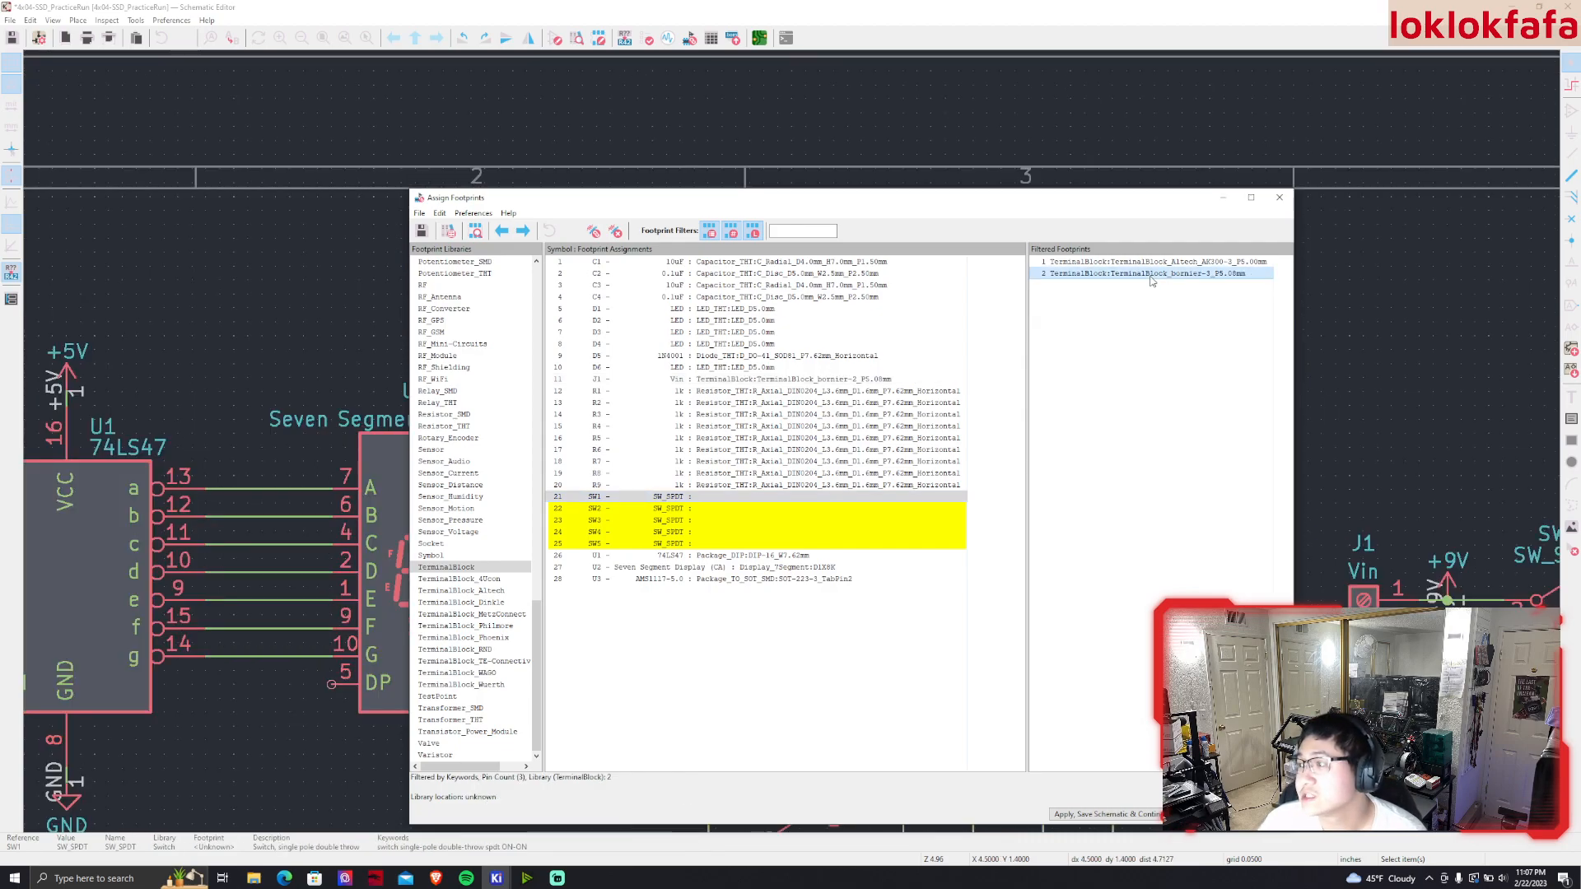
Preview the footprint assigned to connector J1 and close the preview
left_click(741, 356)
left_click(725, 379)
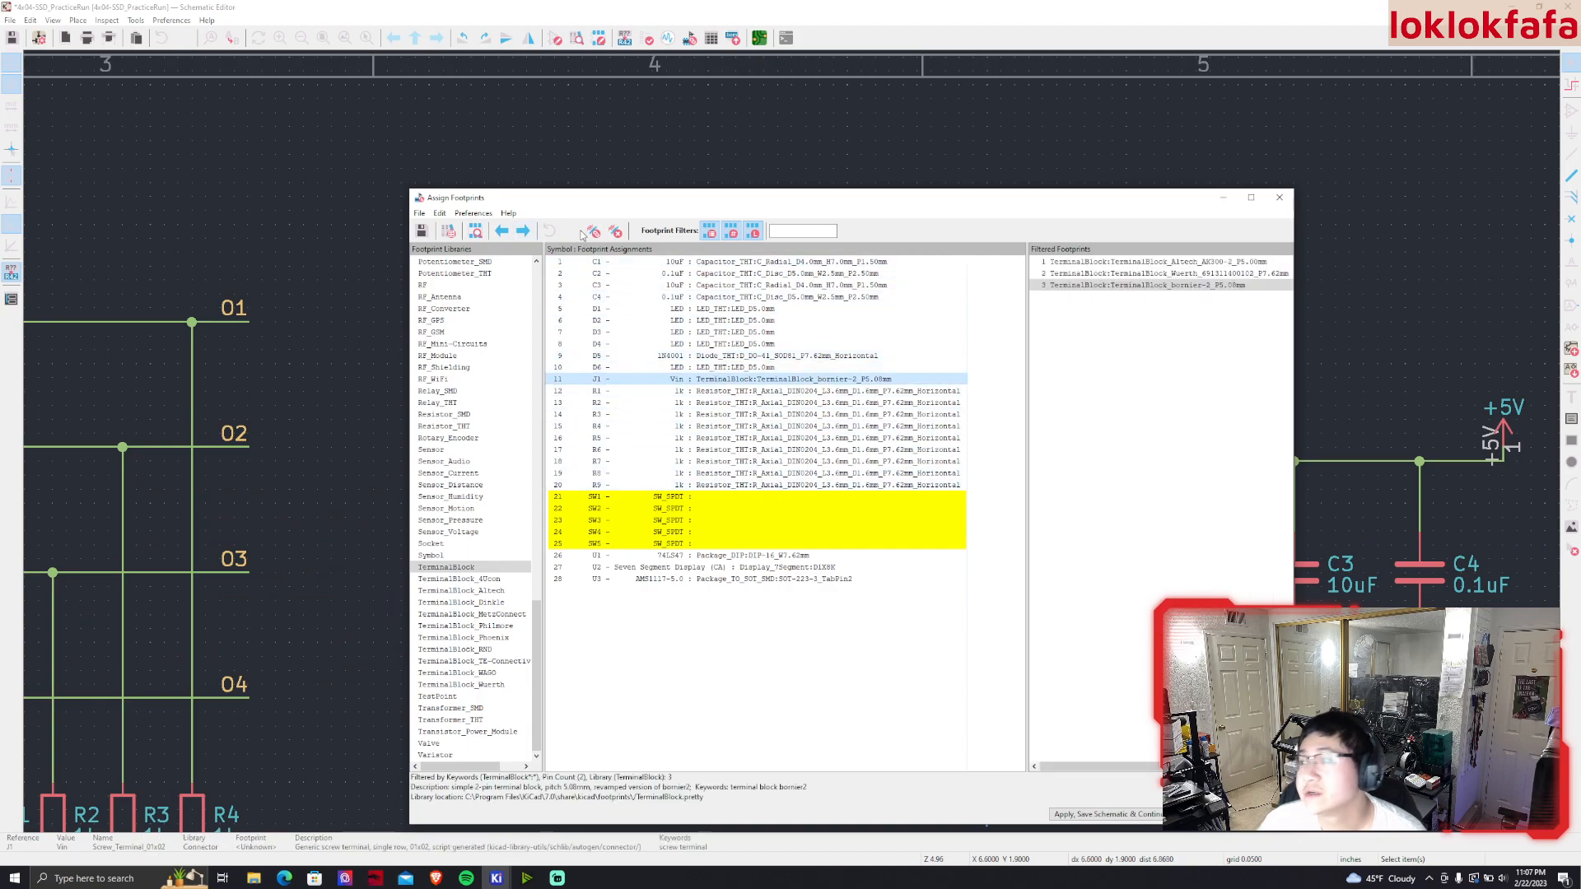
left_click(477, 231)
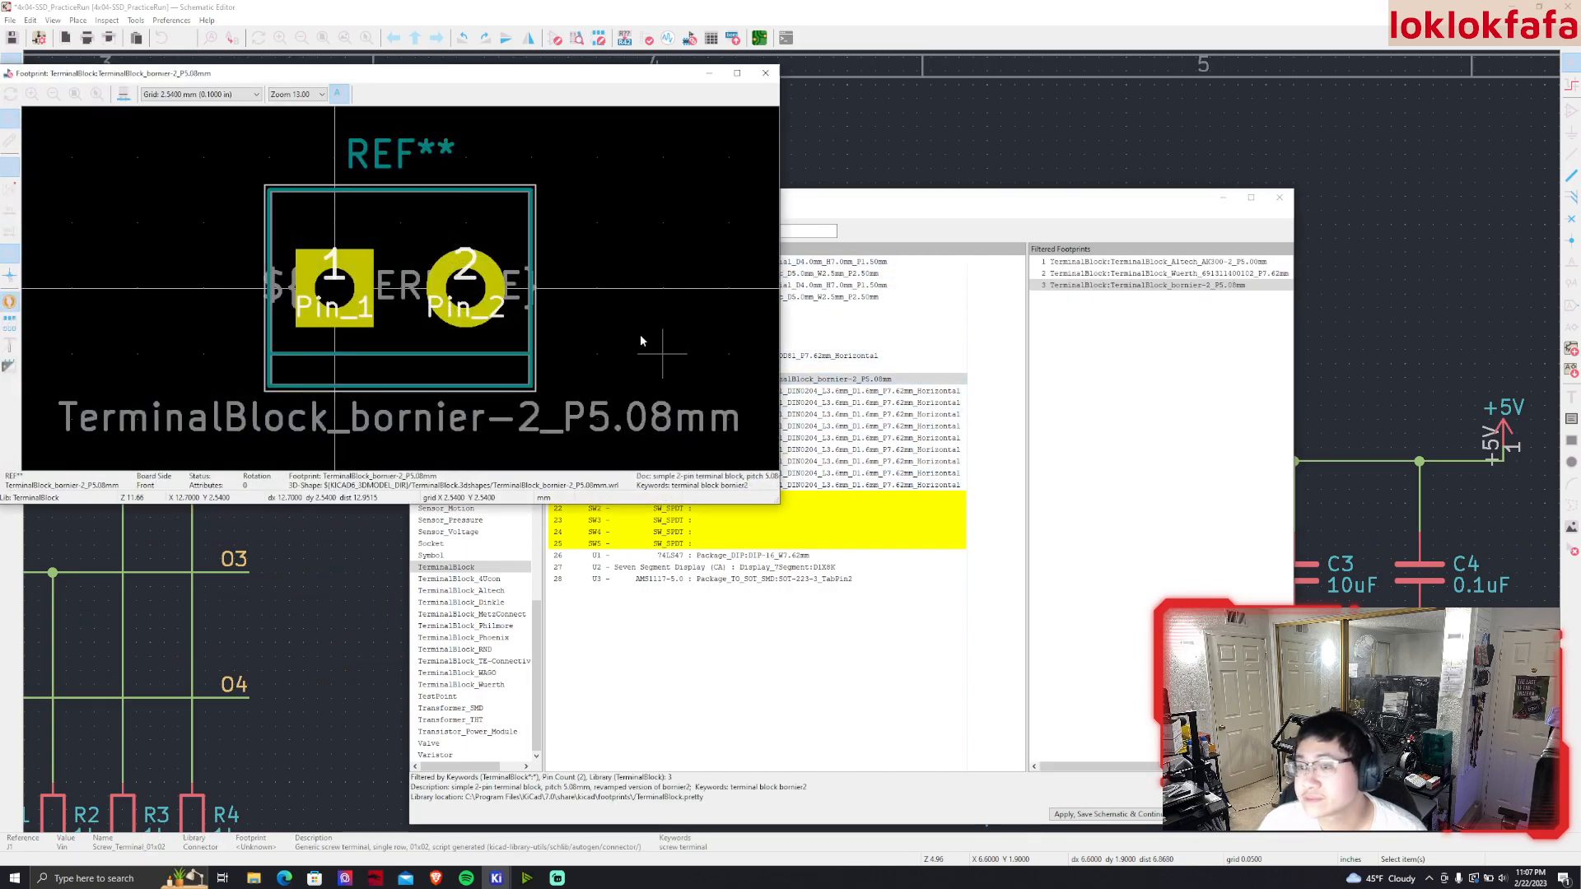
left_click(765, 72)
Apply the footprint assignments, save the schematic, and close the assignment window
left_click(703, 509)
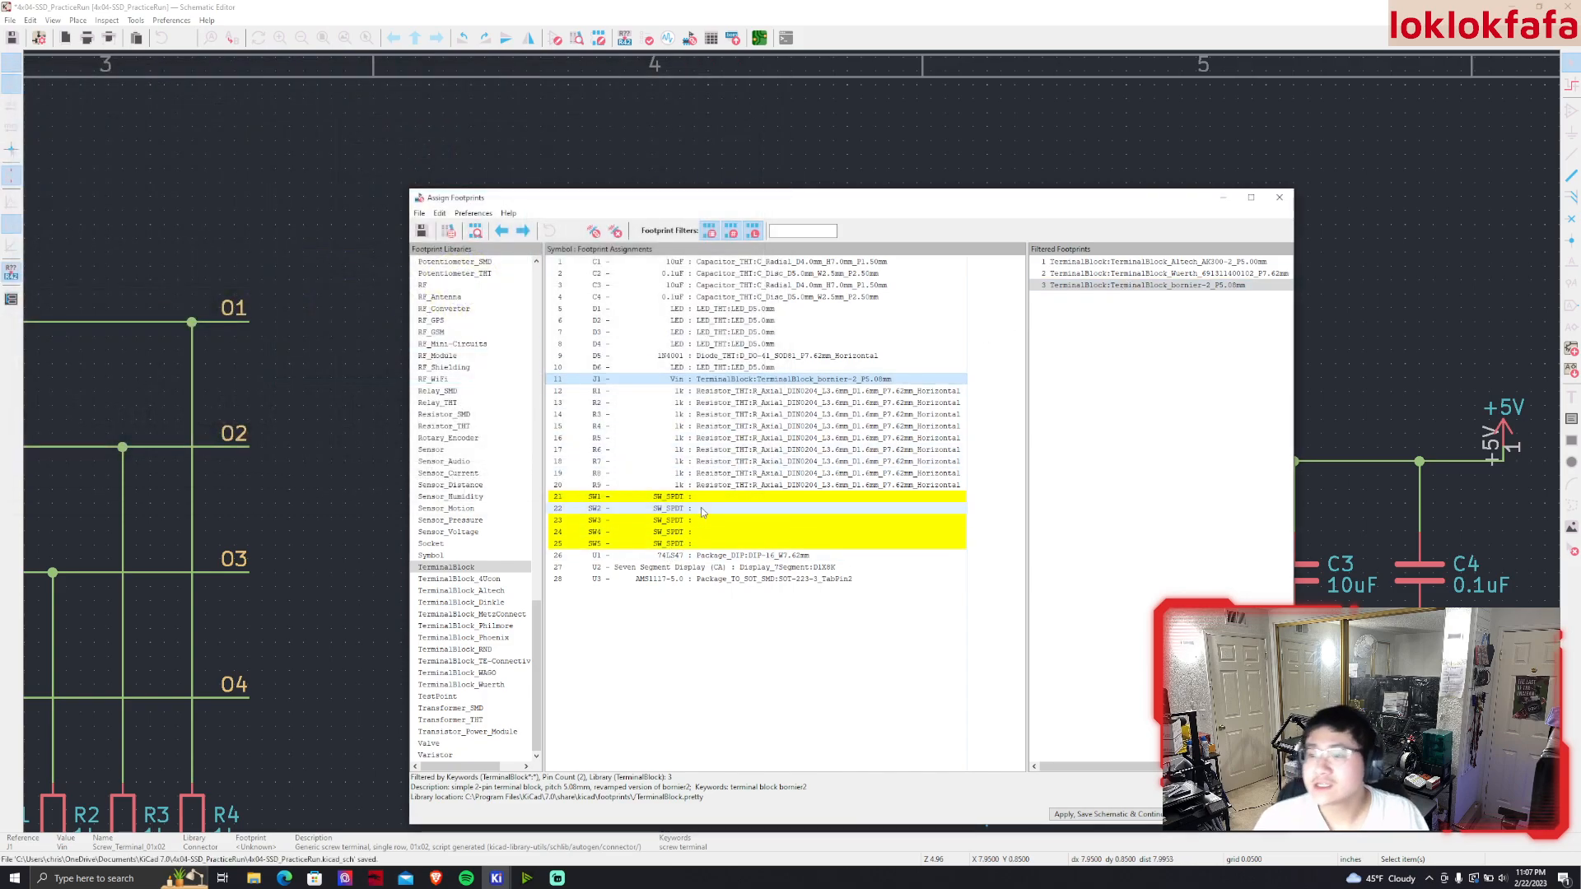
left_click(1141, 818)
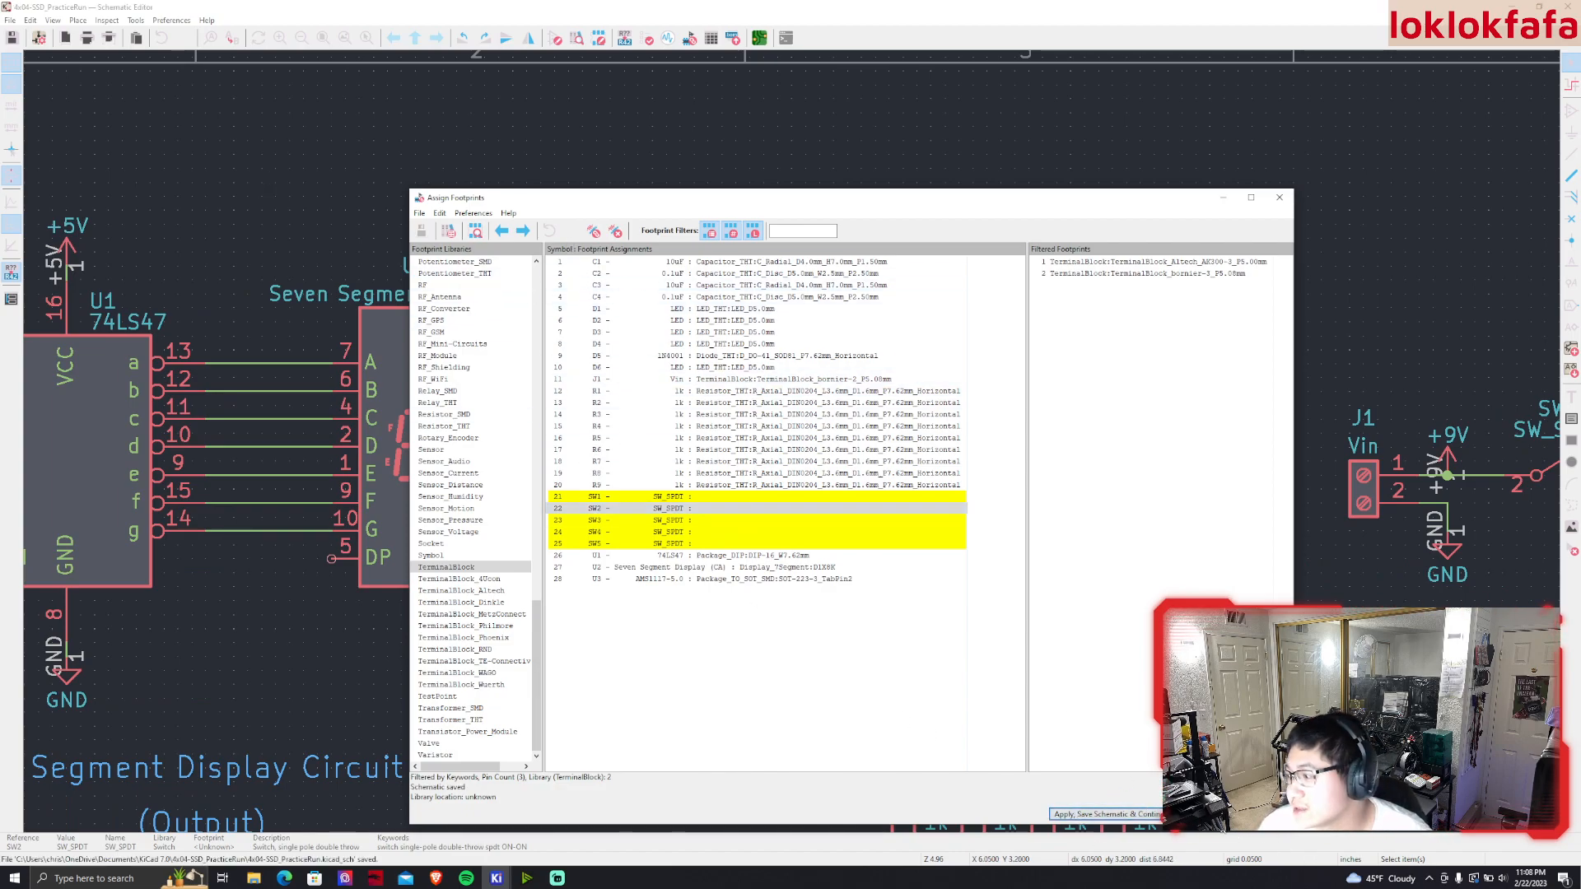
left_click(1200, 813)
Look over the display, user input and power input circuits in the schematic, and reopen the footprint assignment tool
scroll(663, 300, "down", 2)
left_click(668, 504)
middle_click_drag(668, 504, 954, 502)
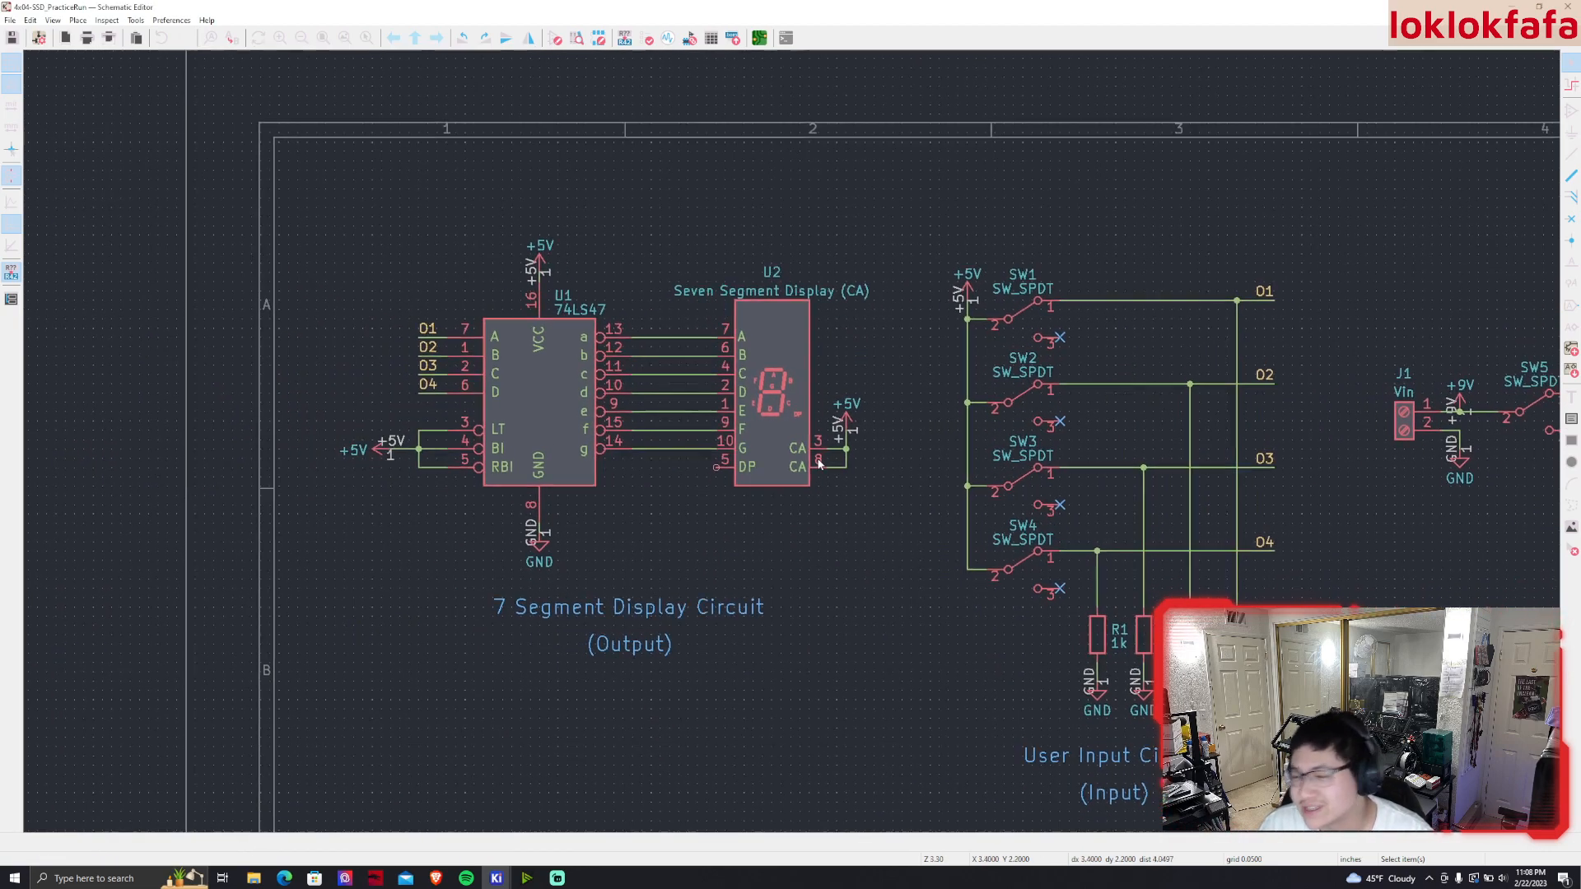
middle_click_drag(1197, 576, 890, 472)
middle_click_drag(1025, 498, 901, 458)
left_click(838, 489)
middle_click_drag(976, 508, 947, 578)
left_click(688, 38)
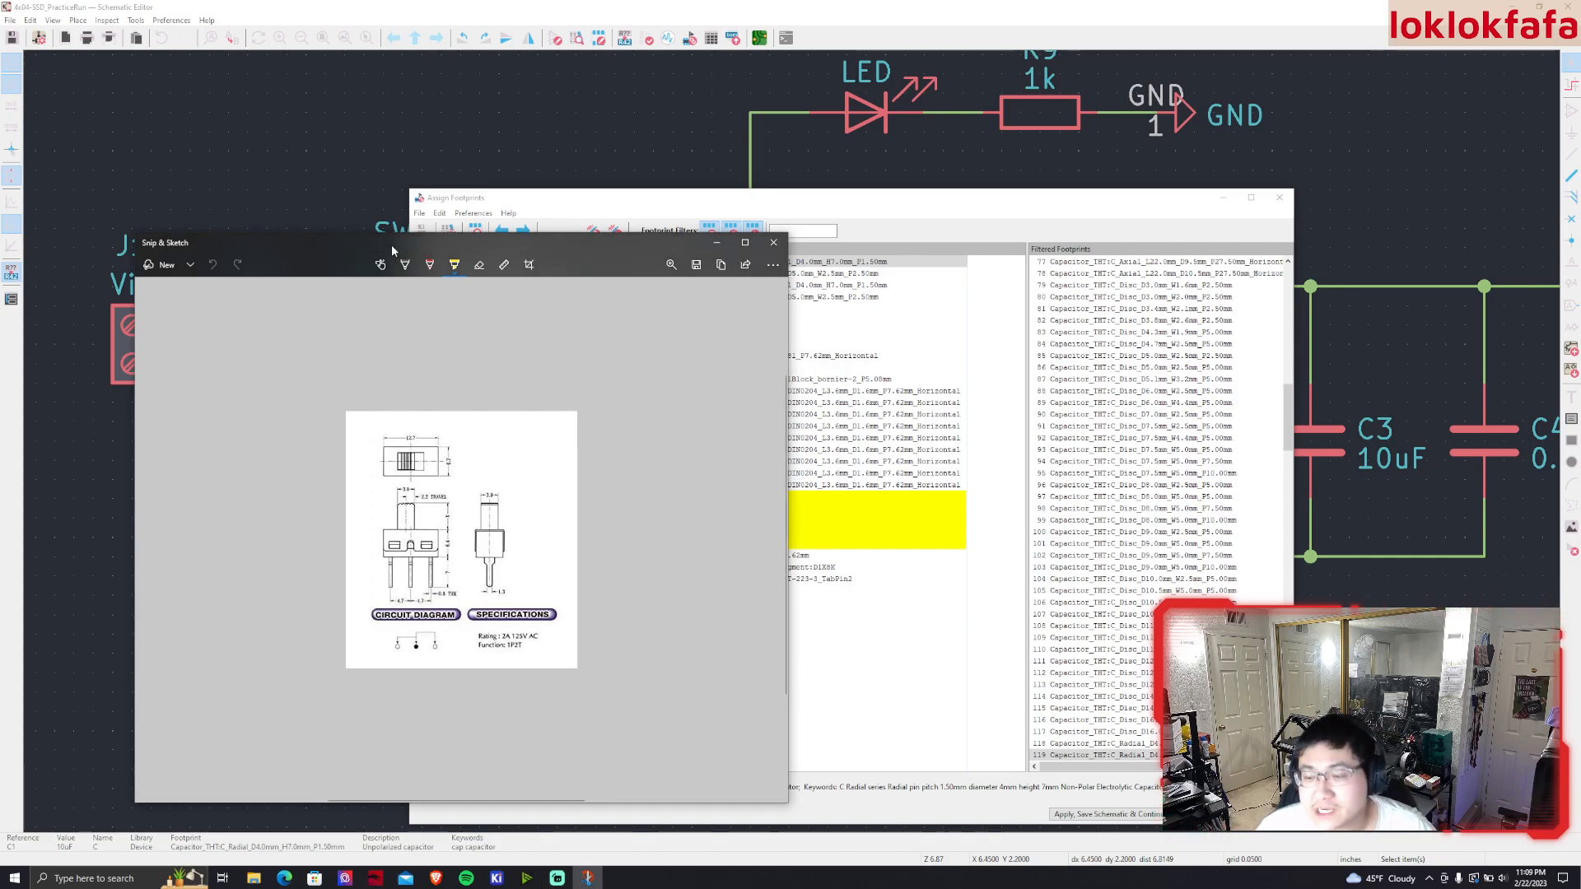
Enlarge the slide switch drawing in Snip & Sketch and examine its body and pin dimensions
left_click_drag(392, 245, 349, 191)
scroll(521, 378, "up", 2)
scroll(479, 363, "down", 1)
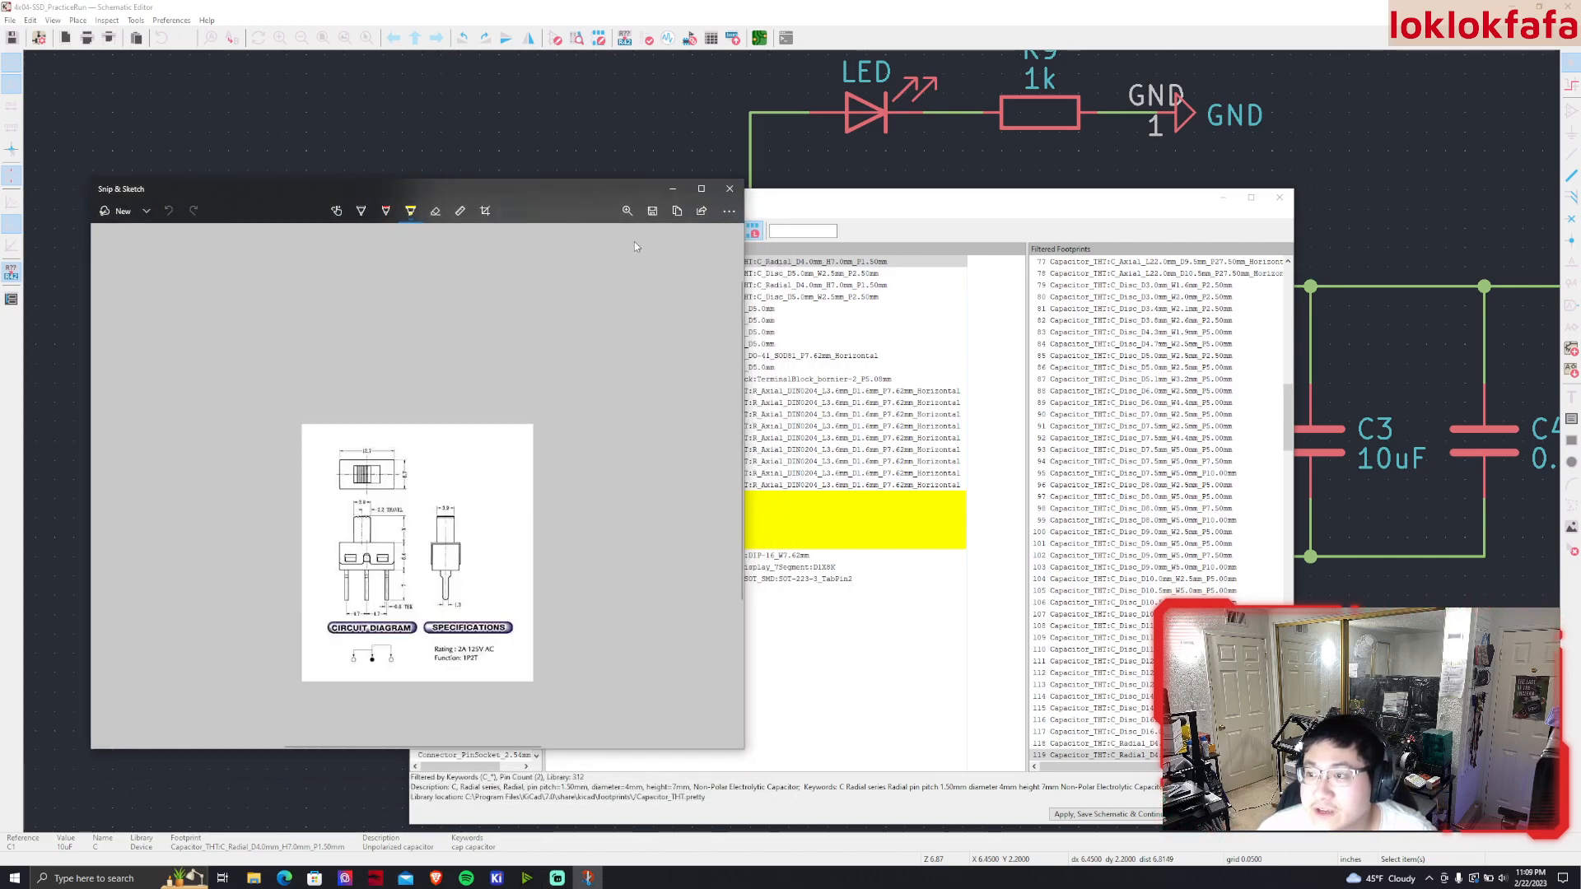
left_click(628, 211)
left_click_drag(554, 243, 620, 246)
scroll(460, 390, "down", 3)
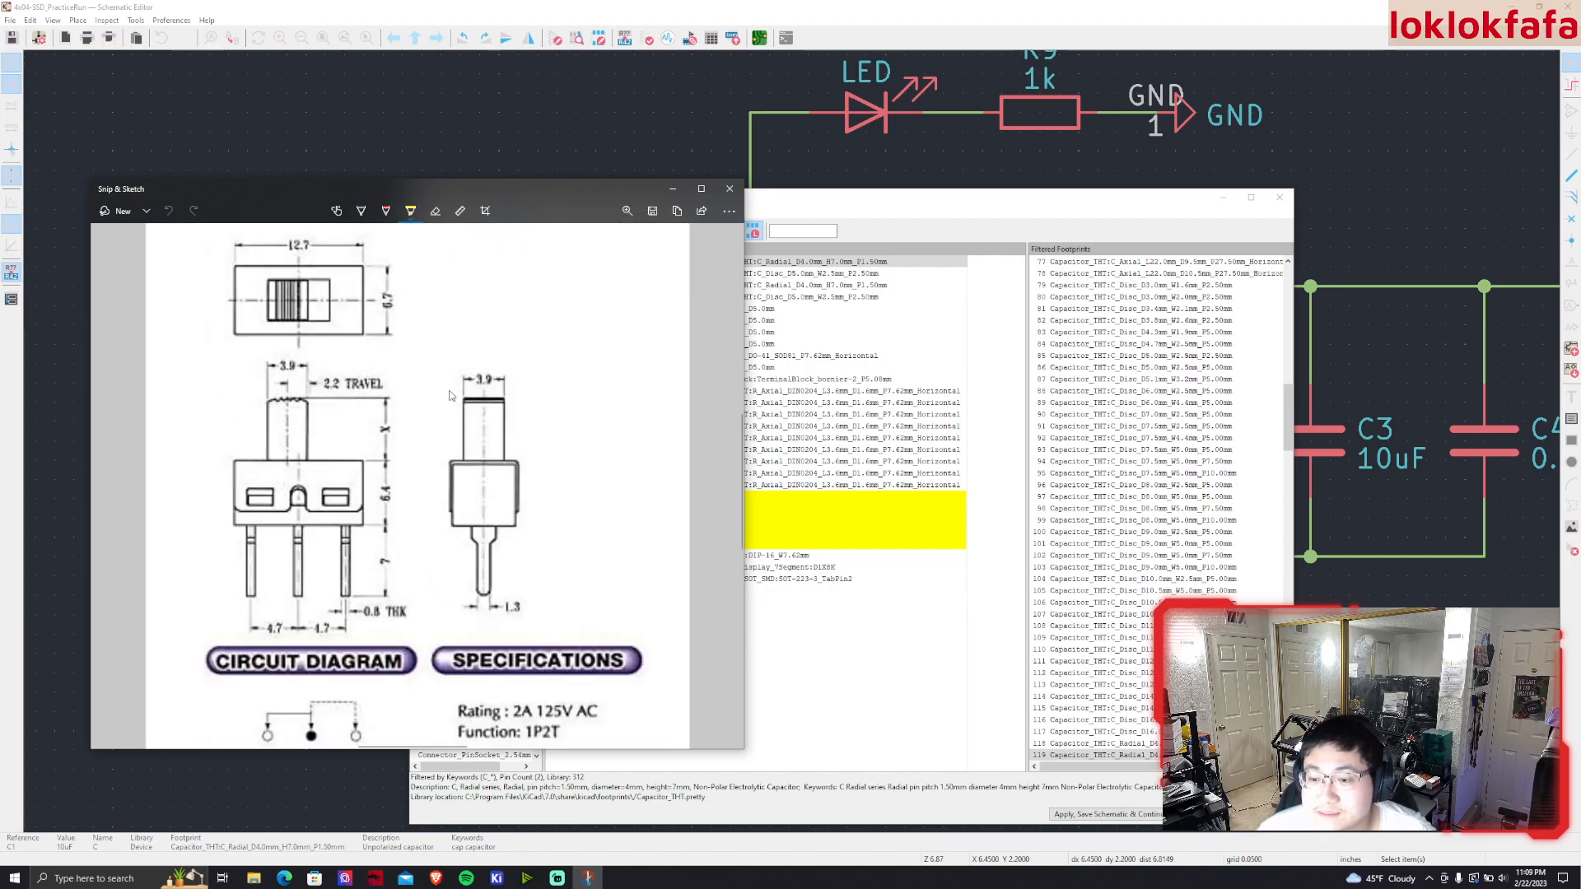
left_click_drag(618, 217, 591, 216)
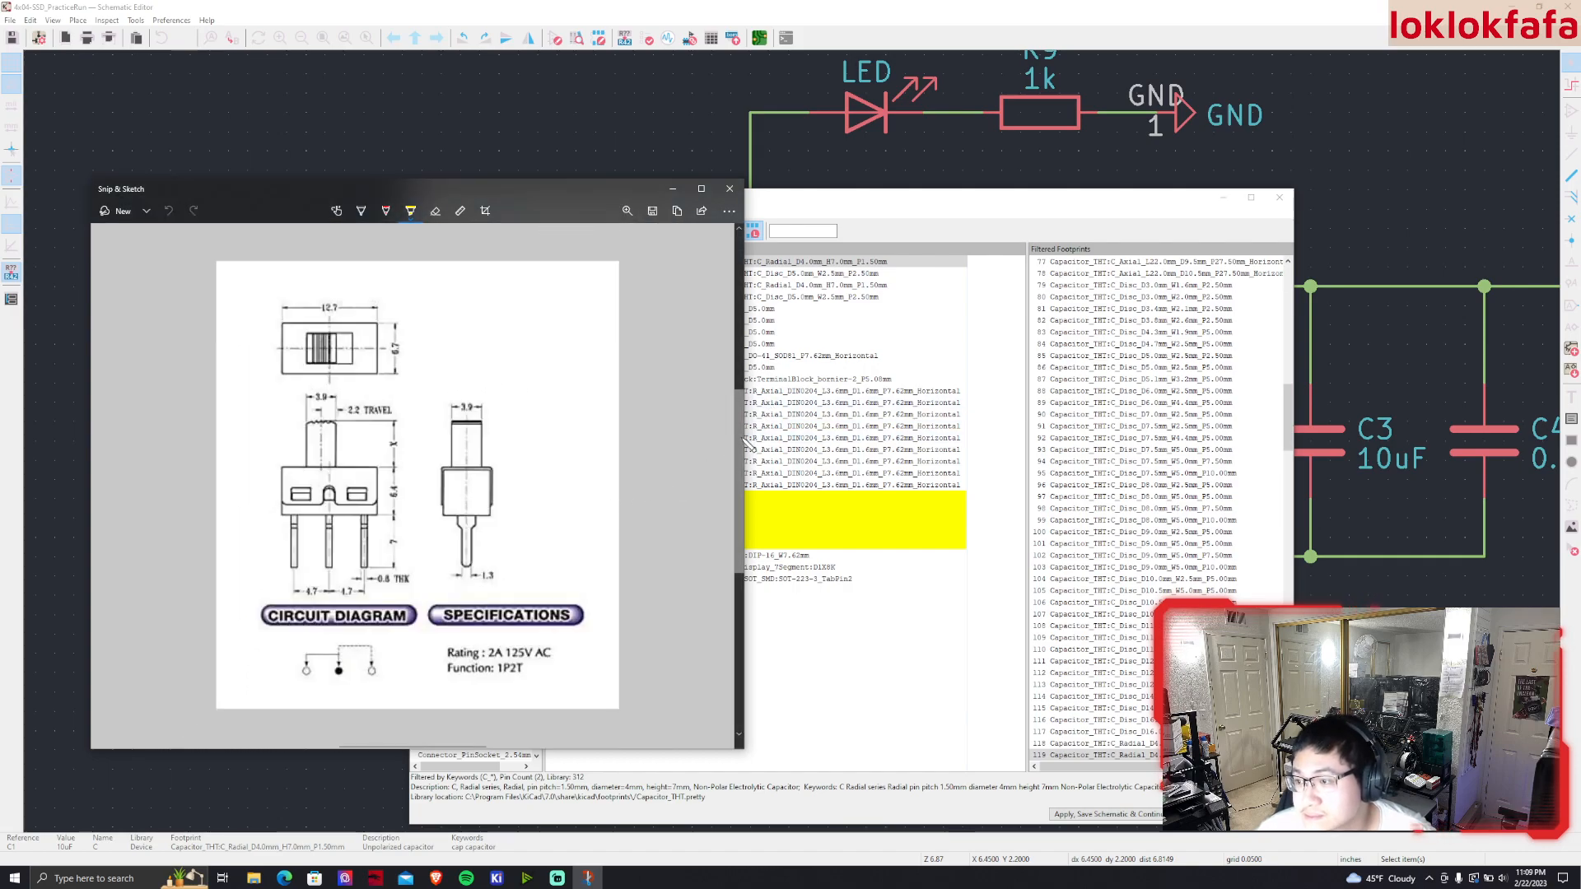
scroll(741, 441, "up", 1)
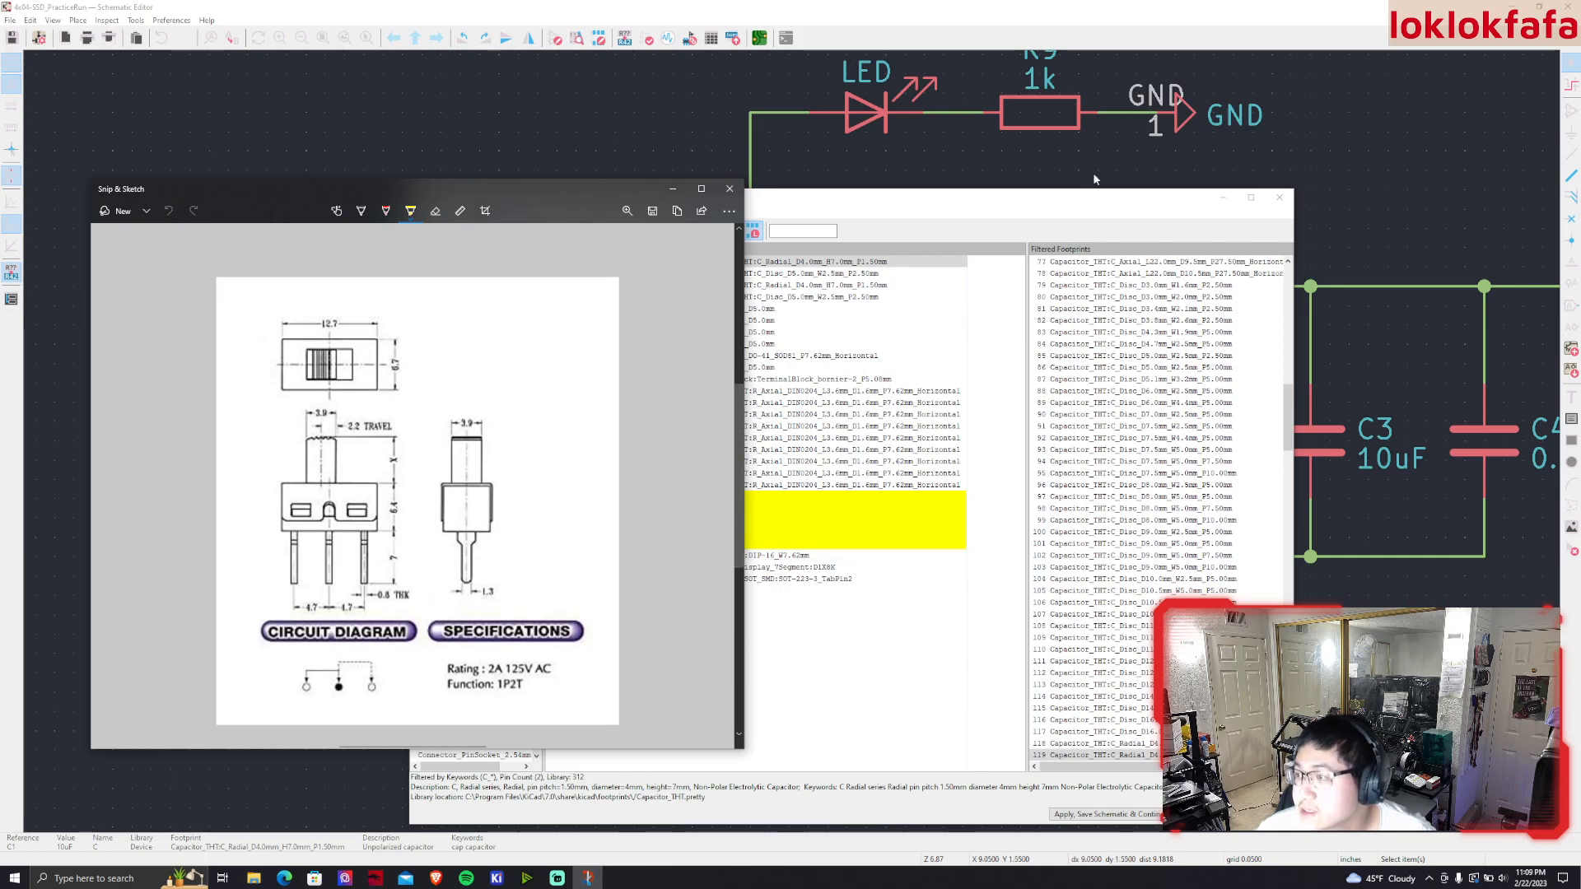
Switch to the 4x04-SSD_PracticeRun project manager in KiCad and open the Footprint Editor
left_click_drag(1181, 190, 1195, 164)
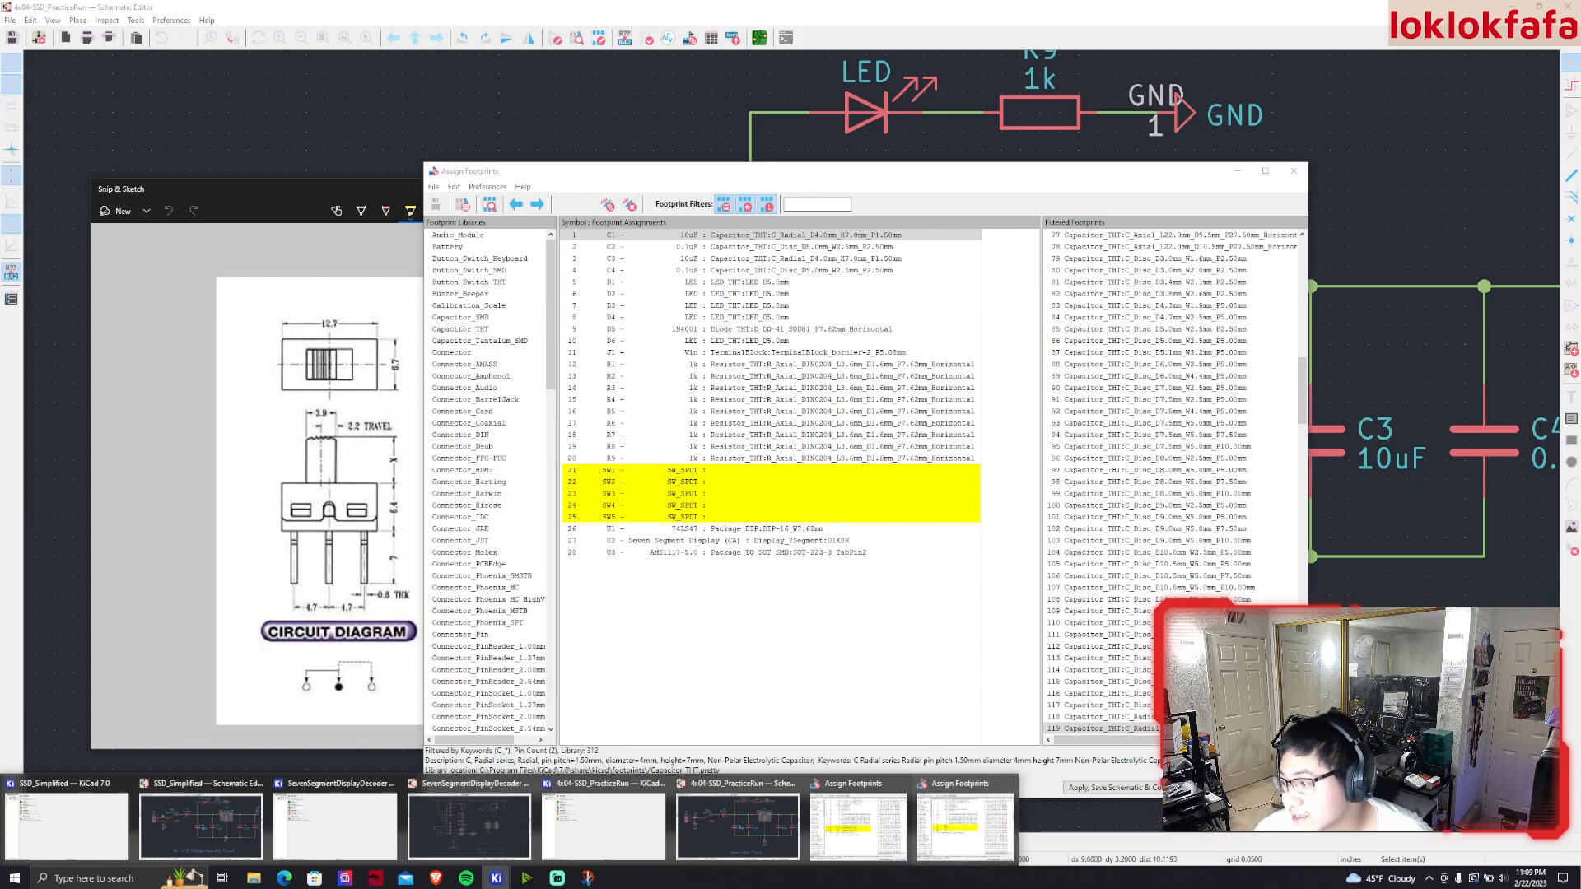
left_click(961, 821)
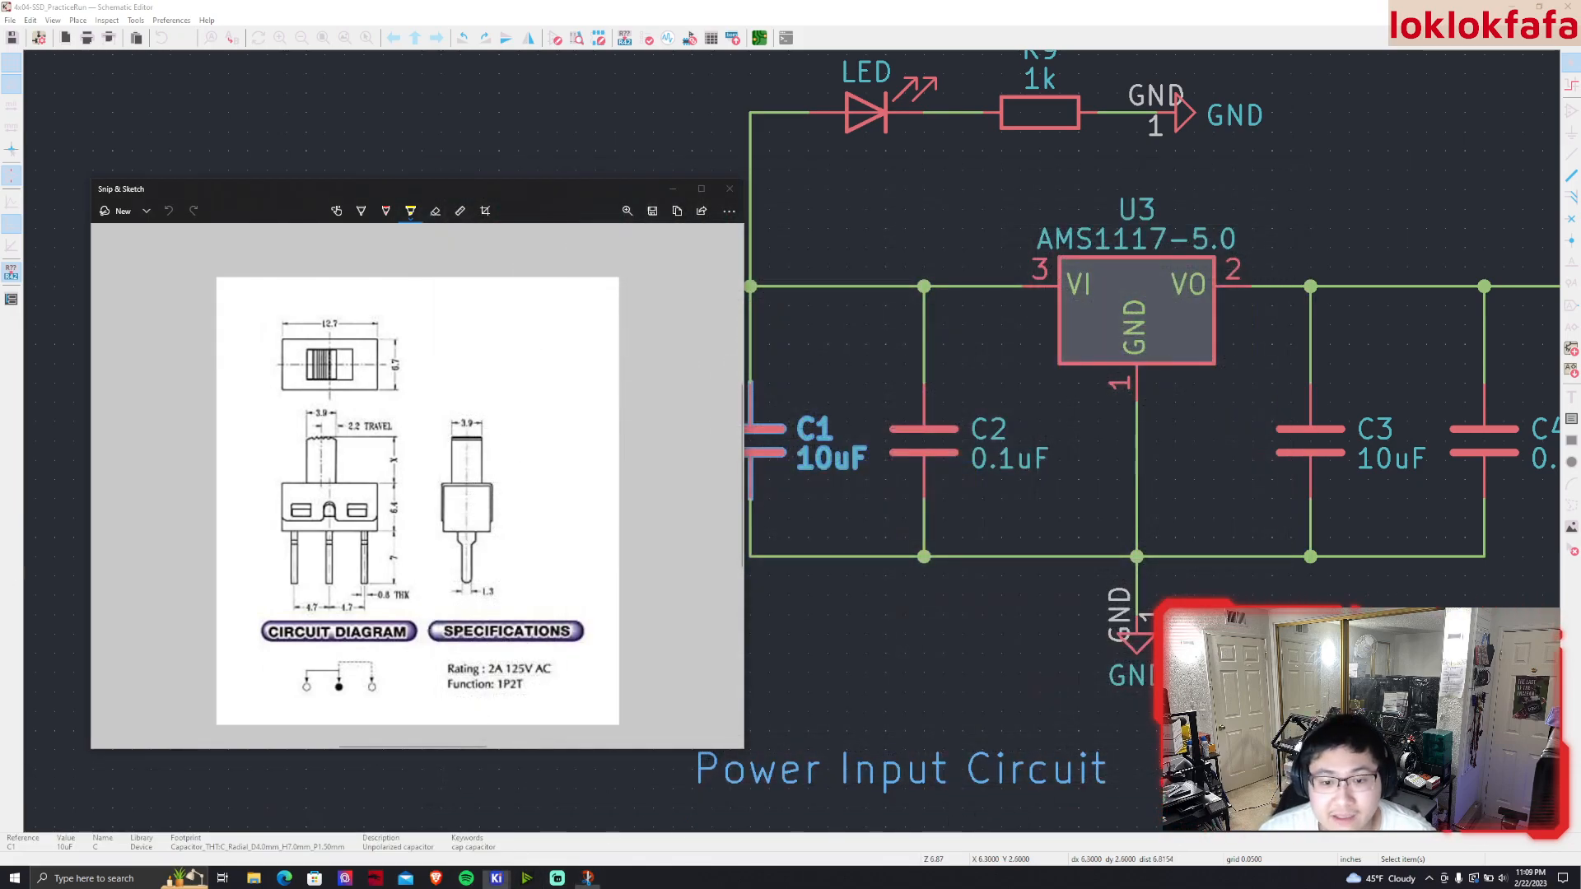
left_click(496, 879)
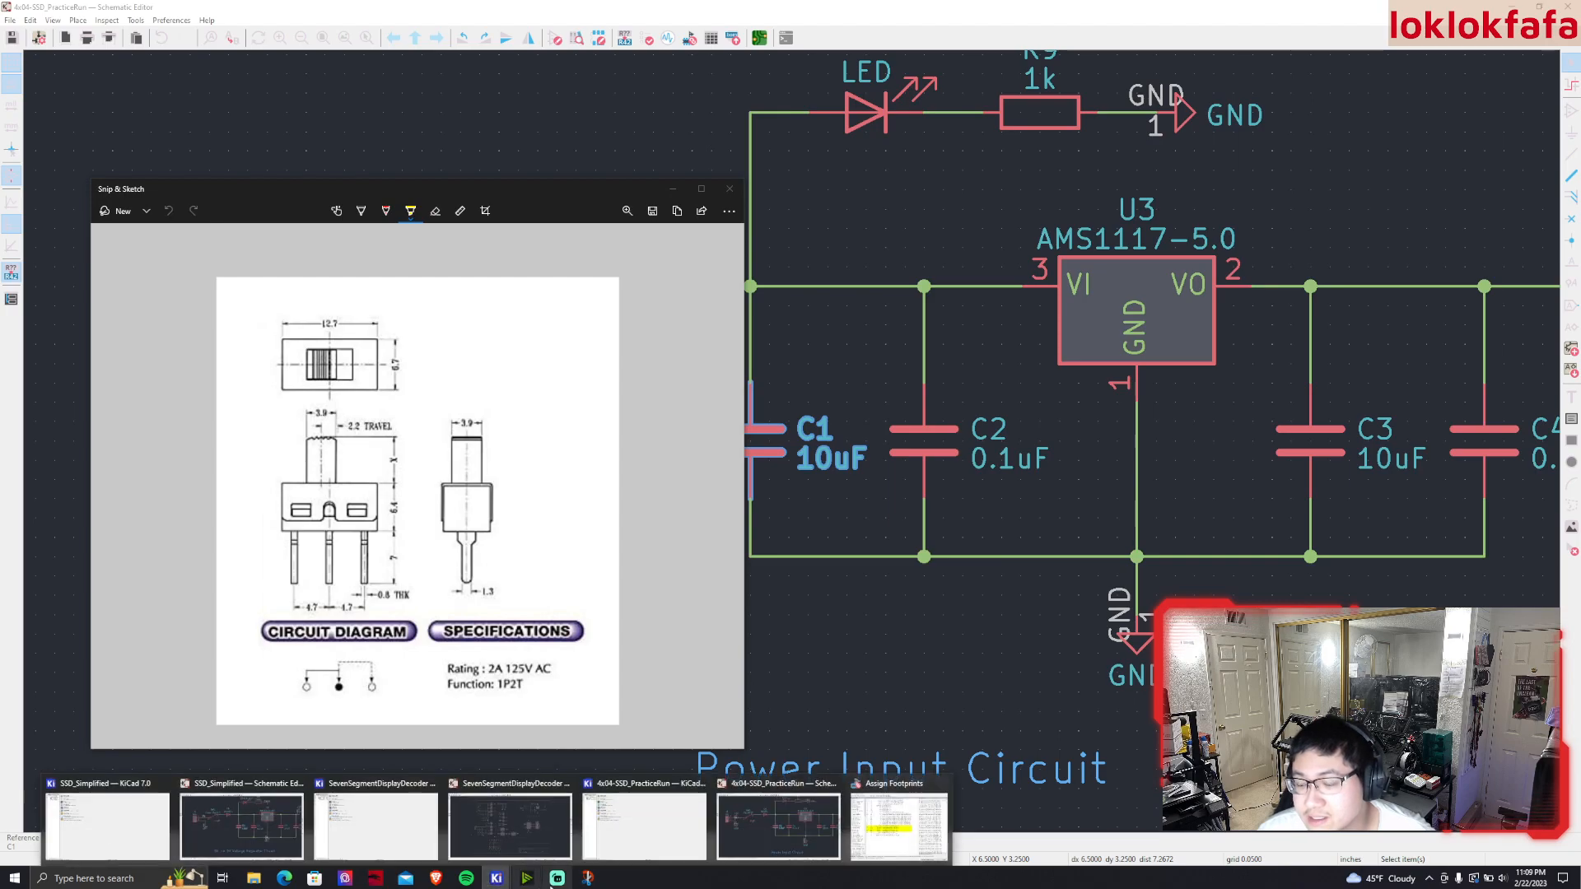
left_click(675, 832)
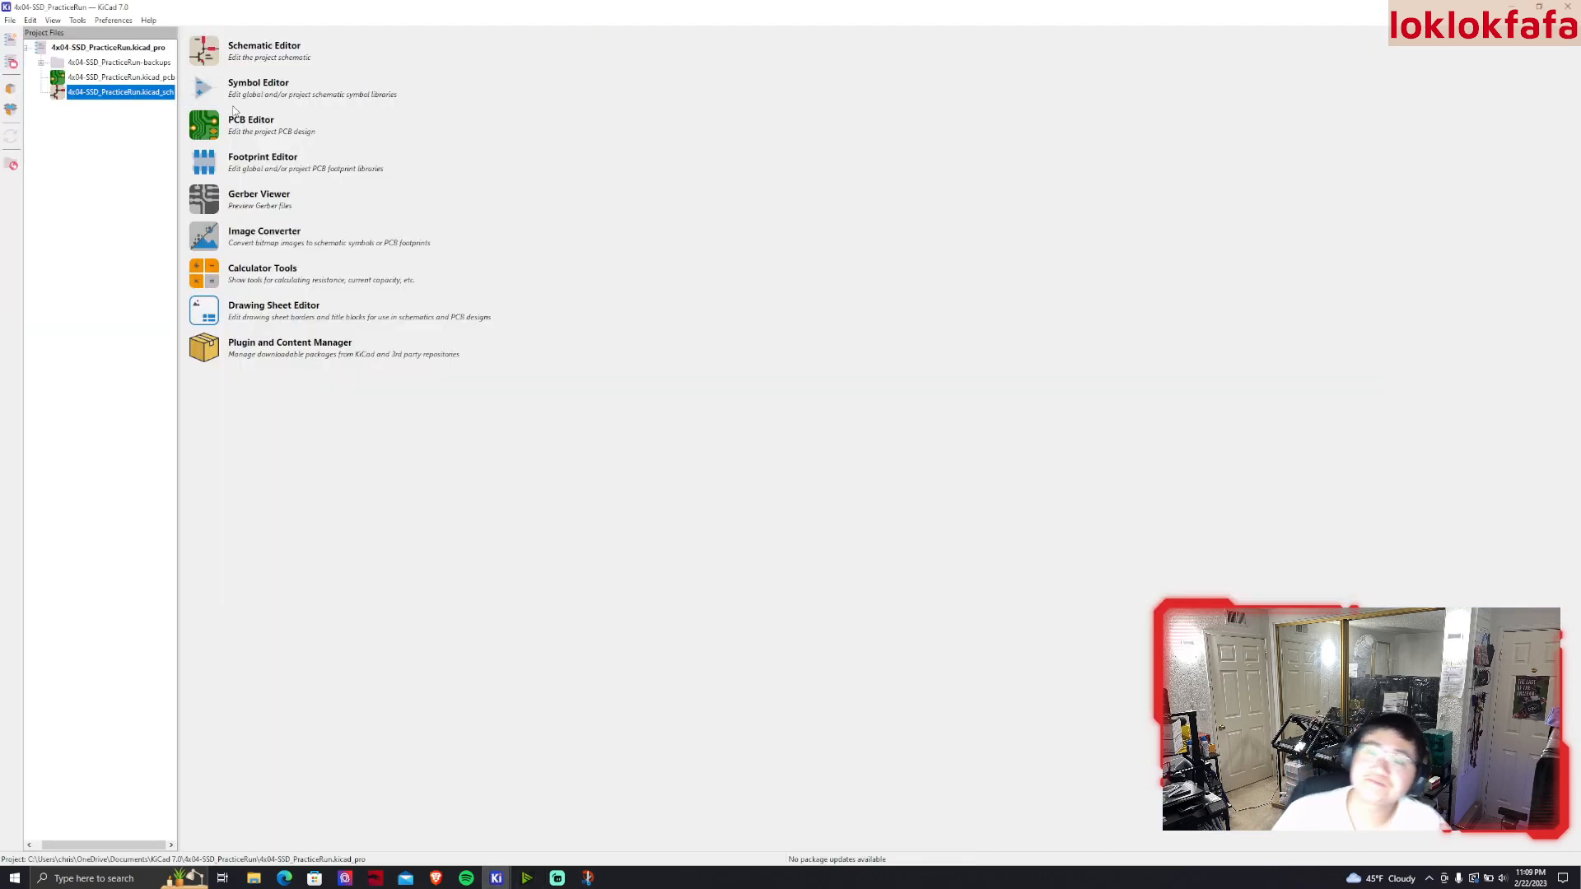
left_click(196, 165)
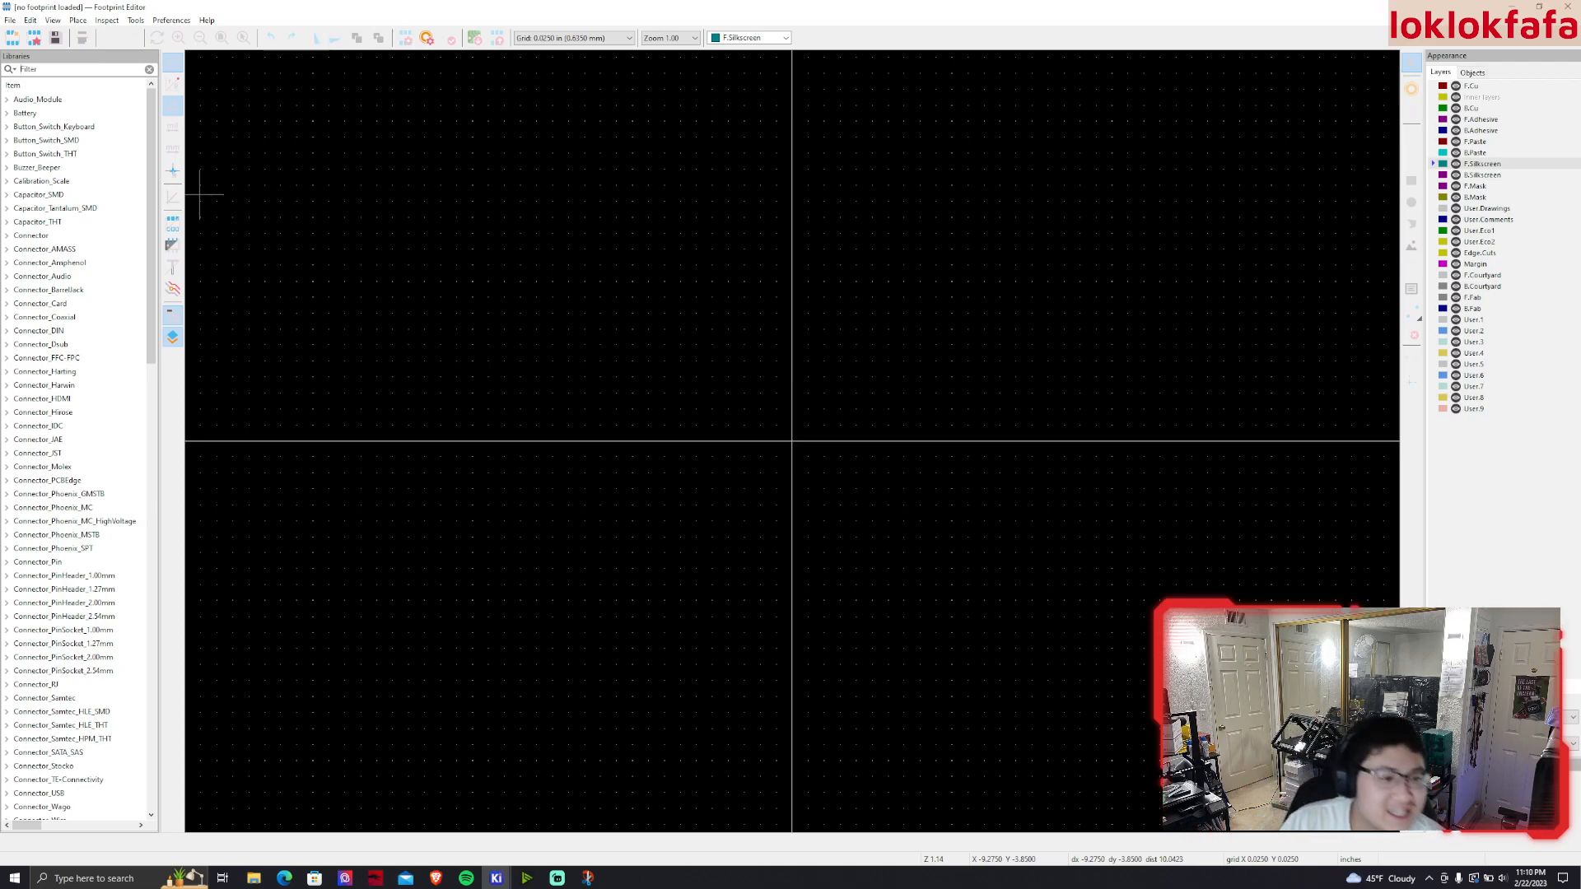
Start a new footprint library and browse to the KiCad 7.0 folder in Documents as its location
scroll(67, 453, "down", 2)
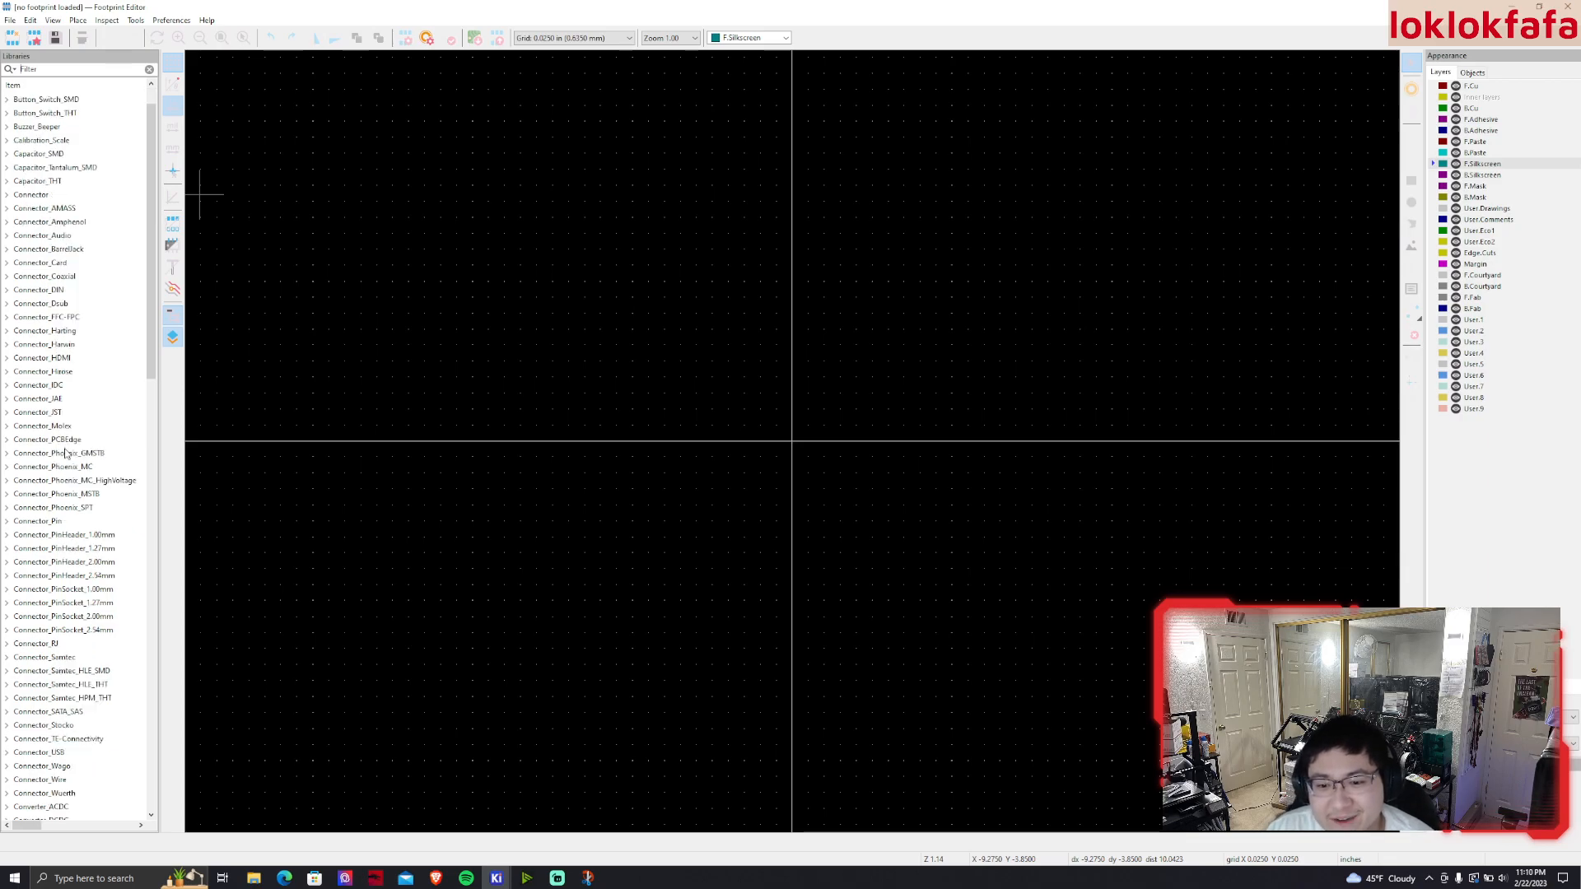
scroll(64, 467, "down", 1)
scroll(64, 494, "down", 20)
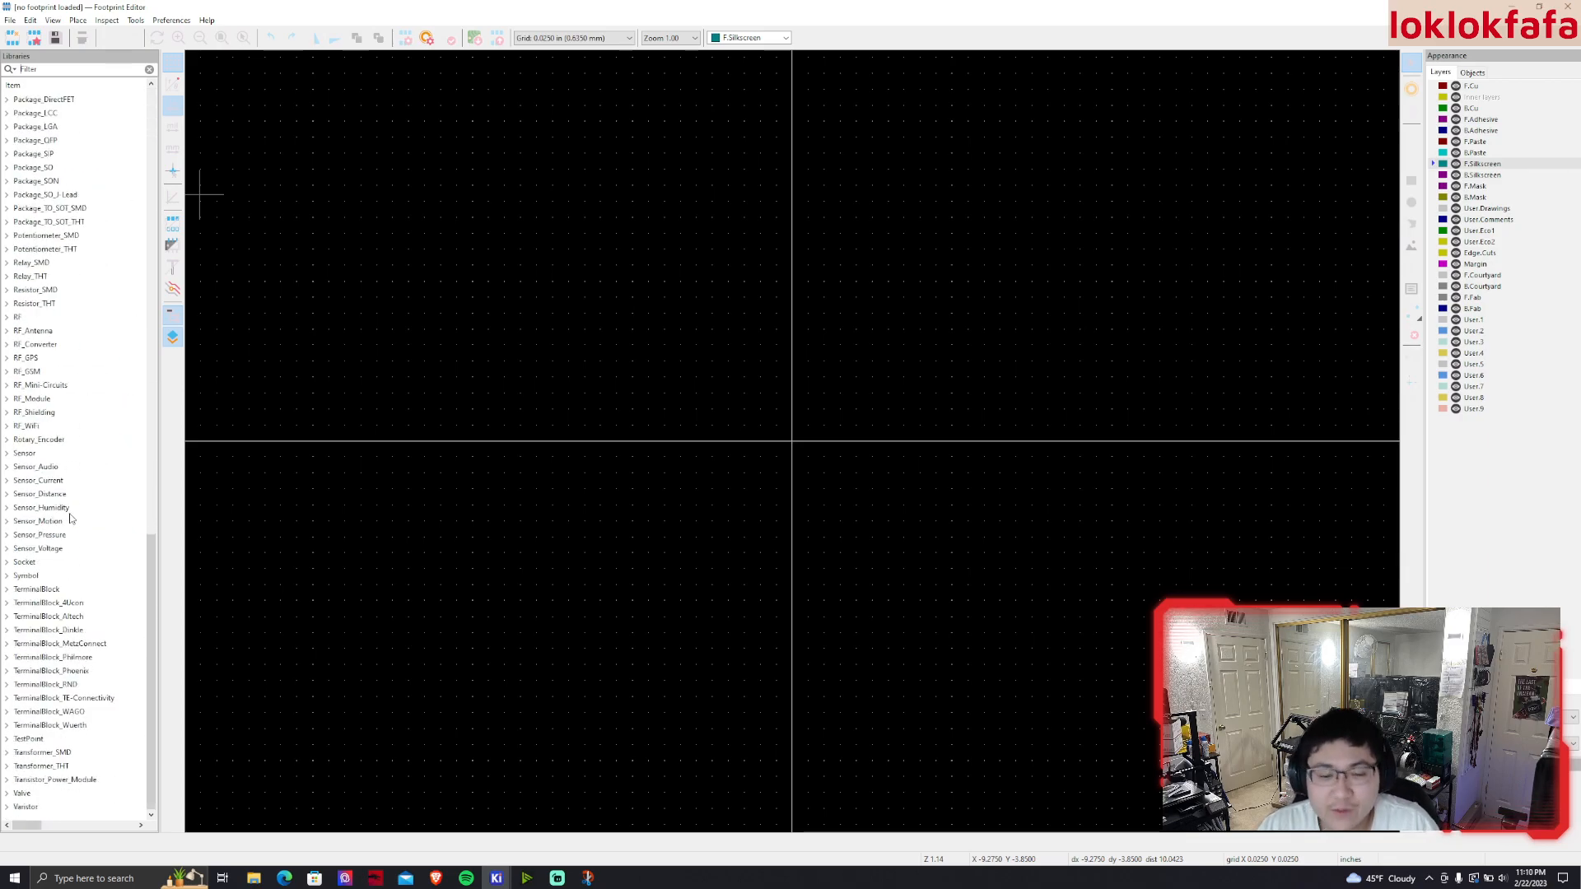
scroll(58, 544, "up", 6)
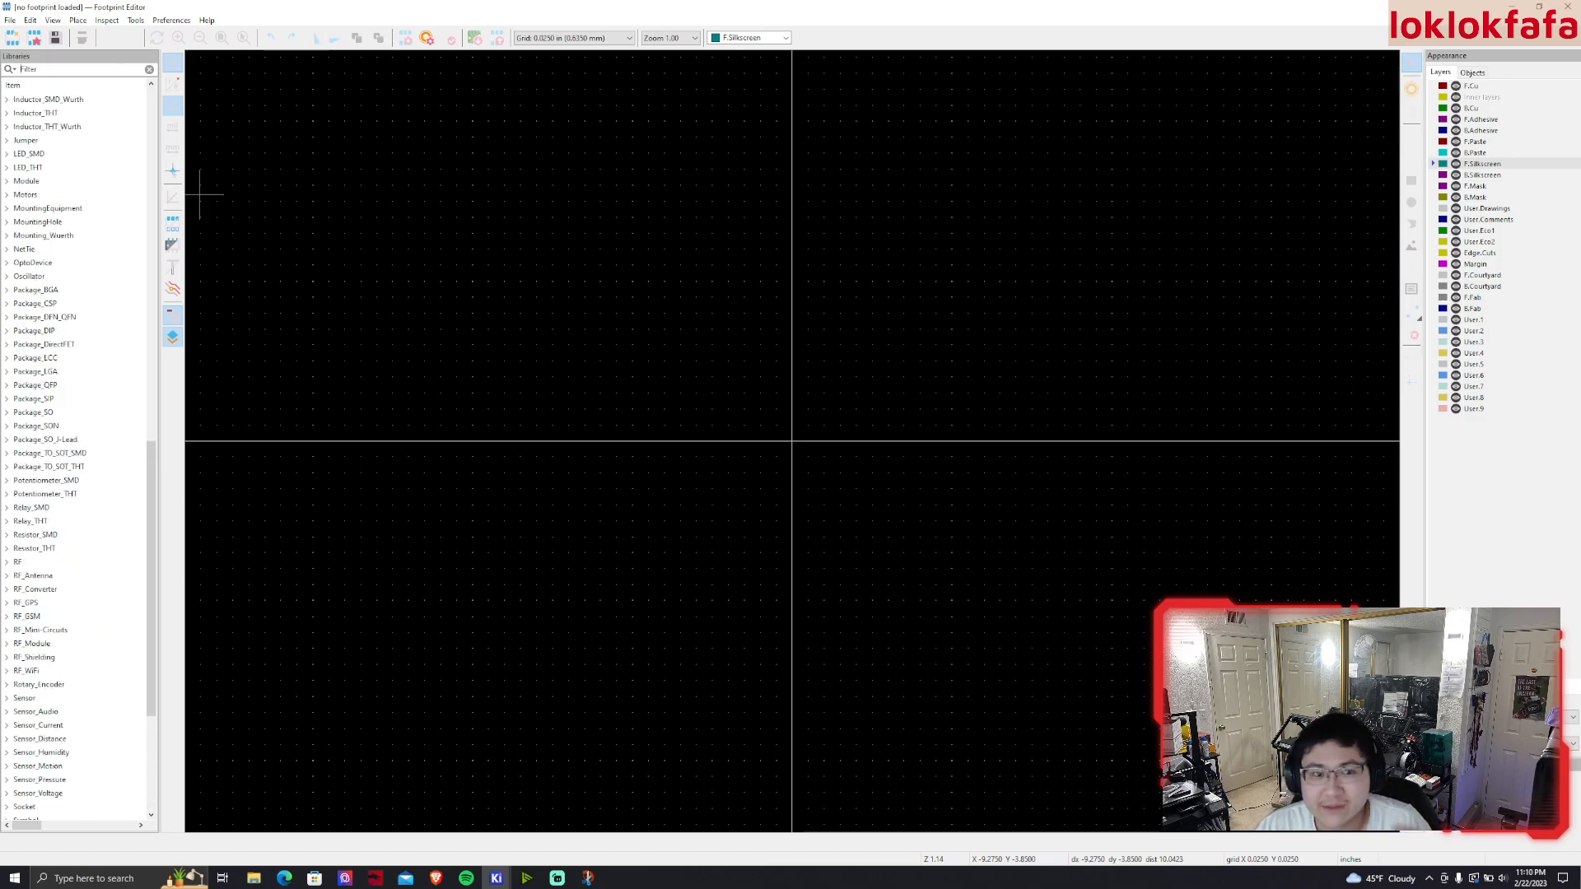
scroll(75, 412, "up", 20)
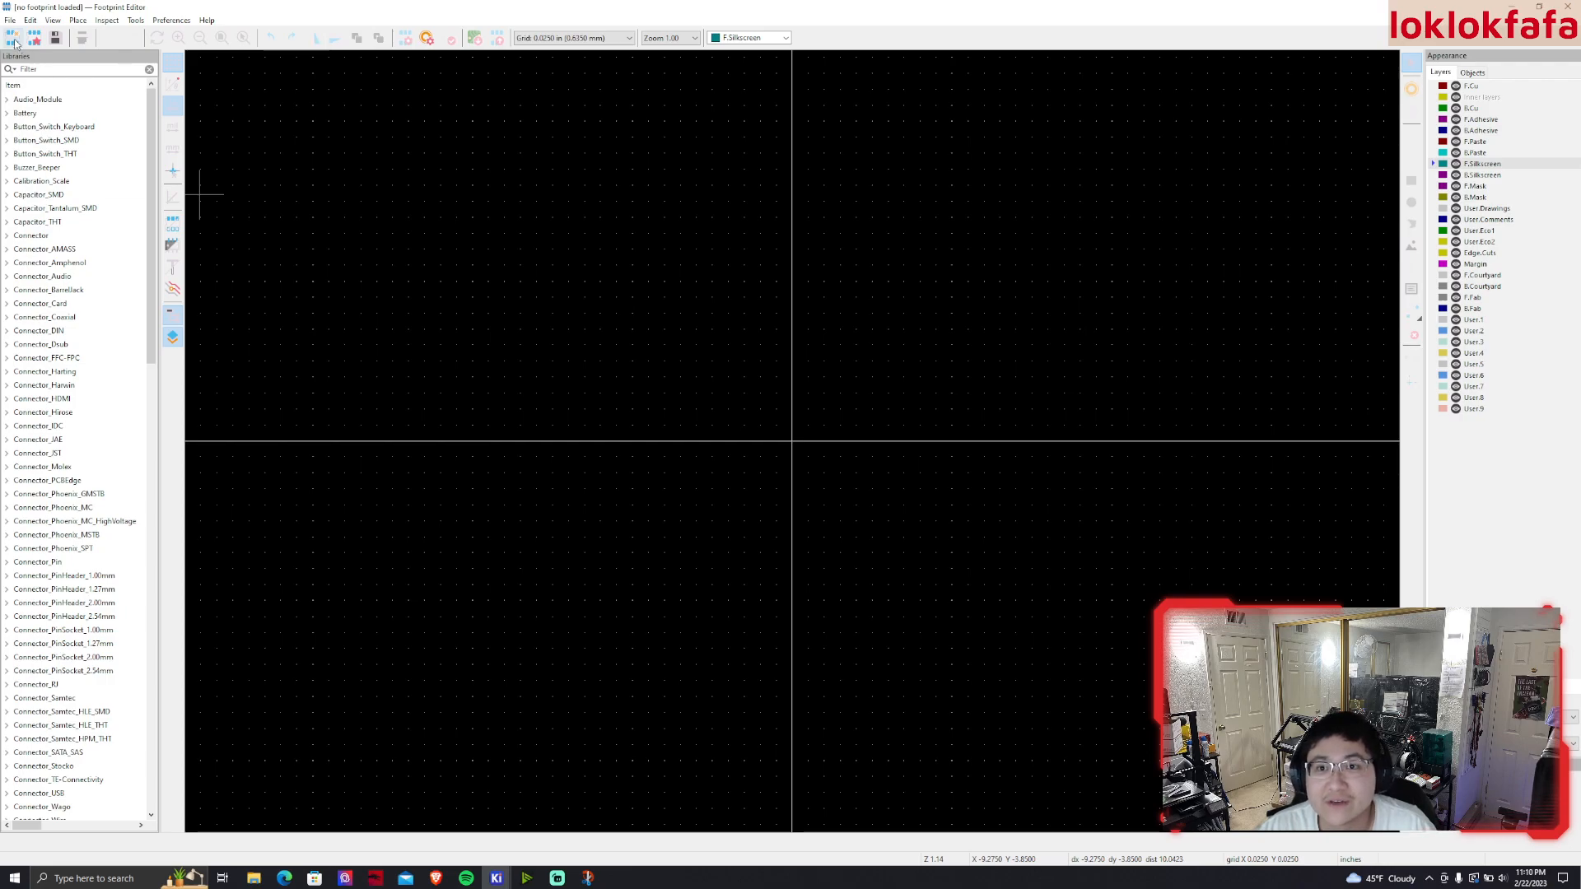
right_click(71, 99)
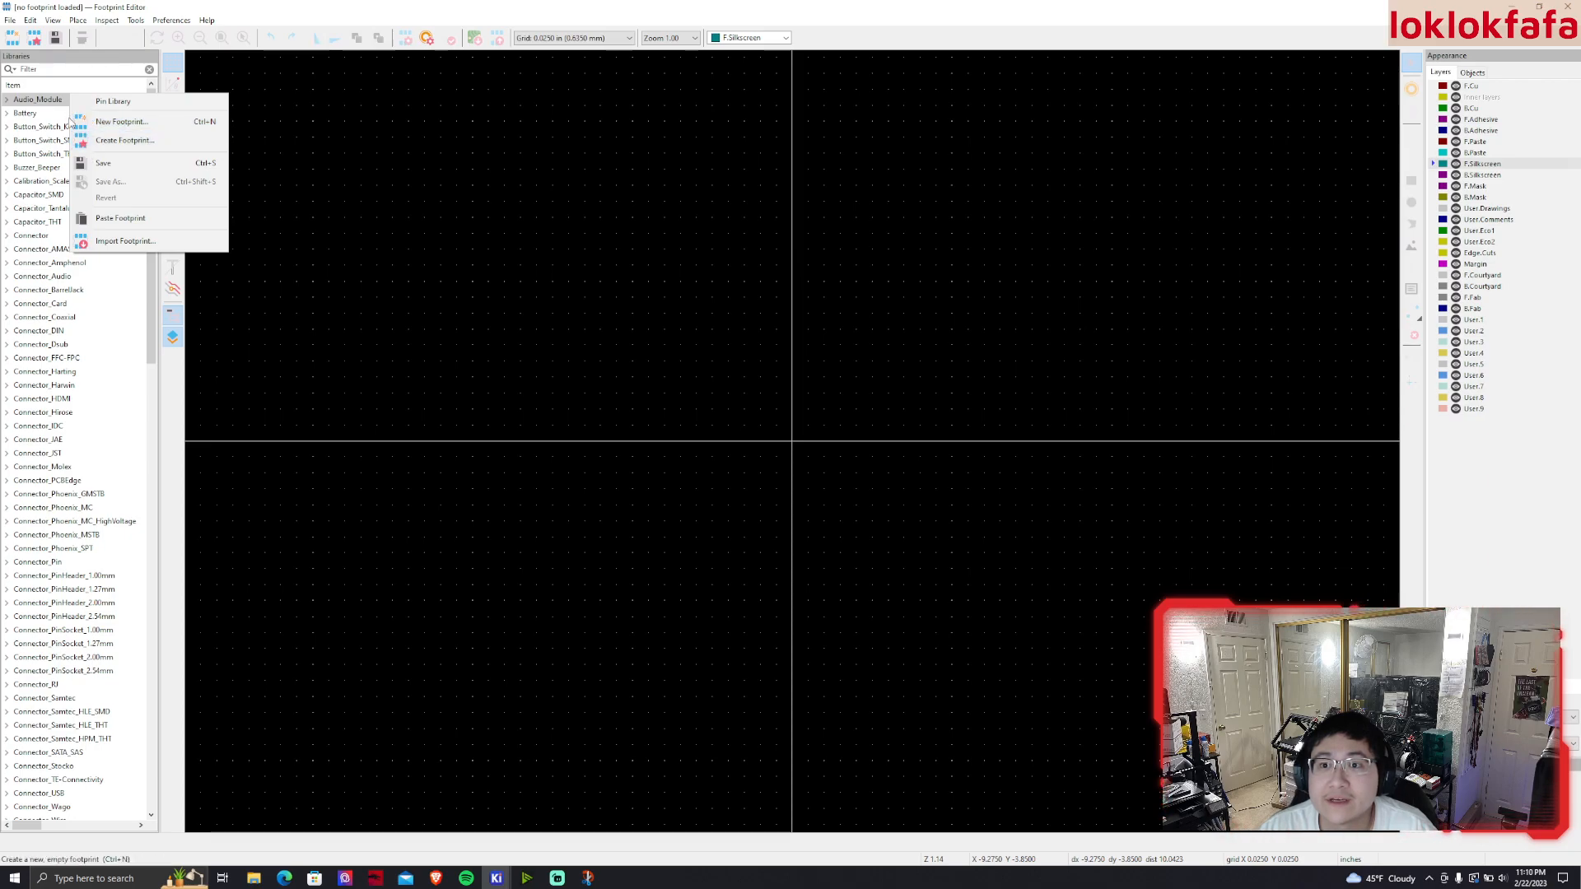
left_click(9, 20)
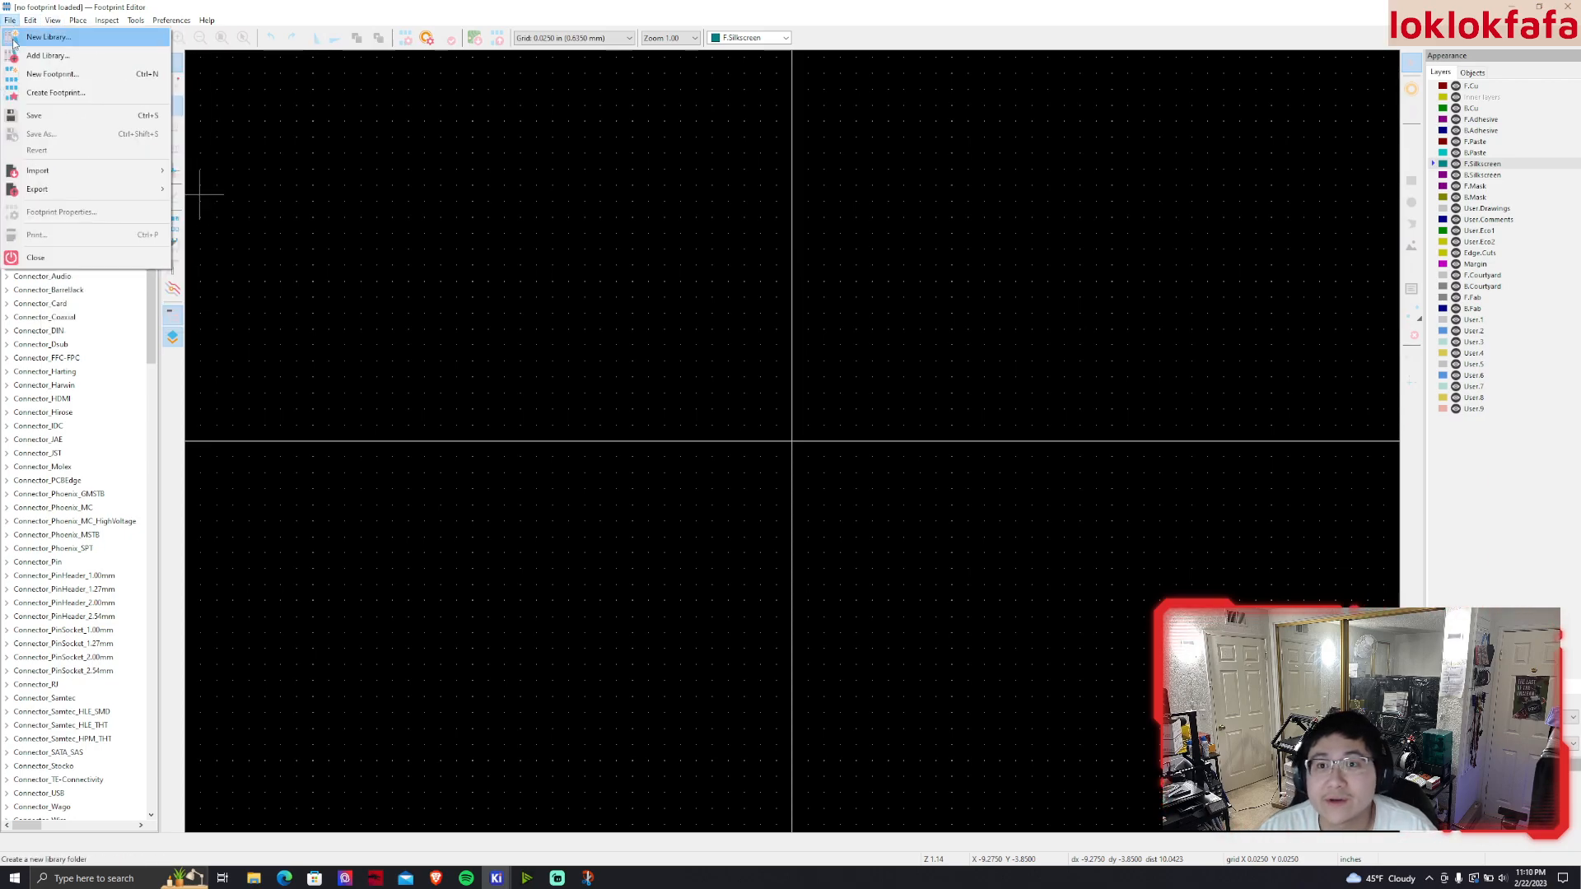
left_click(41, 59)
left_click(790, 472)
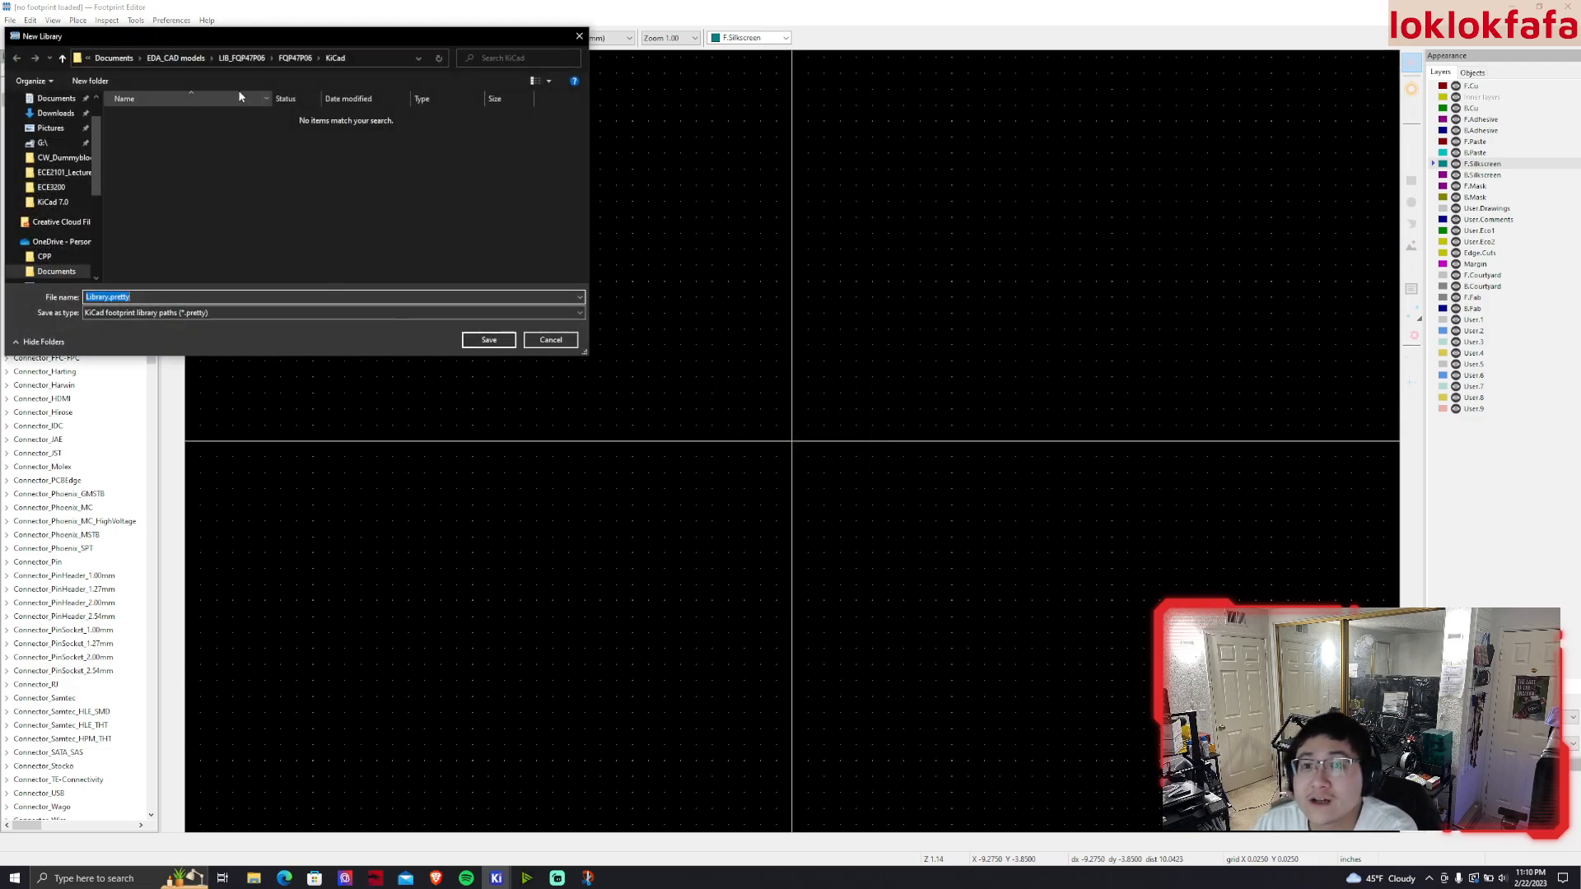
left_click(115, 58)
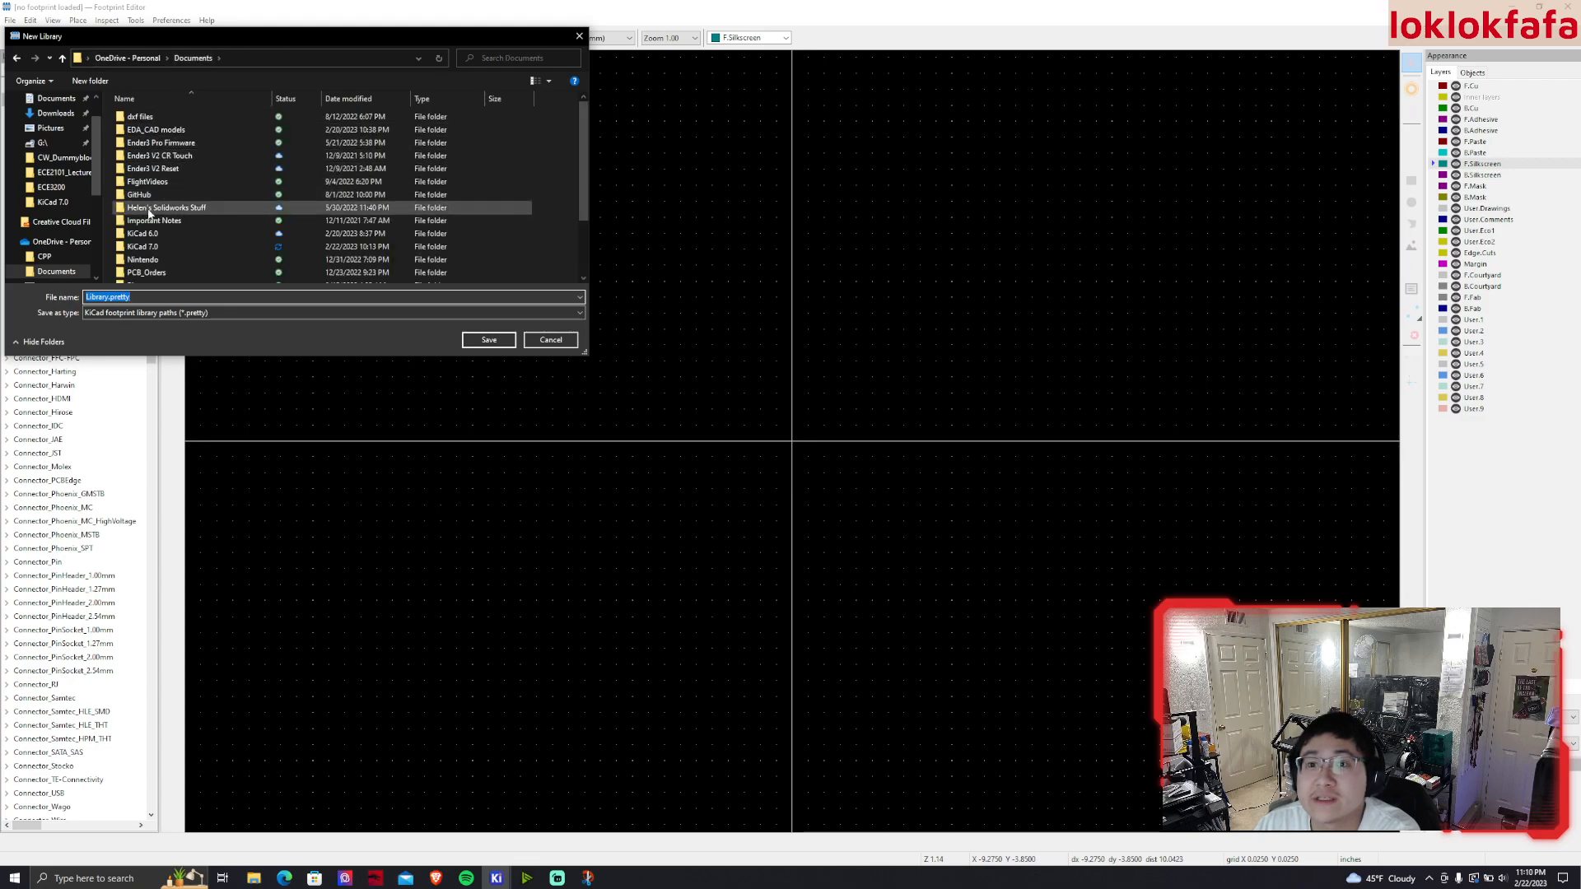
double_click(144, 250)
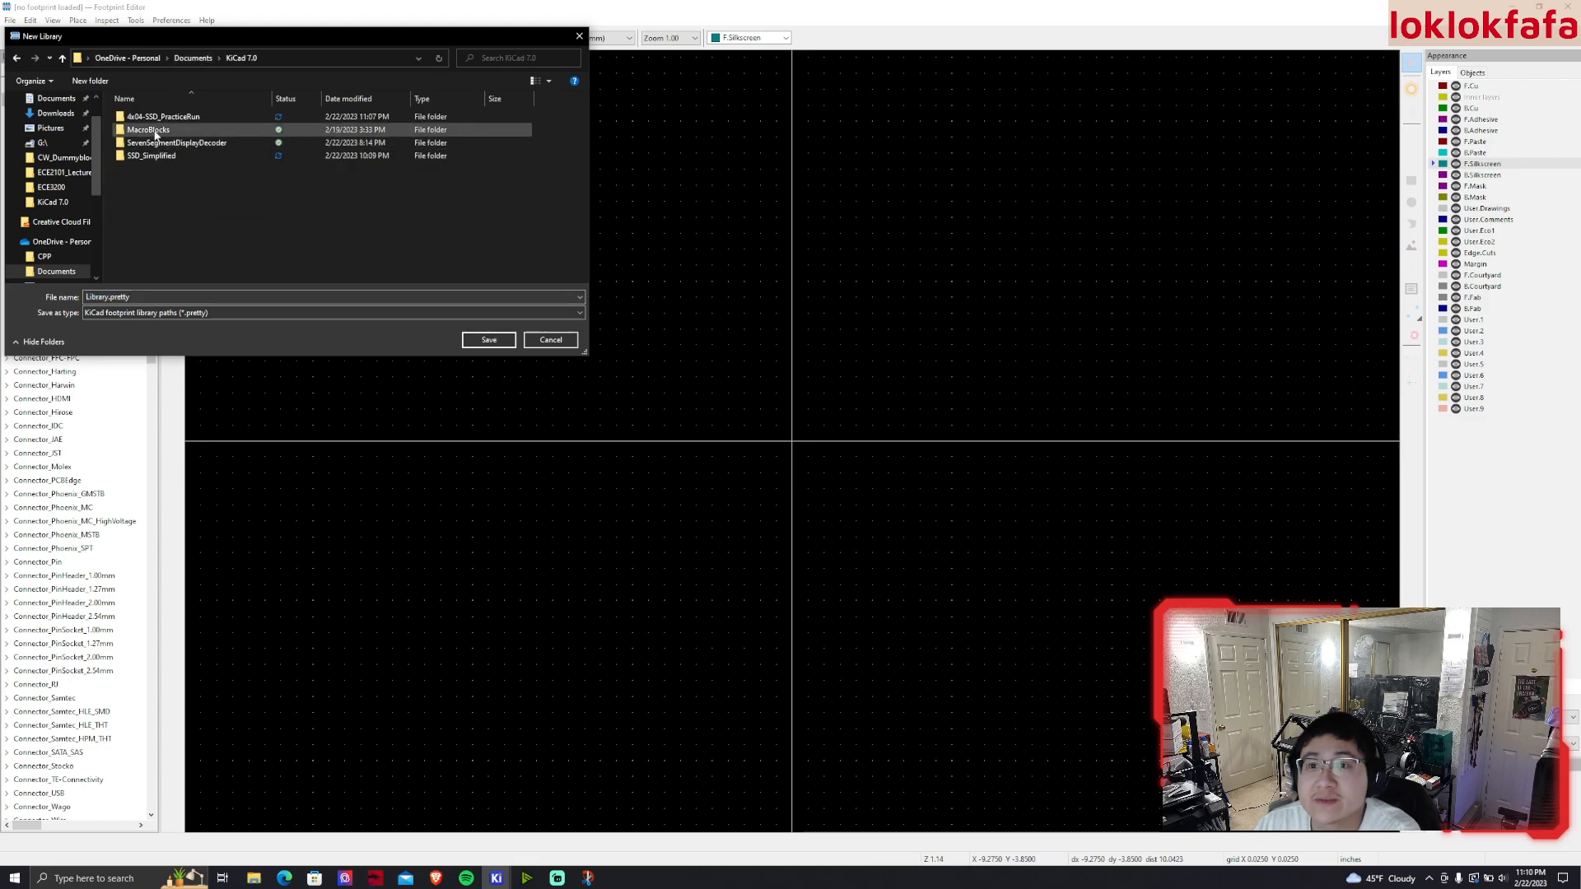
Create a folder named 7.0 inside the KiCad 7.0 folder
right_click(165, 205)
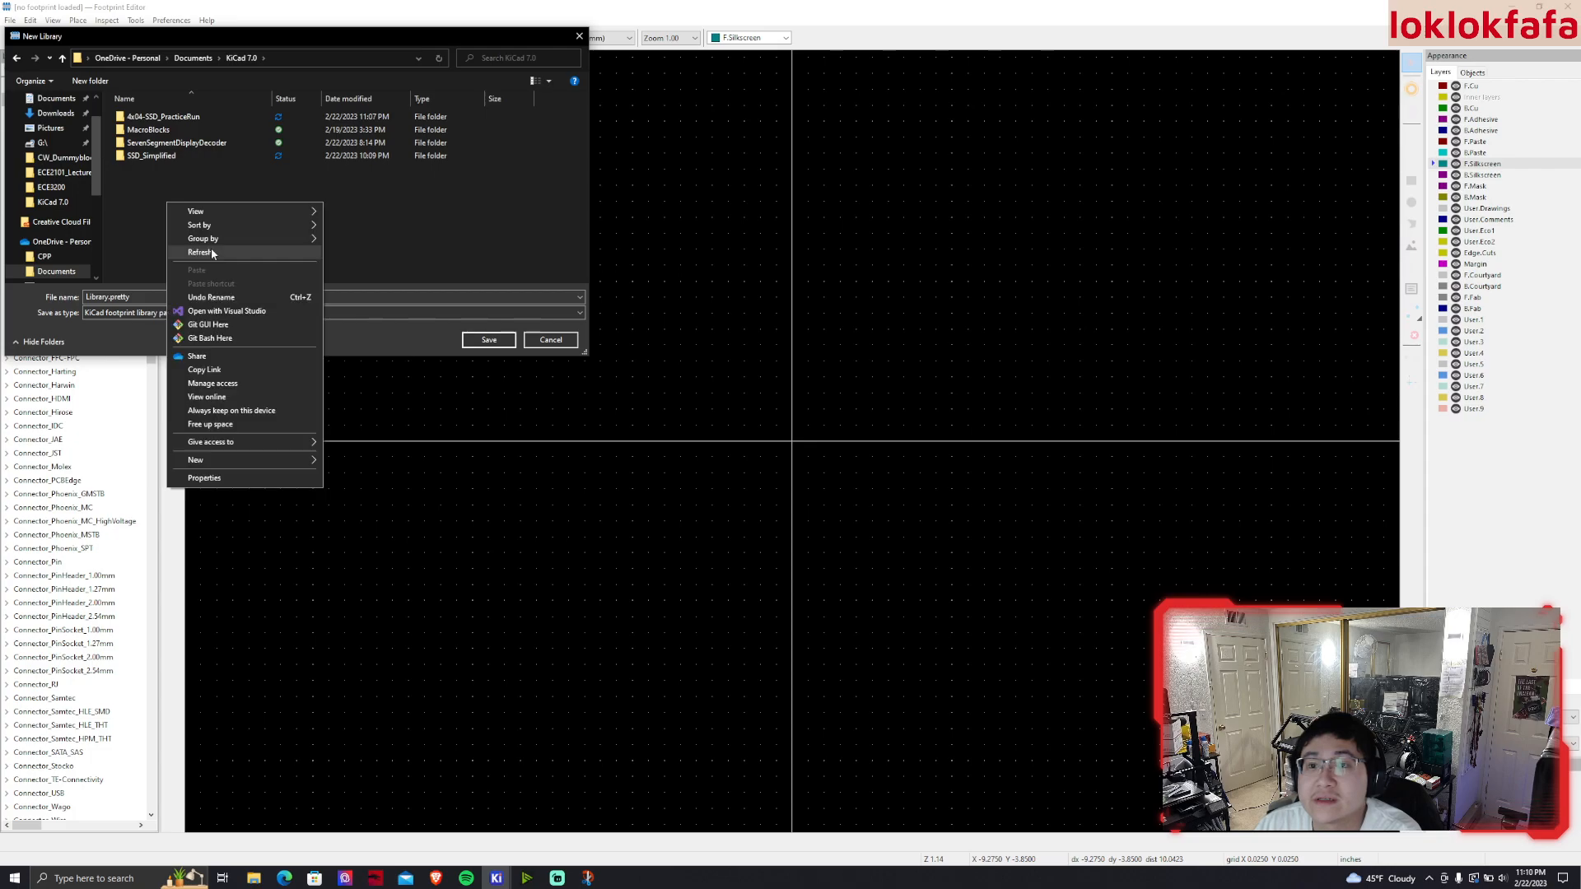
mouse_move(226, 459)
left_click(338, 461)
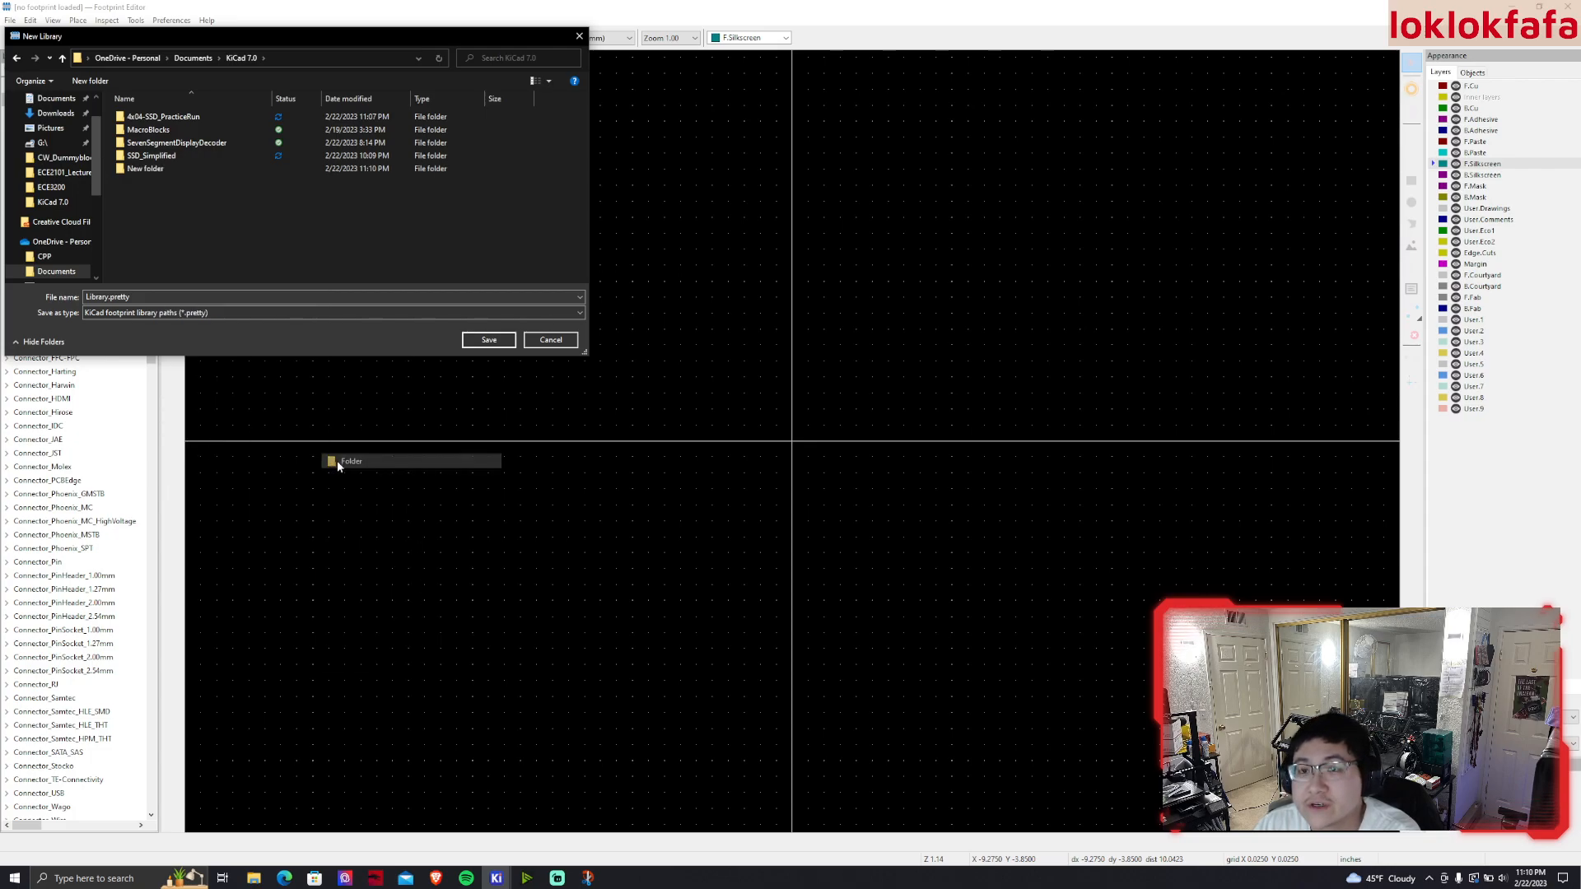
type("7.0")
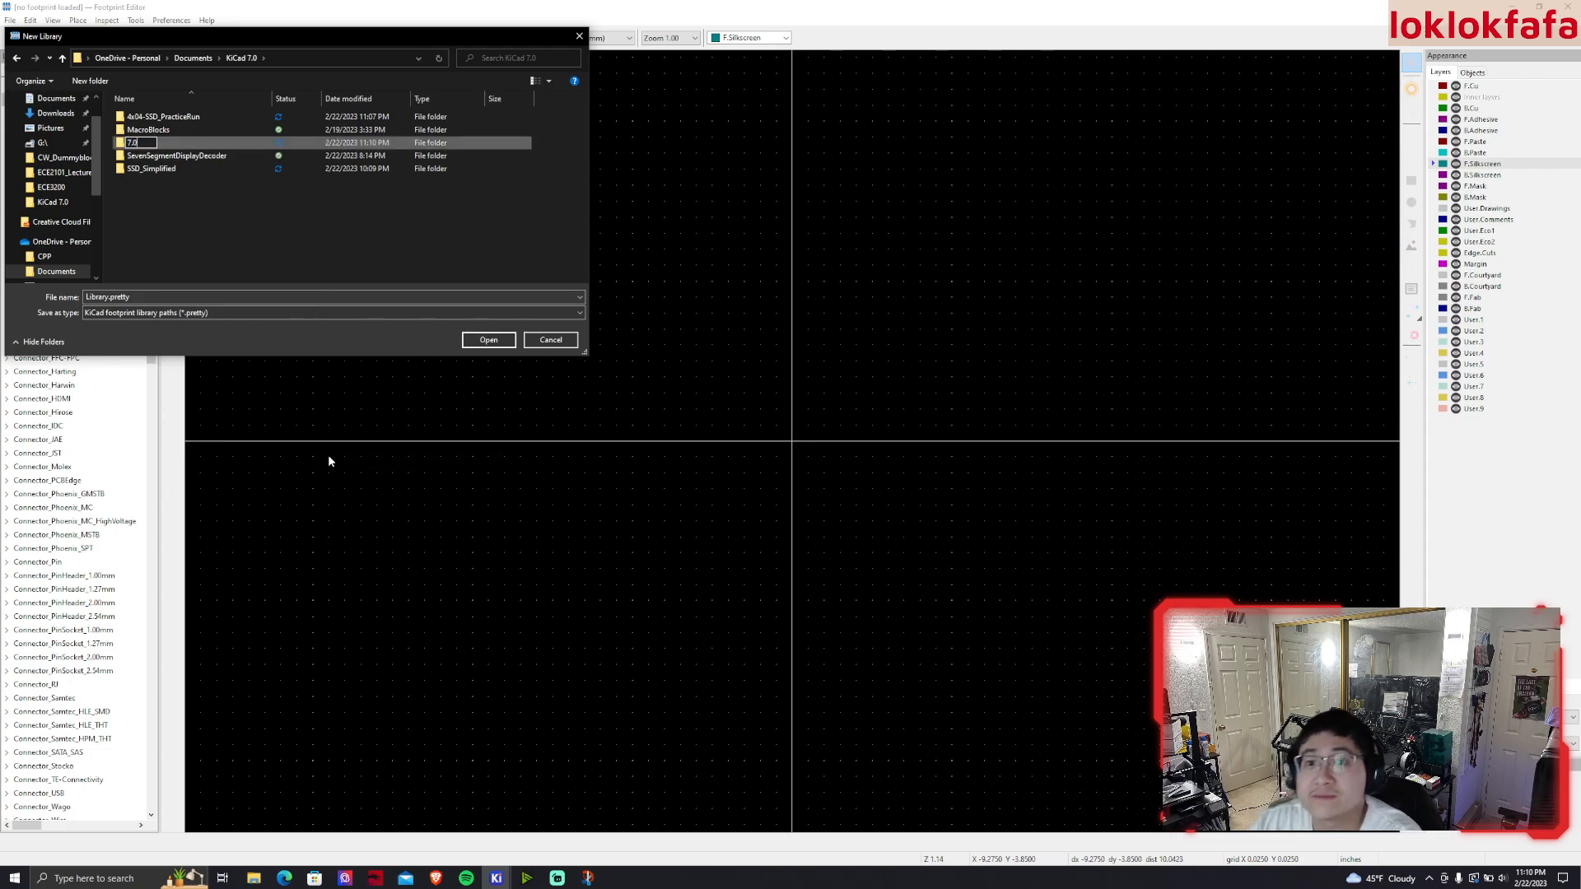
key("Return")
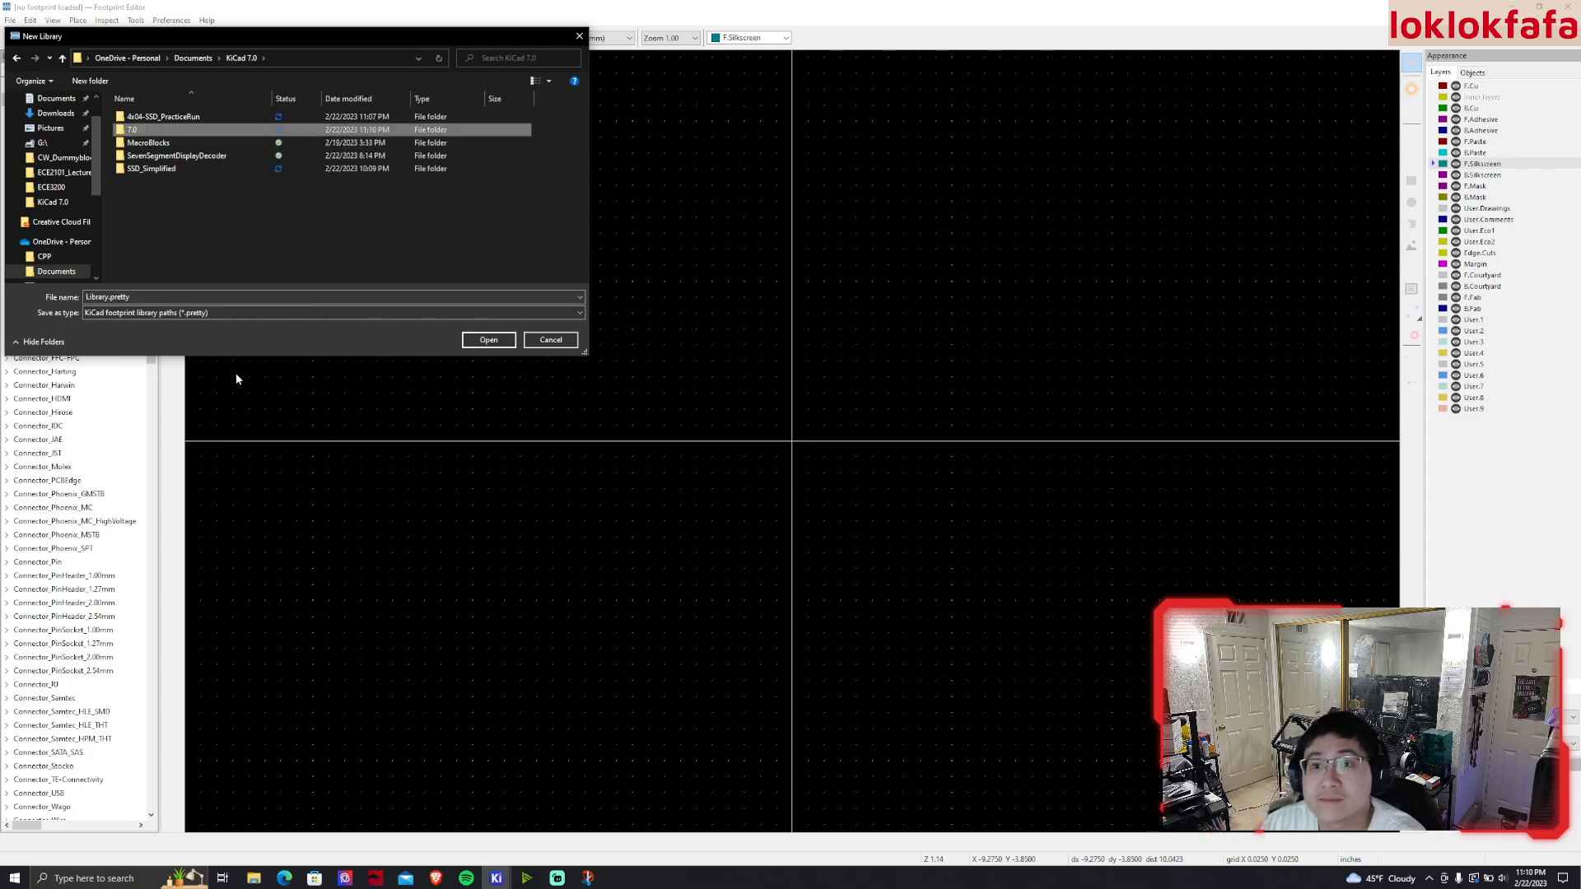
Rename the new 7.0 folder as 0.Libraries
right_click(152, 132)
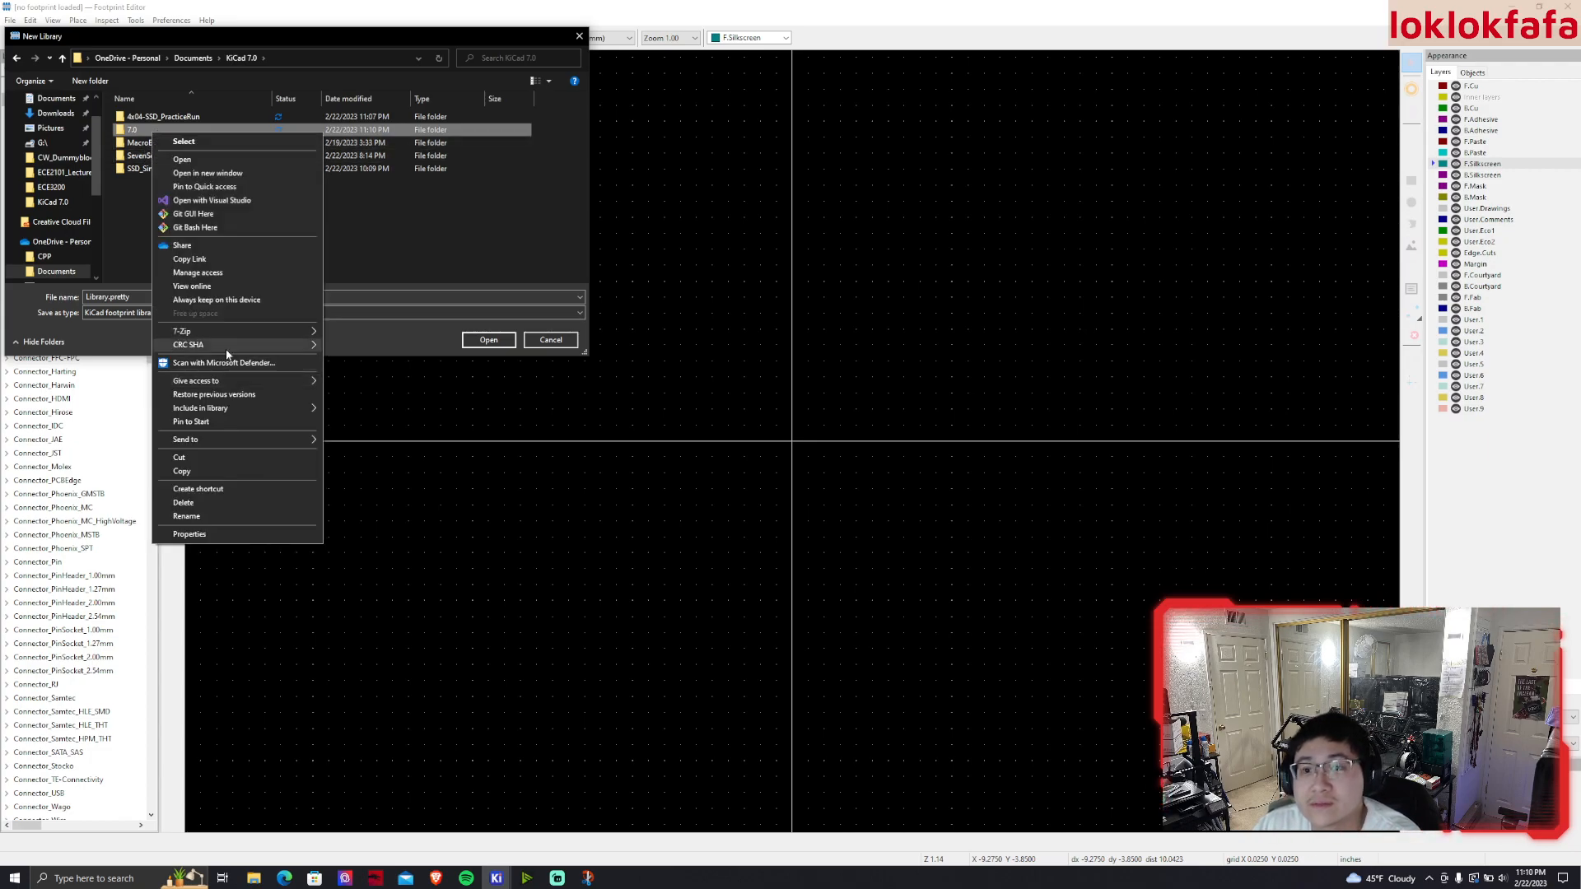
left_click(231, 517)
type("0.")
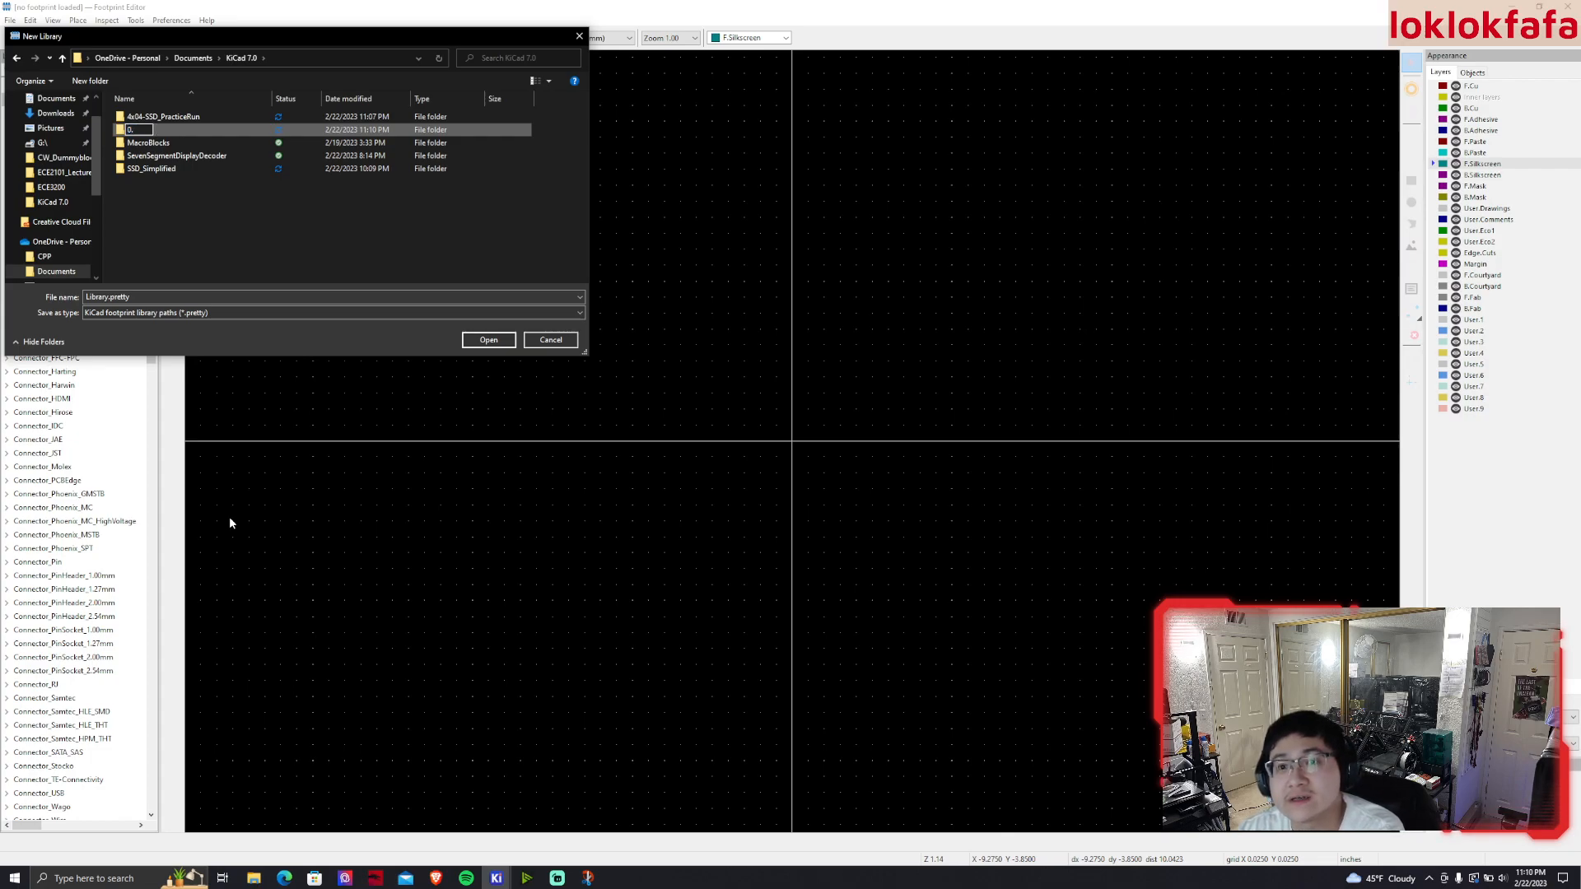
type("Libraries")
key("Return")
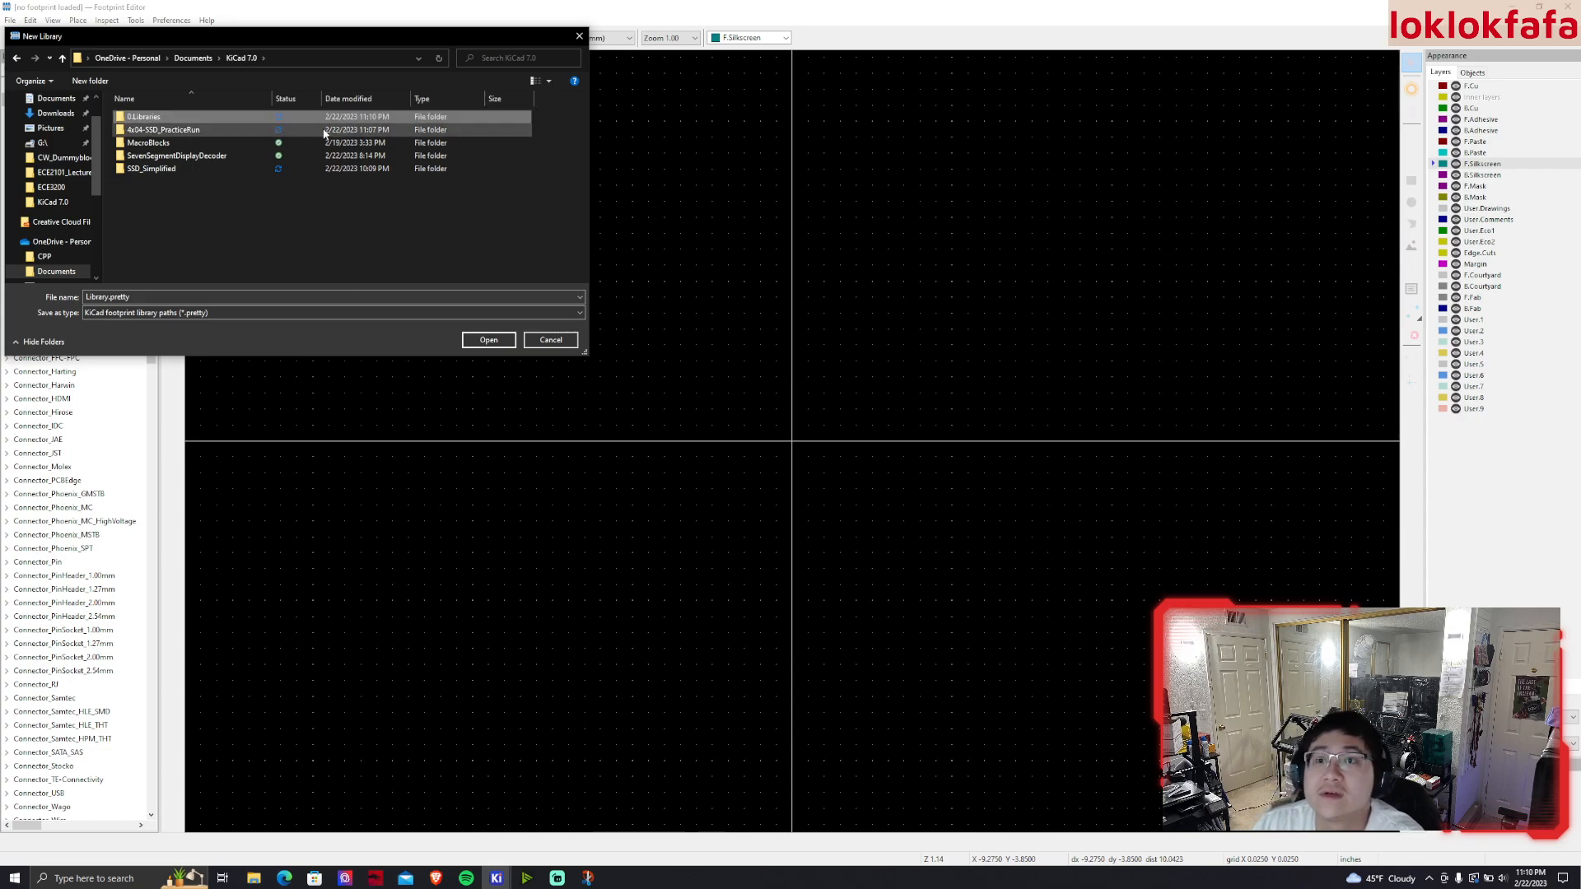
Save the new footprint library as CustomFootprints_MSI.pretty inside the 0.Libraries folder
key("Return")
double_click(101, 295)
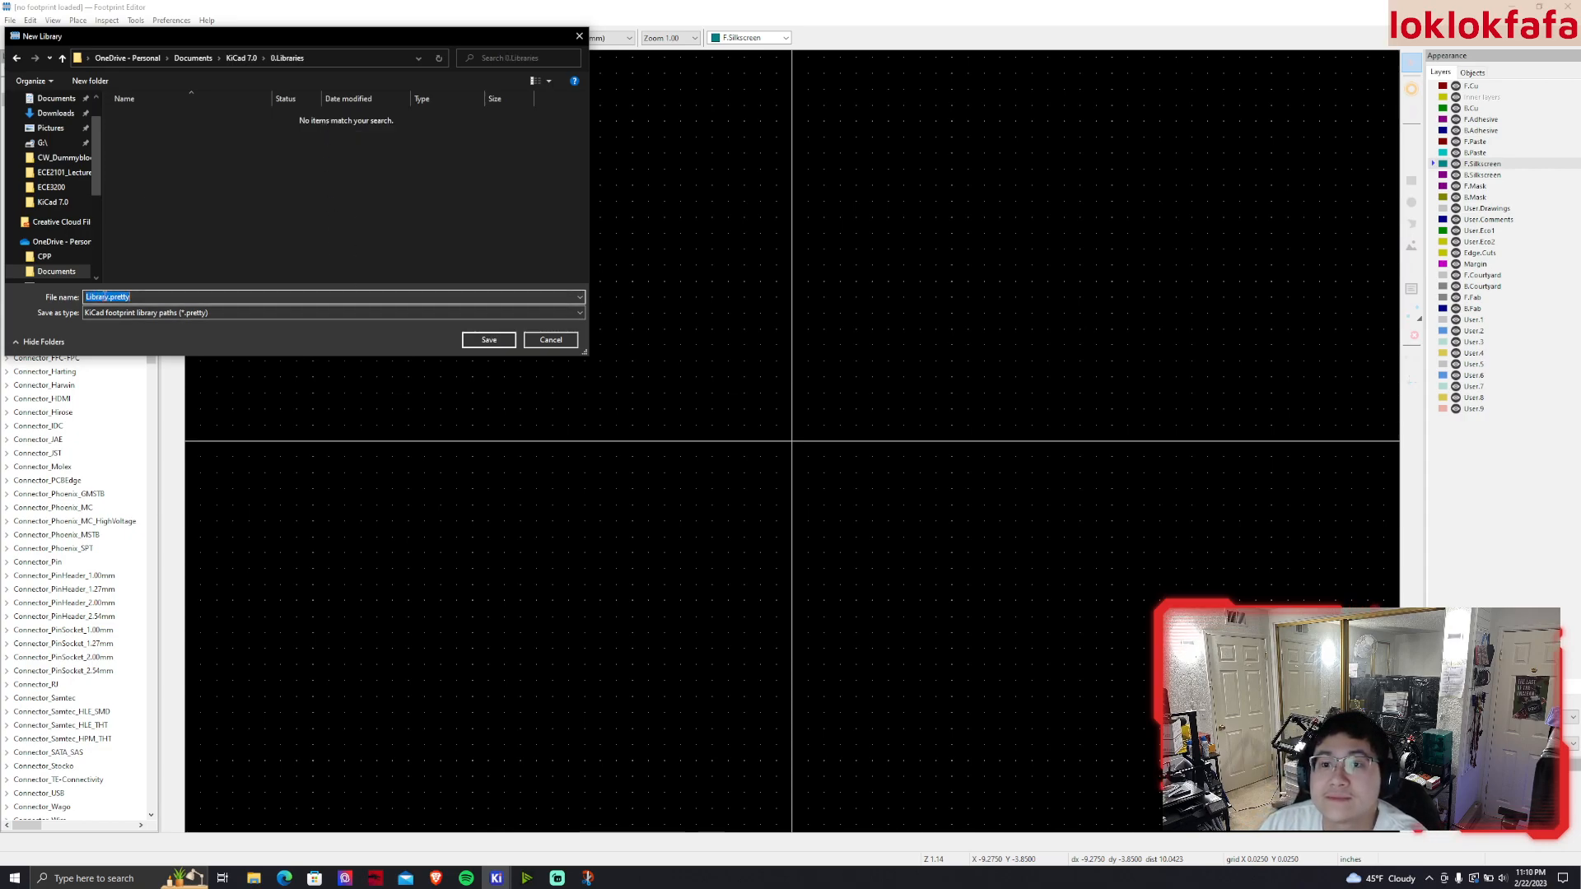
type("CustomFoot")
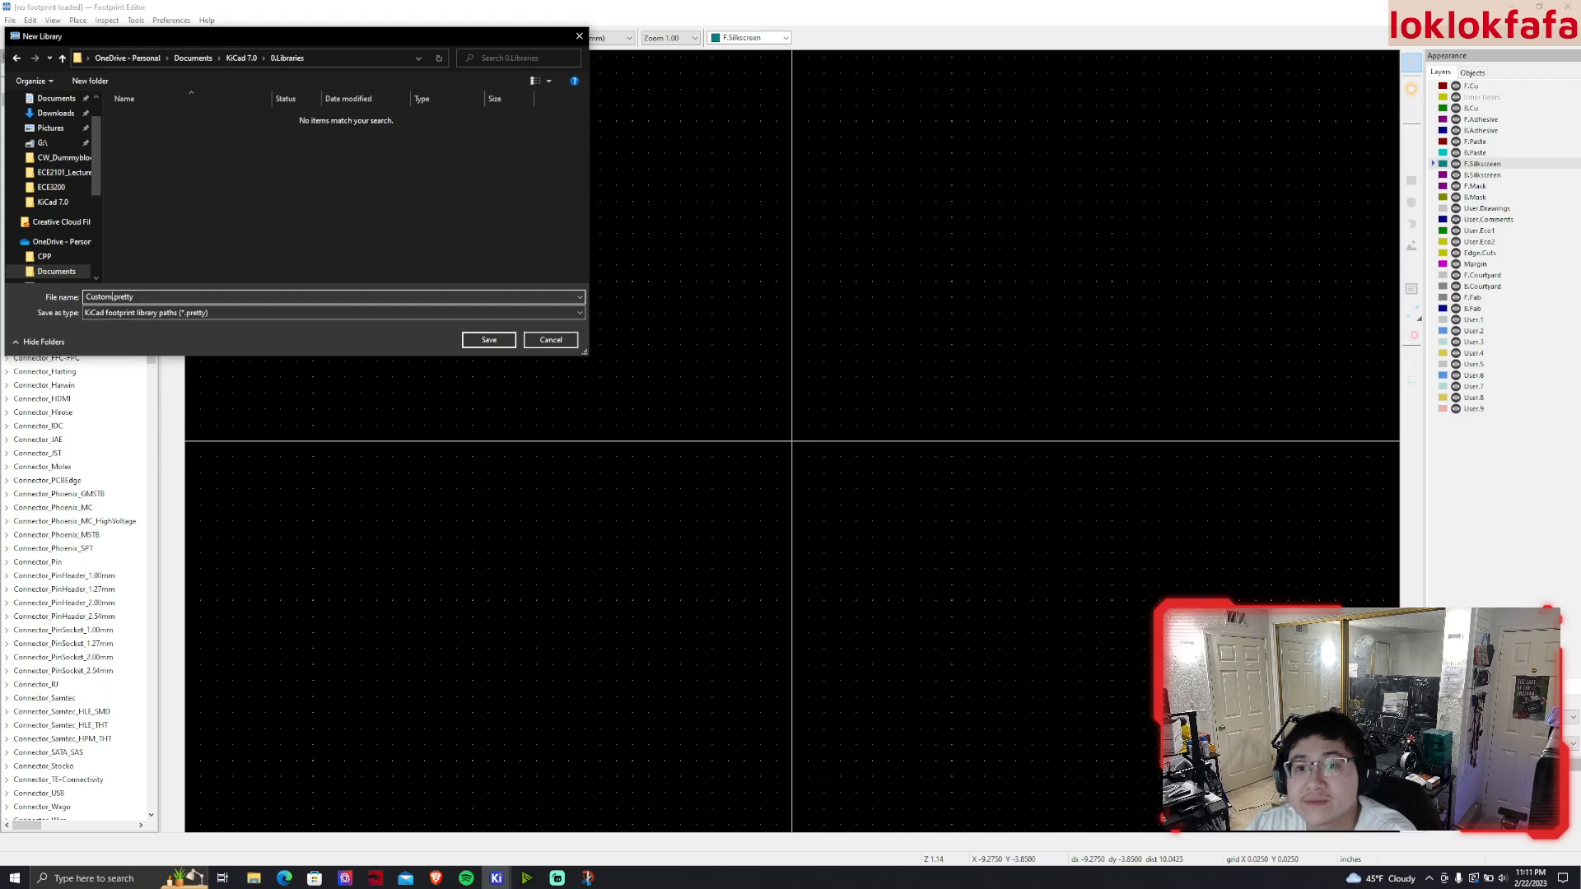
type("print")
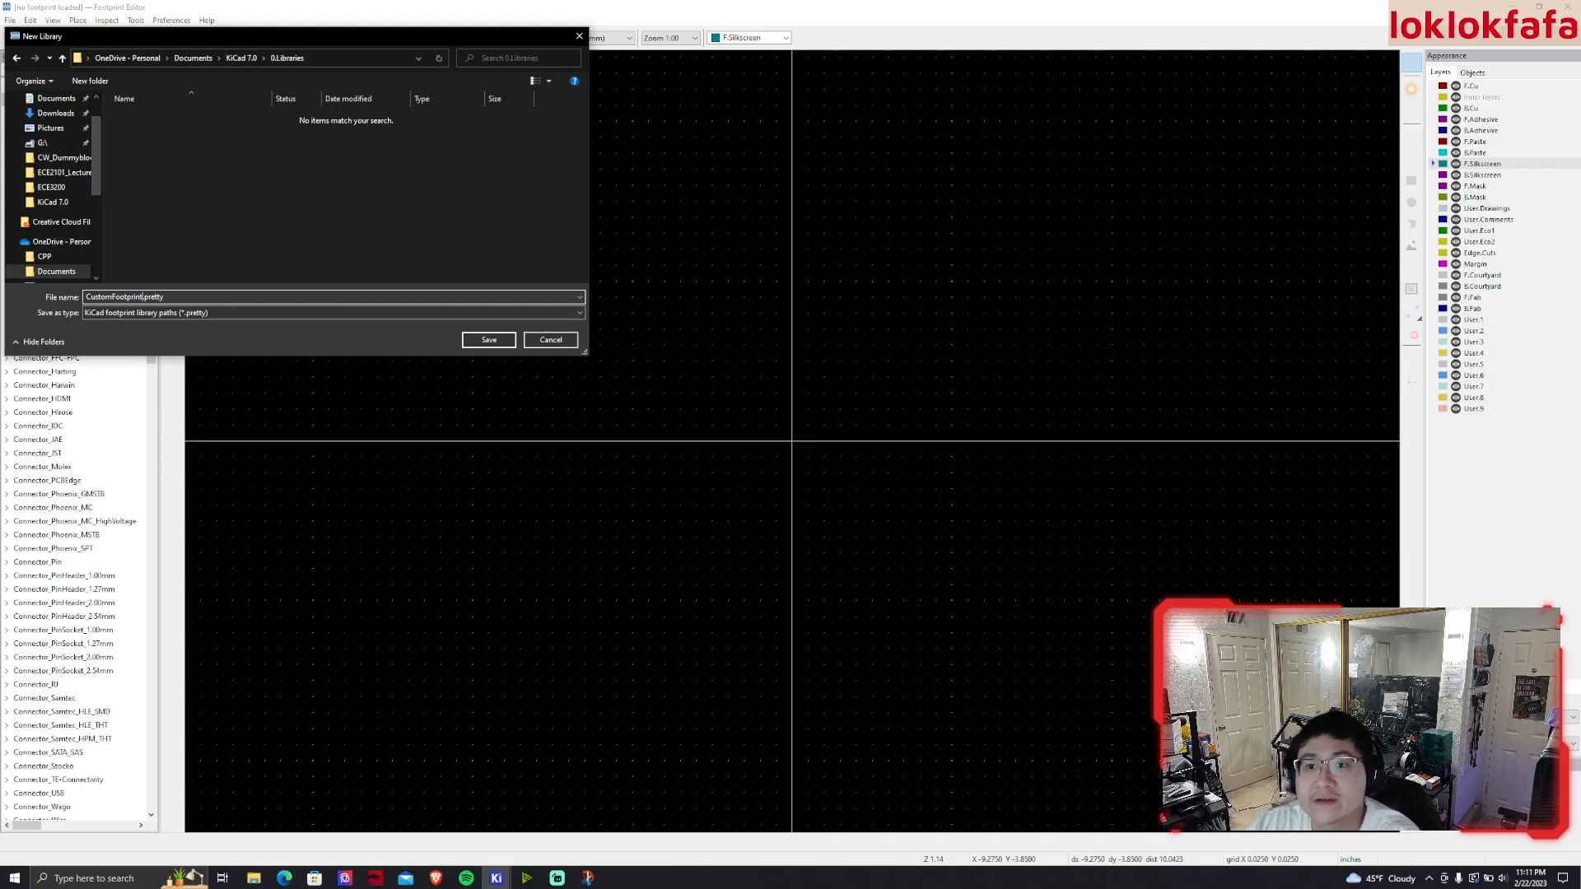
type("s_MSI")
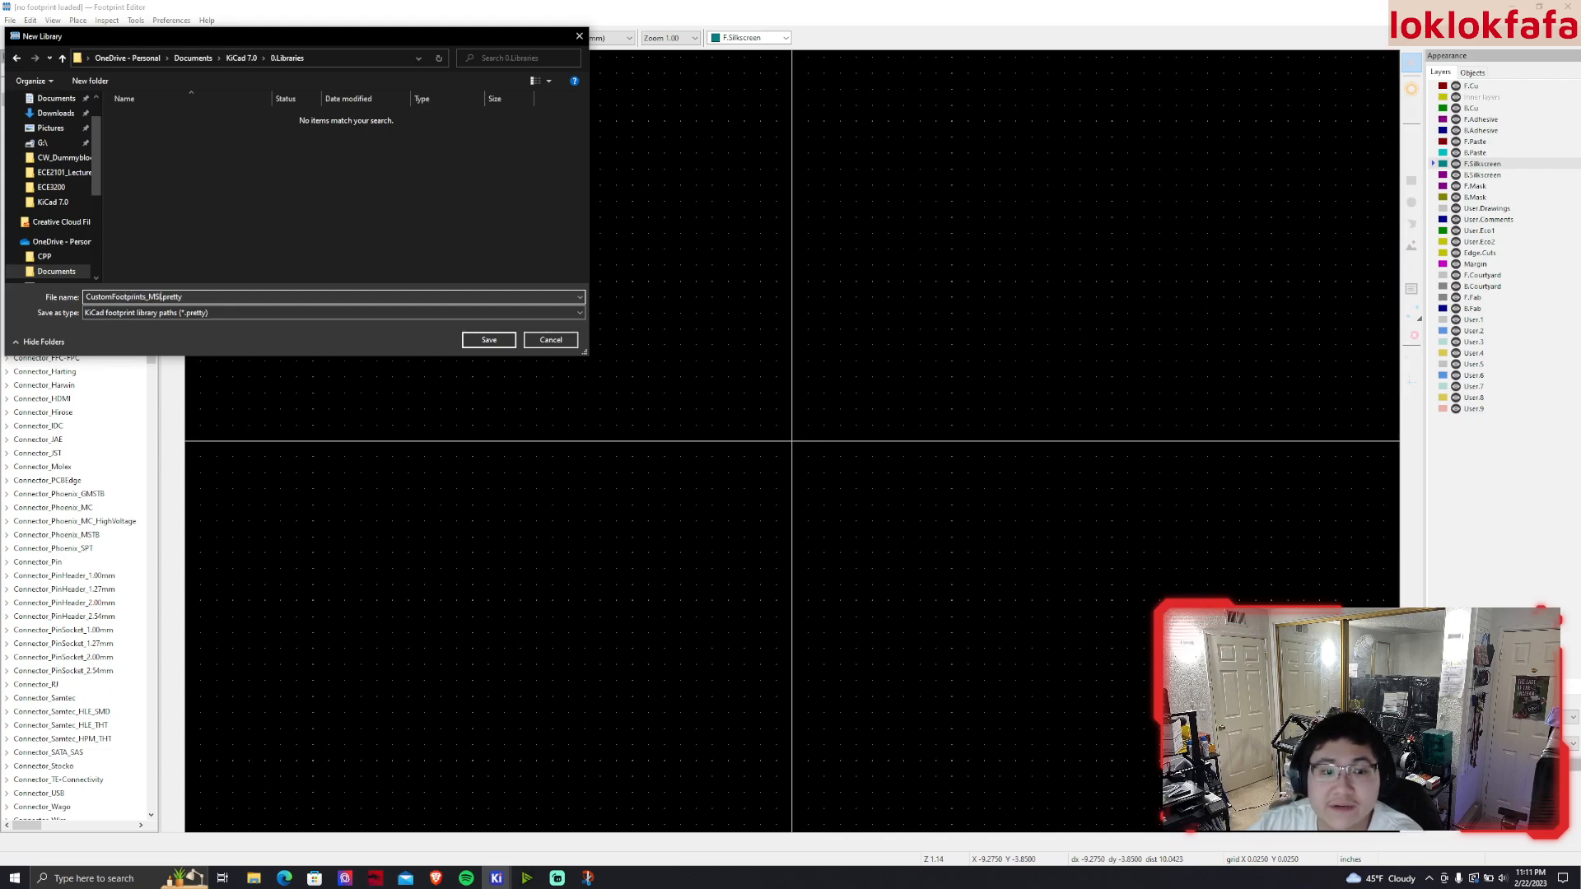
left_click(479, 346)
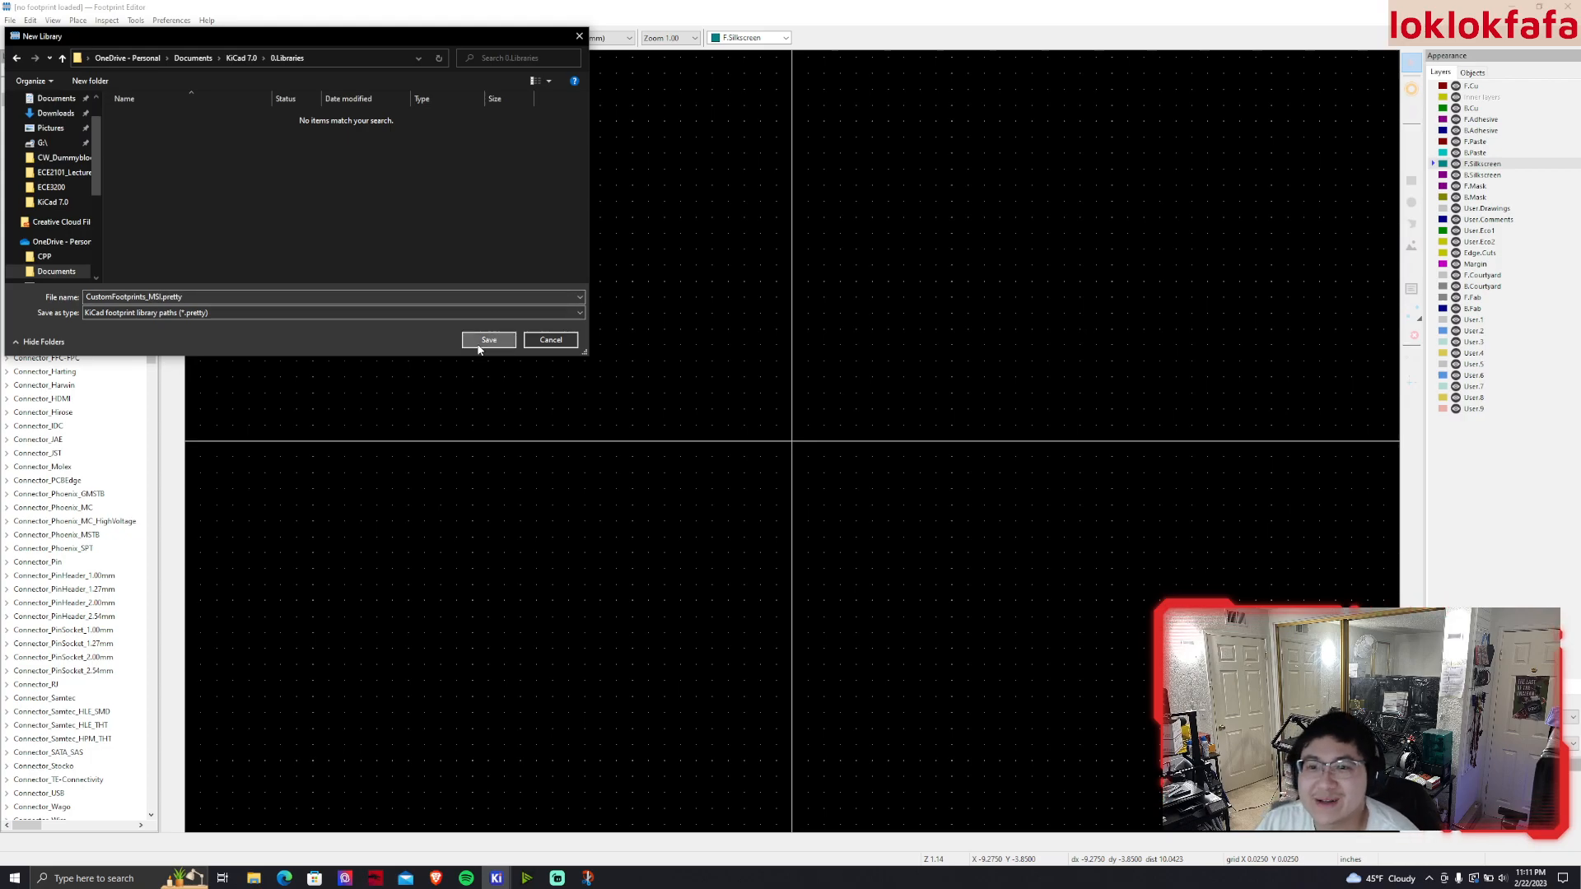
Look for the new CustomFootprints_MSI library in the footprint library tree, filtering by "custom" and "custom_" and clearing the filter
scroll(58, 277, "down", 5)
scroll(58, 280, "down", 9)
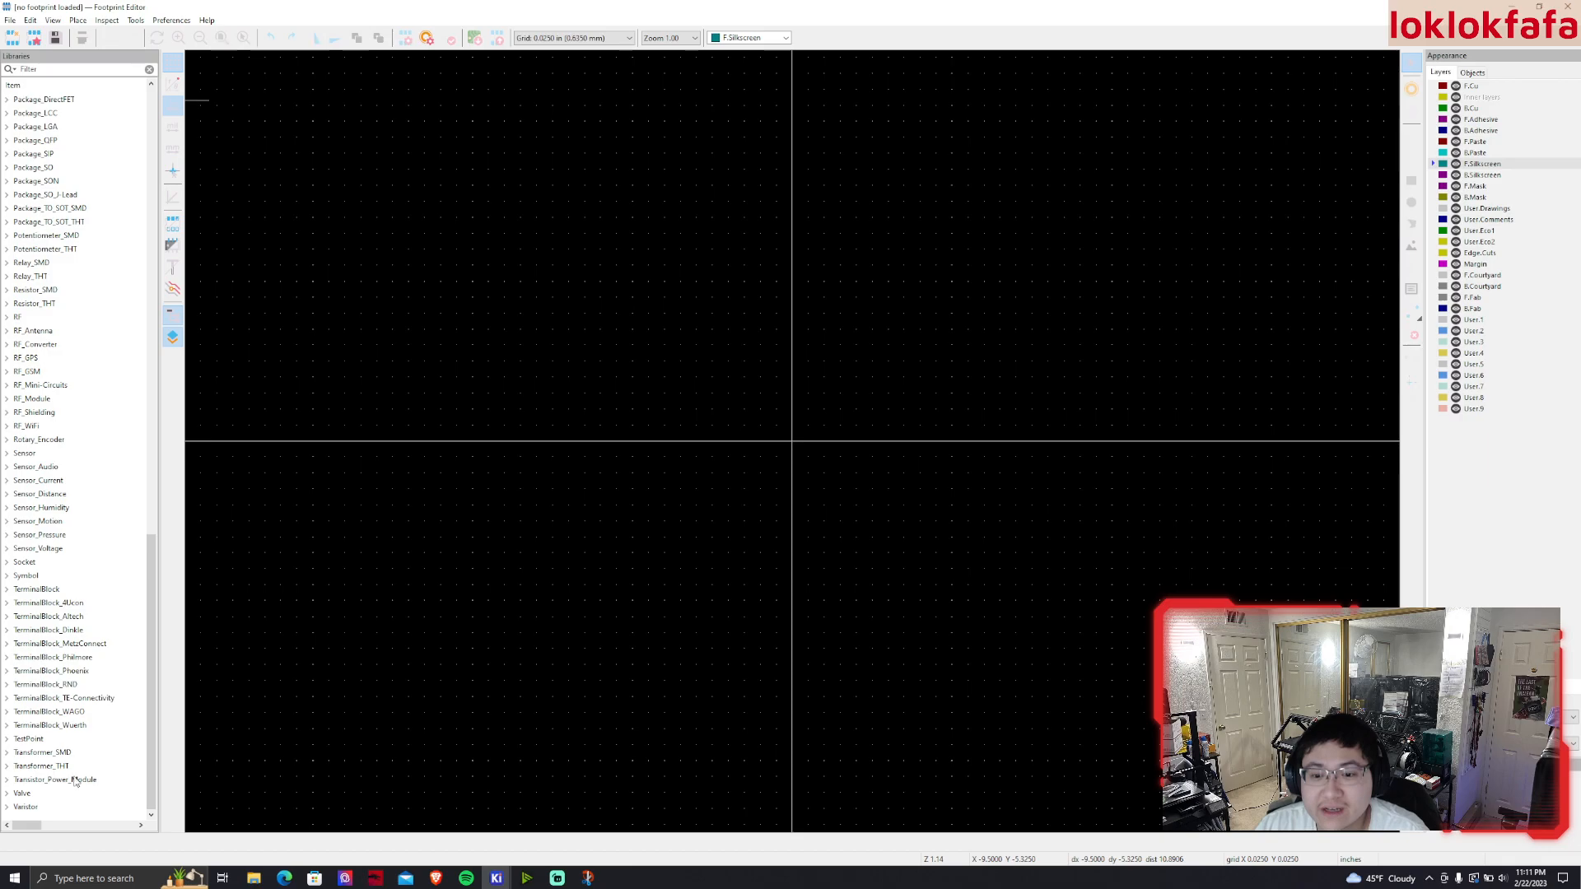
scroll(66, 321, "up", 3)
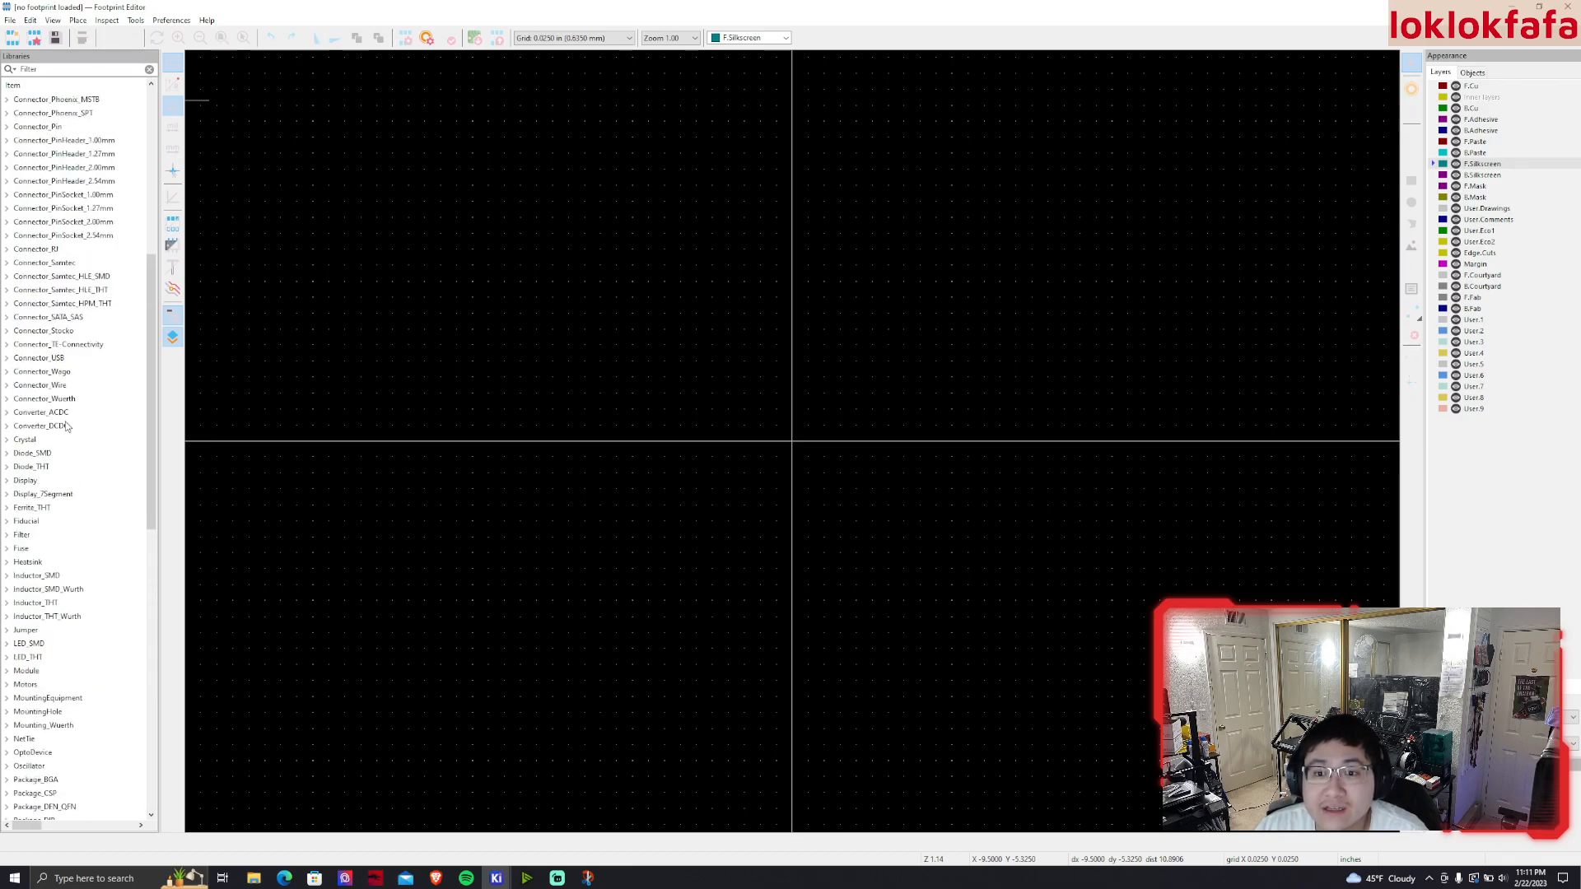
scroll(58, 457, "up", 10)
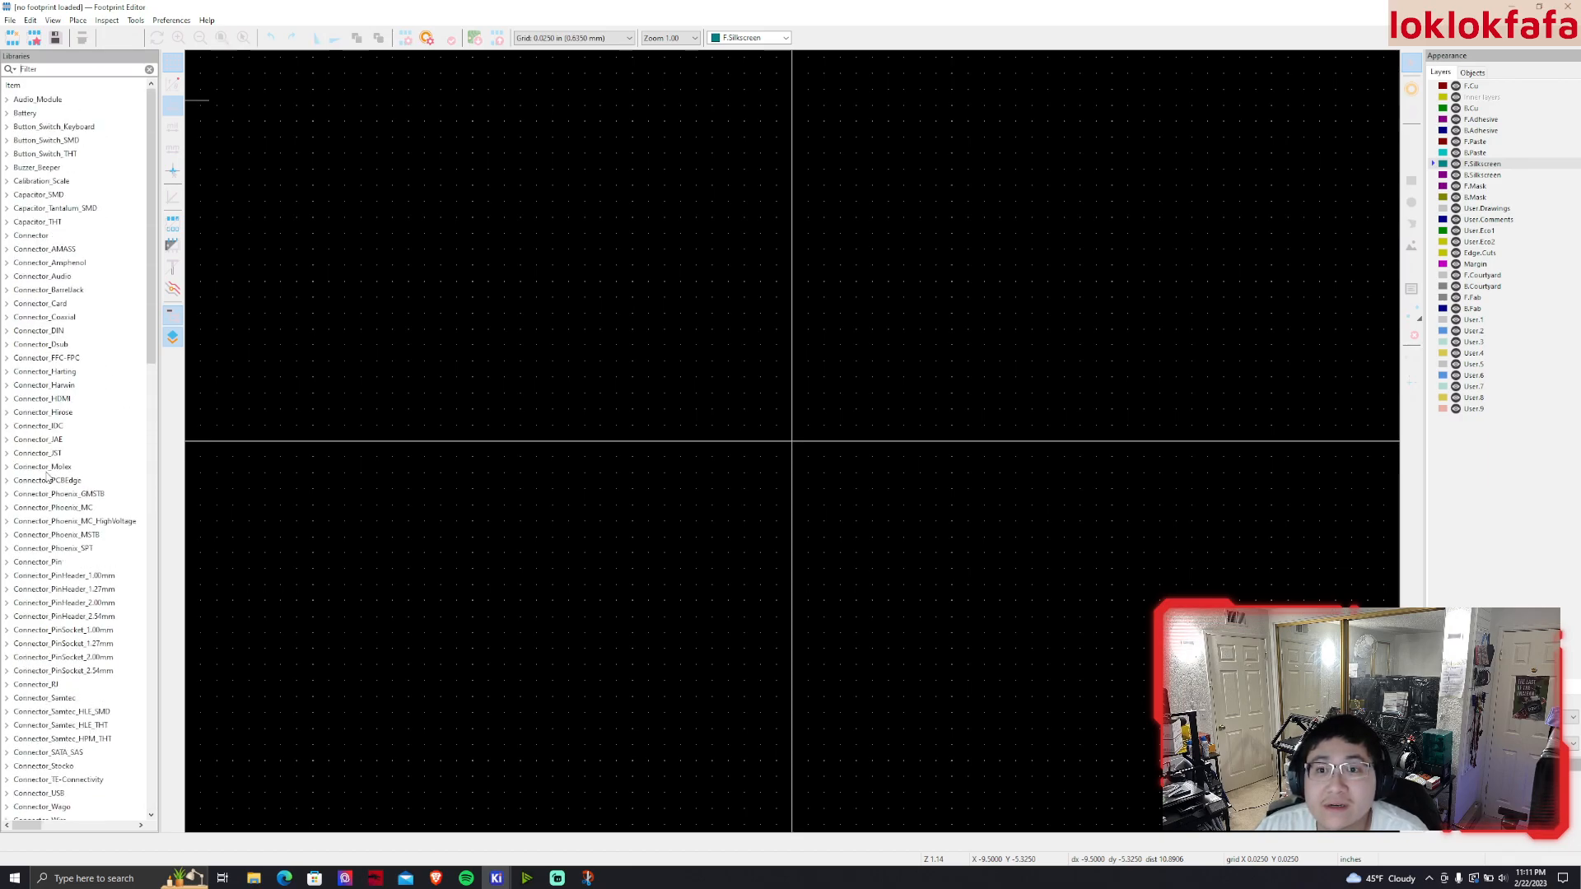
left_click(85, 70)
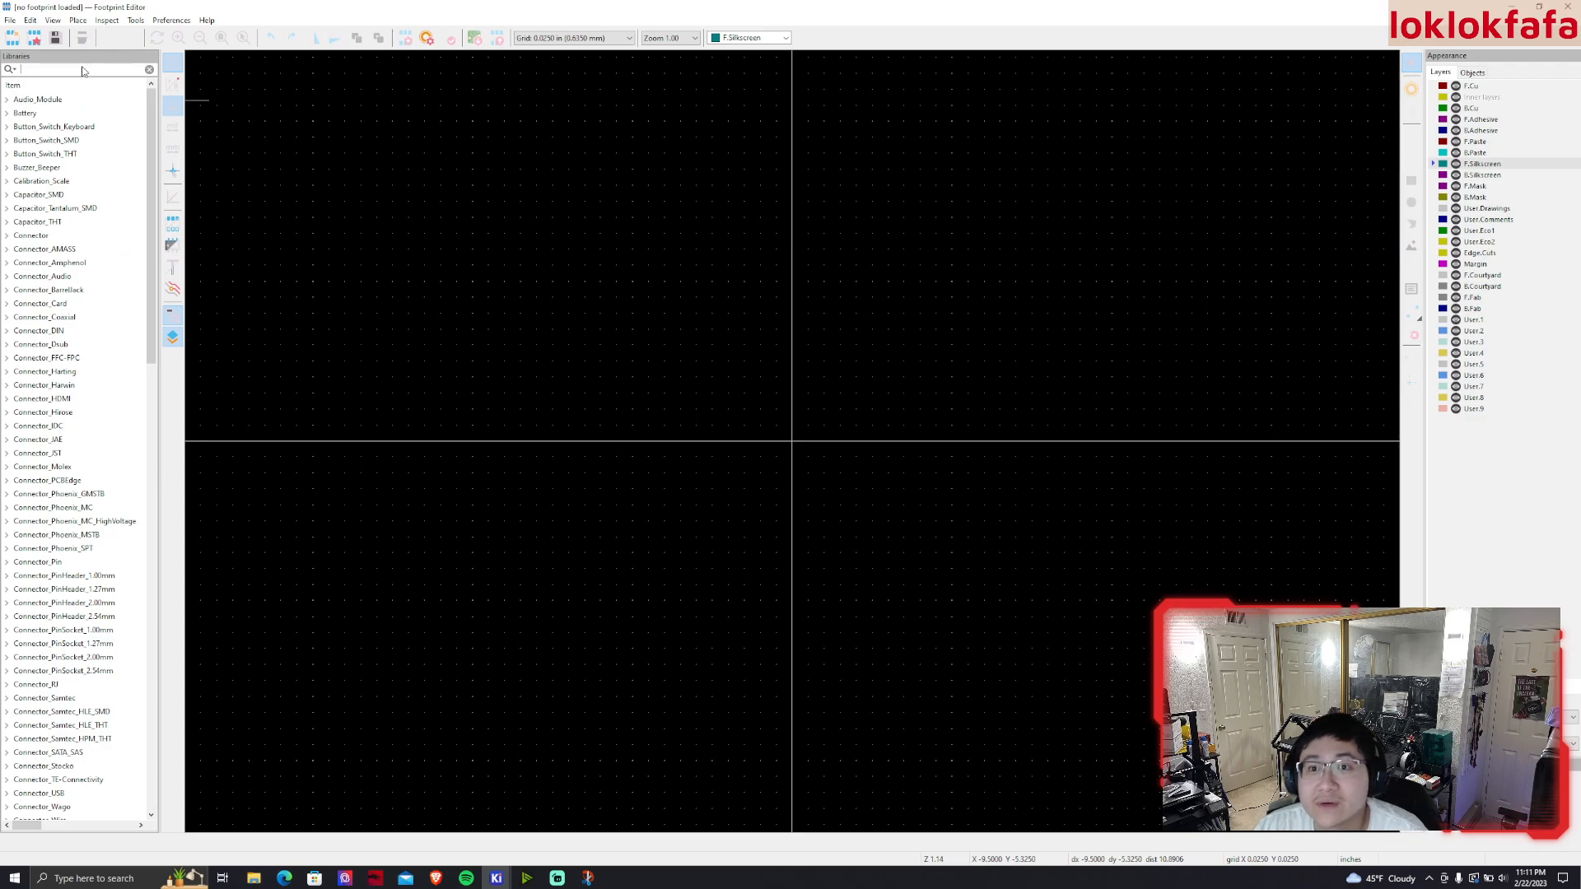
type("custom")
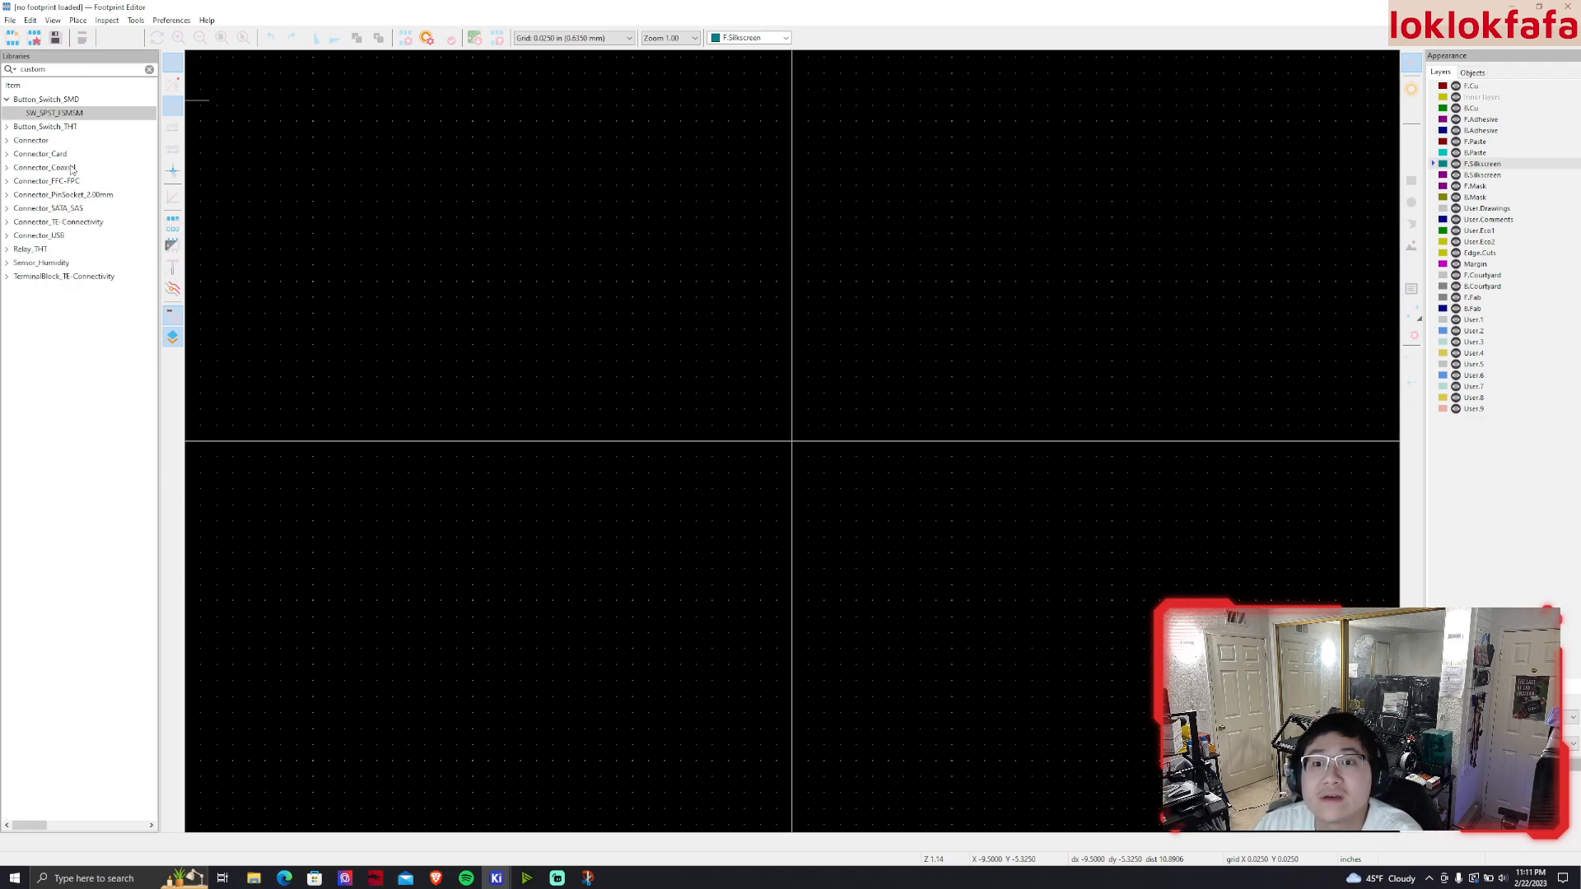
type("_")
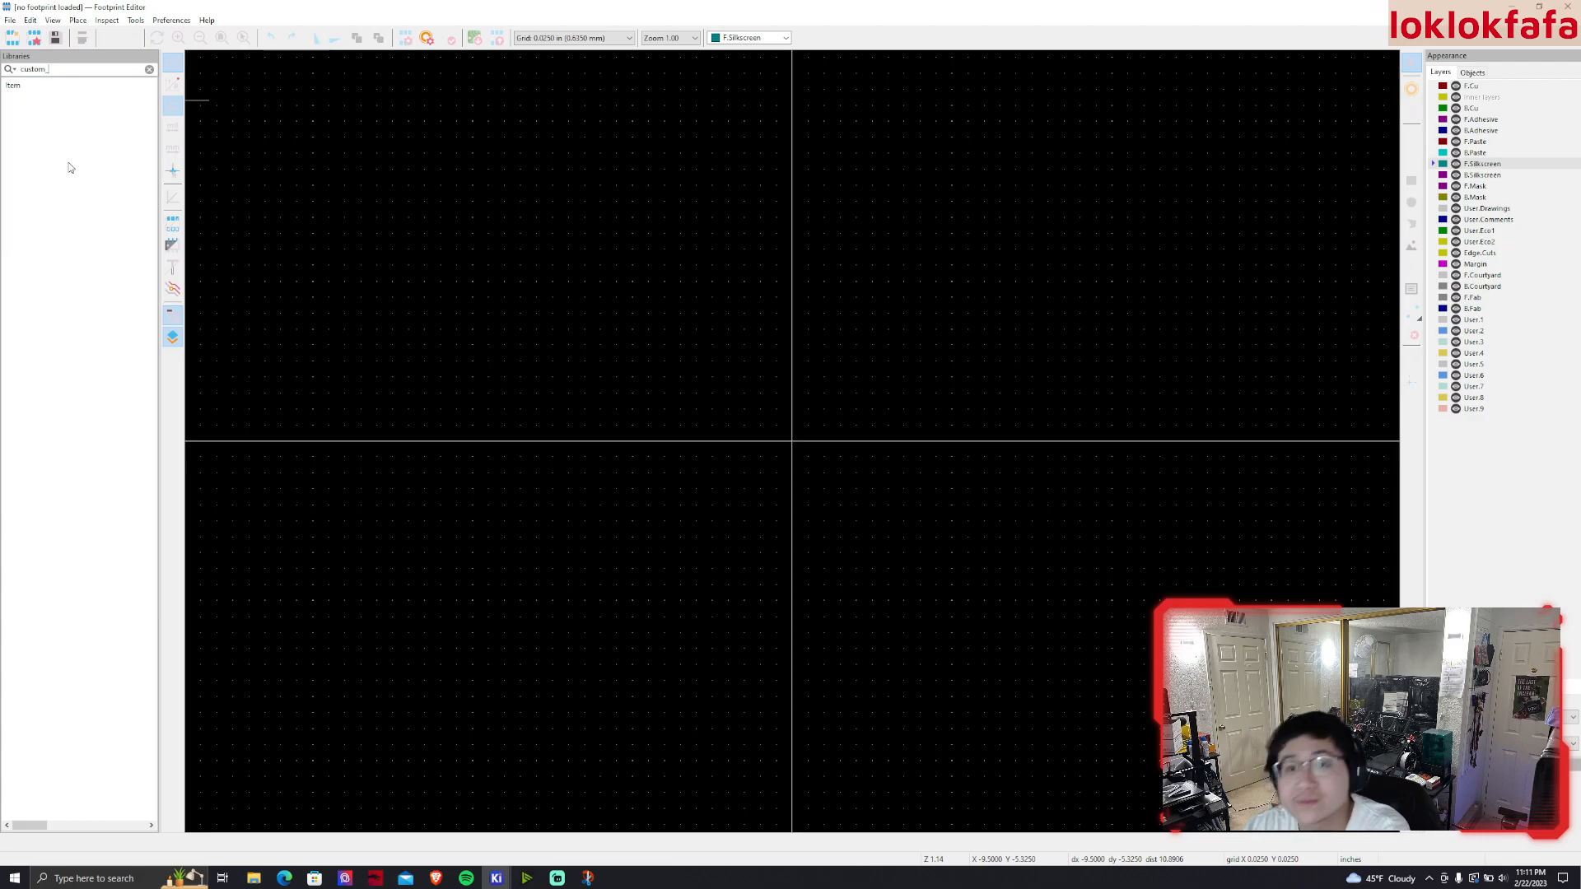
key("BackSpace")
key("BackSpace")
key("BackSpace")
key("BackSpace")
key("BackSpace")
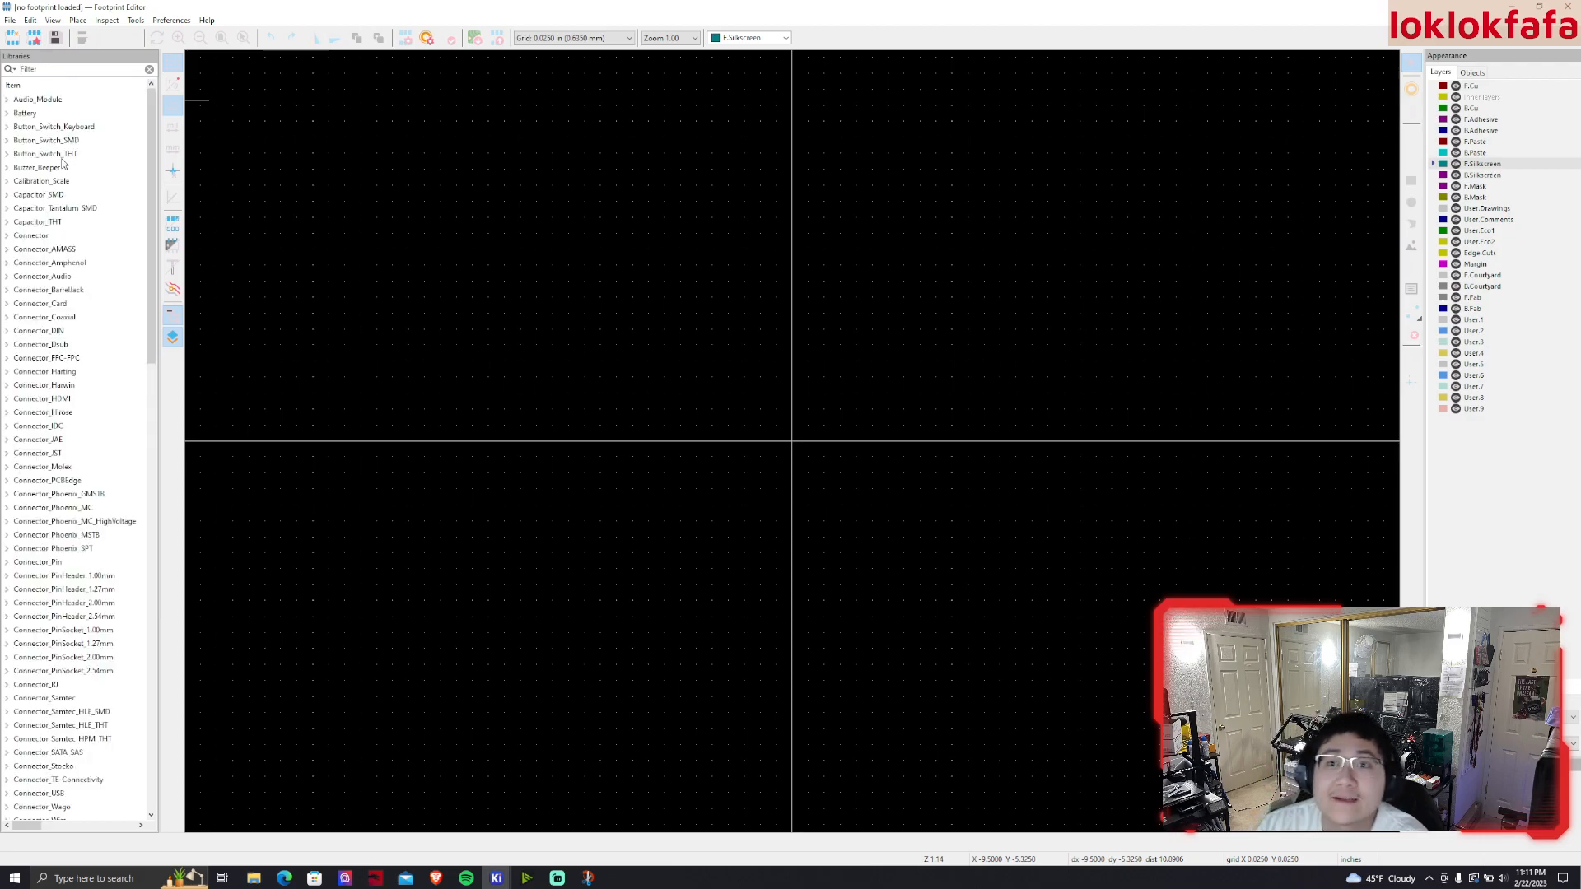
left_click(7, 100)
left_click(6, 99)
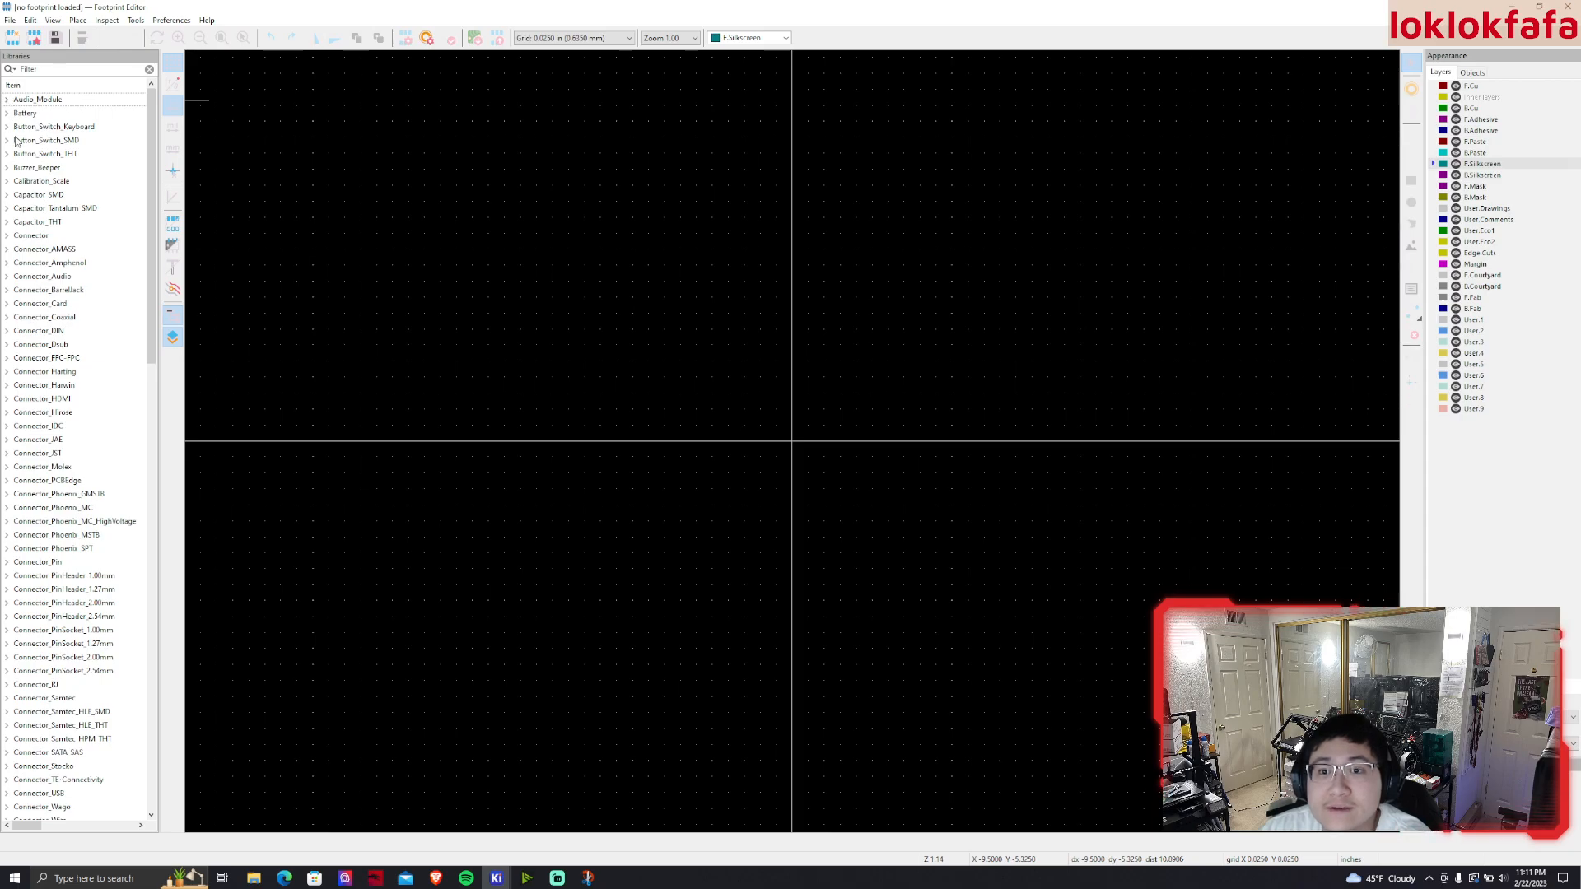
scroll(142, 250, "down", 4)
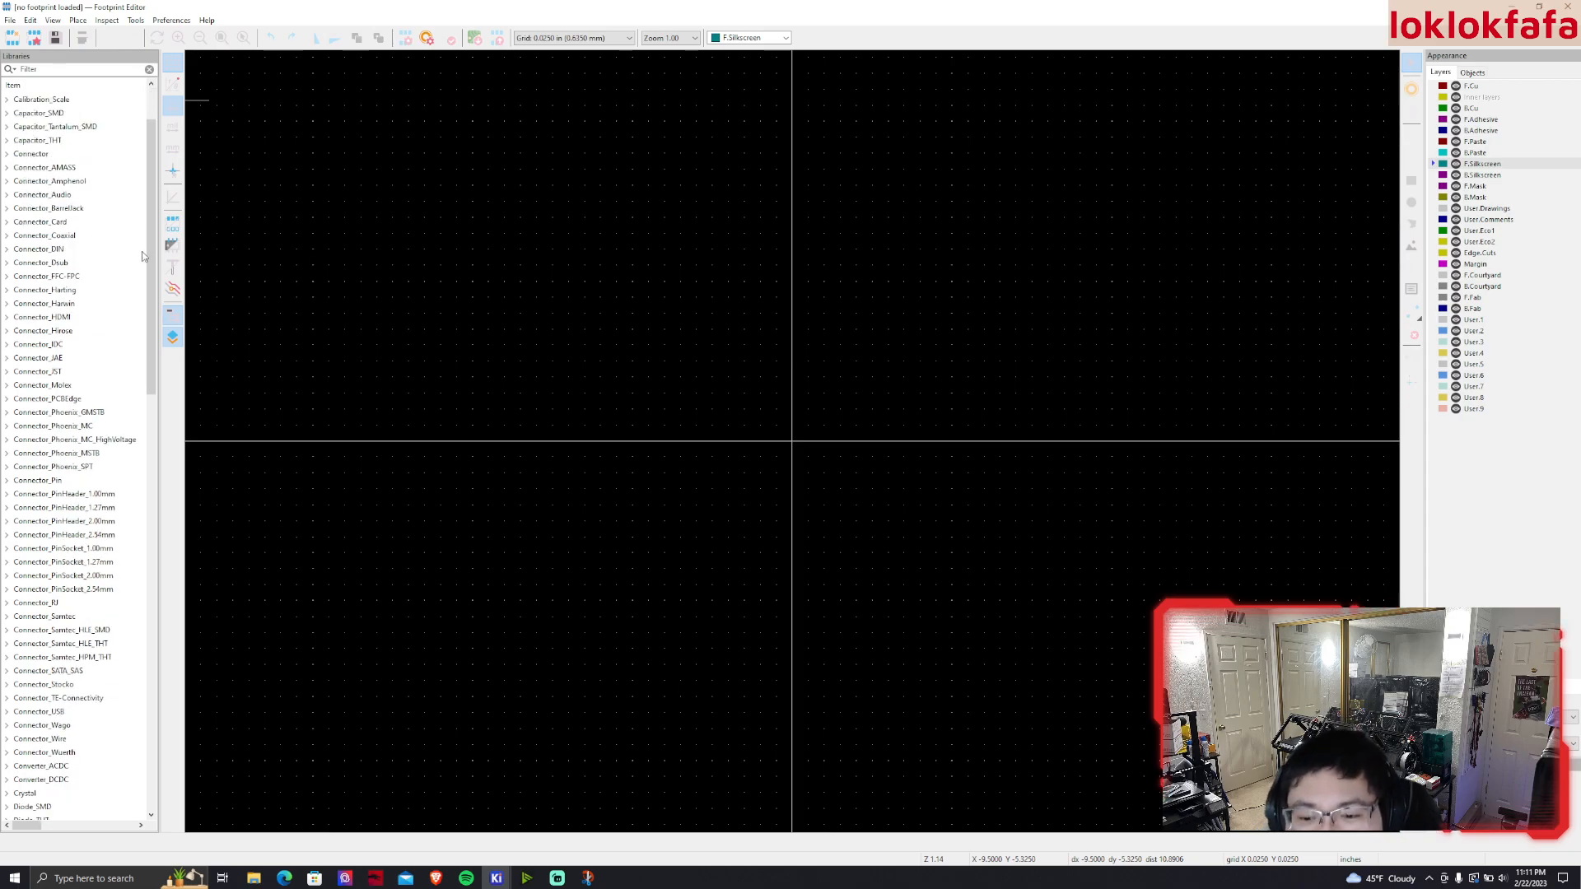
scroll(124, 264, "down", 20)
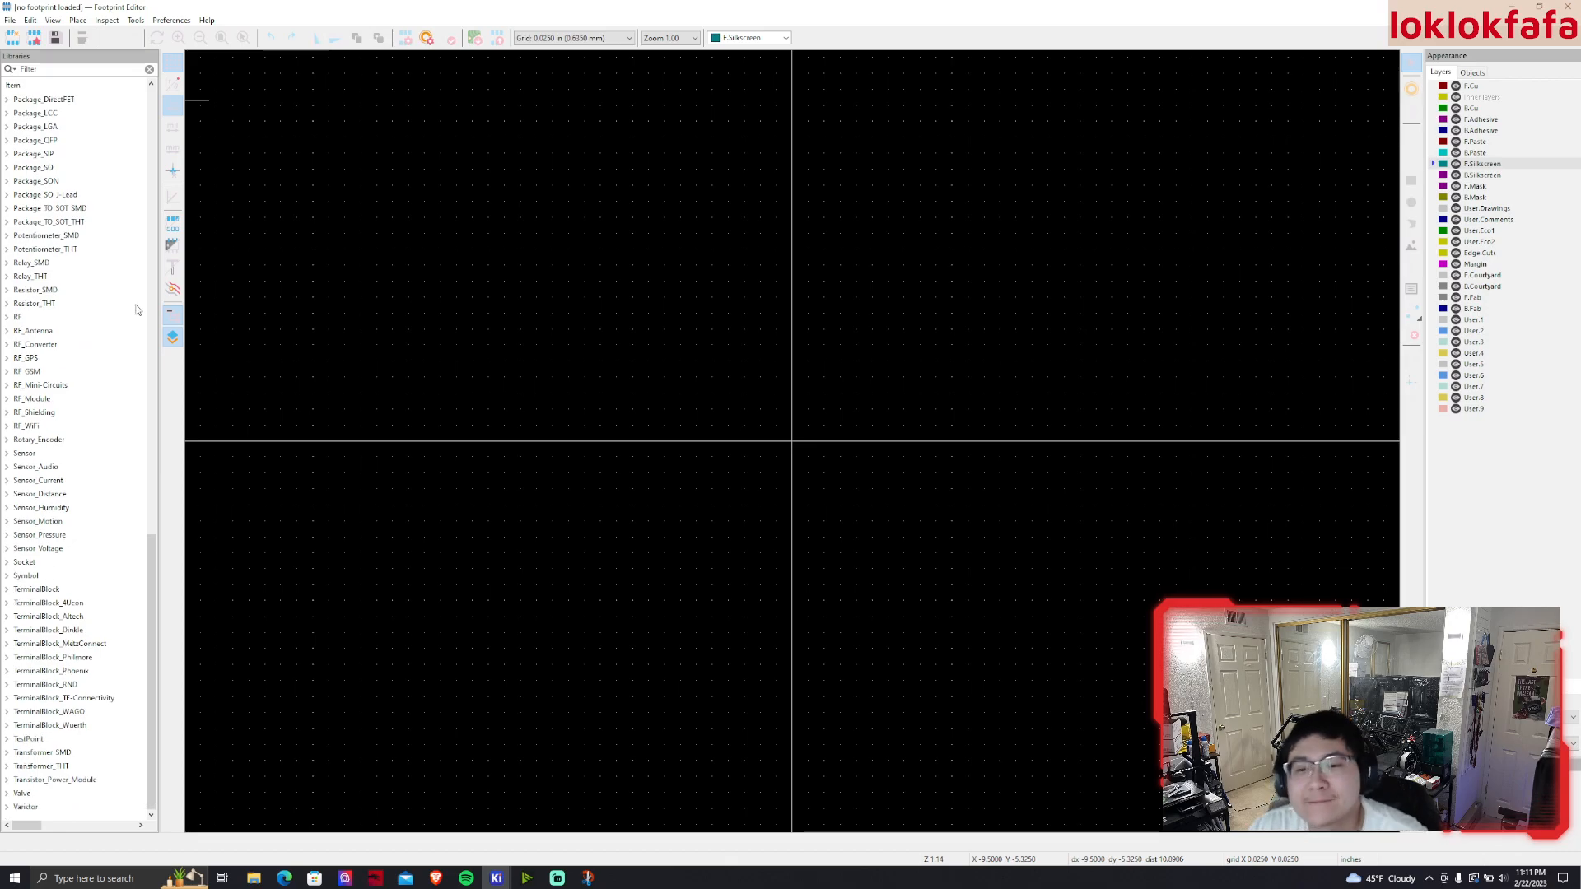
scroll(106, 190, "up", 6)
scroll(106, 190, "up", 7)
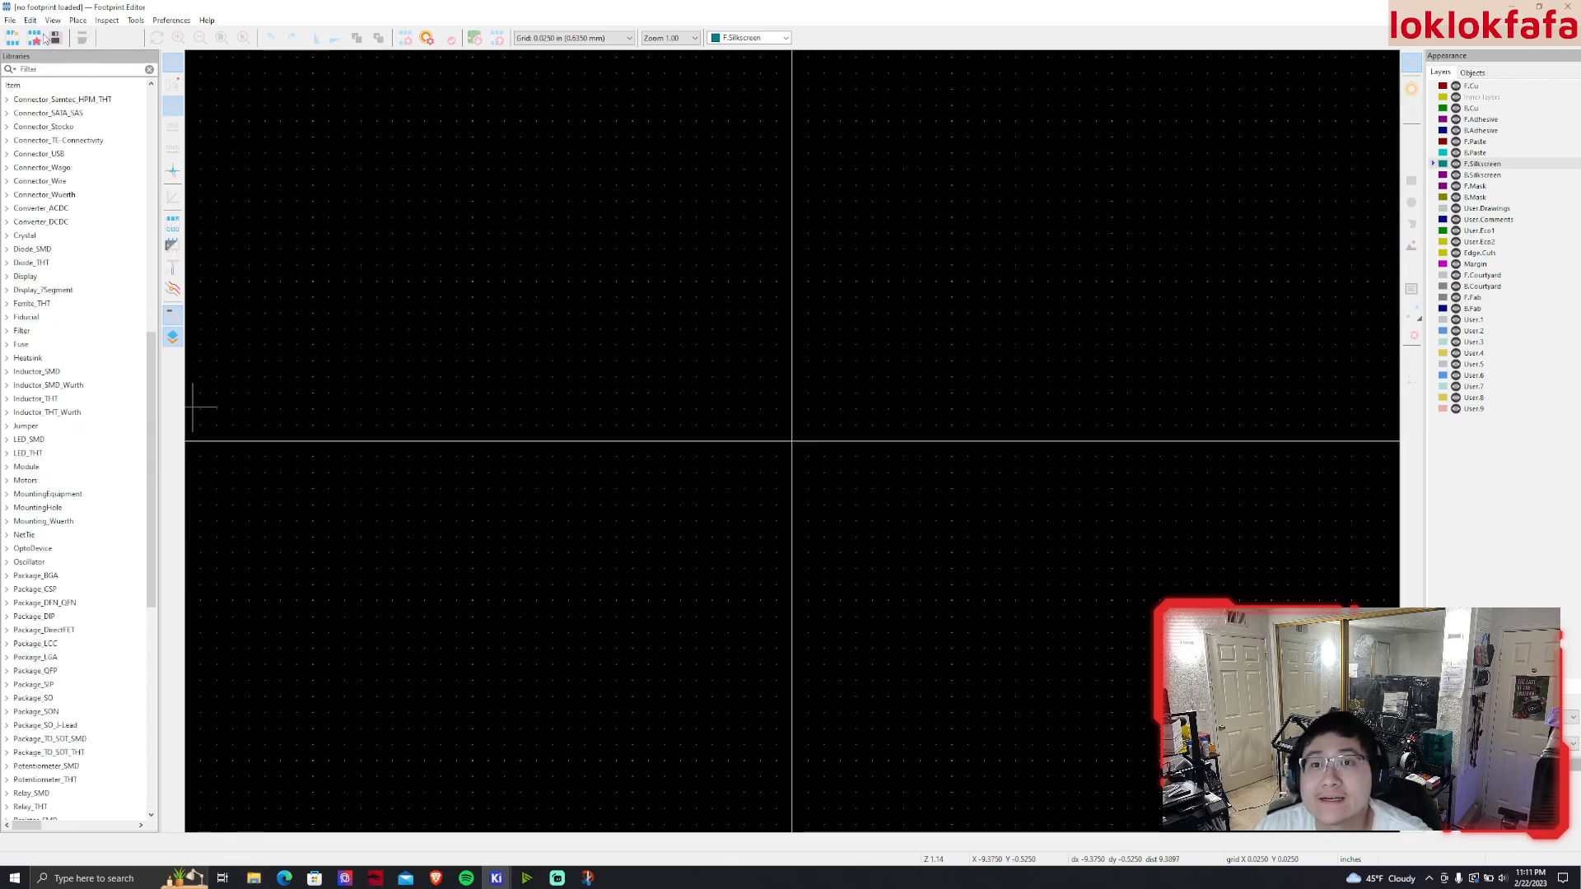
Create a new through-hole footprint named SlideSwitch_5mm
left_click(10, 20)
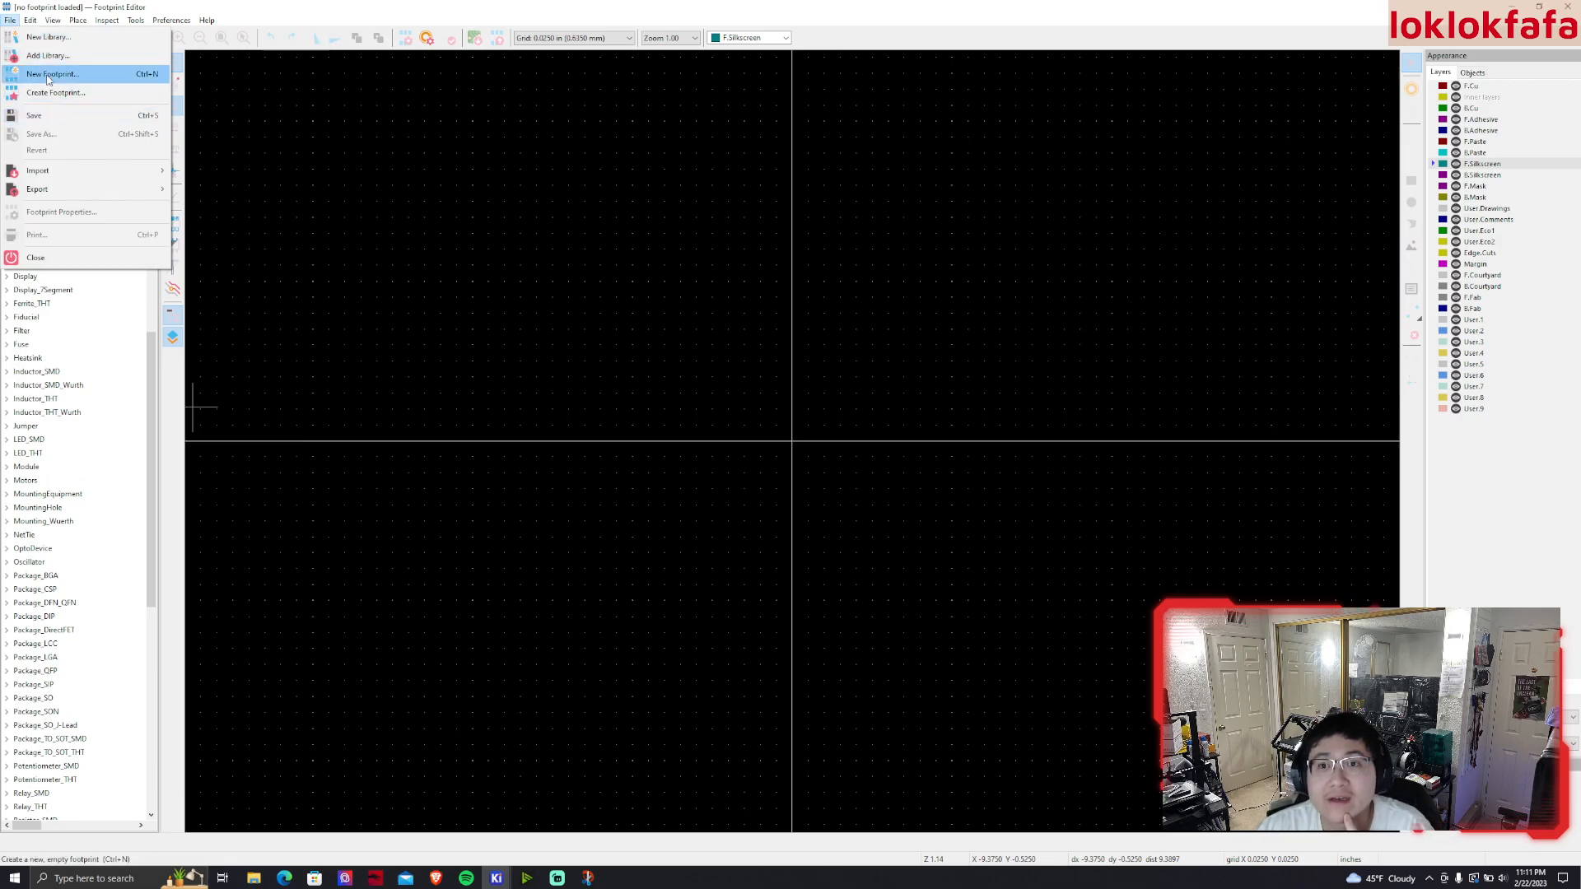
left_click(45, 74)
left_click(783, 454)
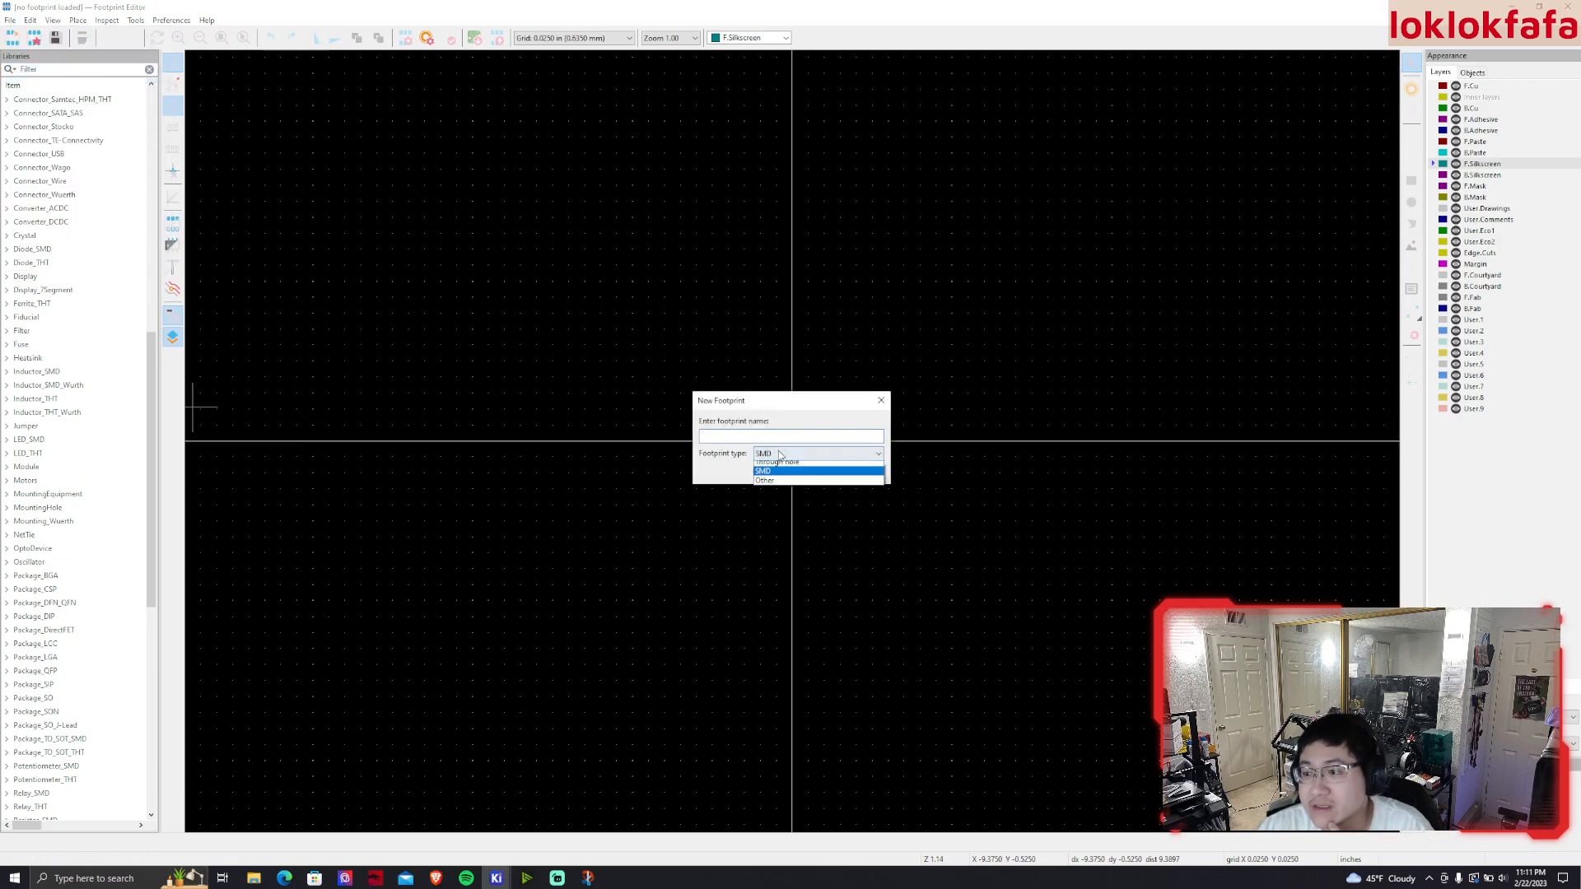
left_click(772, 468)
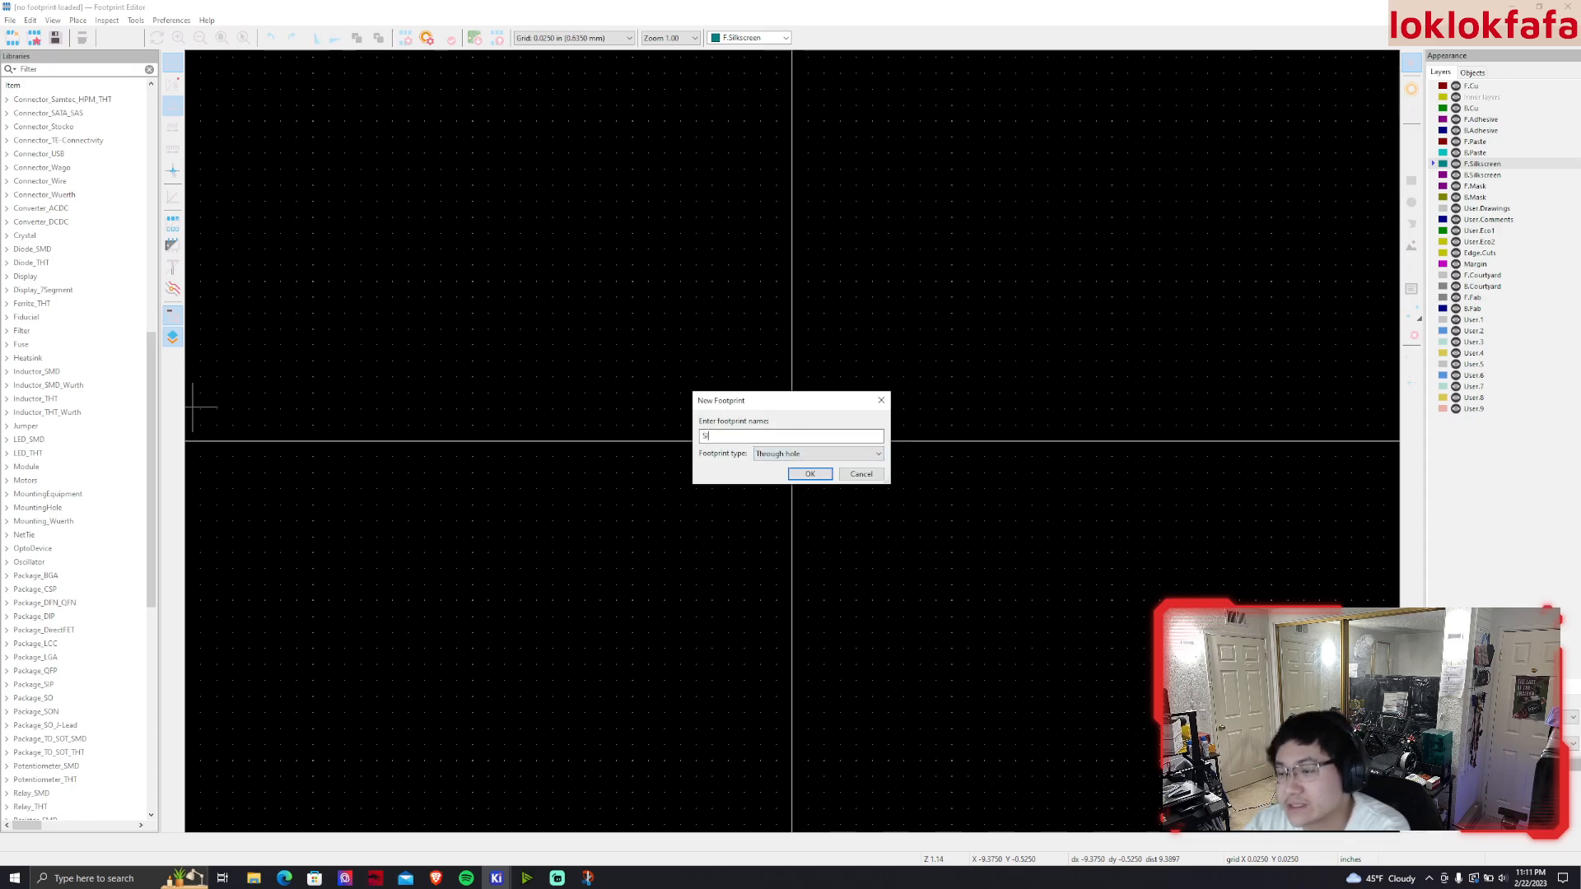
type("SlideSwithc")
key("BackSpace")
key("BackSpace")
type("ch_5mm")
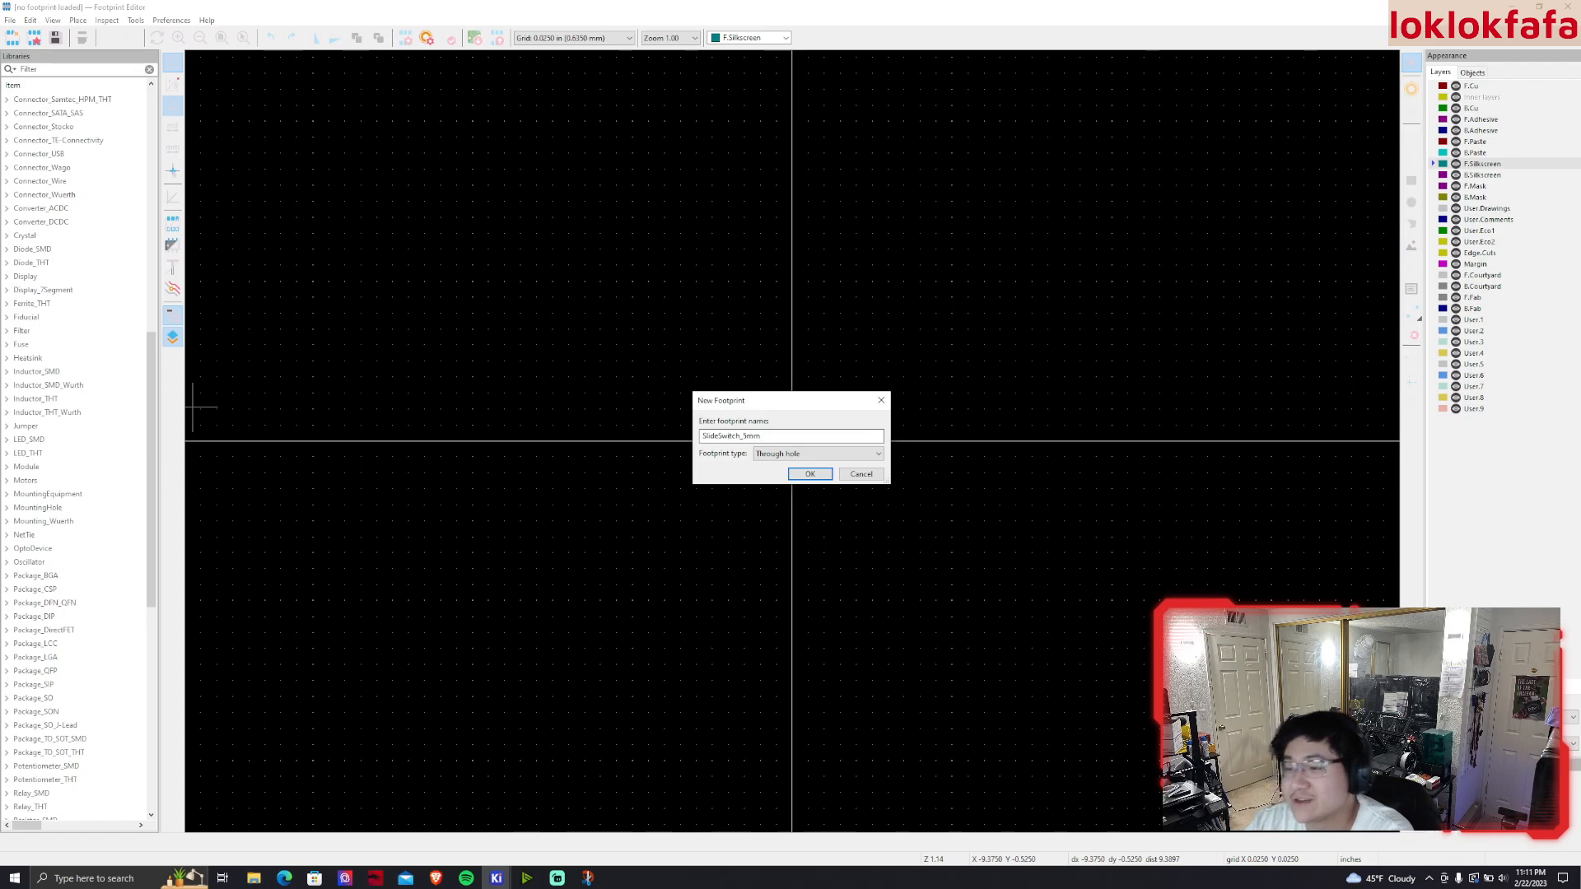
left_click(809, 474)
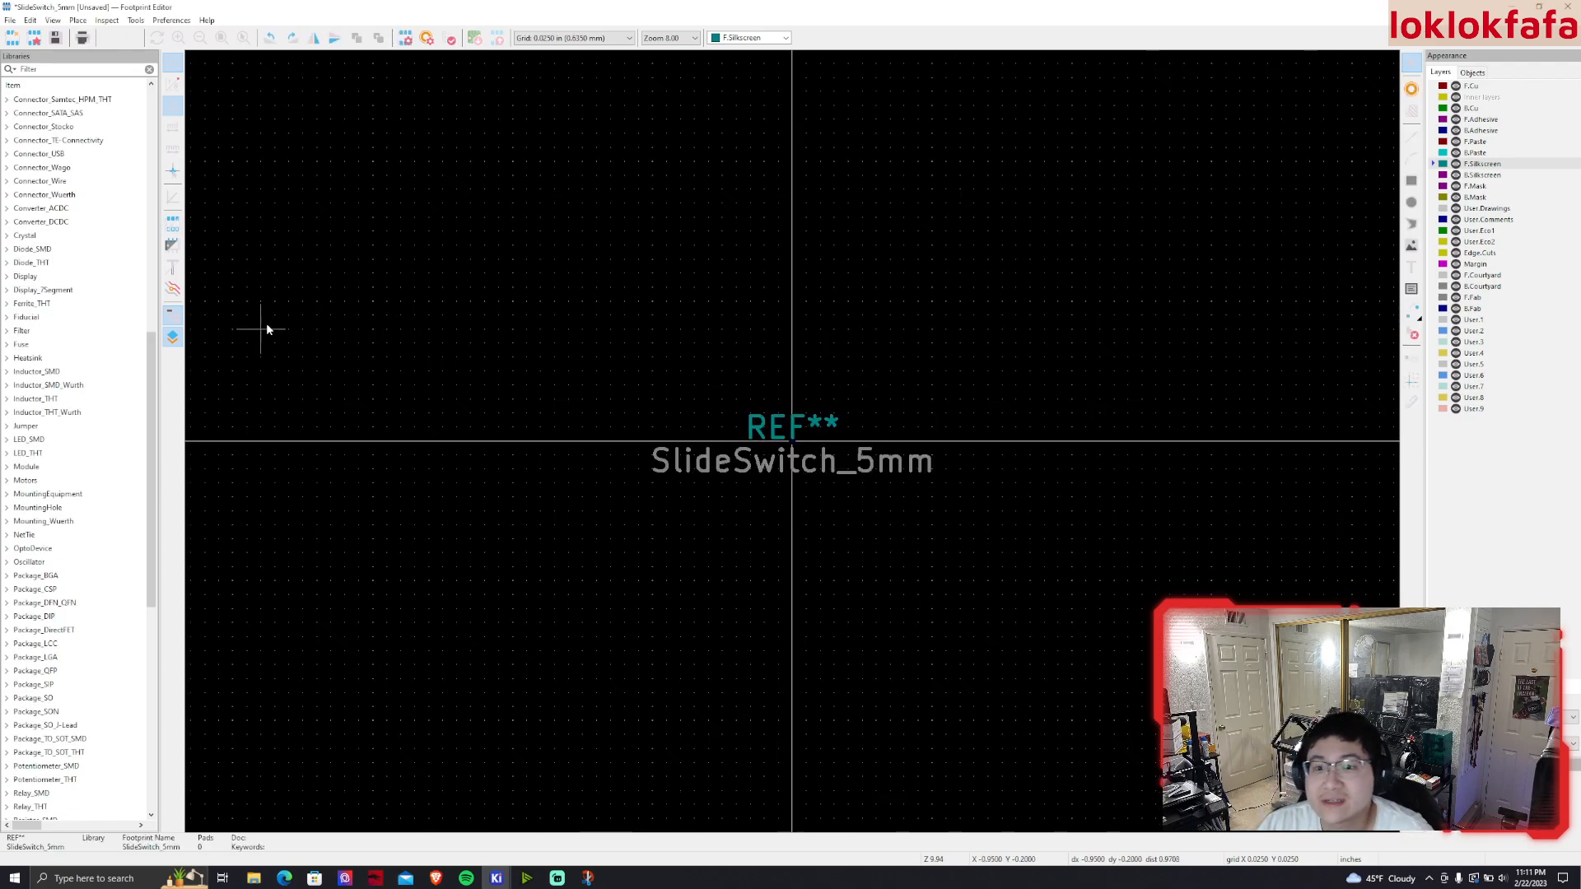
Start saving the SlideSwitch_5mm footprint and search the destination libraries for "cust"
key("ctrl+s")
scroll(716, 453, "down", 20)
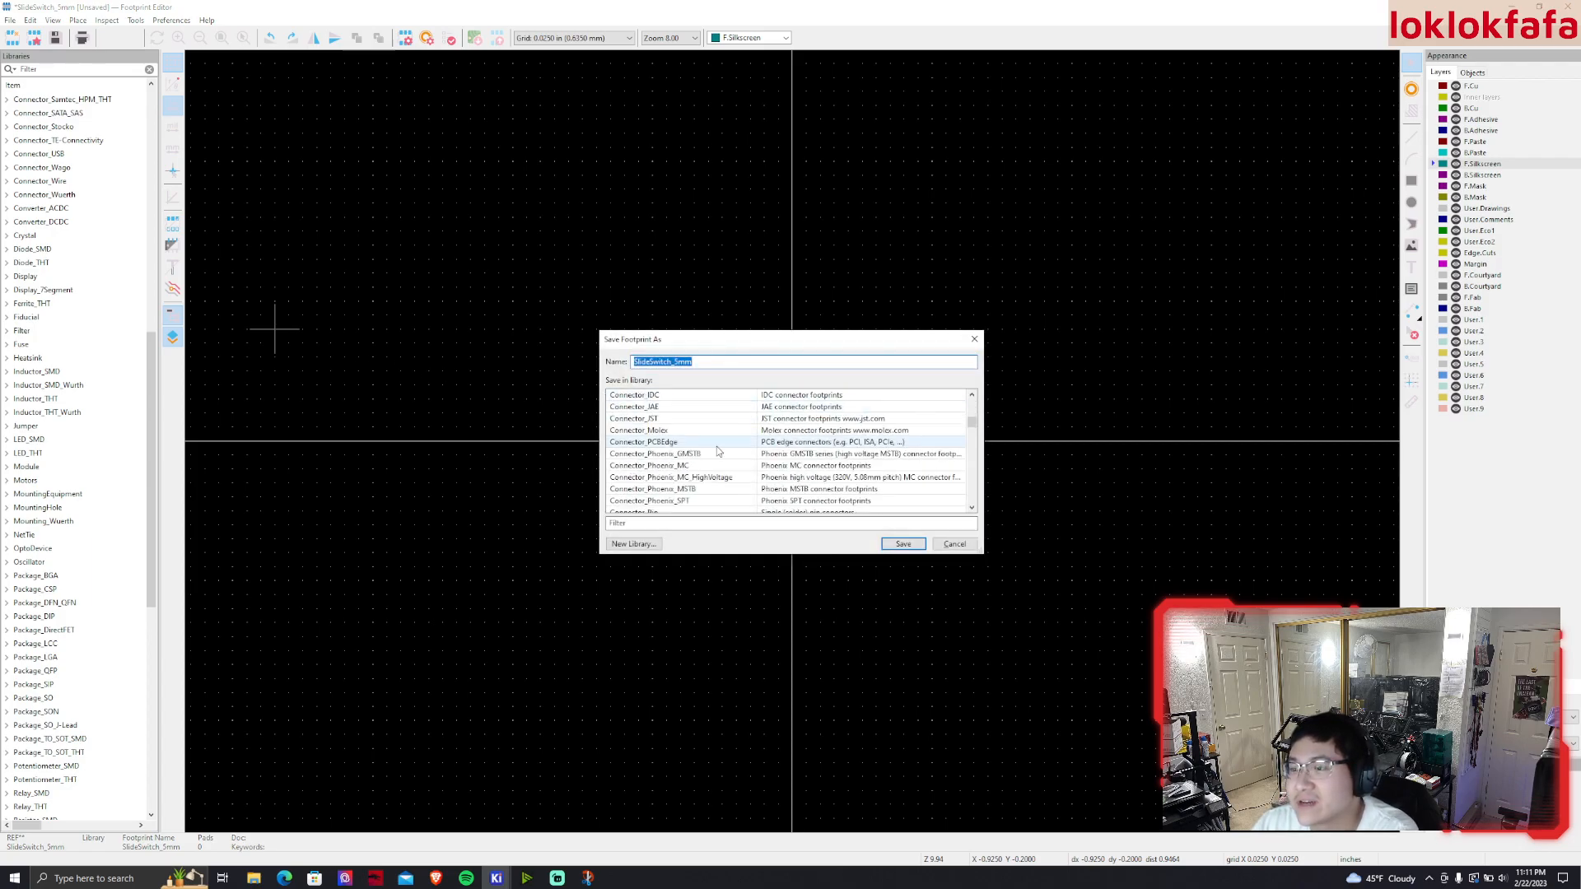
scroll(692, 469, "up", 5)
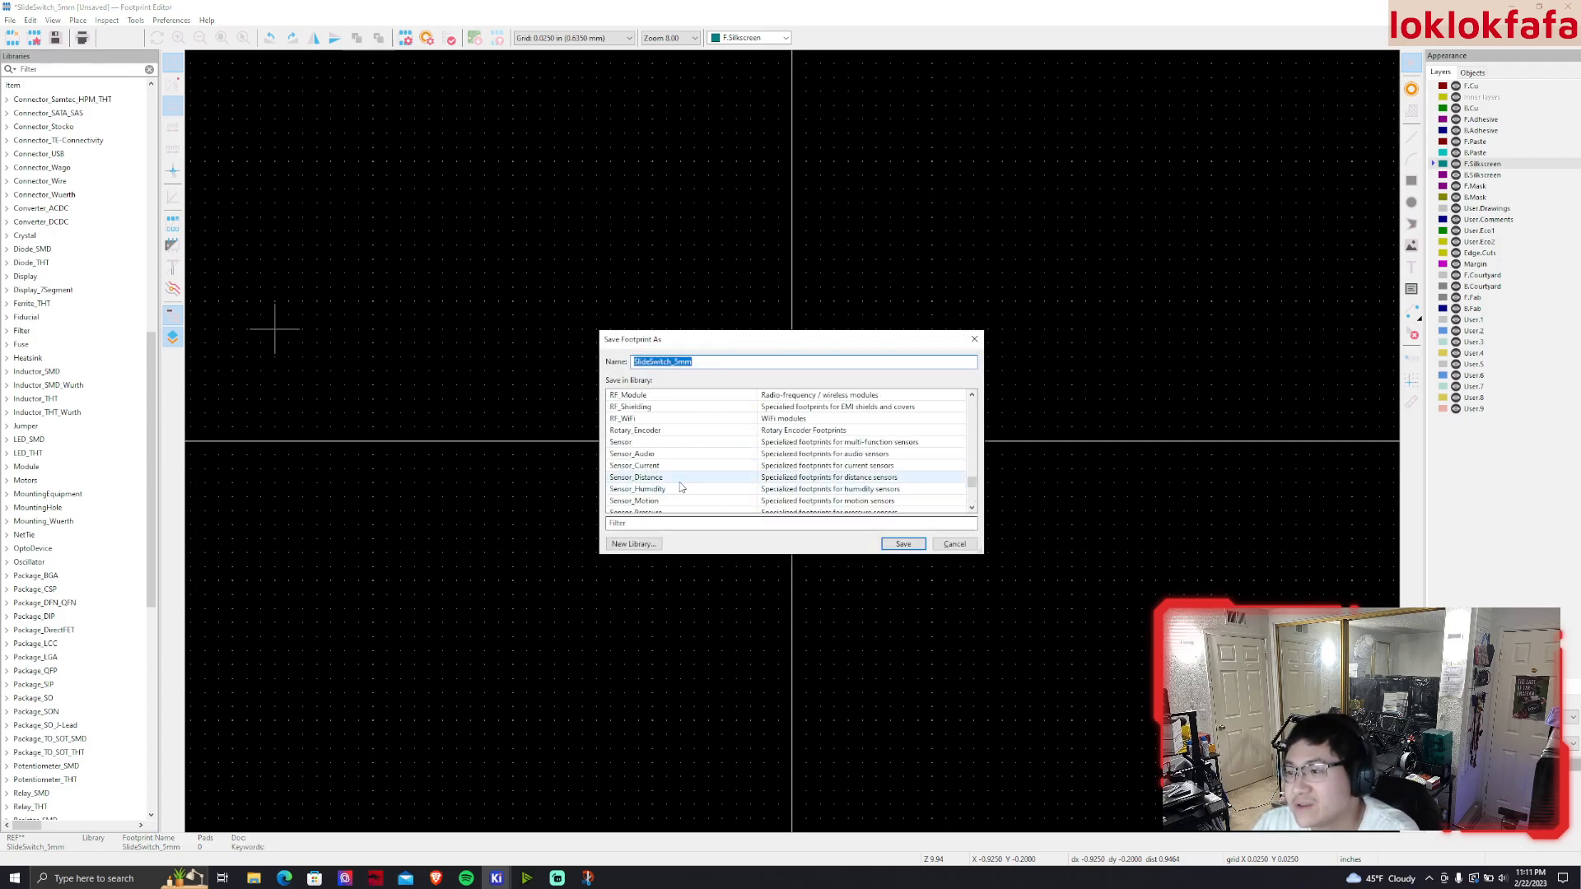
scroll(682, 480, "up", 20)
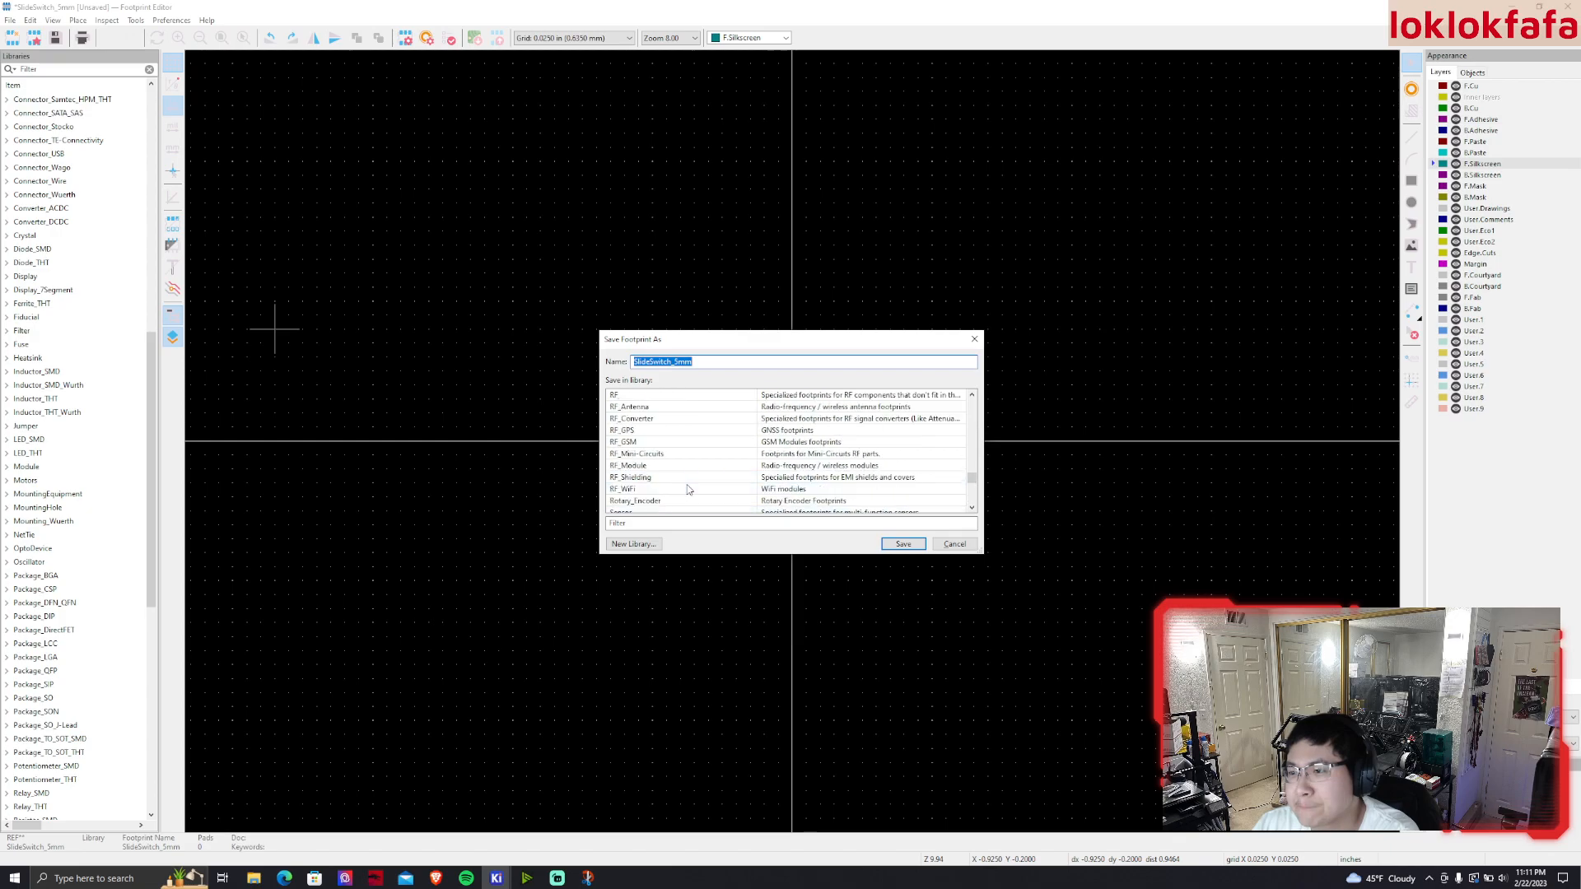
scroll(692, 445, "down", 5)
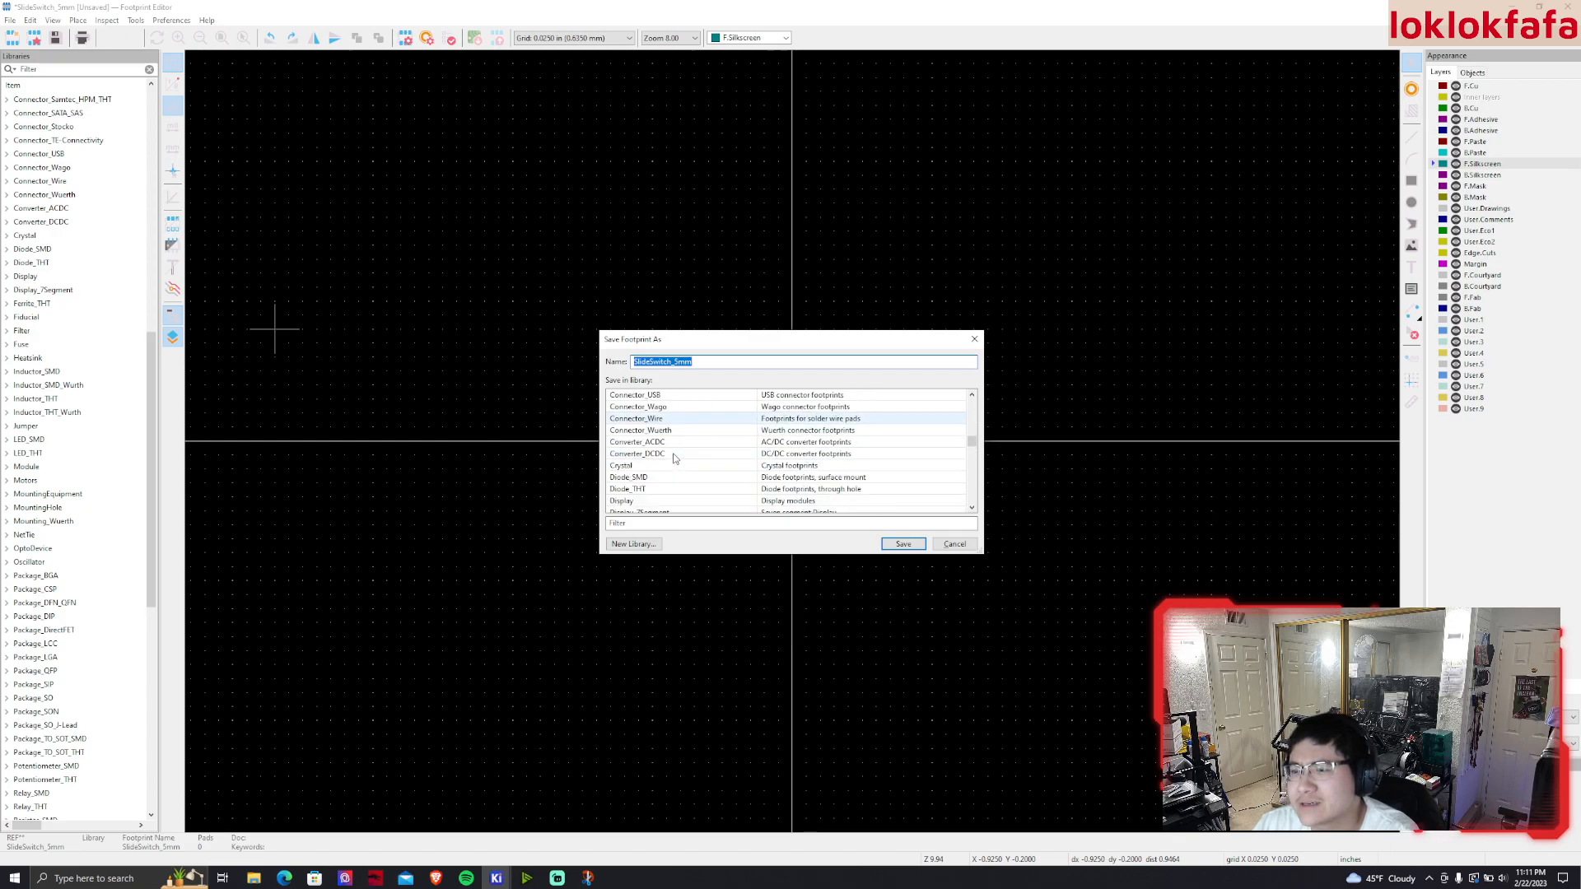
scroll(656, 506, "down", 2)
left_click(655, 520)
type("cust")
key("BackSpace")
key("BackSpace")
key("BackSpace")
key("BackSpace")
left_click(632, 544)
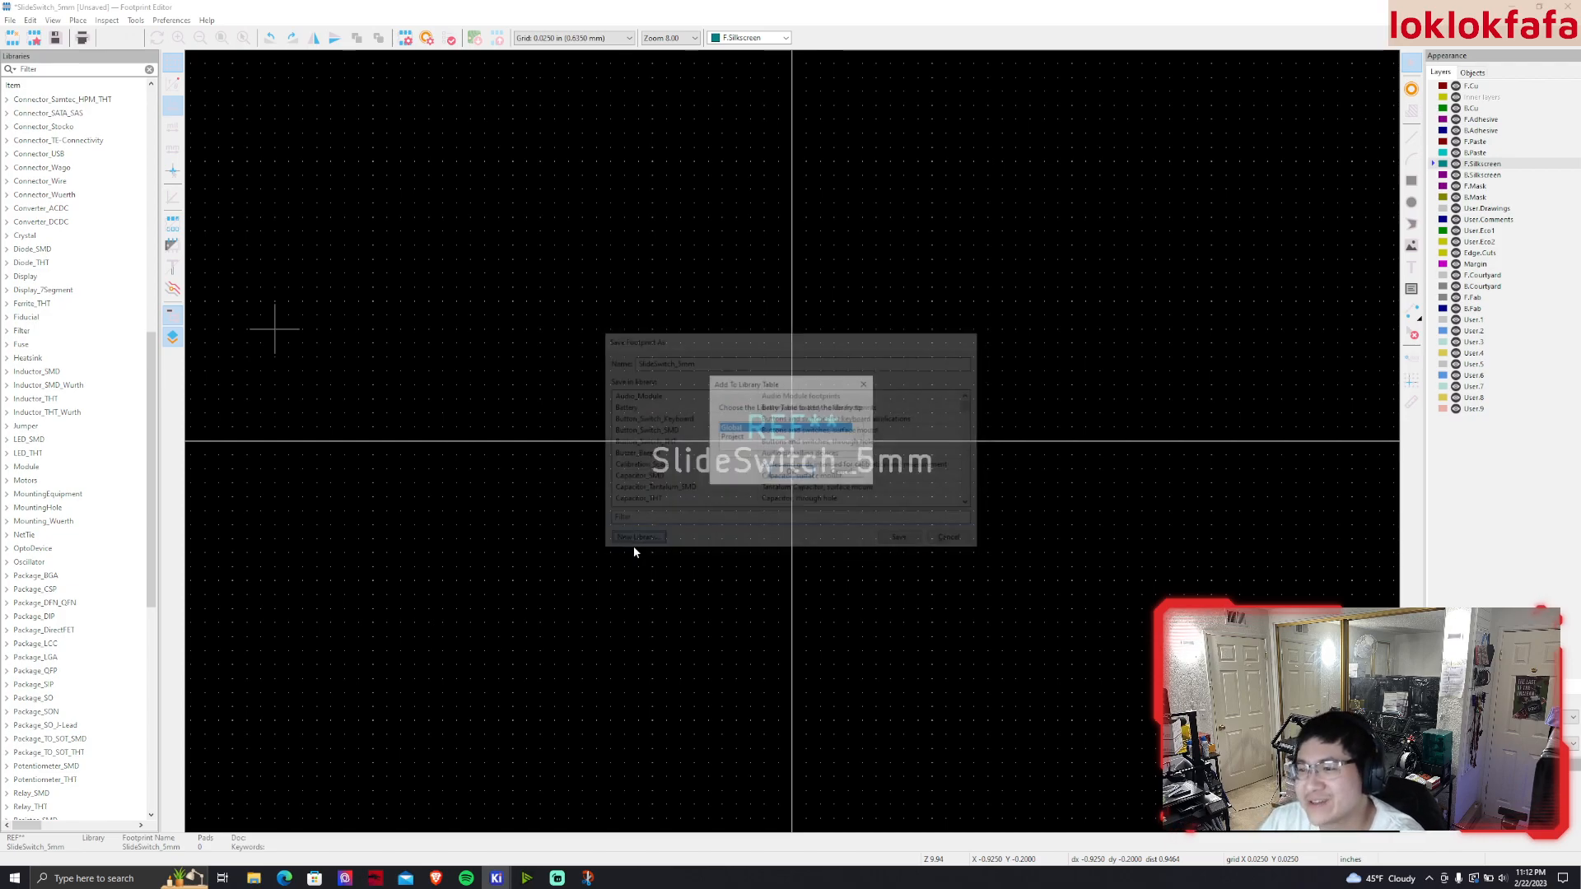
left_click(791, 471)
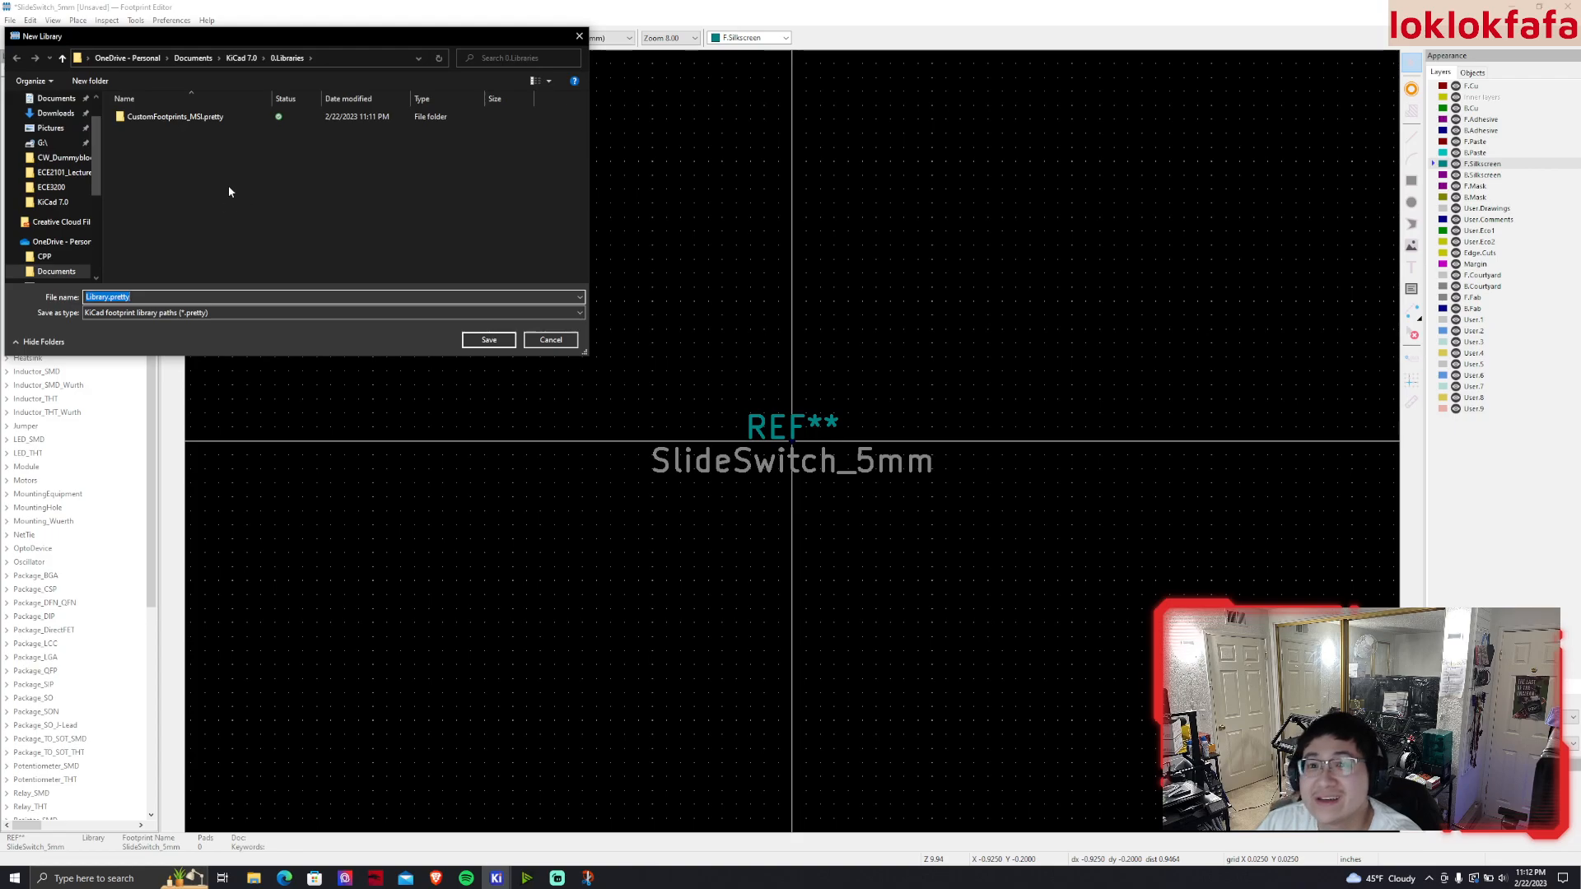
double_click(199, 121)
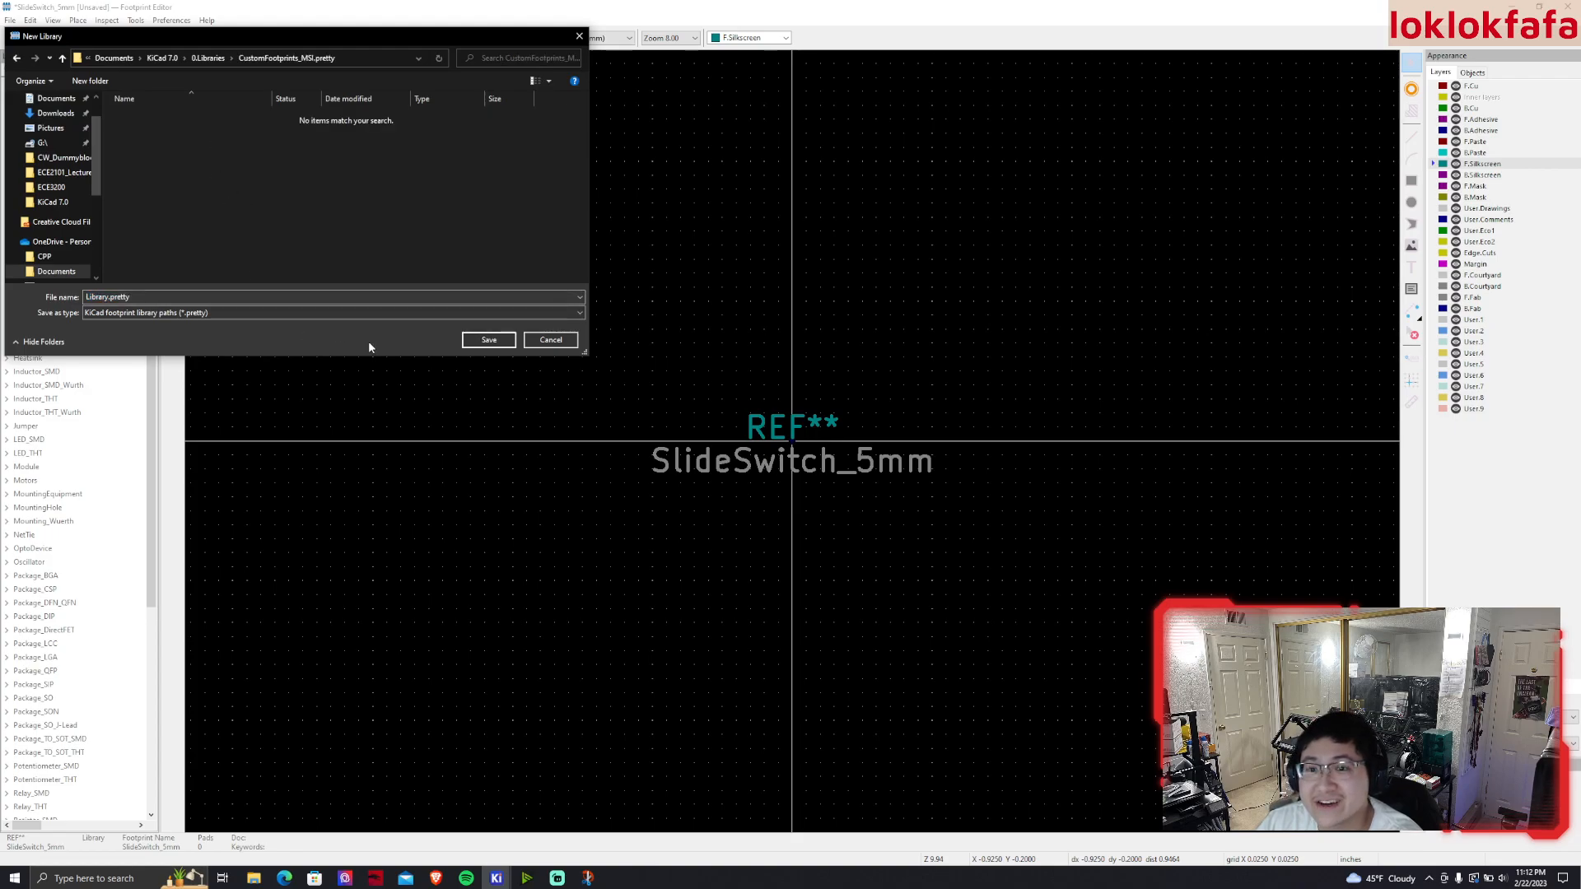
left_click(208, 59)
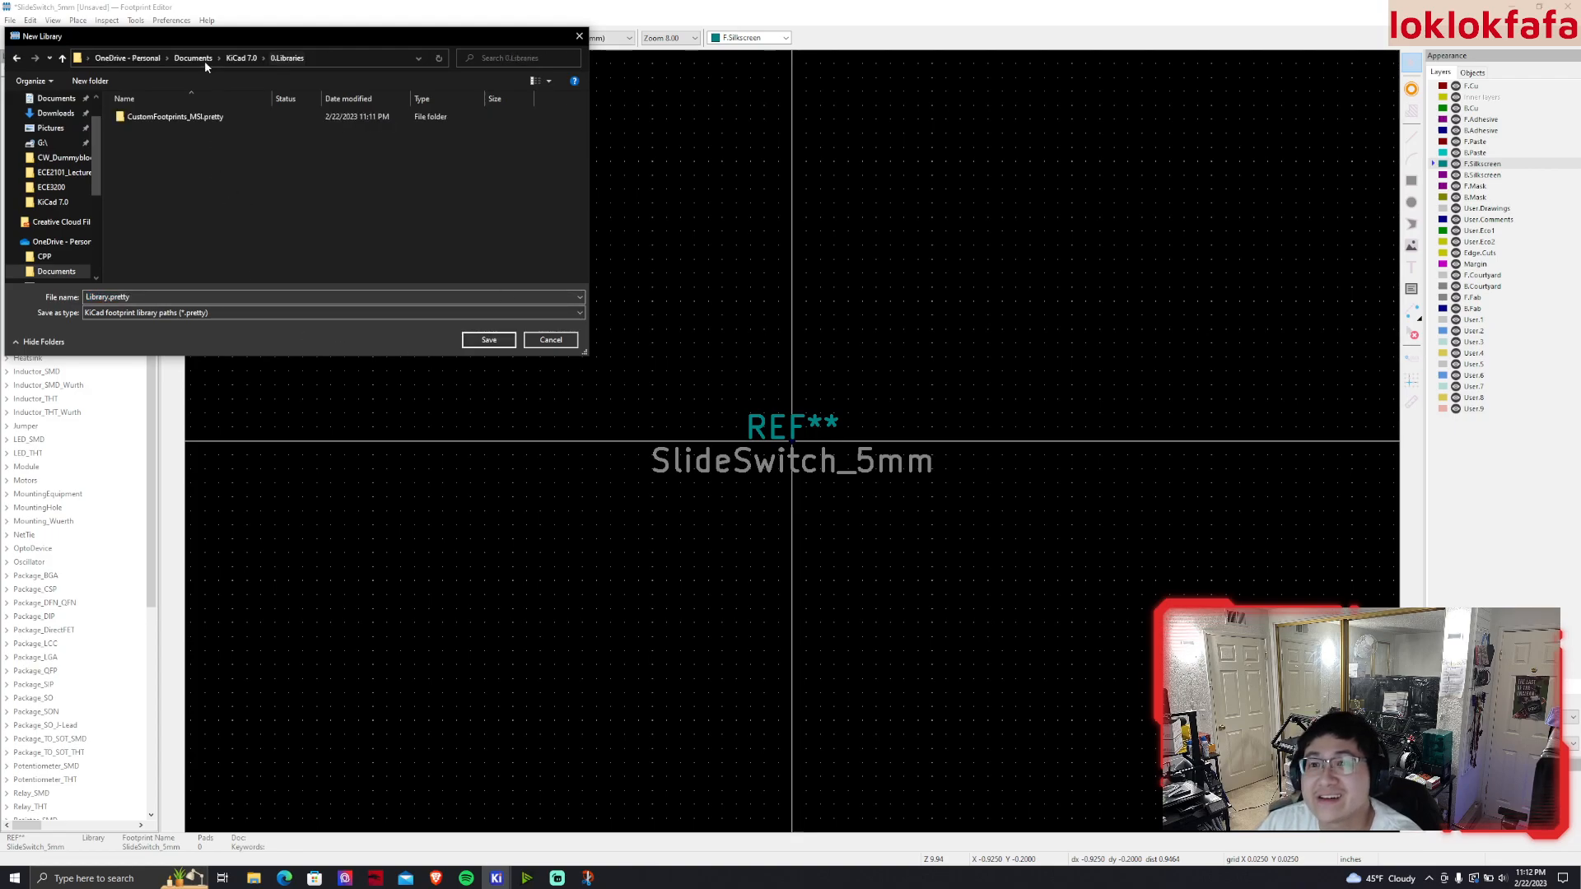
left_click(196, 117)
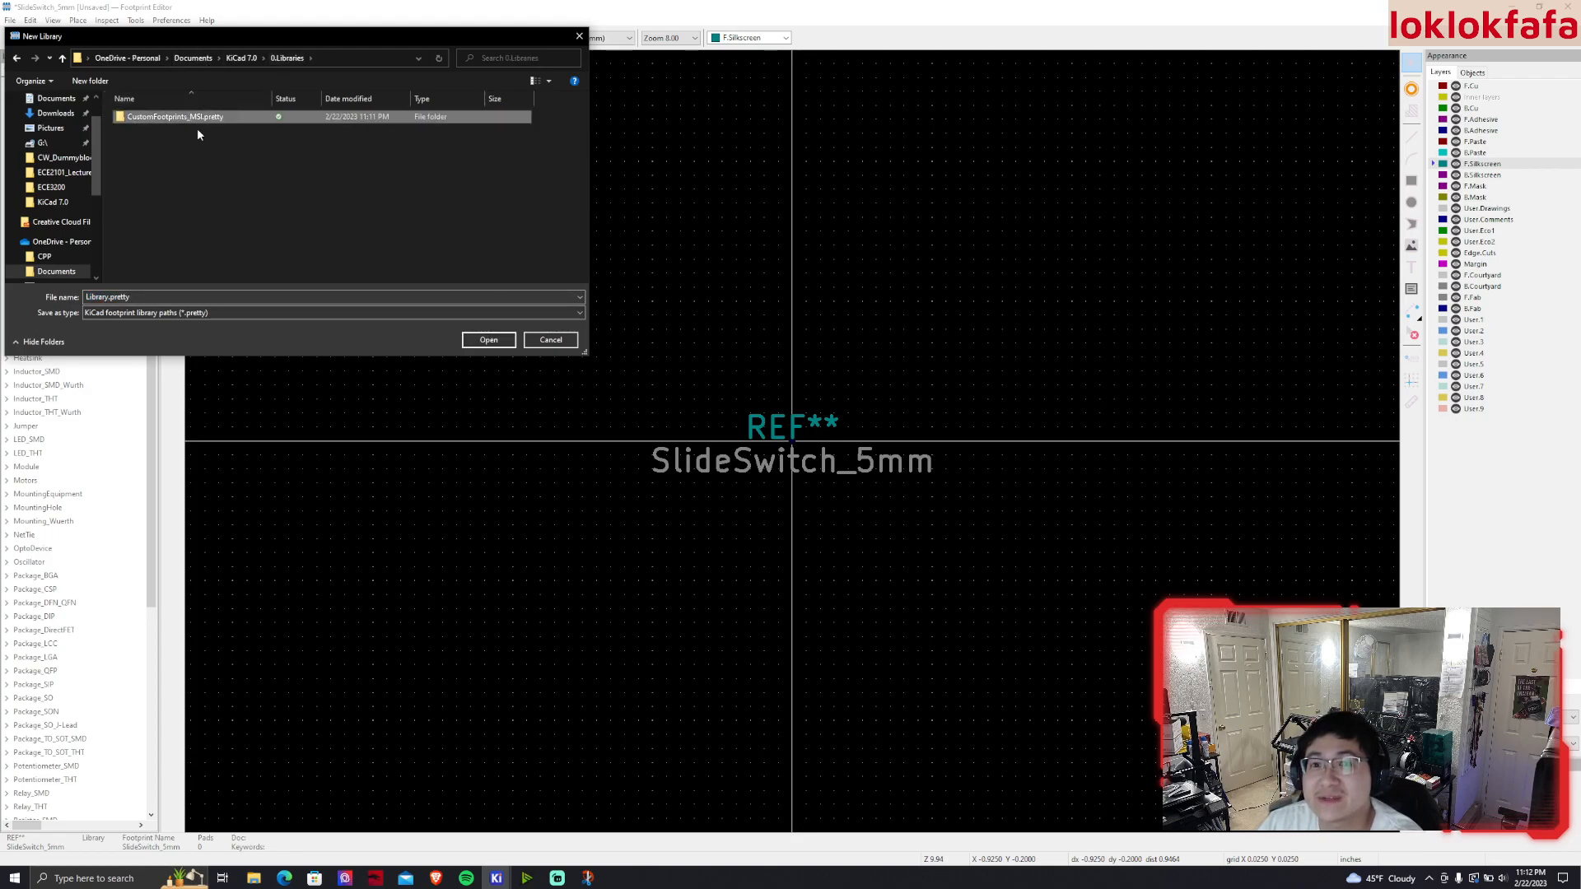
left_click(535, 344)
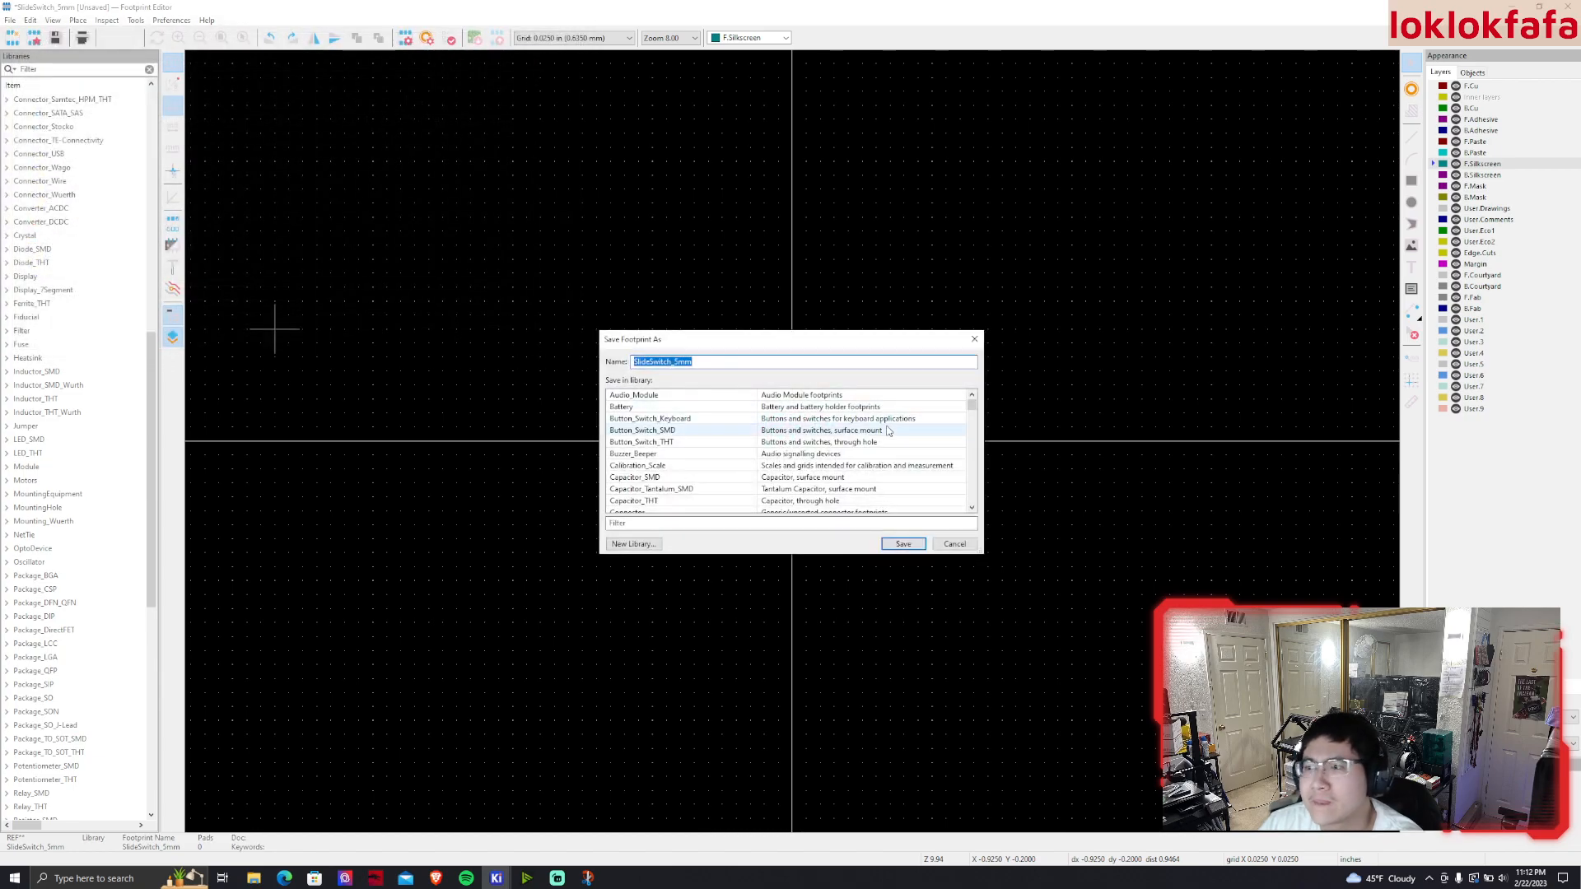
Look through the destination libraries for the custom library, then cancel saving the SlideSwitch_5mm footprint
scroll(885, 434, "down", 20)
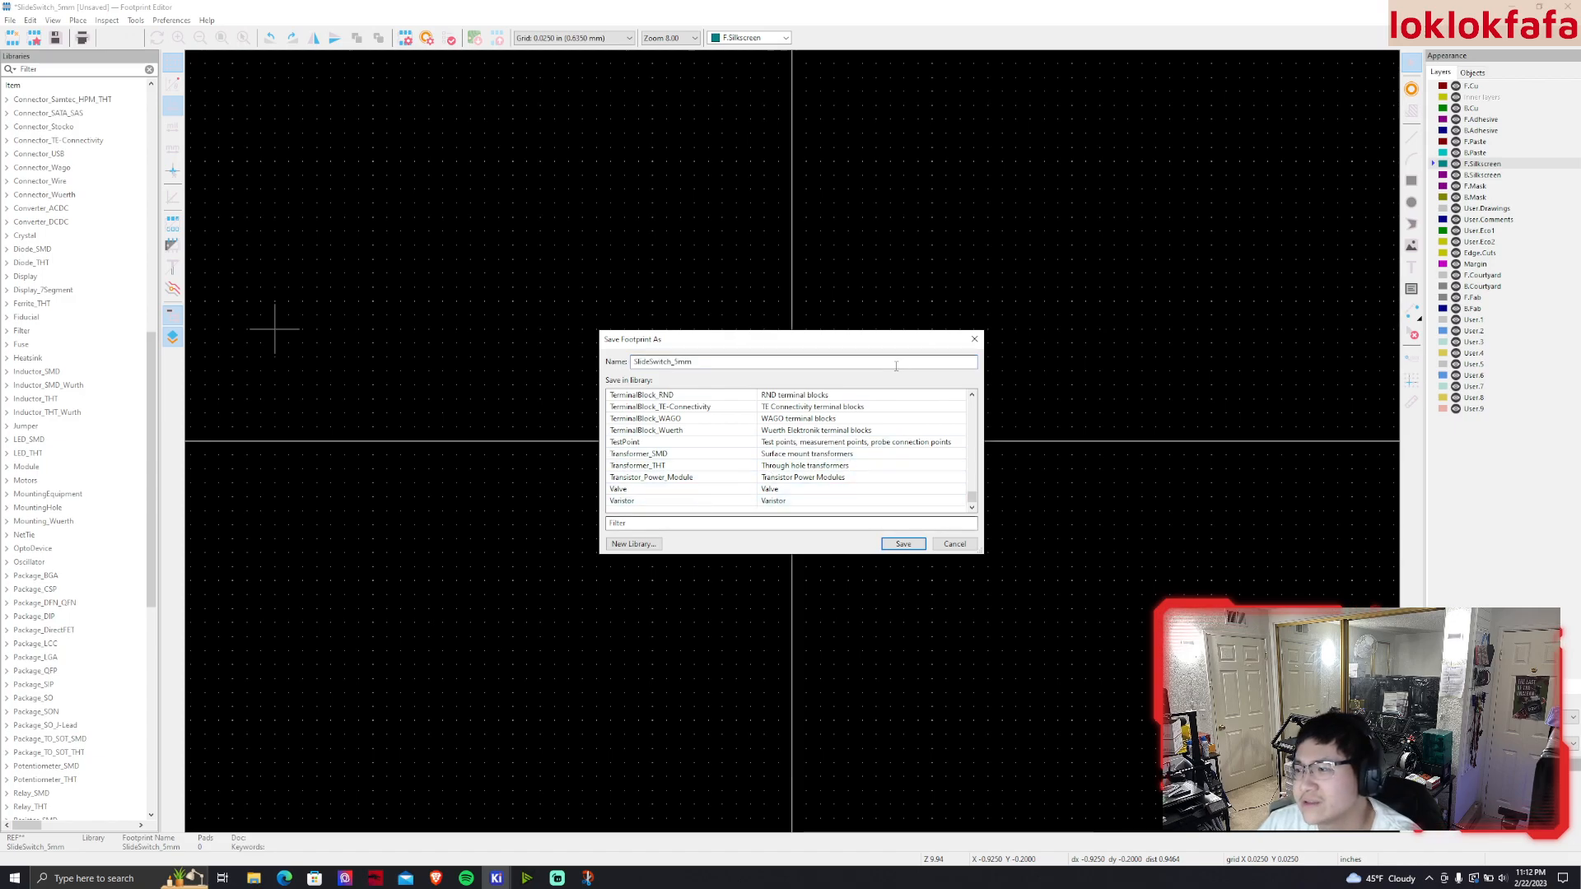
left_click(832, 502)
scroll(832, 480, "up", 4)
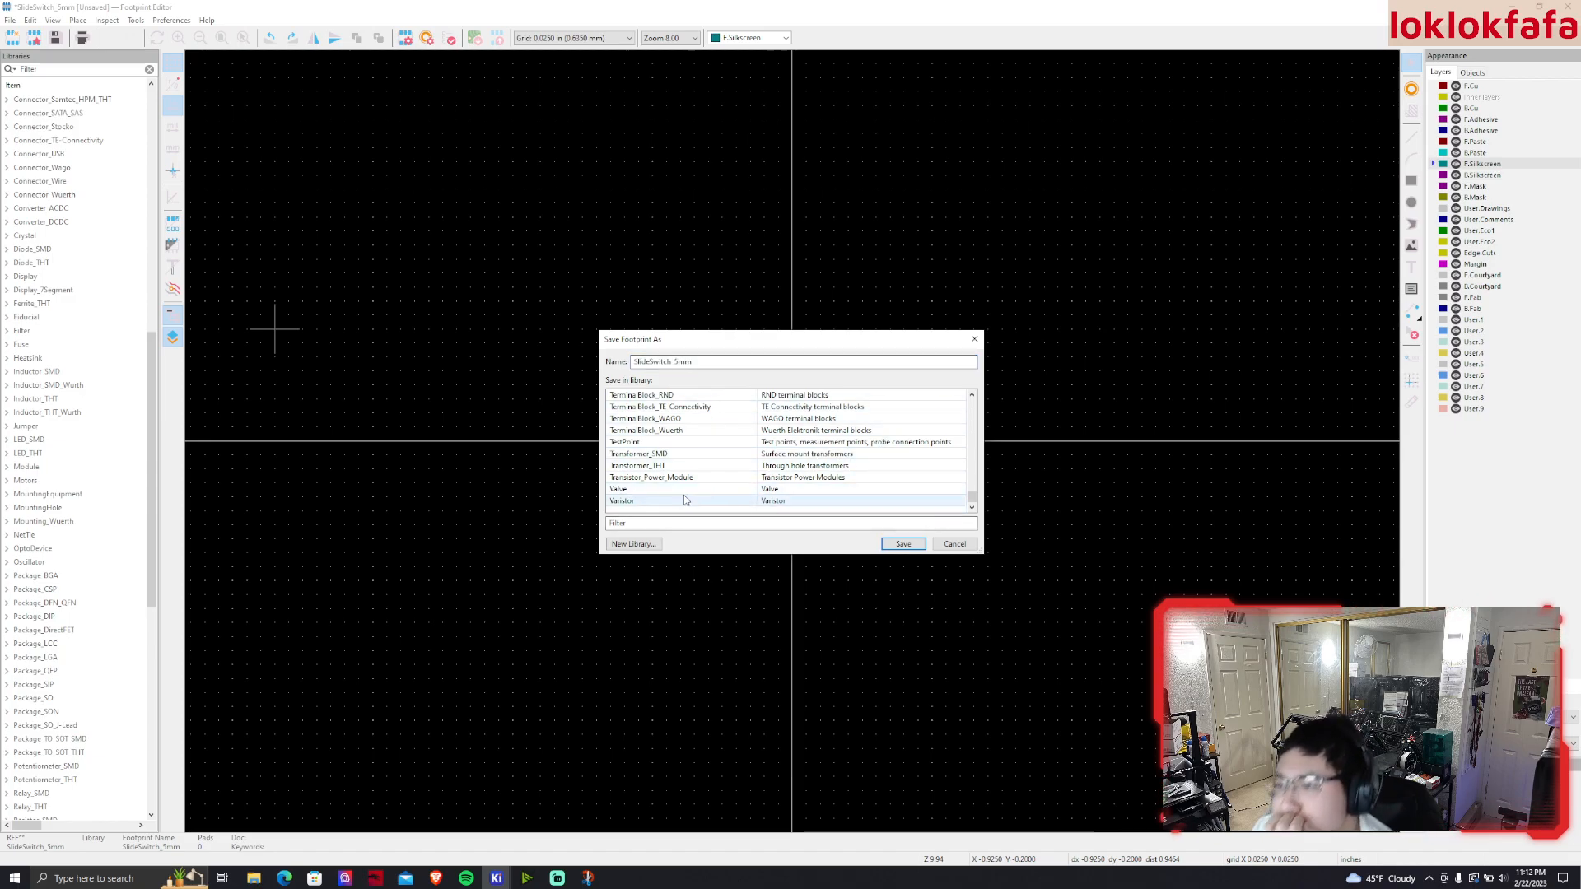
scroll(832, 481, "up", 12)
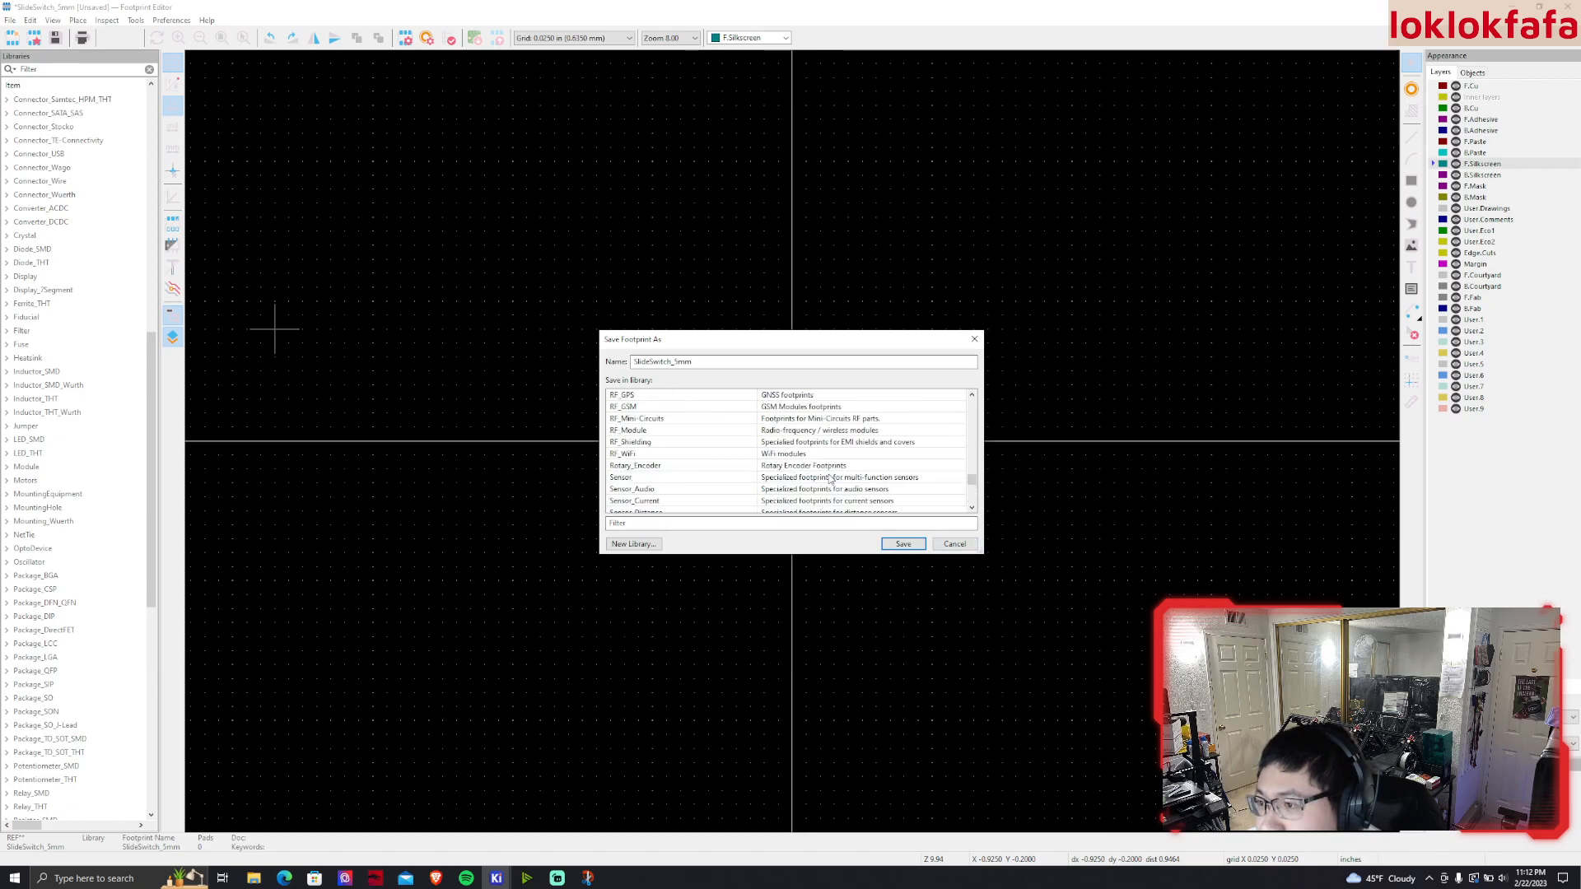
scroll(830, 480, "up", 2)
scroll(830, 480, "down", 6)
scroll(830, 480, "up", 15)
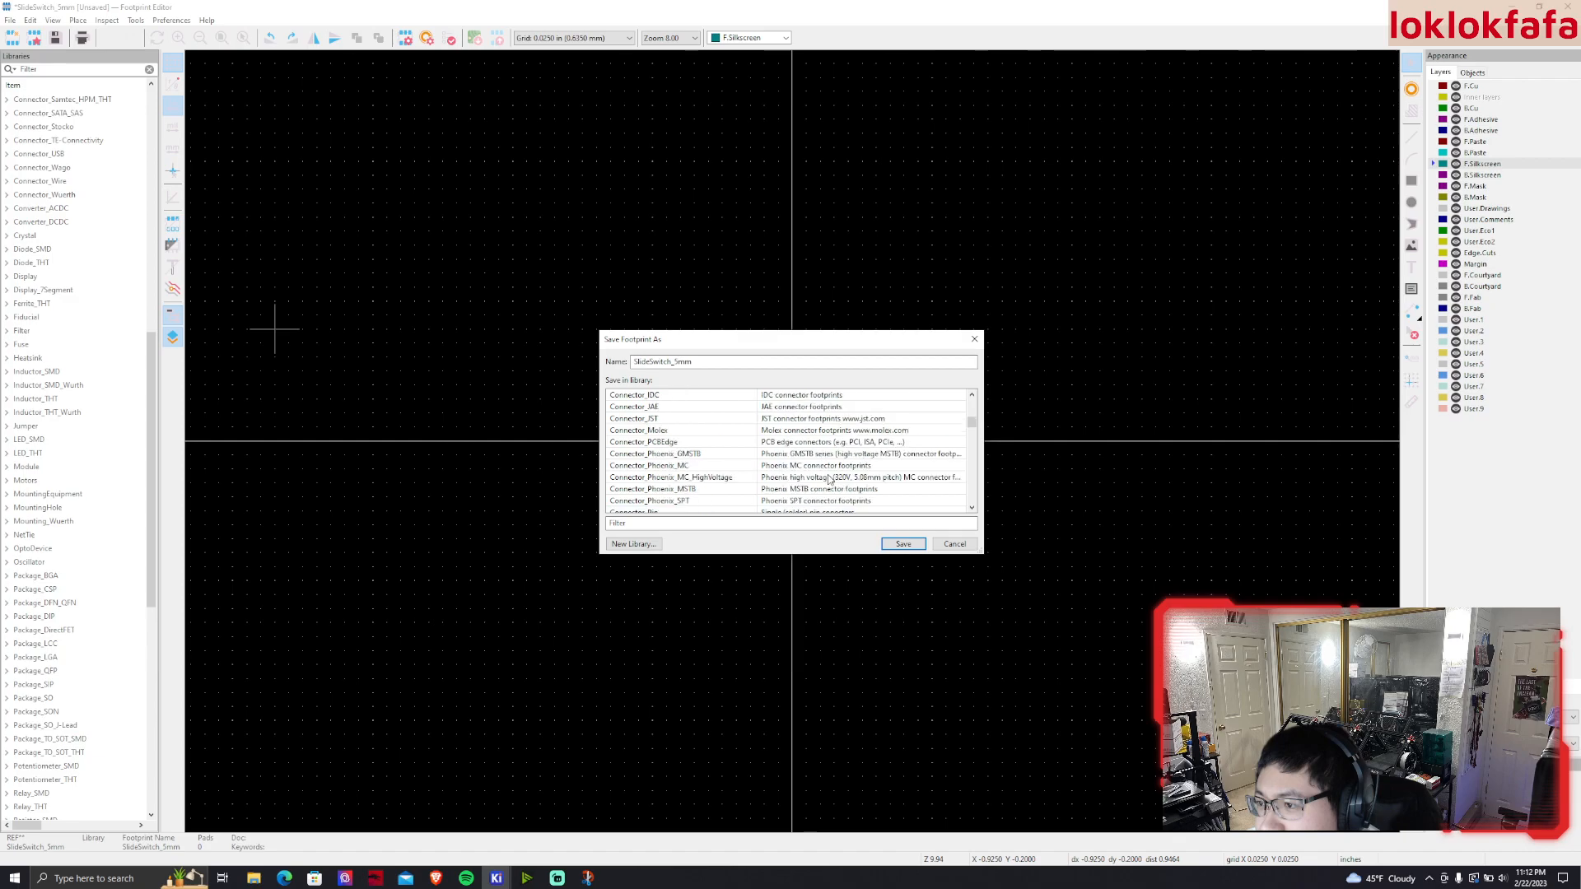
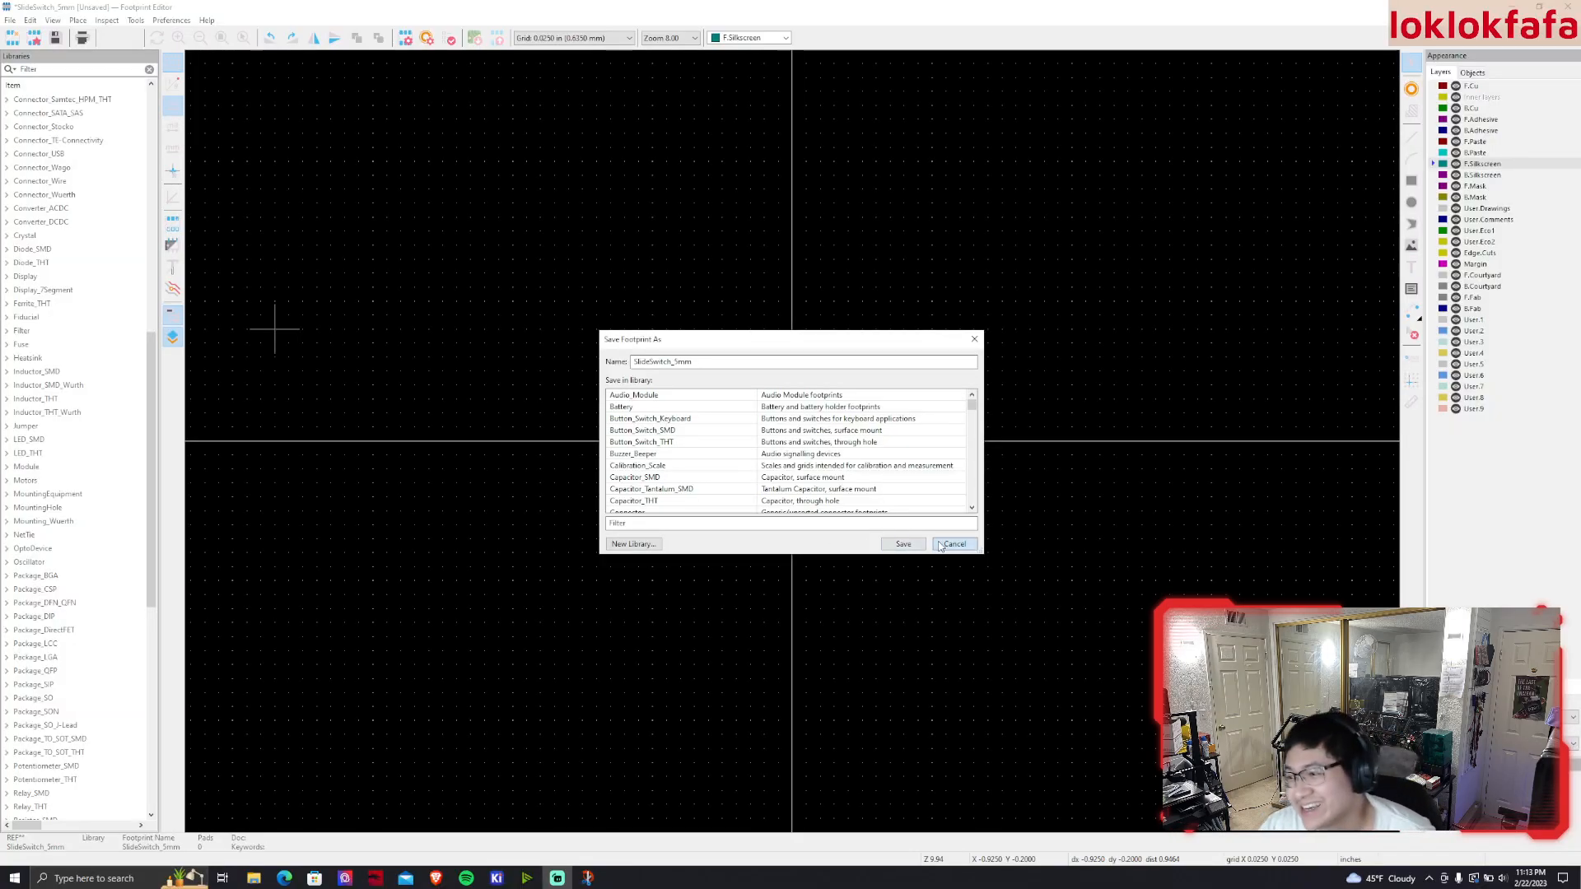
left_click(952, 543)
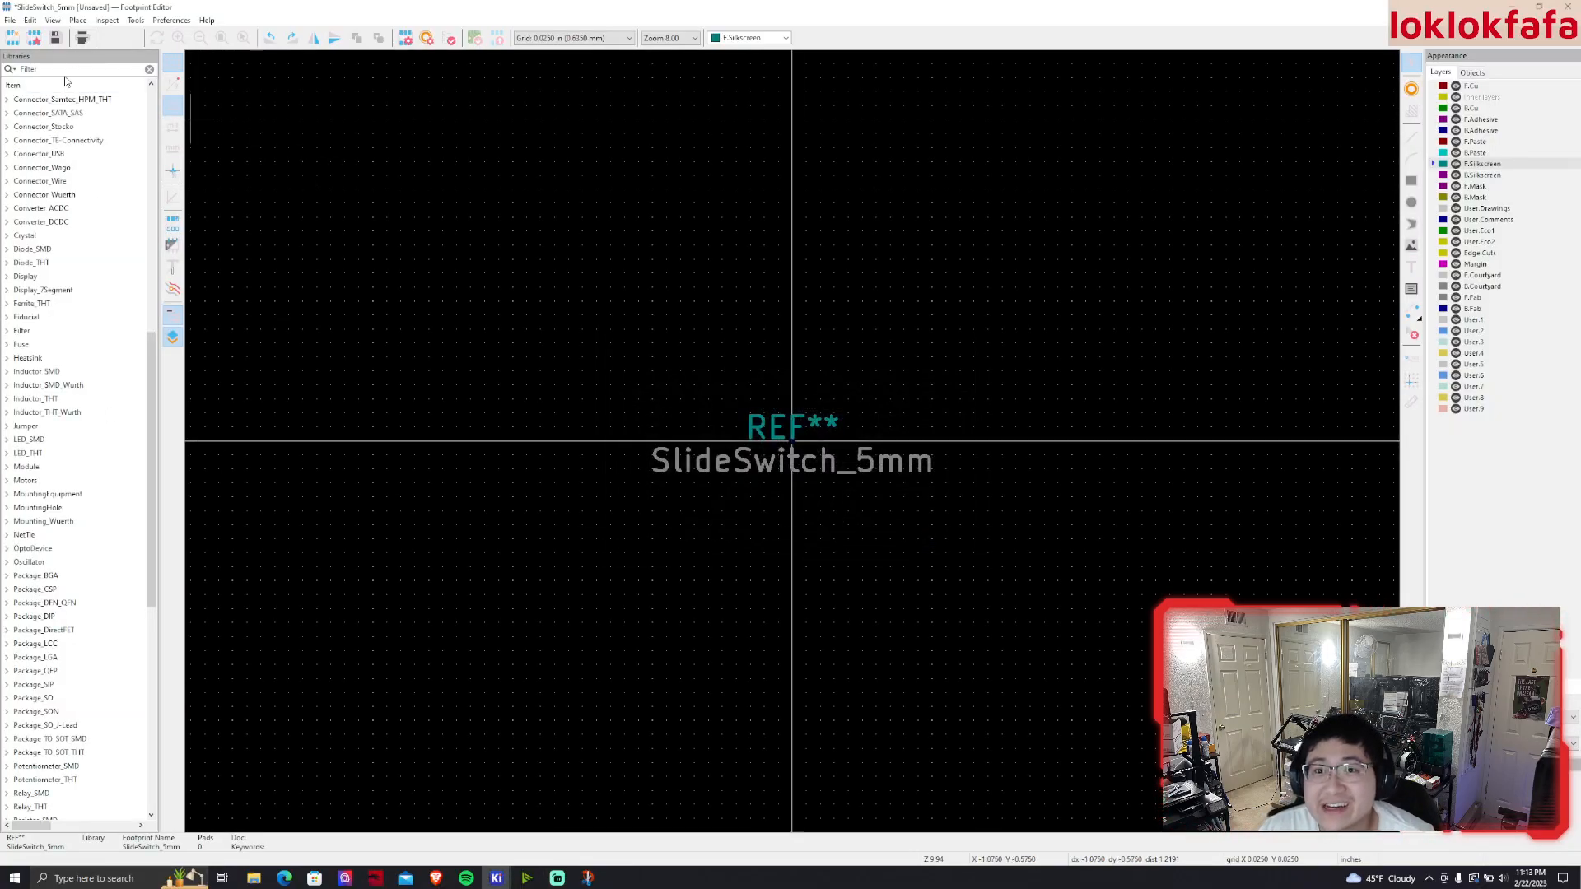
Add the existing CustomFootprints_MSI.pretty folder to the global library table and look for it in the library tree
left_click(10, 20)
left_click(45, 74)
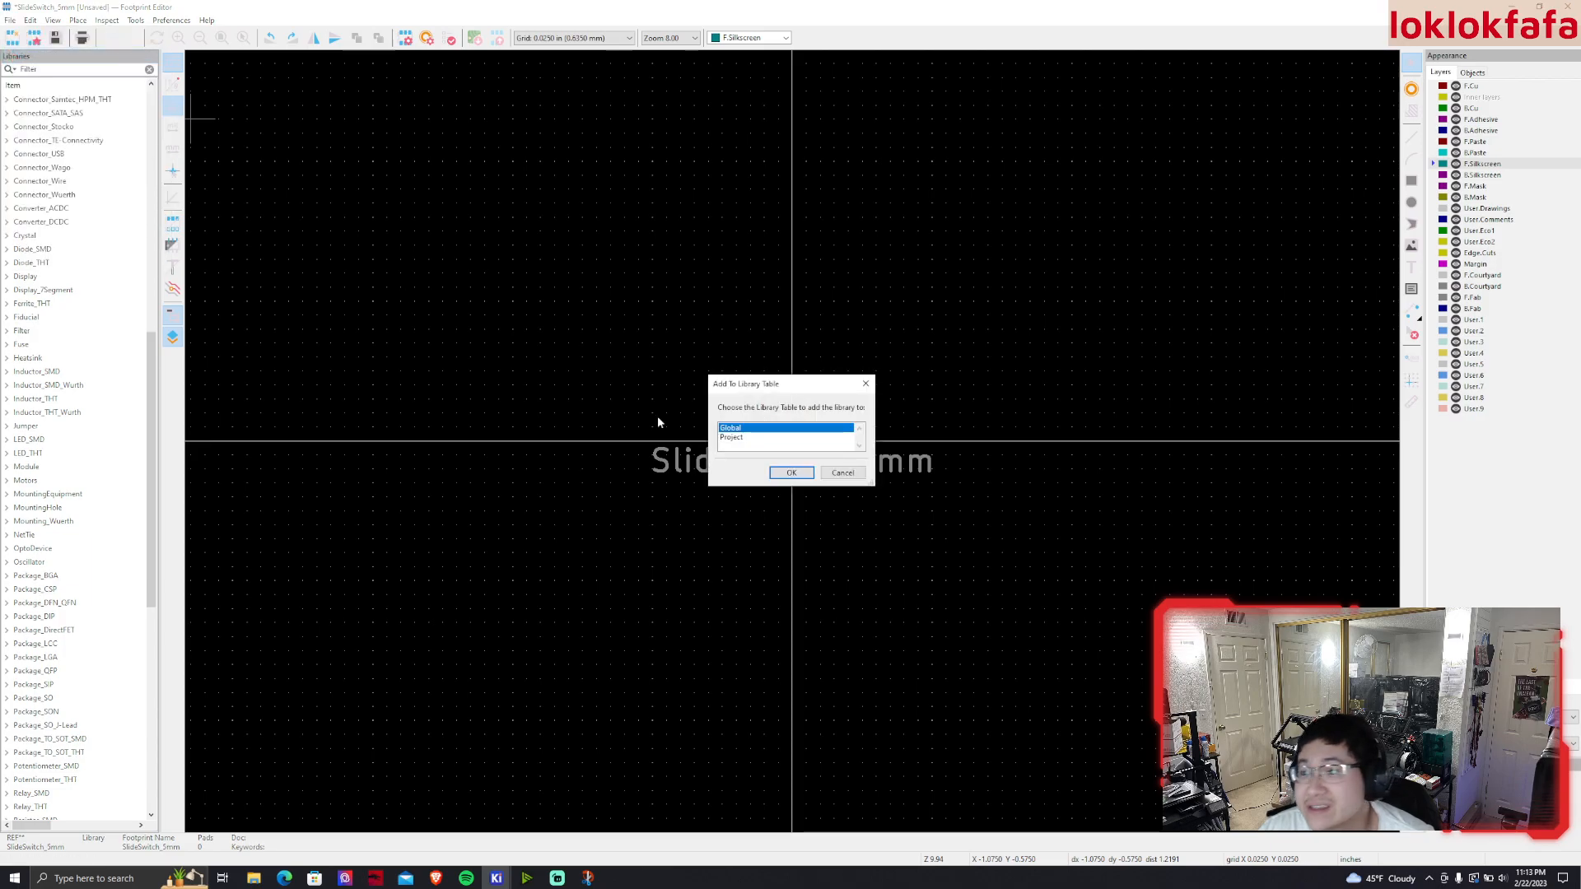
left_click(791, 473)
left_click(235, 116)
left_click(466, 339)
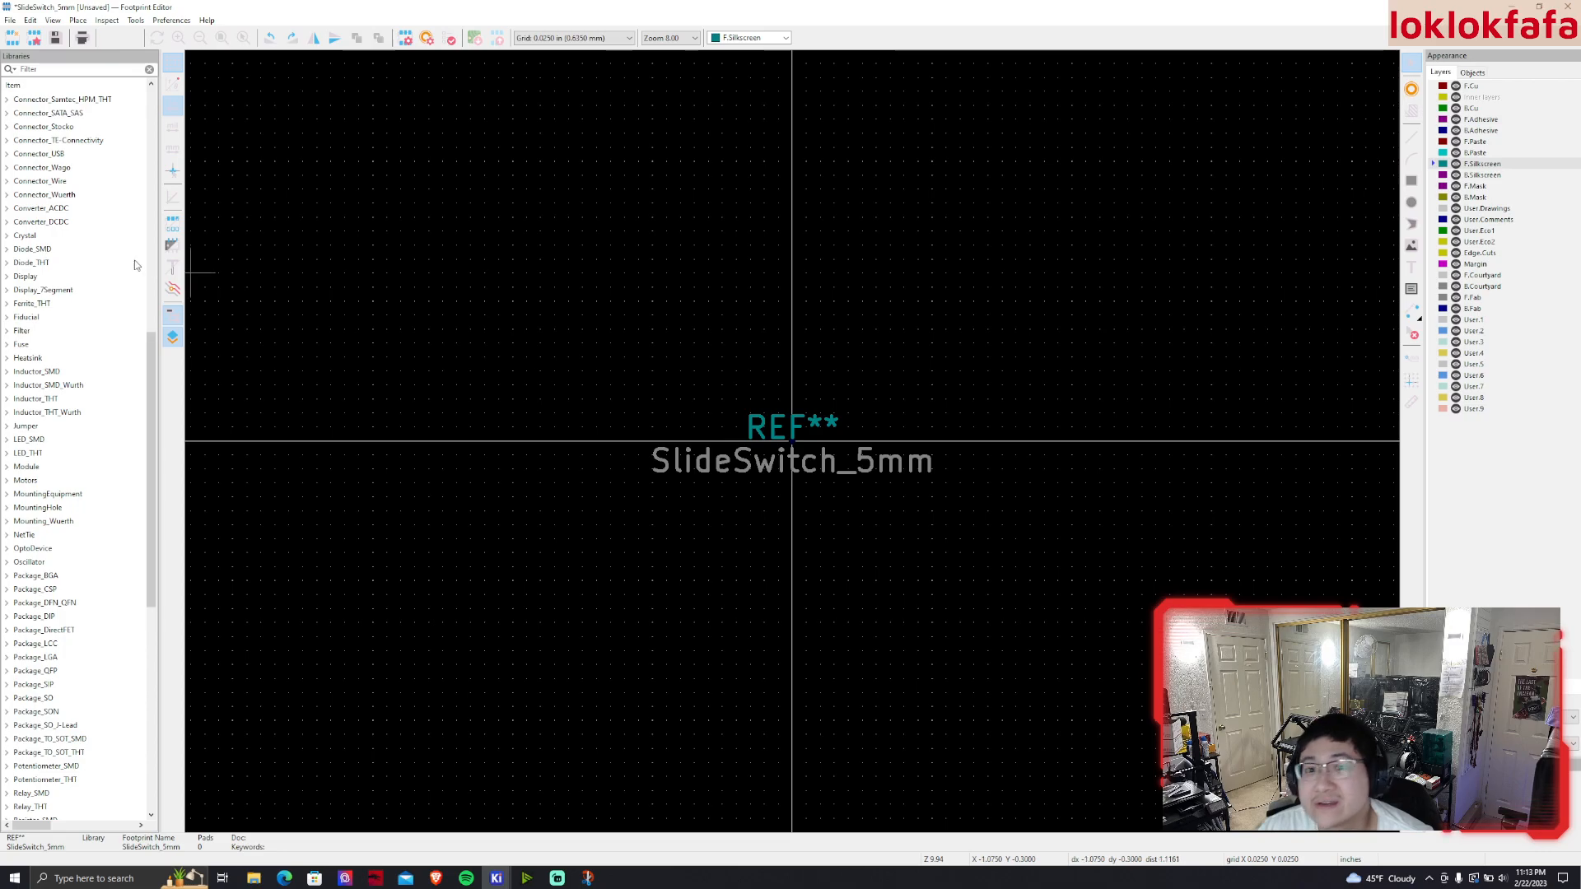
scroll(112, 272, "up", 4)
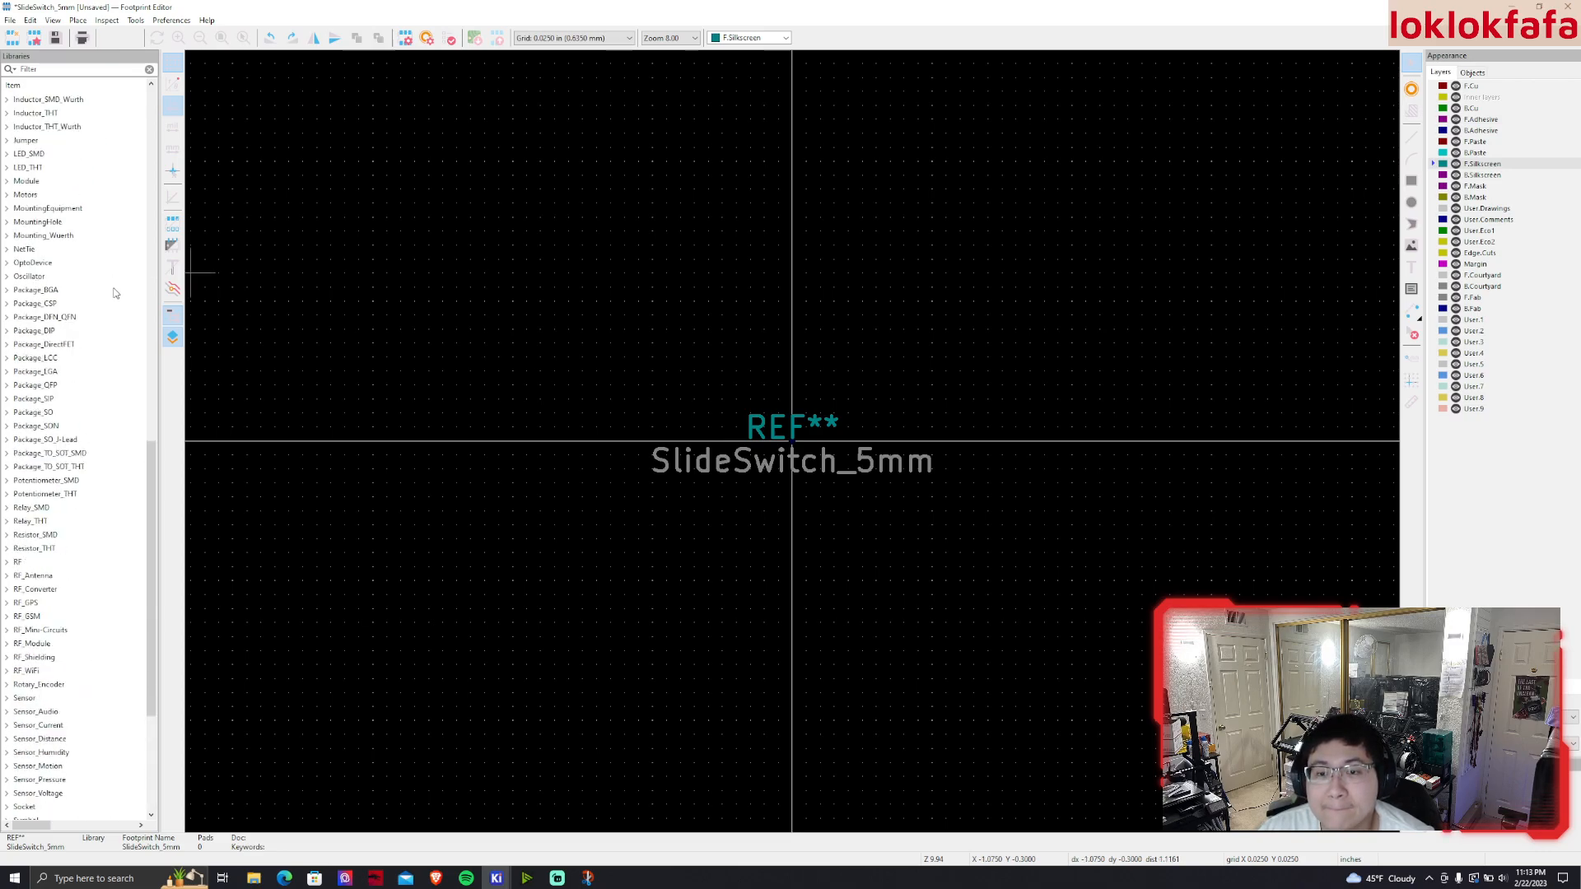
scroll(116, 301, "up", 6)
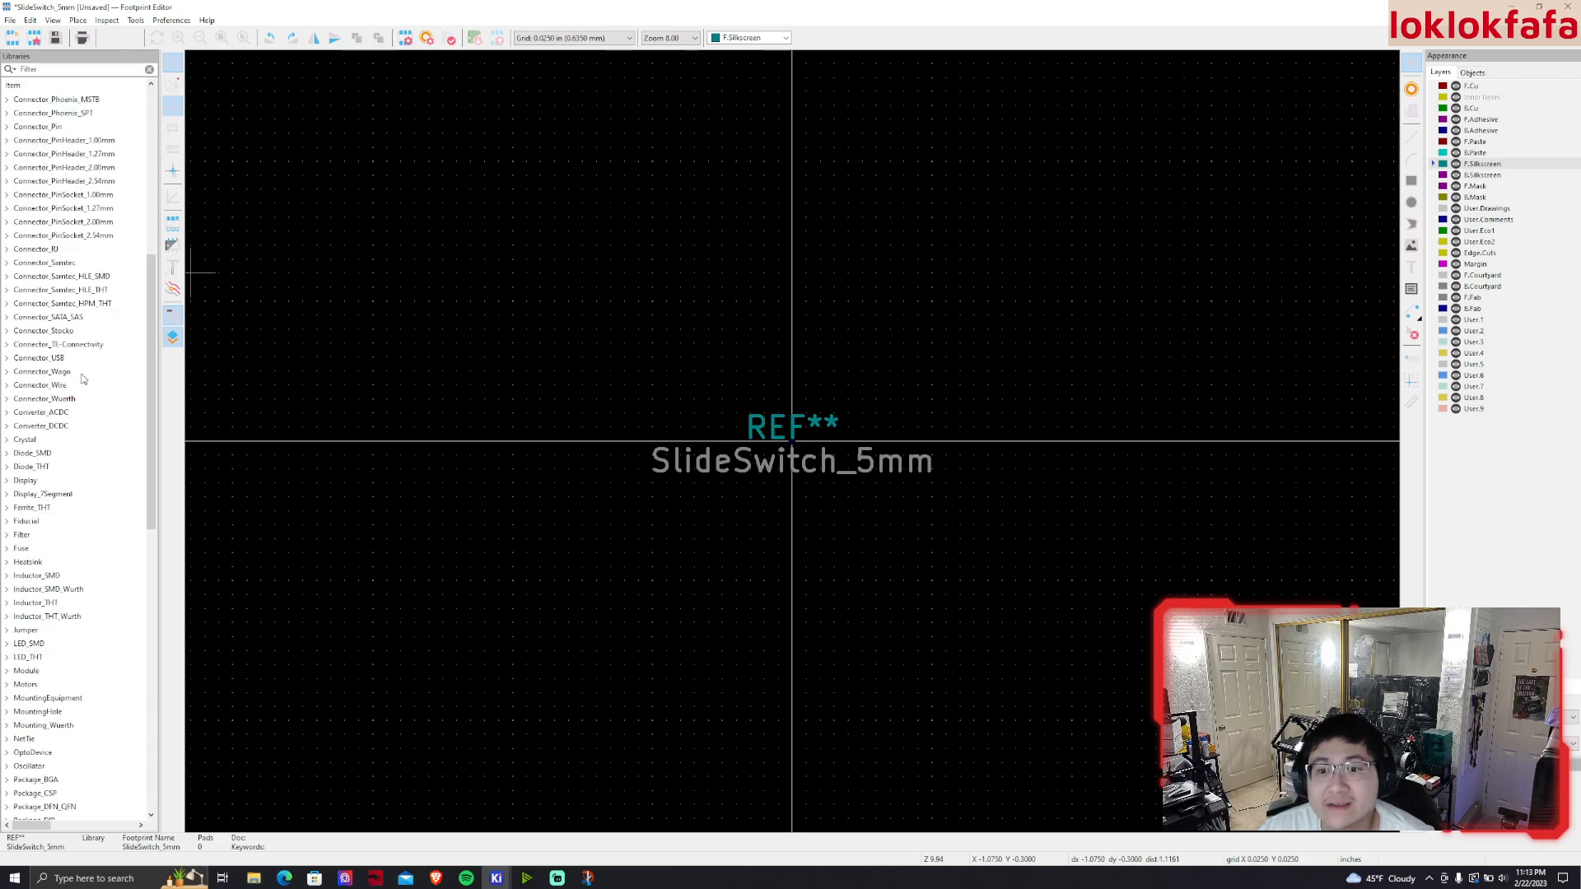
scroll(58, 424, "up", 6)
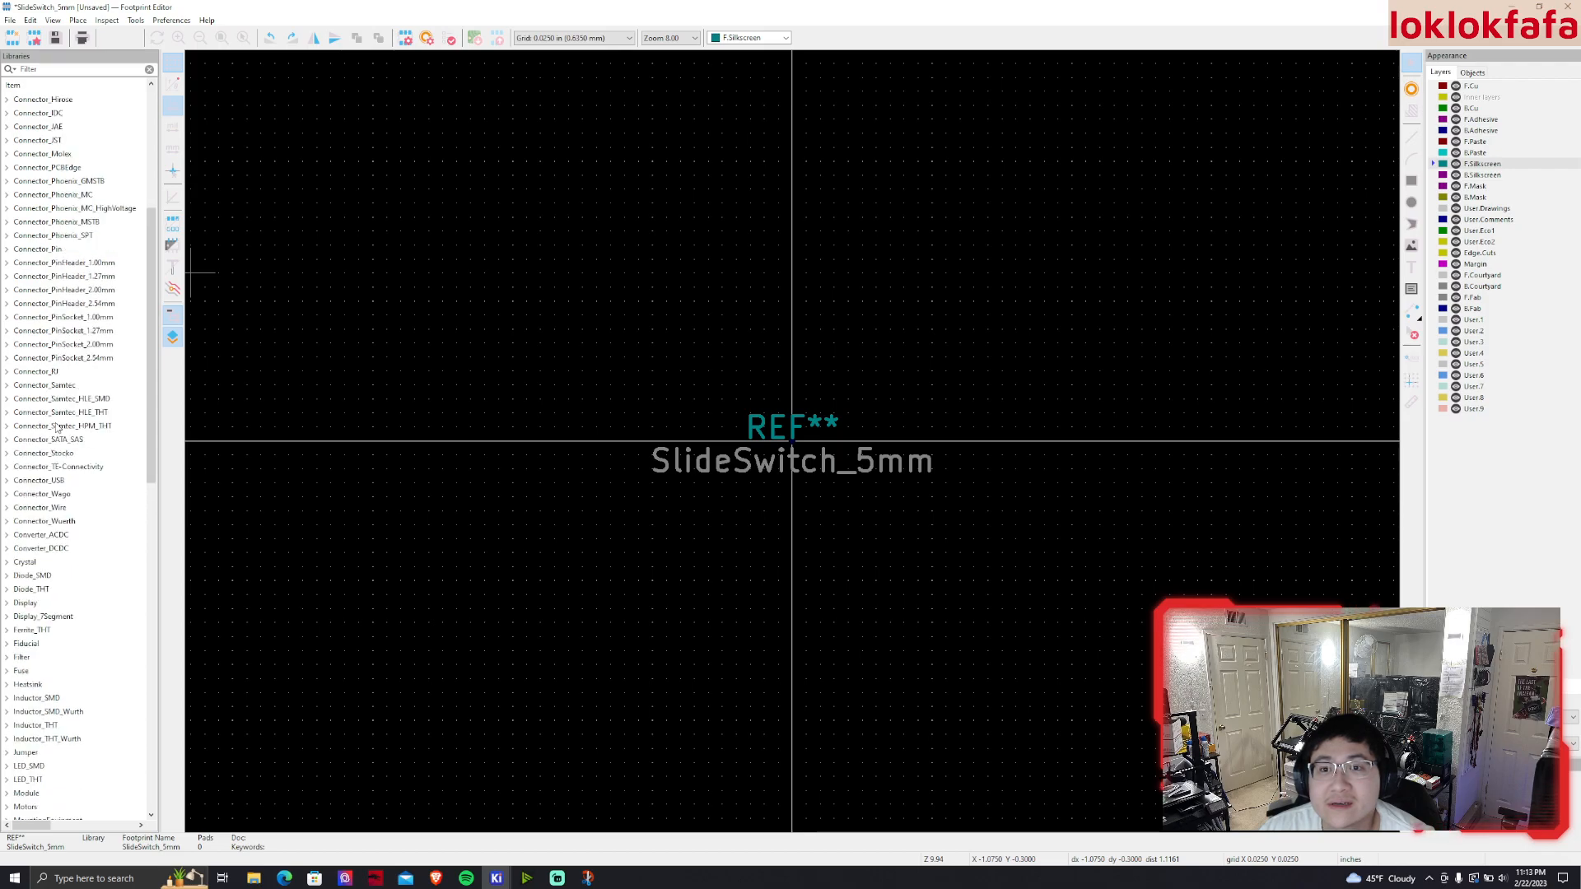
scroll(57, 427, "up", 5)
scroll(57, 427, "down", 6)
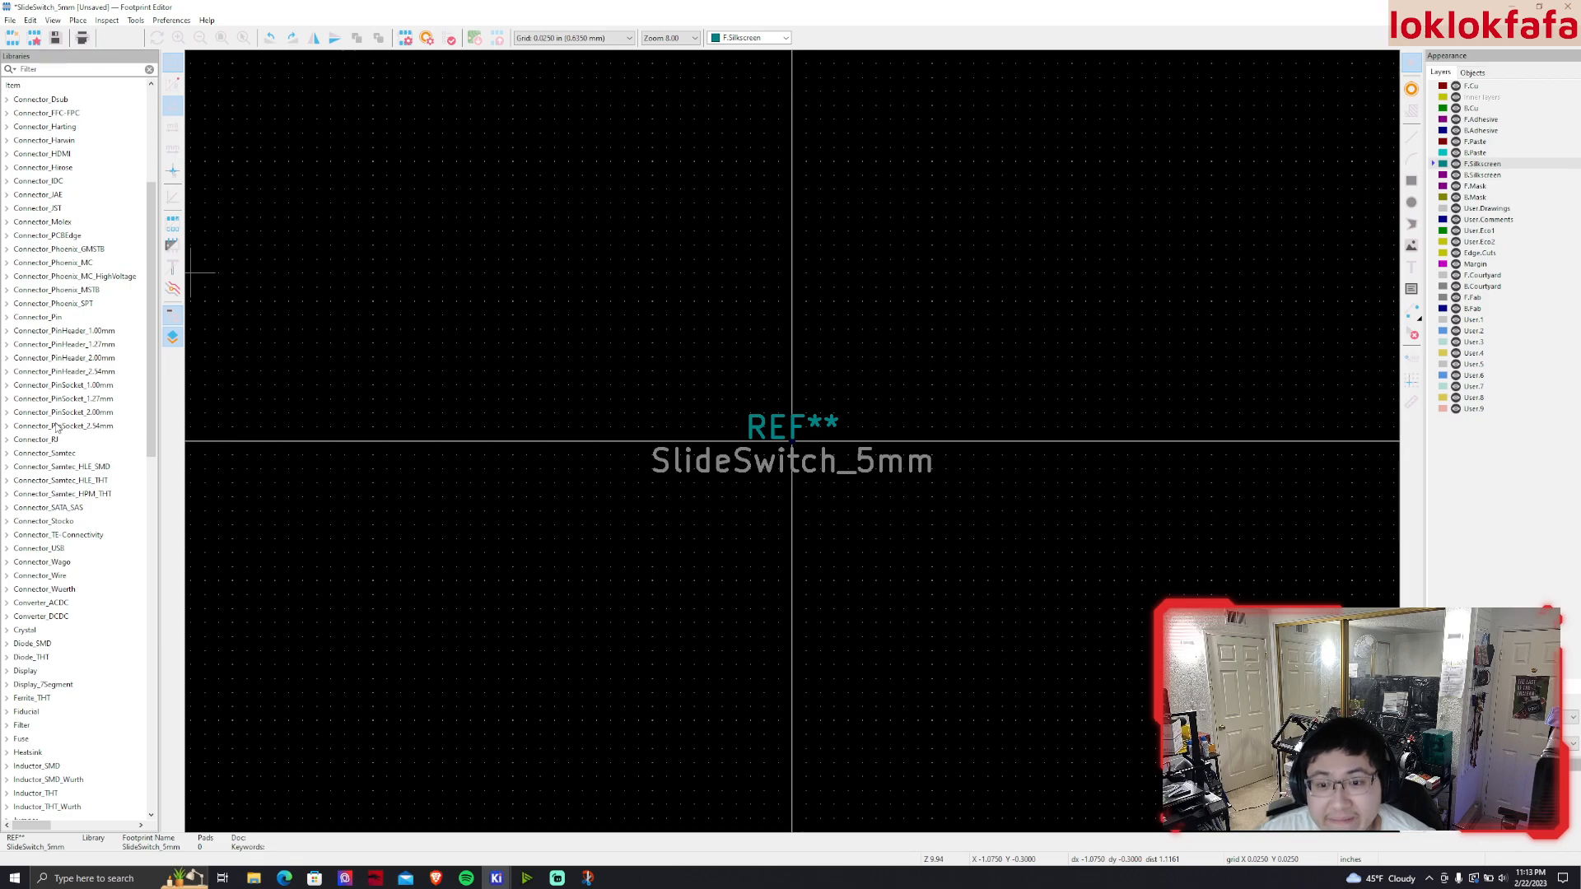
left_click(10, 20)
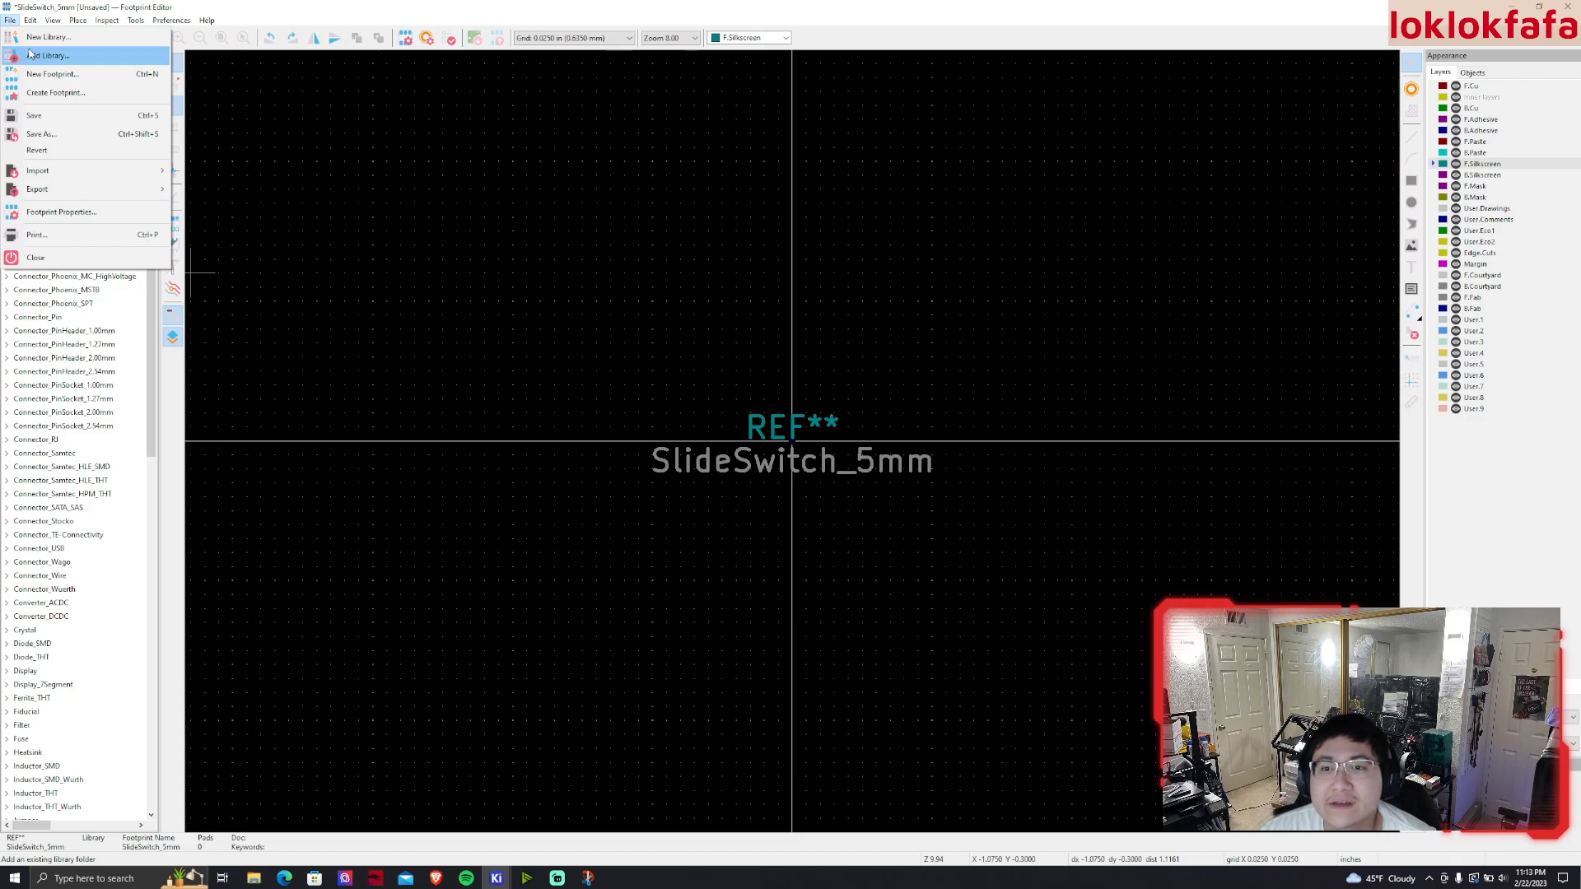
left_click(33, 54)
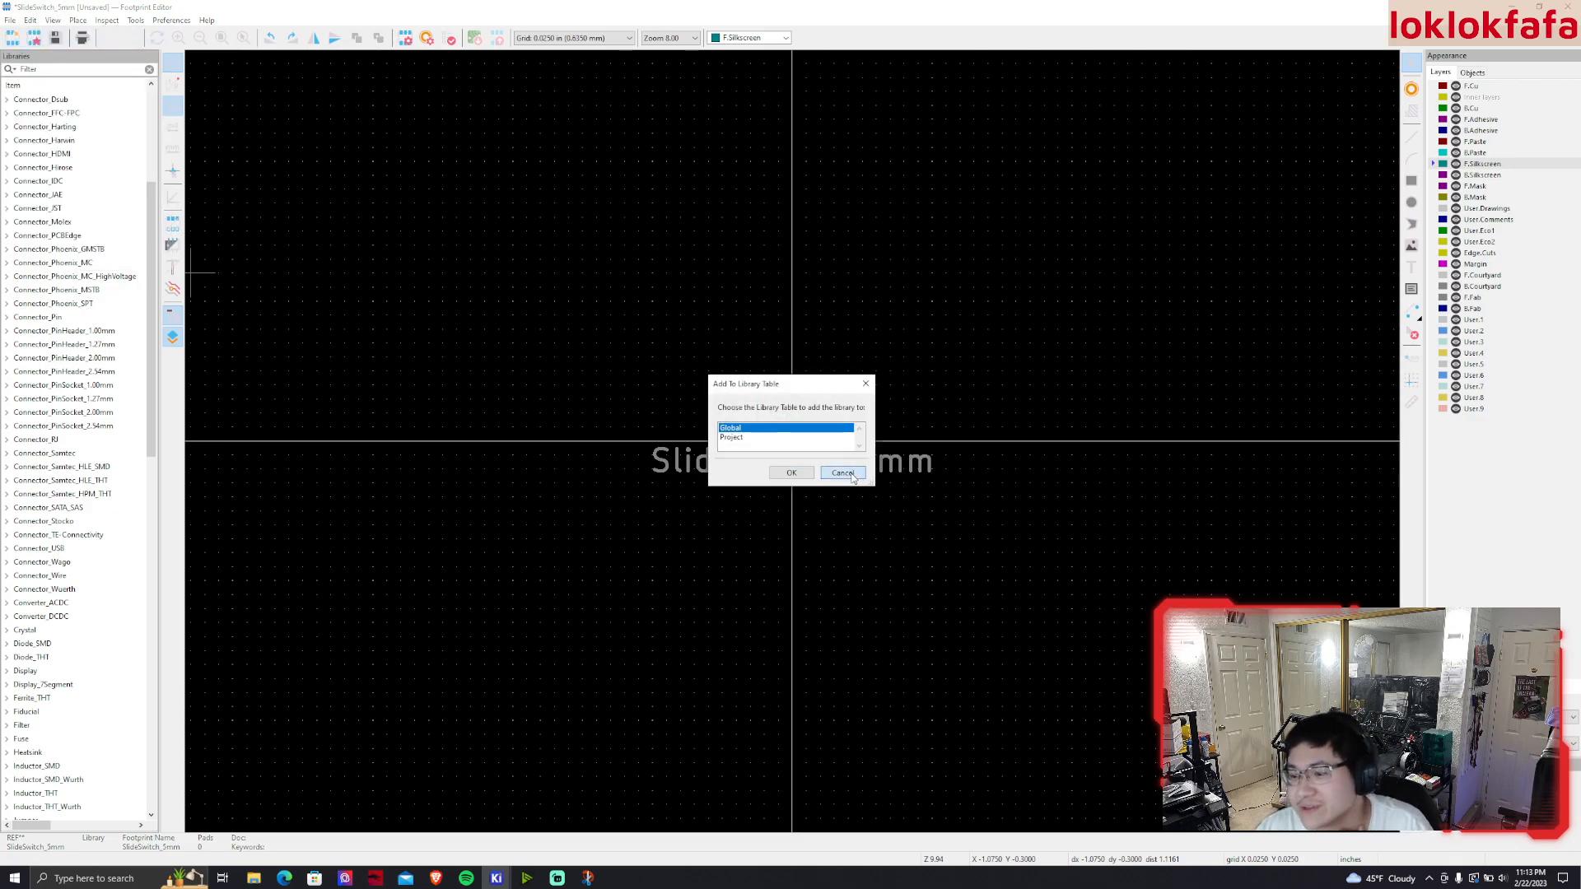
left_click(851, 475)
Try to add the footprints folder from Documents > KiCad 6.0 > 6.0 to the global library table and check the library tree
left_click(10, 20)
left_click(33, 55)
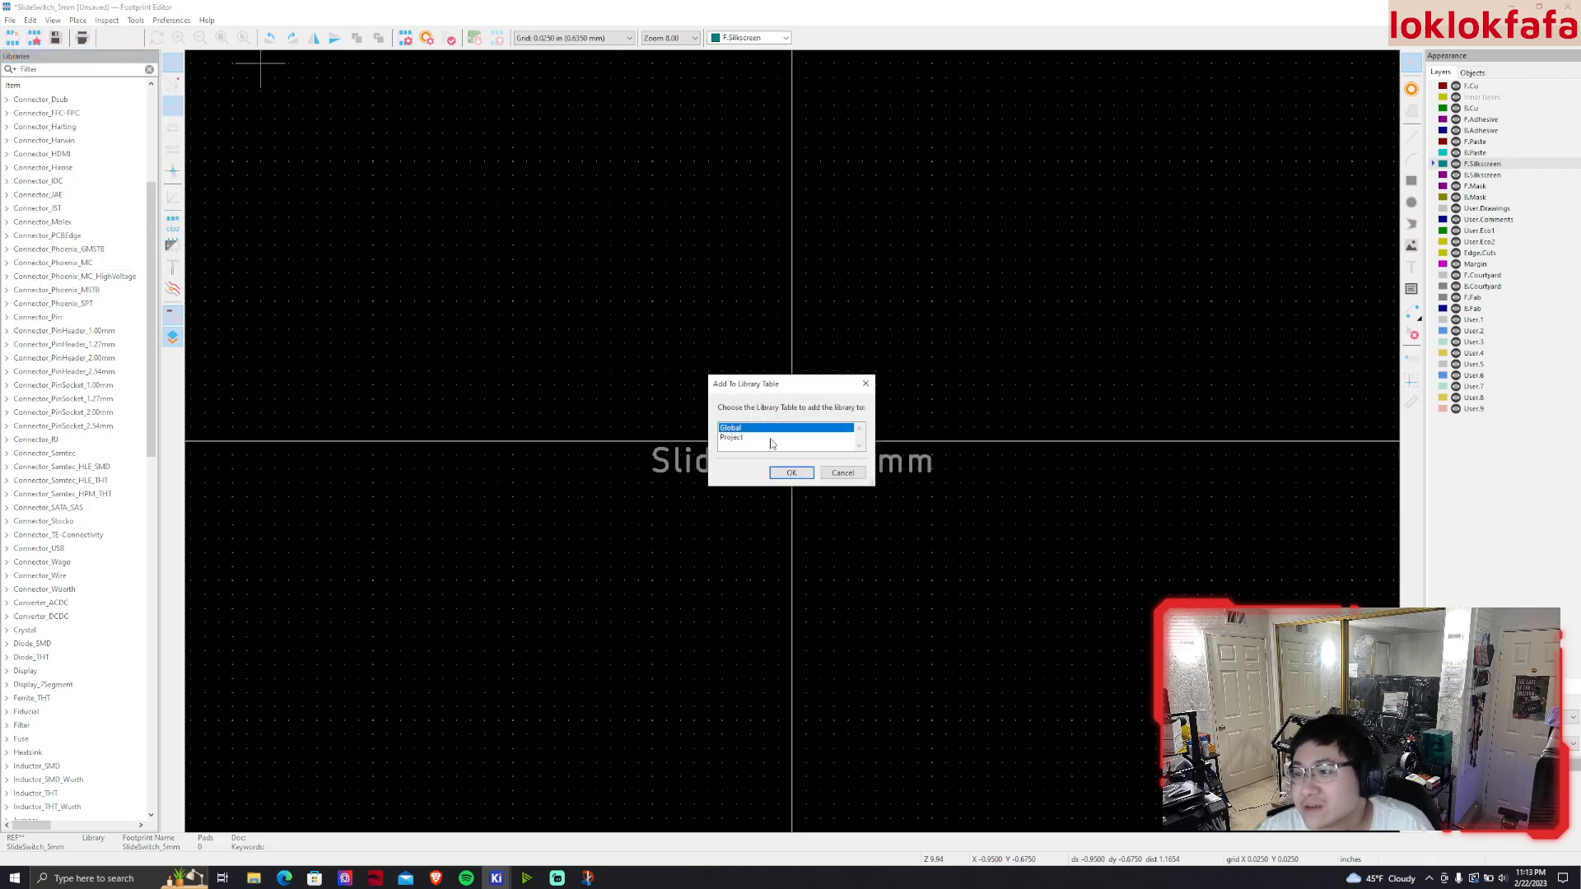
left_click(788, 473)
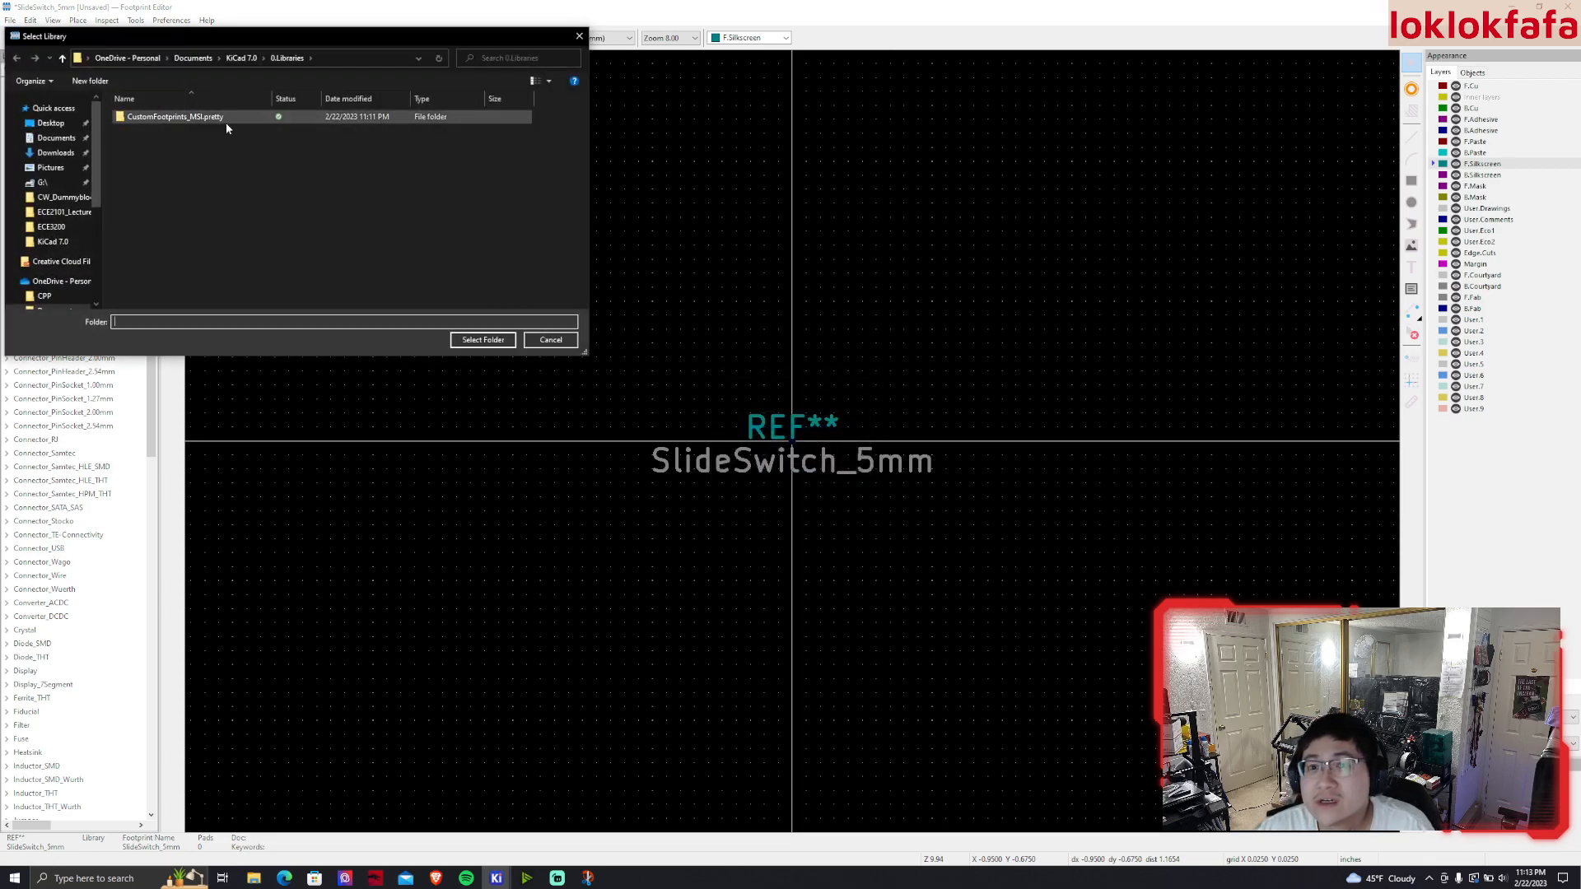
left_click(204, 59)
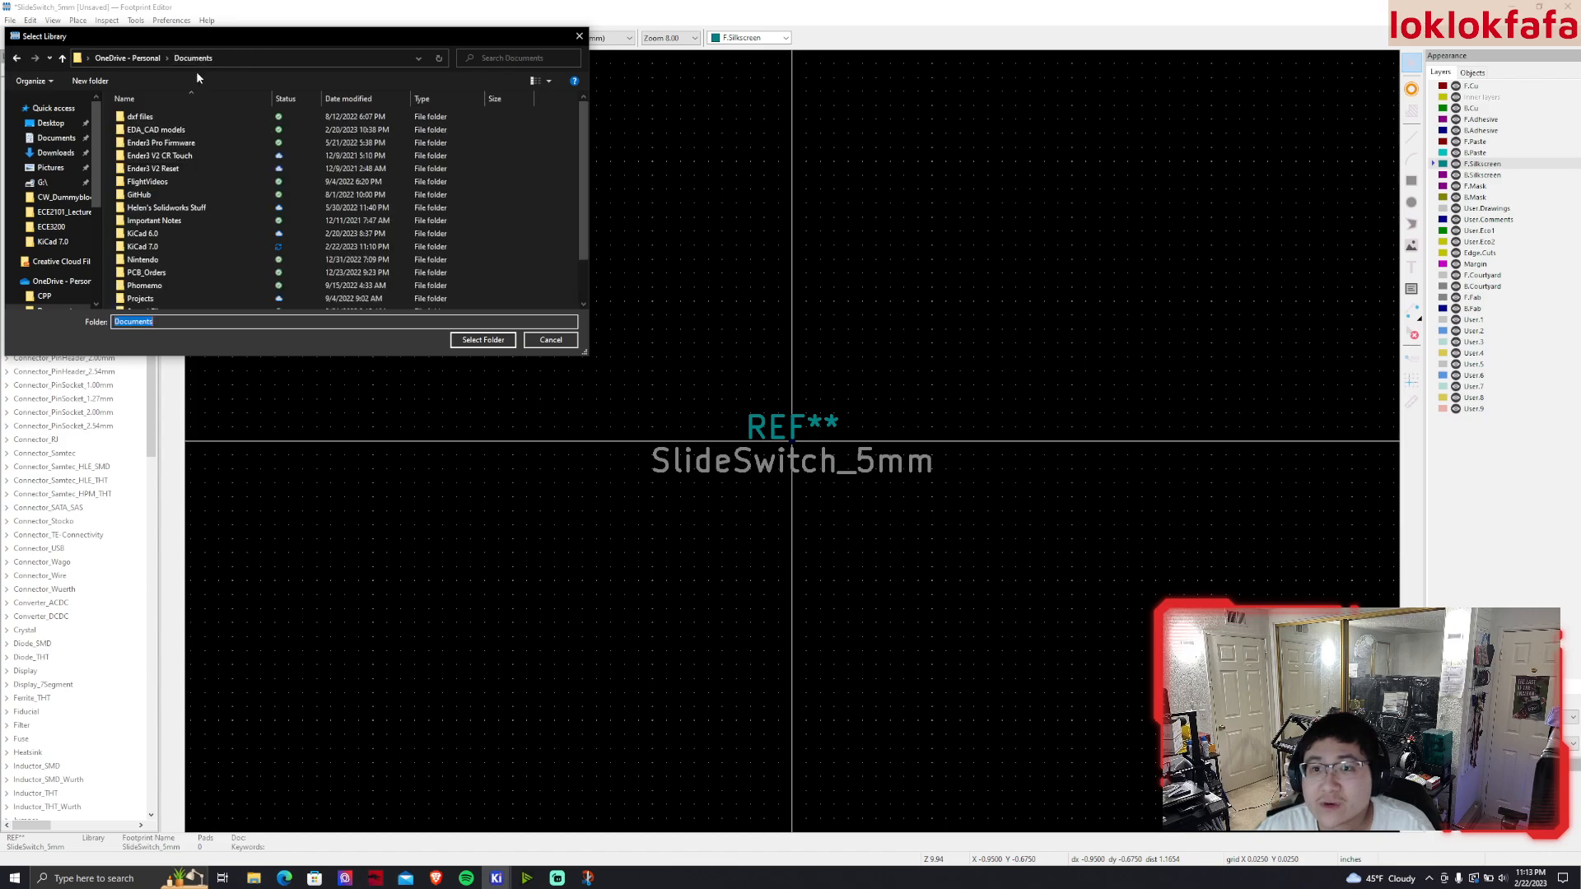
double_click(148, 233)
left_click(138, 116)
double_click(138, 116)
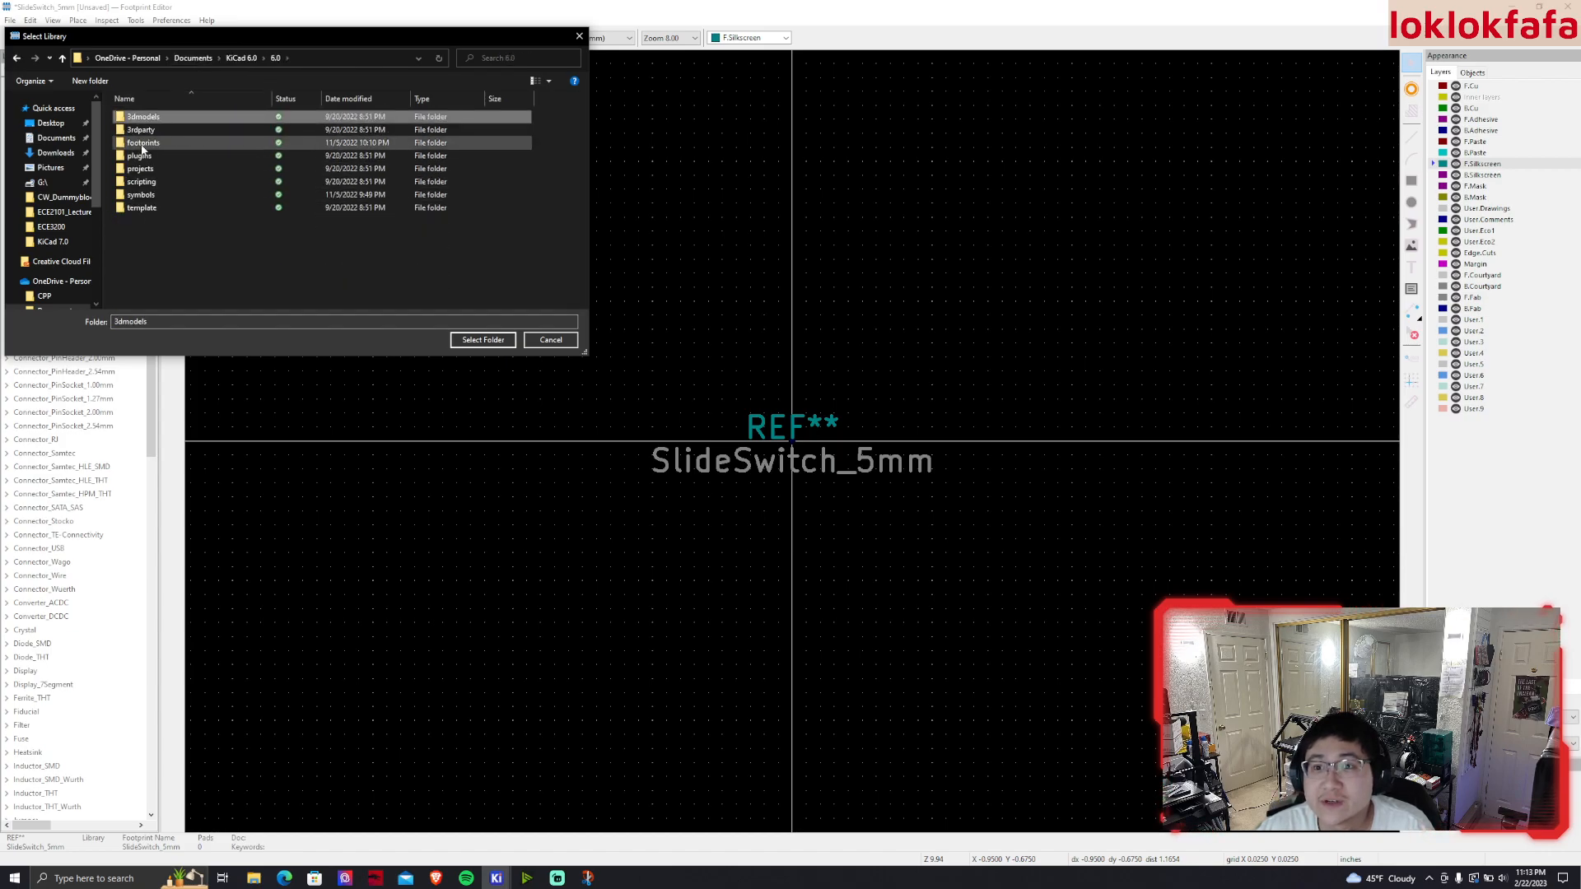
double_click(141, 142)
left_click(277, 59)
double_click(165, 145)
left_click(482, 339)
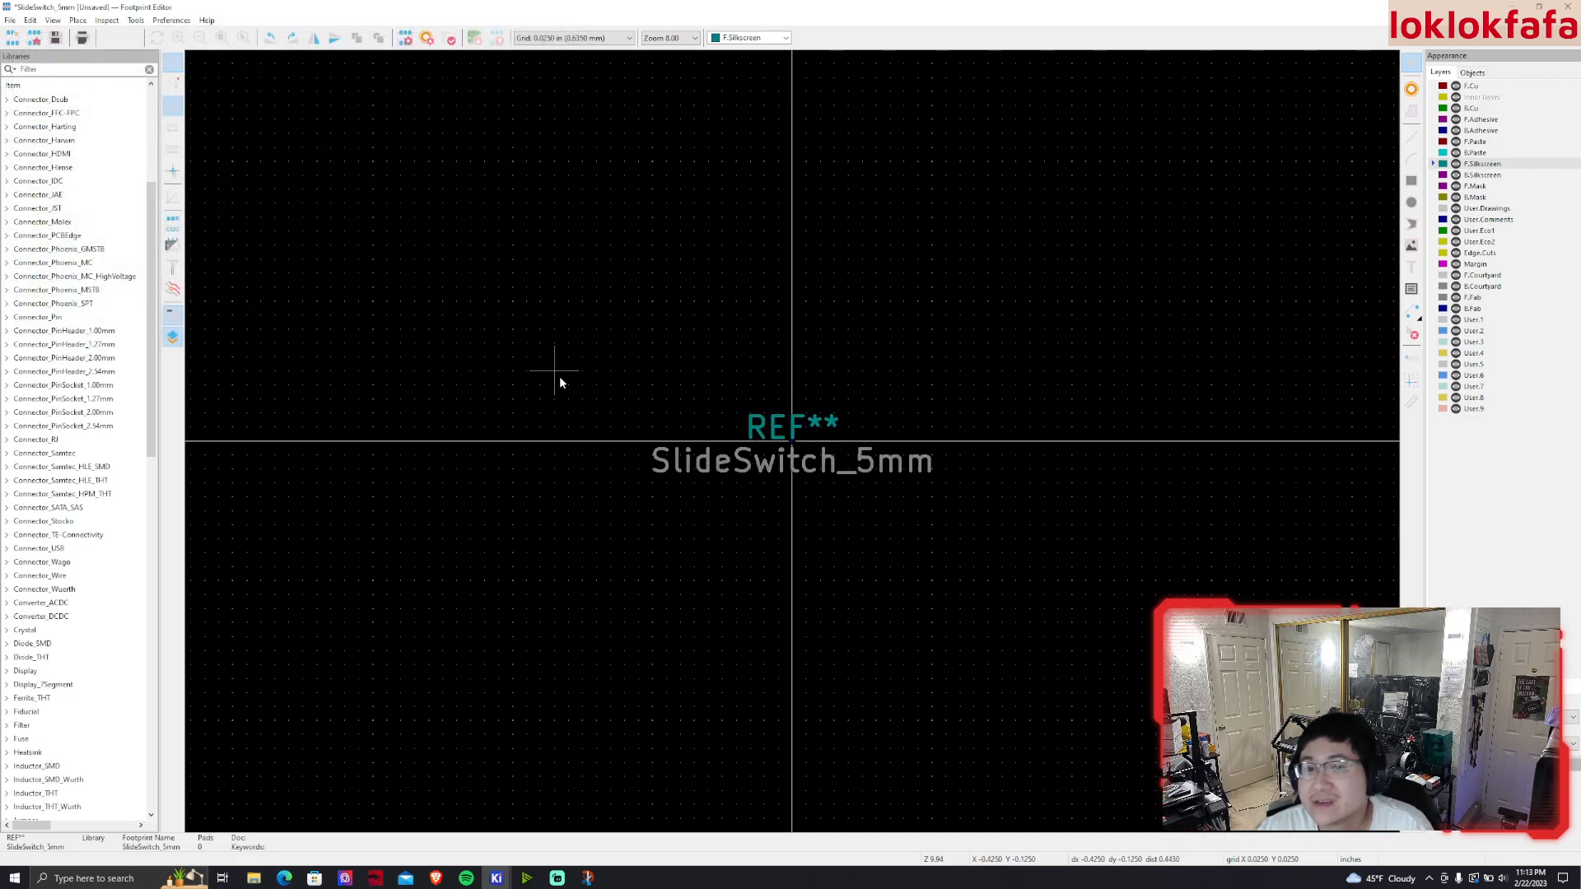
scroll(140, 210, "down", 20)
scroll(140, 210, "up", 20)
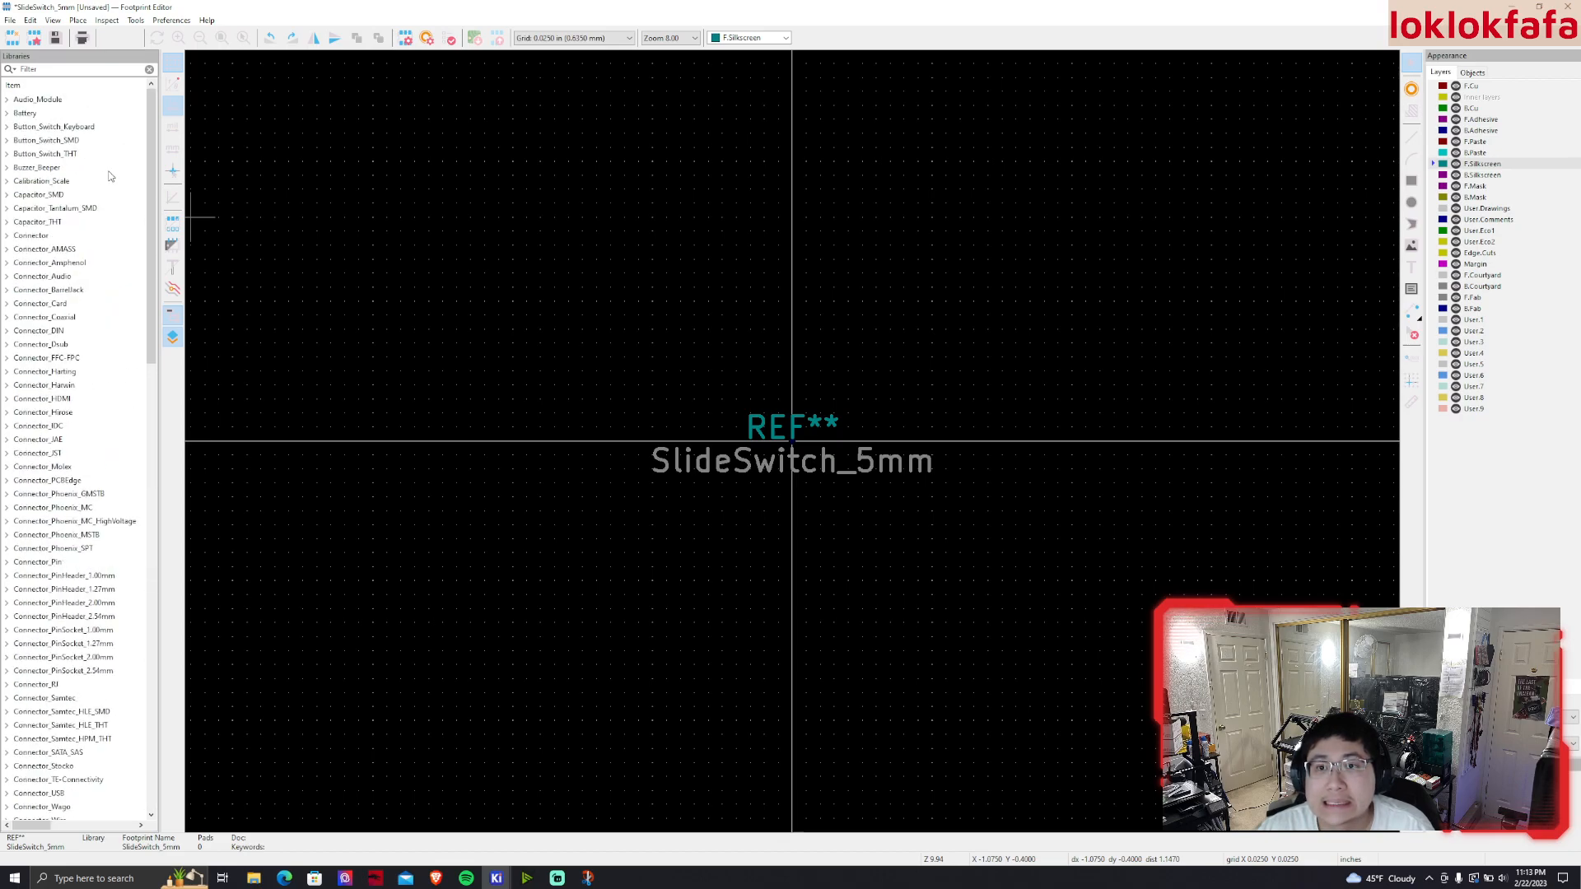
scroll(96, 181, "down", 4)
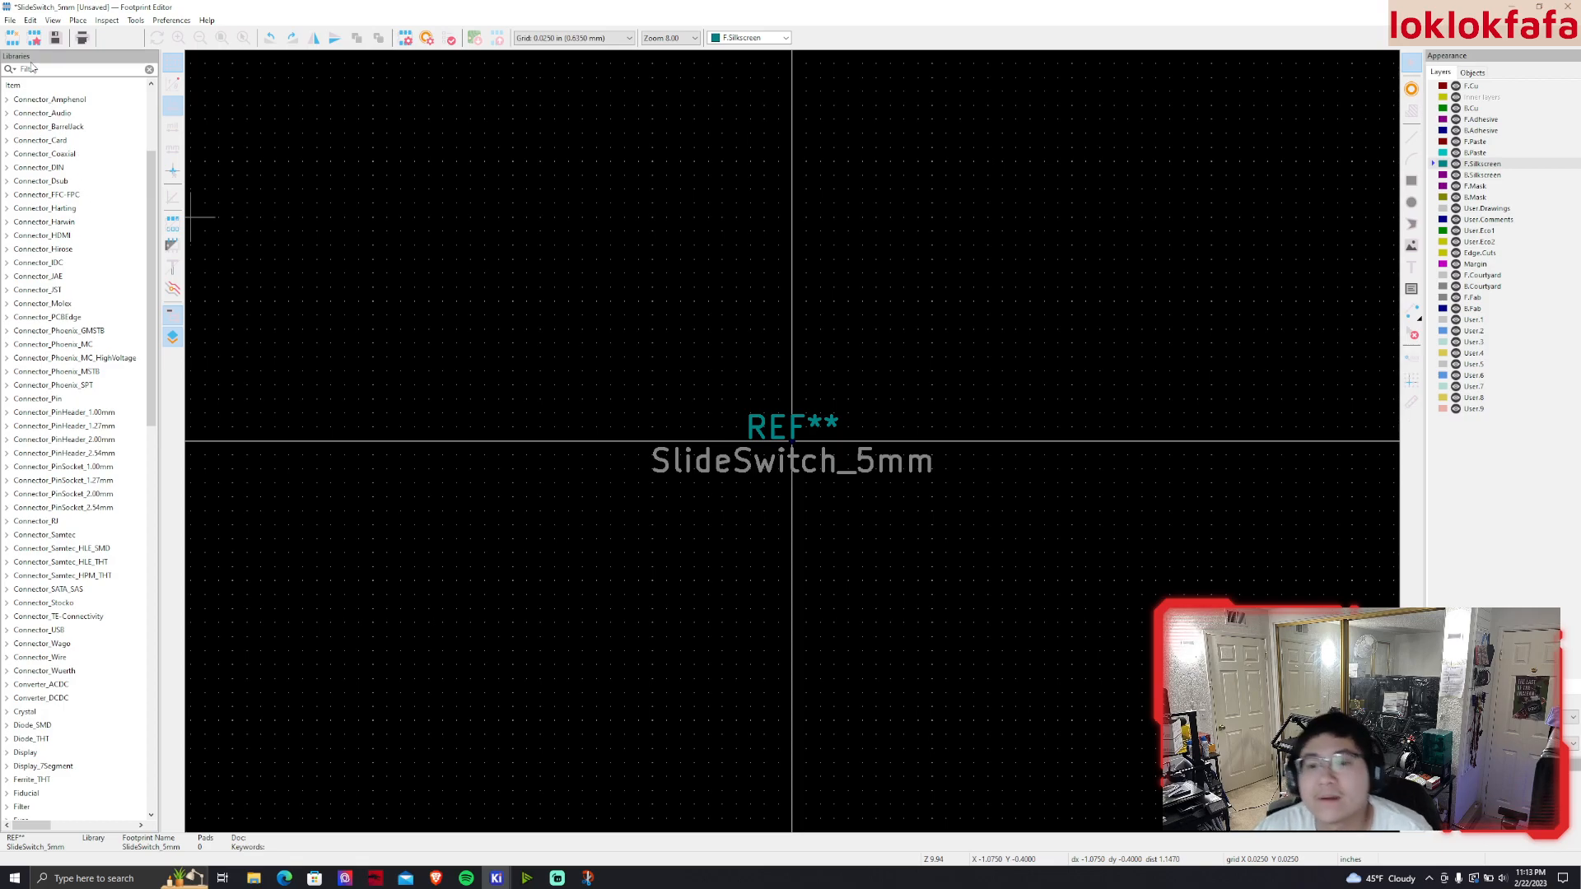
Create a new global footprint library Custom_Footprints_MSI.pretty in the KiCad 6.0 footprints folder and look for it in the library tree
left_click(11, 20)
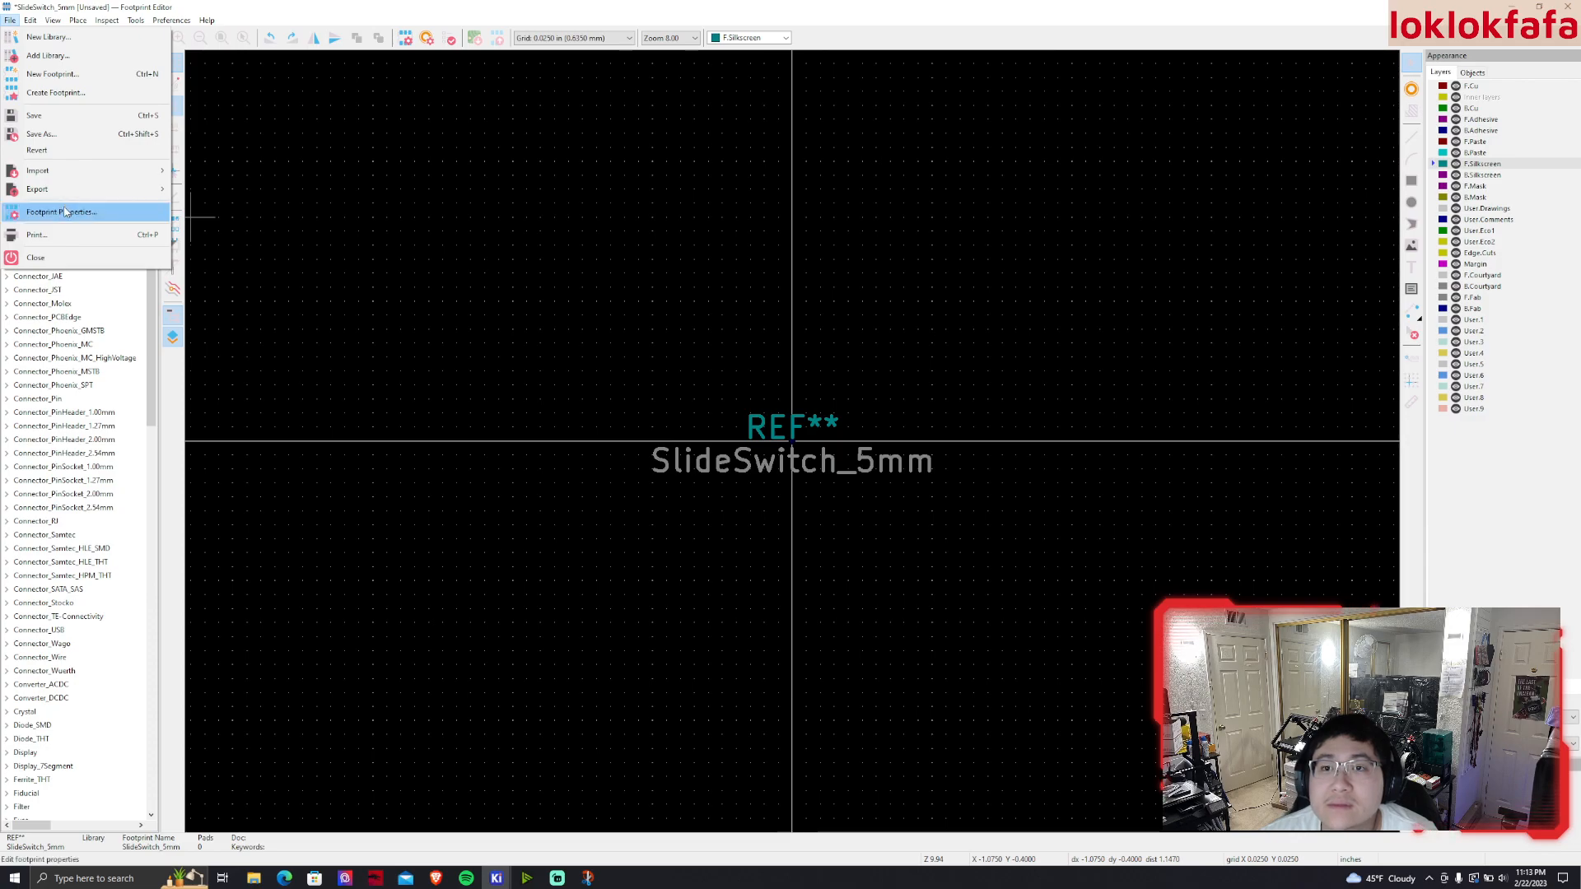
left_click(48, 38)
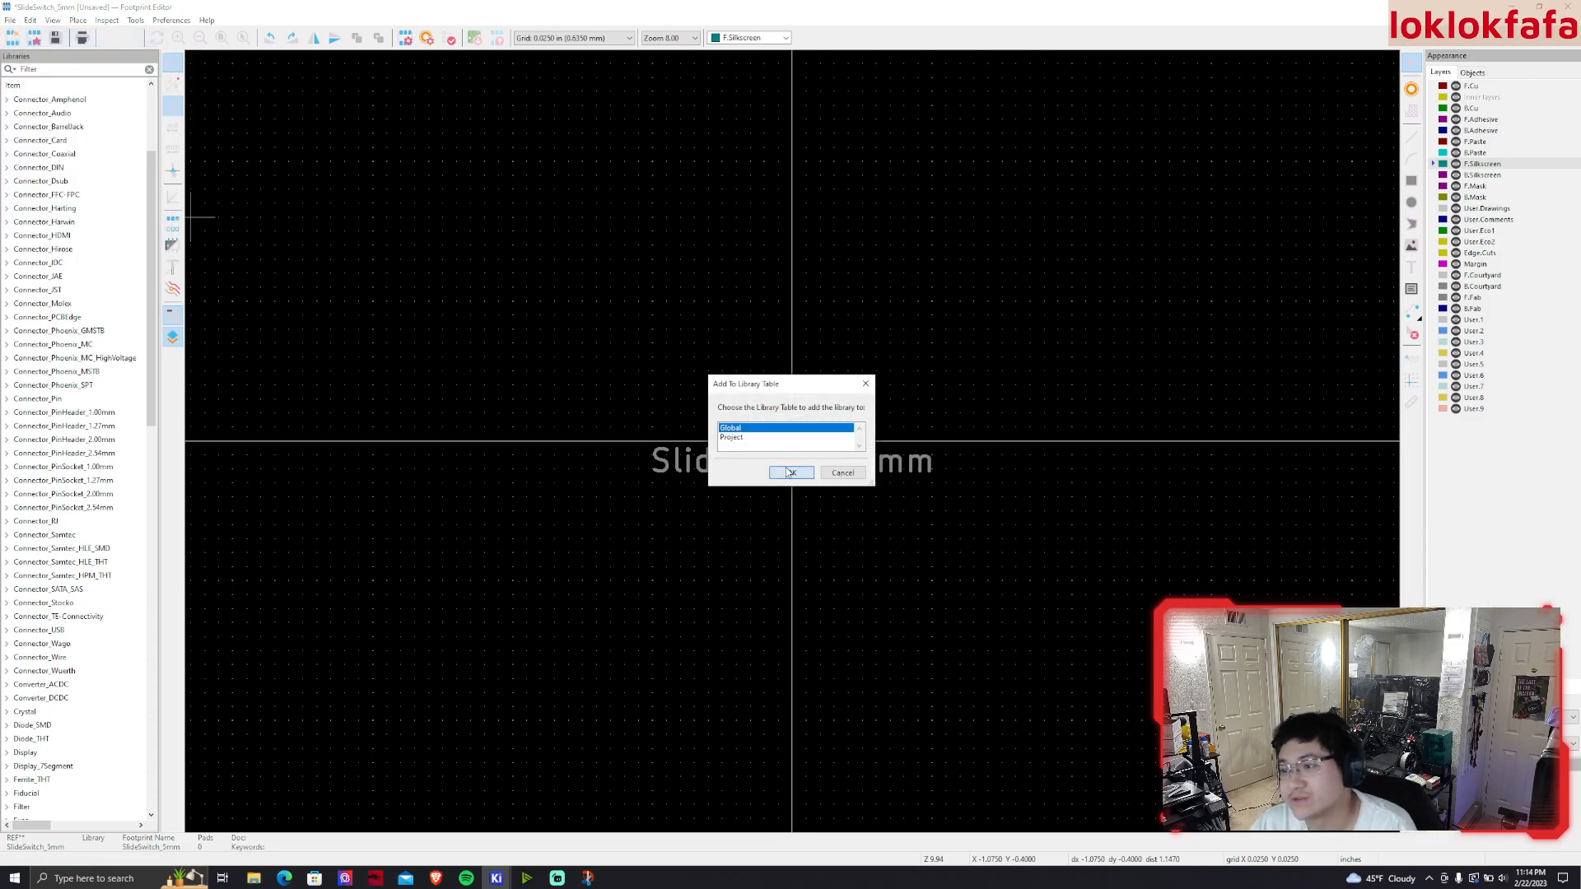
left_click(789, 473)
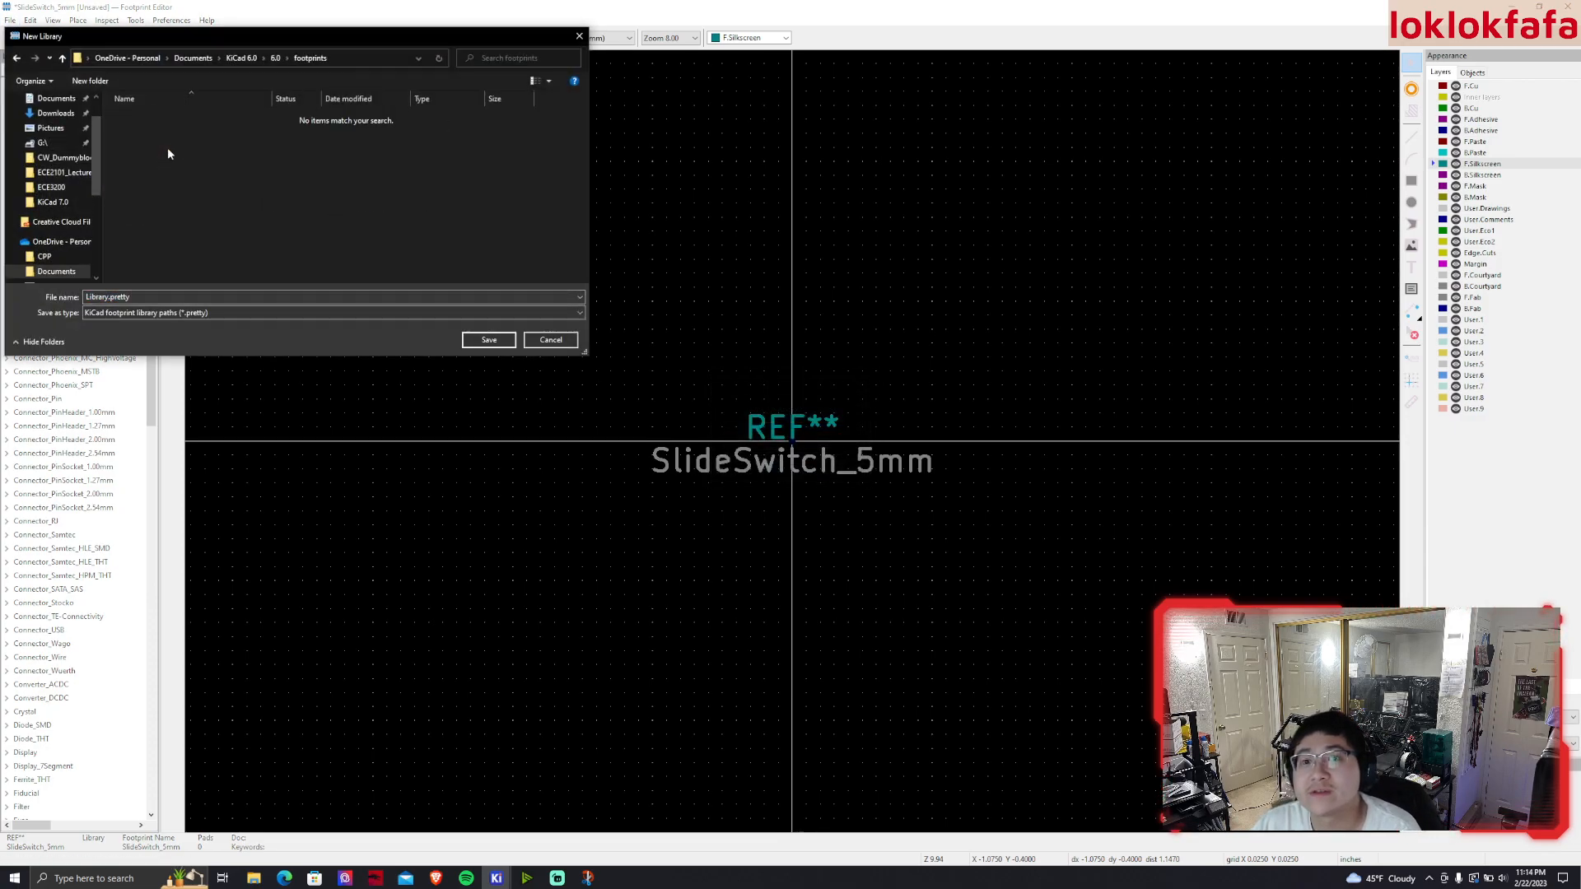
left_click(113, 297)
left_click(113, 297)
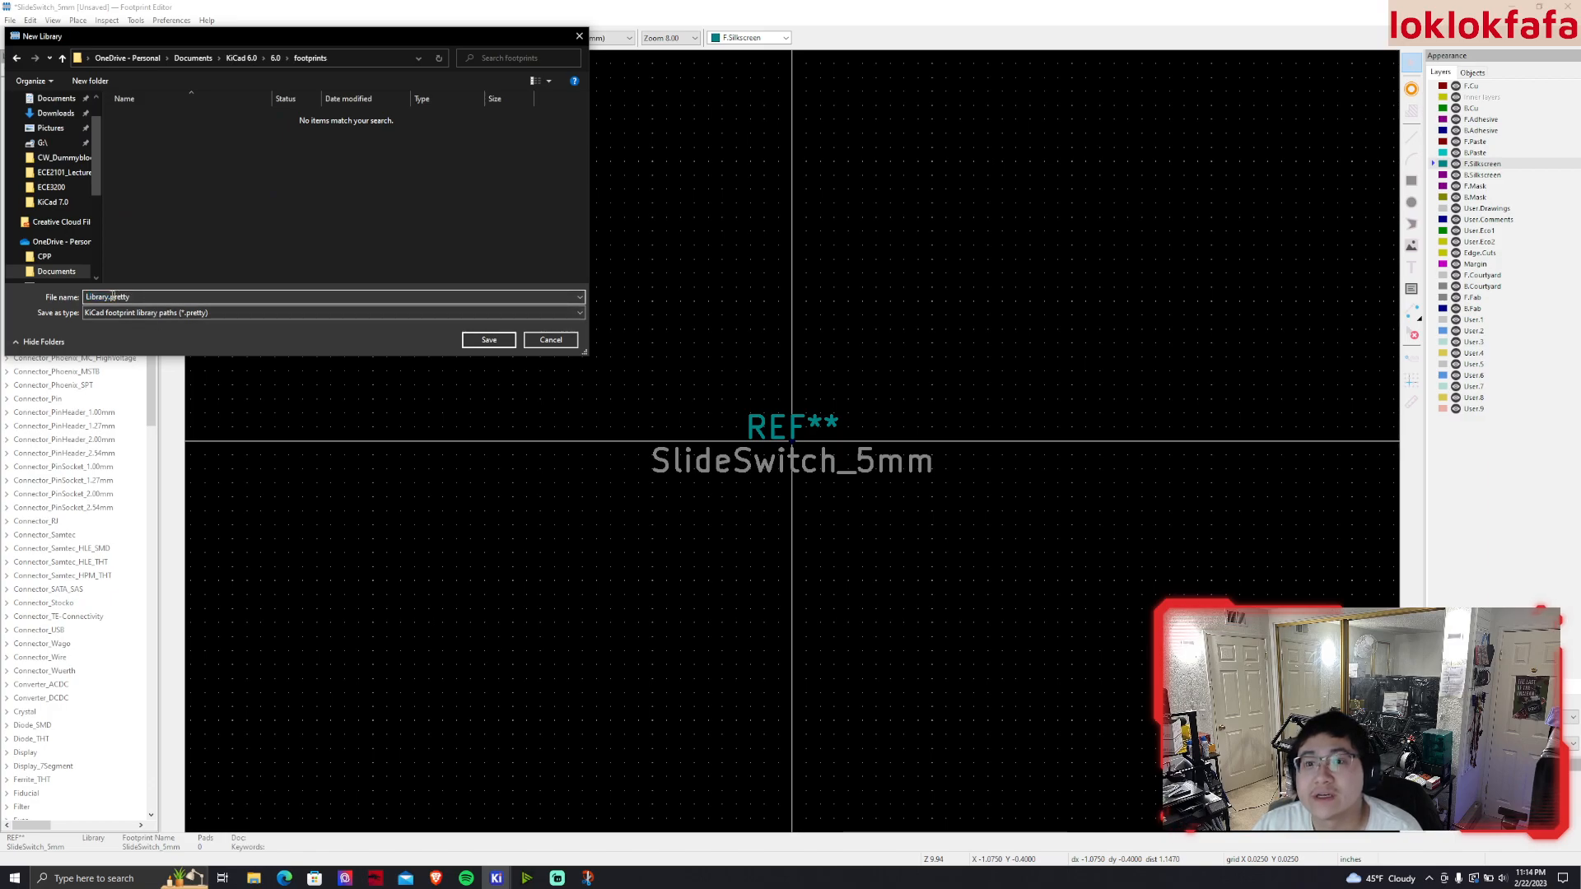
double_click(99, 296)
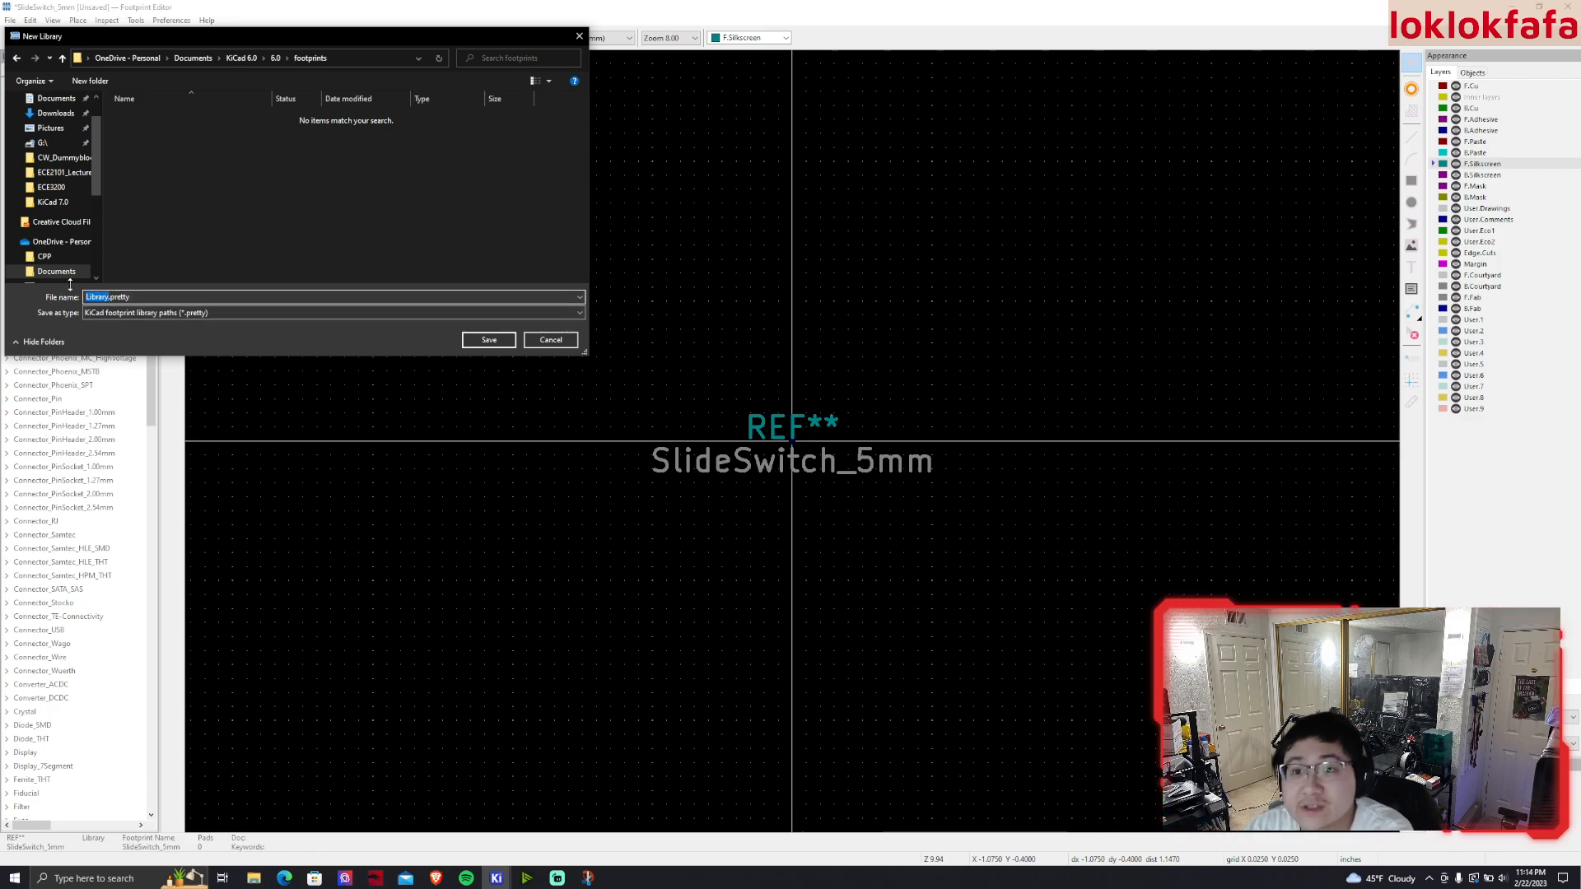
type("Custom_Footprints_MSI")
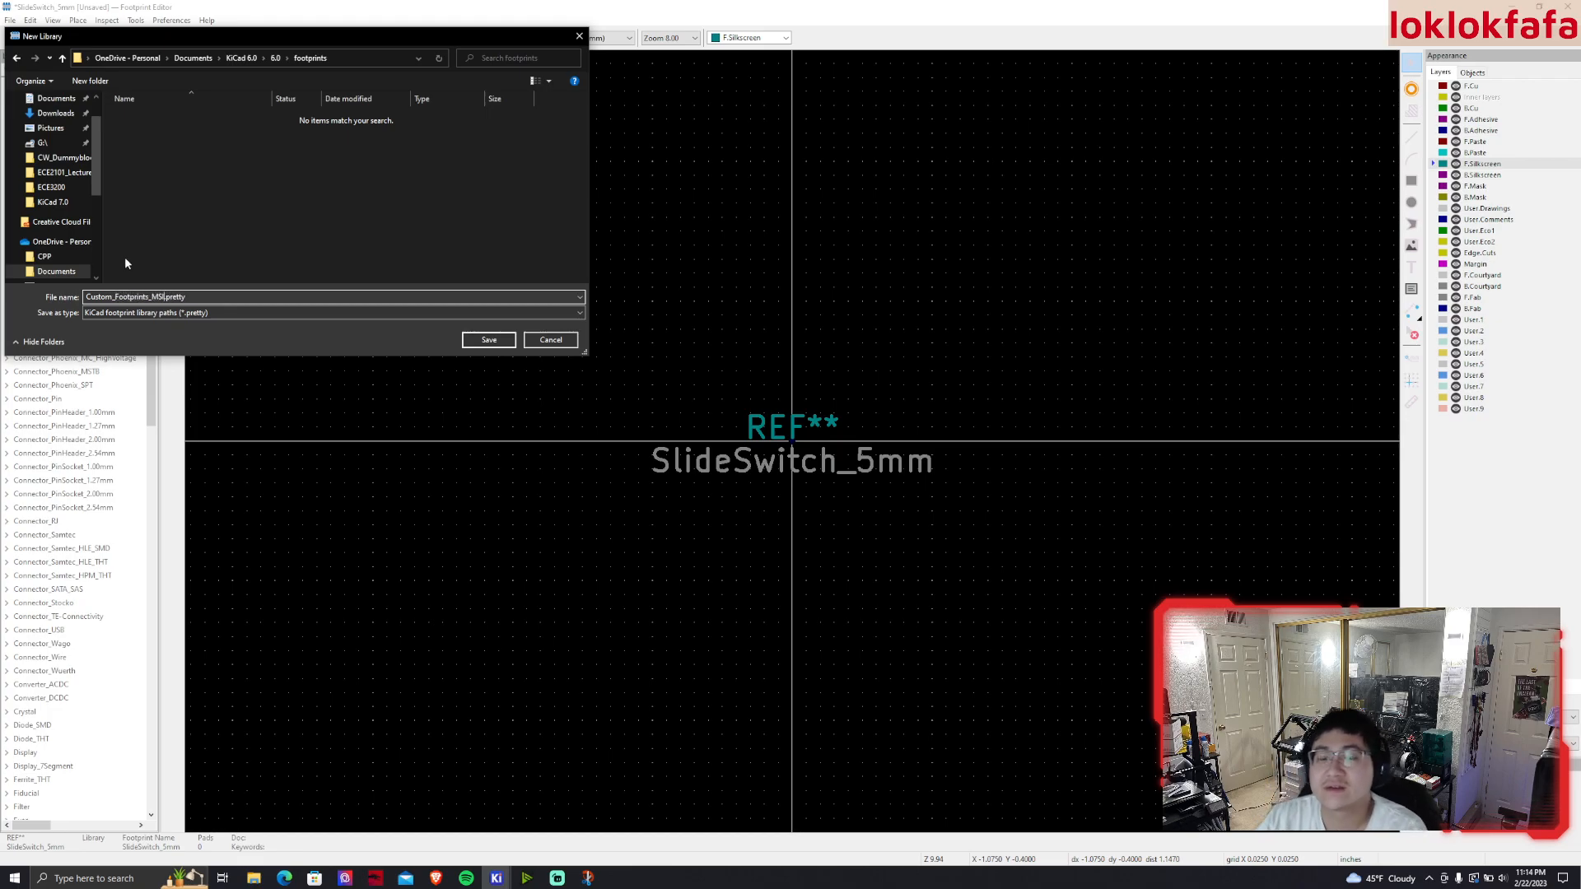
left_click(489, 339)
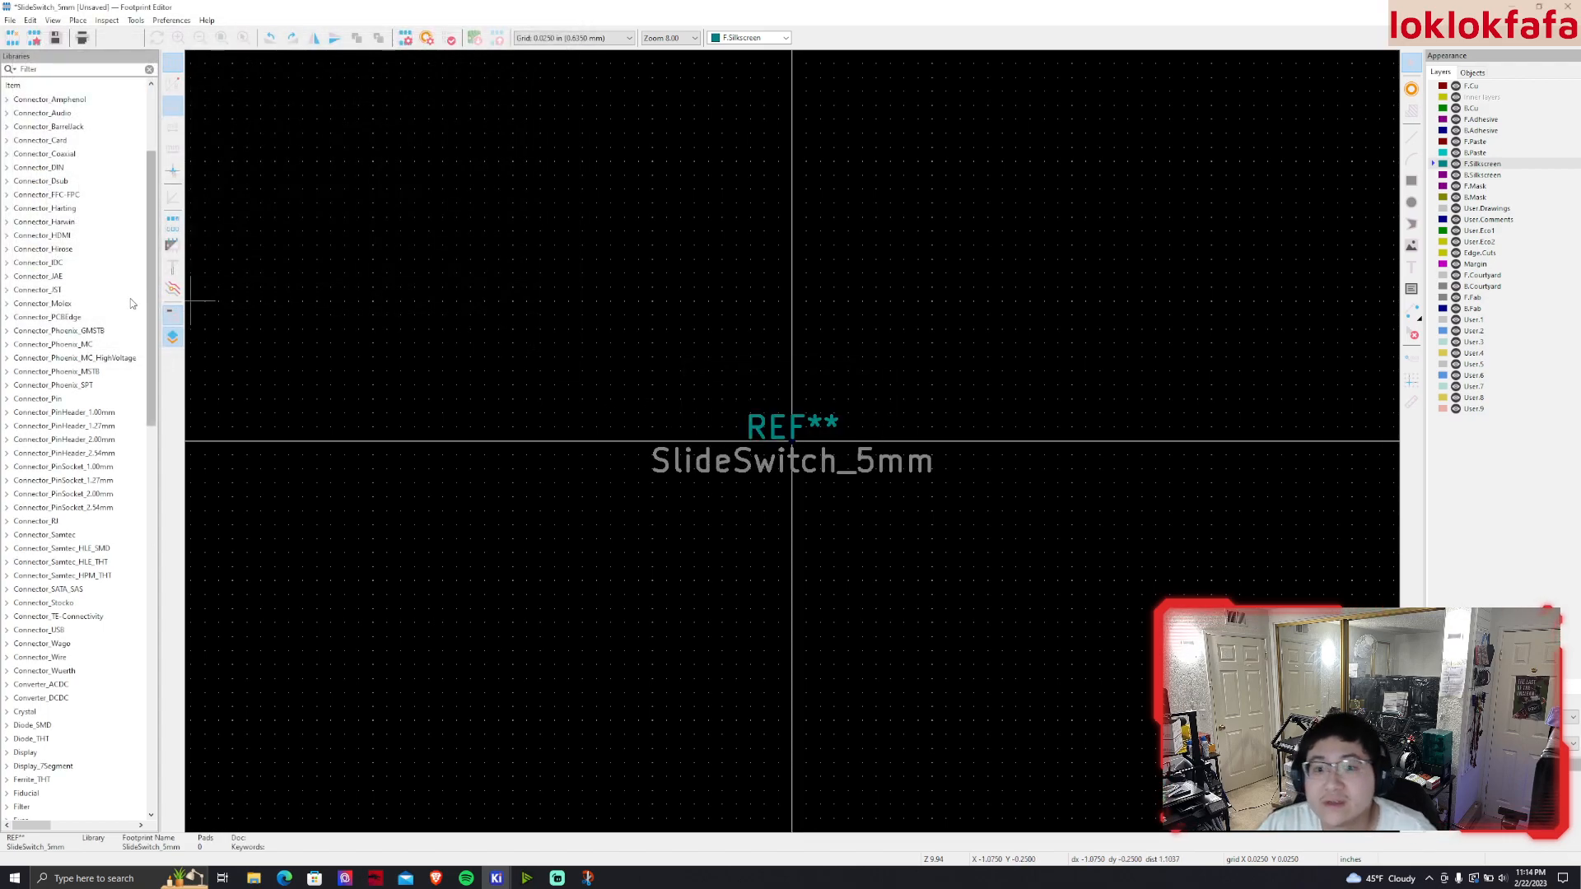
scroll(126, 306, "down", 5)
scroll(125, 307, "down", 20)
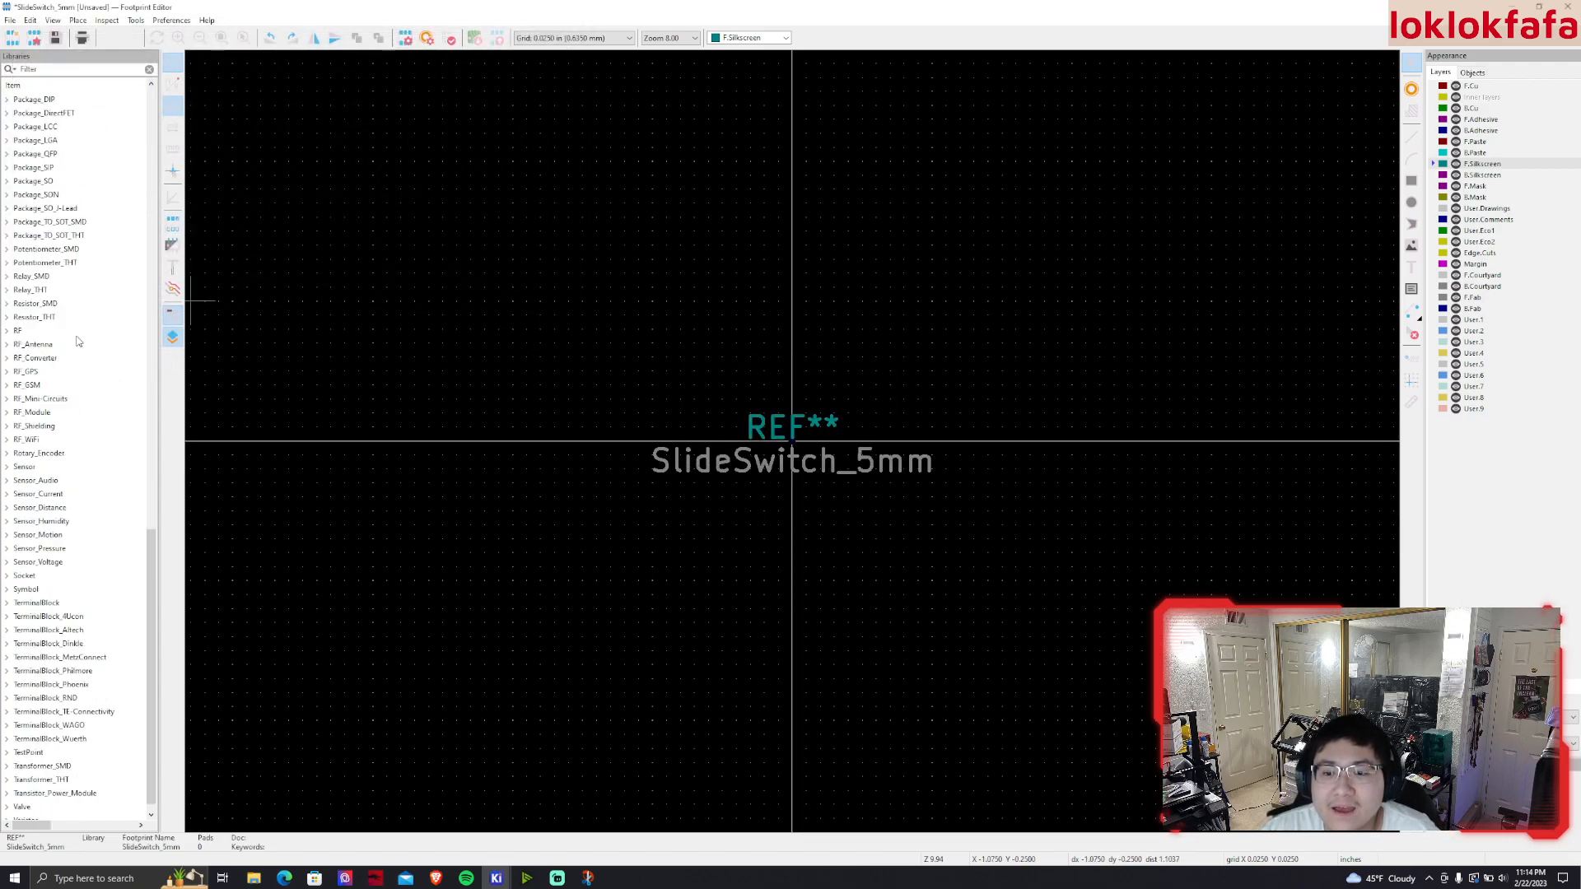
scroll(100, 363, "up", 20)
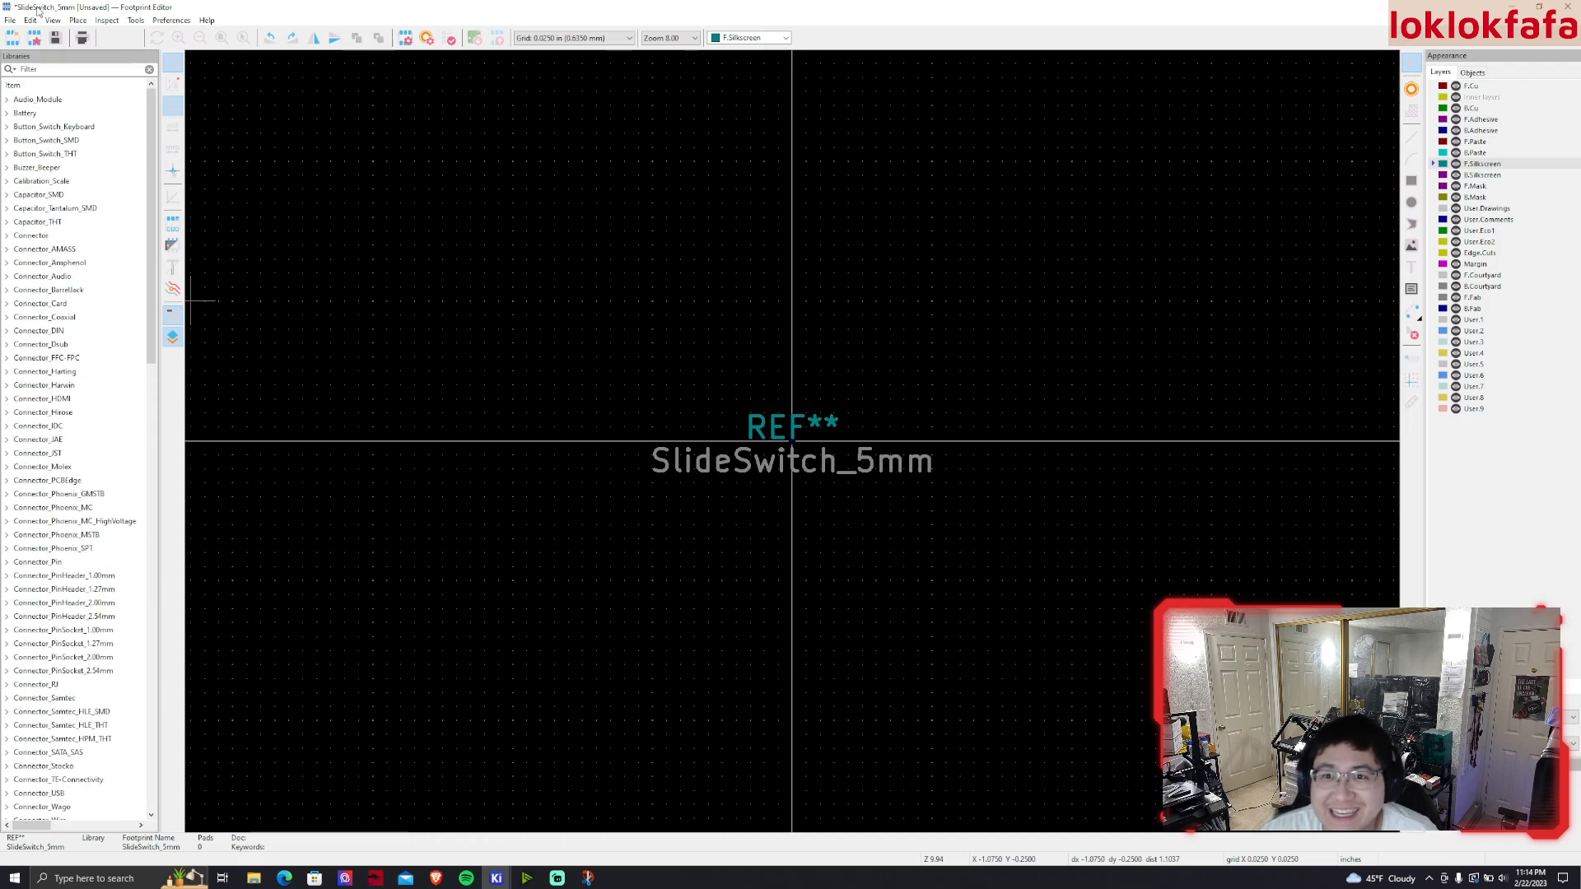
left_click(13, 22)
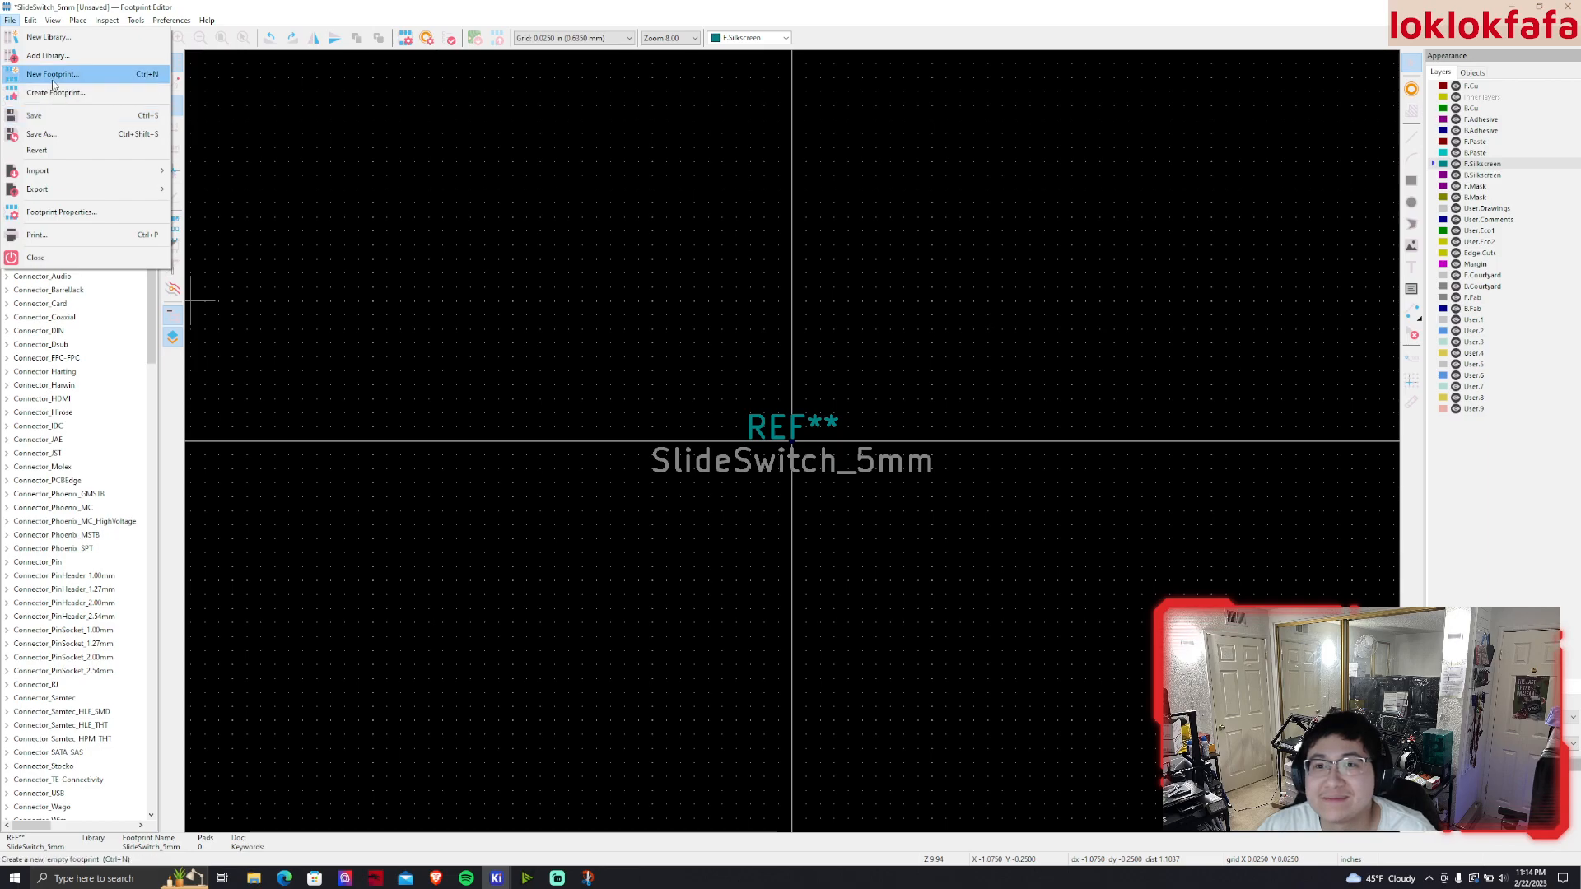
left_click(49, 56)
key("Return")
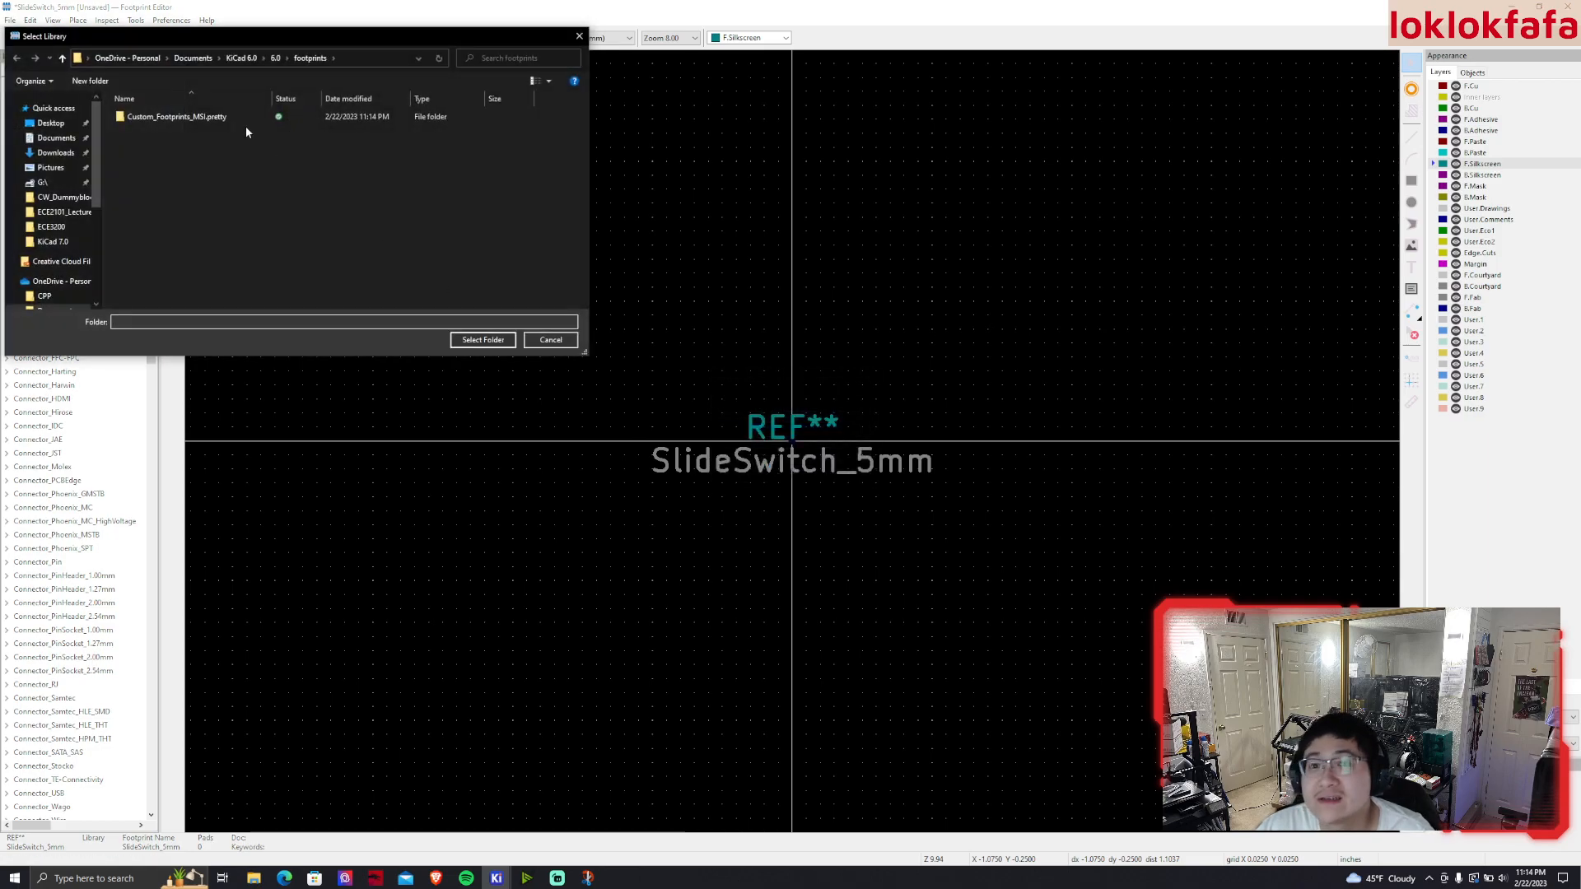
left_click(551, 341)
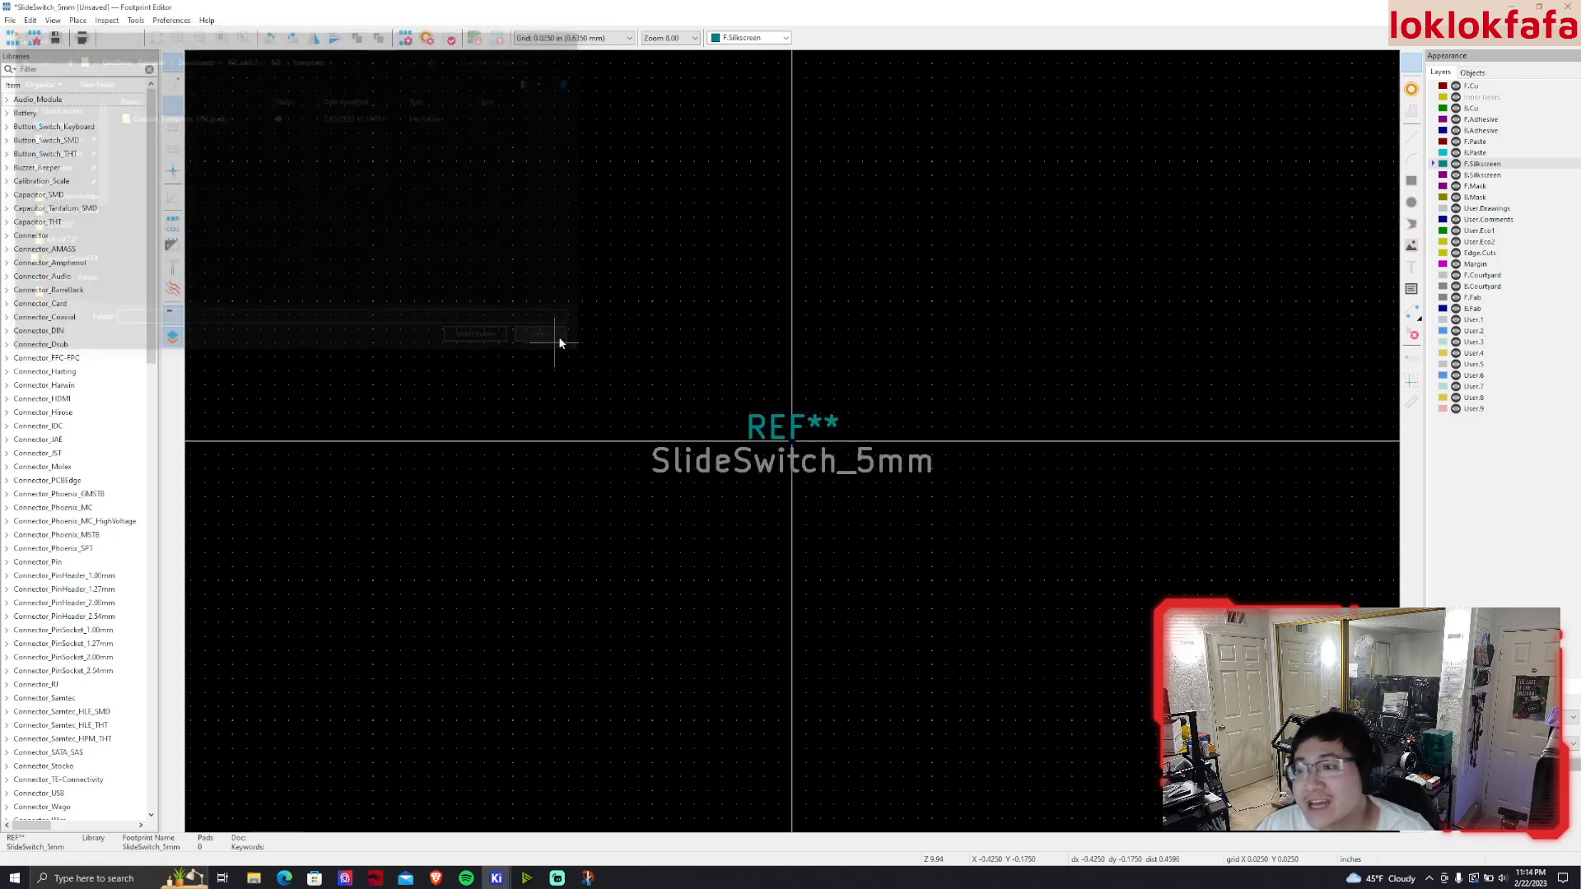
Add the existing CustomFootprints_MSI.pretty folder from KiCad 7.0 > 0.Libraries to the project library table and find it in the library tree
left_click(11, 19)
left_click(17, 38)
left_click(742, 437)
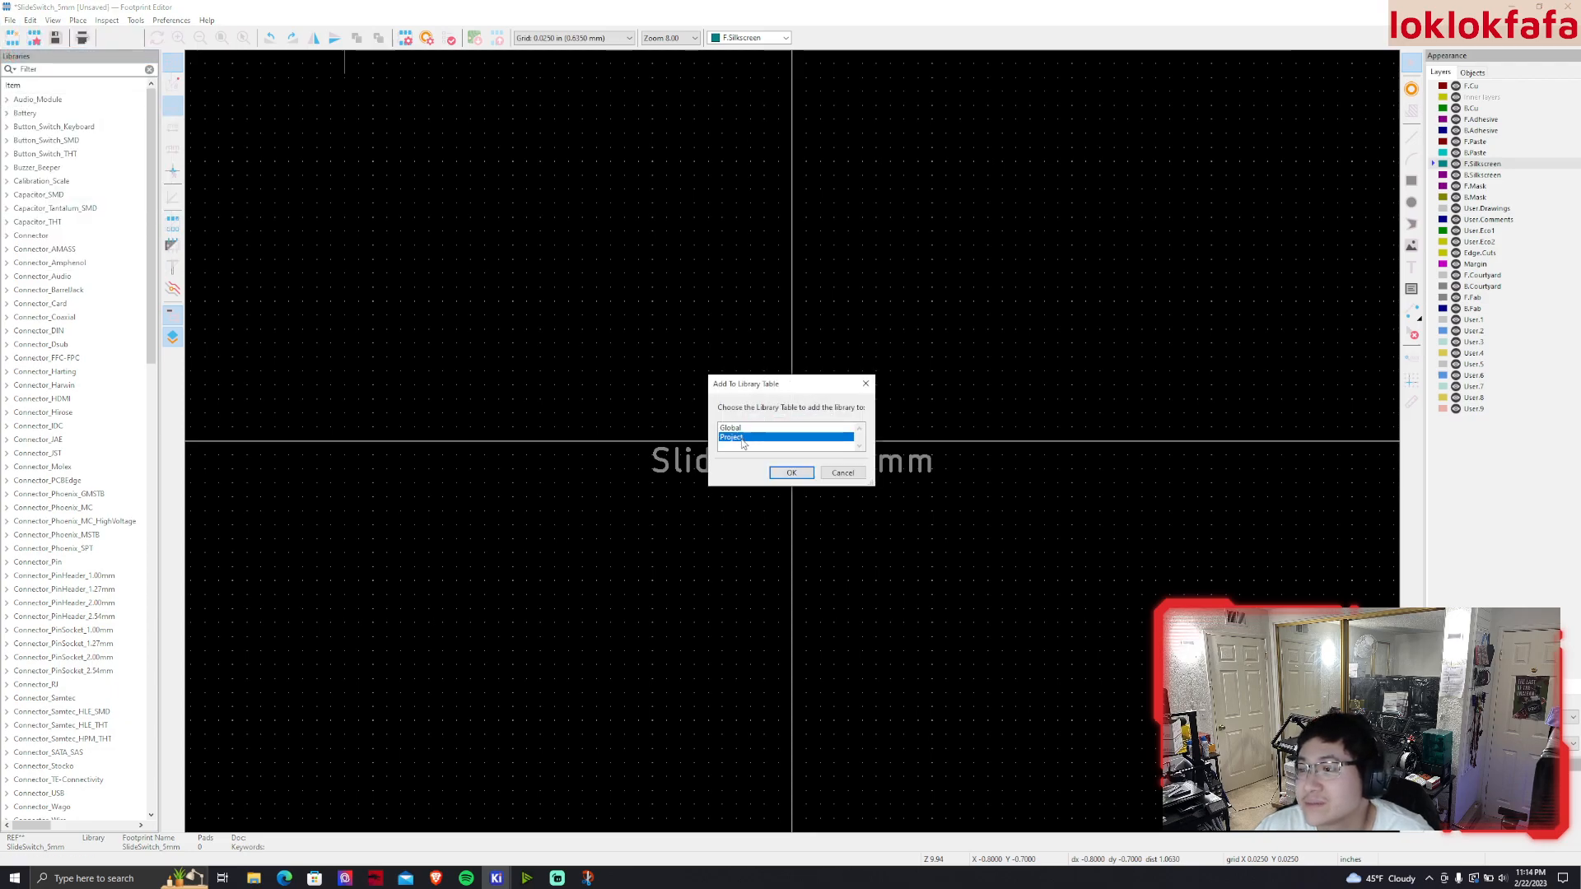
left_click(791, 474)
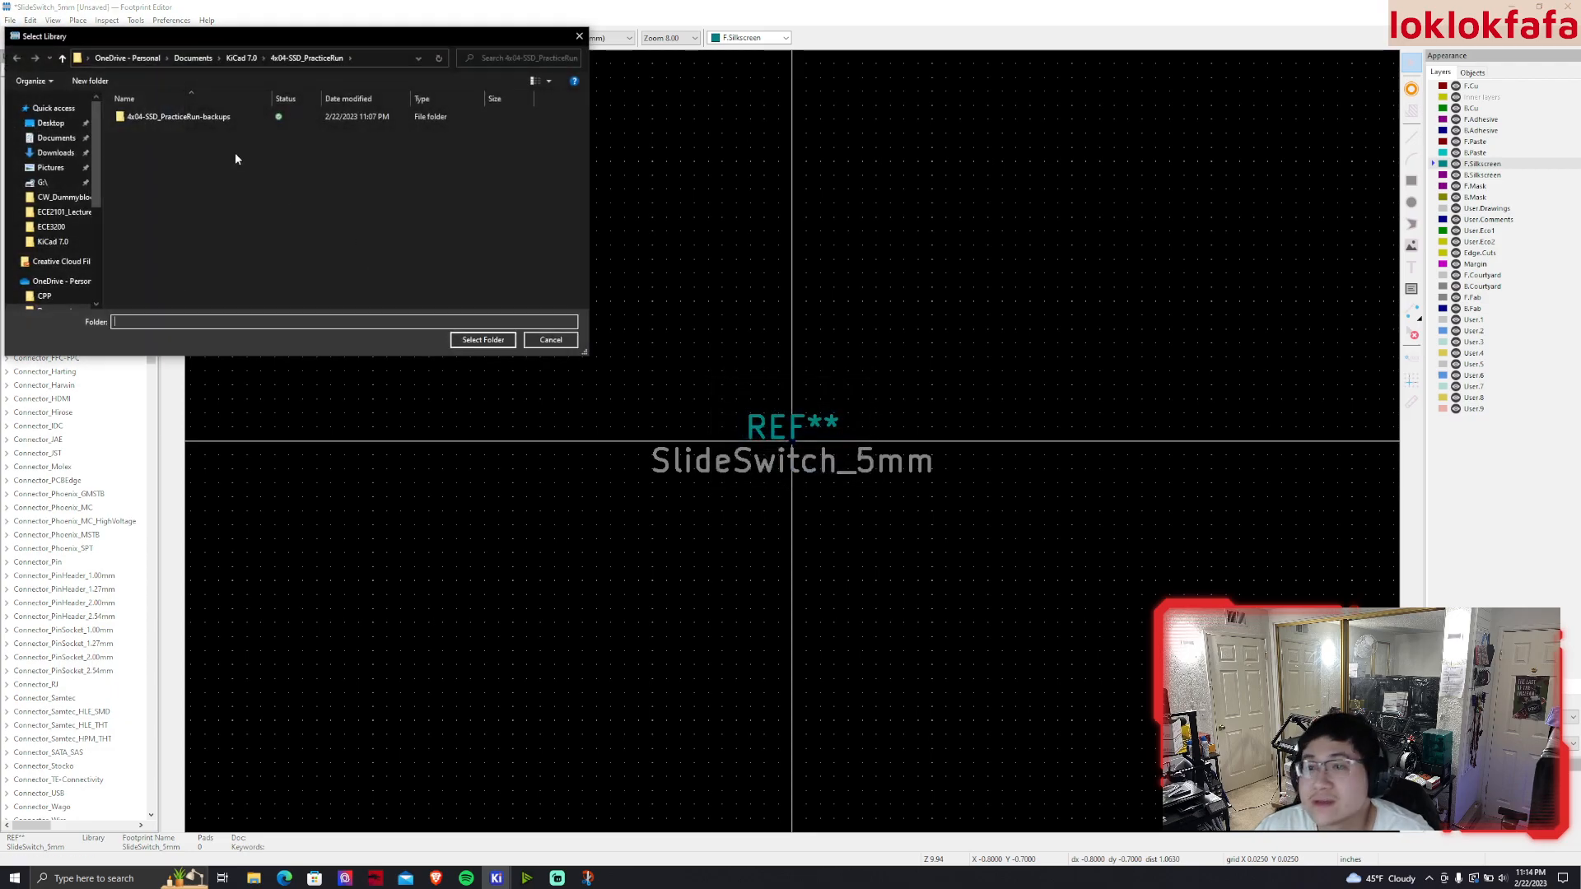
left_click(244, 63)
double_click(185, 116)
double_click(186, 116)
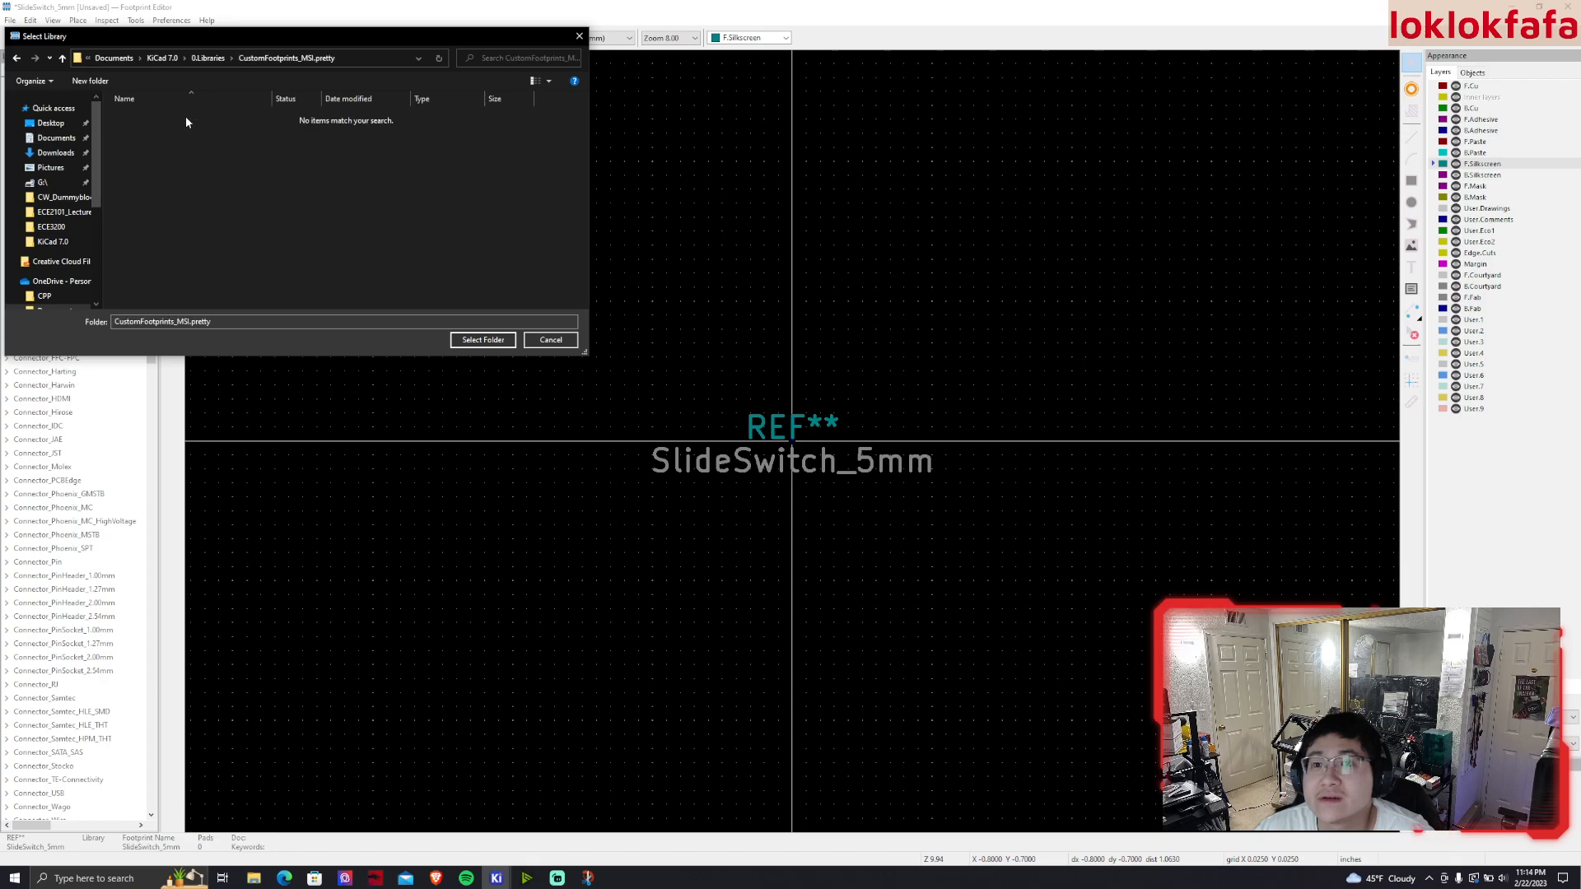
left_click(483, 340)
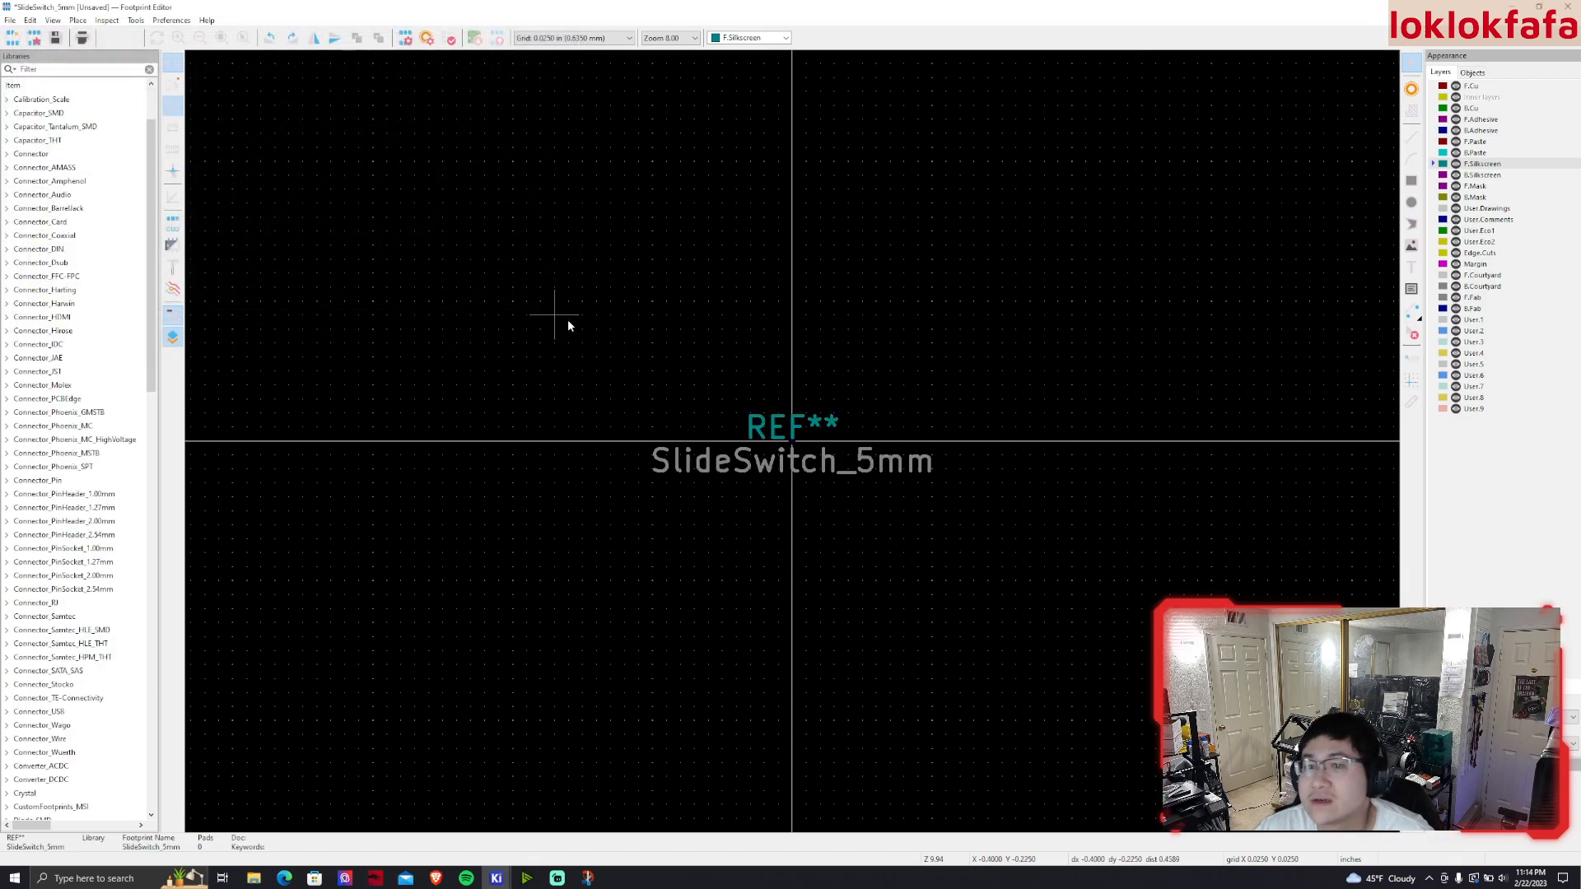
scroll(145, 338, "down", 8)
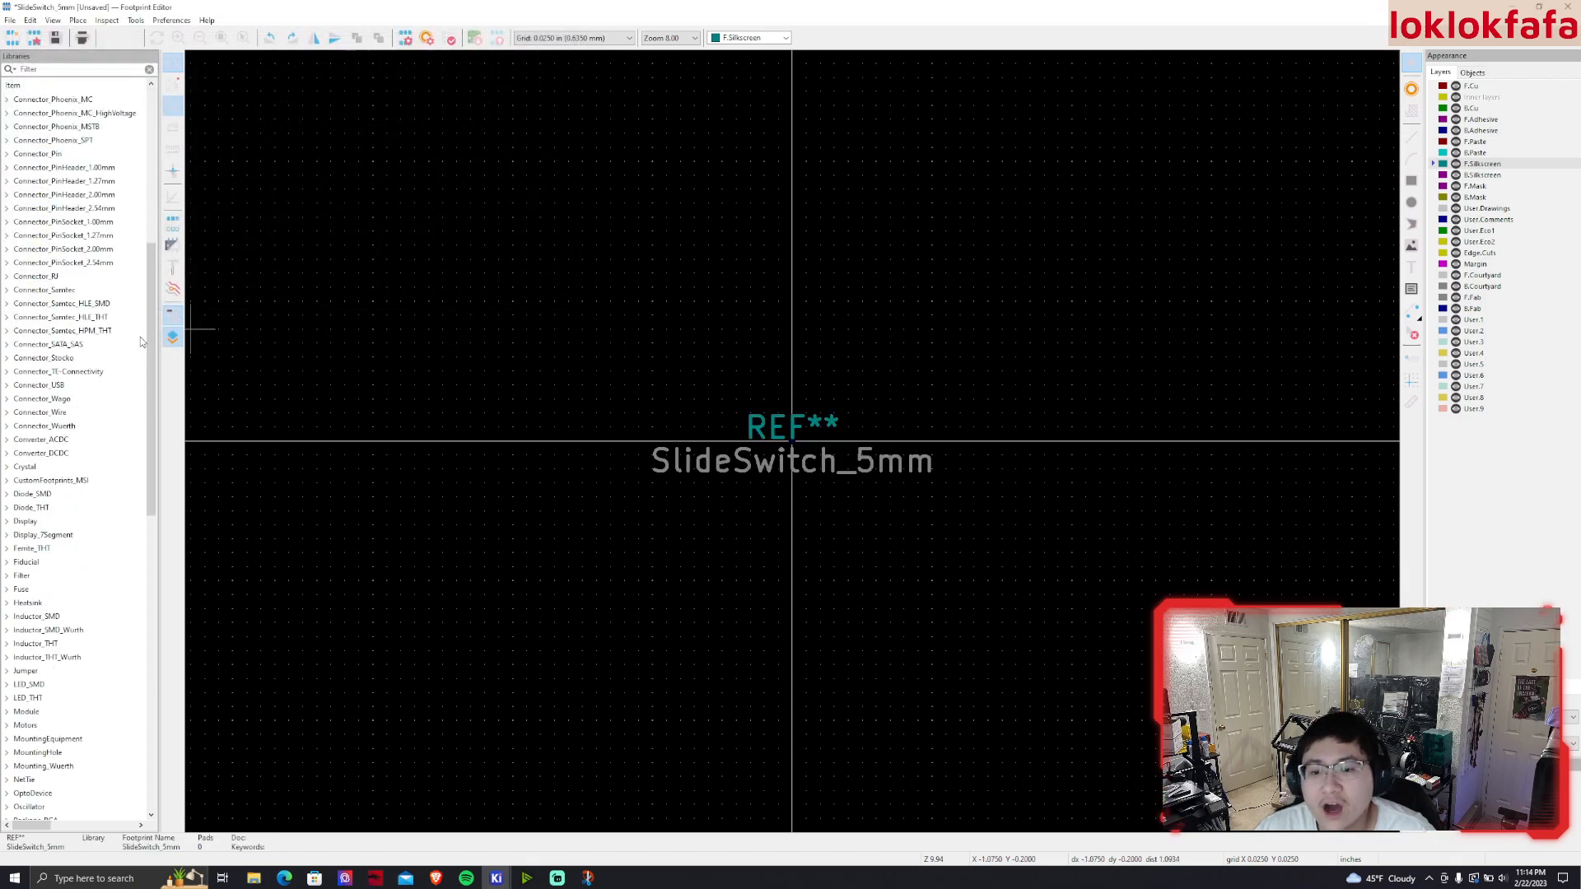
left_click(32, 481)
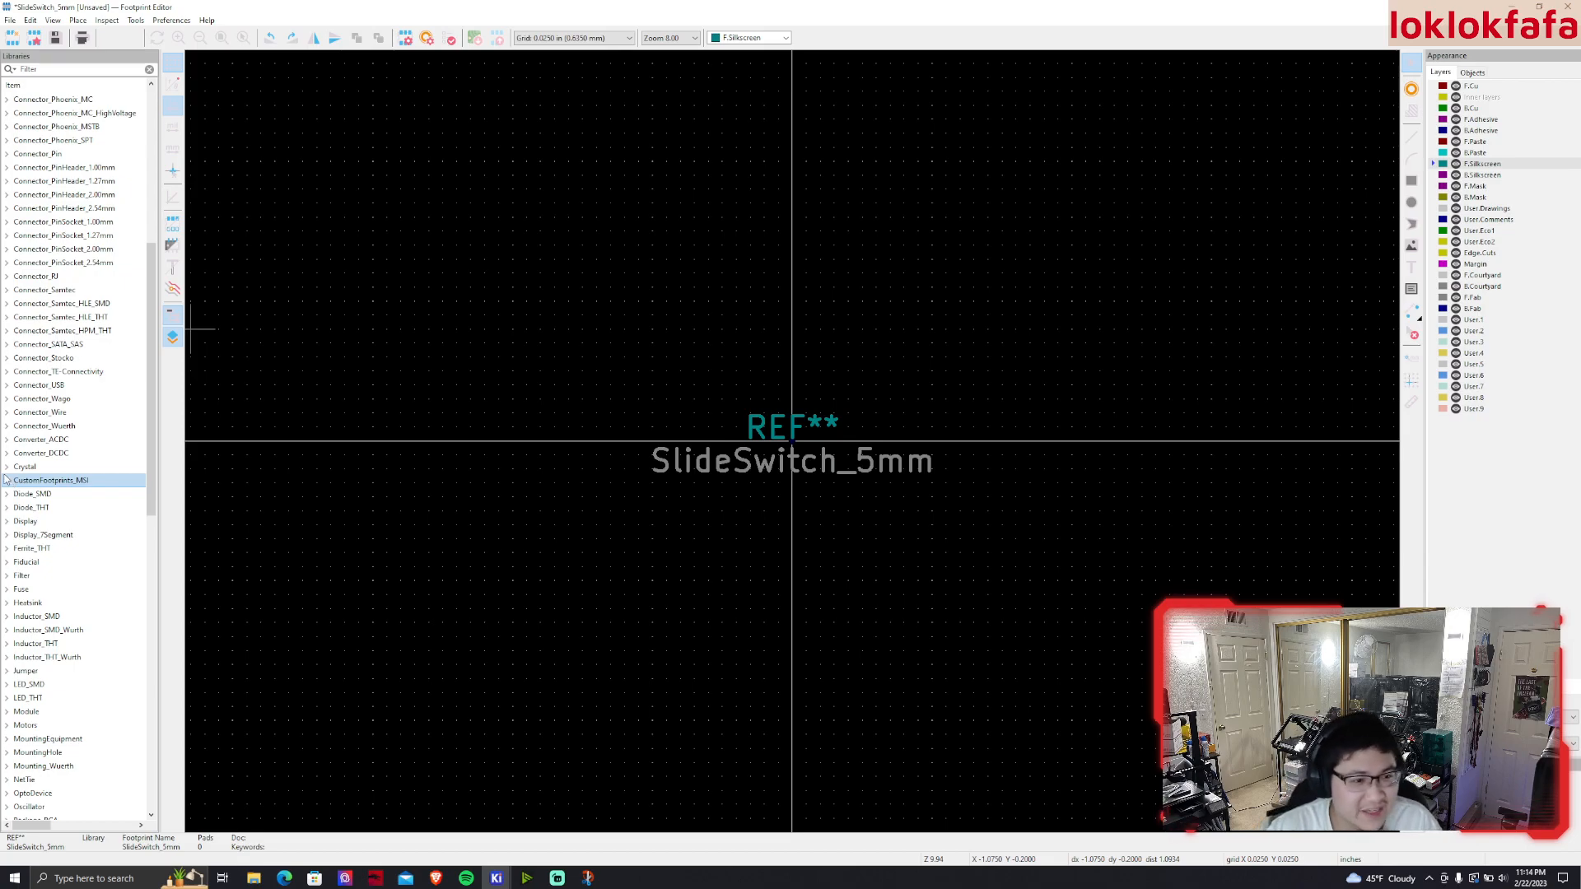
right_click(23, 481)
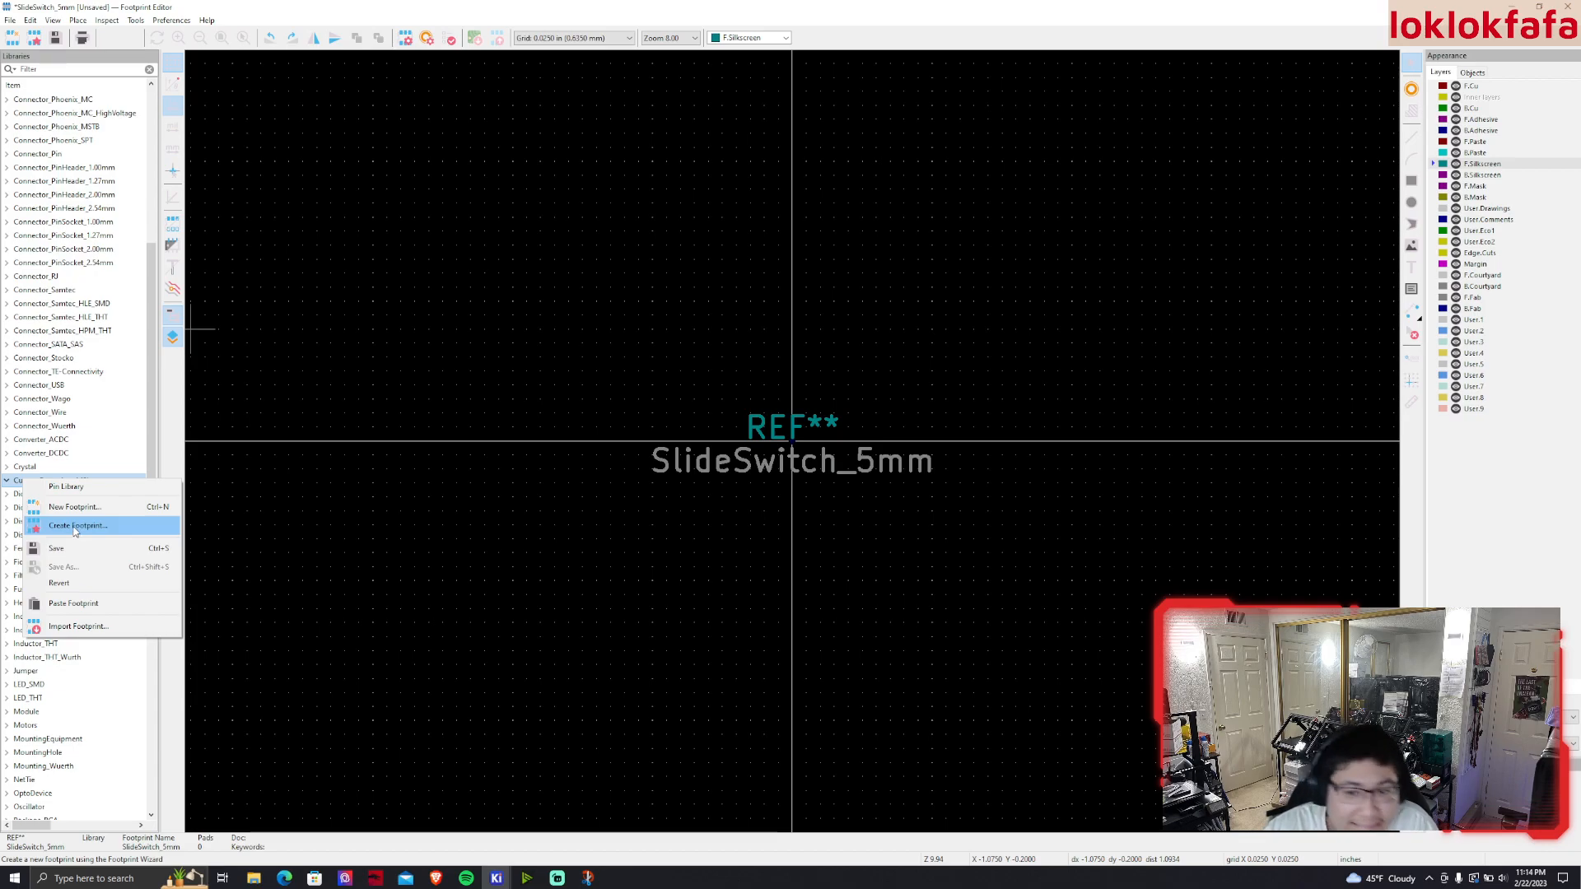
left_click(617, 524)
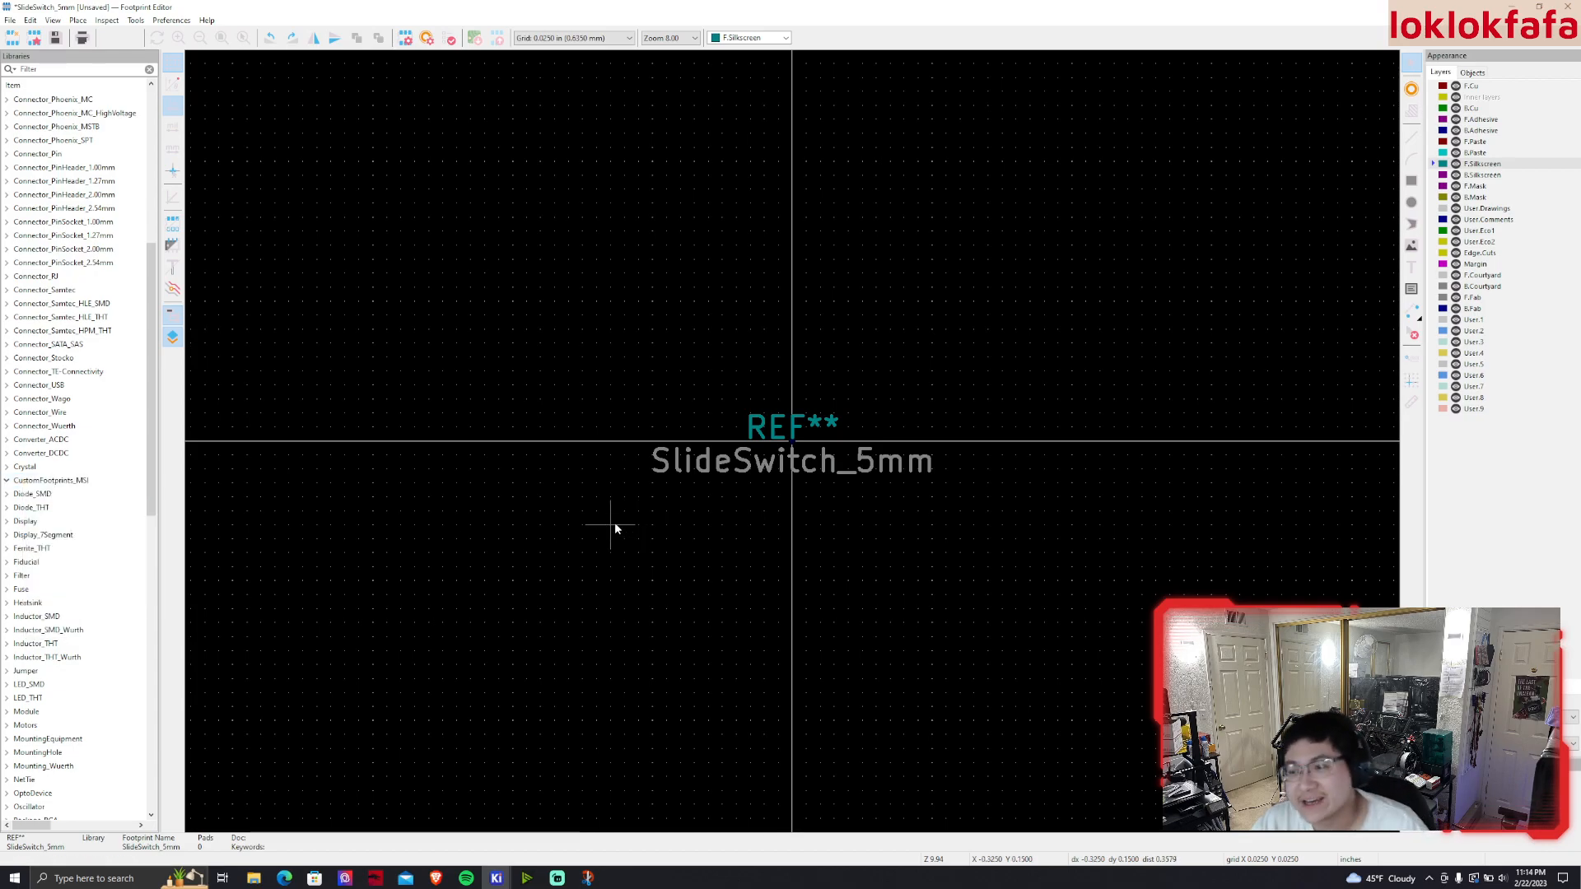
Save the SlideSwitch_5mm footprint in the CustomFootprints_MSI library
key("ctrl+s")
scroll(700, 463, "down", 10)
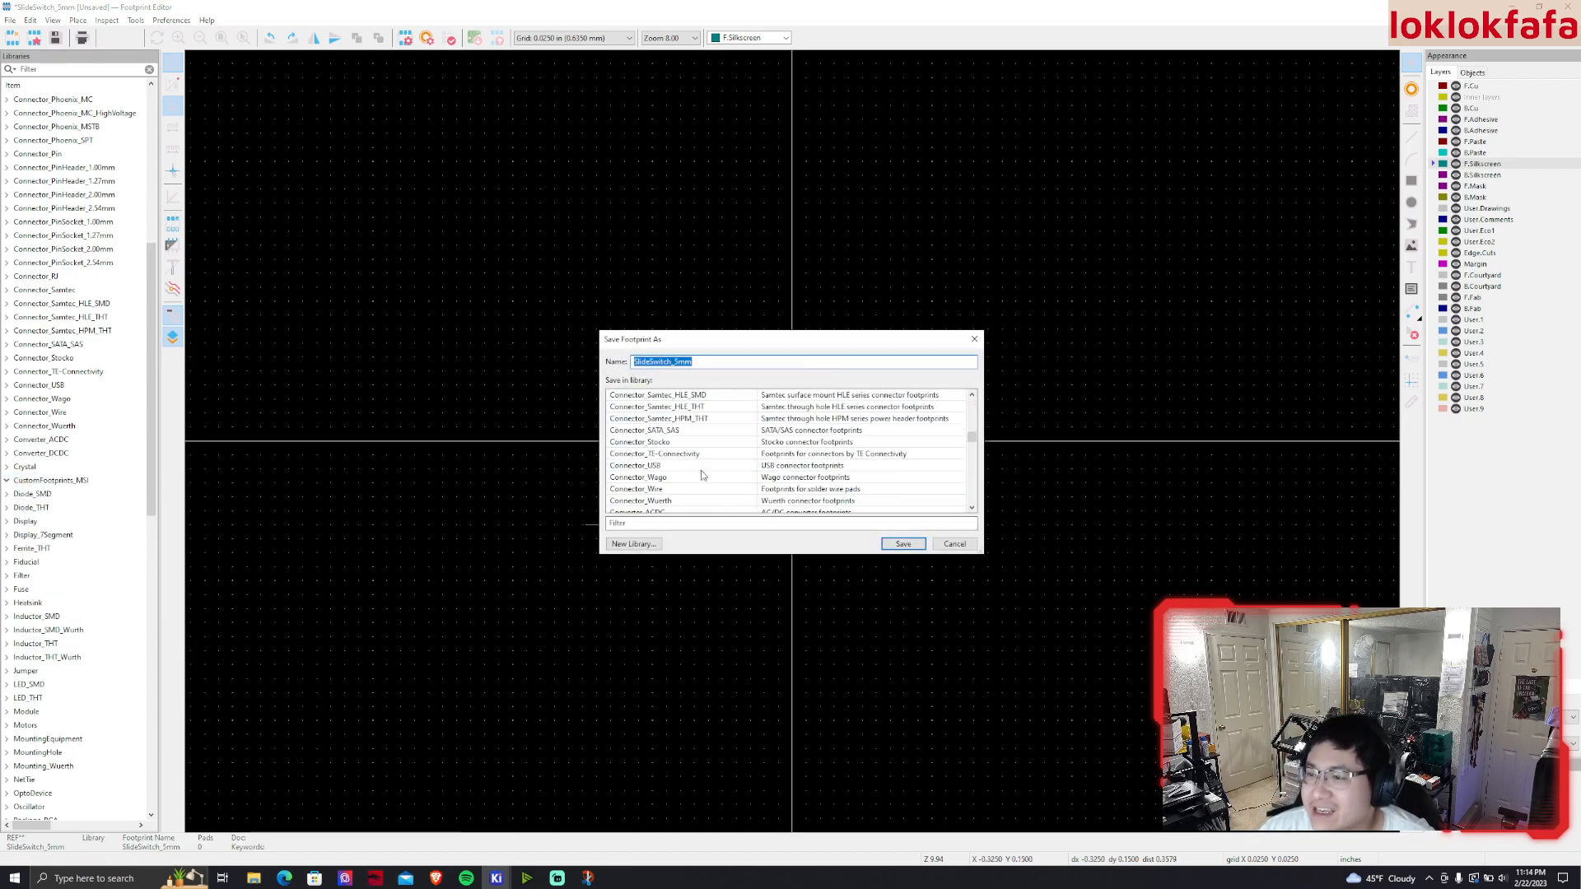
scroll(724, 457, "down", 1)
left_click(775, 443)
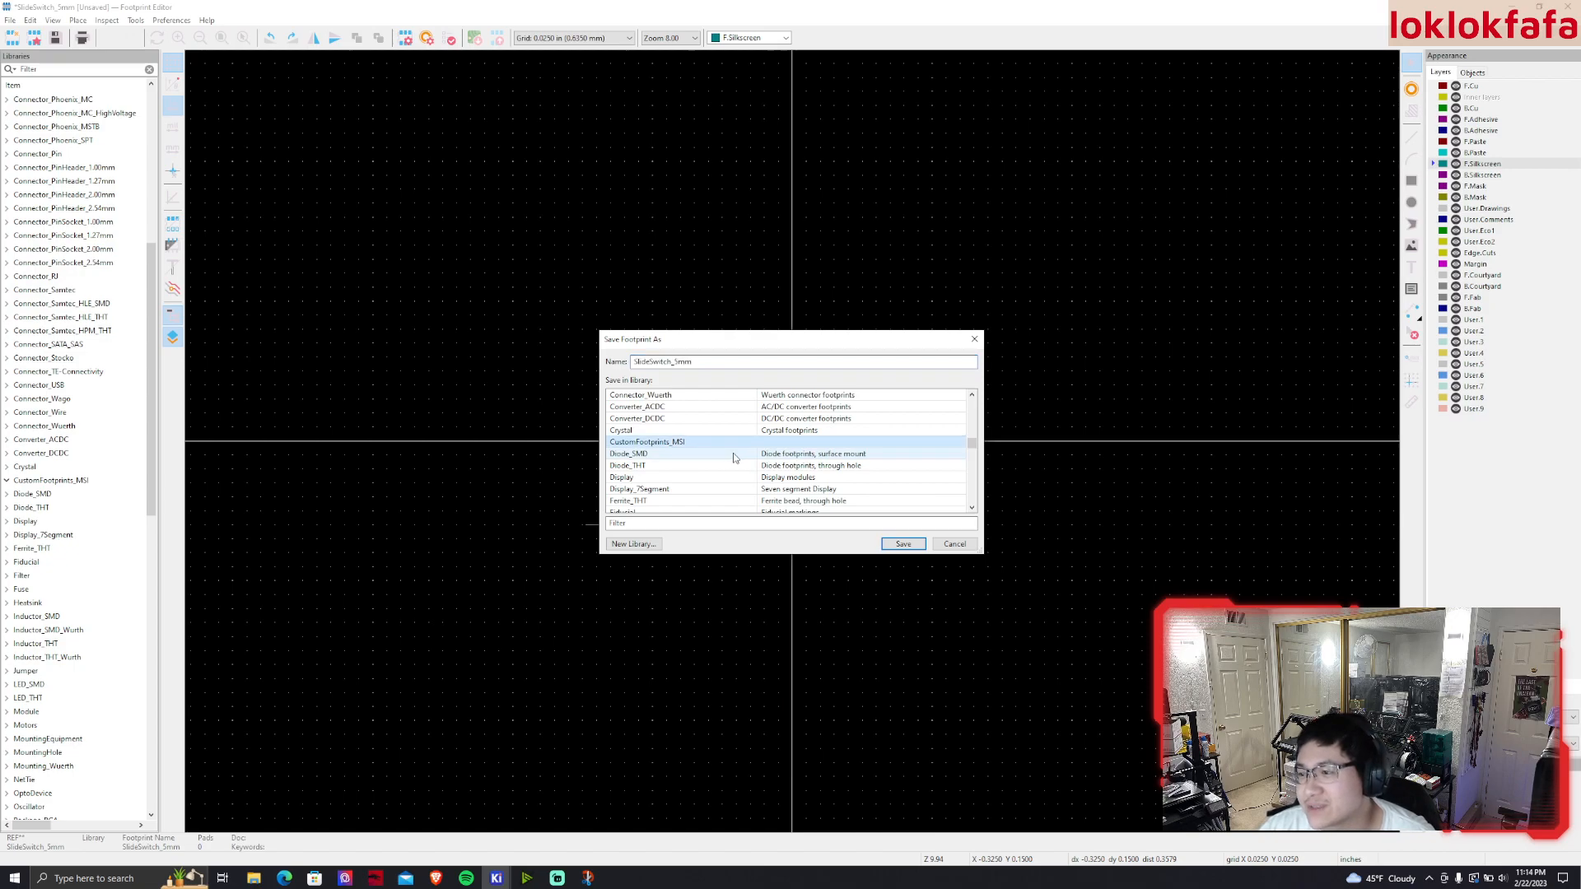
key("Return")
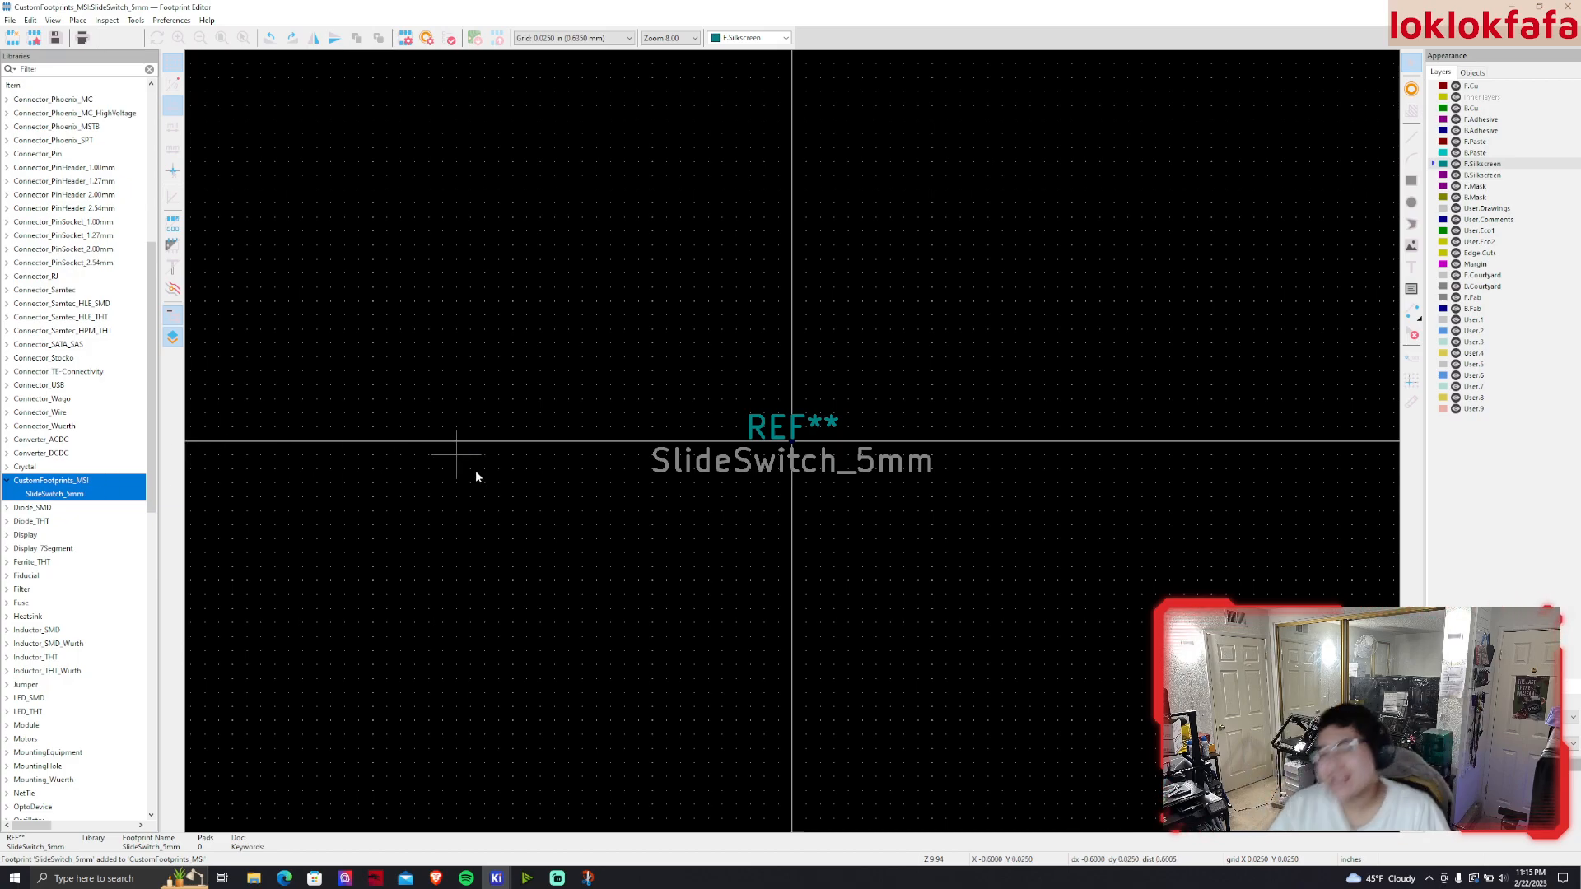
Switch to Snip & Sketch to view the slide switch's dimension drawing and move its window out of the footprint editor's way
left_click(587, 878)
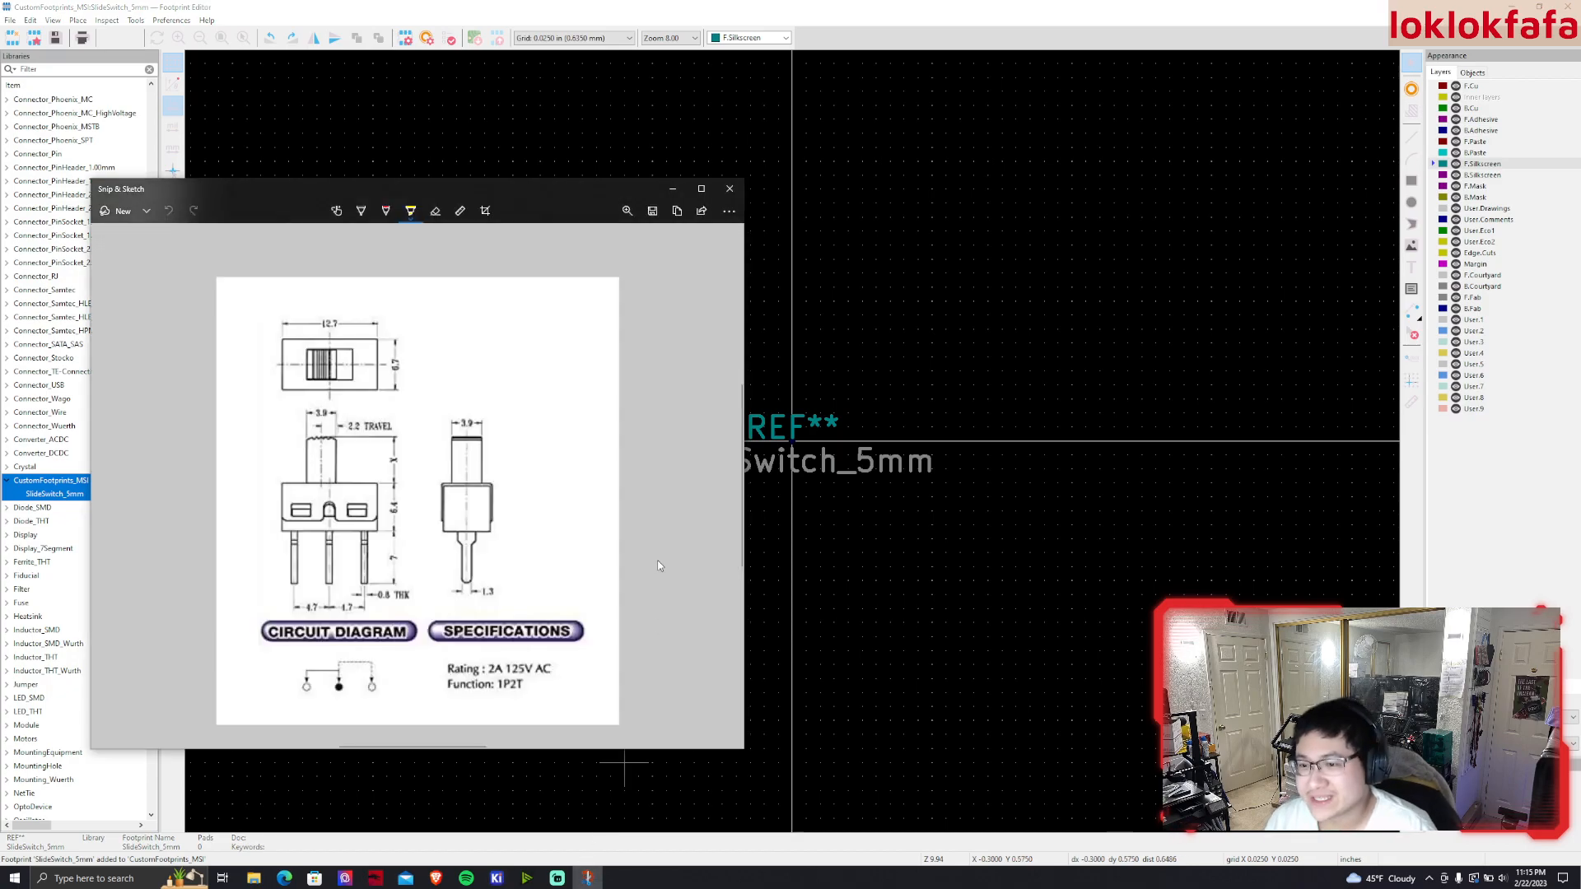
mouse_move(487, 190)
left_mouse_down()
mouse_move(551, 141)
mouse_move(543, 129)
mouse_move(466, 155)
mouse_move(853, 120)
left_mouse_up()
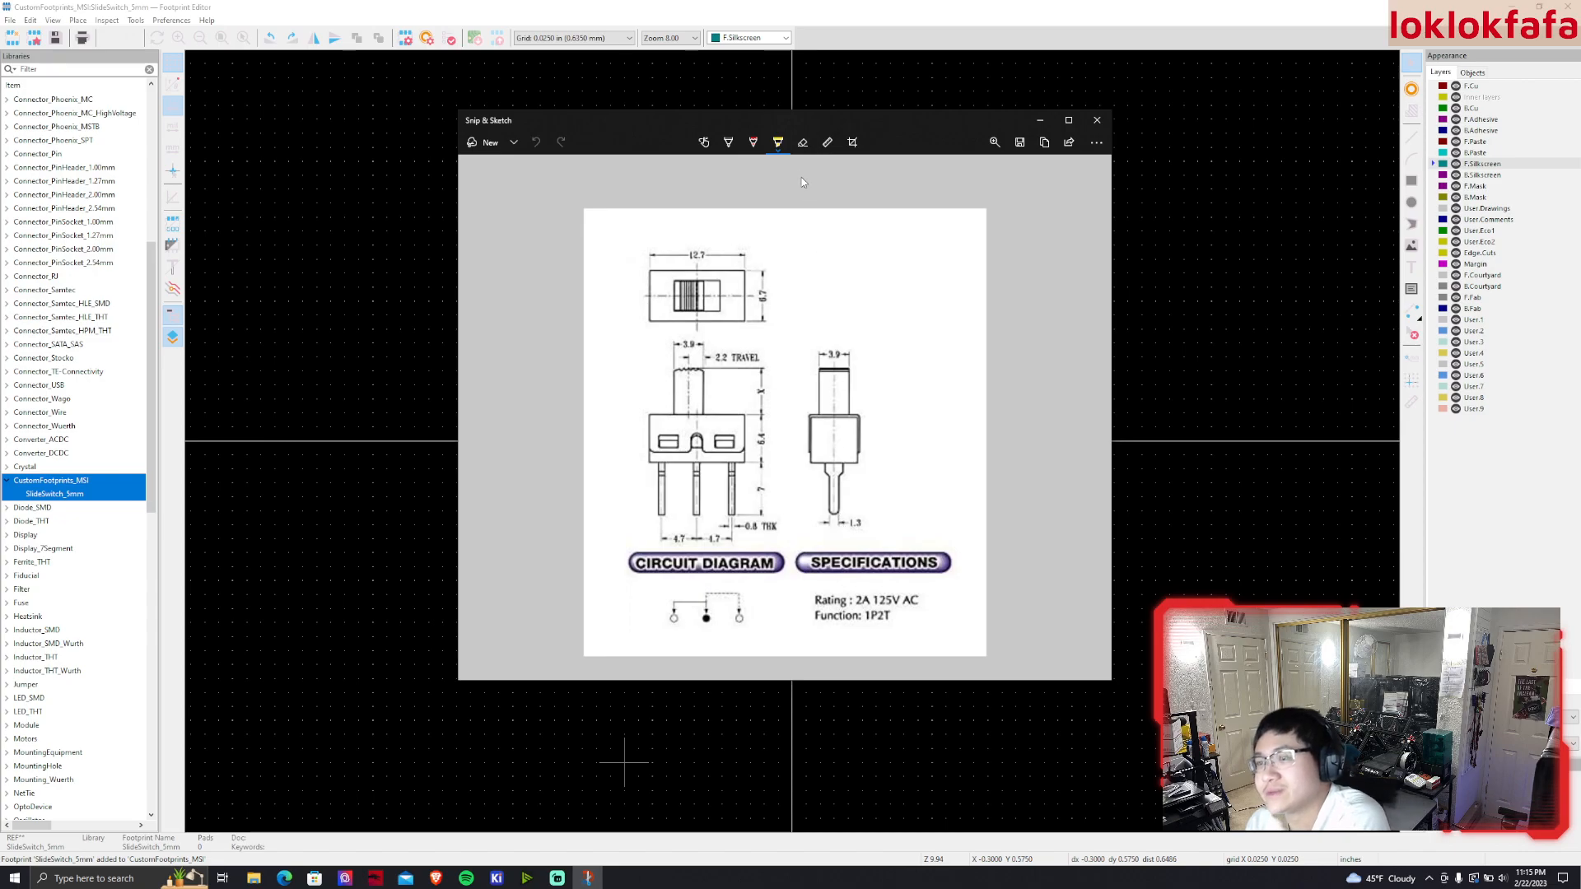
mouse_move(791, 125)
left_mouse_down()
mouse_move(683, 141)
mouse_move(0, 131)
mouse_move(0, 148)
mouse_move(0, 86)
left_mouse_up()
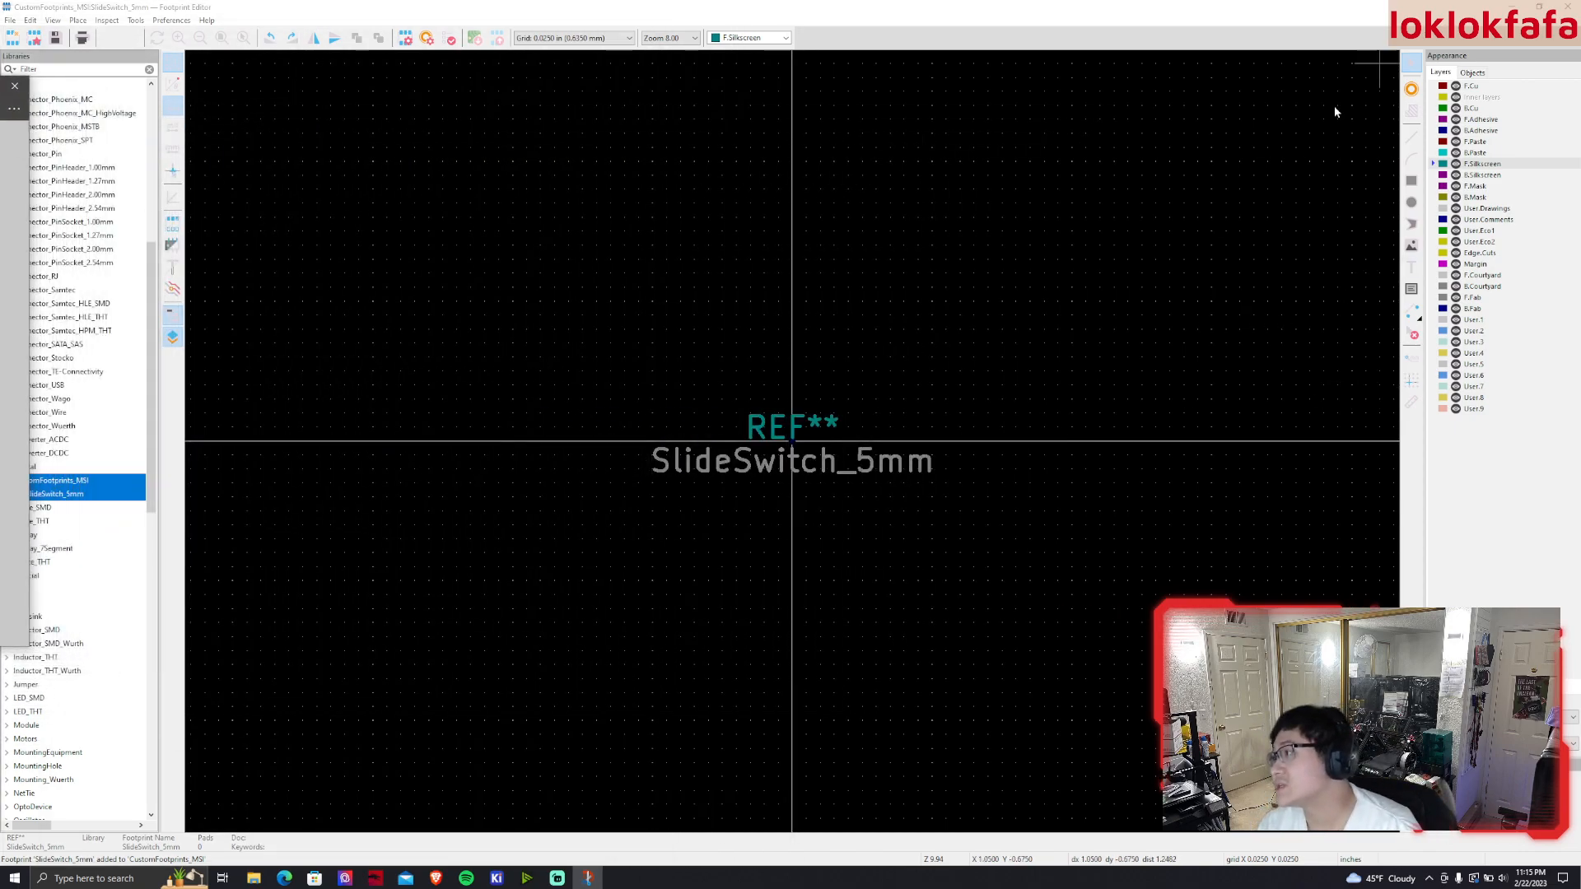
Move the REF** and SlideSwitch_5mm texts together about 0.4 in above the origin
left_click(1412, 88)
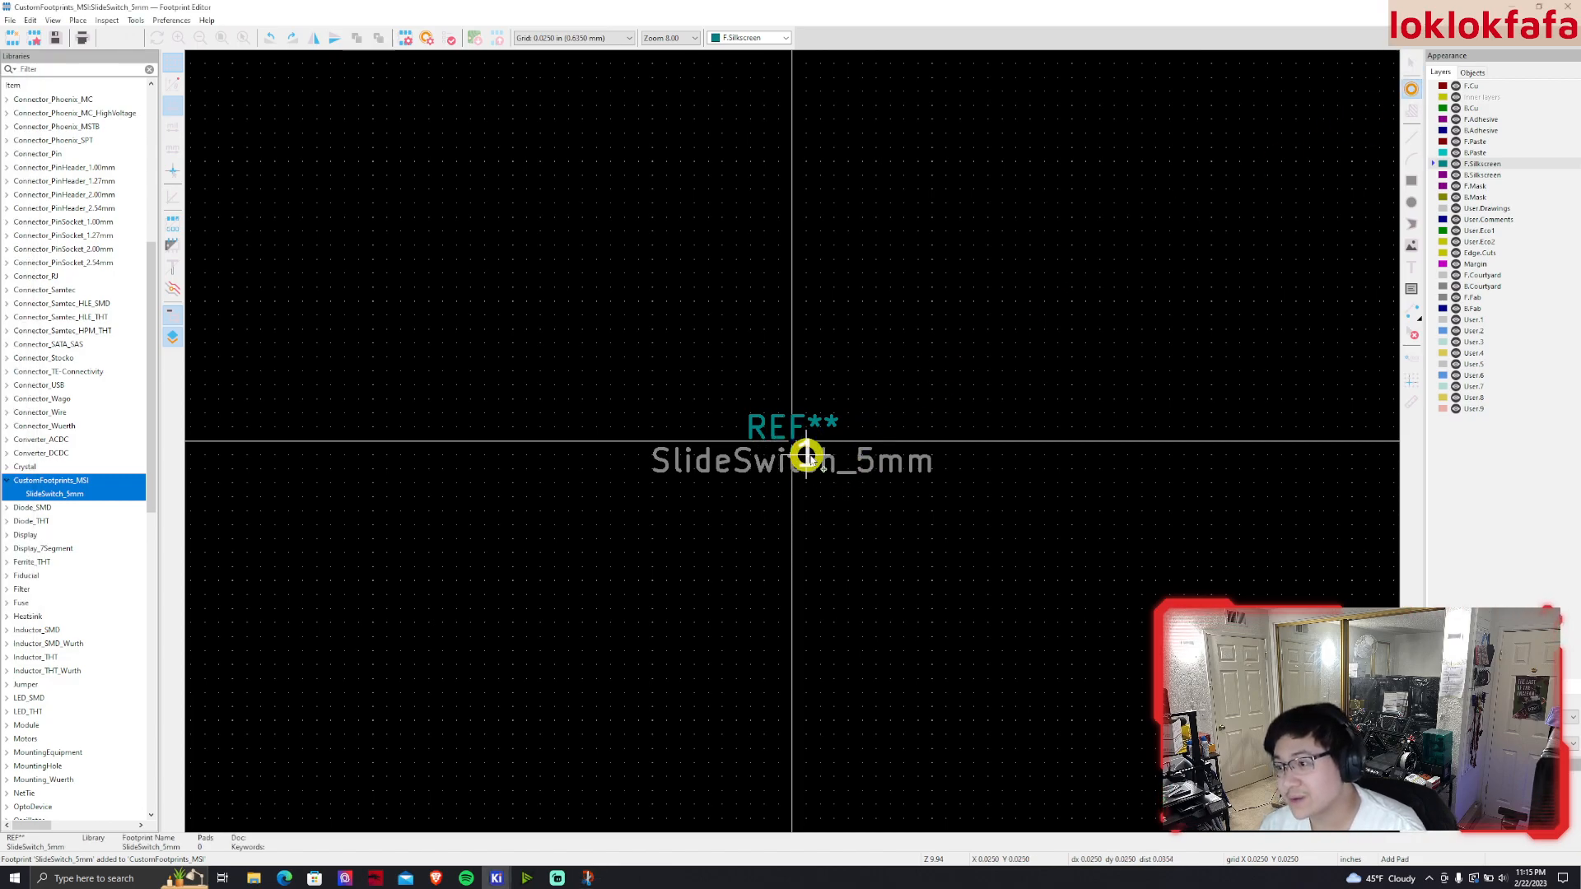
key("Escape")
left_click_drag(638, 379, 877, 486)
key("m")
left_click(793, 213)
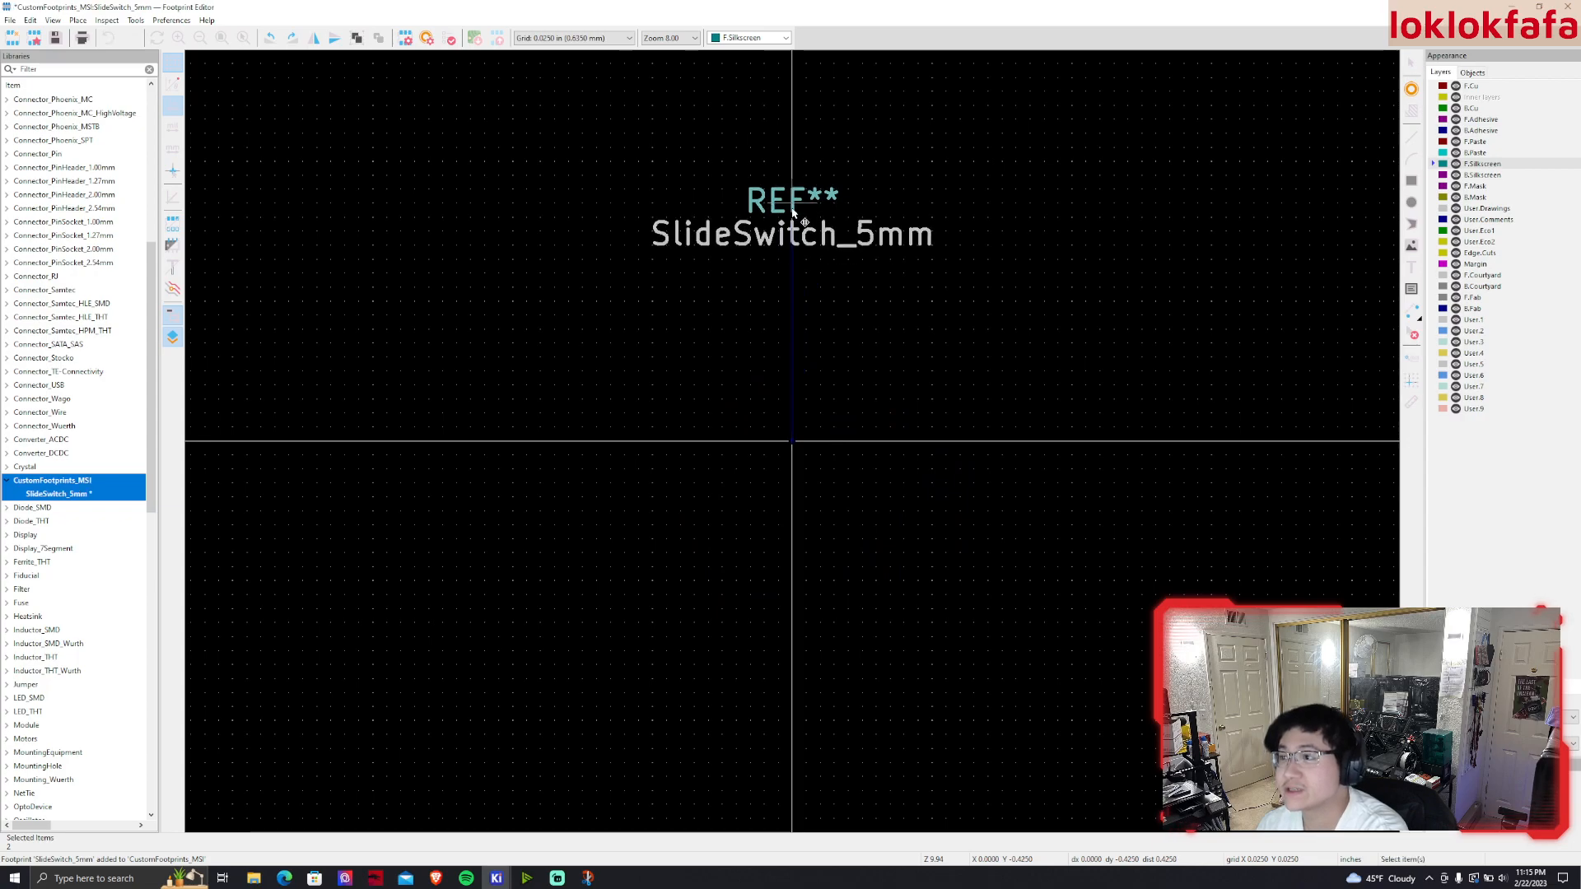
Place pad 1 at the origin and stop adding pads
left_click(1411, 89)
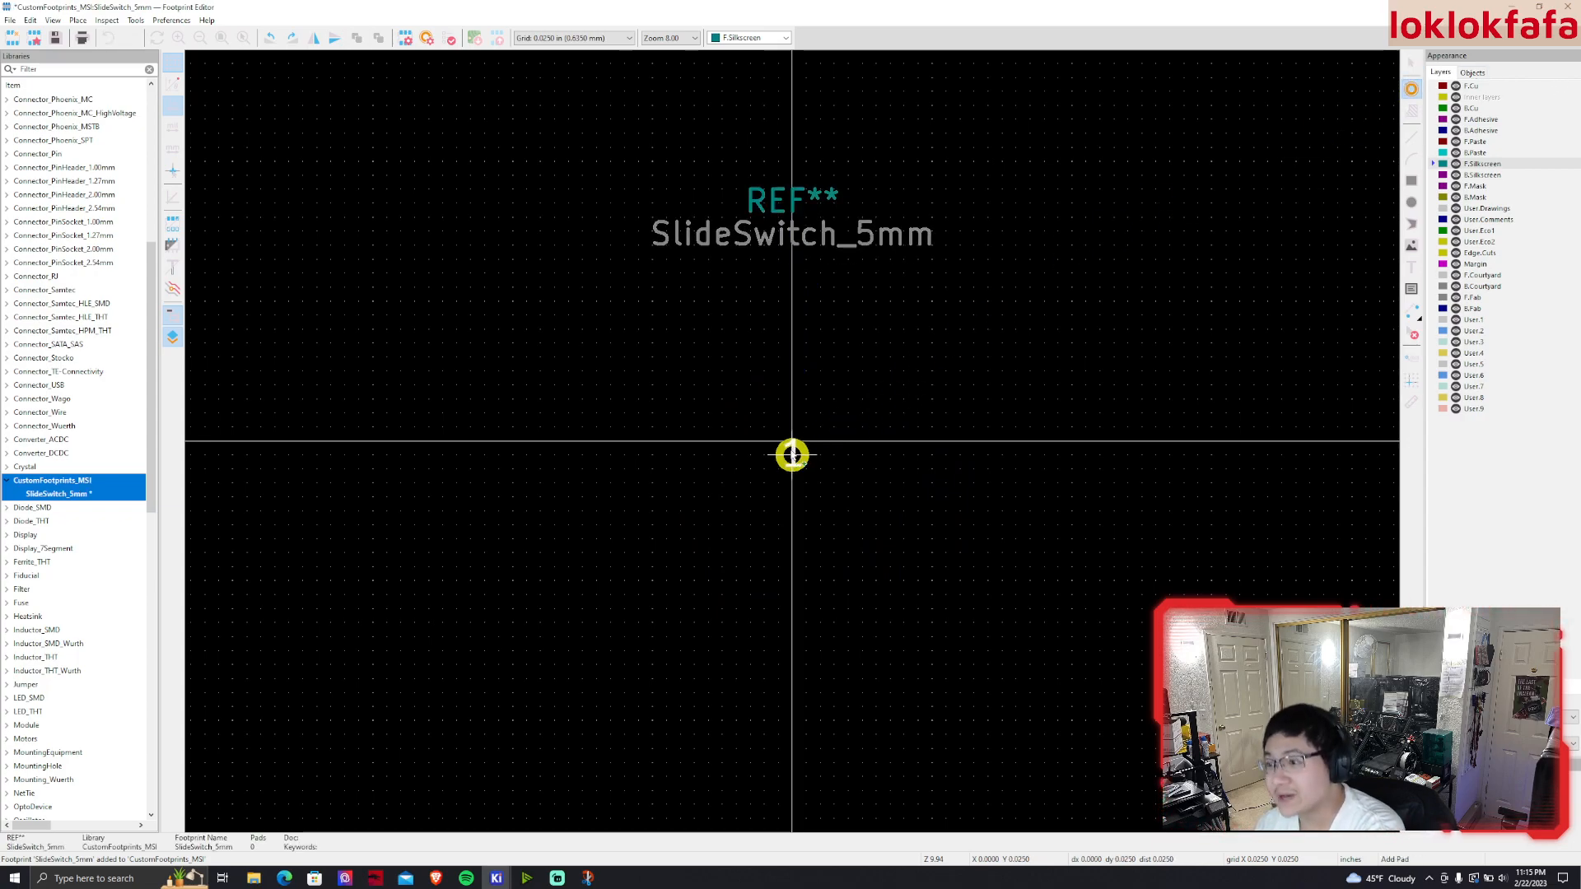
left_click(793, 442)
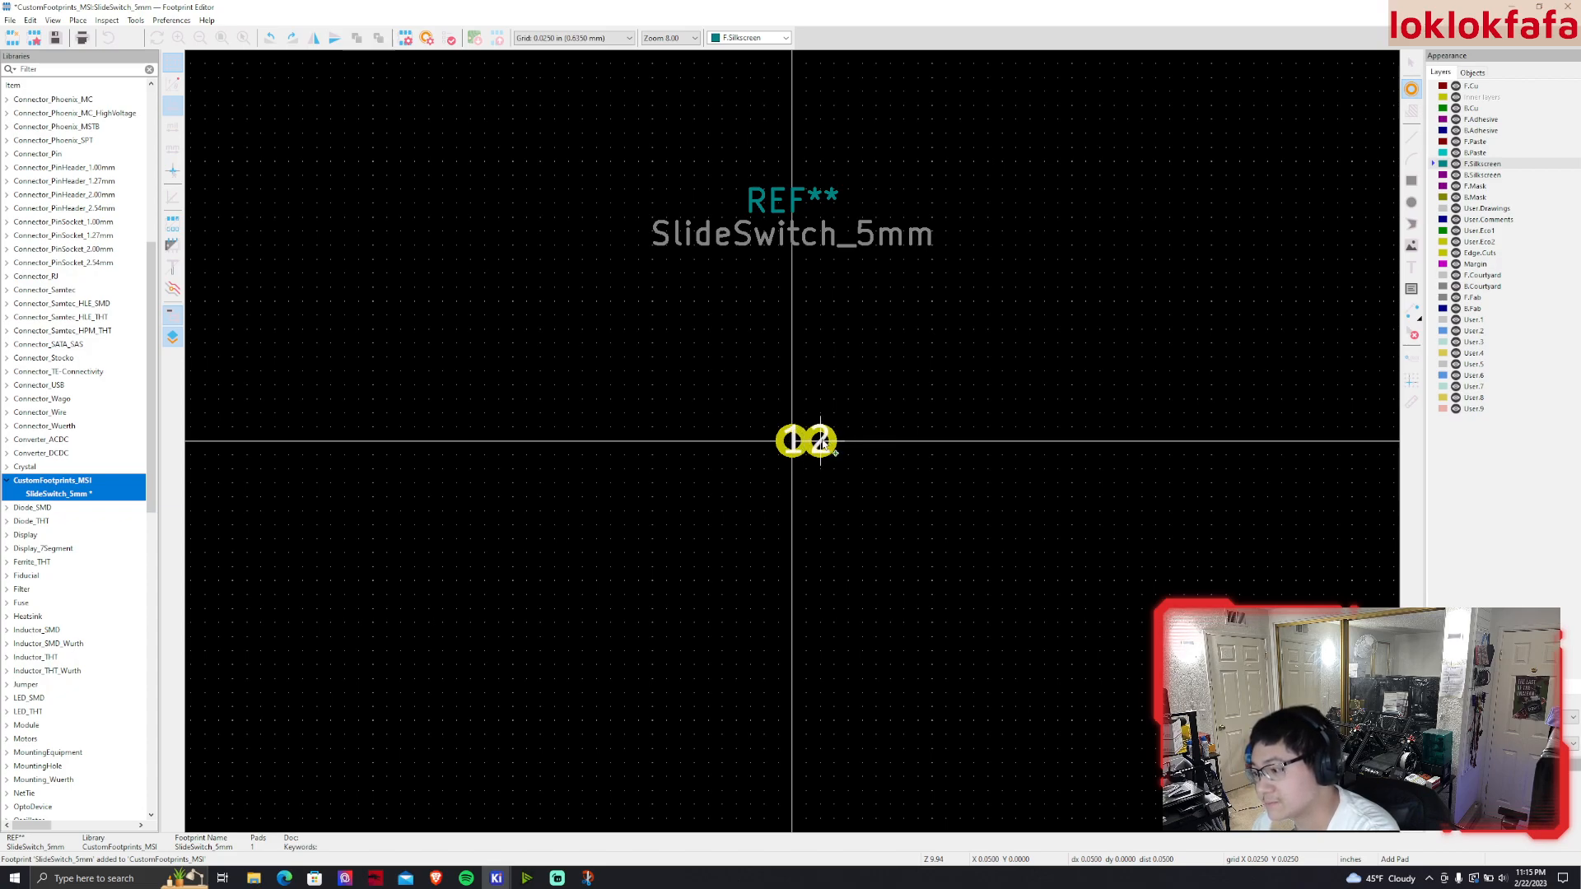
key("Escape")
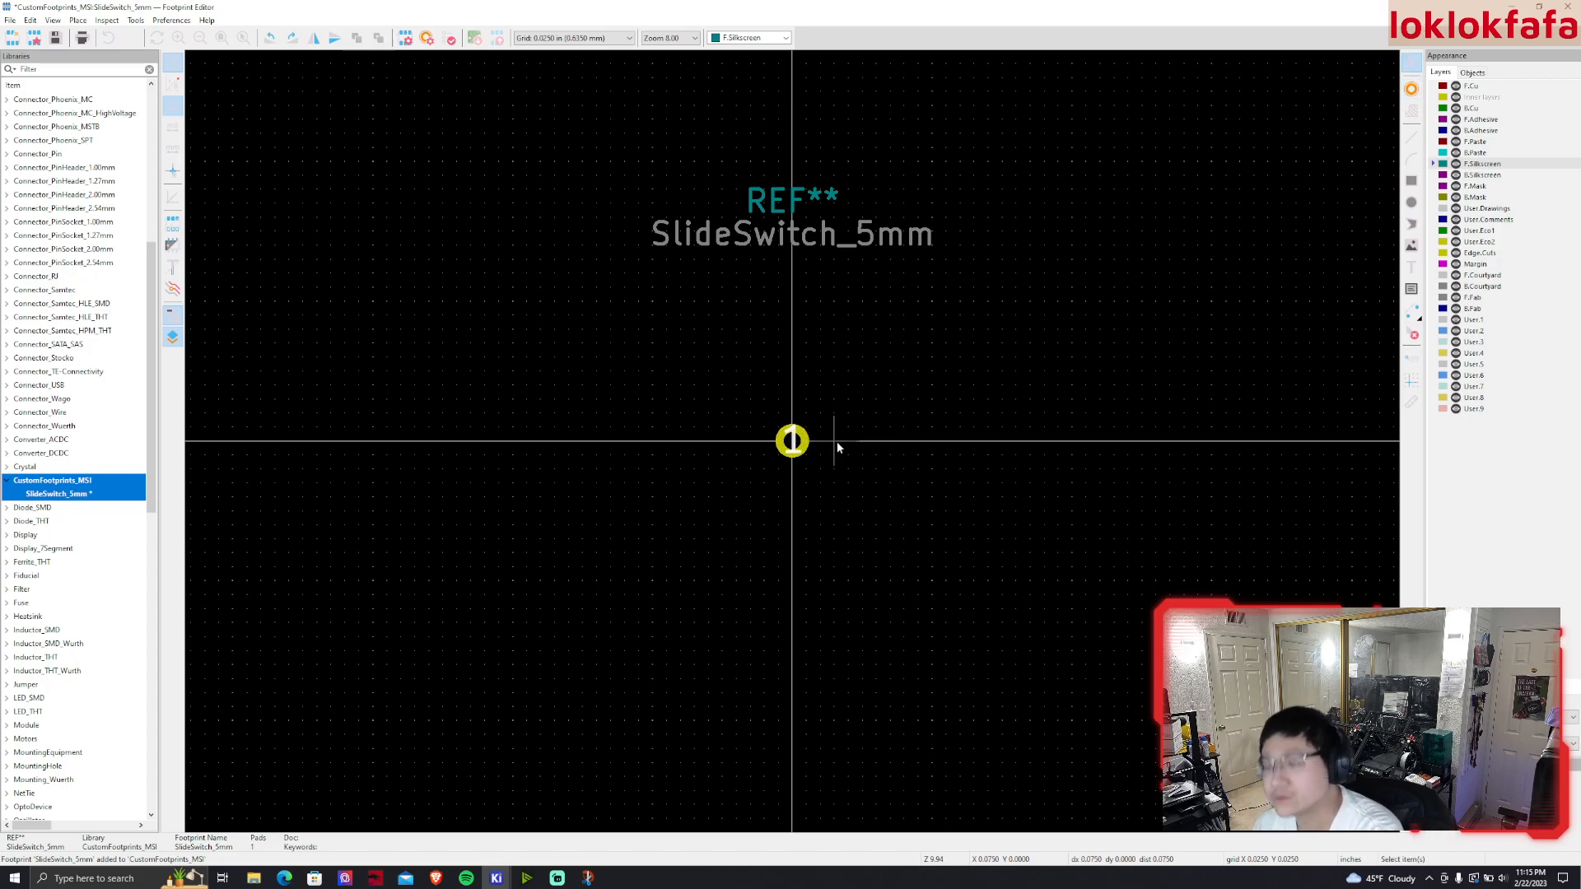
Try the 0.0500 in (1.2700 mm) grid for placing a second pad, then cancel the placement
left_click(601, 41)
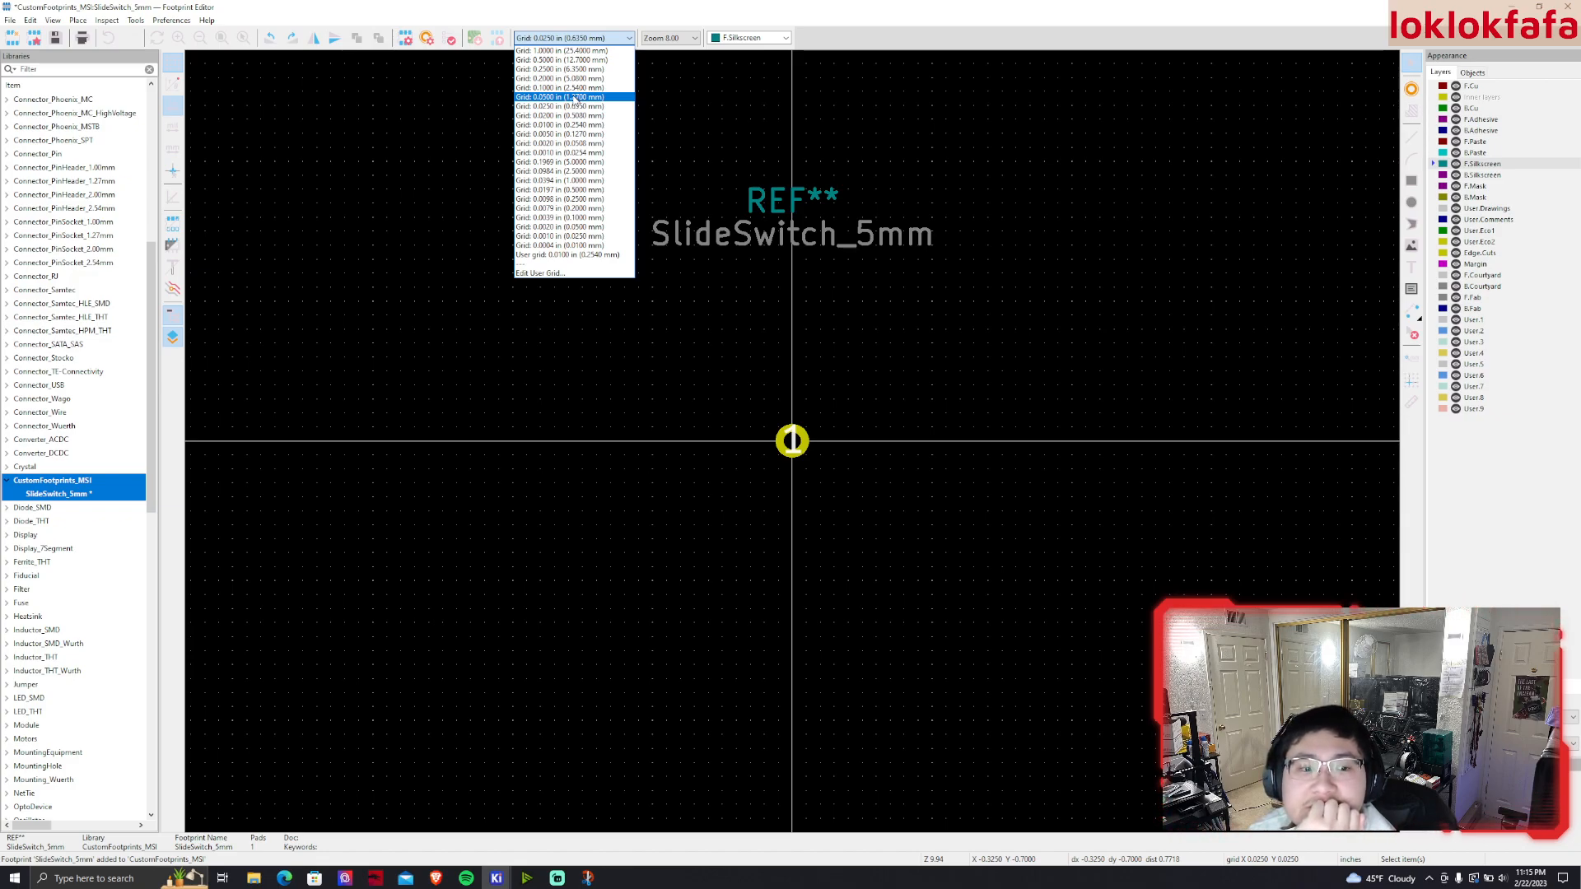
left_click(568, 105)
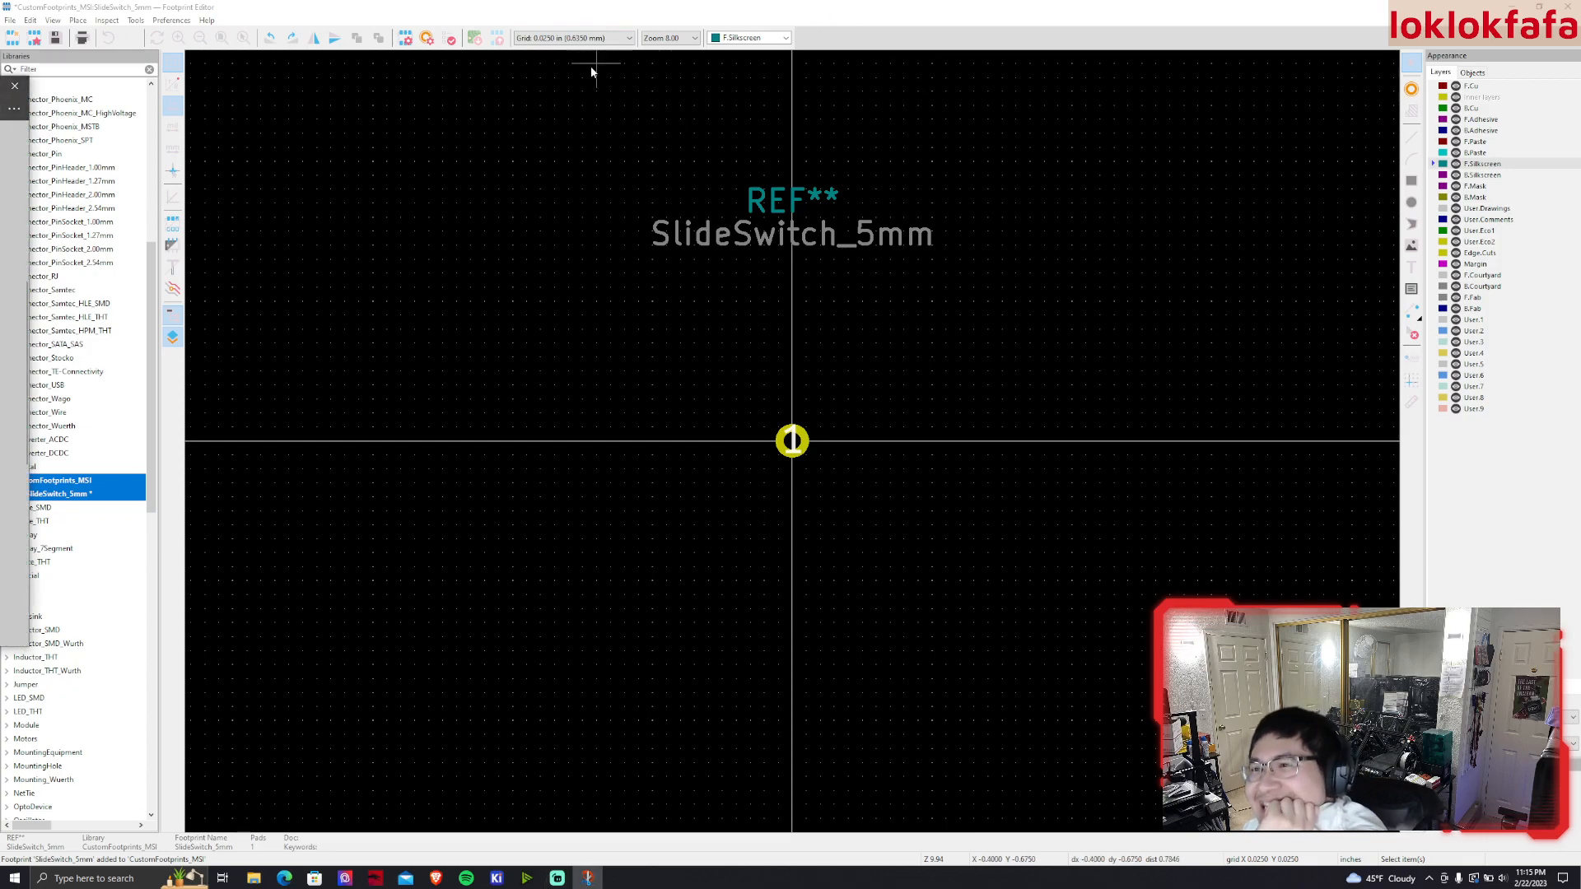
left_click(627, 39)
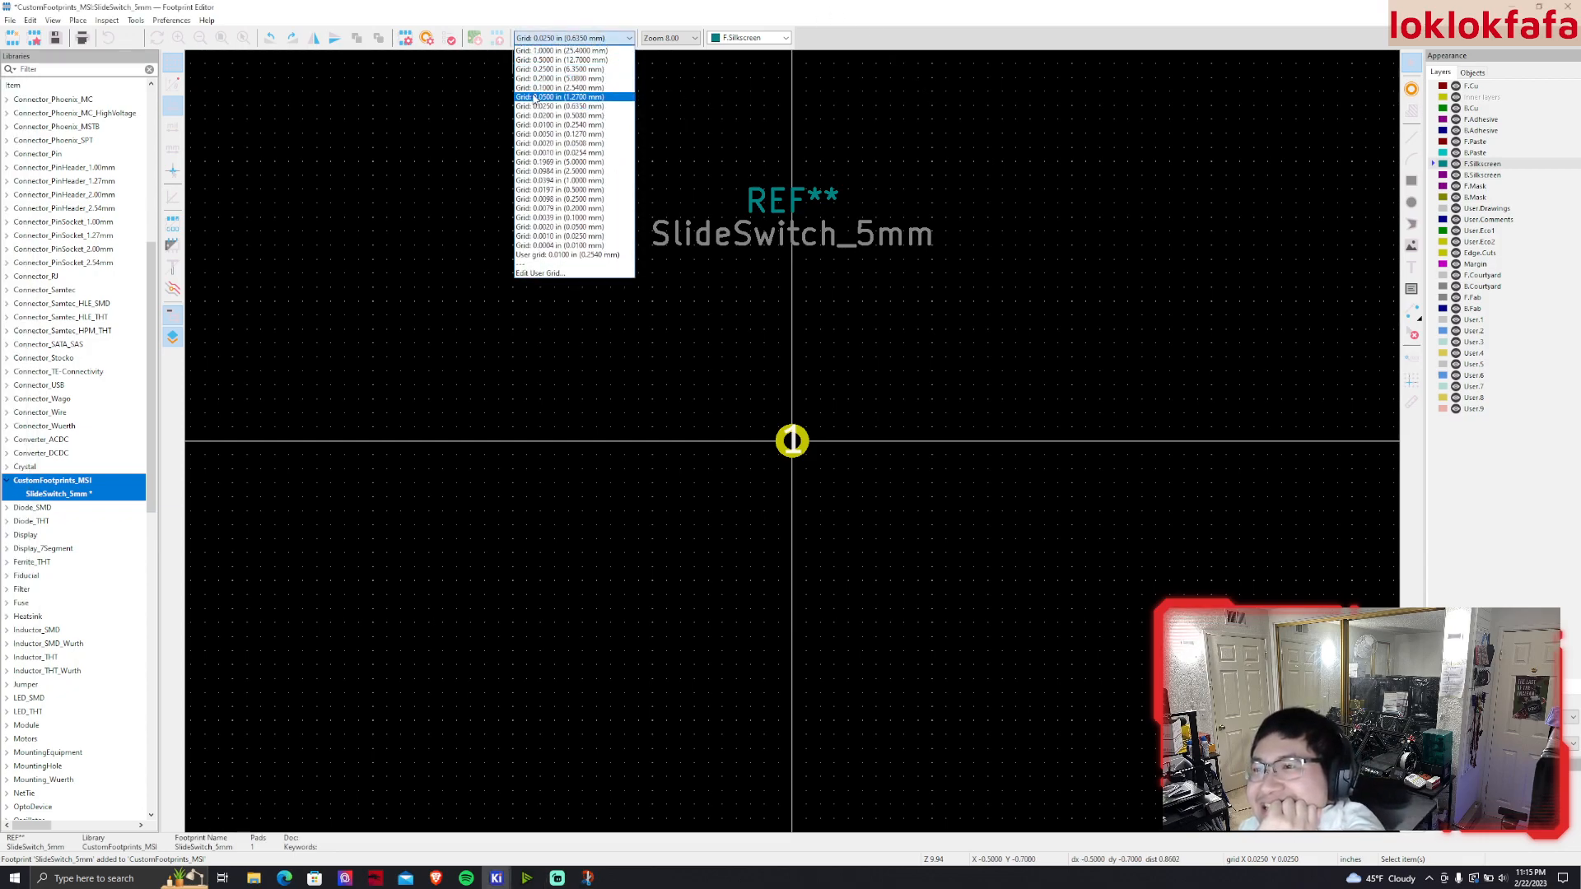
left_click(534, 97)
left_click(1412, 89)
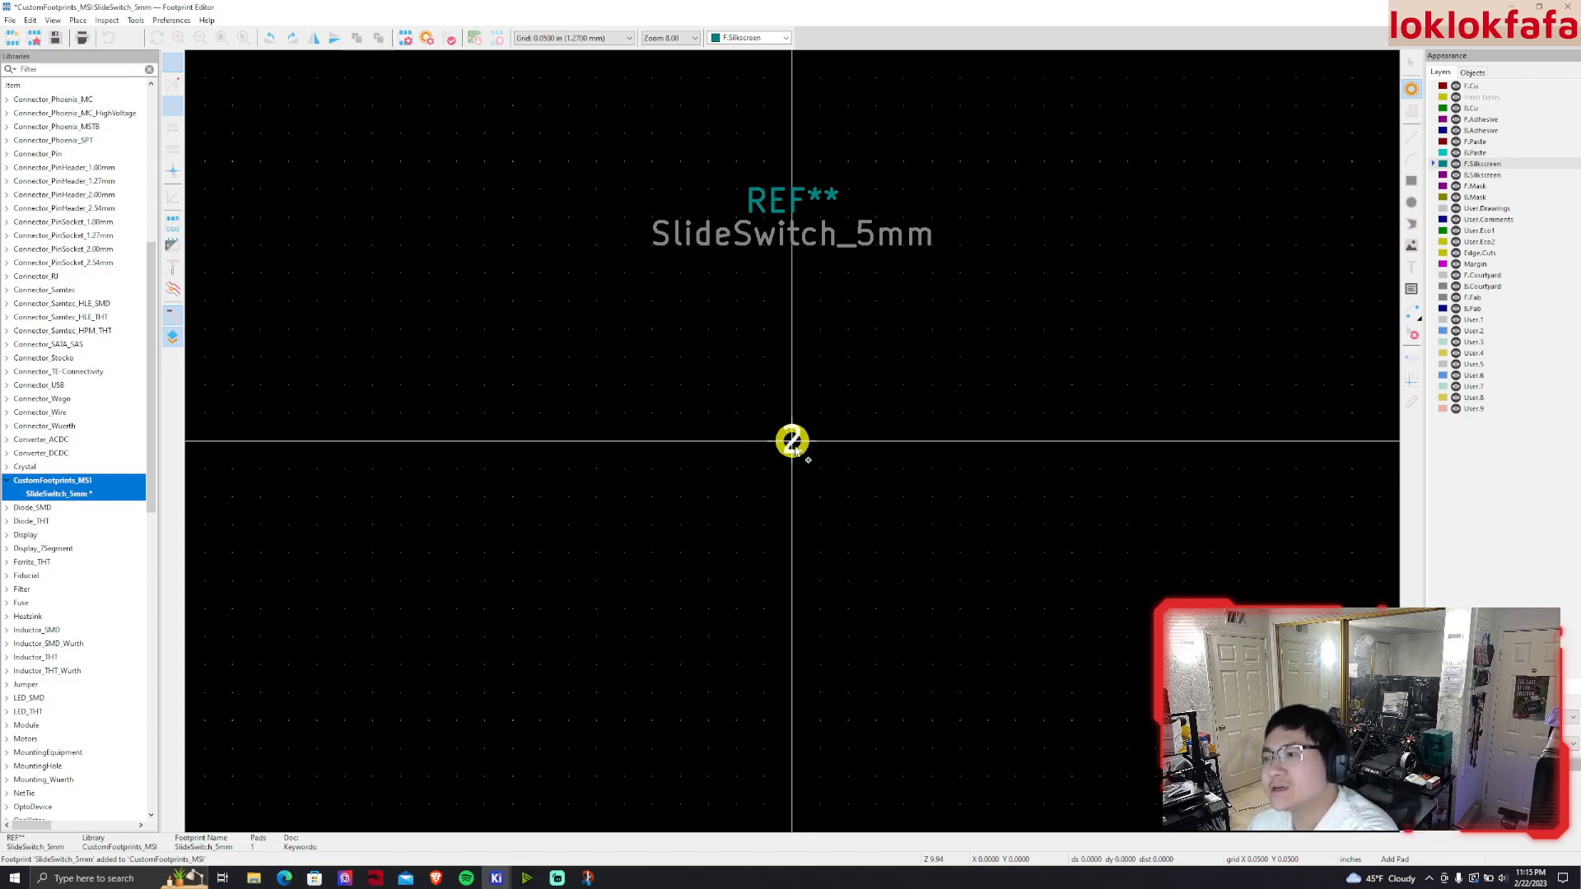
key("Escape")
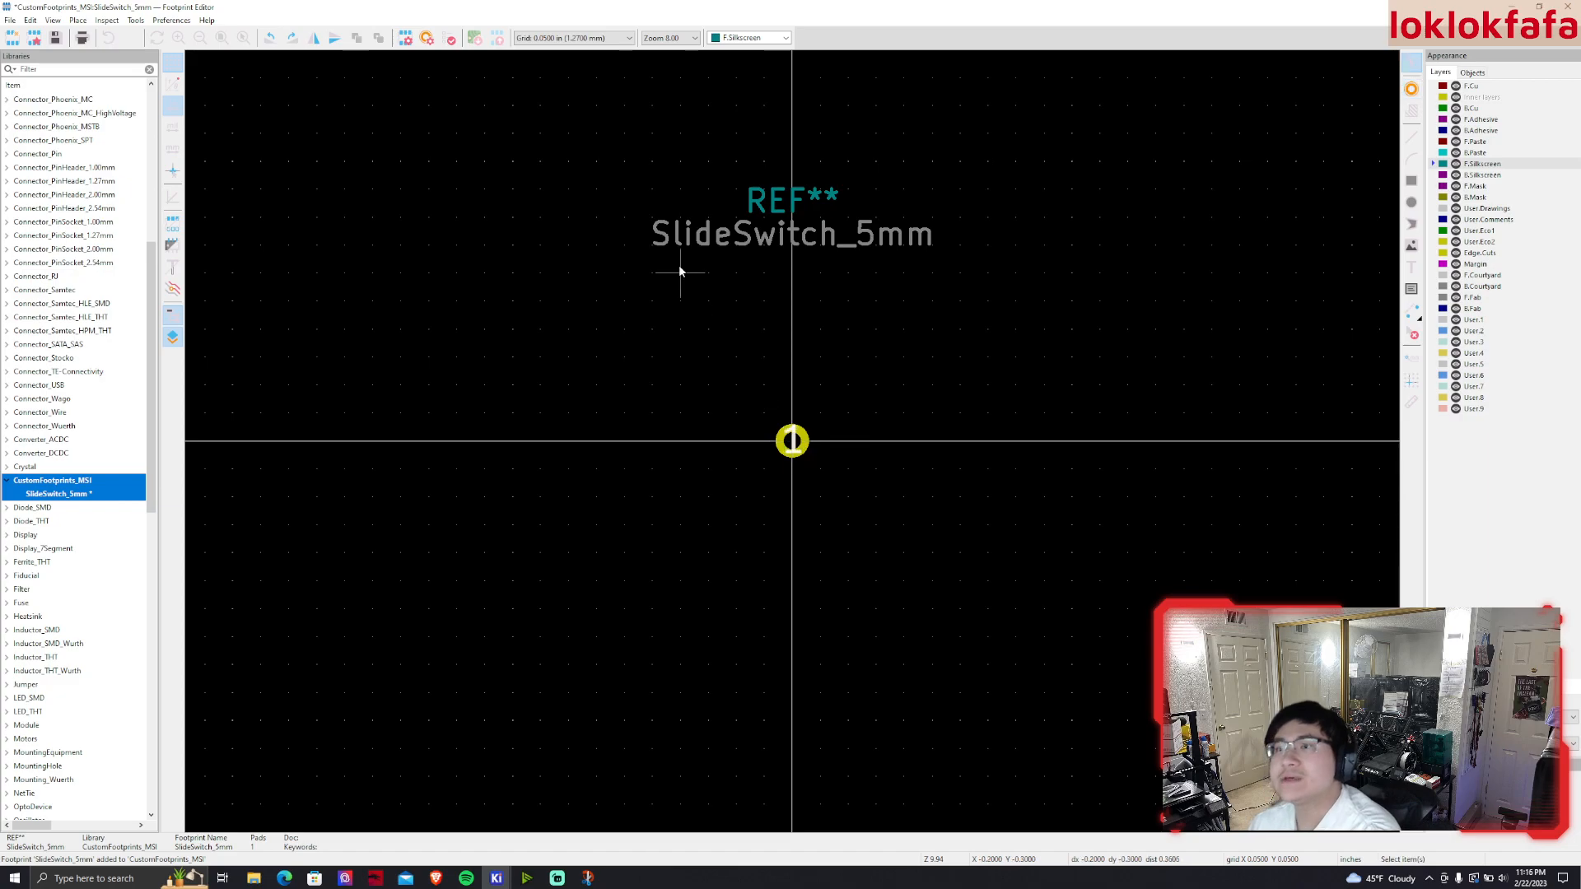
Set the grid to 0.2000 in (5.0800 mm)
left_click(570, 38)
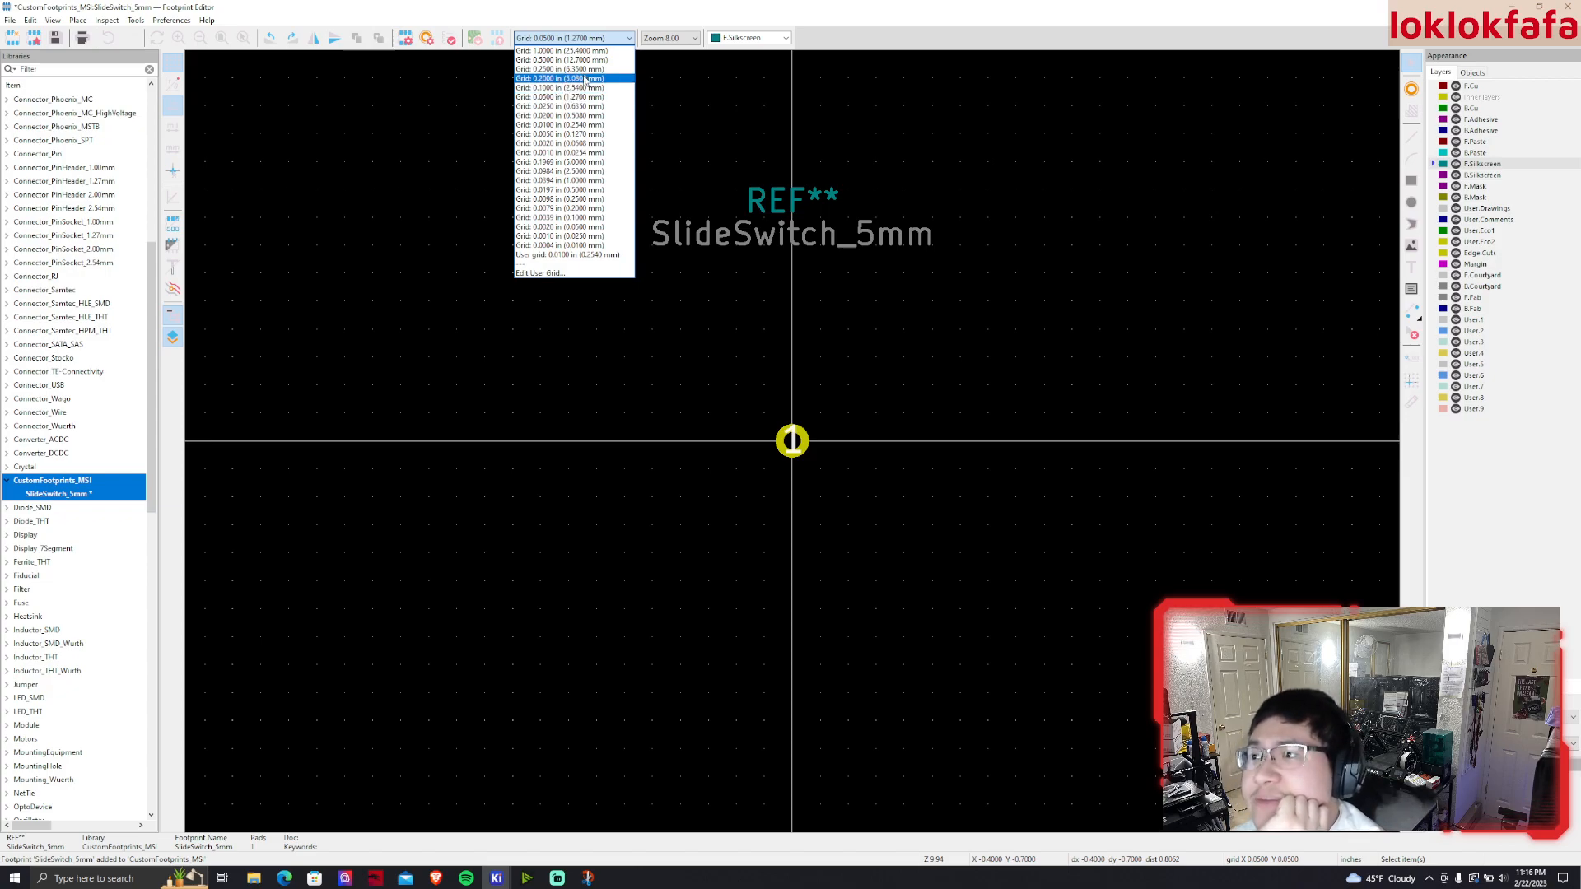
left_click(585, 79)
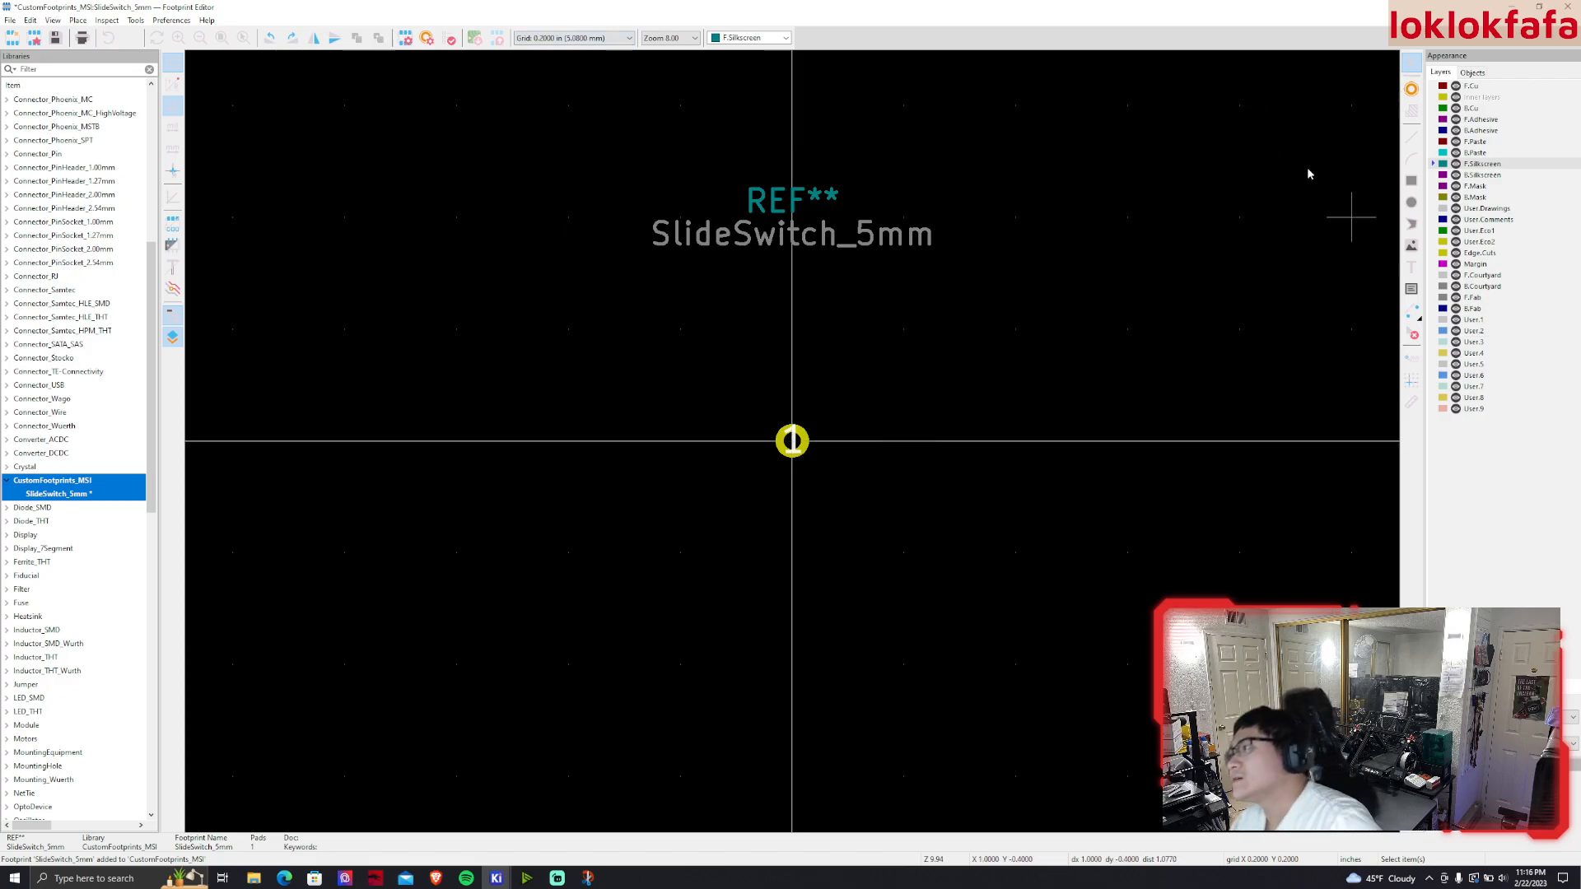
Open pad 1's properties and check its diameters against references in the web browser and the switch's dimension drawing
left_click(793, 441)
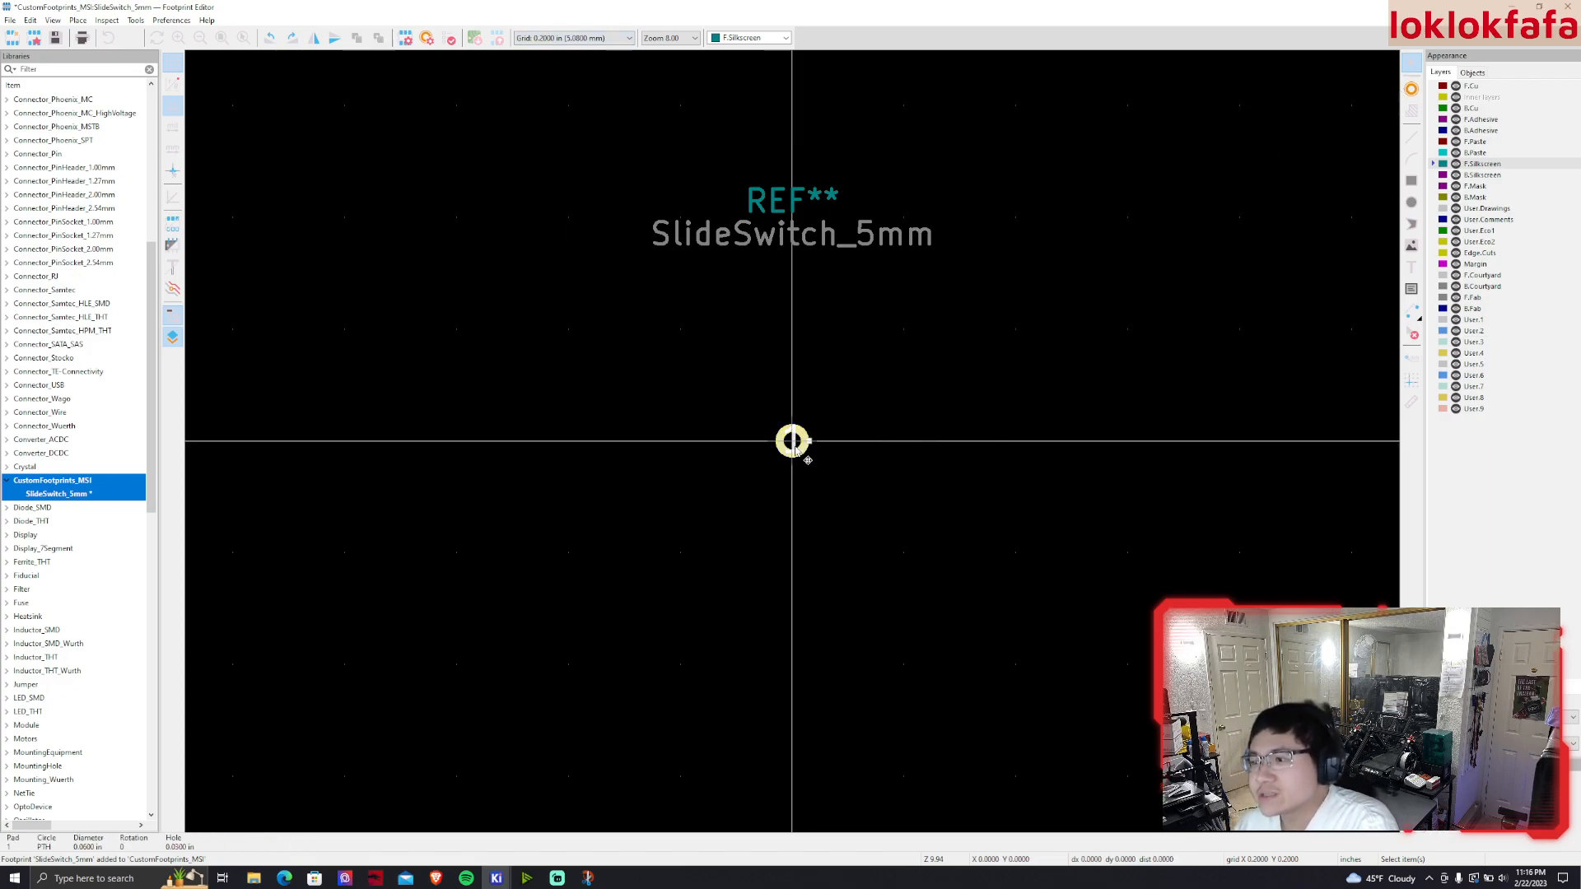
double_click(792, 441)
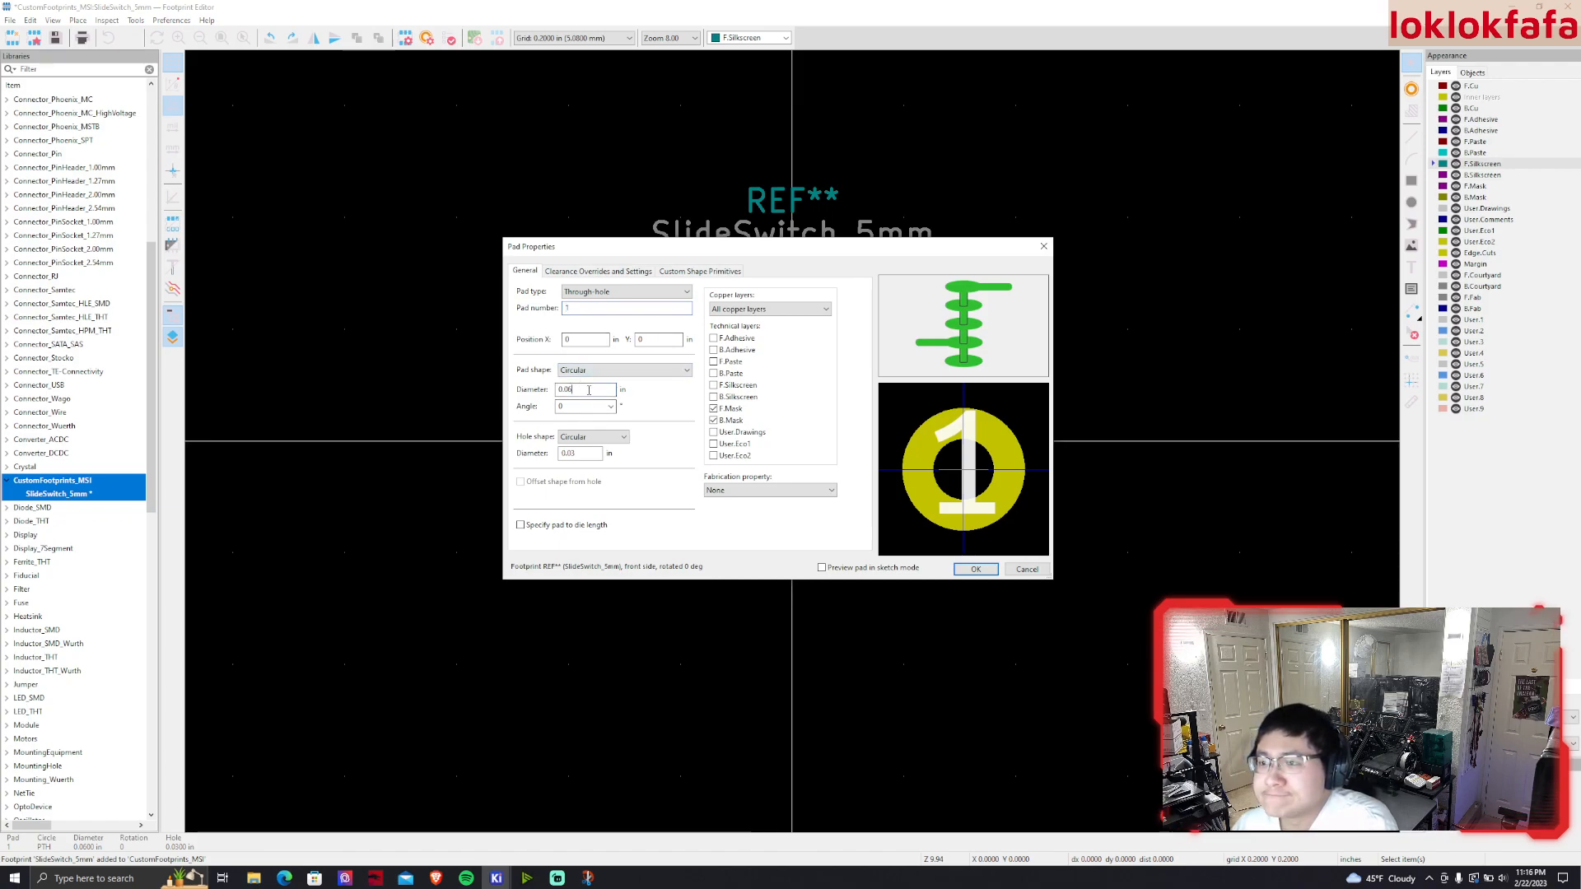
left_click_drag(589, 392, 566, 392)
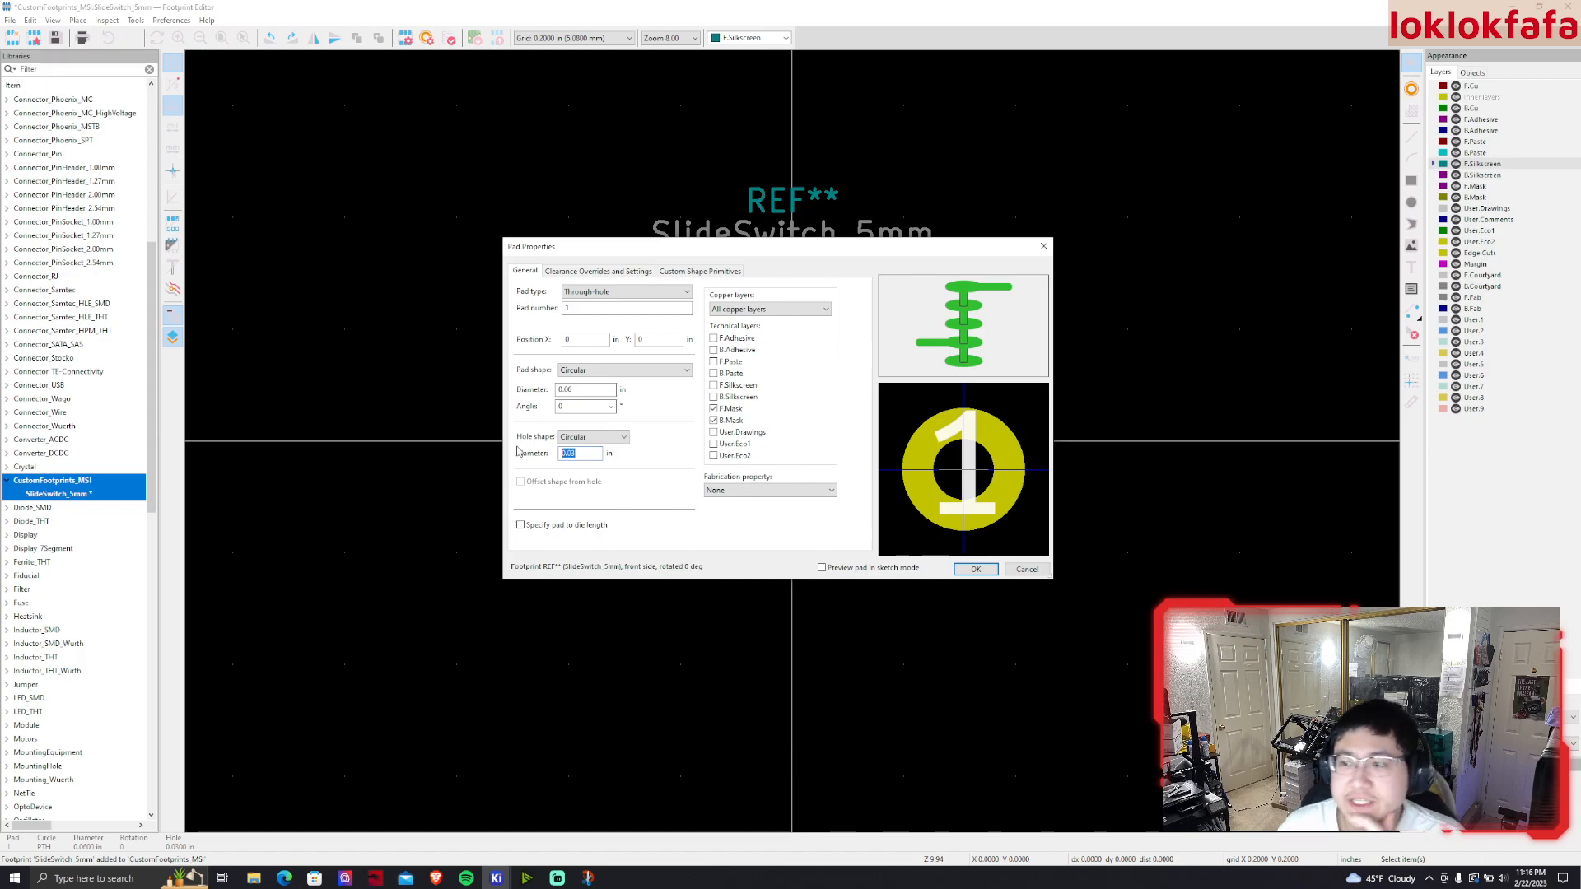
left_click(283, 878)
left_click_drag(306, 10, 0, 144)
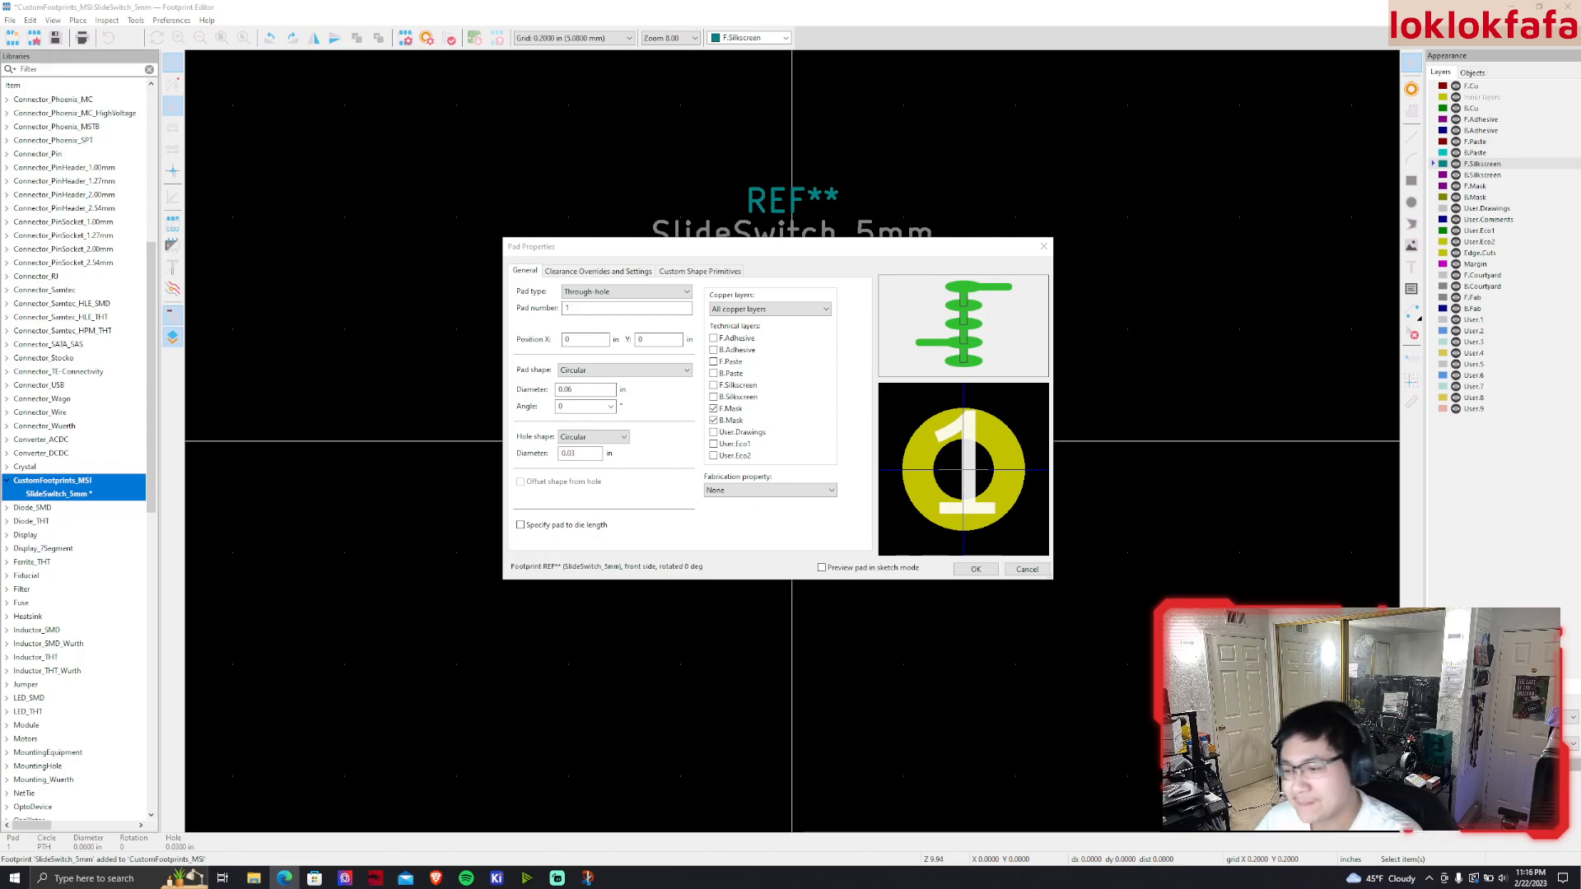
left_click(589, 887)
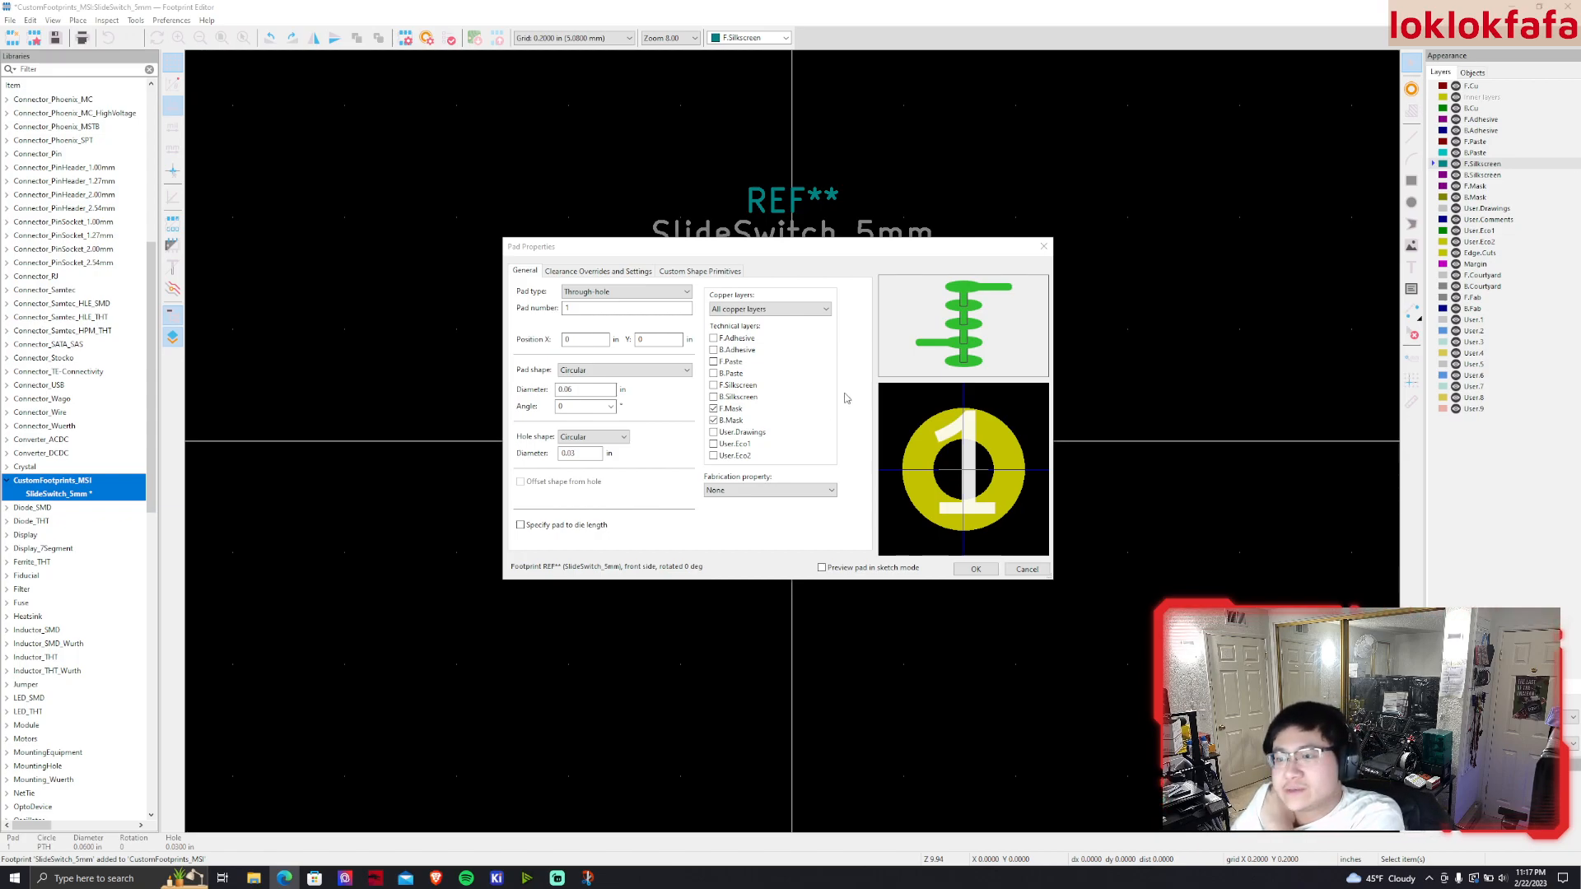
Set pad 1's hole diameter to 0.06 in and its pad diameter to 0.09 in
left_click(579, 454)
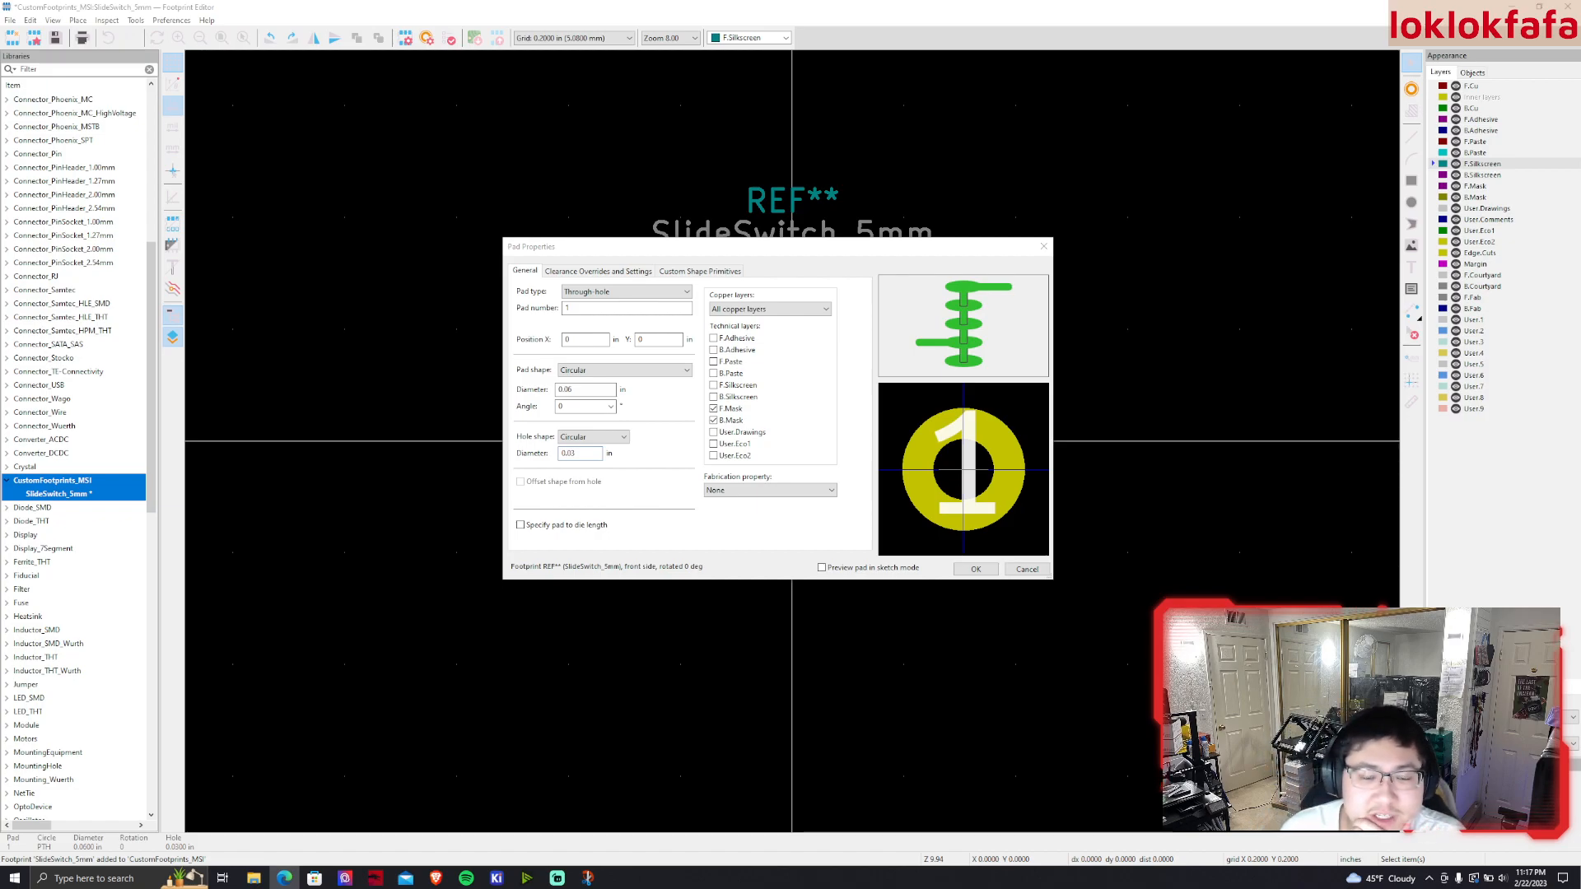
left_click(575, 452)
key("BackSpace")
type("6")
left_click(596, 391)
key("BackSpace")
type("8")
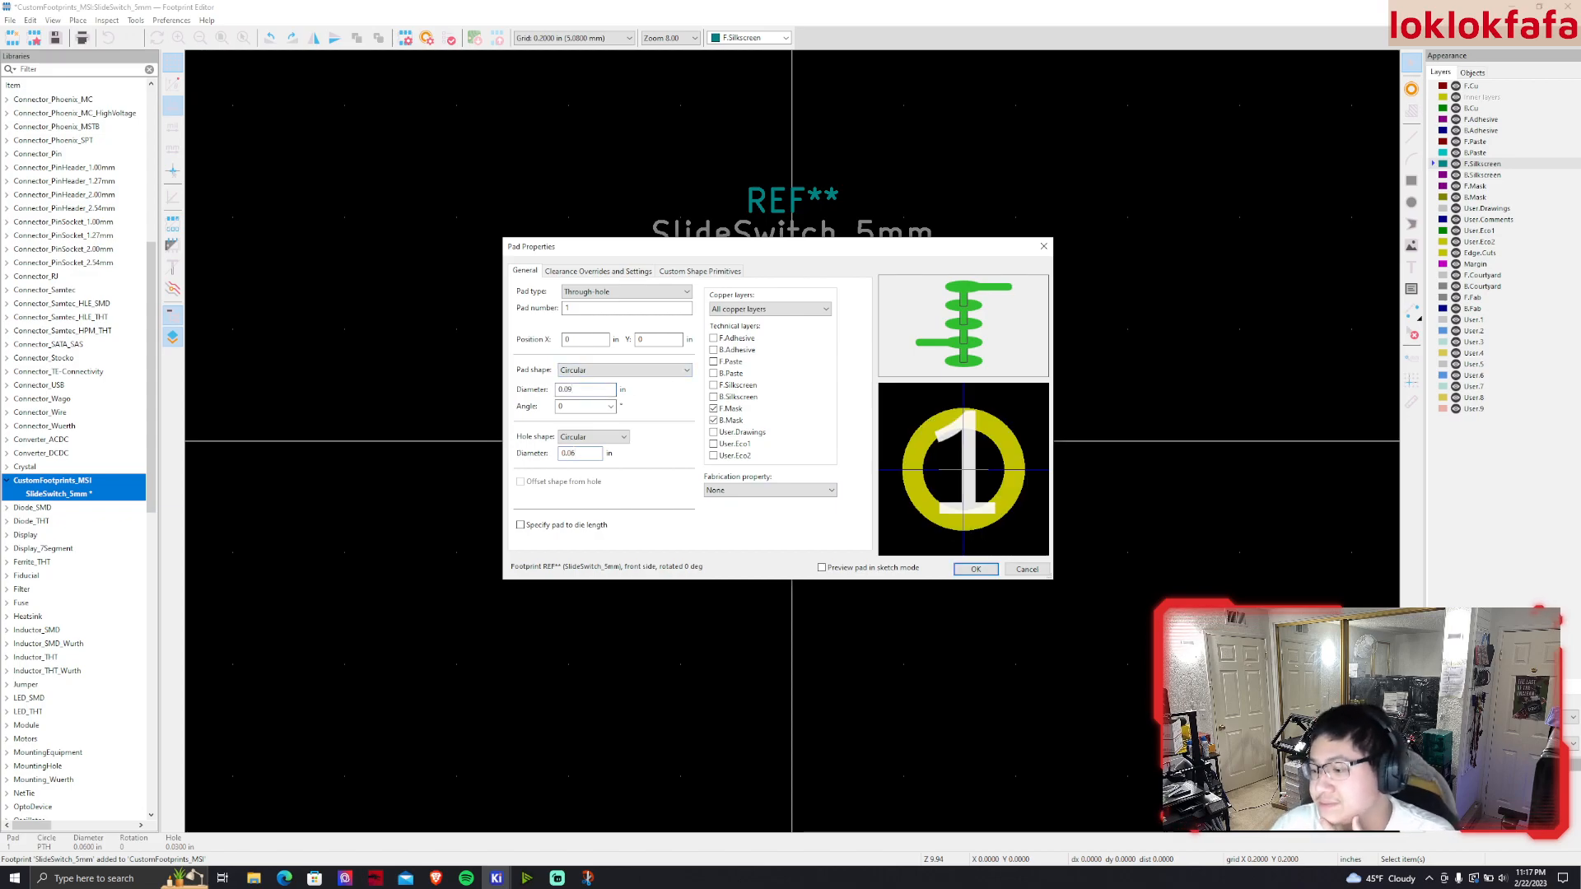
left_click(596, 389)
key("BackSpace")
type("9")
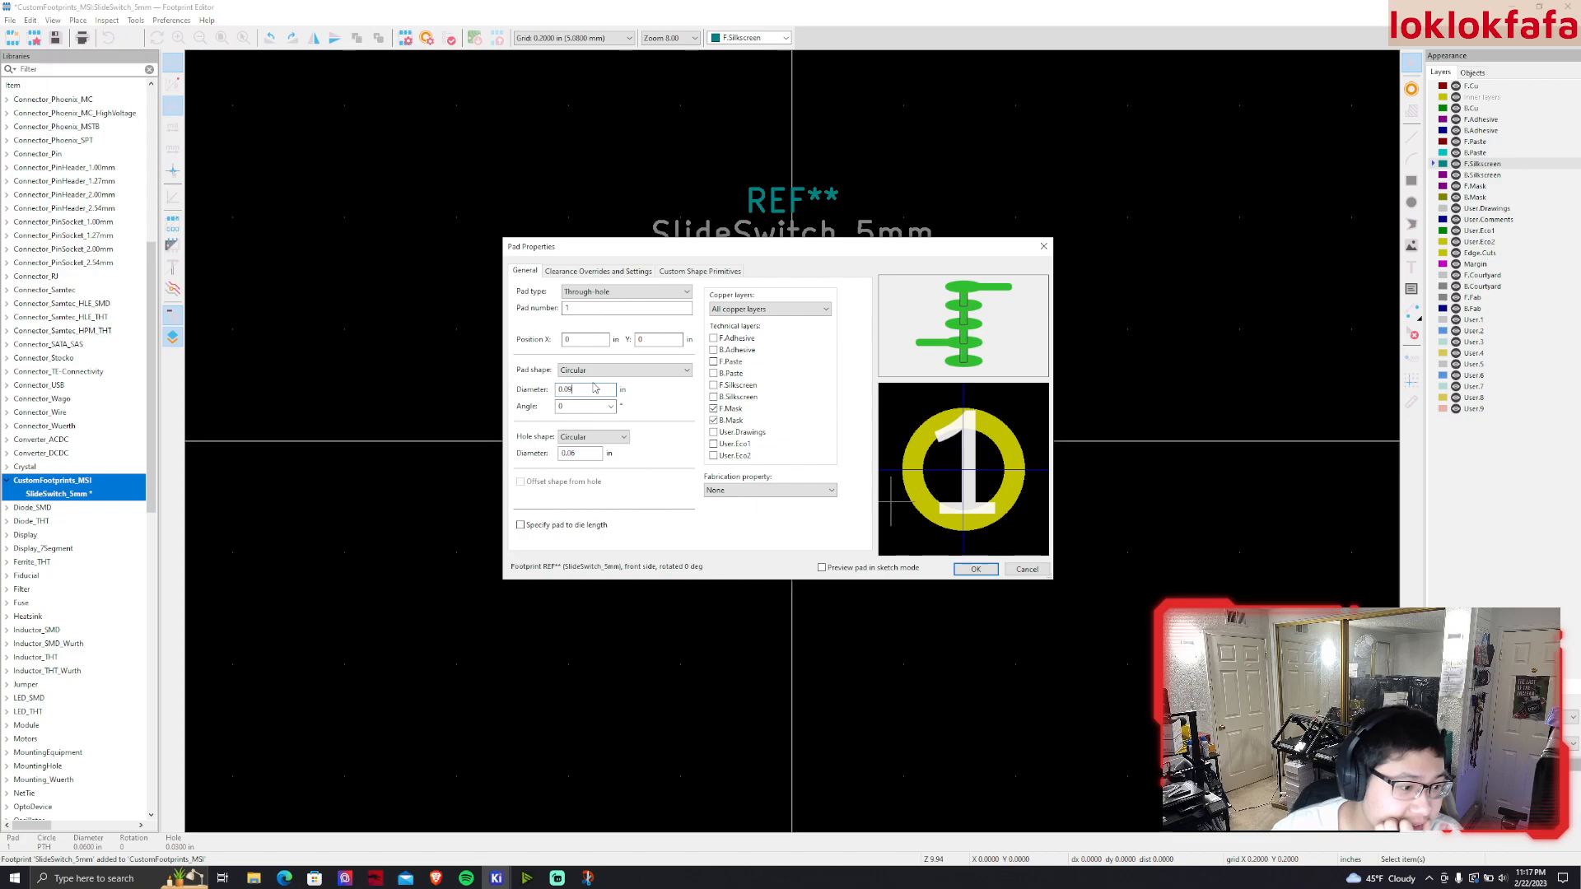
left_click(975, 569)
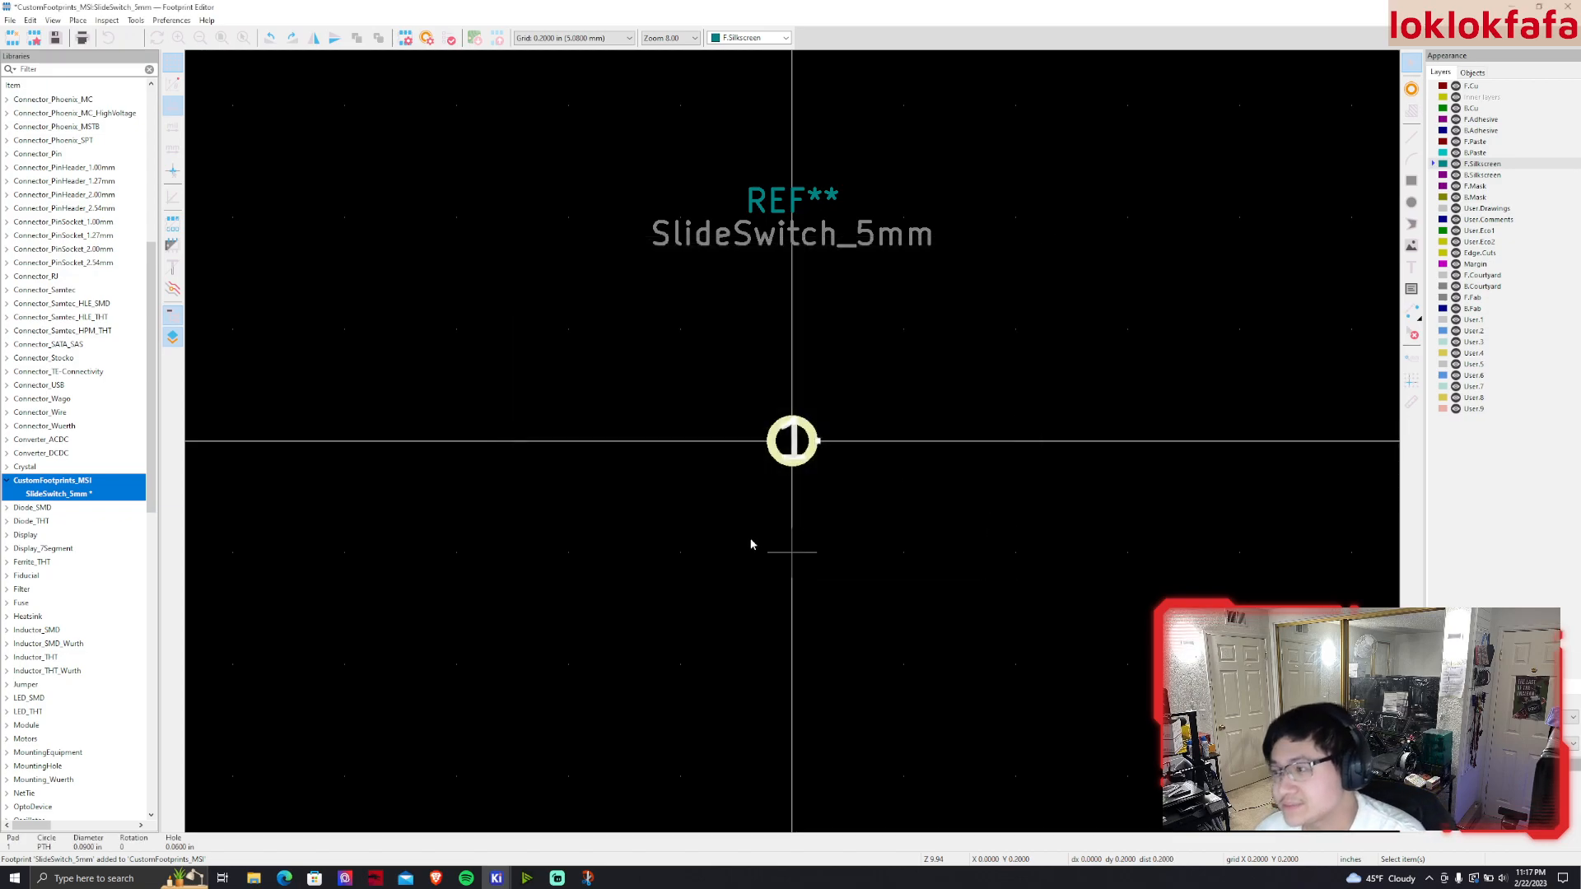
Launch KiCad 6.0, look through its Footprint Editor's library list for the older switch footprint, and close that editor
left_click(124, 878)
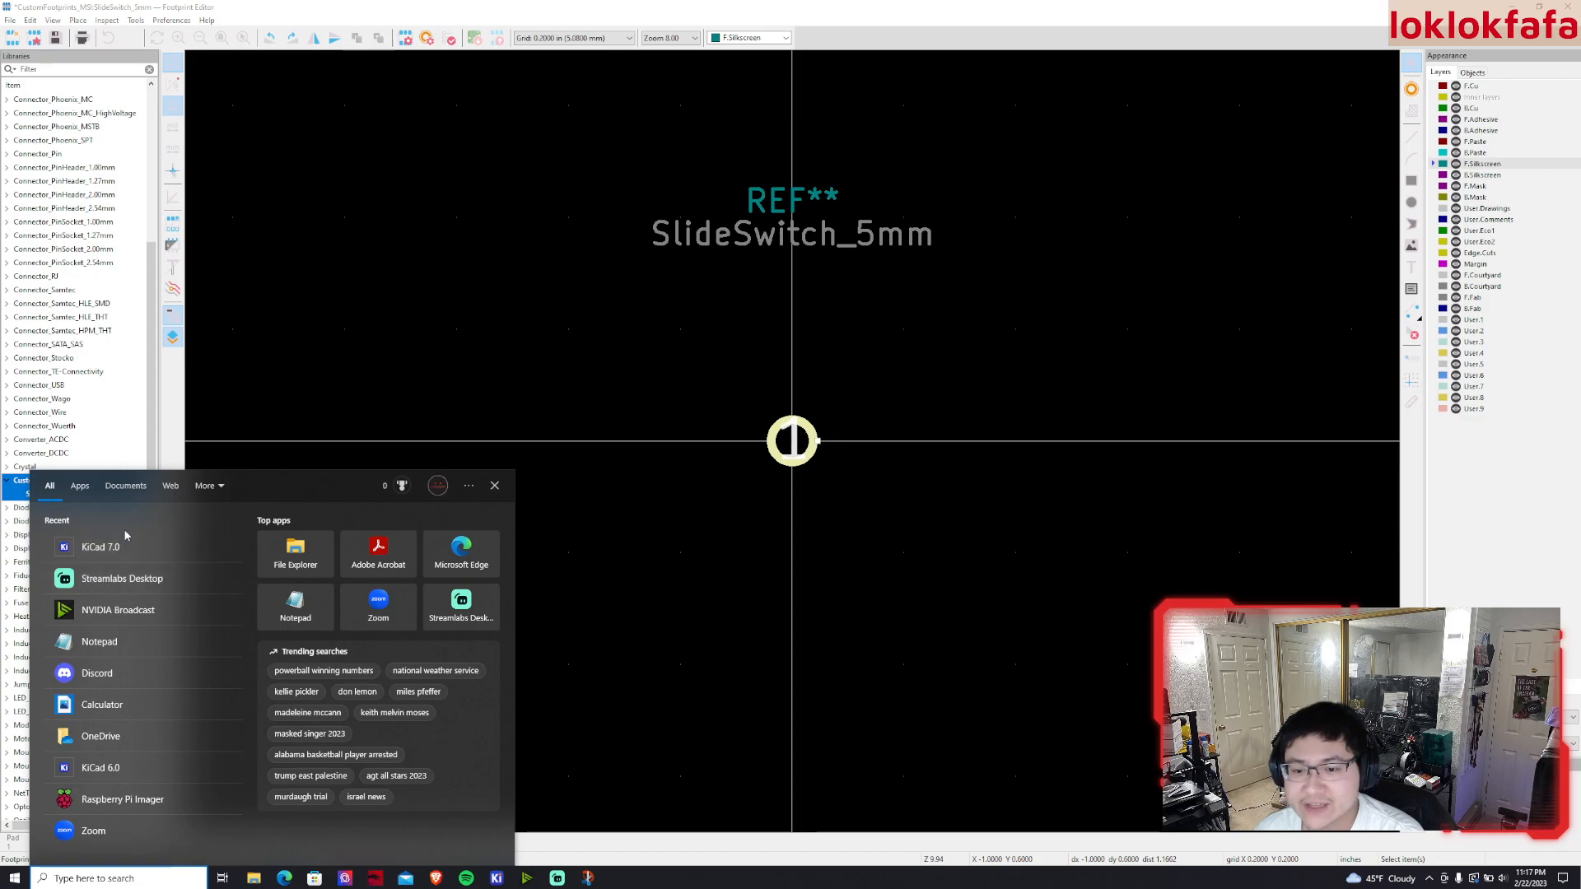
left_click(87, 769)
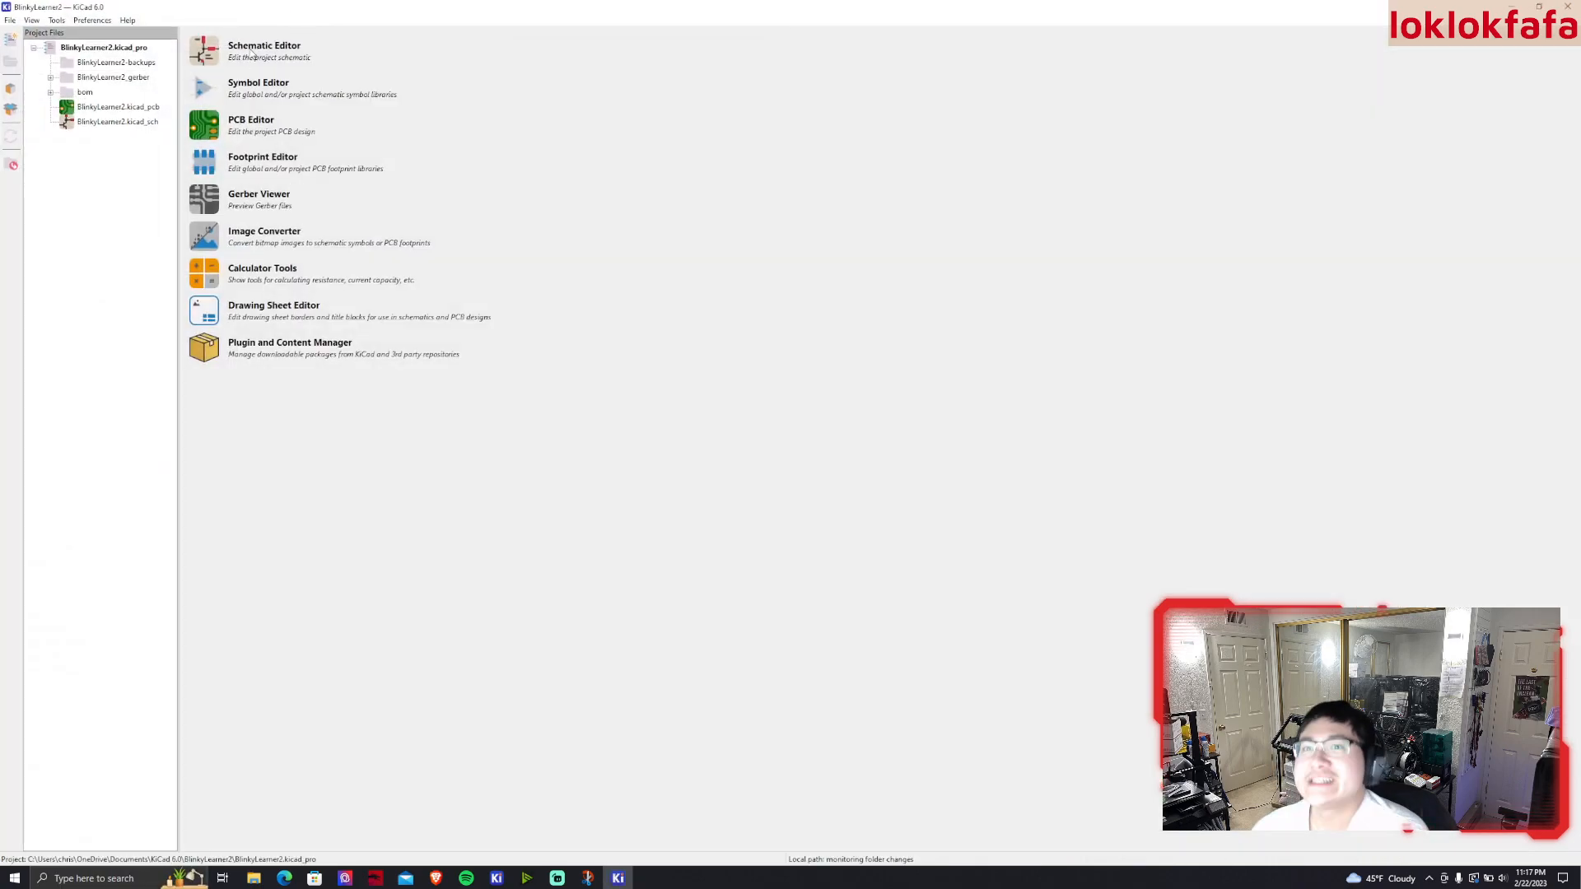
left_click(212, 165)
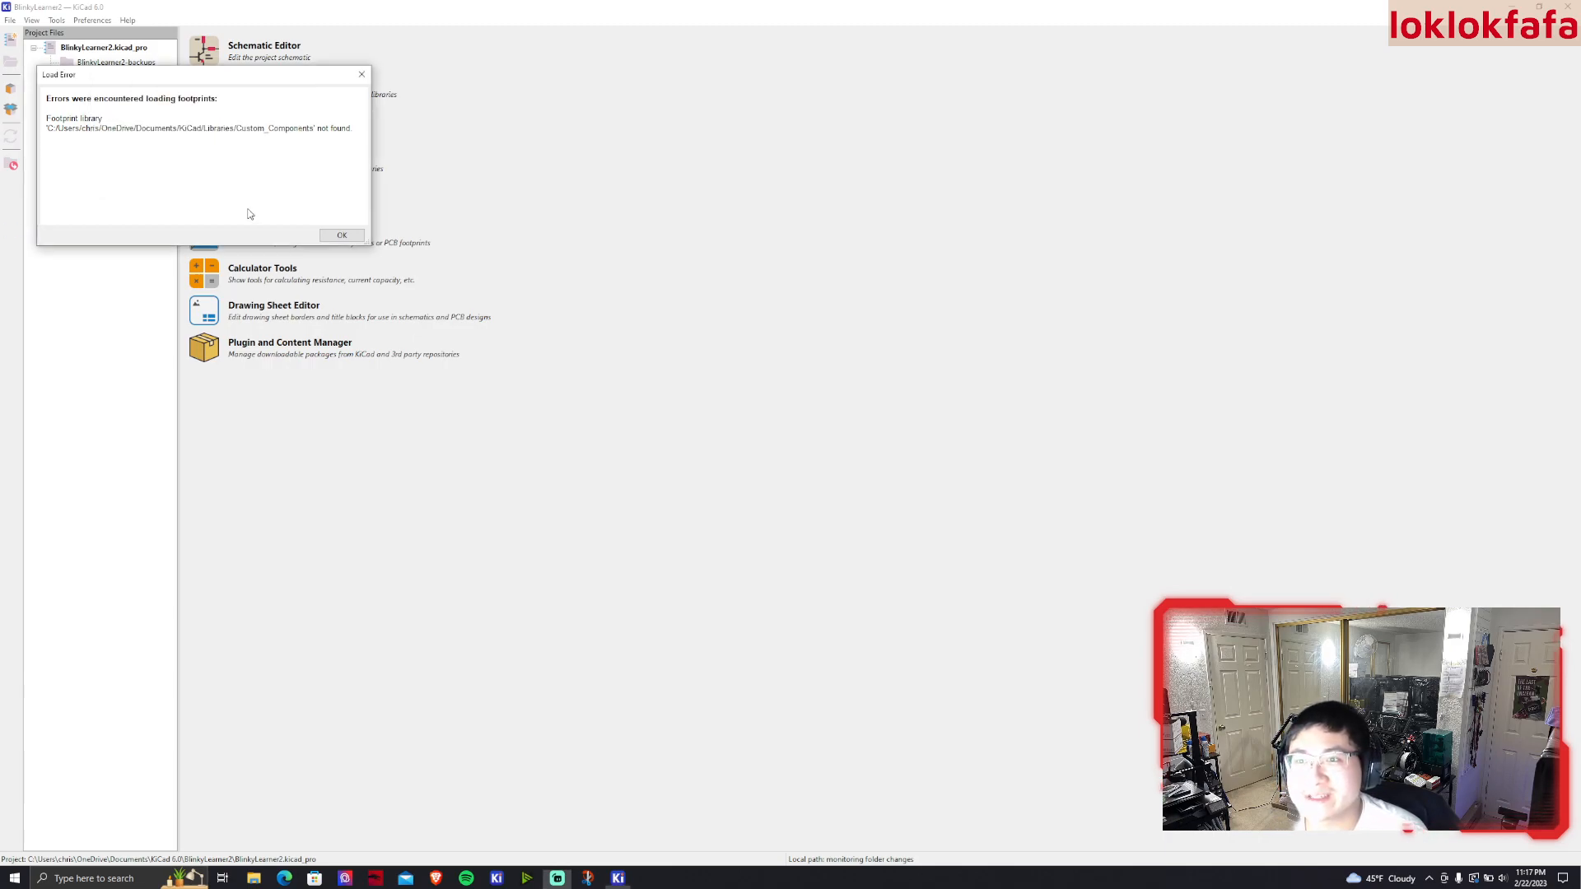
left_click(342, 236)
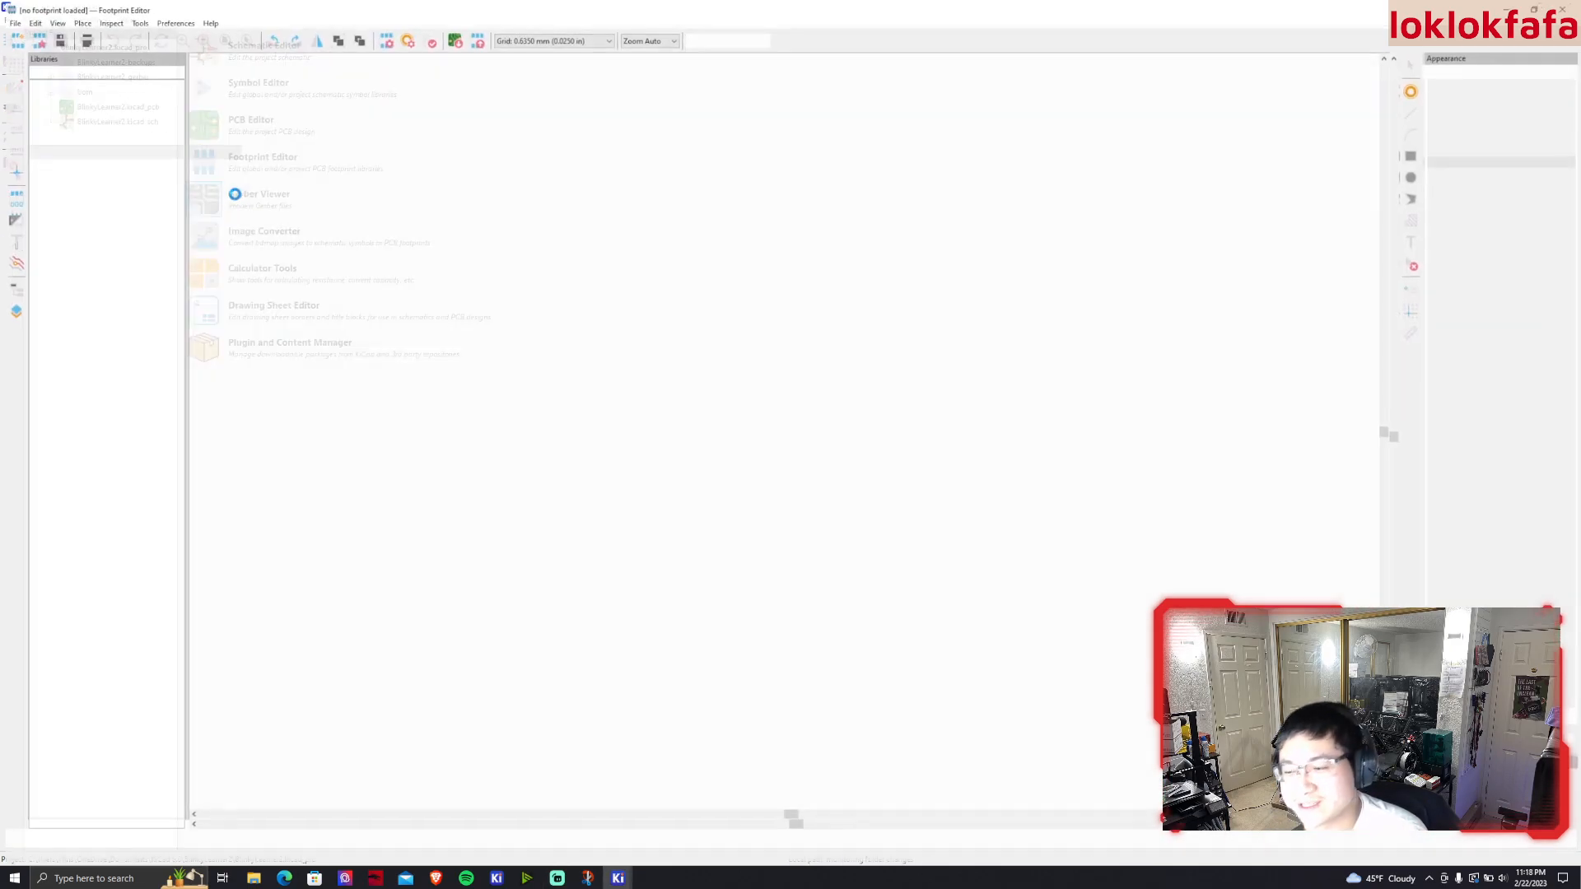
scroll(99, 533, "down", 20)
scroll(95, 524, "up", 17)
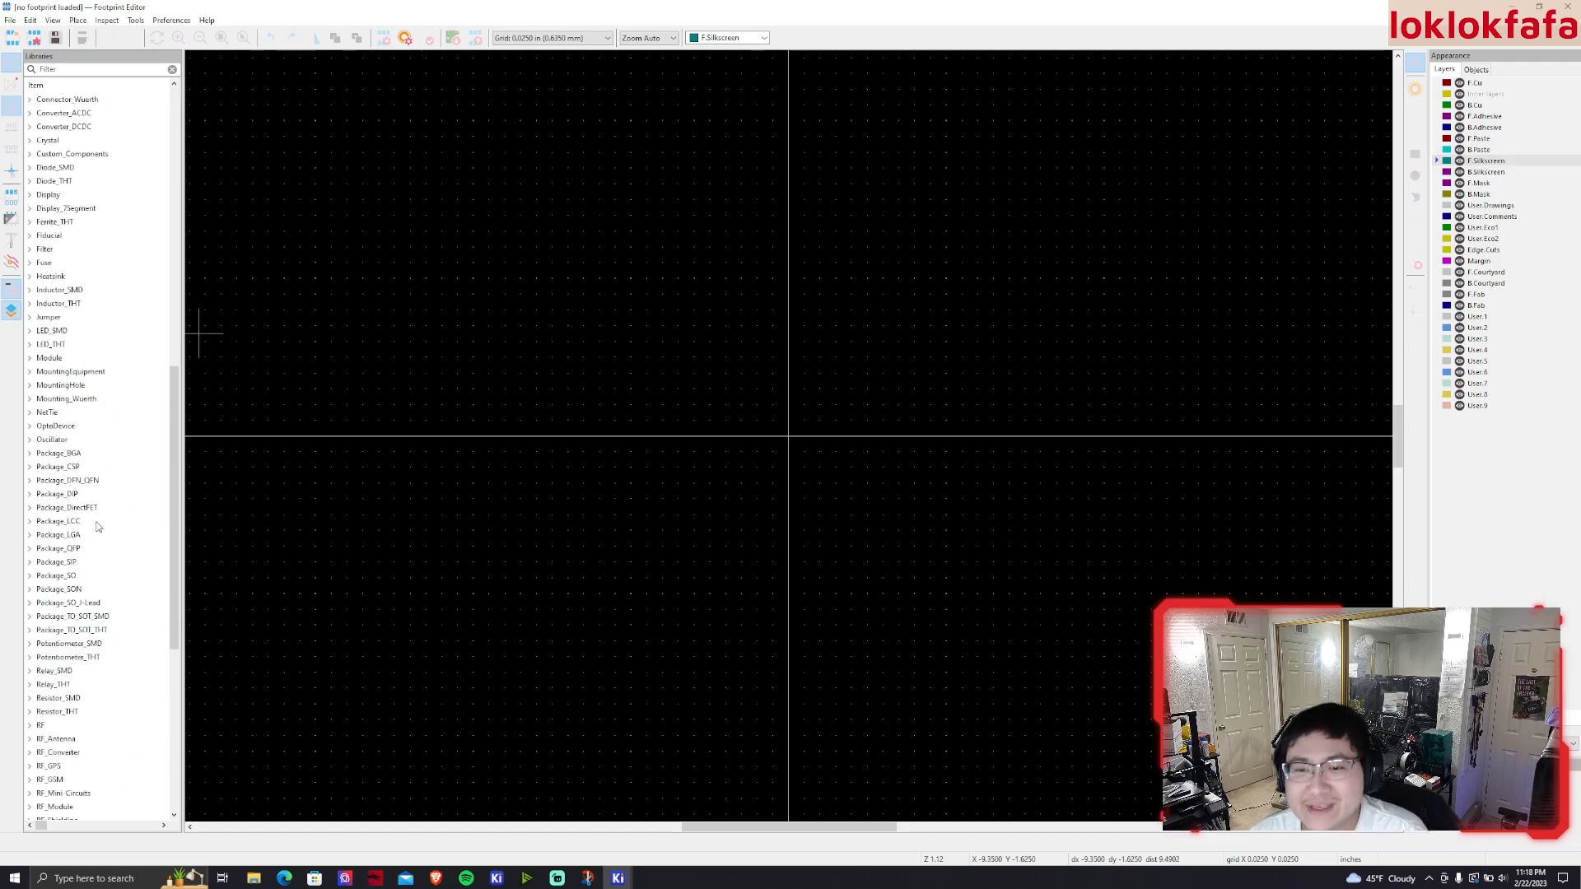
left_click(1568, 7)
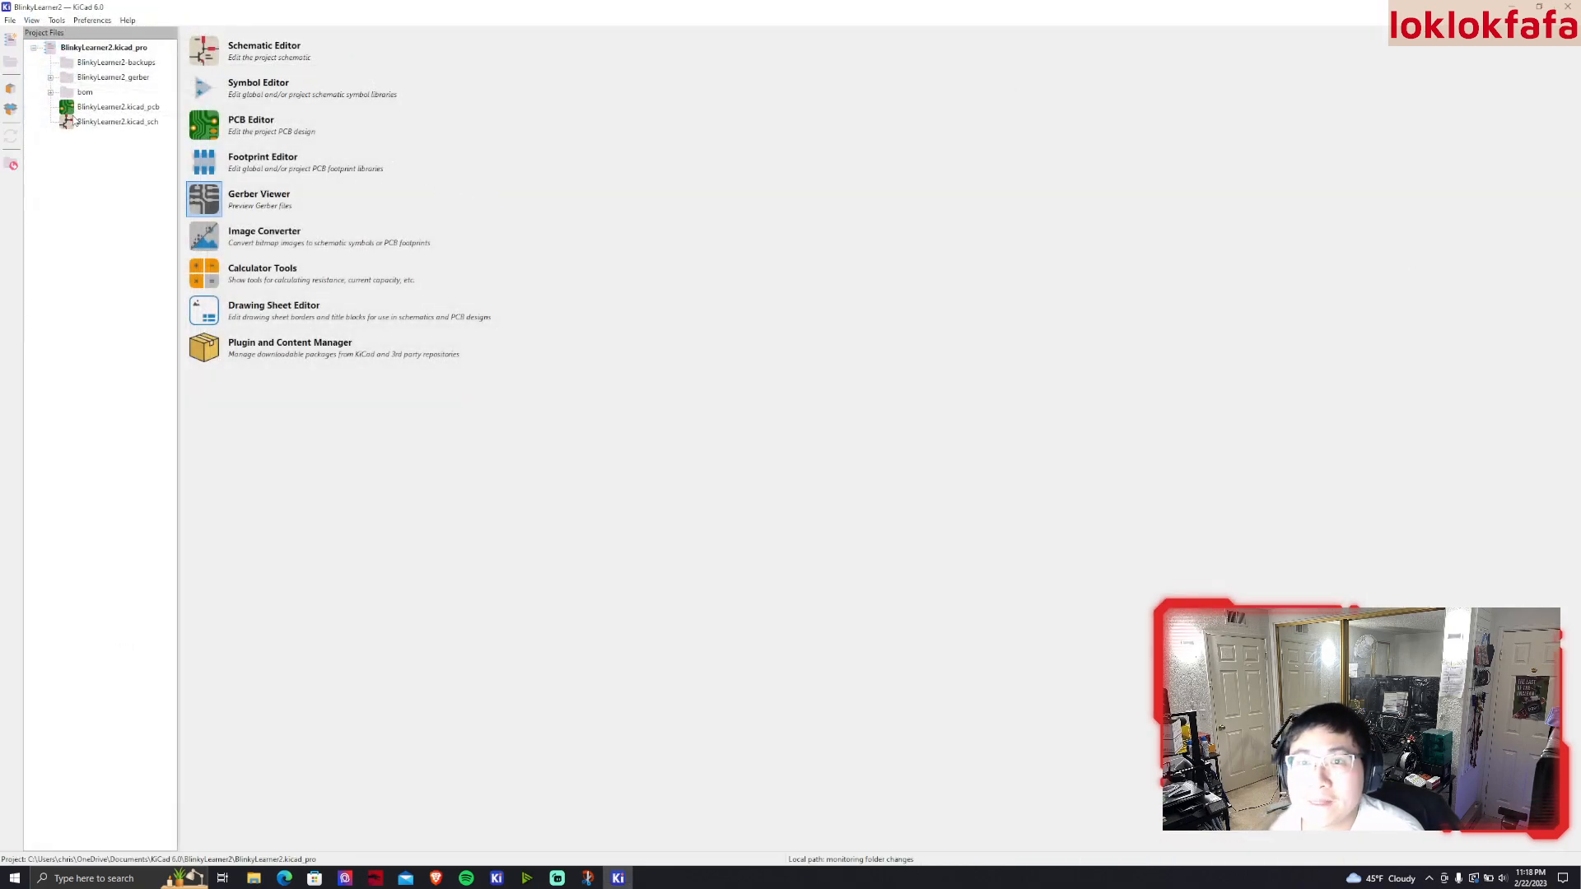
Open the BlinkyLearner2 board in the PCB Editor and open its Switch Mode footprint for editing
left_click(73, 108)
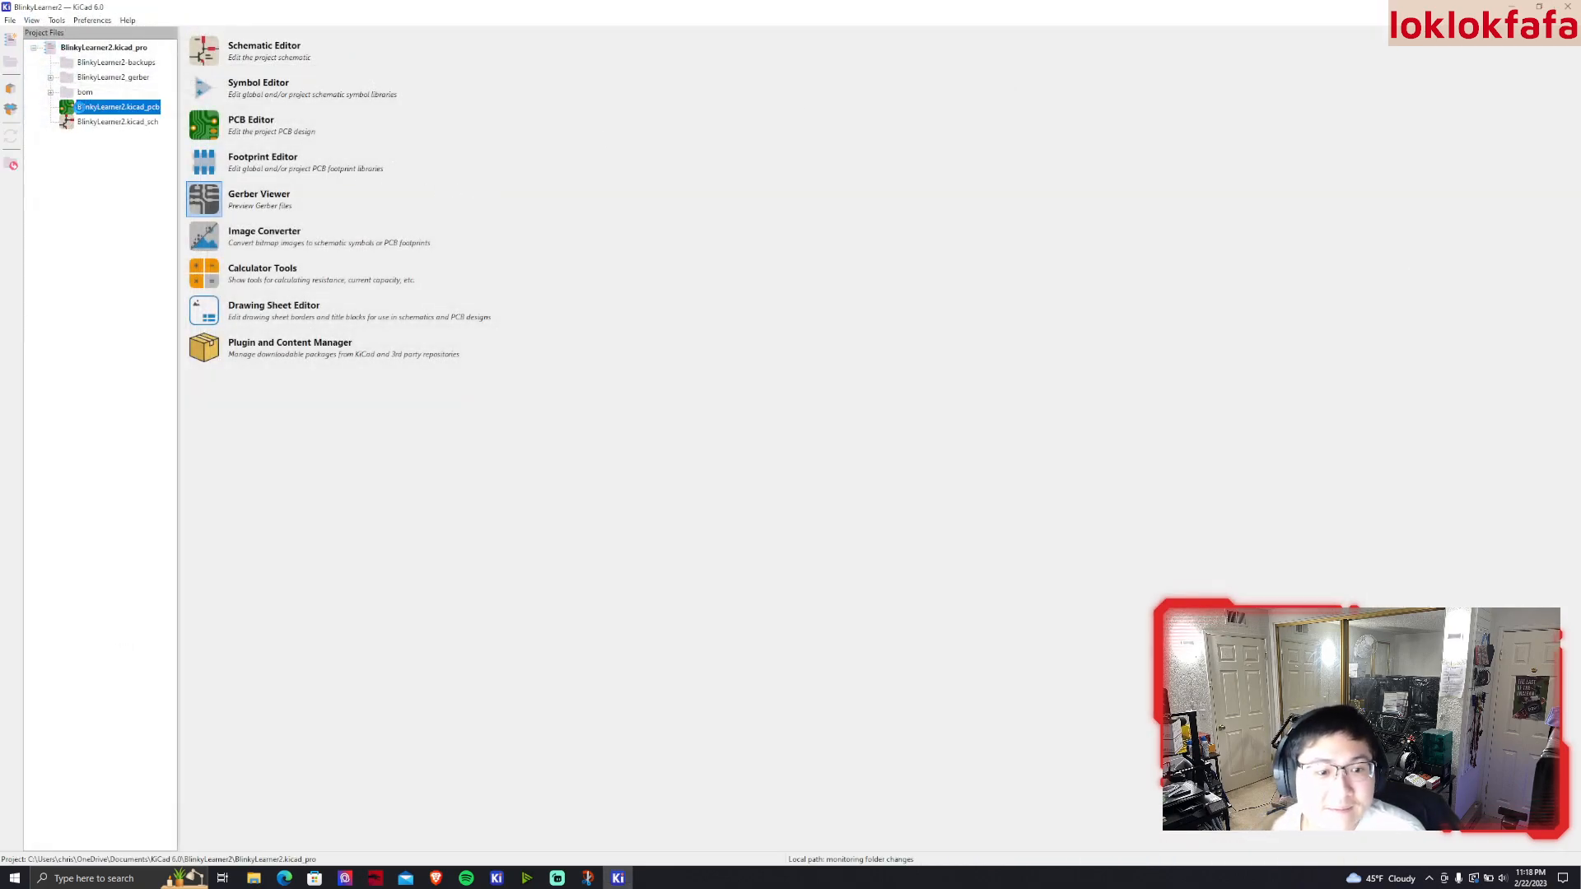
double_click(80, 108)
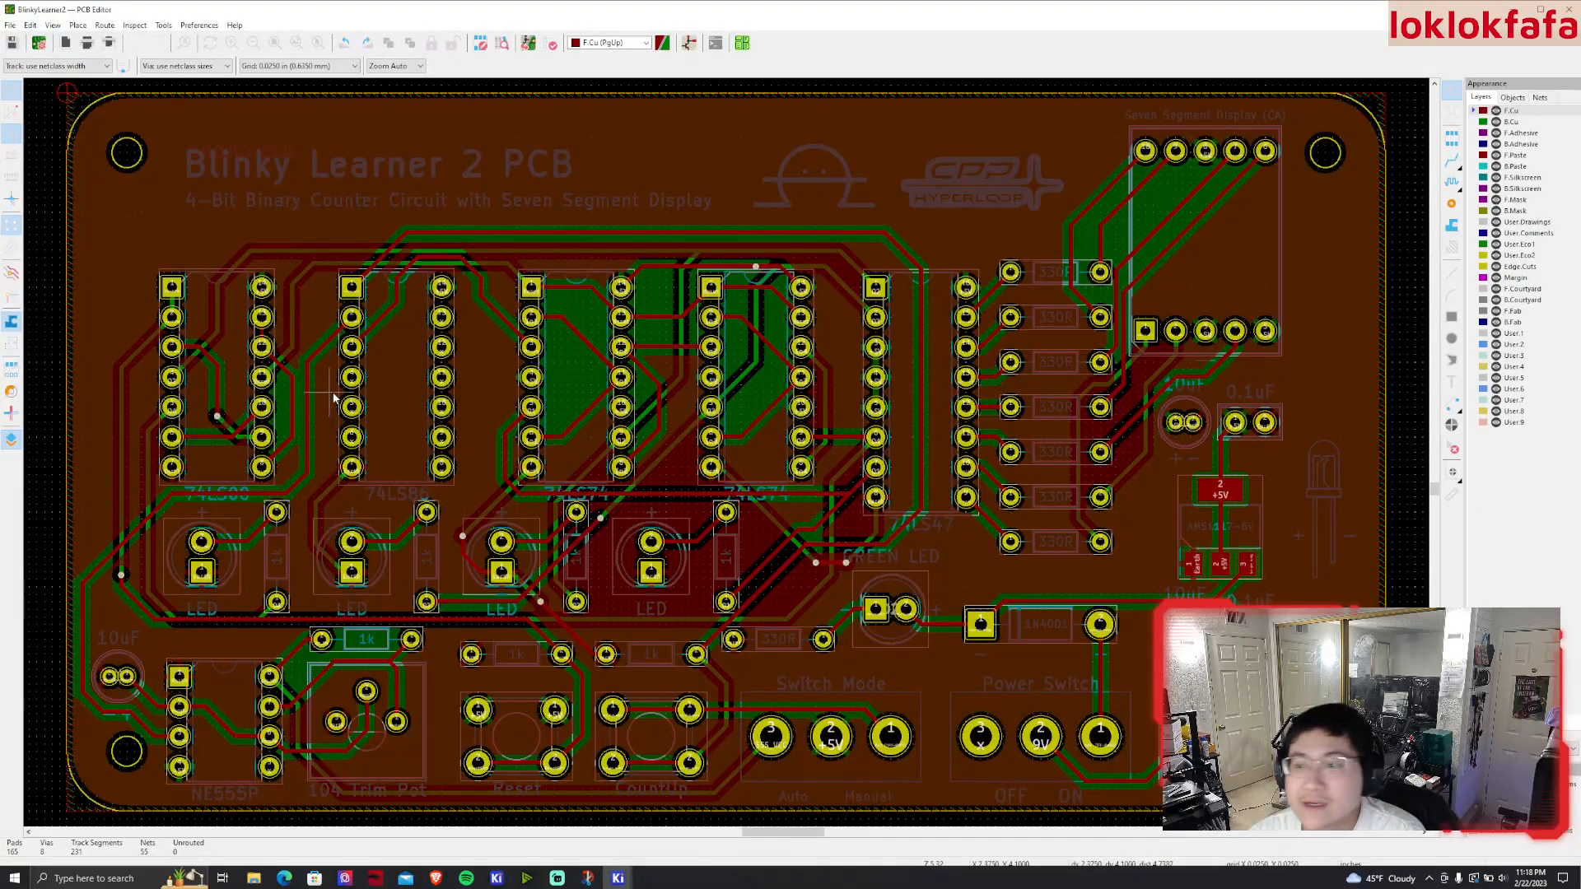
scroll(582, 397, "down", 1)
scroll(723, 652, "up", 2)
scroll(690, 496, "down", 1)
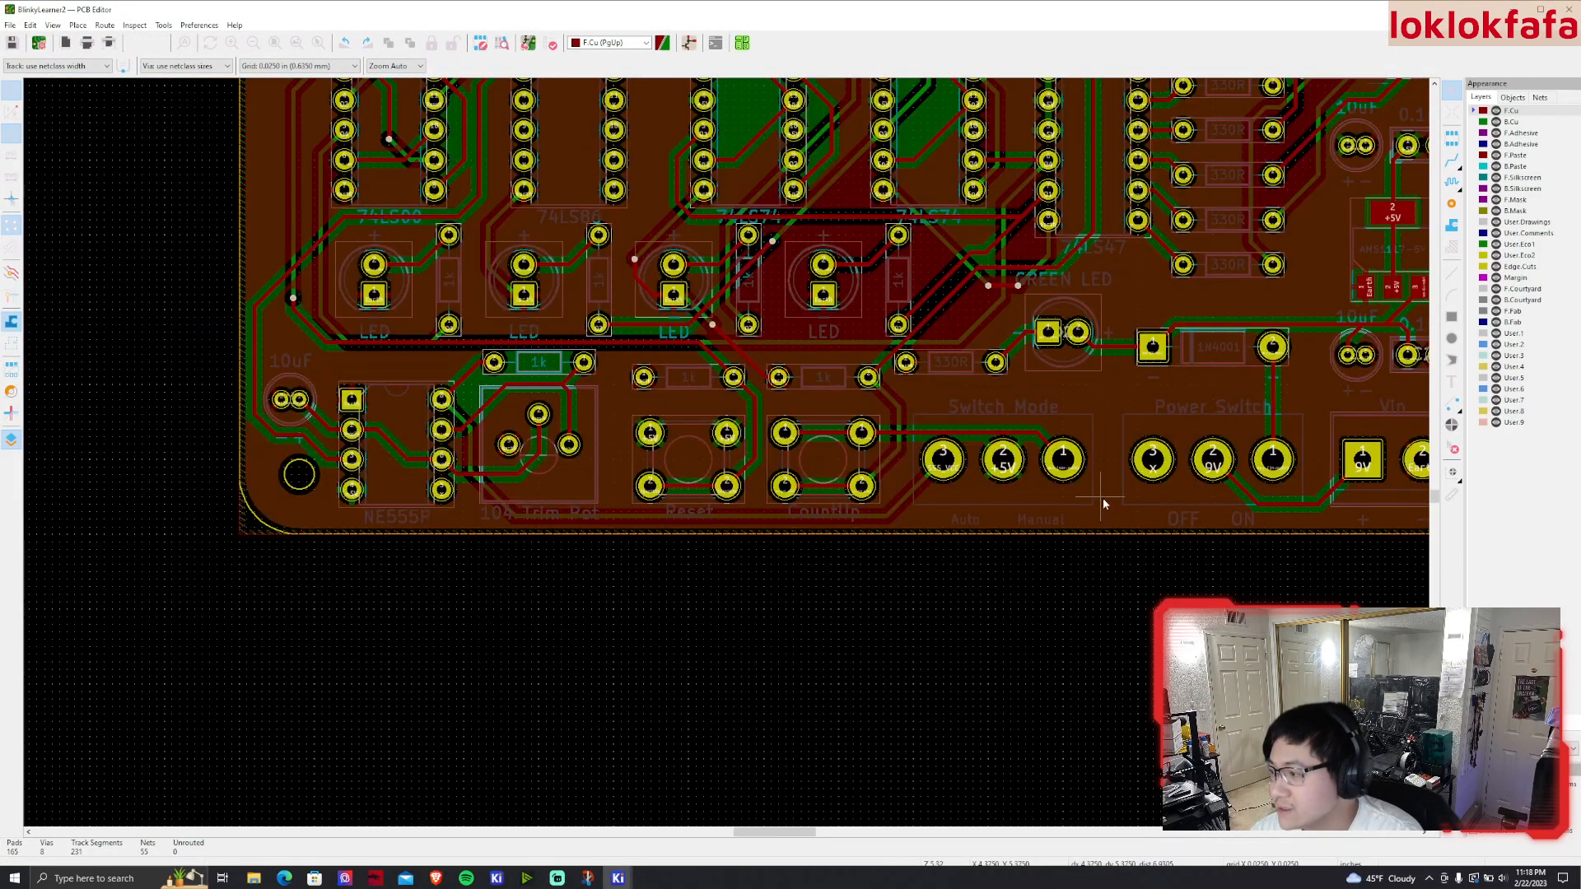
left_click(1059, 494)
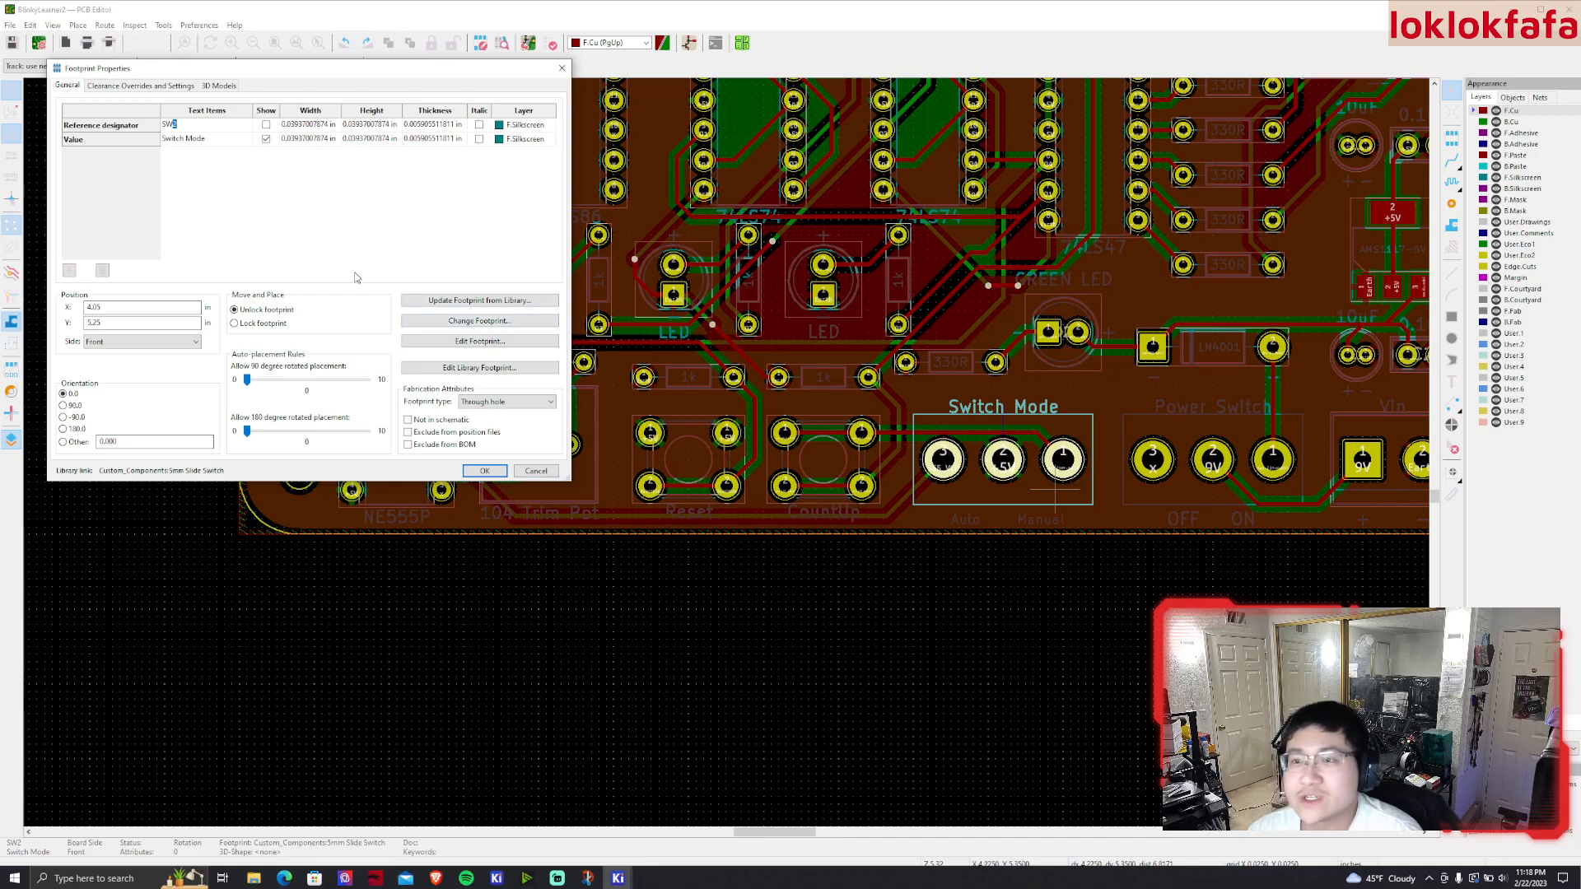
left_click(462, 344)
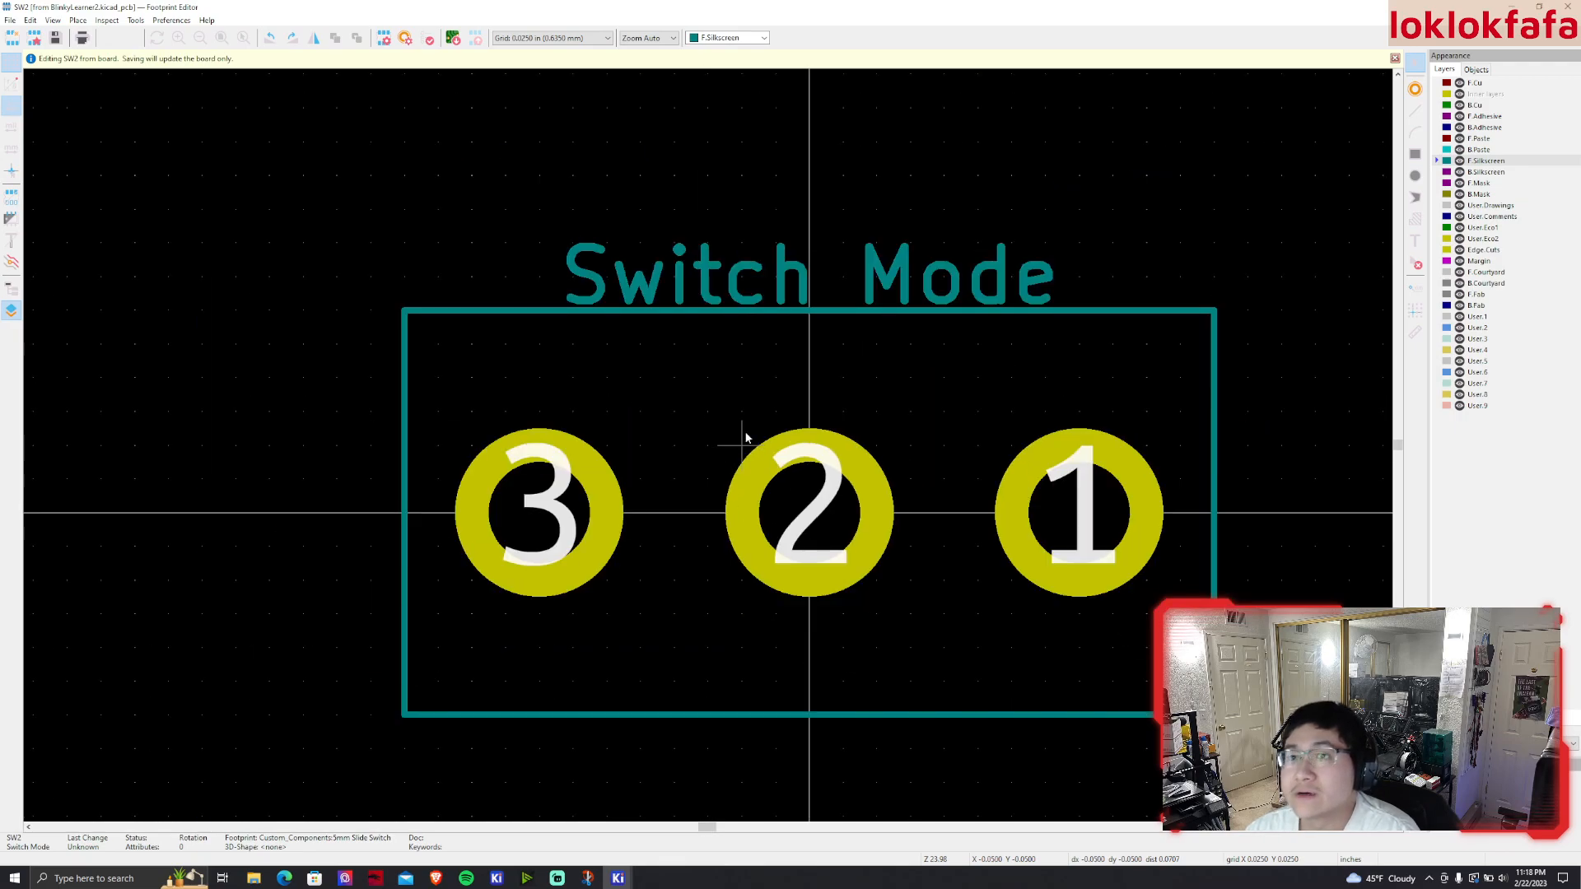
Examine the pad size and hole size of pad 2 in the Switch Mode footprint
middle_click_drag(745, 437, 500, 339)
left_click(634, 387)
double_click(634, 387)
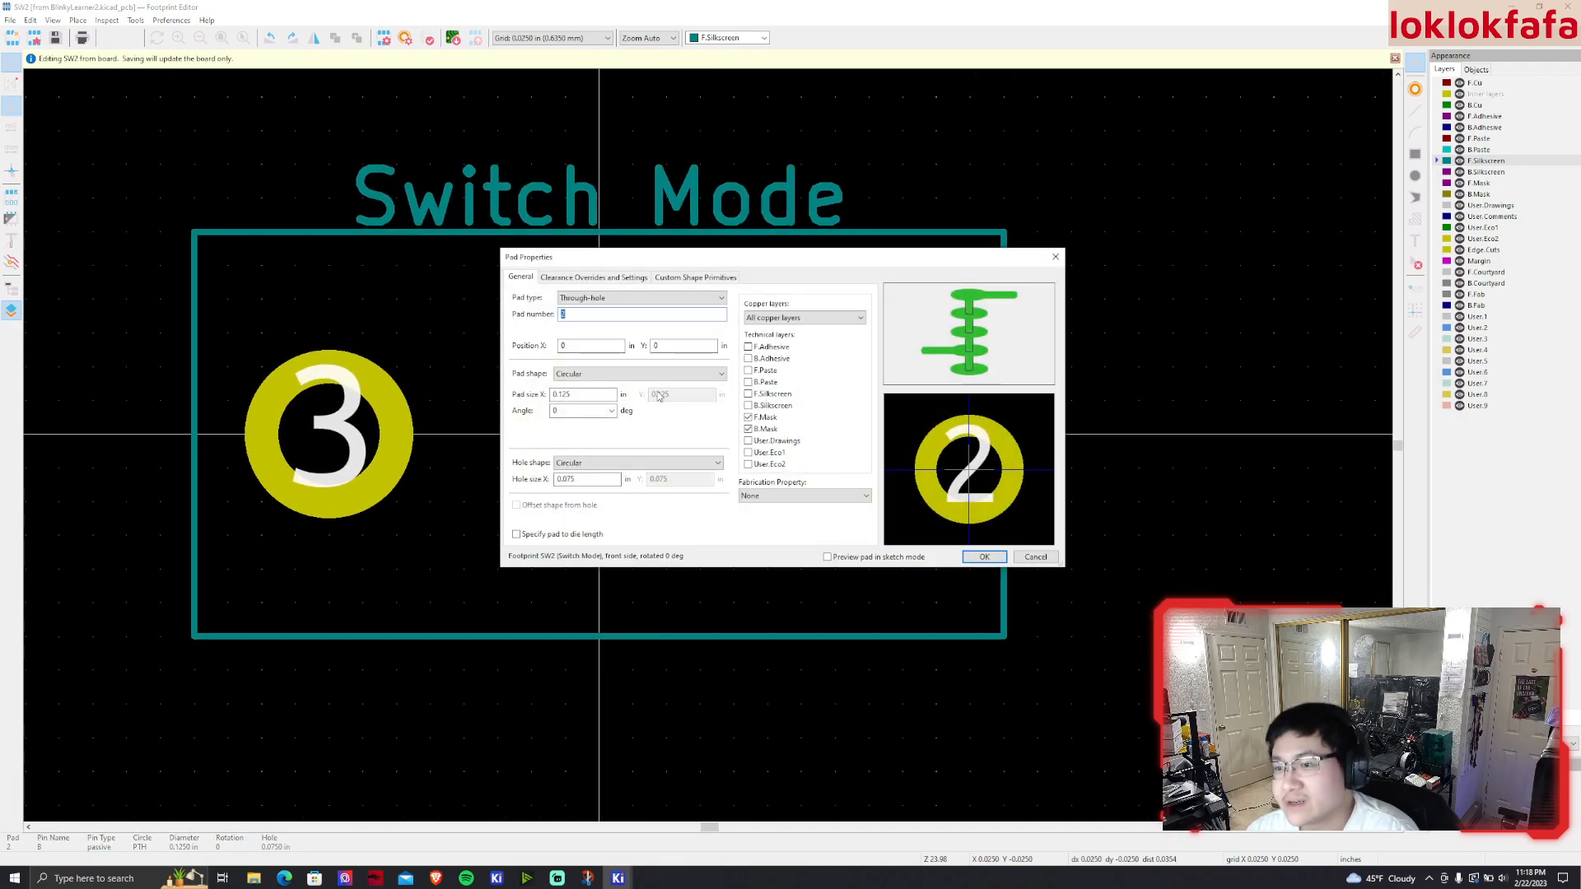
left_click(986, 553)
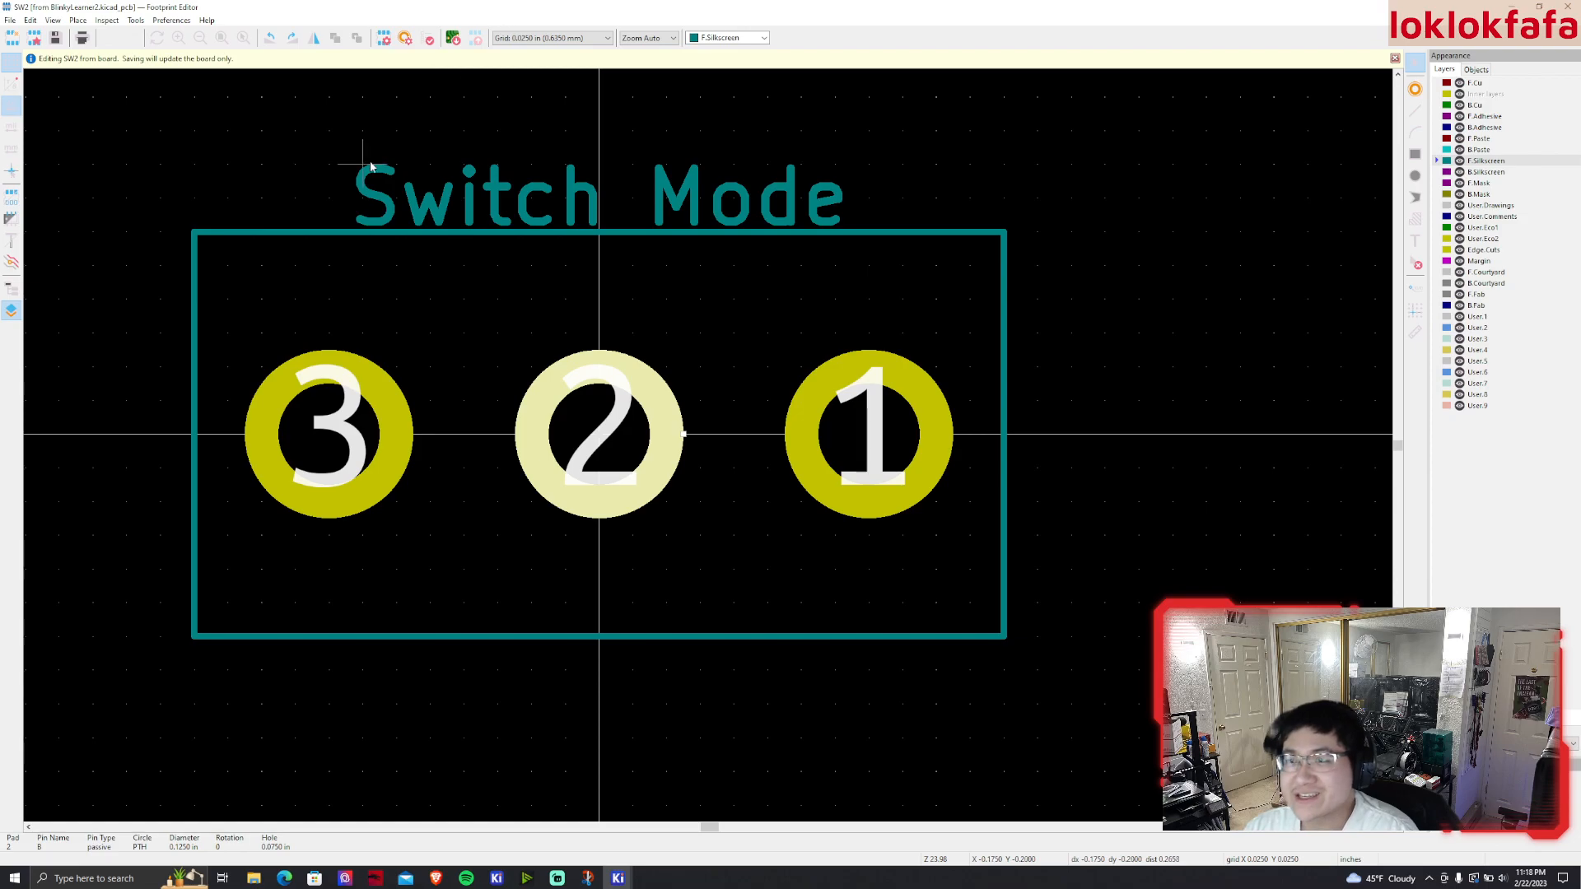
Return to the SlideSwitch_5mm footprint and compare it against the properties of pad 2 from the Switch Mode footprint
left_click_drag(370, 11, 0, 247)
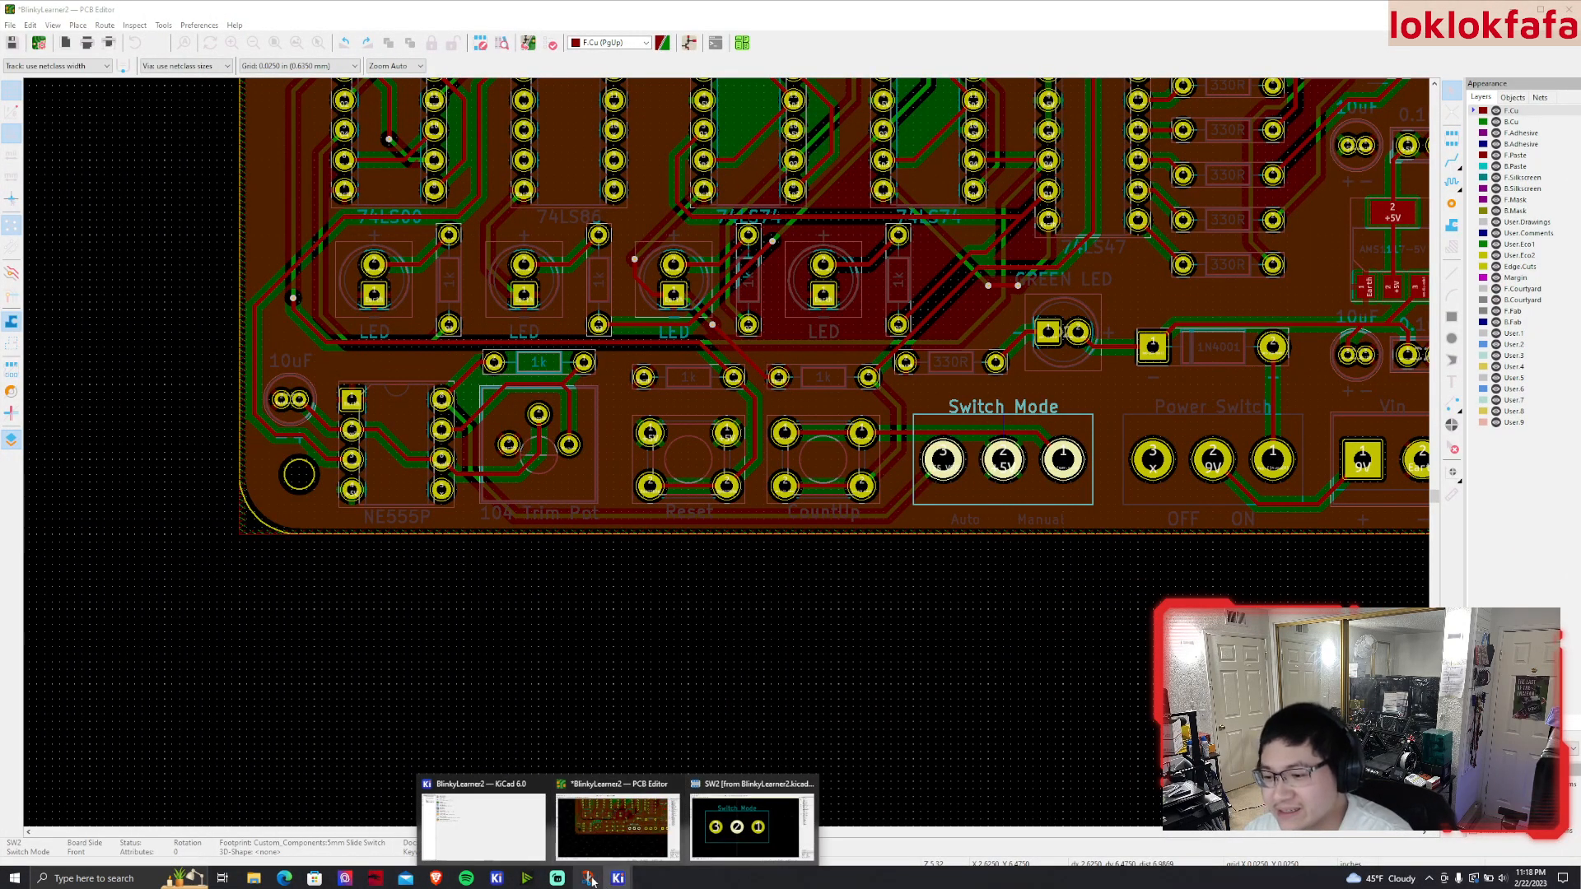
mouse_move(496, 878)
left_click(899, 826)
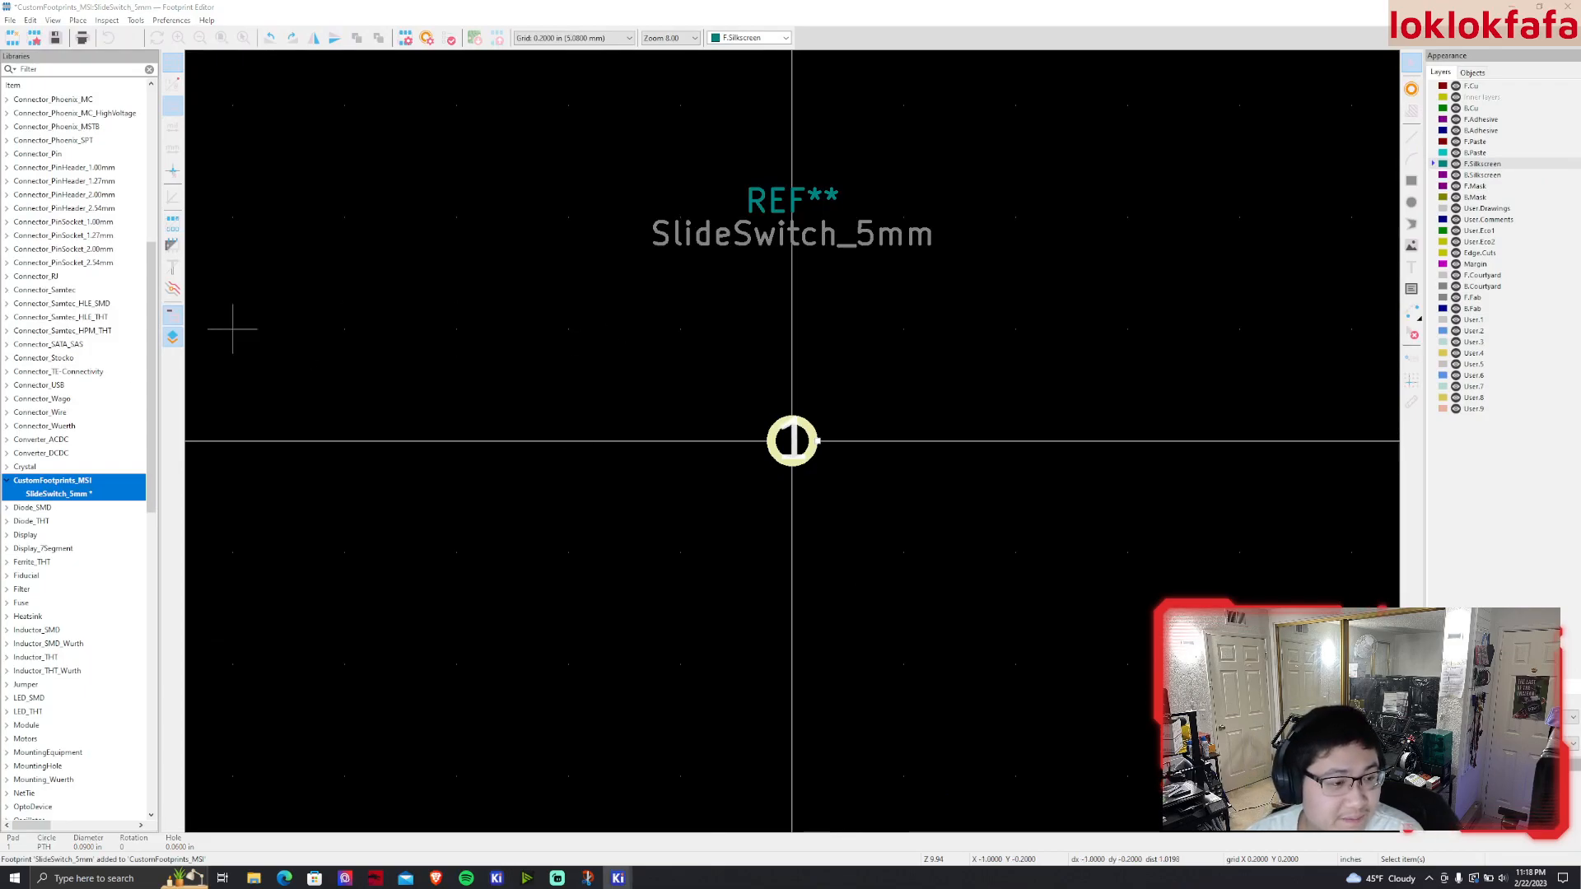
key("e")
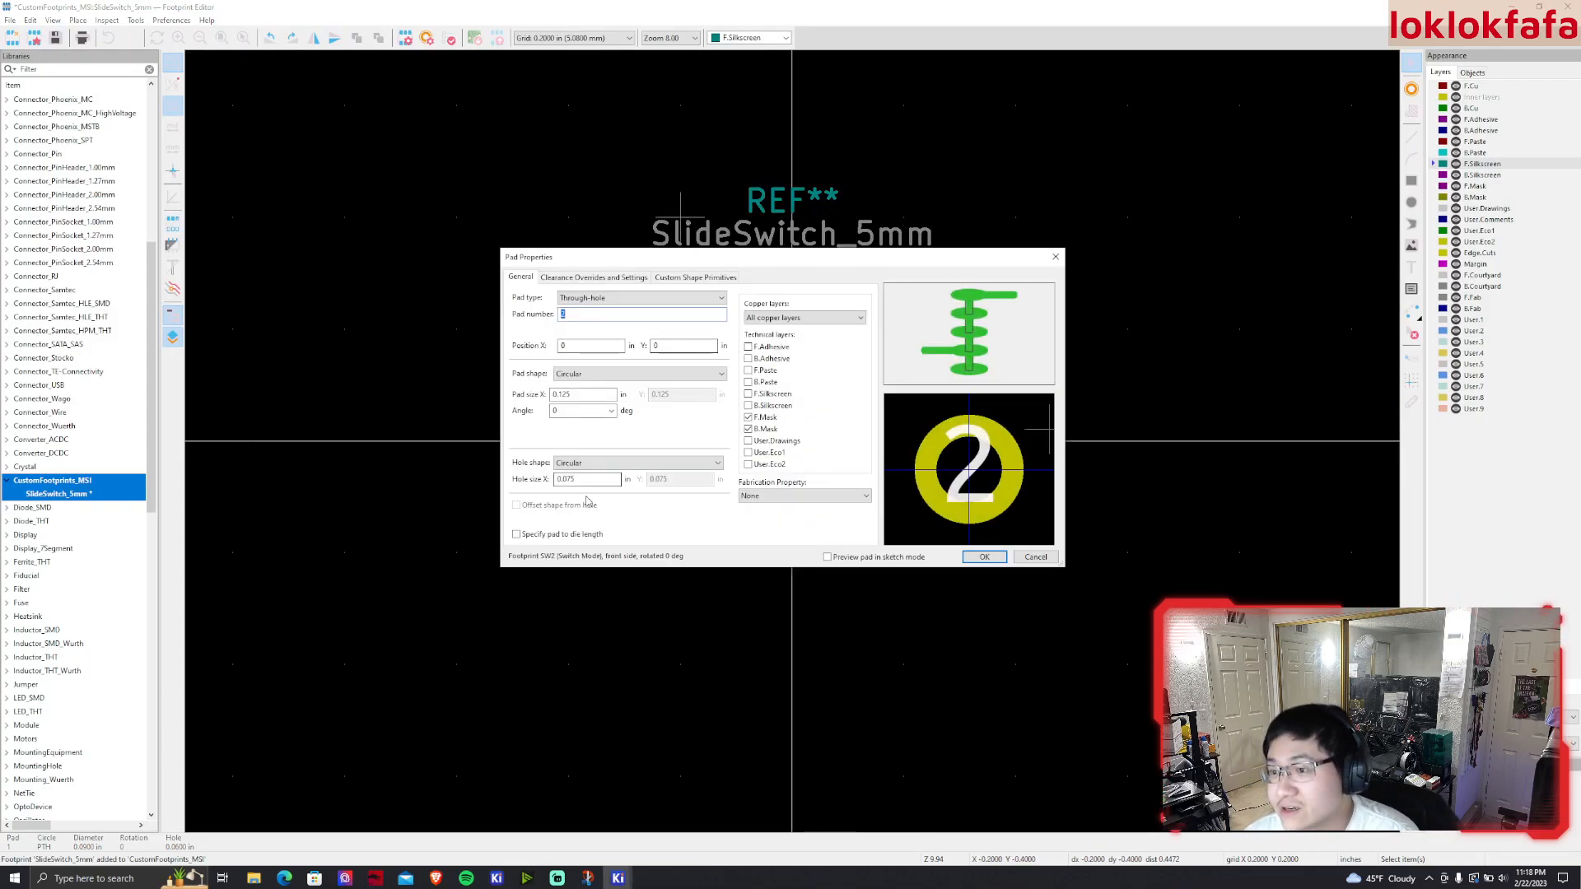
left_click_drag(594, 262, 519, 248)
type("1")
key("Return")
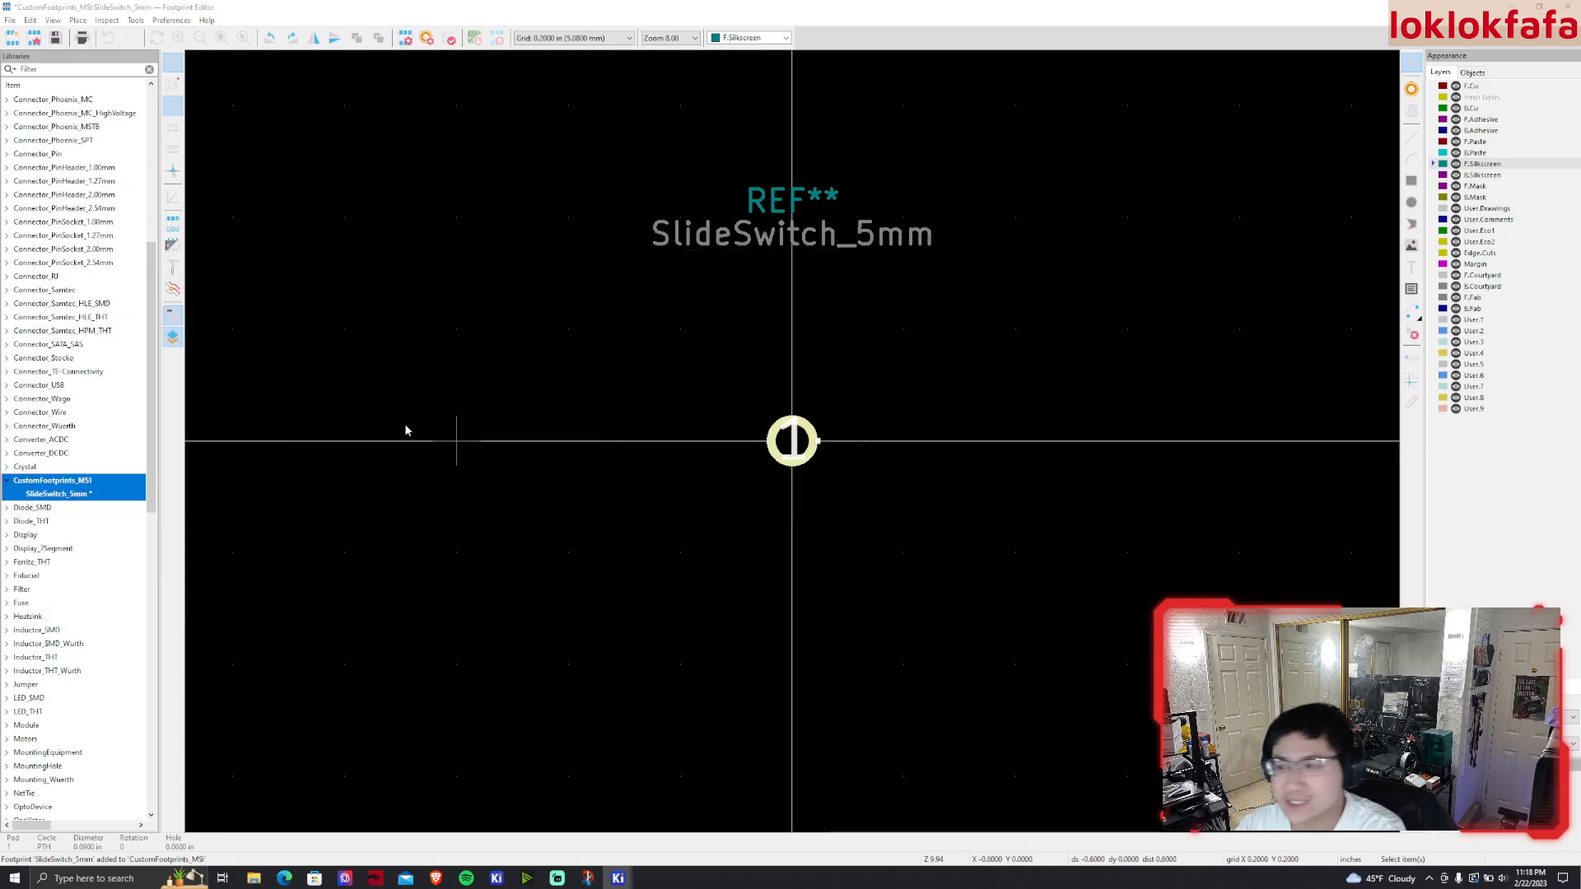
Set pad 1's diameter to 0.125 in and its hole diameter to 0.075 in
double_click(794, 441)
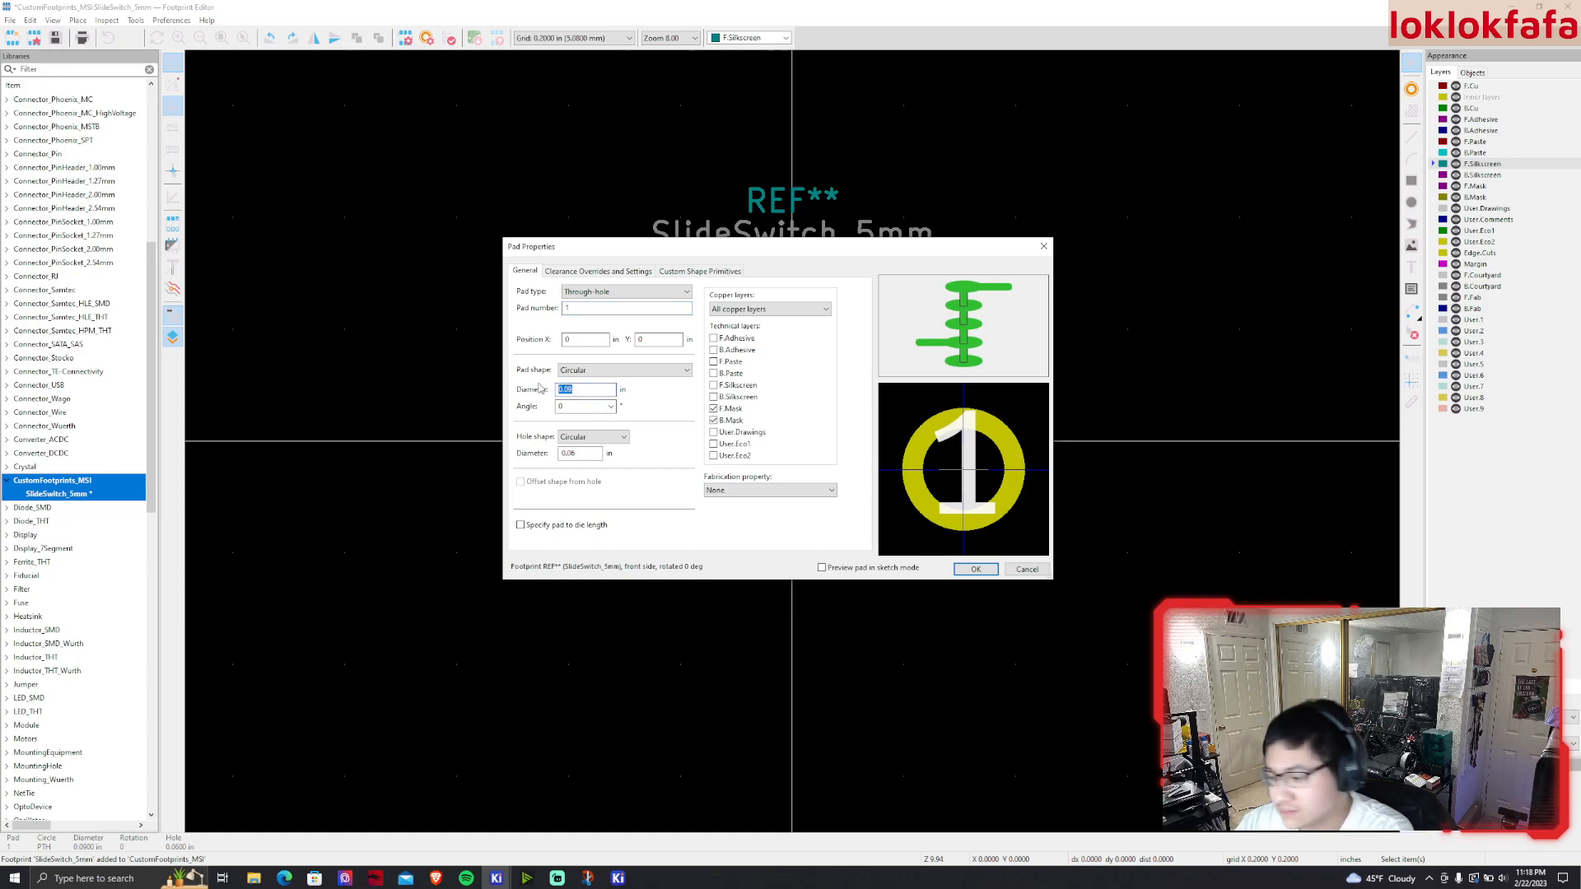
type("0.1254")
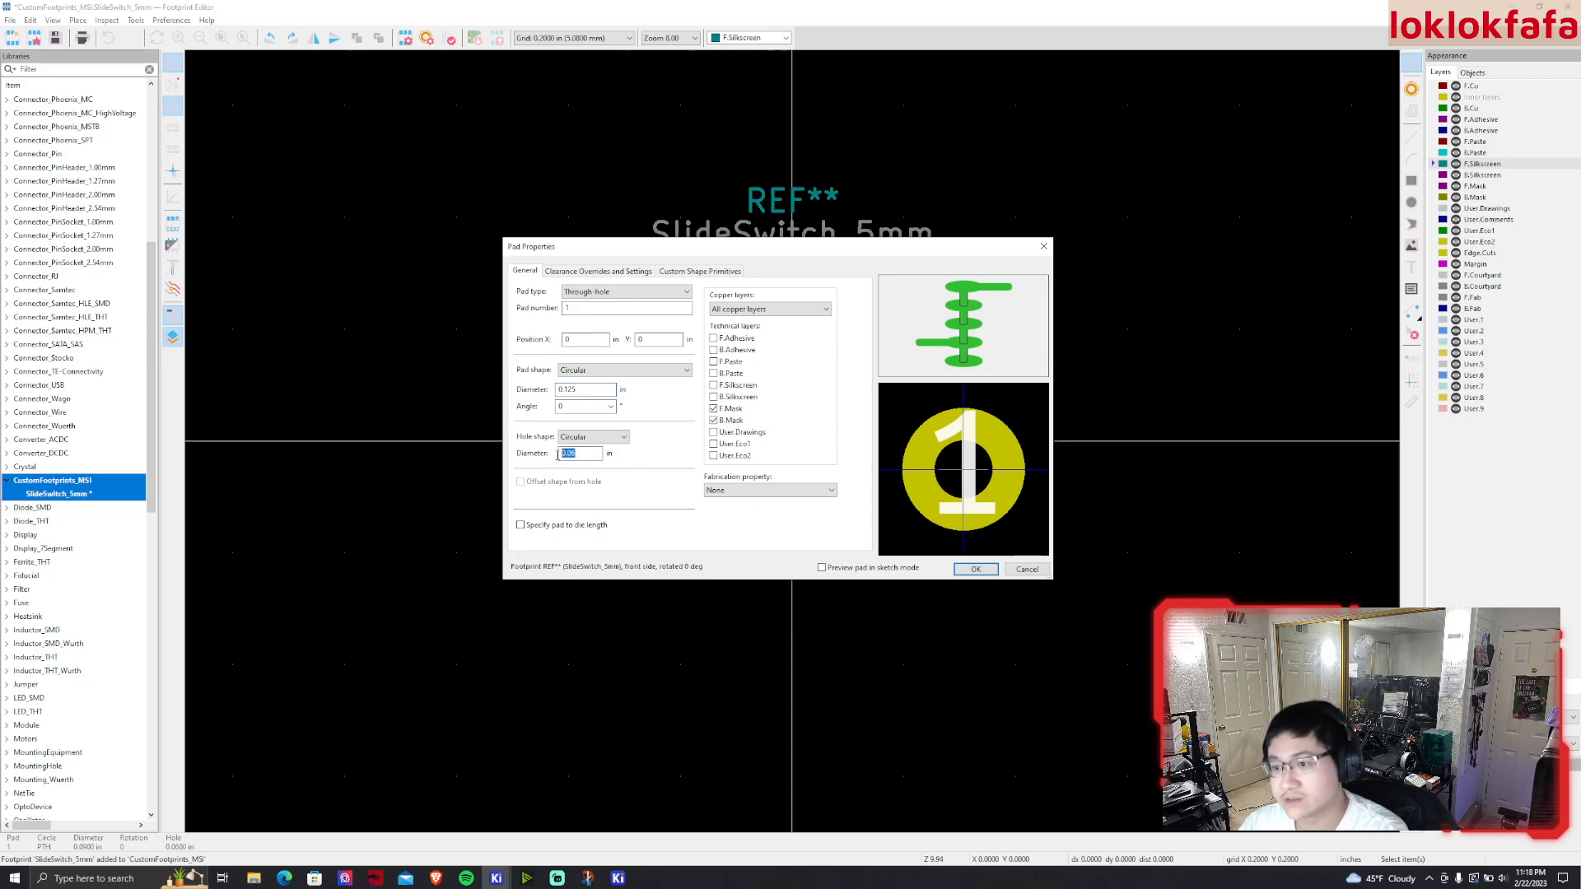
type("0.075")
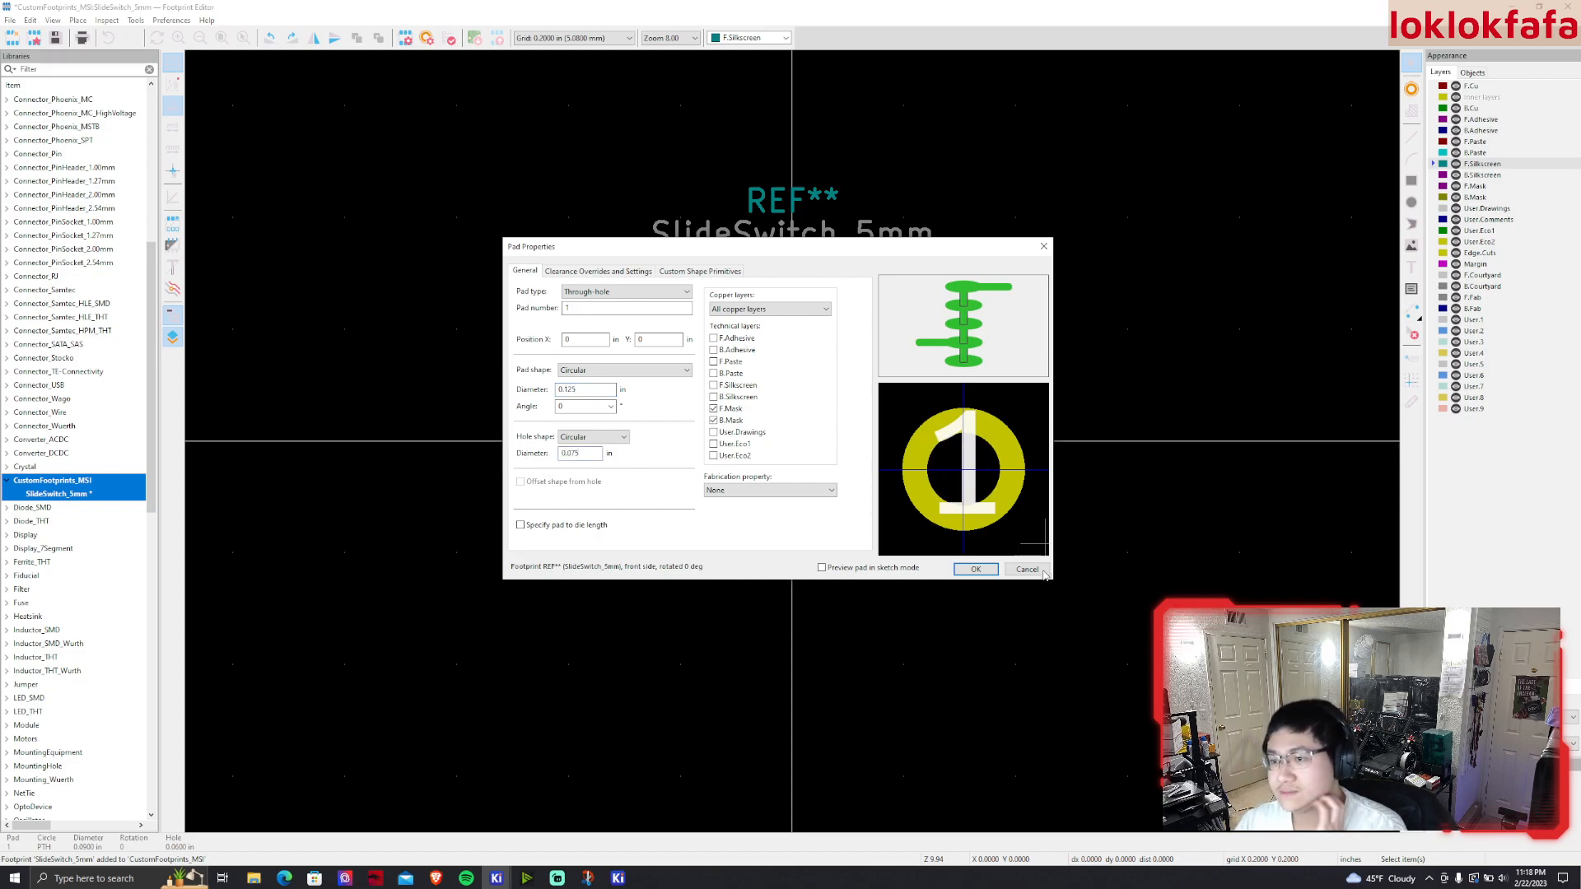
left_click(976, 570)
Move pad 1 one 0.2 in grid step right of the origin and paste copies at the origin and 0.2 in left of it
left_click_drag(779, 445, 883, 446)
key("ctrl+c")
key("ctrl+v")
left_click(795, 445)
key("ctrl+v")
left_click(682, 444)
Renumber the centre pad as 2 and the left pad as 3
double_click(792, 441)
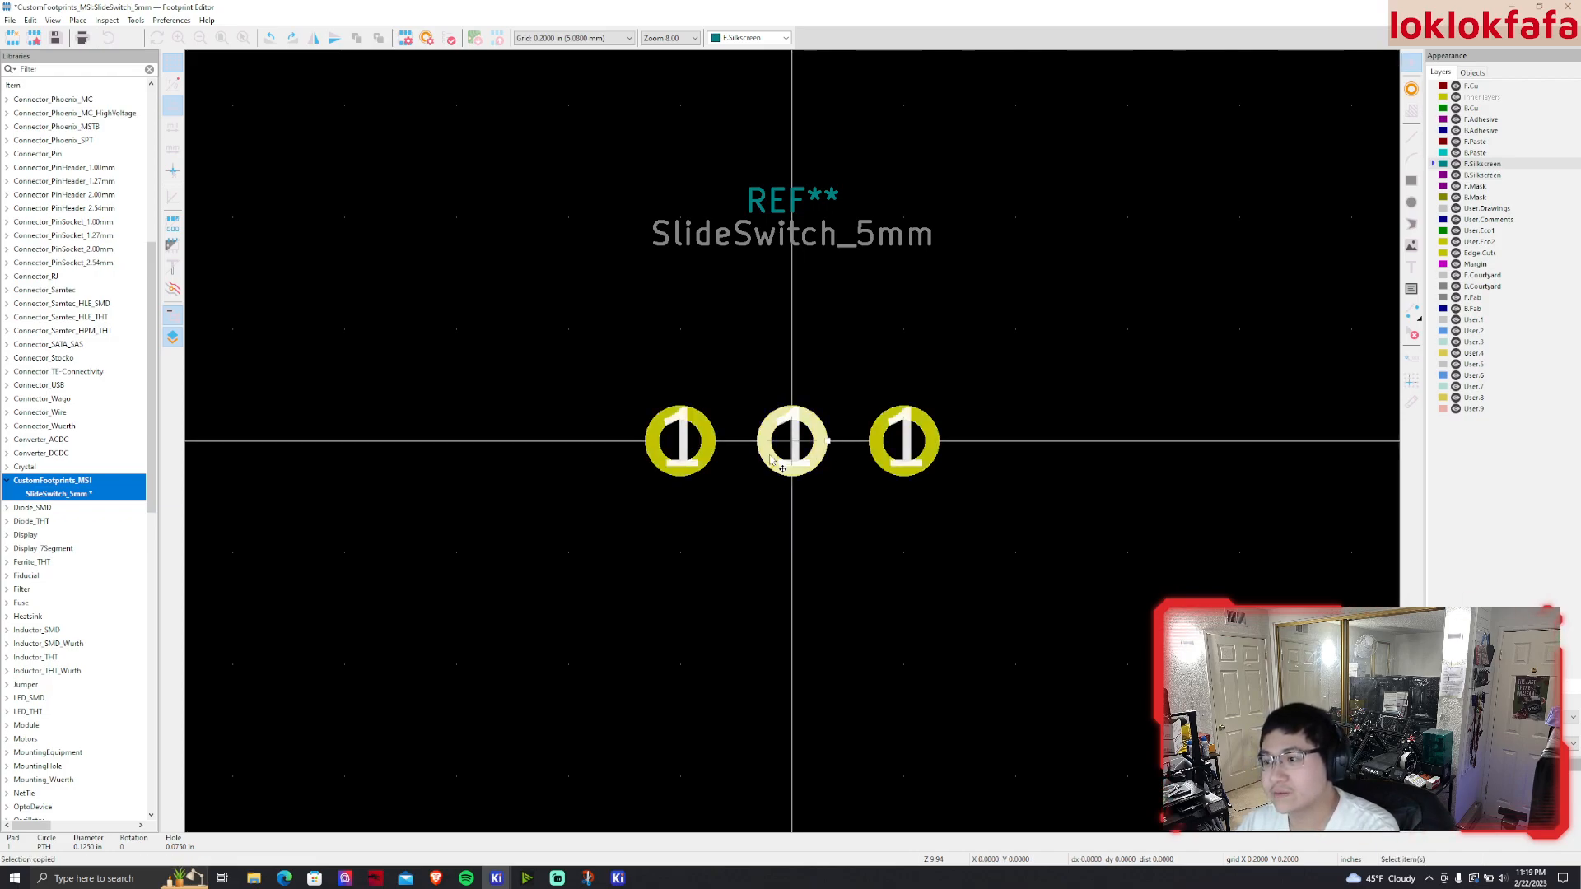
type("2")
left_click(975, 569)
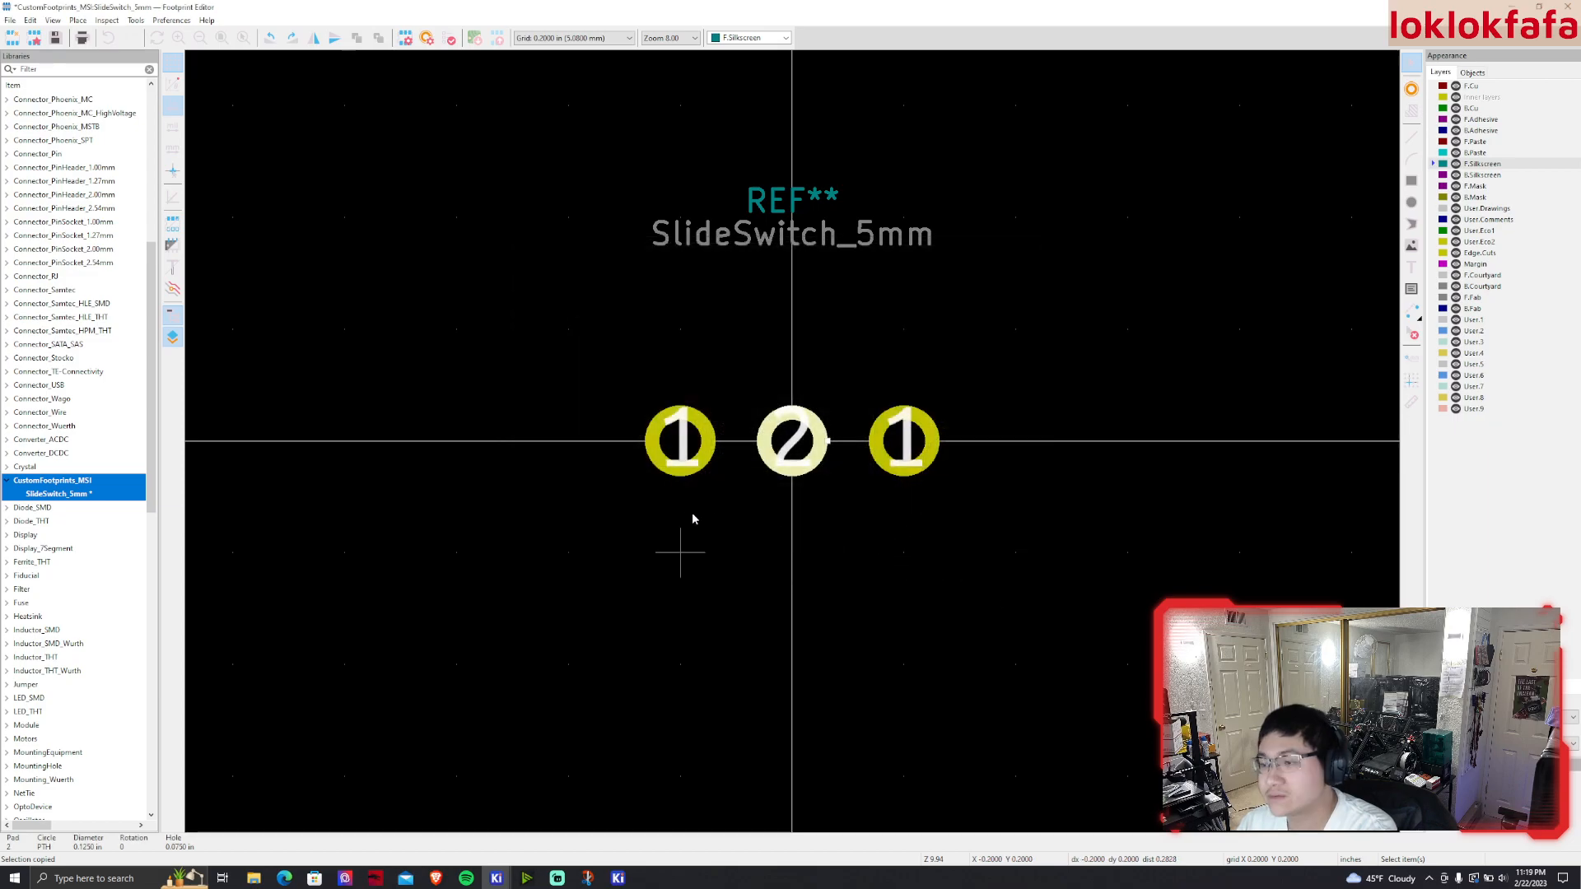
double_click(681, 443)
type("3")
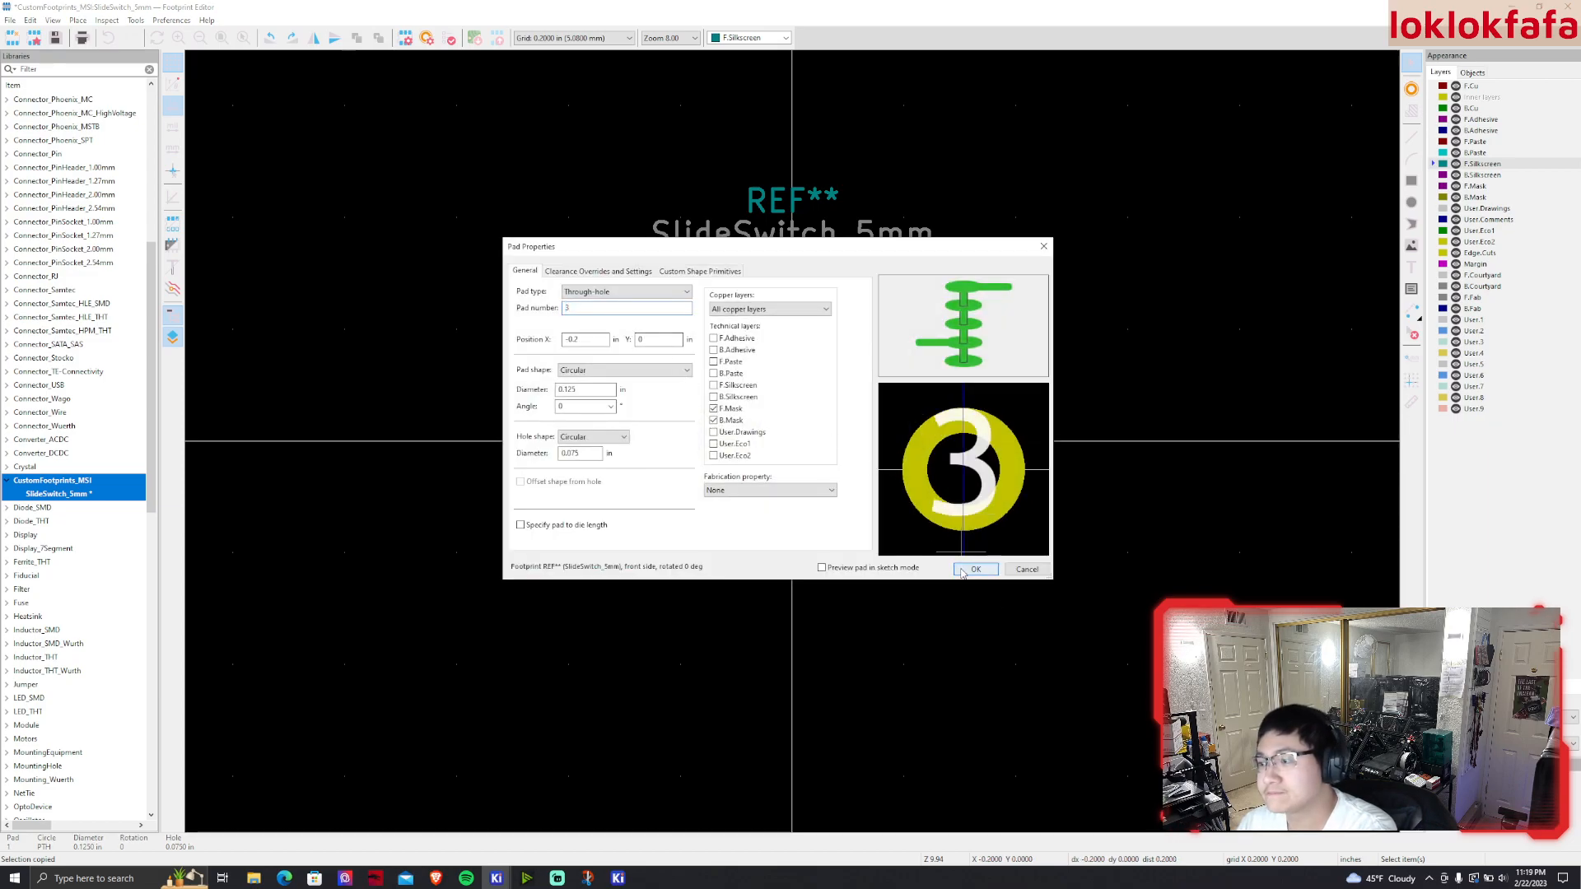
key("Return")
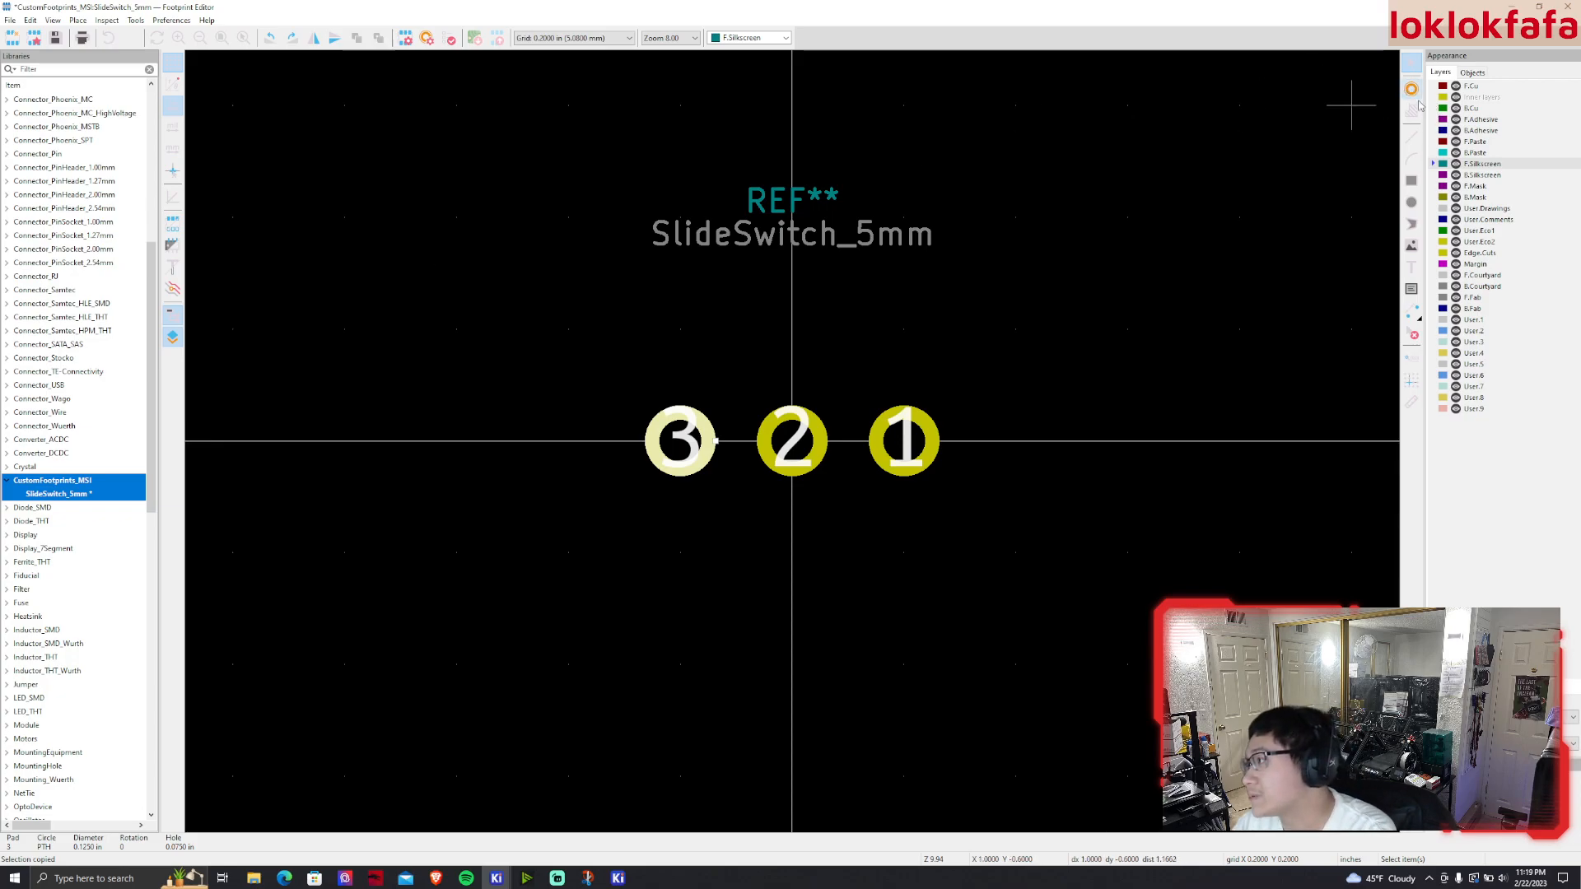
left_click(1412, 137)
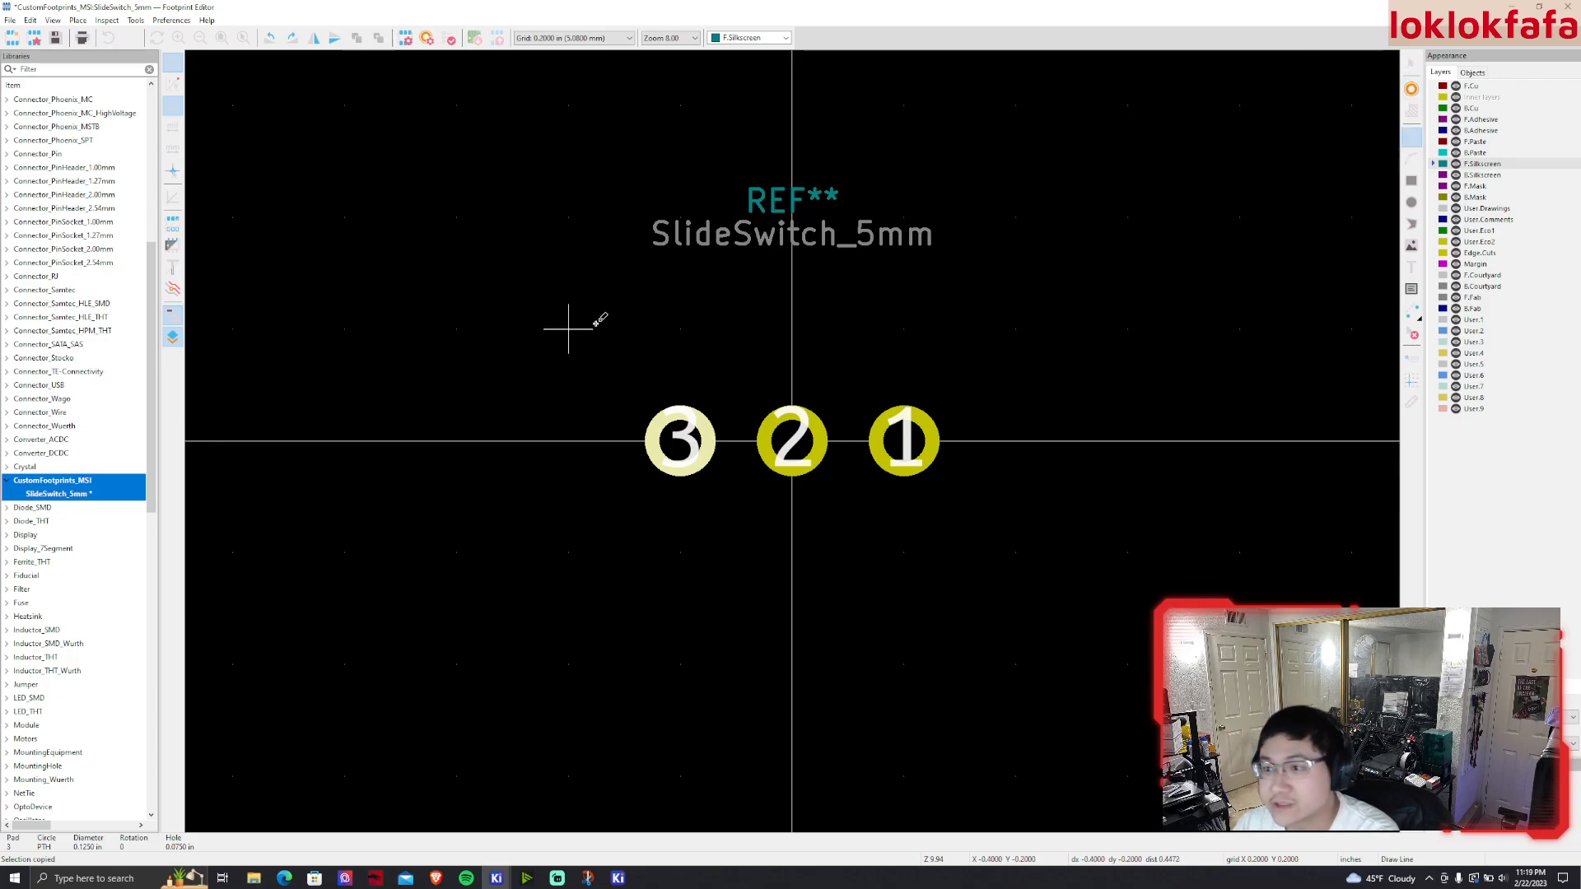
key("Escape")
key("Escape")
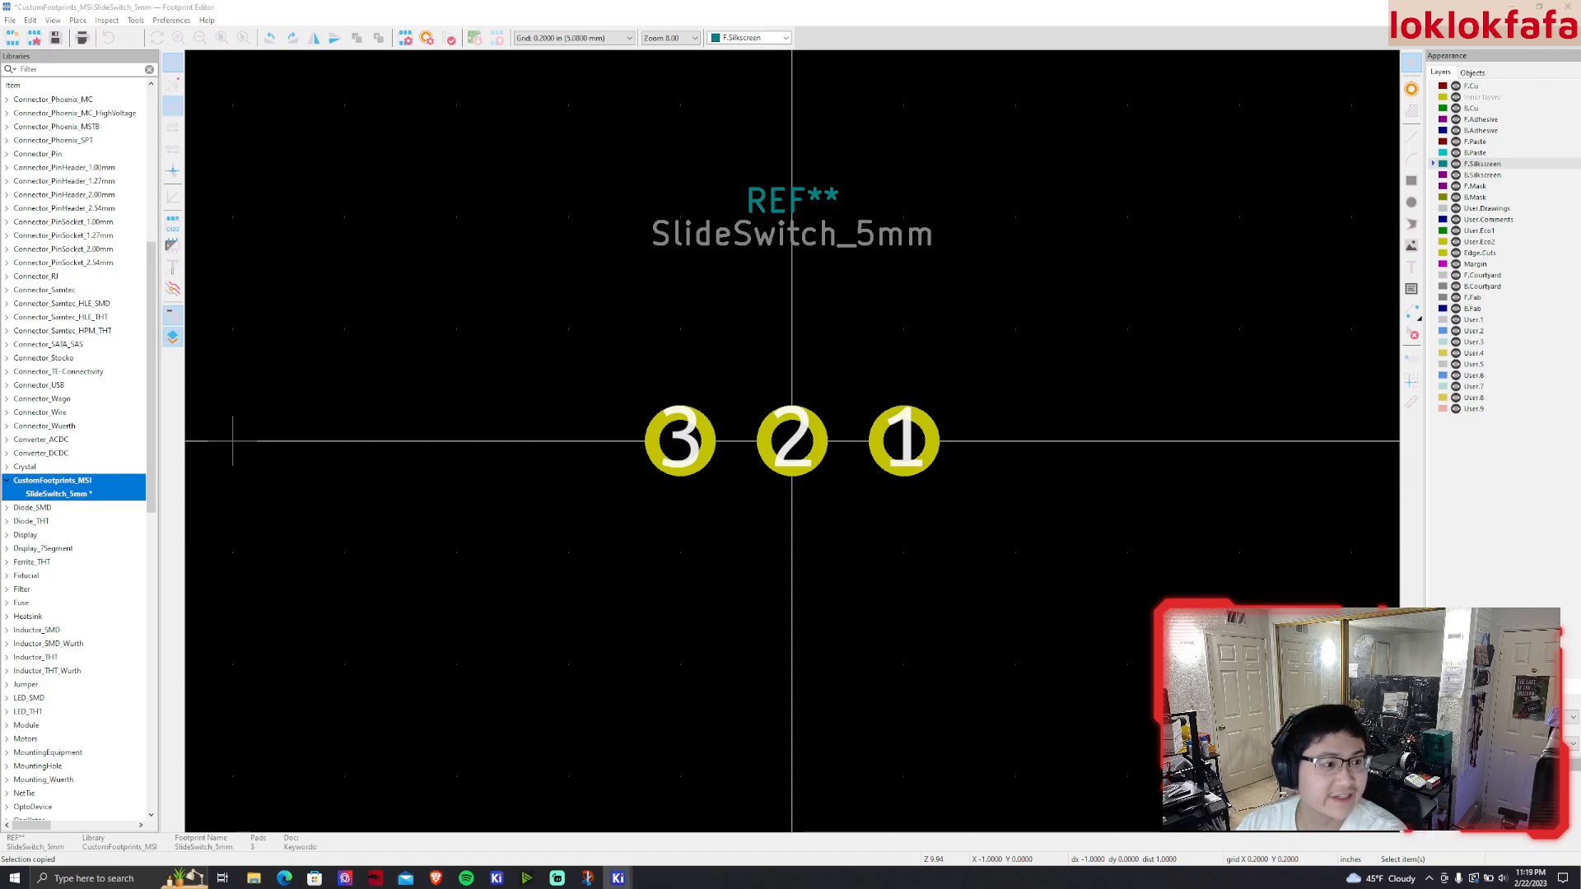
Paste the Switch Mode footprint's outline and pads below the existing pads, and delete the three pasted pads
key("ctrl+v")
left_click(1129, 595)
left_click(1072, 638)
key("Delete")
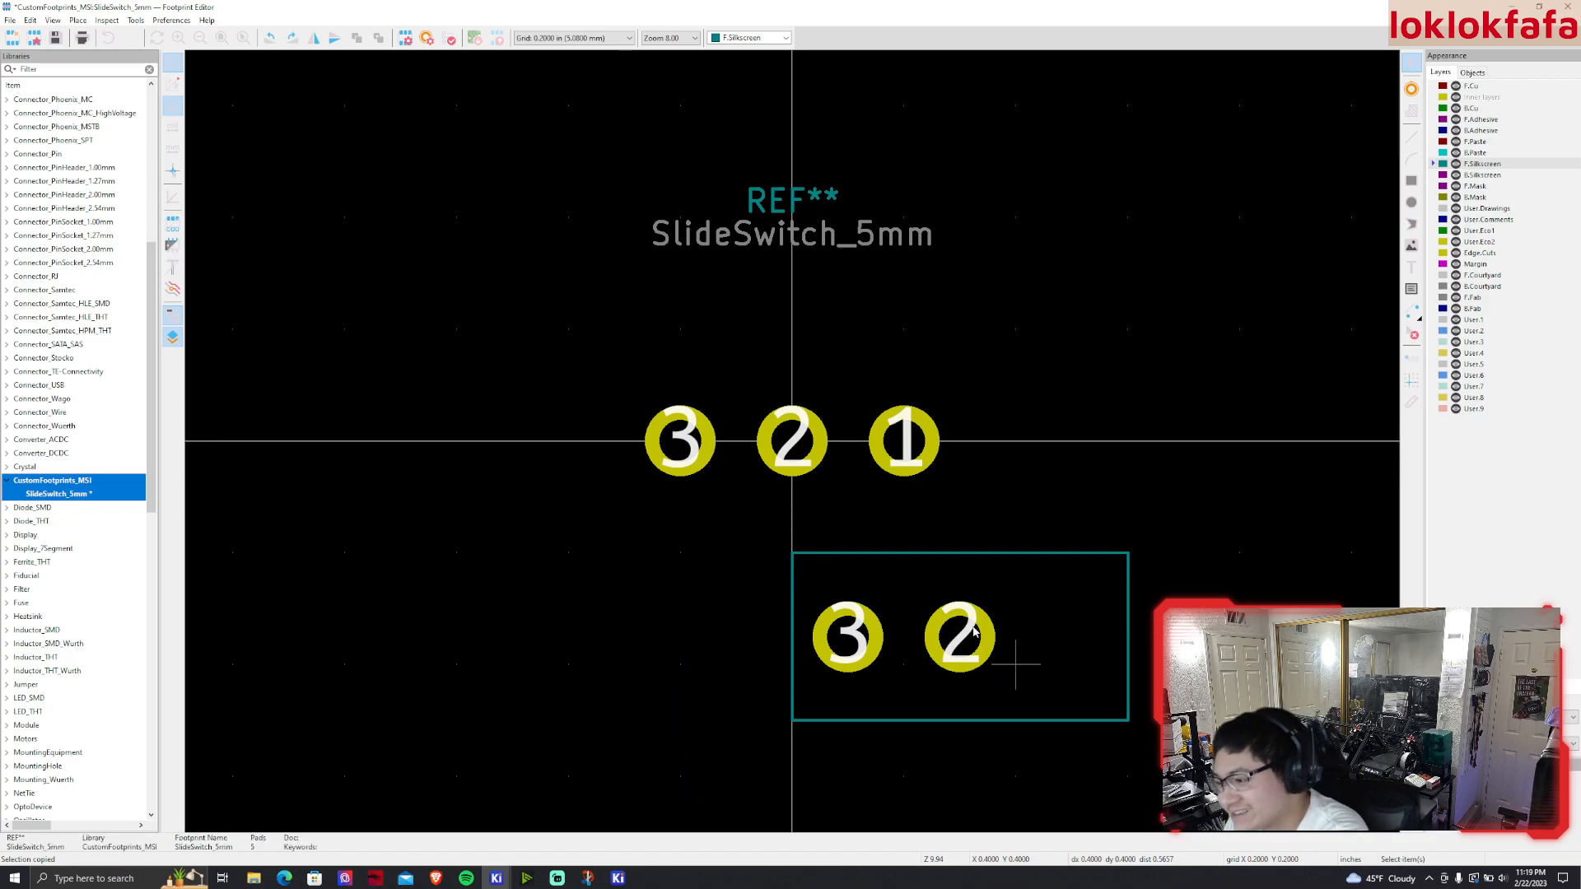
left_click(976, 630)
key("Delete")
left_click(848, 636)
key("Delete")
Move the pasted rectangular outline so it is centred around the three pads, using the 0.1000 in (2.5400 mm) grid
left_click(936, 552)
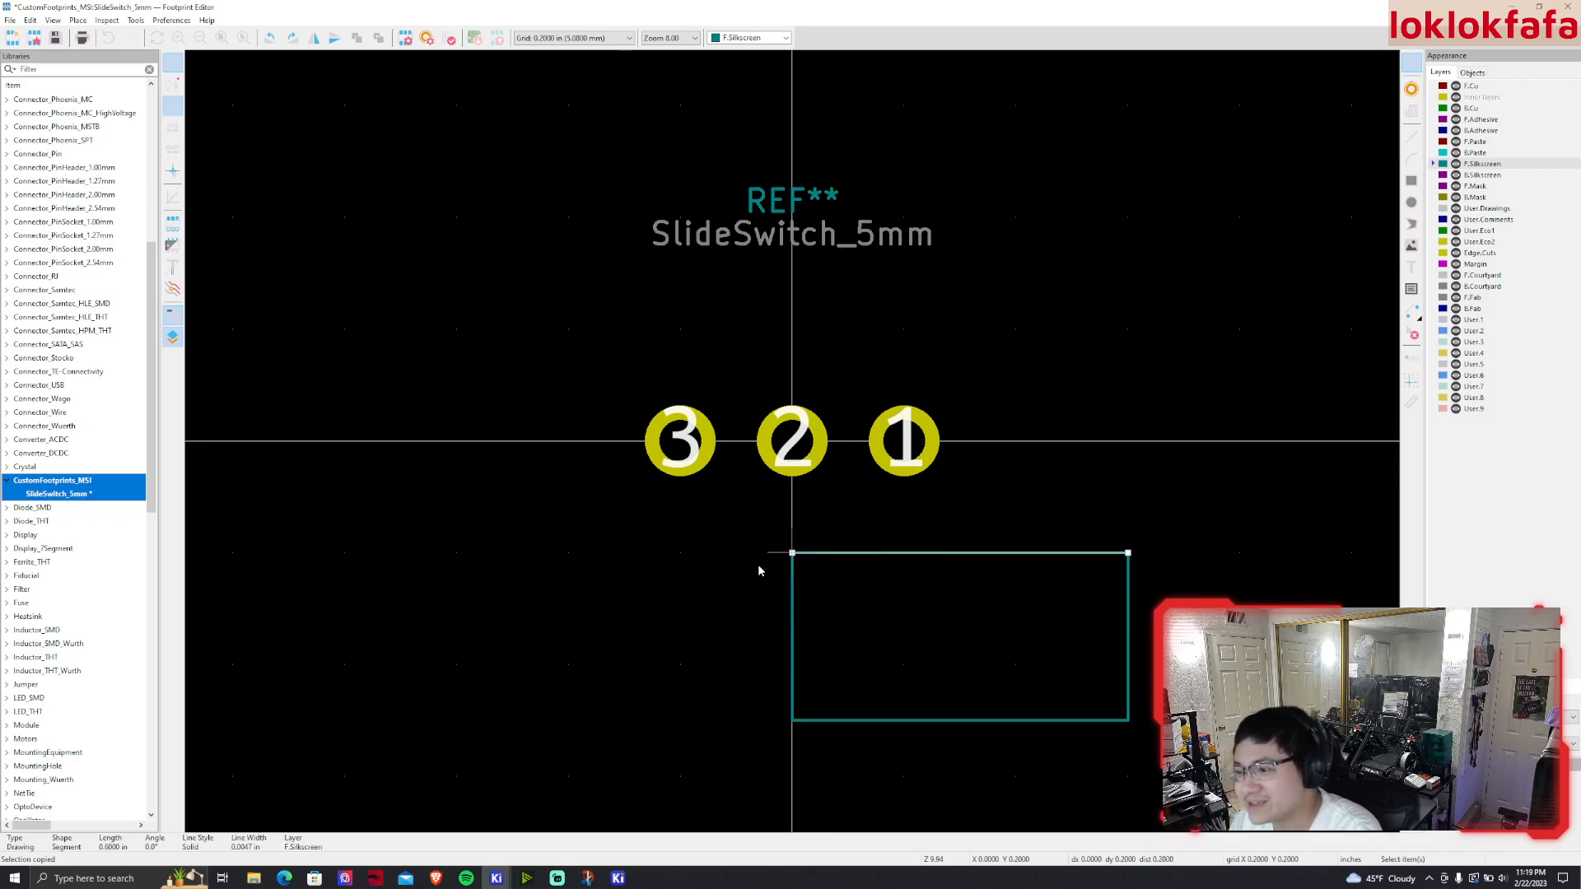
left_click_drag(758, 517, 1184, 803)
left_click_drag(1129, 682, 974, 455)
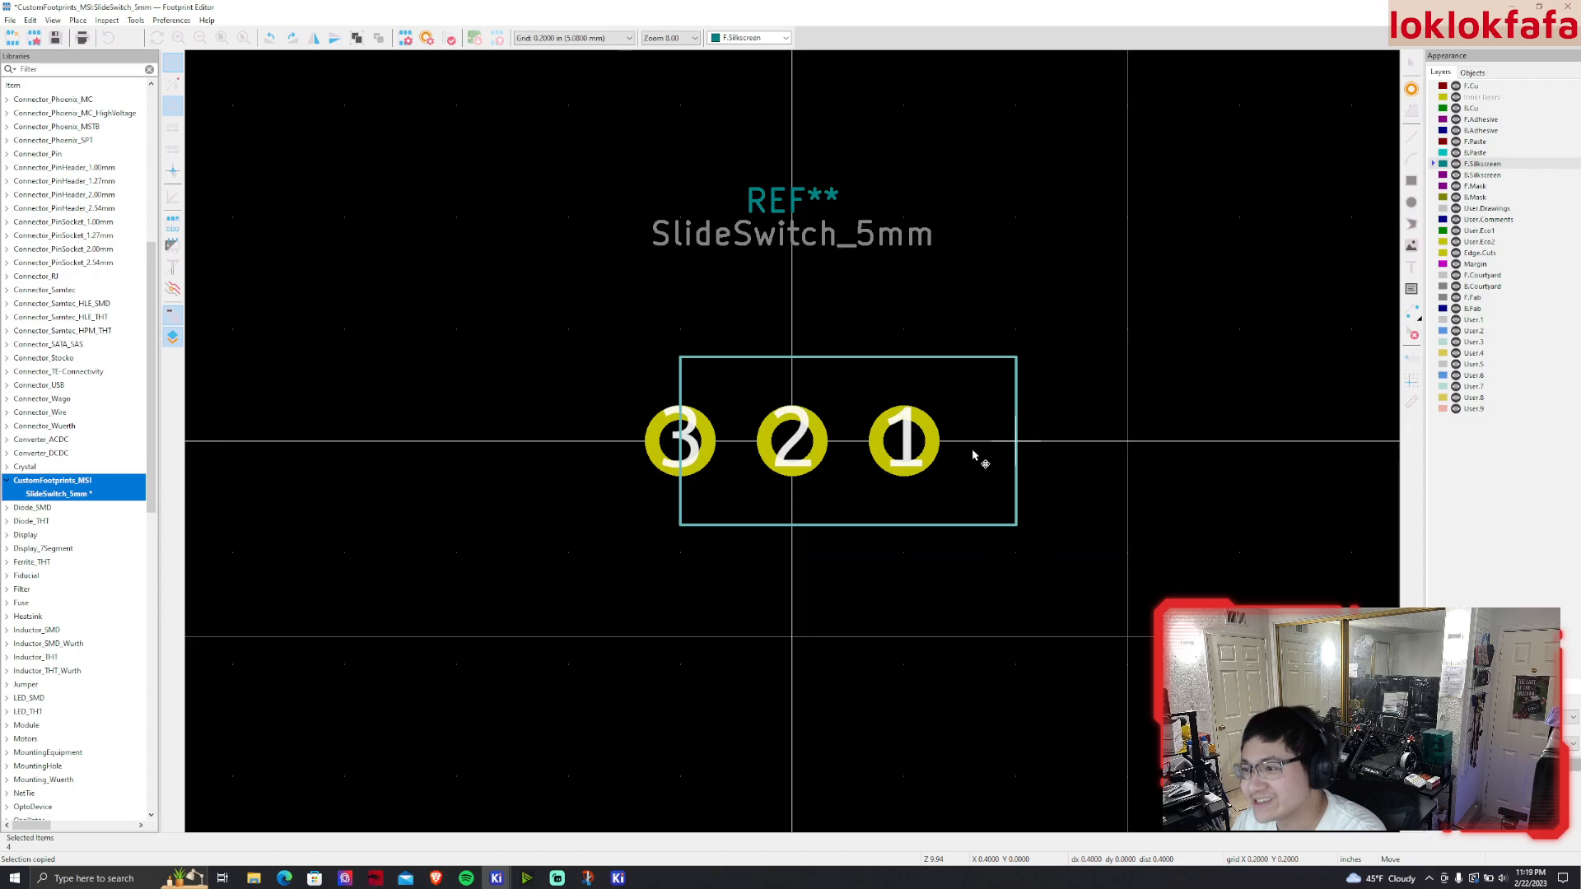
left_click(568, 38)
left_click(568, 88)
key("m")
left_click(624, 356)
left_click(581, 607)
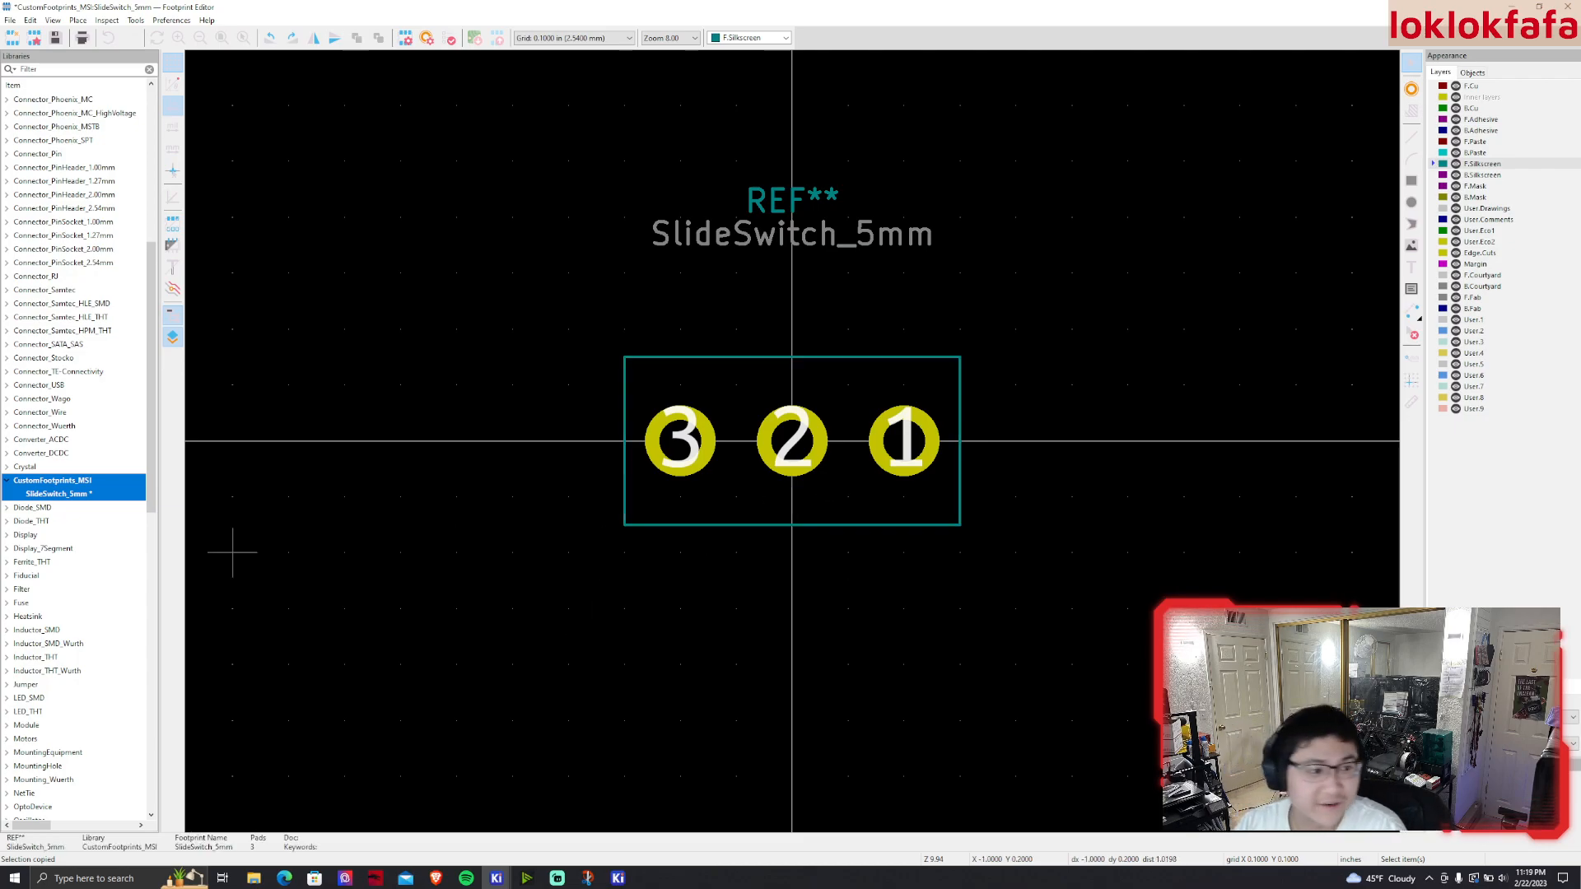
double_click(774, 210)
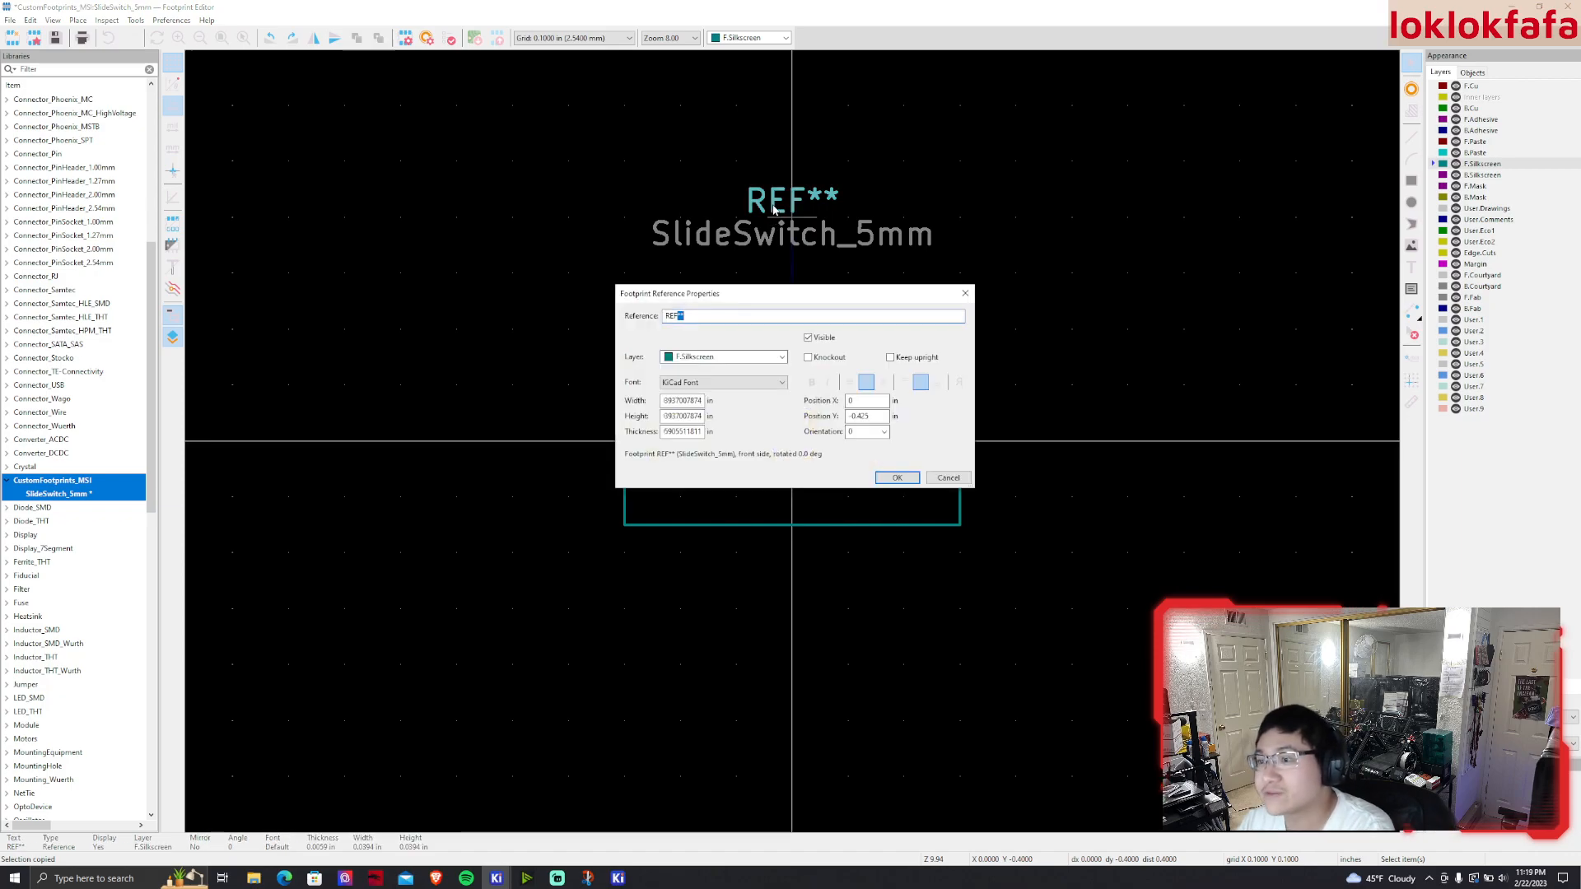
key("BackSpace")
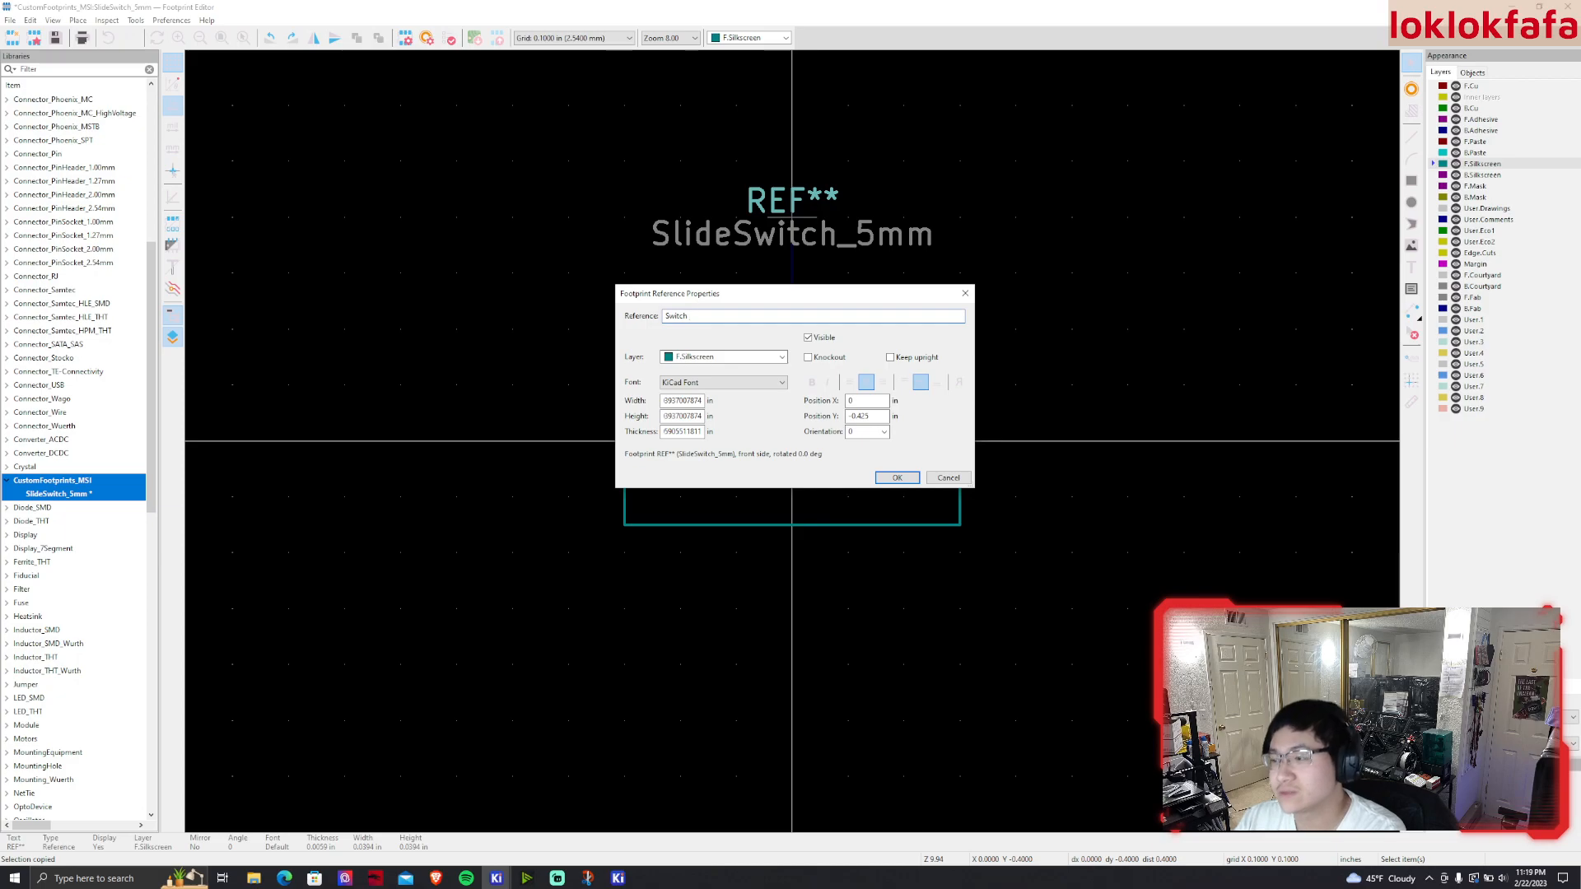
left_click(960, 479)
Move the REF** and SlideSwitch_5mm texts together to just above the outline, using the 0.0250 in (0.6350 mm) grid
left_click_drag(970, 279, 535, 129)
left_click_drag(800, 237, 790, 350)
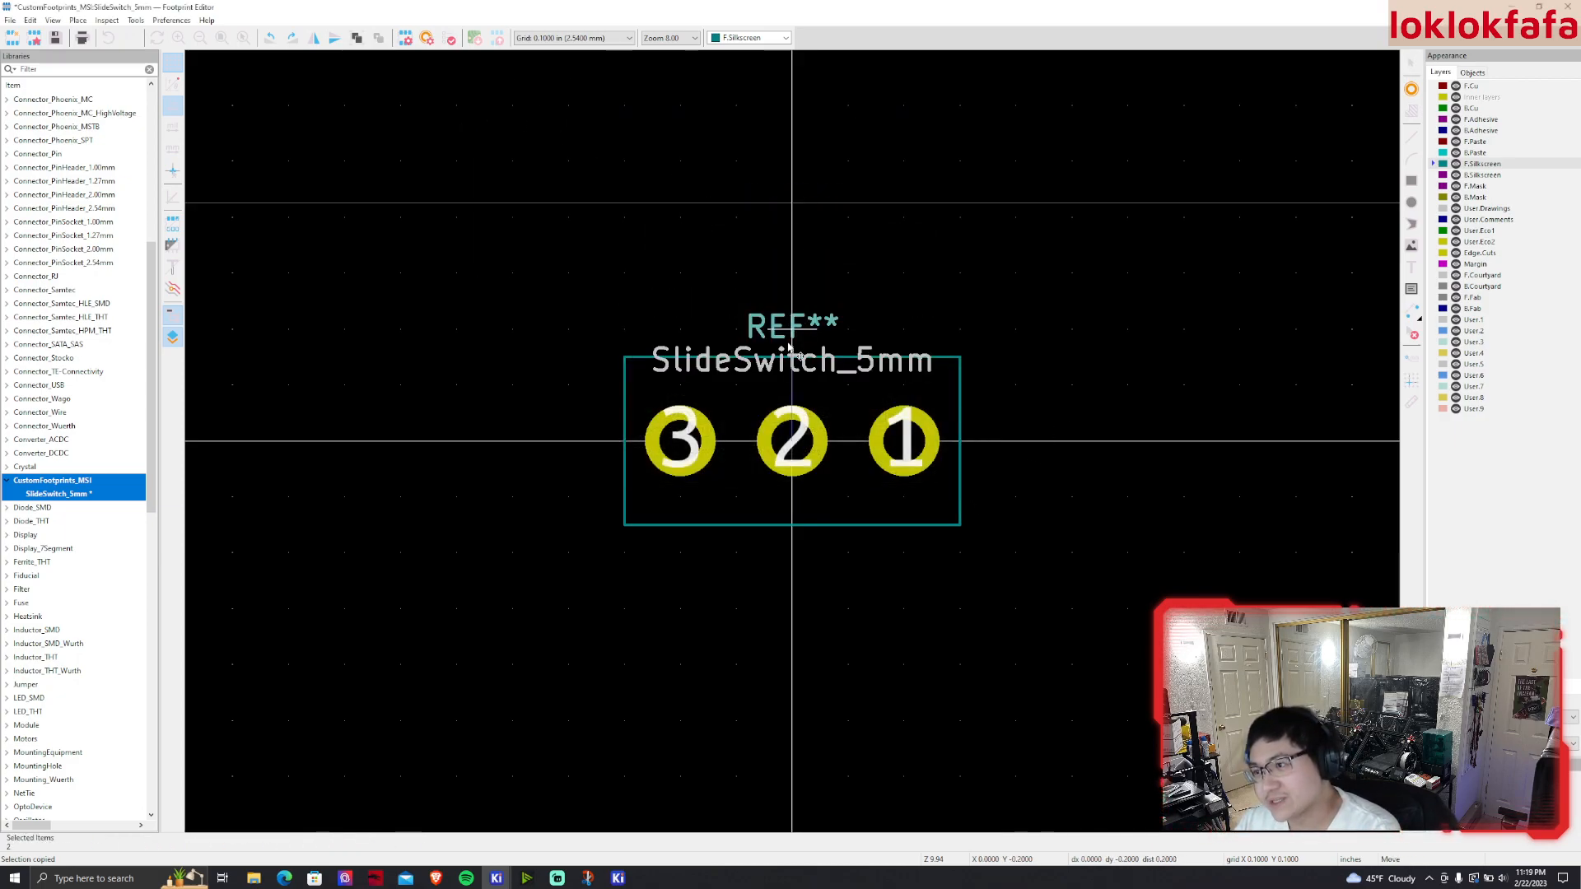
left_click(783, 314)
left_click(574, 38)
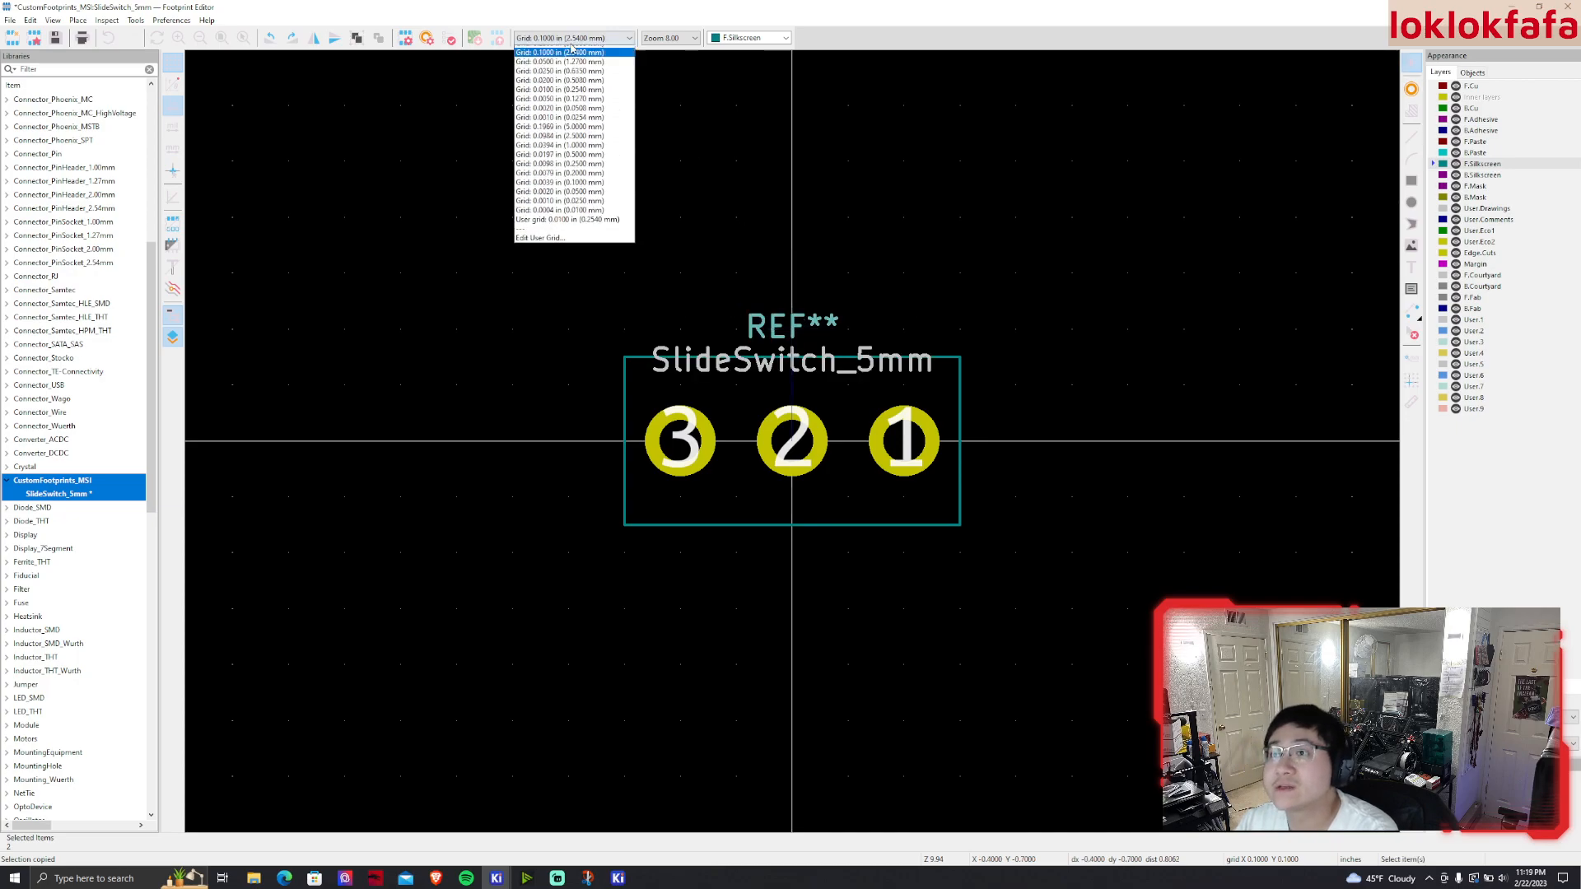
left_click(560, 106)
left_click_drag(793, 338, 793, 309)
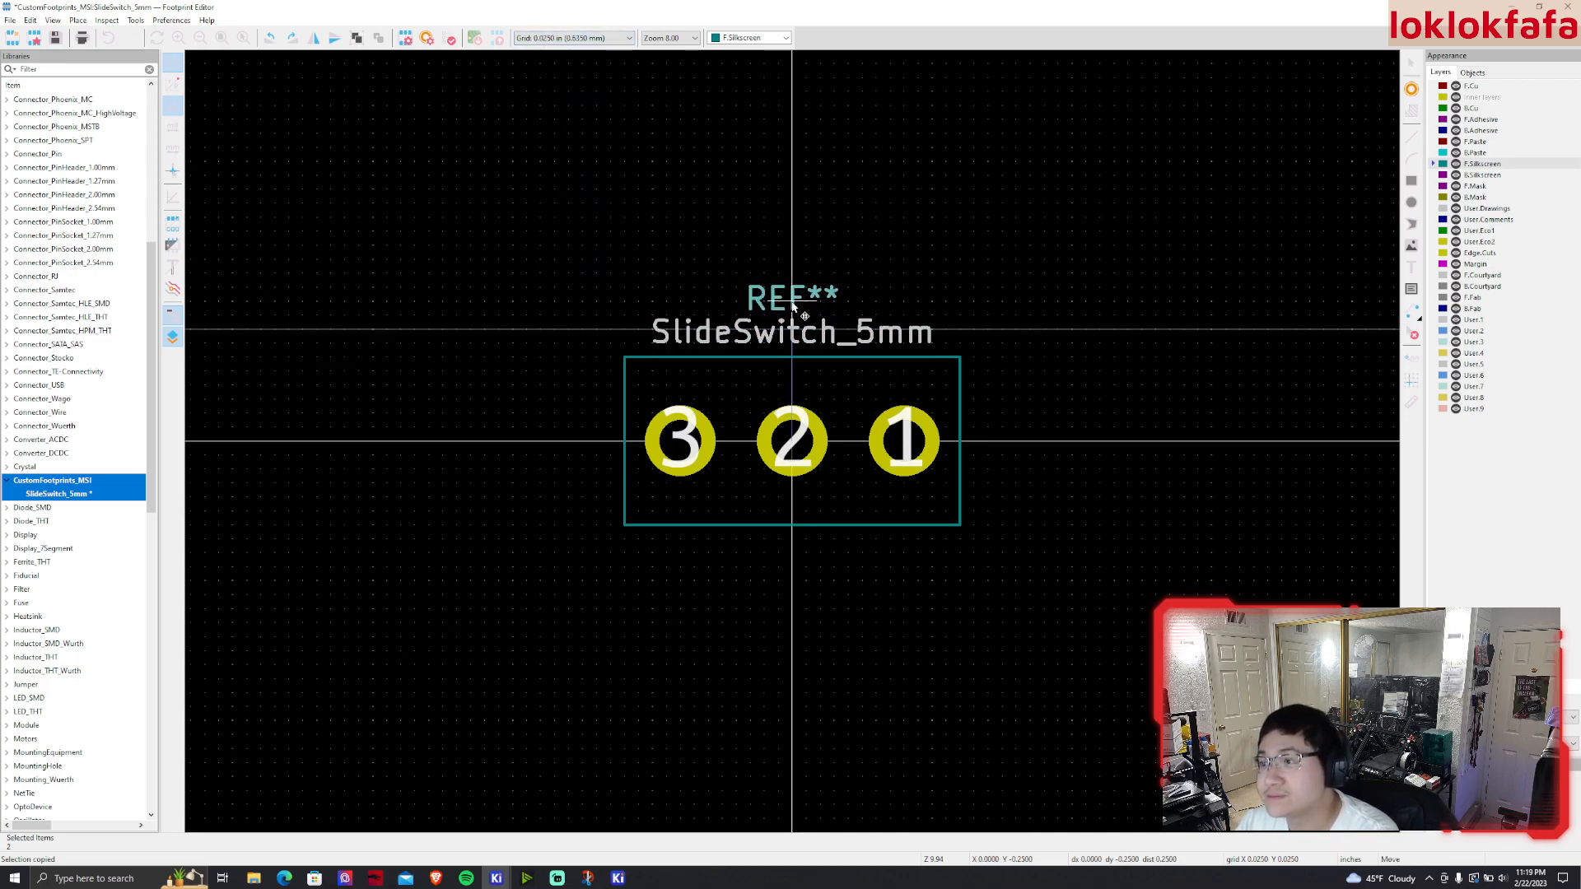
Deselect the texts and save the SlideSwitch_5mm footprint in the CustomFootprints_MSI library
left_click(1072, 304)
middle_click_drag(1063, 460, 1218, 413)
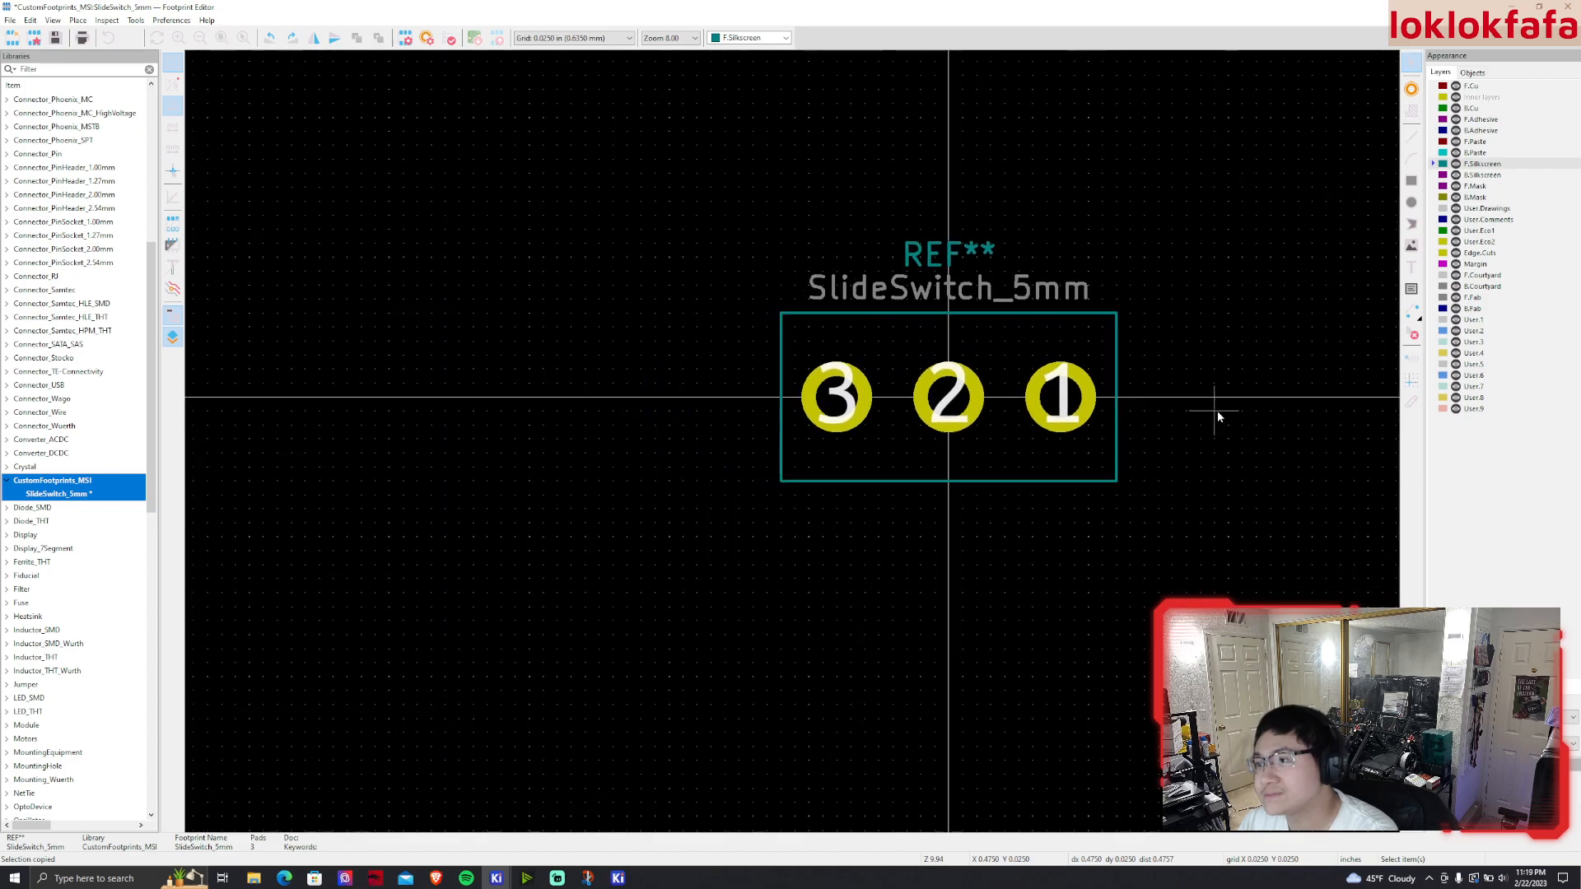
scroll(989, 412, "down", 1)
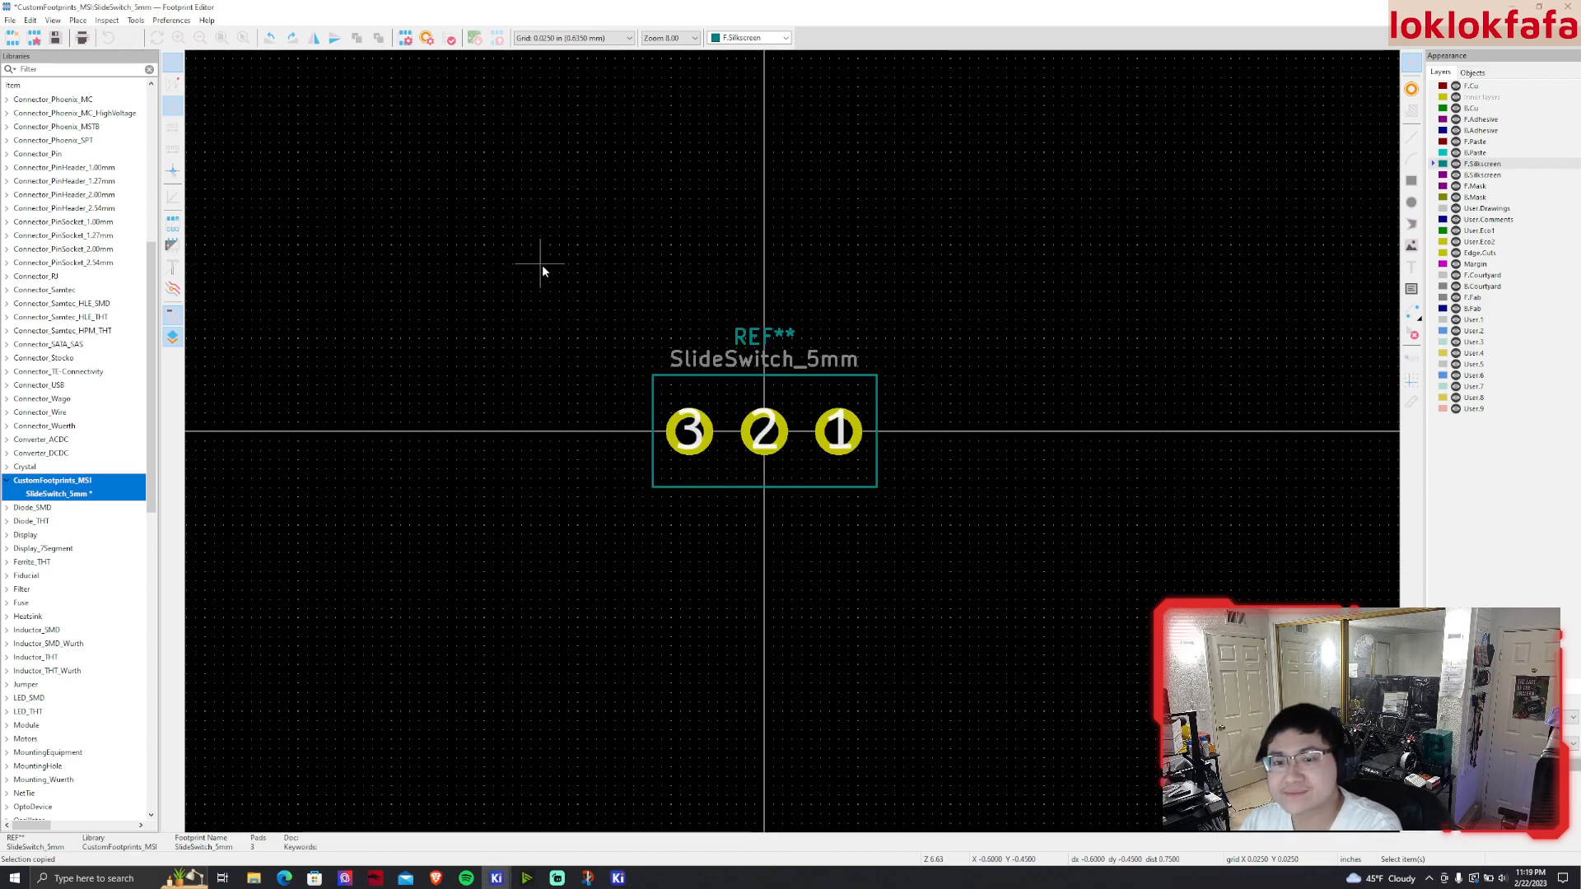
key("ctrl+s")
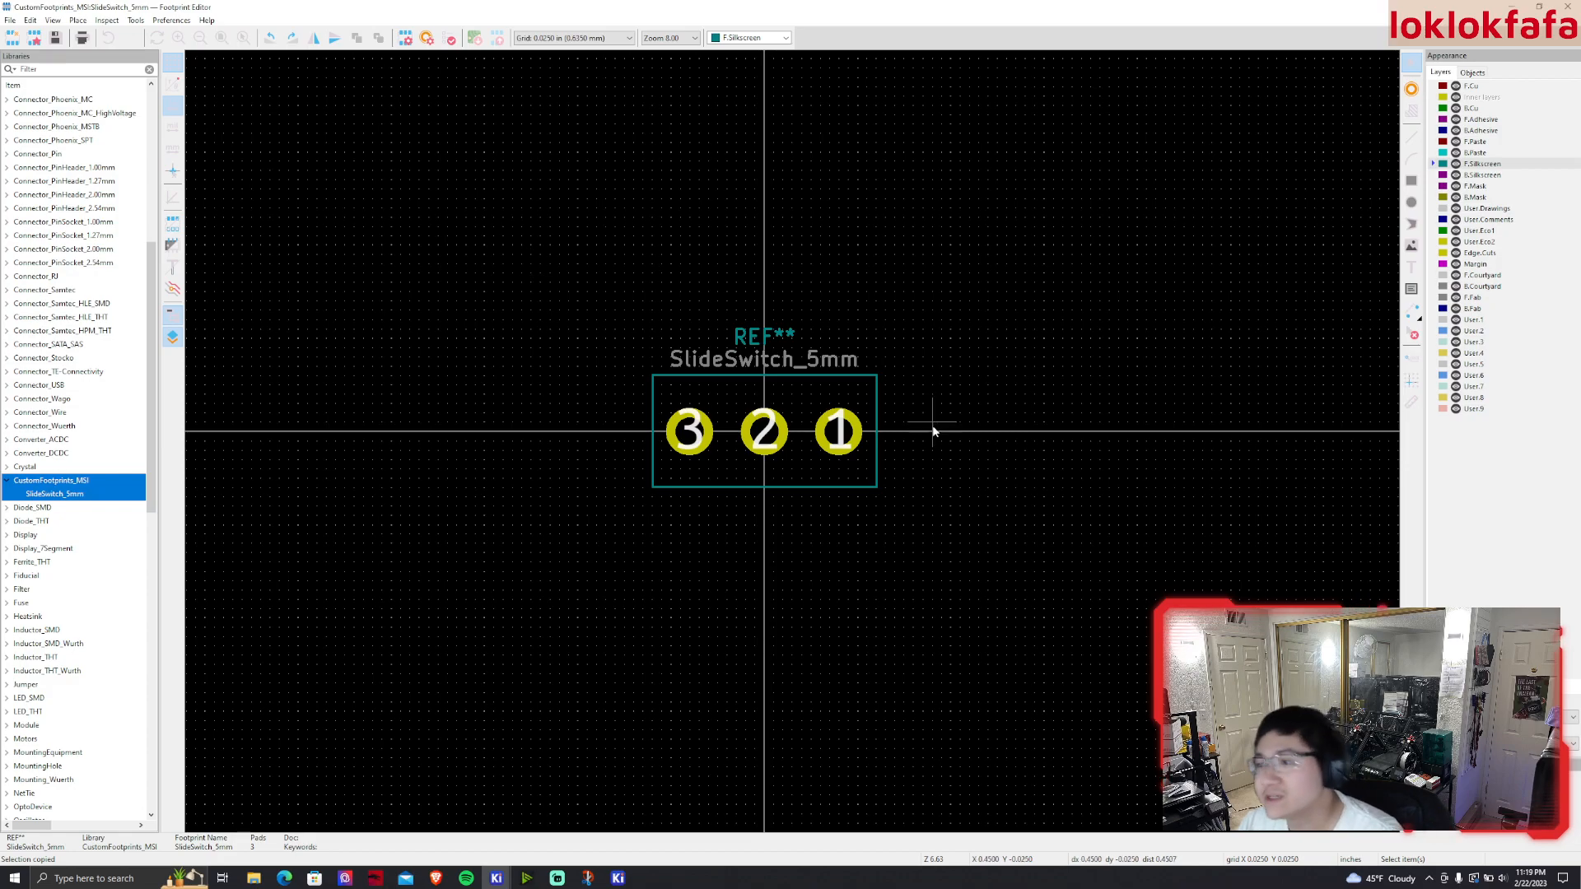
scroll(838, 432, "up", 5)
scroll(793, 445, "down", 2)
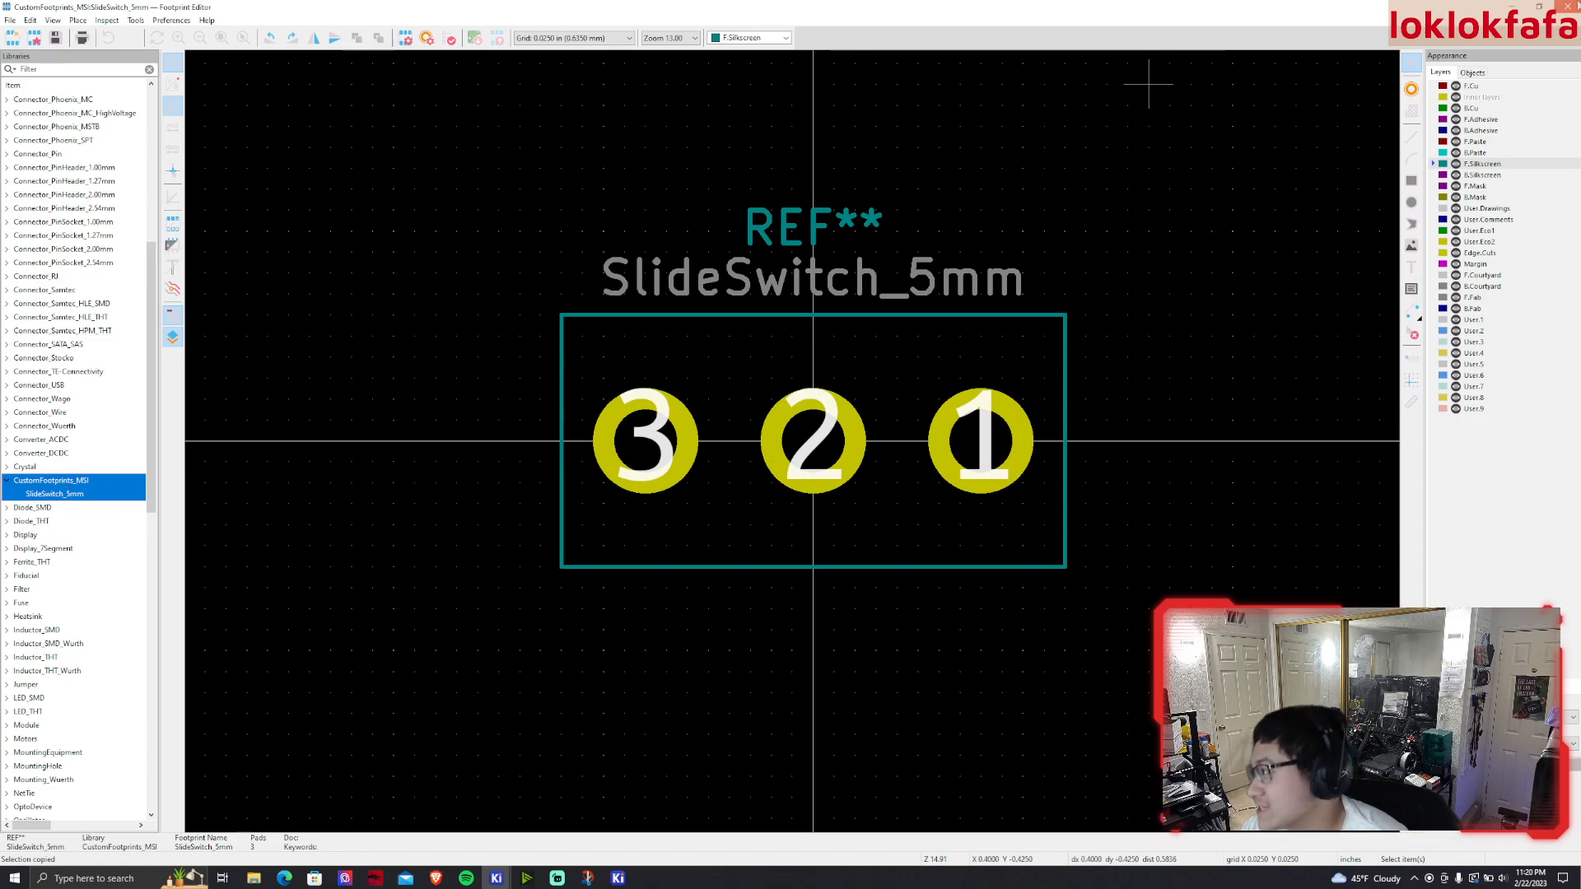
Close the Footprint Editor, the BlinkyLearner2 board and the BlinkyLearner2 project window
left_click(1568, 7)
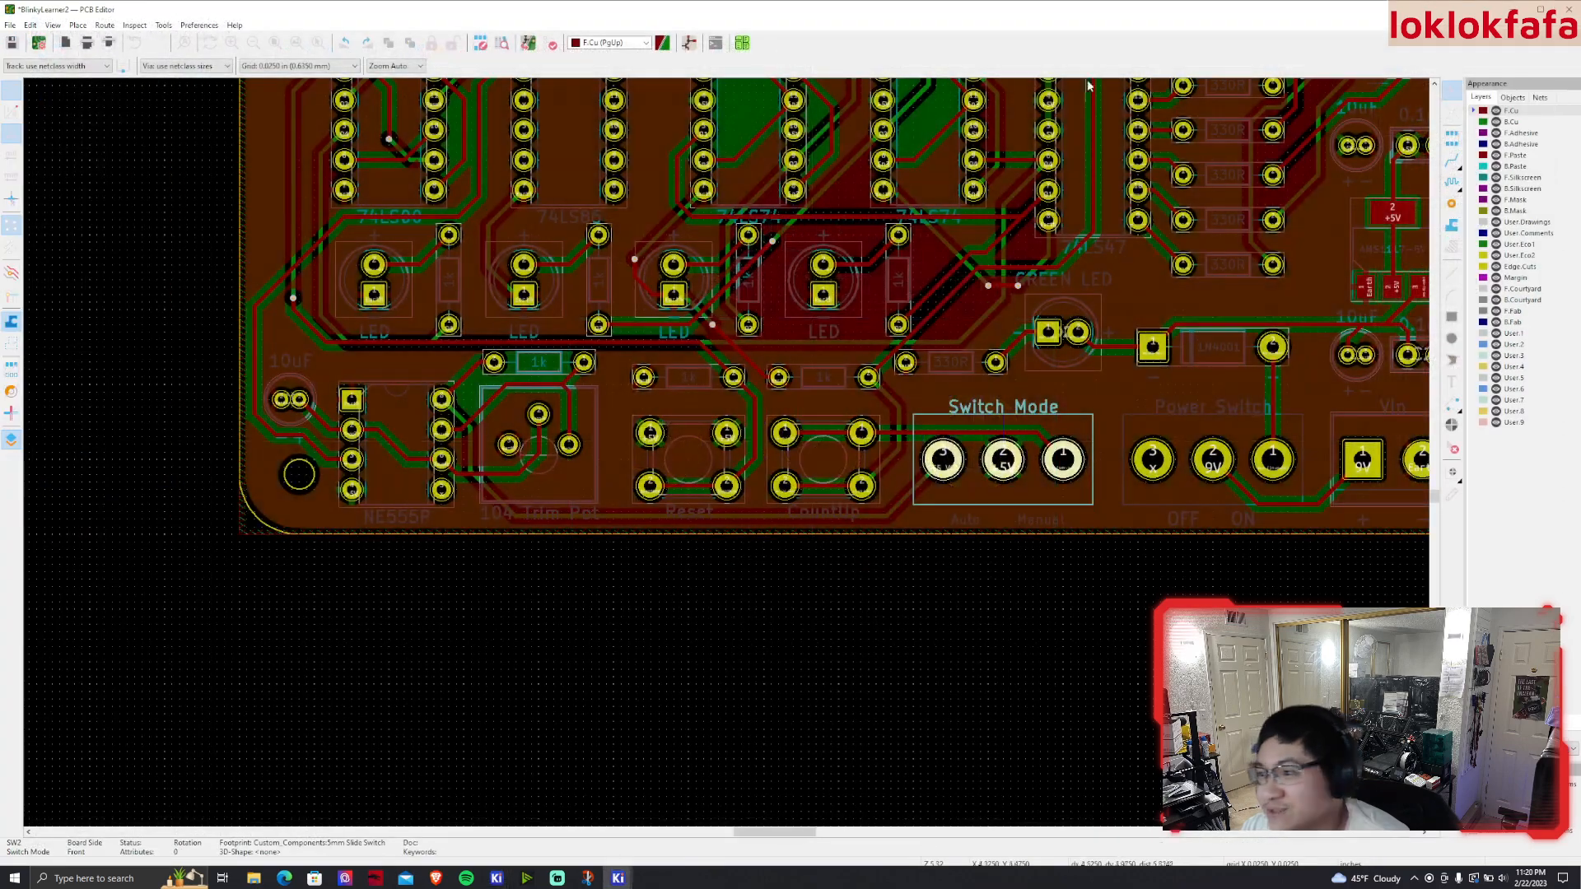
left_click(1567, 8)
left_click(748, 531)
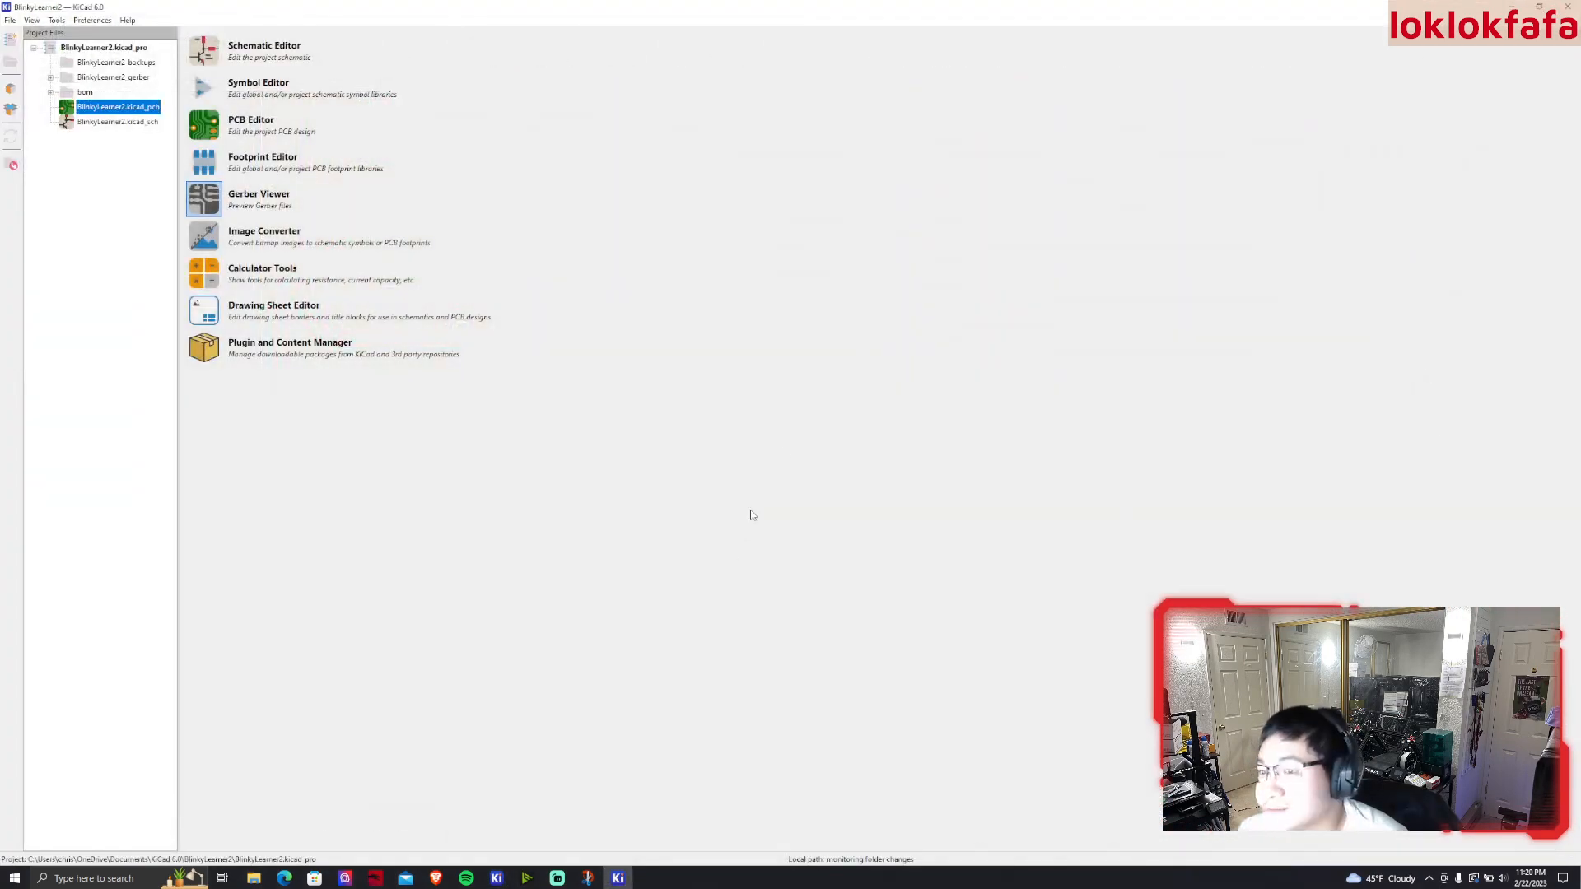
left_click(1568, 7)
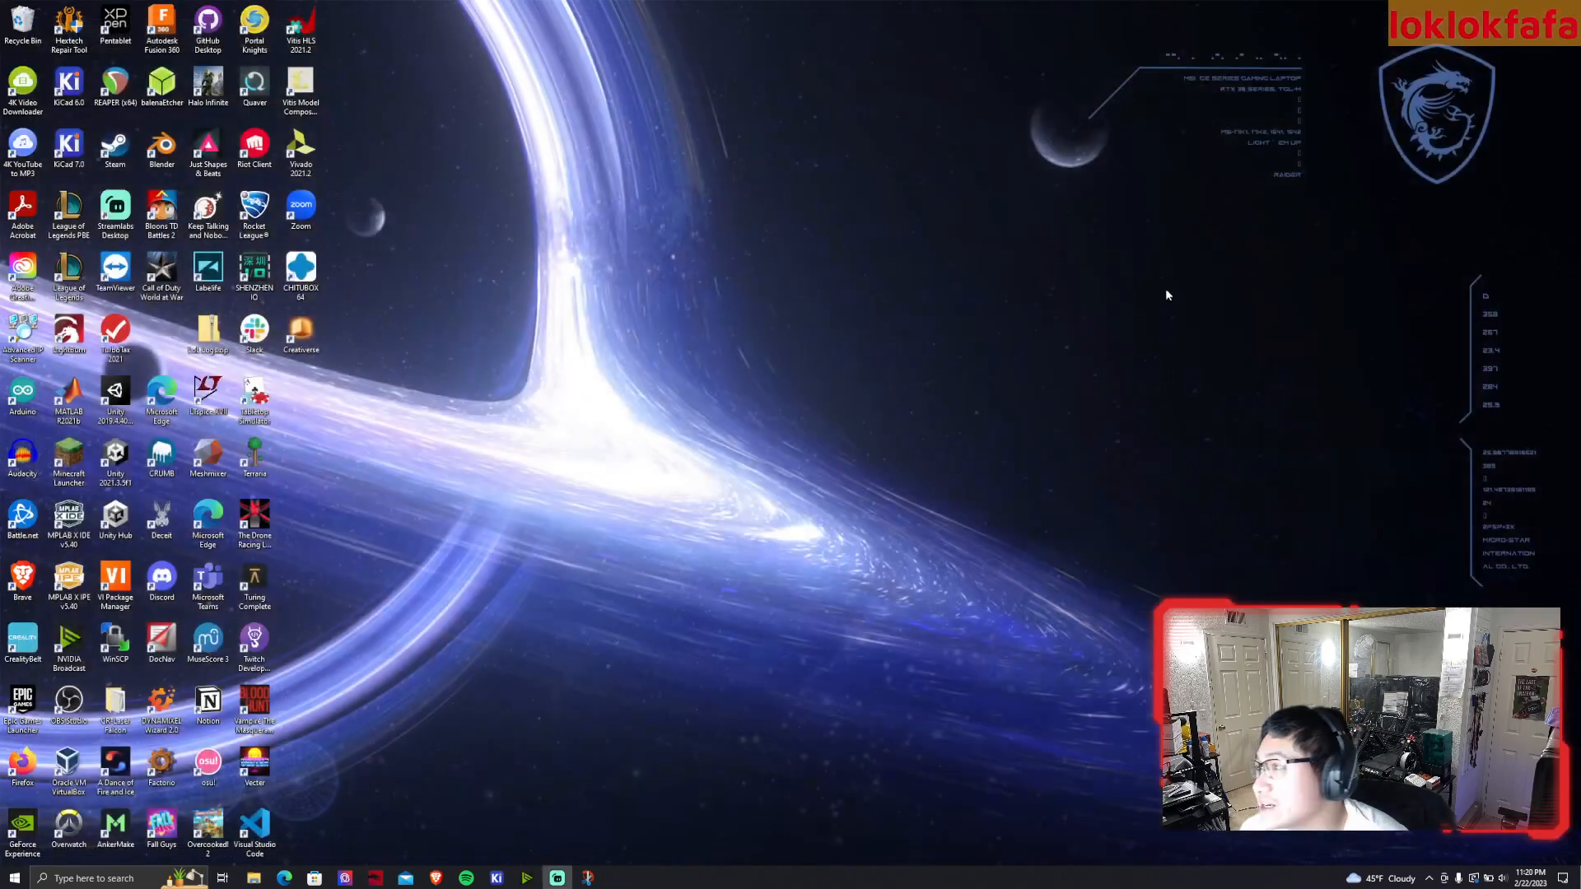
Switch to the 4x04-SSD_PracticeRun schematic and open its footprint assignments
mouse_move(496, 877)
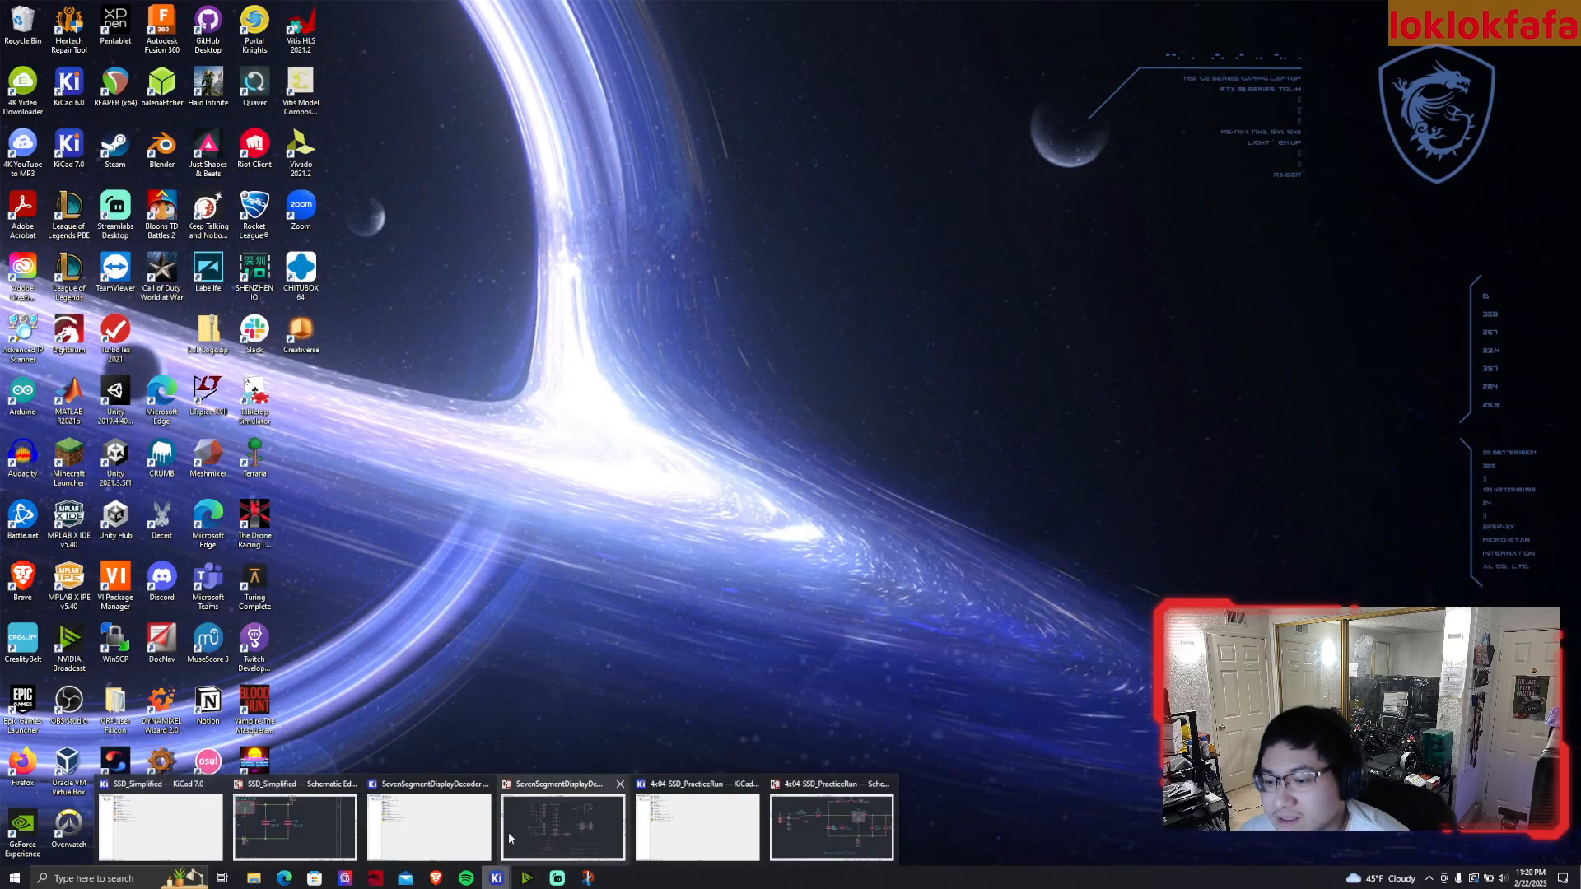
left_click(814, 818)
left_click(689, 41)
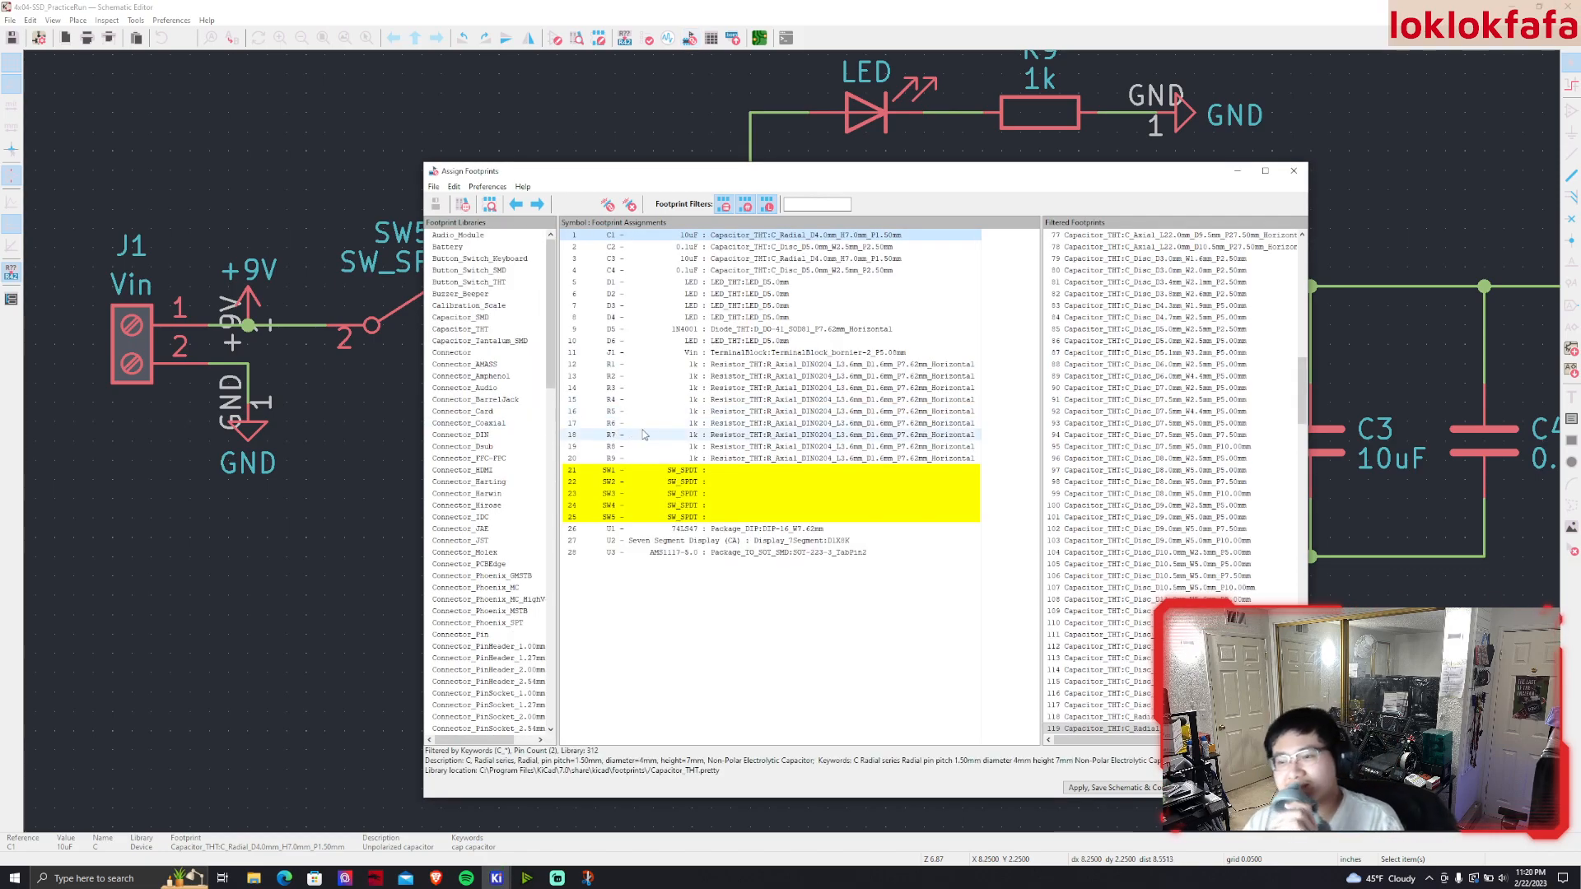
Assign the CustomFootprints_MSI:SlideSwitch_5mm footprint to switches SW1 through SW5, then apply the assignments and save the schematic
left_click(699, 470)
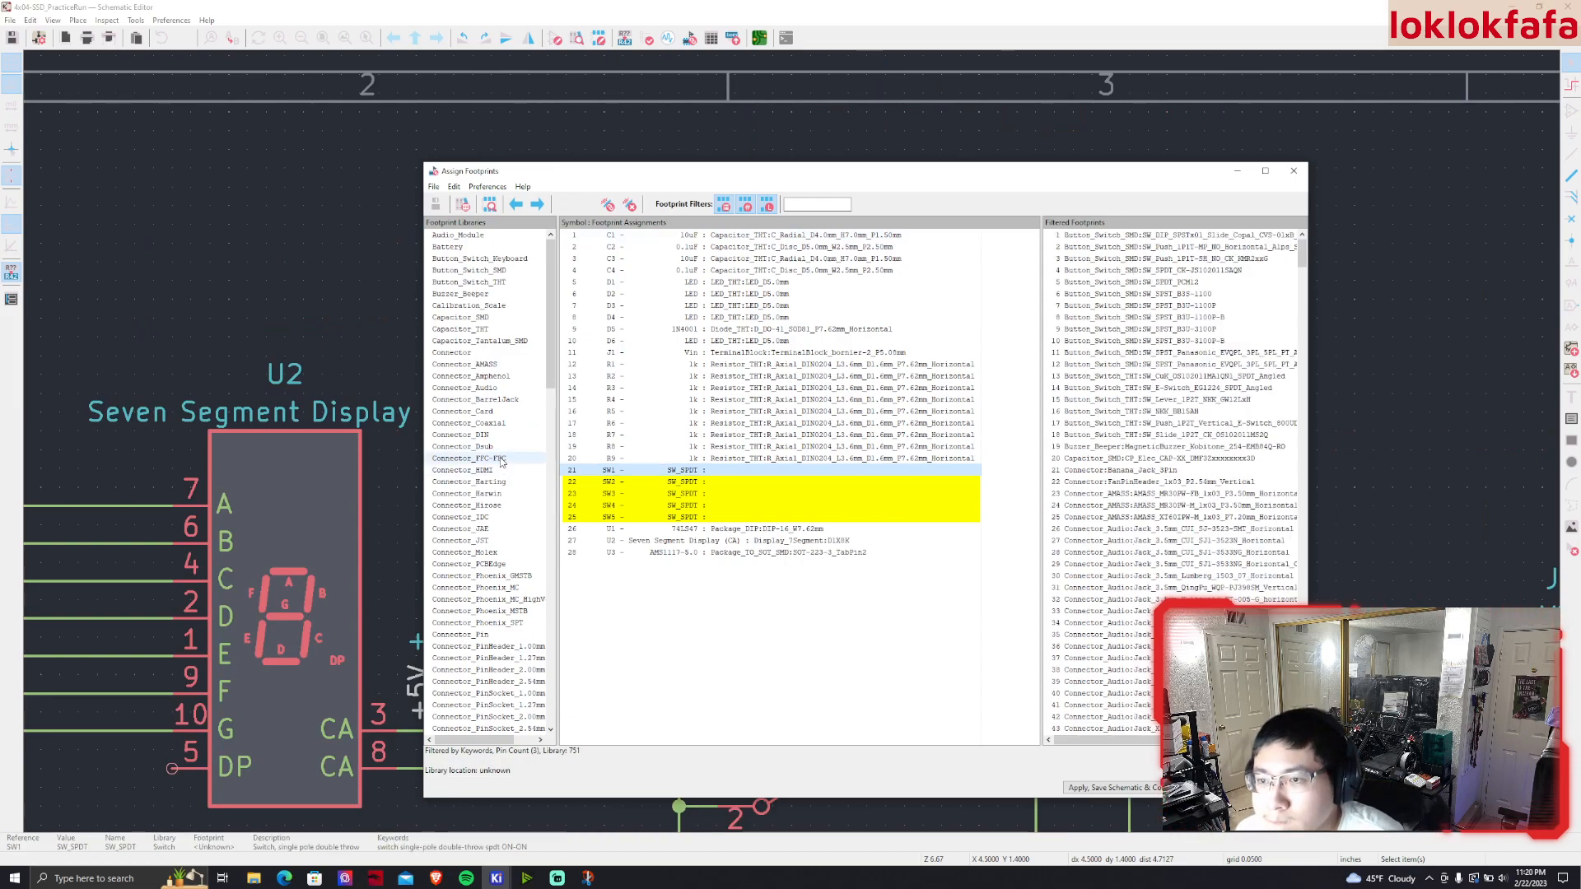
scroll(501, 461, "down", 9)
left_click(476, 599)
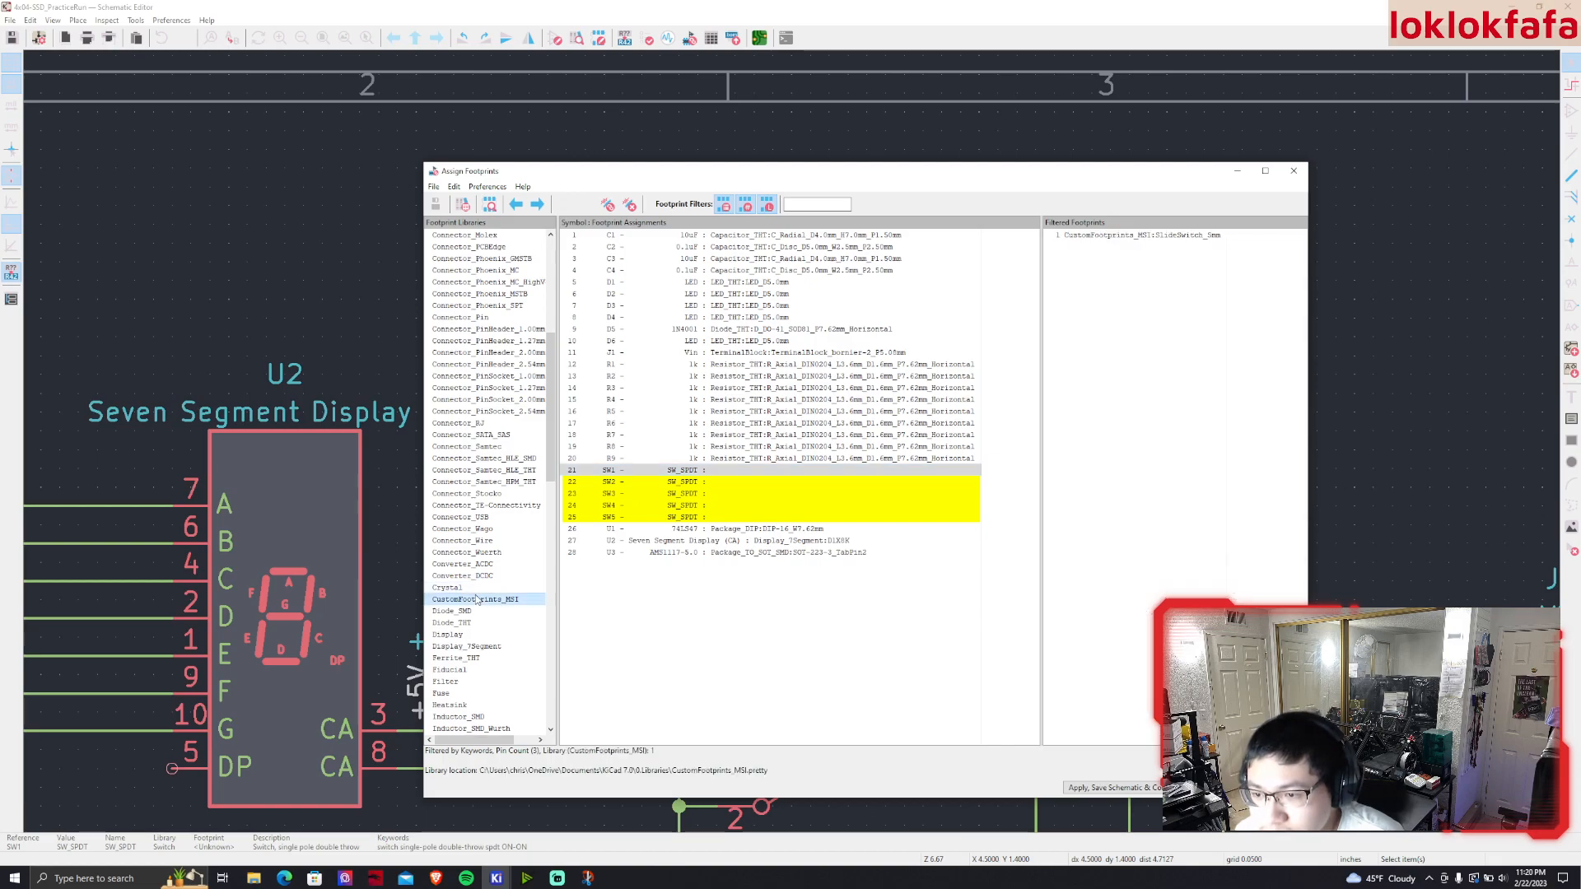
double_click(1131, 238)
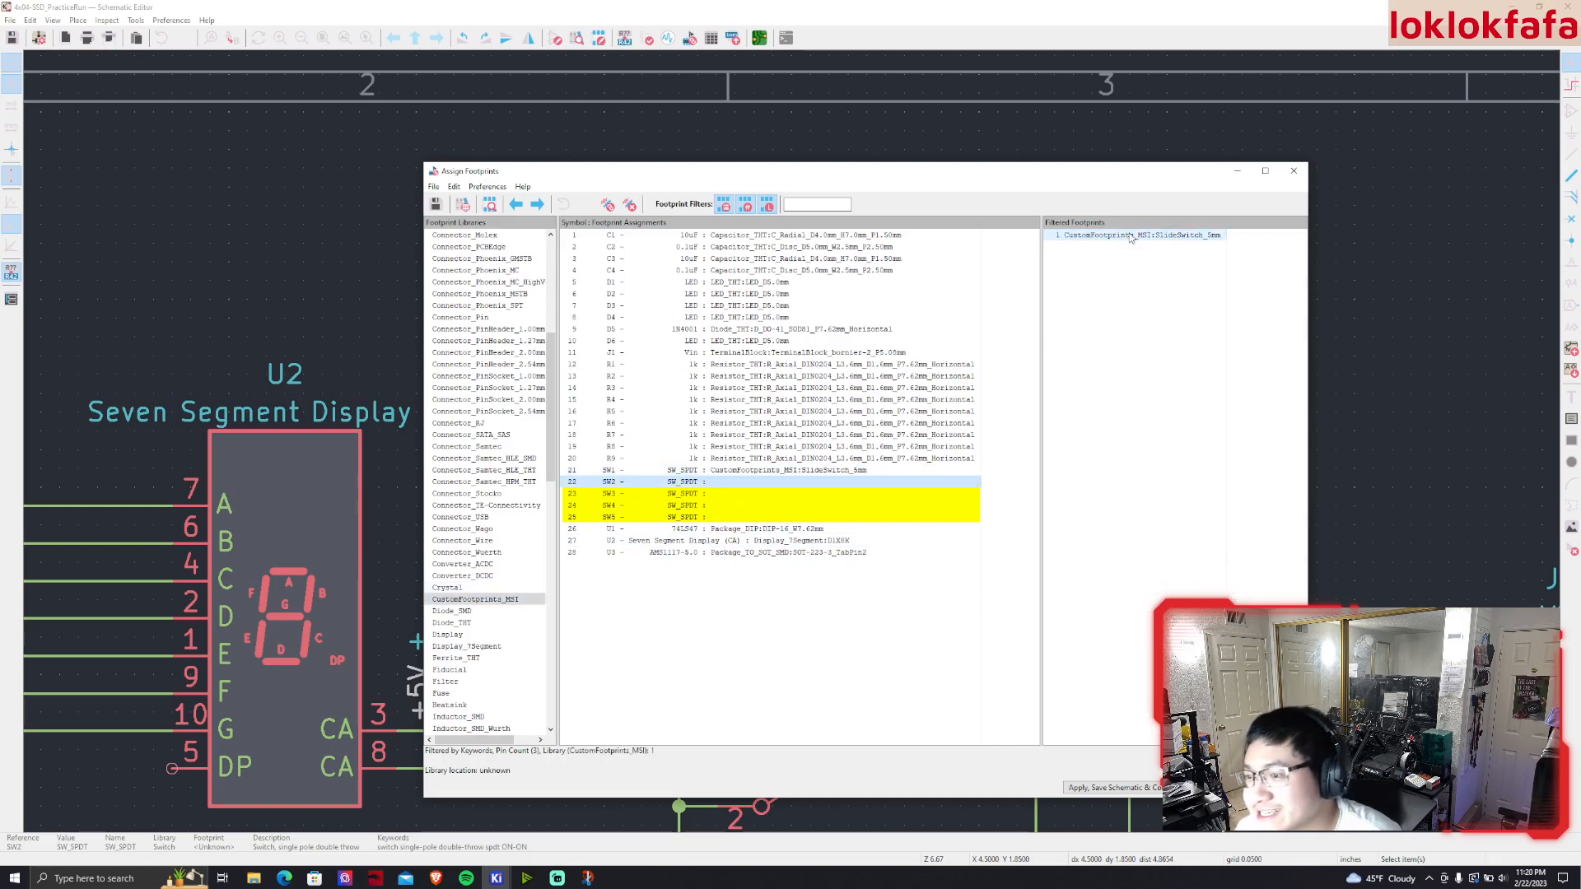
double_click(1131, 237)
double_click(1131, 237)
double_click(1130, 237)
double_click(1131, 237)
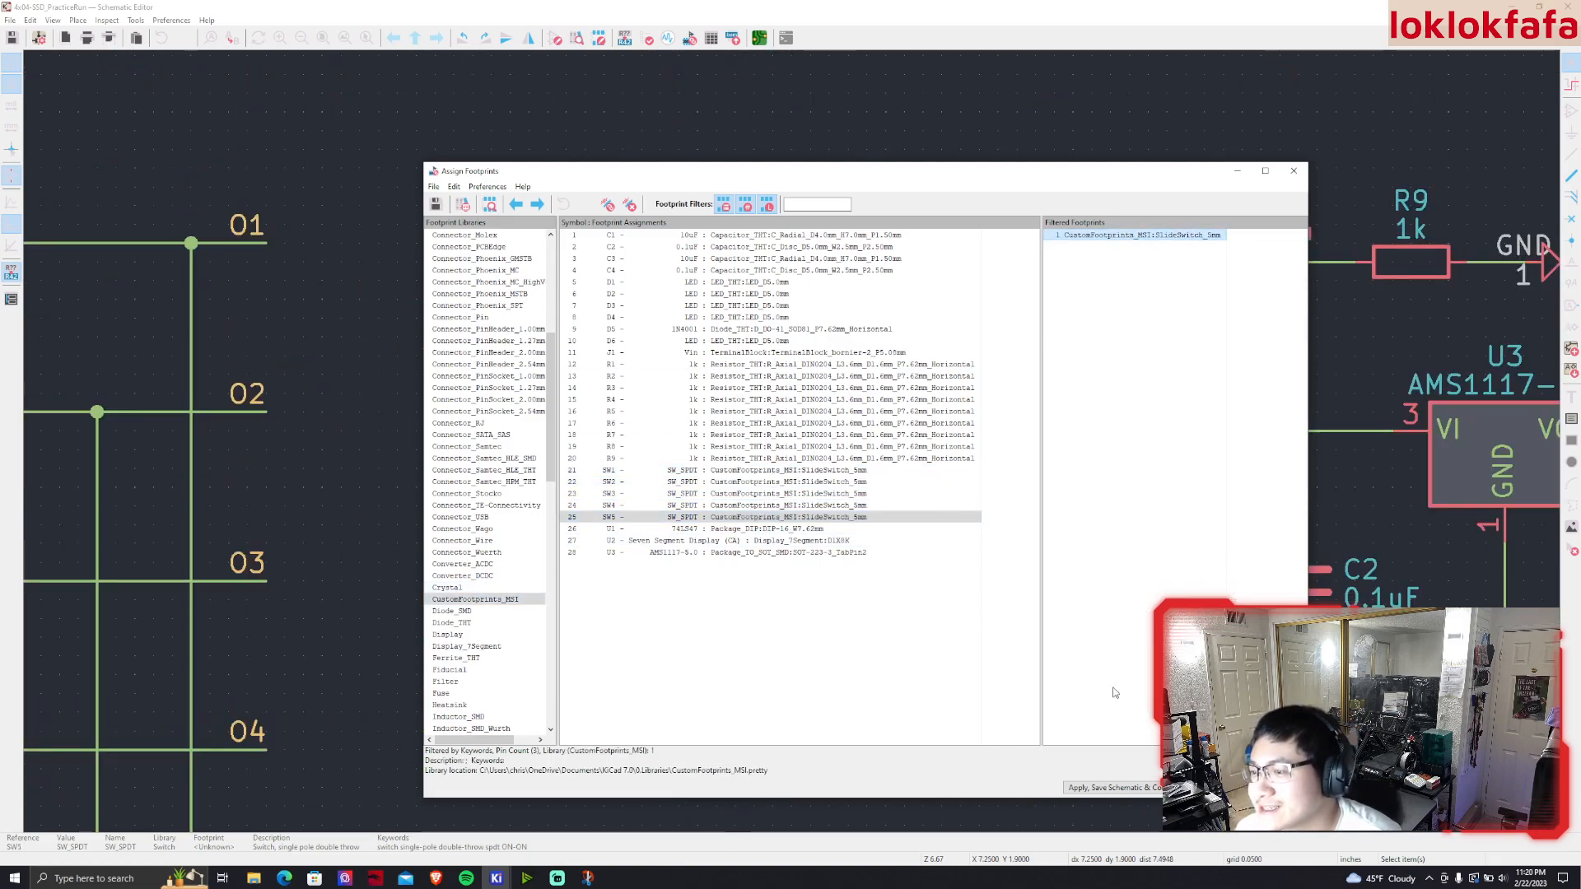
left_click(1149, 789)
left_click(1225, 789)
scroll(531, 509, "down", 2)
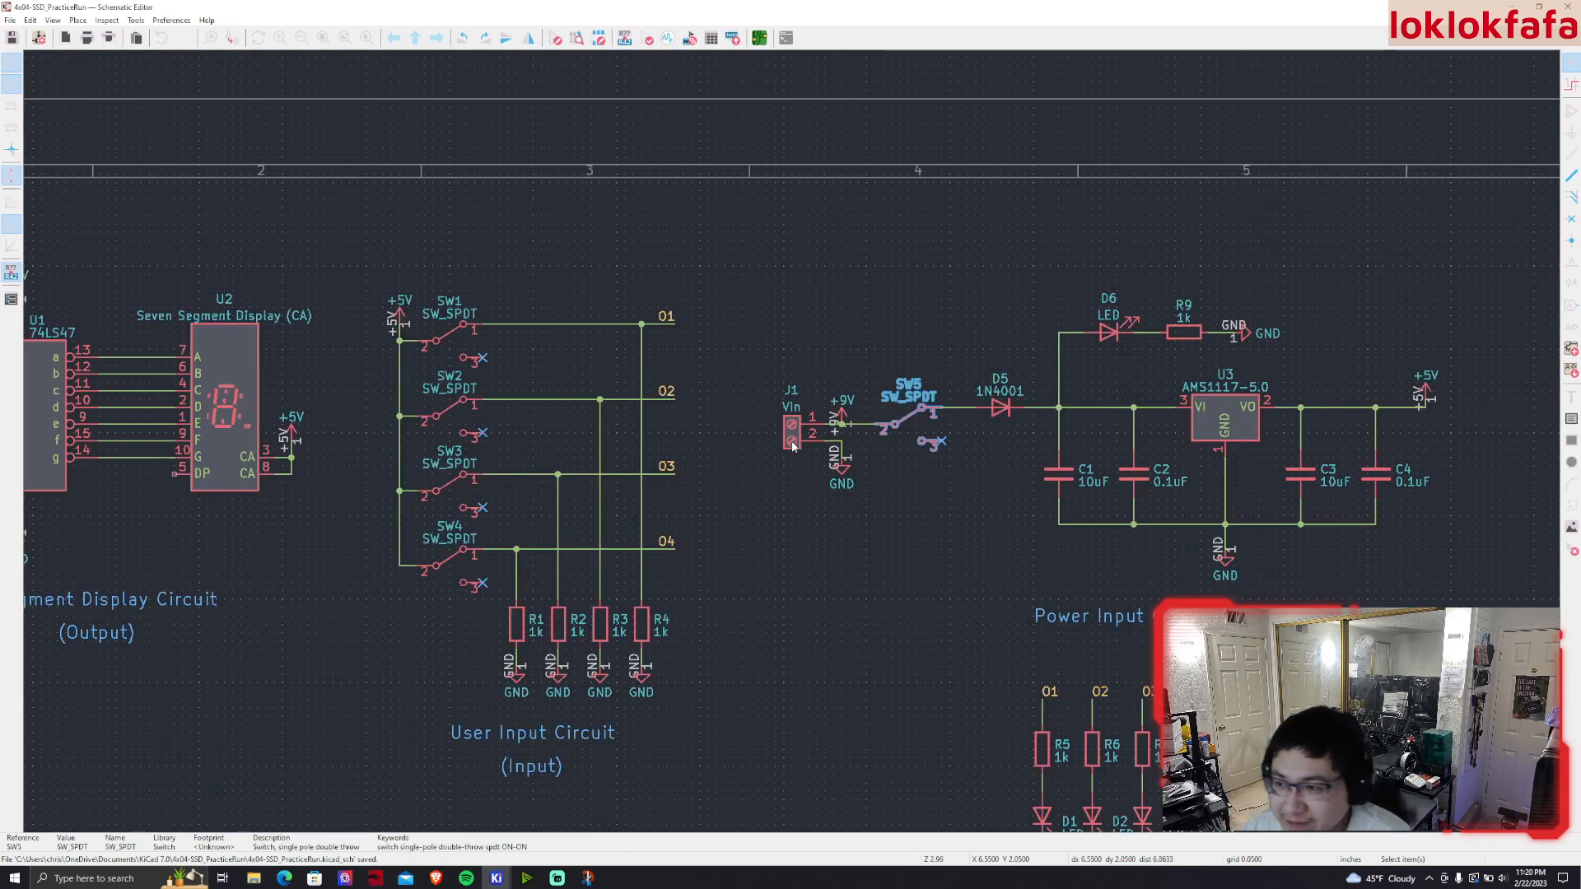
scroll(766, 438, "down", 2)
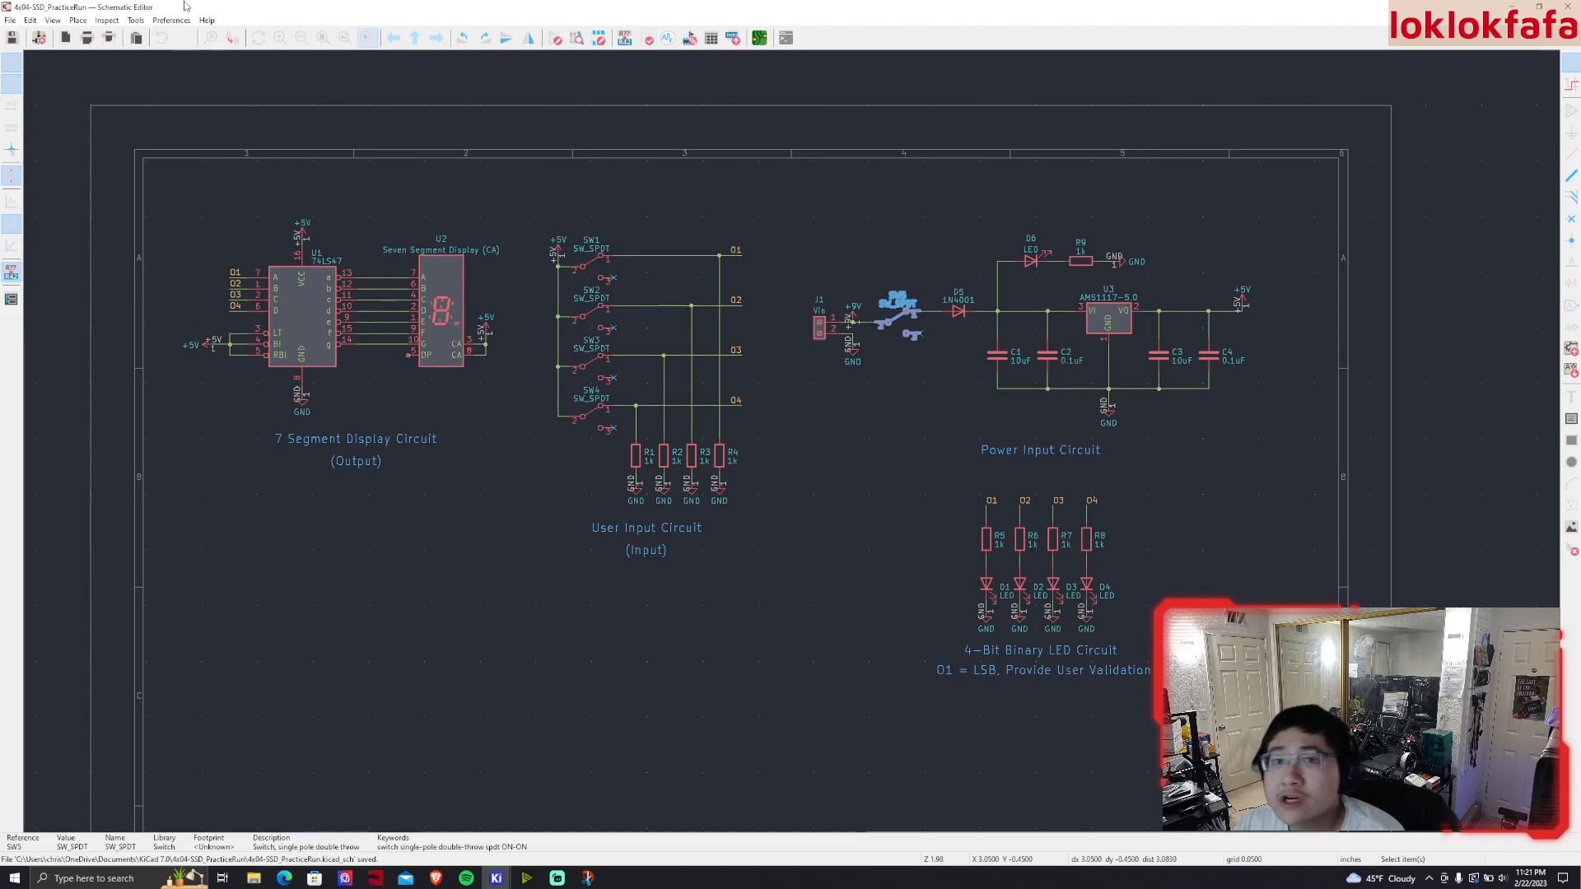
Run the Electrical Rules Checker on the schematic, review the listed violations, including the HDSP-7501 symbol warning, and close the checker
left_click(108, 20)
mouse_move(80, 21)
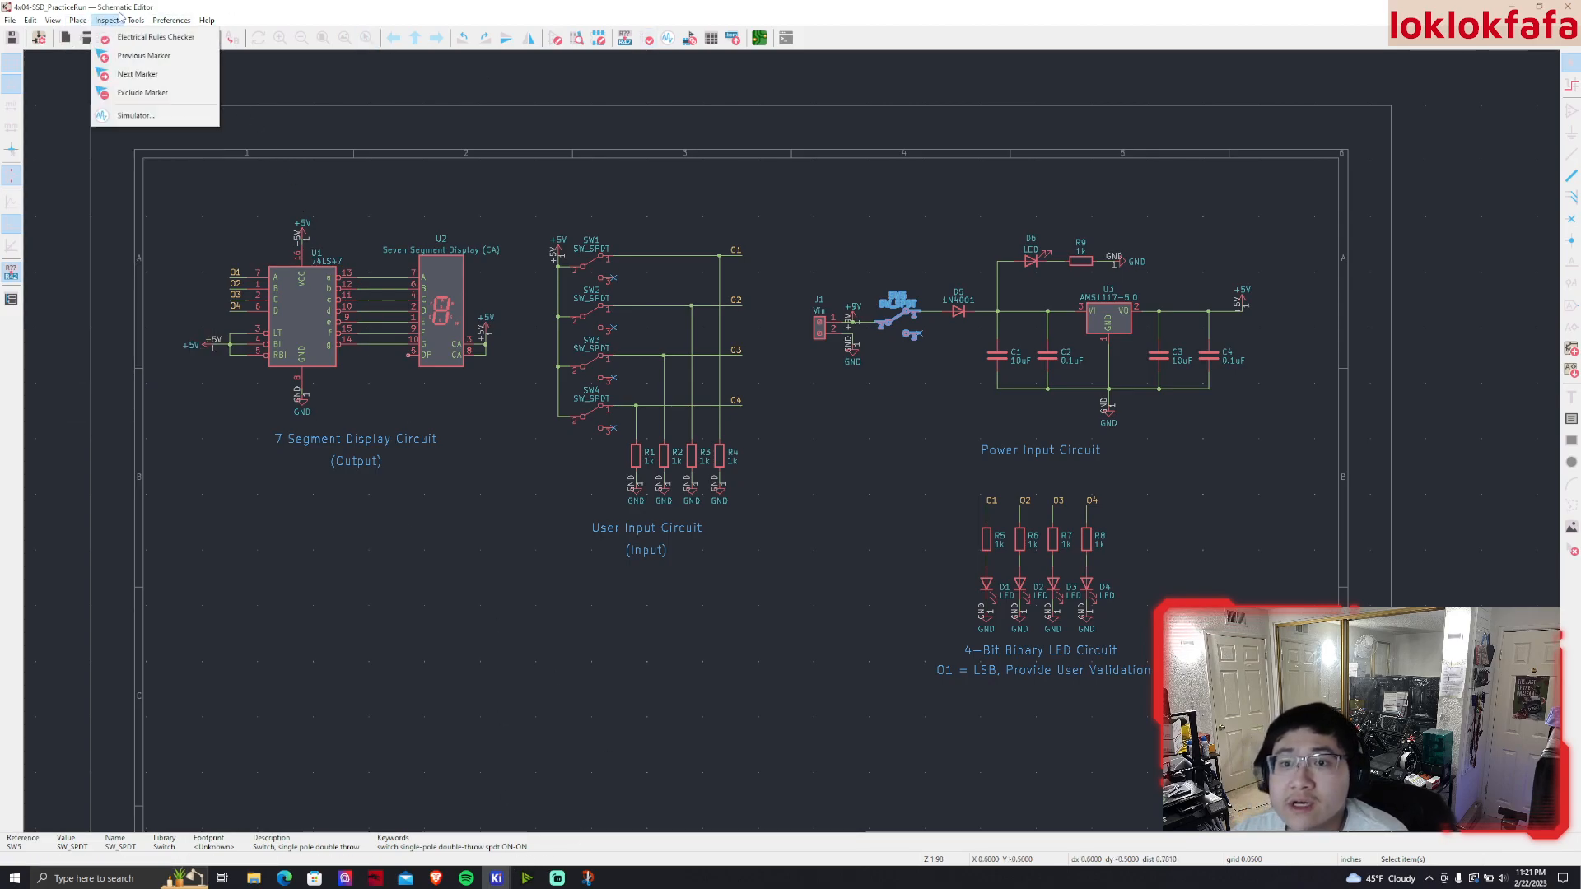
left_click(175, 99)
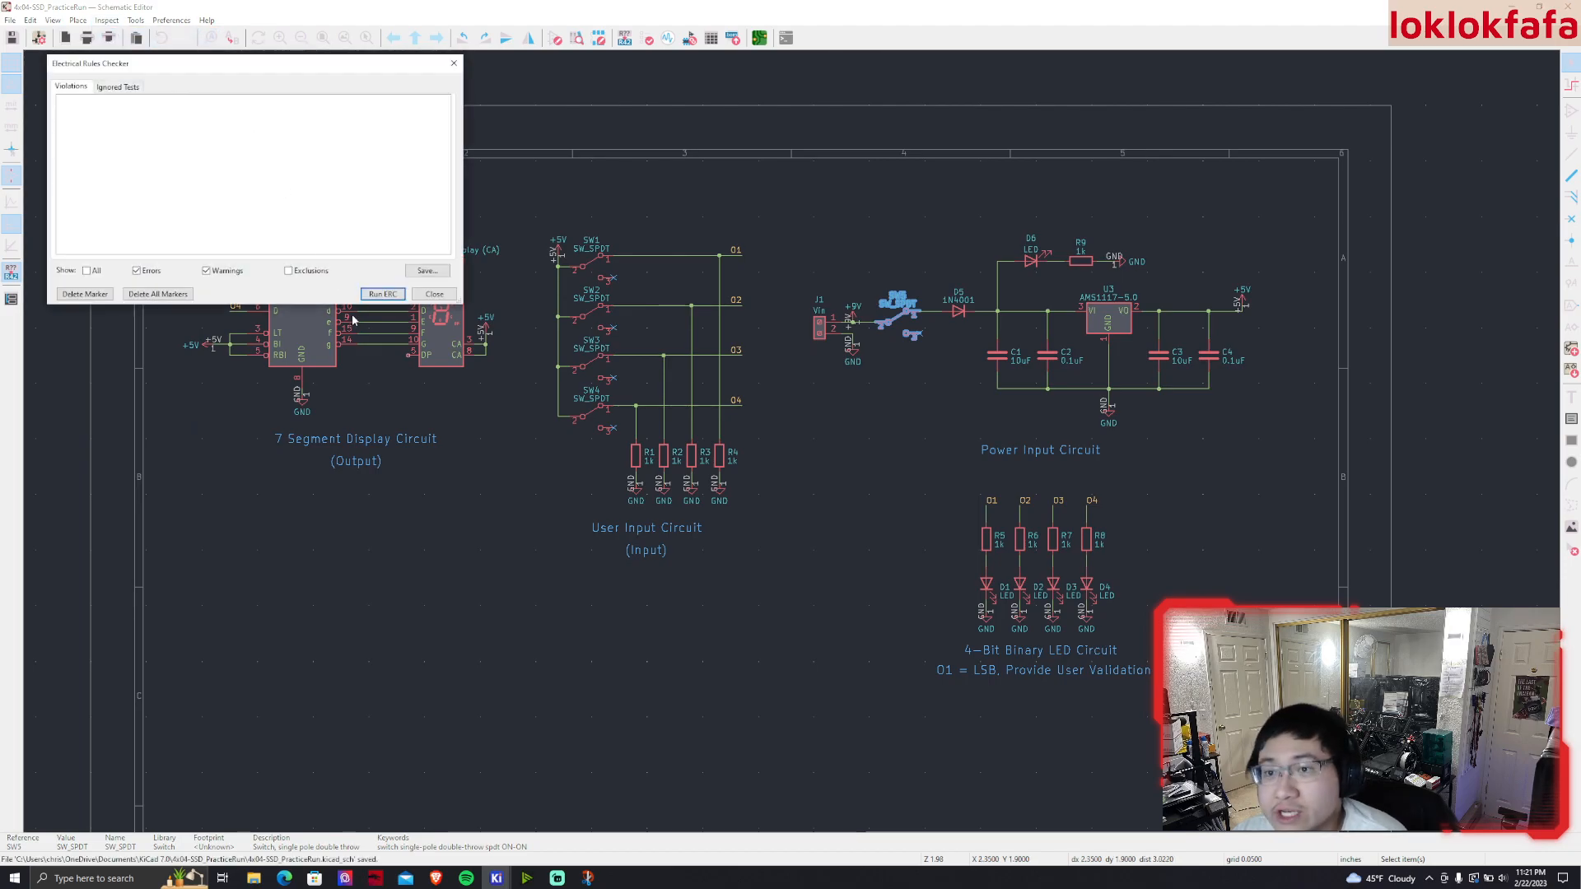
left_click(382, 294)
left_click_drag(242, 74, 465, 270)
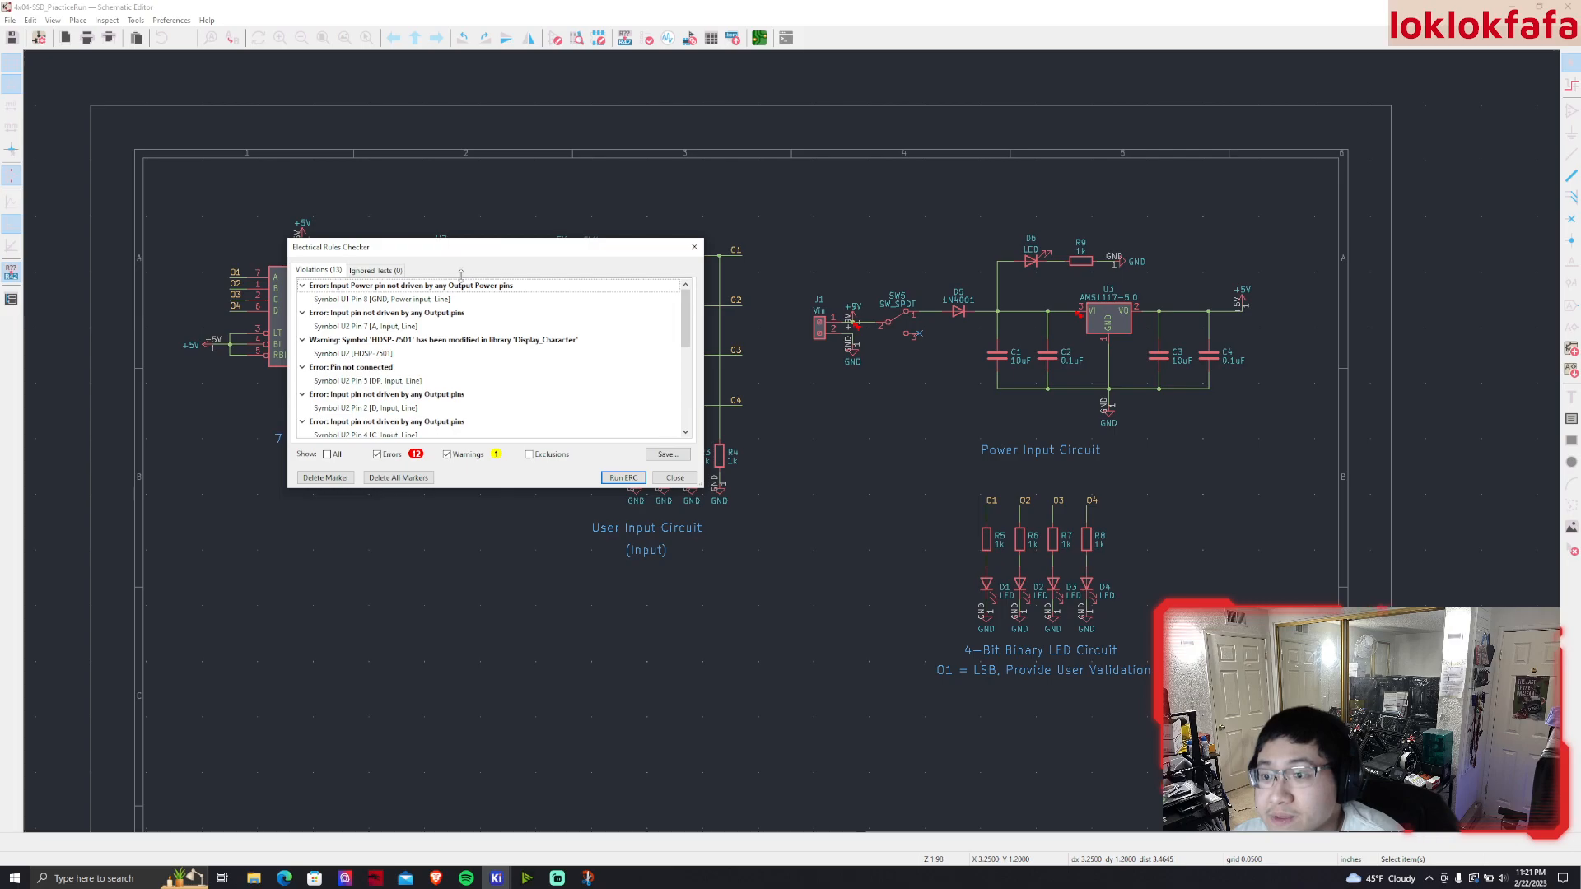
left_click_drag(451, 256, 457, 455)
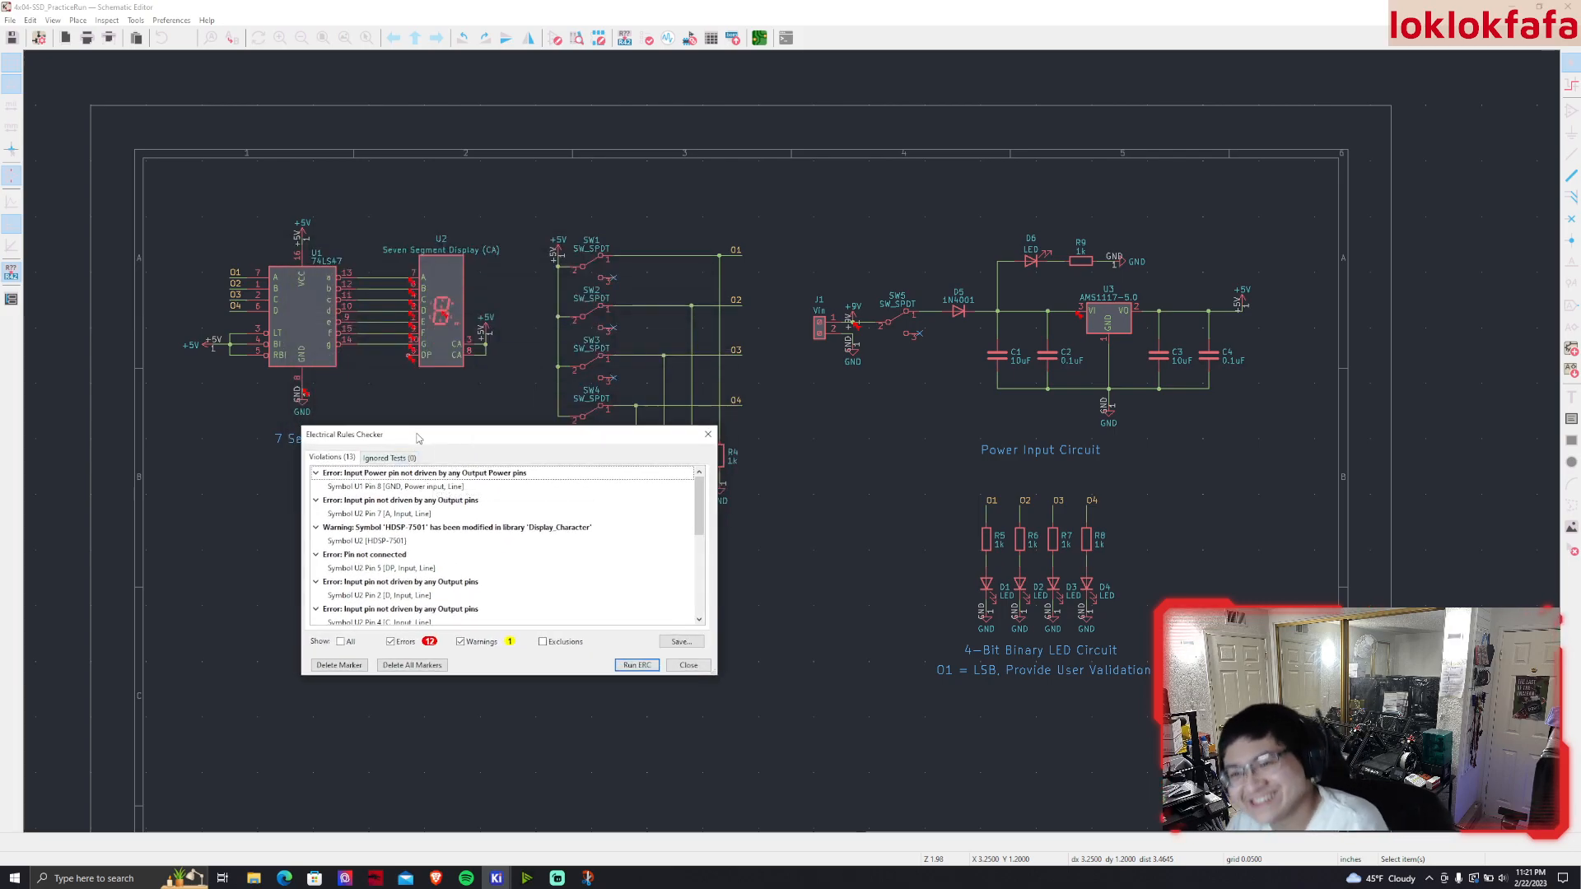
scroll(403, 502, "down", 5)
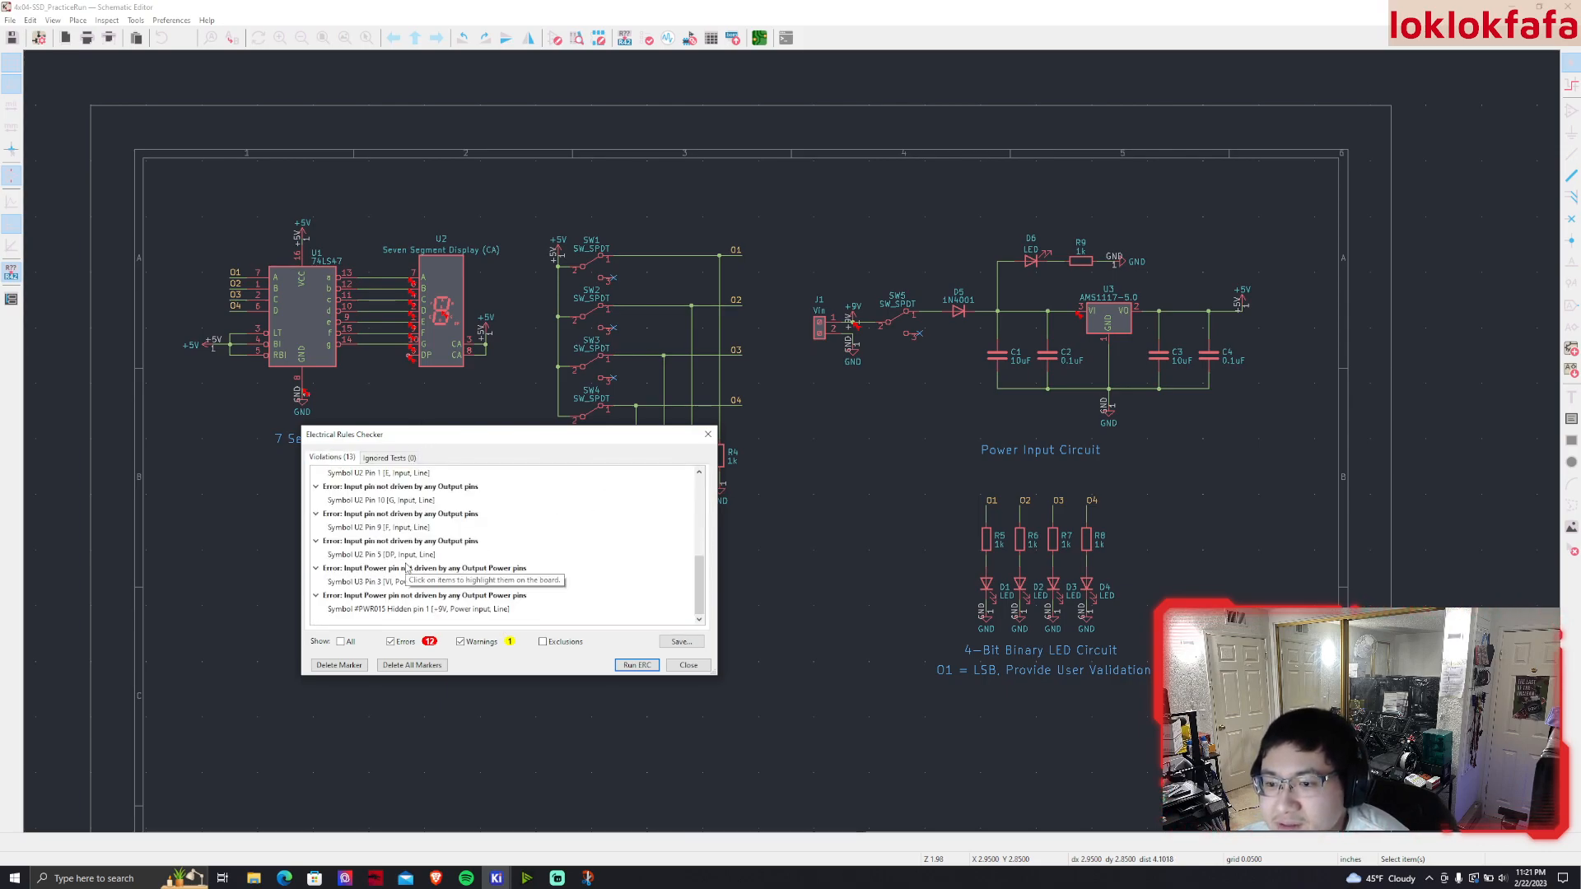
scroll(406, 569, "up", 4)
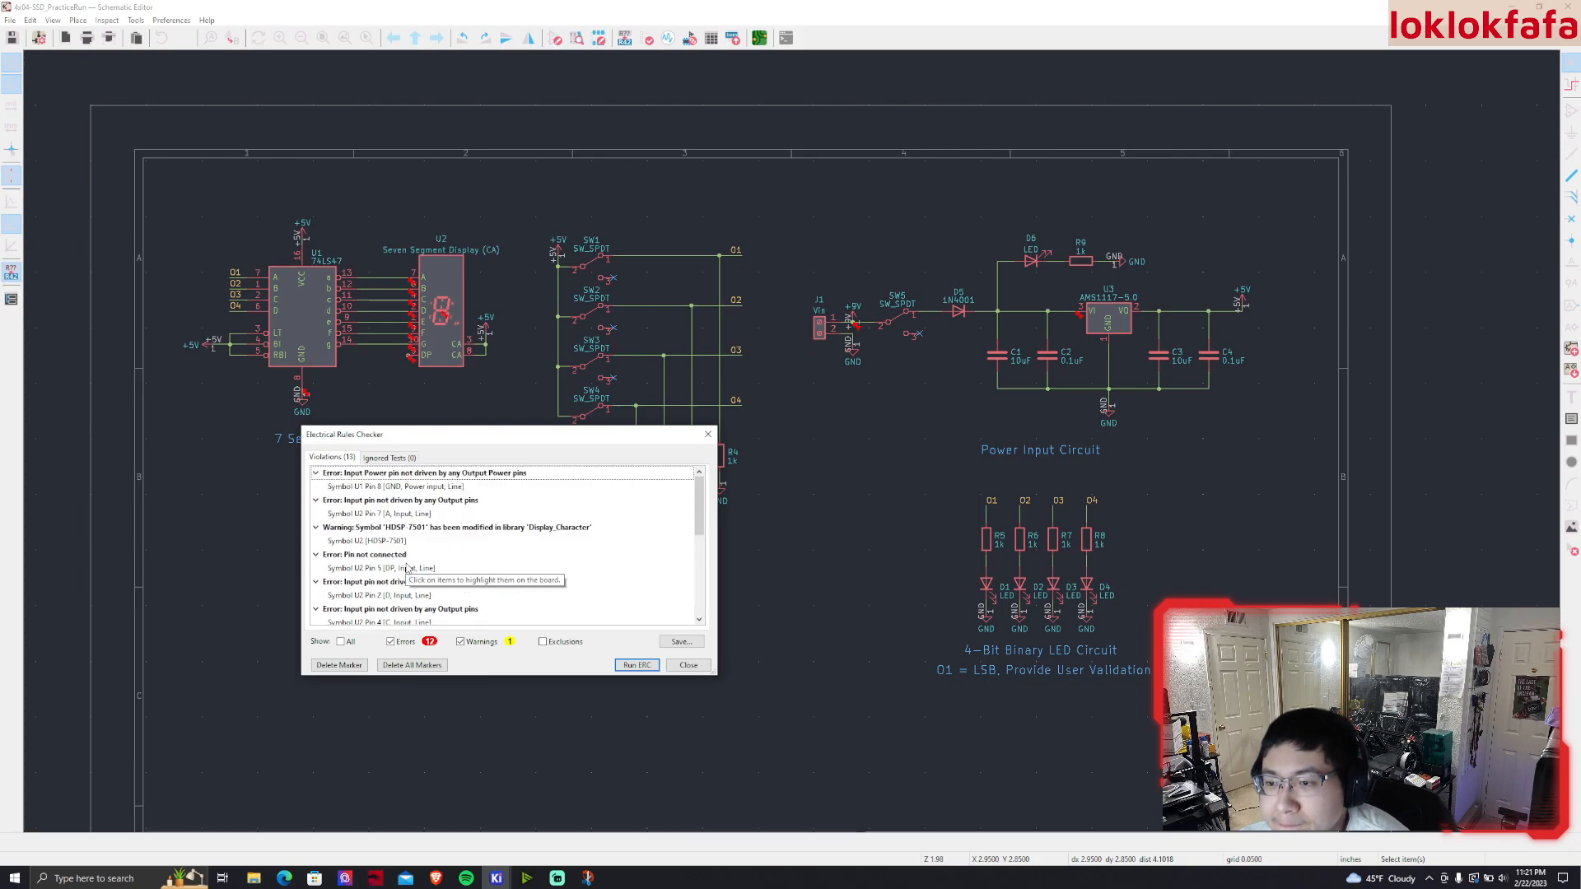
left_click(413, 529)
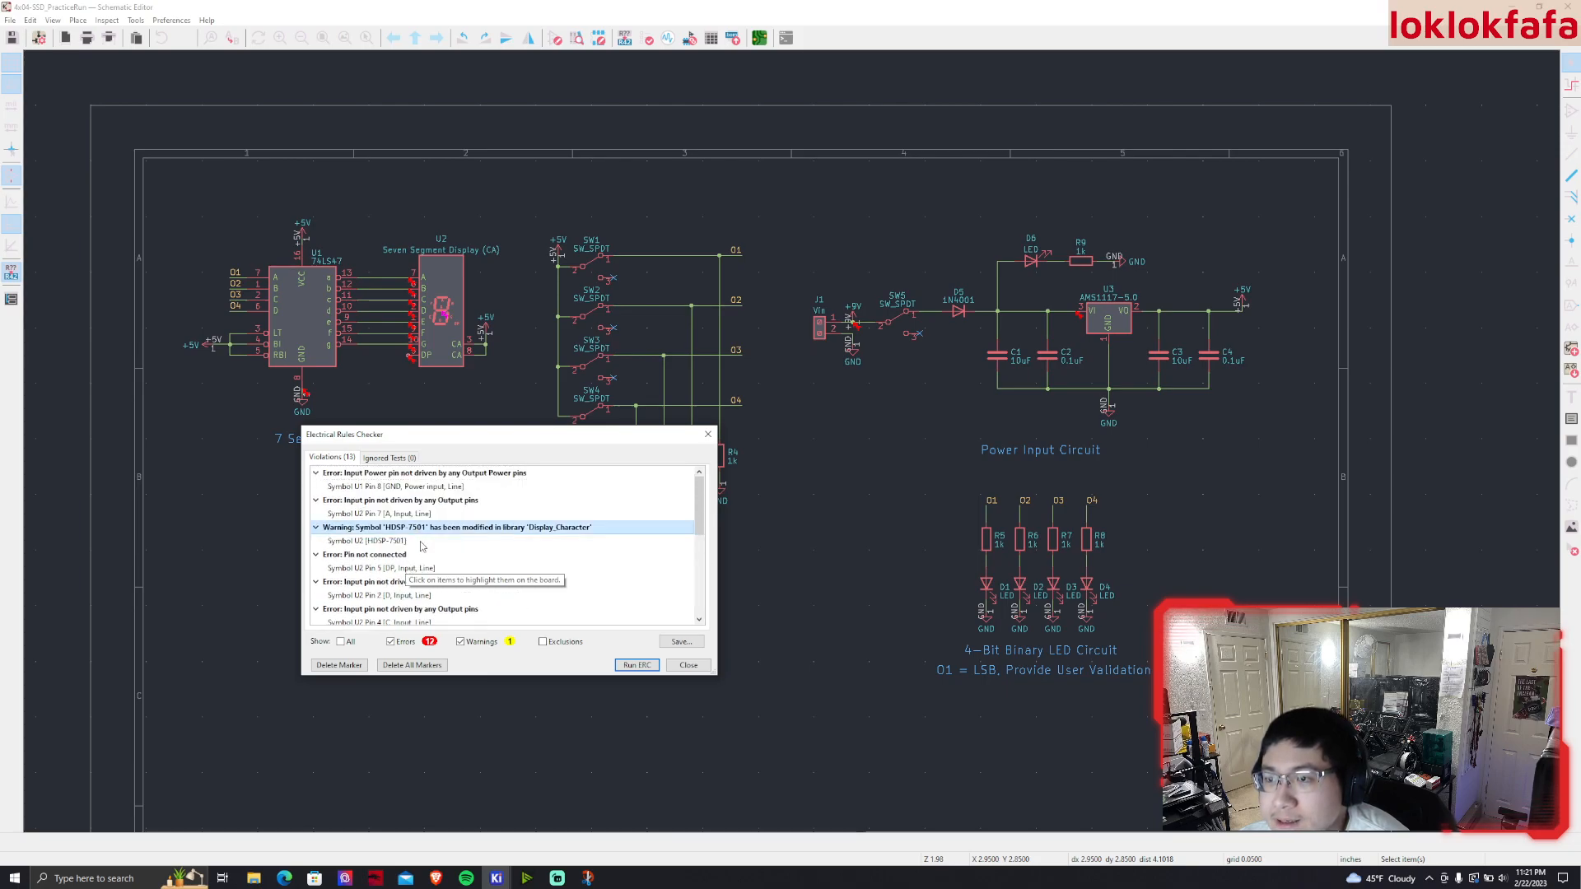
key("Escape")
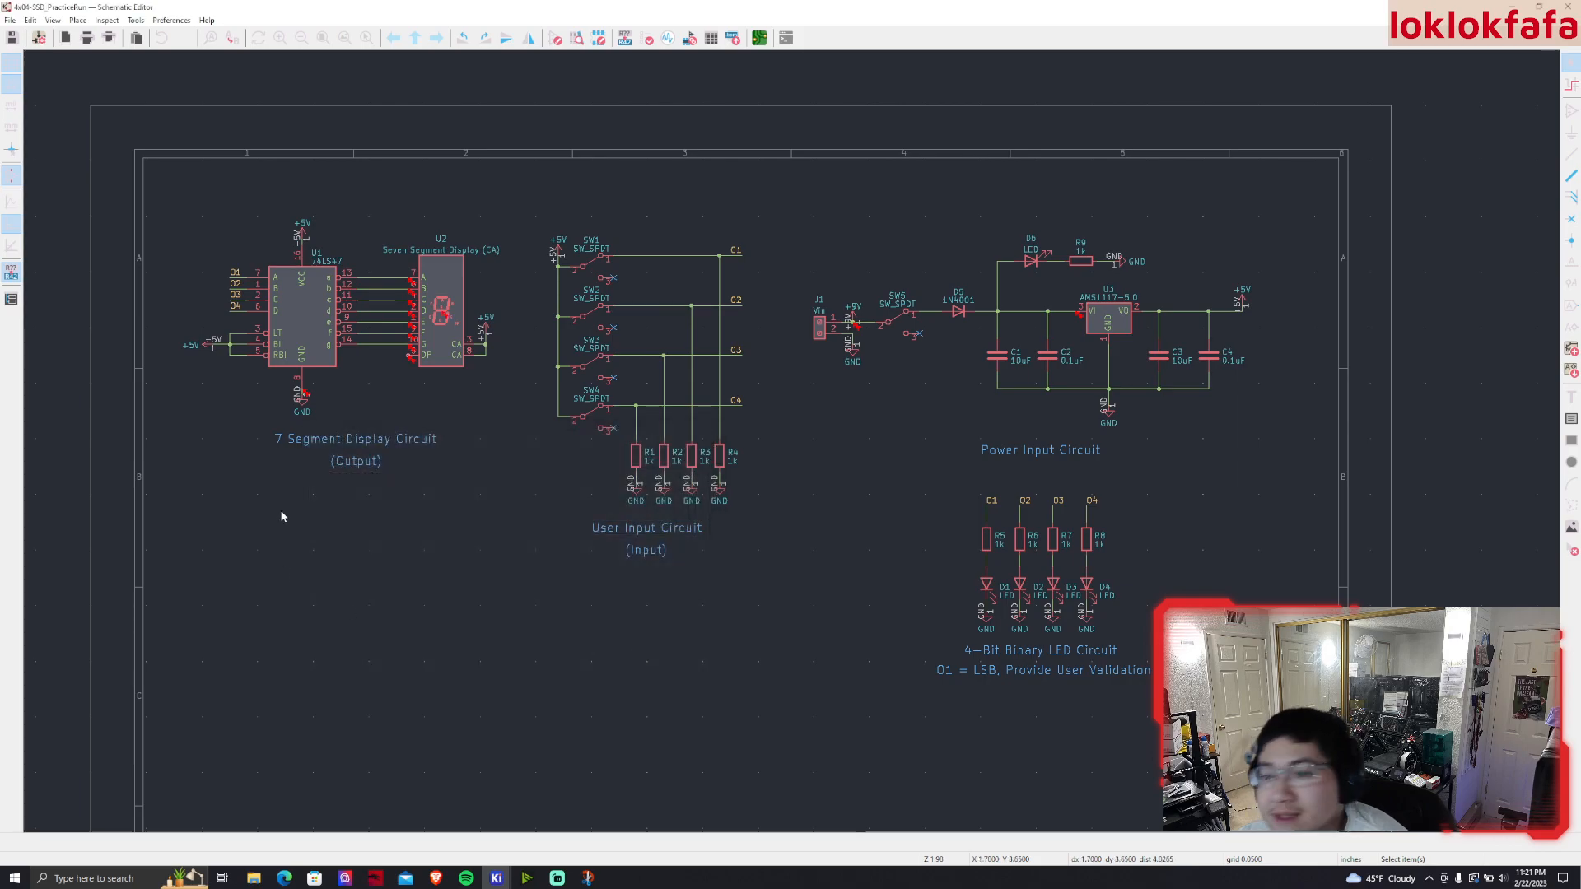
Try to update the PCB from the 4x04-SSD_PracticeRun schematic
left_click(81, 20)
left_click(76, 20)
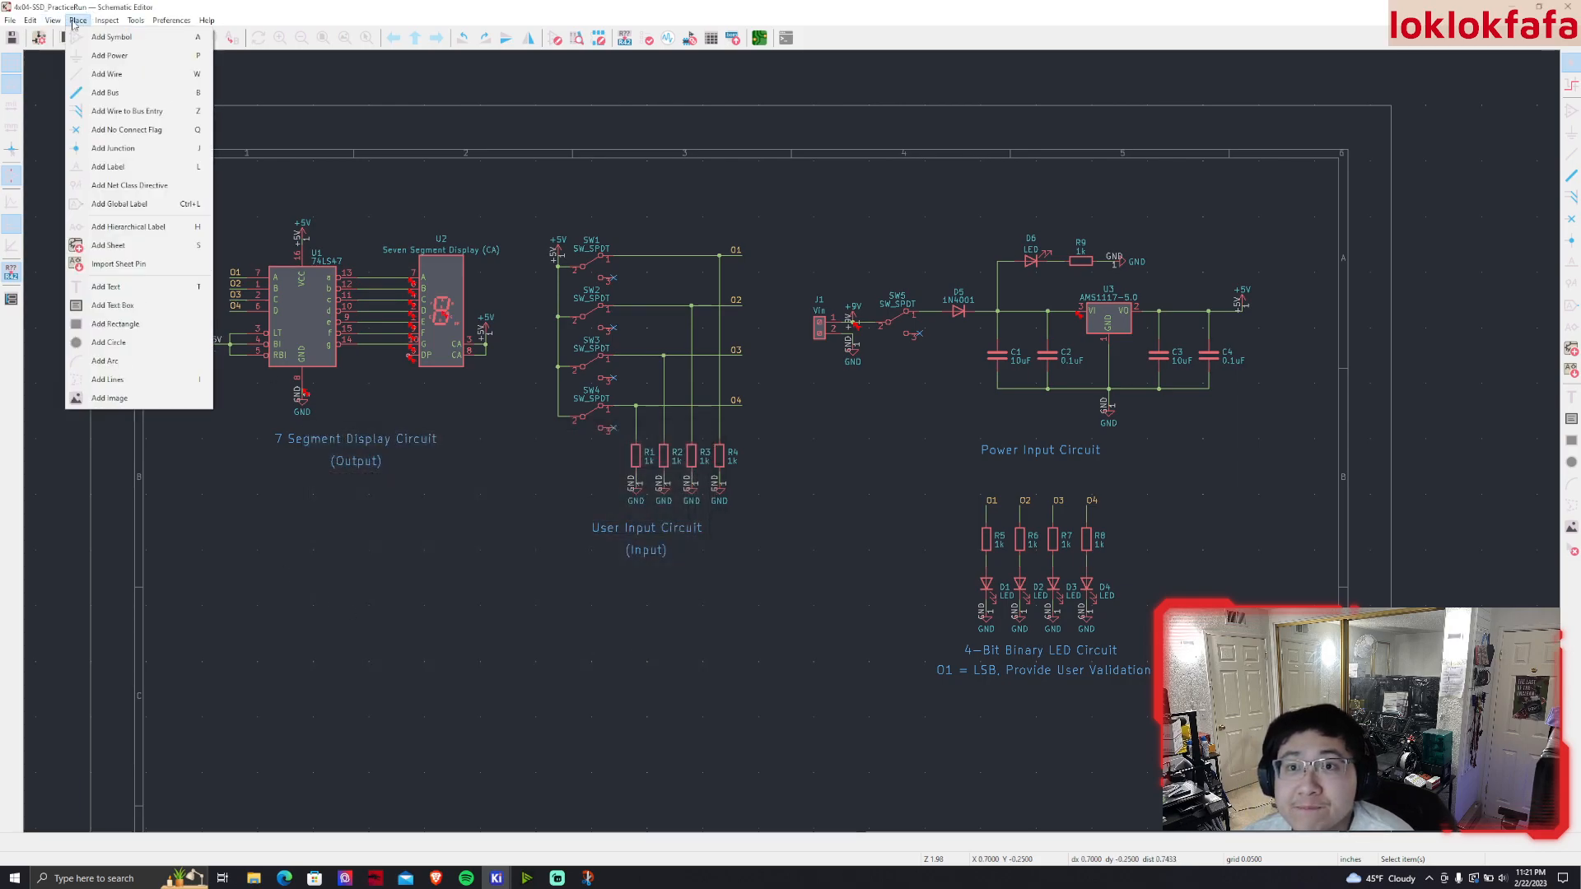
left_click(134, 20)
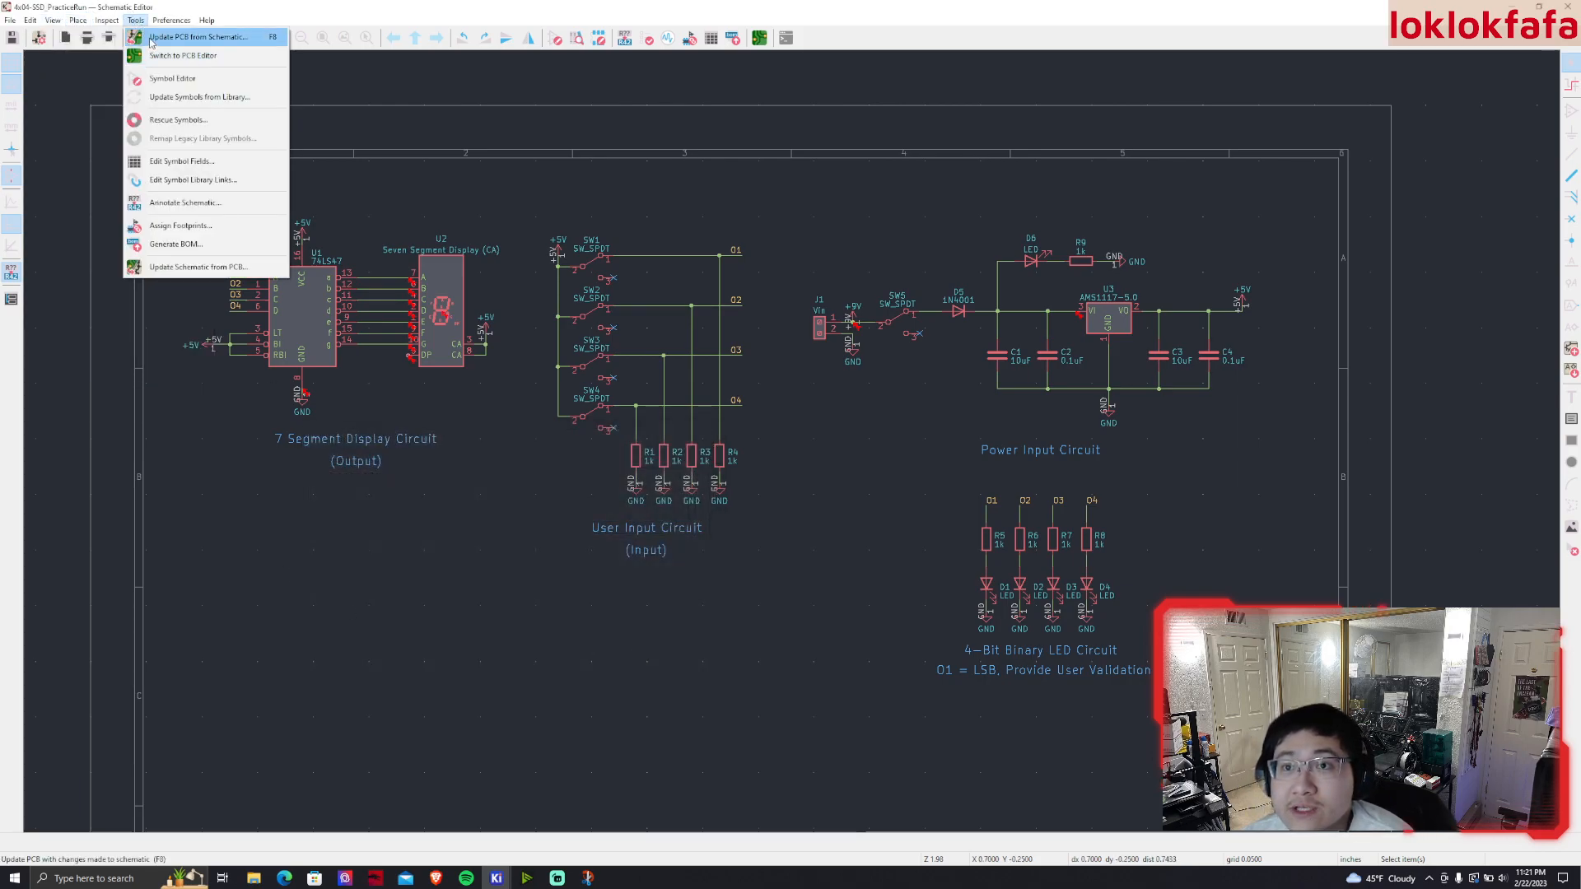
left_click(145, 39)
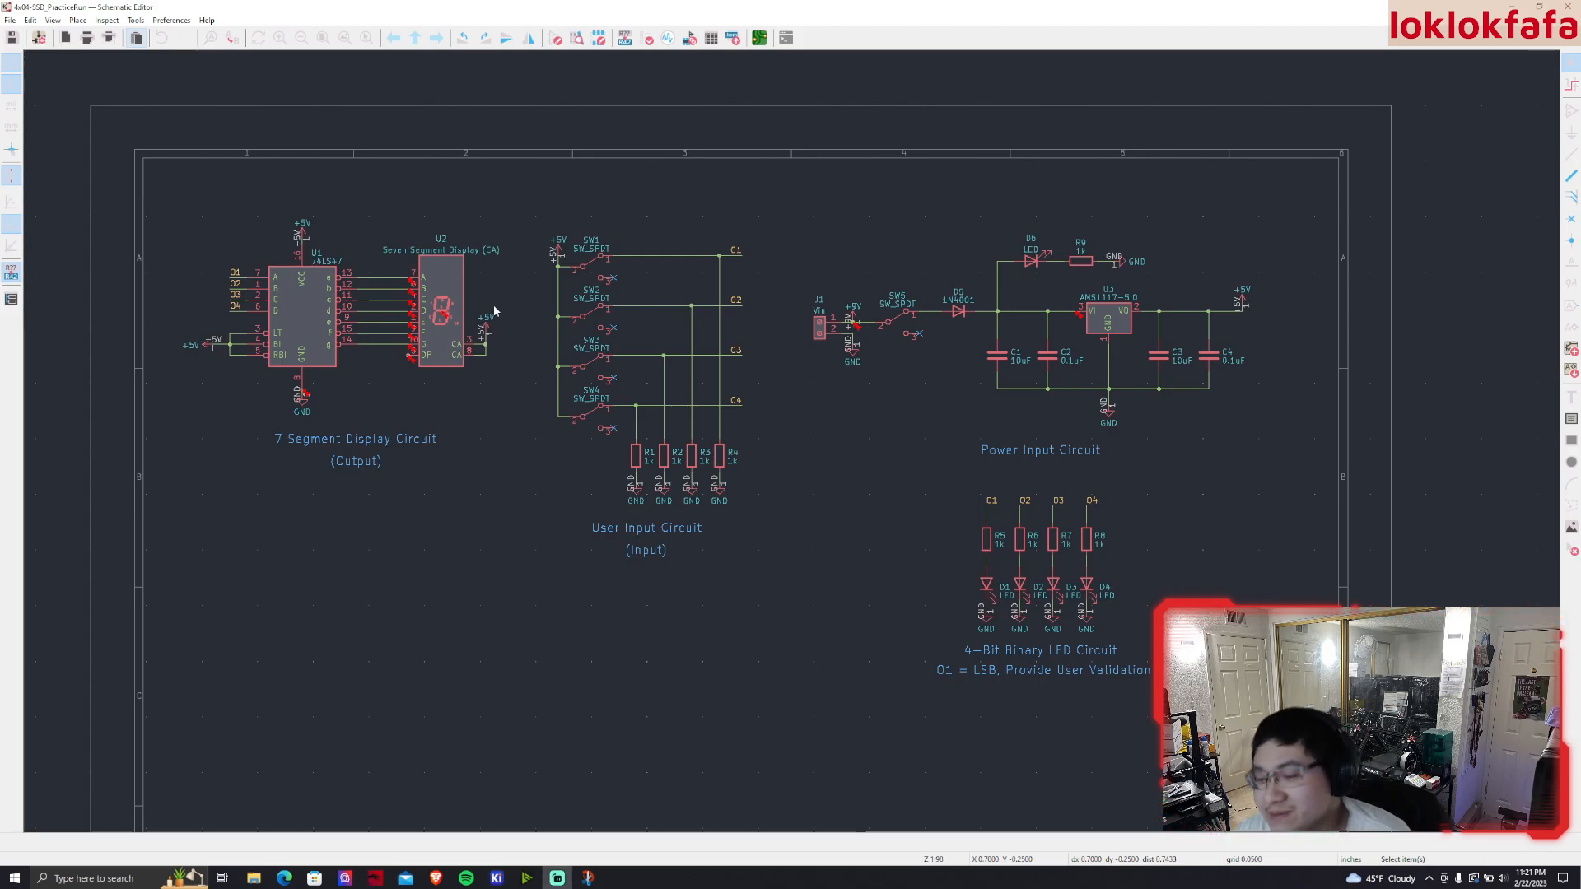
left_click(495, 878)
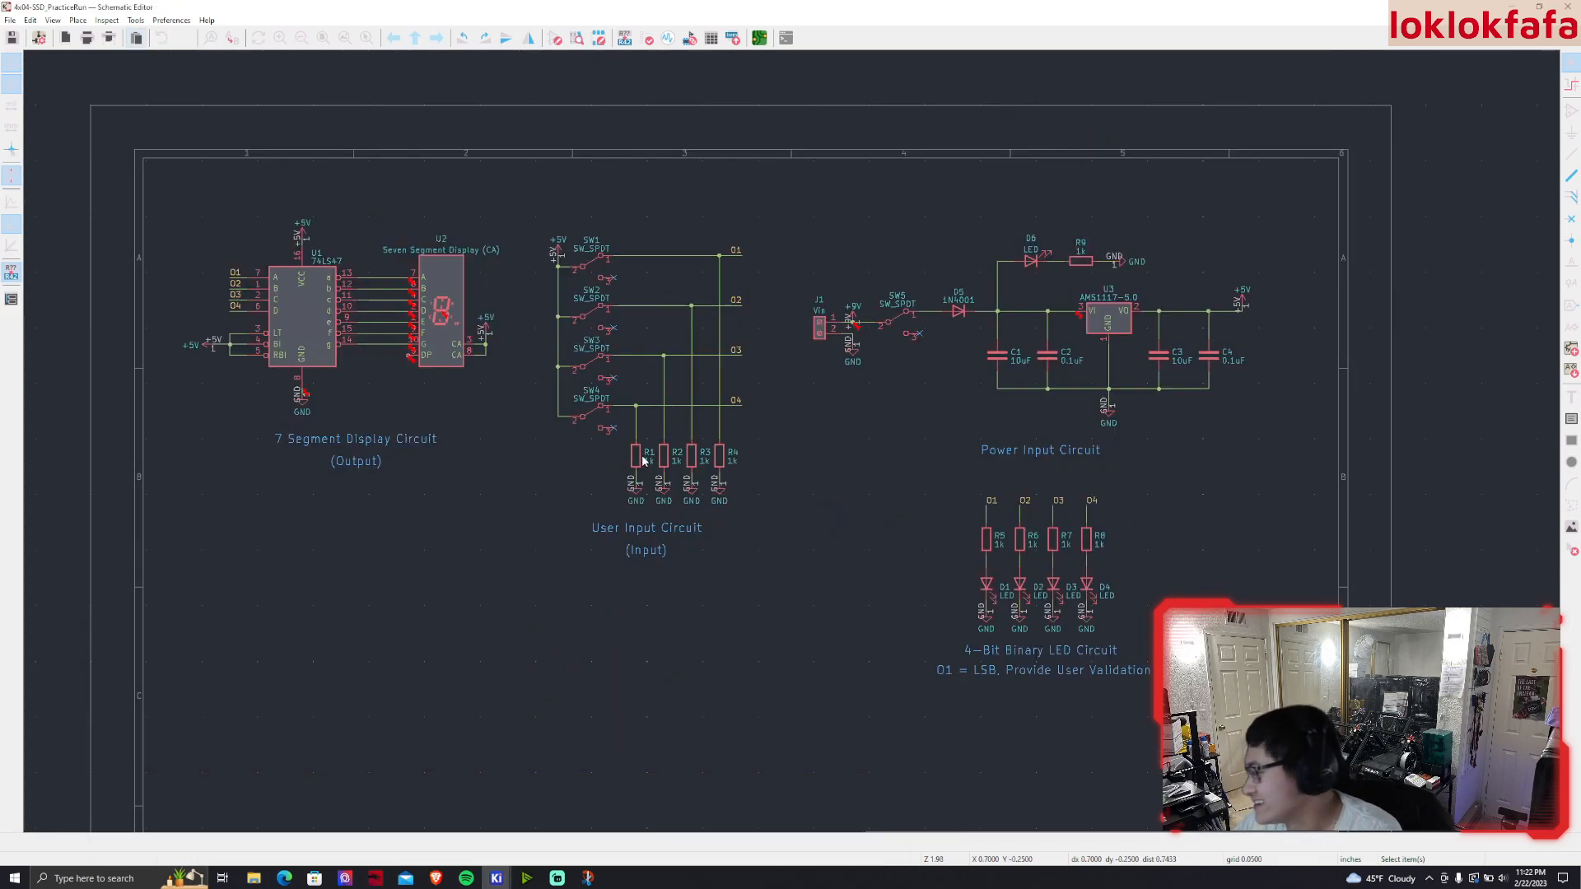
mouse_move(496, 878)
mouse_move(734, 834)
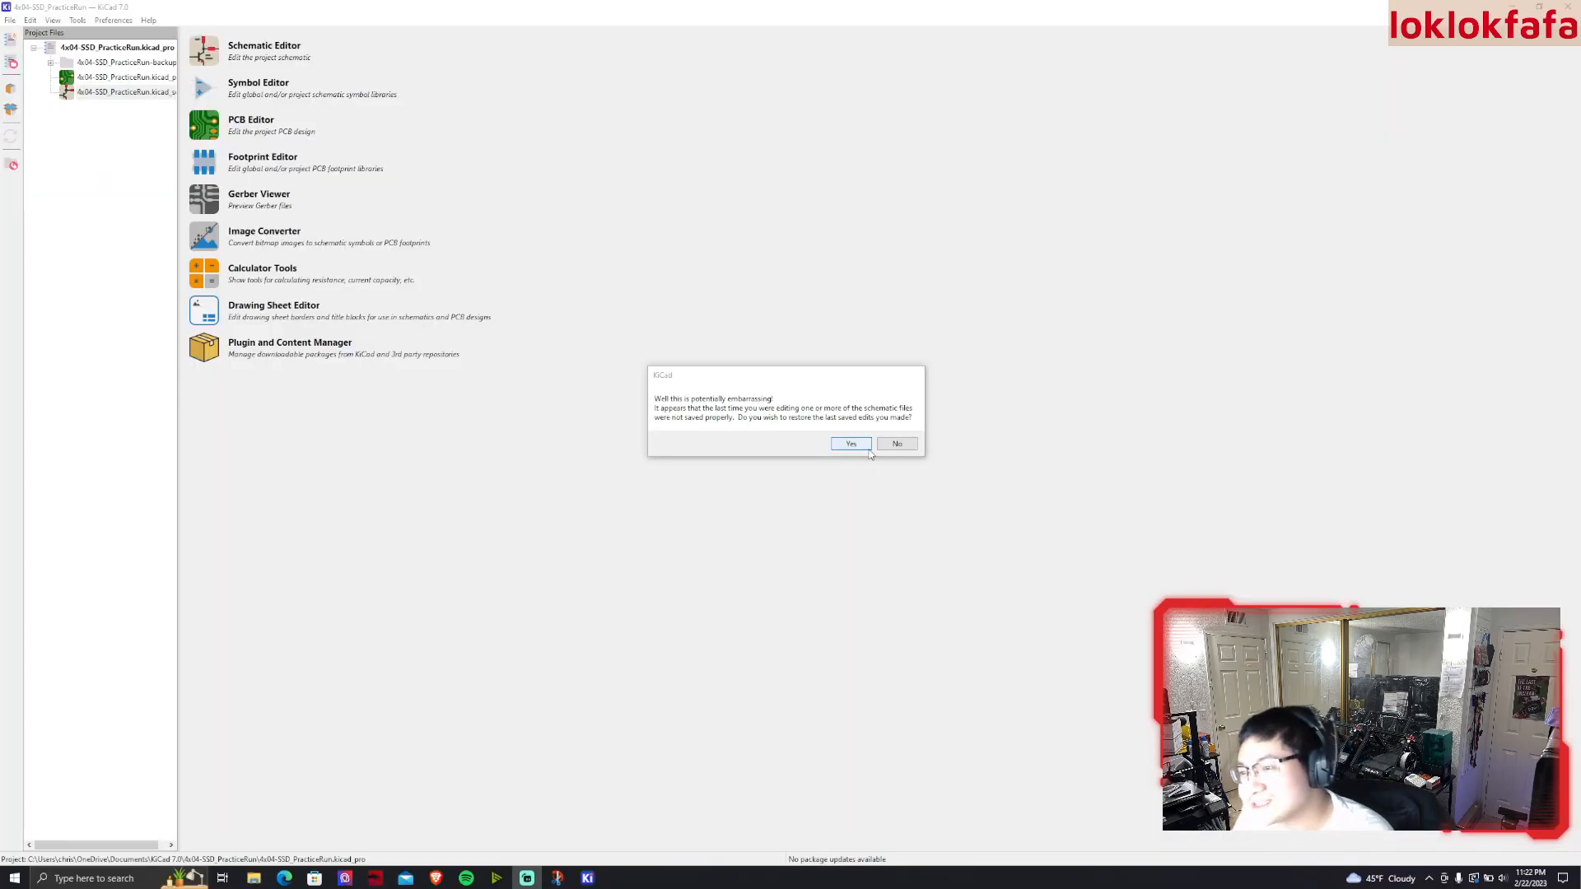
Try to restore the last saved edits of the 4x04-SSD_PracticeRun schematic and dismiss the recovery notice
left_click(851, 445)
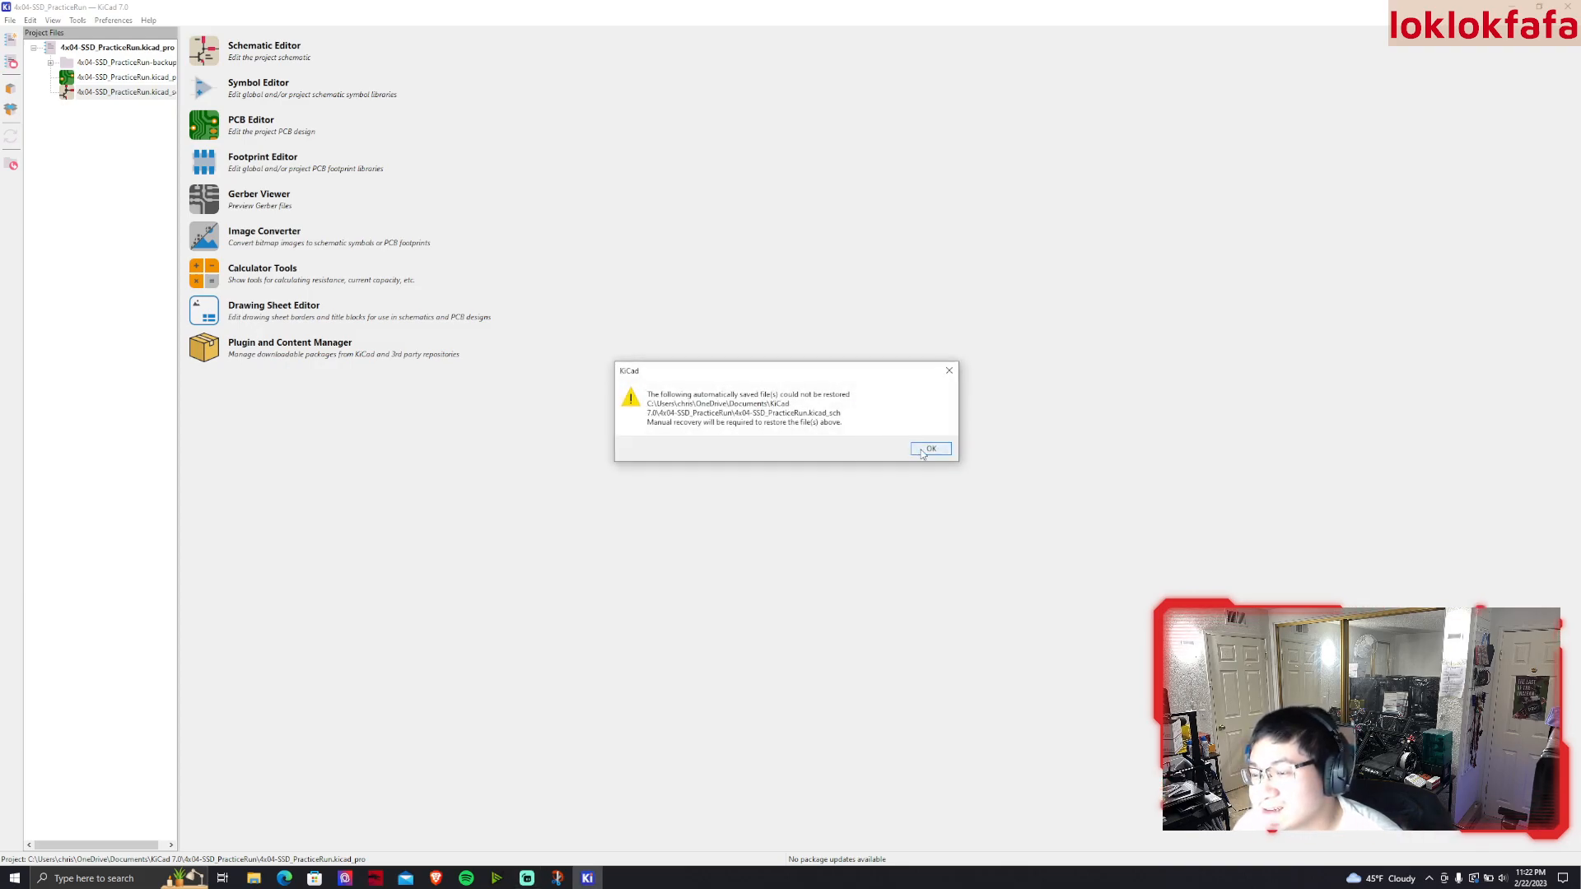
left_click(923, 451)
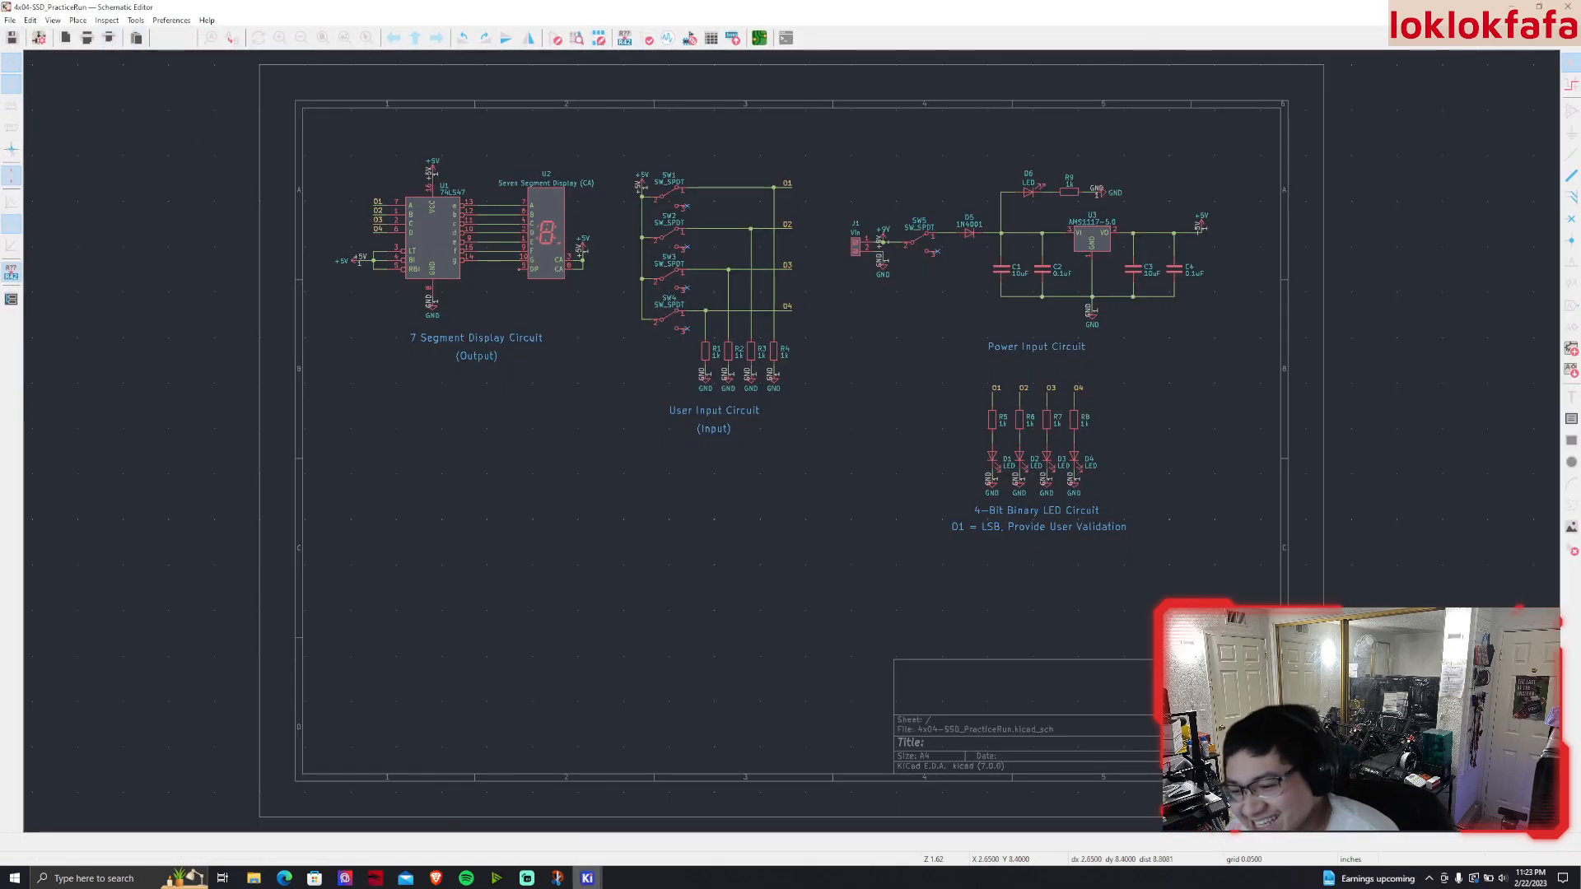
Return to the project window, expand the backups folder and open the 4x04-SSD_PracticeRun board file in the PCB Editor
mouse_move(587, 878)
left_click(515, 823)
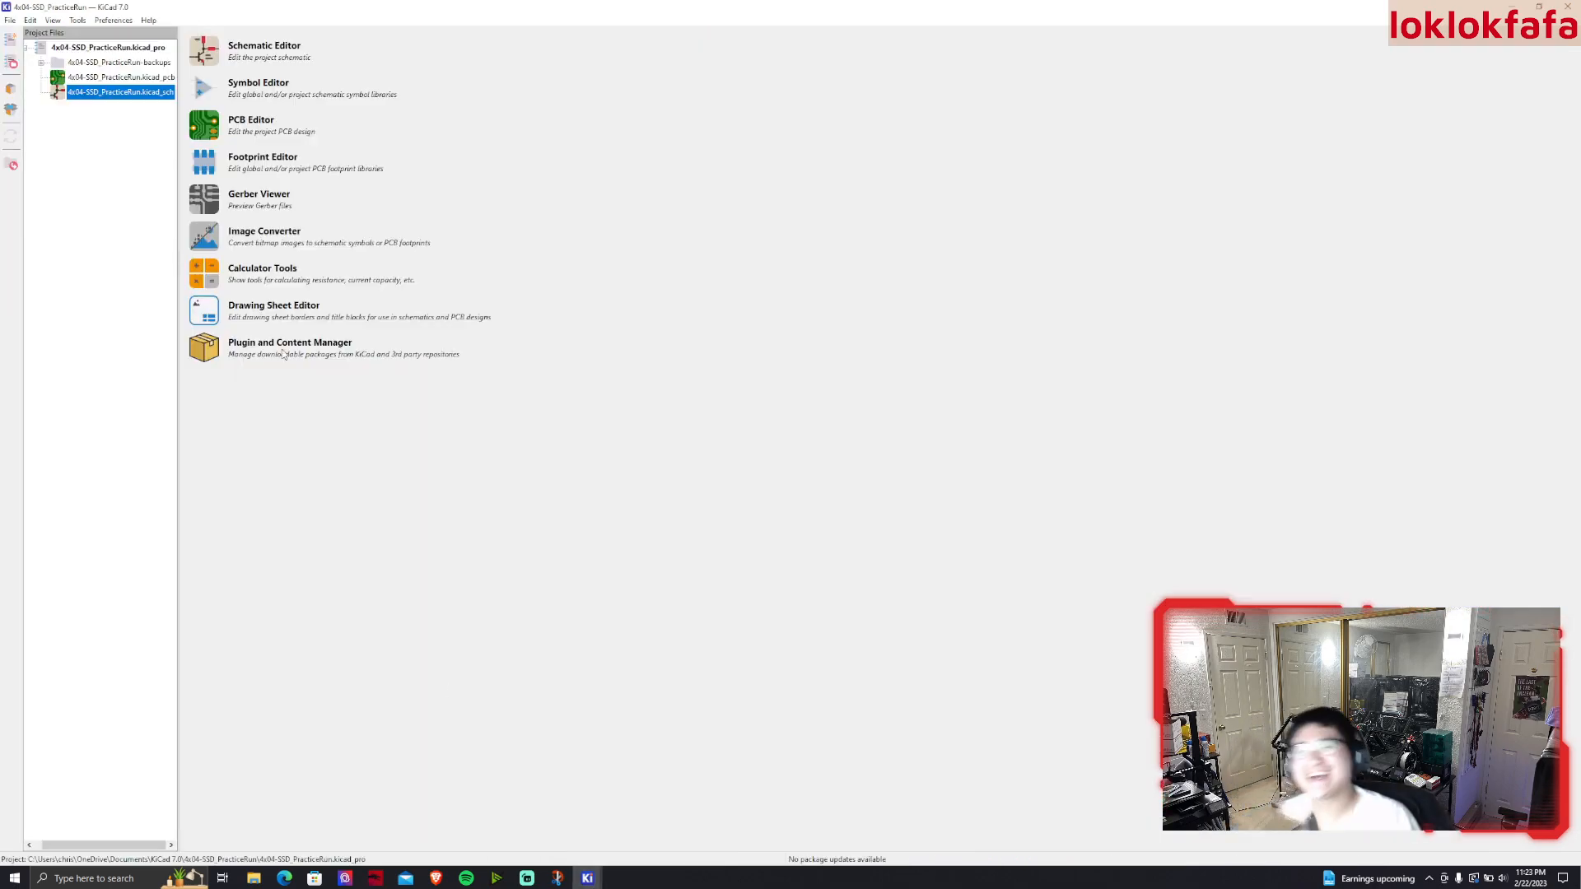
left_click(40, 62)
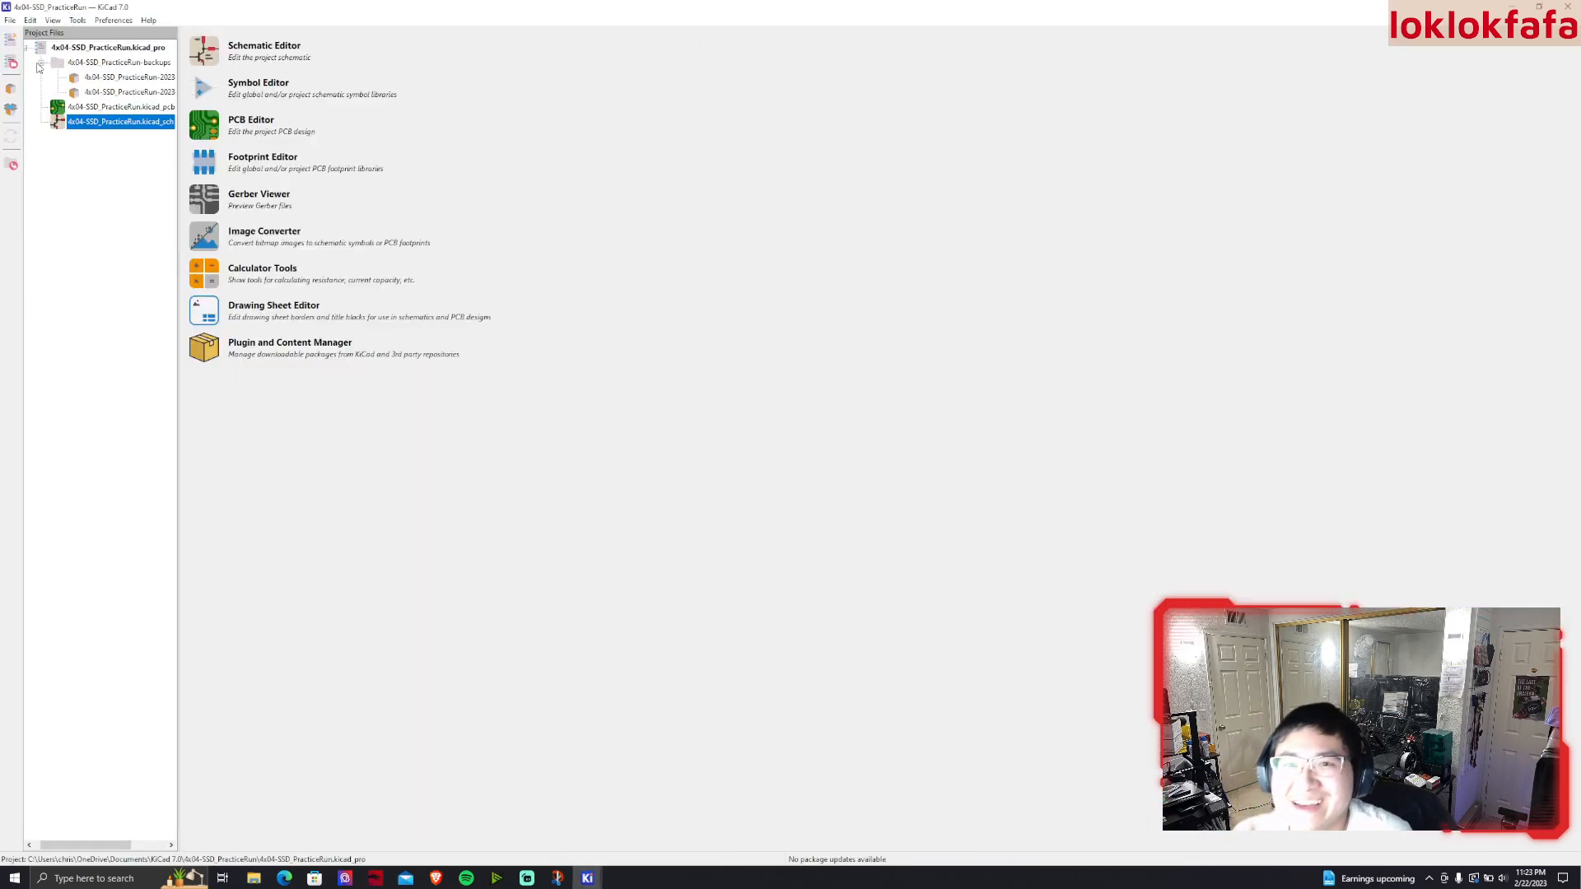
left_click(102, 107)
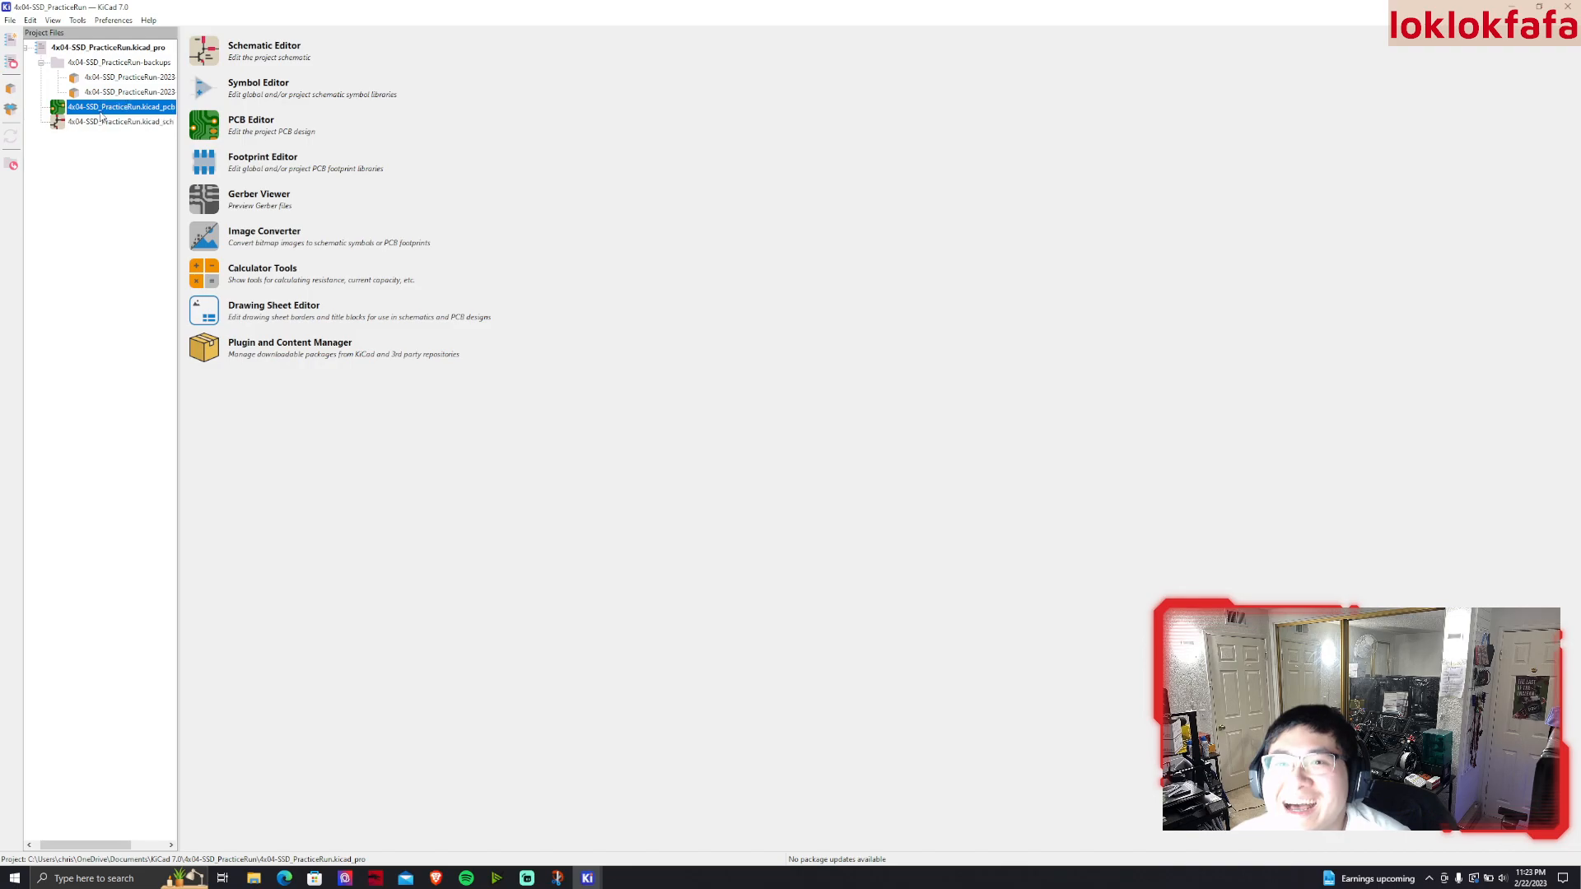
double_click(101, 112)
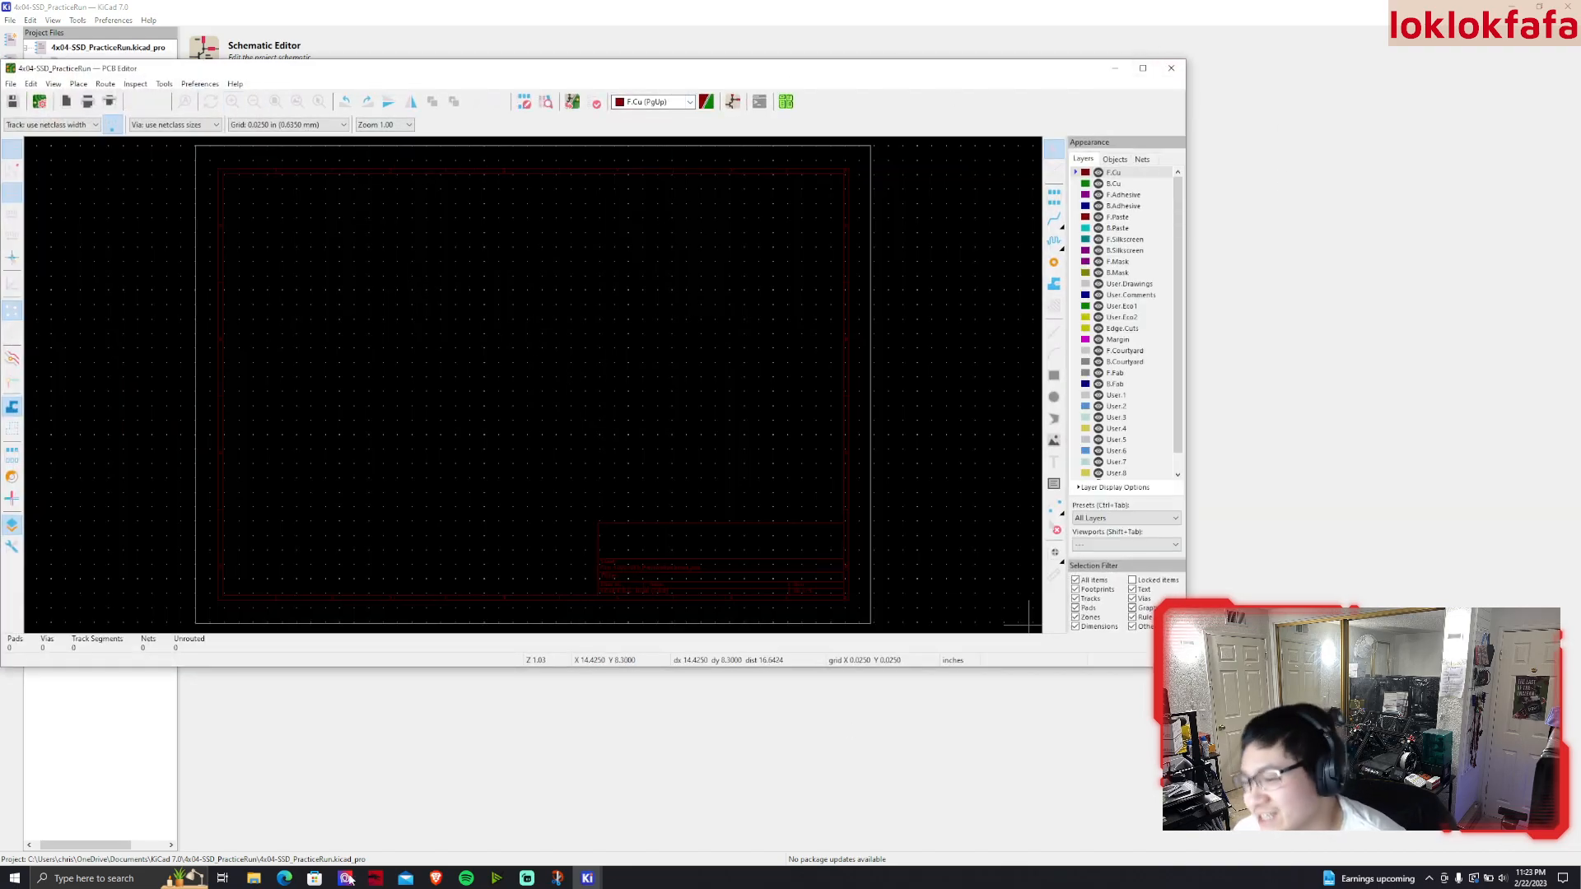
Switch back to the 4x04-SSD_PracticeRun schematic
mouse_move(616, 878)
left_click(615, 820)
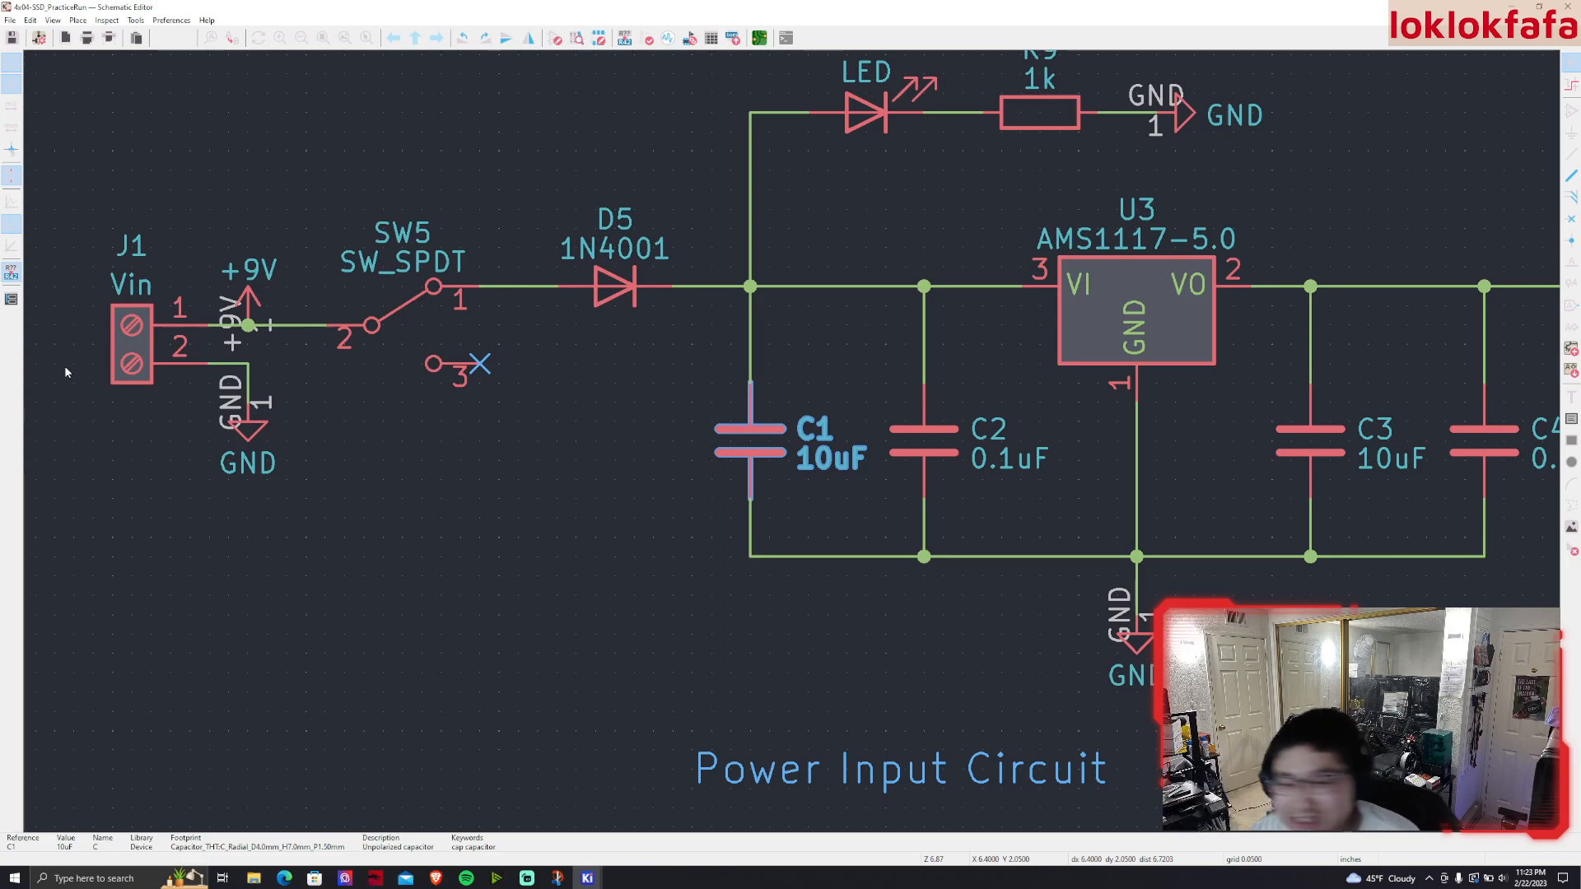
Update the PCB from the 4x04-SSD_PracticeRun schematic and place the imported footprints on the upper part of the board sheet
left_click(106, 20)
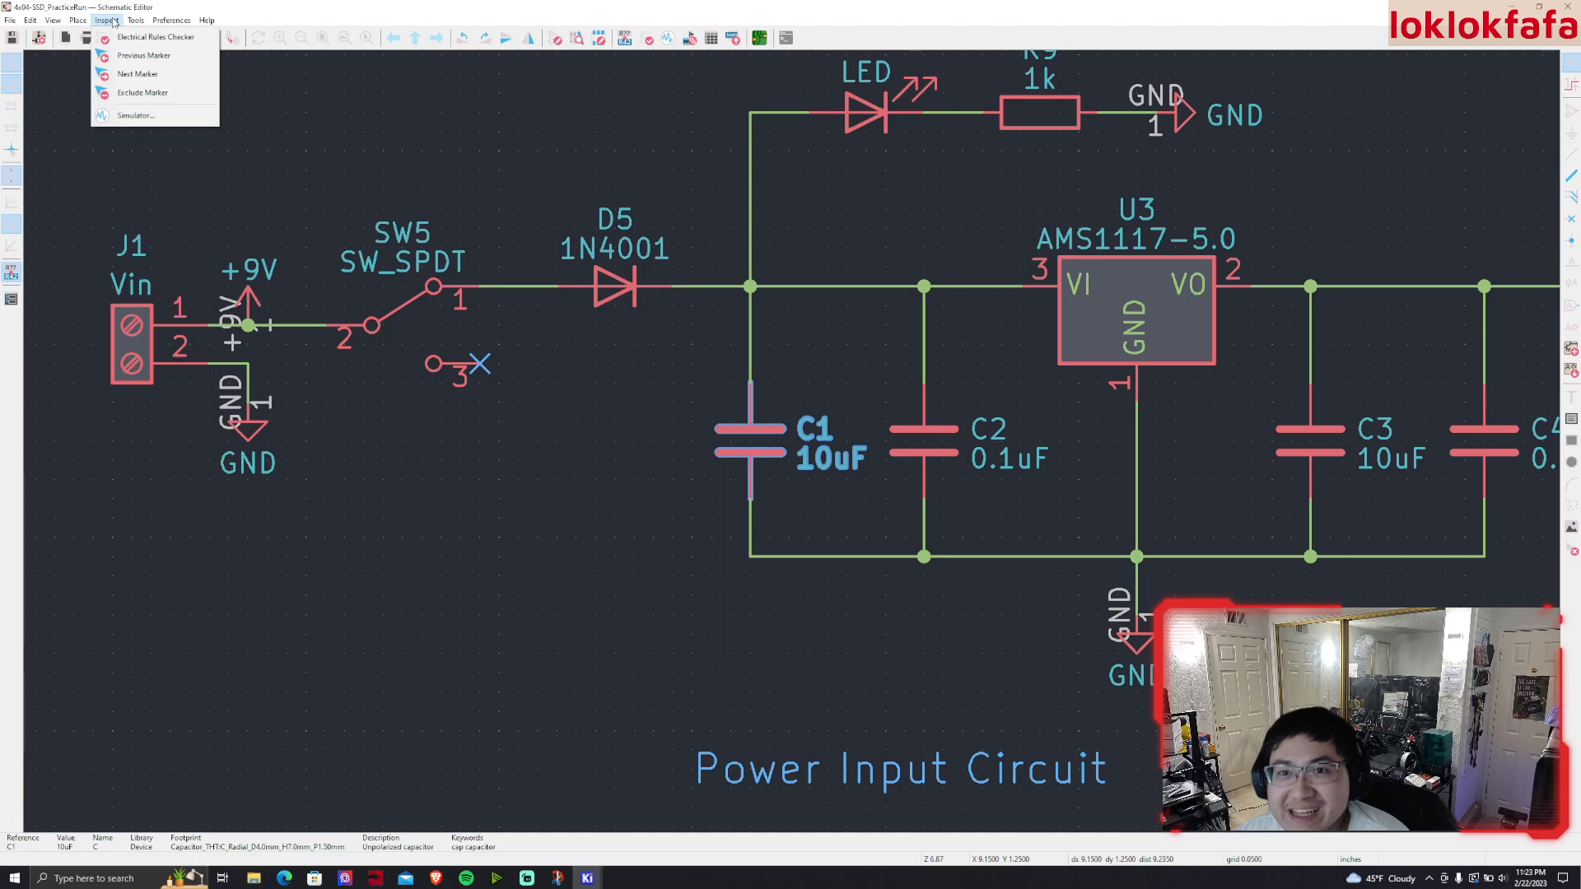
left_click(132, 35)
left_click(370, 396)
left_click(433, 396)
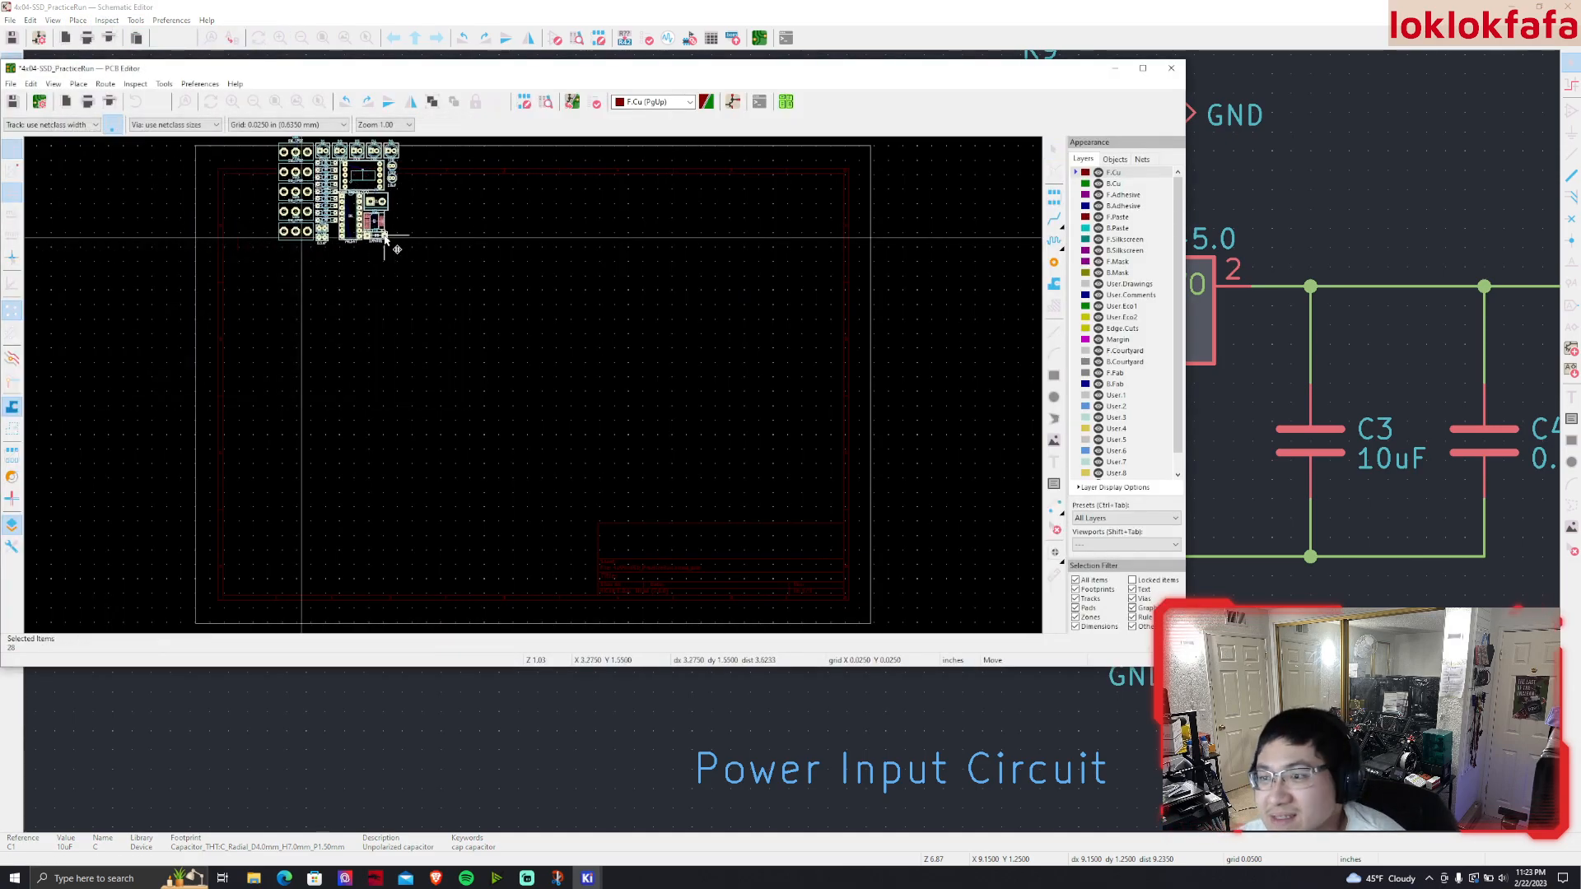
left_click(522, 386)
Maximize the PCB Editor and examine the imported footprints and their ratsnest, including the seven-segment display U2
double_click(616, 70)
scroll(522, 372, "up", 5)
scroll(735, 451, "down", 2)
middle_click_drag(918, 594, 440, 336)
middle_click_drag(605, 420, 535, 497)
scroll(535, 496, "down", 1)
middle_click_drag(755, 389, 852, 391)
scroll(663, 434, "up", 2)
scroll(696, 452, "down", 2)
scroll(869, 447, "up", 2)
left_click(853, 364)
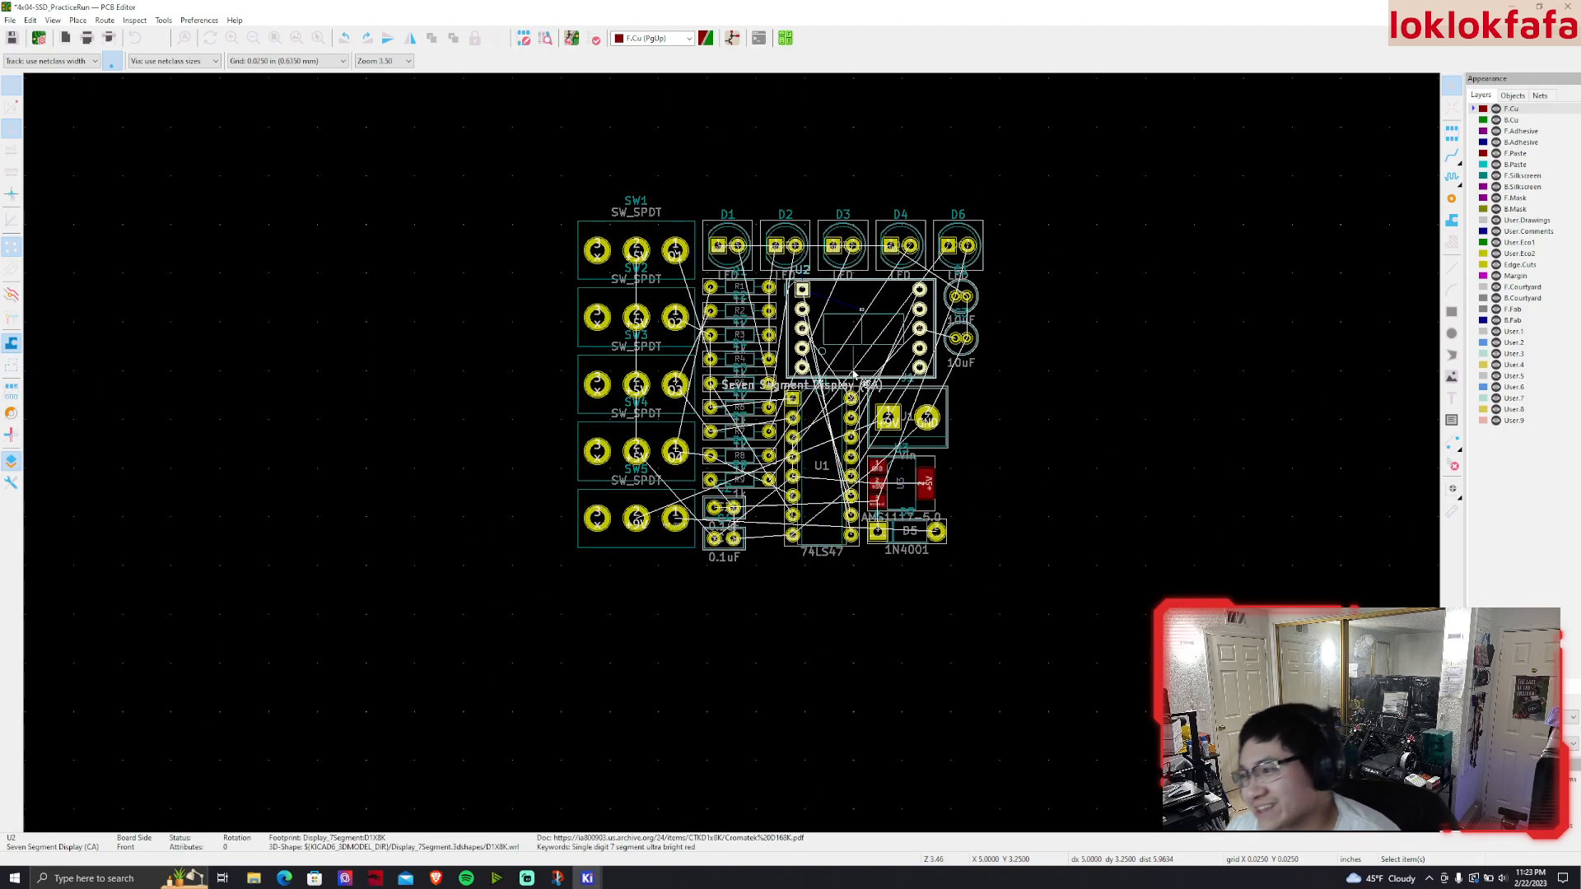
scroll(867, 444, "up", 2)
scroll(733, 458, "down", 2)
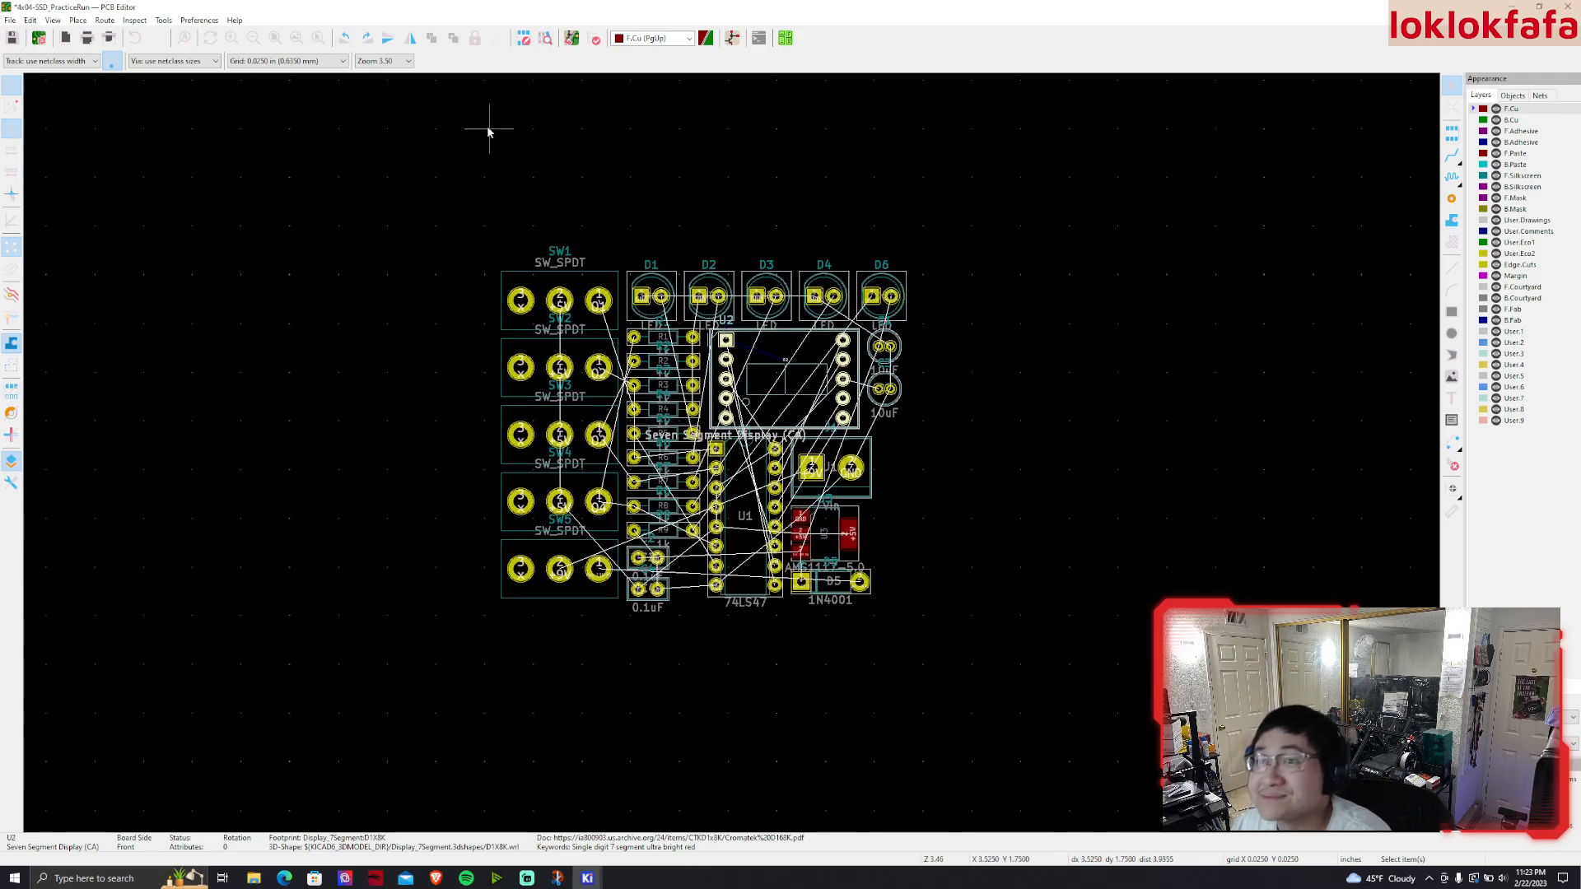
Check the grid setting and inspect the whole component cluster at closer range
left_click(287, 61)
left_click(262, 132)
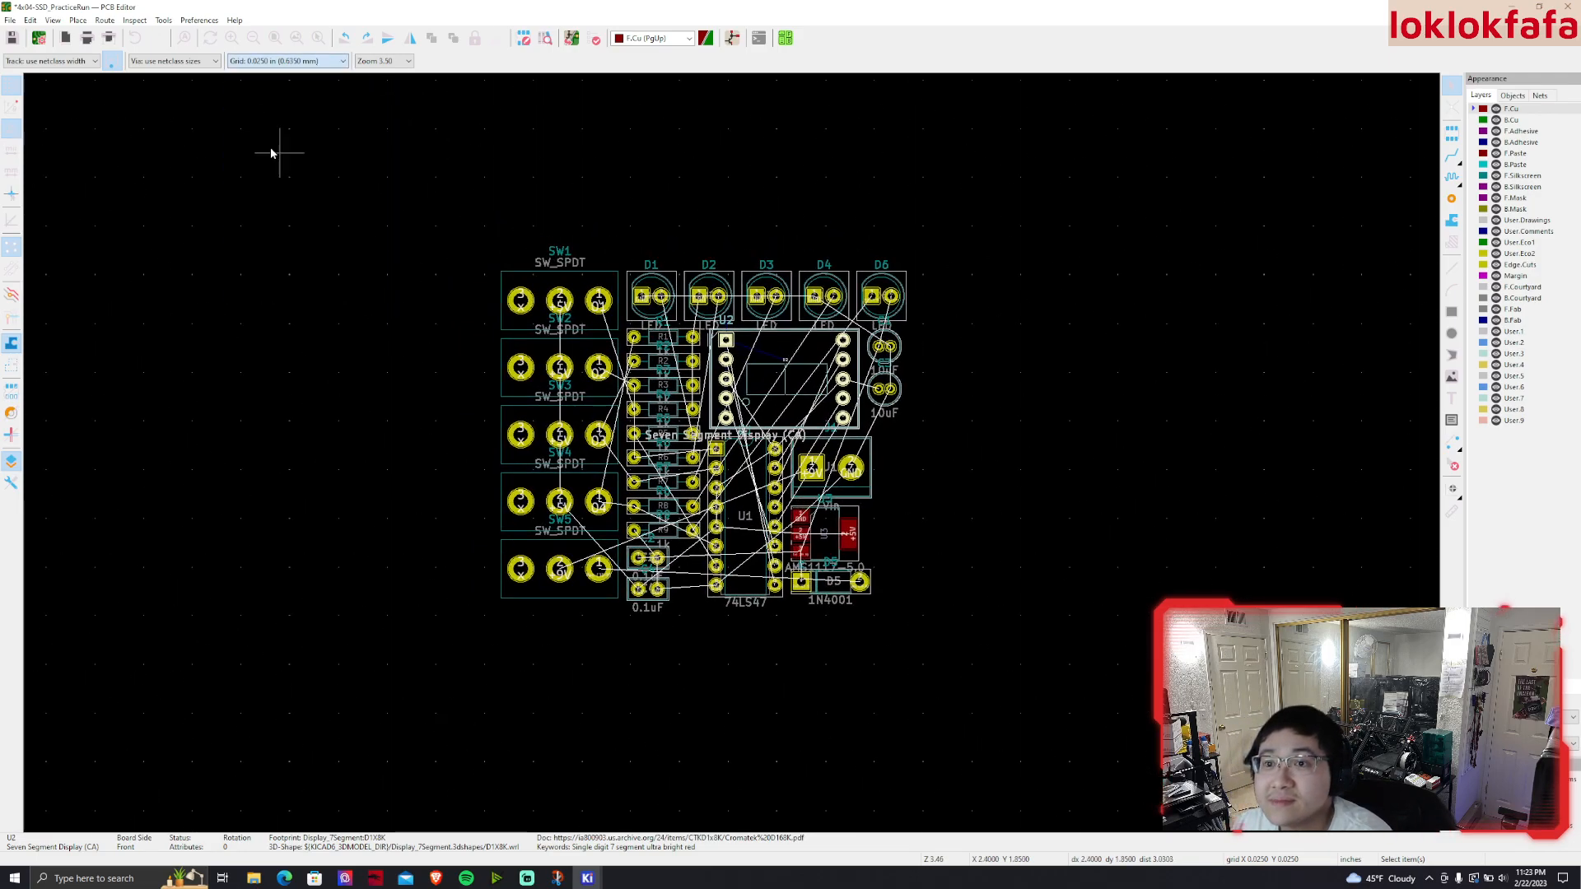
scroll(423, 225, "up", 2)
scroll(723, 444, "down", 1)
middle_click_drag(775, 456, 328, 117)
scroll(754, 342, "down", 2)
middle_click_drag(732, 453, 742, 347)
scroll(732, 342, "up", 2)
scroll(732, 458, "up", 1)
scroll(732, 455, "down", 1)
middle_click_drag(732, 456, 714, 388)
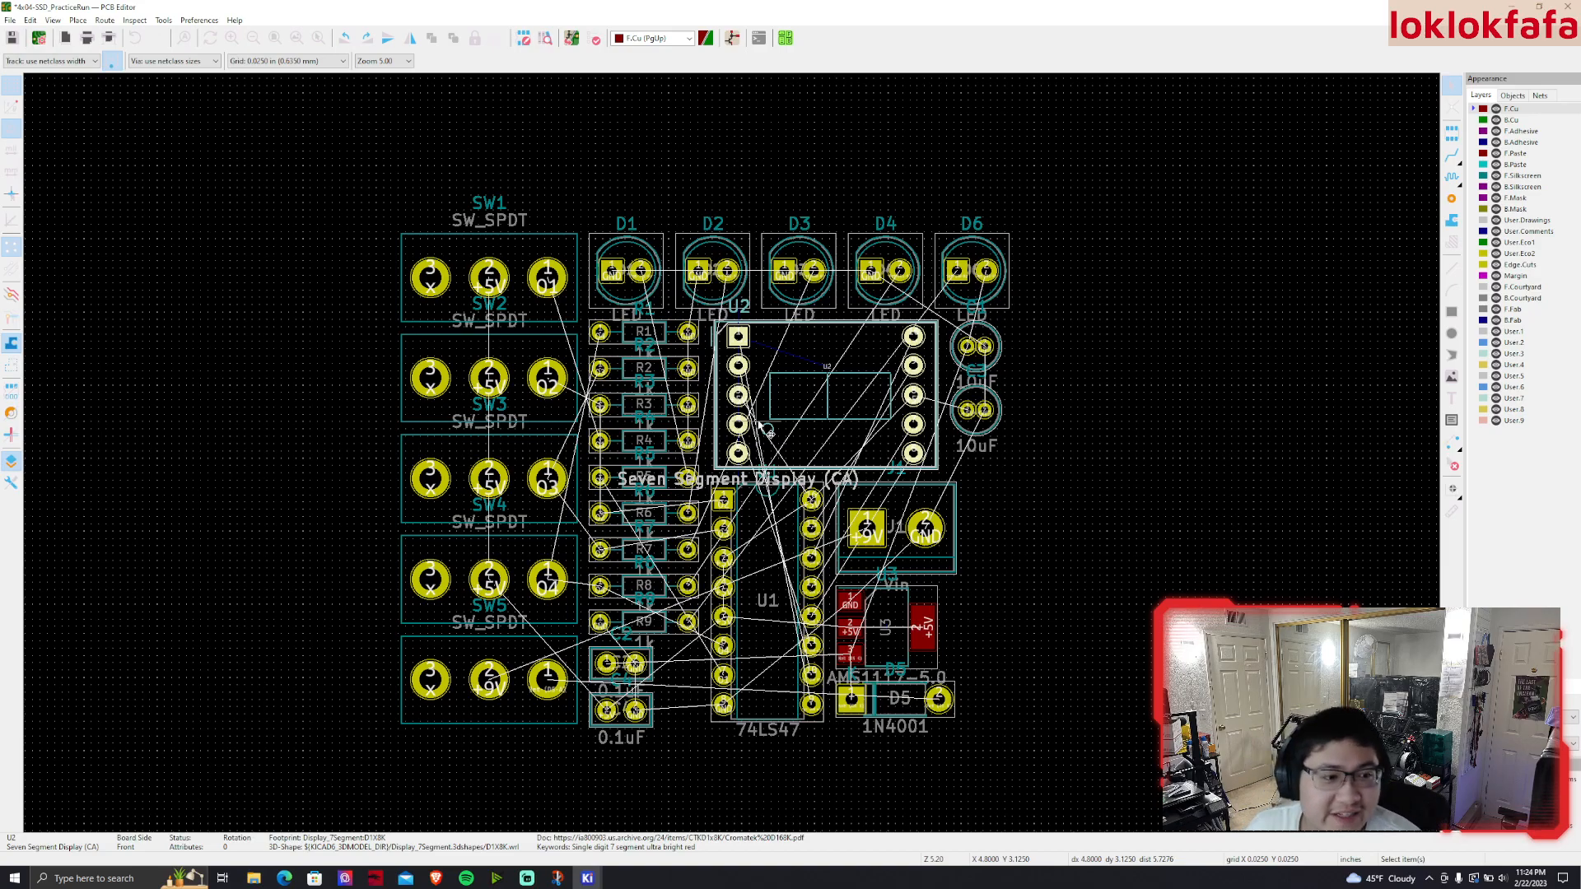
middle_click_drag(1058, 453, 1169, 389)
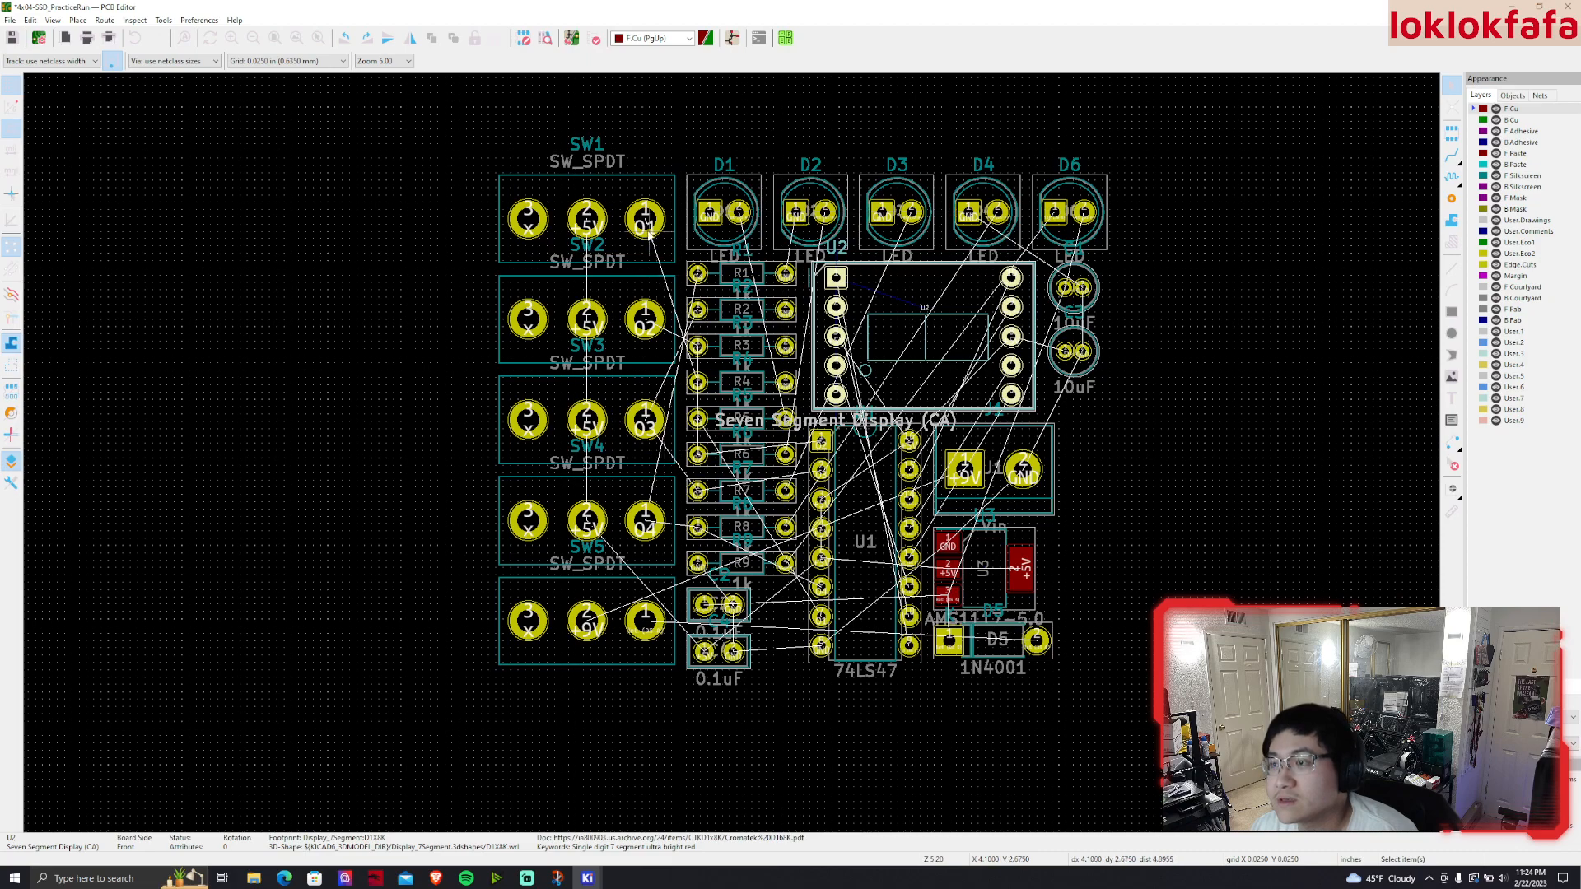
Examine pad 1 of SW1 and trace the ratsnest connections between the switches, resistors and LEDs
scroll(649, 231, "up", 4)
left_click(735, 453)
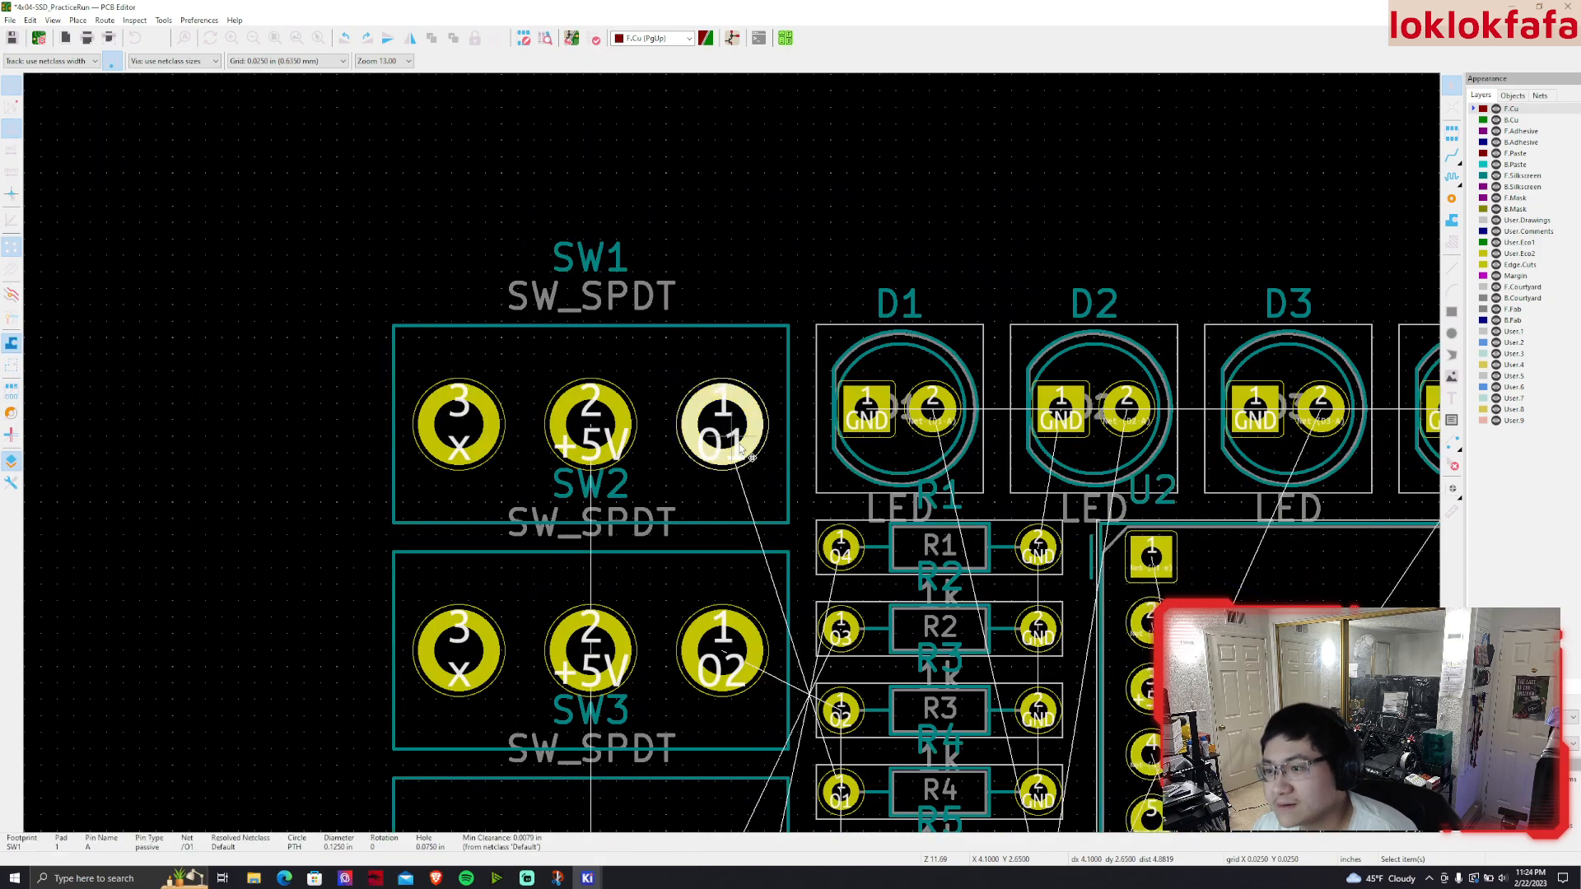
scroll(736, 453, "down", 2)
scroll(733, 457, "up", 2)
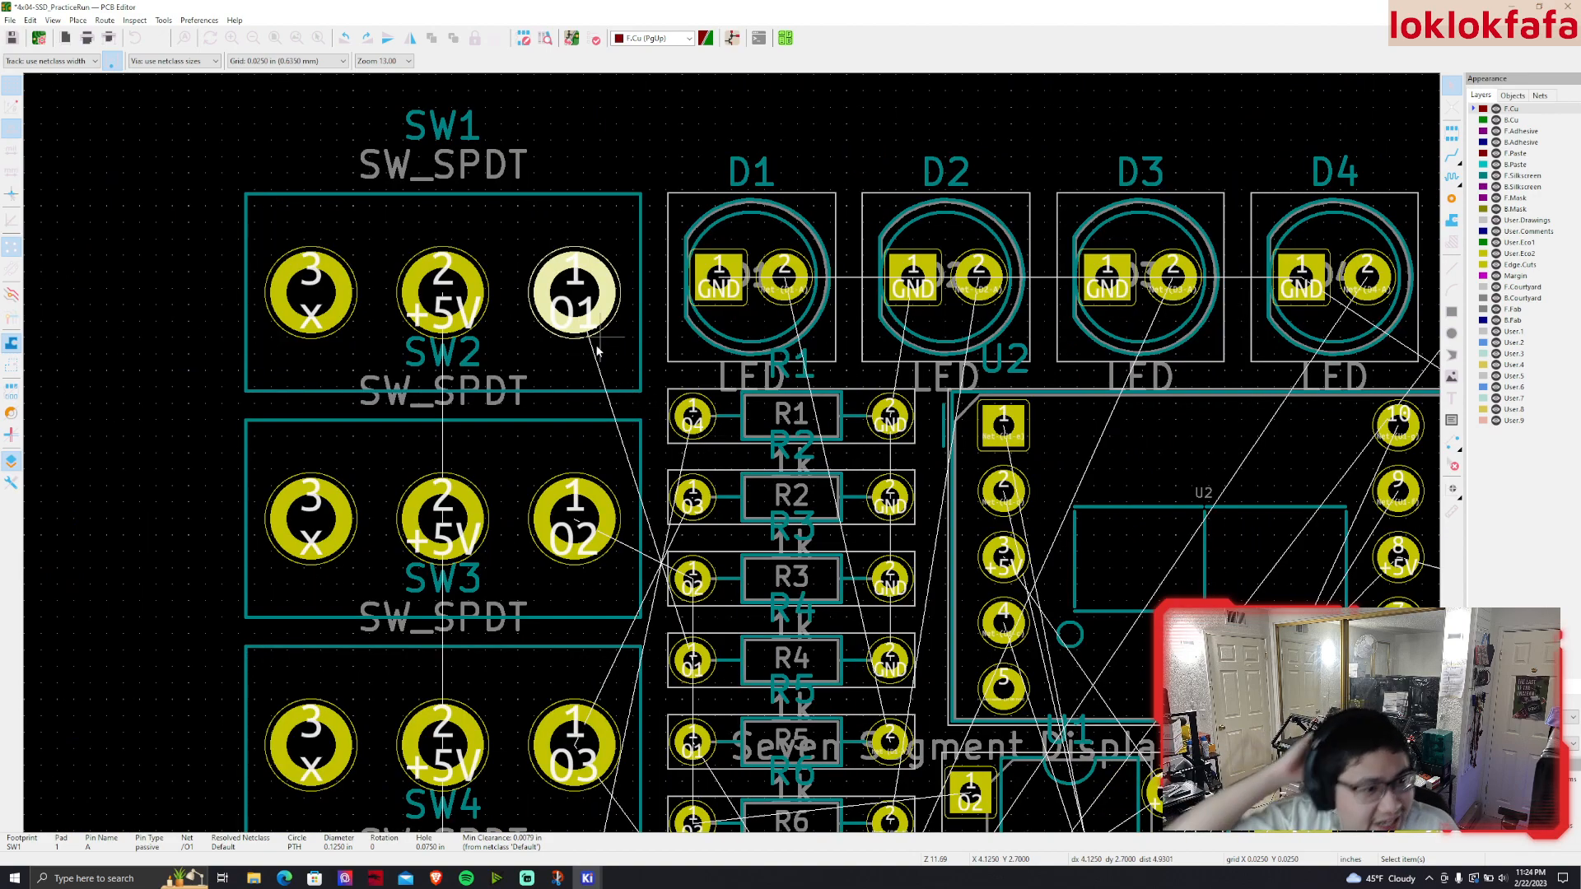
scroll(946, 422, "down", 4)
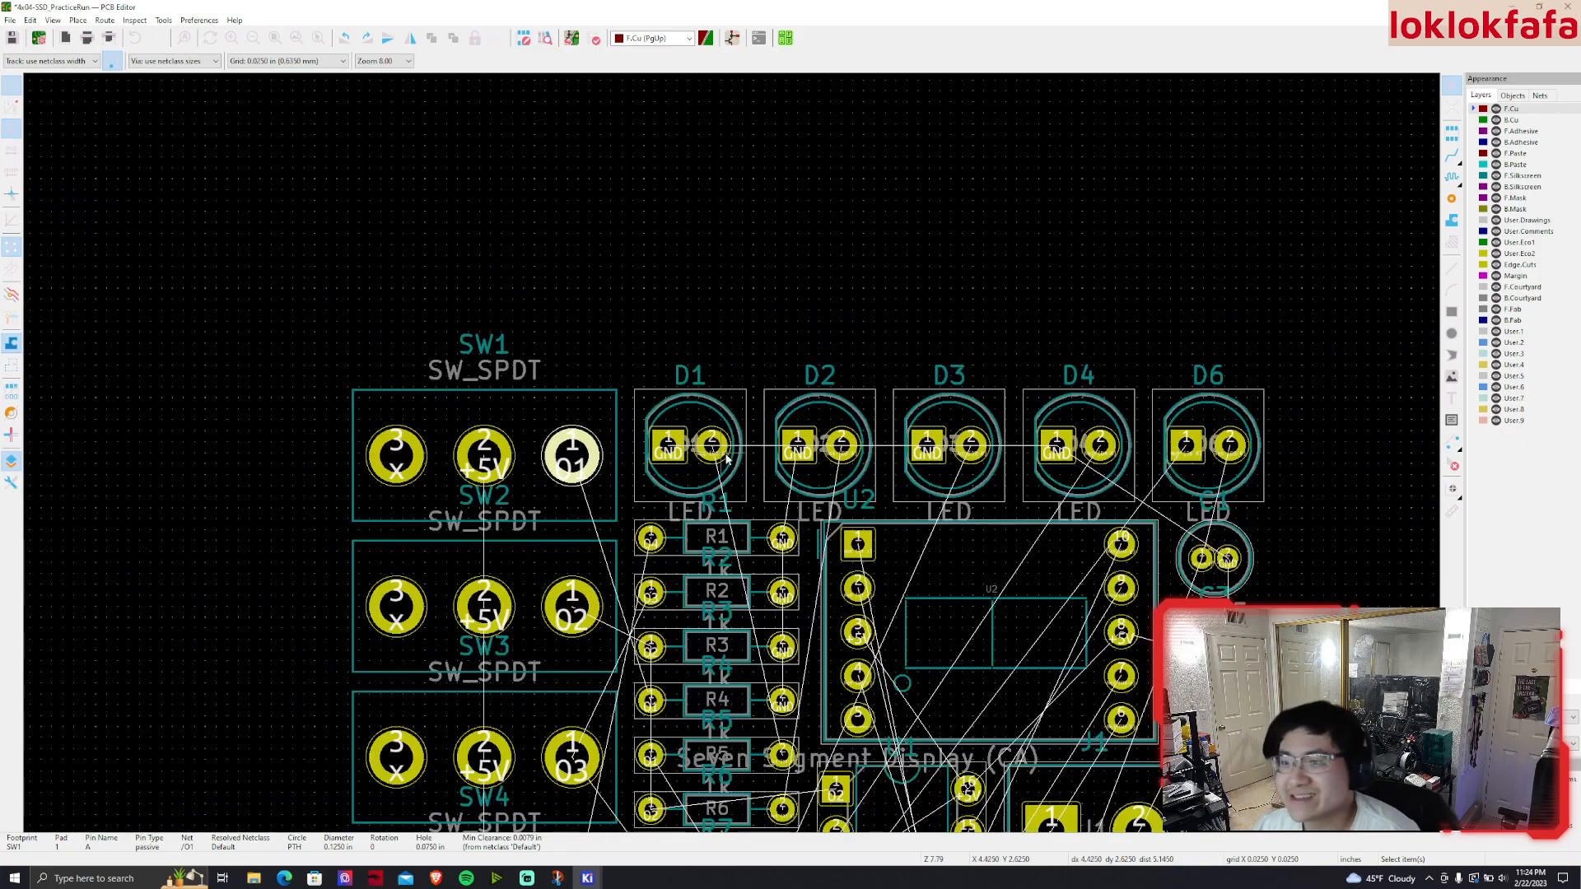
scroll(628, 257, "up", 3)
scroll(628, 257, "down", 1)
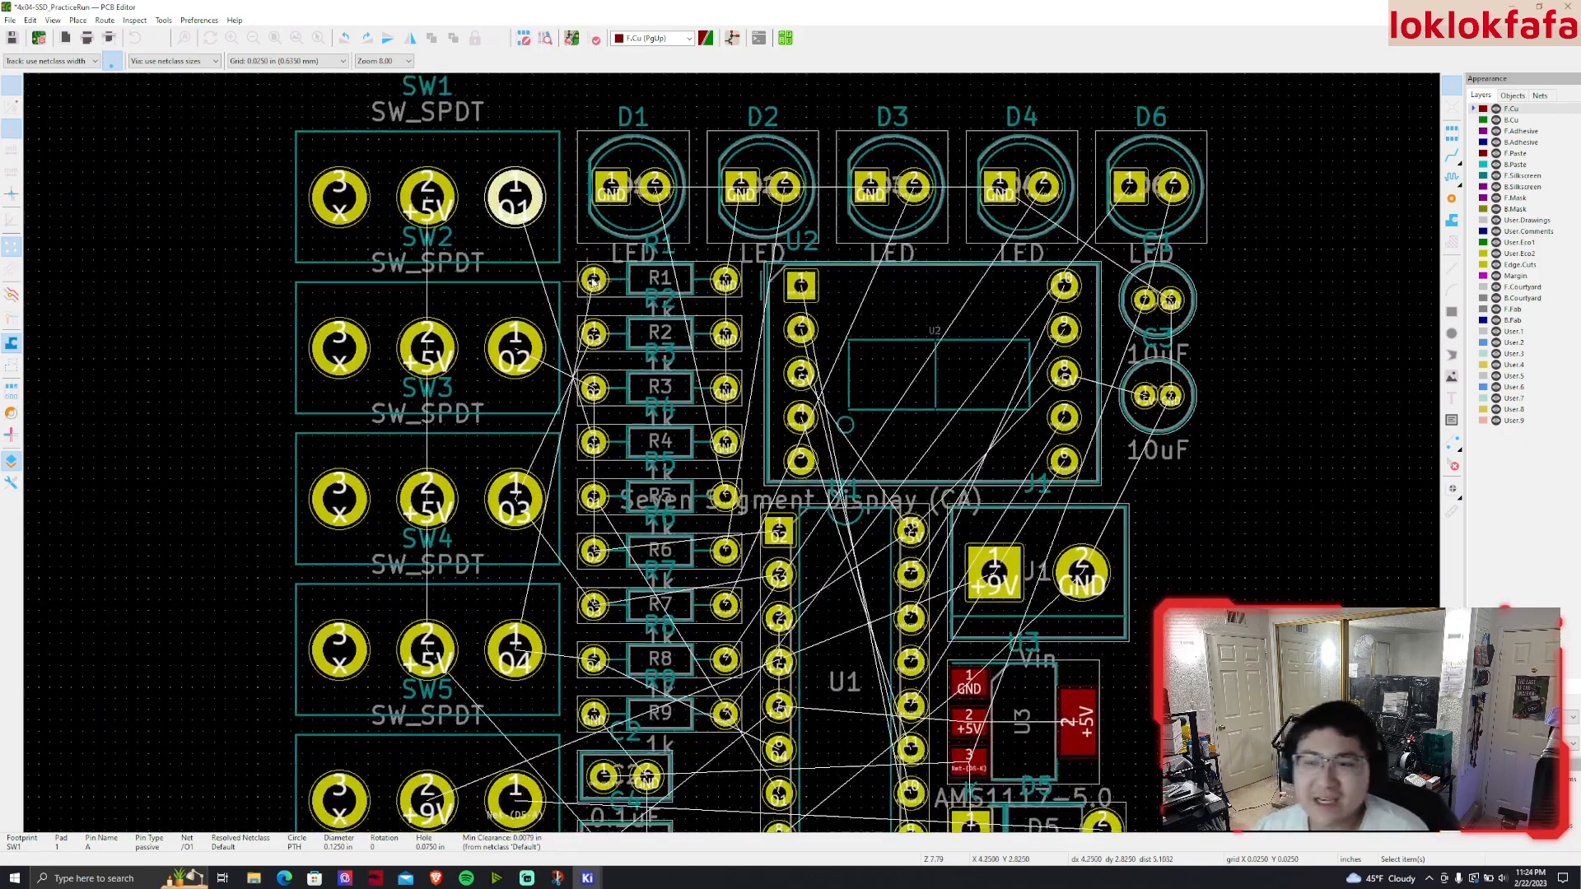
scroll(593, 280, "down", 1)
middle_click_drag(744, 497, 652, 354)
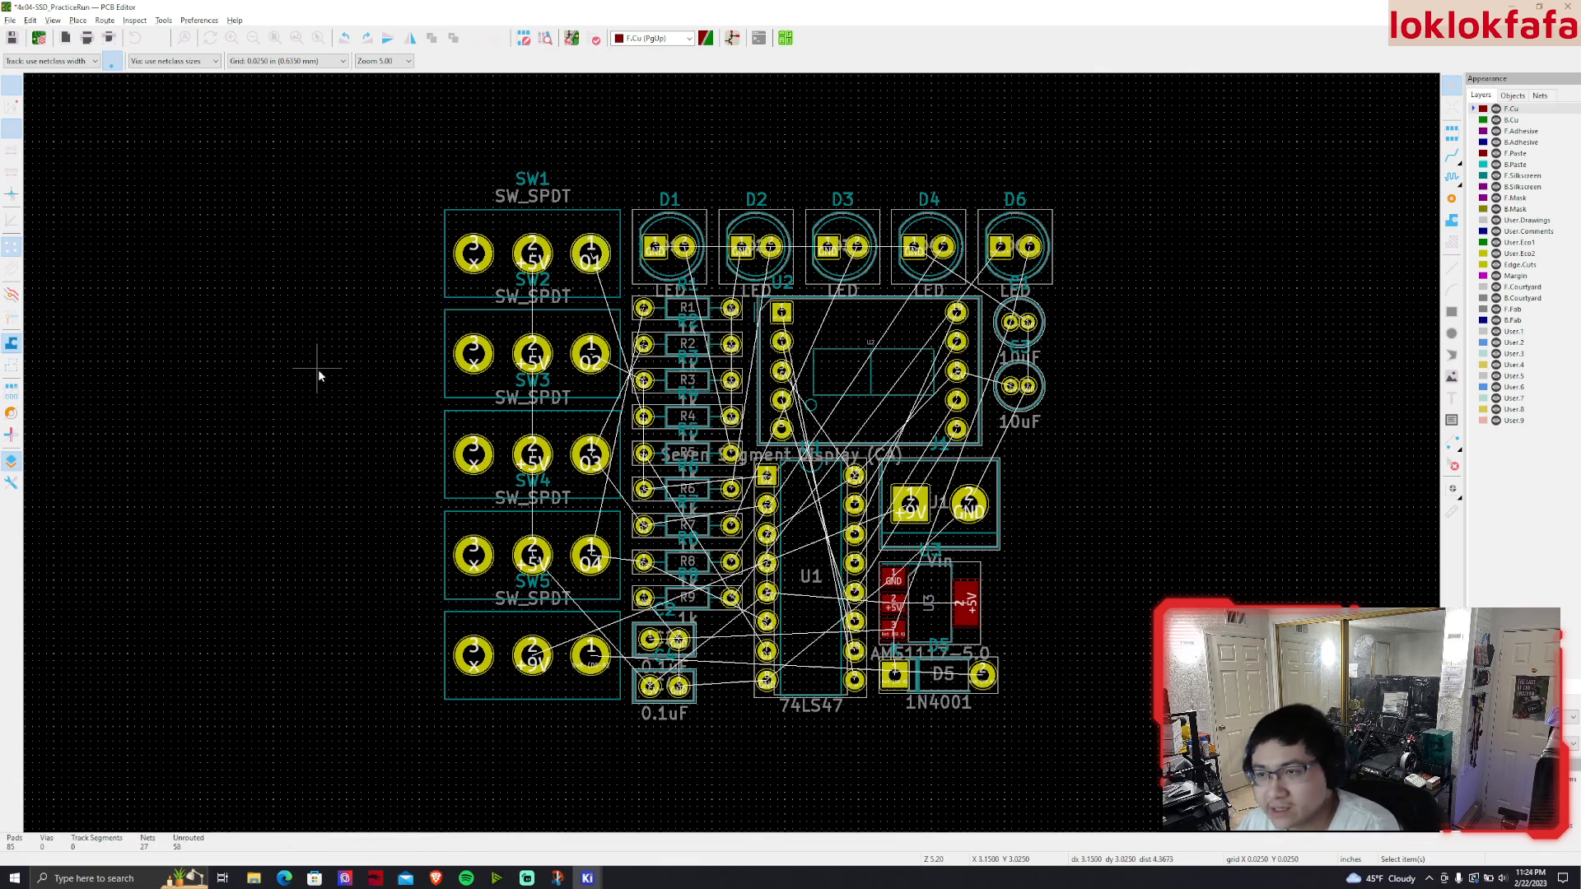
Inspect the board in the 3D Viewer from a tilted angle, close it and review the 2D layout
key("alt+3")
left_click_drag(762, 494, 840, 405)
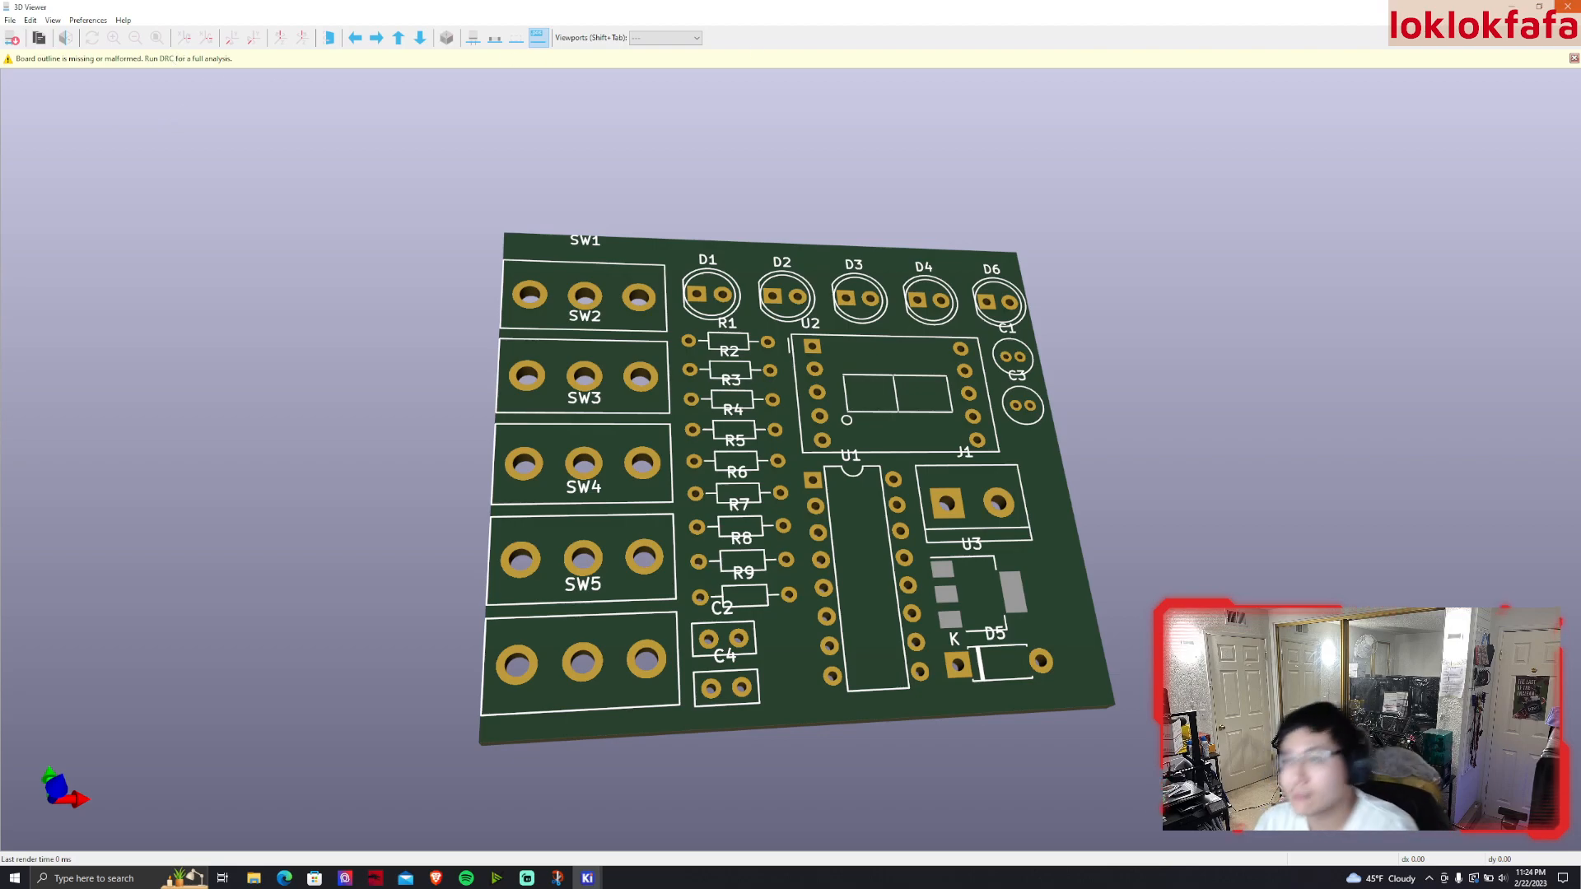
left_click(1569, 6)
scroll(634, 403, "up", 2)
scroll(659, 387, "down", 3)
scroll(671, 374, "up", 1)
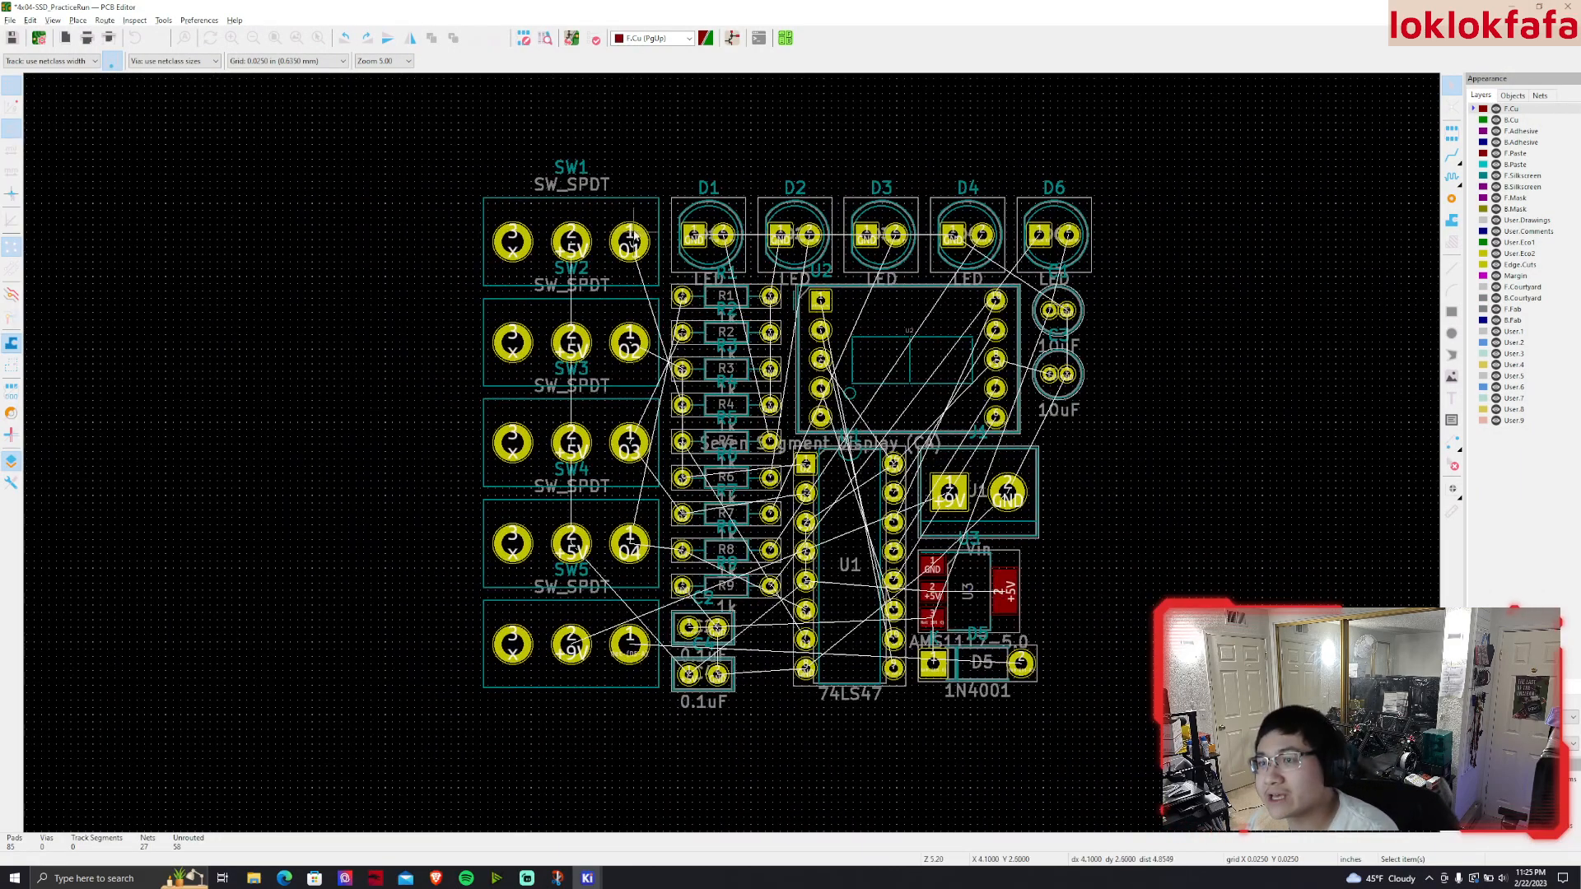
Switch to the schematic, examine the SW1 to SW4 switches in the User Input Circuit, and return to the PCB Editor
left_click(739, 38)
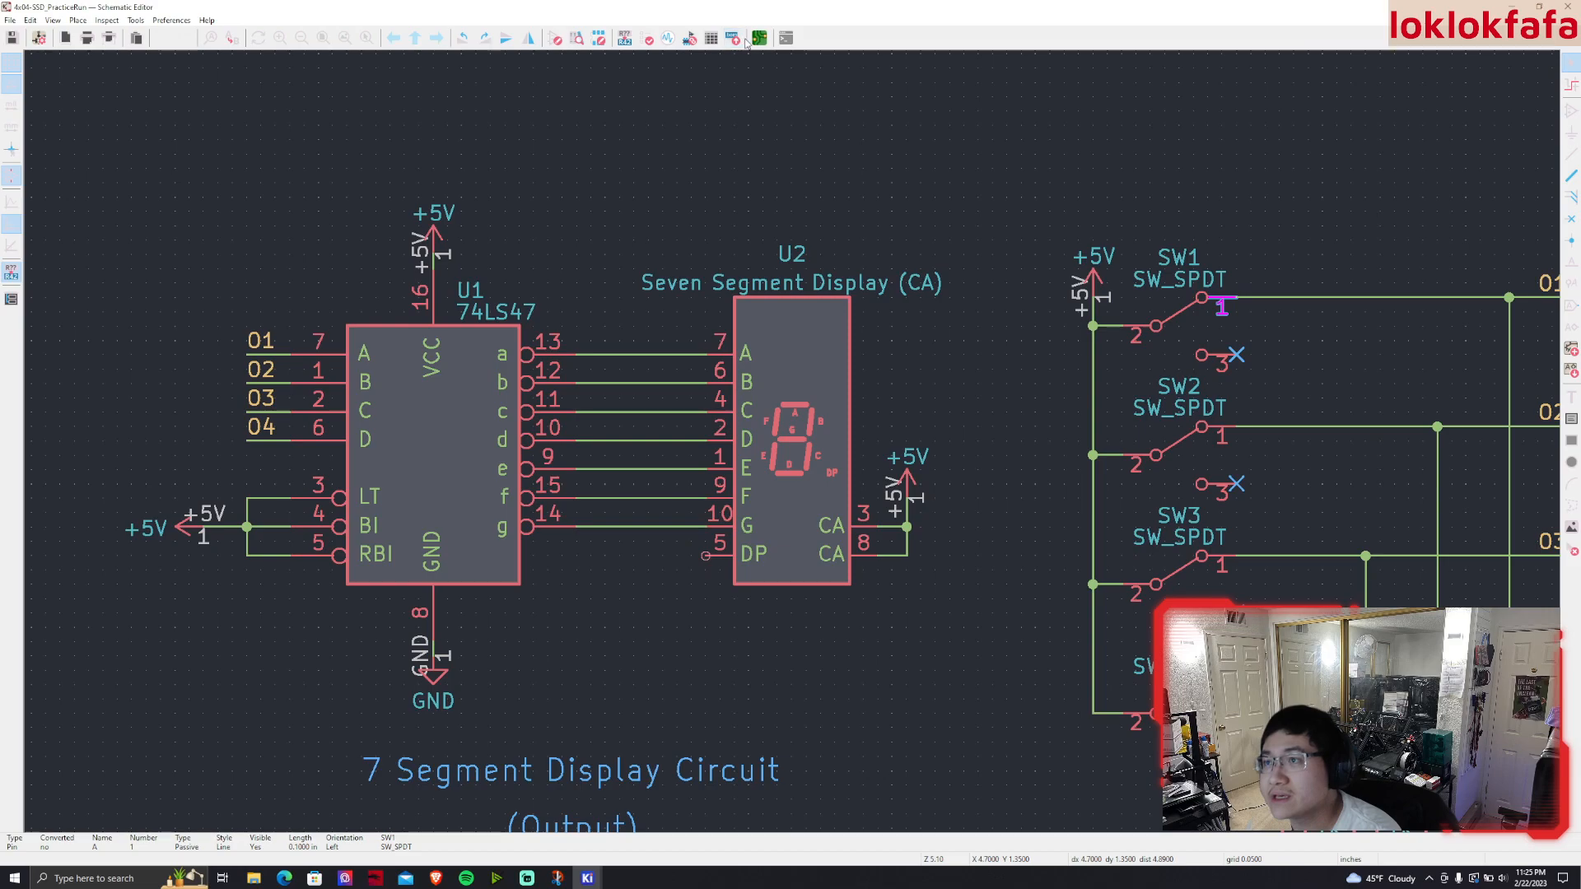
left_click(759, 39)
left_click(733, 39)
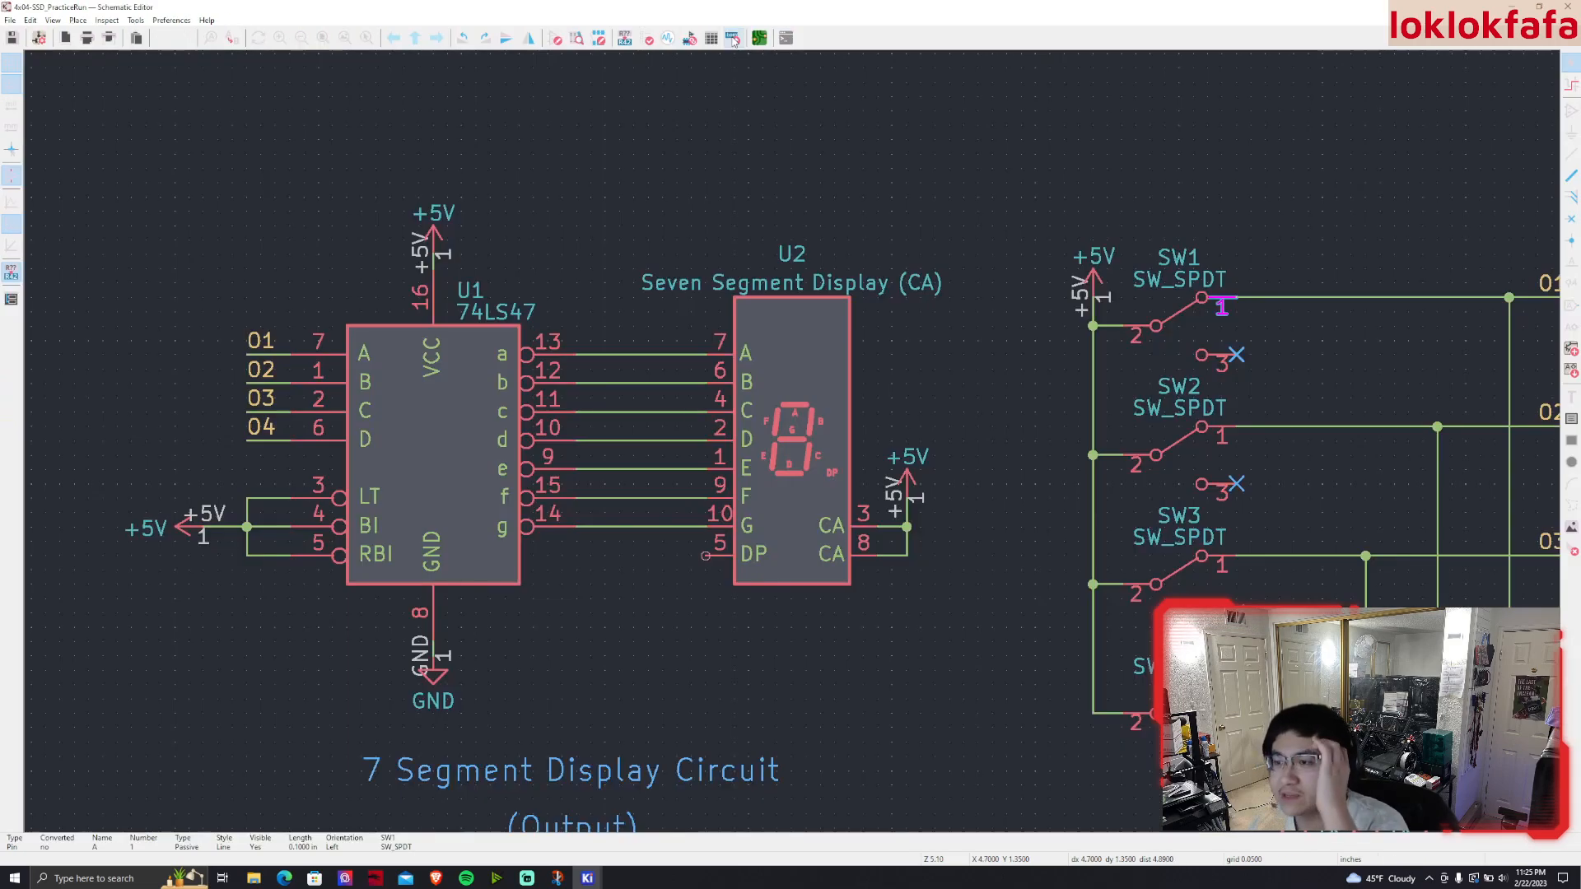
scroll(898, 490, "down", 4)
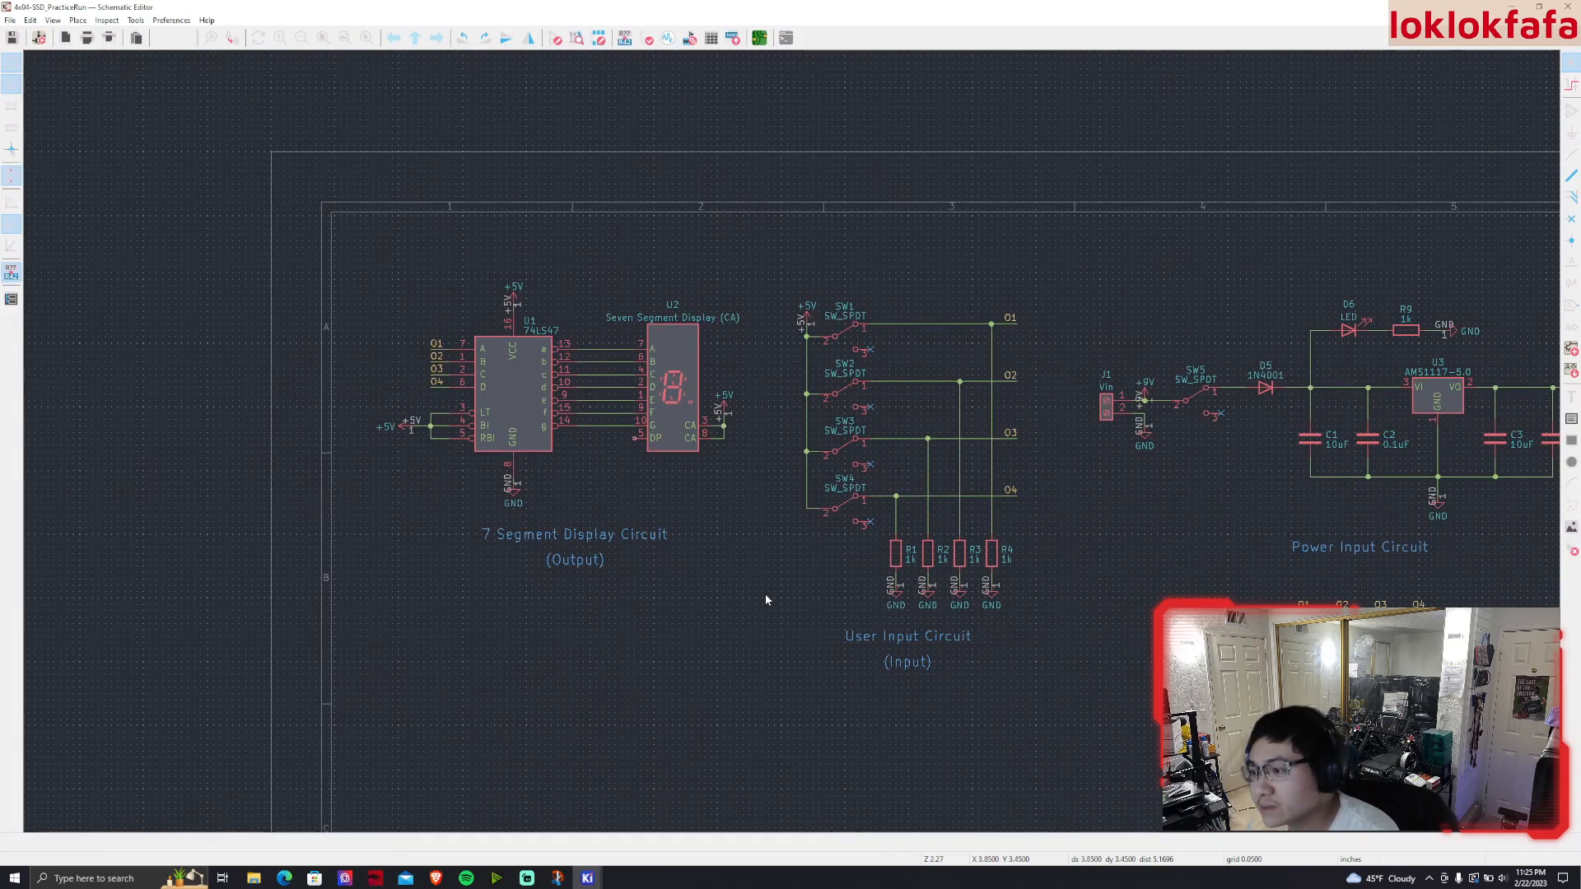
middle_click_drag(717, 591, 681, 588)
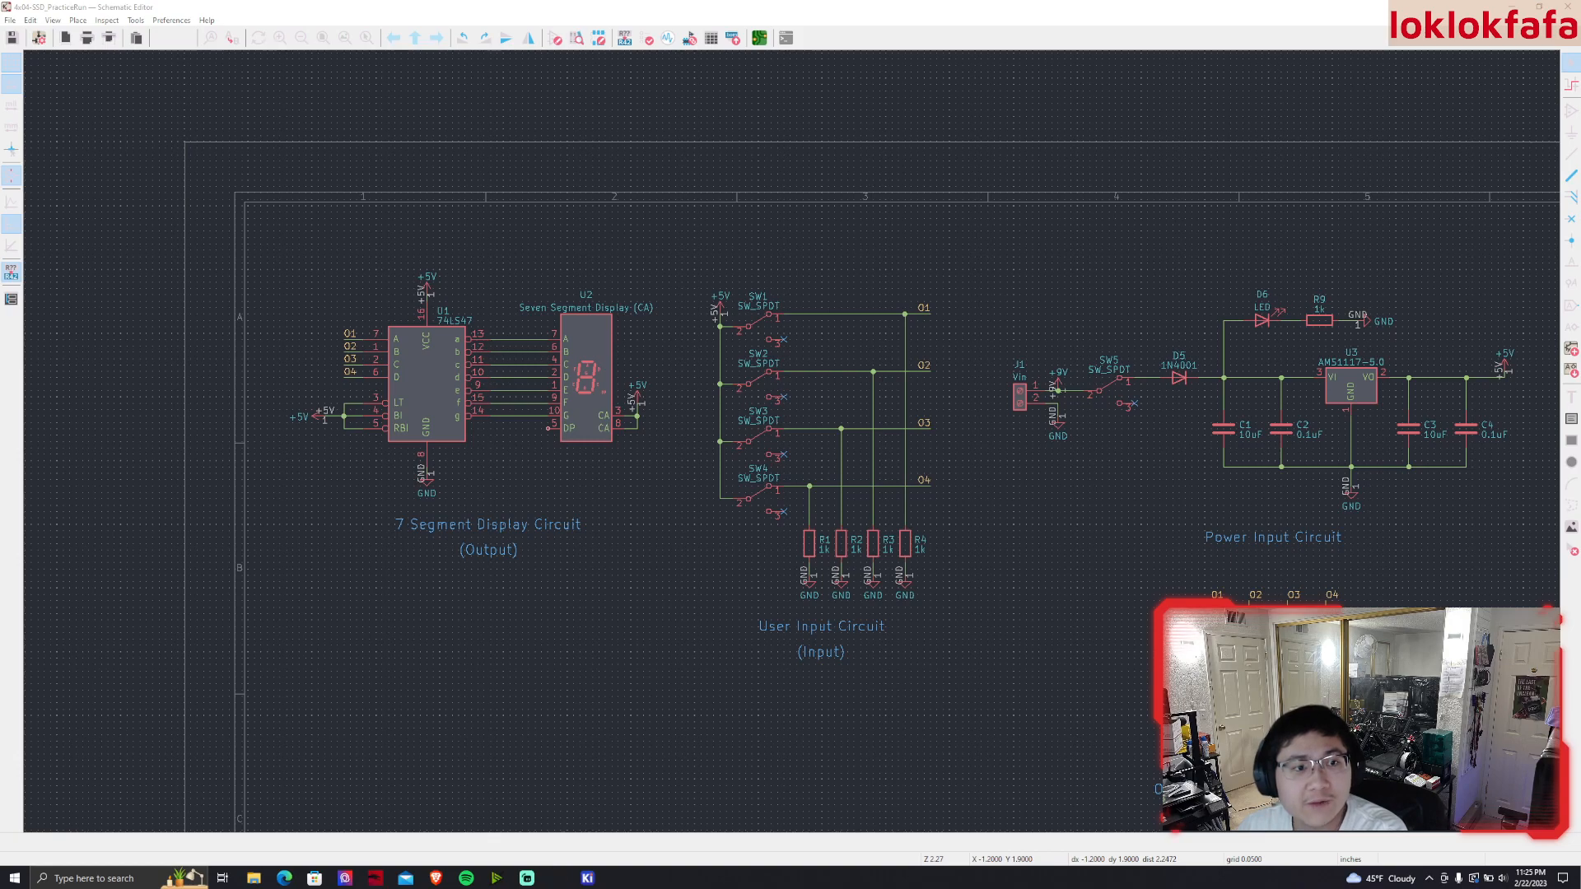
scroll(700, 280, "up", 3)
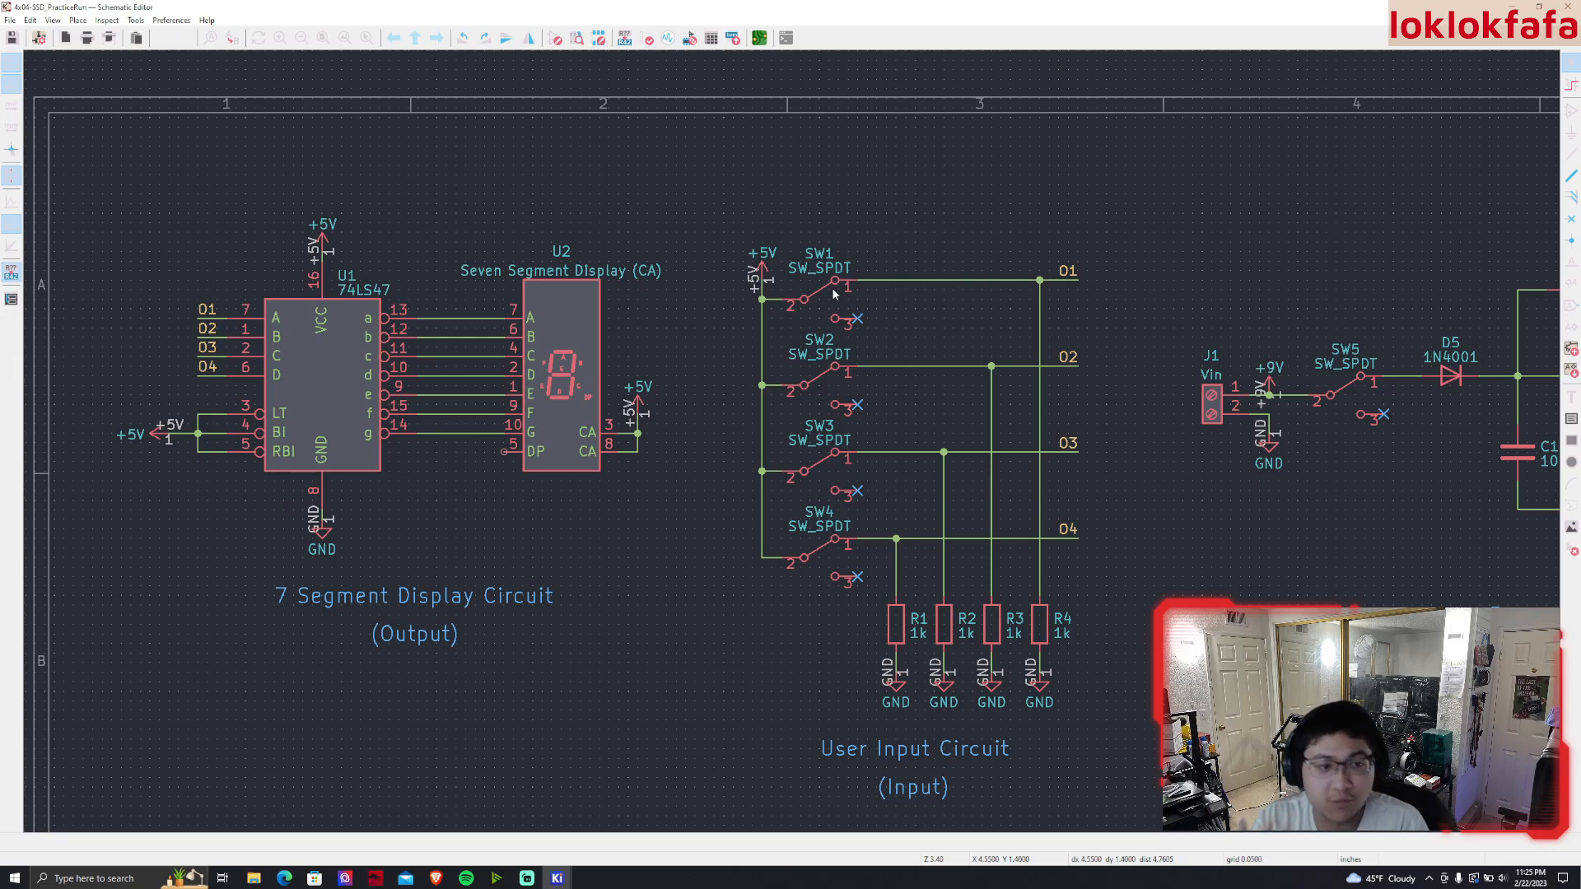
left_click(819, 260)
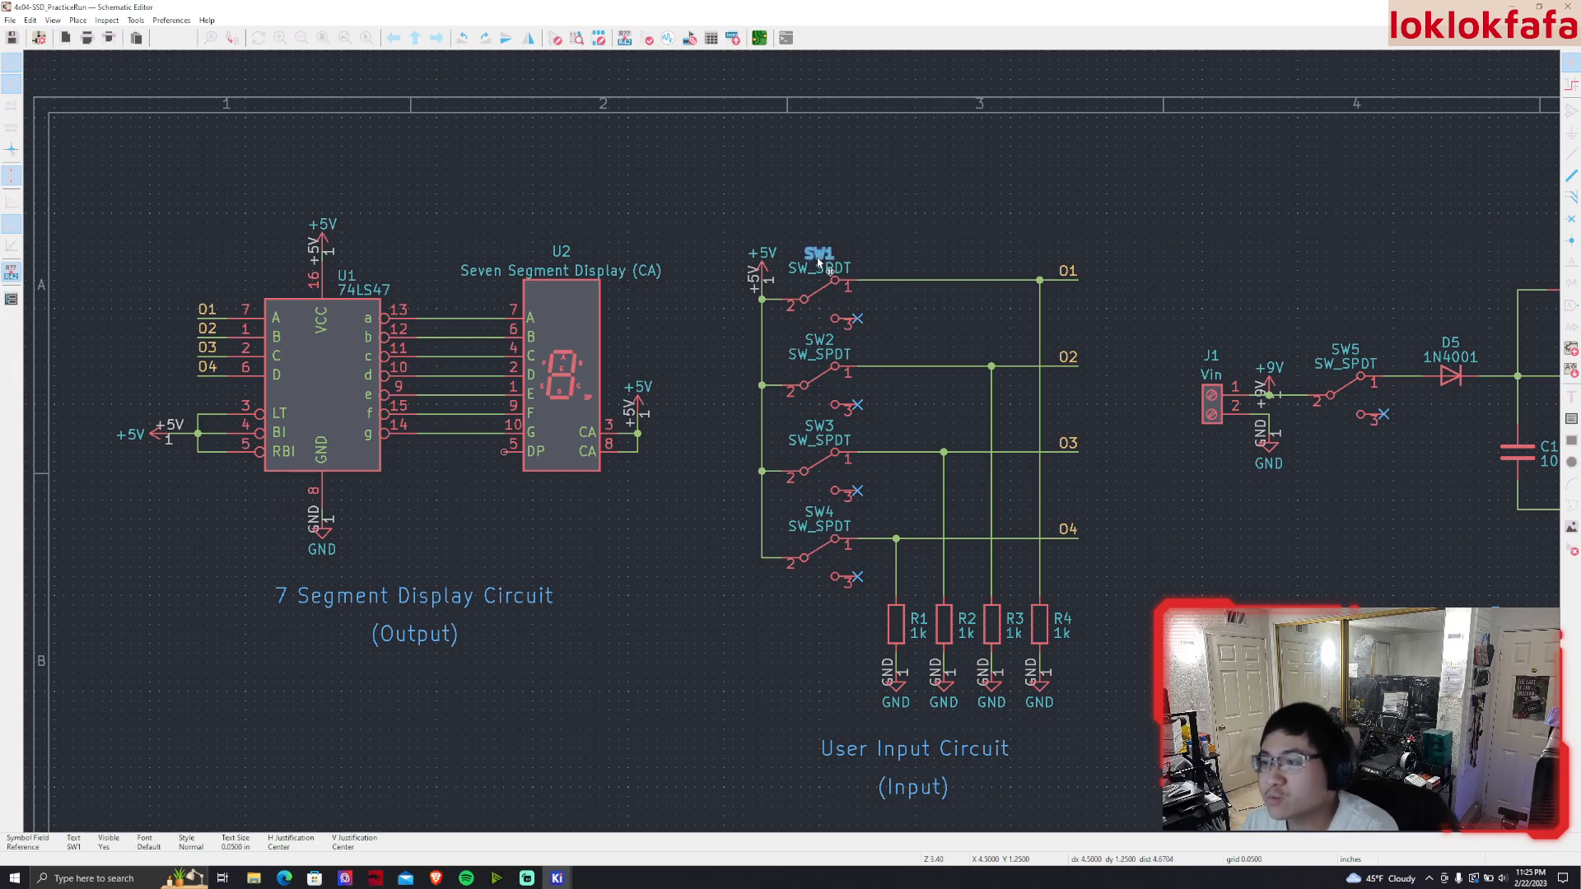
left_click(762, 39)
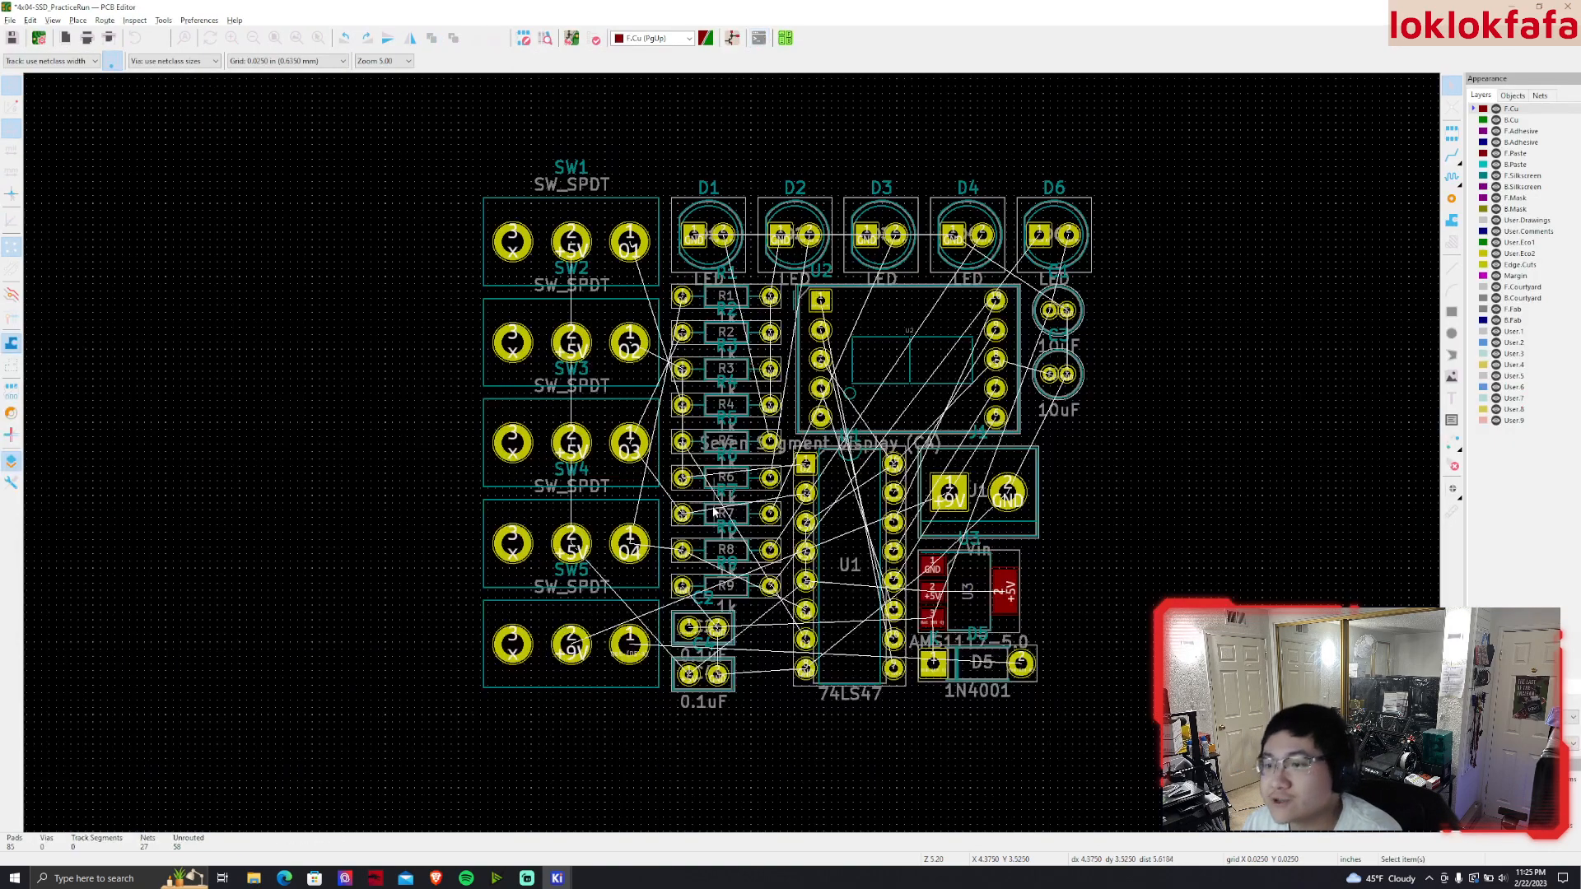
Move SW1 to SW4 as a group left of the other components and place SW5 above them
left_click_drag(427, 117, 674, 601)
left_click(647, 575)
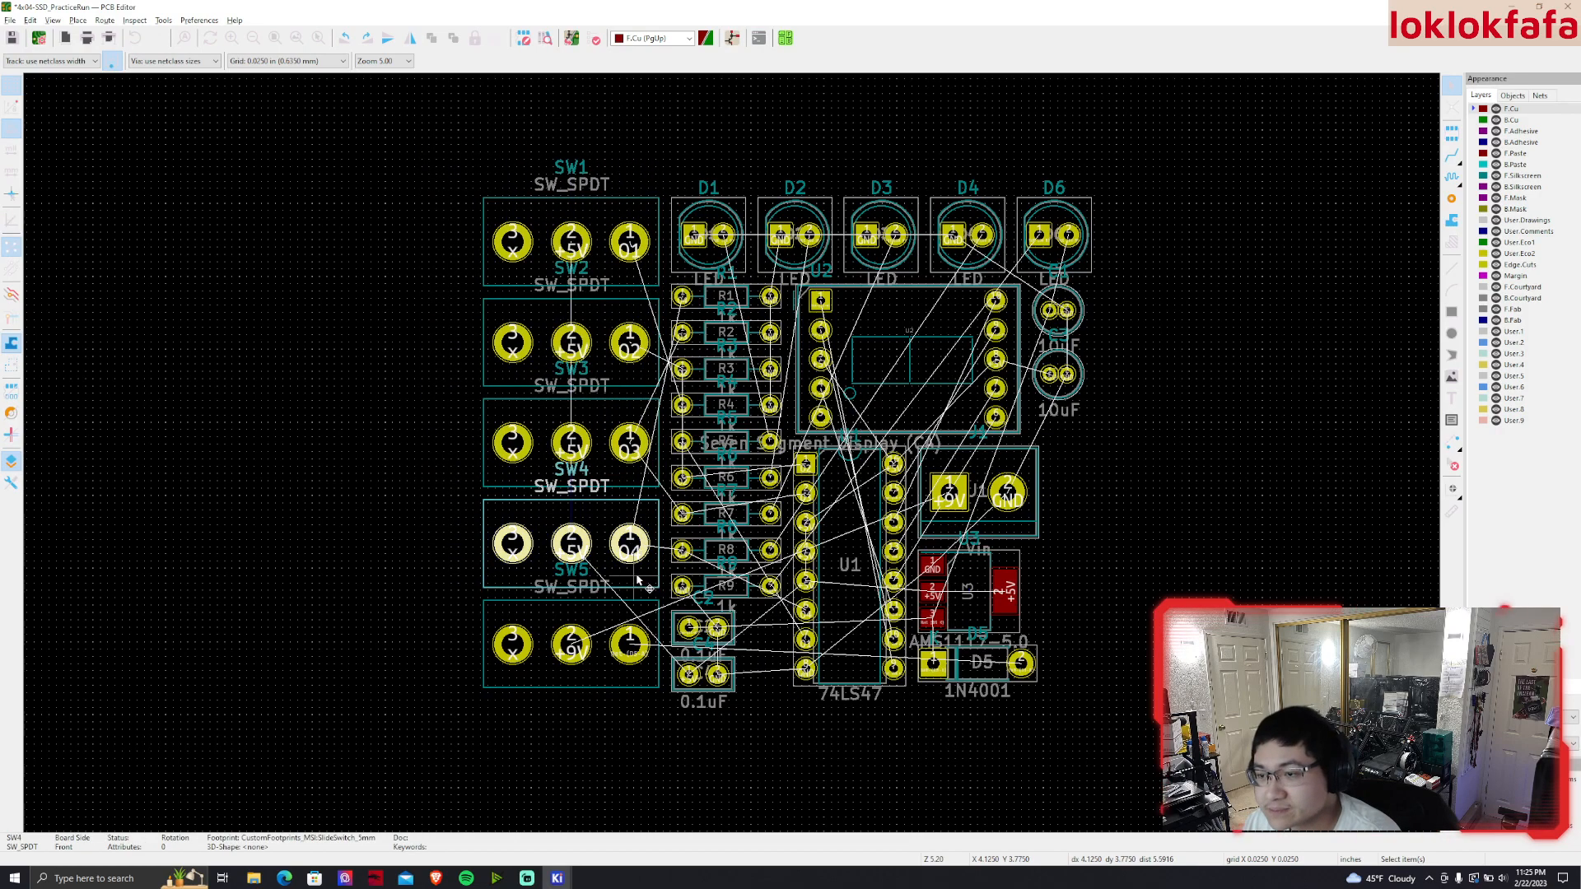
left_click(589, 430, "shift")
left_click(602, 219, "shift")
left_click(607, 326, "shift")
left_click_drag(606, 326, 246, 413)
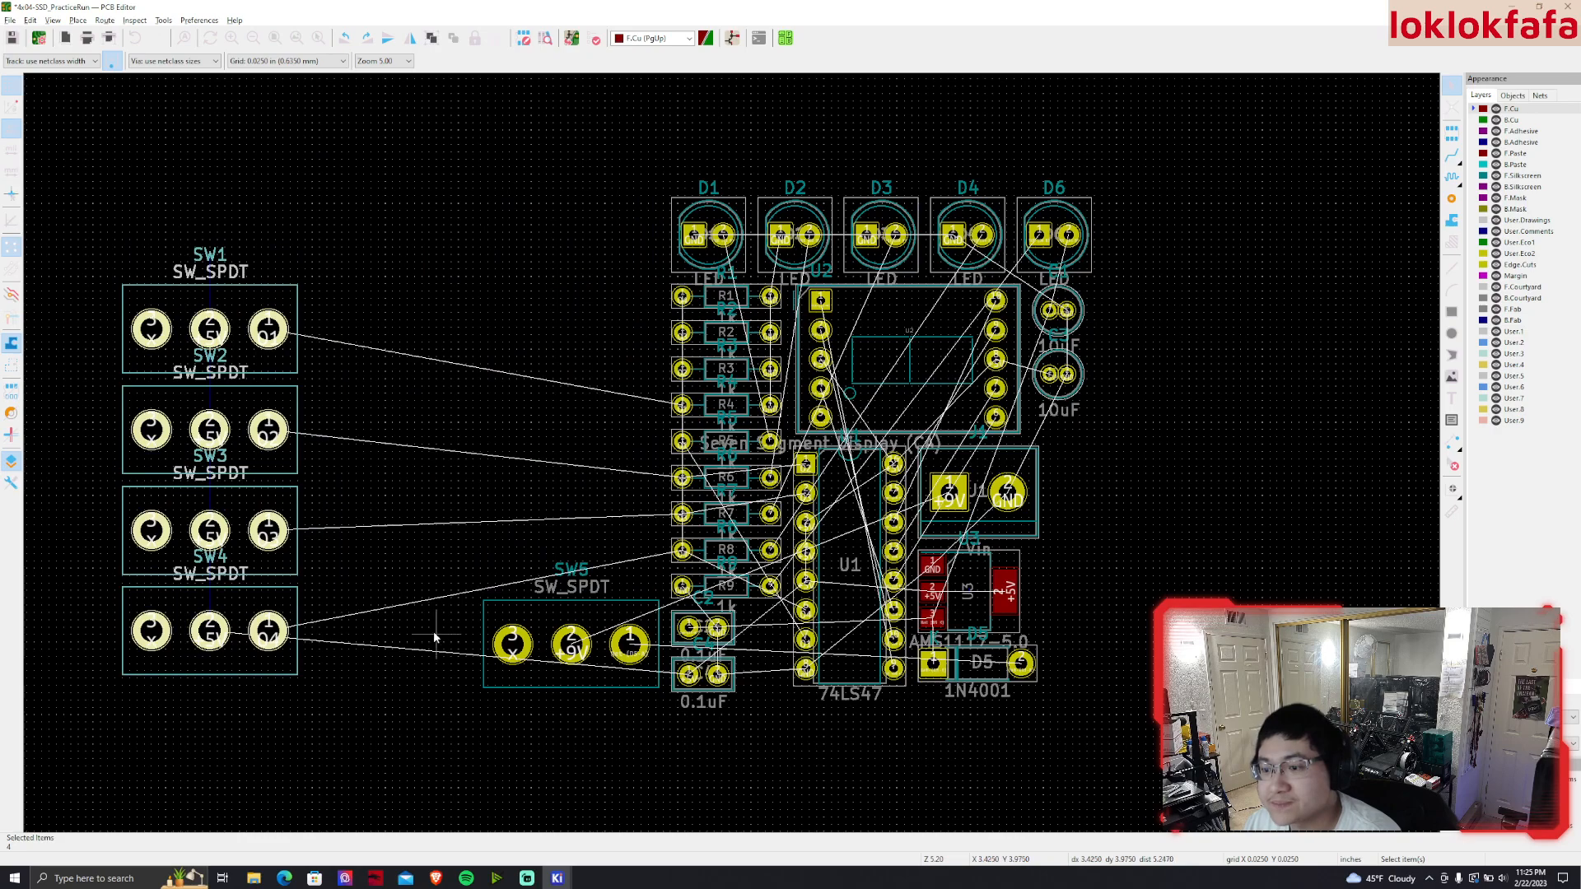
left_click(514, 630)
left_click_drag(558, 628, 183, 90)
Move all remaining non-switch components as a group far to the lower right of the switches
scroll(460, 481, "down", 2)
middle_click_drag(804, 473, 605, 384)
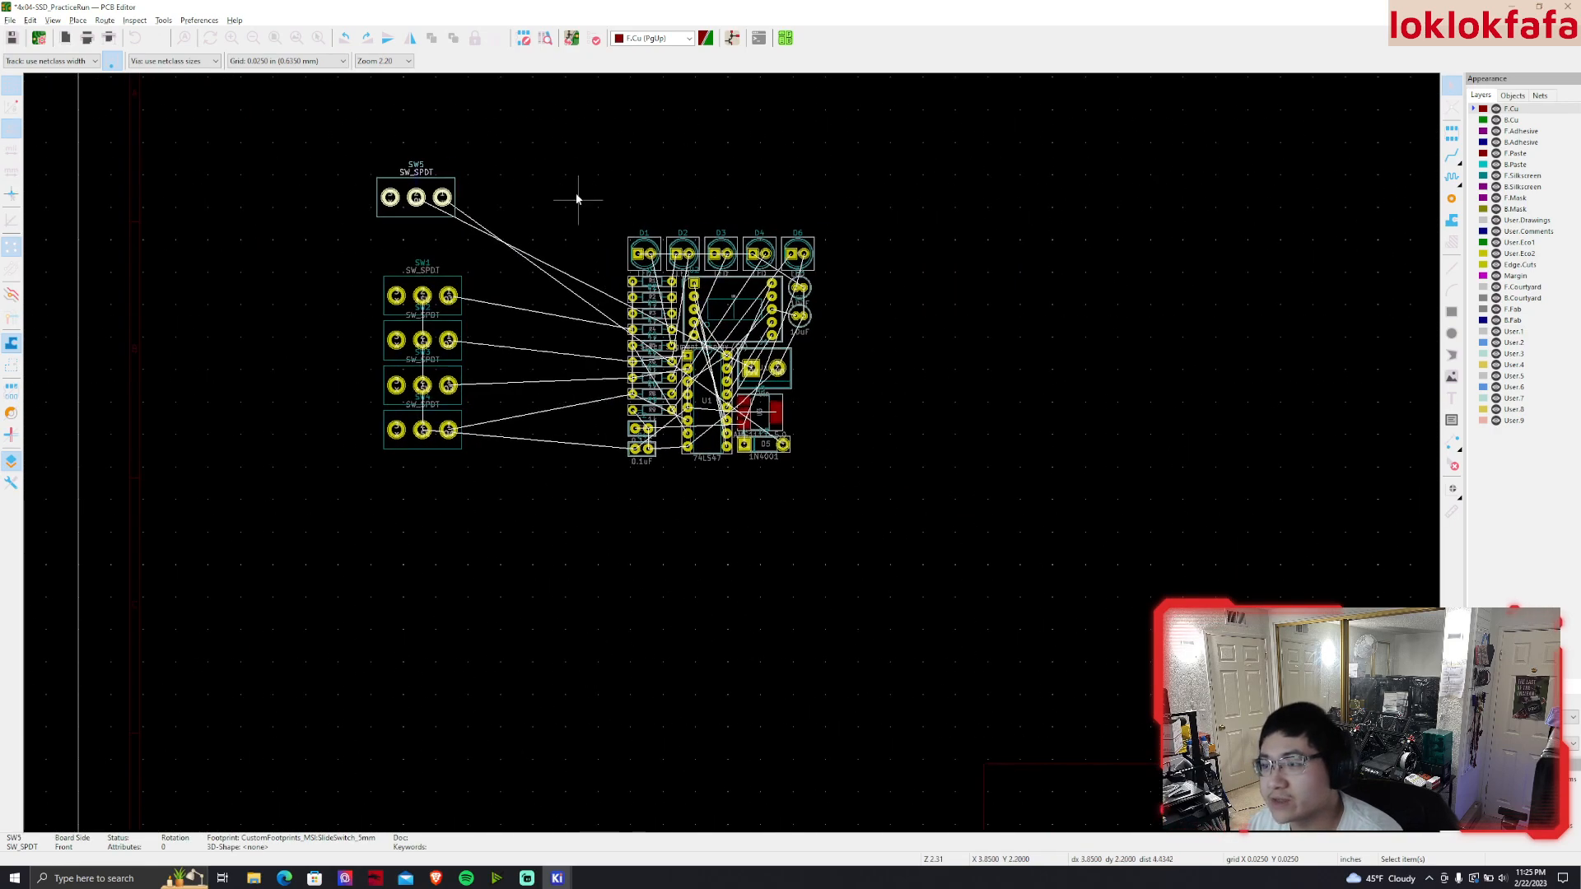
left_click_drag(584, 214, 893, 519)
left_click_drag(724, 265, 1050, 667)
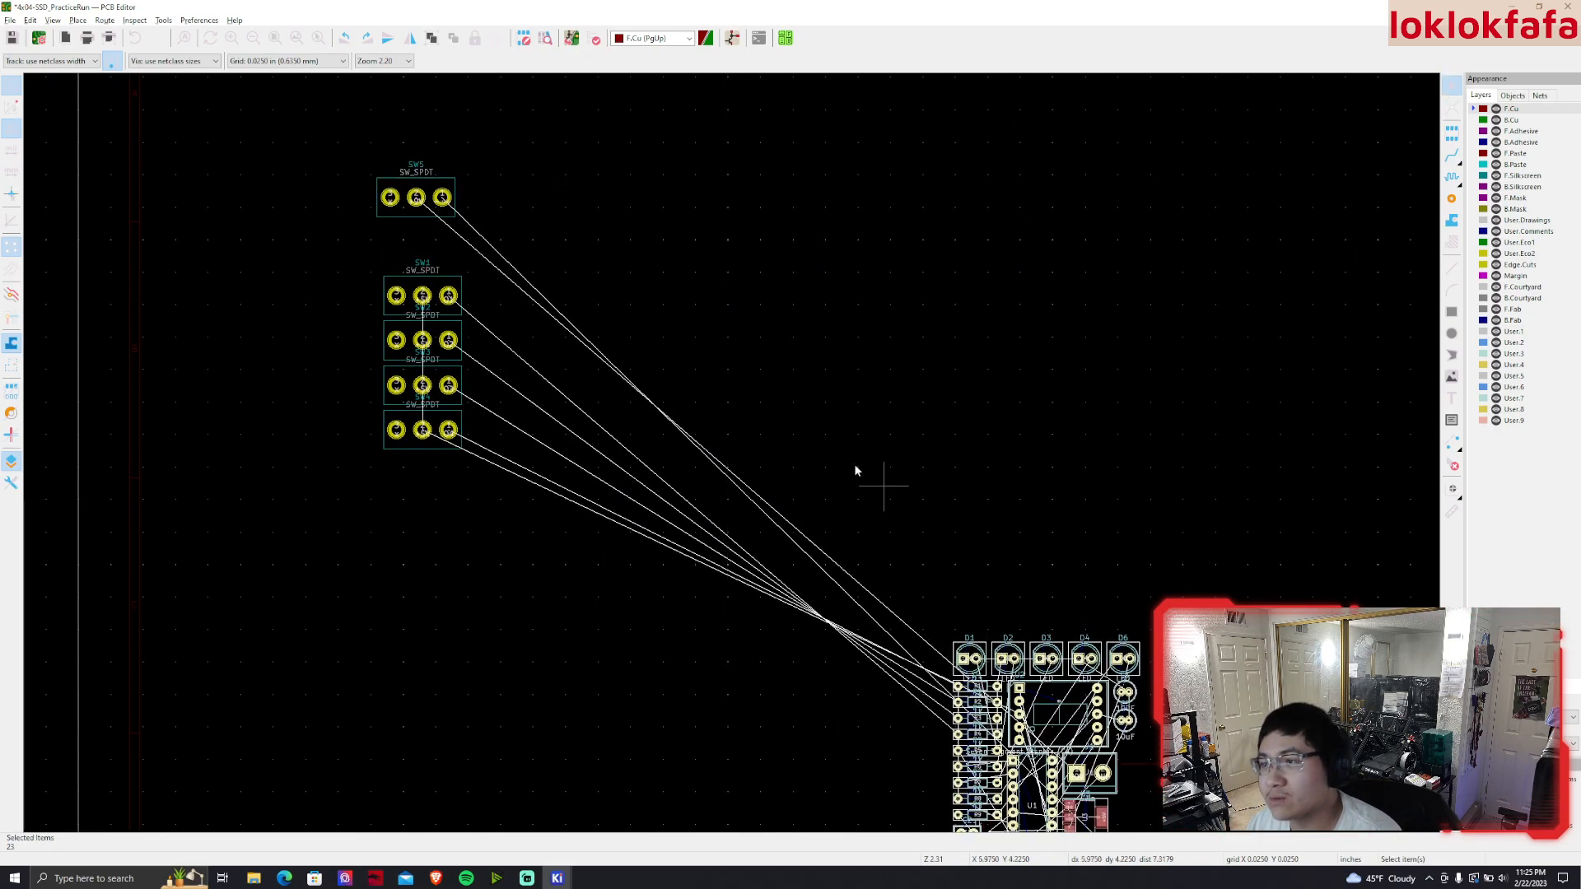
left_click(673, 339)
Move SW2 to the right of SW1 so the two switches sit level side by side
scroll(673, 339, "up", 2)
middle_click_drag(628, 467, 813, 349)
left_click(486, 302)
middle_click_drag(529, 359, 522, 536)
left_click_drag(425, 486, 568, 375)
scroll(567, 374, "up", 2)
left_click(616, 482)
scroll(624, 570, "down", 1)
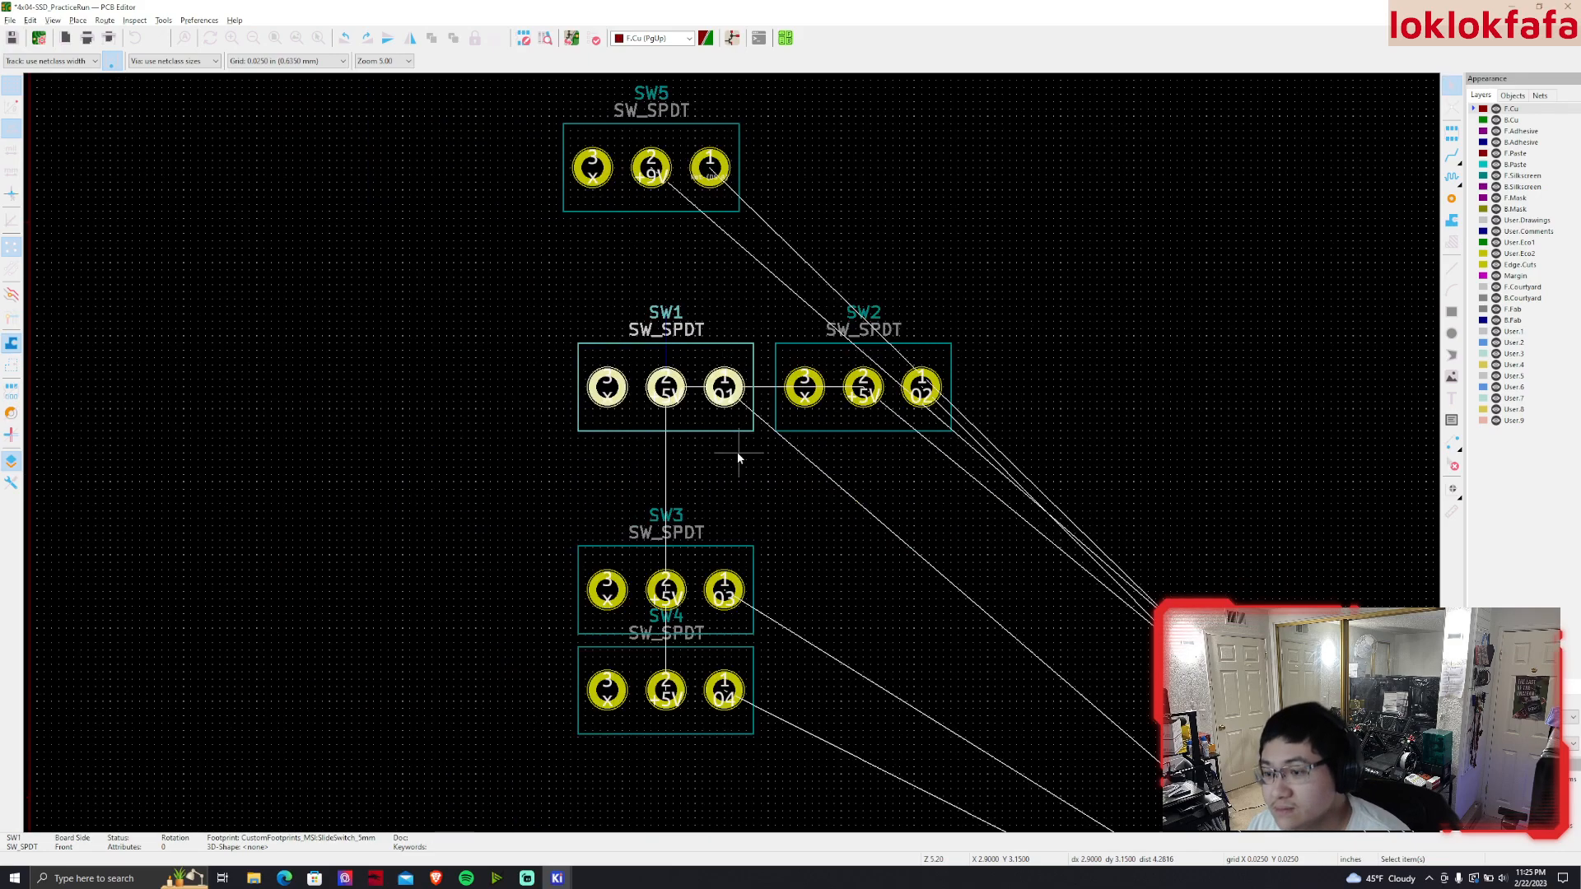
Move SW3 and SW4 to the right of SW2, completing one horizontal row of four switches
middle_click_drag(737, 529, 641, 537)
left_click(607, 567)
left_click_drag(601, 568, 963, 398)
left_click(568, 698)
left_click_drag(569, 699, 1162, 397)
left_click(1179, 473)
middle_click_drag(1179, 473, 1137, 597)
Move SW5 to the right so it sits centred above the row of four switches
left_click(491, 331)
left_click_drag(491, 331, 827, 254)
middle_click_drag(859, 341, 860, 565)
scroll(850, 487, "down", 2)
middle_click_drag(783, 506, 856, 410)
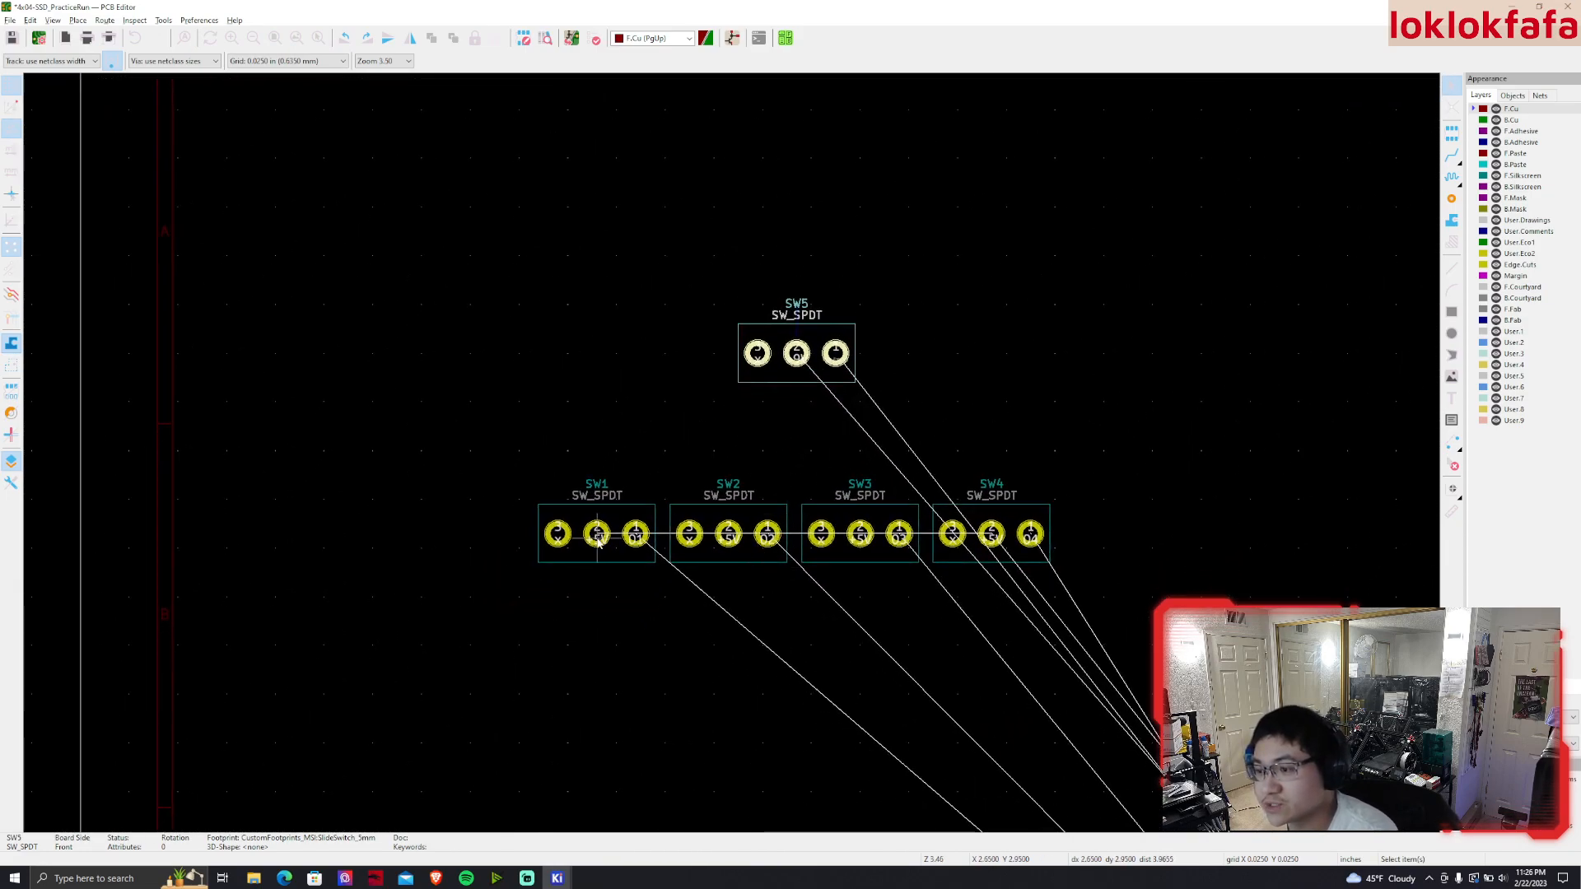
Rotate SW1 and SW2 by 90° to stand vertically and move SW2 close to SW1's right side
scroll(736, 461, "up", 2)
left_click(751, 454)
key("r")
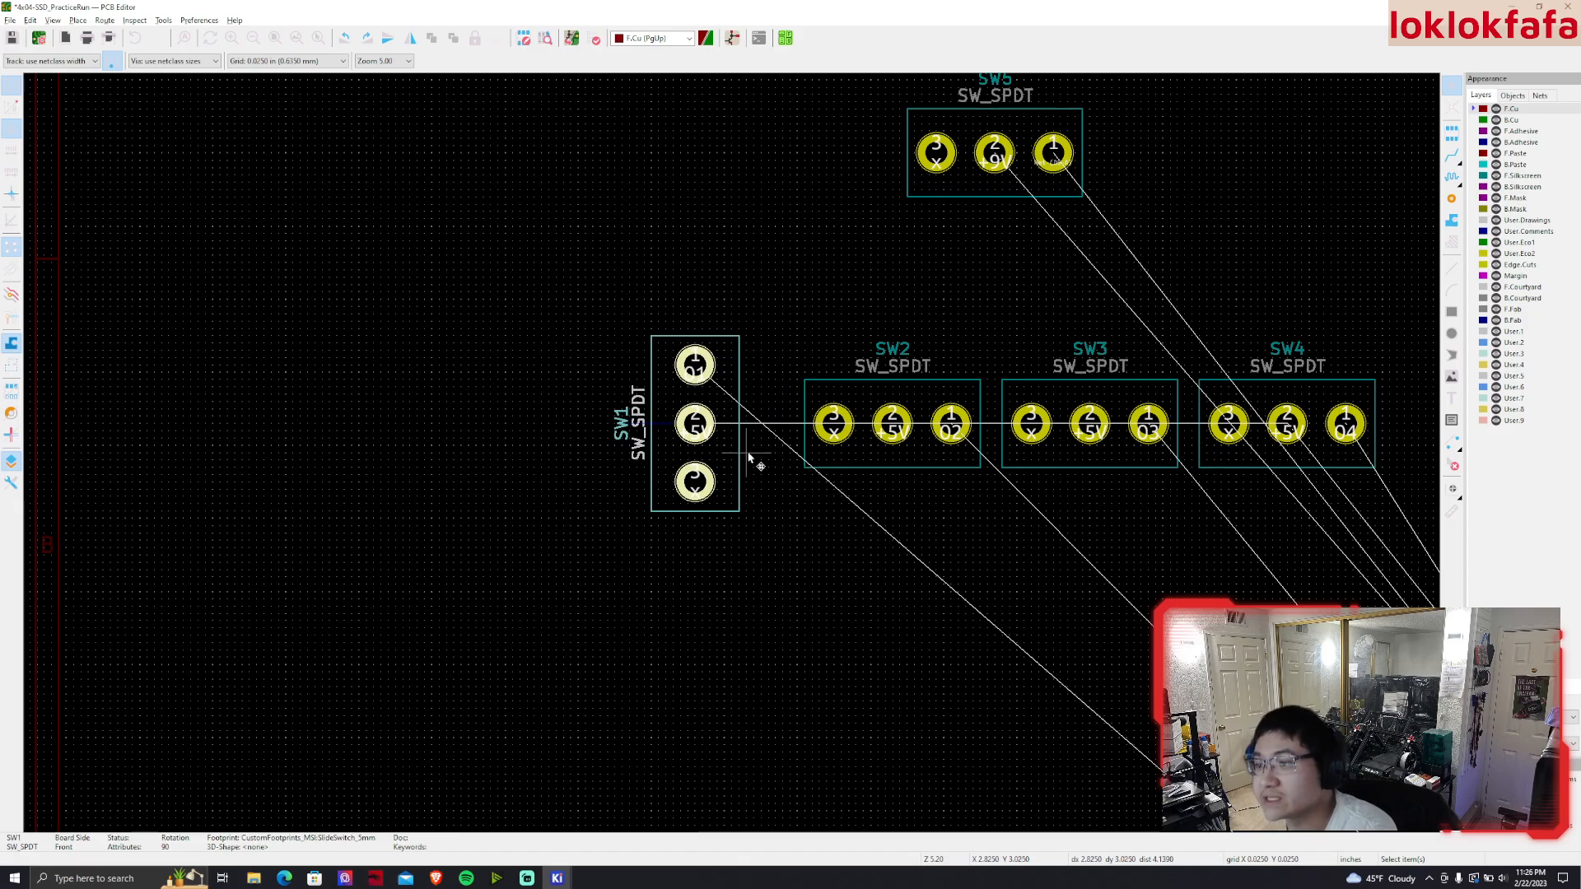
scroll(741, 457, "up", 2)
middle_click_drag(732, 459, 667, 486)
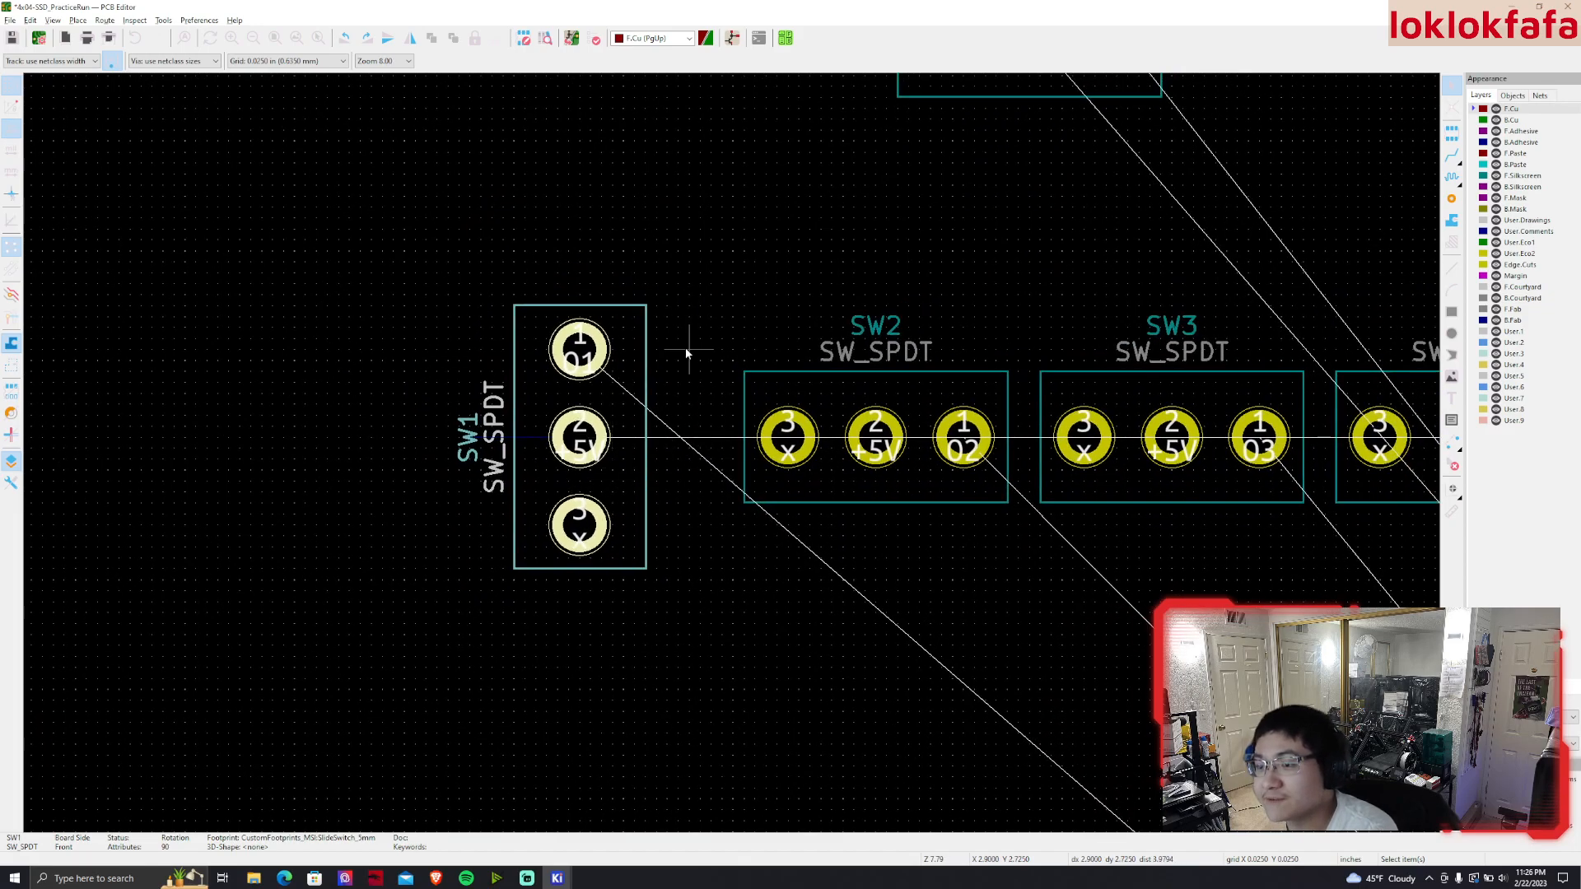
left_click(763, 490)
key("r")
key("m")
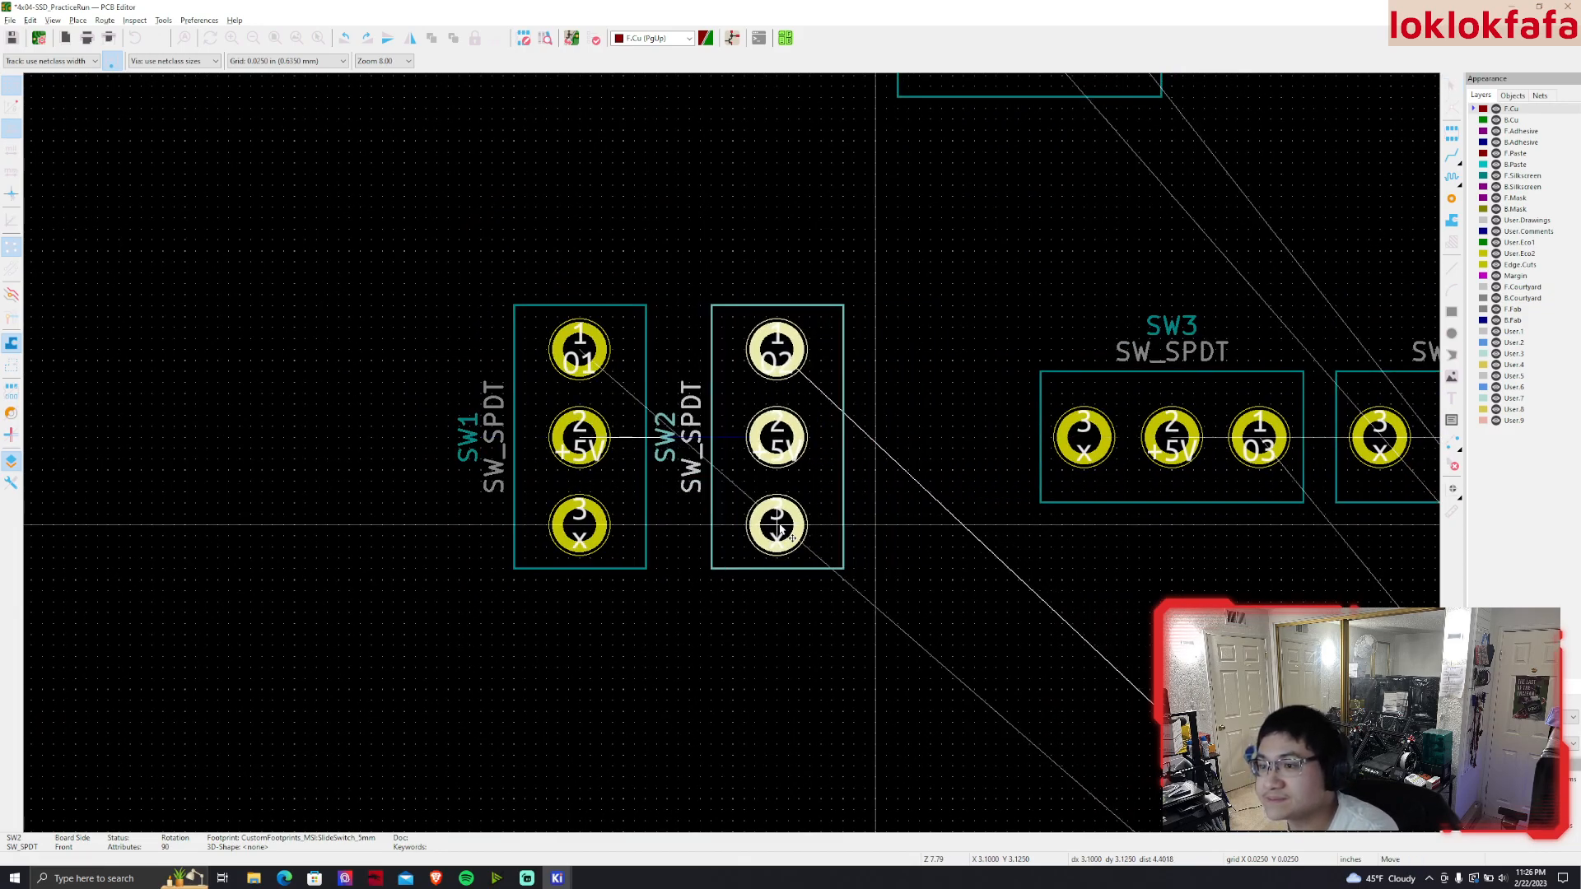
left_click(798, 533)
Rotate SW3 and SW4 by 90° to match the vertical orientation of SW1 and SW2
left_click(1109, 475)
key("r")
middle_click_drag(1062, 528, 748, 524)
left_click(1066, 488)
key("r")
middle_click_drag(326, 433, 445, 461)
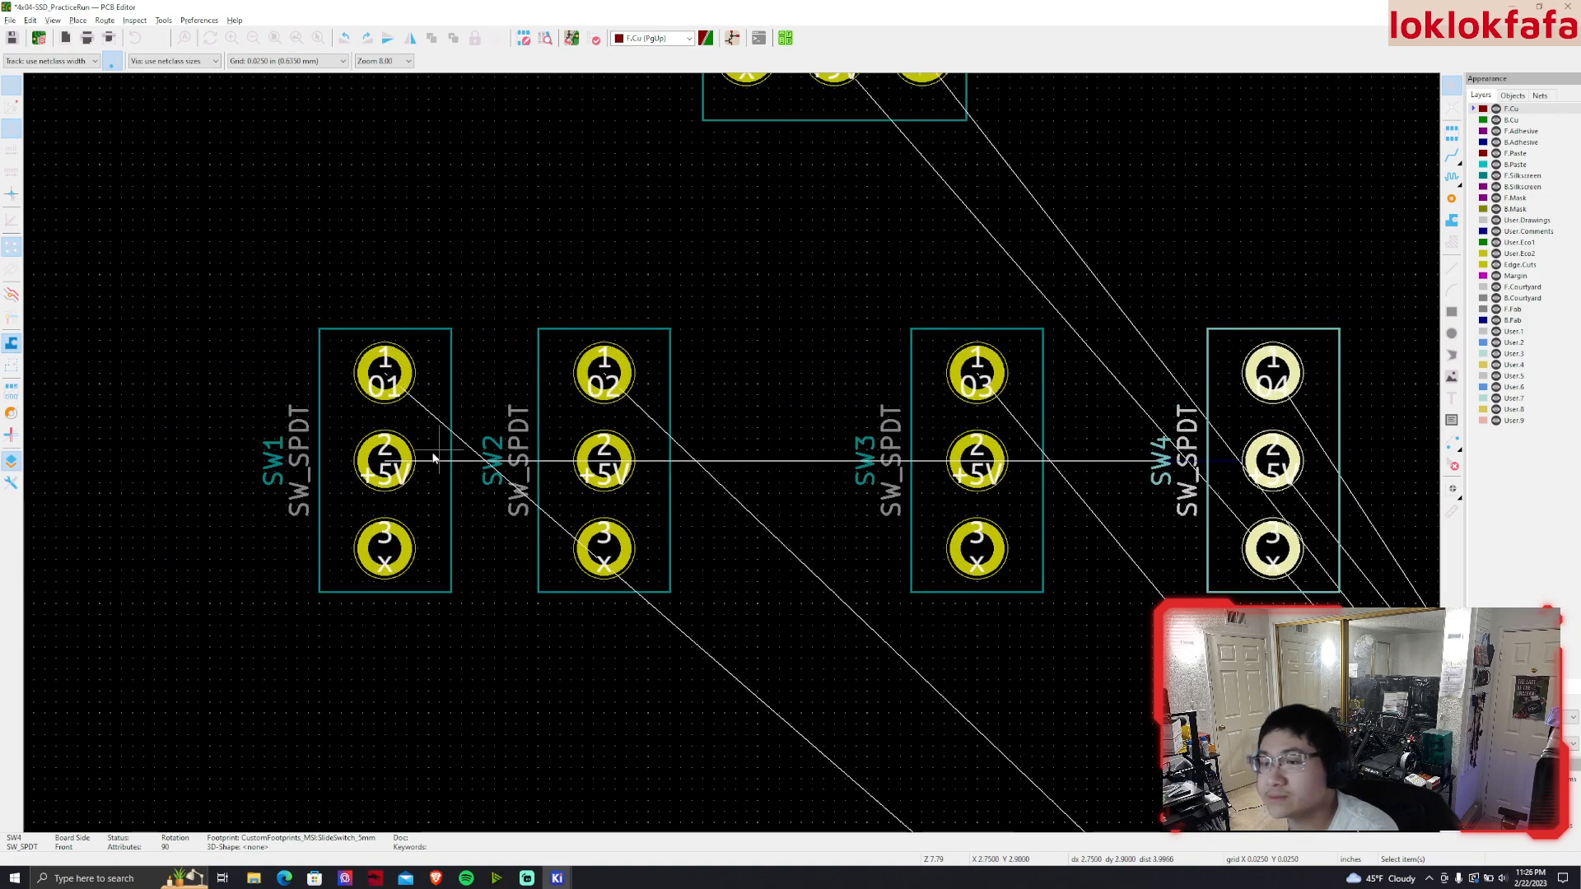
Rotate SW1's reference and value texts to read horizontally and place them above its outline
left_click_drag(246, 385, 318, 528)
key("r")
key("r")
key("r")
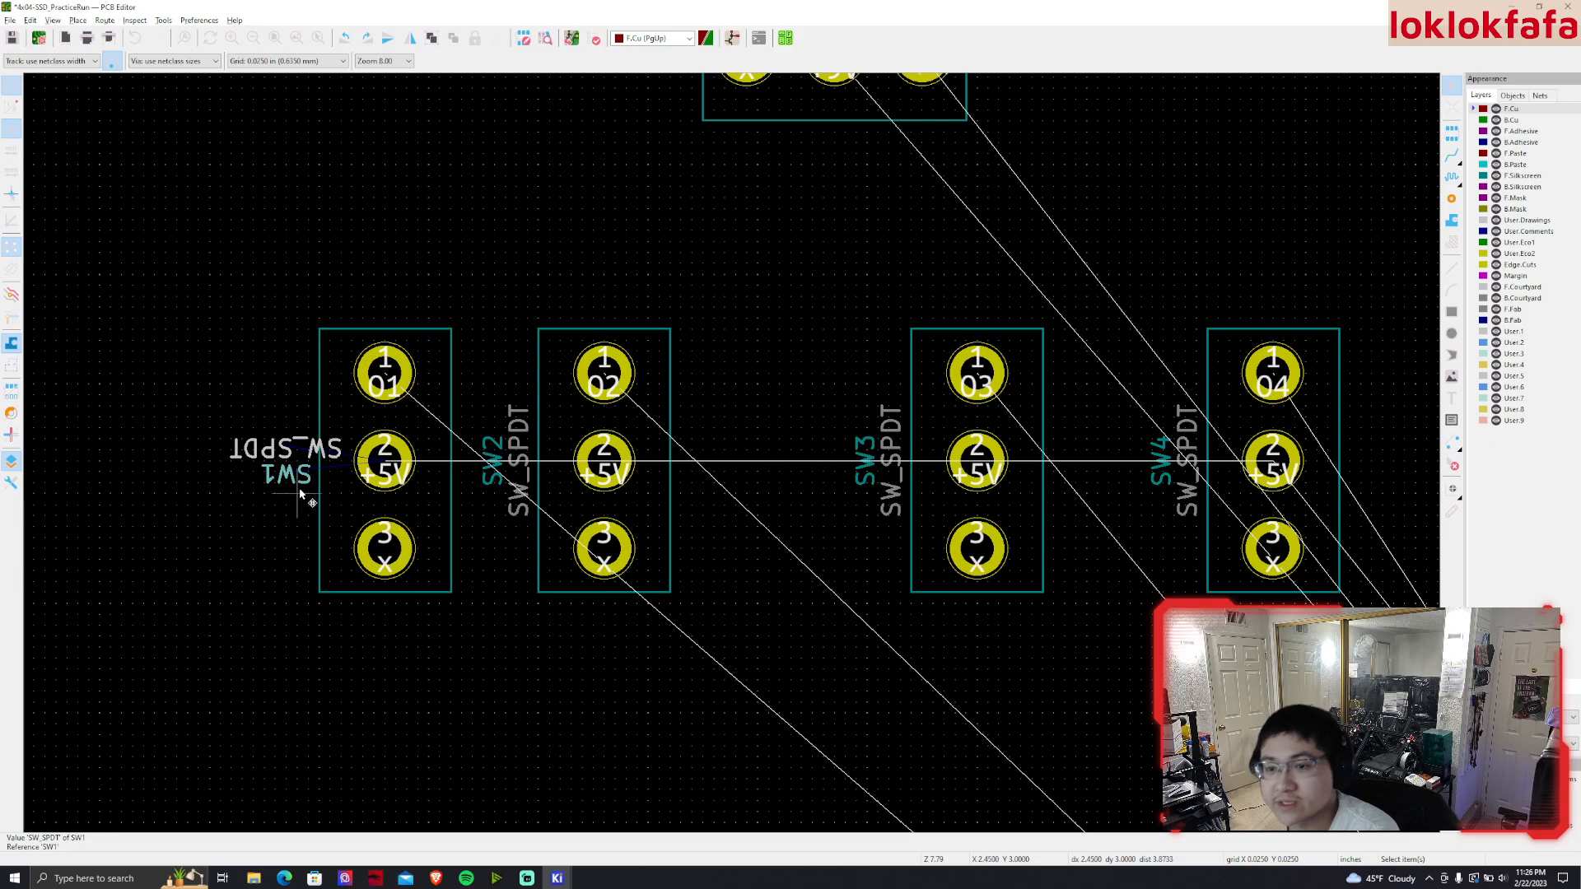
key("m")
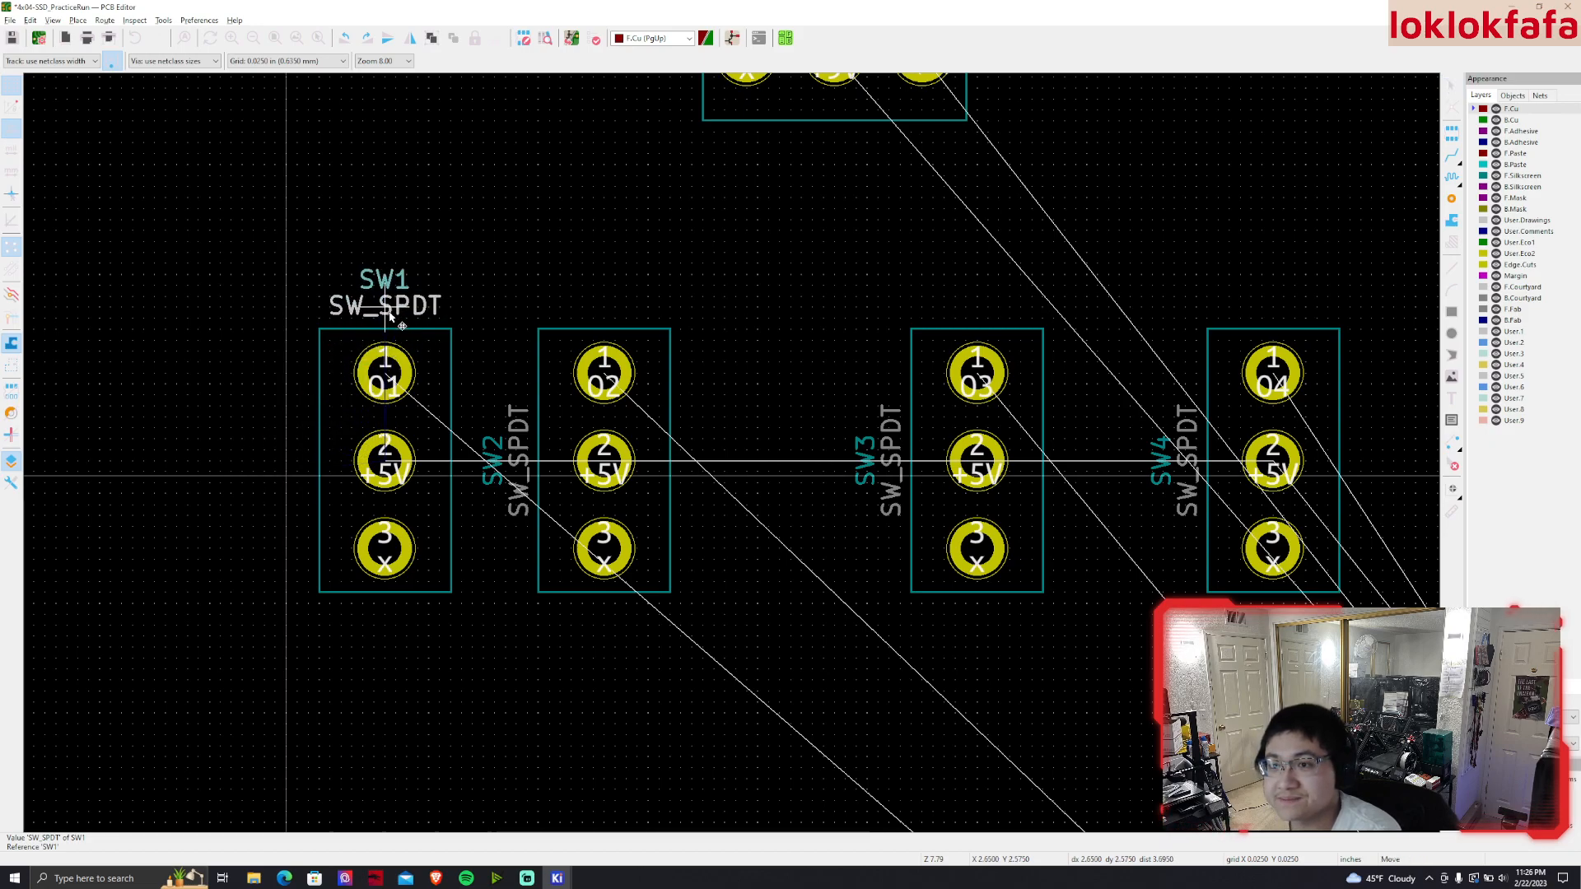
left_click(402, 316)
Rotate SW2's reference and value texts to read horizontally and place them above its outline
left_click(277, 61)
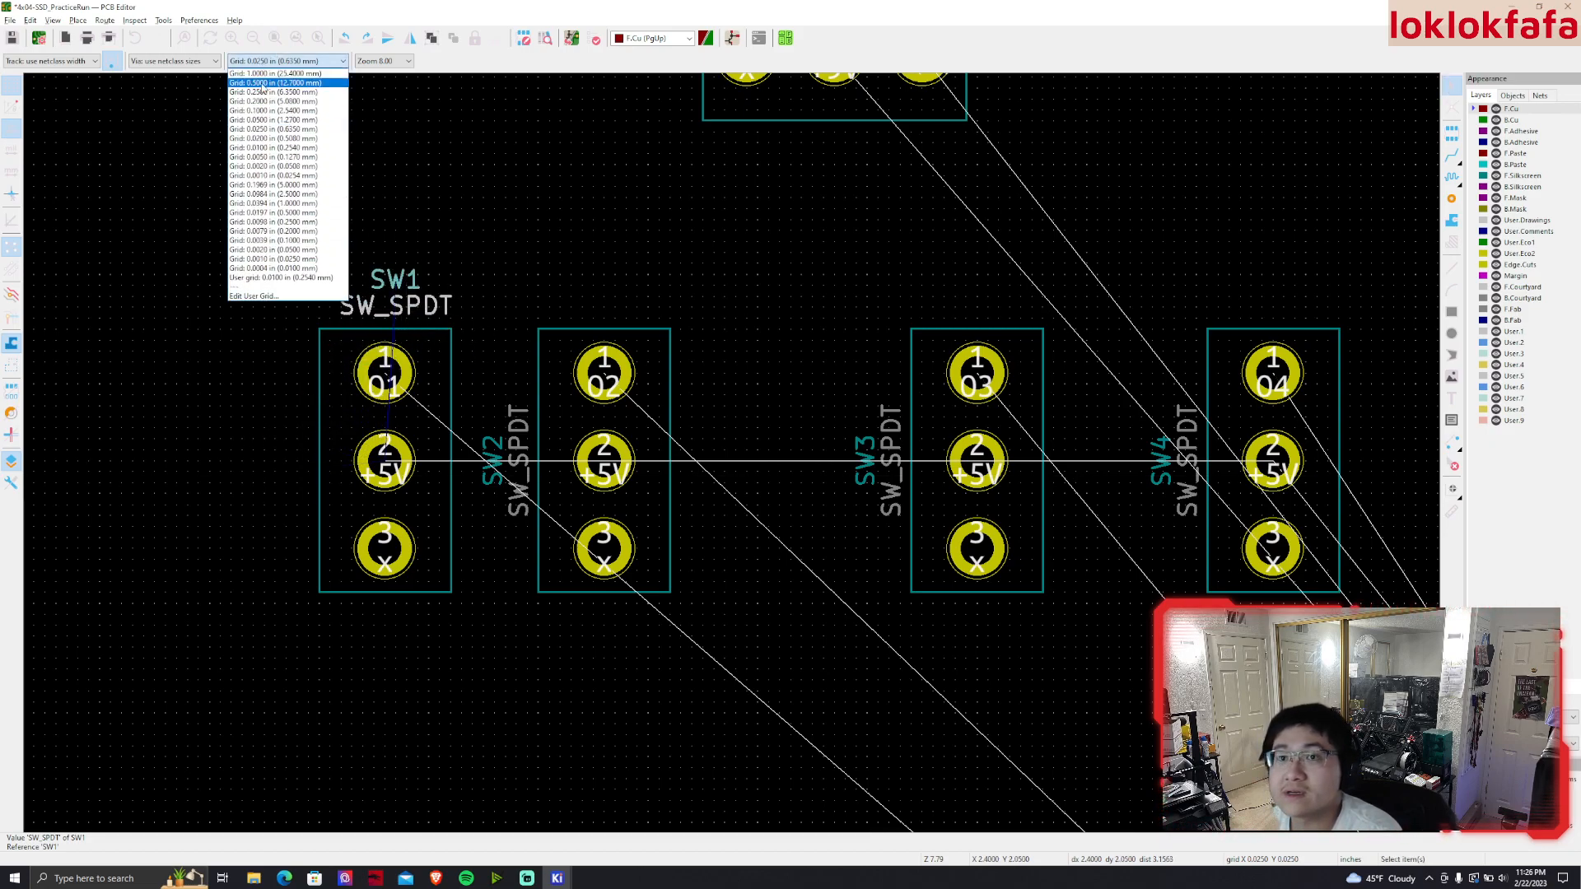
left_click(384, 201)
left_click_drag(485, 396, 507, 496)
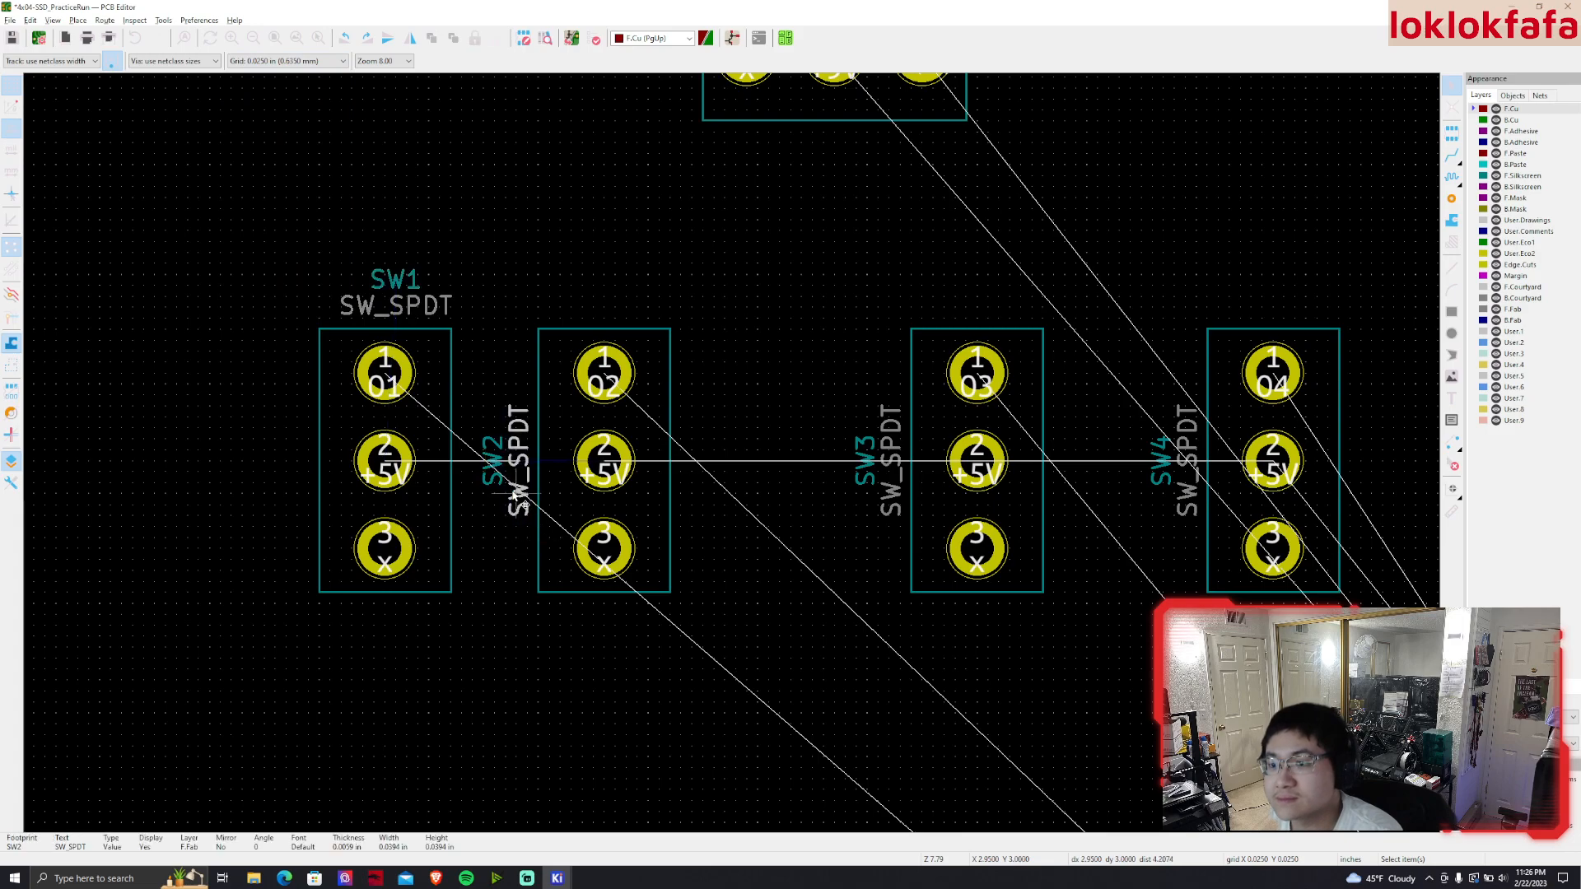
left_click_drag(471, 385, 540, 535)
left_click_drag(517, 442, 607, 322)
key("r")
key("r")
key("r")
Centre SW1's reference and value texts above its outline
left_click_drag(318, 240, 393, 310)
left_click(421, 302)
left_click(406, 276, "shift")
Rotate SW3's reference and value texts horizontally above its outline and bring SW3 closer to SW2
middle_click_drag(801, 349, 653, 329)
left_click_drag(617, 336, 752, 528)
left_click(738, 432, "shift")
left_click_drag(739, 433, 949, 651)
key("r")
key("r")
key("r")
left_click(832, 284)
left_click_drag(832, 448, 646, 448)
left_click(797, 470)
Rotate SW4's reference and value texts to read horizontally and place them above its outline
middle_click_drag(917, 463, 726, 473)
left_click_drag(796, 381, 859, 555)
key("r")
key("r")
left_click_drag(803, 386, 866, 510)
key("r")
key("r")
key("r")
left_click_drag(838, 452, 930, 283)
middle_click_drag(1066, 475, 1149, 539)
scroll(912, 606, "down", 2)
middle_click_drag(724, 453, 881, 539)
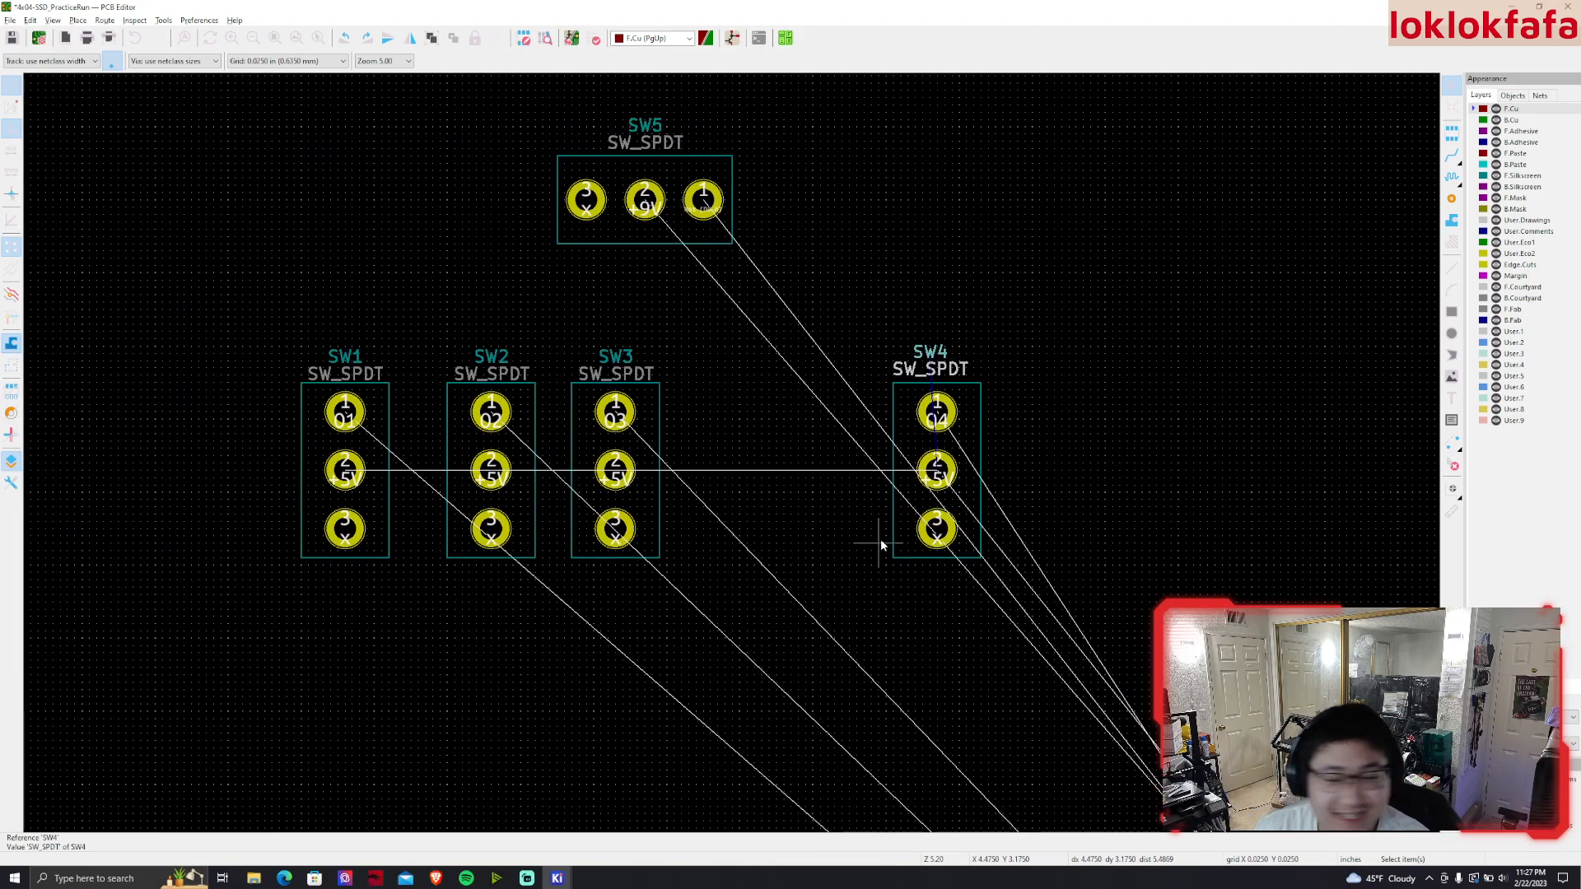
Shift SW2, SW3 and SW4 toward SW1, then move SW3 in so the first three switches are evenly spaced
scroll(734, 452, "up", 2)
middle_click_drag(734, 452, 935, 459)
left_click_drag(527, 355, 1391, 690)
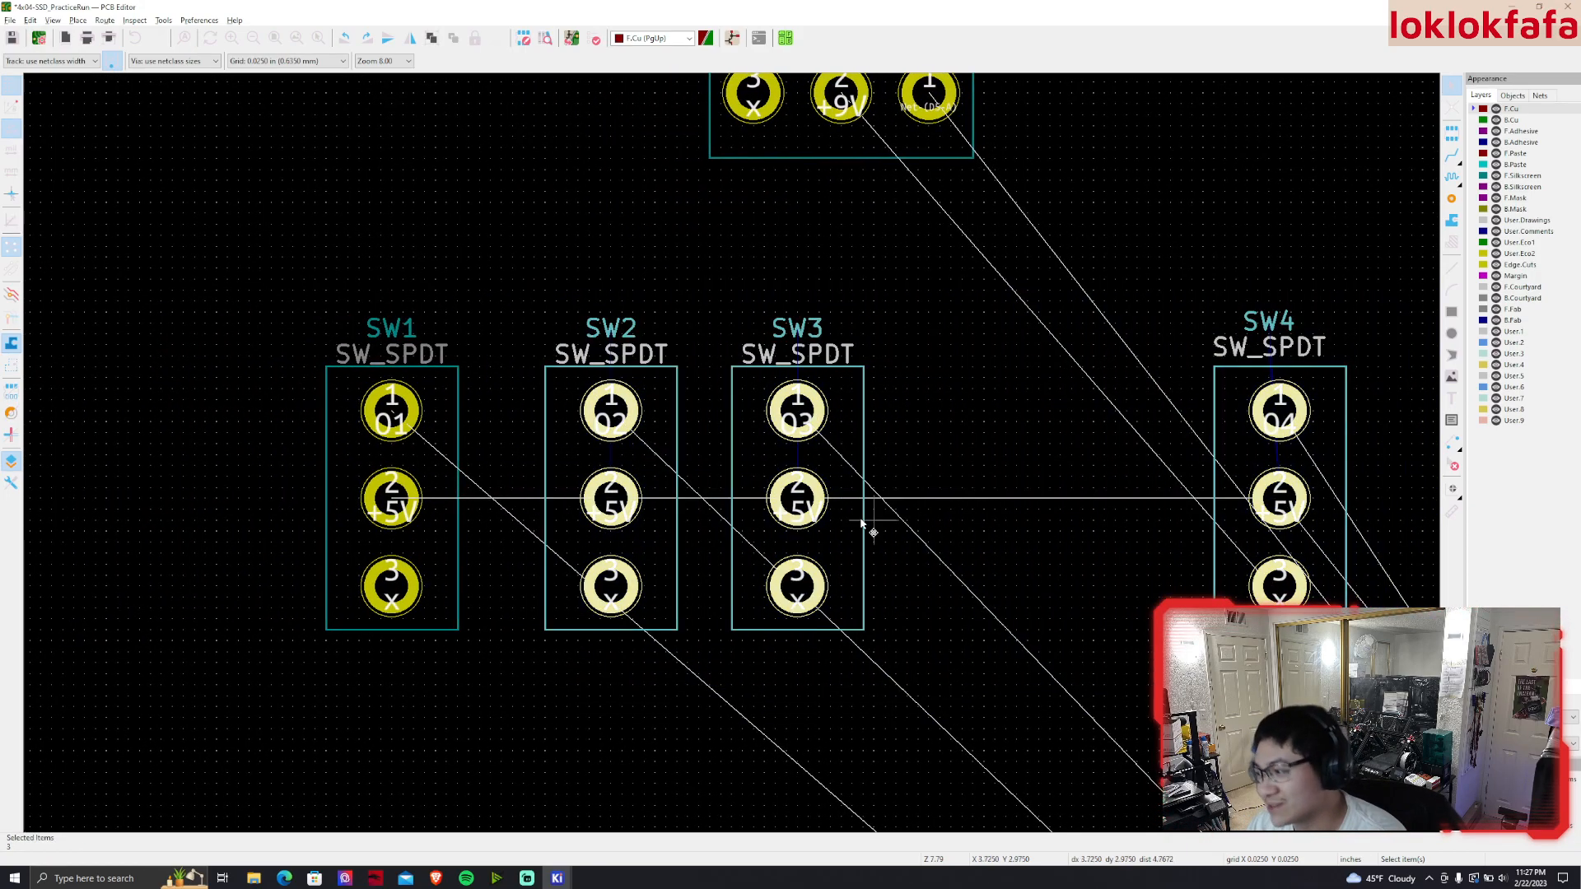
left_click_drag(610, 506, 546, 507)
left_click(794, 656)
left_click_drag(865, 696, 691, 347)
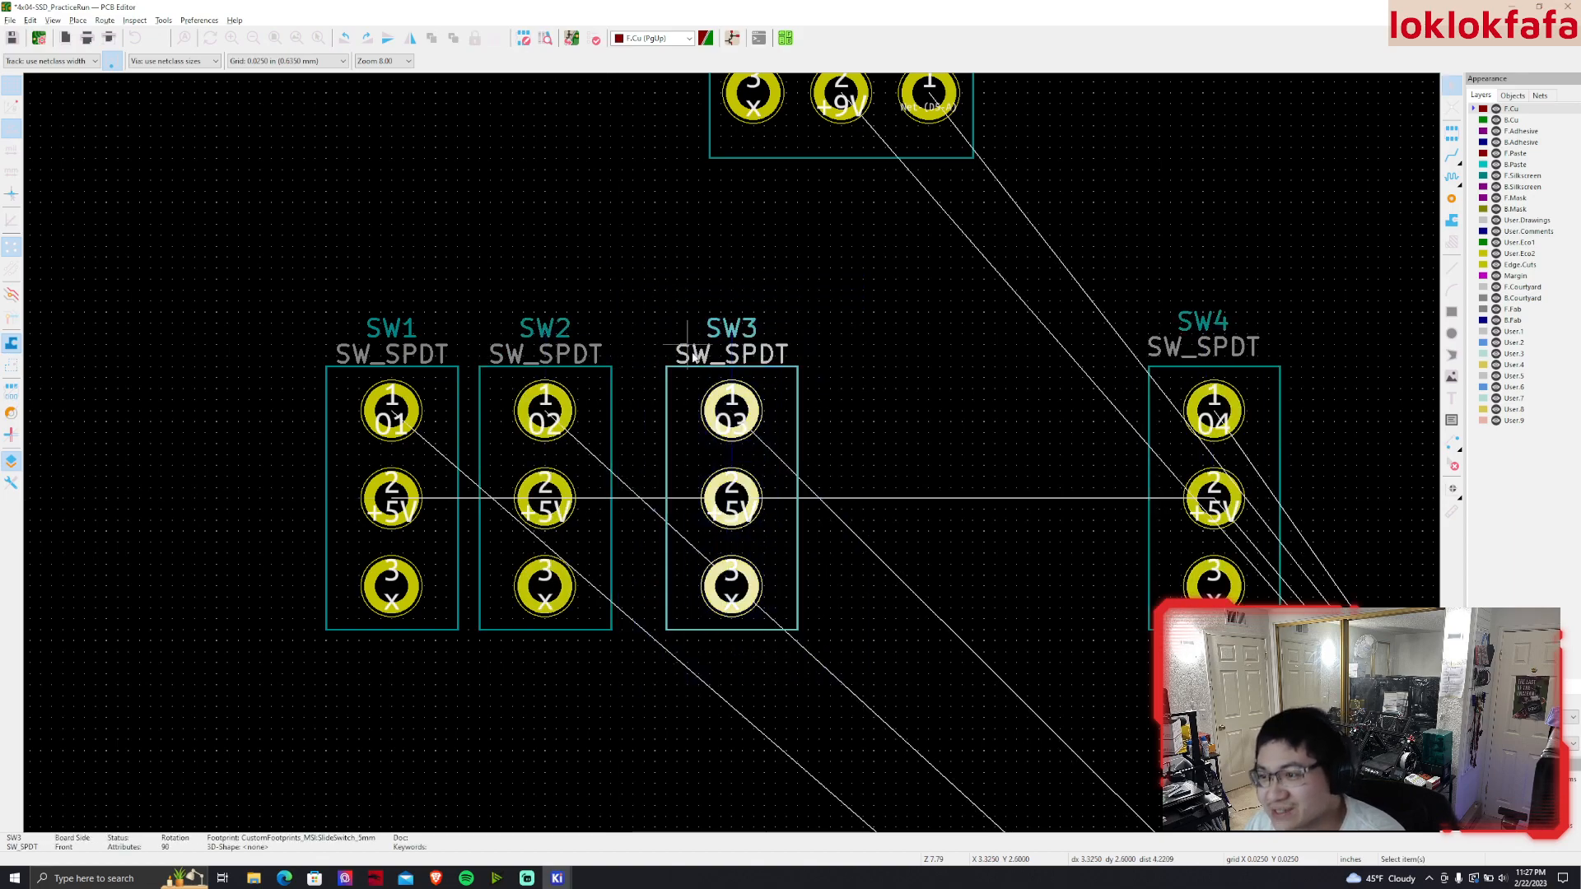
left_click_drag(723, 406, 690, 406)
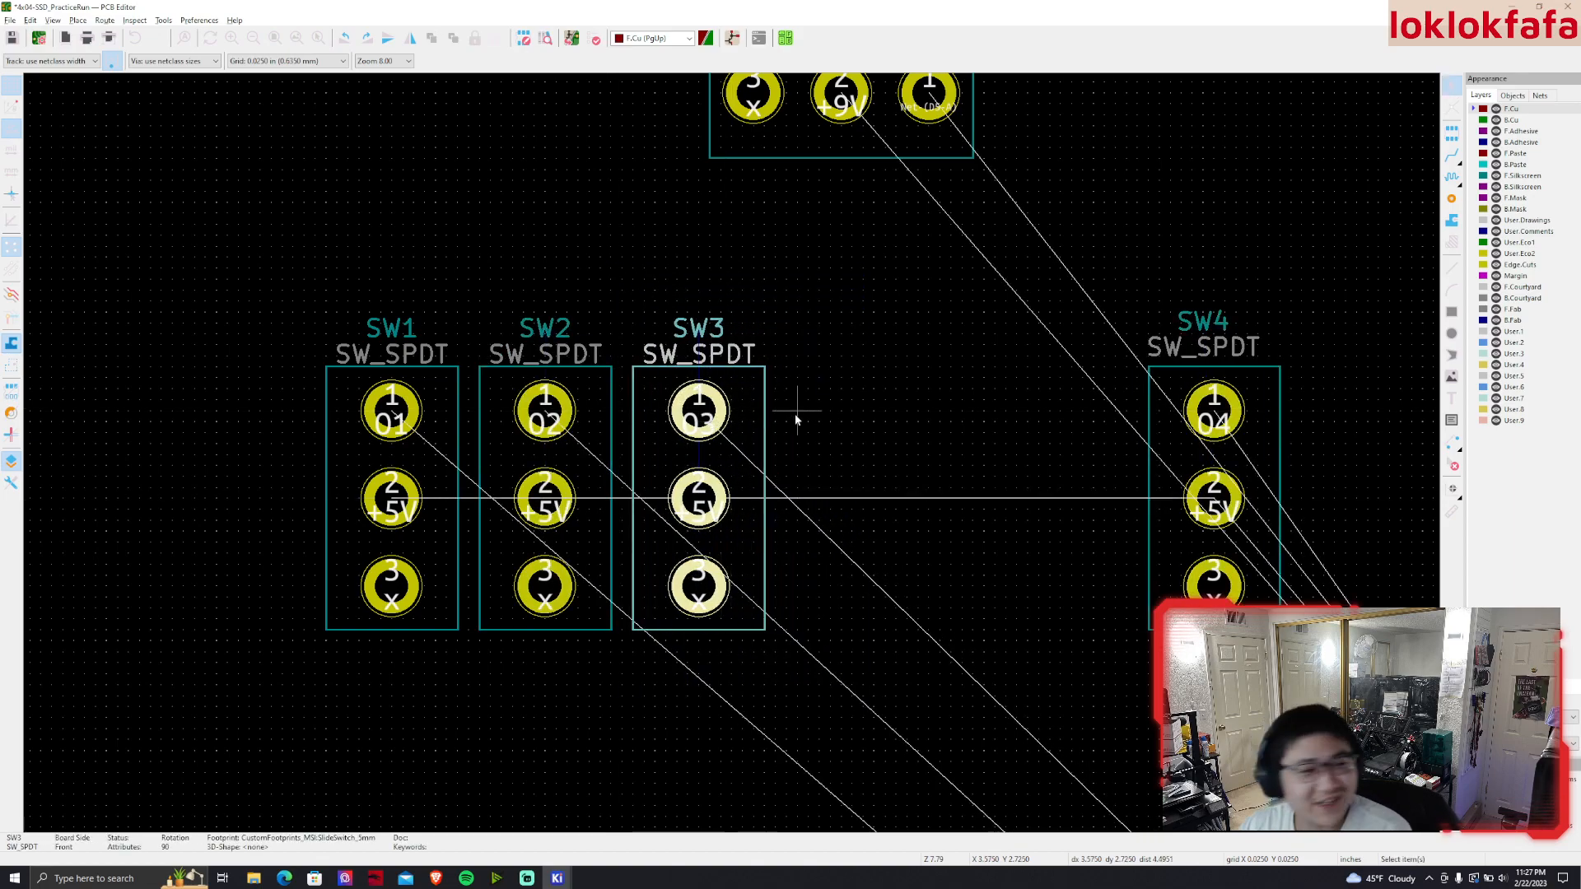
left_click(733, 355)
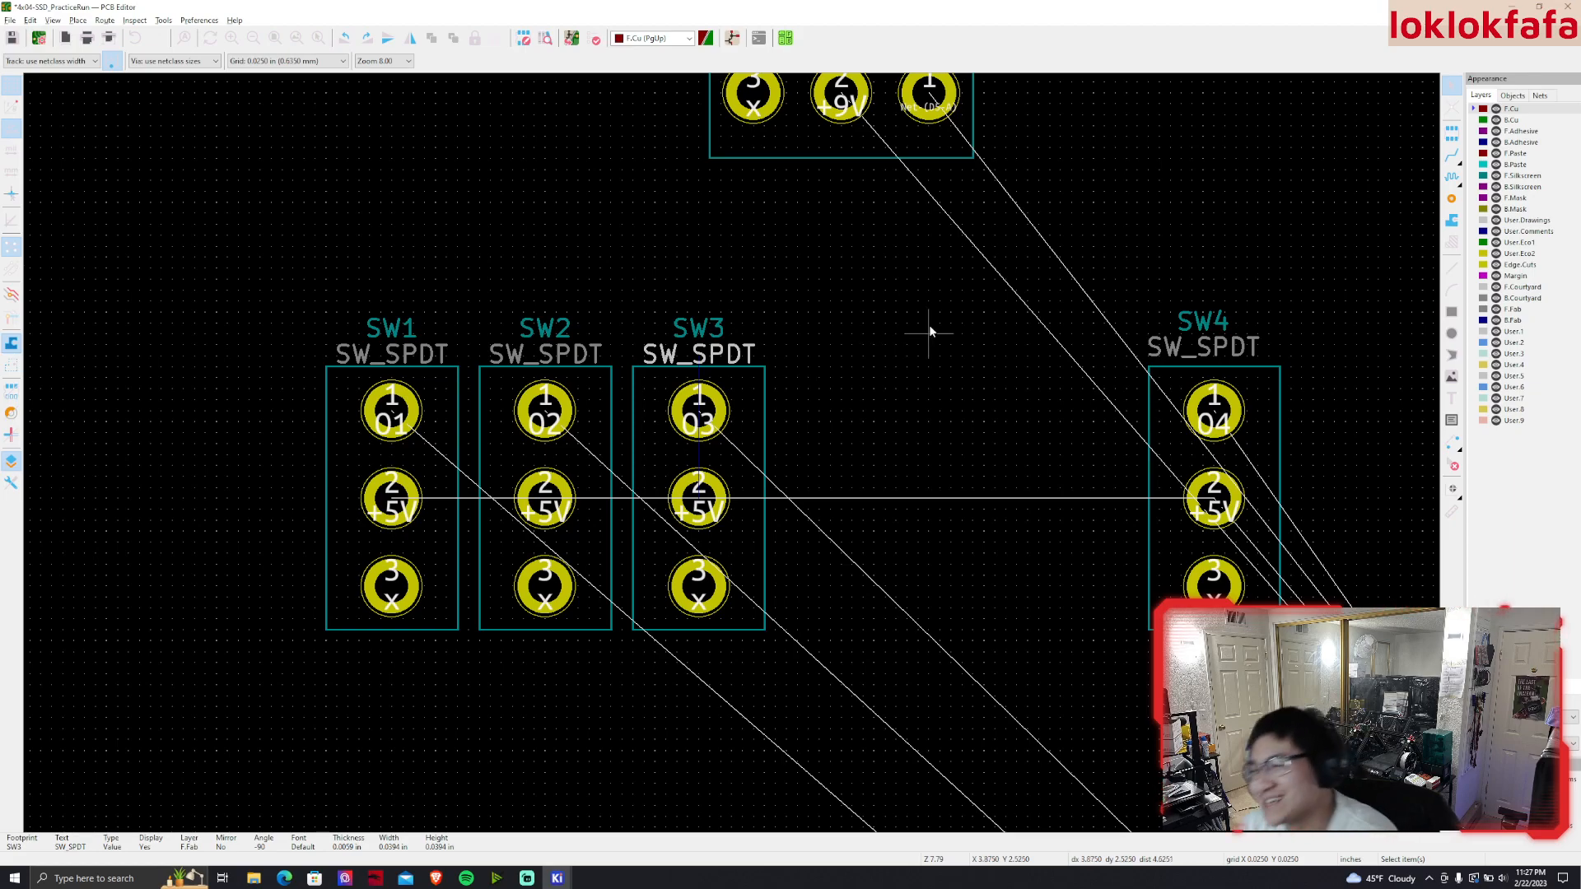
Move SW4 next to SW3 with the same spacing and centre its reference and value texts above its outline
left_click_drag(1151, 293, 1193, 573)
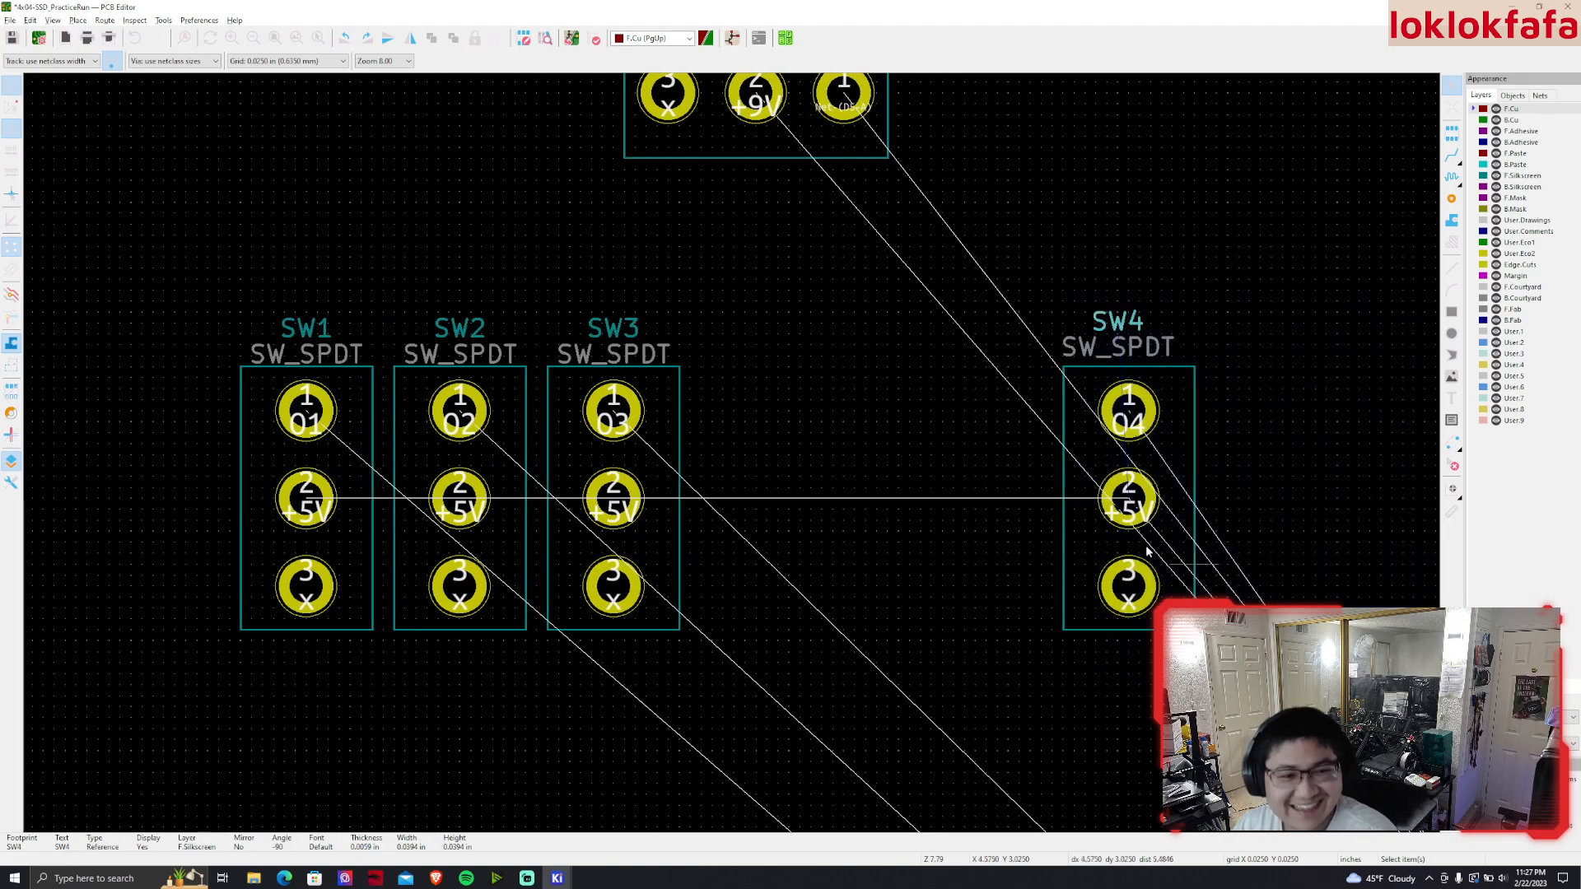
middle_click_drag(1045, 512, 1108, 527)
left_click_drag(1108, 325, 1265, 593)
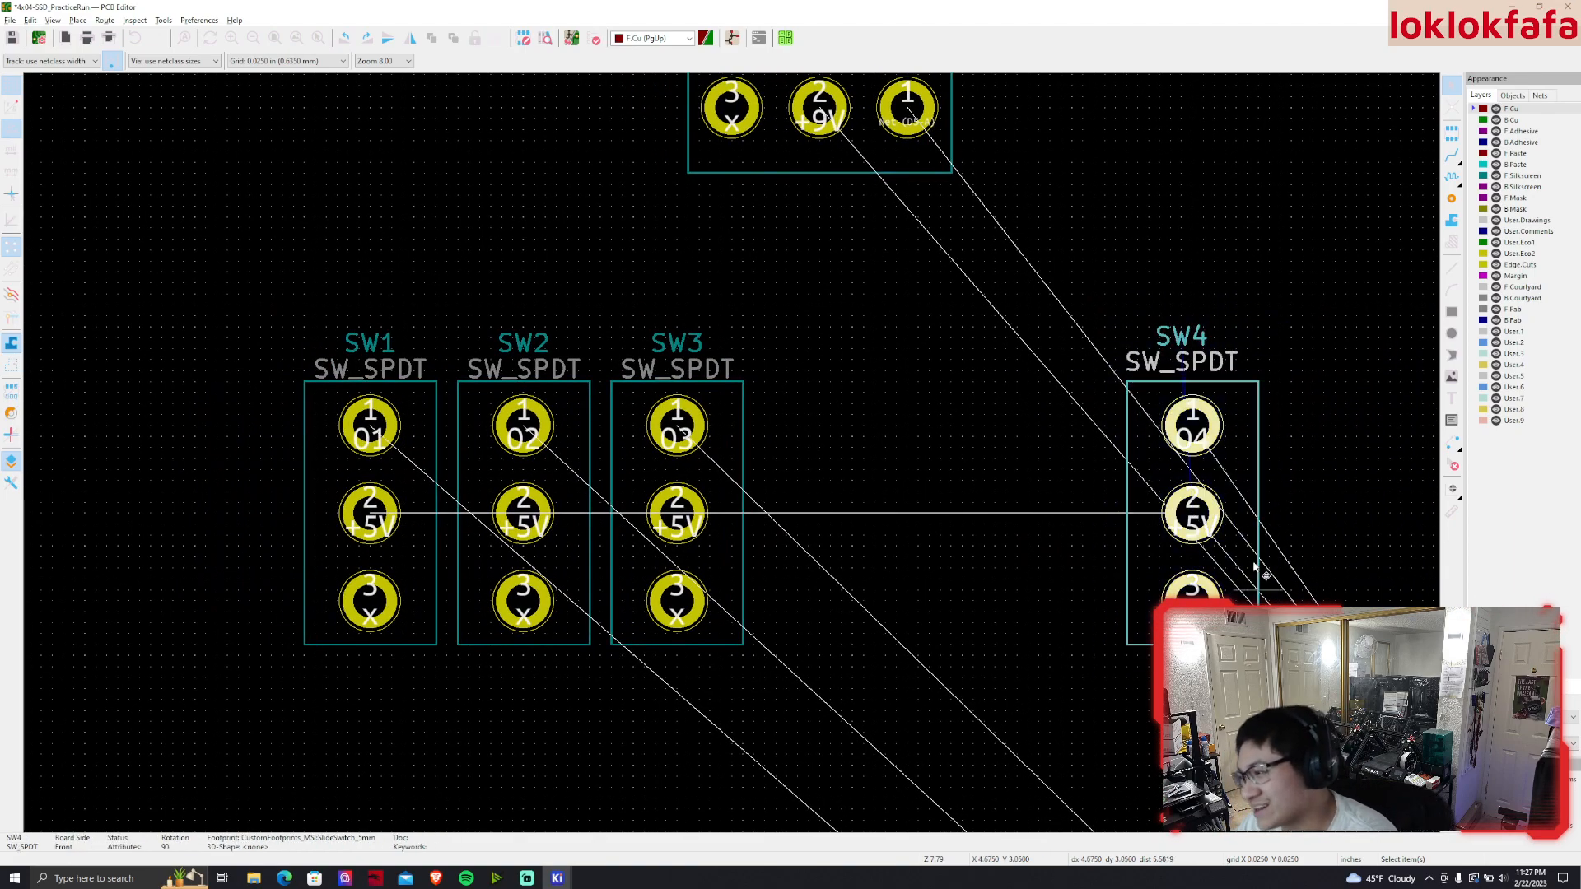
left_click_drag(1155, 468, 838, 519)
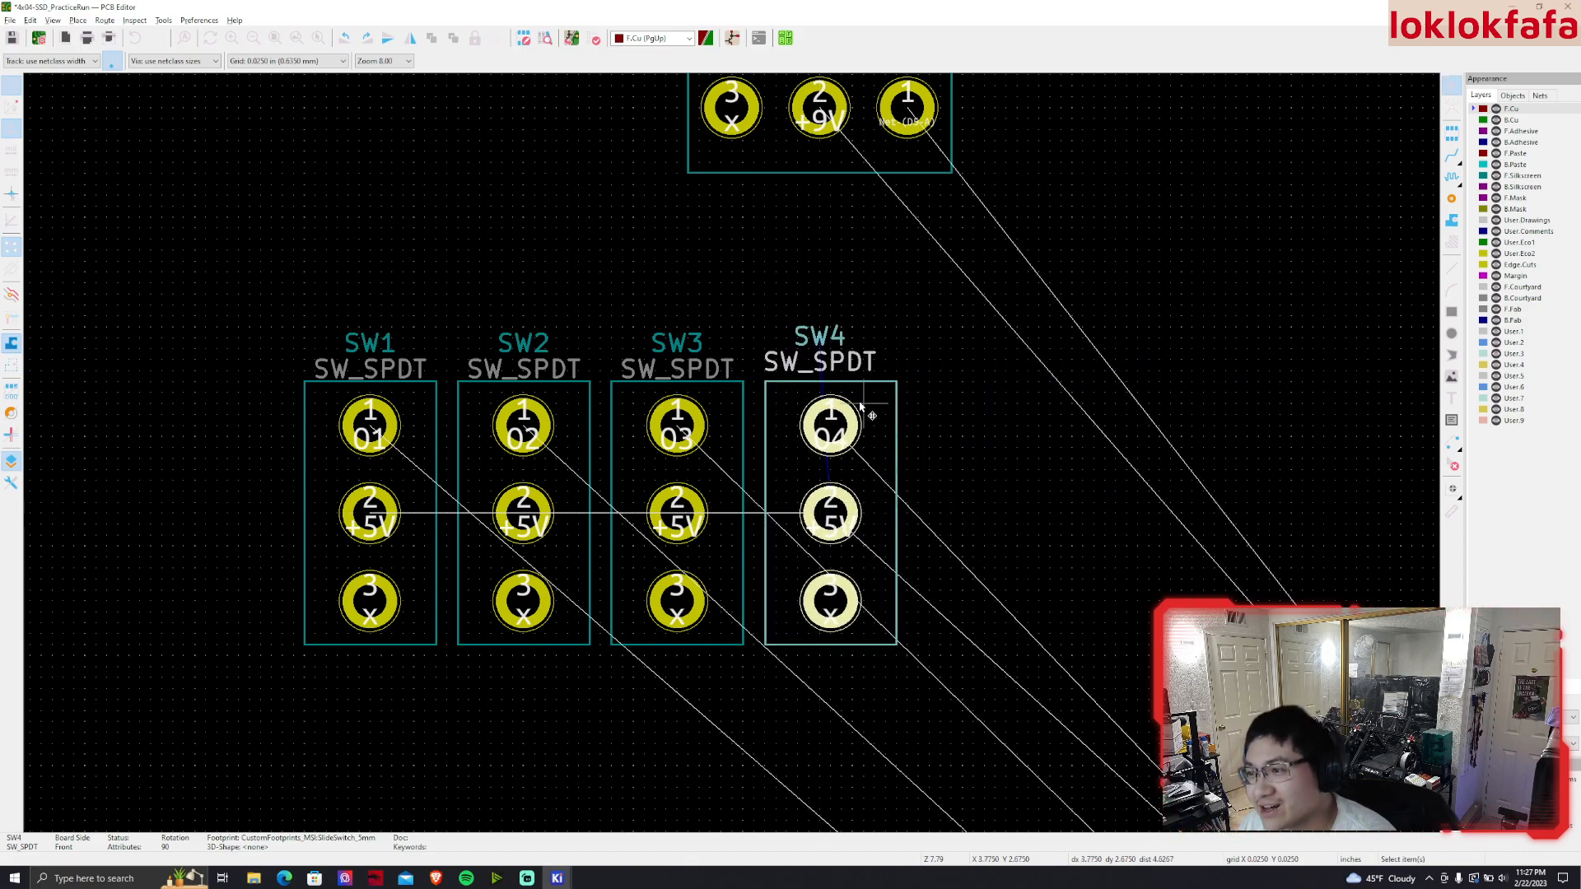
left_click(832, 368)
left_click_drag(942, 363, 833, 360)
left_click(976, 395)
Move SW5 down from above the switch row to the right side of SW4
middle_click_drag(977, 401, 1126, 344)
middle_click_drag(865, 583, 877, 613)
scroll(913, 607, "down", 1)
middle_click_drag(733, 459, 700, 559)
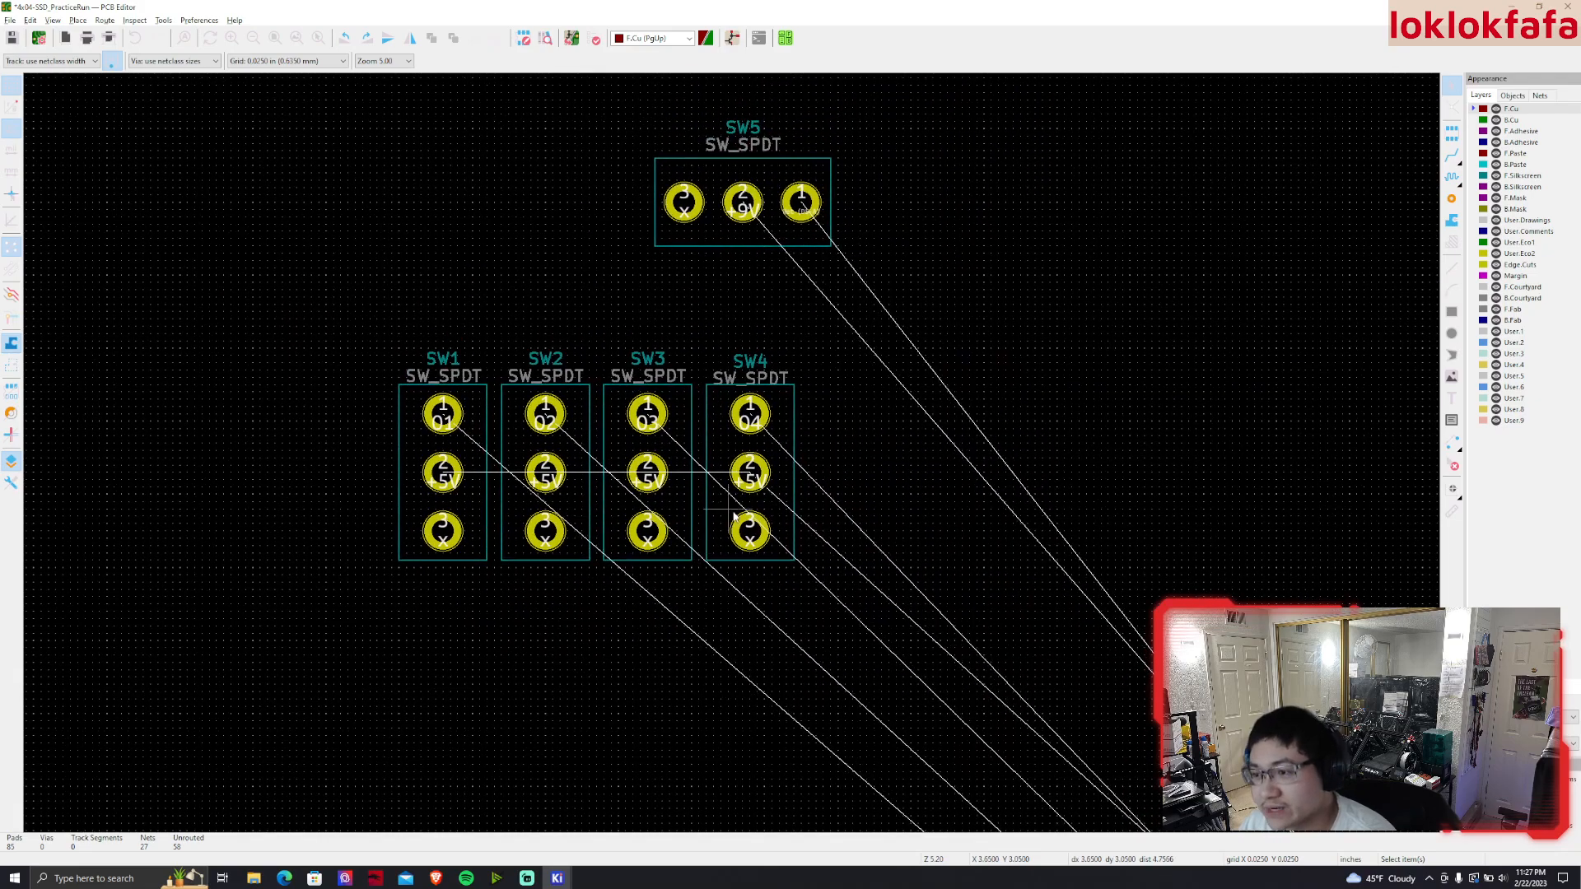
left_click_drag(886, 276, 631, 128)
left_click_drag(706, 231, 874, 520)
left_click(903, 622)
Move the AMS1117-5.0 regulator U3 out of the component cluster toward the switches
scroll(903, 622, "down", 5)
scroll(725, 560, "up", 5)
left_click_drag(725, 560, 262, 194)
middle_click_drag(354, 252, 440, 382)
left_click_drag(357, 328, 609, 647)
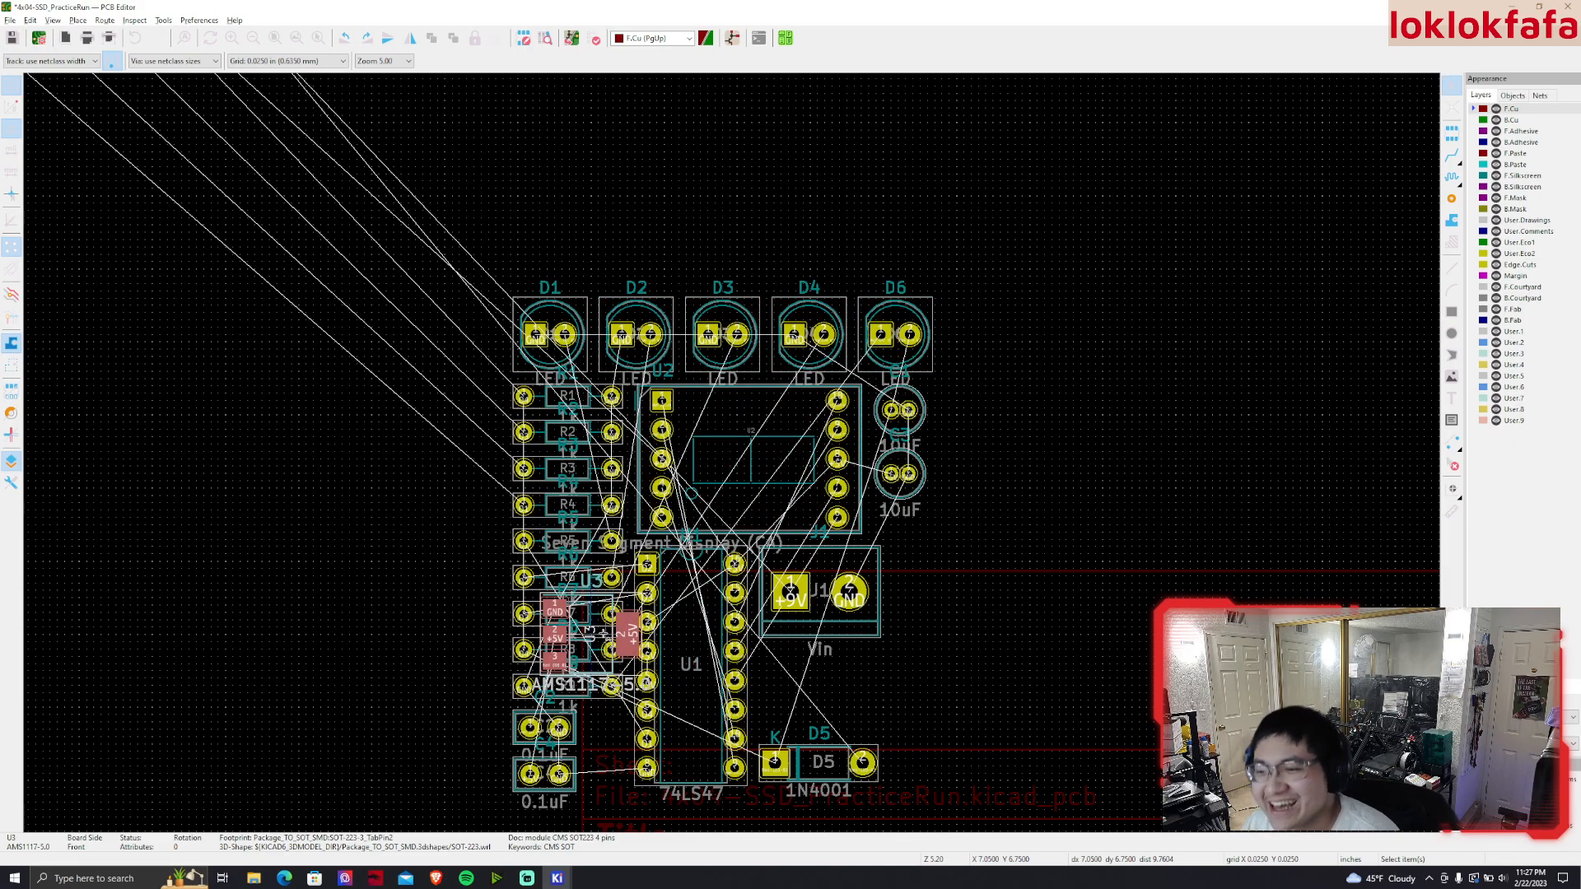
key("ctrl+z")
left_click_drag(374, 356, 327, 183)
Move the two 10uF capacitors C1 and C3 together to the right side of regulator U3
scroll(328, 183, "down", 8)
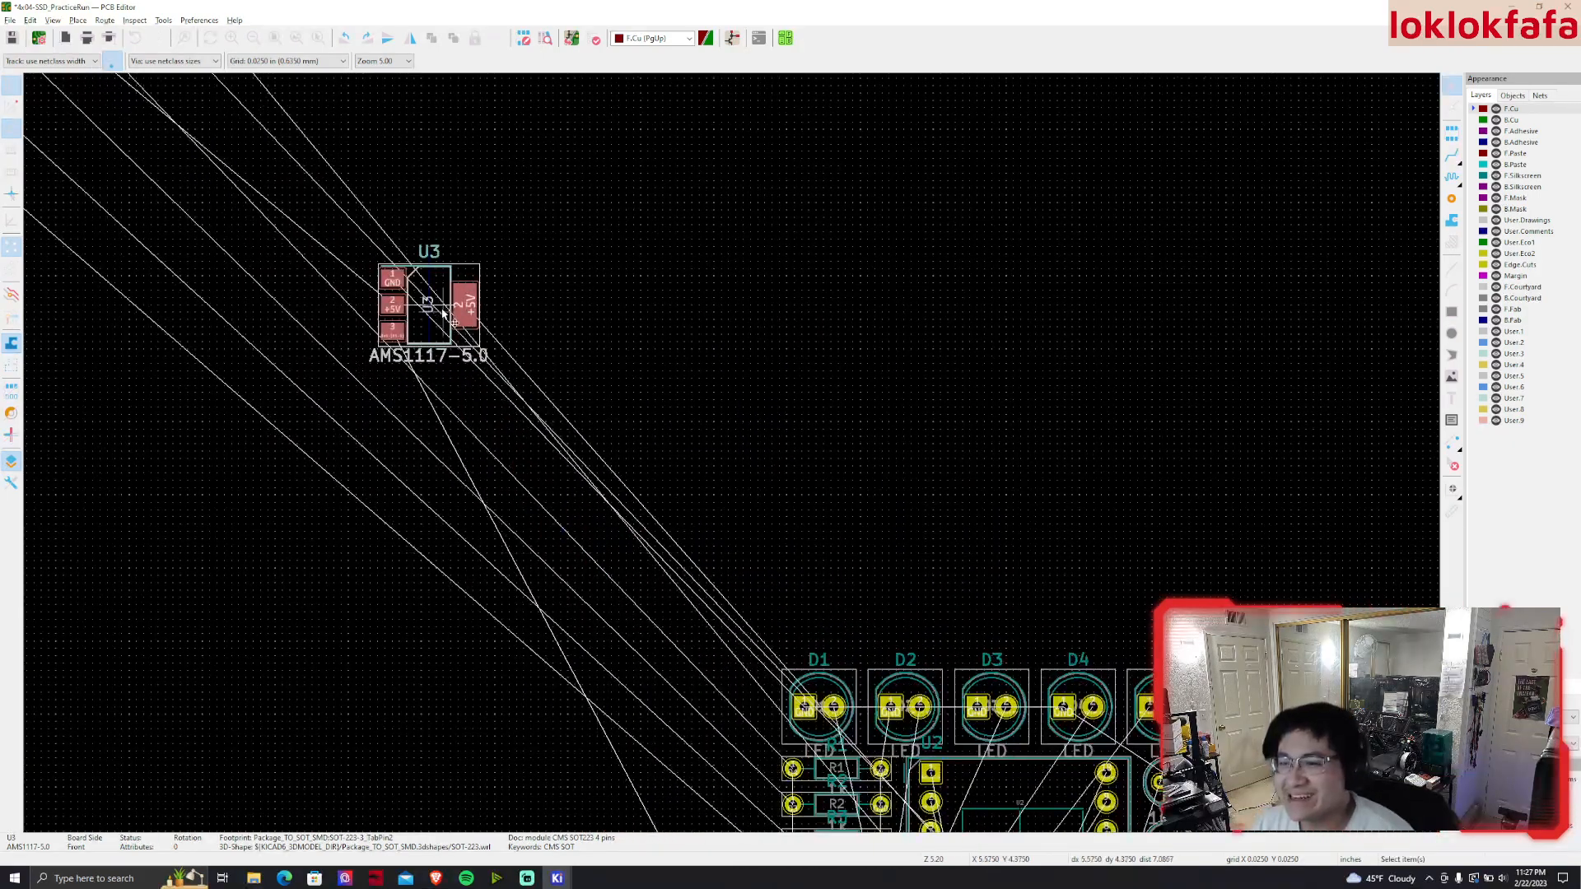
scroll(860, 562, "up", 5)
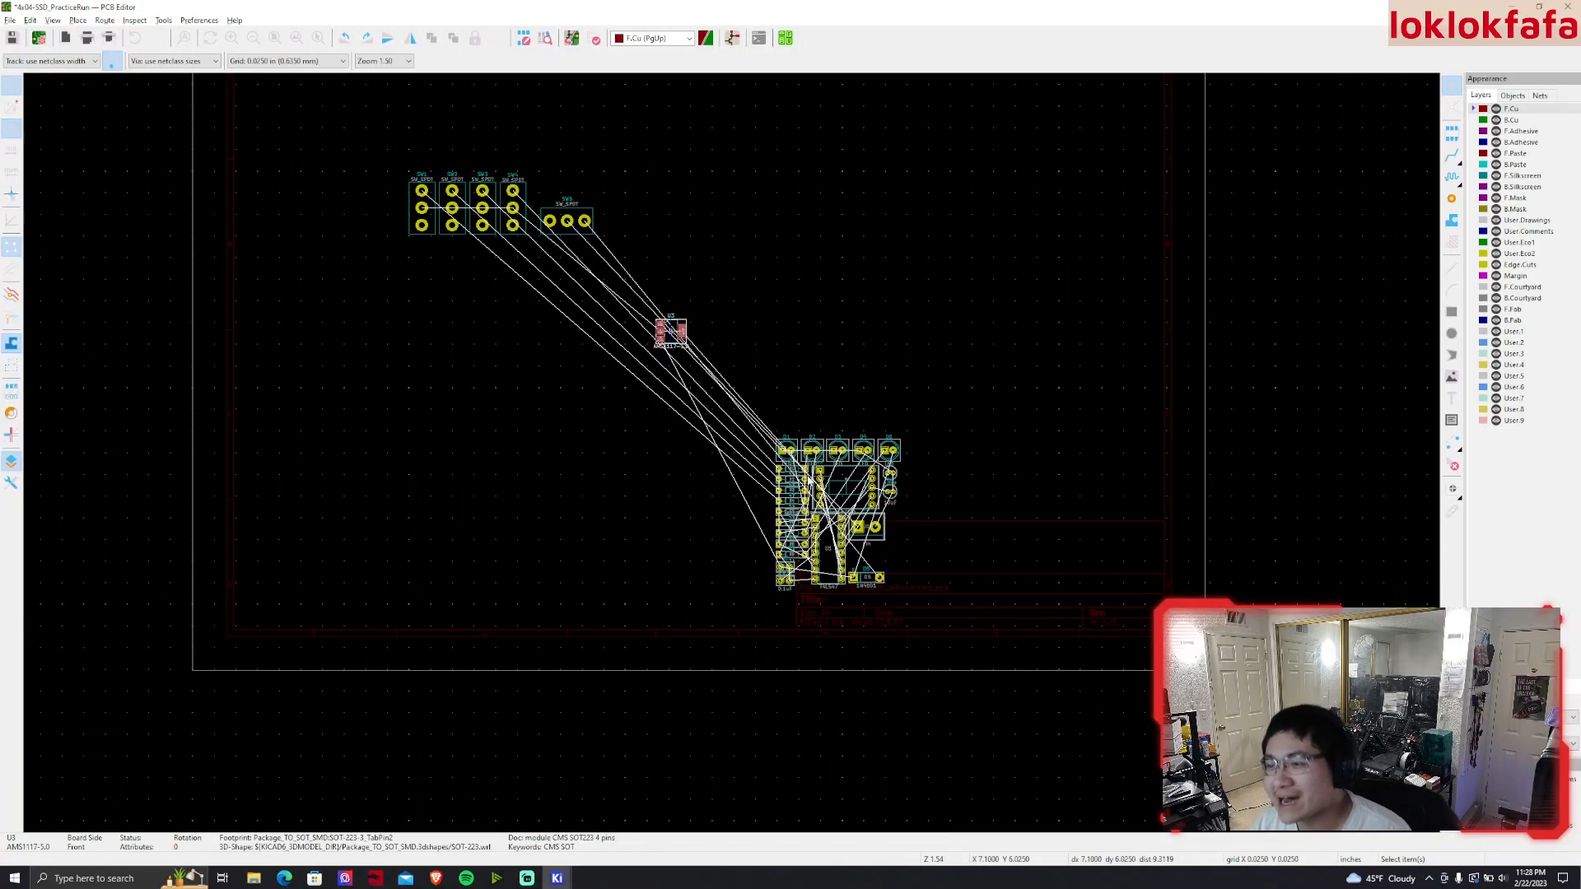
left_click(839, 464)
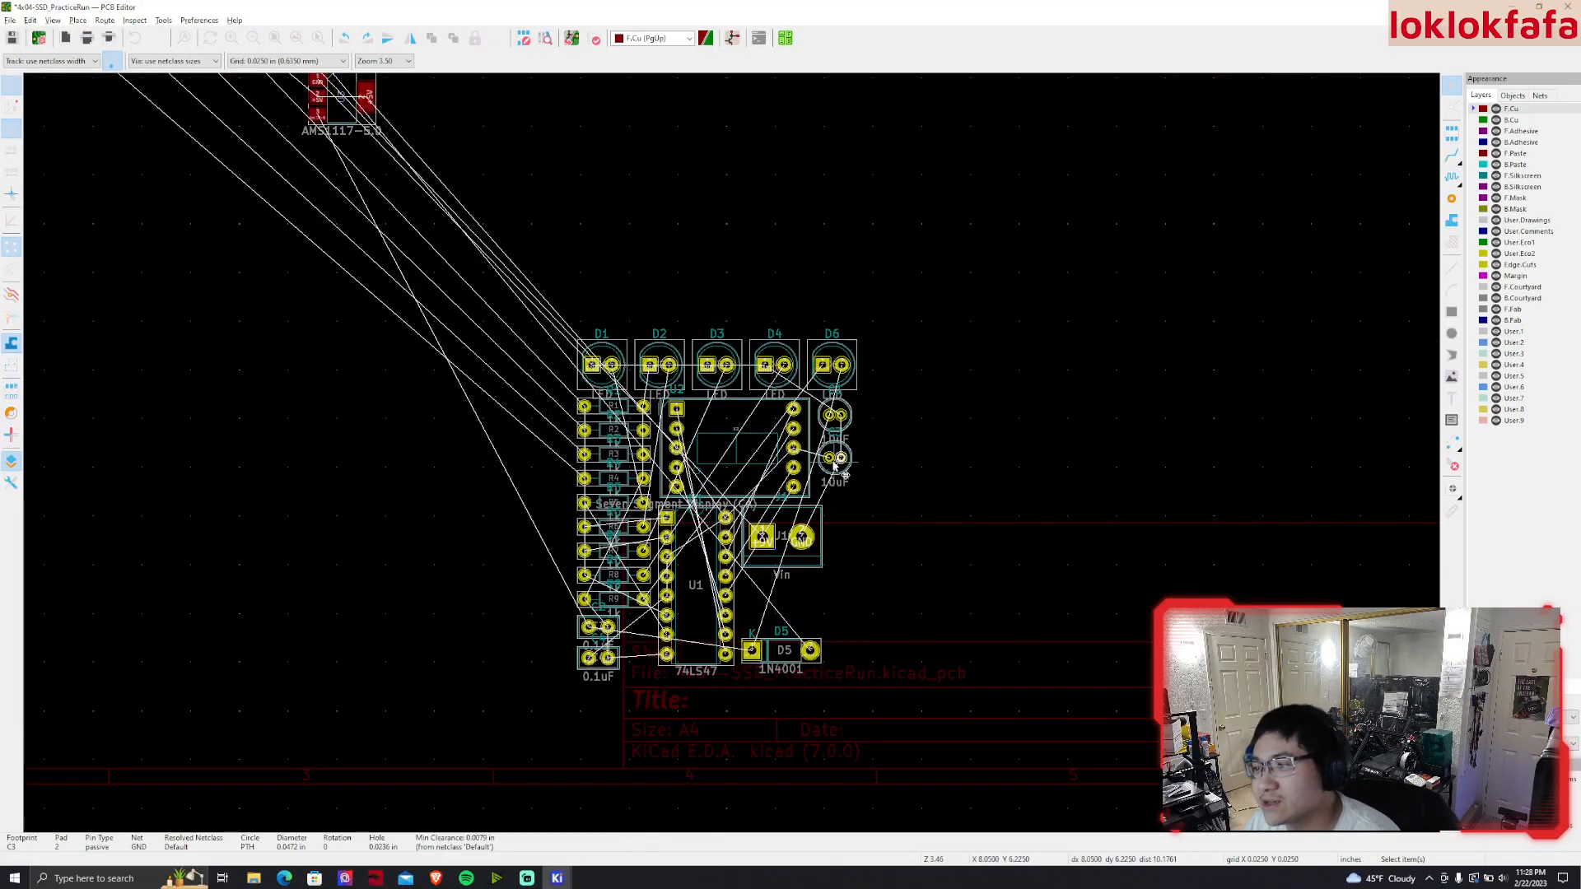
left_click(834, 466)
left_click(834, 427, "shift")
left_click_drag(834, 428, 415, 110)
middle_click_drag(446, 196, 470, 432)
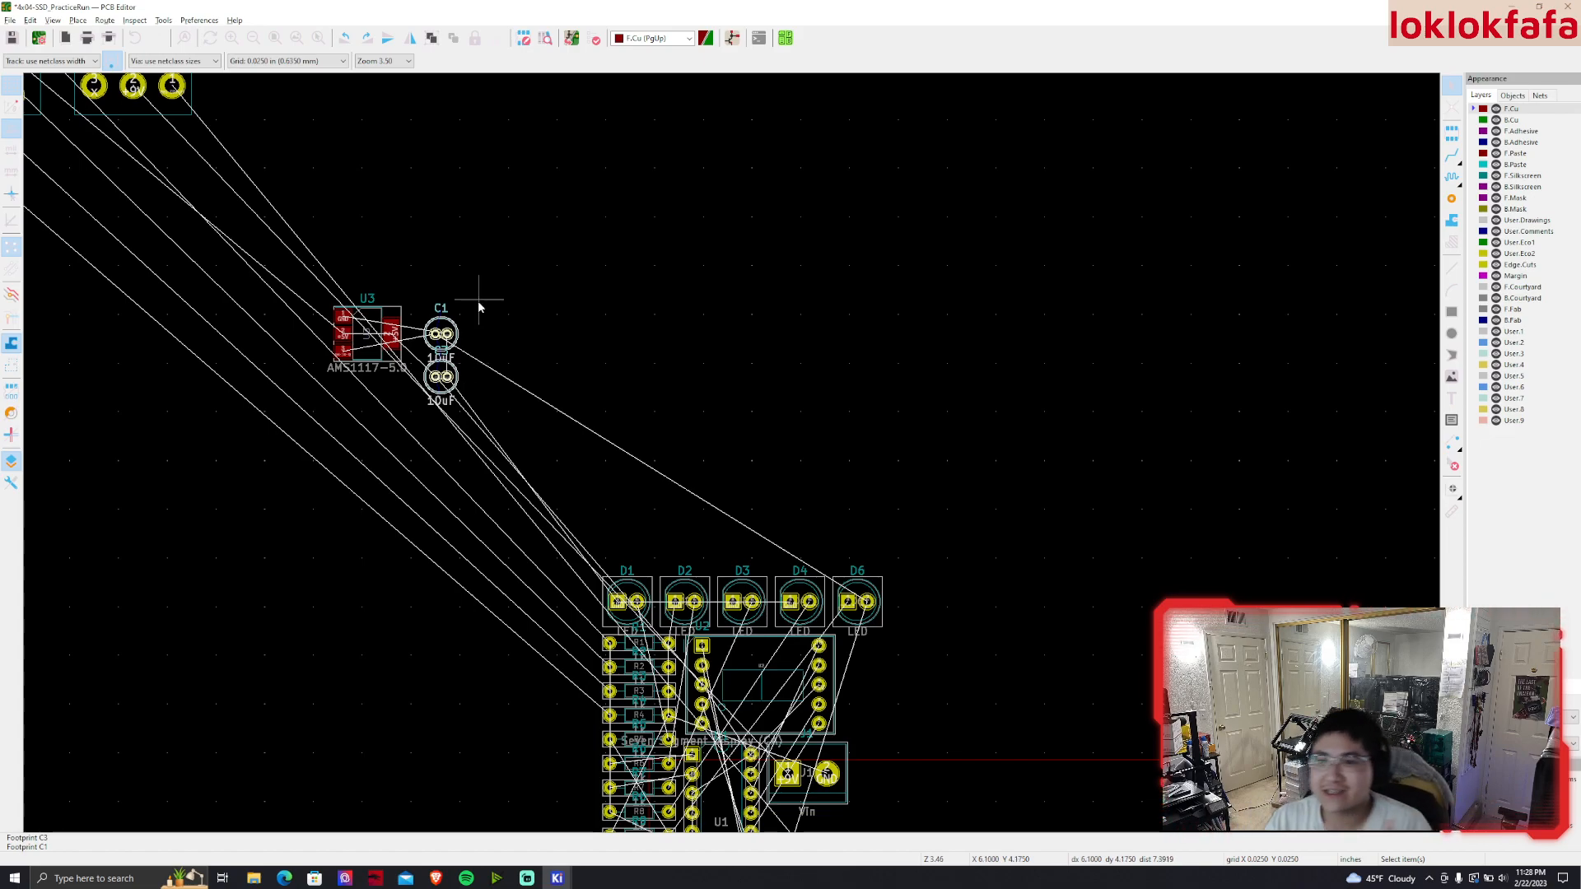
left_click(360, 313)
scroll(361, 313, "up", 4)
left_click_drag(879, 400, 957, 696)
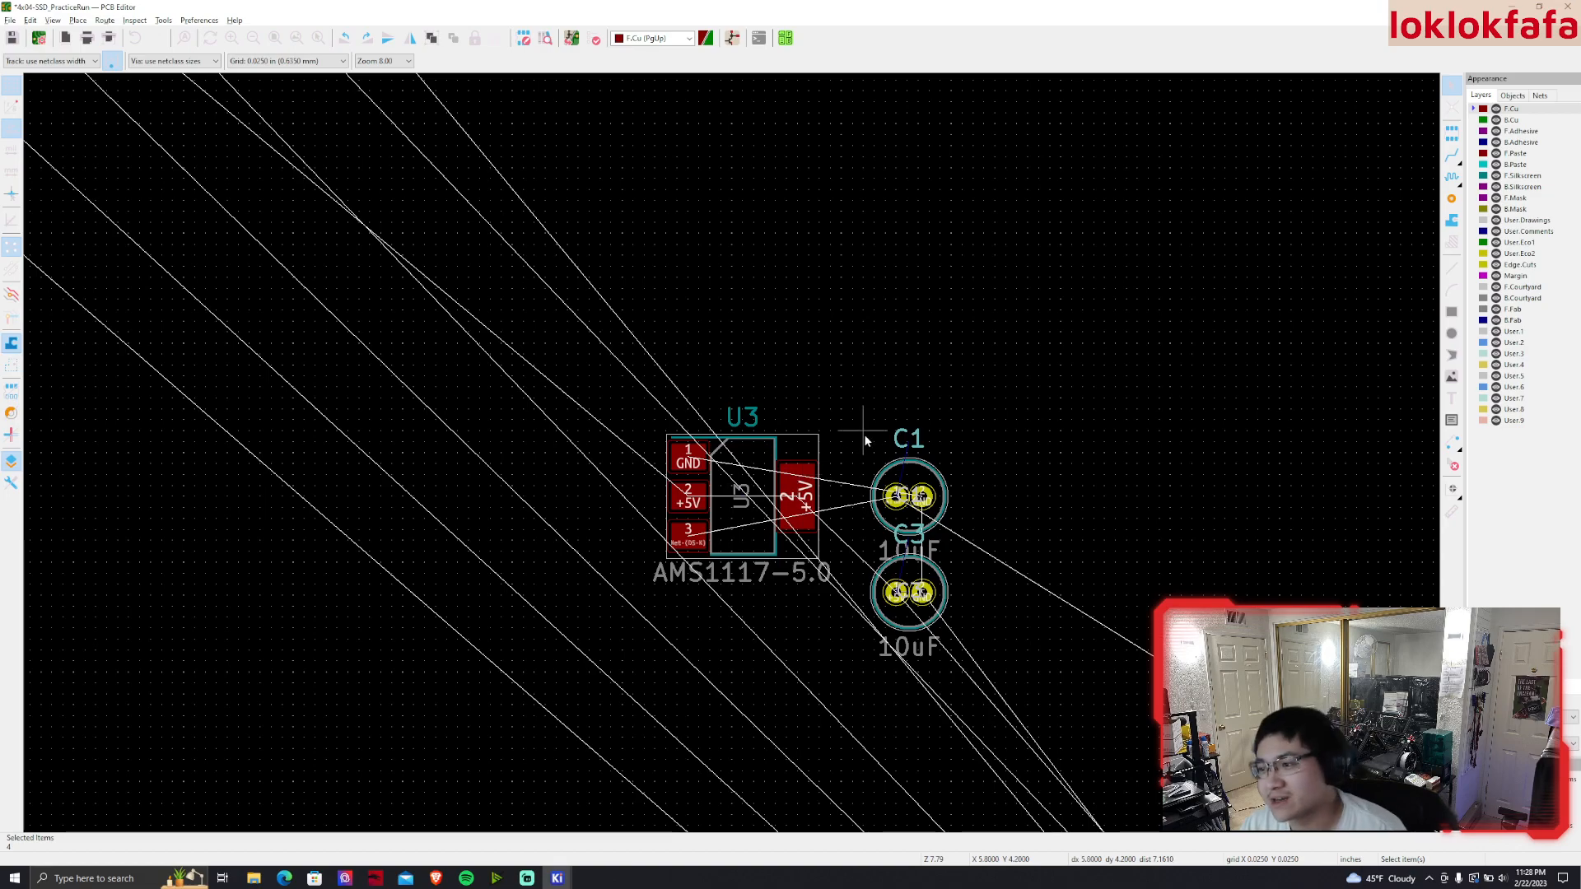
Move the two 0.1uF capacitors C2 and C4 together to the upper right of C1 near regulator U3
scroll(724, 453, "down", 2)
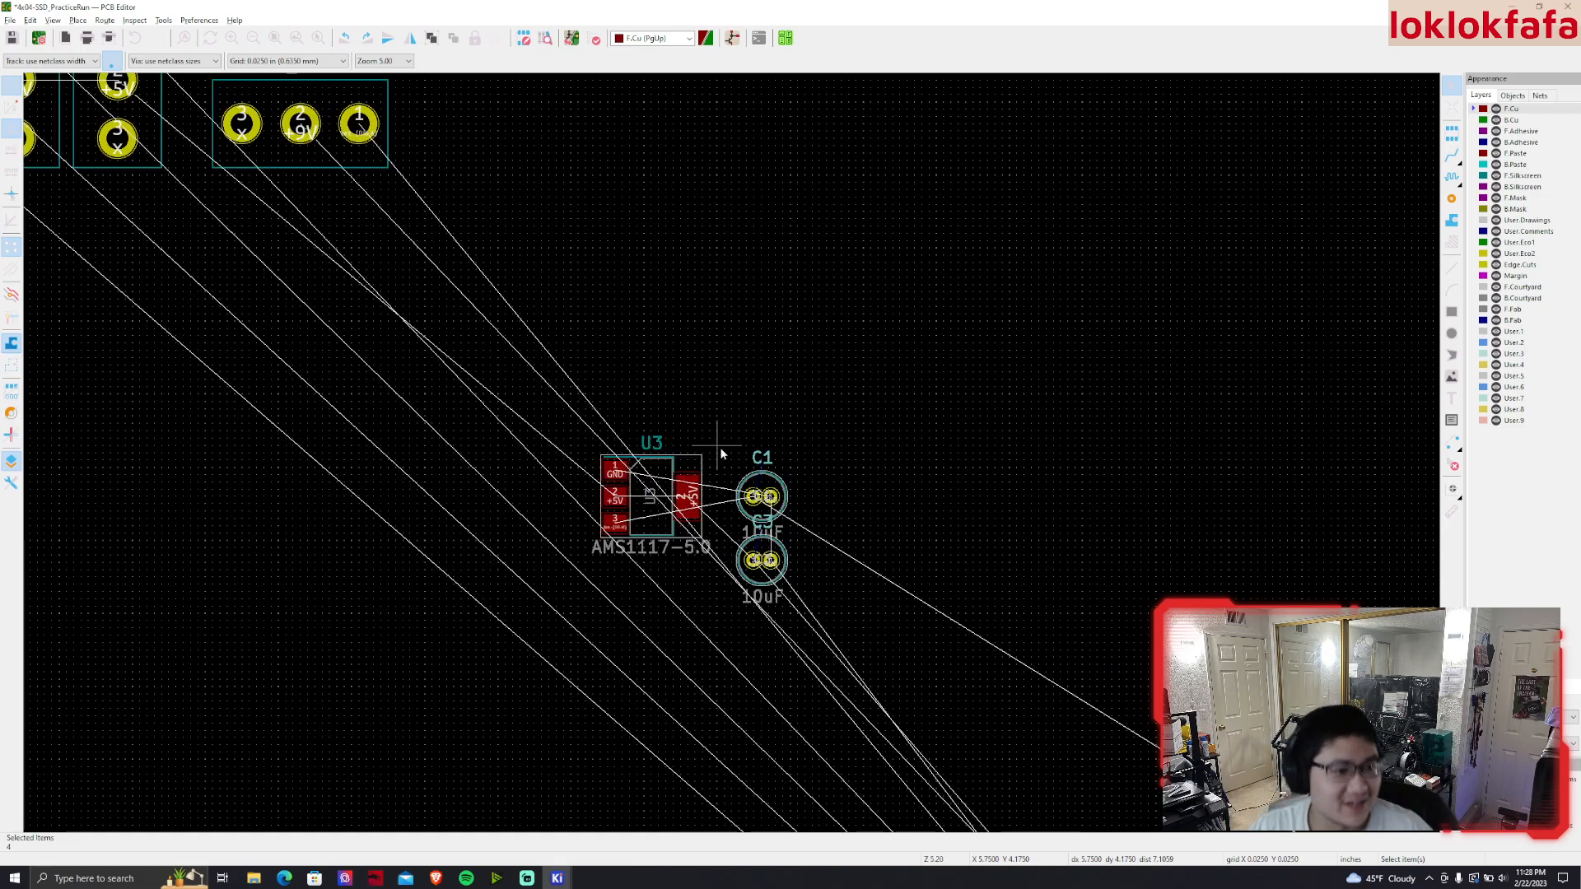
scroll(720, 451, "down", 2)
middle_click_drag(947, 759, 836, 544)
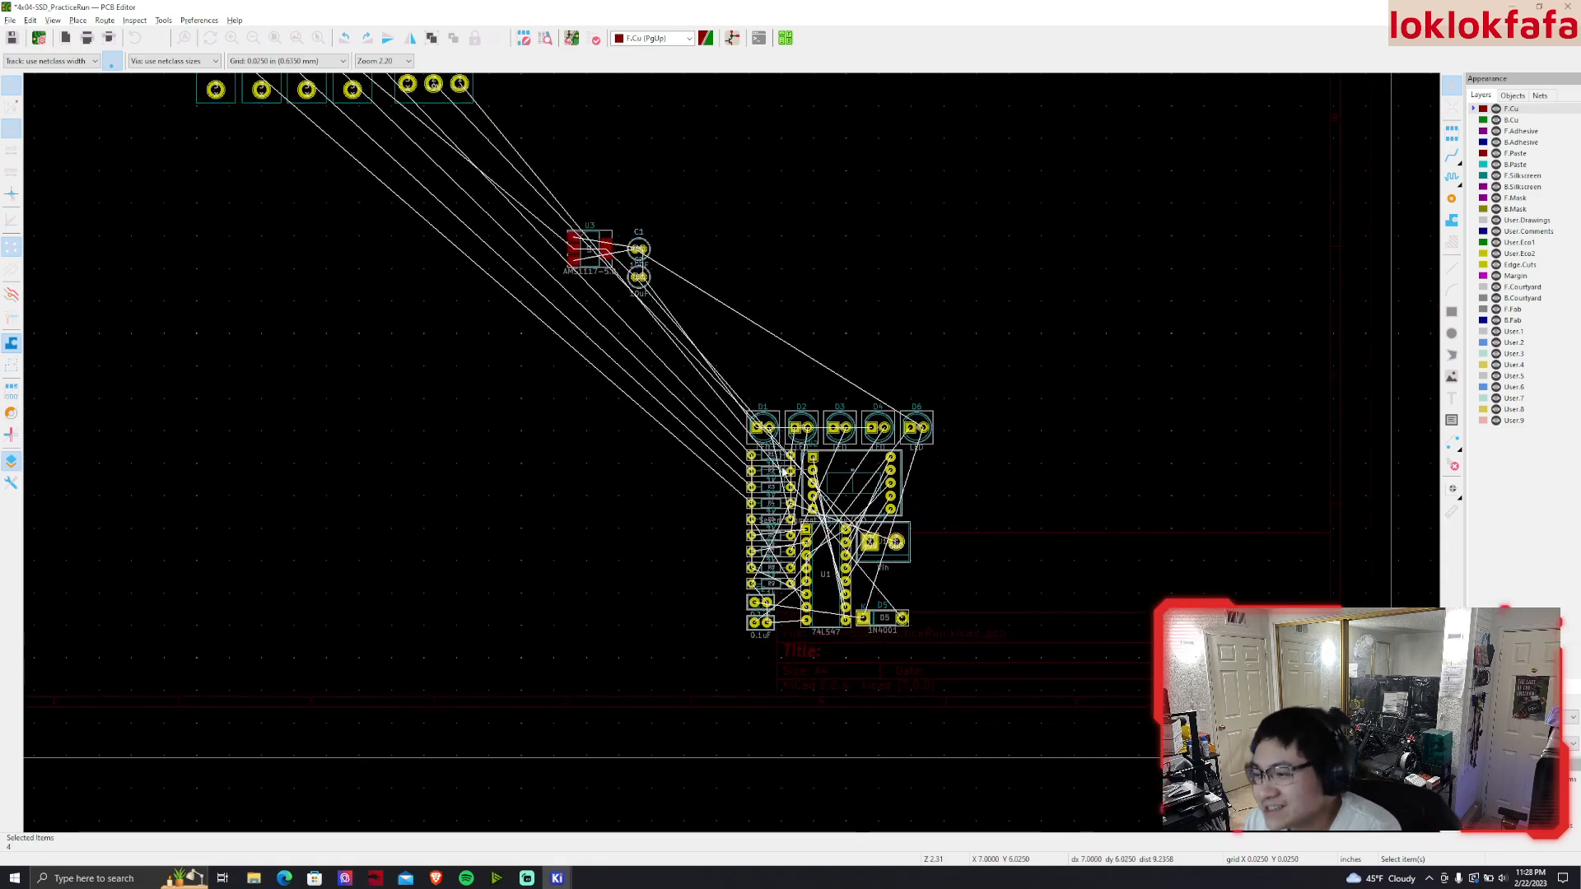
scroll(836, 544, "up", 1)
left_click_drag(572, 530, 637, 607)
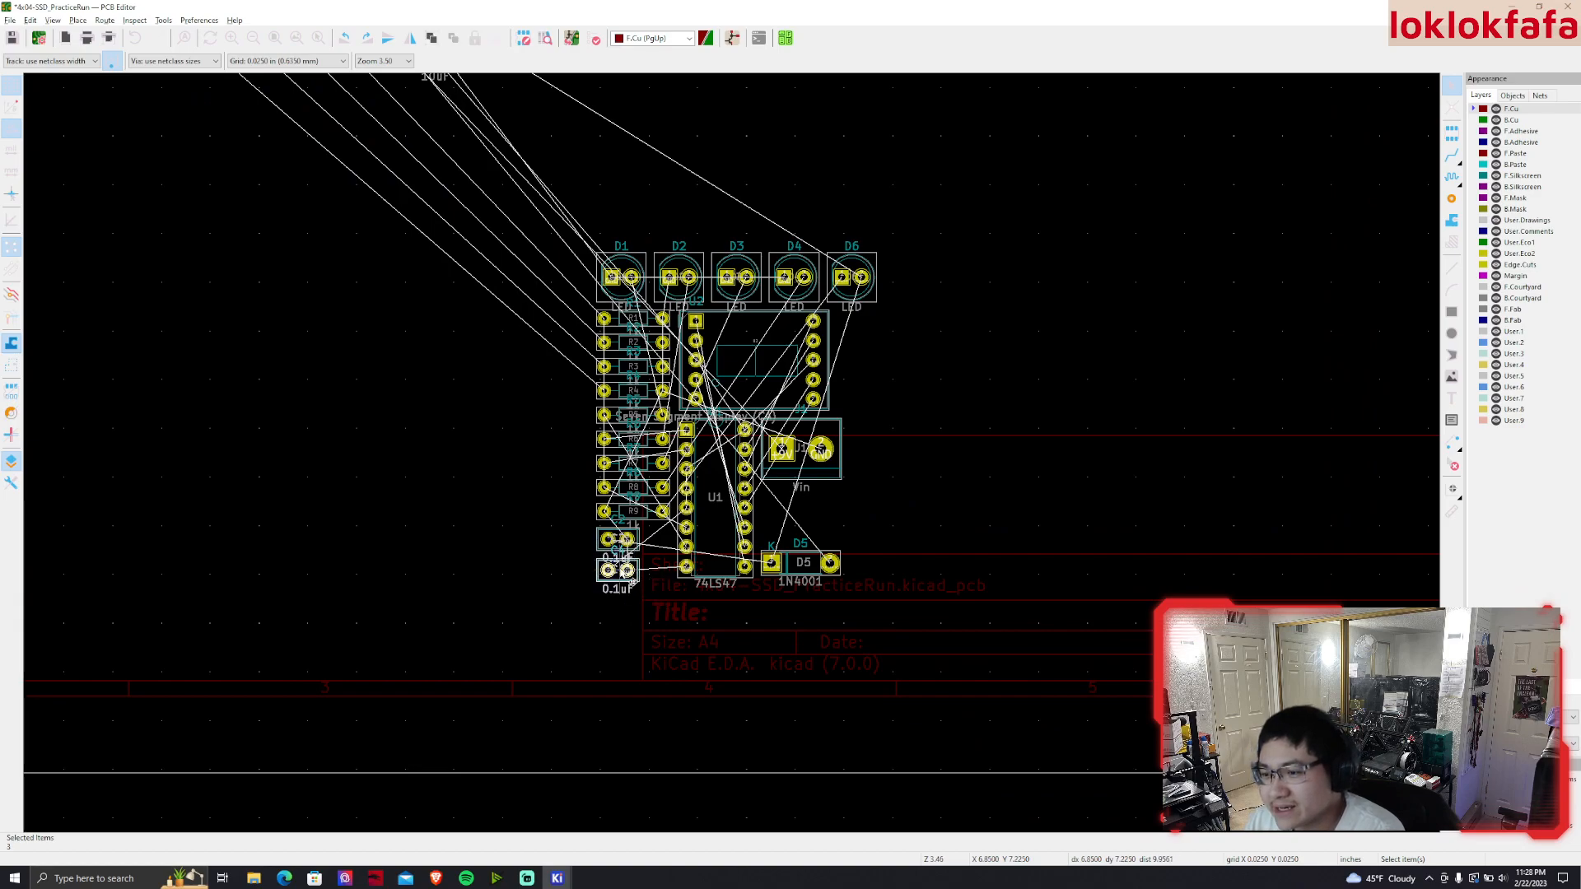
left_click_drag(619, 540, 371, 224)
middle_click_drag(415, 258, 490, 486)
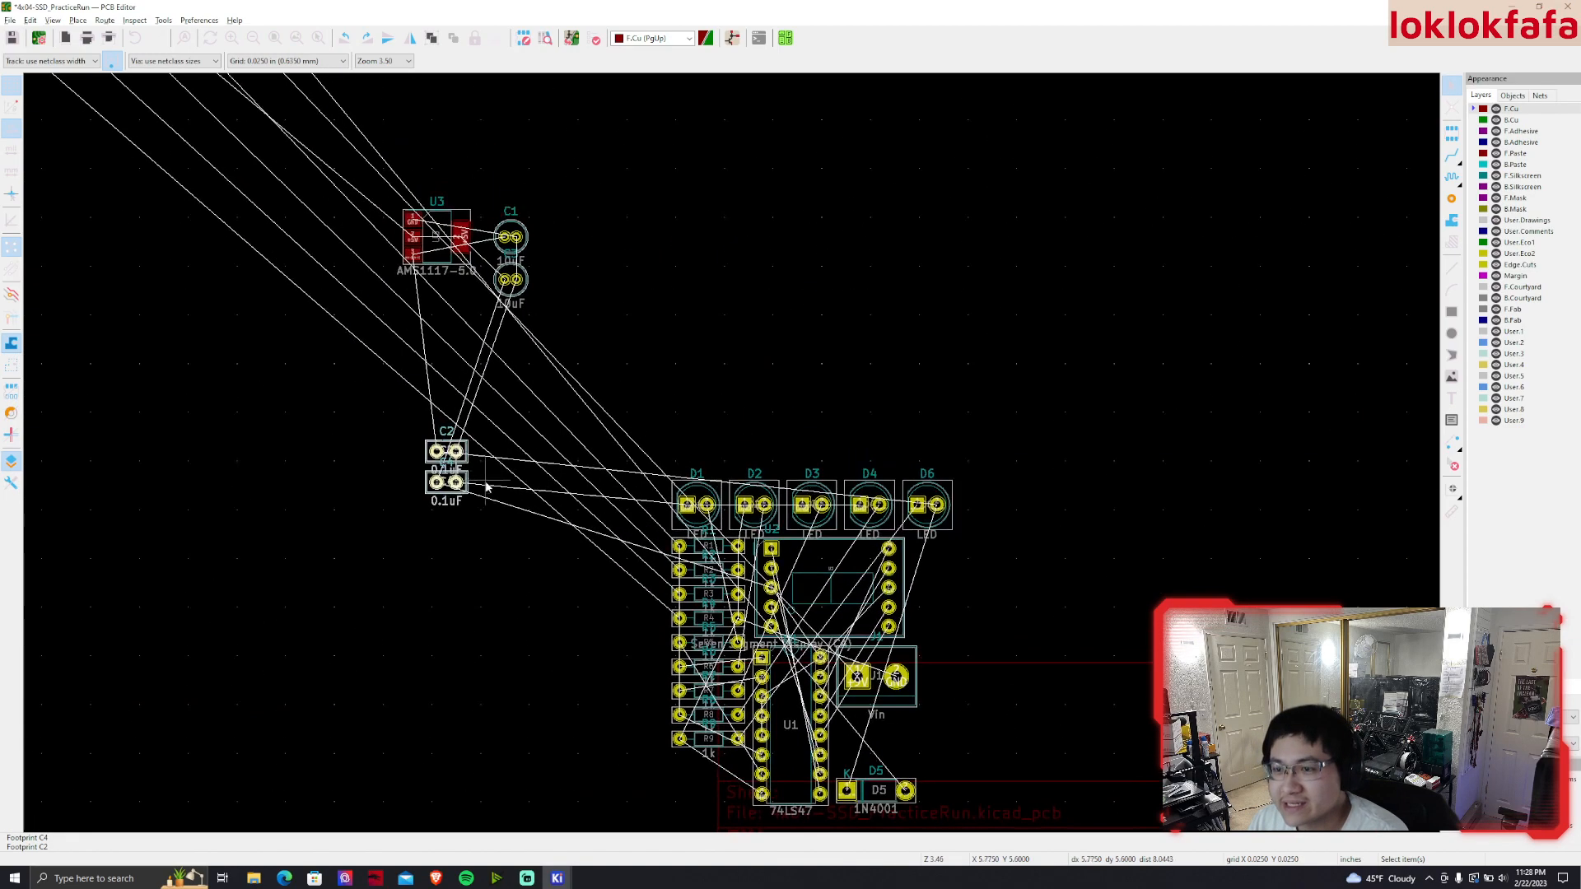
left_click_drag(455, 462, 571, 193)
middle_click_drag(568, 268, 597, 352)
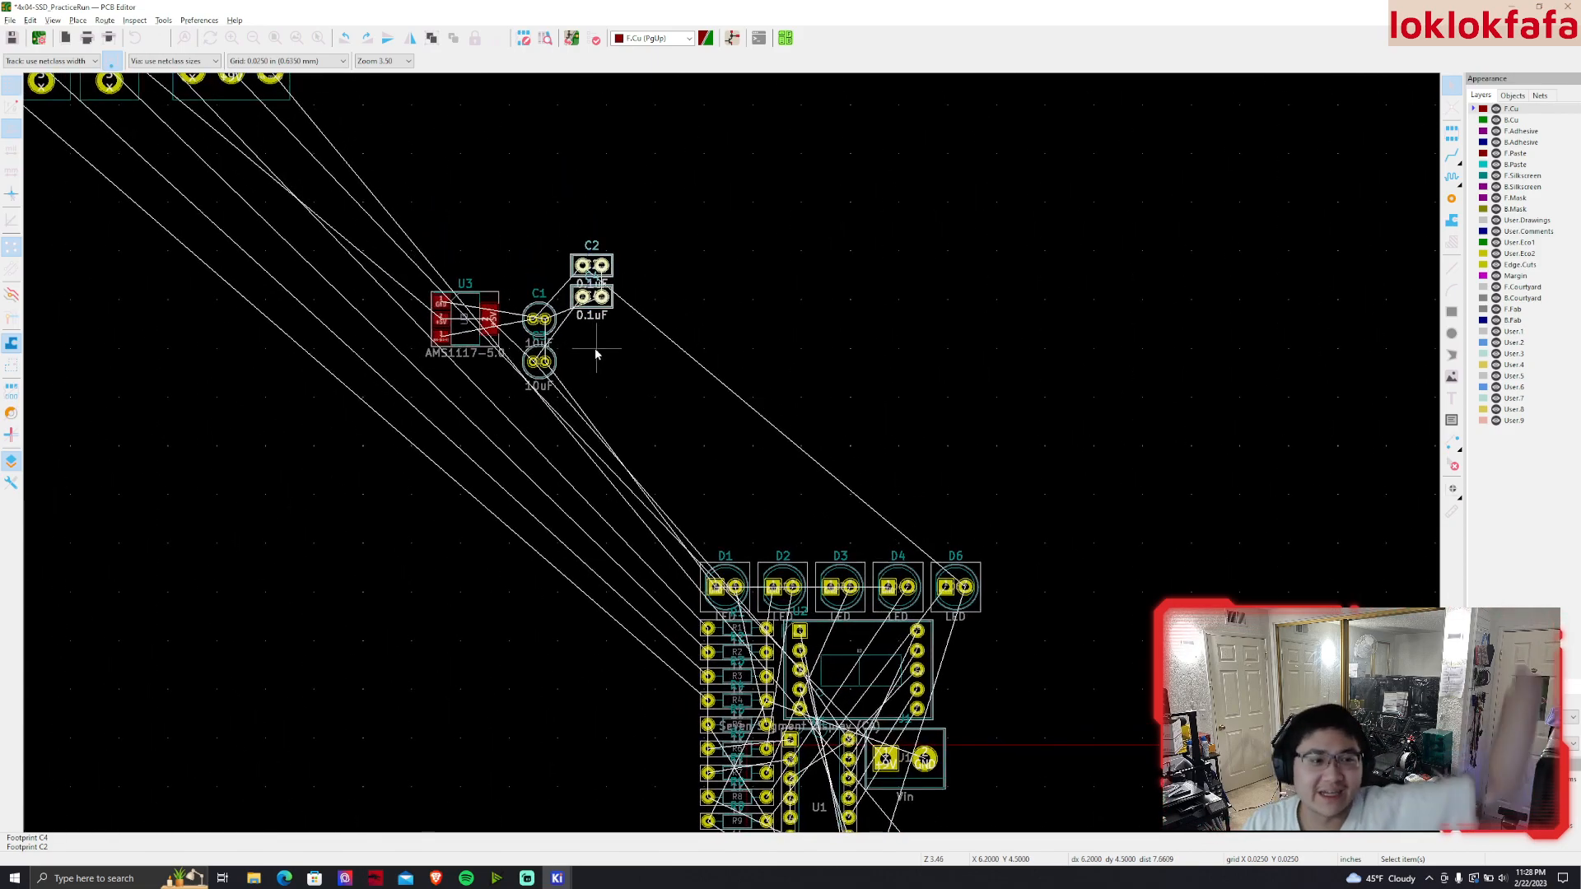
scroll(597, 354, "down", 2)
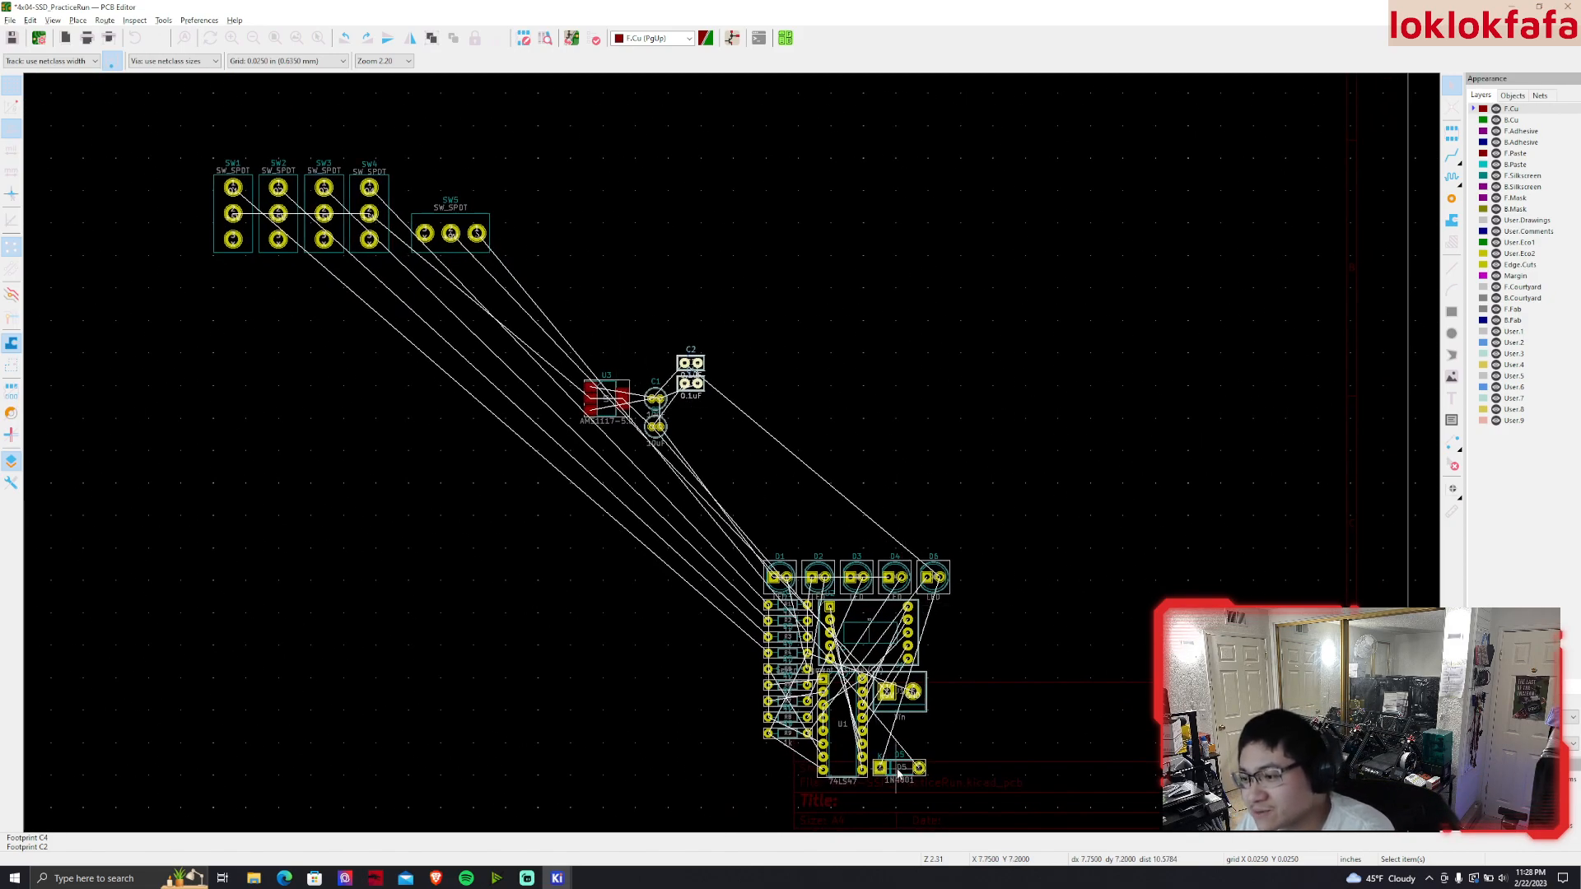
Move diode D5 and terminal block J1 up to the switches, placing J1 directly beside and level with SW5
left_click_drag(904, 772, 658, 280)
left_click_drag(900, 692, 540, 233)
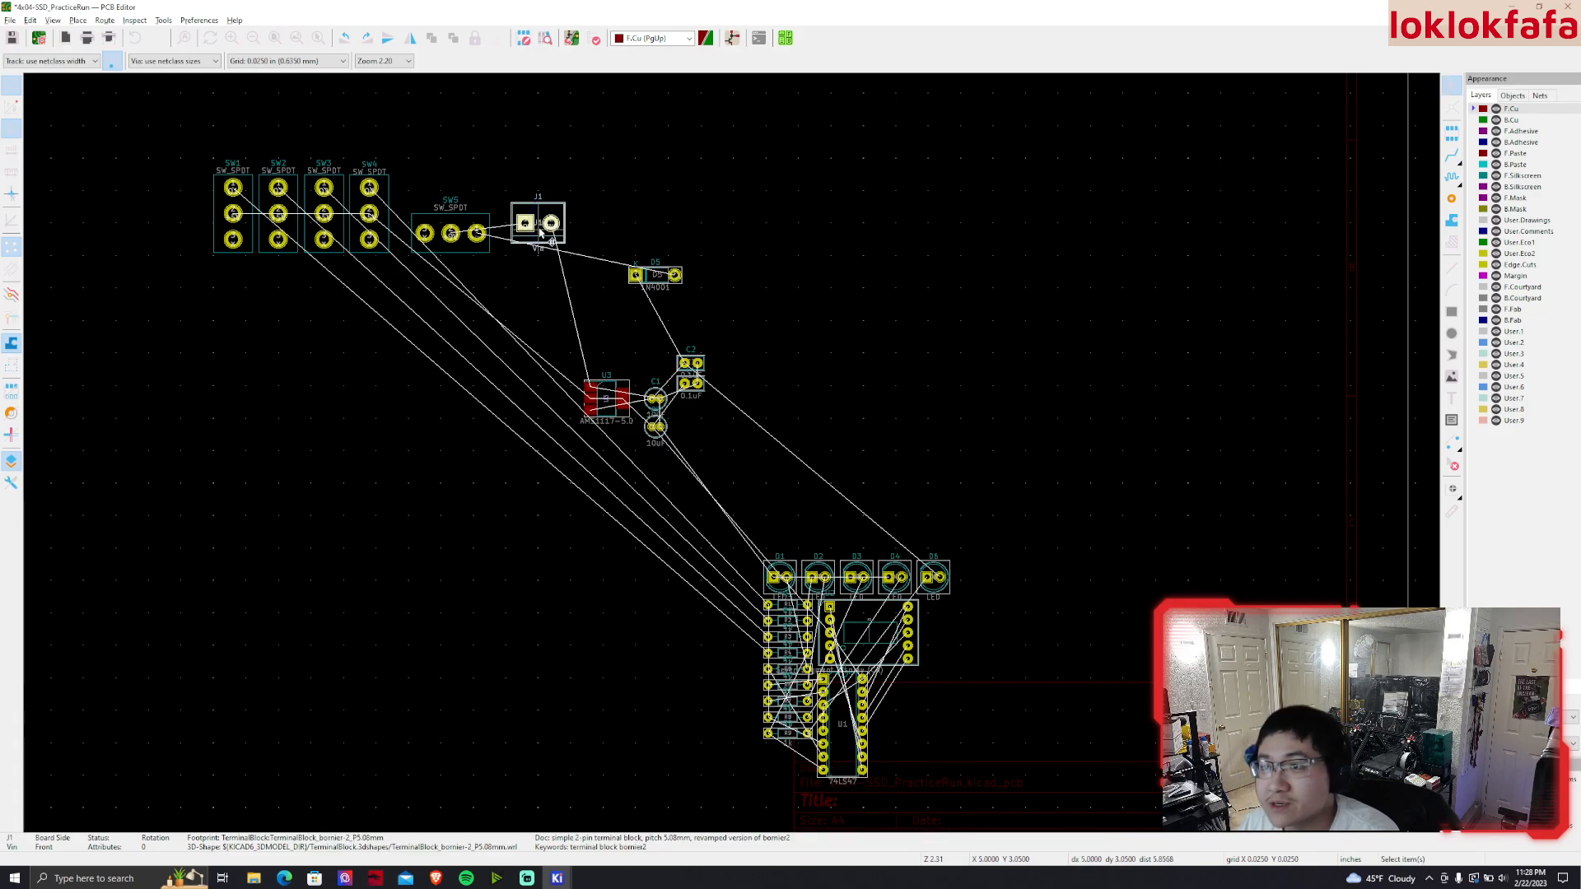
scroll(539, 233, "up", 5)
left_click_drag(709, 419, 666, 498)
scroll(637, 521, "down", 2)
scroll(785, 512, "up", 2)
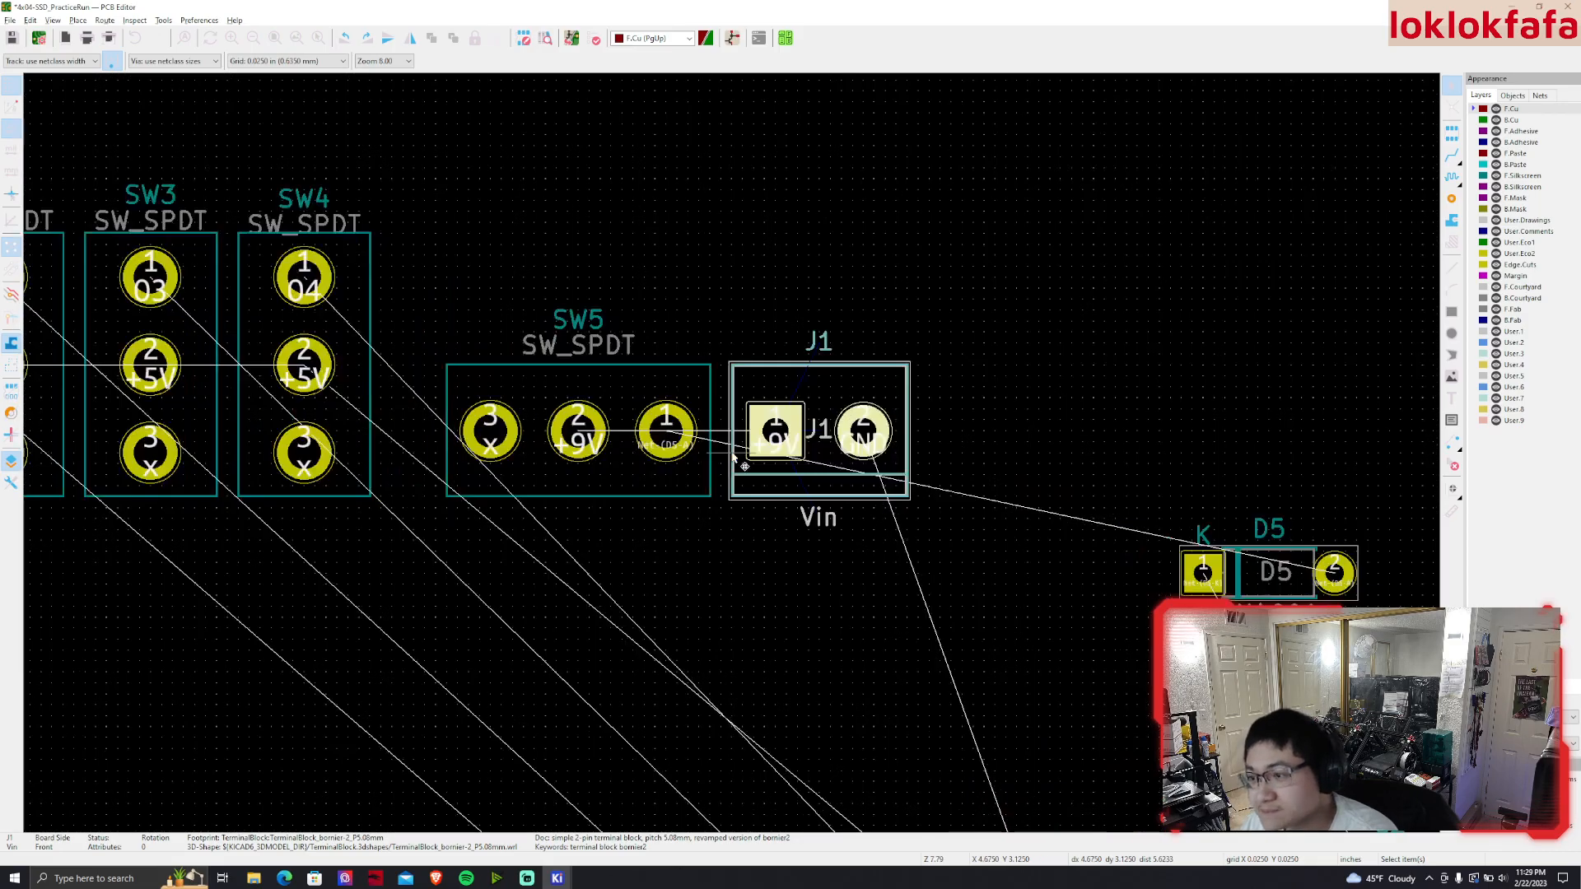
scroll(827, 591, "up", 1)
scroll(833, 587, "down", 3)
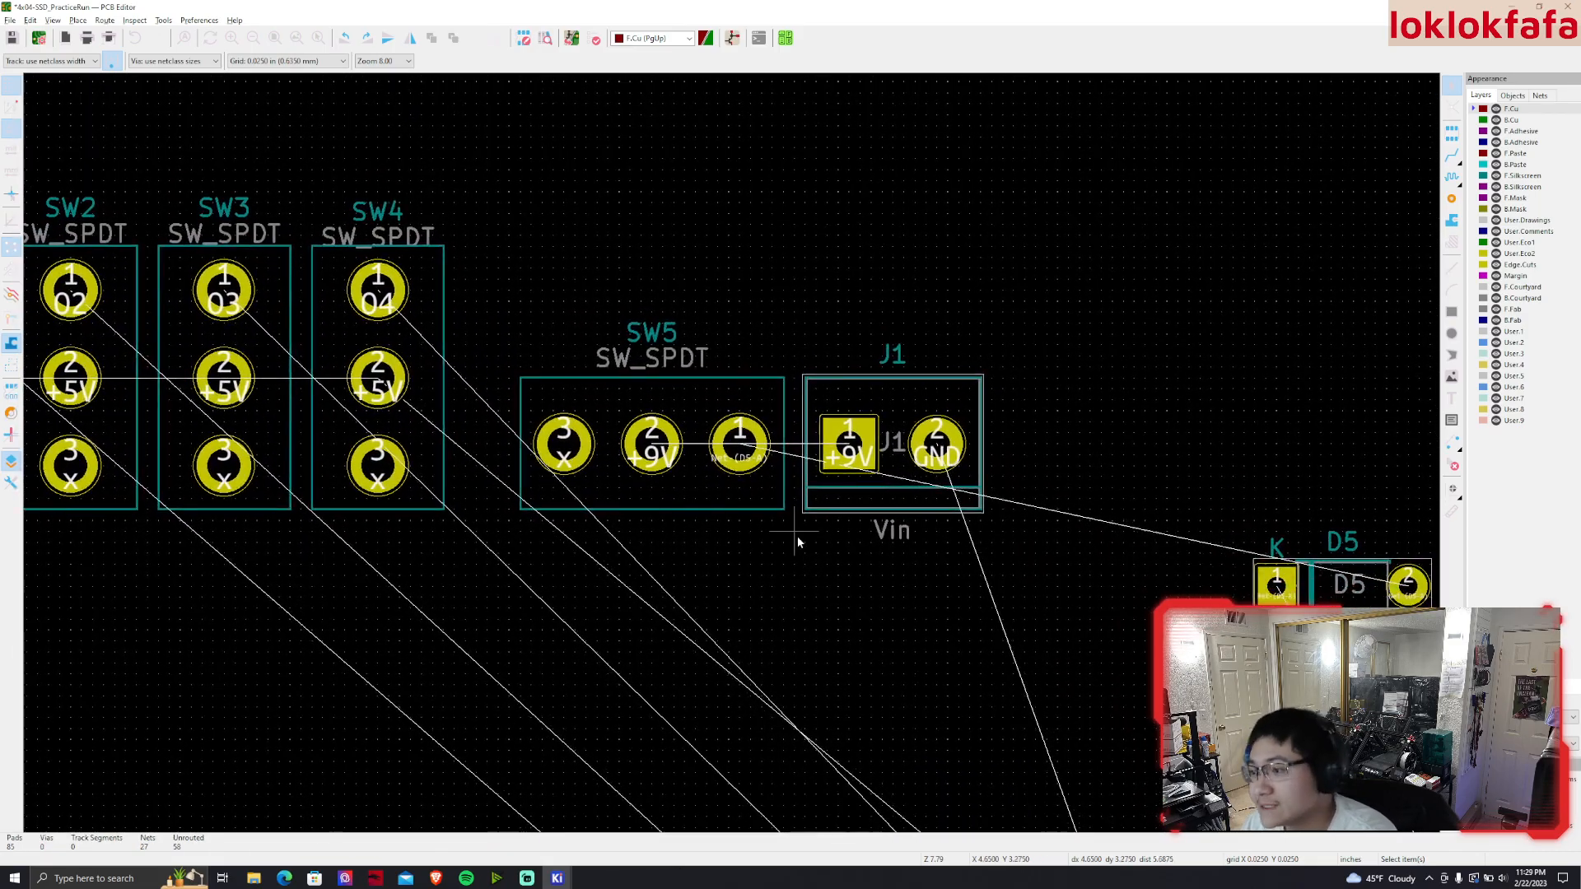
Place diode D5 just above terminal block J1, rotate it 180 degrees and line it up with J1
left_click(974, 484)
left_click_drag(975, 486, 775, 355)
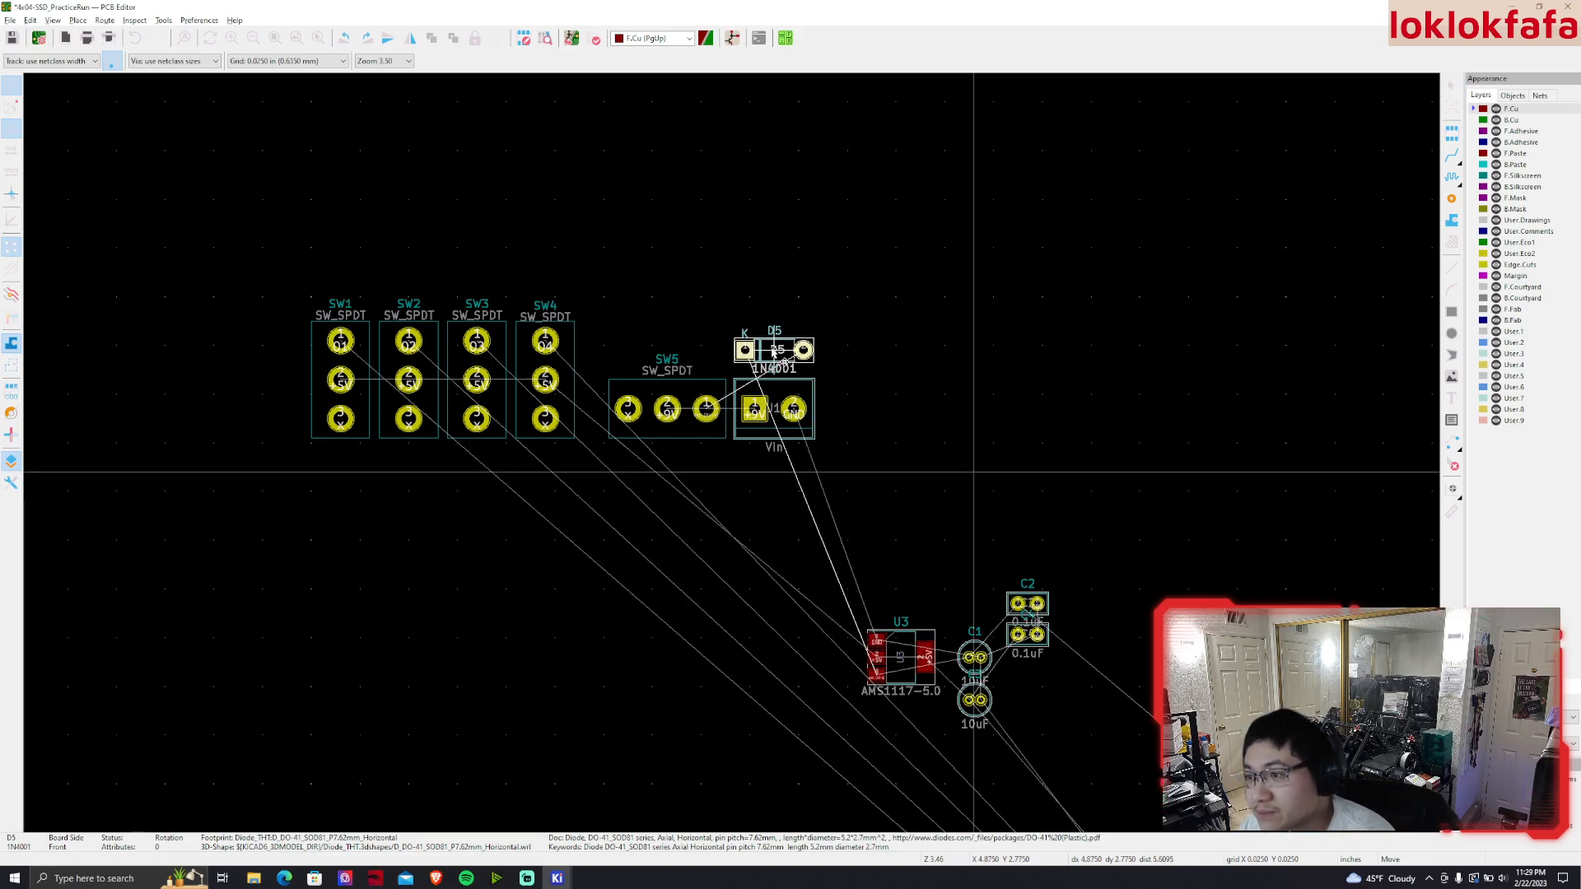
left_click(773, 352)
scroll(775, 354, "up", 7)
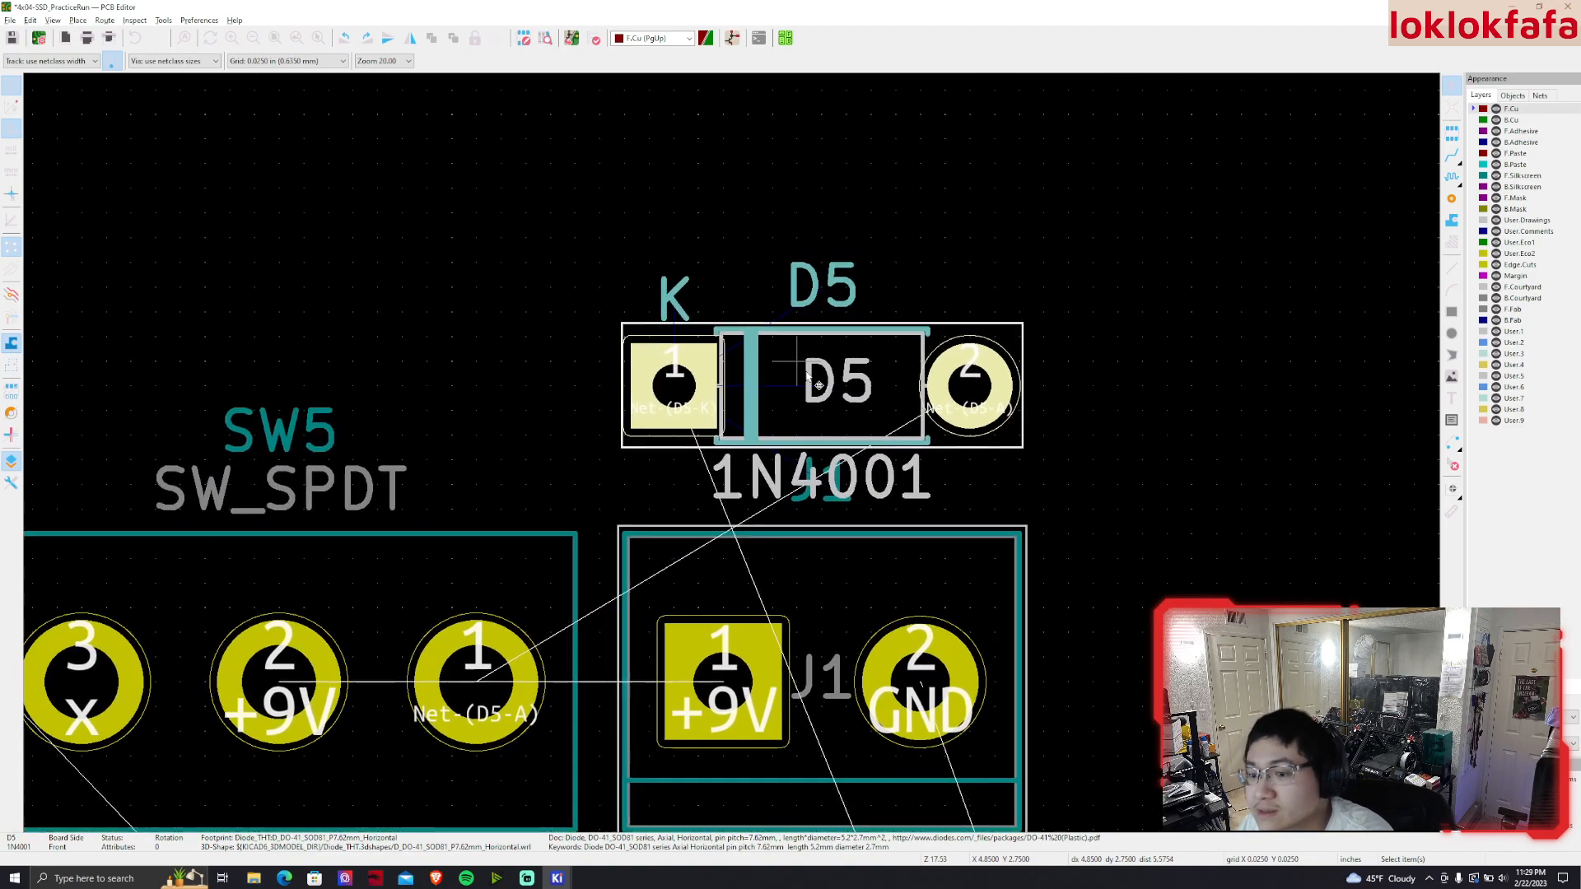
key("r")
key("r")
left_click_drag(565, 400, 837, 381)
Move voltage regulator U3 to just above SW5 and rotate it 90 degrees
scroll(845, 397, "down", 5)
middle_click_drag(743, 490, 773, 100)
middle_click_drag(1011, 357, 1020, 555)
left_click_drag(931, 698, 572, 236)
key("r")
left_click(947, 257)
middle_click_drag(947, 257, 1077, 255)
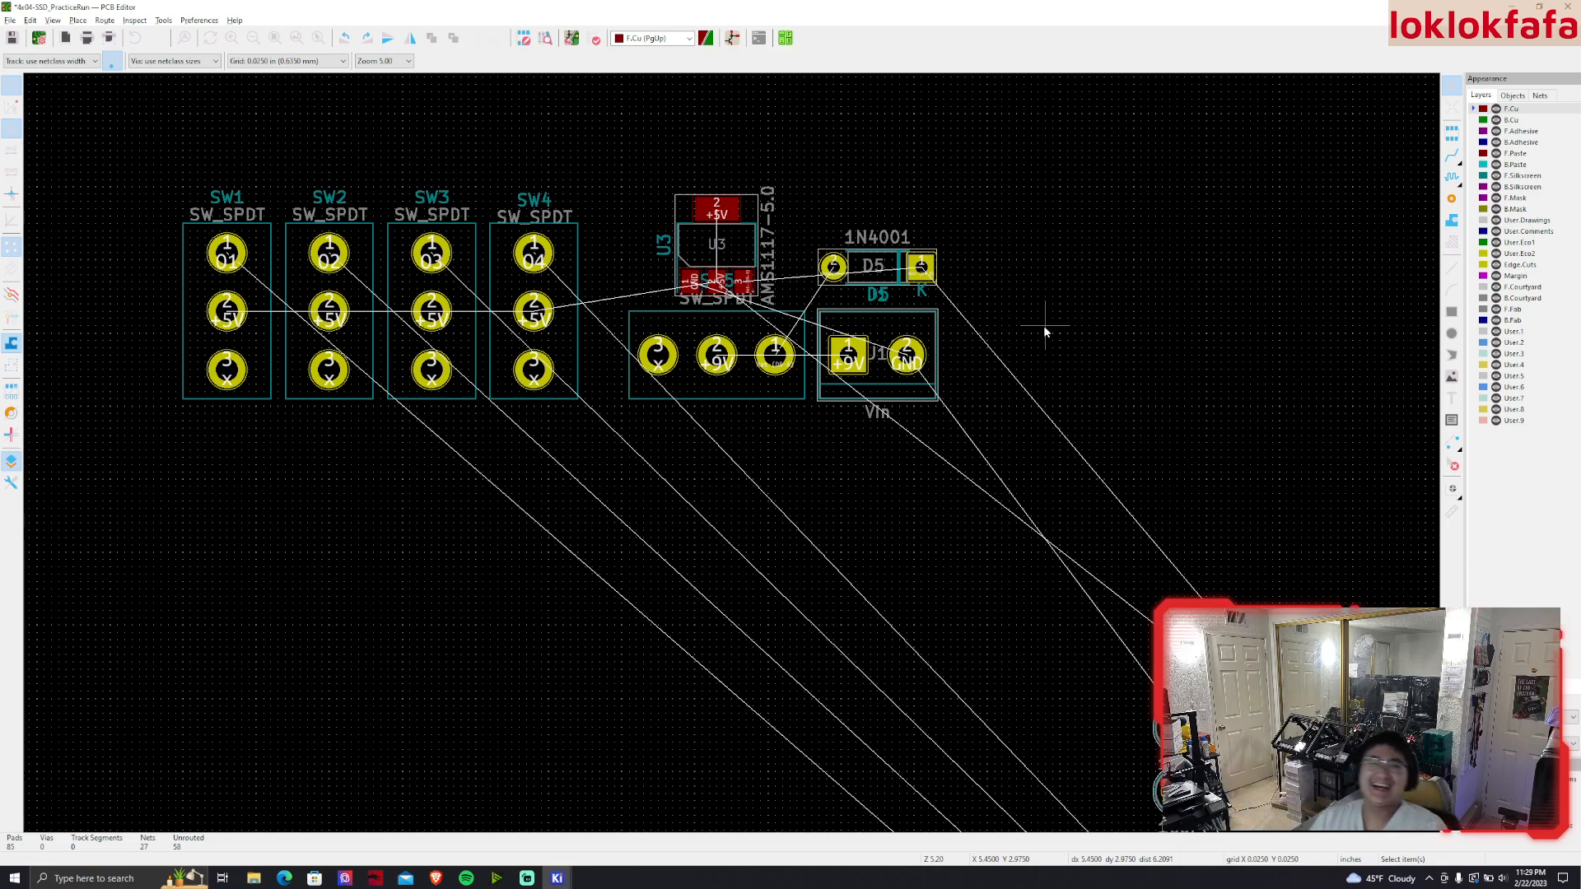
Move capacitors C1 to C4 together to the free area above U3
scroll(734, 444, "down", 2)
middle_click_drag(734, 445, 835, 442)
left_click_drag(851, 547, 1013, 777)
left_click_drag(875, 586, 543, 128)
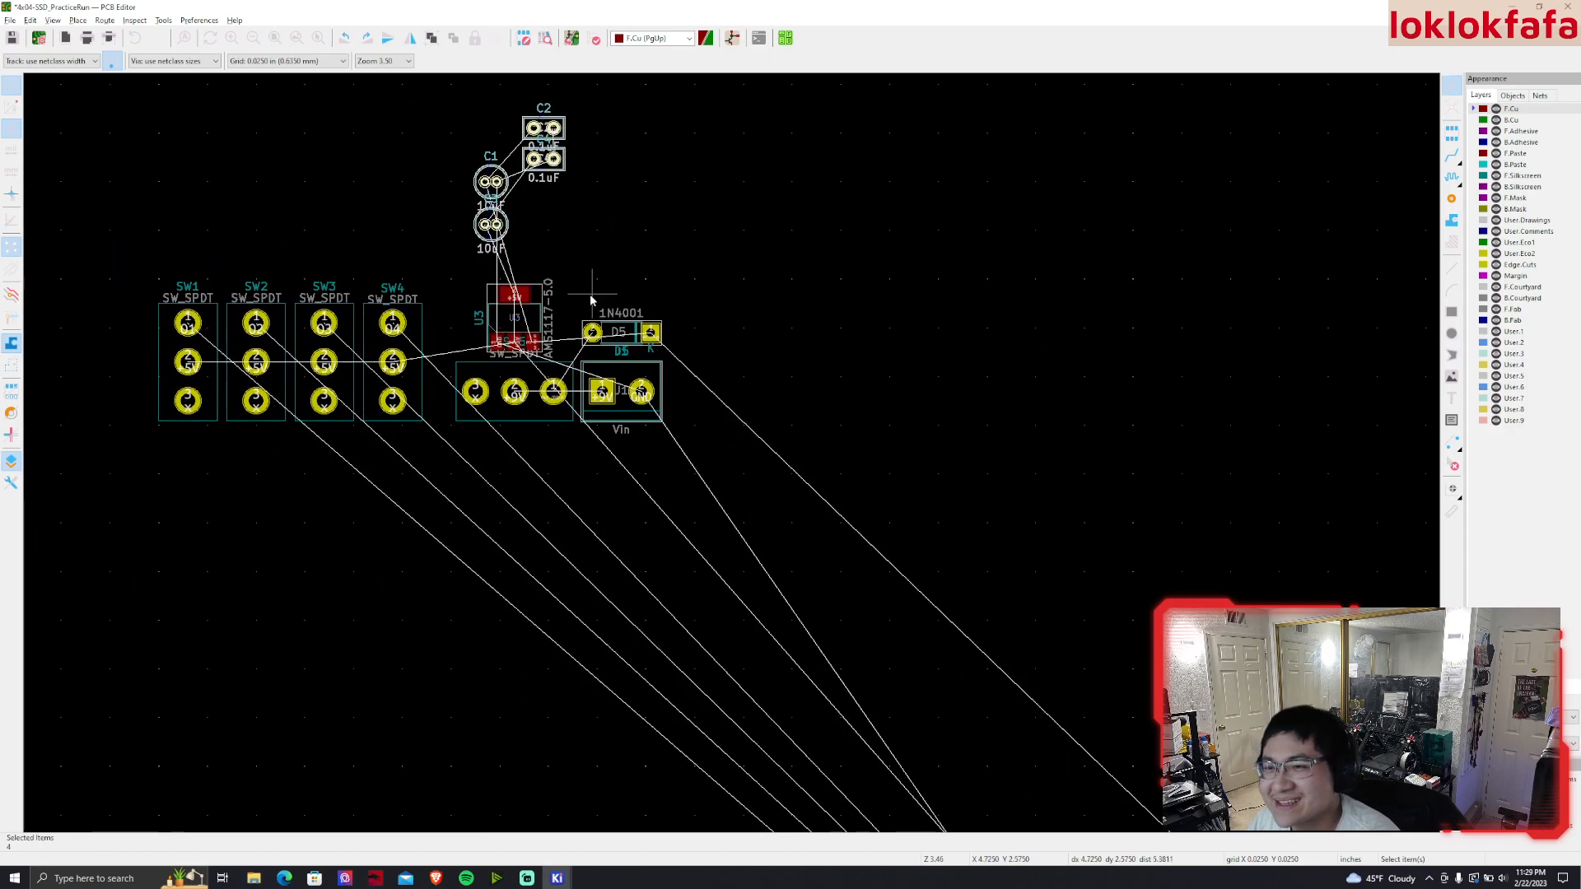
scroll(593, 297, "up", 2)
middle_click_drag(724, 446, 796, 517)
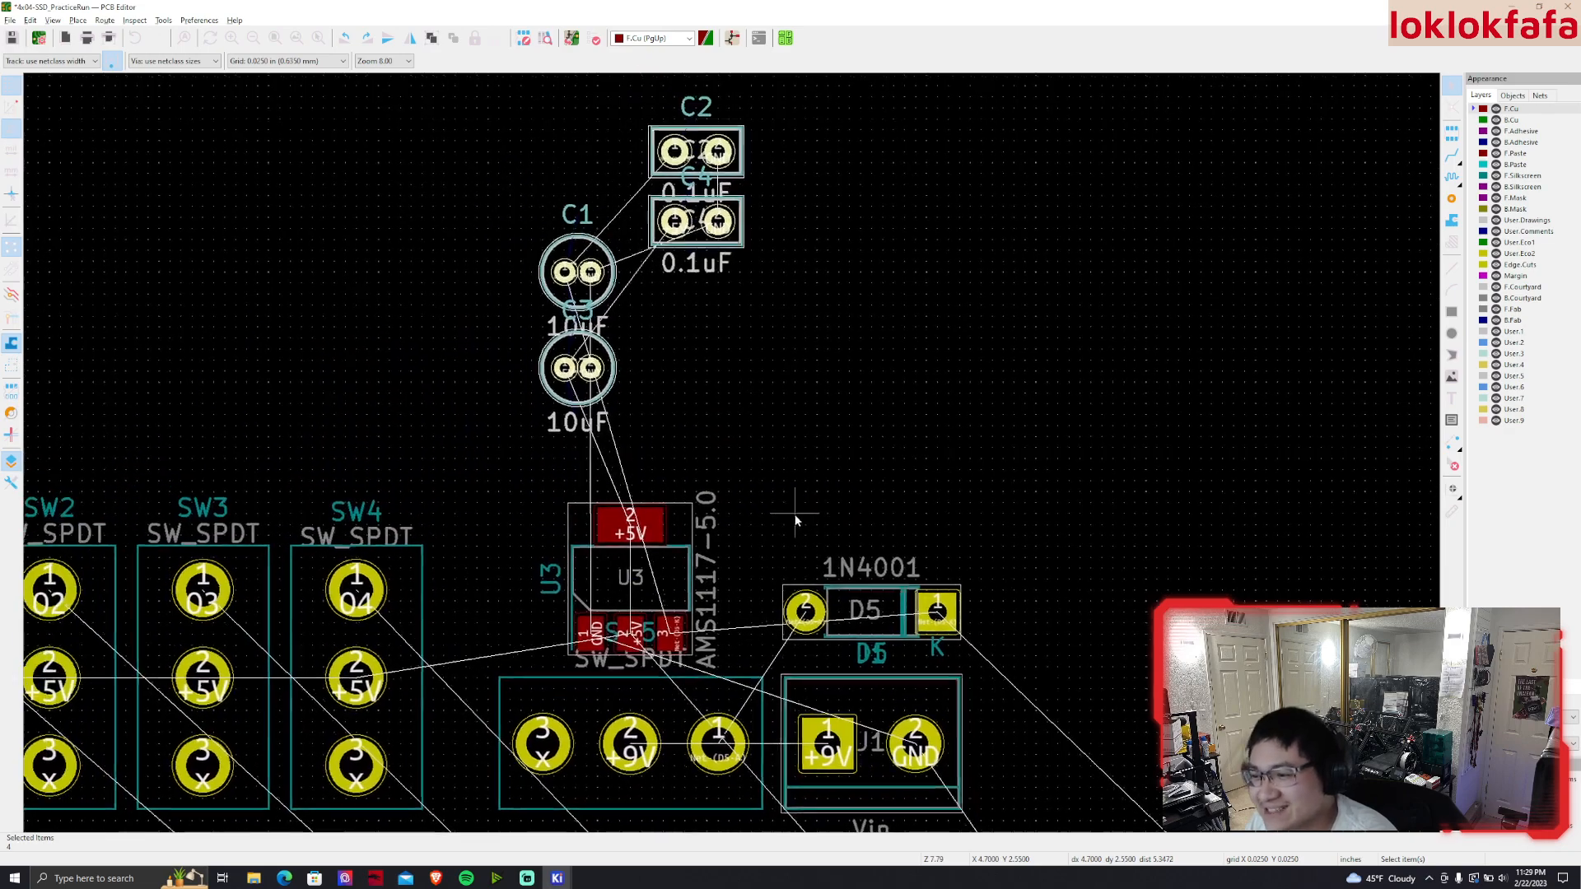
Shift regulator U3 slightly upward so it clears the SW5 label
left_click(643, 574)
left_click_drag(643, 574, 648, 520)
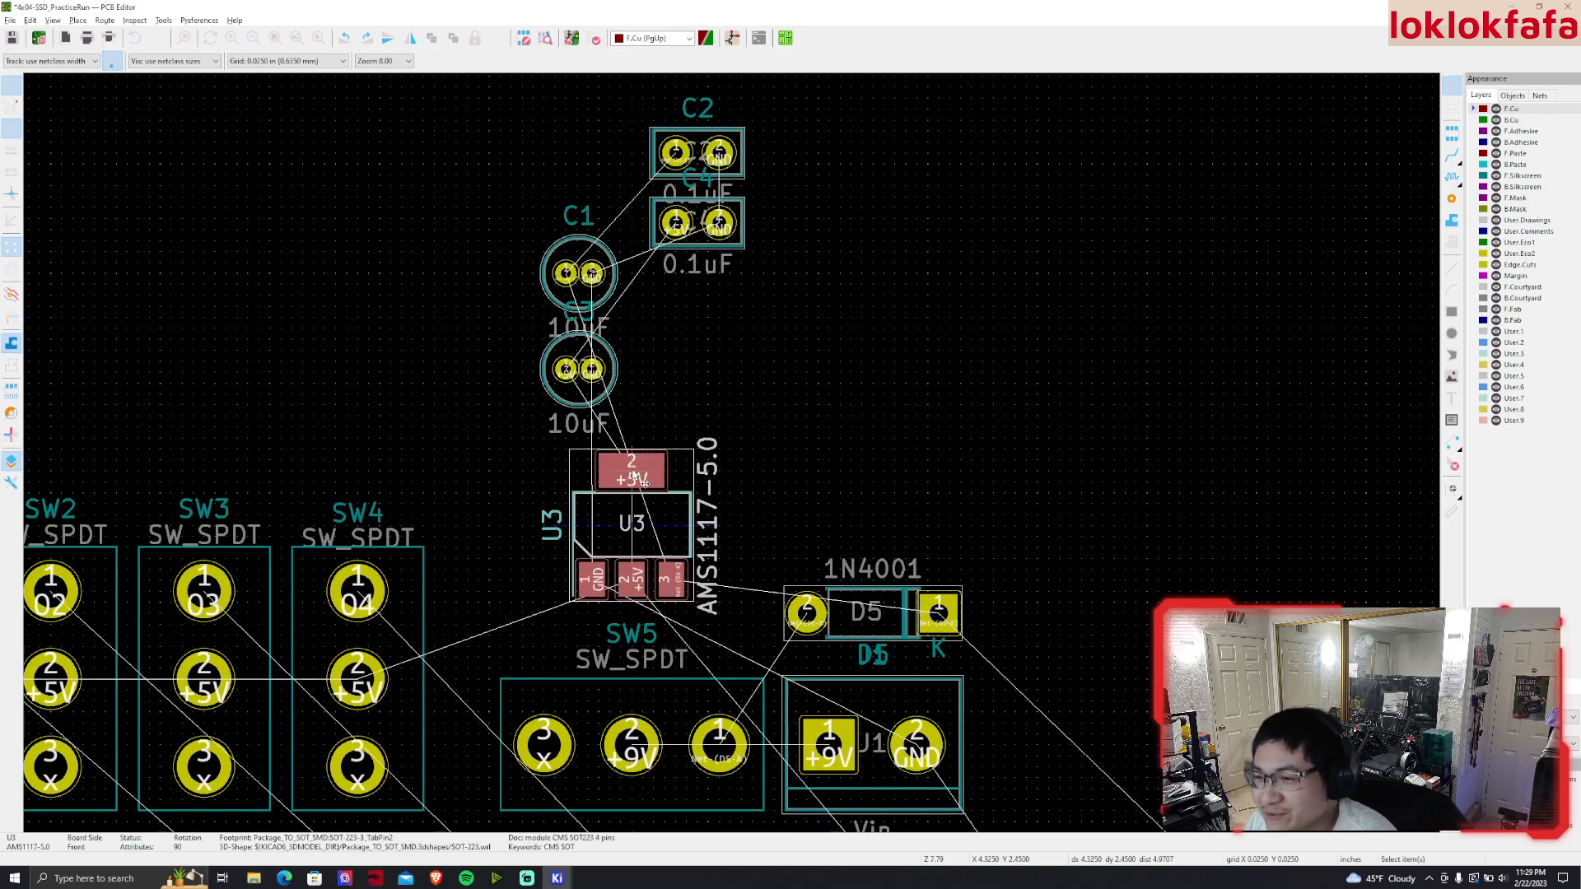
scroll(732, 460, "down", 1)
middle_click_drag(732, 455, 825, 472)
left_click(868, 348)
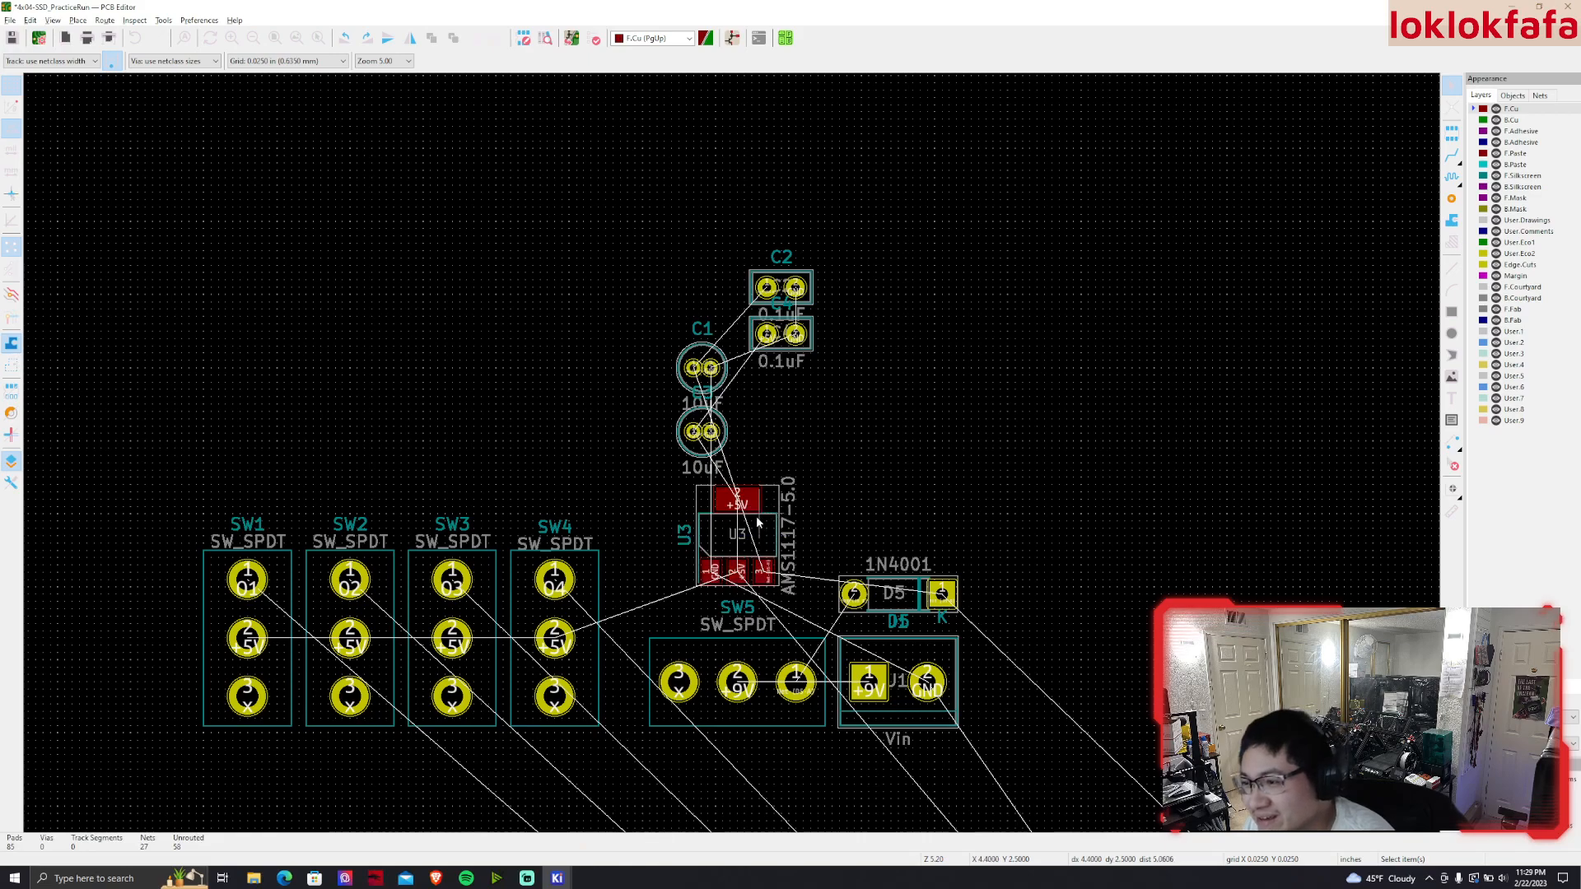
Move capacitors C1 and C3 away to the left of the group and place C4 side by side with C2
left_click_drag(635, 273, 562, 273)
left_click(793, 336)
left_click_drag(793, 336, 867, 289)
left_click_drag(921, 342, 704, 210)
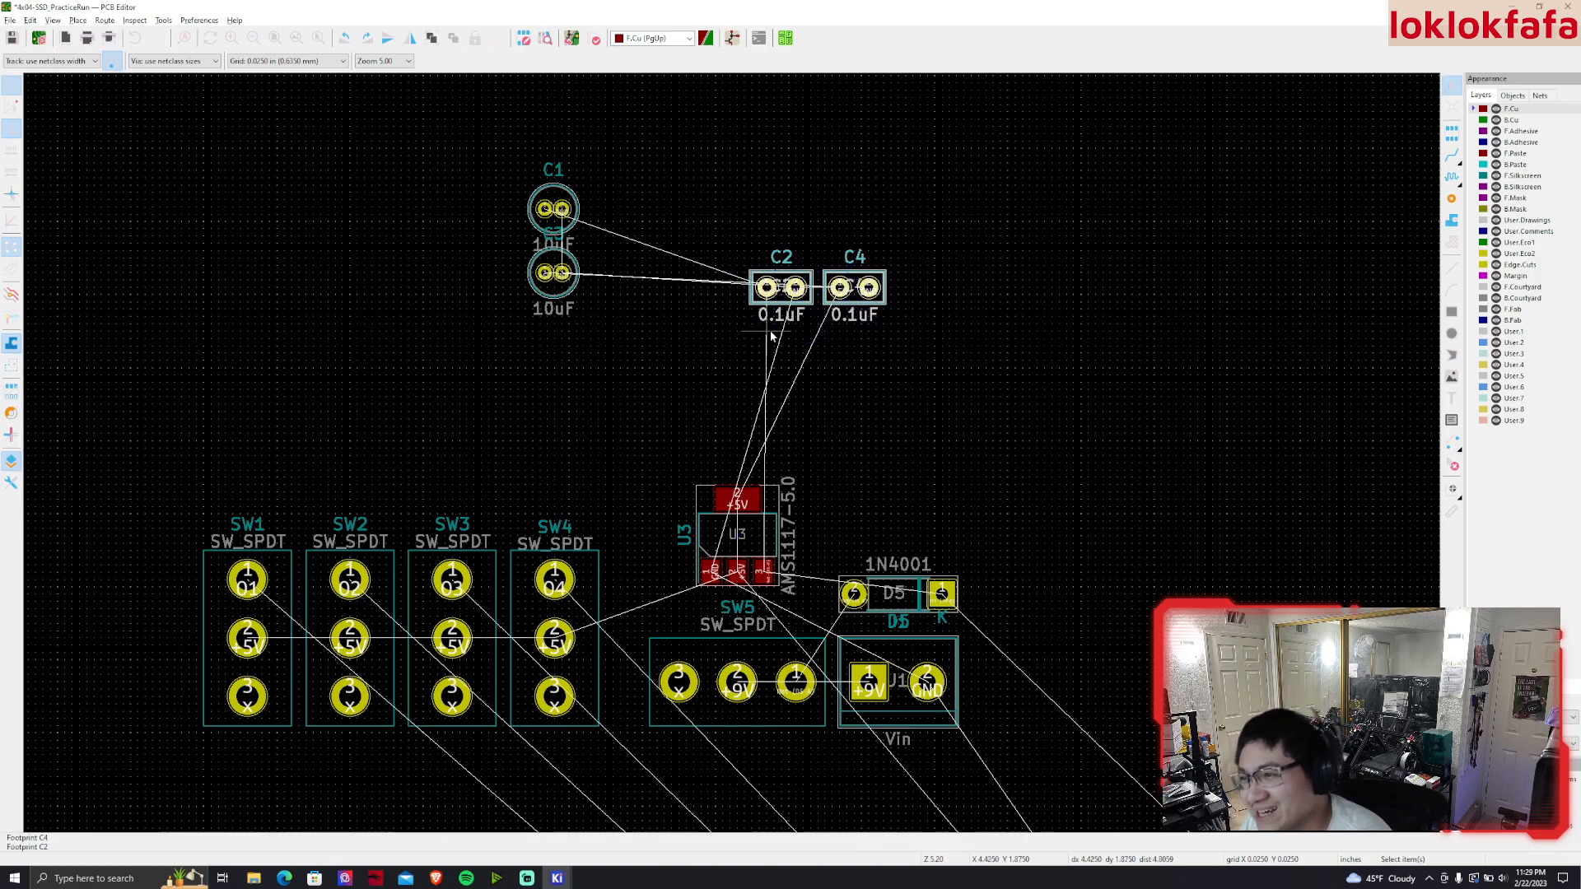
Raise U3 further and place capacitors C2 and C4 as a pair between U3 and SW5
left_click(750, 531)
left_click_drag(749, 531, 749, 494)
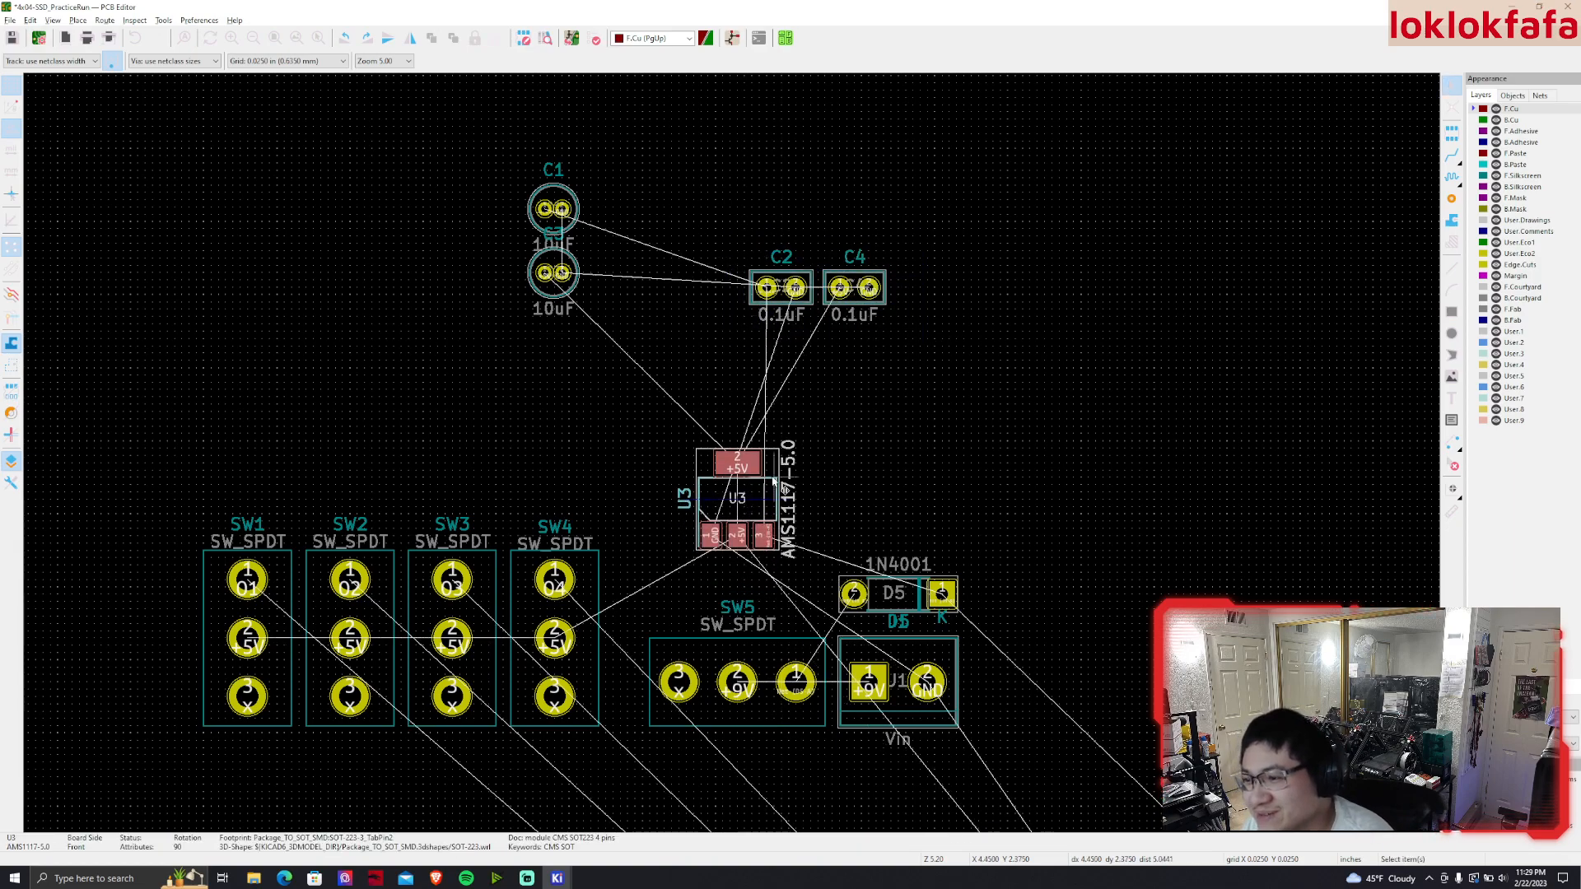
left_click_drag(749, 238, 772, 602)
scroll(762, 608, "up", 4)
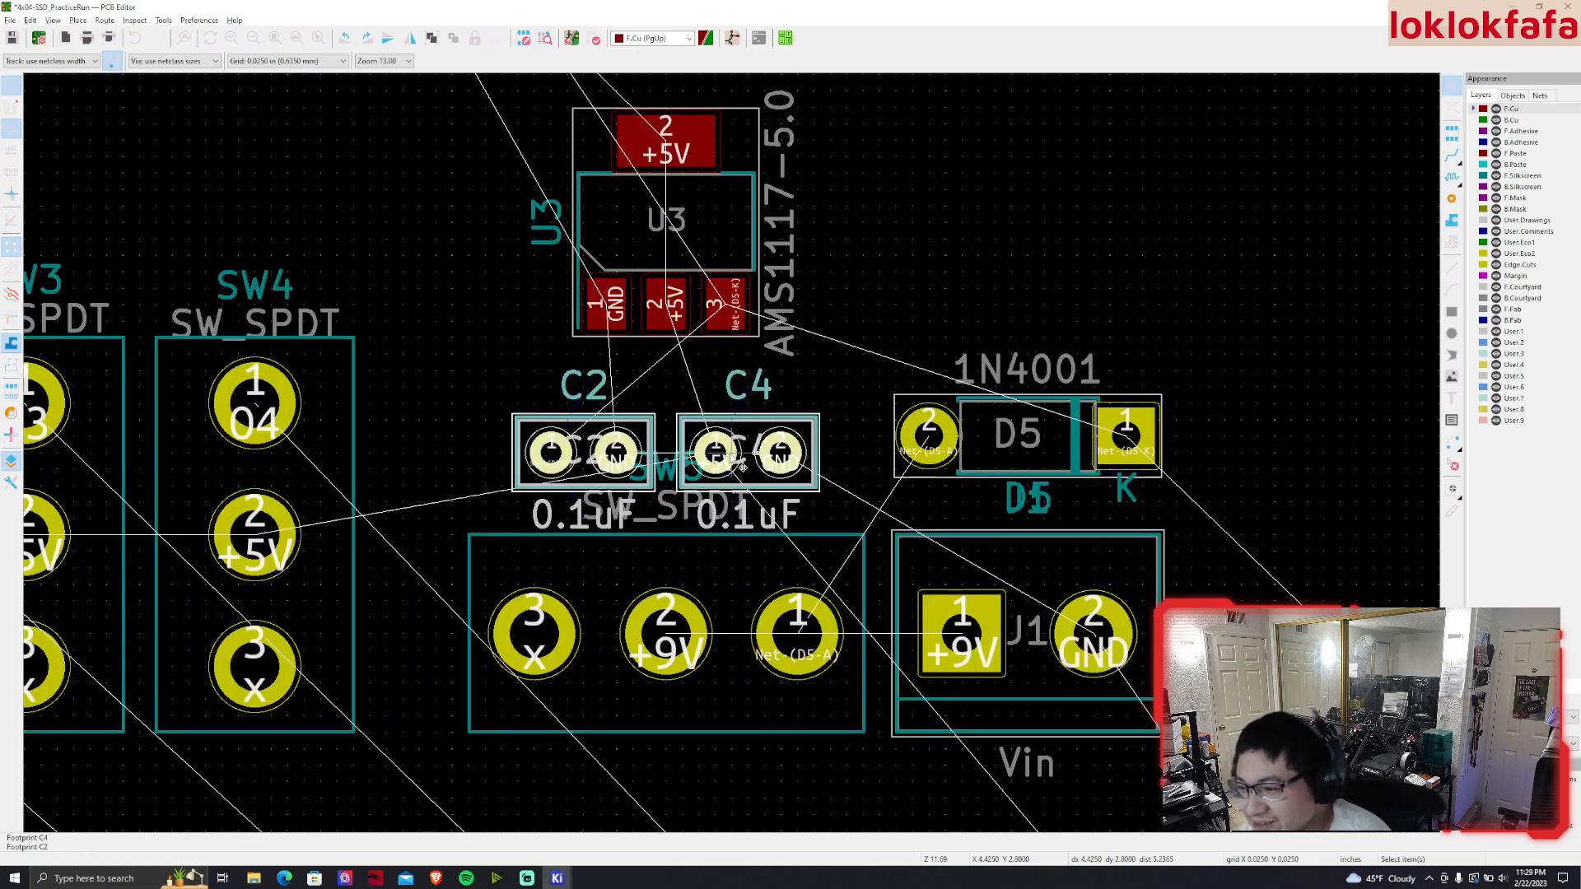
left_click_drag(717, 449, 717, 463)
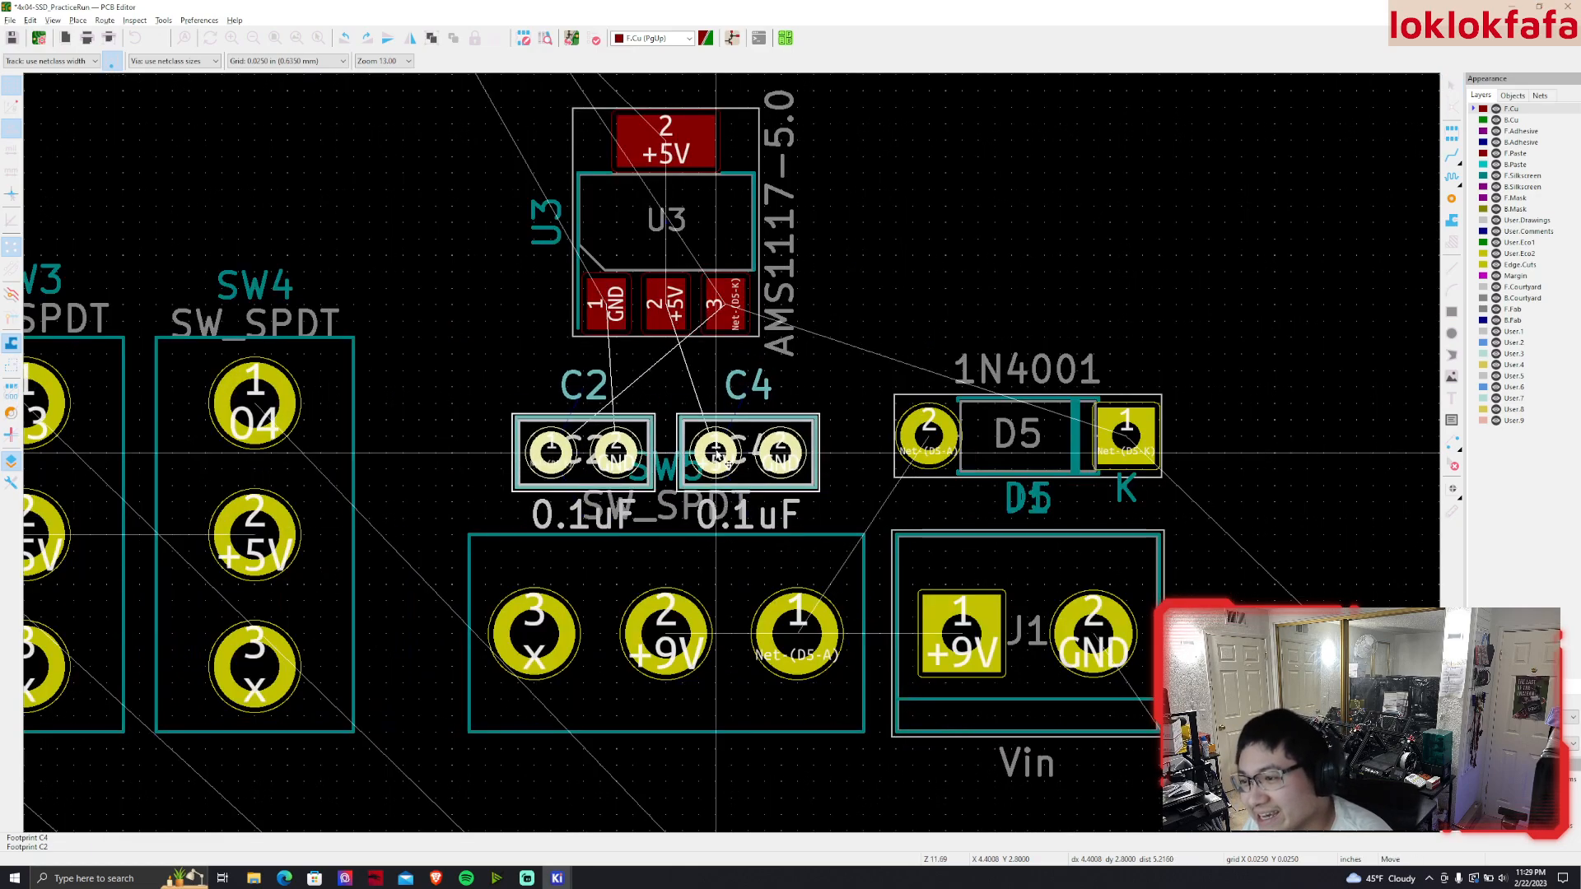
left_click(718, 458)
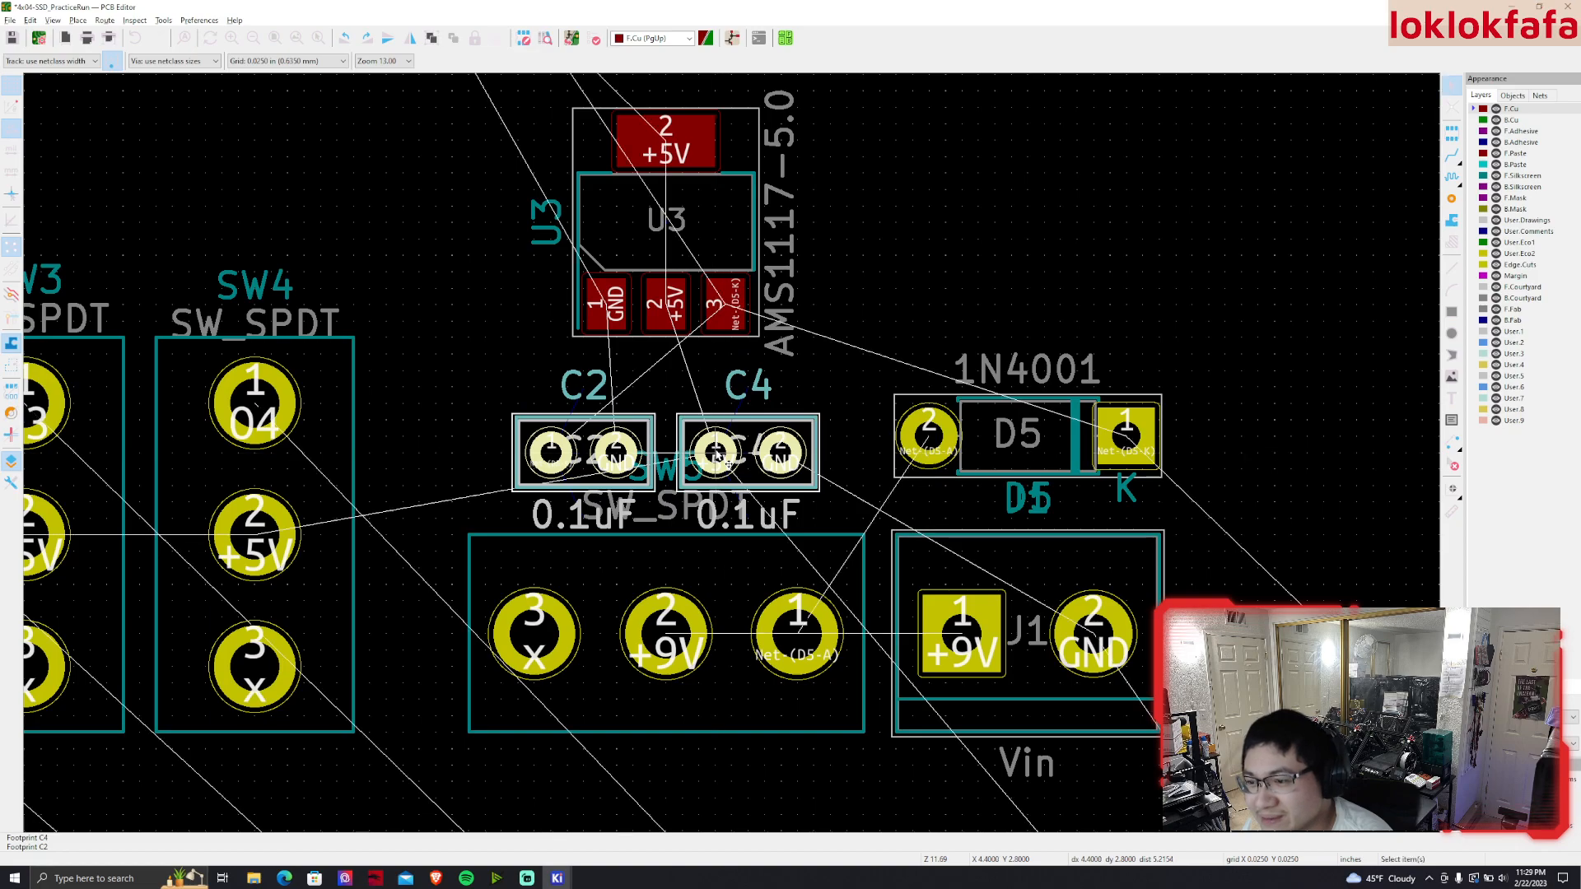
Lower regulator U3 so it sits directly above capacitors C2 and C4
left_click(690, 200)
left_click_drag(691, 200, 690, 250)
left_click(896, 256)
middle_click_drag(891, 252, 937, 589)
scroll(859, 491, "down", 3)
middle_click_drag(726, 446, 798, 568)
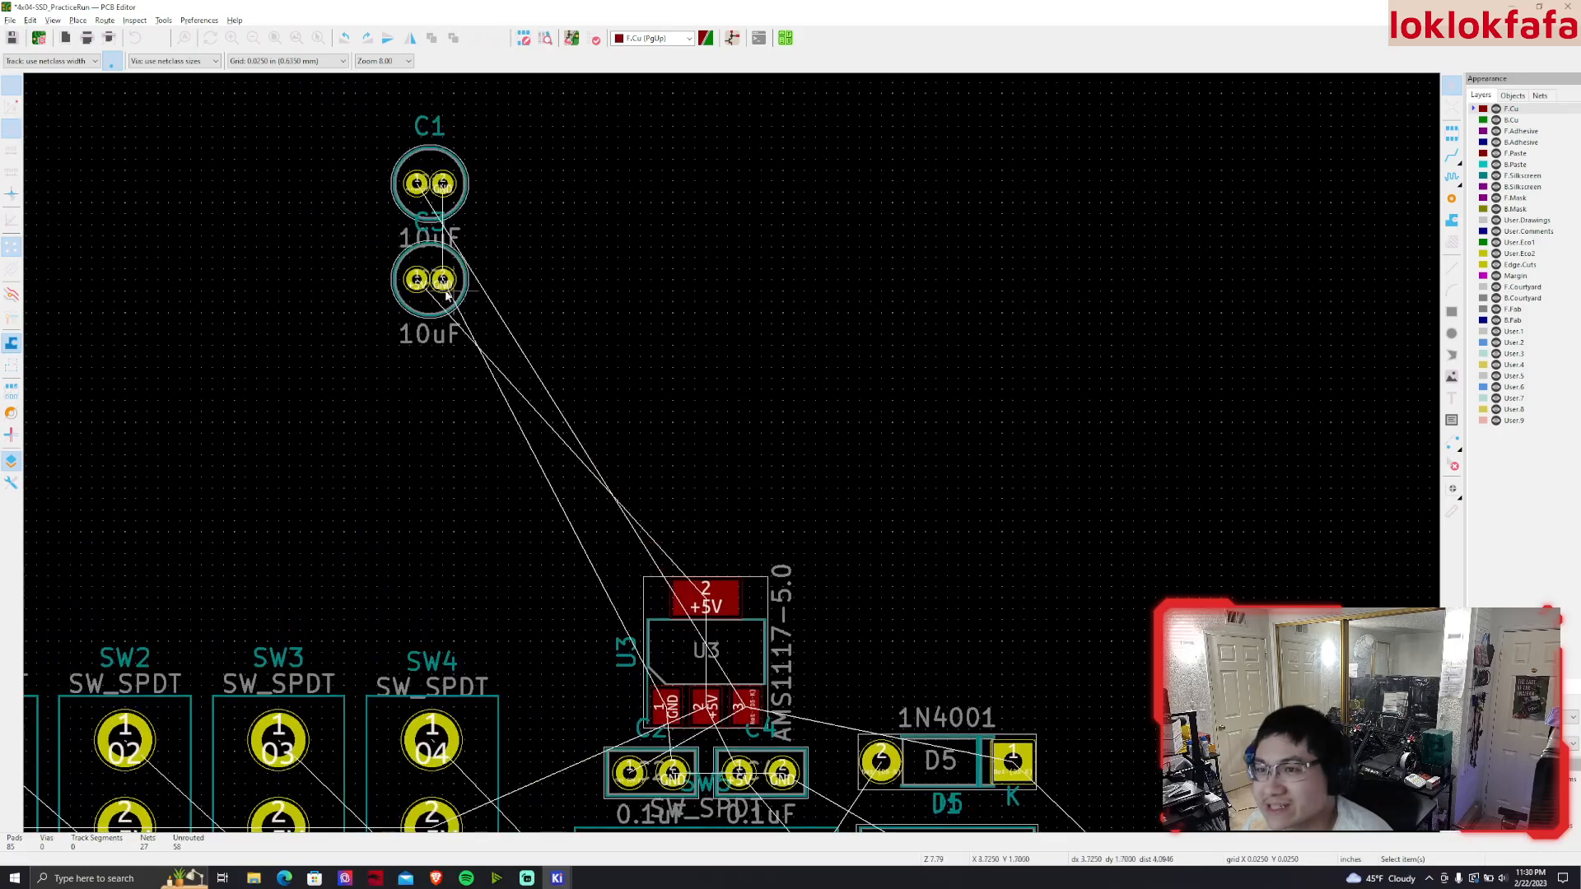
Bring the 10uF capacitors down to the regulator, placing C1 to the left and C3 to the right of U3
left_click_drag(428, 267, 793, 498)
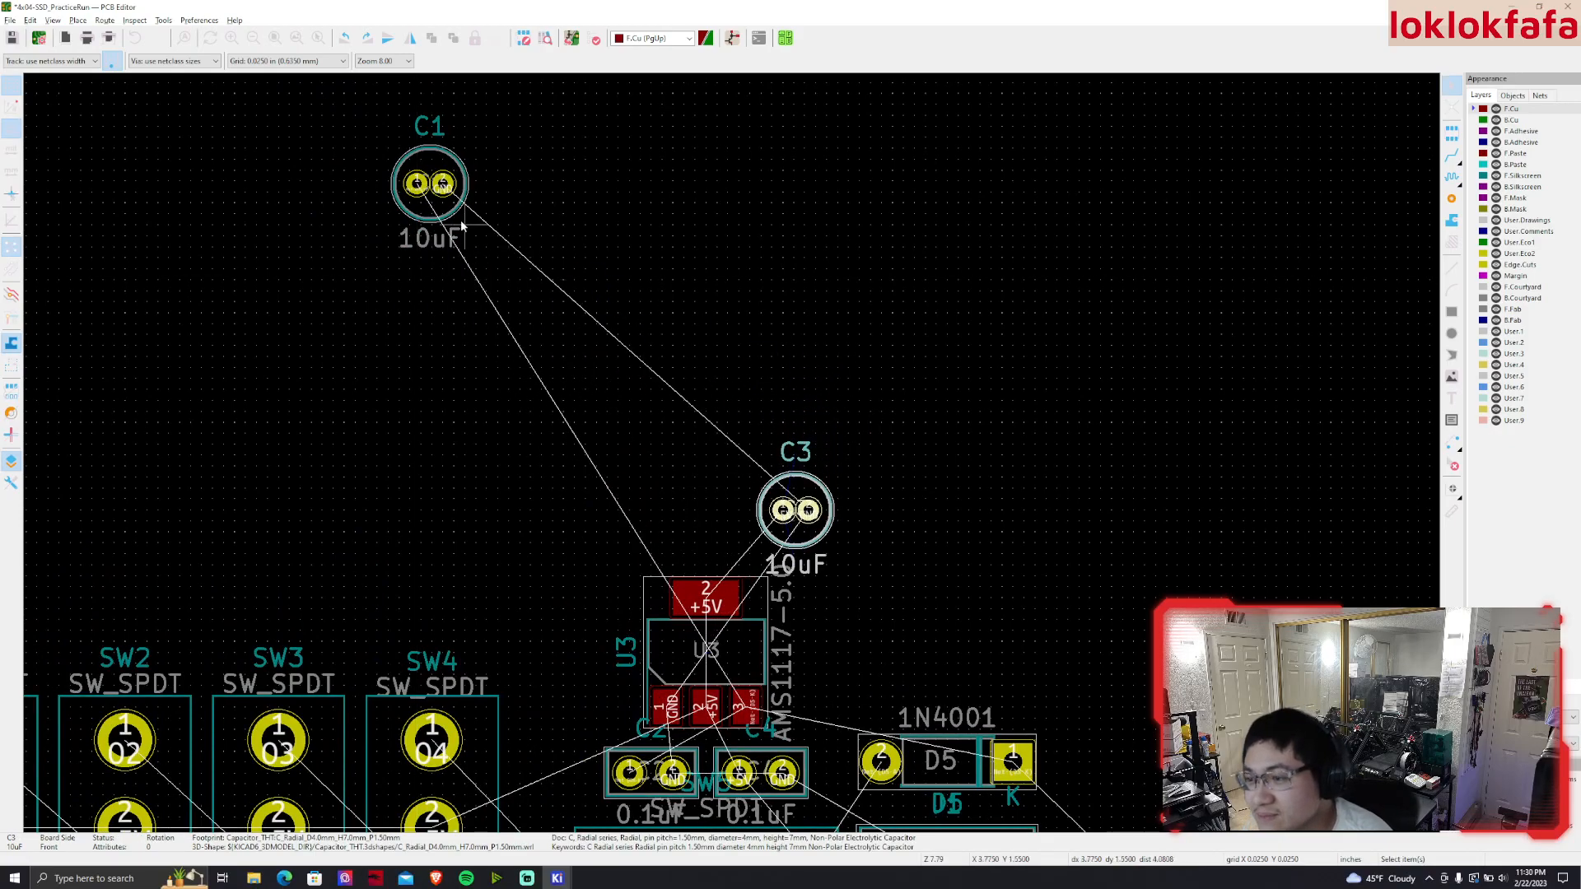
left_click_drag(441, 219, 750, 511)
double_click(756, 533)
left_click(547, 524)
middle_click_drag(826, 543, 876, 329)
left_click_drag(688, 319, 626, 494)
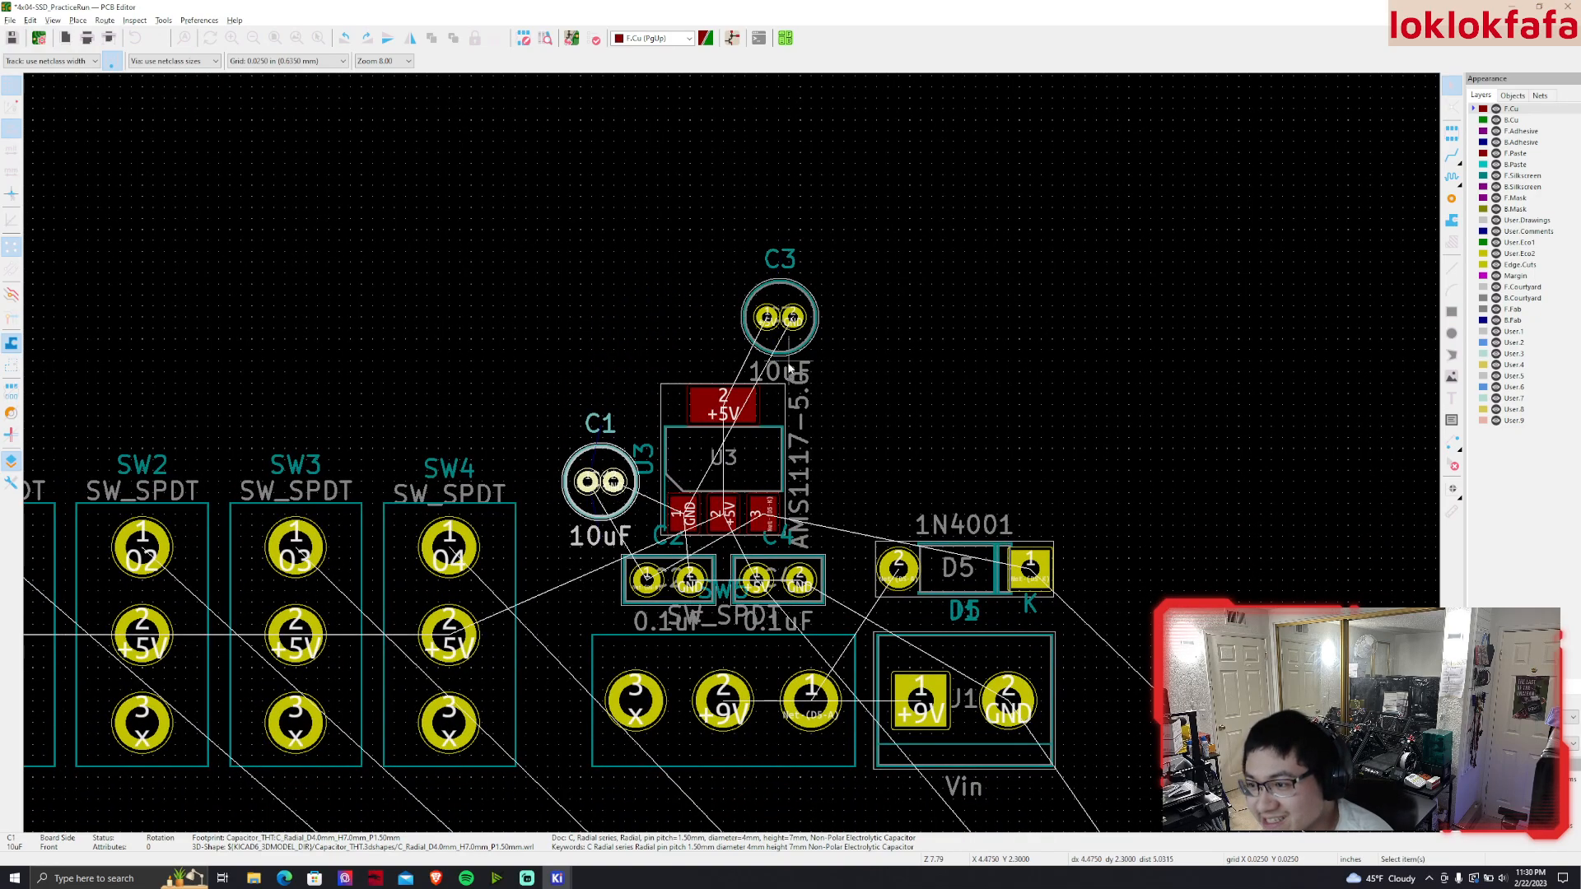
left_click_drag(802, 343, 876, 469)
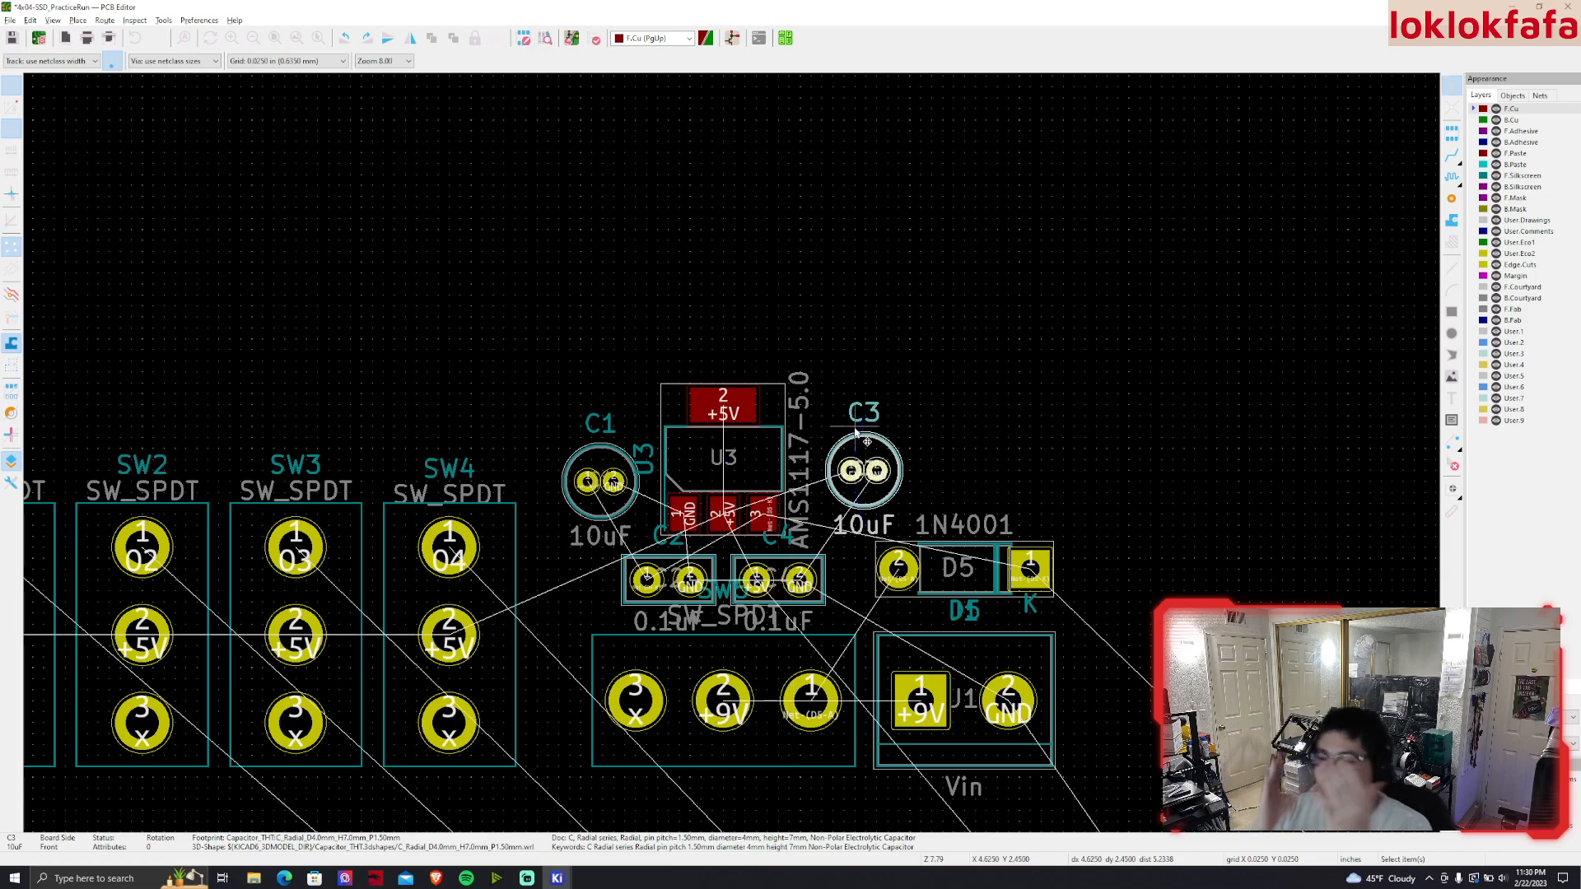
Adjust C1 and C3 so they sit level with each other and evenly spaced around U3
scroll(575, 554, "up", 2)
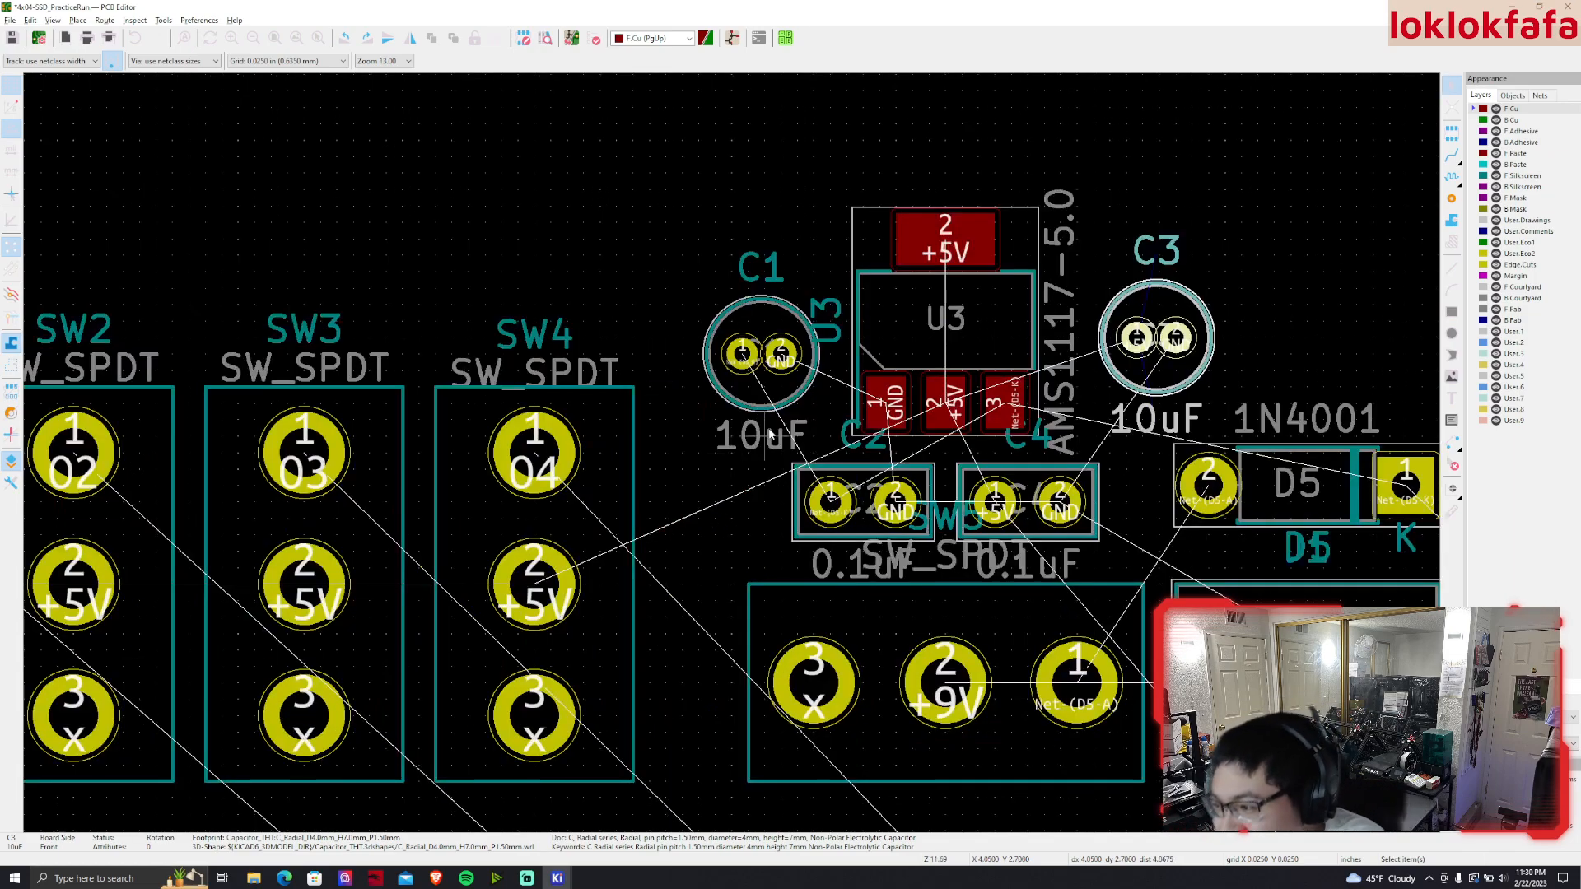
middle_click_drag(761, 419, 716, 417)
left_click(713, 402)
key("m")
left_click(707, 384)
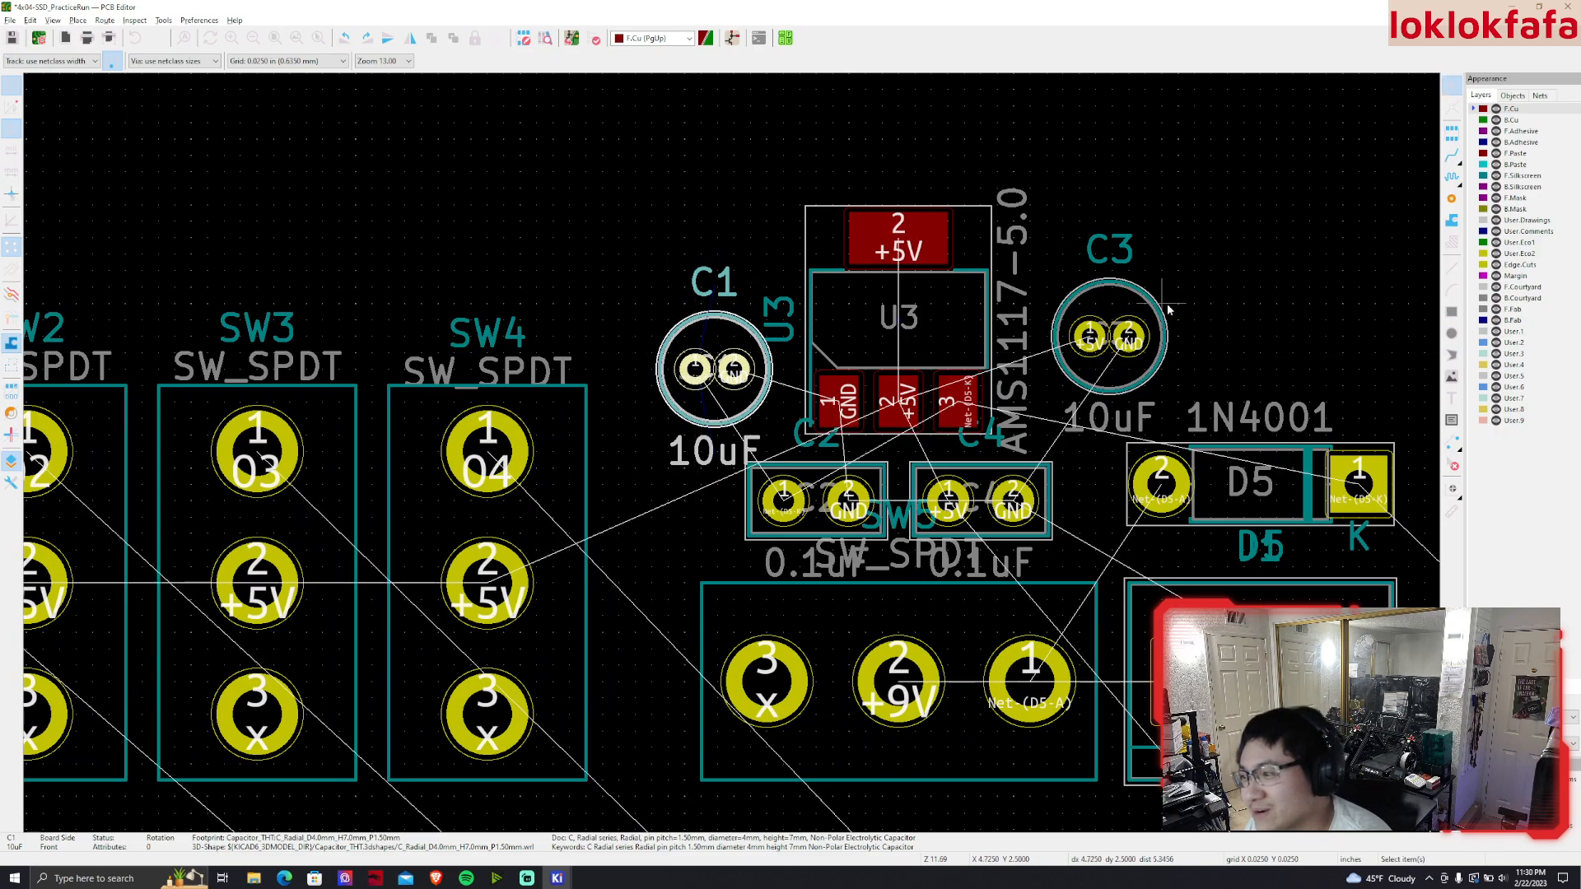
left_click(1112, 376)
key("m")
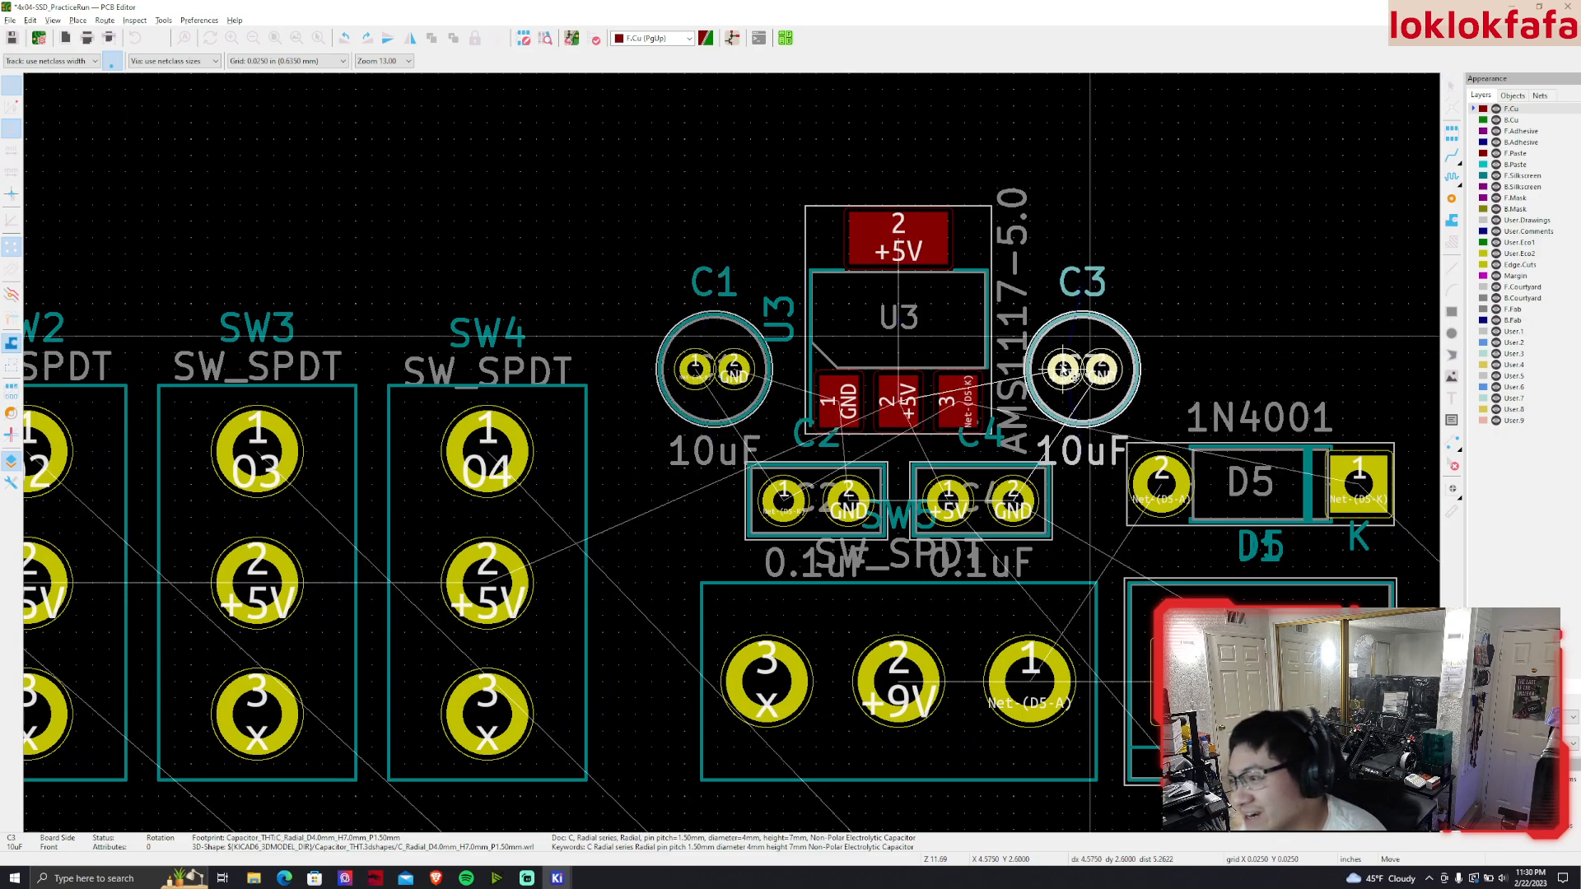
left_click(1090, 338)
Nudge C1 slightly closer to U3 and re-place C3 on the regulator's opposite side
left_click(700, 371)
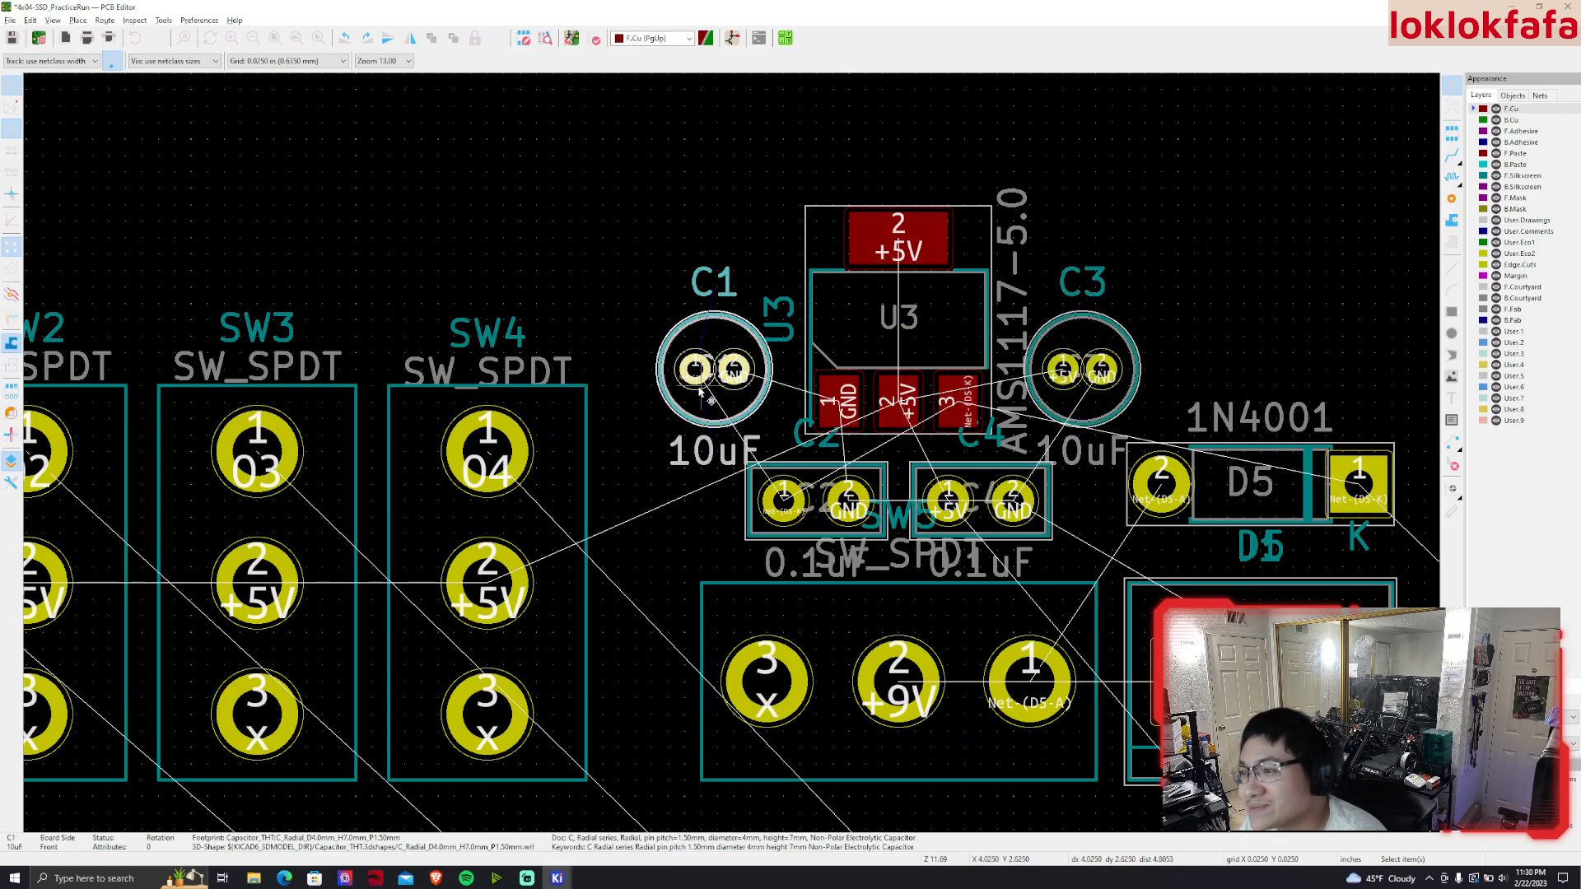
key("m")
left_click(710, 373)
key("m")
left_click(703, 373)
left_click(1199, 276)
middle_click_drag(1198, 274, 1140, 267)
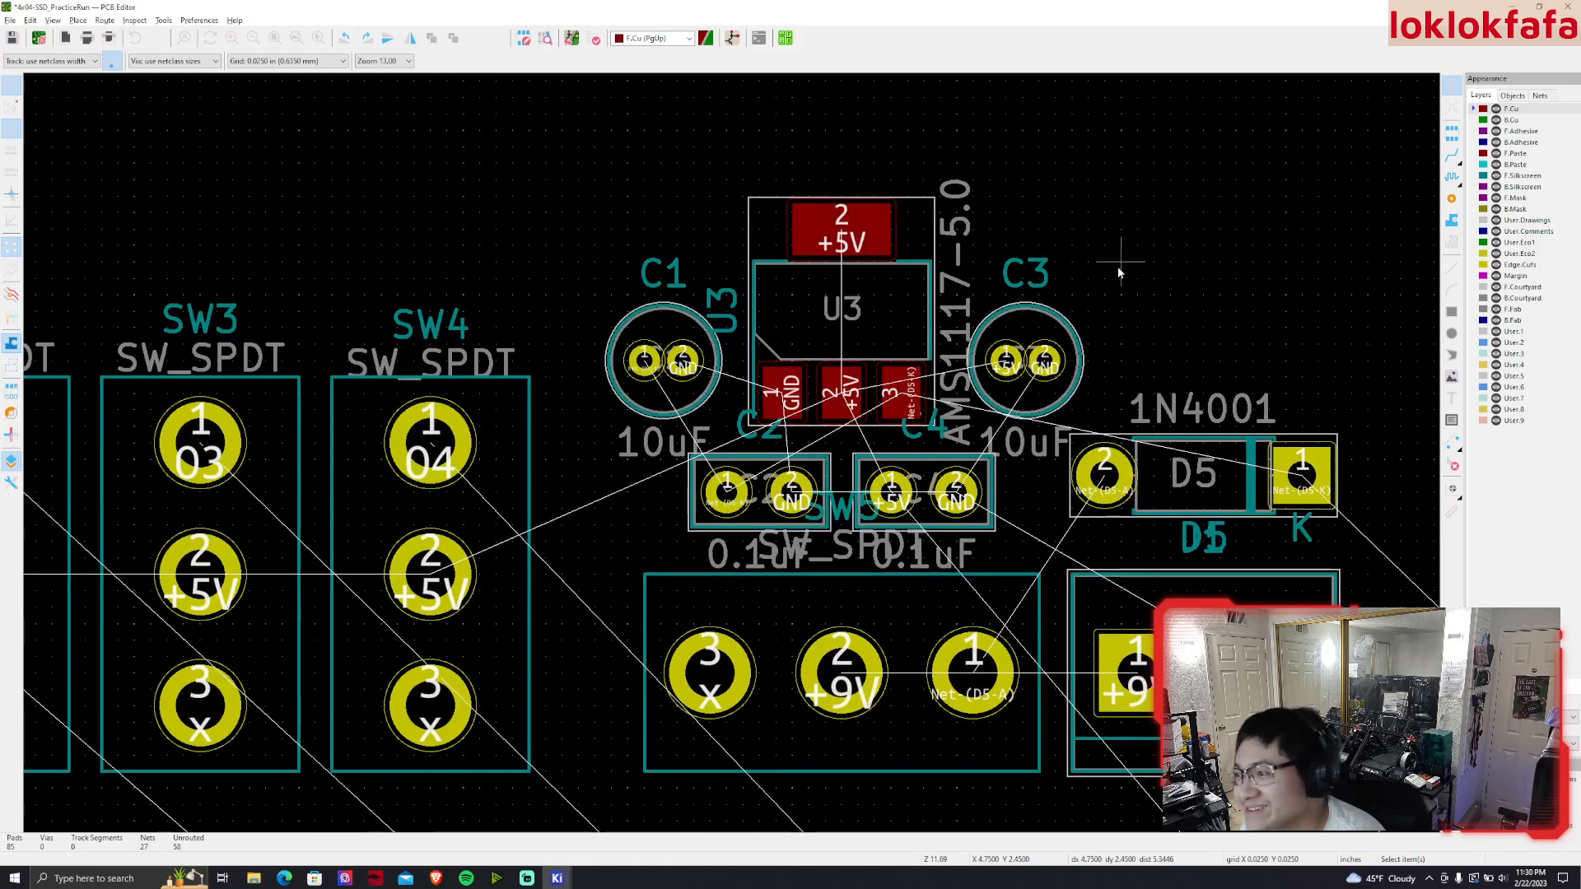
left_click(1013, 390)
key("m")
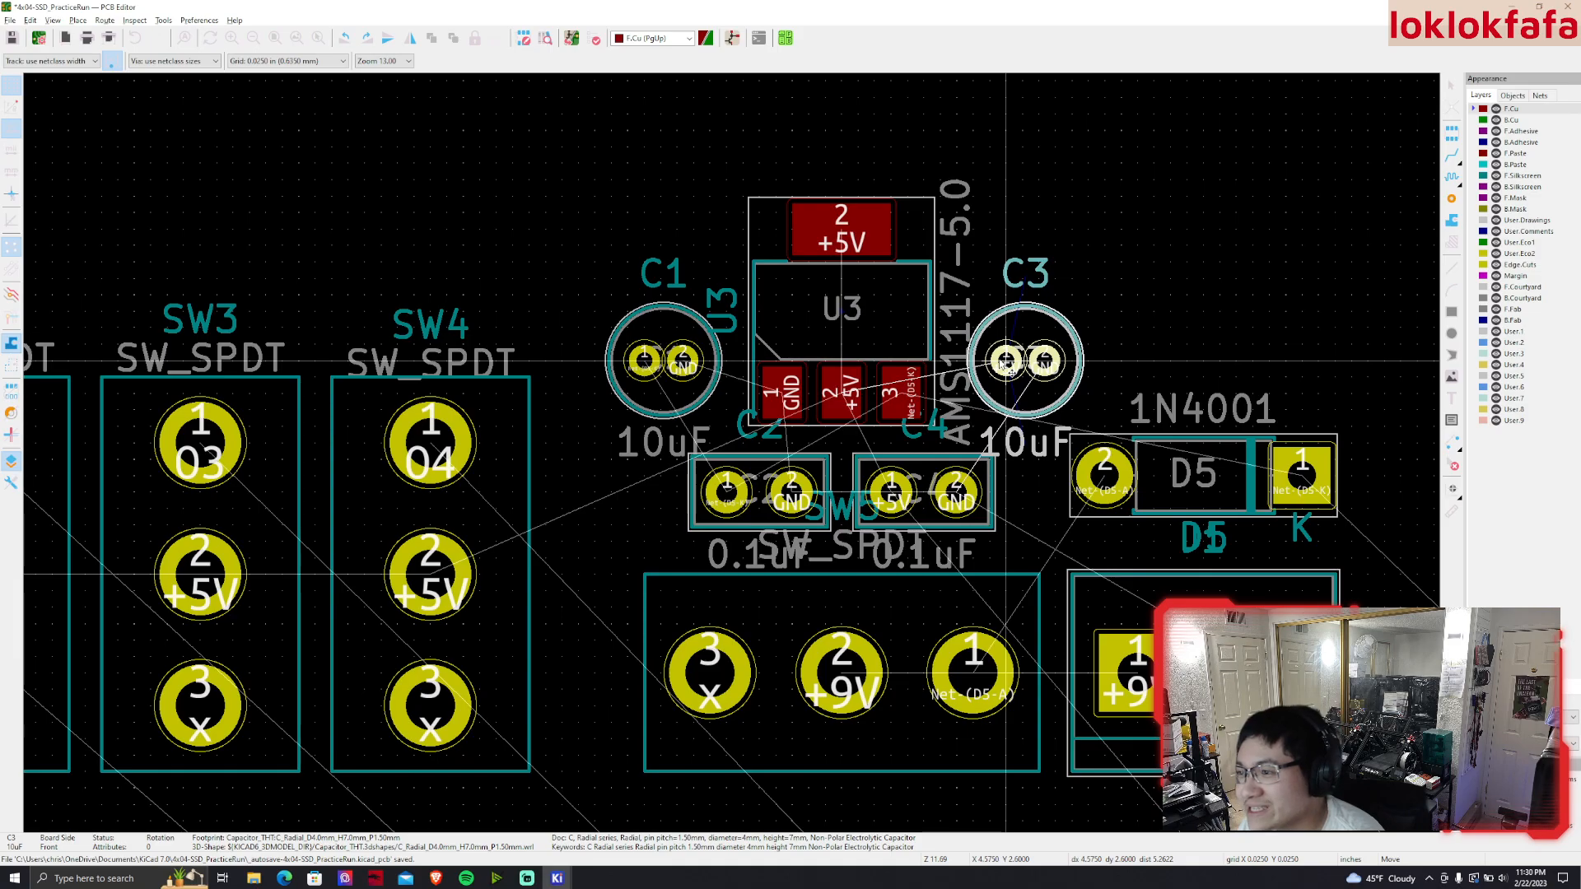
left_click(1002, 361)
left_click(1204, 318)
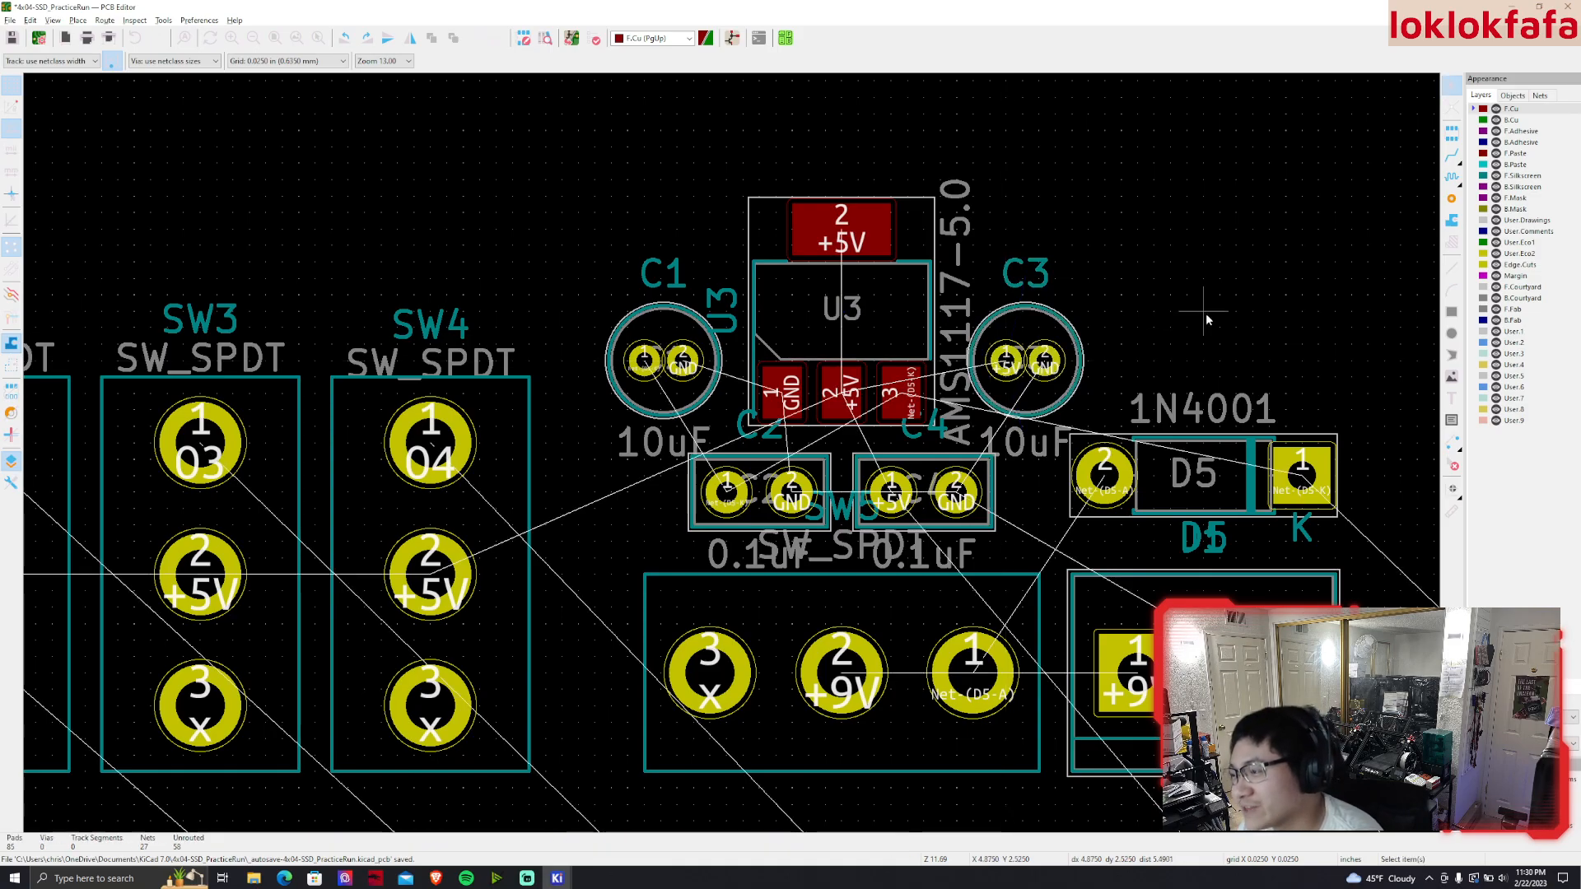
Move the seven-segment display U2 from the lower parts cluster to above the power section and rotate it 90 degrees
scroll(1204, 318, "down", 3)
middle_click_drag(738, 456, 849, 243)
scroll(849, 245, "down", 6)
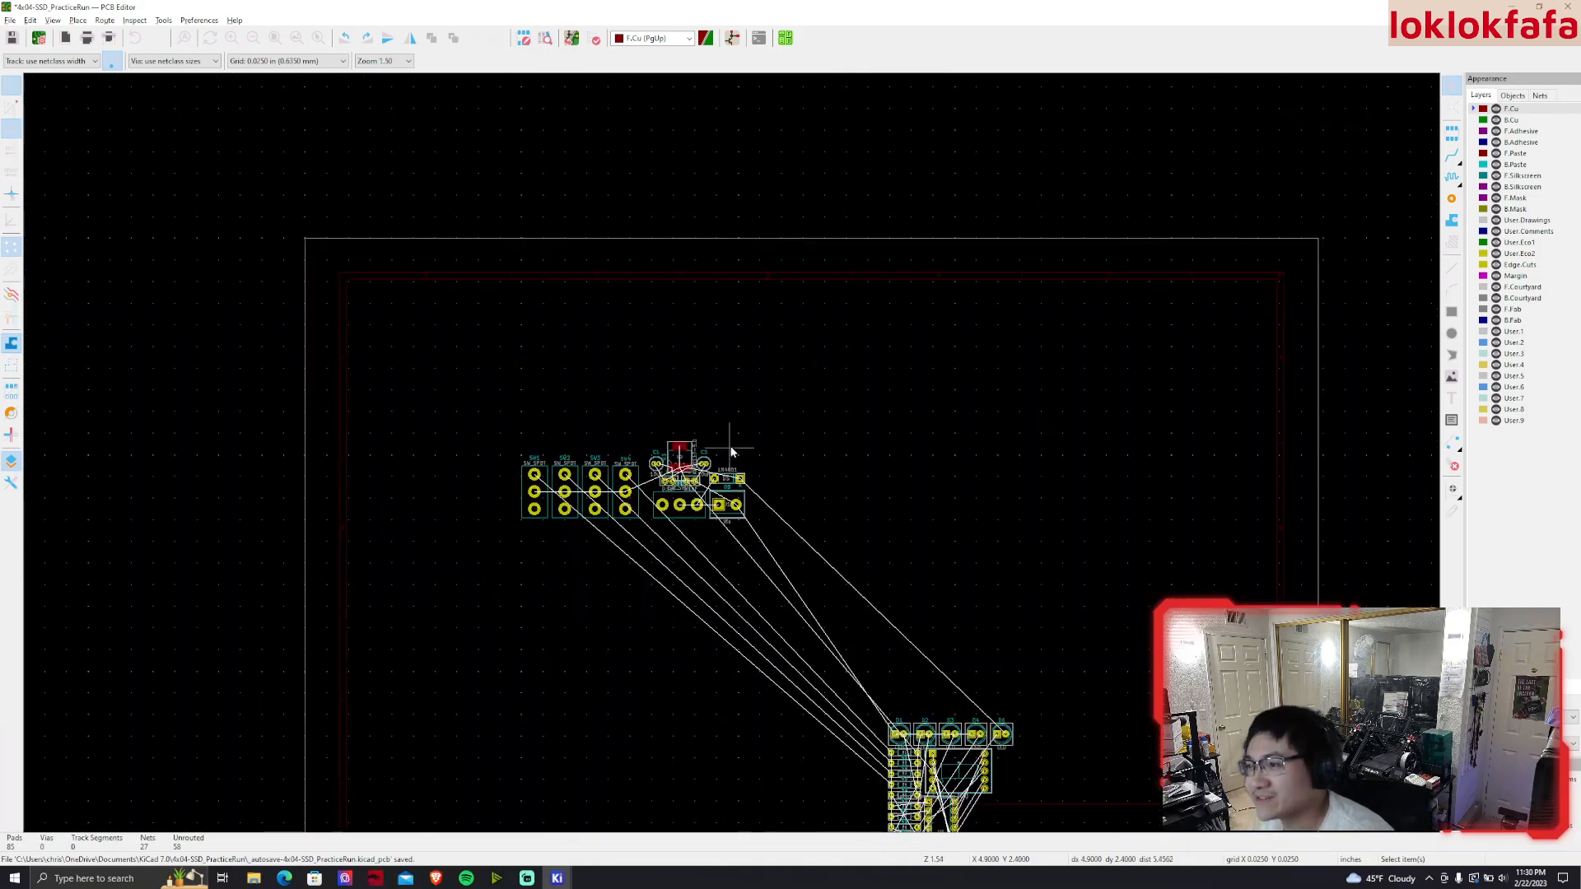
scroll(867, 564, "up", 3)
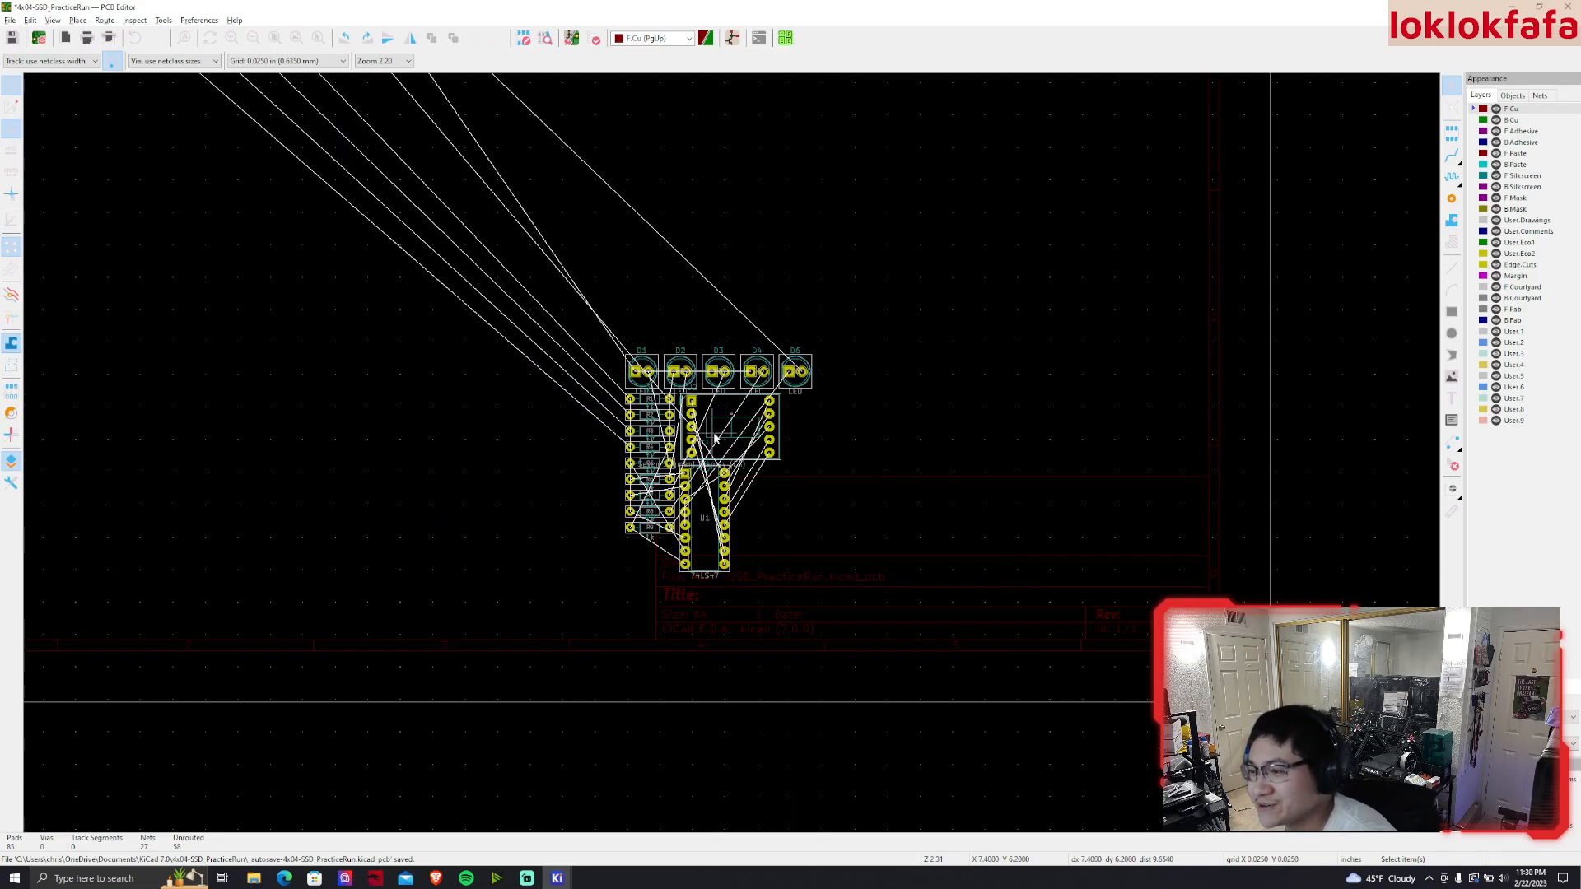
middle_click_drag(732, 453, 848, 651)
left_click(850, 616)
key("m")
left_click(634, 135)
middle_click_drag(663, 198, 805, 607)
key("r")
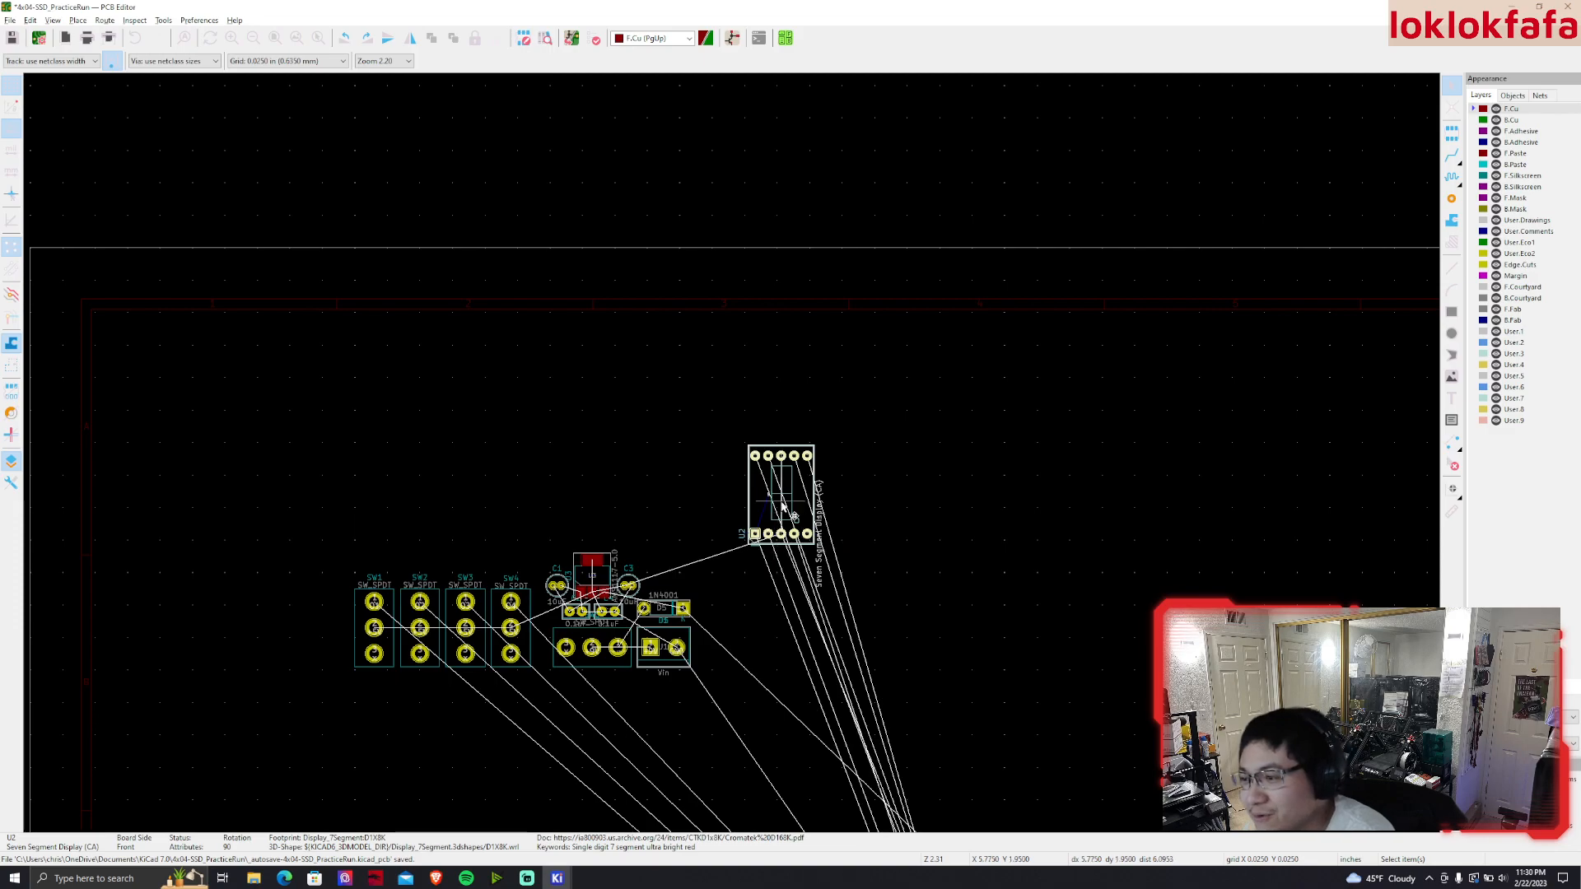
Fine-position display U2 above diode D5 so its right edge lines up with terminal block J1
scroll(762, 504, "up", 5)
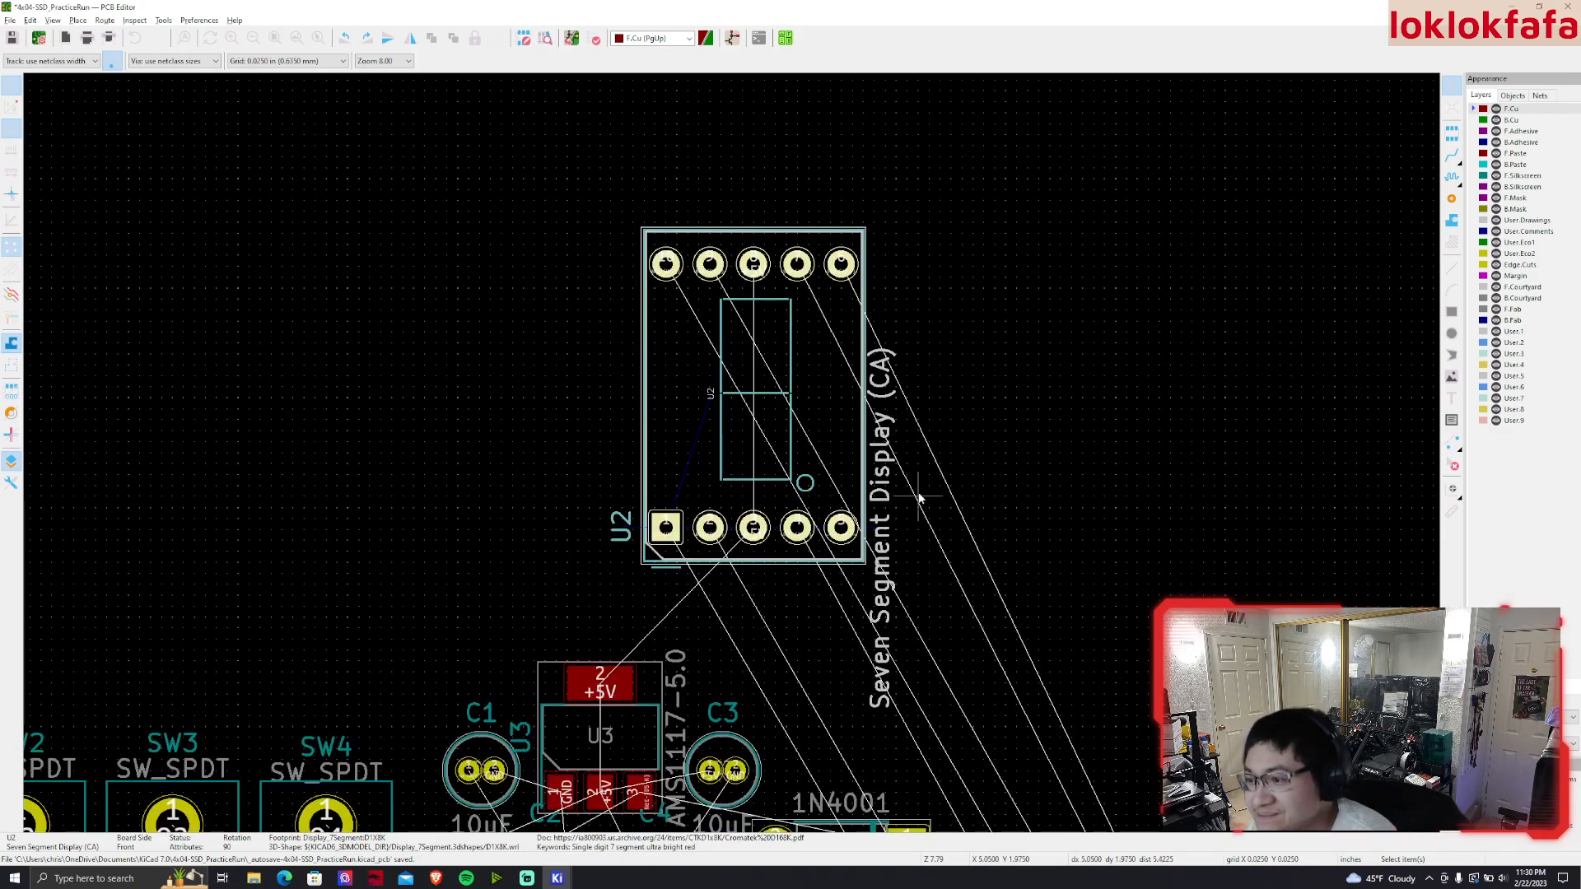
middle_click_drag(738, 482, 801, 397)
scroll(733, 440, "up", 4)
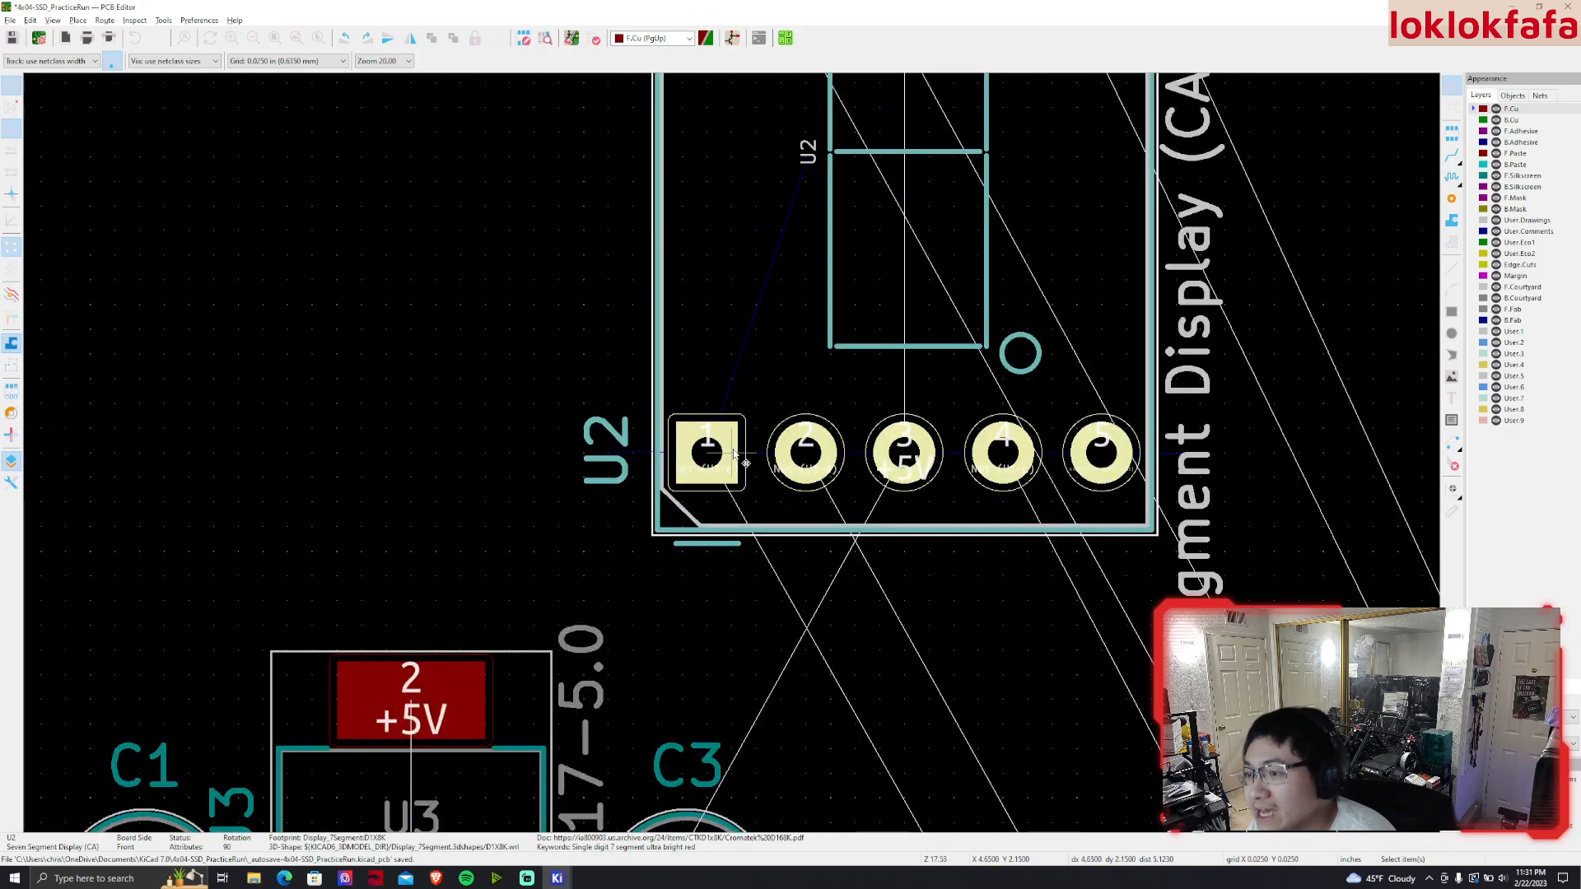
scroll(733, 453, "down", 4)
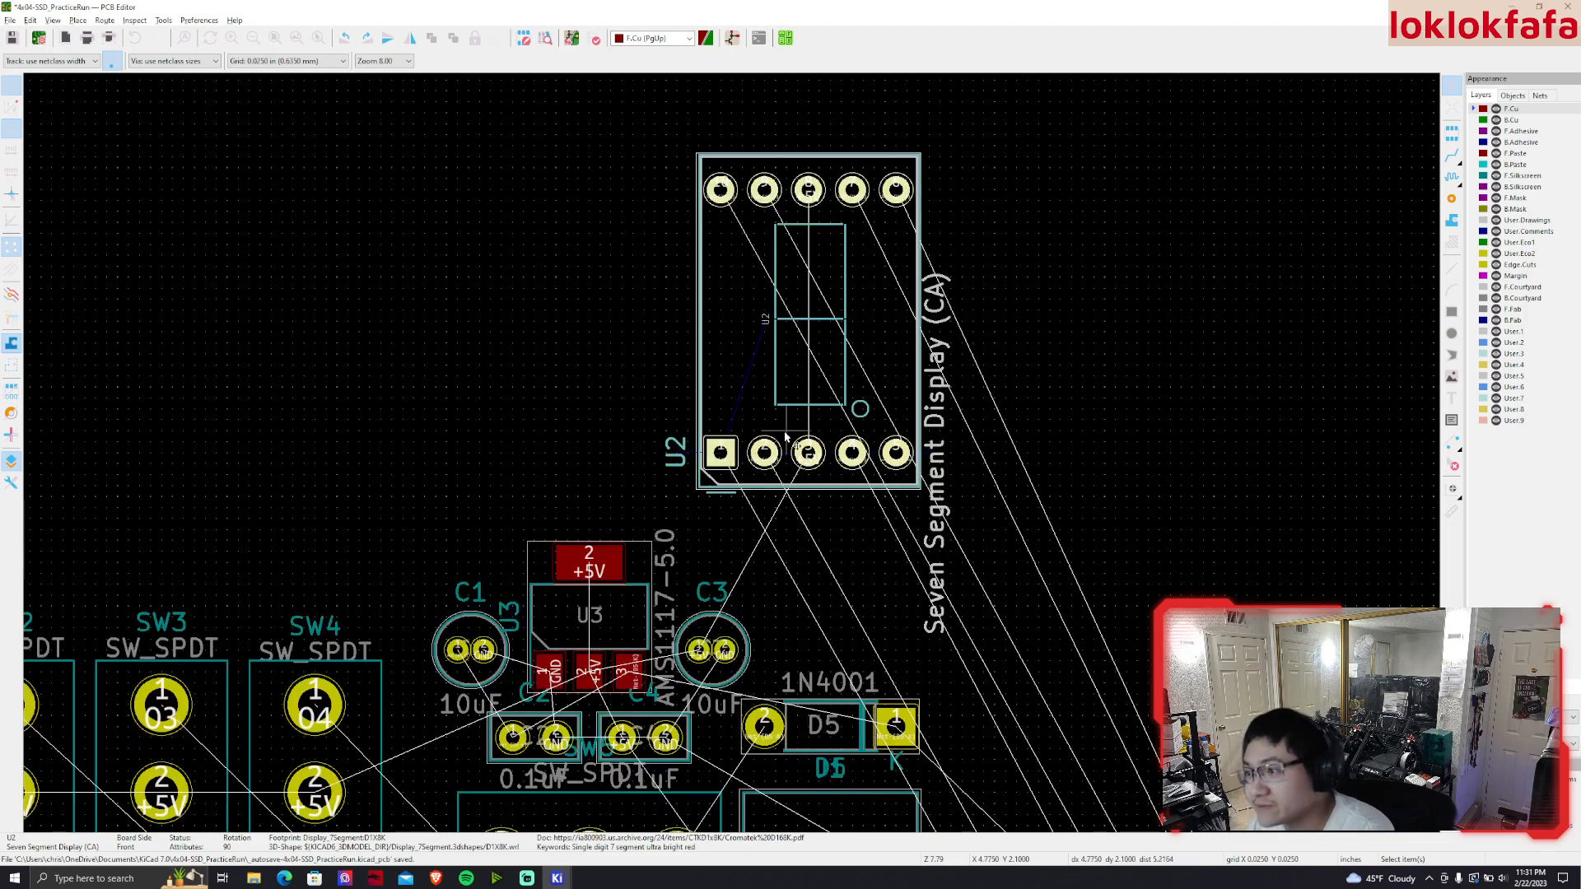
scroll(774, 483, "down", 1)
middle_click_drag(804, 438, 901, 374)
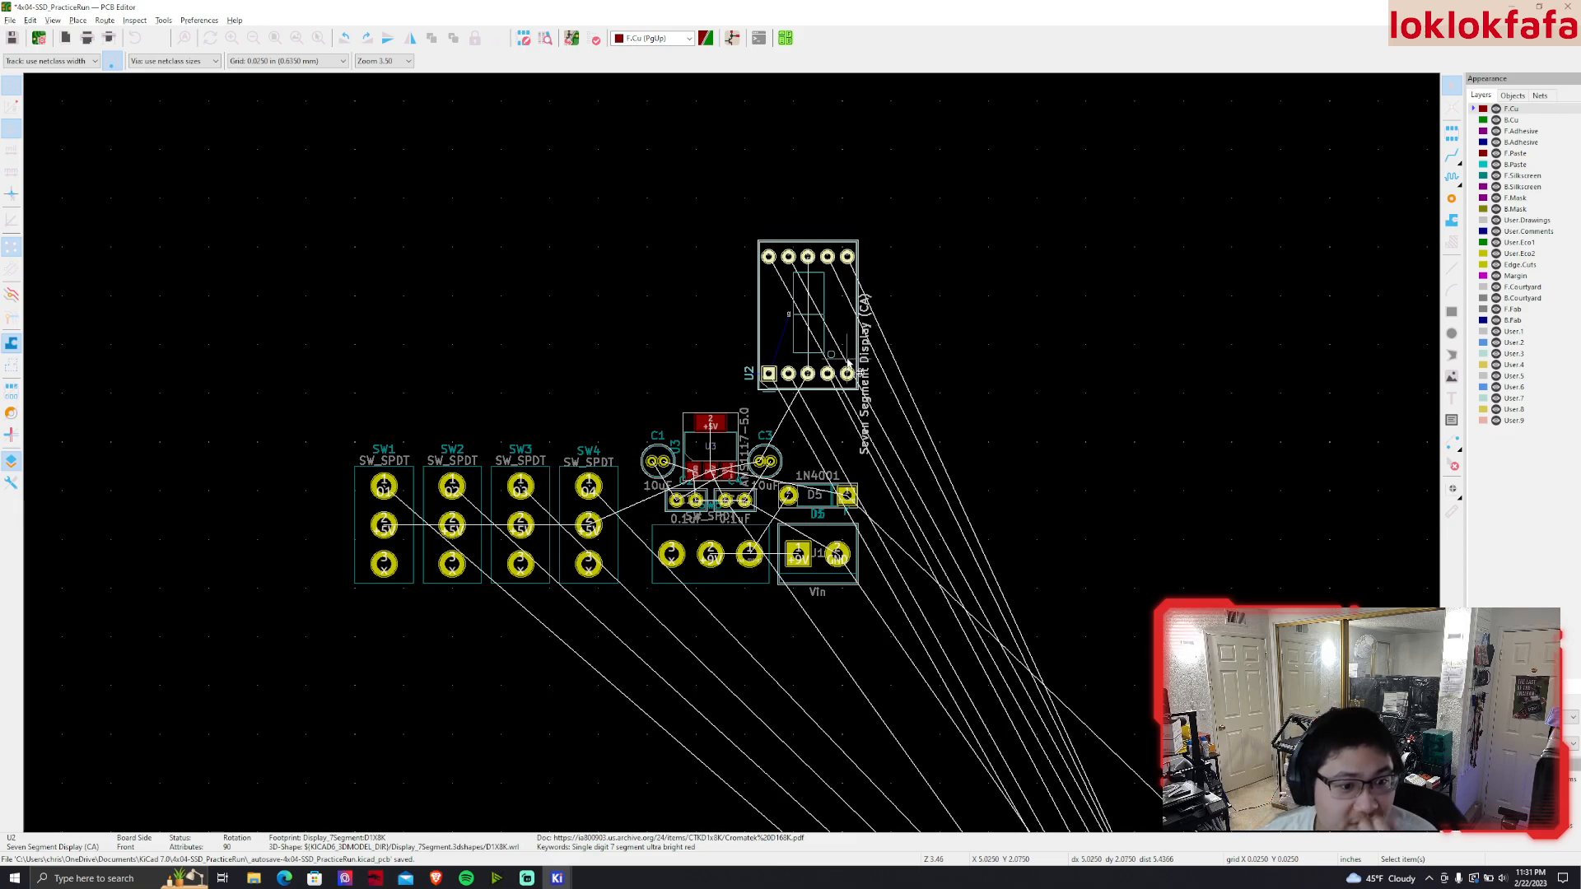
key("shift+p")
left_click_drag(131, 65, 337, 201)
left_click(471, 322)
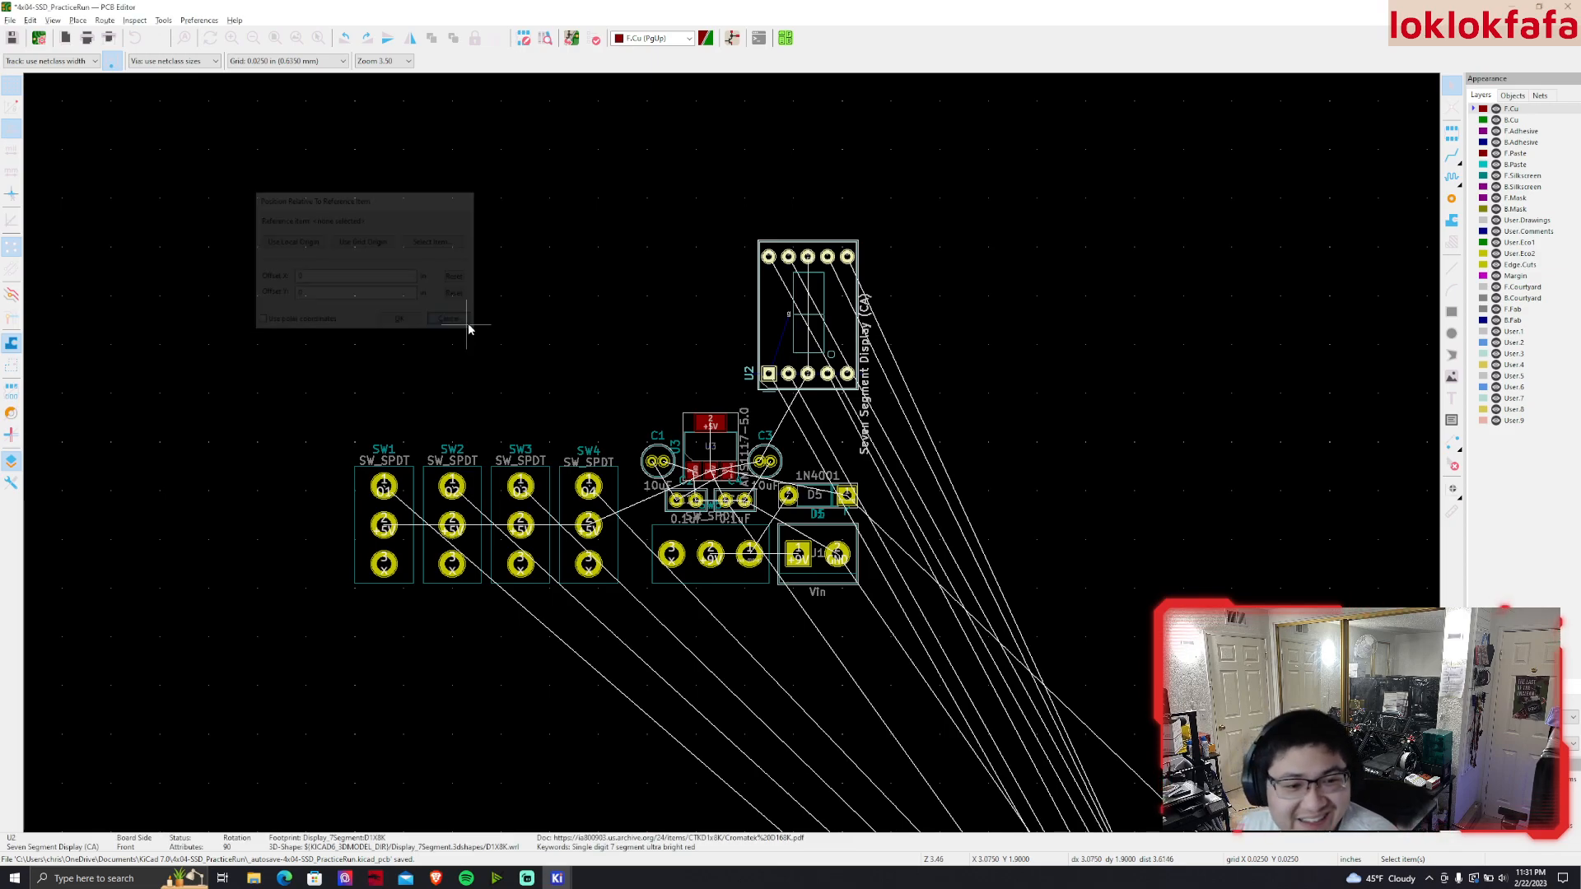
Examine the 4-Bit Binary LED Circuit in the schematic and select resistor R5 to locate it on the board
middle_click_drag(525, 312, 555, 811)
middle_click_drag(1176, 659, 864, 478)
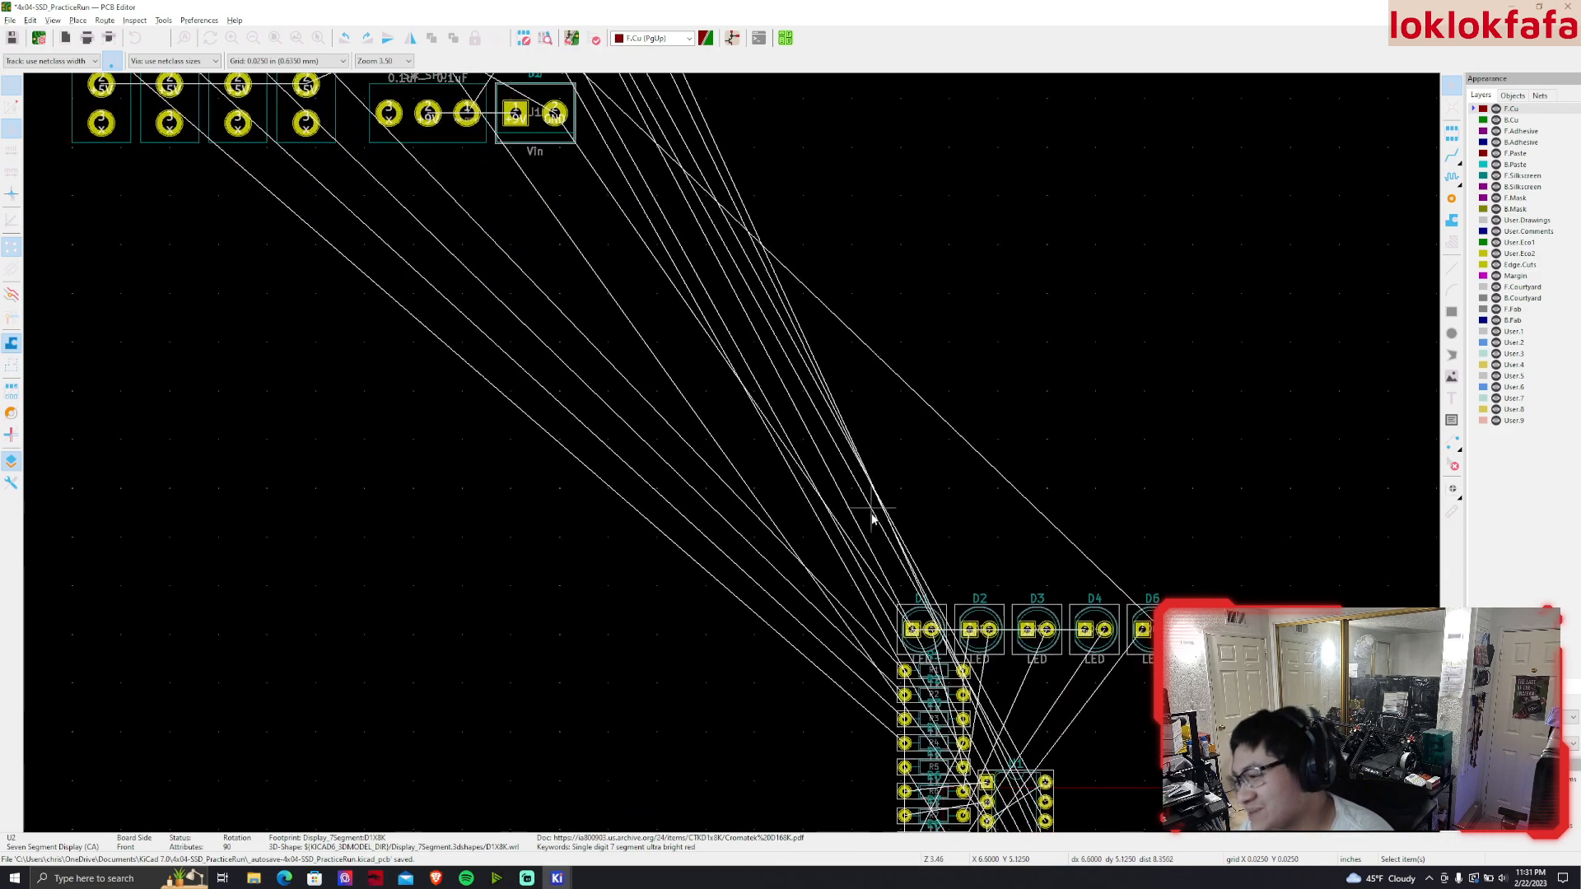
left_click(858, 537)
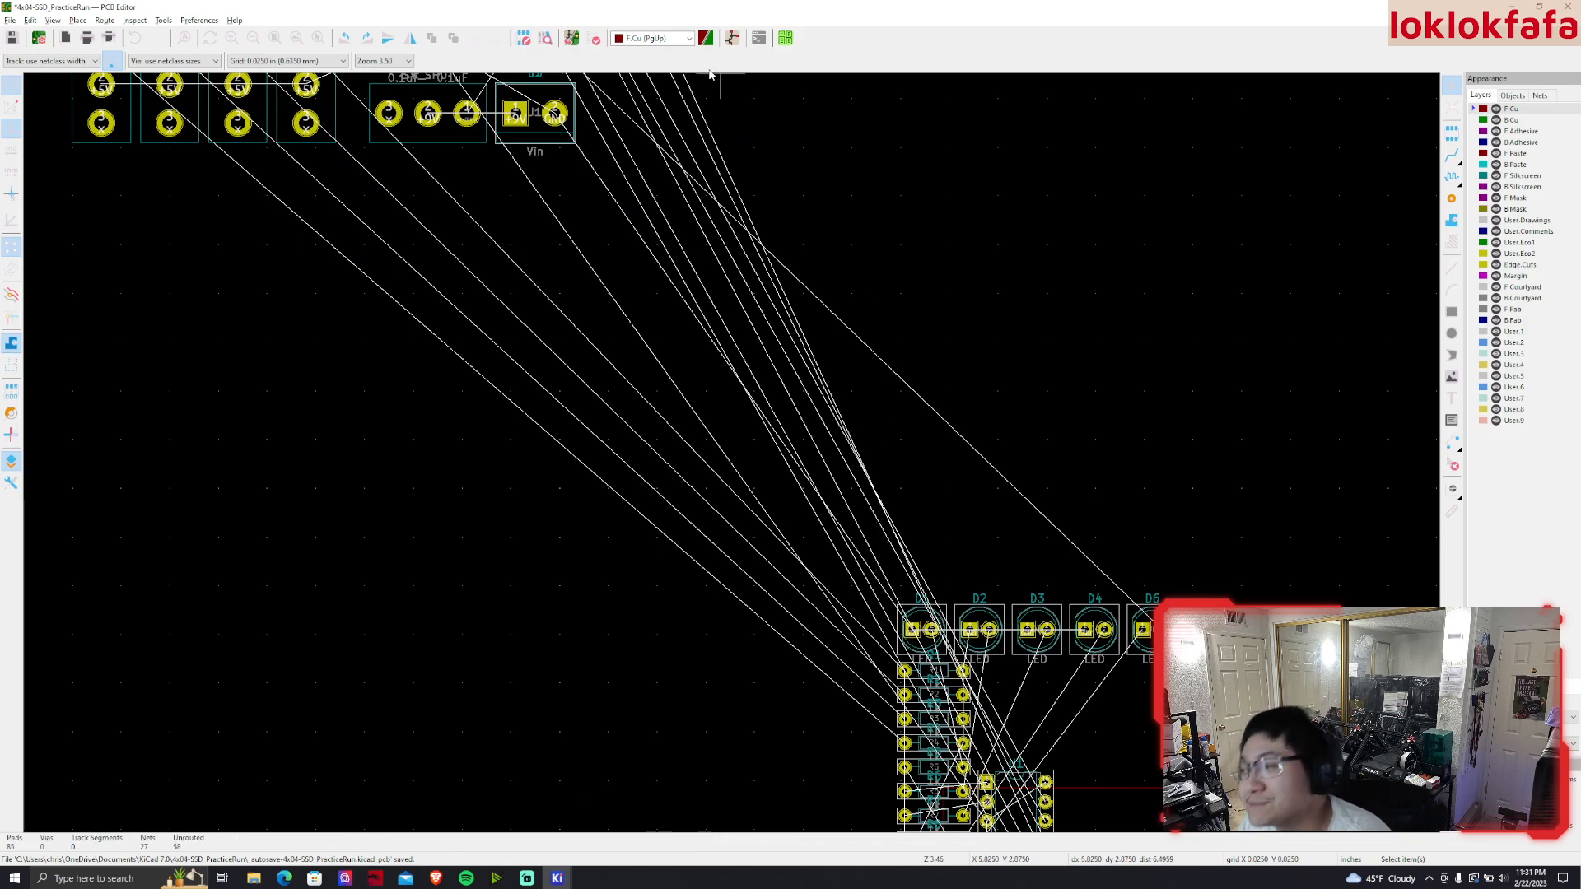
left_click(730, 39)
scroll(806, 308, "down", 6)
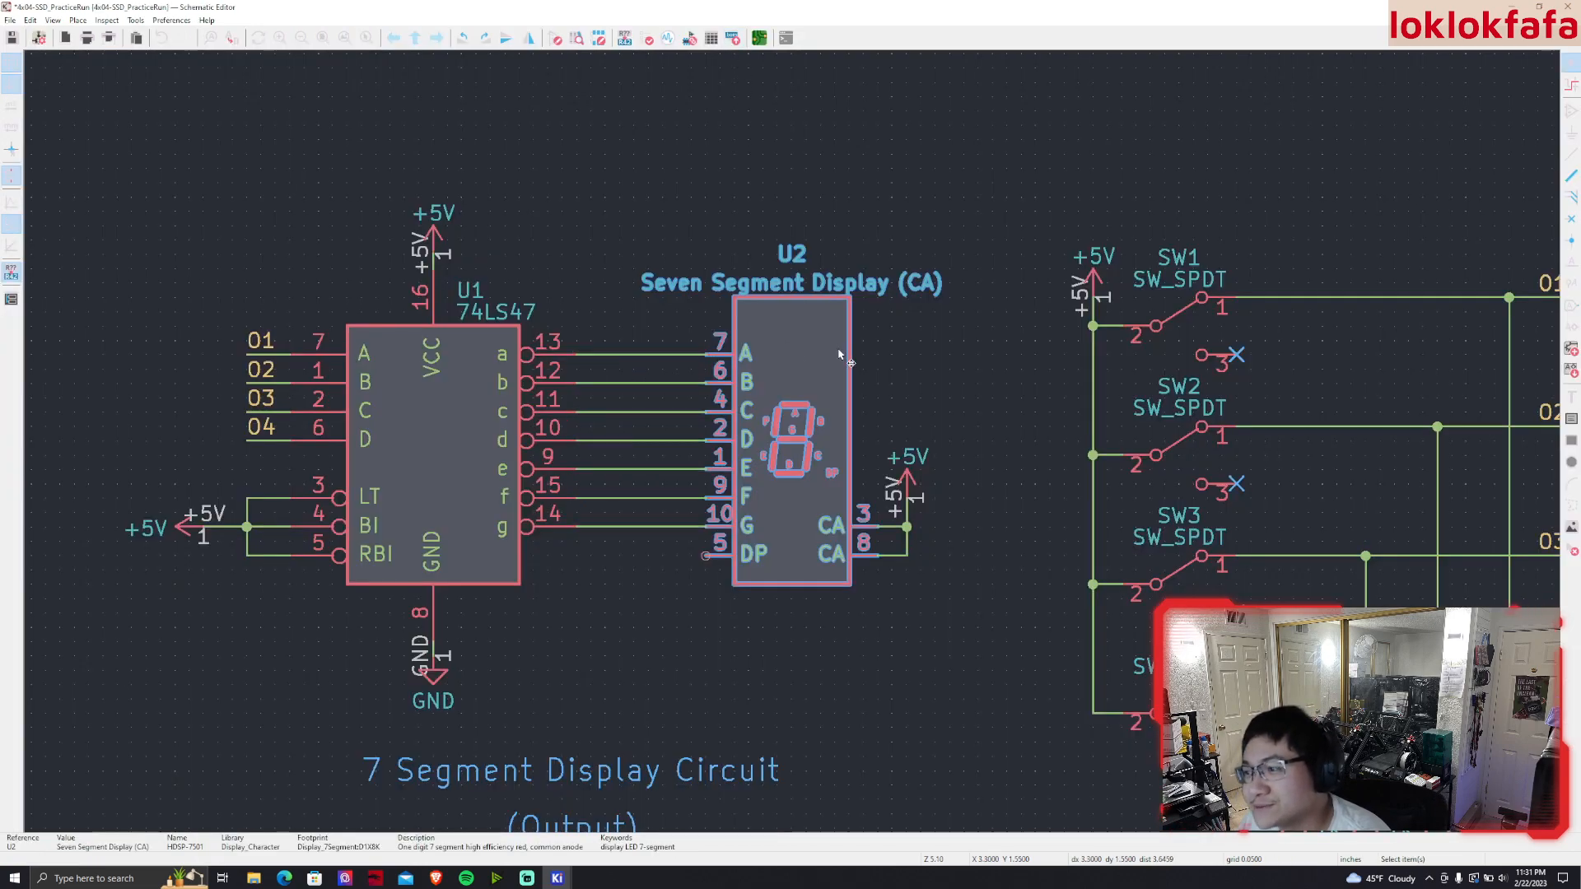
scroll(739, 404, "up", 6)
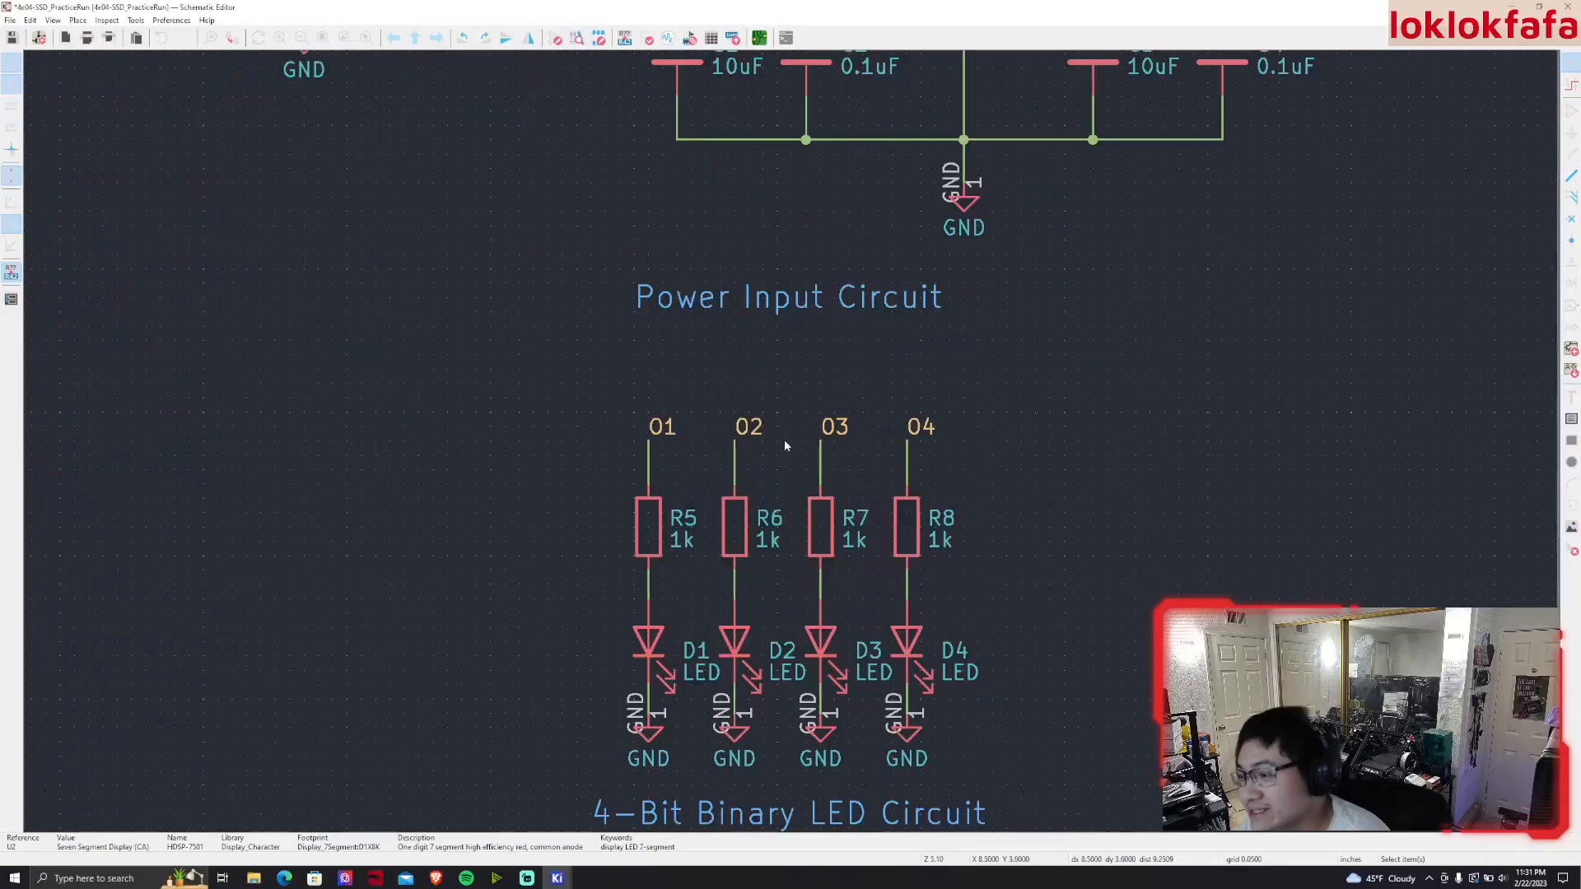
left_click(667, 525)
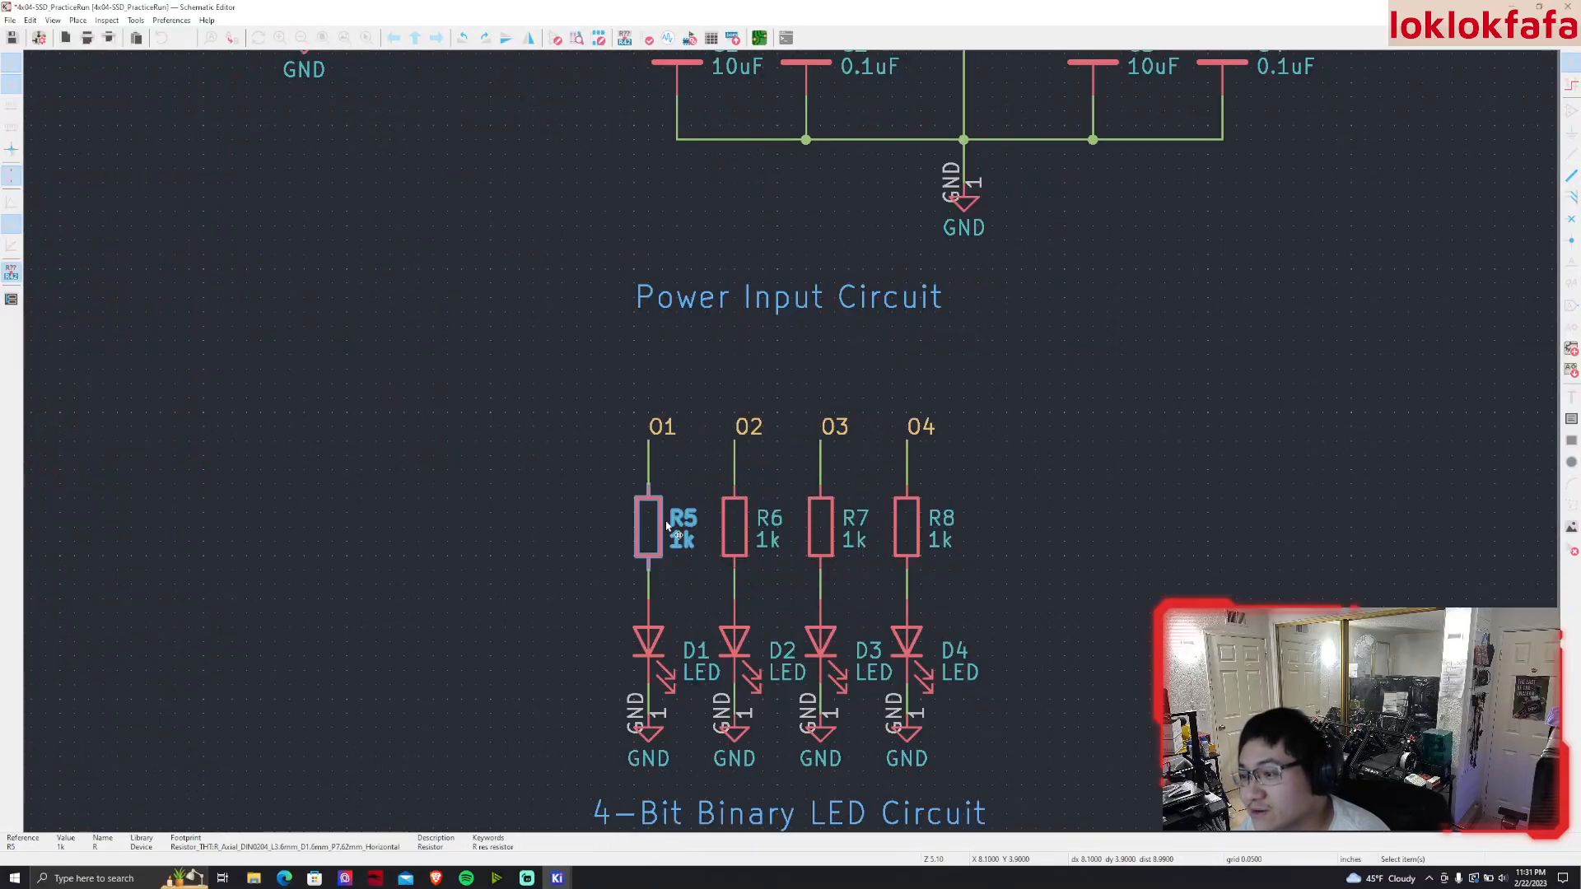
left_click(759, 38)
Move resistors R5 to R8 together out of the resistor stack into the empty area to its left
scroll(634, 370, "down", 2)
scroll(611, 469, "down", 4)
scroll(731, 457, "up", 4)
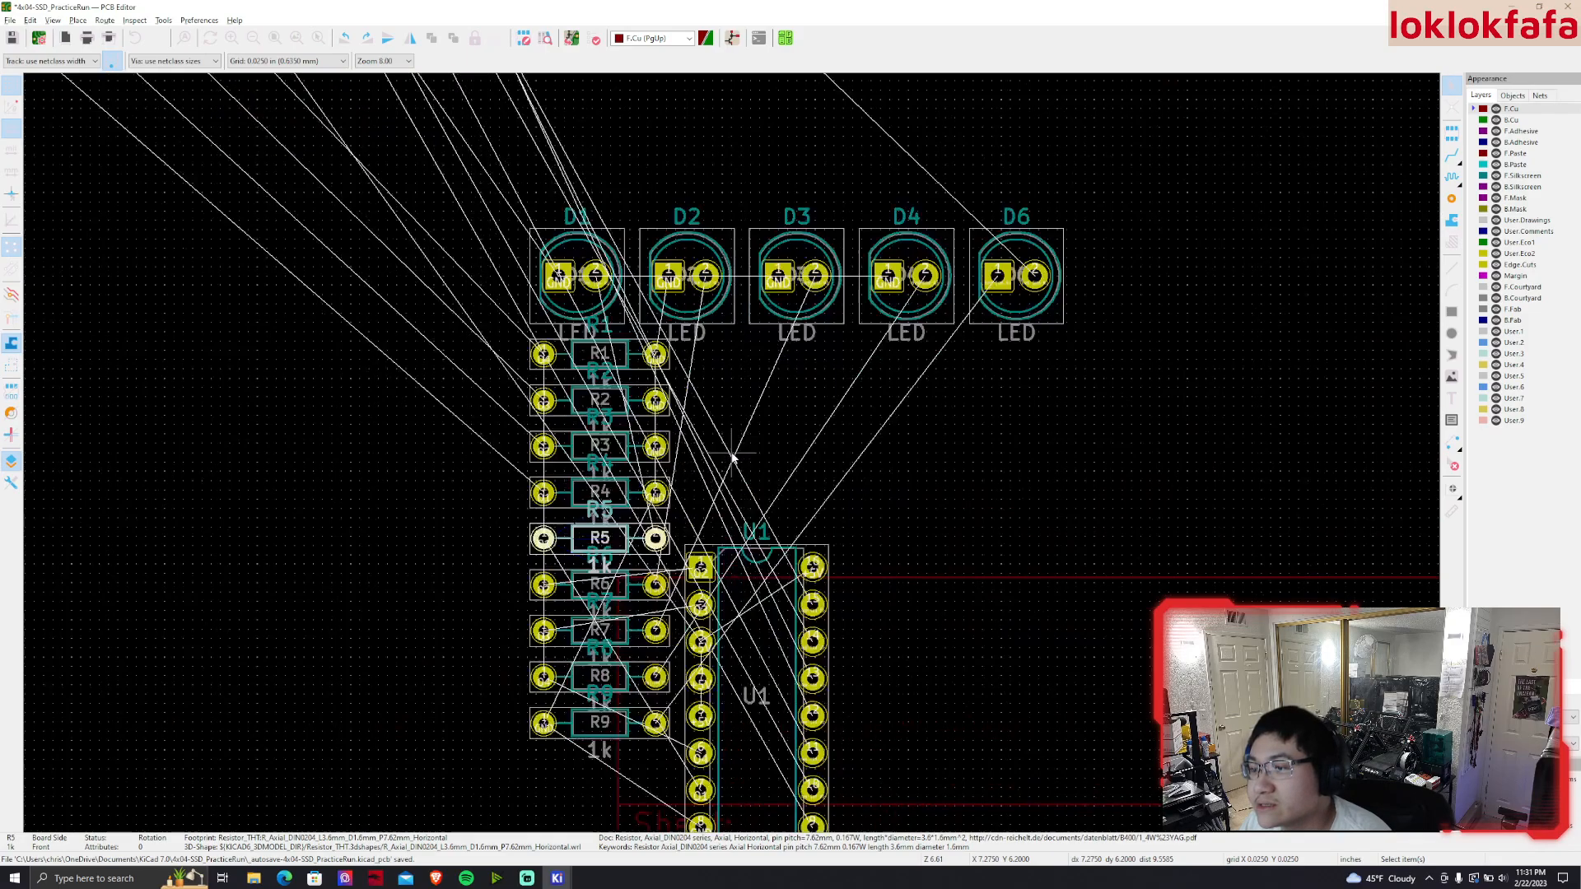
left_click(492, 520)
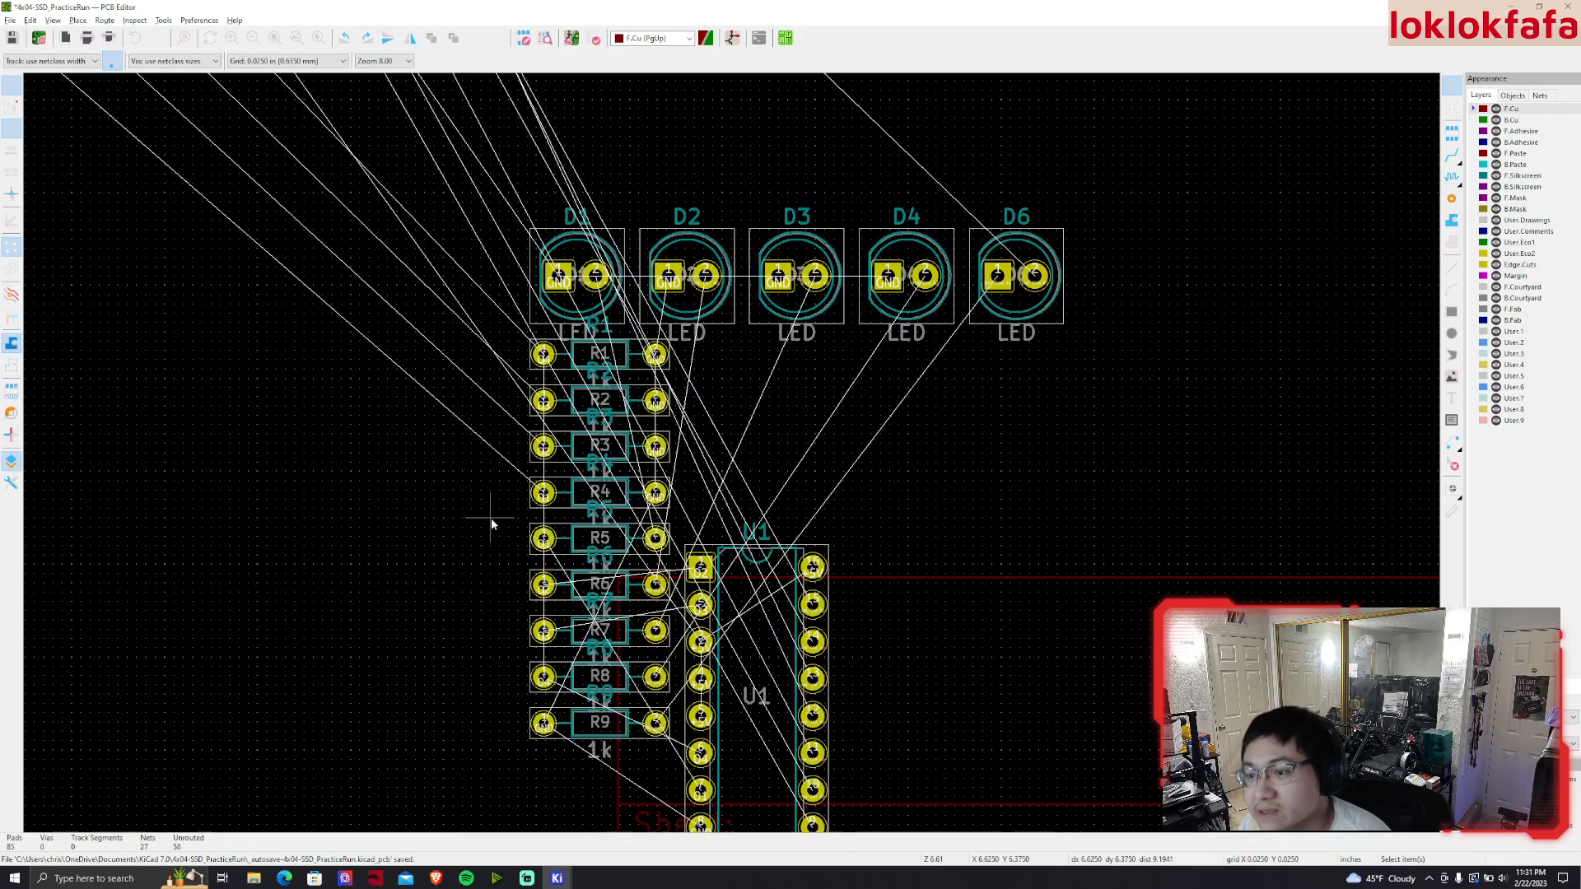
left_click_drag(527, 550, 632, 682)
left_click_drag(616, 682, 133, 326)
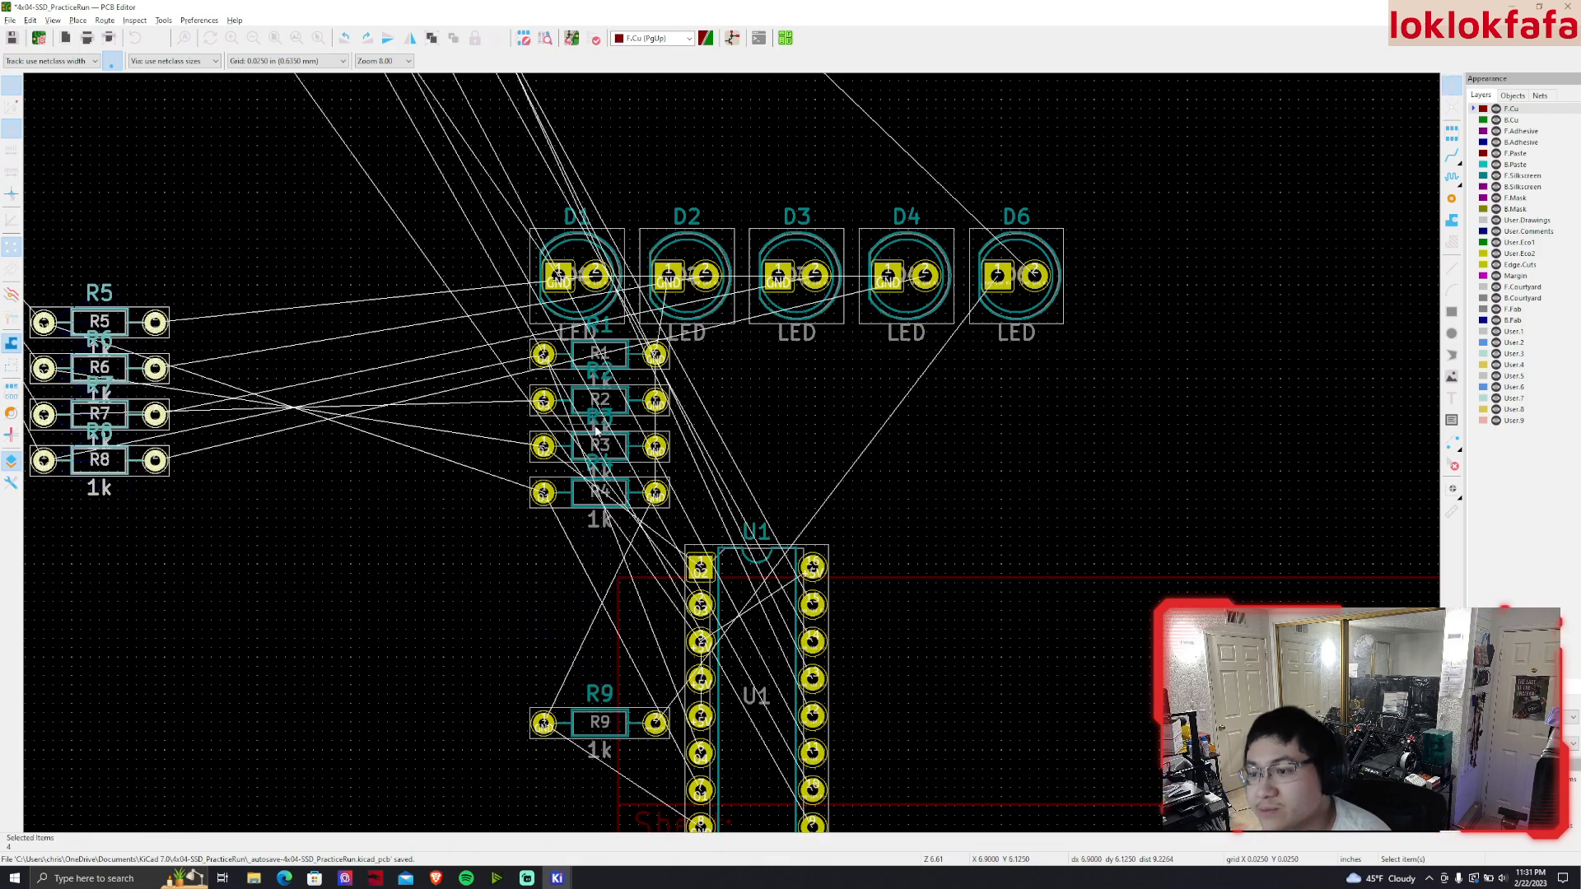
Check the LED circuit in the schematic, and move LEDs D1 to D4 together from the lower cluster to just below the power section
left_click(754, 39)
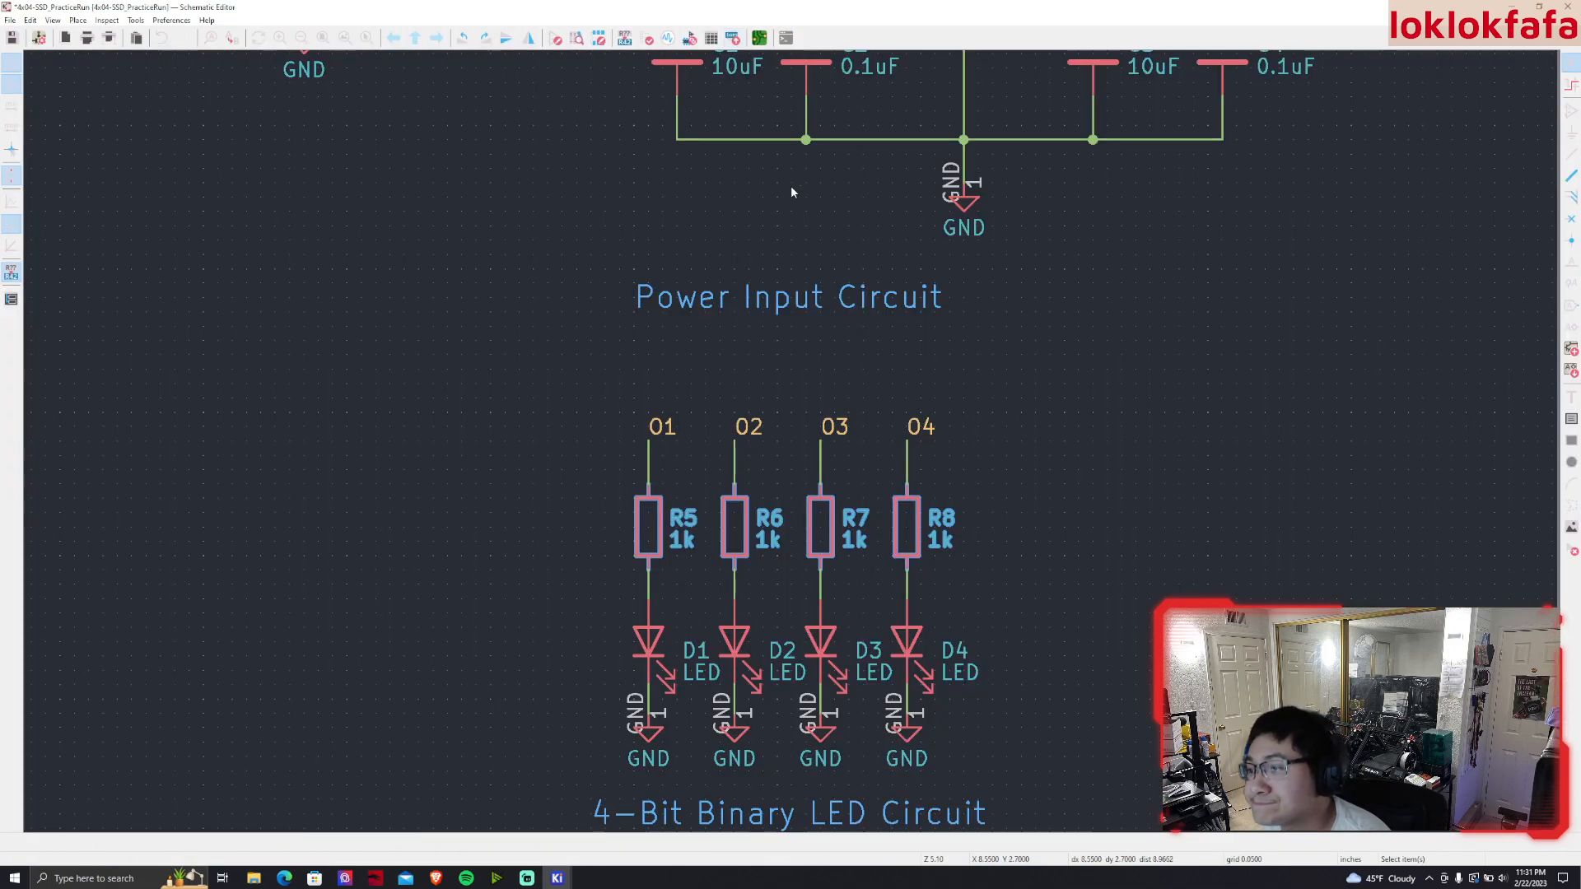
left_click(755, 39)
middle_click_drag(650, 231, 753, 277)
left_click(715, 294)
left_click(976, 295, "shift")
left_click(925, 296, "shift")
left_click(803, 313, "shift")
scroll(803, 313, "down", 3)
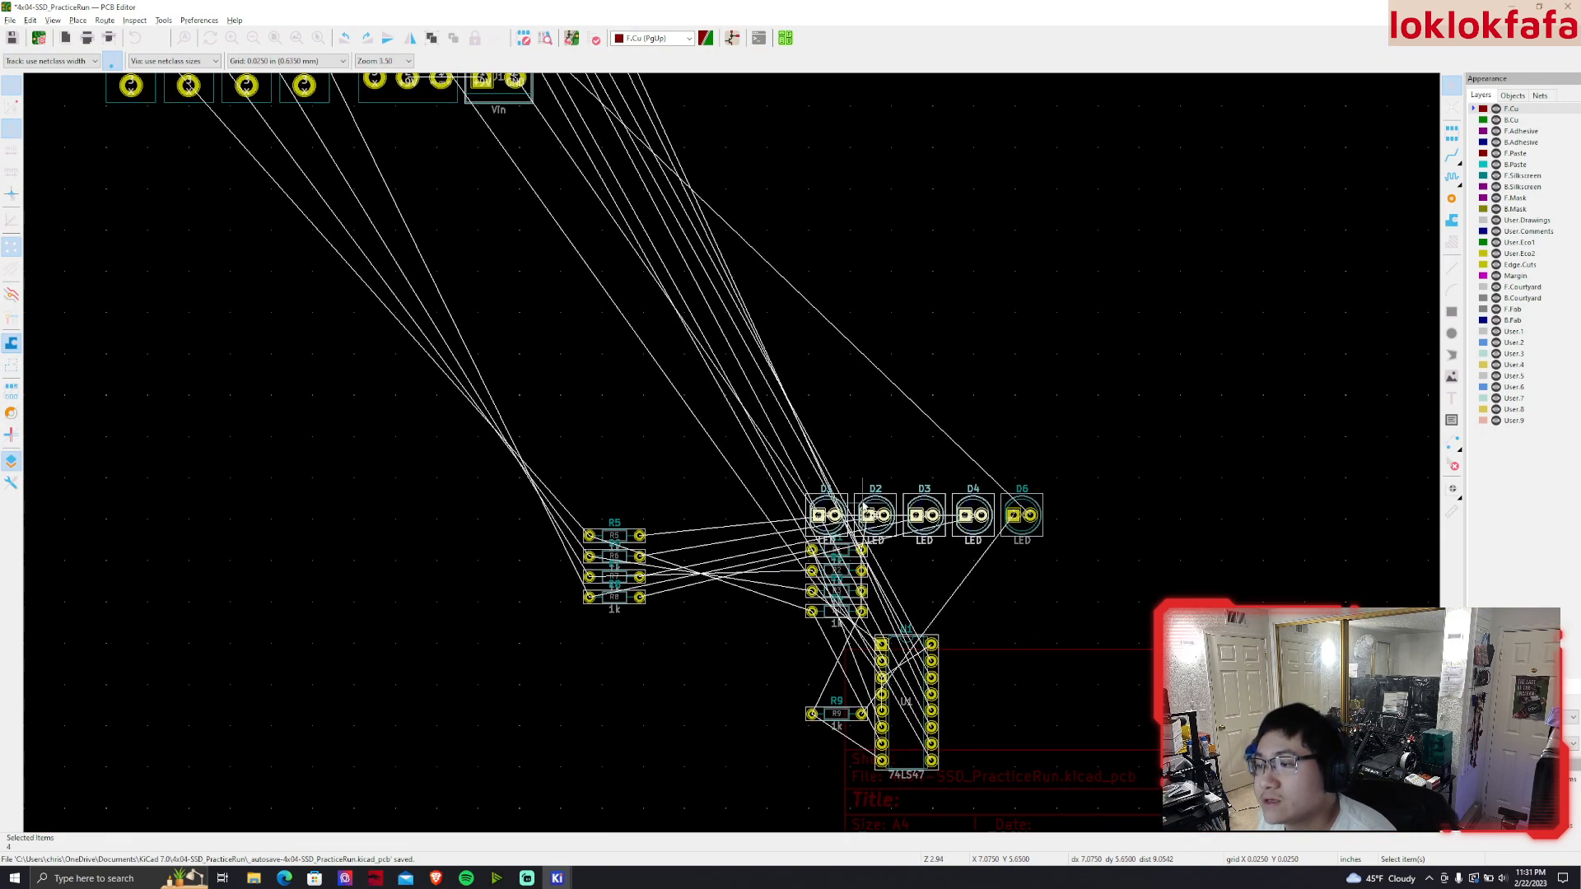
left_click_drag(863, 506, 322, 202)
middle_click_drag(372, 284, 474, 359)
Move resistors R5 to R8 together from the lower cluster to below terminal block J1
left_click_drag(607, 562, 814, 726)
left_click_drag(721, 609, 674, 239)
scroll(581, 254, "up", 2)
middle_click_drag(581, 254, 841, 568)
middle_click_drag(680, 529, 785, 495)
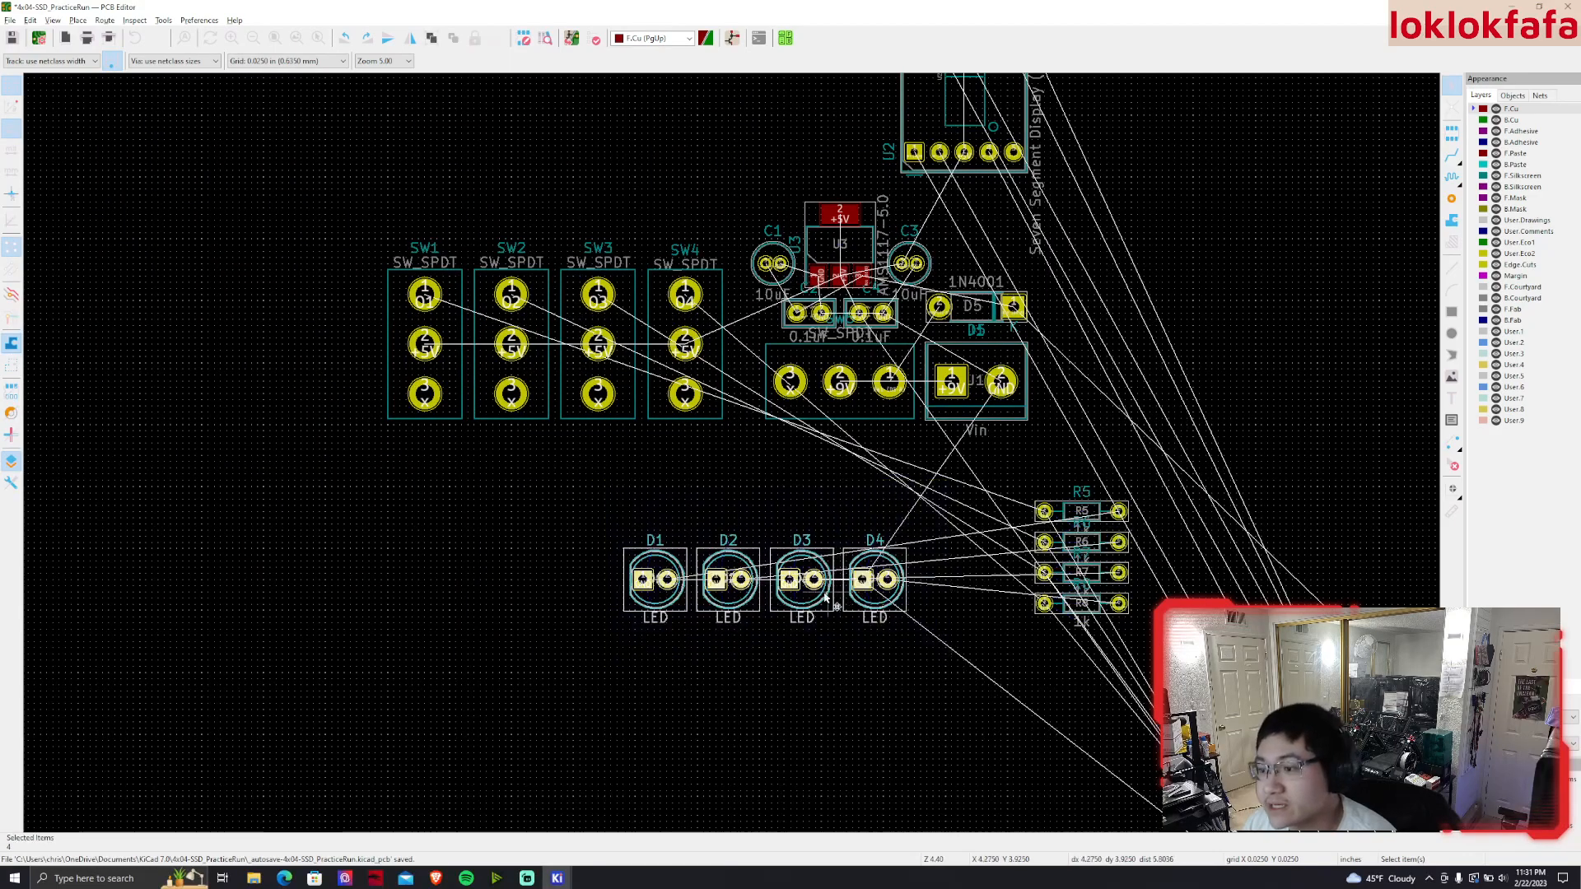
Move the R5 to R8 resistor group to the open space above switch SW1
scroll(740, 580, "up", 3)
scroll(749, 609, "down", 5)
middle_click_drag(724, 448, 671, 461)
scroll(730, 453, "up", 6)
scroll(354, 235, "down", 6)
left_click_drag(807, 411, 959, 571)
left_click_drag(868, 444, 235, 133)
Move LEDs D1 to D4 as a group above the switches, to the right of resistors R5 to R8
left_click_drag(344, 456, 779, 660)
middle_click_drag(492, 485, 660, 572)
left_click_drag(621, 669, 503, 217)
scroll(471, 260, "up", 3)
middle_click_drag(733, 453, 705, 379)
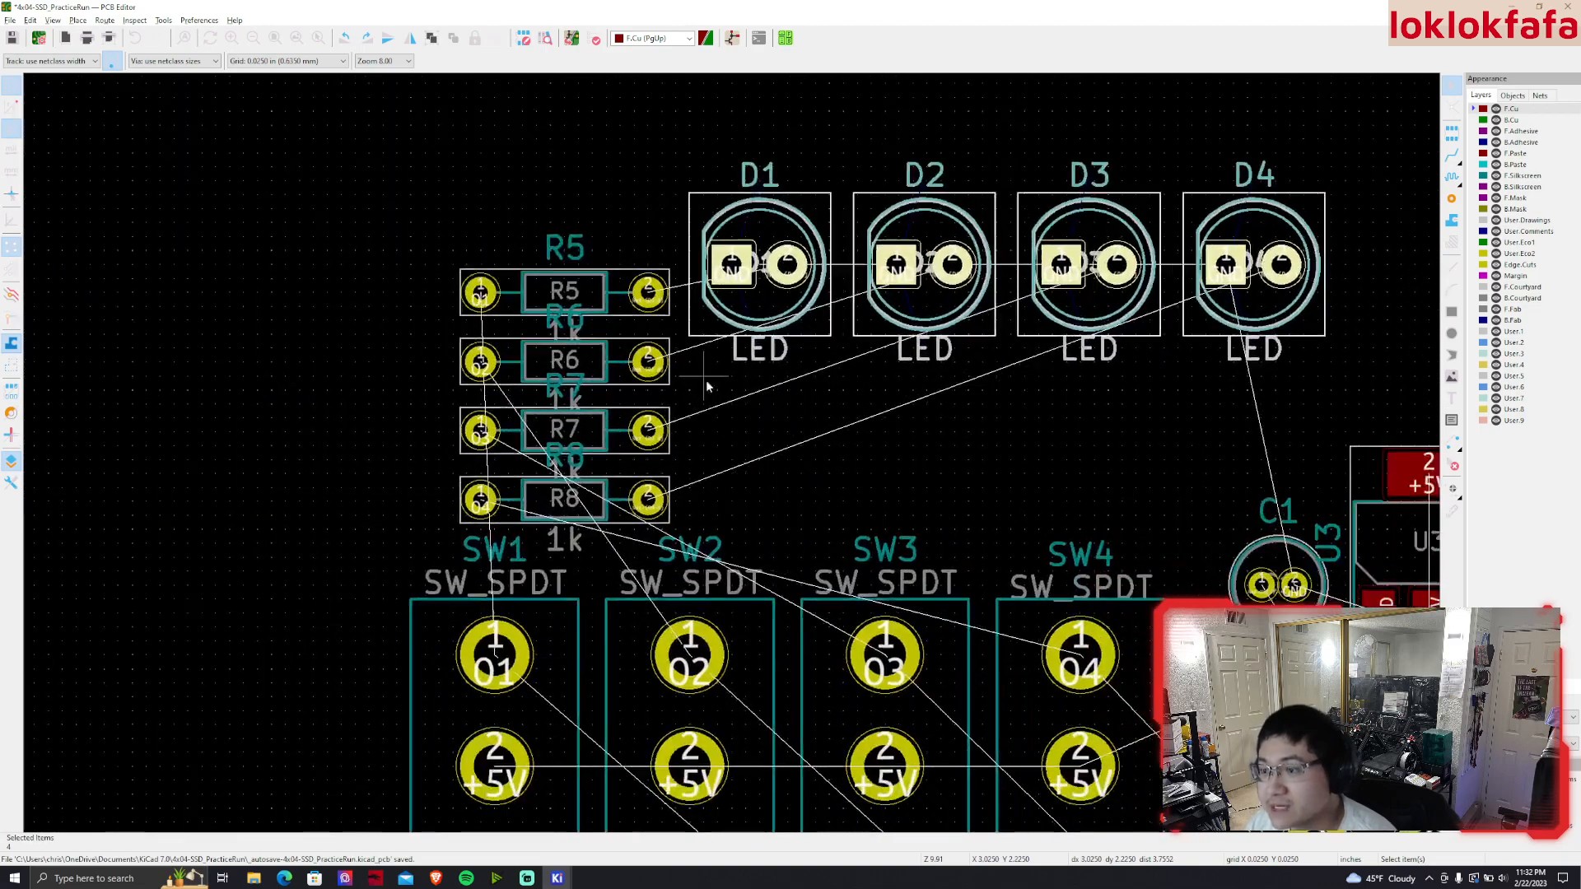
Move resistors R5 to R8 to the left of the switch row and rotate the group 90 degrees so they stand vertically
left_click_drag(462, 197, 669, 530)
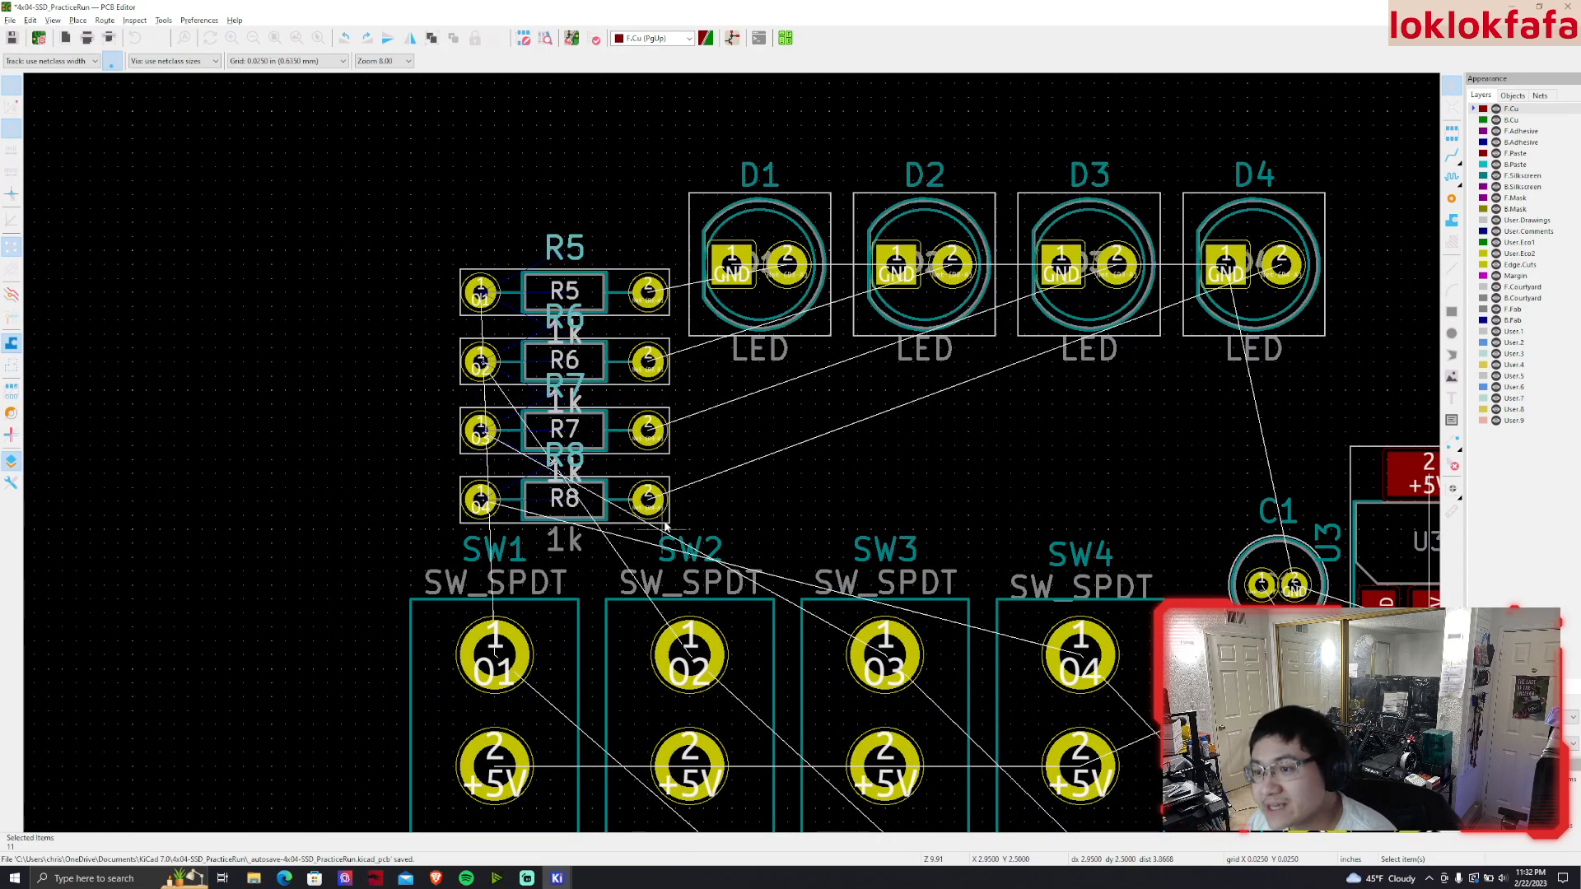
left_click(614, 500)
left_click(611, 431, "shift")
left_click(610, 362, "shift")
left_click(608, 307, "shift")
left_click_drag(609, 307, 179, 257)
key("r")
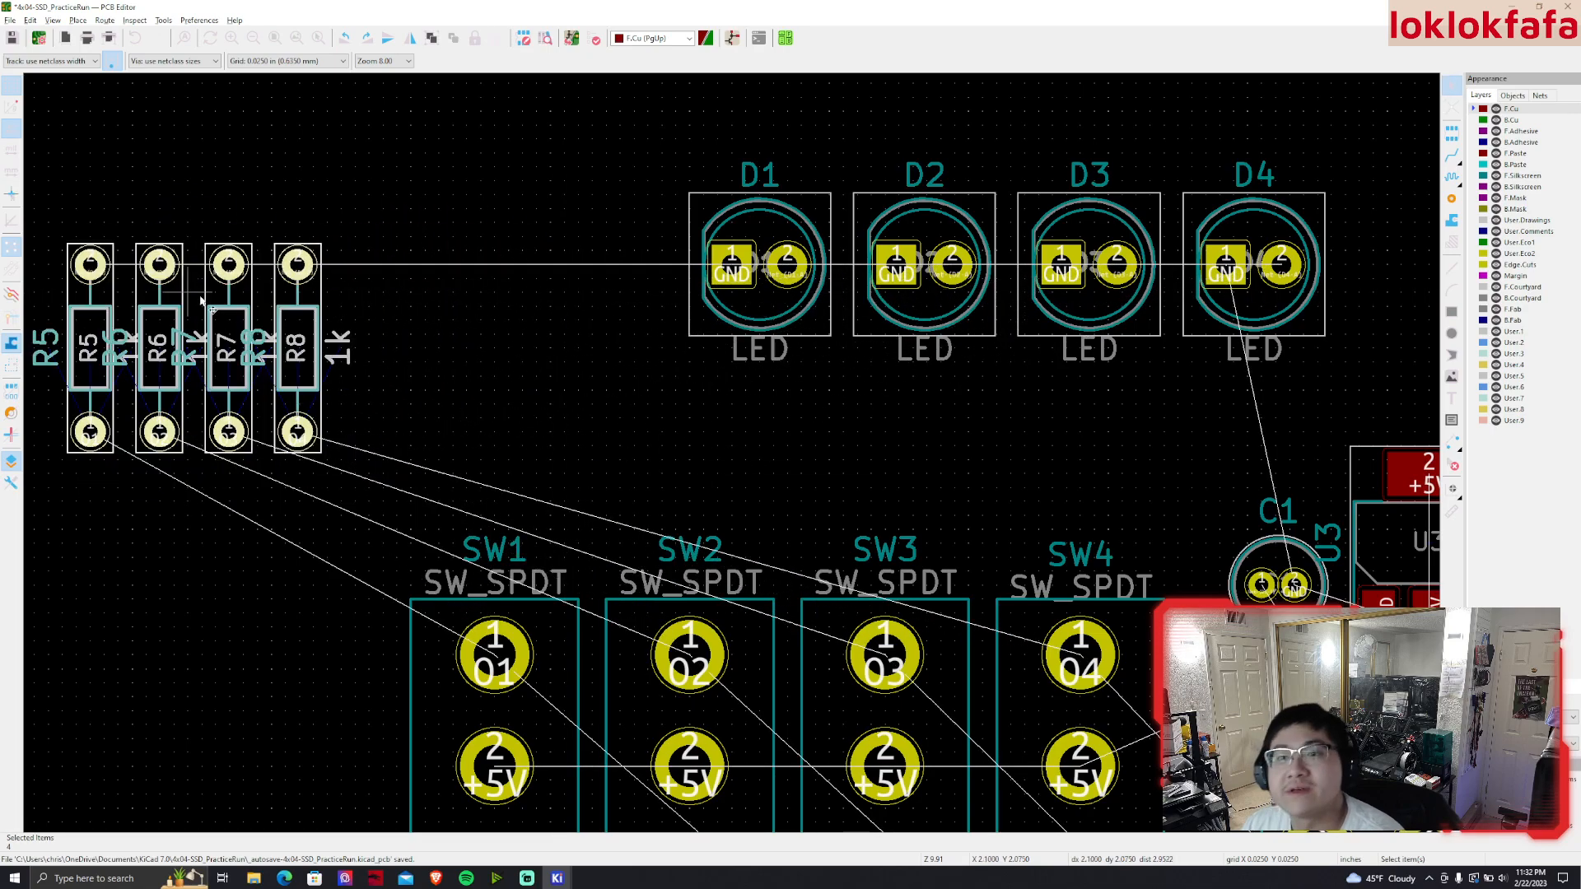
middle_click_drag(565, 390, 730, 421)
left_click(728, 419)
Place LED D1 centred above switch SW1 and LED D2 centred above switch SW2
middle_click_drag(635, 379, 517, 357)
left_click_drag(795, 334, 524, 498)
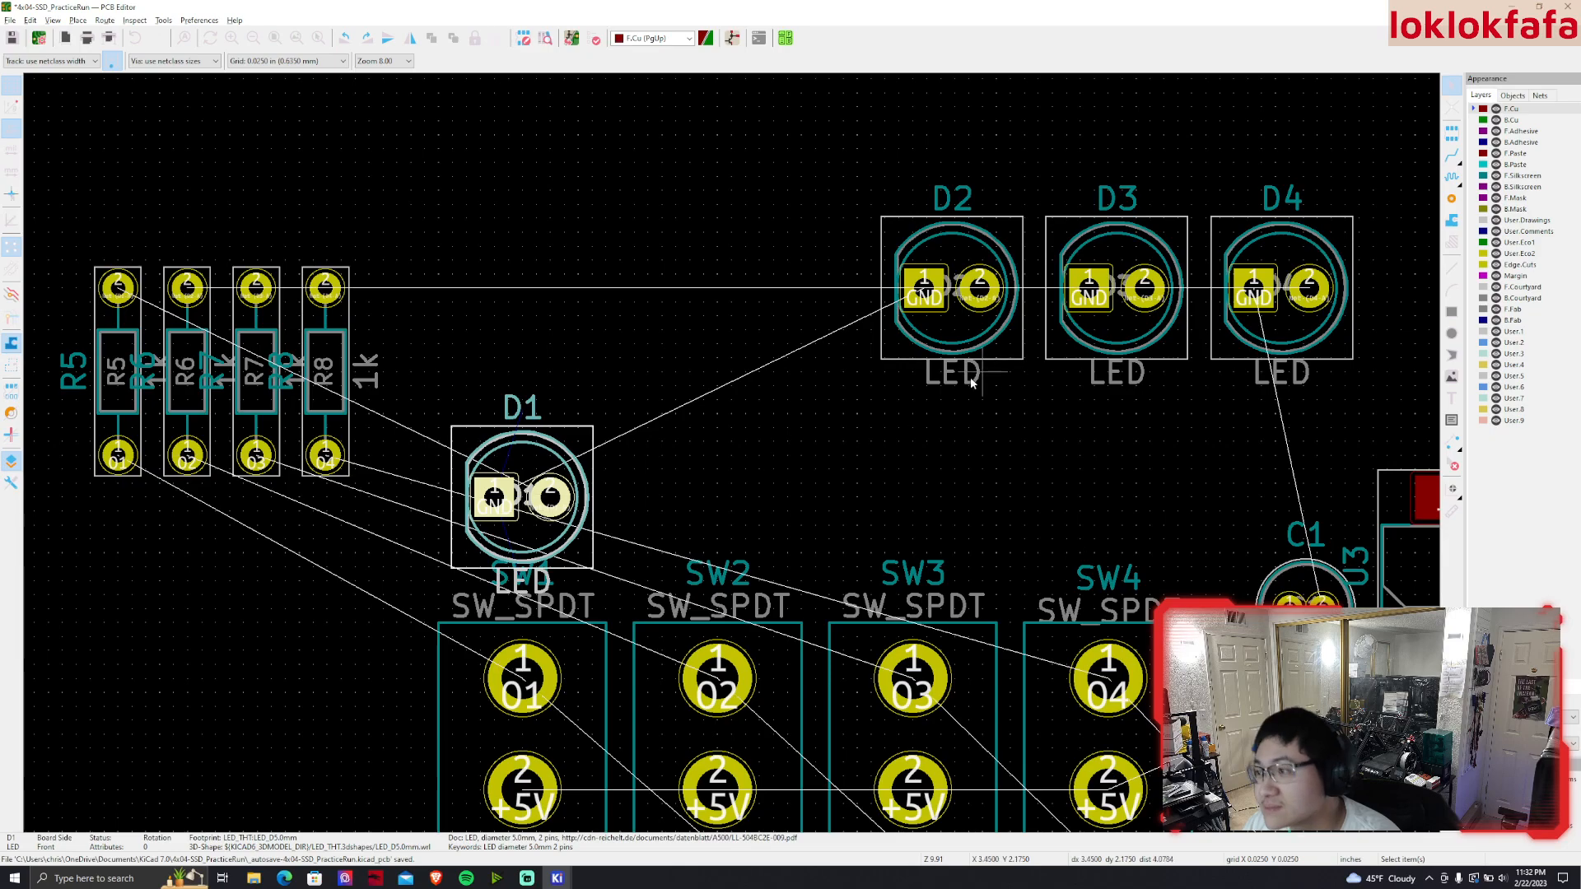
left_click(943, 369)
left_click_drag(956, 308, 747, 498)
left_click(1000, 472)
Place LEDs D3 and D4 centred above switches SW3 and SW4, level with D1 and D2
middle_click_drag(1109, 337, 960, 266)
left_click(960, 266)
left_click_drag(961, 266, 756, 475)
left_click(1120, 266)
left_click_drag(1120, 265, 947, 475)
left_click(1122, 369)
middle_click_drag(1122, 369, 1095, 153)
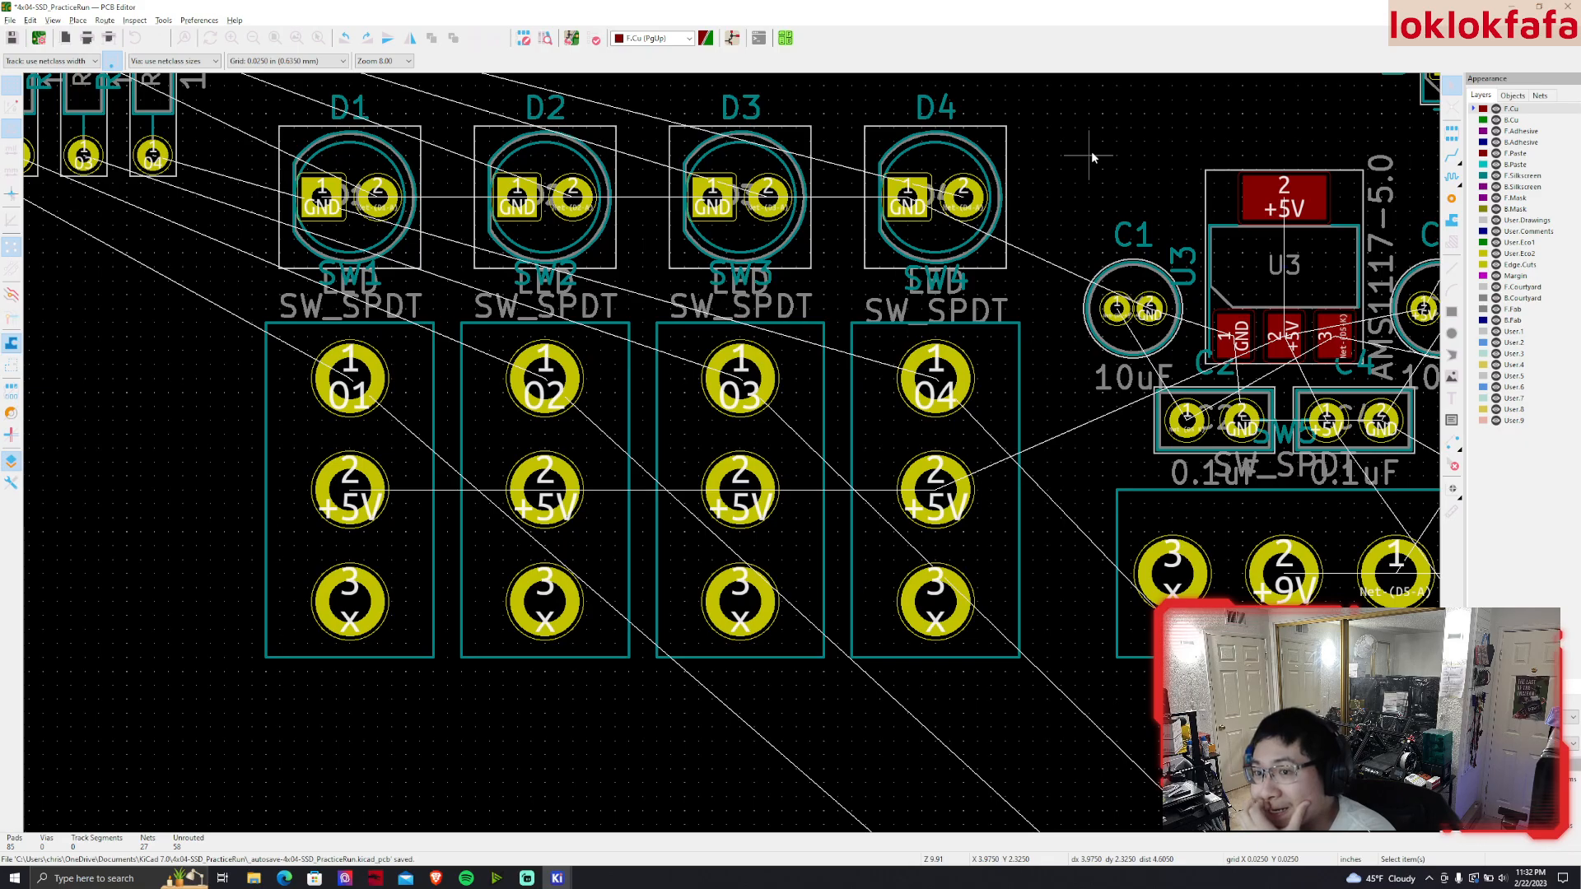
scroll(1051, 173, "down", 3)
scroll(732, 459, "up", 2)
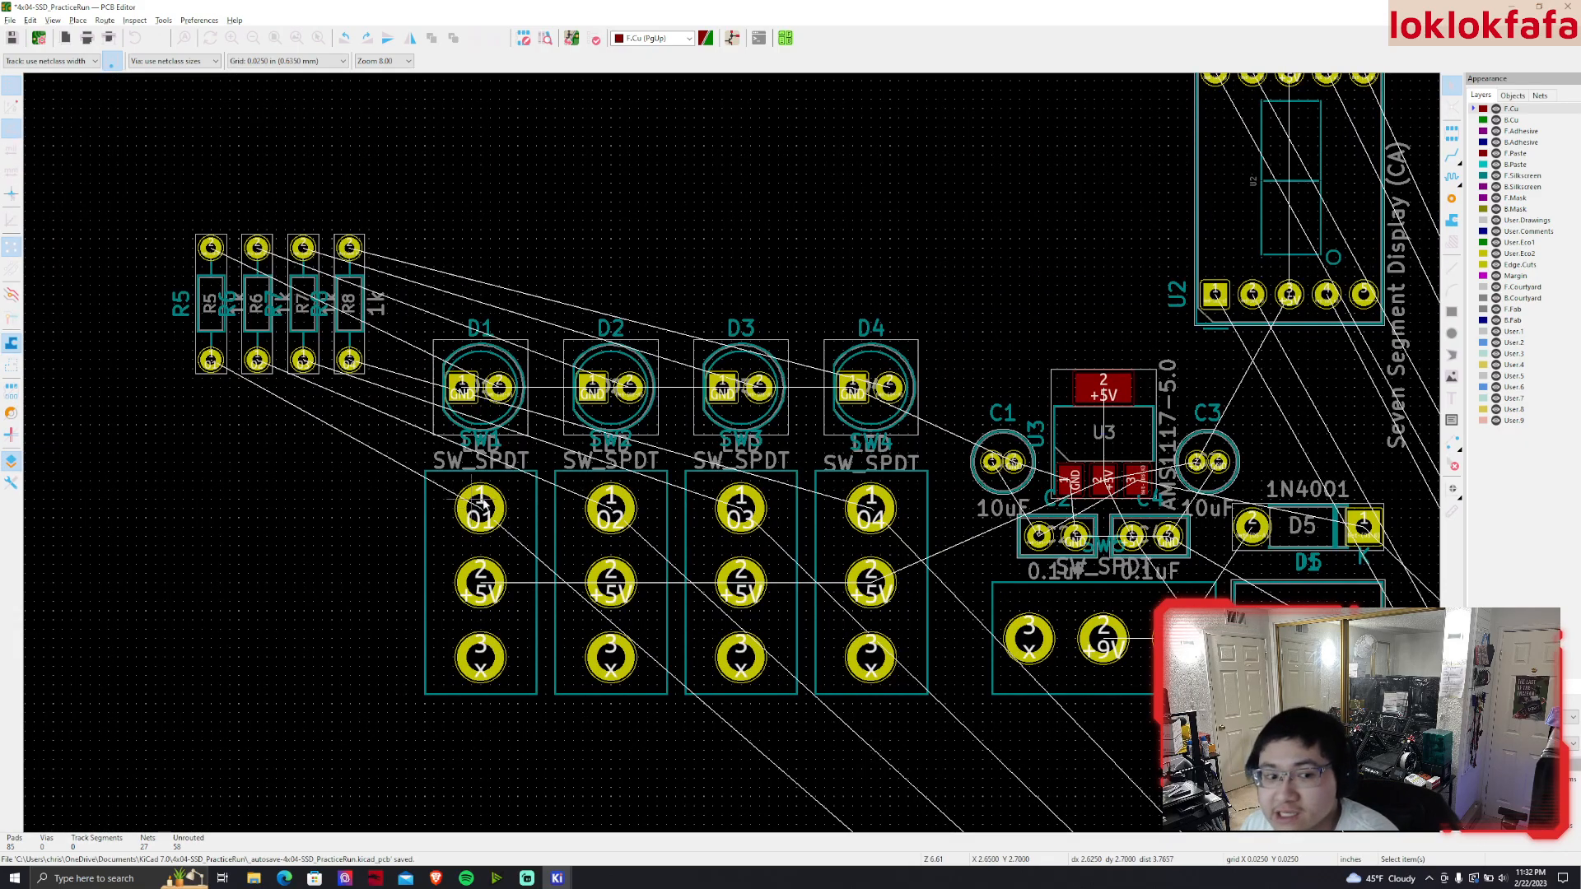
middle_click_drag(686, 449, 652, 328)
left_click(860, 296)
key("m")
left_click(838, 270)
Move LED D6 from the lower cluster to directly below switch SW4, centred on it
middle_click_drag(955, 585, 777, 317)
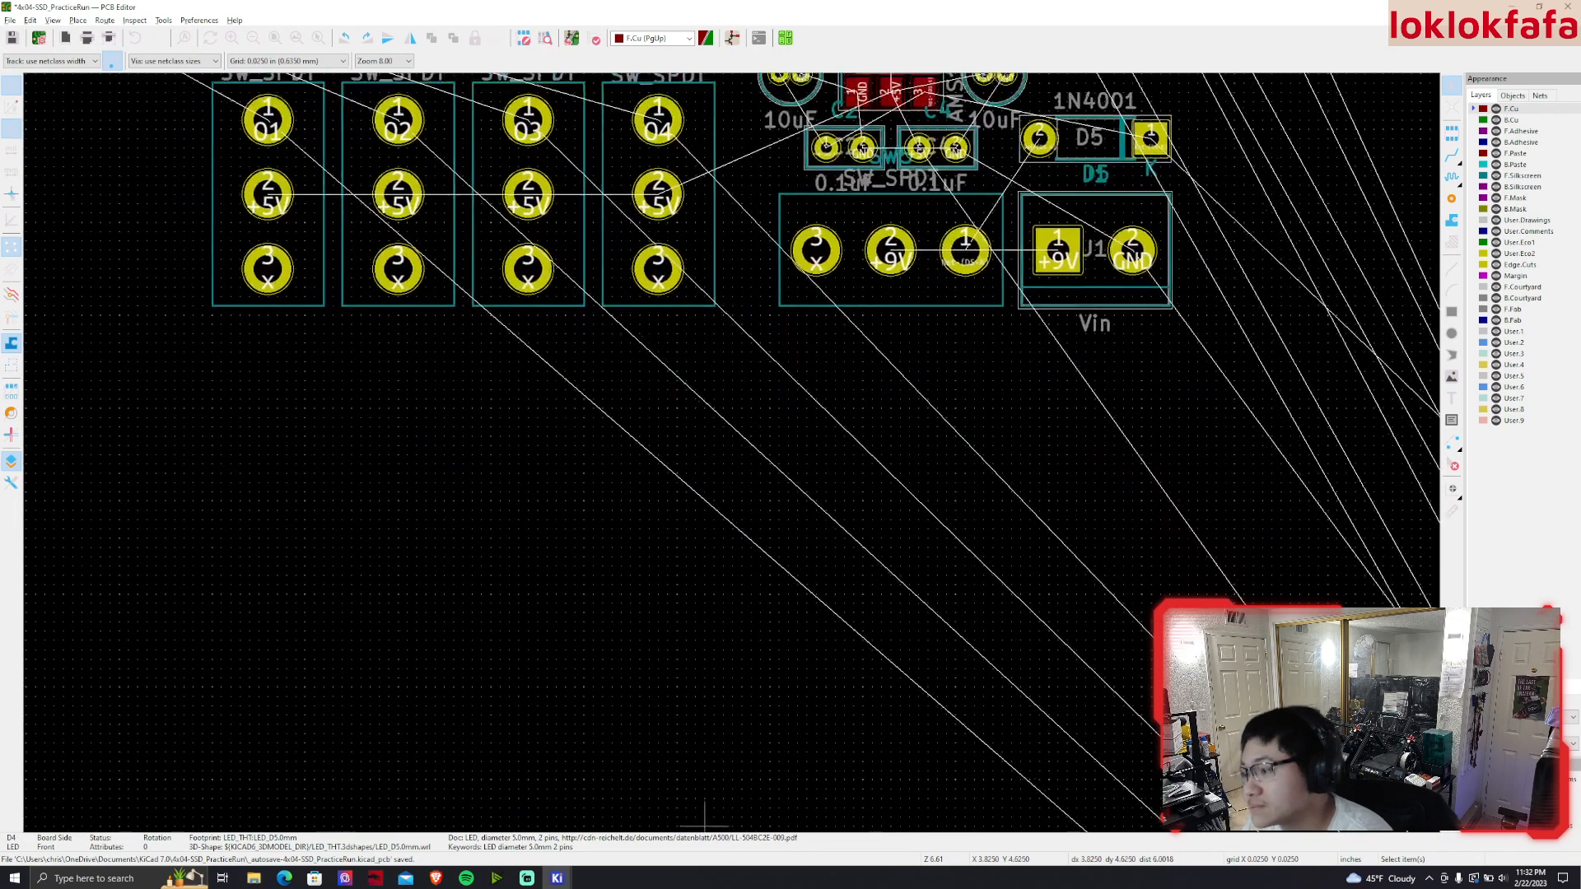
scroll(817, 477, "down", 4)
left_click(1250, 695)
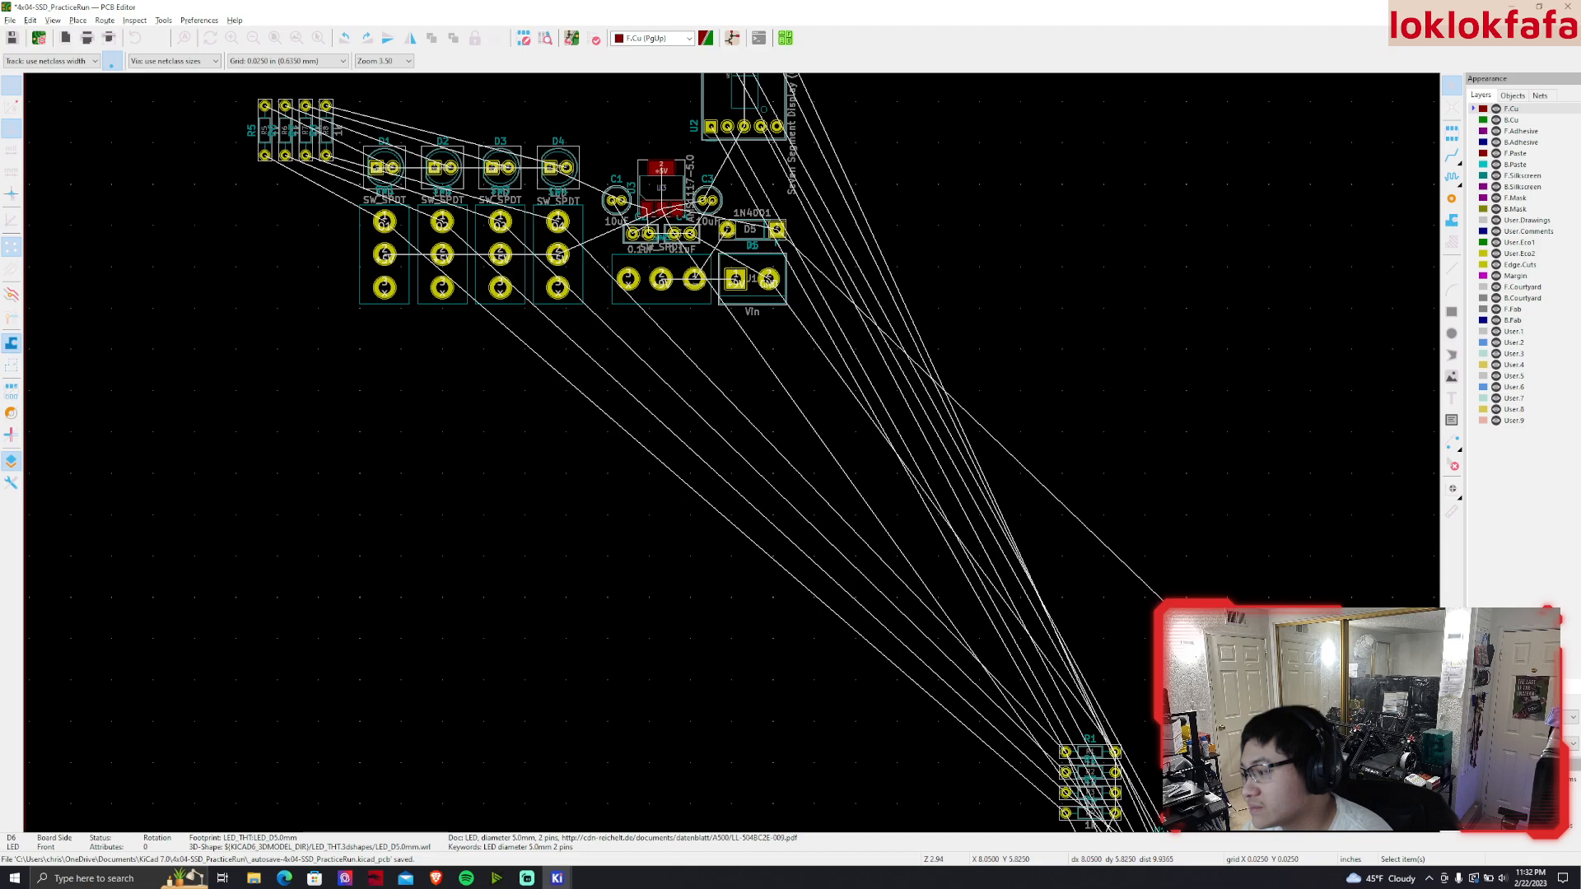
key("m")
left_click(558, 334)
scroll(560, 332, "up", 2)
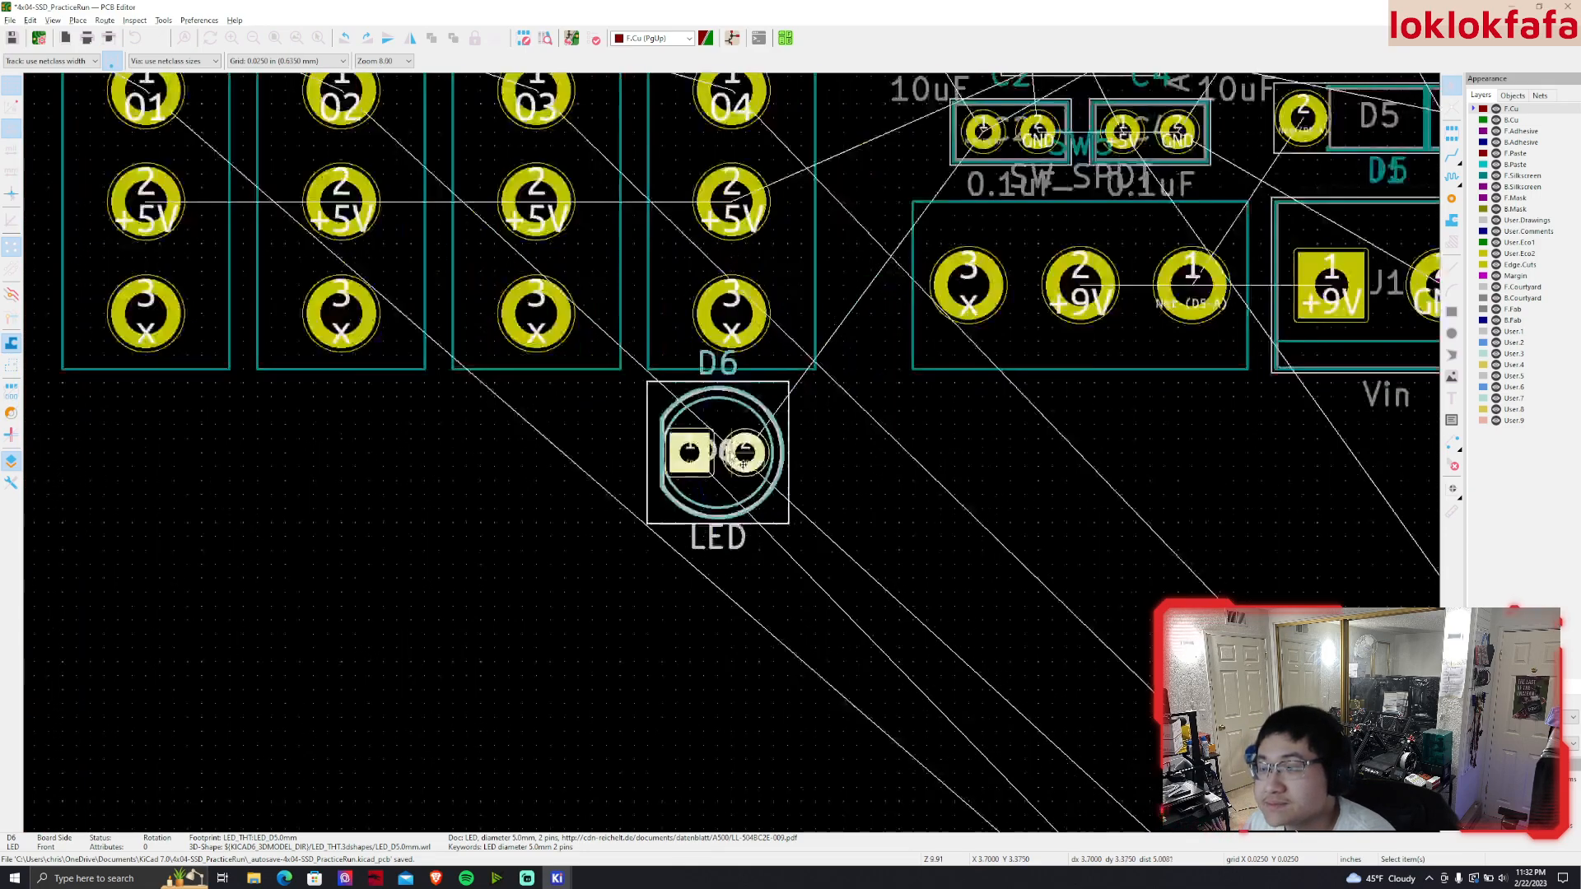
key("m")
left_click(831, 570)
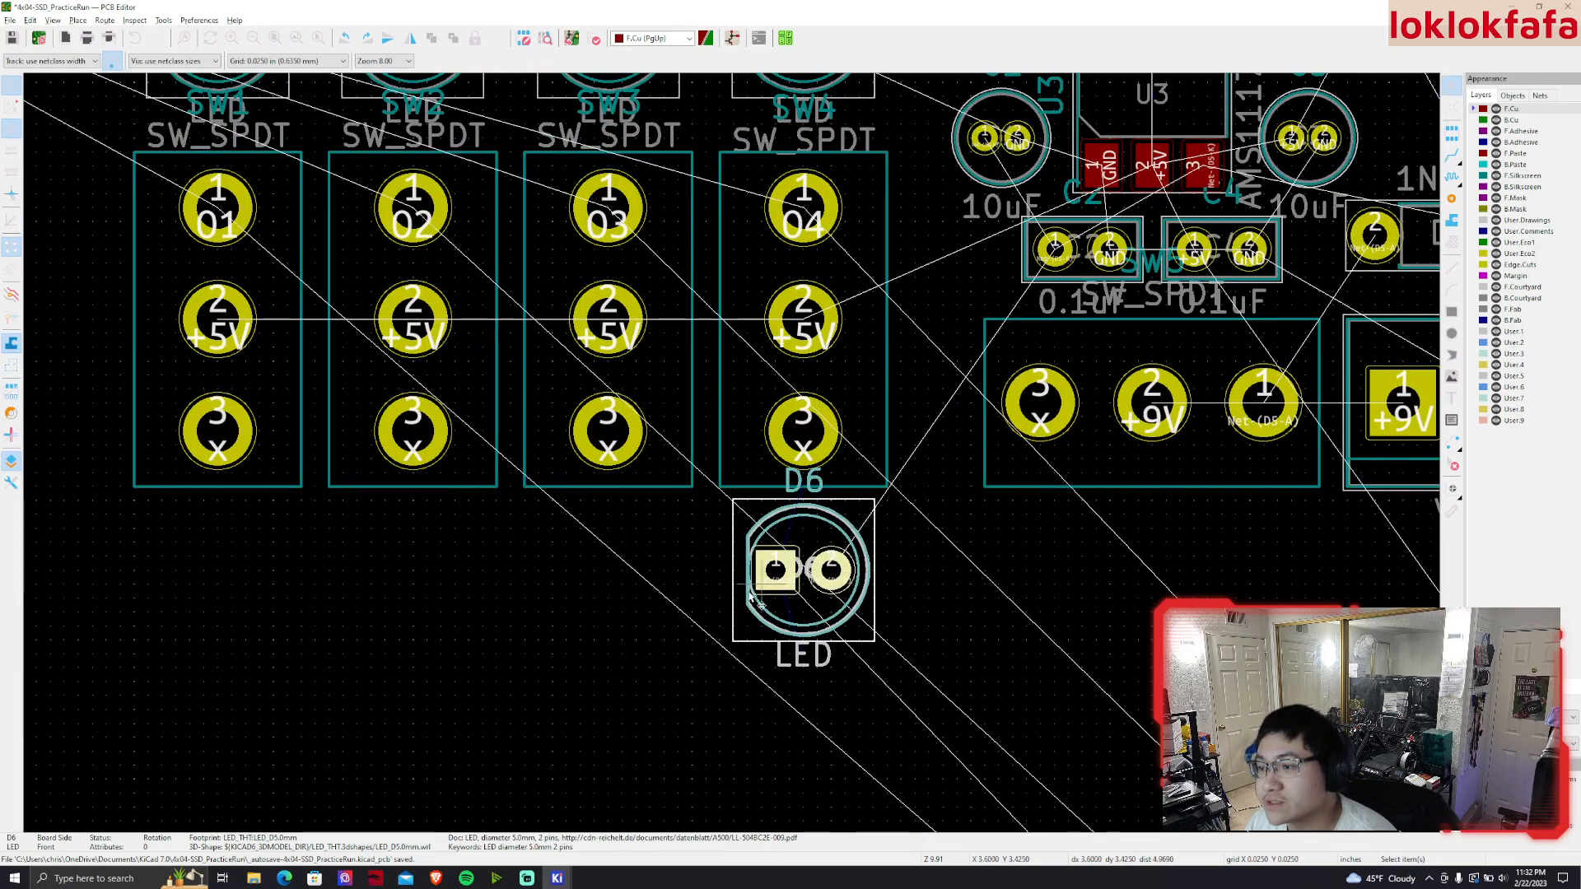
Swap switches SW1 and SW4 so that SW4 starts the row and SW1 ends it
middle_click_drag(622, 542, 784, 624)
left_click(907, 500)
key("m")
left_click(363, 750)
left_click(379, 401)
key("m")
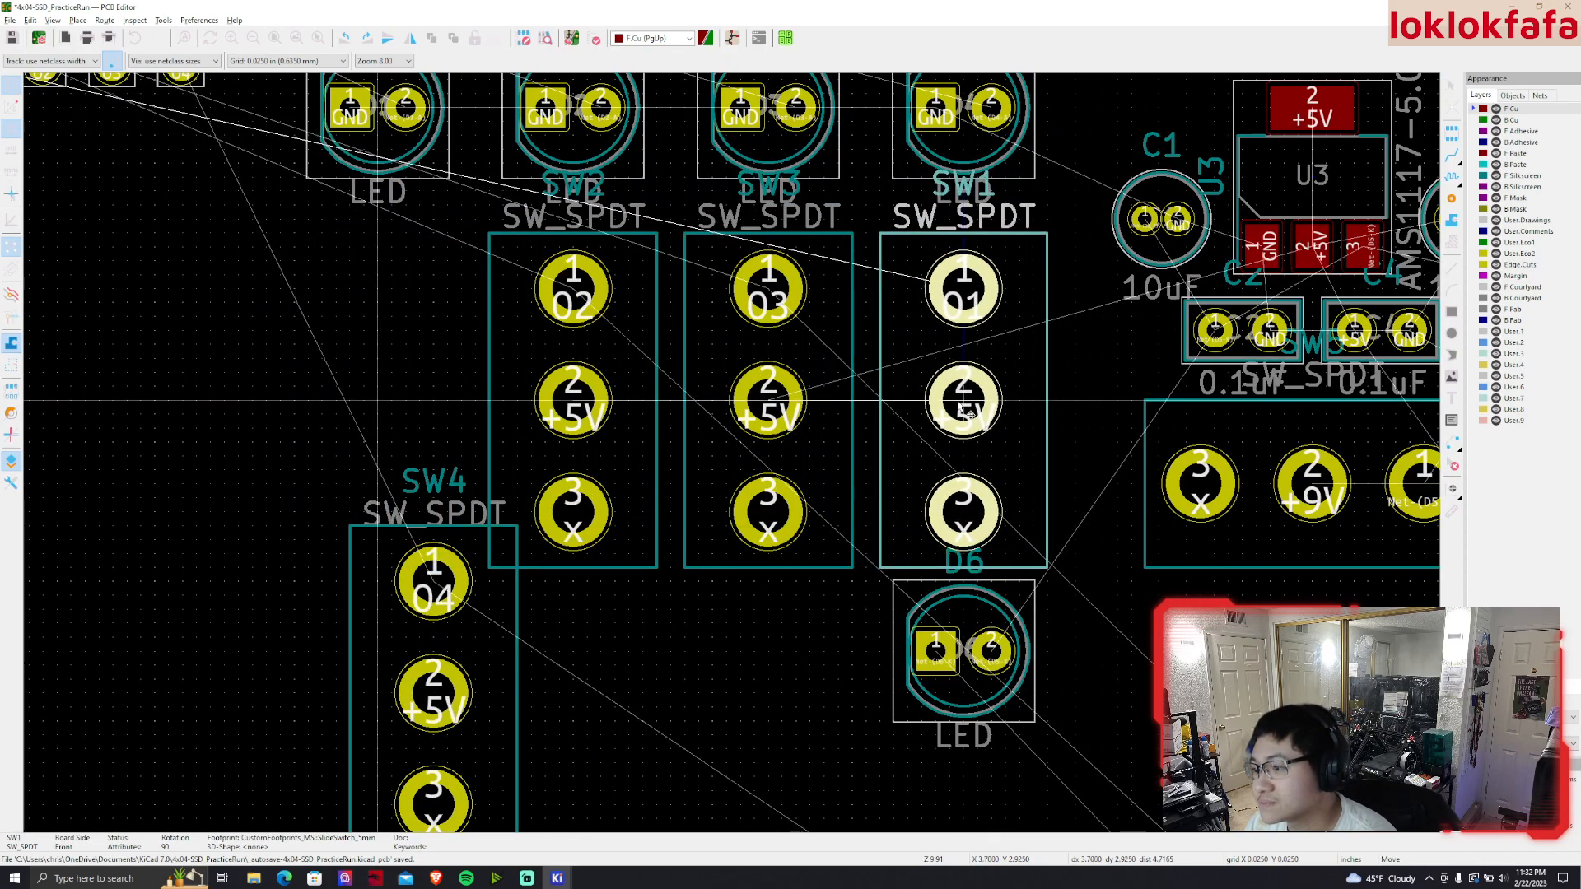
left_click(971, 412)
left_click(478, 663)
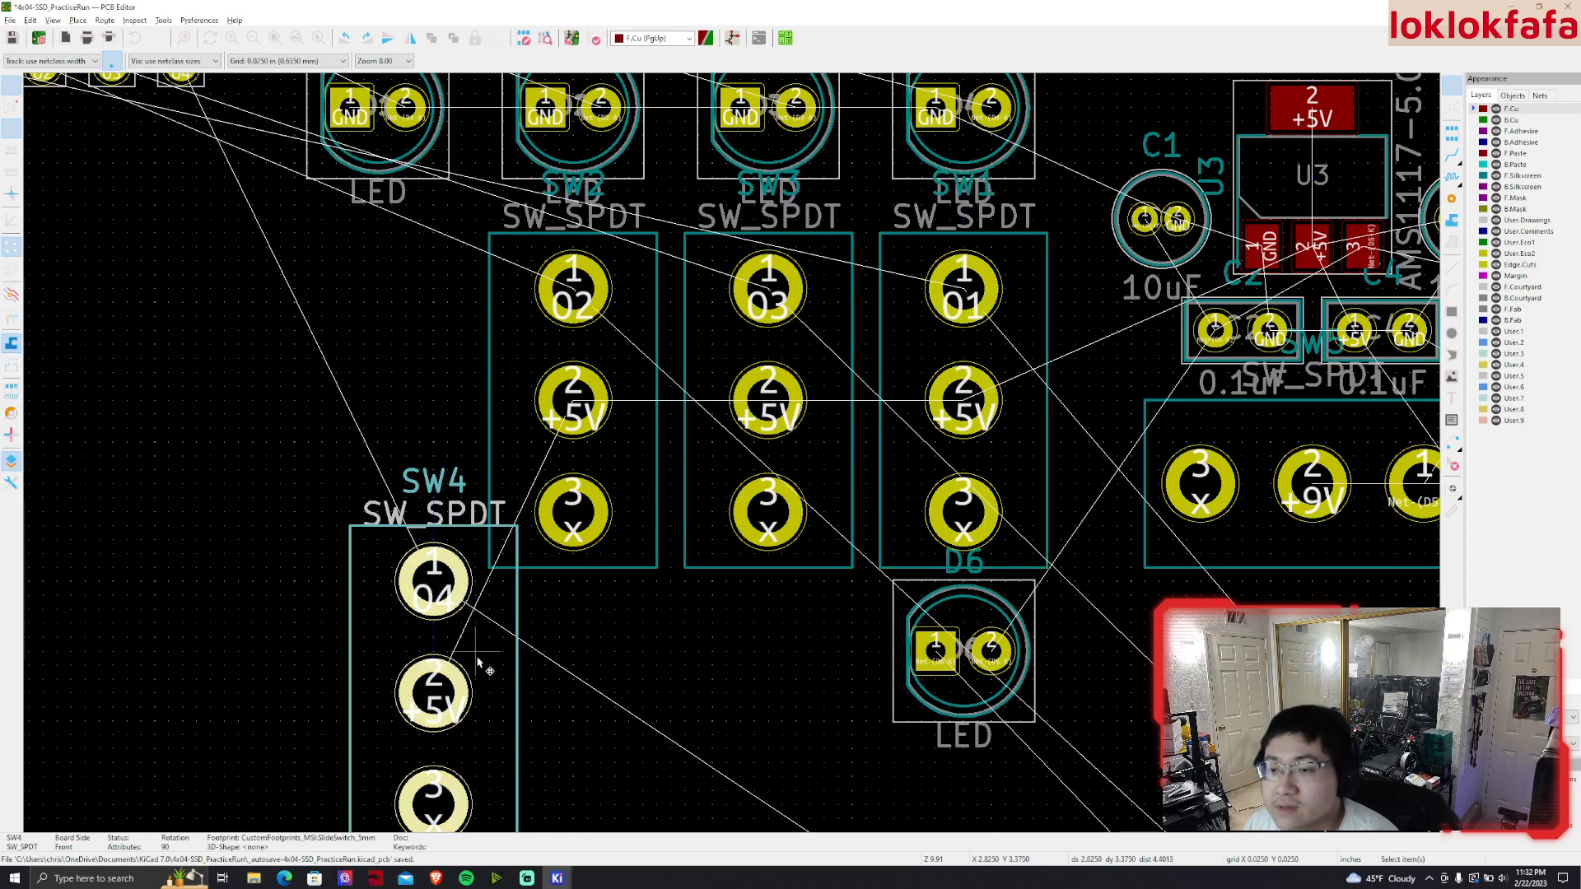
key("m")
left_click(394, 419)
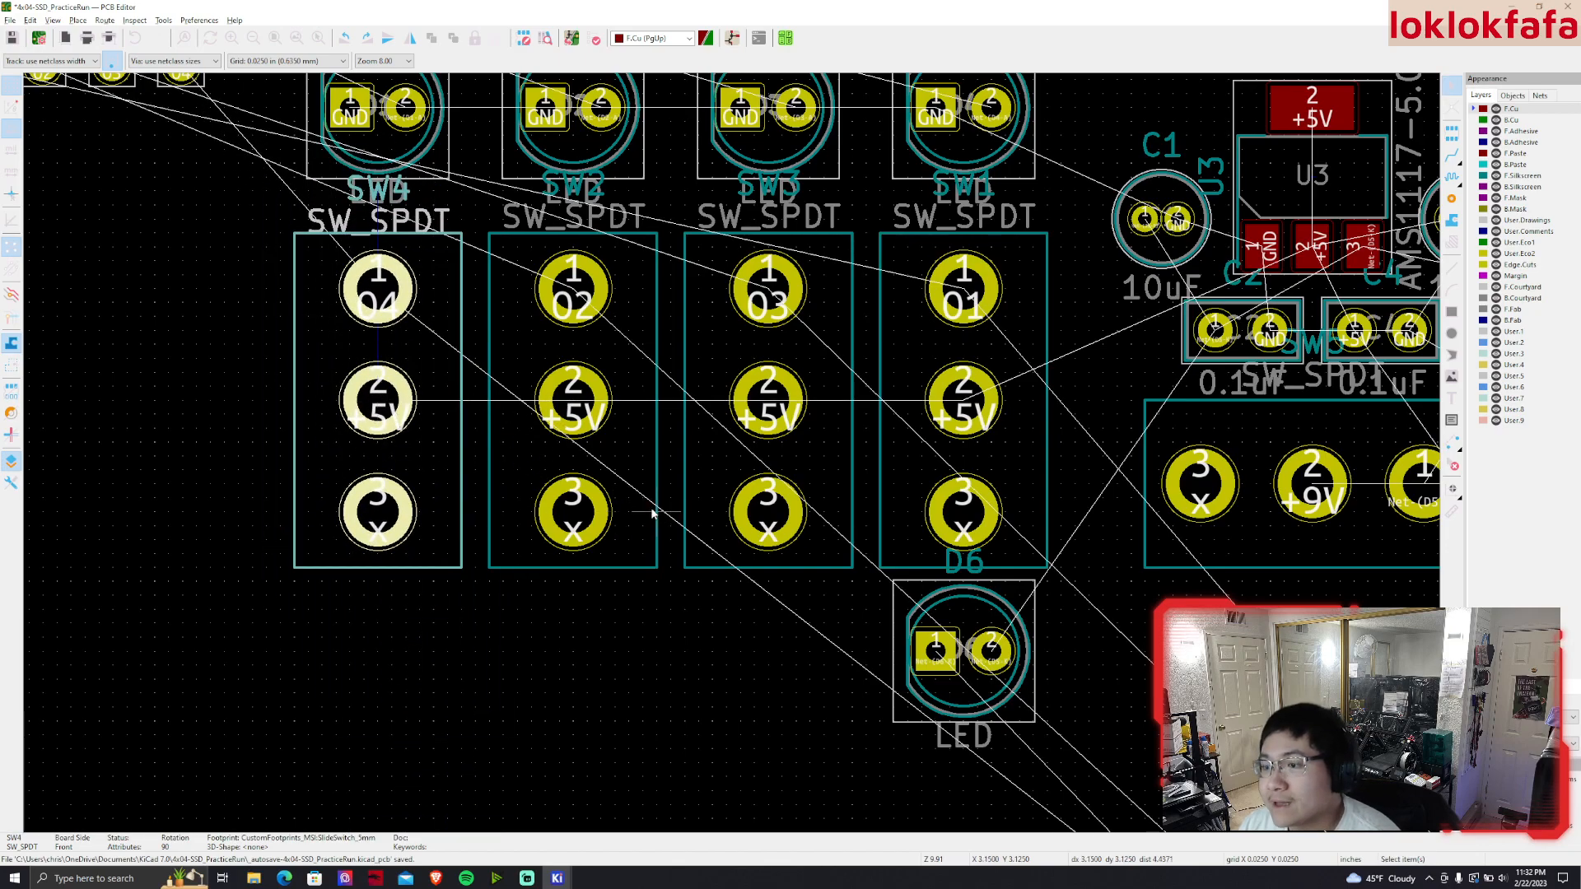
key("Escape")
Swap switches SW2 and SW3 so the row runs SW4, SW3, SW2, SW1
left_click(617, 462)
key("m")
left_click(1067, 627)
left_click(805, 477)
key("m")
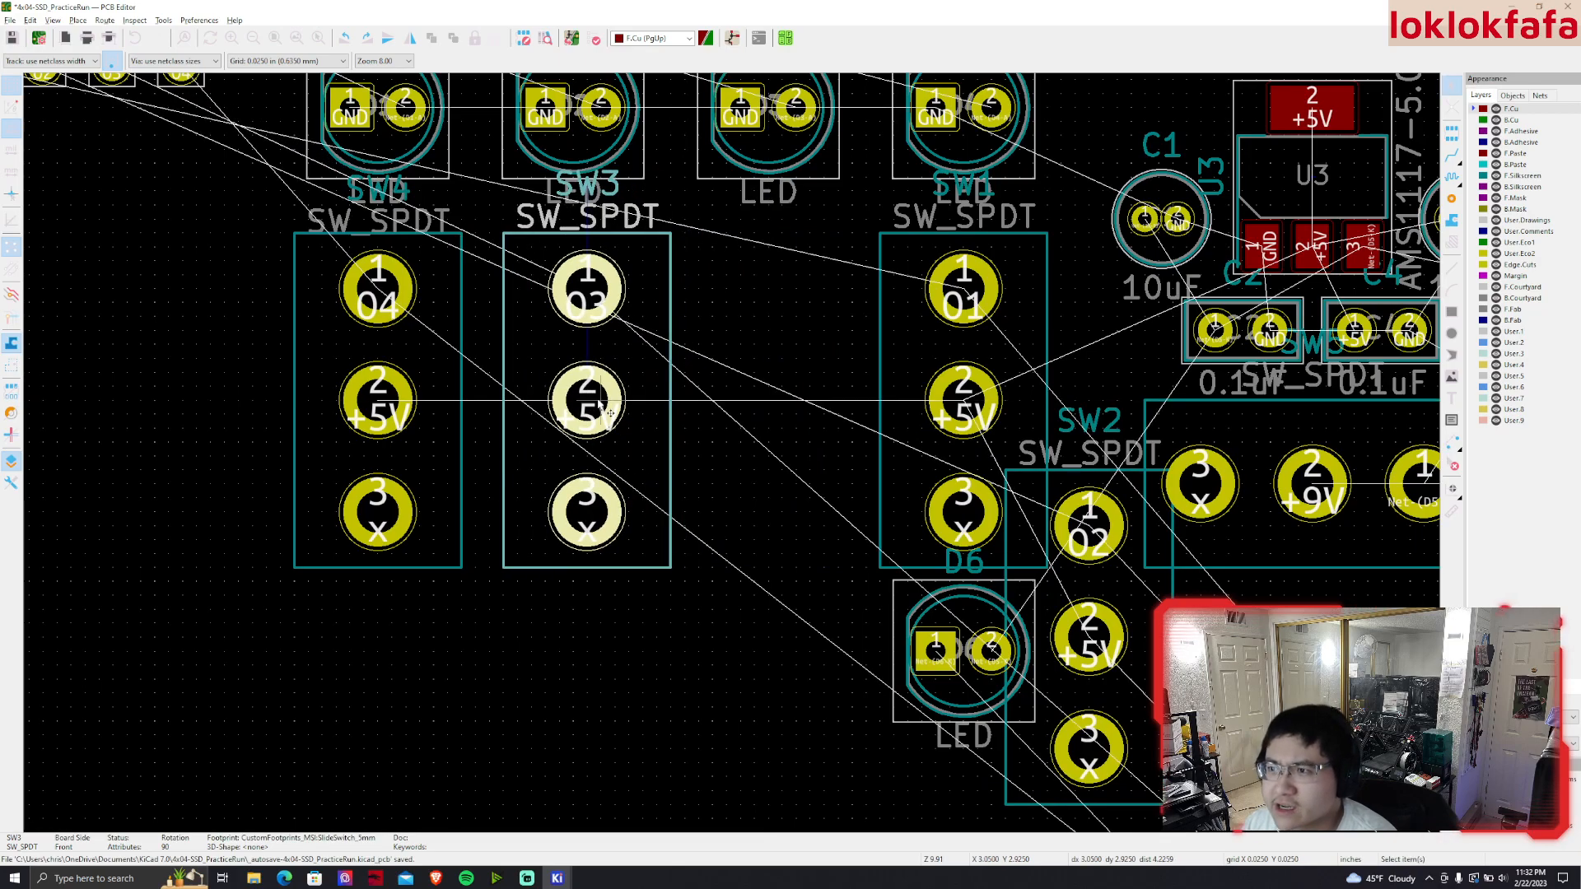
left_click(585, 407)
left_click(1042, 631)
key("m")
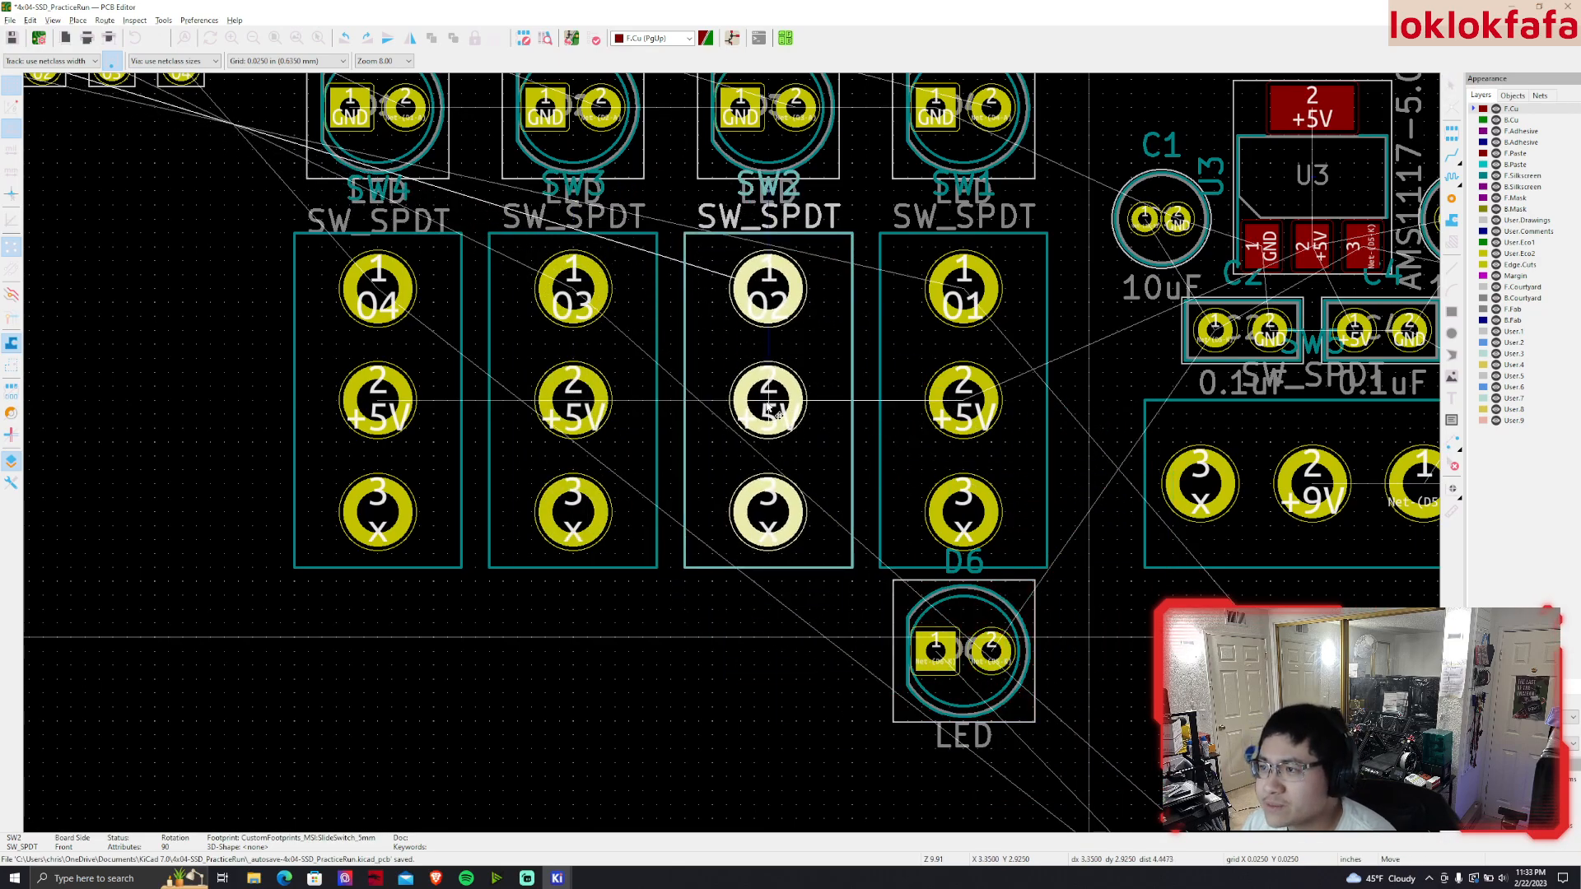
left_click(767, 408)
left_click(779, 654)
Swap LEDs D1 and D4 so that each sits above its matching switch
middle_click_drag(758, 629, 751, 830)
middle_click_drag(737, 455, 764, 541)
left_click_drag(929, 434, 371, 239)
left_click(424, 364)
left_click_drag(424, 364, 1009, 401)
left_click(1010, 400)
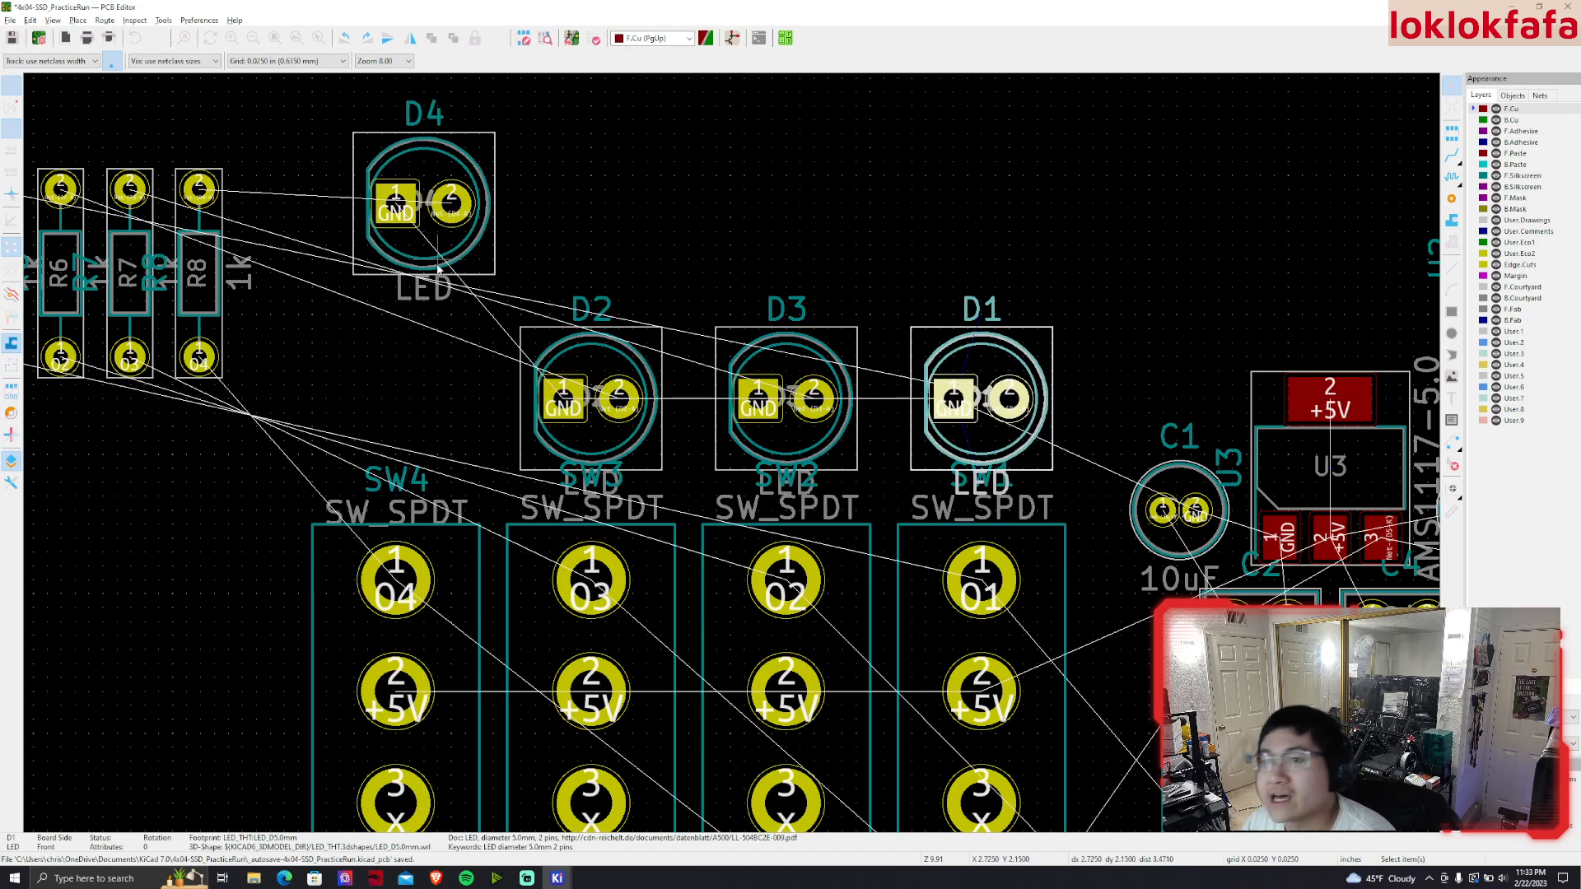
left_click_drag(427, 206, 397, 401)
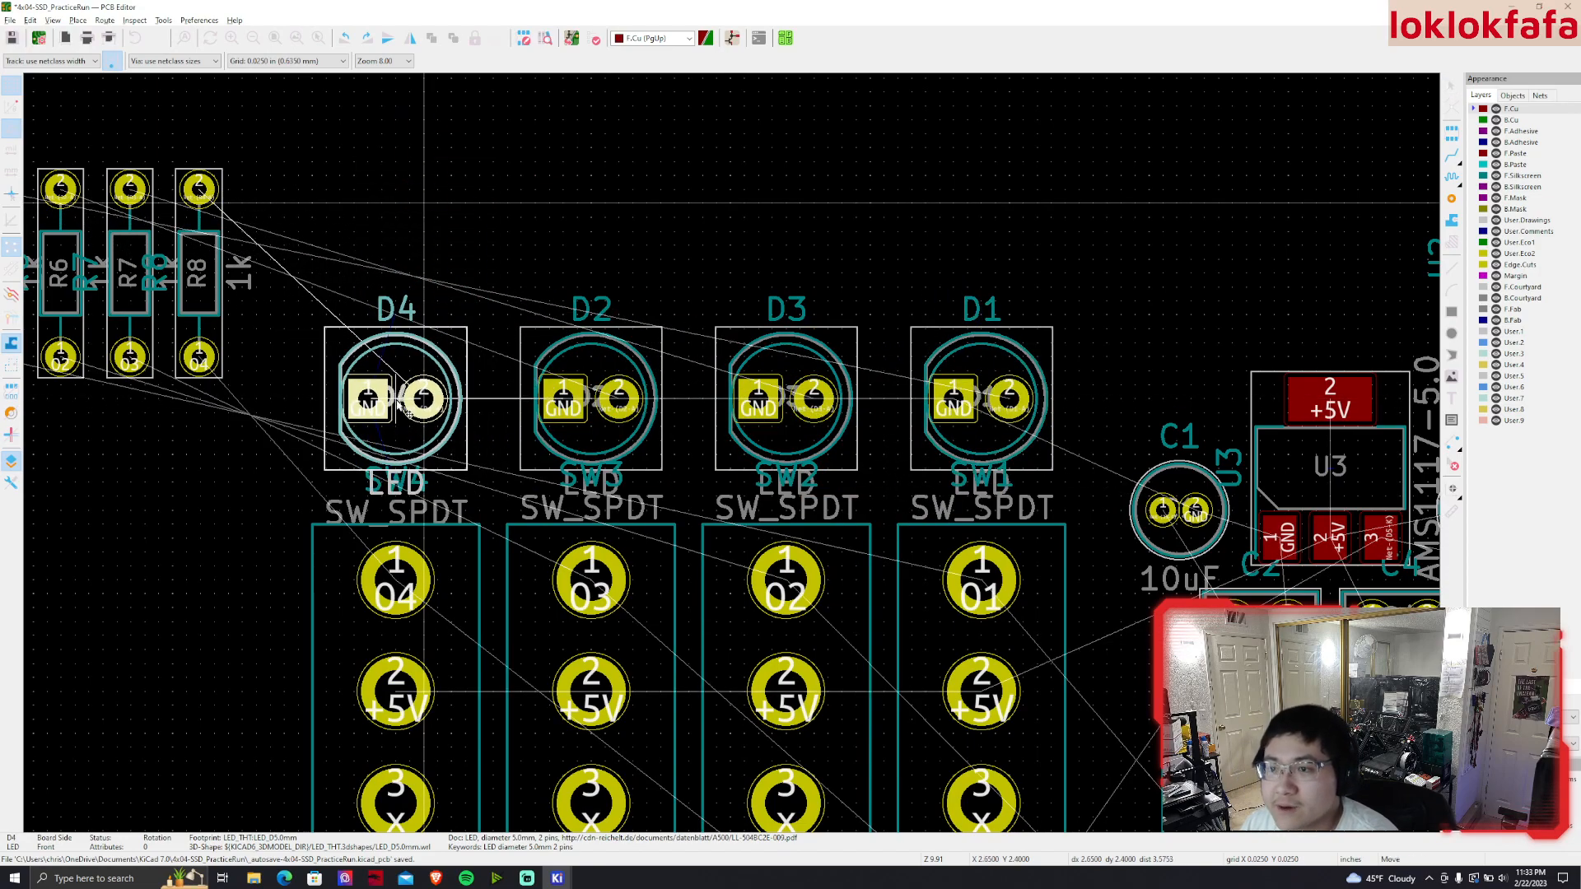
left_click(401, 404)
Swap LEDs D2 and D3 and align them level in the row above SW2 and SW3
double_click(610, 375)
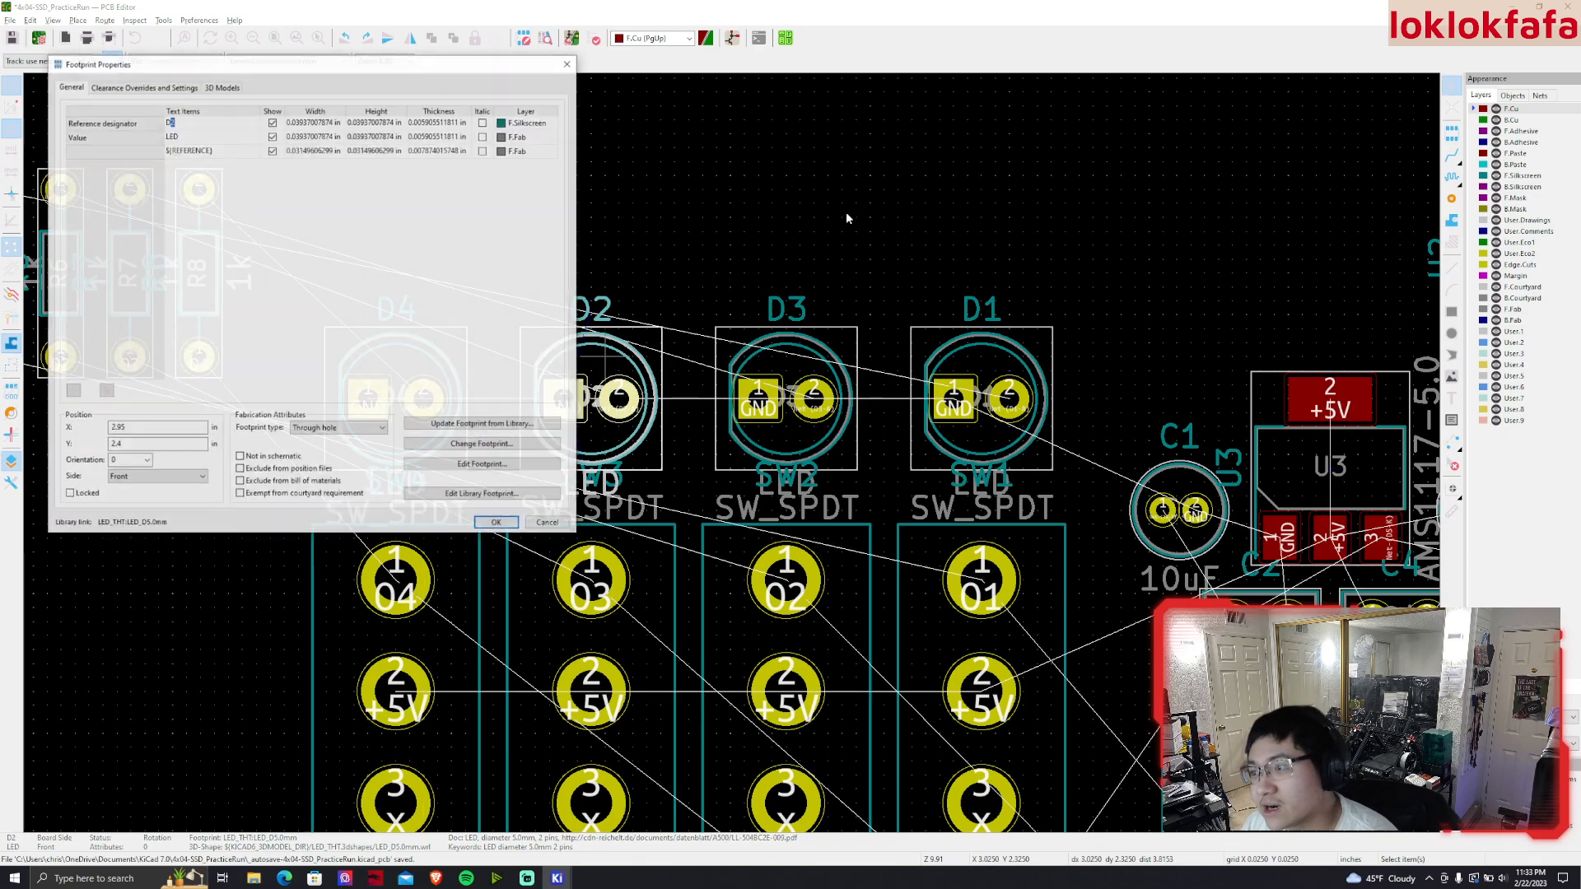
left_click(547, 525)
left_click_drag(604, 356, 787, 233)
left_click_drag(794, 372, 589, 399)
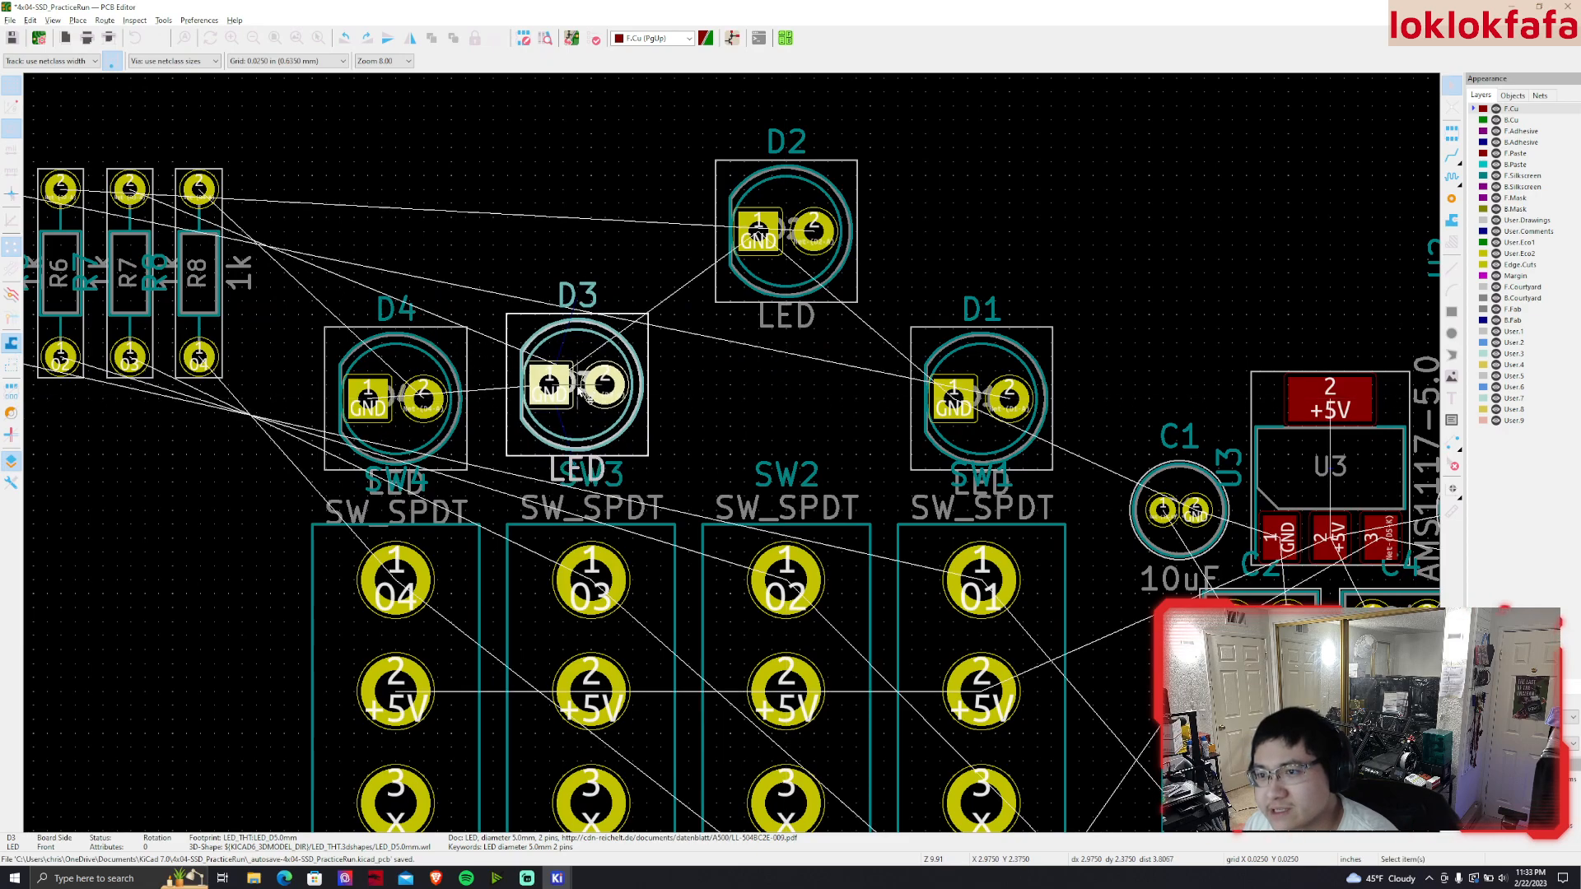
left_click_drag(807, 285, 816, 385)
left_click_drag(605, 385, 614, 399)
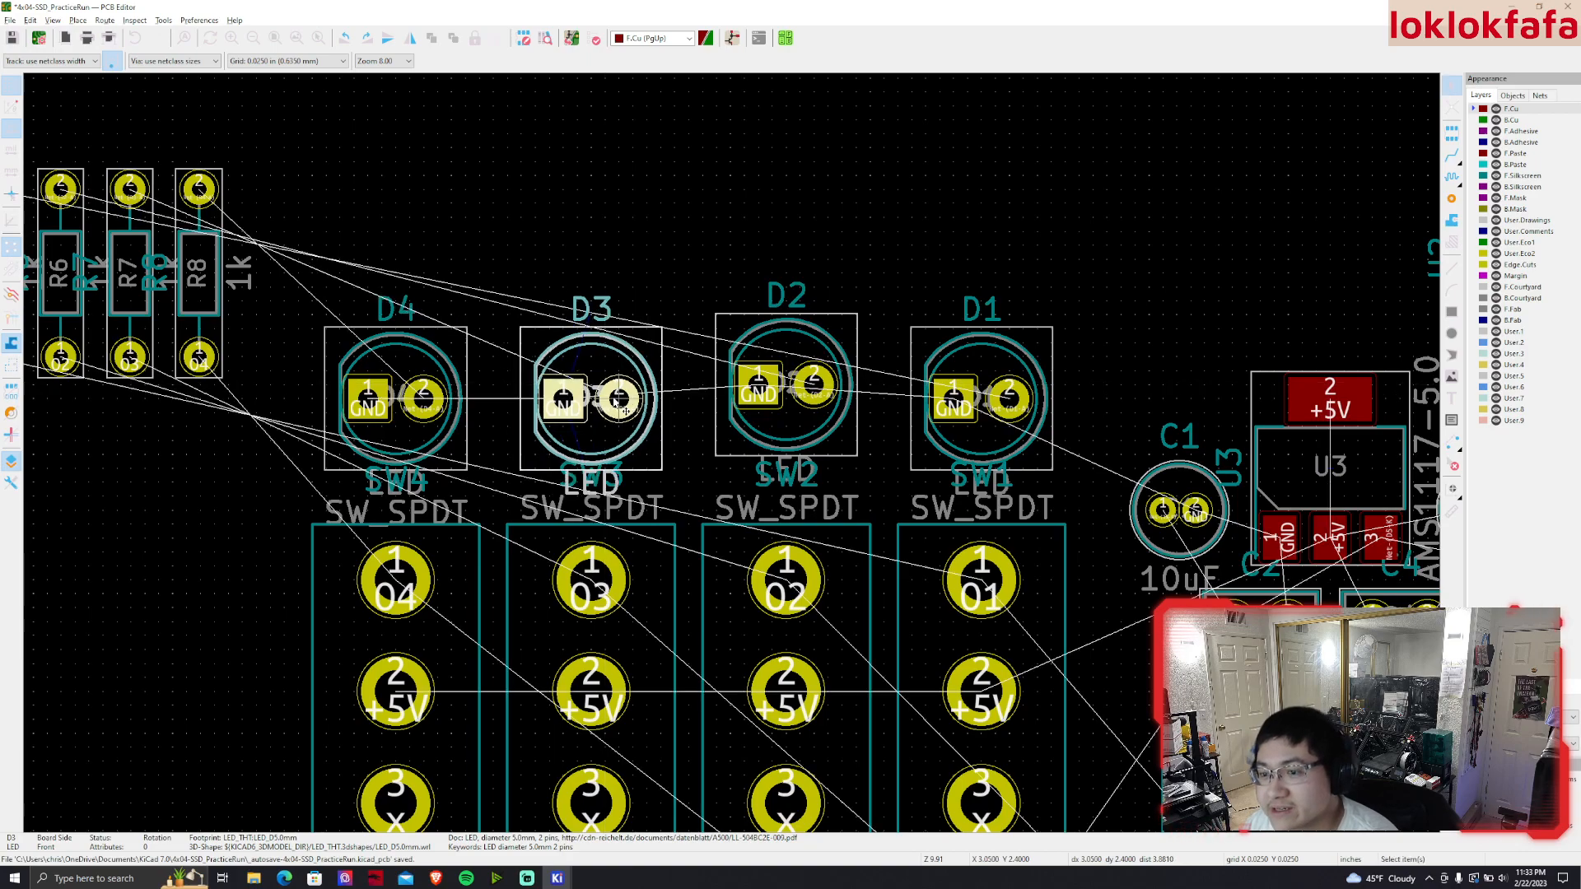
left_click_drag(805, 427, 790, 400)
left_click(947, 203)
Try resistor R8 in a vertical position at the upper right edge of LED D1
scroll(922, 205, "down", 2)
middle_click_drag(921, 206, 832, 324)
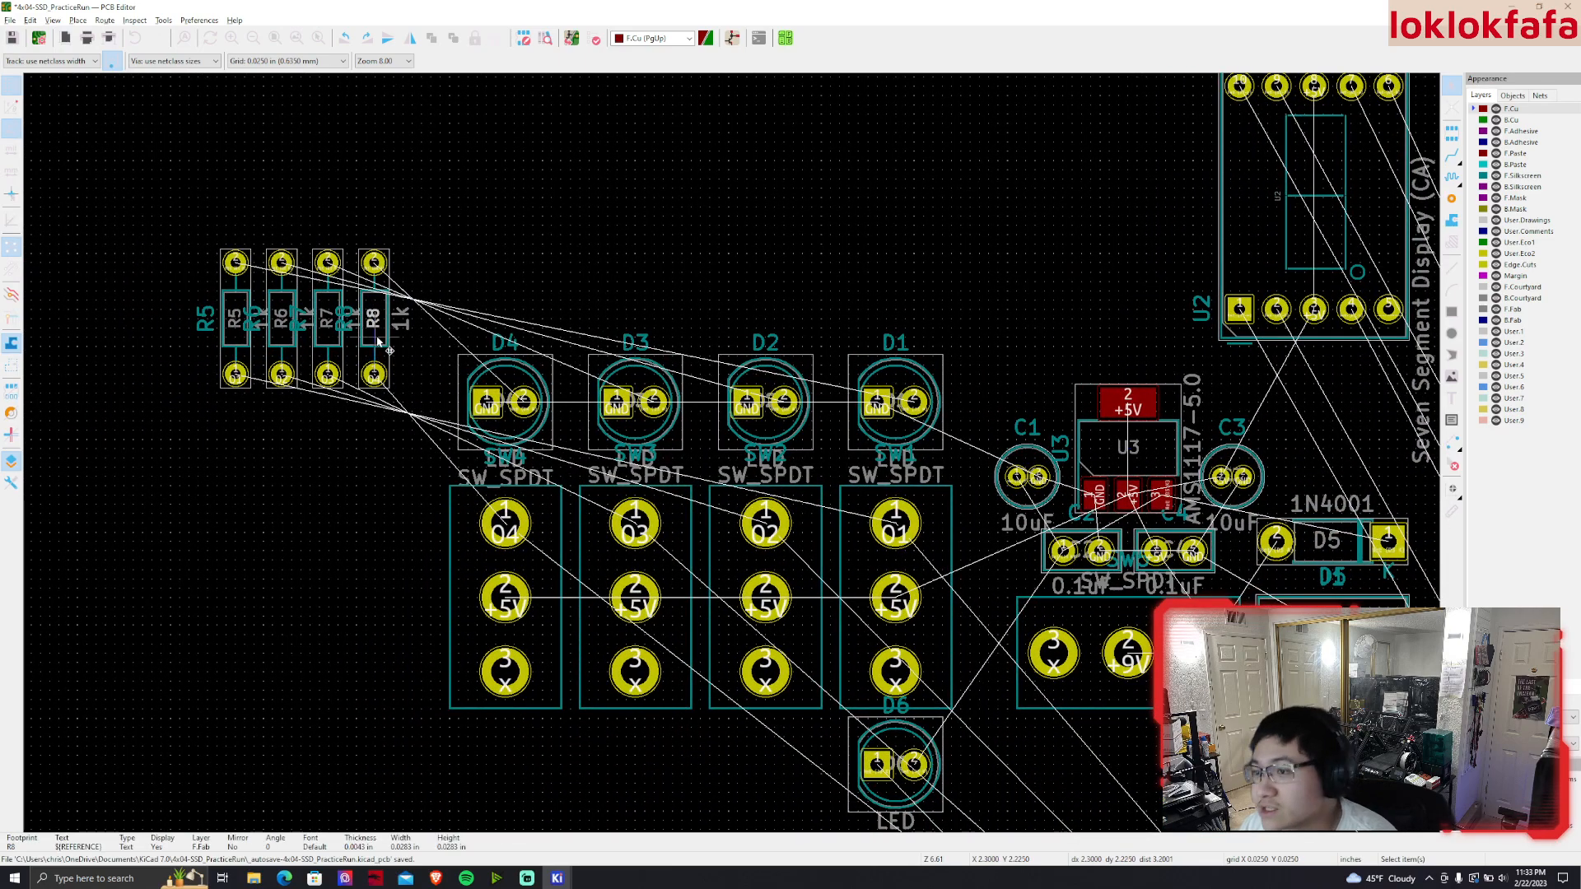
left_click_drag(379, 329, 937, 338)
left_click(401, 356)
left_click(385, 344)
scroll(969, 337, "up", 1)
scroll(732, 458, "up", 3)
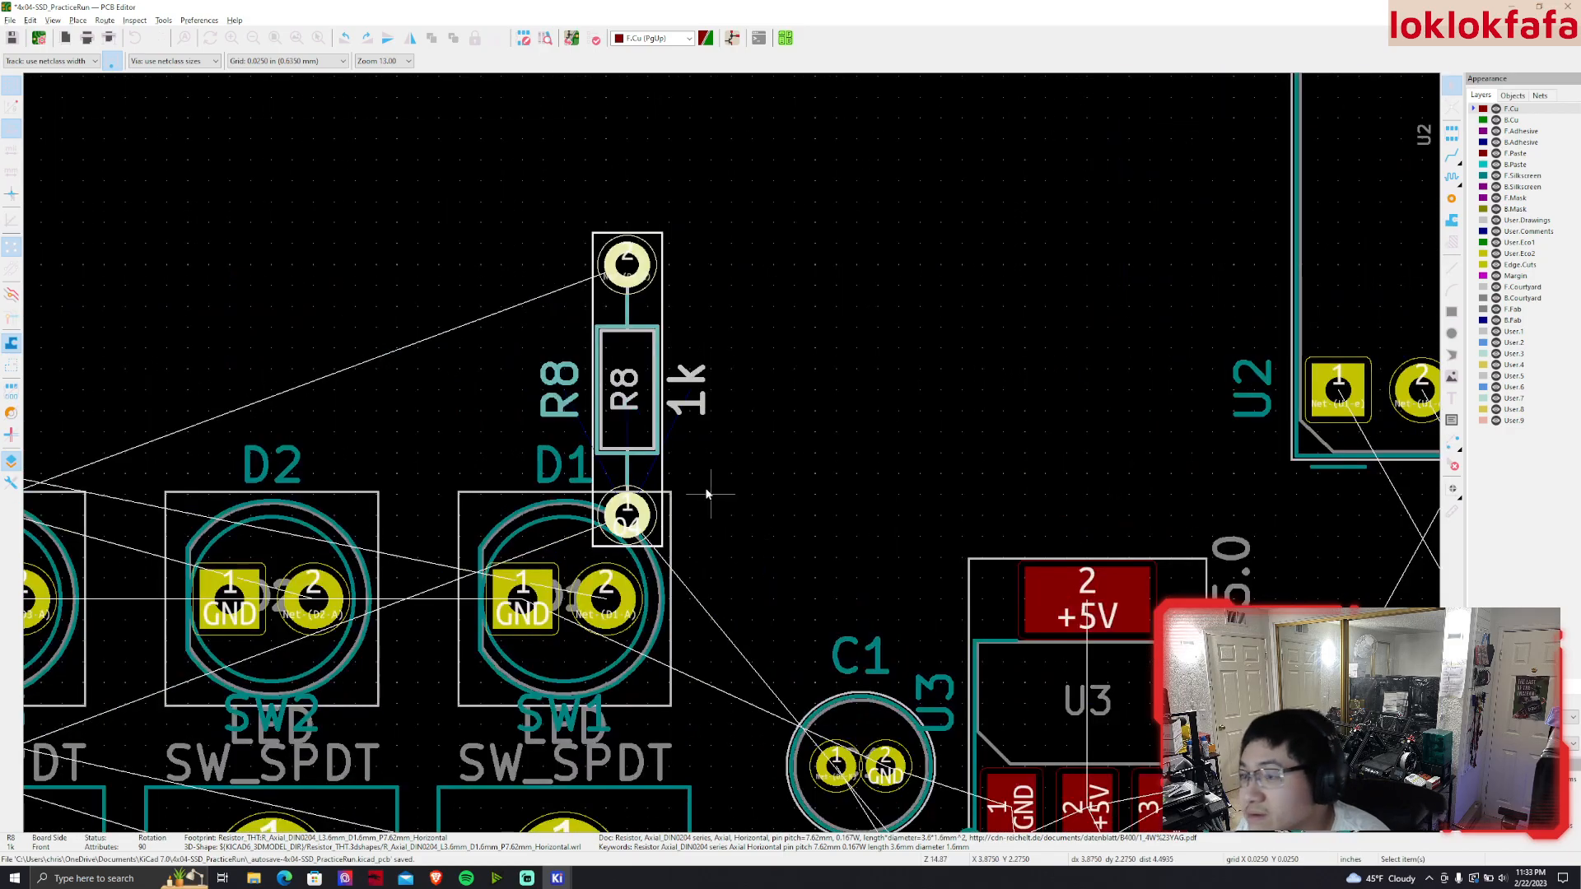
Try resistor R8 vertically between LEDs D4 and D3, and move it back out near resistor R7
middle_click_drag(928, 404, 990, 367)
scroll(990, 372, "down", 3)
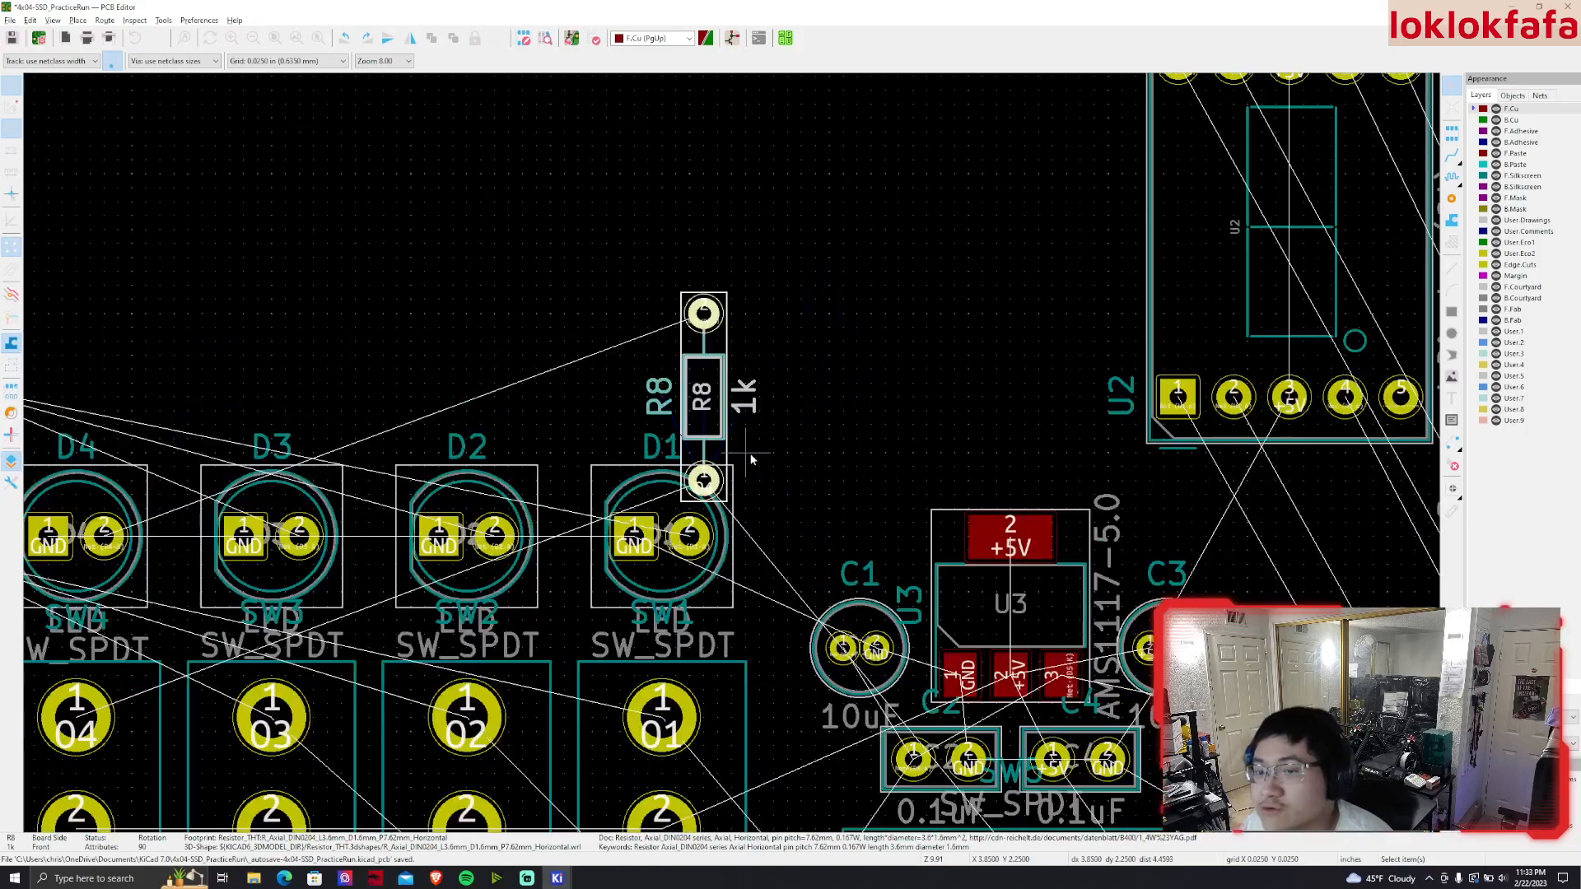
scroll(912, 426, "up", 2)
left_click_drag(877, 393, 350, 513)
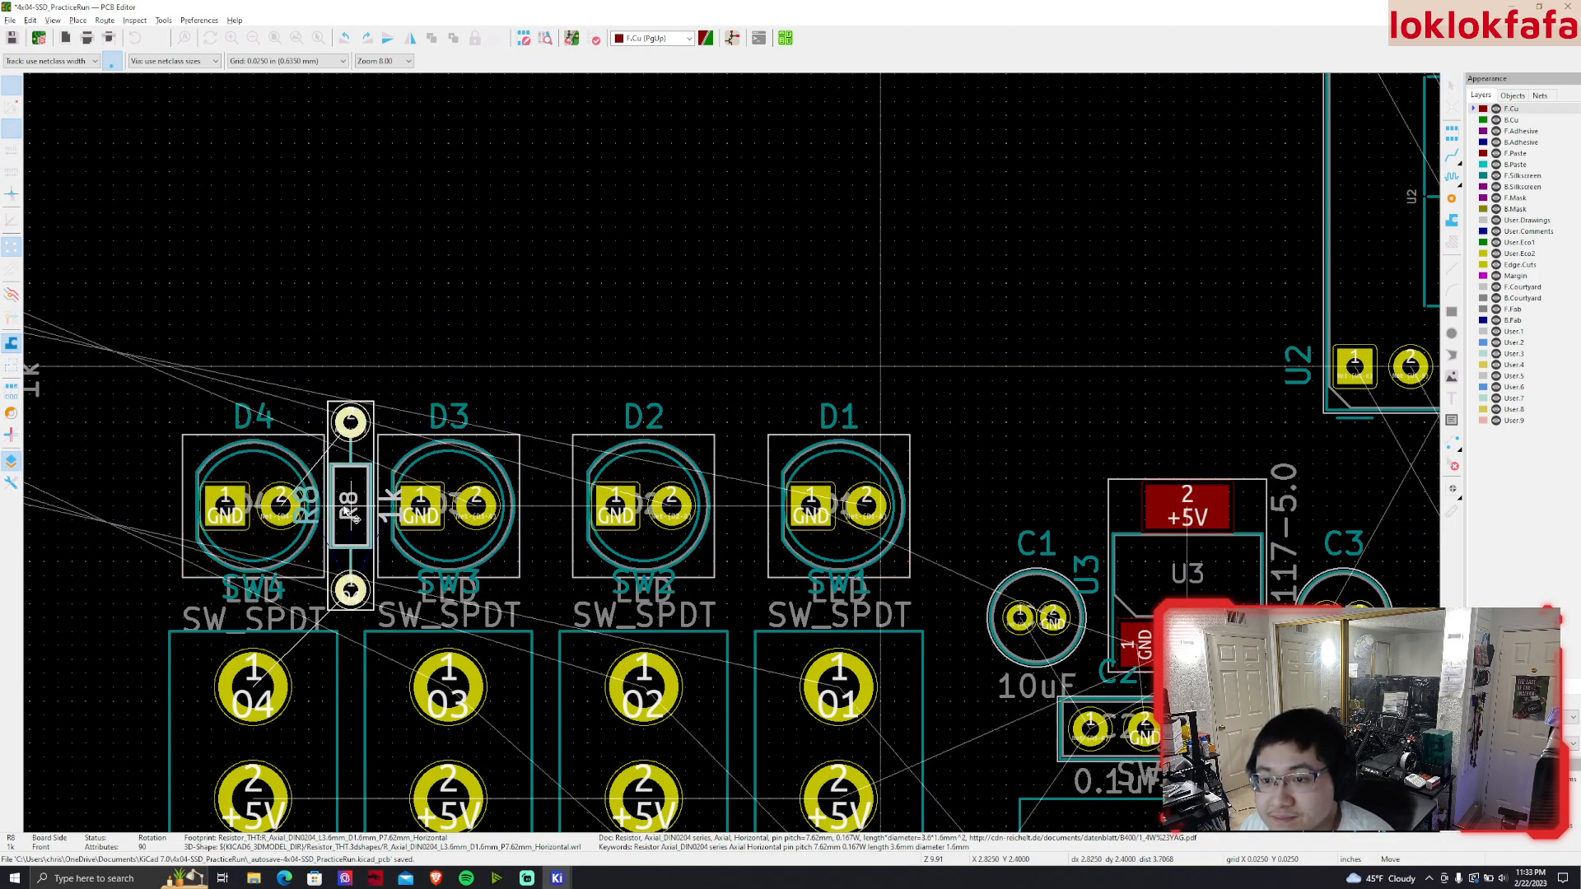
left_click(350, 514)
middle_click_drag(467, 439, 609, 395)
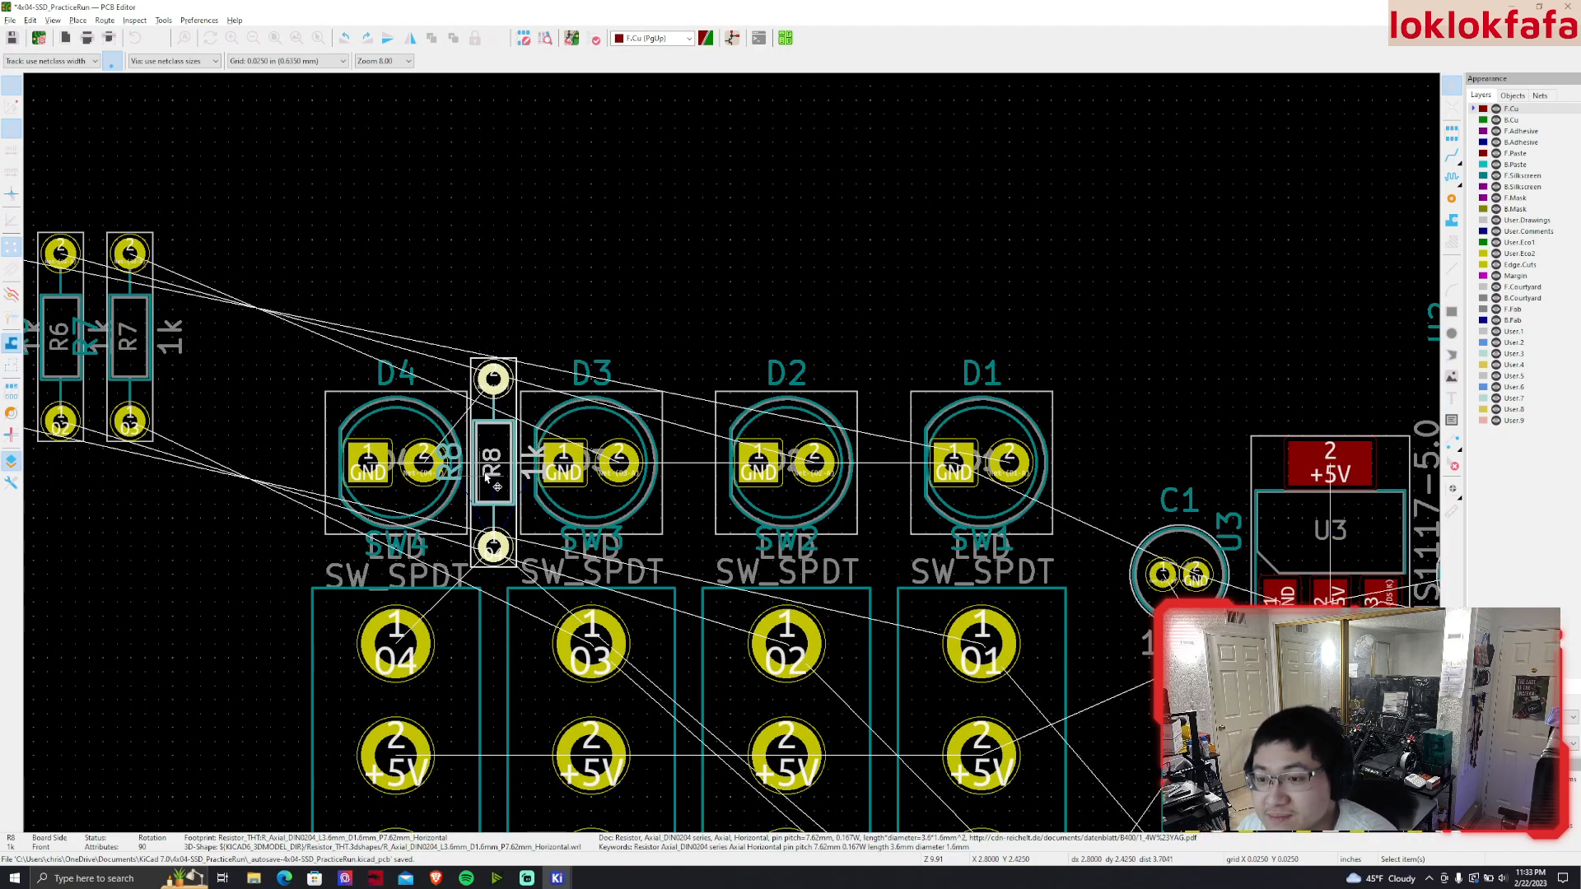
left_click_drag(504, 458, 234, 165)
scroll(733, 457, "down", 2)
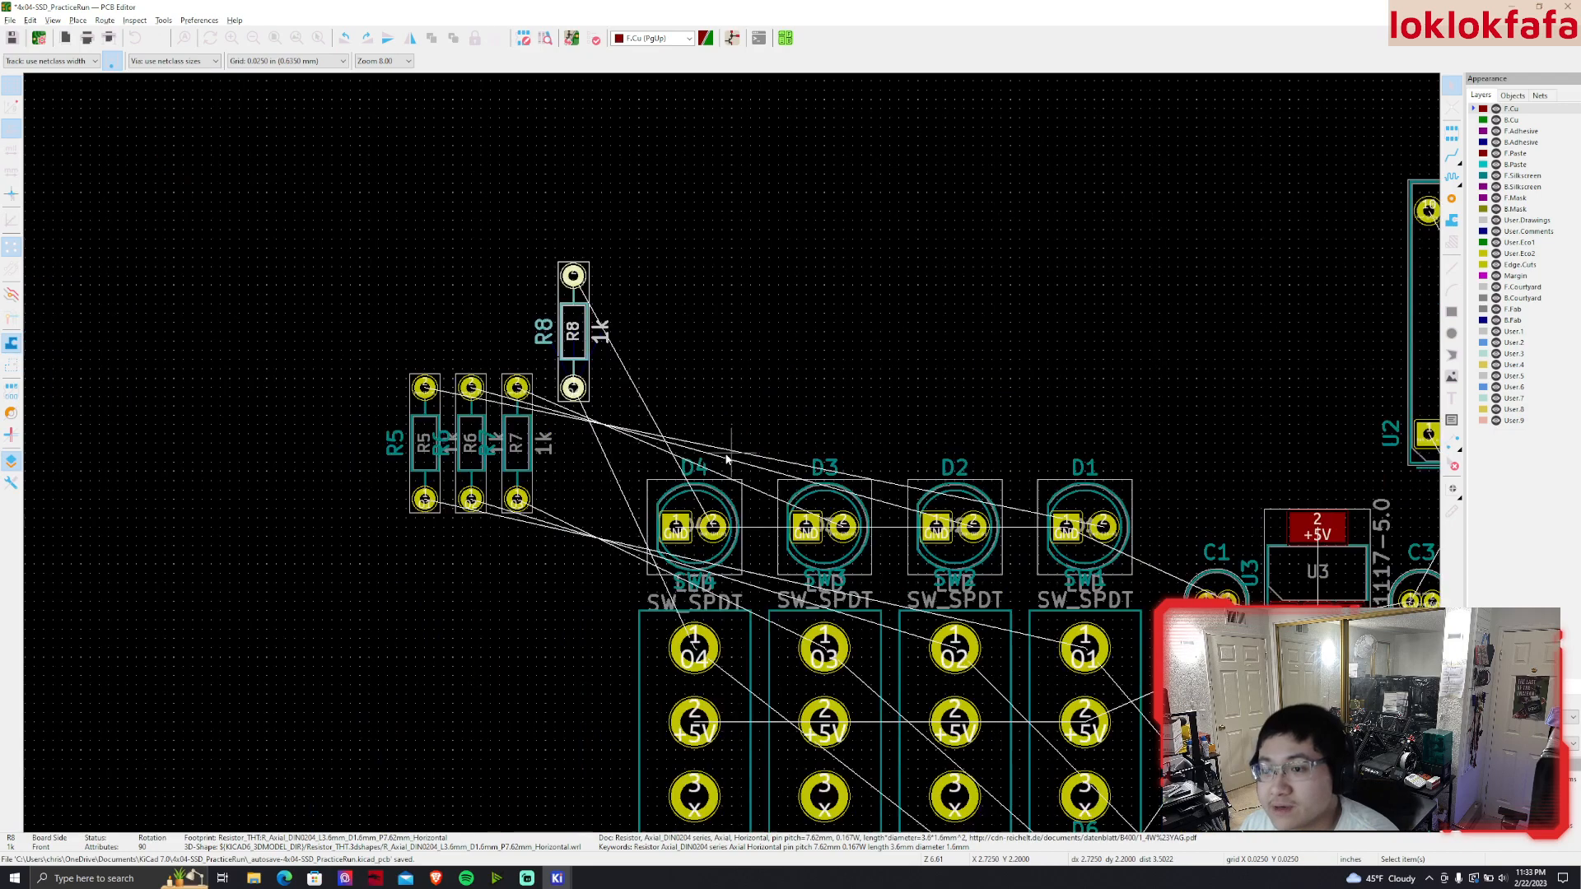
Shift the whole row of LEDs D4 to D1 upward to widen the gap above the switches
left_click_drag(656, 439, 1153, 584)
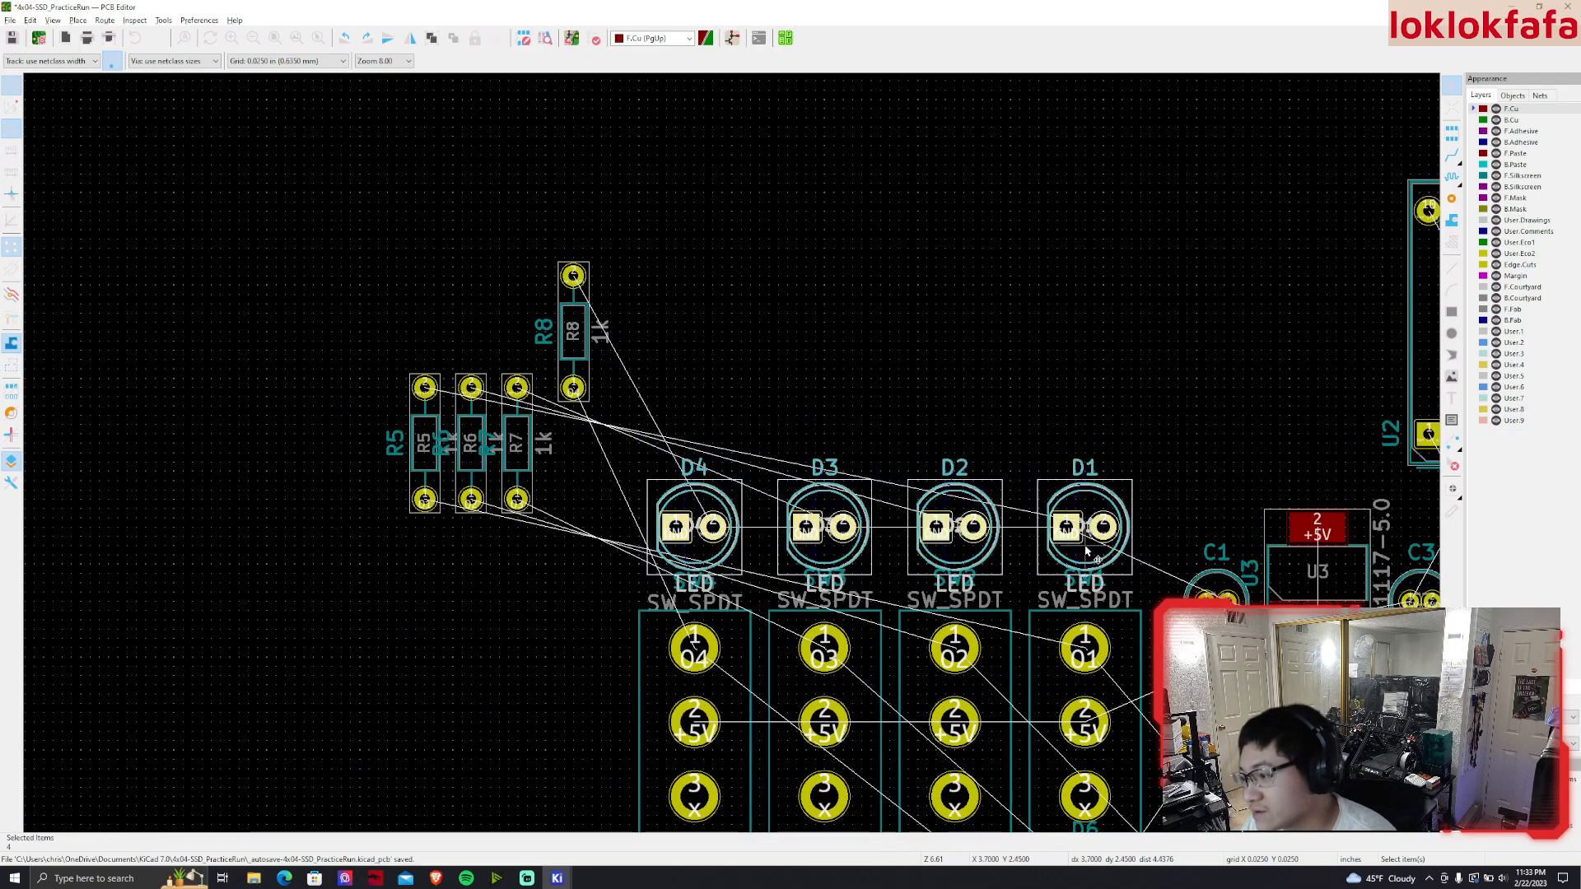
key("Up")
key("Up")
key("Up")
key("Up")
key("Up")
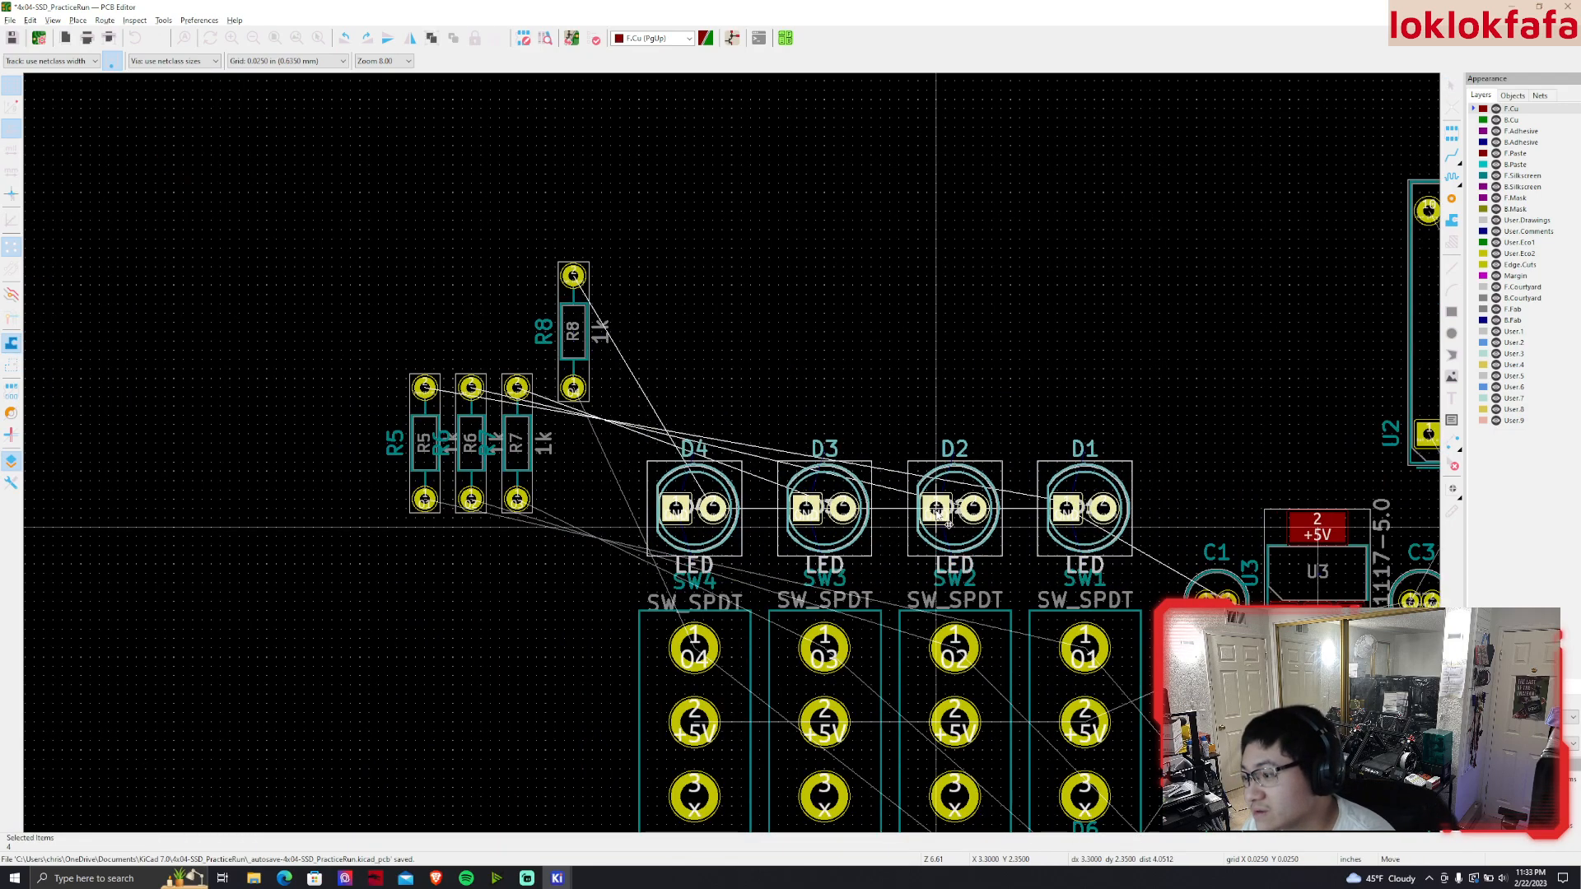
left_click(621, 352)
Rotate resistor R8 to horizontal and place it in the gap between LED D4 and switch SW4
scroll(620, 351, "up", 1)
scroll(732, 454, "up", 1)
middle_click_drag(732, 454, 698, 370)
scroll(698, 370, "down", 1)
middle_click_drag(744, 484, 672, 343)
left_click_drag(588, 284, 600, 466)
key("r")
key("r")
key("r")
key("r")
key("r")
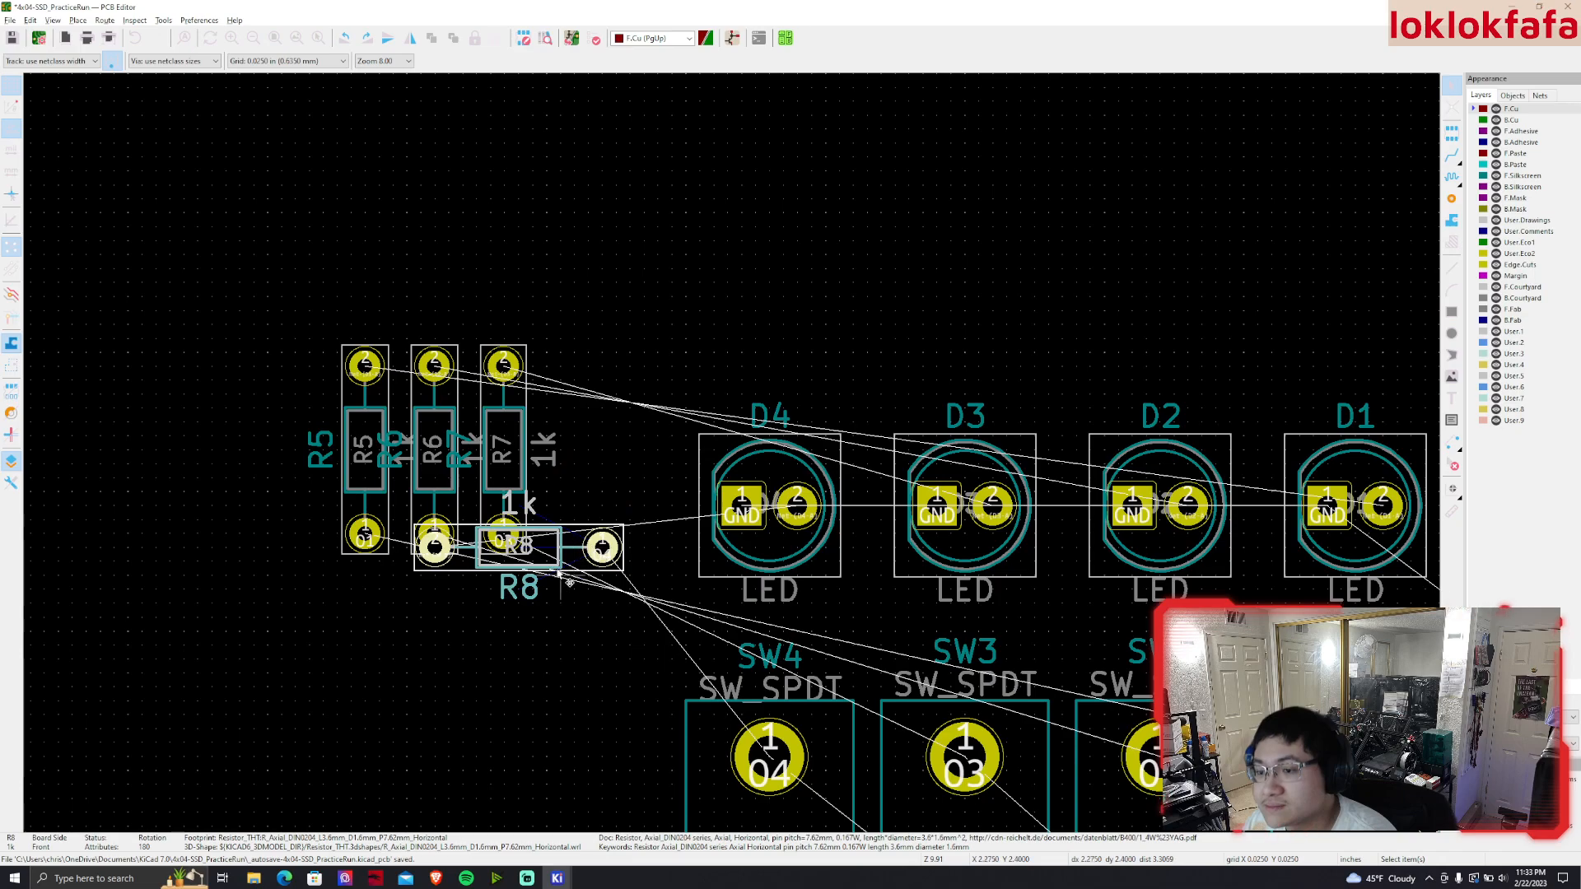
left_click_drag(524, 551, 771, 645)
middle_click_drag(1044, 712, 1005, 620)
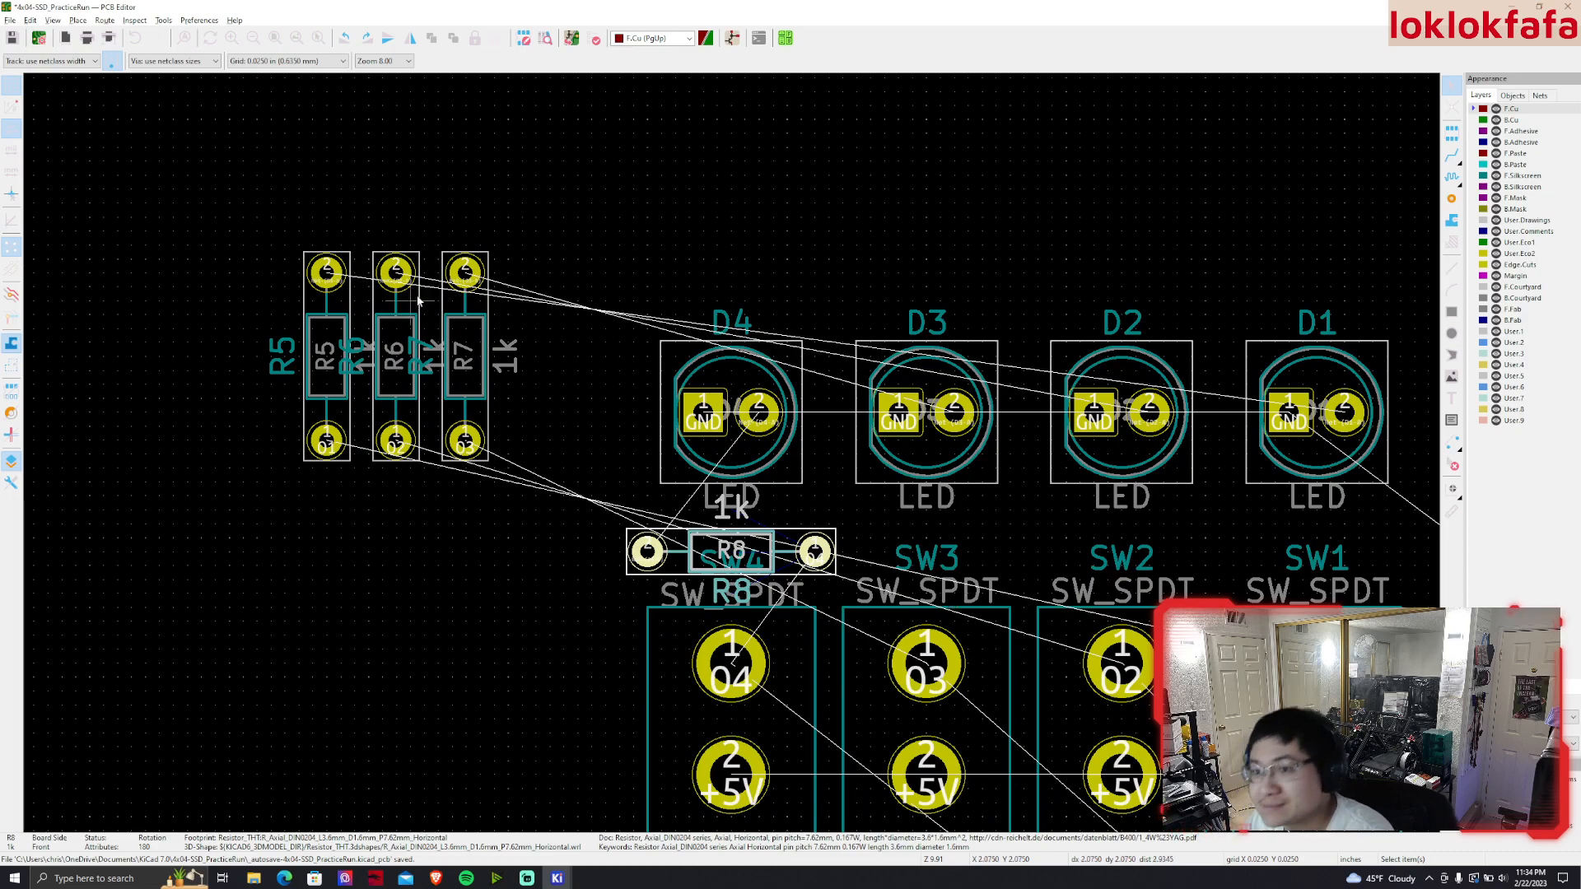
Rotate resistor R7 to horizontal and place it between LED D3 and switch SW3, level with R8
left_click(317, 376)
left_click(476, 374)
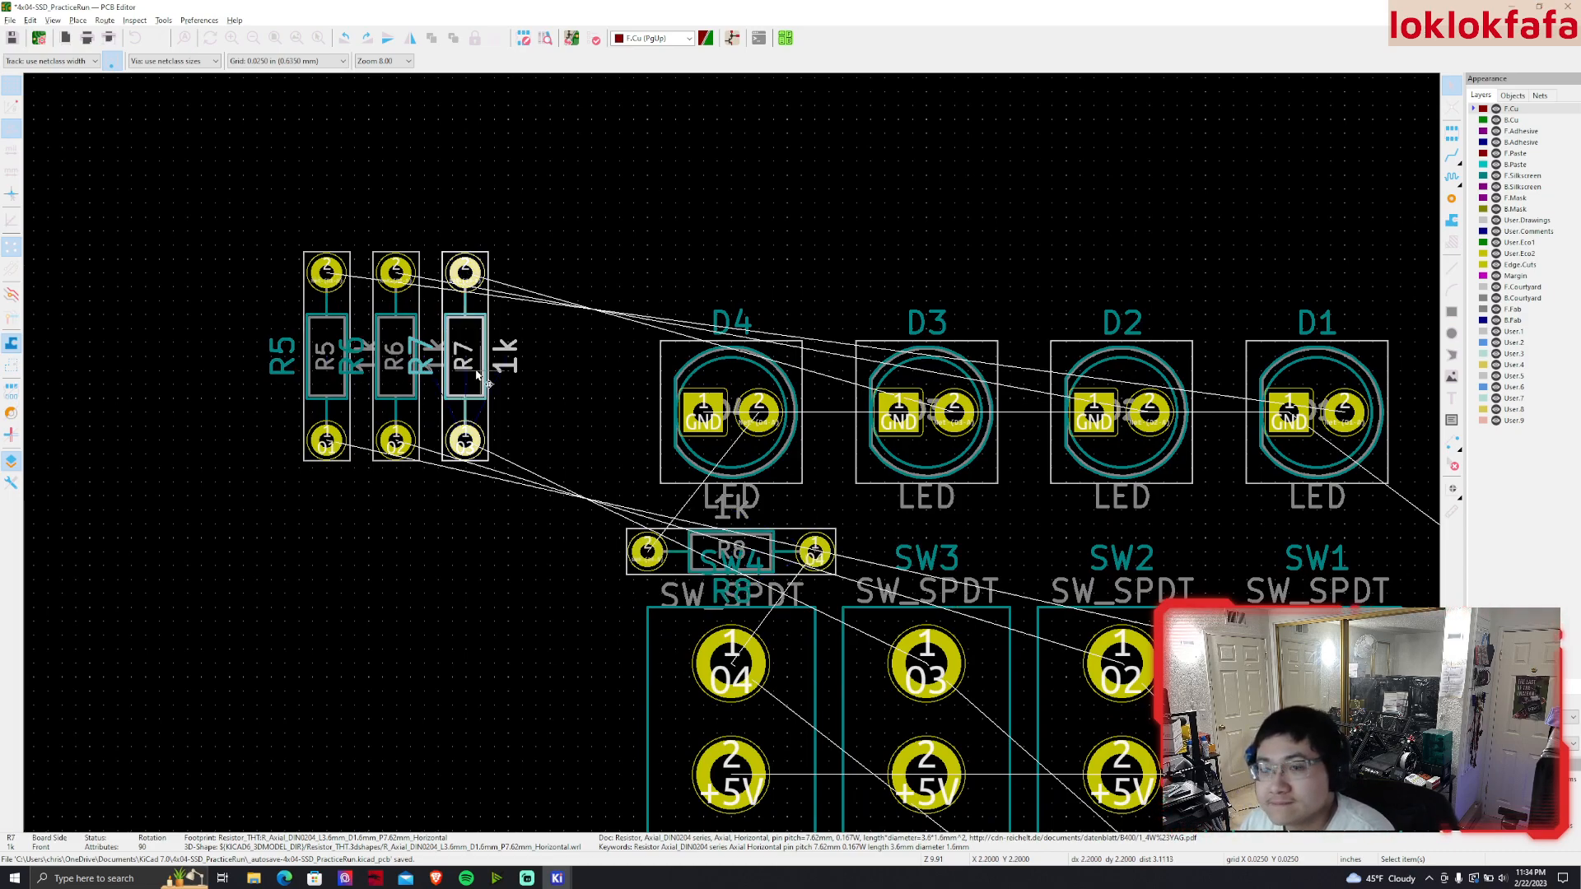
left_click_drag(478, 375, 506, 562)
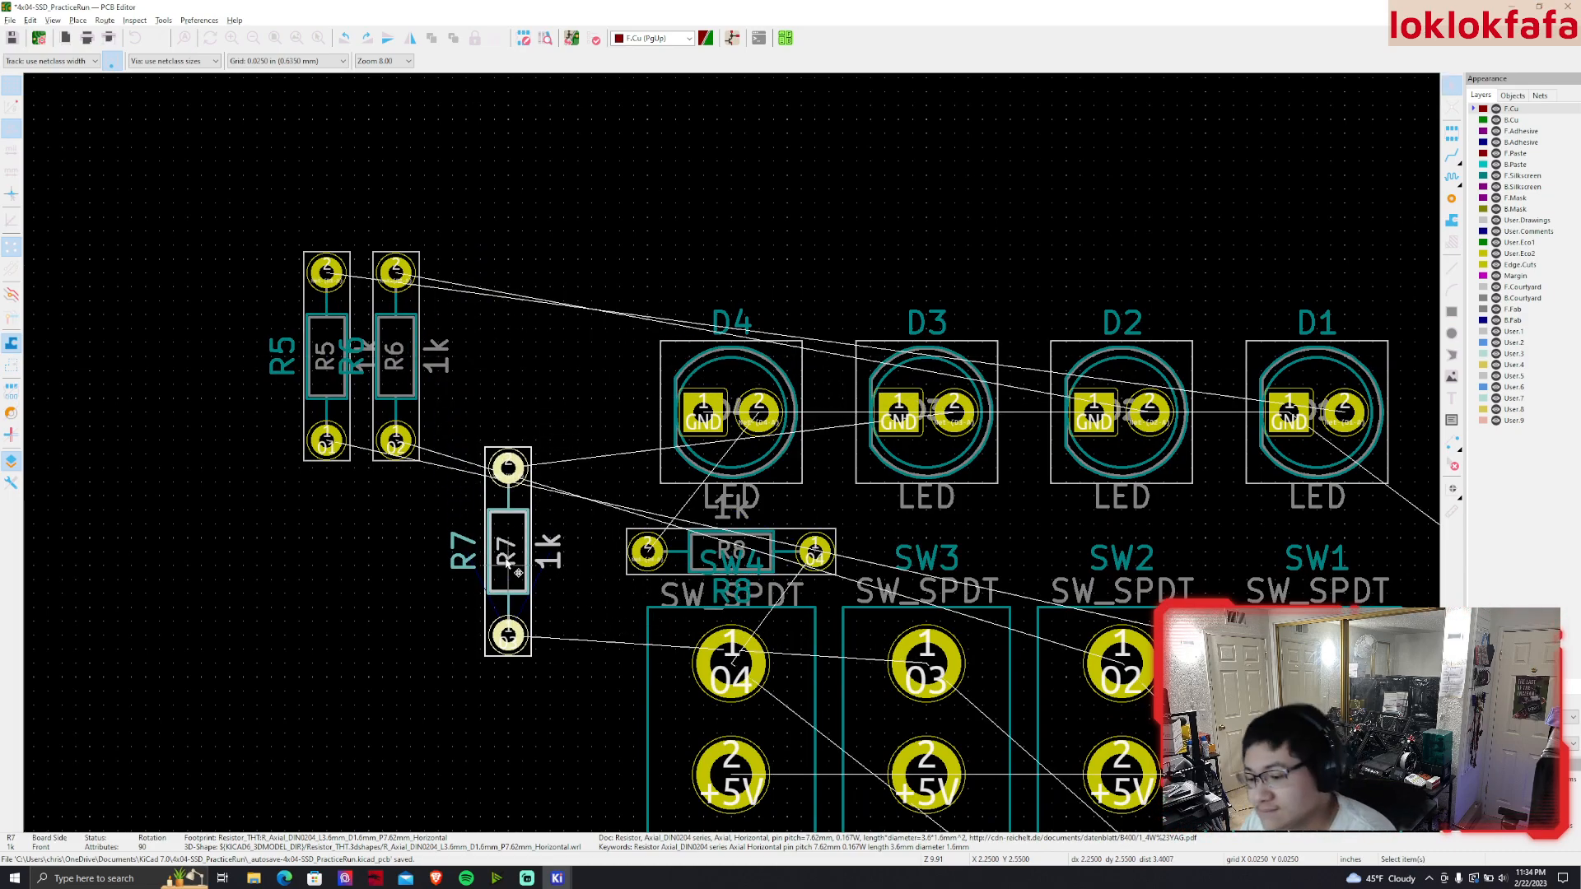
key("r")
left_click_drag(425, 635, 919, 558)
scroll(822, 631, "up", 2)
scroll(741, 456, "down", 2)
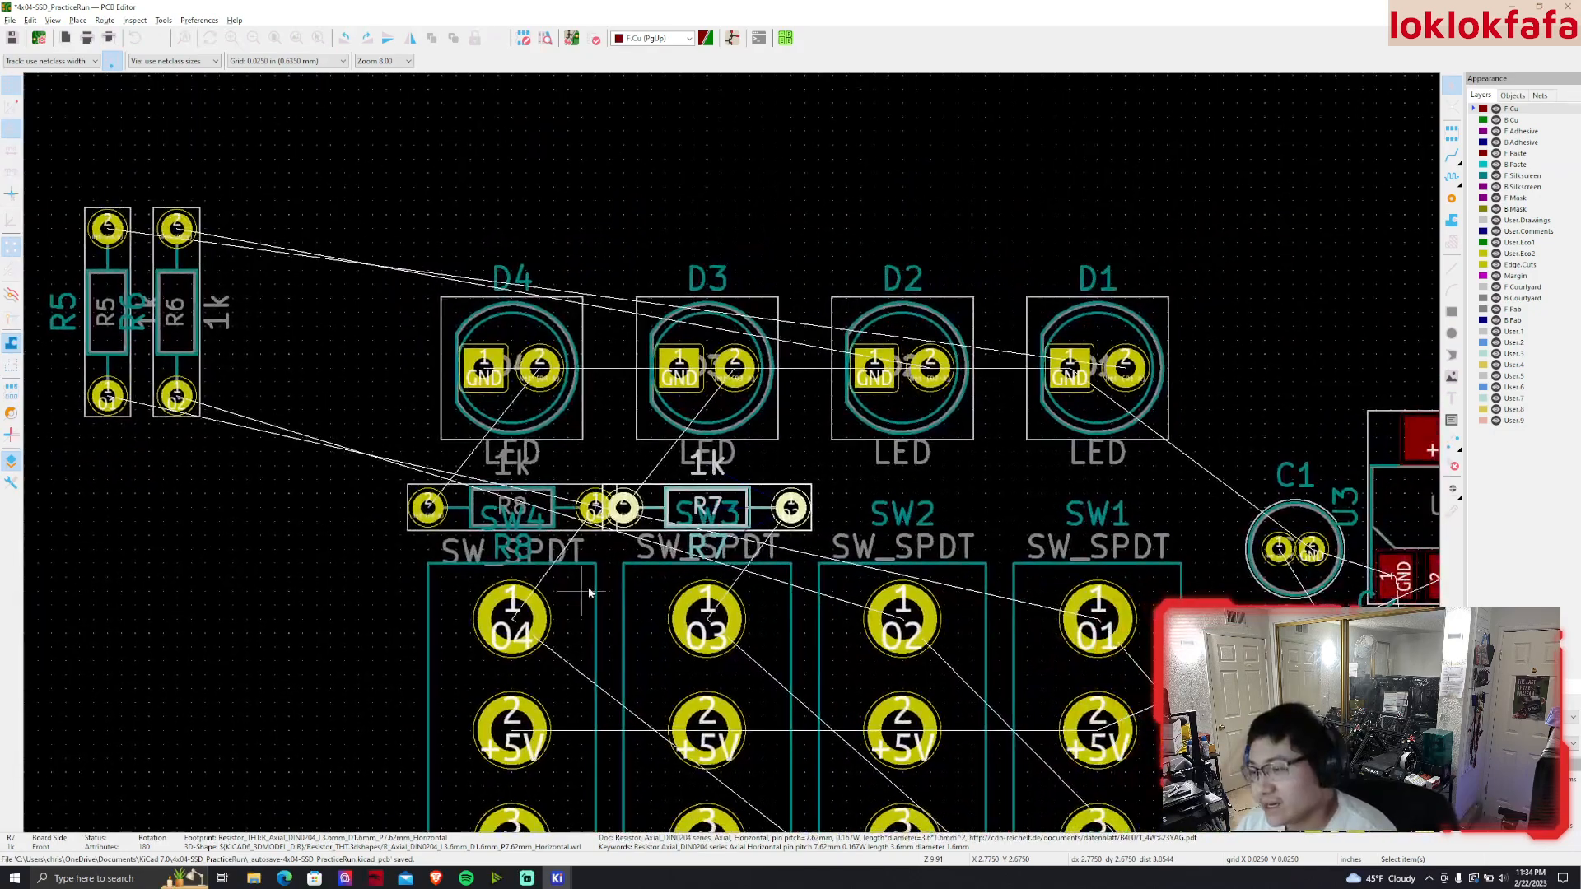
Move resistors R8 and R7 out of the gap between the LEDs and switches to free space beside R5 and R6
middle_click_drag(620, 554, 627, 555)
left_click_drag(536, 511, 425, 495)
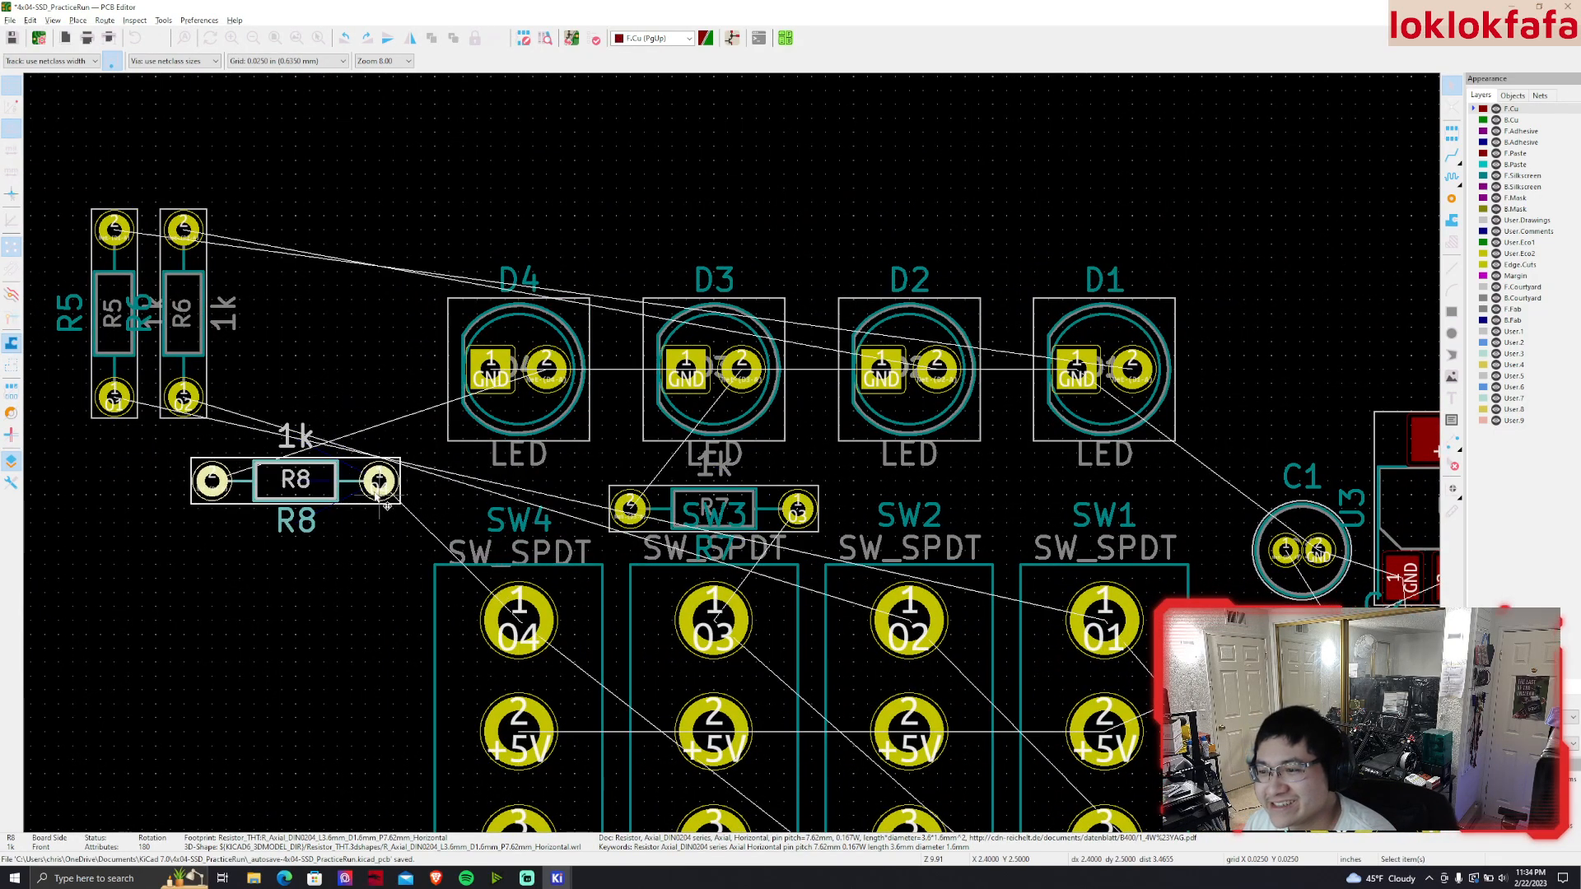
left_click(701, 516)
double_click(674, 499)
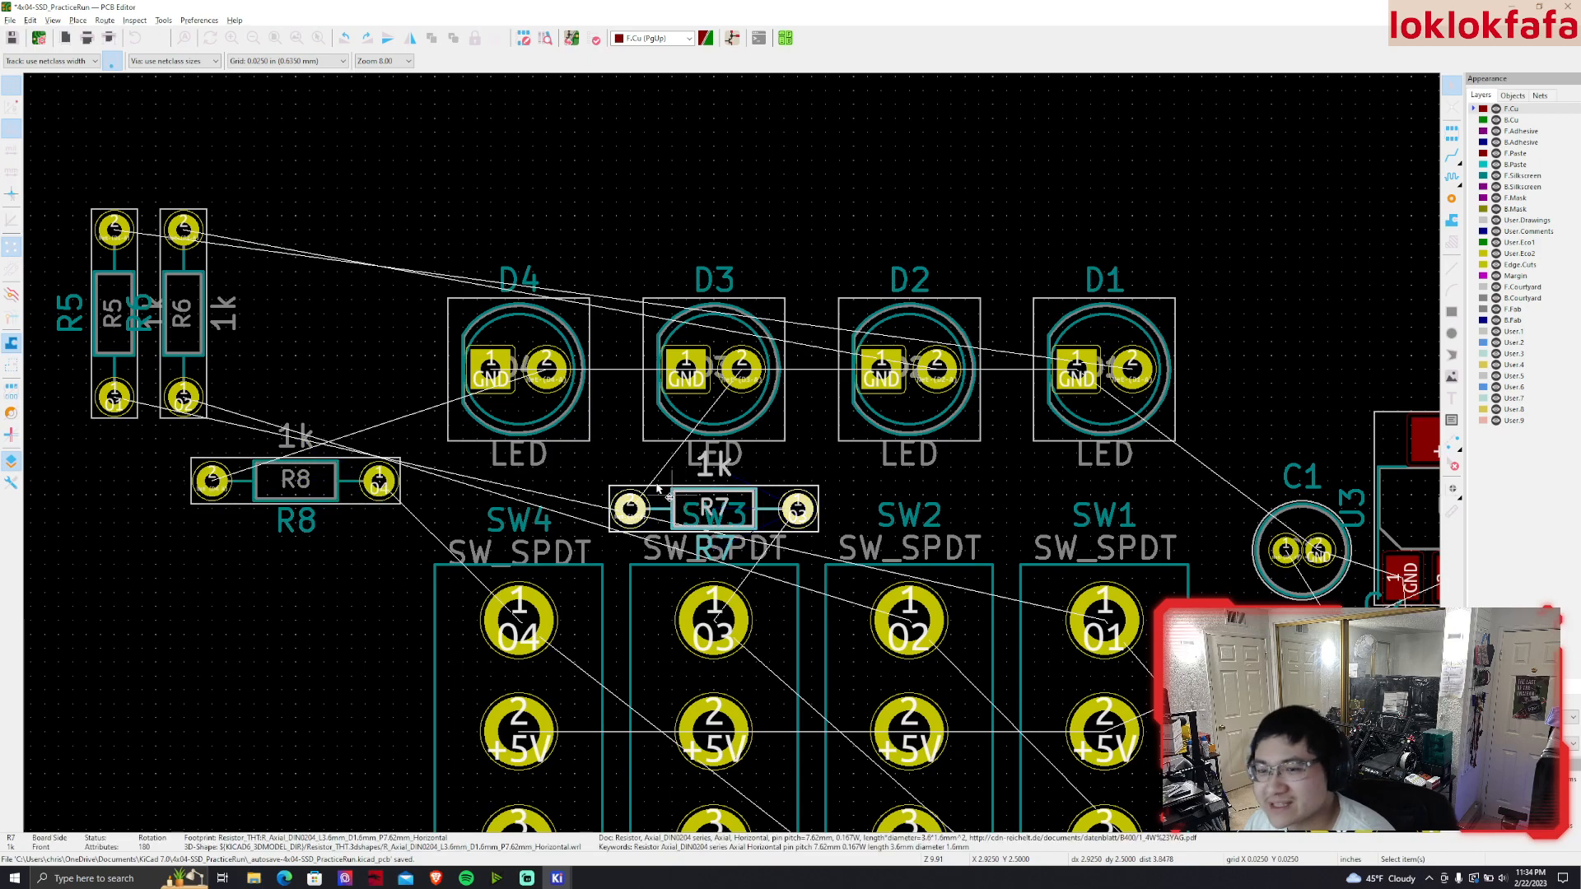
left_click(551, 525)
left_click_drag(688, 516, 341, 180)
scroll(478, 285, "down", 2)
scroll(801, 519, "up", 3)
scroll(731, 455, "down", 1)
middle_click_drag(732, 455, 774, 498)
Move the four LEDs D4 to D1 together straight down, close above the switch row
left_click_drag(476, 276, 1189, 461)
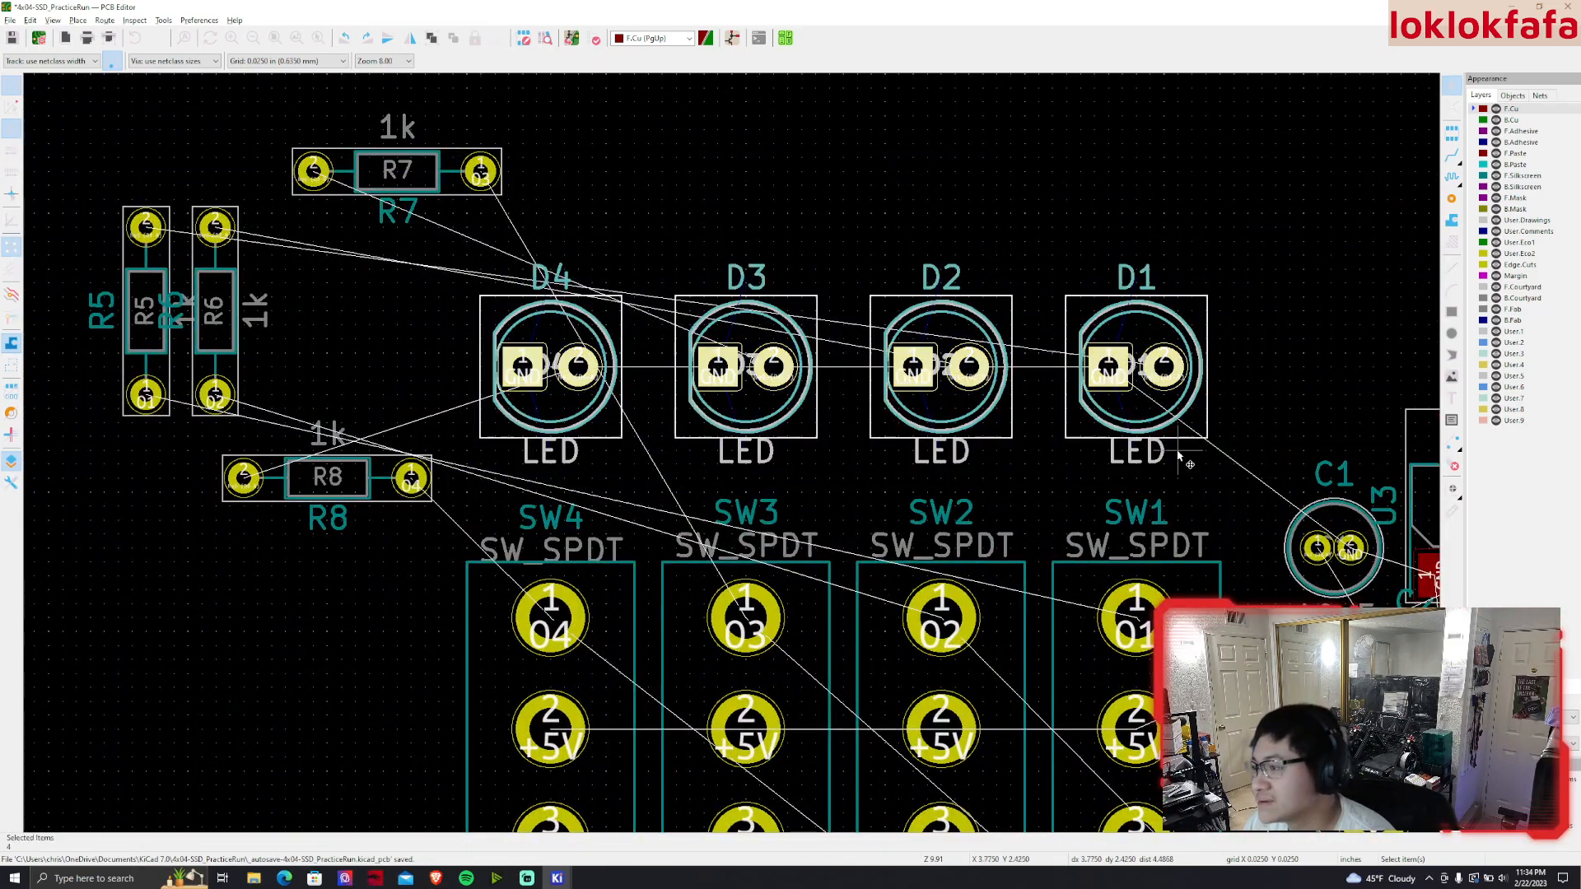
key("m")
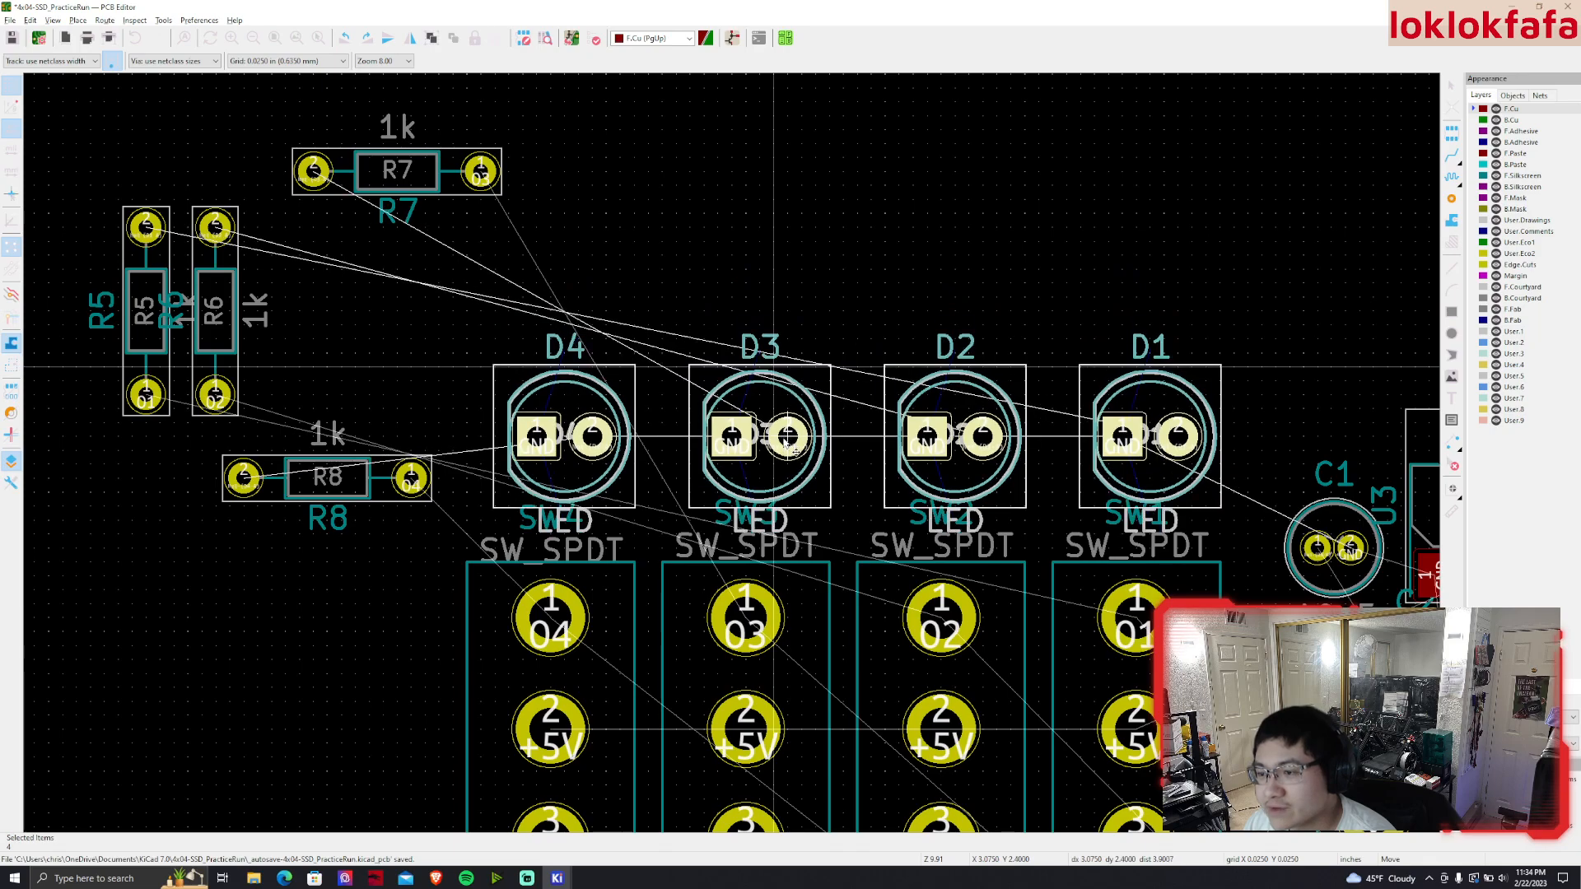
left_click(788, 431)
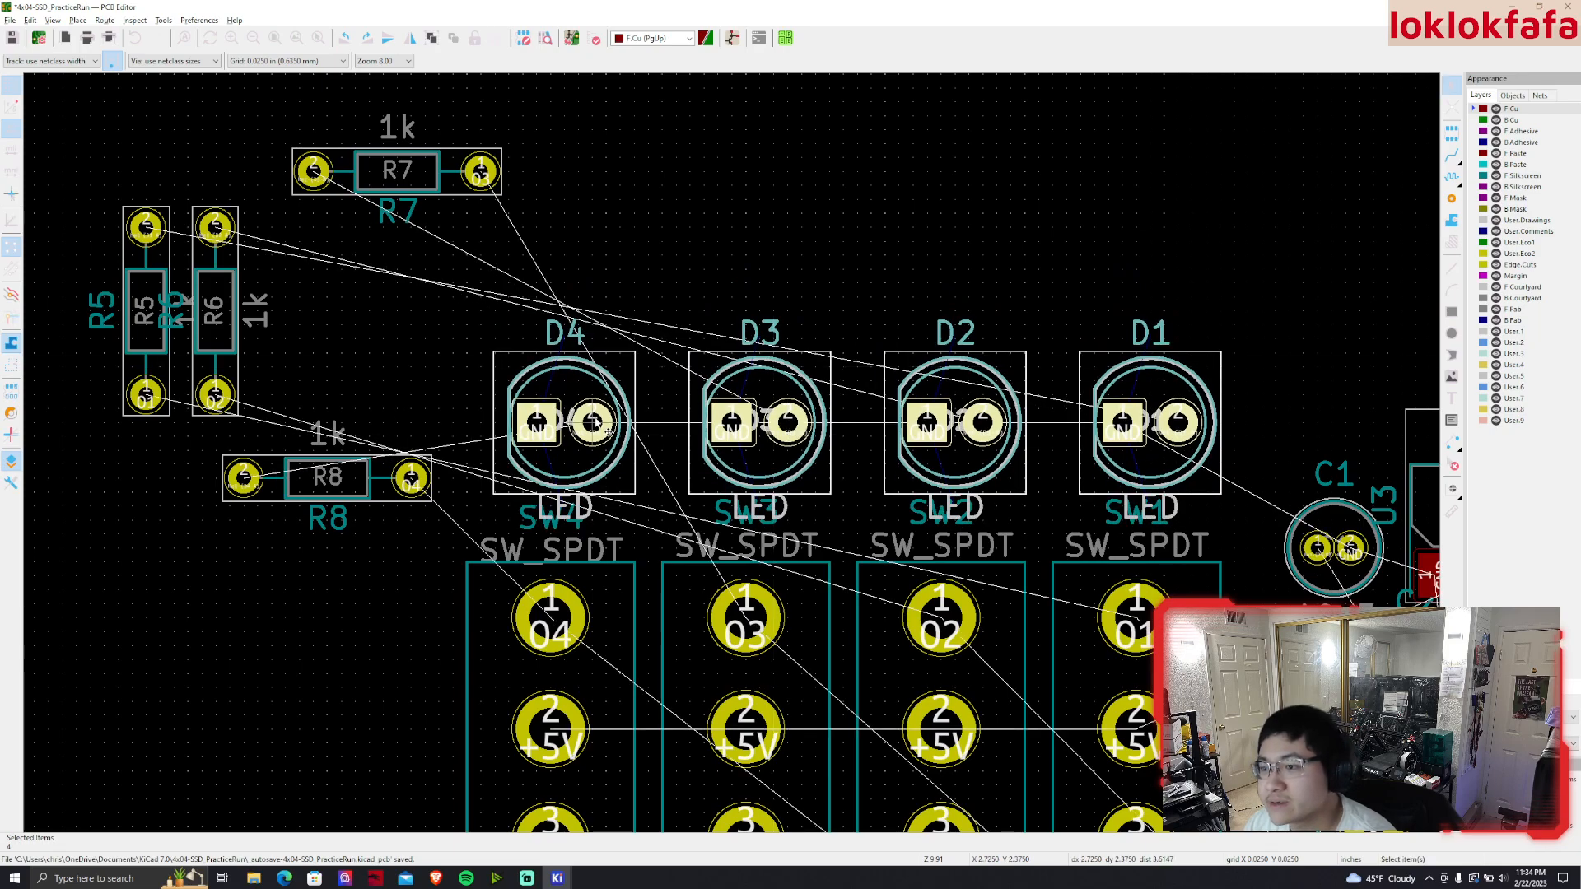
key("ctrl+z")
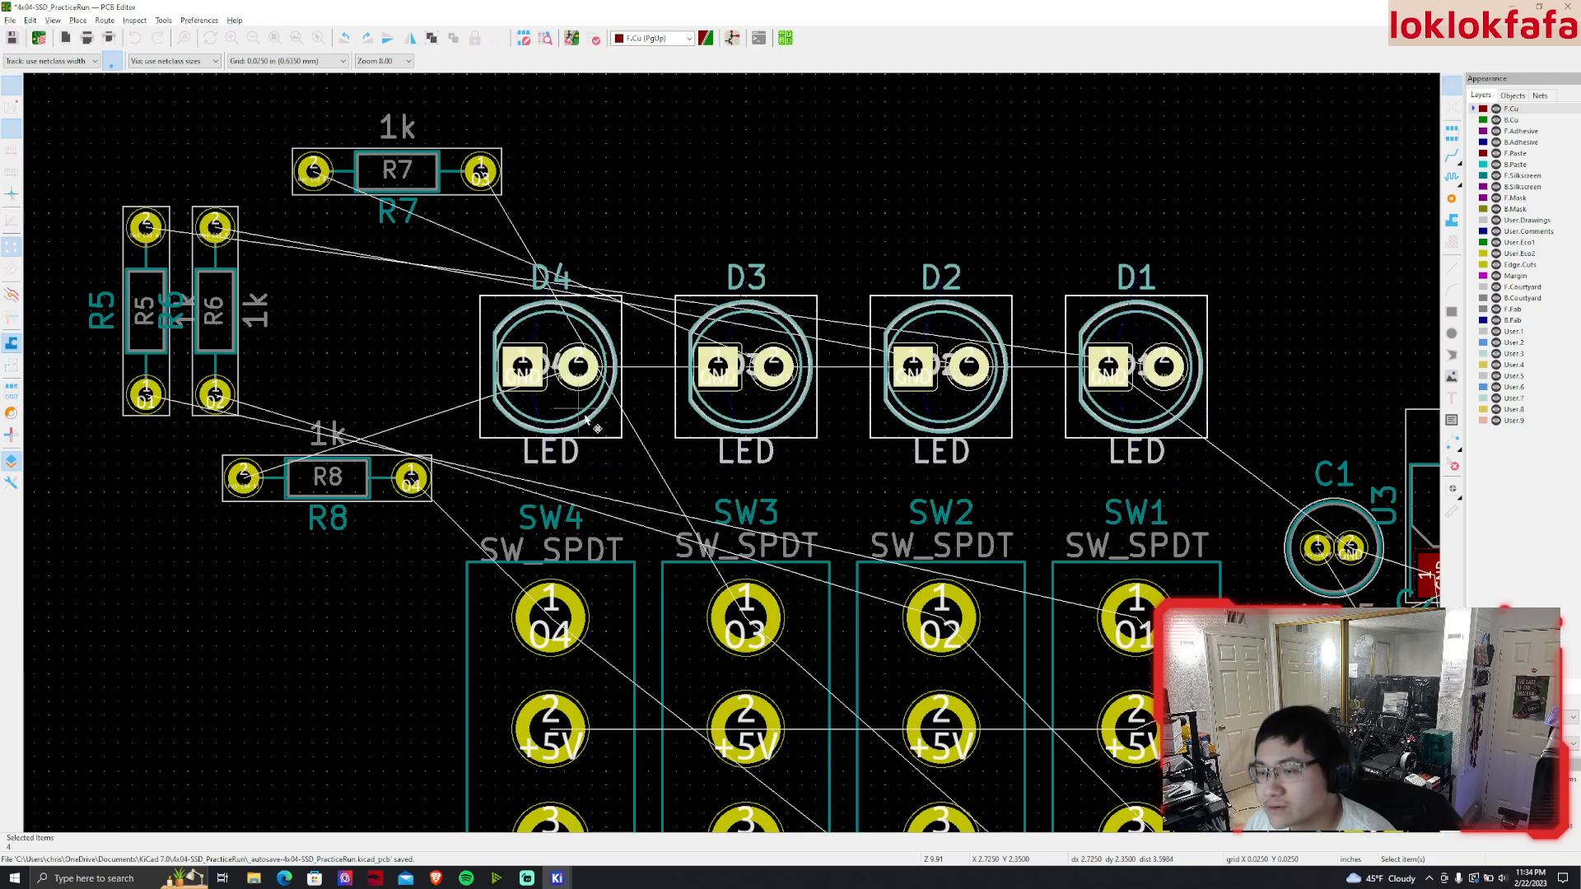
key("ctrl+y")
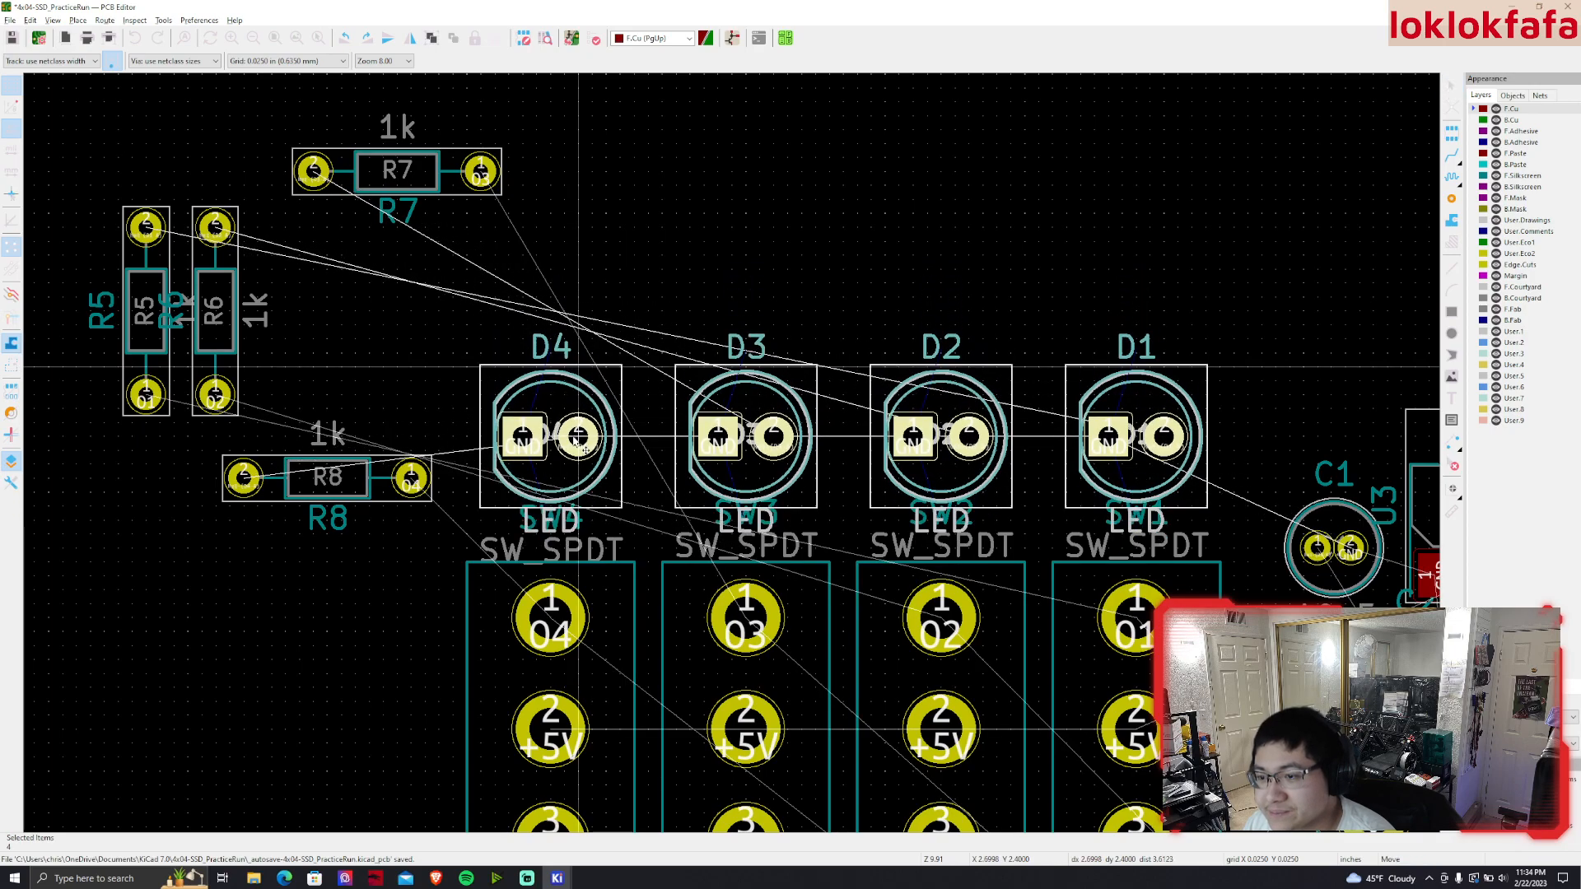
left_click(631, 472)
Shift LED D4 one grid step left and LED D3 one grid step right, keeping both level in the row
left_click(577, 467)
key("m")
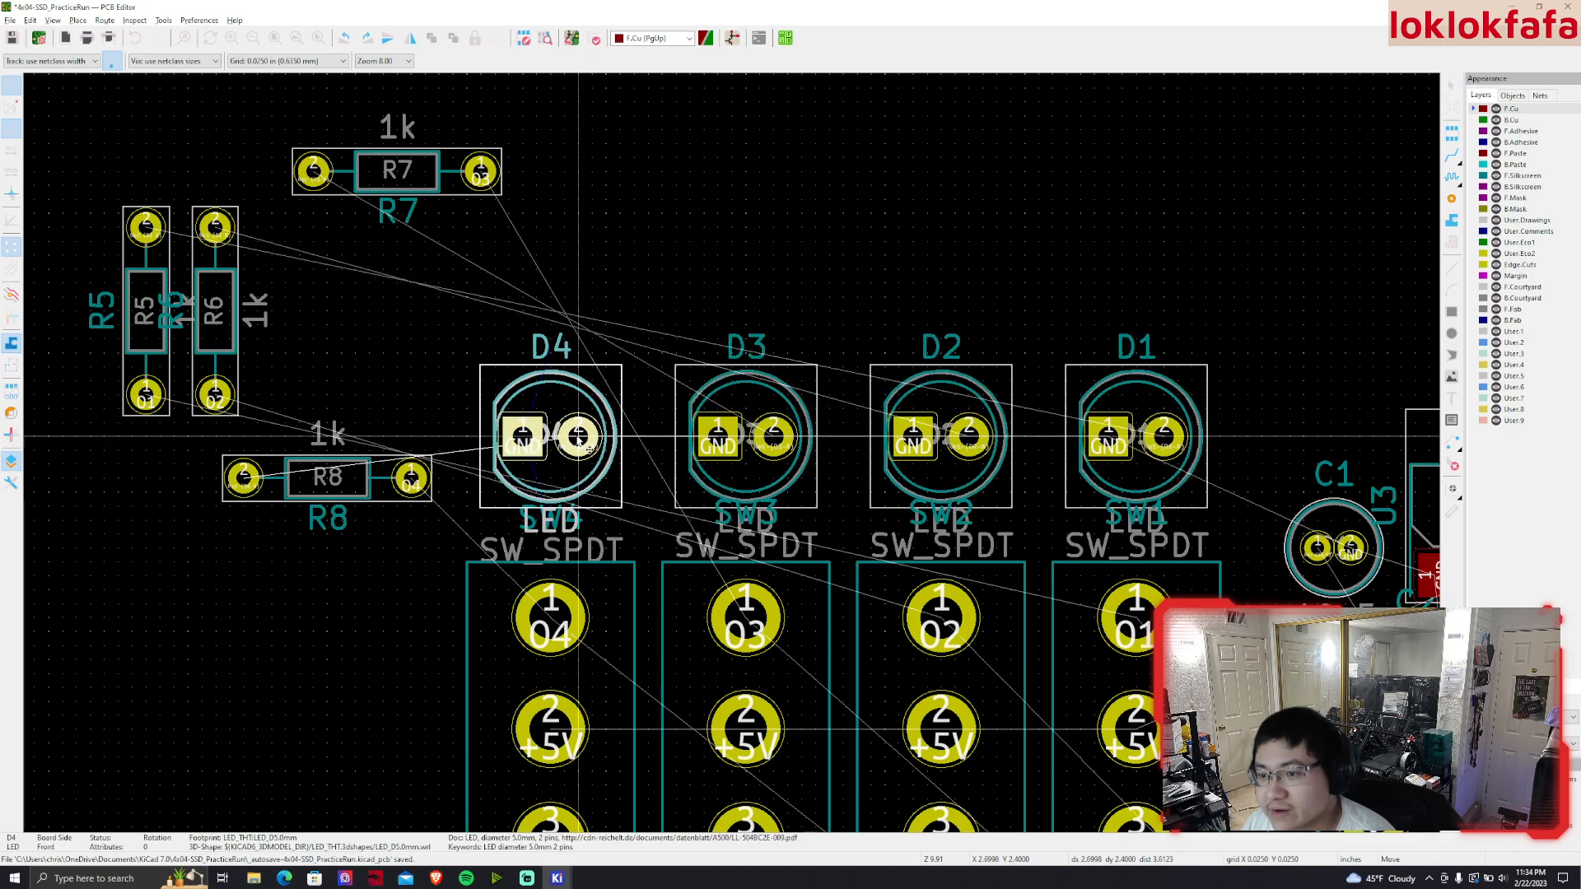
left_click(566, 439)
left_click(739, 462)
key("m")
left_click(753, 462)
Shift LED D2 one grid step left and LED D1 one grid step right, keeping both level in the row
left_click(939, 471)
double_click(939, 471)
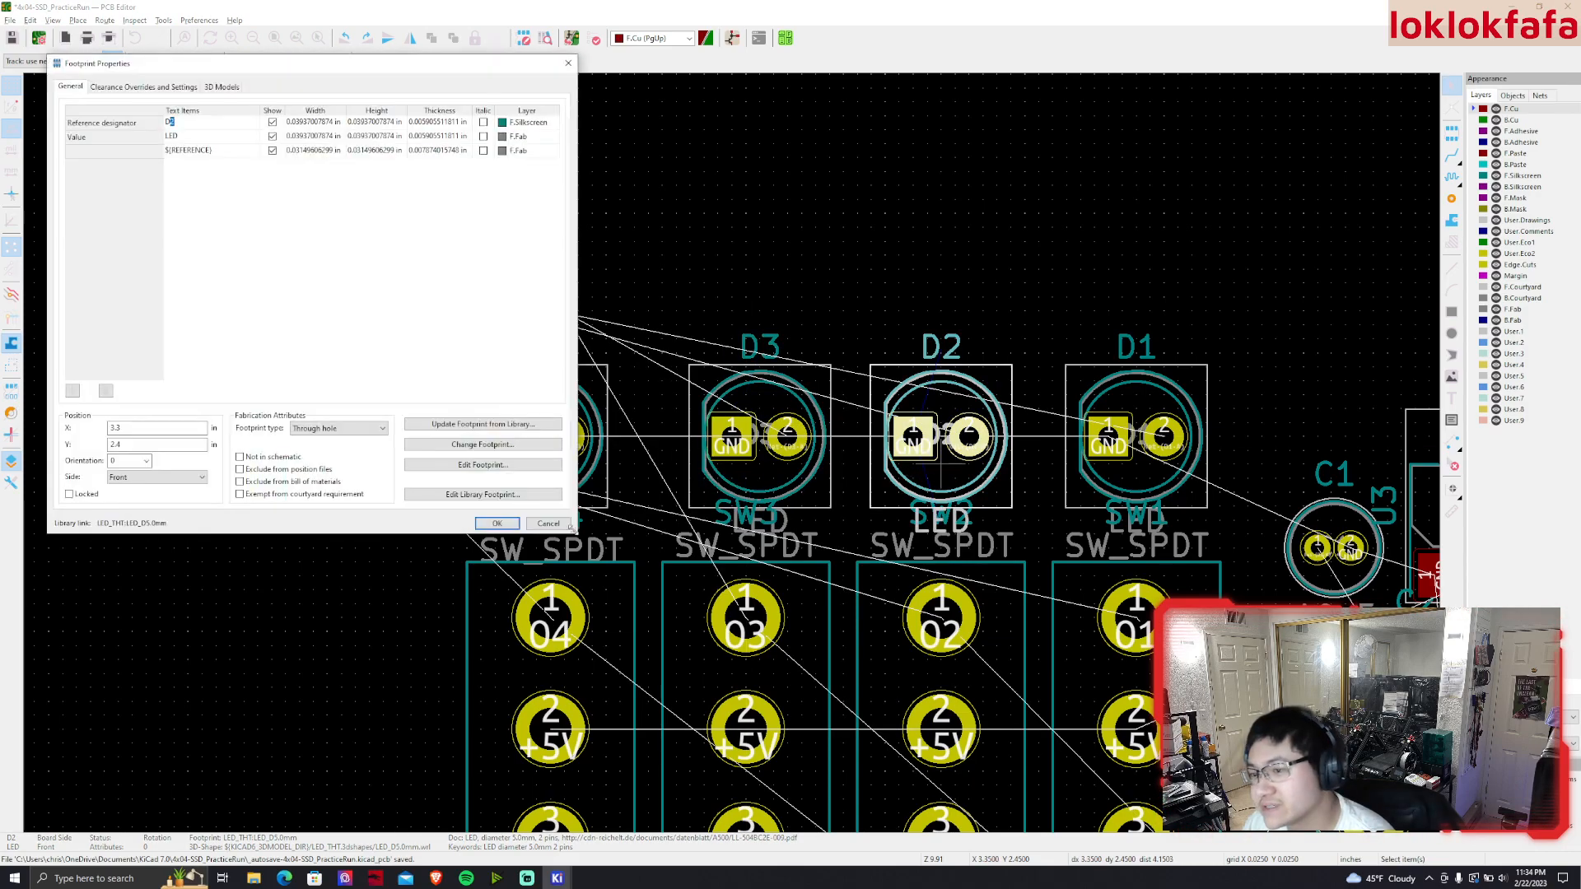
key("Escape")
key("m")
left_click(907, 442)
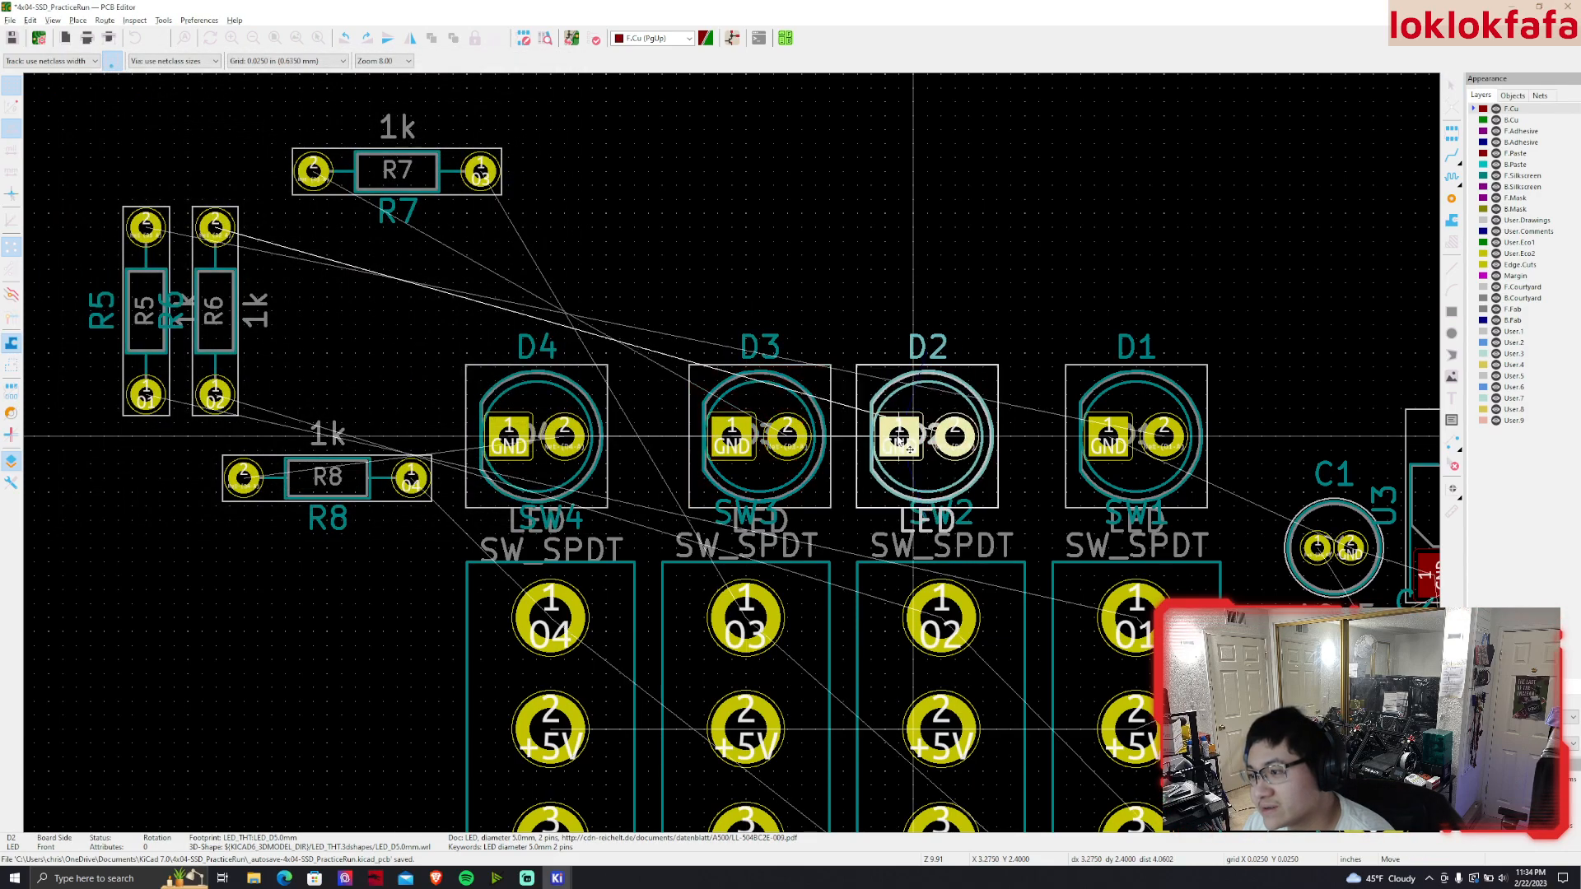
left_click(1145, 461)
key("m")
left_click(1155, 443)
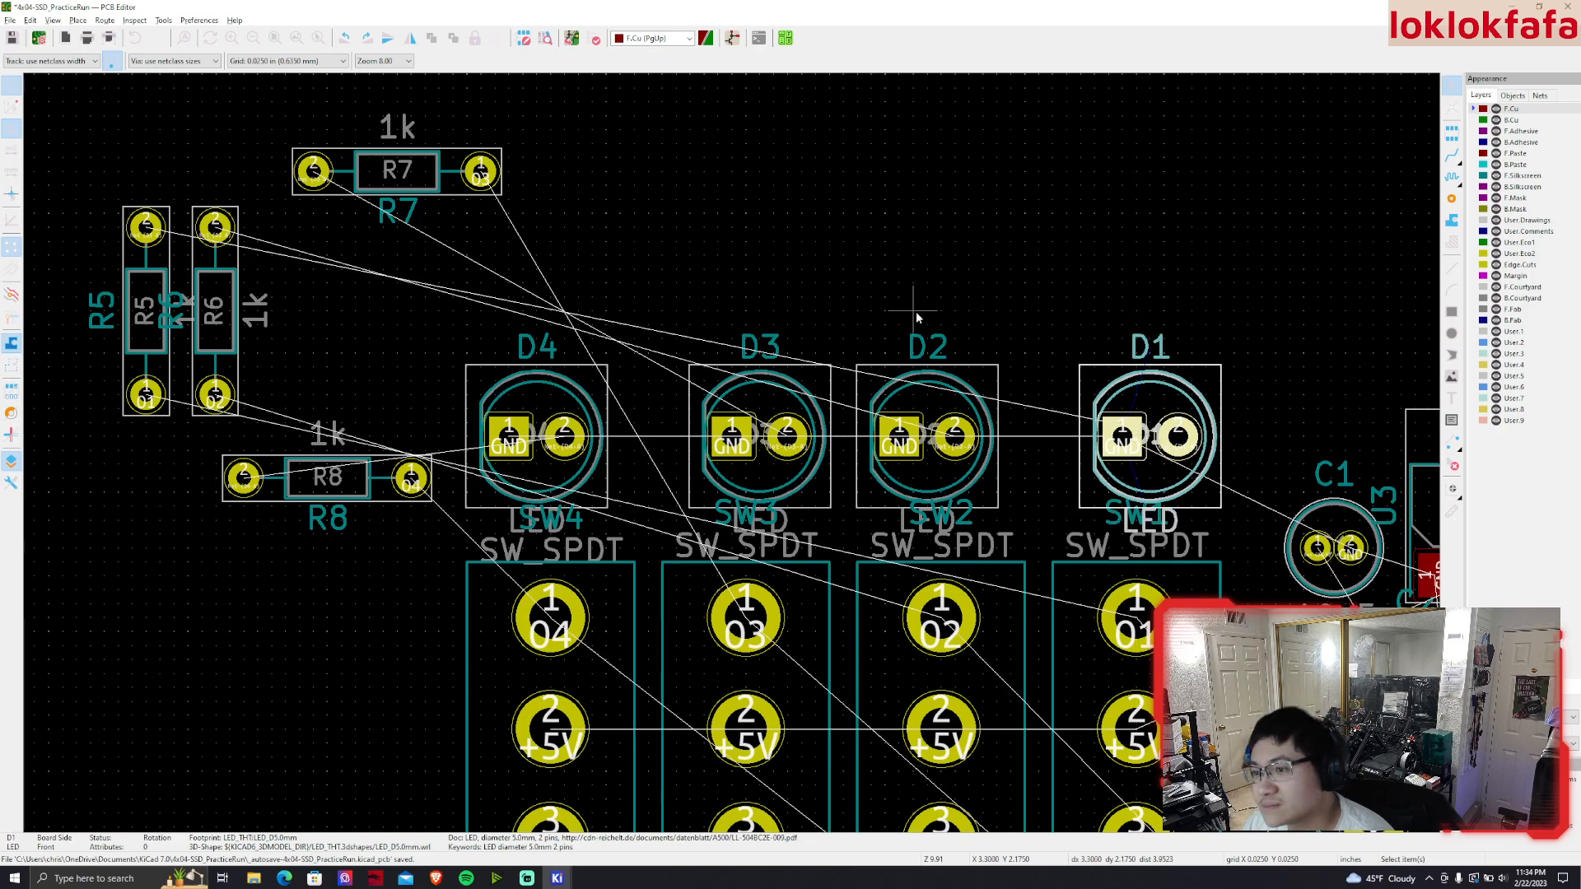
Shift LEDs D3 and D1 two grid steps left so that all four LEDs are evenly spaced
left_click(743, 472)
key("m")
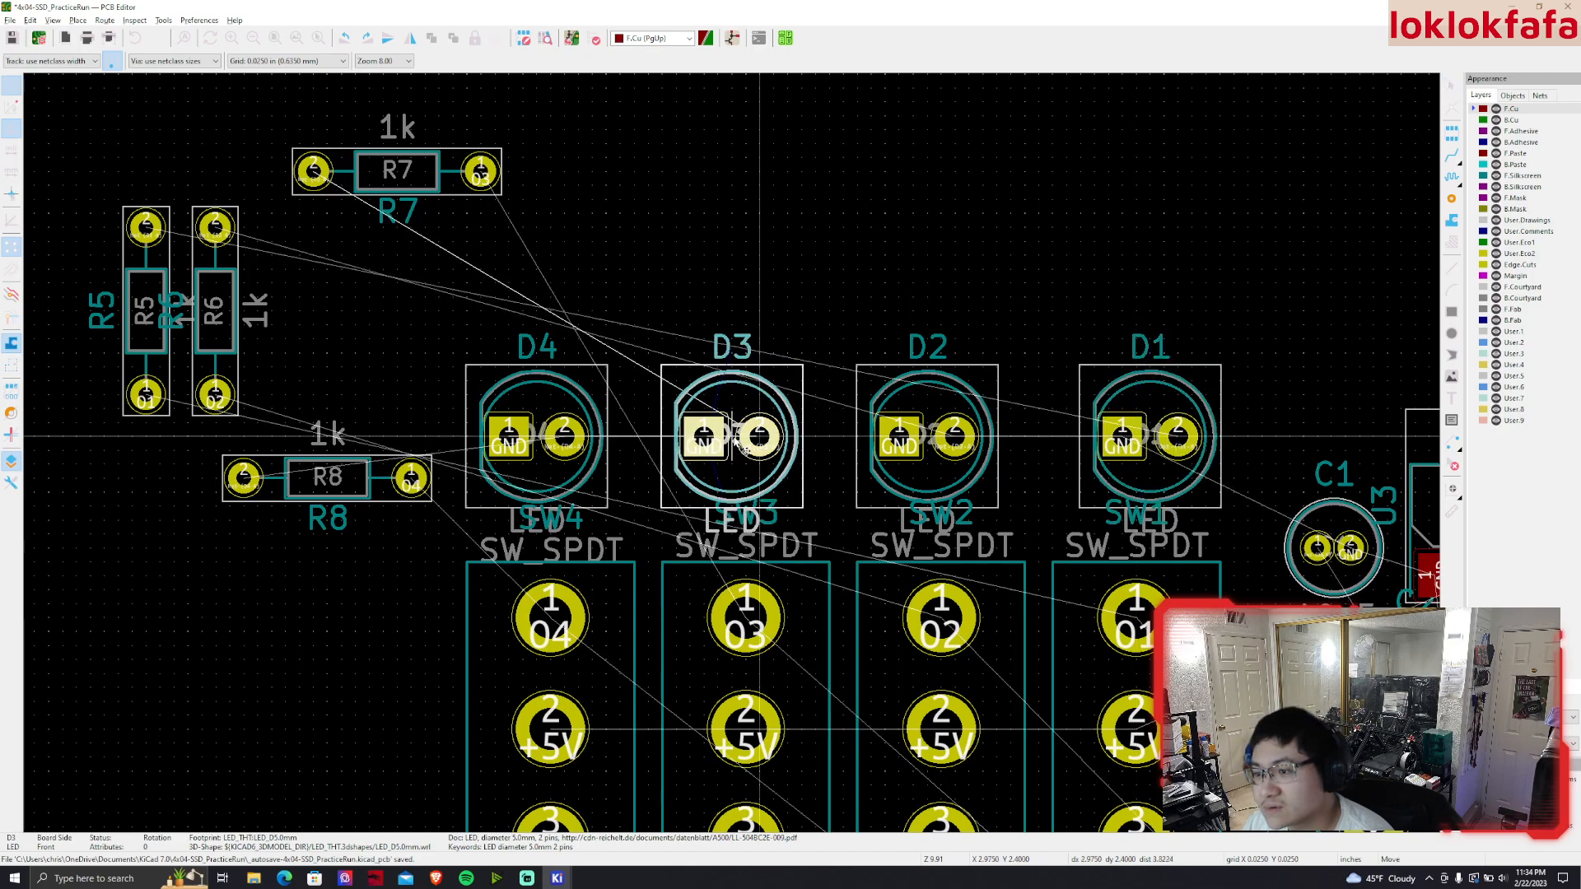
left_click(747, 447)
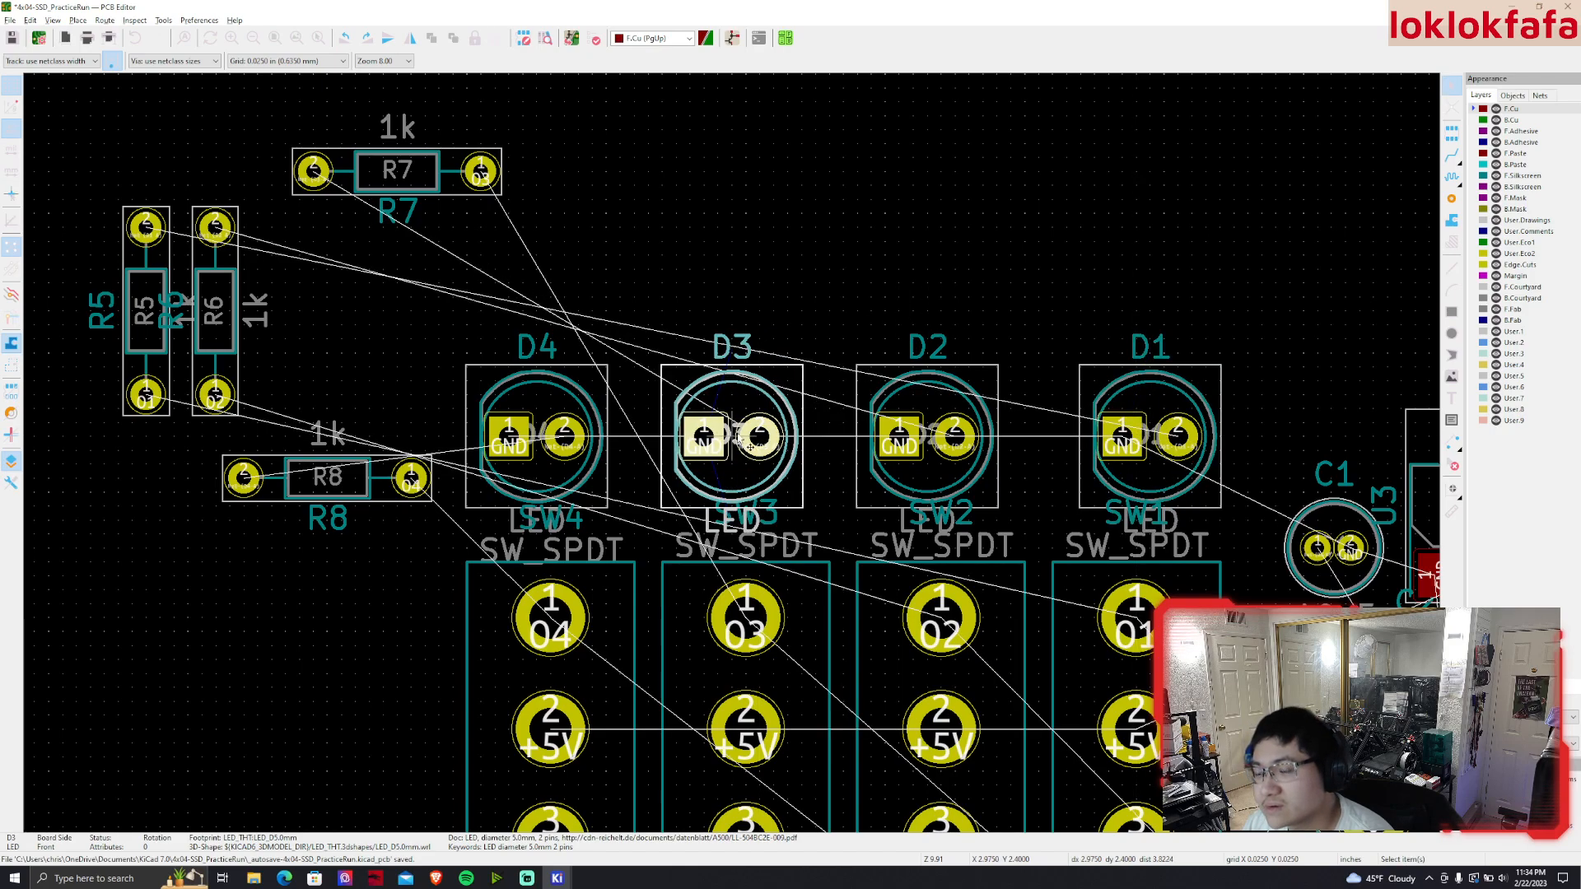
left_click(563, 466)
key("m")
left_click(565, 440)
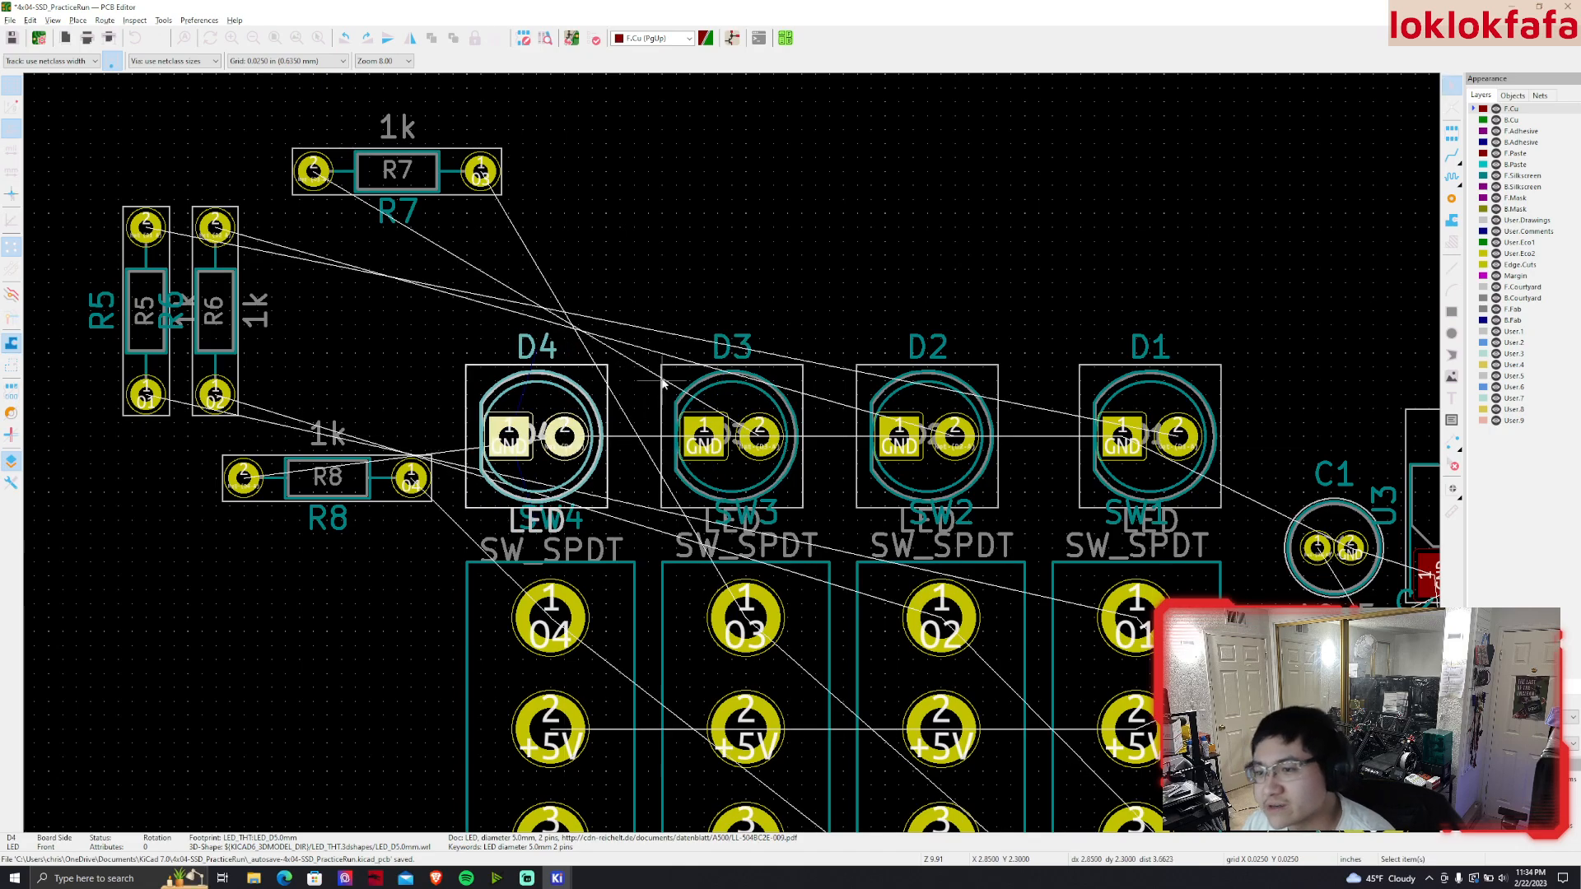
left_click(905, 464)
left_click(1128, 445)
key("m")
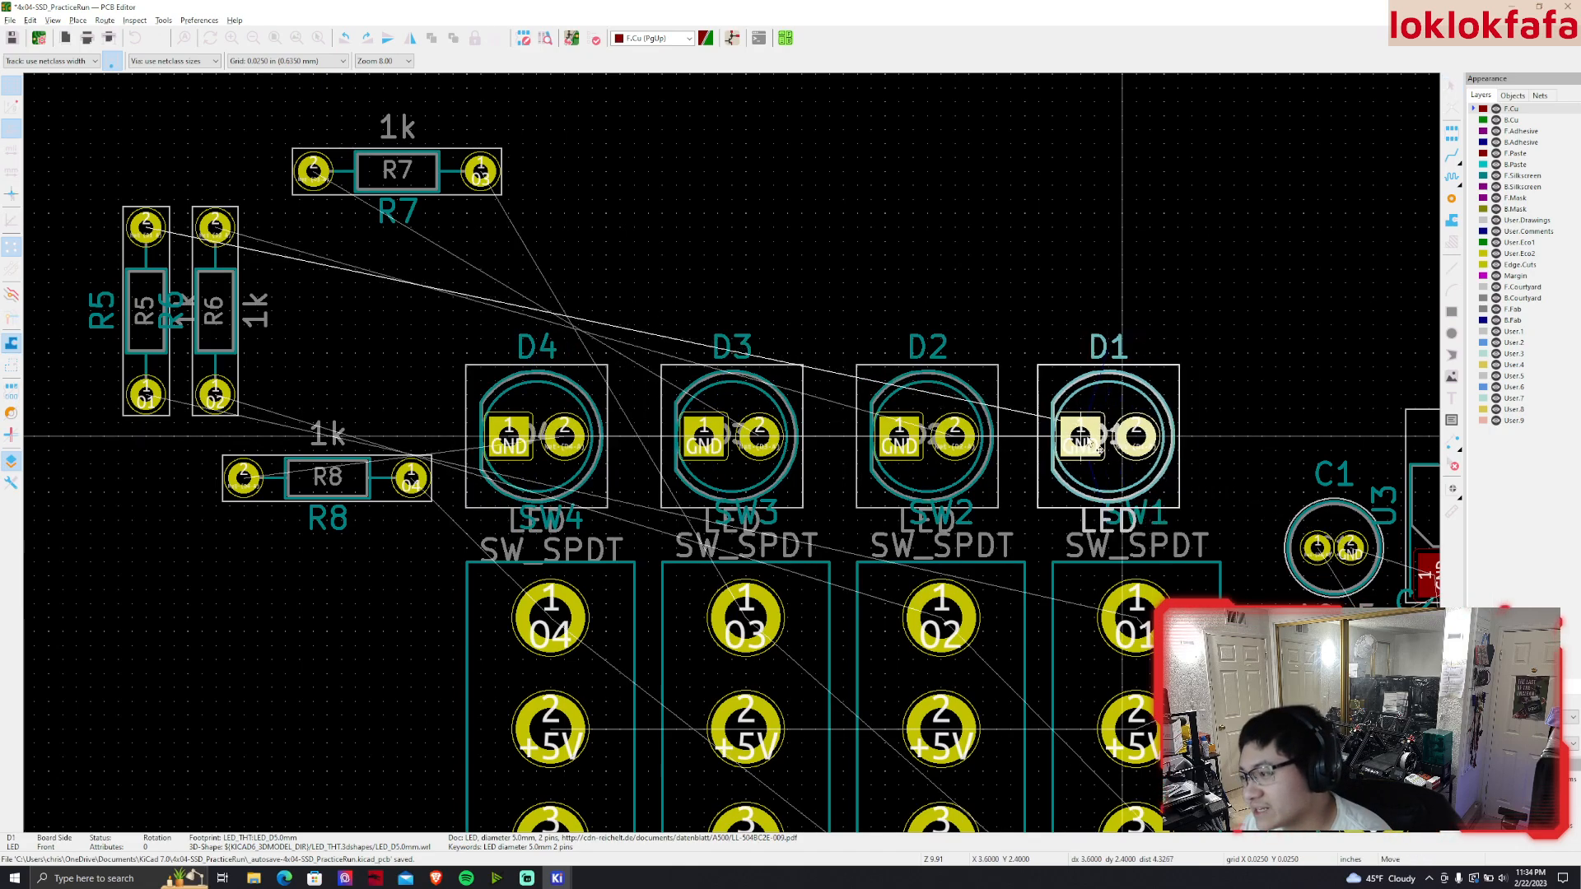
left_click(1108, 451)
Rotate resistor R8 to vertical with pad 2 uppermost and place it between LEDs D4 and D3
left_click(328, 481)
key("r")
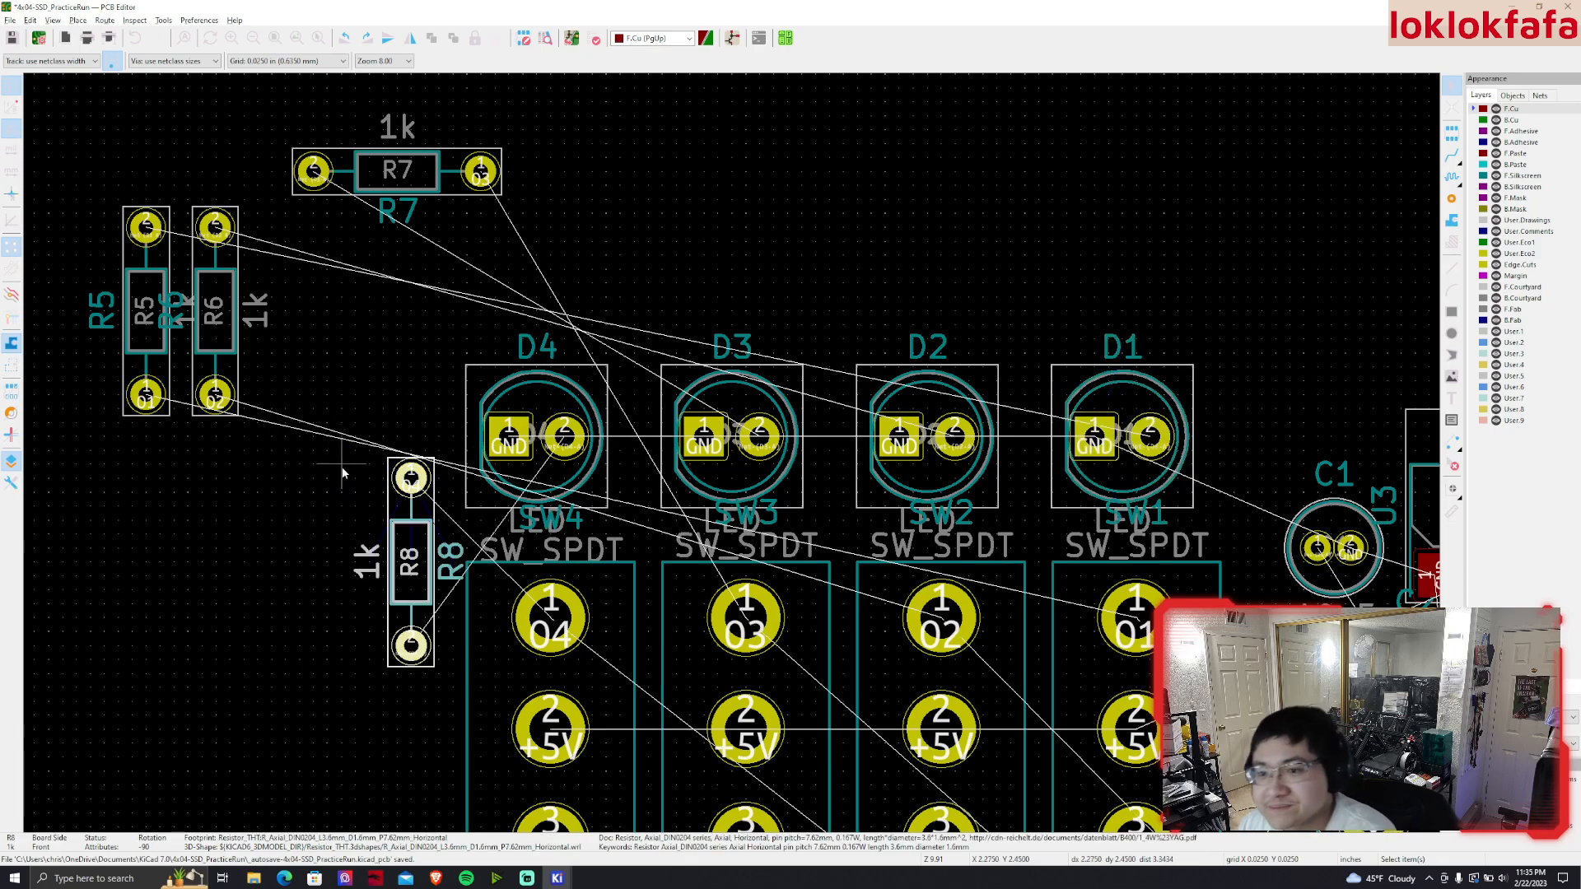
key("m")
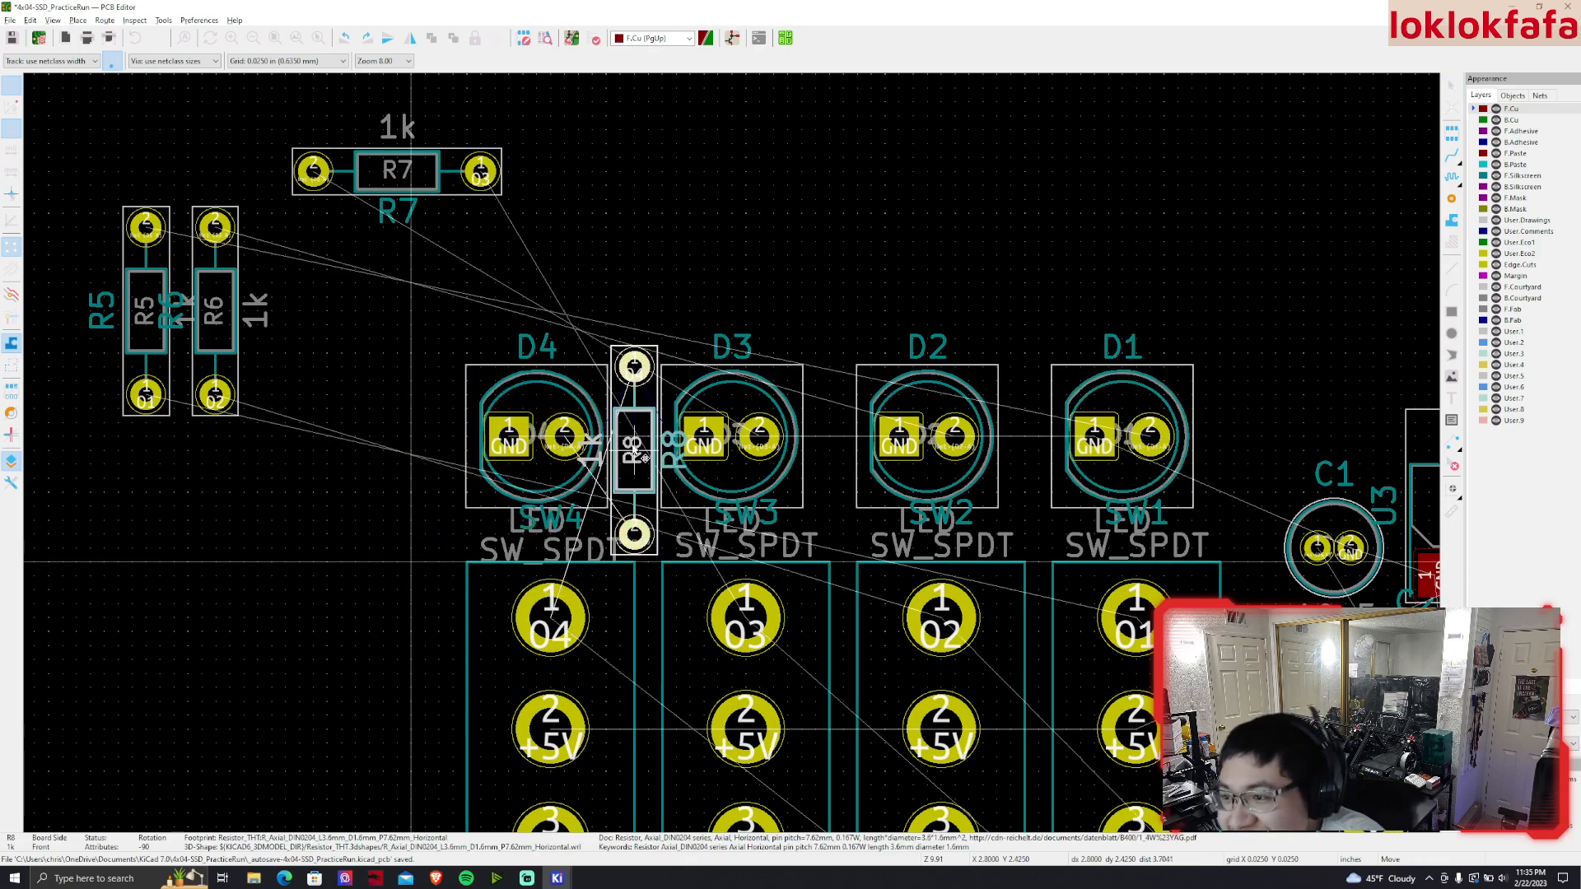
left_click_drag(633, 449, 633, 449)
key("r")
key("r")
left_click_drag(635, 284, 635, 444)
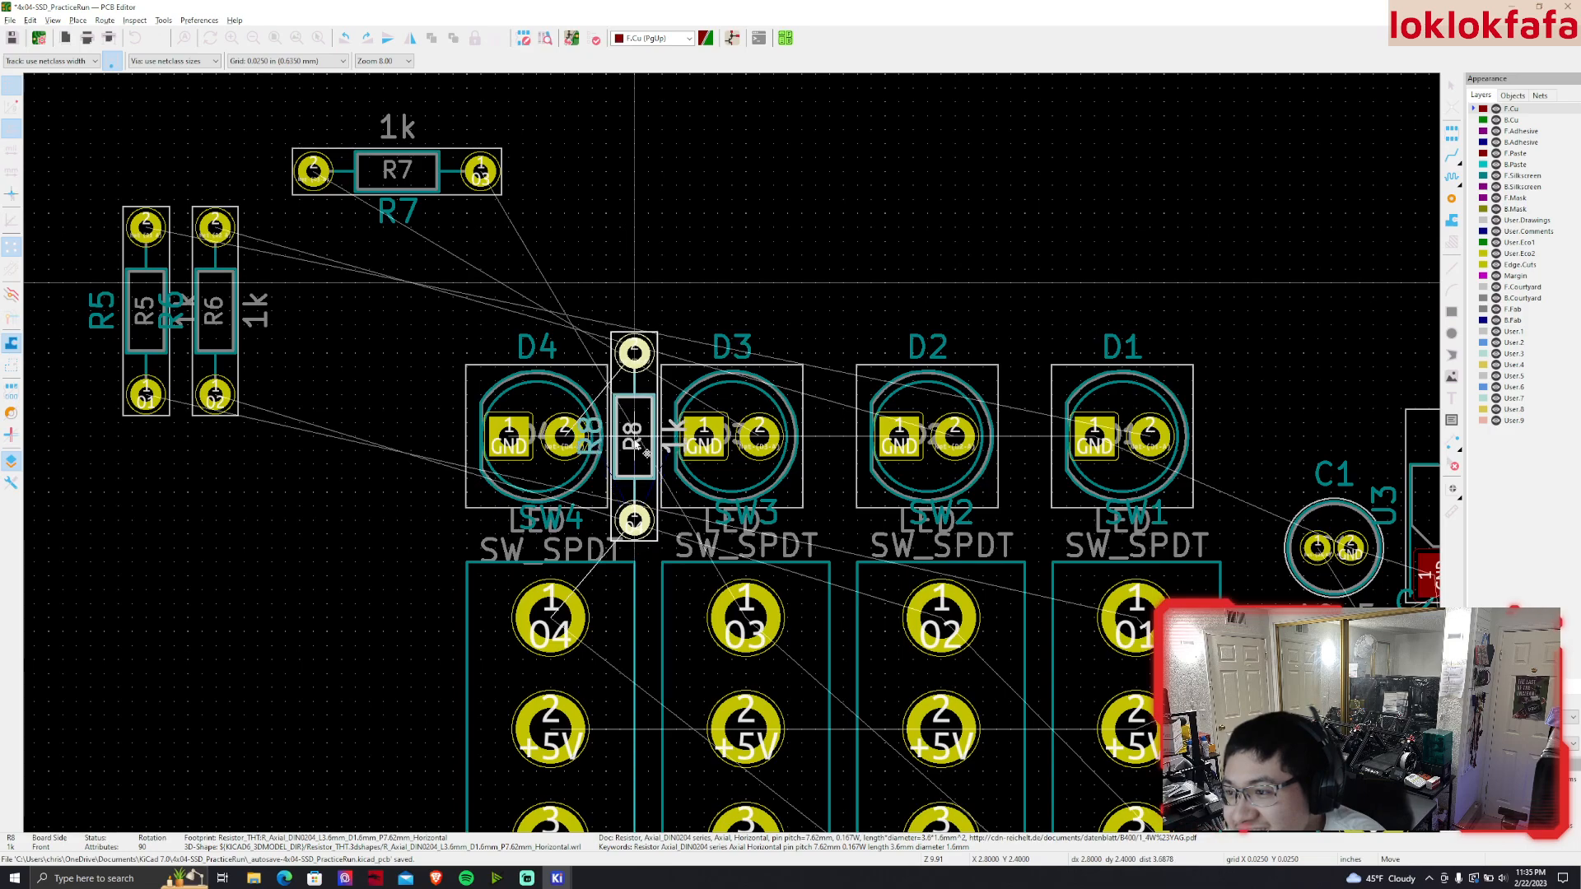
left_click(646, 448)
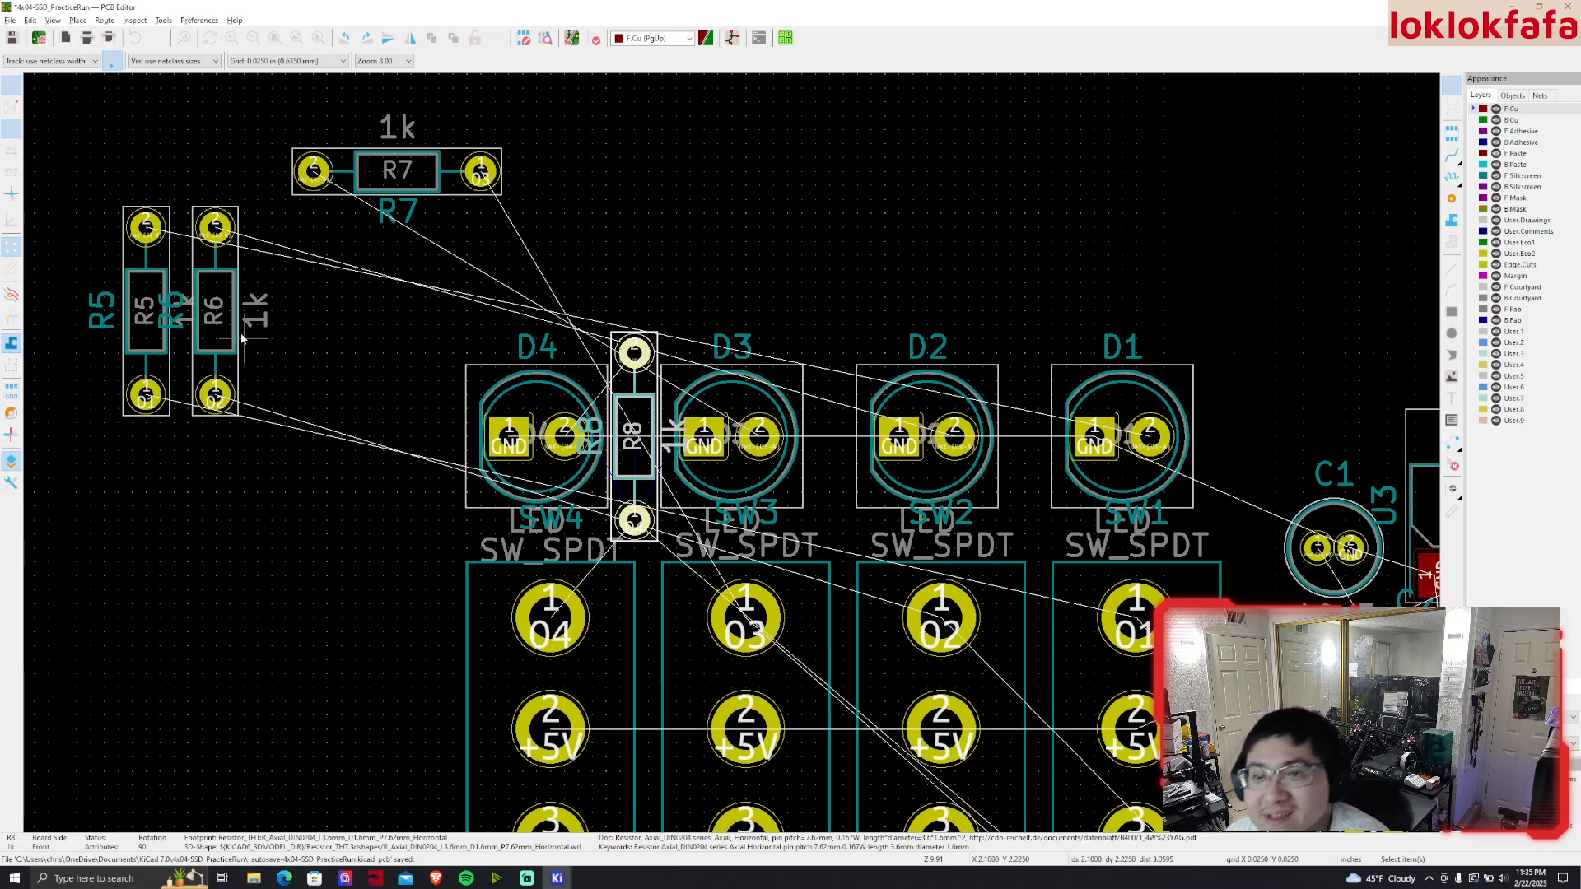
Rotate resistor R7 to vertical and place it between LEDs D3 and D2, level with R8
key("r")
left_click_drag(474, 259, 840, 450)
key("r")
key("r")
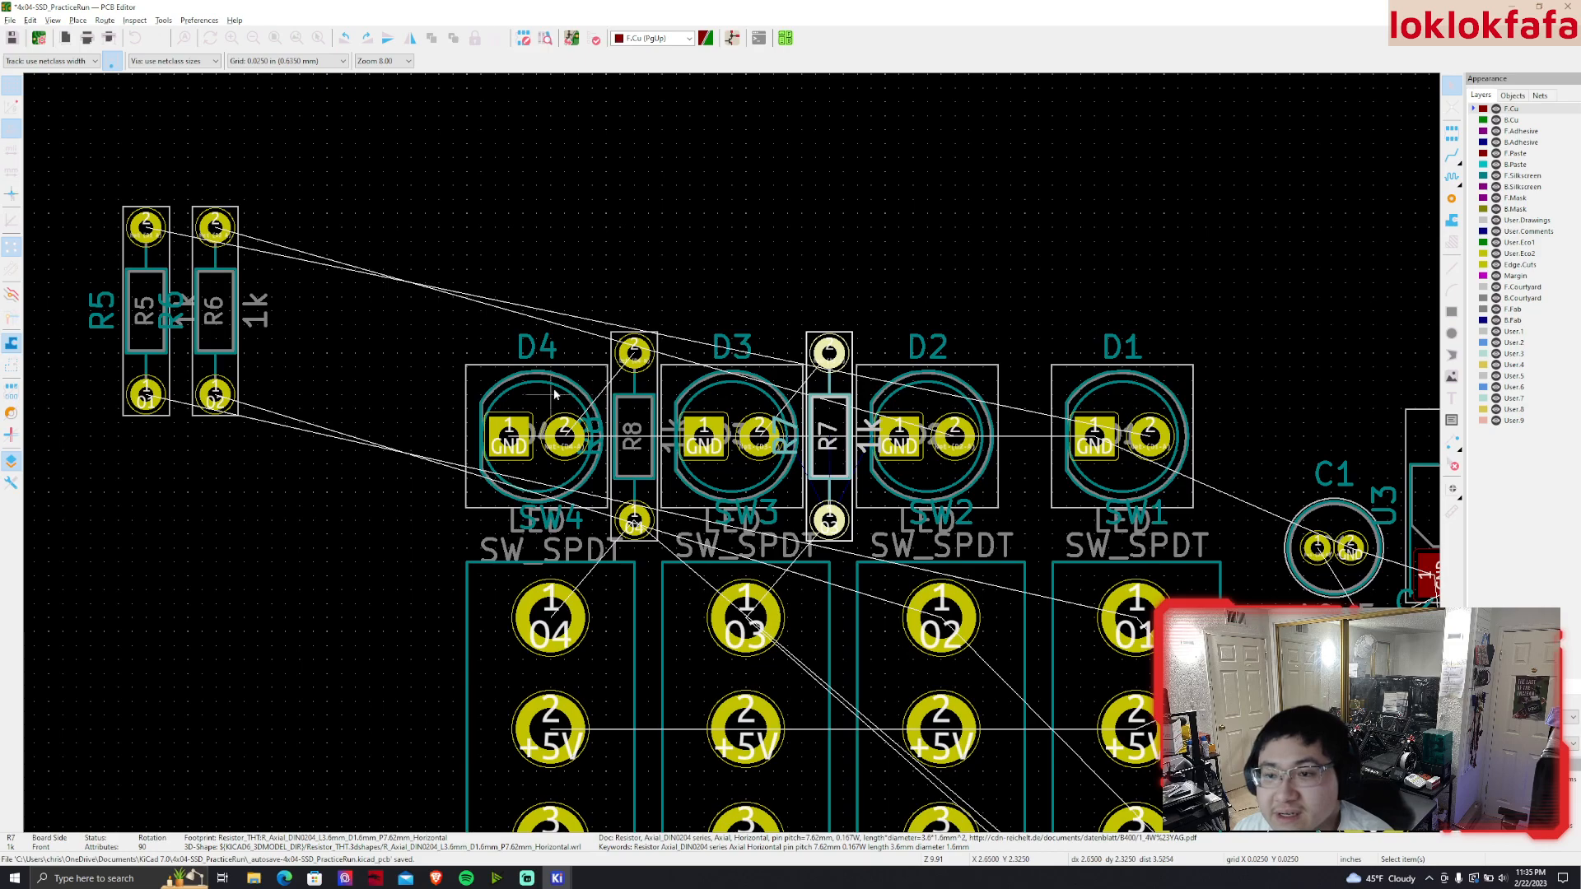
Place resistor R6 between LEDs D2 and D1 and resistor R5 just right of D1, level with R7 and R8
left_click(162, 338)
left_click(213, 342)
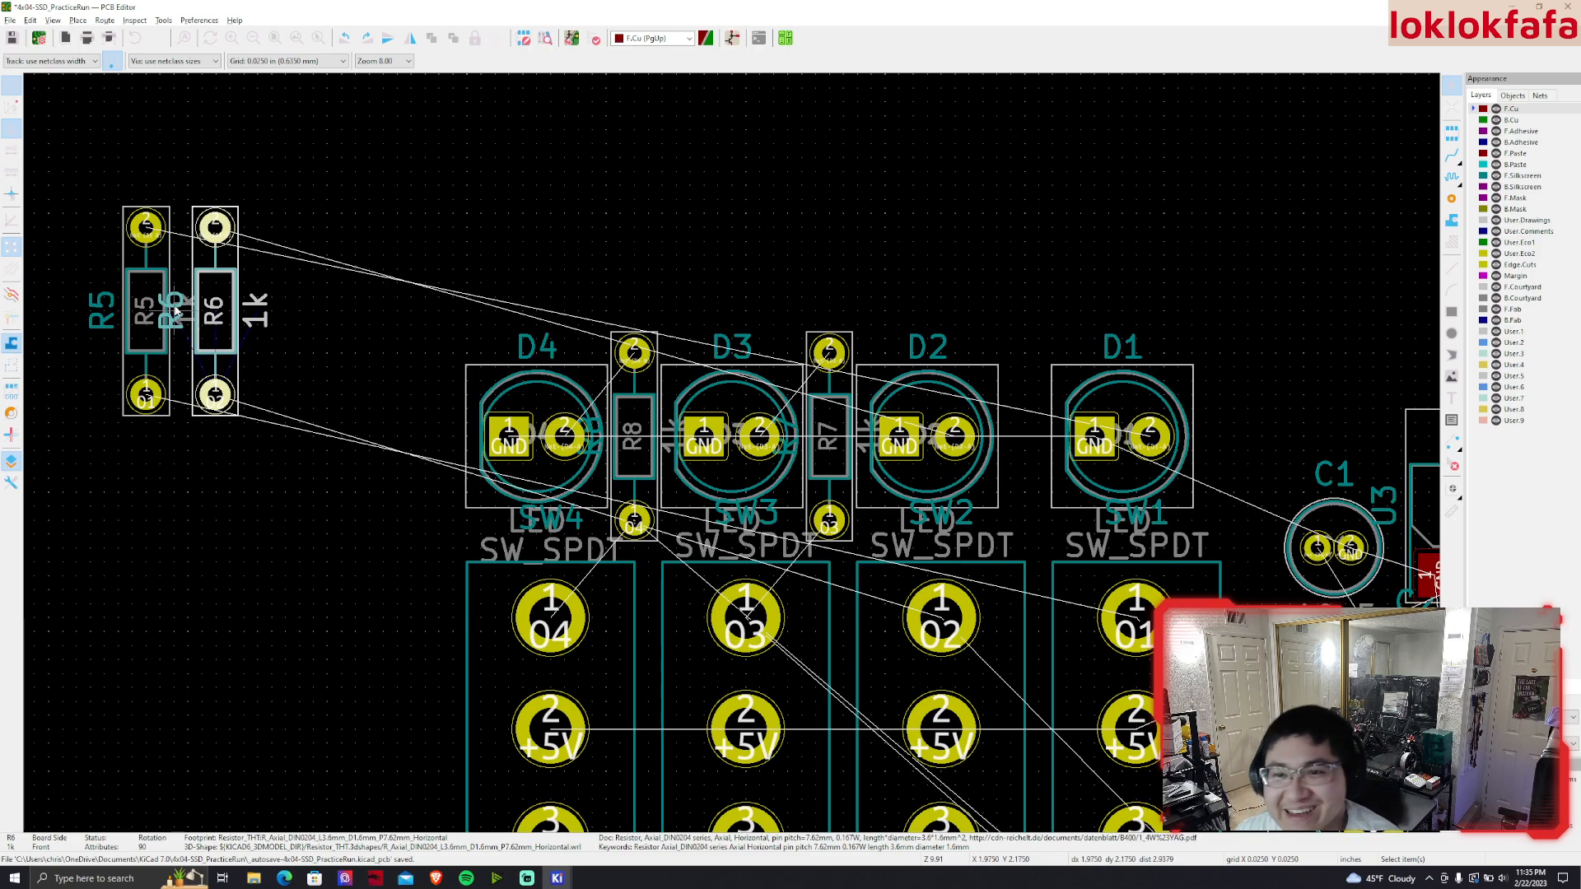
left_click_drag(212, 328, 976, 437)
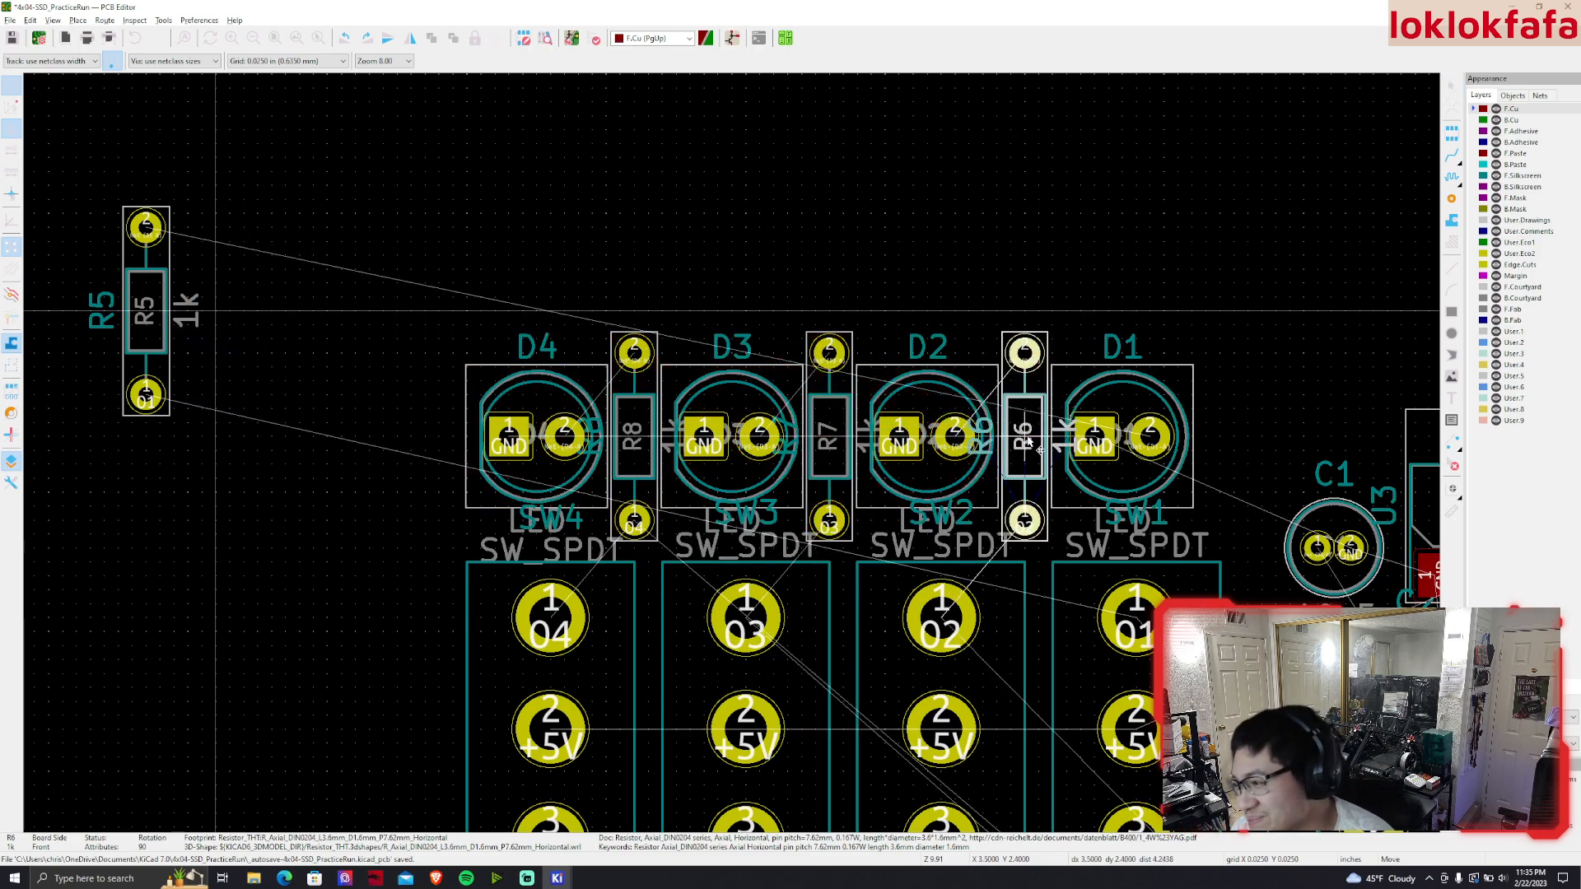
left_click_drag(146, 313, 1222, 445)
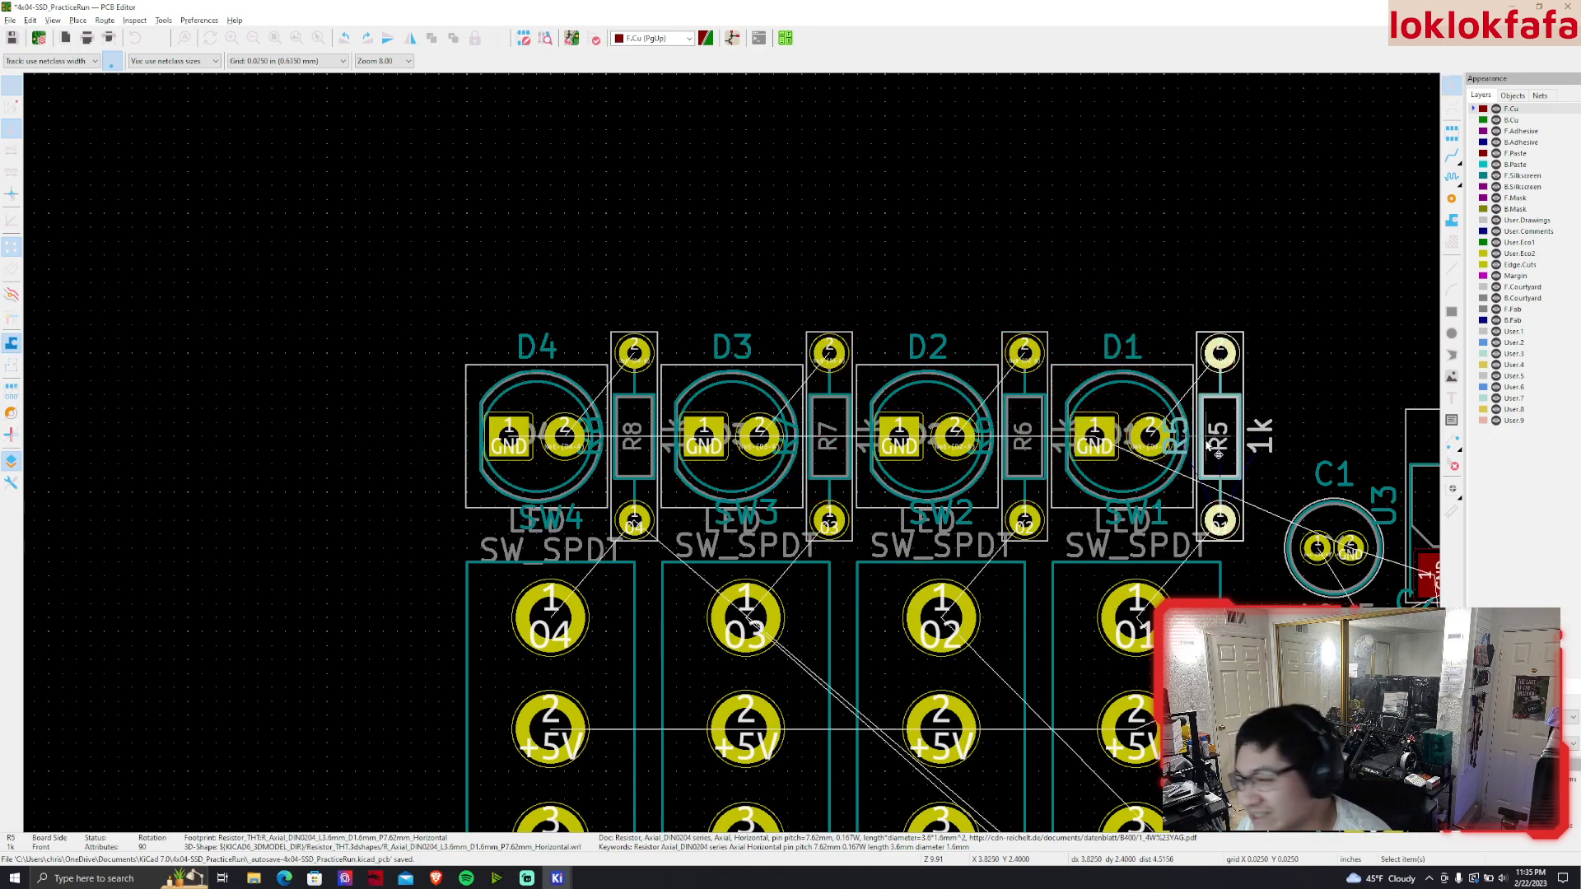
middle_click_drag(1265, 437, 1353, 433)
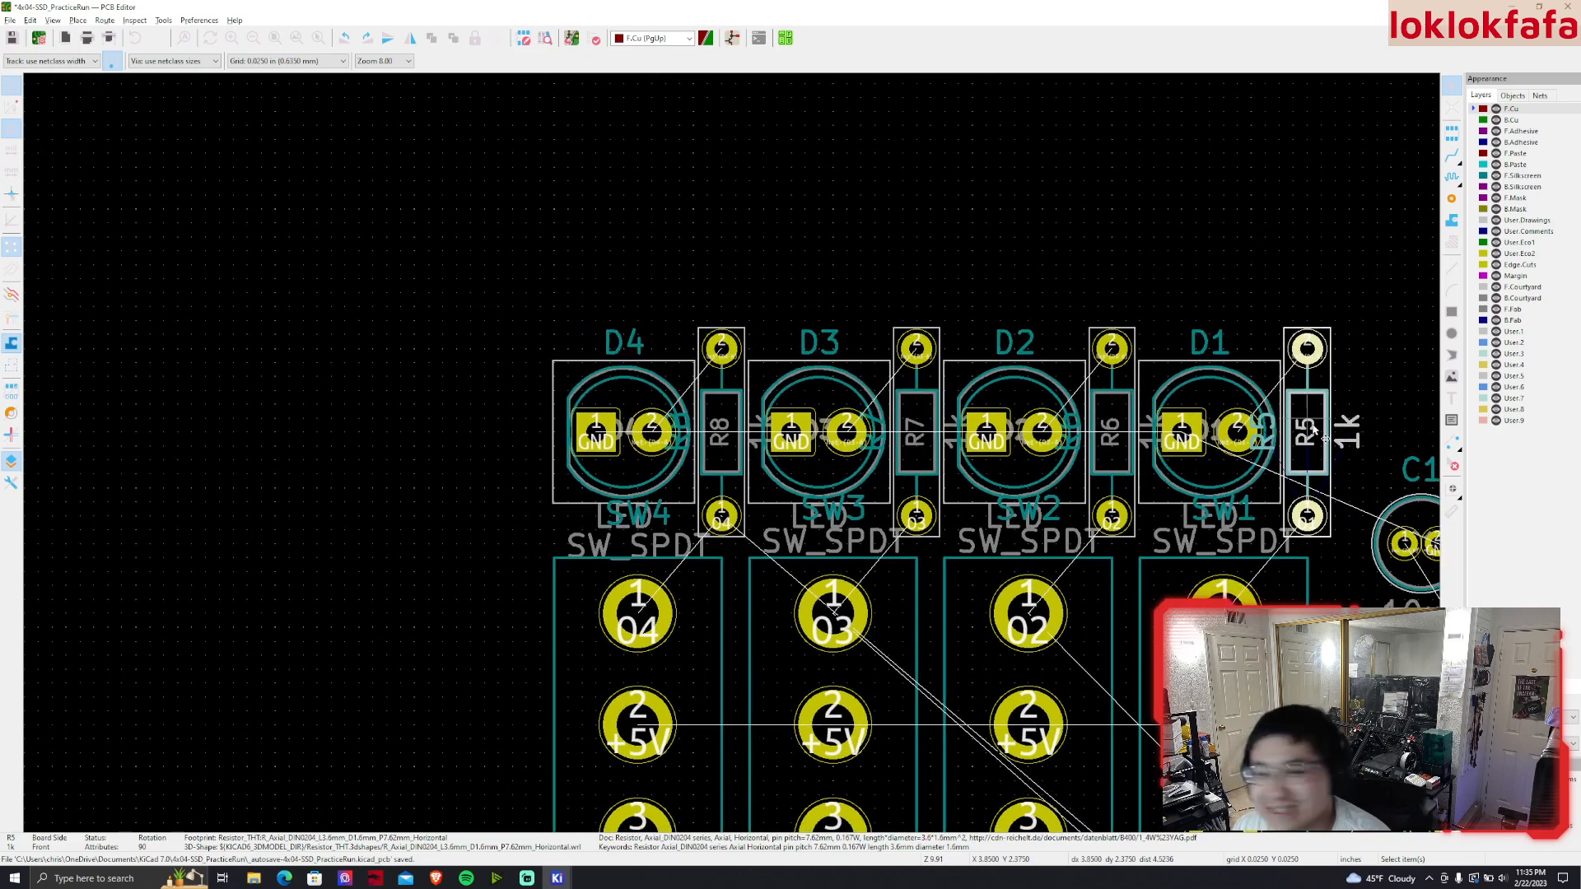
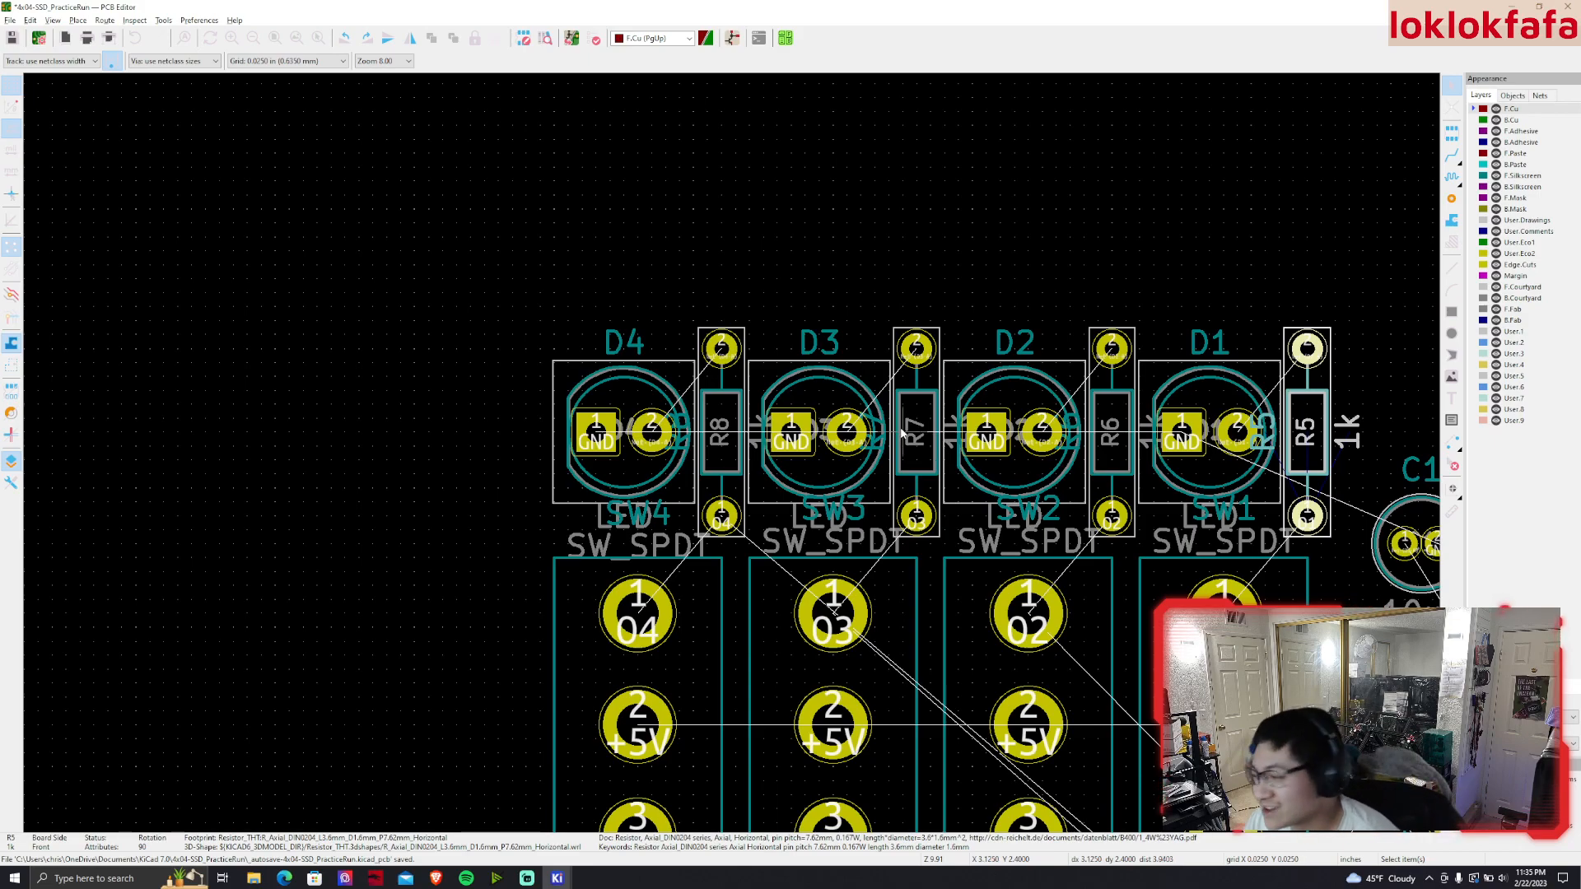
Move LED D6 into the free space above diode D5, directly below the seven-segment display U2
middle_click_drag(906, 288, 658, 188)
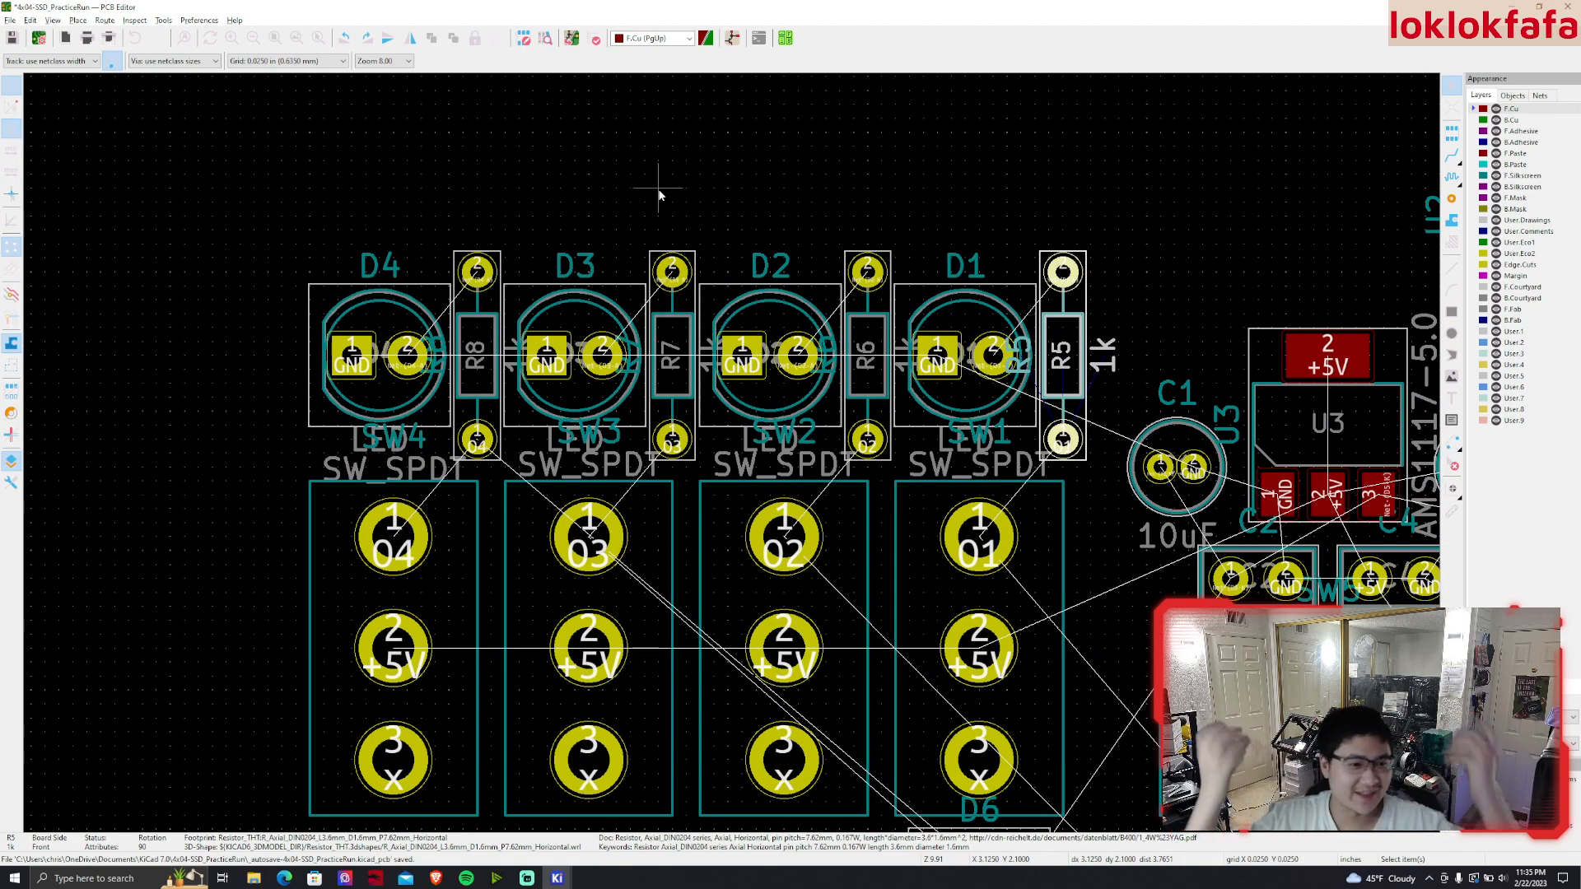
scroll(968, 254, "down", 3)
middle_click_drag(799, 708, 696, 512)
left_click_drag(673, 537, 954, 320)
middle_click_drag(1054, 447, 874, 107)
middle_click_drag(808, 162, 783, 105)
scroll(856, 241, "down", 1)
middle_click_drag(908, 602, 864, 396)
Check the schematic for the resistor wired in series with power LED D6
left_click(731, 38)
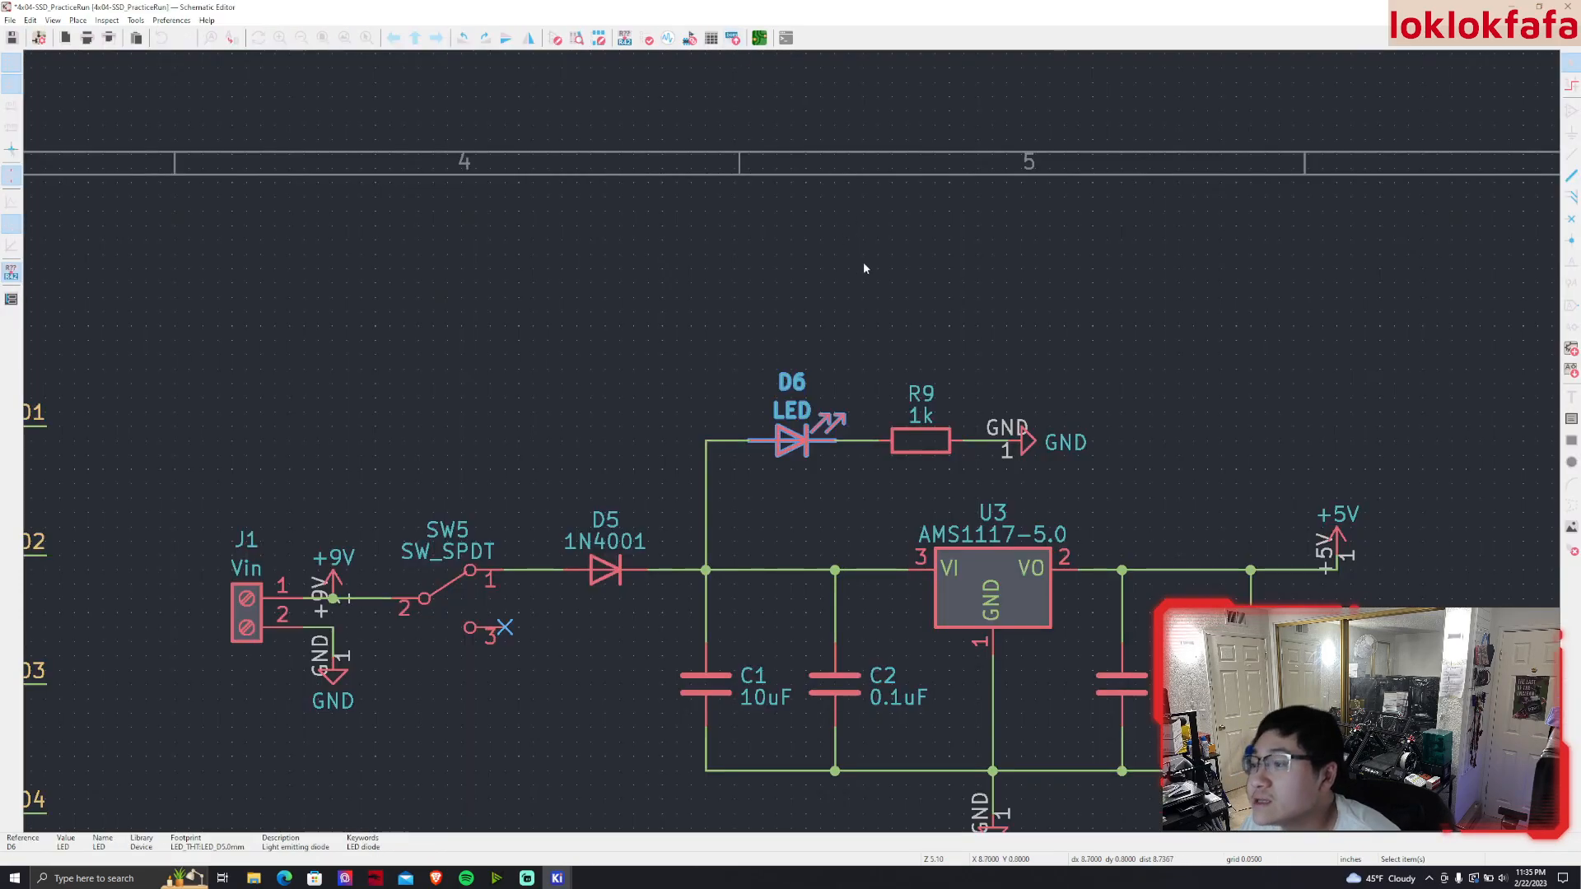
left_click(758, 38)
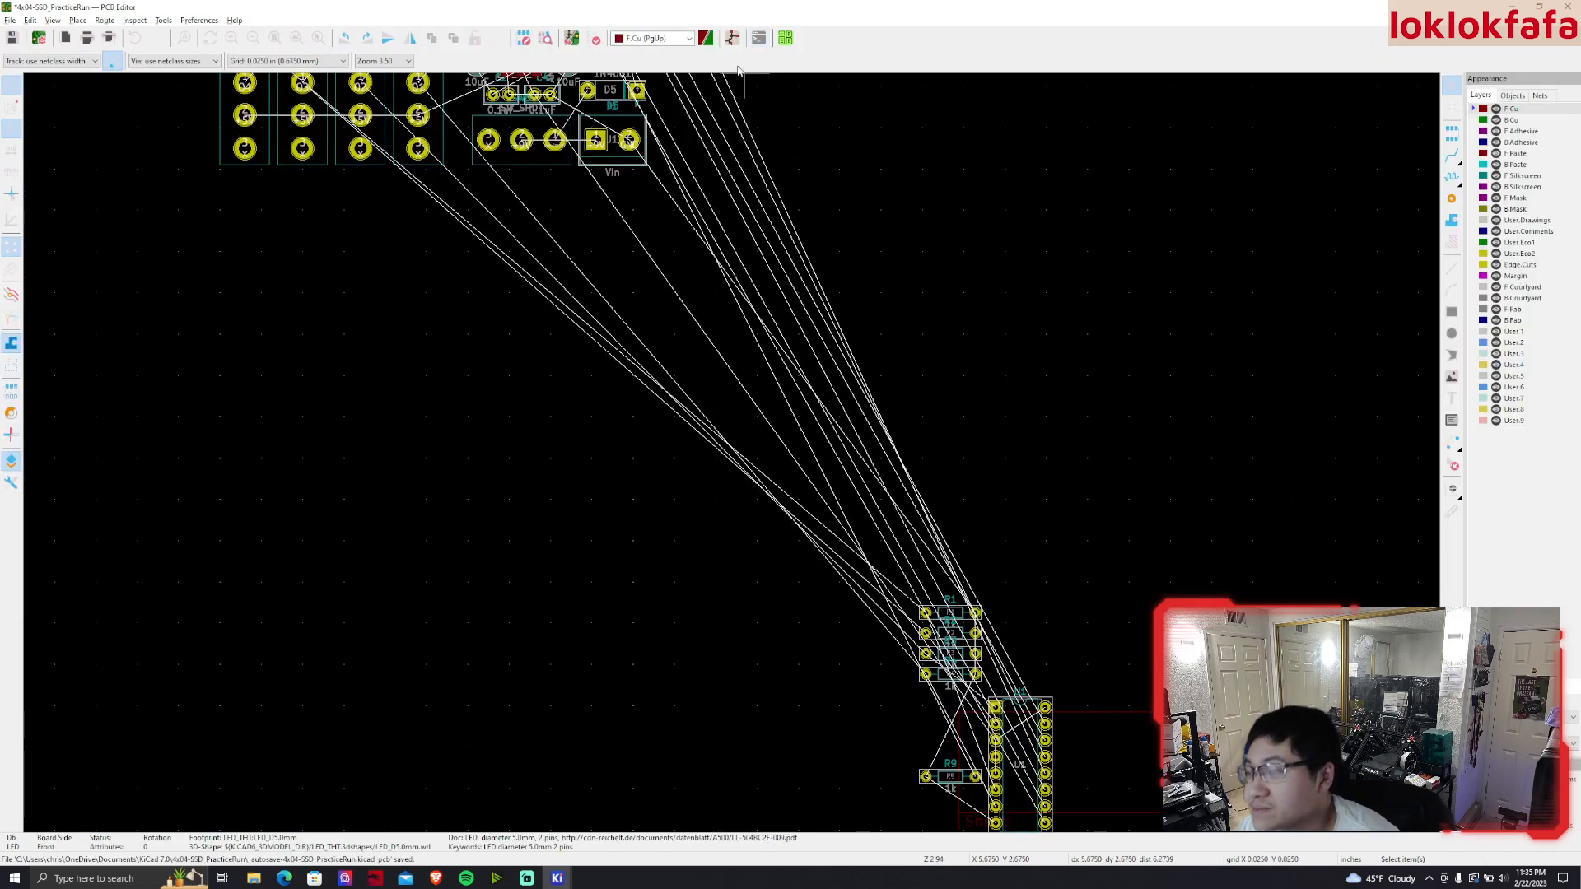
left_click(732, 37)
left_click(759, 39)
Bring resistor R9 up from beside U1 to the power section, just right of D6 and D5
scroll(795, 509, "up", 3)
left_click_drag(745, 652, 487, 254)
left_click(706, 671)
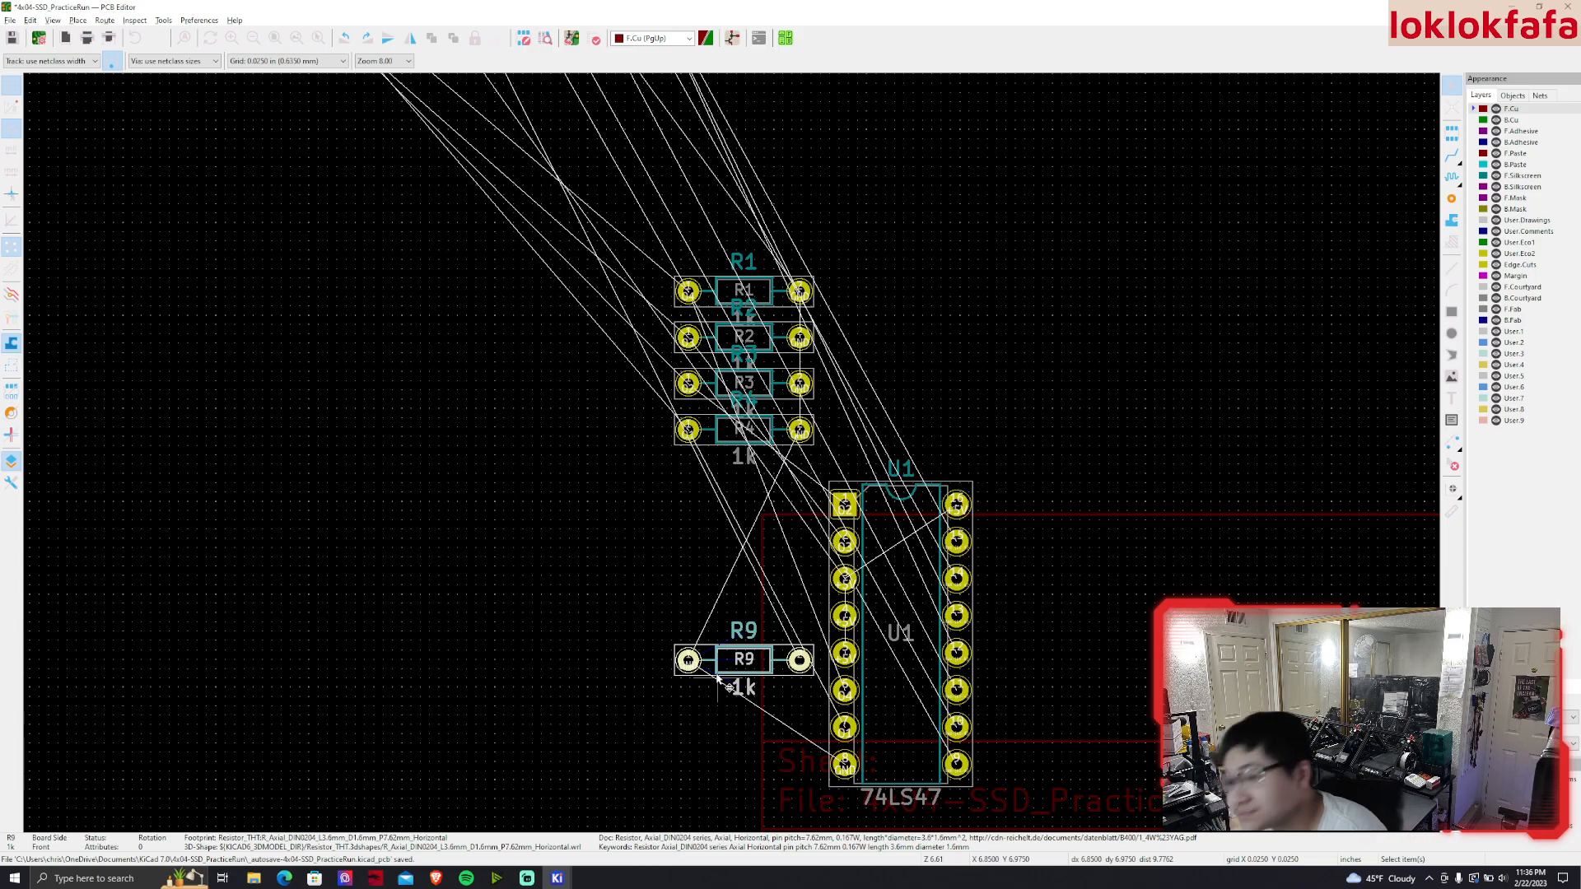
left_click_drag(718, 676, 452, 276)
middle_click_drag(472, 325, 690, 724)
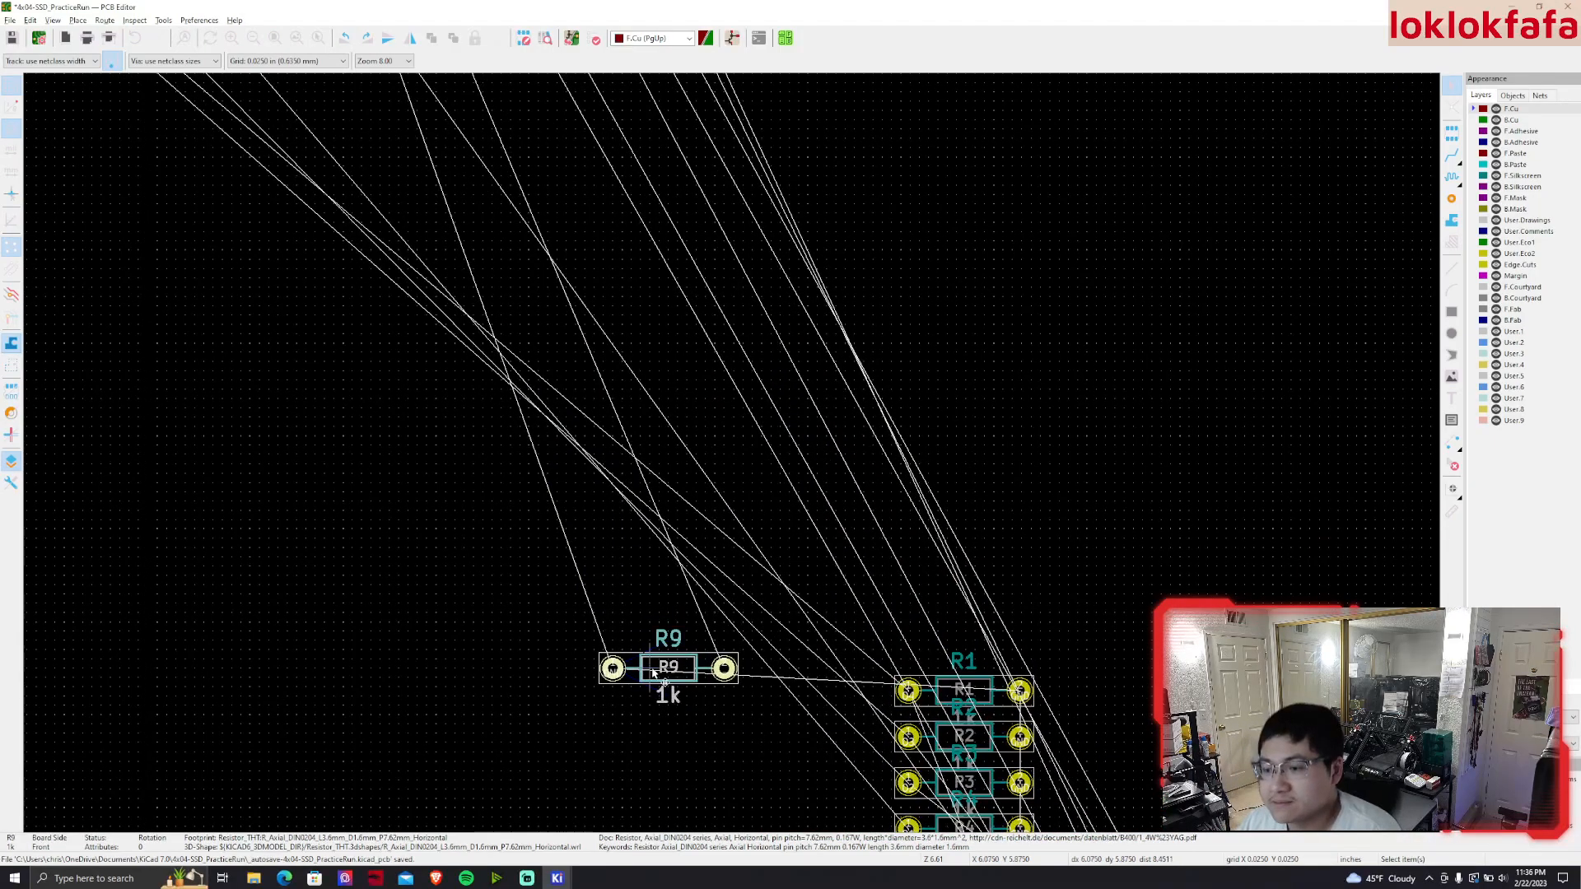
left_click_drag(651, 667, 536, 344)
middle_click_drag(536, 344, 736, 712)
scroll(720, 710, "down", 2)
left_click_drag(738, 459, 580, 253)
middle_click_drag(580, 253, 650, 466)
scroll(650, 466, "up", 2)
left_click_drag(732, 441, 880, 213)
middle_click_drag(879, 213, 942, 408)
scroll(988, 408, "up", 2)
middle_click_drag(525, 307, 608, 387)
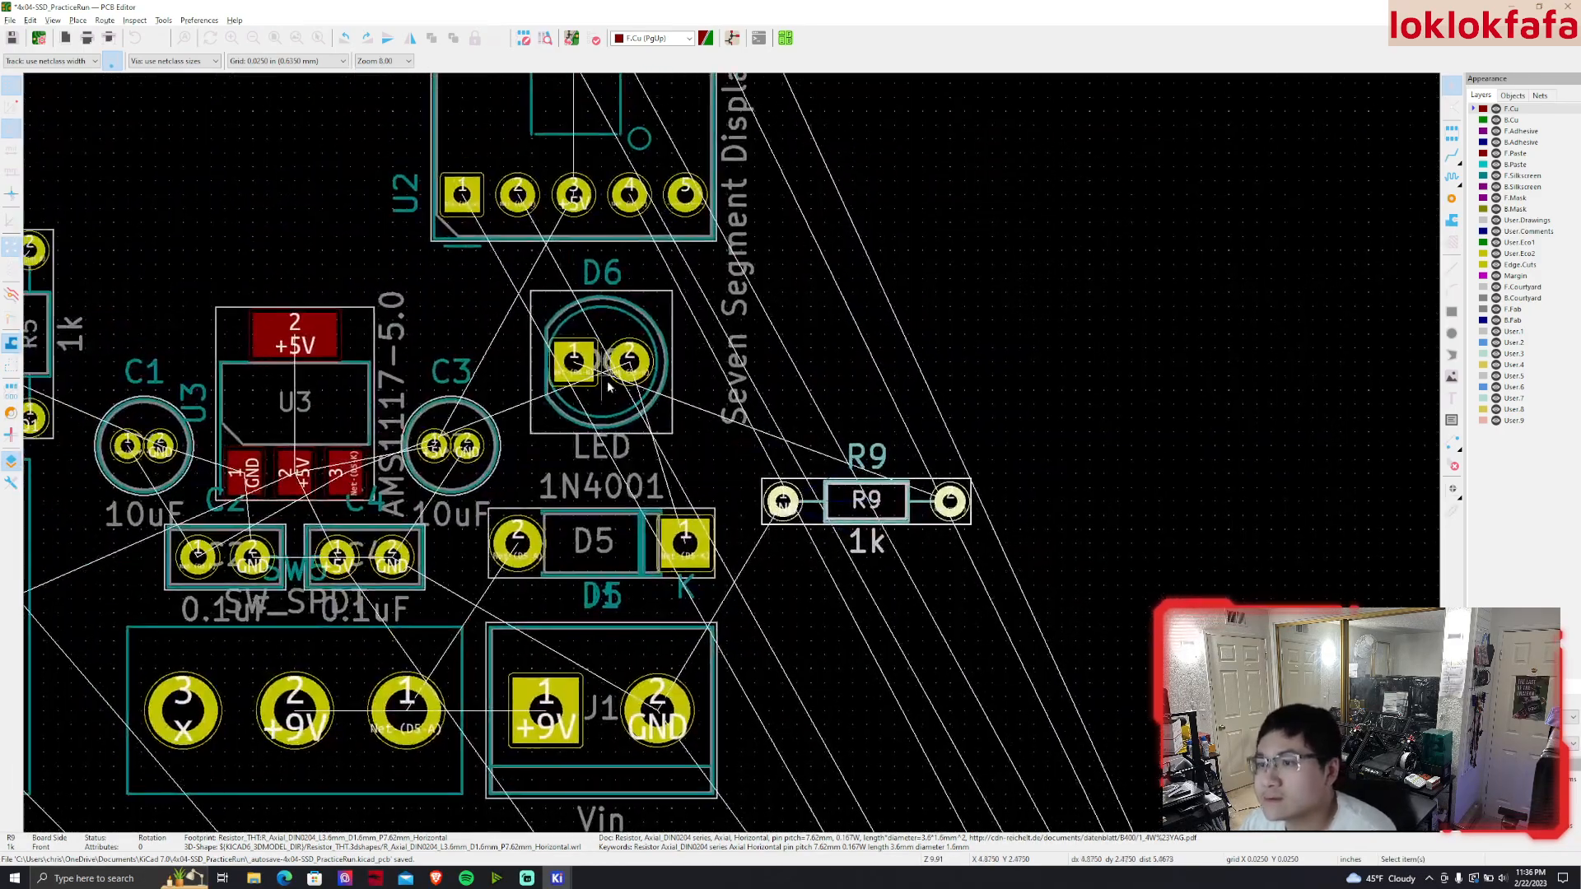
Shift LED D6 two grid steps left, rotate resistor R9 to vertical and place it between D6 and the display's value text, aligned with D5's pad 1
left_click_drag(608, 387, 579, 387)
left_click_drag(851, 491, 684, 378)
key("r")
left_click(684, 379)
left_click(580, 393)
scroll(581, 394, "up", 2)
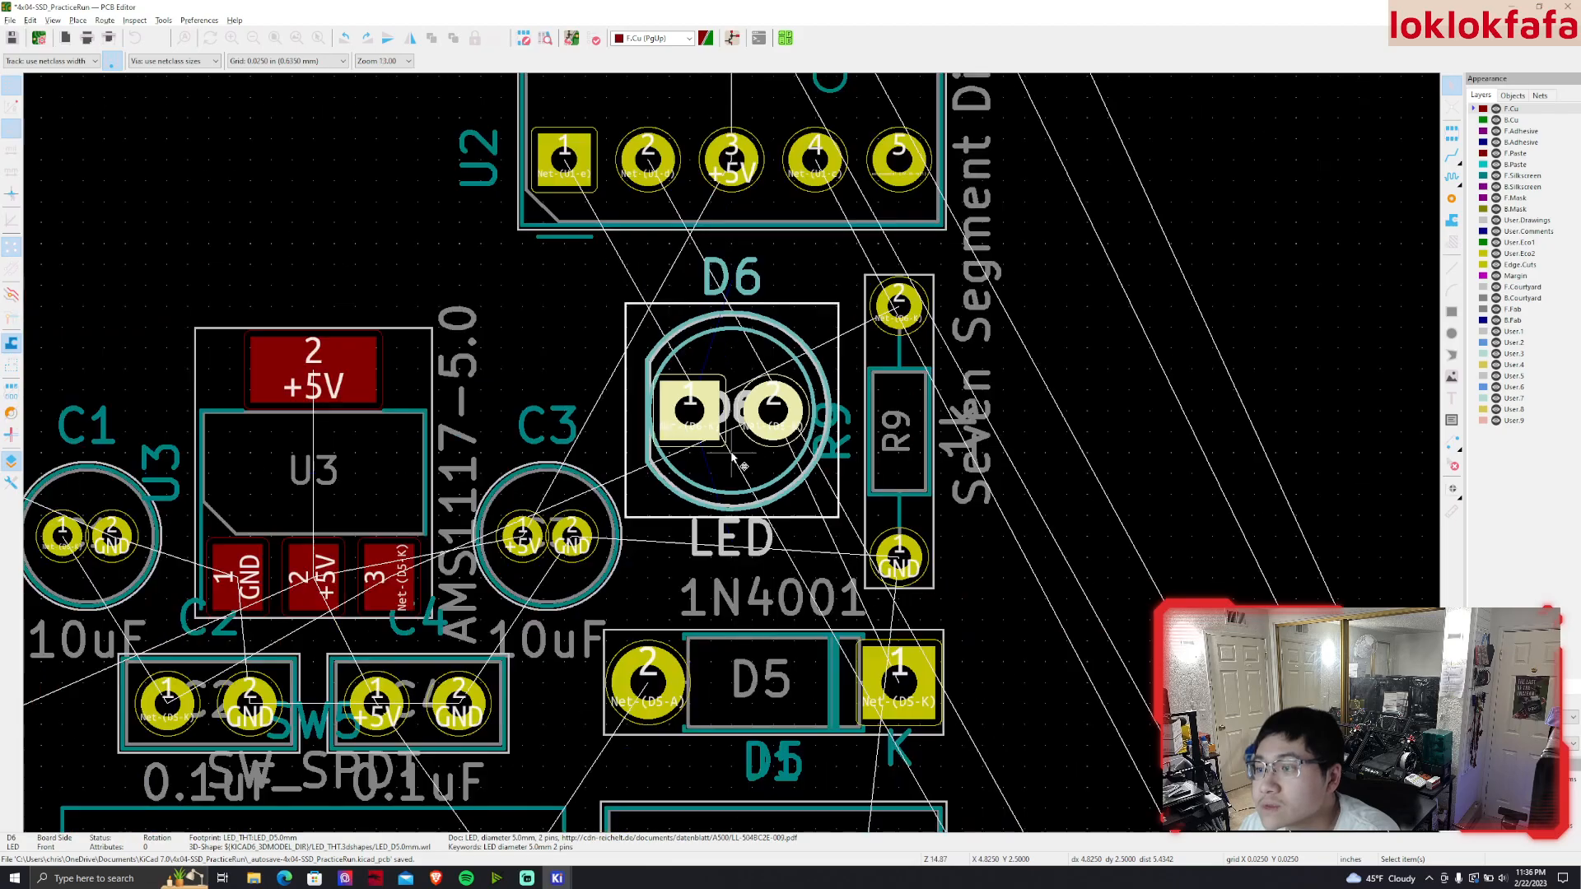
left_click(906, 449)
key("m")
left_click(899, 440)
Shift the display and the whole power section, including C1, together slightly left towards the switches
middle_click_drag(1108, 536, 1184, 558)
scroll(1184, 558, "down", 2)
middle_click_drag(682, 455, 928, 418)
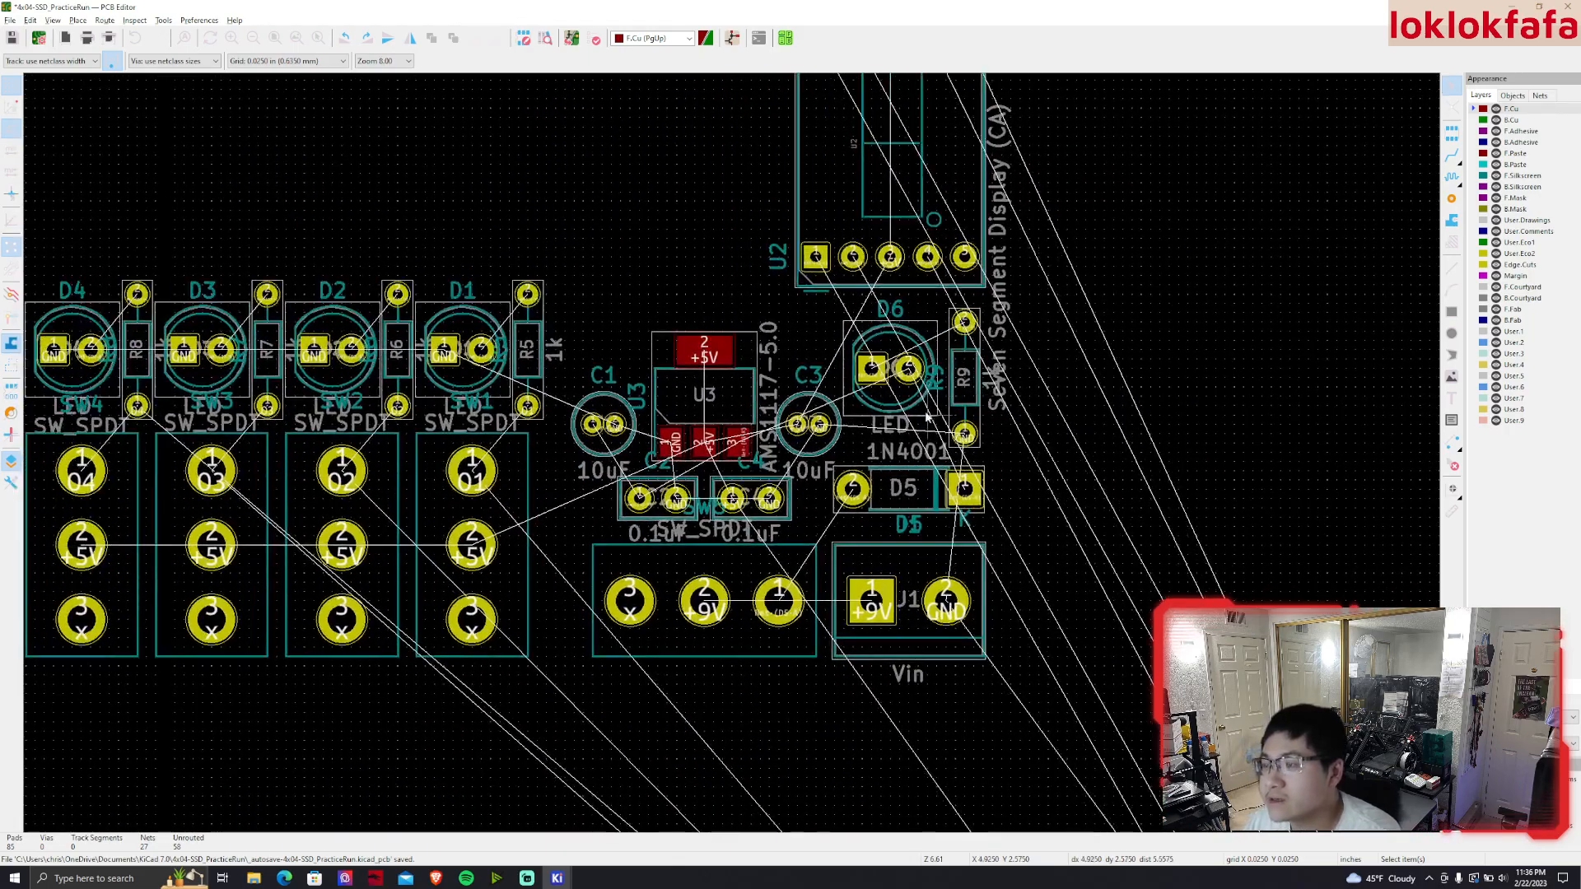
scroll(928, 418, "down", 2)
middle_click_drag(733, 462, 908, 456)
scroll(909, 456, "down", 2)
middle_click_drag(736, 465, 819, 374)
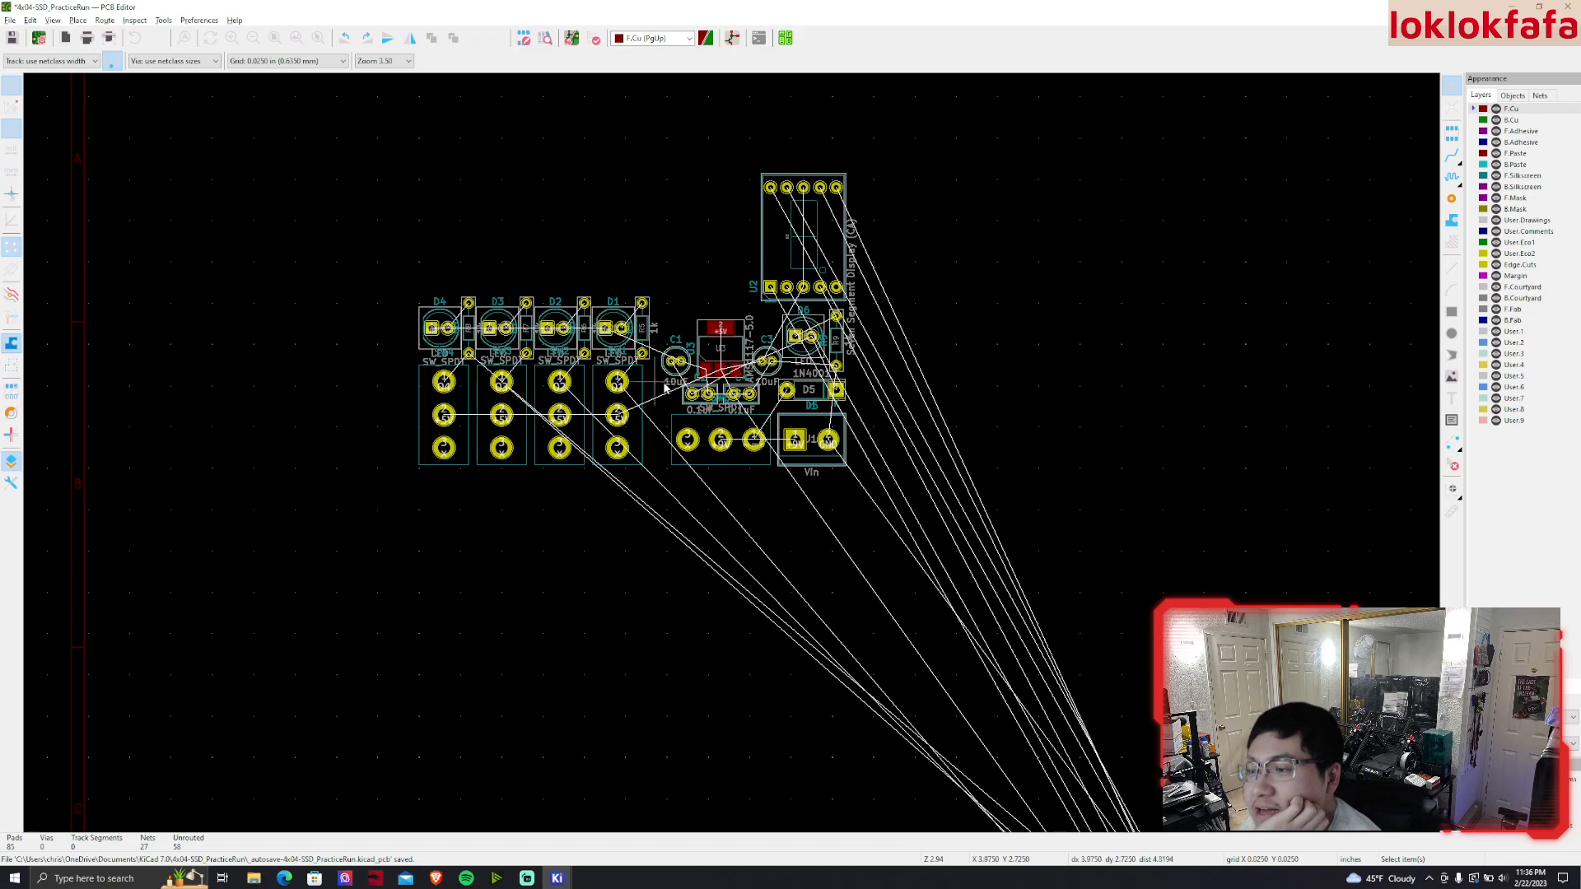
scroll(645, 391, "up", 2)
left_click_drag(563, 102, 1066, 744)
scroll(606, 432, "up", 2)
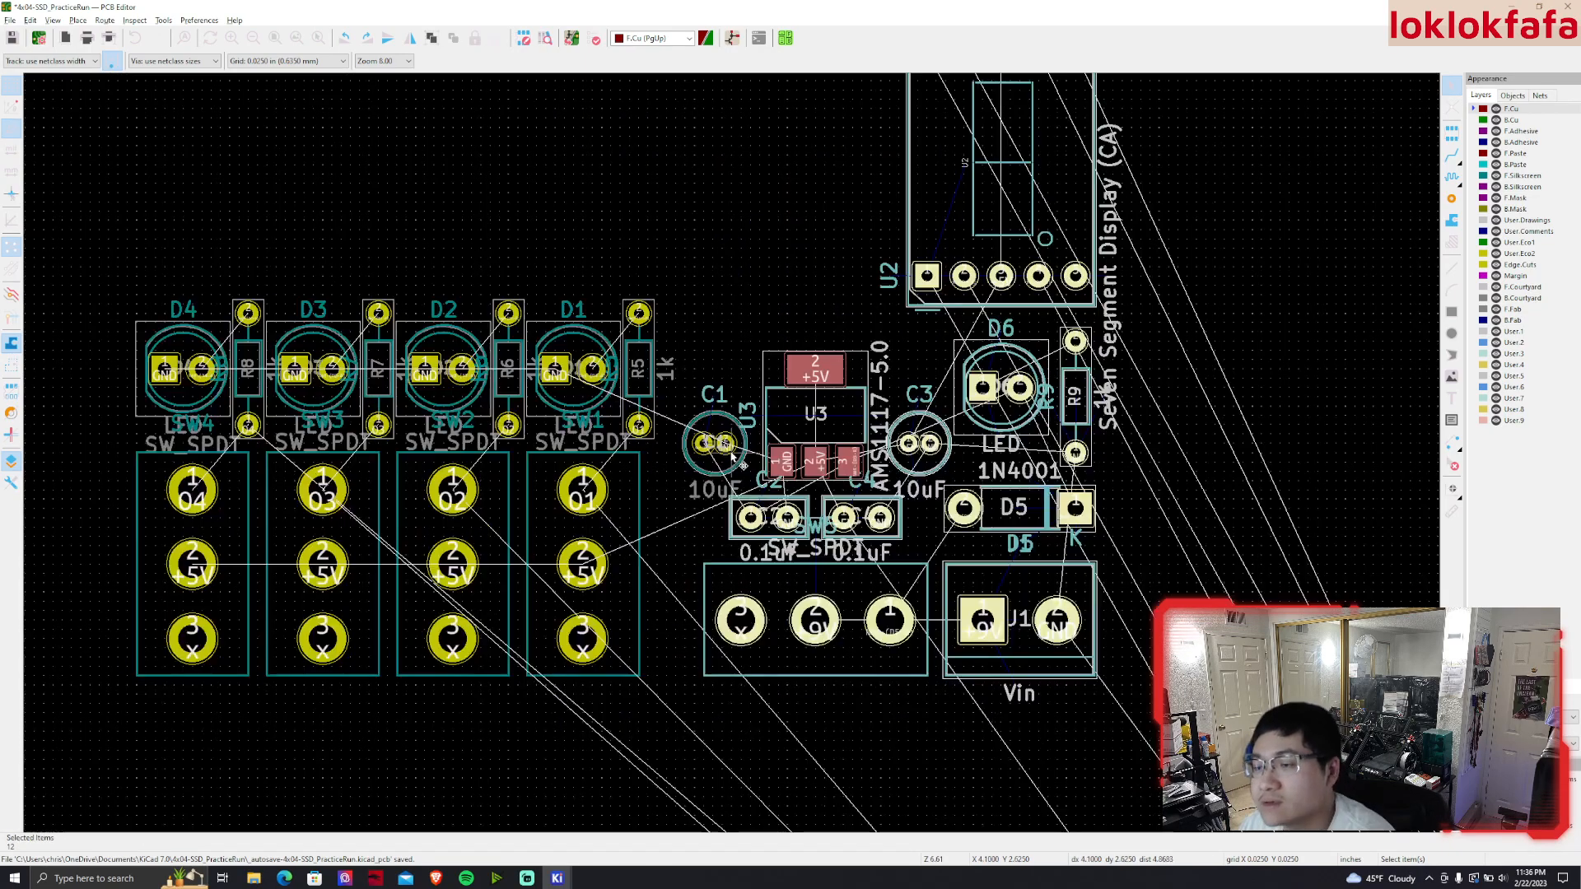
left_click(719, 465, "shift")
left_click_drag(719, 465, 688, 446)
key("Escape")
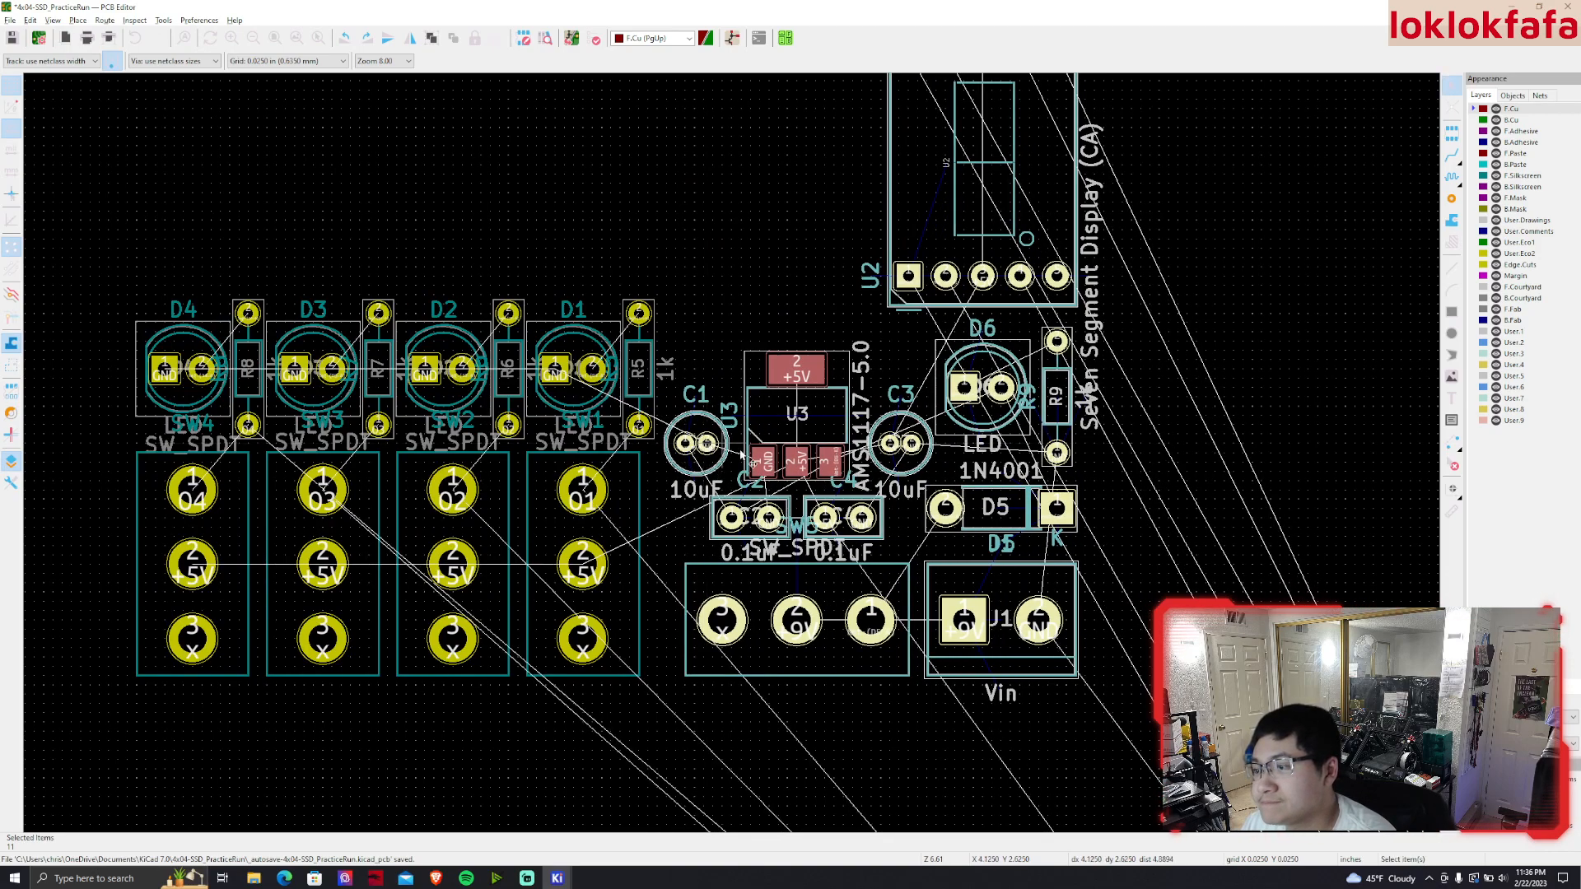
Move decoder U1 and resistors R1 to R4 together to the free area above the LED row, left of the display
scroll(721, 457, "down", 3)
scroll(741, 502, "up", 1)
scroll(750, 517, "down", 1)
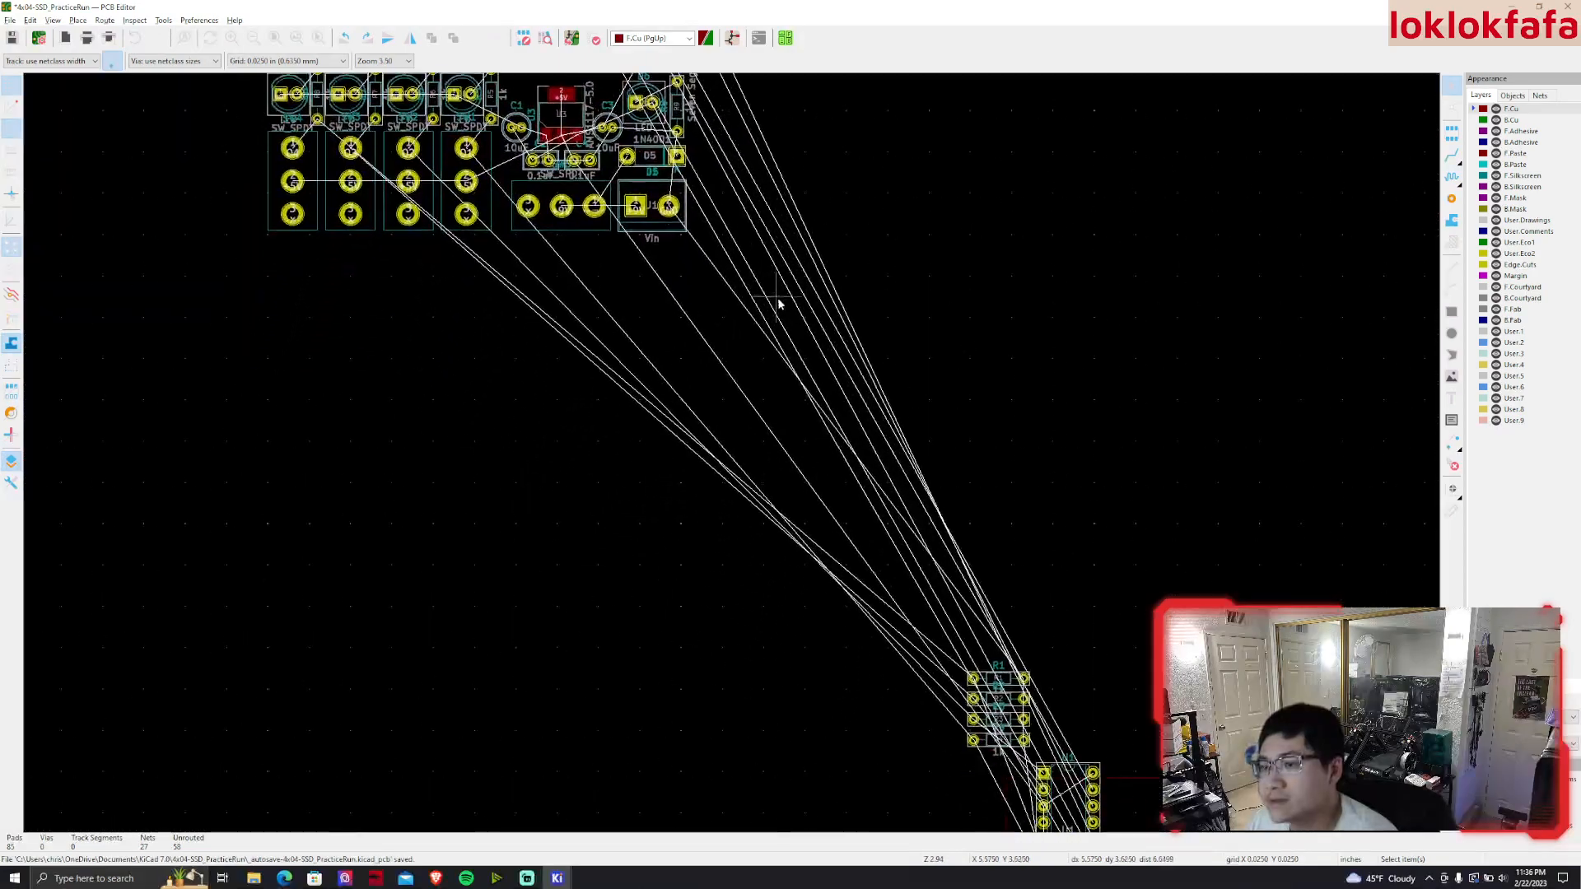
scroll(619, 439, "down", 1)
left_click_drag(612, 418, 947, 714)
left_click_drag(793, 636, 632, 246)
middle_click_drag(632, 282, 780, 556)
scroll(765, 494, "up", 2)
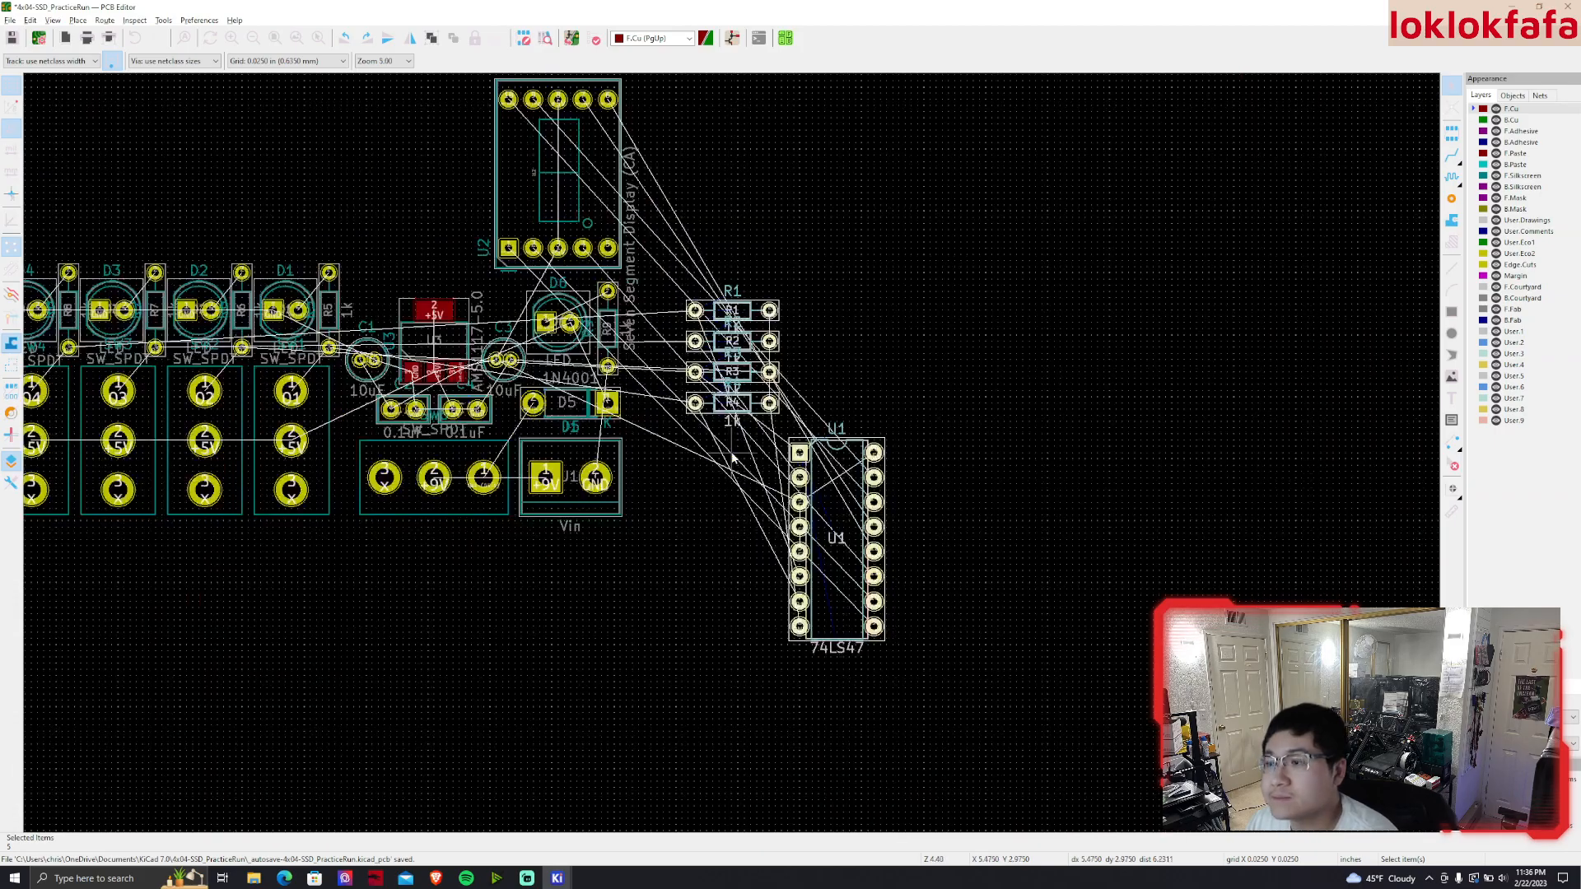
middle_click_drag(749, 462, 892, 597)
left_click_drag(958, 645, 395, 192)
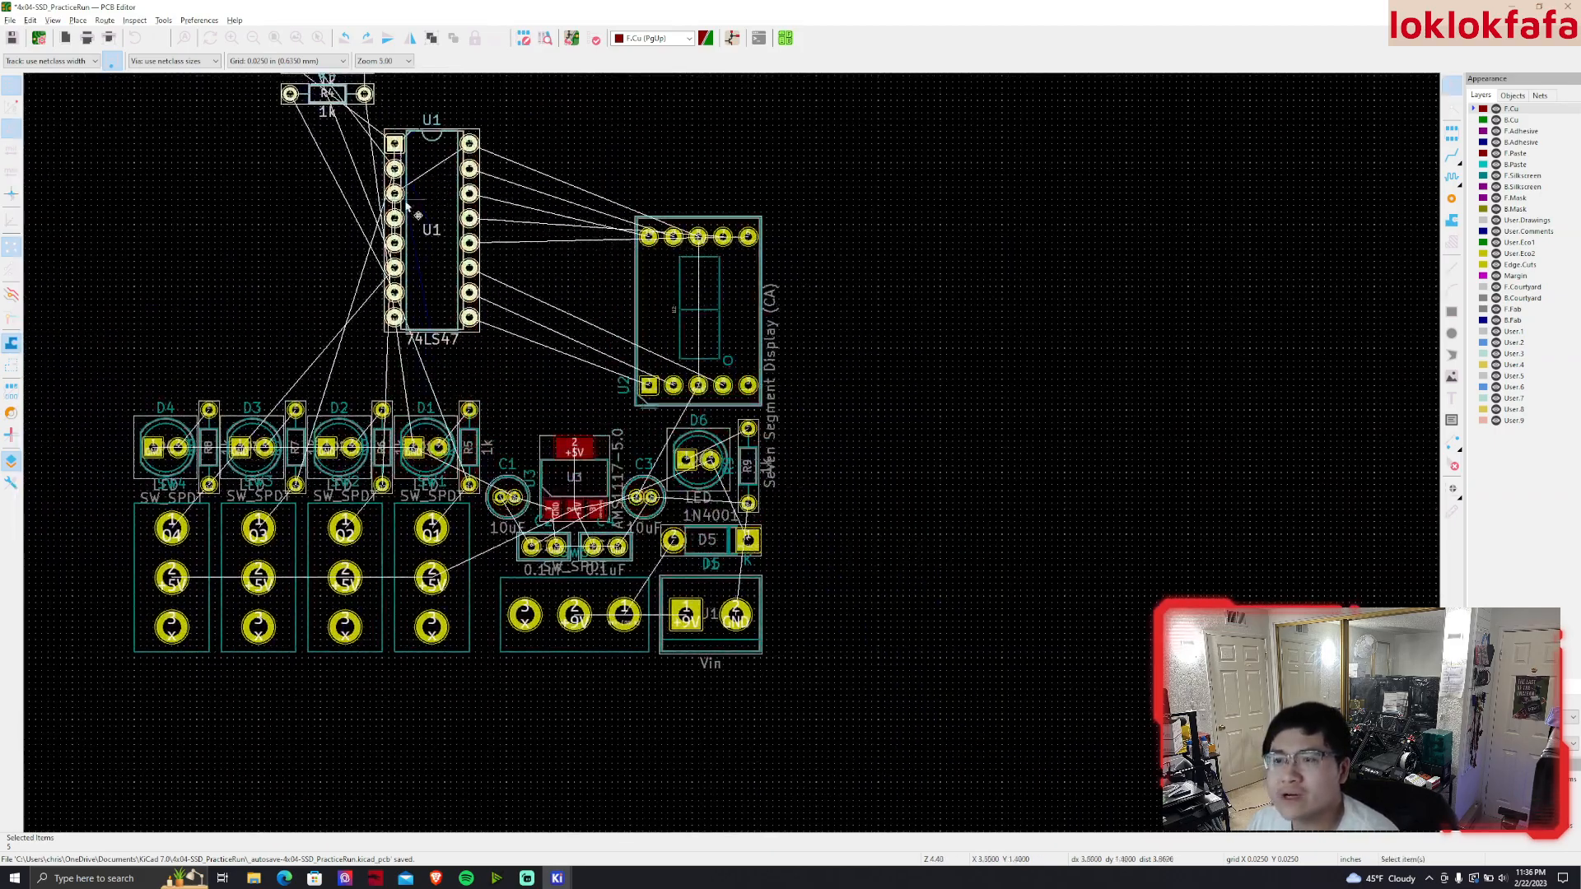
middle_click_drag(490, 238, 647, 505)
Compare the schematic connections of U1, the switches and R1 to R4 with the ratsnest lines around U1 and the LED row
left_click(730, 41)
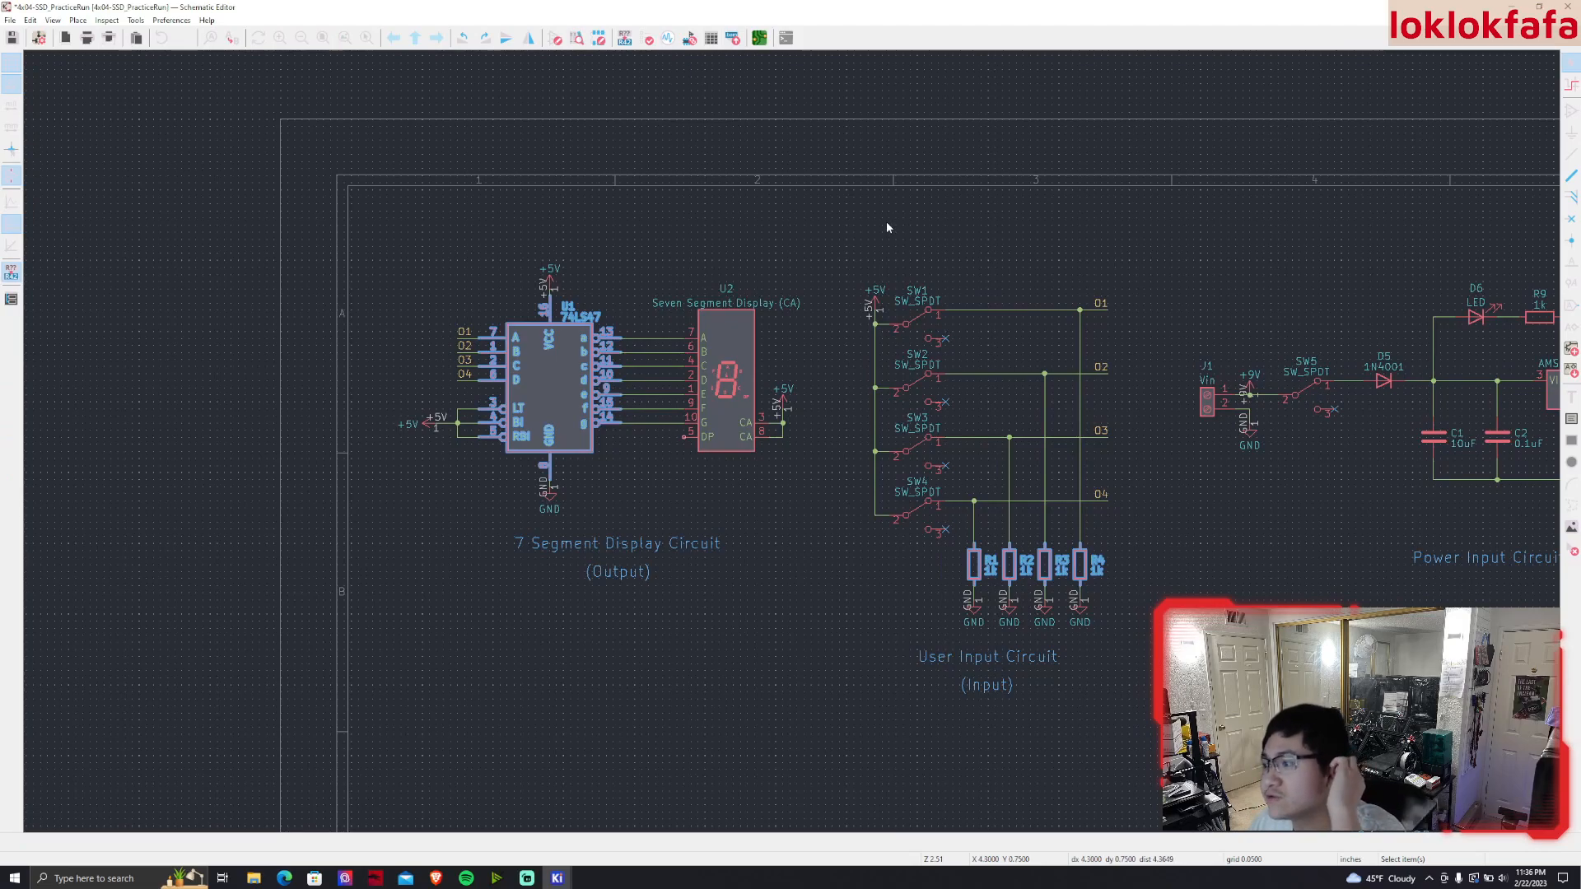
middle_click_drag(883, 217, 723, 168)
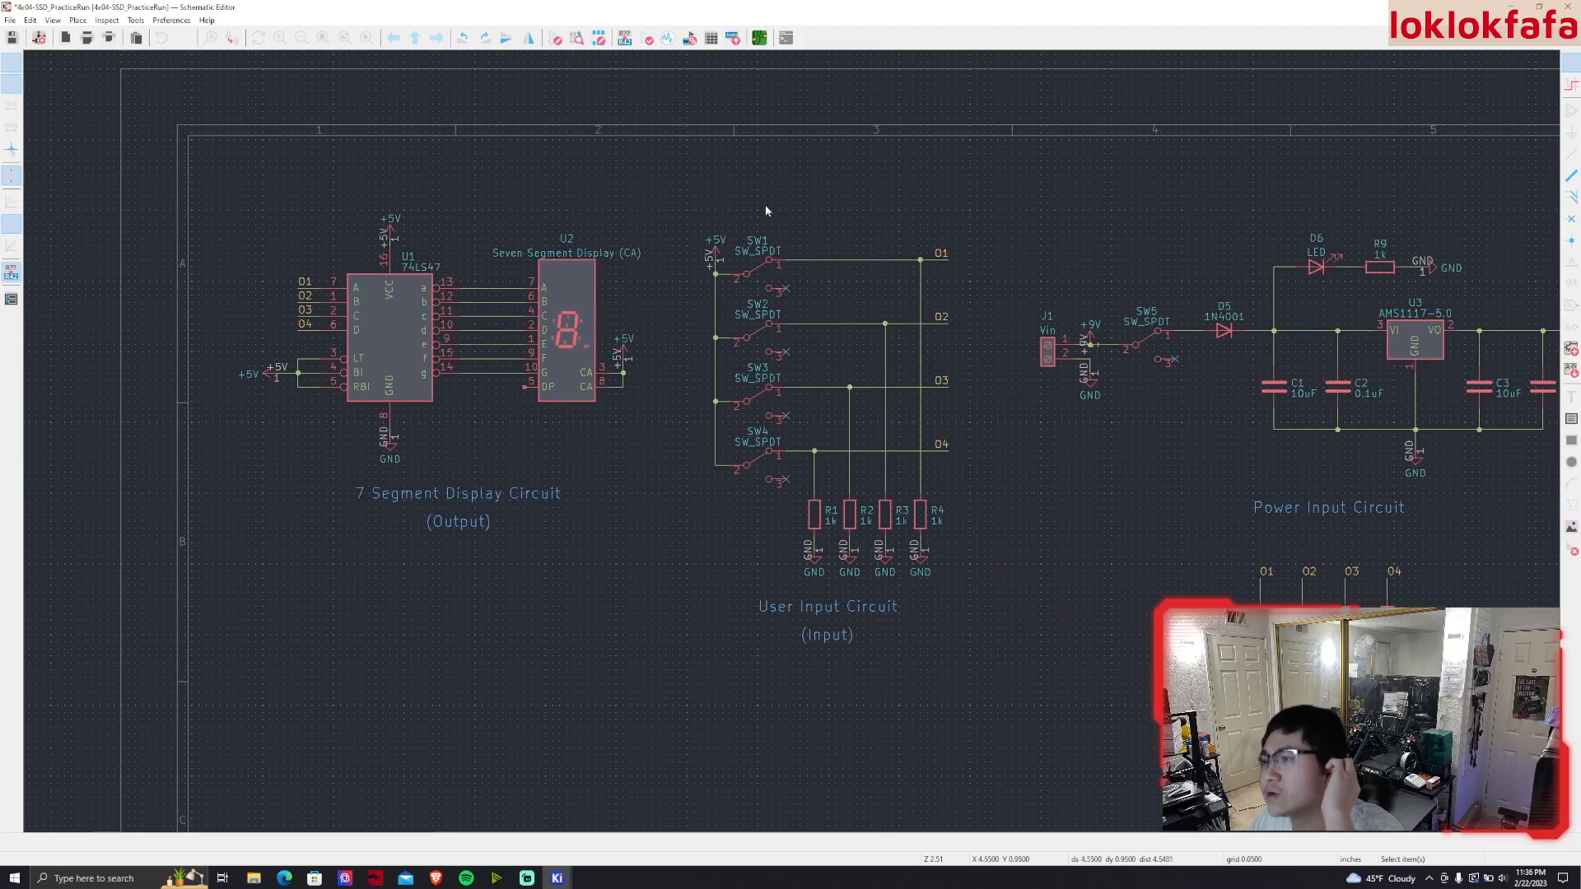
left_click(756, 39)
scroll(724, 452, "up", 3)
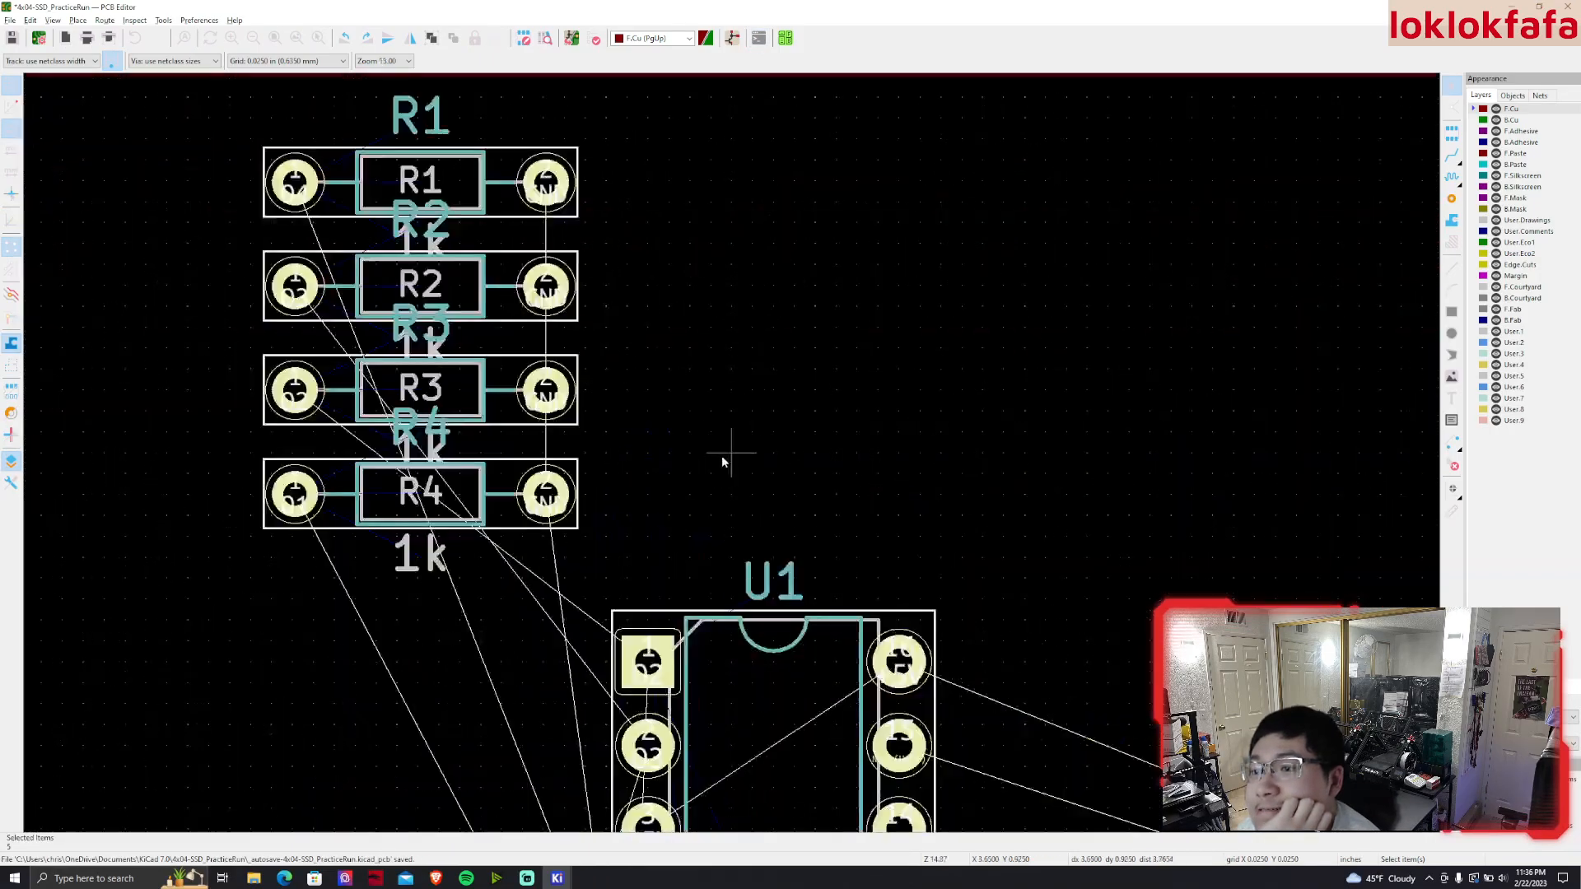
scroll(731, 453, "down", 2)
middle_click_drag(732, 453, 746, 196)
middle_click_drag(650, 565, 670, 280)
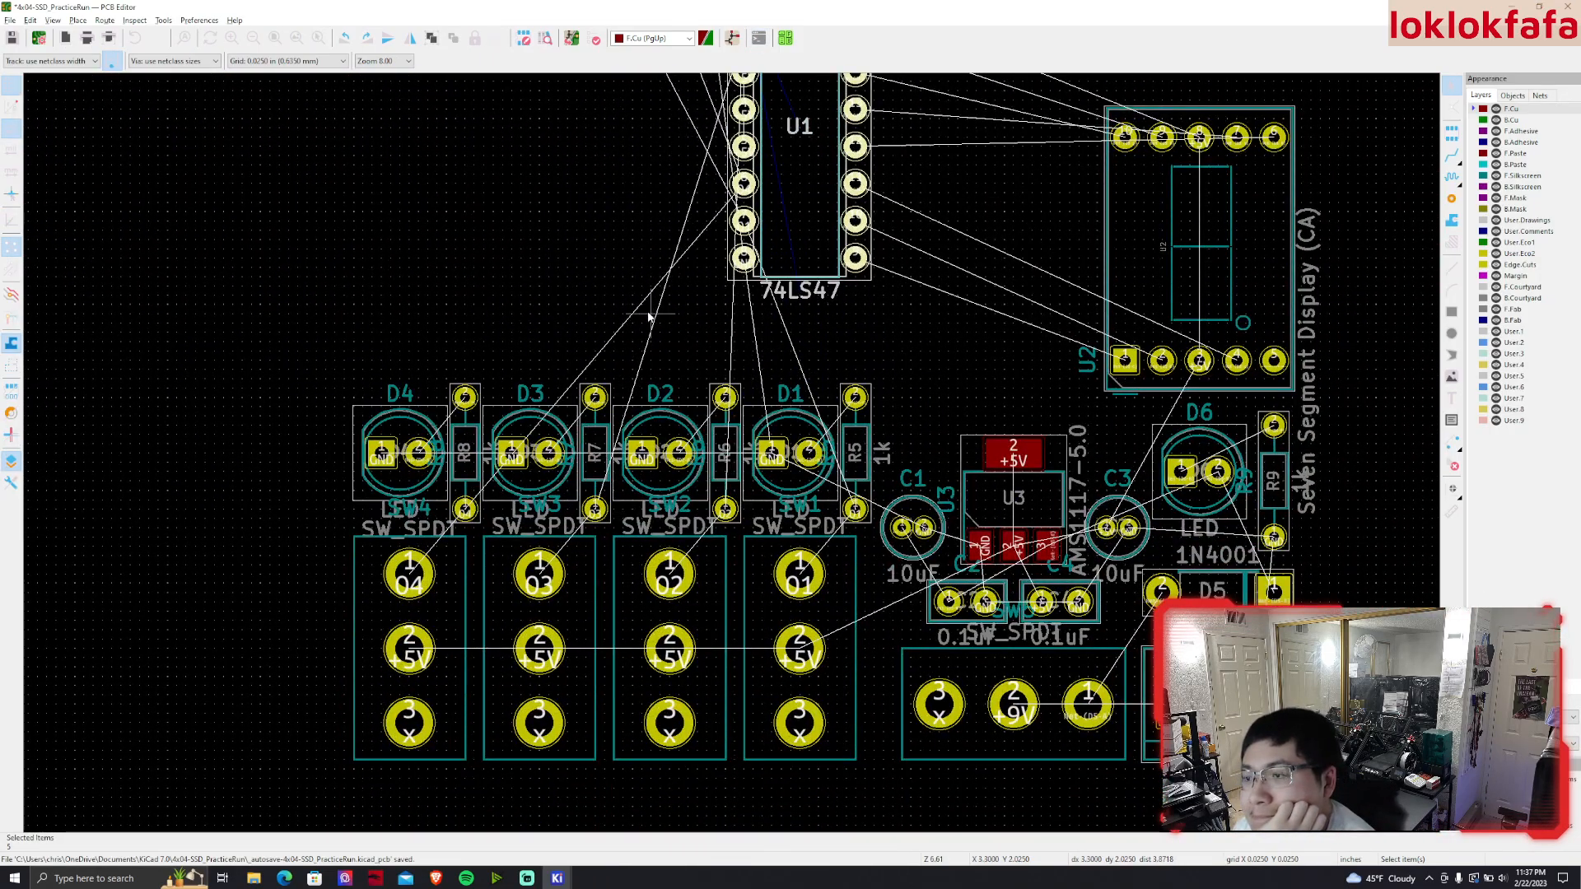
scroll(733, 453, "up", 2)
scroll(732, 457, "down", 1)
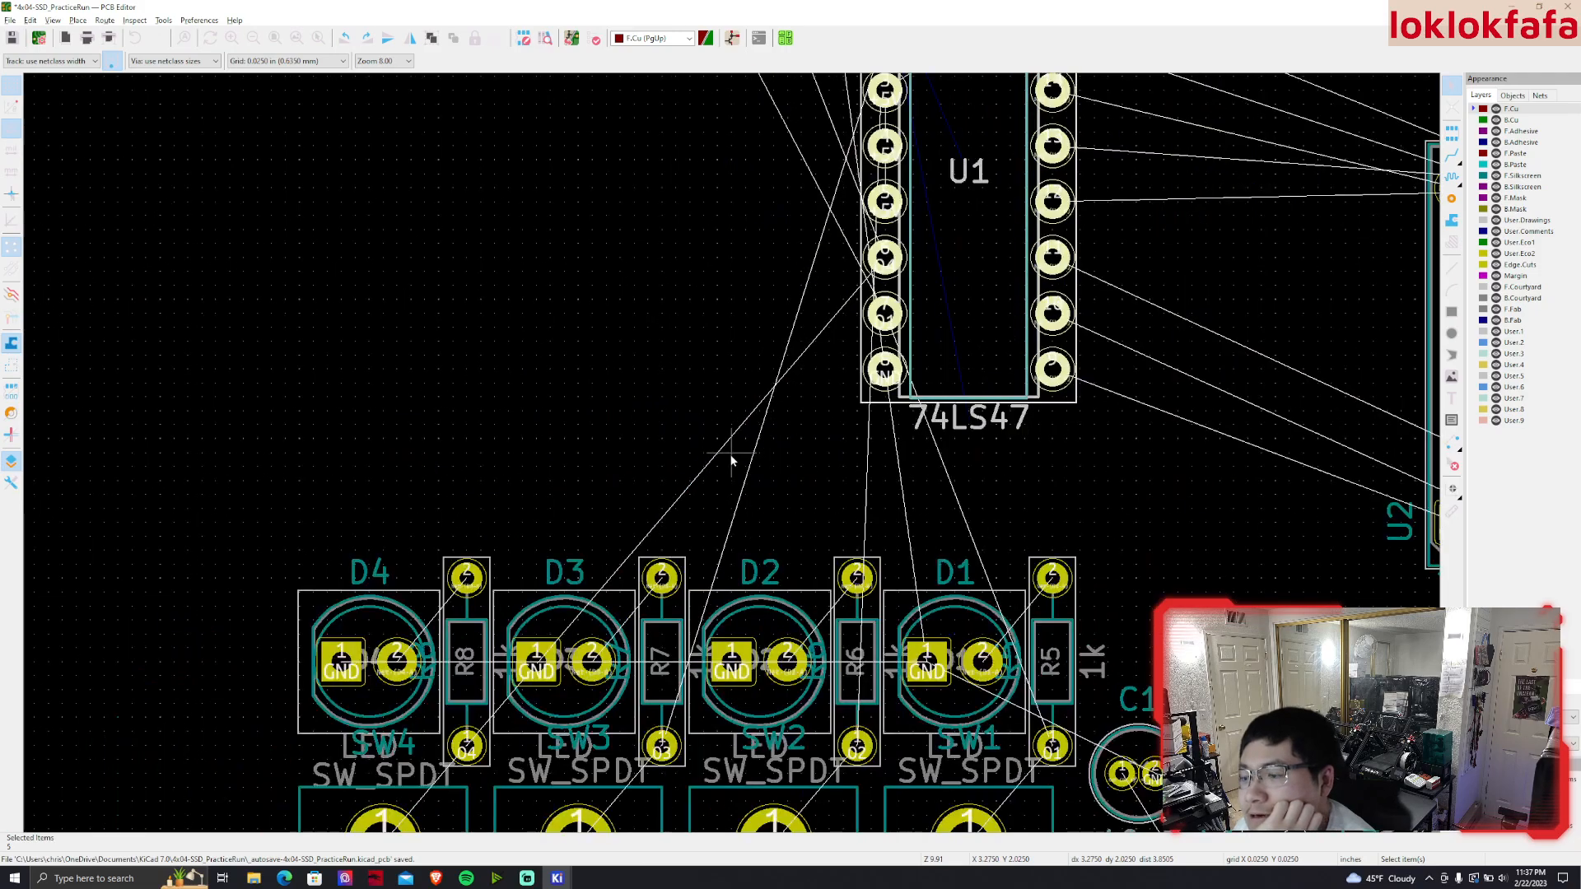
scroll(731, 458, "down", 5)
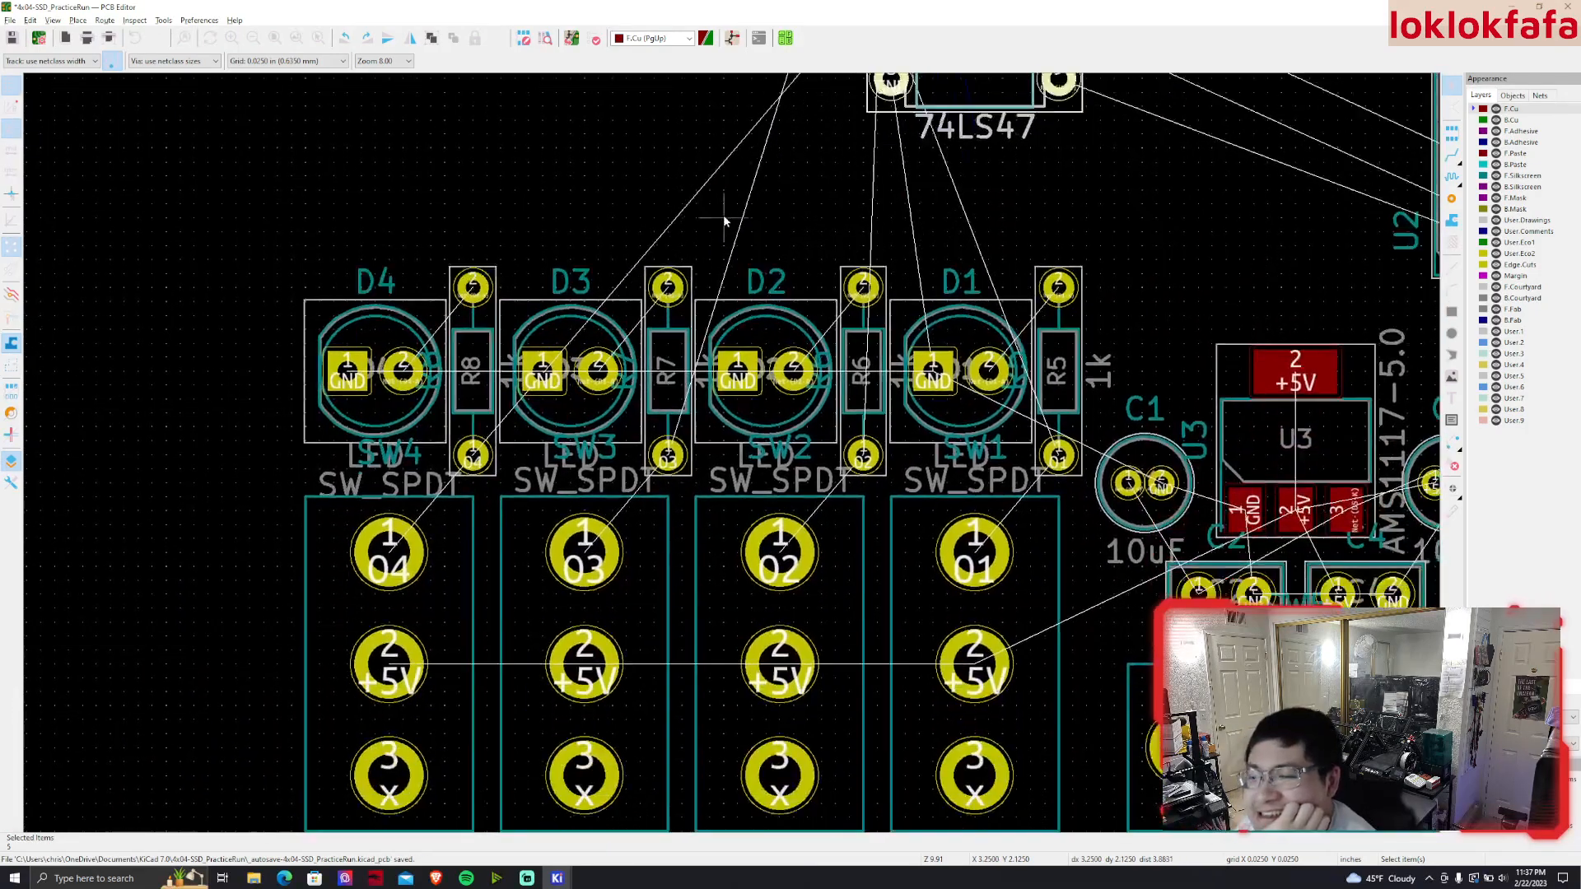
scroll(732, 457, "down", 4)
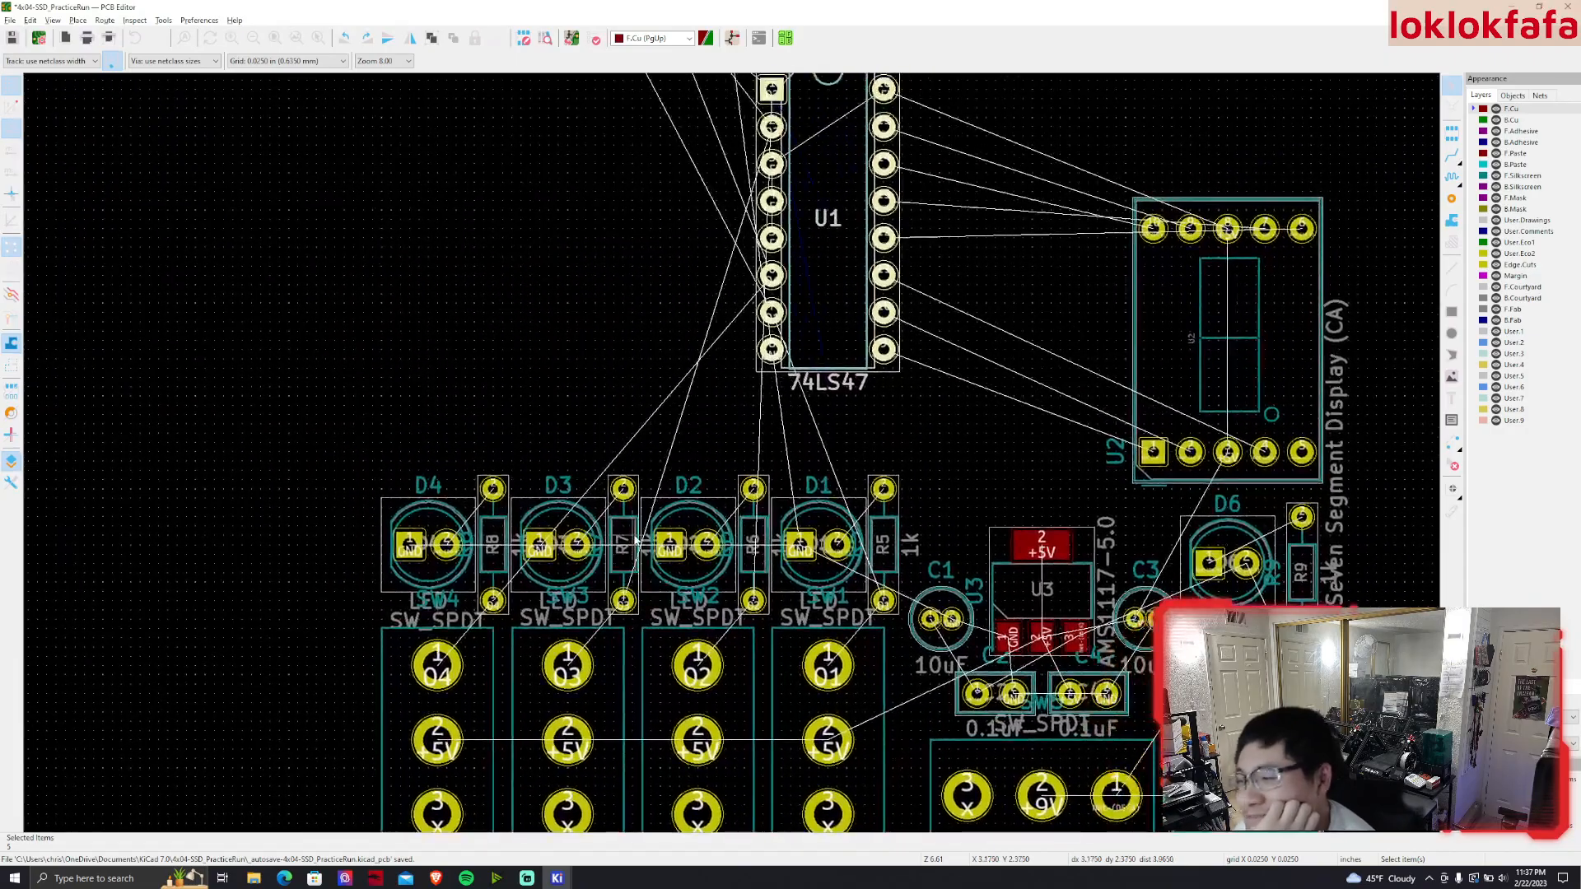
scroll(733, 354, "up", 2)
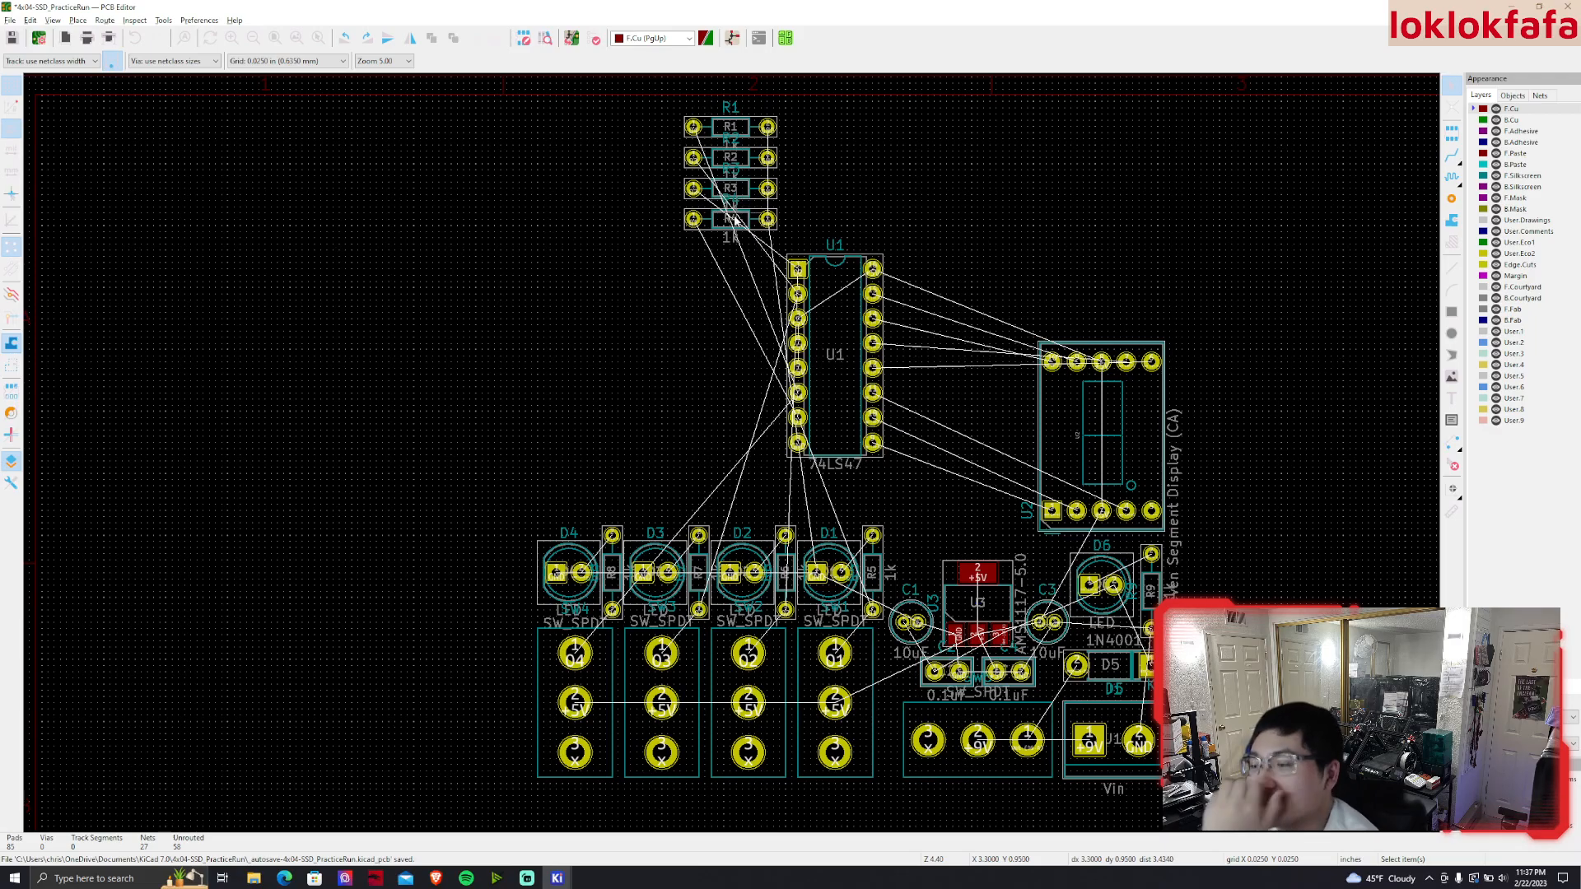
scroll(735, 227, "up", 2)
middle_click_drag(745, 546, 685, 206)
middle_click_drag(675, 492, 603, 136)
middle_click_drag(604, 353, 732, 458)
scroll(733, 458, "down", 1)
middle_click_drag(725, 465, 740, 581)
middle_click_drag(744, 256, 744, 301)
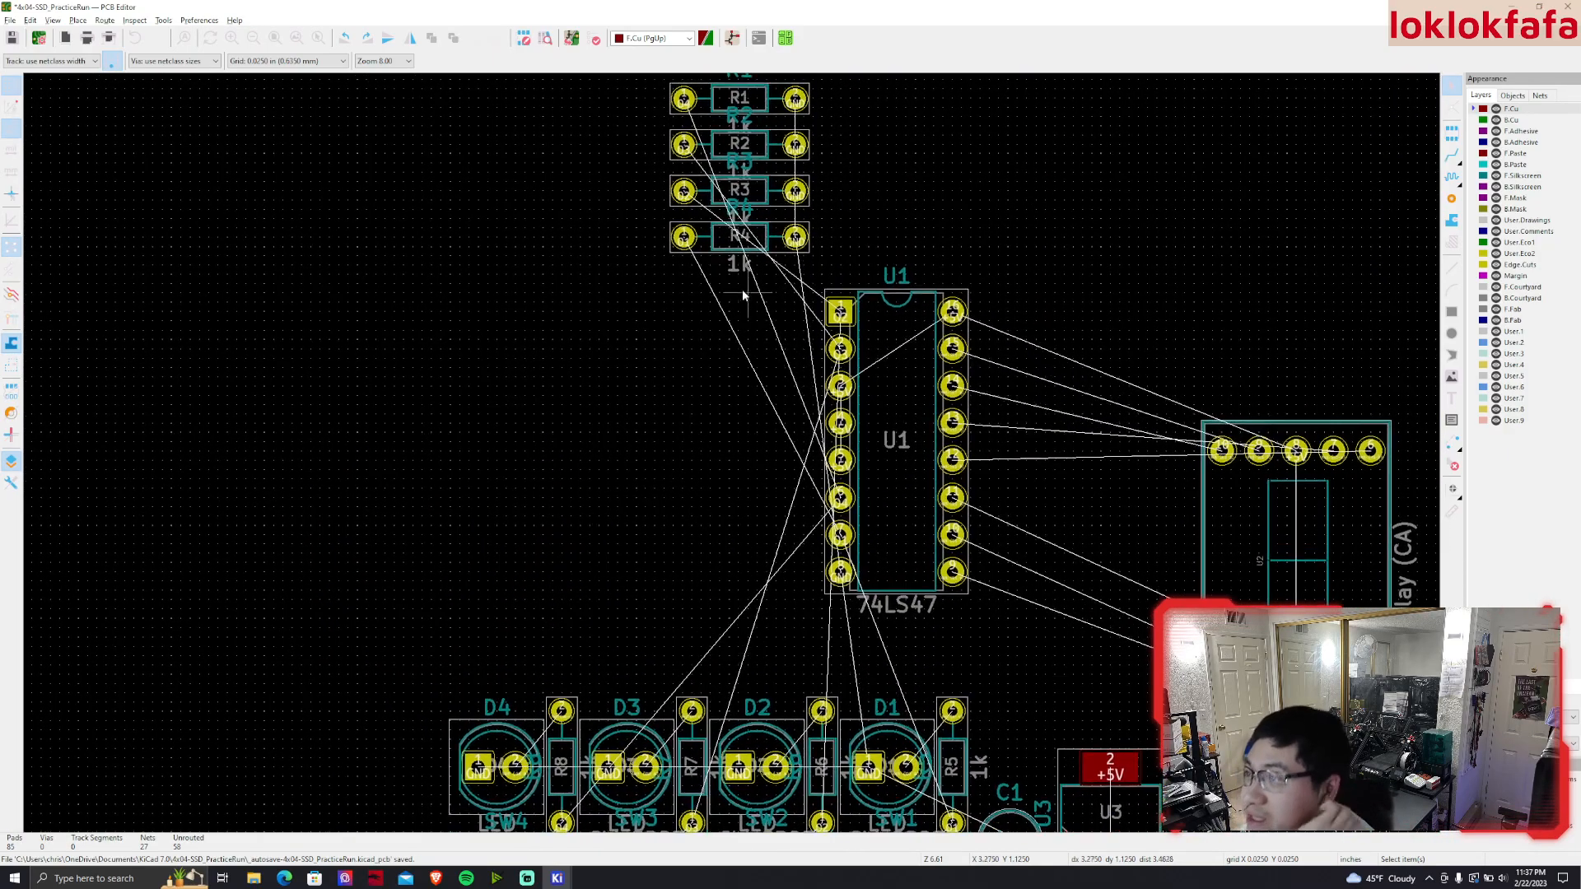
Move resistor R1 out of the resistor stack and place it horizontally just above LED D4
middle_click_drag(670, 105, 645, 167)
left_click_drag(694, 161, 407, 543)
middle_click_drag(409, 550, 532, 237)
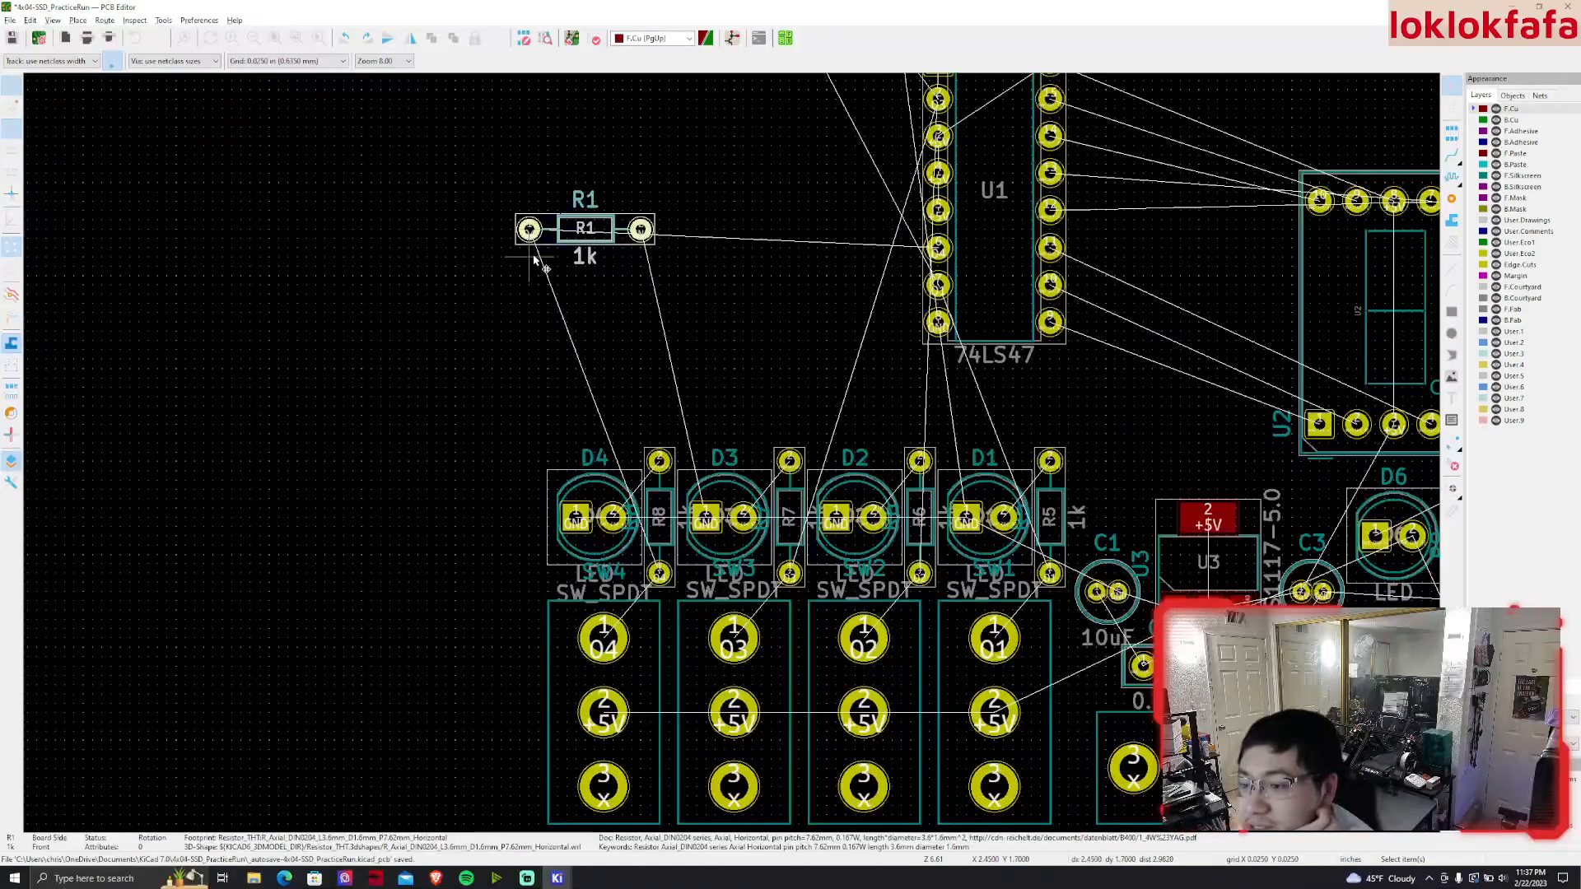
left_click_drag(560, 236, 548, 414)
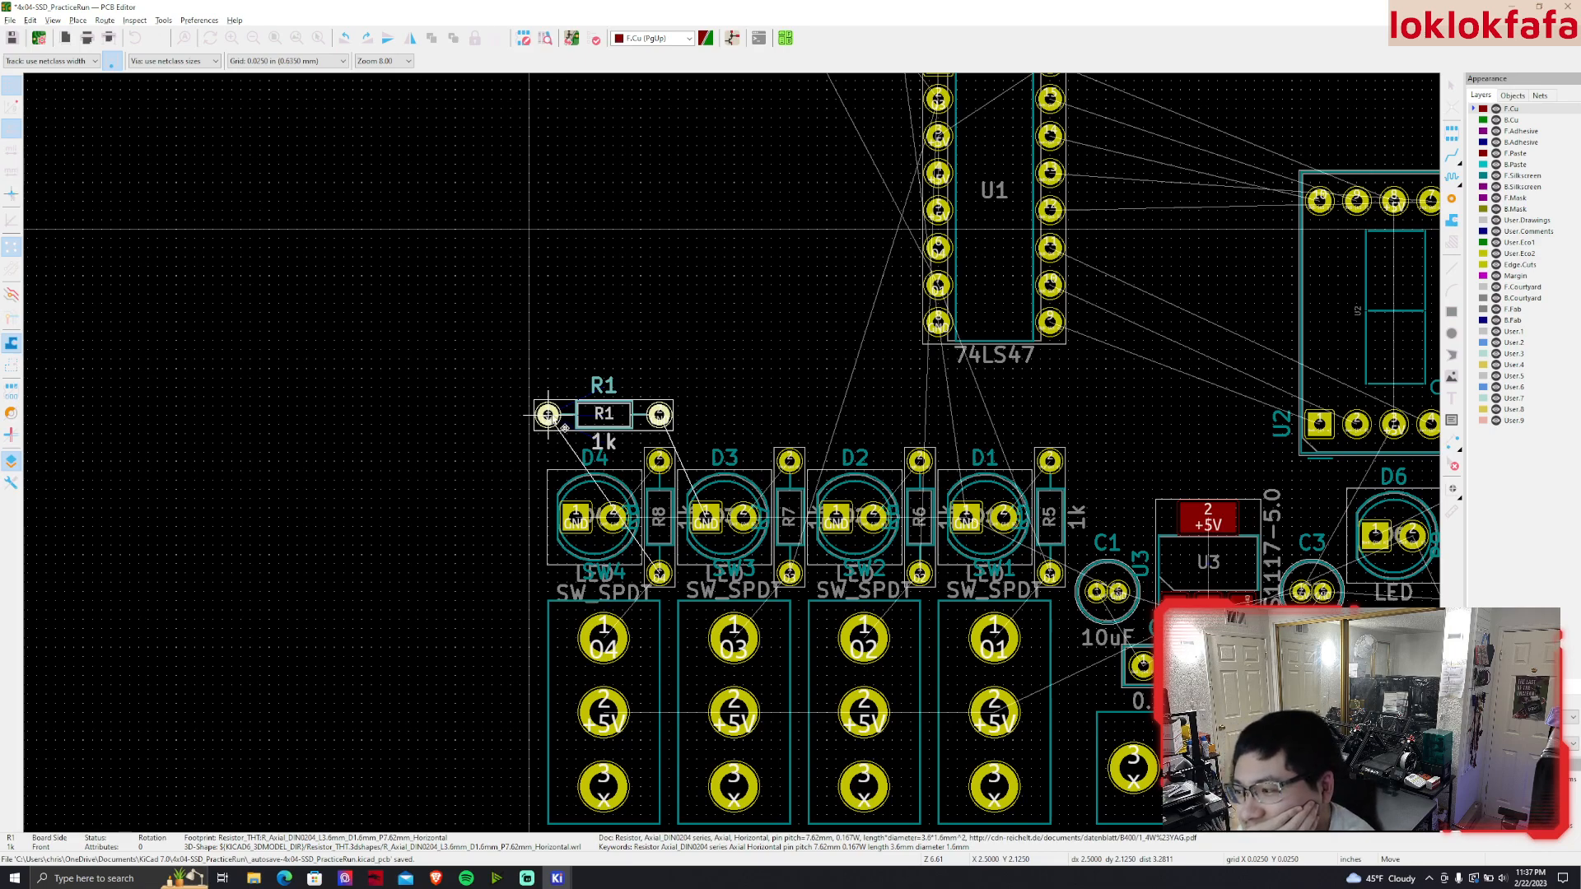
left_click(558, 405)
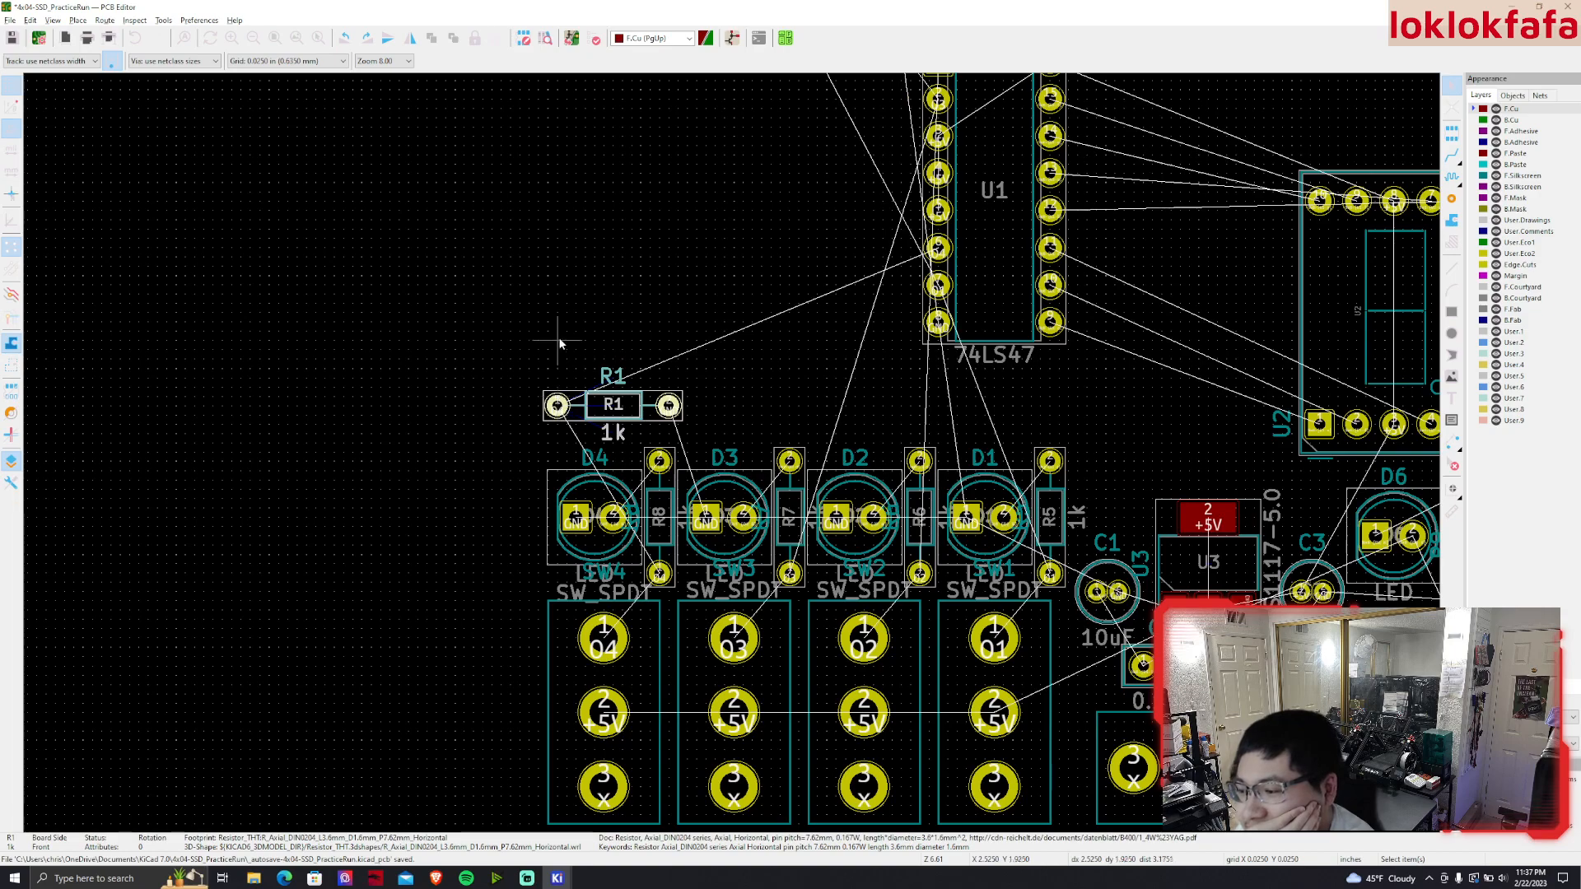
scroll(558, 342, "down", 3)
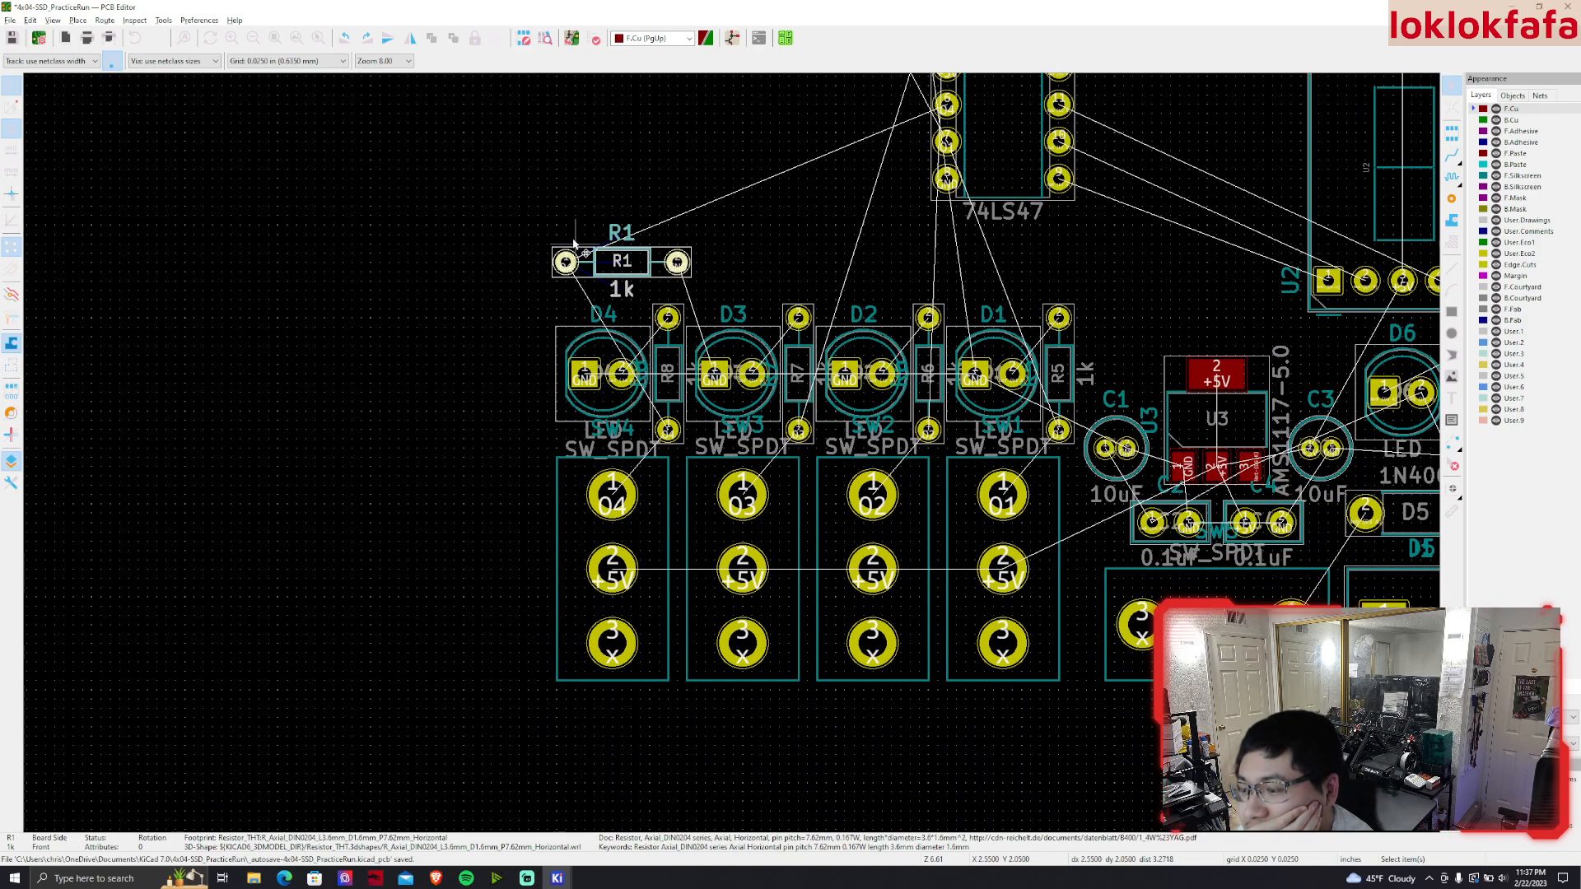
Move resistor R4 out of the stack to the area above LEDs D3 and D2, slightly higher than R1
middle_click_drag(586, 253, 729, 459)
scroll(730, 459, "up", 1)
middle_click_drag(979, 237, 738, 462)
scroll(738, 462, "down", 1)
middle_click_drag(704, 512, 719, 473)
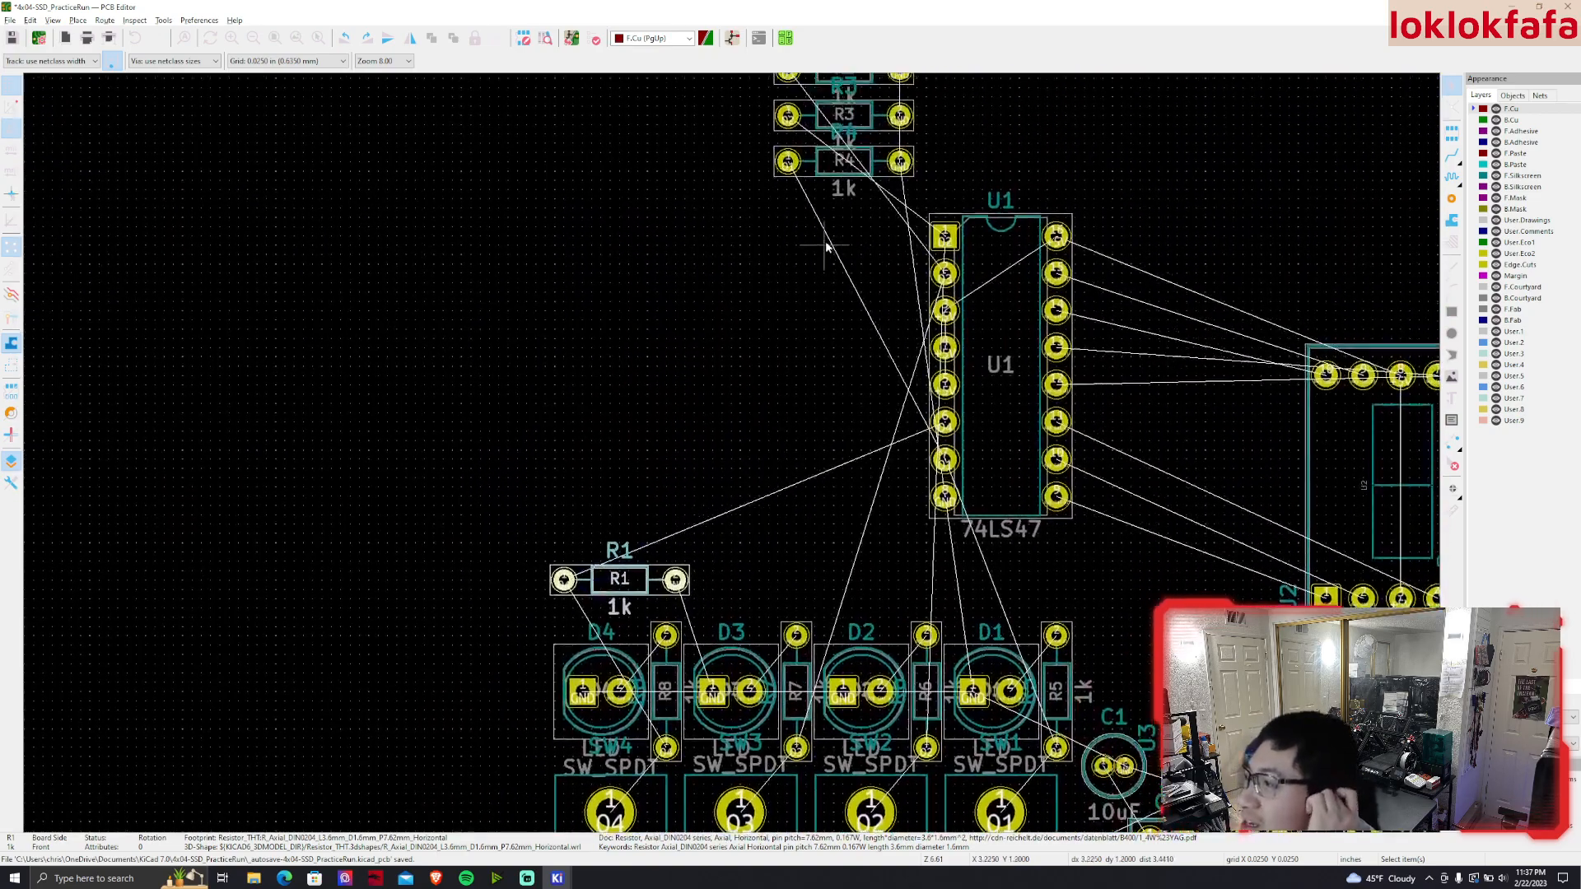
middle_click_drag(841, 133, 812, 236)
left_click(818, 259)
left_click(794, 263)
left_click_drag(792, 264, 725, 654)
middle_click_drag(725, 654, 802, 382)
scroll(719, 444, "up", 1)
middle_click_drag(719, 445, 719, 513)
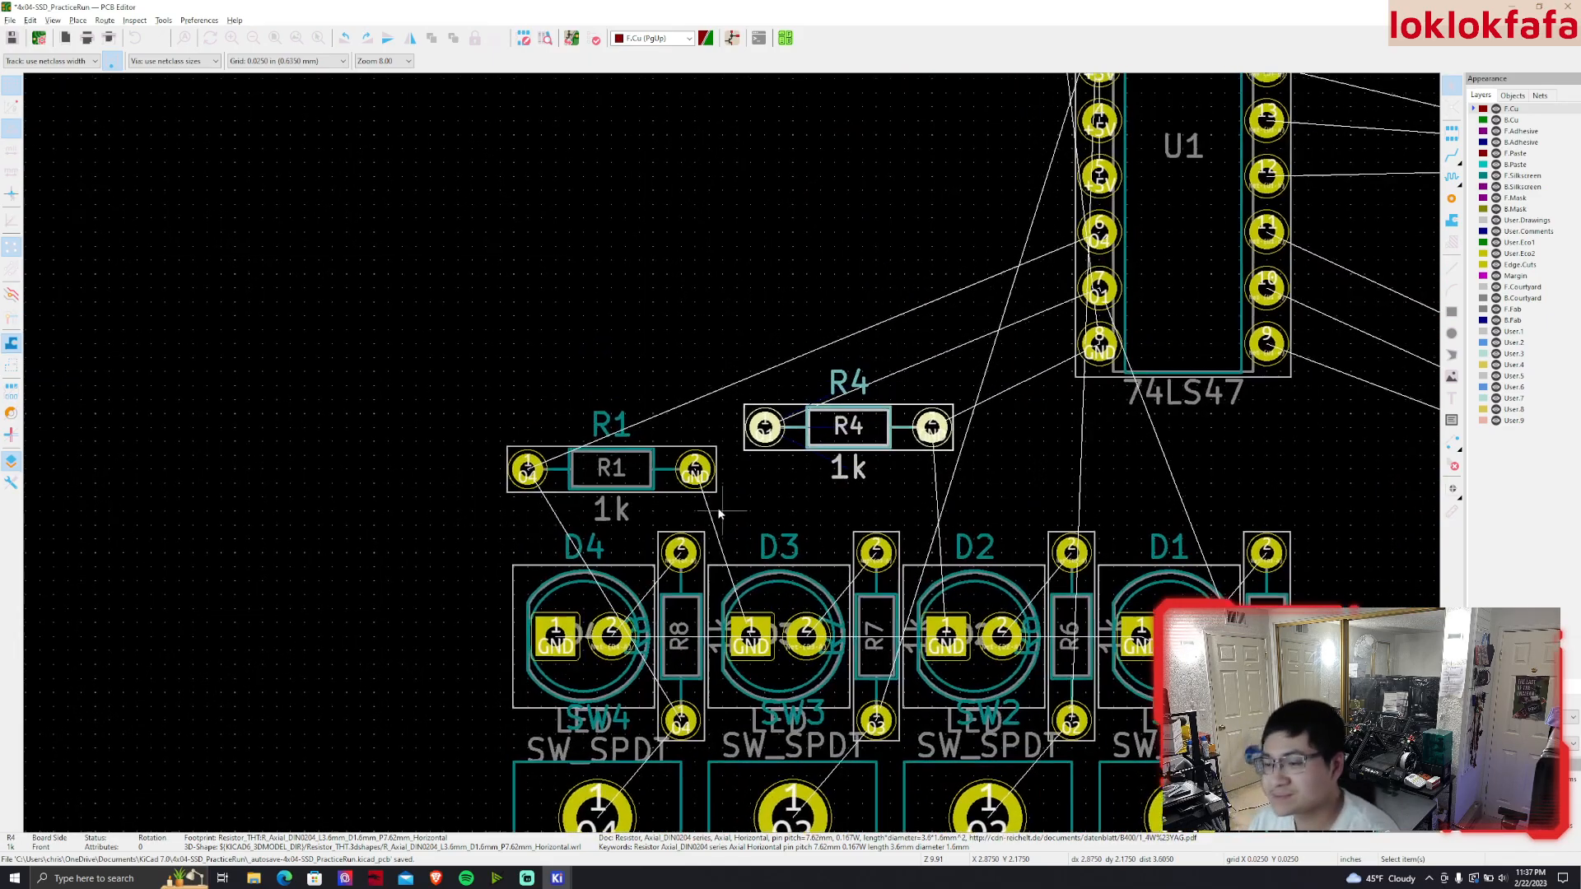
Move resistors R1 and R4 together up and left, clear of the LED row
middle_click_drag(638, 470, 434, 422)
scroll(448, 412, "down", 1)
middle_click_drag(823, 502, 860, 435)
scroll(626, 286, "down", 2)
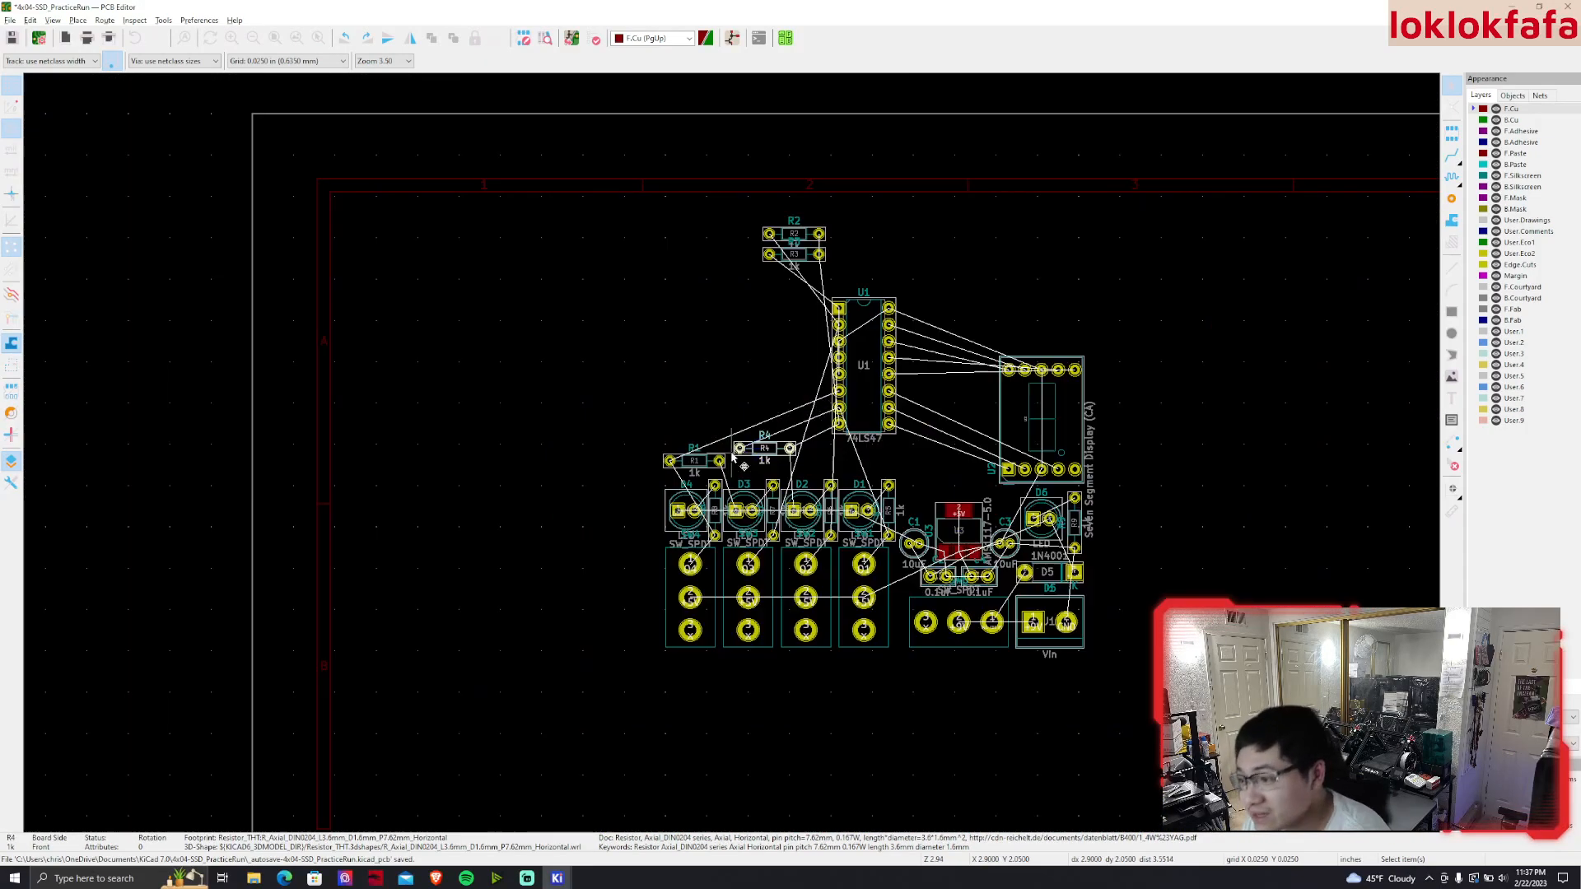
left_click_drag(644, 416, 799, 454)
key("m")
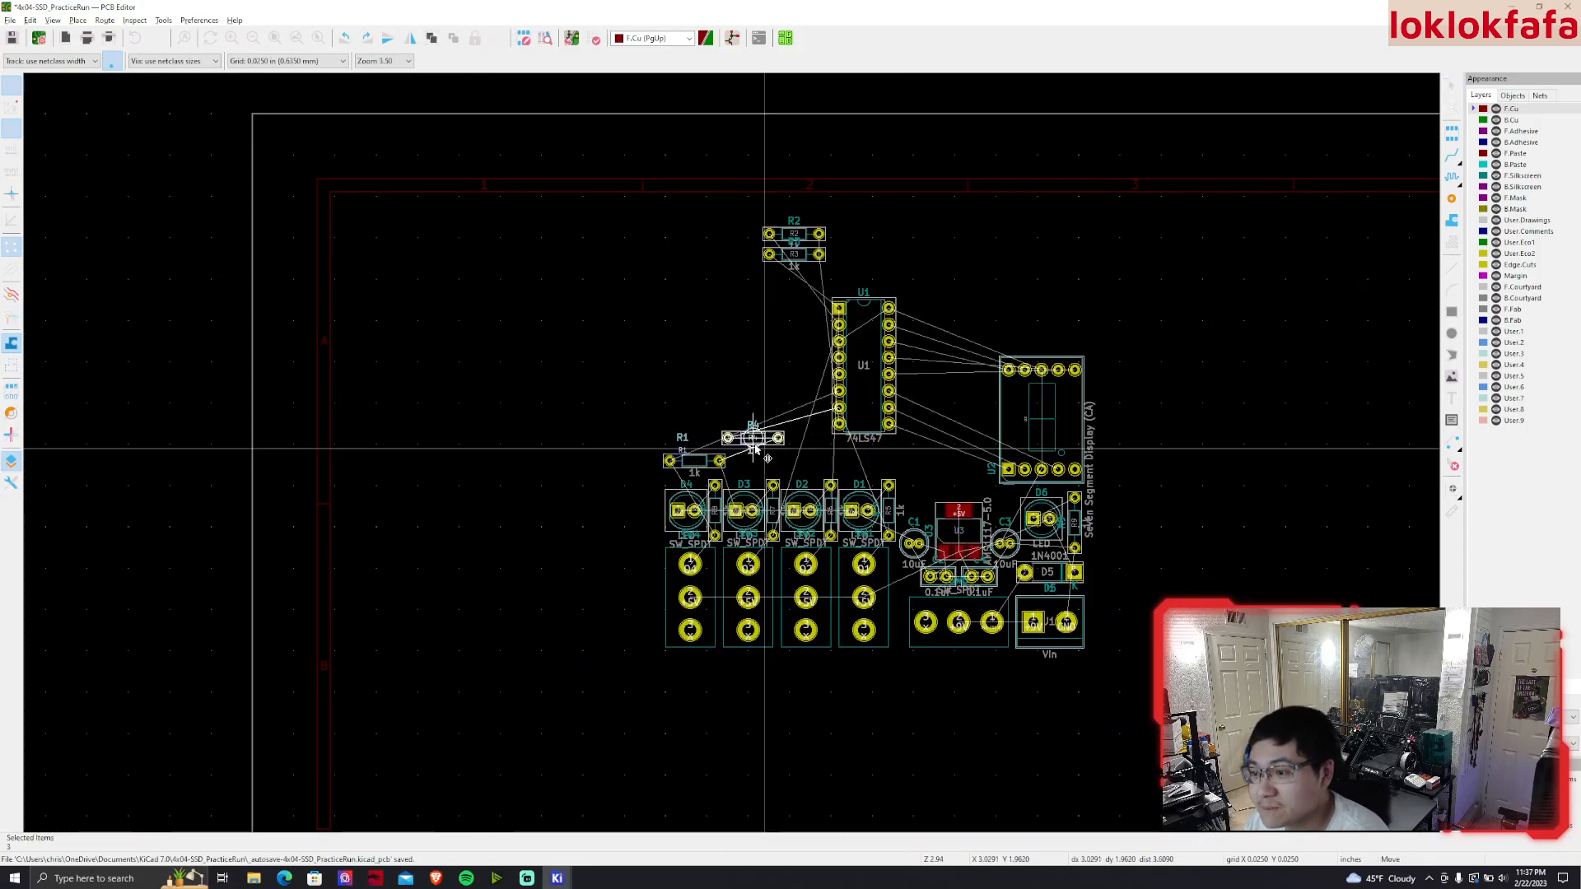
key("Escape")
left_click(704, 464, "shift")
key("m")
Shift switches SW1 to SW4 with LEDs D1 to D4 and resistors R5 to R8 left, widening the gap to C1
left_click_drag(625, 432, 894, 655)
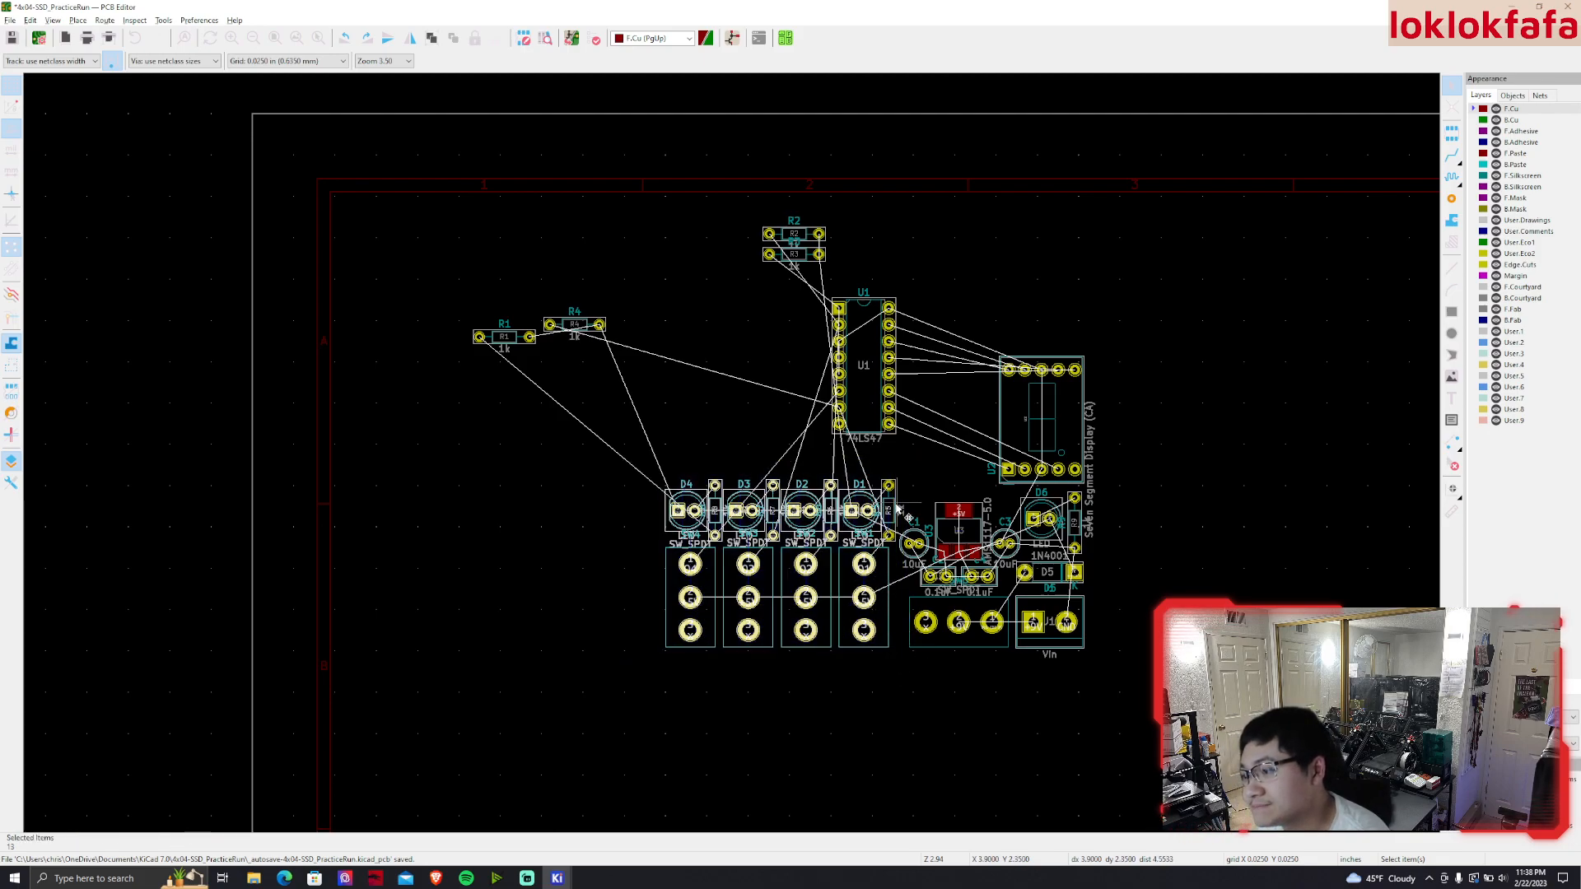
scroll(889, 503, "up", 3)
left_click(718, 451, "shift")
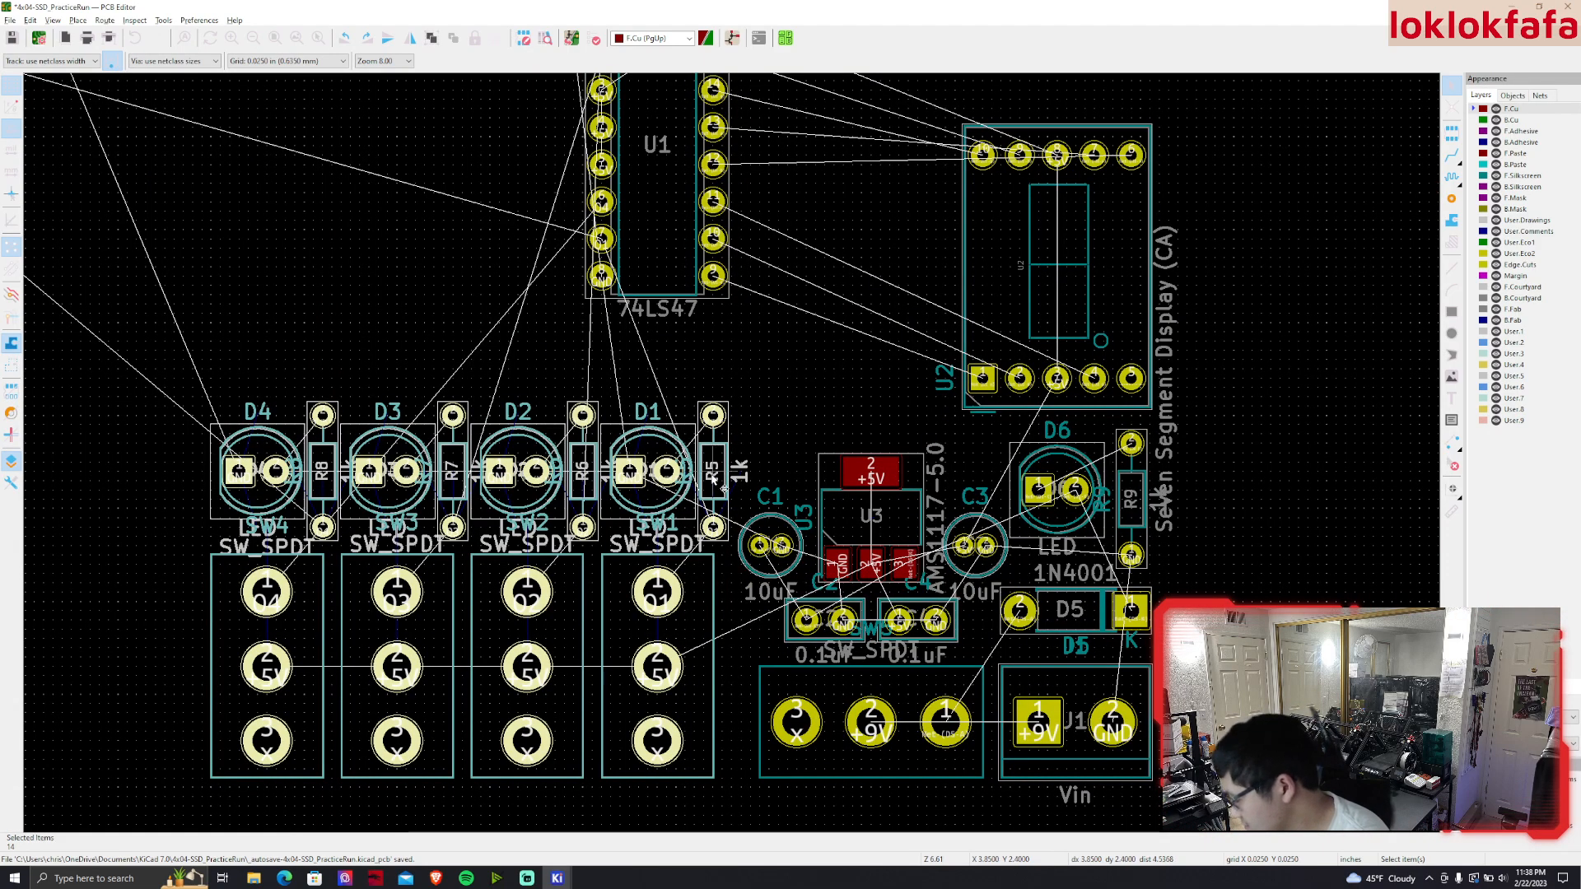
left_click_drag(710, 450, 630, 478)
left_click(705, 521)
scroll(706, 520, "down", 2)
middle_click_drag(705, 521, 782, 455)
middle_click_drag(468, 265, 481, 381)
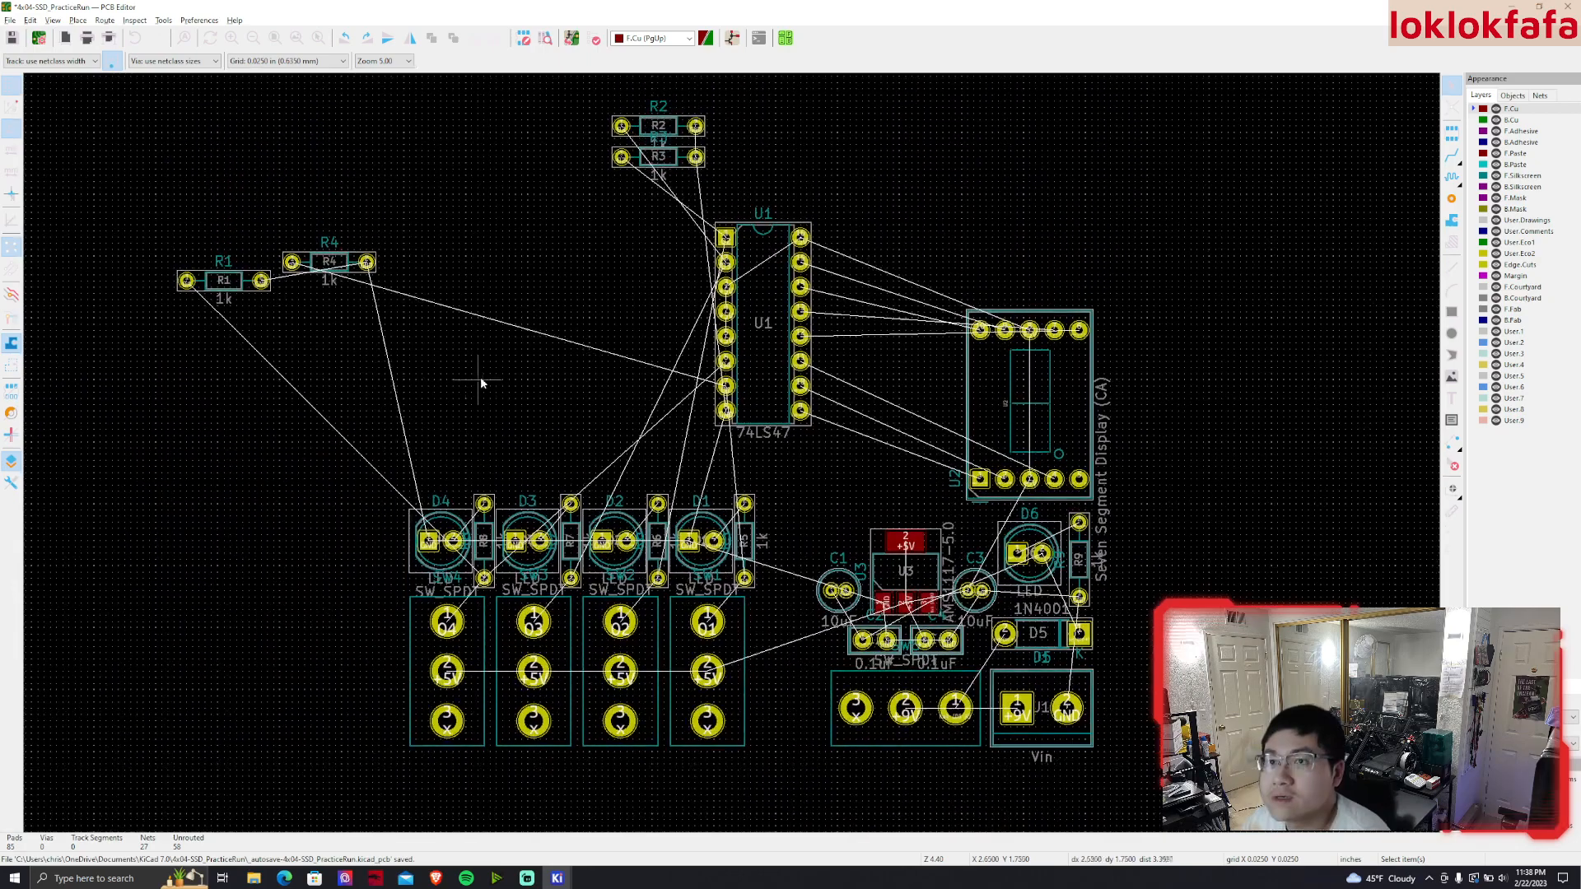
Move resistor R4 to the gap between switch SW1 and C1 and orient it vertically alongside SW1
left_click(314, 266)
left_click_drag(317, 265, 801, 691)
scroll(802, 691, "up", 2)
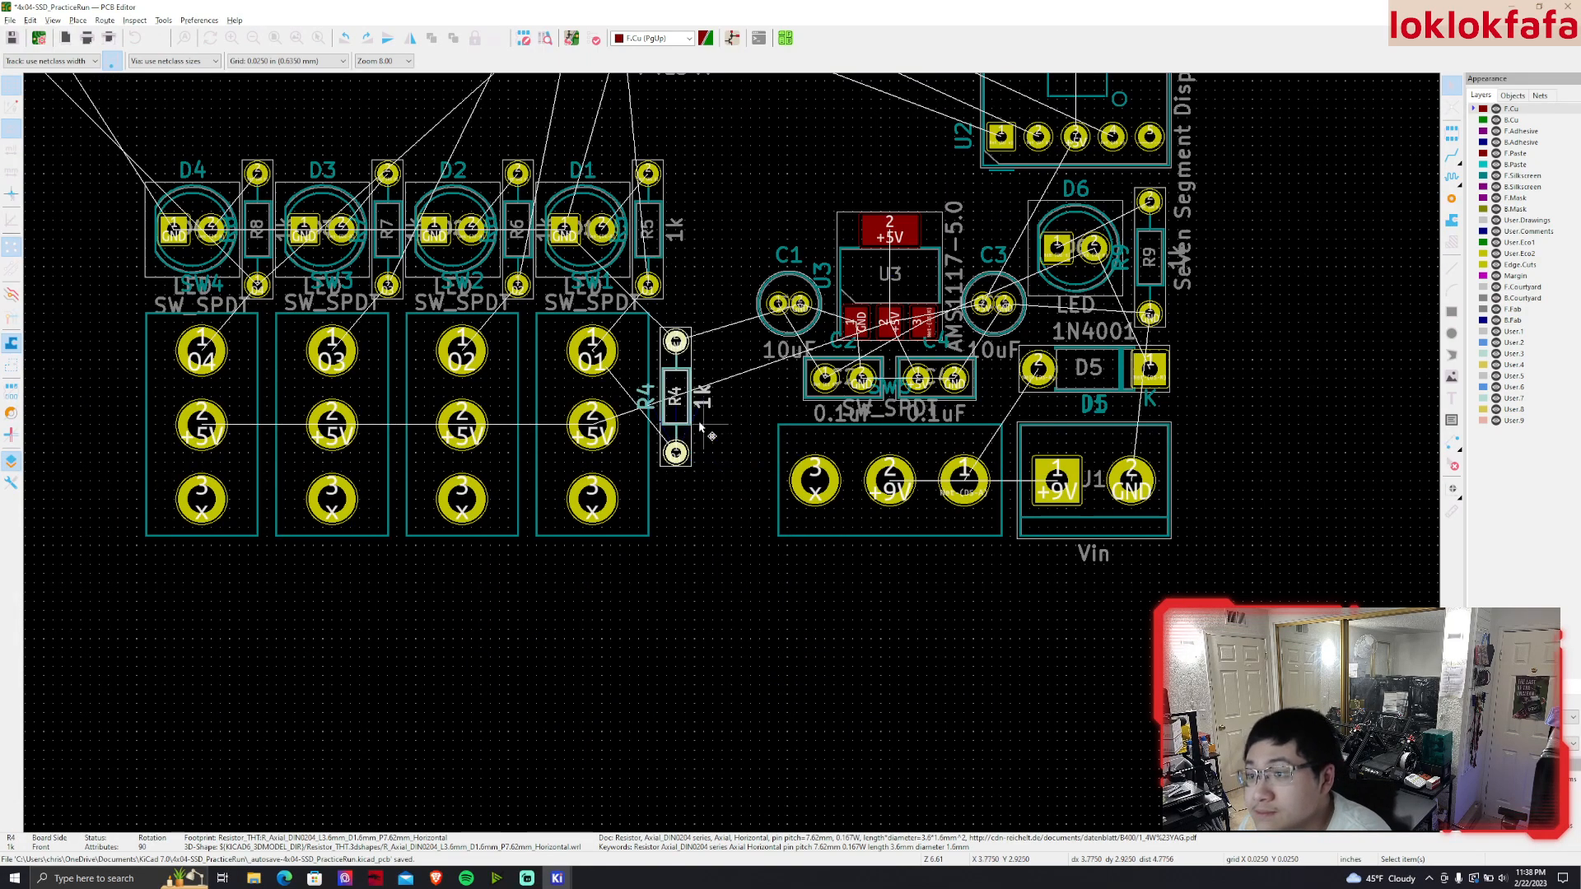
key("m")
scroll(647, 367, "up", 2)
key("r")
key("r")
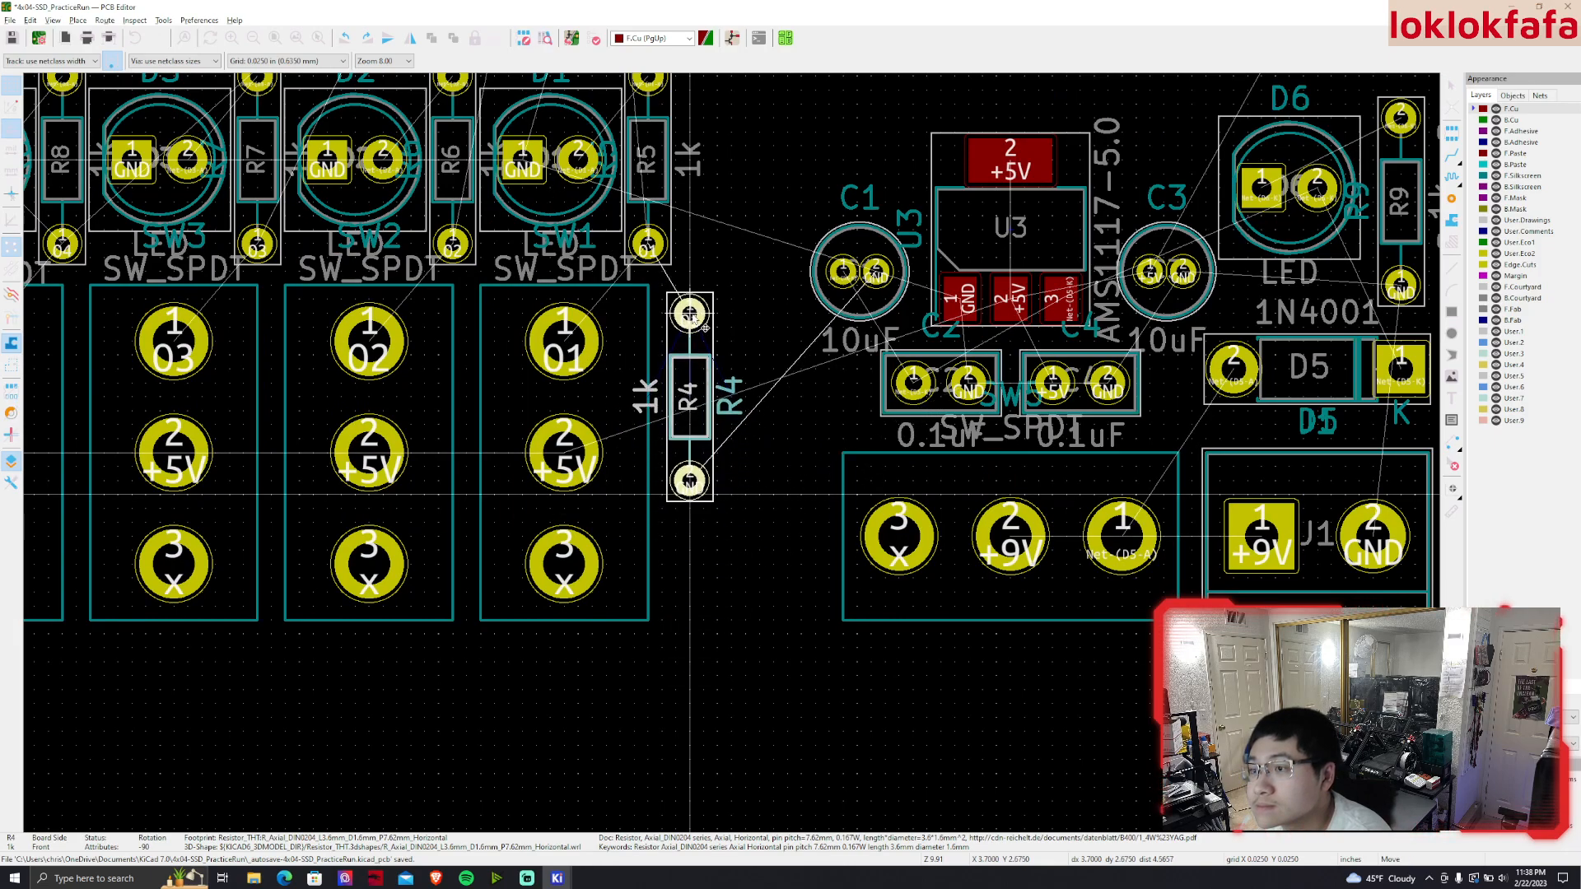
left_click(703, 367)
scroll(828, 531, "down", 3)
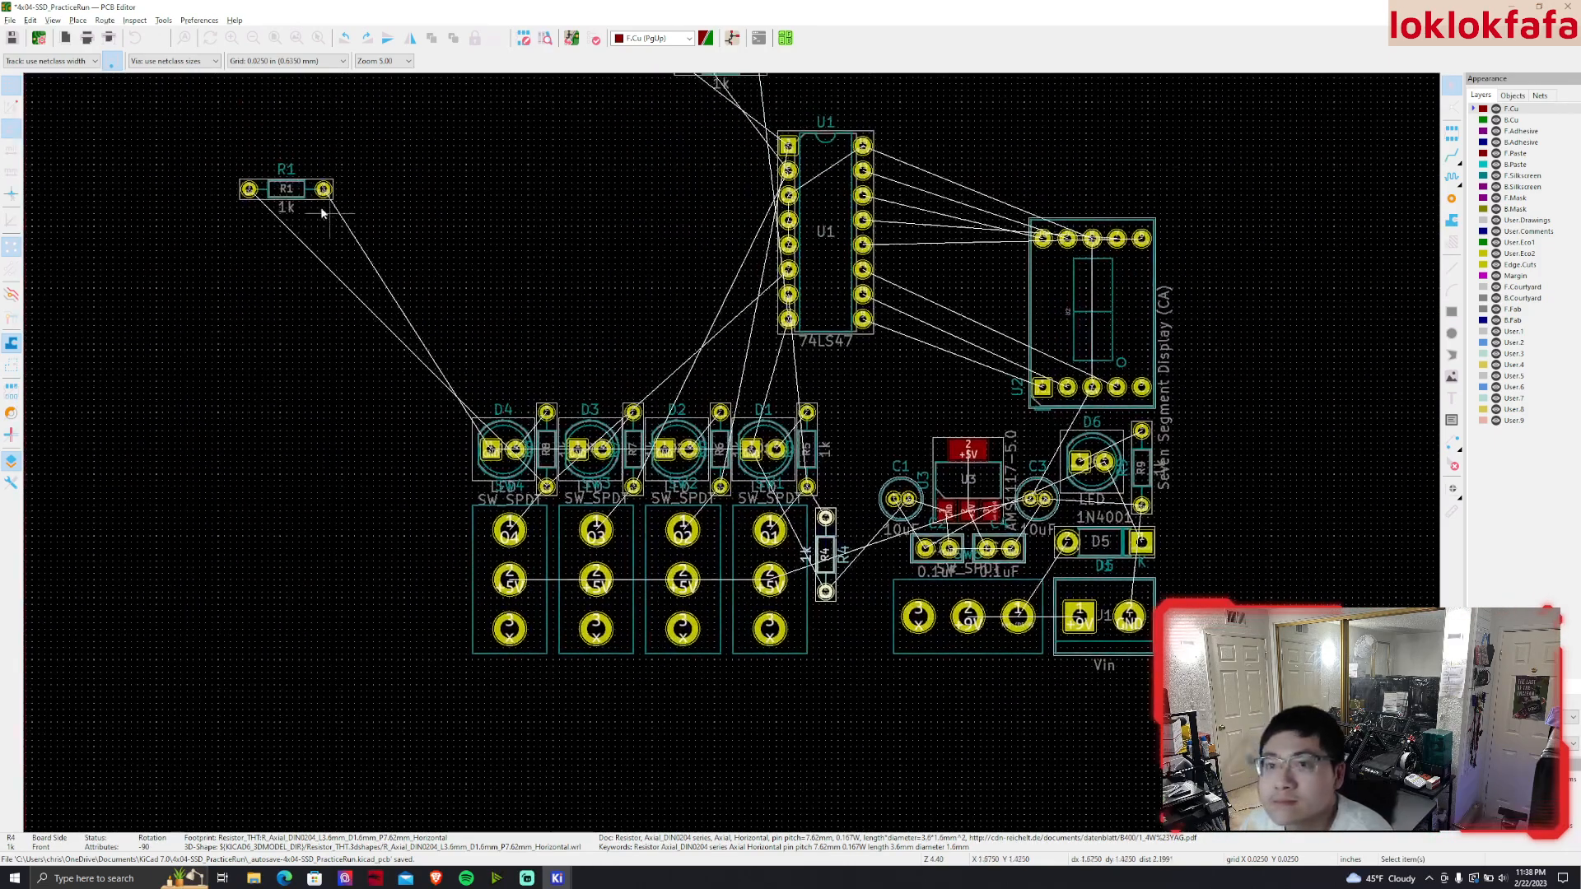
Rotate resistor R1 to vertical and place it between decoder U1 and display U2
left_click(286, 193)
left_click(290, 198)
key("m")
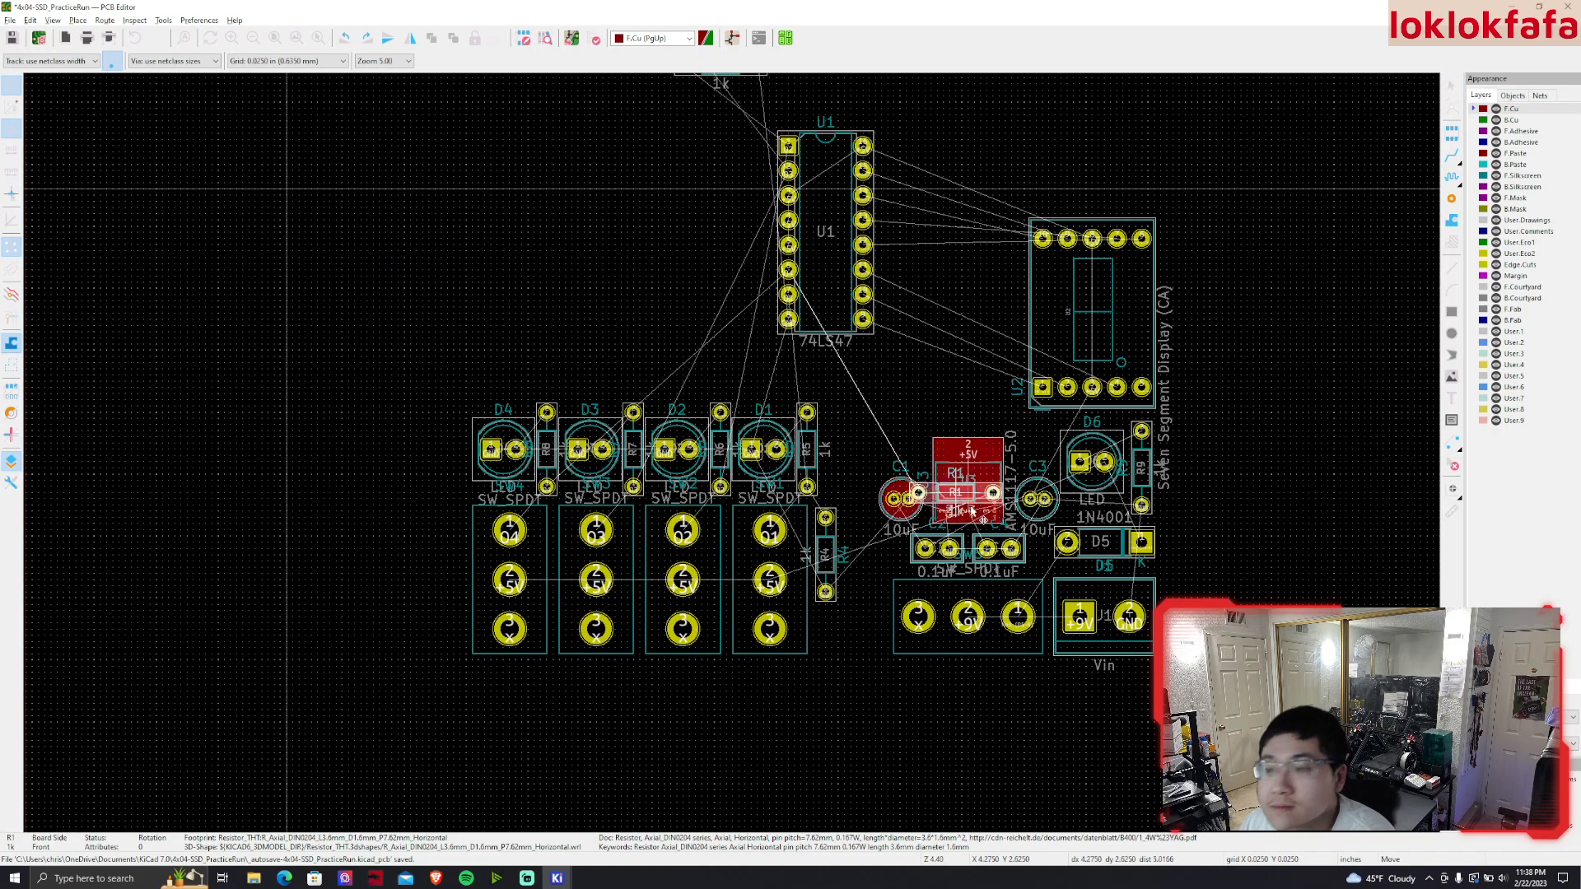
key("r")
left_click(846, 606)
scroll(875, 638, "up", 4)
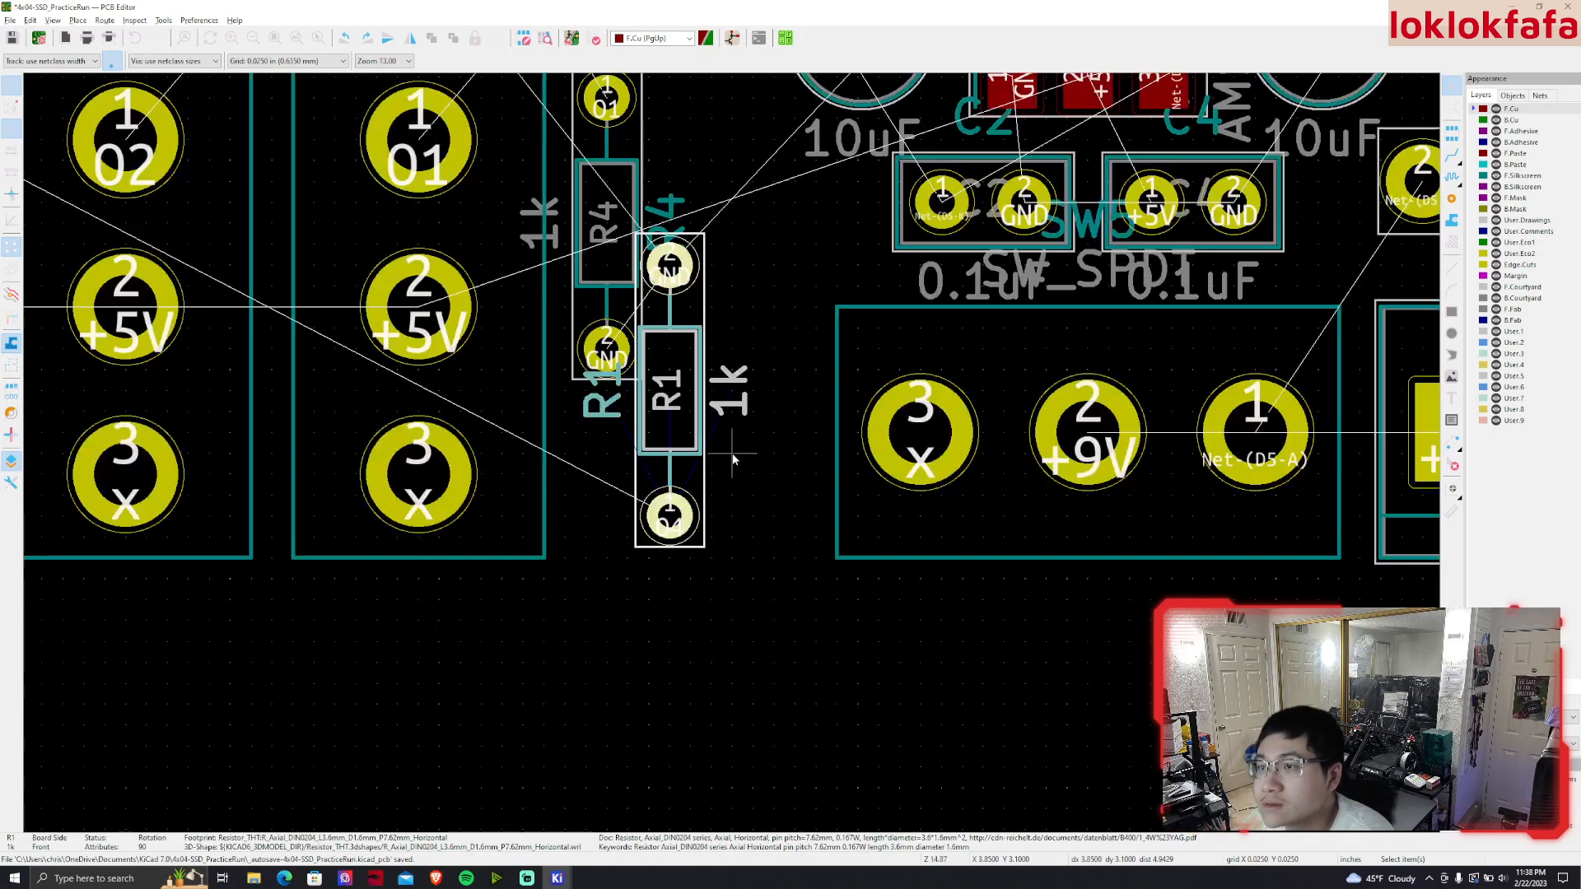
scroll(681, 574, "down", 5)
scroll(759, 554, "up", 2)
scroll(759, 554, "down", 3)
left_click_drag(751, 585, 802, 338)
scroll(640, 182, "up", 2)
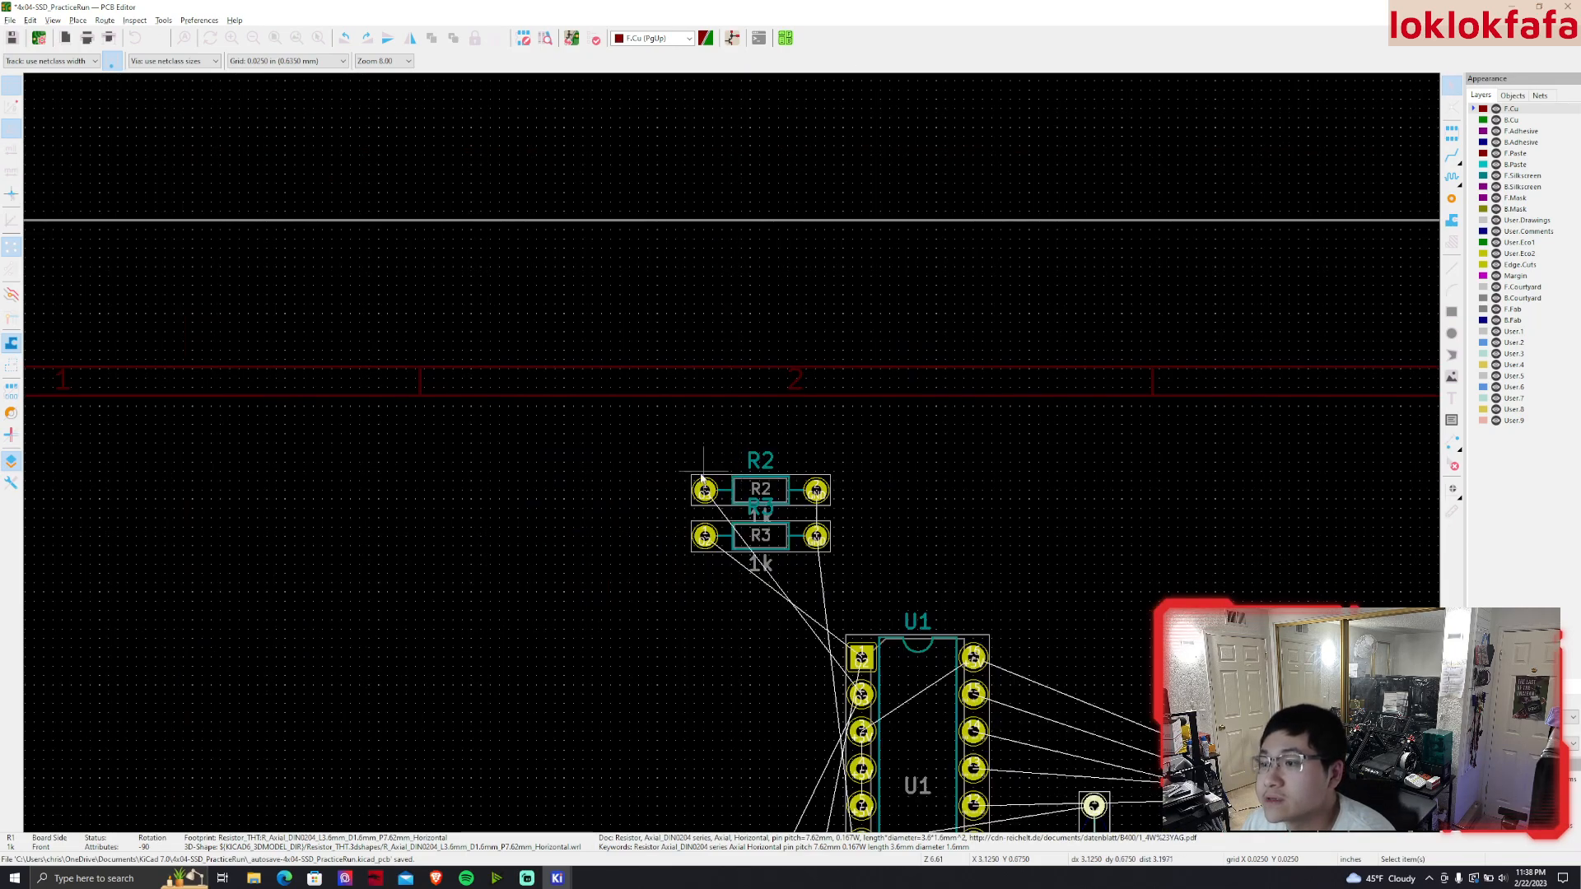
left_click_drag(695, 453, 865, 582)
key("r")
key("ctrl+z")
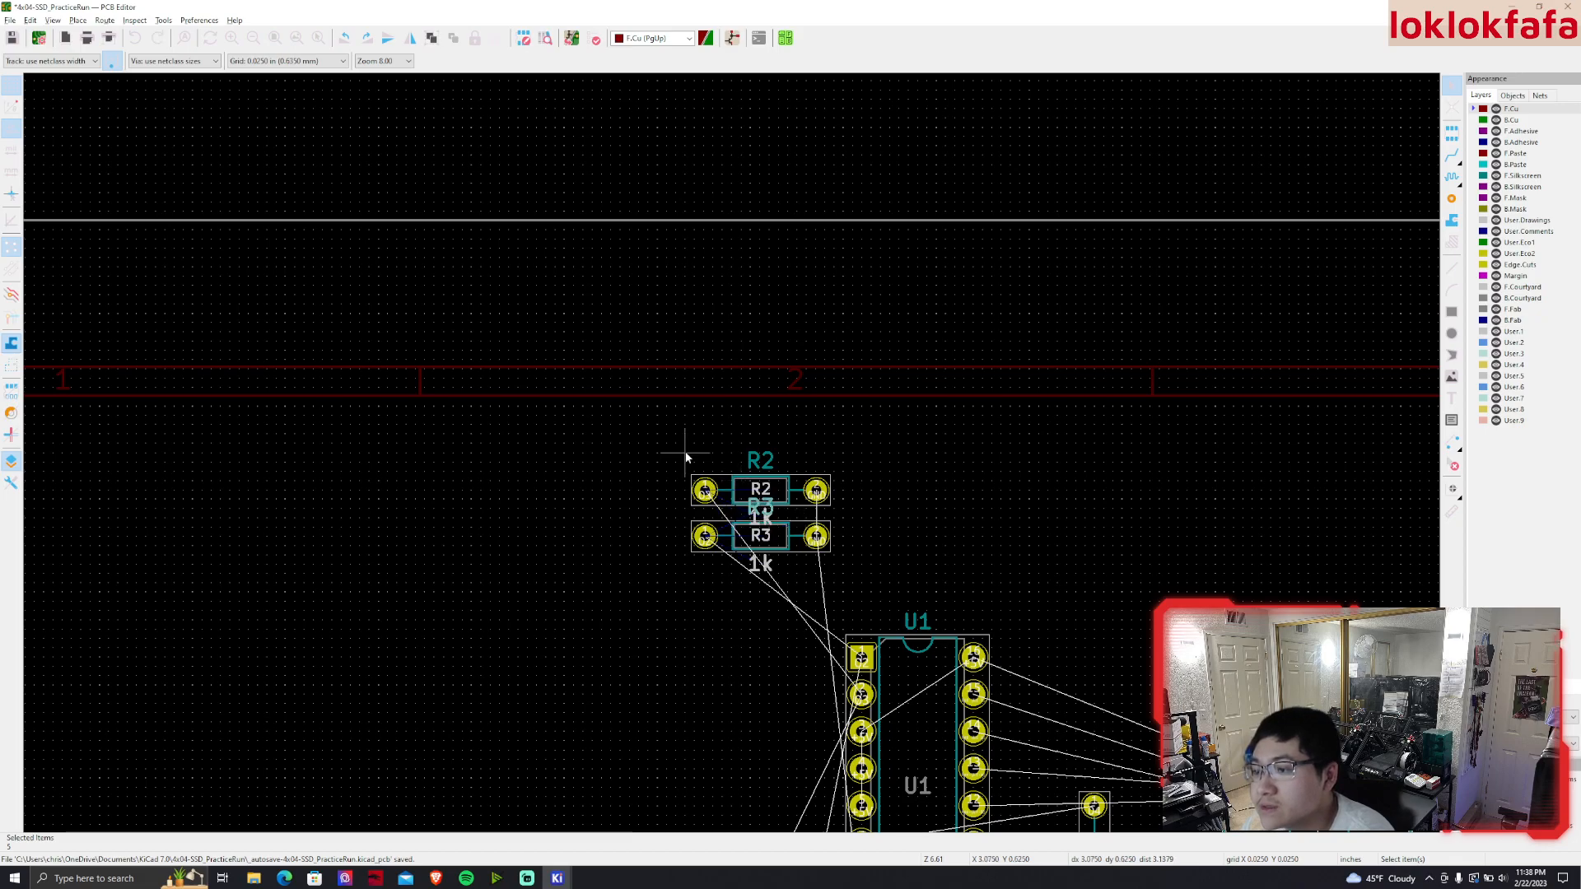
Rotate resistors R2 and R3 together to vertical and move them to the free area below R4, beside SW1
left_click_drag(685, 452, 869, 589)
key("r")
middle_click_drag(824, 576, 818, 427)
key("r")
key("r")
middle_click_drag(791, 491, 776, 352)
left_click_drag(758, 244, 1010, 753)
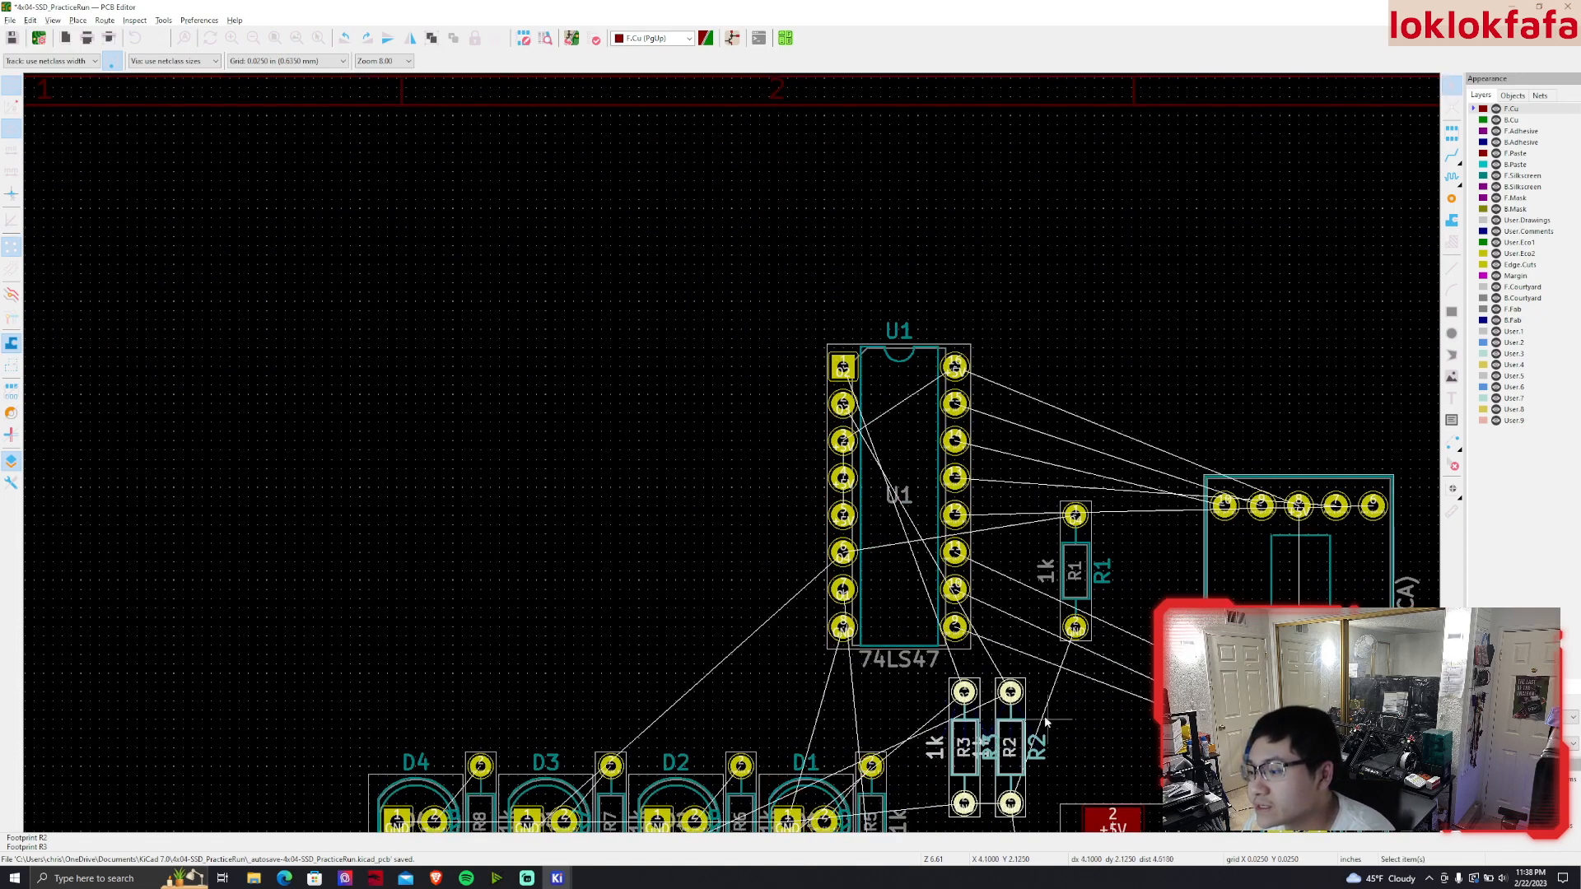
middle_click_drag(1086, 746, 1192, 346)
left_click_drag(1124, 359, 1087, 758)
left_click(1133, 751)
left_click(1049, 750)
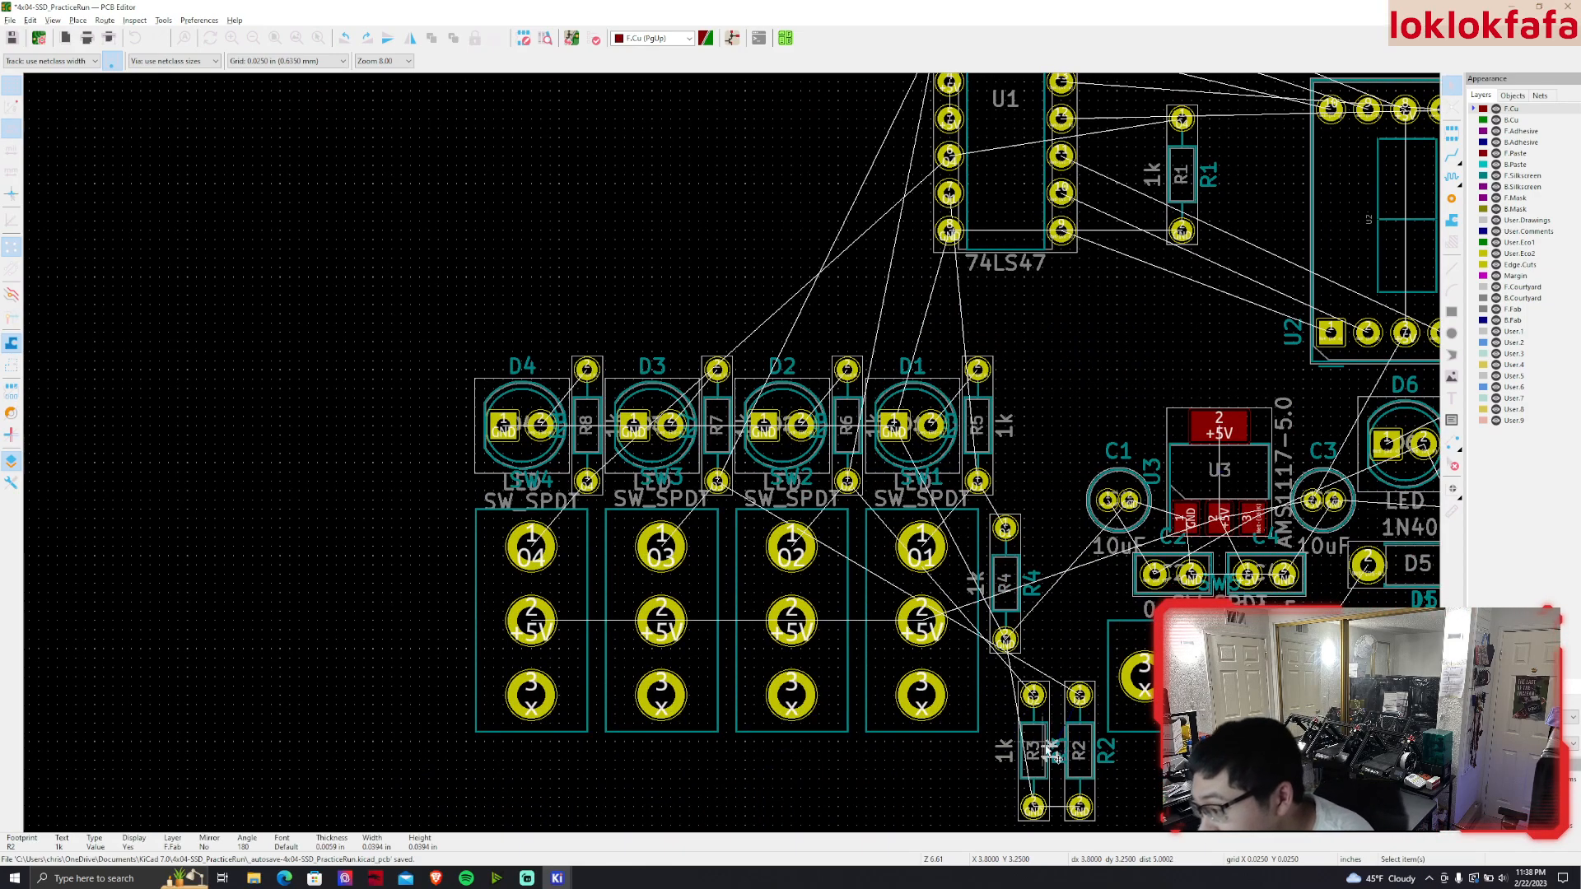
Place resistor R3 directly alongside R4, and shift the pair slightly up and right into the gap before C1
left_click(1036, 718)
left_click_drag(1035, 708, 1042, 528)
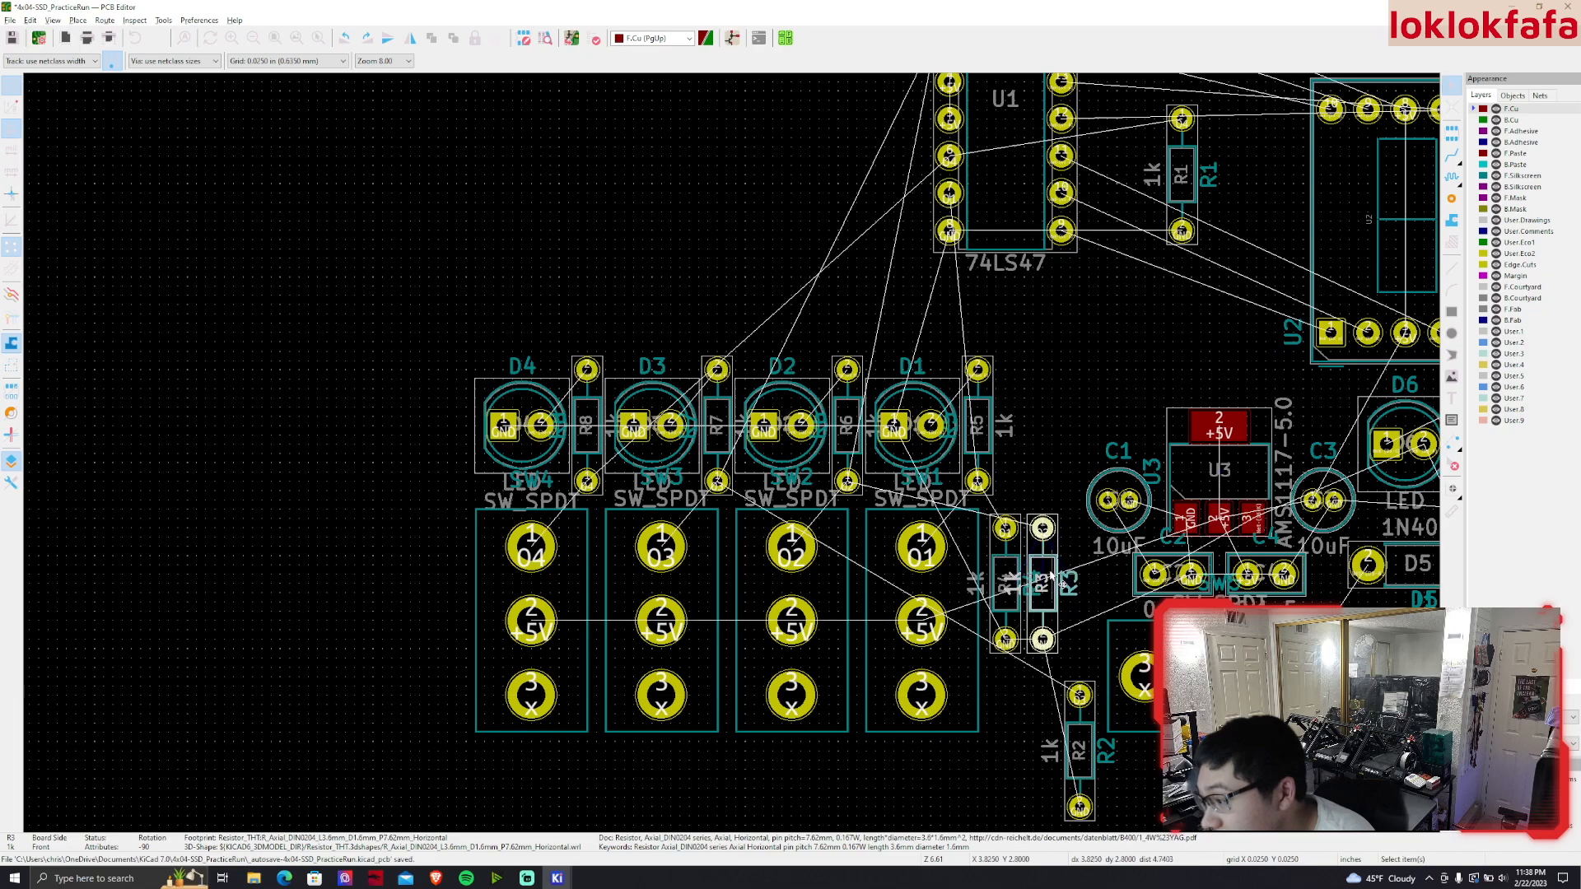
mouse_move(1044, 639)
left_mouse_down()
mouse_move(990, 524)
mouse_move(1062, 656)
left_mouse_up()
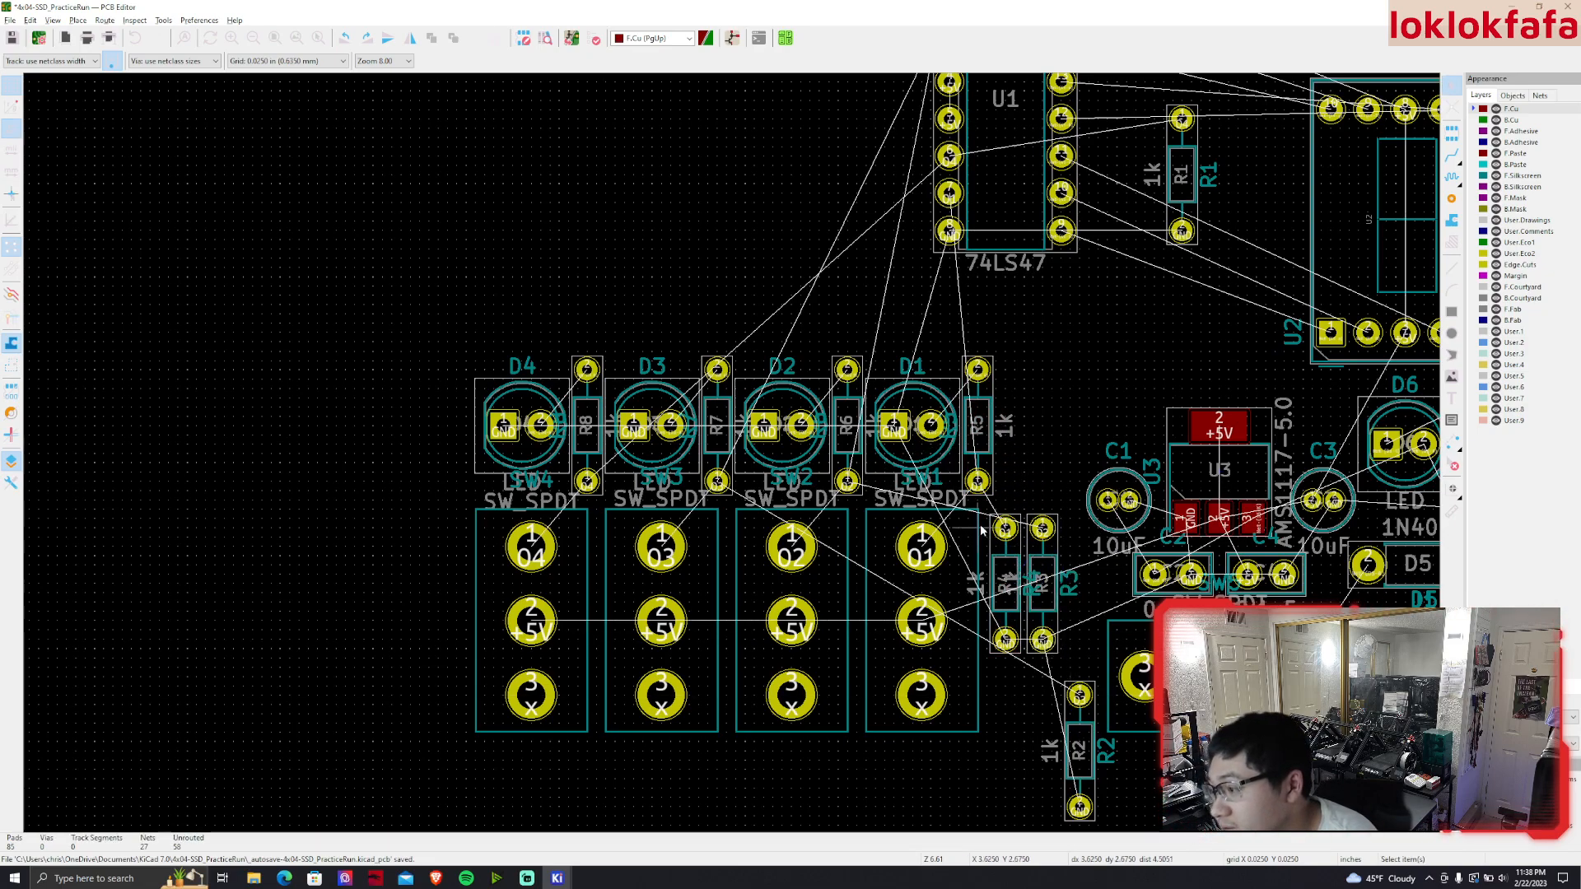
left_click_drag(986, 512, 1084, 671)
left_click_drag(1043, 594, 1061, 555)
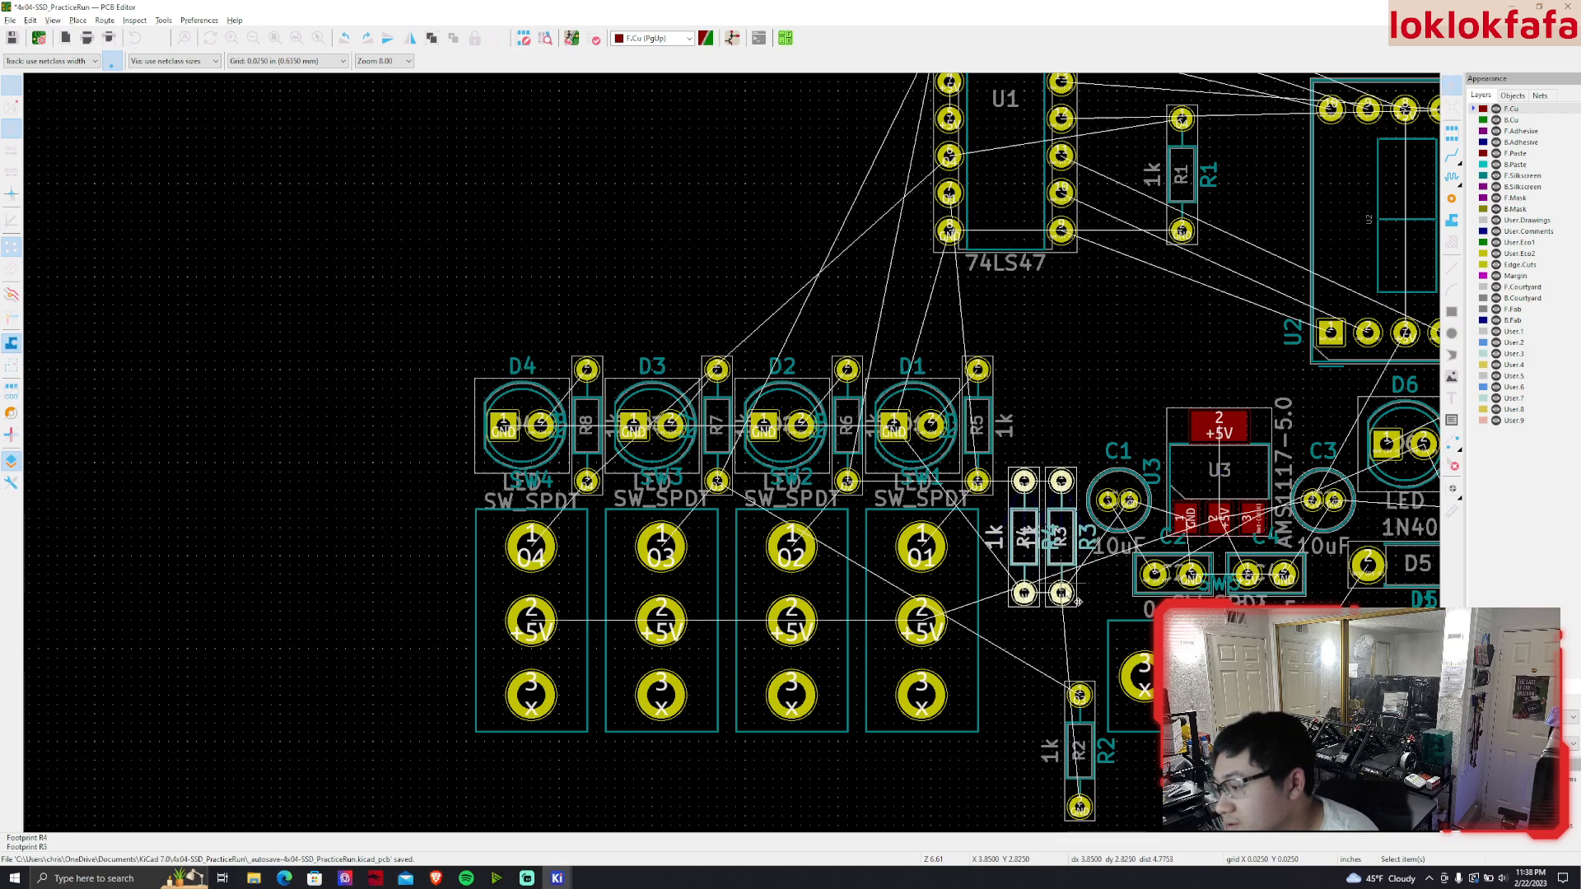
Place resistor R2 directly below R4 and R1 below R3, forming a two-by-two resistor block
left_click(1082, 750)
left_click_drag(1082, 721, 1033, 648)
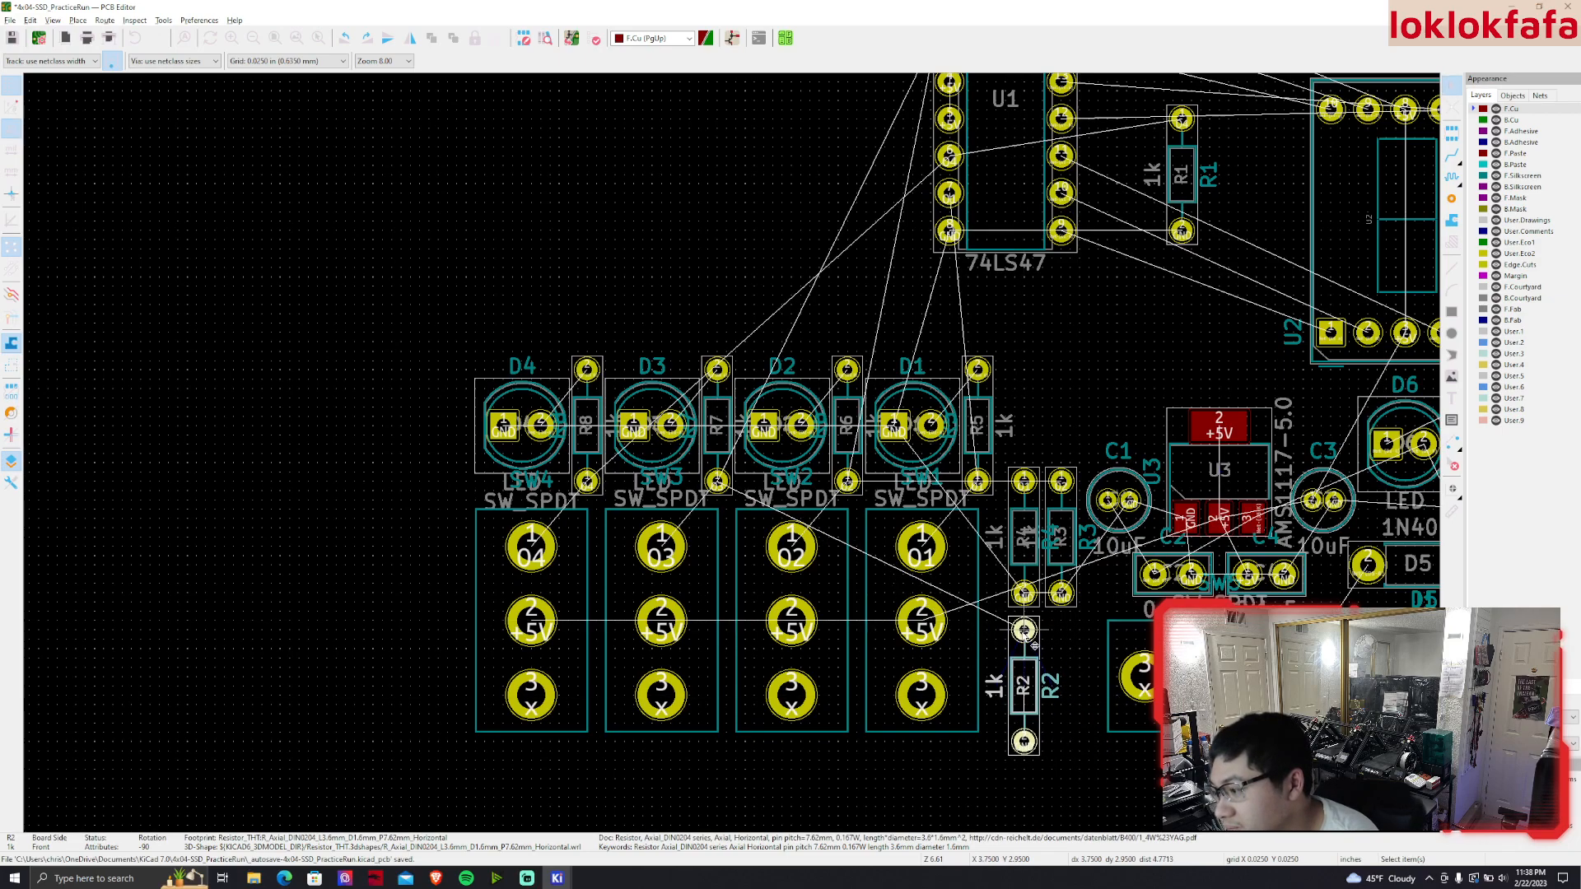
left_click(1177, 161)
left_click_drag(1178, 160, 1058, 673)
scroll(1082, 751, "up", 1)
scroll(732, 452, "down", 1)
Shift the block of resistors R1 to R4 slightly up and left, closer to switch SW1
middle_click_drag(732, 452, 797, 592)
left_click_drag(807, 617, 718, 296)
mouse_move(740, 376)
left_mouse_down()
mouse_move(735, 353)
mouse_move(754, 361)
mouse_move(736, 353)
left_mouse_up()
left_click(742, 363)
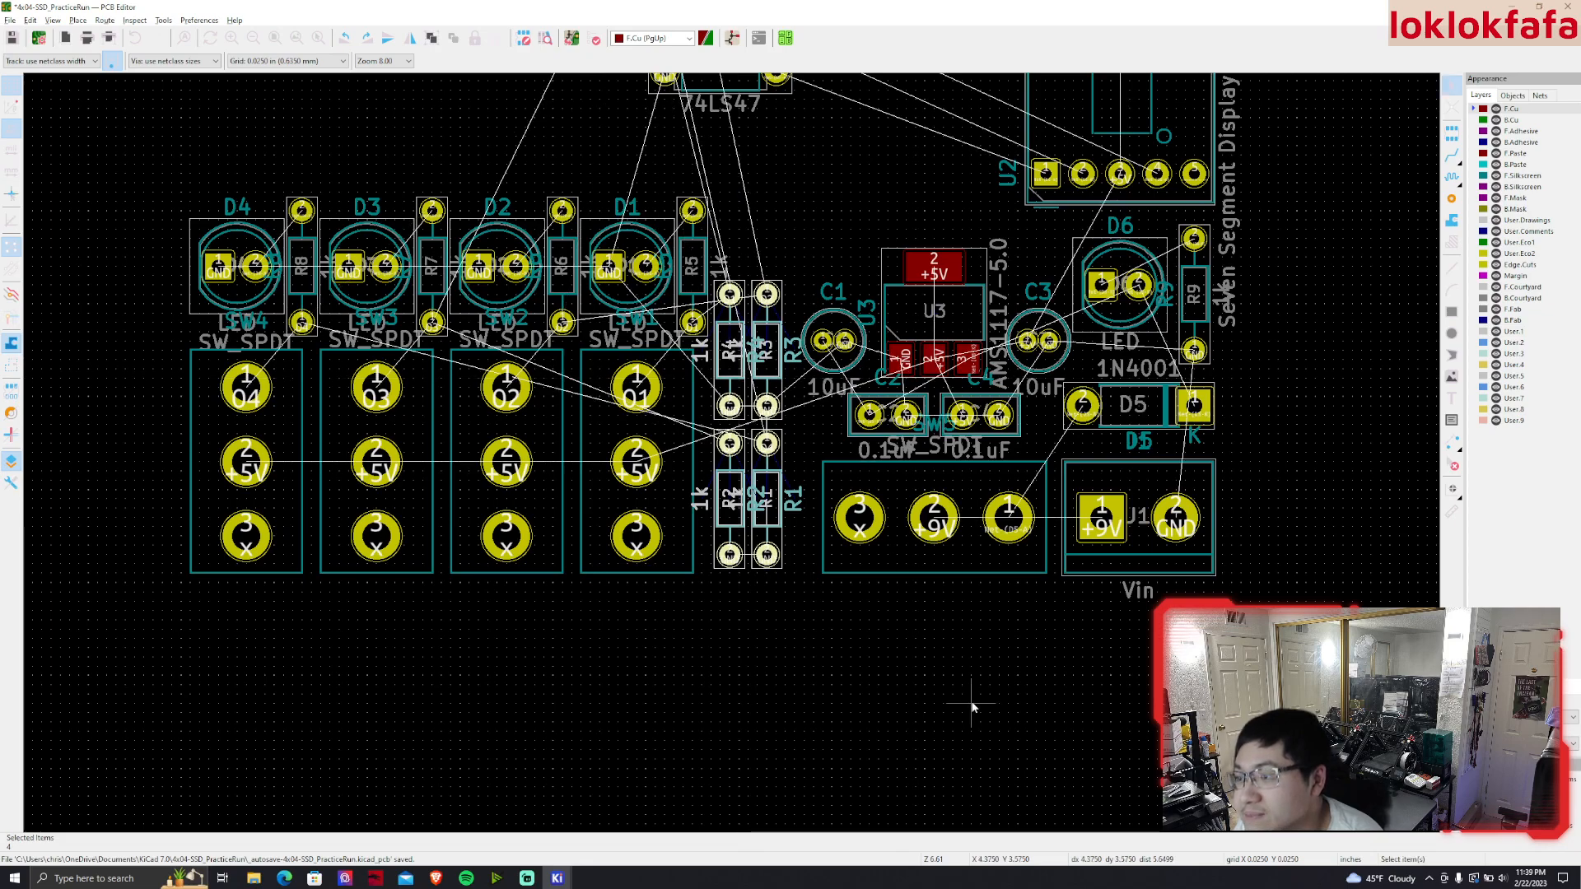
Move the power section, from C1 and U3 through SW5, D5, D6, R9 and J1, slightly left toward the resistor block
middle_click_drag(968, 697, 824, 734)
left_click_drag(1119, 686, 659, 316)
key("m")
left_click_drag(697, 421, 688, 420)
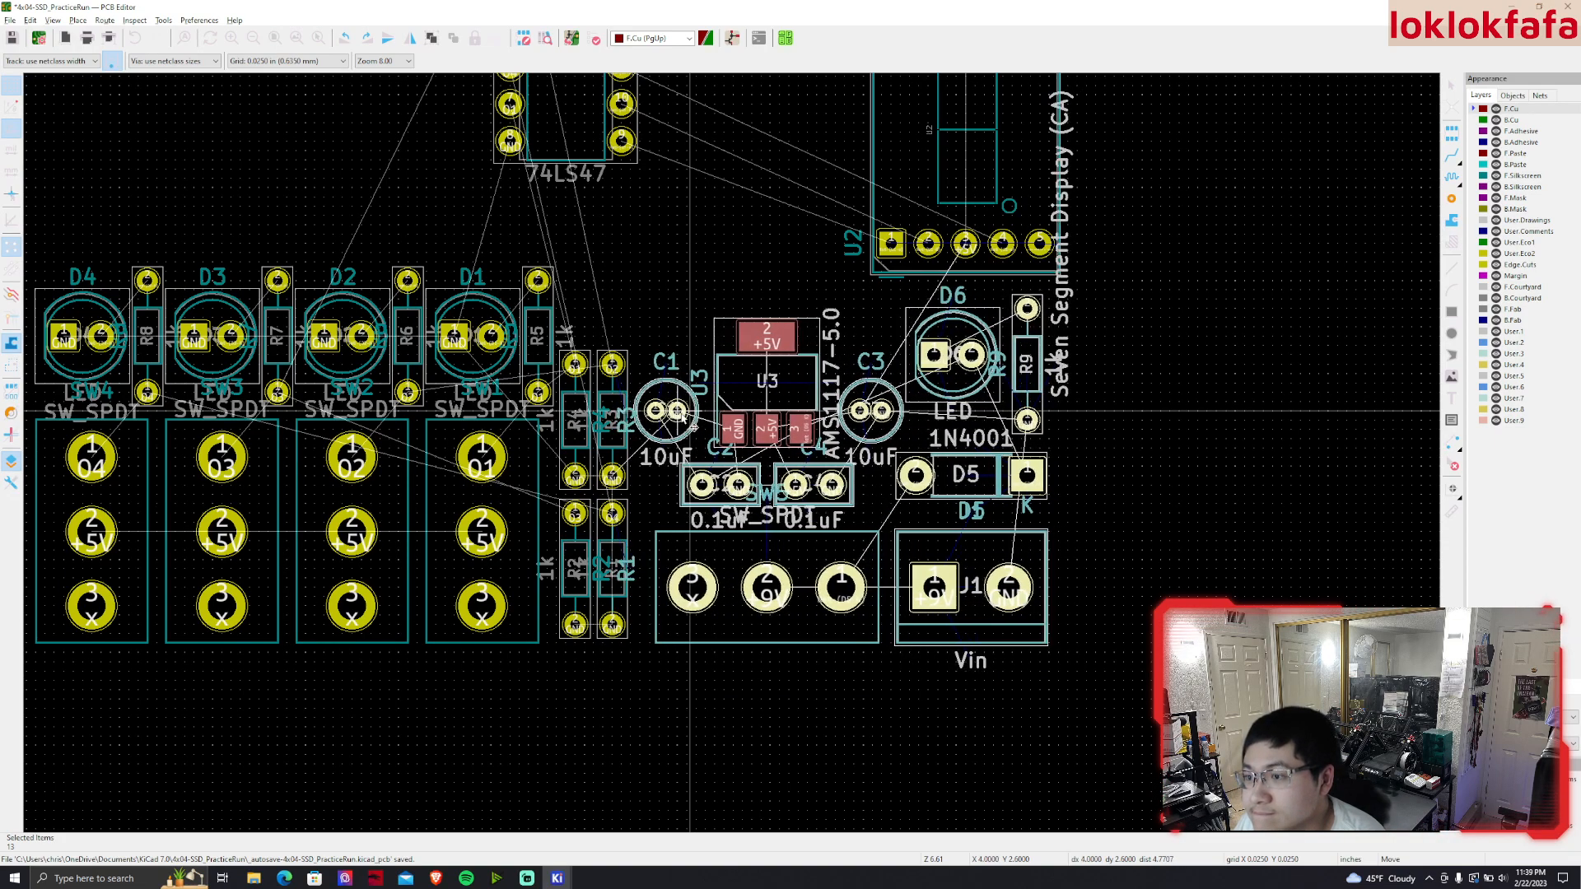
left_click(685, 414)
scroll(1139, 508, "down", 3)
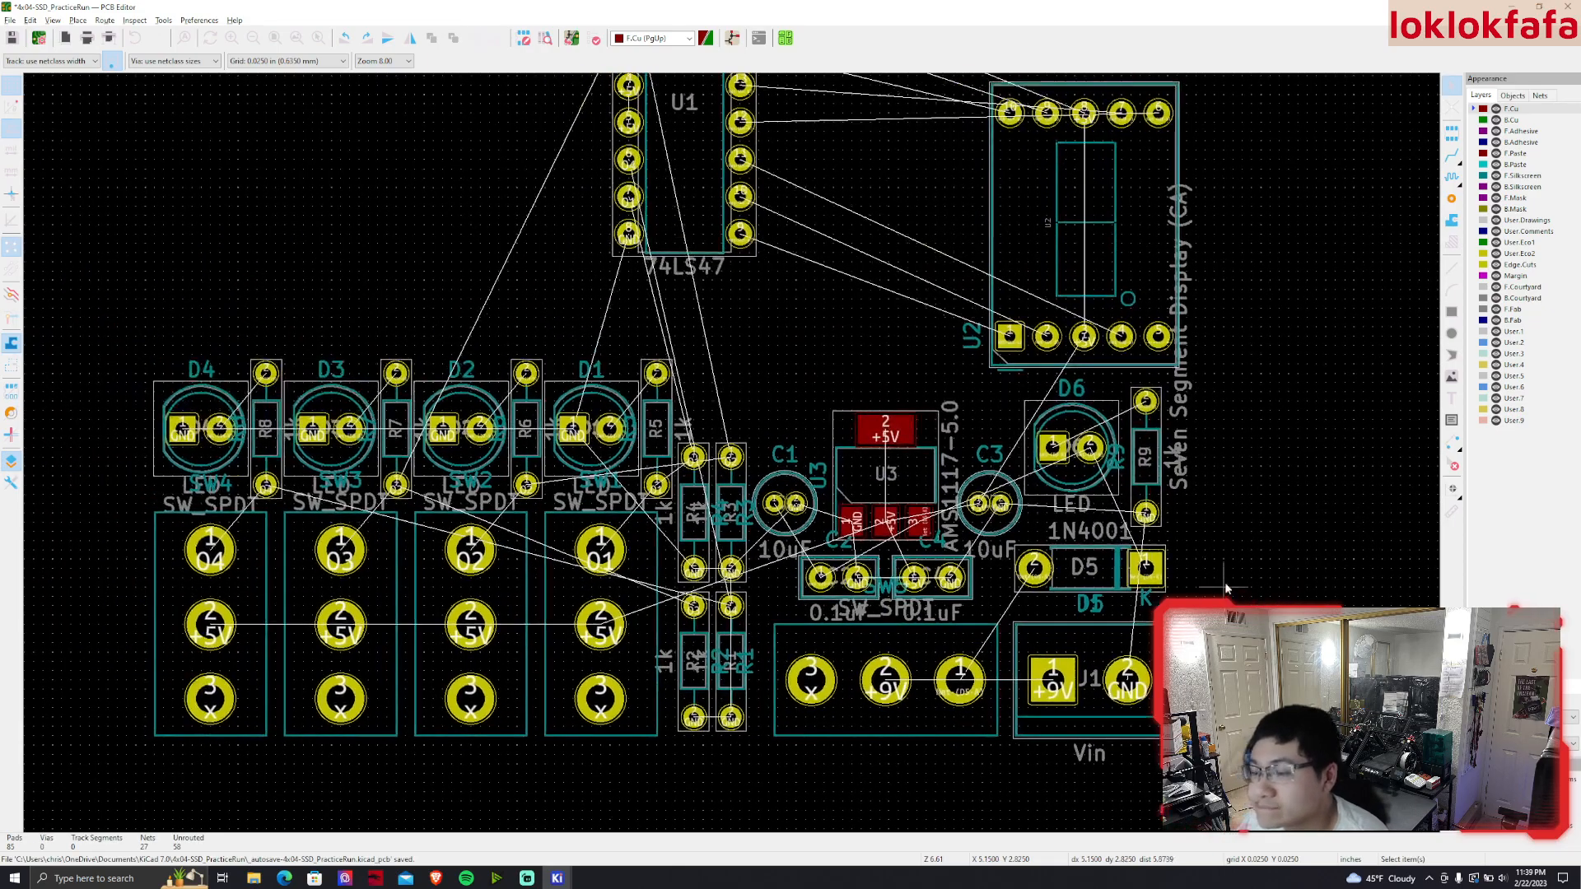
Set the grid to 0.0100 in and shift resistors R1 to R4 together slightly down between SW1 and SW5
scroll(309, 351, "up", 3)
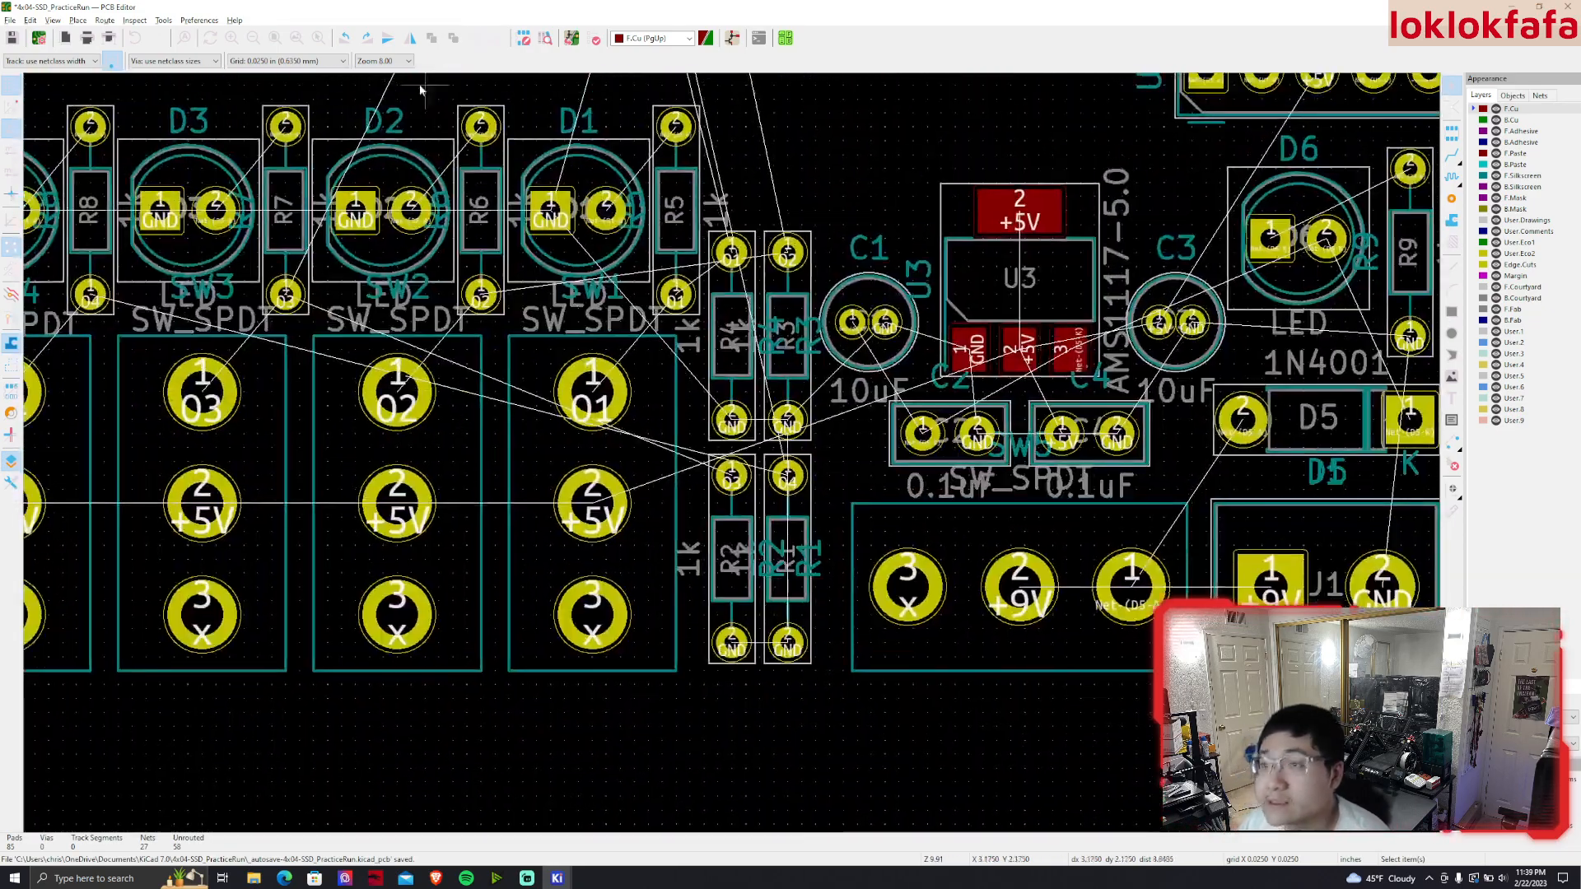
left_click(274, 58)
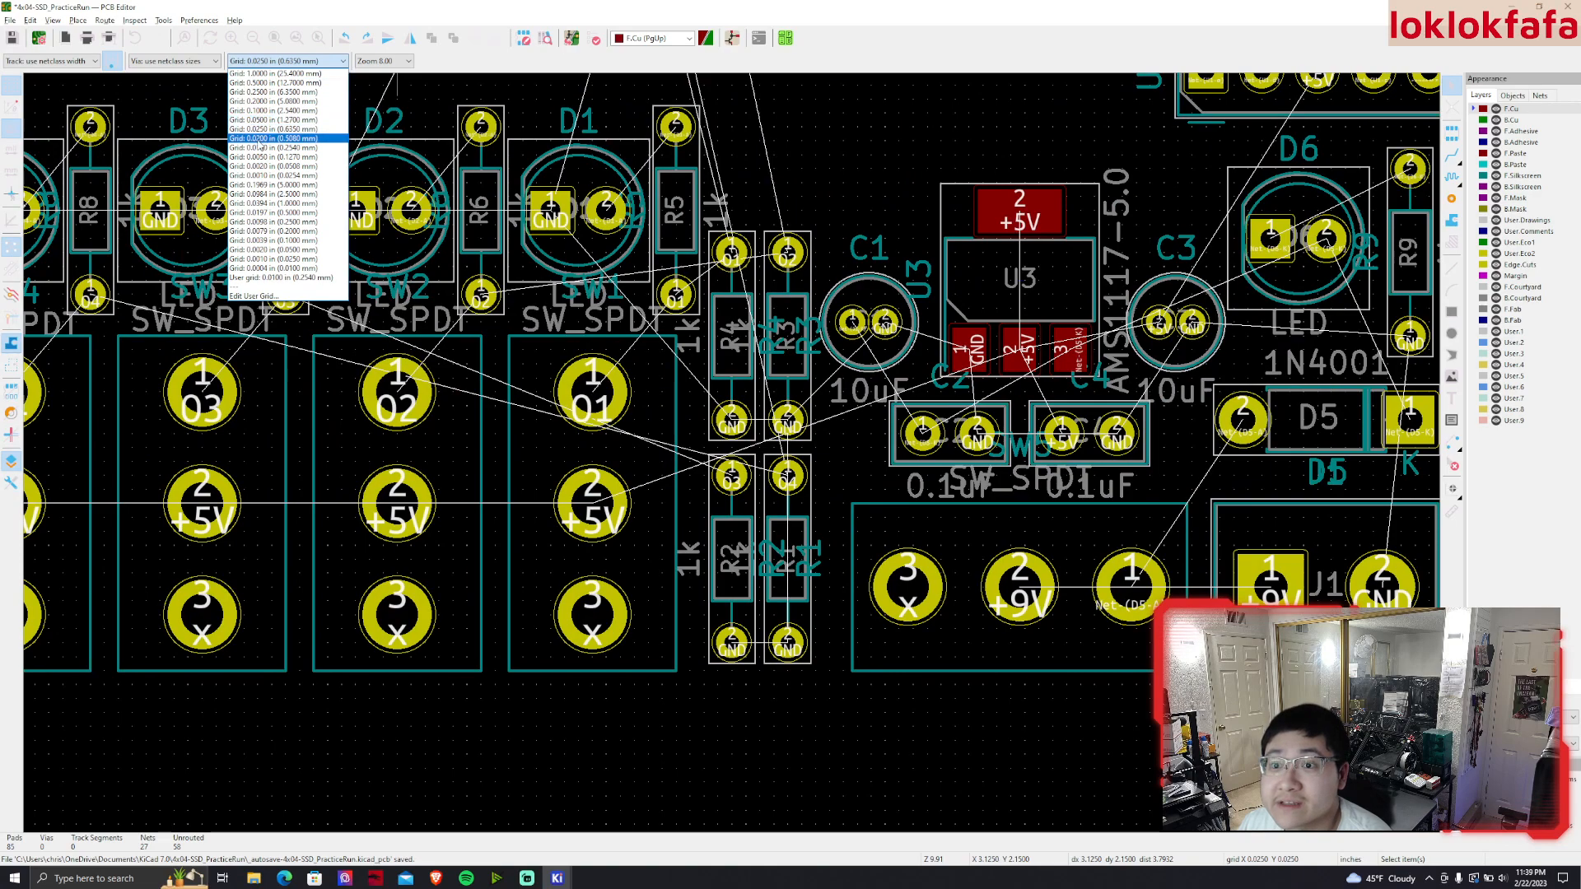
left_click(256, 150)
left_click(793, 528)
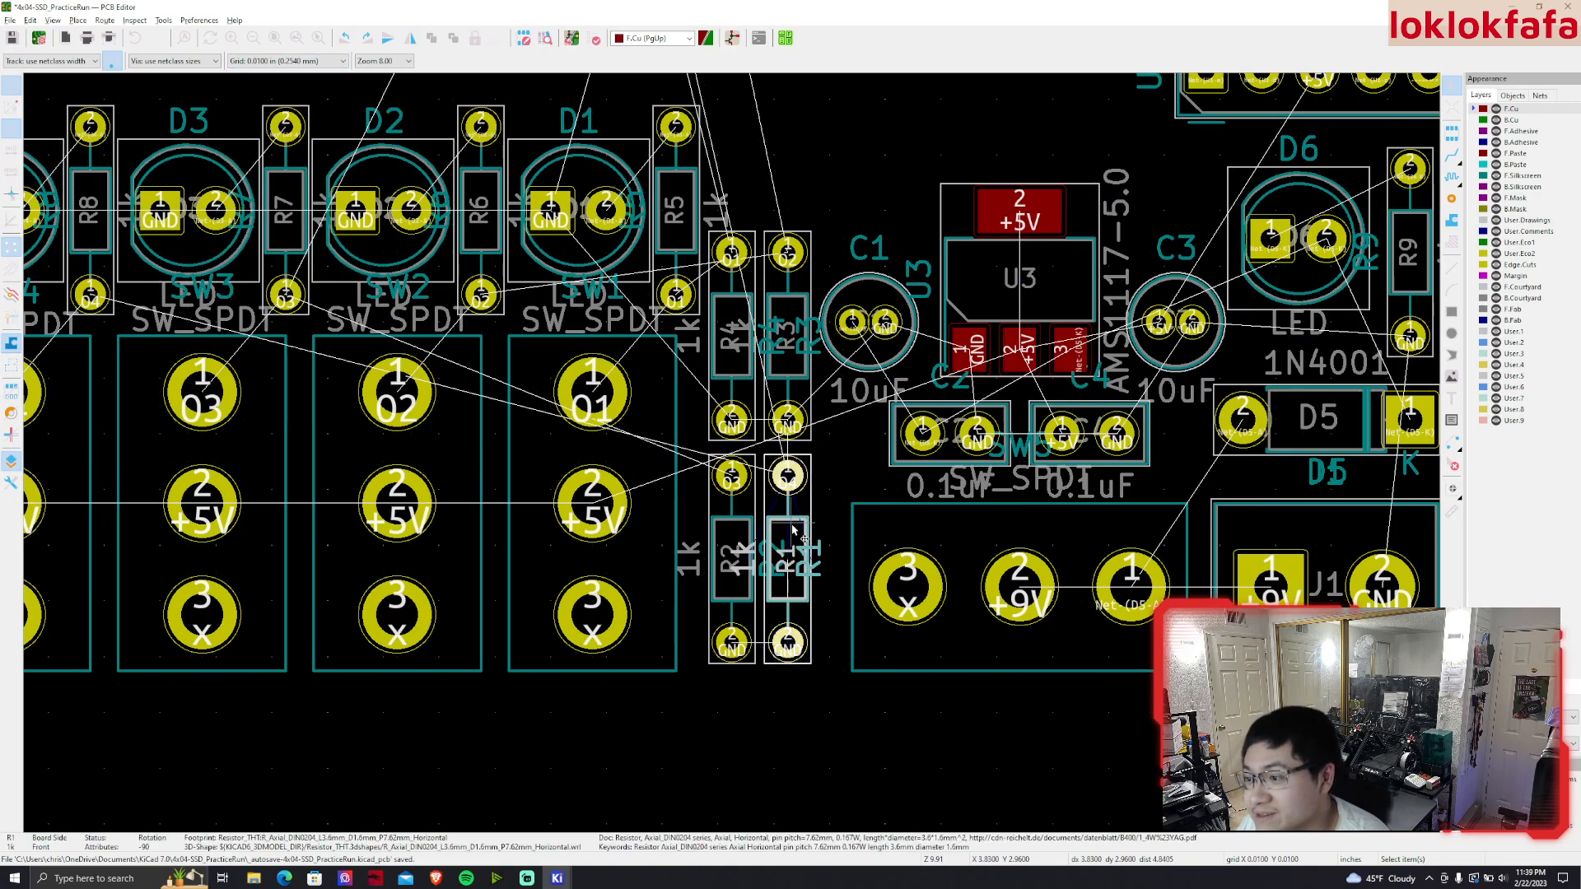
left_click(736, 529, "shift")
left_click(735, 319, "shift")
left_click(787, 315, "shift")
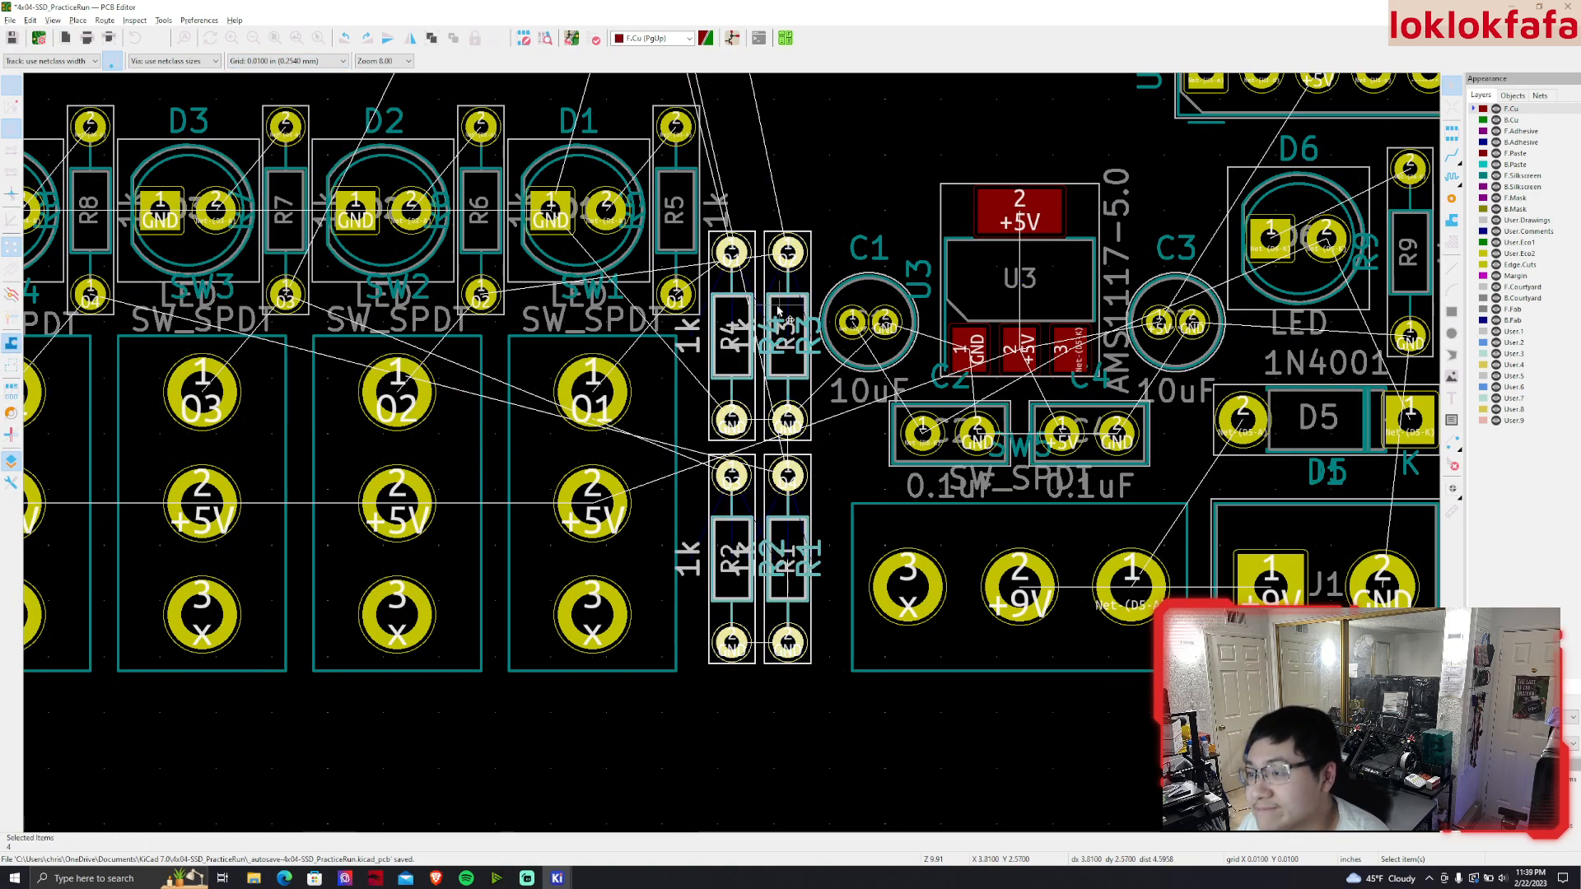
key("m")
left_click(788, 354)
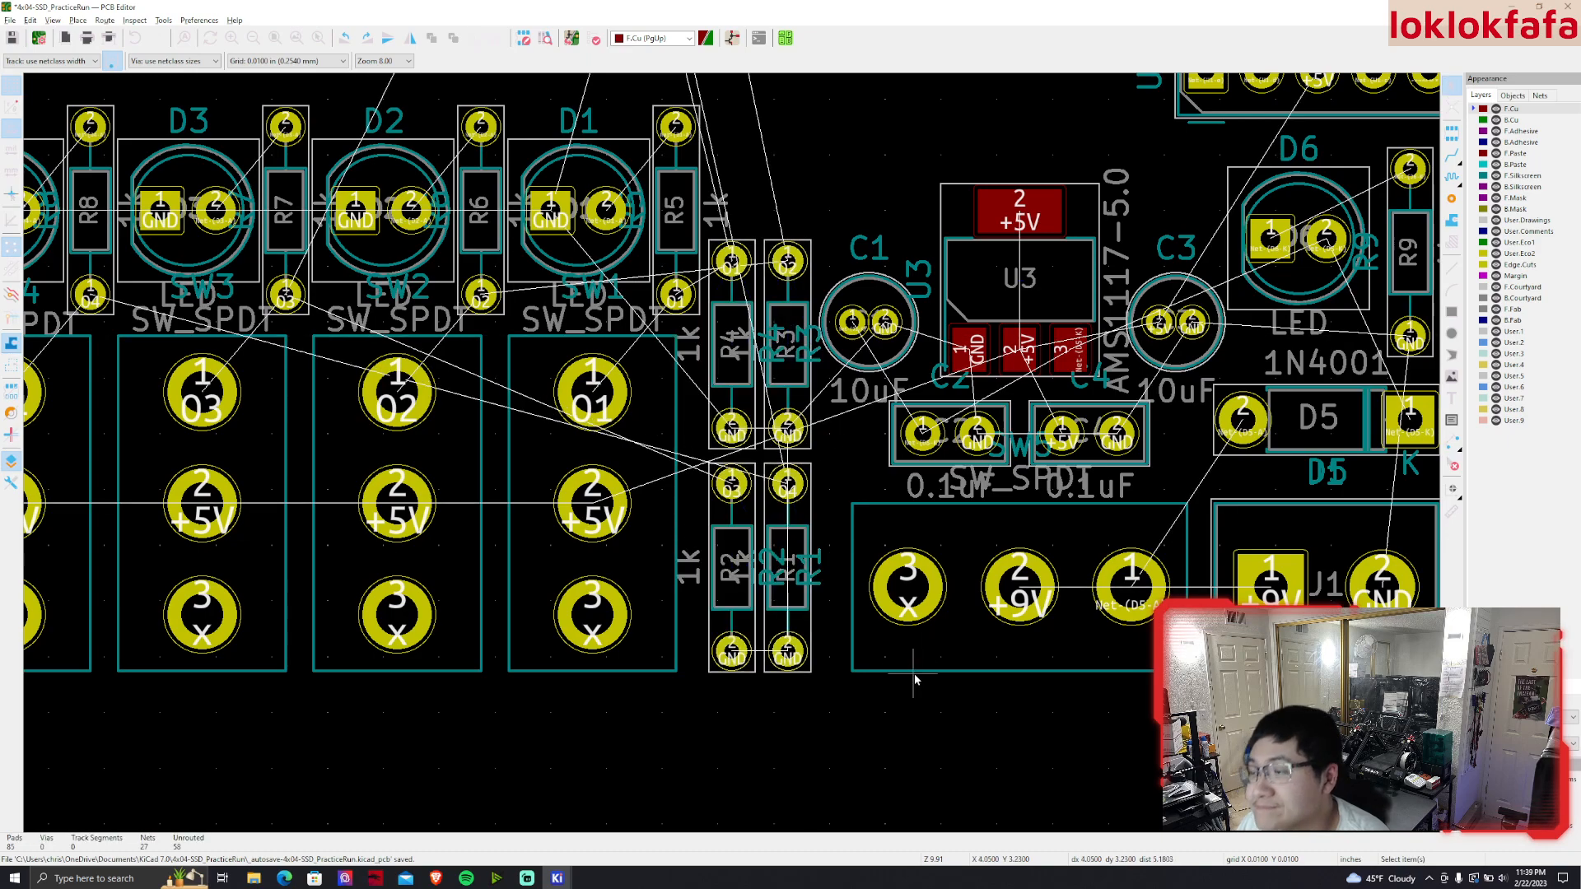
Rotate decoder U1 to horizontal with pin 1 at its upper right and place it above the LED row, starting over D4
scroll(758, 224, "down", 3)
middle_click_drag(758, 224, 738, 370)
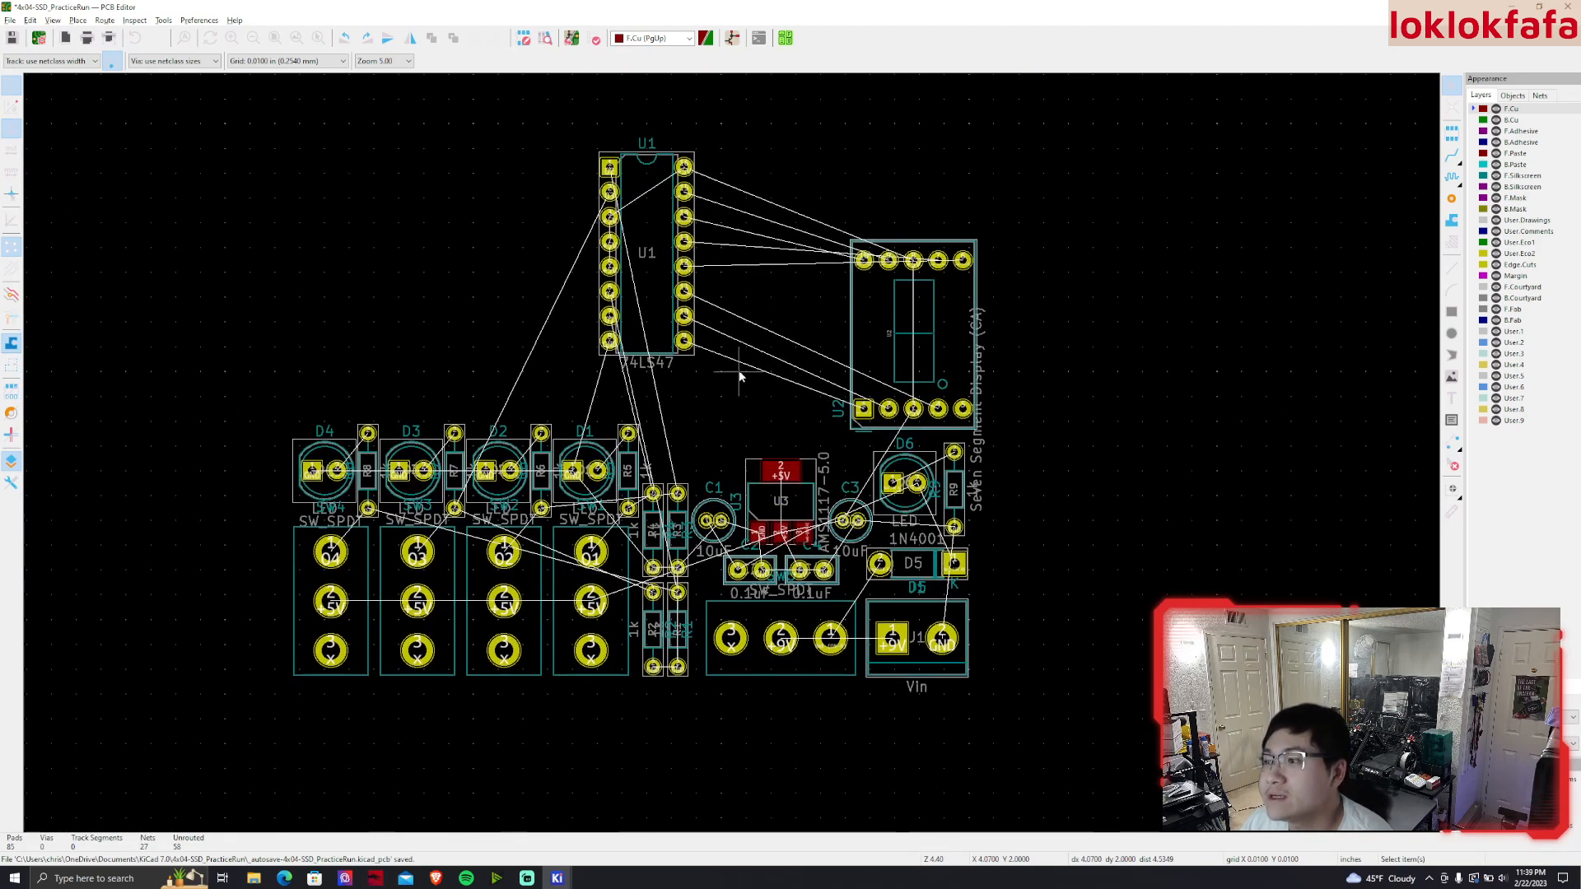
left_click(684, 315)
key("m")
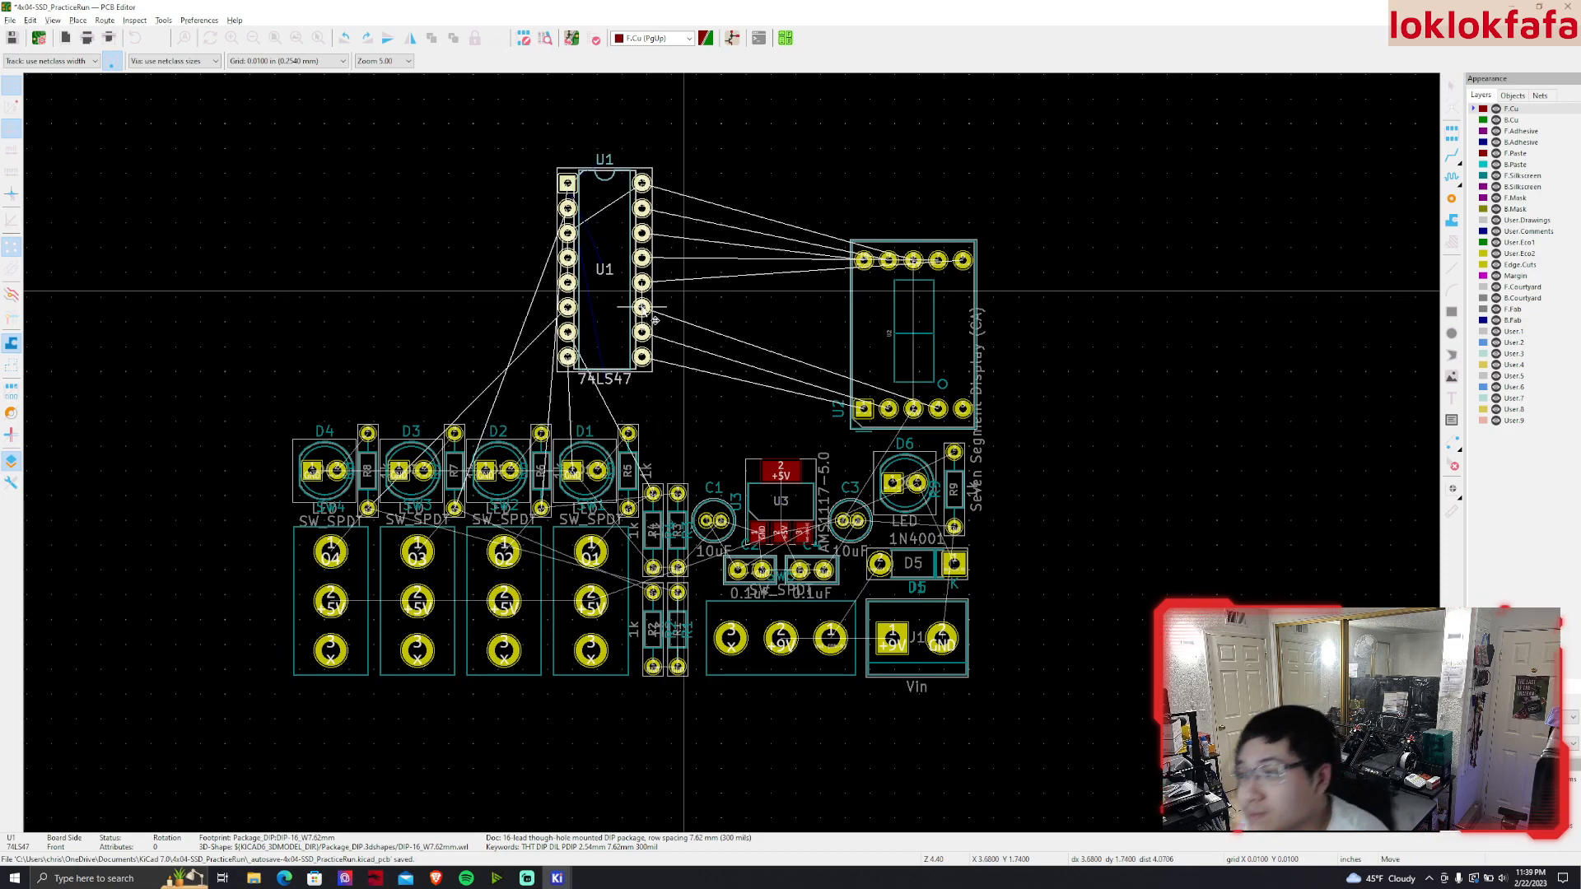
left_click(611, 350)
key("r")
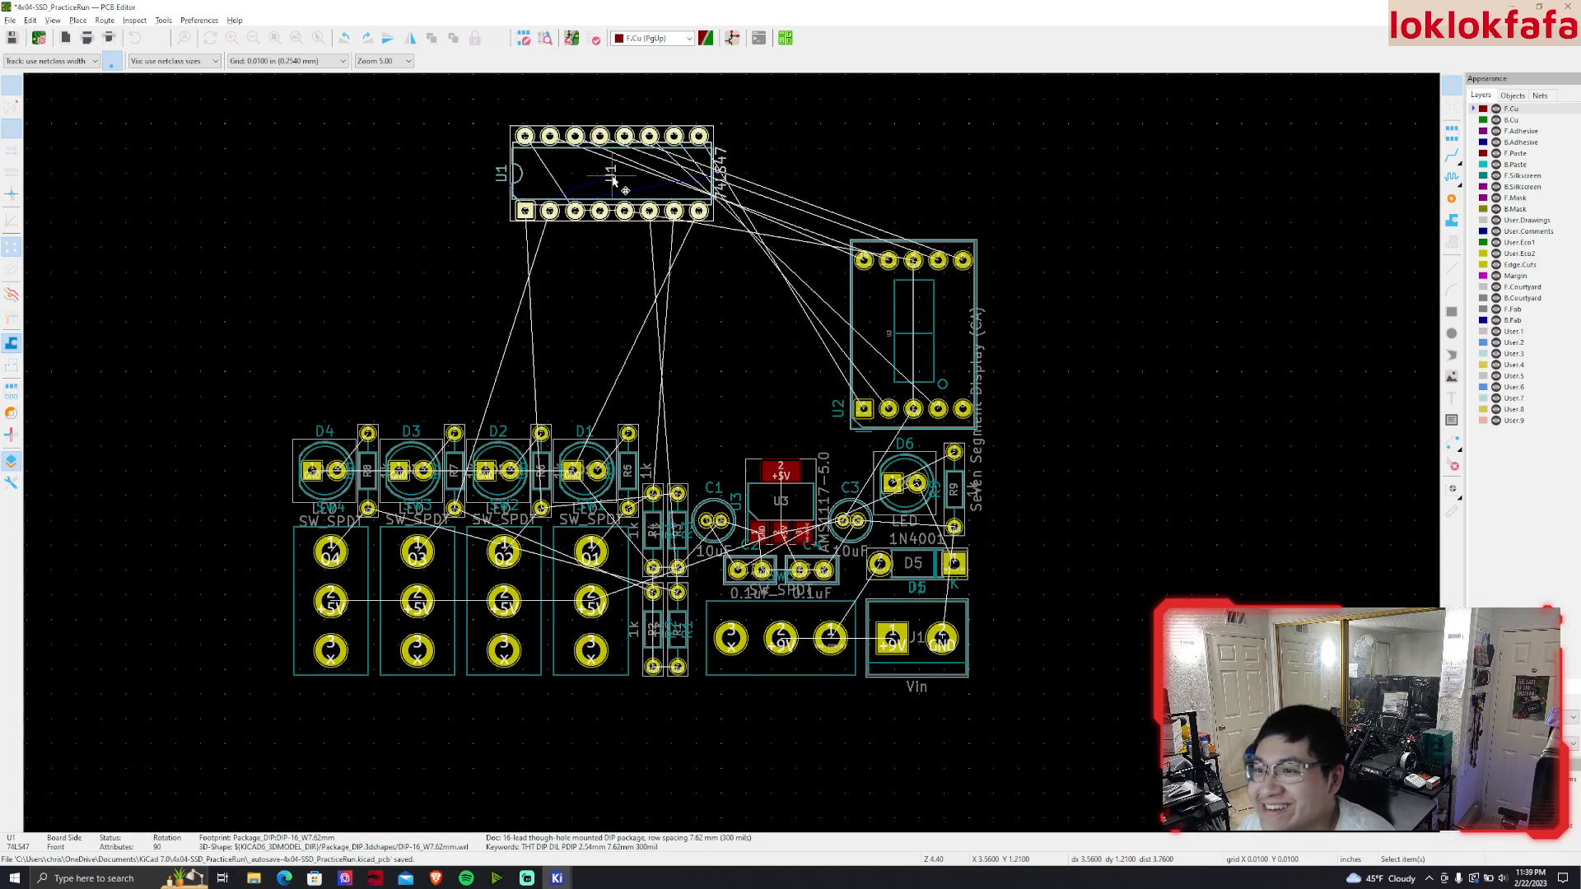
key("r")
key("r")
left_click_drag(449, 246, 394, 362)
Set the grid to 0.0250 in and move display U2 left to sit just above regulator U3
left_click(338, 61)
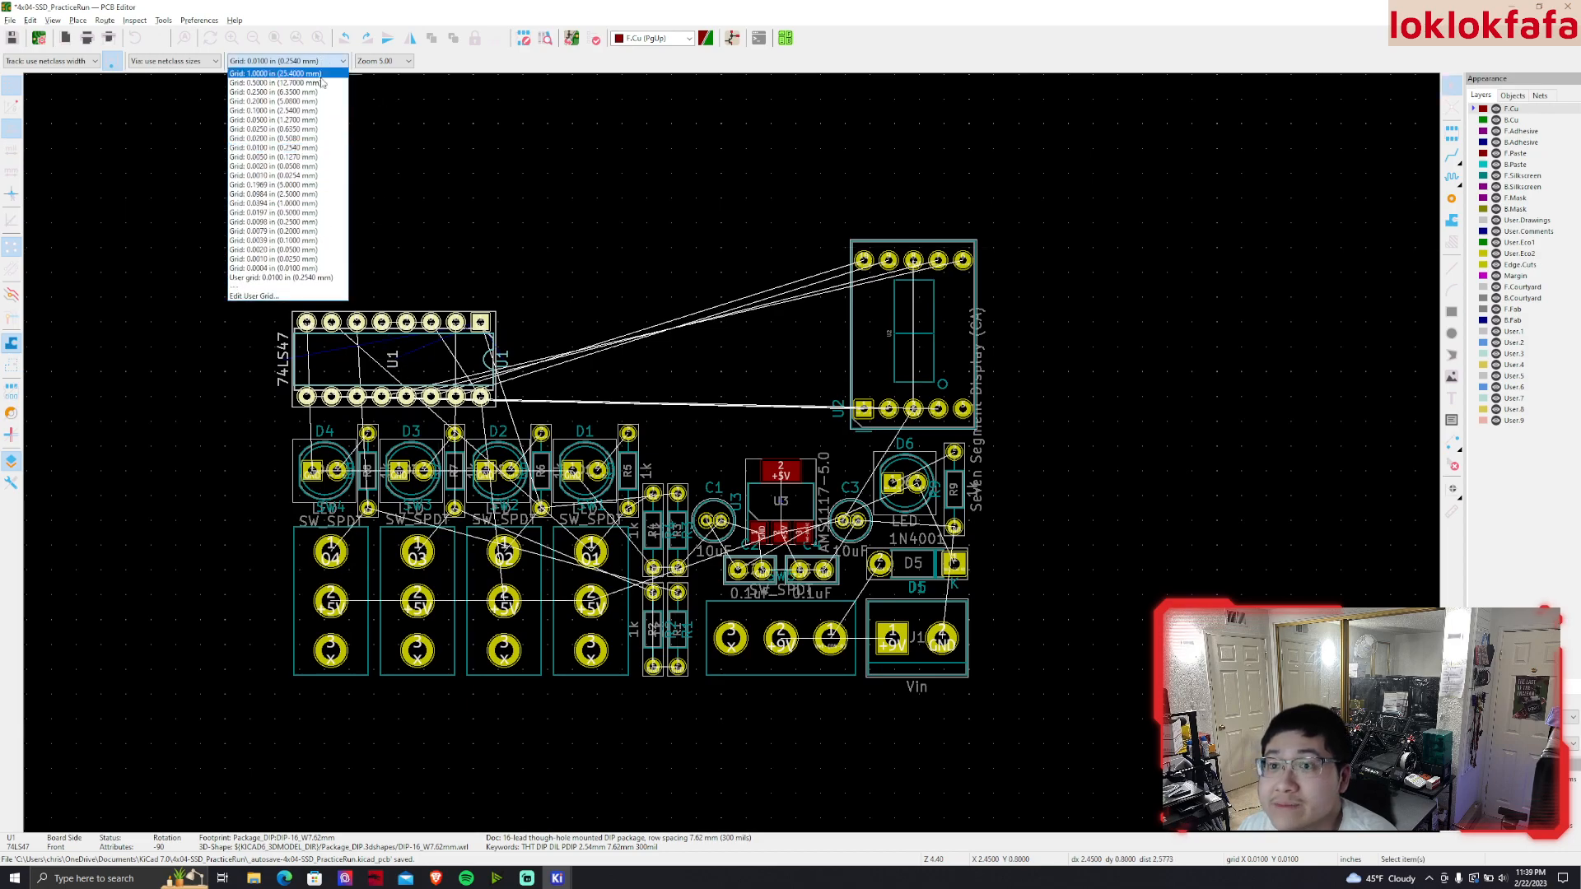
left_click(285, 125)
left_click_drag(878, 350, 734, 359)
Move decoder U1 right and slightly up so it is centred above the LED row D4 to D1
left_click_drag(397, 381, 461, 364)
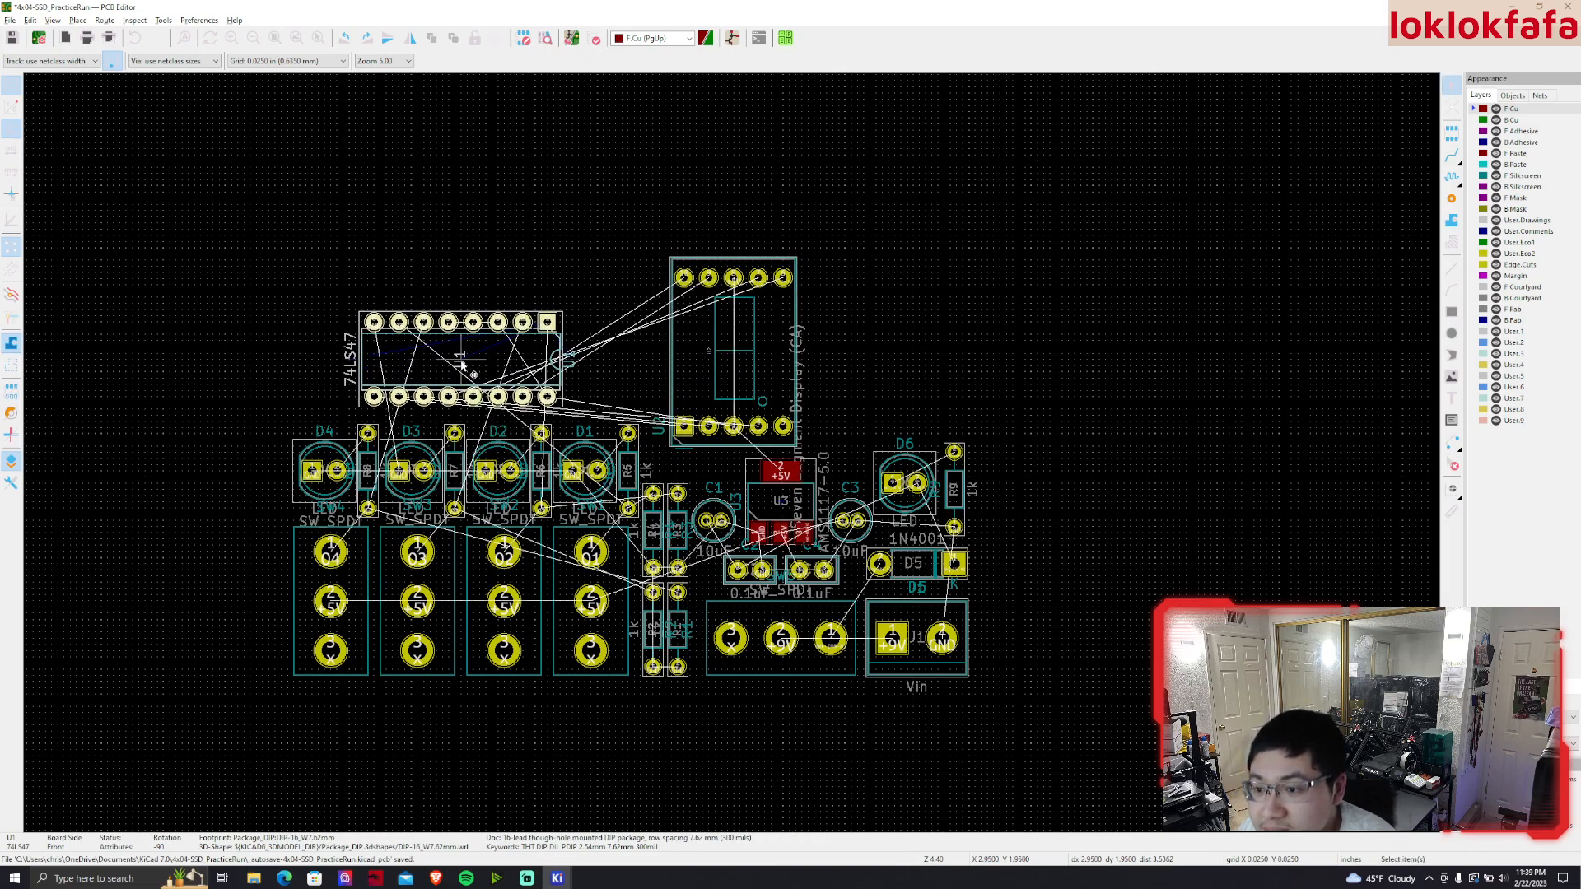
scroll(465, 358, "up", 2)
left_click_drag(782, 312, 796, 281)
left_click(795, 281)
Examine the placement and connections of display U2 relative to decoder U1 and the power section
middle_click_drag(995, 298, 745, 348)
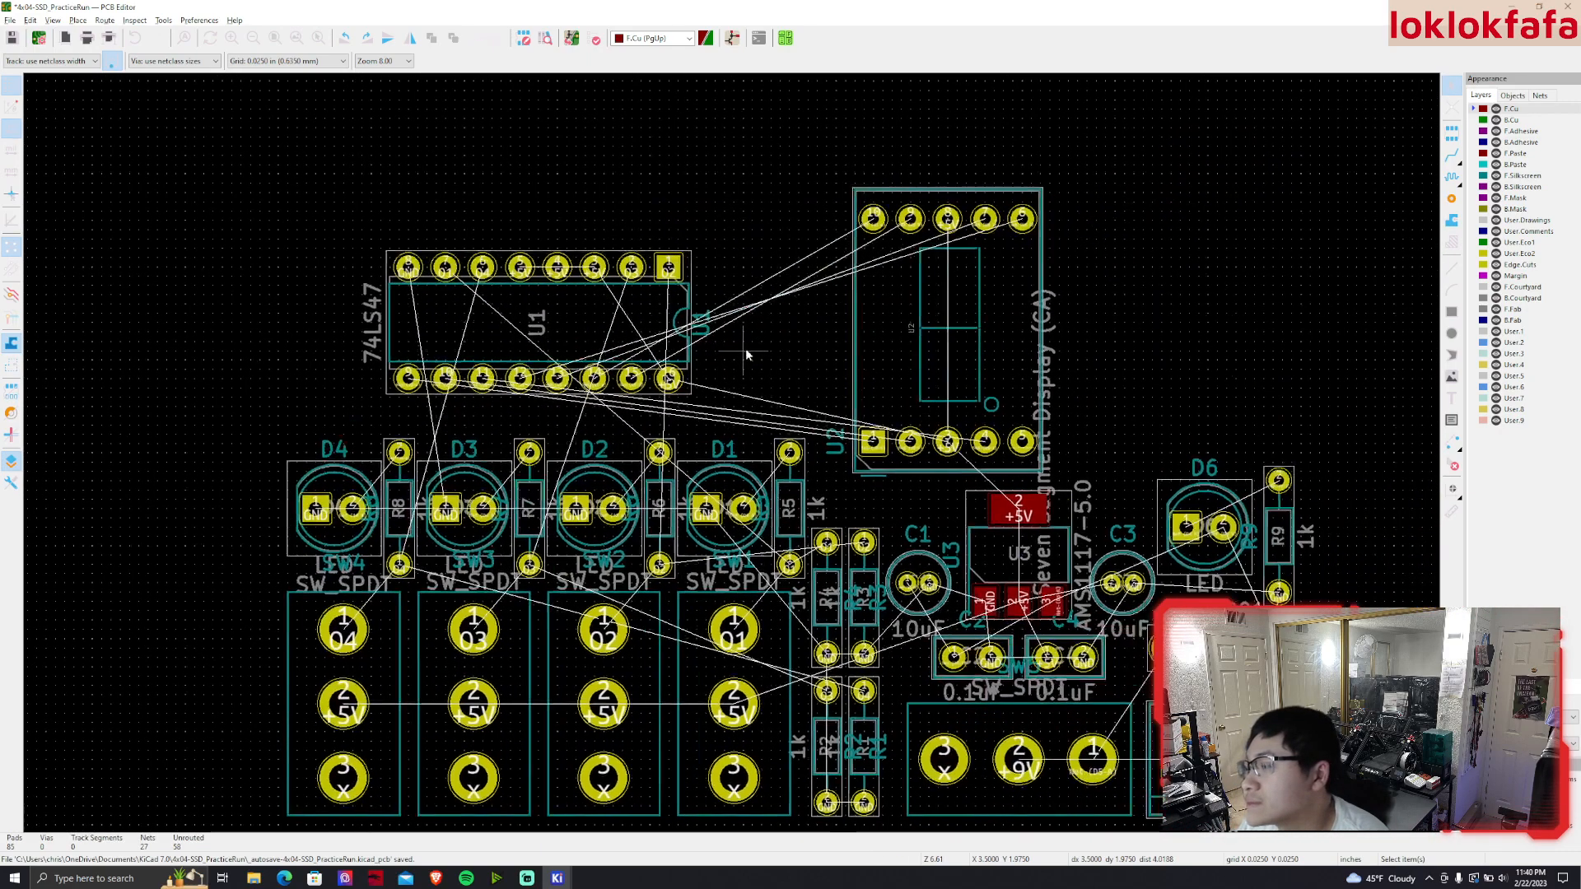
left_click(965, 350)
key("m")
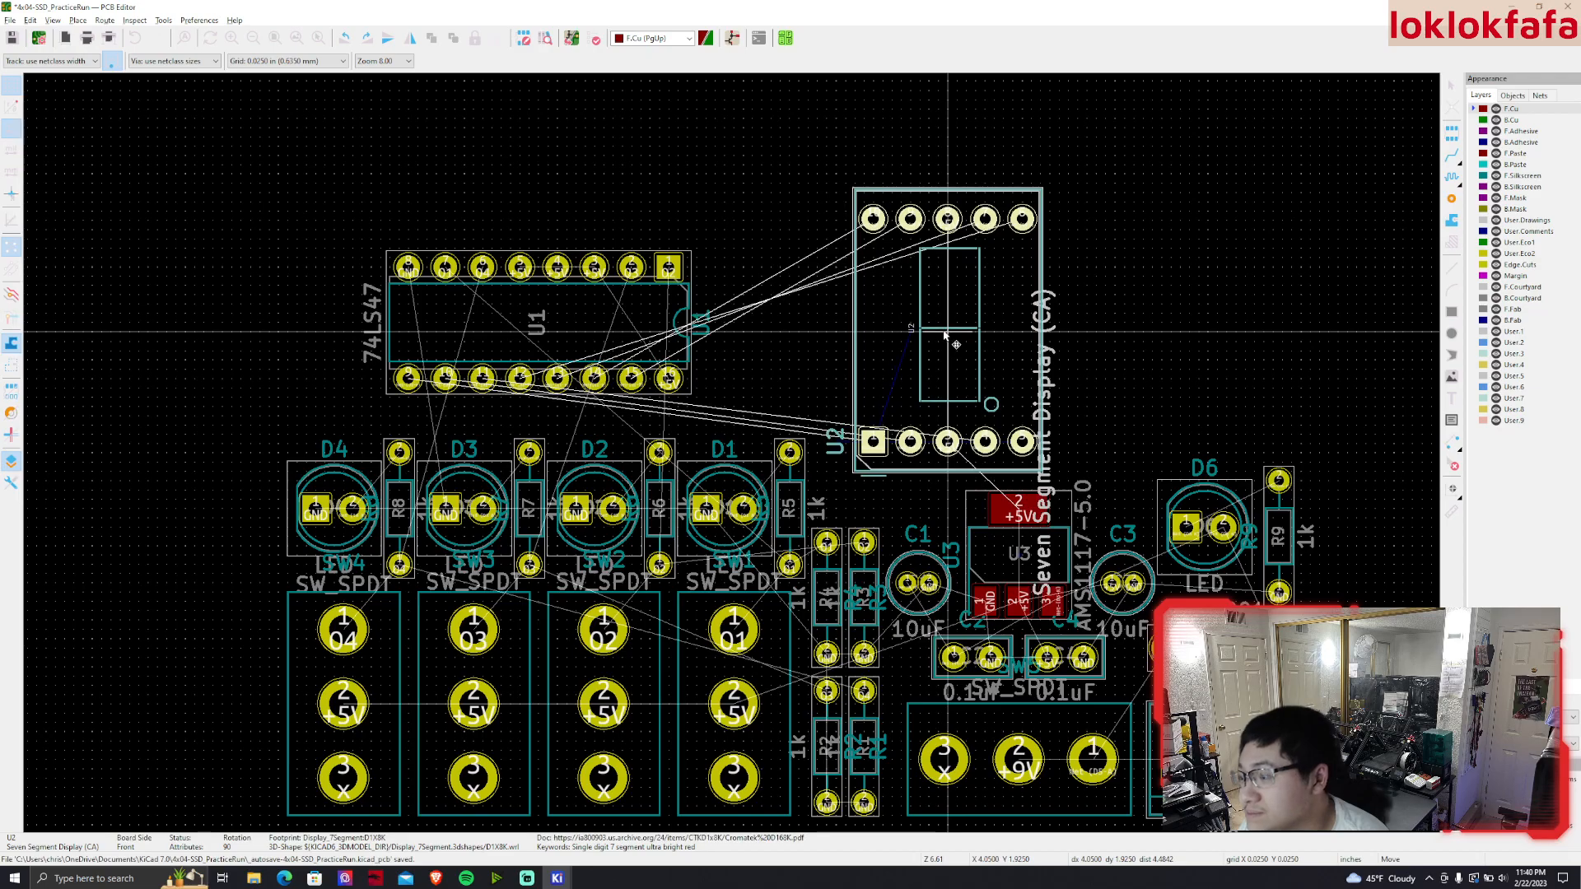
left_click(944, 335)
scroll(944, 336, "down", 7)
middle_click_drag(773, 482, 819, 503)
scroll(791, 505, "up", 5)
scroll(710, 446, "up", 4)
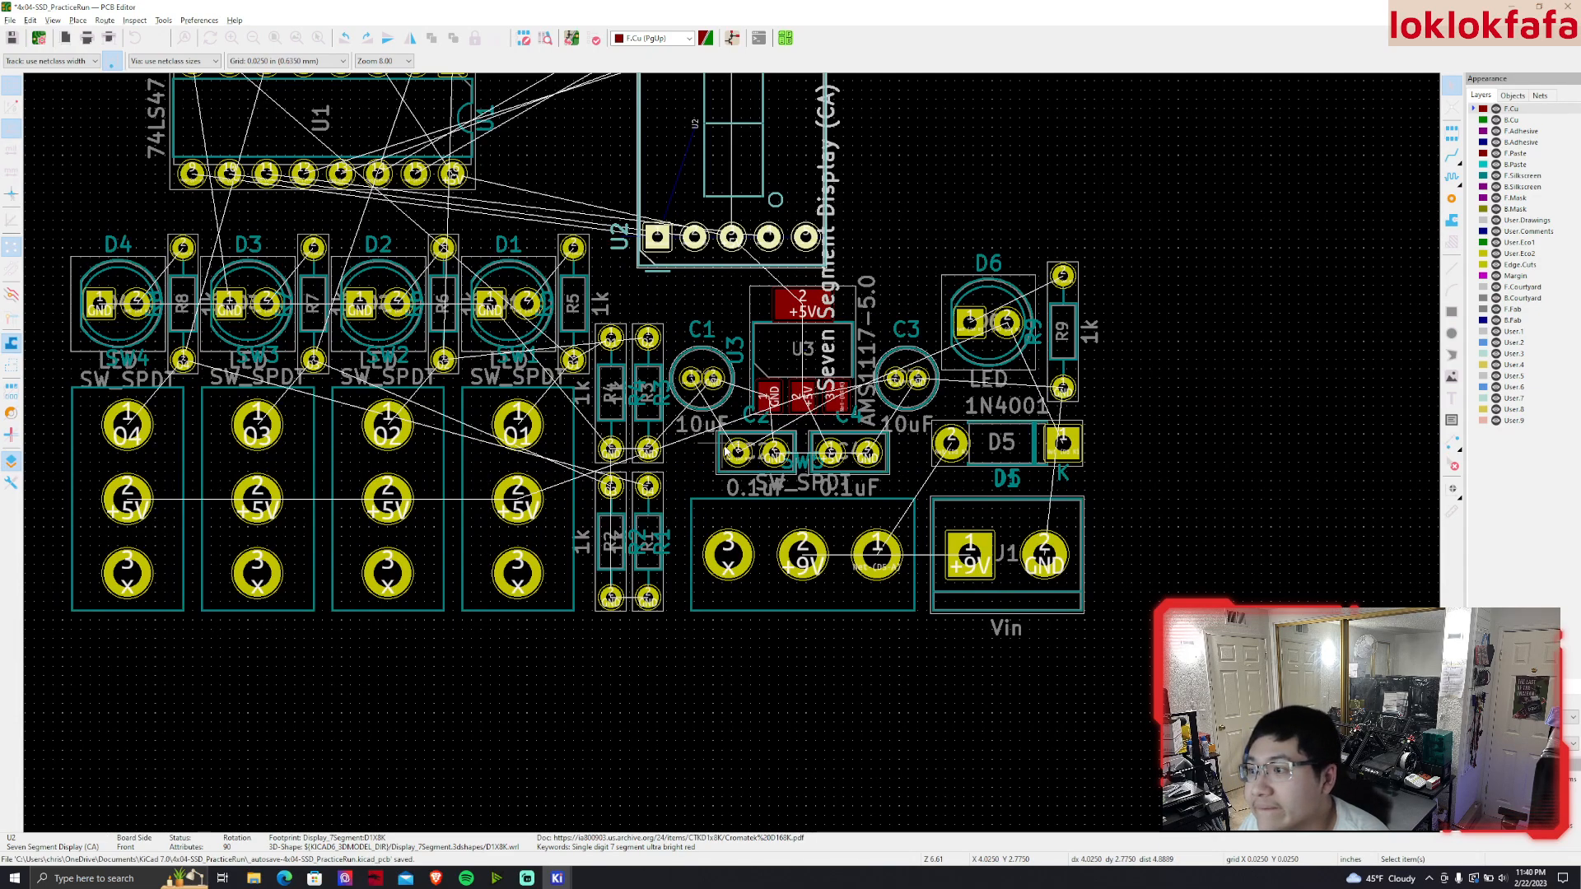
middle_click_drag(740, 277, 714, 612)
scroll(694, 464, "up", 2)
scroll(732, 453, "down", 1)
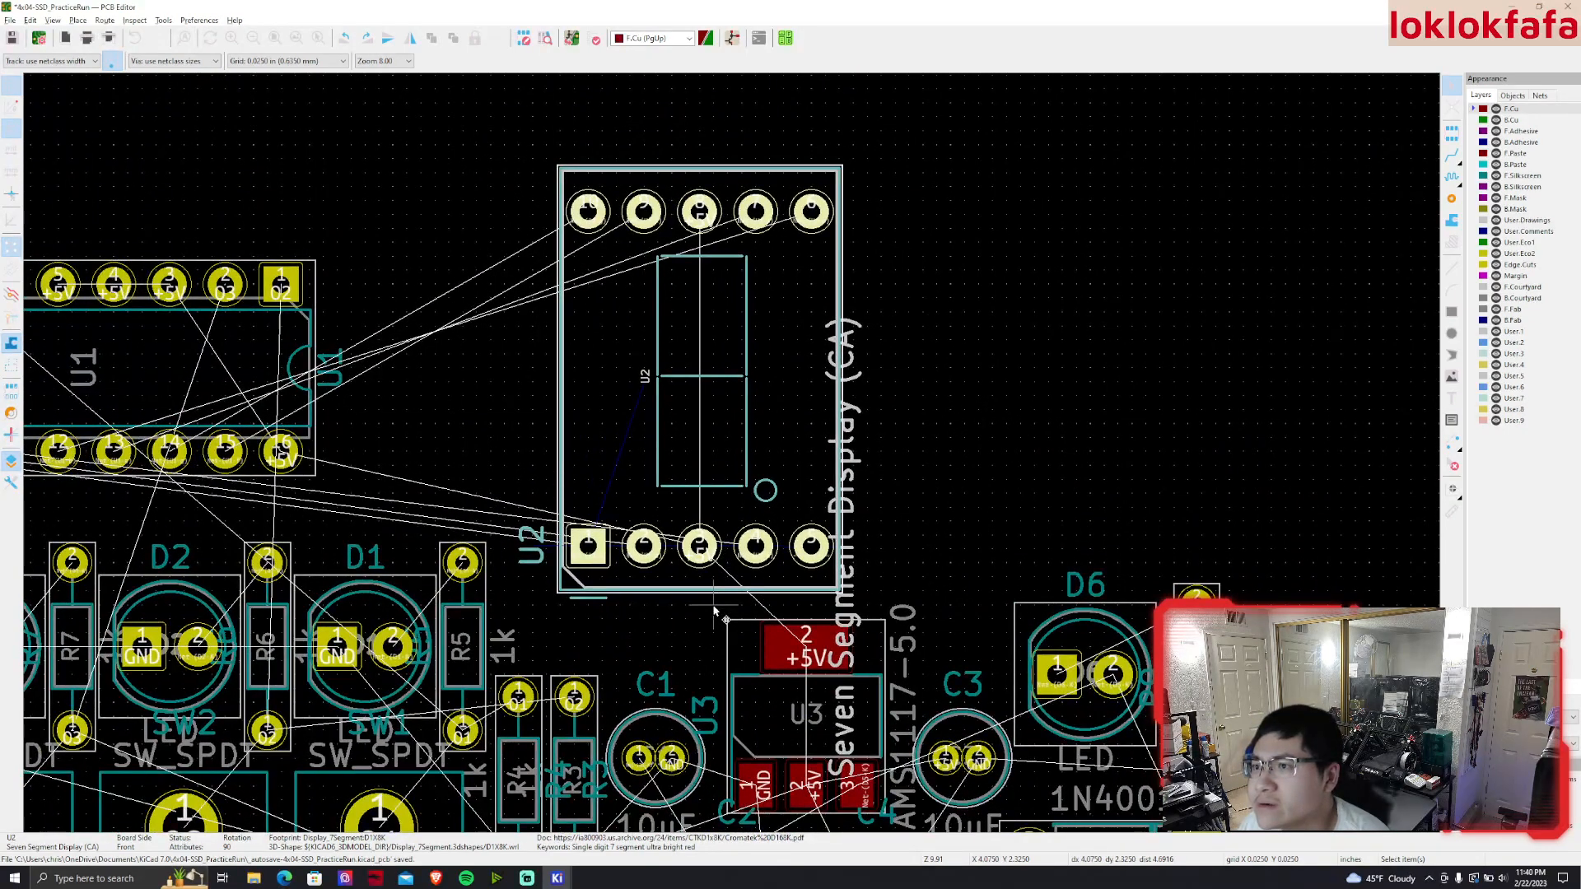
scroll(732, 457, "up", 2)
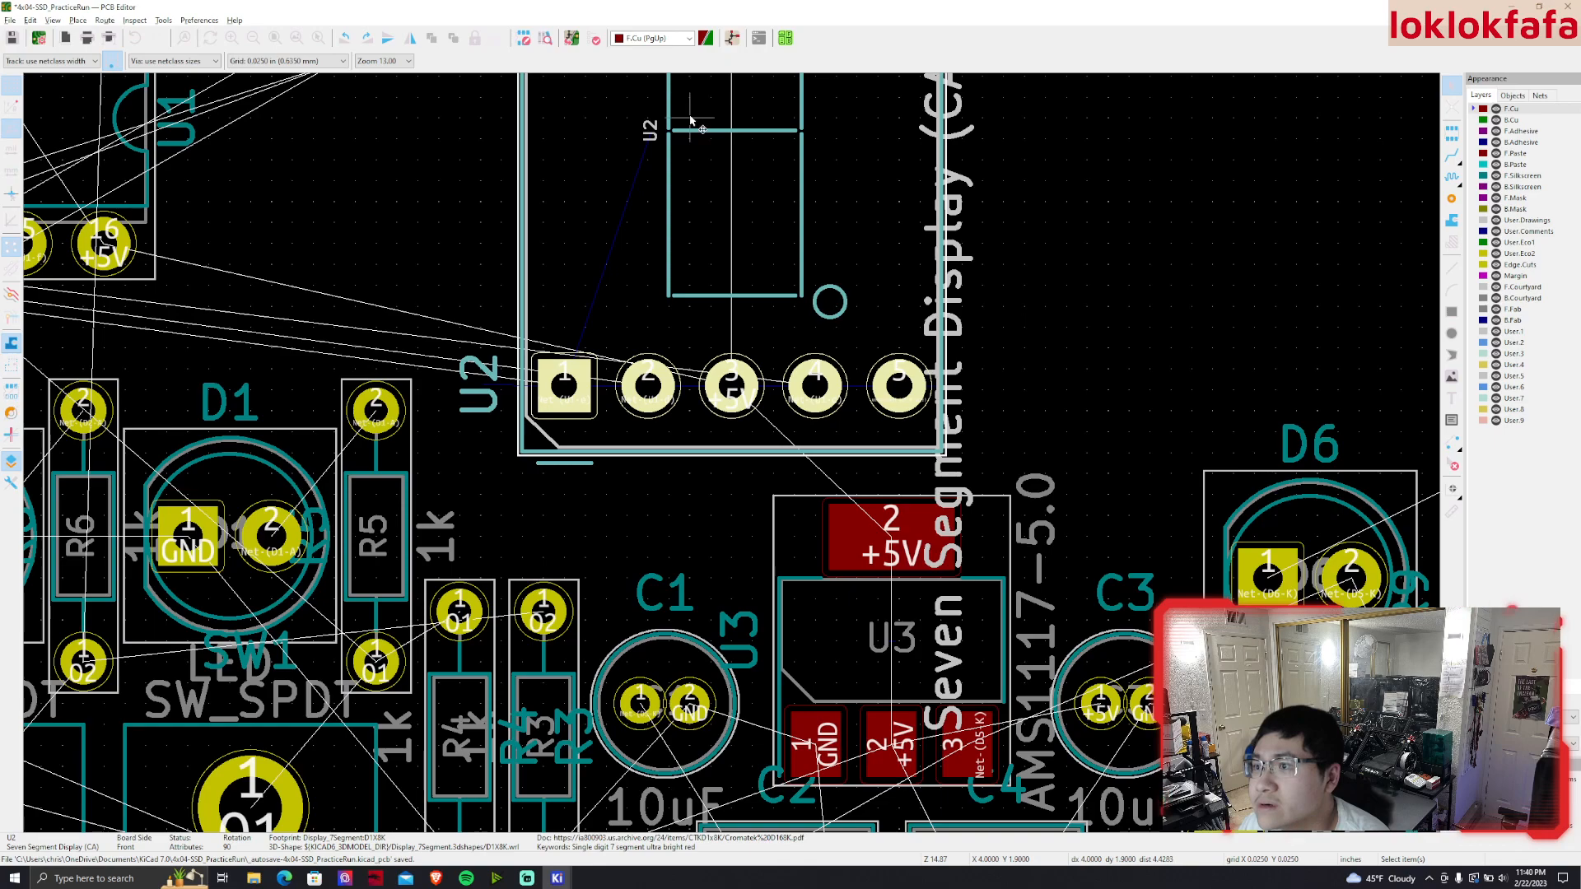
scroll(690, 158, "down", 2)
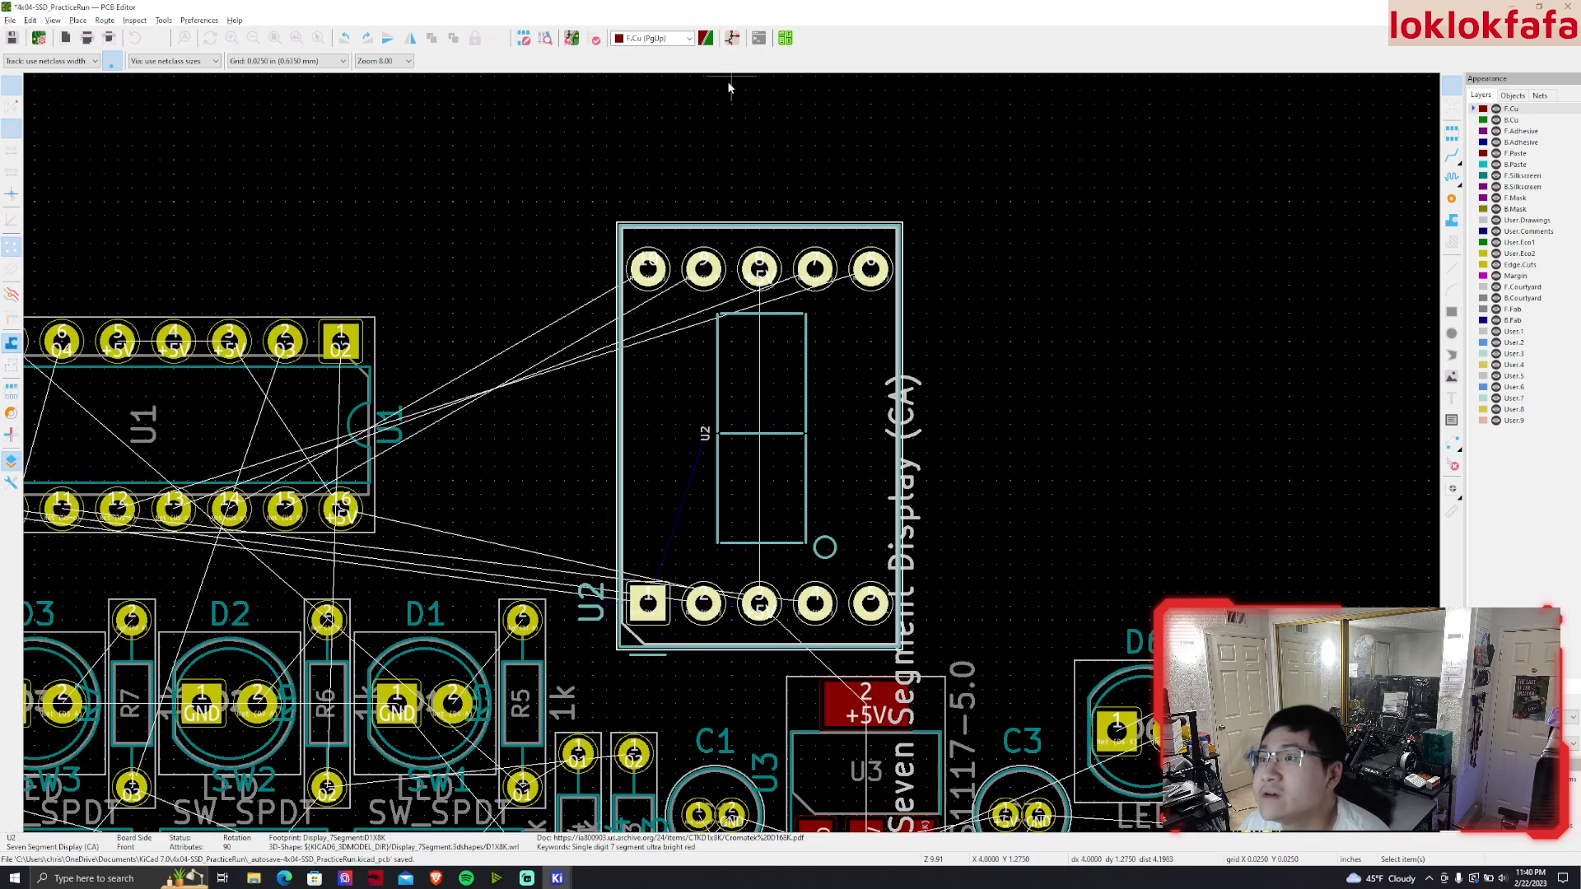
Switch to the schematic and duplicate 1k resistor R4, placing the copy just beside display U2's +5V symbol
left_click(732, 39)
middle_click_drag(1174, 488, 880, 422)
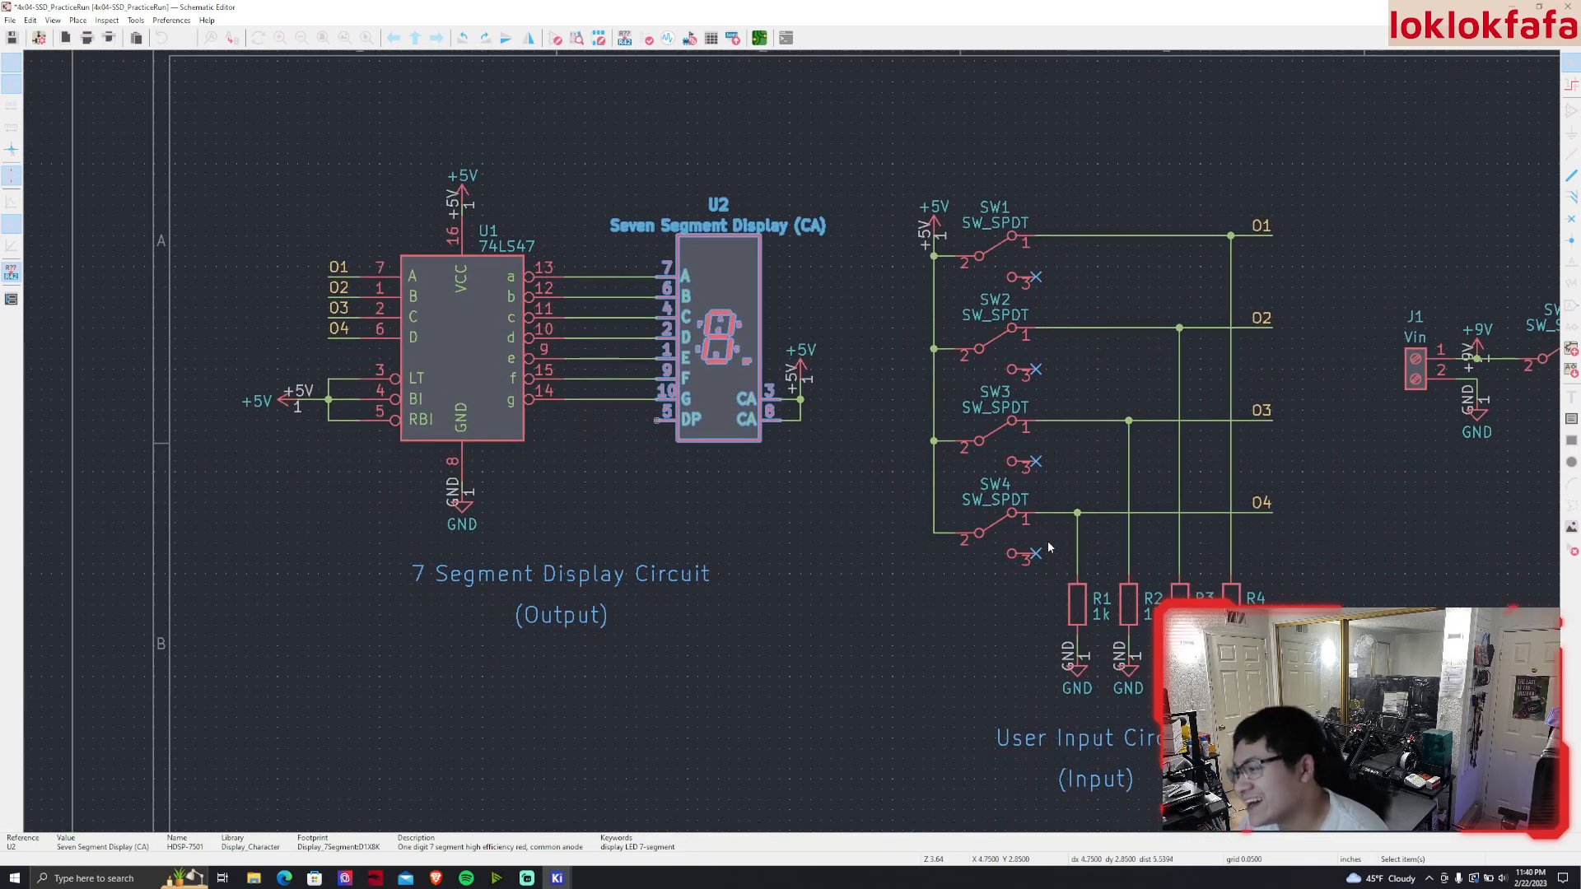
middle_click_drag(953, 573, 699, 600)
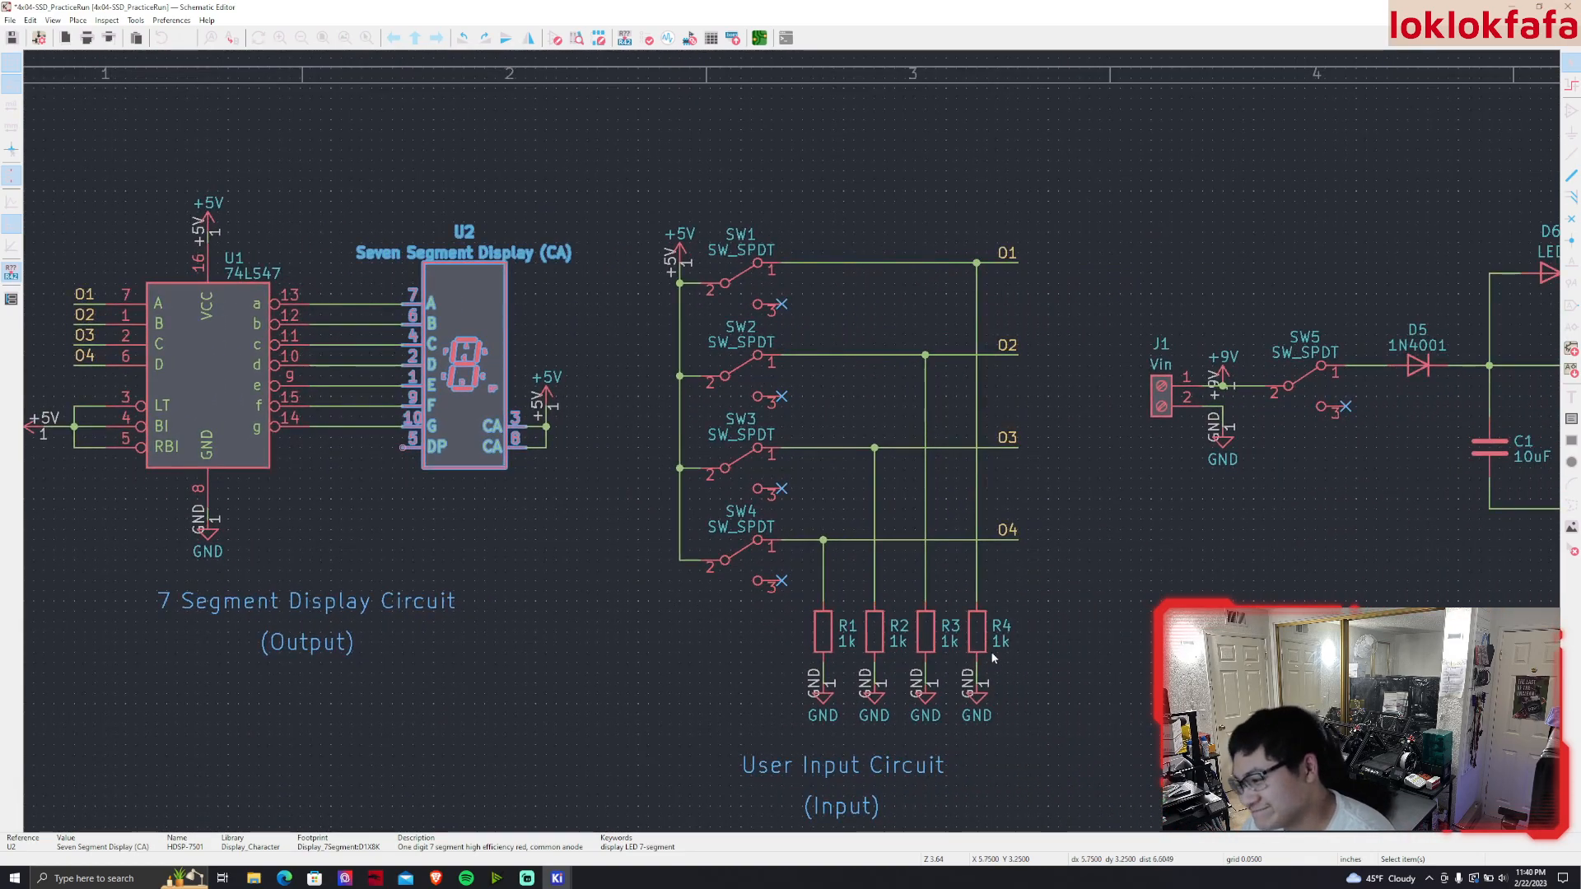
left_click(984, 638)
key("ctrl+d")
scroll(534, 437, "up", 3)
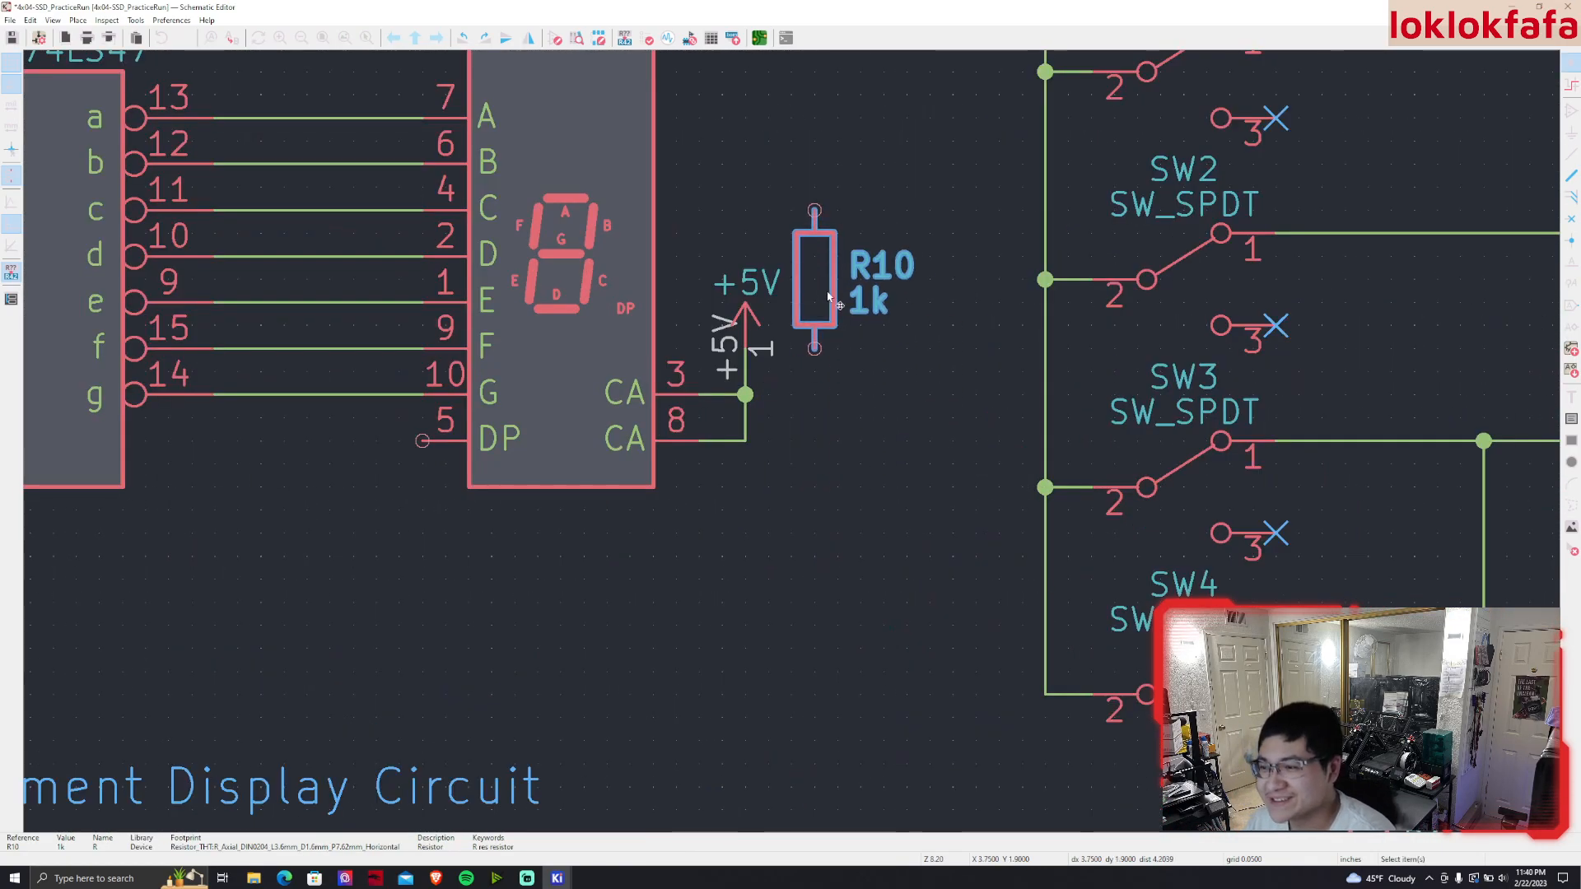
left_click(826, 292)
scroll(826, 292, "down", 3)
Raise U2's +5V symbol off its wire and place resistor R10 vertically between the symbol and U2's CA pins
left_click(786, 471)
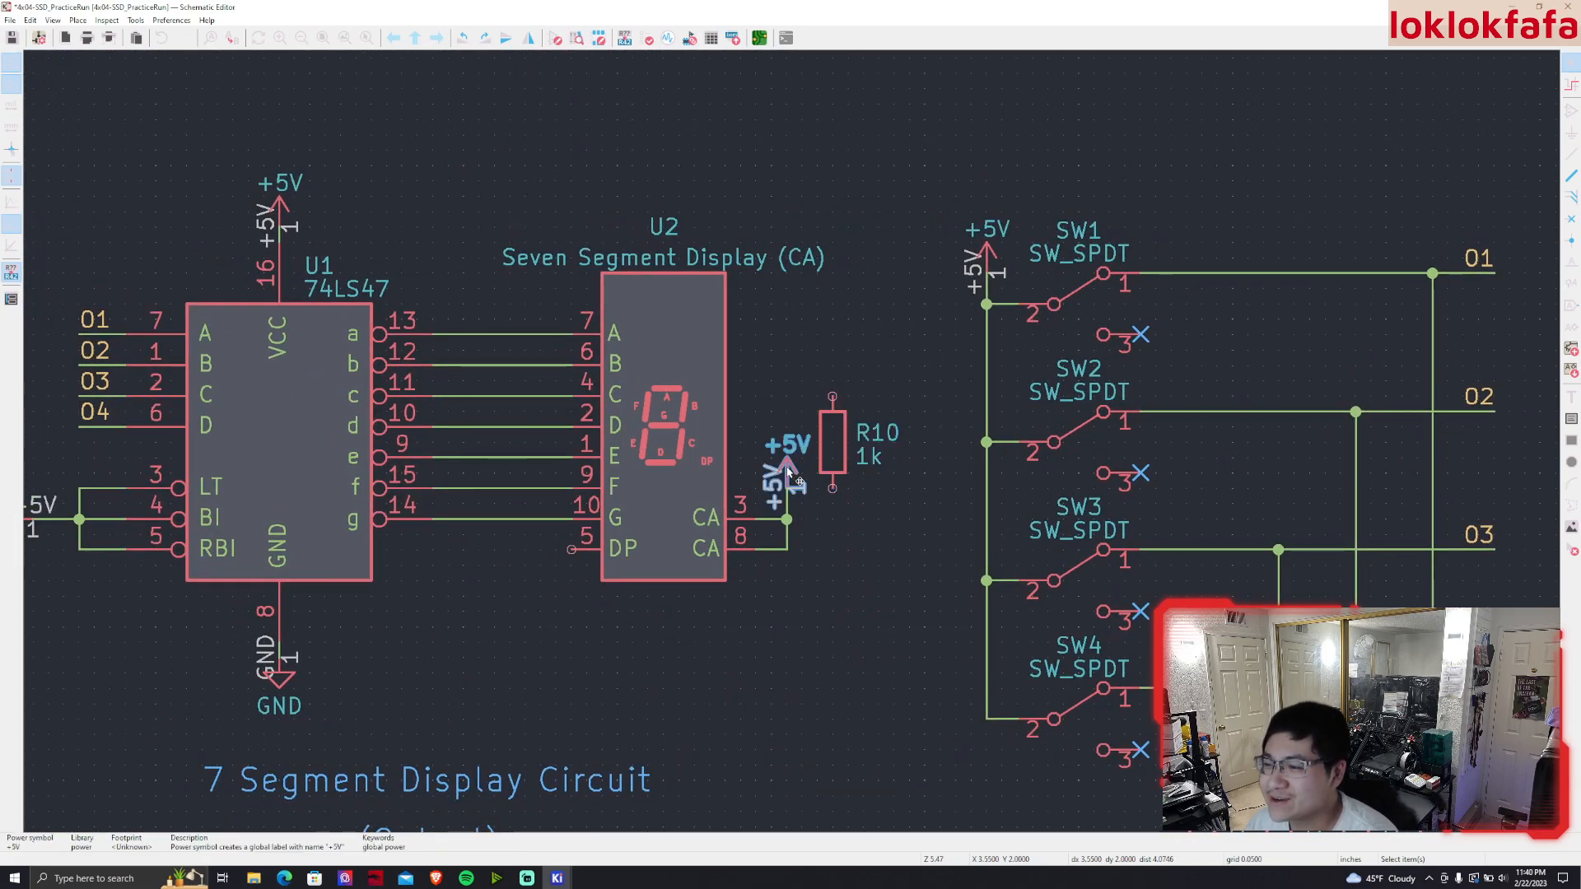
left_click_drag(789, 471, 789, 379)
left_click(802, 448)
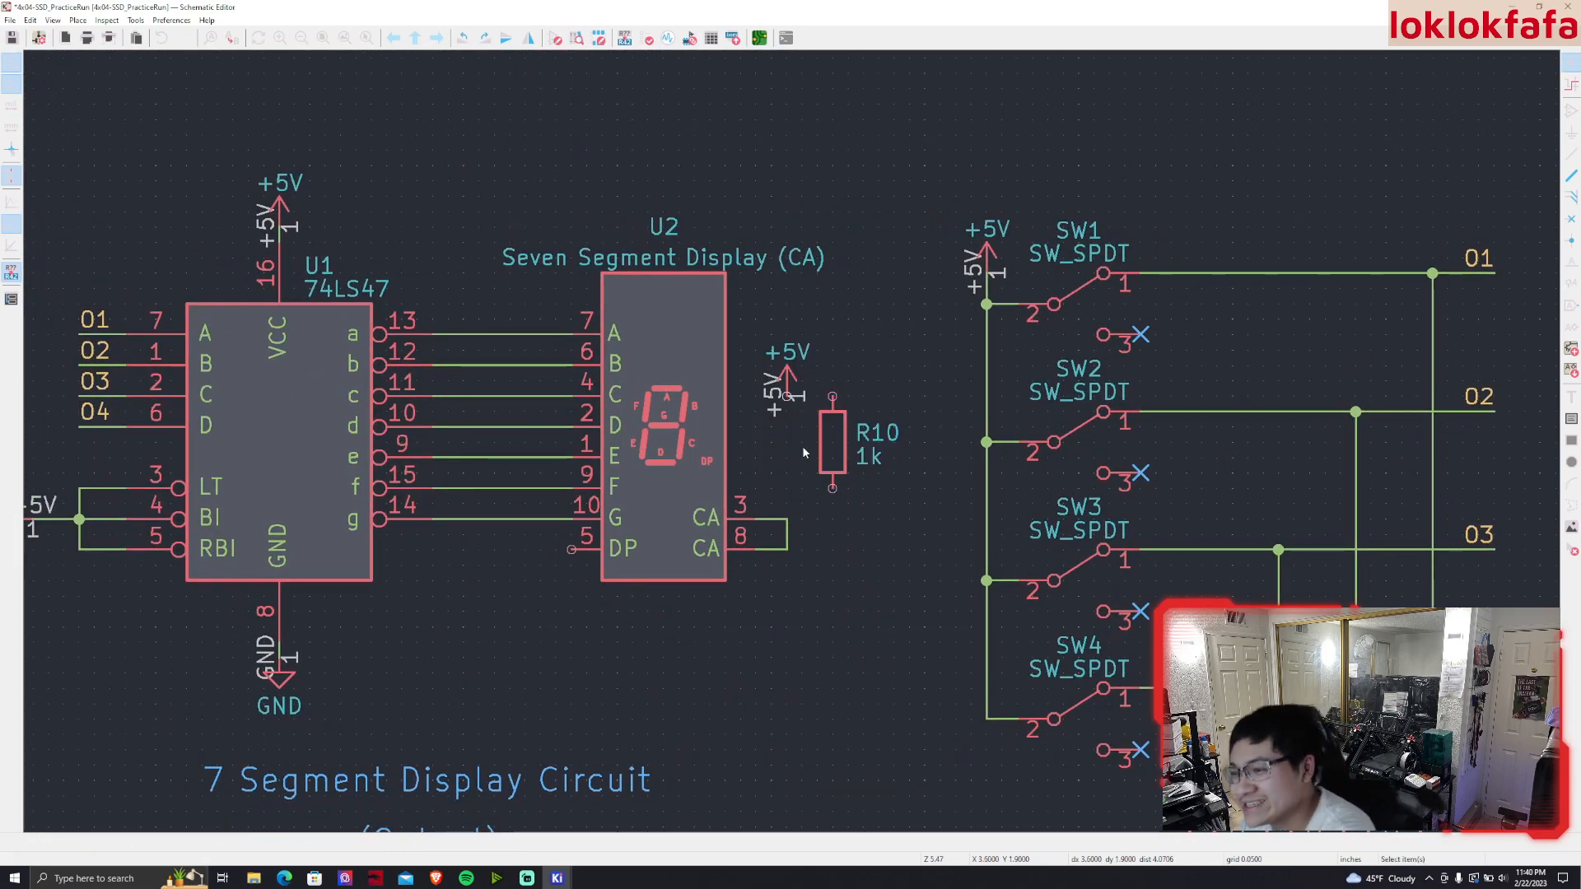
left_click(828, 451)
left_click(787, 375)
left_click_drag(787, 375, 786, 328)
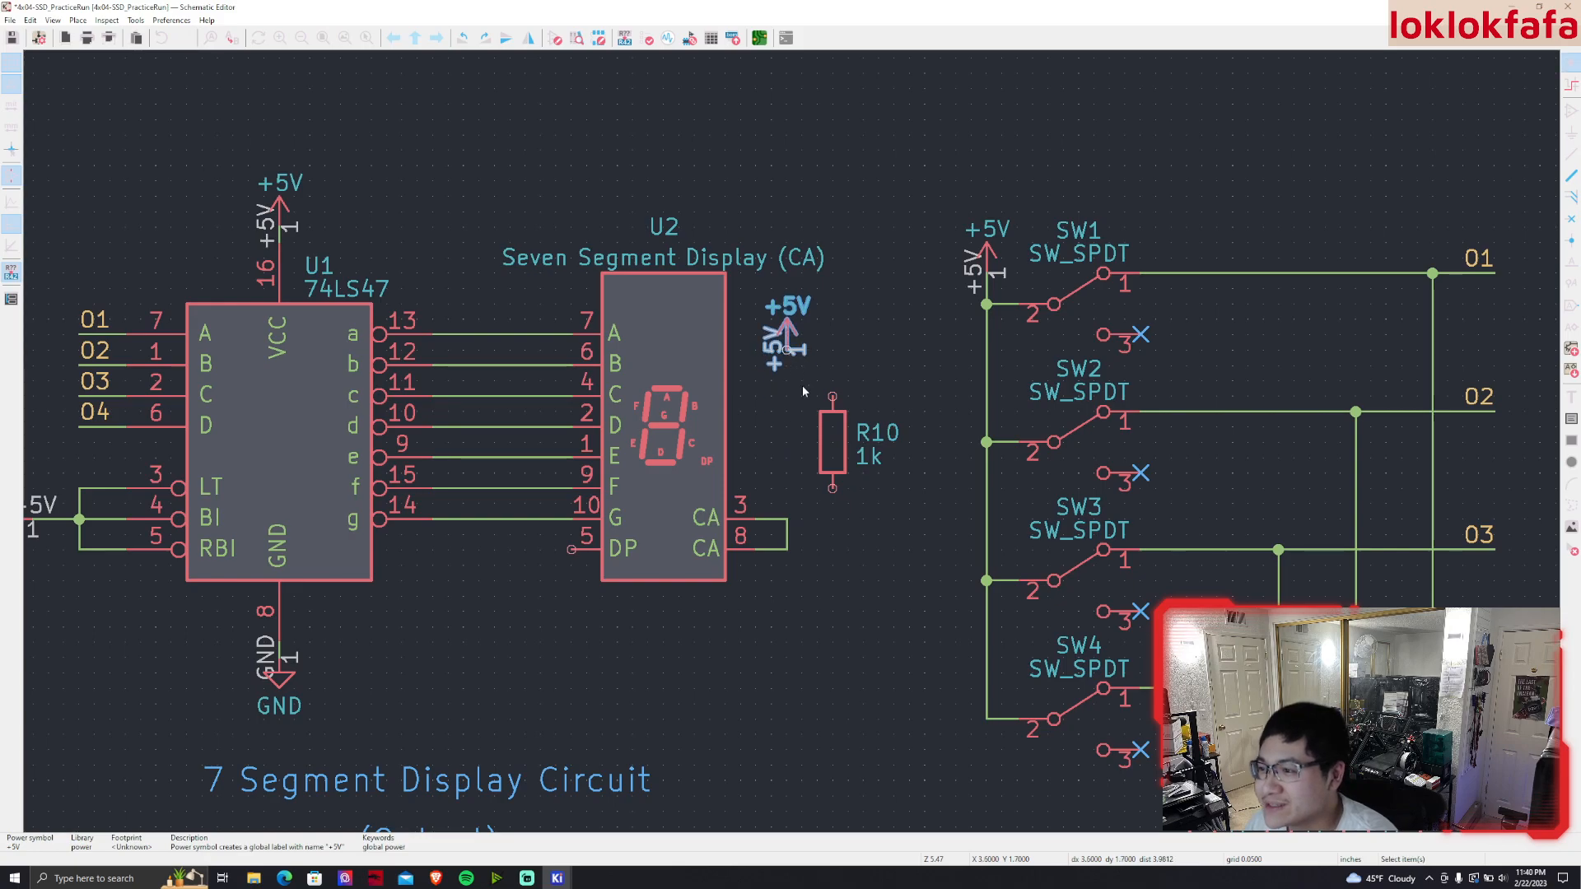
left_click(830, 442)
left_click_drag(830, 442, 784, 458)
left_click(785, 378)
left_click_drag(785, 378, 787, 387)
left_click(787, 409)
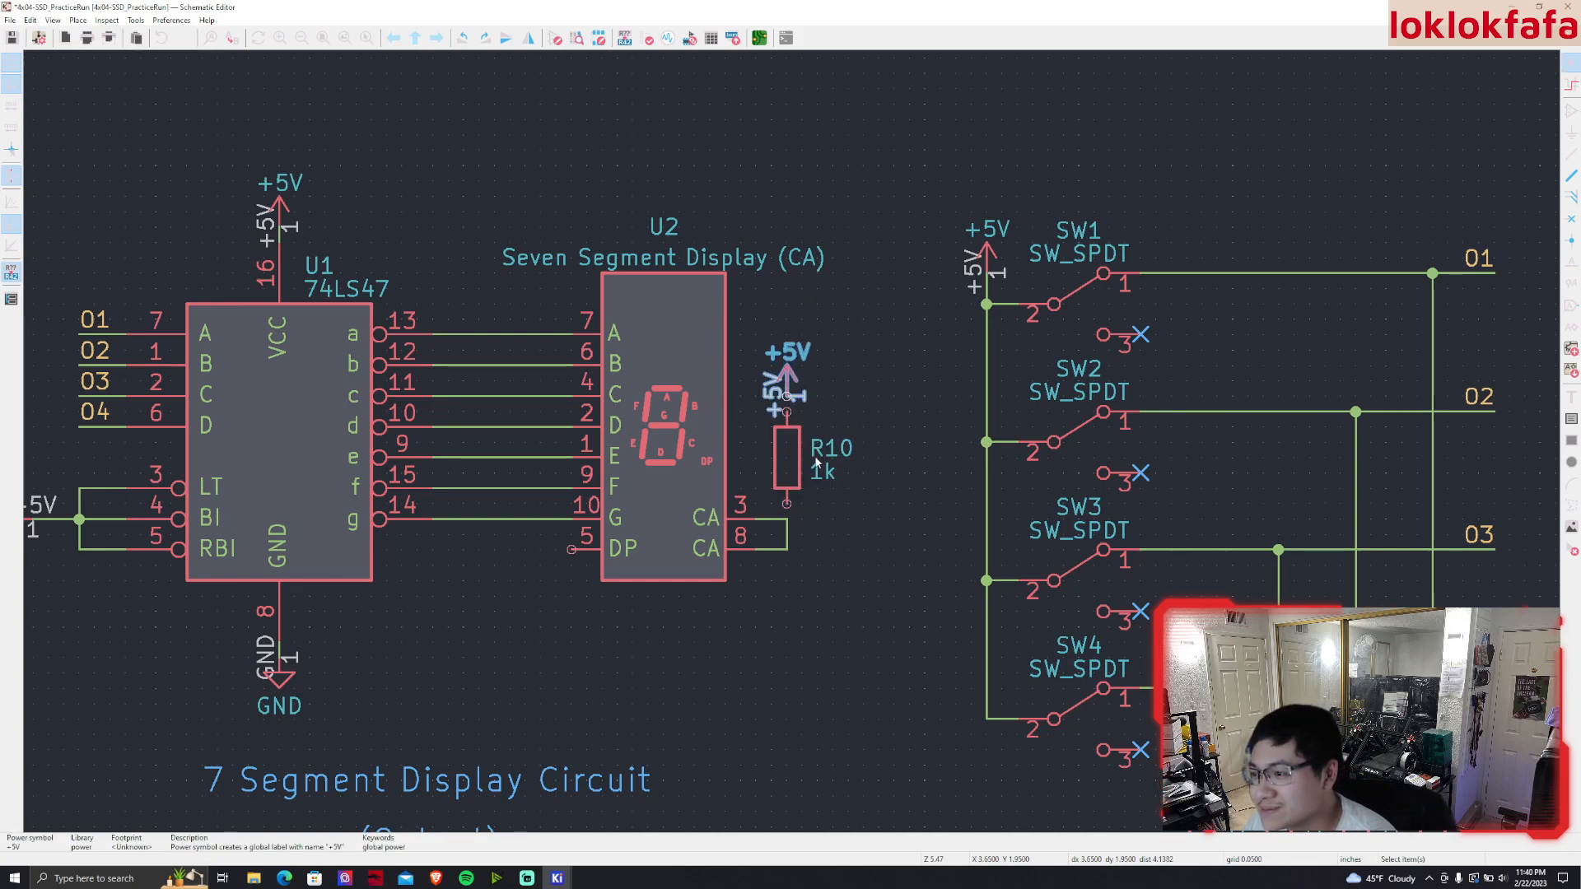
Set R10's value to 330 and wire it between +5V and display U2's CA pins
double_click(824, 474)
type("30")
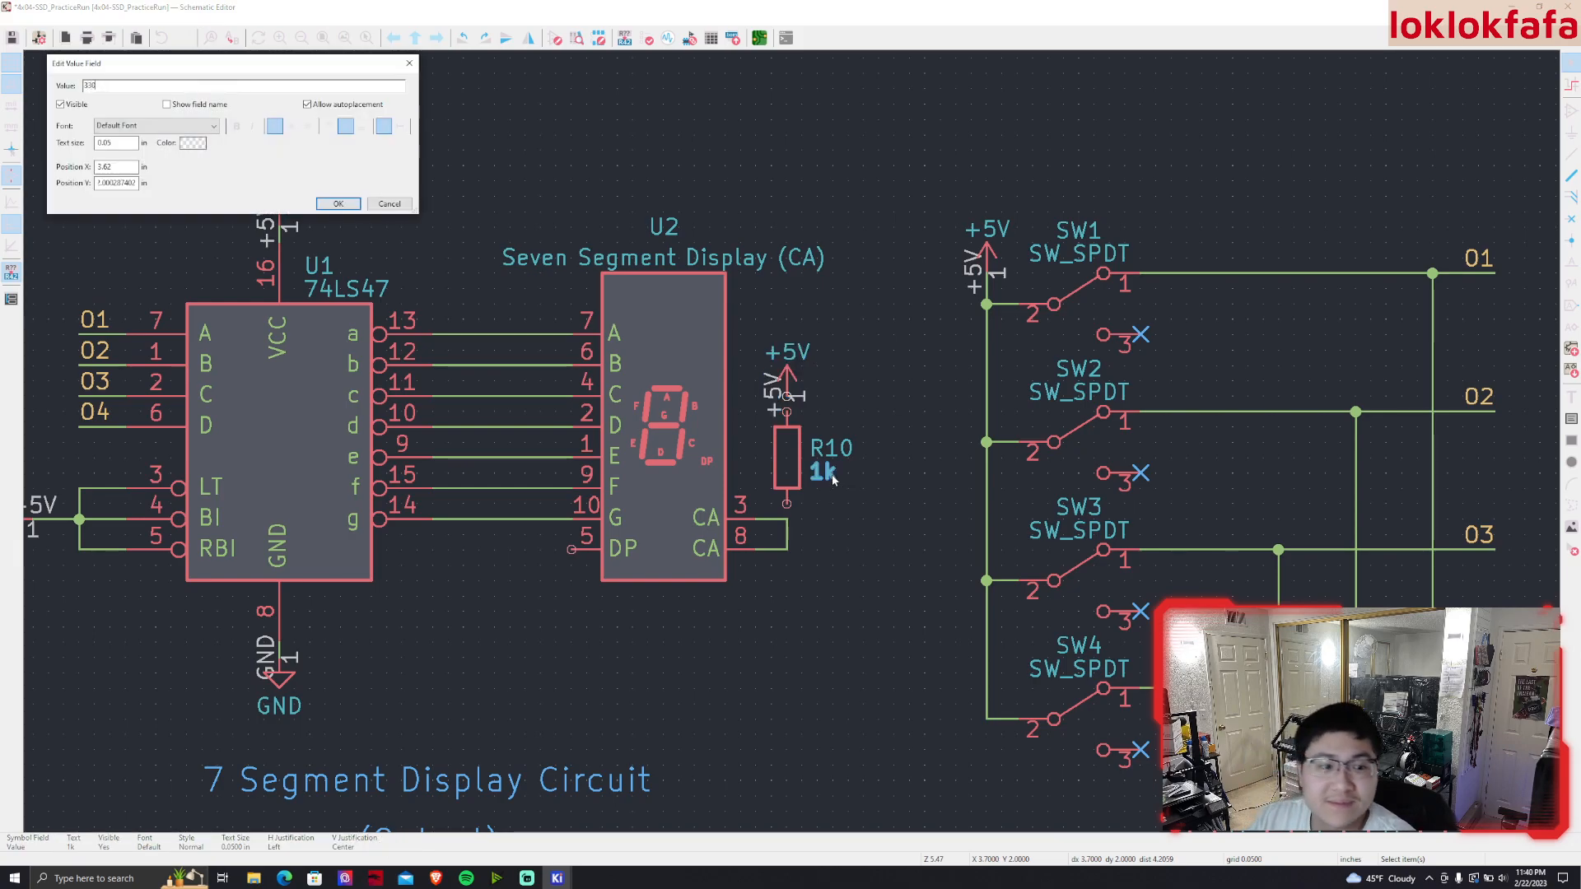
key("Return")
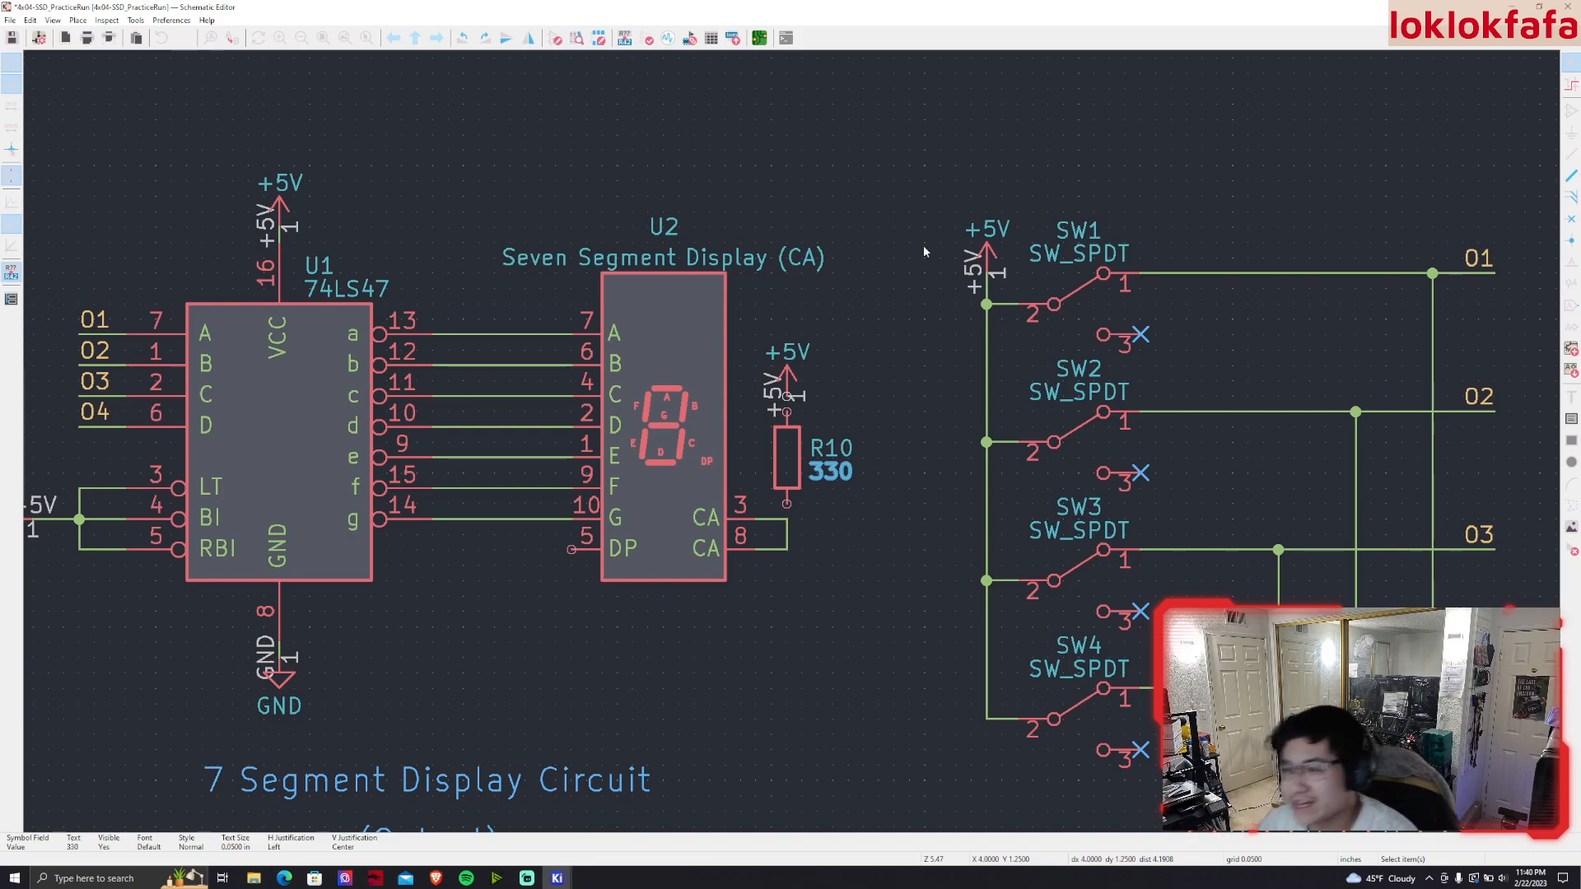
key("w")
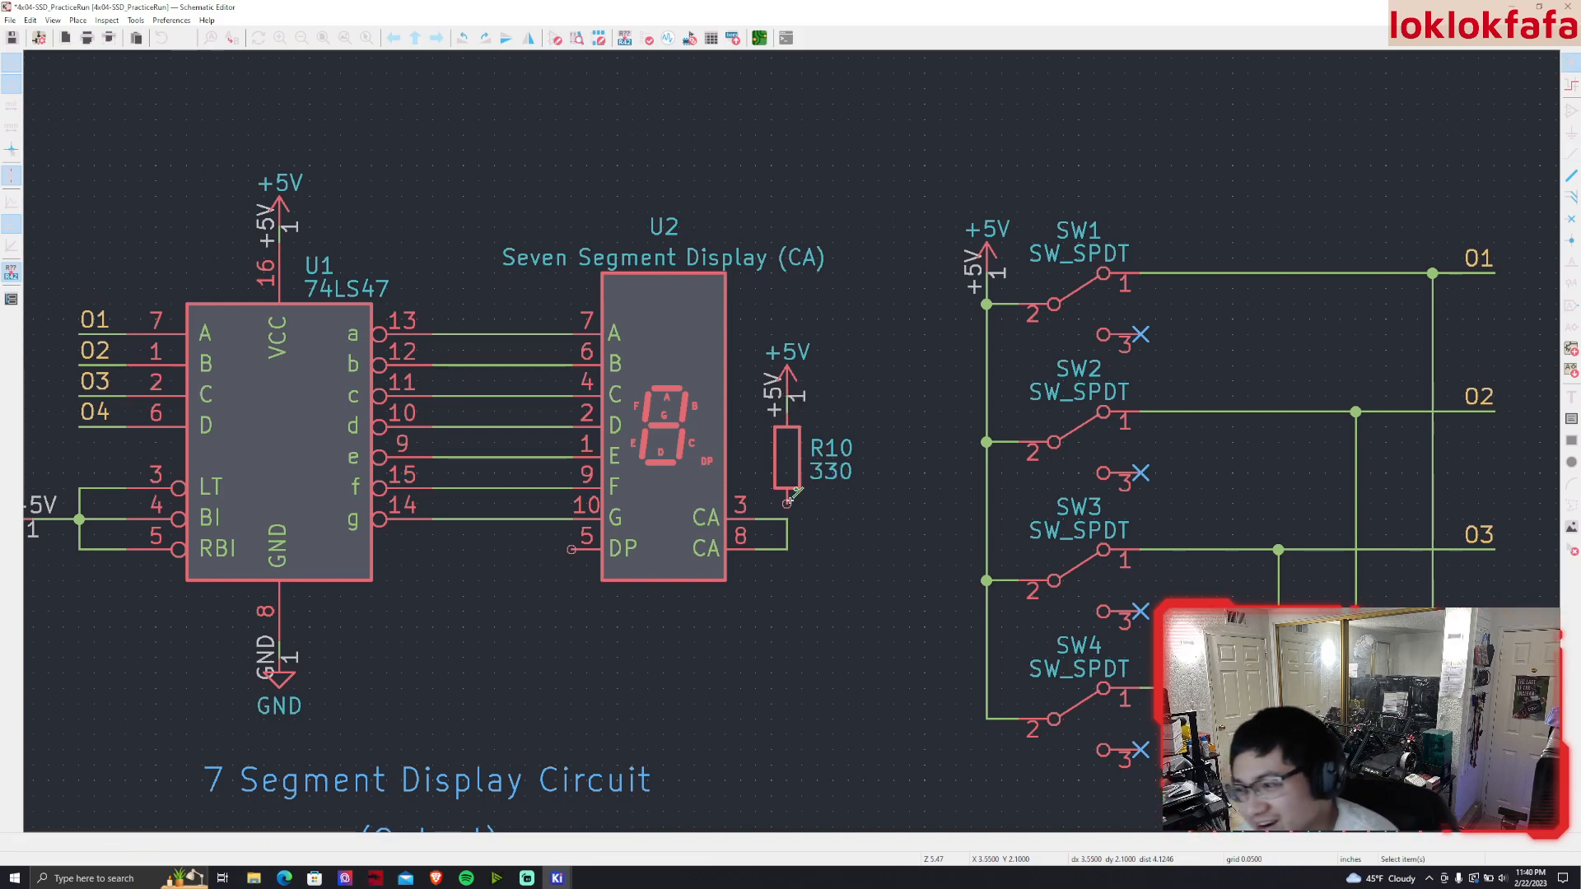
Update the PCB from the schematic and drop the new R10 footprint to the right of display U2
left_click(695, 38)
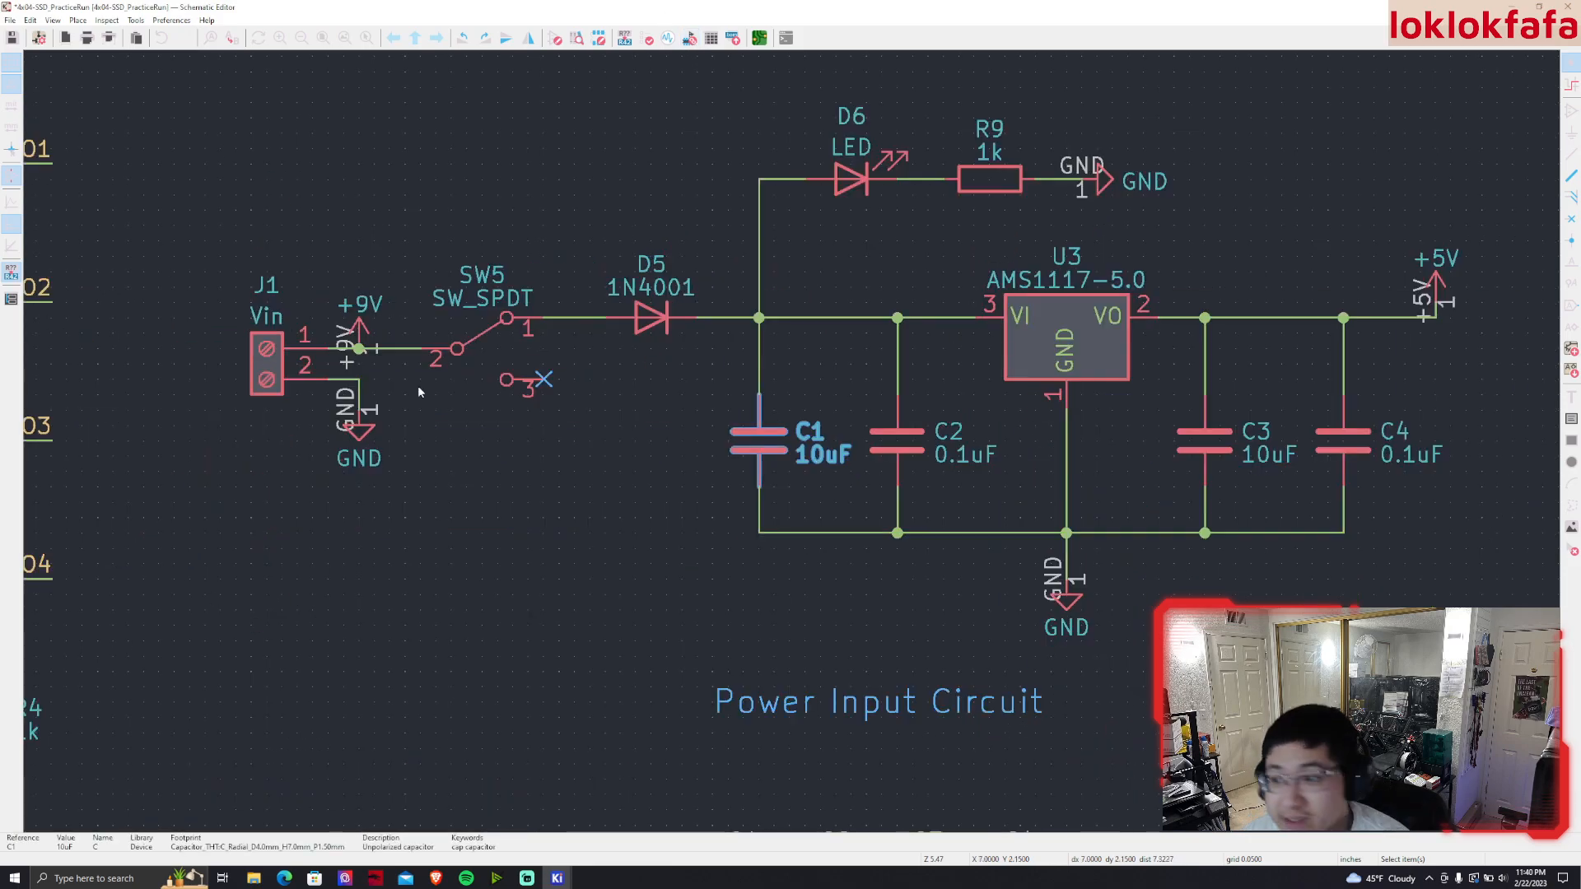
key("F8")
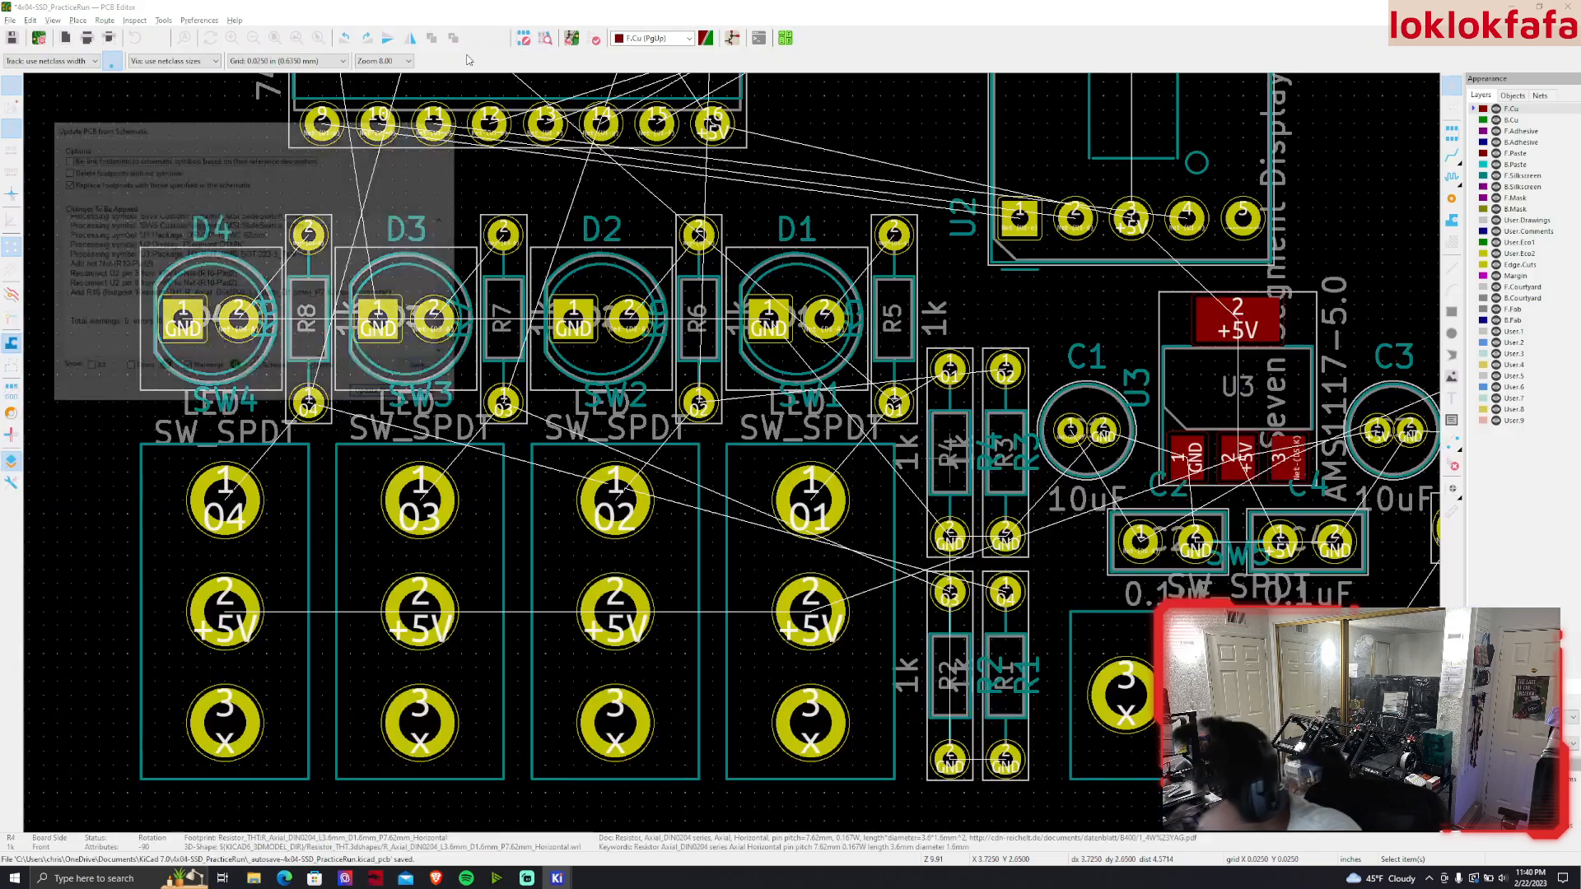
left_click(378, 395)
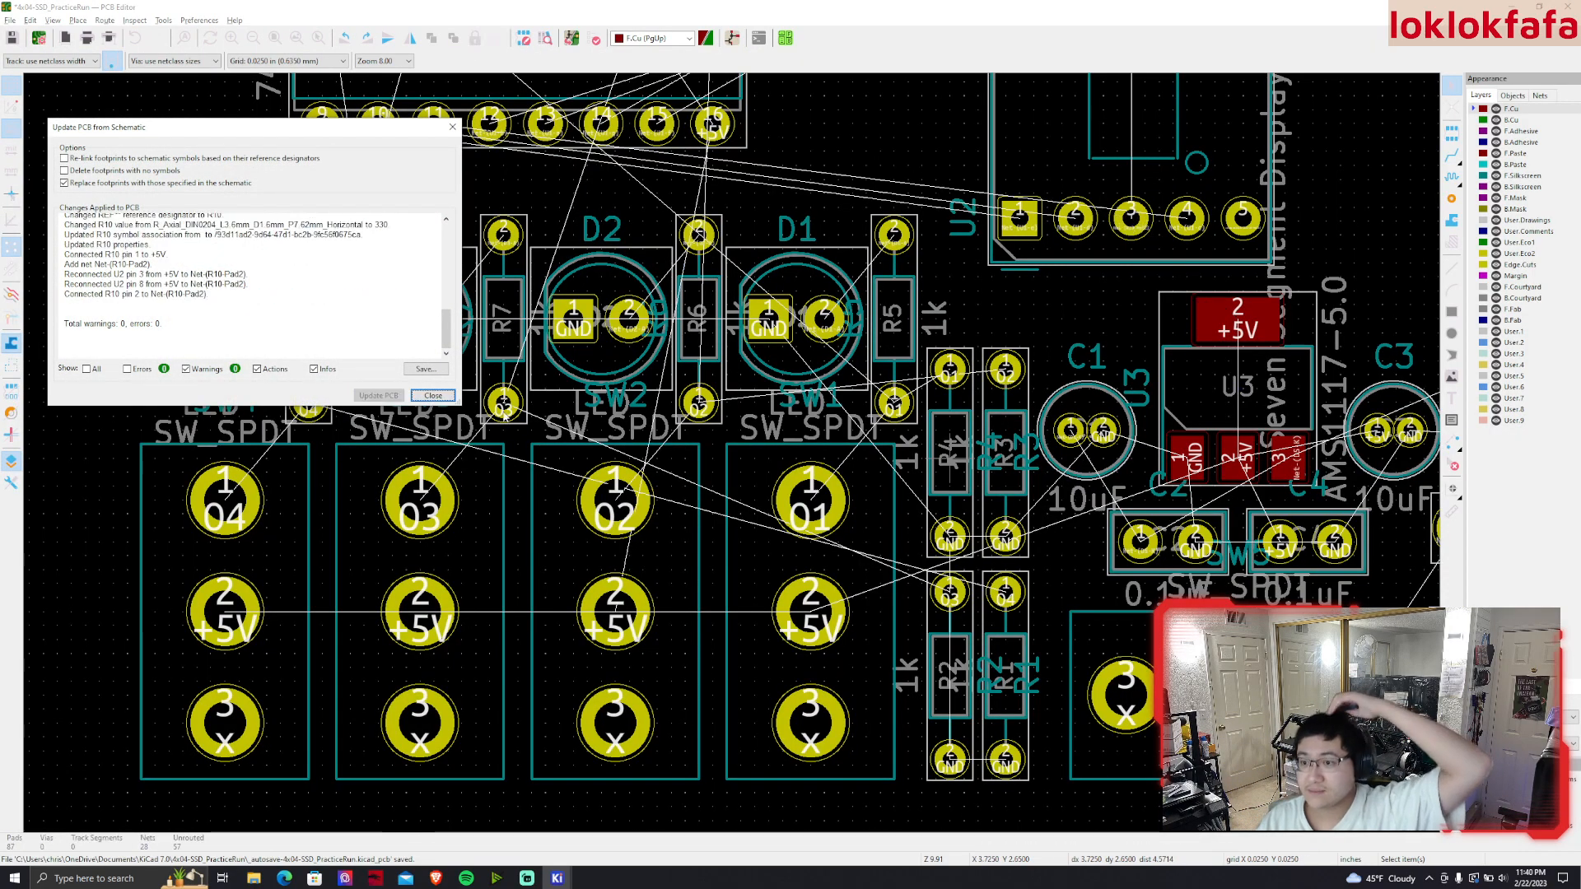
left_click(433, 399)
scroll(470, 387, "down", 4)
scroll(886, 452, "up", 3)
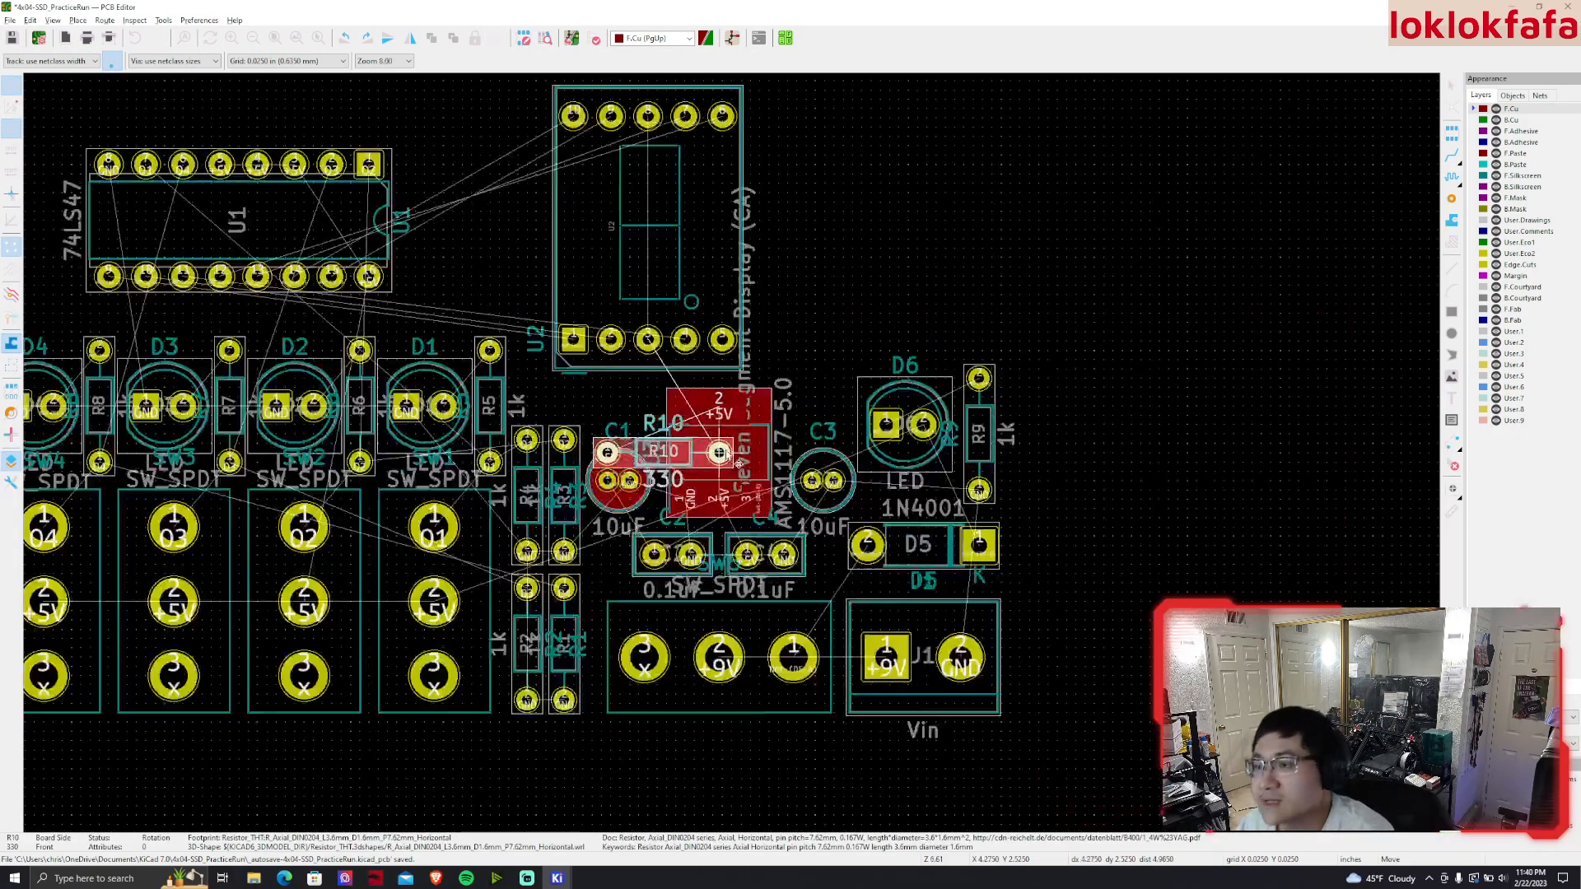
left_click(927, 283)
Rotate resistor R10 to vertical and place it beside display U2's right edge, level with U2's lower pin row
scroll(895, 276, "up", 2)
scroll(689, 486, "down", 2)
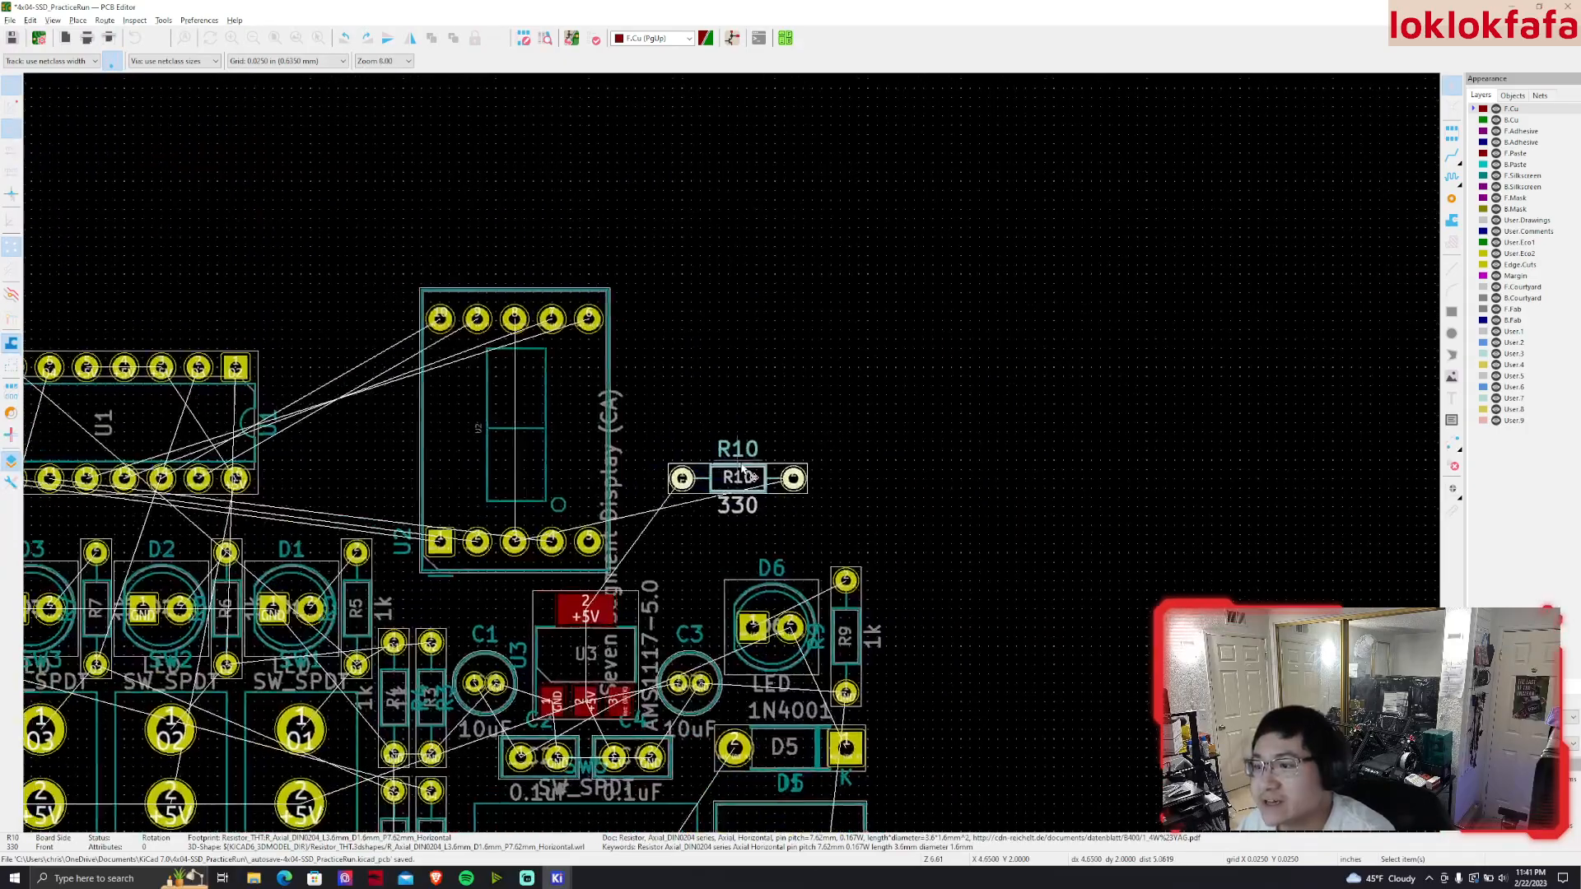
scroll(669, 461, "up", 1)
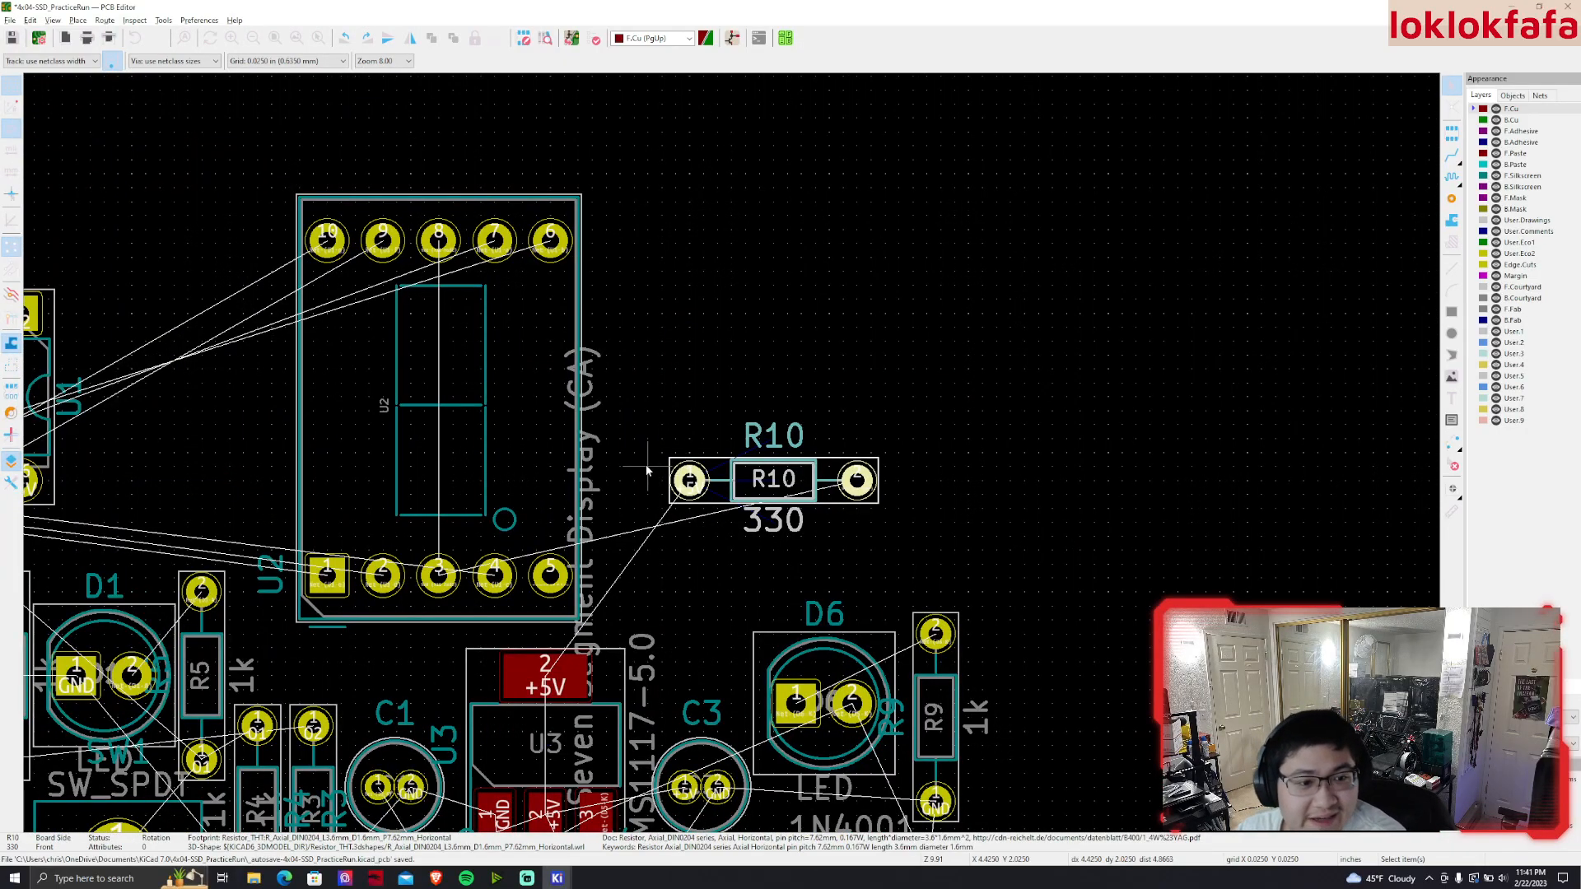
middle_click_drag(645, 464, 786, 420)
left_click_drag(868, 441, 233, 409)
key("r")
left_click_drag(233, 338, 339, 406)
scroll(339, 406, "down", 2)
left_click_drag(693, 480, 999, 517)
scroll(1030, 527, "up", 1)
middle_click_drag(733, 453, 762, 382)
mouse_move(736, 354)
left_mouse_down()
mouse_move(708, 375)
mouse_move(721, 373)
left_mouse_up()
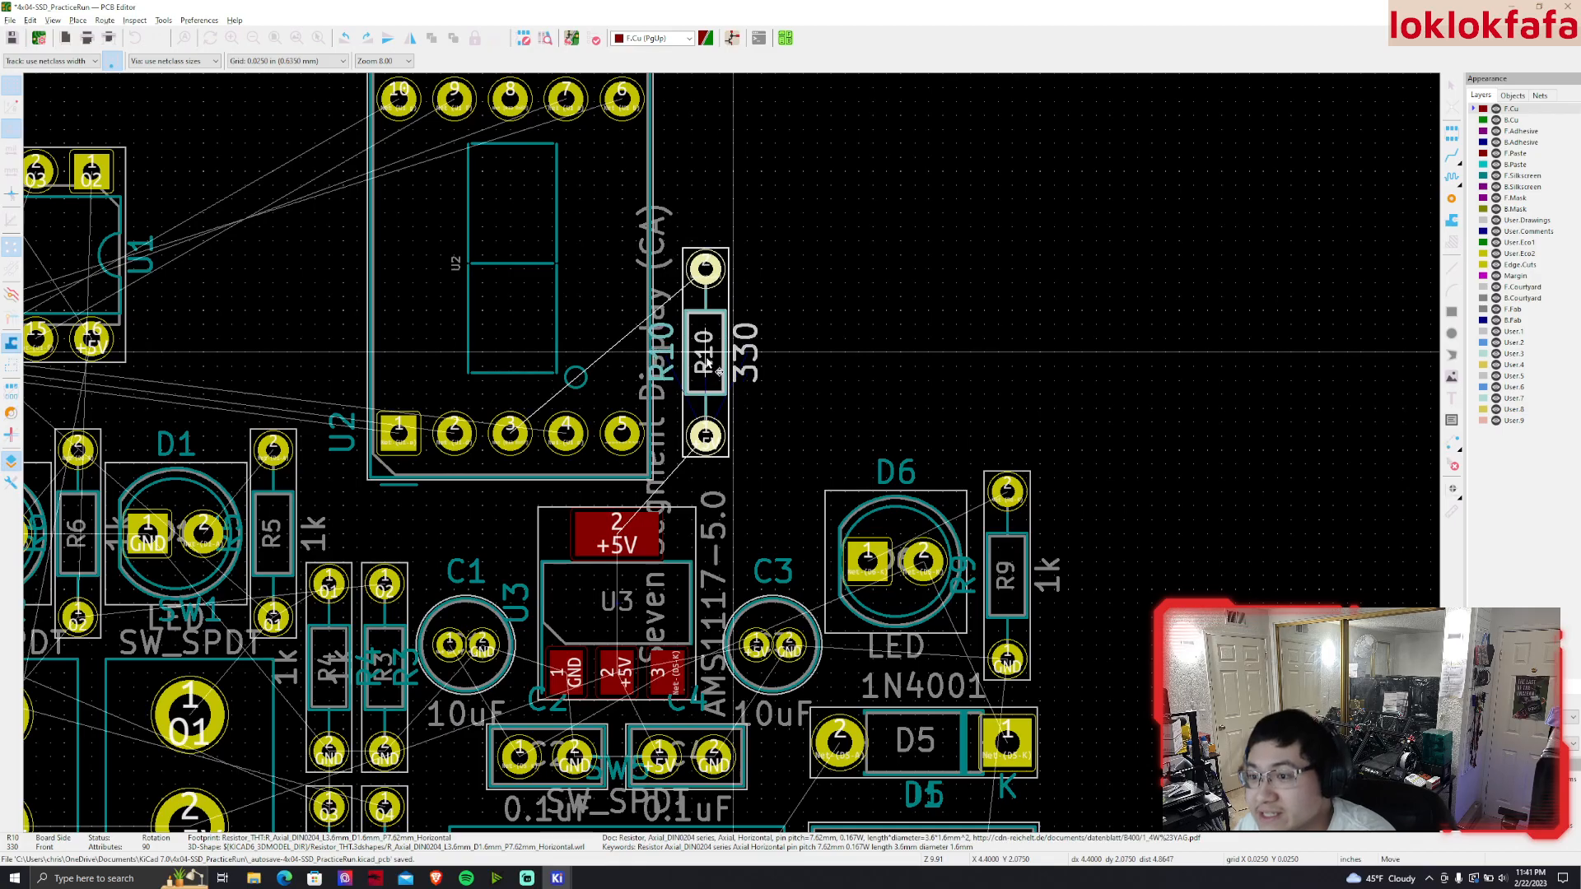
Move decoder U1 slightly down, closer to the LED row D4 to D1
scroll(827, 418, "down", 2)
middle_click_drag(738, 458, 1170, 499)
middle_click_drag(1077, 468, 1057, 478)
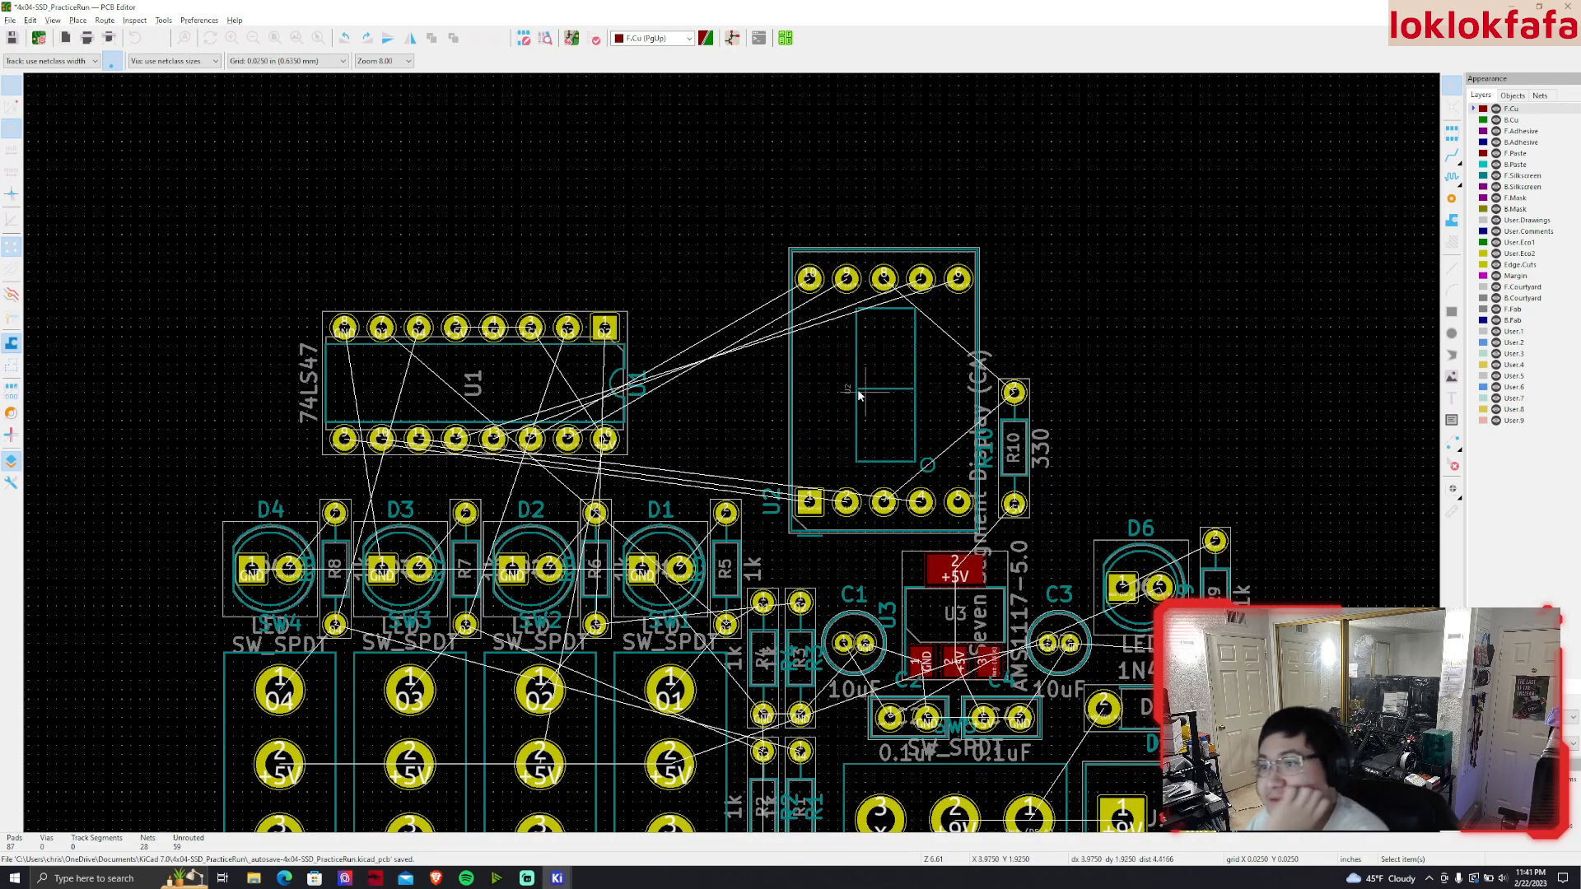
left_click(459, 366)
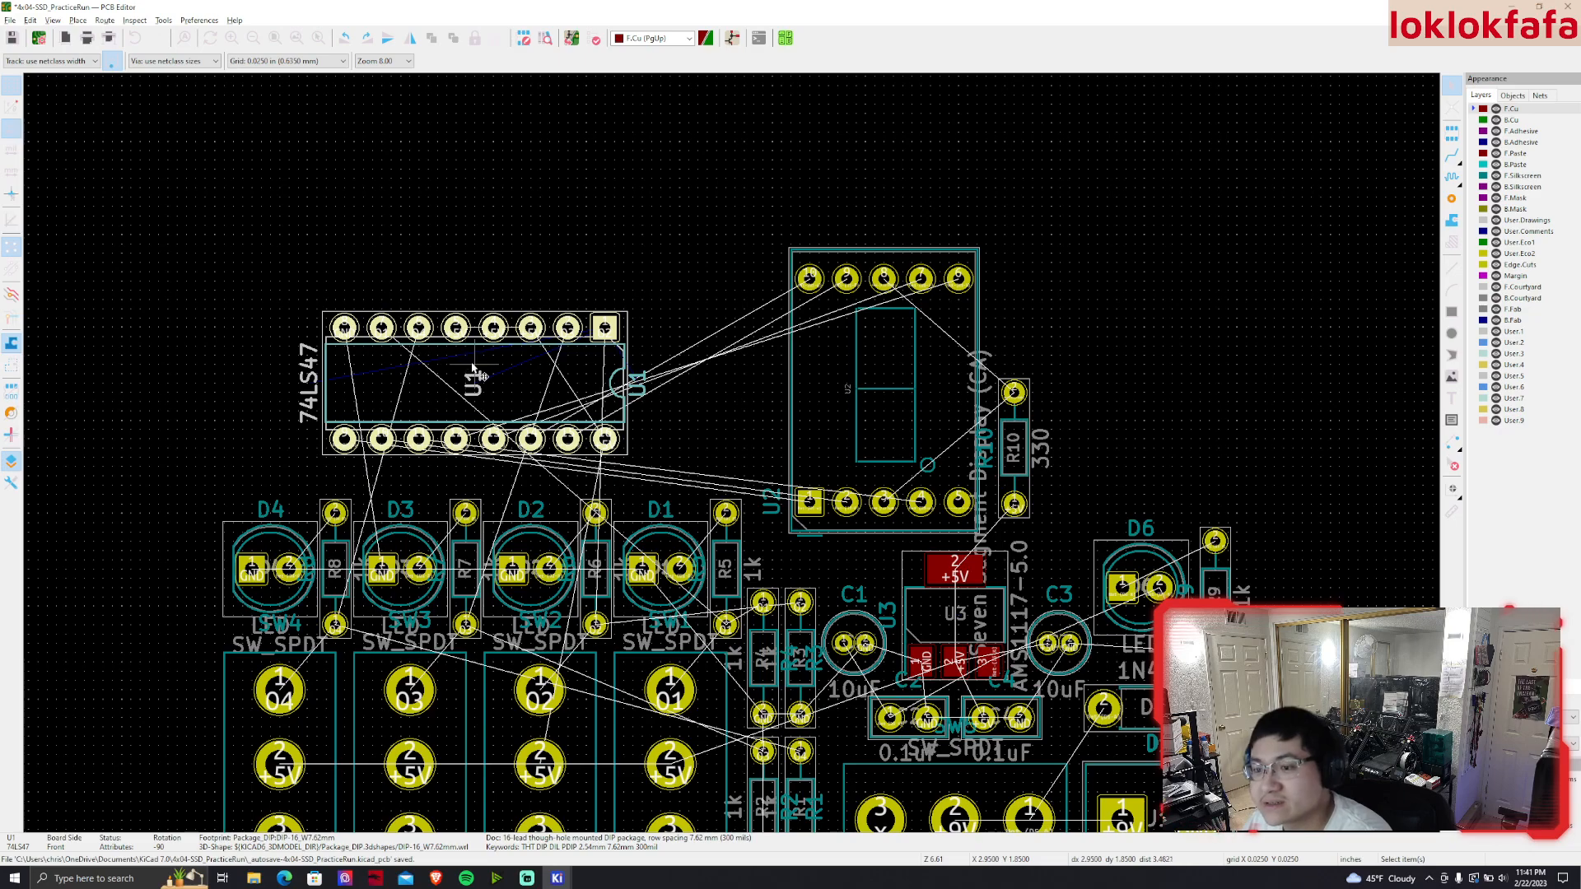
scroll(473, 368, "up", 6)
scroll(732, 458, "down", 3)
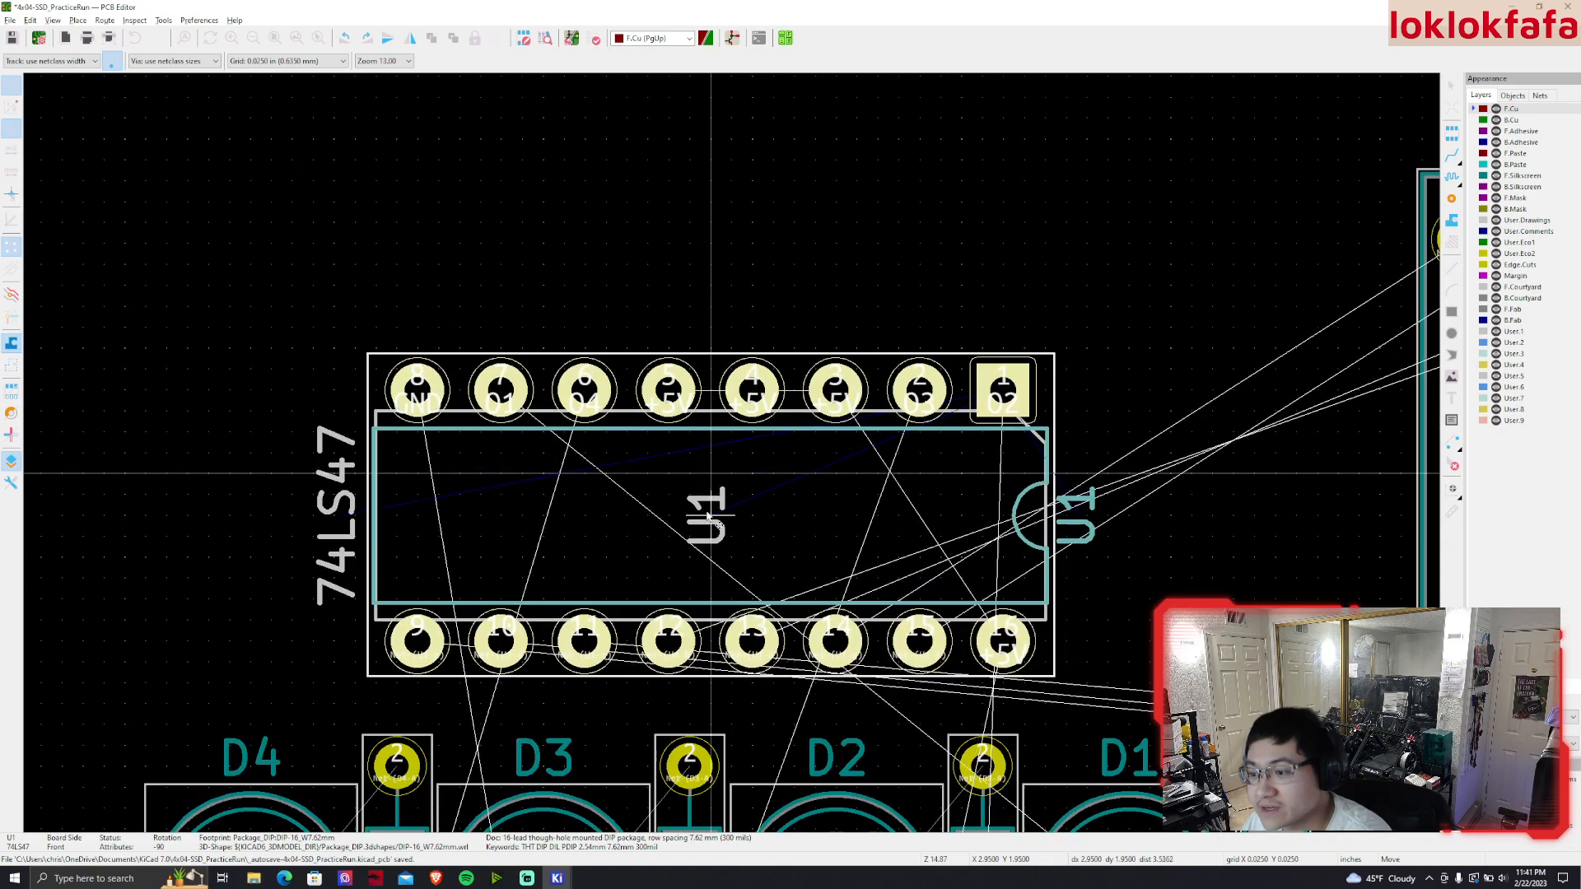
scroll(733, 458, "down", 3)
left_click(978, 435)
Examine decoder U1's spacing and connections to the LED row, the switches and display U2
middle_click_drag(978, 430, 939, 407)
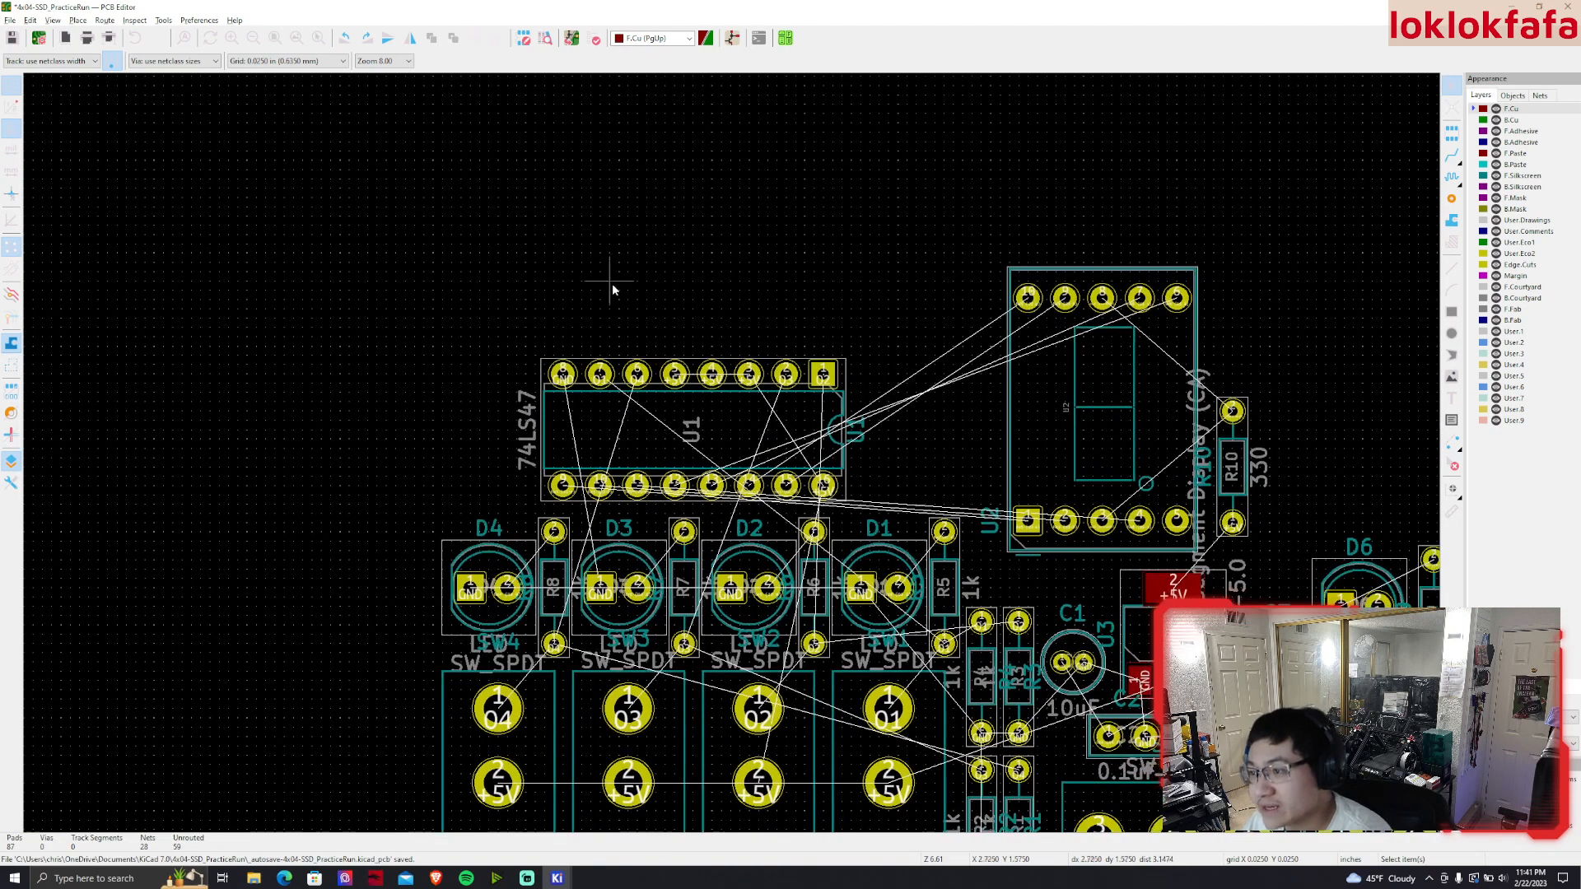
middle_click_drag(908, 346, 731, 323)
mouse_move(1032, 374)
middle_mouse_down()
mouse_move(868, 340)
mouse_move(1031, 290)
middle_mouse_up()
scroll(690, 328, "up", 1)
mouse_move(690, 328)
middle_mouse_down()
mouse_move(715, 453)
mouse_move(879, 438)
mouse_move(735, 461)
mouse_move(709, 422)
mouse_move(620, 365)
middle_mouse_up()
scroll(880, 439, "down", 1)
middle_click_drag(625, 423, 791, 475)
scroll(828, 392, "up", 1)
scroll(842, 420, "down", 1)
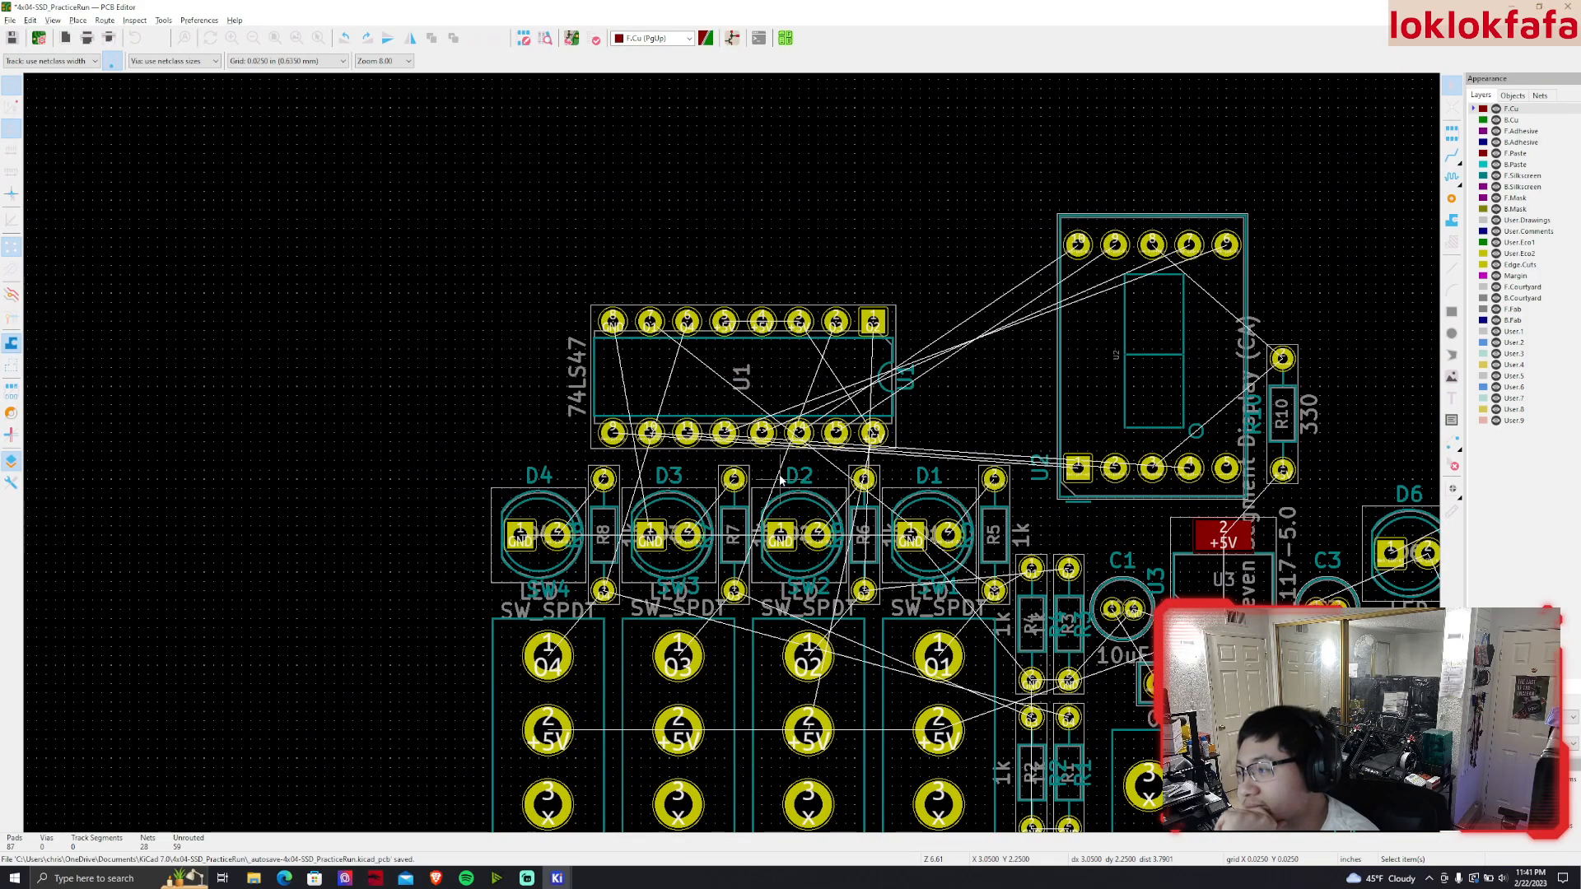
scroll(778, 483, "up", 1)
scroll(757, 480, "up", 1)
scroll(733, 476, "down", 1)
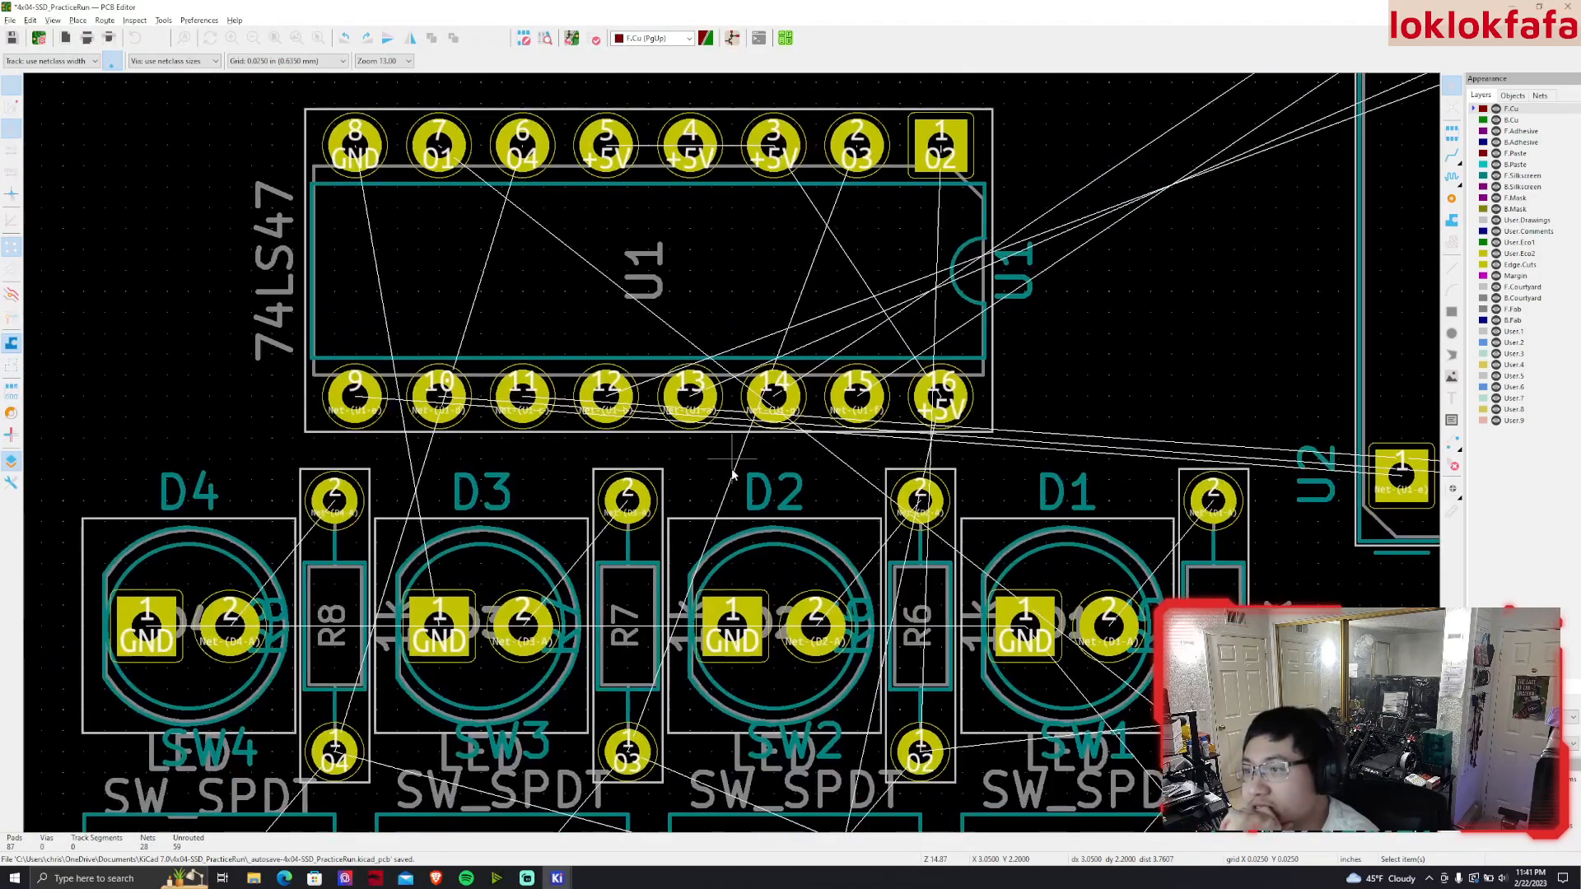
middle_click_drag(734, 477, 727, 499)
scroll(728, 494, "down", 2)
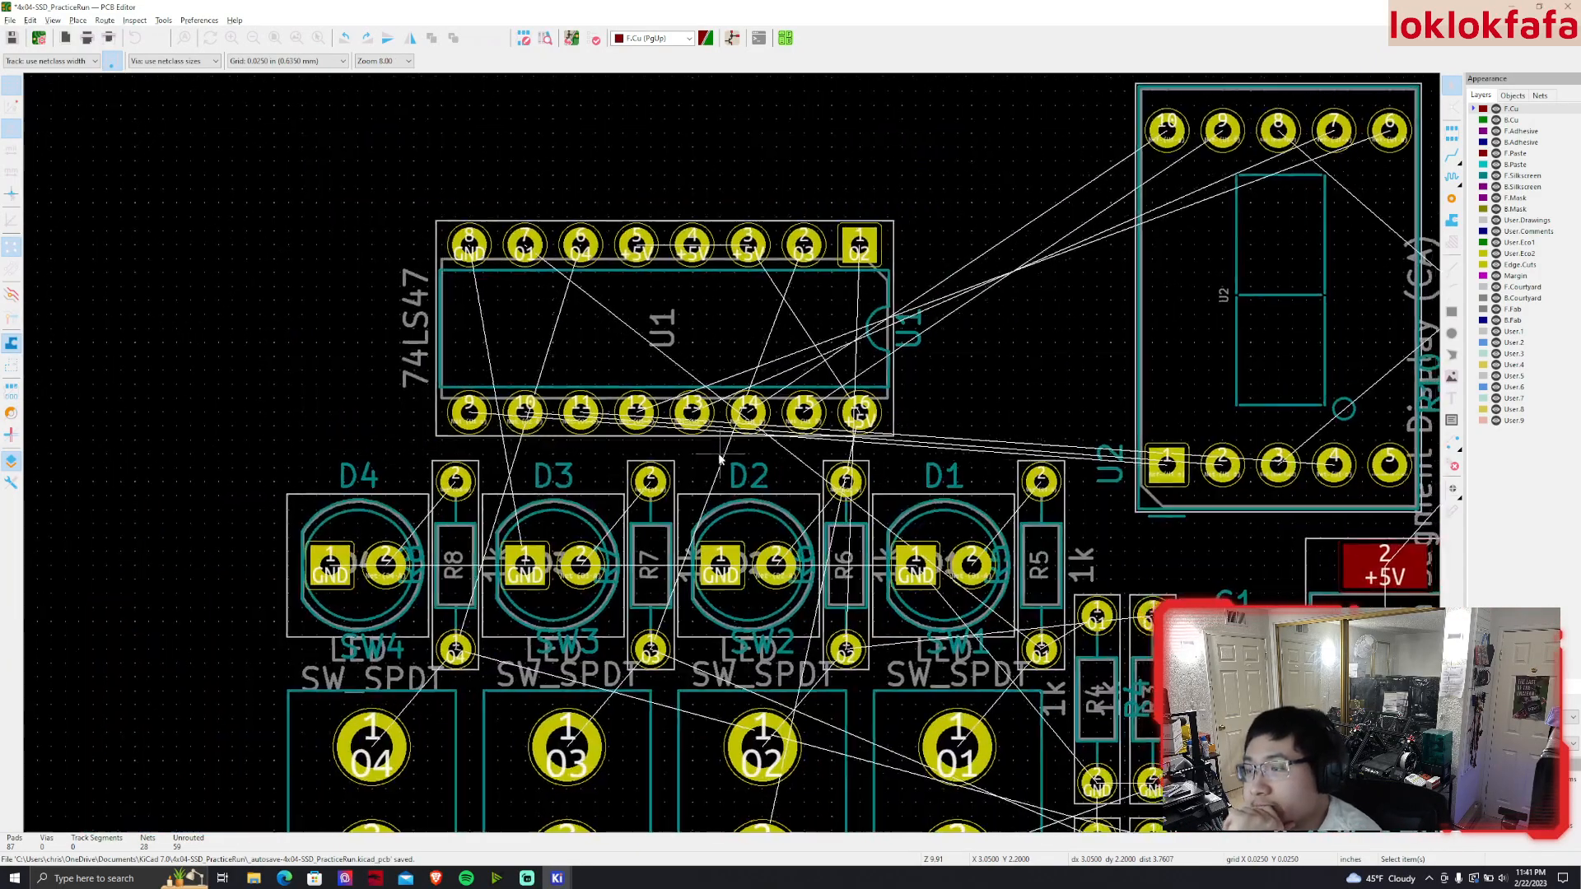
Move display U2 slightly left, closer to decoder U1
scroll(733, 458, "down", 1)
middle_click_drag(802, 464, 676, 489)
left_click(801, 427)
key("m")
left_click(813, 396)
Move resistor R10 left so it sits close against display U2's right edge
left_click(957, 444)
key("m")
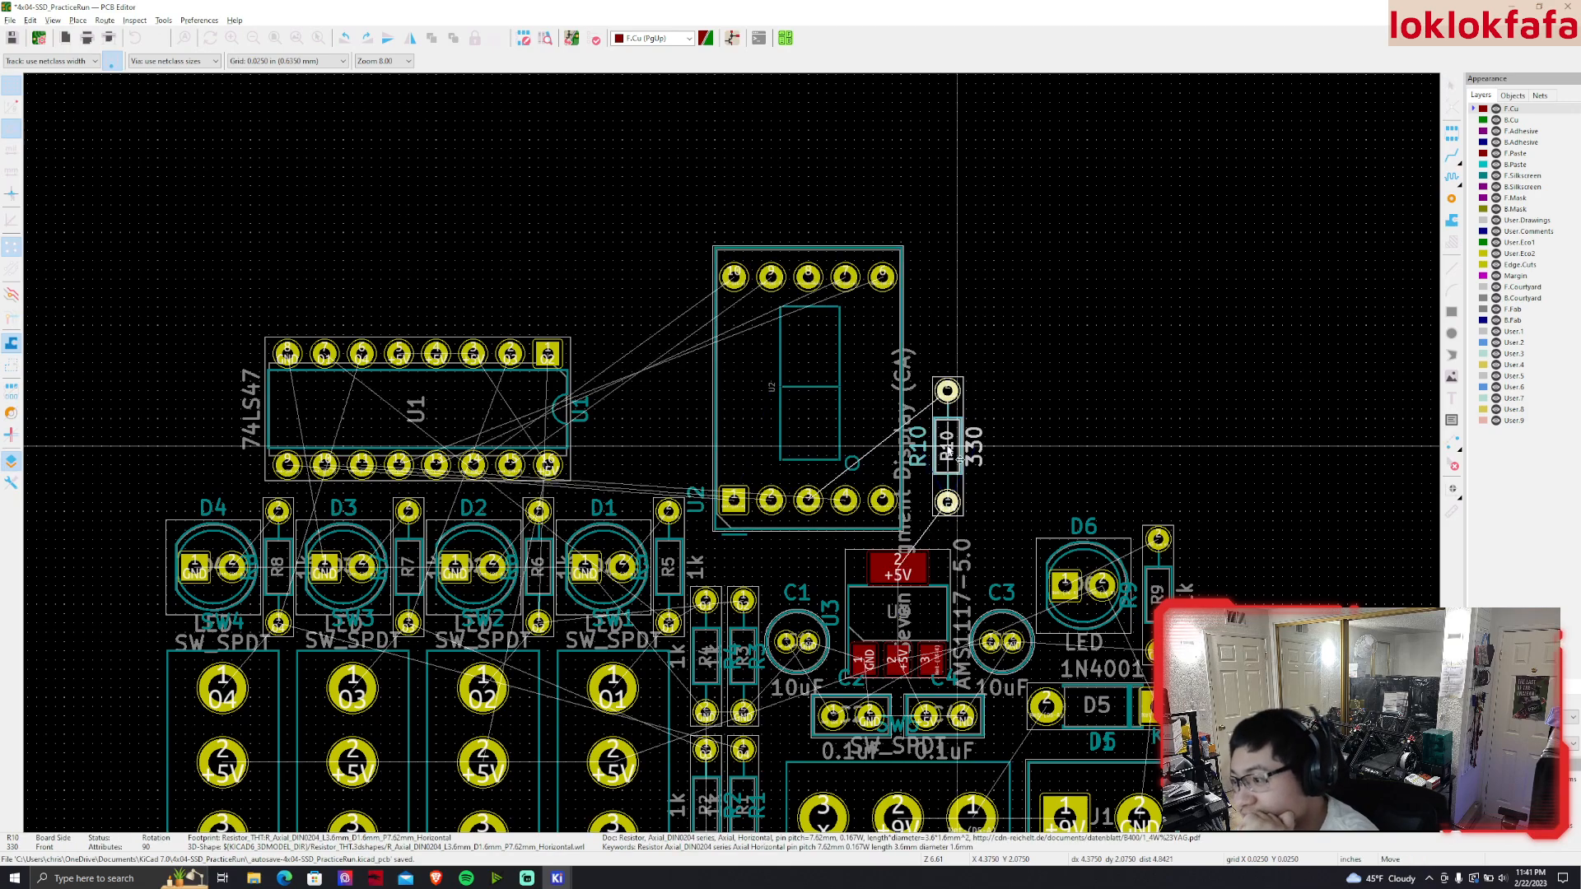
left_click(957, 446)
left_click(1008, 458)
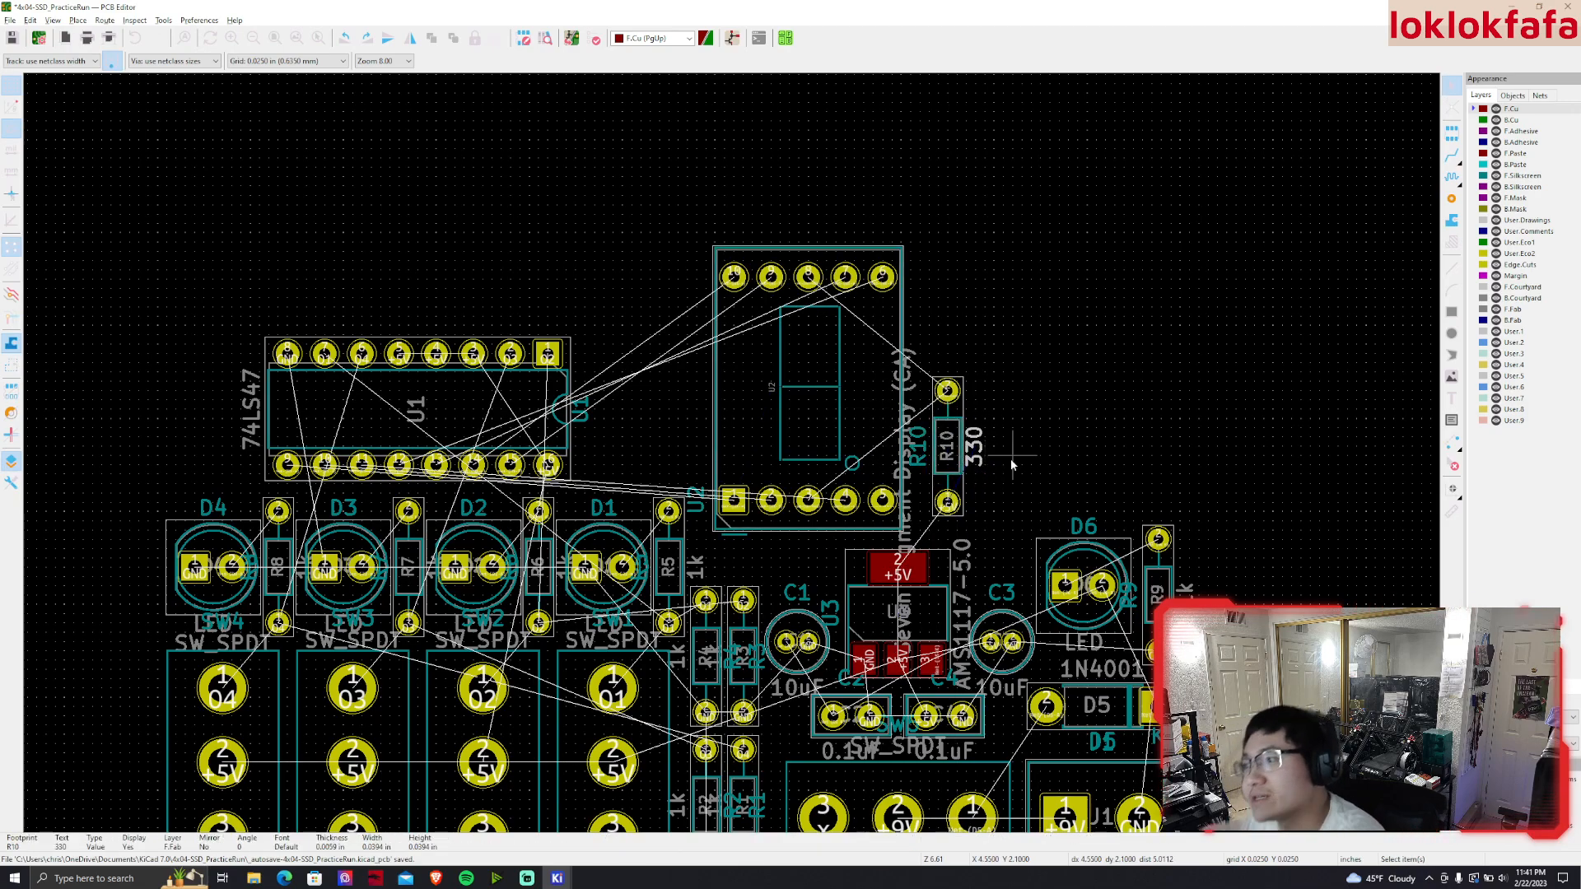
scroll(1014, 452, "up", 2)
left_click(622, 466)
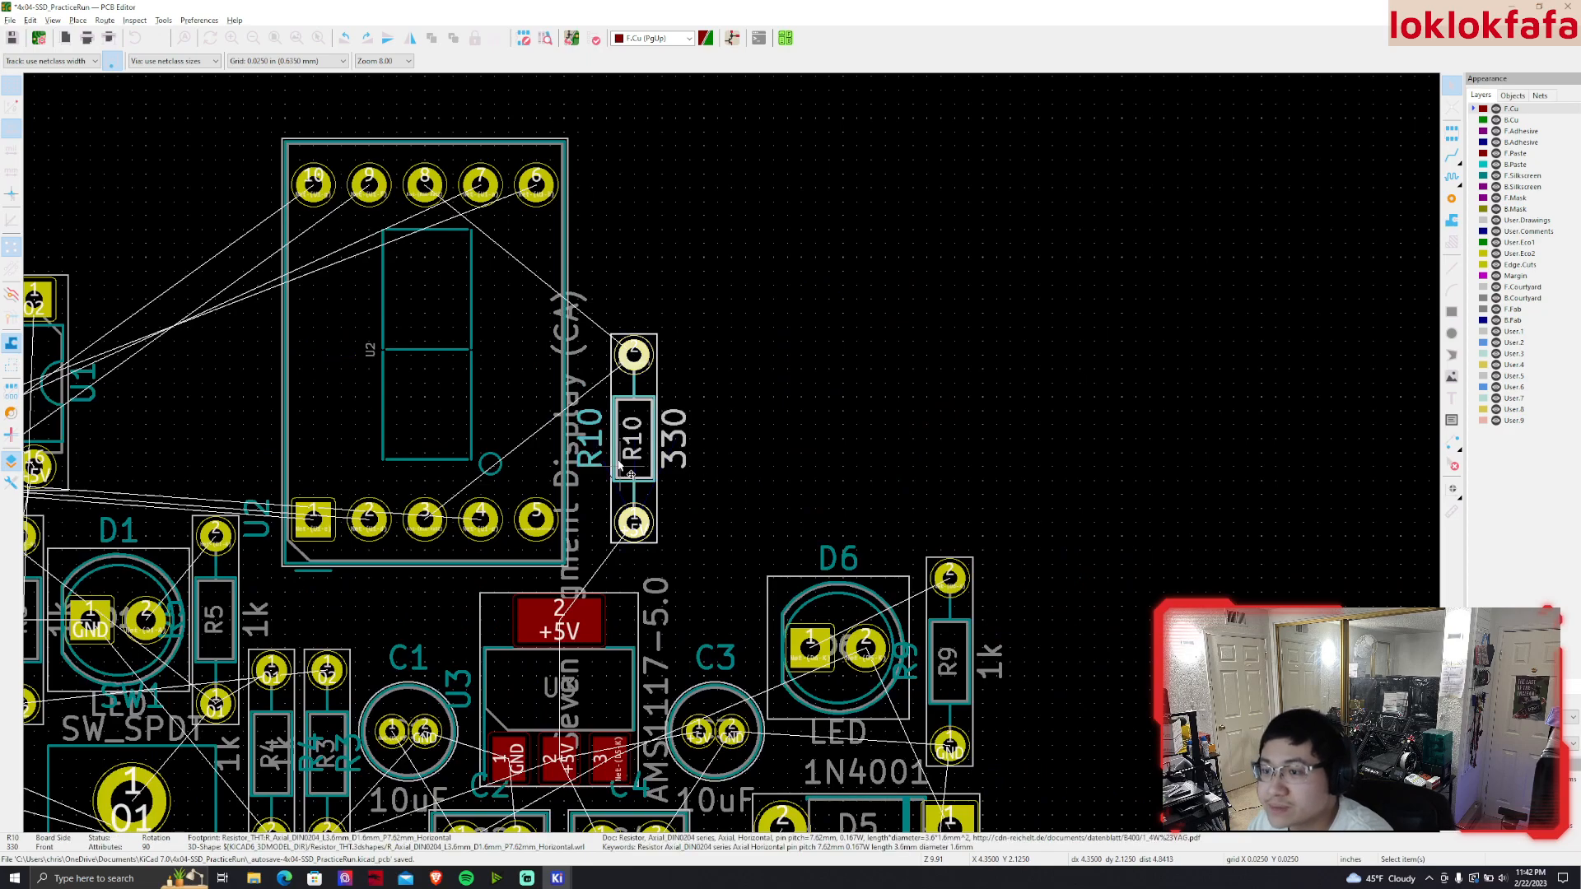
key("m")
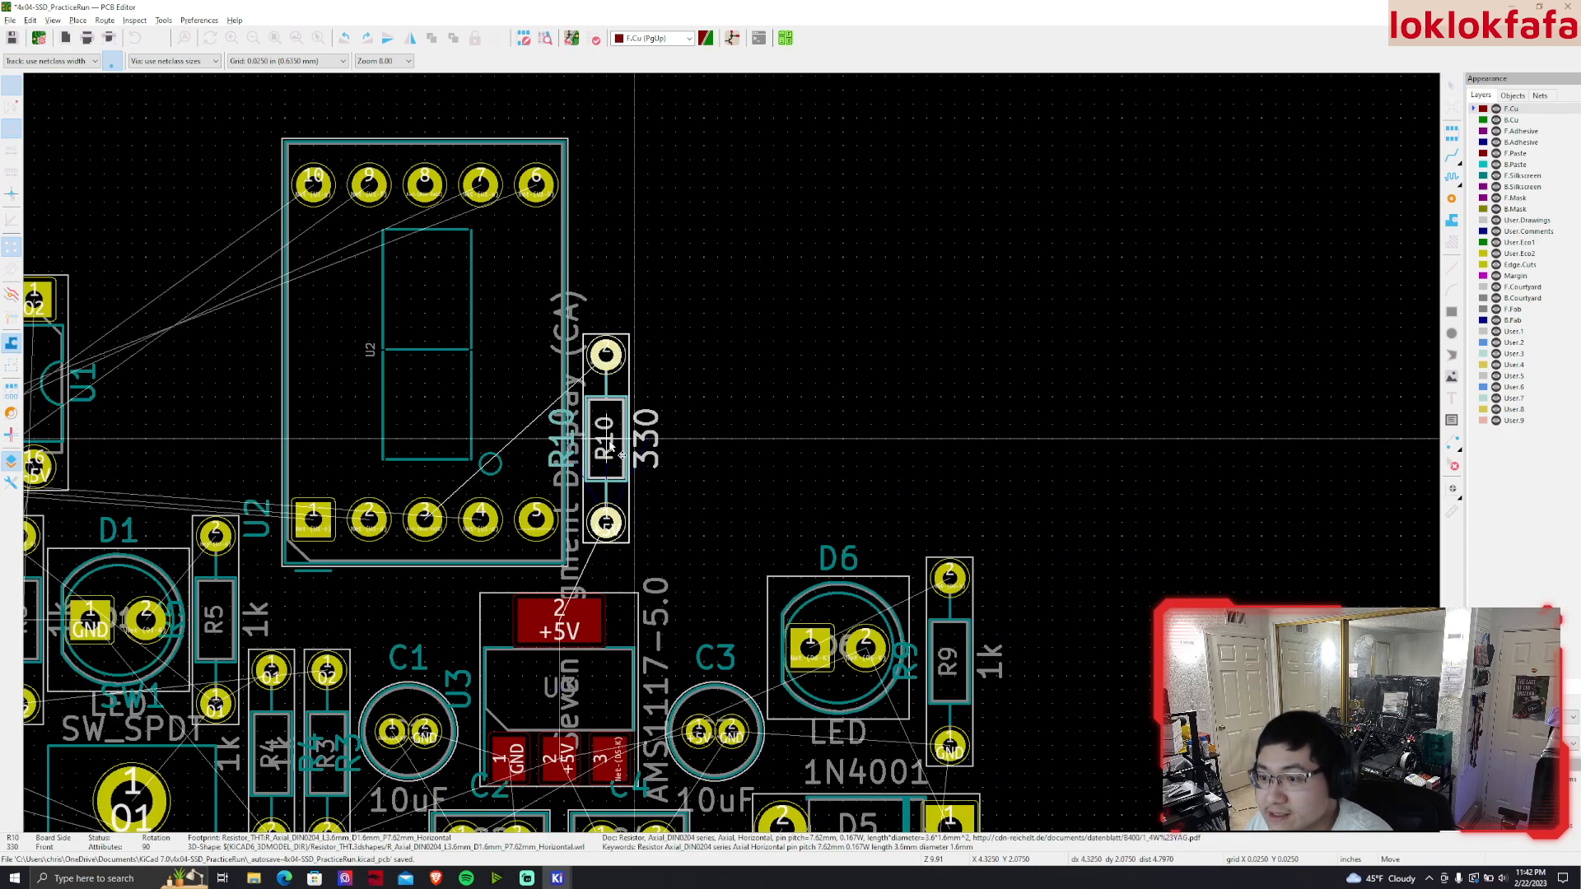
left_click(612, 439)
scroll(706, 462, "down", 2)
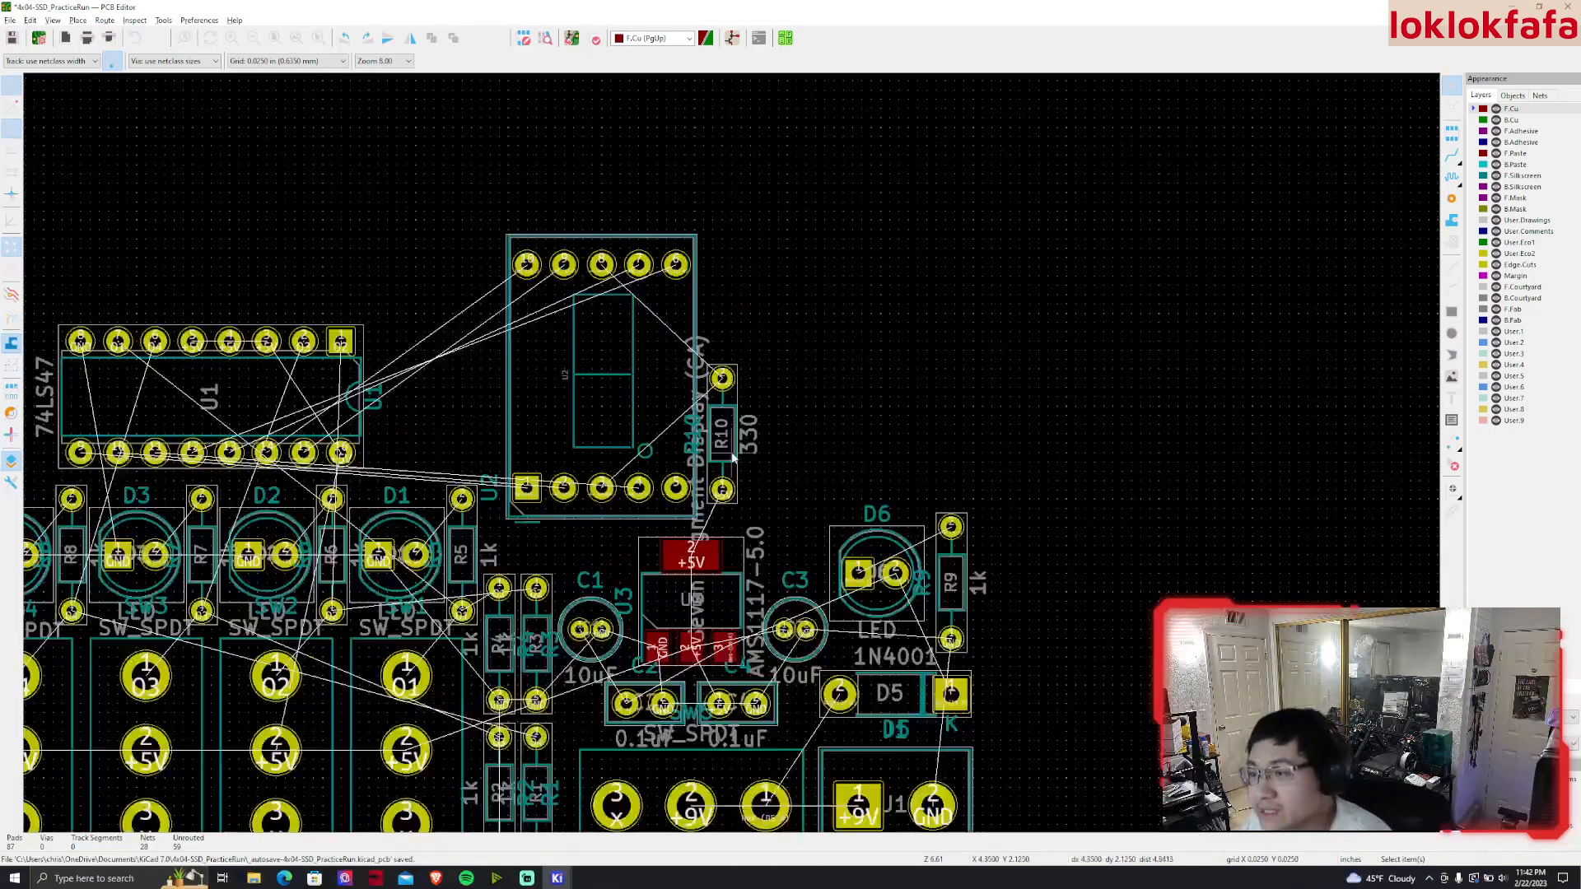
scroll(733, 459, "up", 2)
left_click(723, 453)
key("m")
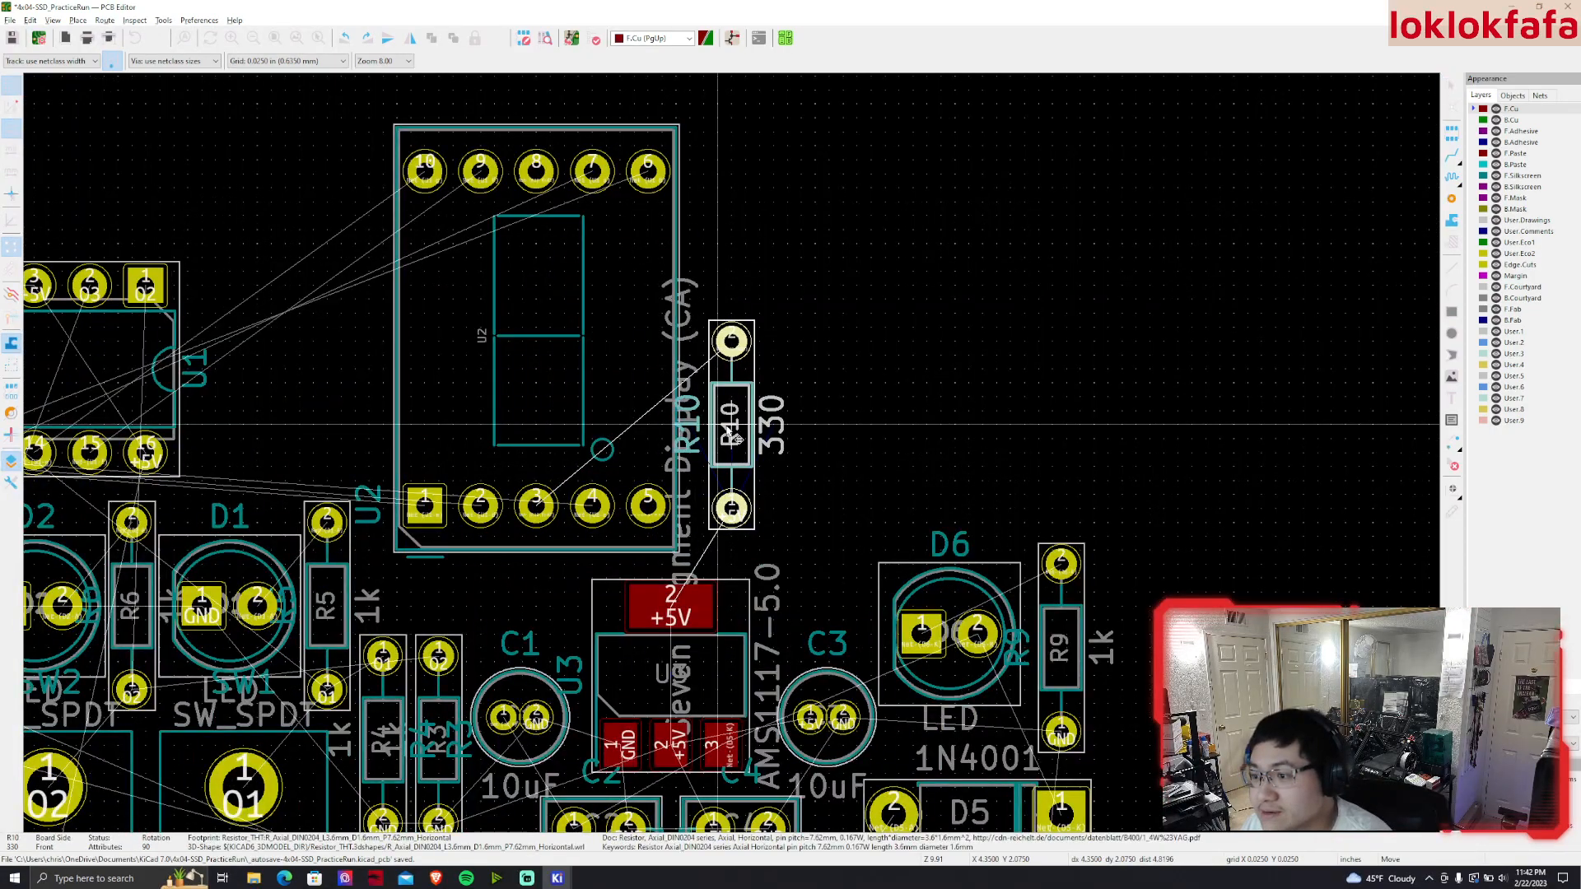
left_click(734, 439)
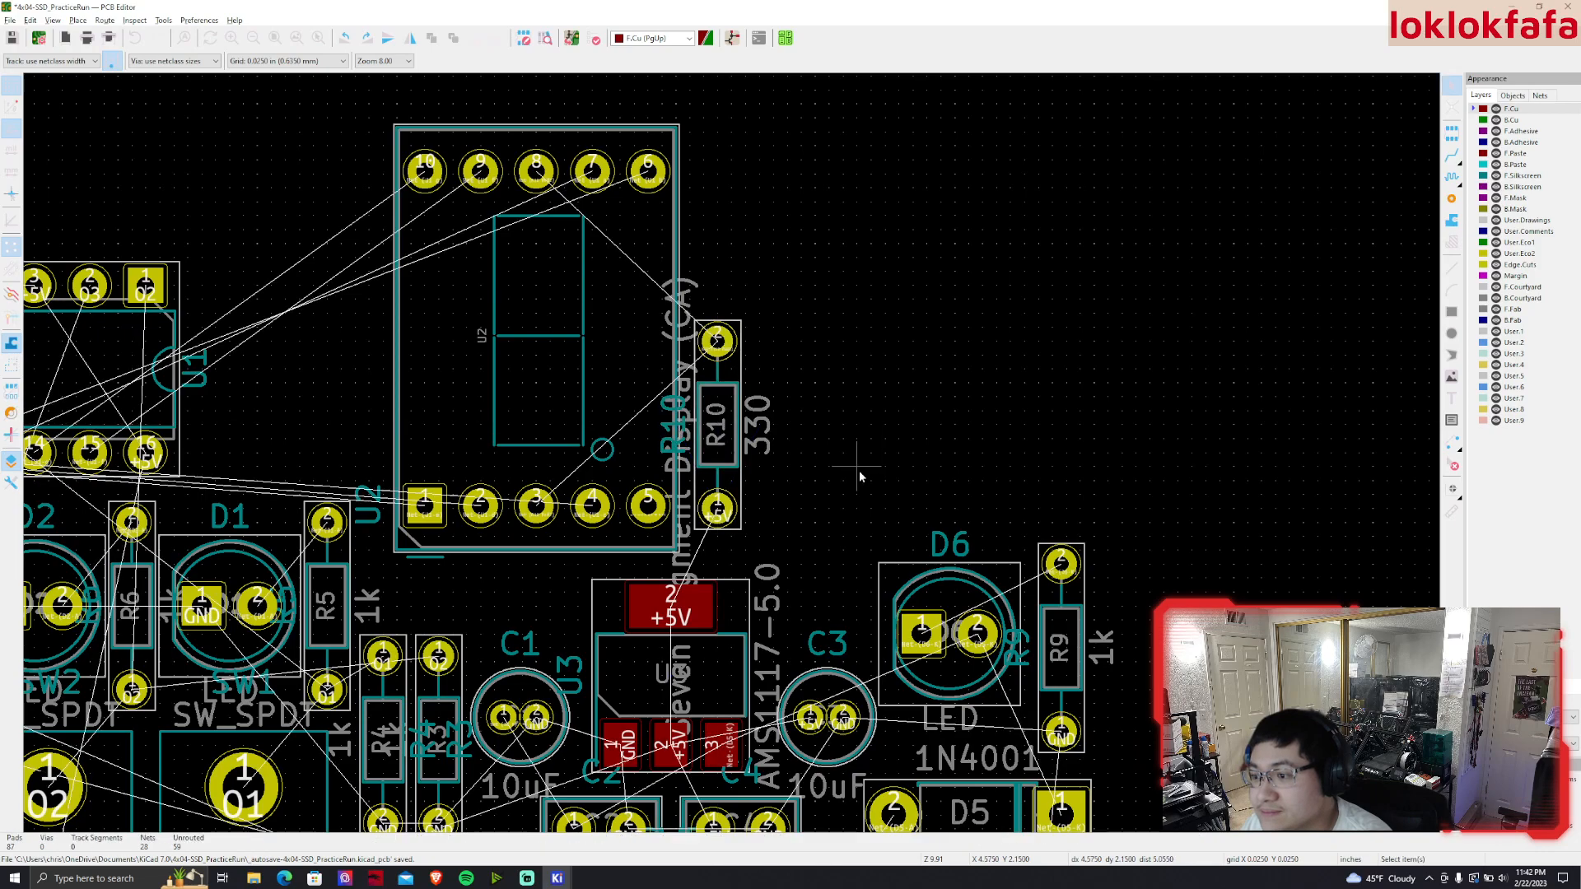
Make Edge.Cuts the active layer and start the line tool for the board outline
scroll(730, 451, "down", 4)
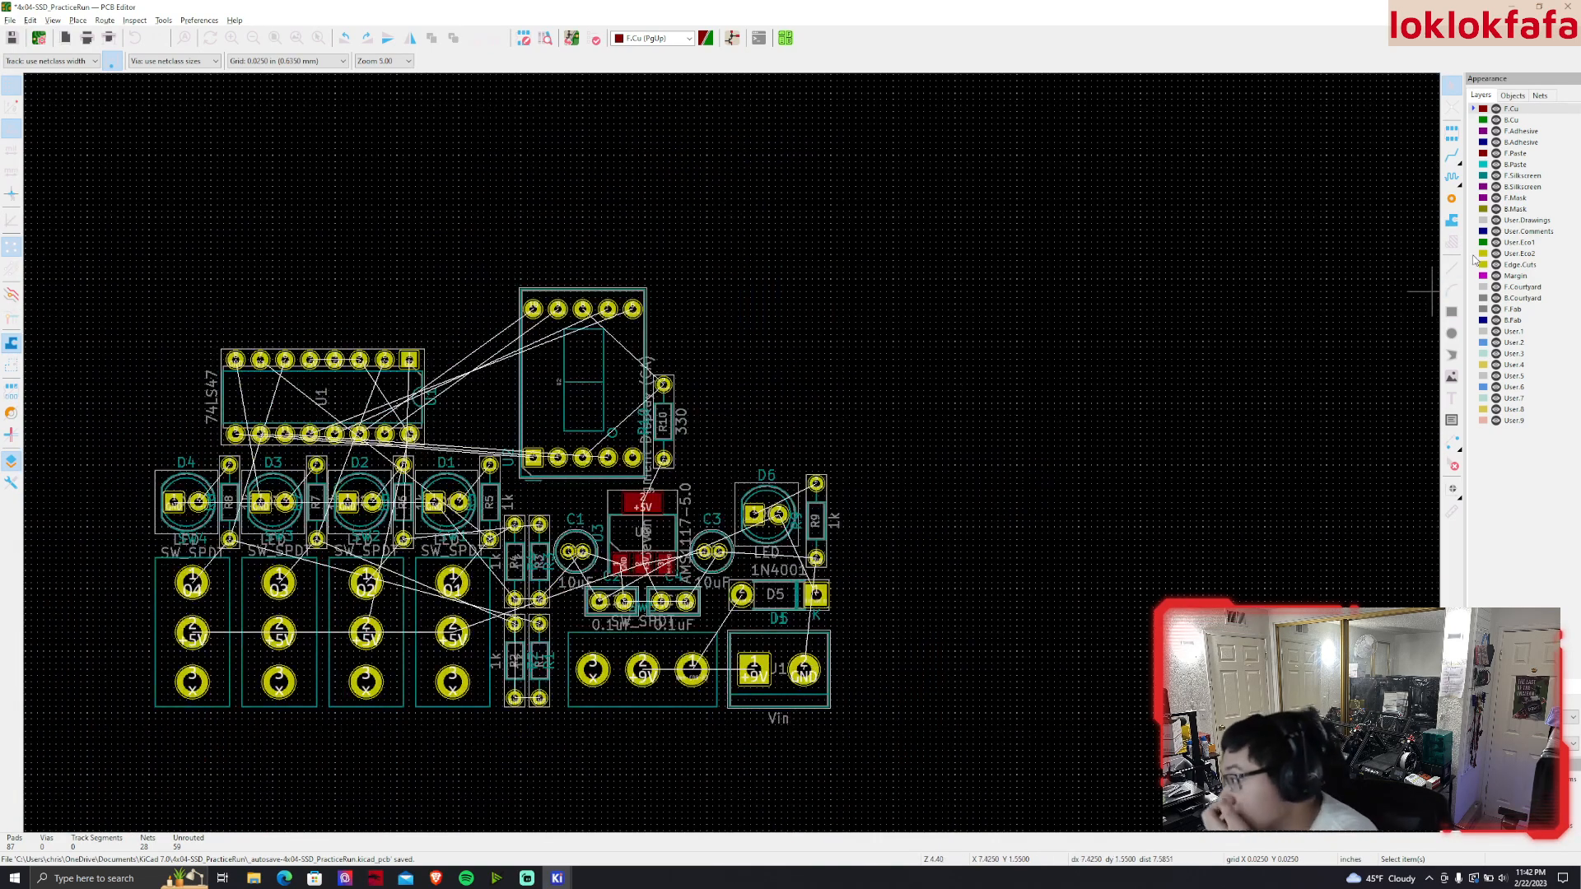
left_click(1524, 267)
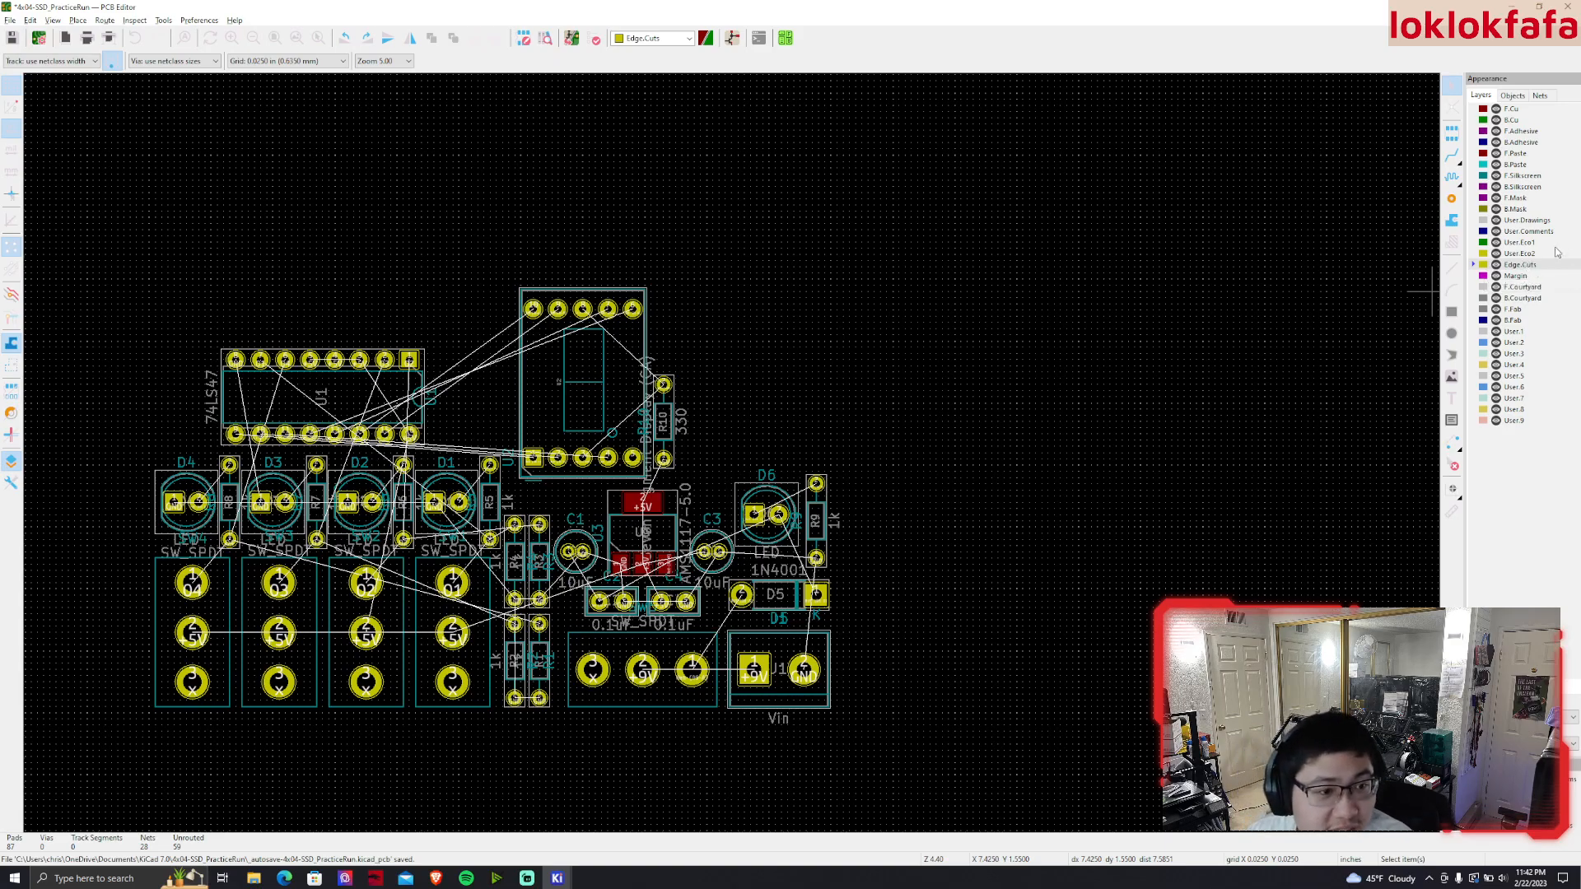
scroll(971, 328, "up", 3)
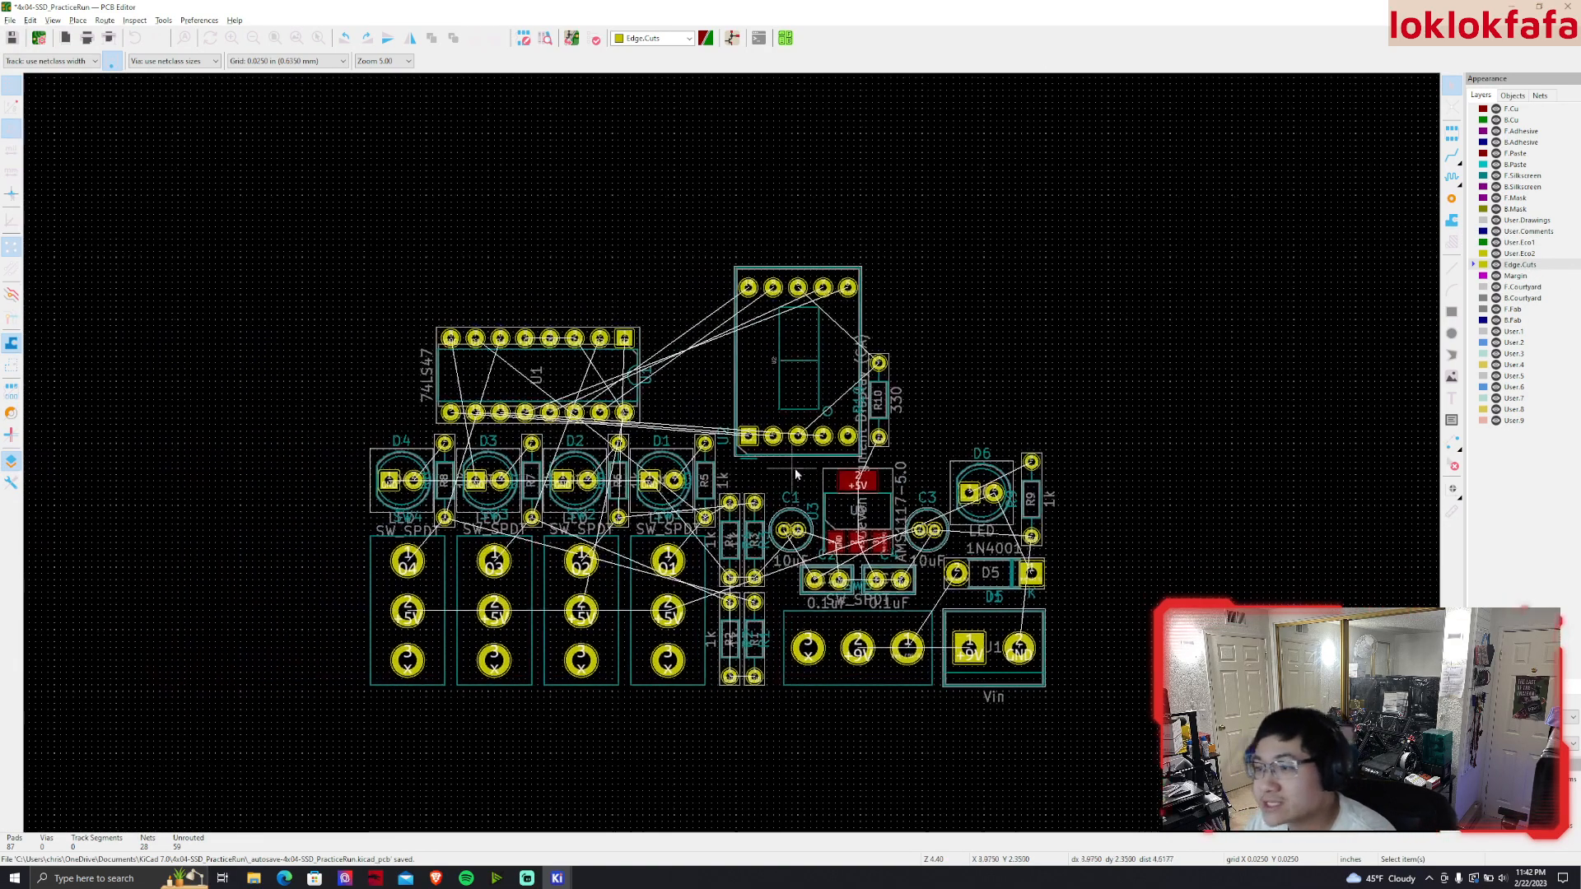
left_click(1453, 270)
mouse_move(1030, 376)
middle_mouse_down()
mouse_move(1114, 239)
mouse_move(1175, 445)
middle_mouse_up()
scroll(634, 403, "down", 2)
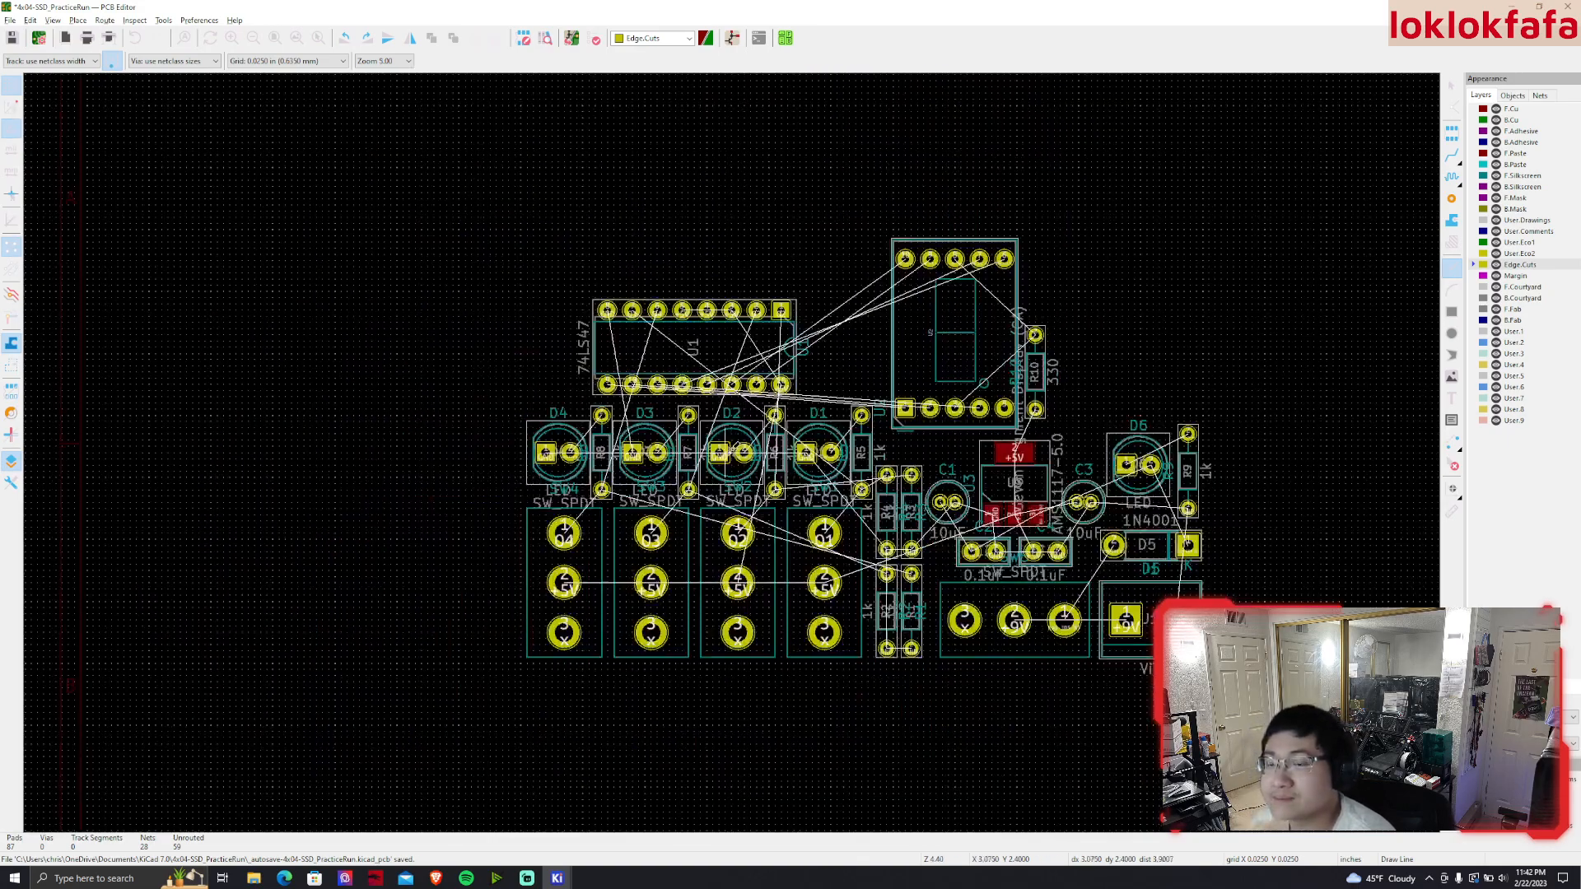
left_click(992, 222)
key("Escape")
scroll(1216, 684, "up", 2)
scroll(732, 462, "up", 2)
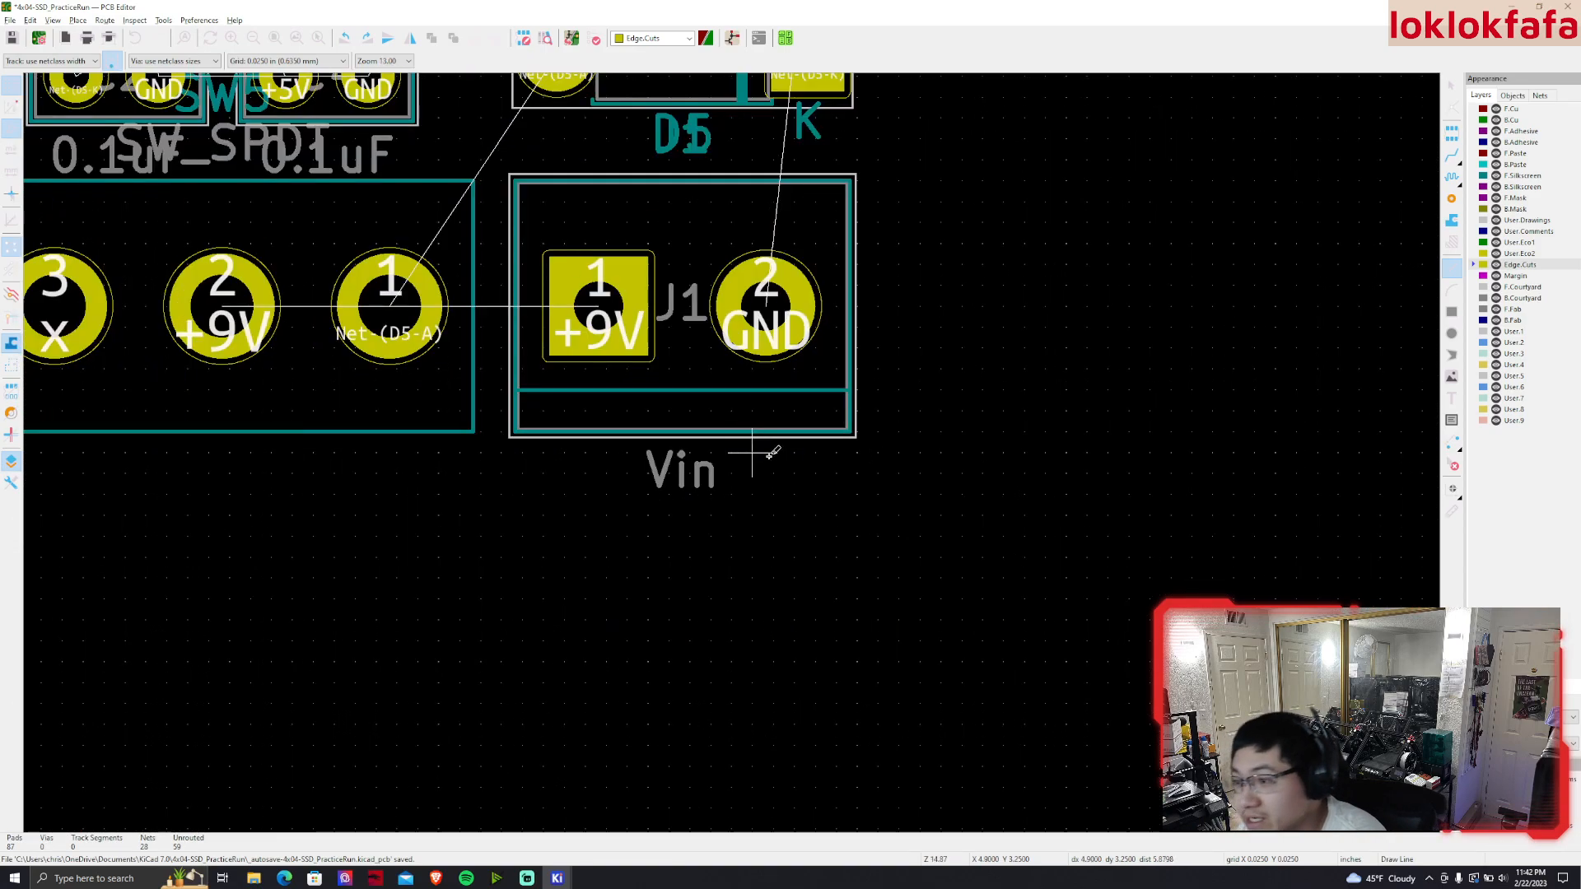
left_click(894, 494)
key("Escape")
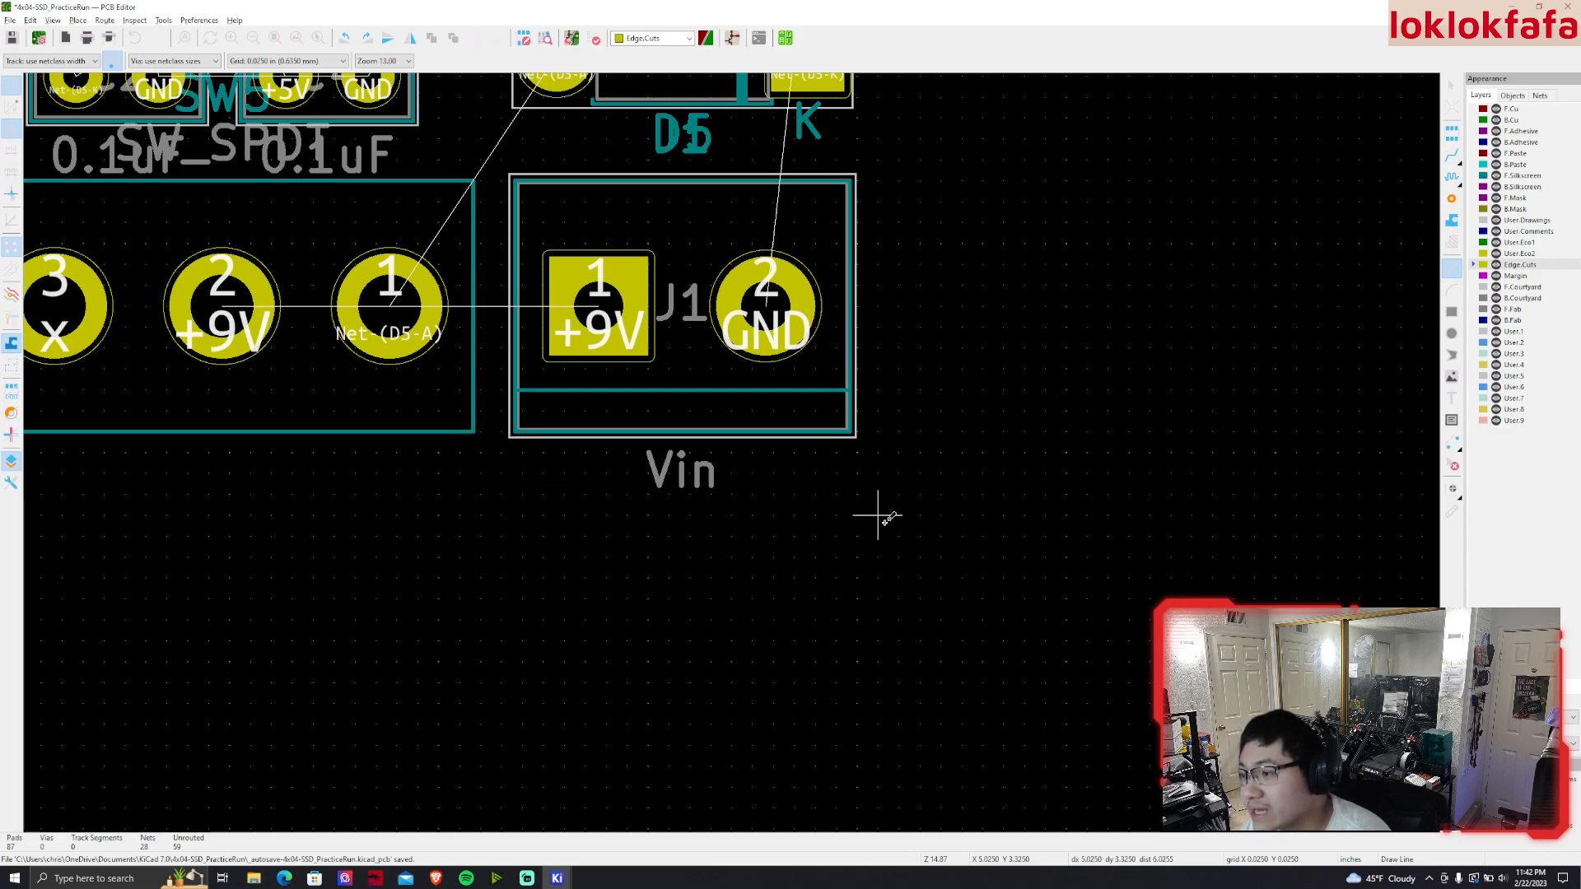
Draw a closed four-line board outline around all components, about 2.9 in wide and 1.9 in high
left_click(941, 516)
scroll(689, 530, "down", 5)
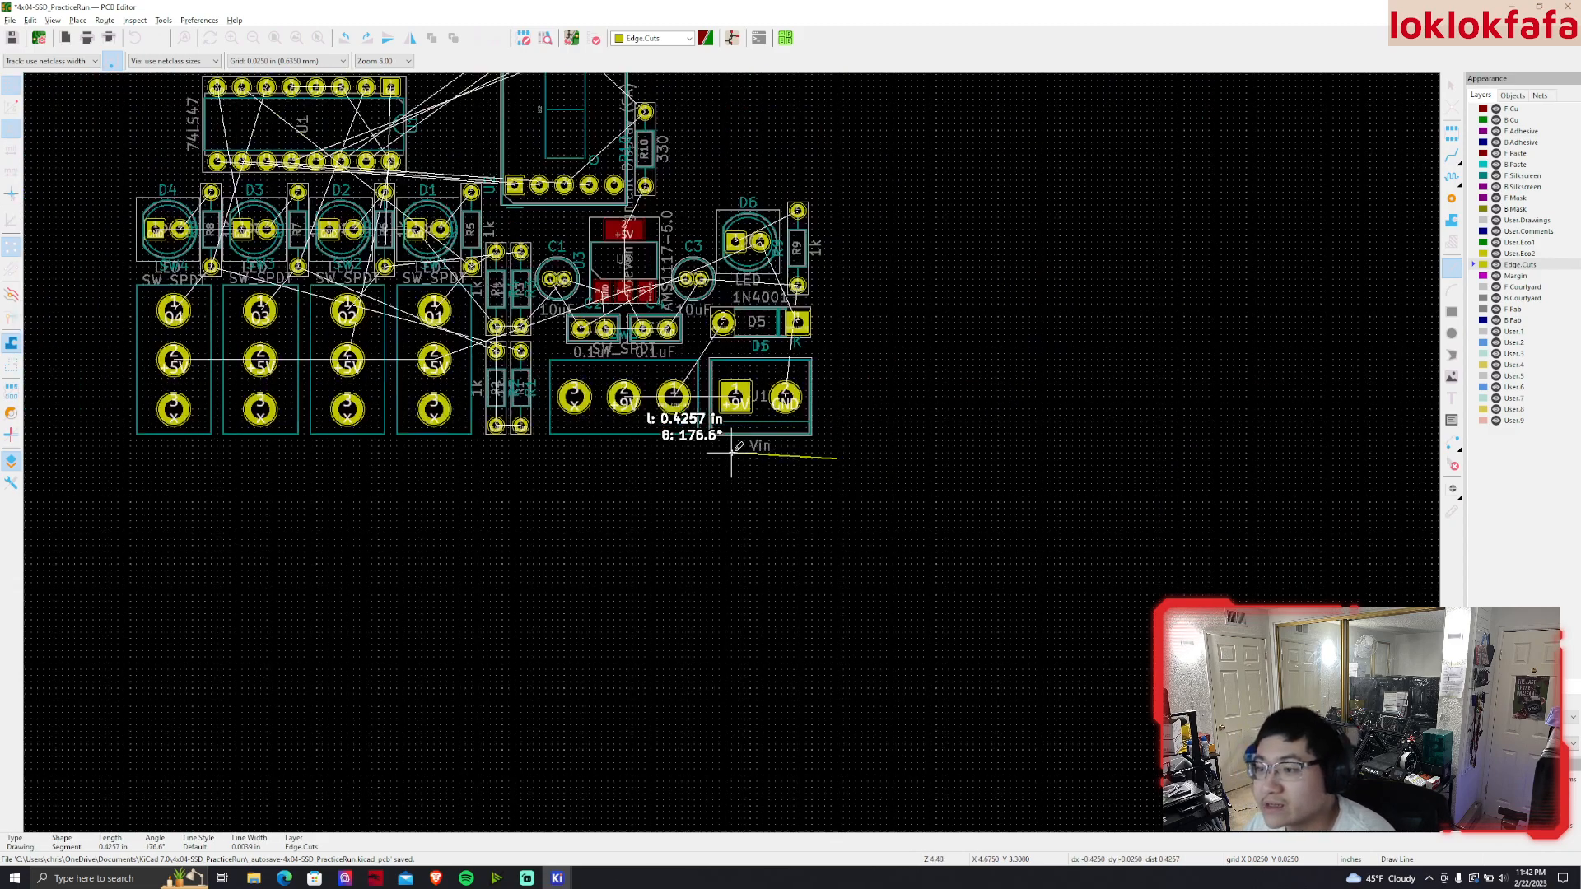
scroll(522, 508, "up", 3)
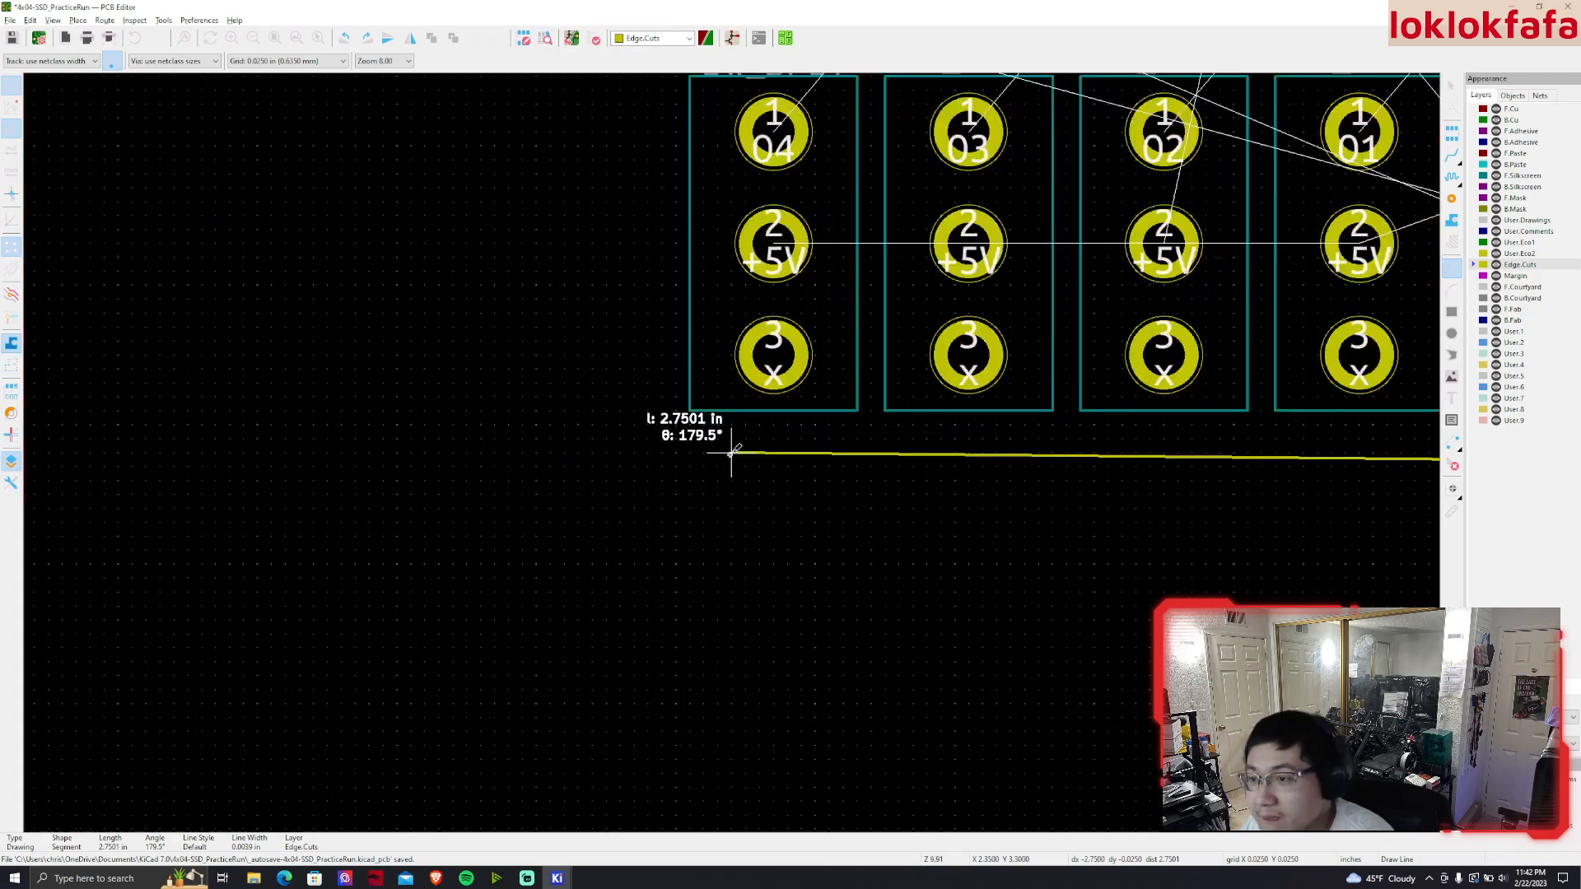
left_click(647, 466)
scroll(647, 463, "down", 3)
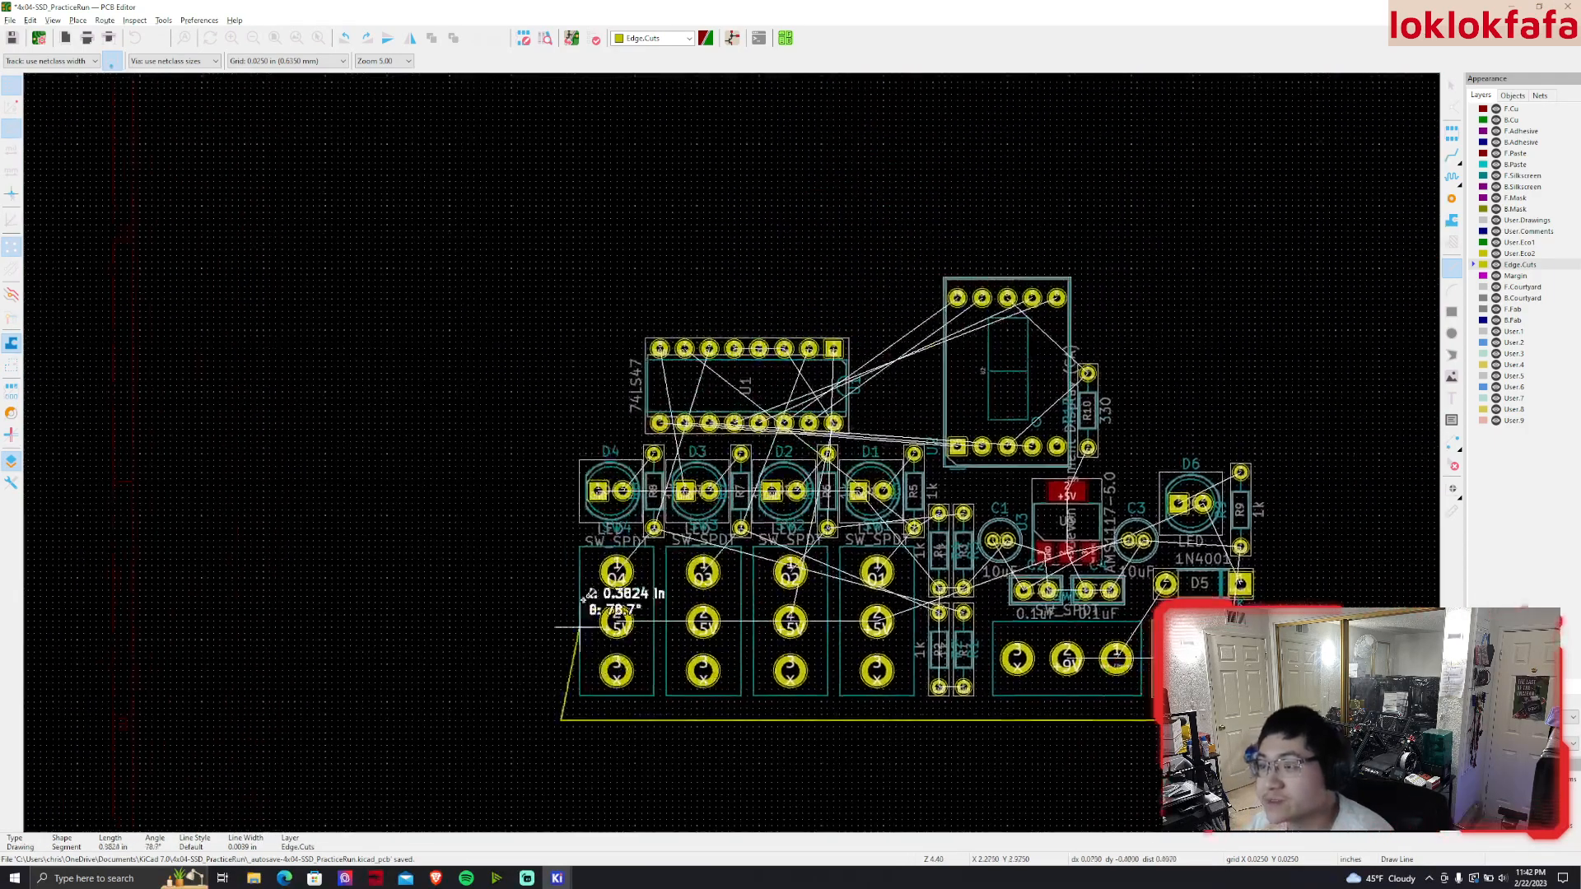
left_click(561, 254)
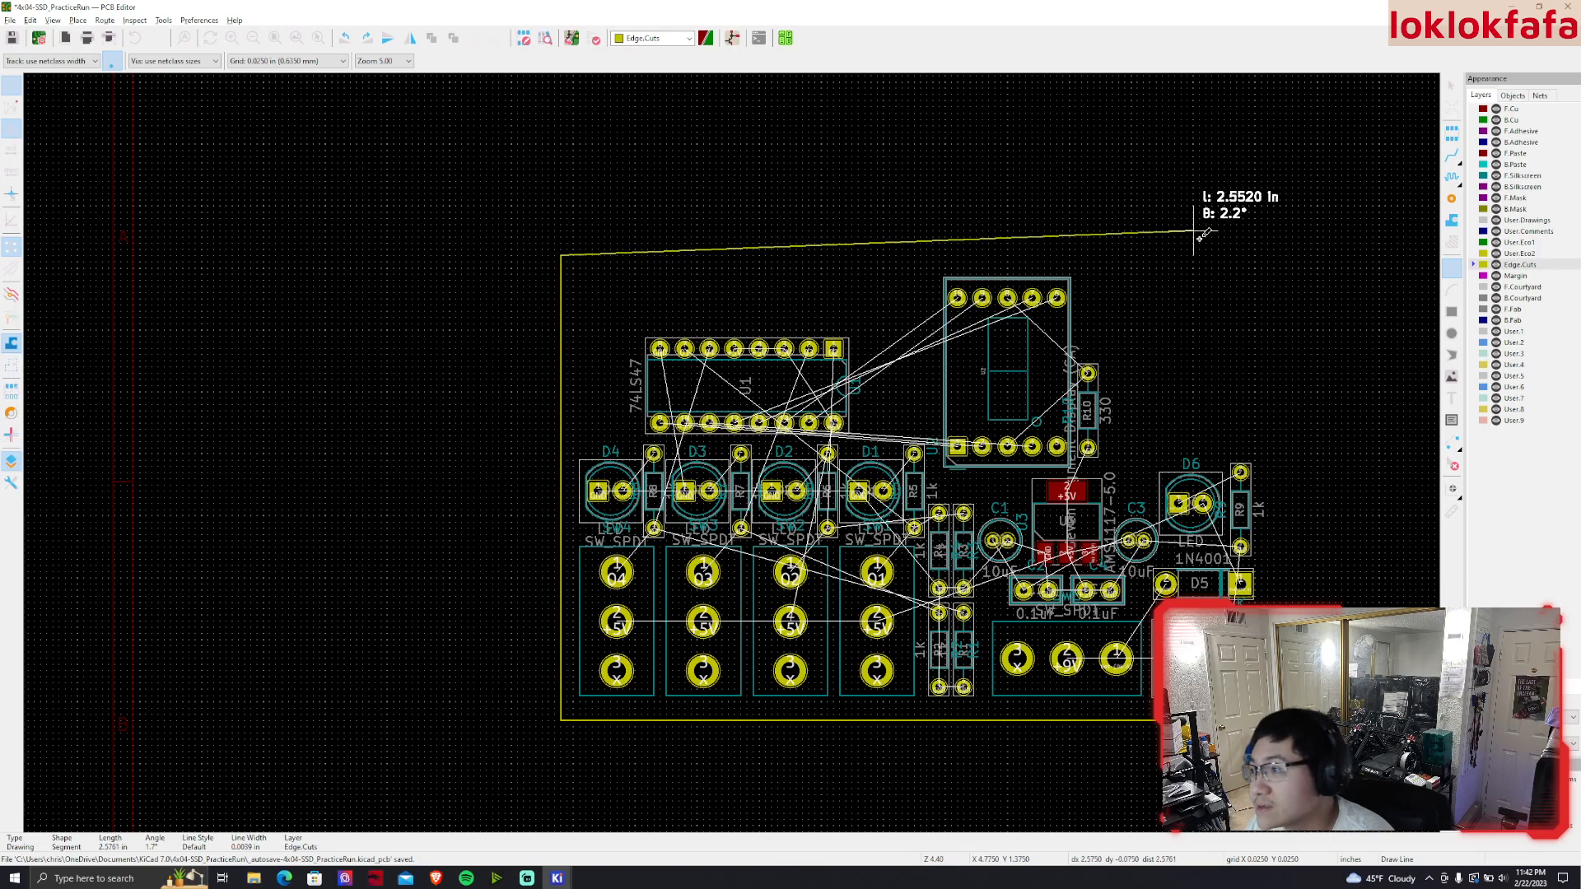
left_click(1268, 255)
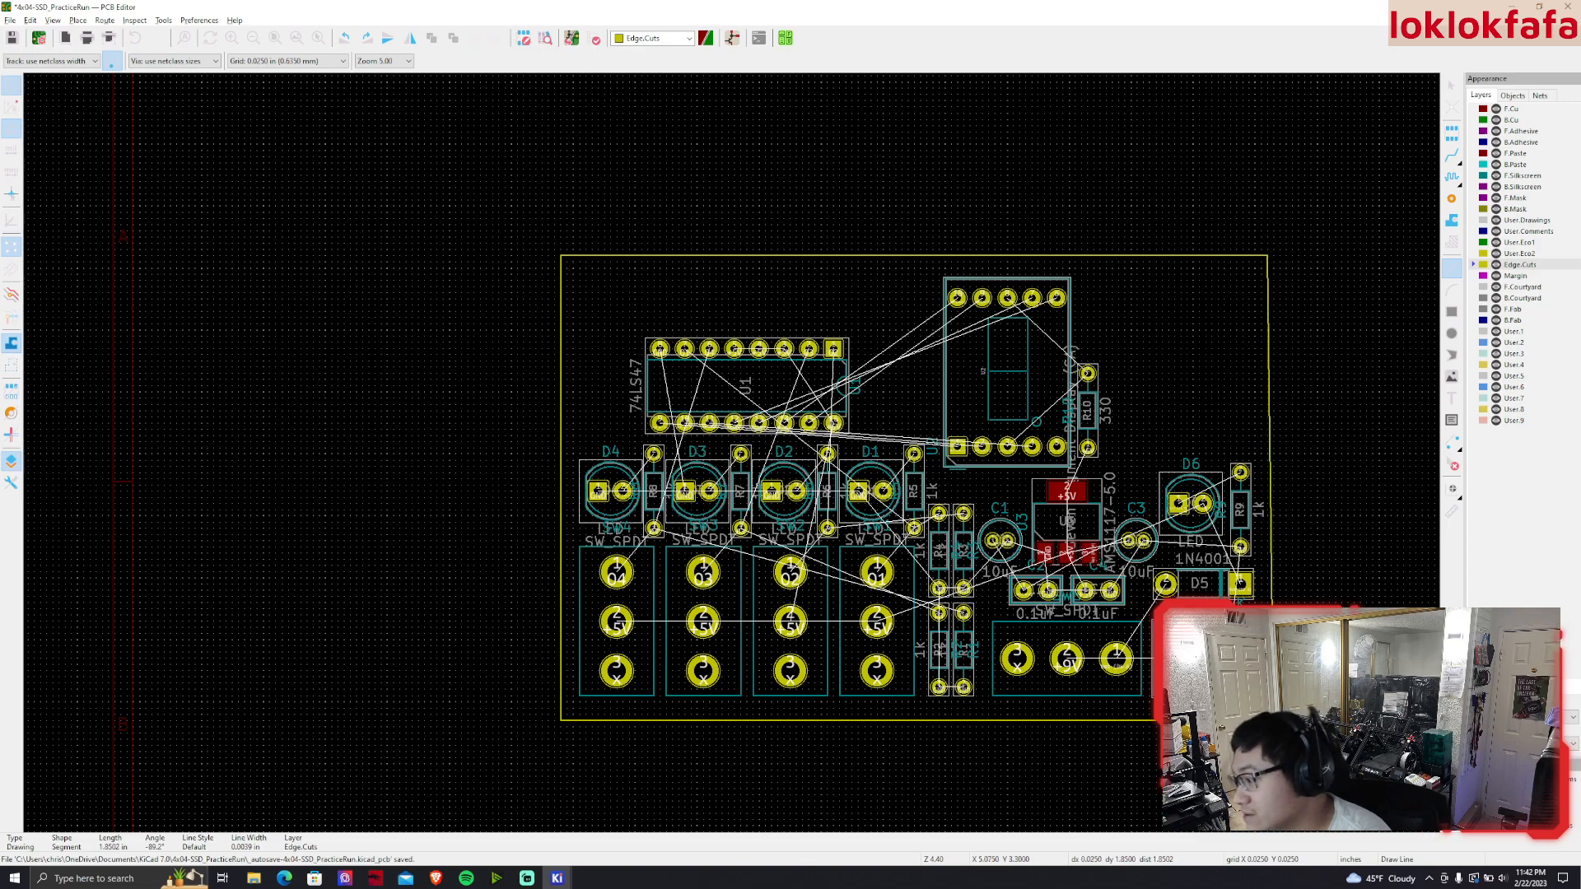
key("Escape")
Straighten the outline's right edge to vertical and extend the top edge to meet it at the upper-right corner
mouse_move(1269, 257)
left_mouse_down()
mouse_move(1293, 258)
mouse_move(1280, 251)
left_mouse_up()
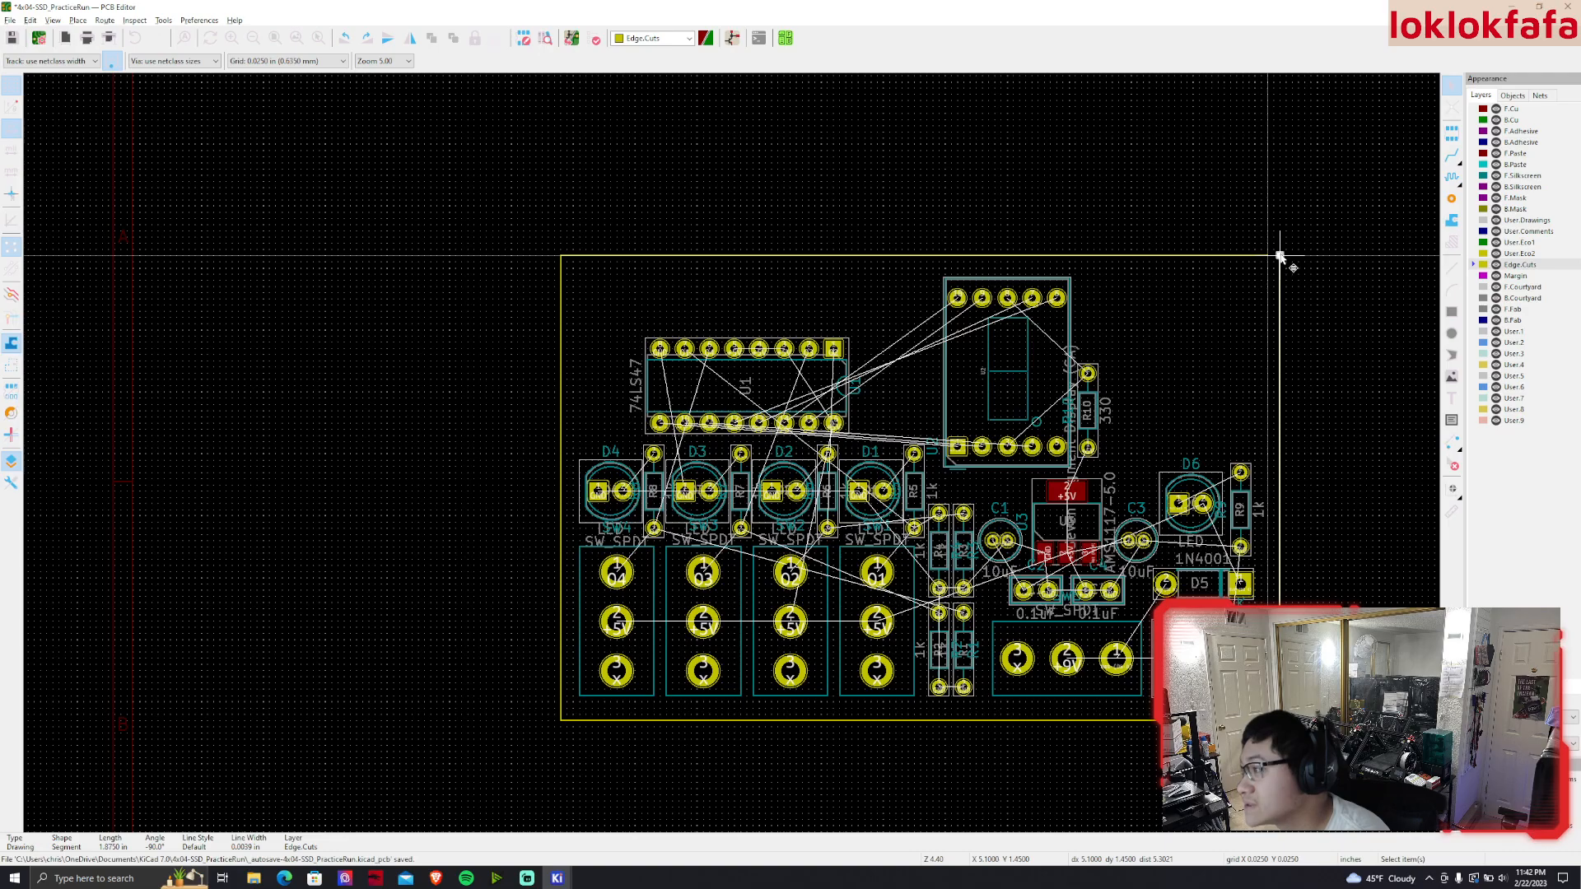
left_click(1316, 265)
scroll(1189, 390, "up", 3)
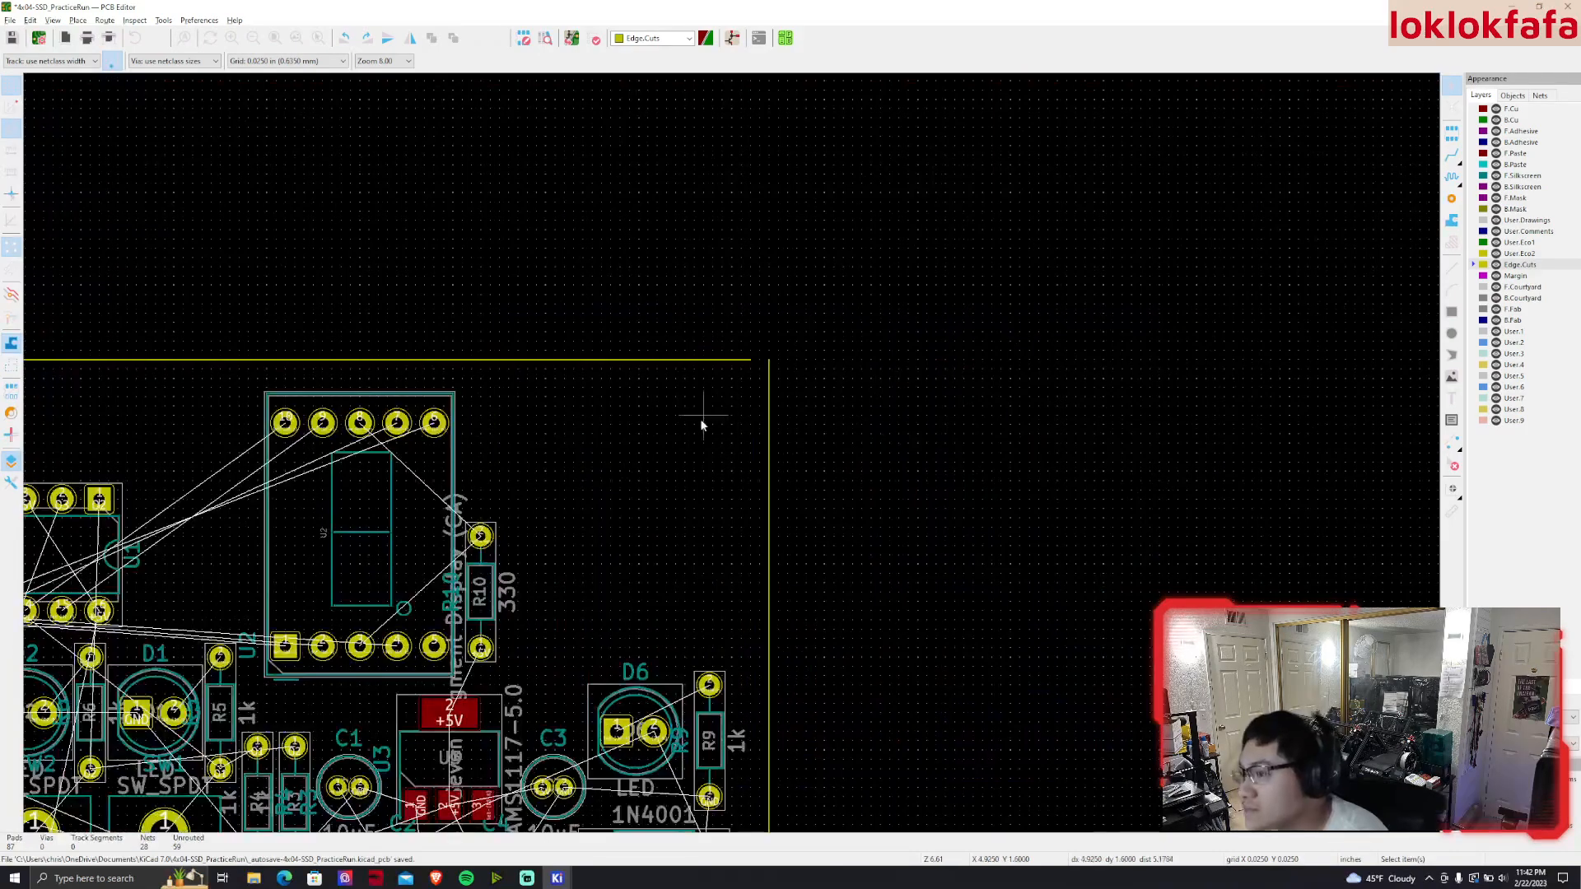
left_click(742, 361)
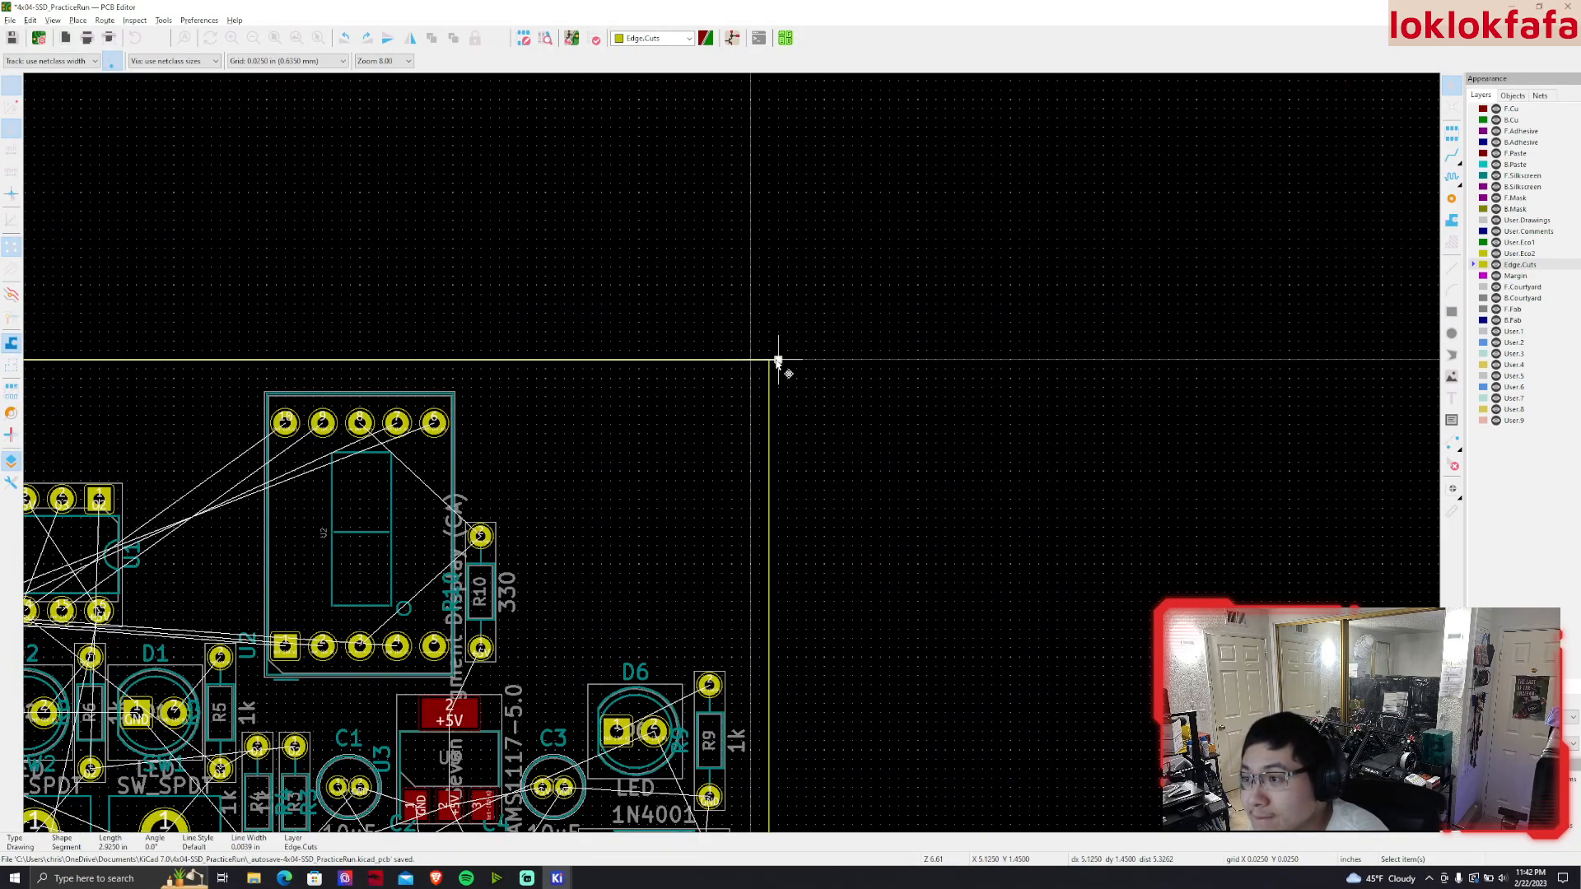
left_click(980, 497)
scroll(989, 492, "down", 2)
middle_click_drag(463, 609, 886, 449)
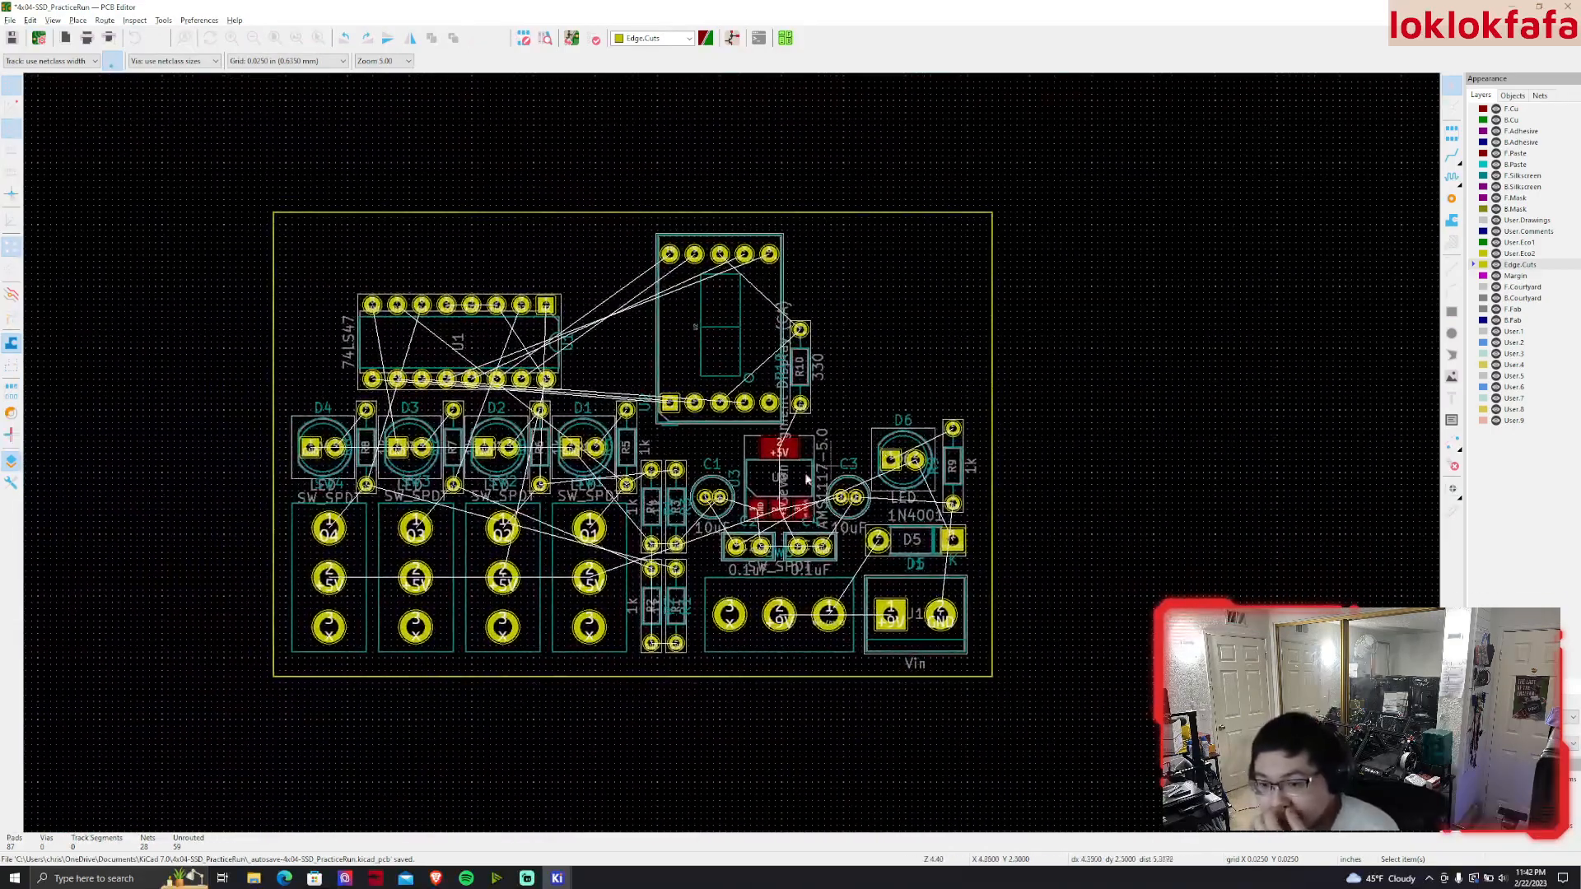
Shift the outline's left edge slightly outward and extend the top and bottom edges to meet it
double_click(265, 659)
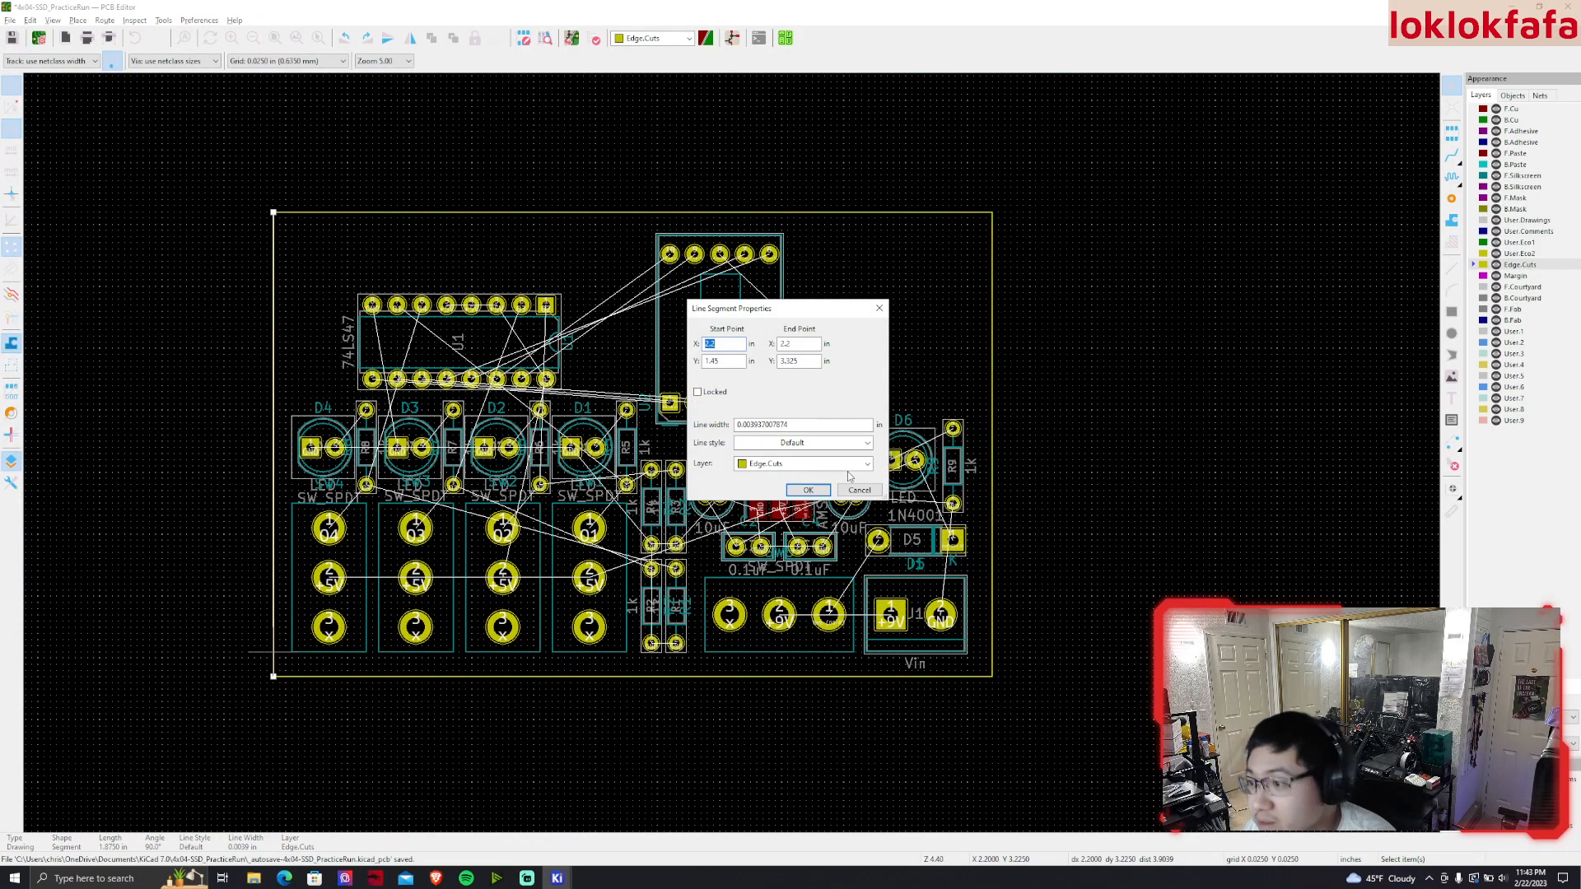
left_click(847, 488)
left_click_drag(274, 496, 267, 446)
left_click(290, 214)
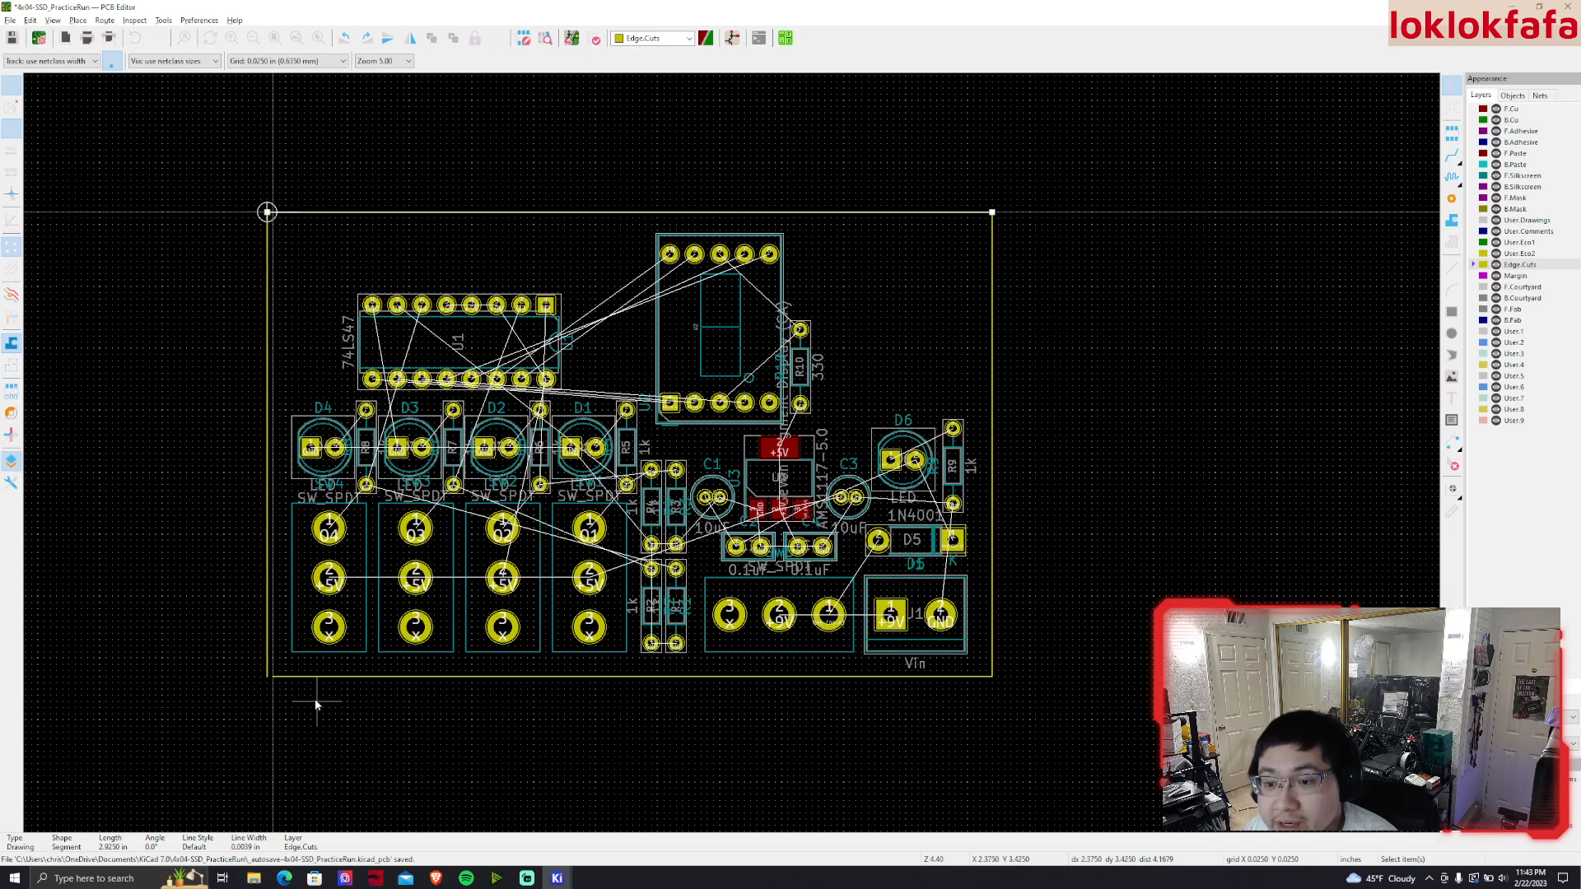
left_click(272, 677)
left_click(415, 731)
middle_click_drag(870, 703, 808, 743)
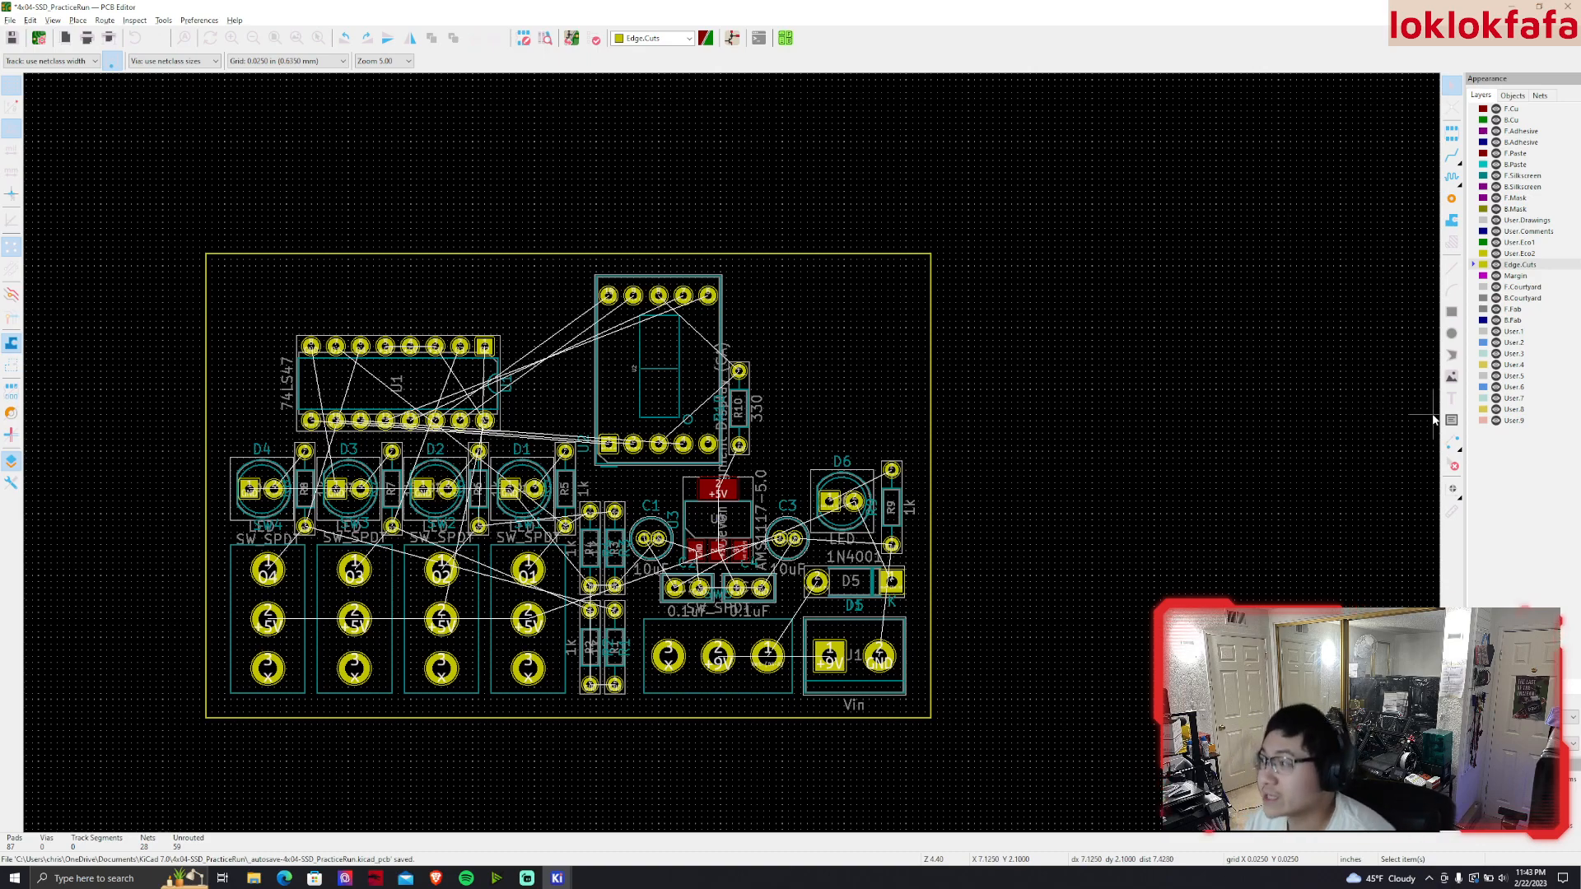
Draw a 45° construction line from the outline's upper-right corner, ending 0.2 in inward both horizontally and vertically
left_click(1452, 289)
scroll(988, 371, "up", 2)
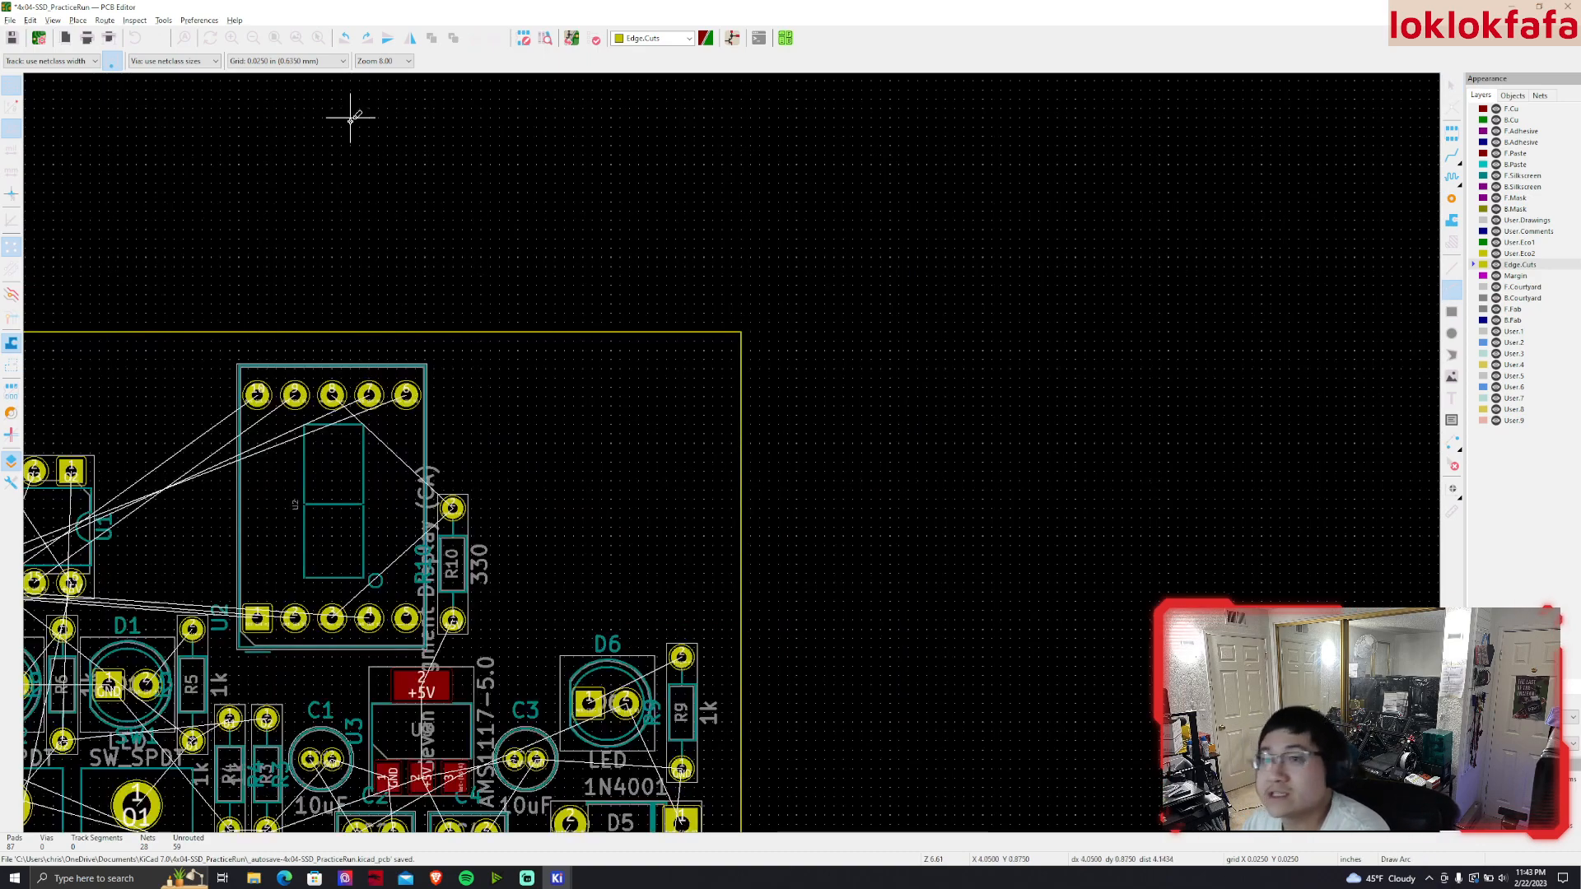
scroll(779, 433, "up", 2)
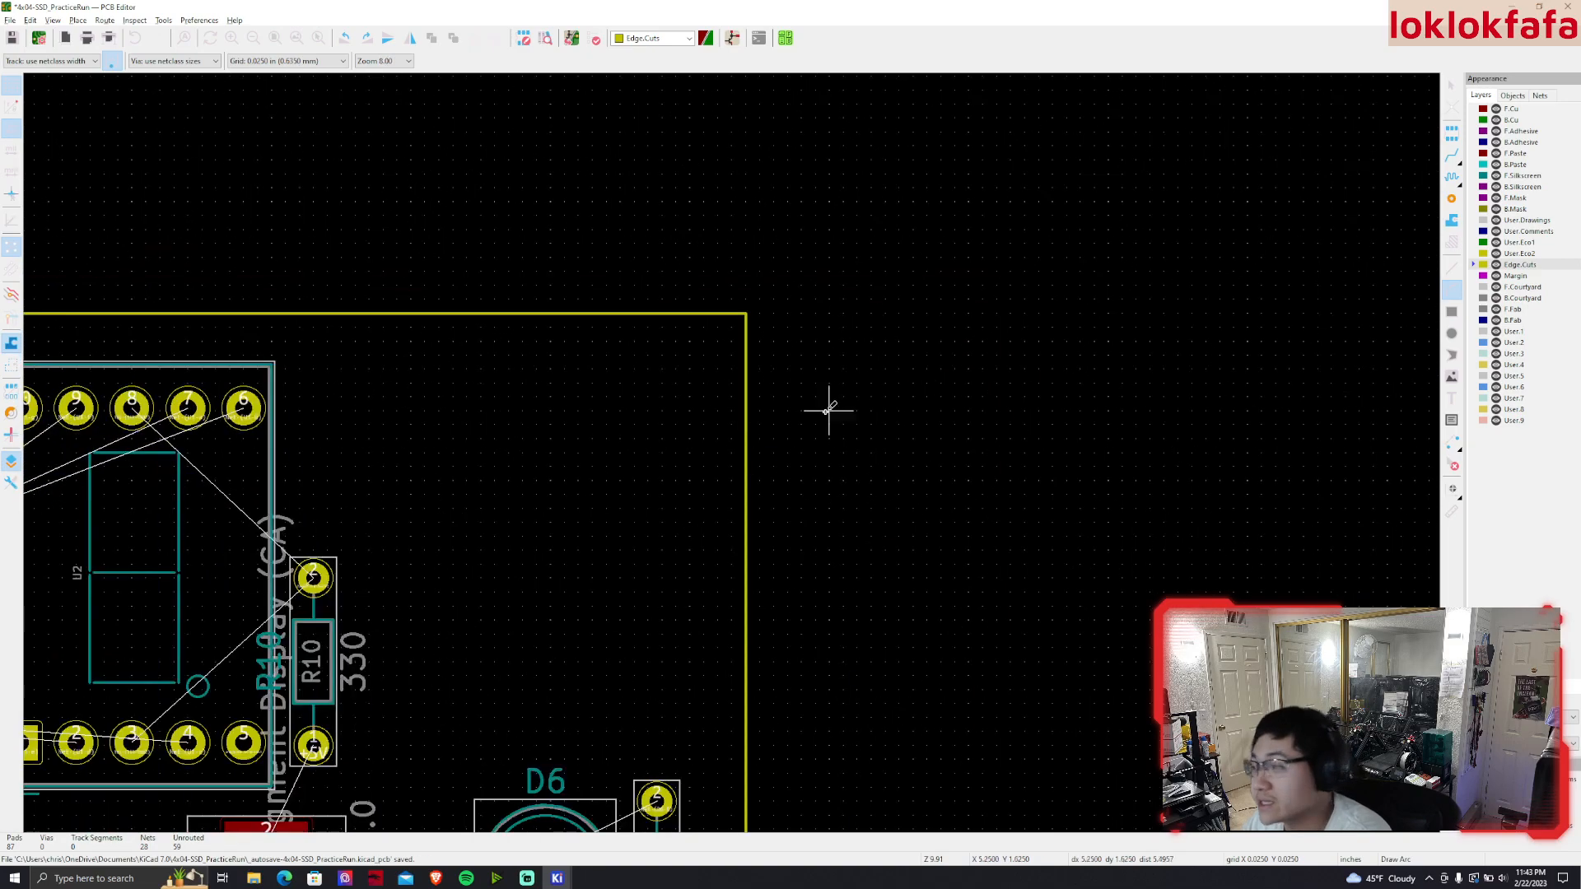
key("ctrl+shift+l")
left_click(746, 313)
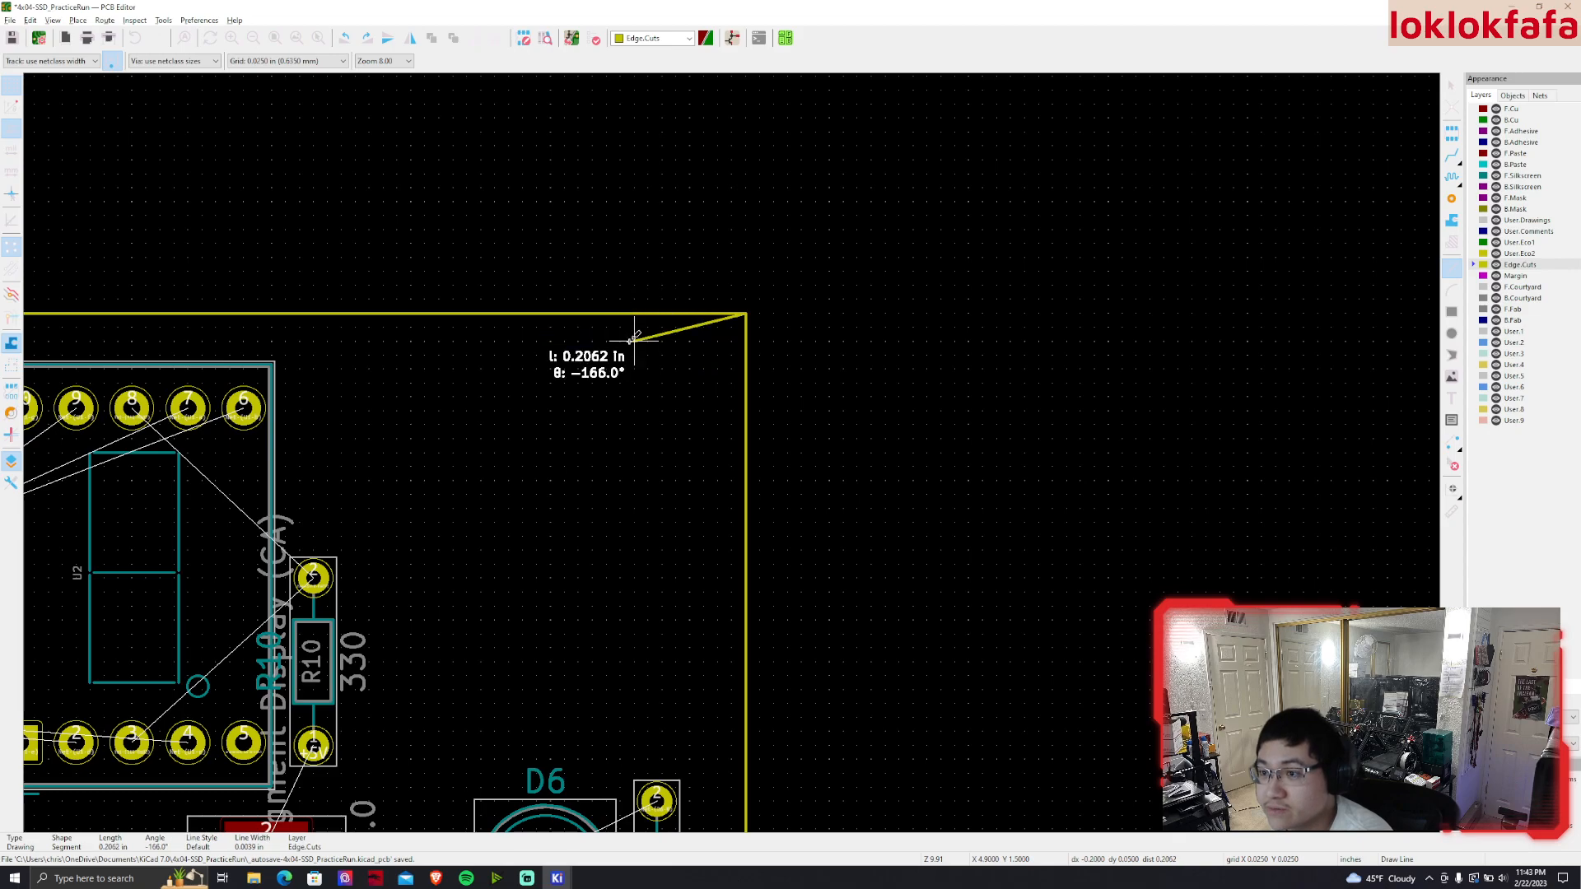
left_click(634, 425)
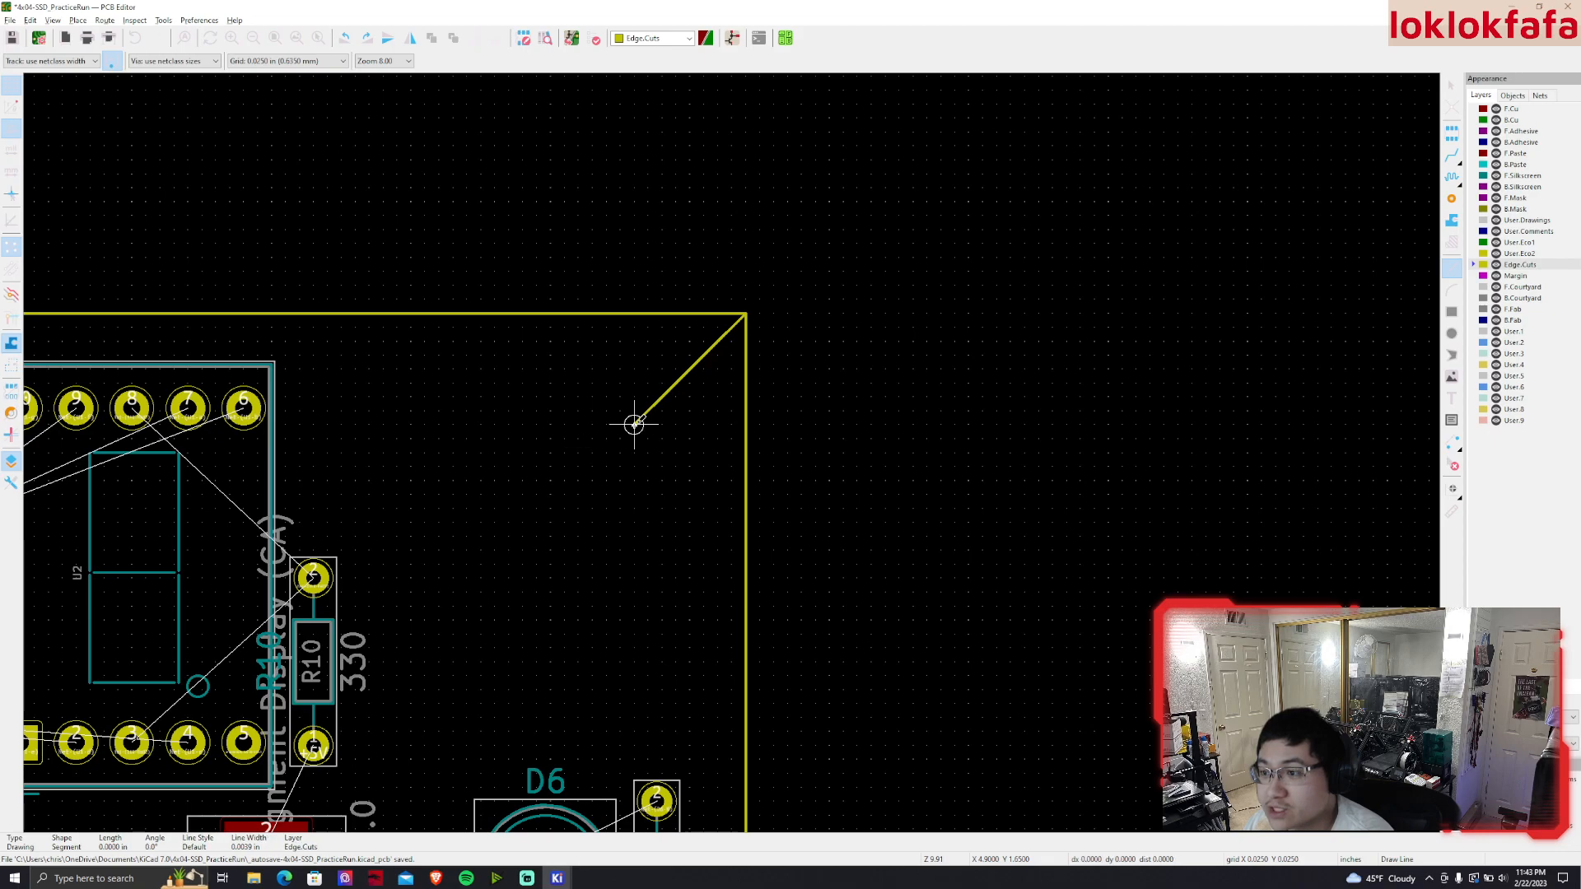
middle_click_drag(788, 688, 787, 537)
key("Escape")
Draw a 45° construction line from the outline's lower-right corner, ending 0.2 in inward both ways
middle_click_drag(701, 494, 731, 406)
scroll(727, 424, "down", 4)
middle_click_drag(733, 650, 829, 583)
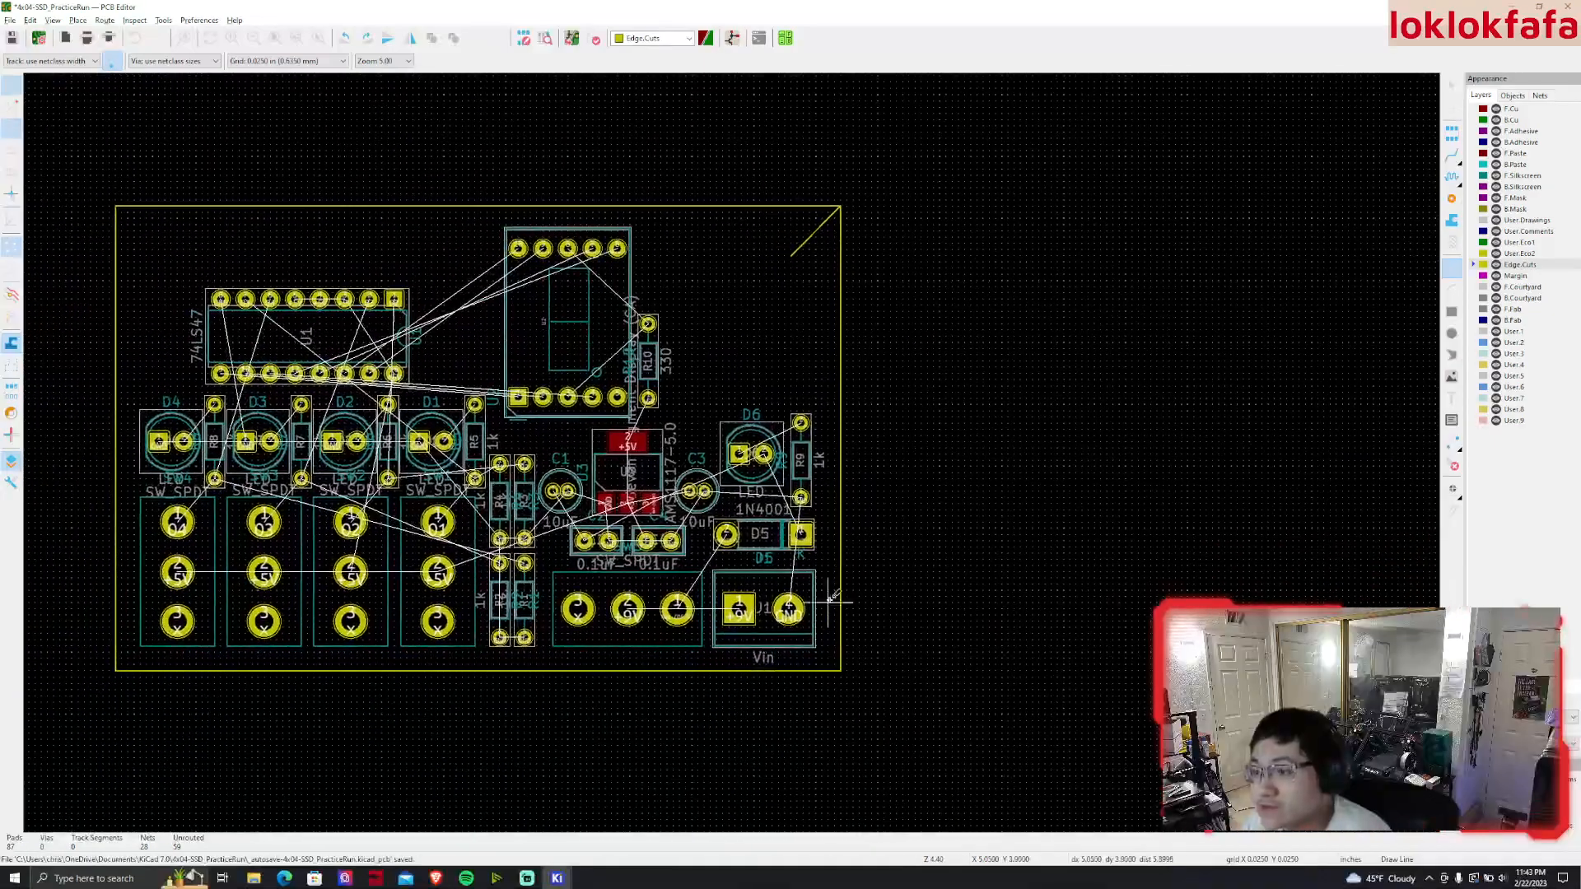
left_click(840, 670)
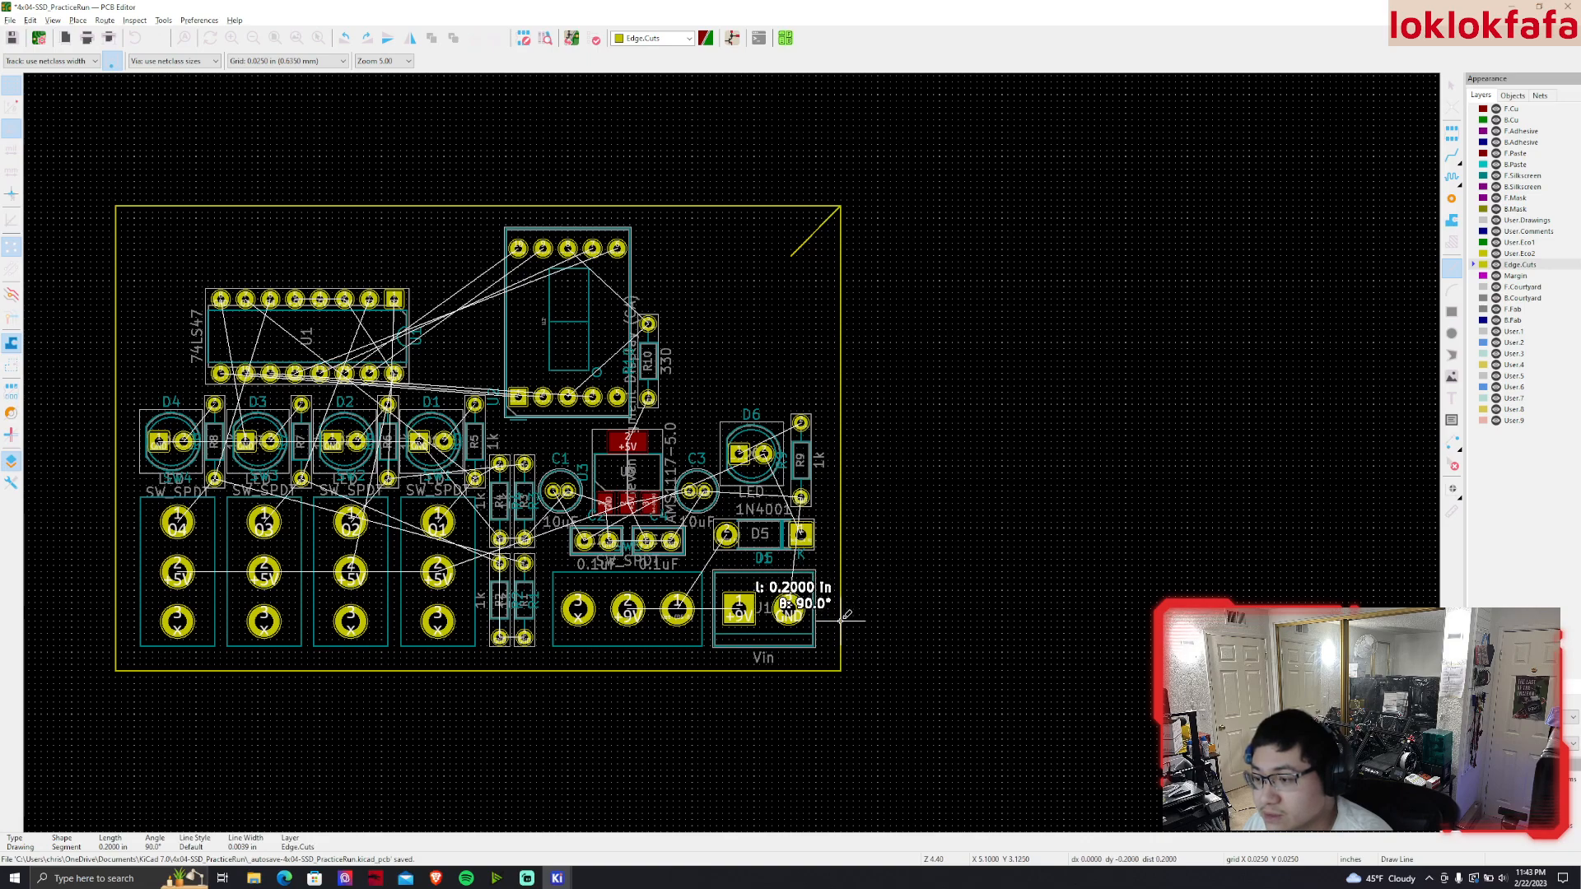
left_click(792, 622)
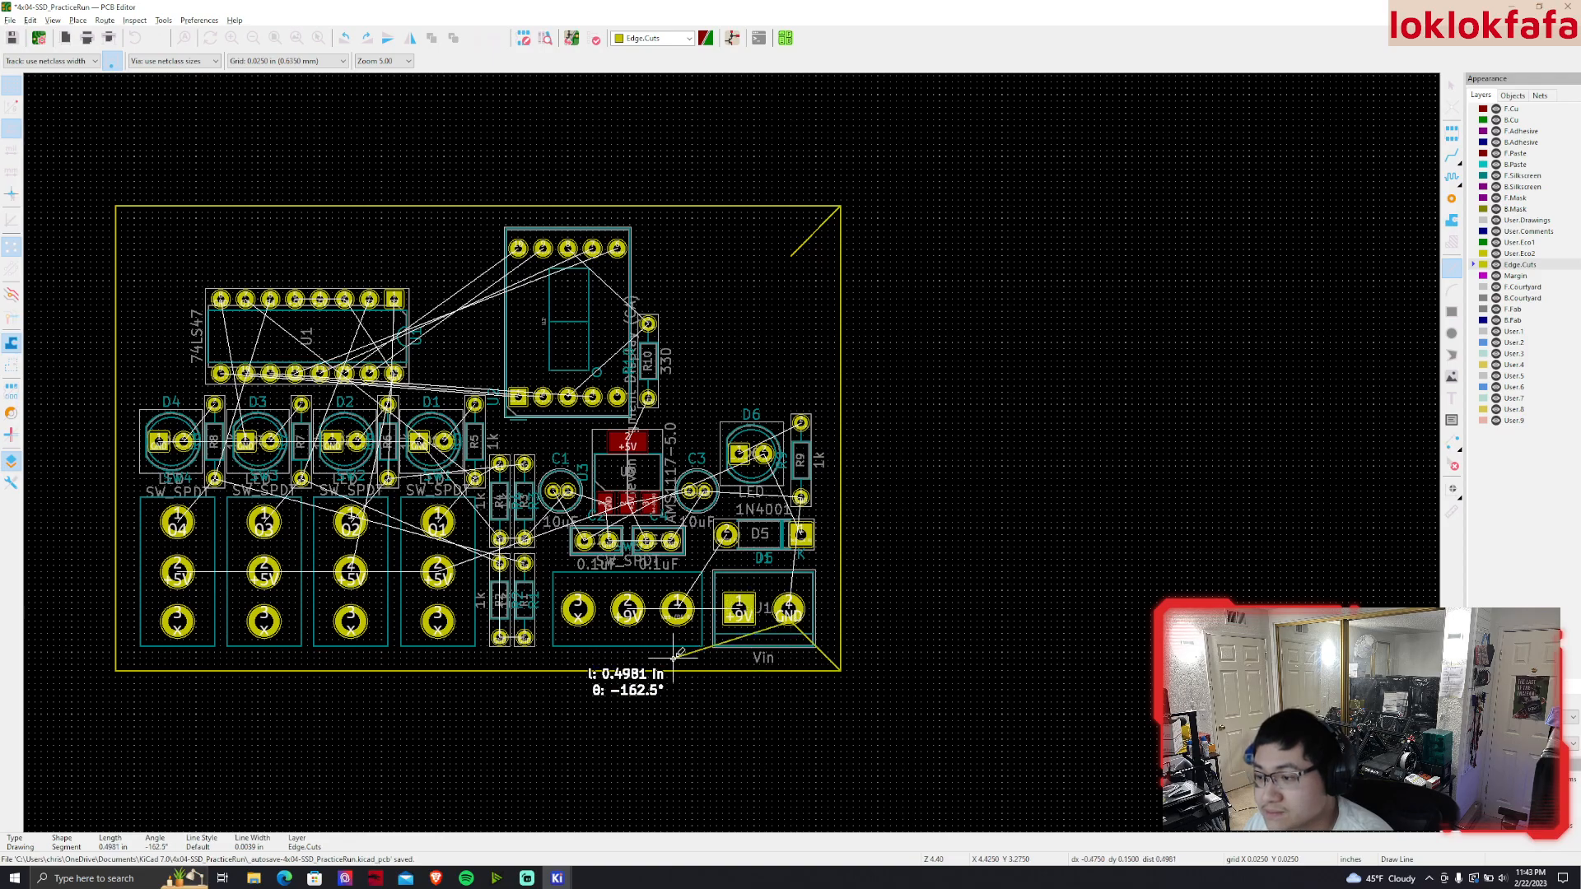
middle_click_drag(669, 660, 792, 650)
key("Escape")
Draw 45° construction lines from the outline's lower-left and upper-left corners, each ending 0.2 in inward both ways
middle_click_drag(607, 668, 801, 648)
left_click(435, 642)
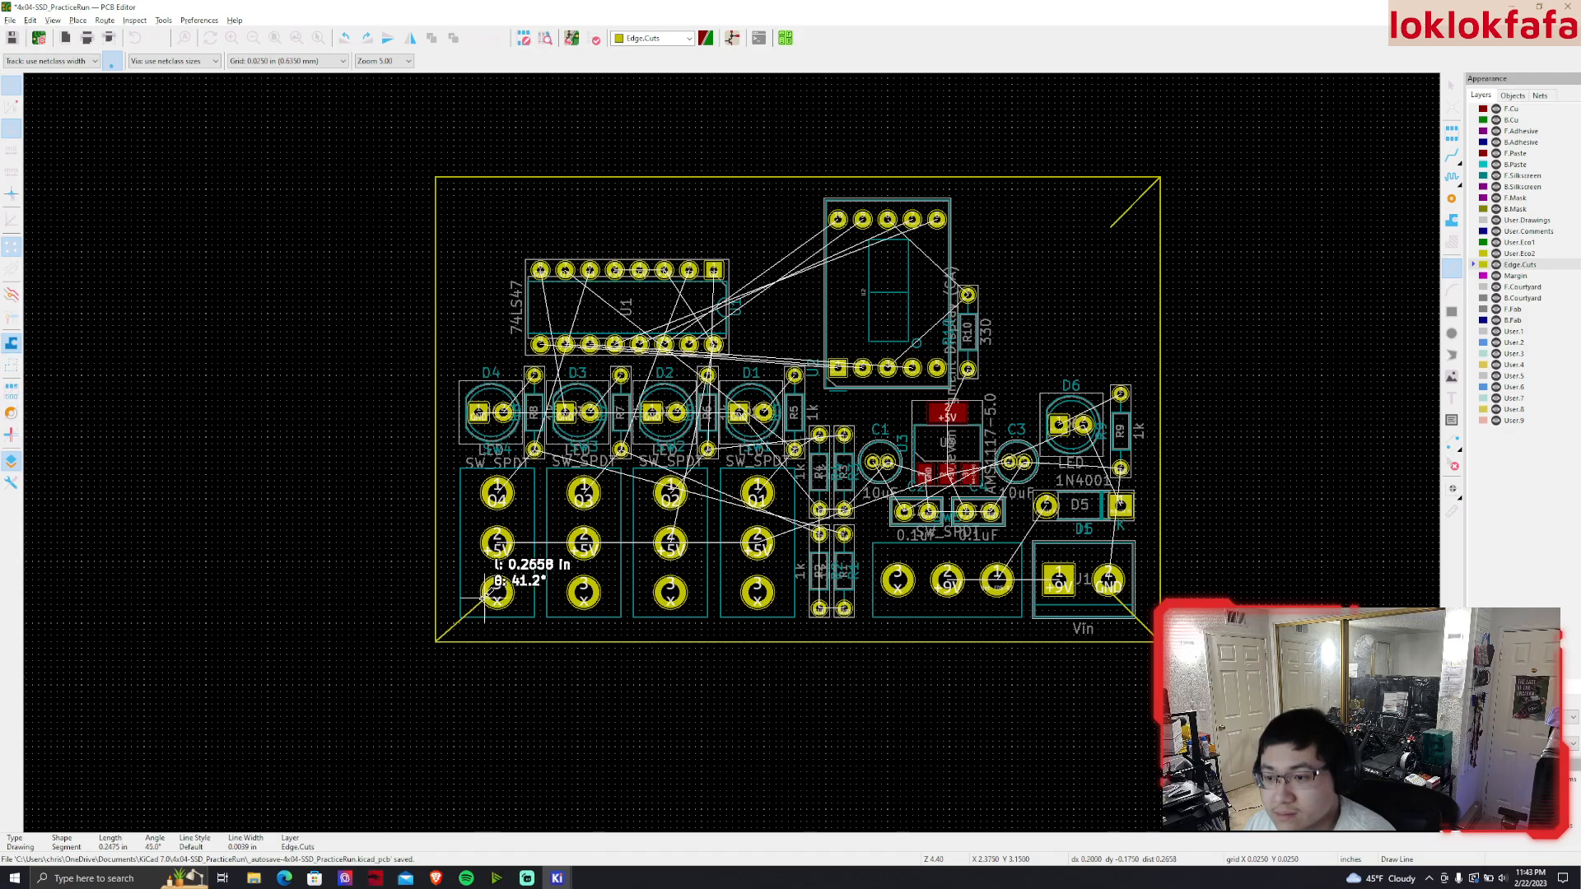
key("Escape")
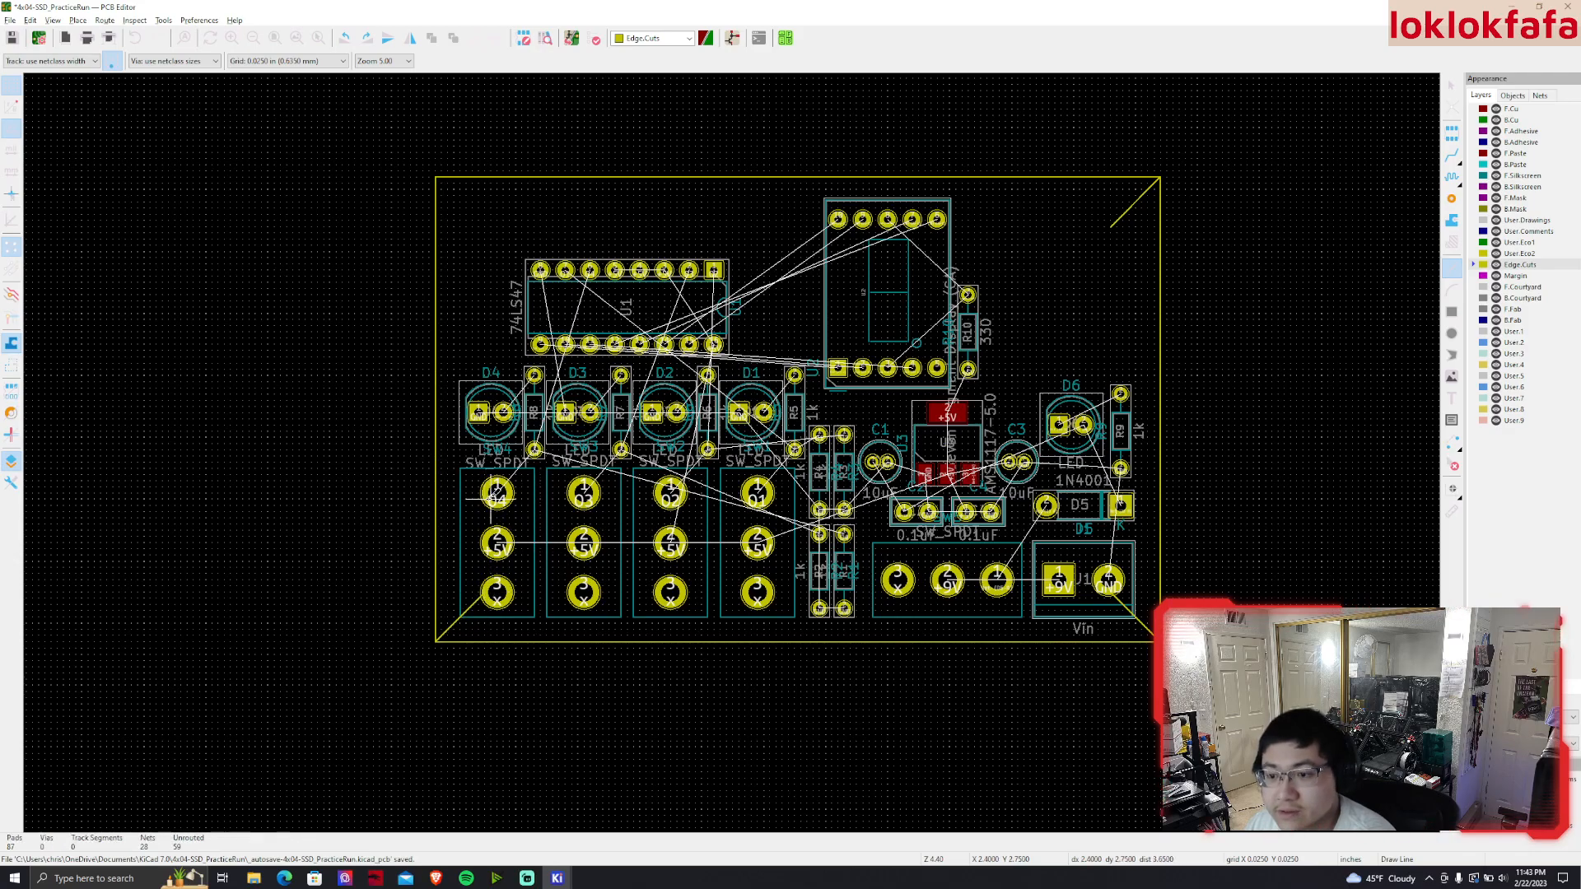
middle_click_drag(495, 497, 597, 664)
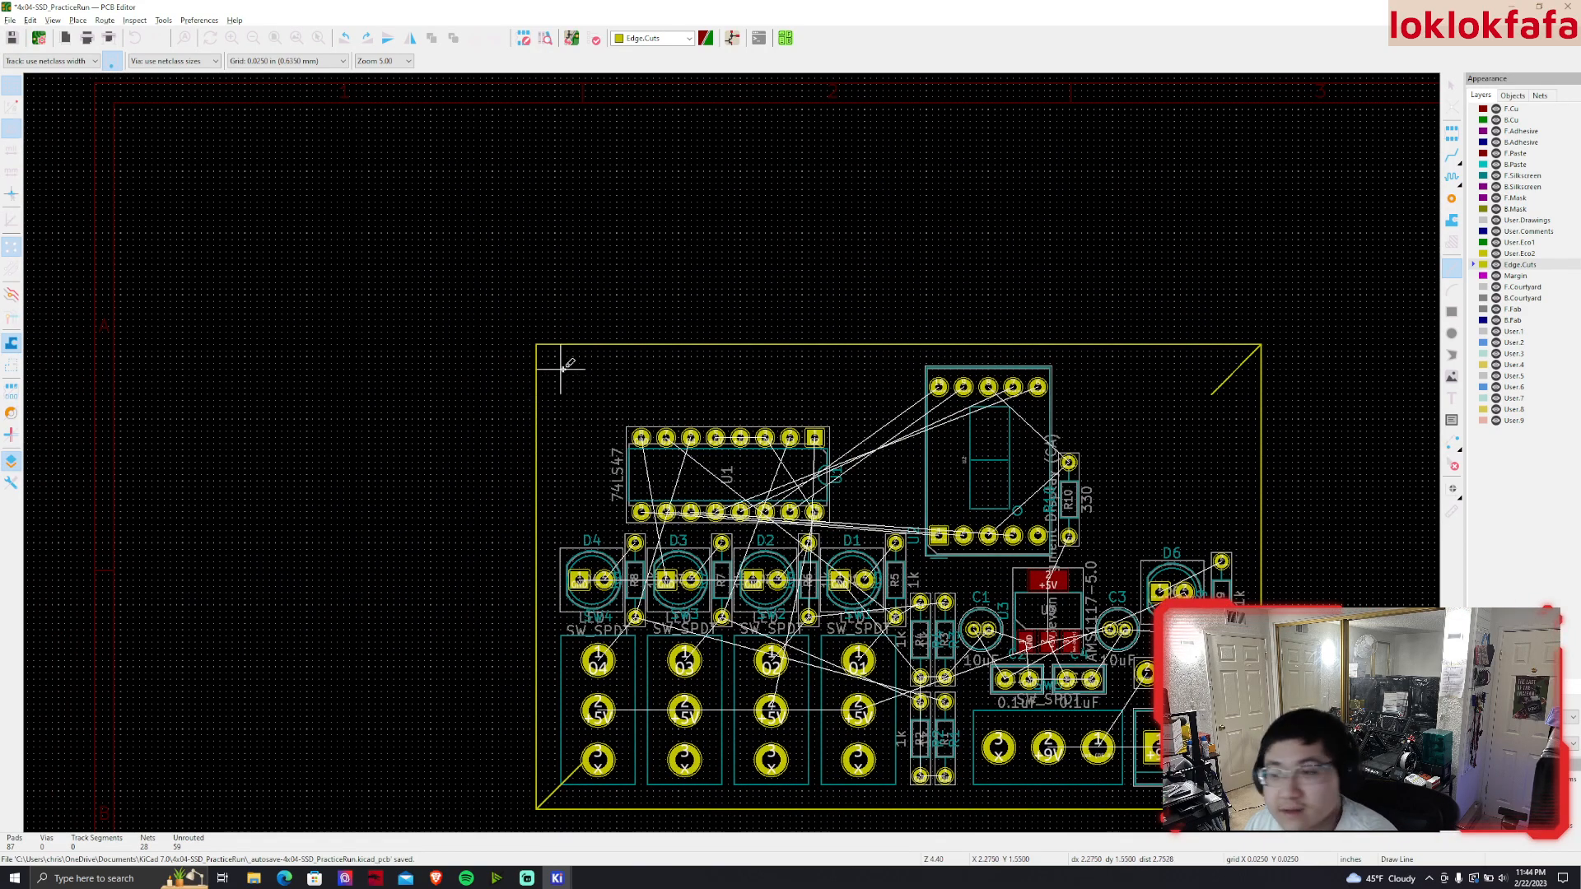
left_click(540, 348)
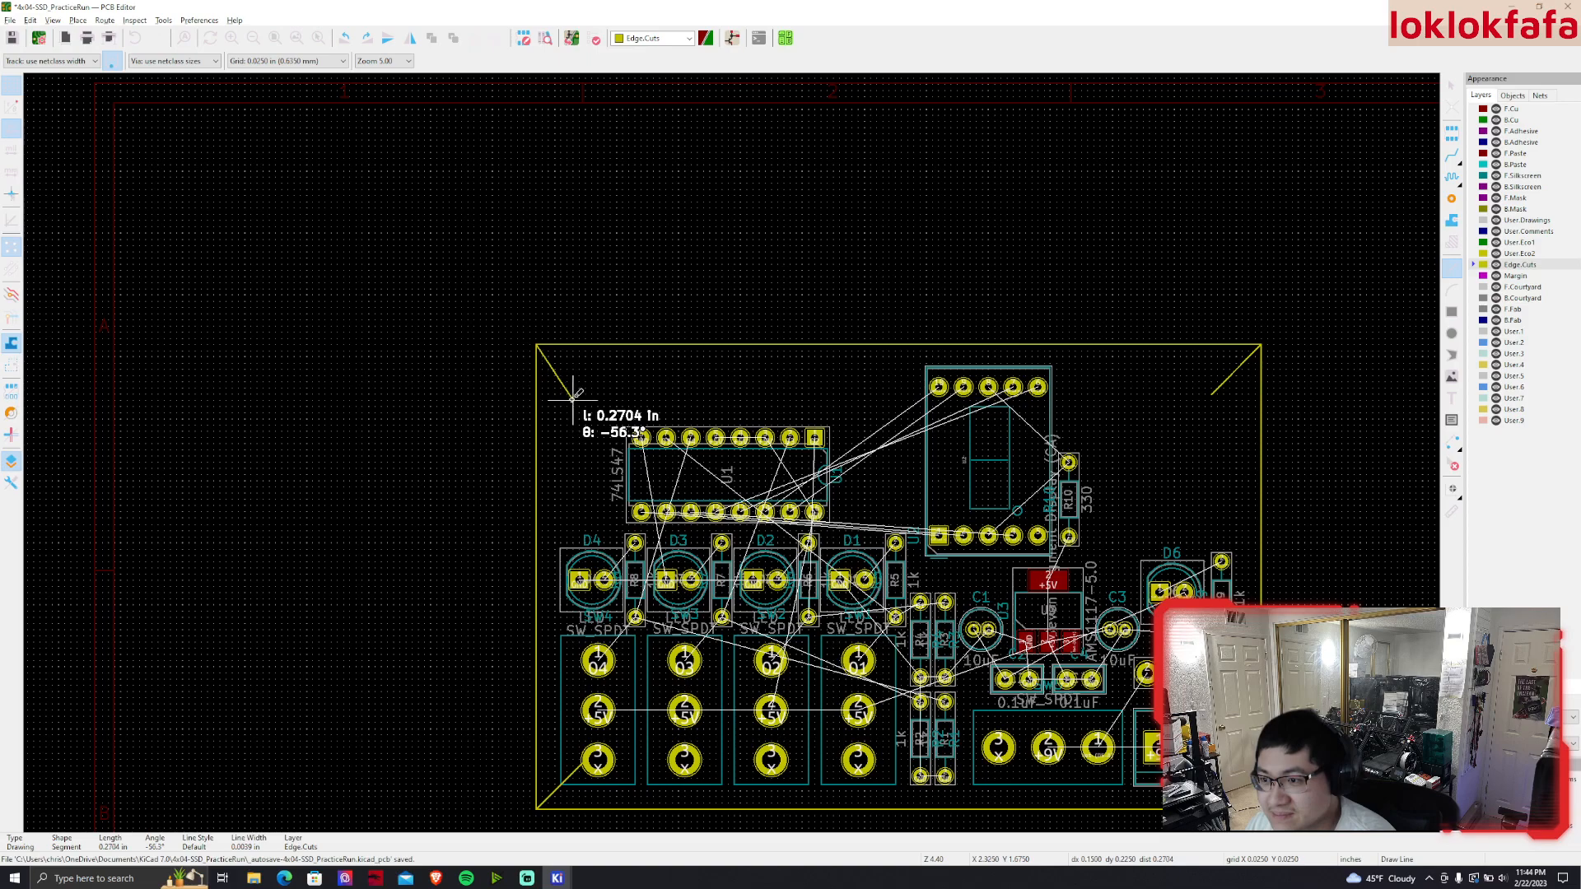
double_click(585, 394)
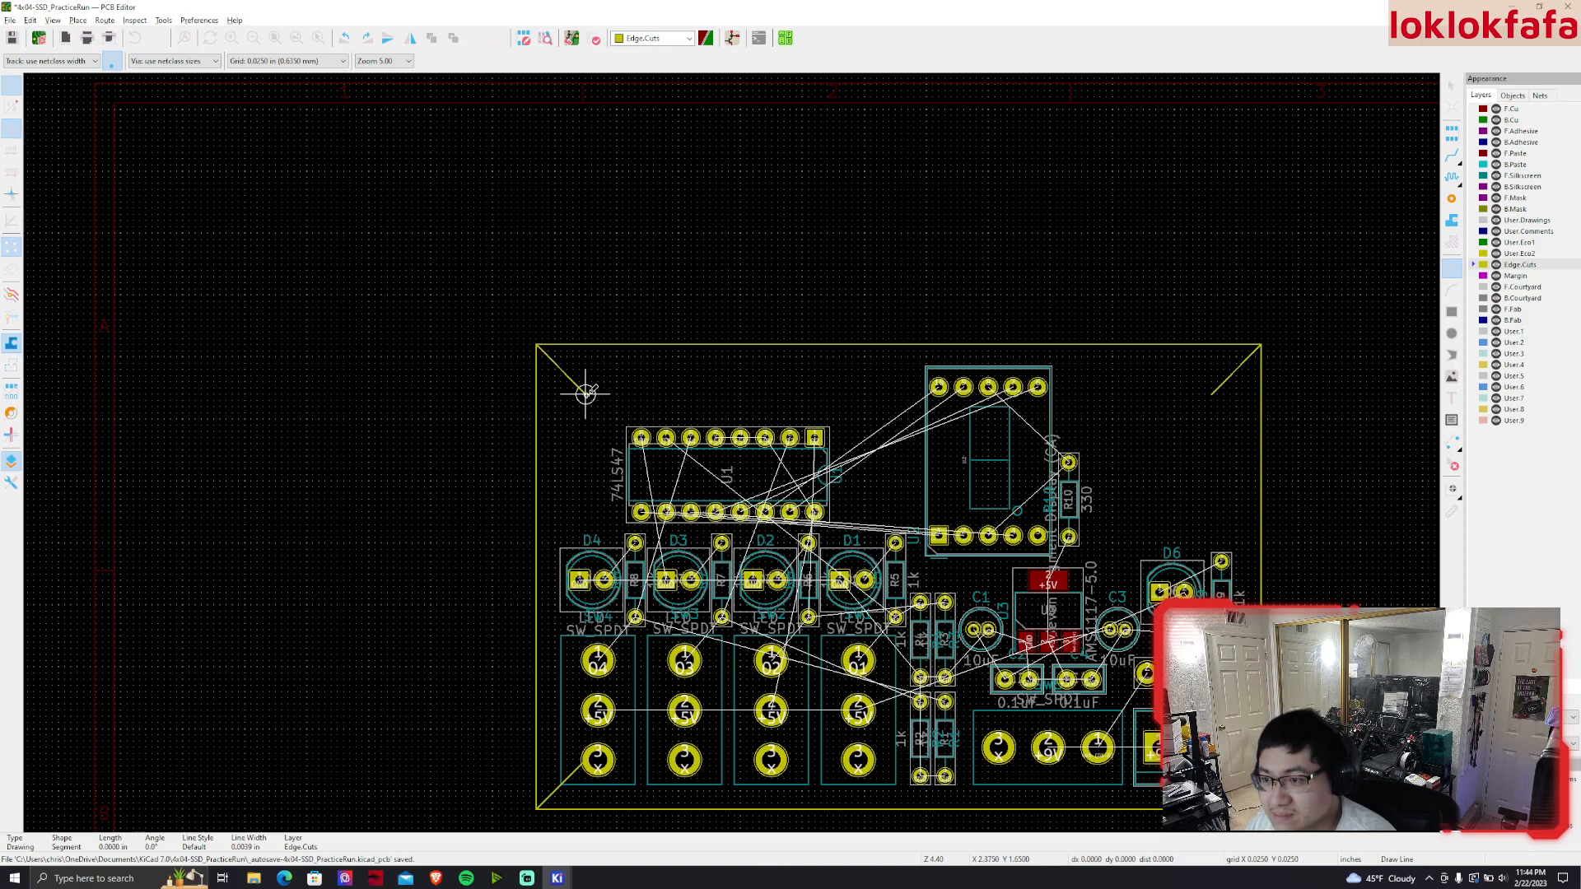
middle_click_drag(642, 412, 628, 389)
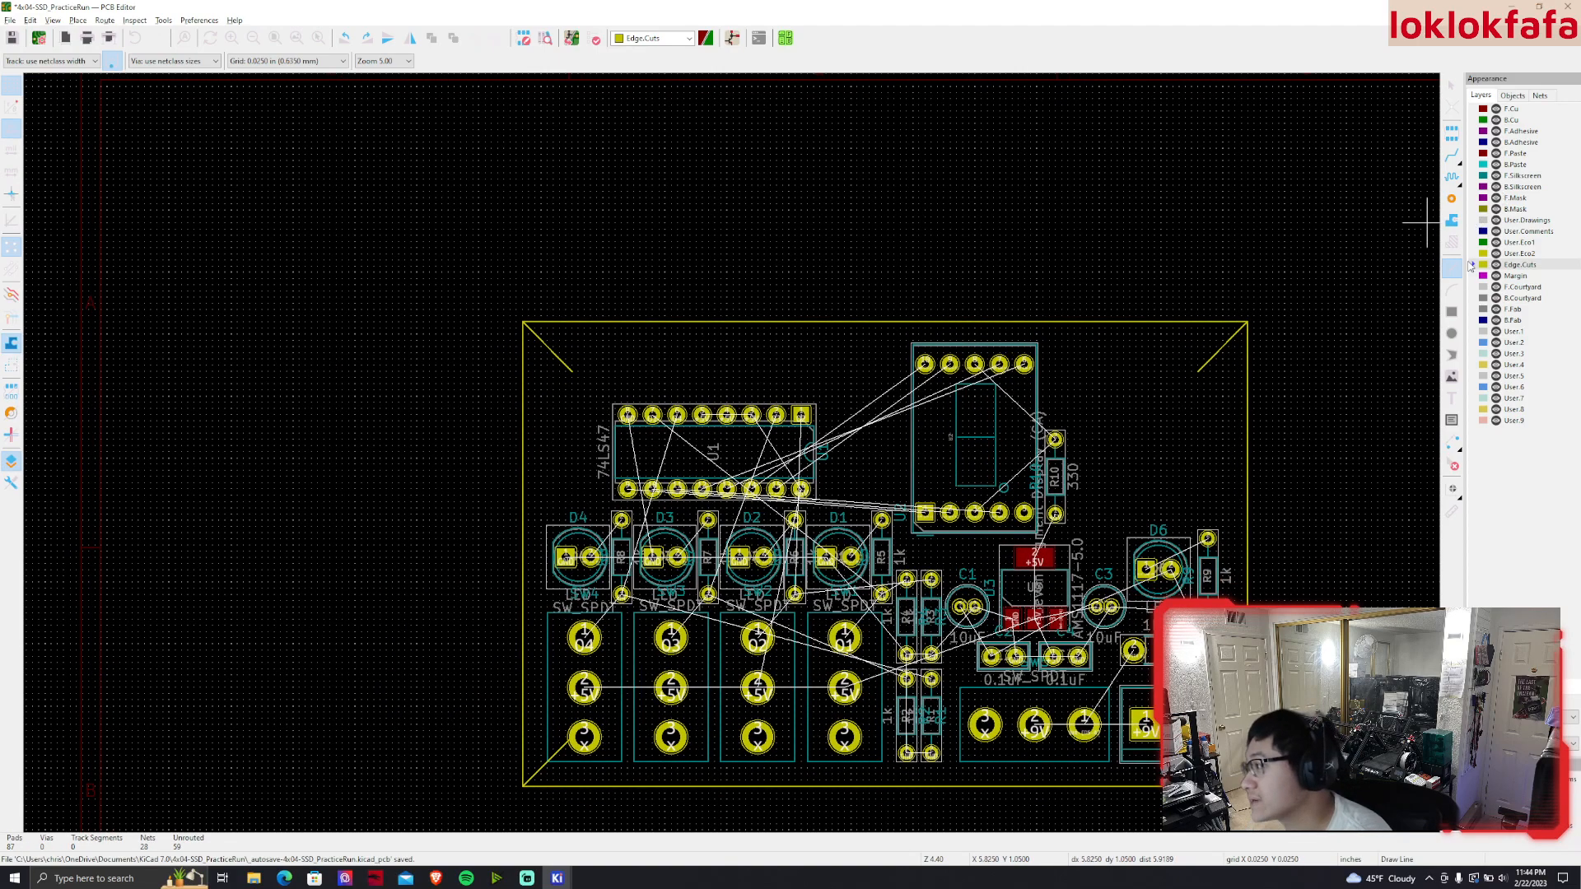
Draw a 90° arc of 0.2 in radius at the outline's upper-right corner, centred on the diagonal's inner end
left_click(1449, 294)
scroll(1218, 396, "up", 2)
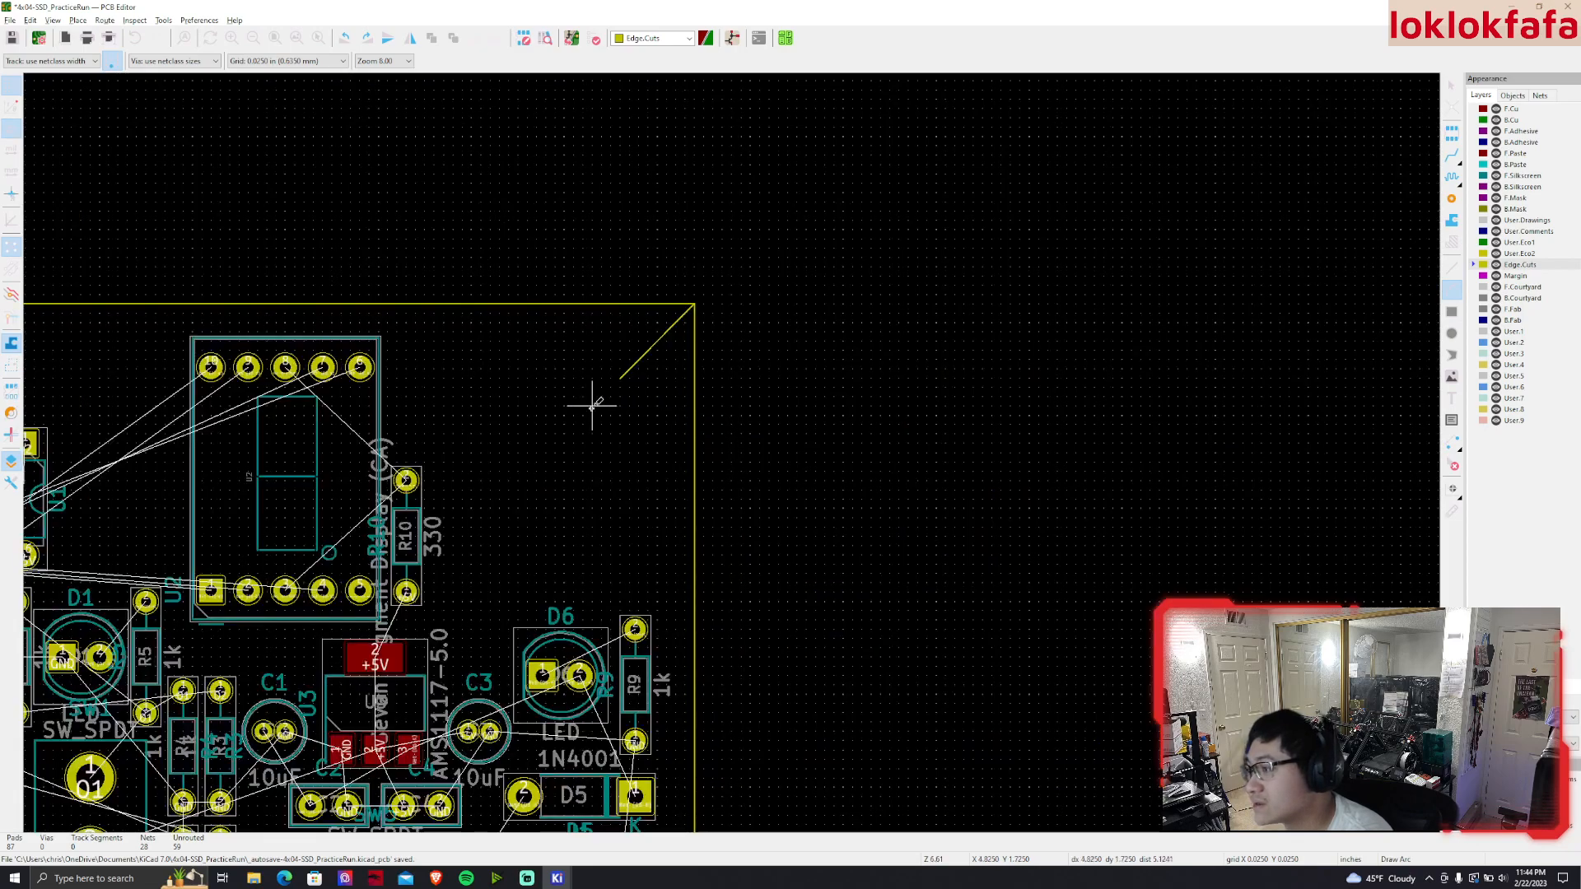
left_click(621, 378)
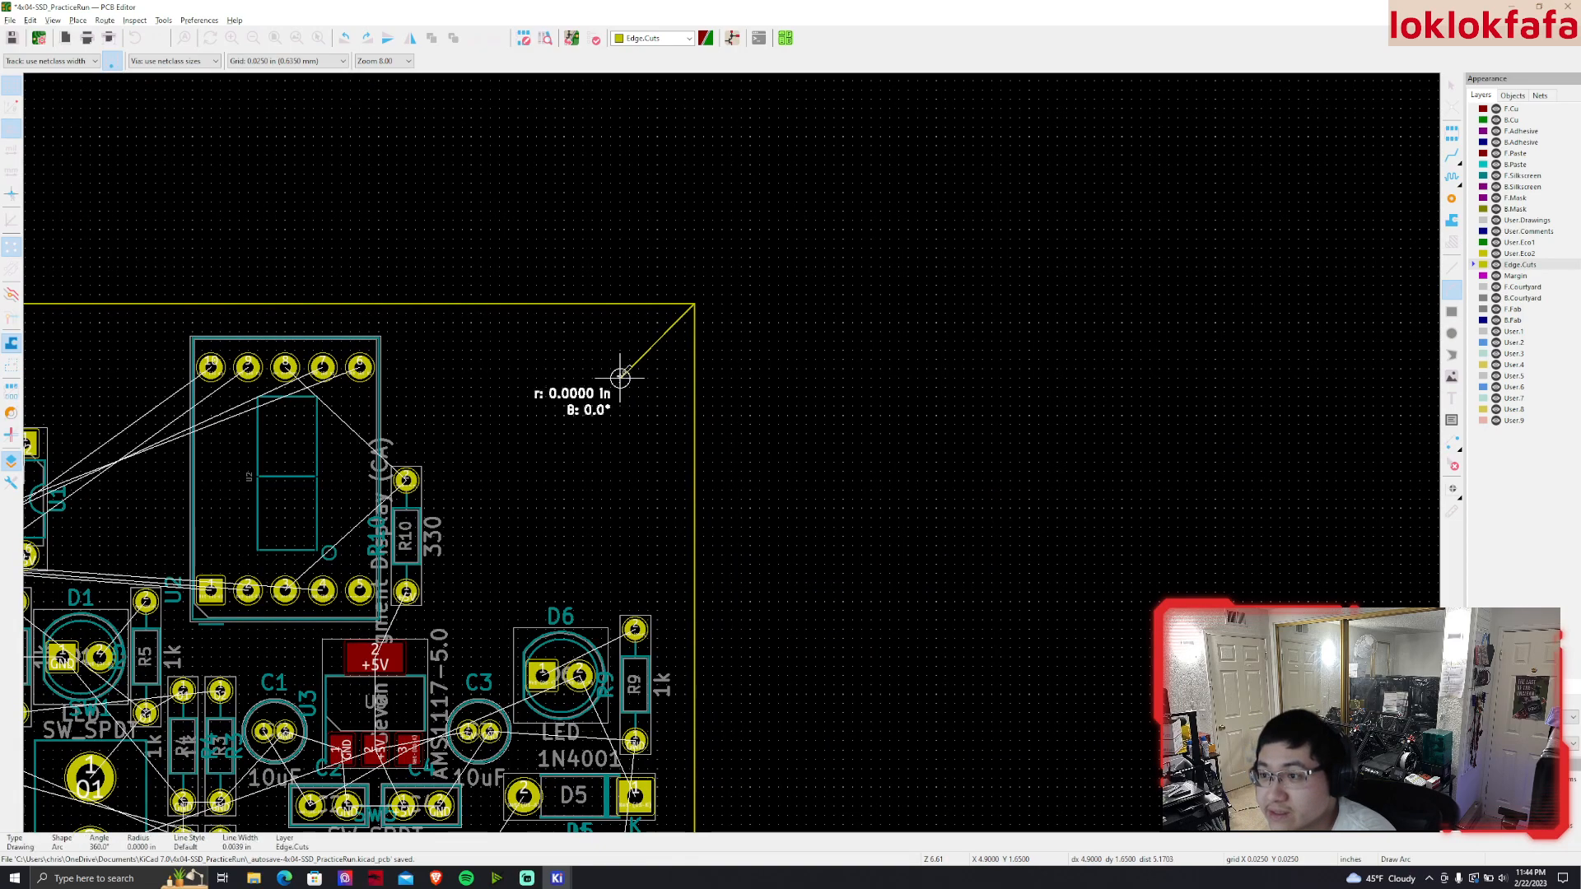
left_click(621, 304)
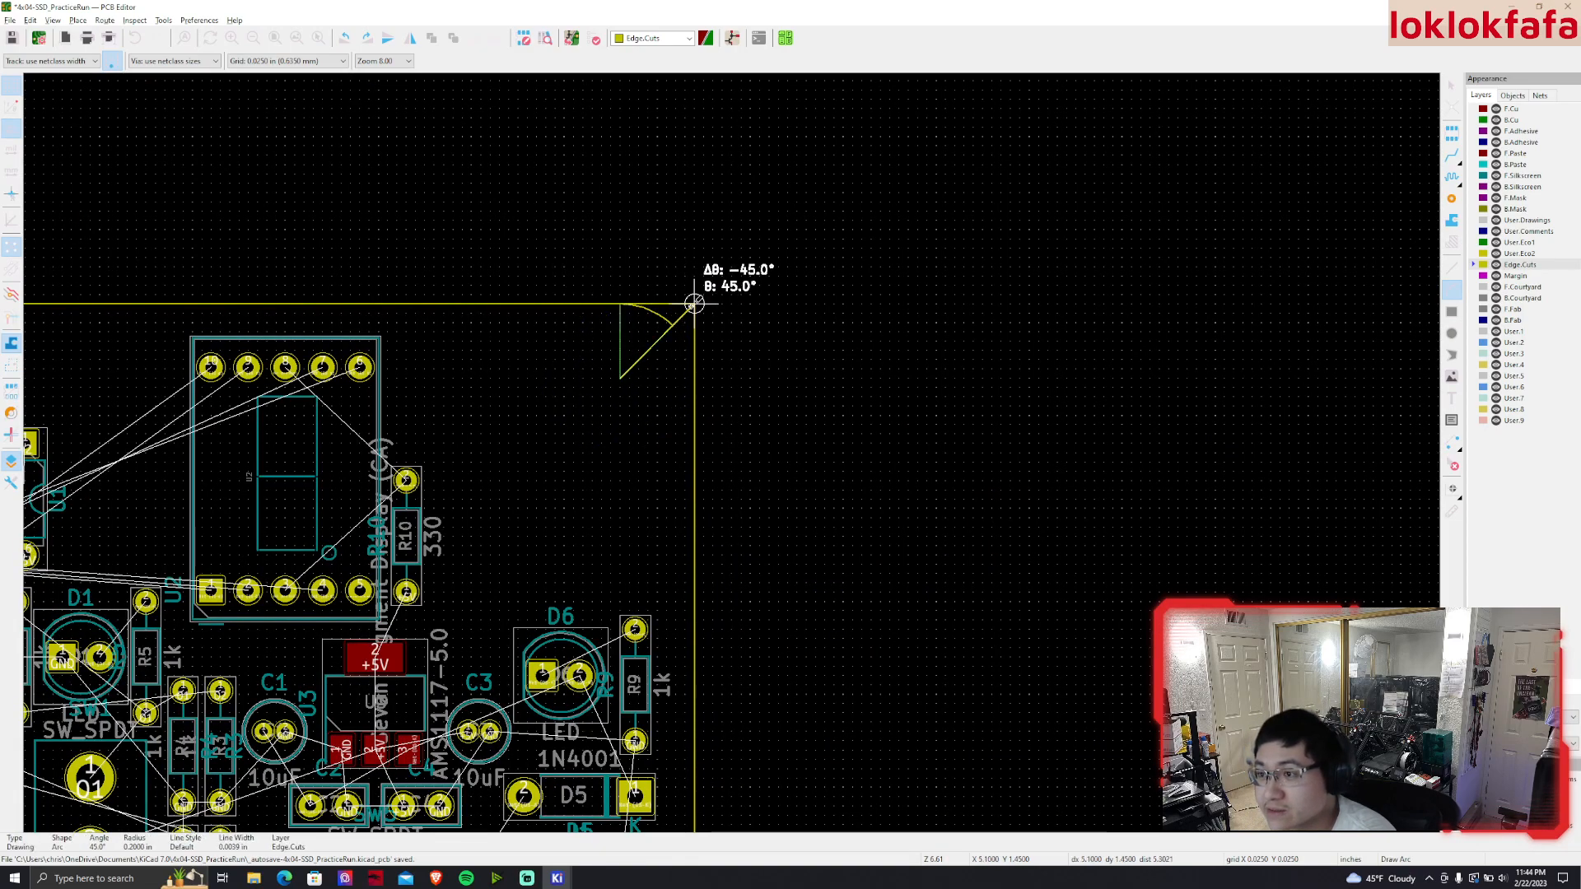
left_click(695, 378)
key("Escape")
middle_click_drag(686, 542, 771, 184)
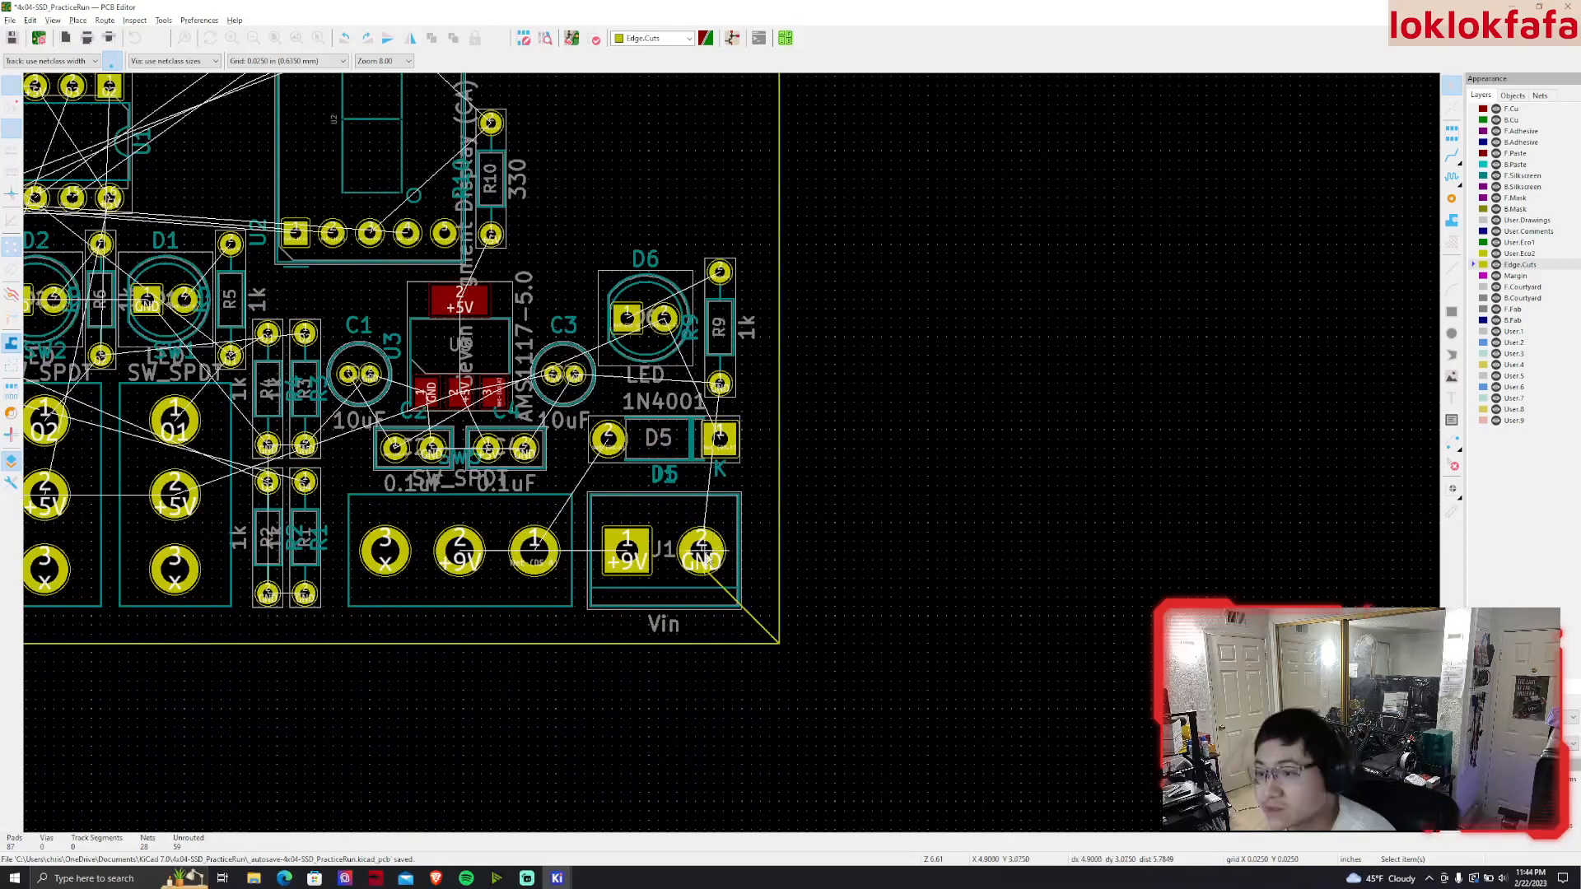
Move the board outline's right edge outward to X 5.175 in
left_click(704, 571)
scroll(779, 560, "up", 3)
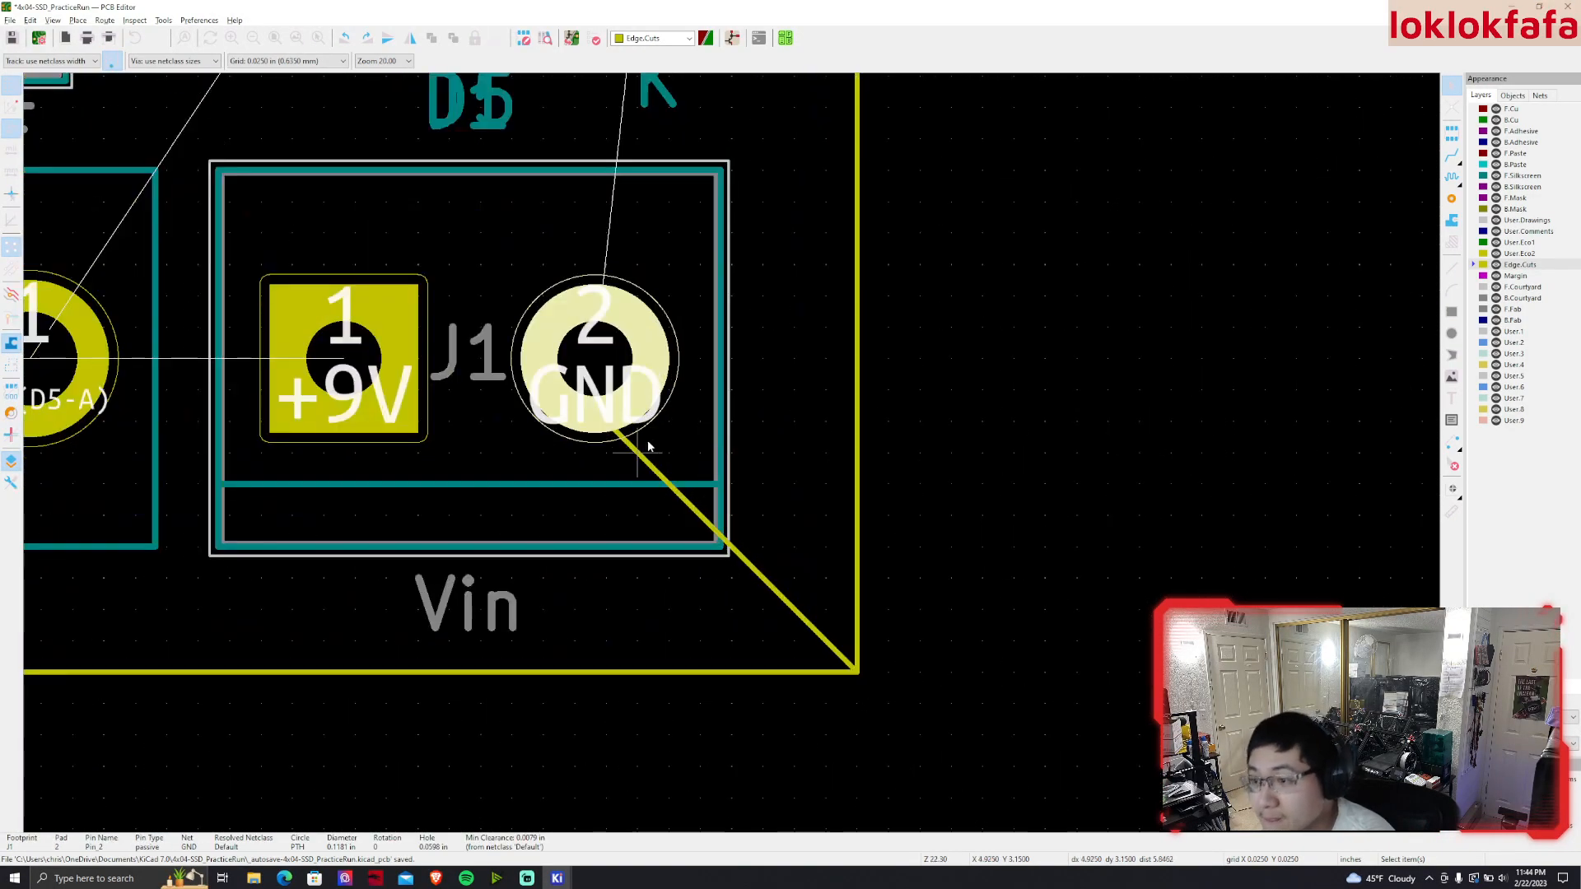
scroll(613, 437, "down", 8)
scroll(722, 358, "up", 2)
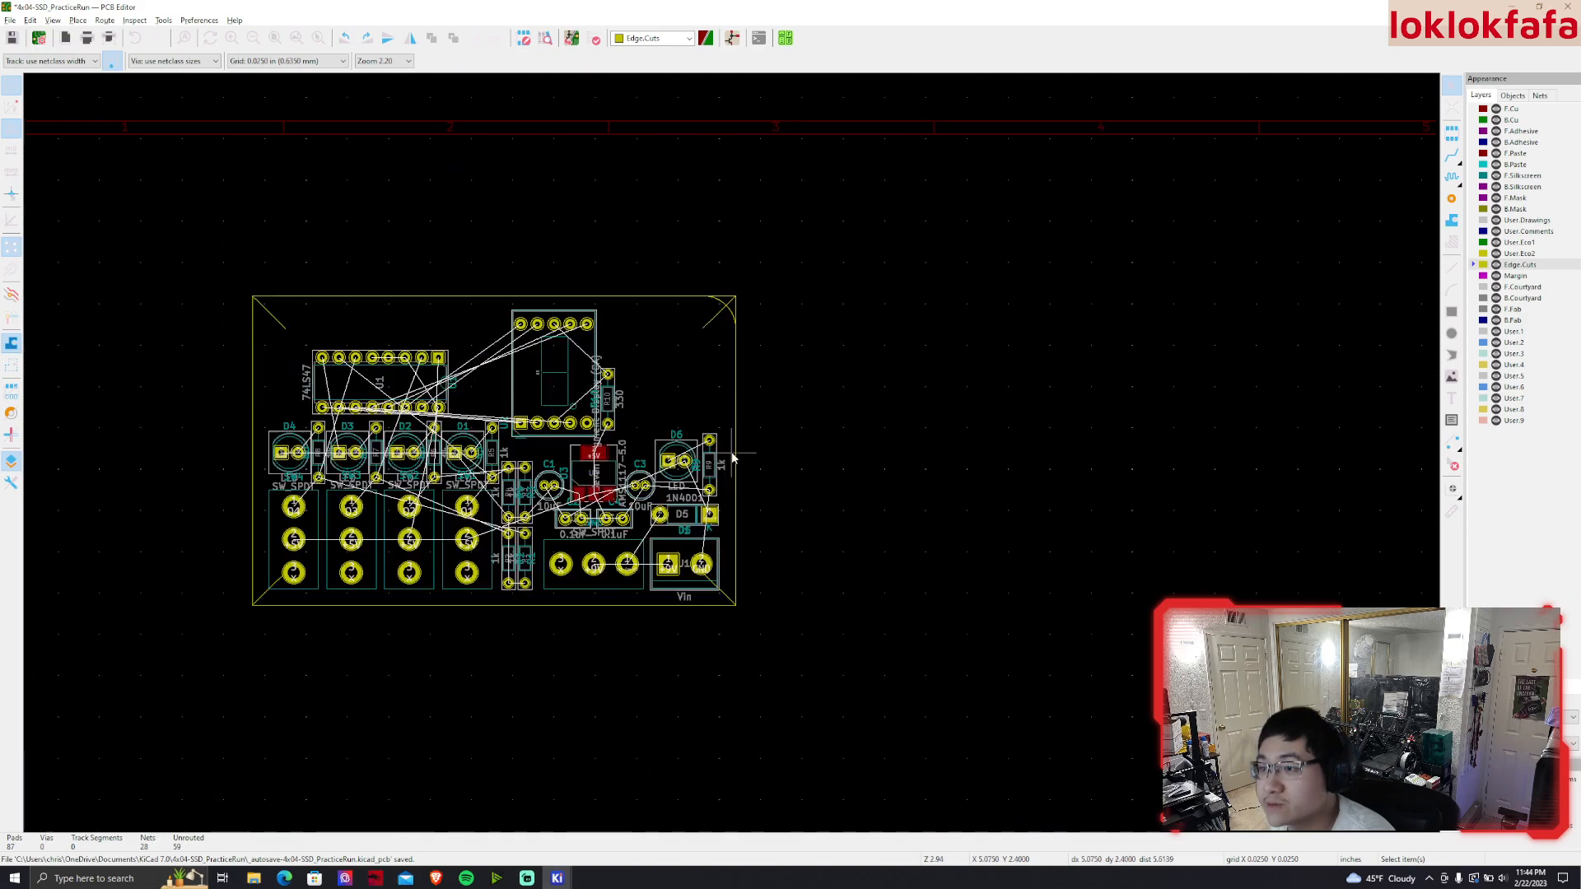
left_click(738, 401)
key("m")
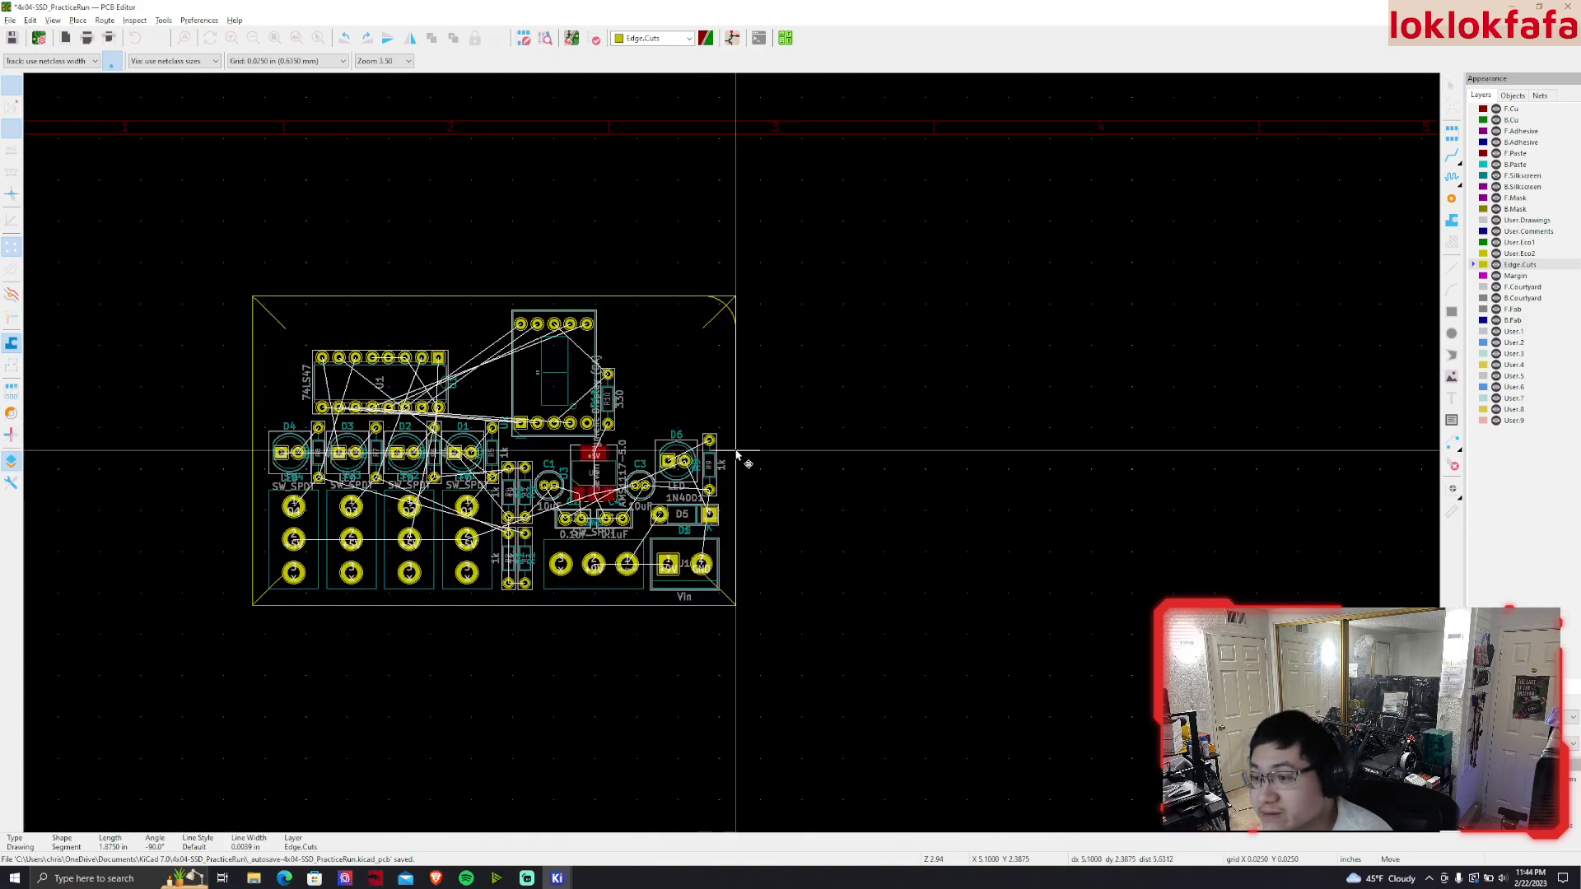
left_click(750, 454)
Align the bottom edge and the lower-right diagonal with the right edge, and move the bottom edge down to Y 3.475 in
scroll(745, 461, "up", 3)
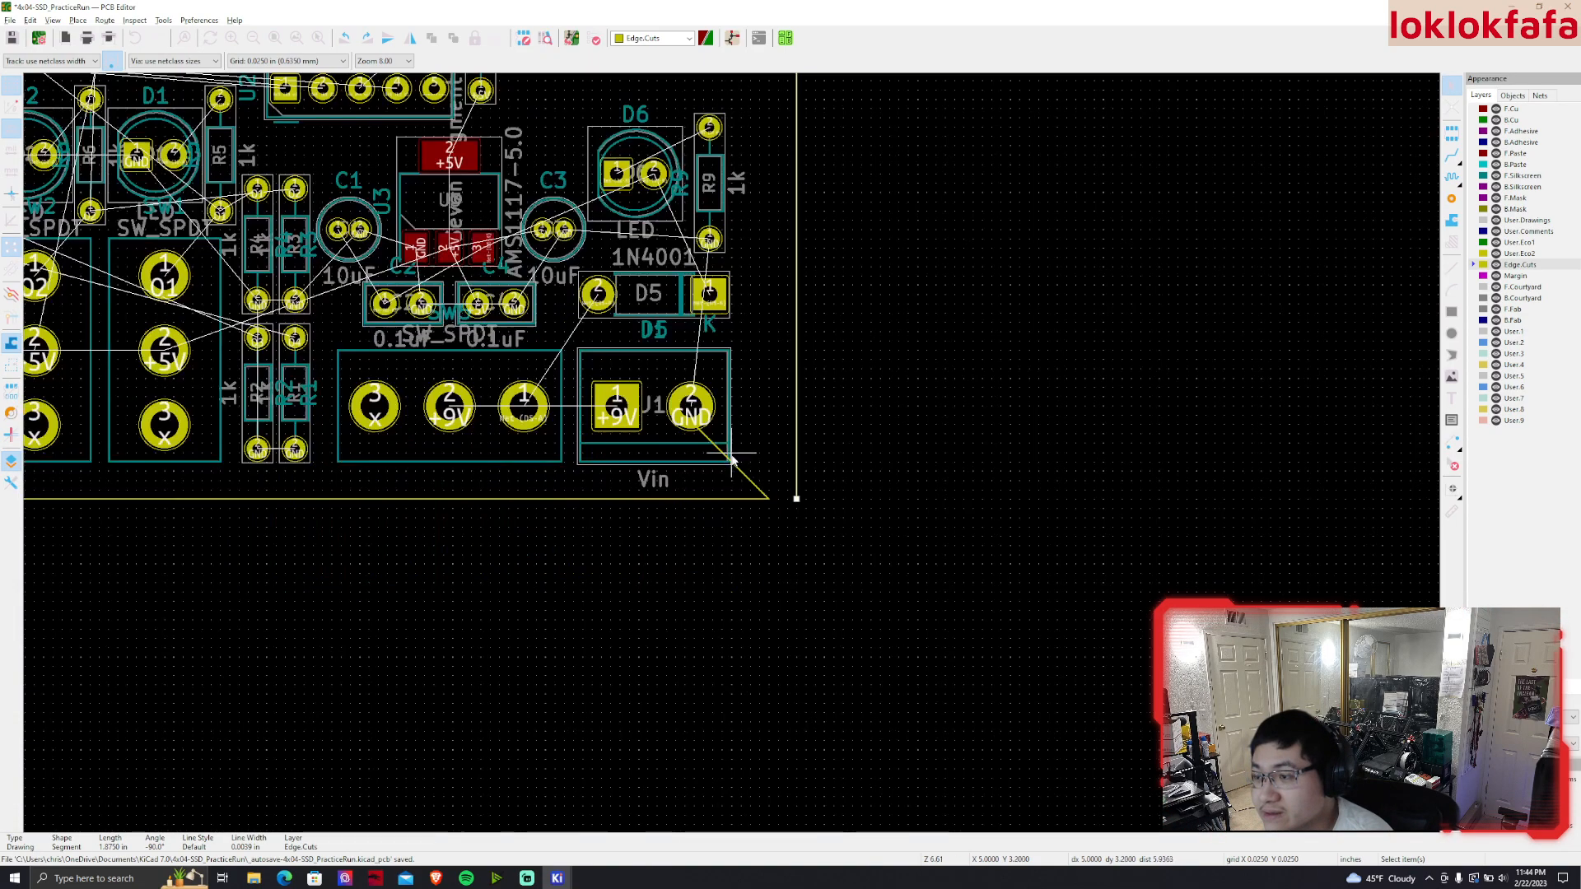
left_click_drag(744, 477, 793, 504)
left_click(745, 498)
key("m")
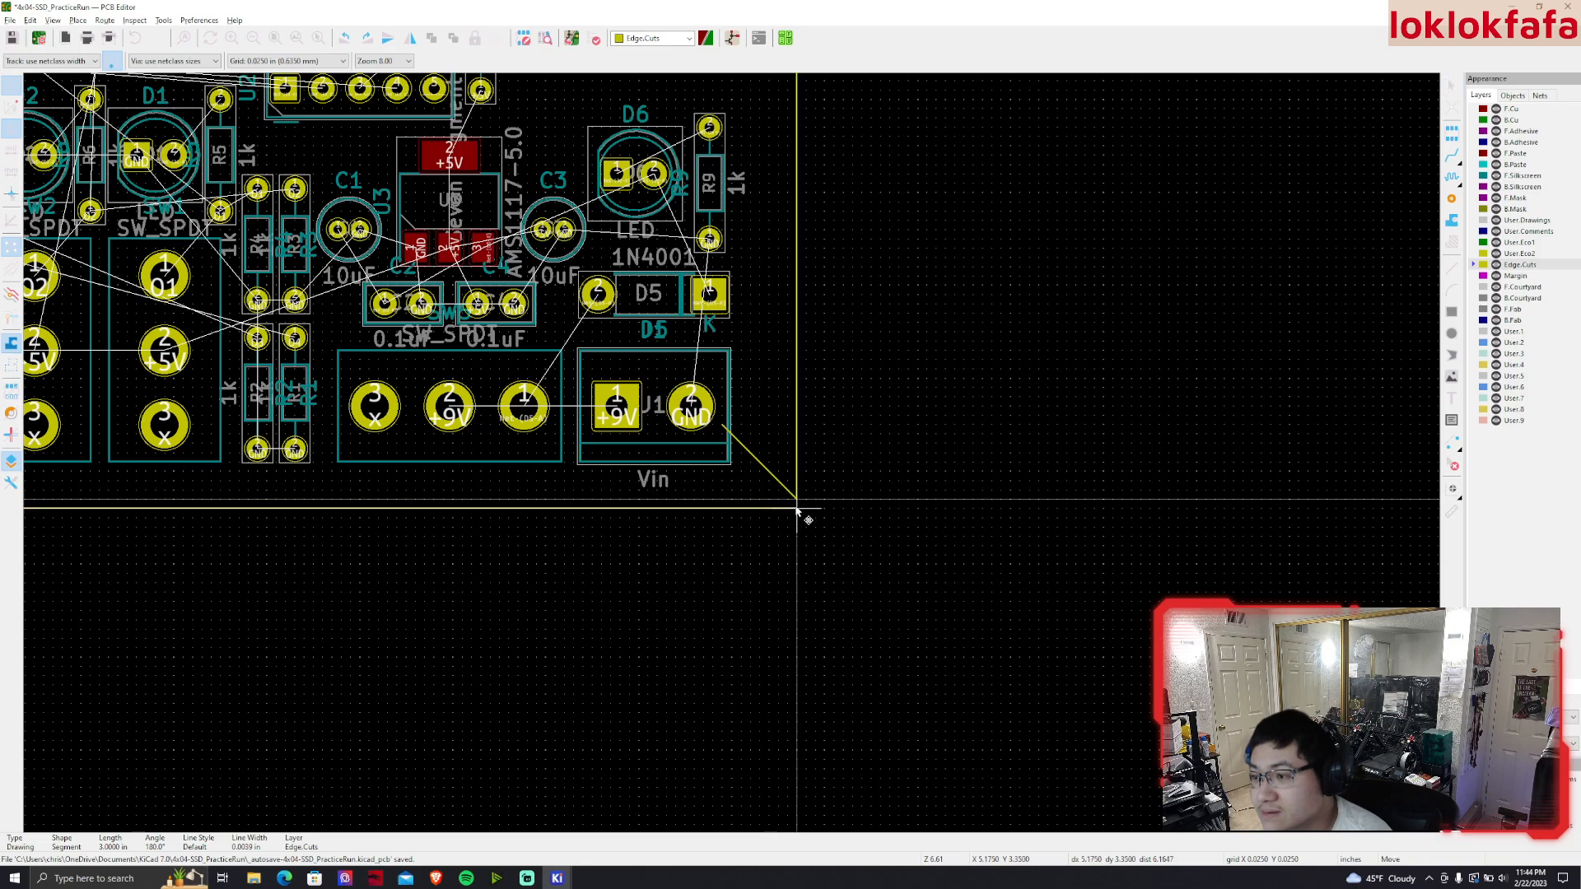
left_click(795, 557)
Move the lower-right diagonal down to the bottom edge and extend the right edge to meet it at Y 3.475 in
left_click(787, 491)
key("m")
left_click(797, 554)
left_click(797, 499)
left_click_drag(797, 499, 796, 554)
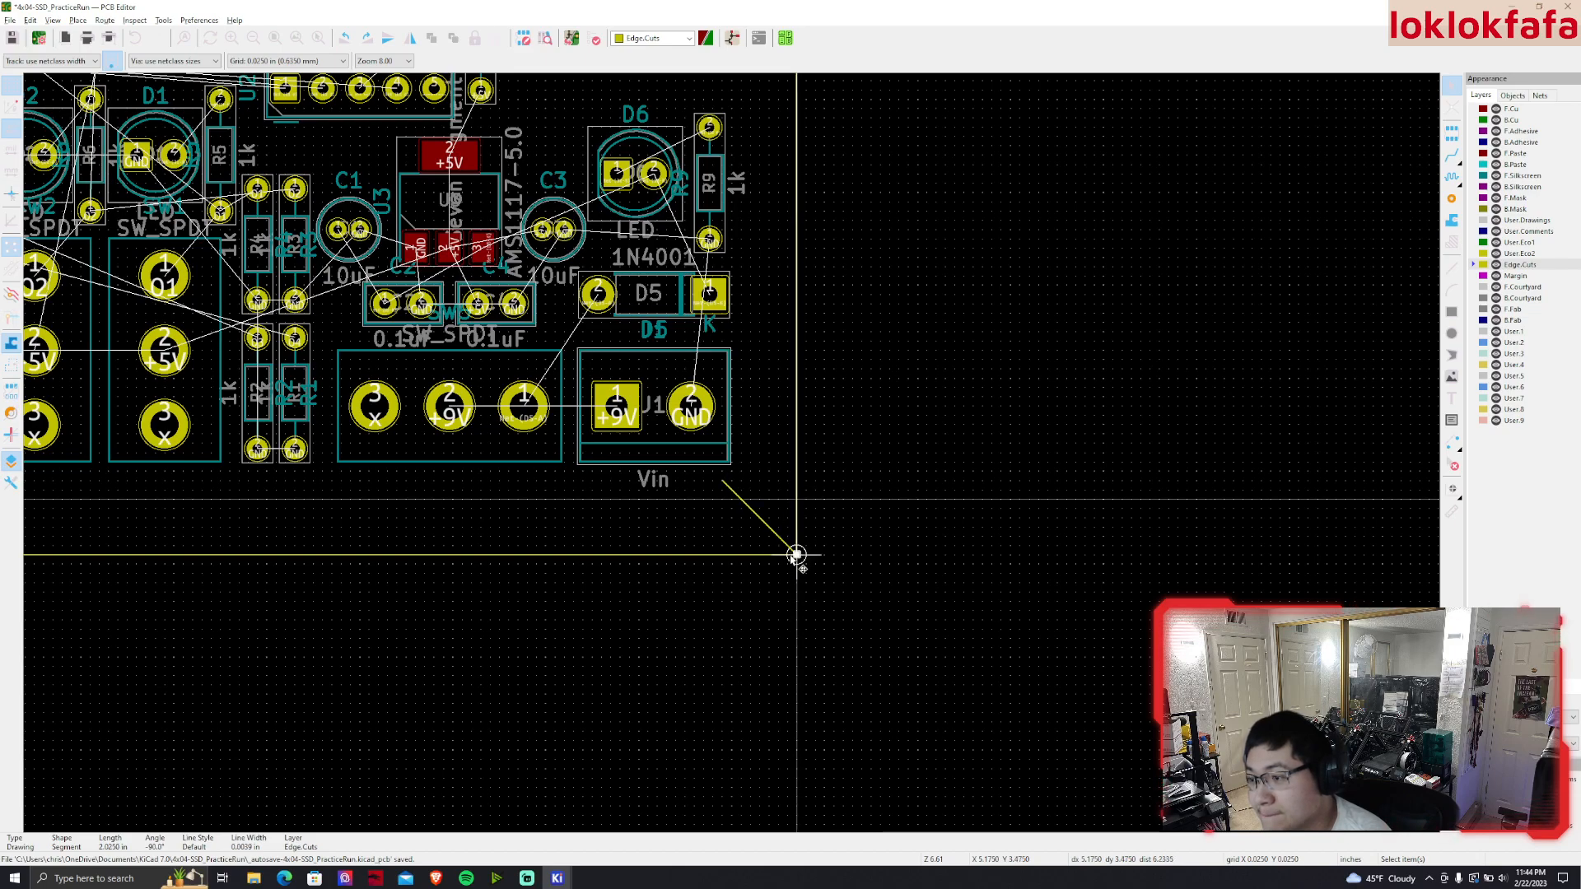
left_click(835, 555)
Draw a 90° arc of 0.2 in radius at the lower-right corner, centred on the diagonal's inner end
middle_click_drag(832, 542, 870, 647)
double_click(835, 614)
left_click(863, 493)
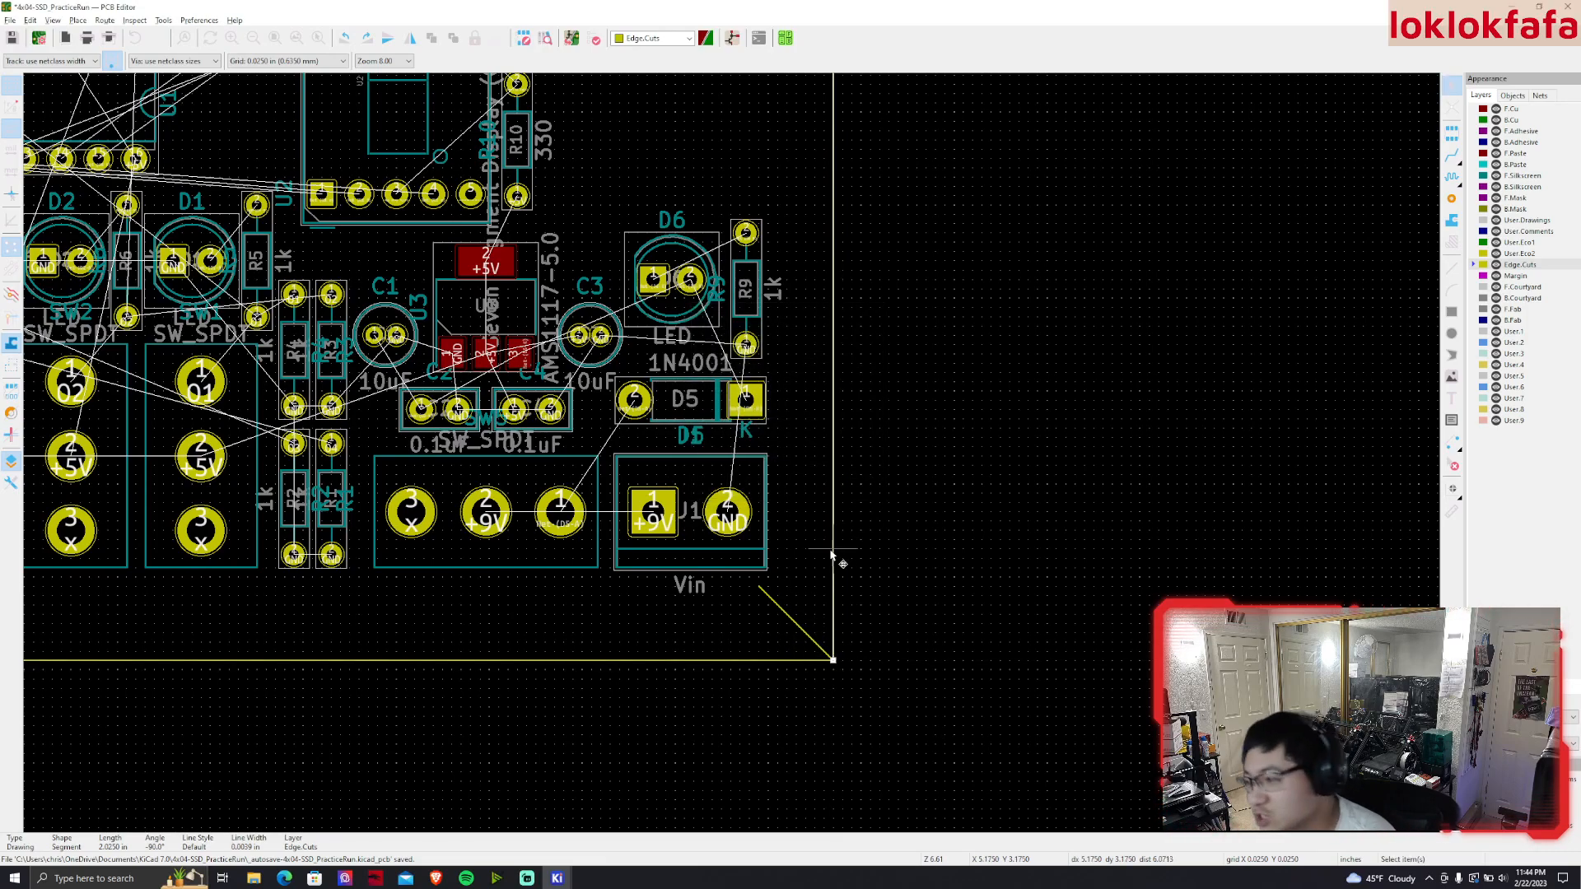
key("ctrl+shift+a")
left_click(759, 586)
left_click(837, 581)
left_click(763, 647)
key("Escape")
Extend the outline's left edge down to Y 3.475 in and move the lower-left diagonal to that corner
middle_click_drag(577, 641, 964, 659)
scroll(795, 646, "down", 1)
middle_click_drag(510, 442, 858, 524)
left_click(627, 505)
left_click(618, 502)
left_click_drag(618, 515, 618, 546)
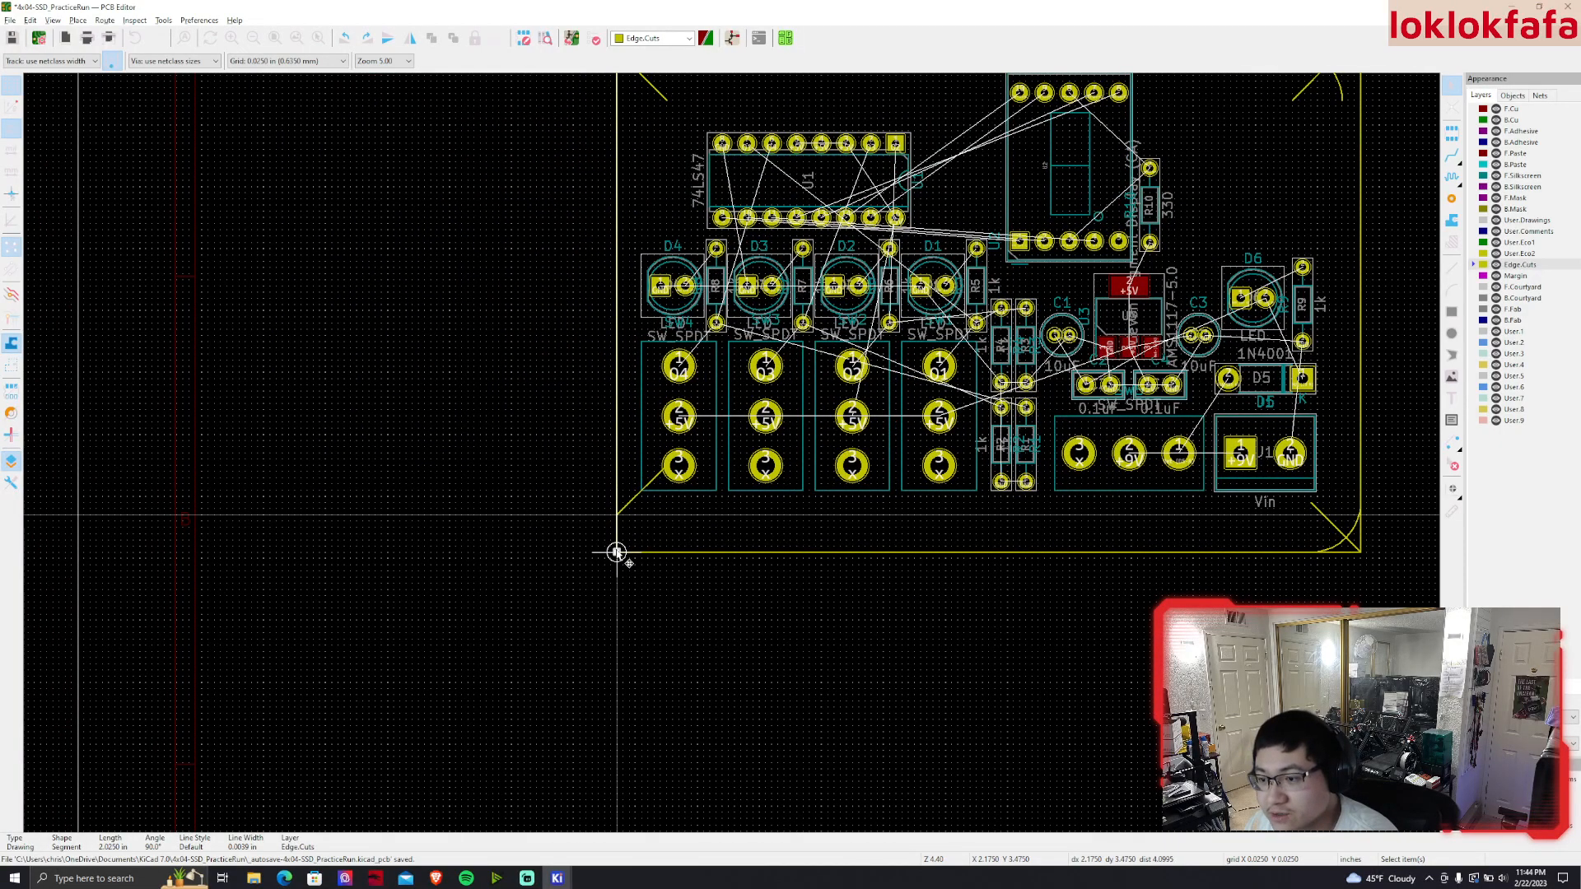
left_click(635, 504)
left_click(617, 551)
key("Escape")
Draw a 90° arc of 0.2 in radius at the lower-left corner, centred on the diagonal's inner end
left_click(1452, 290)
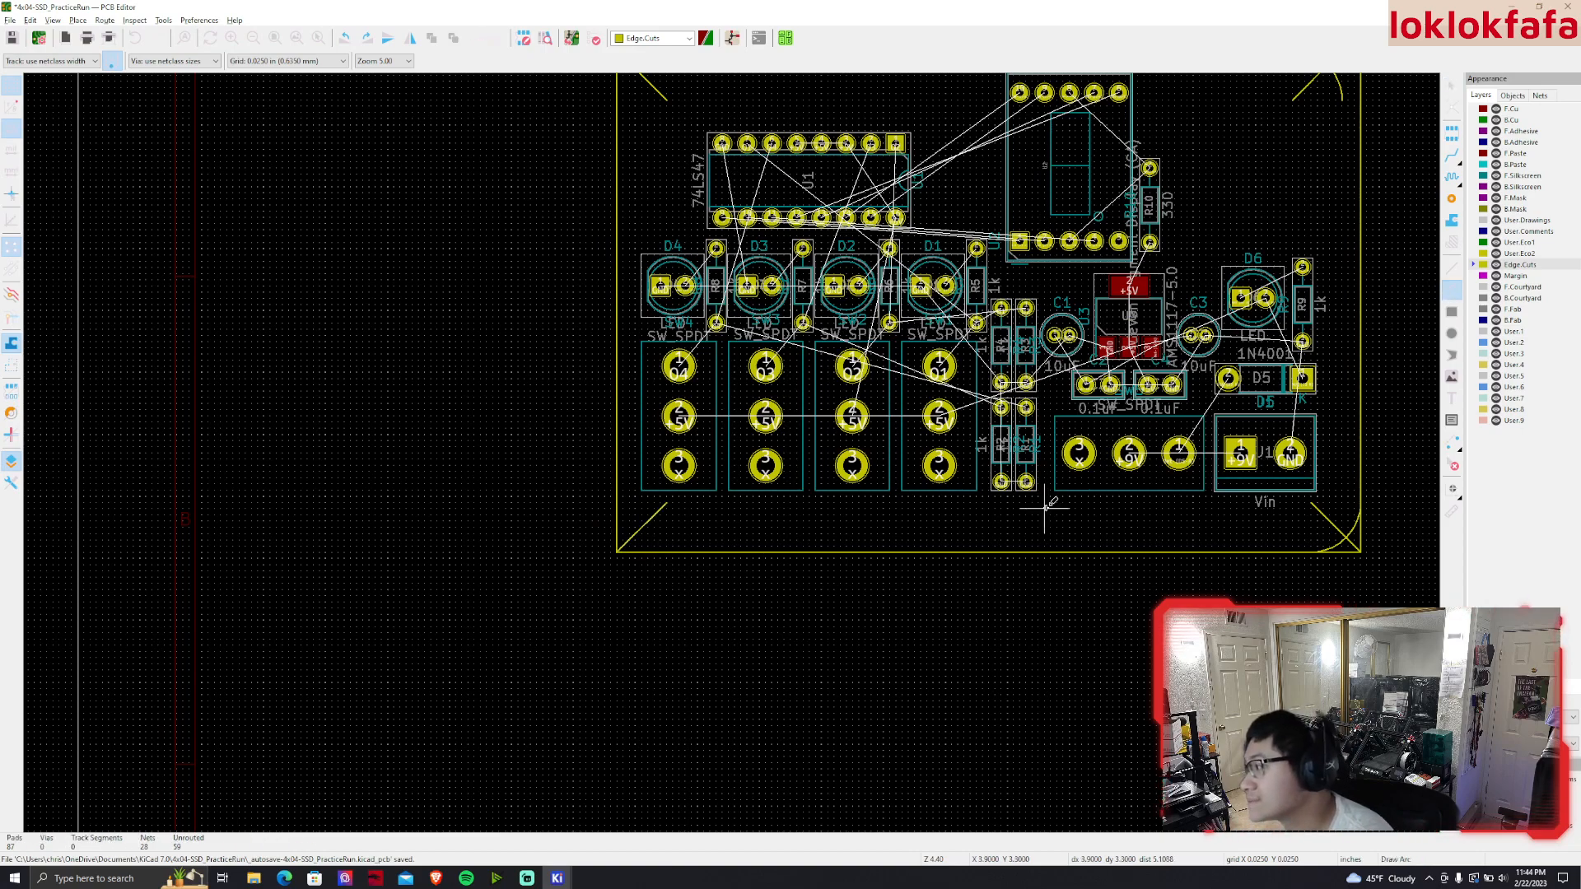
scroll(710, 537, "up", 2)
left_click(537, 379)
left_click(463, 452)
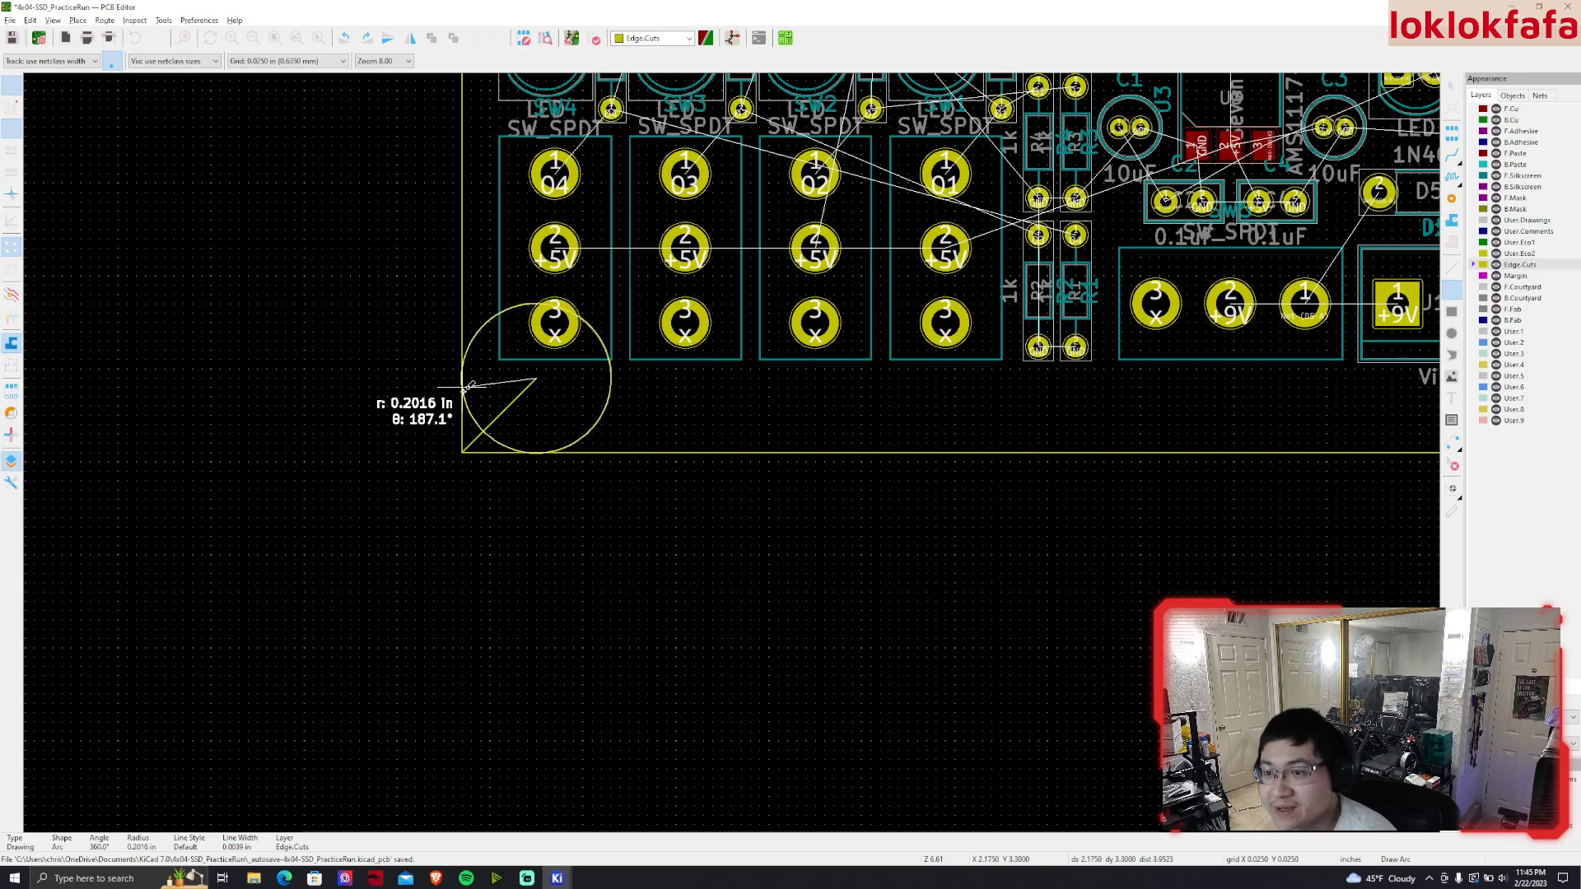
left_click(537, 452)
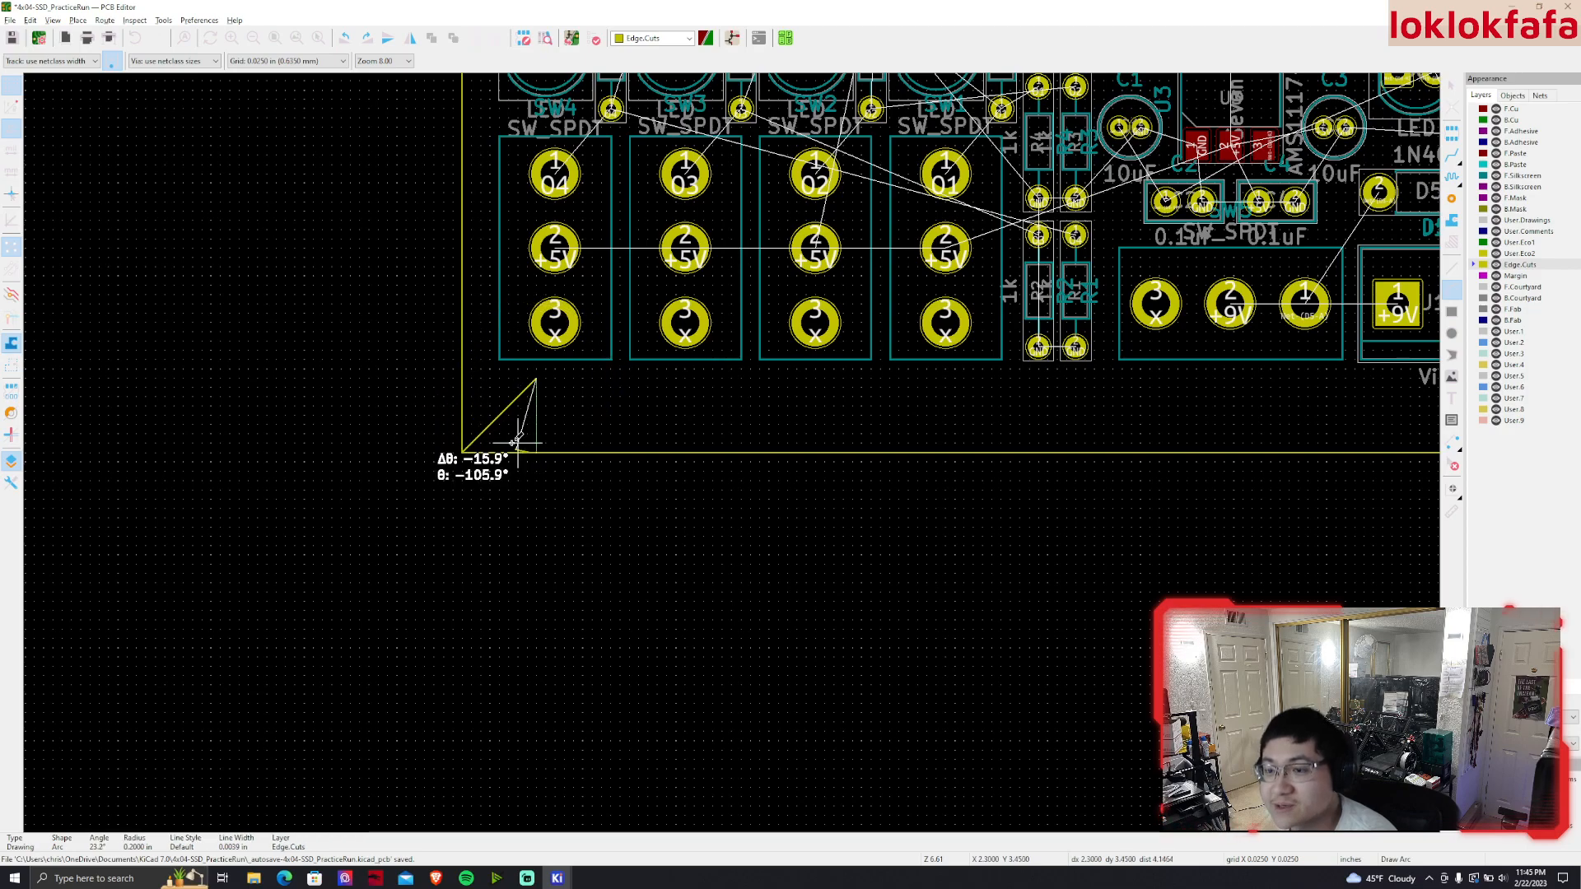
left_click(462, 379)
Draw a 90° arc of 0.2 in radius at the upper-left corner, centred on the diagonal's inner end
middle_click_drag(660, 413, 516, 626)
left_click(342, 316)
left_click(274, 316)
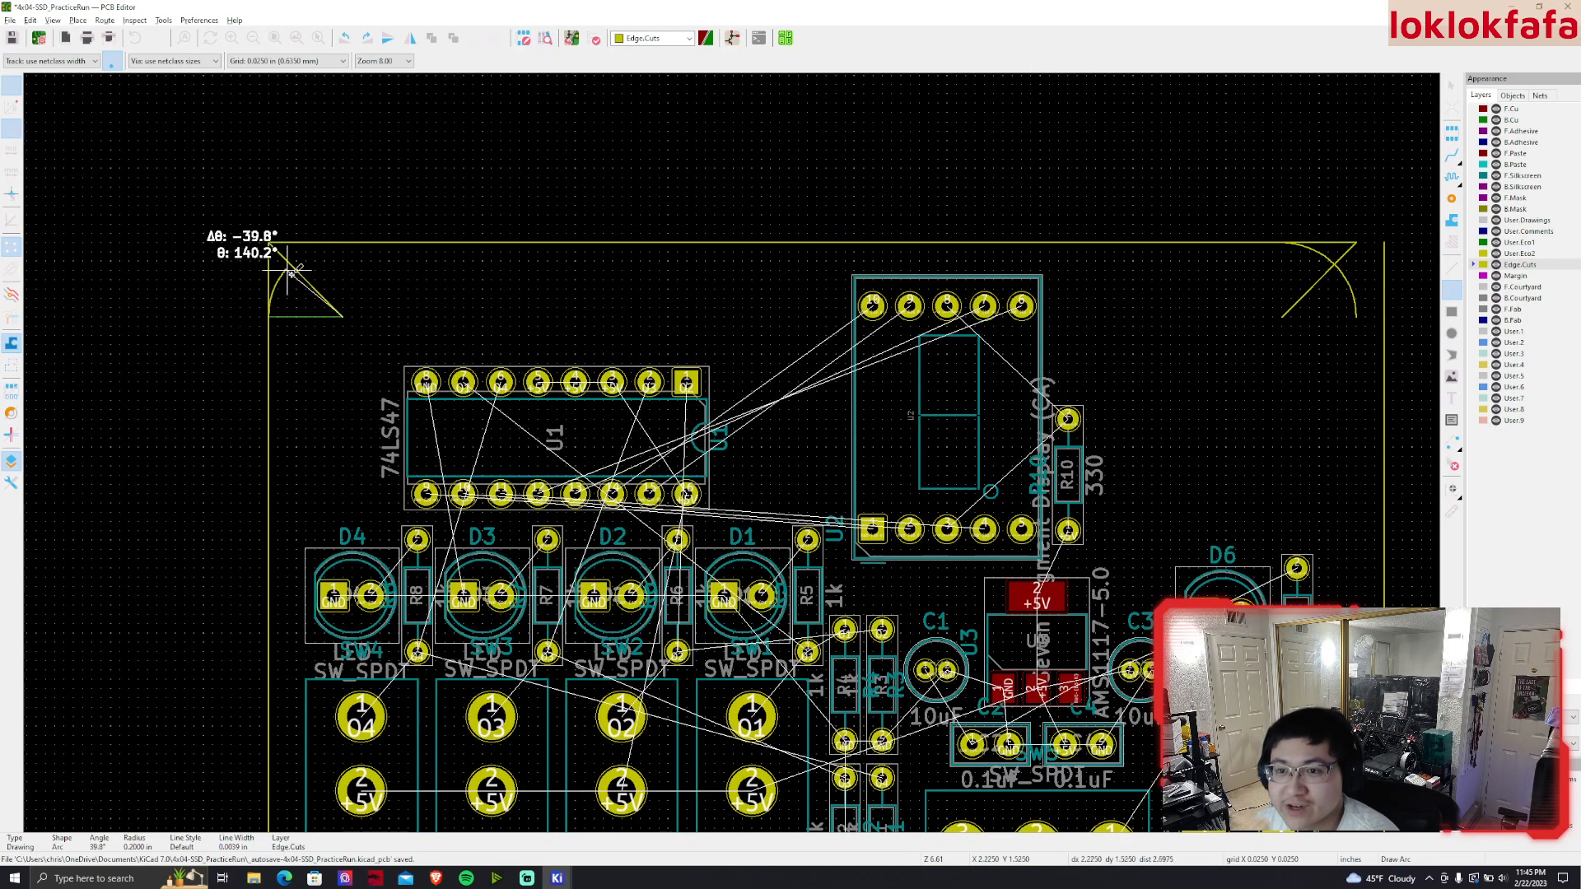
left_click(341, 242)
key("Escape")
Delete the diagonal construction lines at the outline's lower-right and lower-left corners
left_click(417, 277)
scroll(461, 294, "down", 5)
scroll(773, 458, "up", 4)
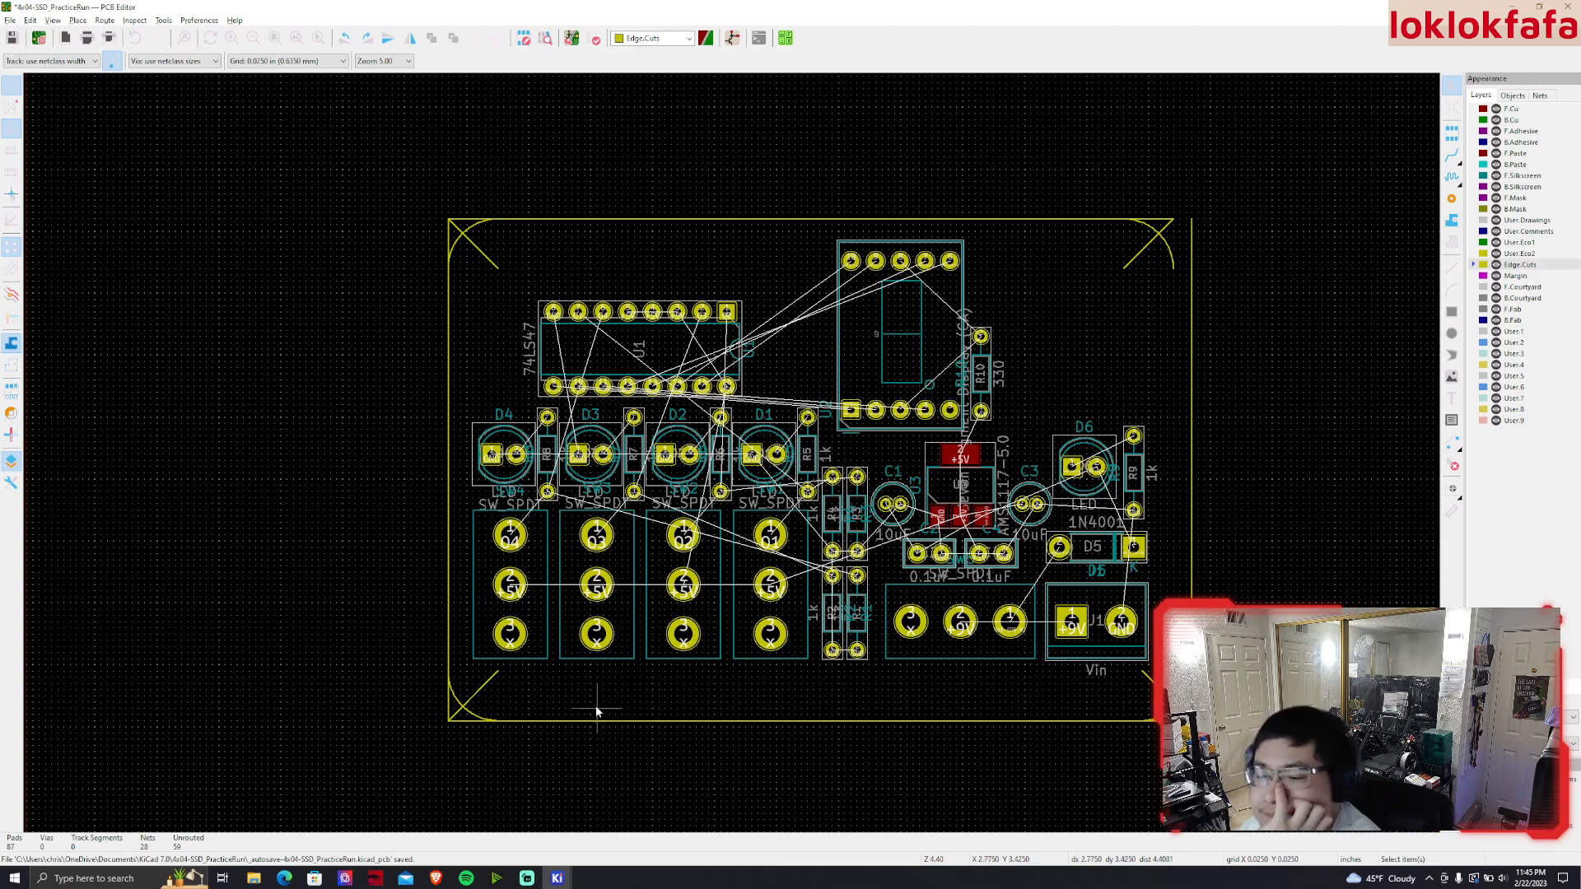
left_click_drag(418, 674, 1220, 733)
left_click(1143, 684)
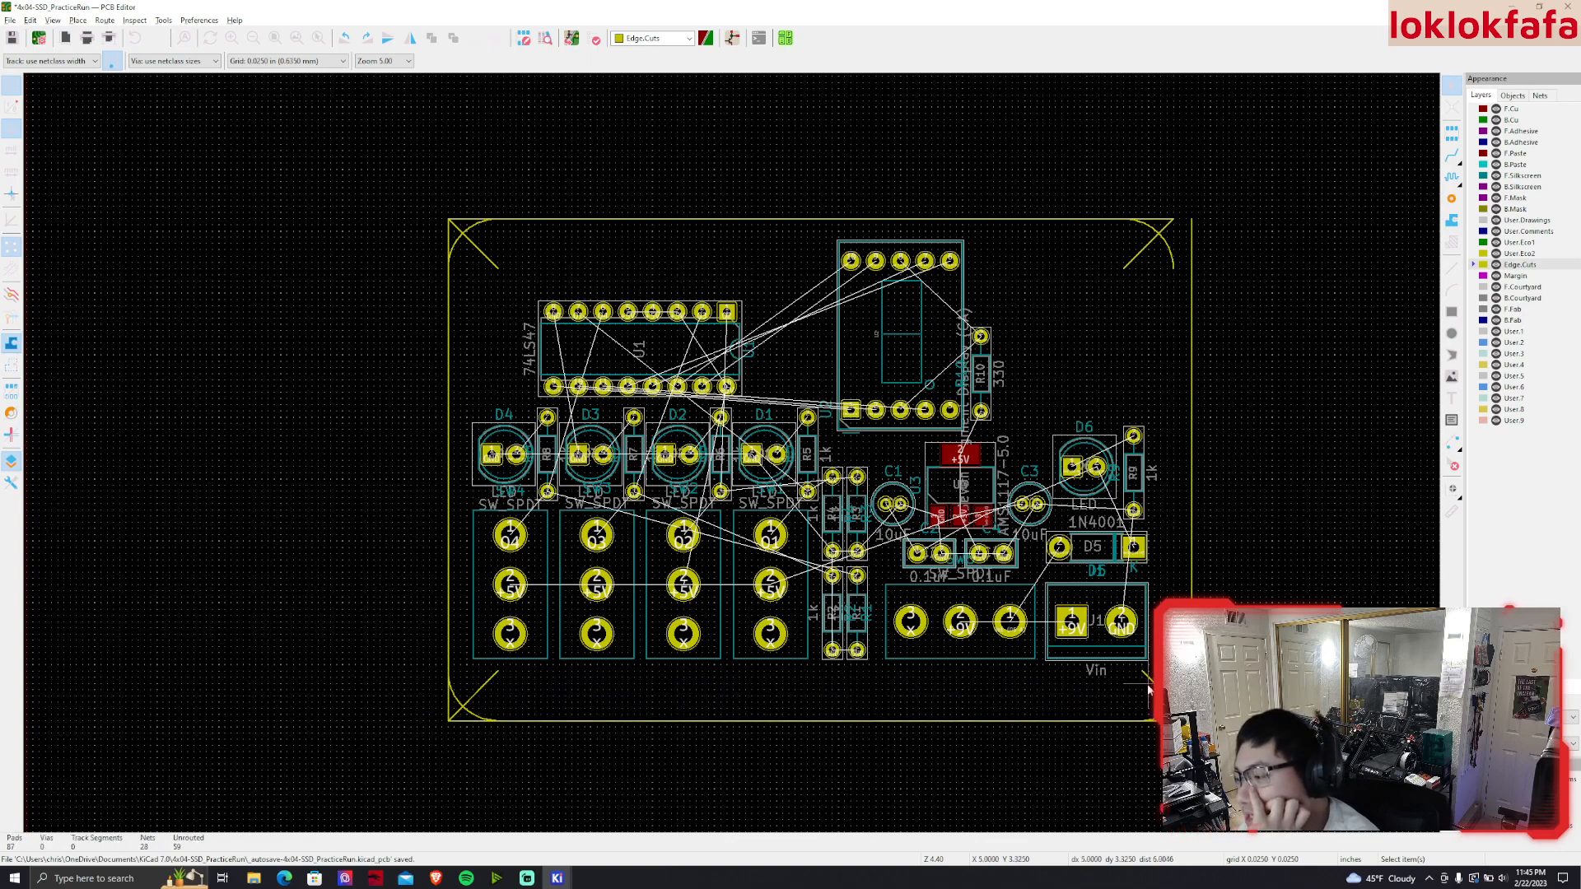
left_click(1156, 686)
key("Delete")
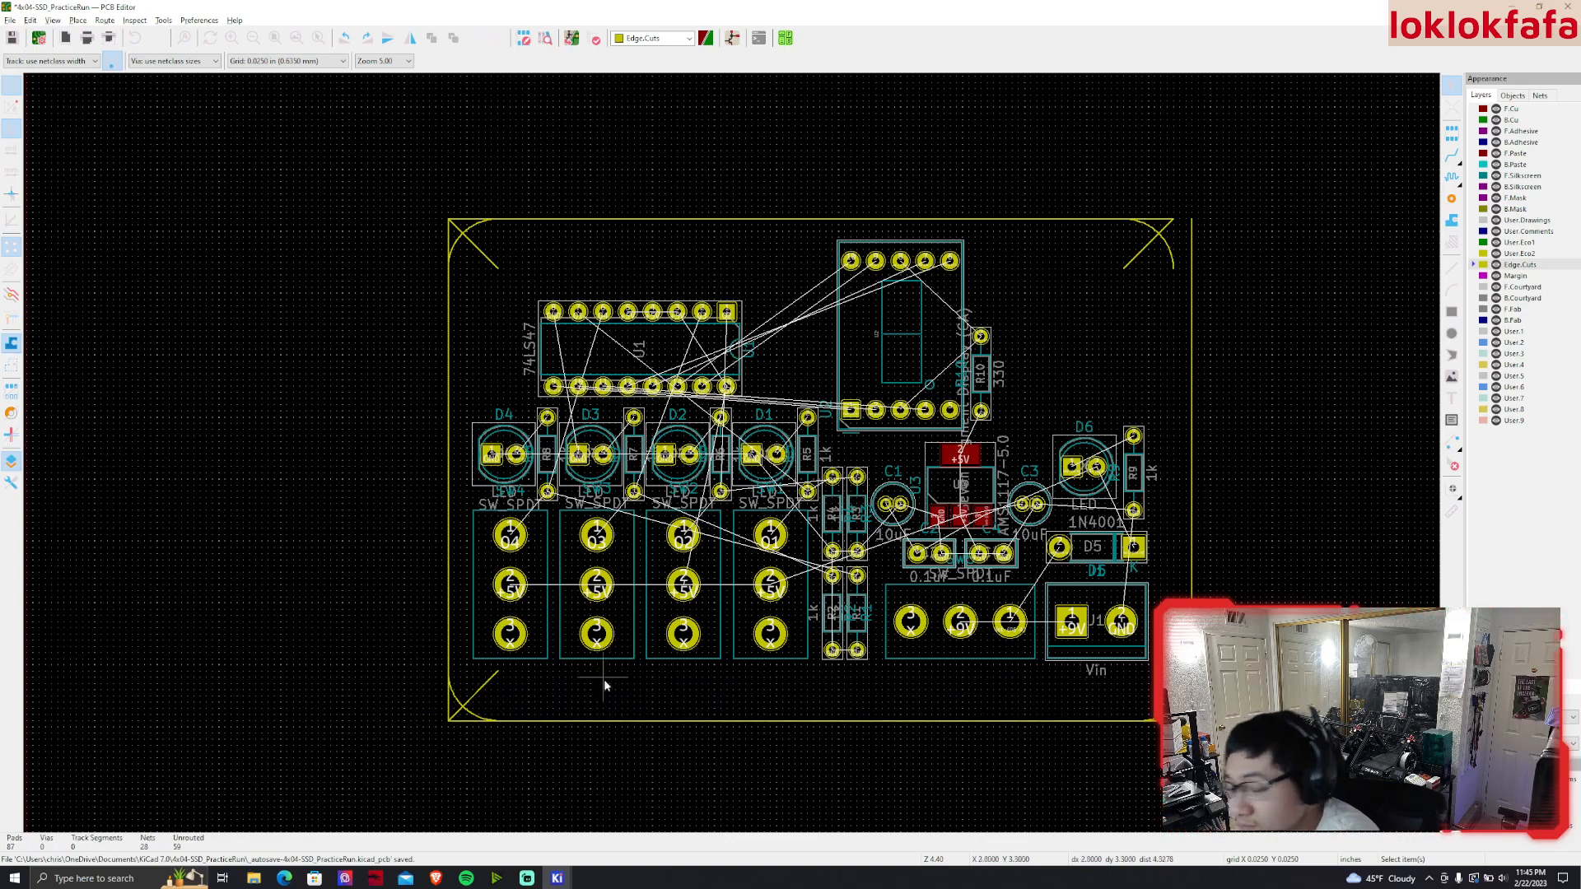
left_click(473, 698)
key("Delete")
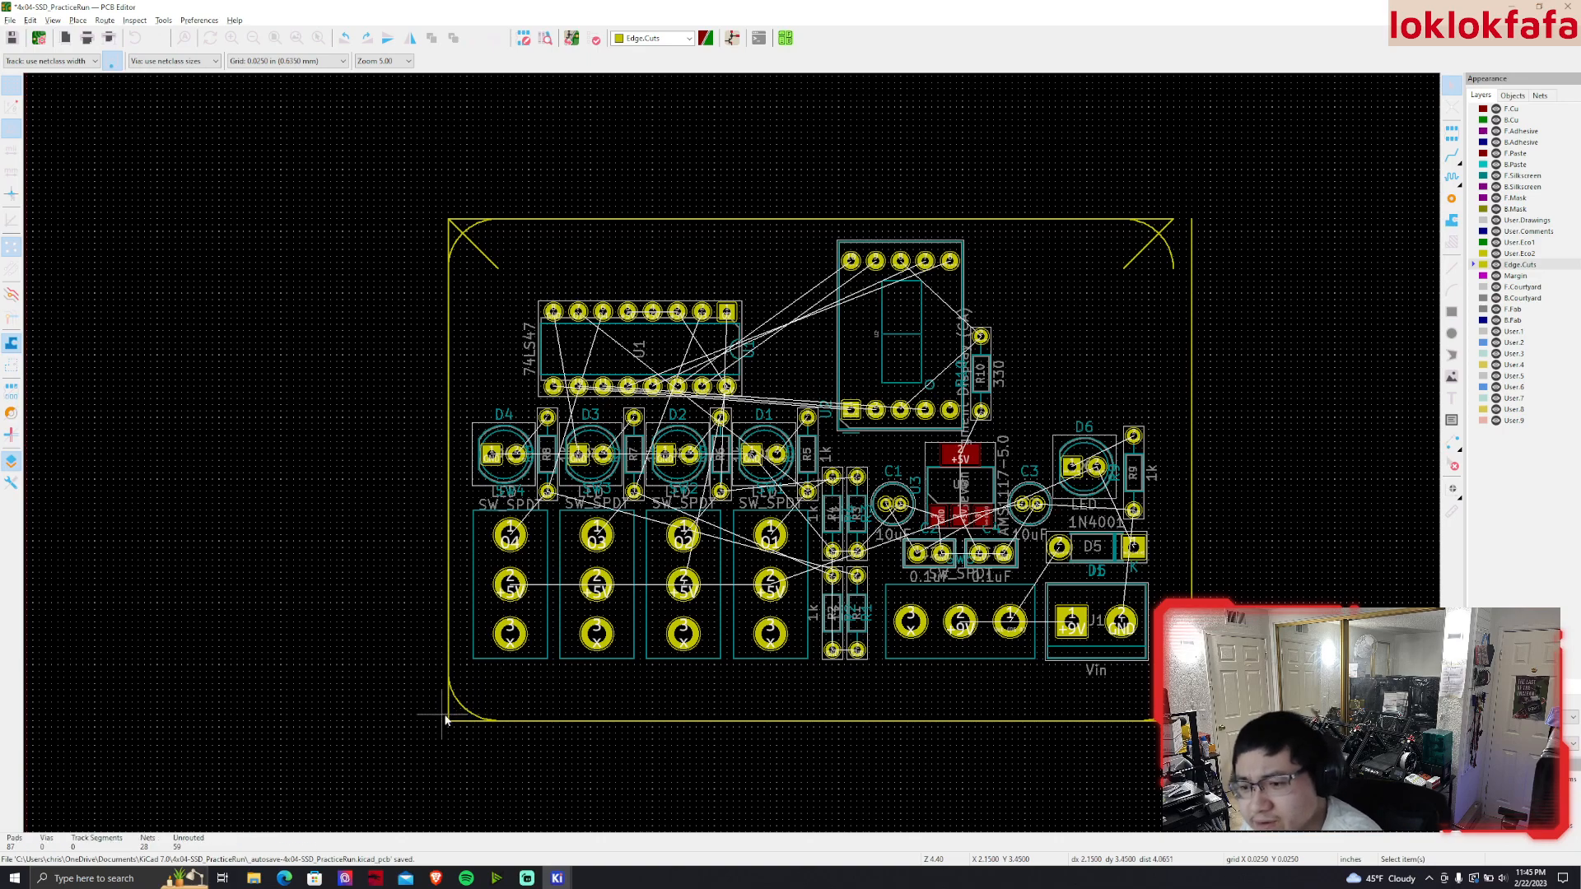
Shorten the outline's bottom, left and right edges so they end where the lower corner arcs begin
left_click(452, 723)
left_click_drag(452, 723, 502, 724)
left_click(449, 732)
left_click(450, 722)
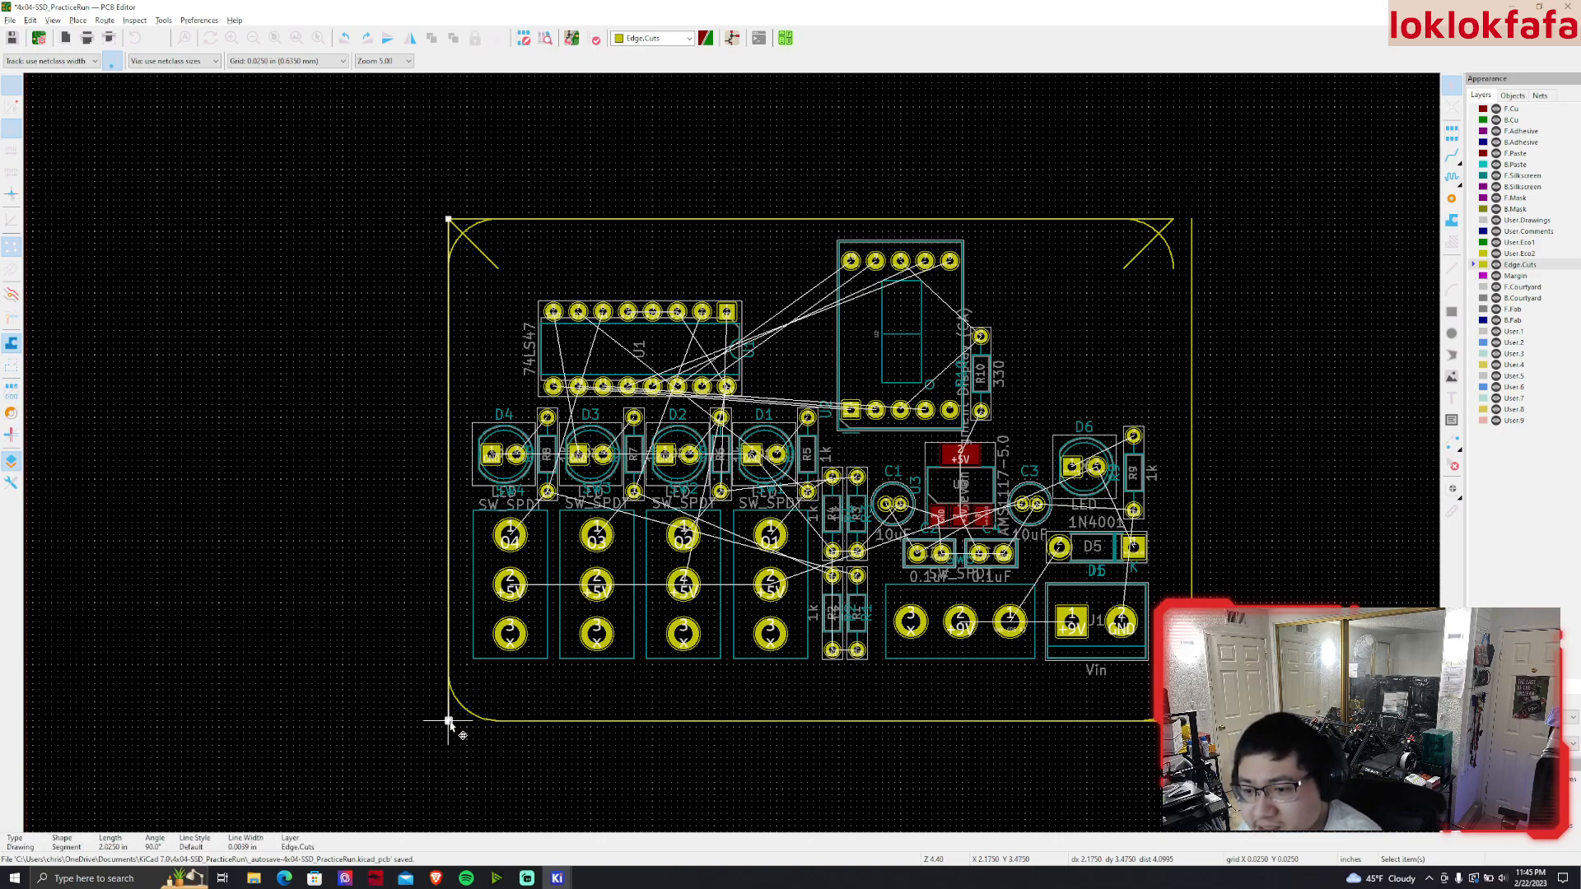
left_click(1191, 719)
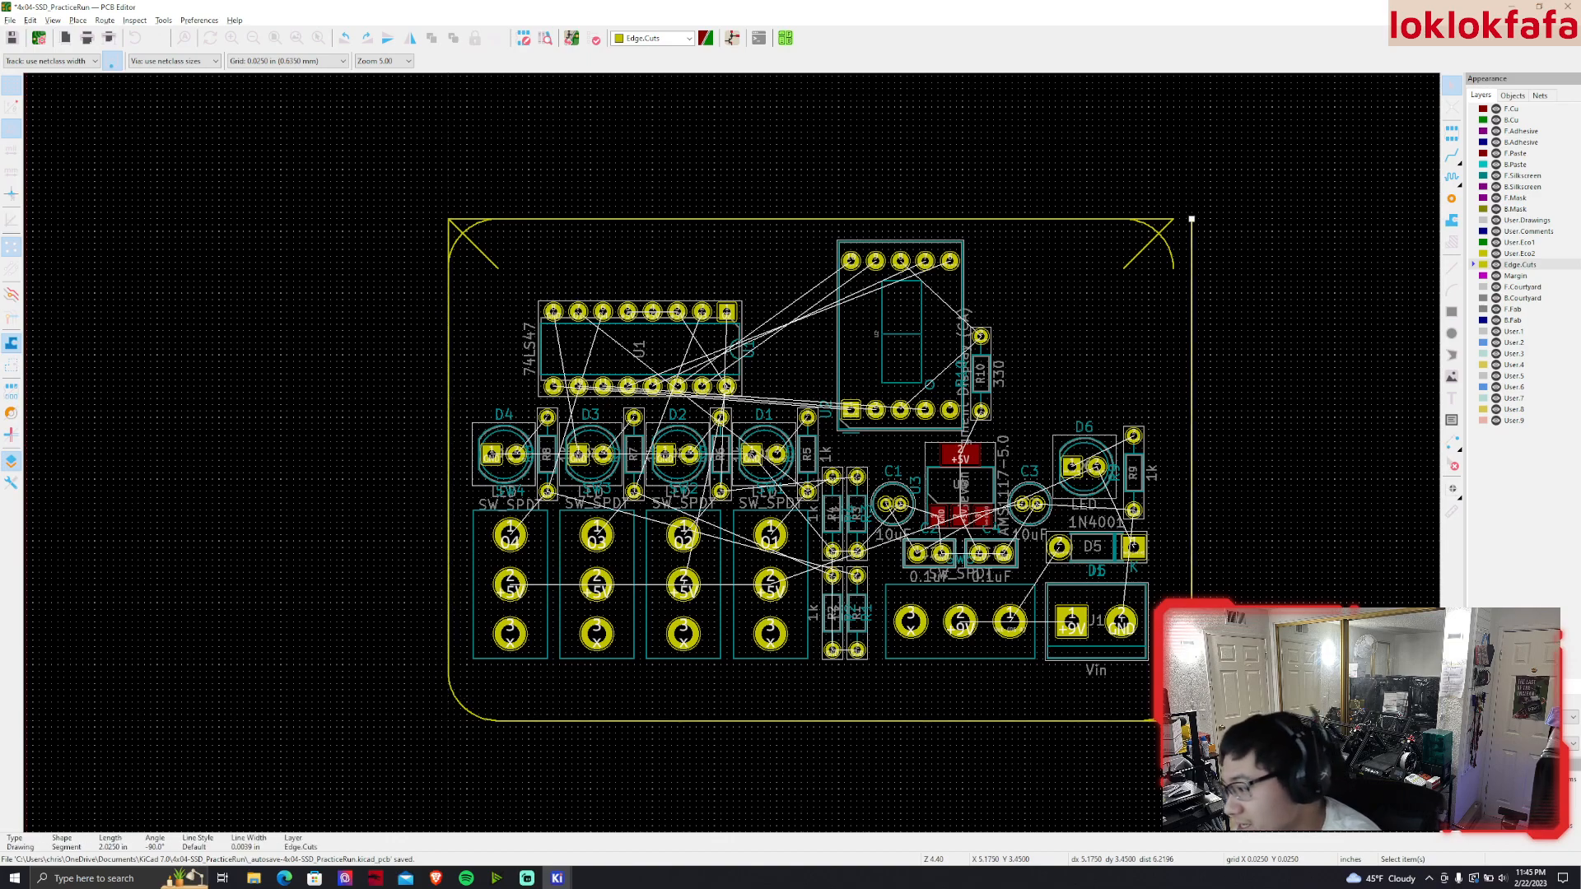
left_click_drag(1192, 718, 404, 680)
Select the bottom edge with both lower corner arcs and move them up closer to the components
left_click(1190, 722)
left_click(1203, 749)
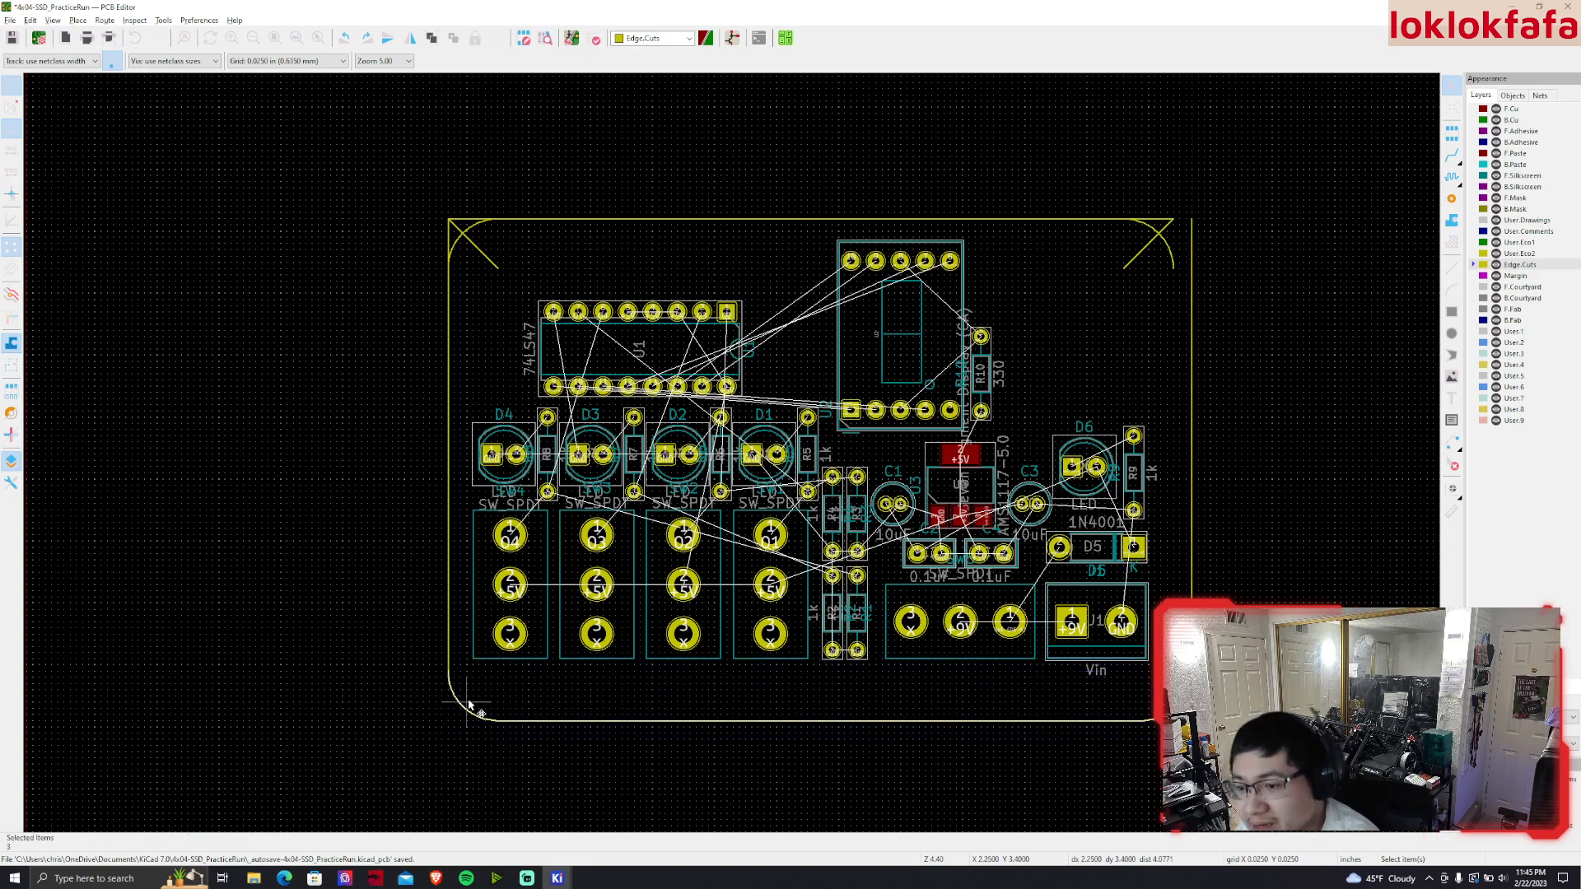
key("m")
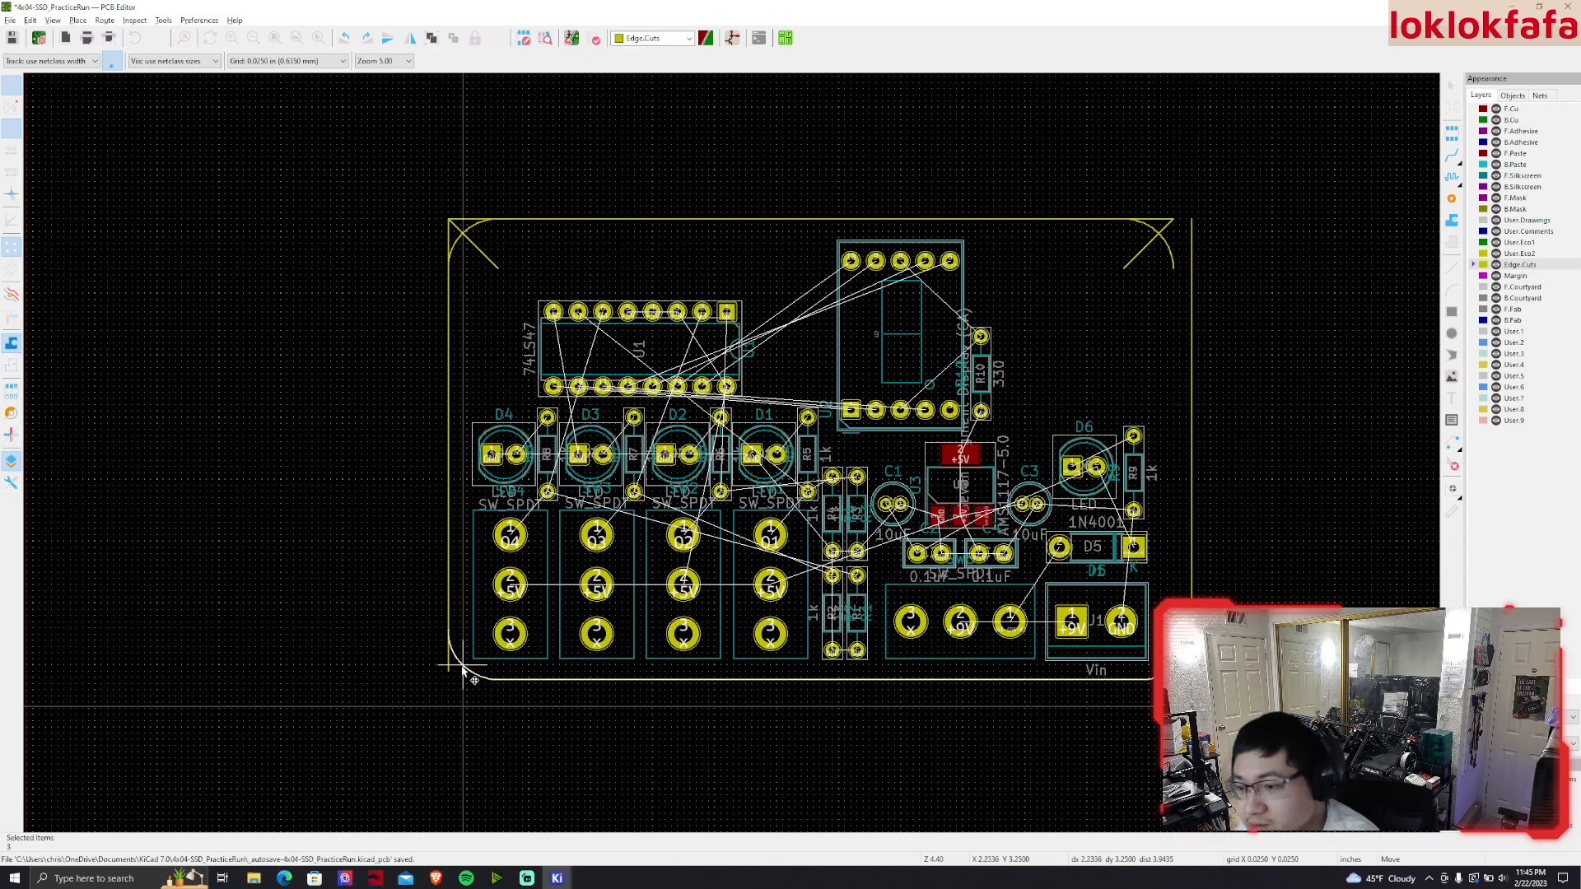
left_click(463, 669)
left_click(1053, 749)
Shorten the outline's right edge so it ends at the start of the lower-right arc
scroll(1053, 748, "up", 4)
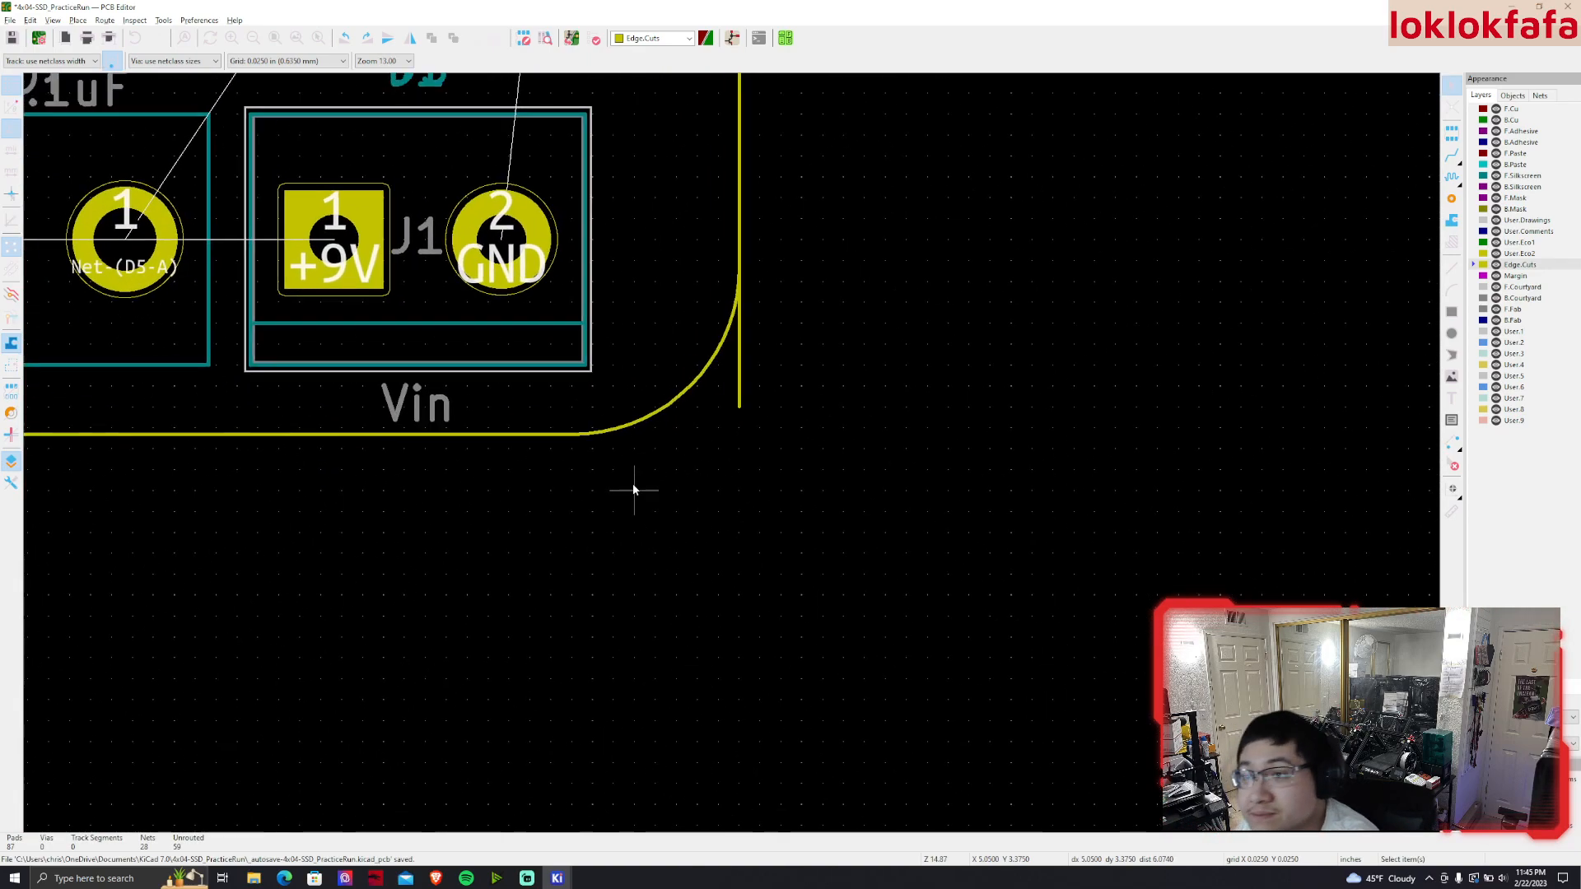
left_click(761, 426)
mouse_move(761, 426)
left_mouse_down()
mouse_move(766, 258)
mouse_move(763, 284)
left_mouse_up()
scroll(769, 363, "down", 3)
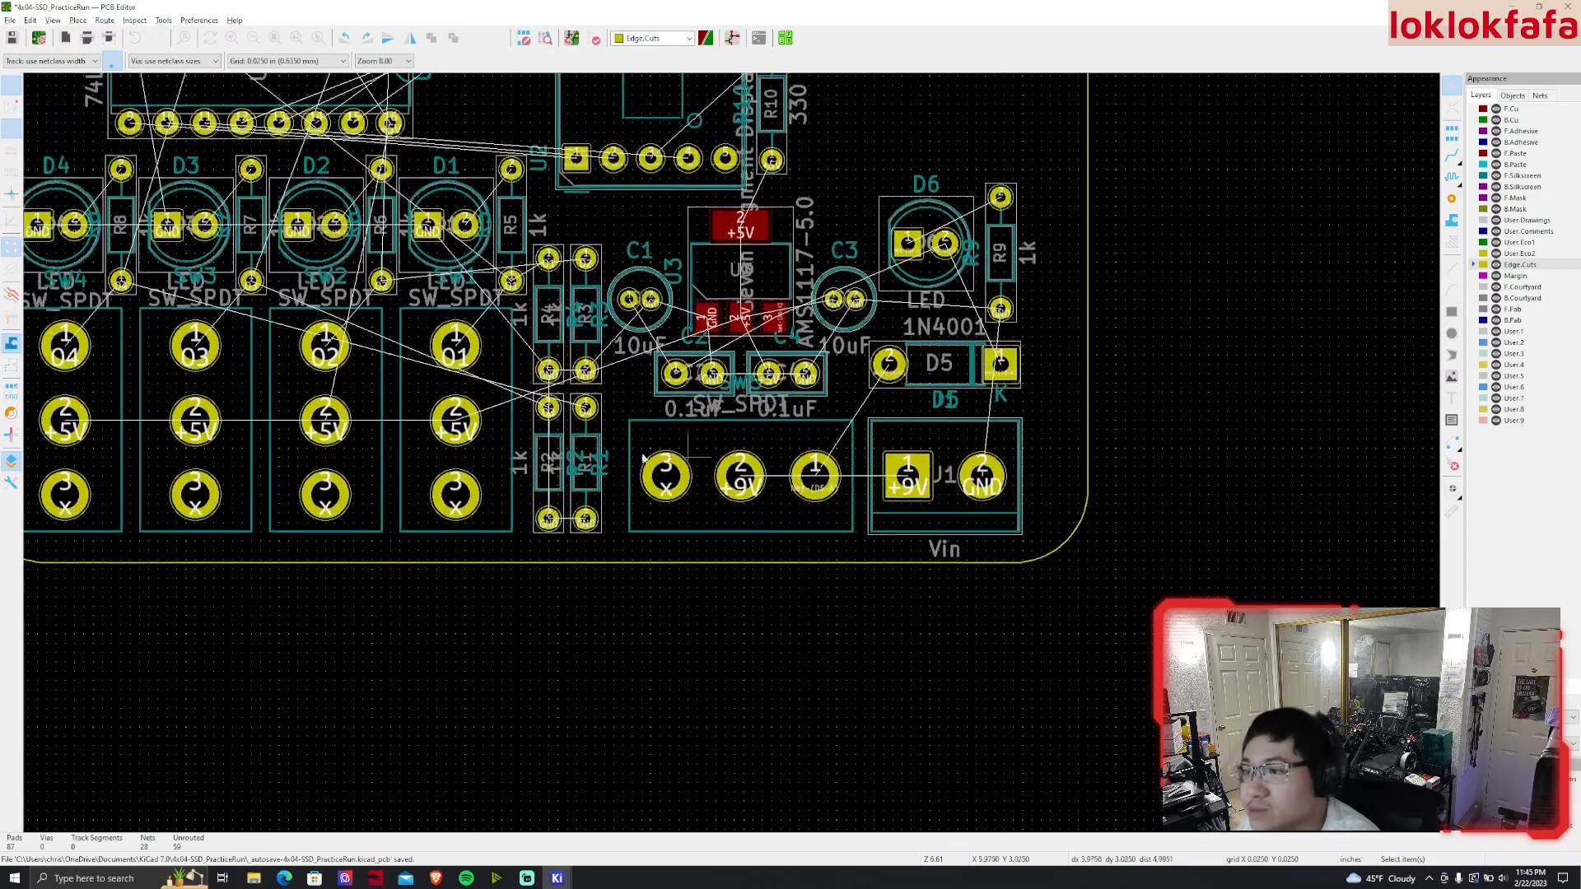
Shorten the outline's left edge to the start of the lower-left arc and delete that arc
middle_click_drag(758, 463, 1368, 534)
double_click(581, 617)
left_click(859, 490)
left_click_drag(582, 622, 582, 552)
left_click(621, 632)
key("Delete")
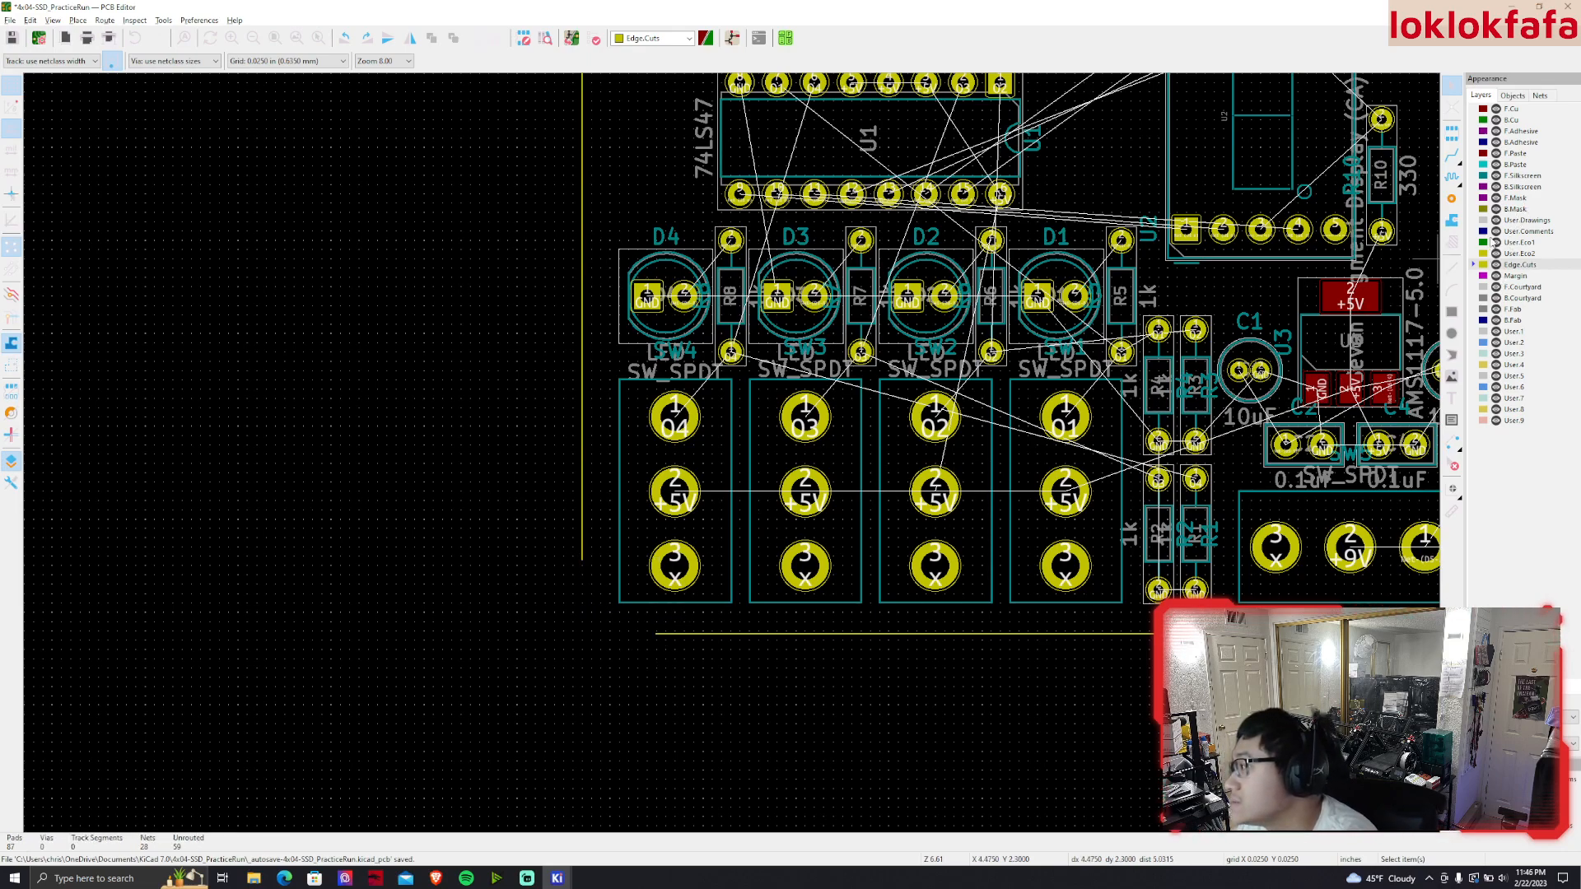
left_click(1452, 289)
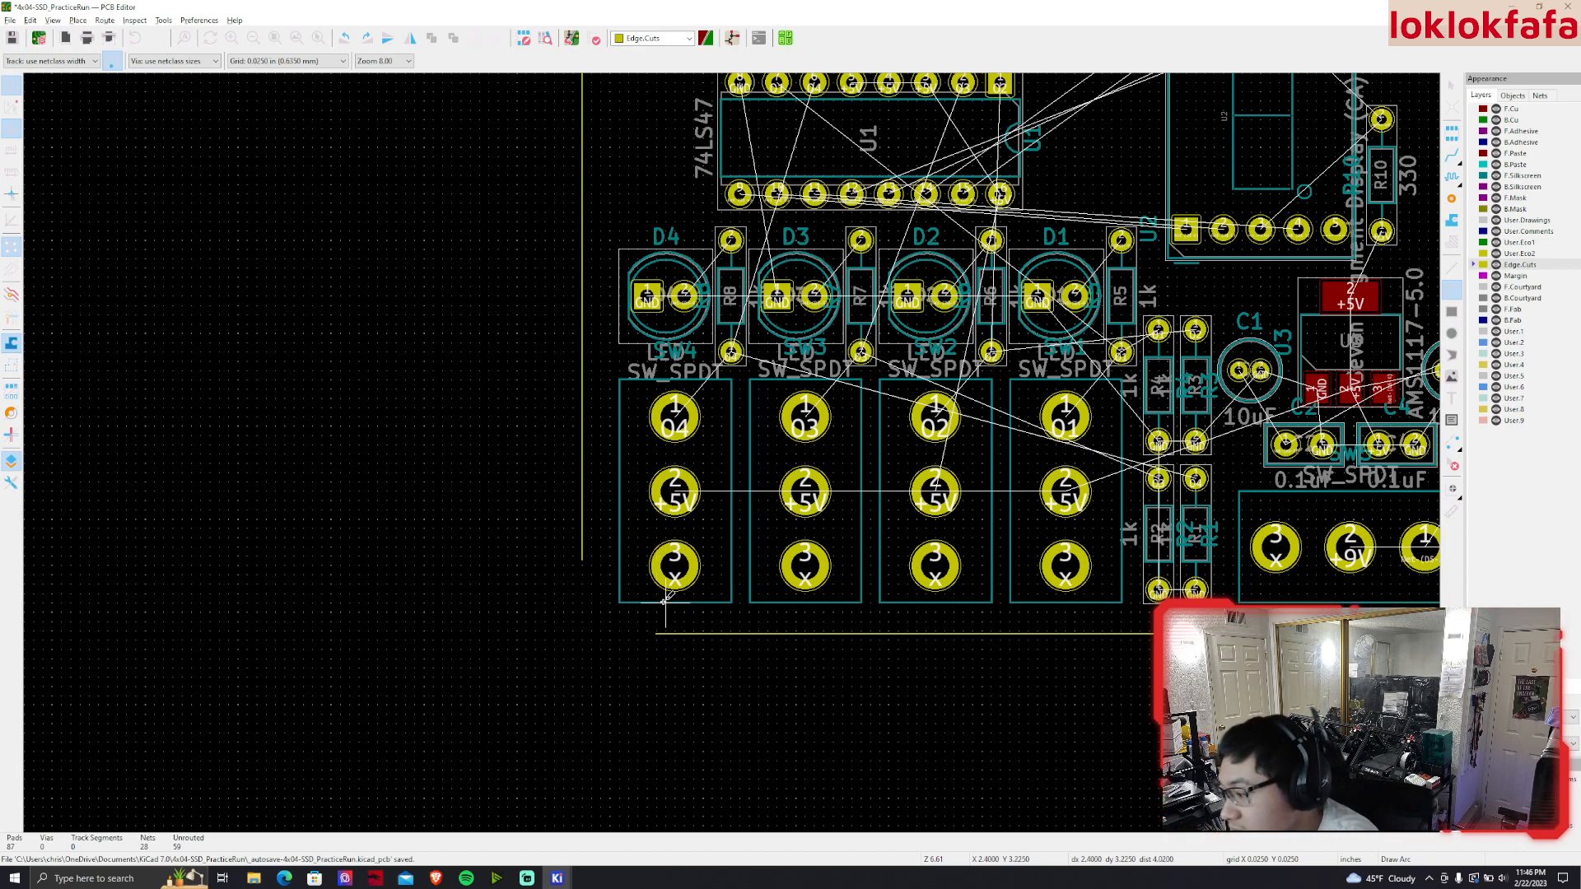
left_click(666, 547)
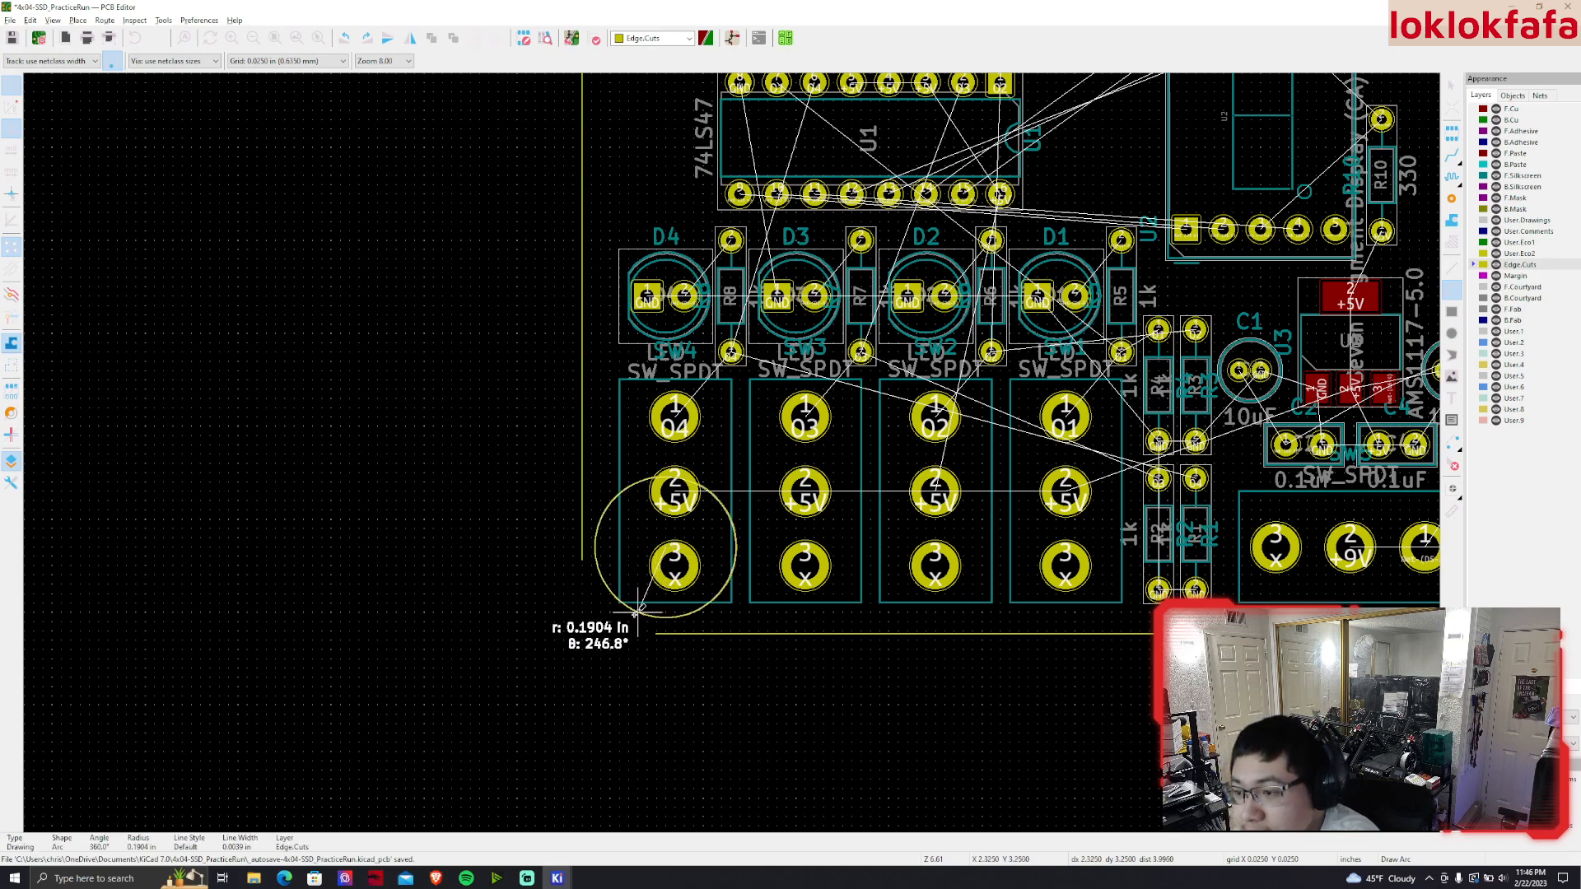
key("Escape")
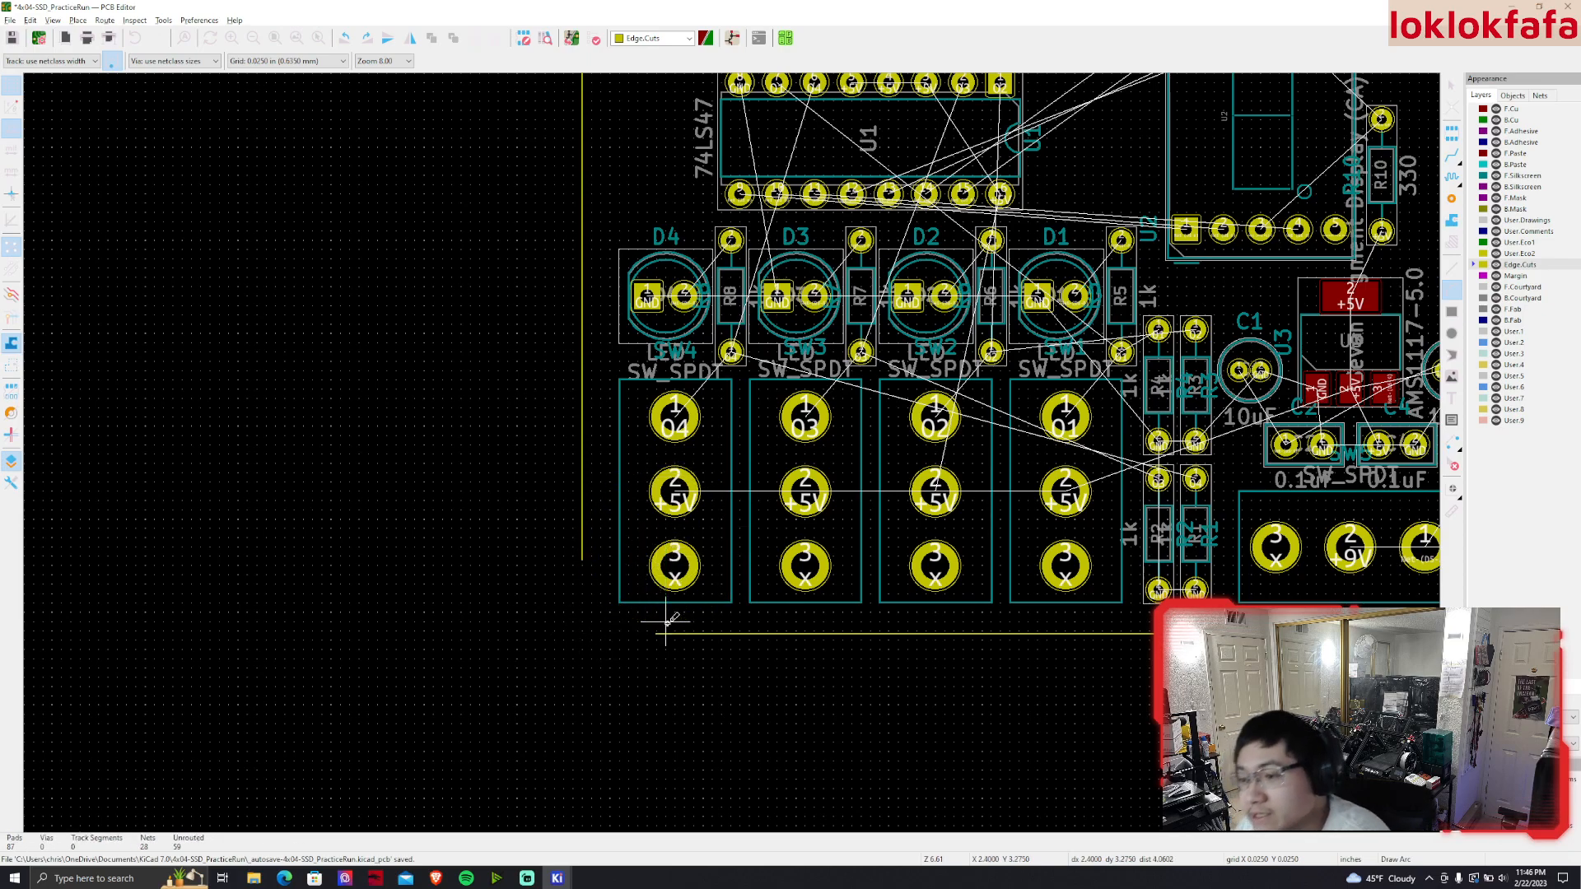
key("Escape")
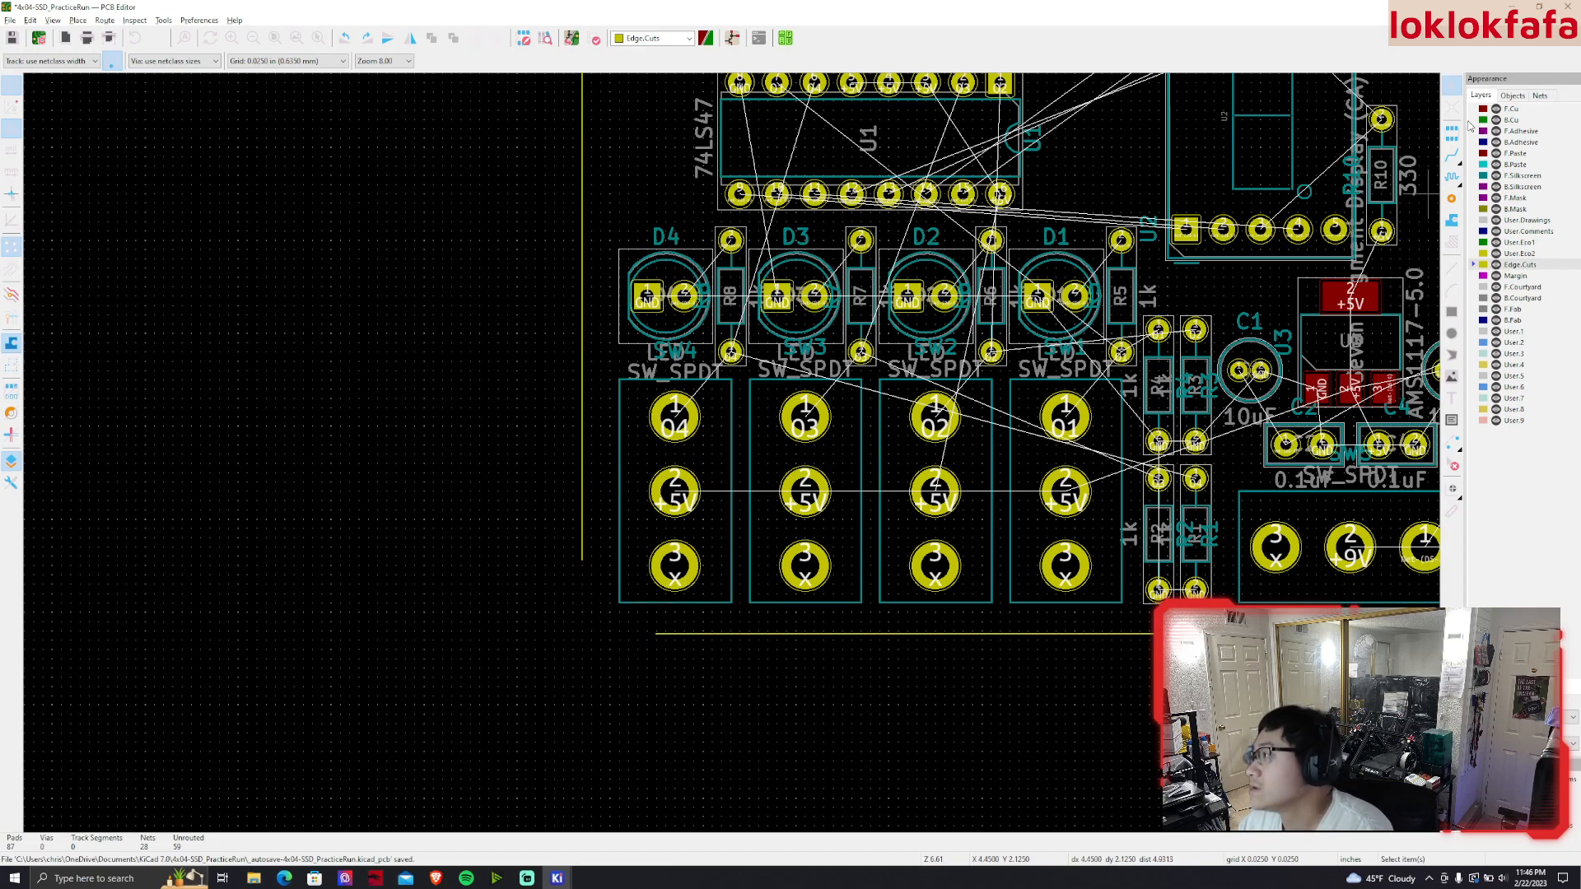
Draw a 45° construction line from the lower-left corner, ending 0.2 in inward both horizontally and vertically
left_click(1453, 270)
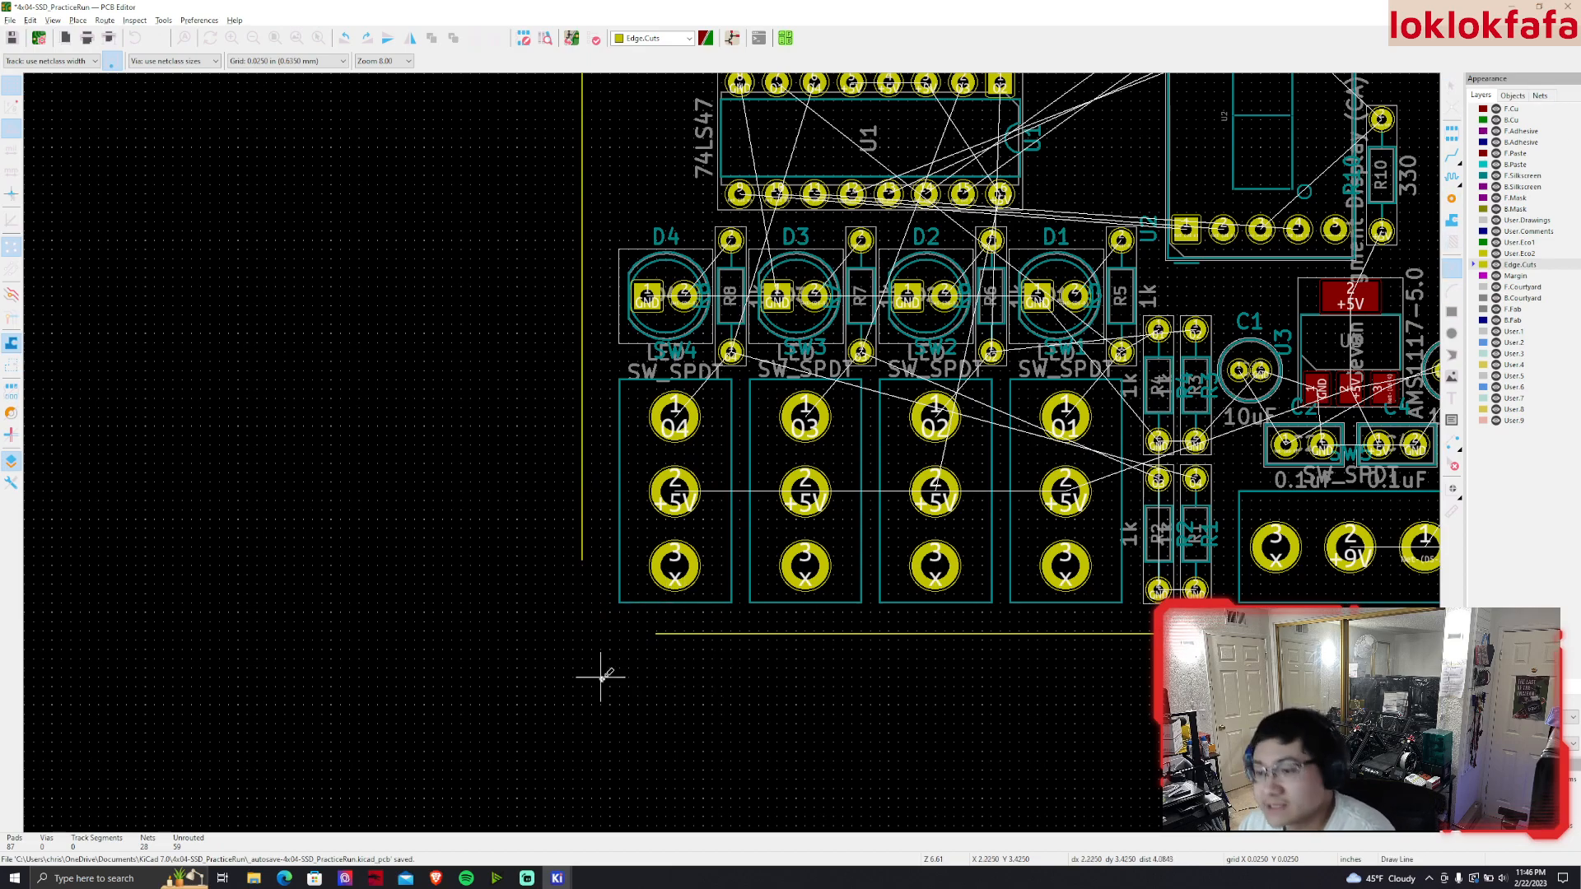
left_click(582, 631)
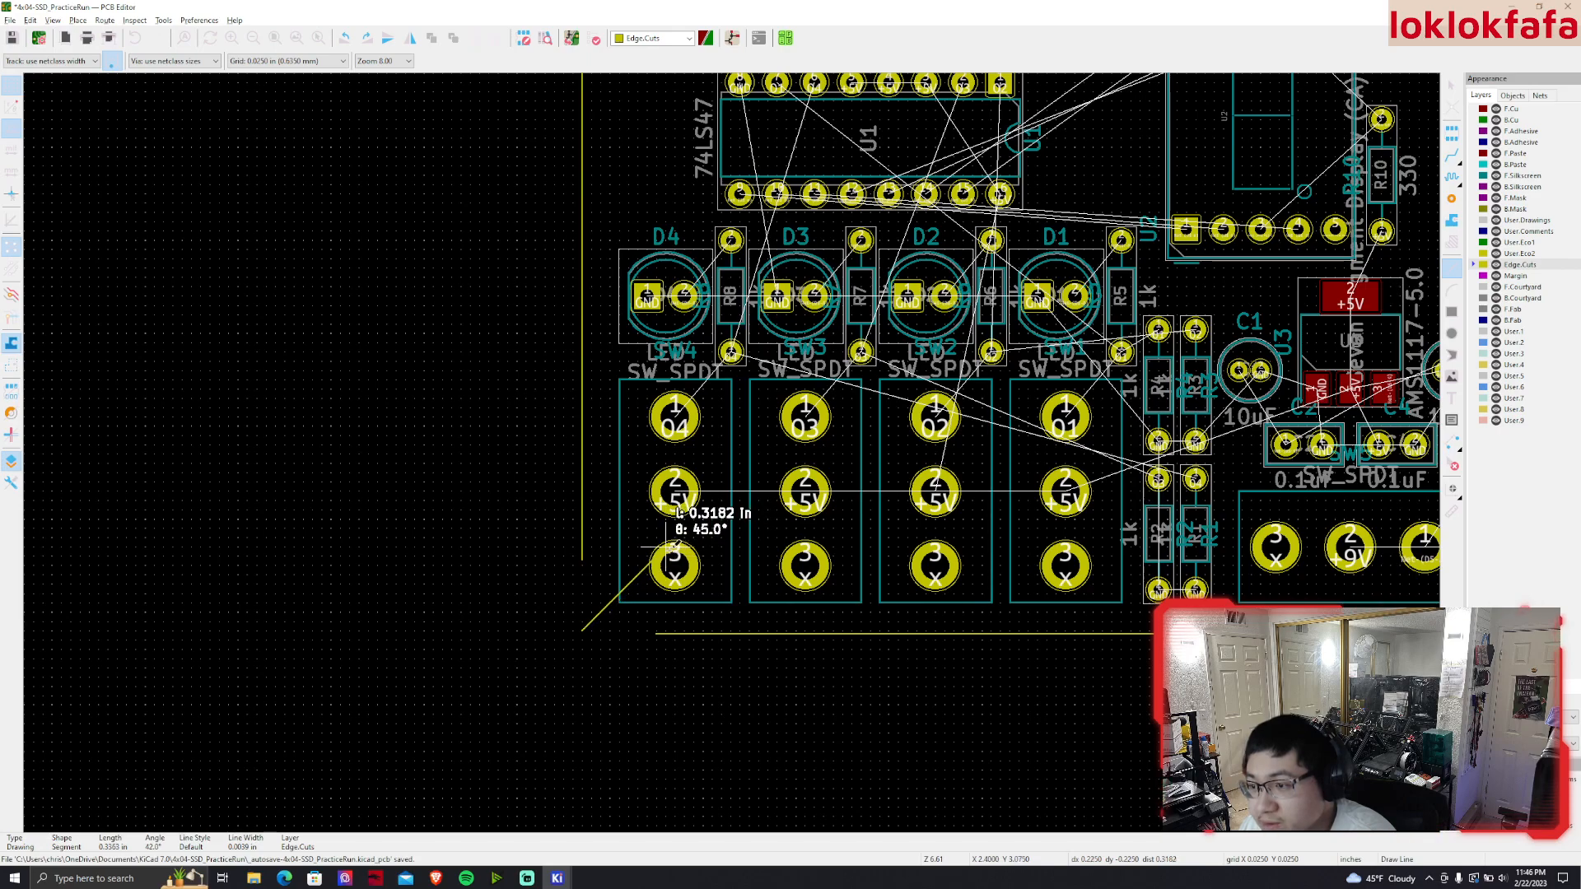
double_click(657, 556)
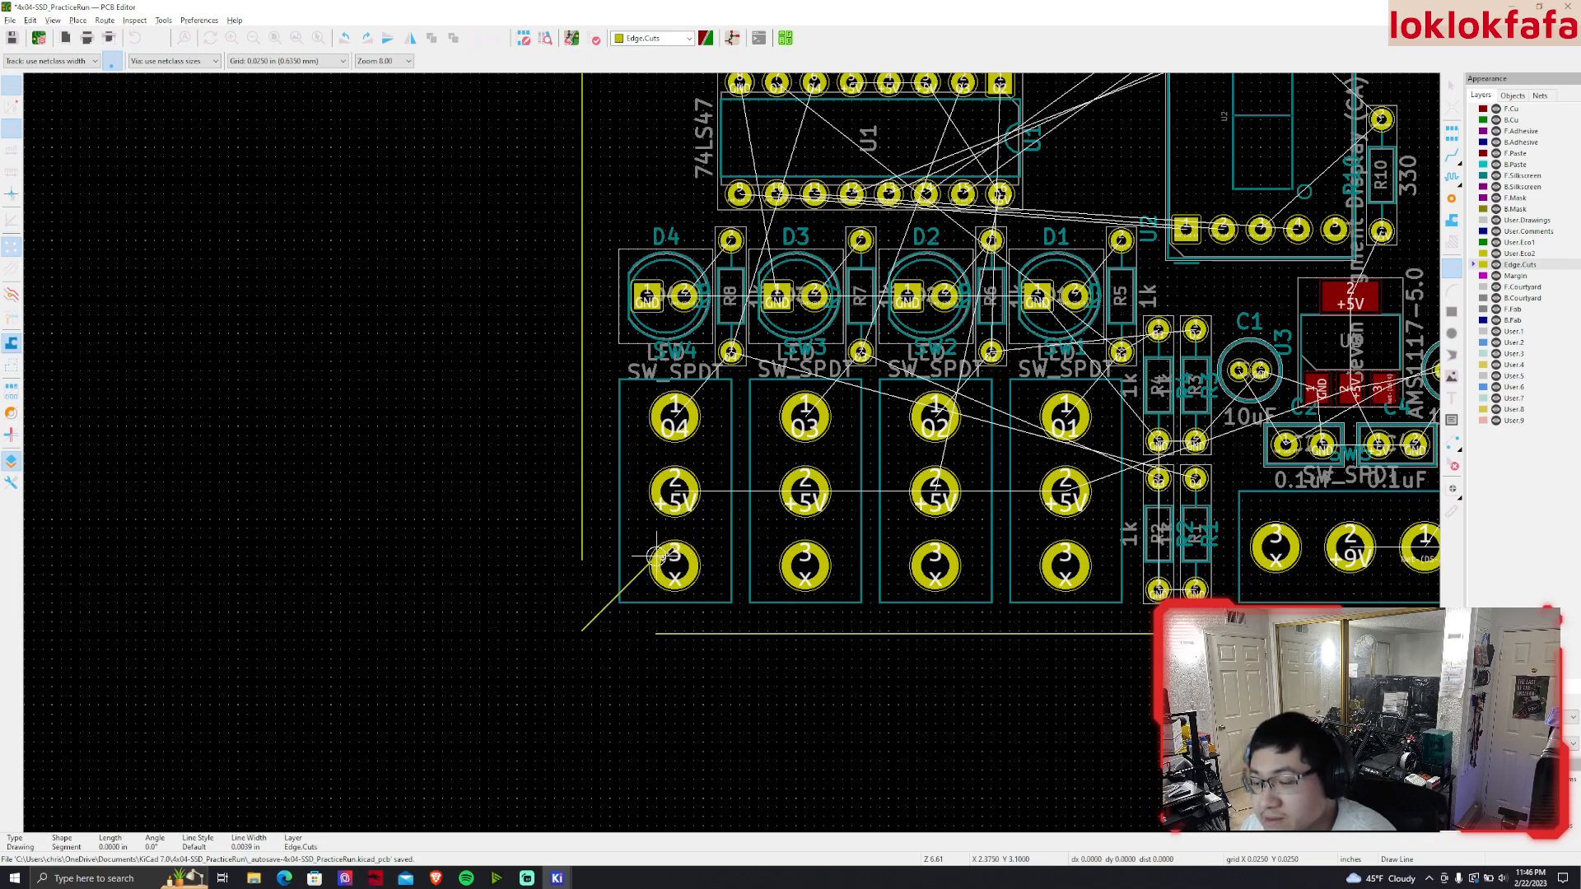
left_click(1452, 291)
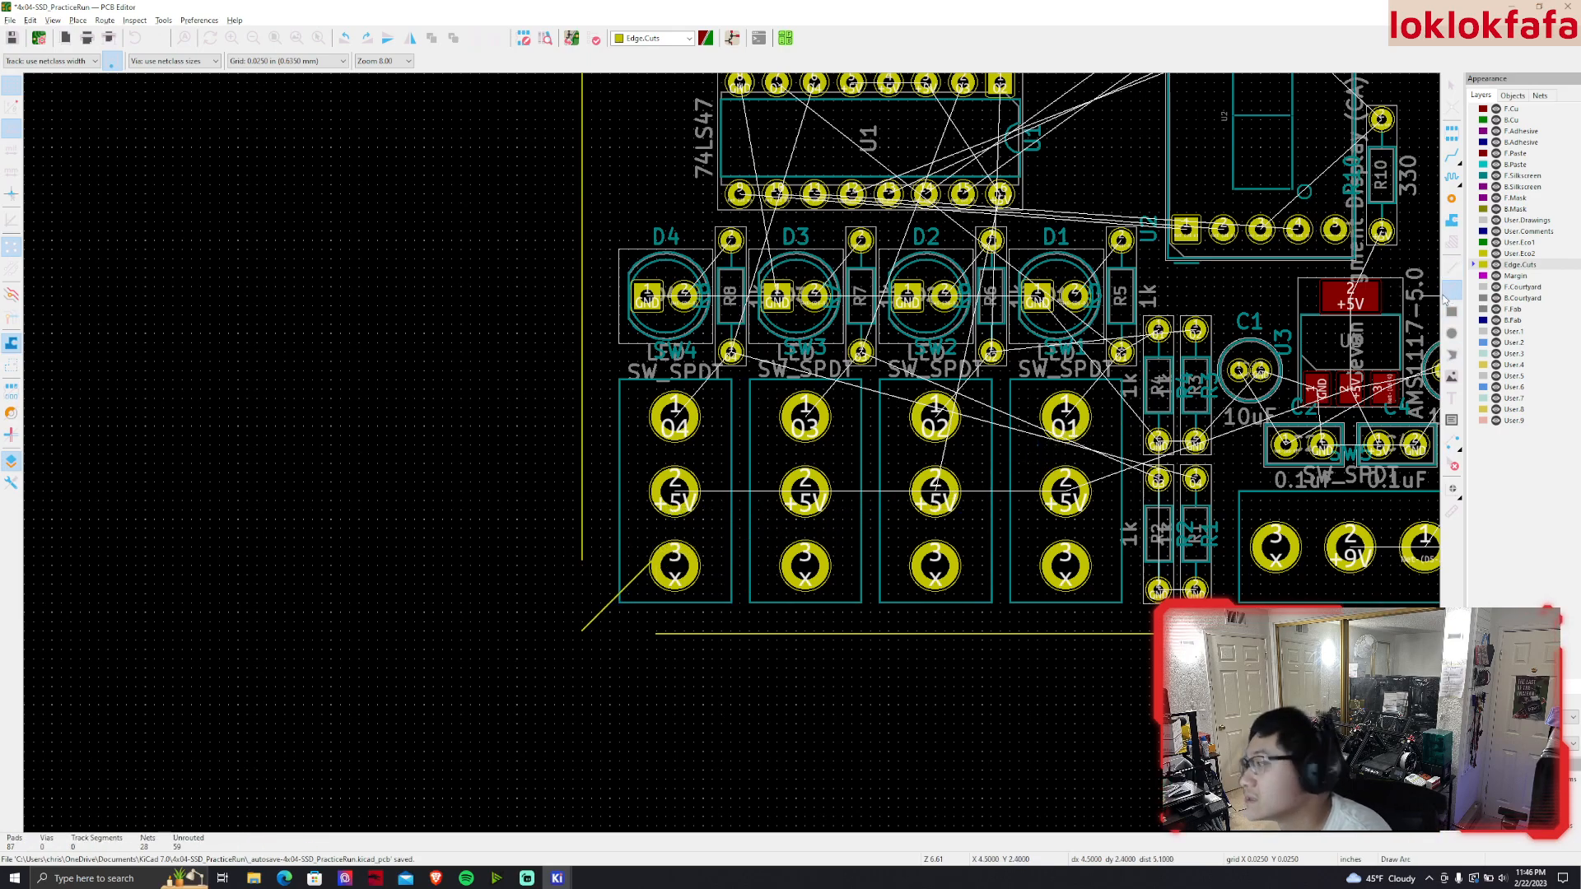
left_click(658, 556)
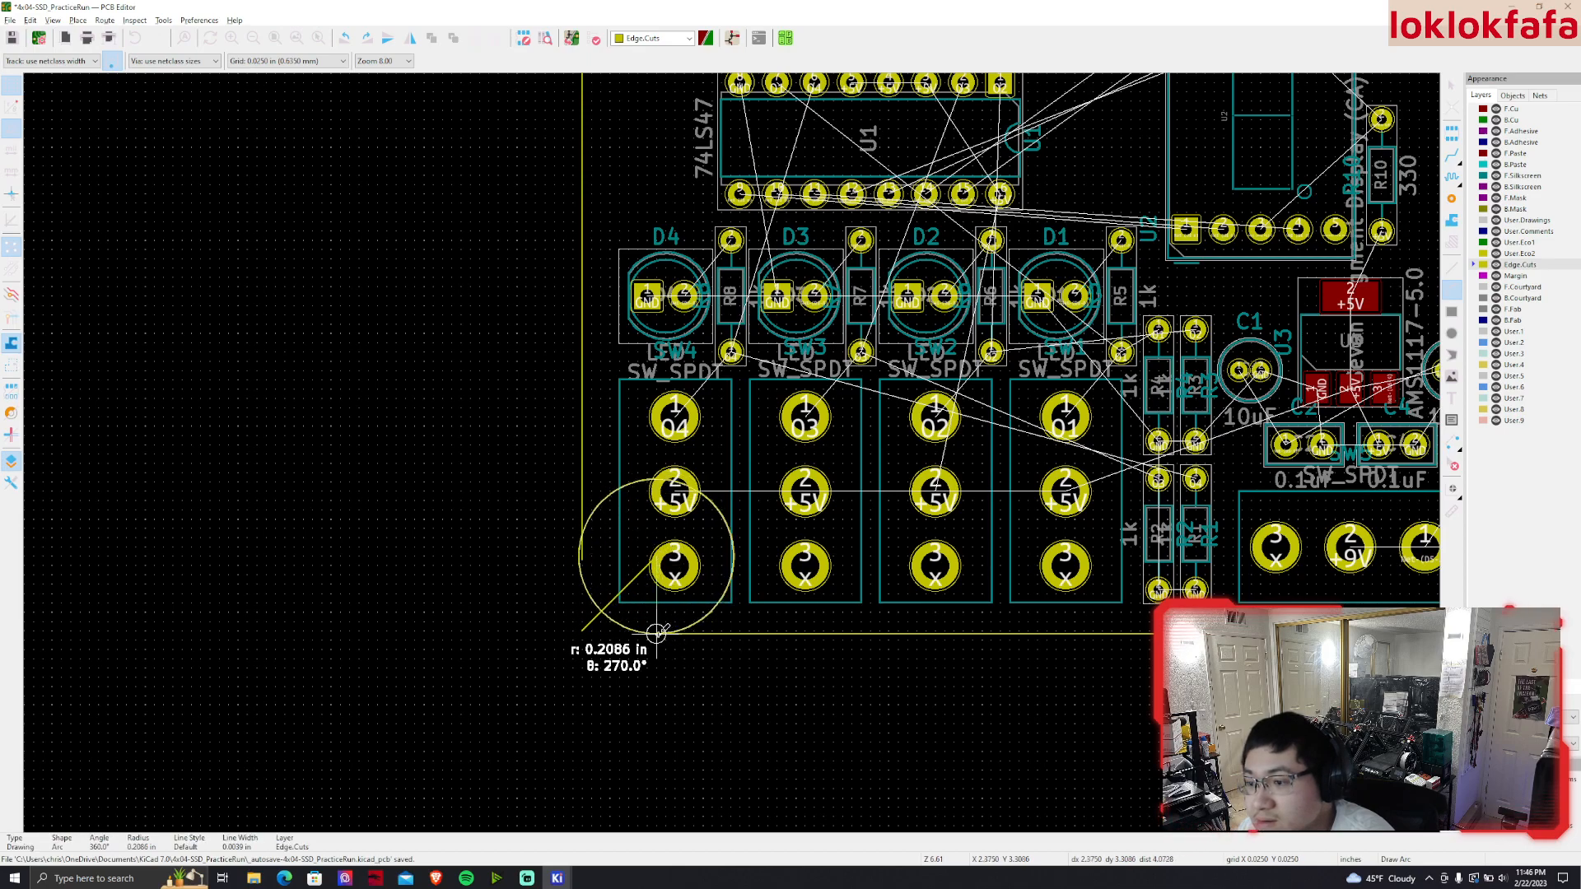
key("Escape")
key("Escape")
scroll(657, 633, "up", 3)
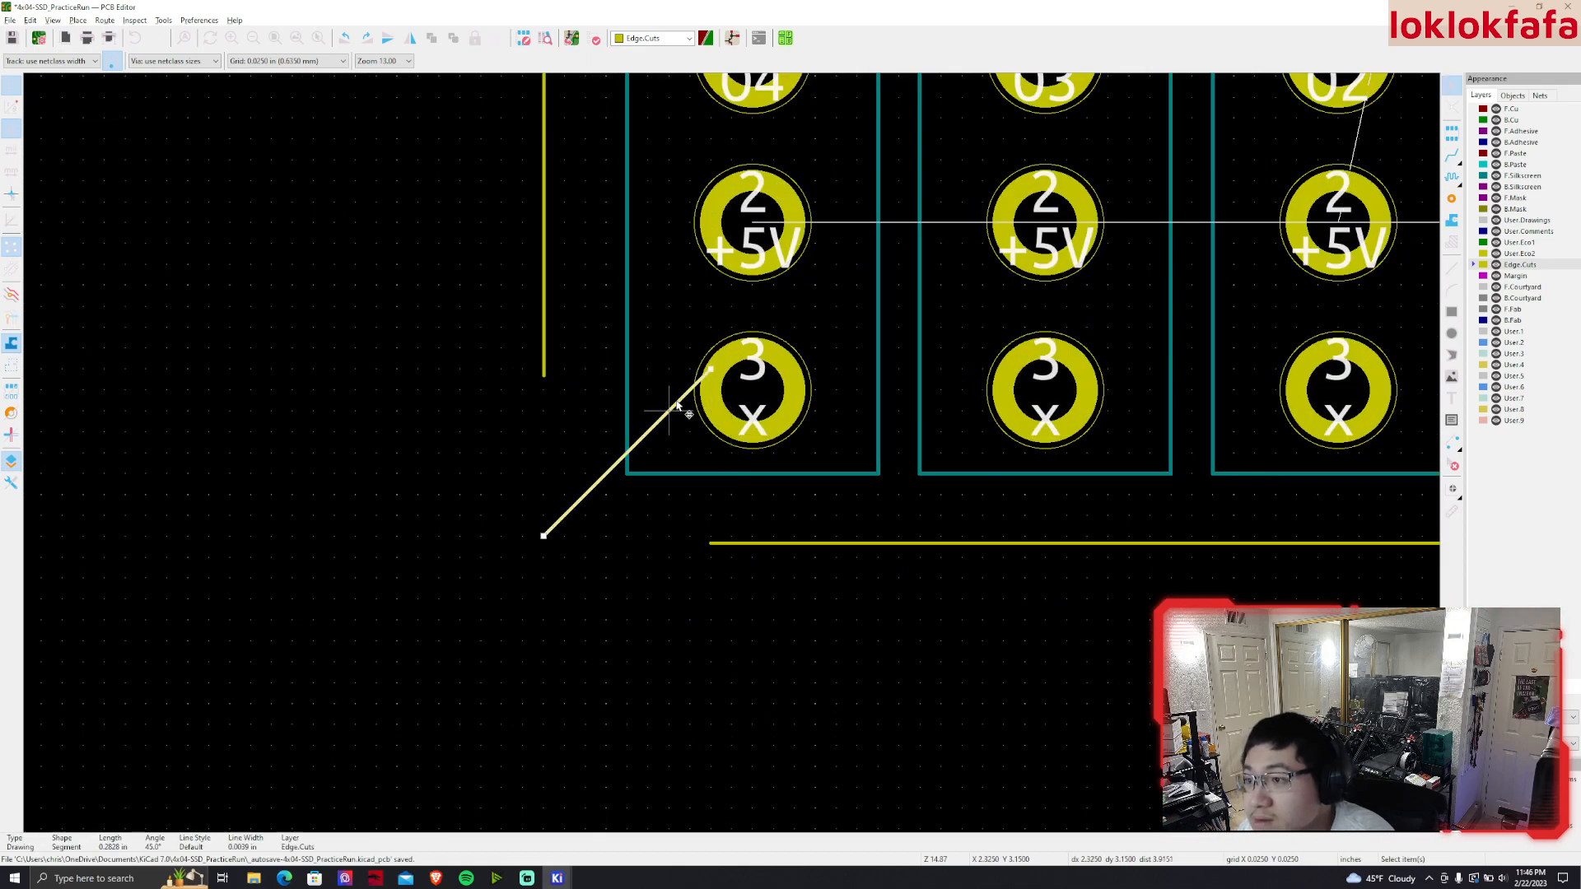
Try drawing a 90° arc centred on the construction line's inner end to round the lower-left corner, and delete the construction line
left_click(1452, 291)
left_click(710, 369)
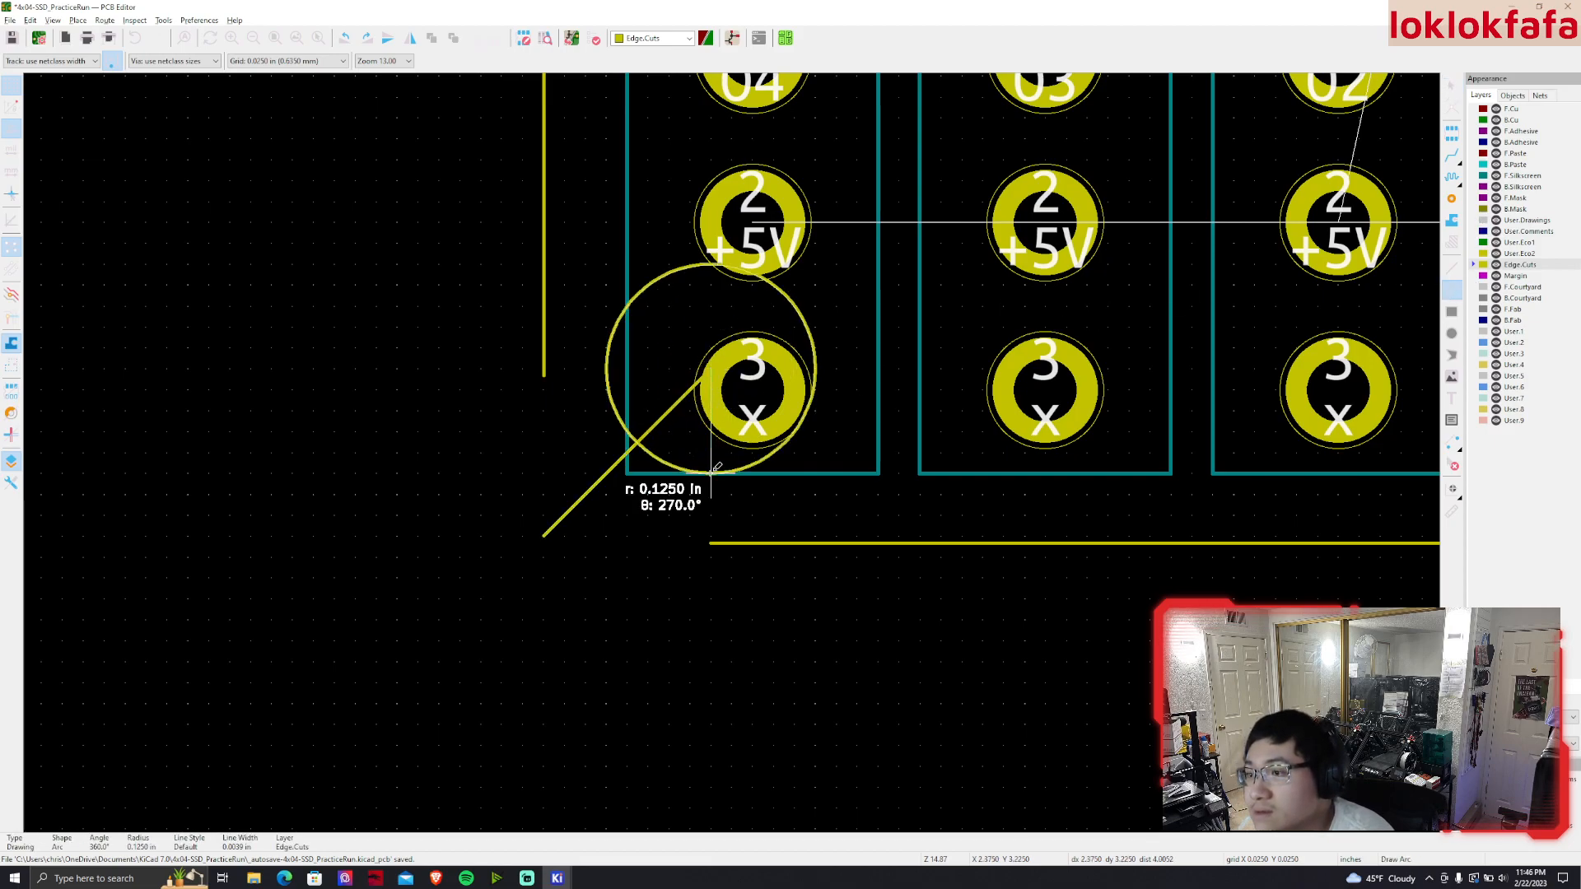
left_click(711, 543)
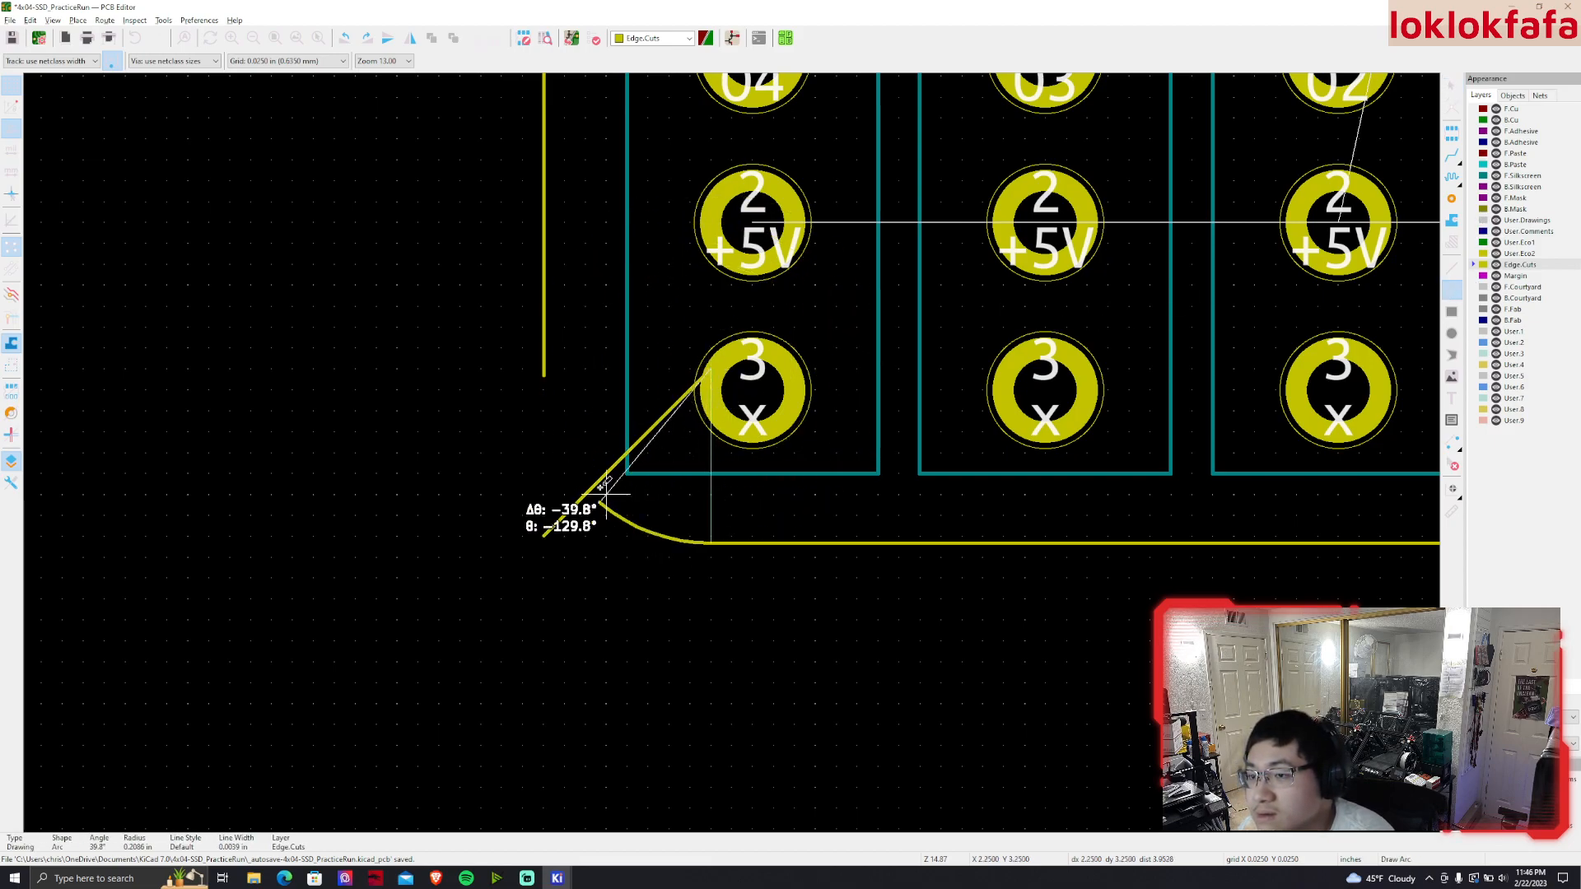
left_click(540, 373)
key("Escape")
key("Escape")
left_click(609, 467)
key("Delete")
Try to shift the left edge's lower endpoint onto the end of the new lower-left arc
left_click(545, 343)
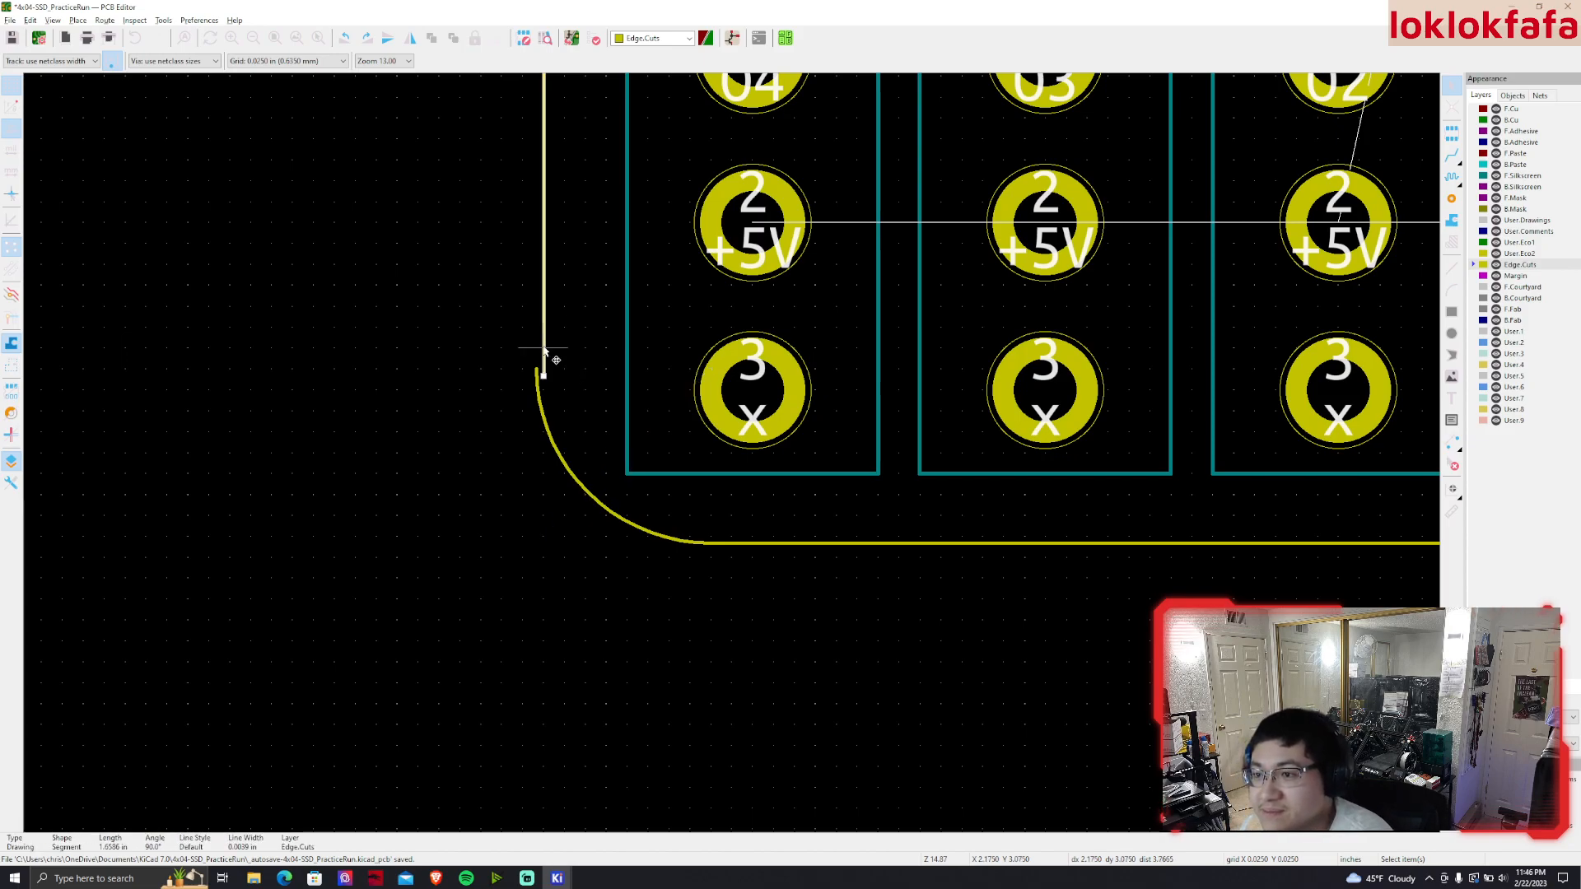
left_click_drag(547, 373, 541, 371)
scroll(551, 372, "down", 5)
key("Escape")
scroll(696, 438, "up", 4)
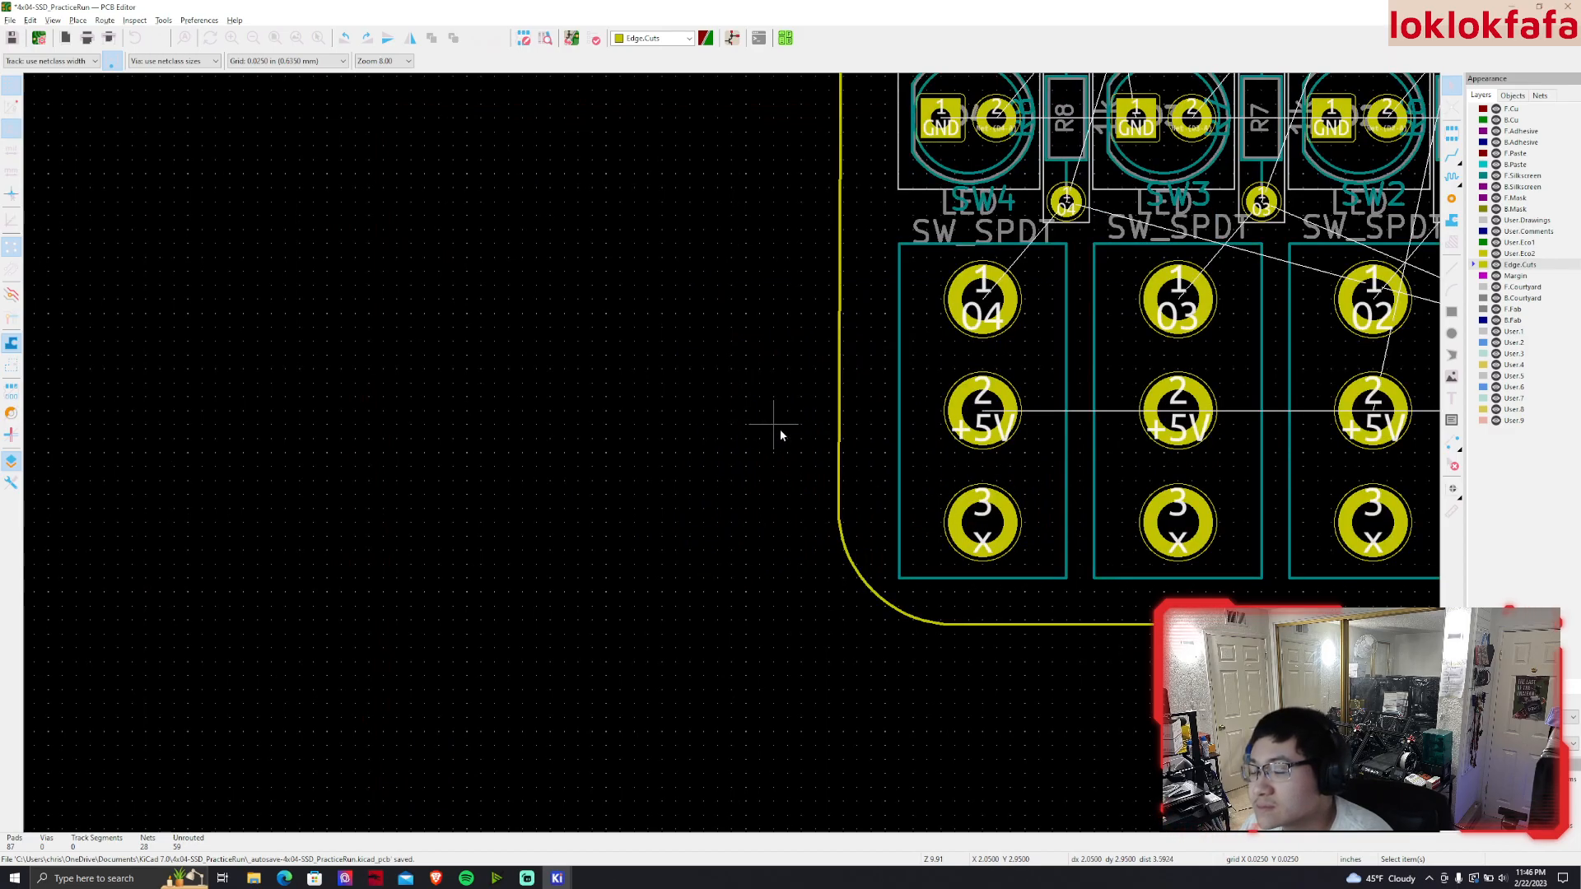
scroll(779, 430, "down", 5)
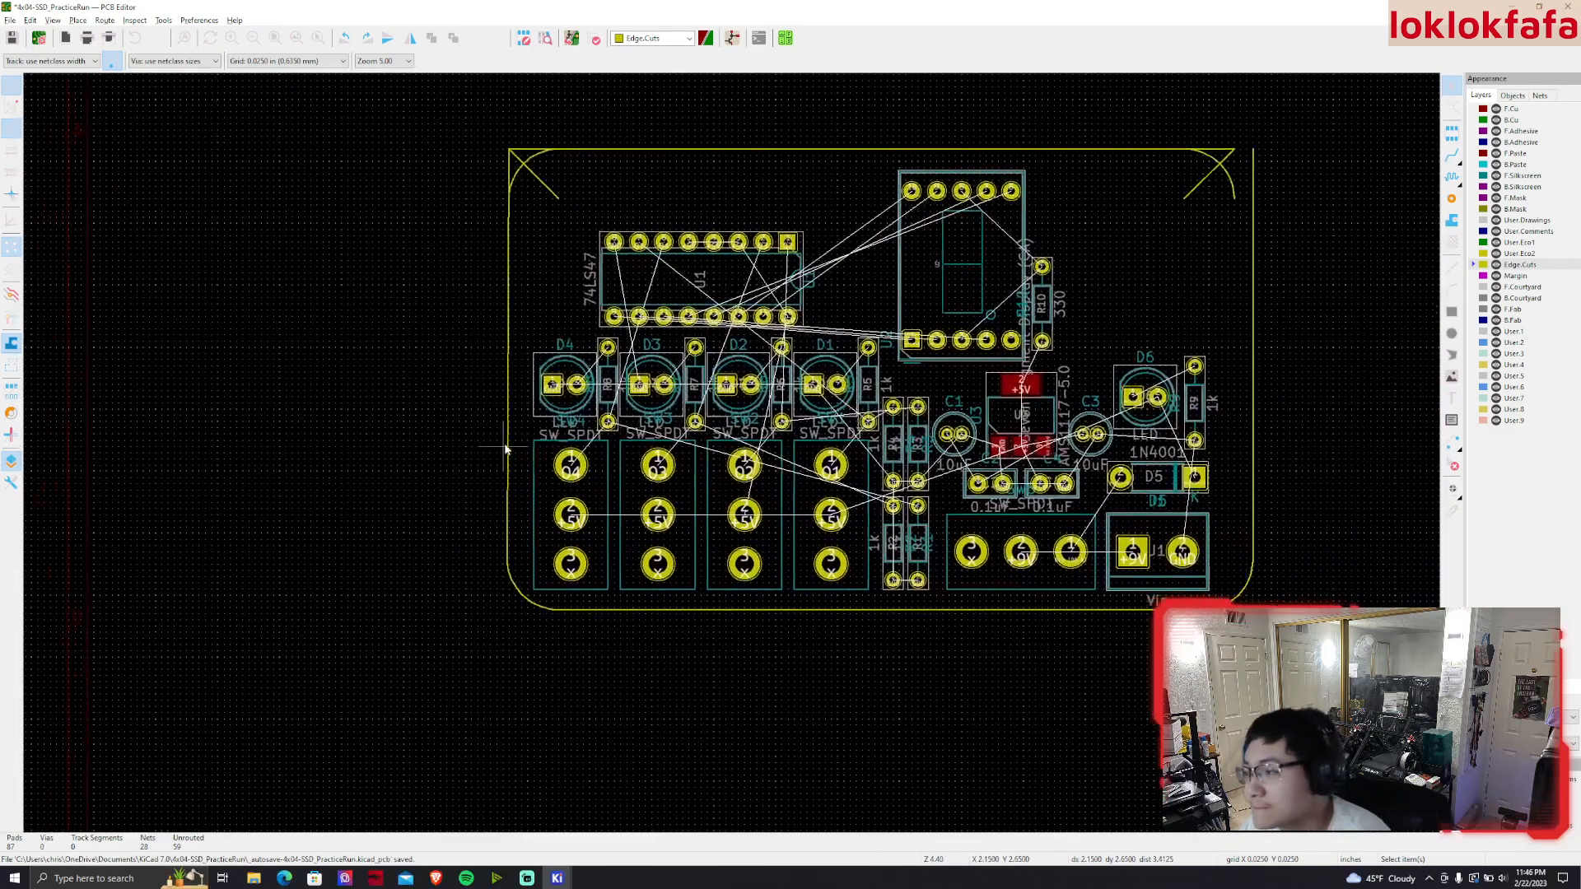
left_click(505, 445)
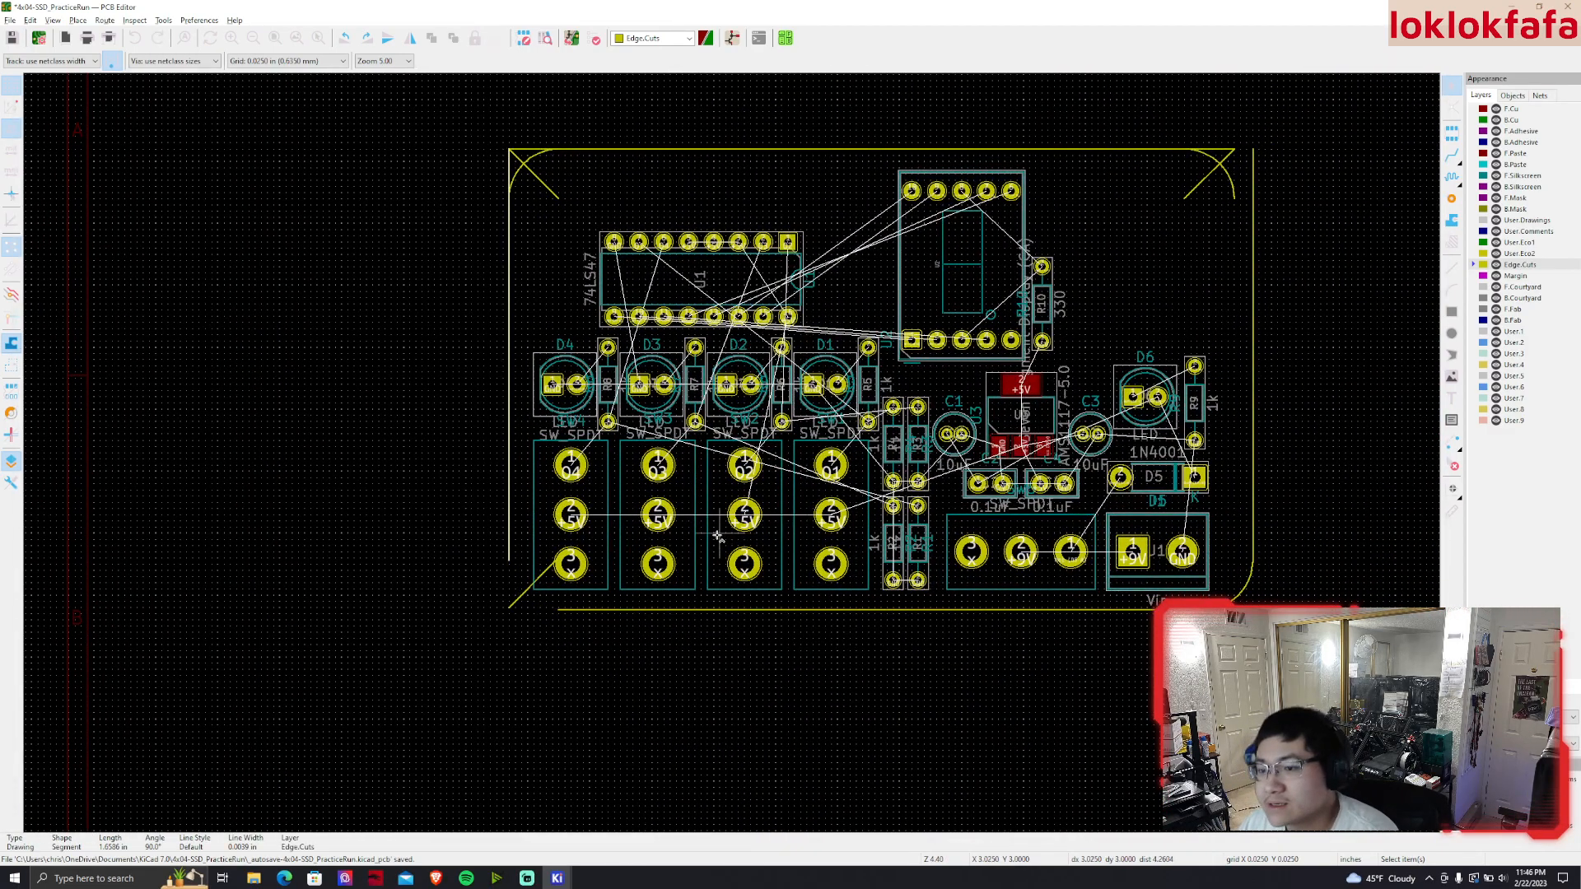
Undo the lower-left corner edits and the upward move of the bottom edge
key("ctrl+z")
key("ctrl+z")
key("ctrl+z")
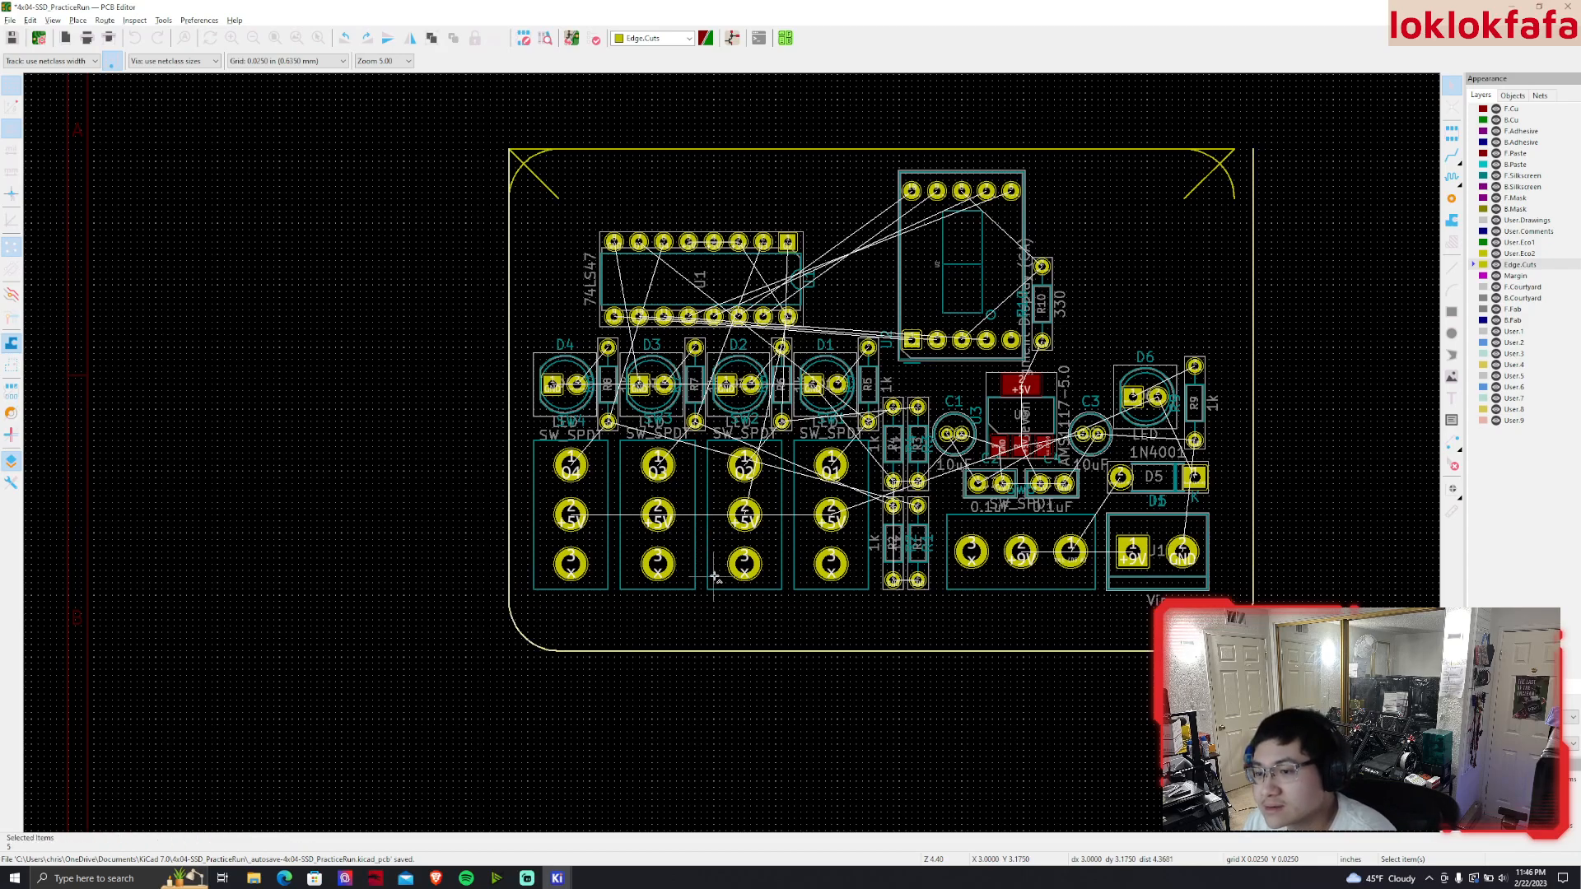
left_click(644, 664)
Align the left edge's lower endpoint with the start of the lower-left arc and check the arc's endpoints
scroll(644, 665, "up", 5)
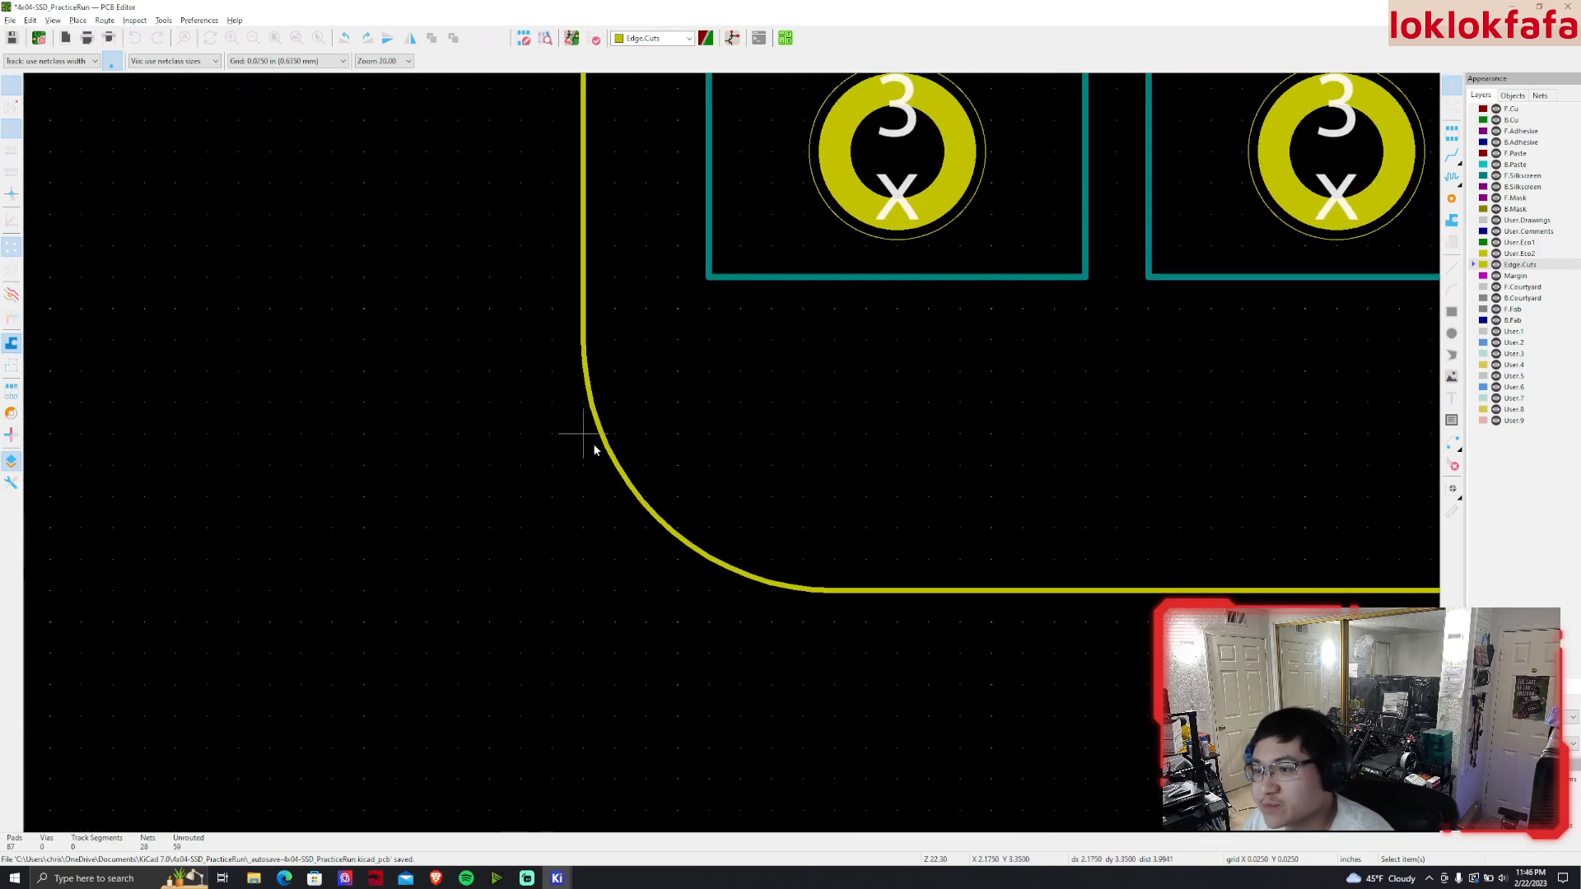
left_click(585, 346)
left_click_drag(585, 326, 583, 339)
left_click(619, 312)
left_click(585, 313)
scroll(592, 328, "down", 5)
key("Escape")
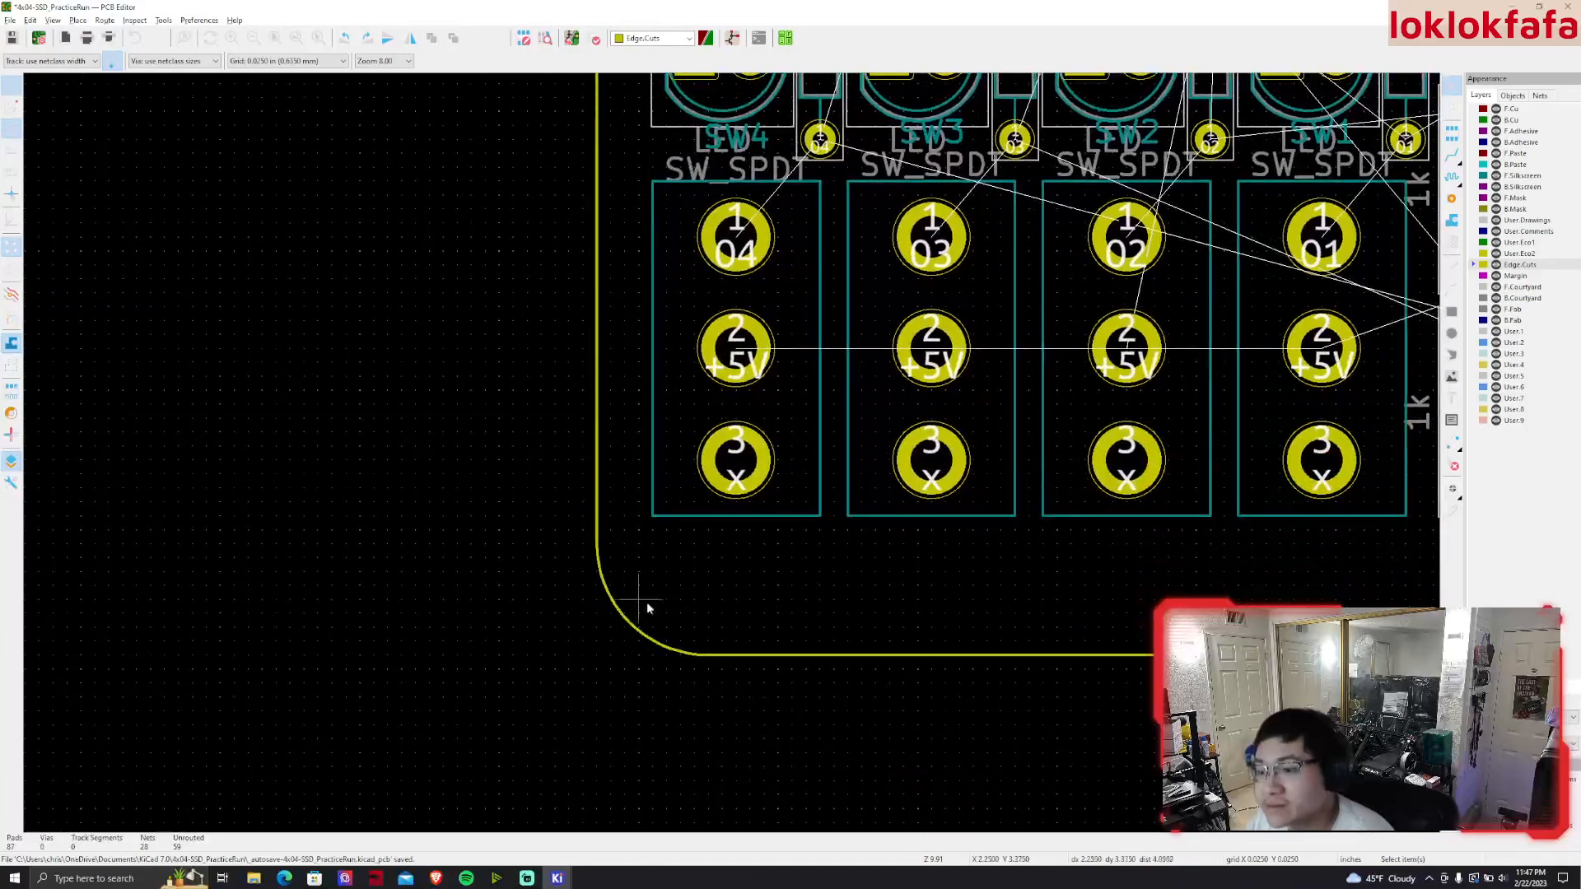
left_click(669, 649)
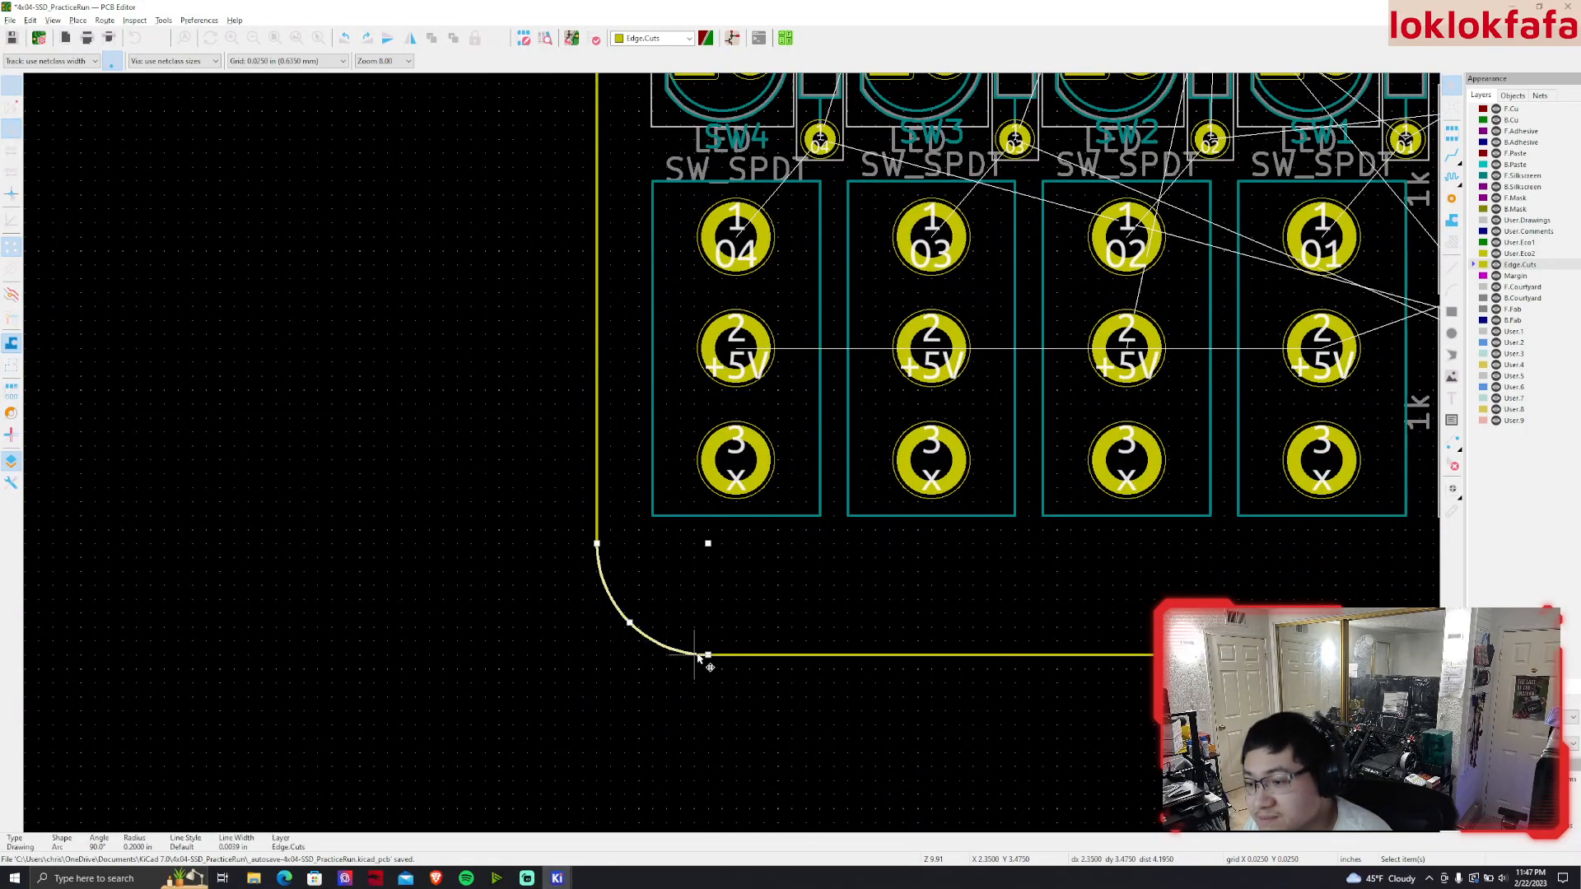
left_click(738, 702)
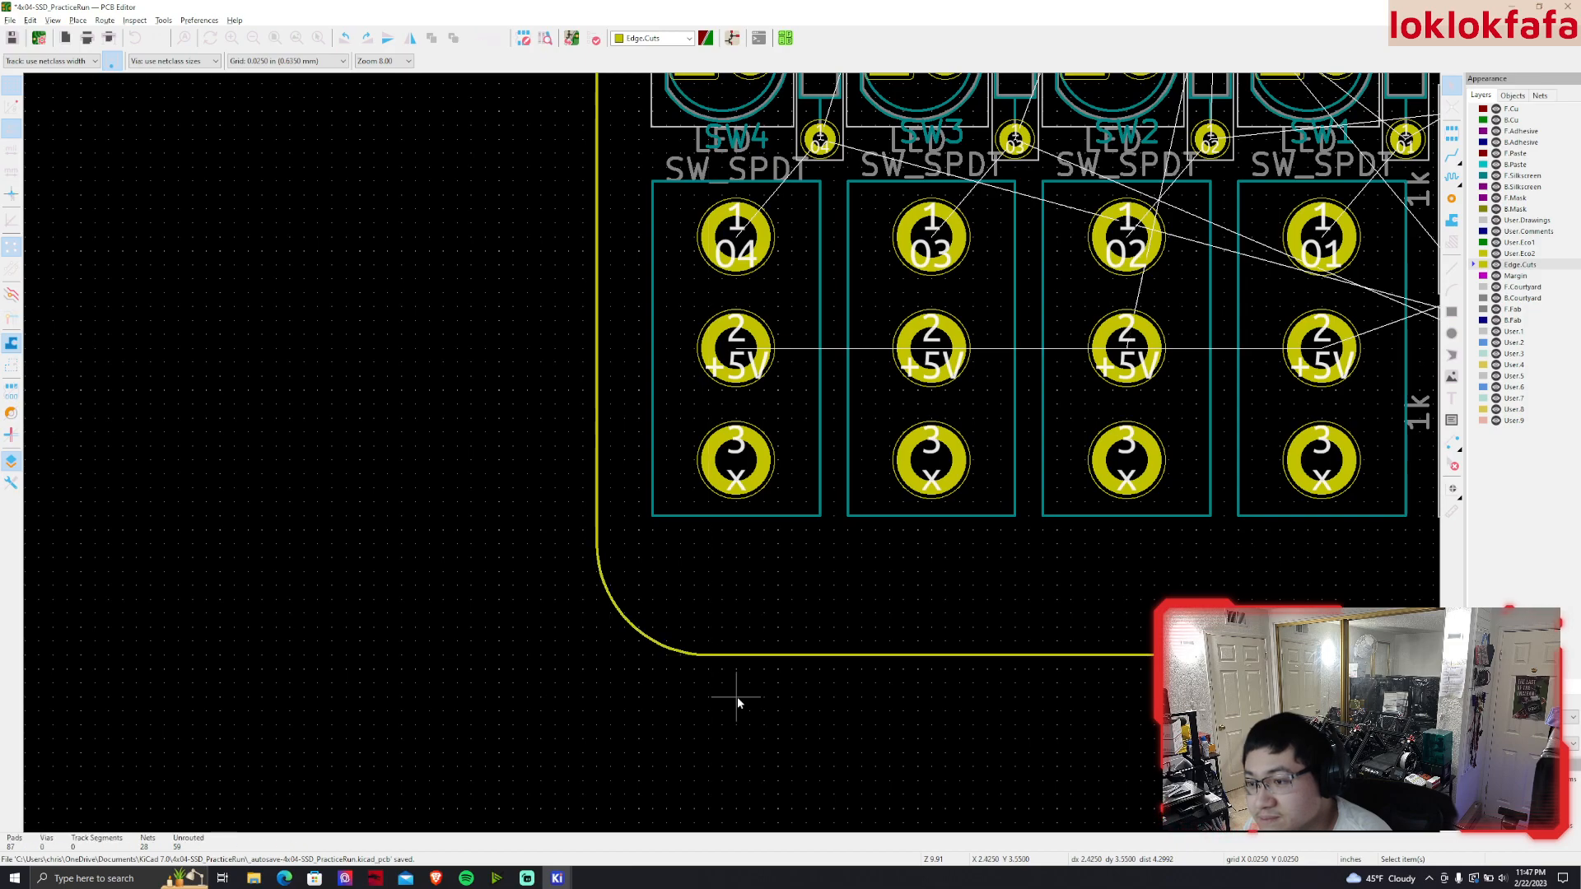
Try removing the arc that joins the left and bottom edges
scroll(738, 697, "up", 3)
left_click(704, 463)
key("Delete")
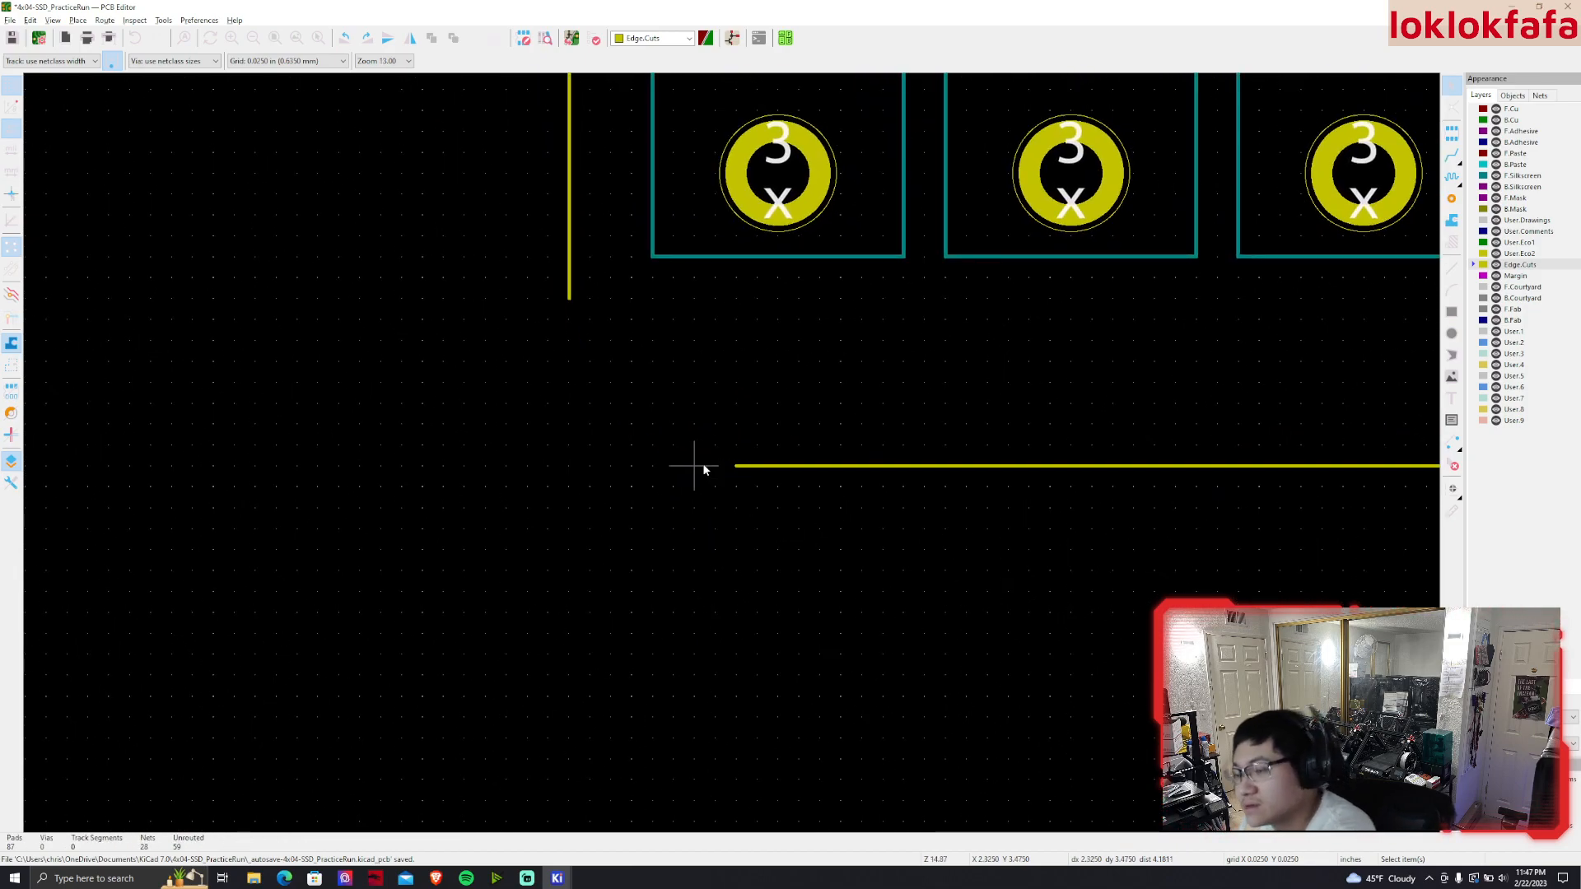
scroll(759, 472, "down", 3)
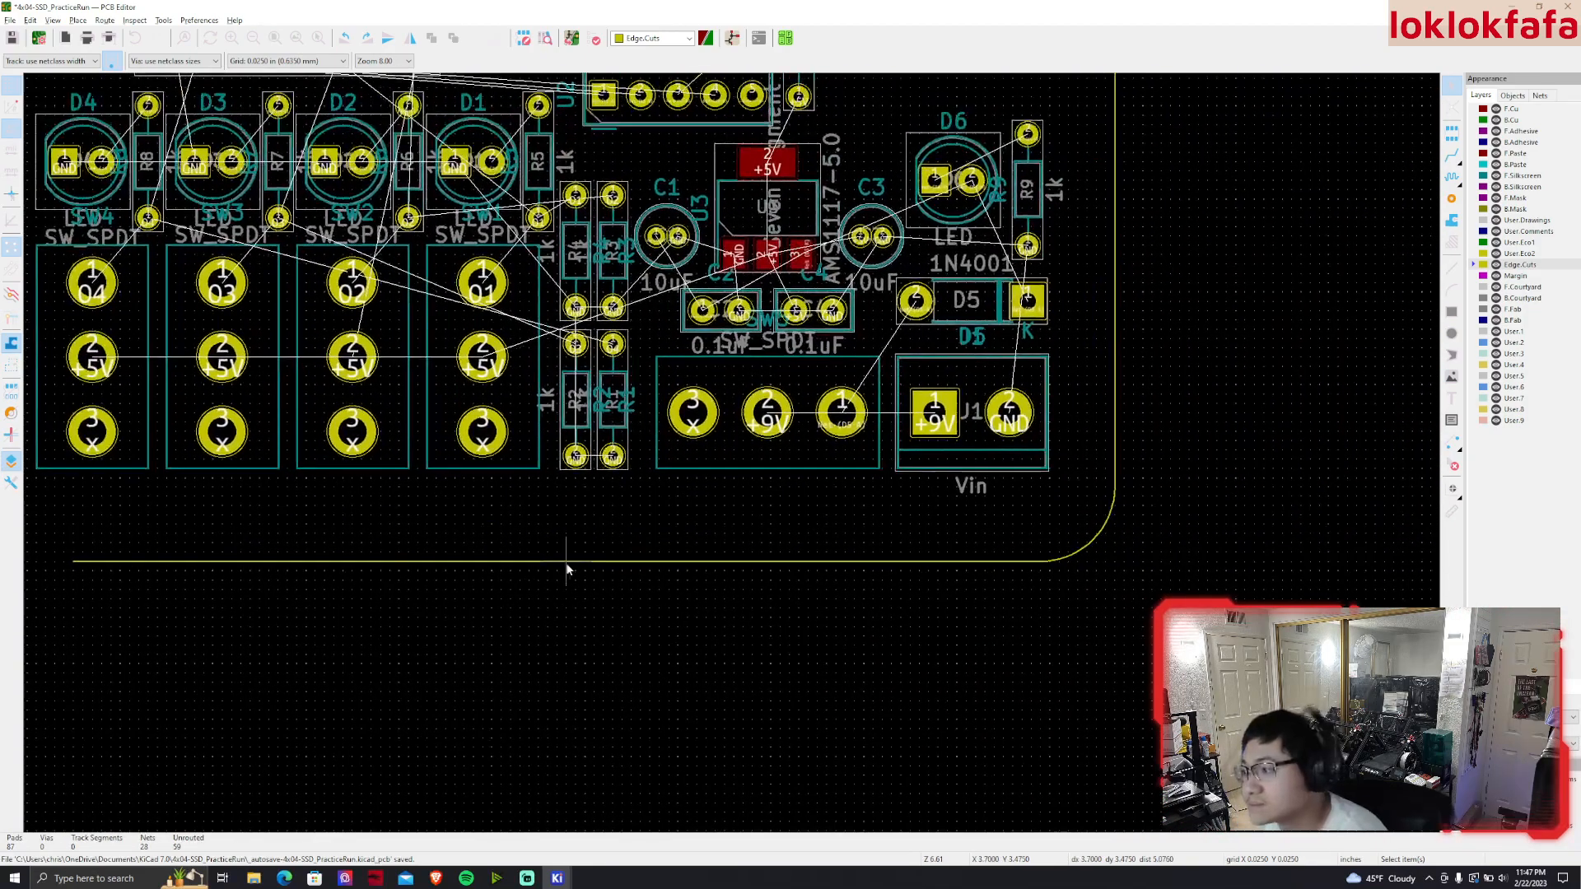
scroll(605, 722, "down", 4)
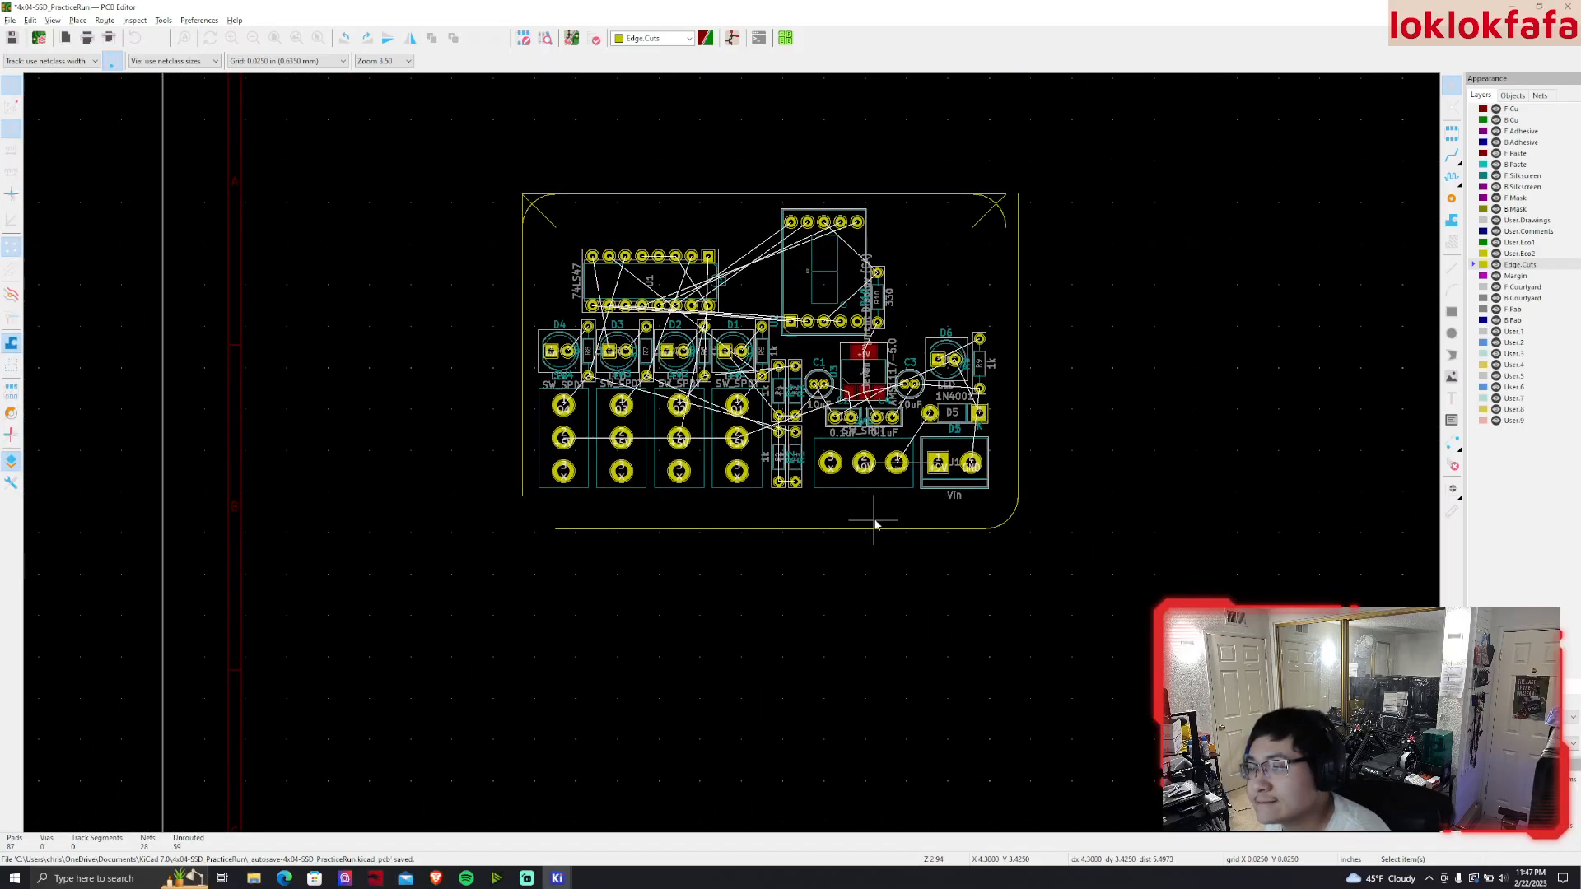
scroll(506, 510, "up", 4)
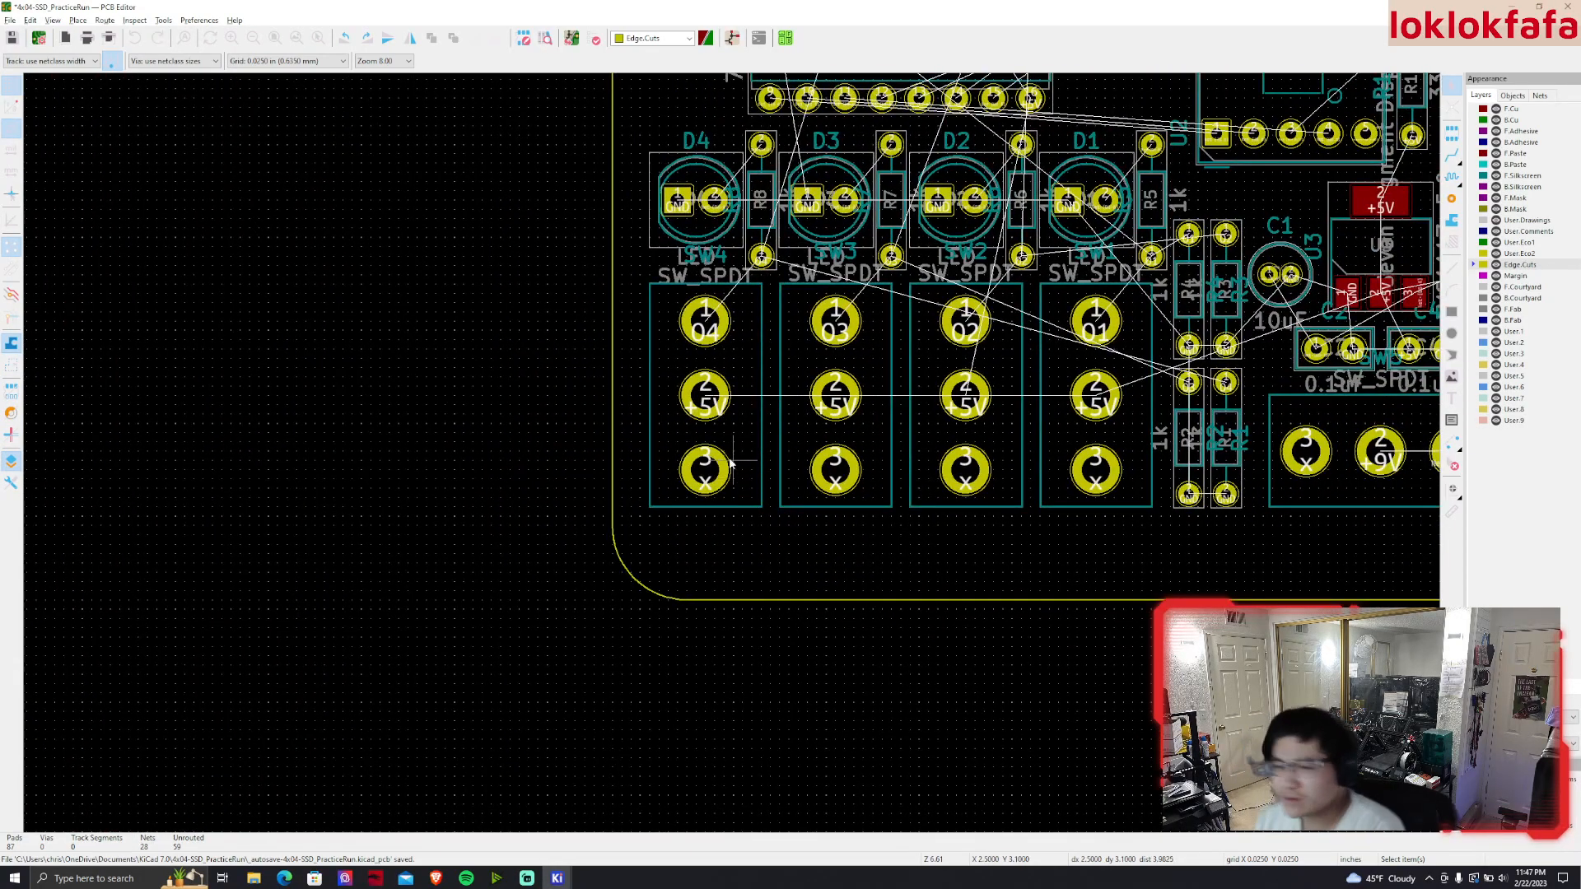
scroll(725, 452, "up", 3)
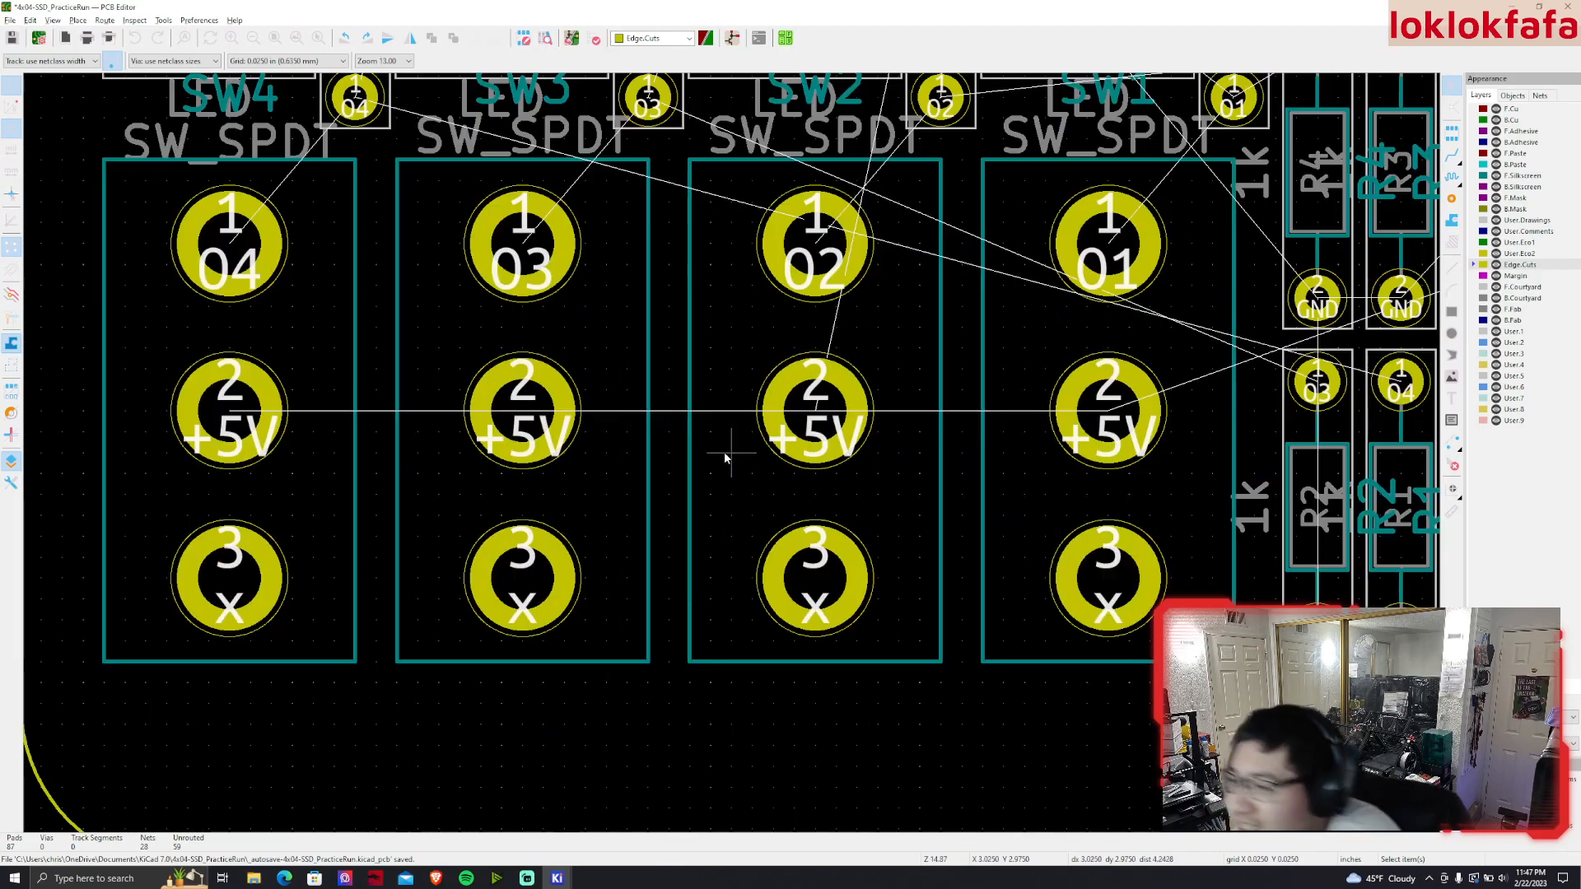
scroll(725, 451, "down", 3)
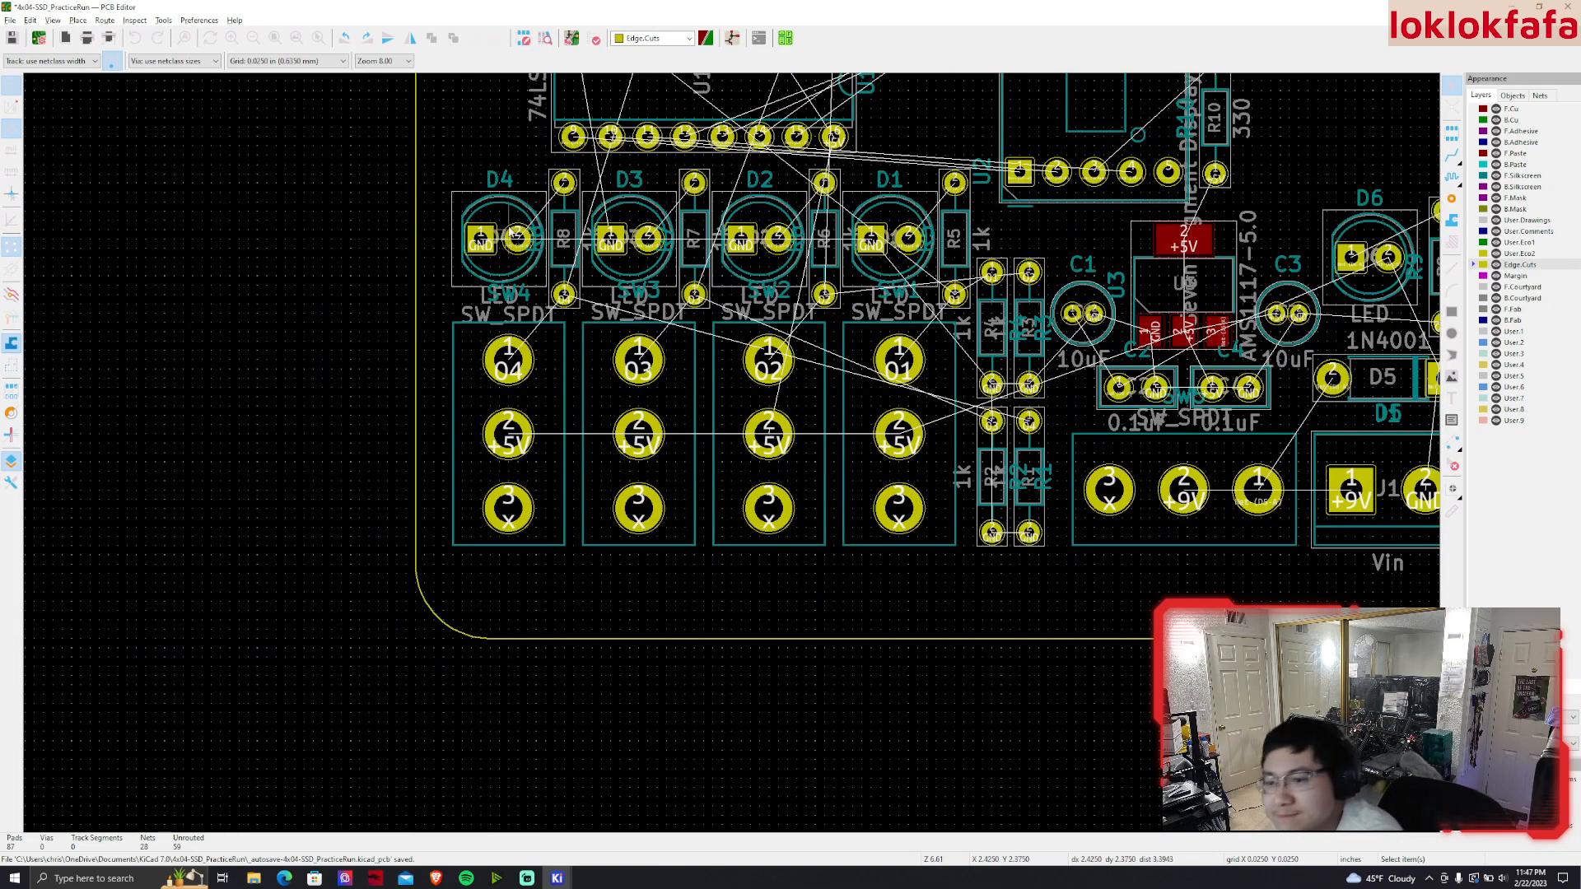
Delete the outline's lower-left corner arc
middle_click_drag(509, 228, 615, 230)
left_click(544, 624)
key("Delete")
Extend the top edge to 3.0 in so its right end meets the right edge
middle_click_drag(524, 241, 518, 637)
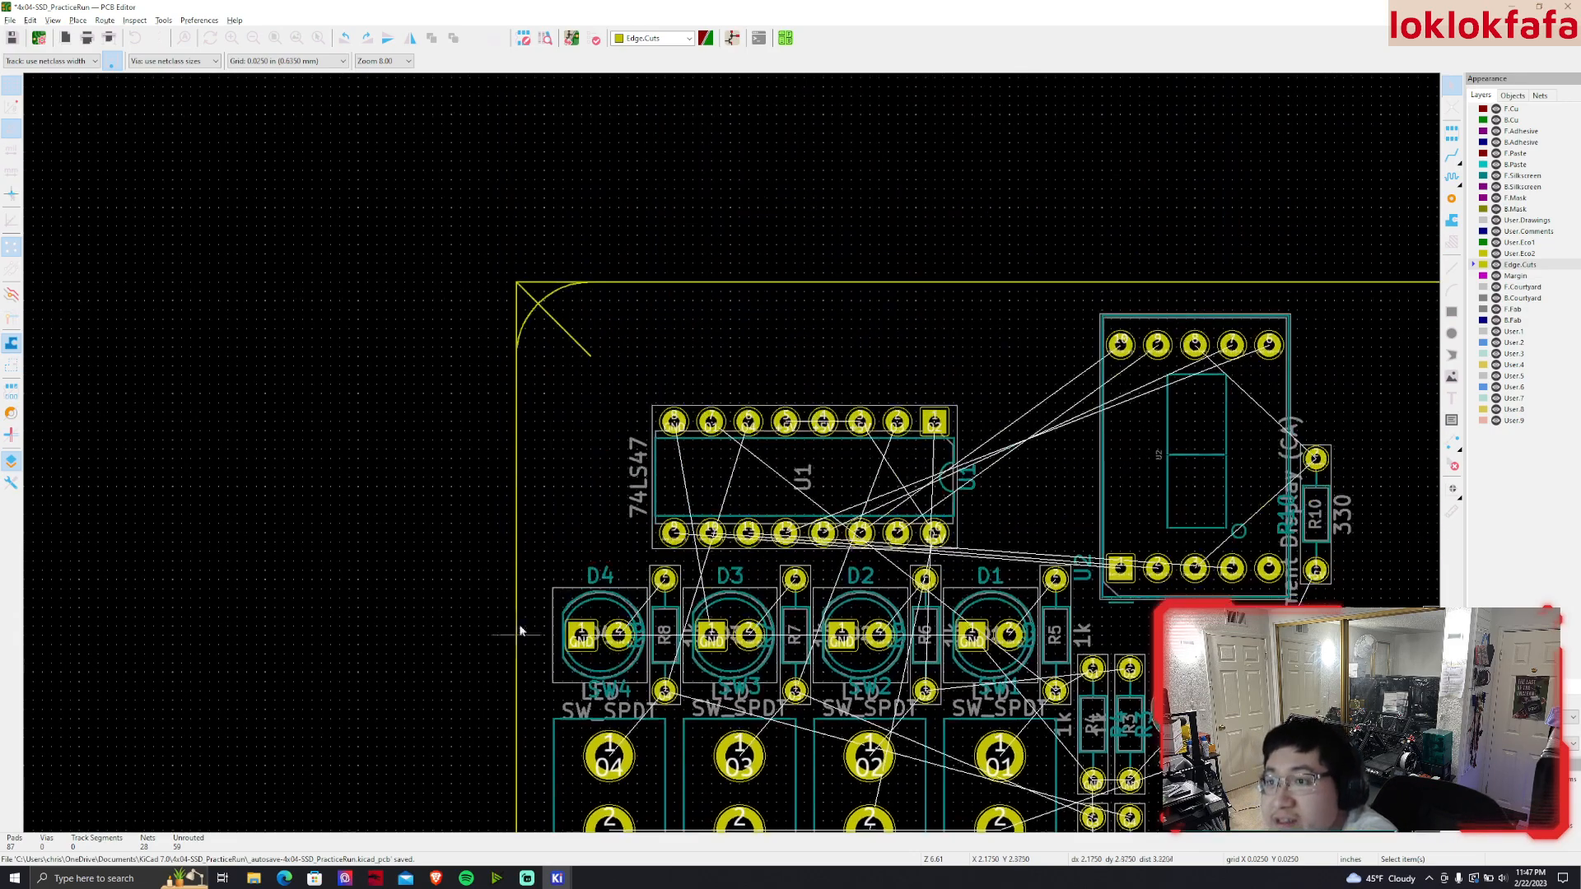
middle_click_drag(568, 299, 255, 288)
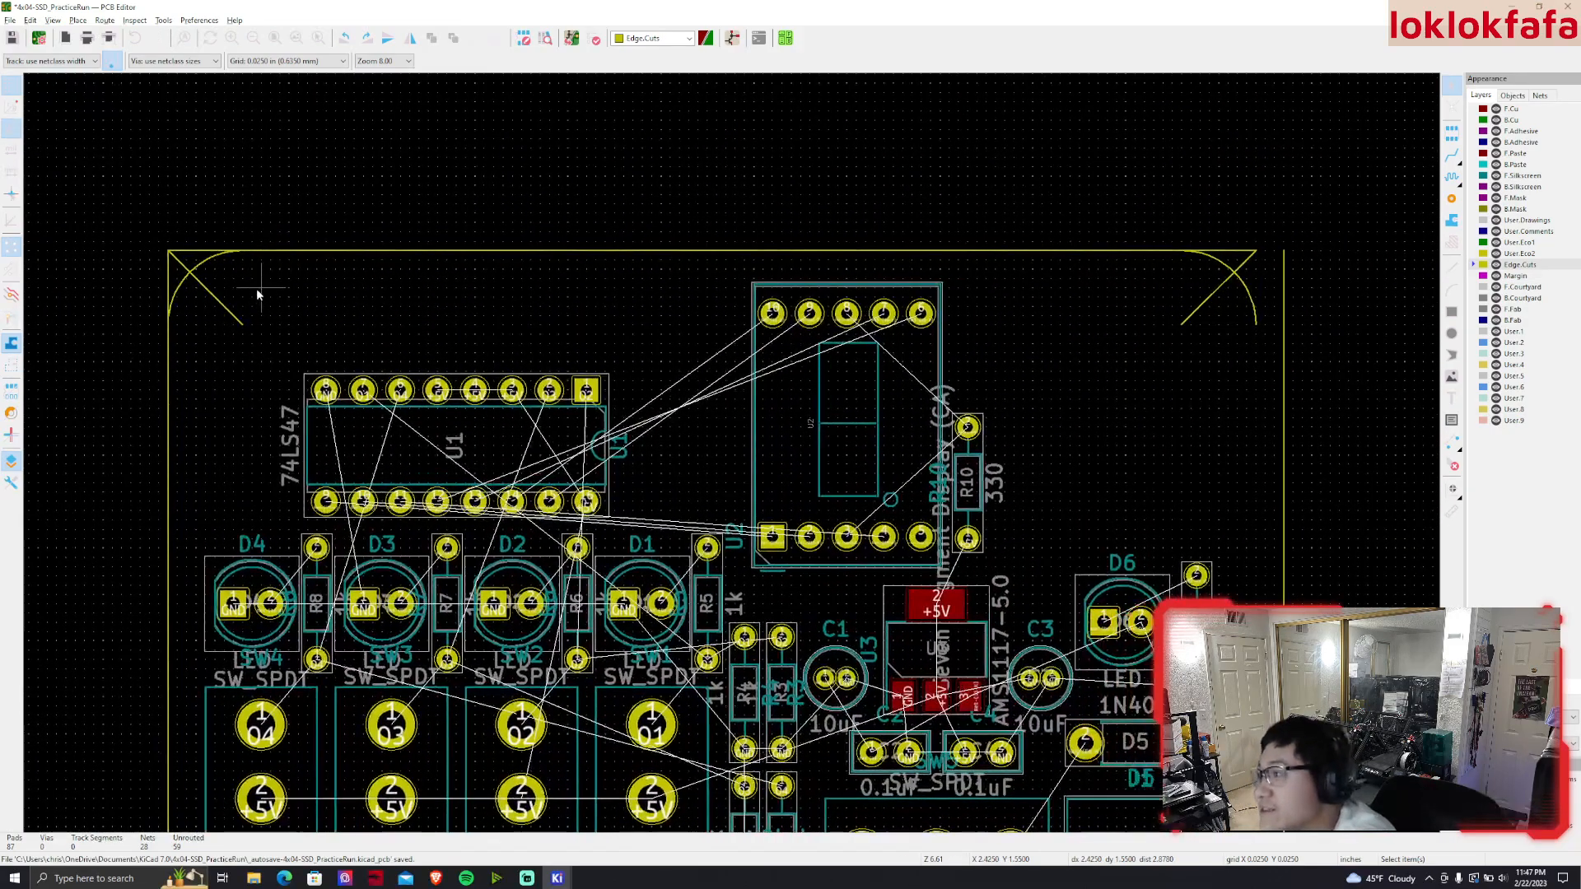
left_click(1249, 252)
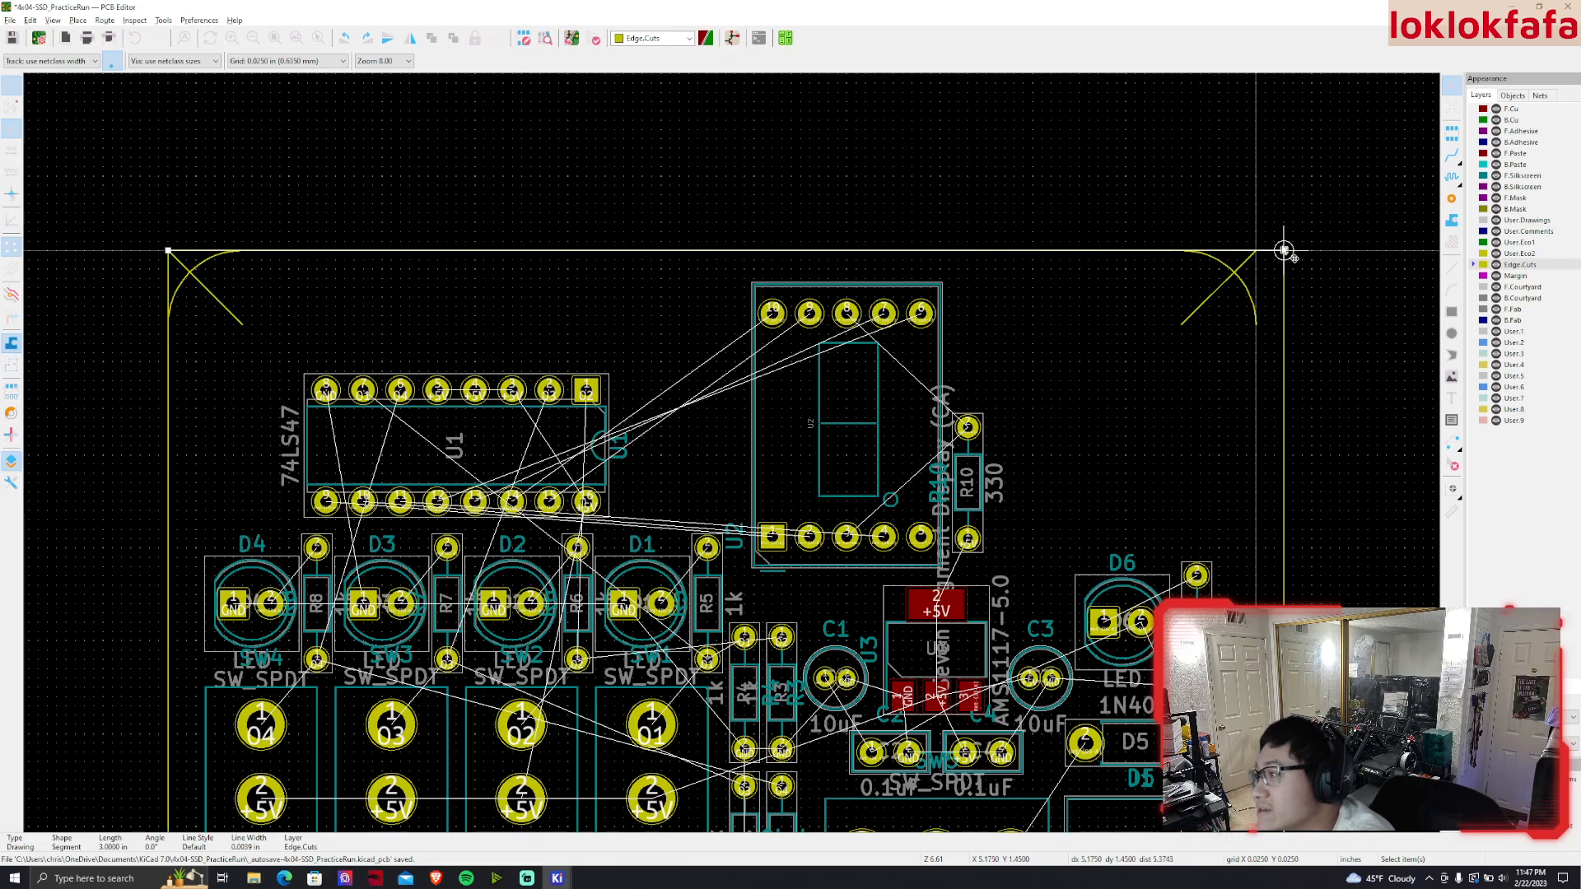
Move the upper-right arc together with its 45° construction line to the corner where the top and right edges meet
left_click(1245, 282)
left_click_drag(1245, 283, 1260, 277)
key("ctrl+z")
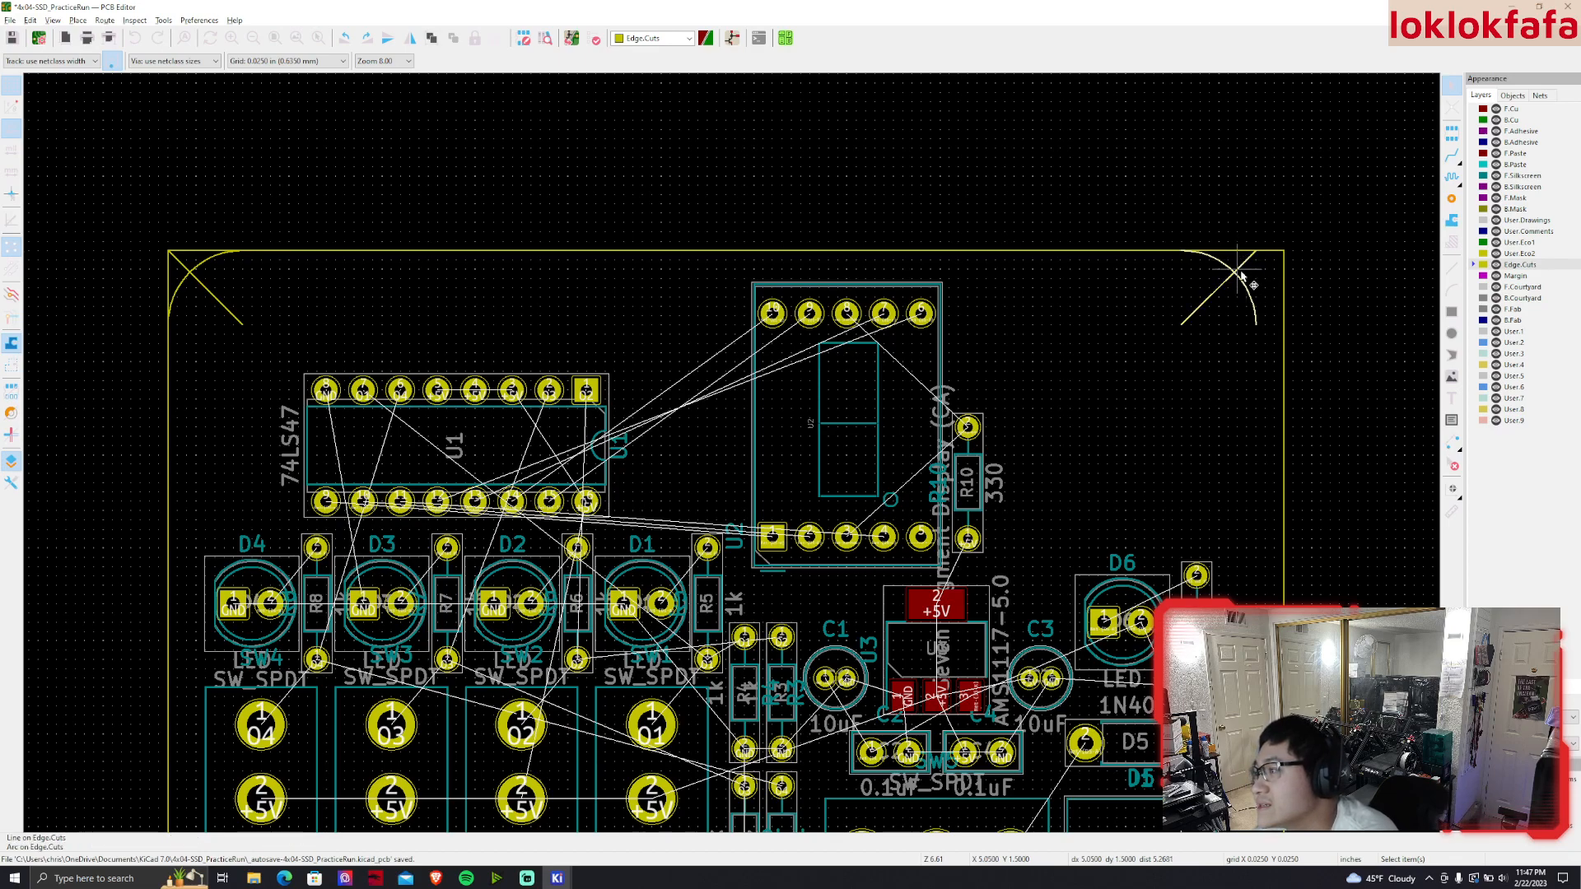
left_click_drag(1241, 274, 1272, 276)
scroll(1276, 256, "up", 3)
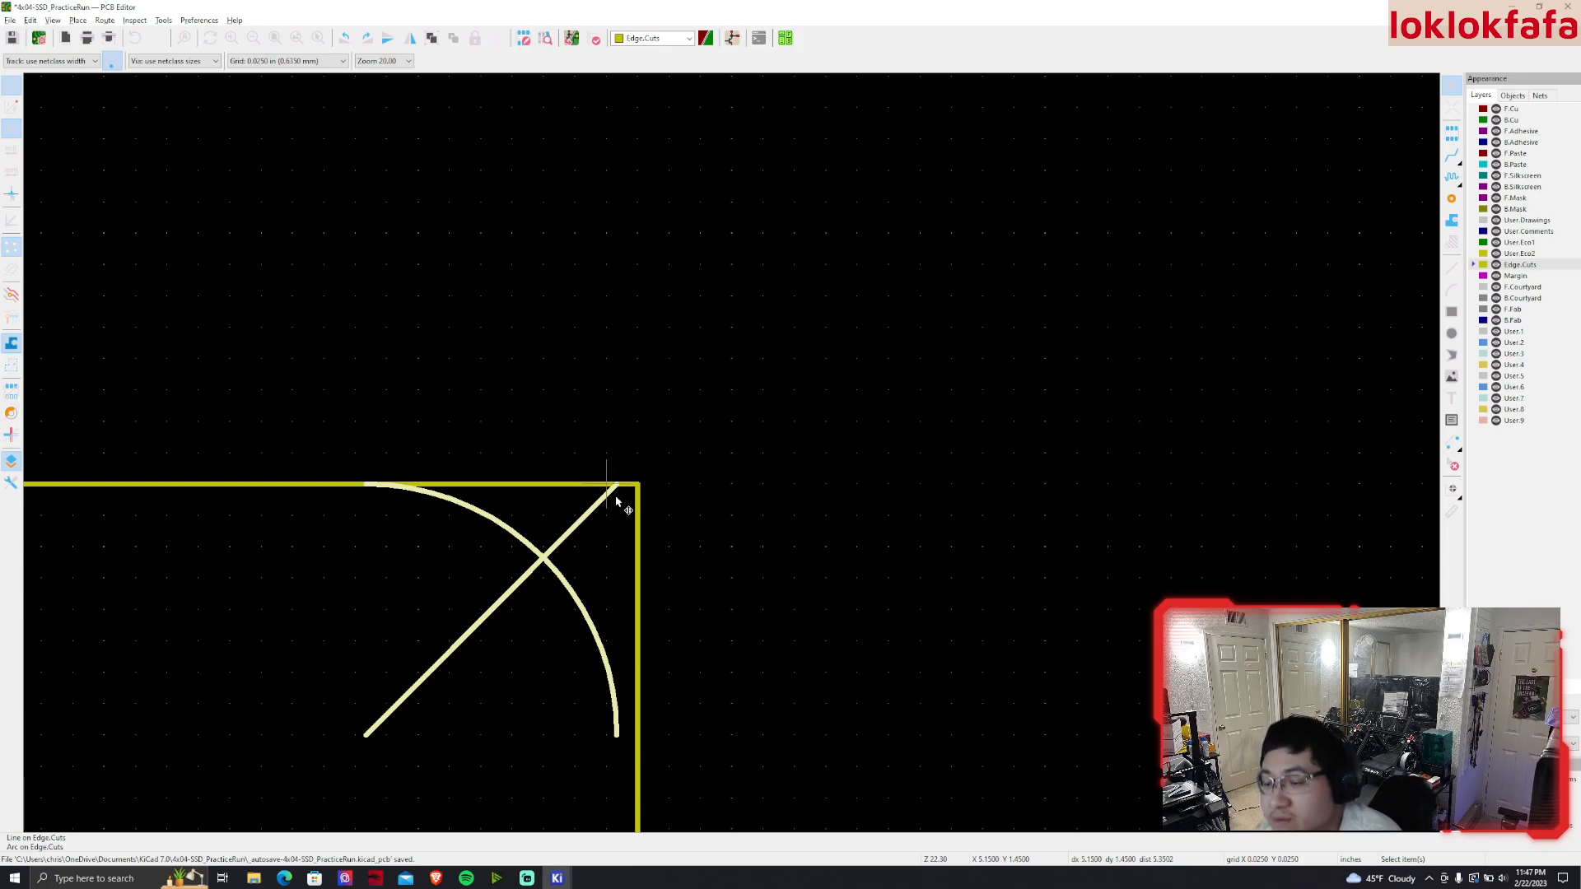
left_click(738, 492)
scroll(742, 487, "down", 3)
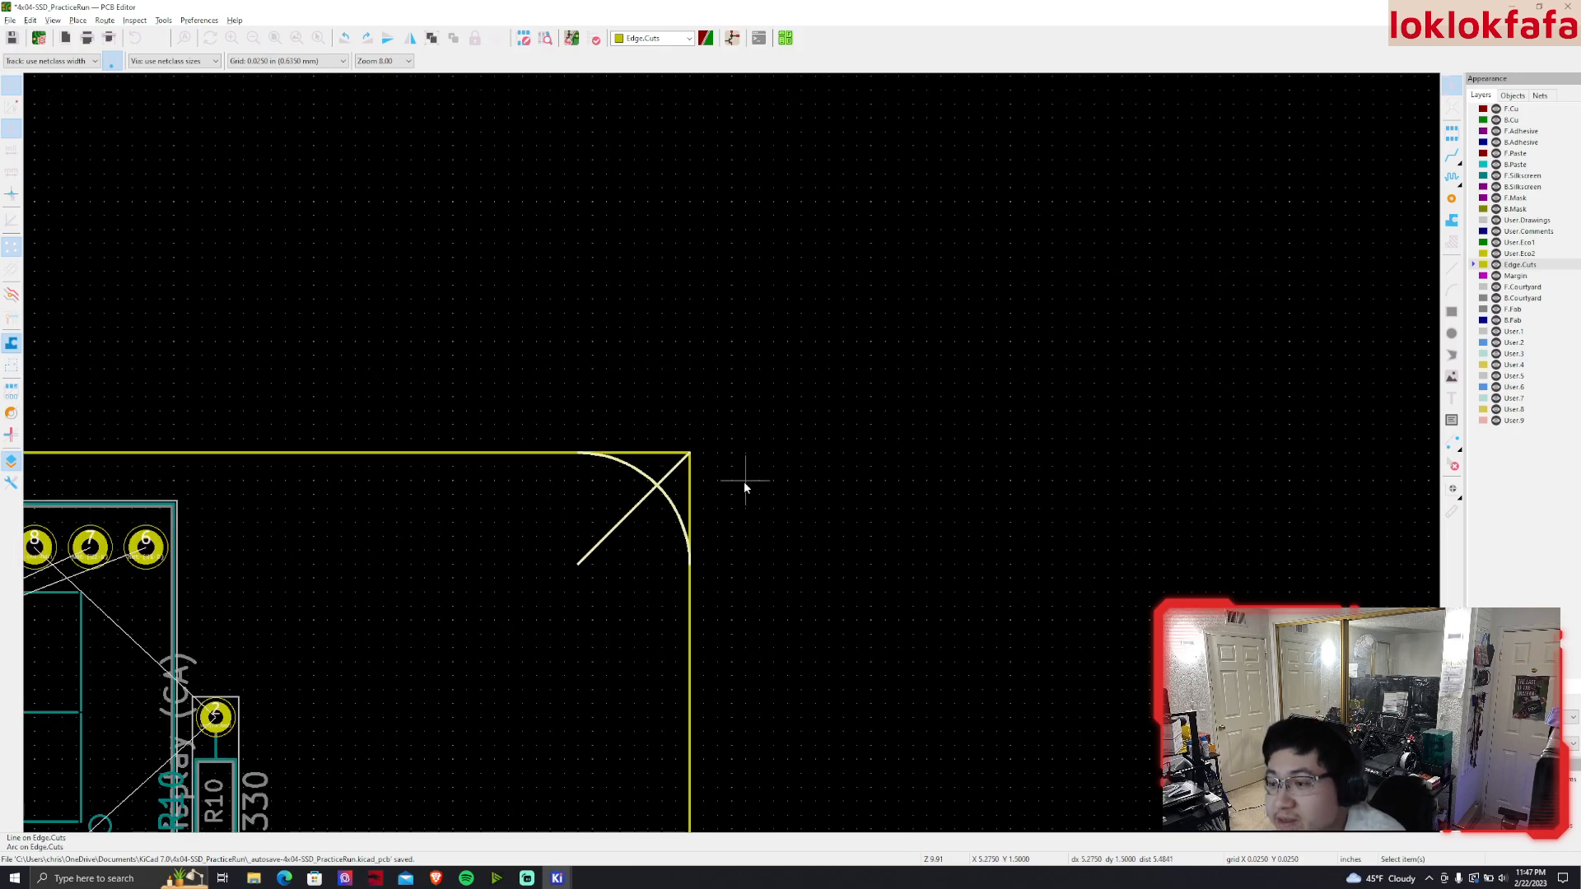
Delete the upper-right construction line and shorten the top edge to the start of the upper-right arc
left_click(682, 462)
key("Delete")
left_click(688, 453)
left_click_drag(690, 453, 578, 454)
Shorten the right edge's upper end to the lower end of the upper-right arc
left_click(690, 461)
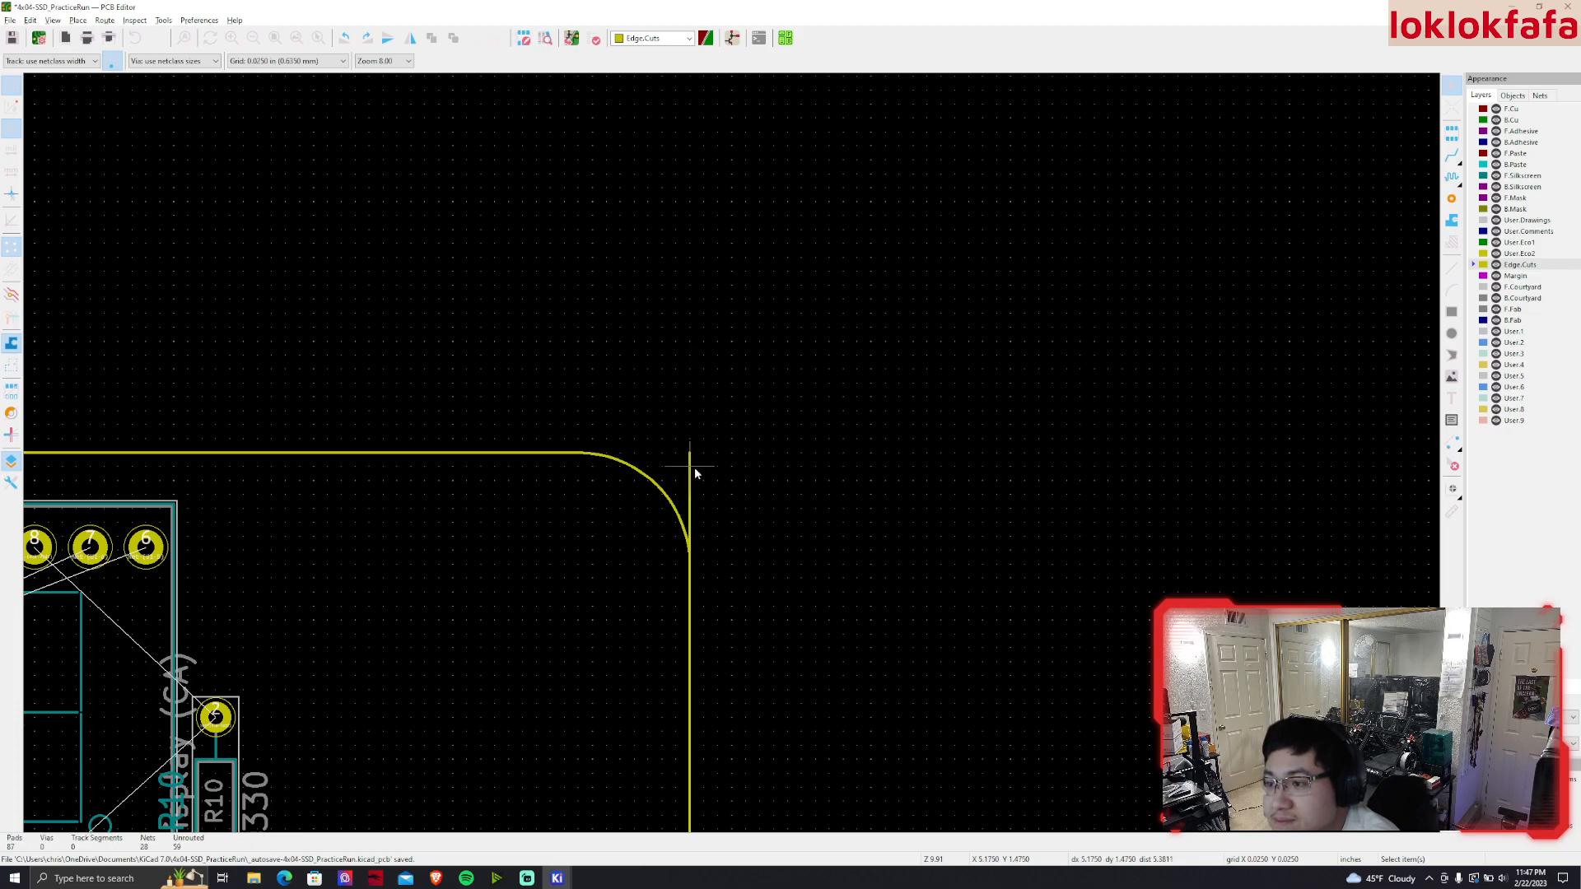
left_click_drag(690, 454, 689, 563)
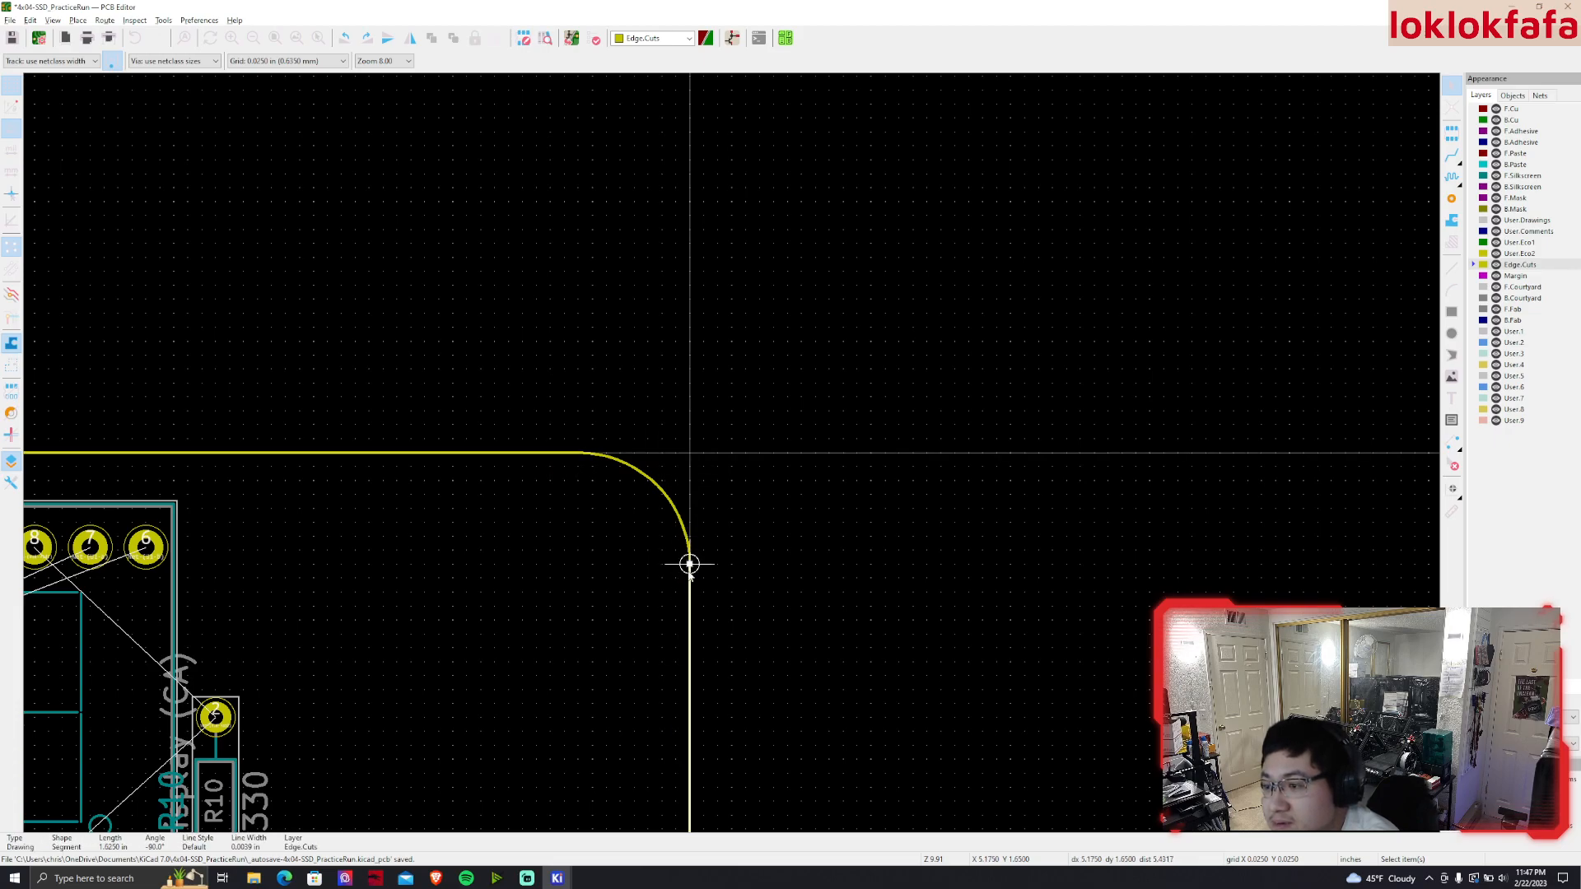
left_click(731, 591)
Move the lower-right arc up closer to connector J1 and raise the bottom edge to meet it
scroll(730, 591, "down", 5)
scroll(697, 582, "up", 5)
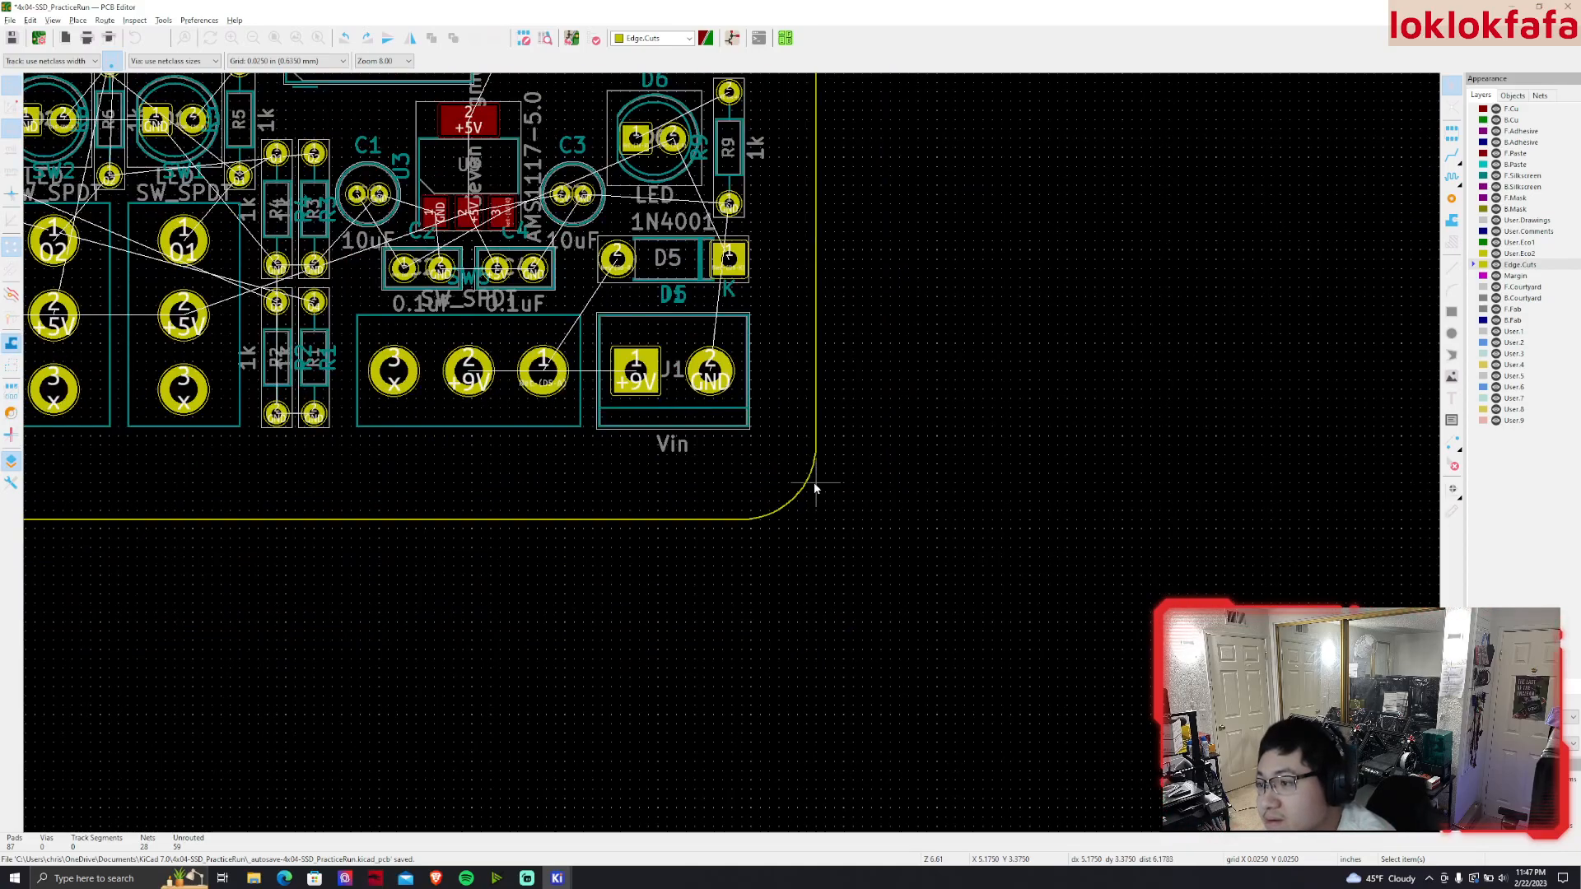
left_click(814, 482)
mouse_move(814, 483)
left_mouse_down()
mouse_move(795, 468)
mouse_move(809, 451)
left_mouse_up()
left_click(727, 508)
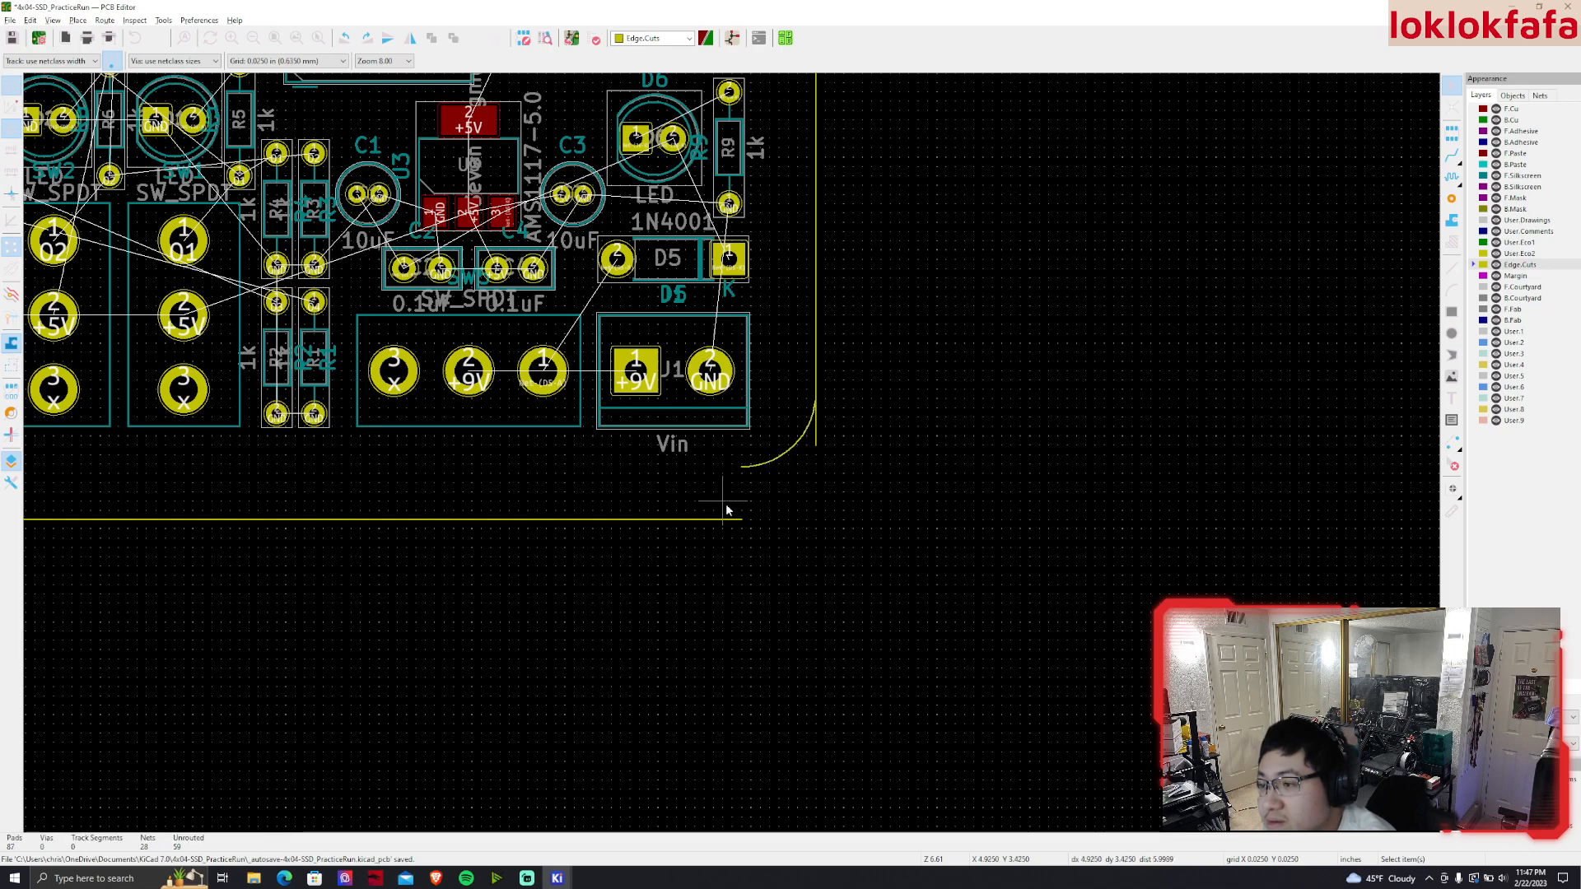
left_click(678, 521)
left_click_drag(678, 522, 732, 306)
Adjust the right edge's lower endpoint so it ends exactly at the start of the lower-right arc
left_click(817, 438)
scroll(817, 444, "up", 3)
left_click(763, 359)
left_click(731, 332)
scroll(732, 308, "up", 3)
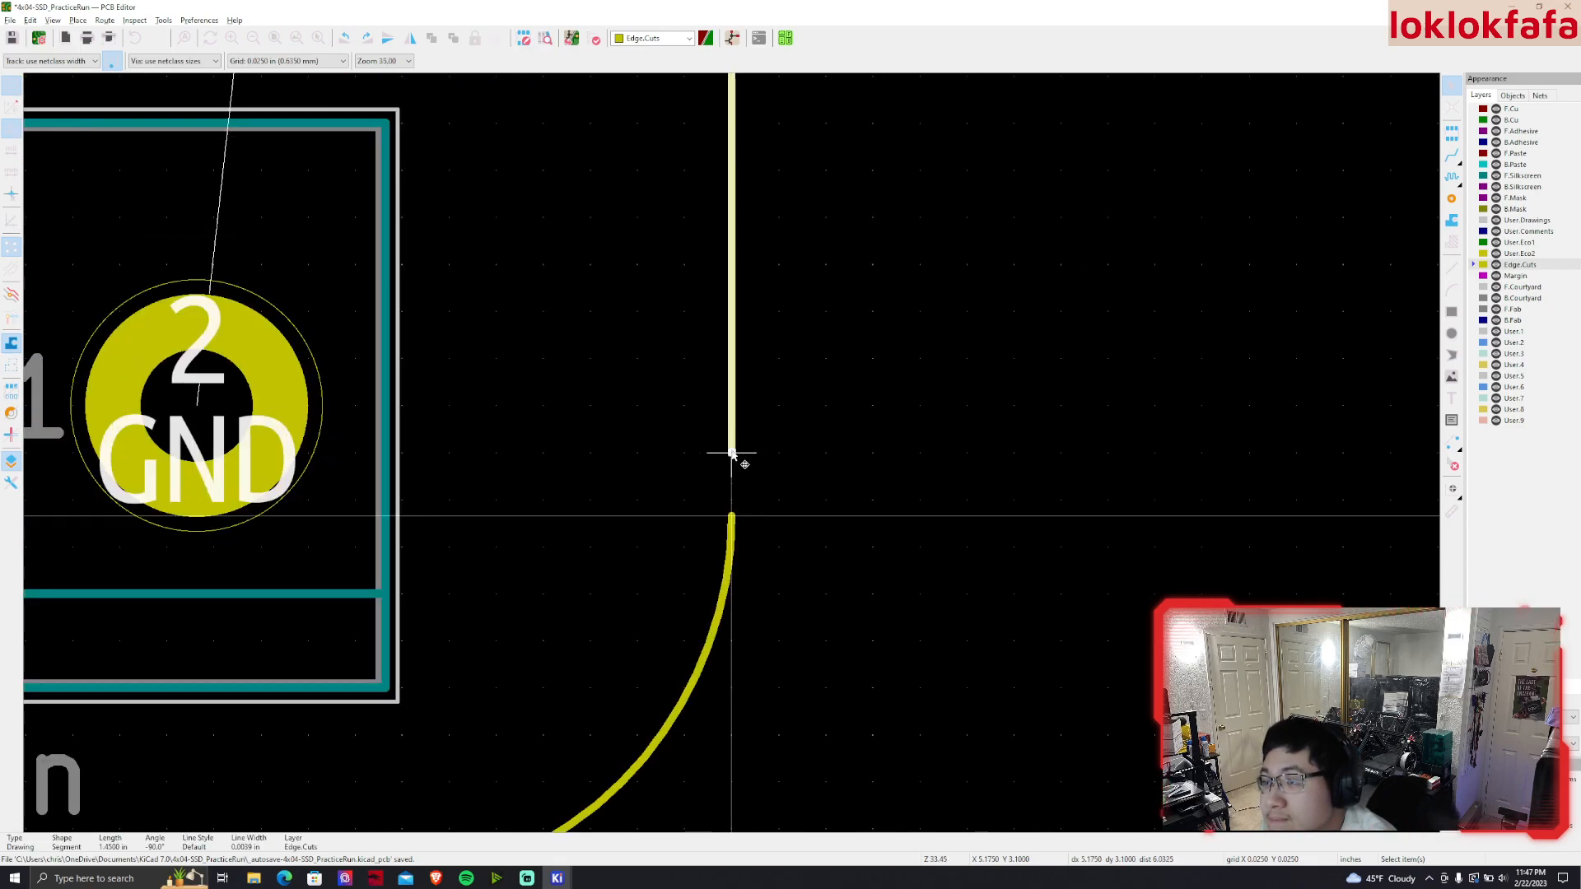
scroll(732, 453, "up", 1)
left_click_drag(733, 453, 729, 545)
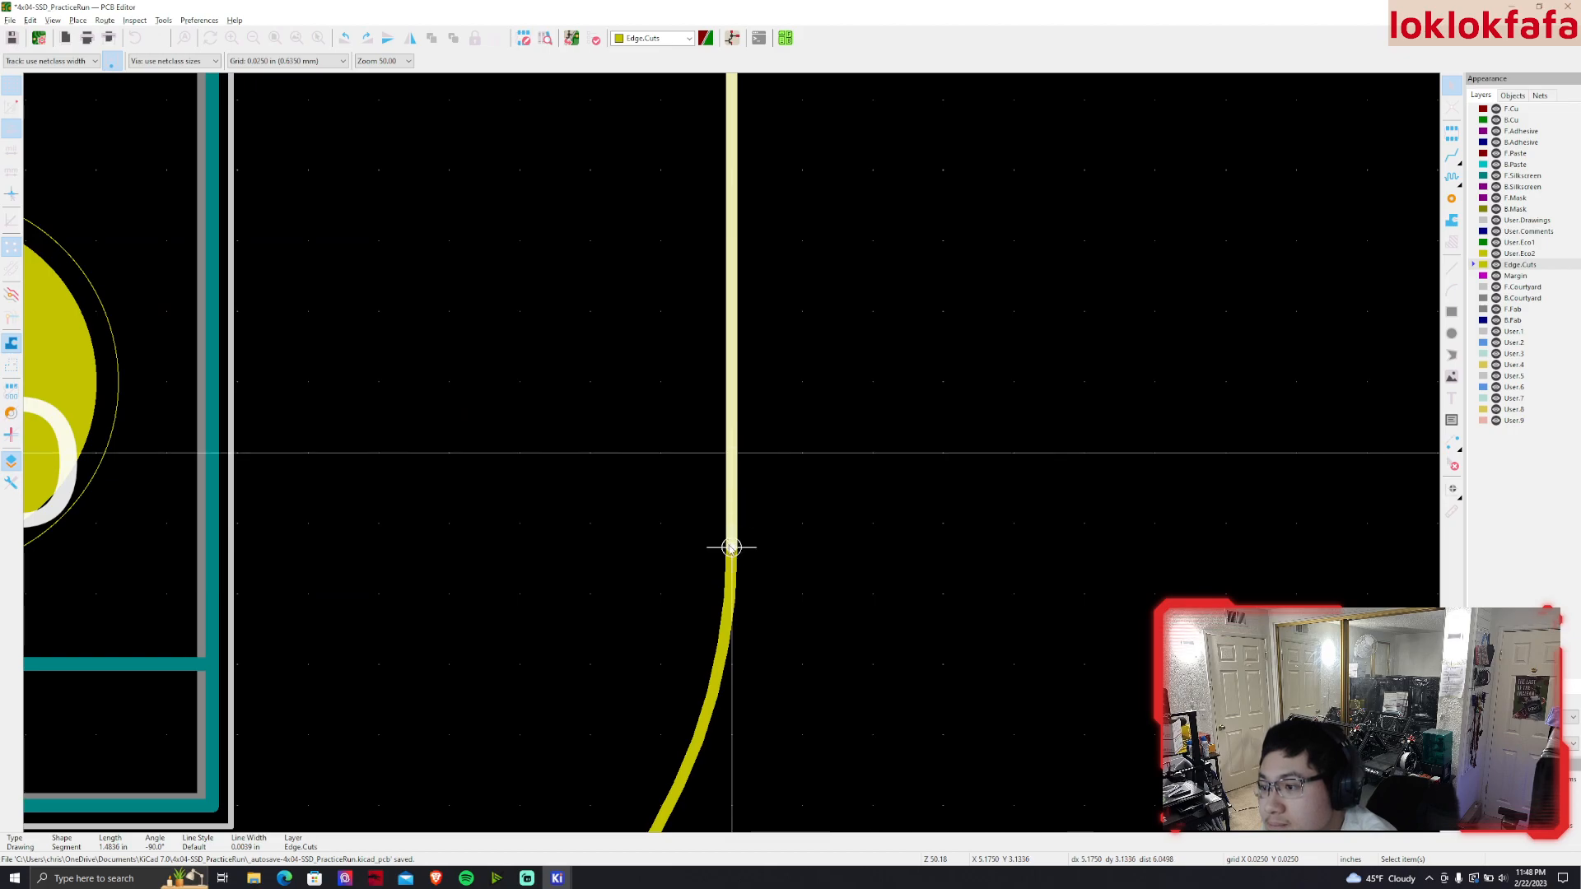
left_click(804, 476)
Delete the upper-left construction line and shorten the top edge's left end to the start of the upper-left arc
scroll(804, 476, "down", 5)
middle_click_drag(731, 453, 988, 431)
mouse_move(409, 520)
middle_mouse_down()
mouse_move(586, 542)
mouse_move(1153, 524)
middle_mouse_up()
middle_click_drag(512, 547, 914, 573)
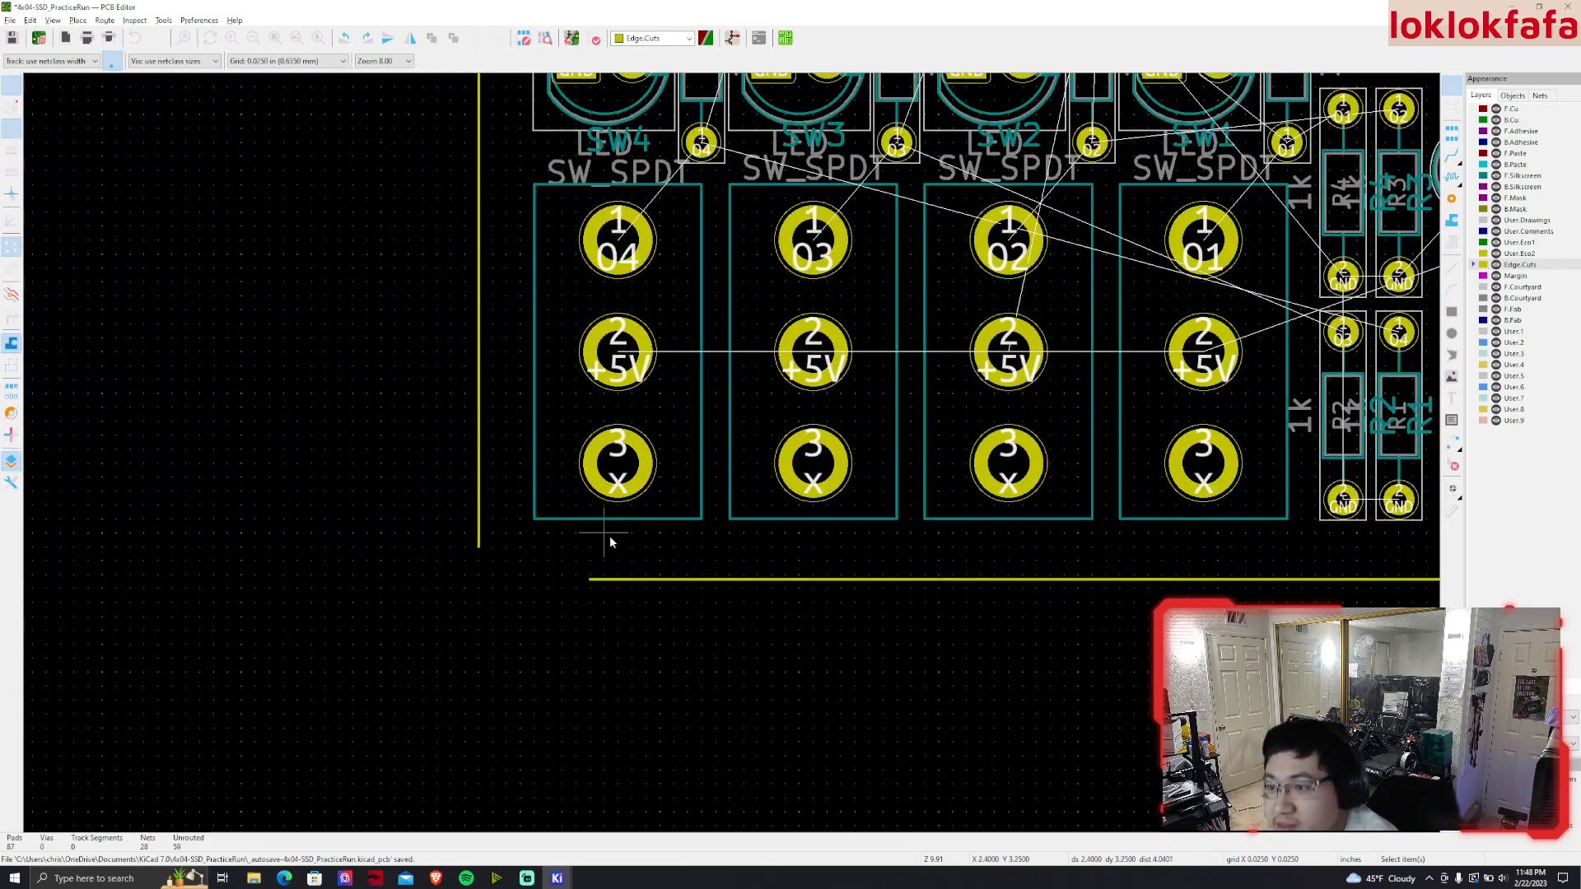
scroll(611, 540, "up", 2)
scroll(732, 453, "down", 5)
middle_click_drag(722, 455, 587, 539)
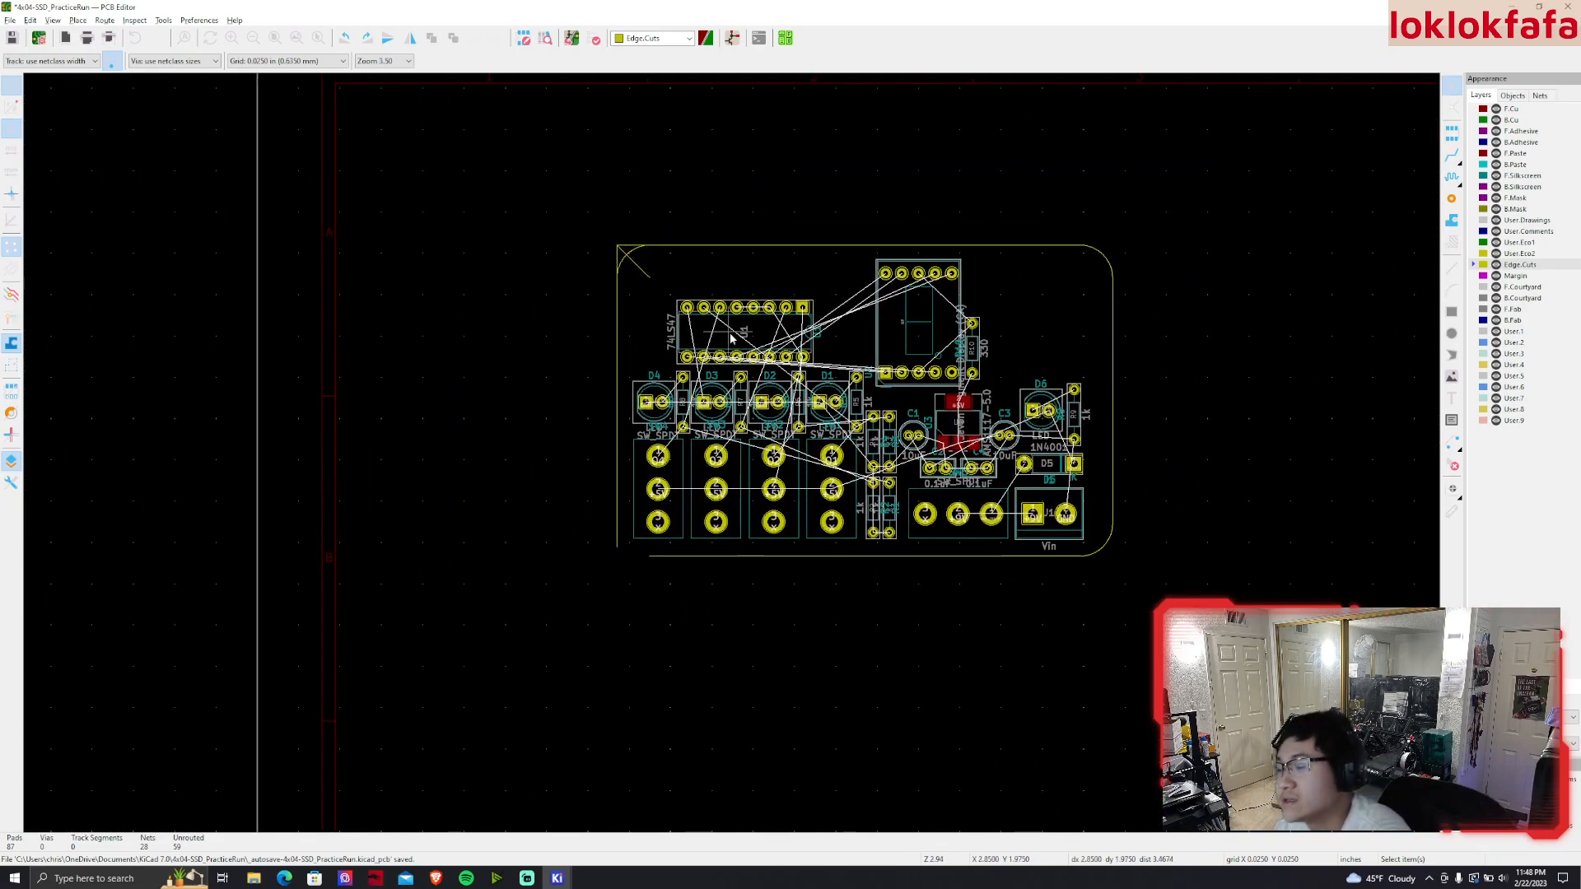
scroll(624, 247, "up", 5)
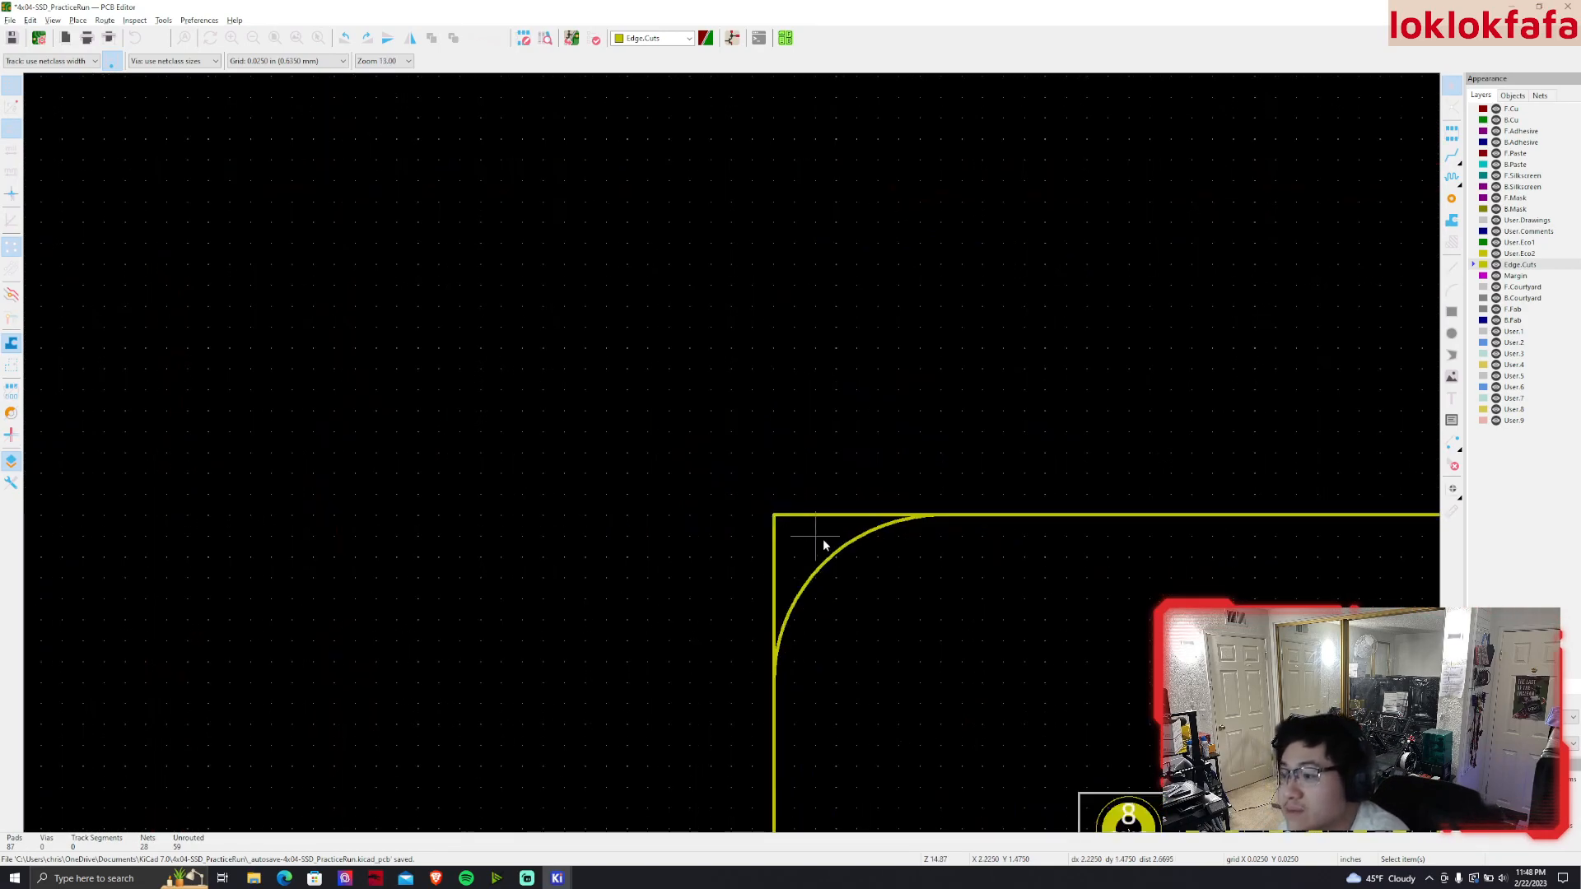
left_click(721, 426)
left_click_drag(671, 423, 934, 424)
Shorten the left edge's upper end to the lower end of the upper-left arc
left_click(671, 444)
left_click_drag(669, 424, 670, 680)
key("Escape")
scroll(669, 673, "down", 3)
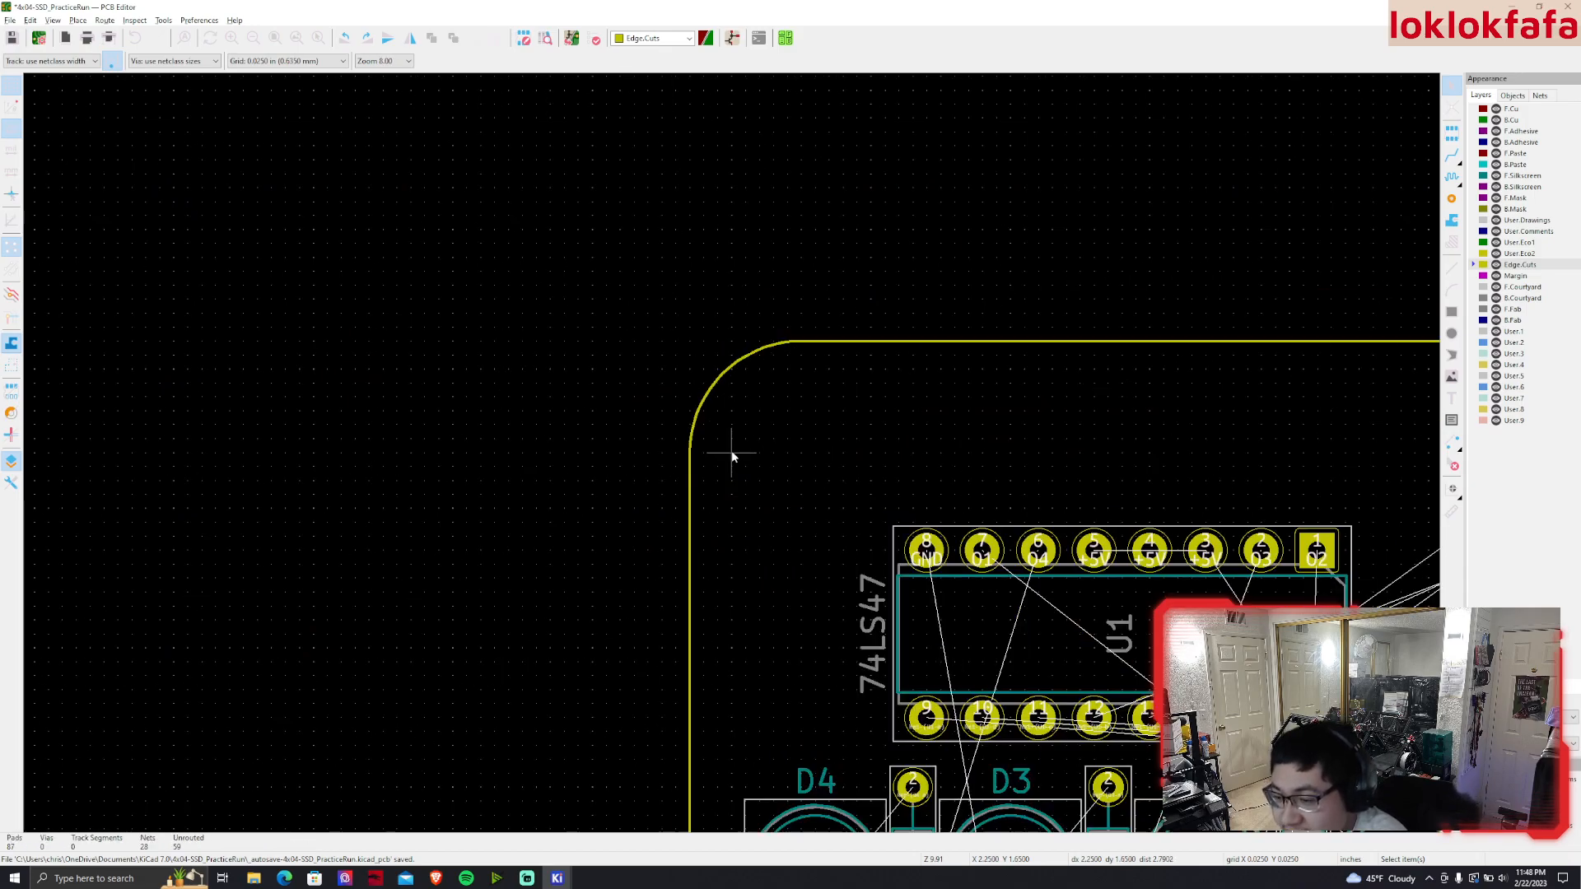
Examine the finished upper-left corner and the open lower-left corner of the board outline
middle_click_drag(724, 441, 395, 294)
scroll(281, 143, "down", 2)
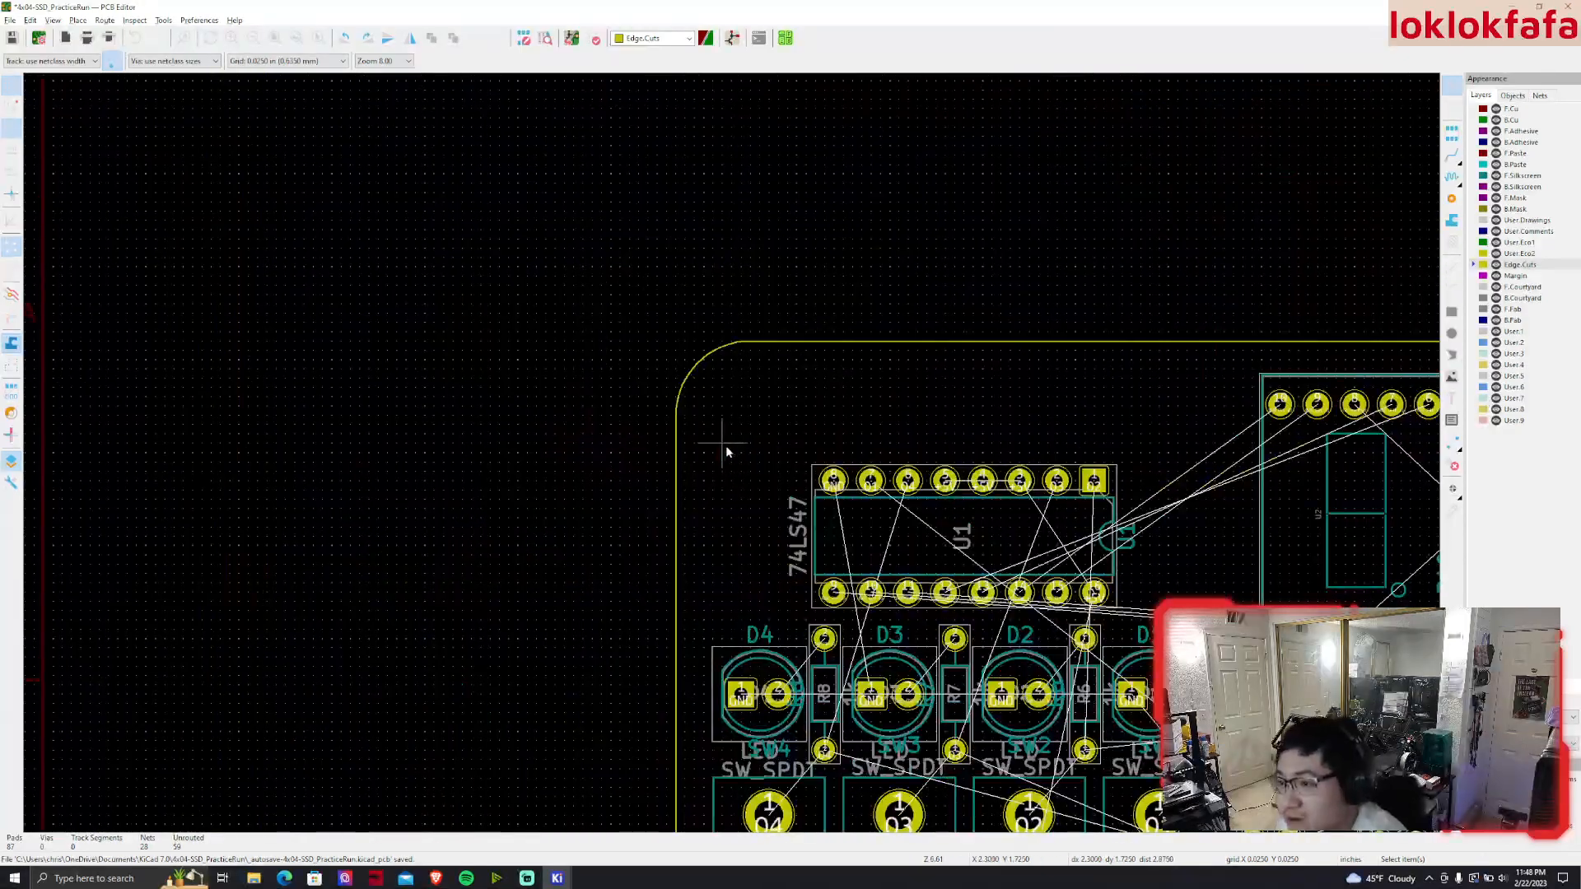
scroll(719, 412, "up", 1)
scroll(766, 610, "down", 1)
scroll(774, 614, "up", 1)
scroll(656, 824, "down", 1)
left_click(1452, 267)
scroll(872, 628, "up", 6)
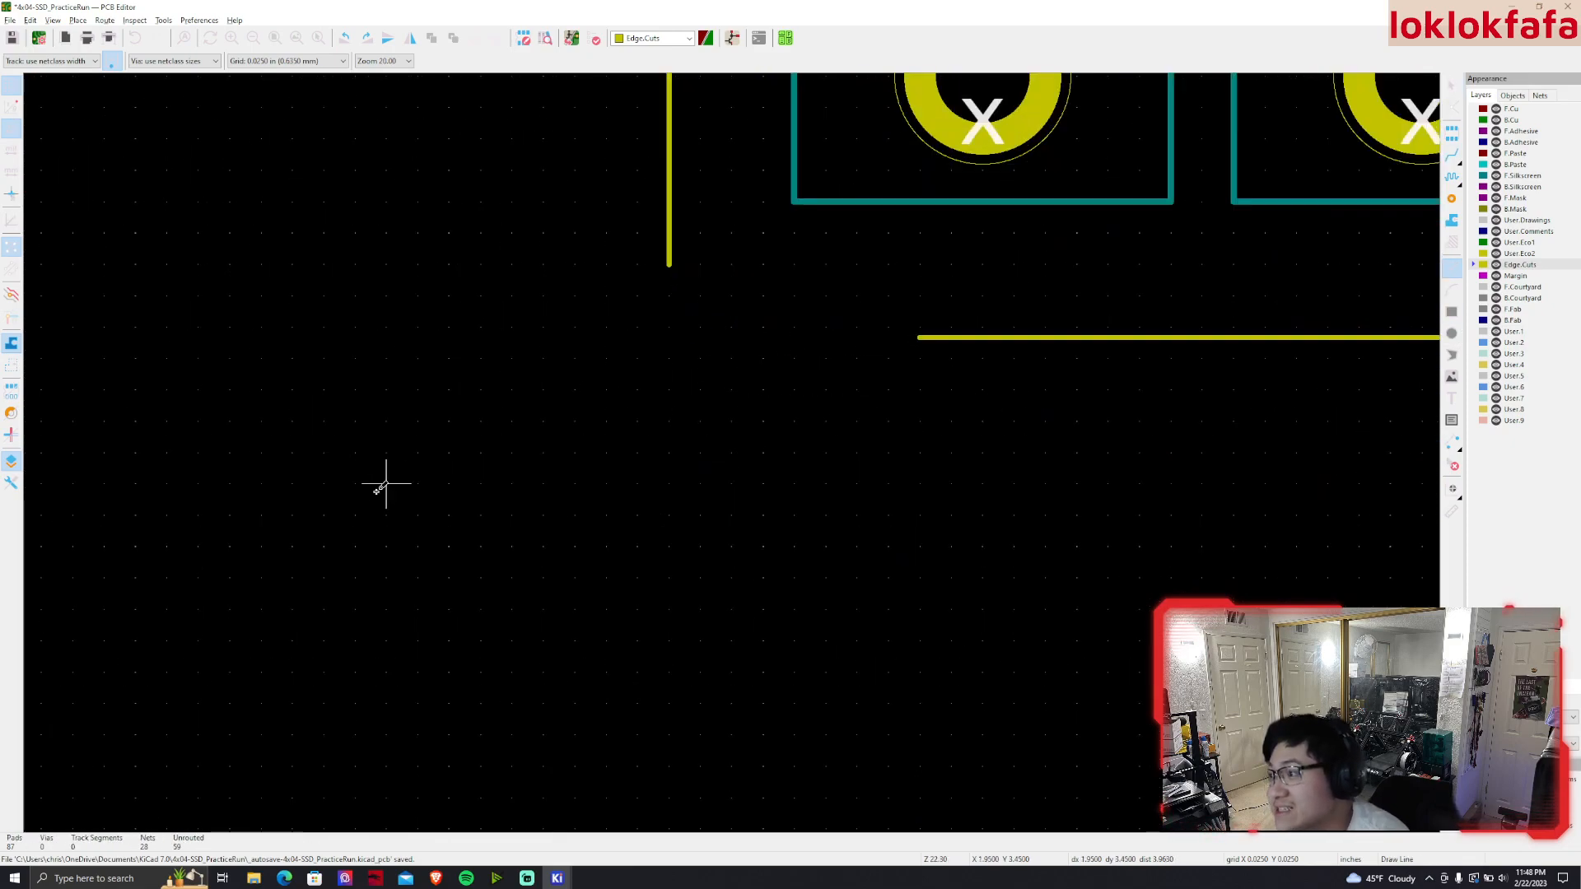
key("Escape")
scroll(1417, 385, "down", 2)
middle_click_drag(1296, 365, 69, 587)
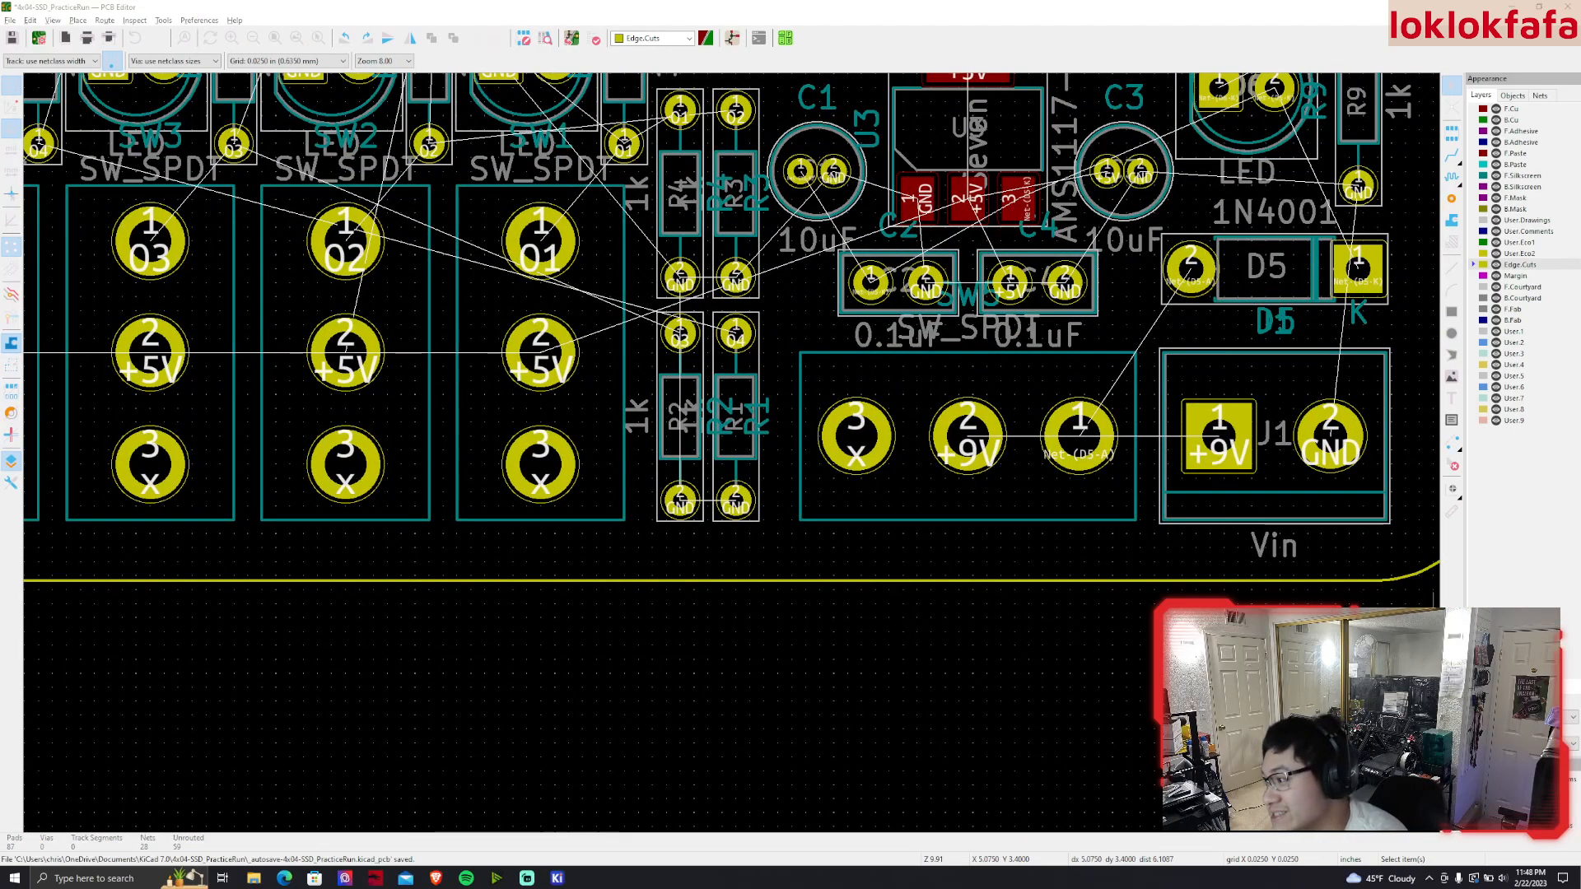
Check the joints of the lower-right arc with the bottom edge and the right edge
scroll(1097, 661, "up", 3)
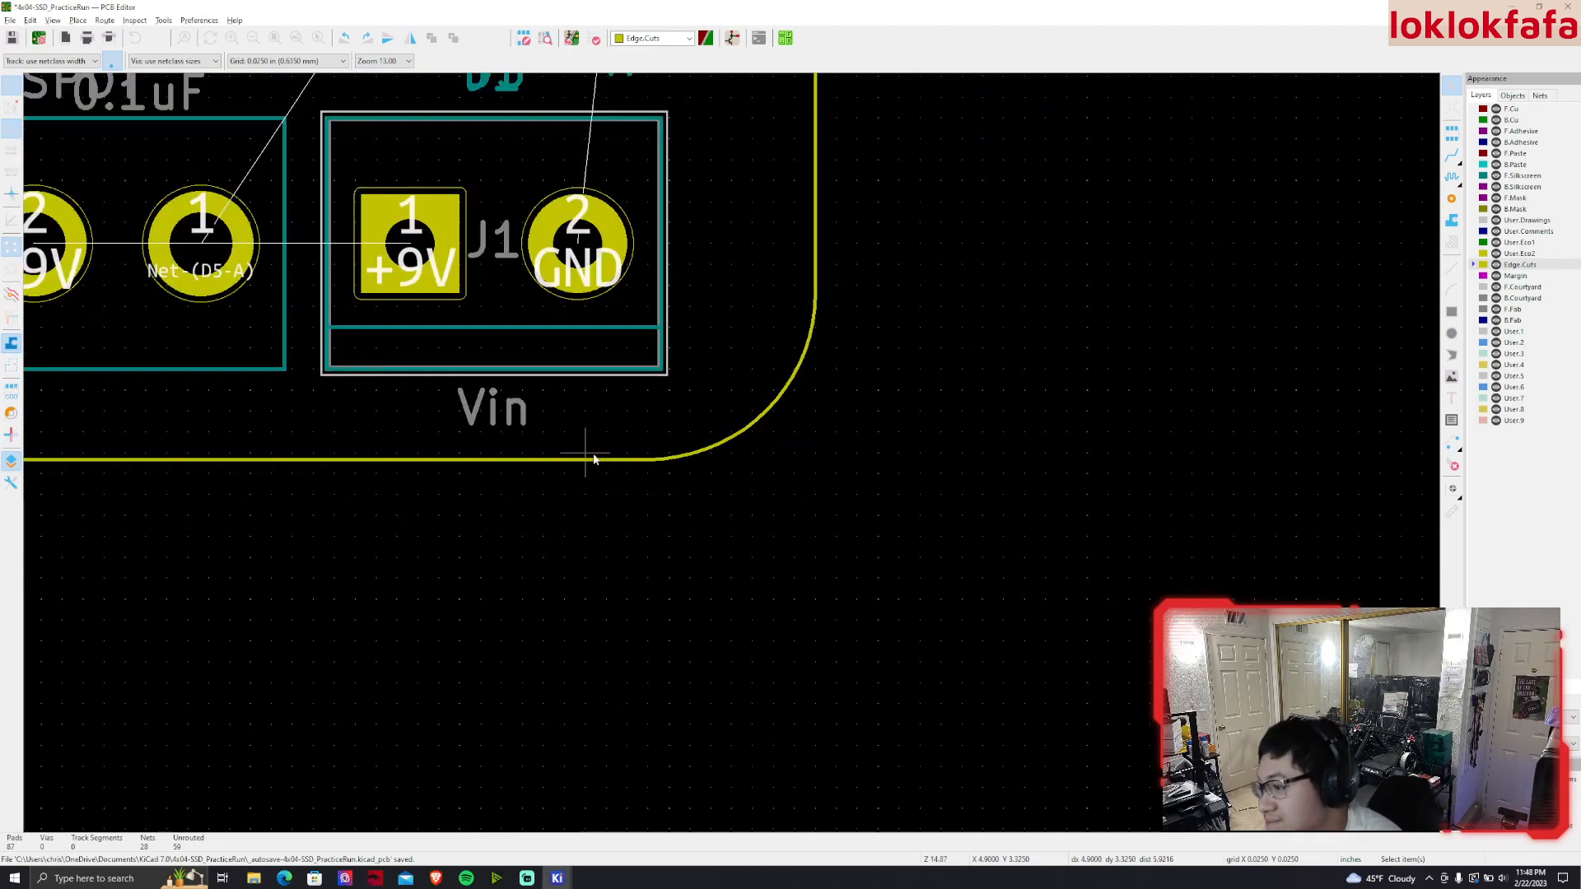
left_click(632, 460)
left_click(670, 456, "shift")
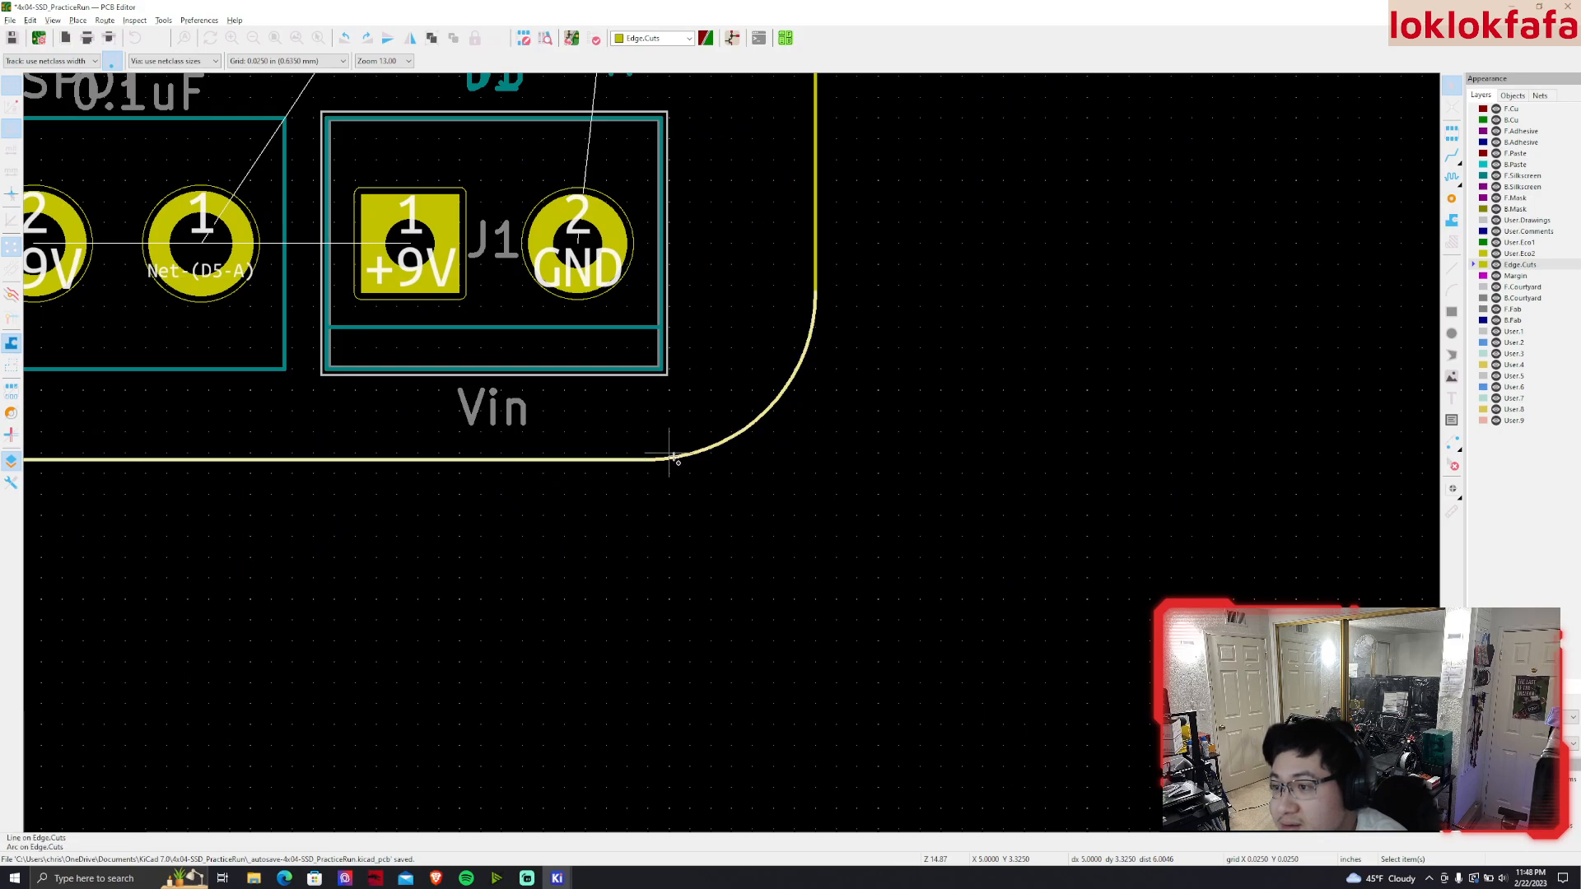
left_click_drag(626, 463, 647, 455)
left_click(815, 245)
left_click_drag(815, 294, 816, 285)
left_click(845, 305)
Draw a diagonal construction line from the lower-left corner point to the arc centre, 0.2 in across and 0.2 in up
middle_click_drag(788, 387, 1165, 397)
middle_click_drag(773, 526, 1181, 542)
middle_click_drag(469, 603, 1016, 623)
middle_click_drag(387, 636, 825, 652)
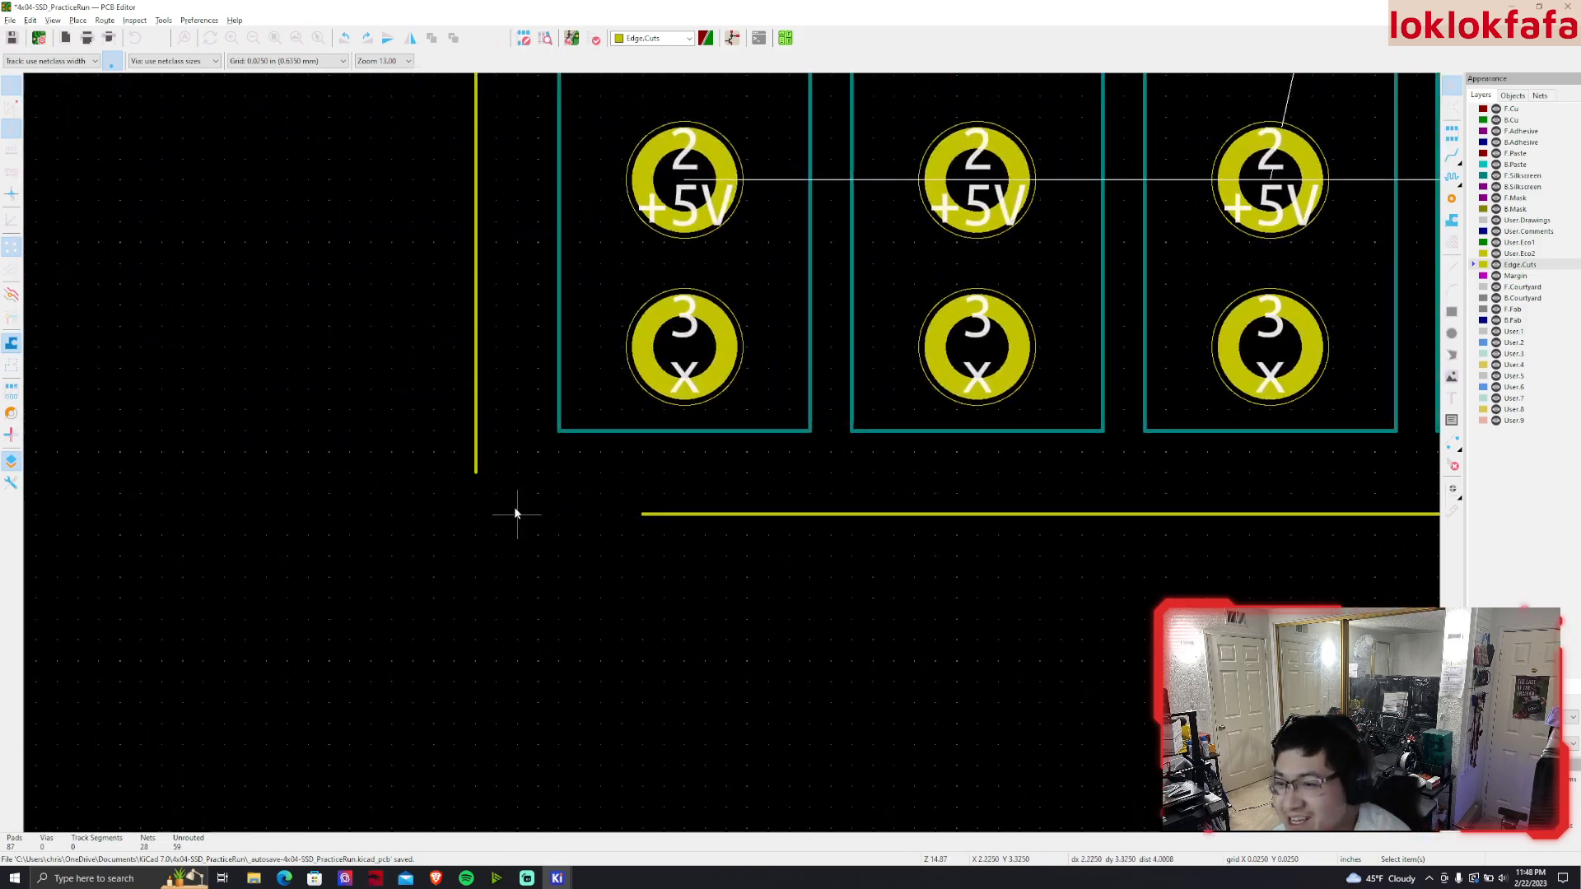
left_click(1451, 270)
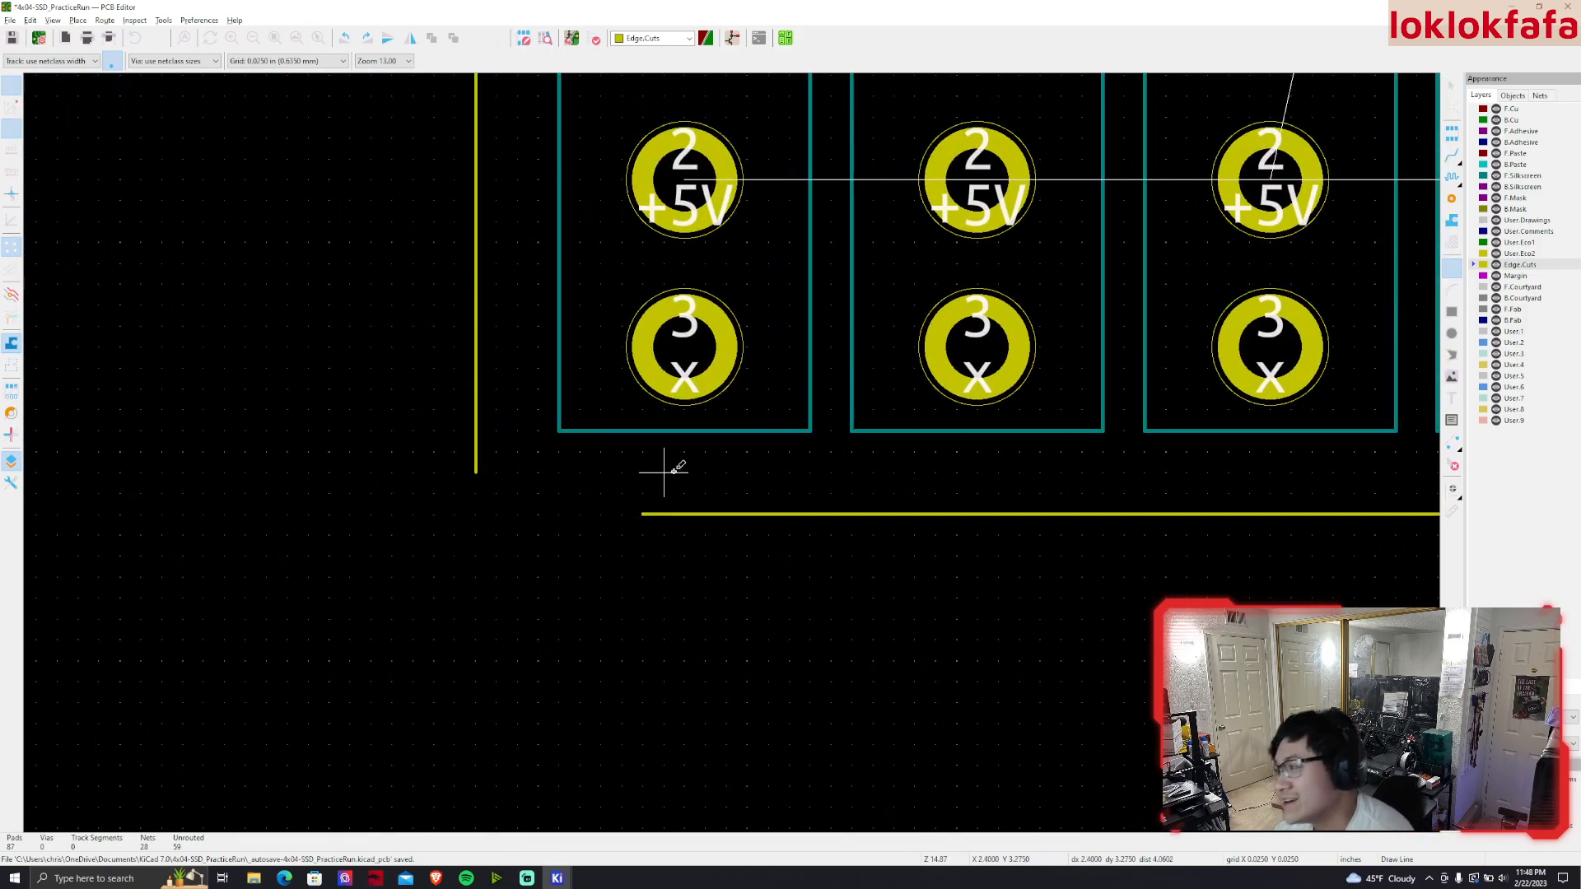
left_click(475, 515)
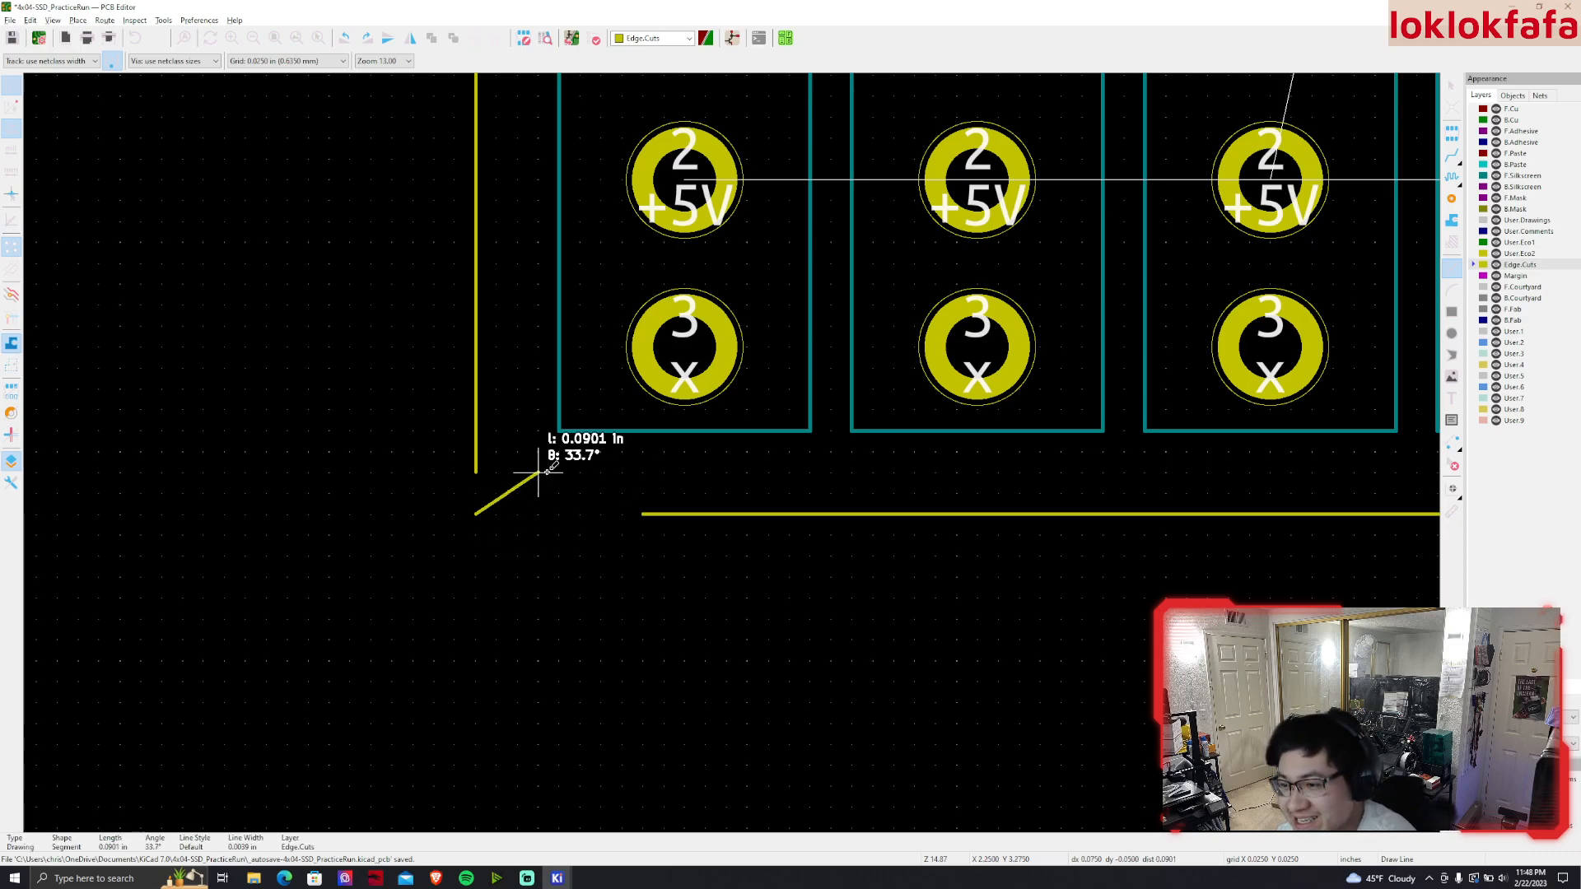
left_click(643, 347)
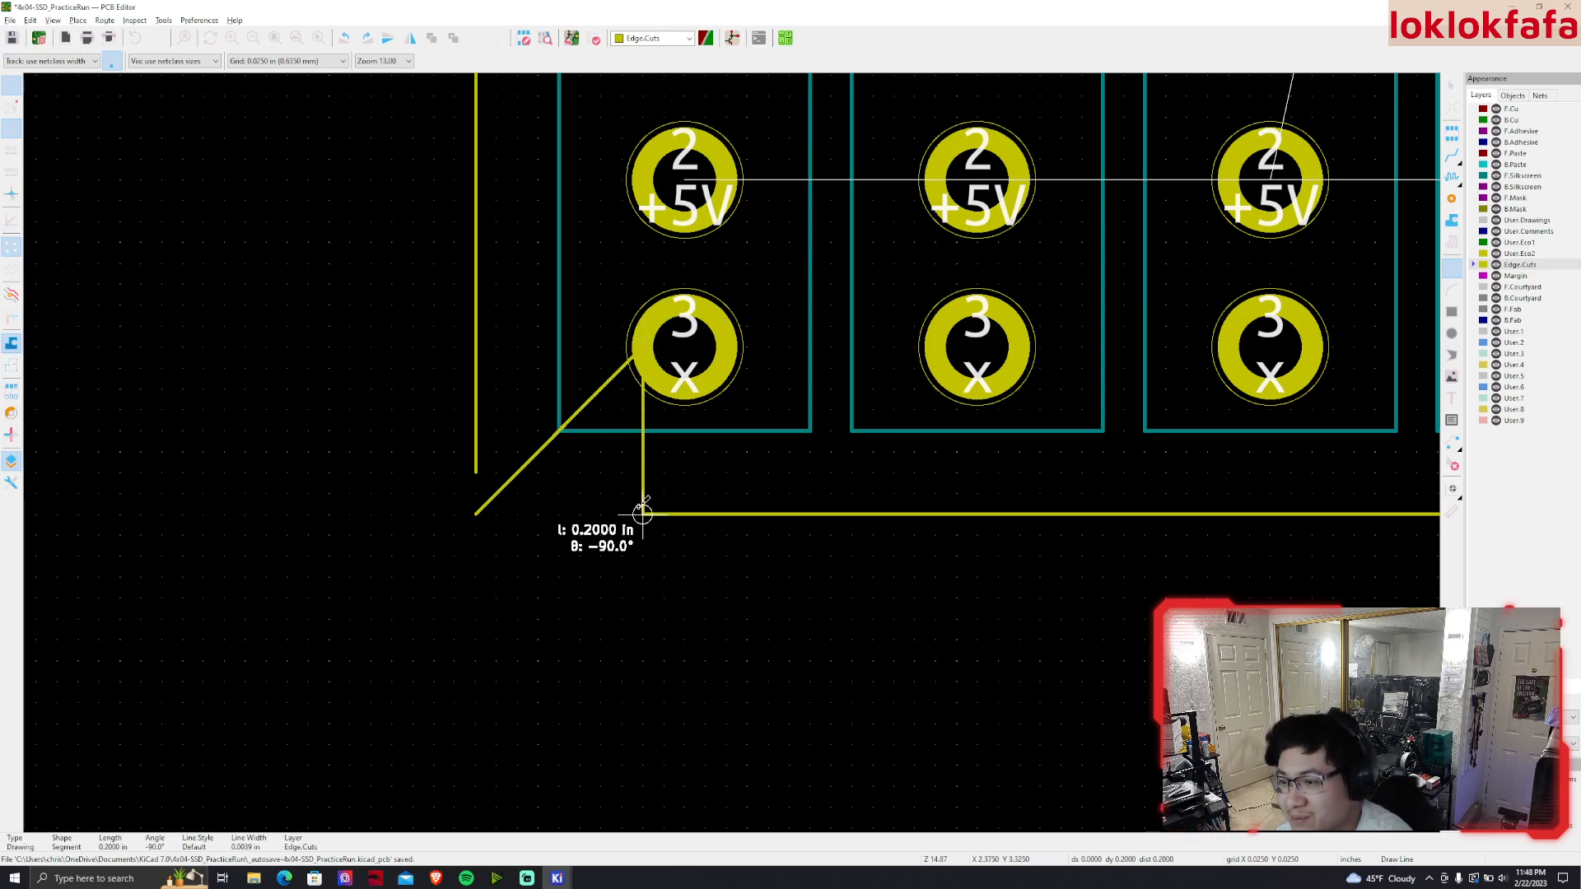
key("Escape")
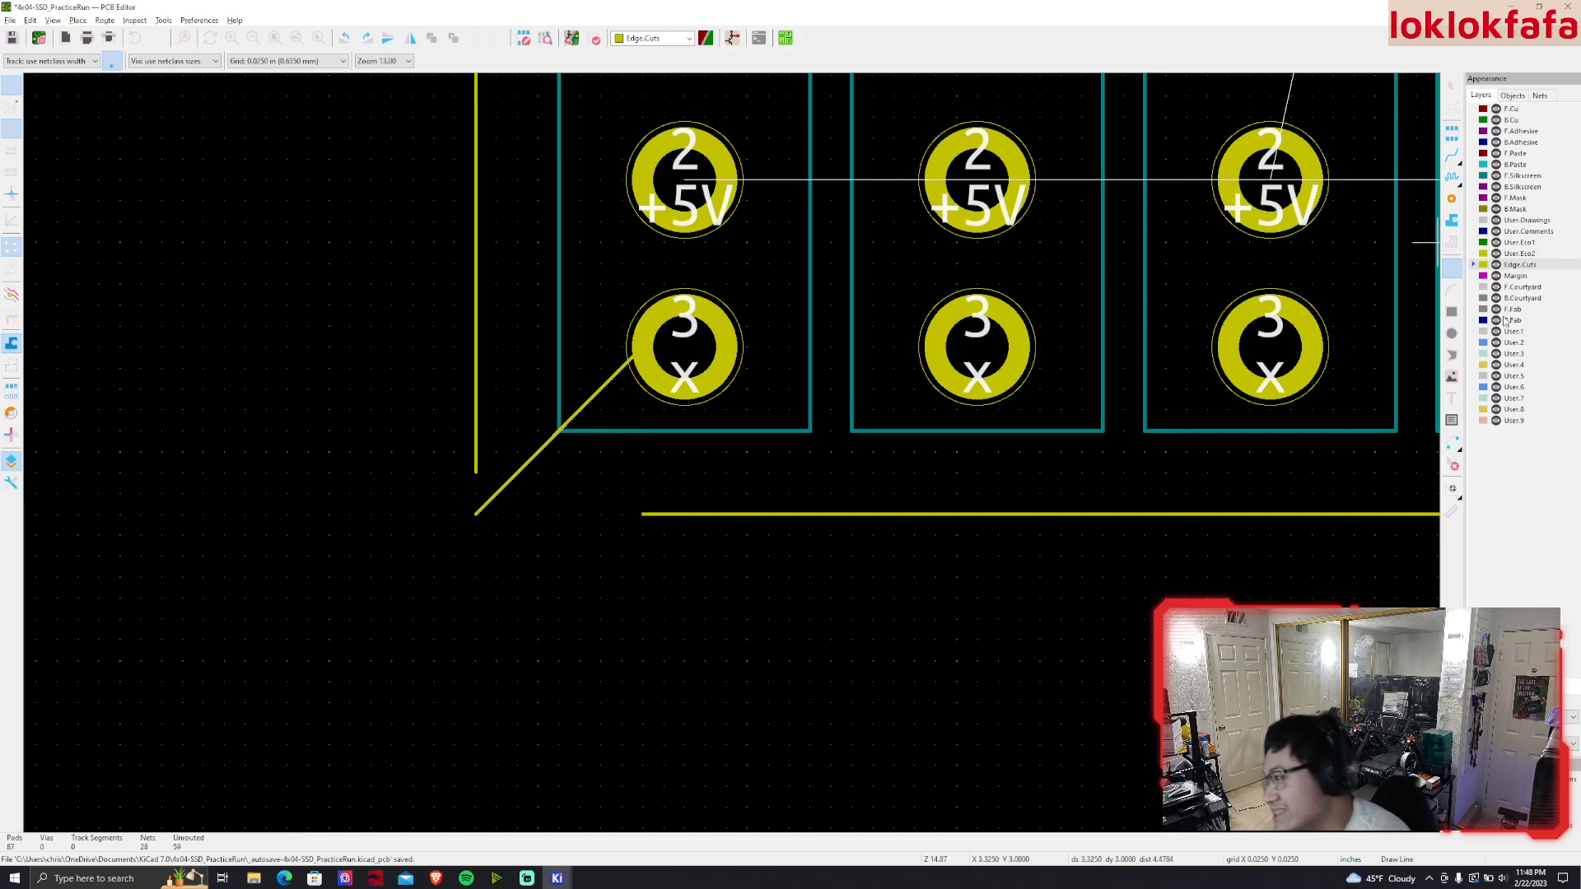
Draw a 90° arc of 0.2 in radius around that centre, from the bottom edge's left end to the left edge
left_click(1455, 291)
left_click(642, 347)
left_click(642, 513)
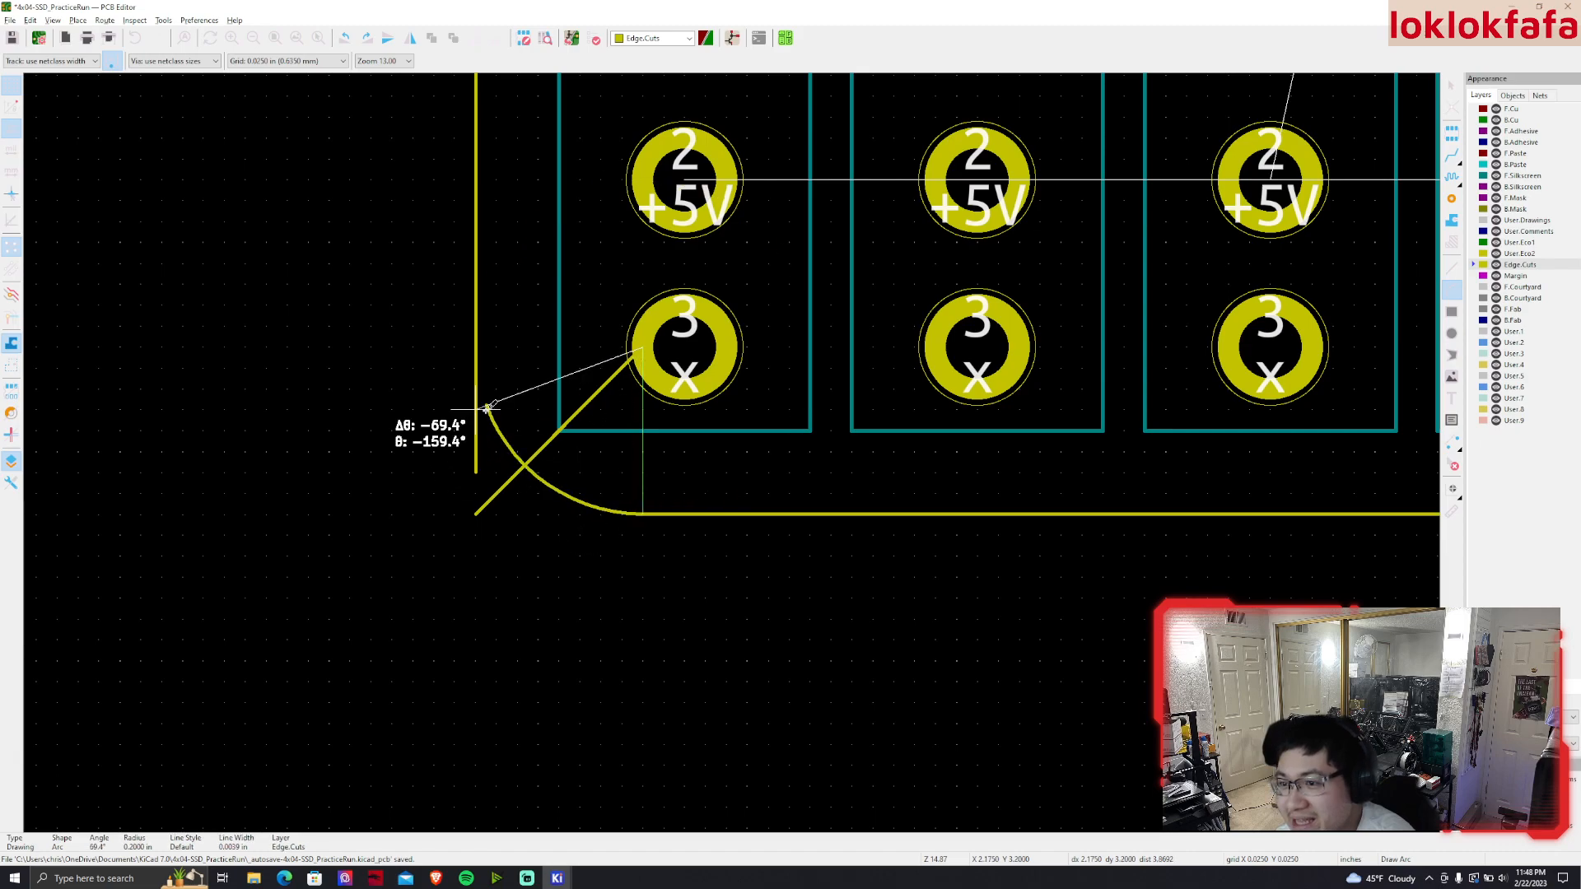
left_click(478, 347)
key("Escape")
Shorten the left edge's lower end to the top of the lower-left arc and delete the diagonal construction line
left_click(478, 463)
left_click_drag(476, 474, 476, 347)
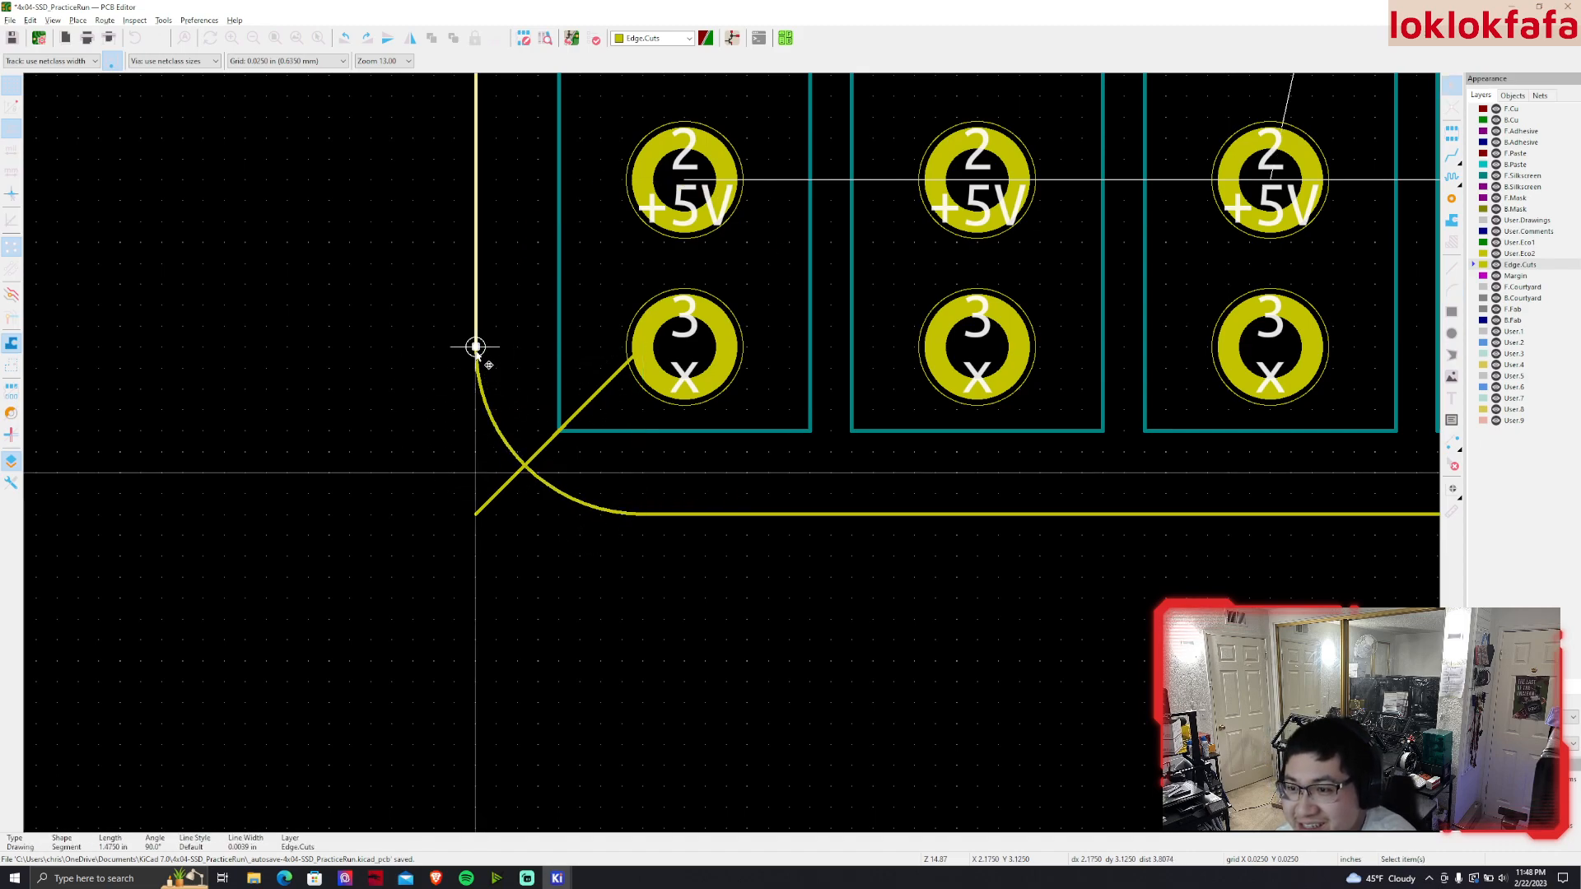
left_click(531, 461)
key("Delete")
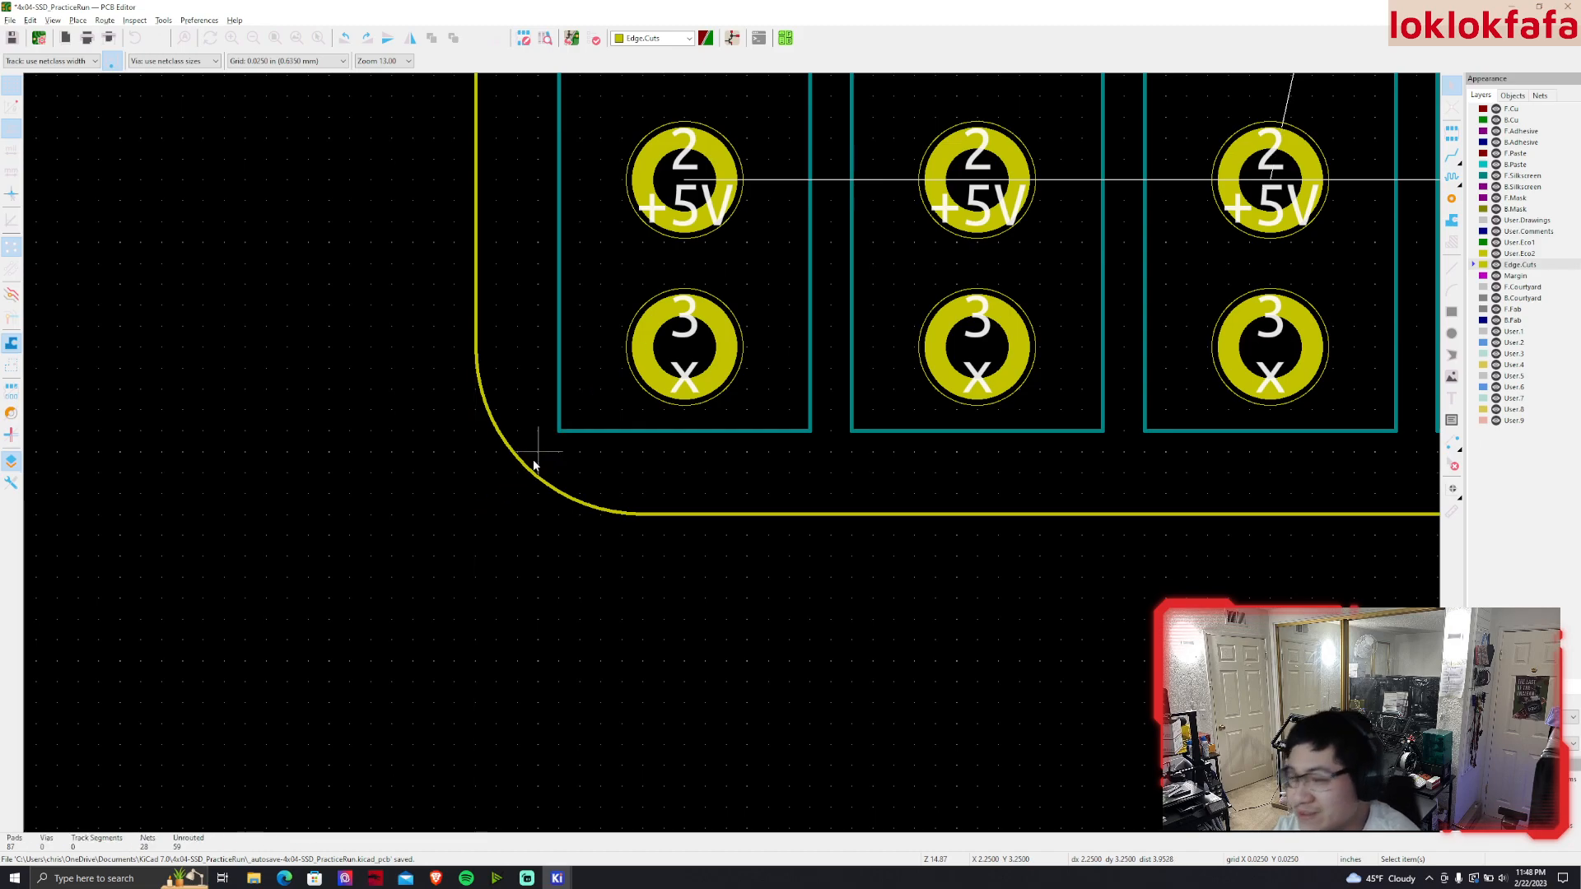
Check up close that the bottom edge's left end meets the end of the lower-left arc
scroll(415, 267, "up", 2)
scroll(983, 644, "up", 3)
scroll(622, 442, "down", 8)
scroll(727, 454, "down", 1)
scroll(756, 413, "up", 6)
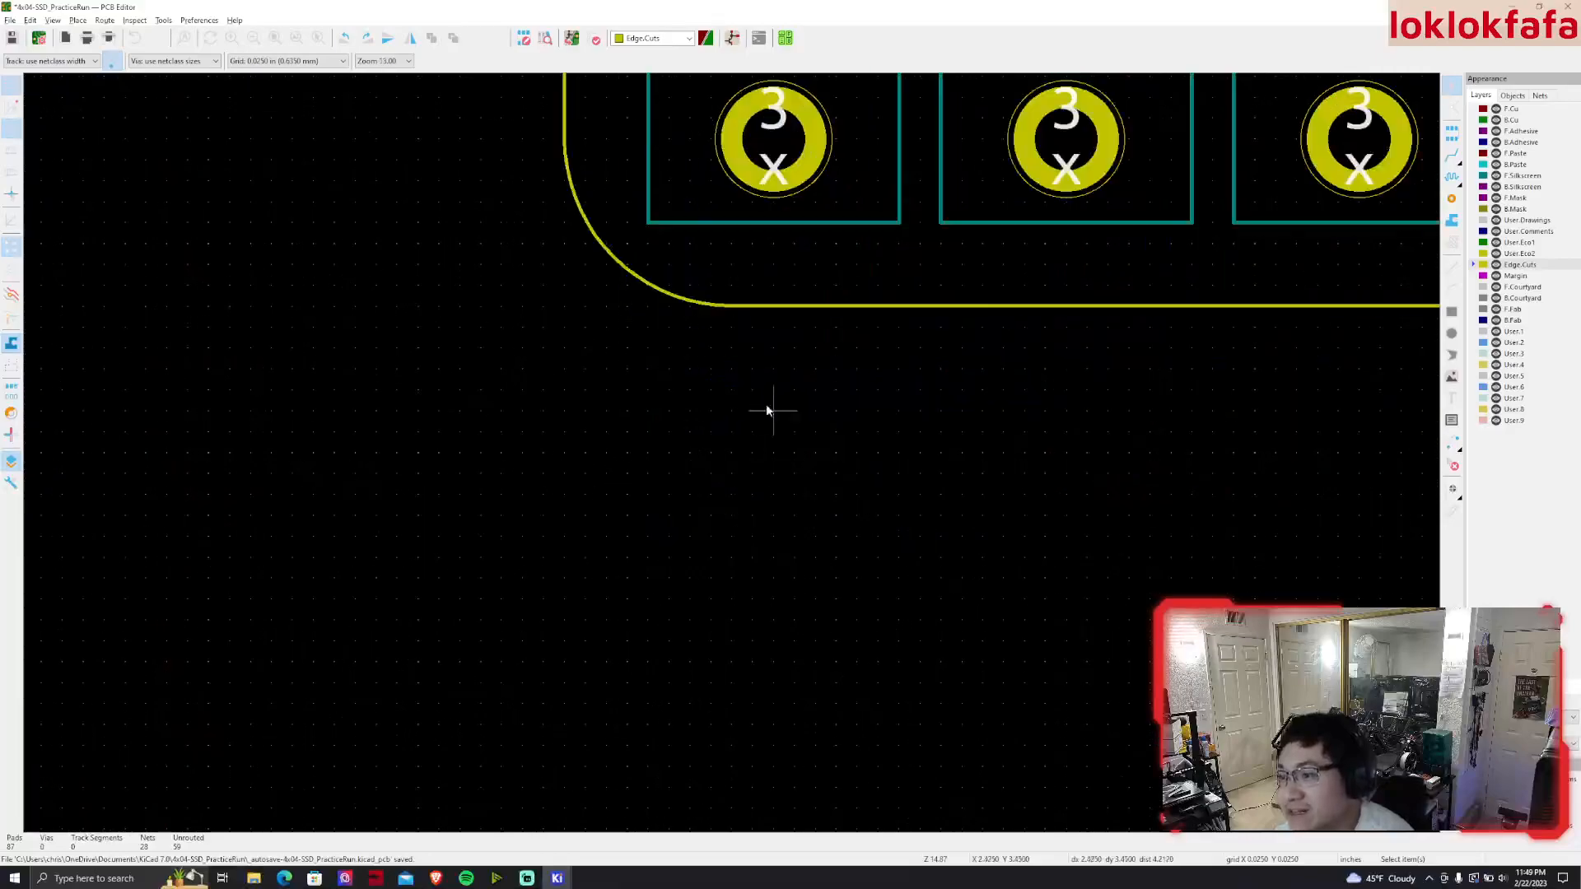
scroll(732, 452, "up", 2)
scroll(834, 414, "up", 3)
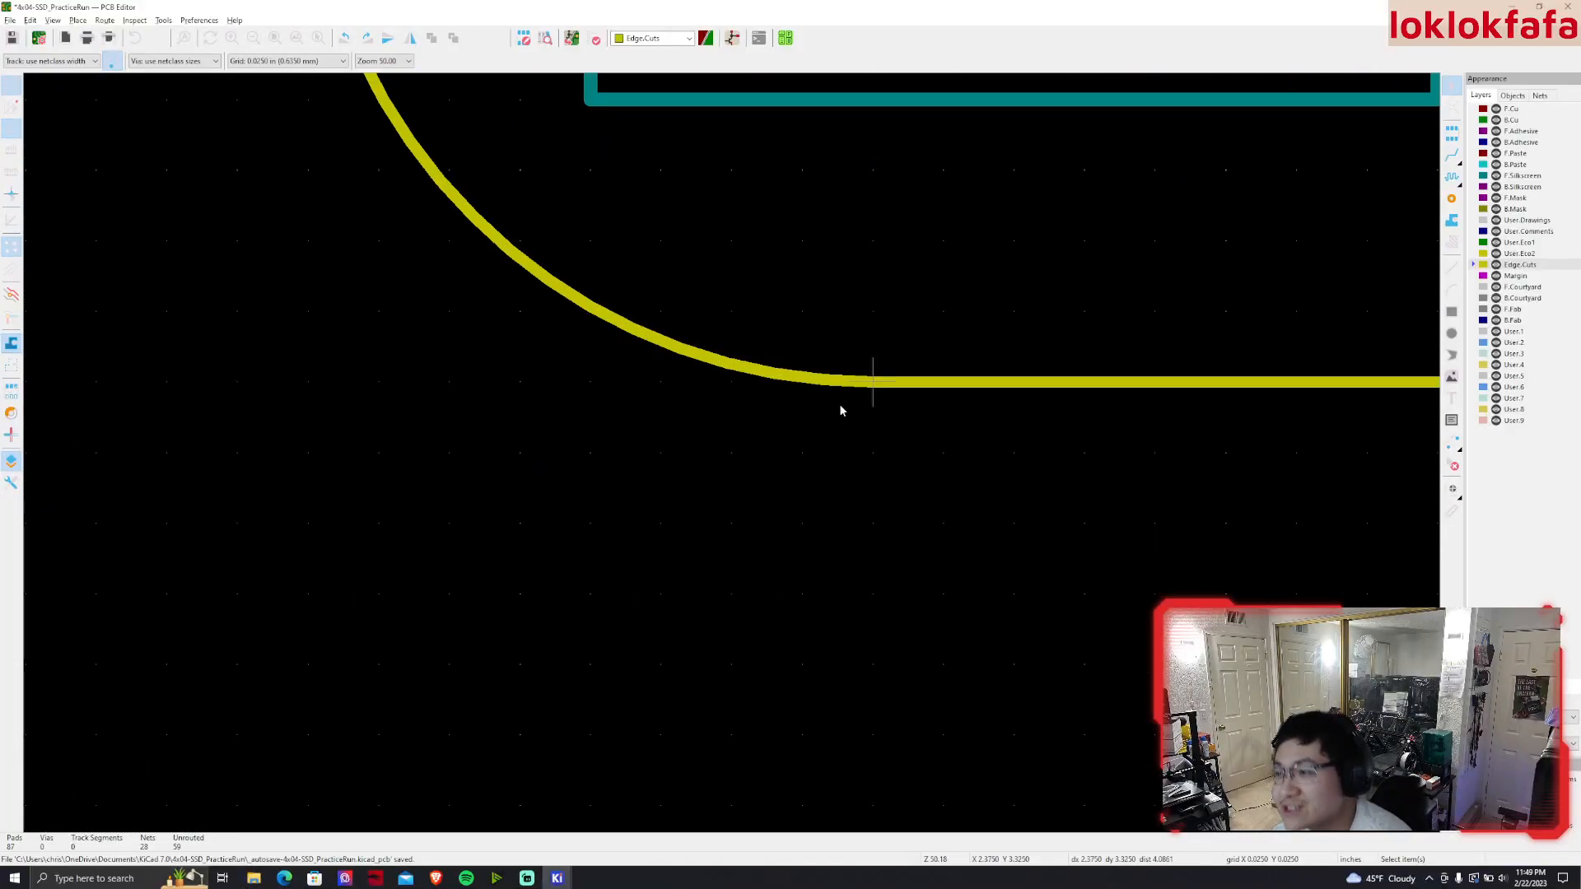
left_click(848, 398)
mouse_move(870, 383)
left_mouse_down()
mouse_move(811, 382)
mouse_move(872, 384)
left_mouse_up()
left_click(859, 428)
scroll(729, 452, "down", 7)
scroll(741, 460, "down", 3)
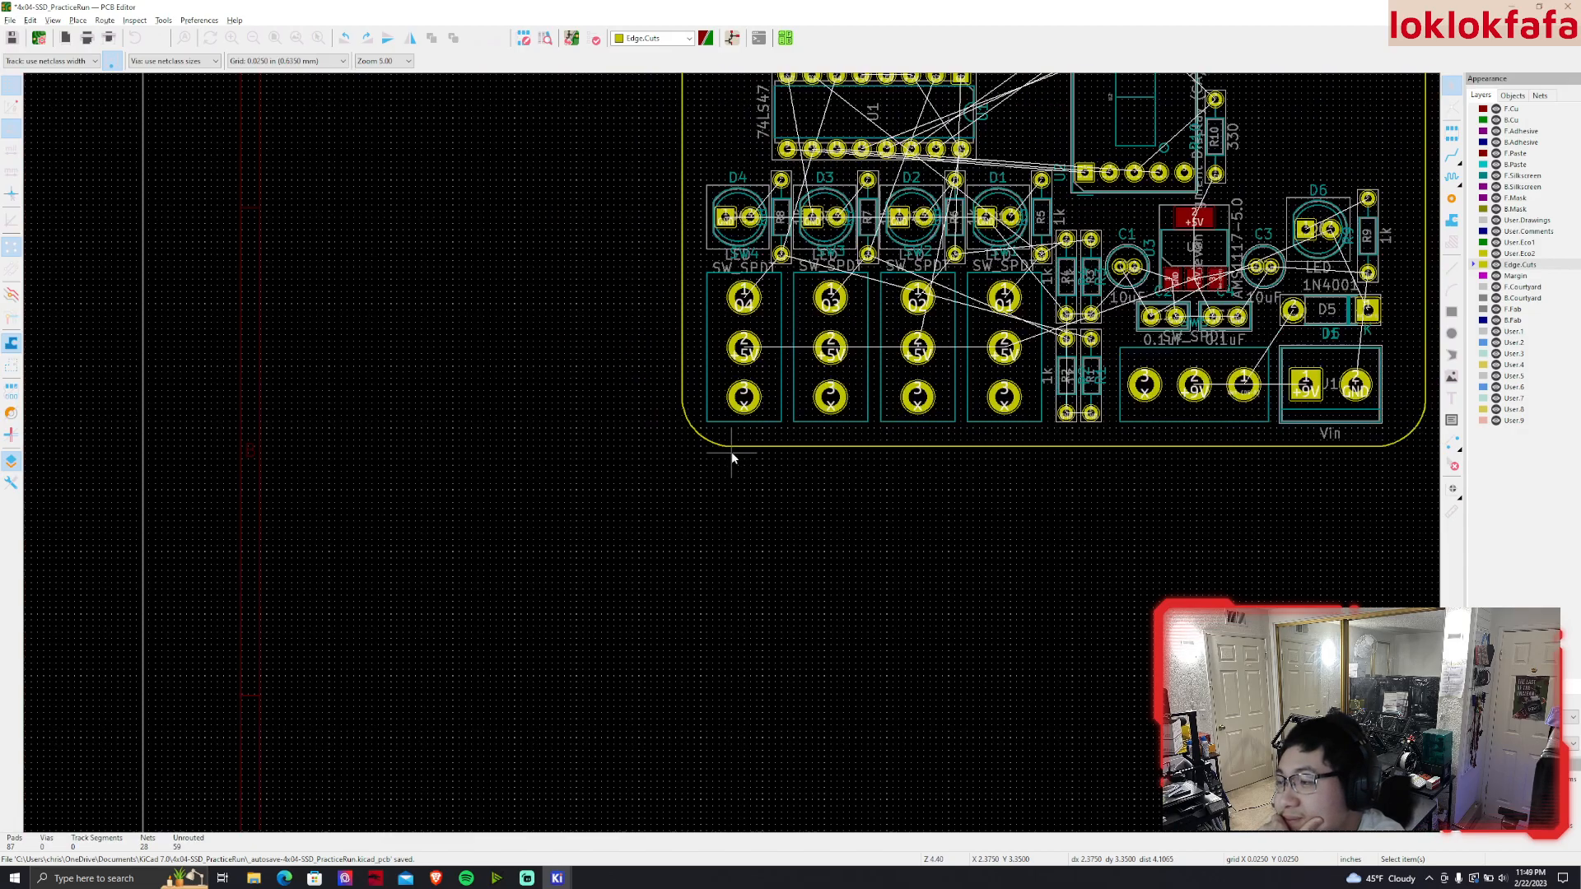
scroll(462, 605, "down", 1)
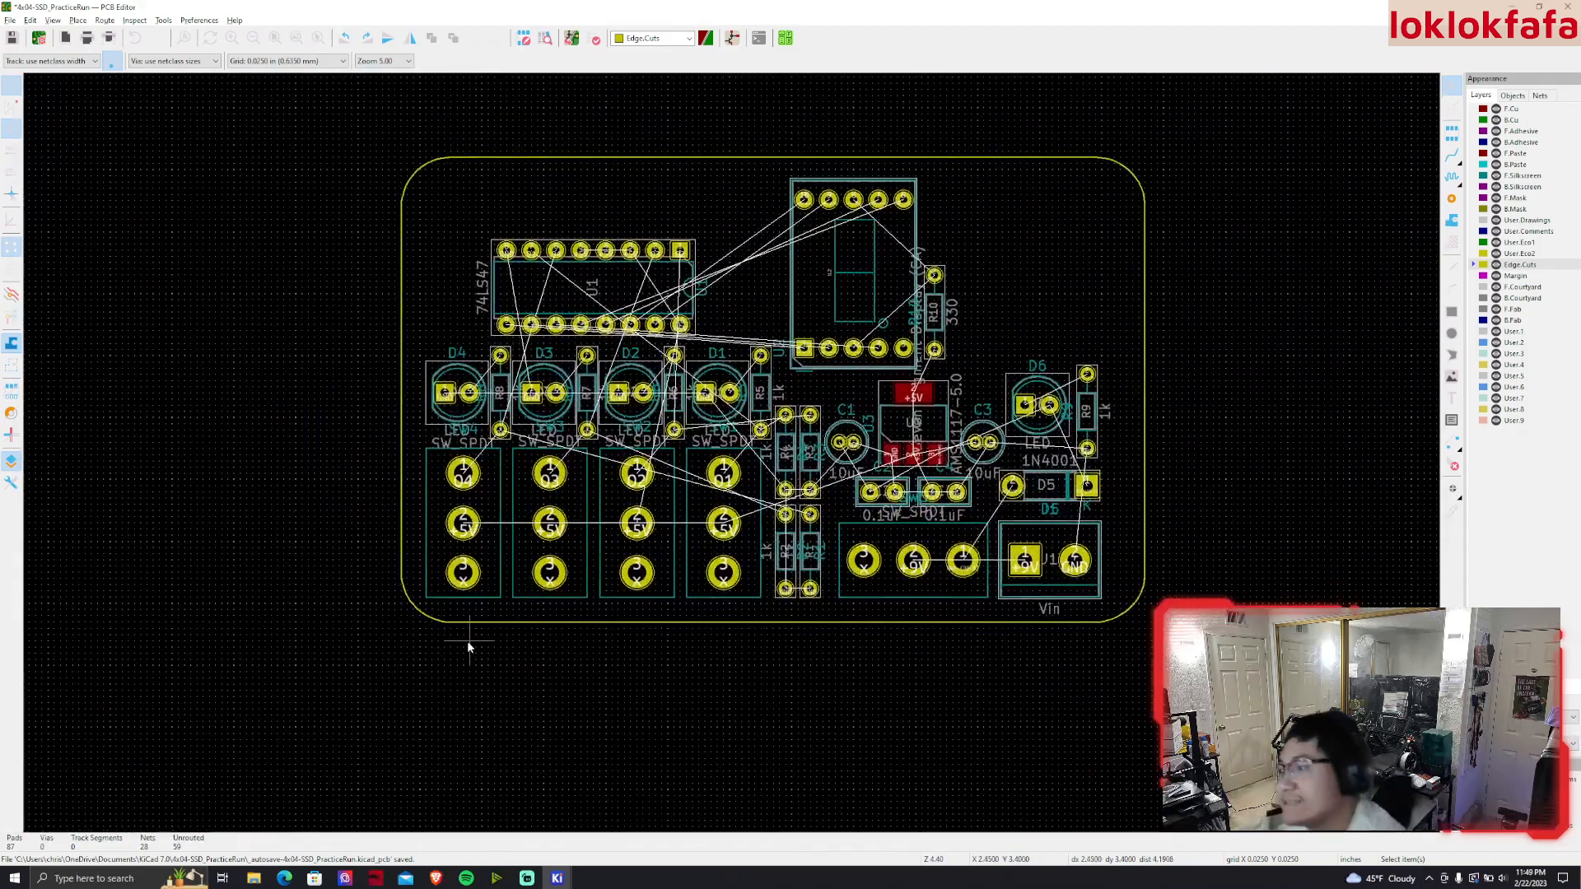
Move the left edge and the lower-left arc outward so they meet at X 2.1500 in
mouse_move(537, 610)
middle_mouse_down()
mouse_move(532, 623)
mouse_move(568, 610)
middle_mouse_up()
left_click(433, 534)
key("m")
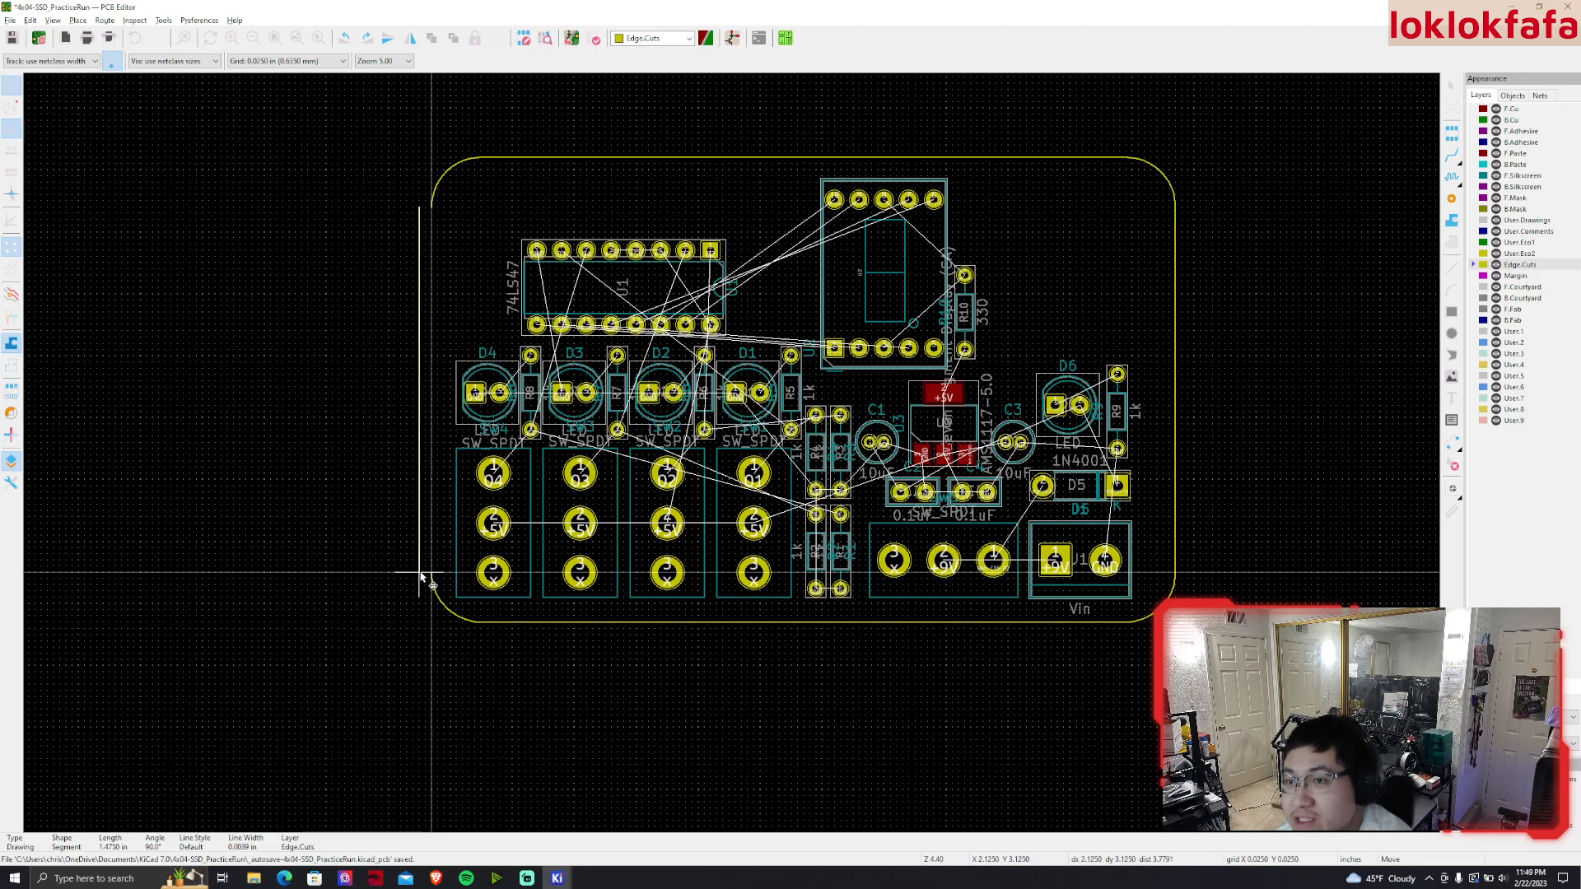
left_click(428, 576)
left_click(437, 591)
key("m")
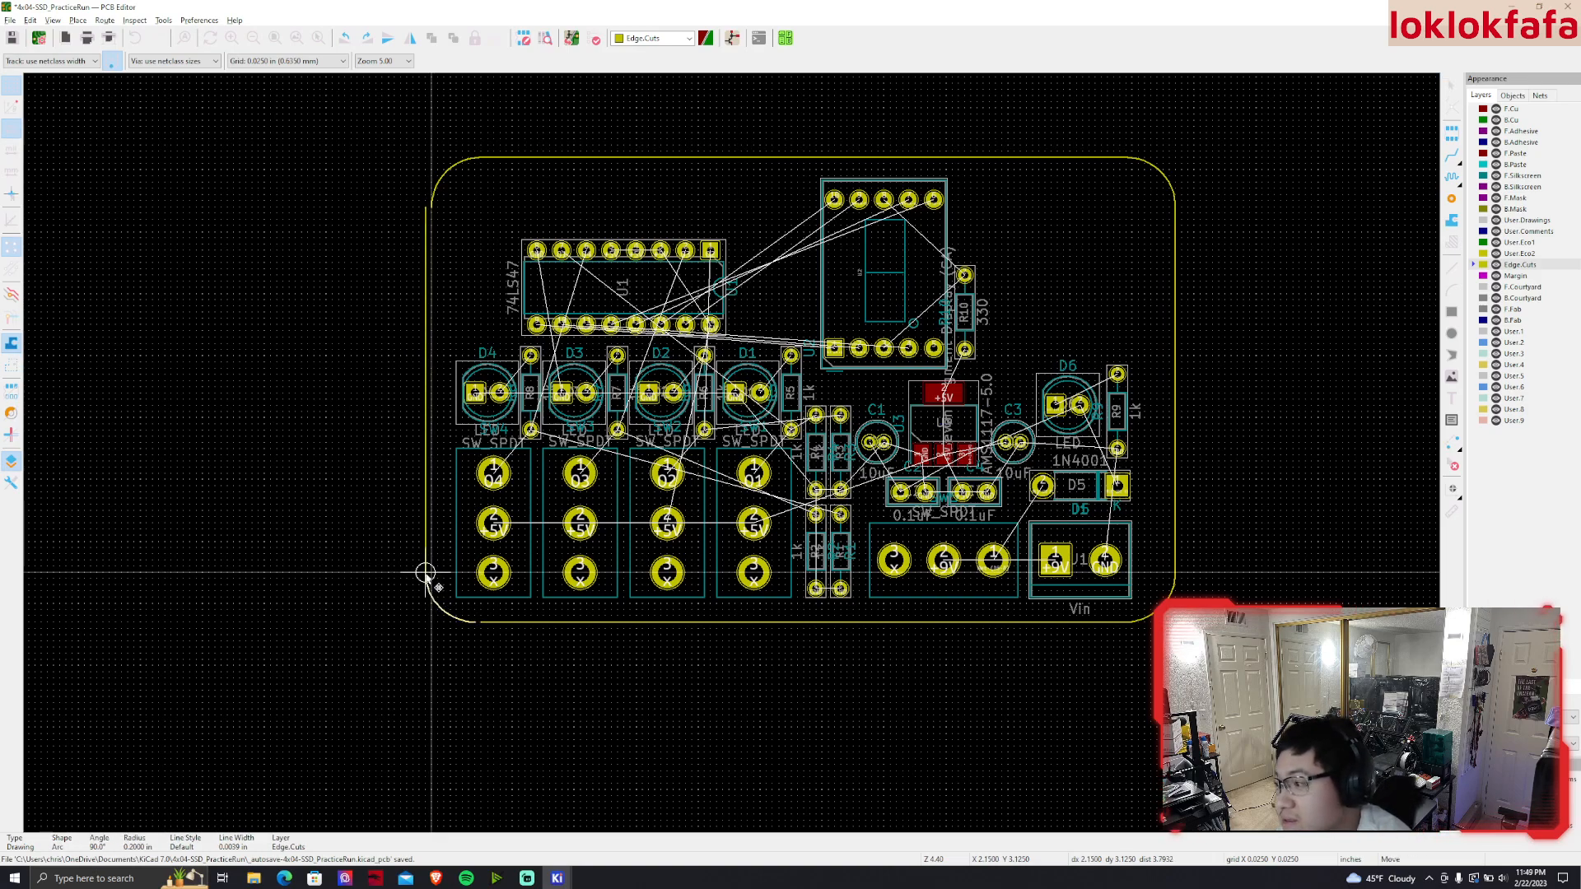
left_click(425, 574)
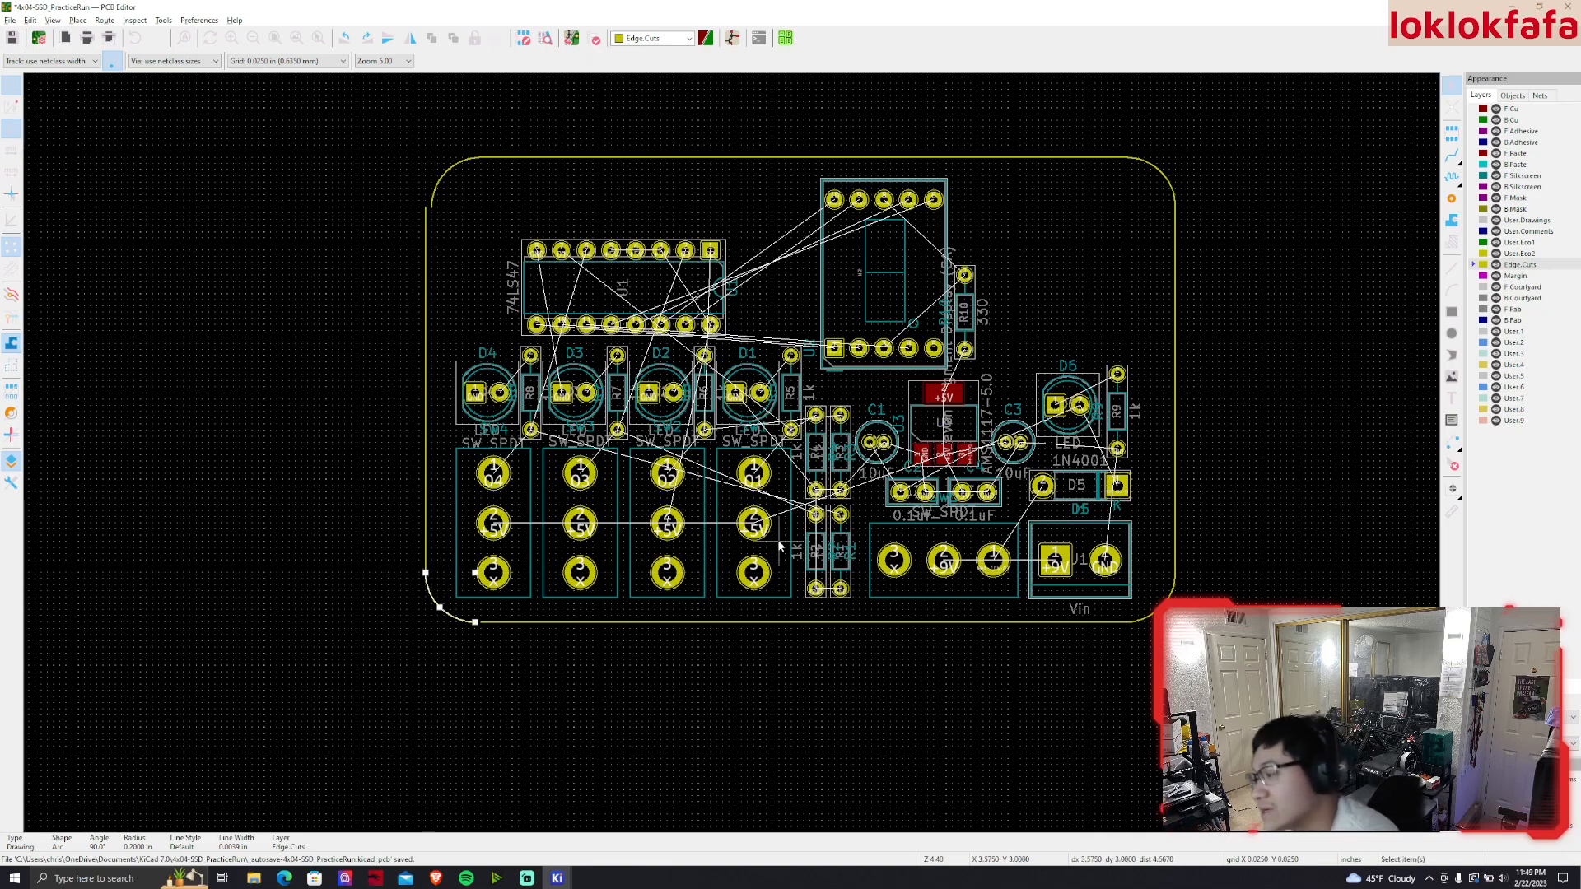
Move the right edge inward, closer to connector J1, to X 5.0500 in
scroll(1250, 583, "up", 4)
middle_click_drag(631, 431, 877, 685)
scroll(776, 503, "down", 2)
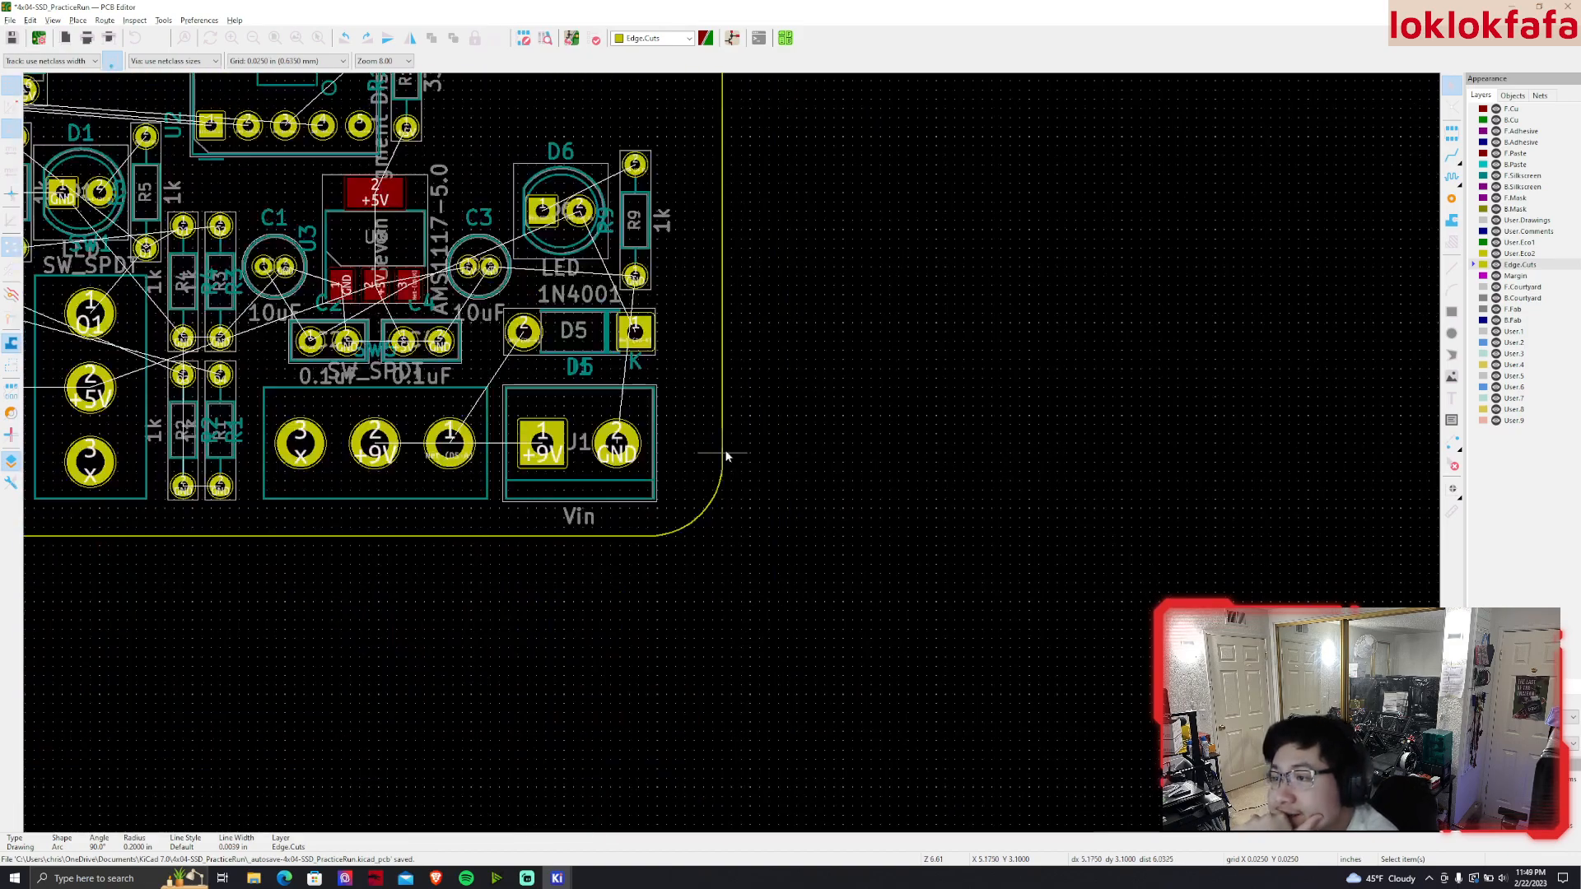
left_click(775, 477)
key("m")
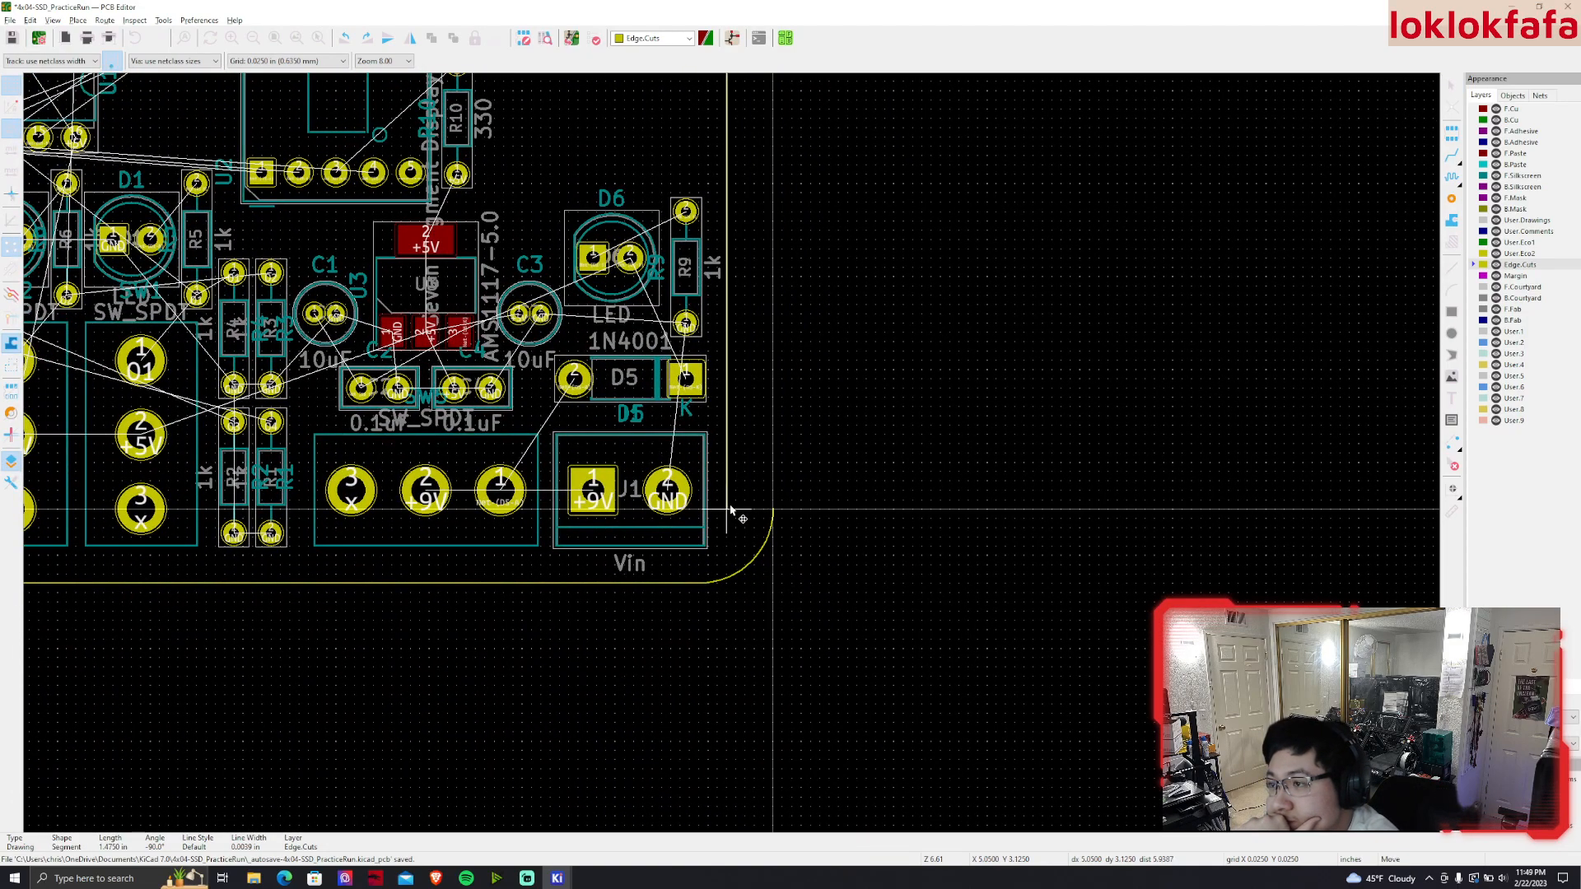
left_click(731, 510)
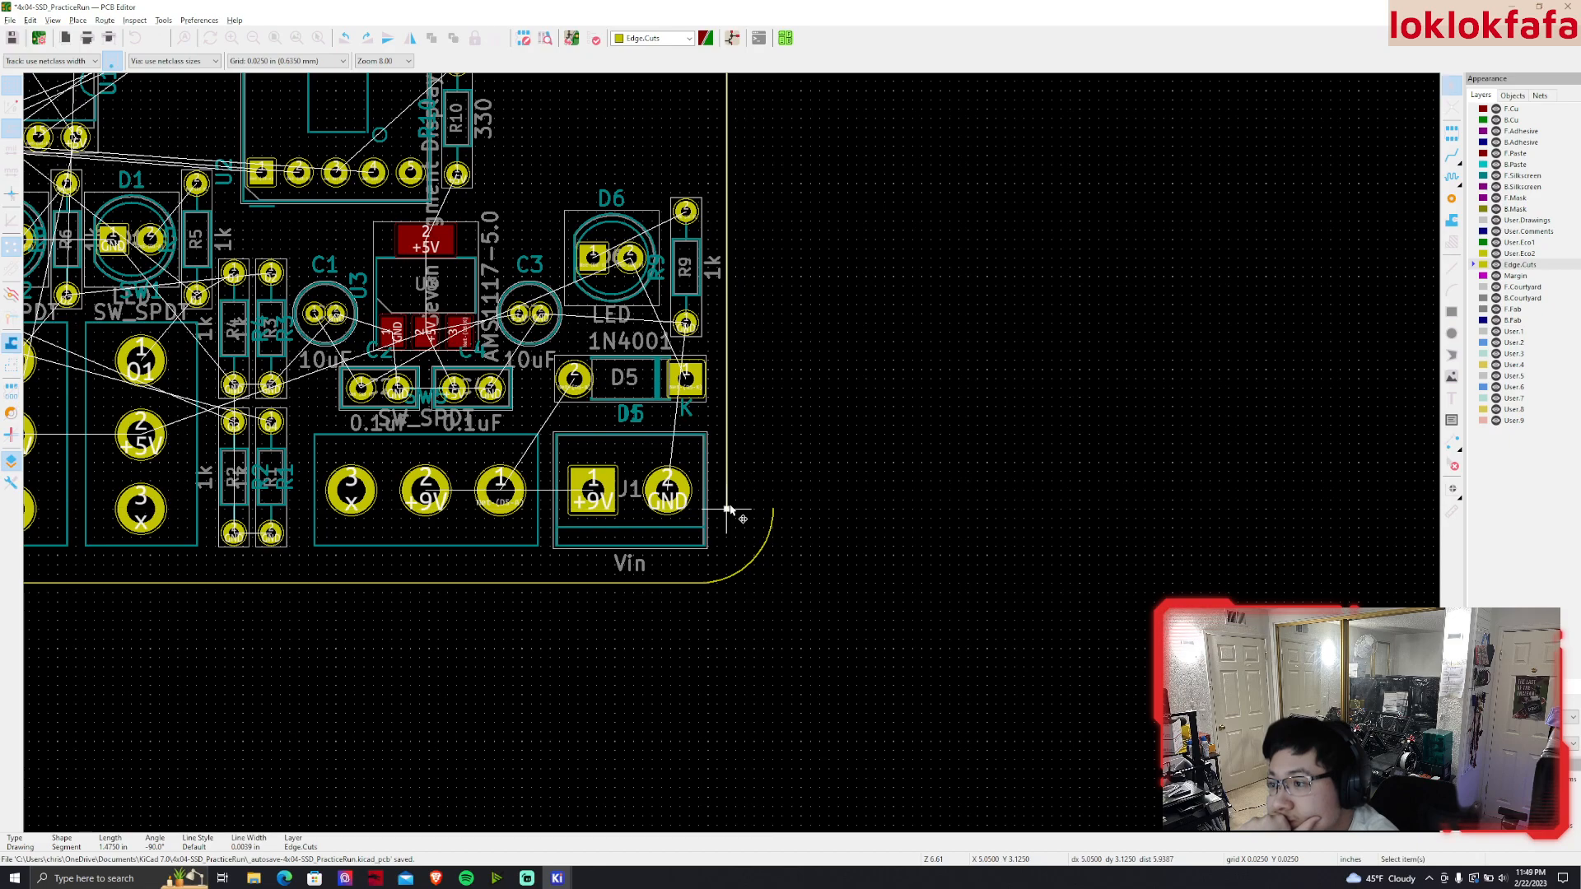
Move the lower-right arc so its upper end meets the right edge at X 5.0500, Y 3.1250 in
left_click(739, 572)
key("m")
left_click(702, 564)
scroll(697, 573, "up", 4)
key("m")
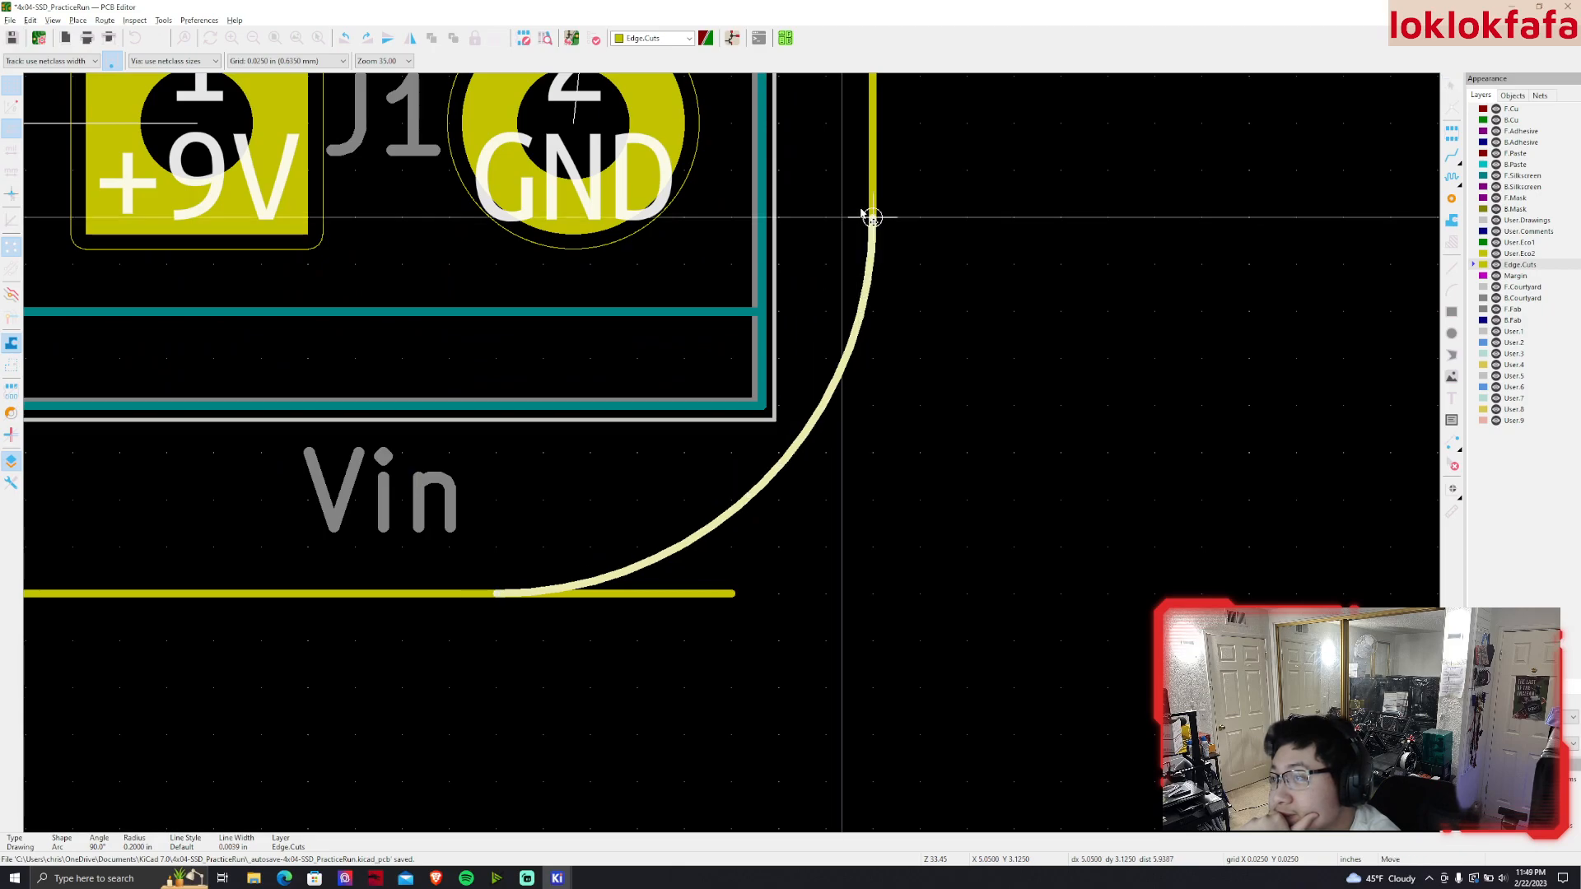
left_click(872, 219)
Shorten the bottom edge's right end to the start of the lower-right arc at X 4.8500 in
left_click(732, 595)
left_click_drag(734, 594, 497, 593)
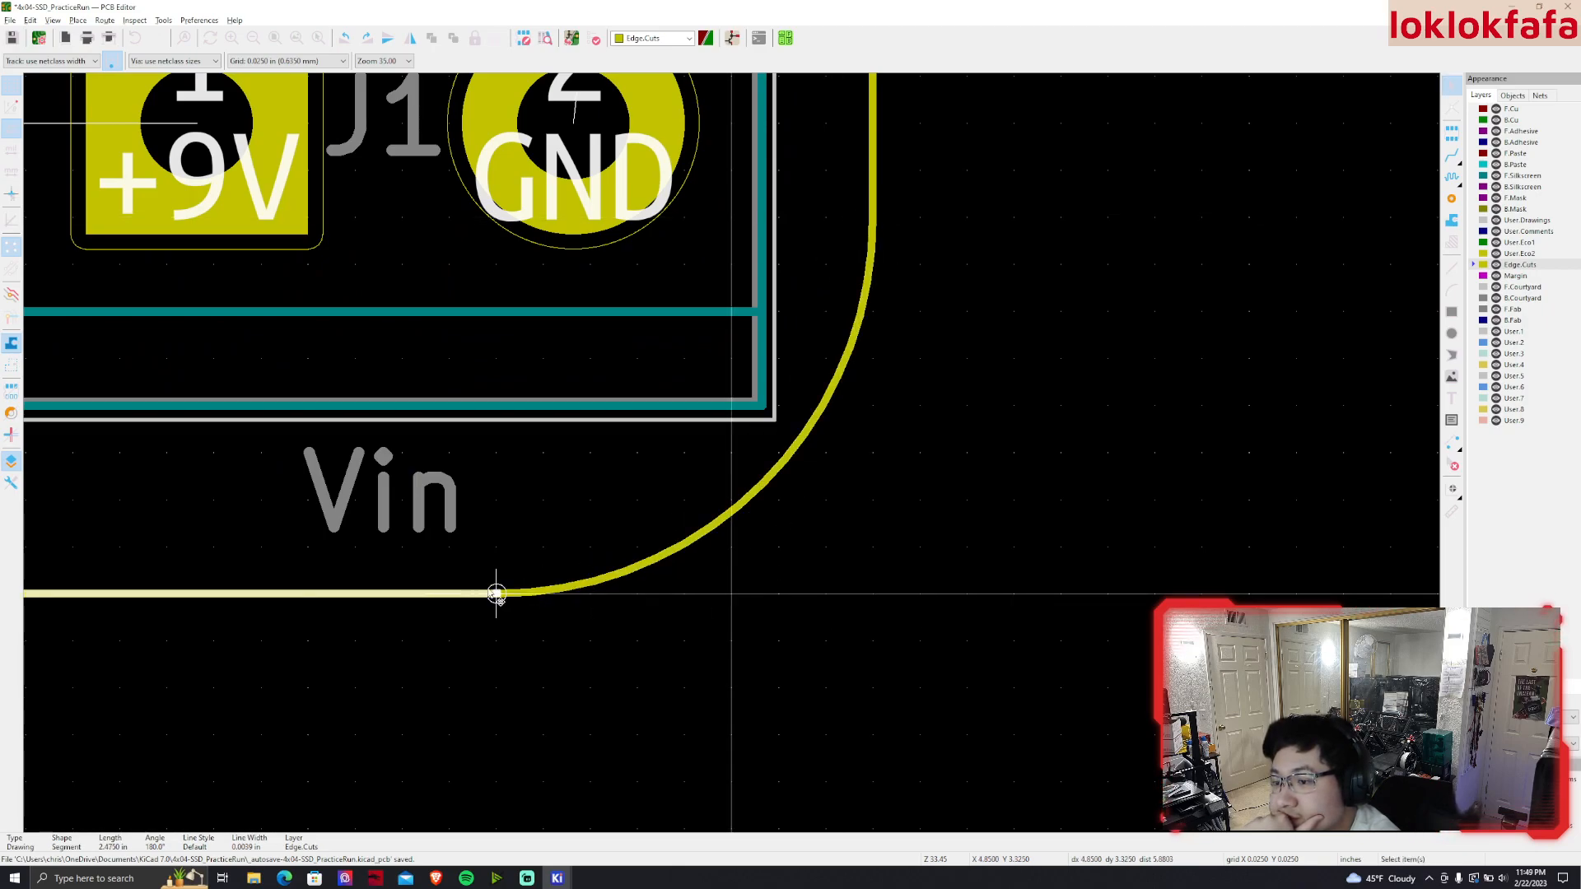
left_click_drag(619, 659, 631, 651)
scroll(634, 647, "down", 2)
middle_click_drag(733, 447, 868, 520)
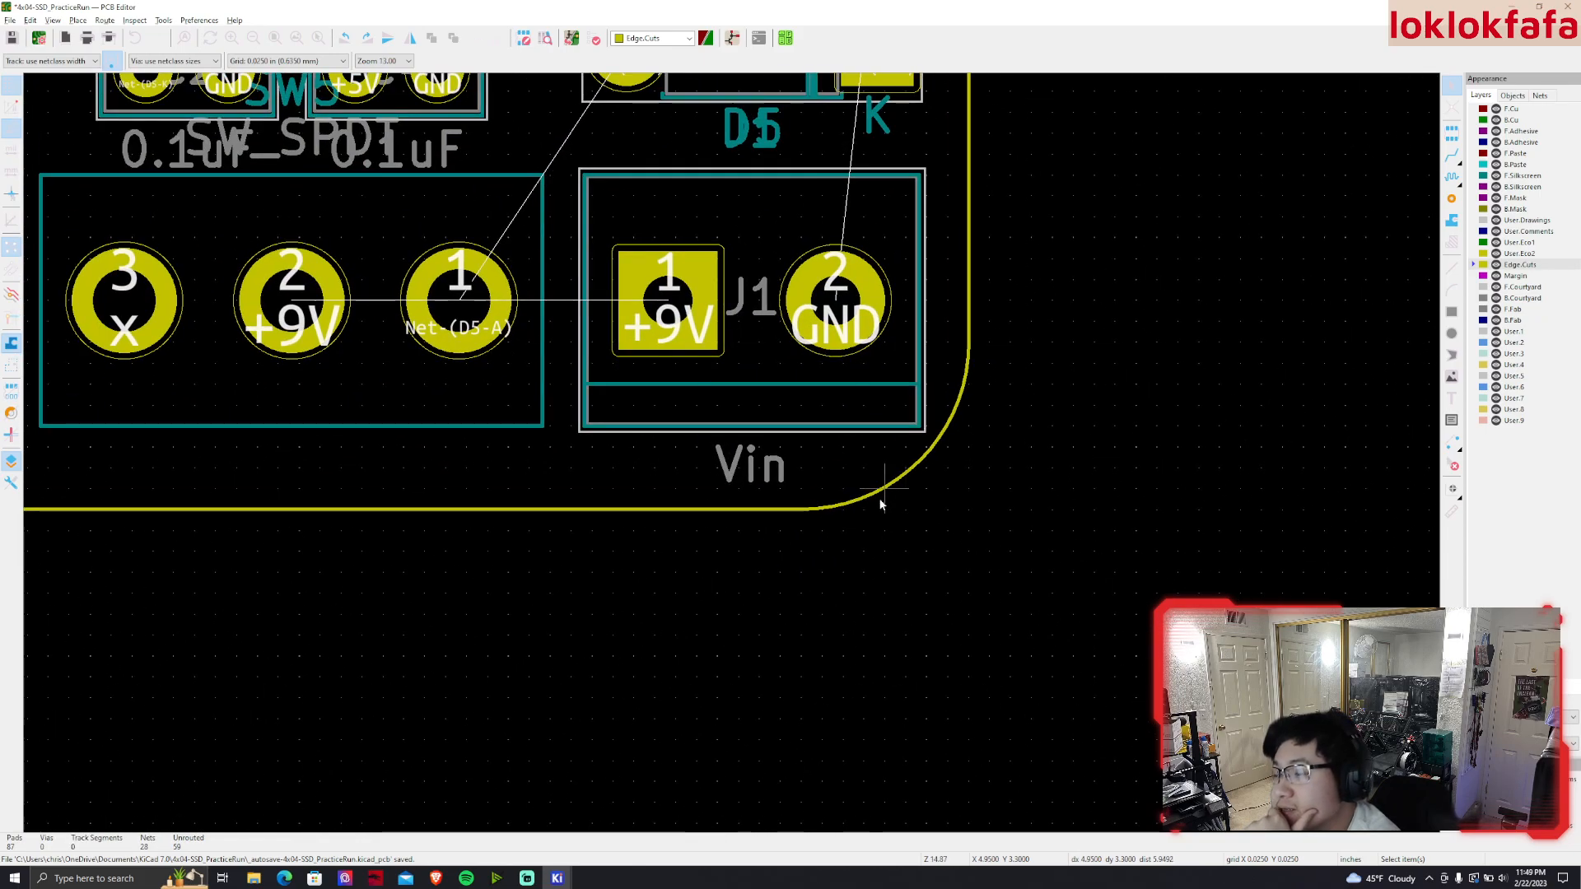
Move the right edge and the lower-right arc so they meet at X 5.1000, Y 3.1250 in
scroll(887, 467, "up", 1)
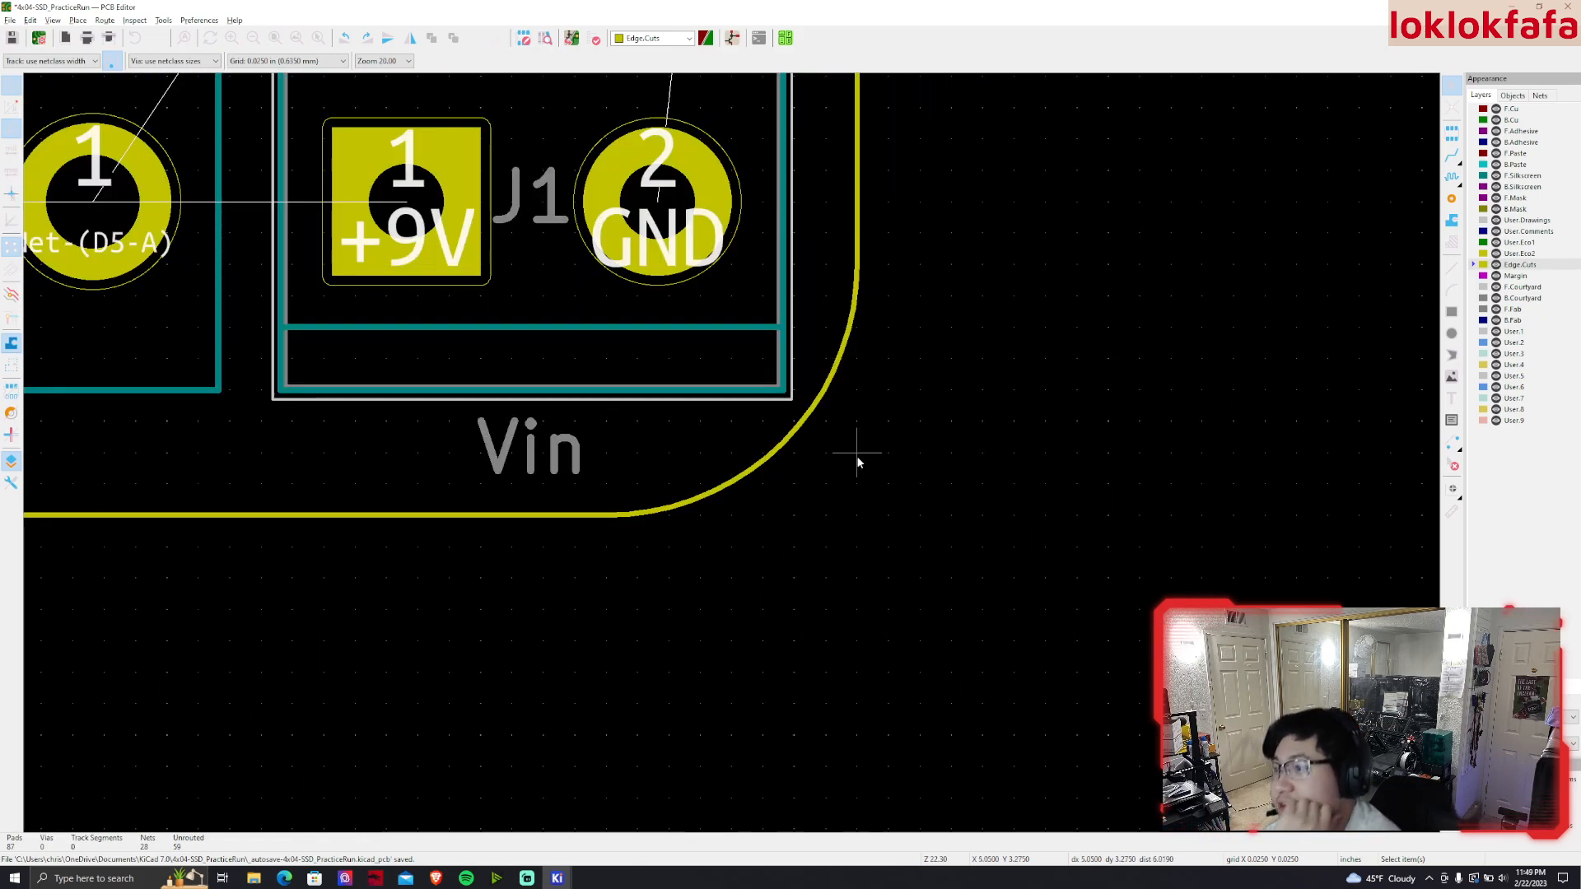
middle_click_drag(868, 295, 885, 401)
left_click(876, 353)
left_click_drag(877, 354, 936, 378)
left_click(872, 412)
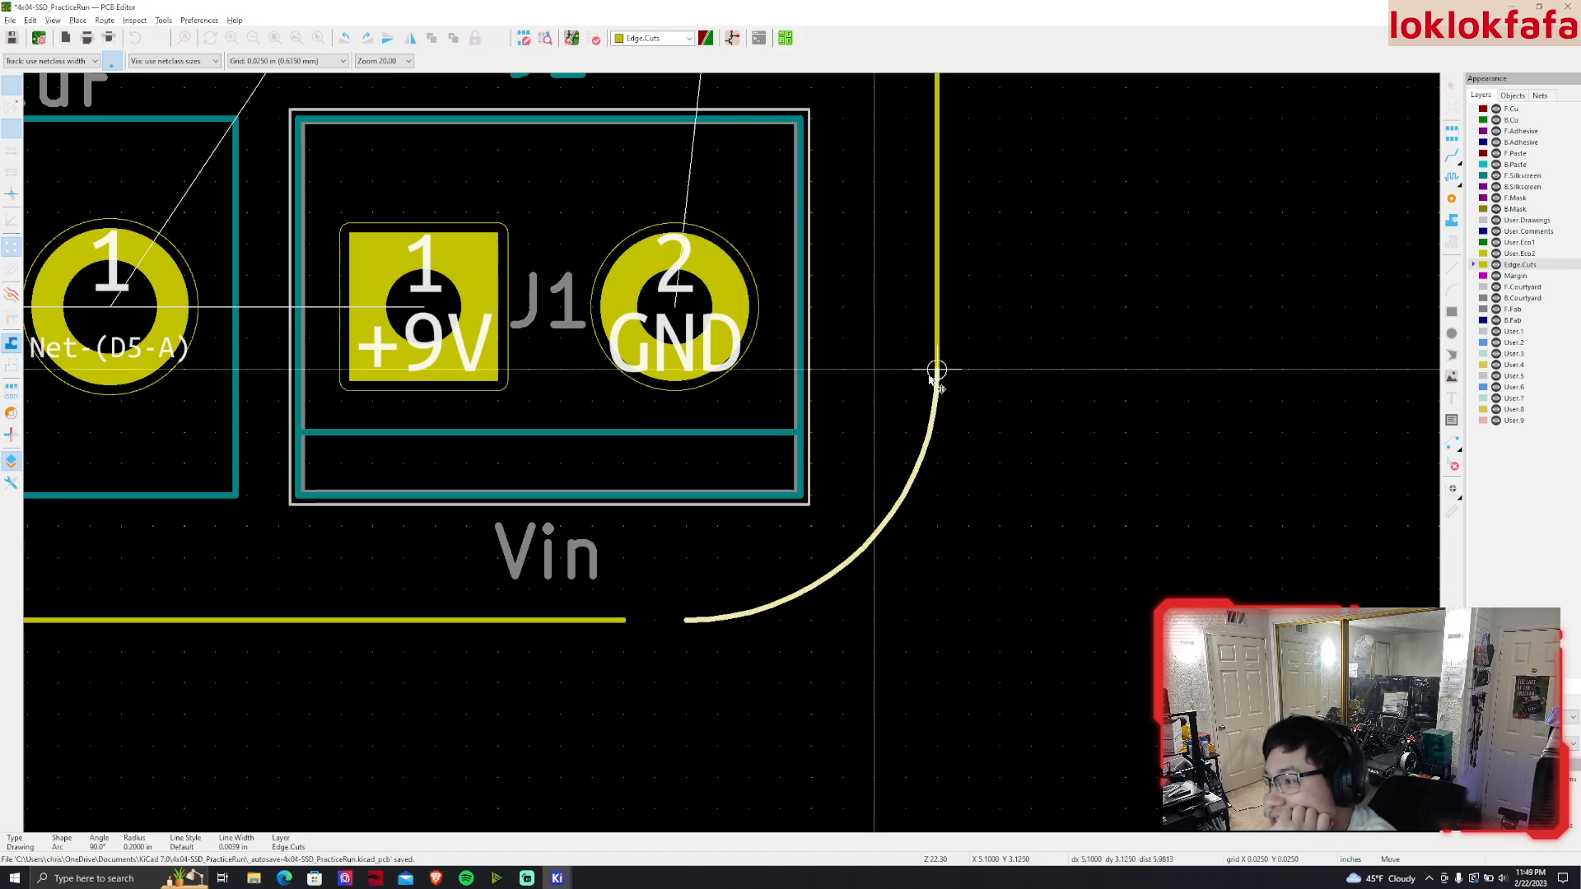
Set the bottom edge's right end to the start of the lower-right arc at X 4.9000 in
left_click(603, 621)
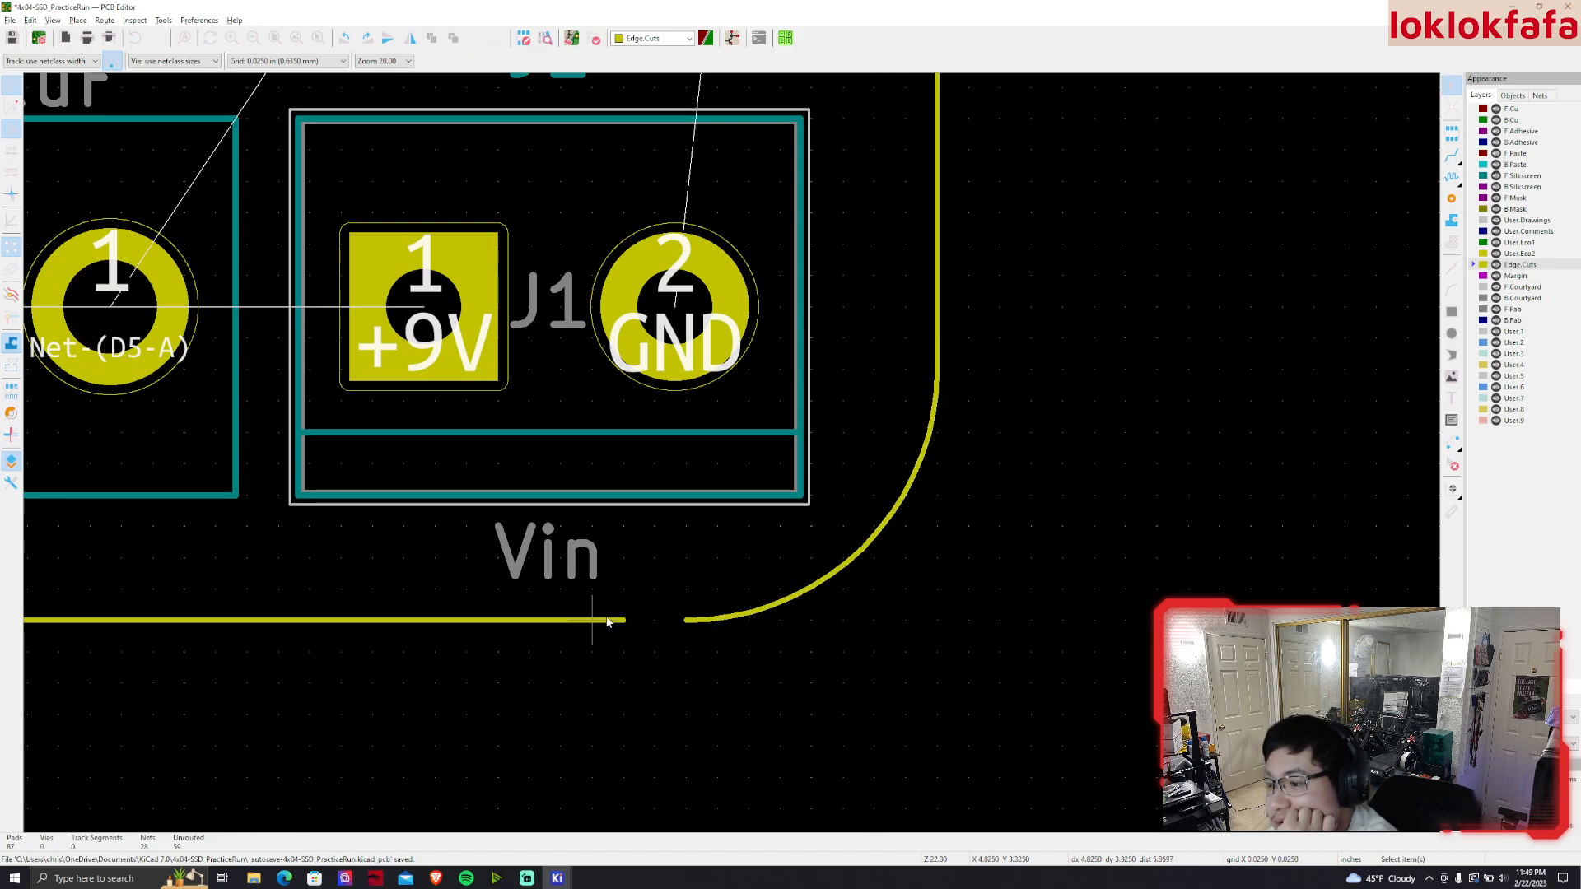
left_click_drag(623, 620, 683, 622)
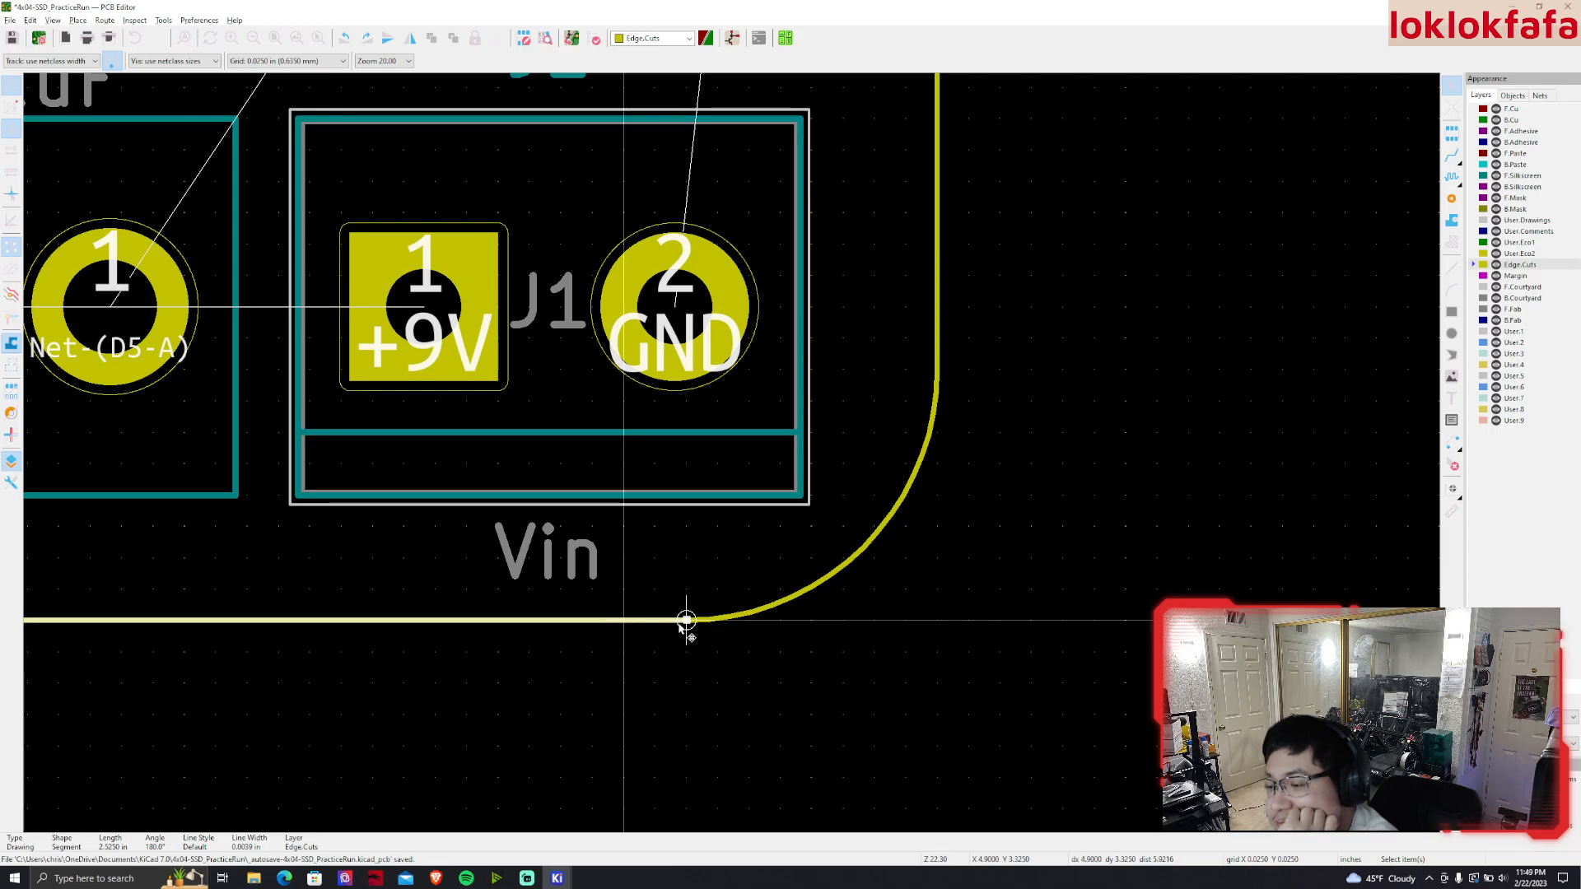
left_click(742, 650)
Compare the lower-left and lower-right corners for gaps in the outline and clearance to the components
scroll(741, 650, "down", 4)
middle_click_drag(636, 398, 849, 443)
middle_click_drag(503, 337, 882, 490)
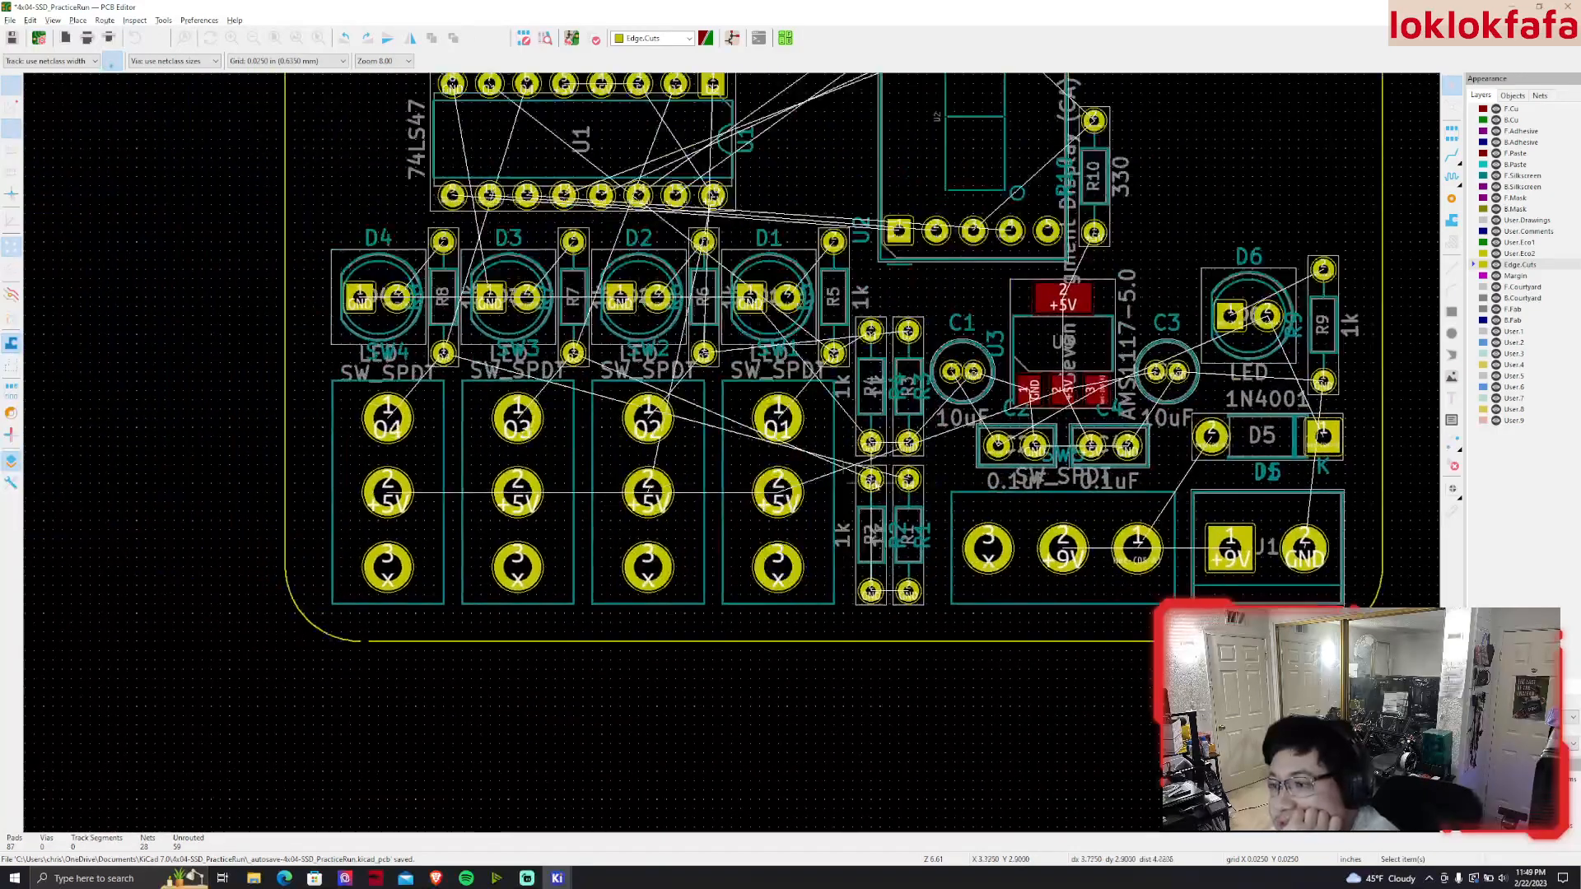
middle_click_drag(375, 606, 748, 565)
scroll(737, 588, "up", 2)
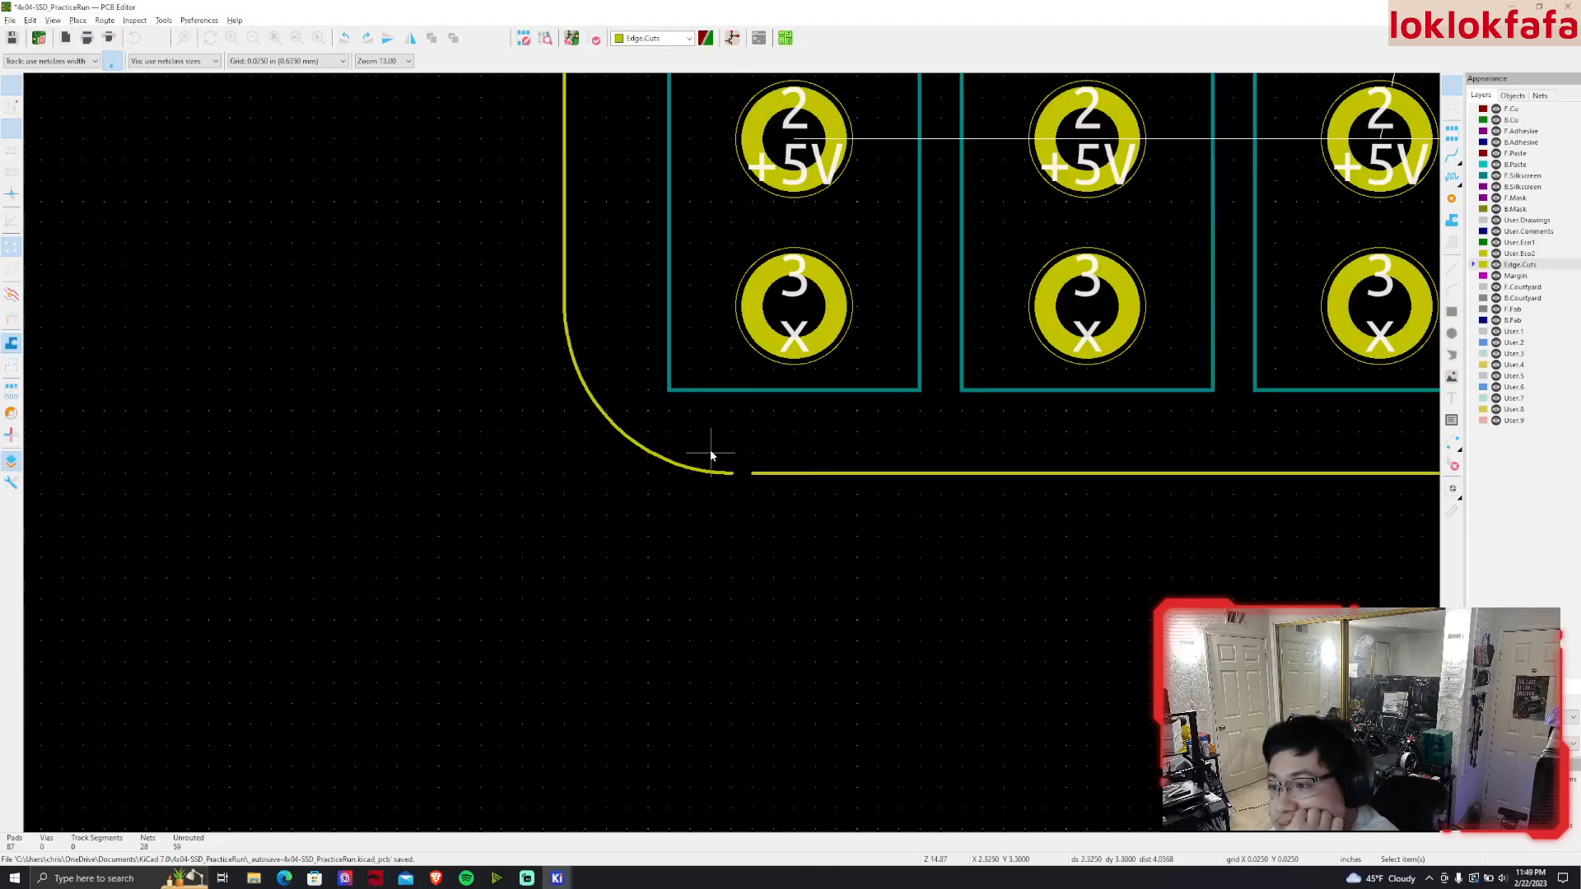
middle_click_drag(640, 316, 300, 477)
scroll(639, 453, "down", 2)
middle_click_drag(1197, 669, 399, 729)
scroll(689, 550, "up", 1)
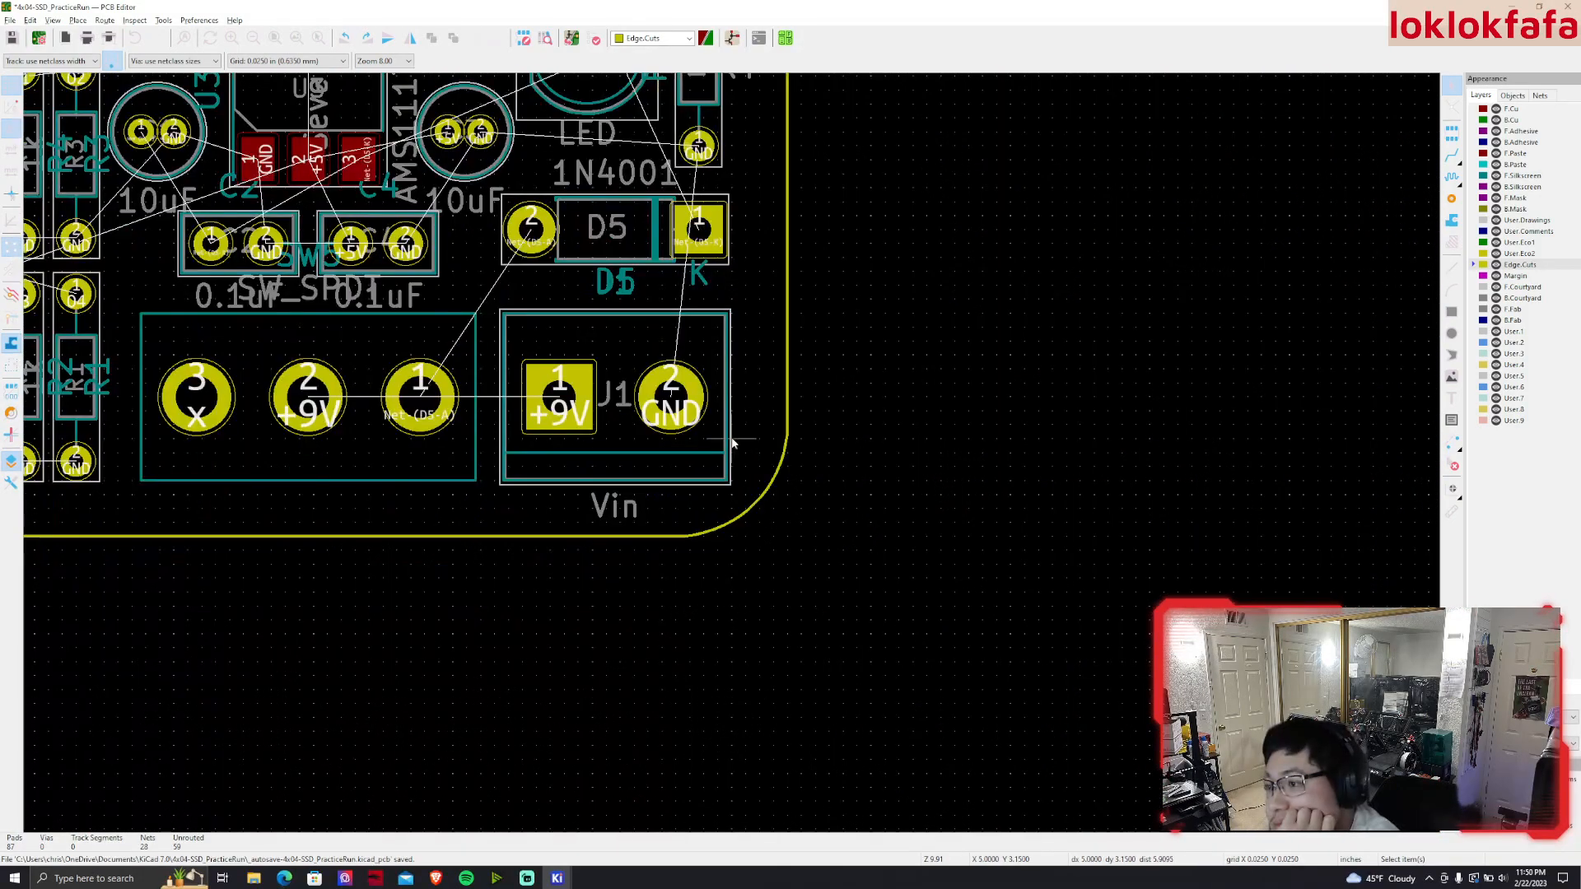
Move the left edge and the lower-left arc so they meet at X 2.1750 in and the arc joins the bottom edge
middle_click_drag(537, 512, 1167, 518)
middle_click_drag(474, 585, 1086, 601)
left_click(387, 441)
key("m")
left_click(408, 451)
left_click(407, 500)
key("m")
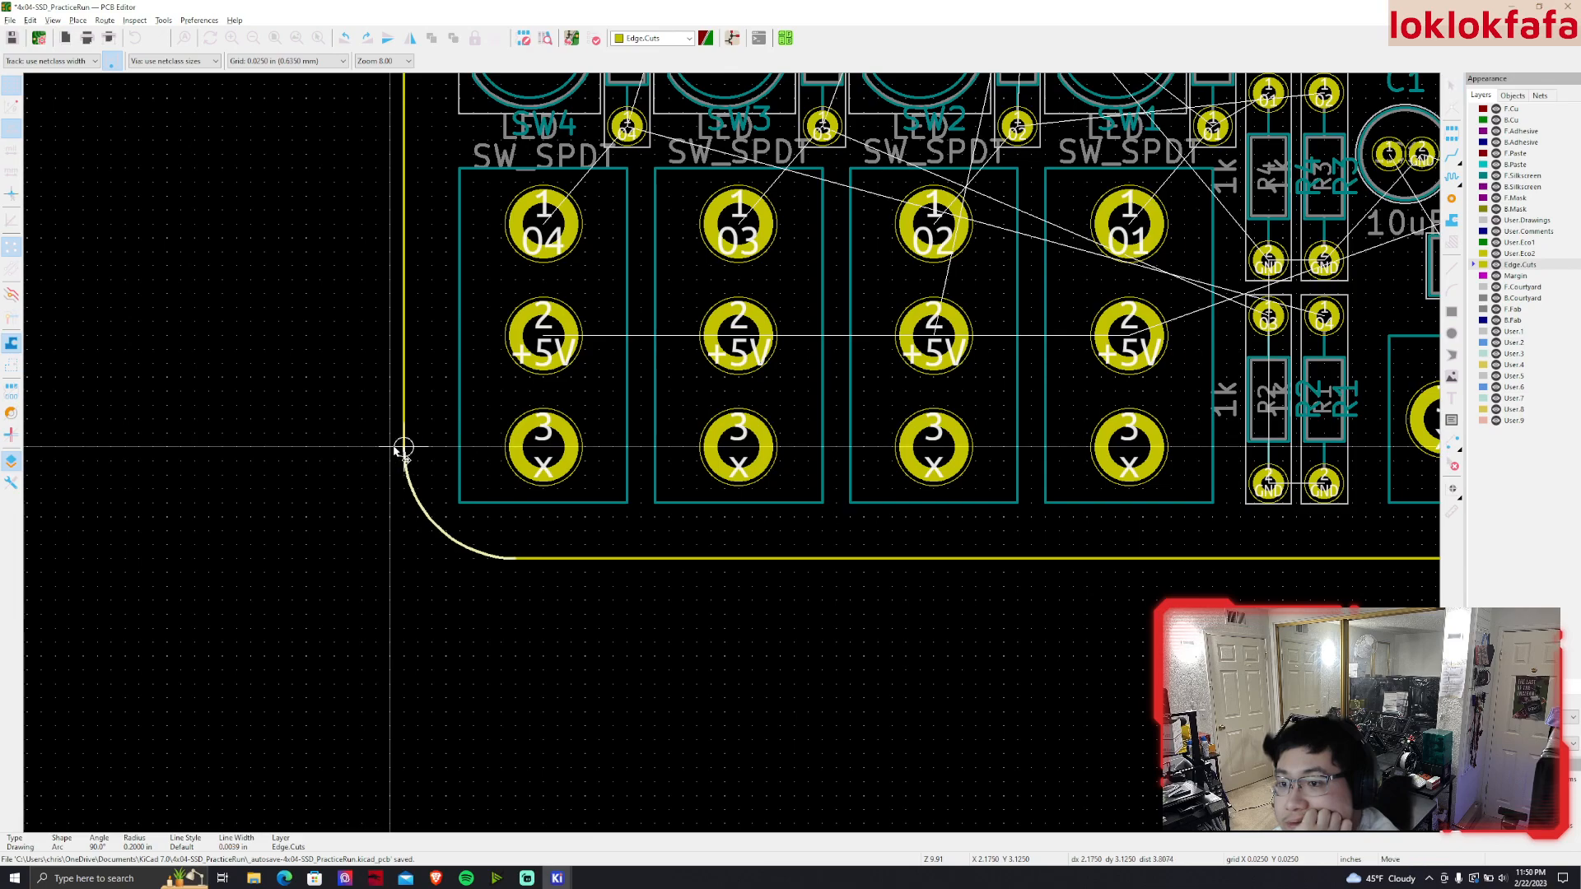
left_click(404, 449)
scroll(488, 560, "up", 5)
left_click(708, 405)
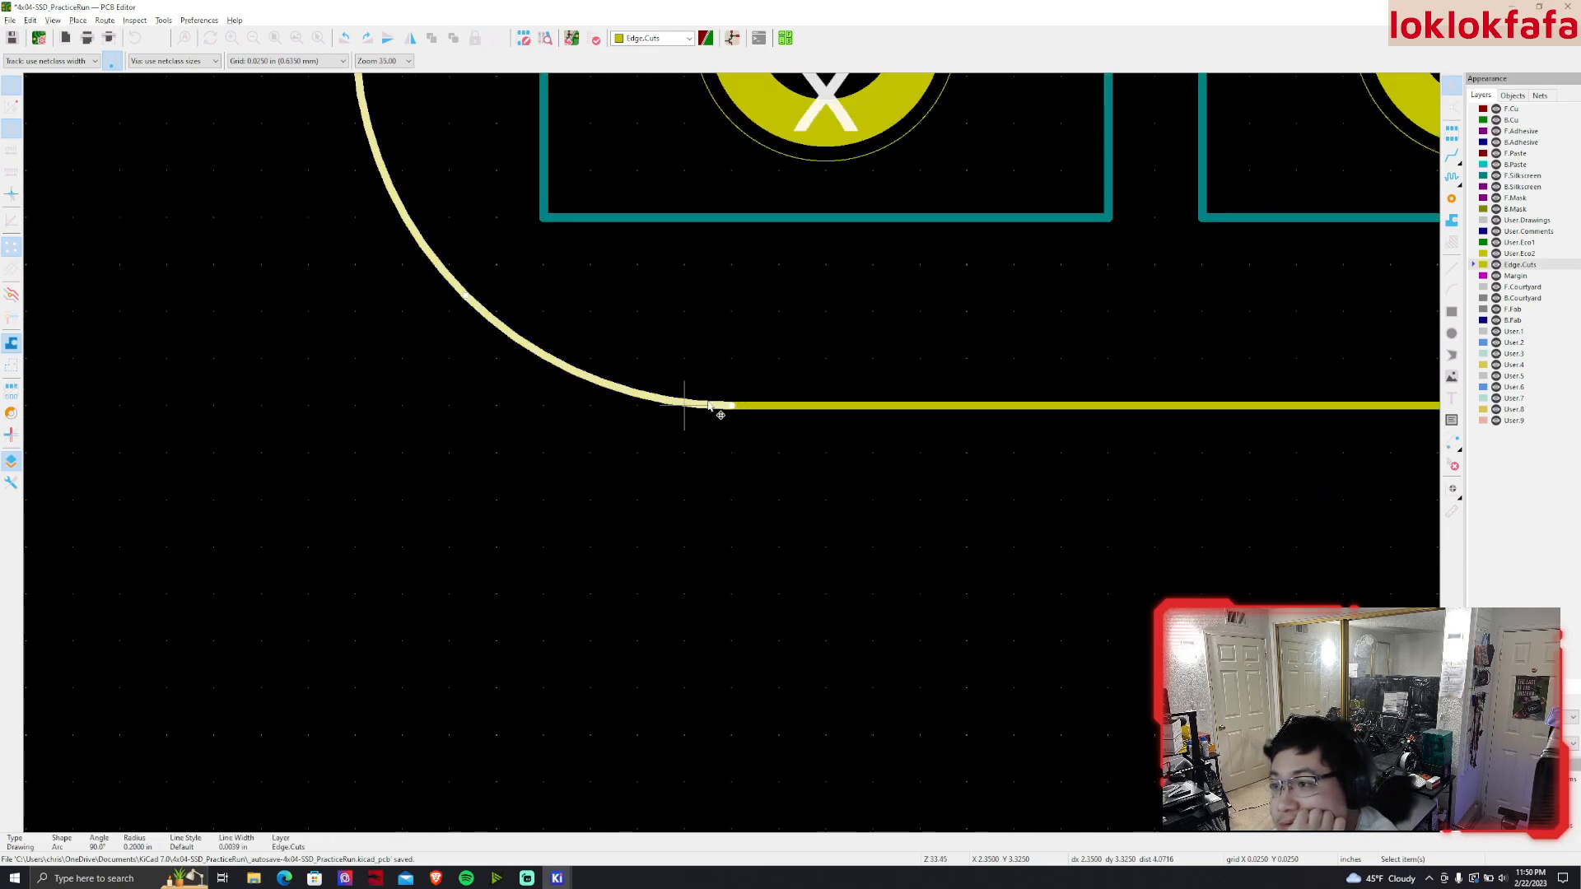
Inspect the joint between the lower-left corner arc and the bottom edge of the board outline
left_click(744, 407)
left_click(765, 454)
scroll(692, 404, "down", 2)
left_click(498, 397)
left_click(502, 426)
left_click(565, 424)
Move the upper-right arc onto the right edge's upper end and shorten the top edge to meet it at X 4.9000, Y 1.4500 in
scroll(565, 423, "down", 5)
middle_click_drag(733, 454, 516, 588)
scroll(1236, 289, "up", 3)
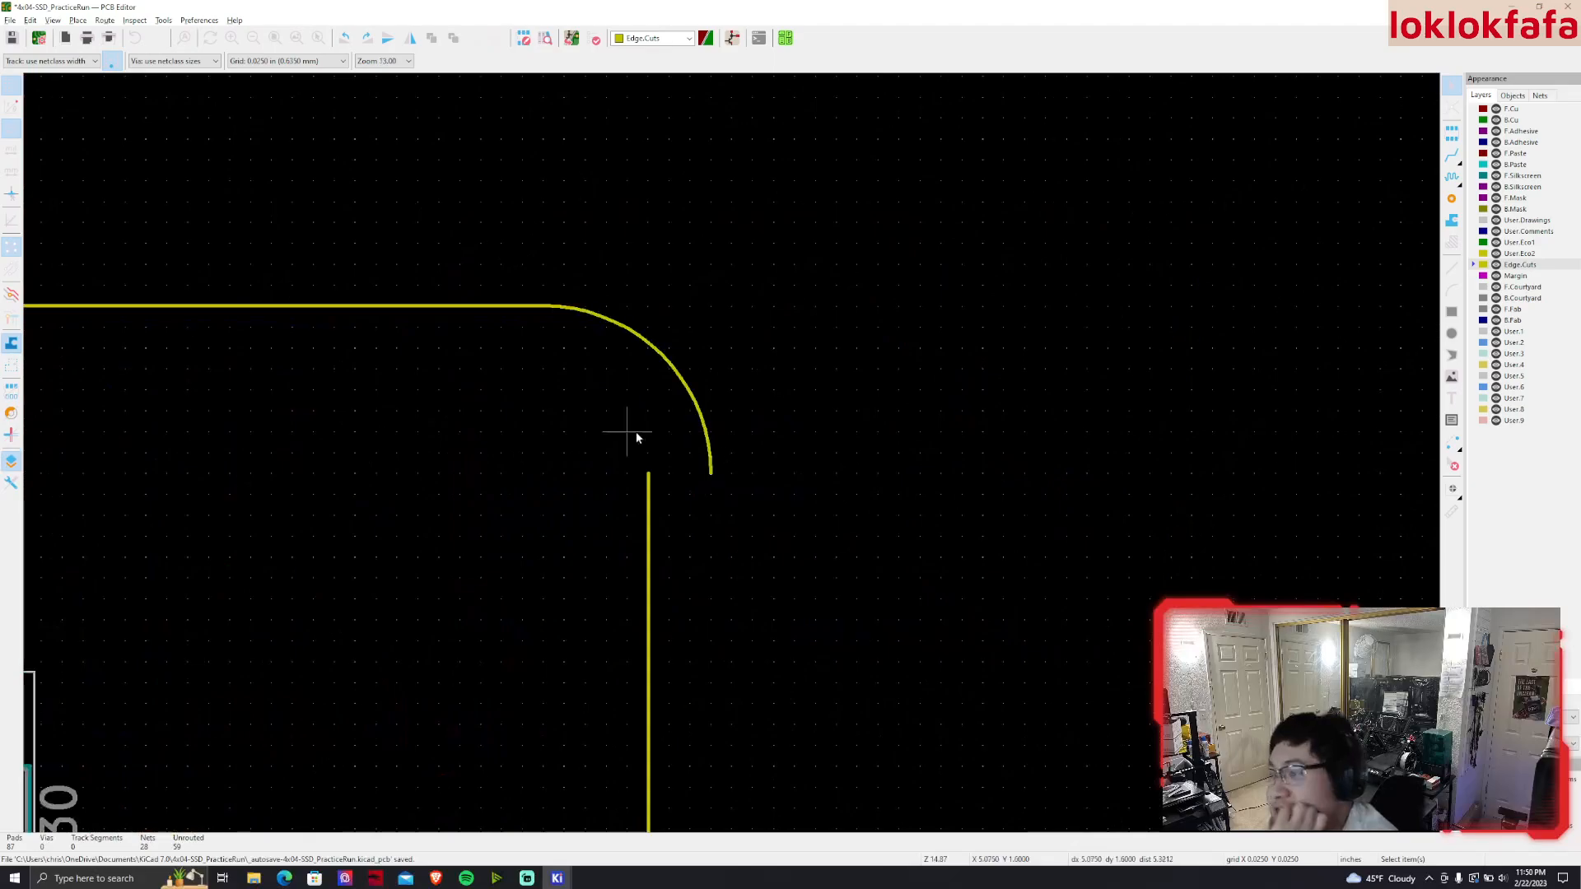
left_click(692, 406)
left_click_drag(711, 473, 649, 473)
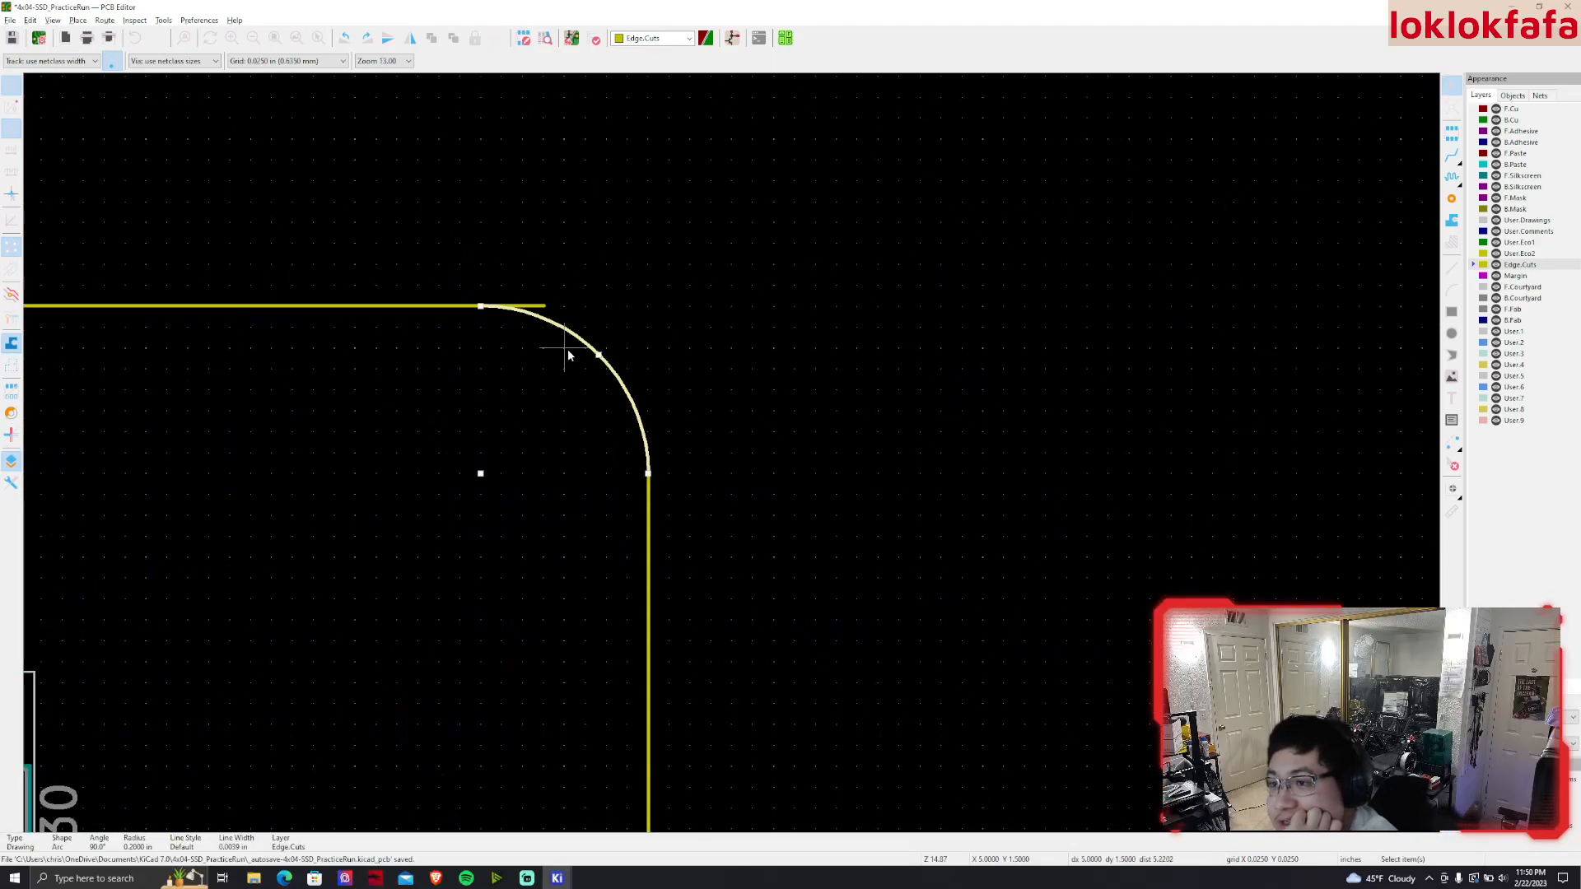
left_click(544, 307)
left_click_drag(543, 306, 481, 308)
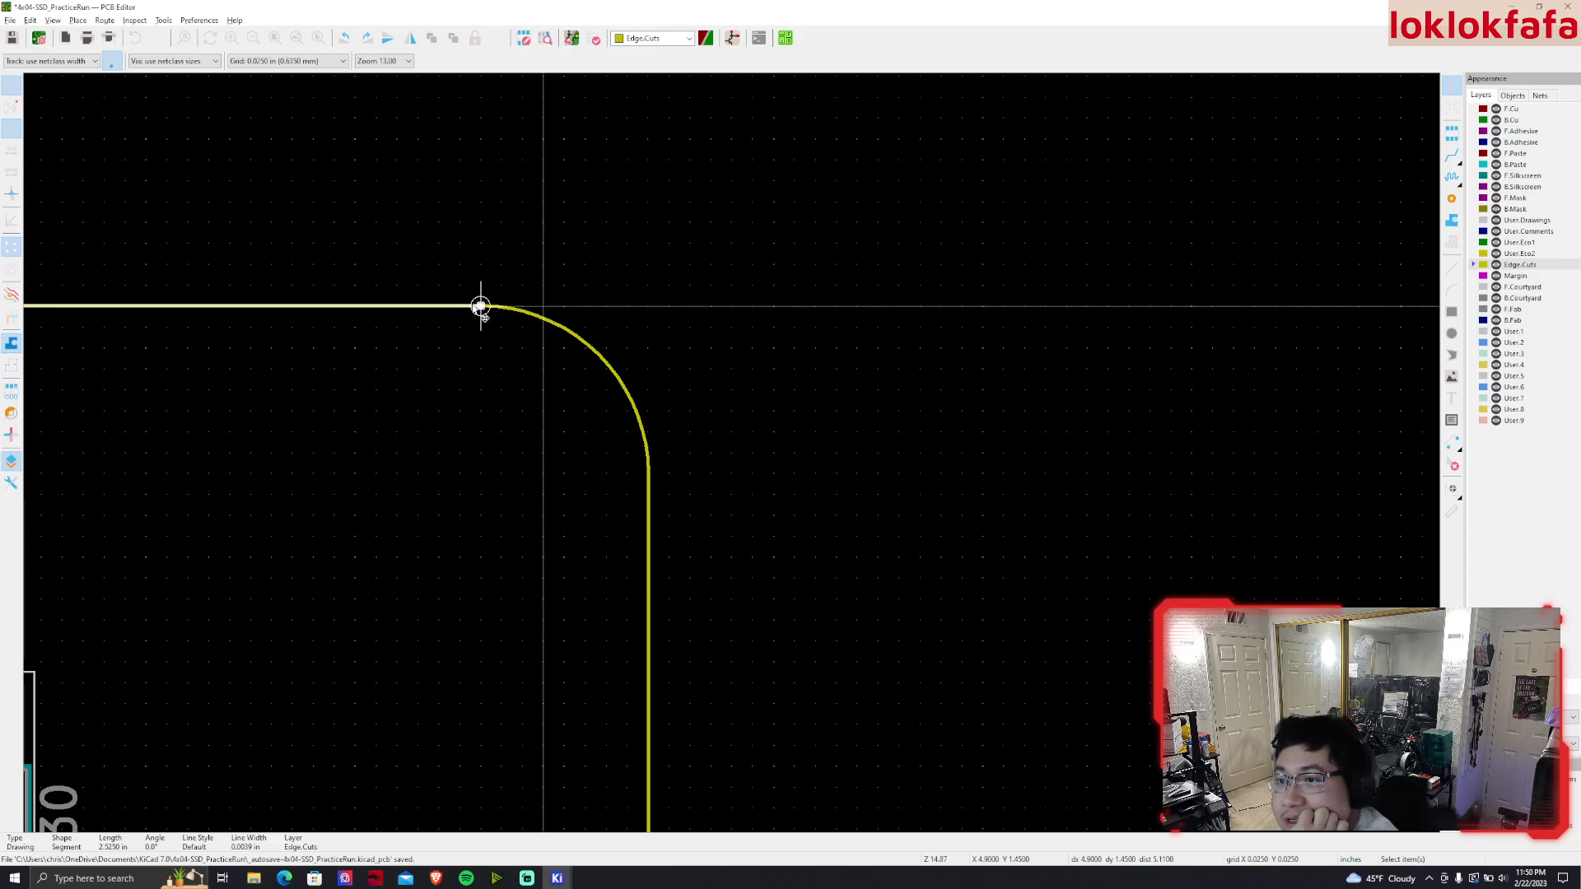
Review the whole board outline, its four rounded corners and the component clearance along the edges
scroll(493, 384, "down", 4)
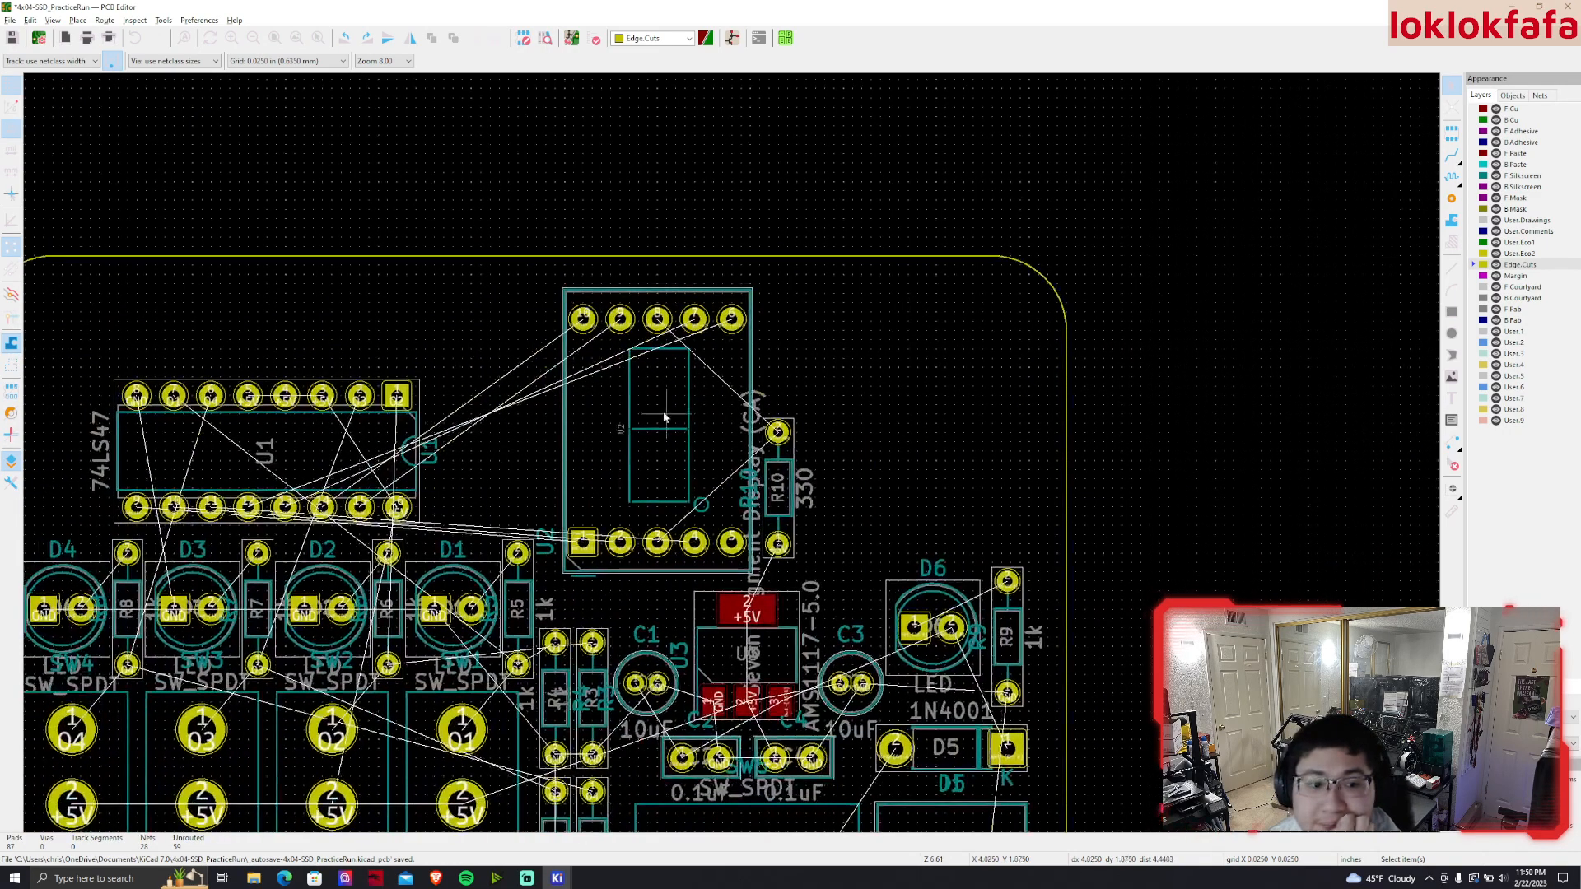
middle_click_drag(664, 414, 997, 336)
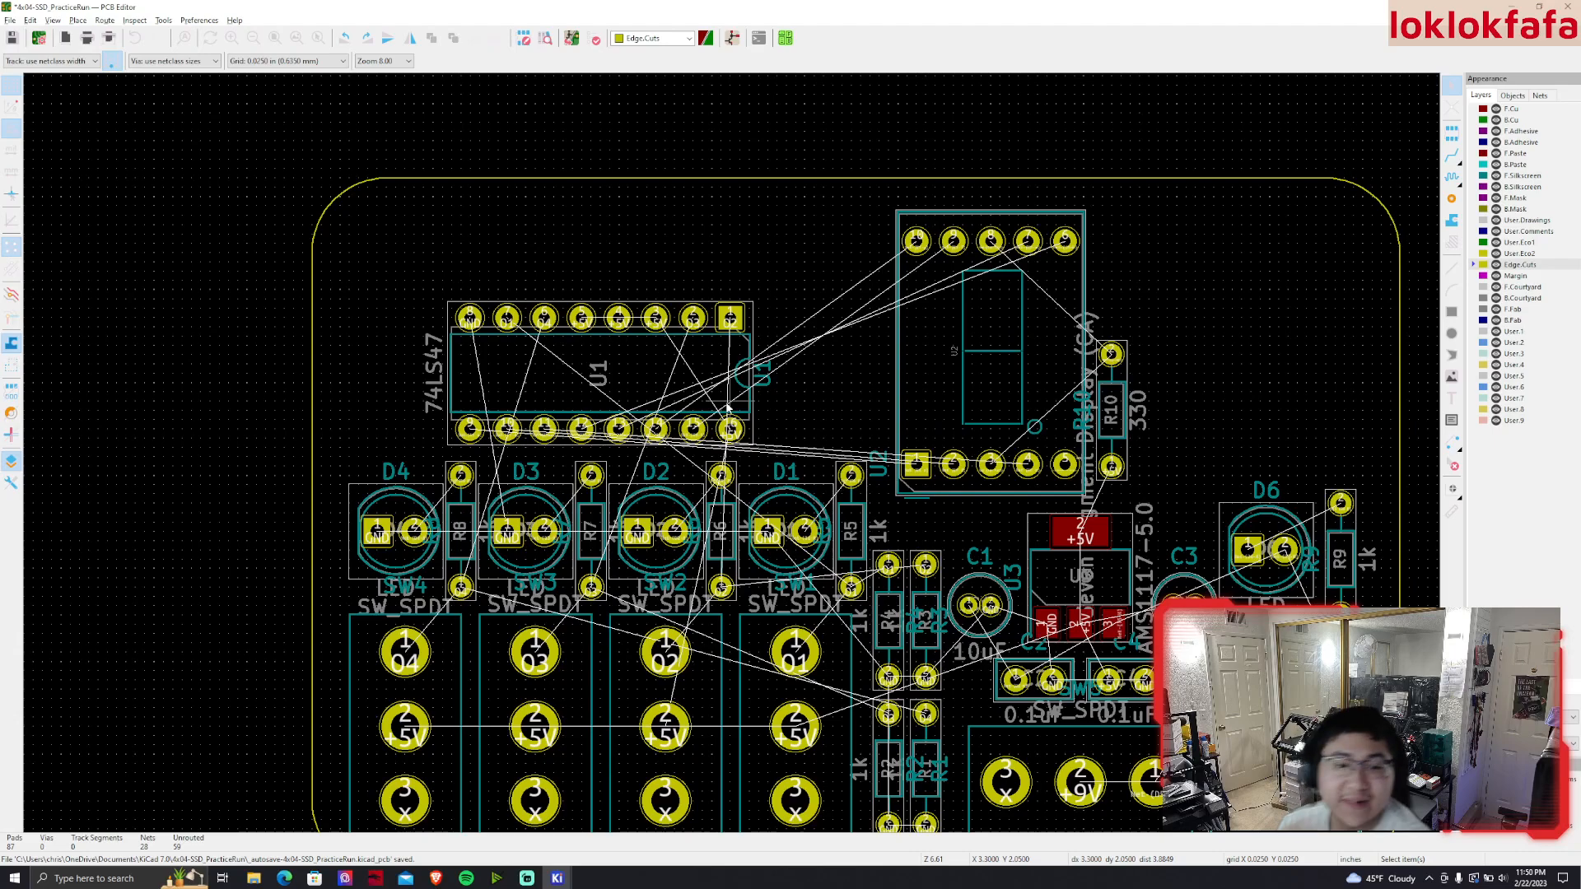
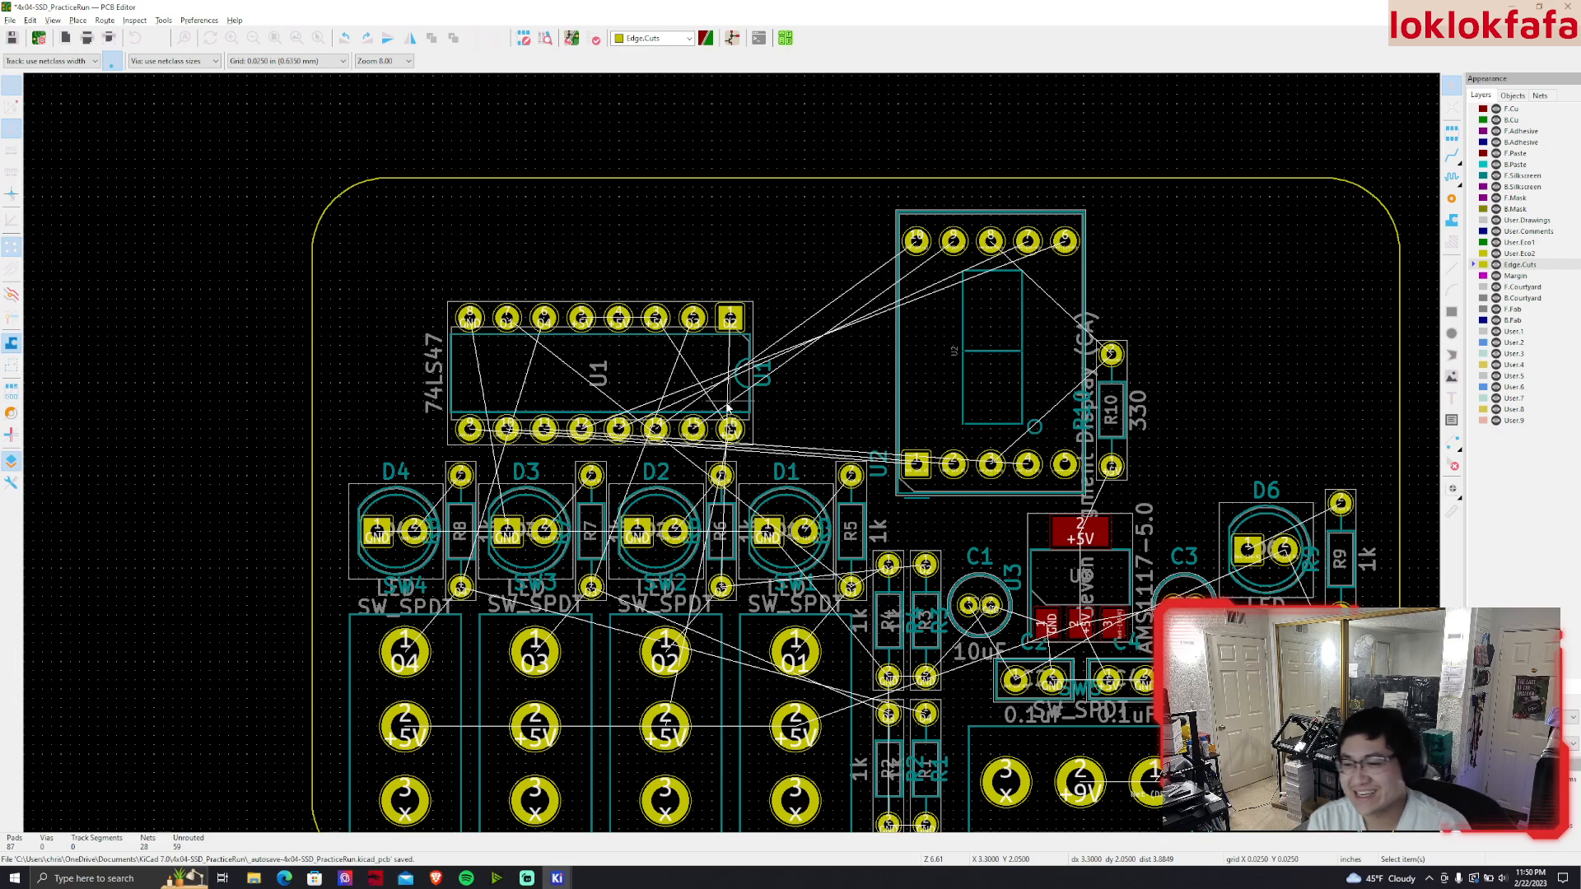
scroll(728, 408, "down", 5)
scroll(863, 432, "up", 4)
scroll(942, 388, "up", 2)
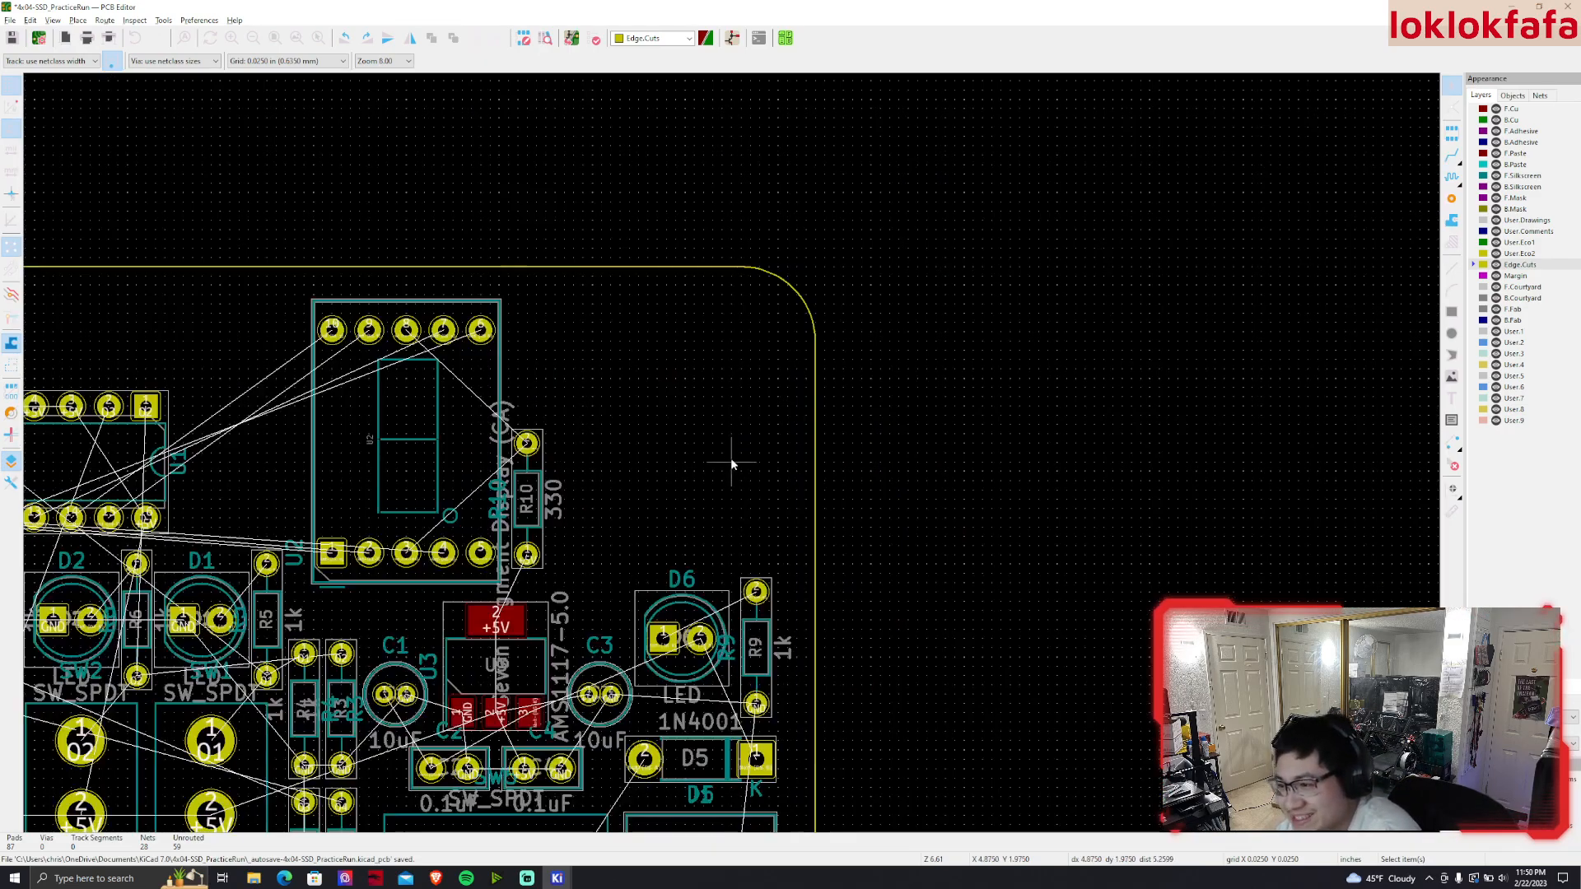
scroll(728, 456, "down", 2)
middle_click_drag(774, 433, 939, 384)
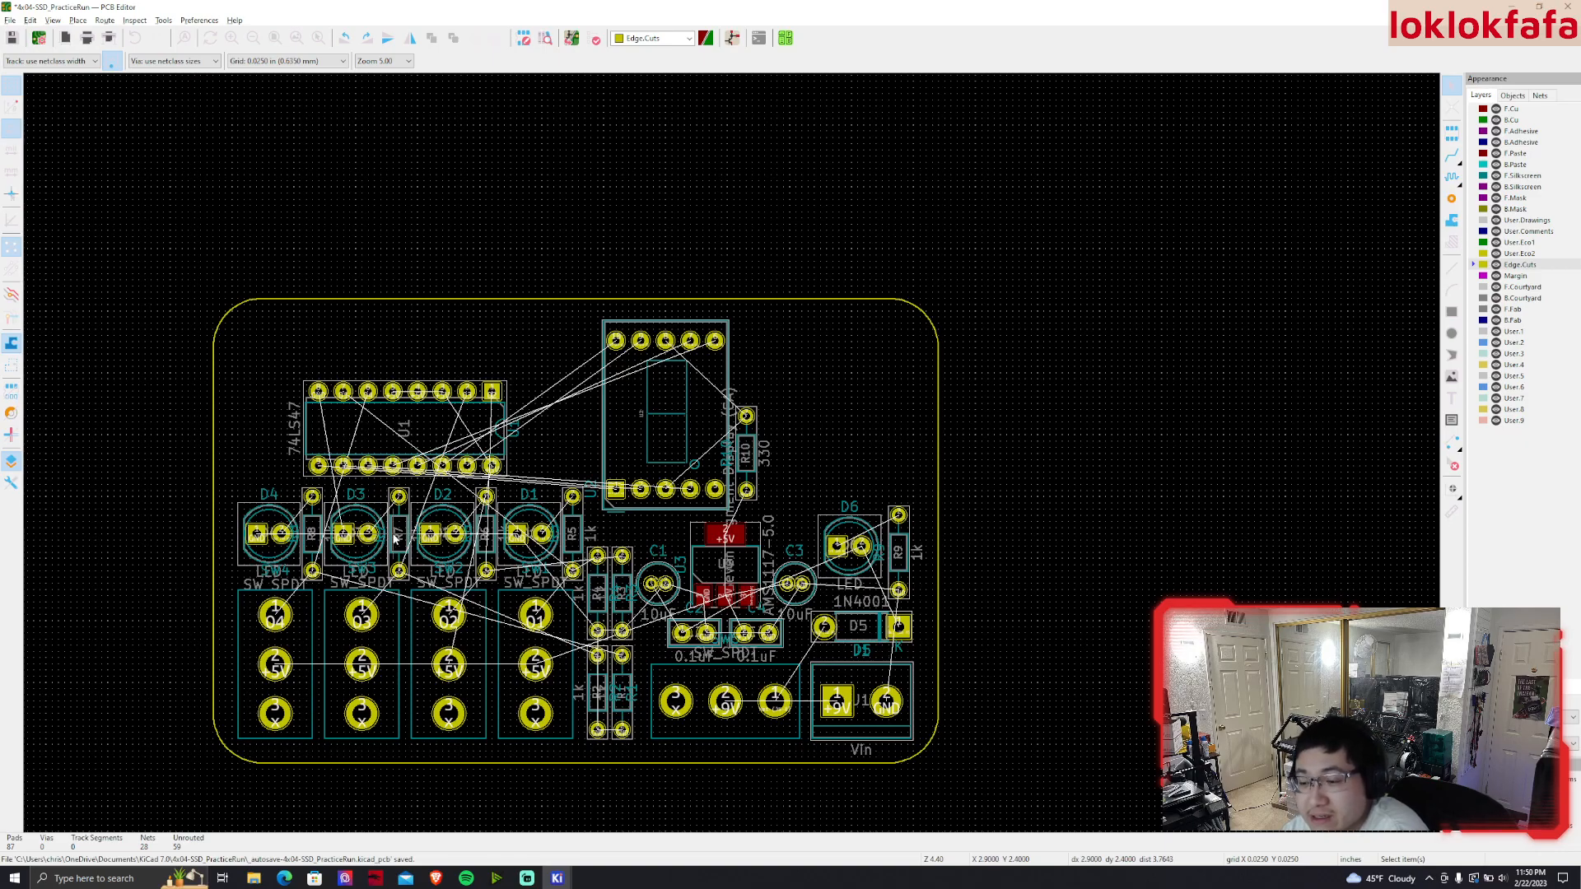
middle_click_drag(454, 563, 563, 520)
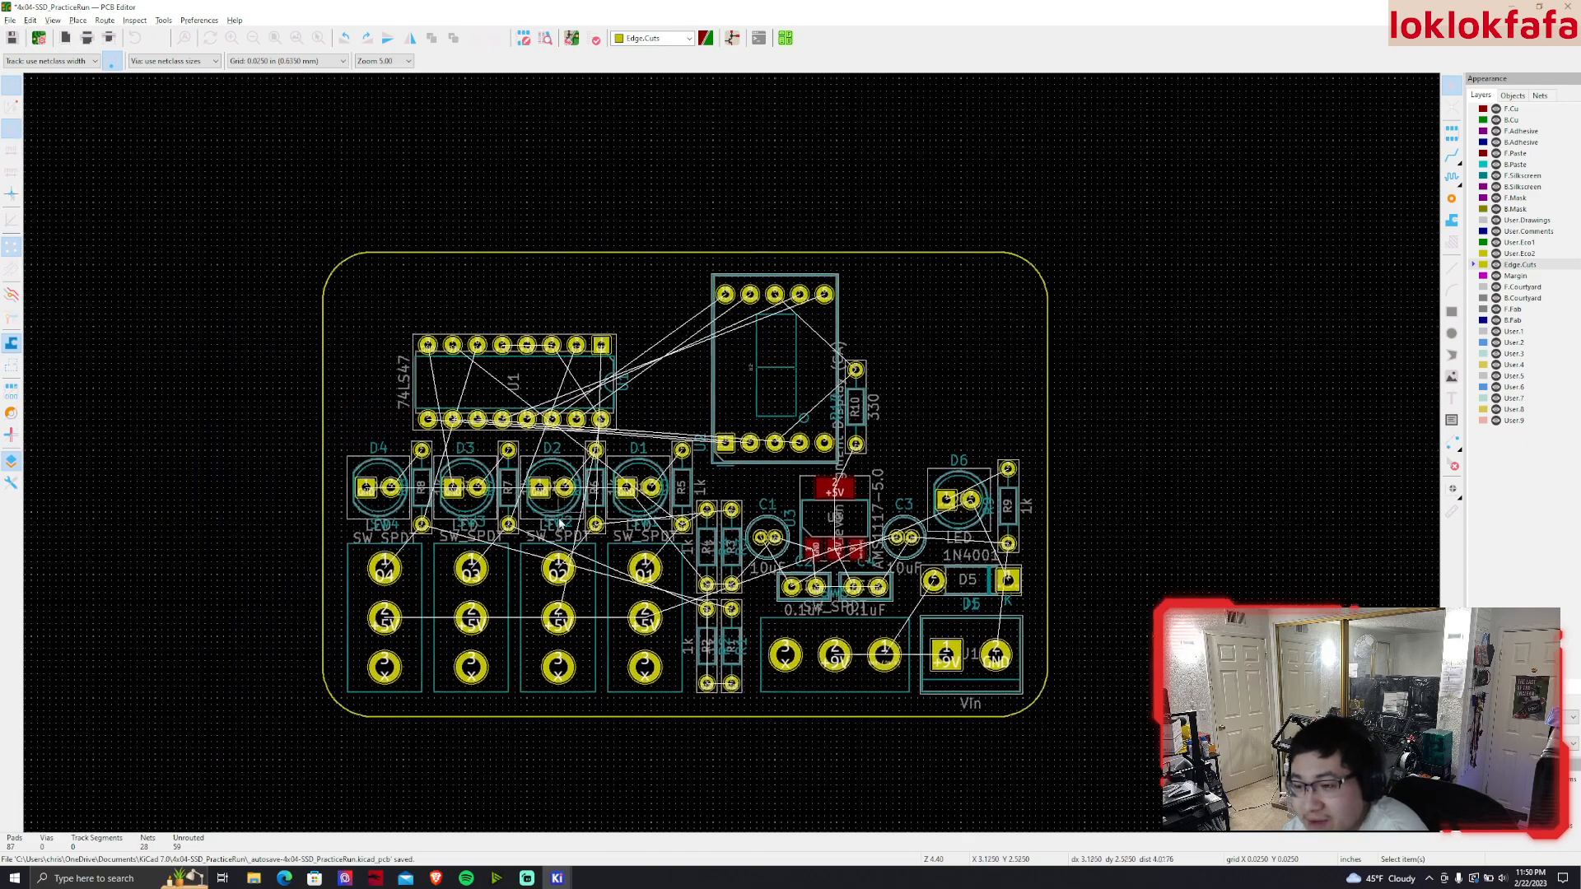
scroll(1021, 515, "up", 4)
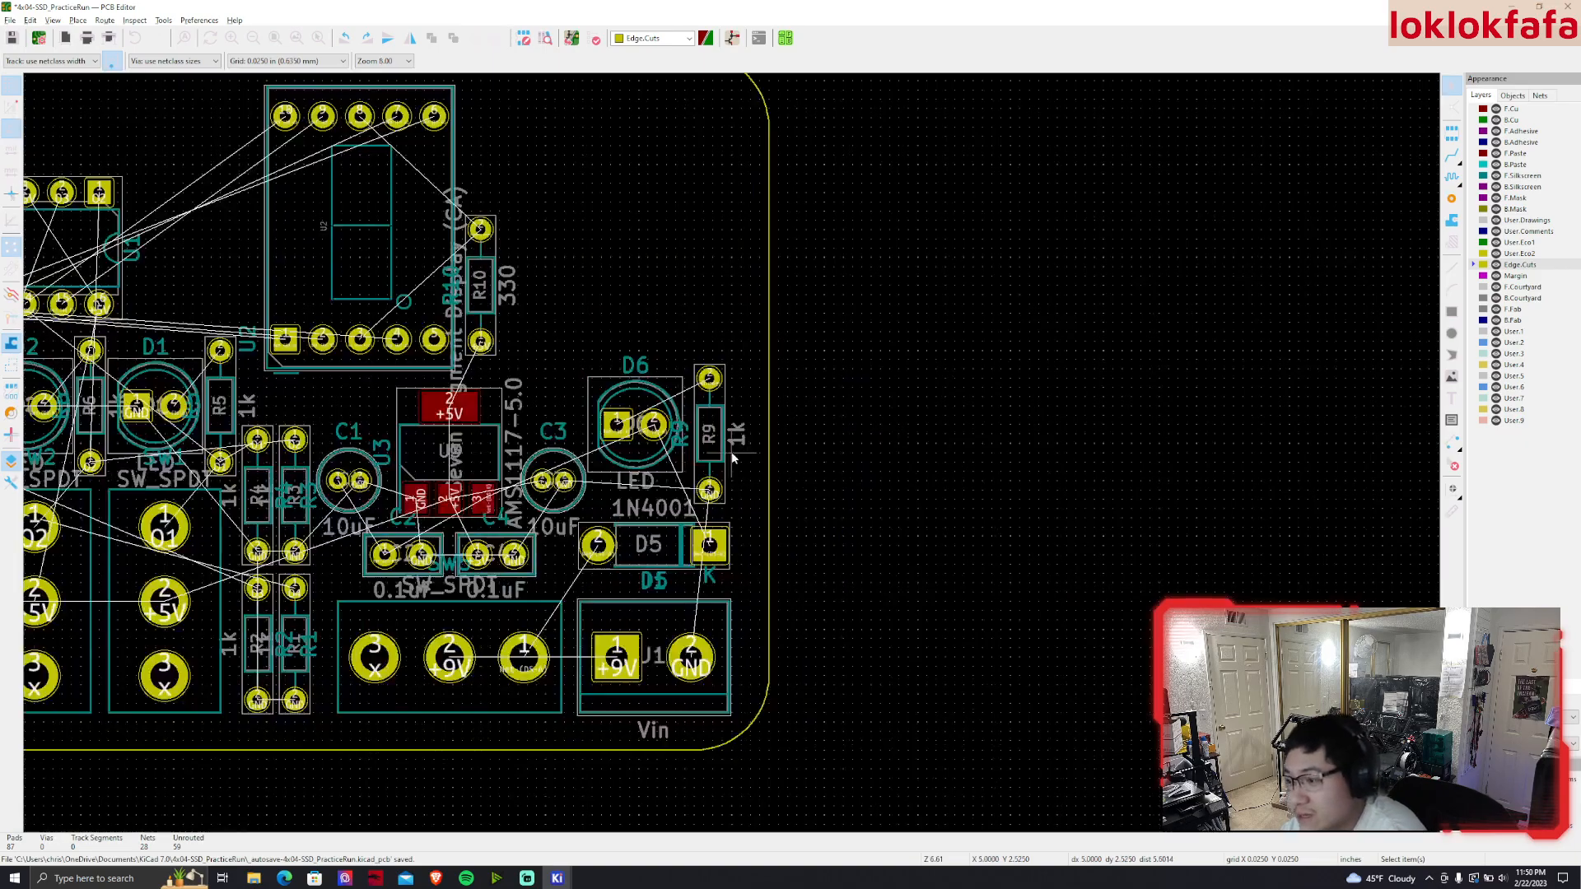
Move LED D6, resistor R9 and diode D5 together about 0.7 in up toward the board's upper-right corner
scroll(733, 446, "up", 3)
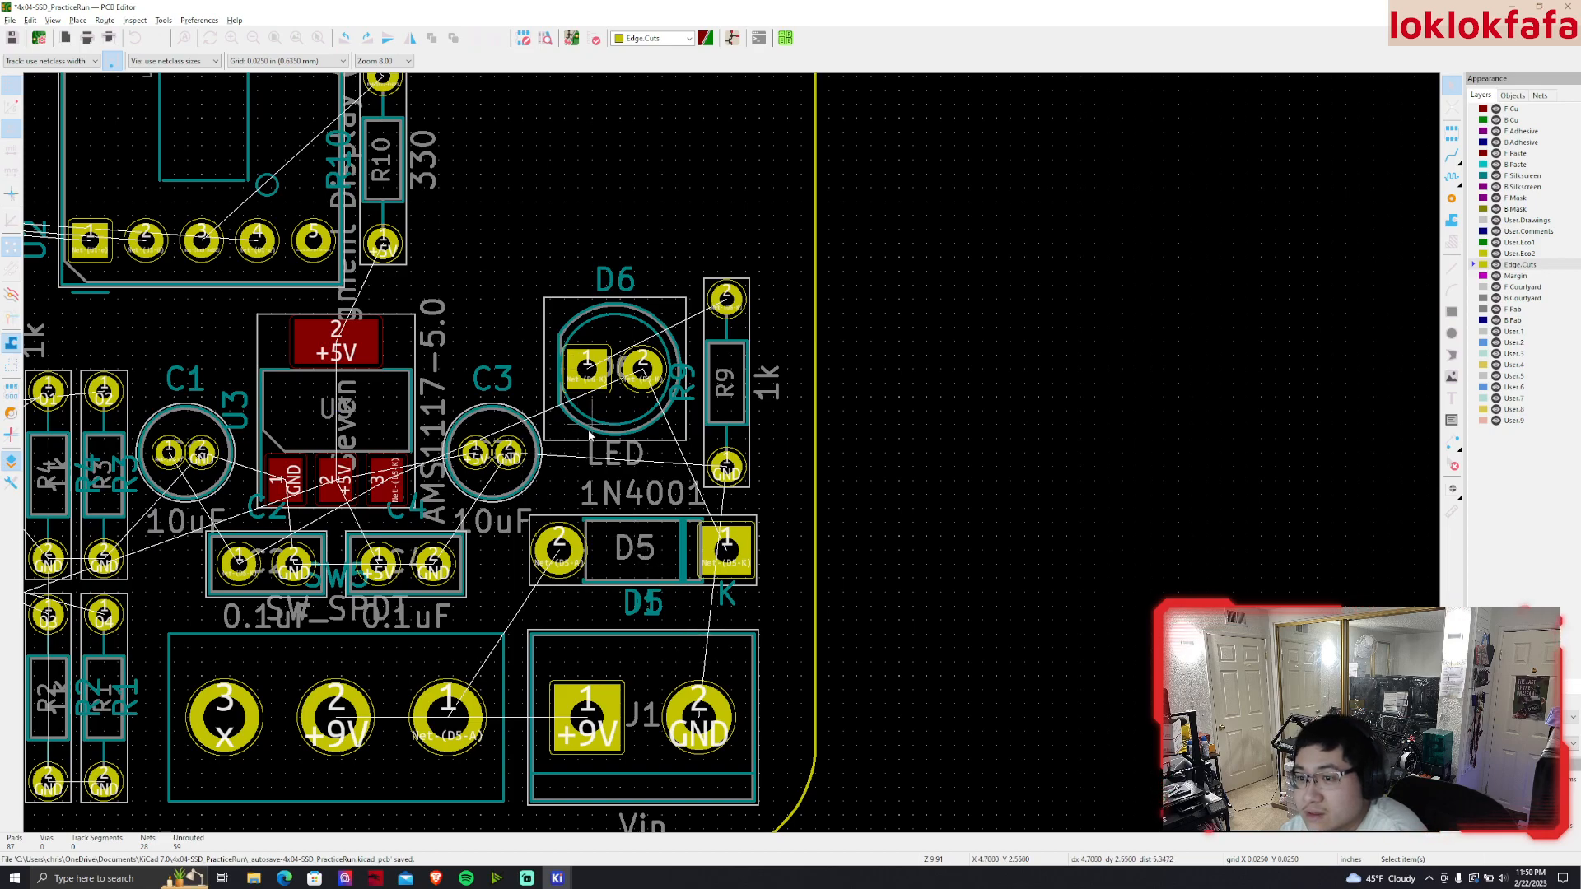
left_click(640, 336)
scroll(640, 336, "down", 2)
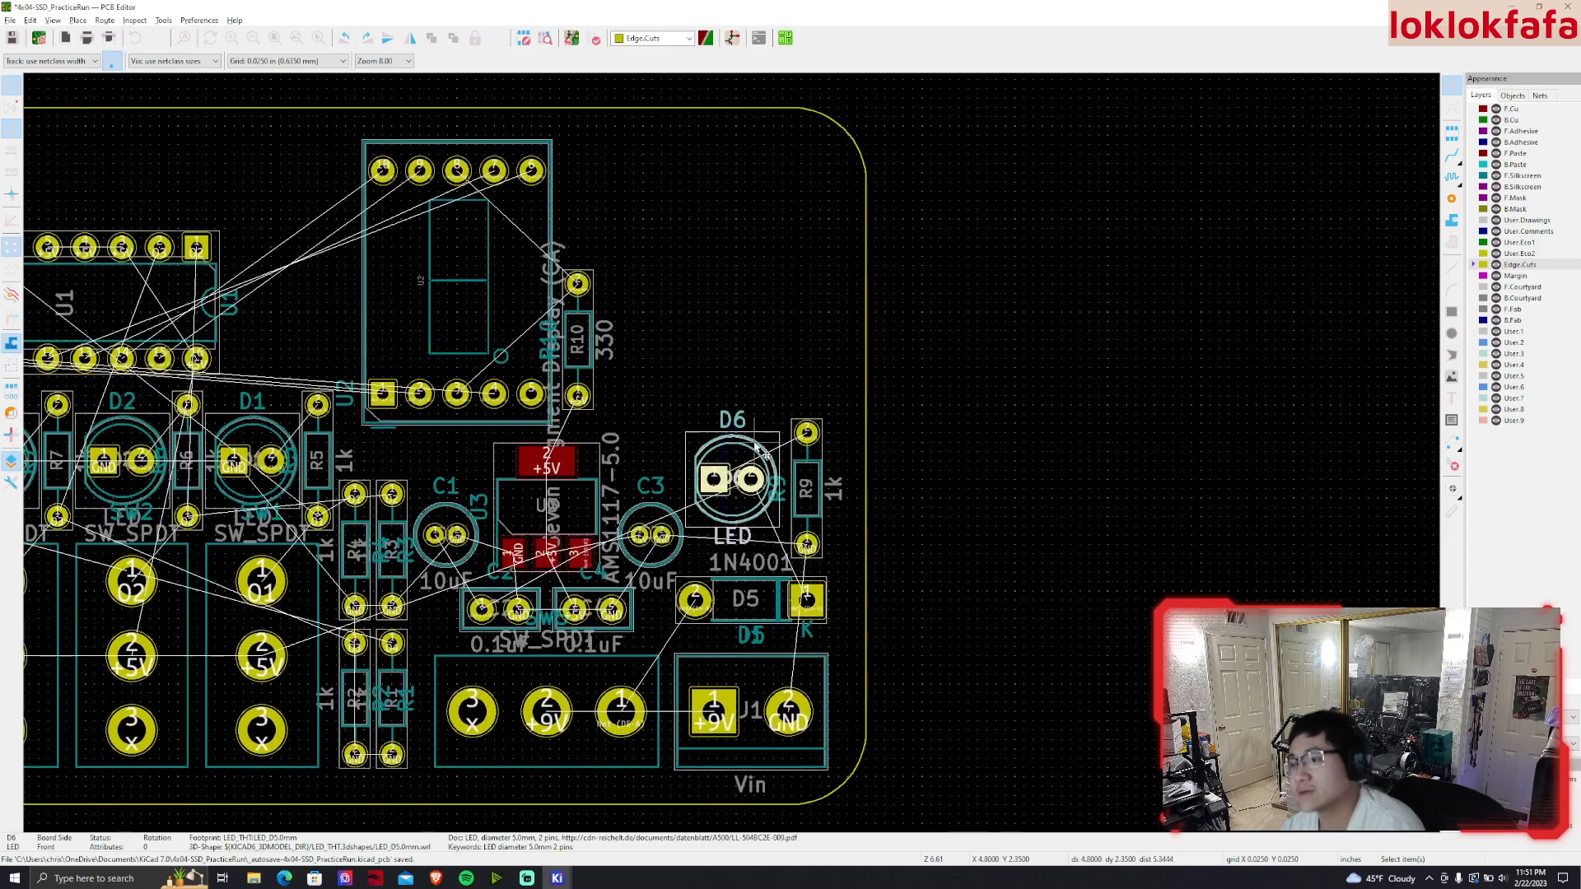
left_click(859, 488, "shift")
left_click(815, 599, "shift")
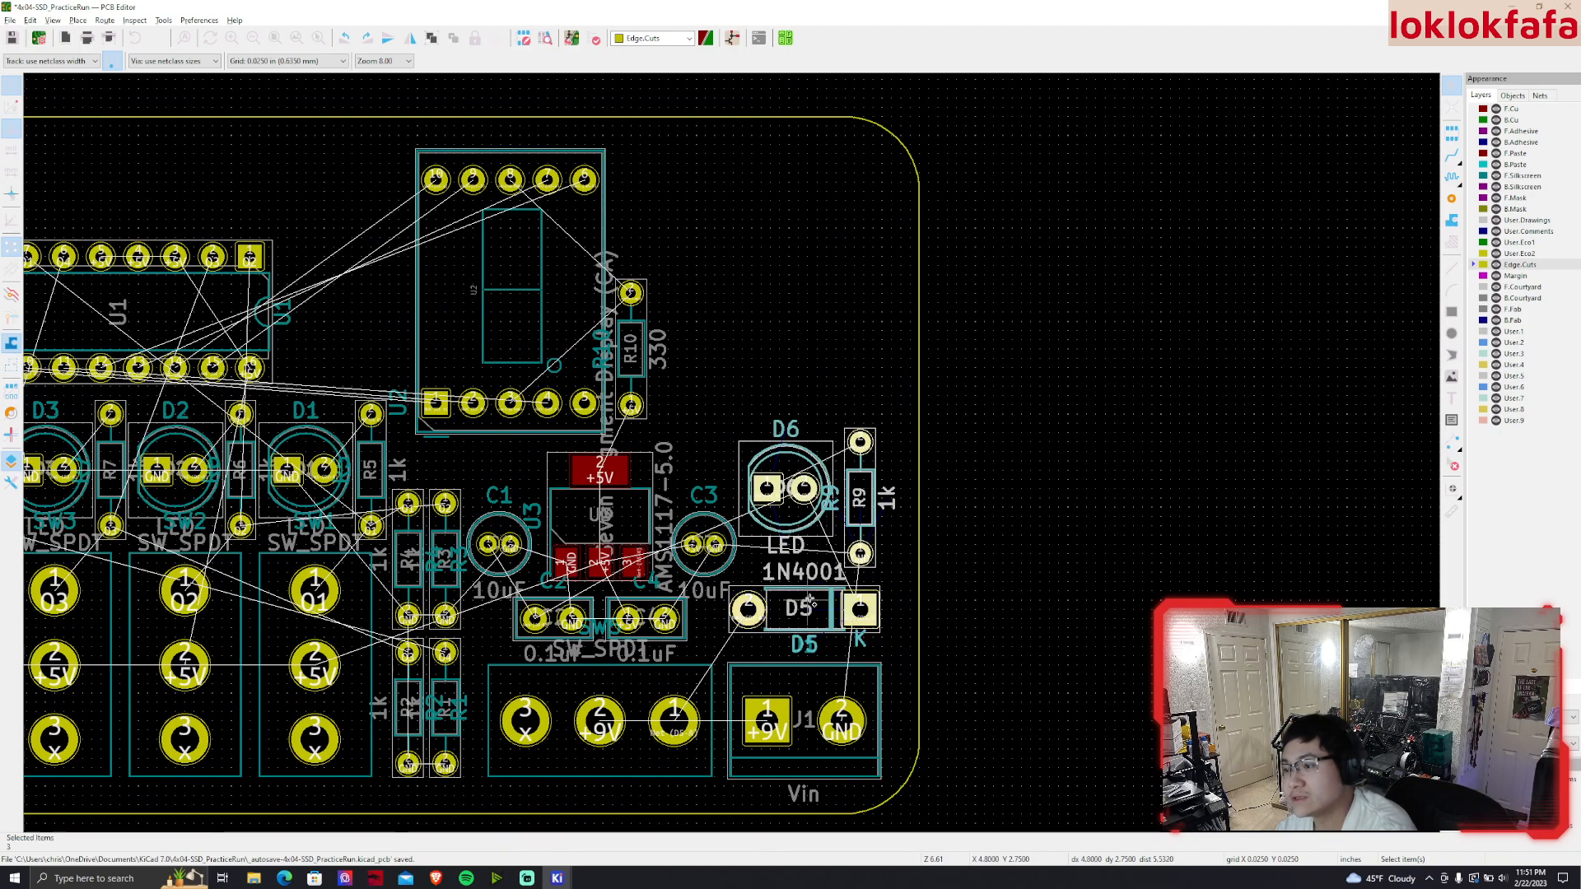
left_click_drag(811, 616, 799, 356)
left_click(808, 365)
Rotate terminal block J1 by 90° and place it close to the board's right edge, beneath D5
left_click(809, 702)
key("r")
left_click_drag(791, 674, 852, 587)
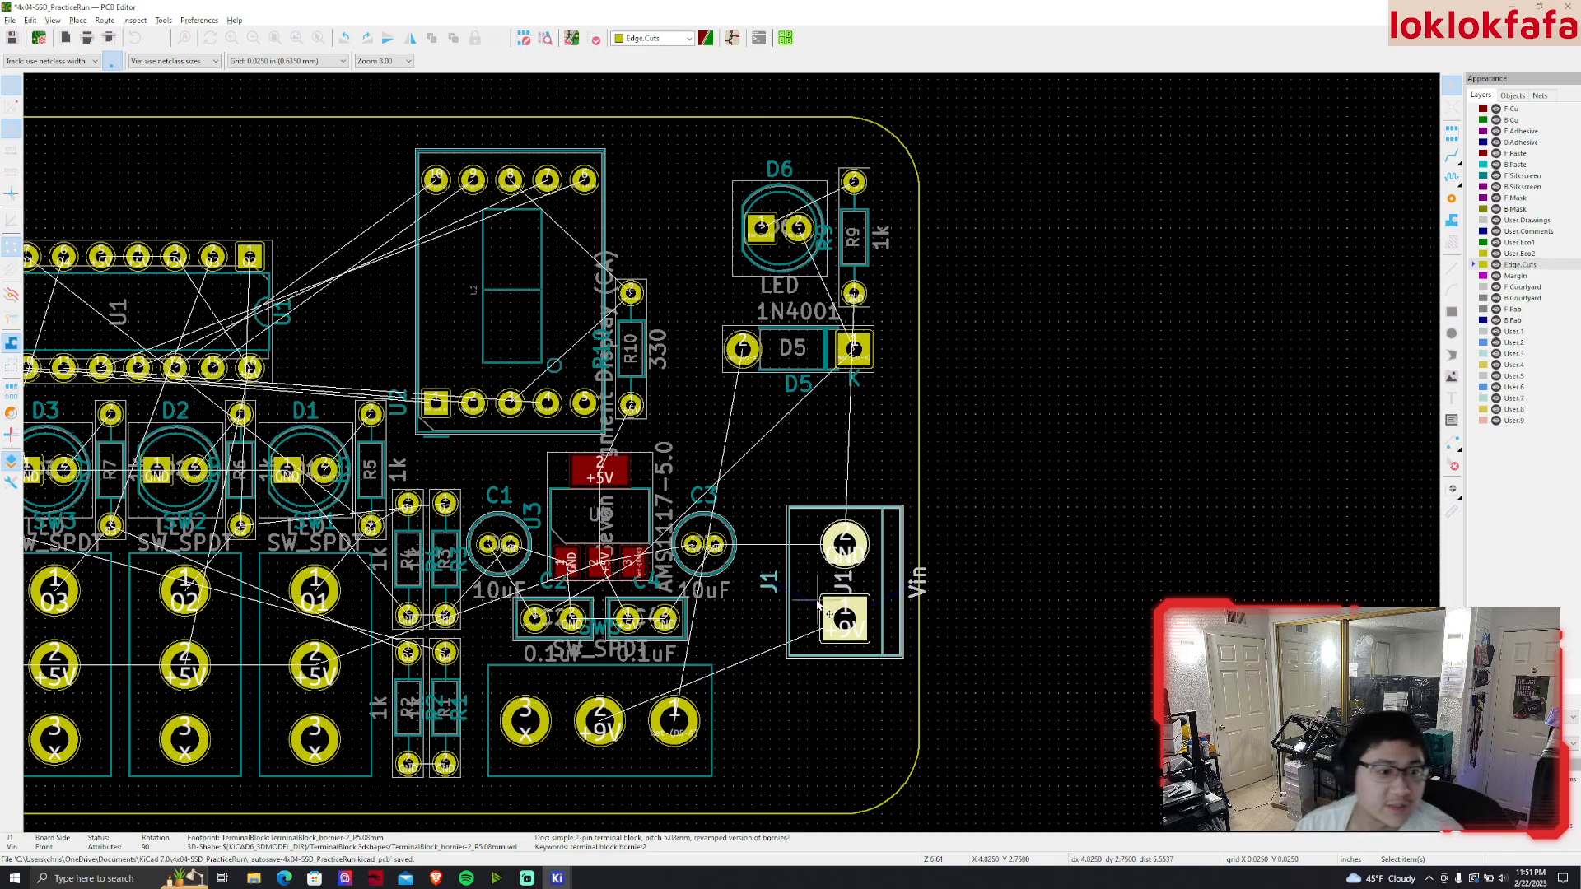
left_click(994, 632)
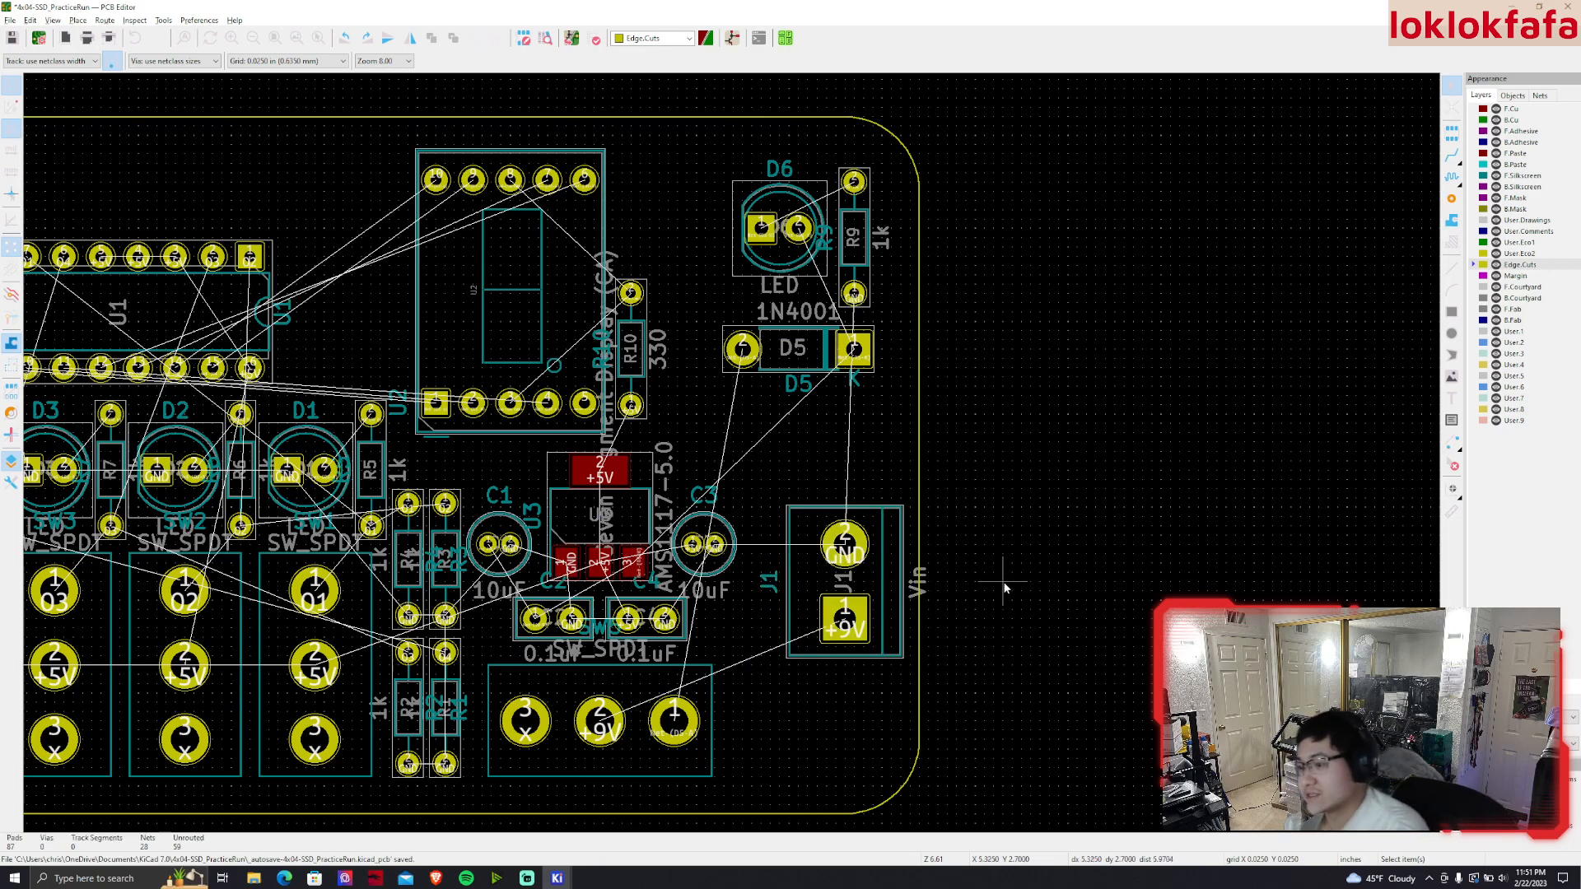
Shift D6, R9 and D5 together about 0.2 in down so they sit just above J1
left_click_drag(694, 155, 910, 403)
left_click_drag(856, 350, 837, 432)
left_click(1055, 497)
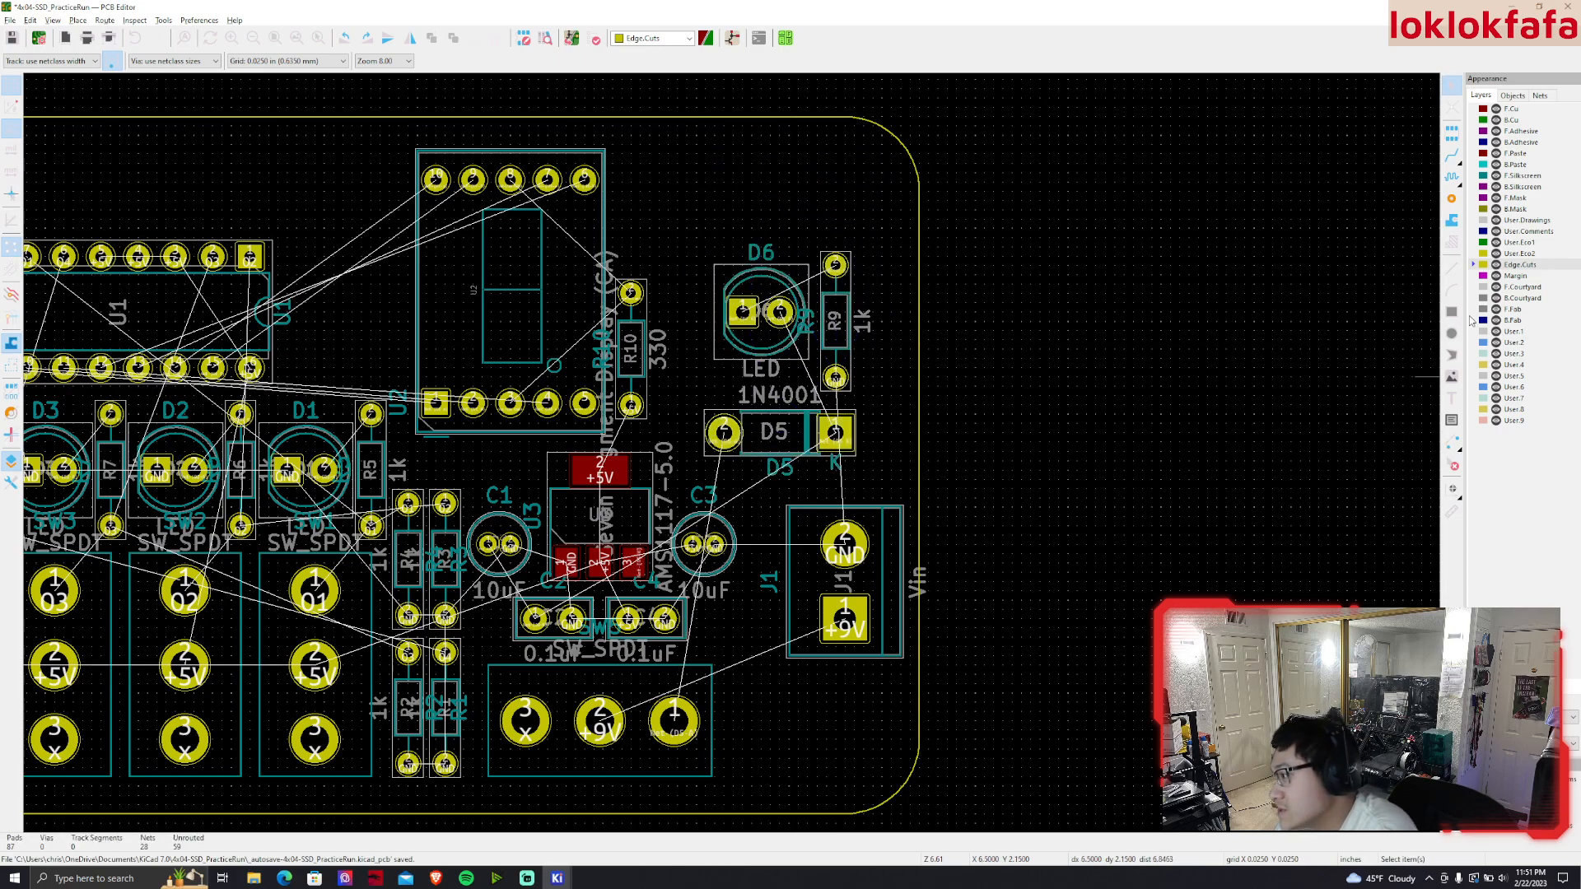
Draw a 0.2828 in diagonal Edge.Cuts line from the virtual upper-right corner inward to the corner arc's center
left_click(1454, 278)
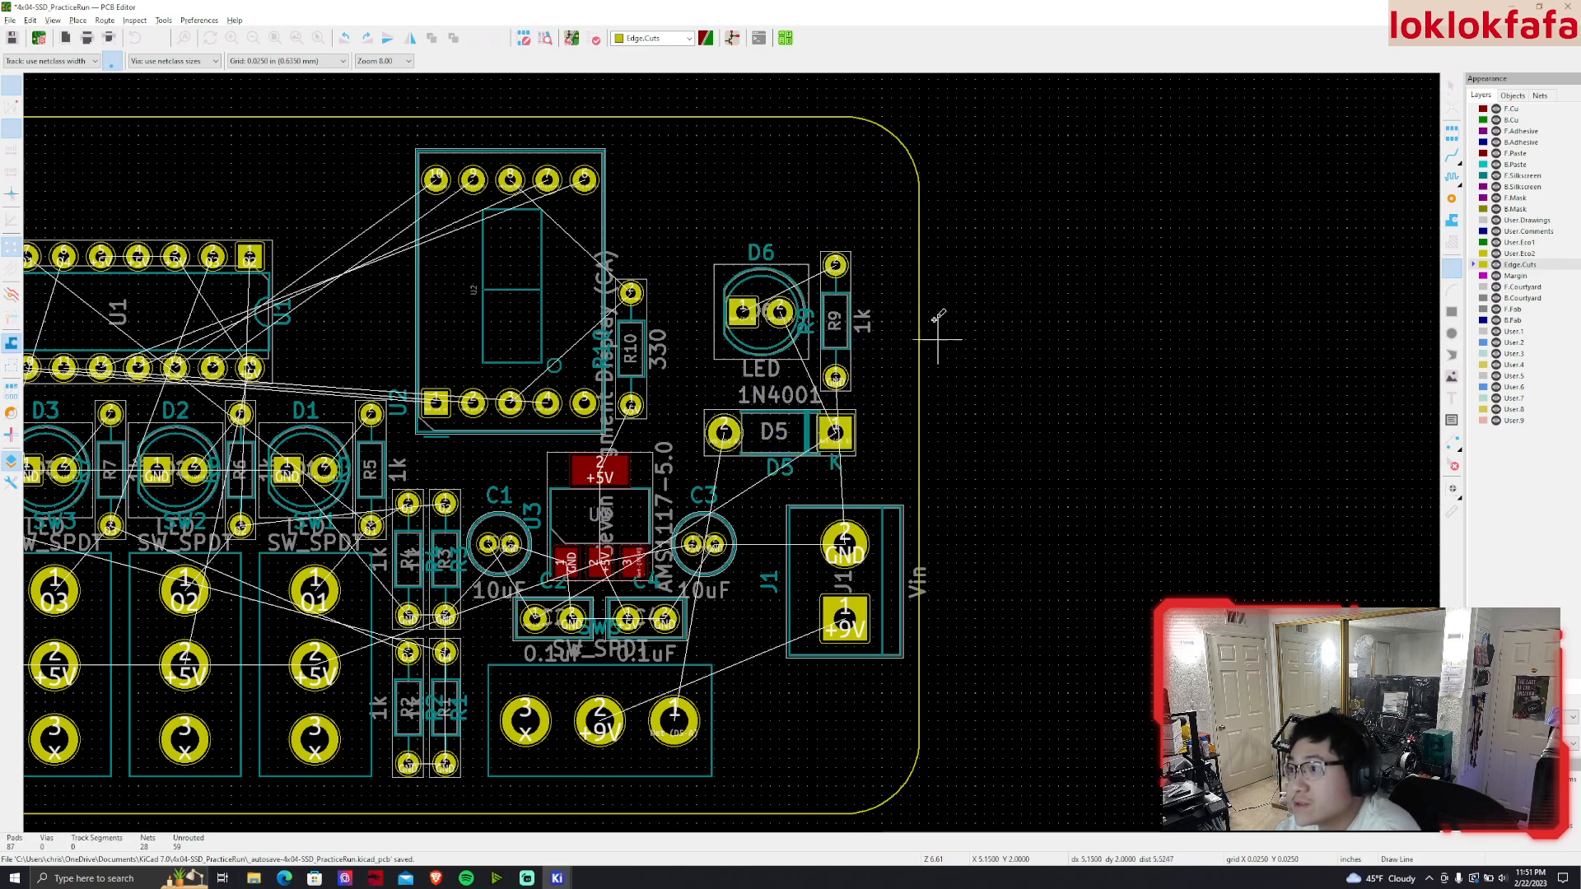
middle_click_drag(898, 138, 911, 246)
scroll(910, 246, "up", 2)
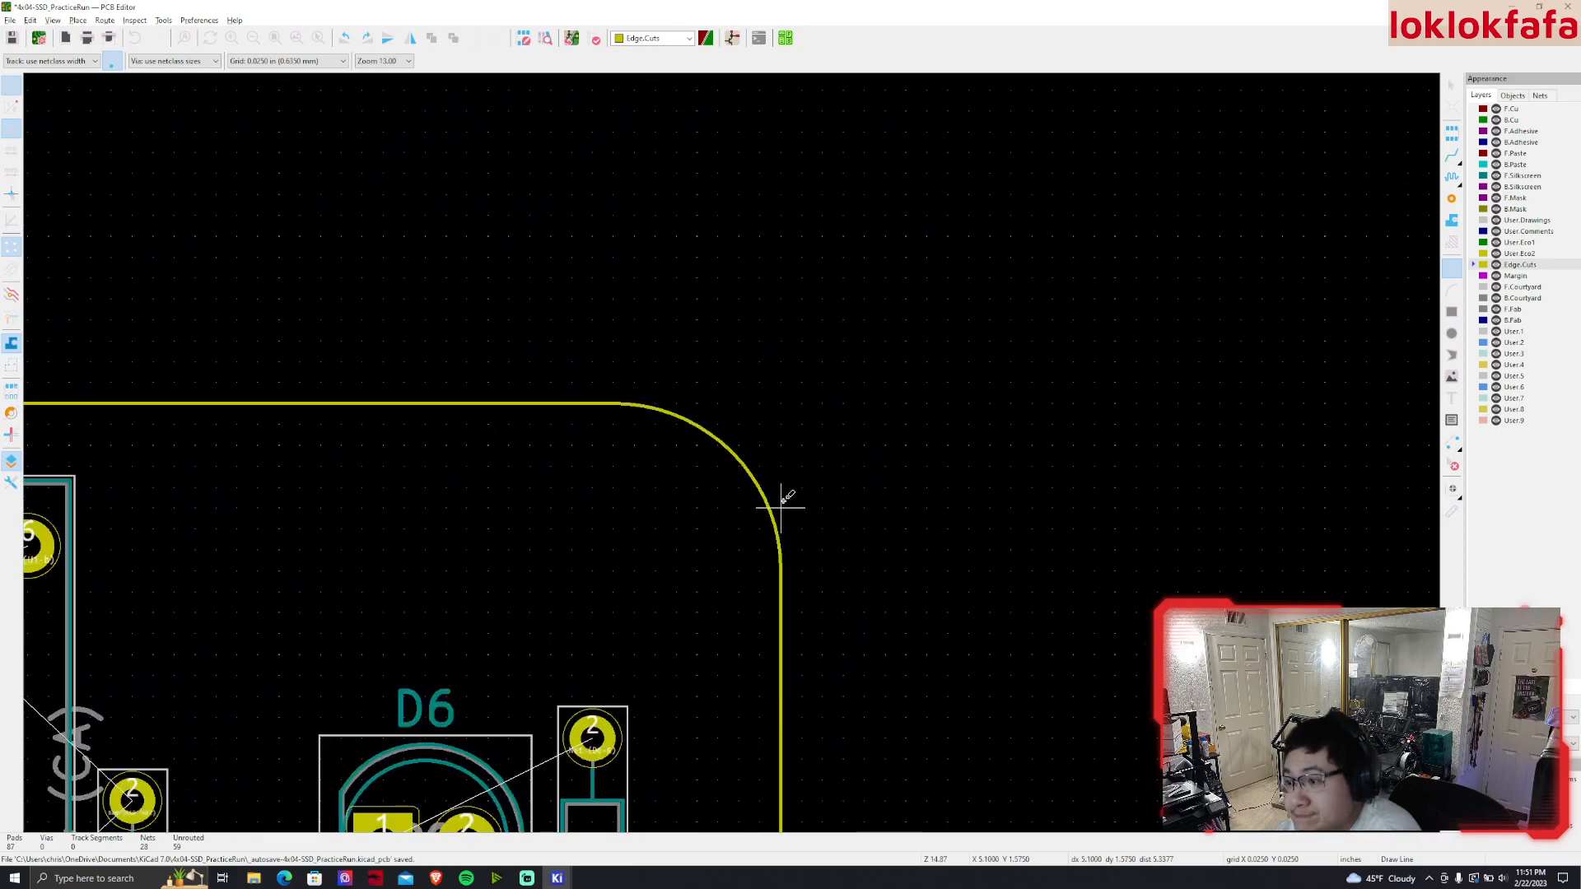
left_click(781, 402)
double_click(613, 570)
key("Escape")
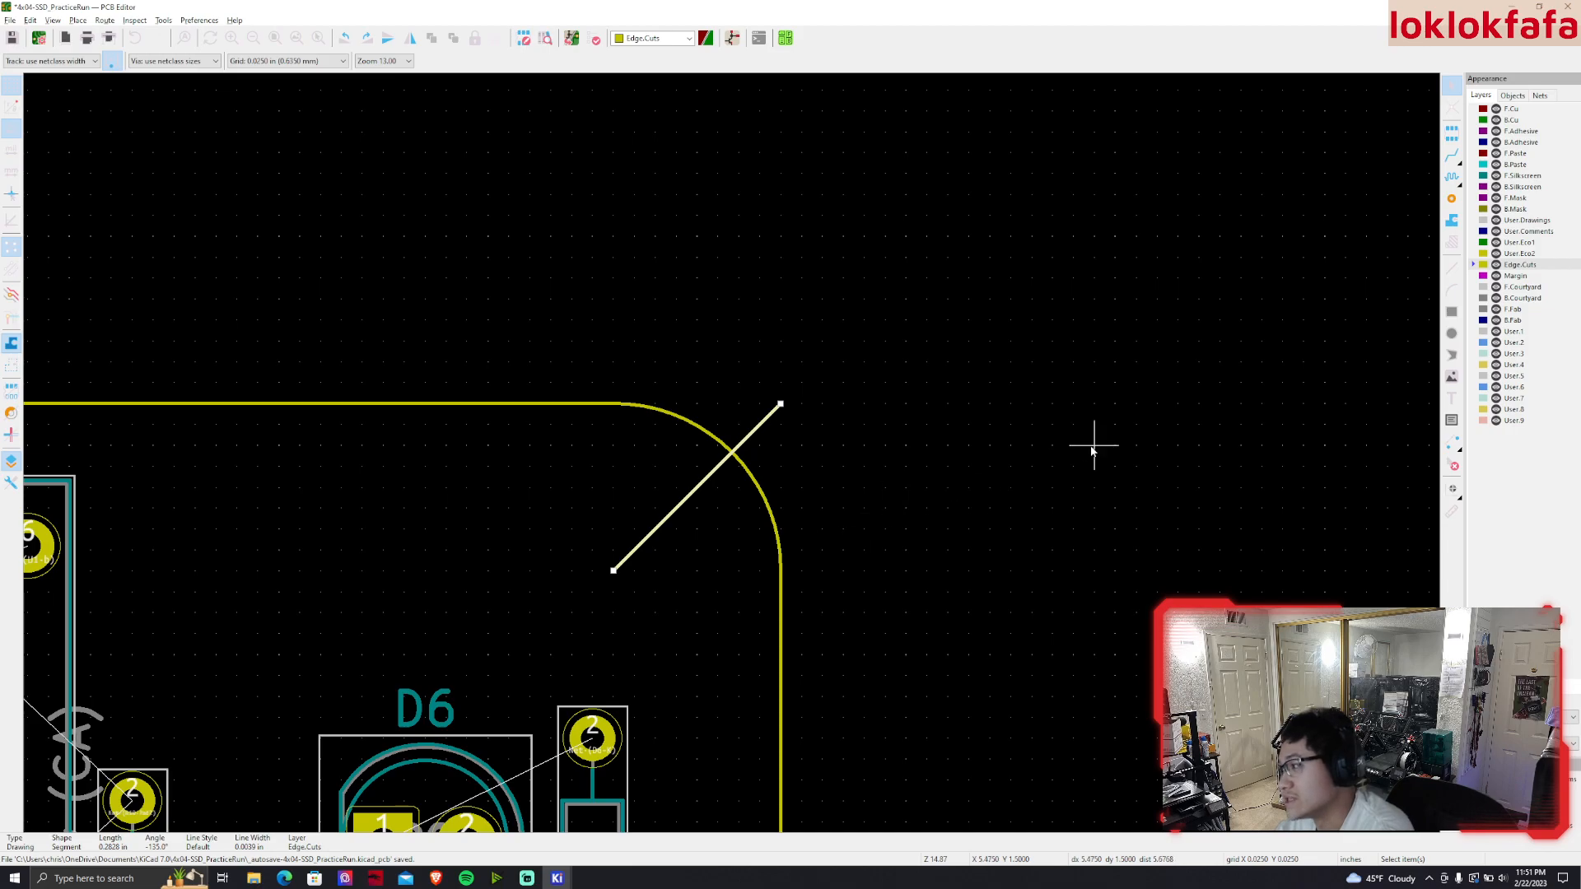
Draw a 0.2828 in diagonal line from the virtual lower-right corner inward to X 4.9000, Y 3.1250 in
scroll(725, 441, "down", 2)
middle_click_drag(725, 441, 885, 766)
middle_click_drag(745, 730, 883, 380)
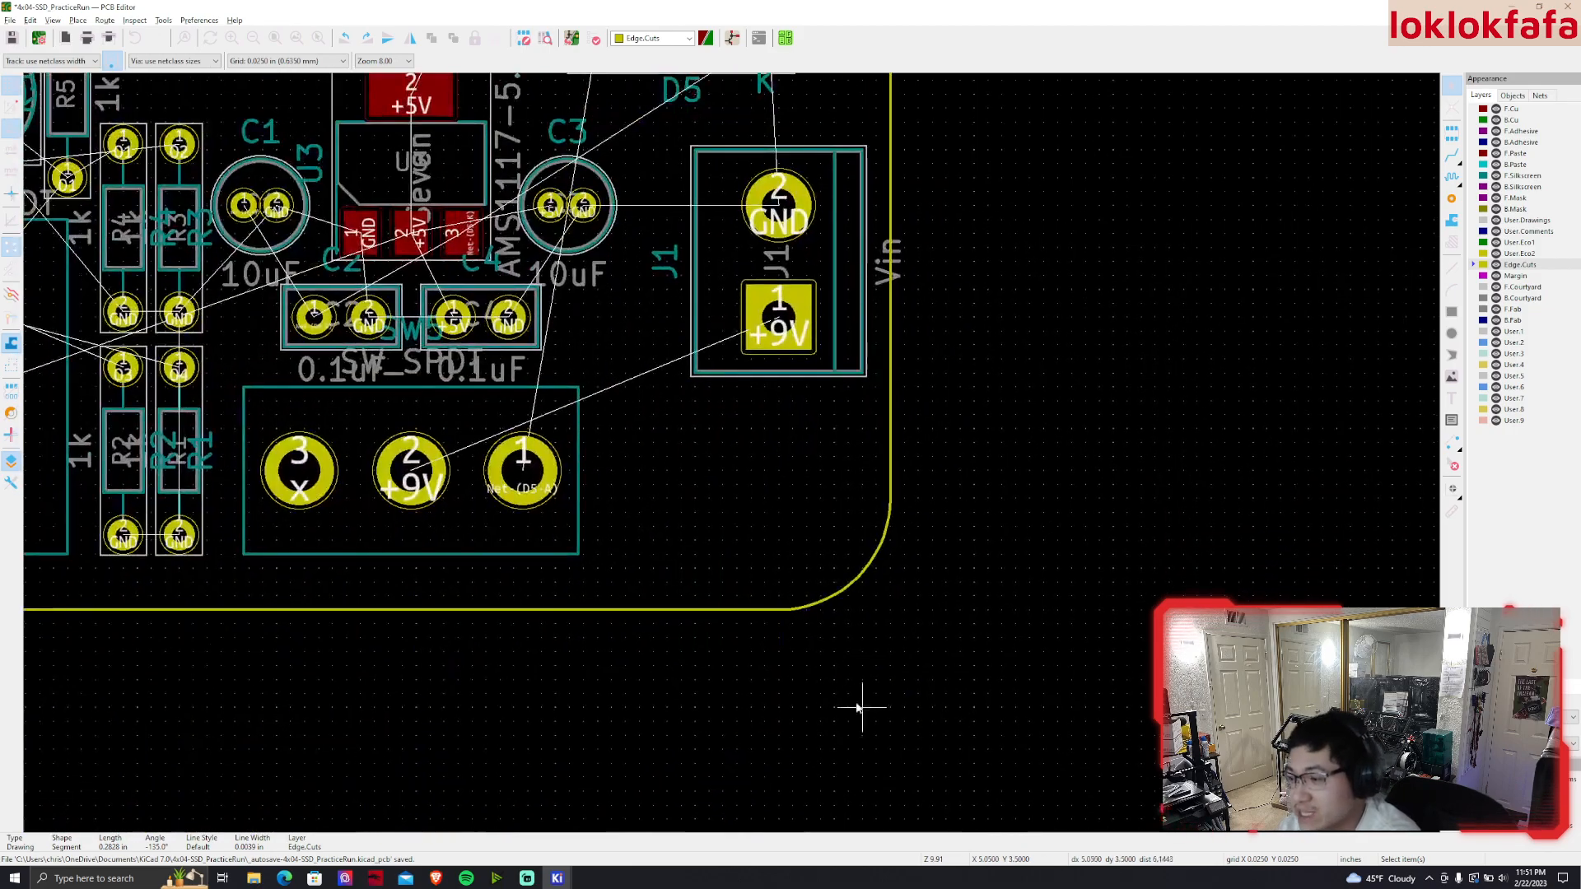
left_click(892, 611)
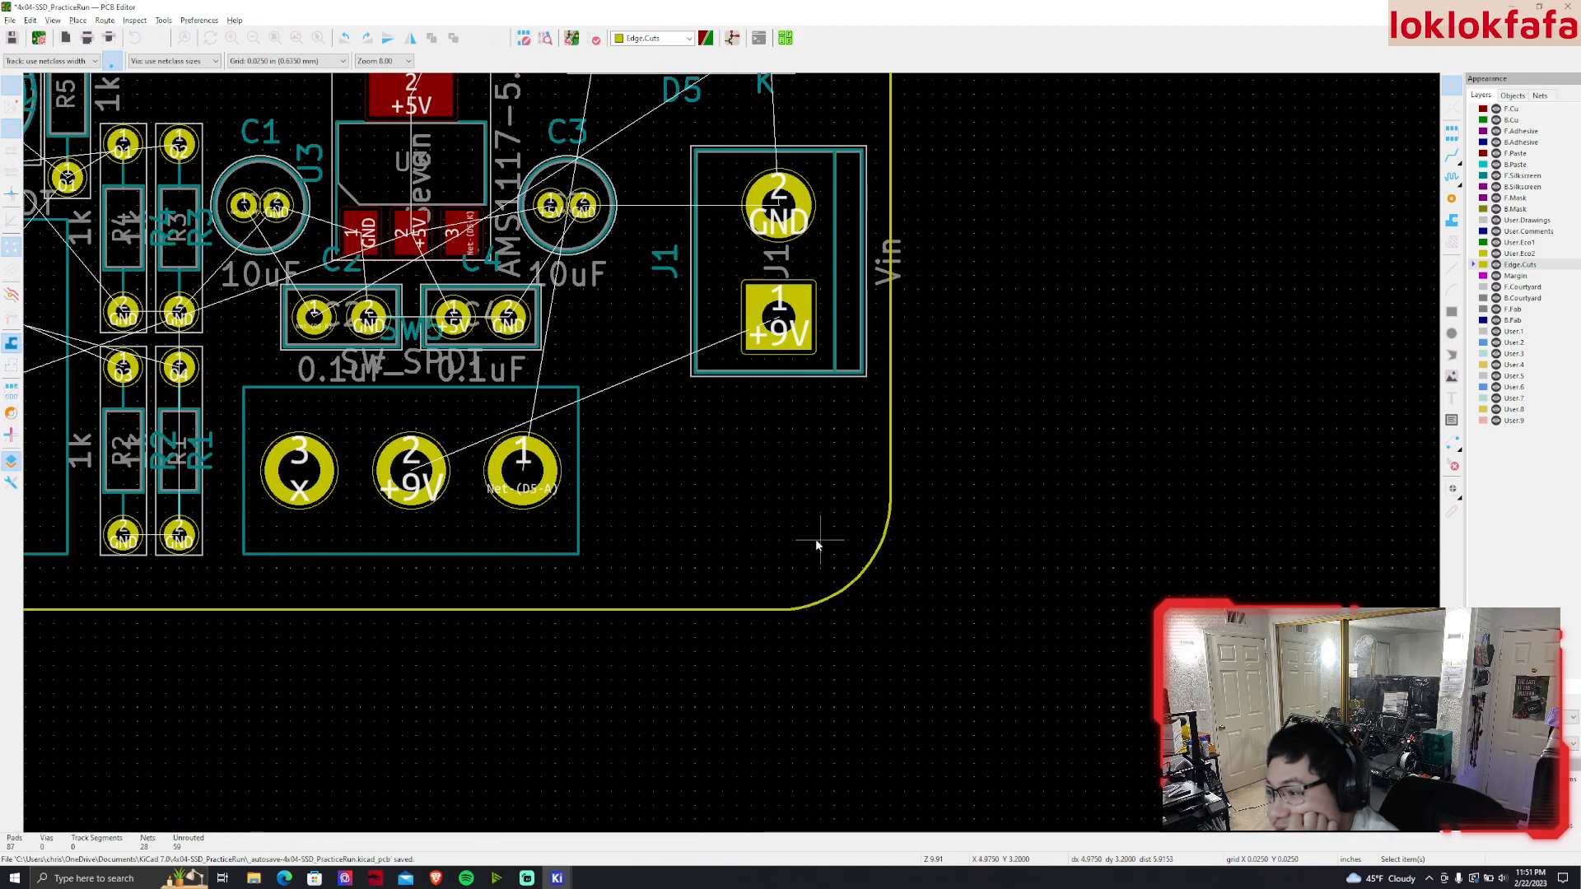
left_click(1452, 267)
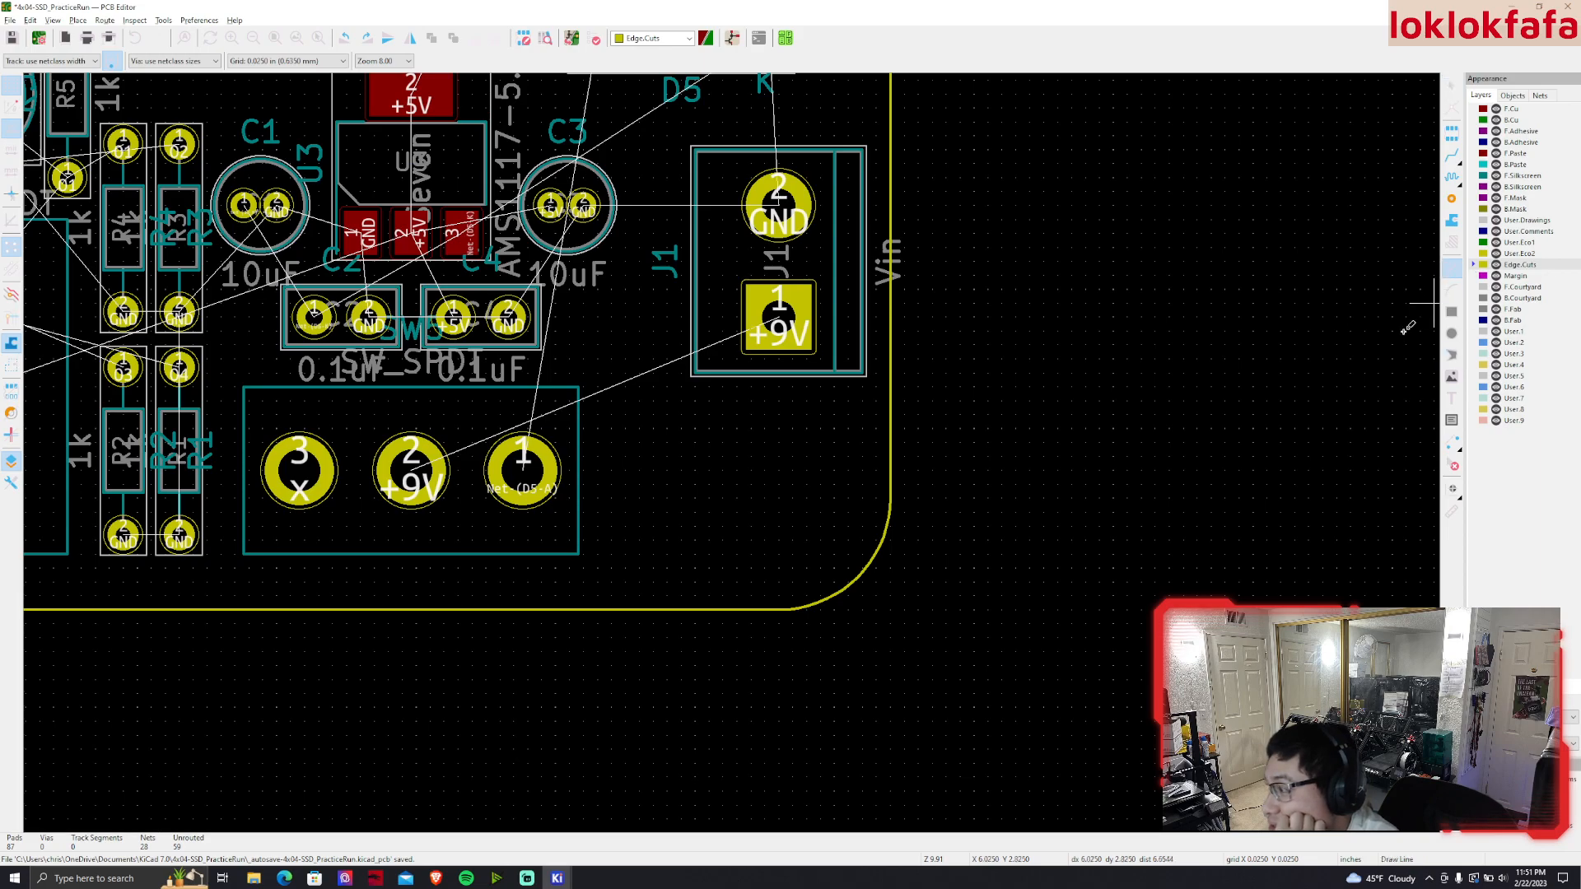
left_click(890, 610)
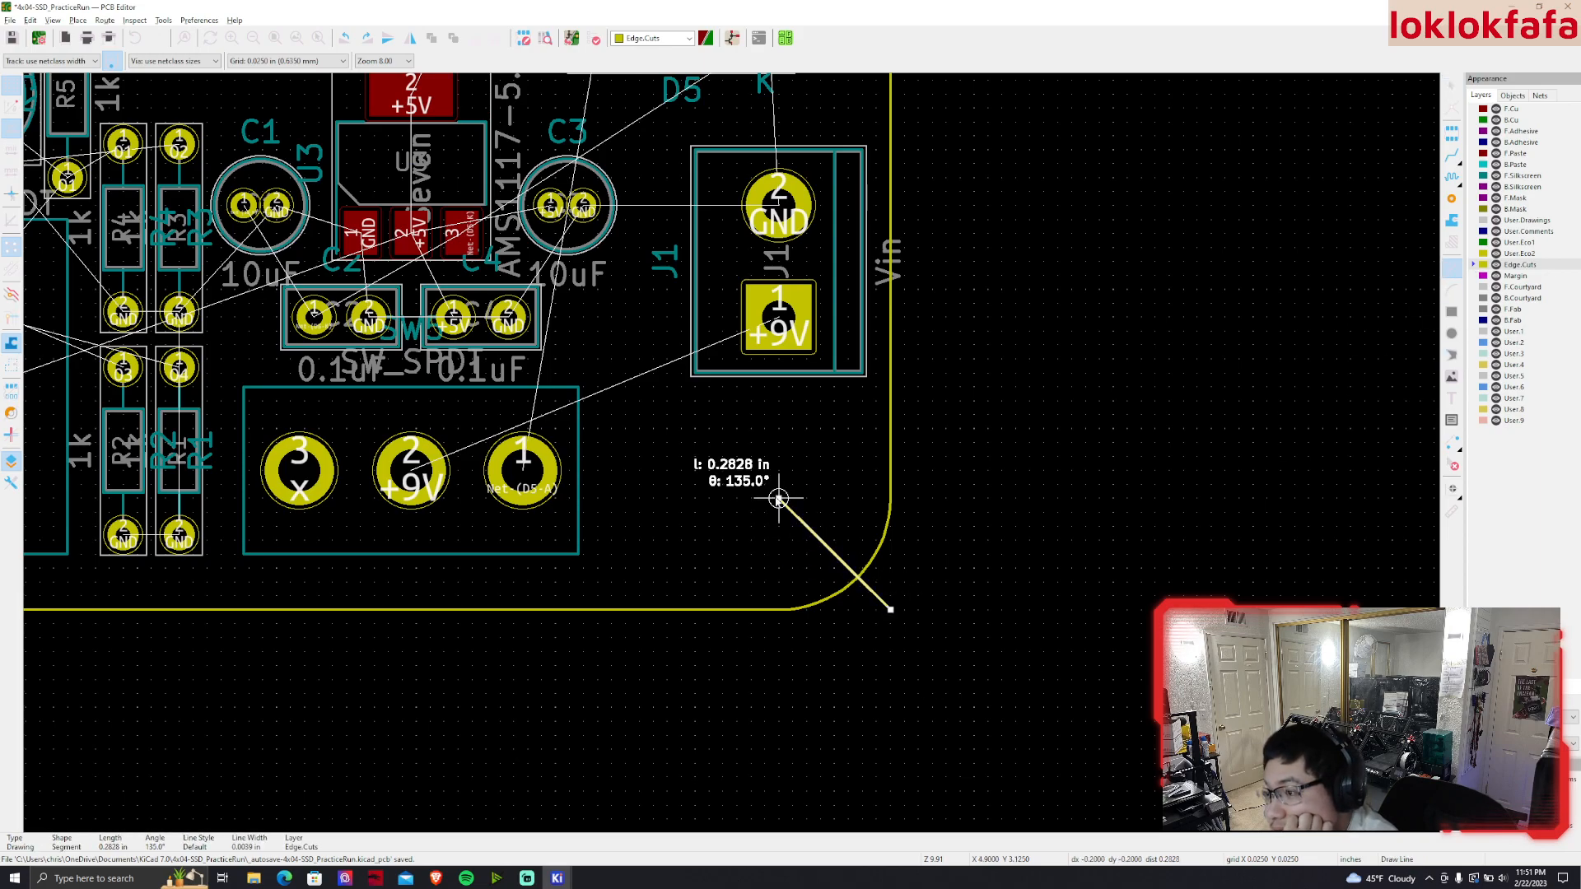
double_click(779, 499)
Draw a 0.2828 in line at 45° inward from the virtual lower-left corner at X 2.1750, Y 3.3250 in
middle_click_drag(771, 608, 1440, 605)
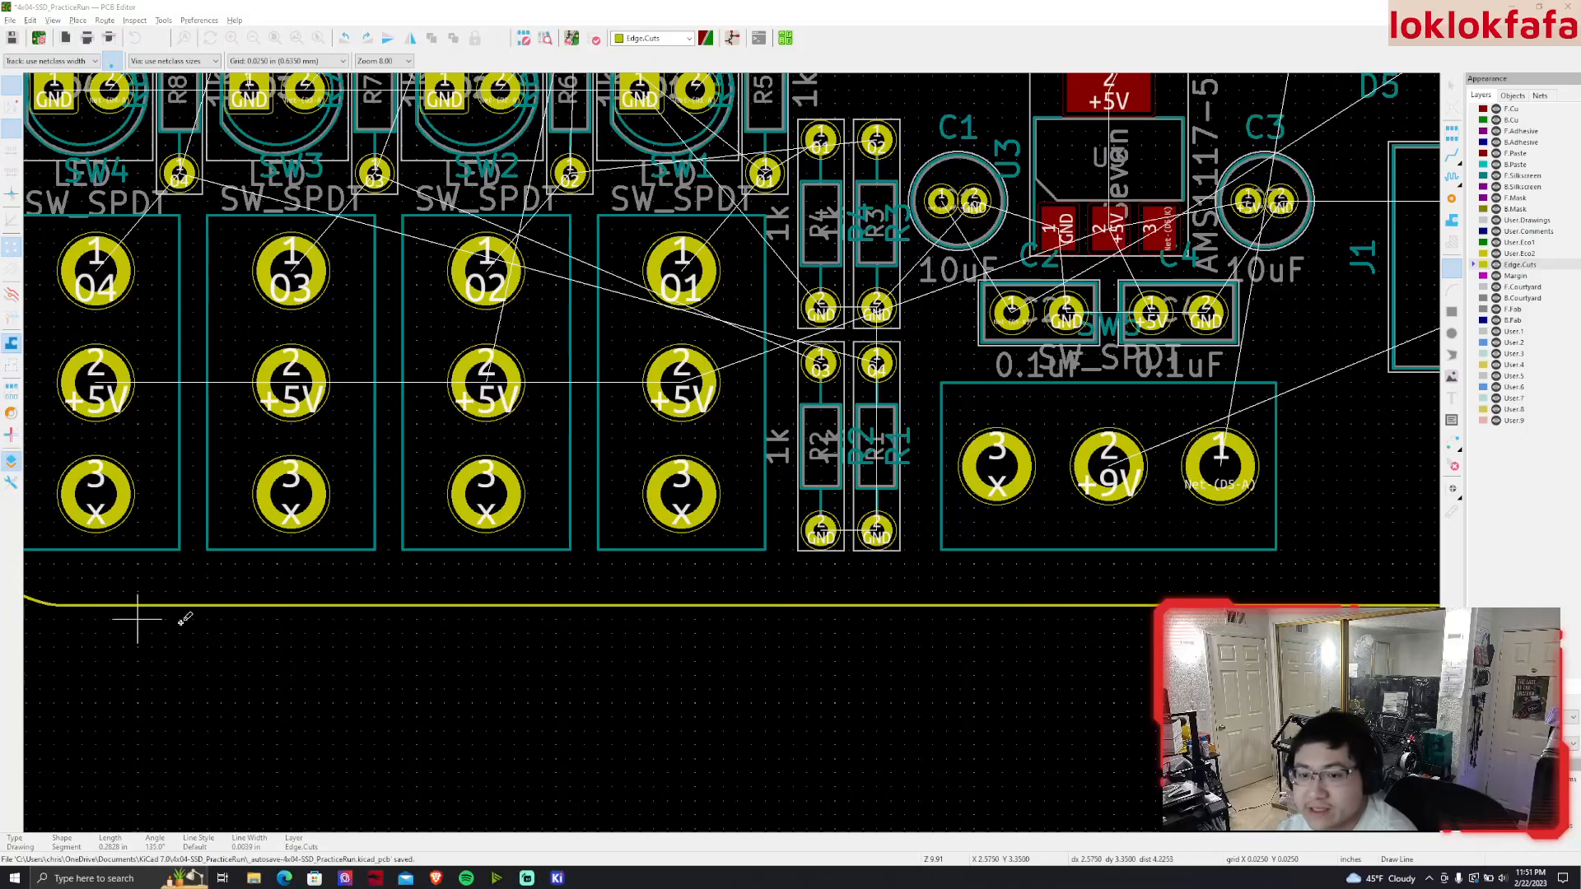
middle_click_drag(137, 626, 536, 639)
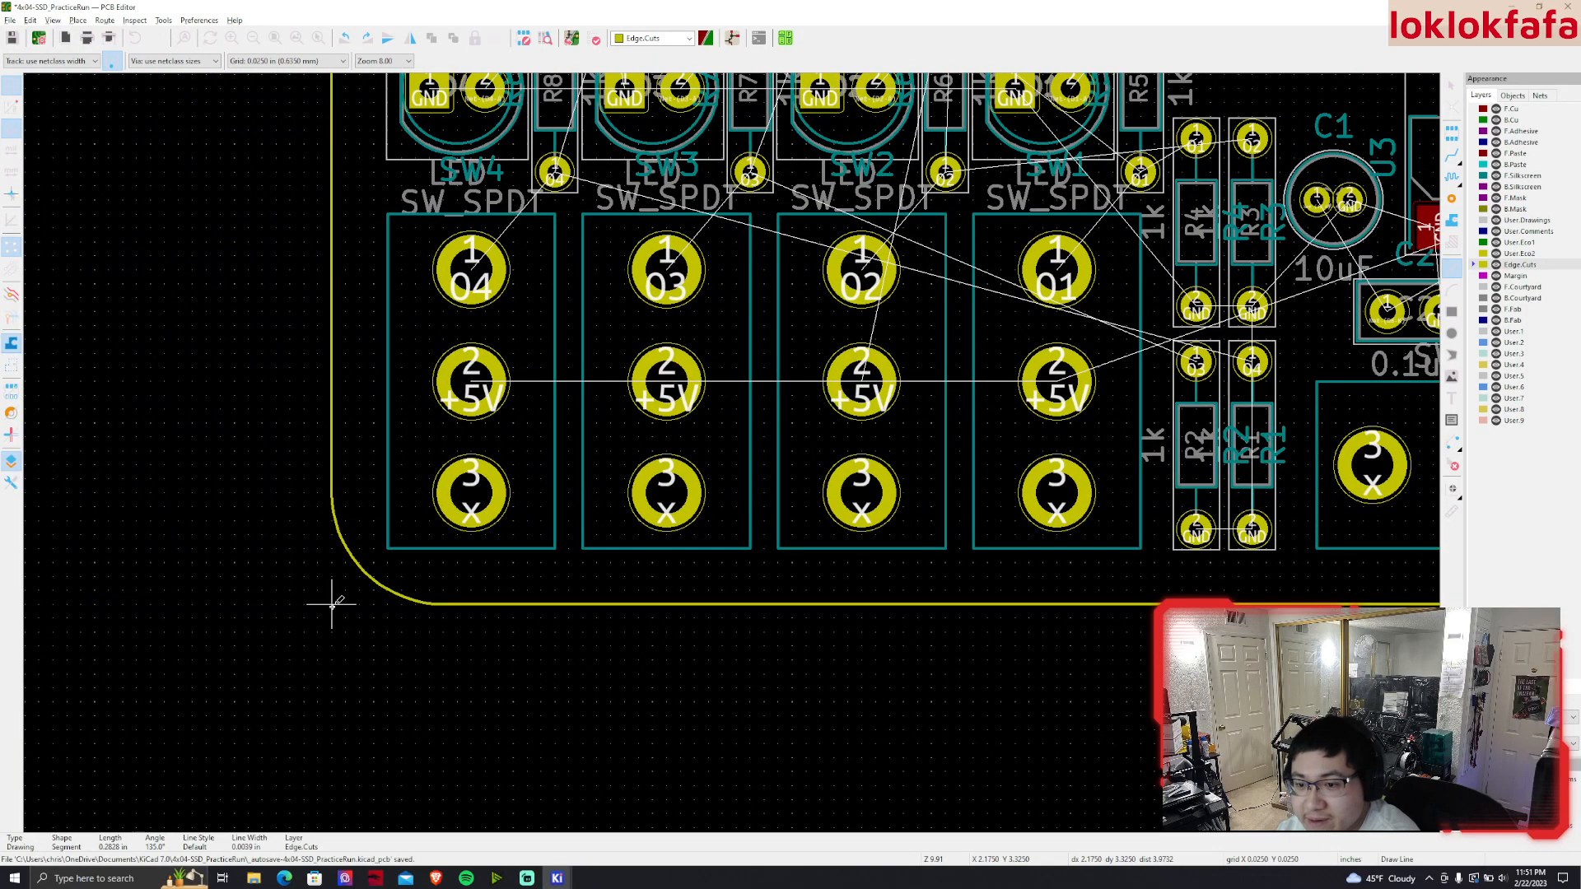
left_click(332, 604)
key("Escape")
key("Escape")
Draw a matching diagonal line inward from the virtual upper-left corner of the board outline
middle_click_drag(408, 465, 808, 147)
scroll(833, 102, "down", 1)
middle_click_drag(741, 570, 706, 625)
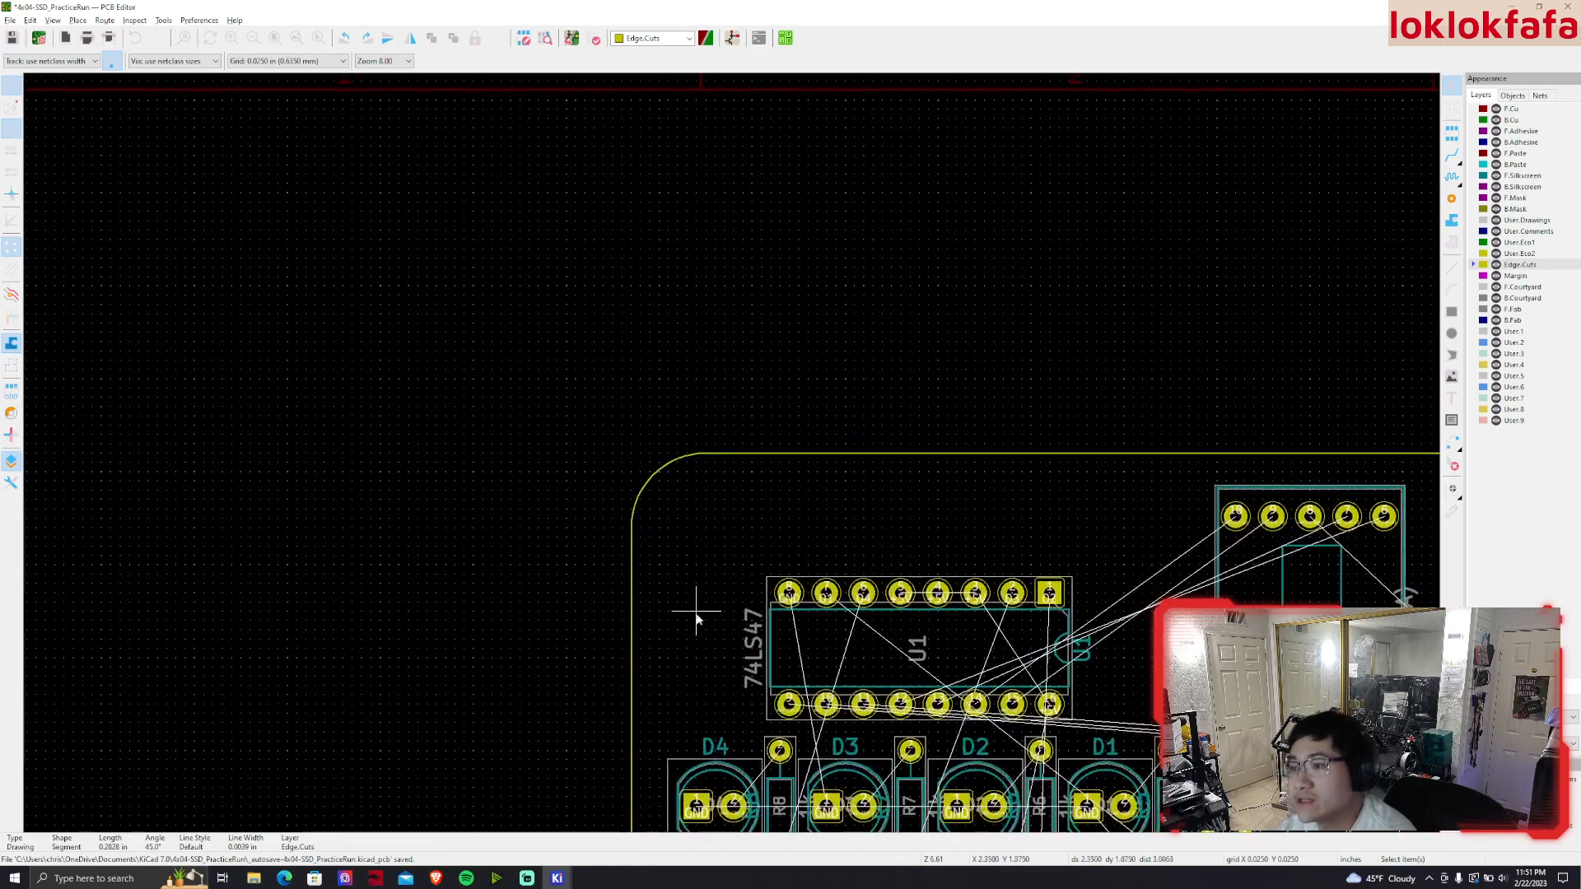
scroll(705, 627, "up", 1)
left_click(734, 417)
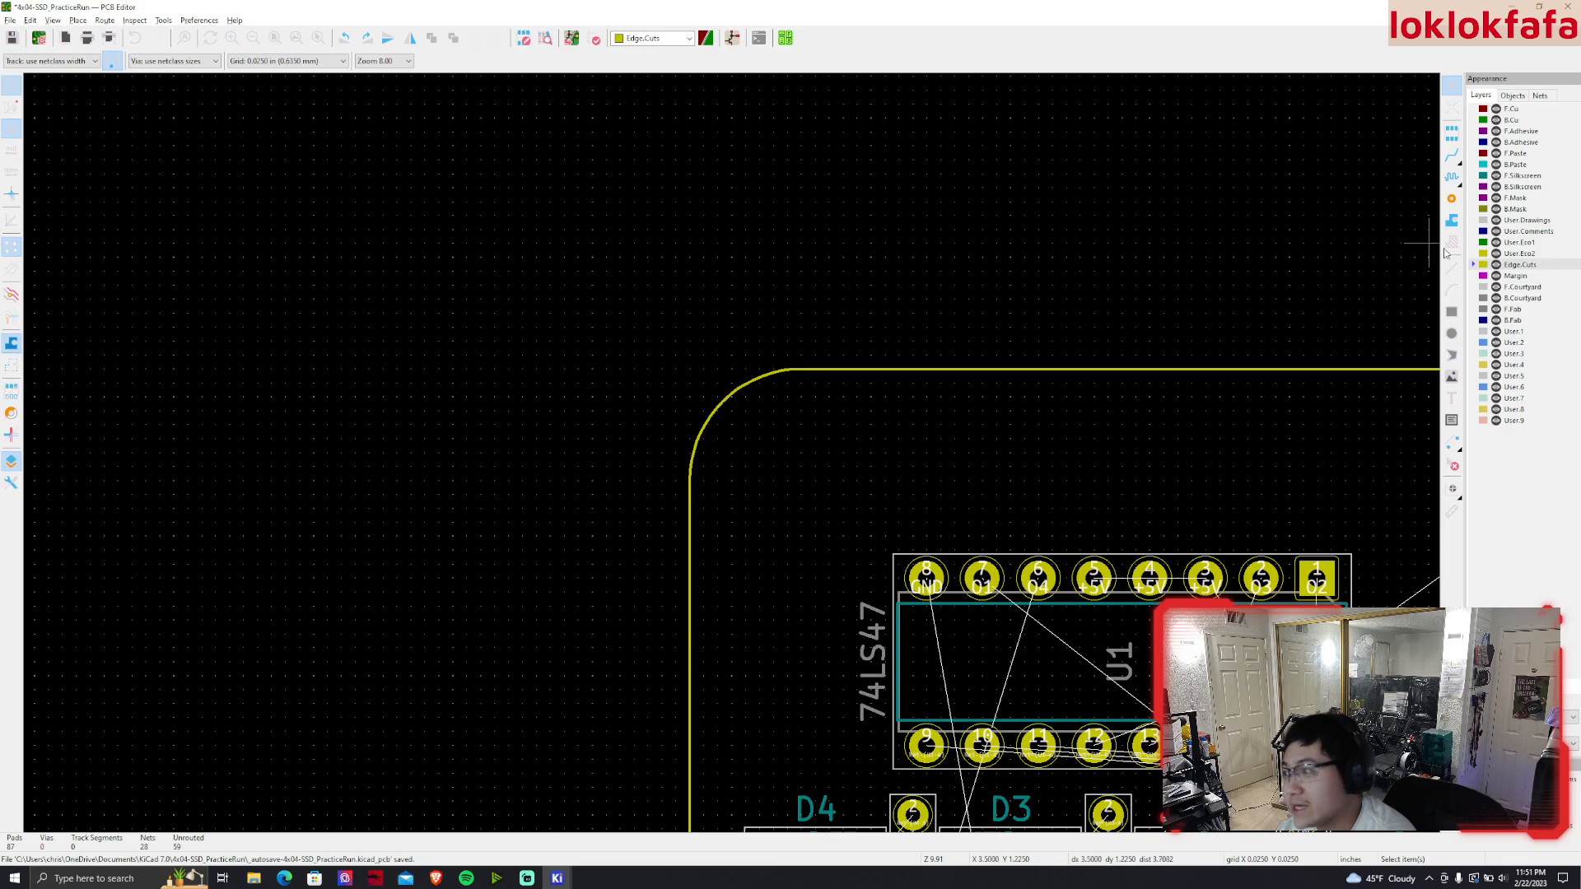
Draw a 45° diagonal line on Edge.Cuts from the upper-left board corner inward to the centre of the corner arc
left_click(1457, 270)
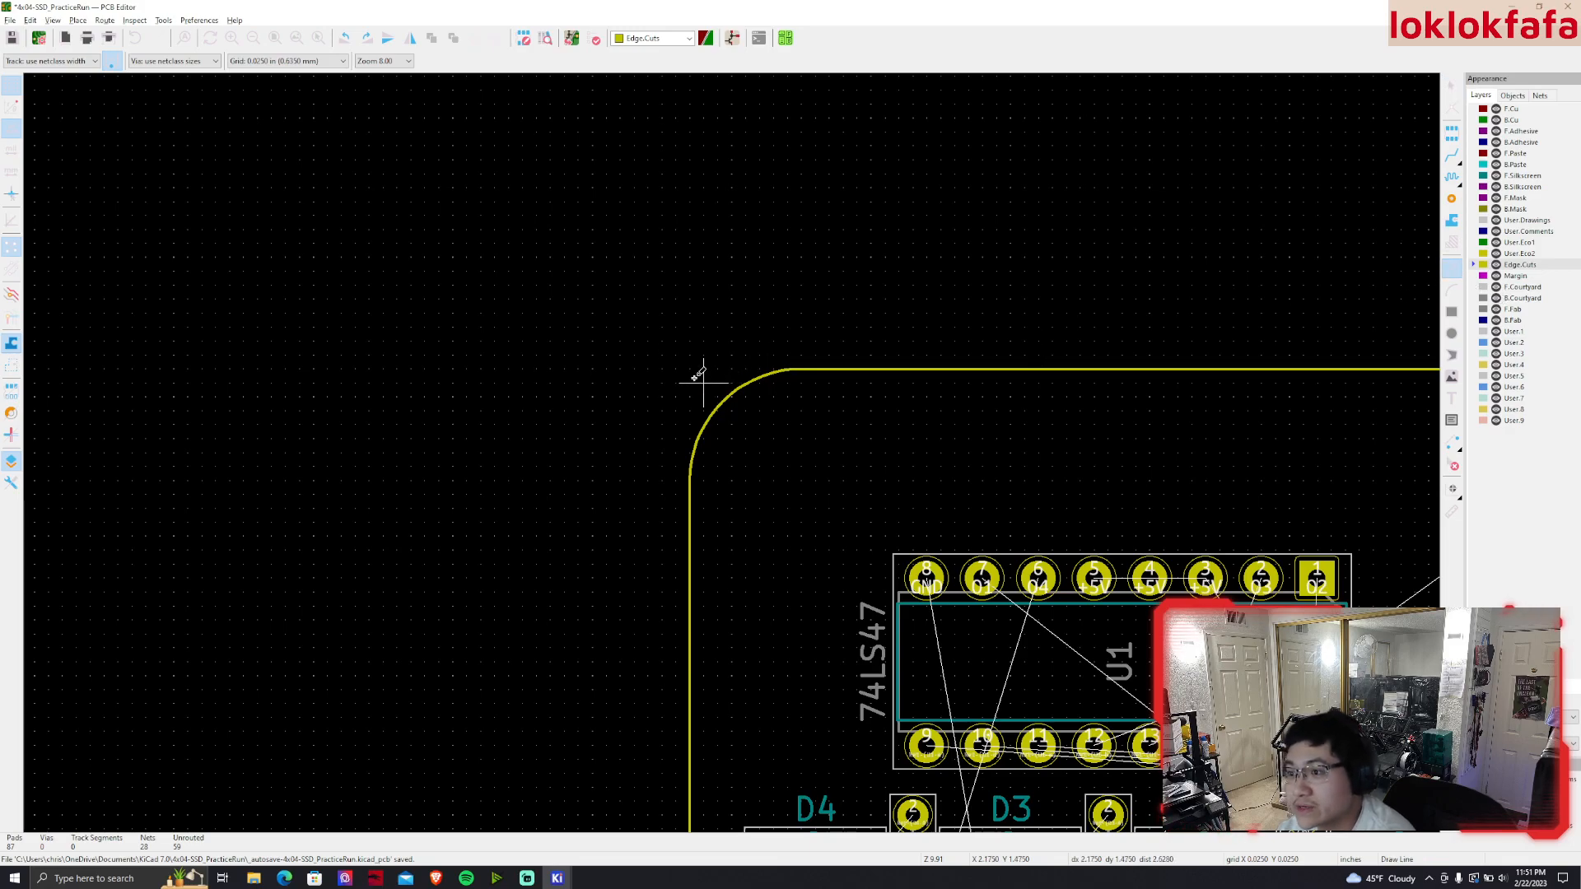
left_click(690, 369)
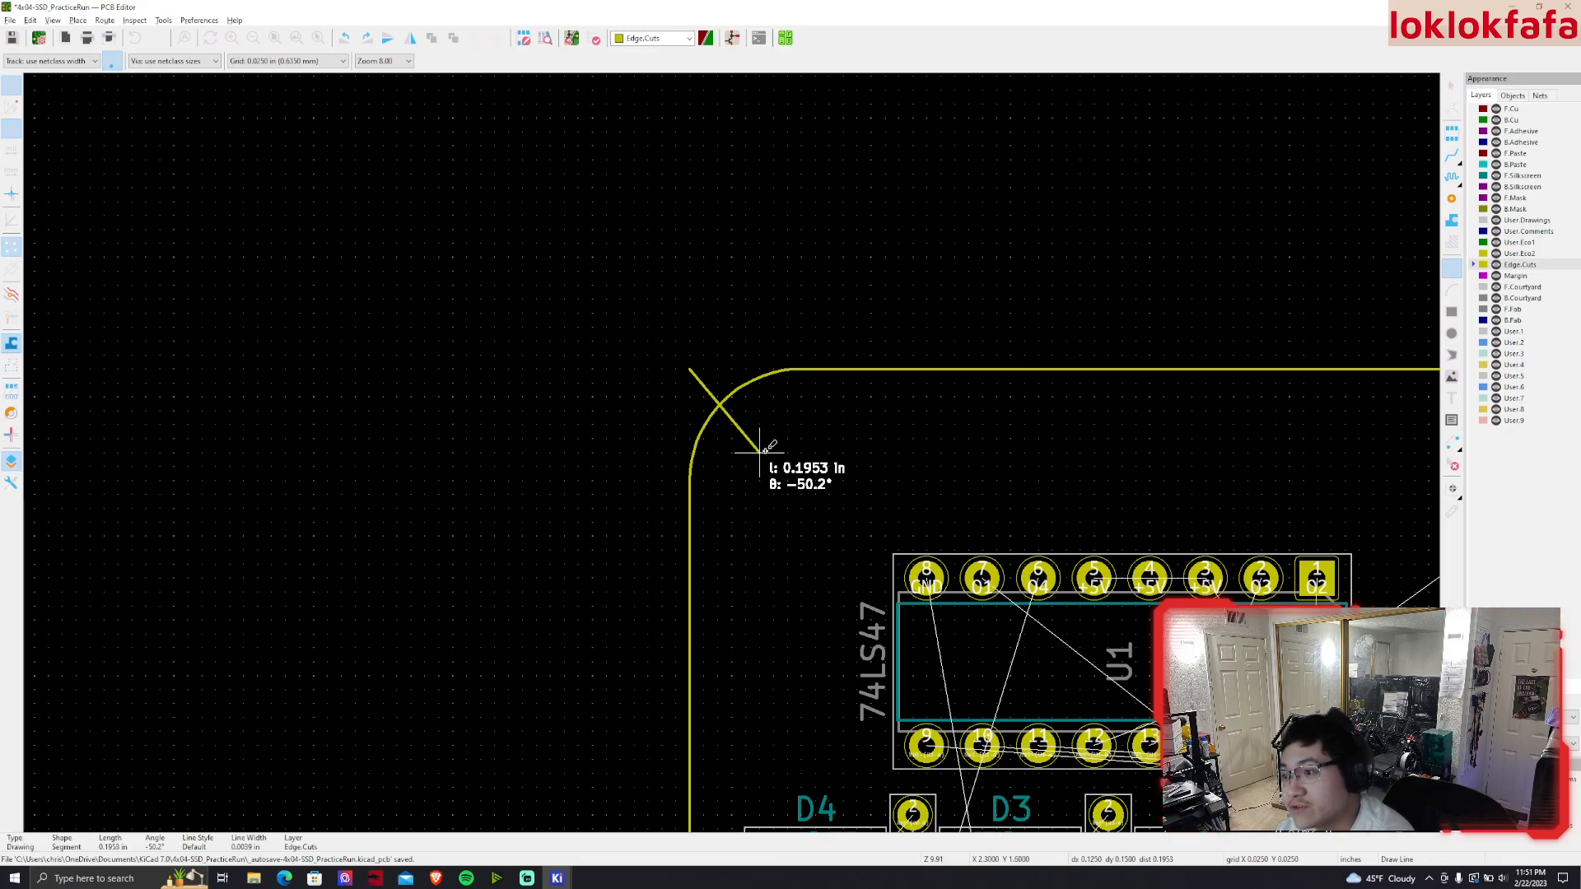
double_click(801, 480)
key("Escape")
Draw a circle of 0.05 in radius centred on the inner end of the upper-left diagonal line
scroll(1153, 428, "up", 2)
left_click(1452, 333)
left_click(360, 501)
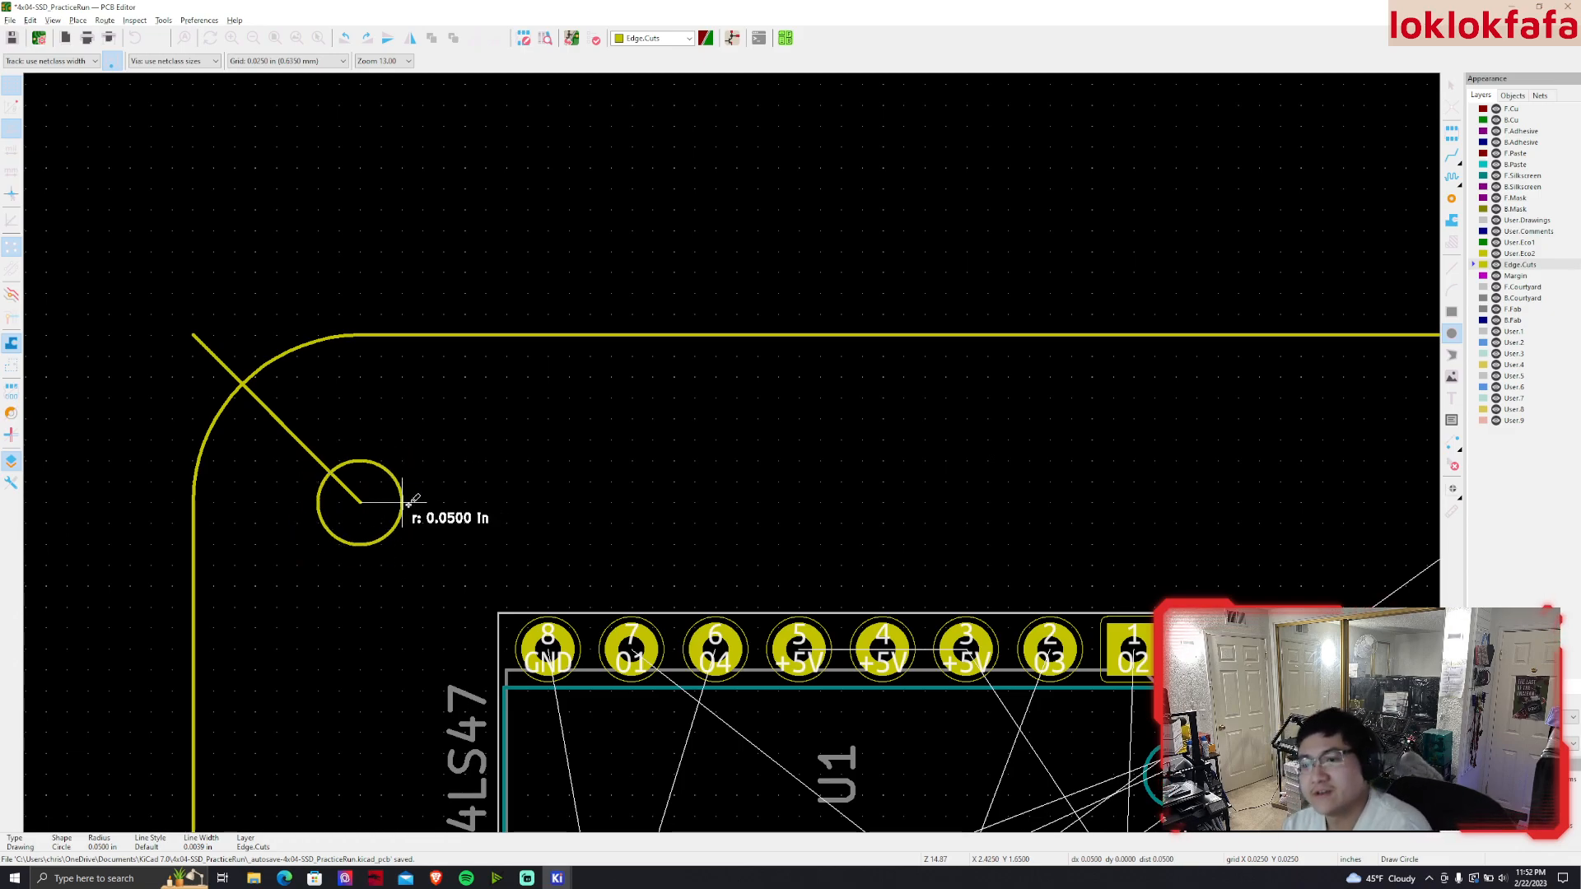
left_click(408, 504)
Draw circles of 0.05 in radius at the inner ends of the upper-right and lower-right corner diagonals
scroll(572, 420, "down", 2)
middle_click_drag(962, 453, 326, 472)
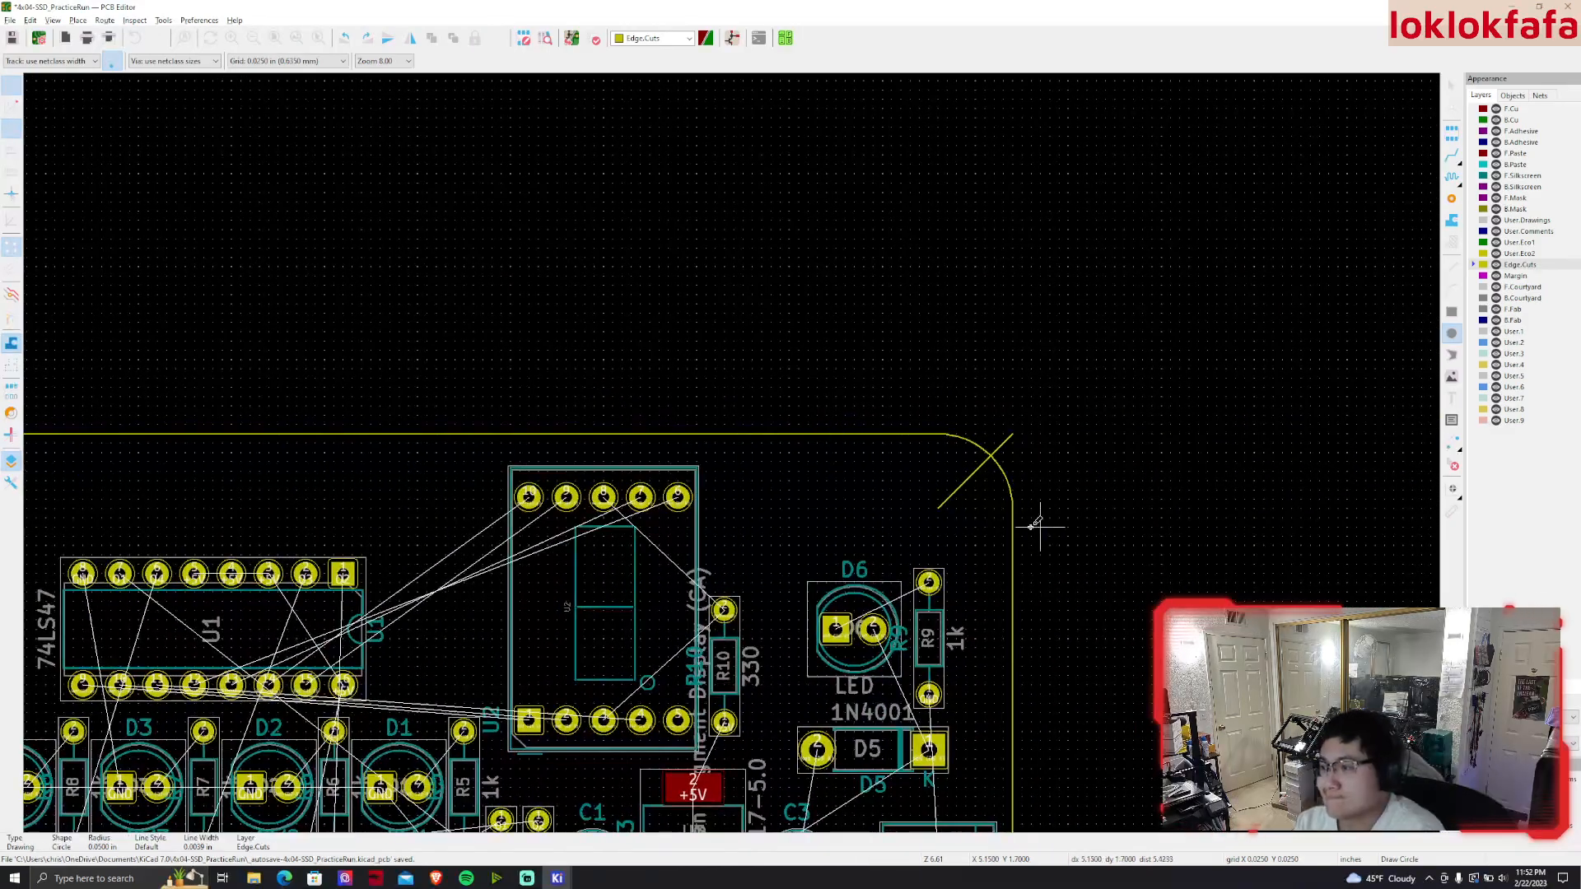
left_click(938, 507)
left_click(947, 488)
scroll(951, 576, "down", 3, "shift")
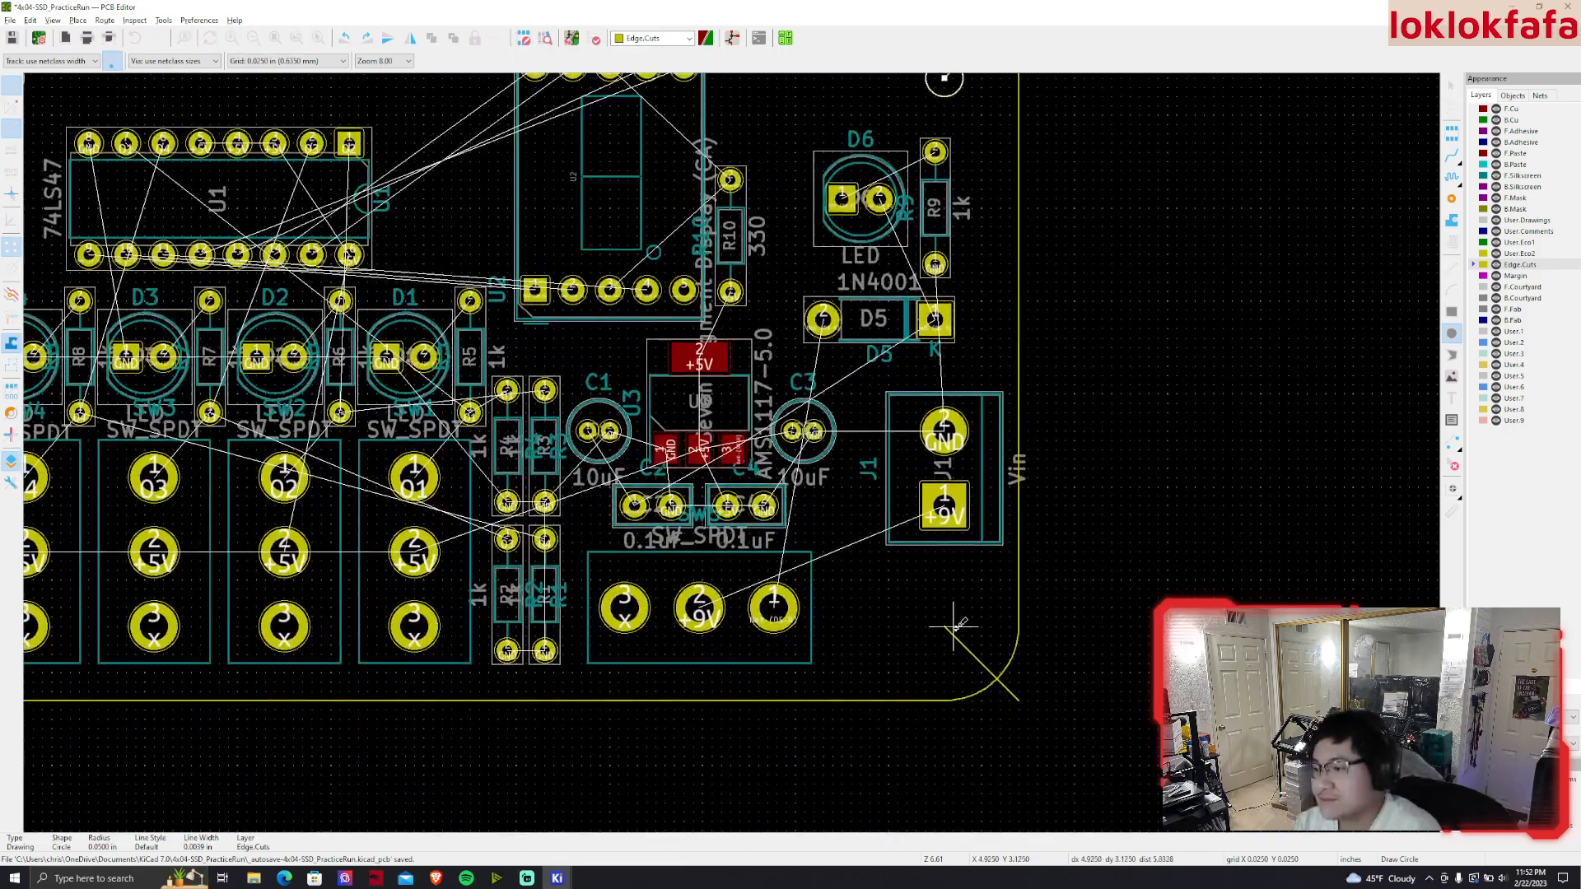
left_click(946, 627)
left_click(965, 625)
Draw a circle of 0.05 in radius at the inner end of the lower-left corner diagonal
middle_click_drag(719, 684, 1080, 650)
middle_click_drag(582, 724, 769, 724)
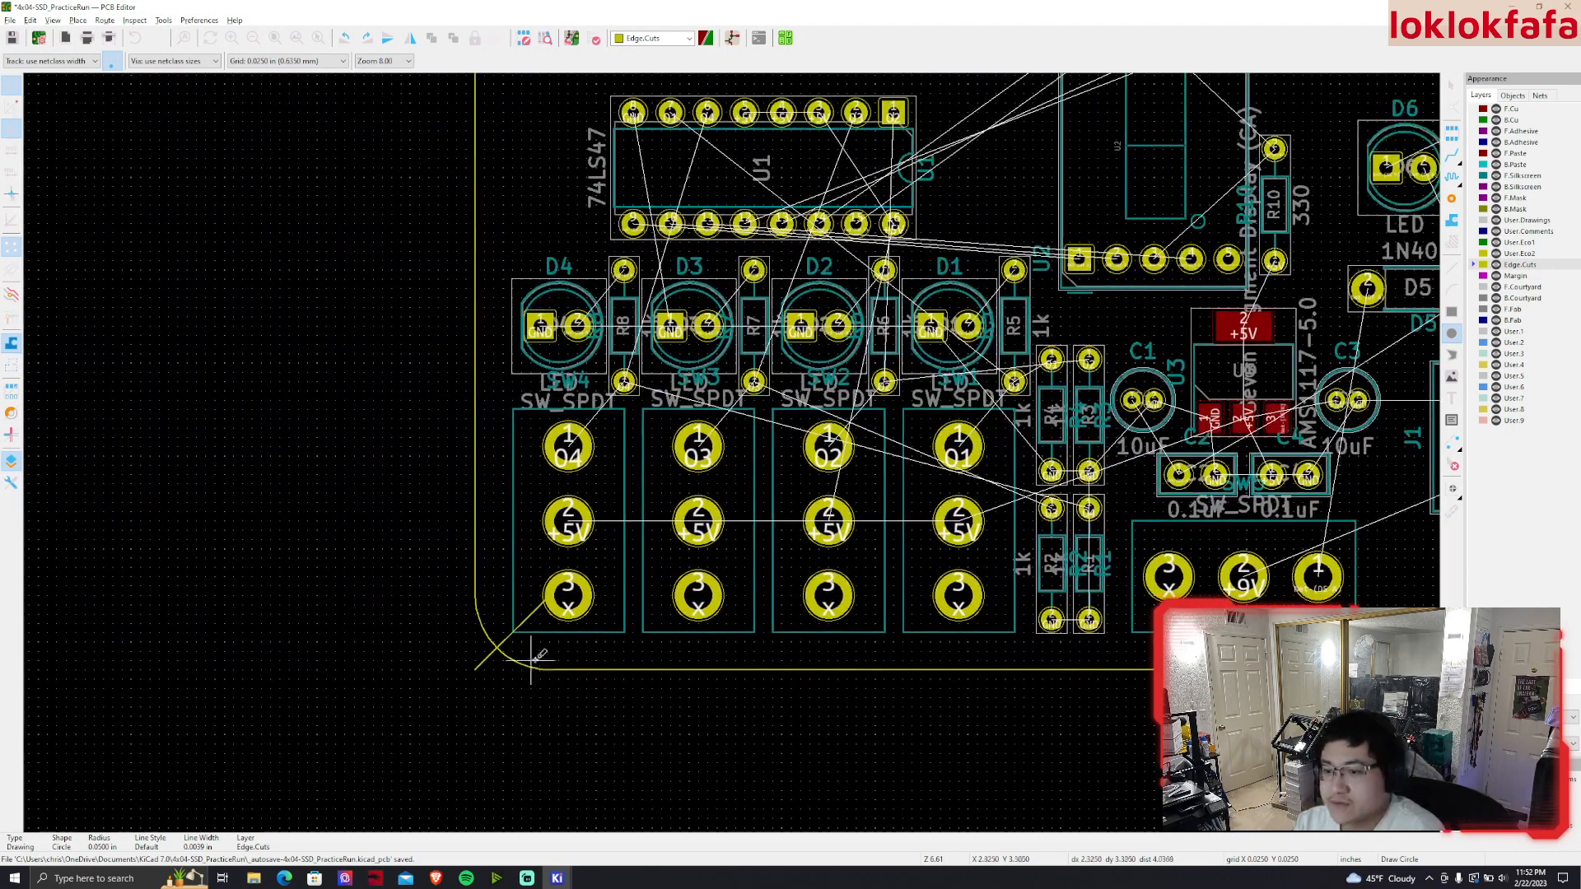
left_click(549, 594)
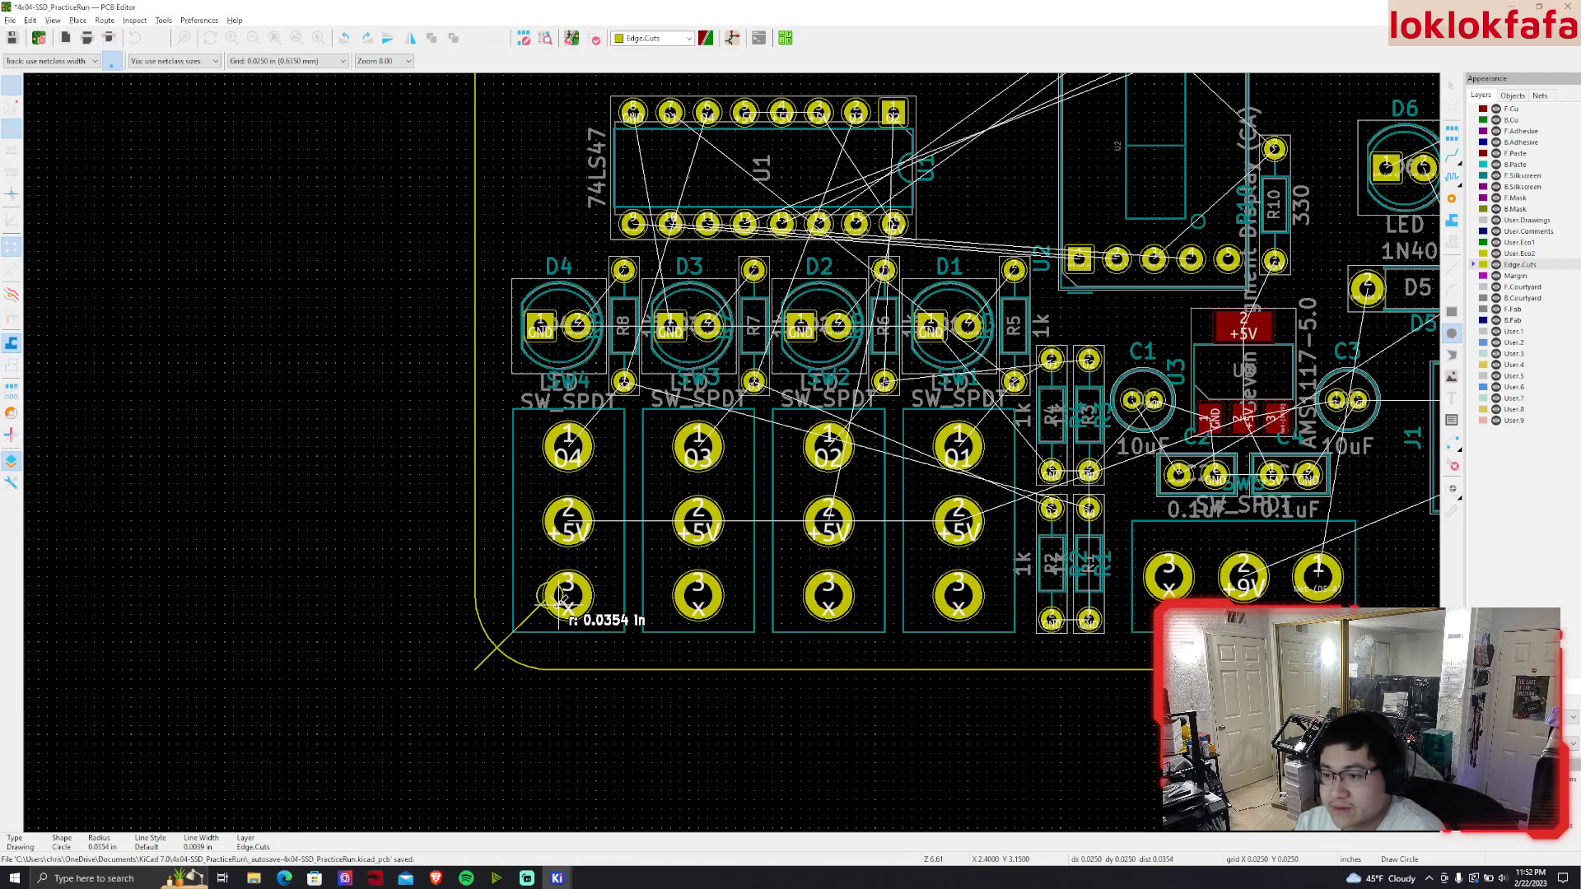
scroll(558, 600, "up", 8)
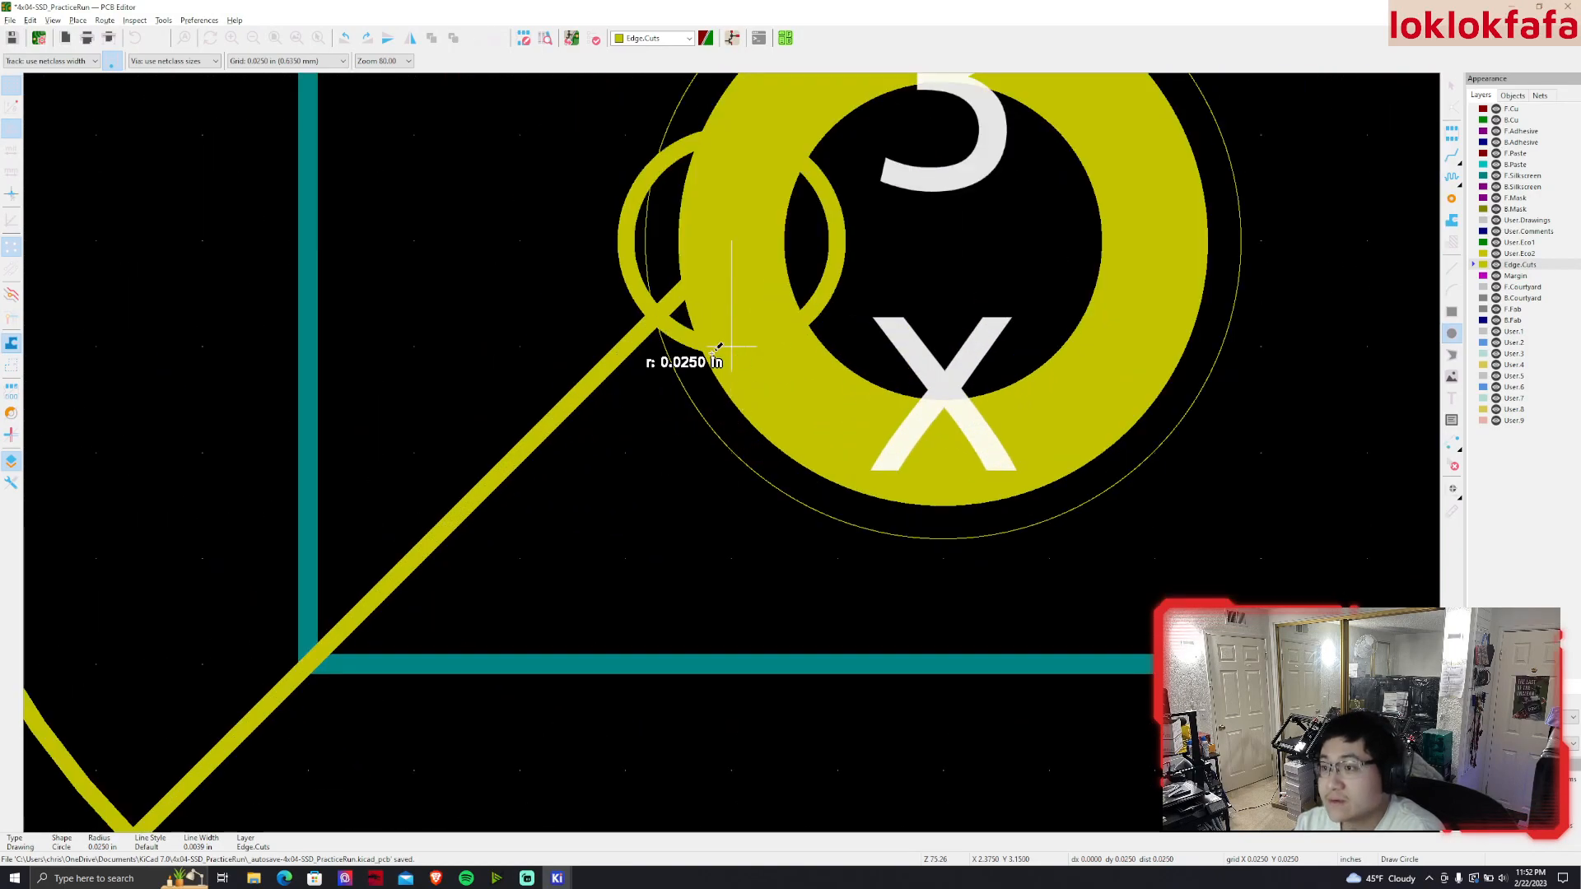
left_click(537, 271)
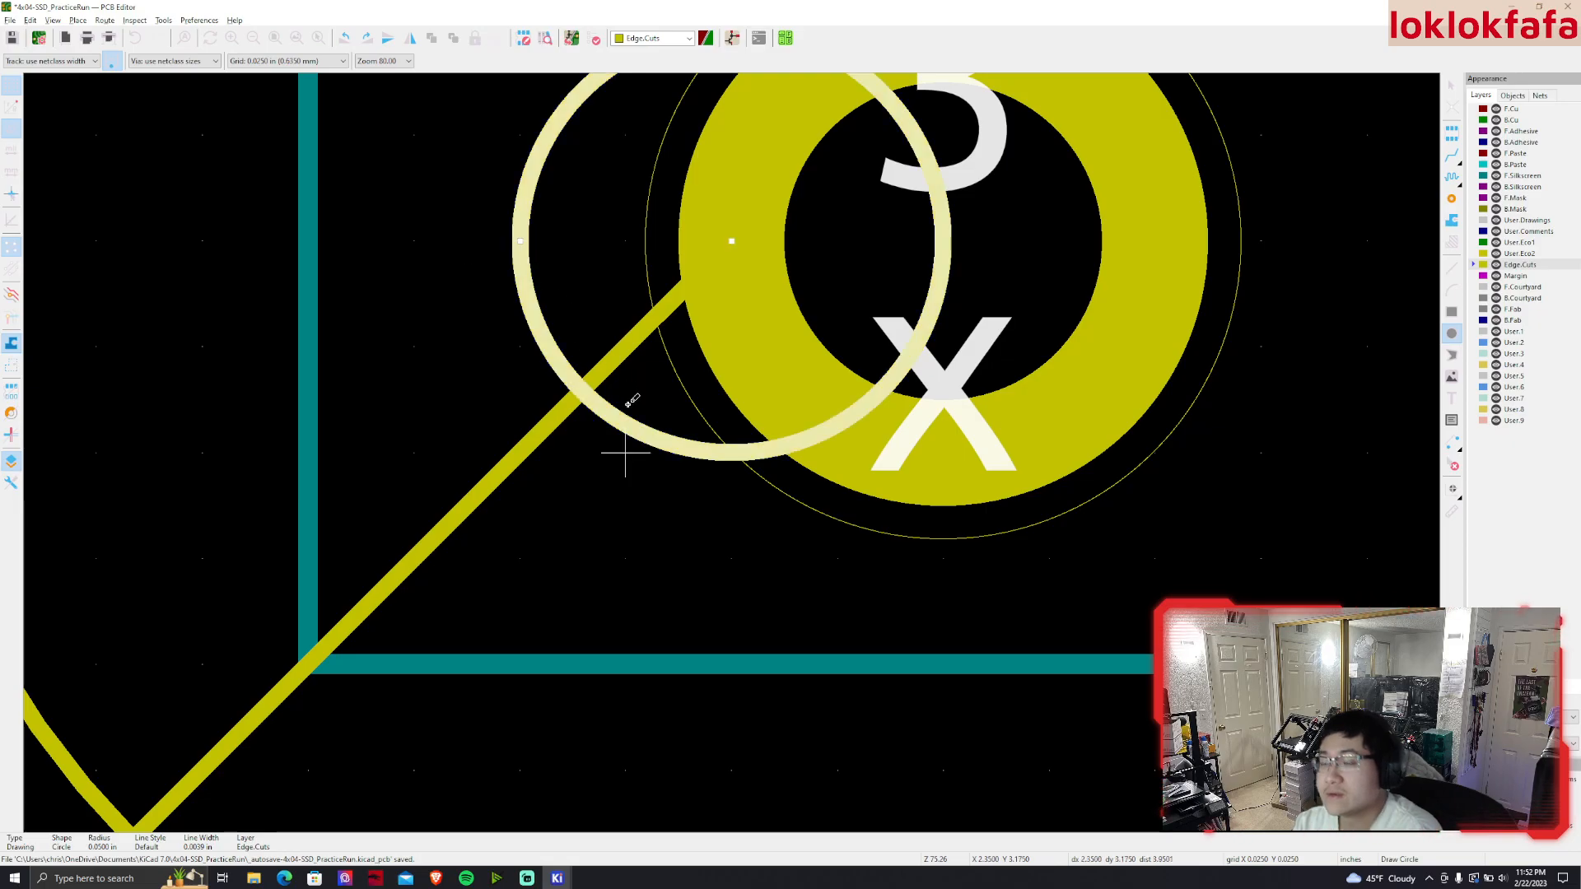
Move terminal block J1 off the board, beyond its right edge
scroll(757, 452, "down", 6)
scroll(748, 535, "down", 2)
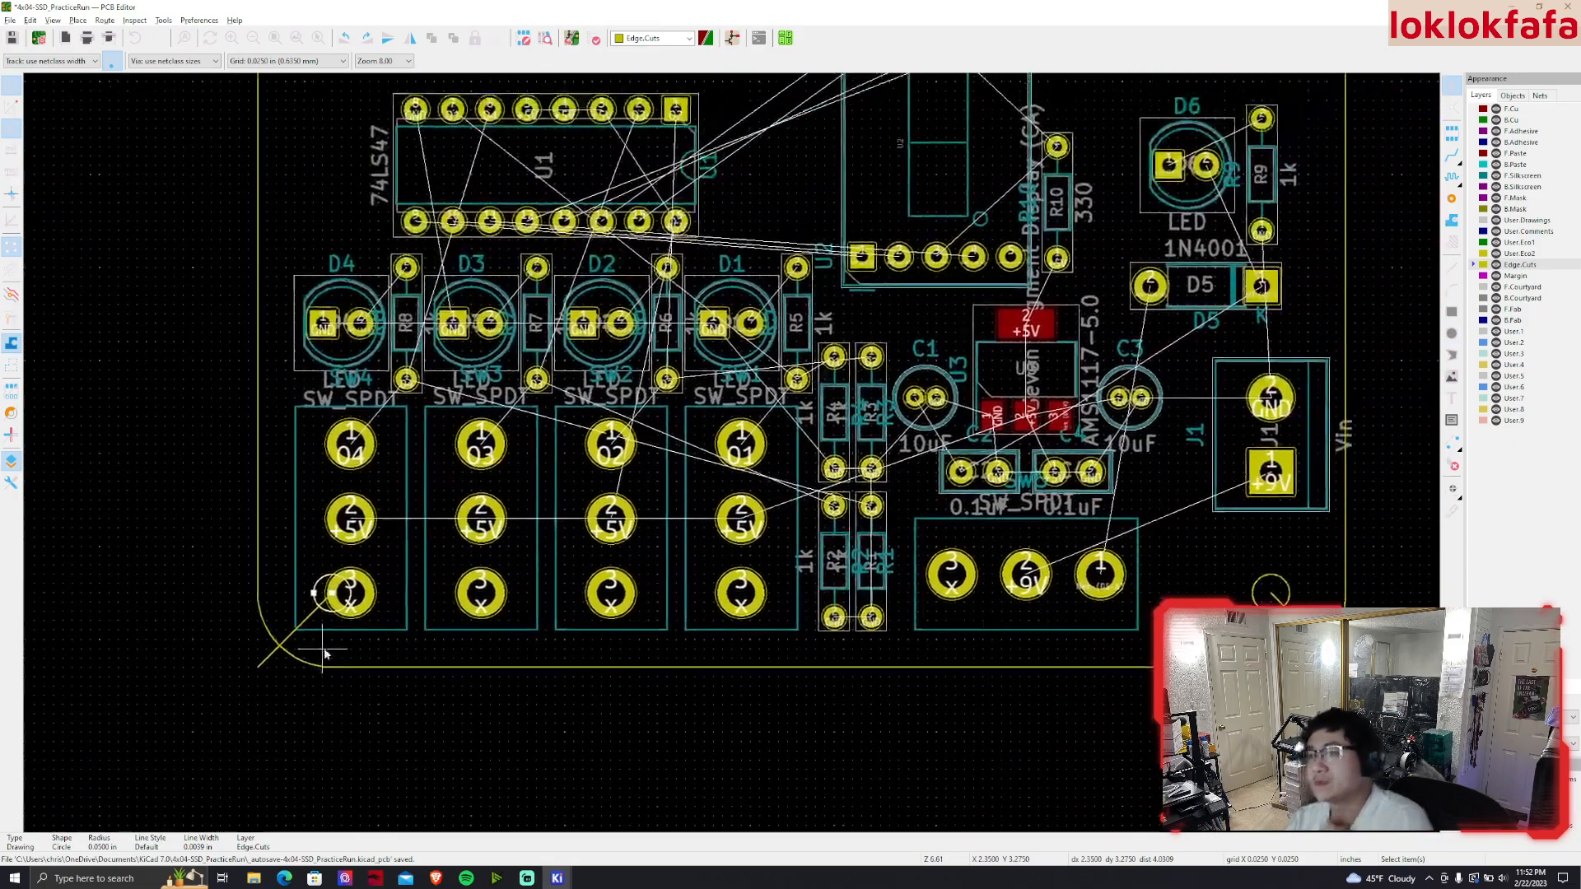
middle_click_drag(1125, 400, 1039, 490)
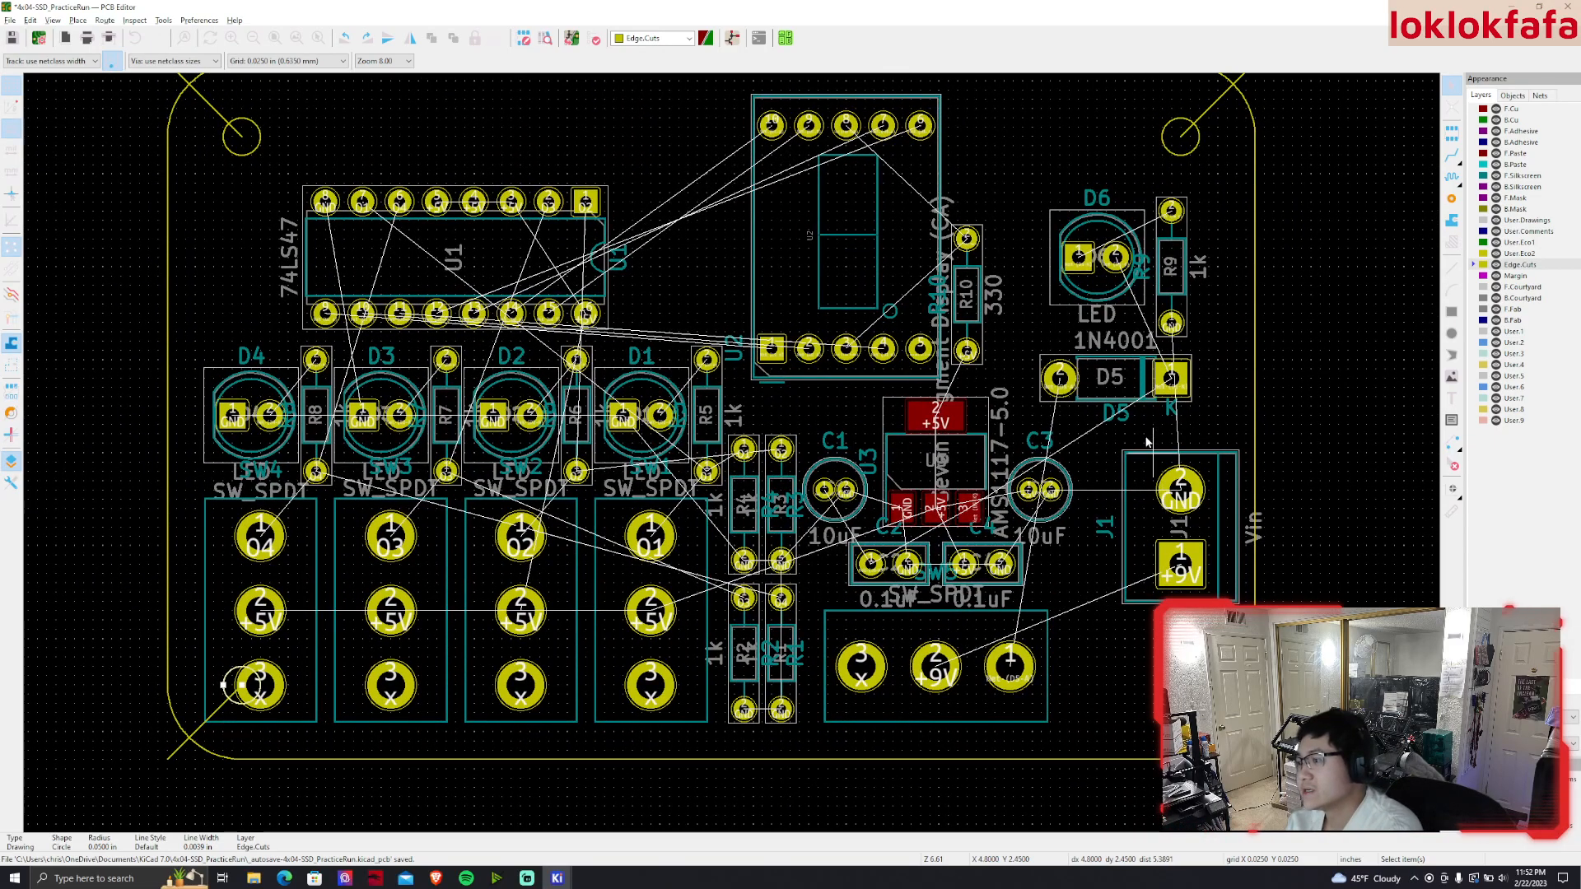
left_click_drag(1138, 519, 1380, 410)
Move LED D6, resistor R9 and diode D5 together off the board, beyond its right edge
middle_click_drag(1228, 494, 951, 588)
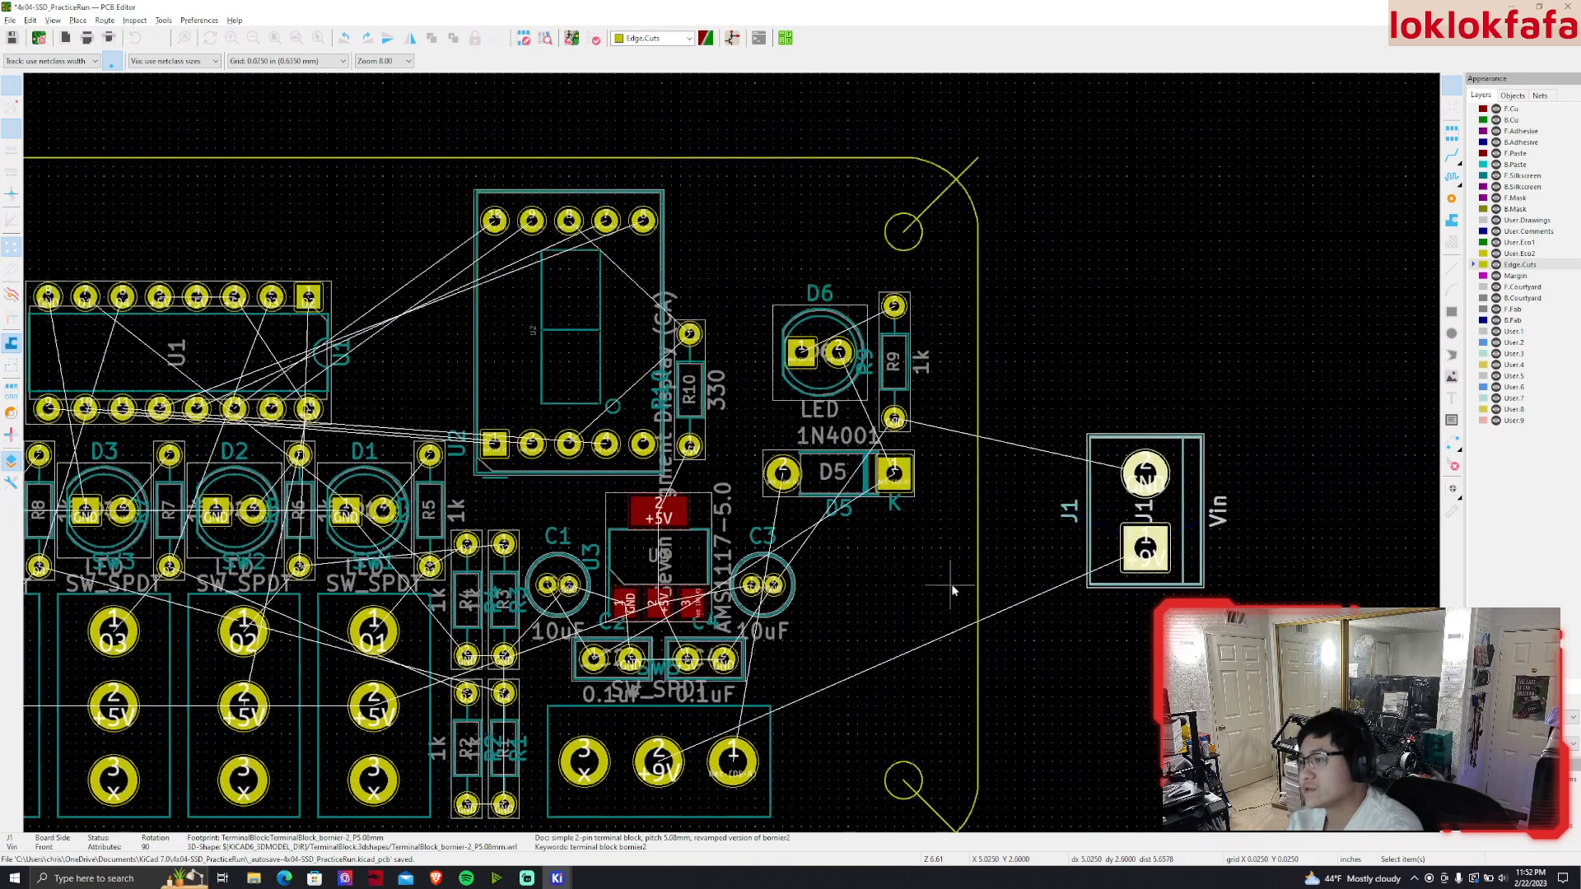
left_click_drag(934, 507, 749, 276)
key("m")
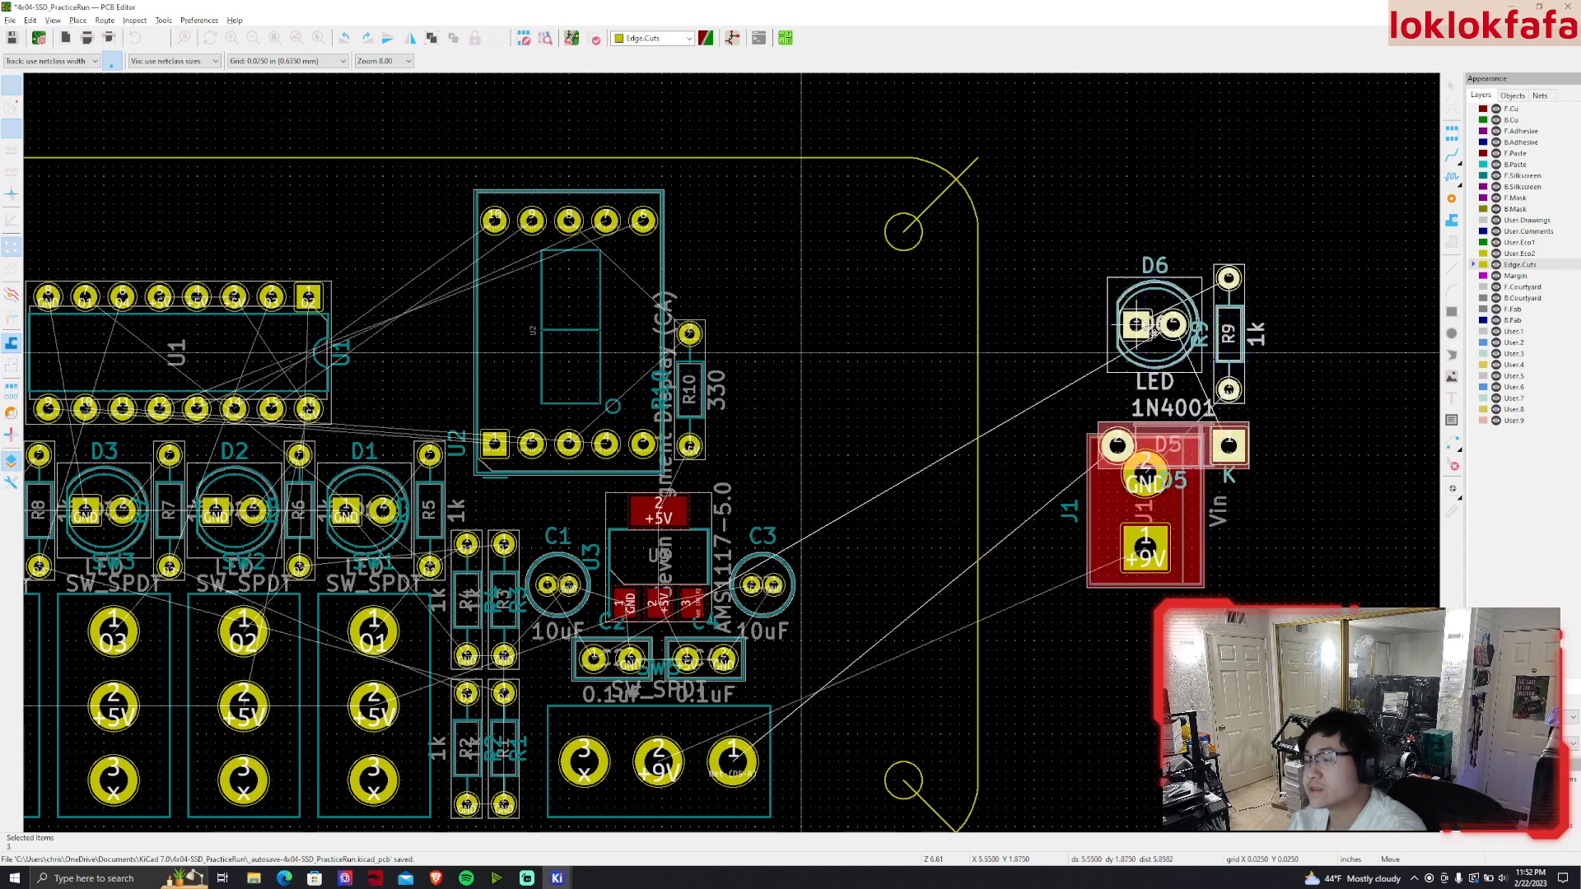
left_click(801, 354)
Shift all components remaining inside the board outline to the right so the switches clear the lower-left corner circle
scroll(787, 471, "down", 3)
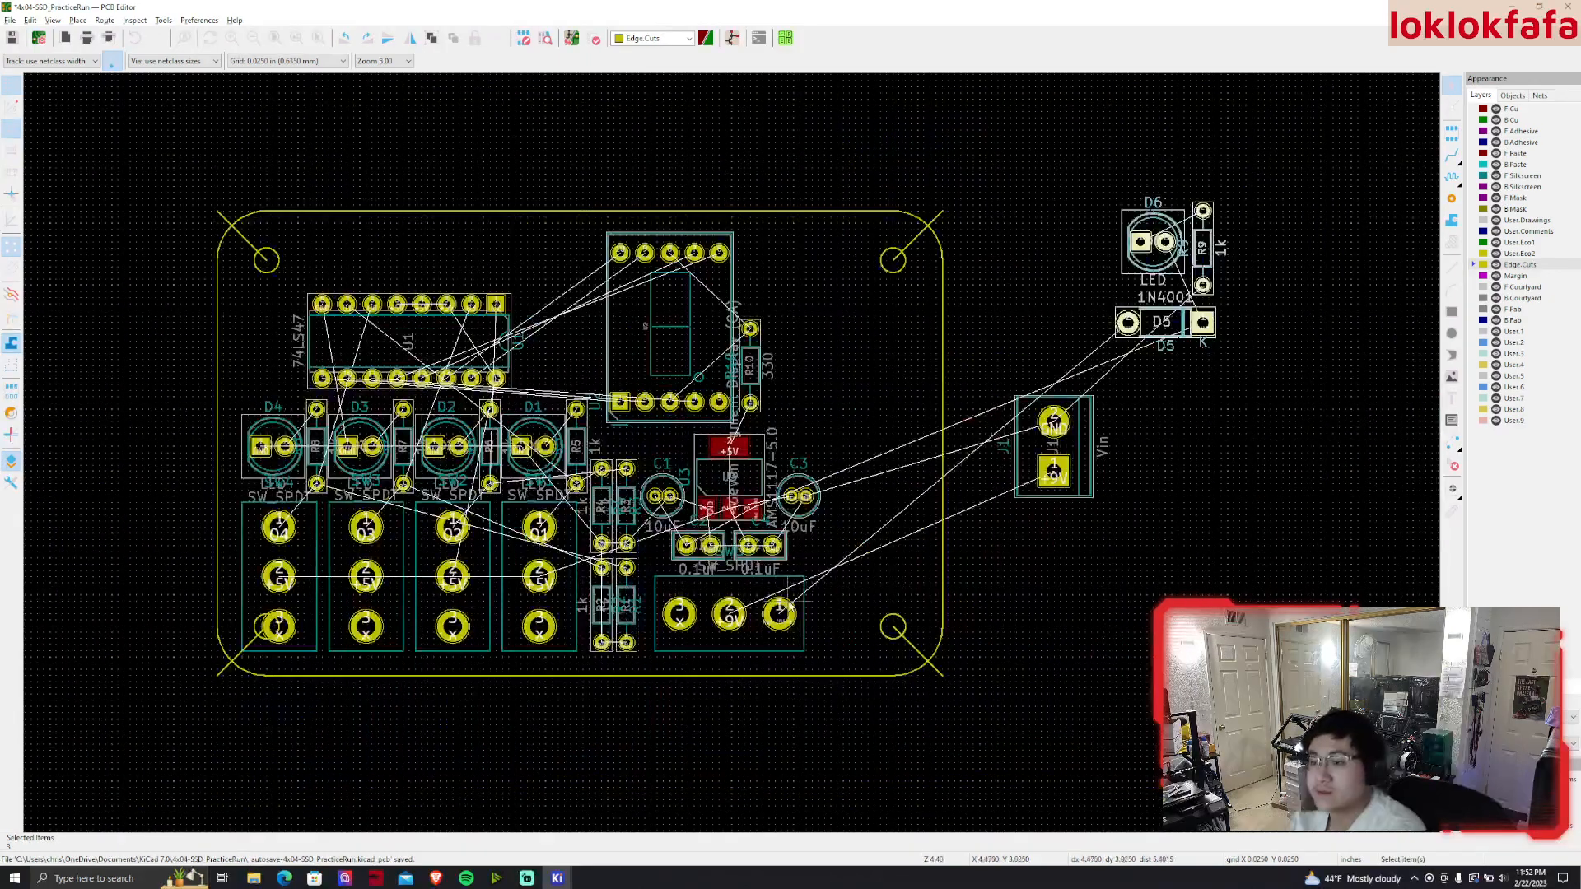
left_click_drag(827, 651, 300, 235)
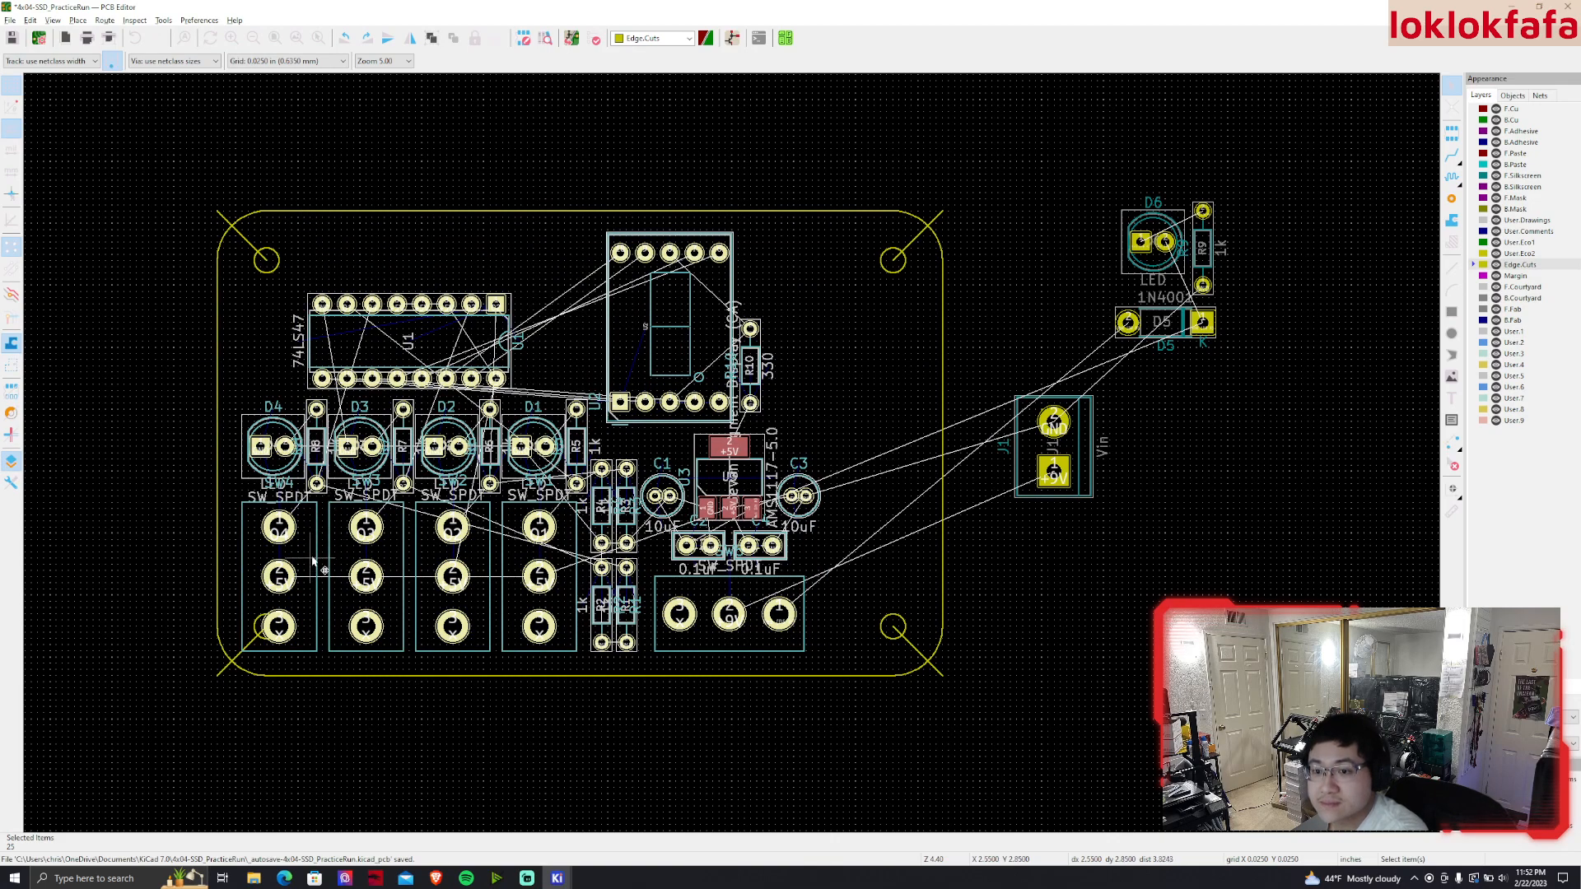
key("m")
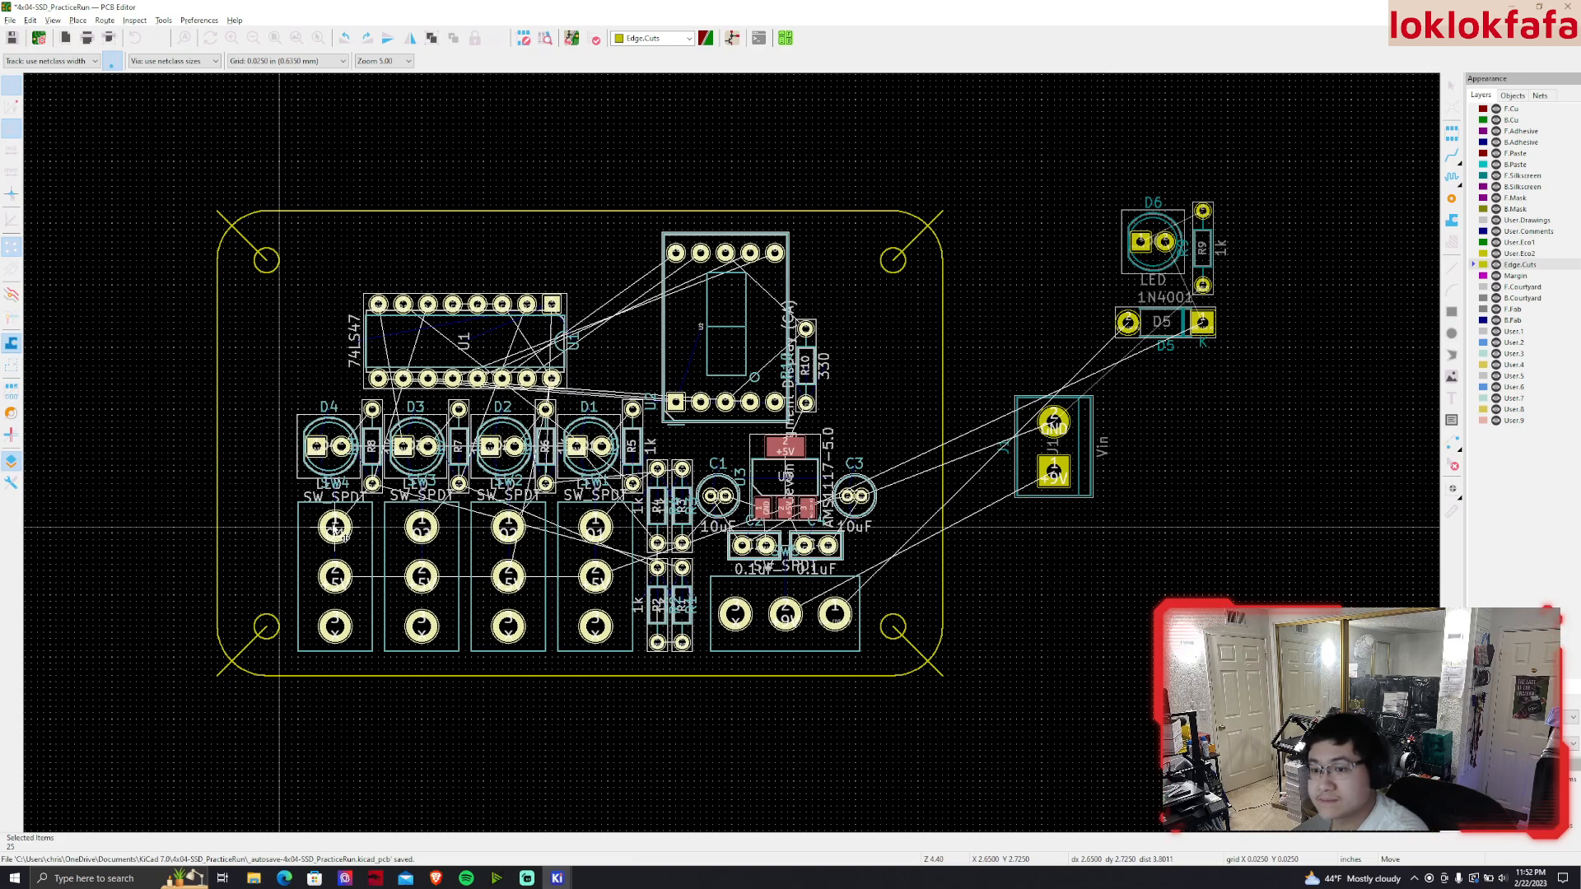
left_click(335, 530)
left_click(907, 789)
Move terminal block J1 back onto the board, right of resistor R10 and below the upper-right corner circle
scroll(944, 714, "up", 2)
middle_click_drag(738, 457, 814, 626)
scroll(814, 624, "down", 3)
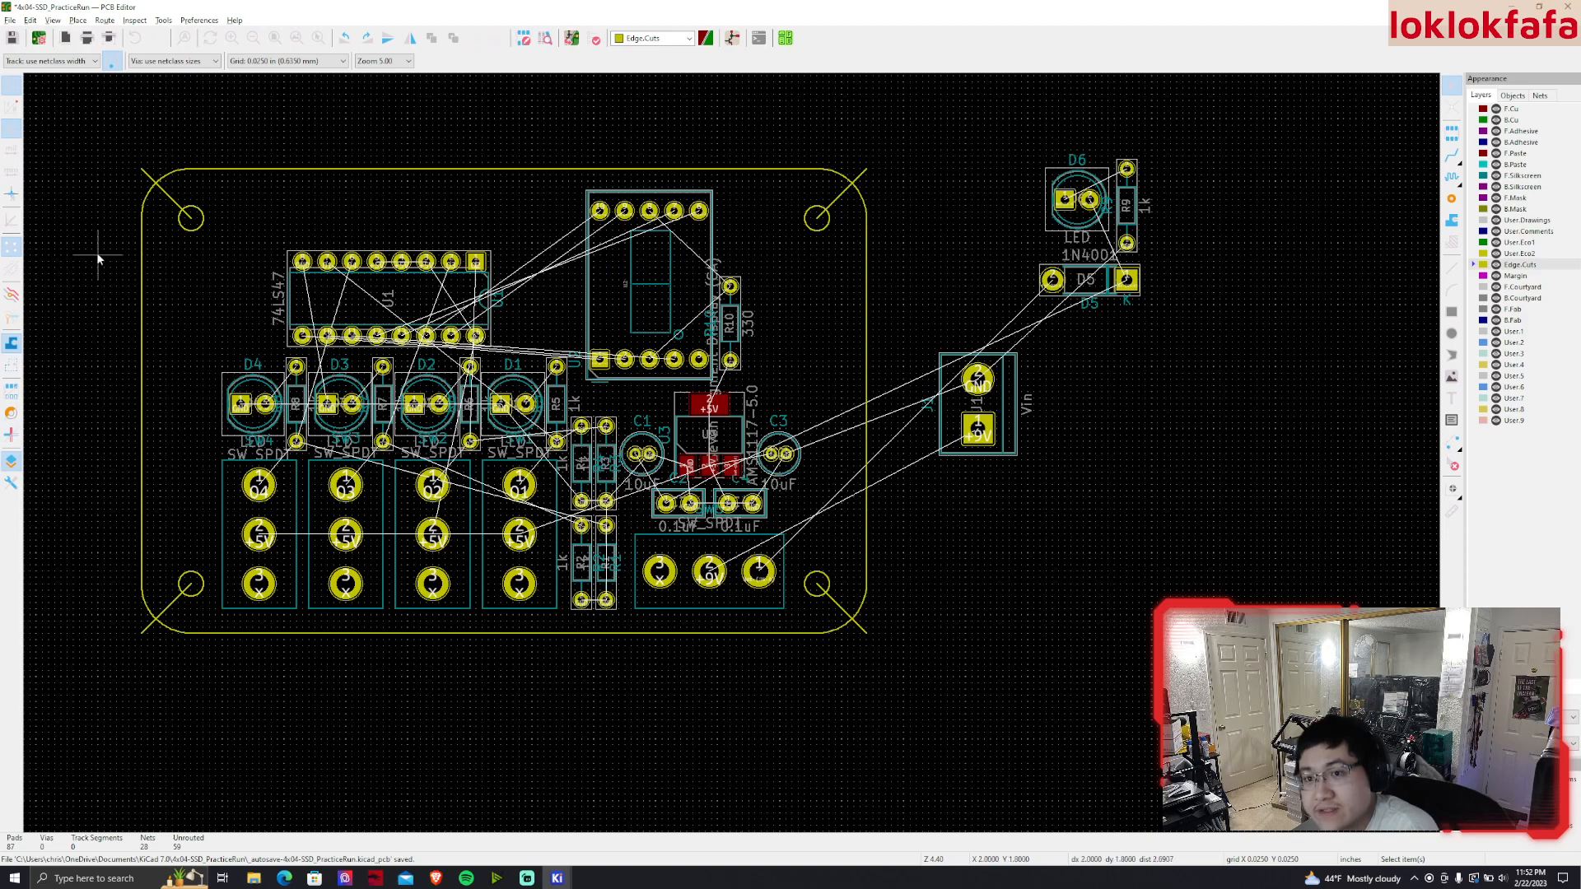
left_click_drag(978, 407, 812, 319)
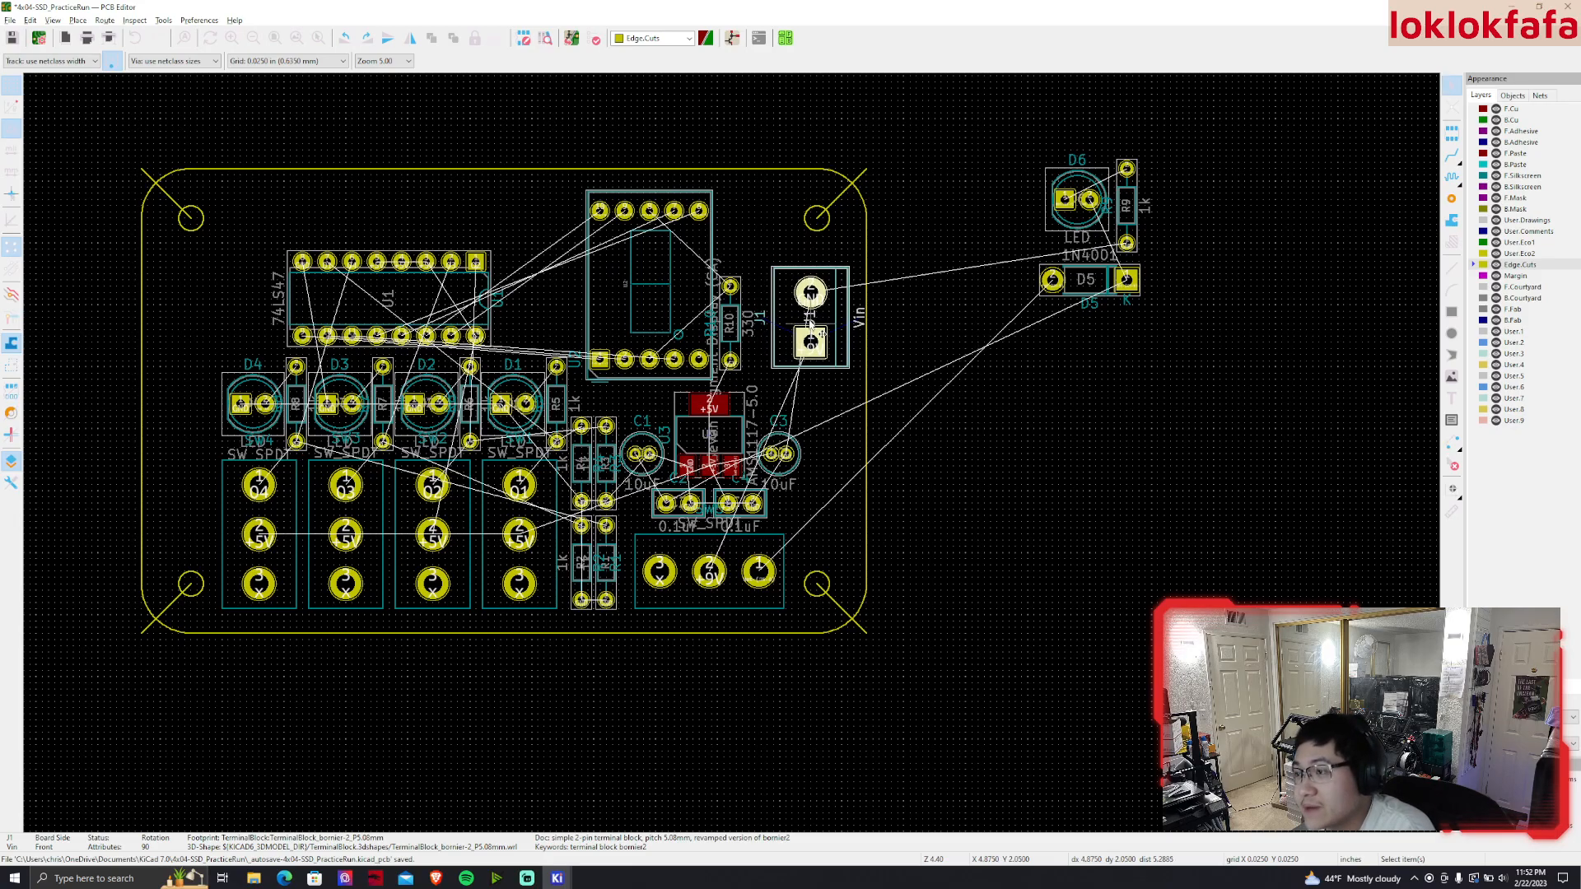
Rotate diode D5 to vertical with its cathode up and place it inside the board's right edge, above the lower-right circle
scroll(812, 320, "up", 2)
middle_click_drag(733, 455, 726, 386)
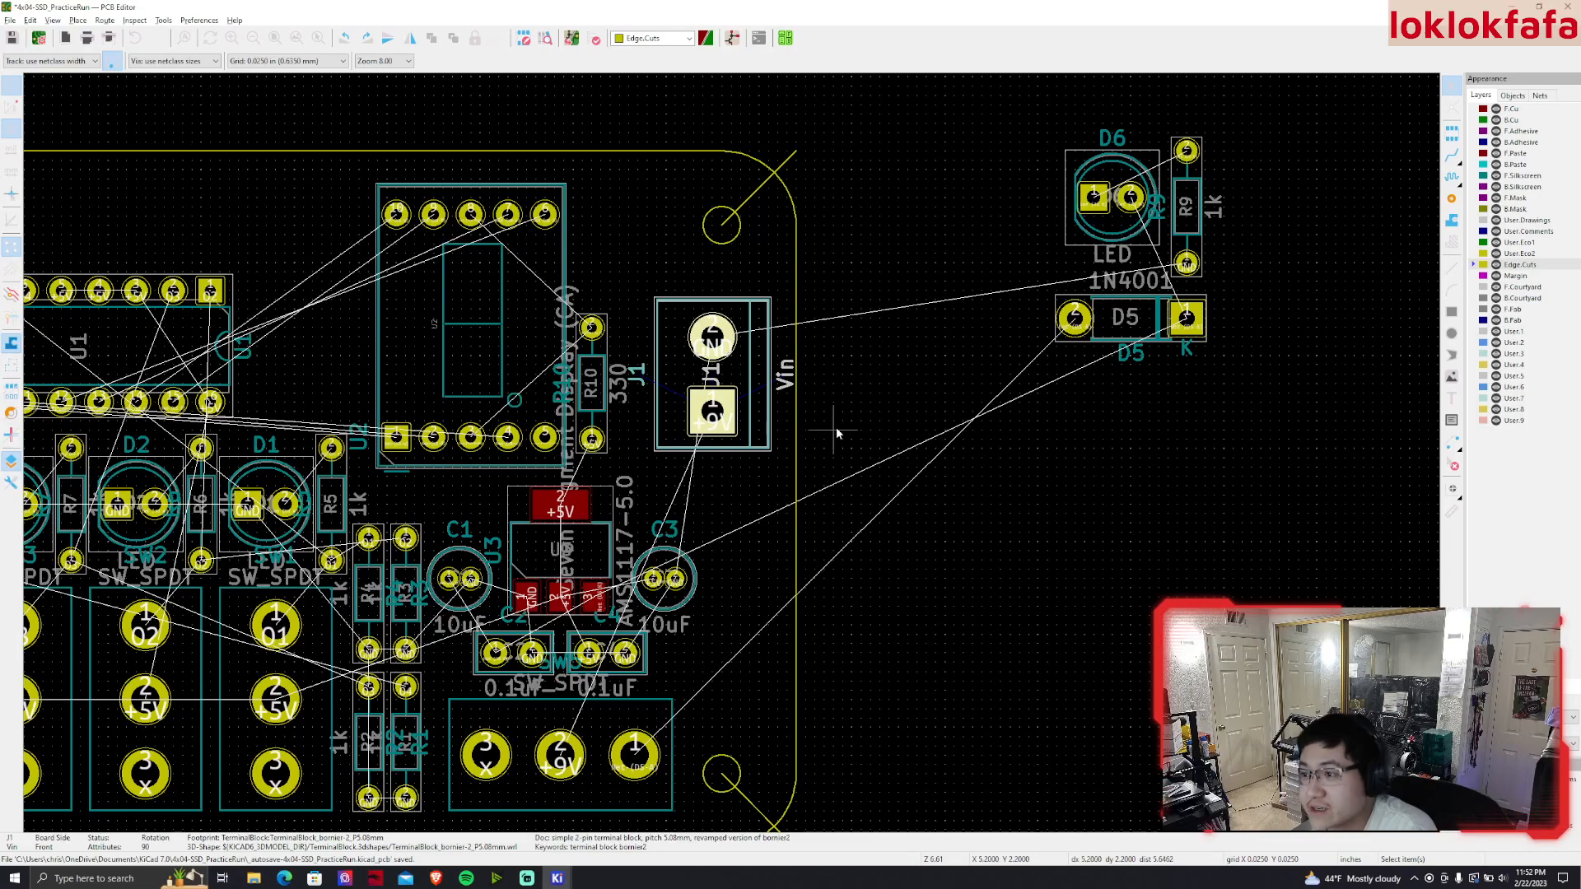
left_click(1104, 226)
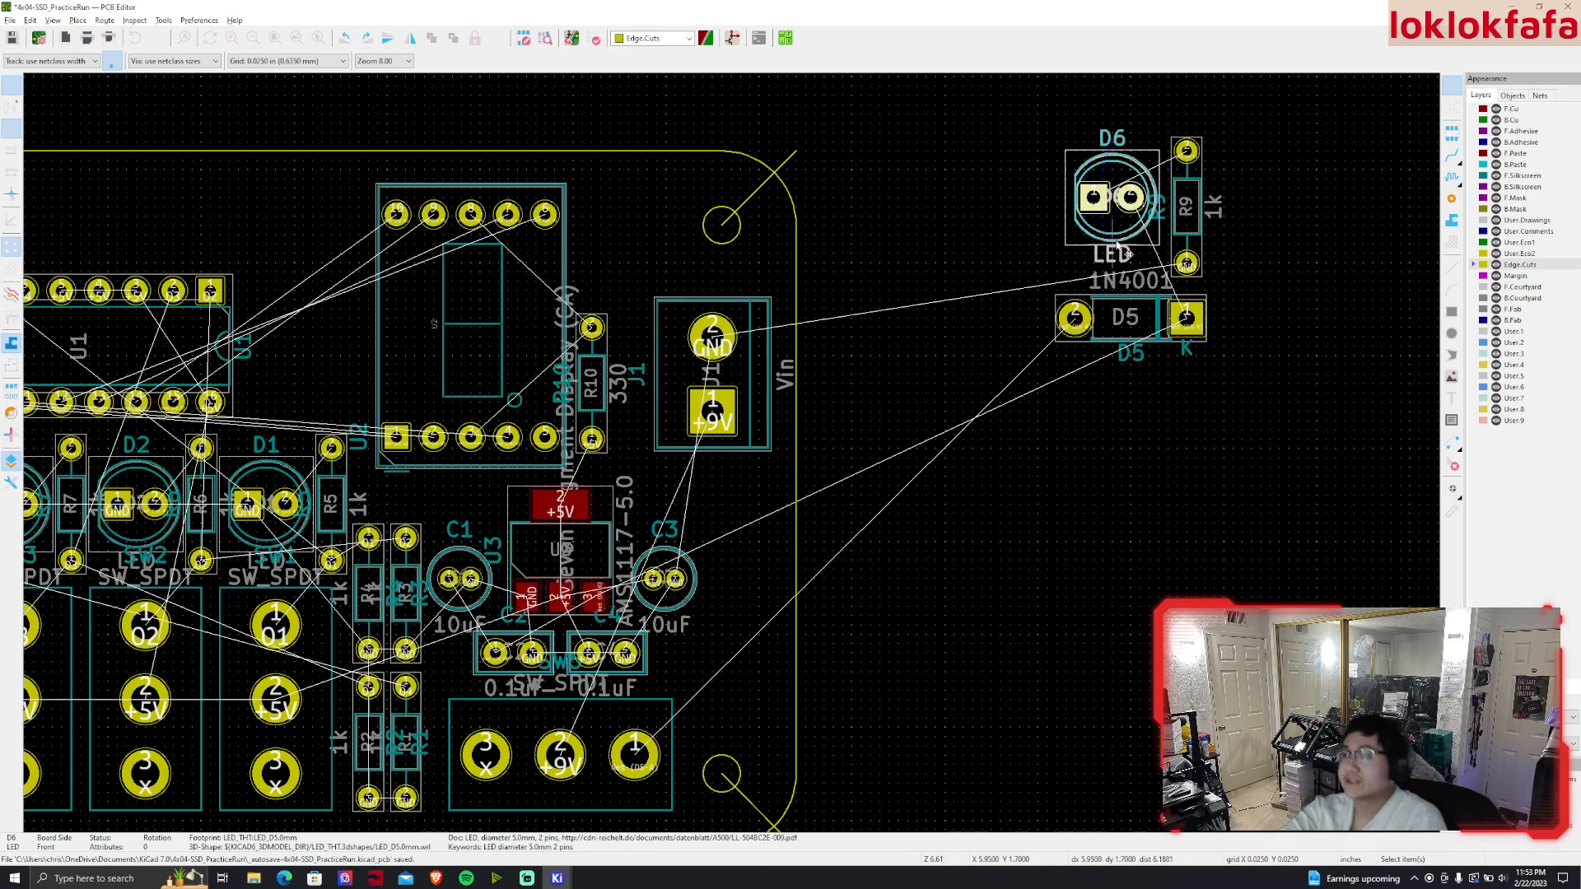
left_click(1146, 330)
left_click_drag(1146, 330, 758, 692)
key("r")
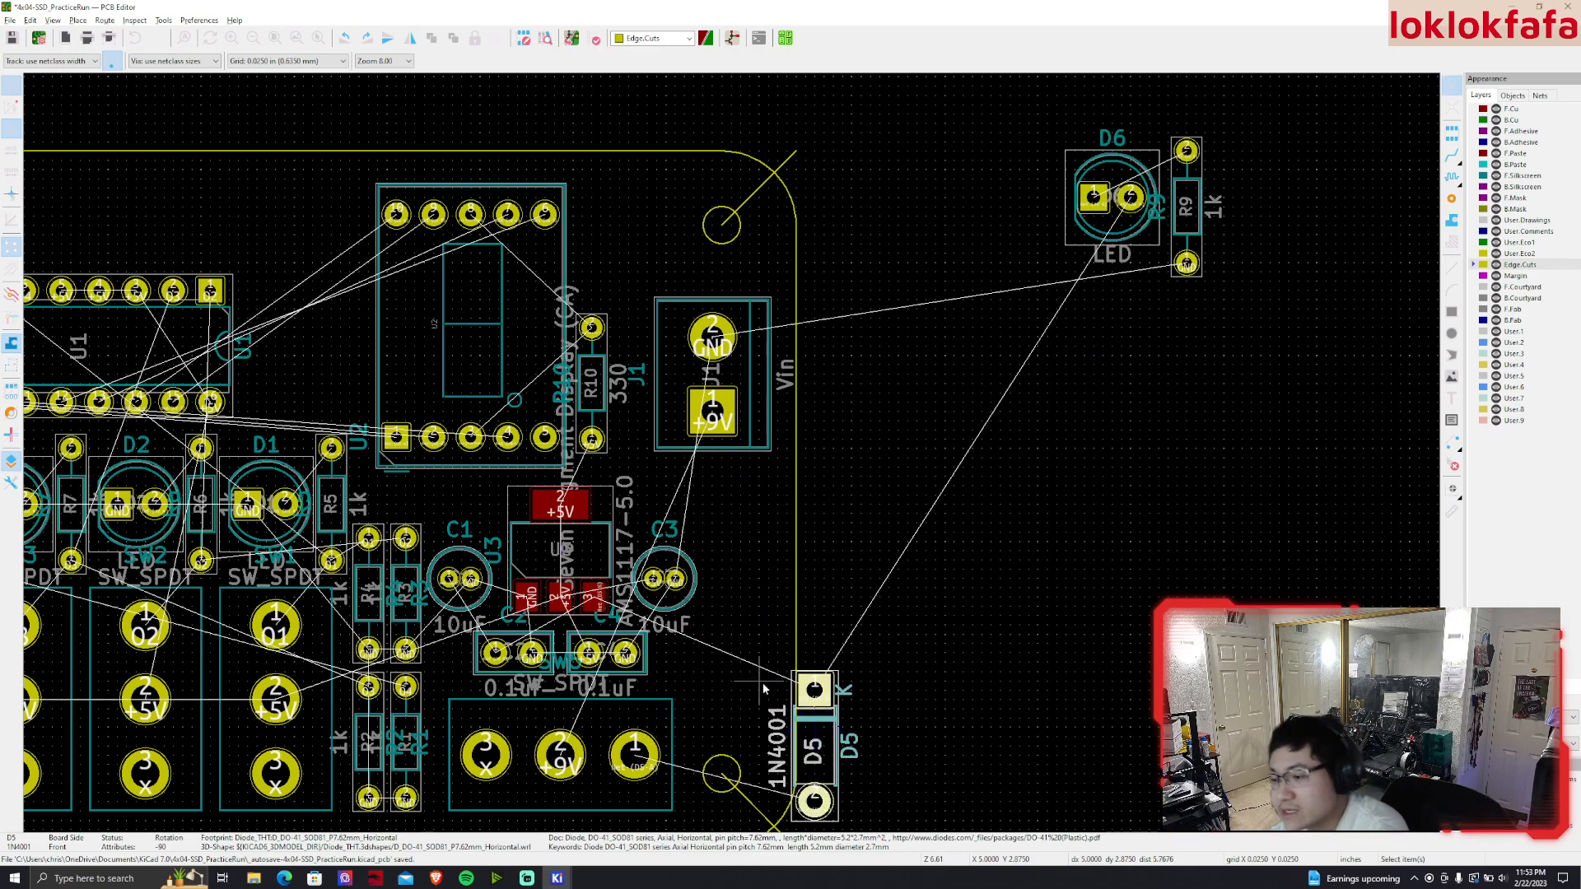
left_click_drag(813, 747, 759, 608)
Nudge diode D5 slightly left and down, farther from the board's right edge
scroll(759, 608, "up", 2)
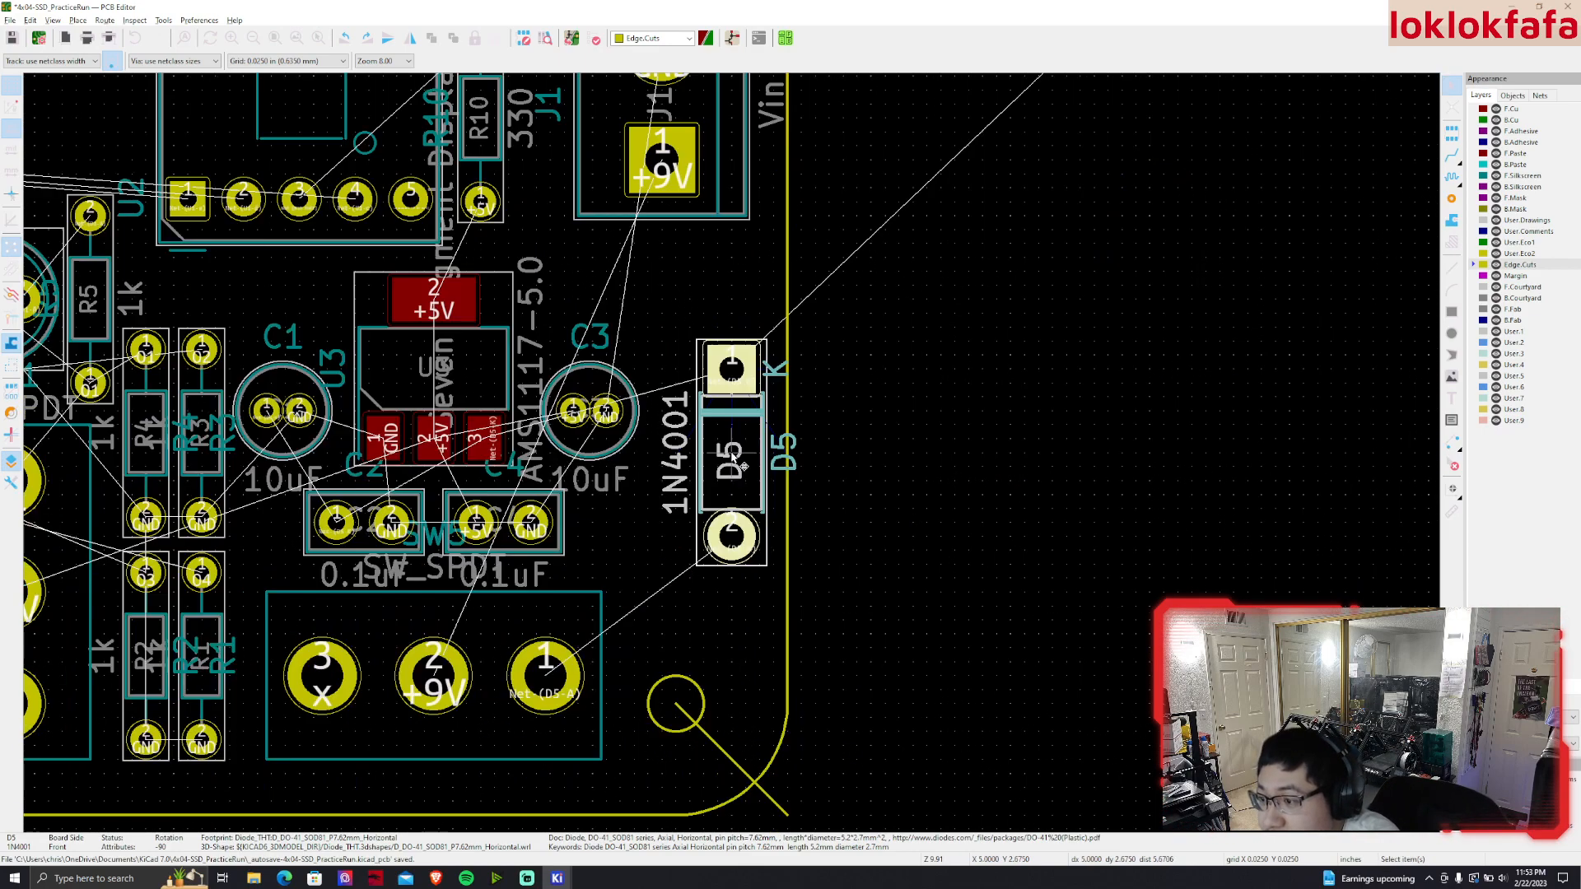
scroll(732, 458, "down", 5)
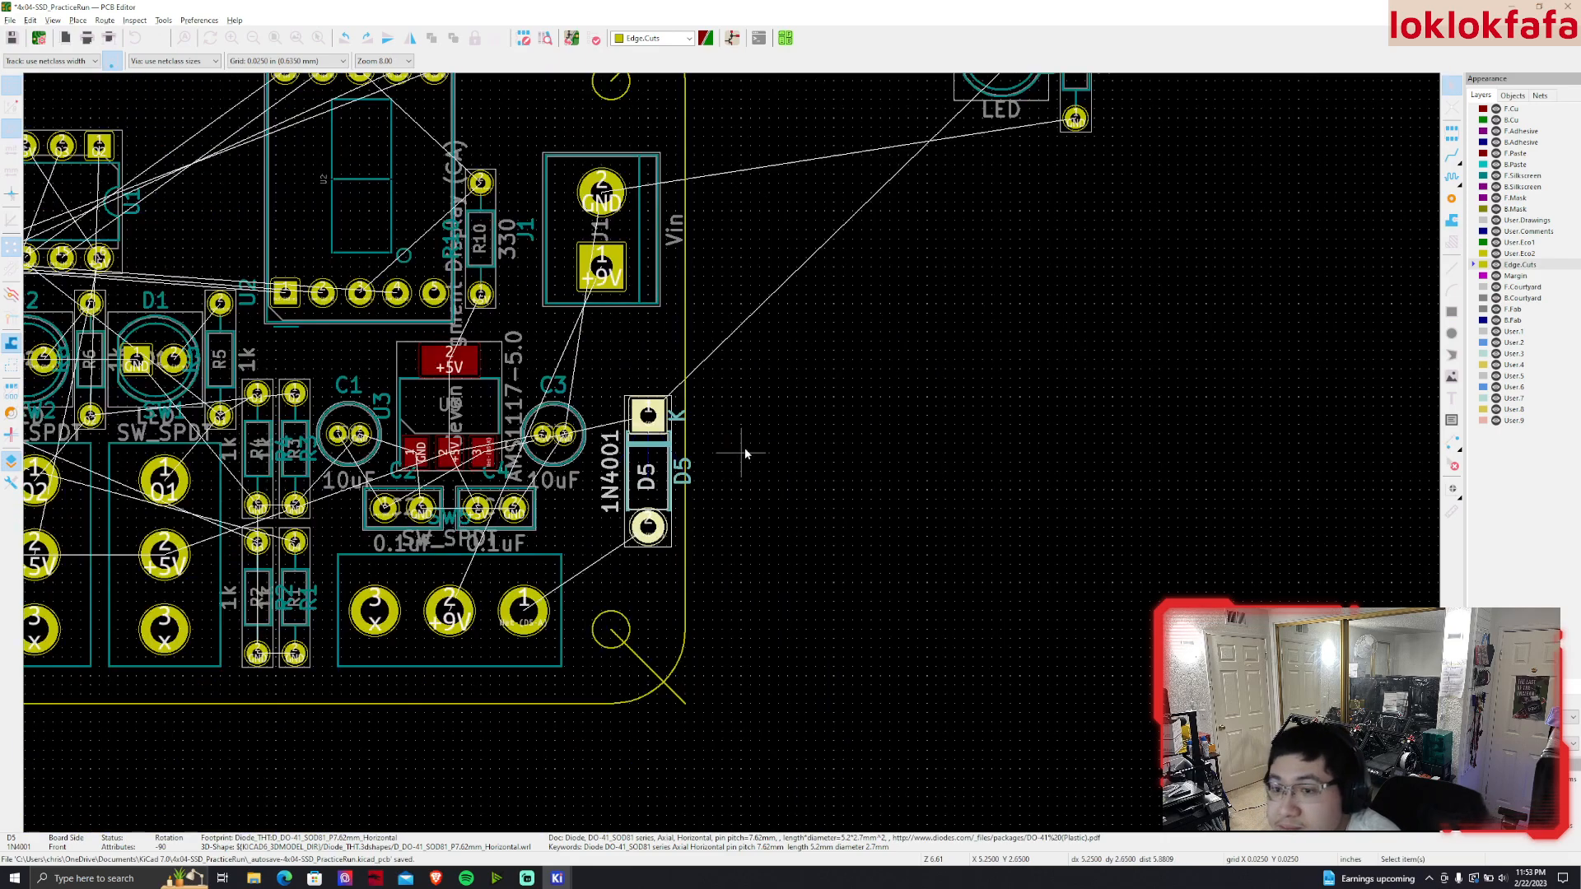
scroll(861, 456, "up", 3)
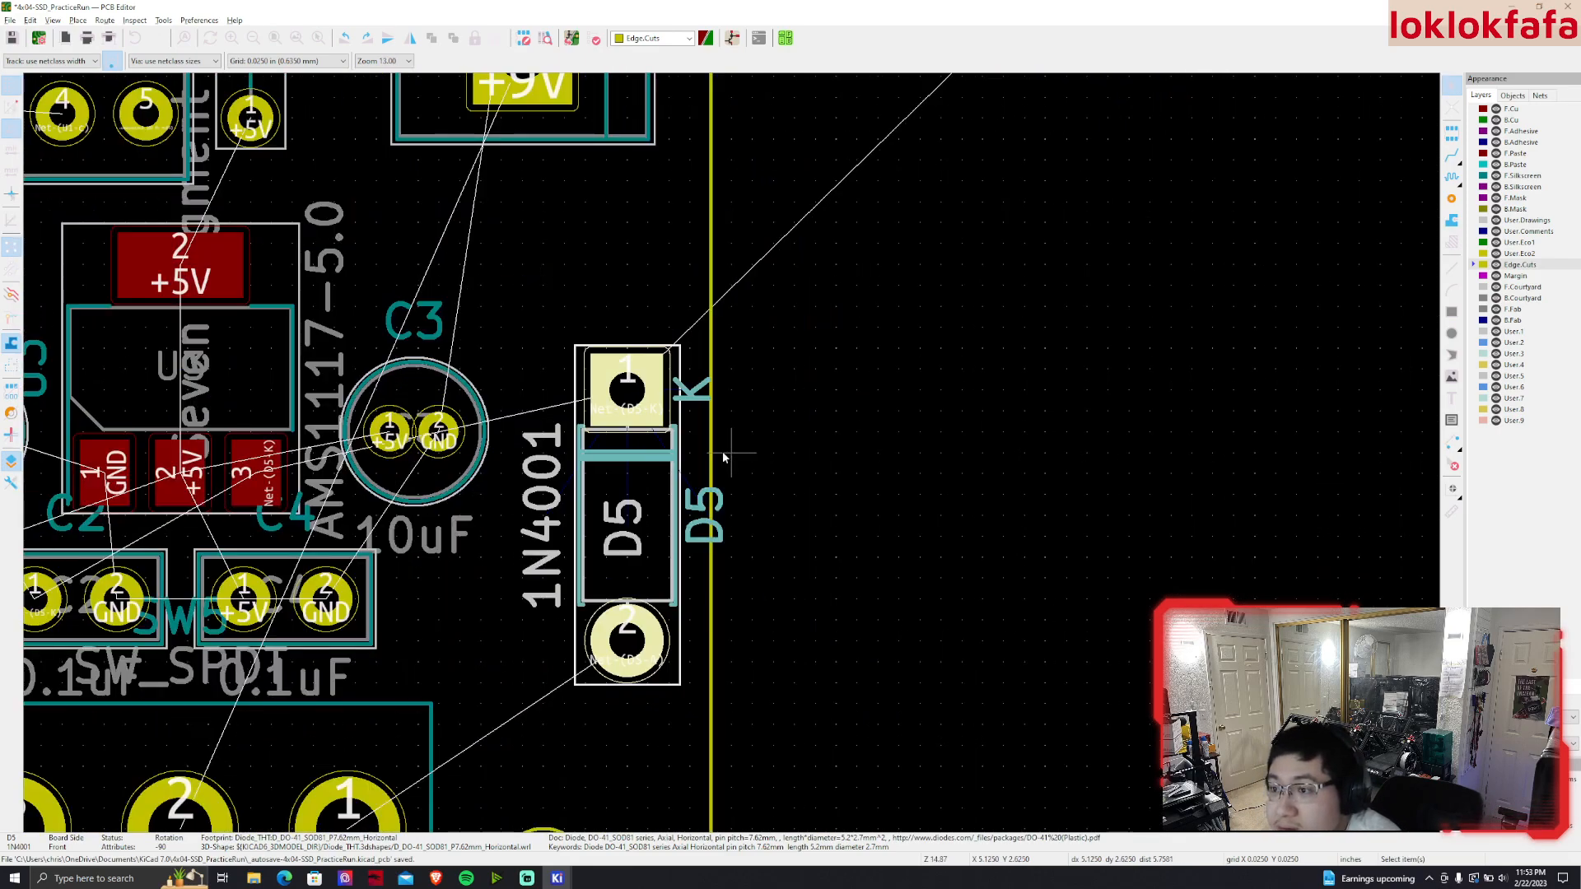
key("m")
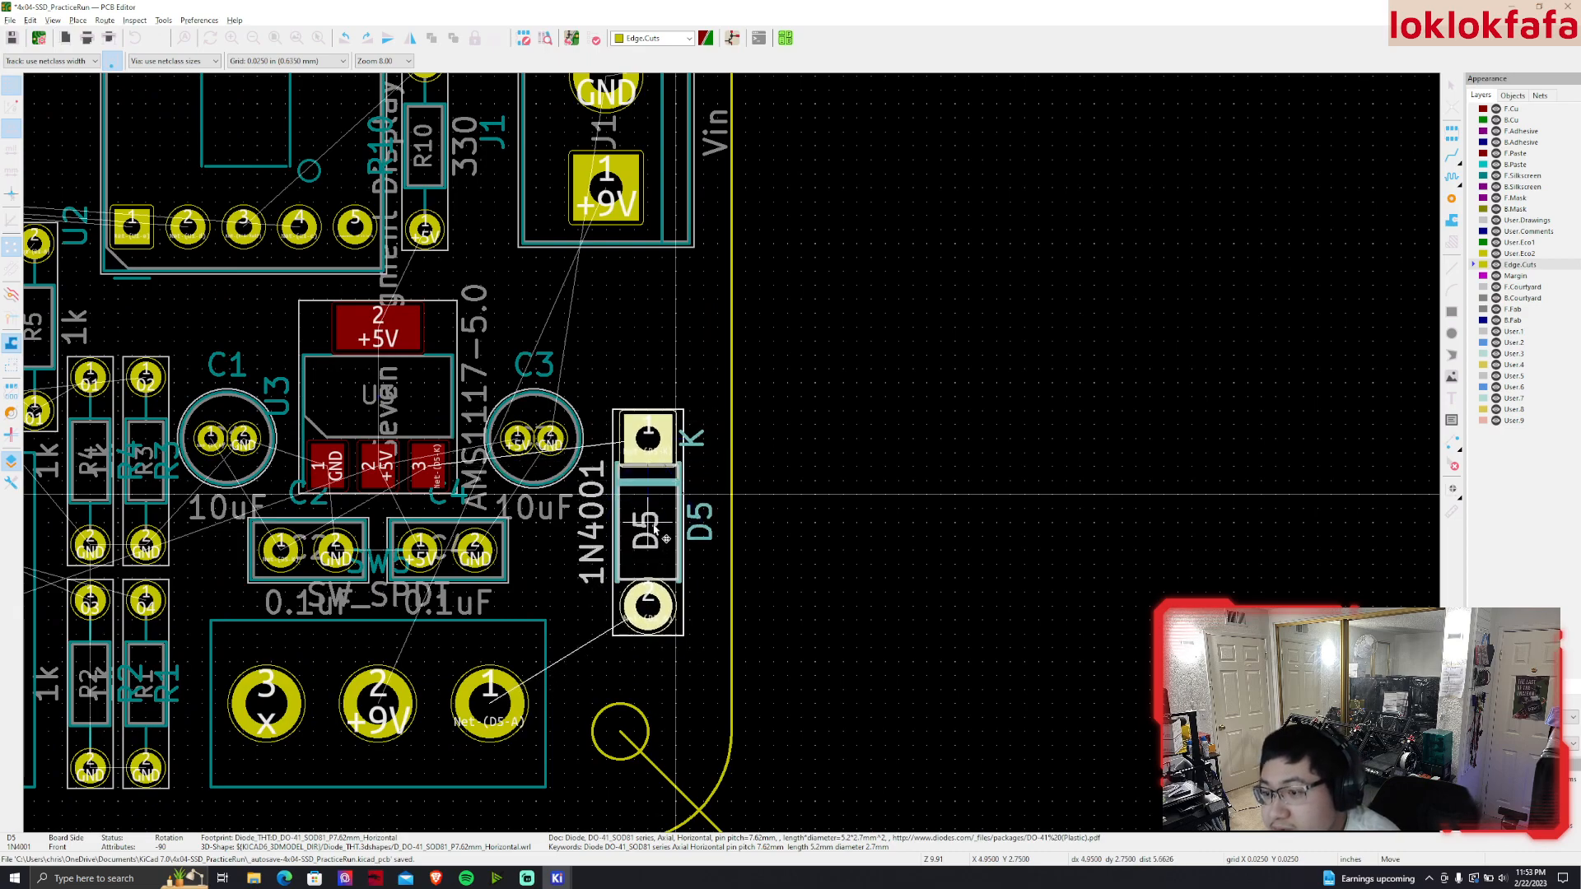
left_click(654, 500)
Move terminal block J1 down along the board's right edge so it sits just above diode D5
scroll(675, 477, "down", 4)
scroll(731, 452, "up", 4)
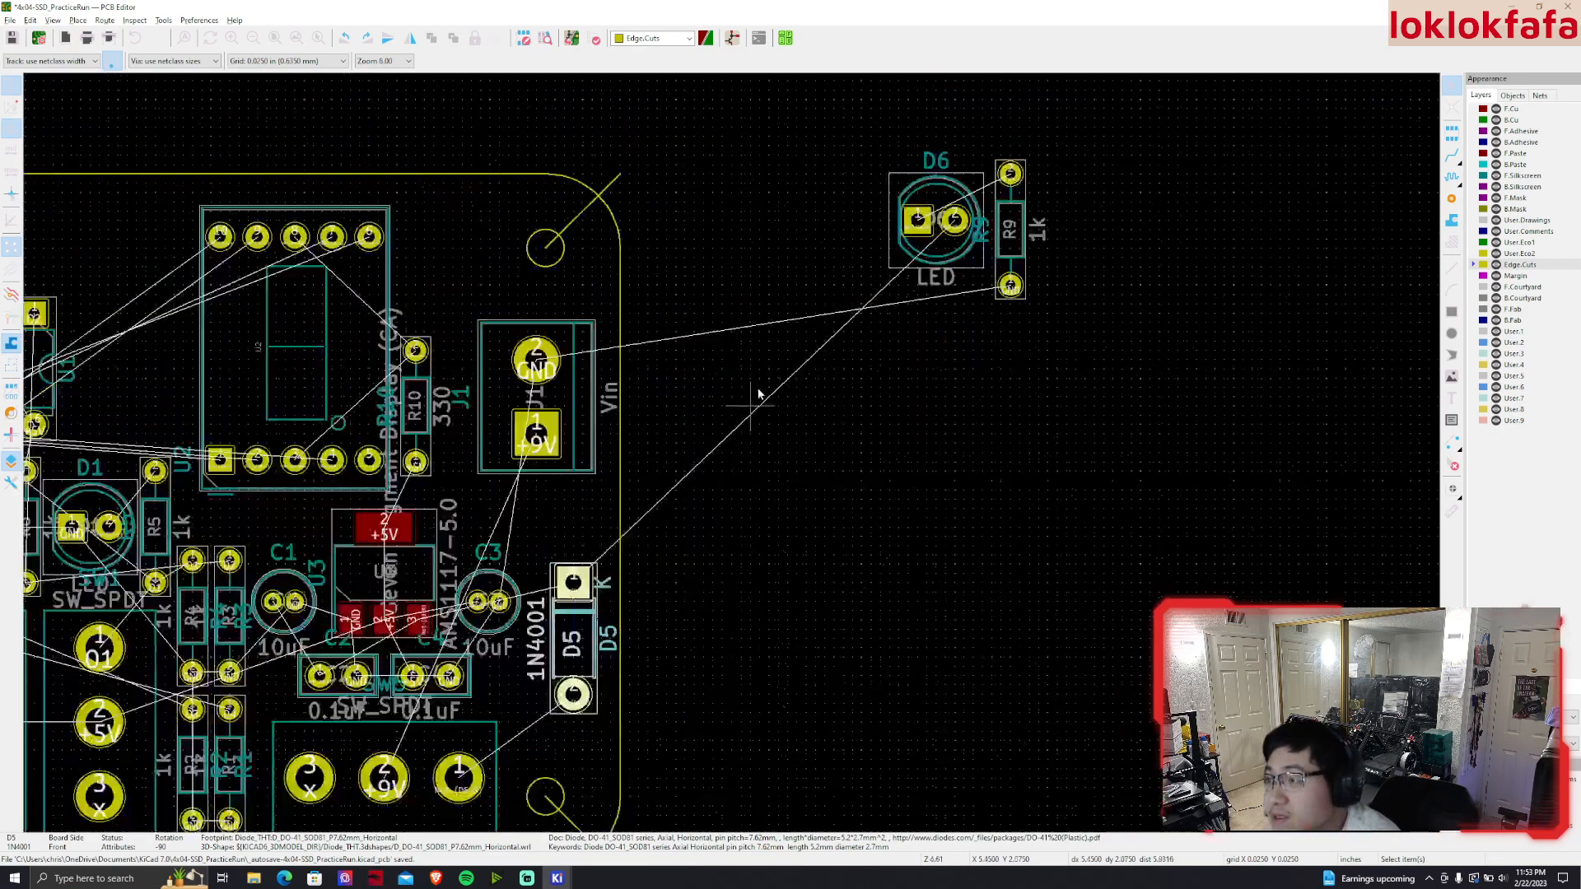
middle_click_drag(705, 456, 821, 456)
double_click(542, 483)
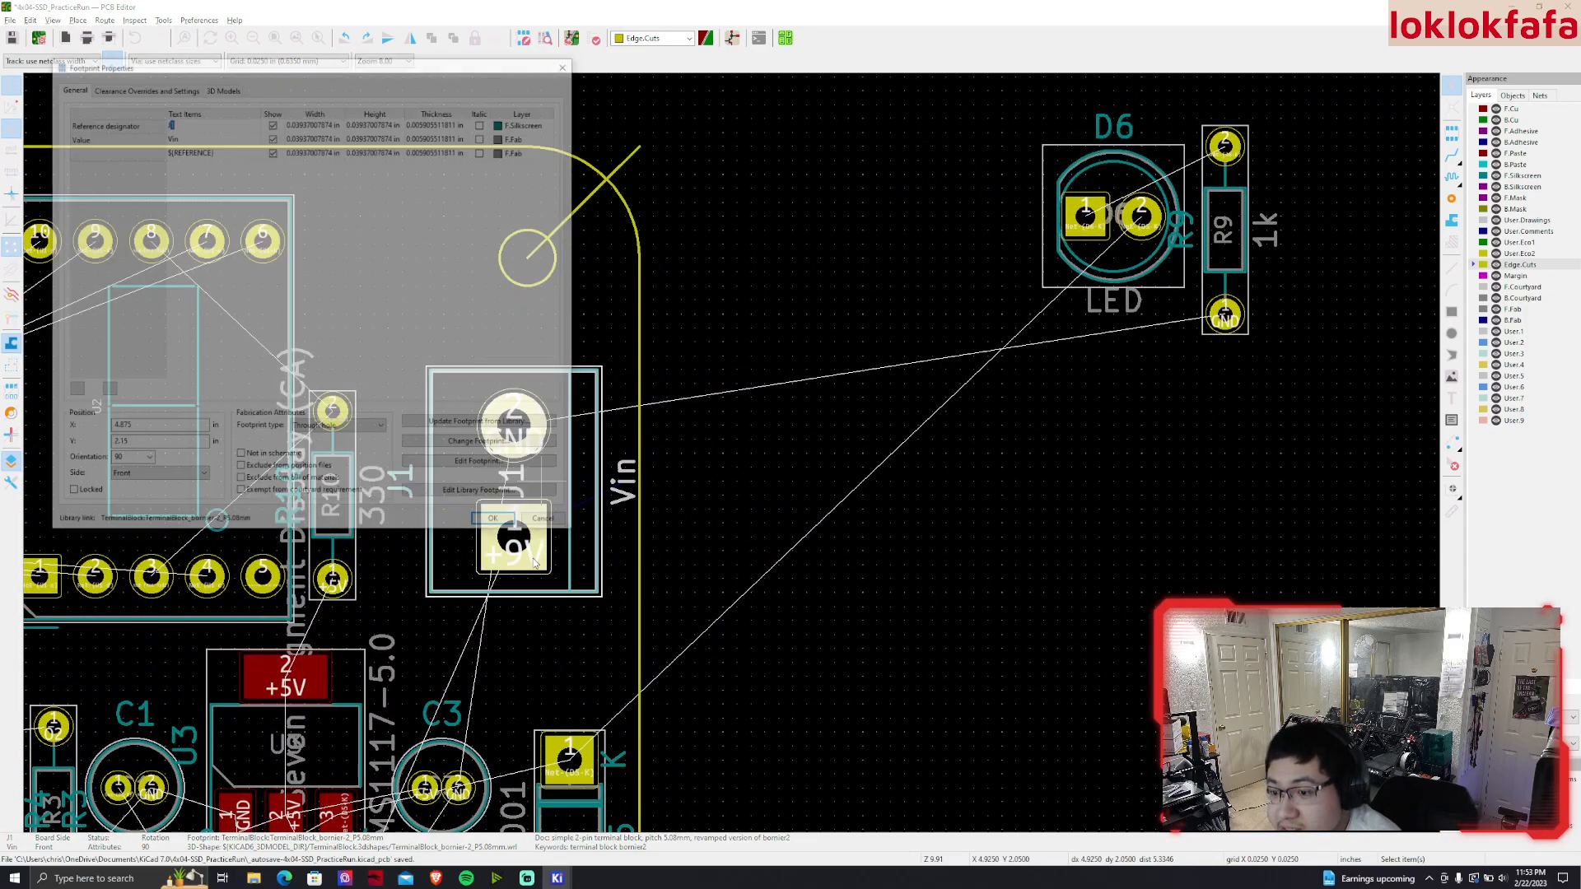
left_click(548, 522)
key("m")
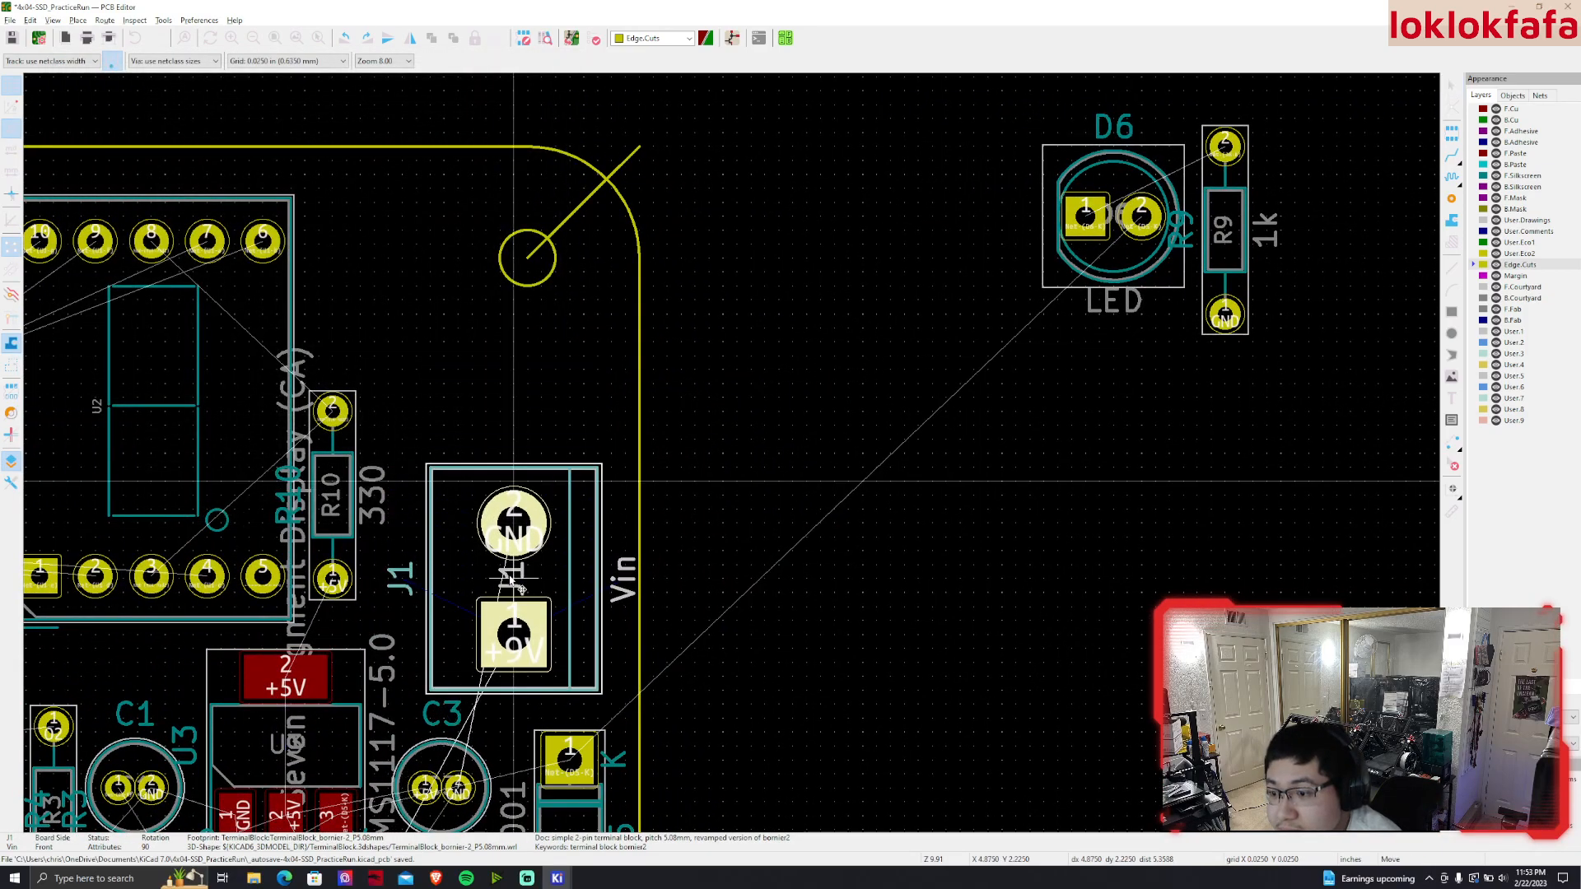
left_click(511, 565)
Move LED D6 onto the board, directly above terminal block J1
left_click(1094, 253)
key("m")
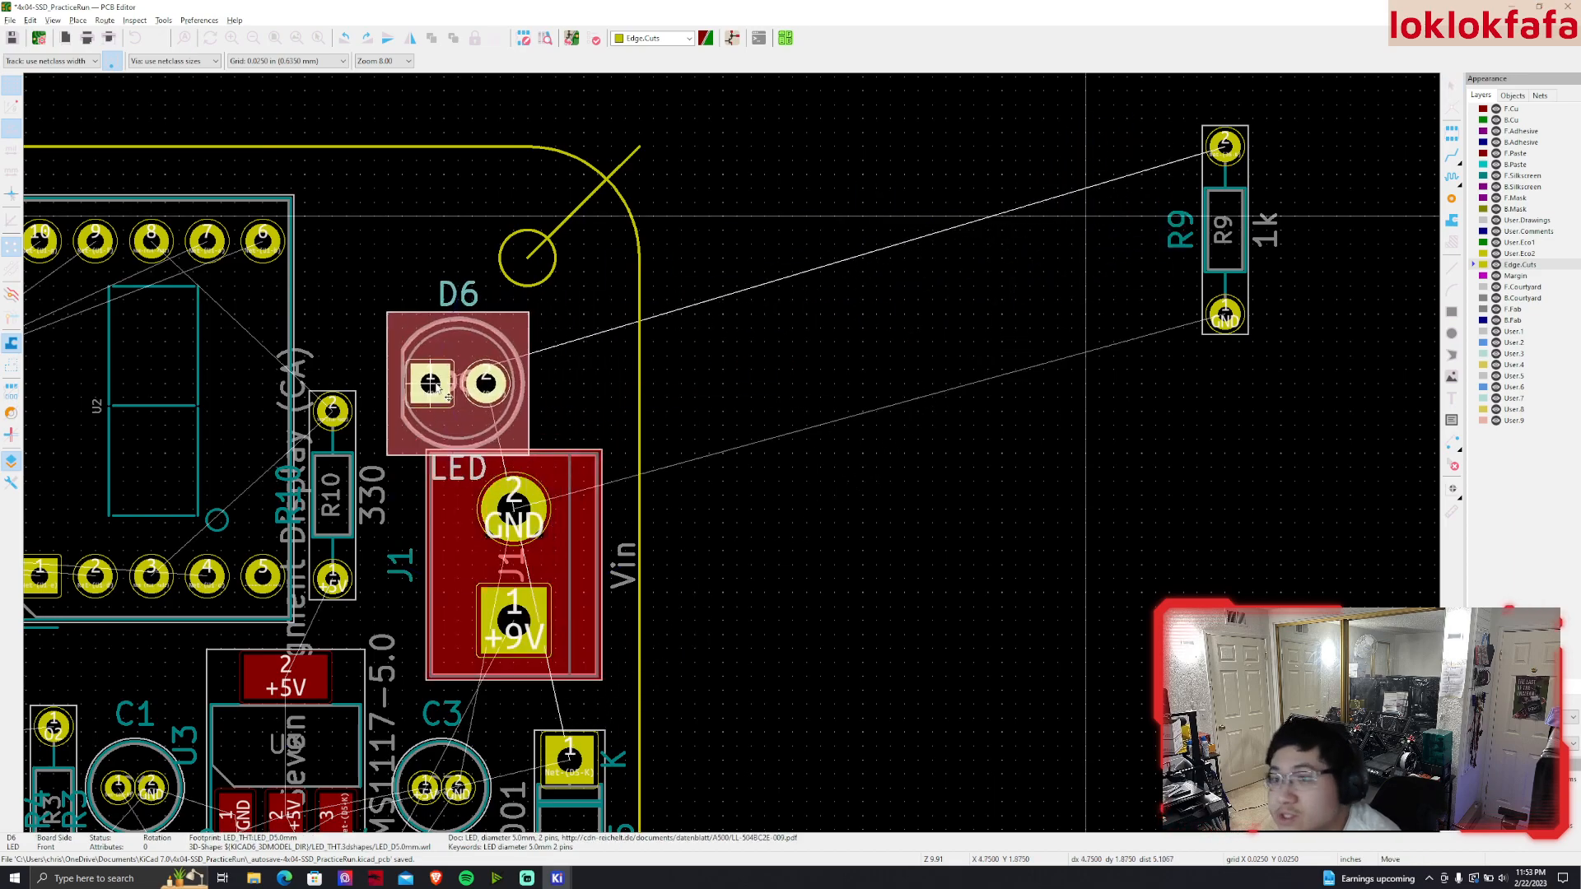
left_click(493, 376)
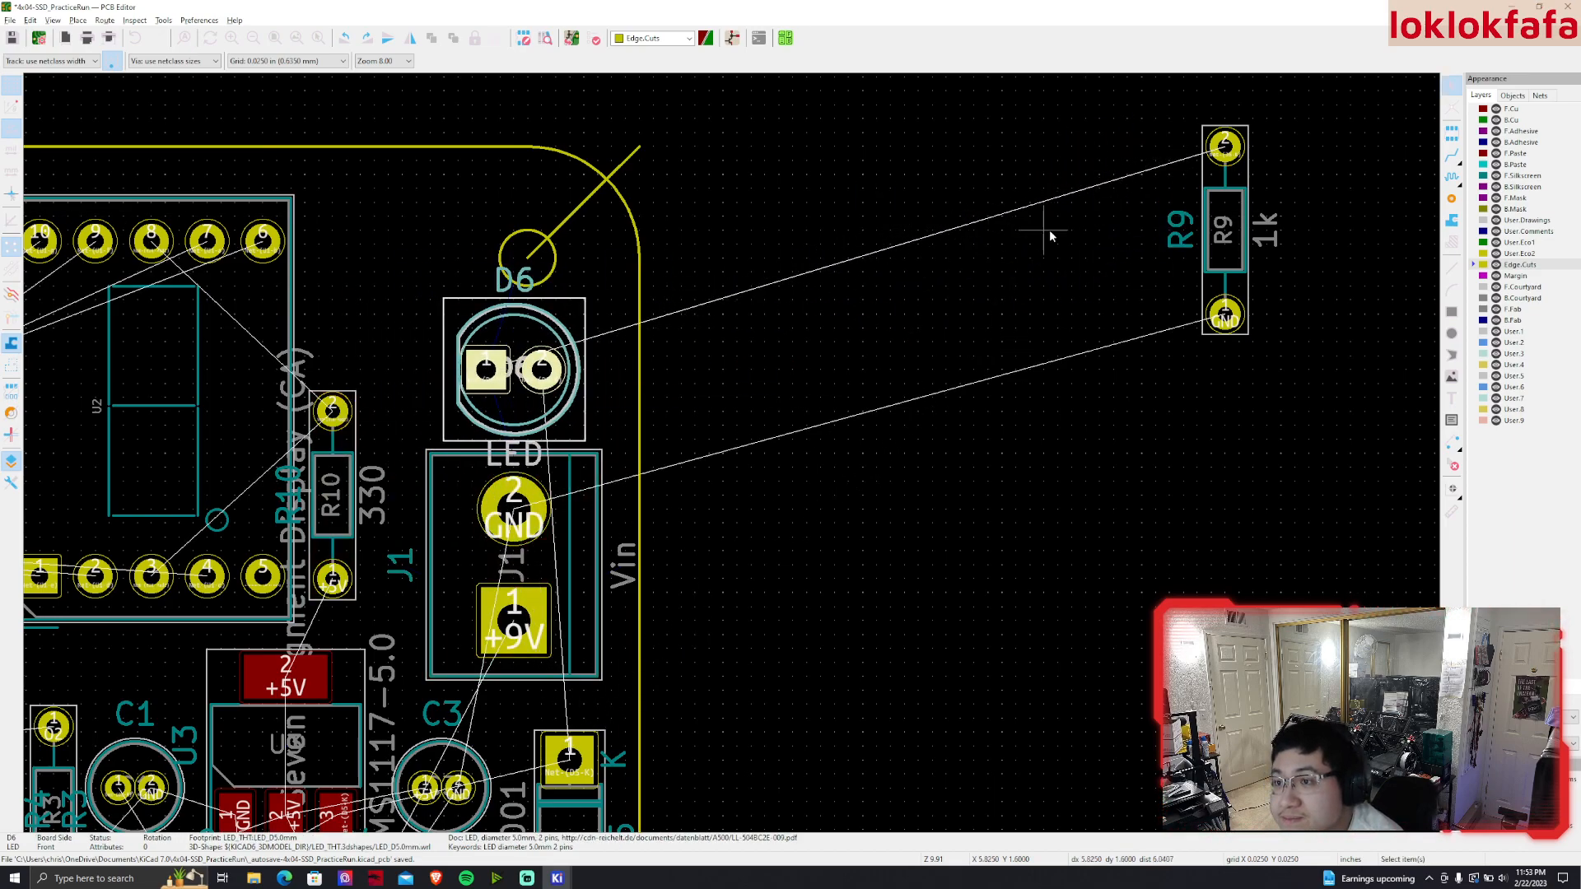
Move resistor R9 onto the board, vertically aligned directly above resistor R10
left_click(1211, 259)
key("m")
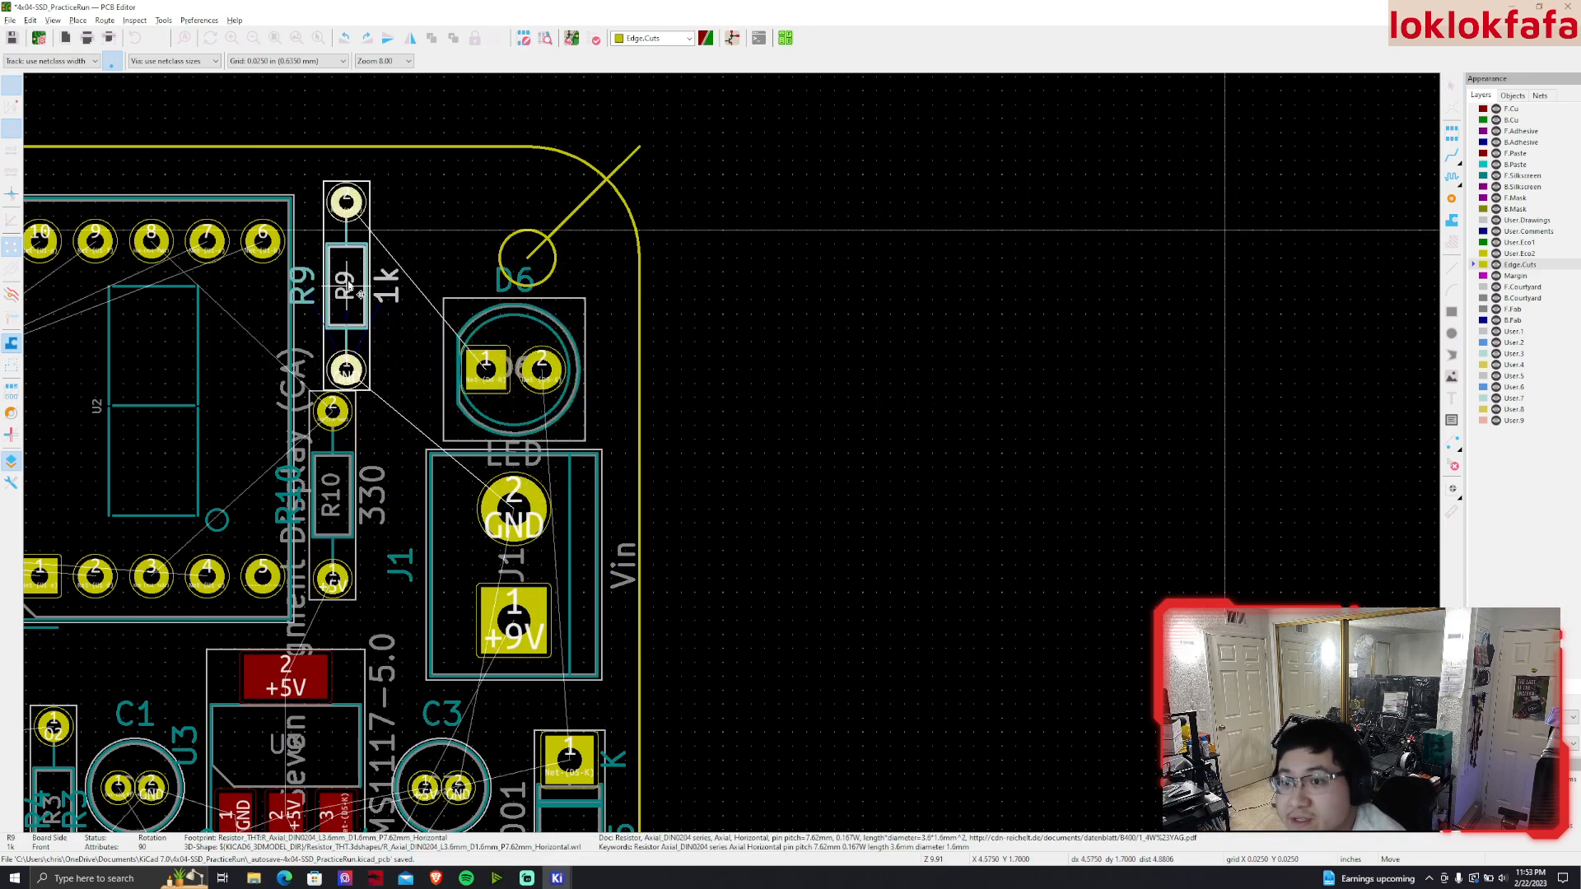
left_click(343, 279)
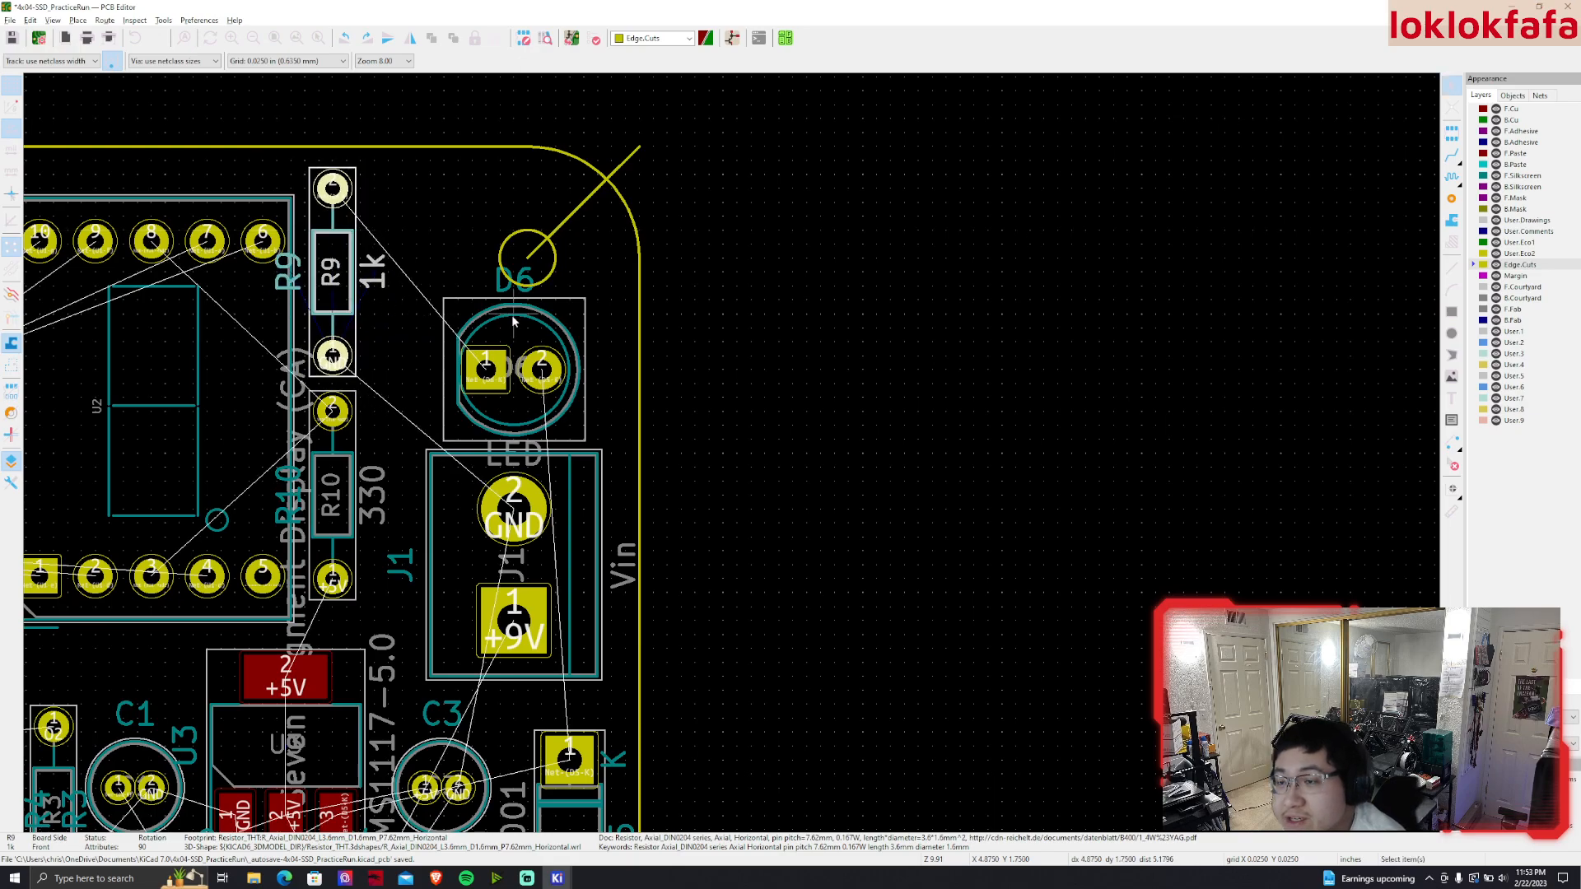
Move LED D6 left and slightly up, next to resistor R9 and clear of the upper-right corner circle
left_click(472, 411)
key("m")
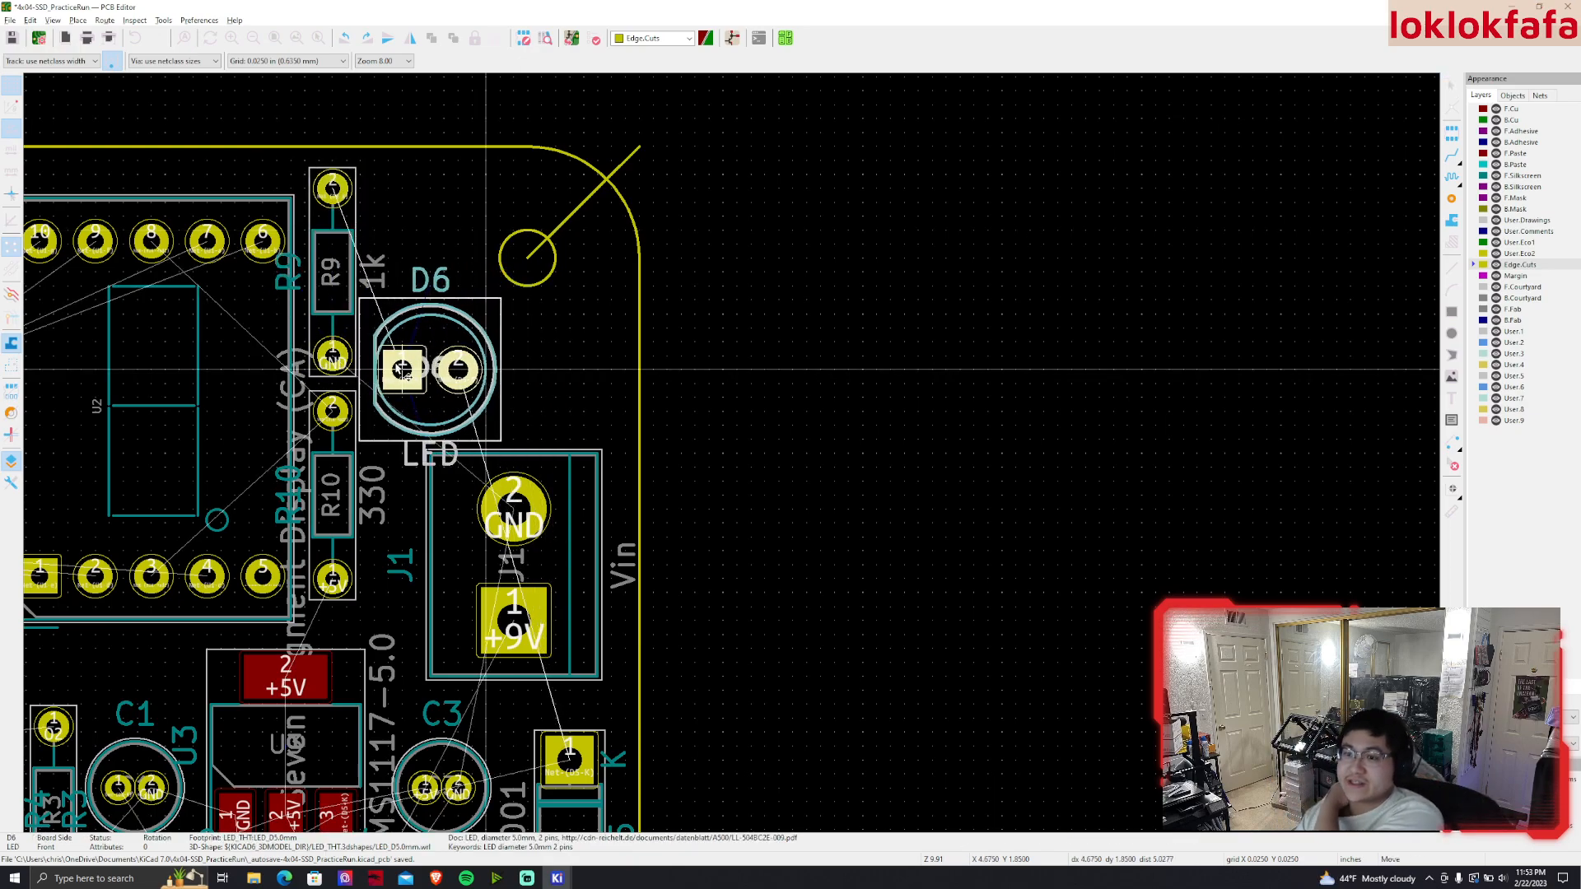
left_click(417, 364)
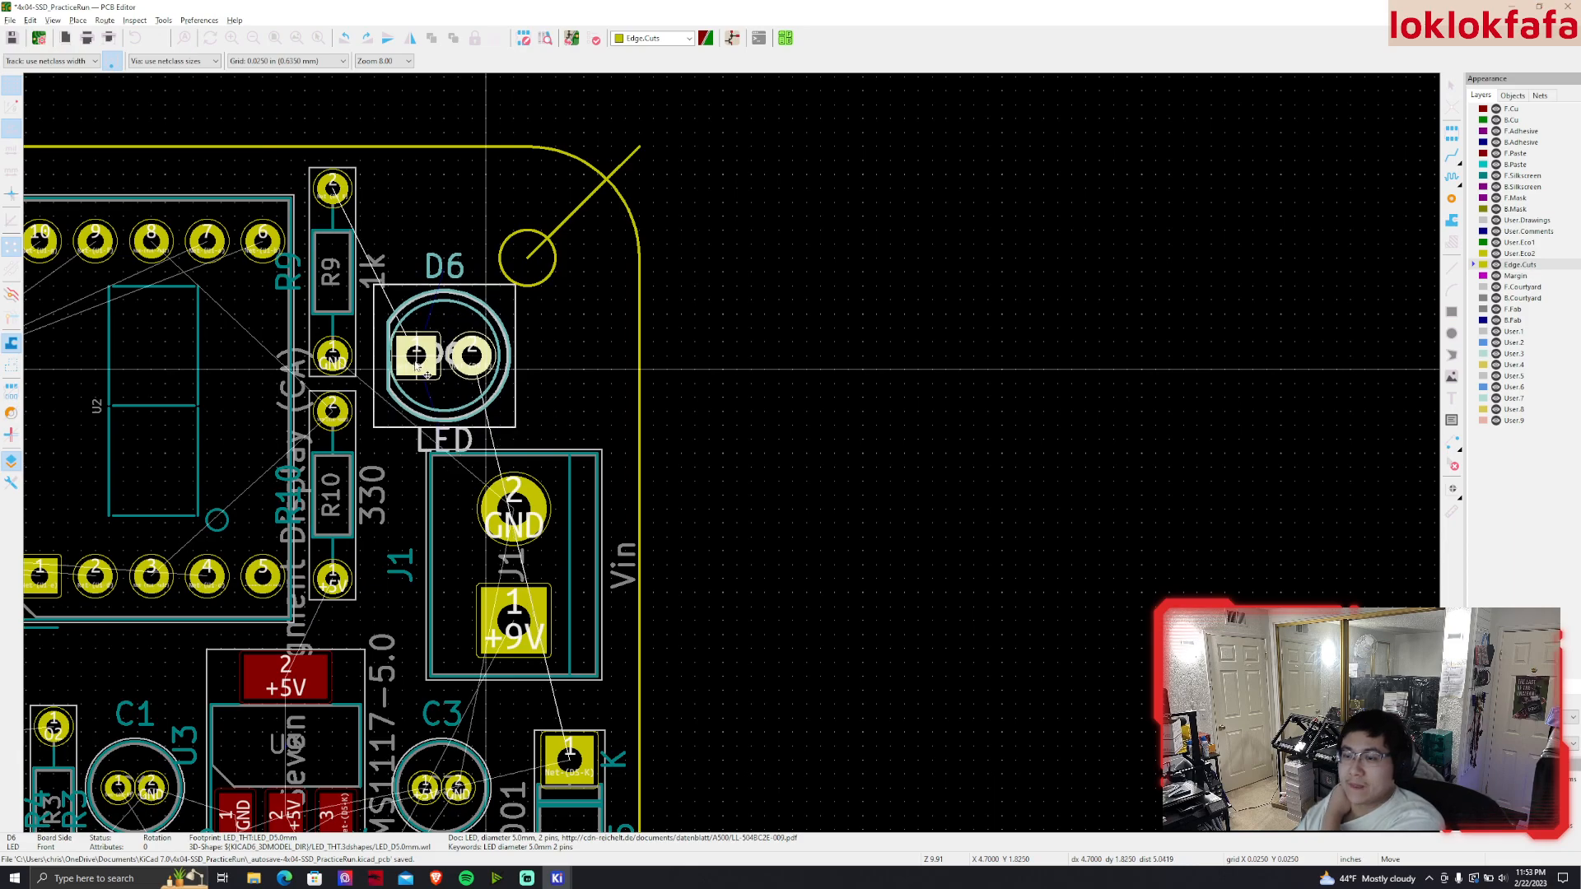
left_click(651, 350)
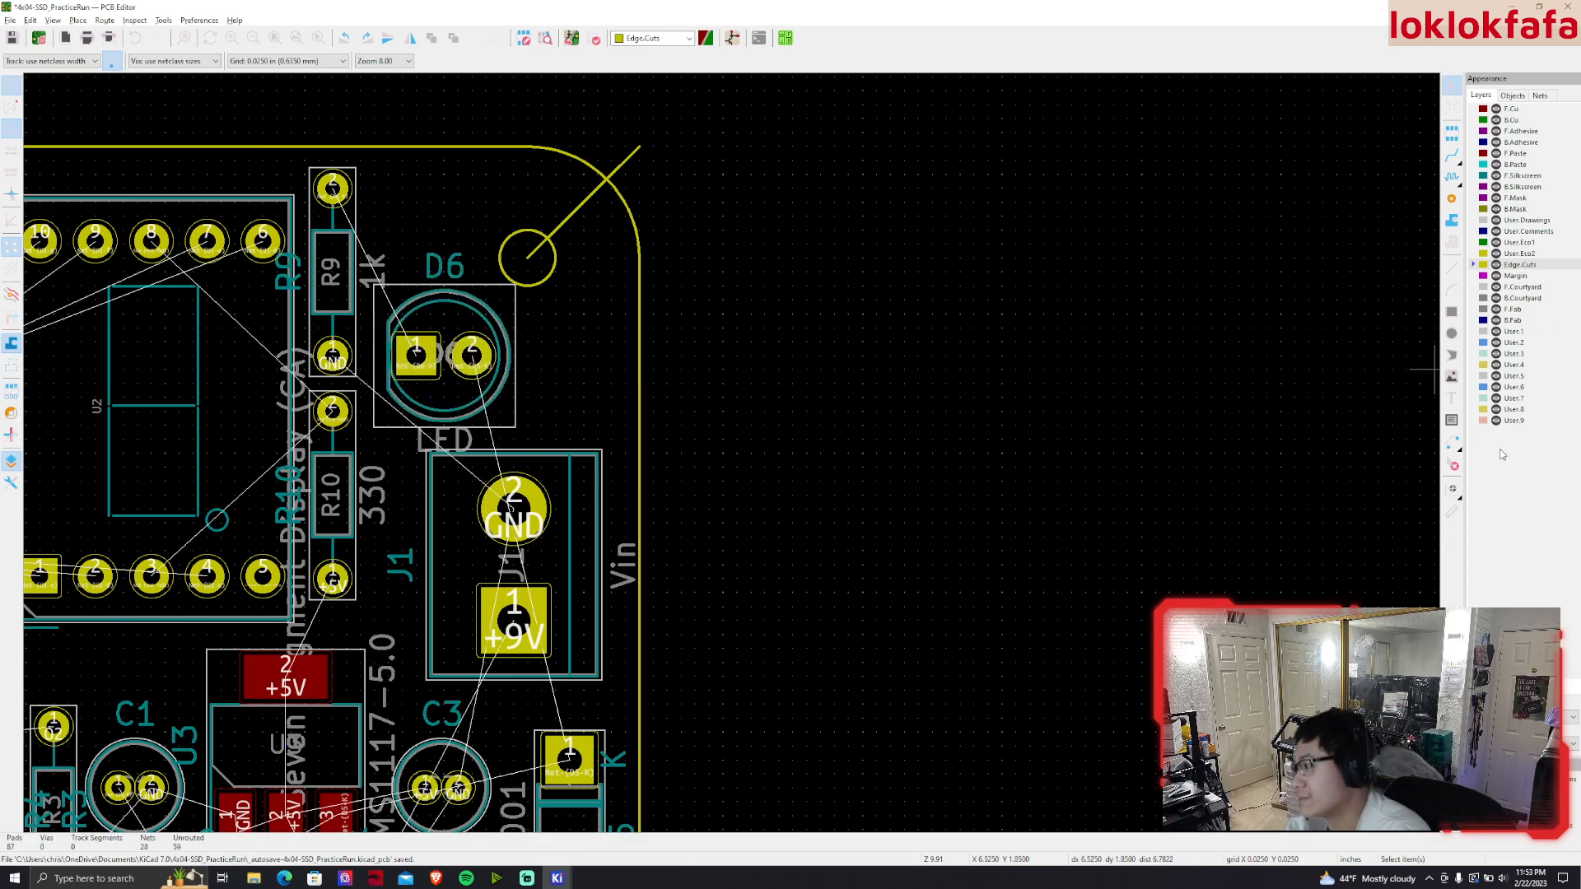
Try circles of 0.05 in and 0.1 in radius centred on the upper-right corner hole
left_click(1452, 333)
left_click(527, 258)
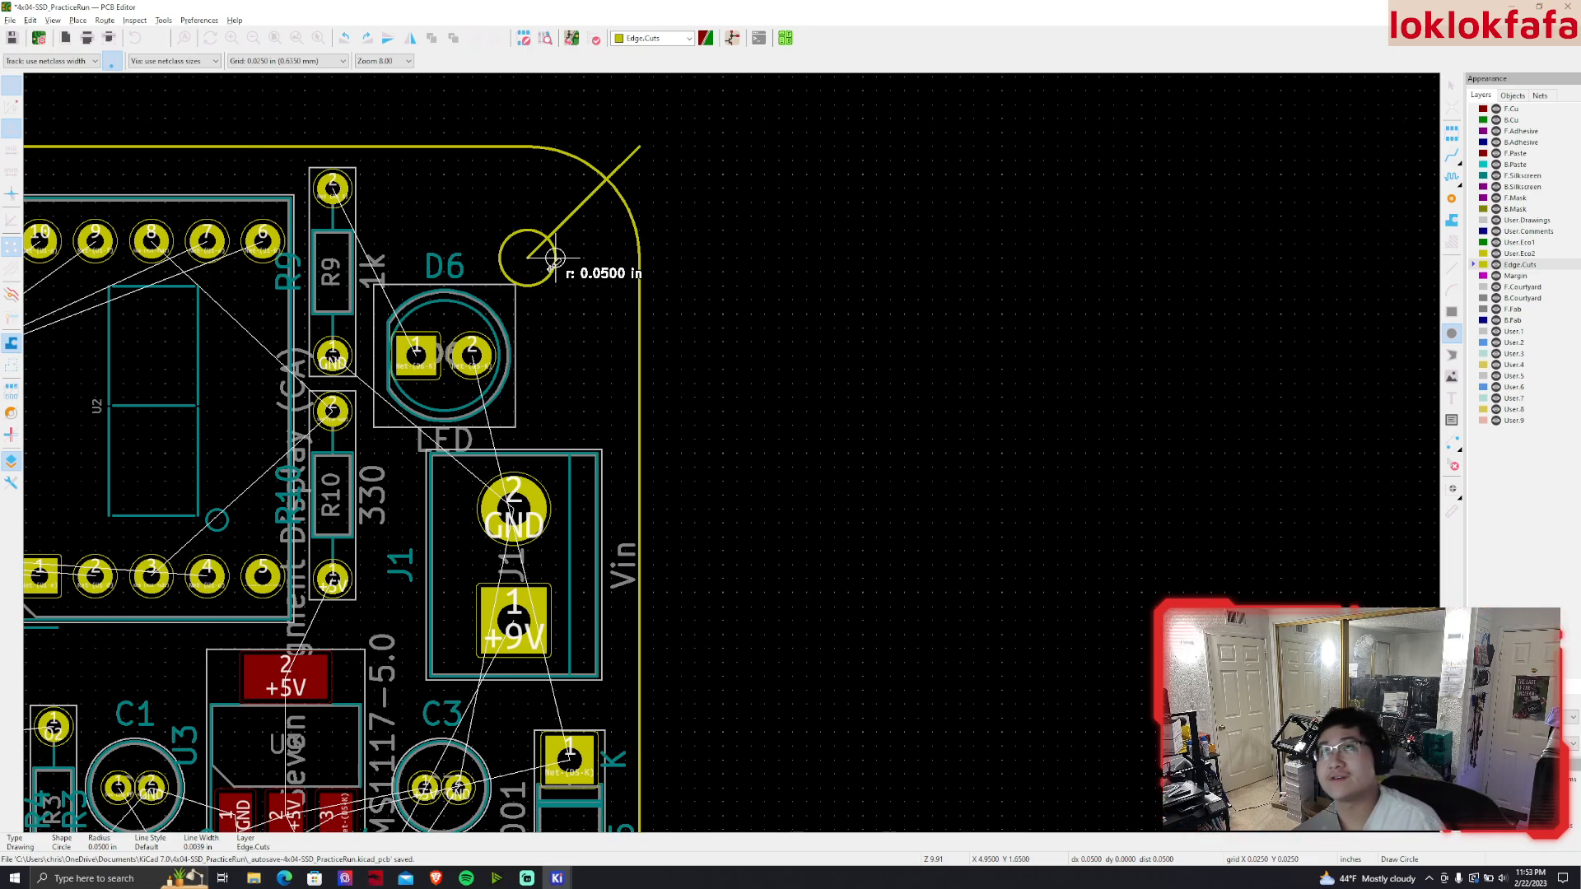
left_click(554, 258)
left_click(527, 258)
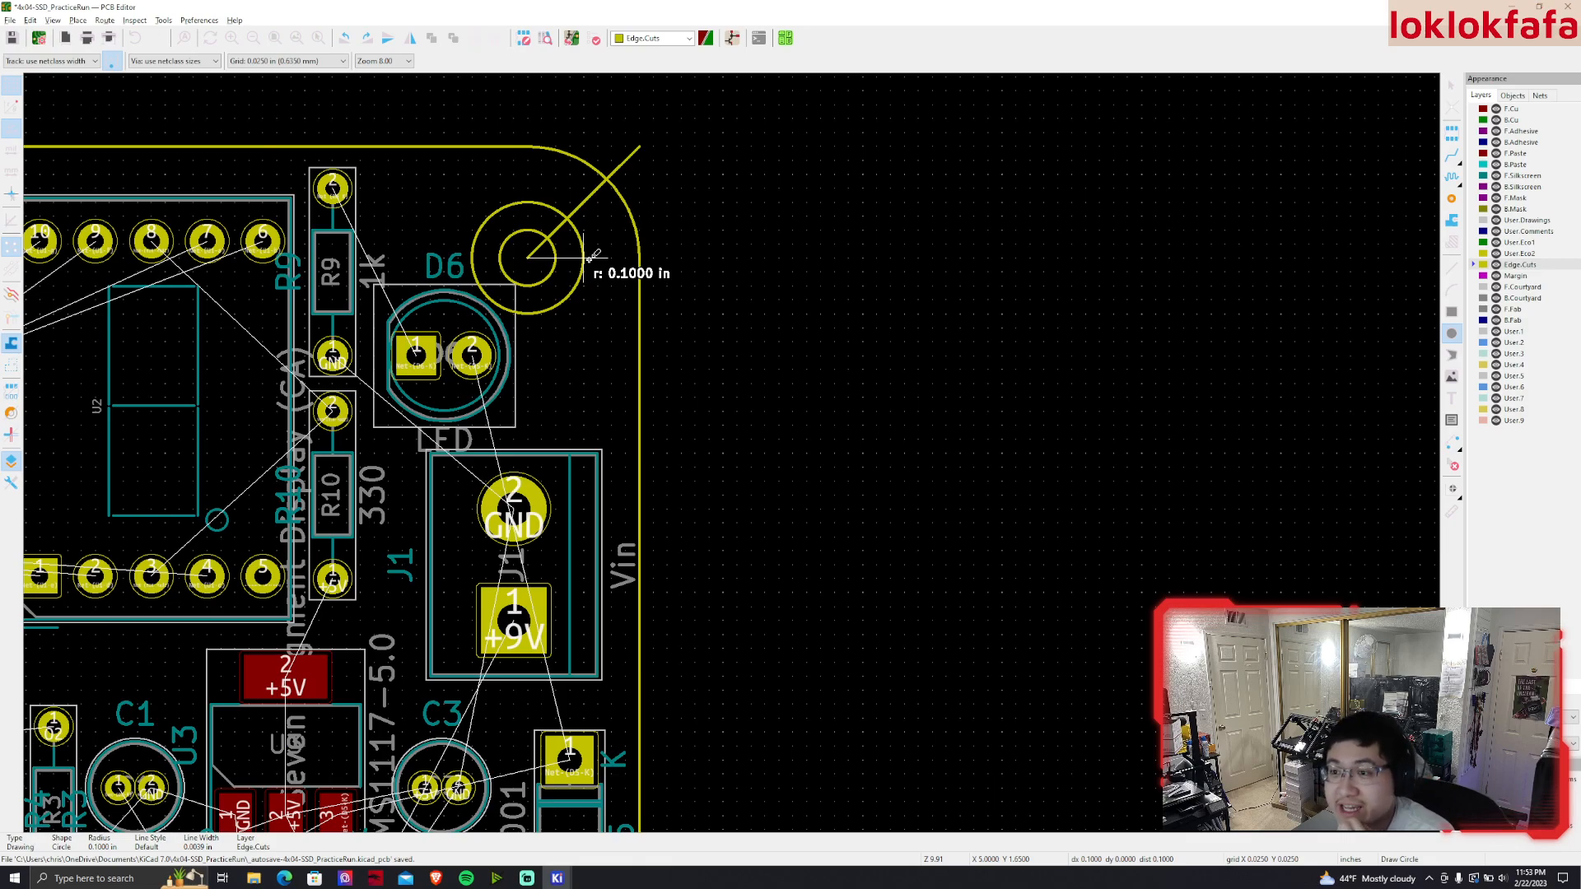
key("Escape")
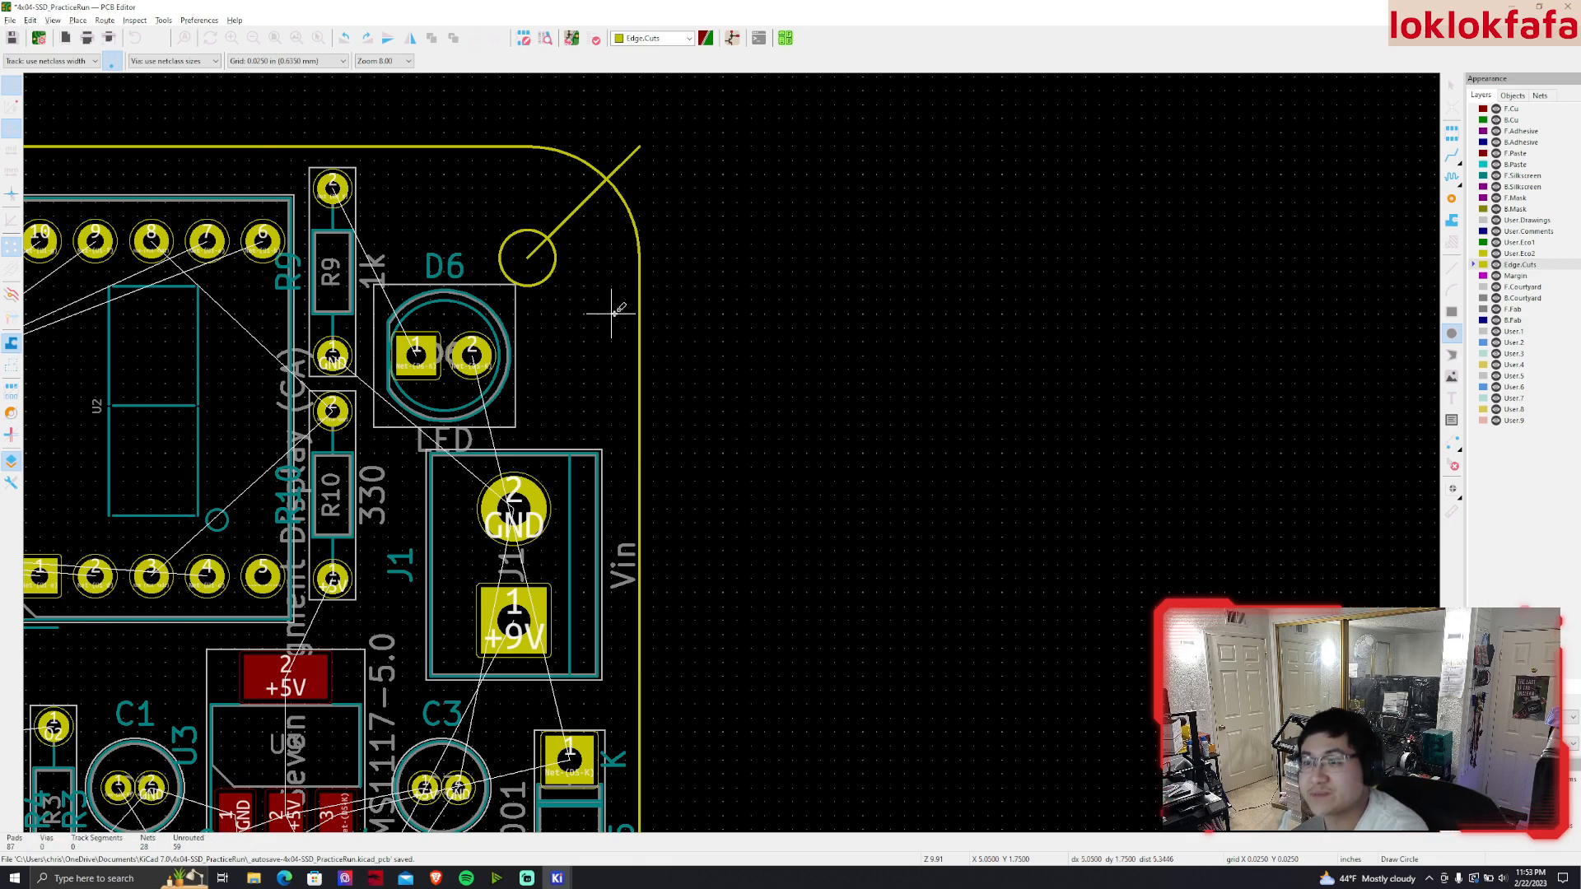
middle_click_drag(621, 310, 675, 147)
left_click(607, 437)
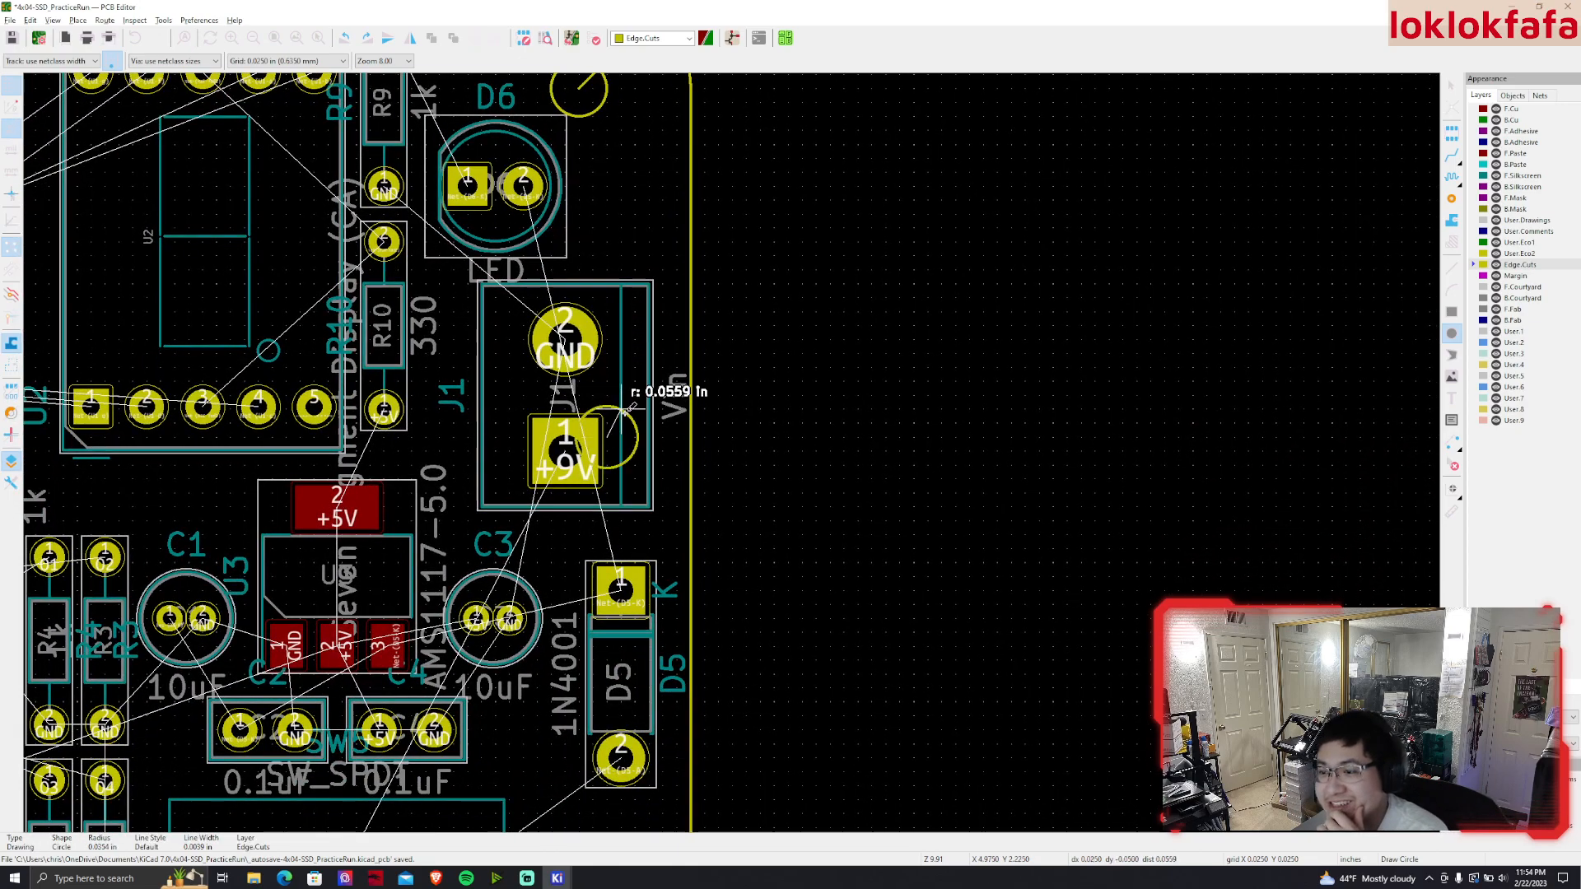
key("Escape")
key("Escape")
Move terminal block J1 slightly down toward diode D5 and lower LED D6 to just above it, offset left toward resistor R9
left_click_drag(620, 407, 562, 428)
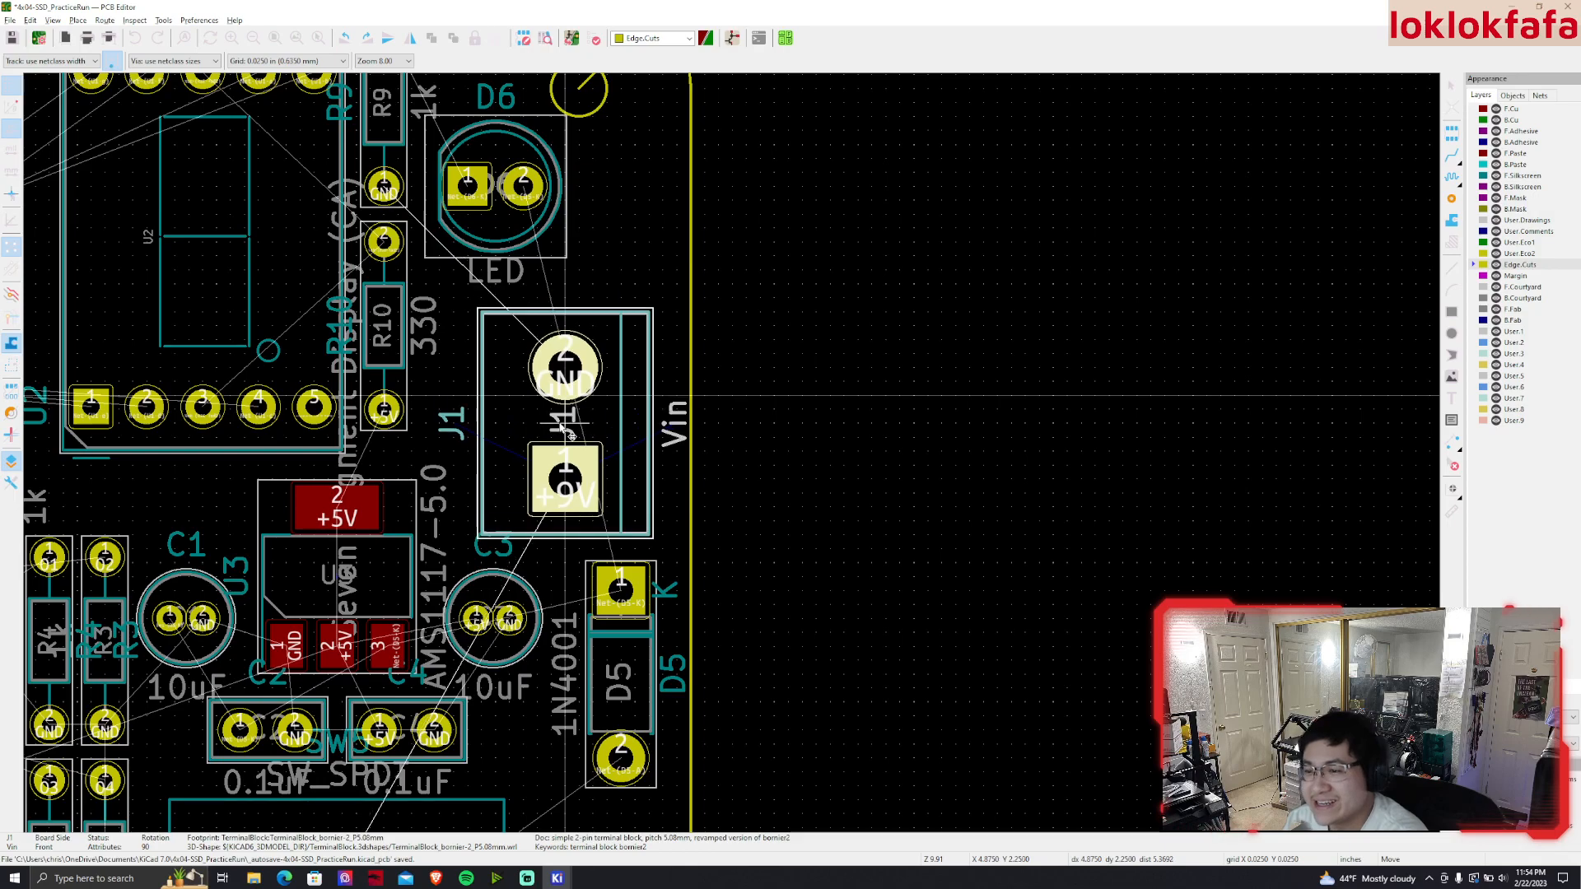
left_click_drag(524, 190, 595, 233)
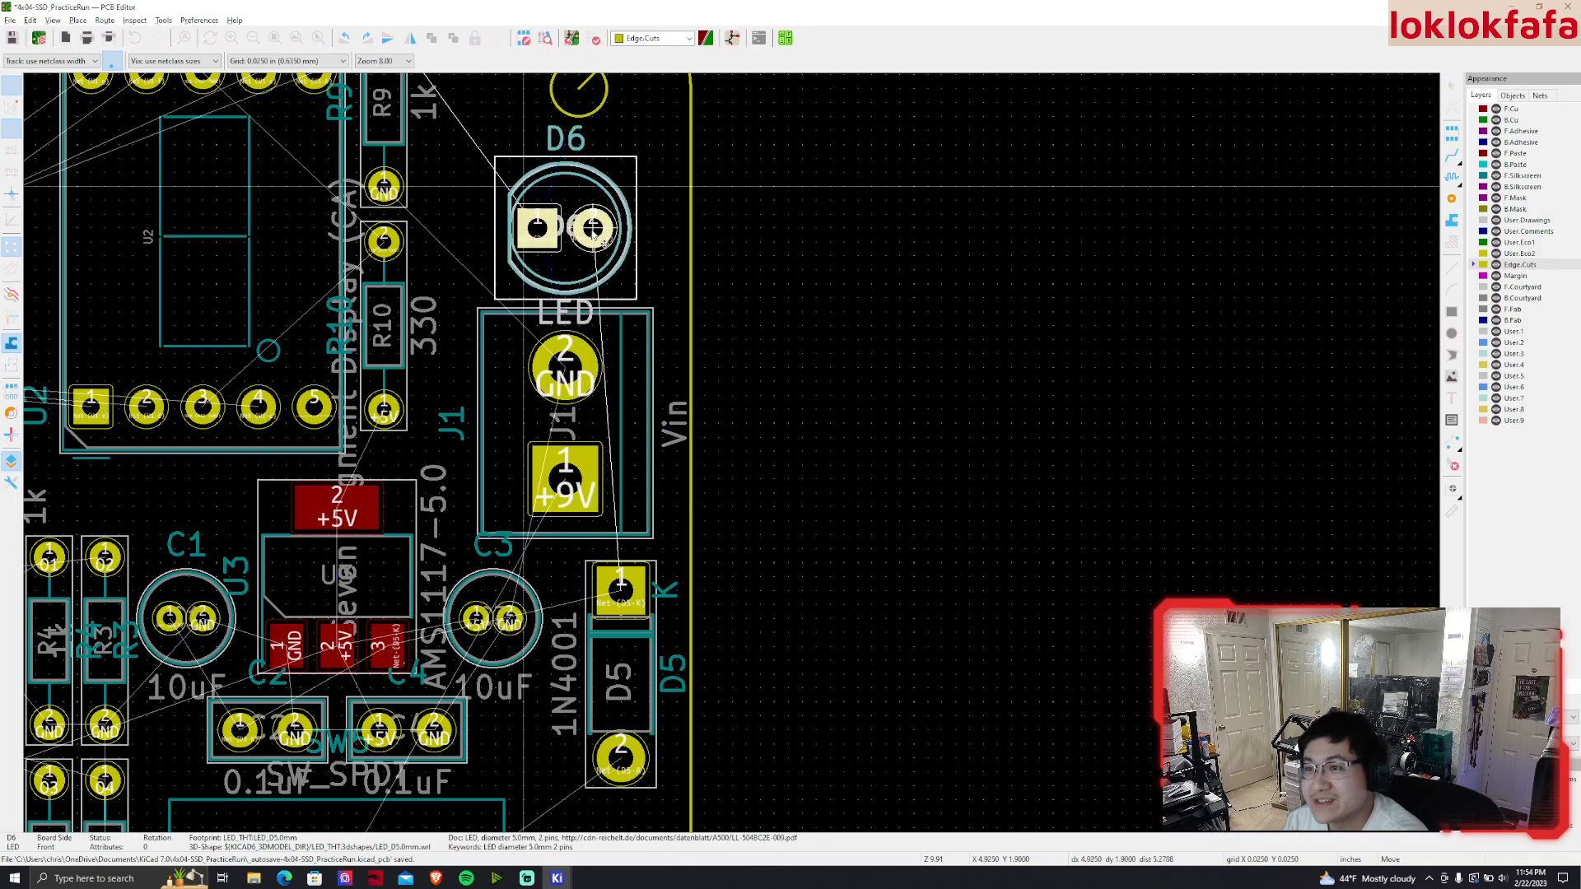
left_click(595, 233)
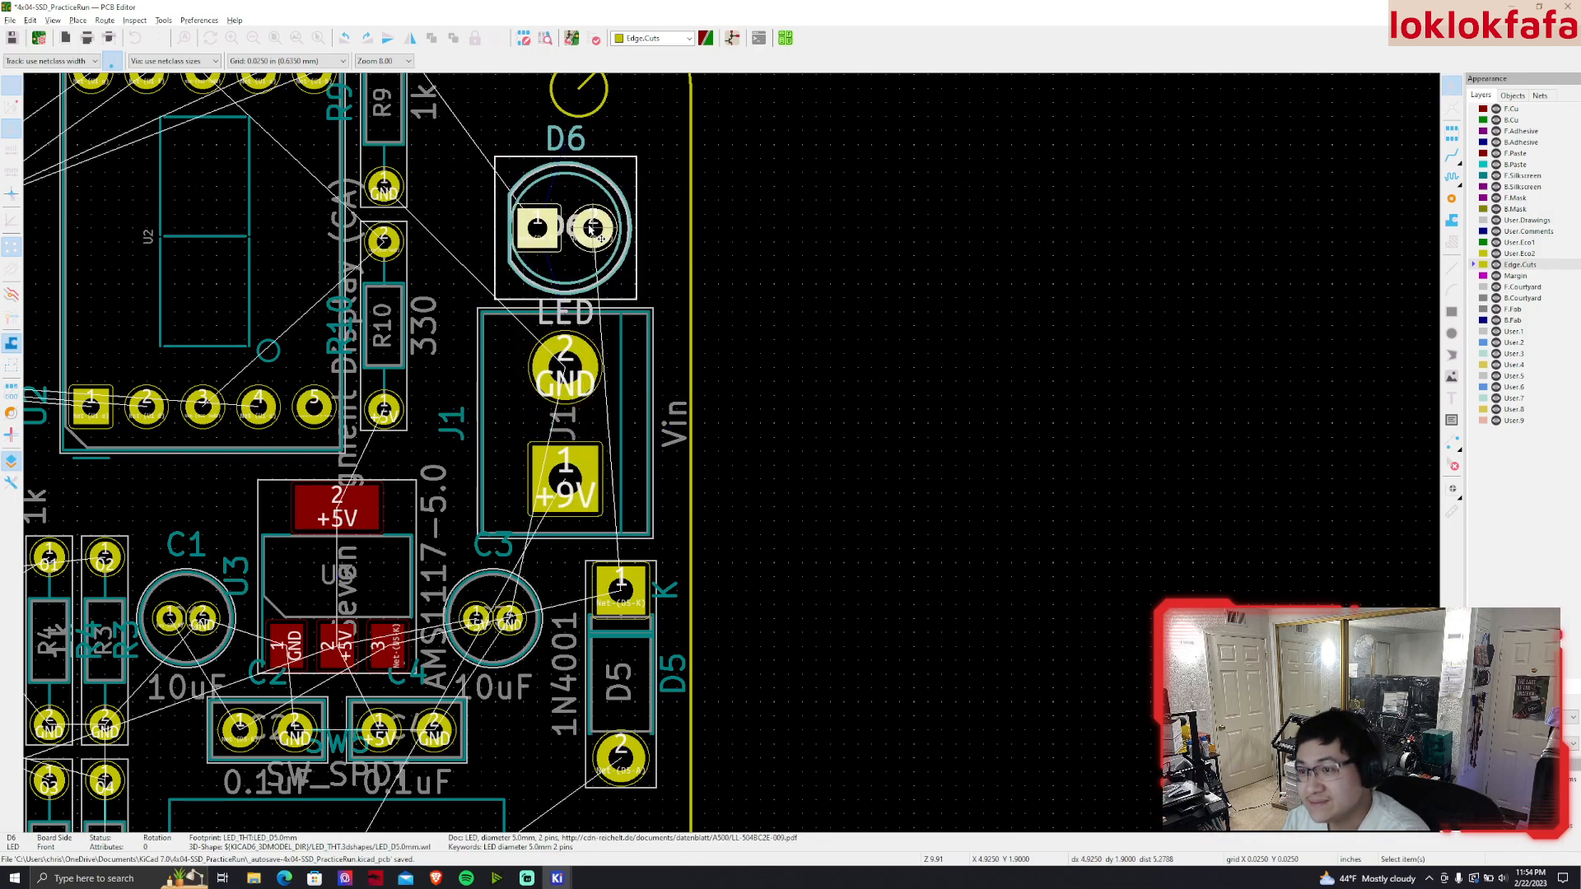
left_click(739, 230)
middle_click_drag(740, 230, 822, 393)
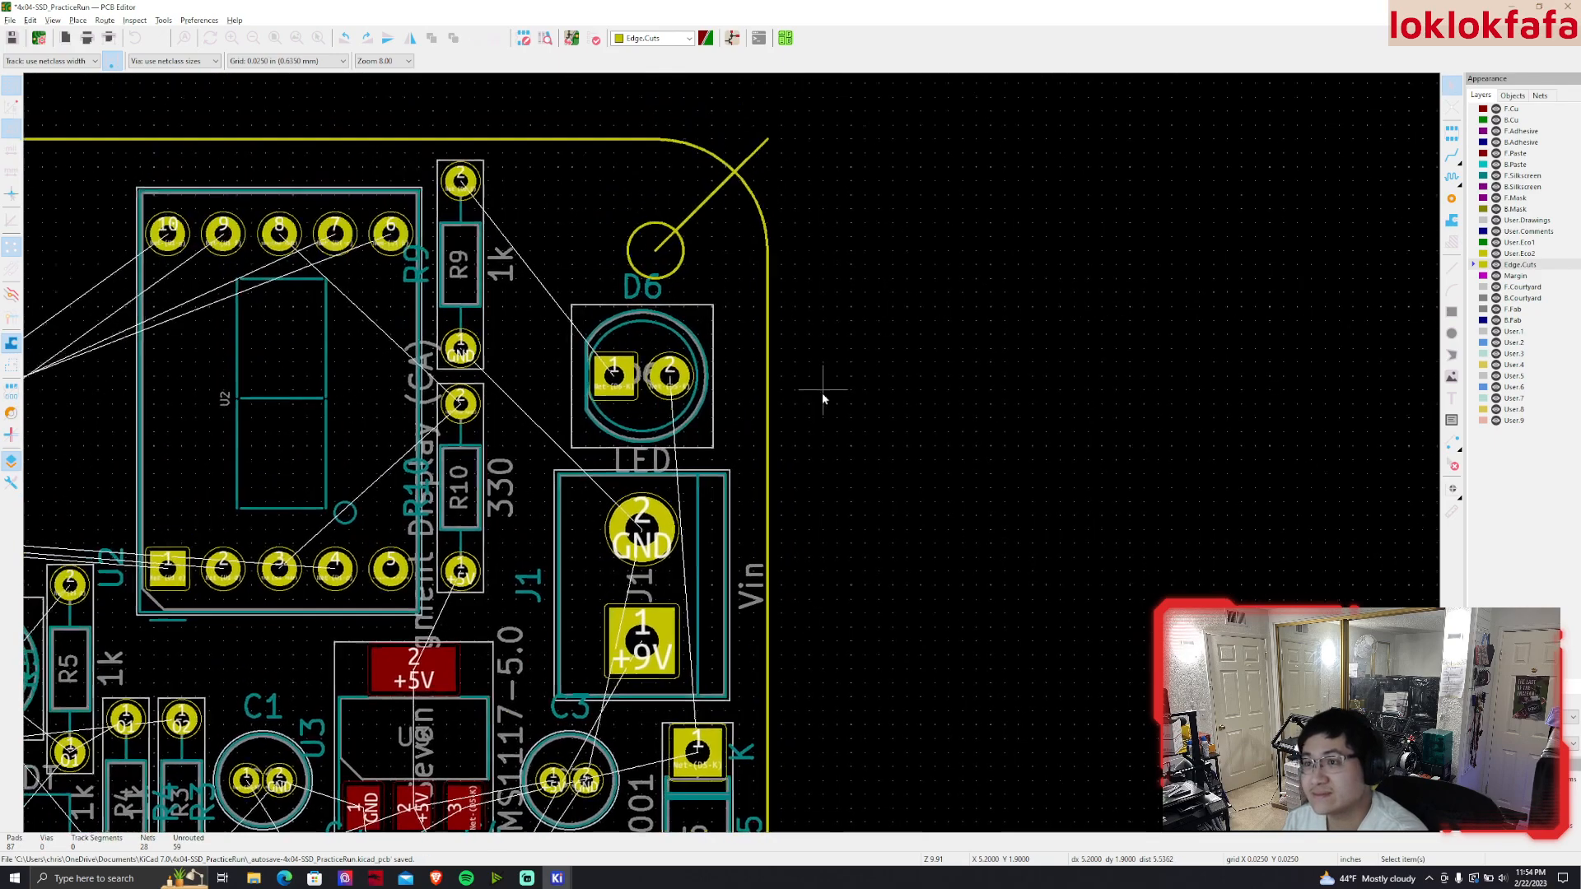
left_click_drag(670, 377, 598, 380)
left_click(748, 404)
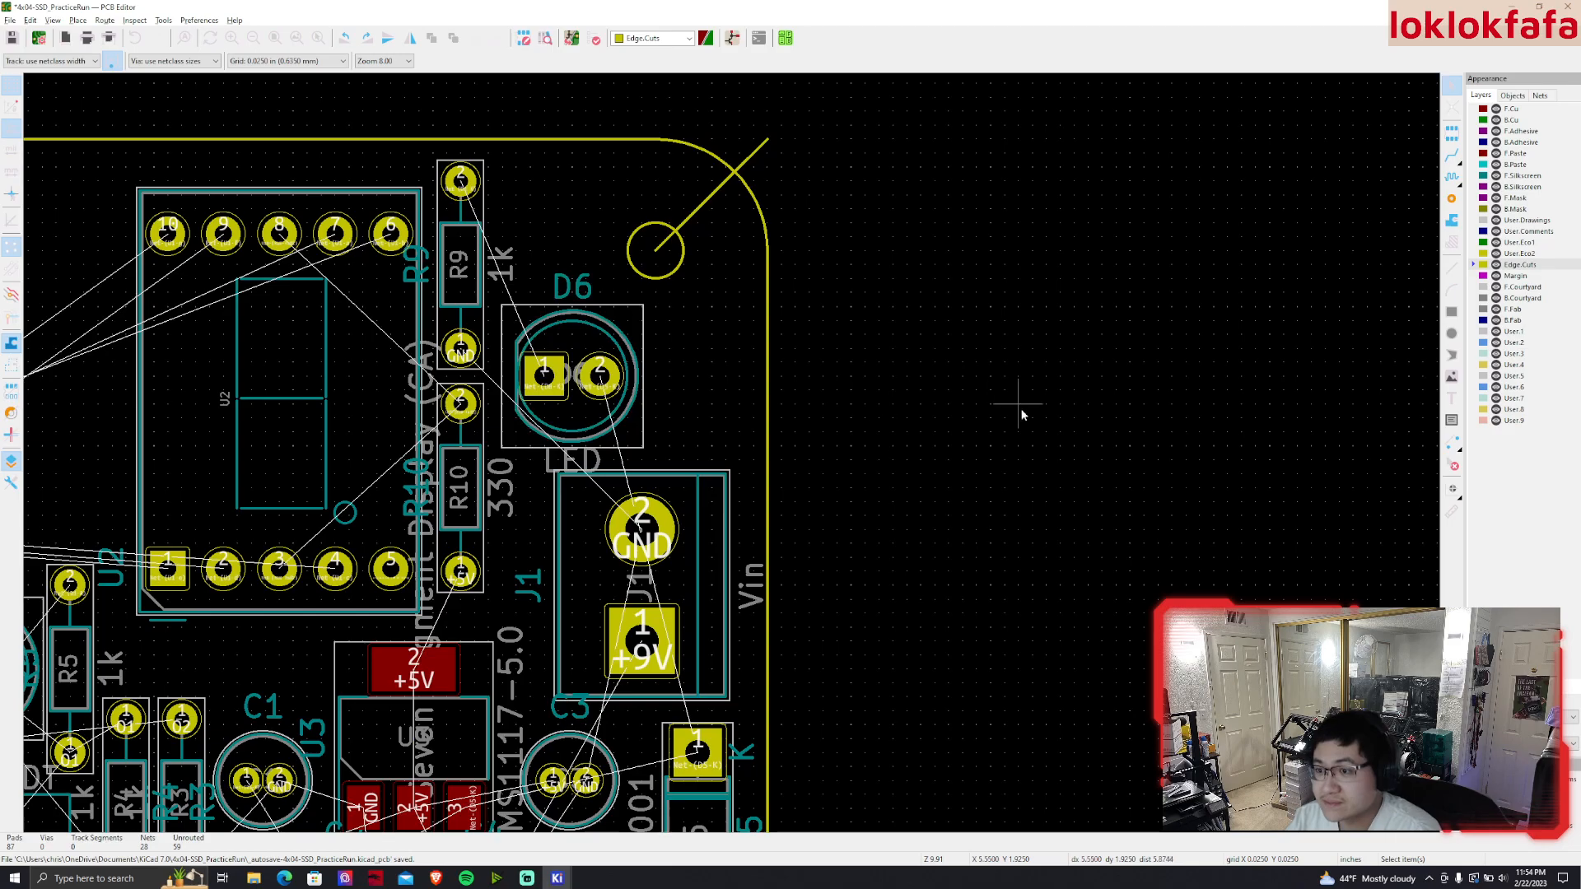
Move the 74LS47 chip U1 straight up, farther from the row of LEDs D1 to D4
middle_click_drag(1018, 409, 1010, 269)
scroll(959, 378, "down", 1)
middle_click_drag(705, 497, 918, 466)
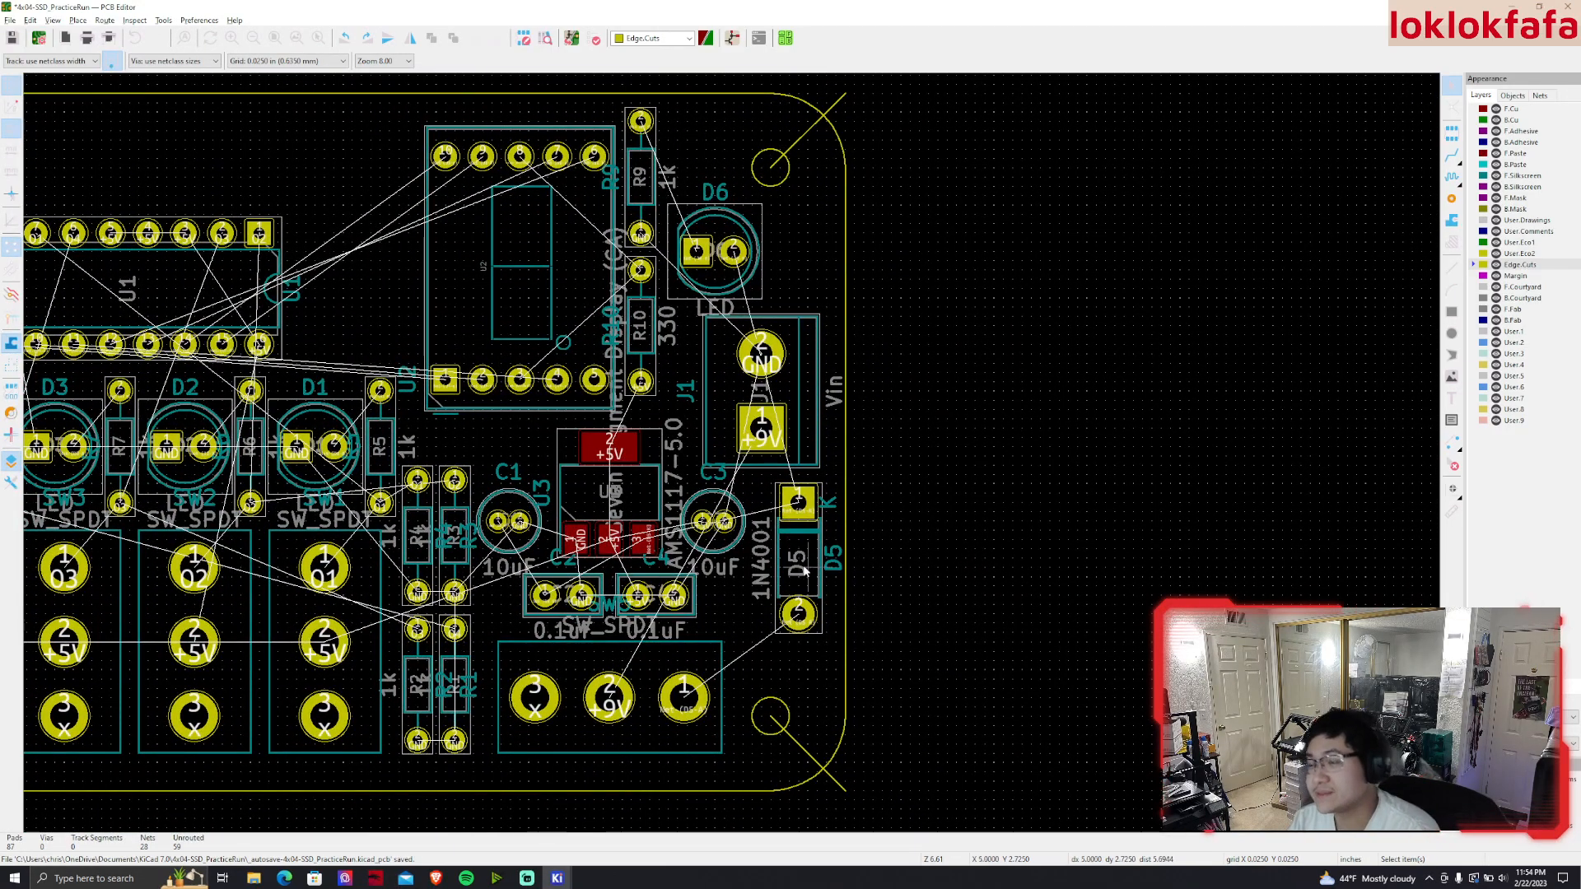
middle_click_drag(1012, 486, 1085, 531)
middle_click_drag(929, 604, 1111, 633)
middle_click_drag(772, 544, 889, 539)
middle_click_drag(711, 421, 779, 416)
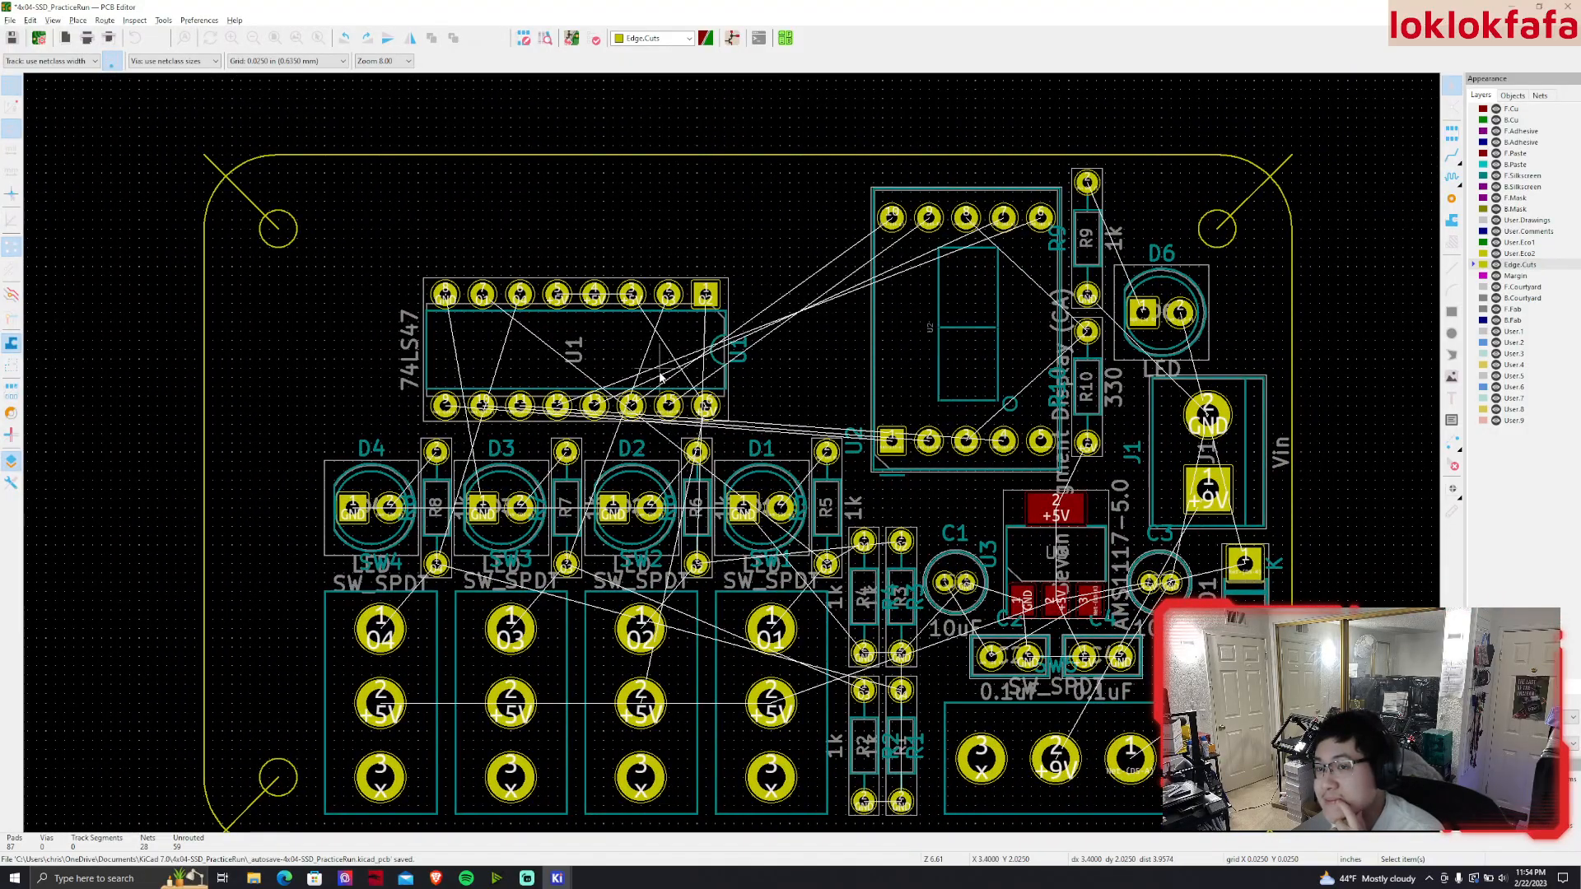
left_click(647, 326)
key("m")
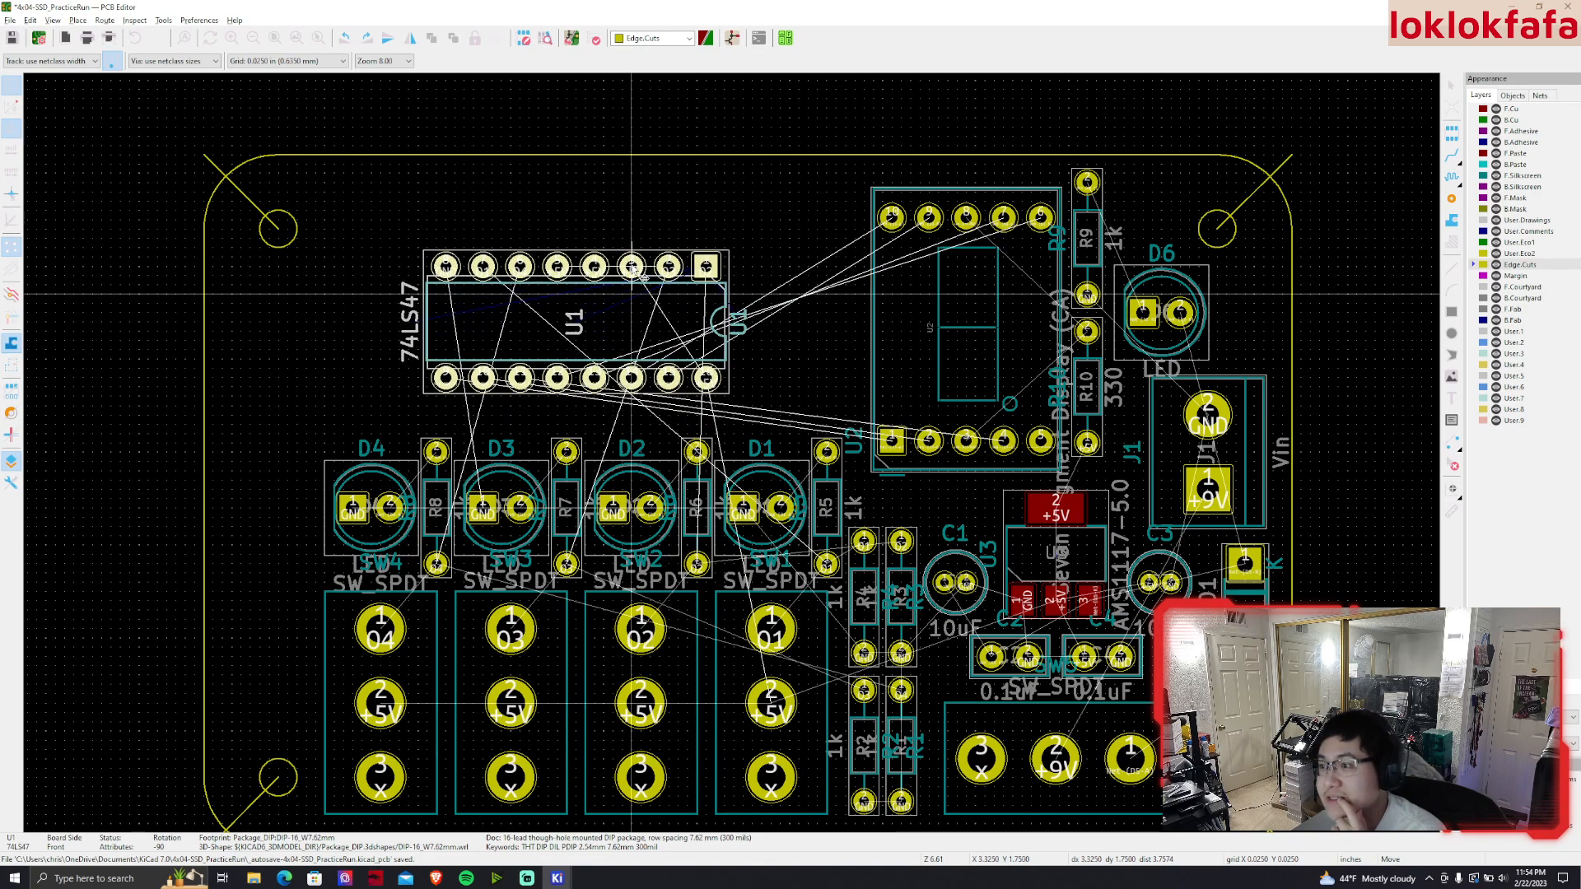
left_click(647, 284)
Nudge chip U1 back down by one 0.025 in grid step, keeping its horizontal position
scroll(646, 284, "up", 2)
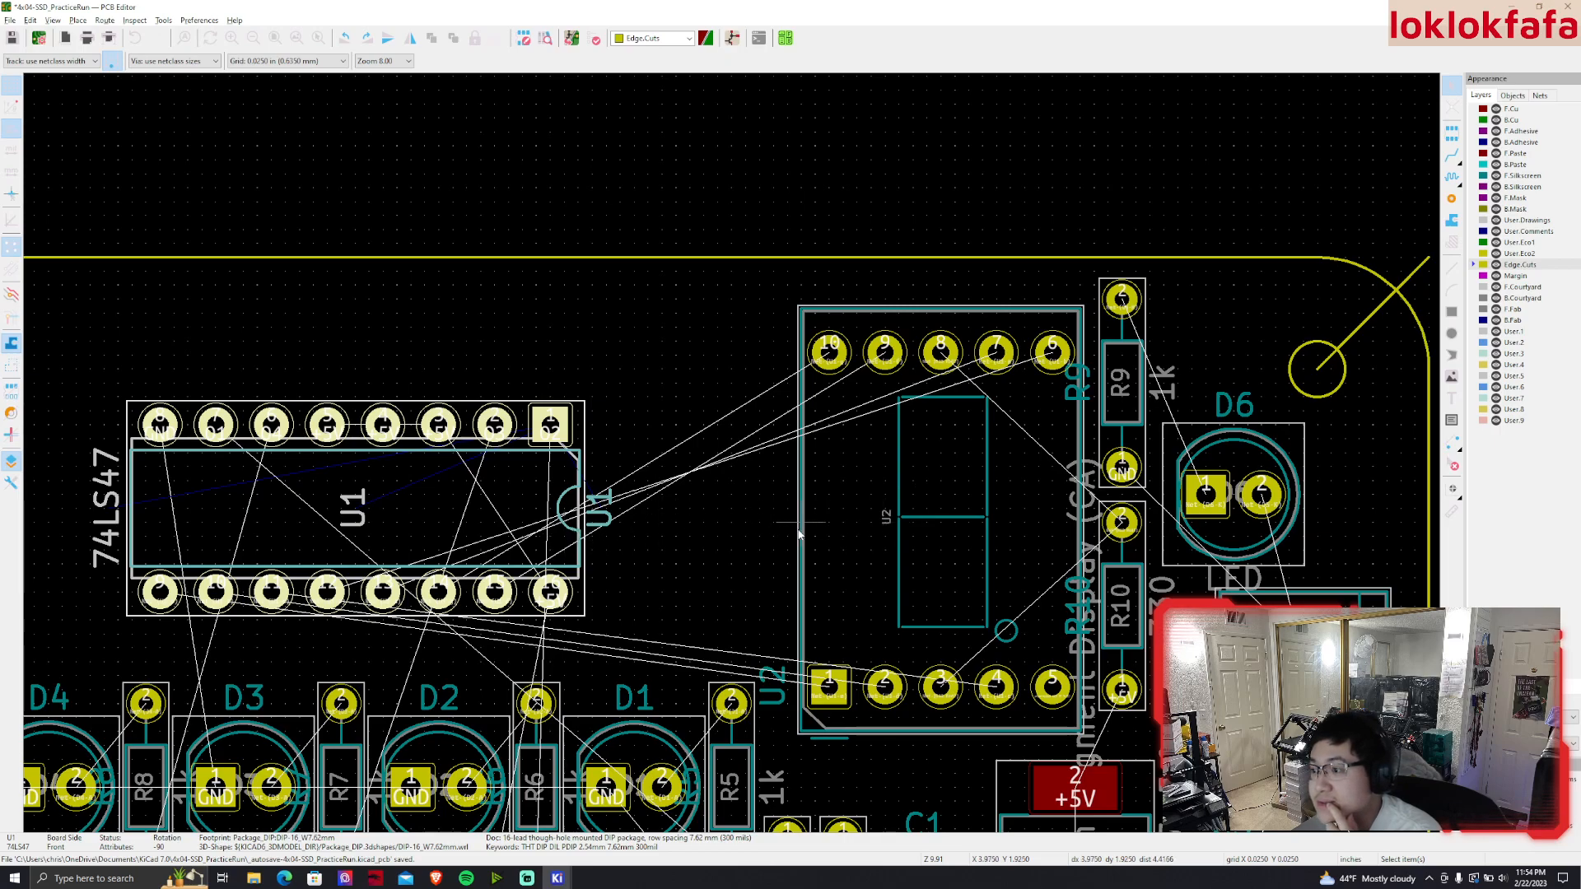
key("m")
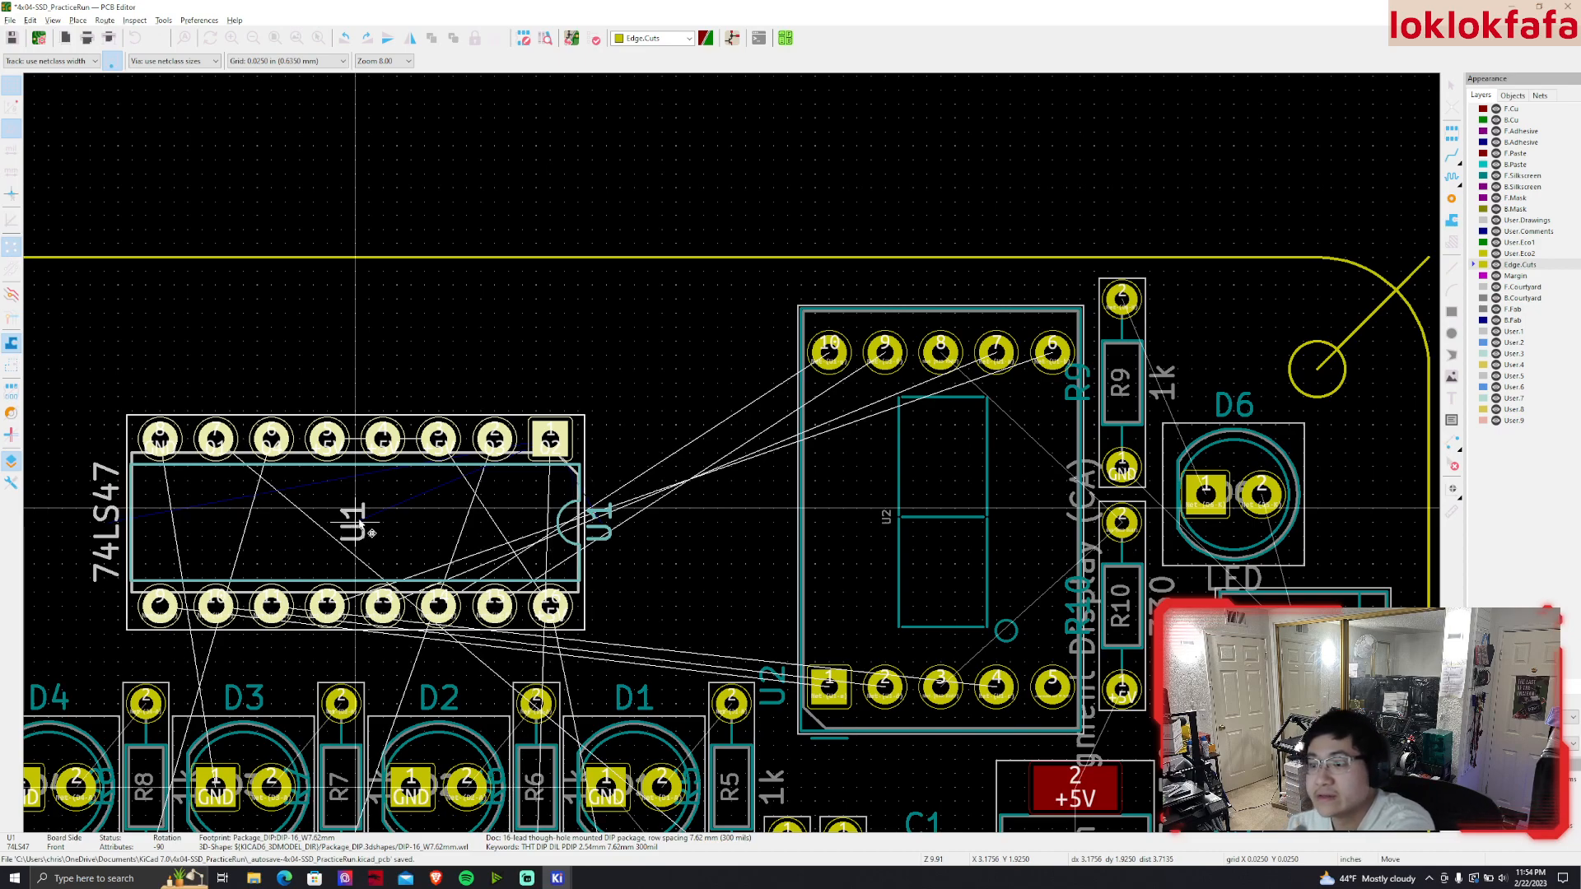
left_click(374, 528)
left_click_drag(507, 440, 493, 439)
left_click(738, 479)
scroll(738, 477, "down", 2)
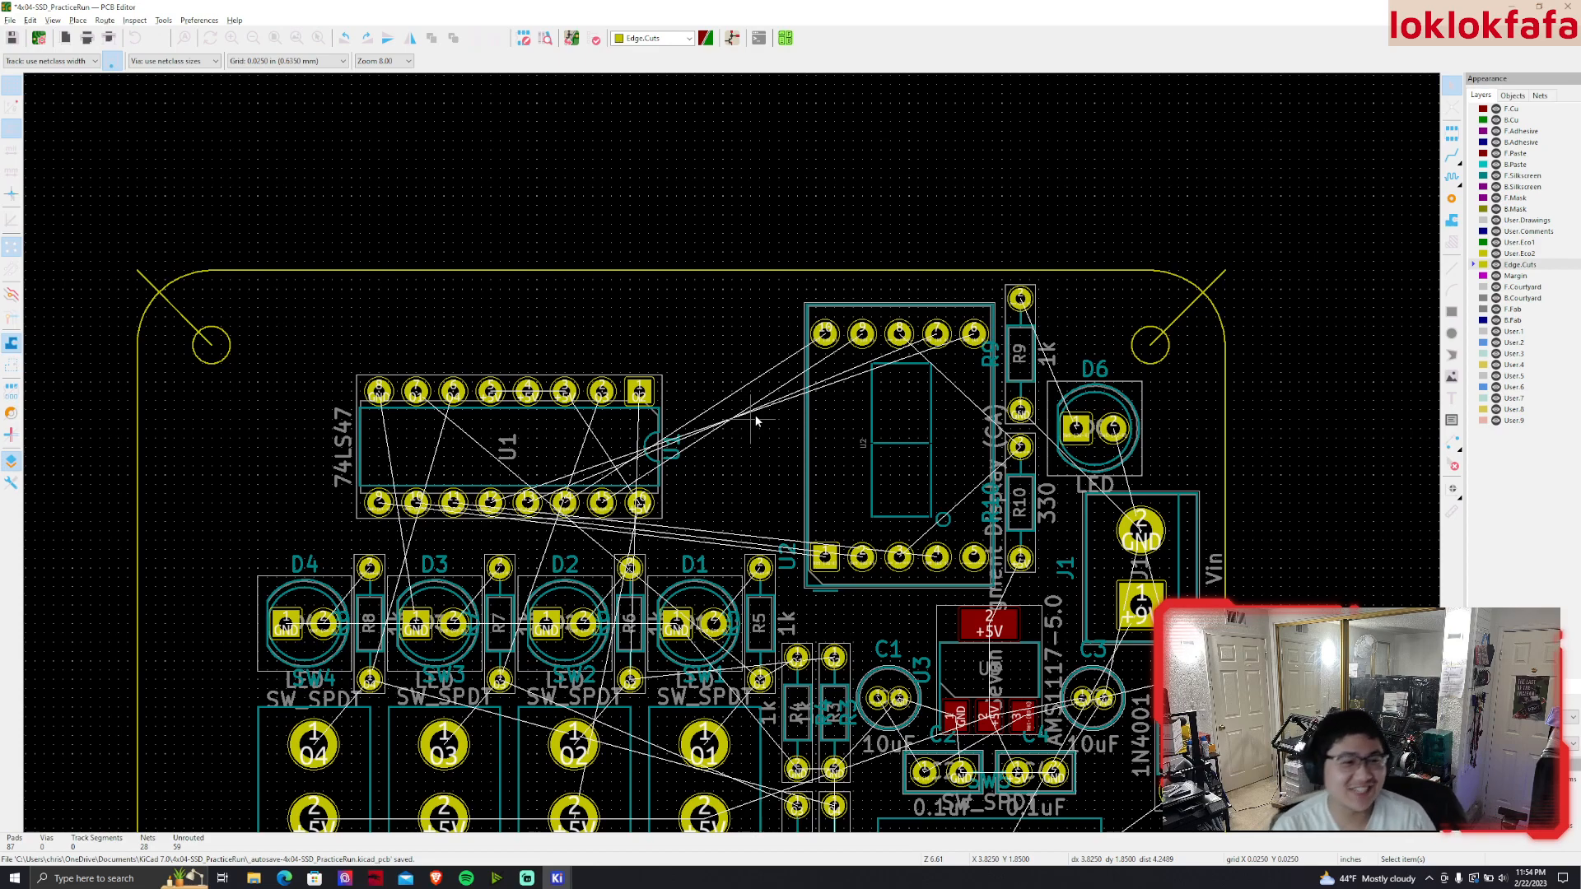
middle_click_drag(812, 308, 823, 115)
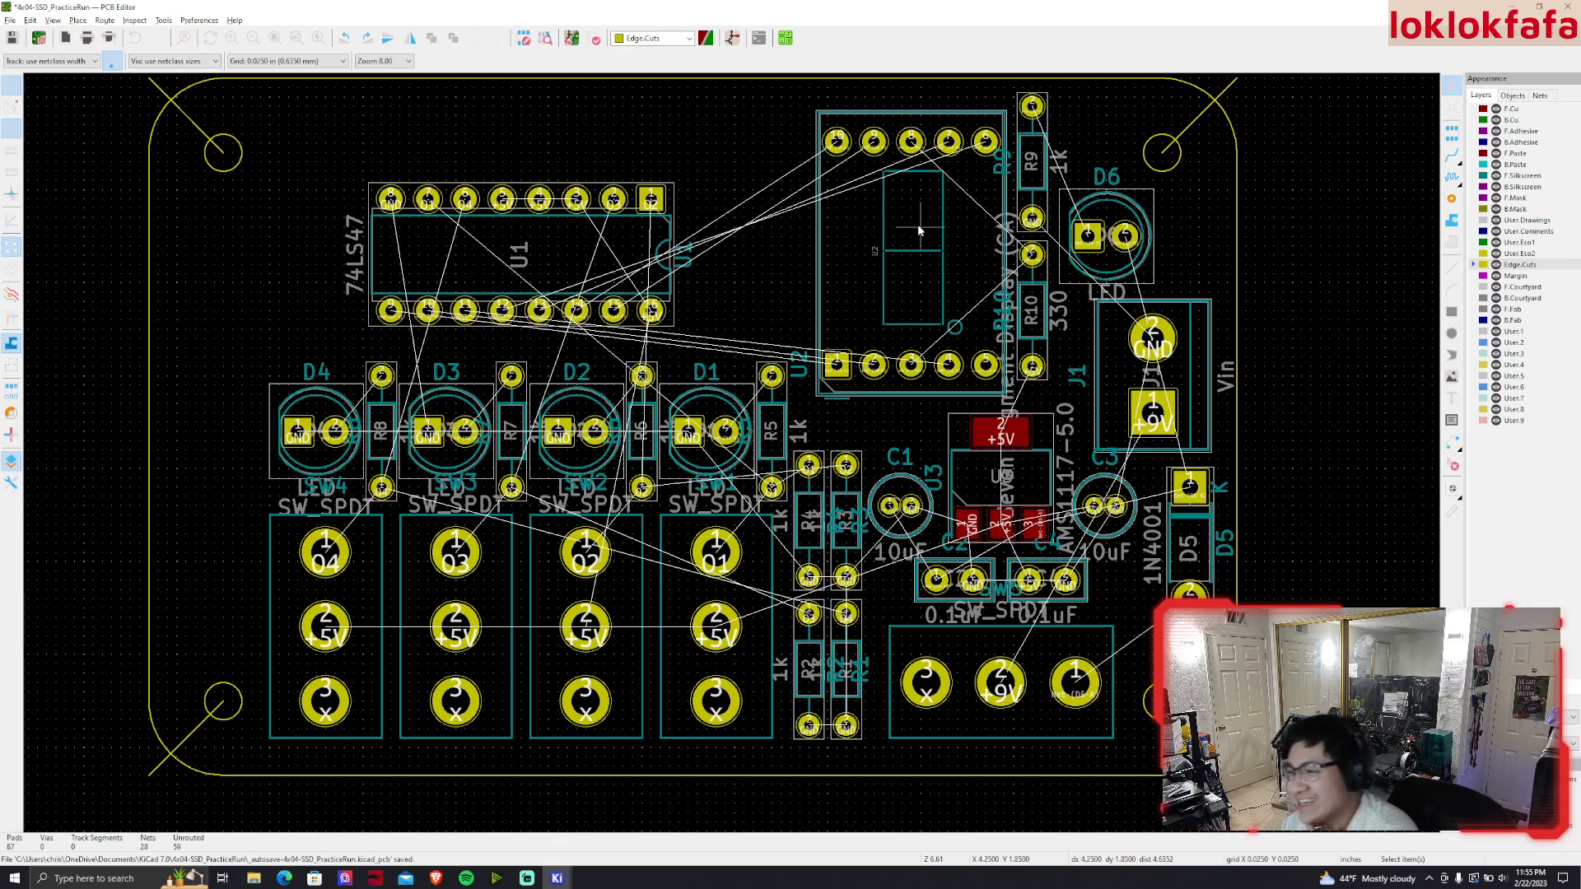
scroll(1039, 432, "up", 5)
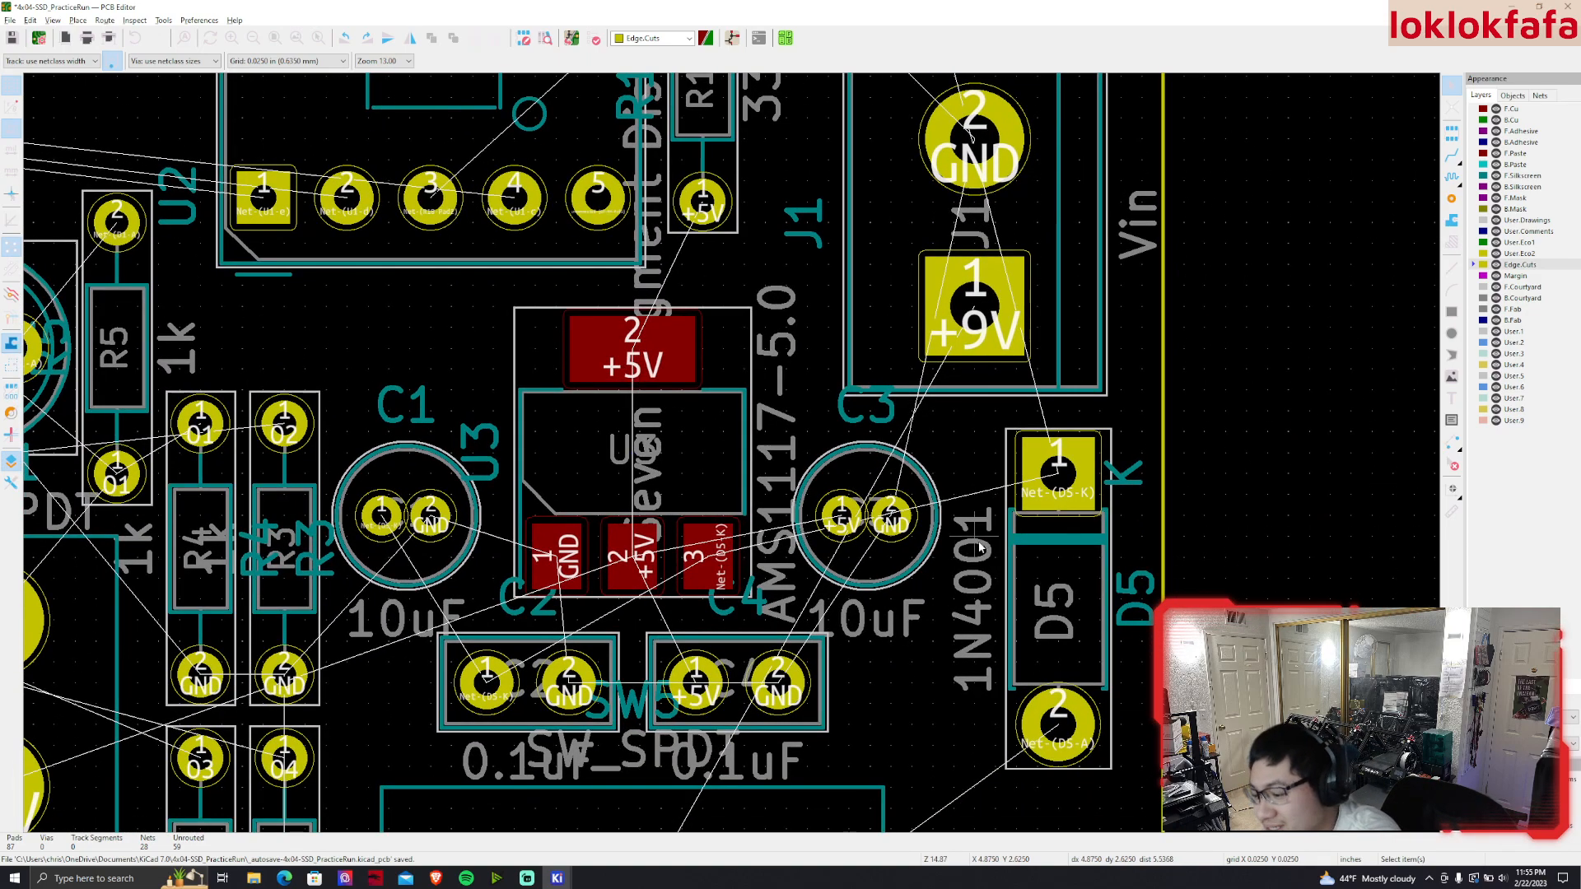
left_click(857, 521)
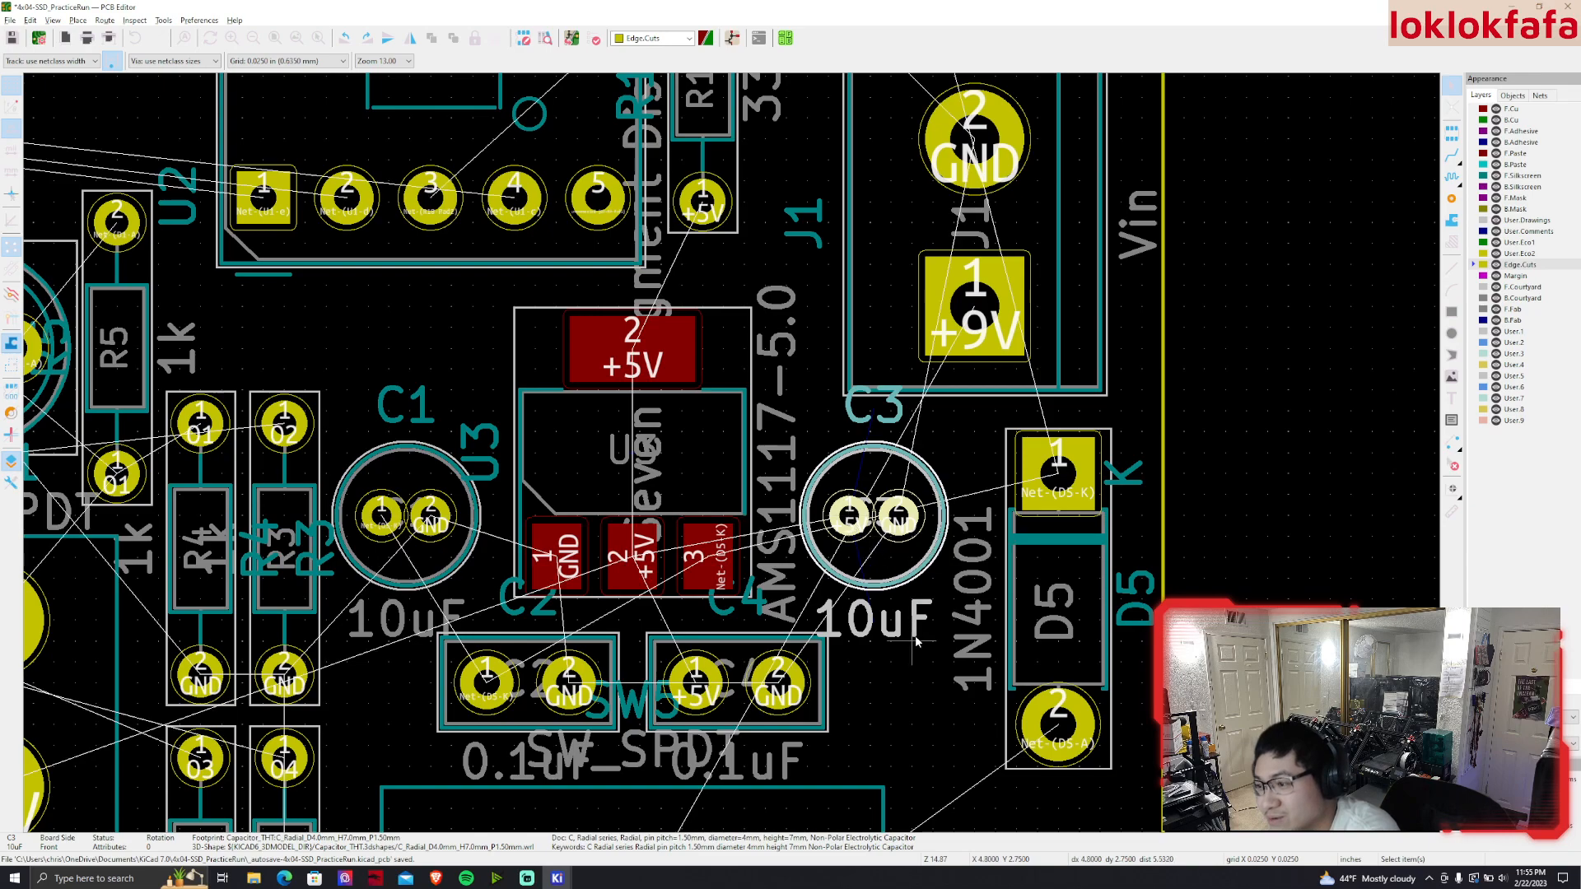
key("m")
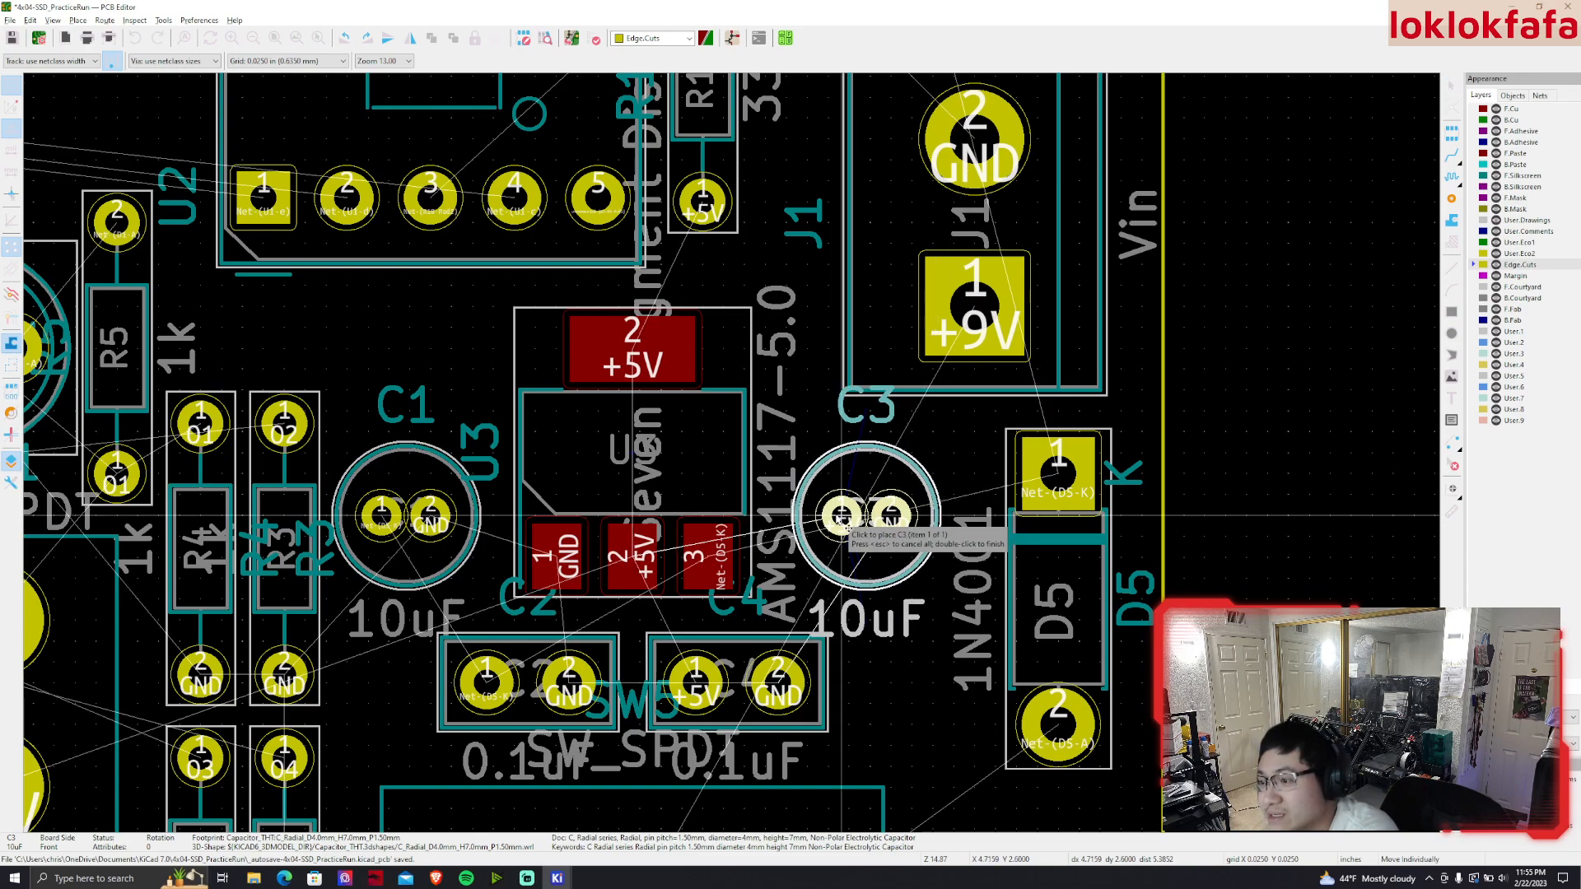
key("Escape")
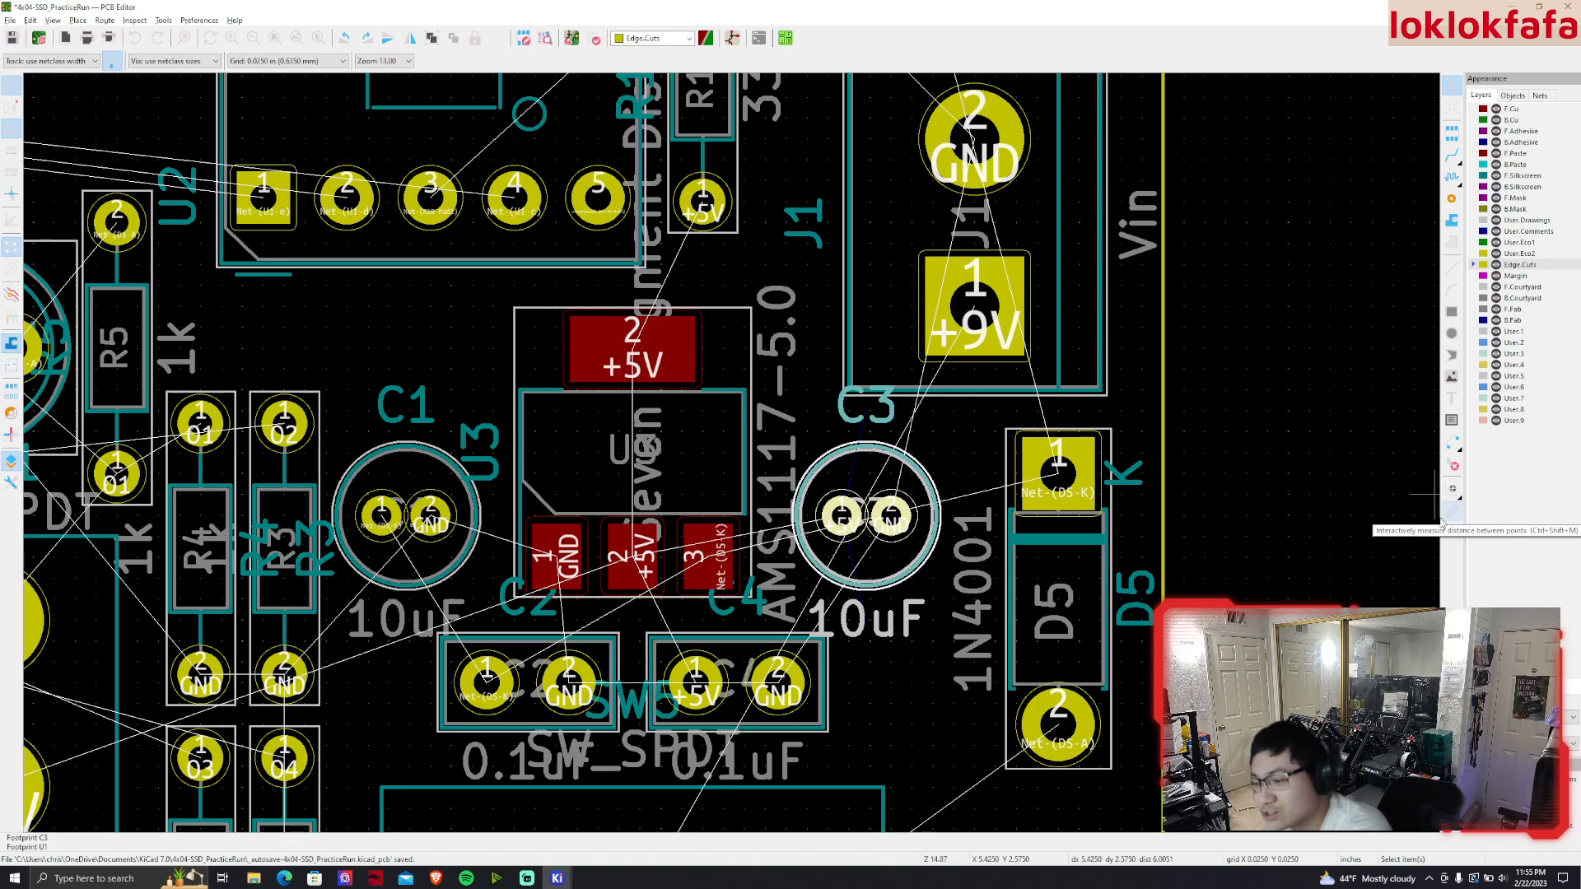
Measure the horizontal distance from capacitor C3's first pad to capacitor C1's second pad
left_click(1452, 512)
left_click(842, 516)
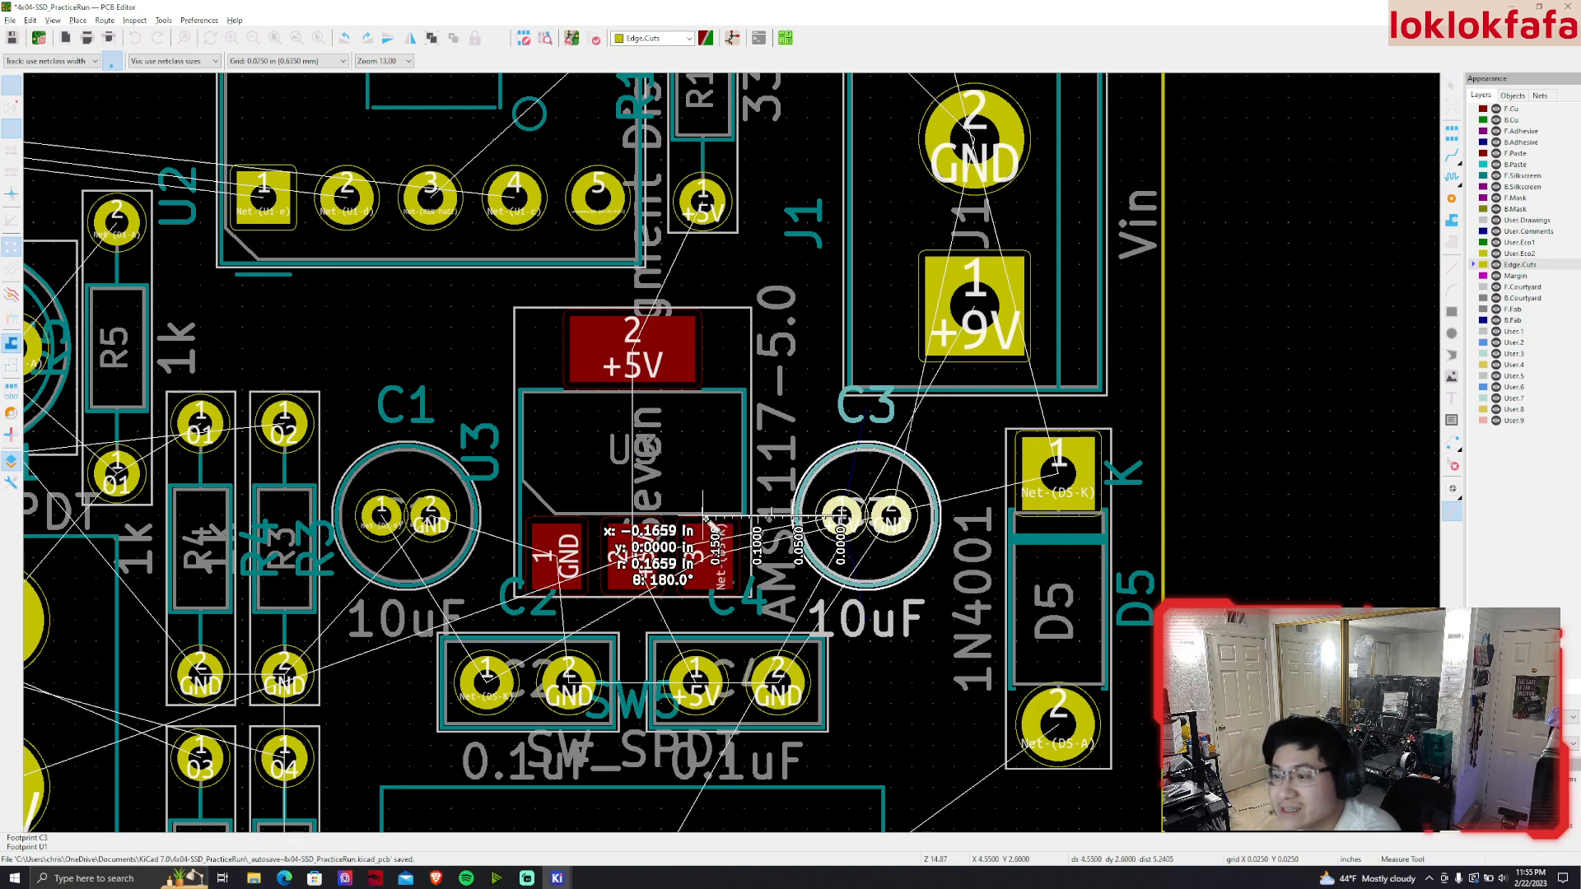
left_click(429, 517)
middle_click_drag(737, 560, 828, 463)
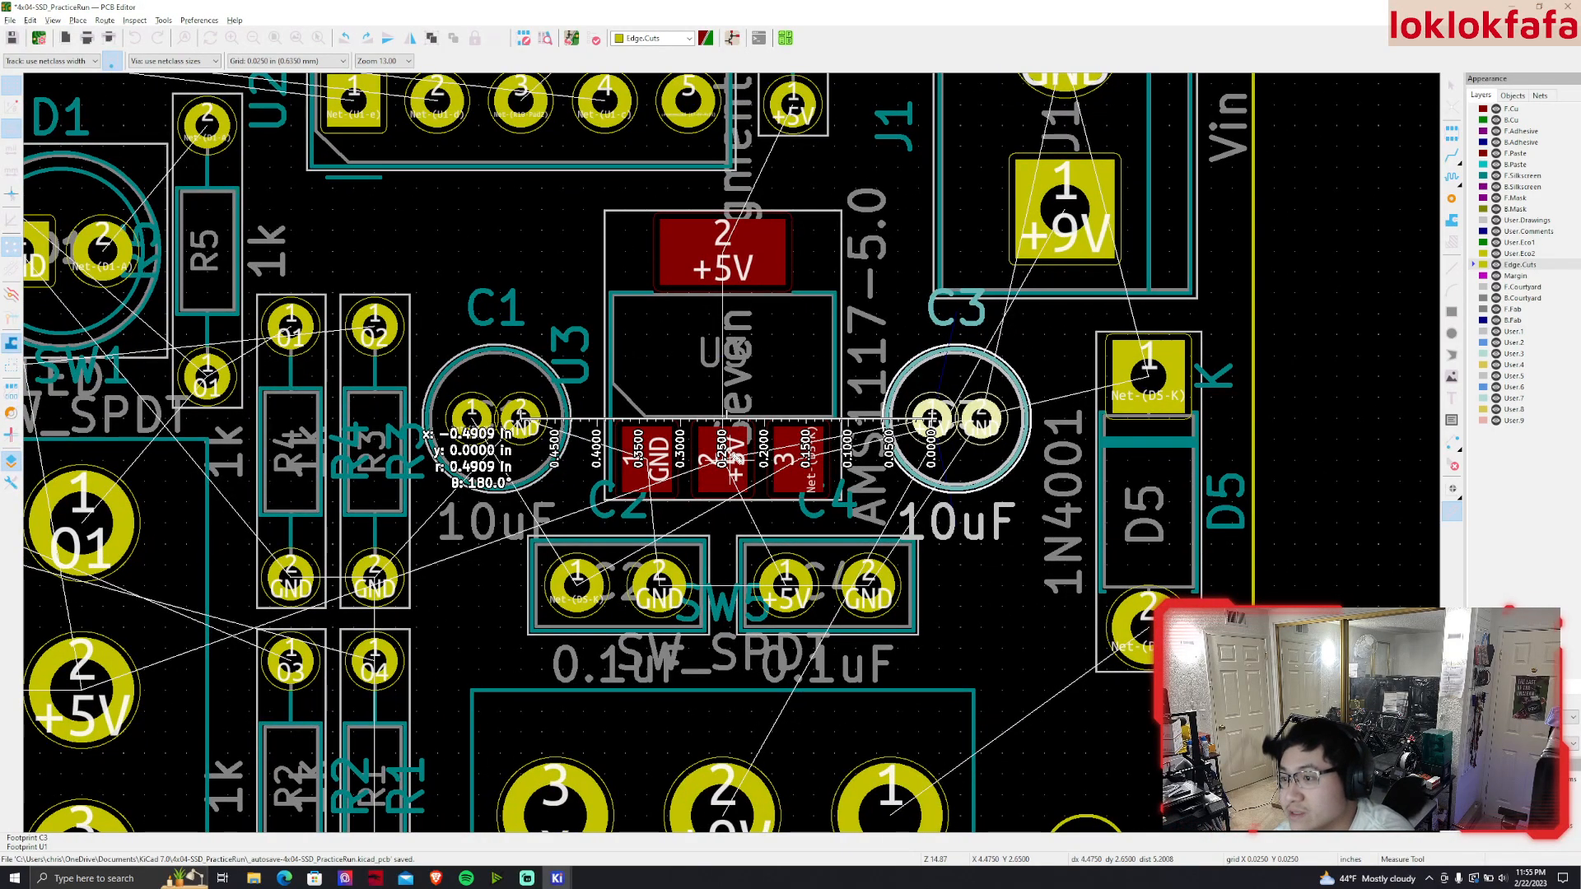
key("Escape")
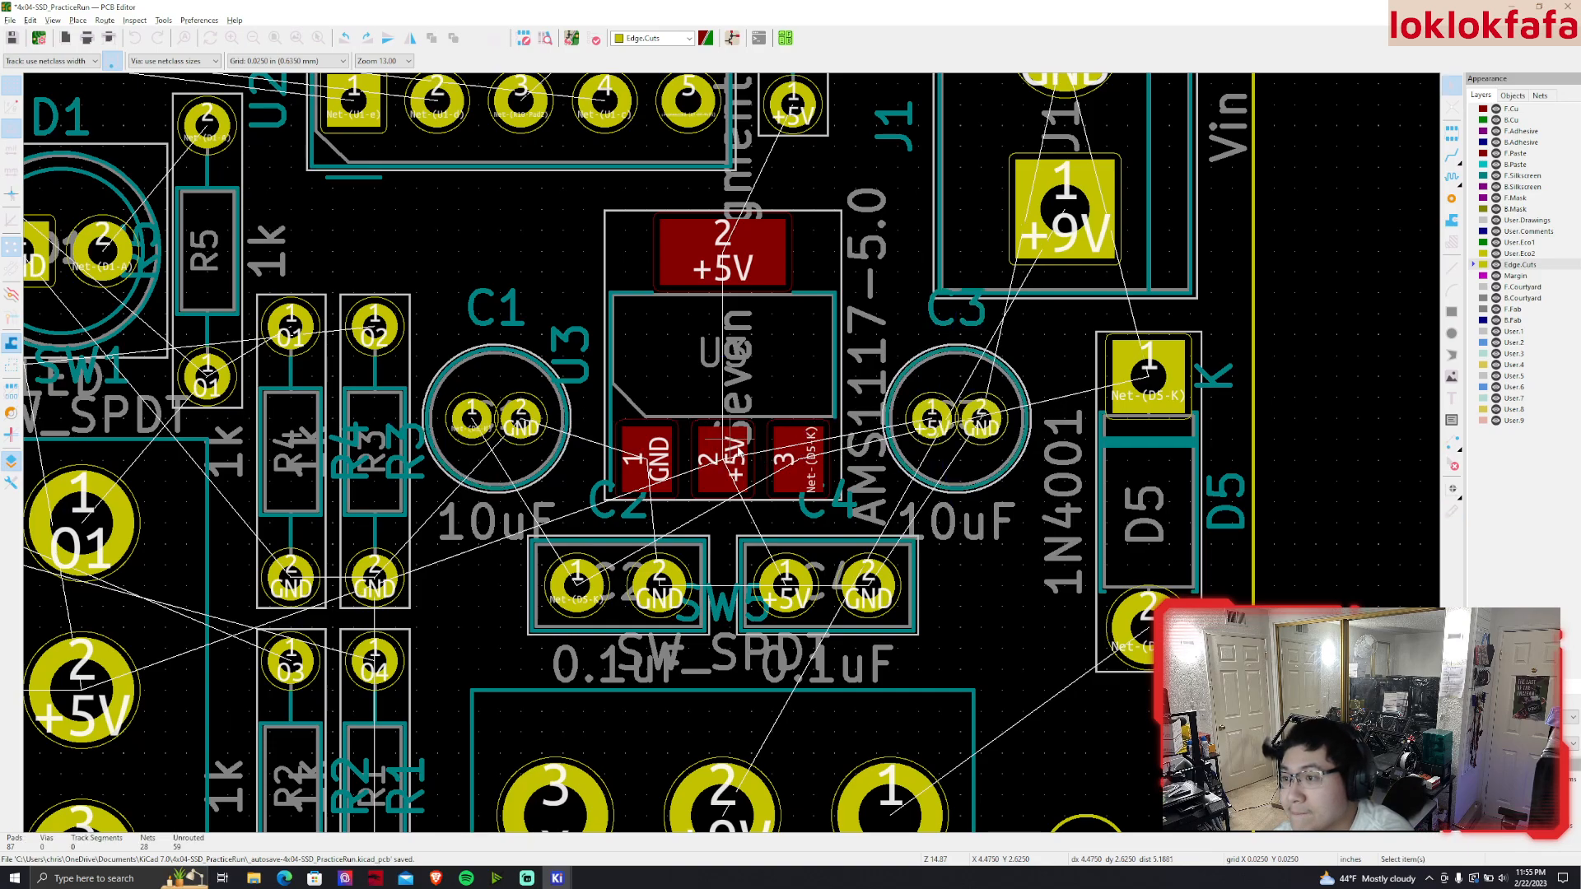
Delete the four diagonal helper lines at the board corners, keeping the hole circles
scroll(979, 570, "down", 5)
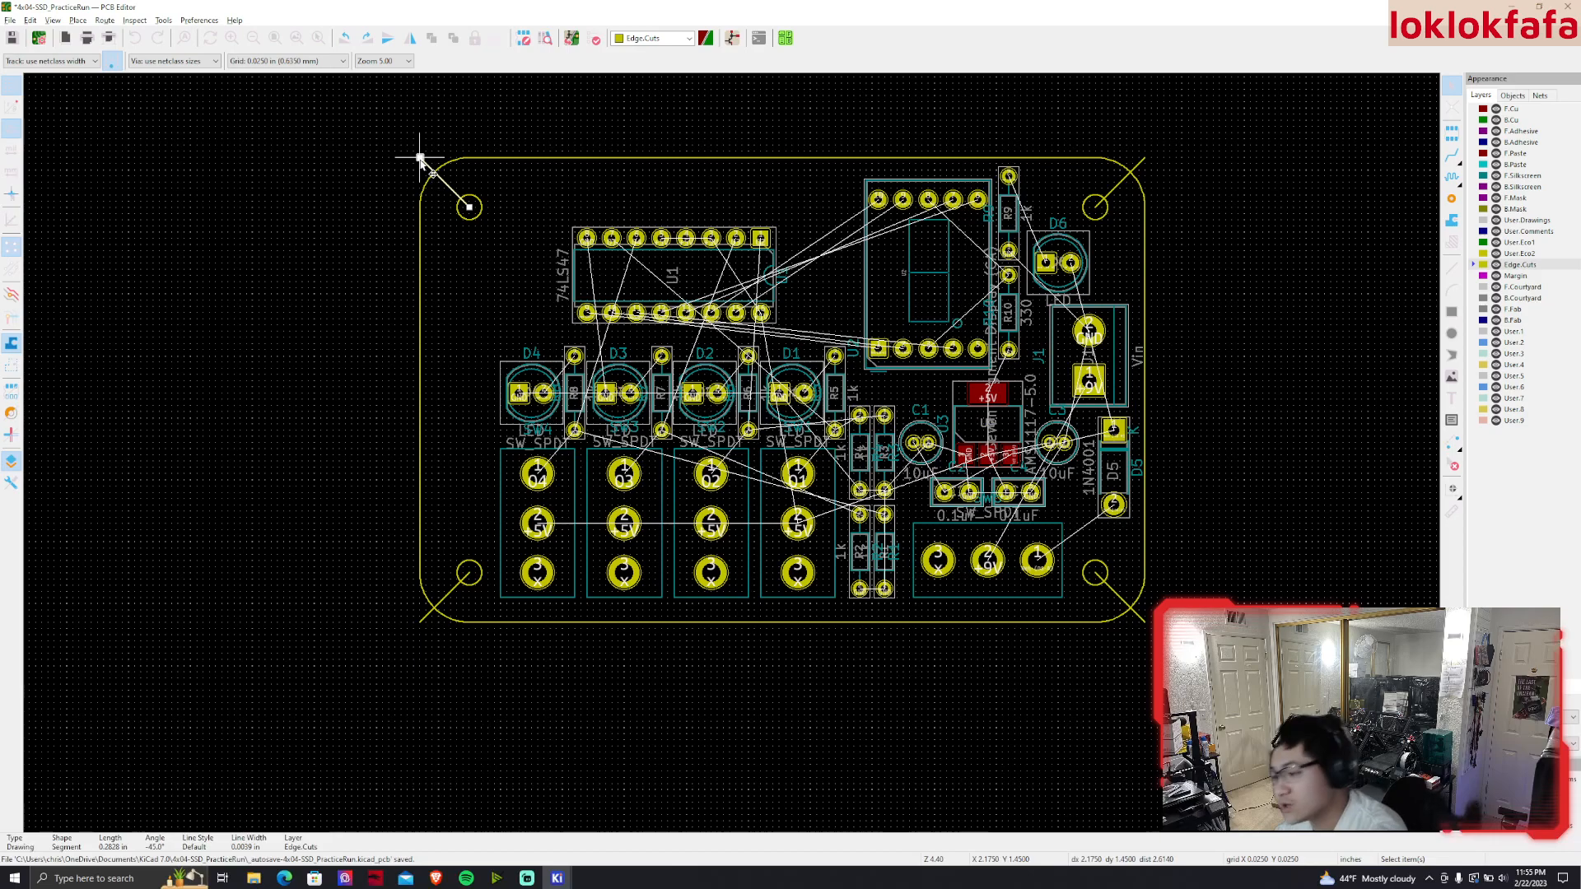
left_click(1135, 183)
key("Delete")
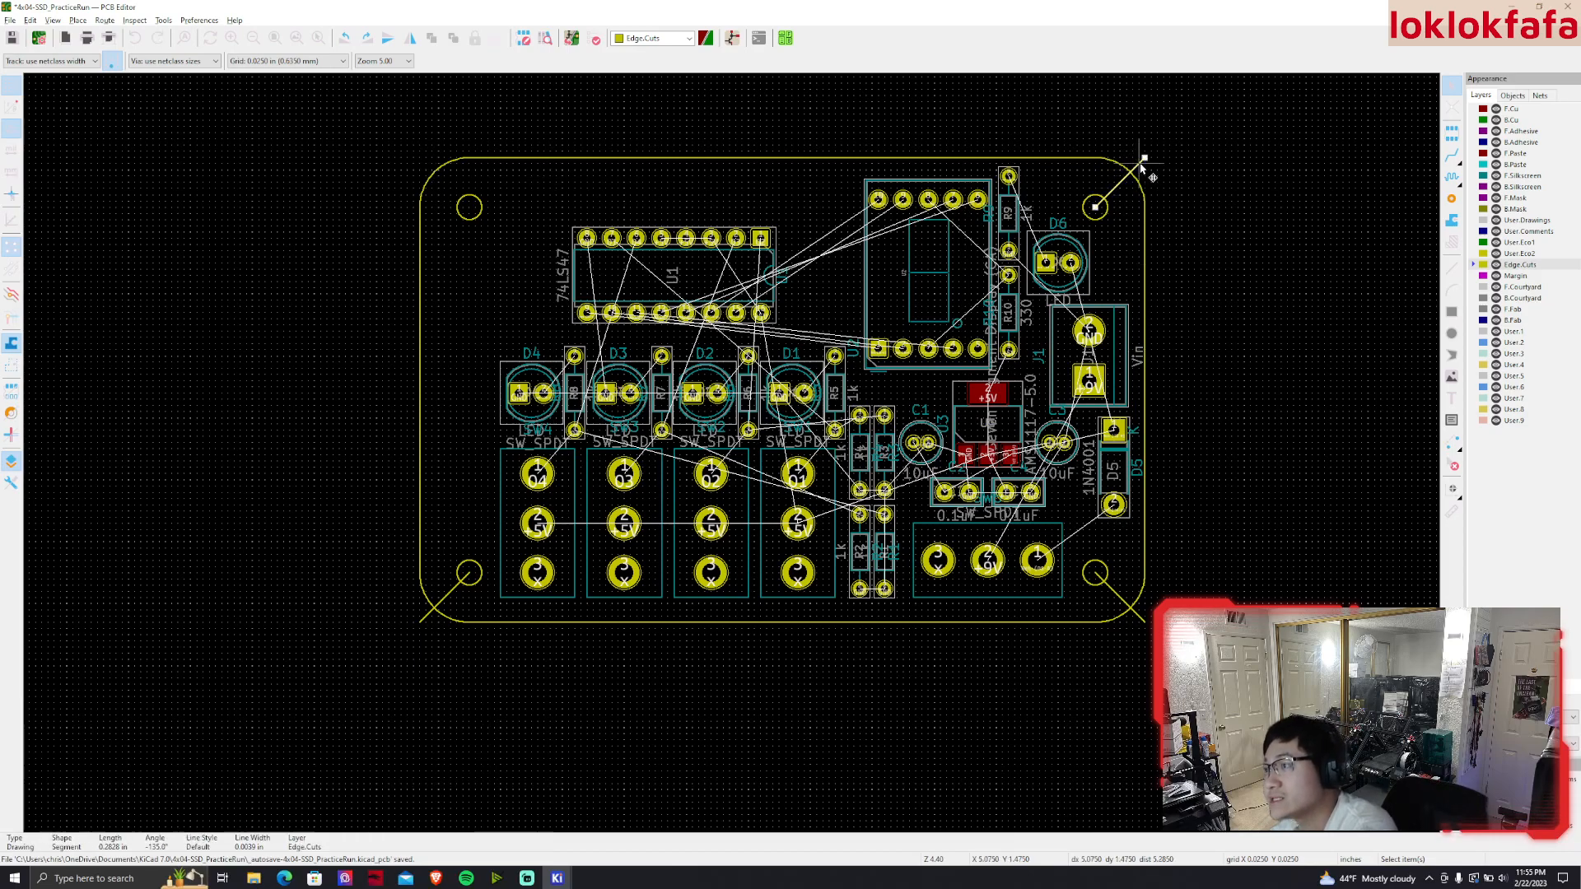
key("Delete")
left_click(1138, 615)
key("Delete")
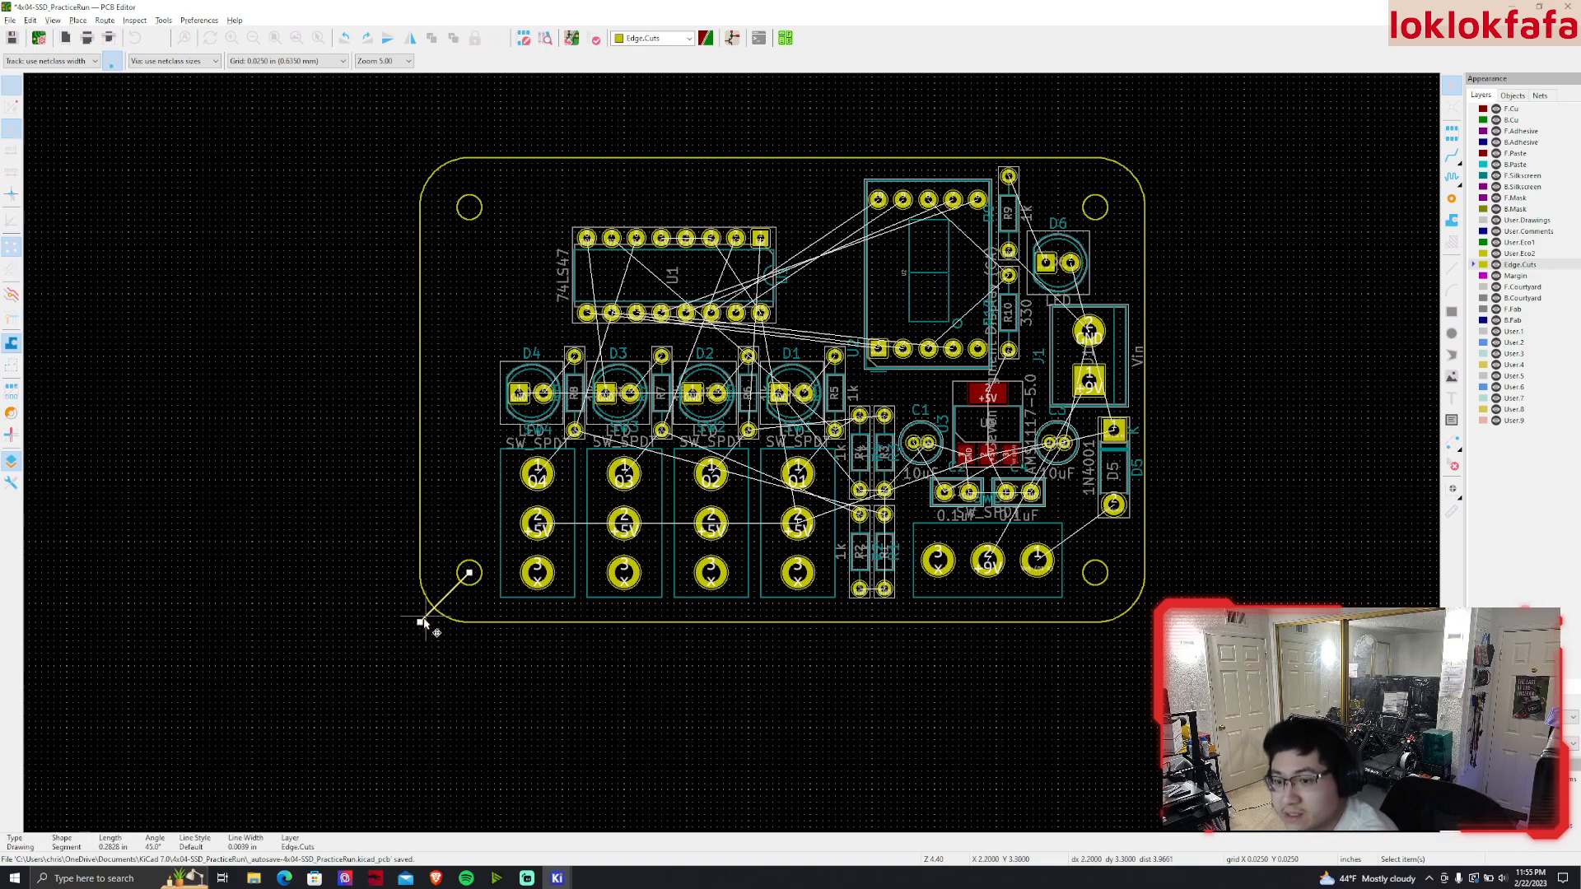
key("Delete")
Inspect the board's corner holes and component layout in the 3D viewer from several angles, then return to the layout
key("alt+3")
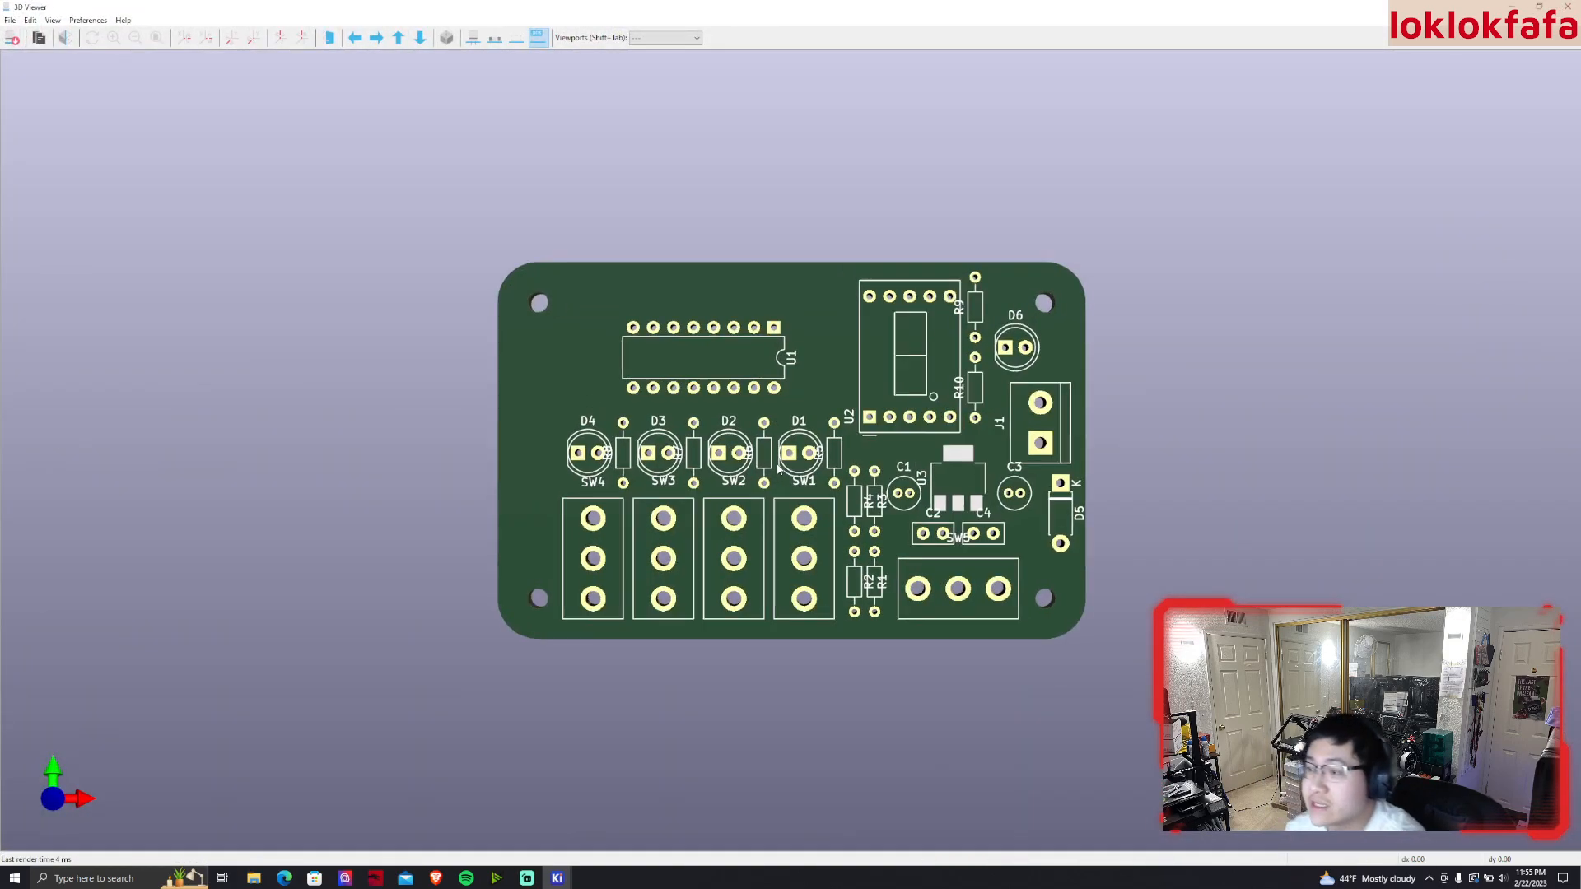
left_click_drag(717, 346, 611, 508)
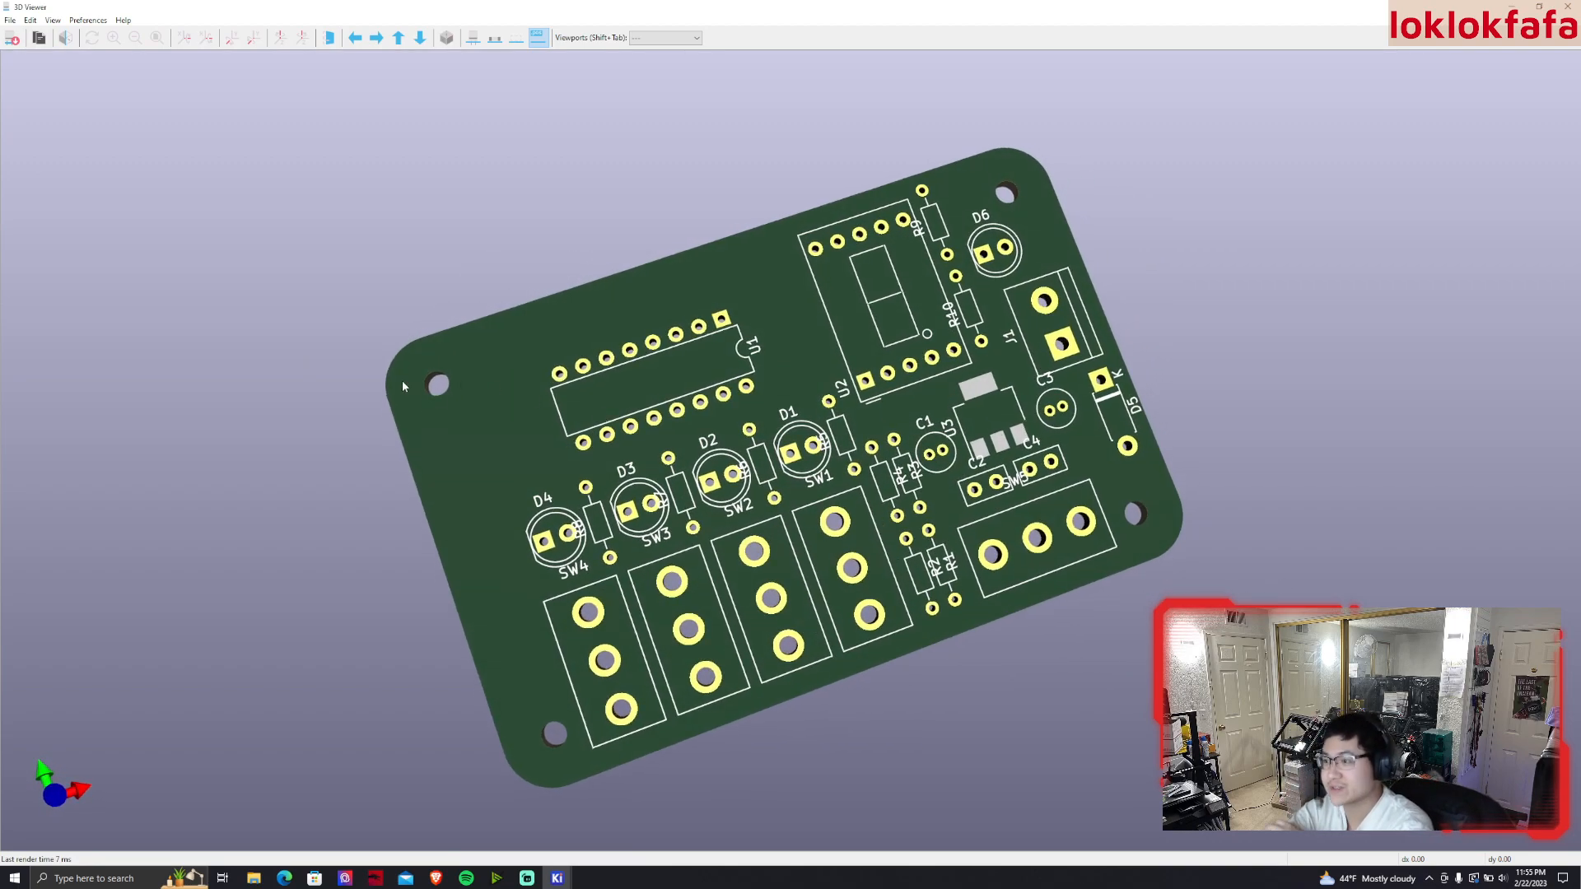
left_click_drag(447, 396, 497, 437)
left_click_drag(1240, 466, 1109, 519)
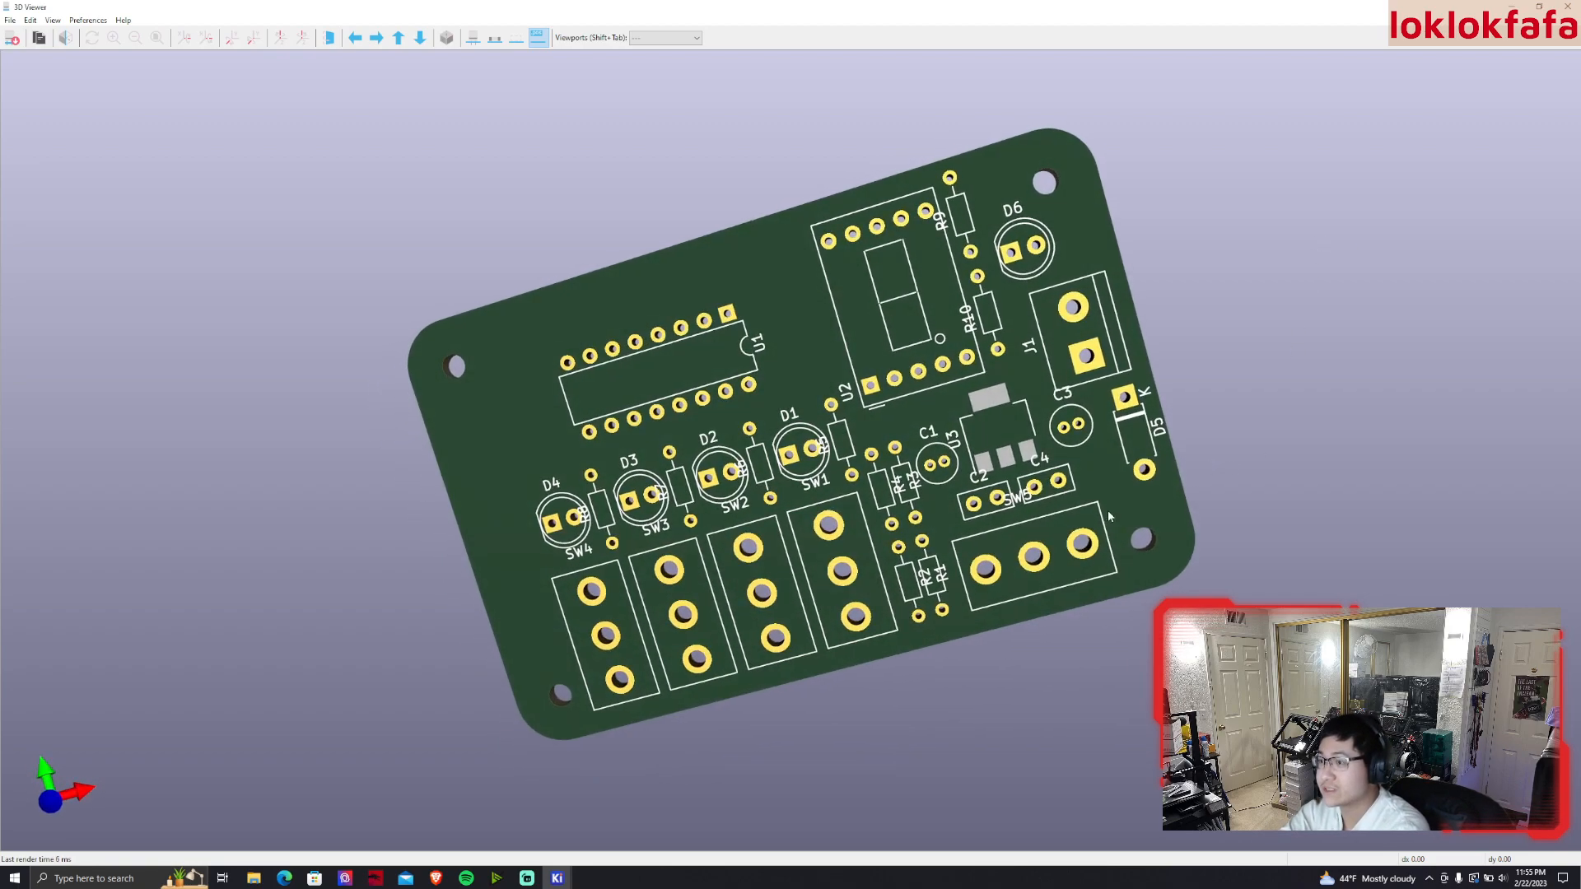
scroll(827, 415, "up", 5)
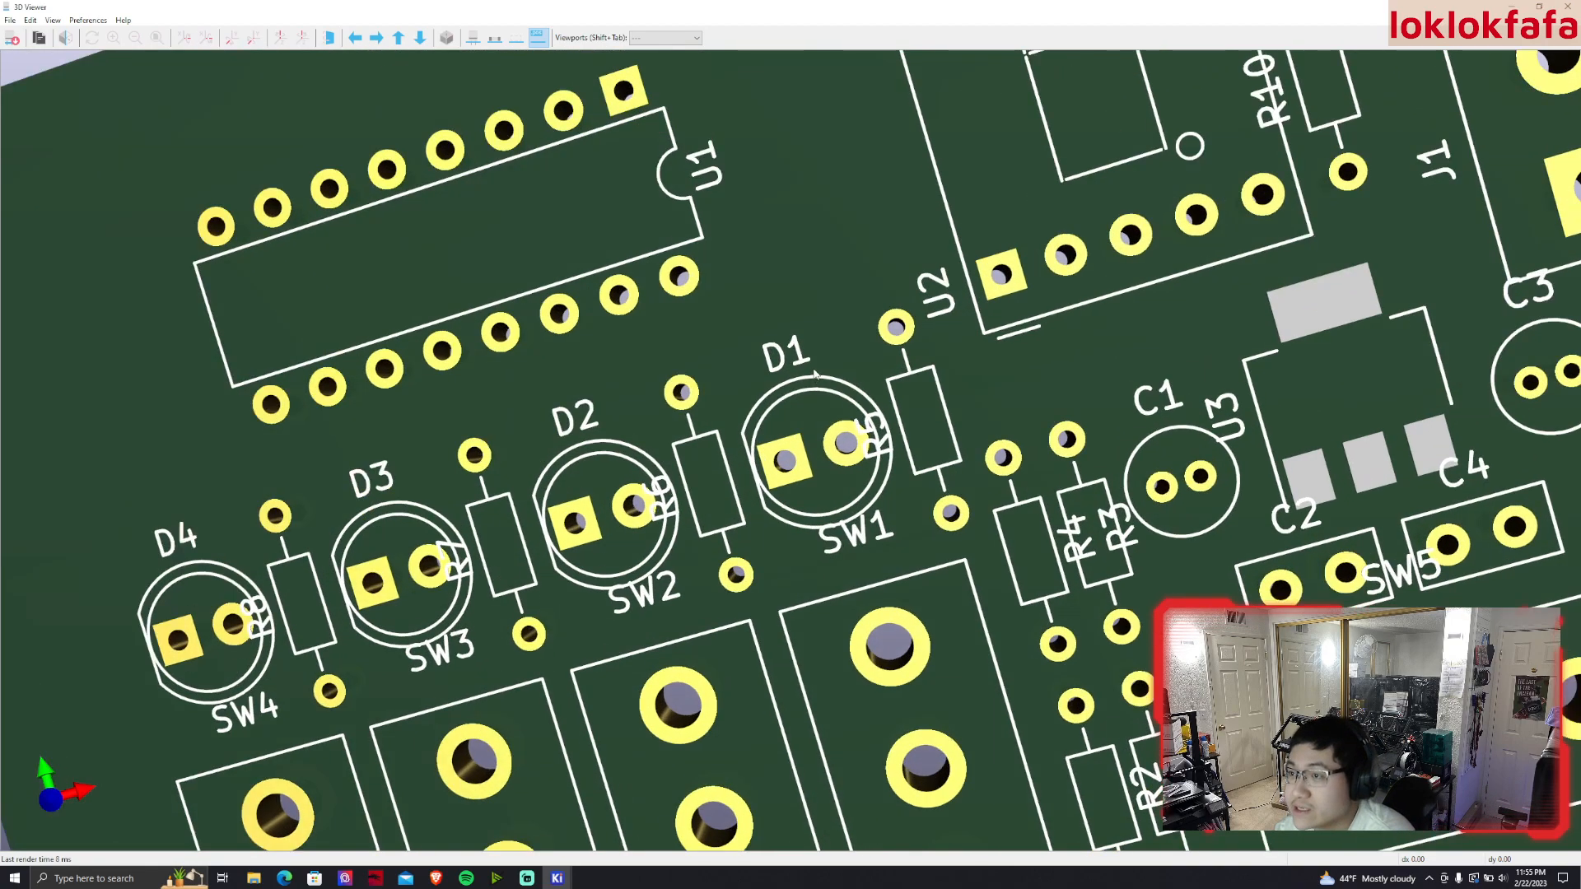
scroll(816, 375, "down", 1)
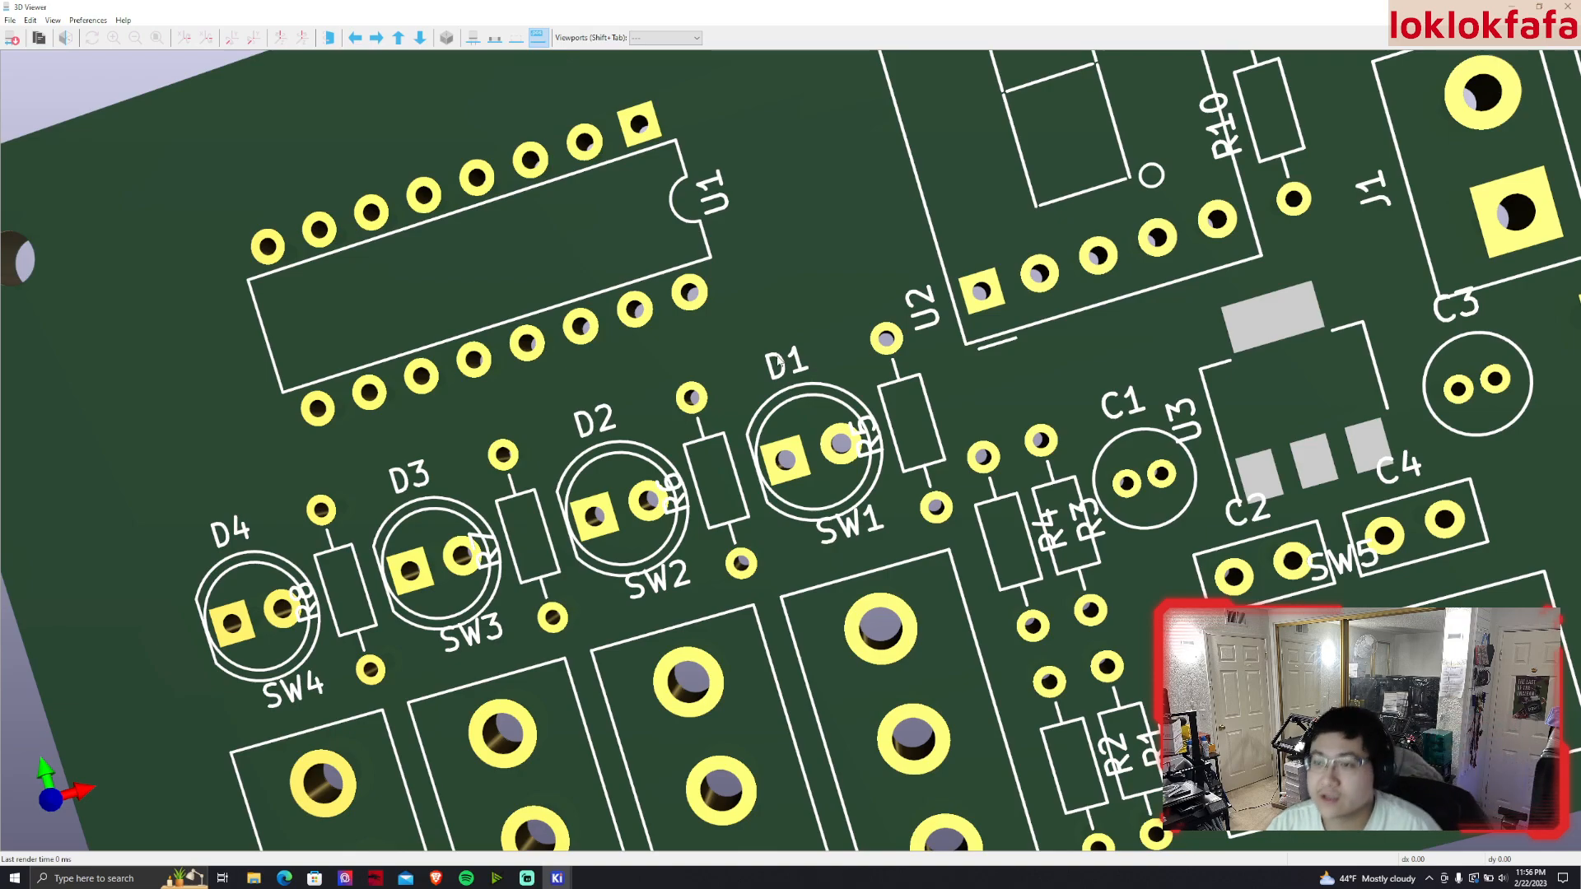
scroll(737, 353, "down", 3)
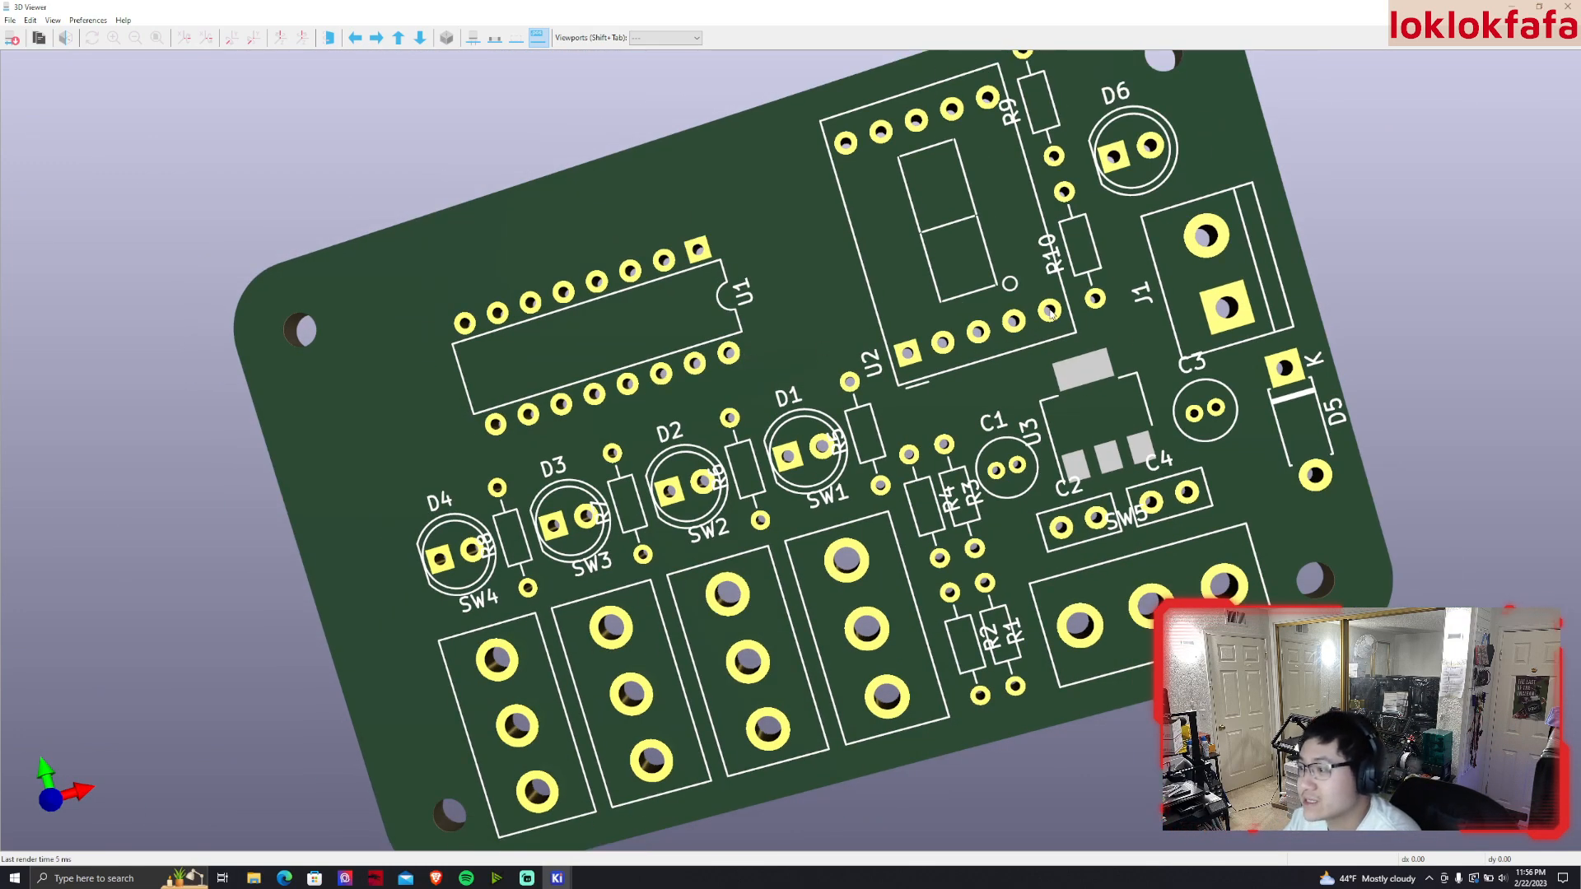
left_click(1568, 7)
Try a 0.1 in radius circle centred on the lower-left mounting hole to check the clearance to the neighbouring switch
scroll(1266, 344, "up", 2)
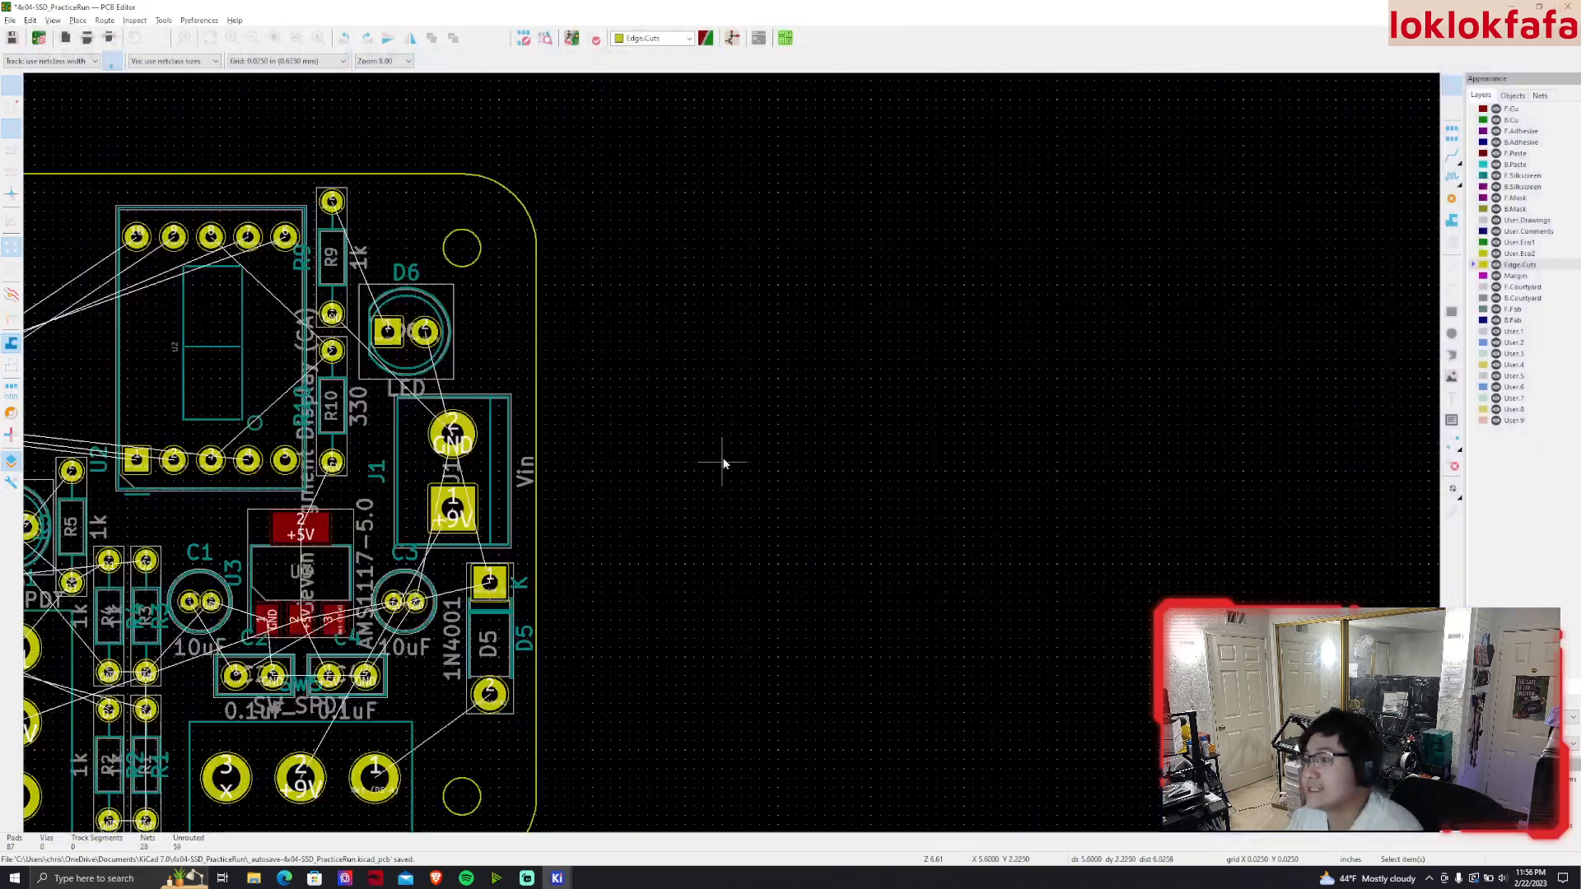
middle_click_drag(600, 397, 1423, 338)
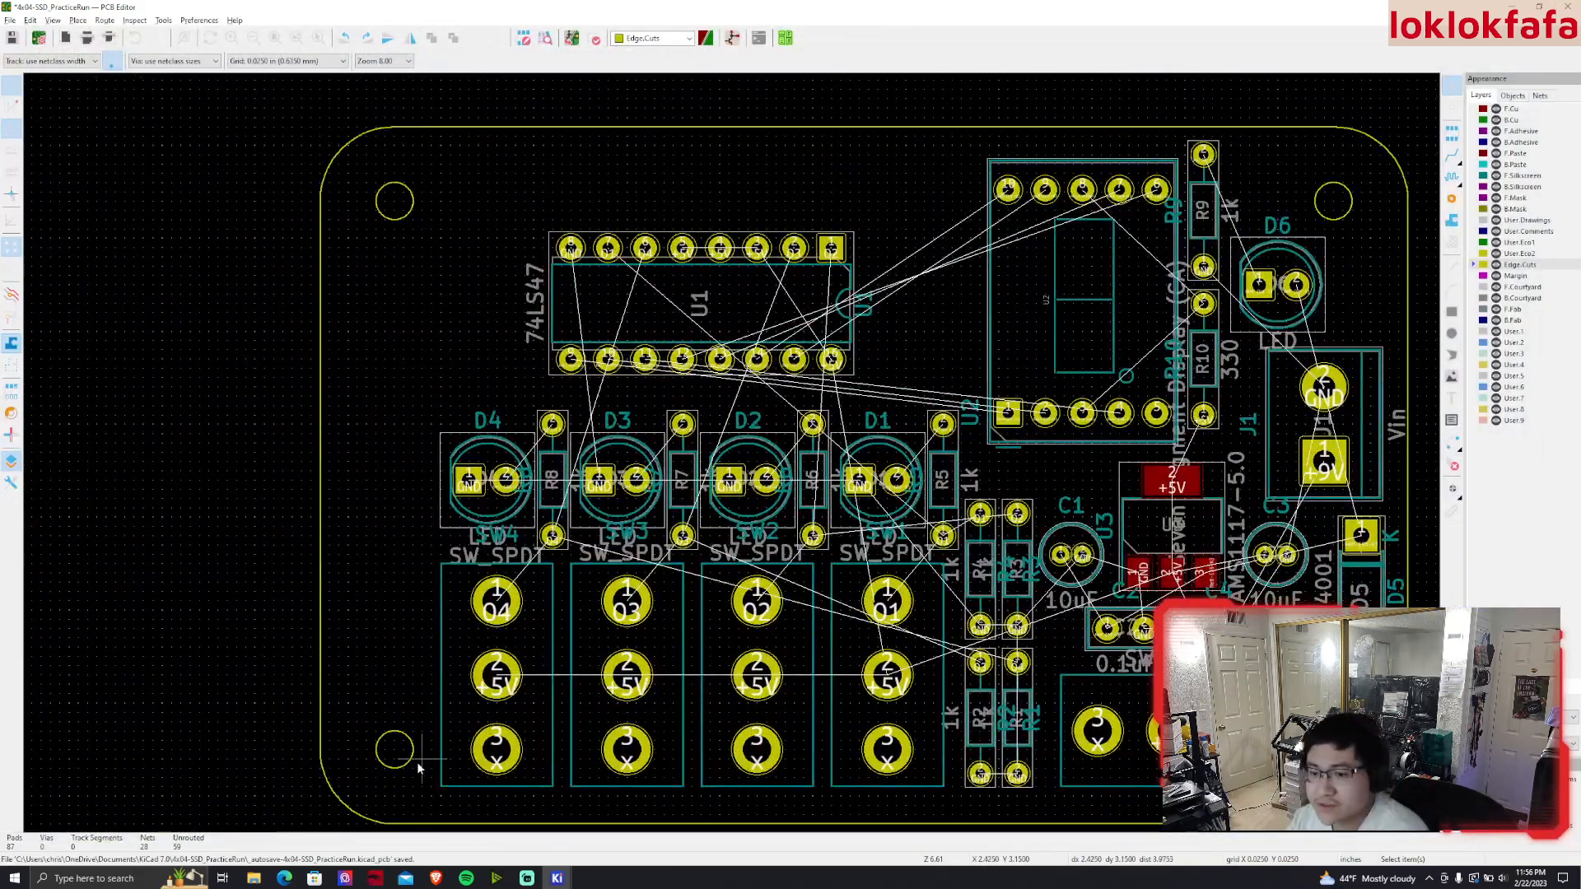
left_click(1452, 333)
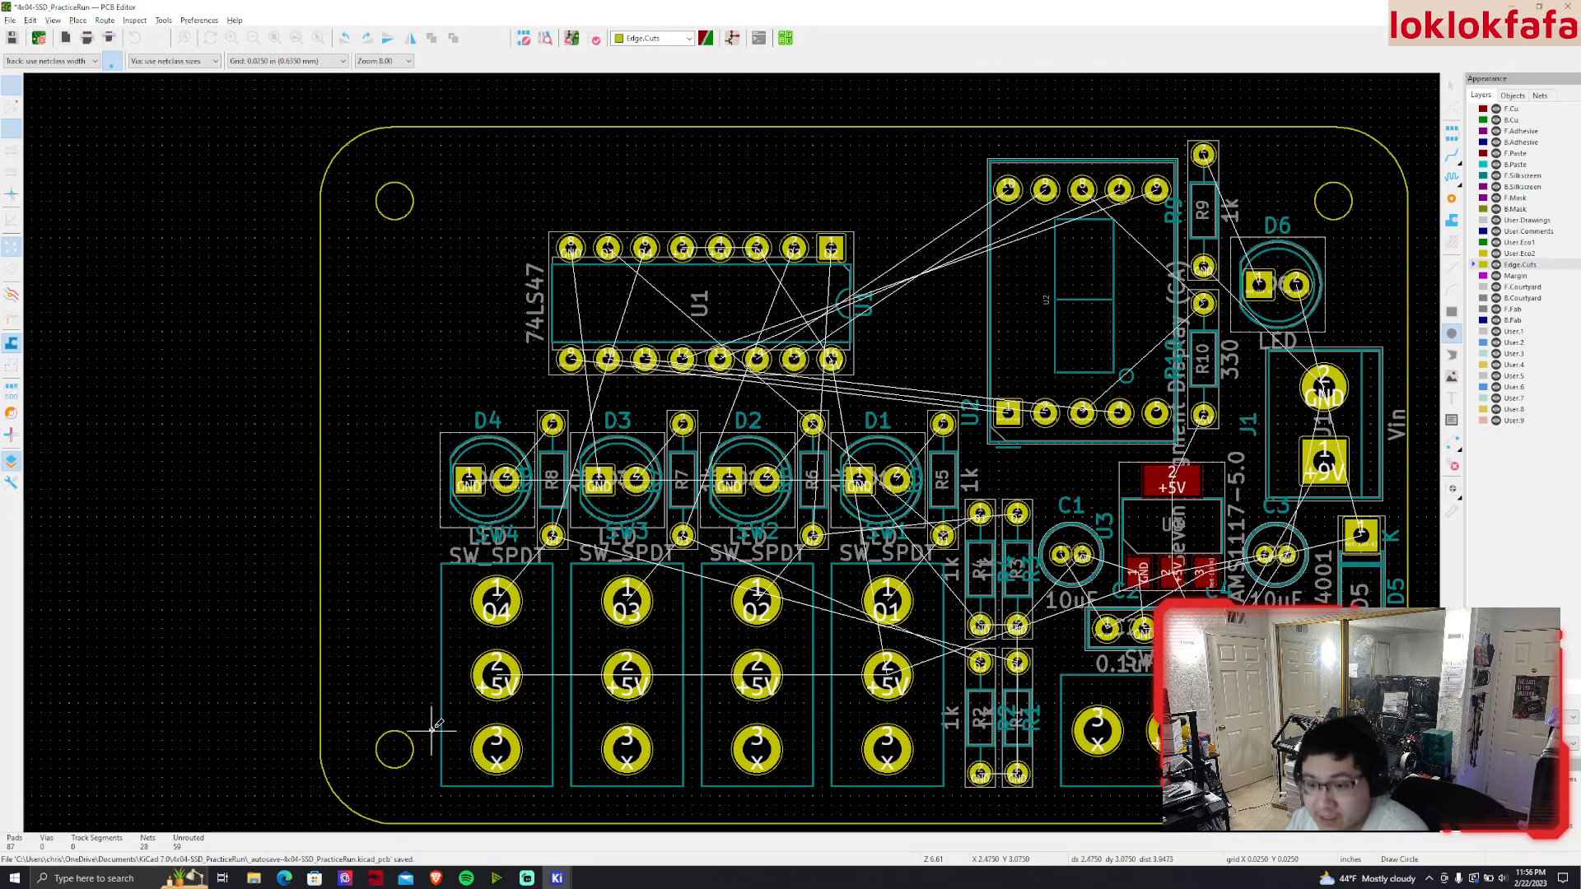
left_click(396, 749)
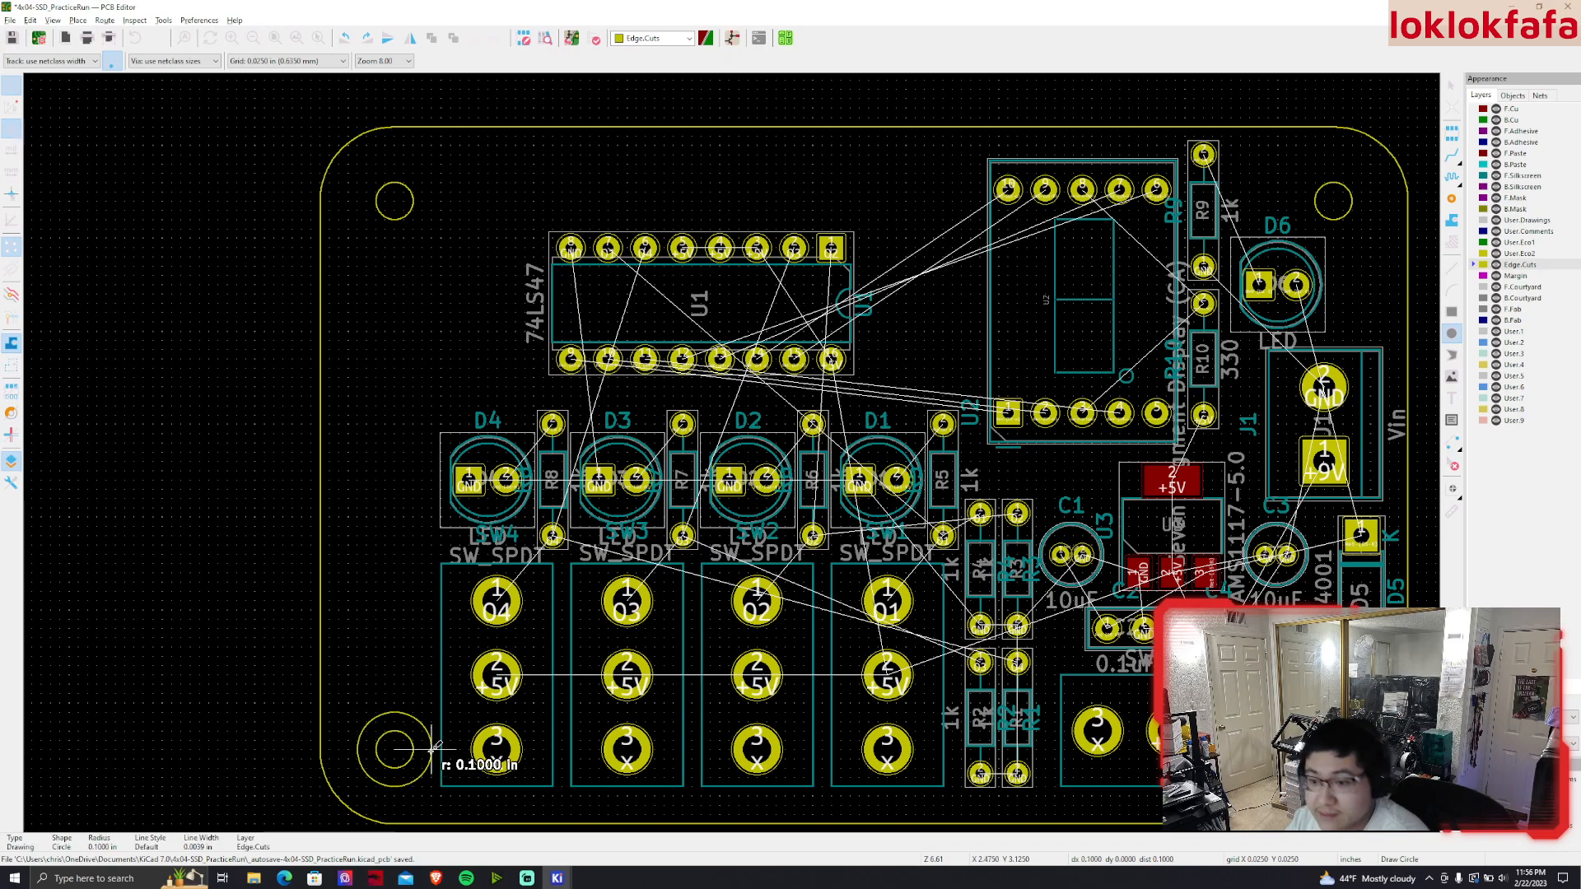
left_click(431, 749)
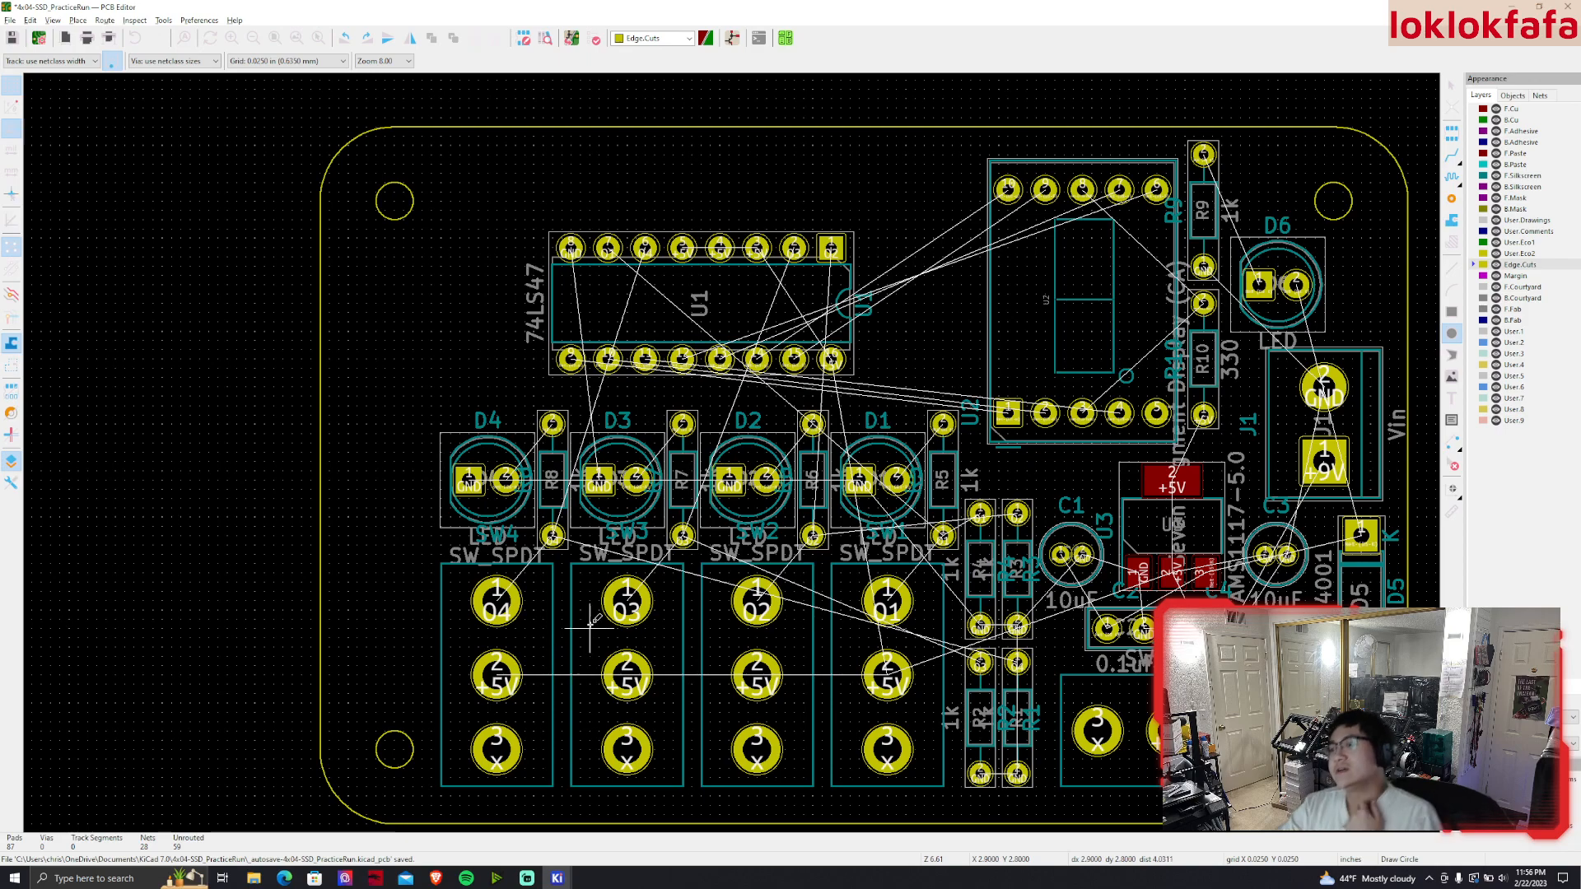
Toggle the visibility of the F.Silkscreen, F.Courtyard and F.Fab layers to compare their outlines, leaving all of them shown
left_click(1497, 176)
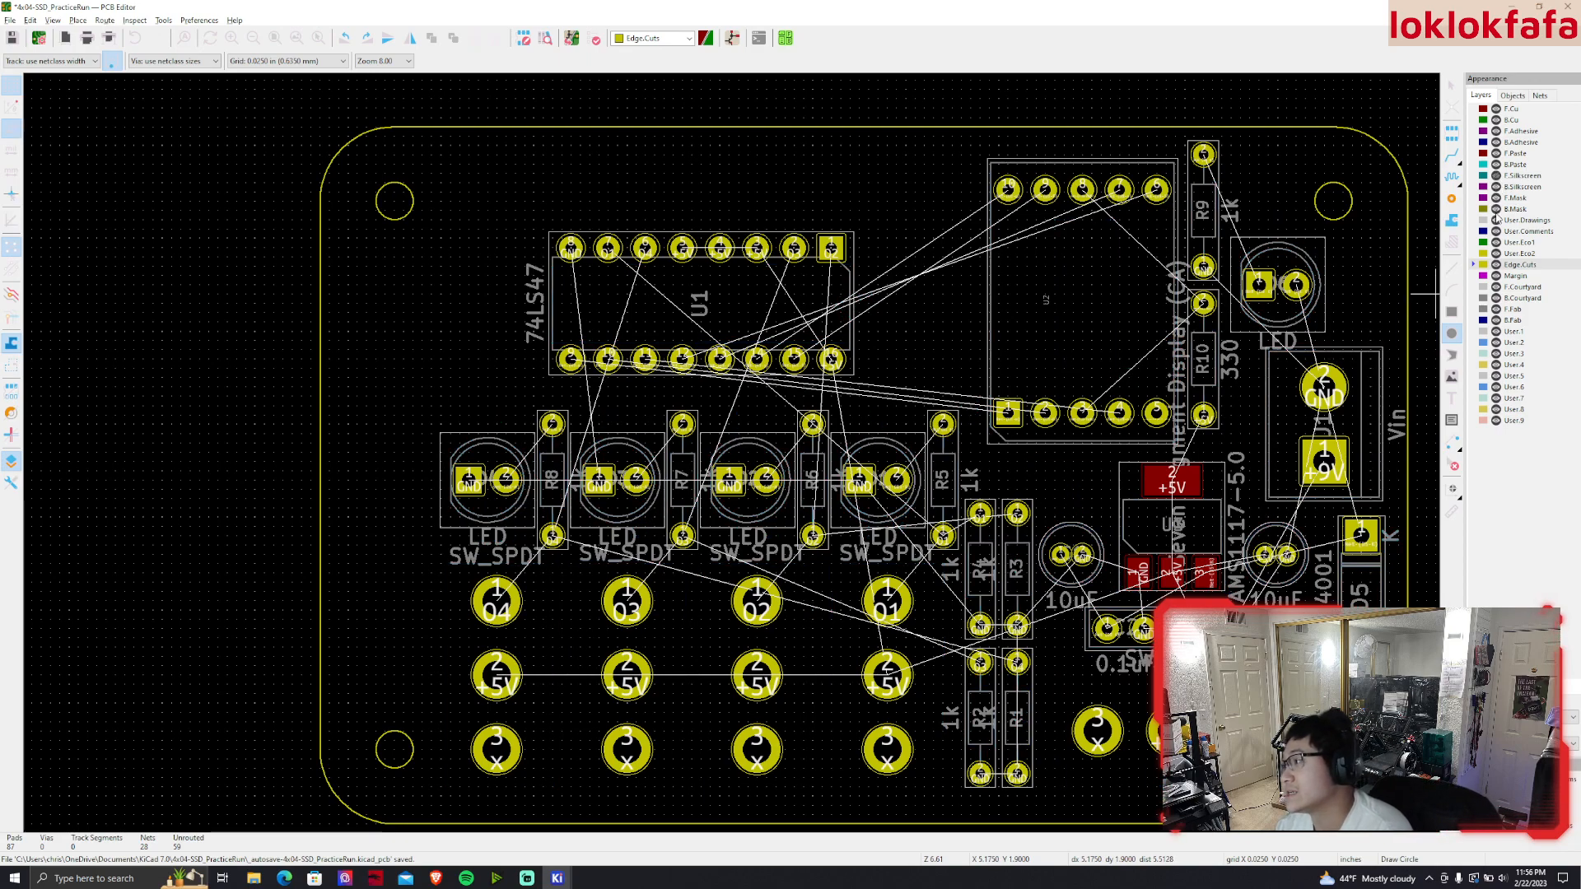
left_click(1504, 288)
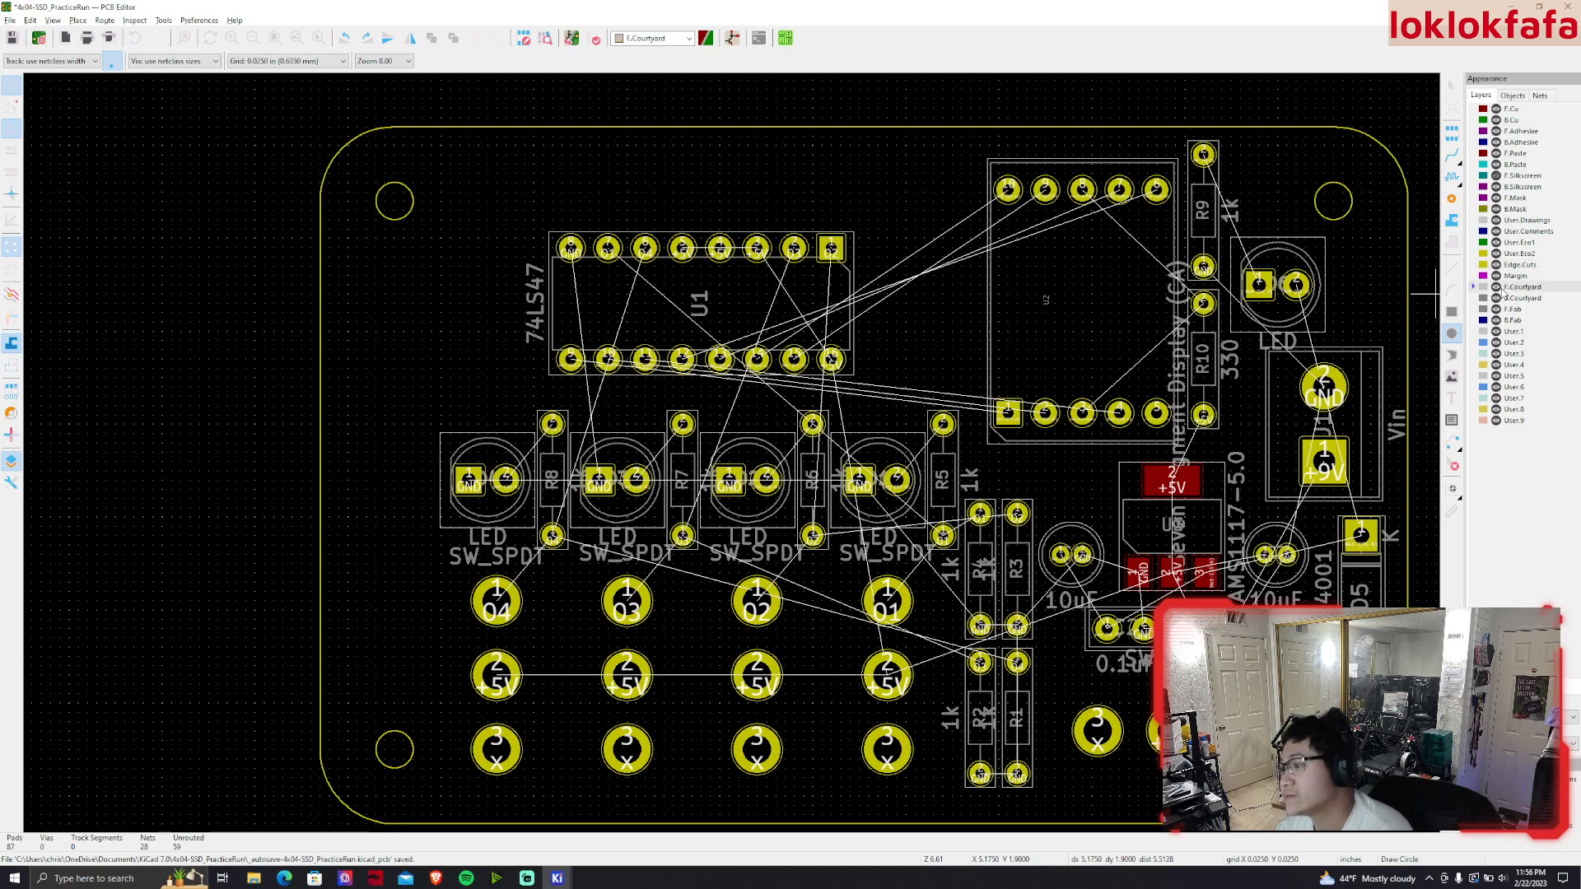
left_click(1497, 287)
left_click(1496, 288)
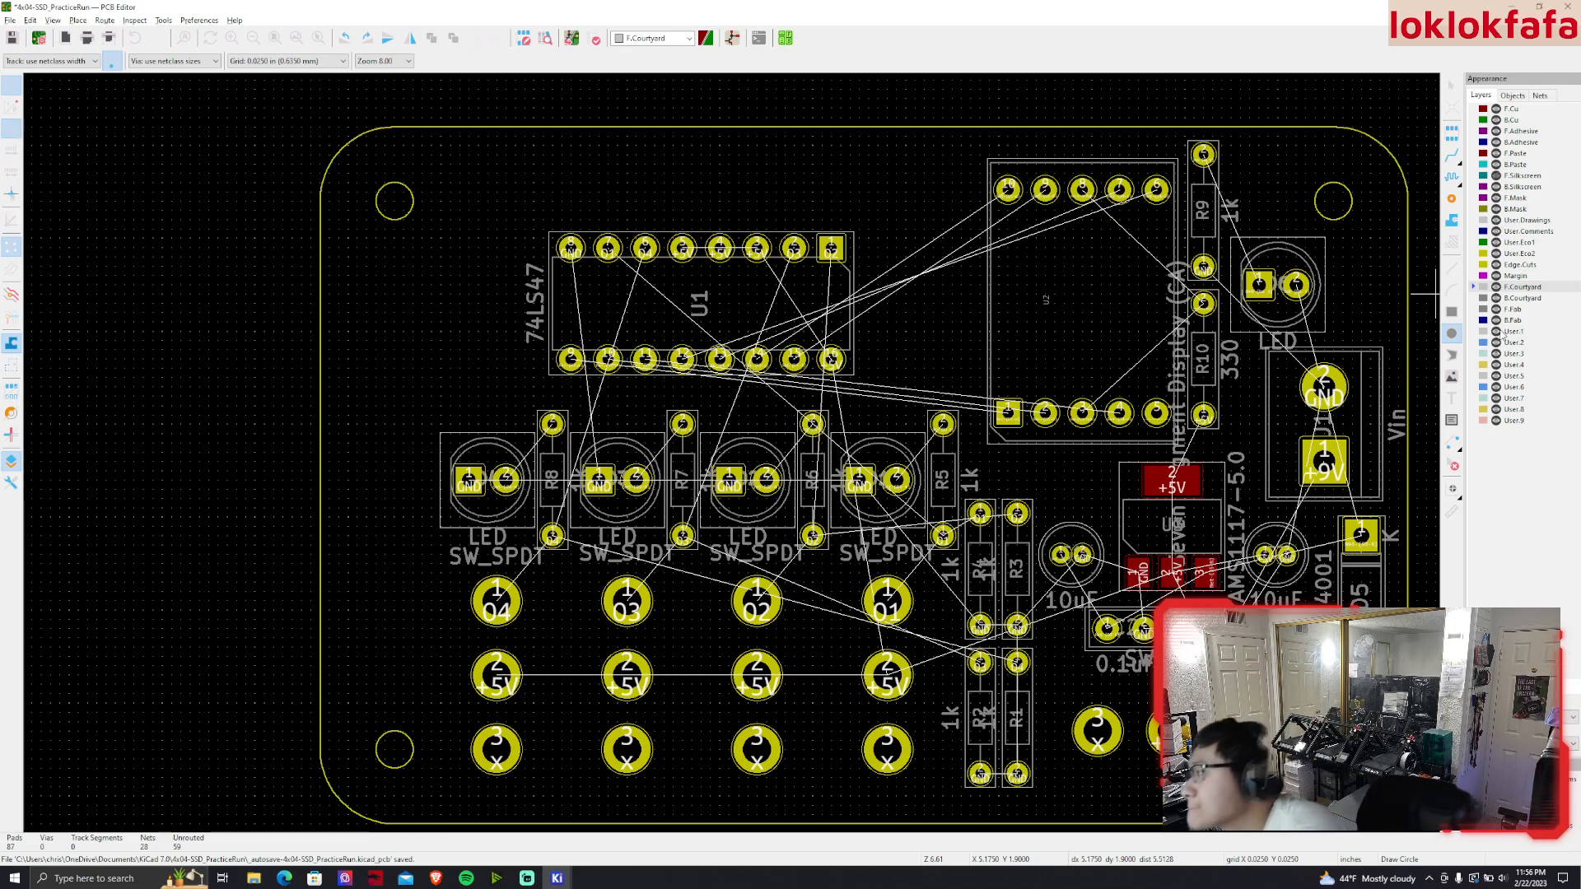
left_click(1497, 311)
left_click(1497, 311)
left_click(1496, 311)
left_click(1497, 311)
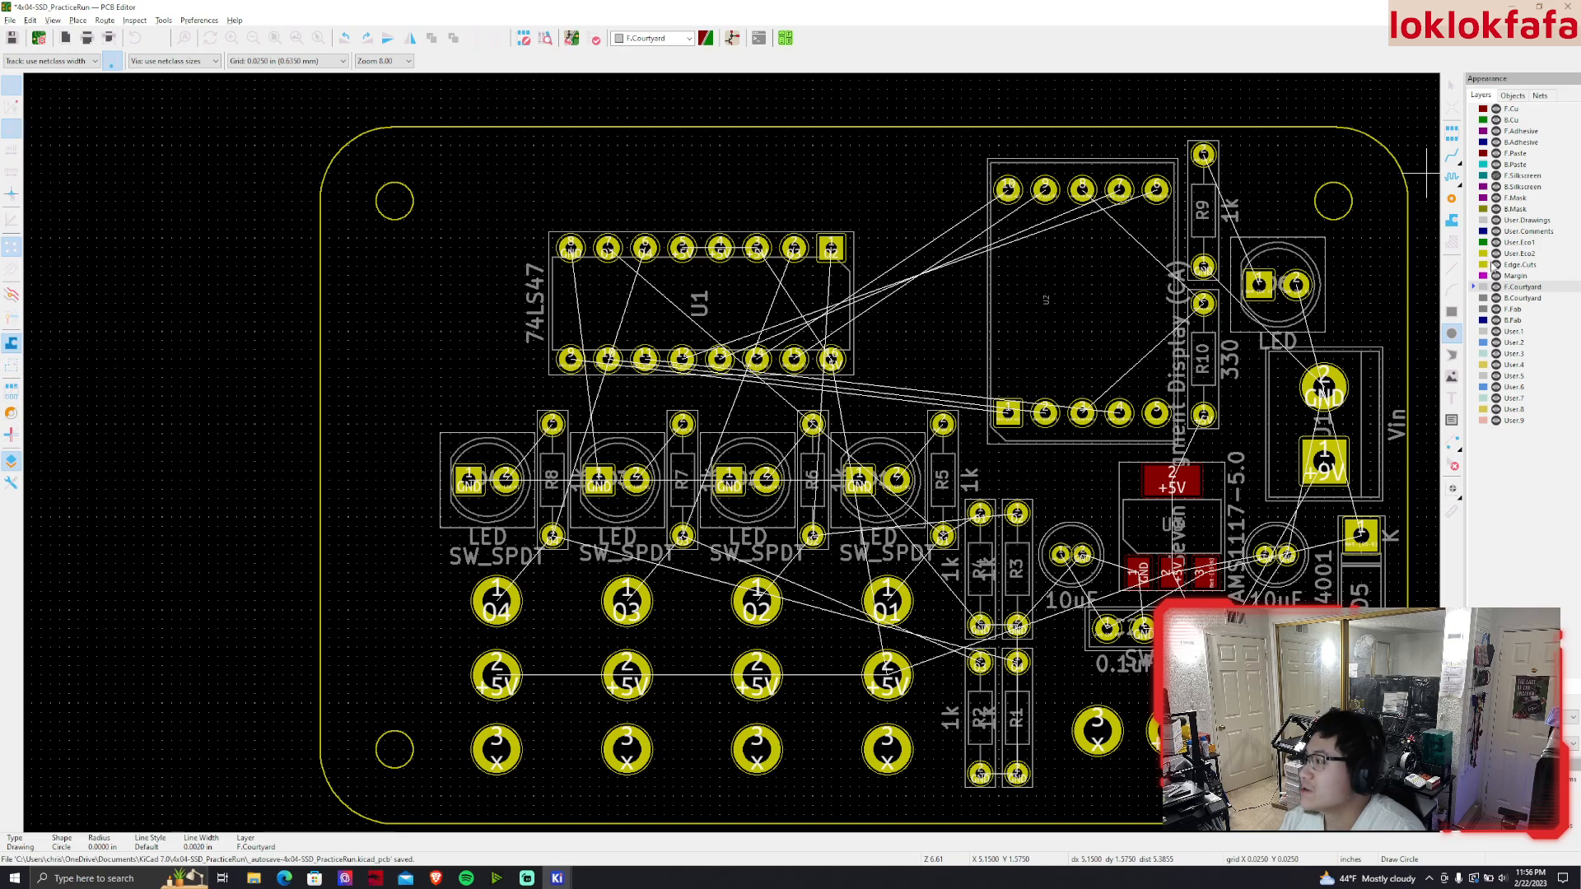
left_click(1496, 176)
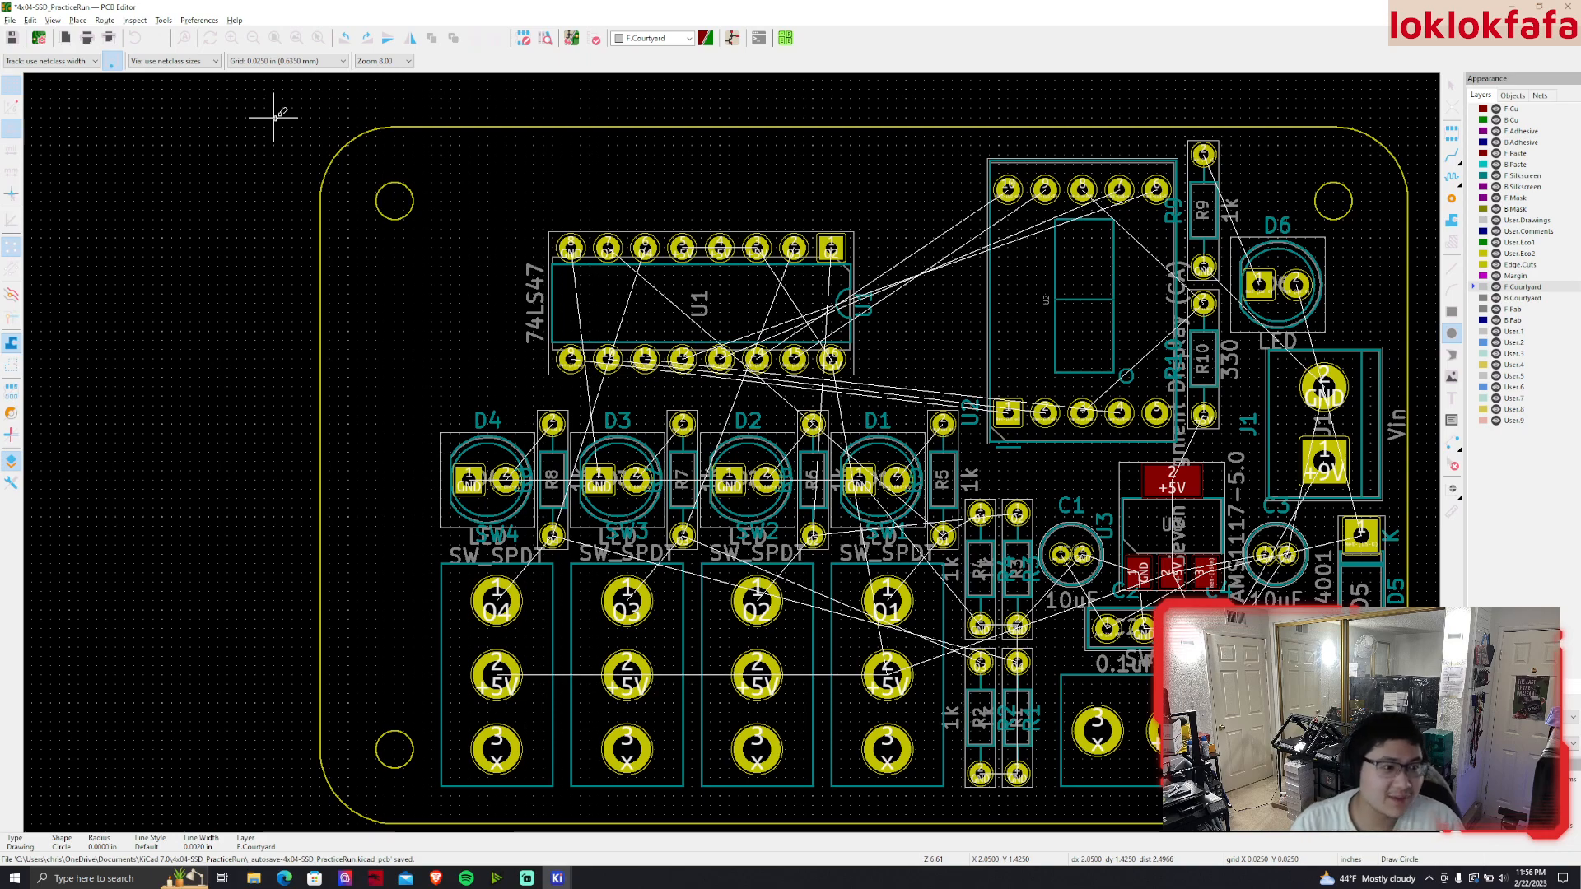
Add a predefined track width of 15 mil in the board setup and make it the current track width
middle_click_drag(237, 184, 141, 163)
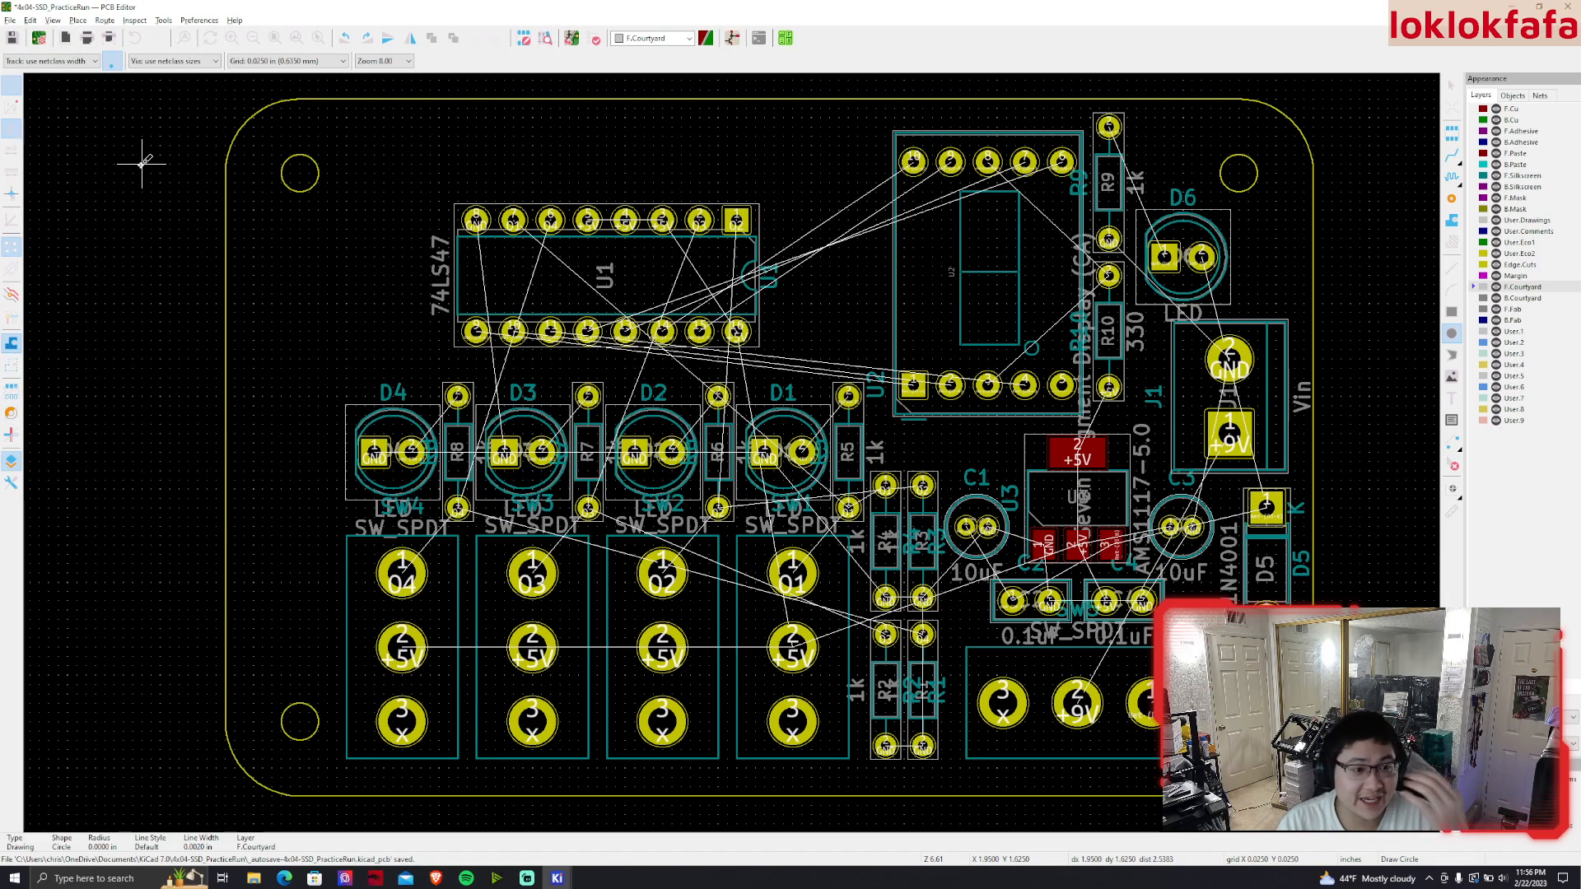
left_click(34, 62)
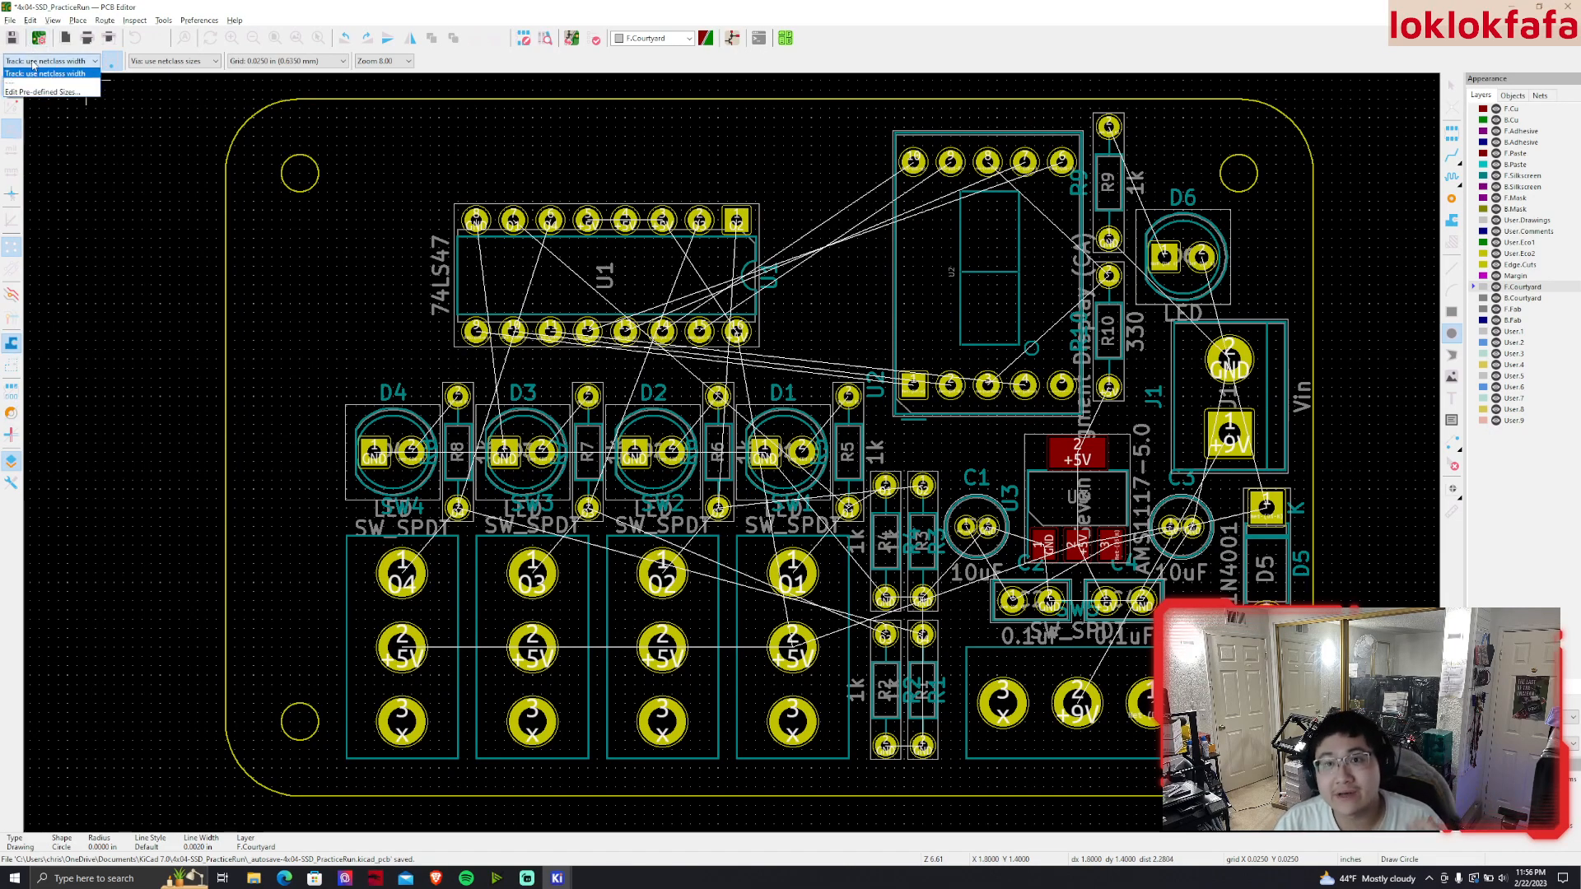
left_click(33, 92)
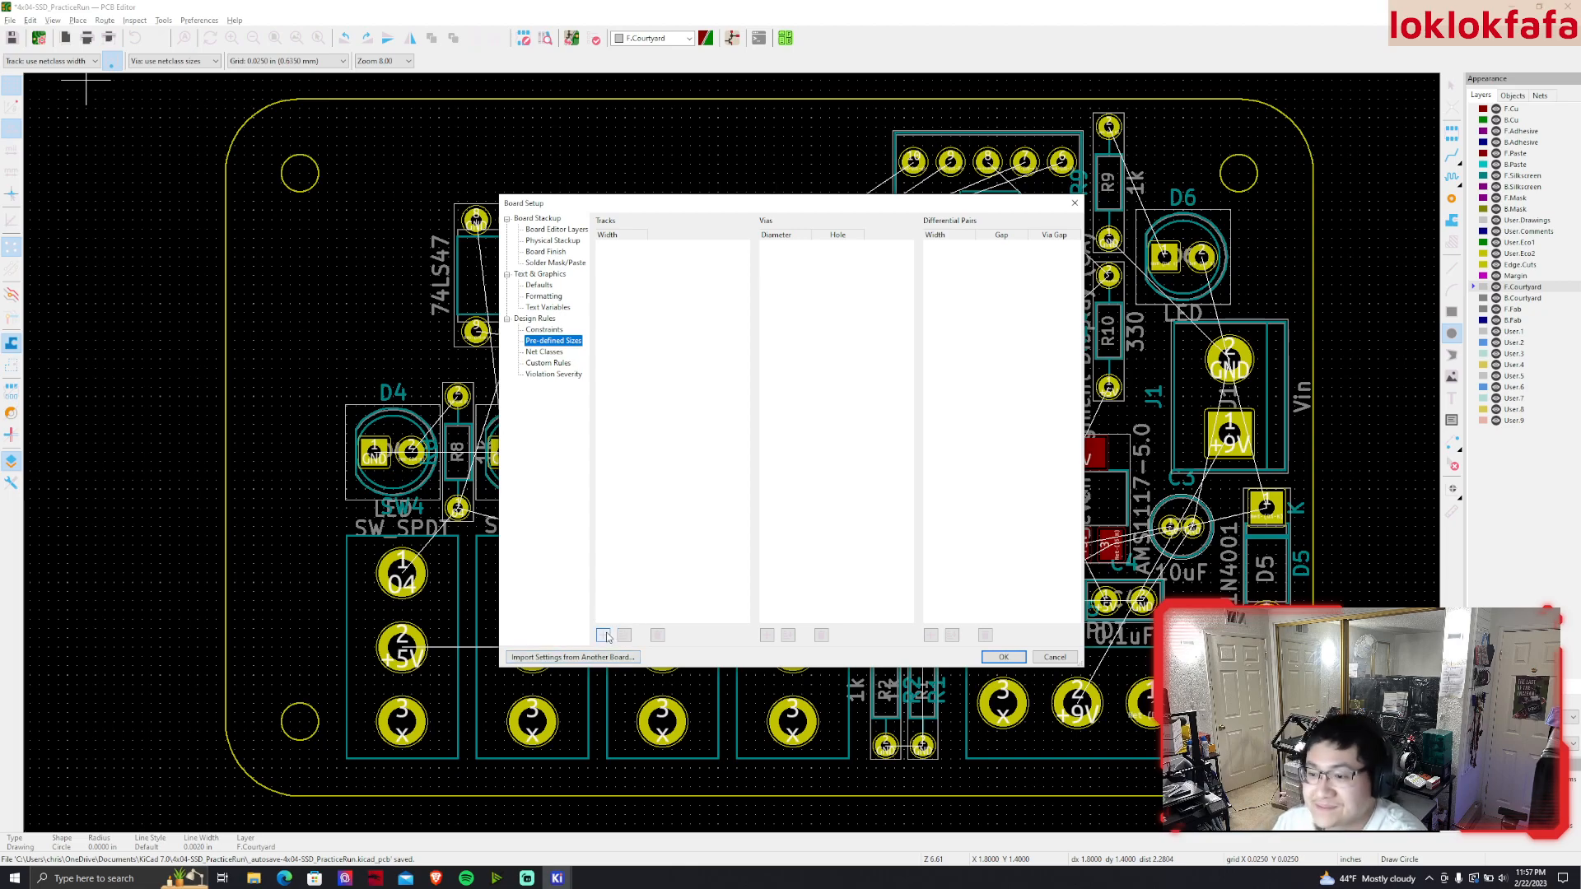
left_click(604, 636)
type("0.015")
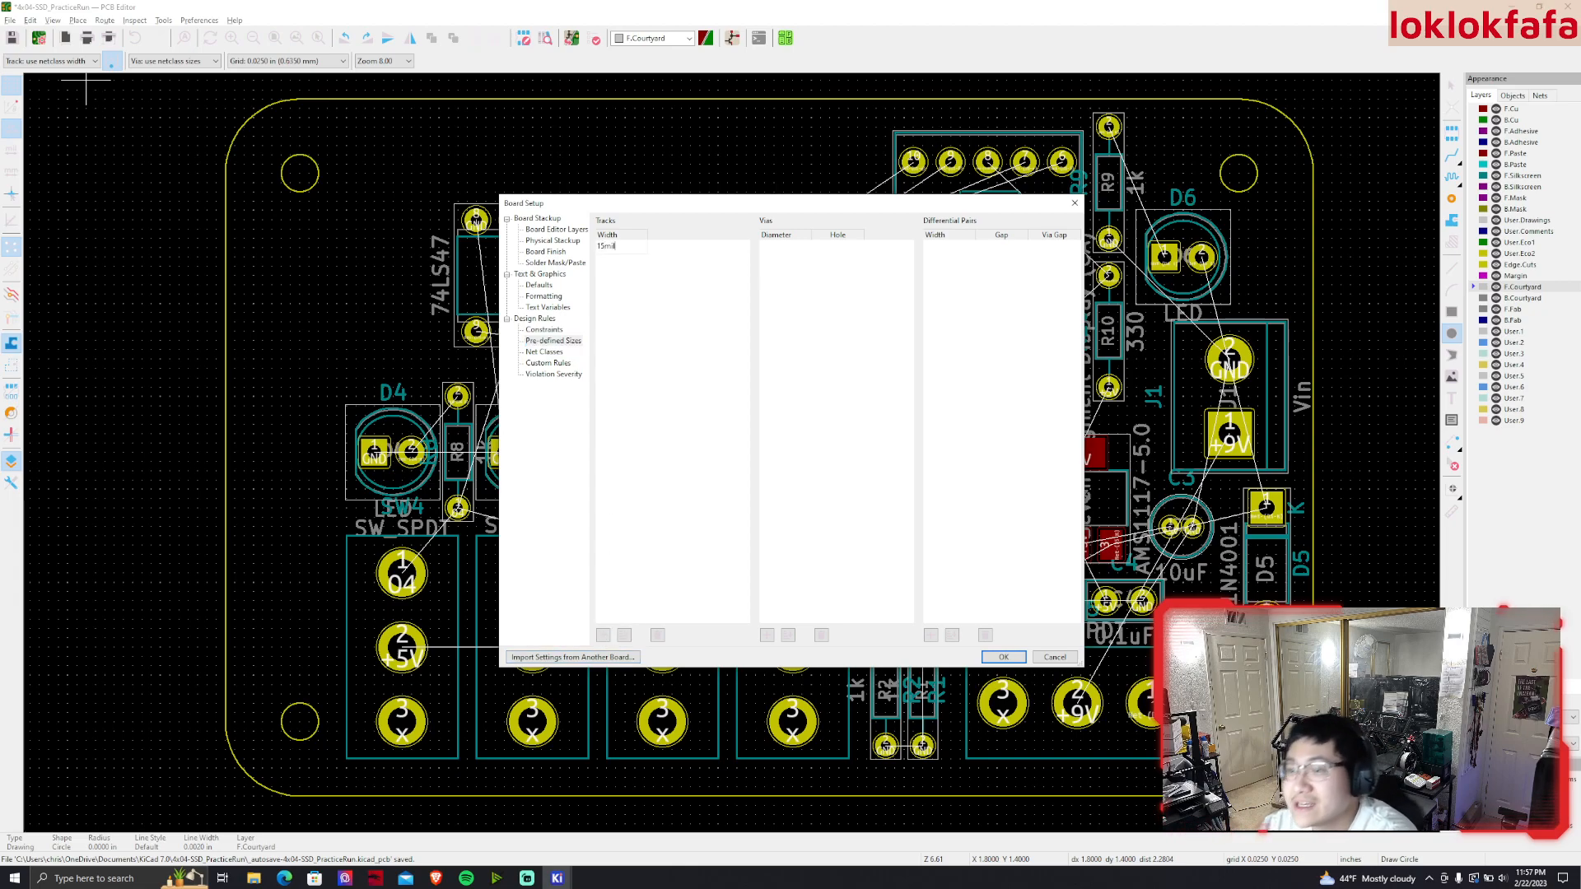
key("Return")
left_click(988, 657)
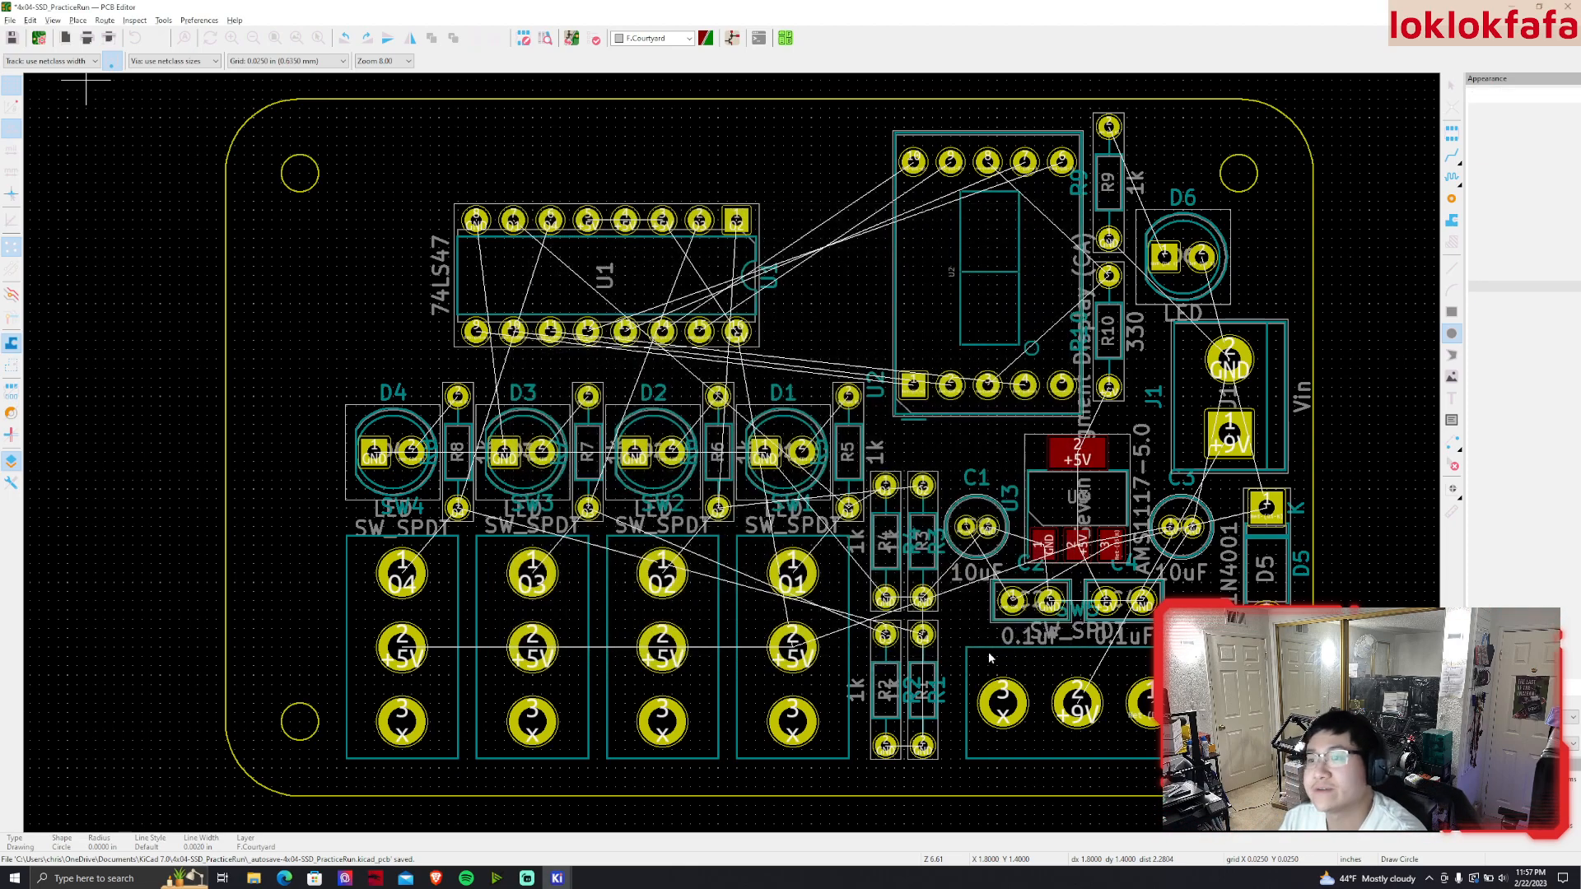
left_click(36, 63)
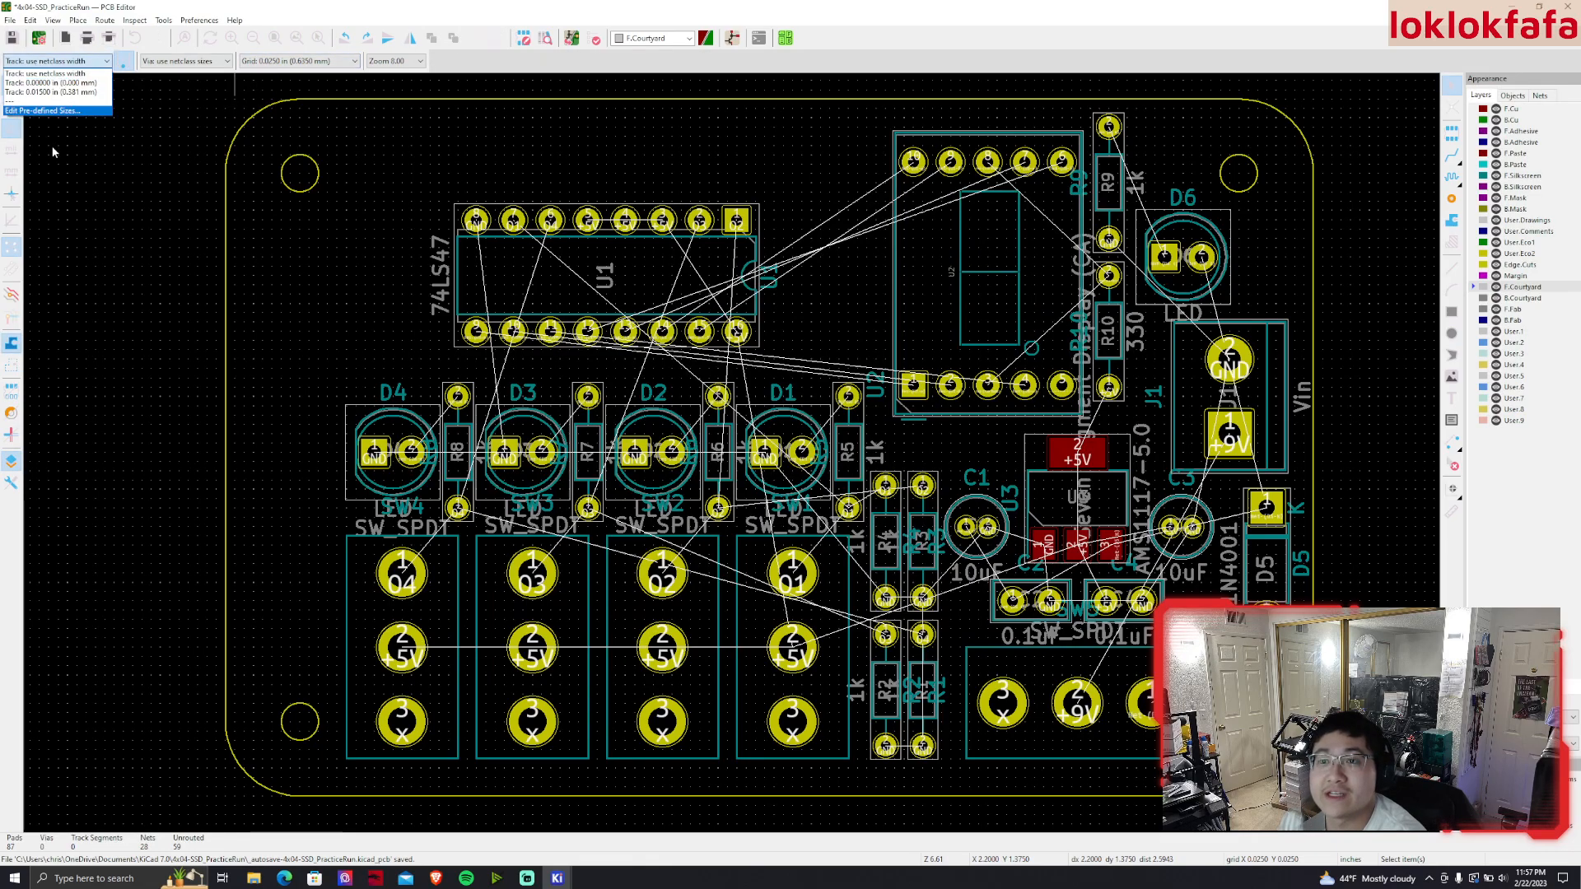
left_click(35, 92)
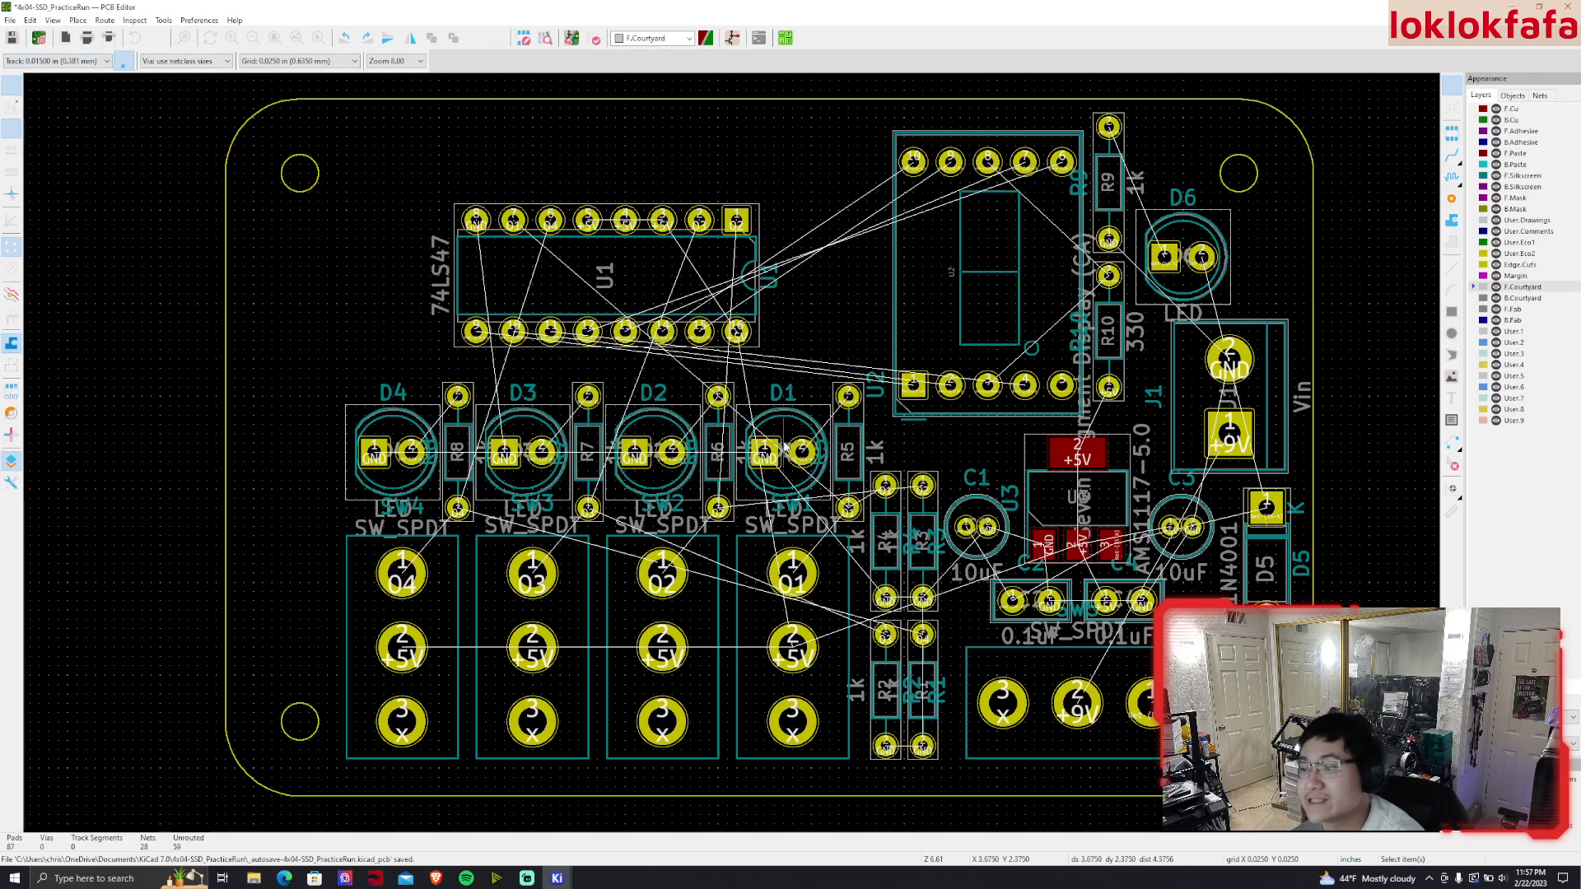
Try routing a front-copper track from switch SW5's pad 1 to diode D5's pad 2 on a 0.0100 in grid
scroll(782, 284, "up", 2)
middle_click_drag(1074, 450, 800, 494)
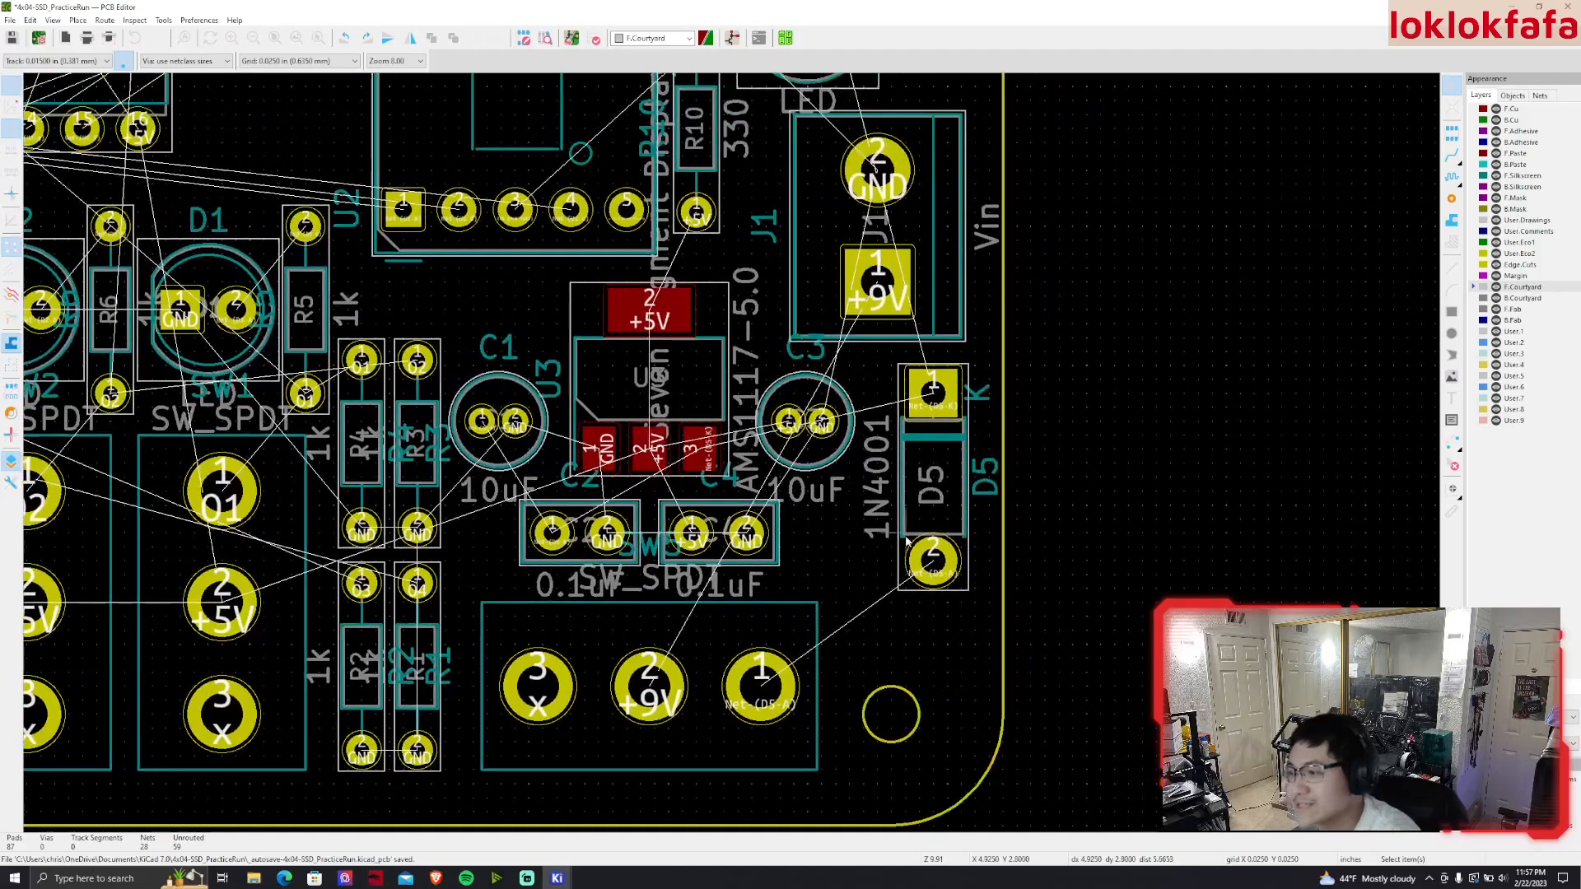
left_click(765, 686)
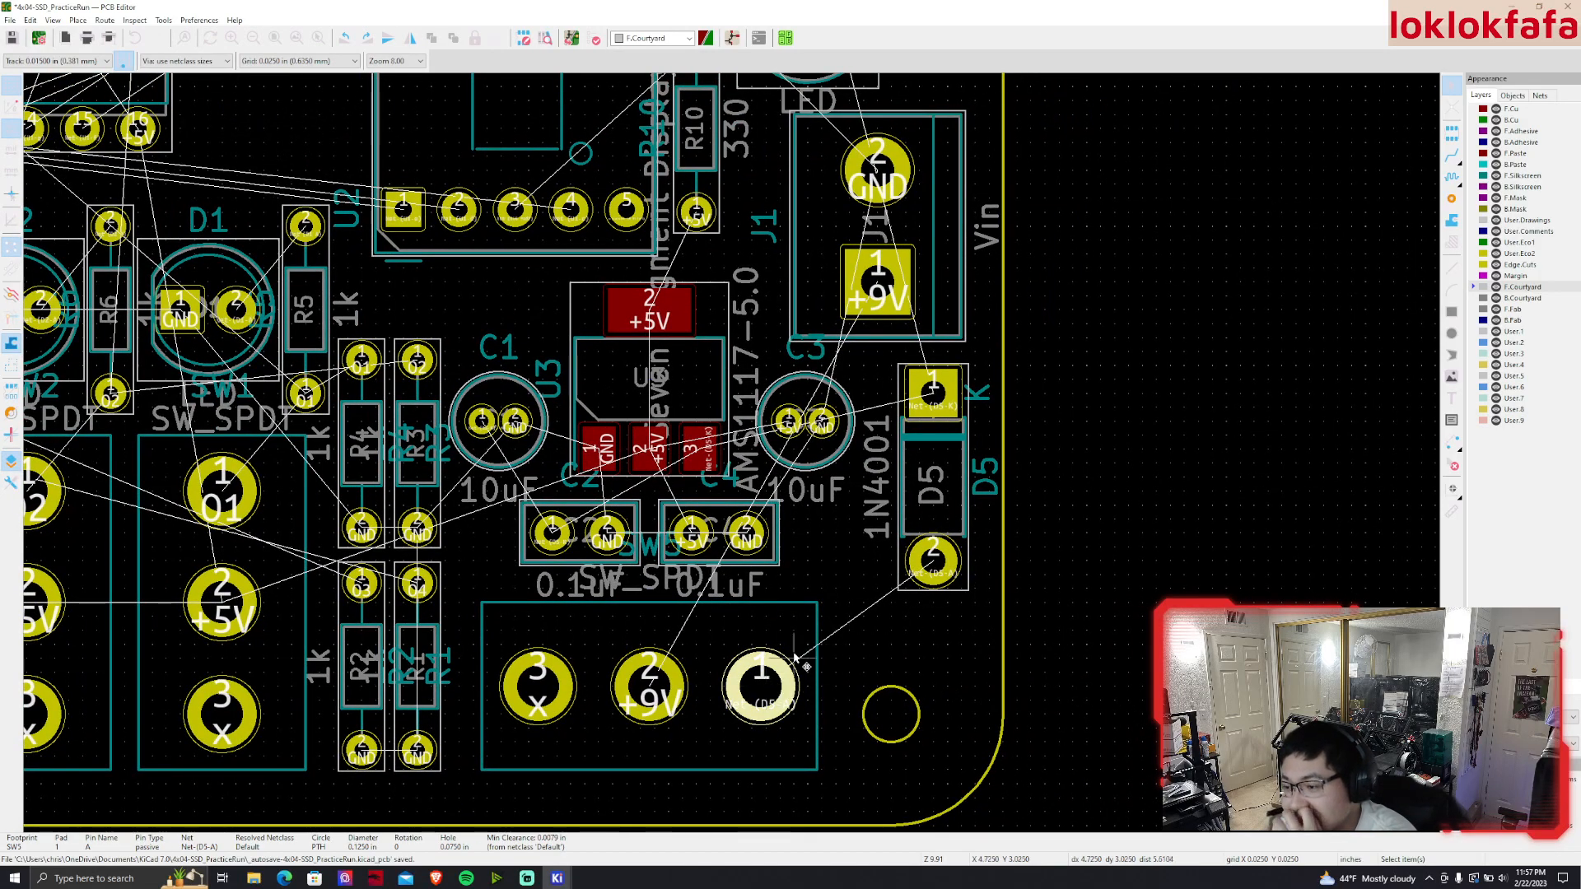
left_click(298, 61)
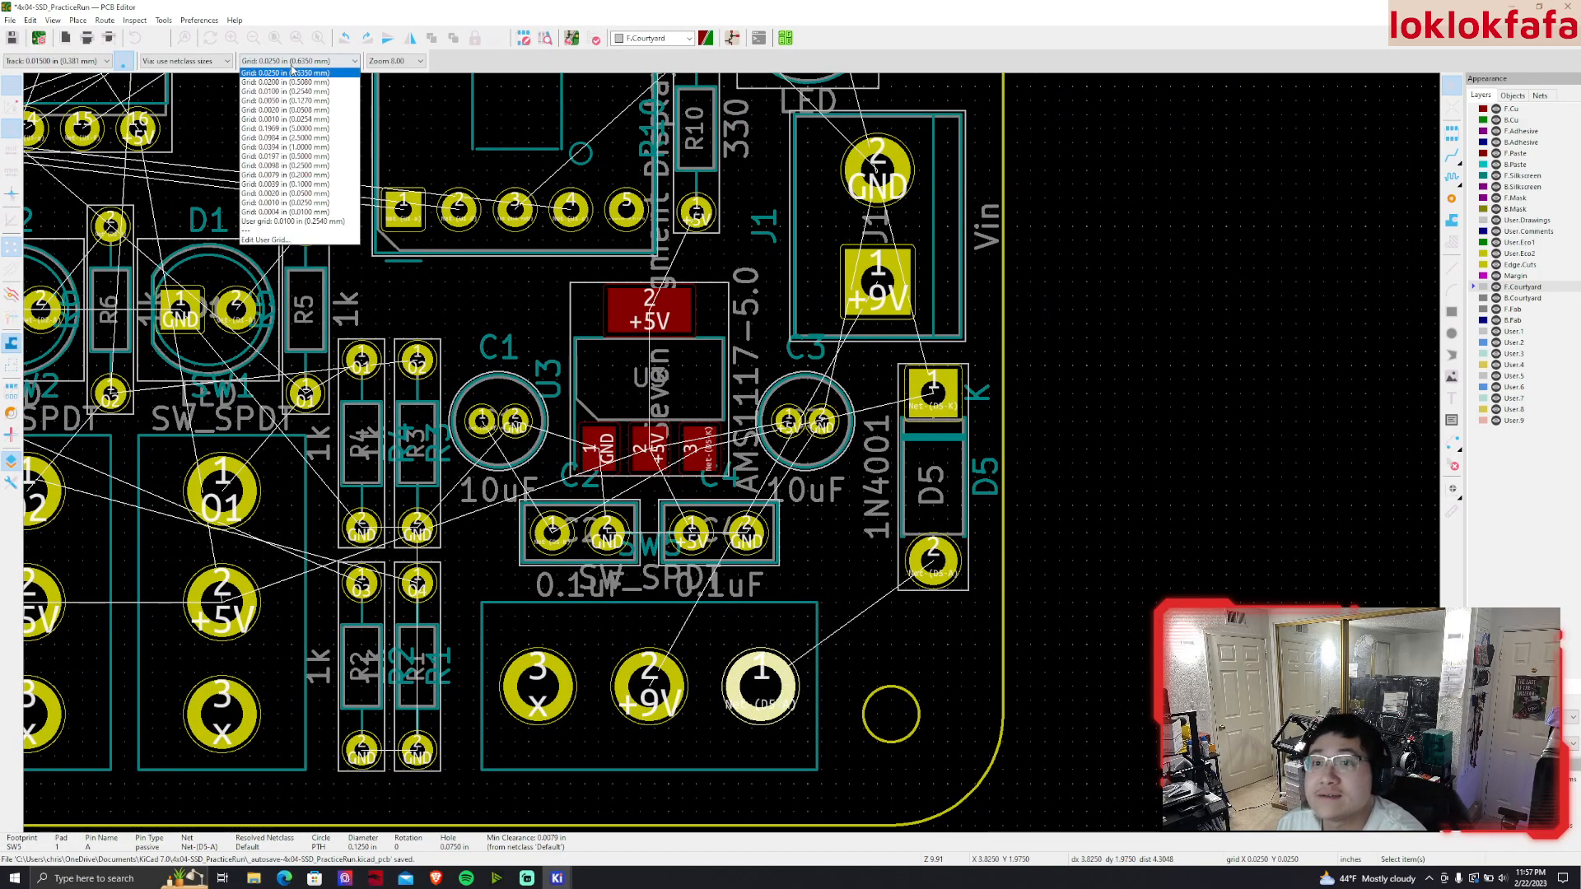
left_click(276, 149)
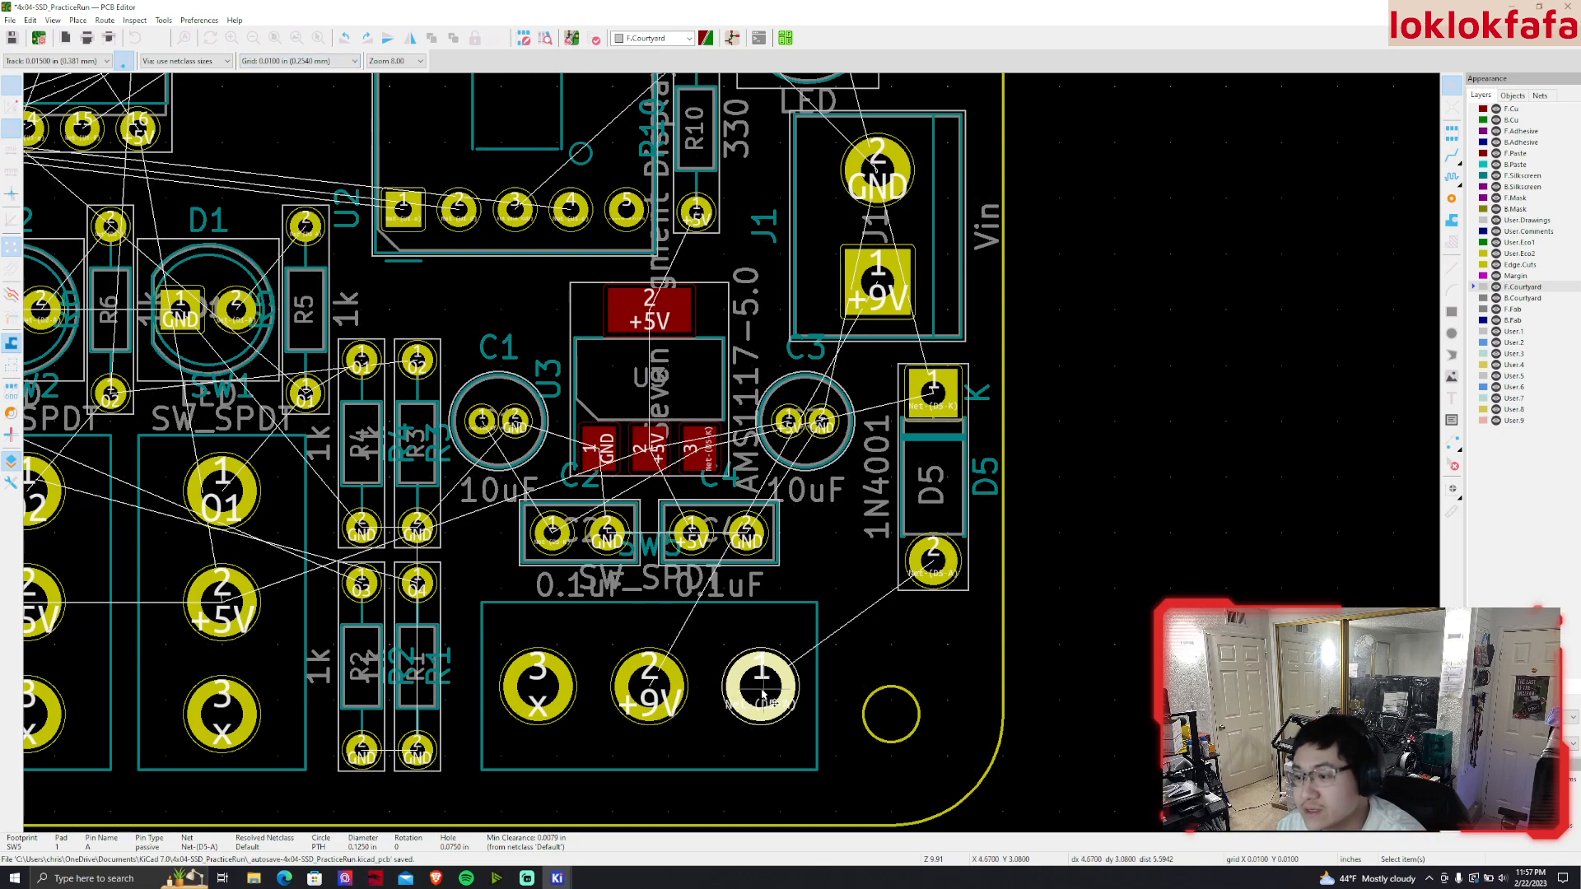
key("x")
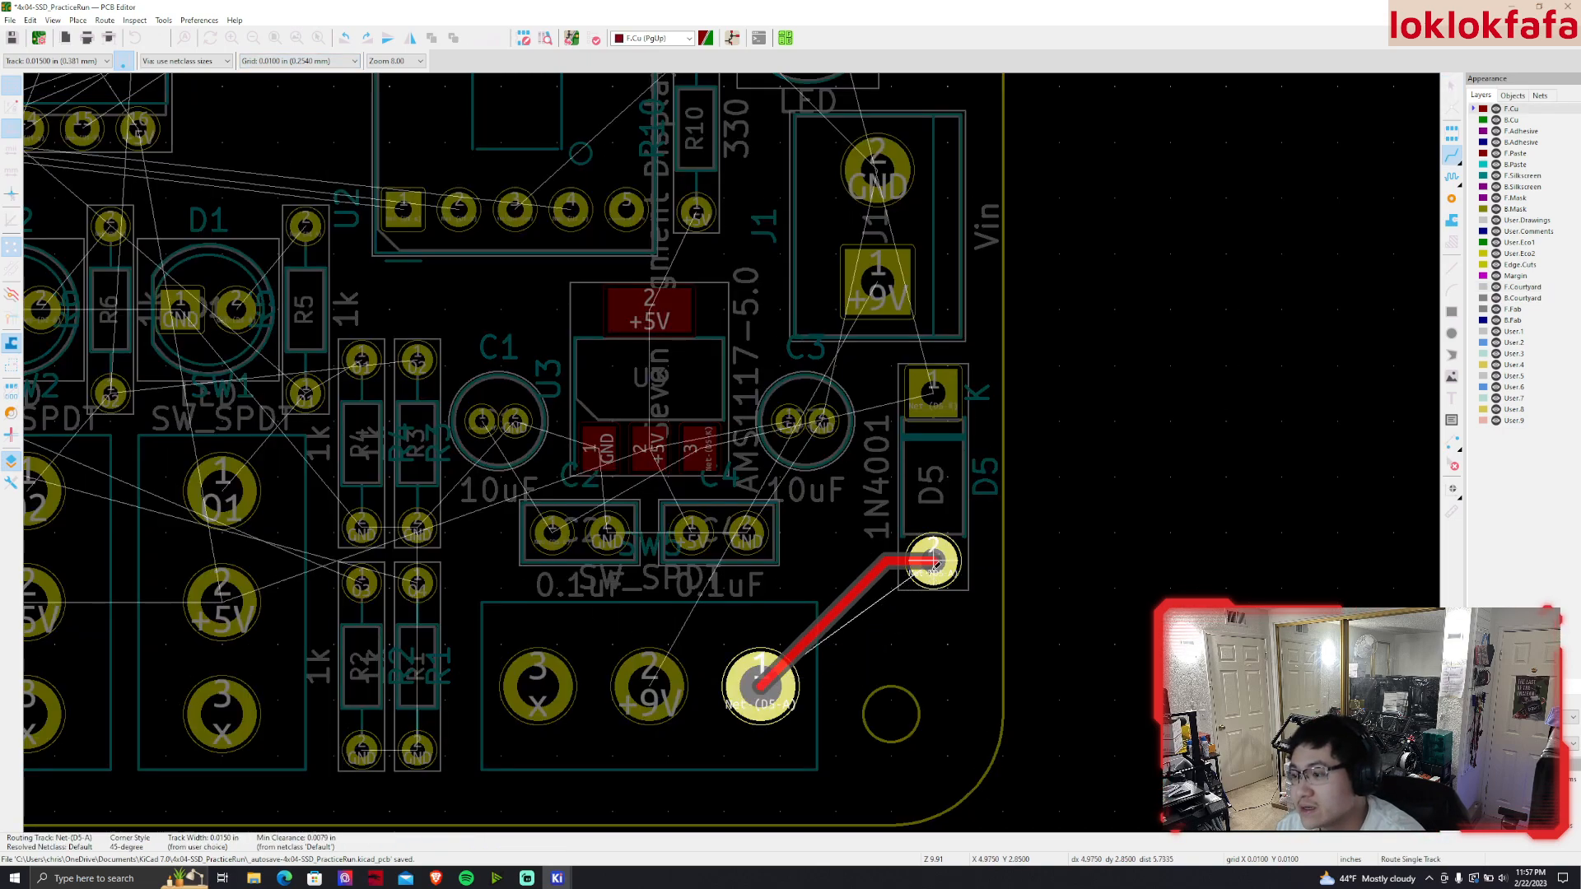
key("Escape")
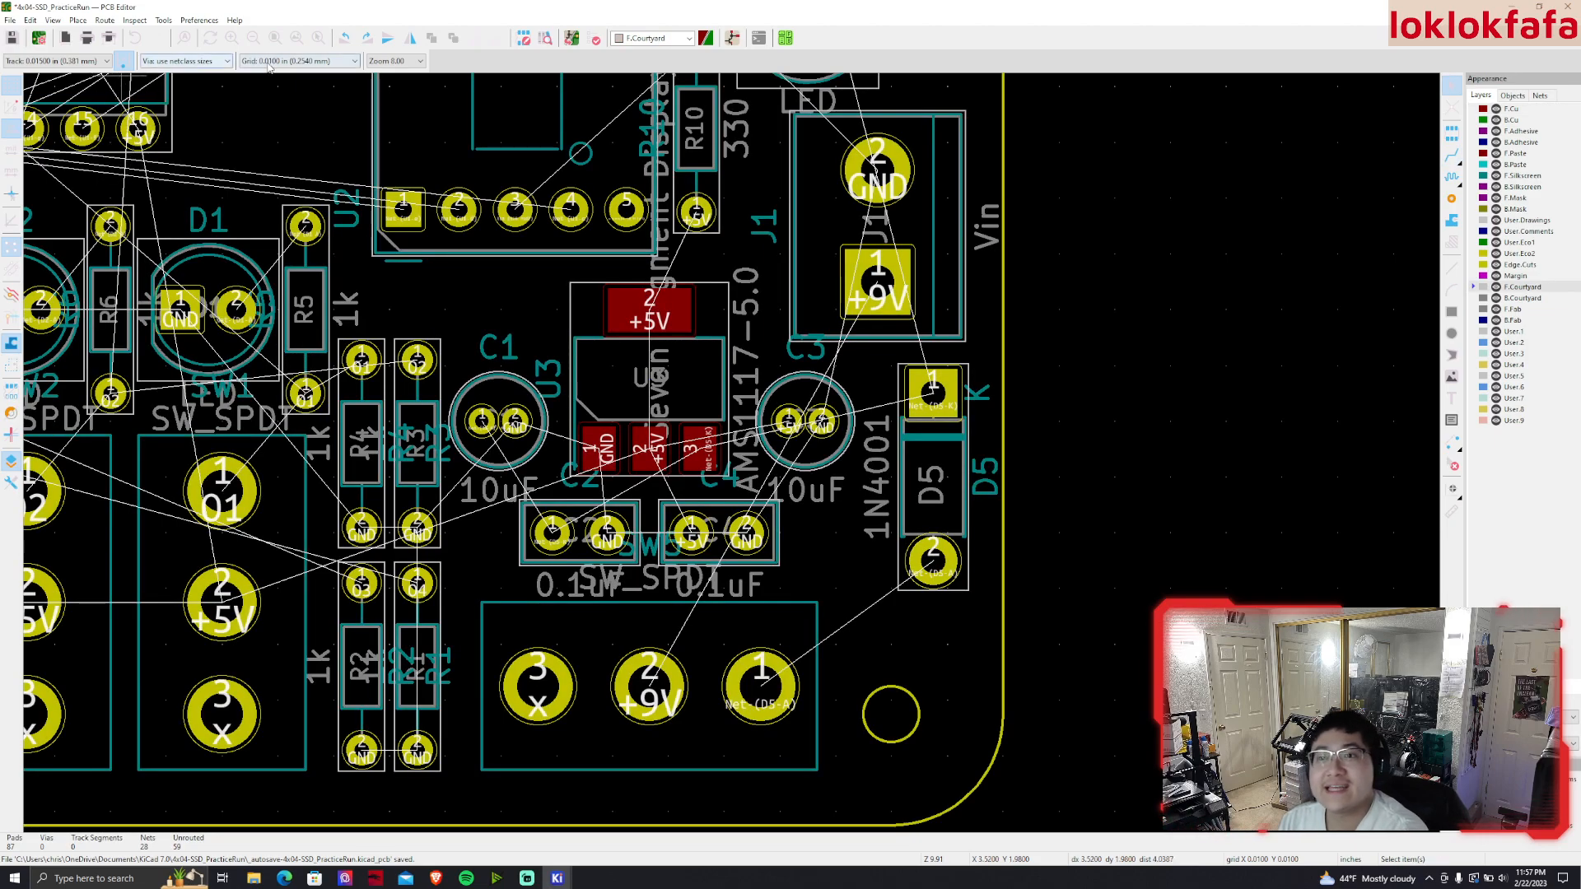
Set the grid to 0.0250 in and route a front-copper track from switch SW5's pad 1 to diode D5's pad 2
left_click(301, 61)
left_click(307, 130)
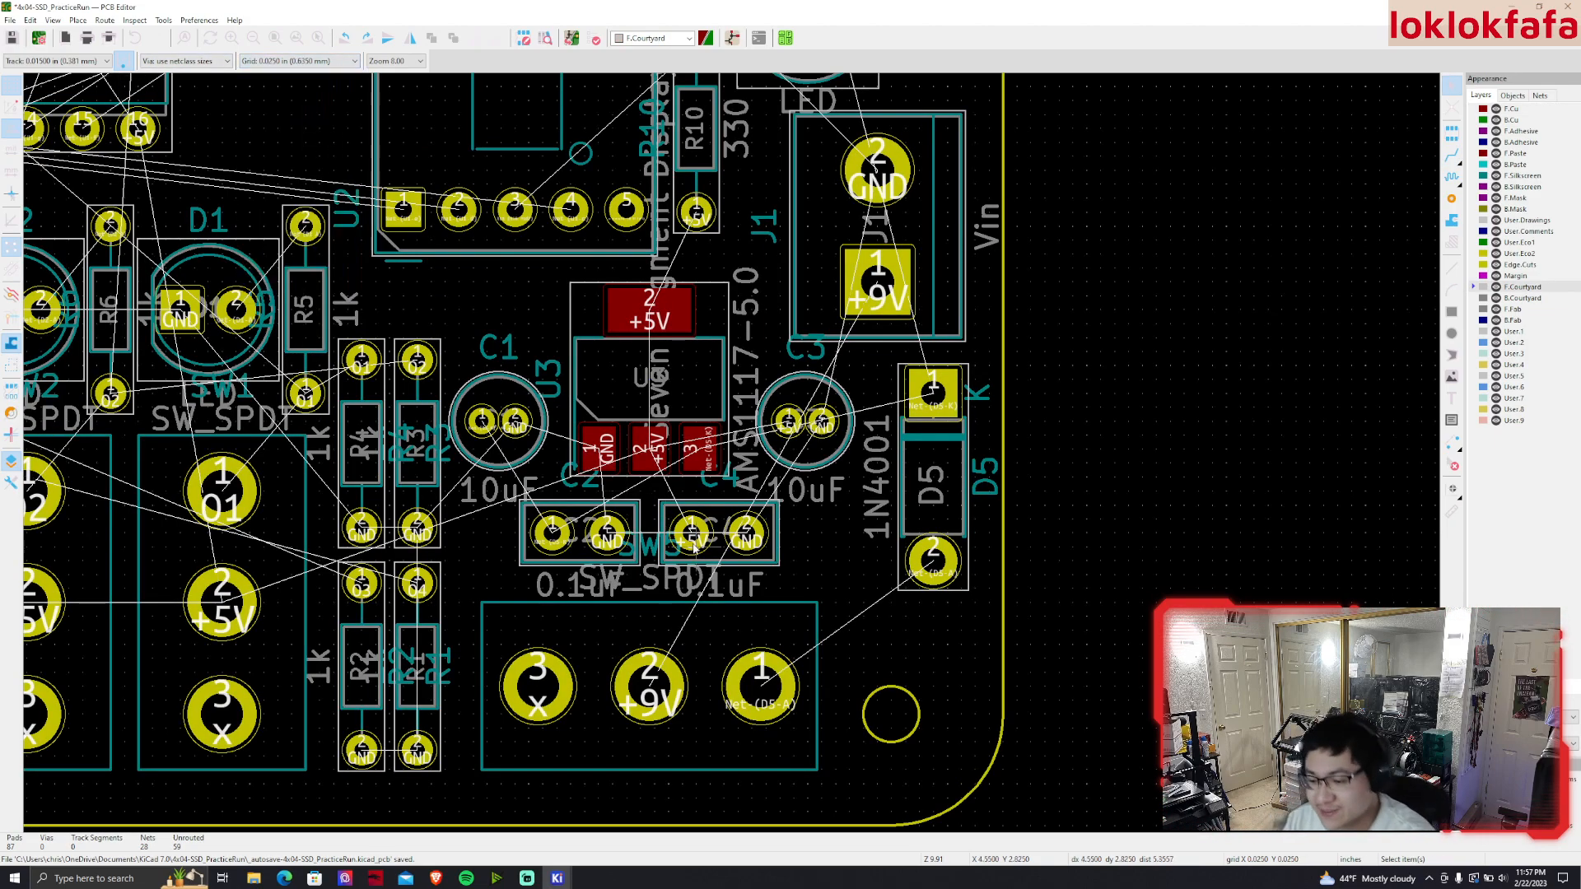
key("x")
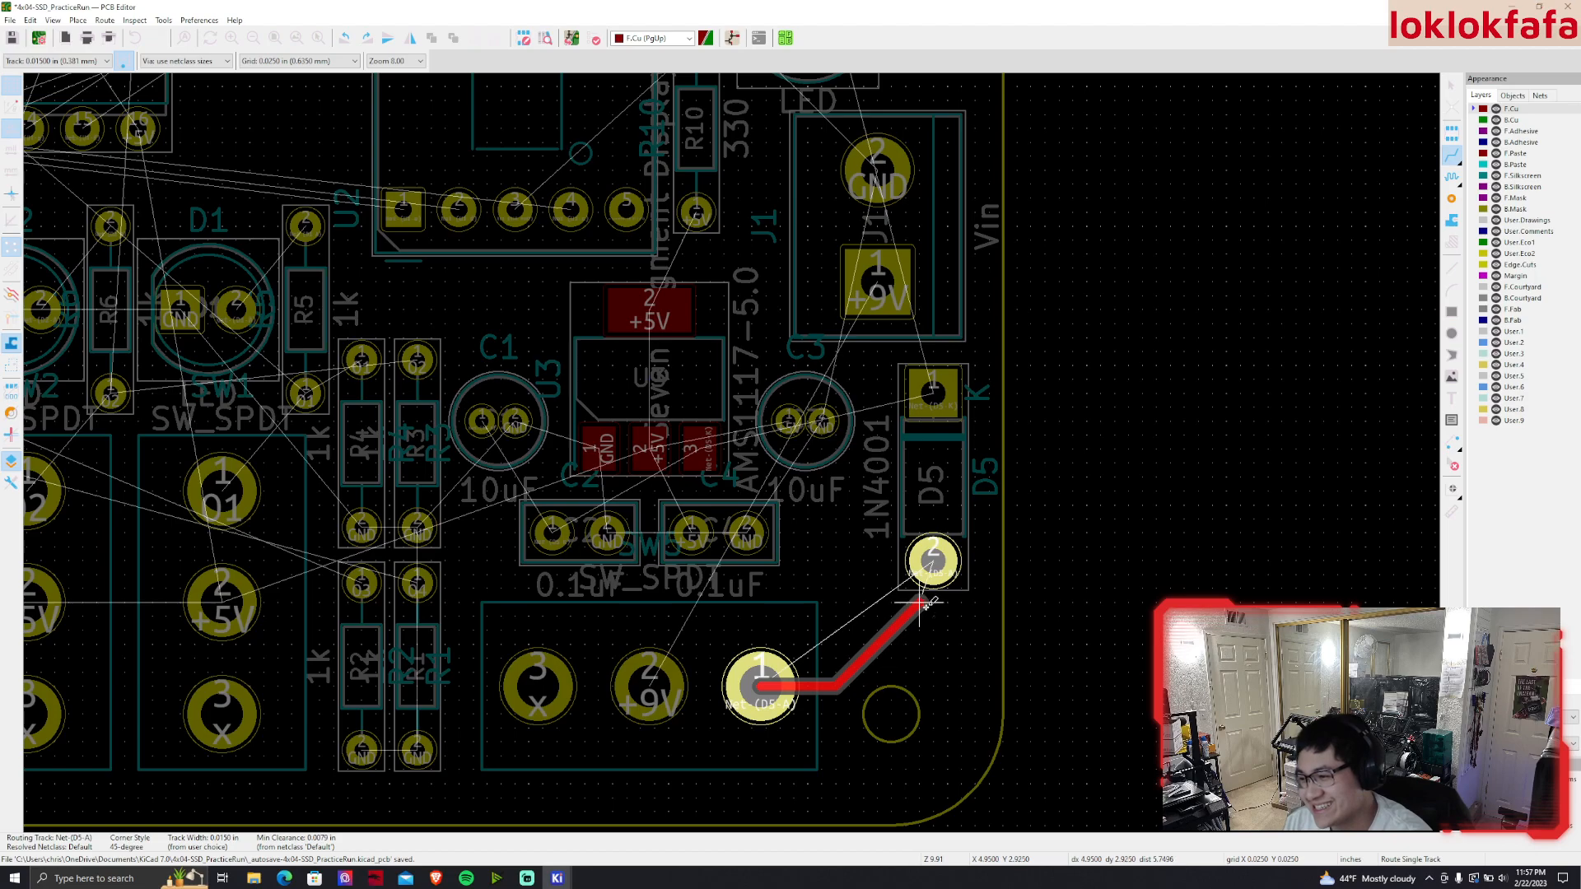
left_click(936, 561)
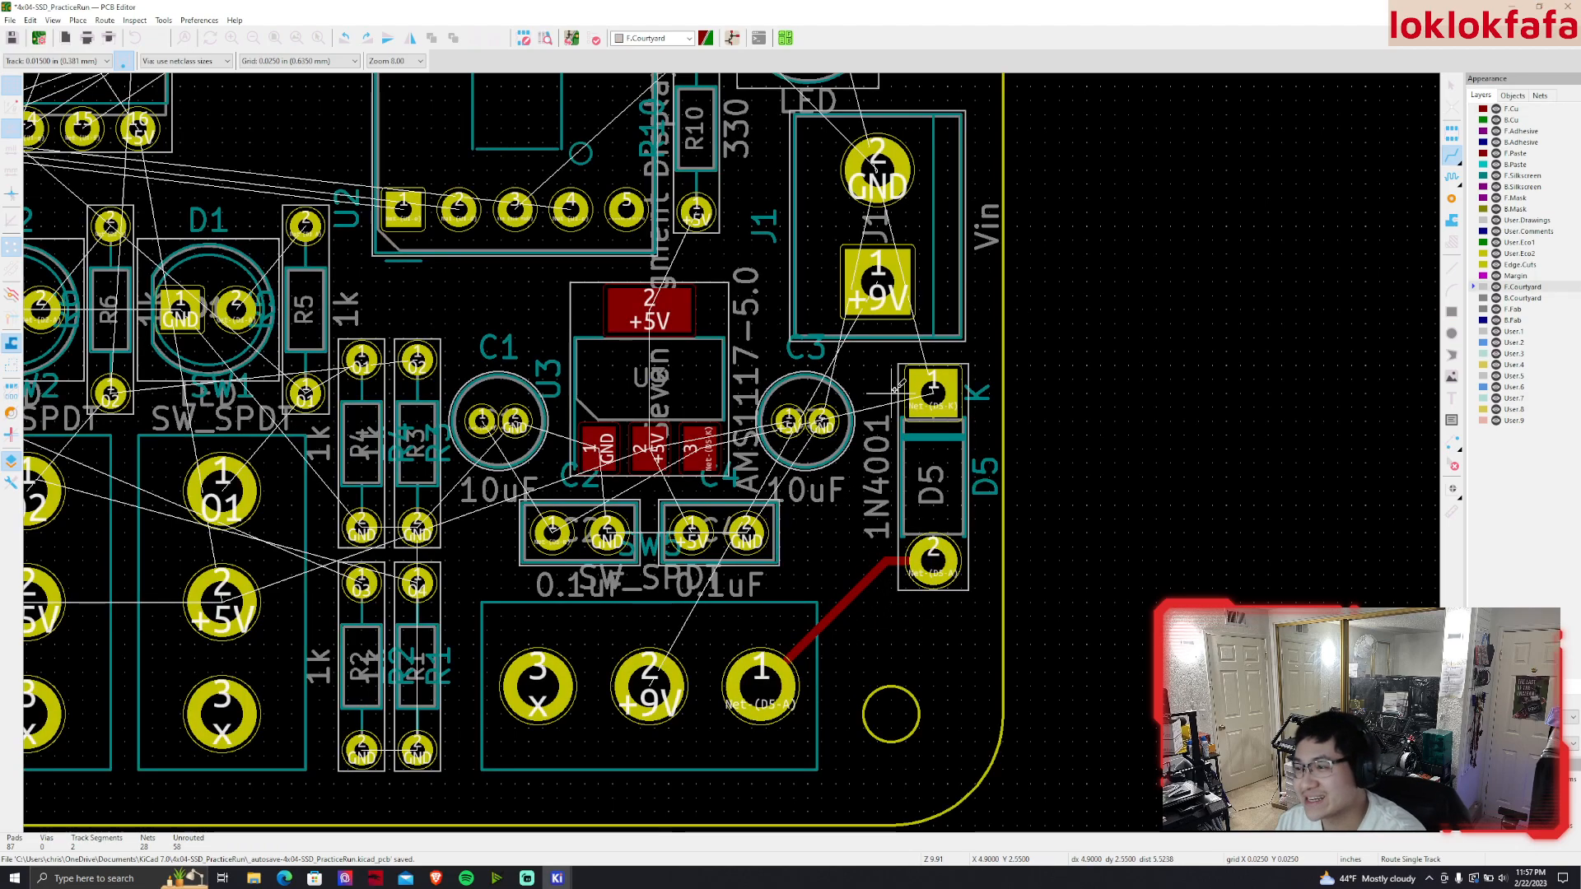
scroll(889, 385, "up", 3)
scroll(739, 442, "down", 3)
key("Escape")
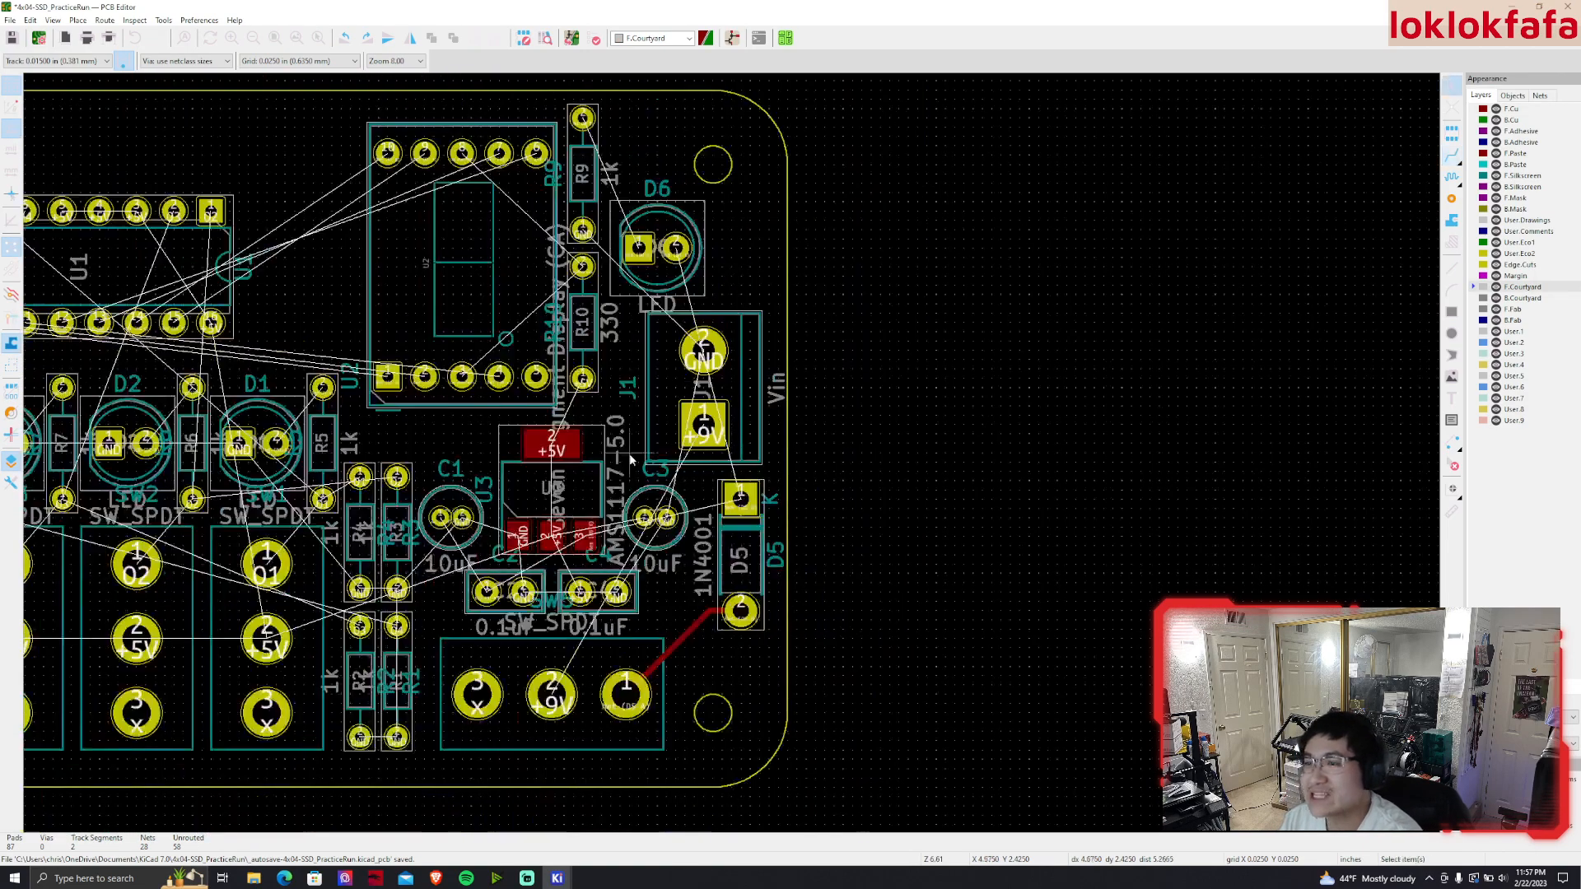
Undo the track routed between switch SW5 and diode D5
middle_click_drag(550, 371, 688, 361)
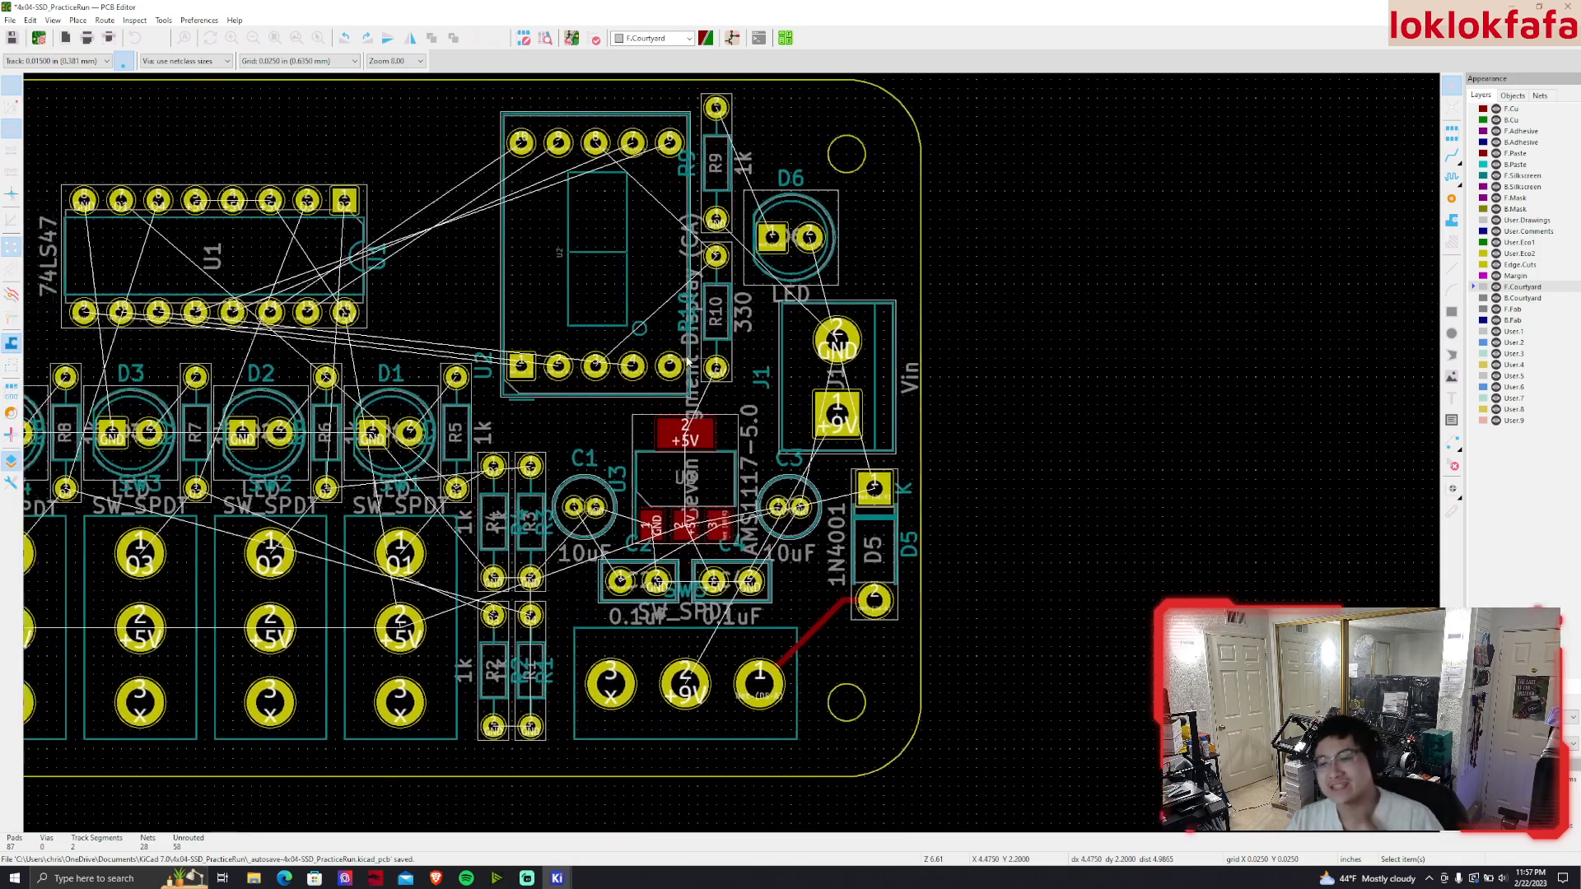
key("ctrl+z")
middle_click_drag(460, 377, 796, 419)
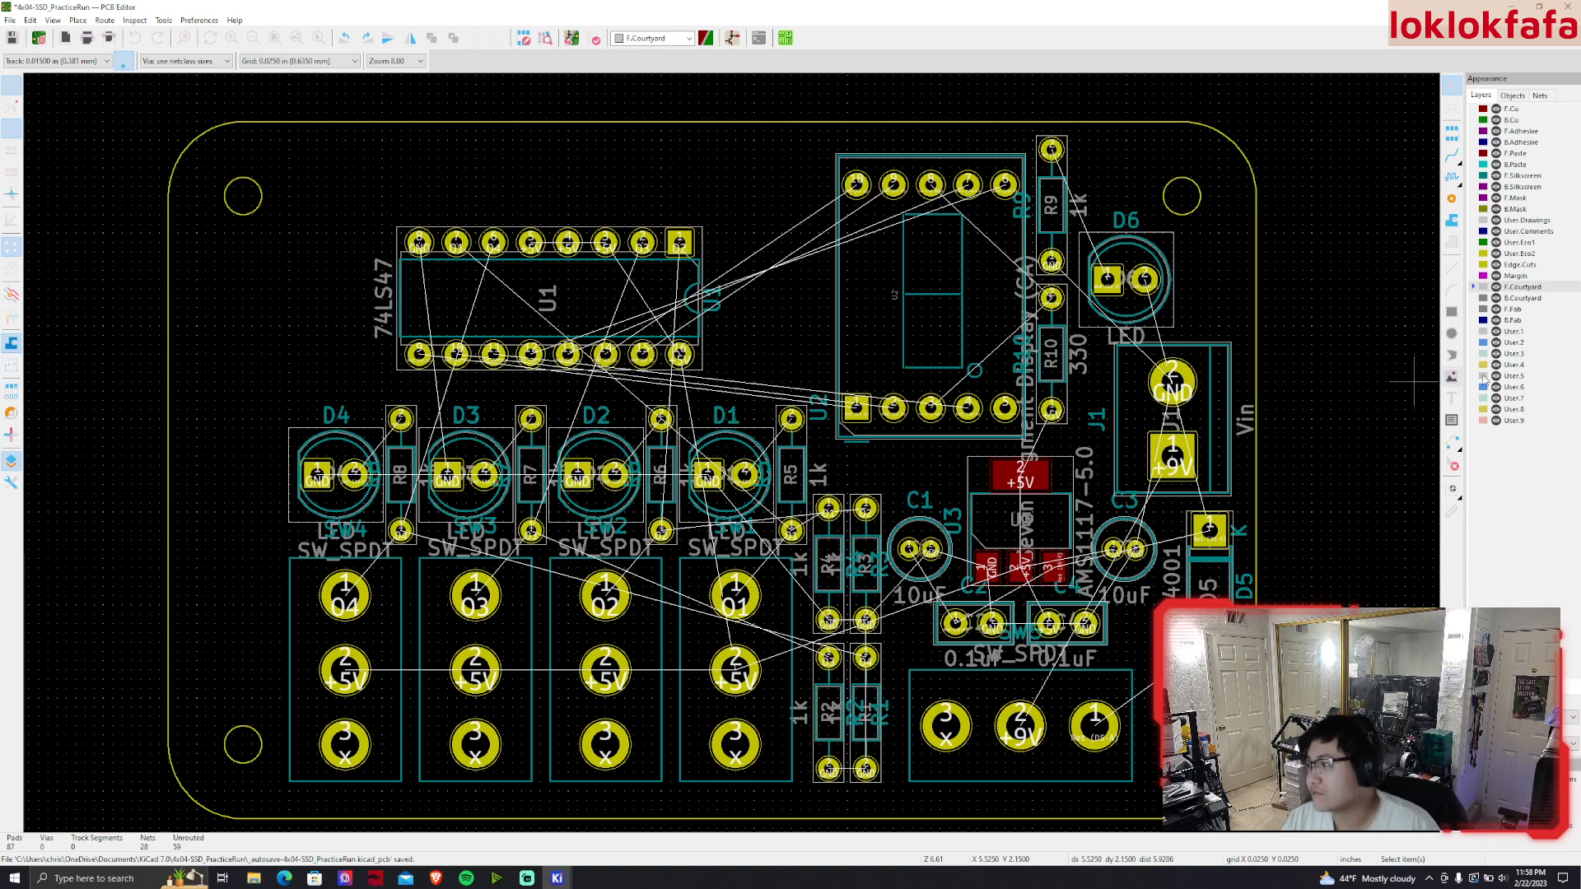
left_click(1455, 220)
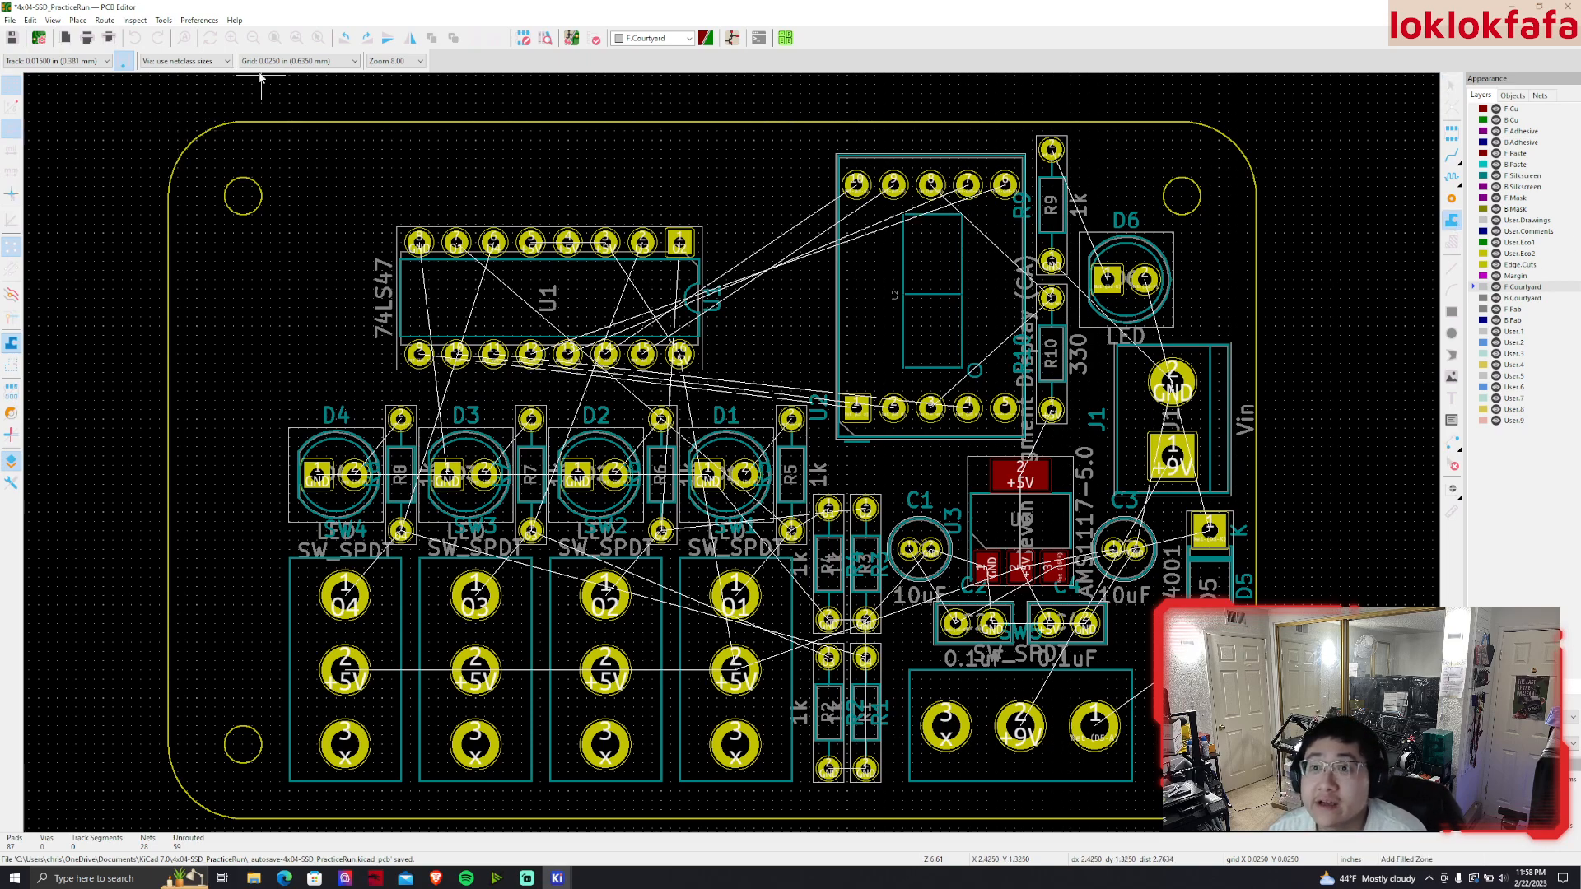
scroll(178, 136, "up", 2)
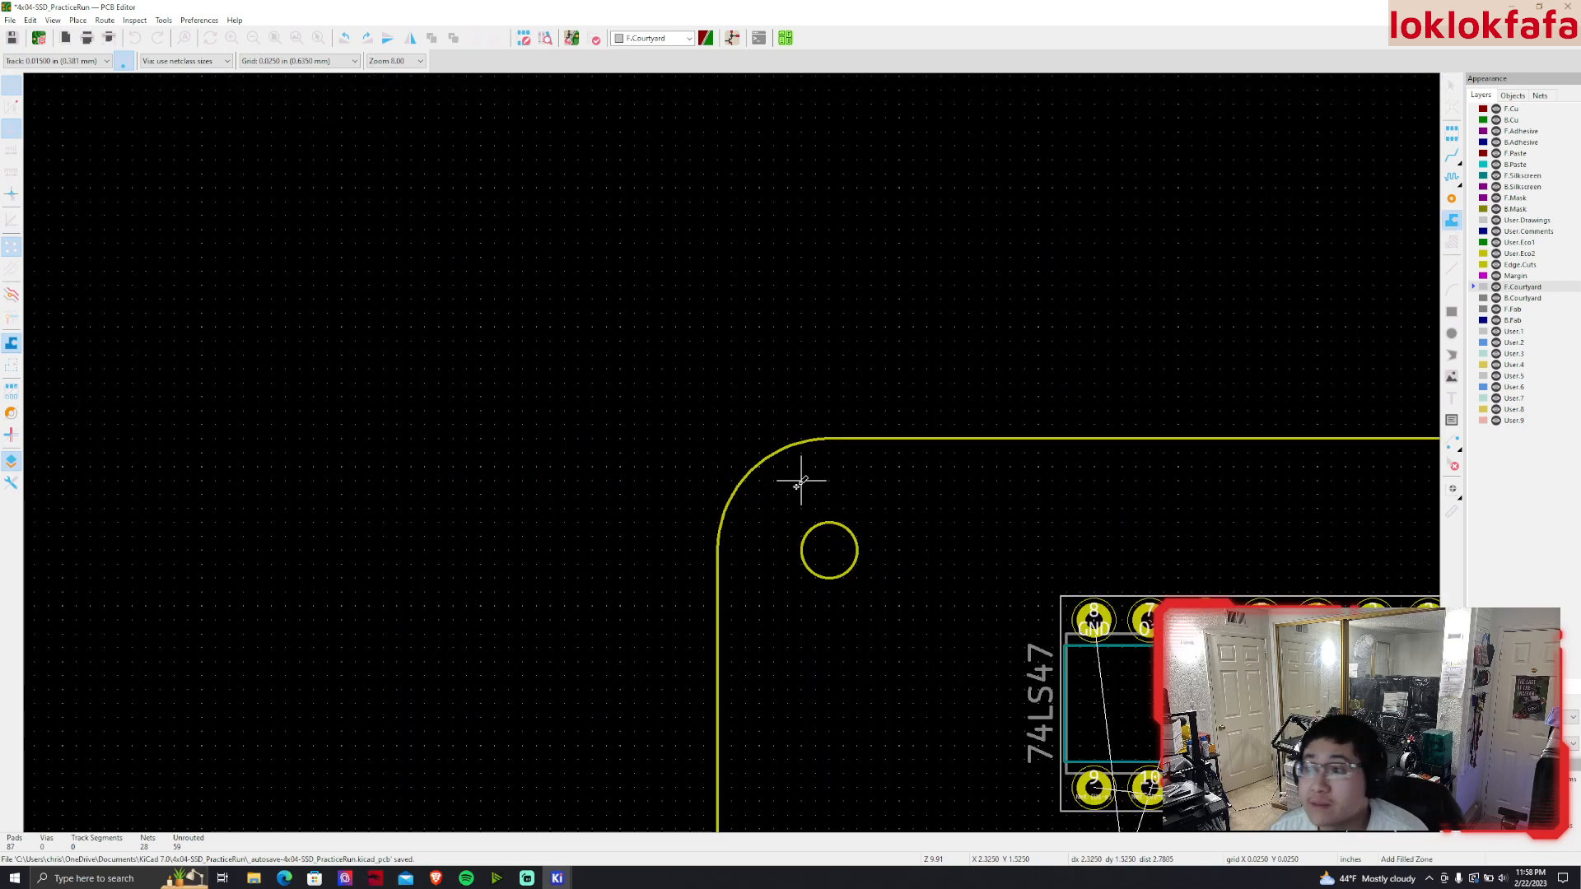
left_click(717, 438)
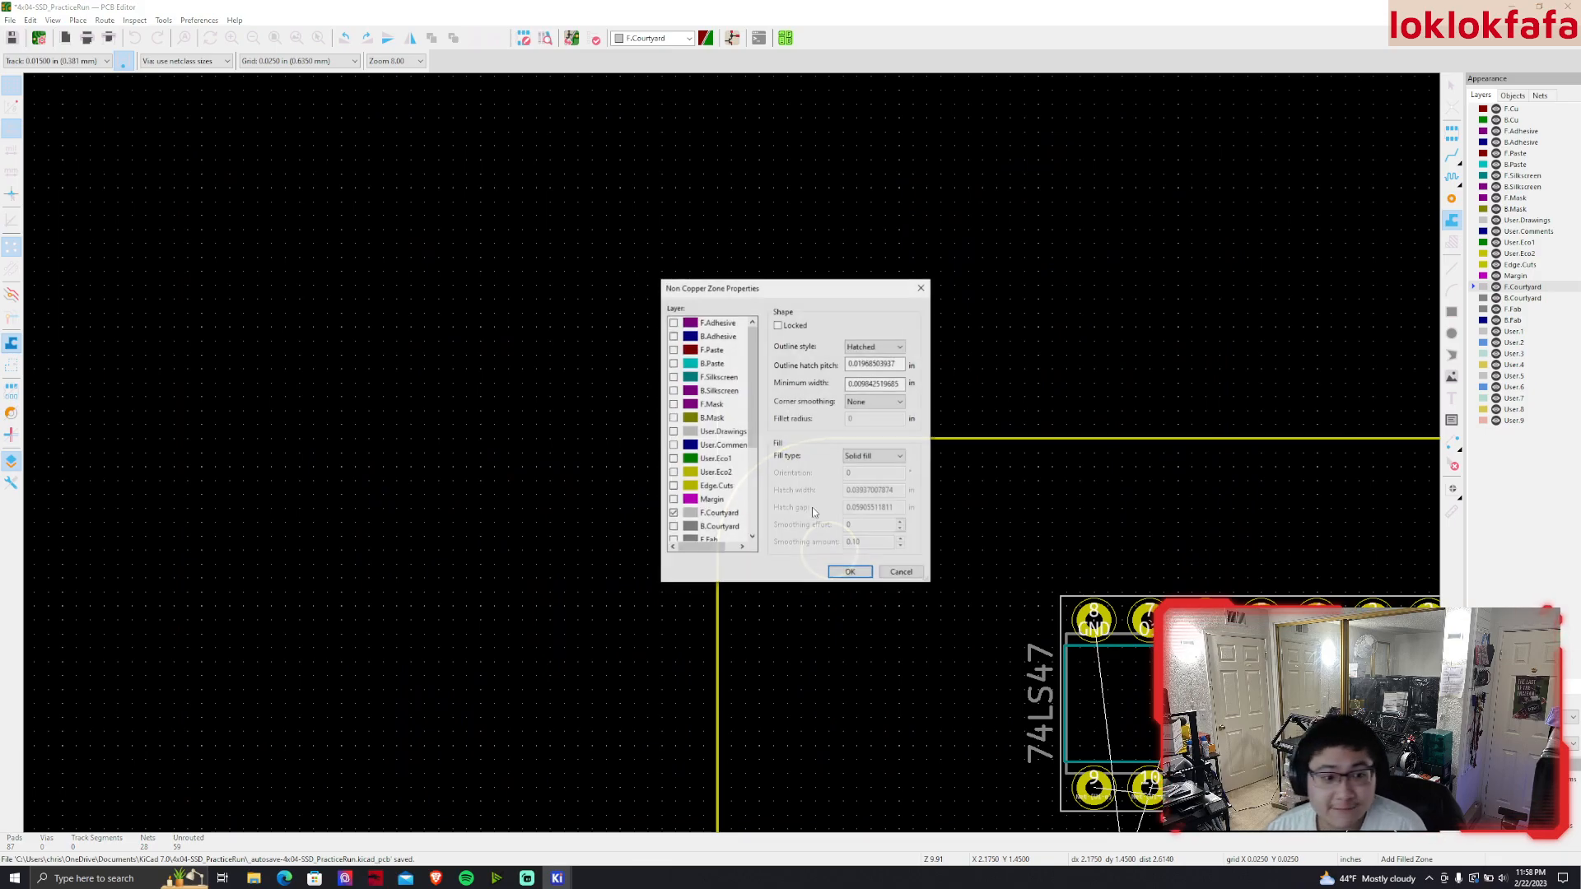
left_click(849, 573)
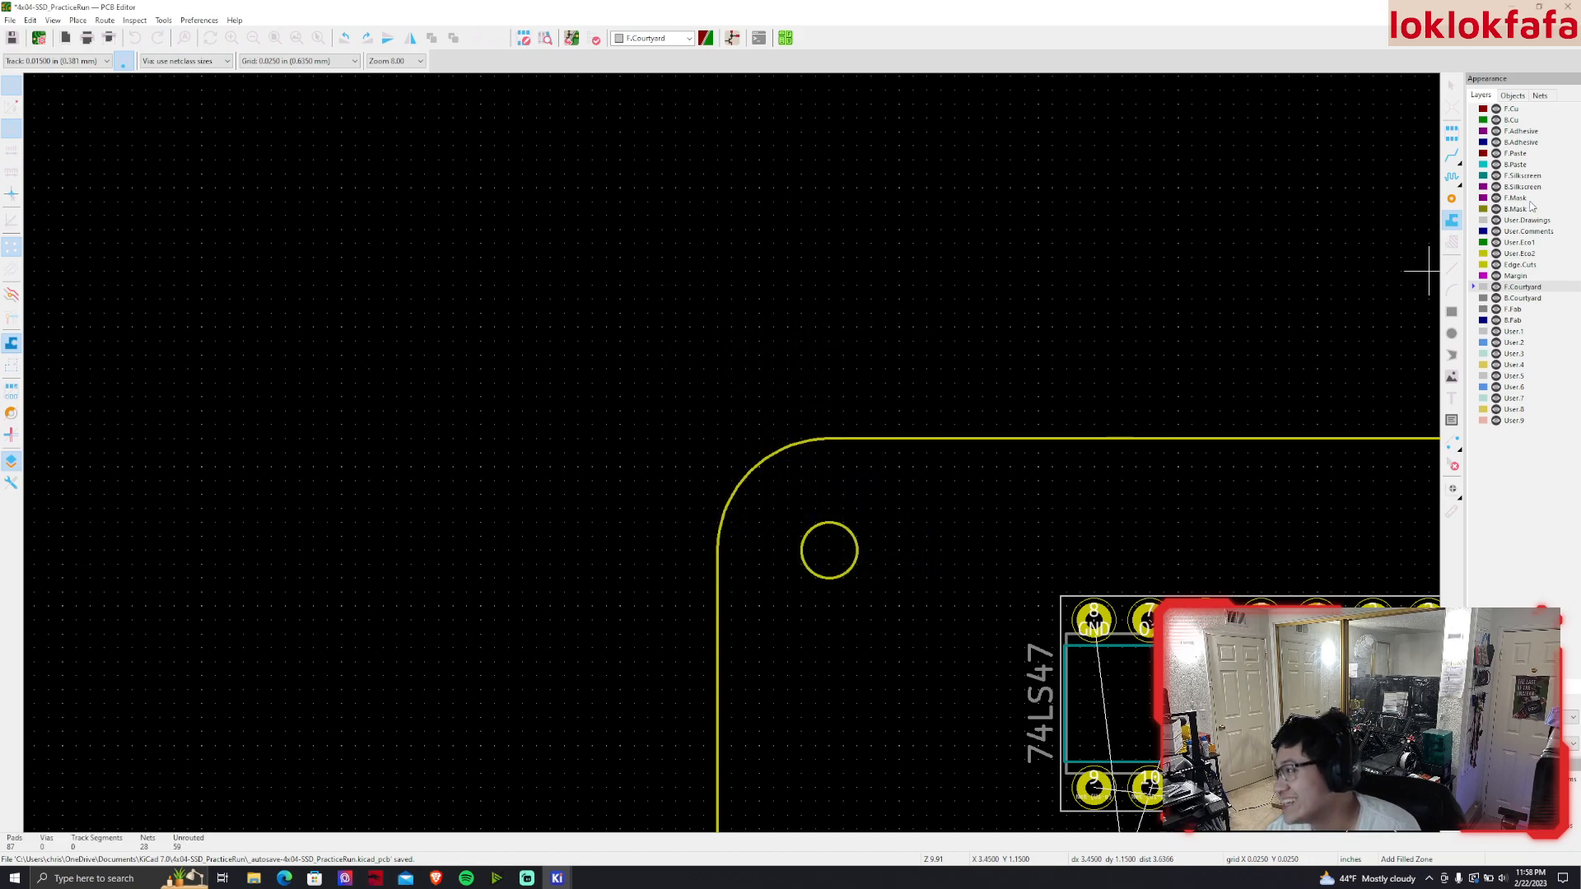
Draw a front-copper zone with no net assigned, cornered on the board outline so it covers the whole board
left_click(1512, 109)
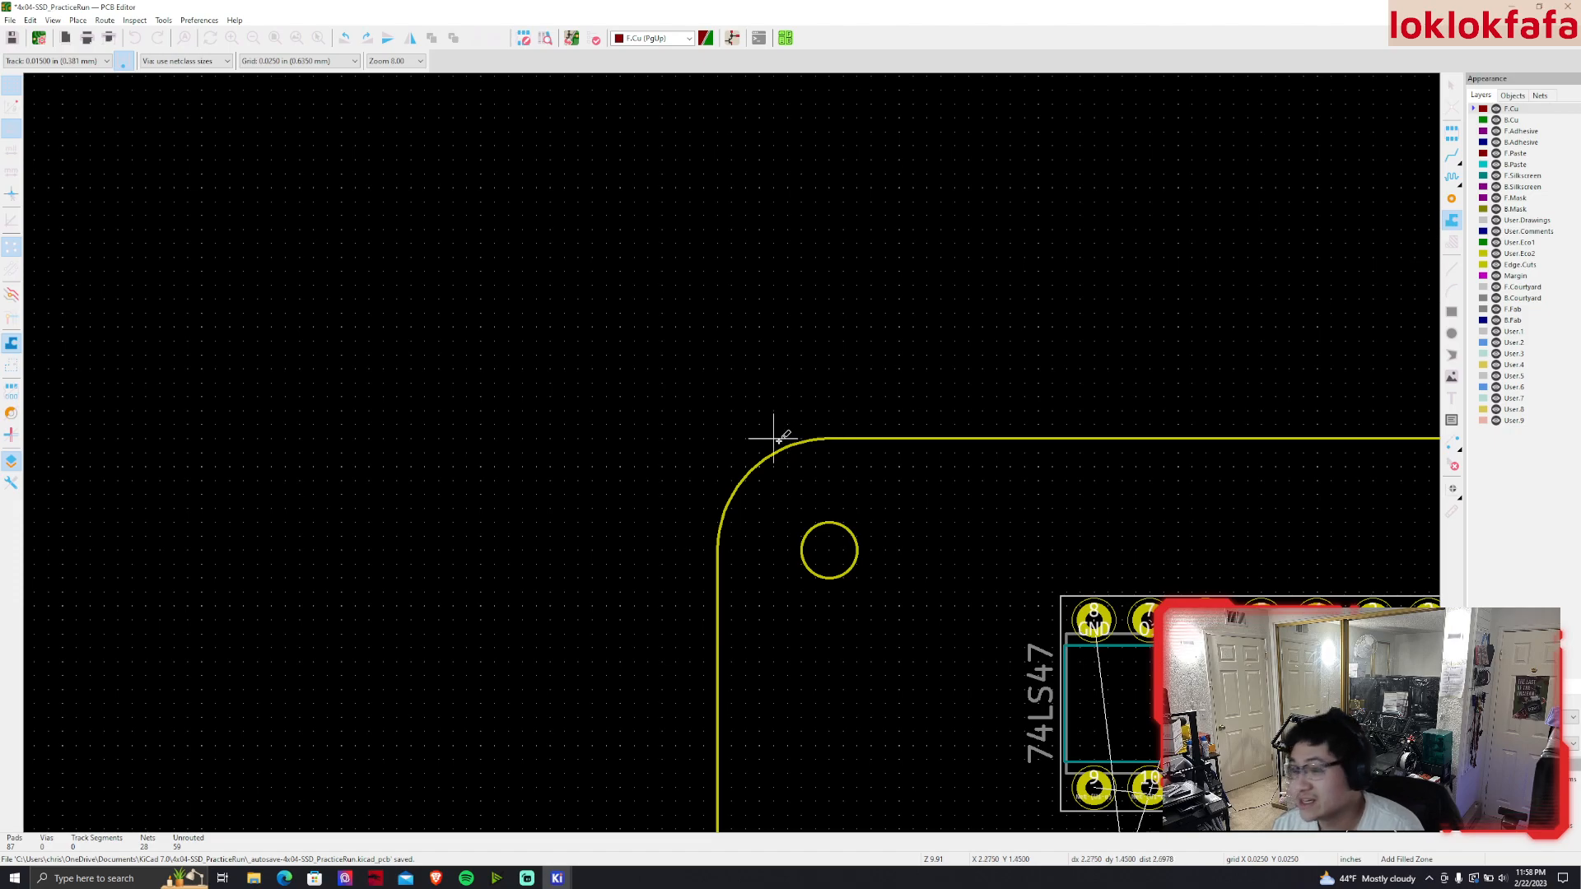
left_click(717, 438)
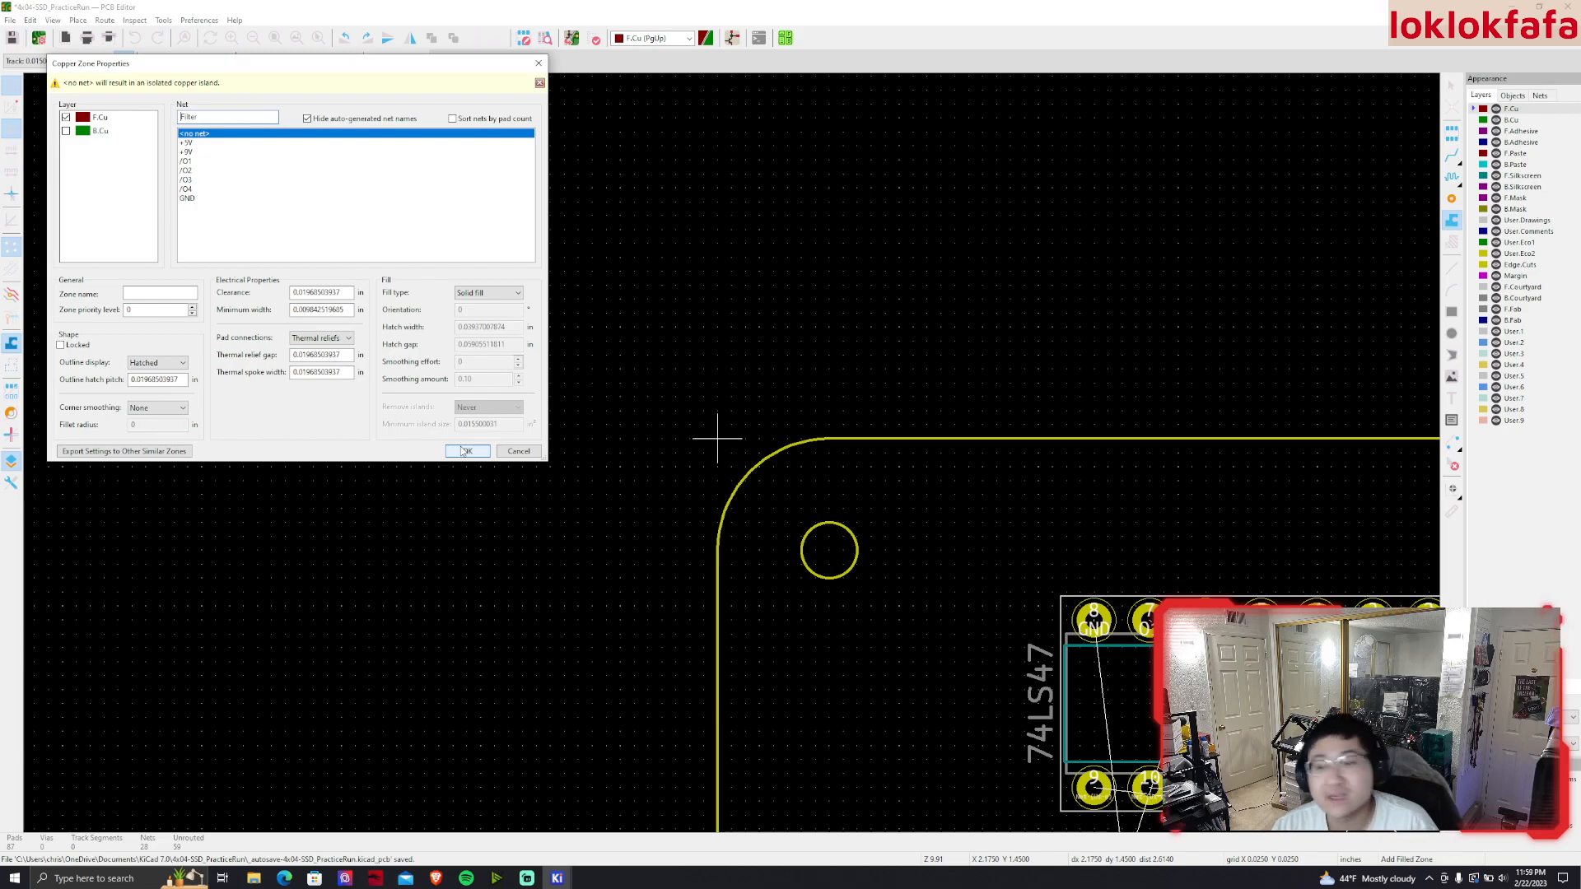
left_click(463, 452)
scroll(733, 473, "down", 2)
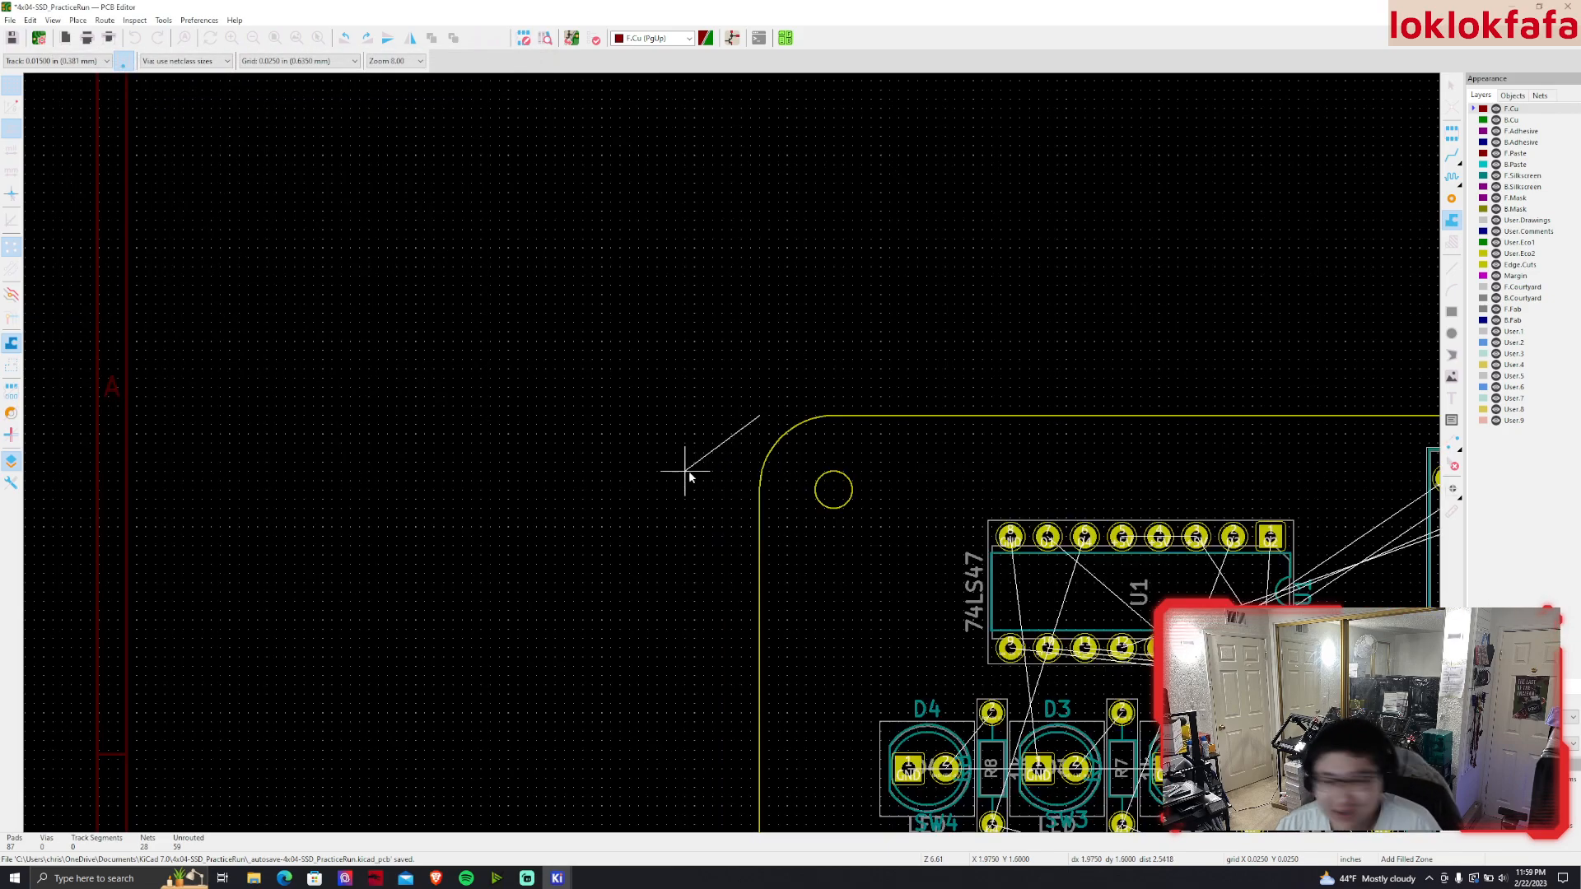
scroll(694, 475, "down", 3)
scroll(1161, 437, "up", 5)
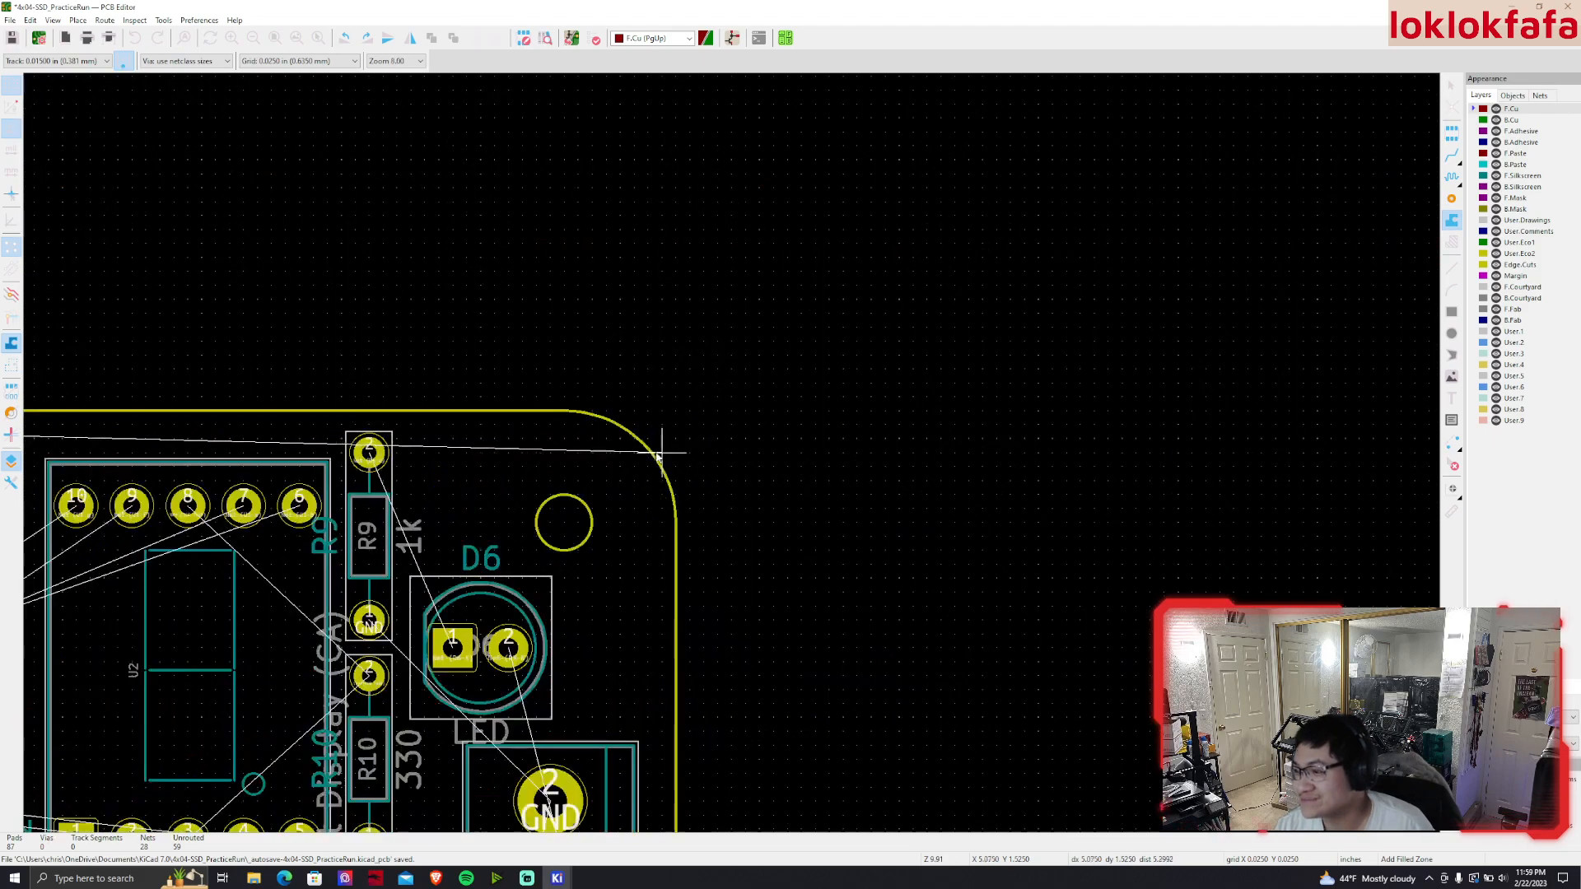
scroll(661, 455, "up", 2)
left_click(774, 410)
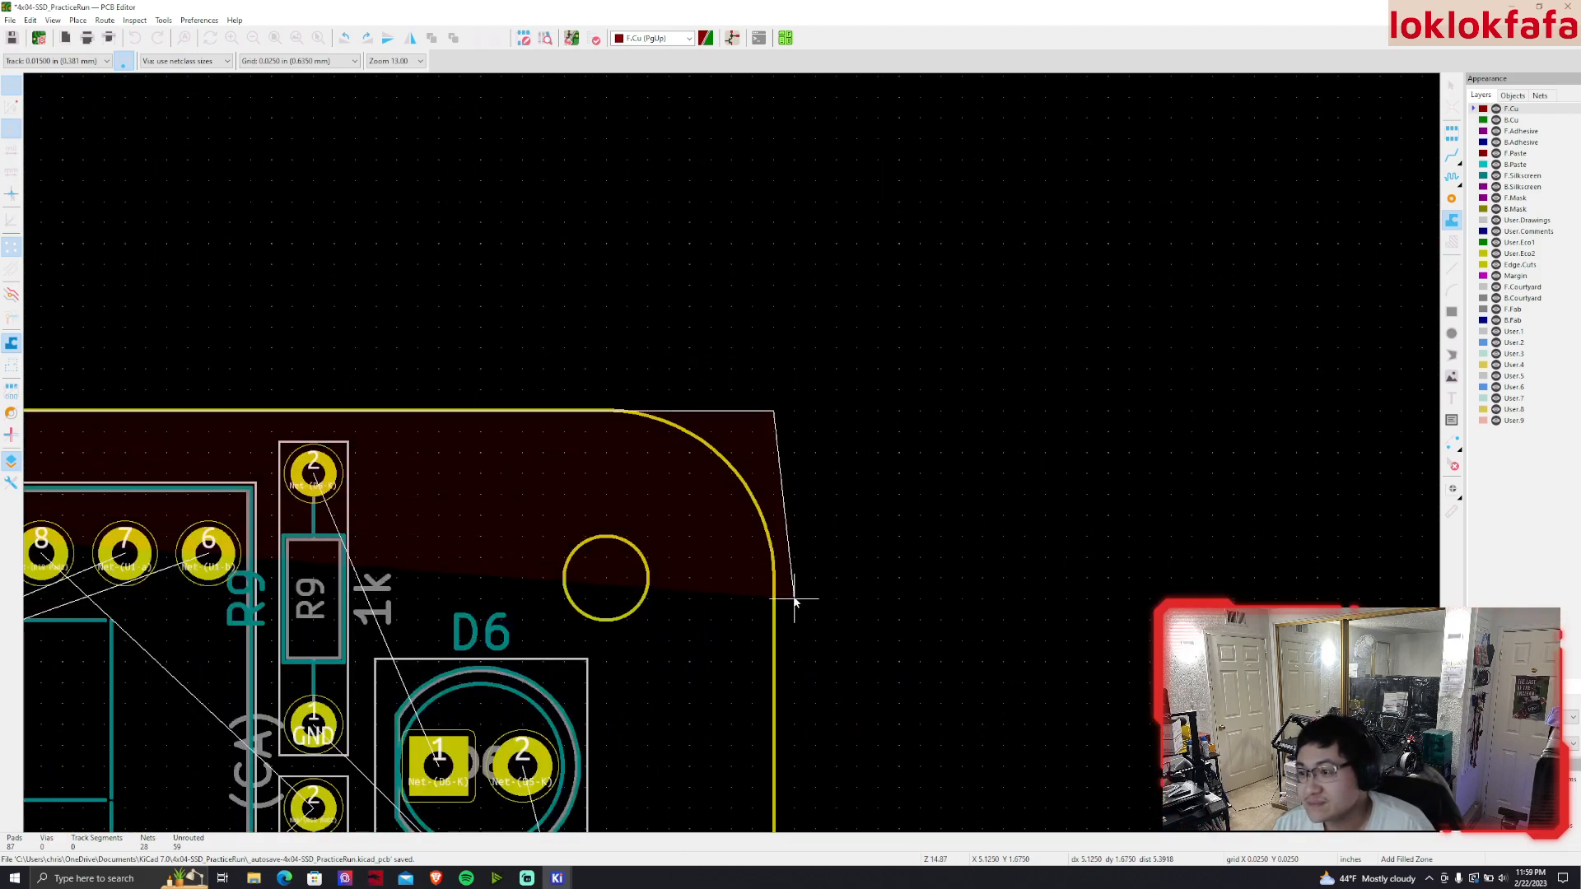
scroll(794, 599, "down", 2)
middle_click_drag(800, 507, 917, 215)
middle_click_drag(927, 577, 910, 456)
left_click(967, 722)
scroll(576, 724, "down", 2)
scroll(751, 462, "up", 3)
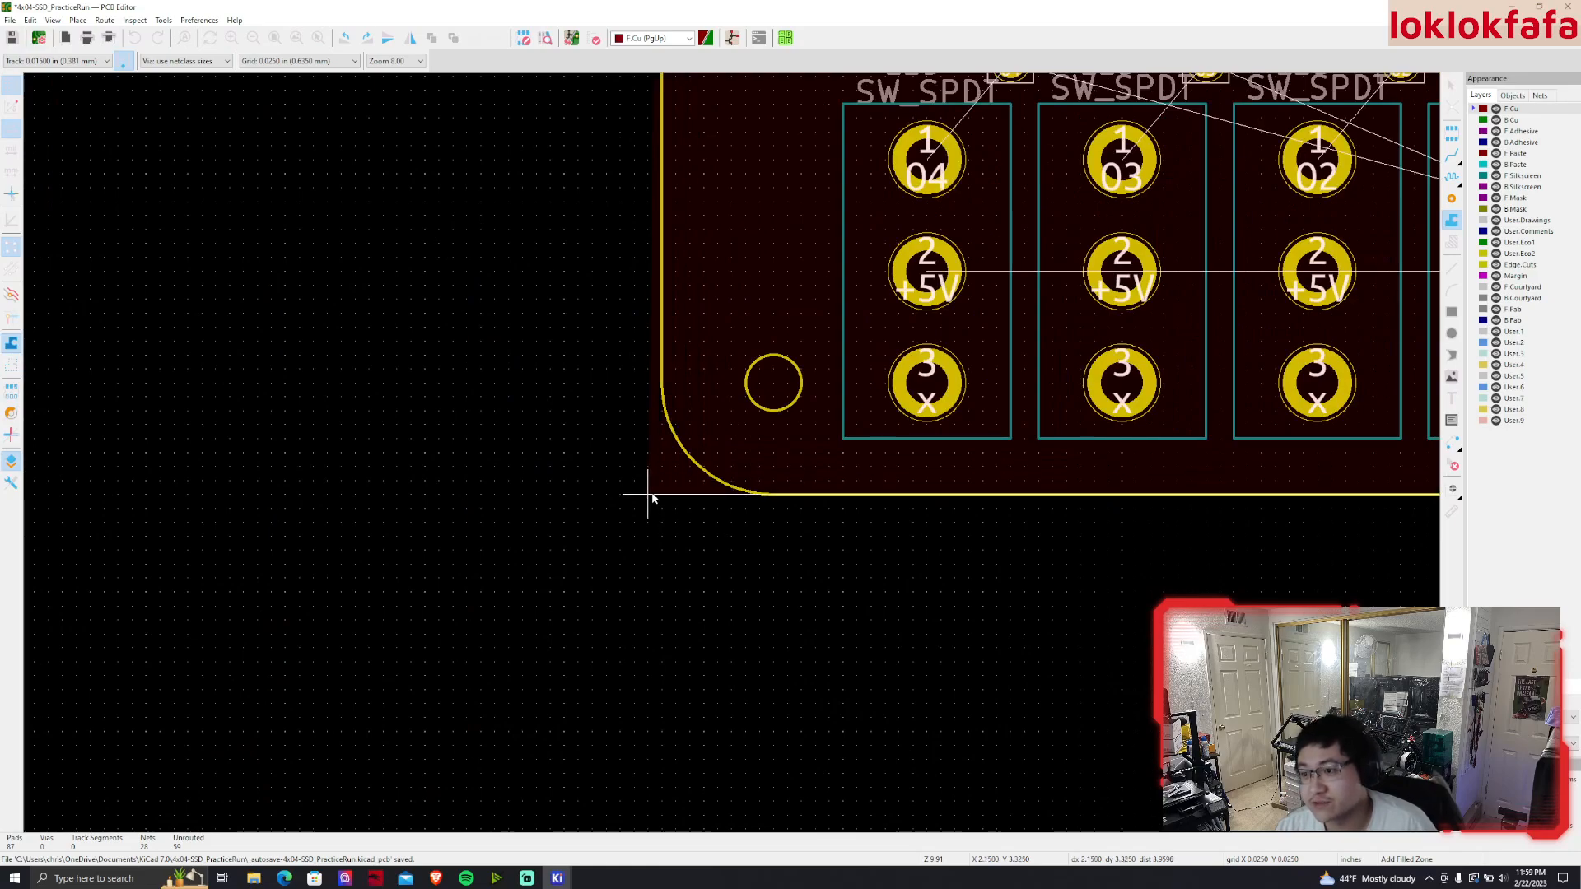
double_click(661, 494)
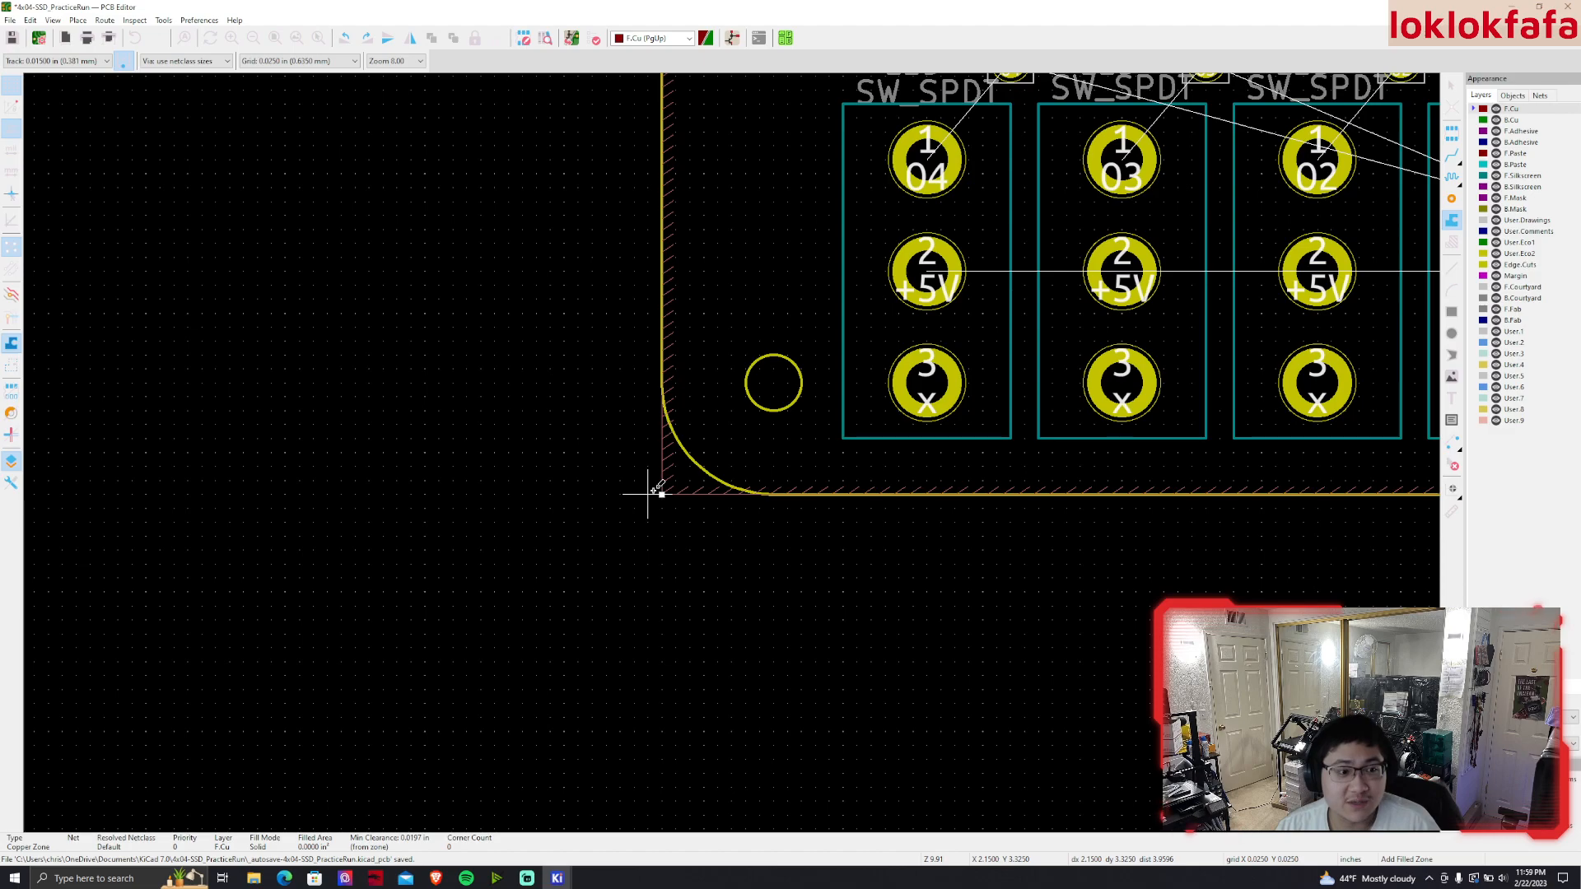
key("Escape")
key("Escape")
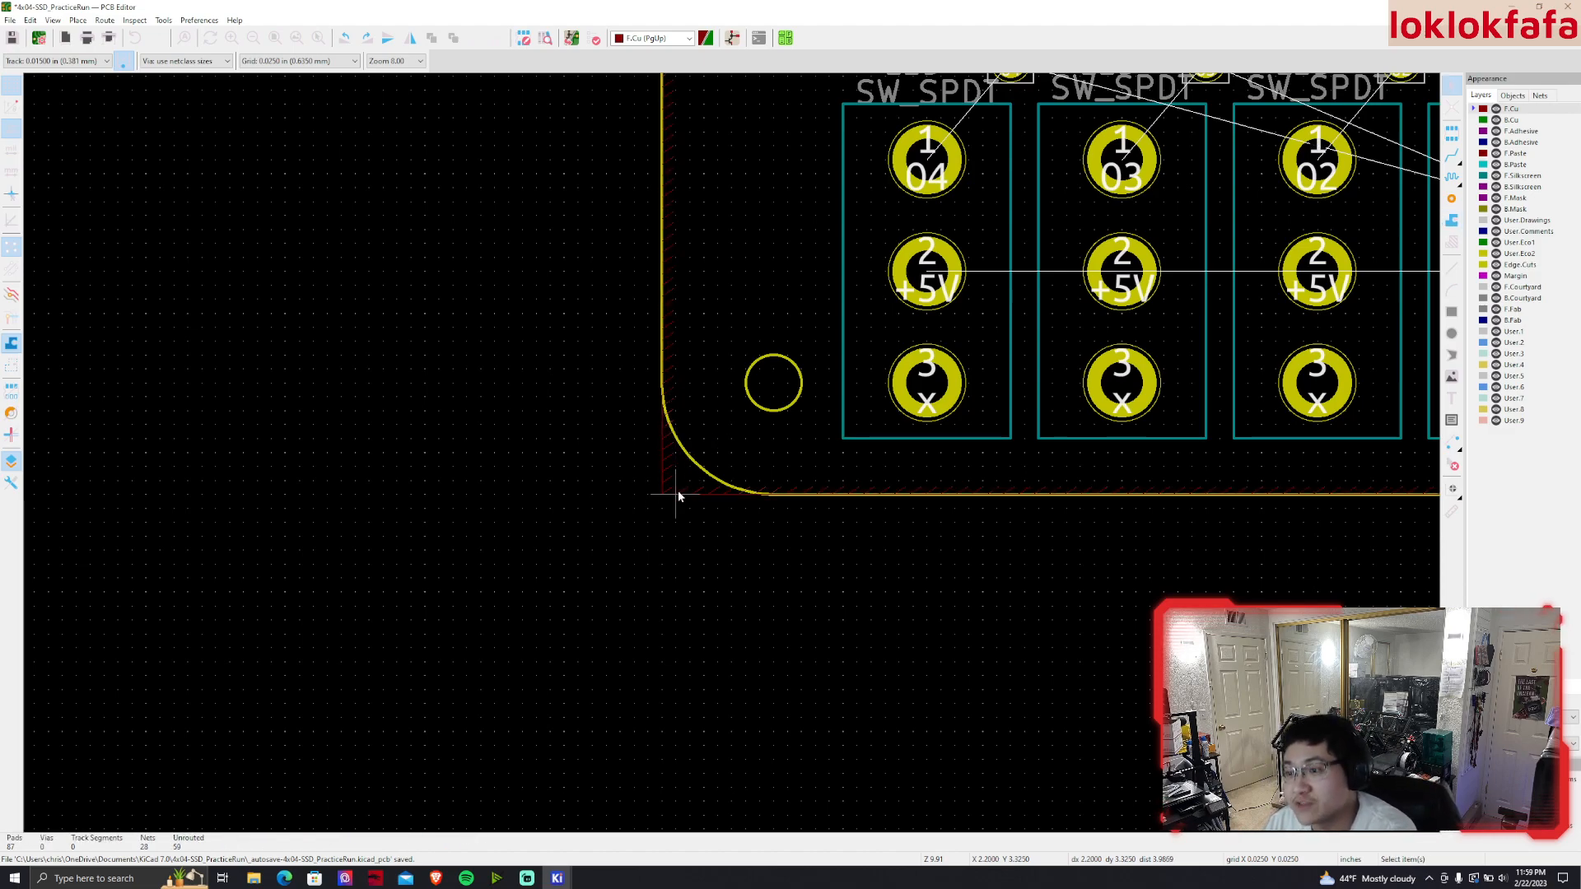
Assign the +5V net to the front-copper zone and fill it
scroll(679, 492, "down", 3)
scroll(896, 372, "up", 2)
scroll(733, 454, "down", 1)
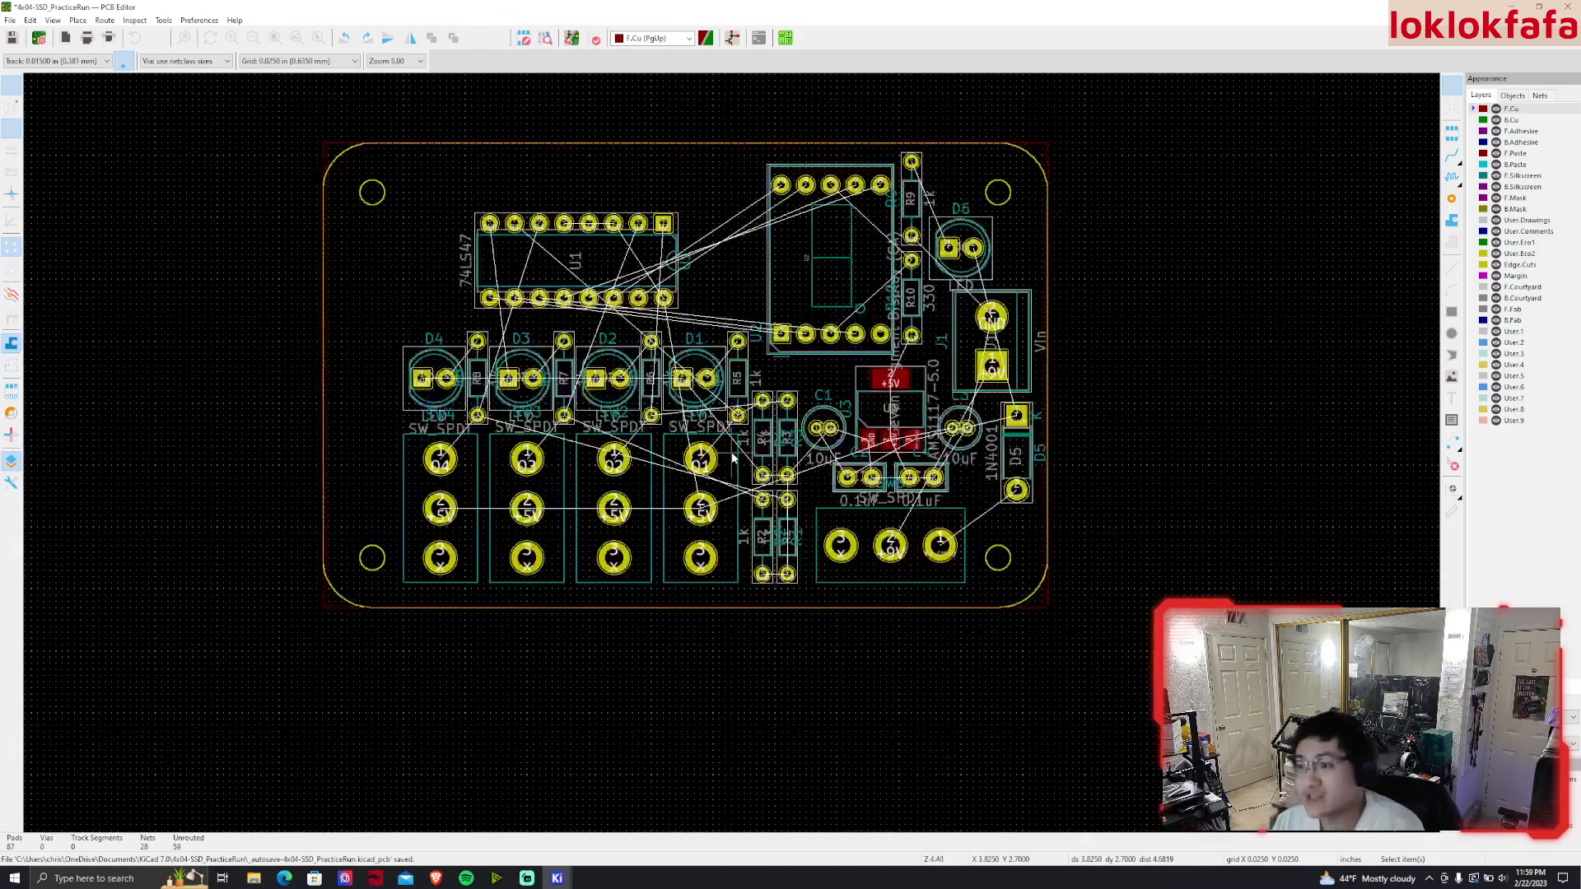
middle_click_drag(732, 454, 732, 492)
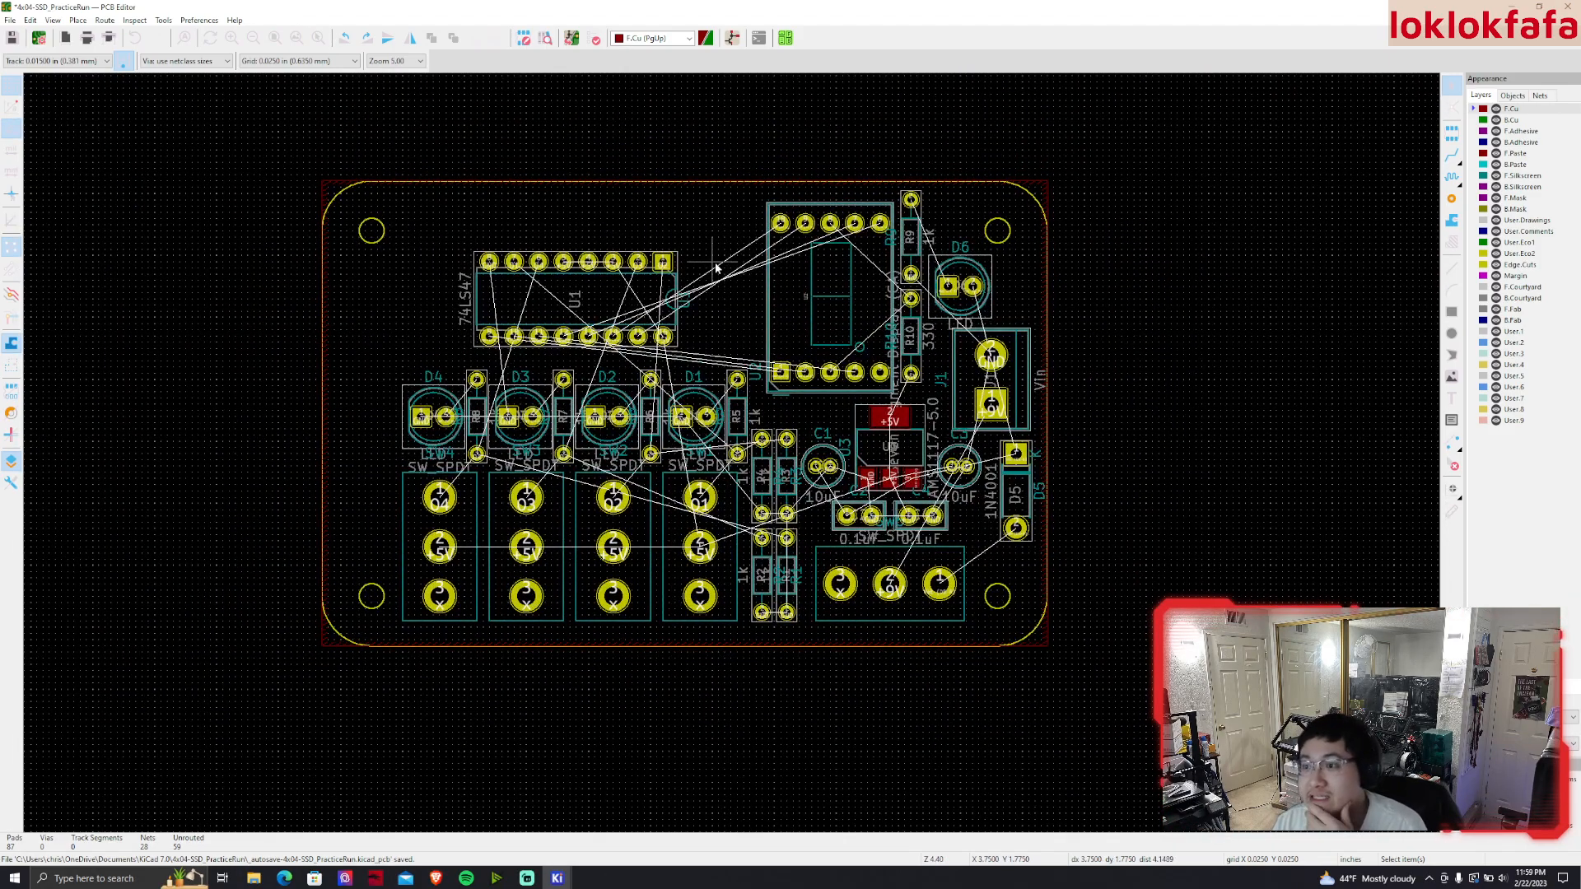
double_click(346, 185)
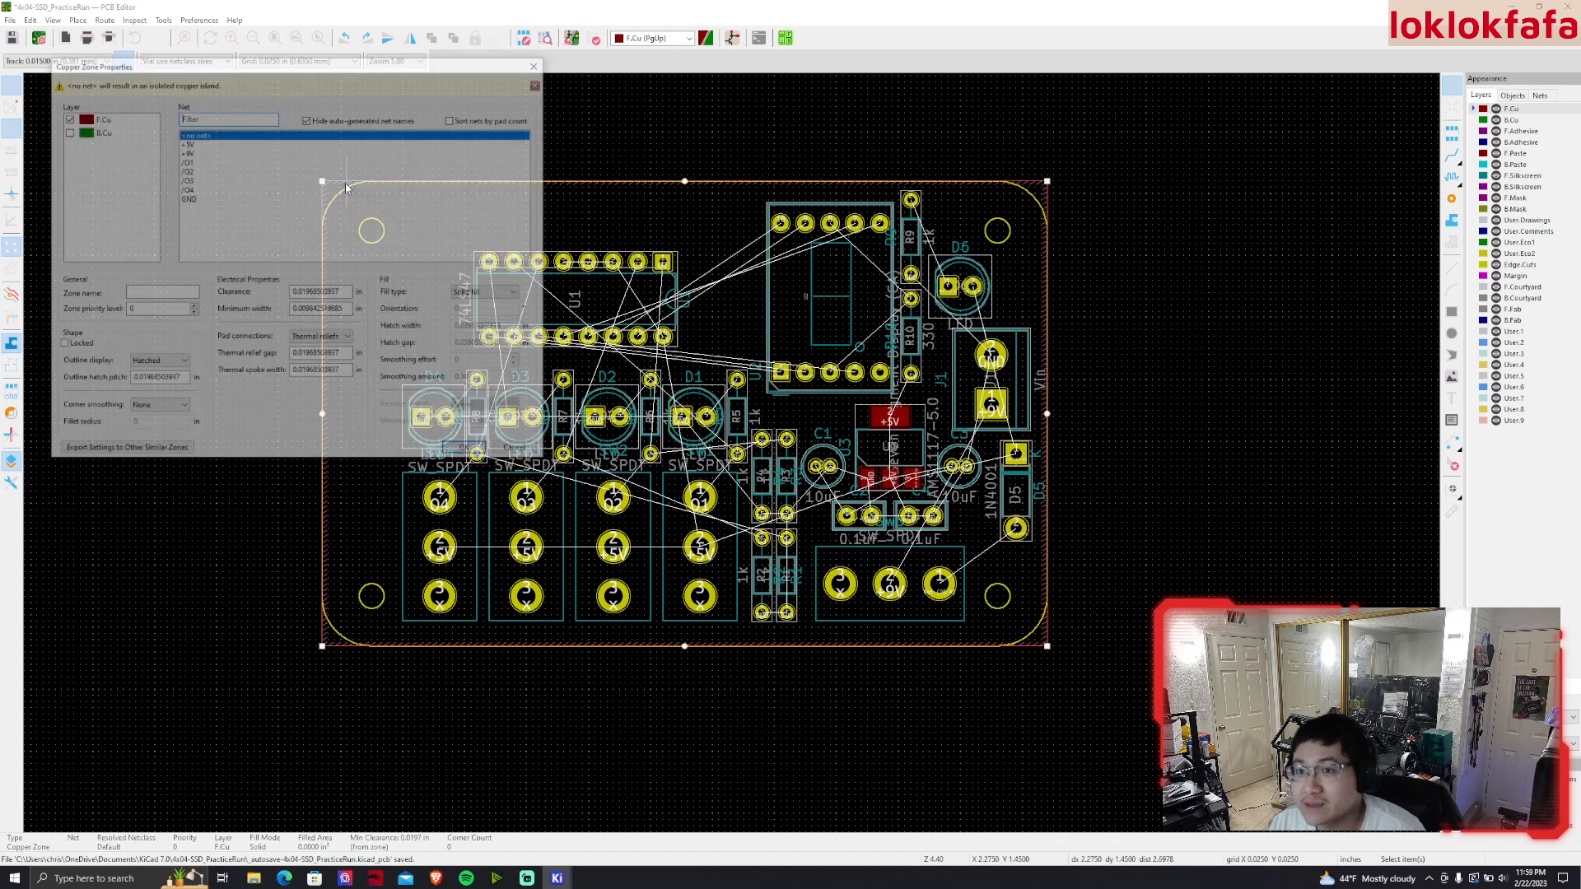
left_click(233, 143)
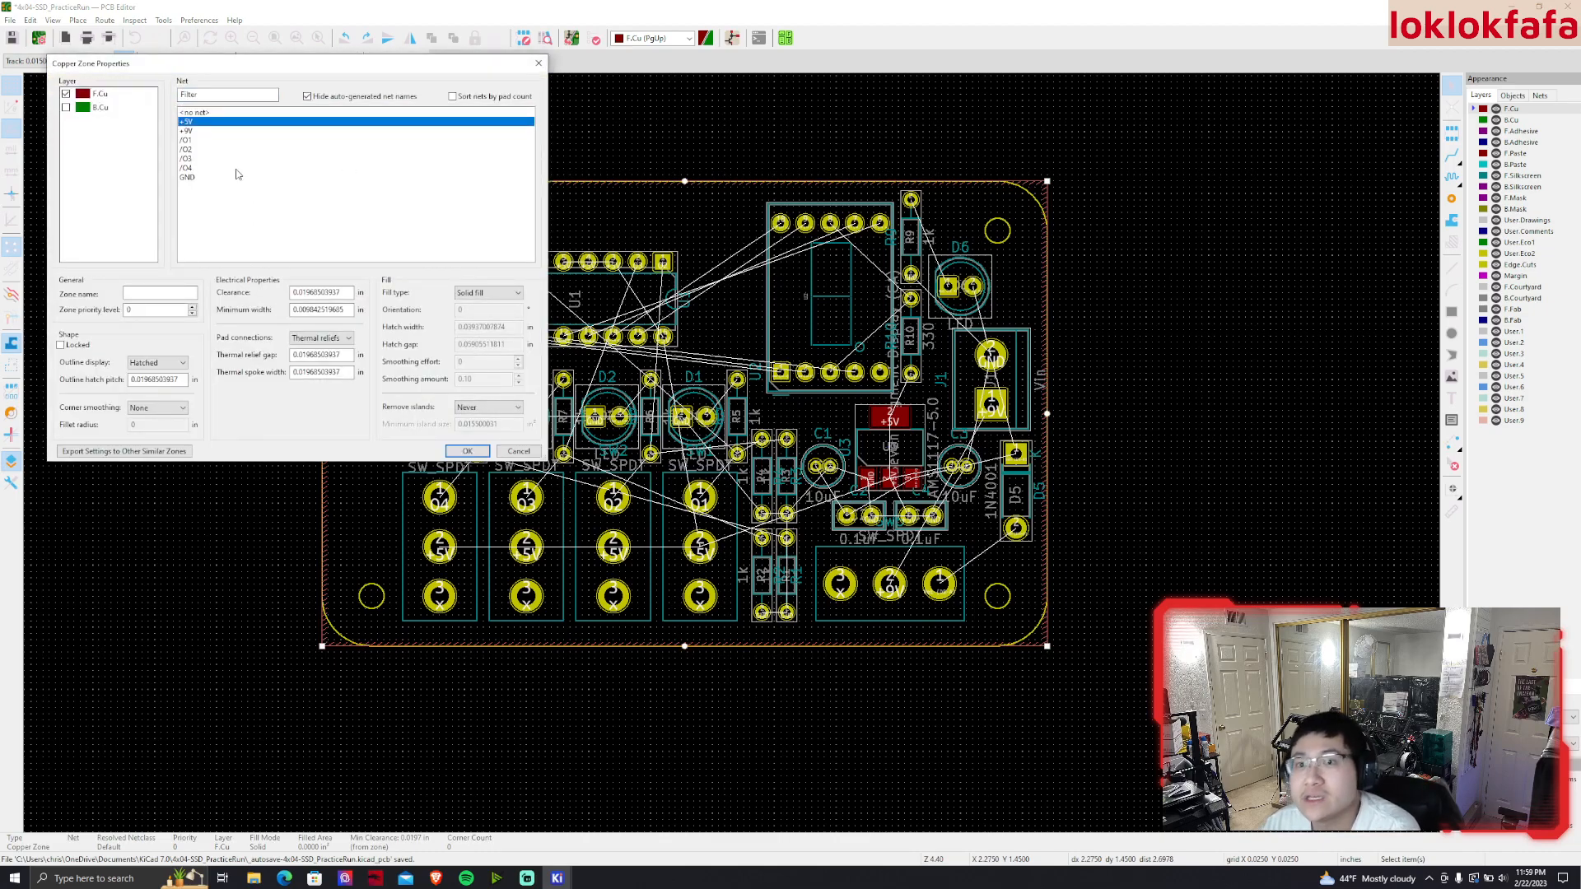
left_click(466, 452)
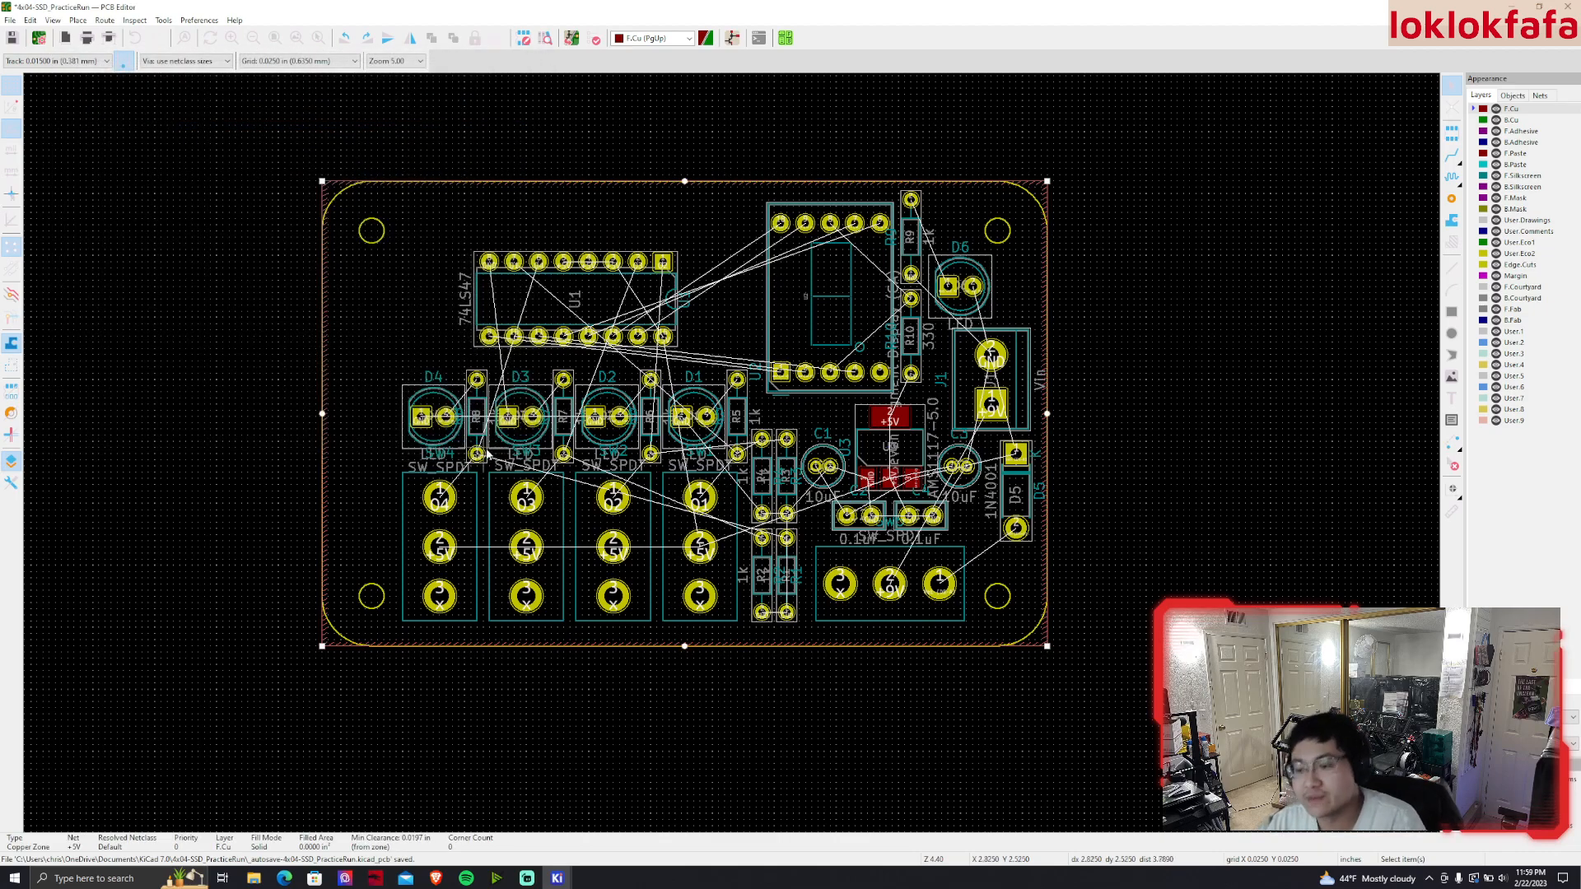
double_click(323, 182)
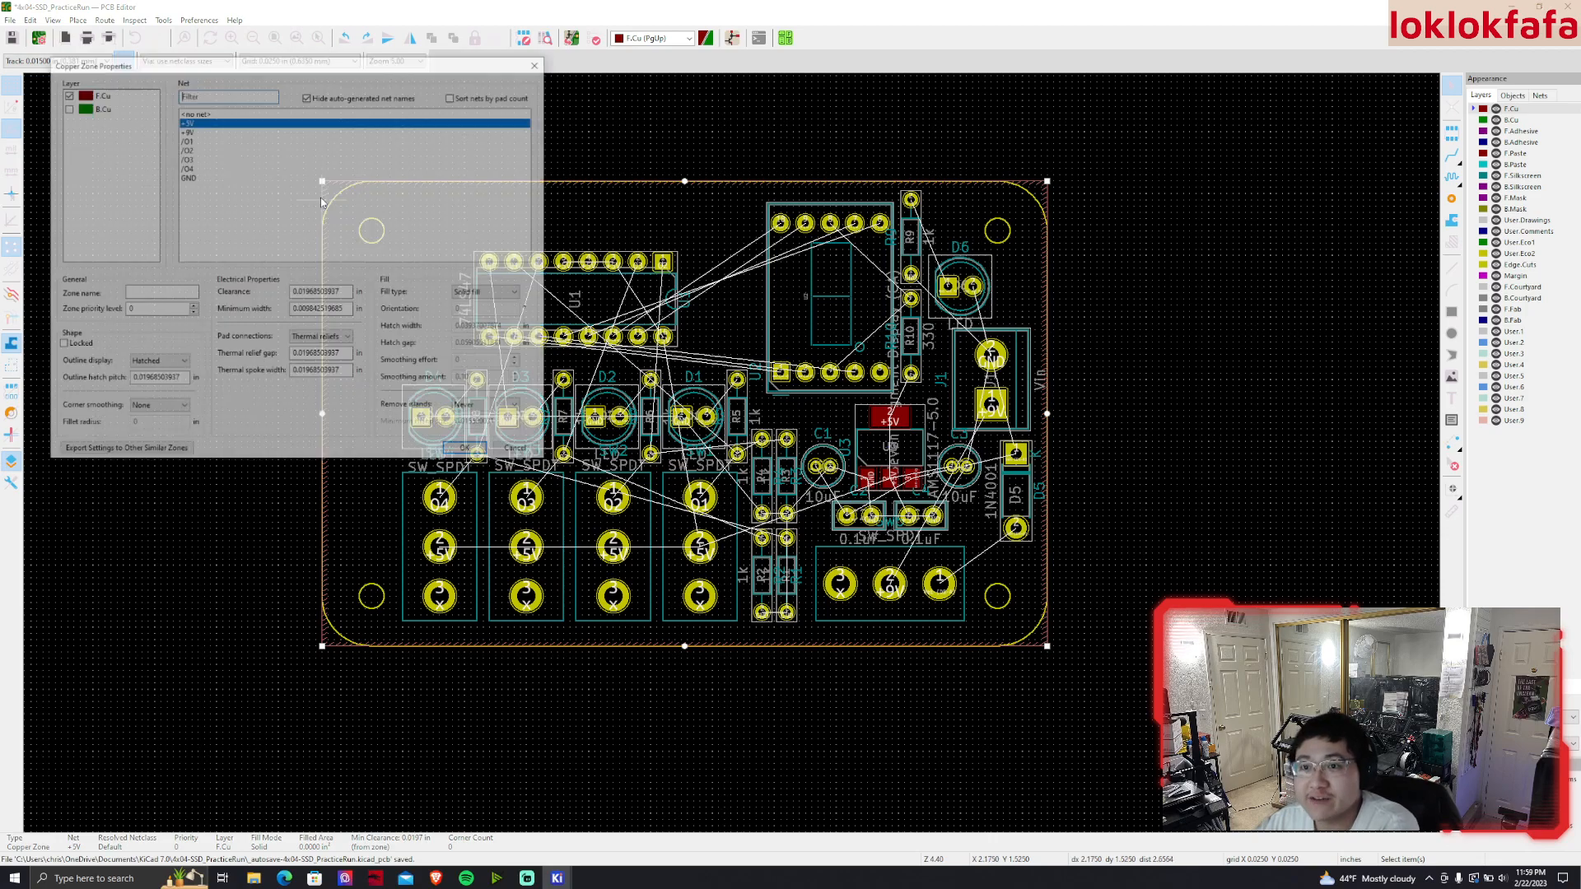
left_click(467, 452)
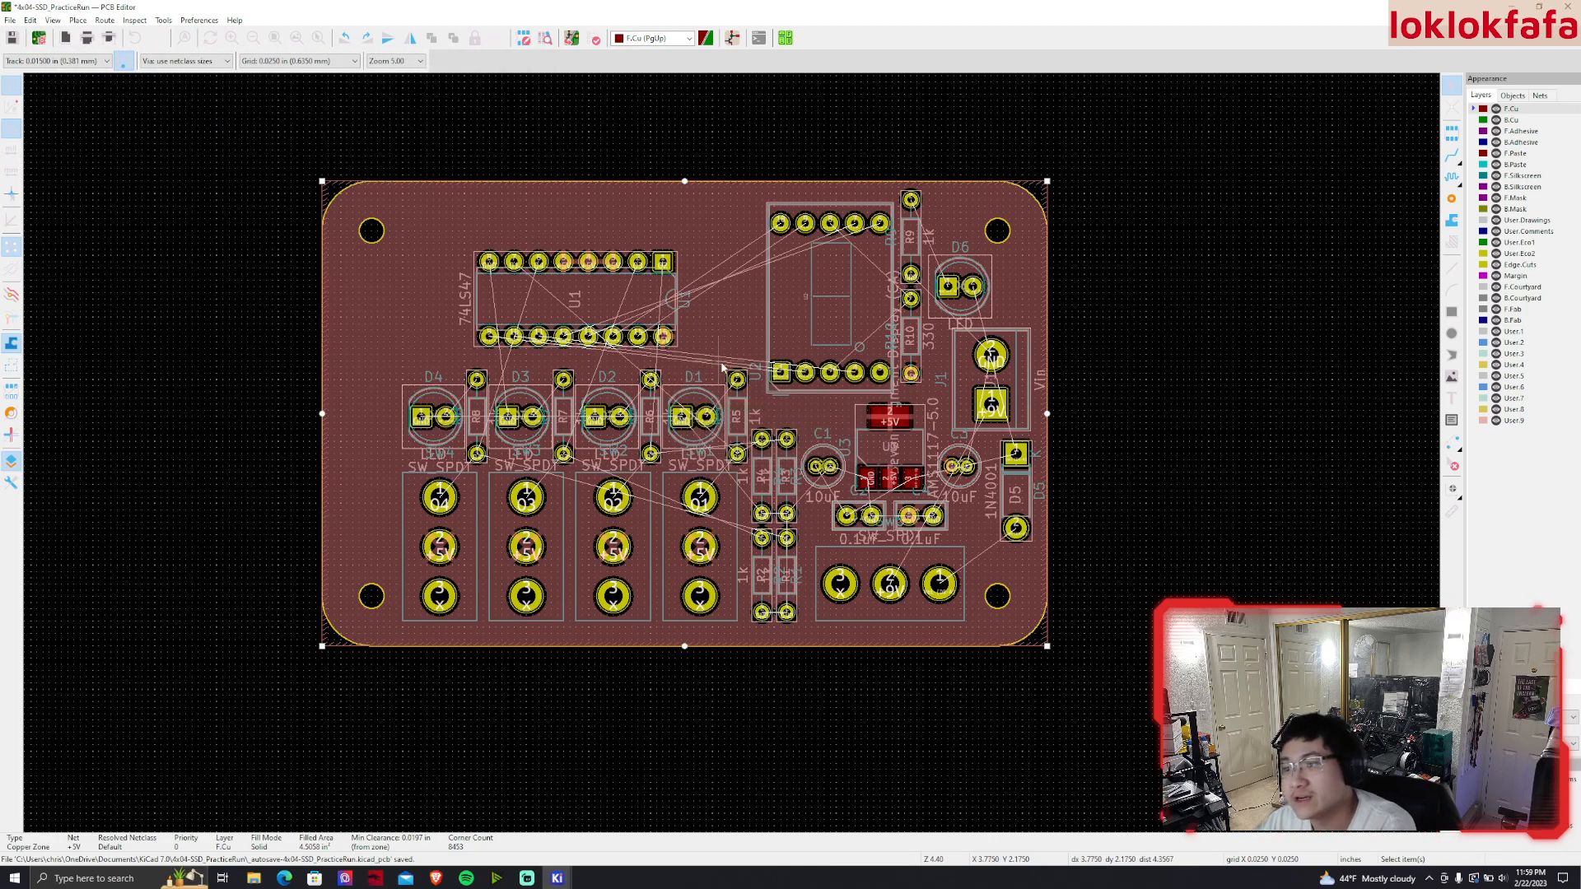
Examine how U1's +5V pads connect to the filled front-copper zone, especially pin 16
scroll(731, 459, "up", 2)
scroll(725, 472, "up", 7)
scroll(724, 472, "down", 5)
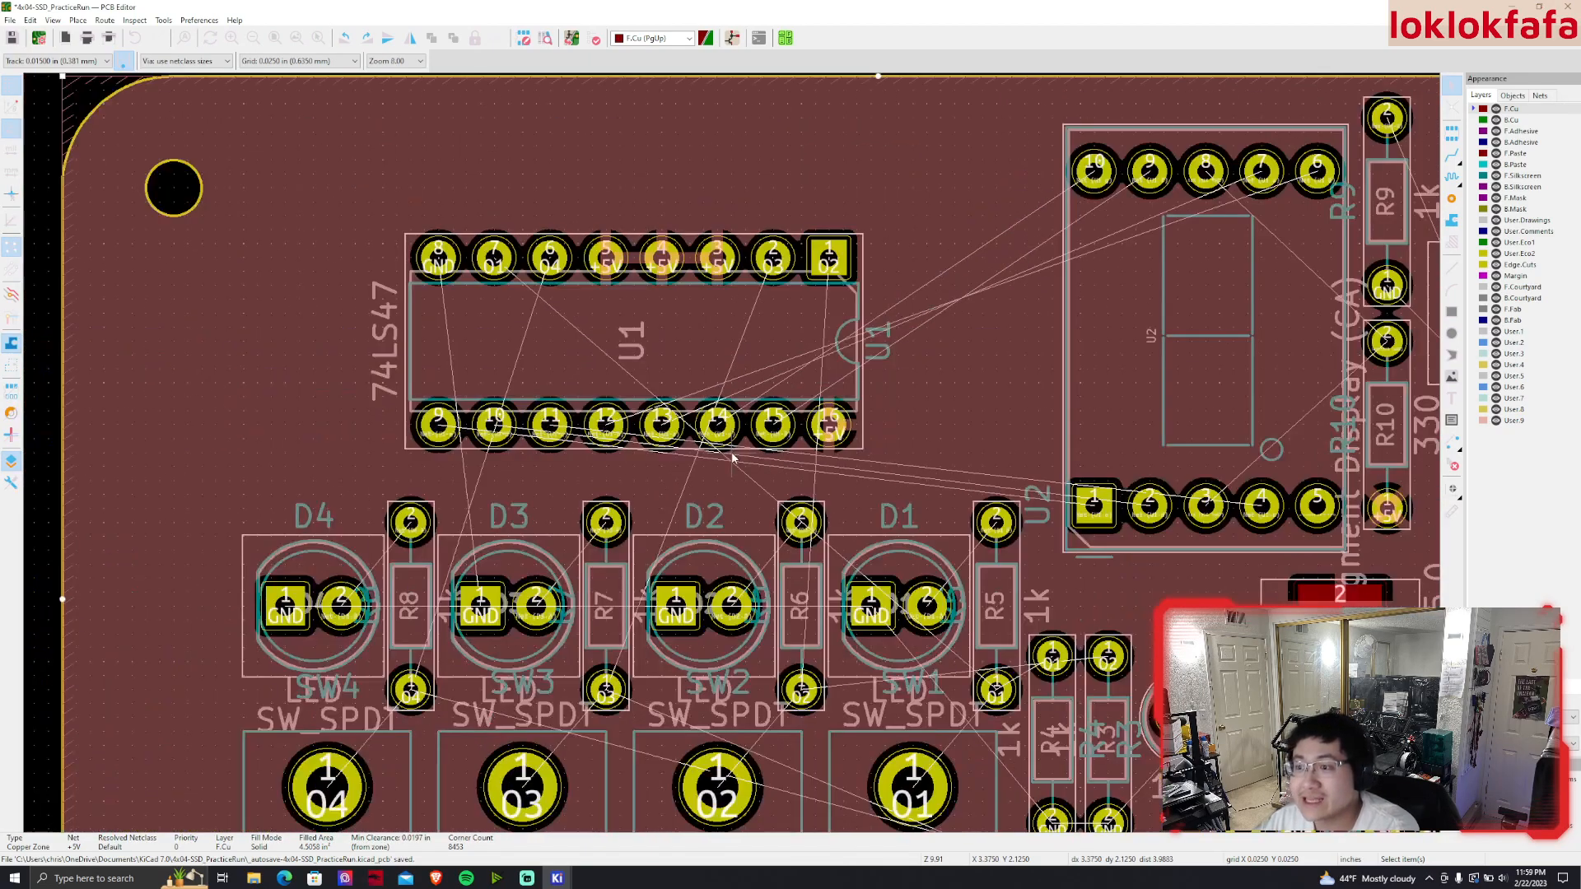
scroll(740, 453, "up", 4)
scroll(739, 453, "up", 2)
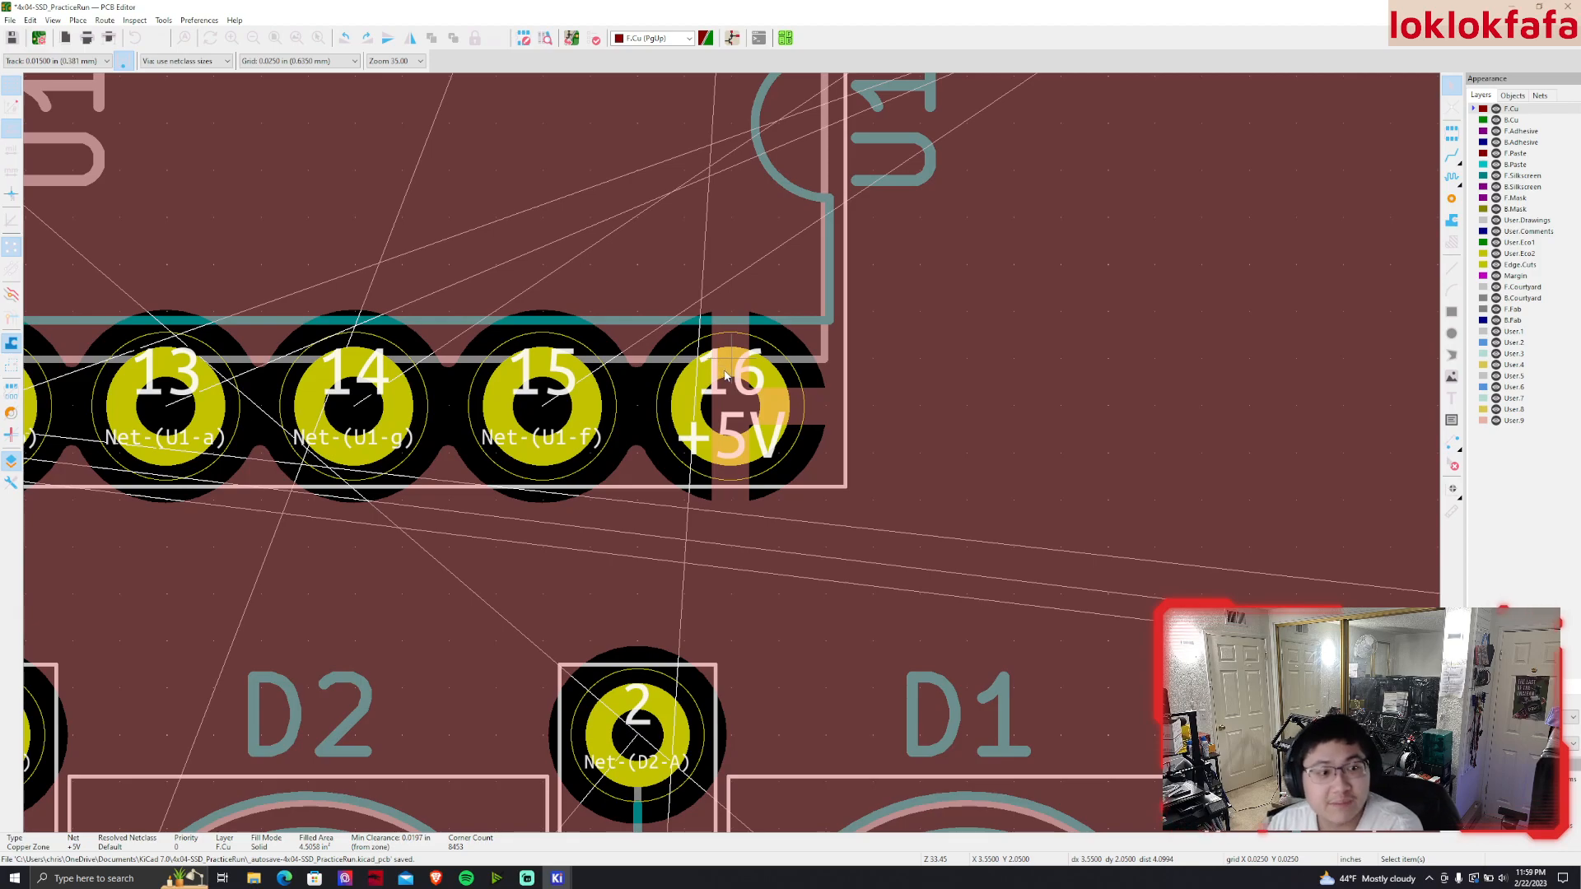
scroll(724, 375, "down", 5)
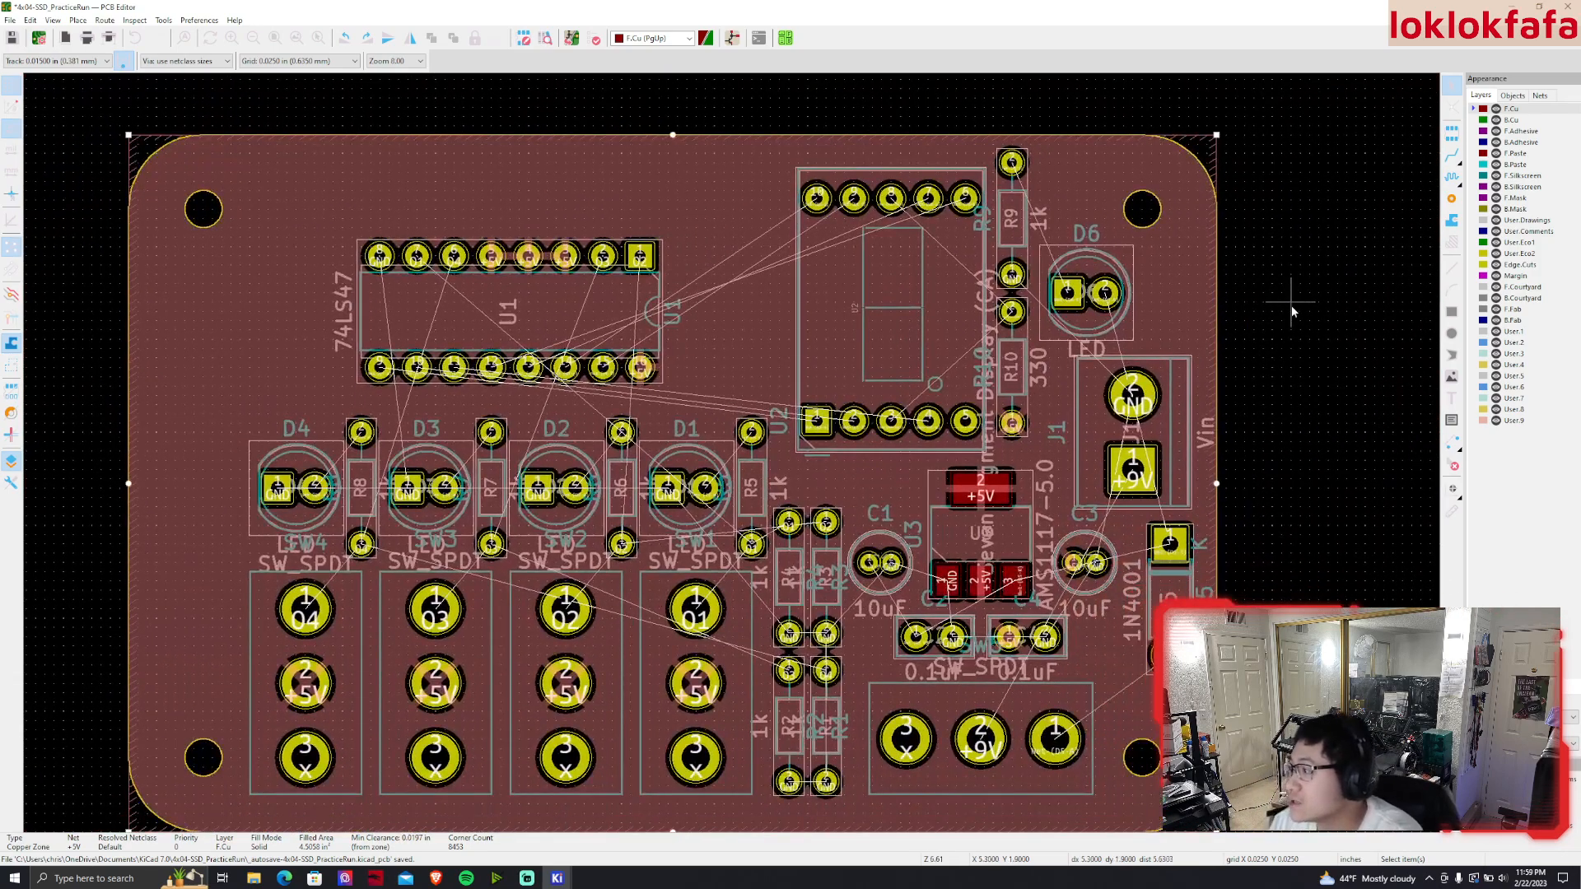
Draw a back-copper zone on the GND net covering the whole board outline and fill all zones
left_click(1451, 219)
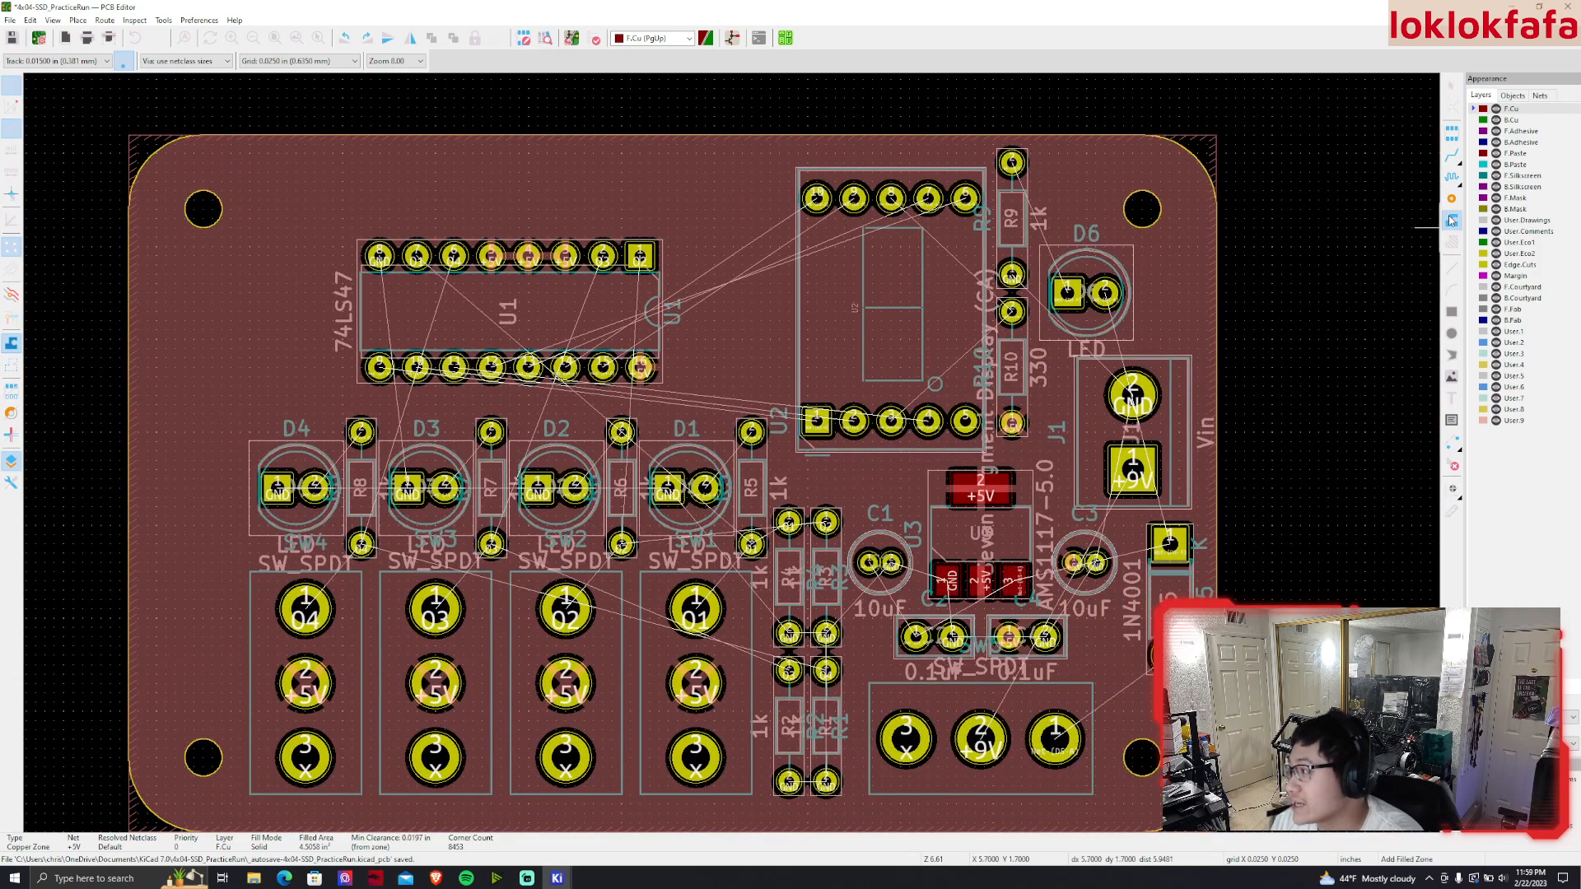
left_click(1511, 120)
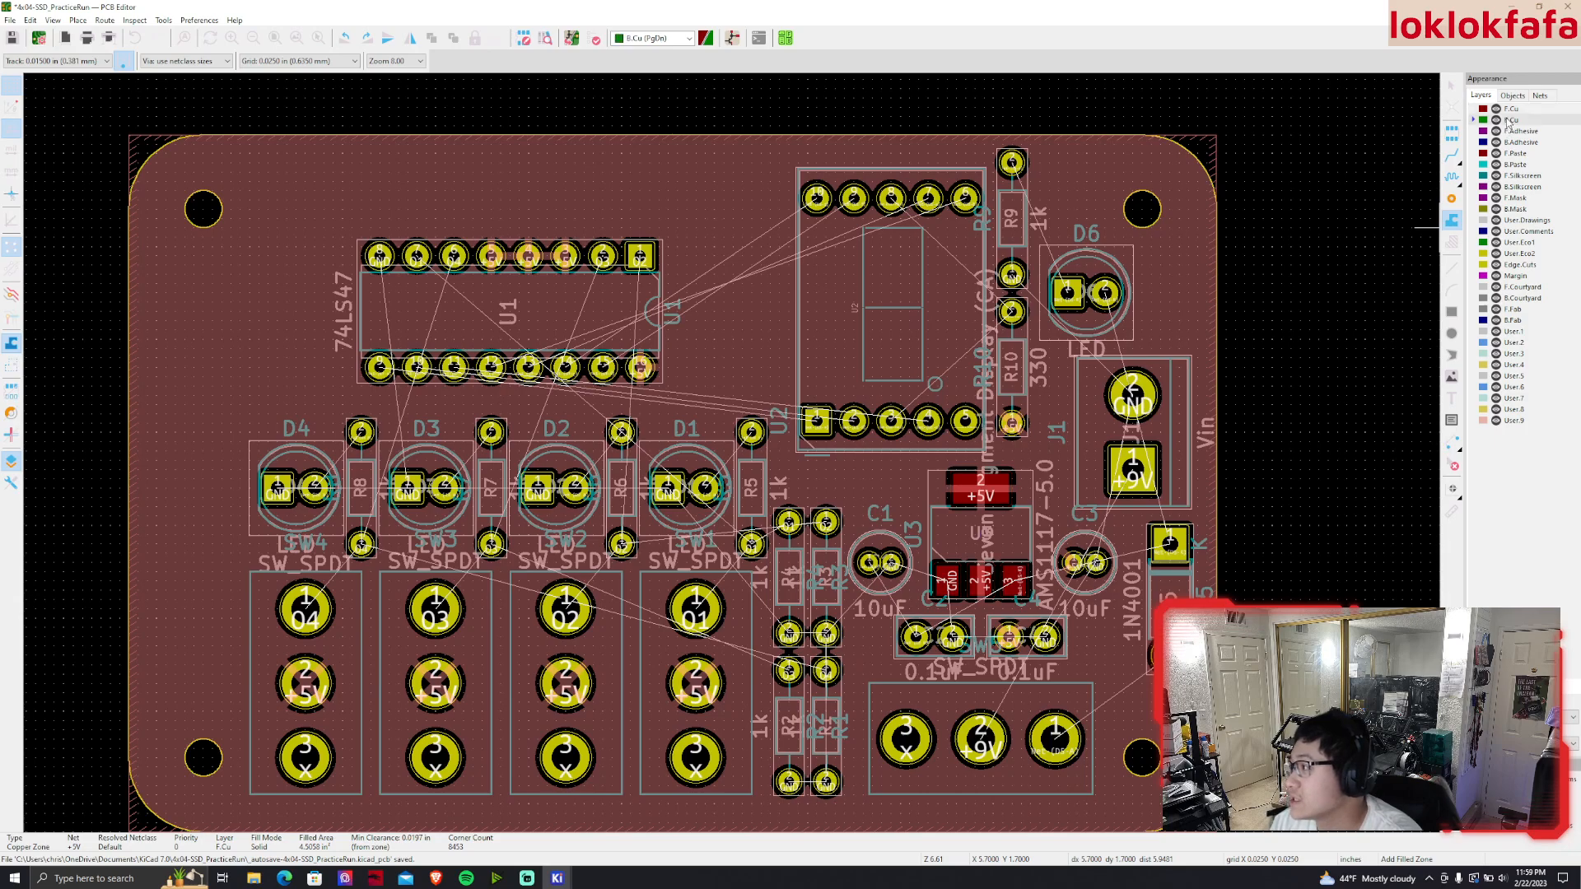
left_click(129, 131)
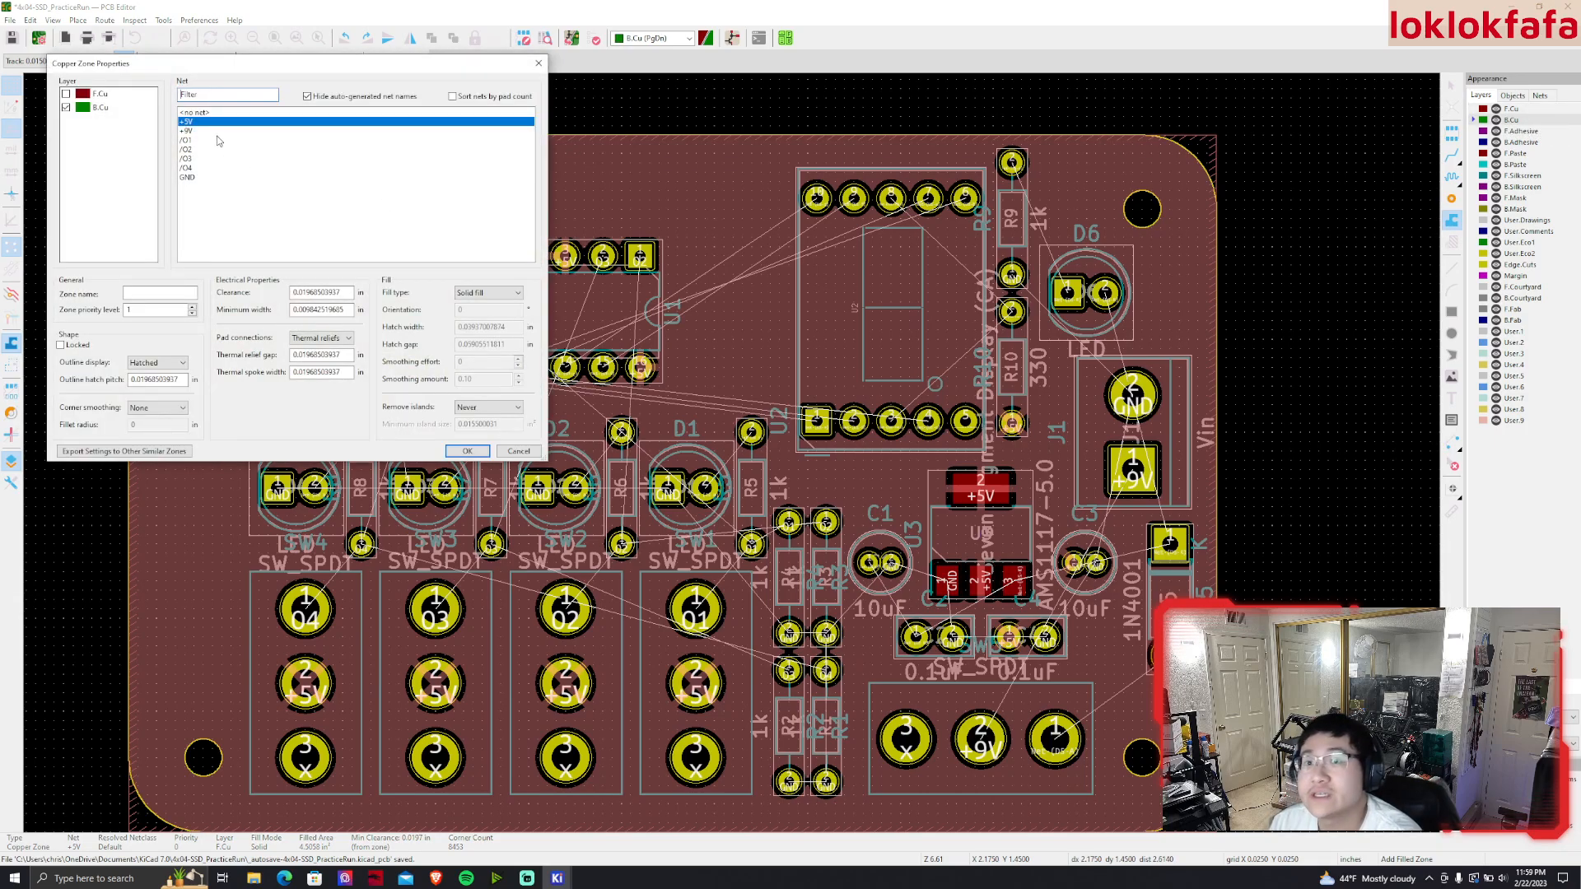
left_click(272, 178)
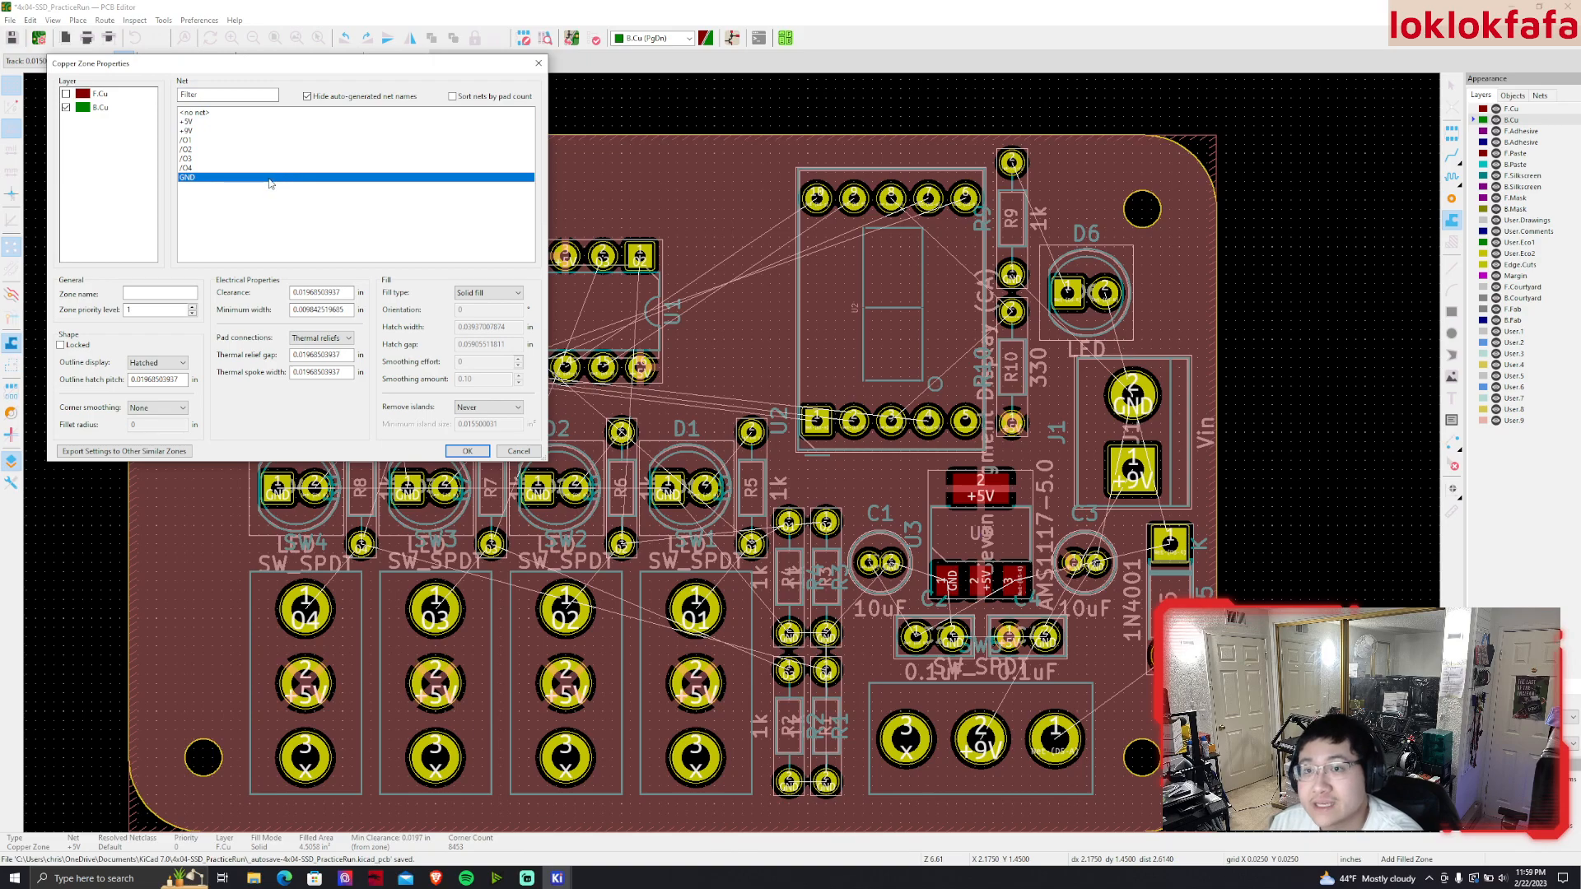
left_click(468, 452)
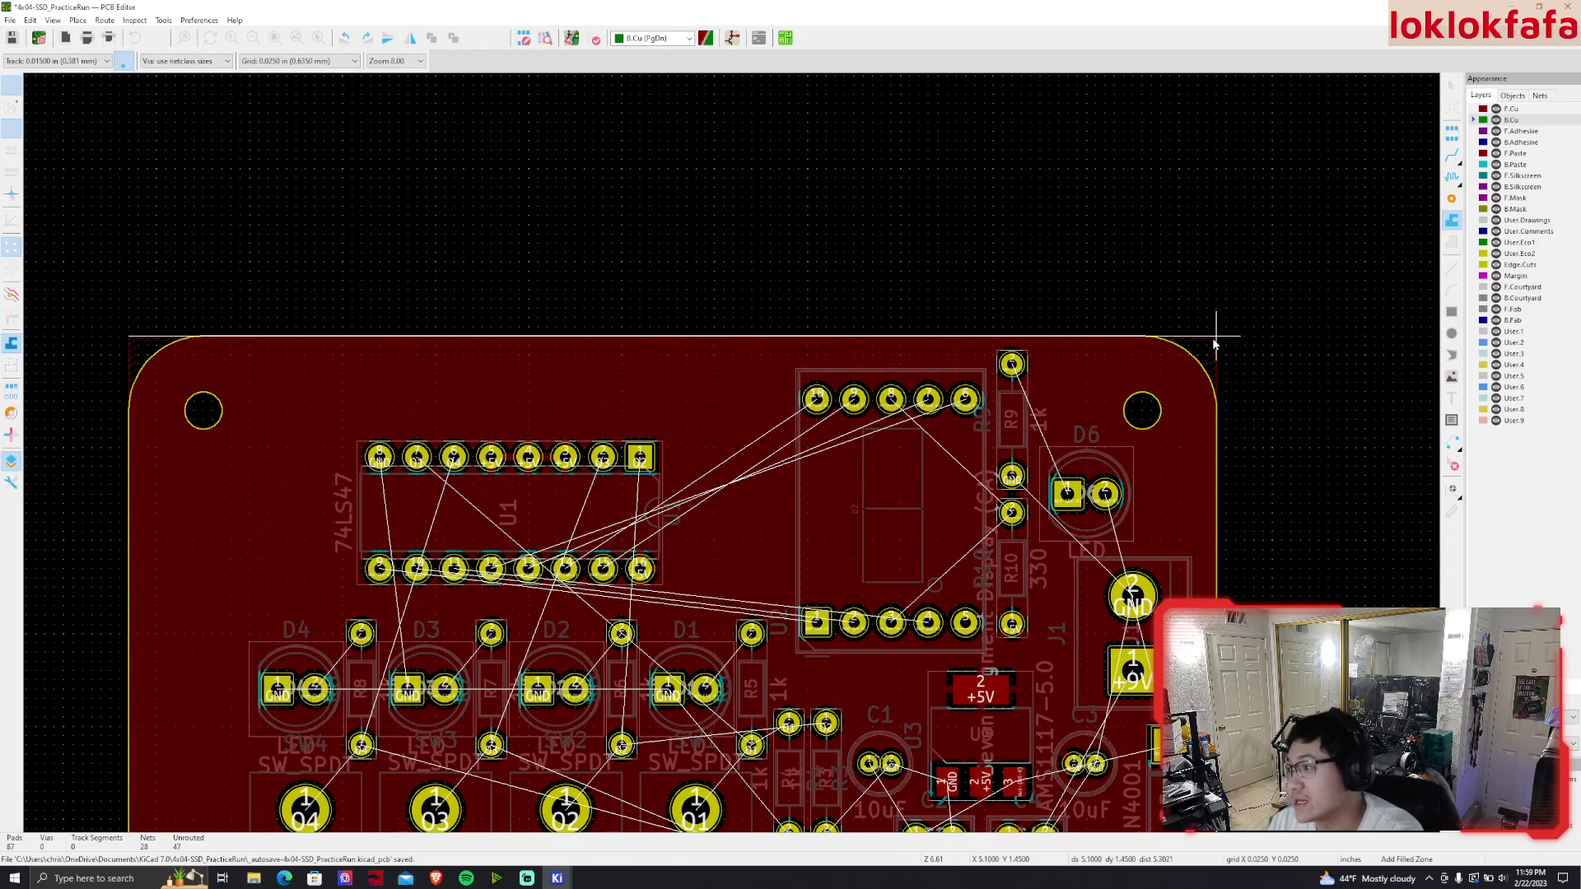
left_click(1213, 337)
left_click(1184, 698)
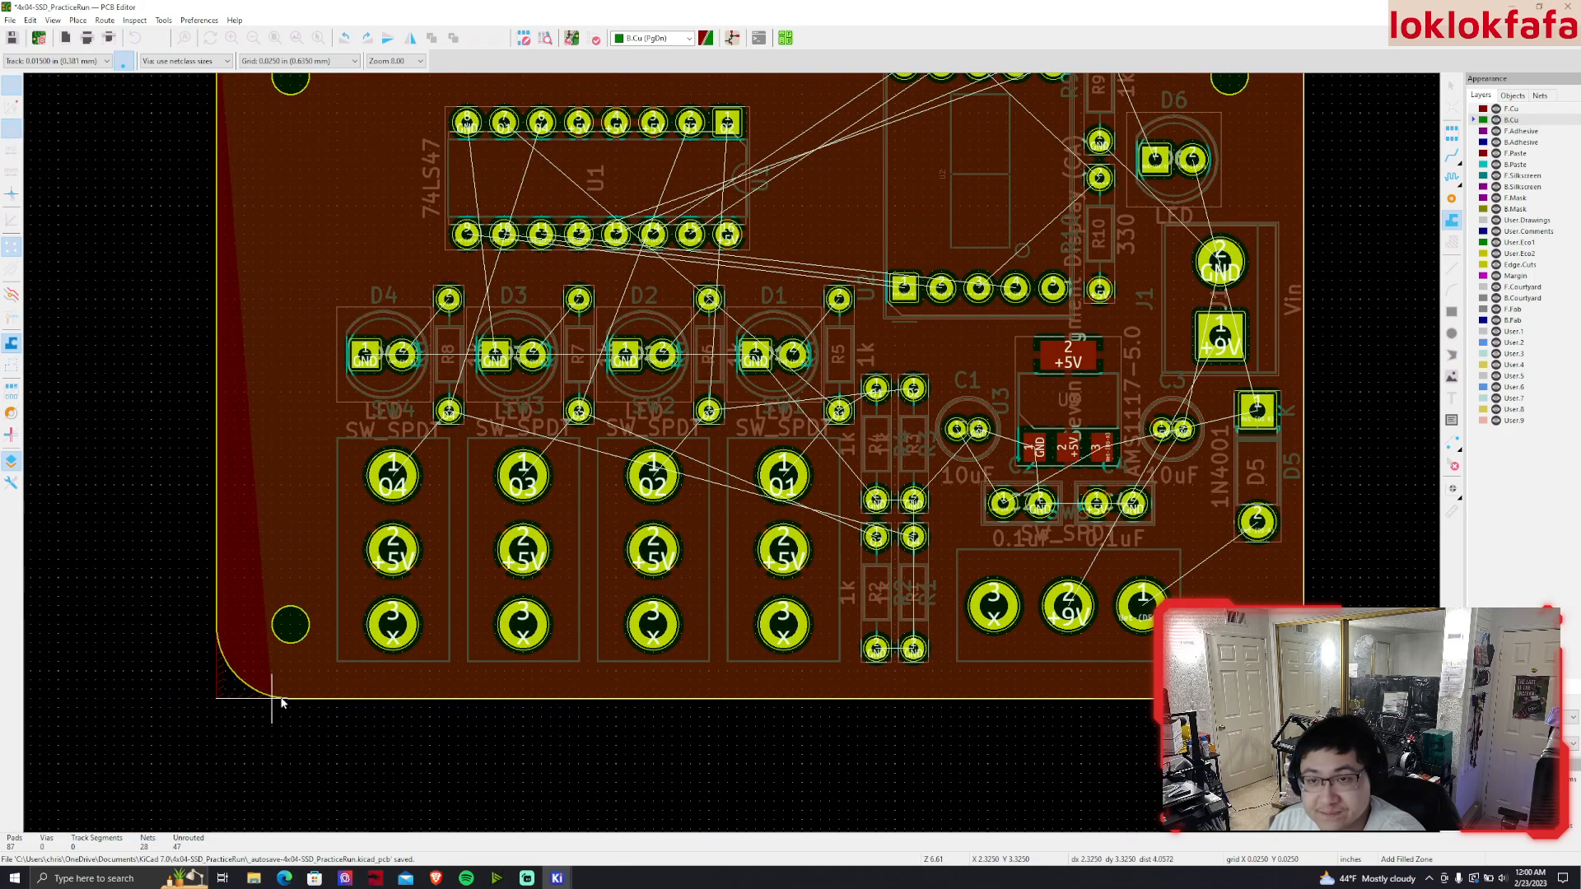
double_click(218, 700)
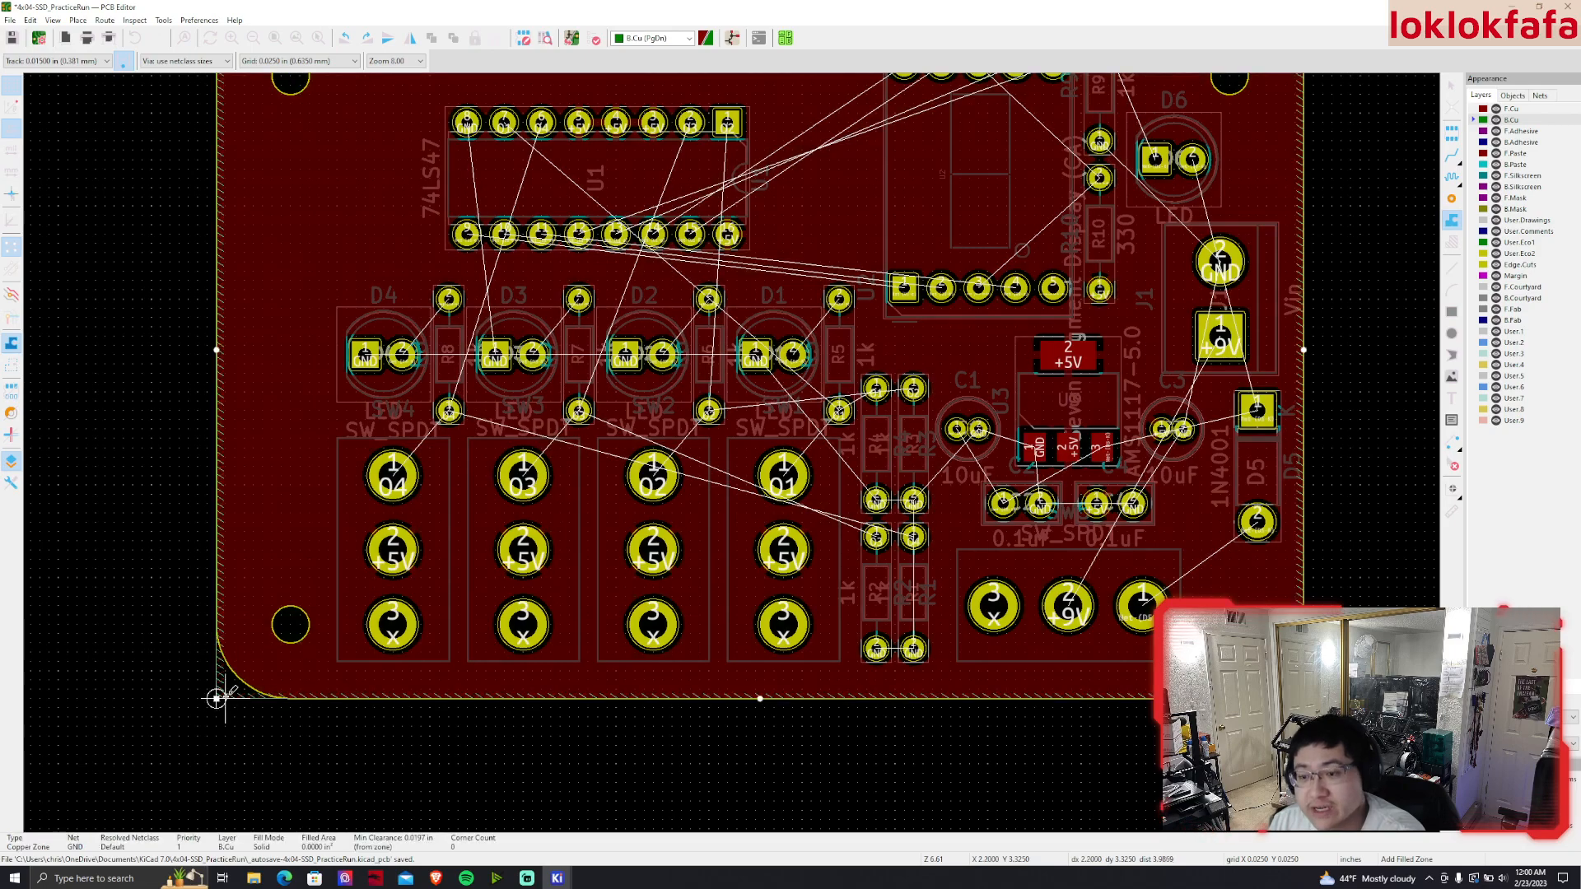
key("b")
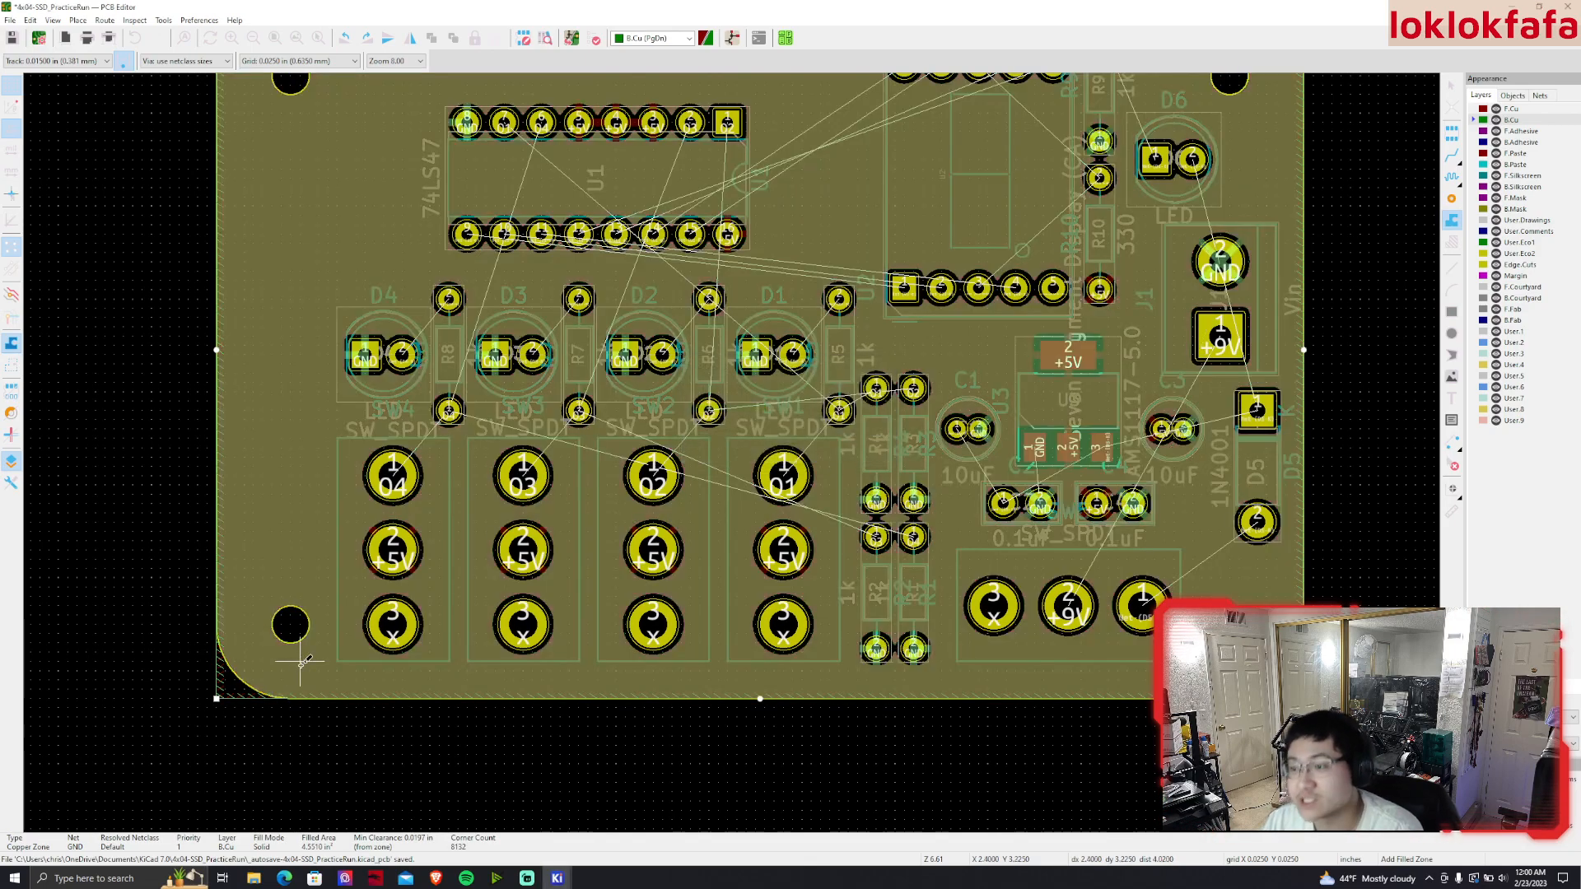
key("Escape")
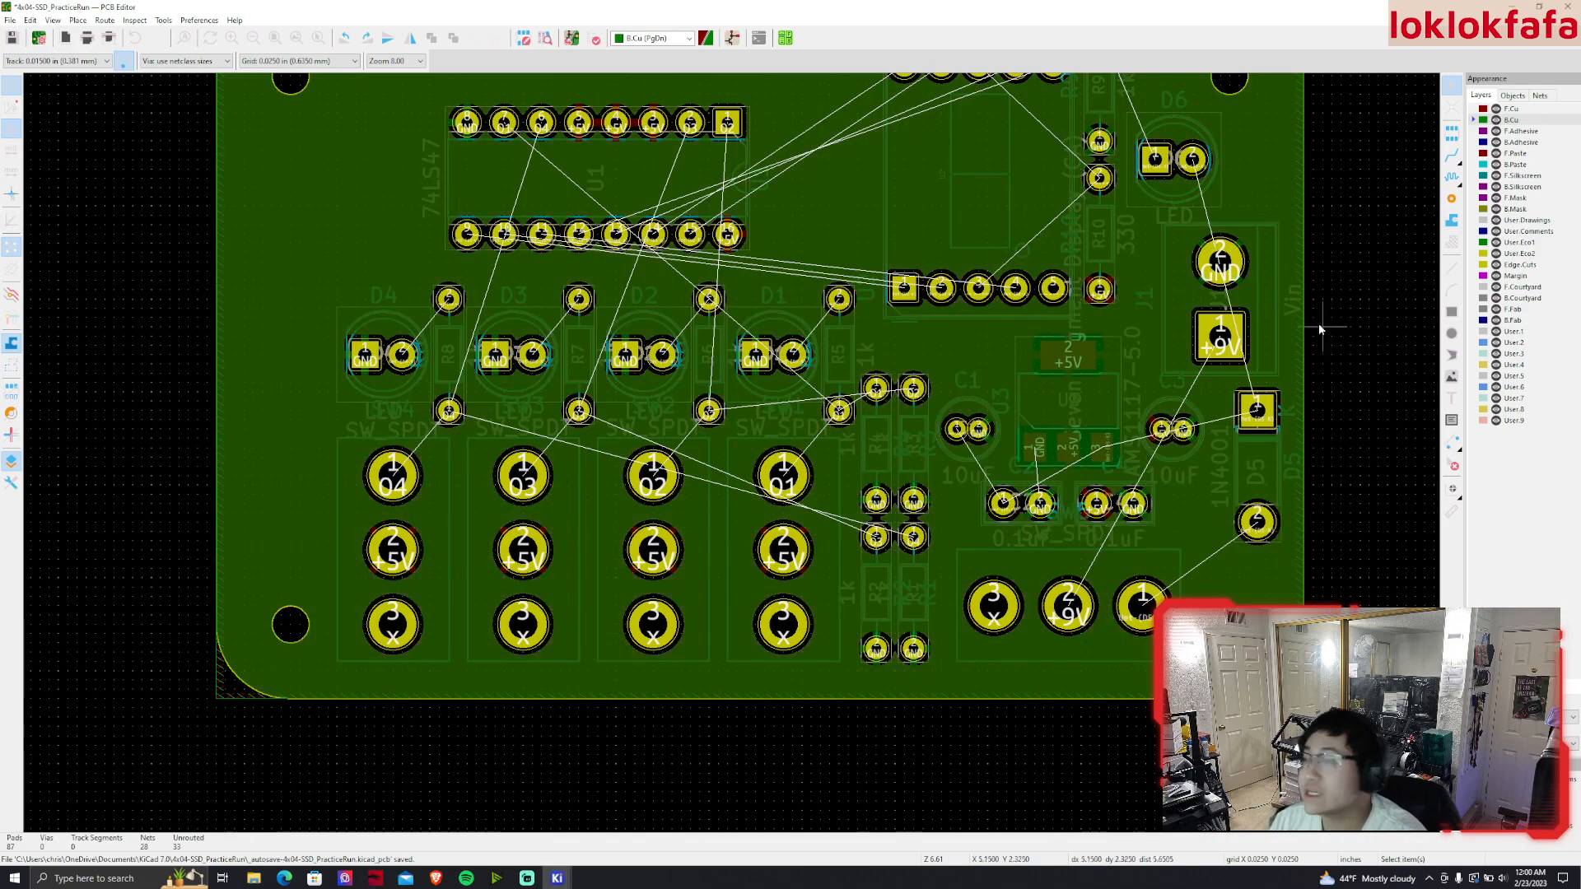
Make F.Cu the active layer and inspect the pads around voltage regulator U3 and its capacitors
left_click(1510, 109)
middle_click_drag(1274, 254, 1196, 394)
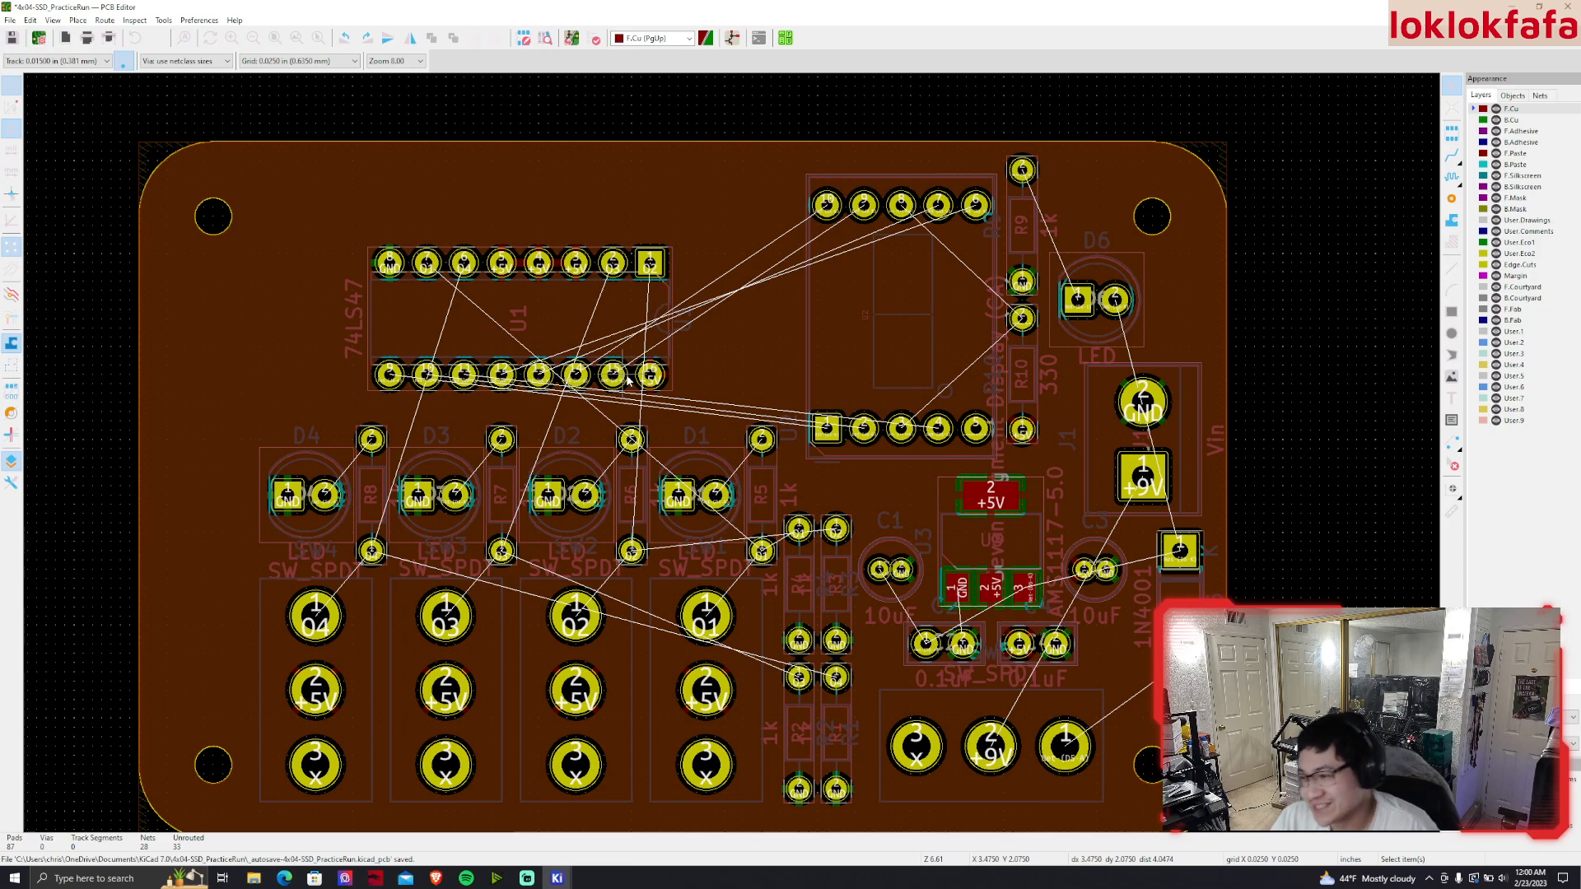
scroll(1126, 624, "up", 2)
scroll(463, 423, "up", 2)
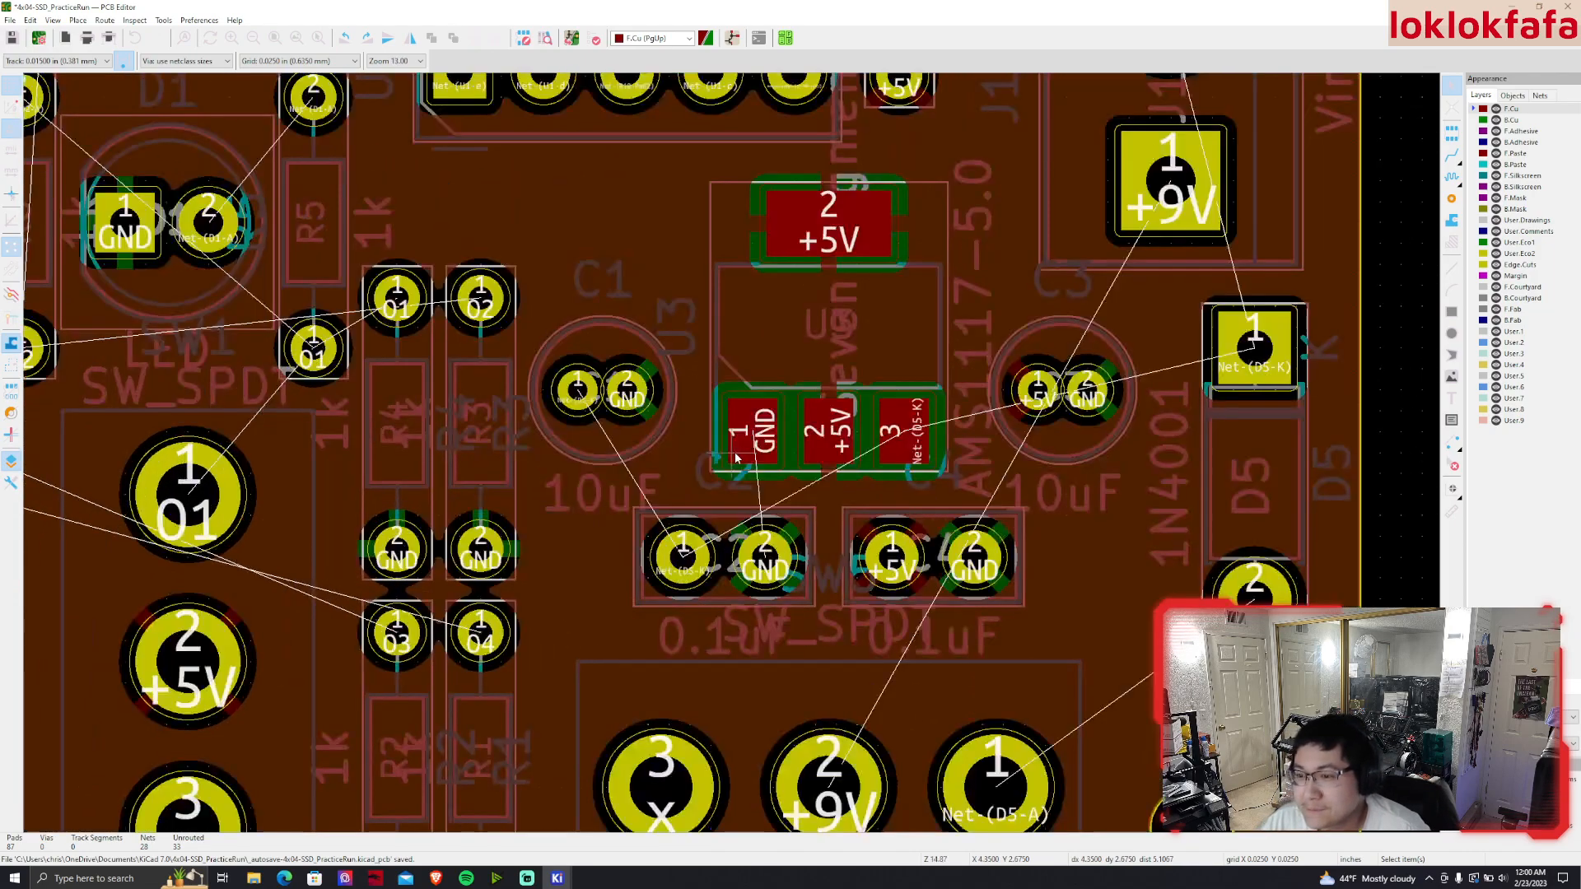
scroll(734, 454, "down", 1)
middle_click_drag(750, 465, 697, 525)
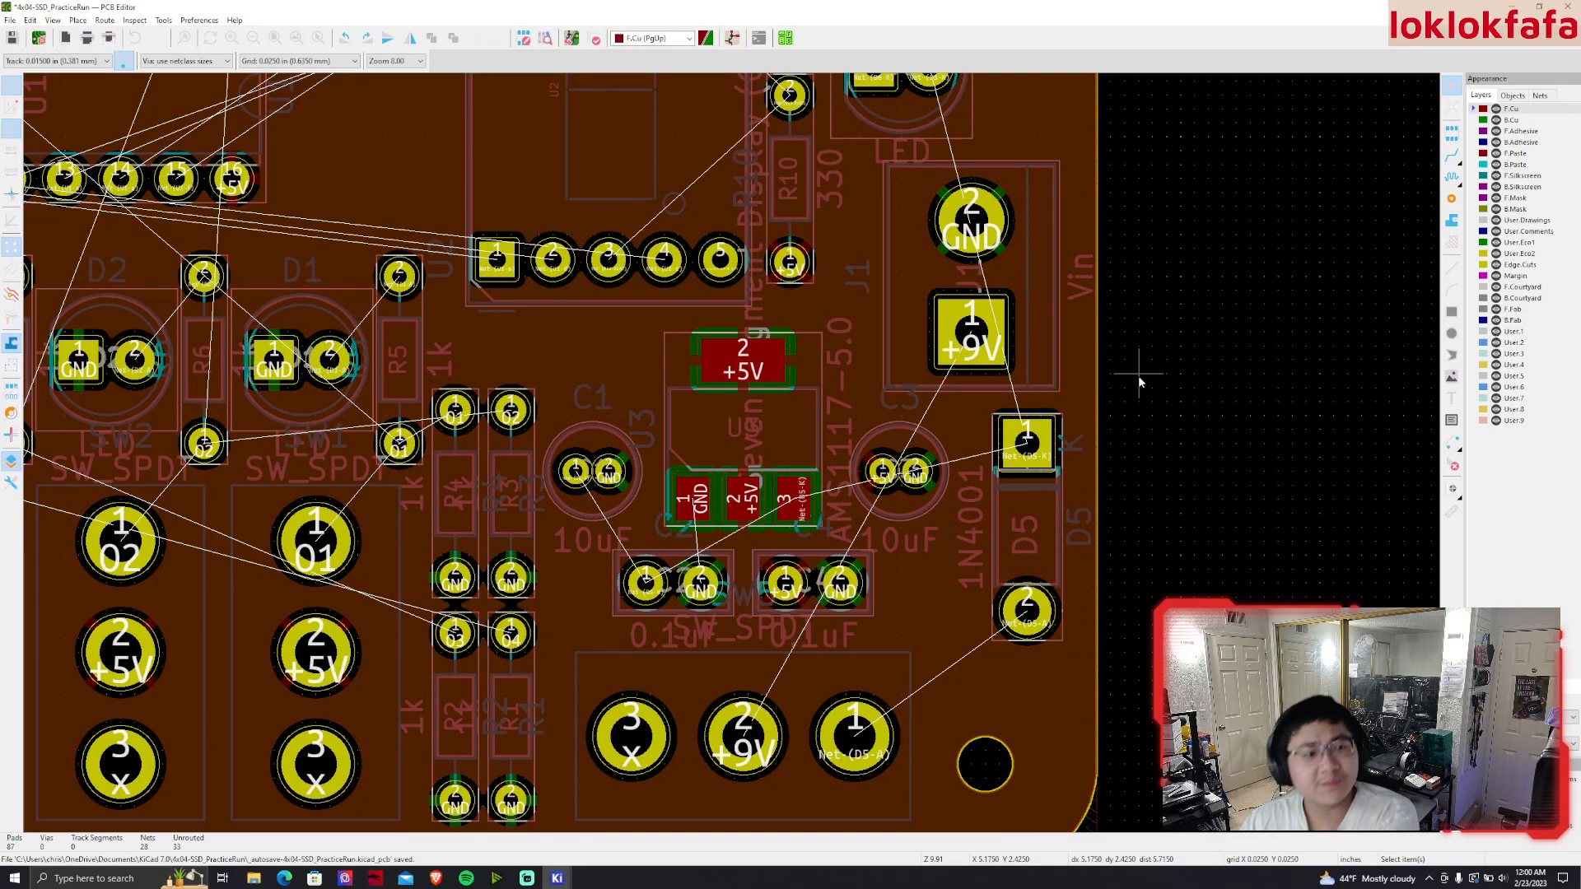
Unfill all the copper zones and fill them again
key("ctrl+b")
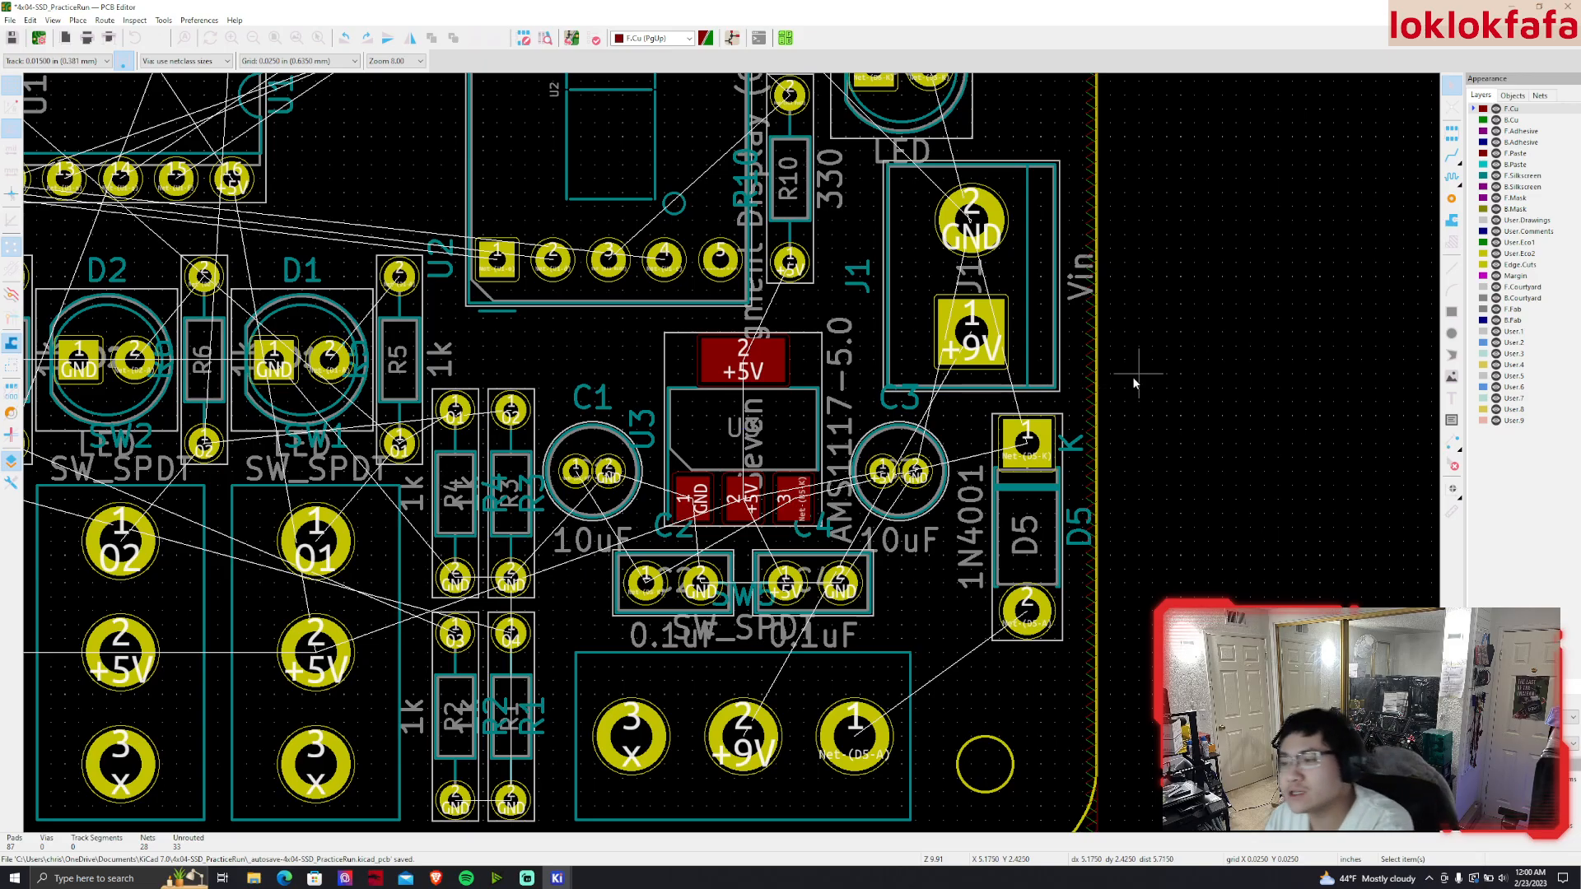
scroll(1133, 377, "down", 2)
middle_click_drag(1166, 489, 1272, 471)
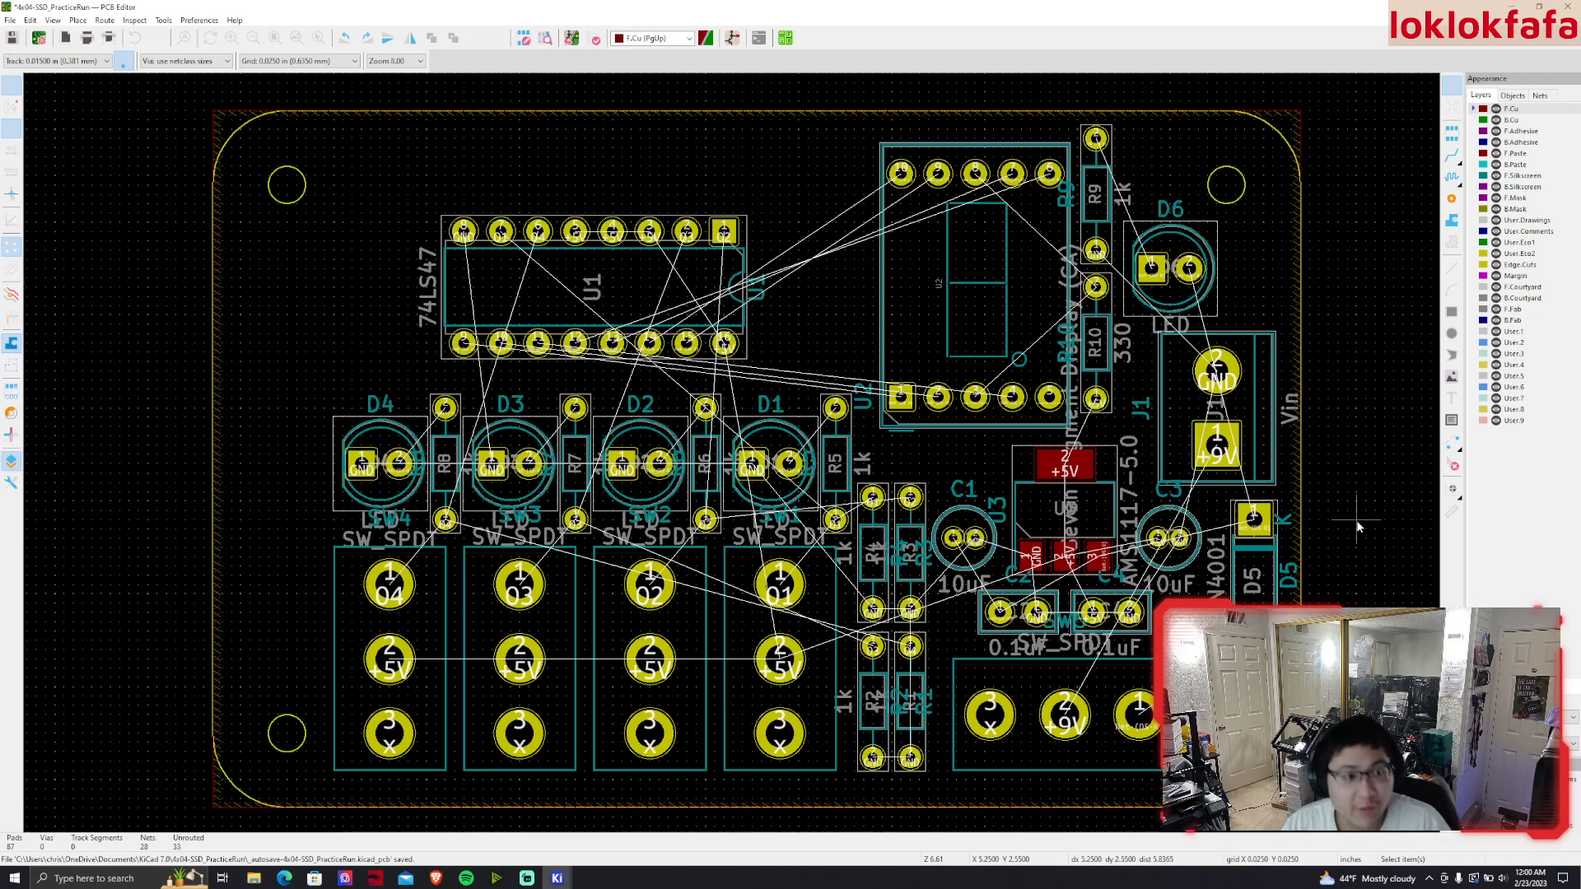
key("b")
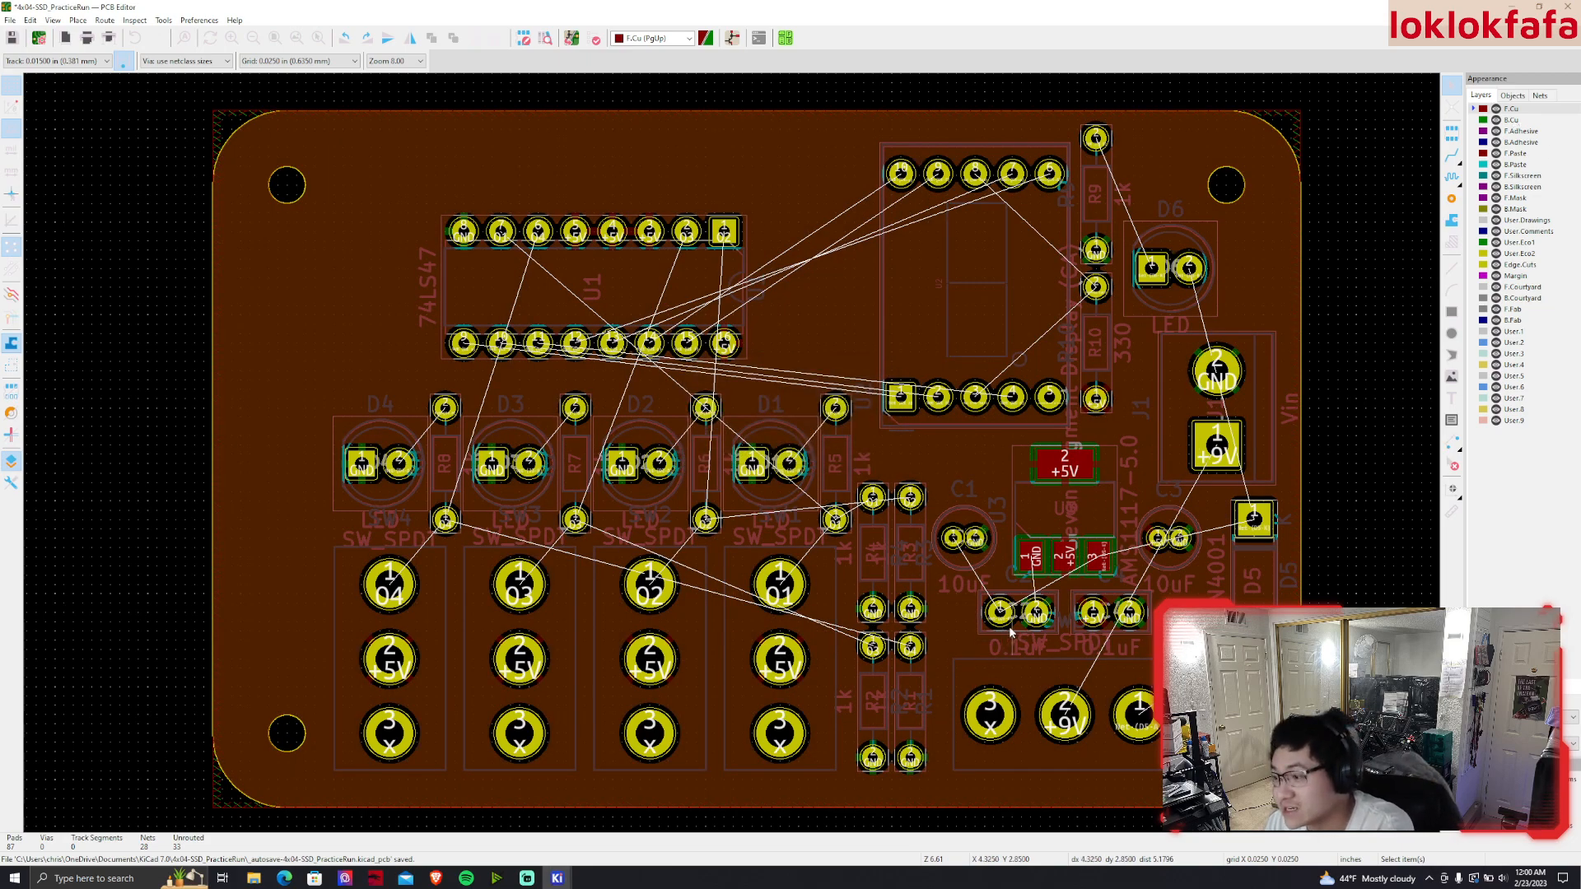
Route a front-copper track from switch SW5's pad 1 to diode D5's pad 2
key("x")
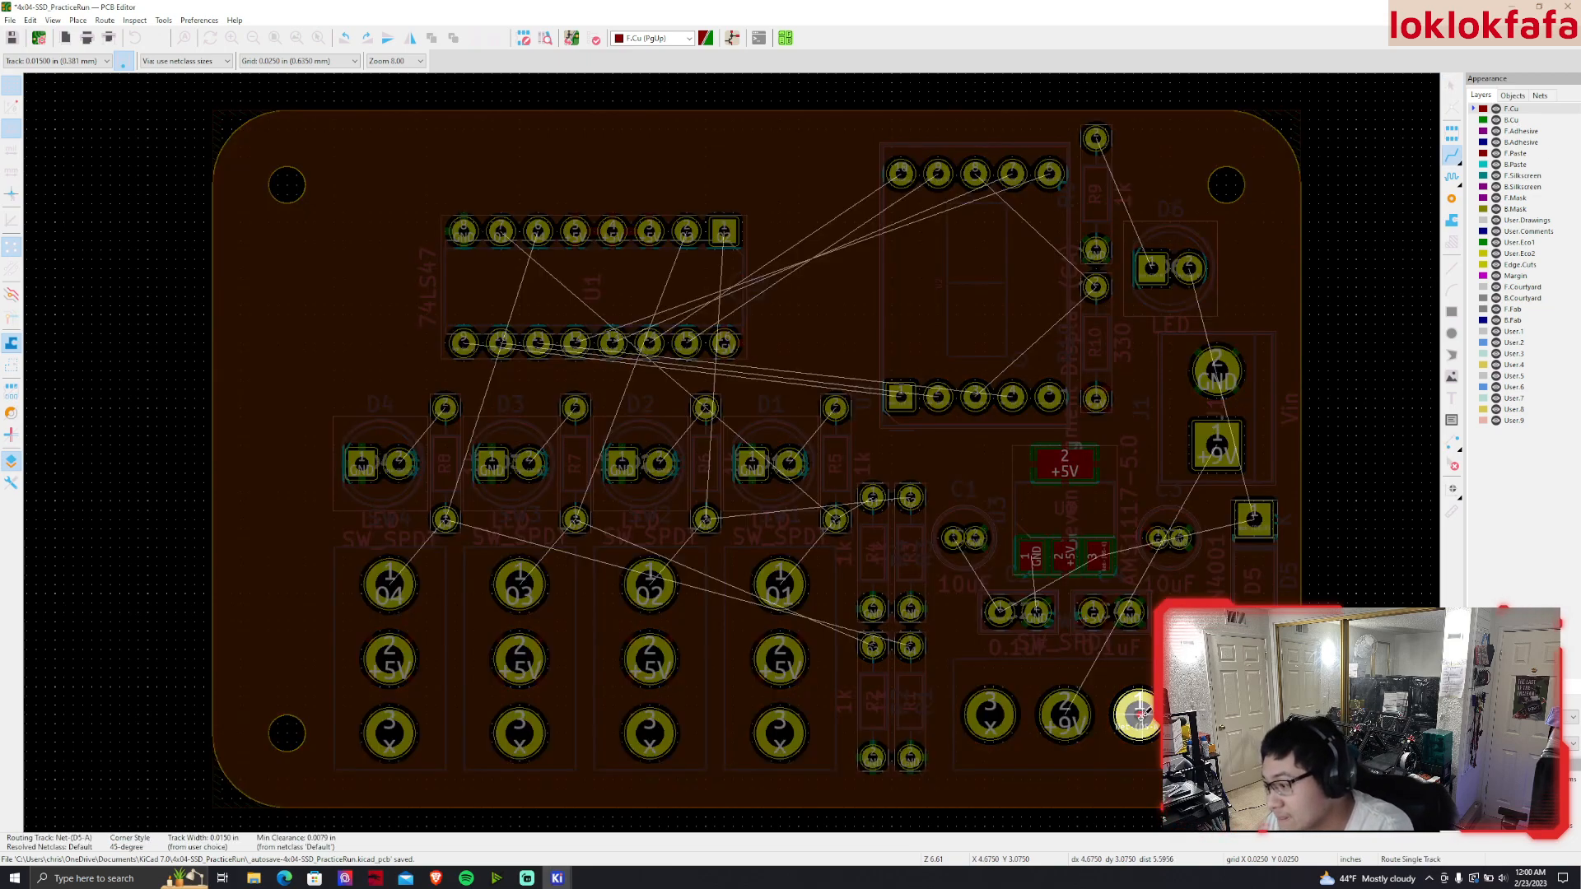
key("Escape")
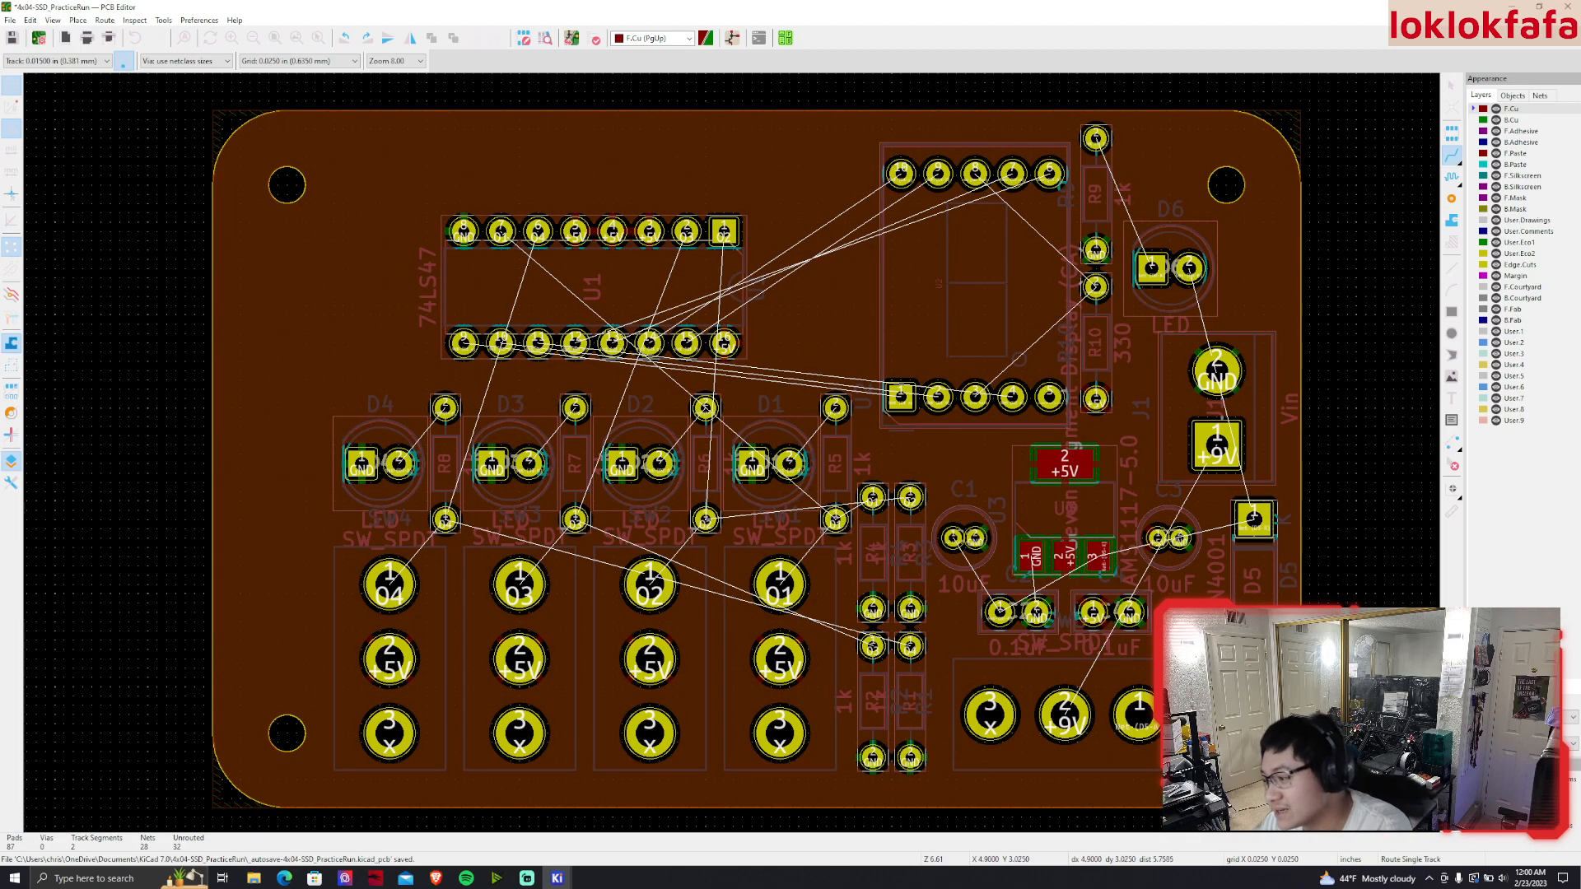
Unfill all the copper zones and route a front-copper track from switch SW5's pad 1 to diode D5's pad 2
key("ctrl+b")
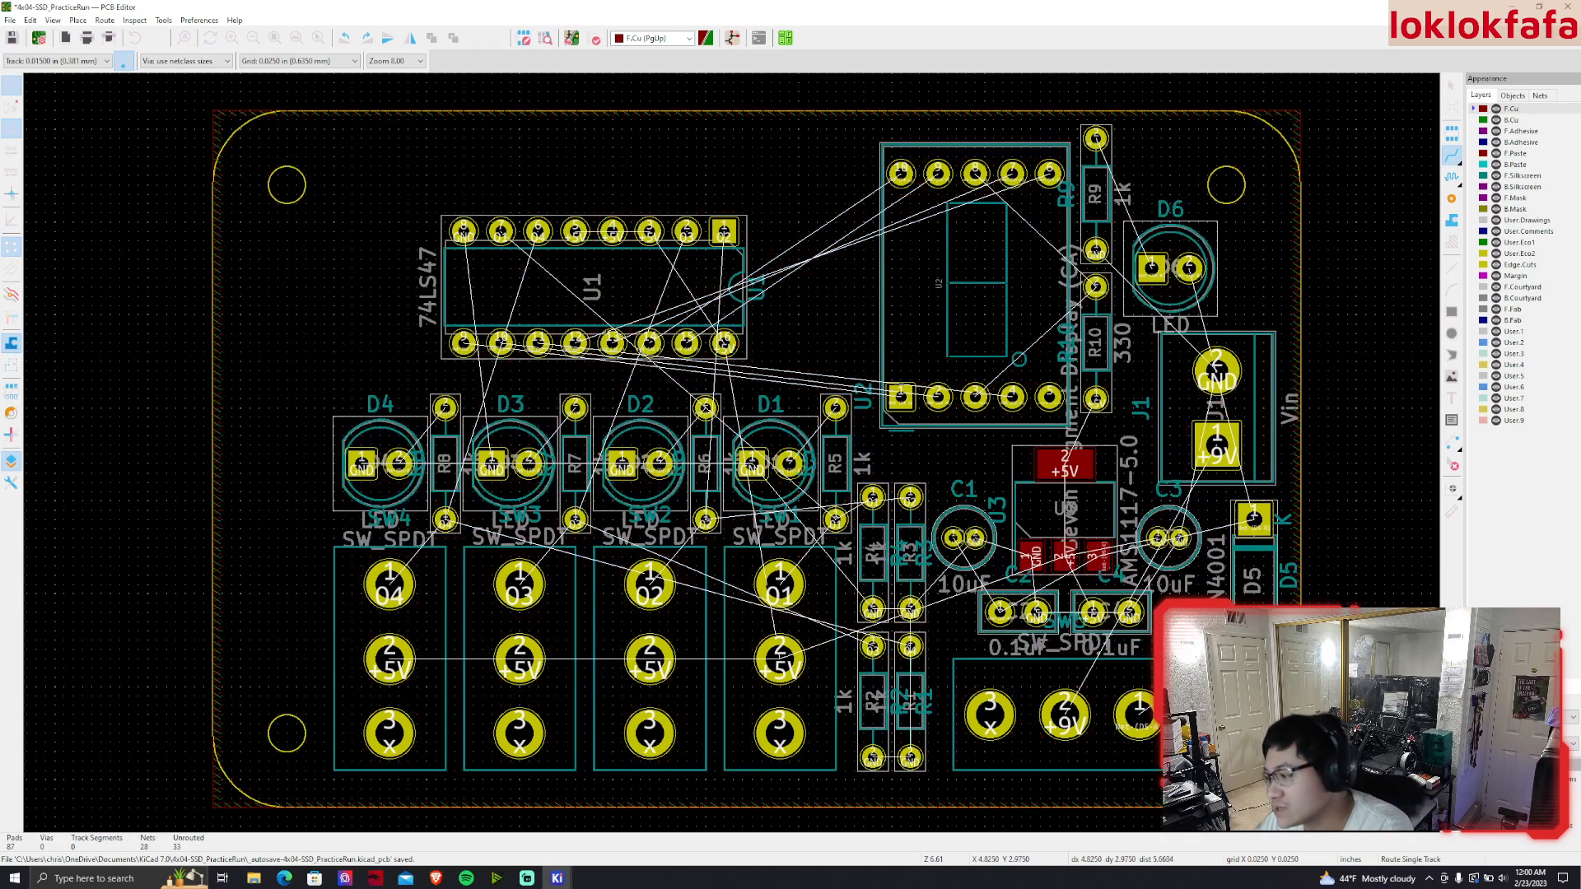
middle_click_drag(1190, 696, 1082, 688)
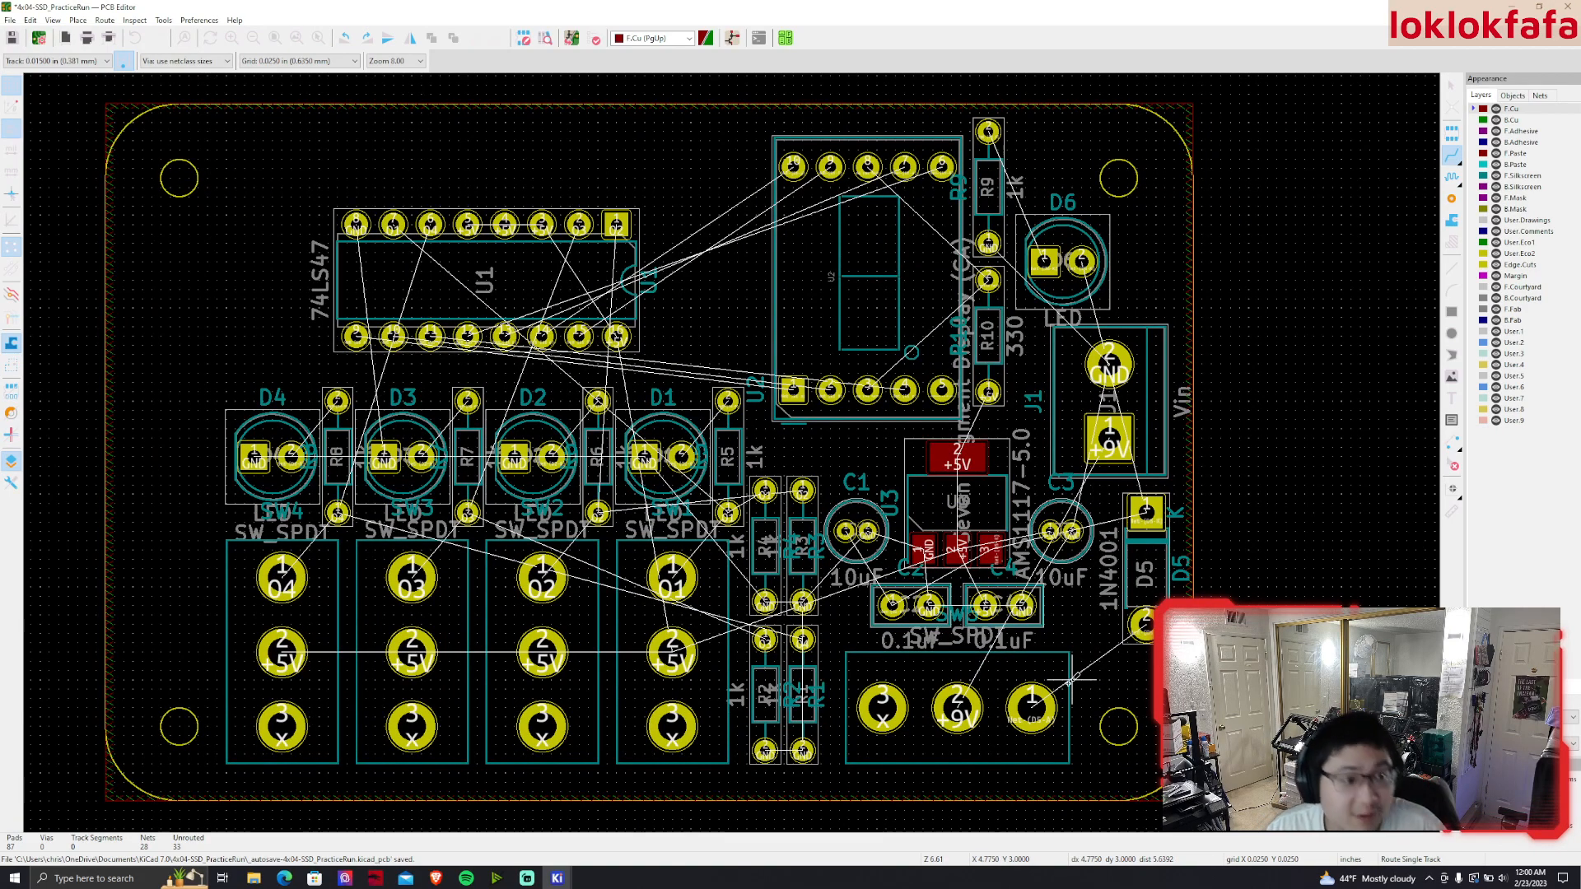
left_click(1032, 706)
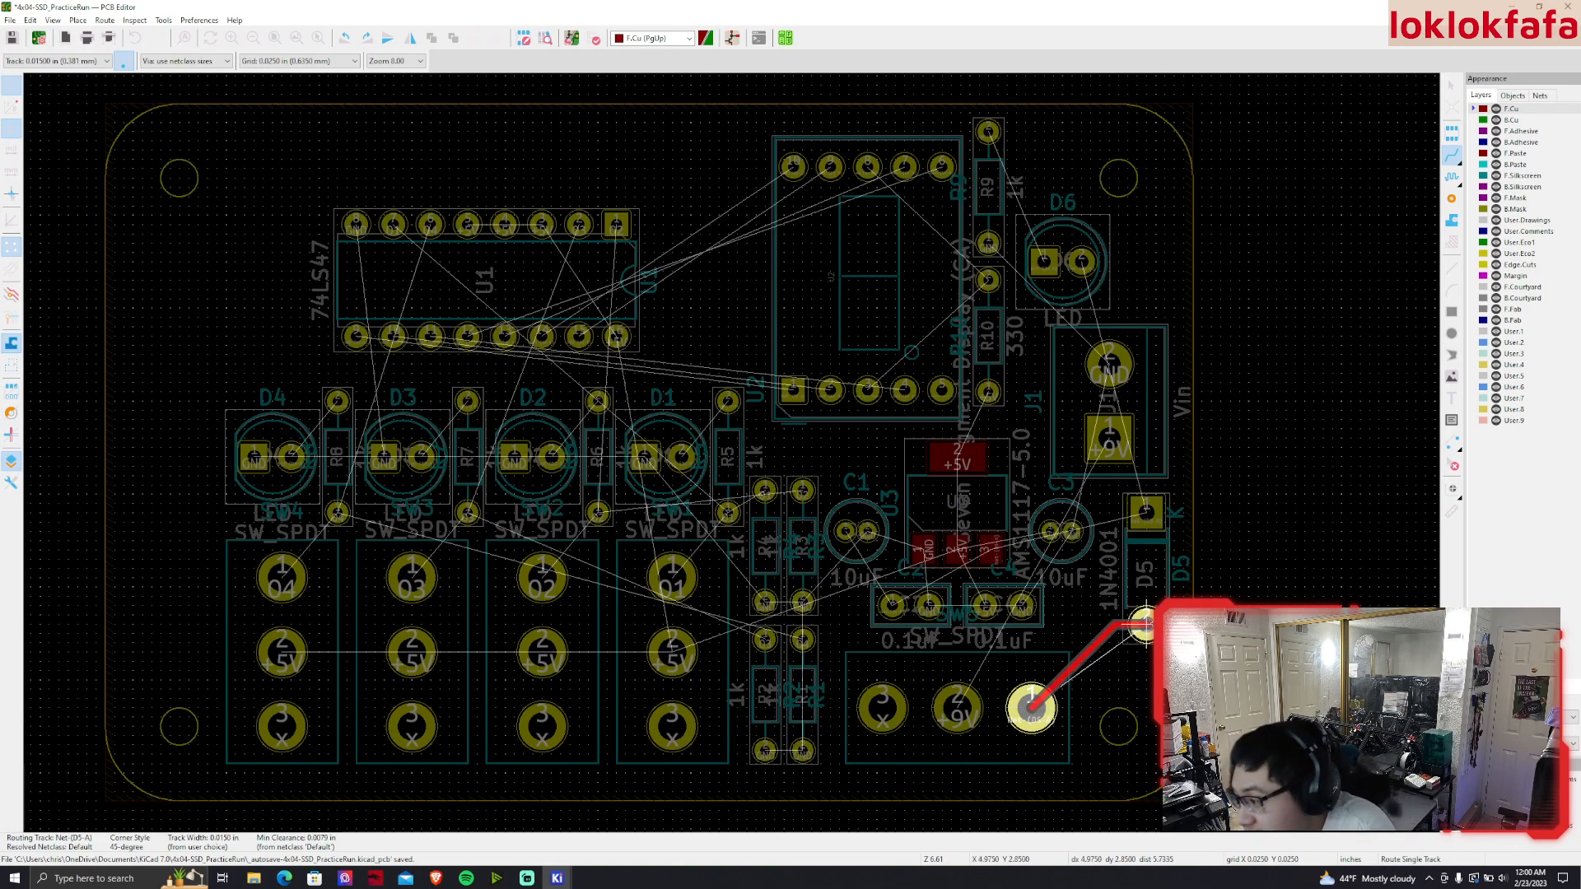
left_click(1147, 624)
middle_click_drag(1147, 624, 1112, 708)
scroll(1112, 708, "up", 1)
middle_click_drag(666, 506, 863, 422)
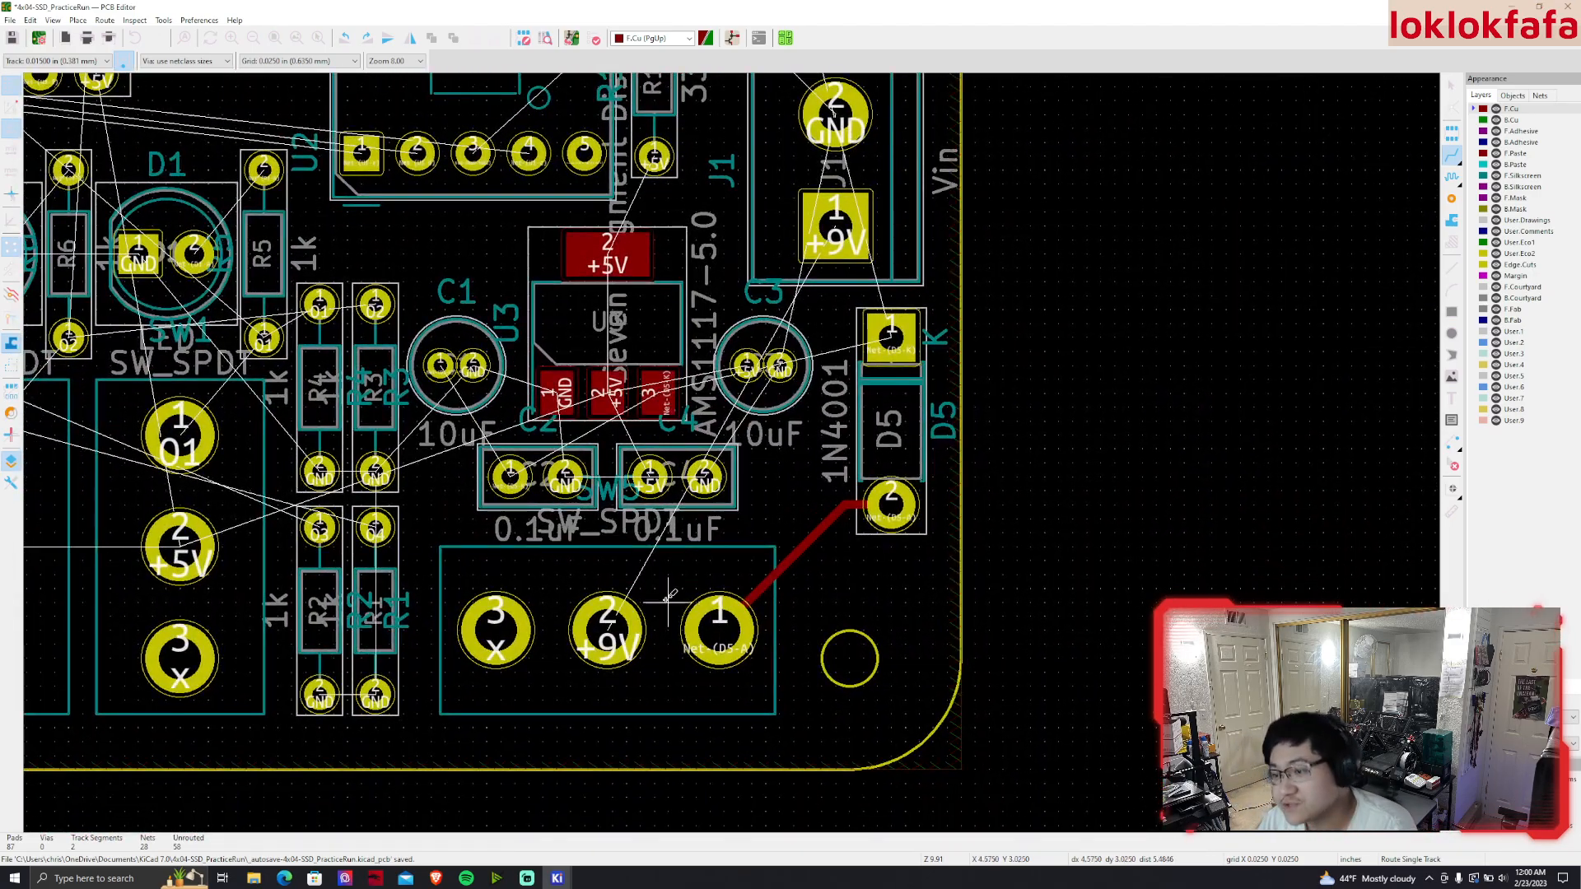
middle_click_drag(828, 482, 794, 605)
left_click(857, 458)
middle_click_drag(871, 255, 873, 373)
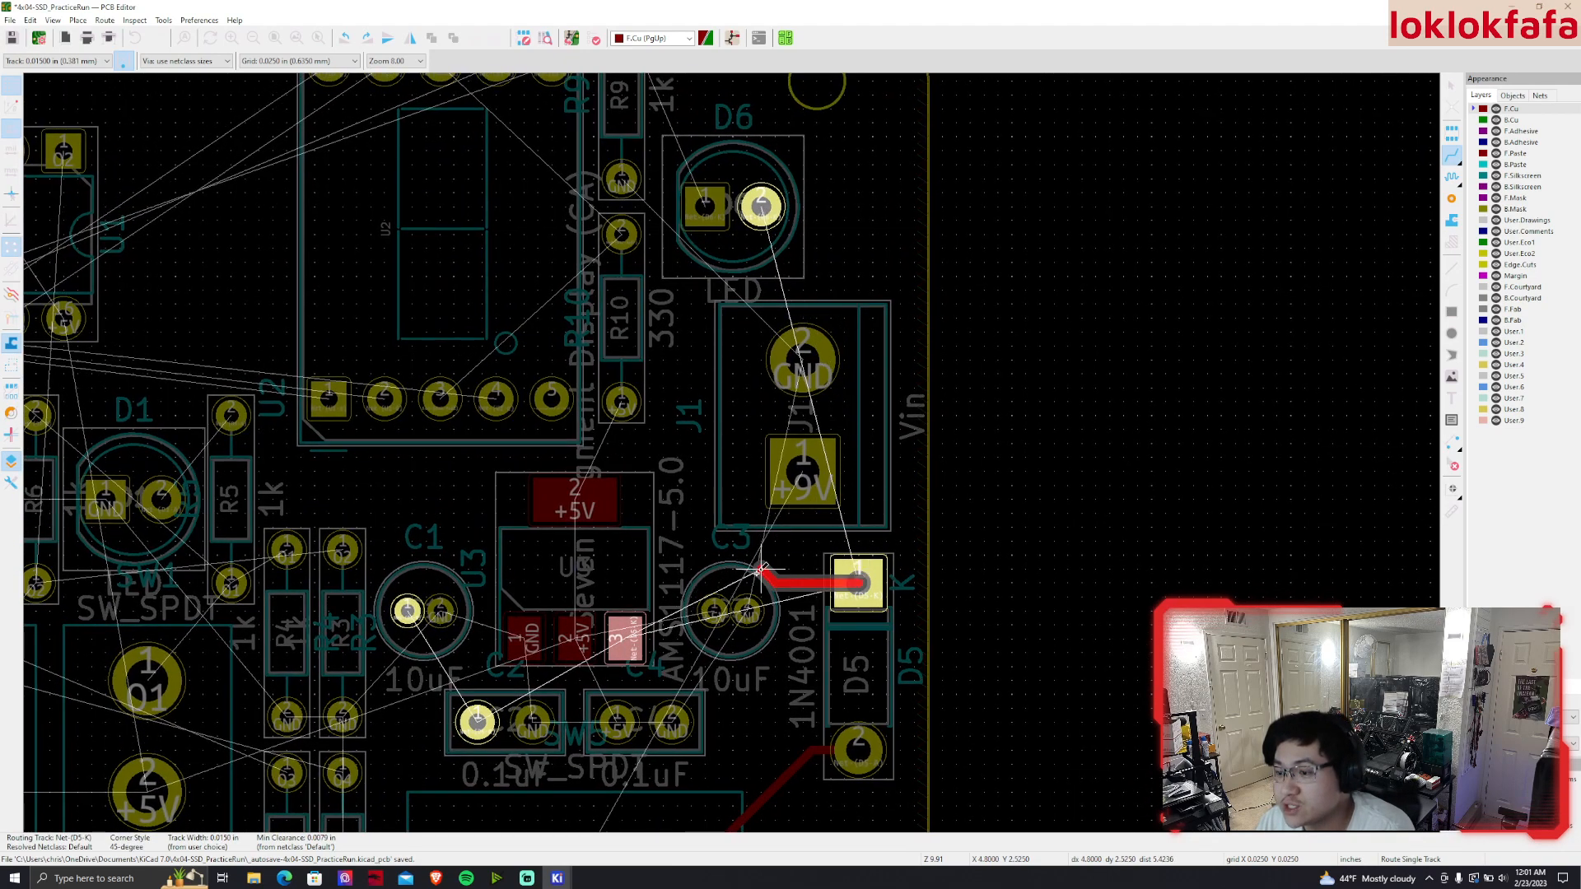
key("Escape")
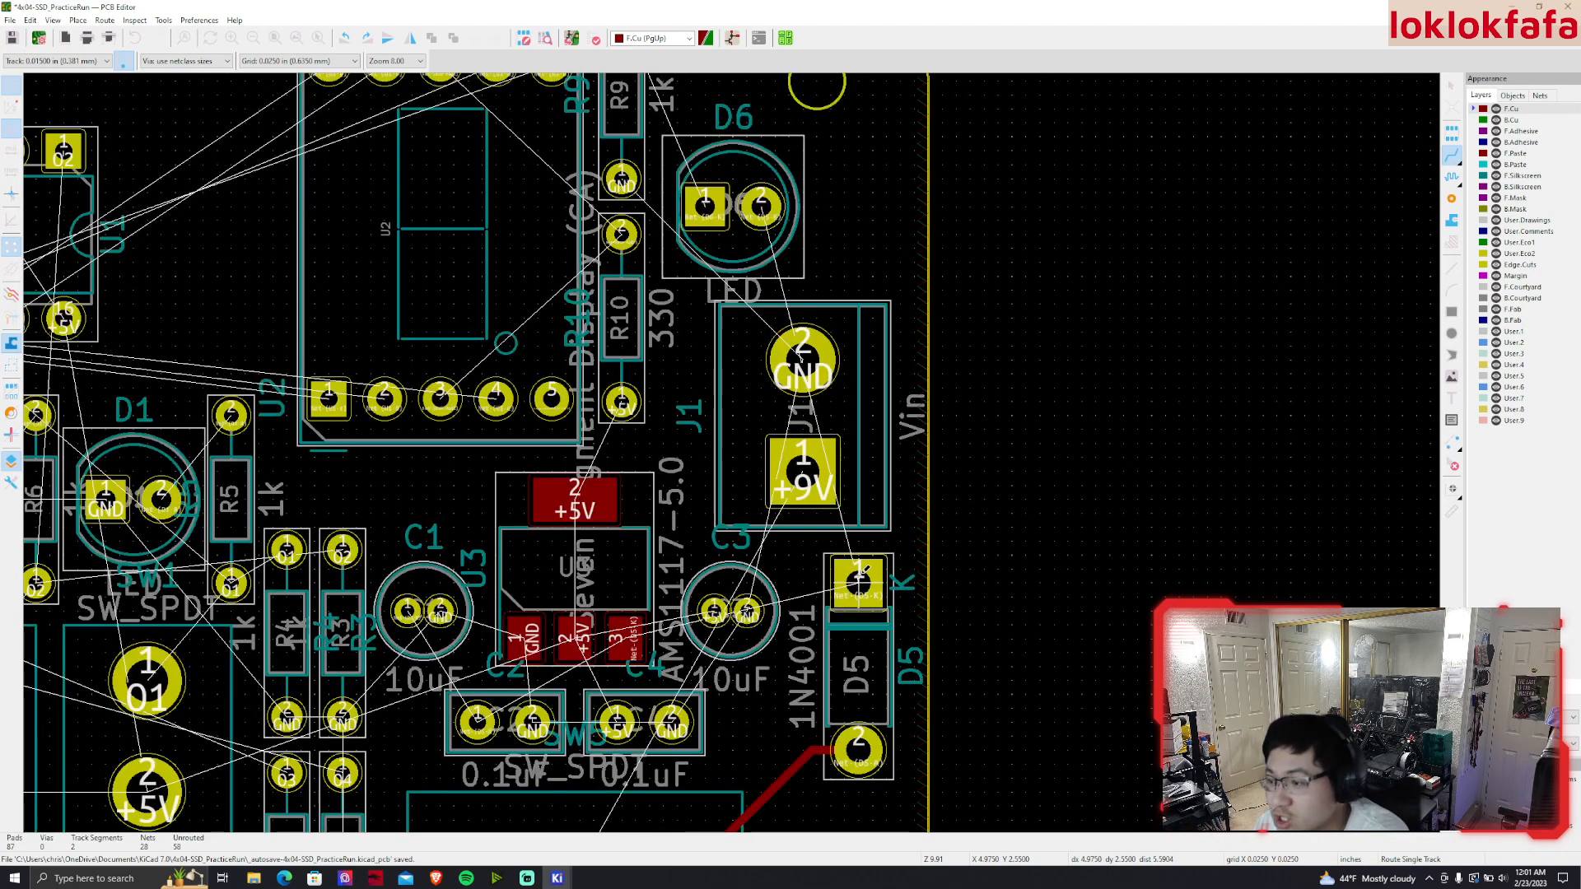
key("m")
key("Escape")
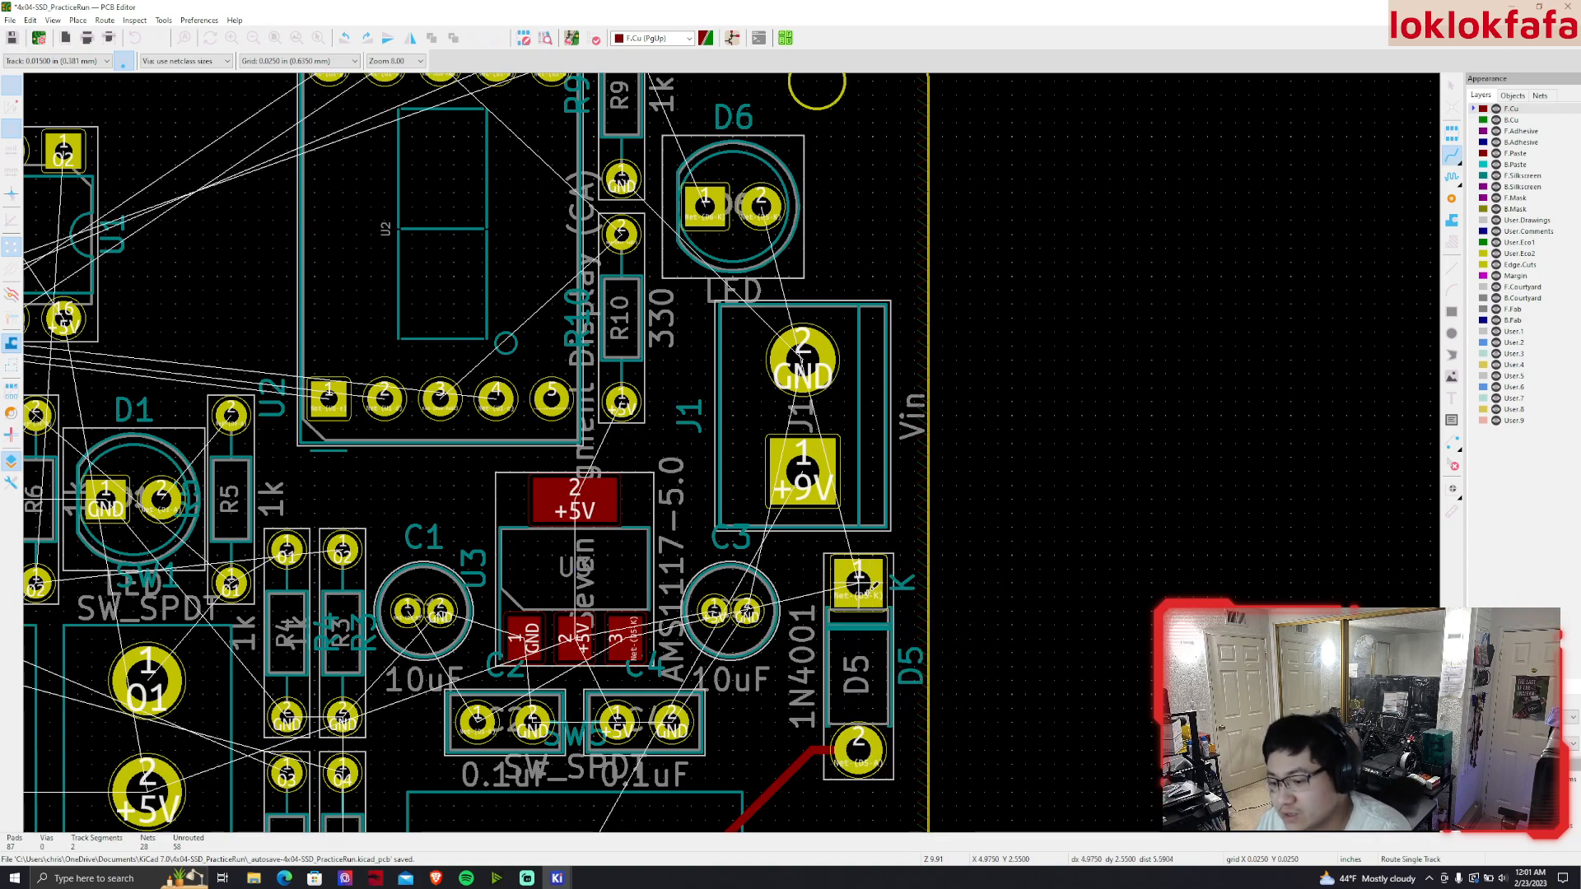
key("Escape")
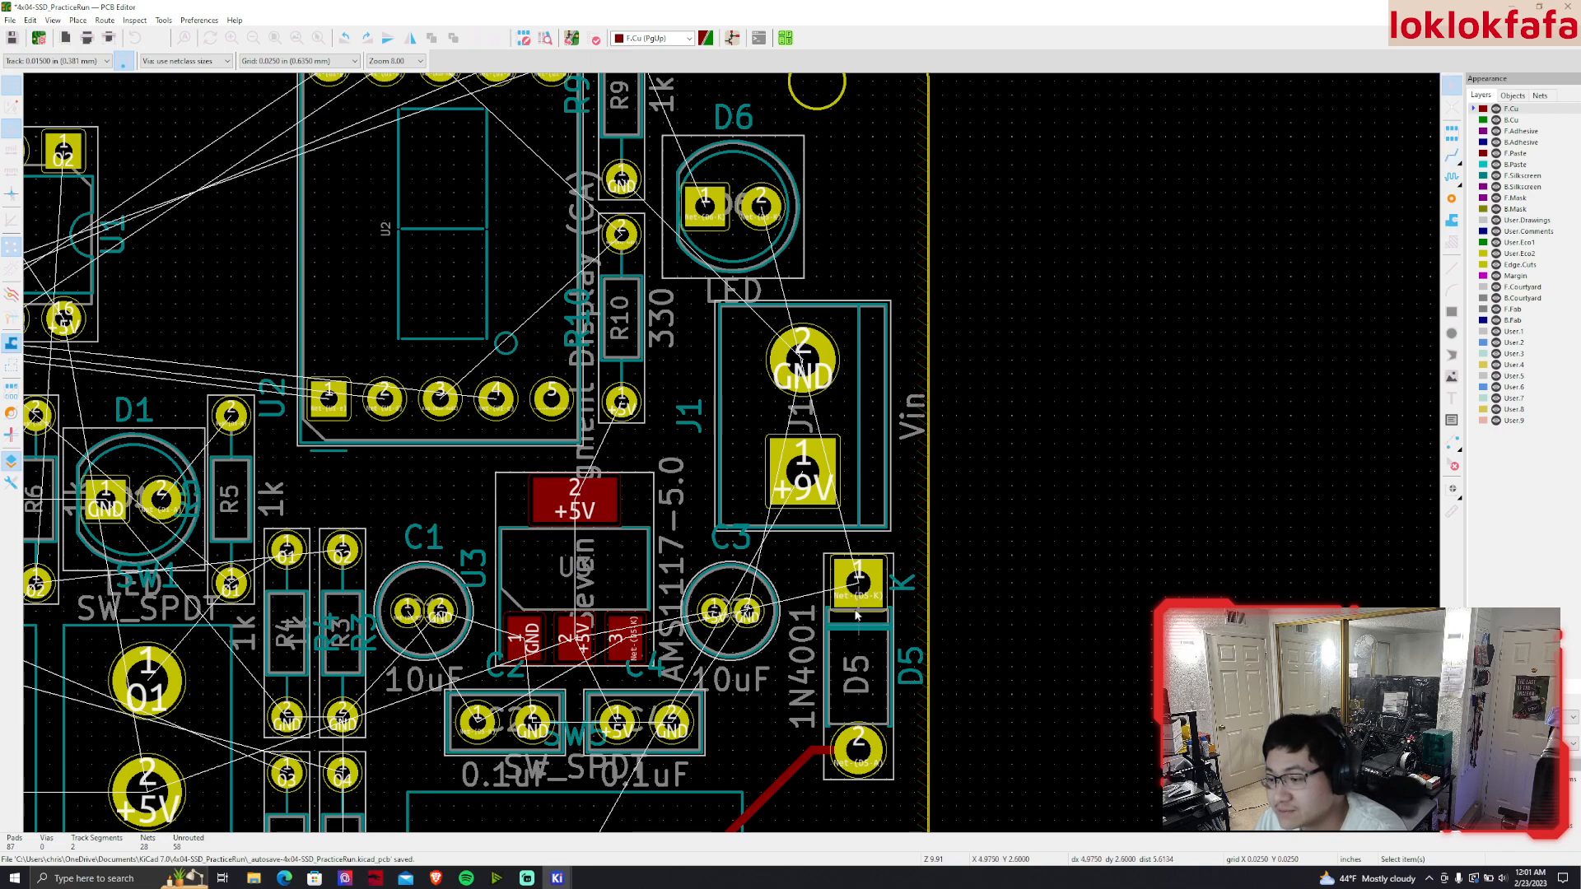
Move diode D5 one 0.025 in grid step toward capacitor C3
middle_click_drag(859, 625, 867, 508)
left_click(865, 566)
left_click(854, 585)
key("m")
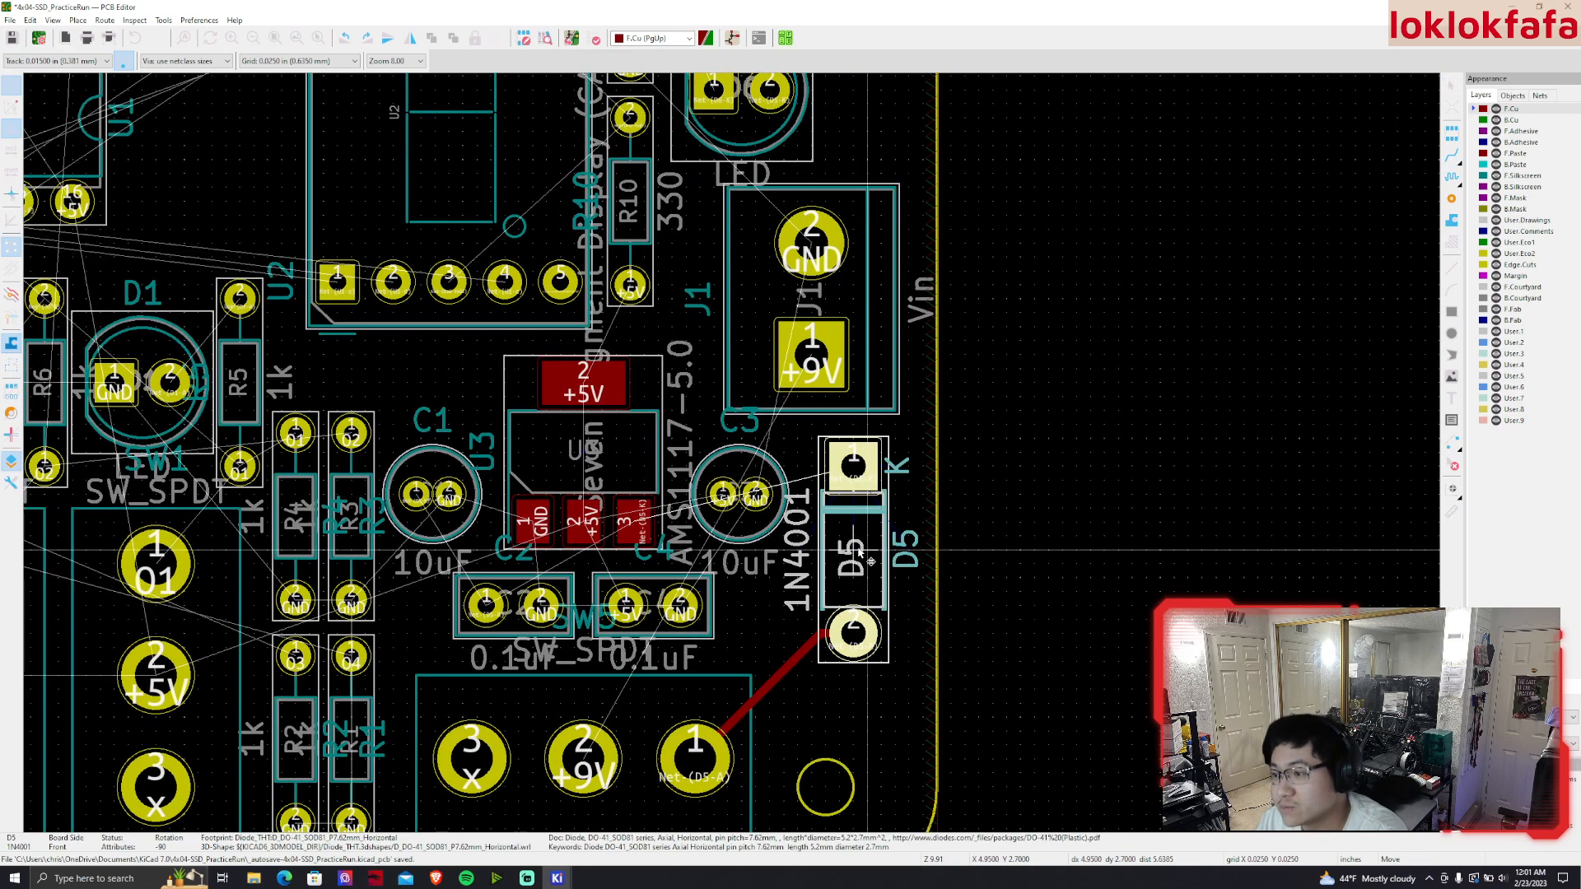
left_click(867, 562)
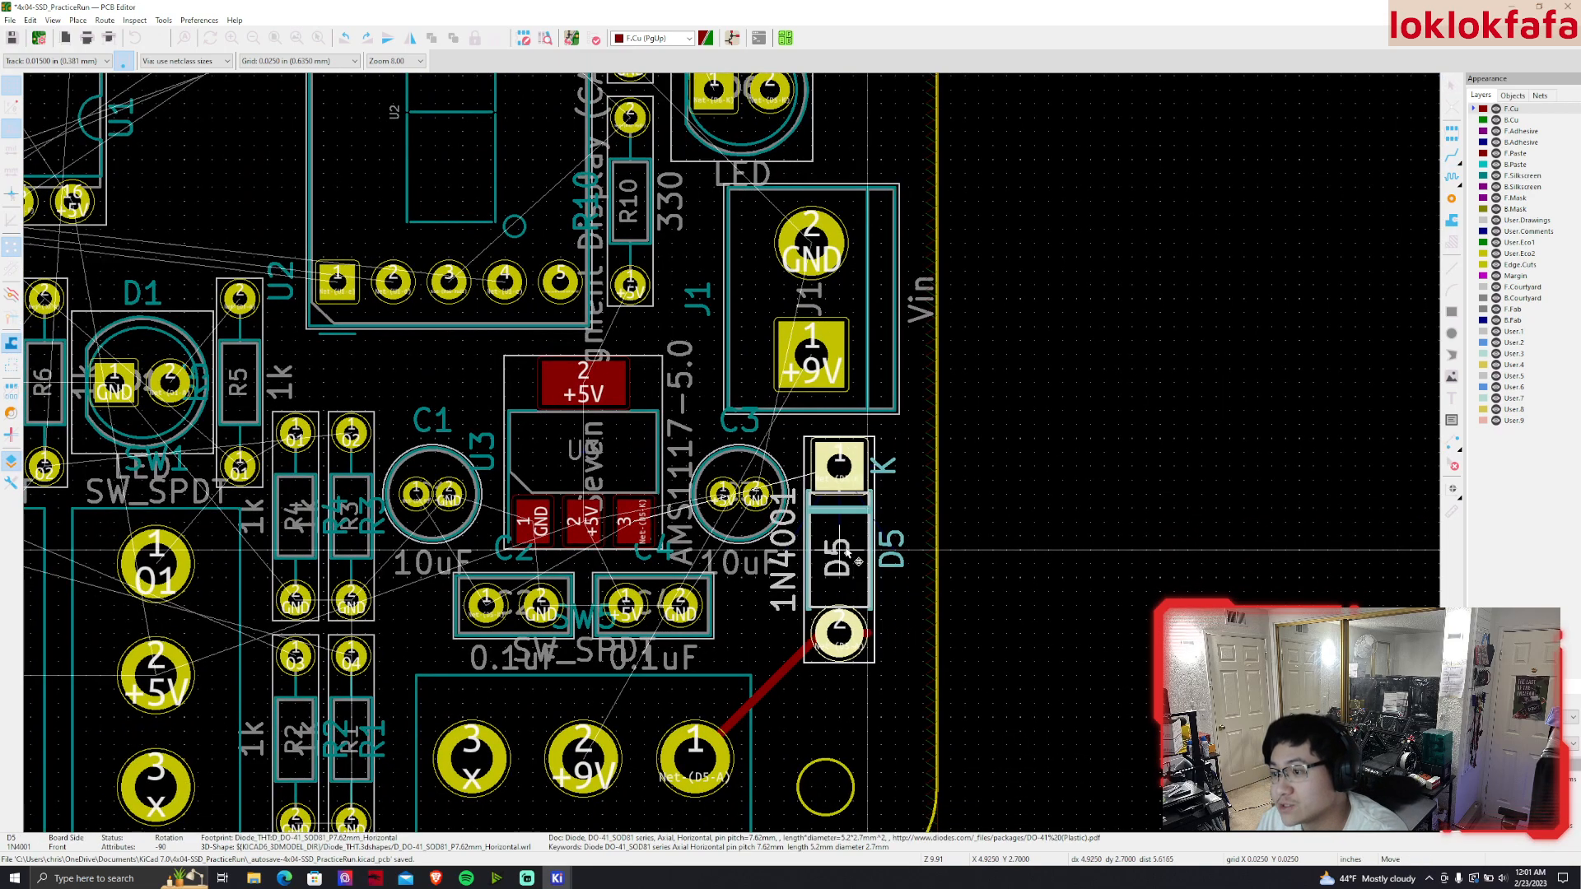
Delete the diagonal track segment leaving SW5's pad 1 and reroute the connection to D5's pad 2 on front copper
left_click(826, 637)
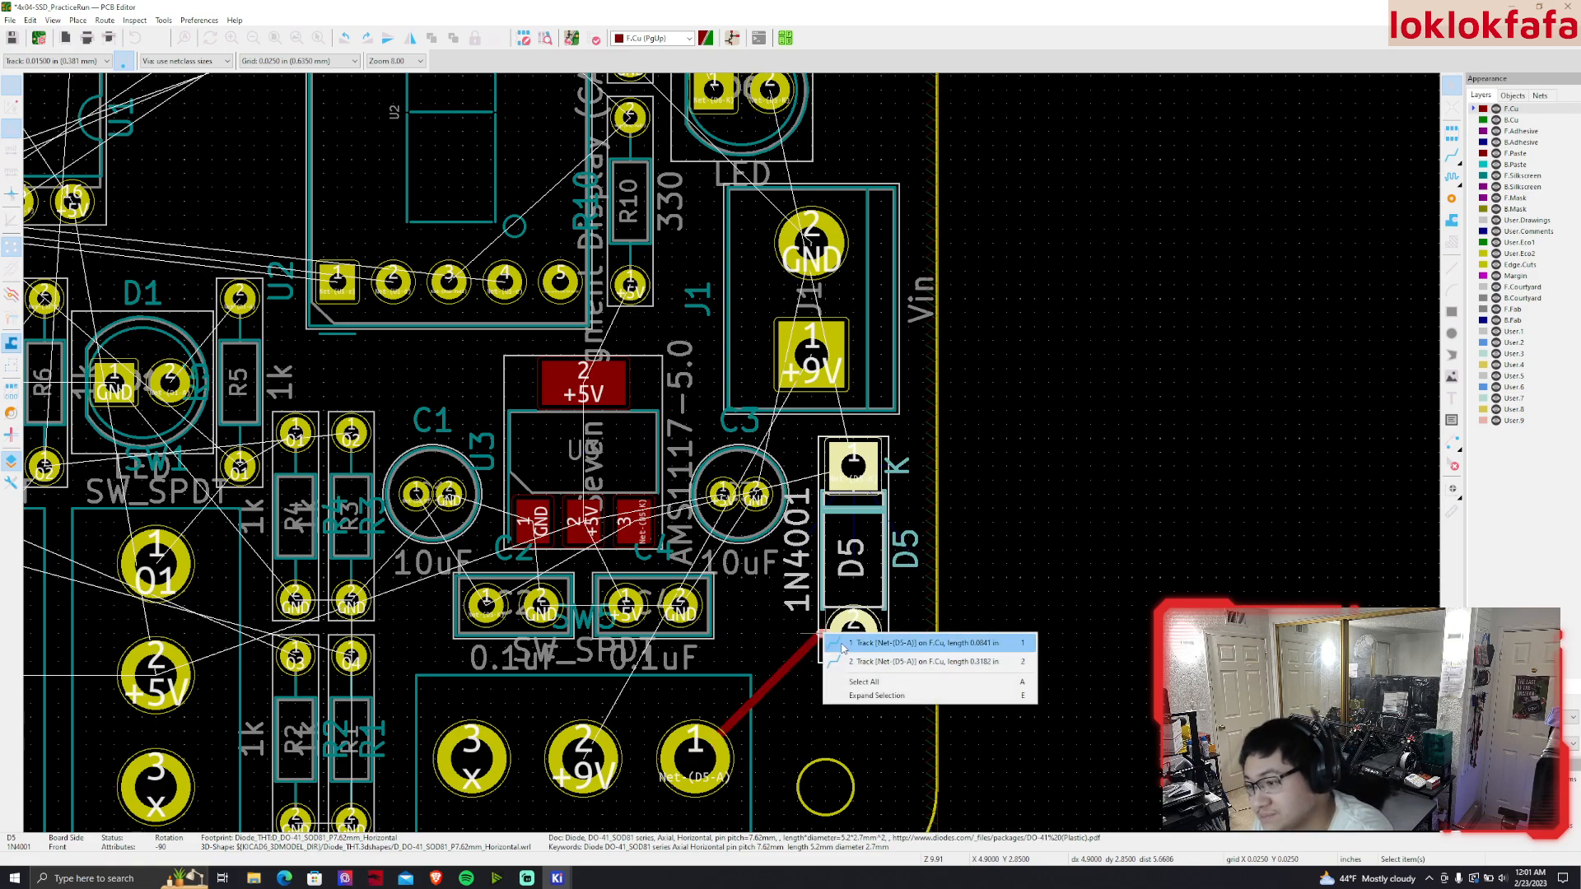
key("Escape")
left_click(815, 642)
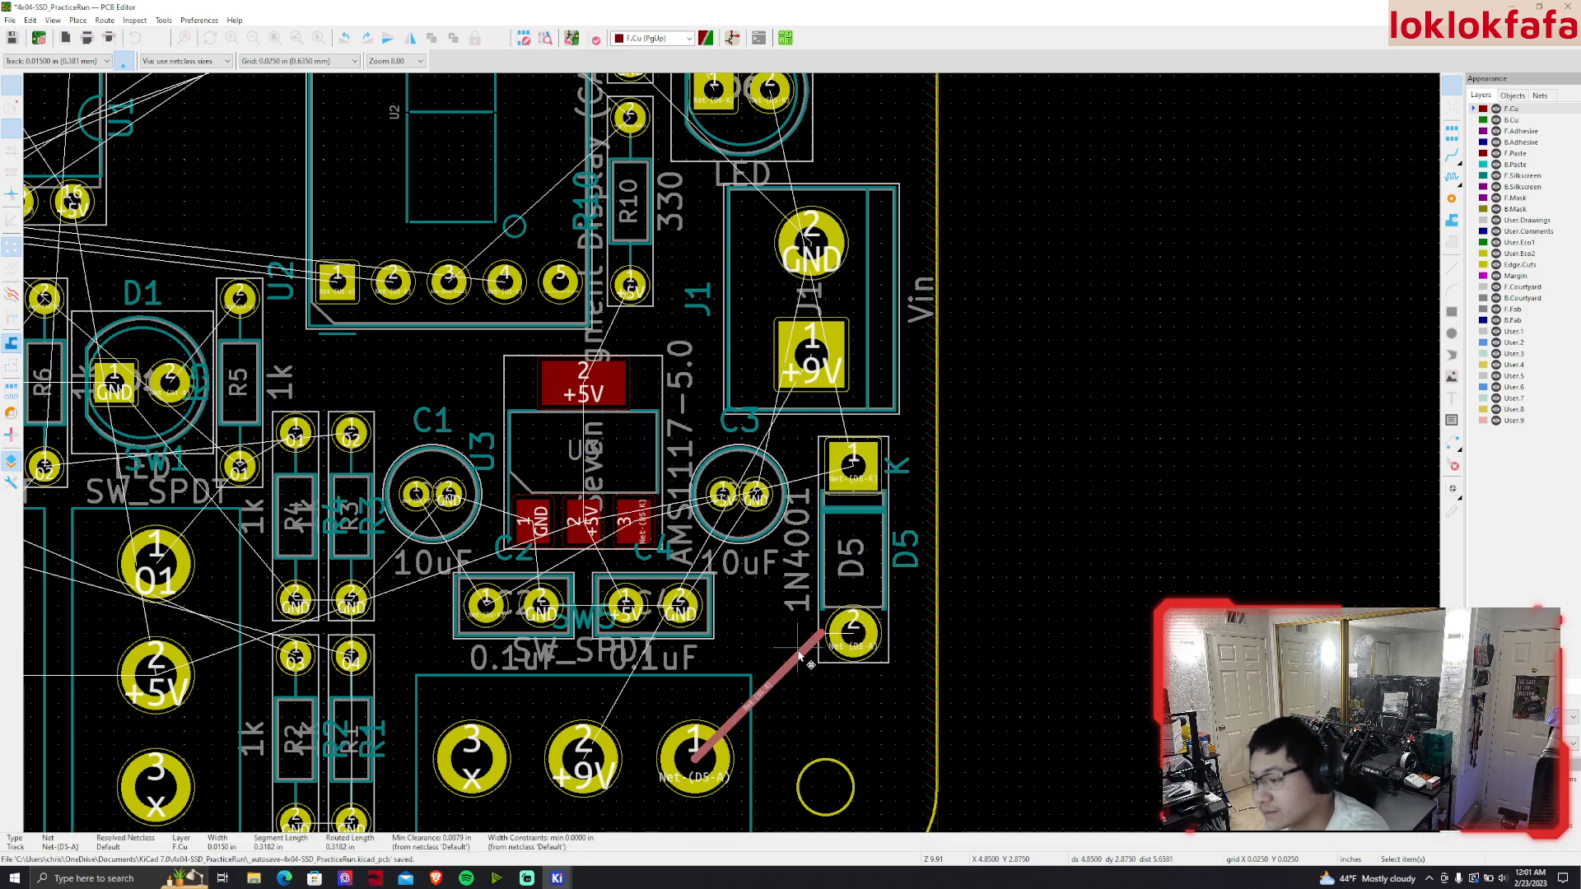
key("Delete")
key("x")
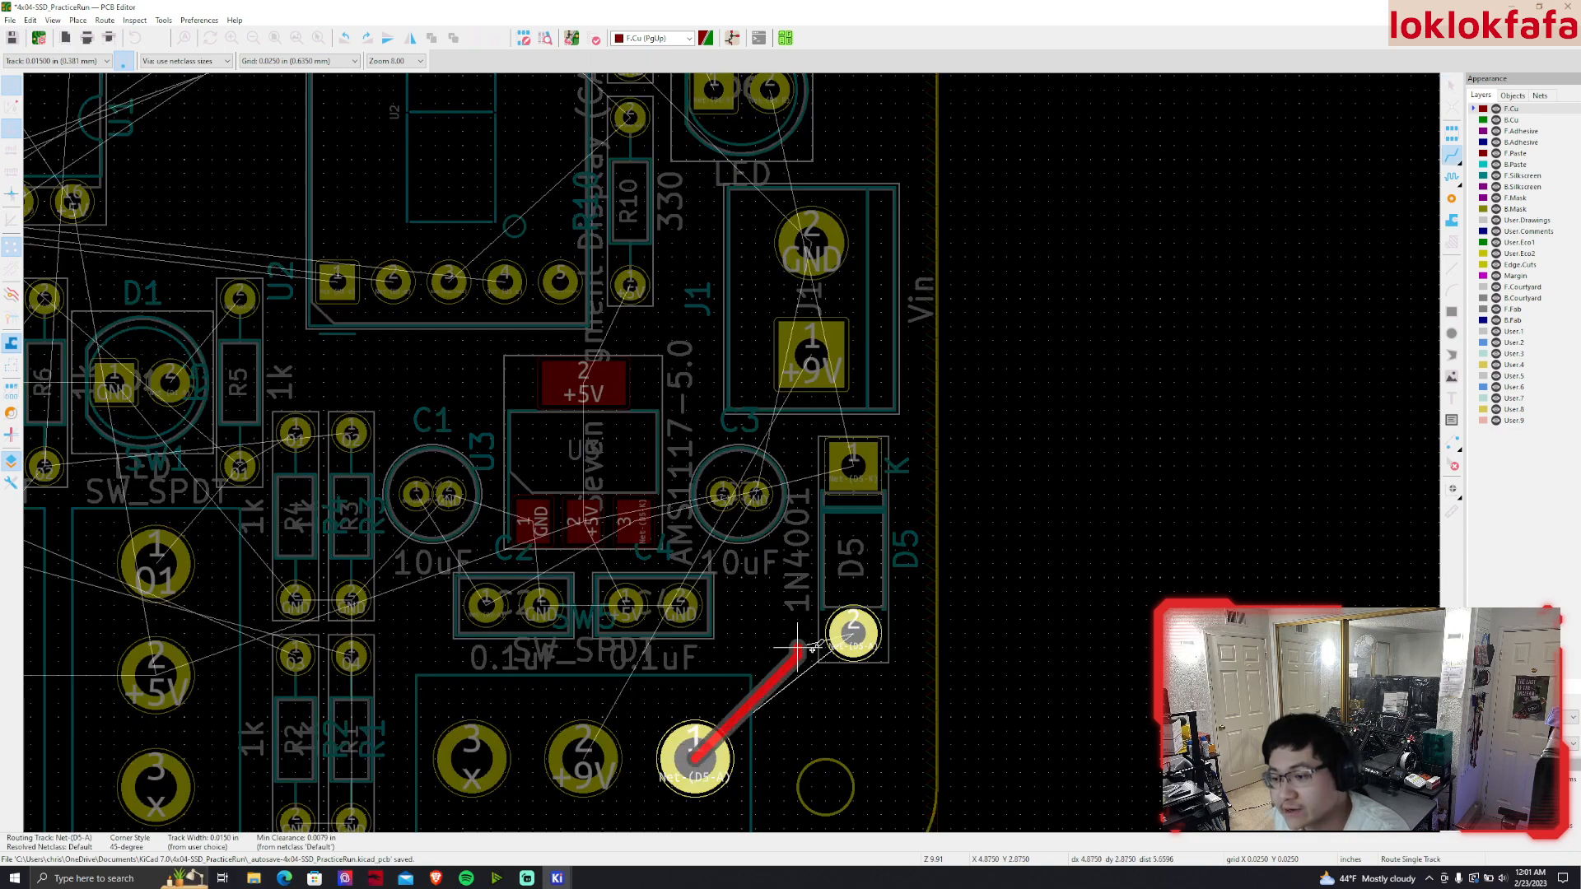
left_click(854, 637)
Route front-copper tracks from D5's pad 1 around connector J1 to LED D6's pad 2, and to regulator U3's pad 3
middle_click_drag(855, 557, 868, 681)
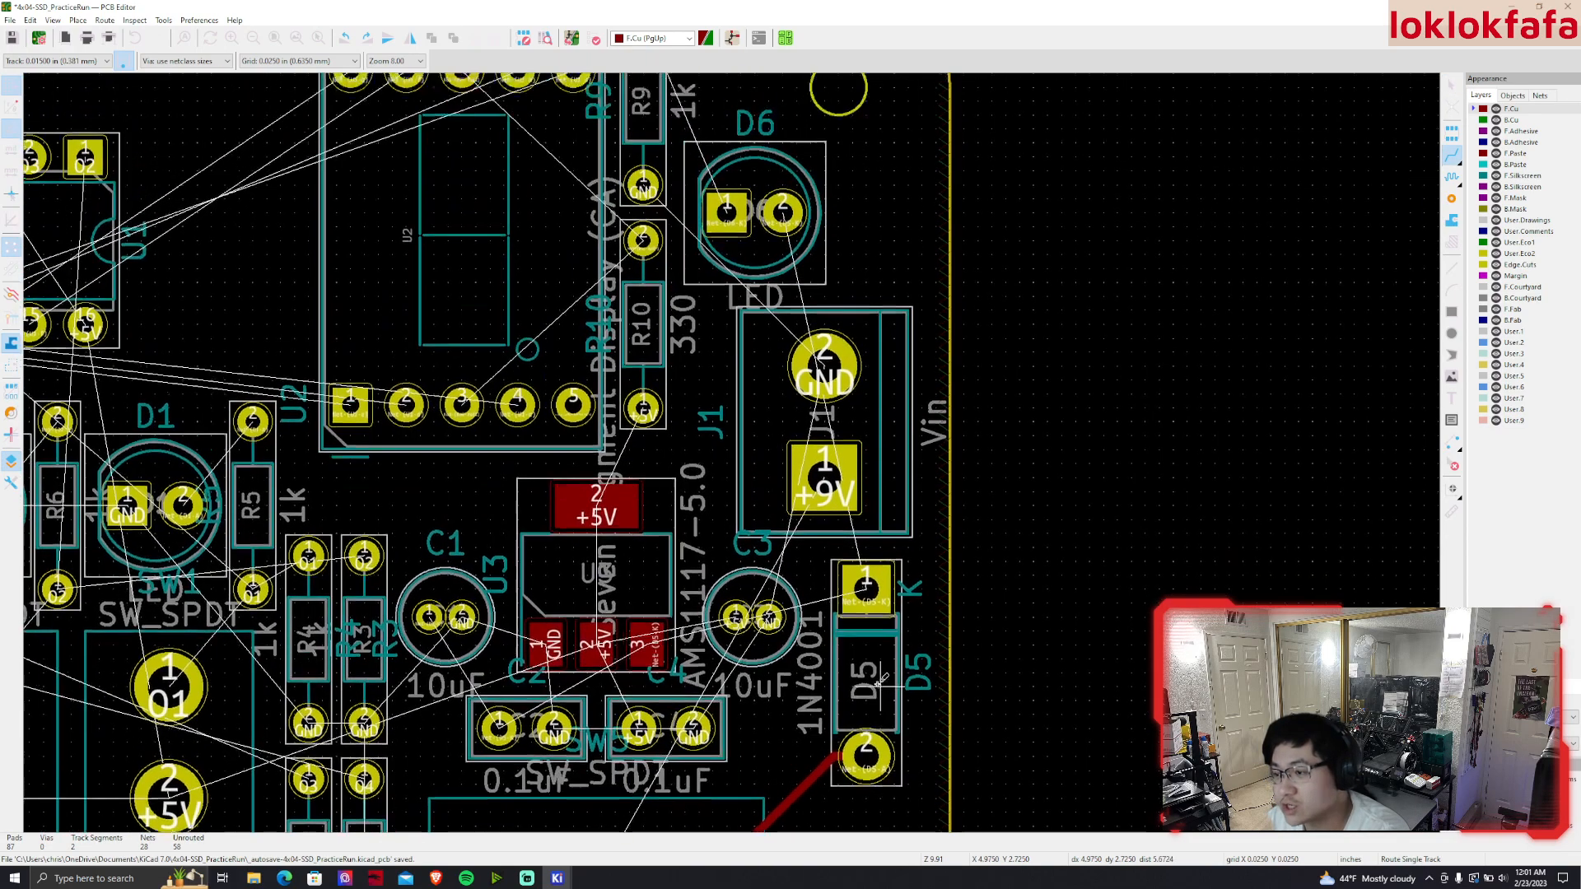
left_click(870, 595)
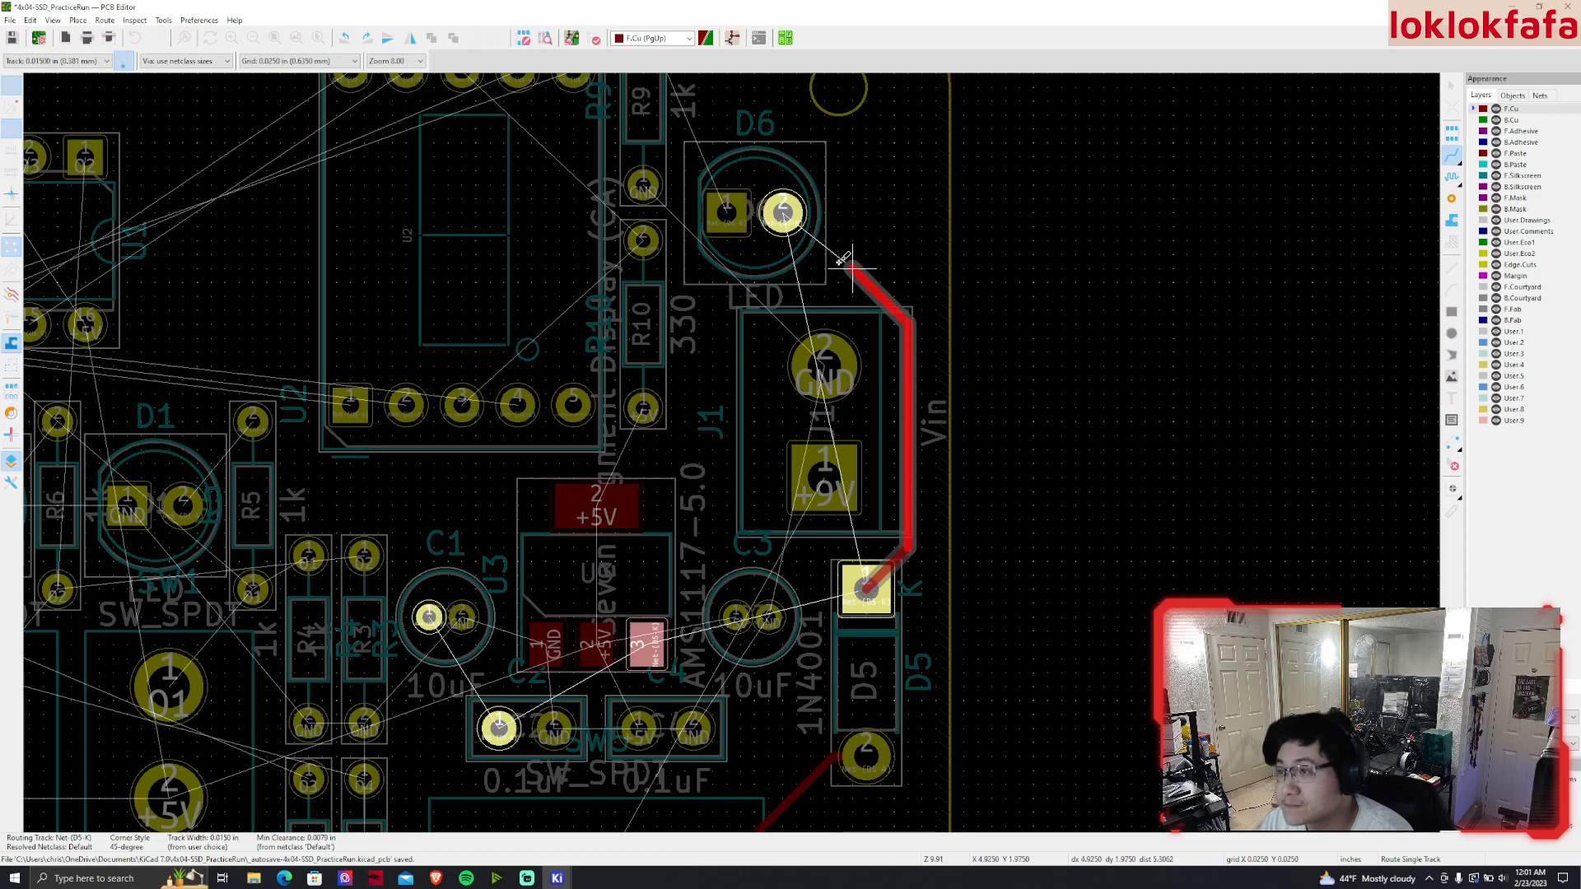
left_click(783, 212)
left_click(864, 586)
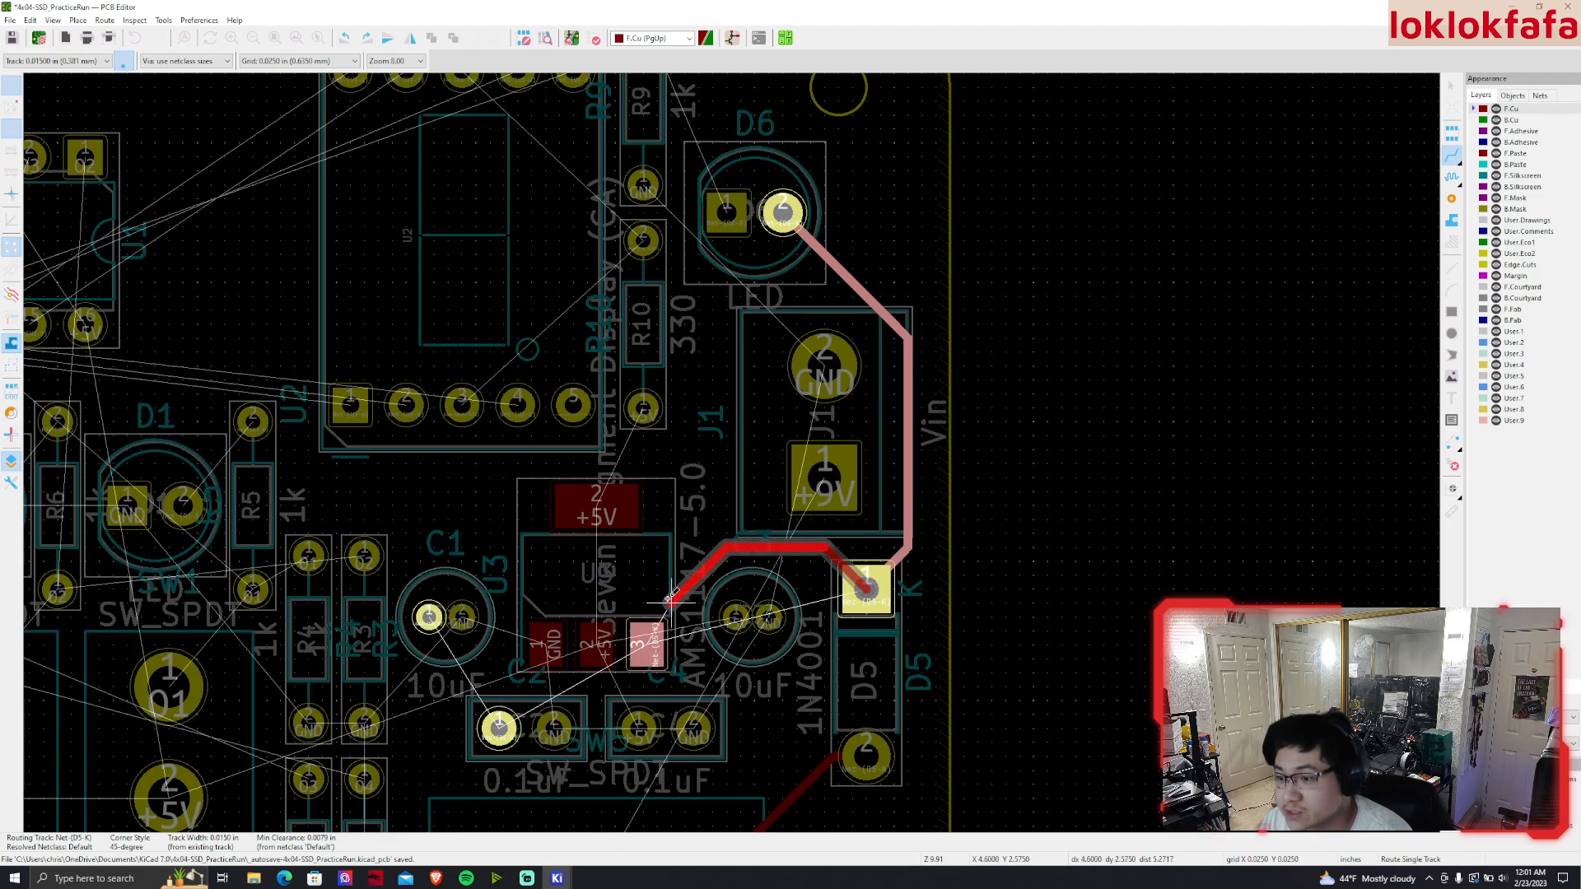
left_click(646, 636)
Branch a front-copper track from the bend of the D5-to-U3 track across the regulator body to capacitor C1's pad 1
middle_click_drag(599, 658, 662, 641)
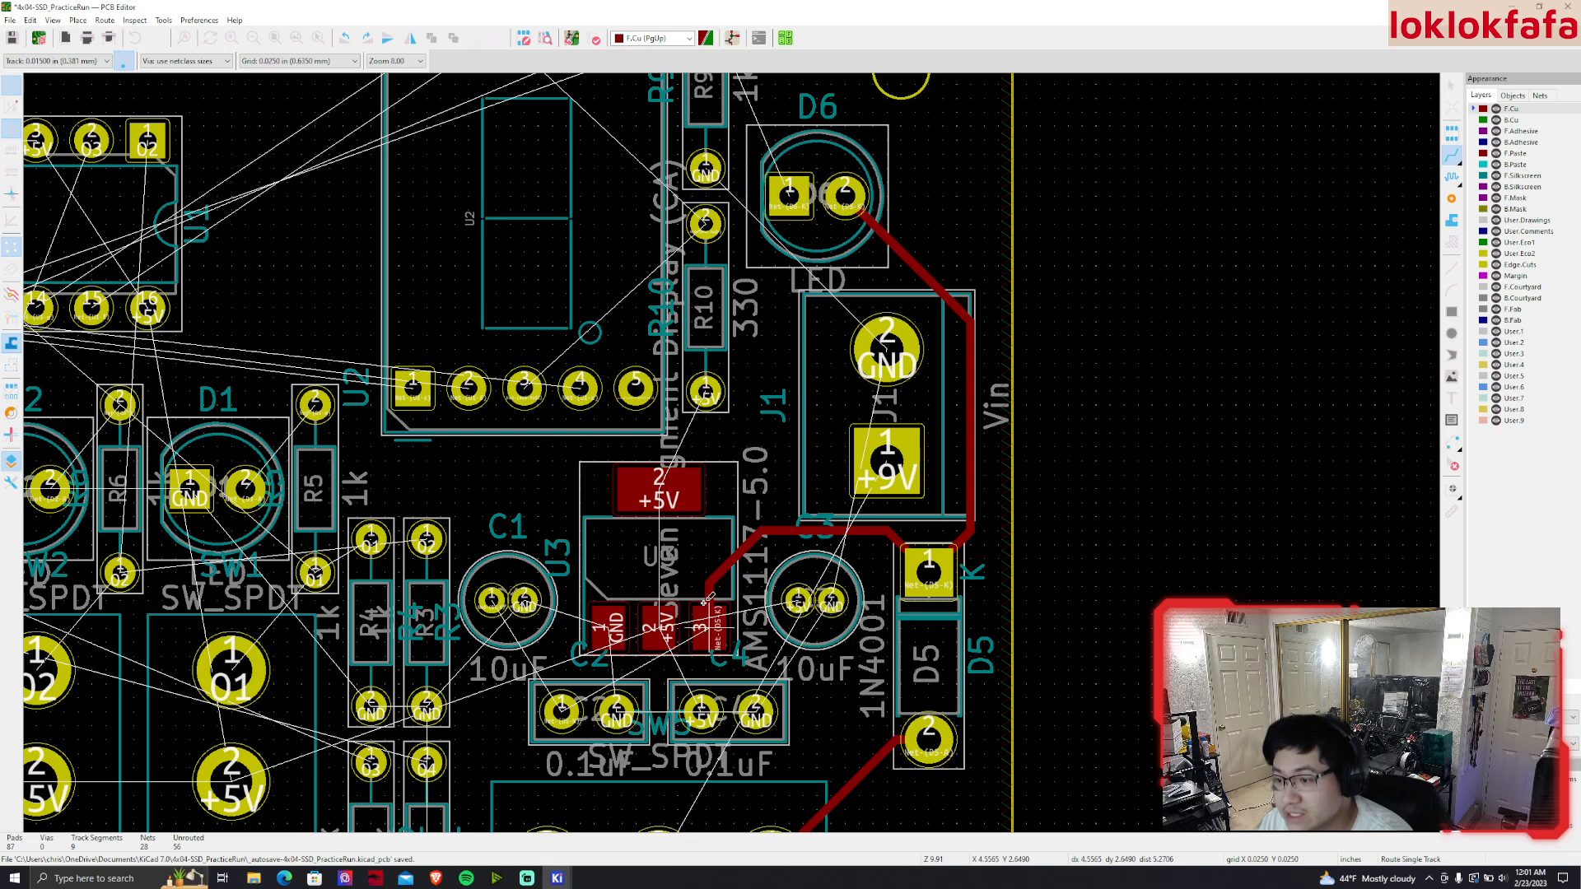
left_click(762, 531)
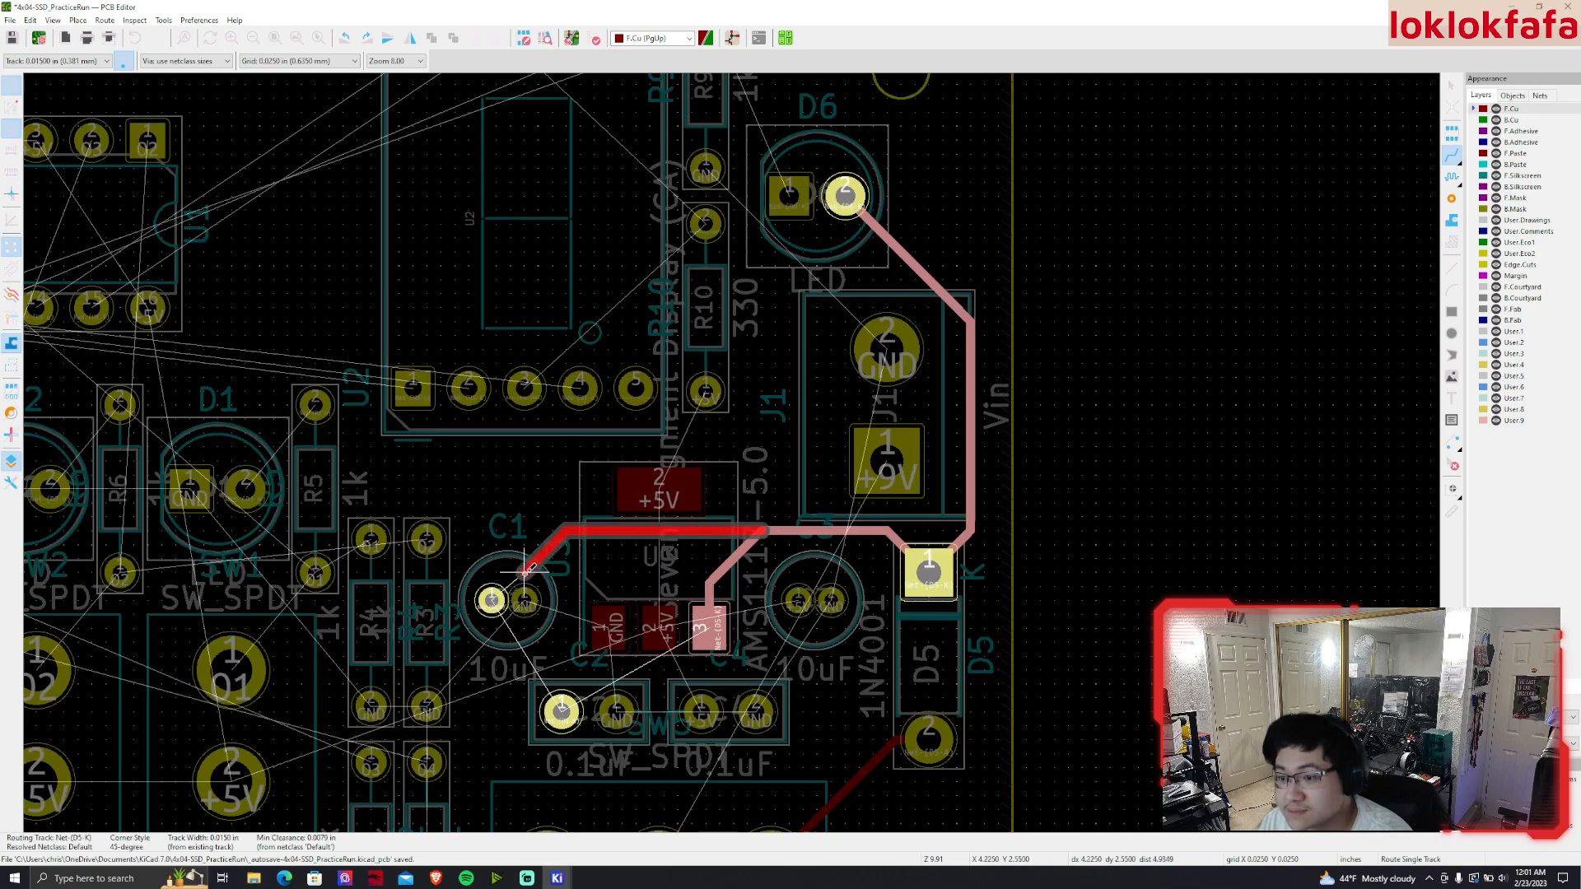
left_click(492, 600)
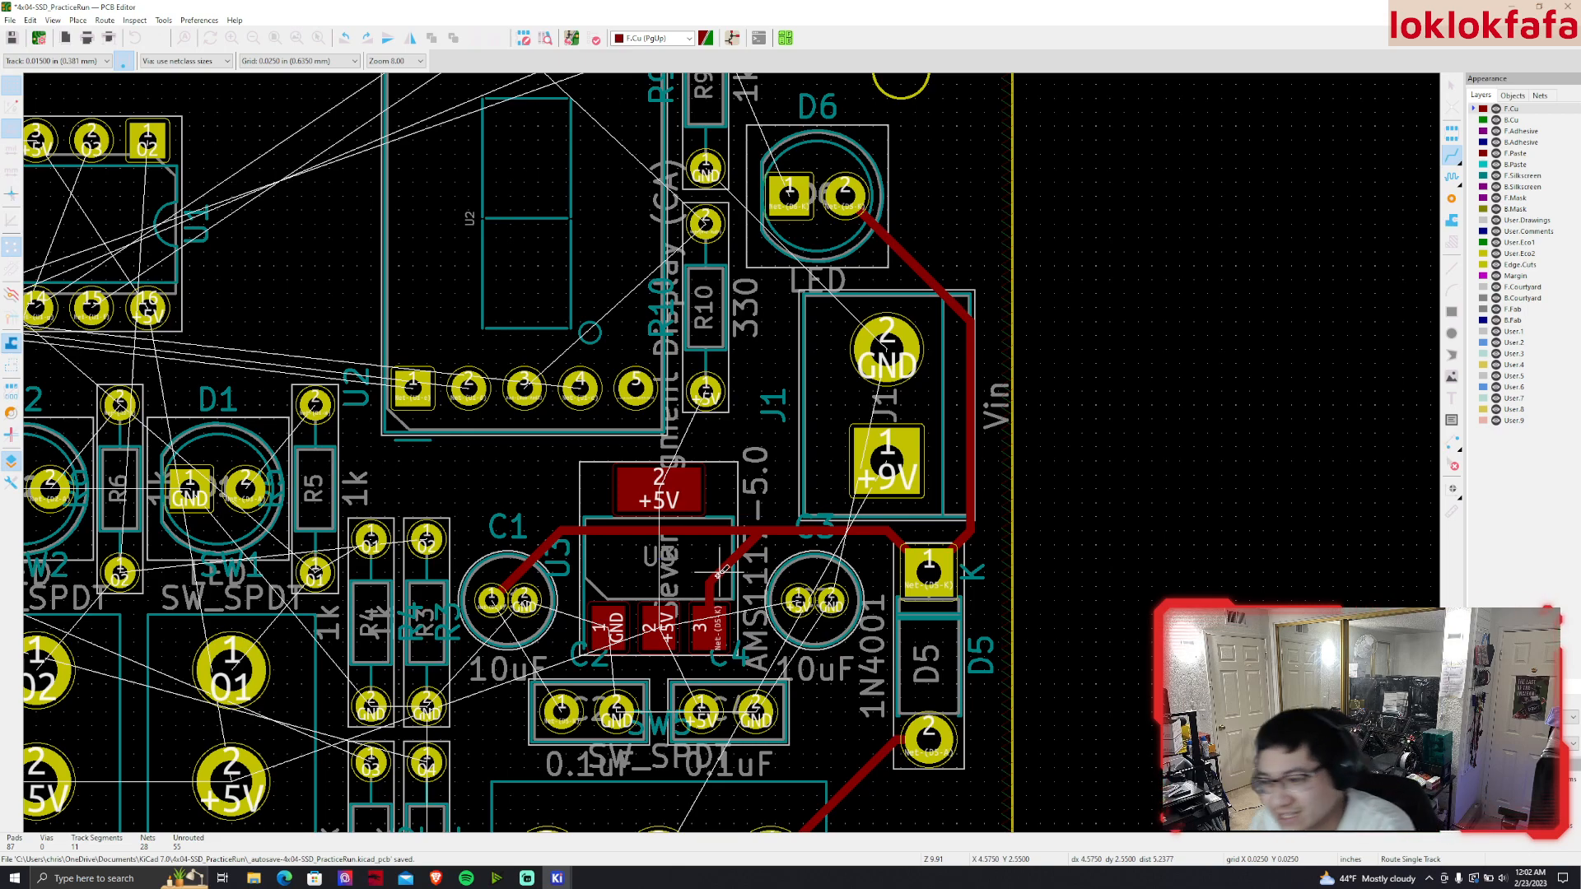
scroll(719, 575, "up", 2)
left_click(740, 456)
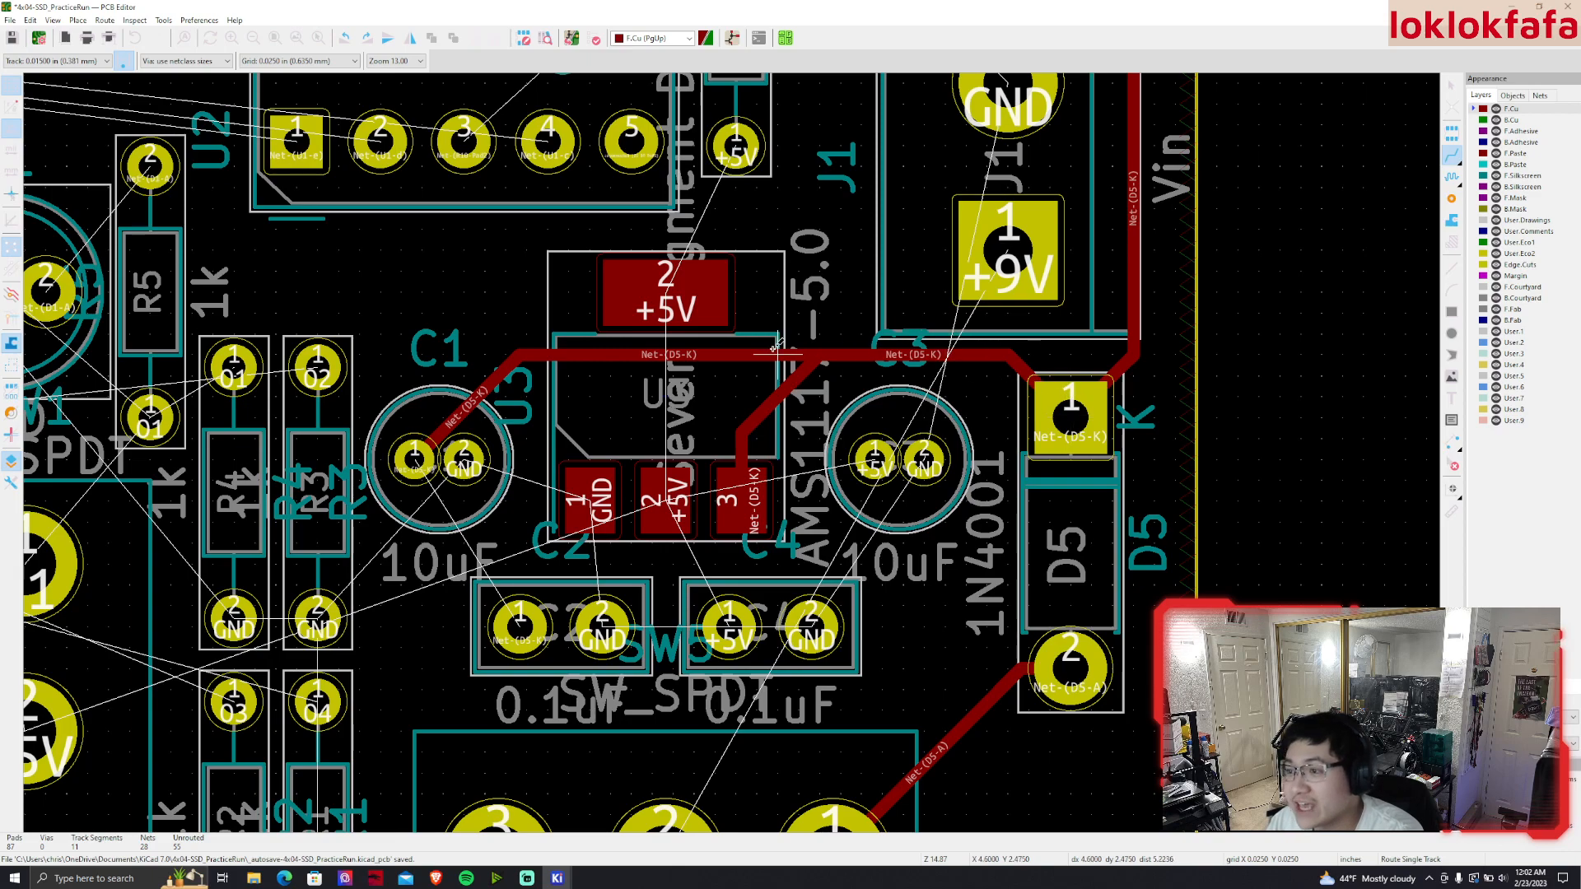
left_click(667, 499)
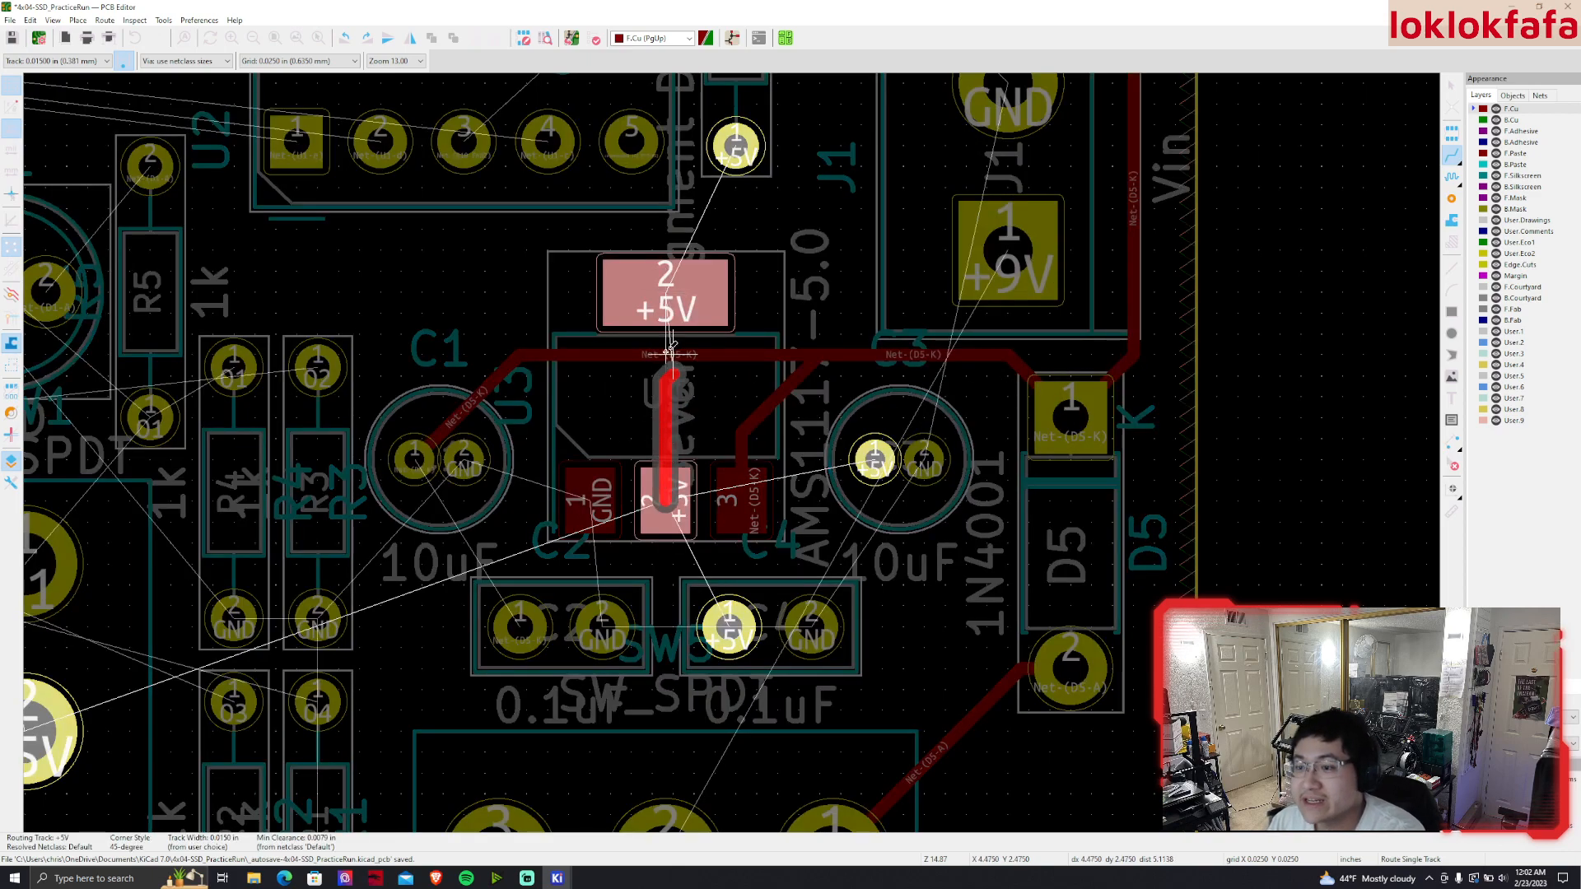
key("Escape")
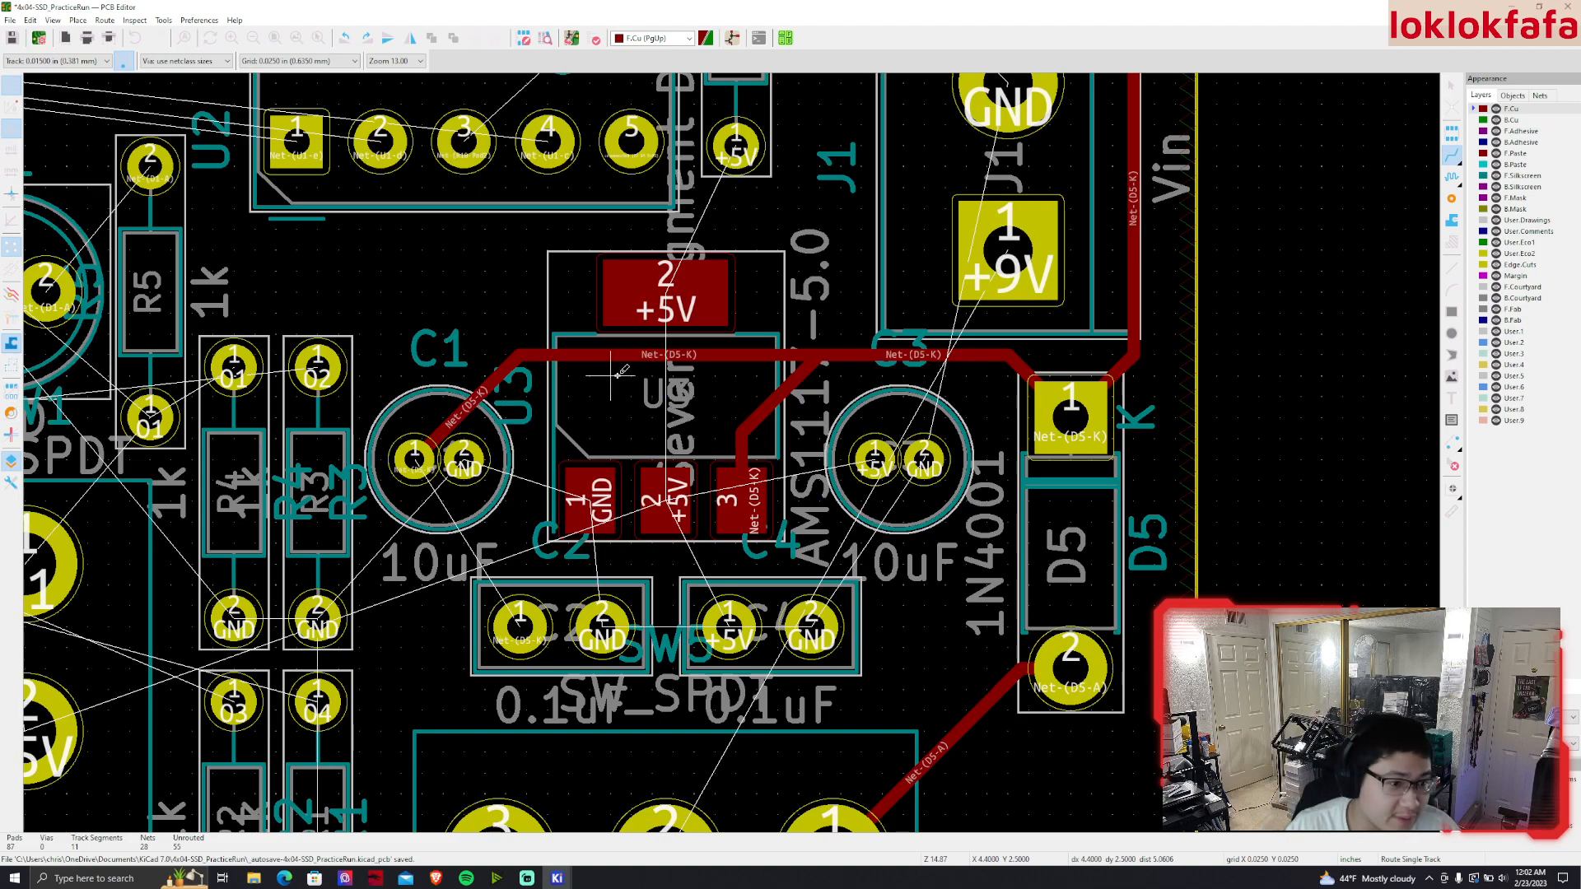
Fill all the copper zones to check the copper around the new tracks, and unfill them again
key("b")
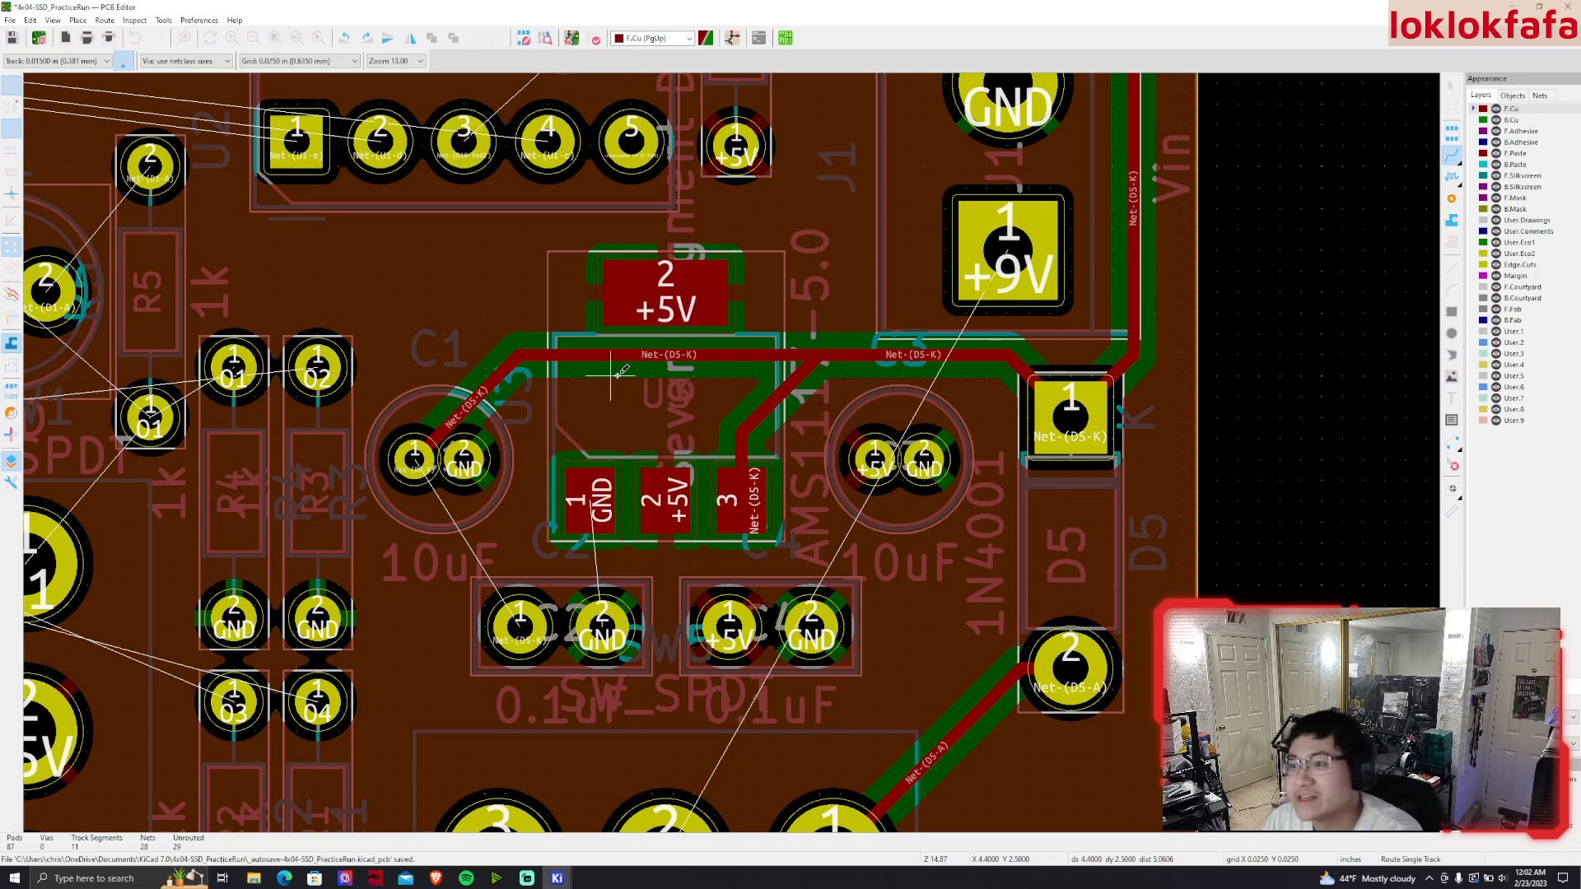
scroll(616, 373, "down", 2)
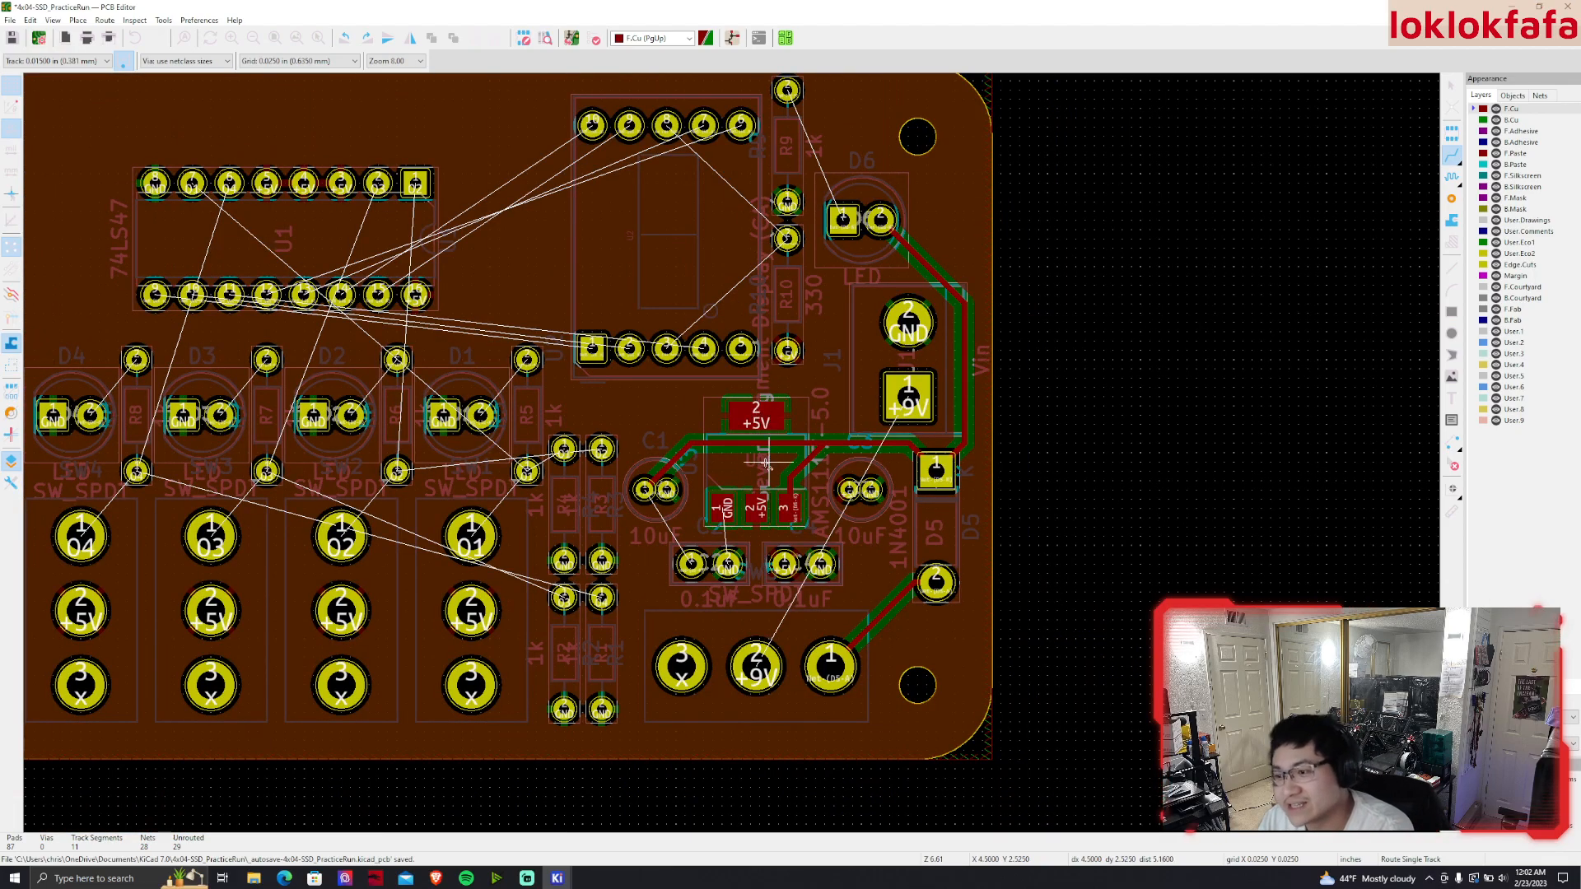
key("ctrl+b")
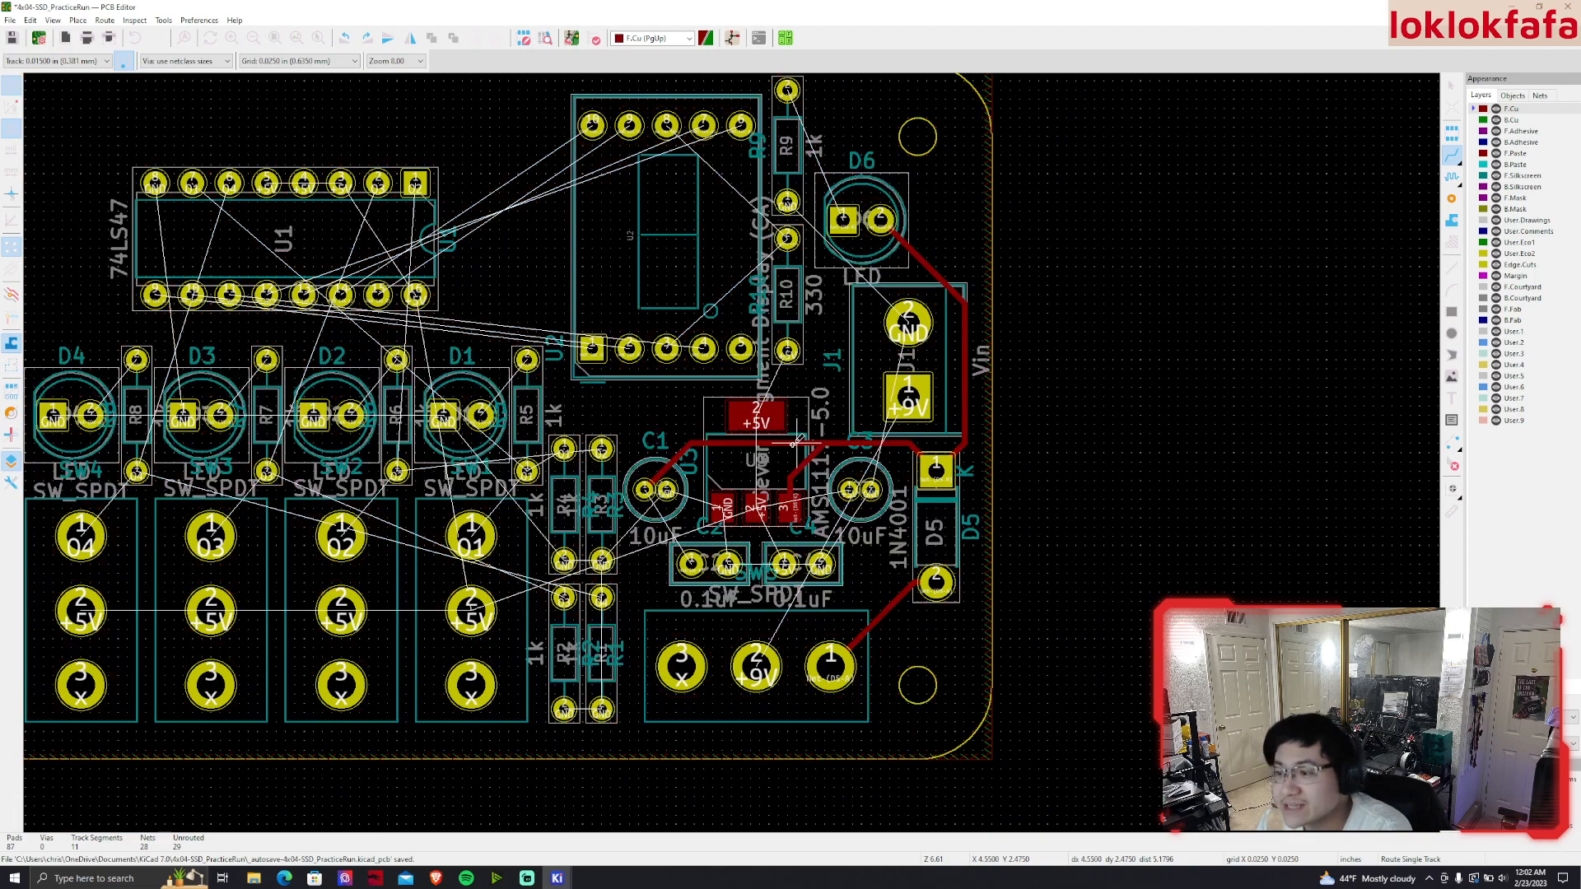
key("Escape")
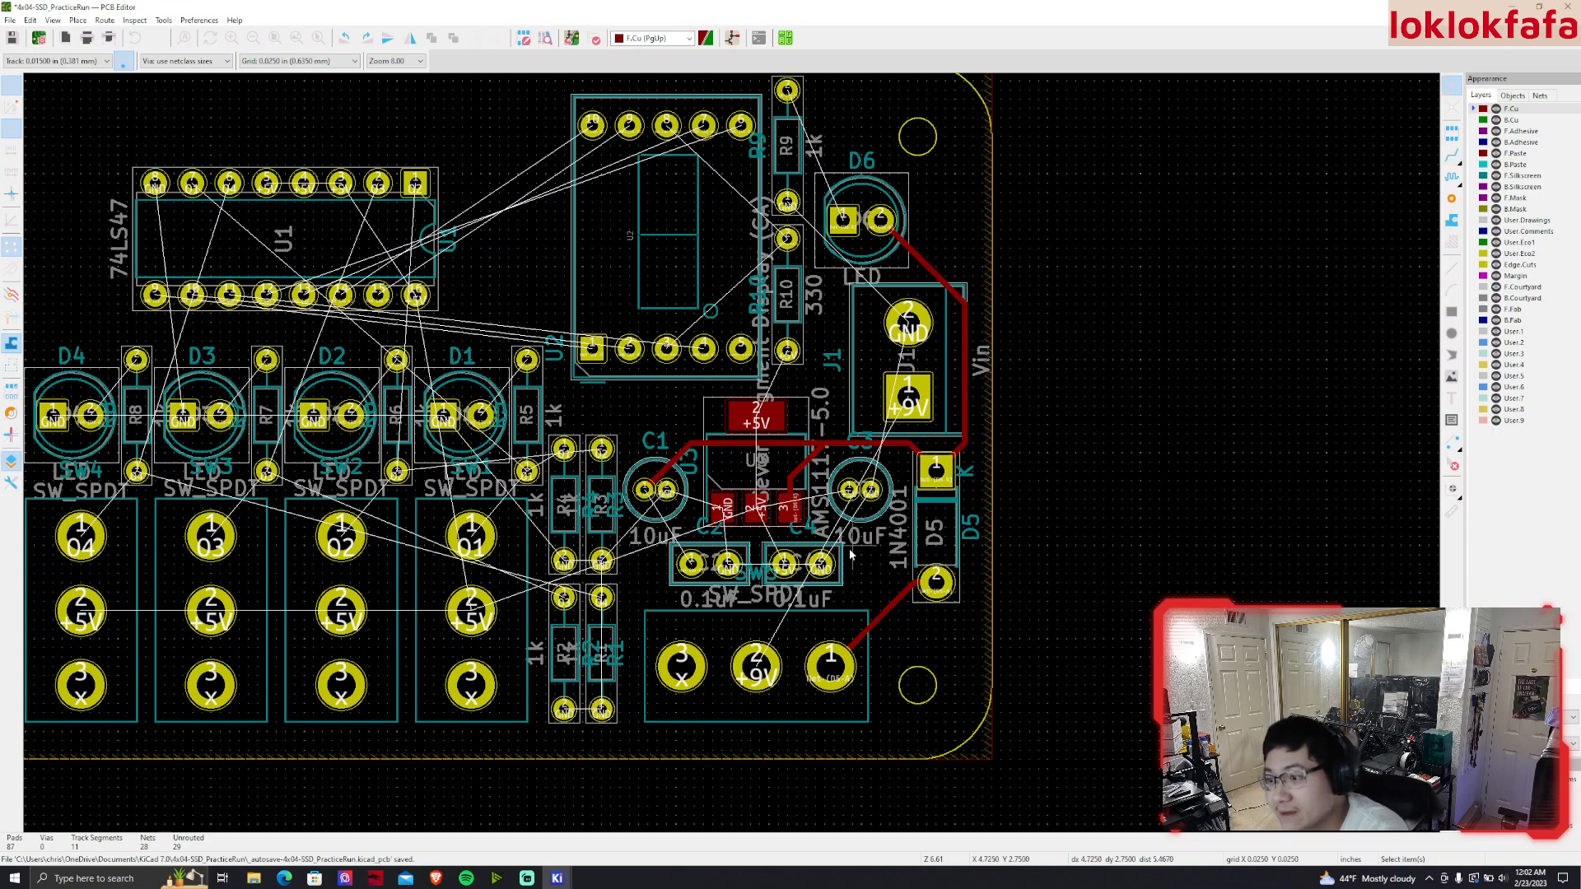
Route a front-copper track from capacitor C2's pad 1 to capacitor C1's pad 1
scroll(646, 492, "up", 2)
scroll(731, 456, "up", 2)
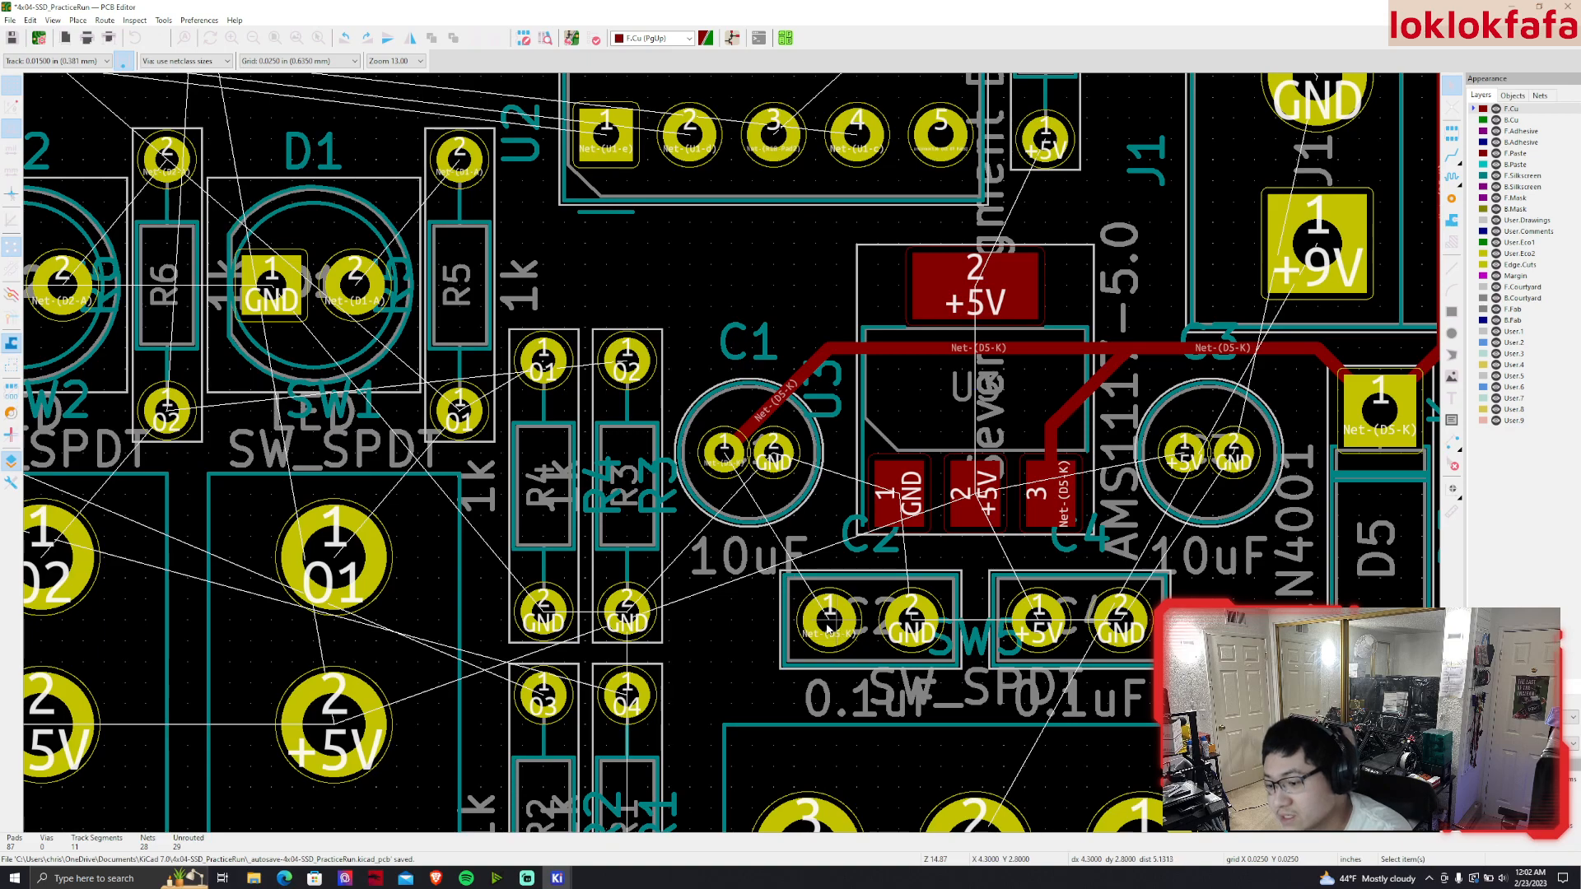
key("x")
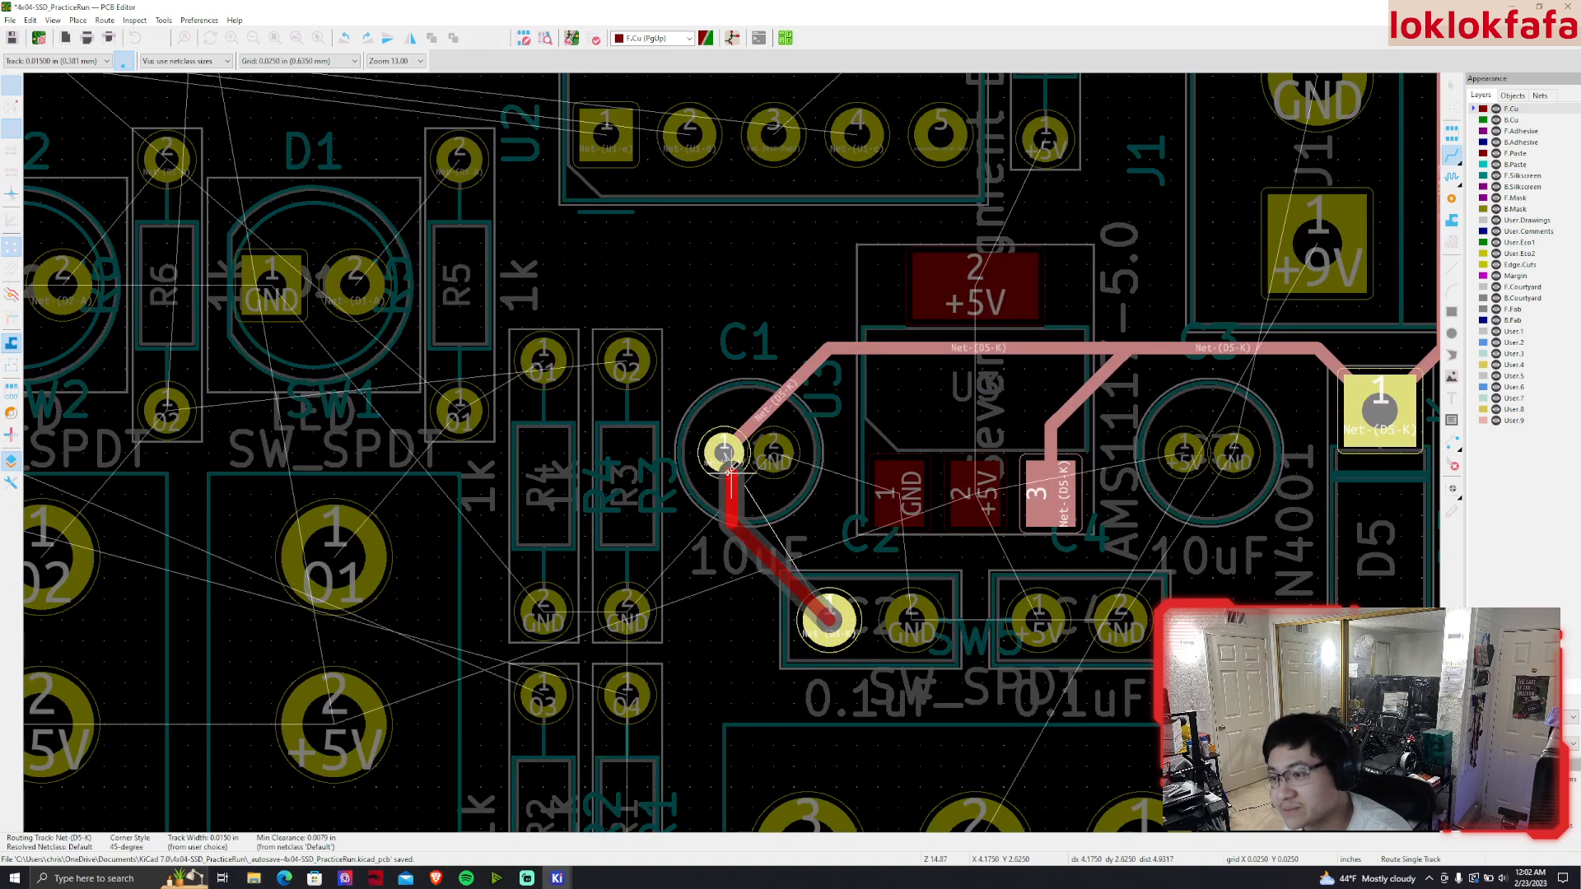
left_click(724, 452)
scroll(833, 541, "down", 2)
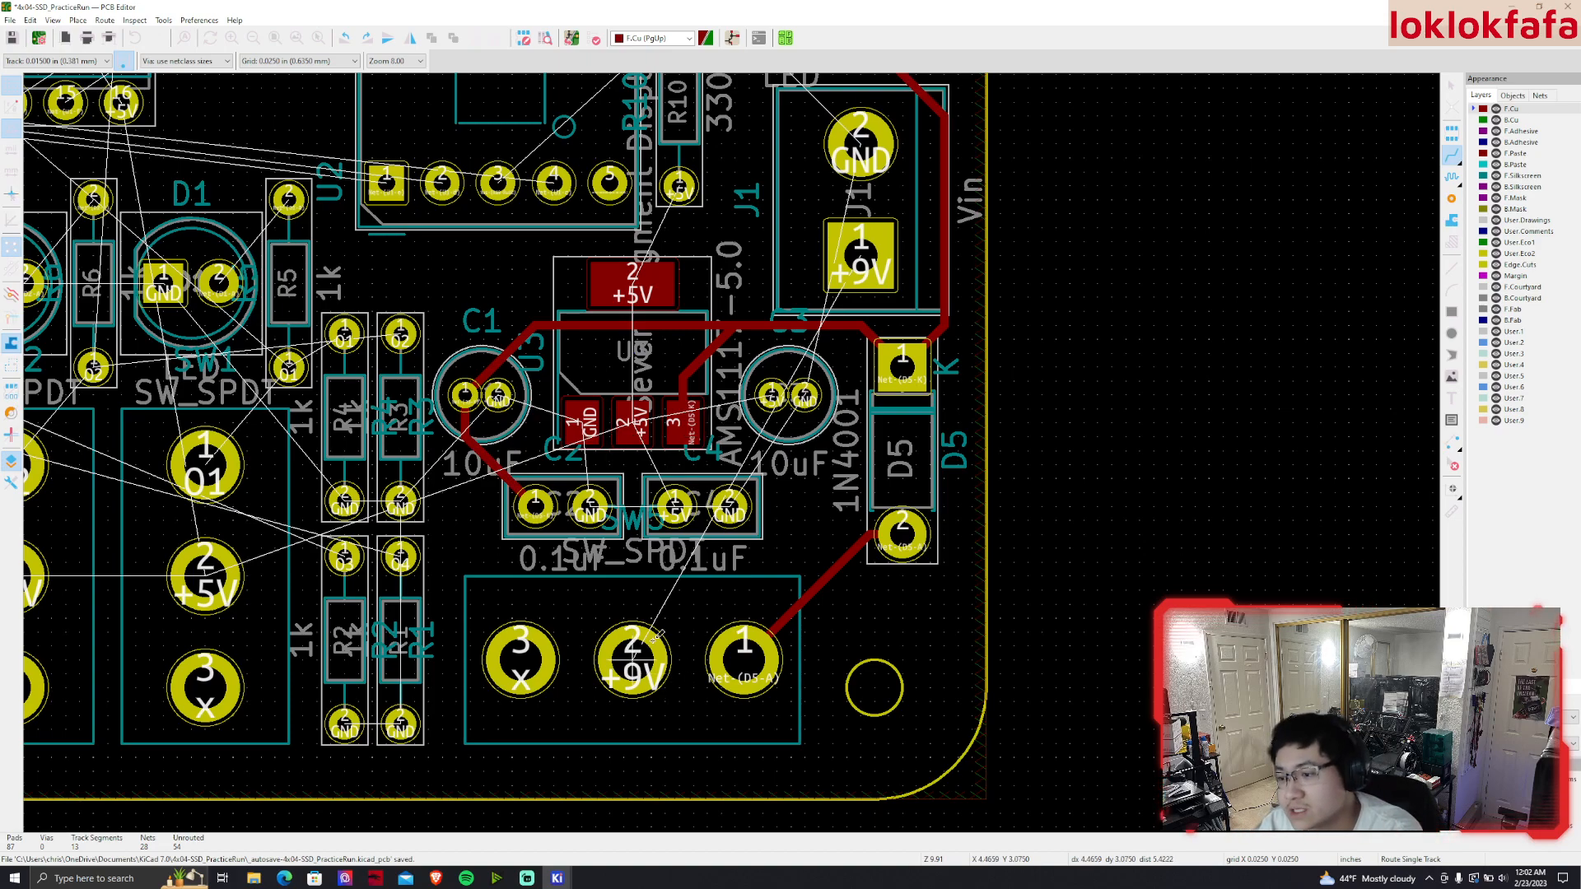
left_click(744, 652)
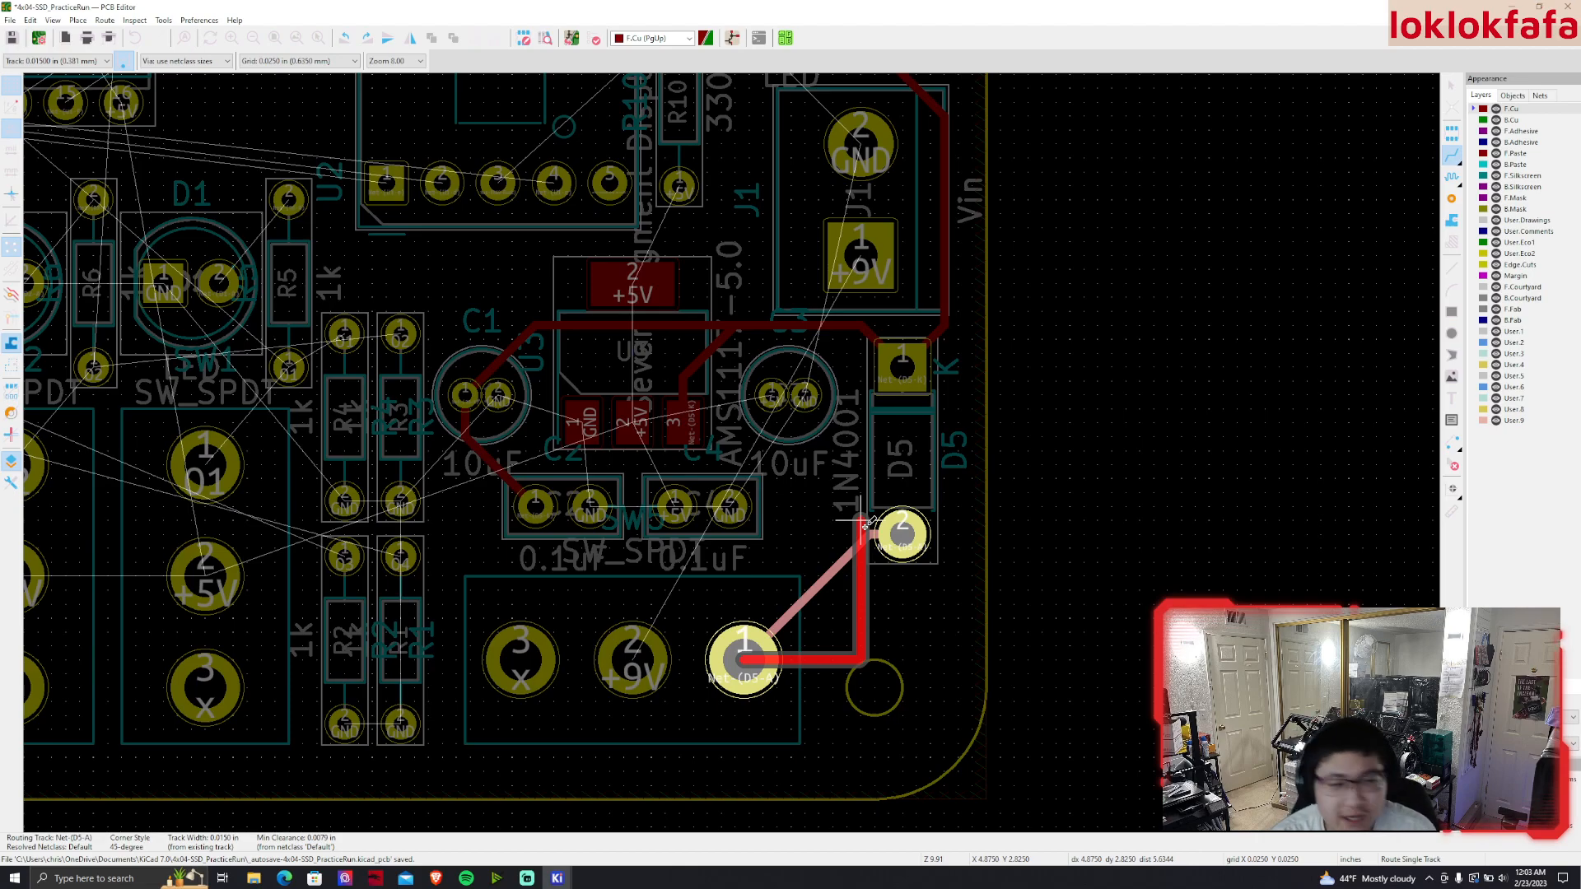
left_click(865, 524)
key("Escape")
scroll(854, 566, "down", 5)
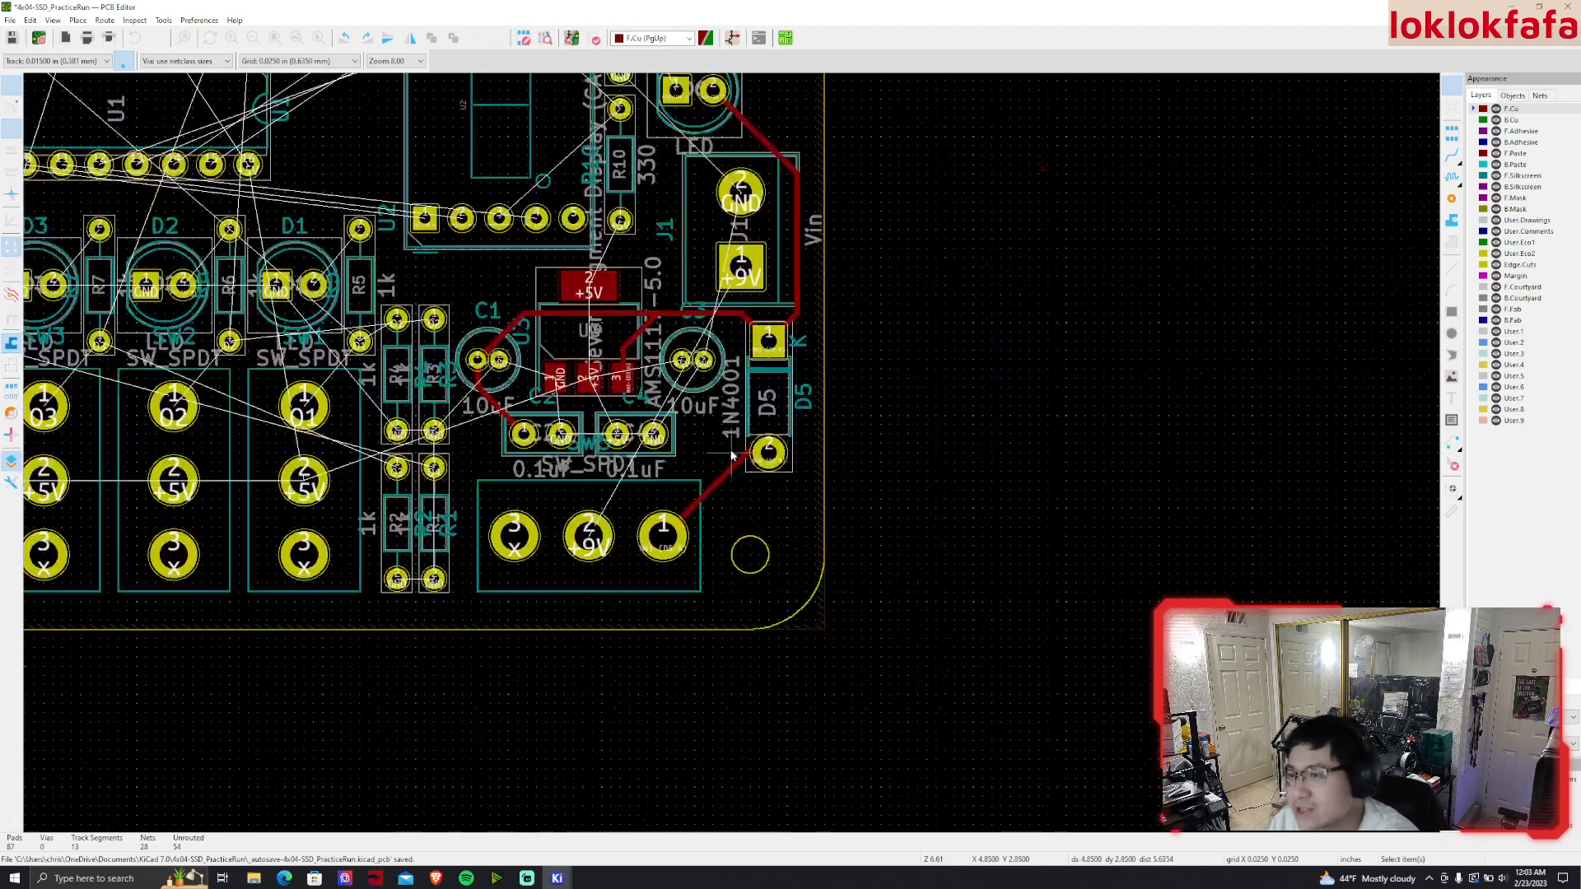
Try to route a front-copper +9V track from SW5's pad 2 around C1 and above U3 to connector J1's pad 1
scroll(824, 526, "up", 2)
middle_click_drag(823, 527, 832, 532)
middle_click_drag(494, 457, 555, 546)
scroll(761, 481, "up", 2)
middle_click_drag(788, 696, 653, 759)
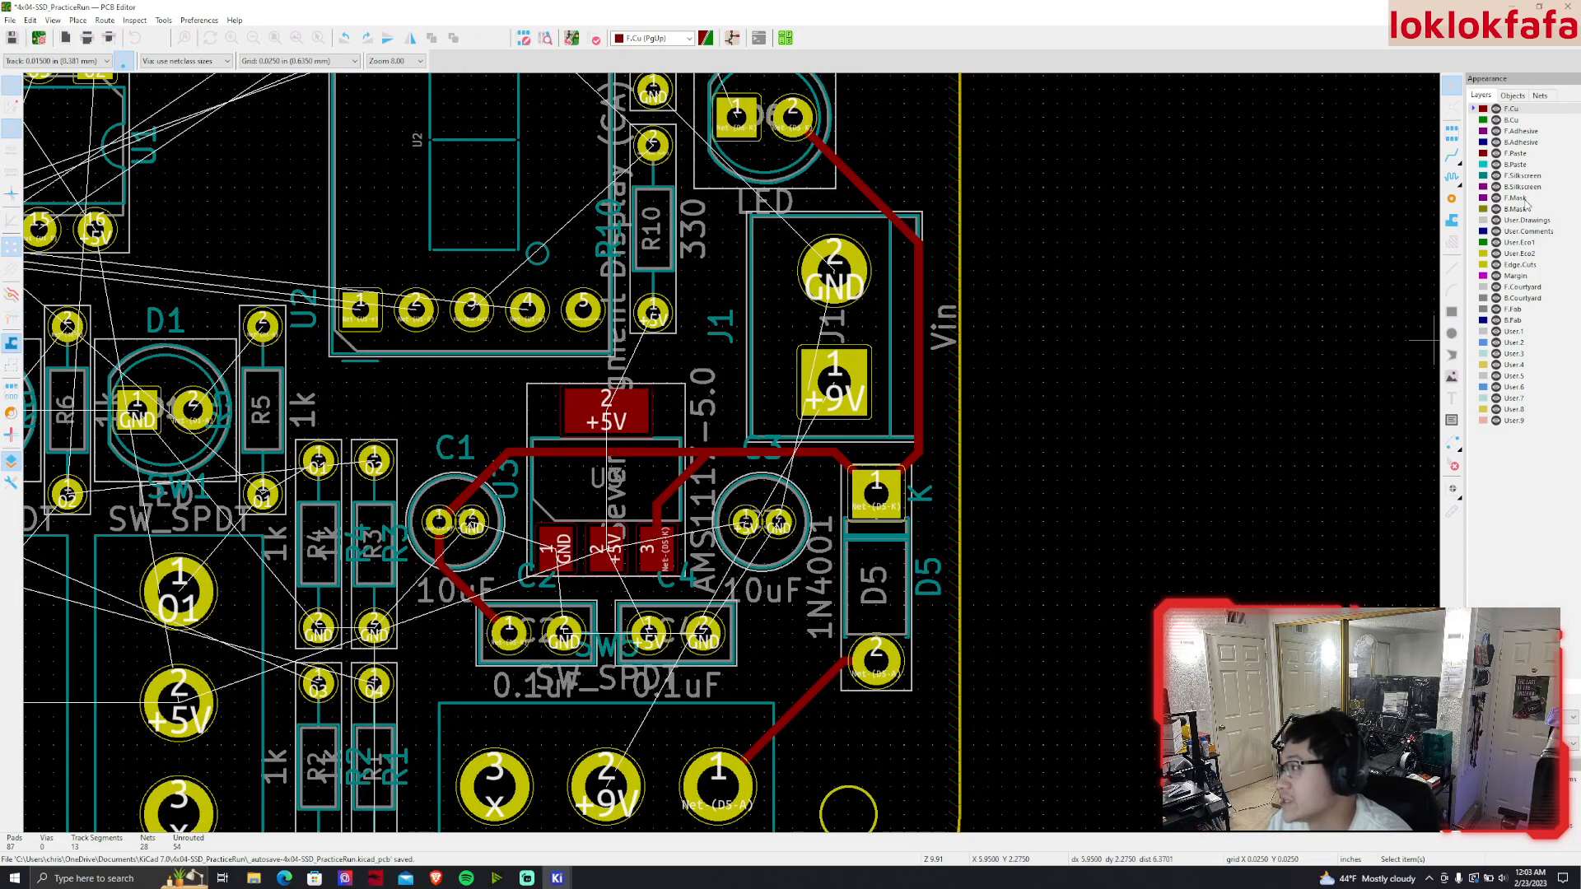
middle_click_drag(824, 615, 870, 564)
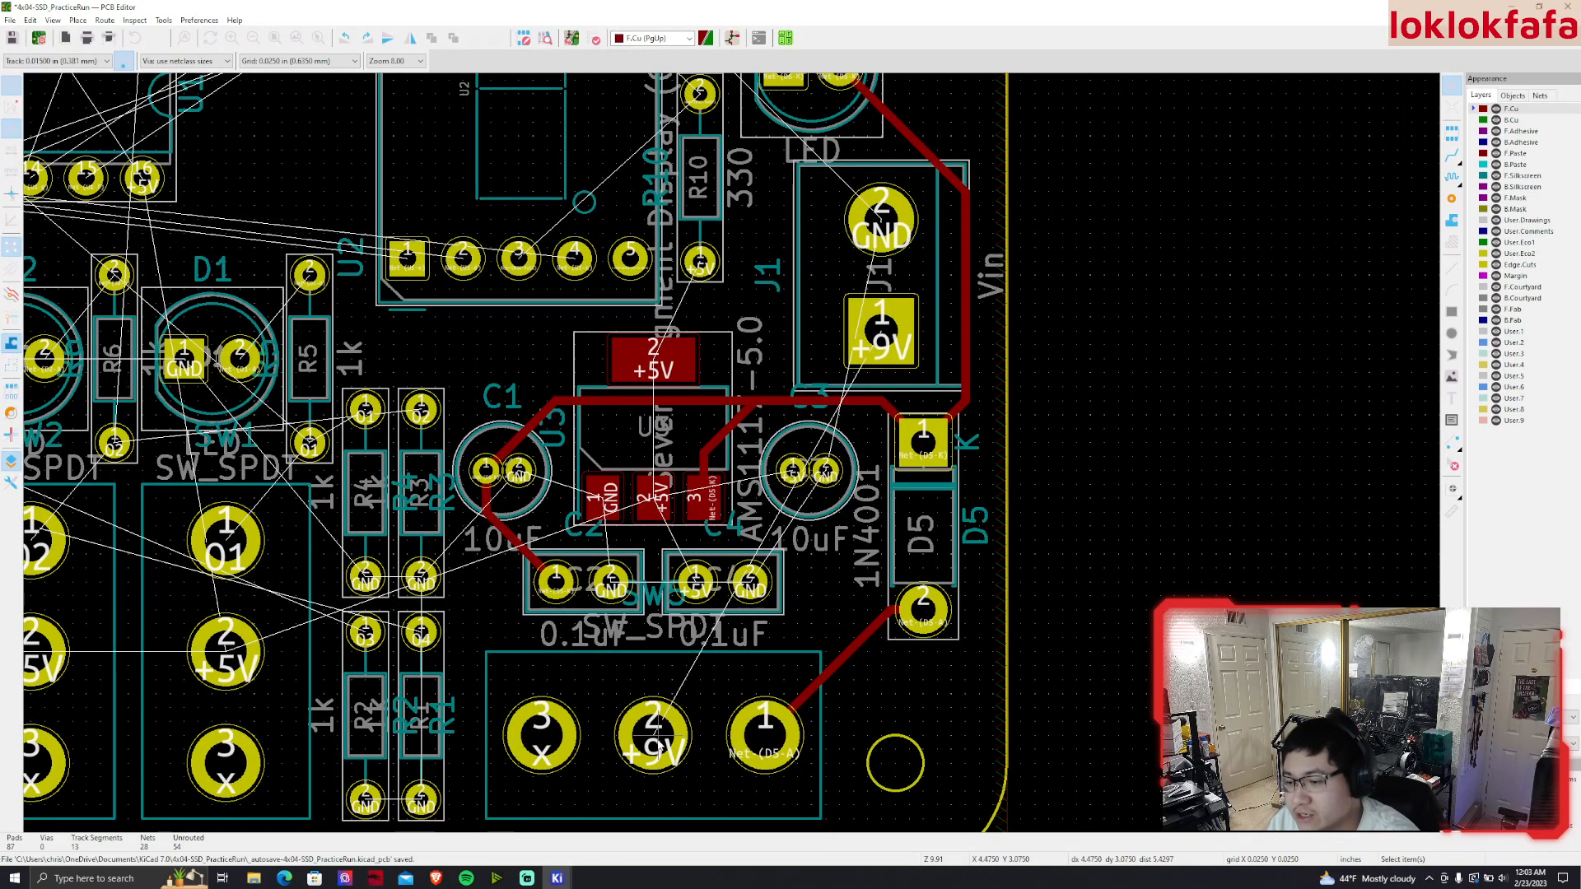
key("x")
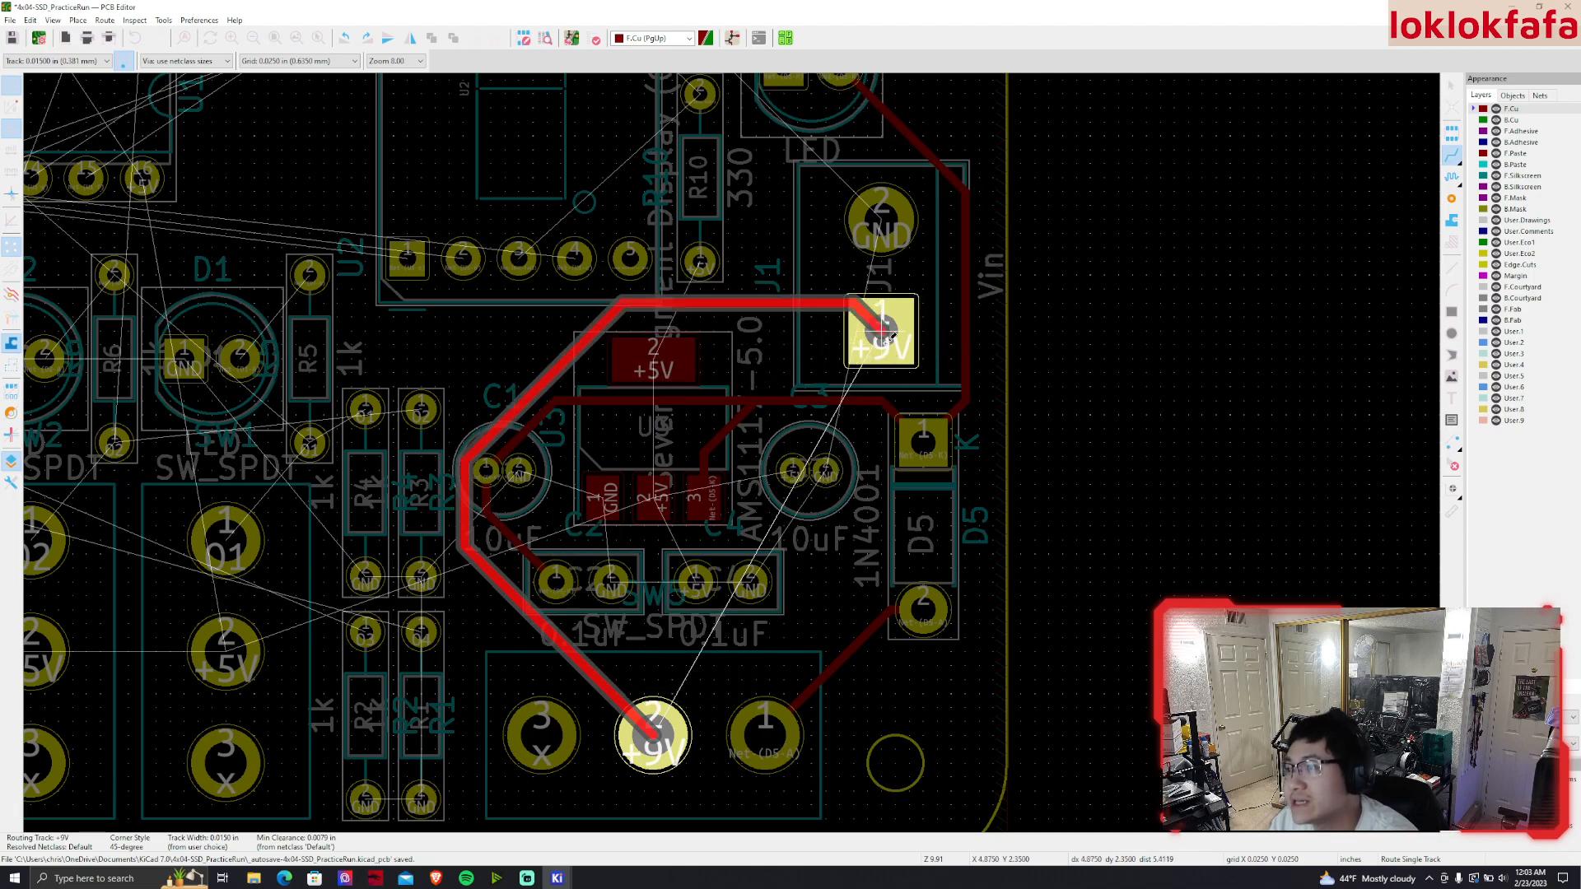
key("Escape")
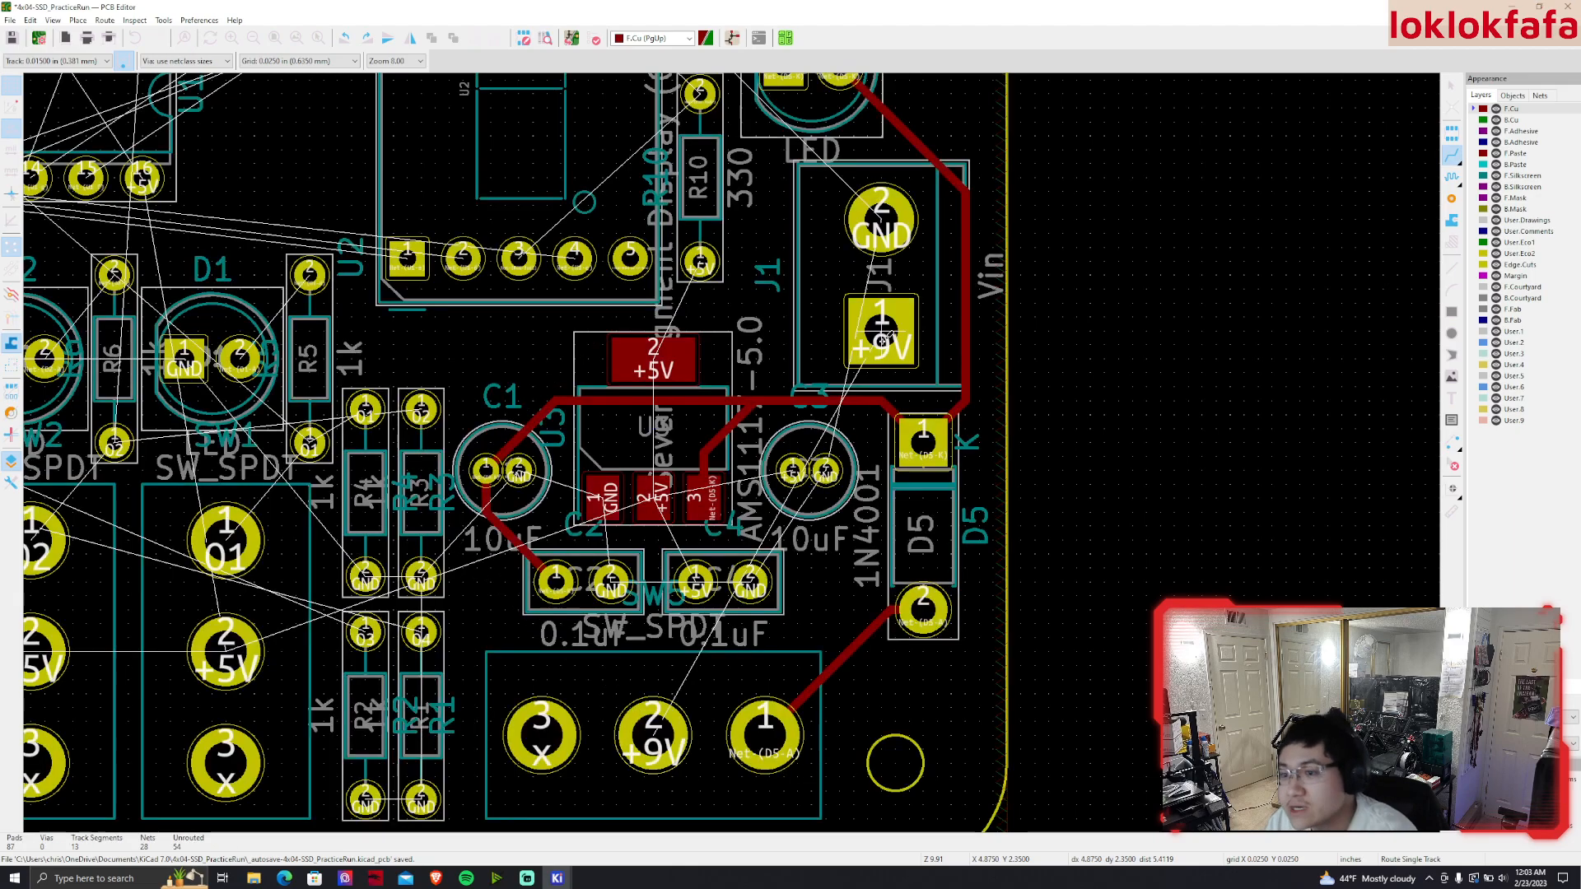
Route a back-copper +9V track from SW5's pad 2 between C3 and D5 up to connector J1's pad 1
left_click(658, 403)
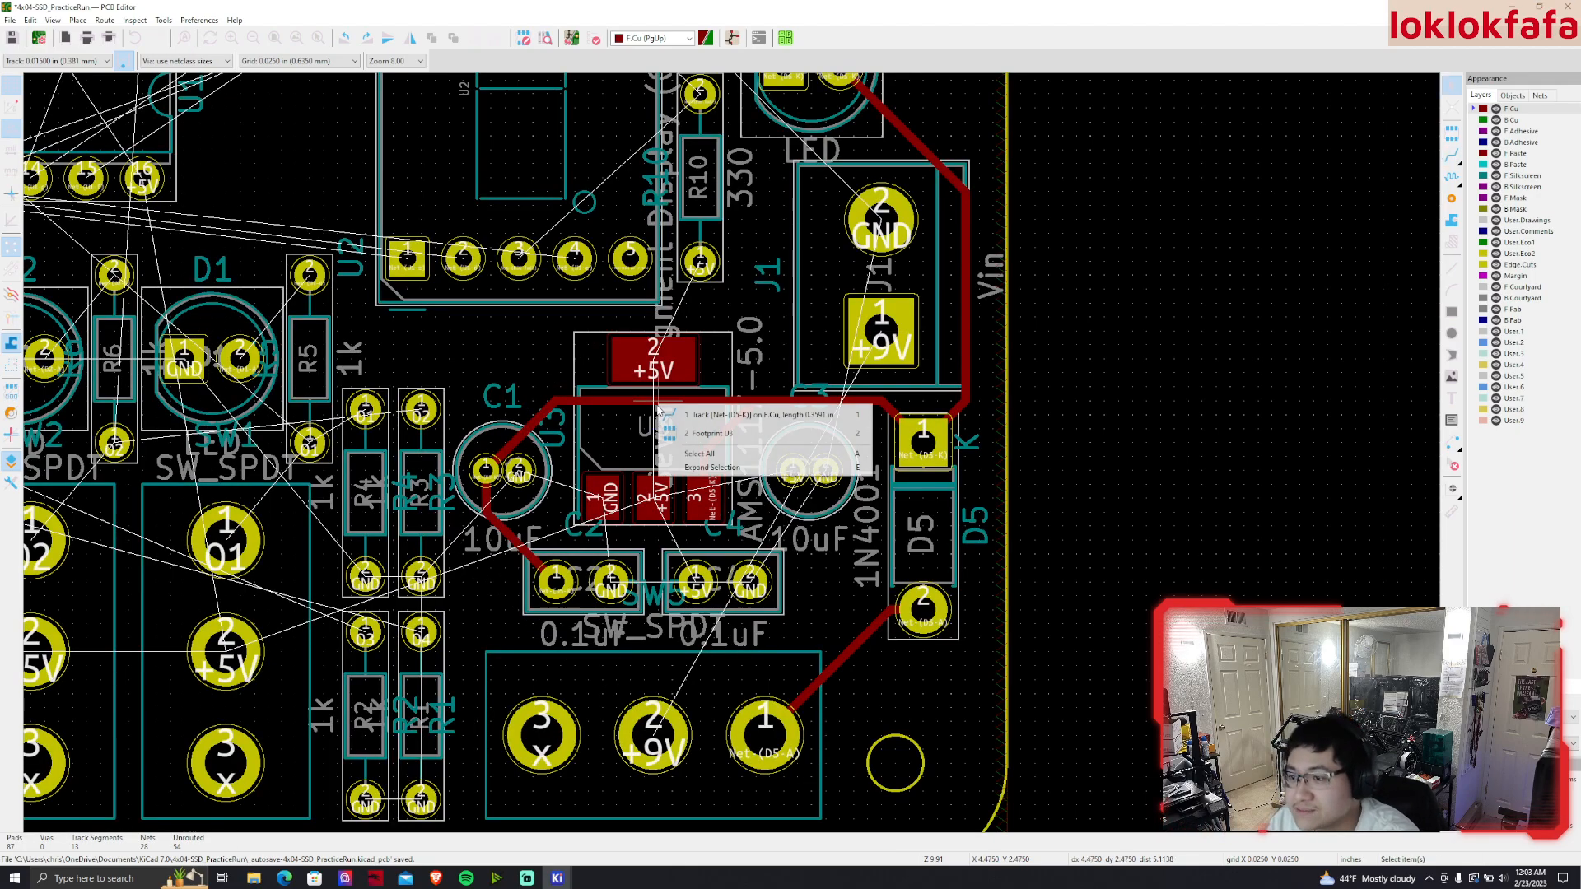
left_click(670, 412)
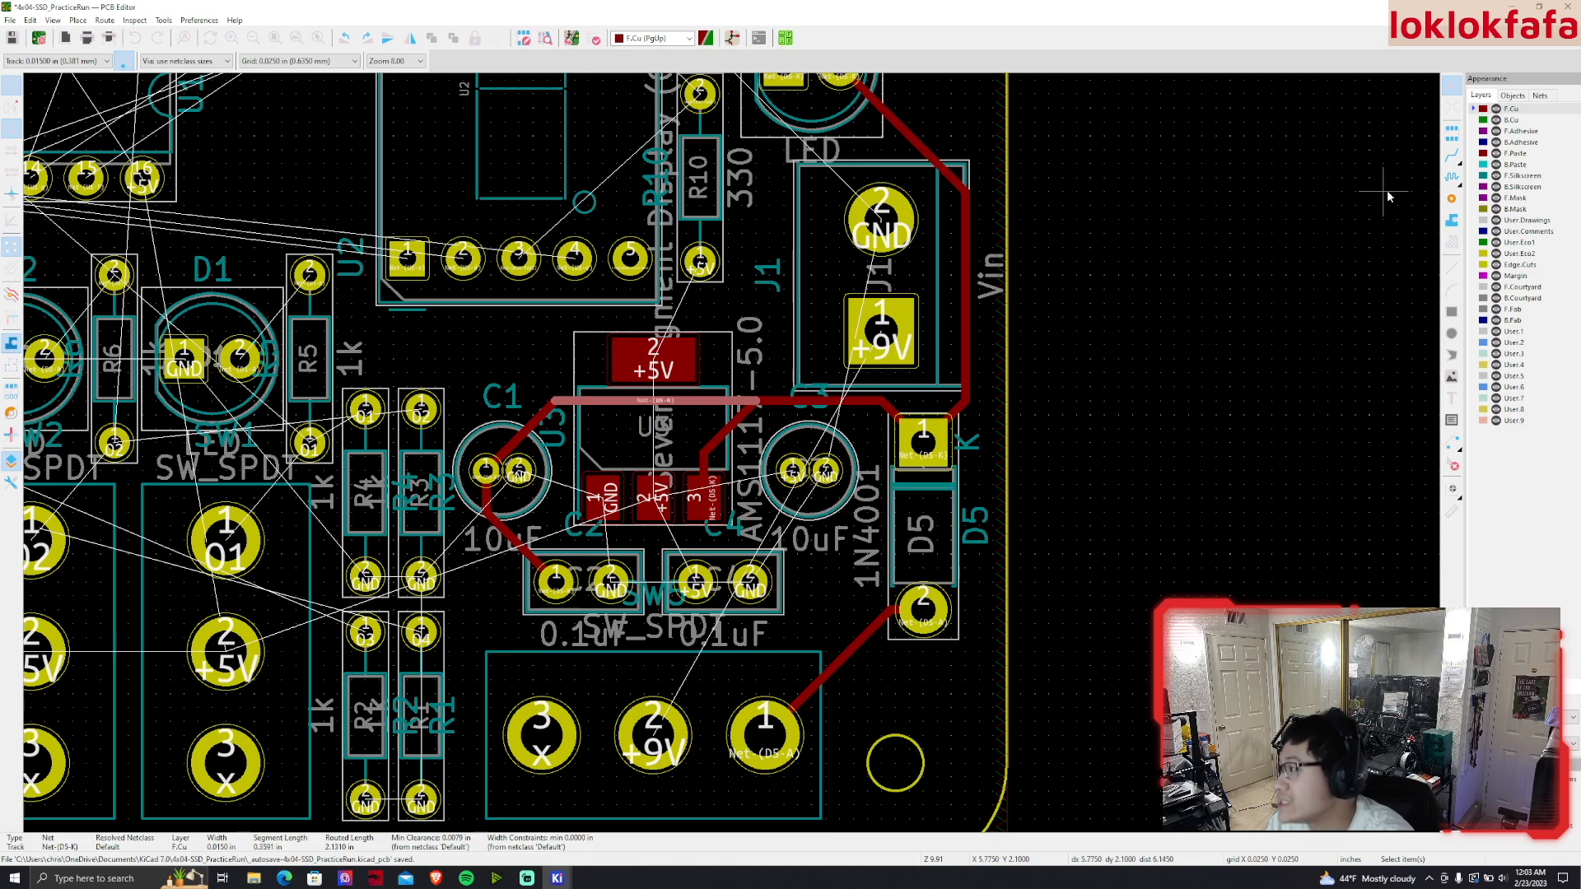
left_click(1512, 120)
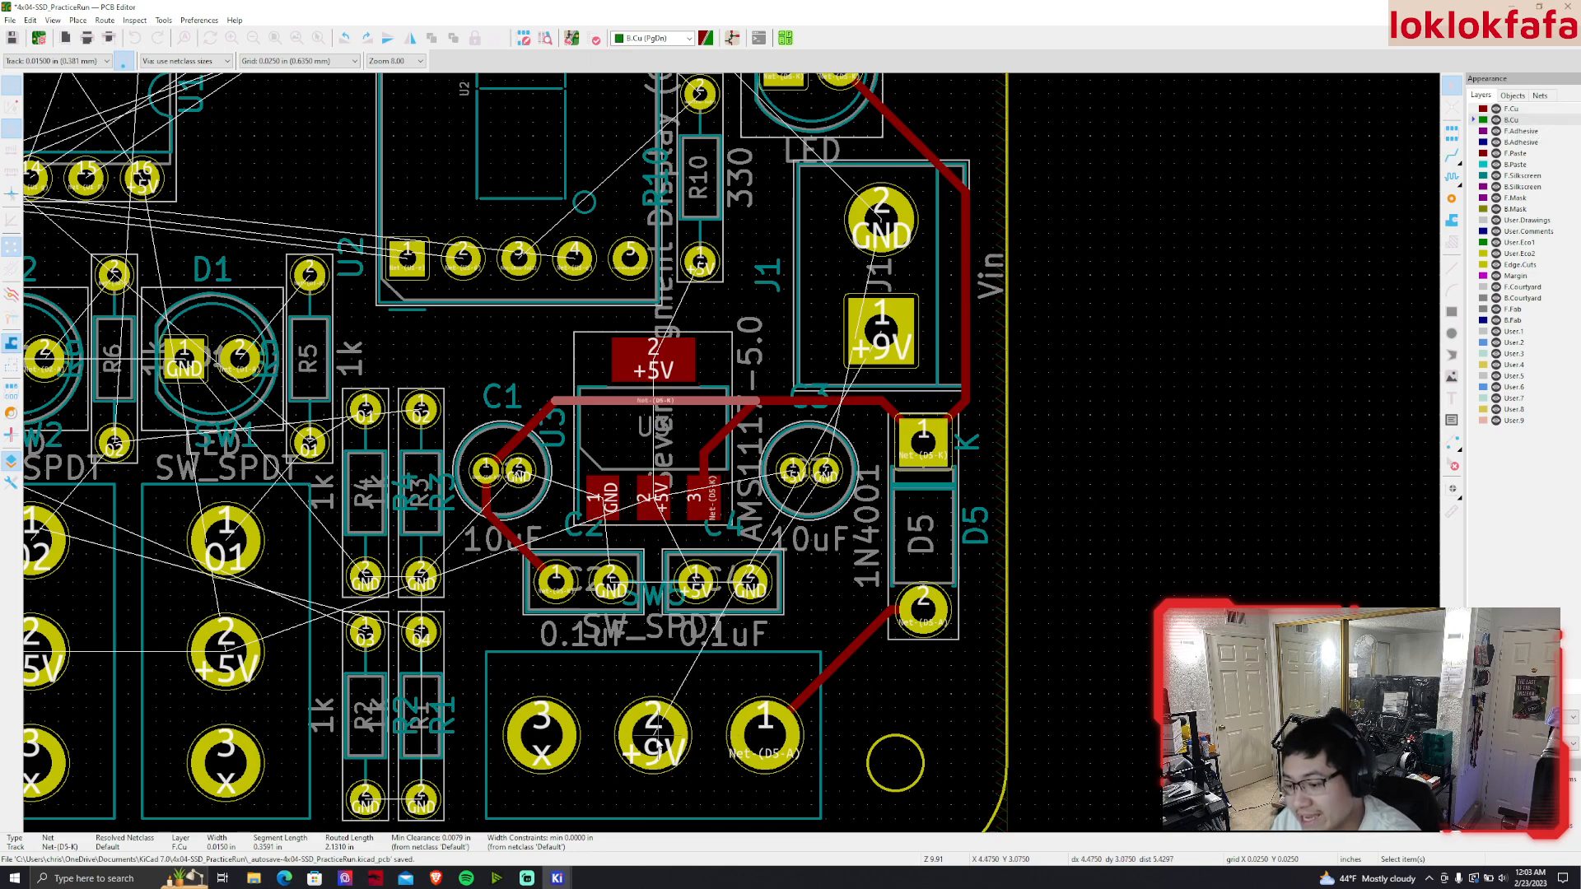
key("x")
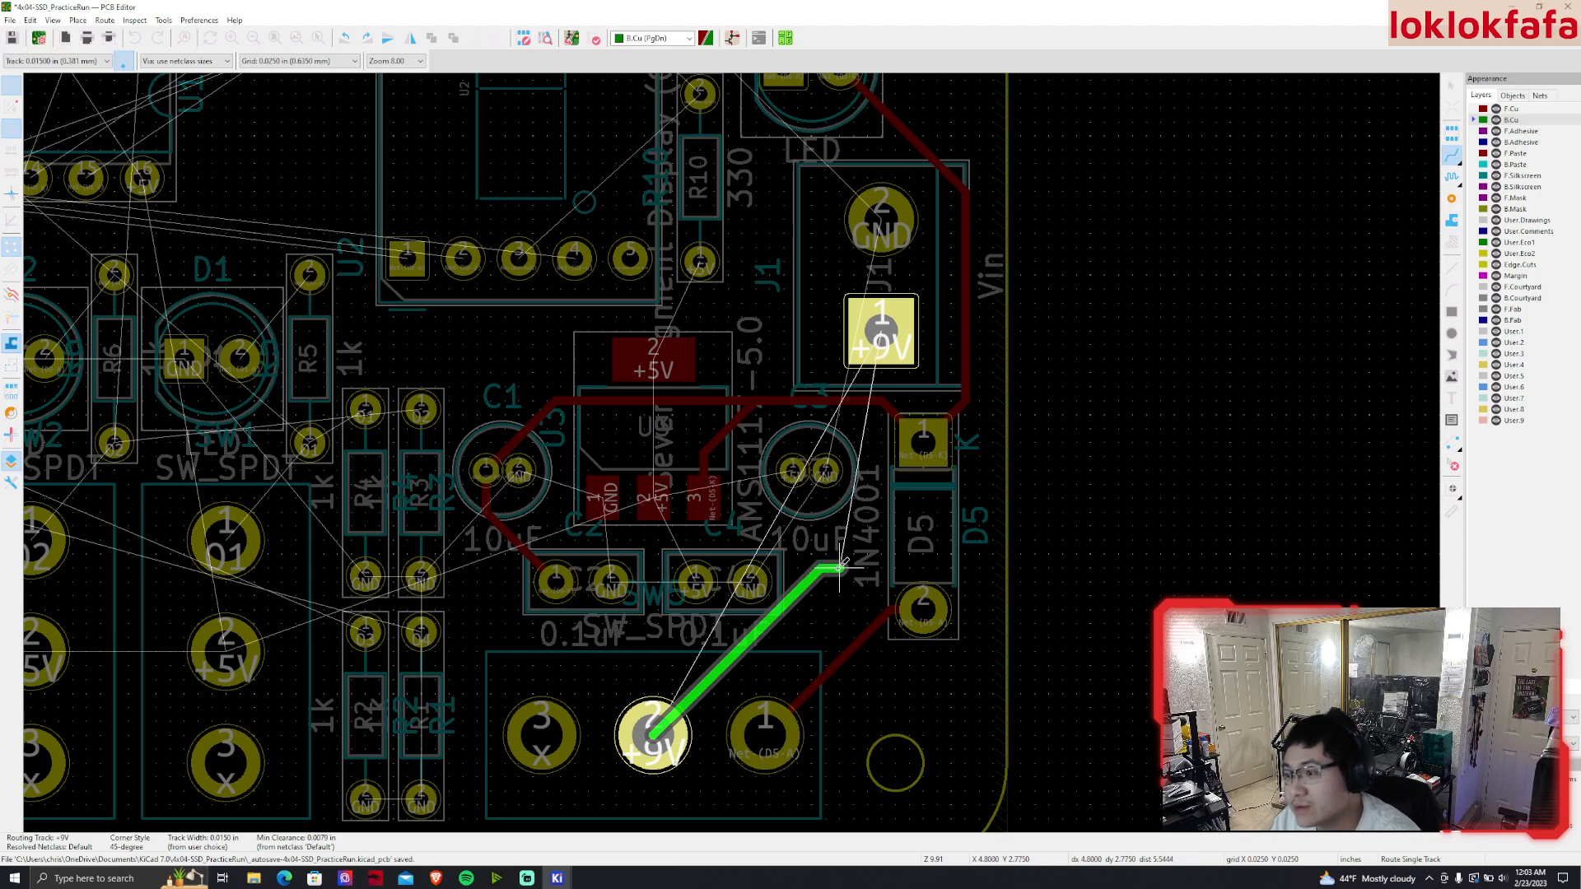
left_click(723, 667)
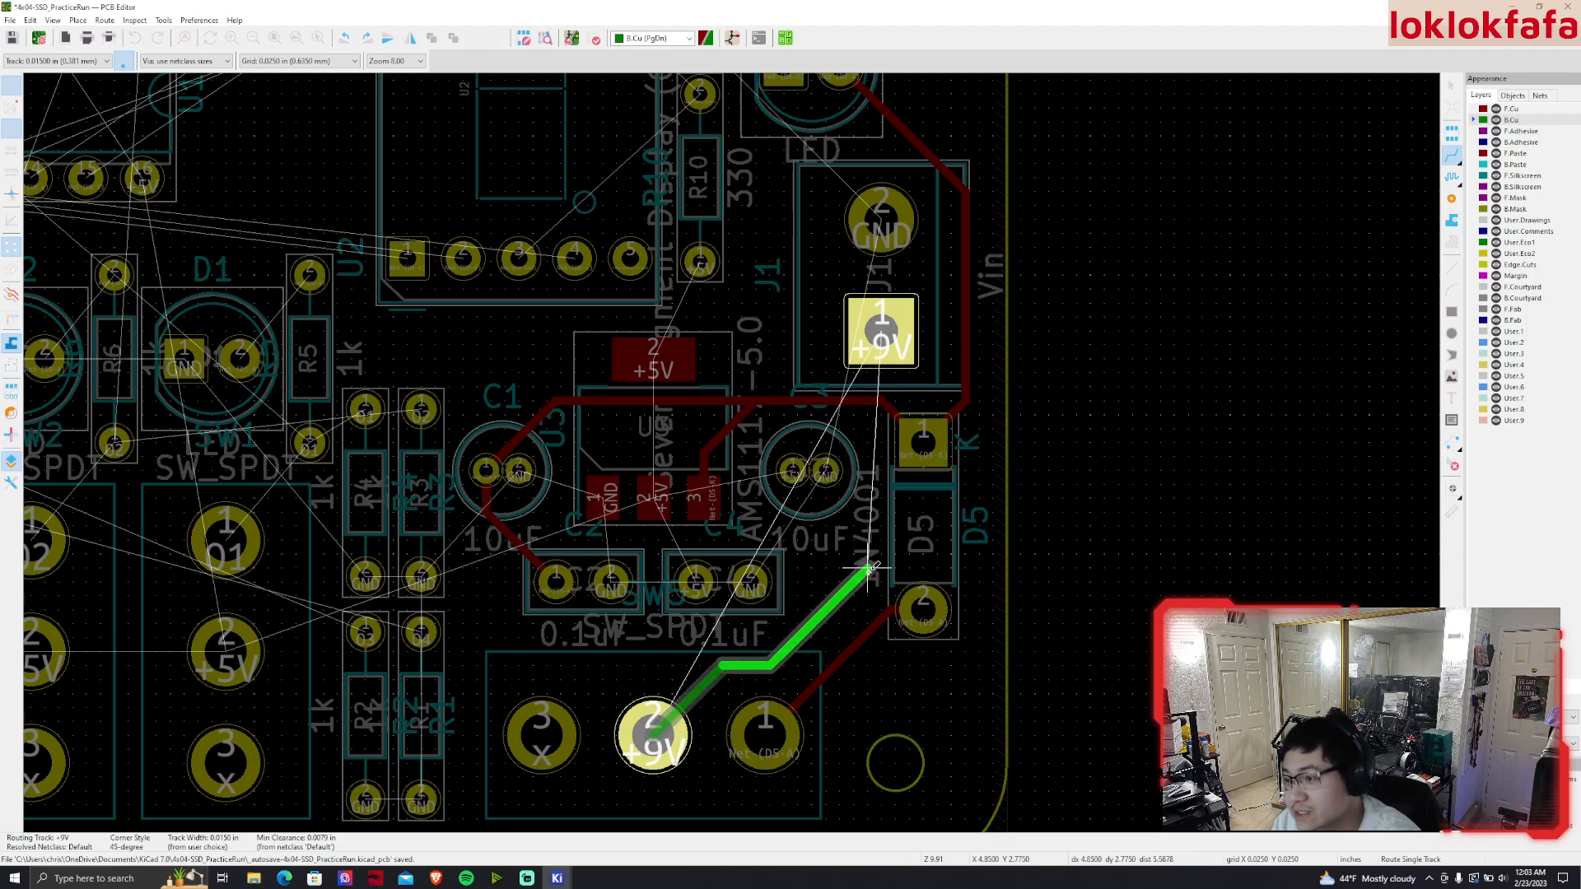
left_click(881, 332)
scroll(872, 383, "up", 6)
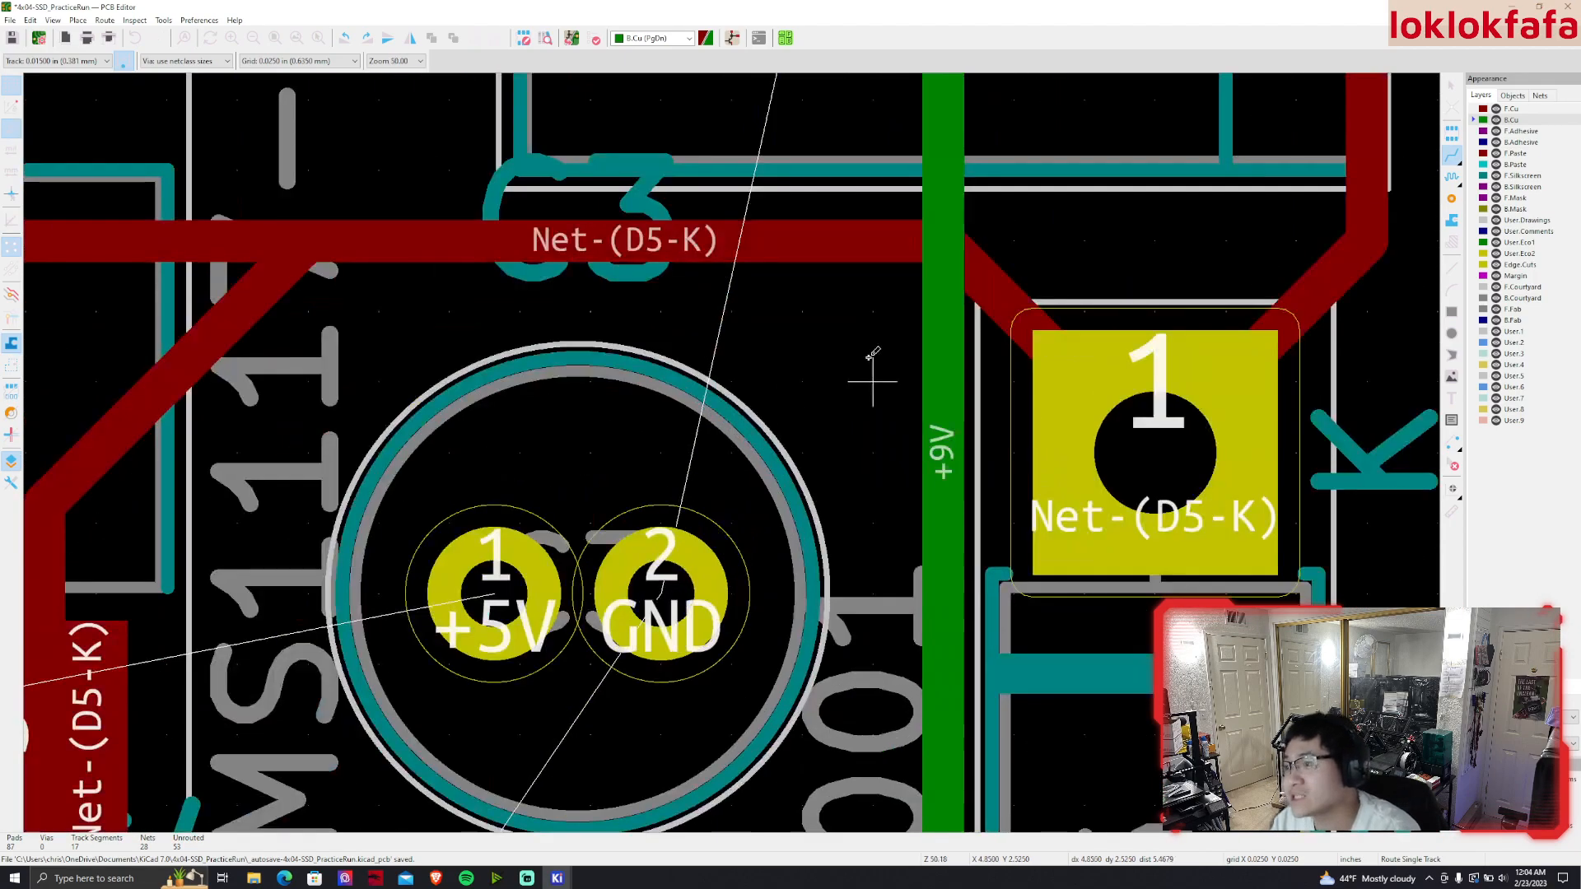
Examine where the back-copper +9V track crosses the front-copper D5-K track, and inspect the tracks around regulator U3
scroll(723, 453, "down", 2)
key("Escape")
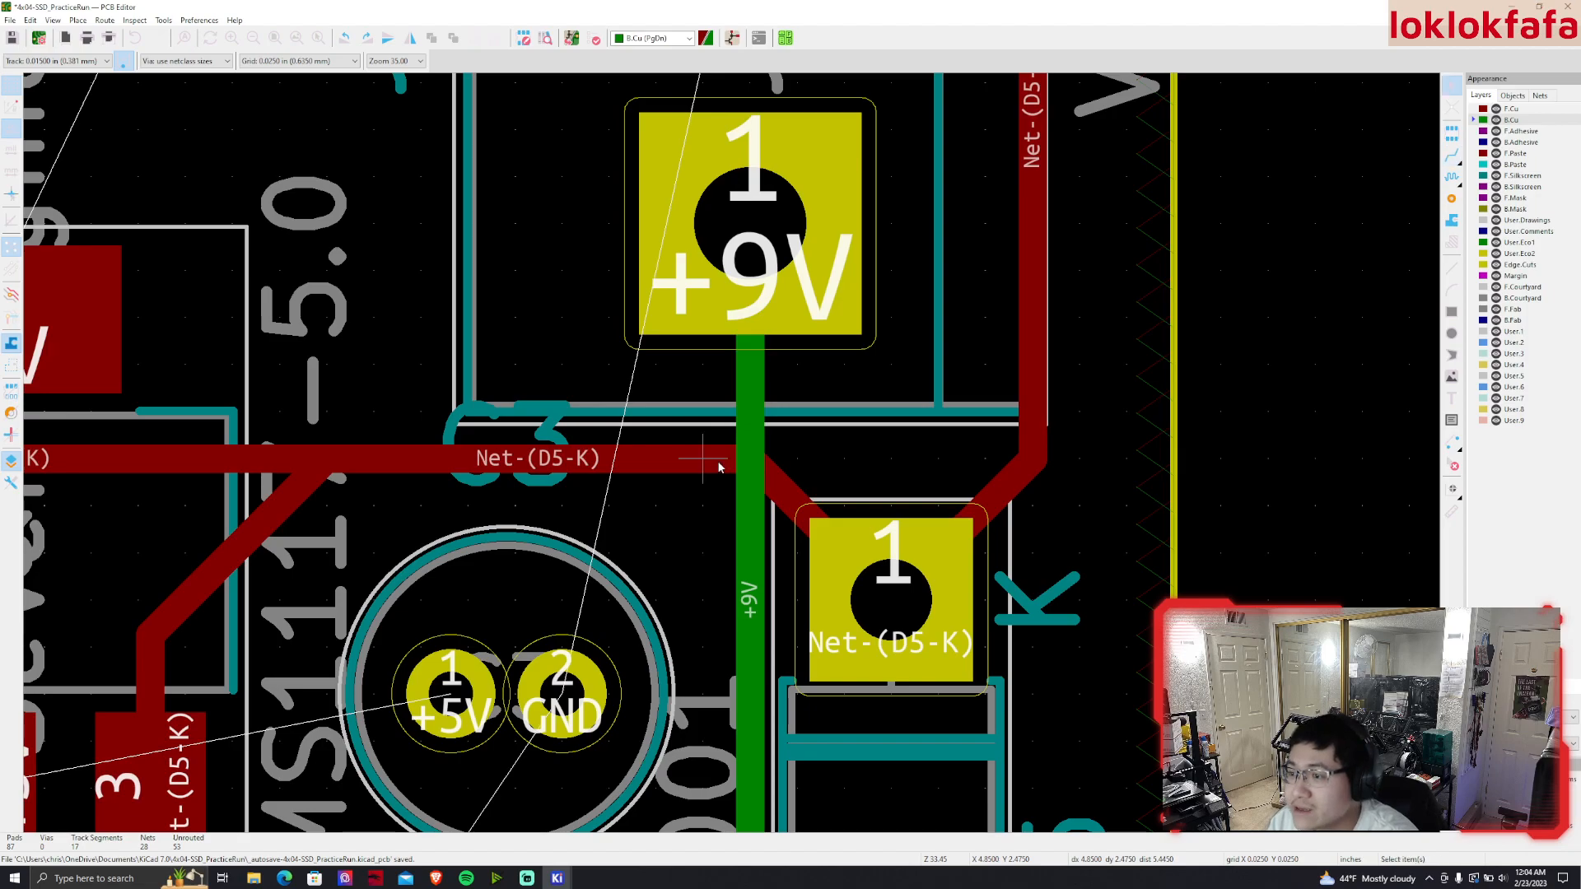
left_click(718, 467)
left_click(767, 486)
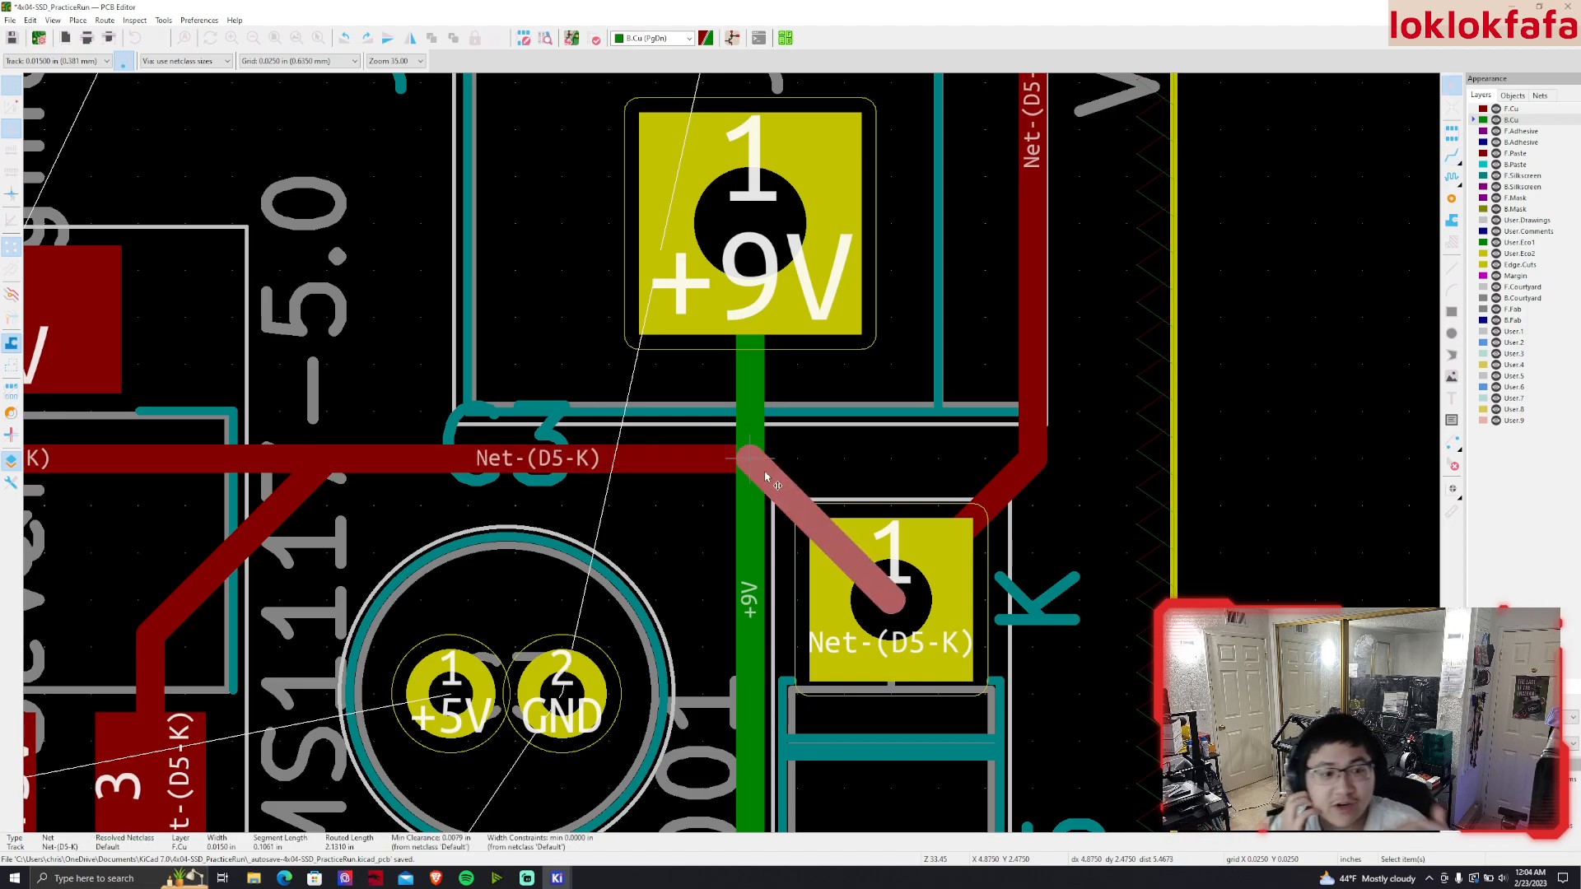
key("Delete")
left_click(752, 412)
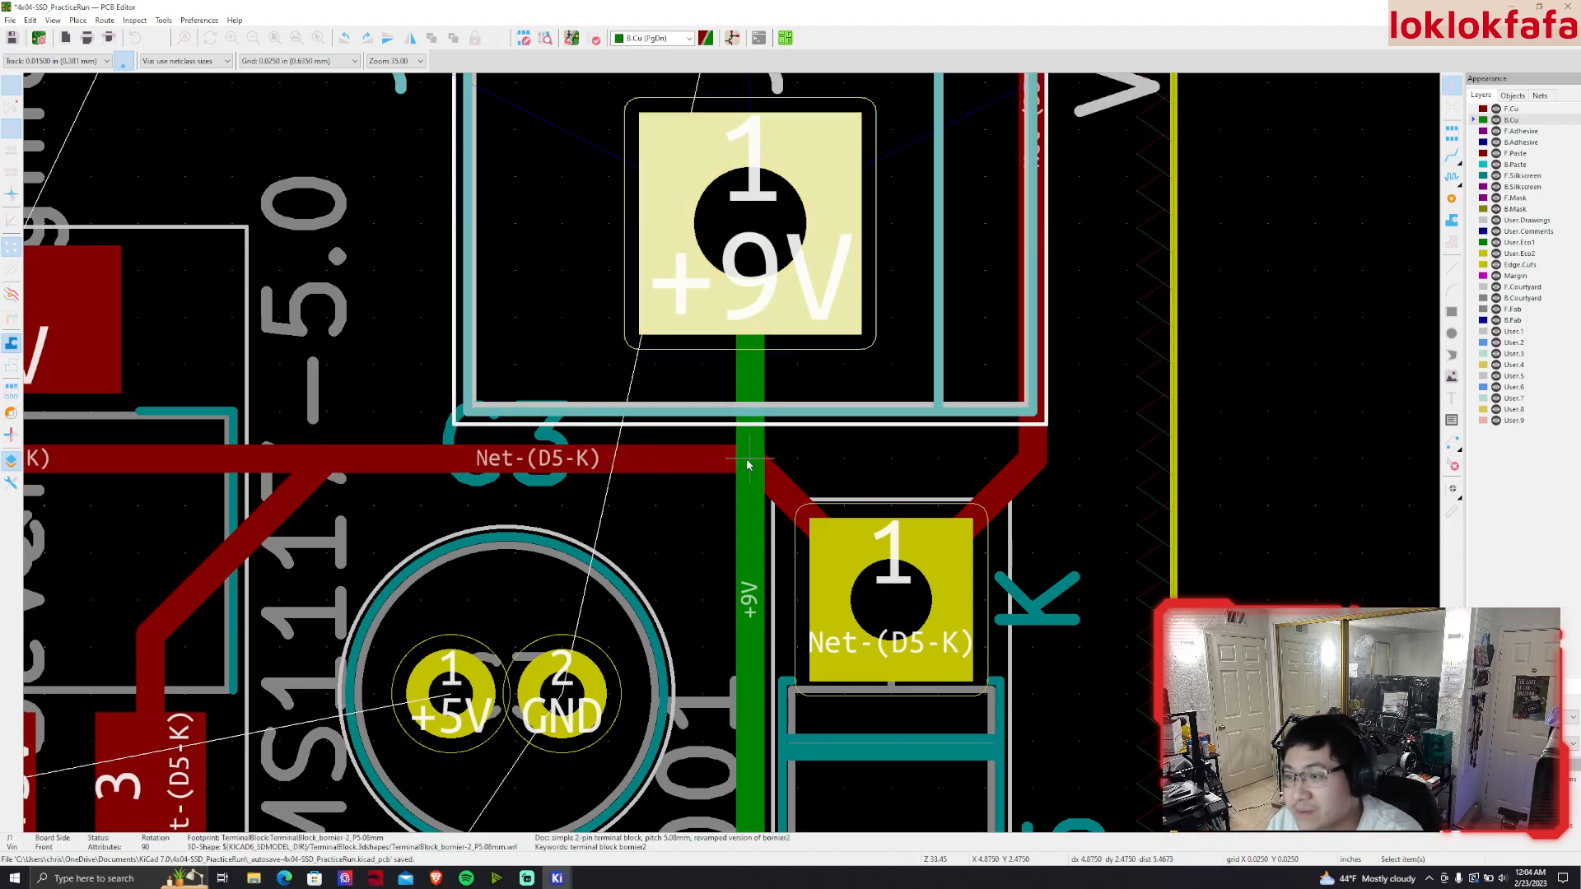
left_click(748, 465)
scroll(749, 461, "down", 5)
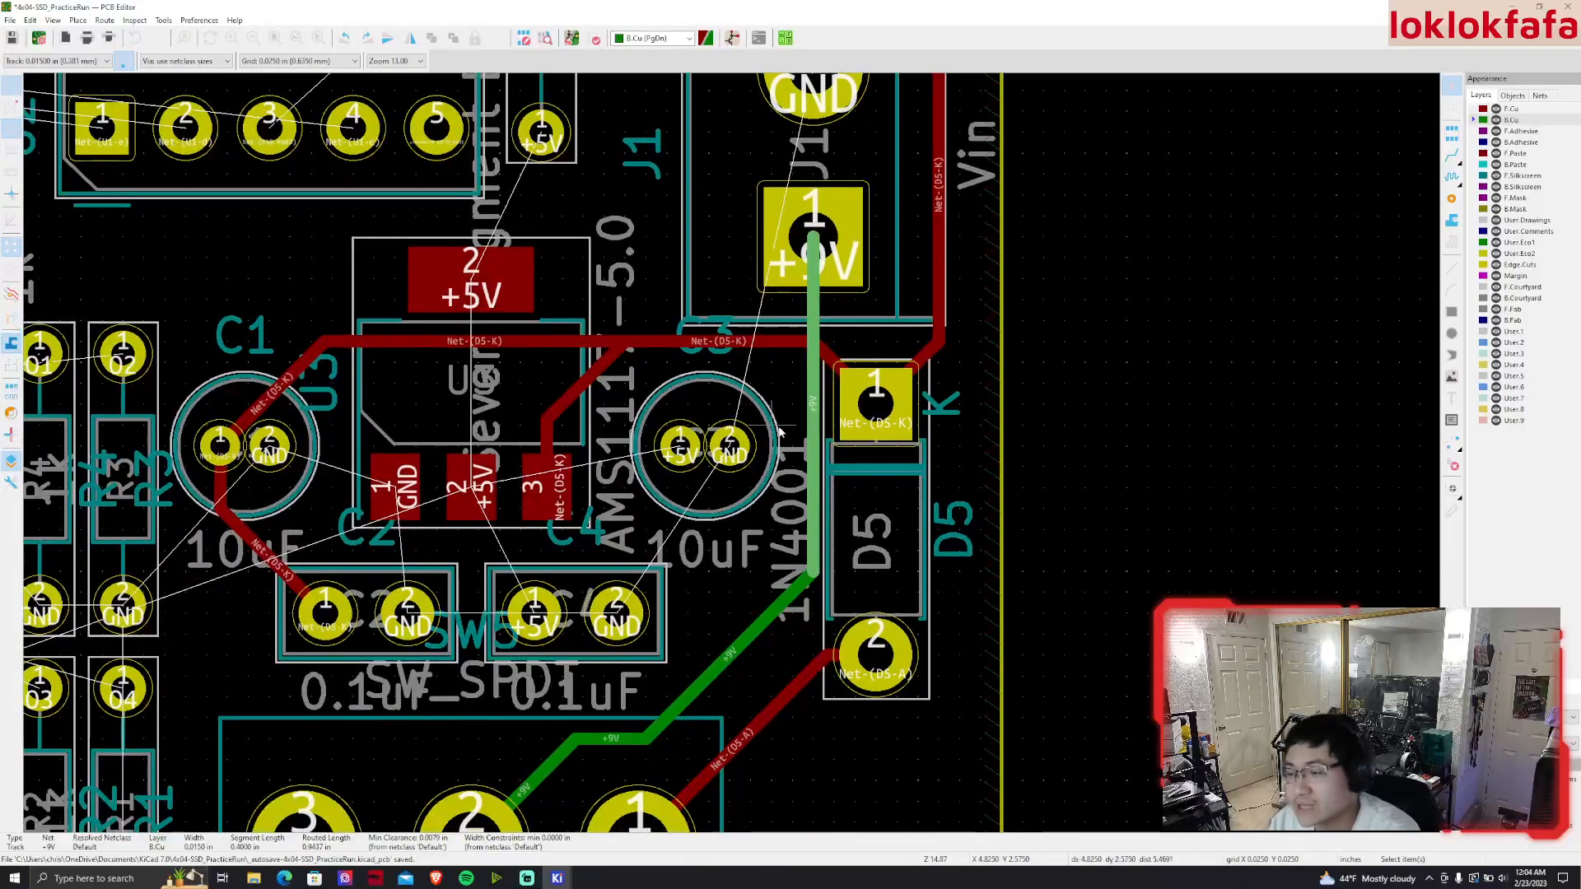
scroll(784, 422, "down", 3)
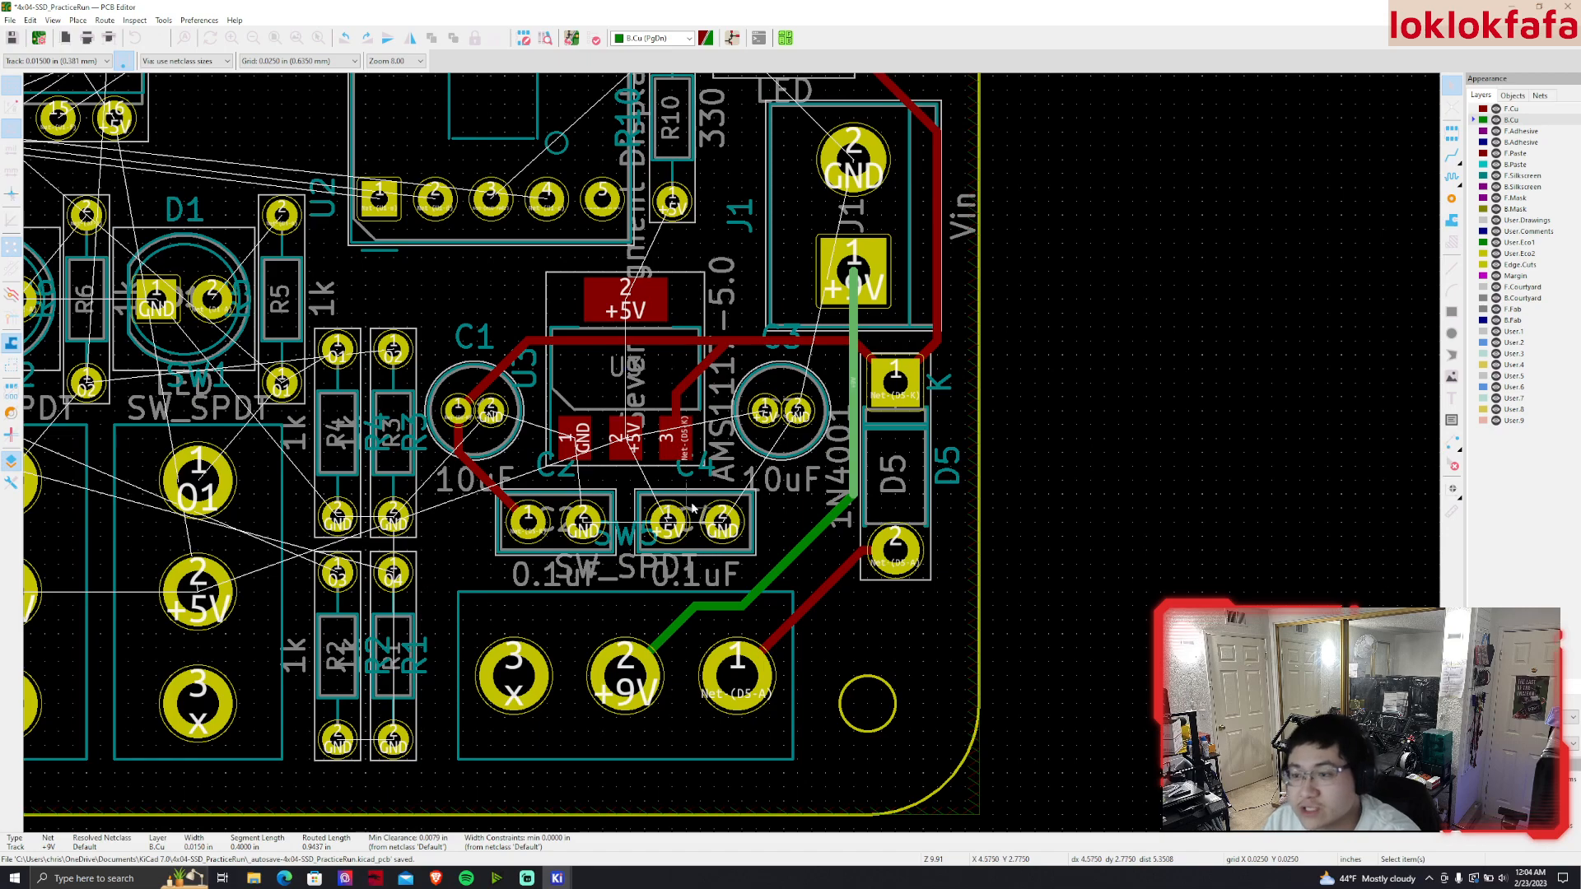
middle_click_drag(657, 372, 651, 396)
left_click(642, 369)
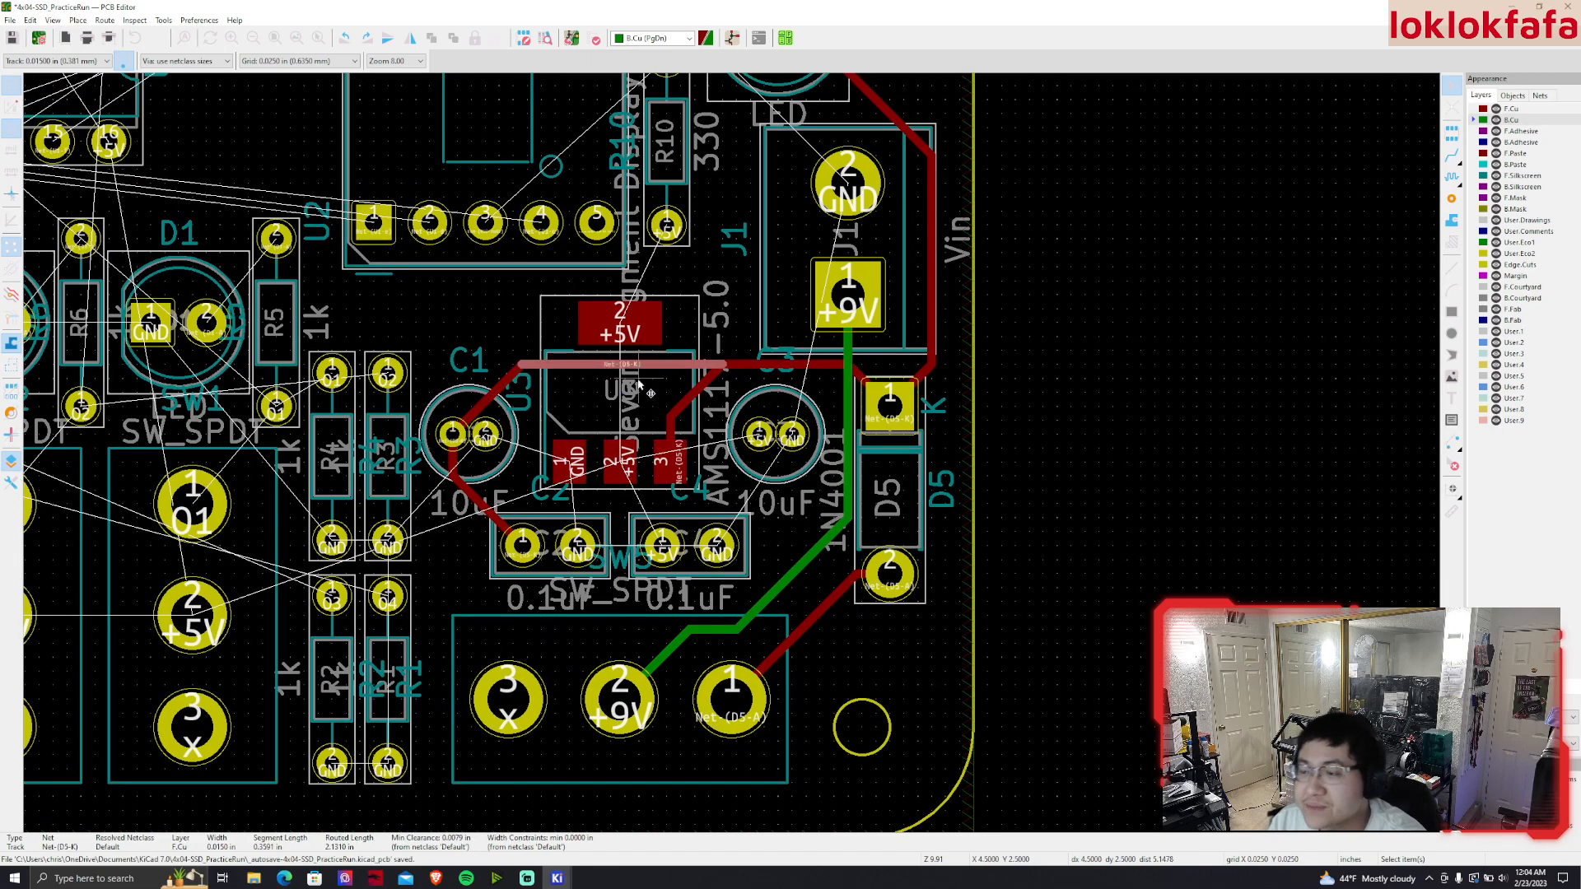
middle_click_drag(634, 418, 621, 512)
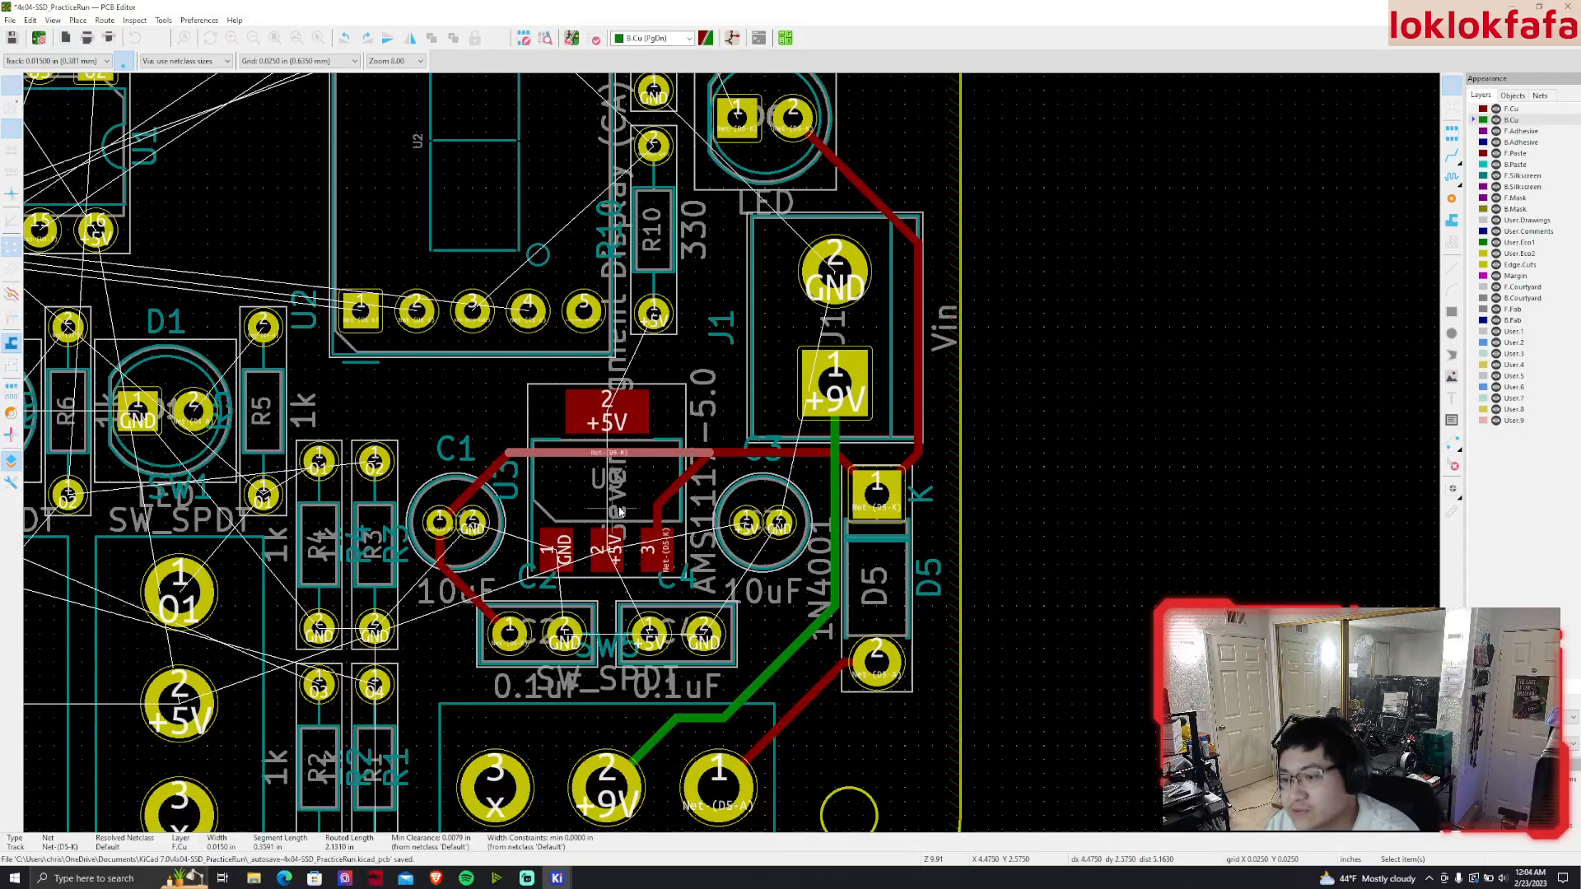
middle_click_drag(623, 599, 945, 519)
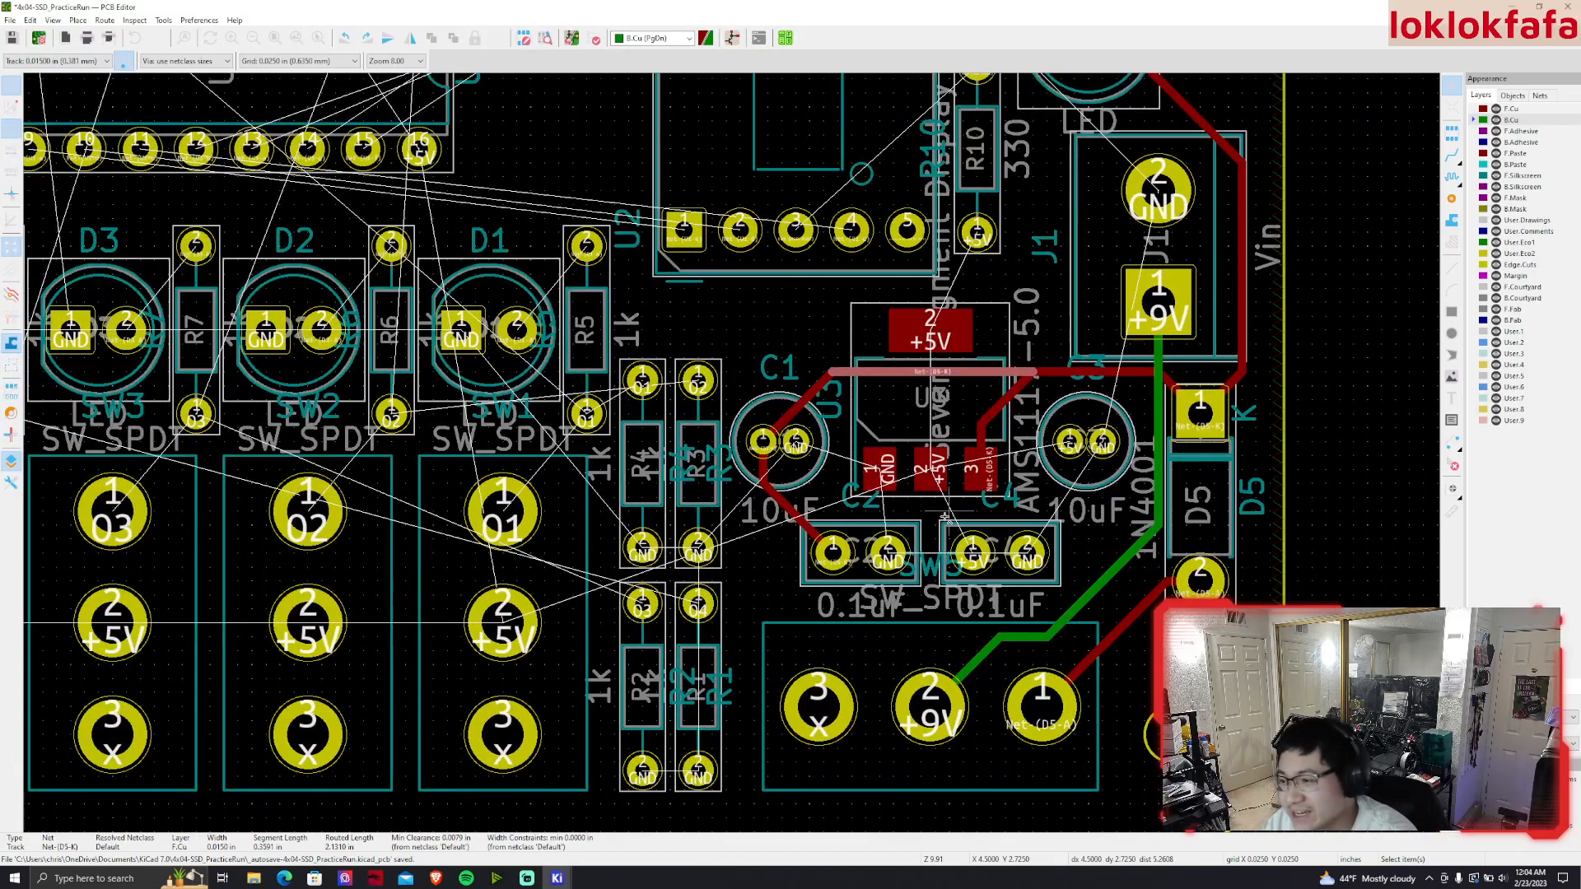
Fill all the copper zones, inspect the back-copper and front-copper fills, and unfill the zones with F.Cu as the active layer
key("b")
scroll(939, 514, "down", 2)
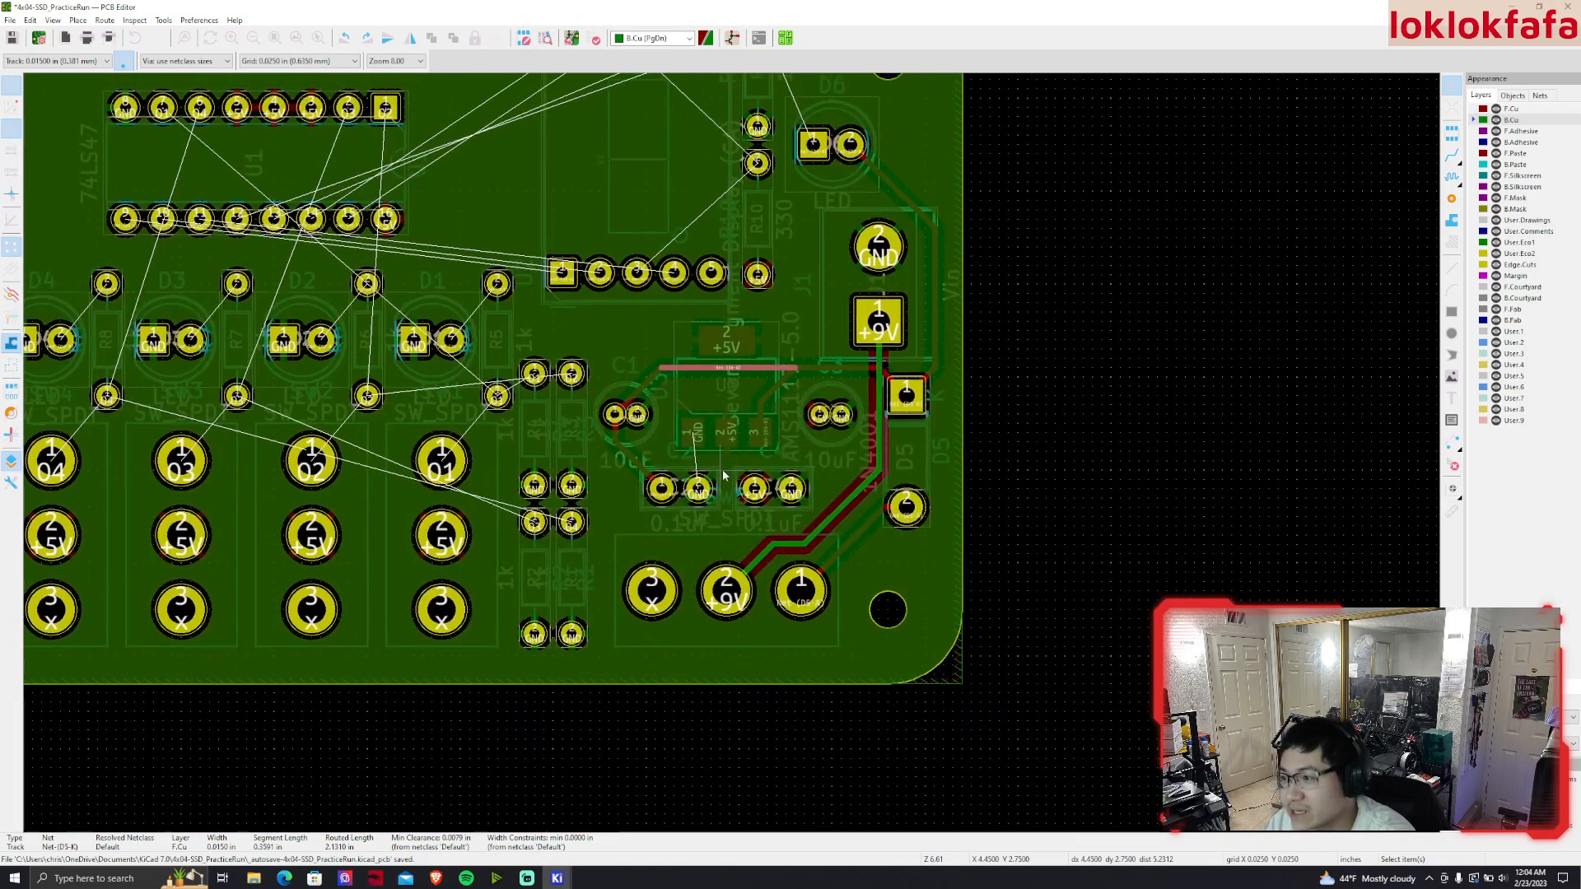
middle_click_drag(725, 474, 714, 538)
left_click(1054, 547)
middle_click_drag(956, 519, 1035, 638)
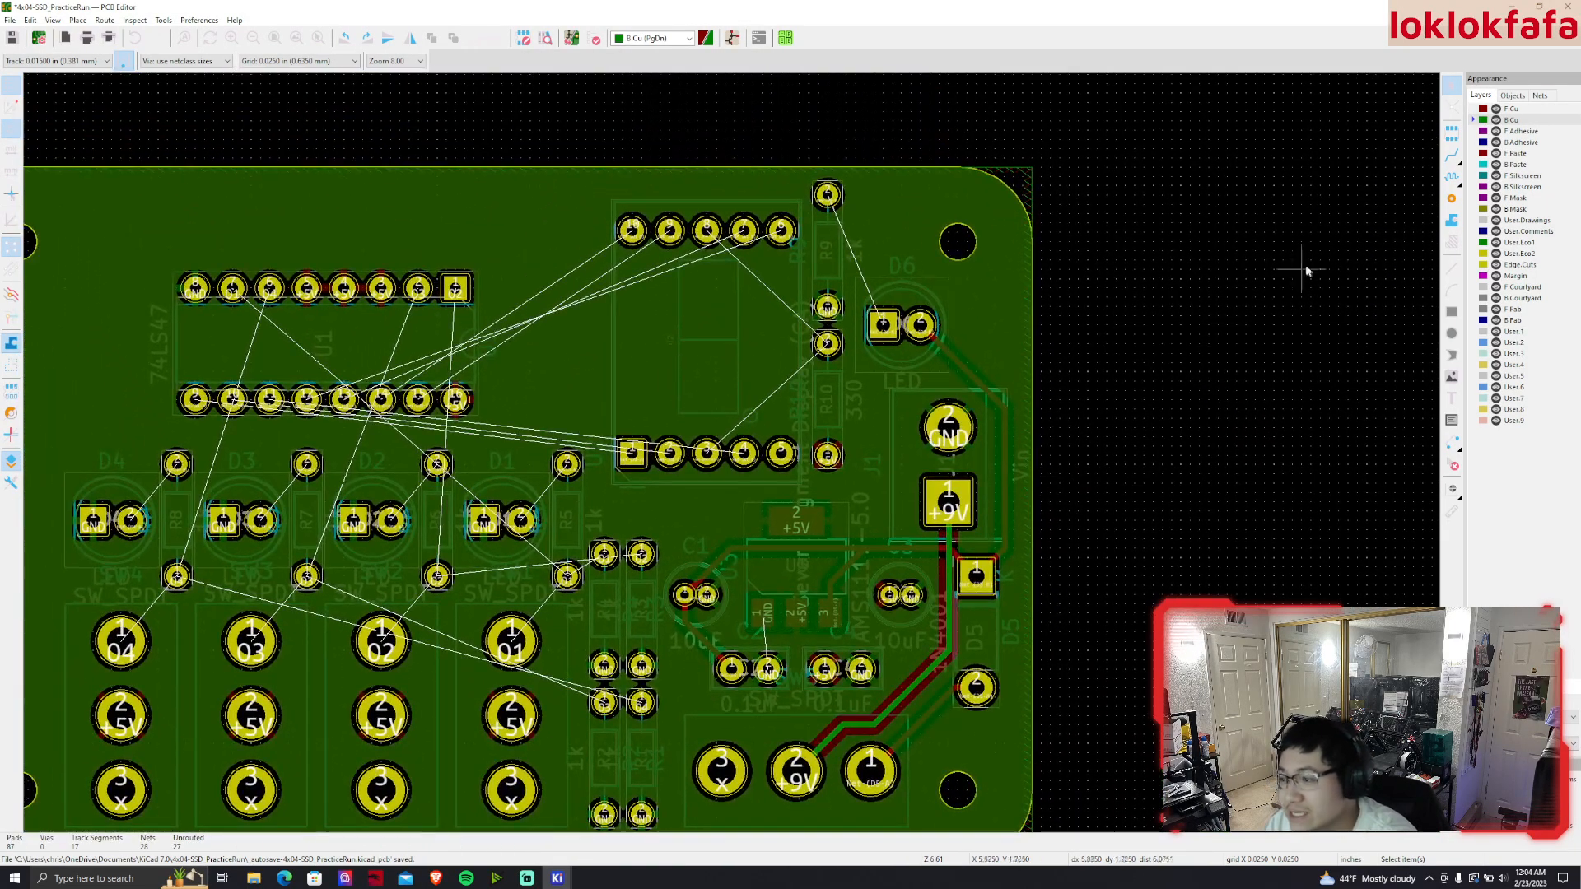
left_click(1512, 109)
middle_click_drag(1135, 624, 1145, 548)
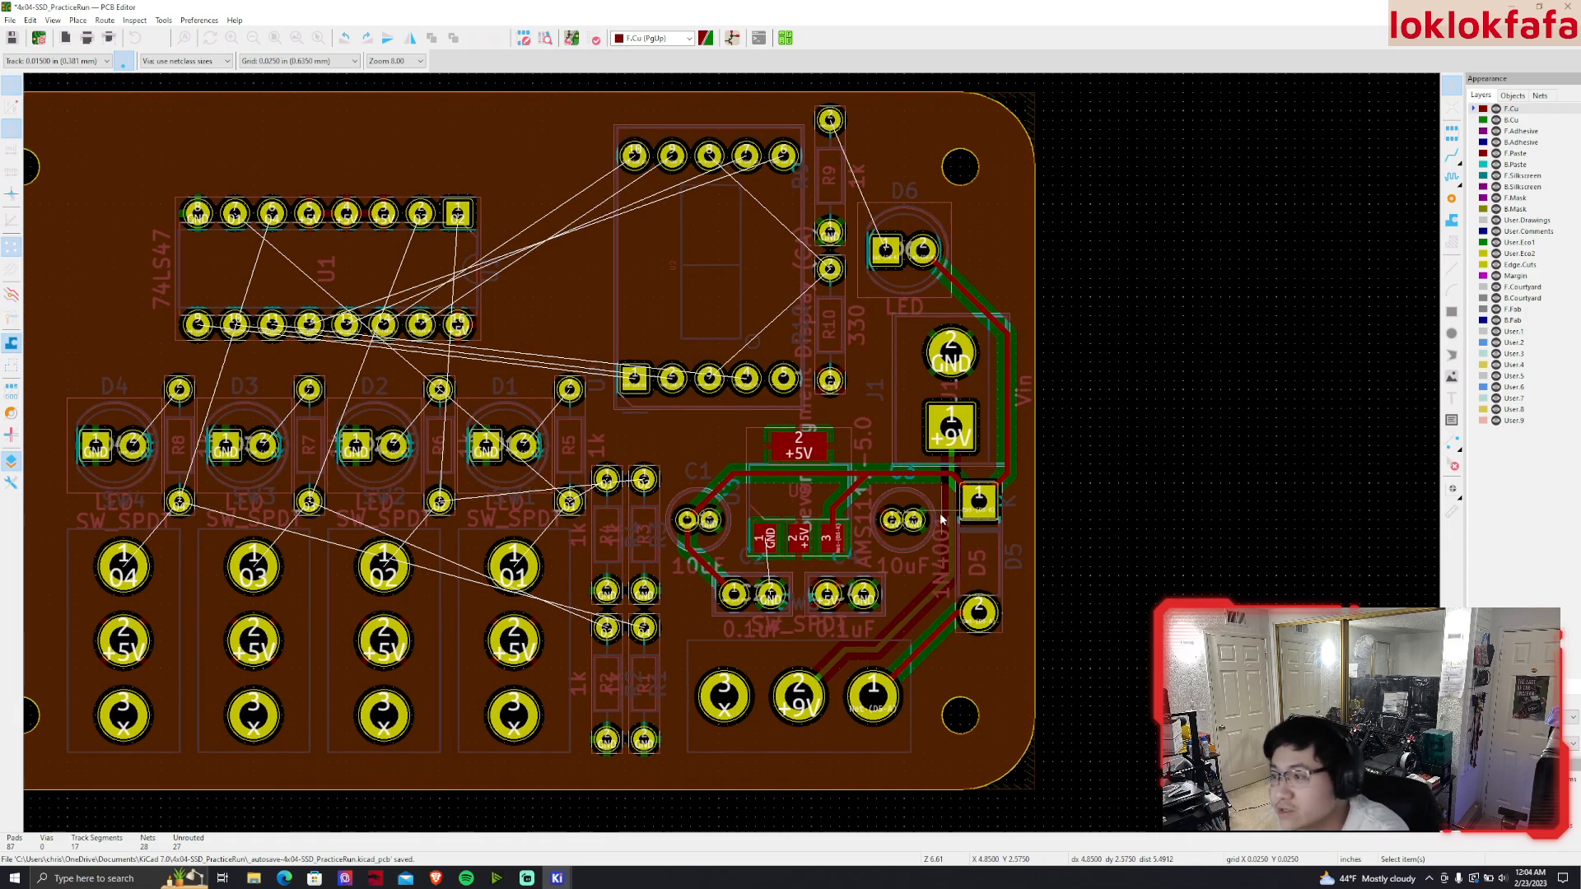
middle_click_drag(941, 512, 916, 552)
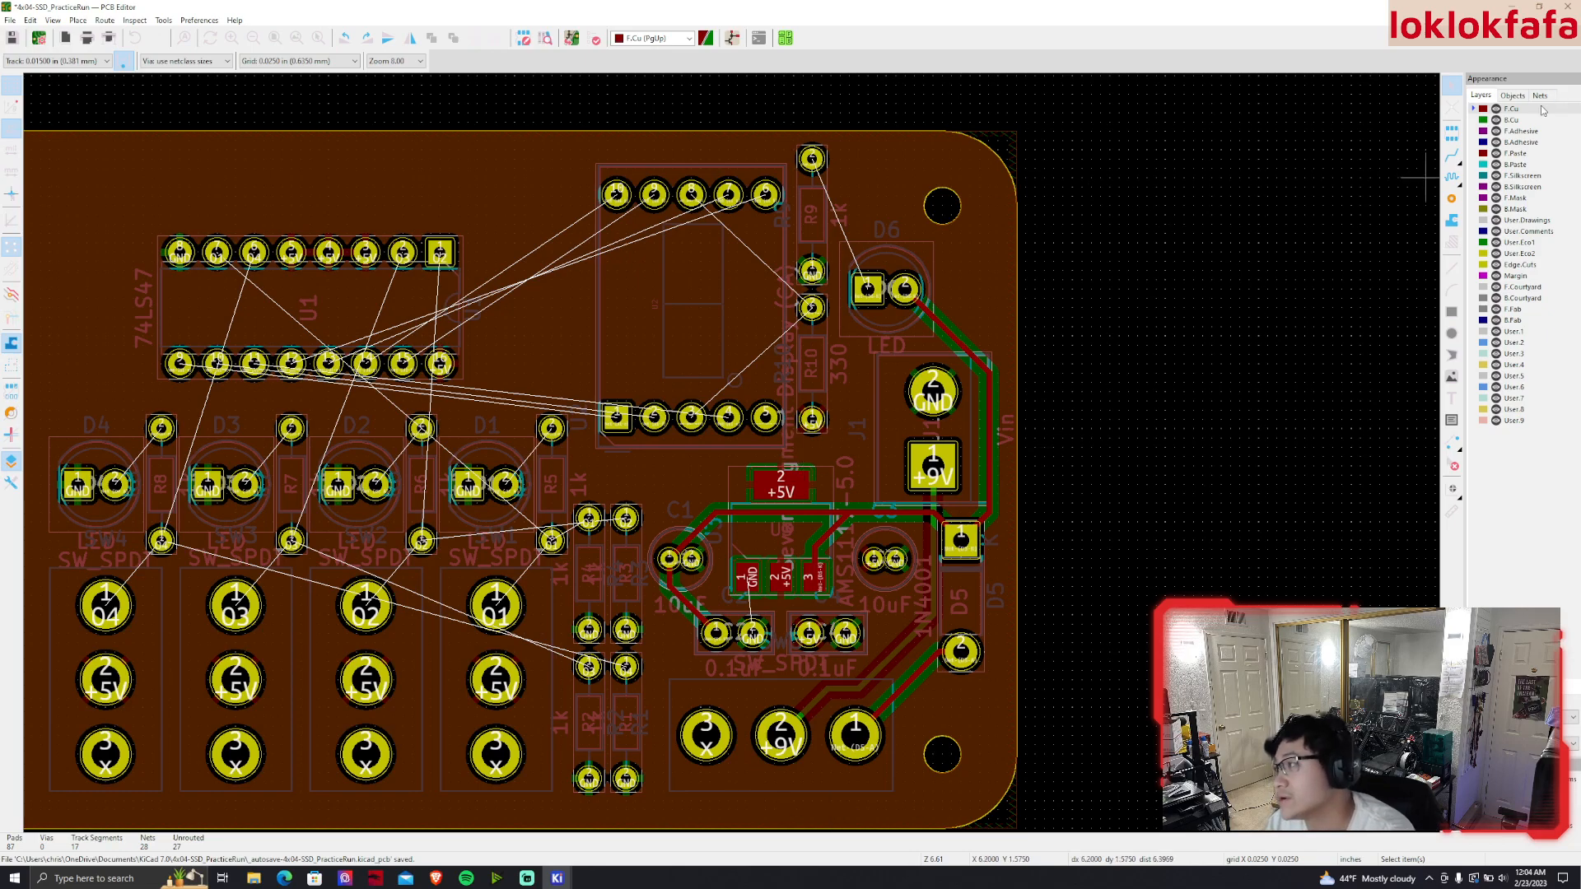
key("ctrl+b")
Route a front-copper track from resistor R9's pad 2 to LED D6's pad 1
scroll(861, 292, "up", 2)
middle_click_drag(860, 292, 740, 472)
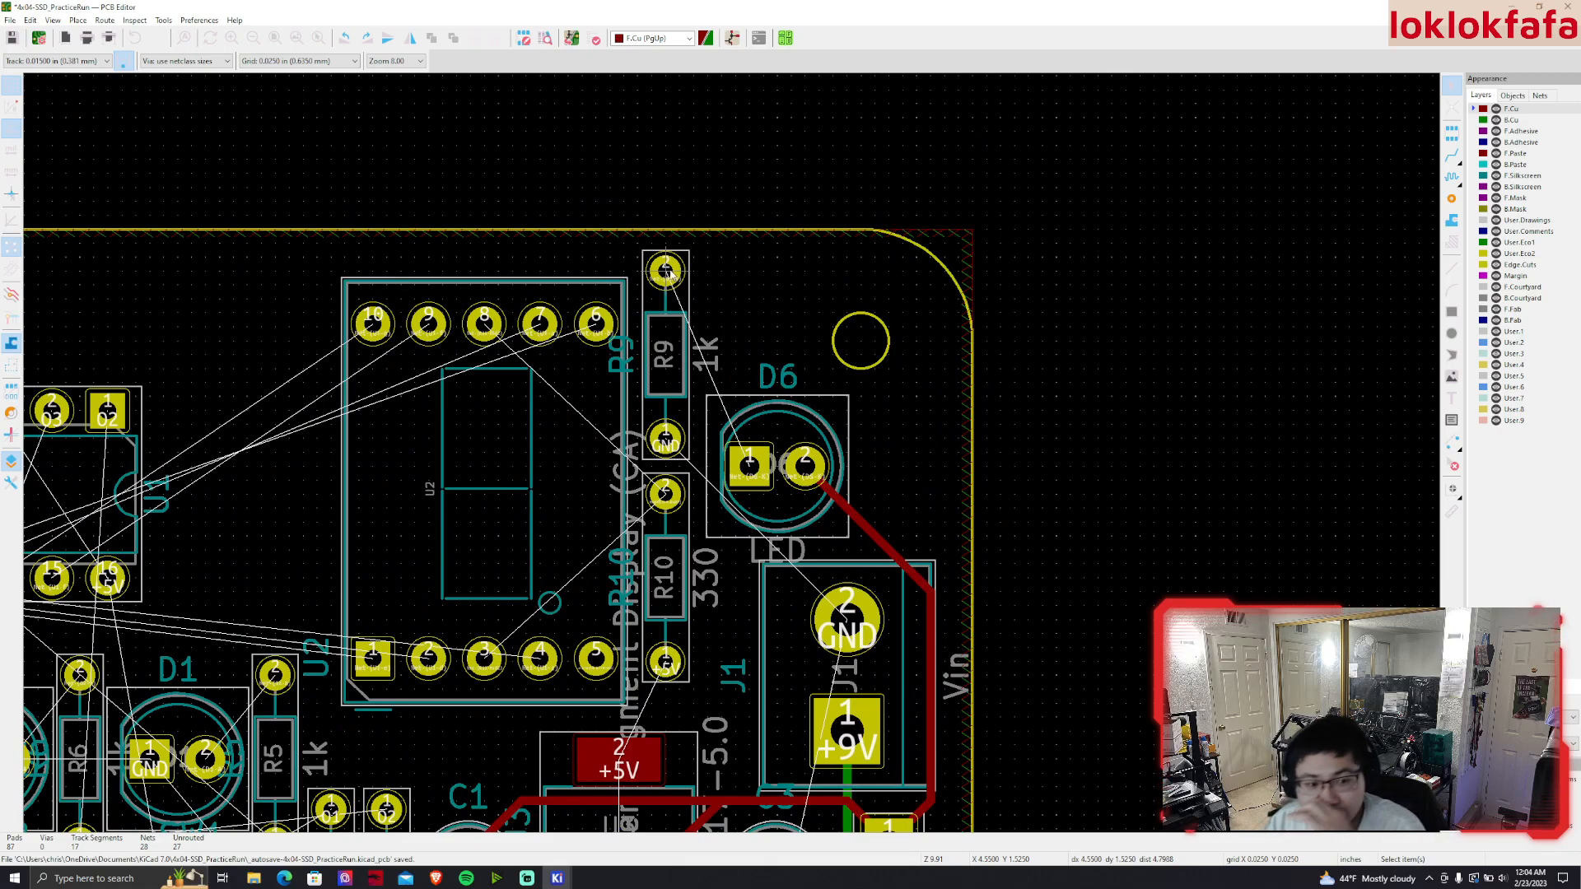
key("x")
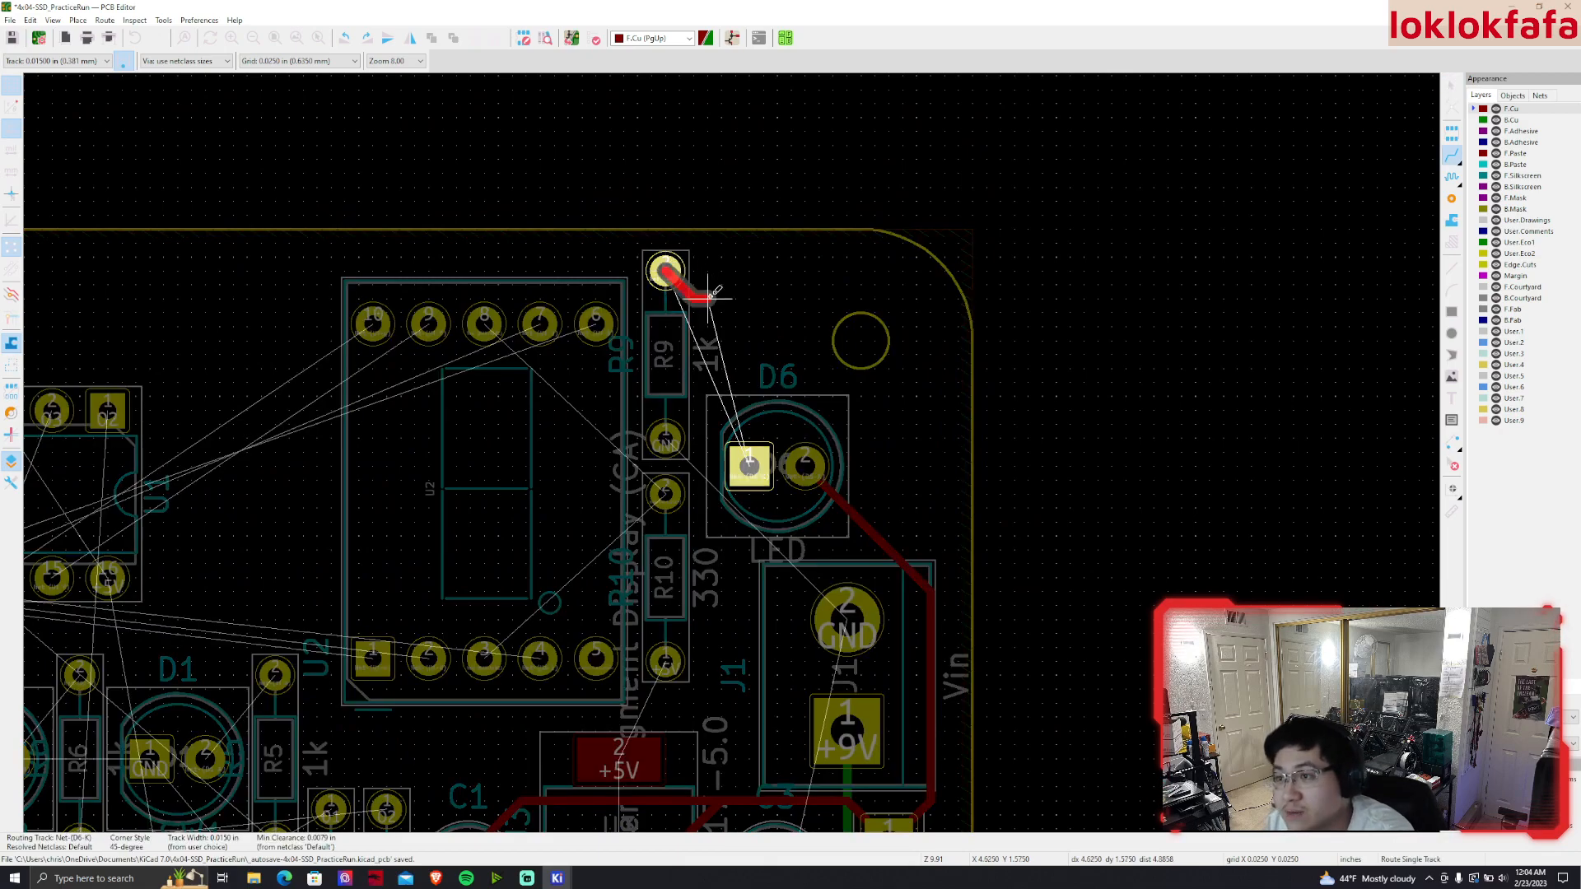
left_click(751, 462)
Refill the copper zones to review the connections still unrouted across the board, and unfill them again
middle_click_drag(811, 499, 849, 360)
scroll(832, 439, "down", 1)
middle_click_drag(832, 439, 807, 369)
scroll(775, 304, "up", 1)
scroll(737, 454, "down", 1)
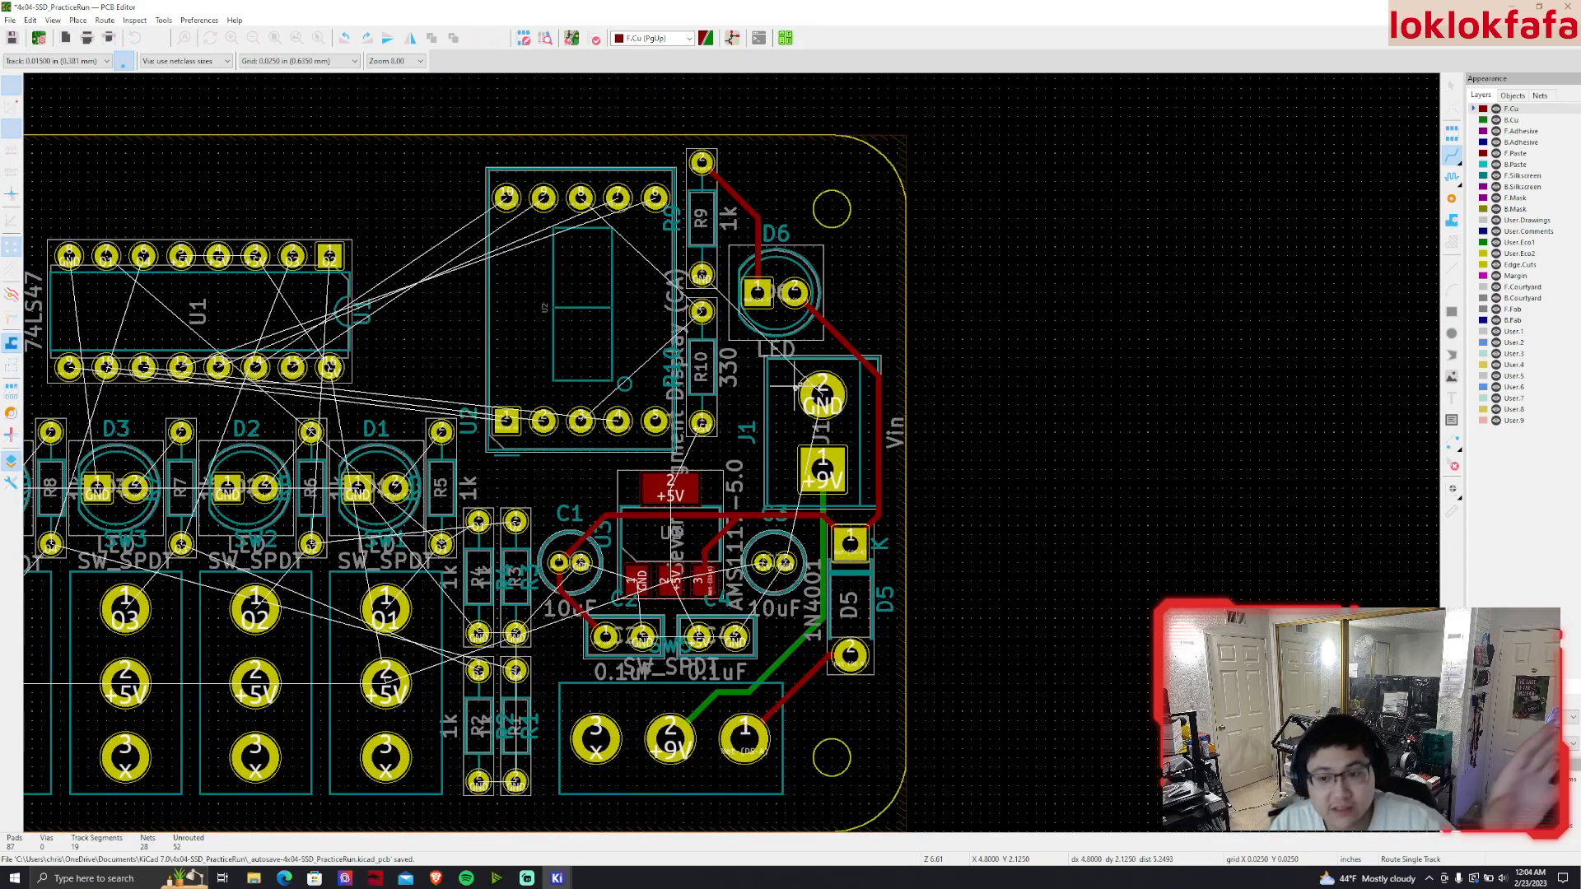
middle_click_drag(710, 478, 761, 446)
key("b")
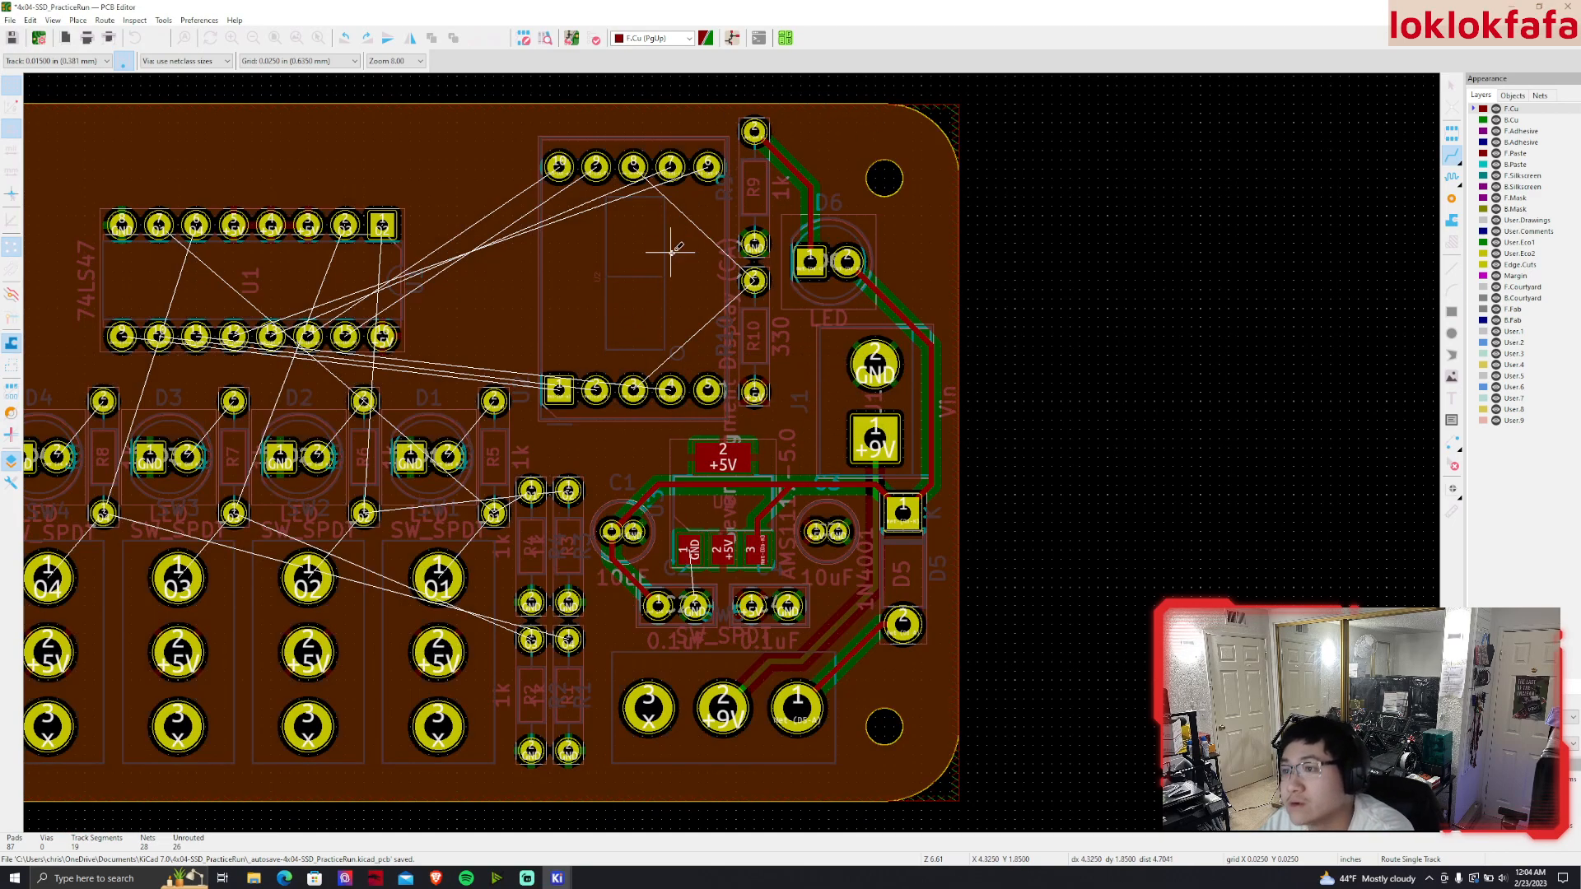
middle_click_drag(668, 545, 900, 526)
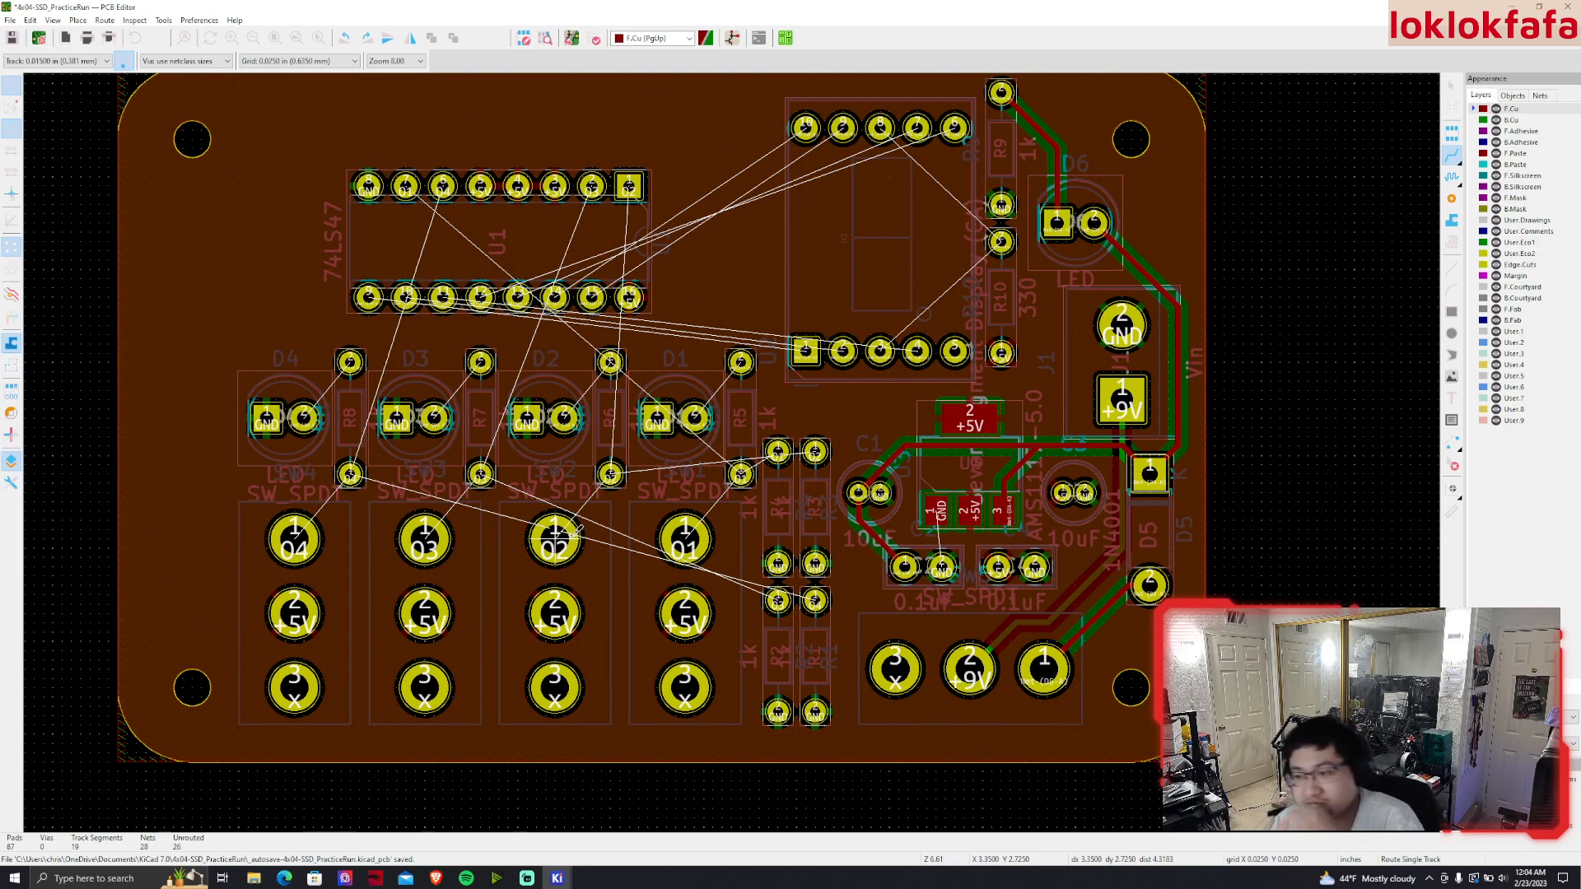
key("b")
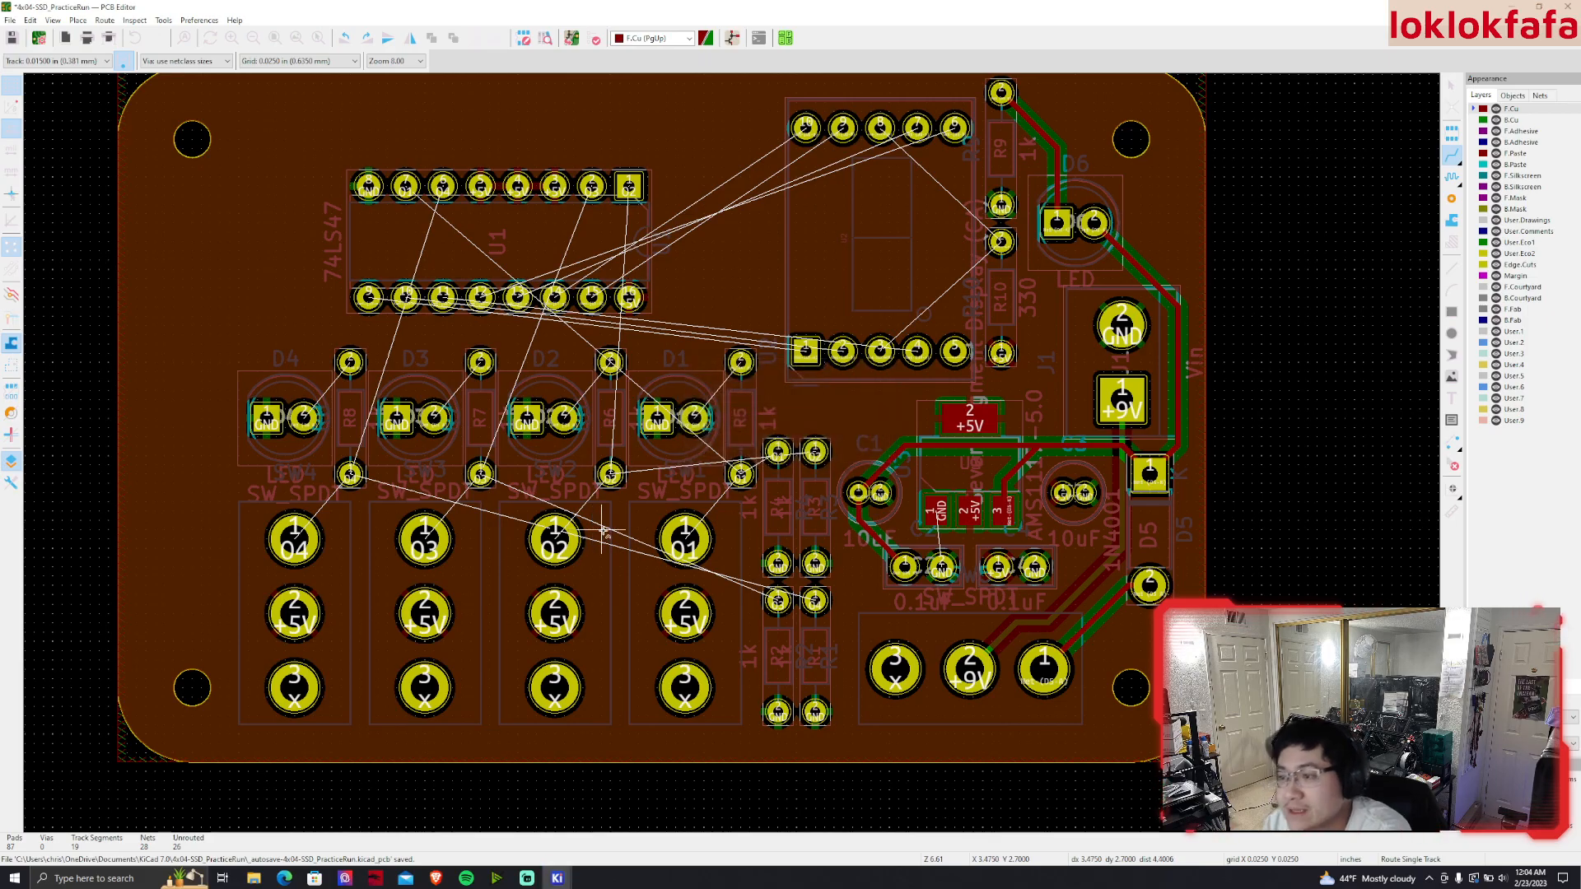
key("ctrl+b")
Route front-copper tracks from pad 1 of switches SW4, SW3, SW2 and SW1 to pad 1 of R8, R7, R6 and R5 respectively
scroll(593, 531, "up", 2)
mouse_move(678, 447)
middle_mouse_down()
mouse_move(729, 448)
mouse_move(687, 451)
middle_mouse_up()
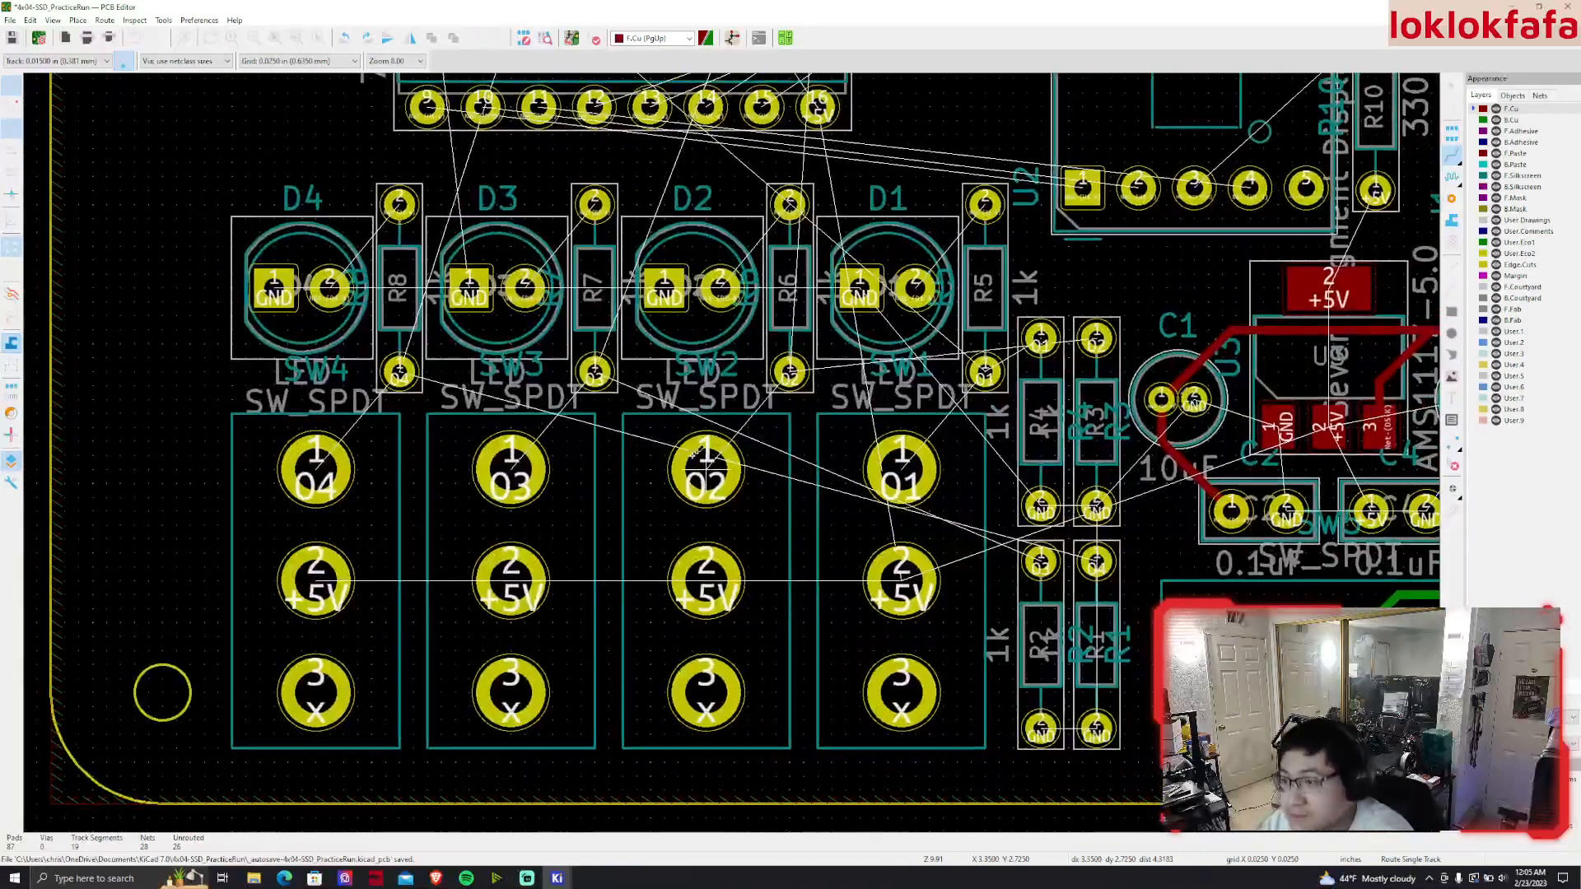
middle_click_drag(718, 364, 802, 467)
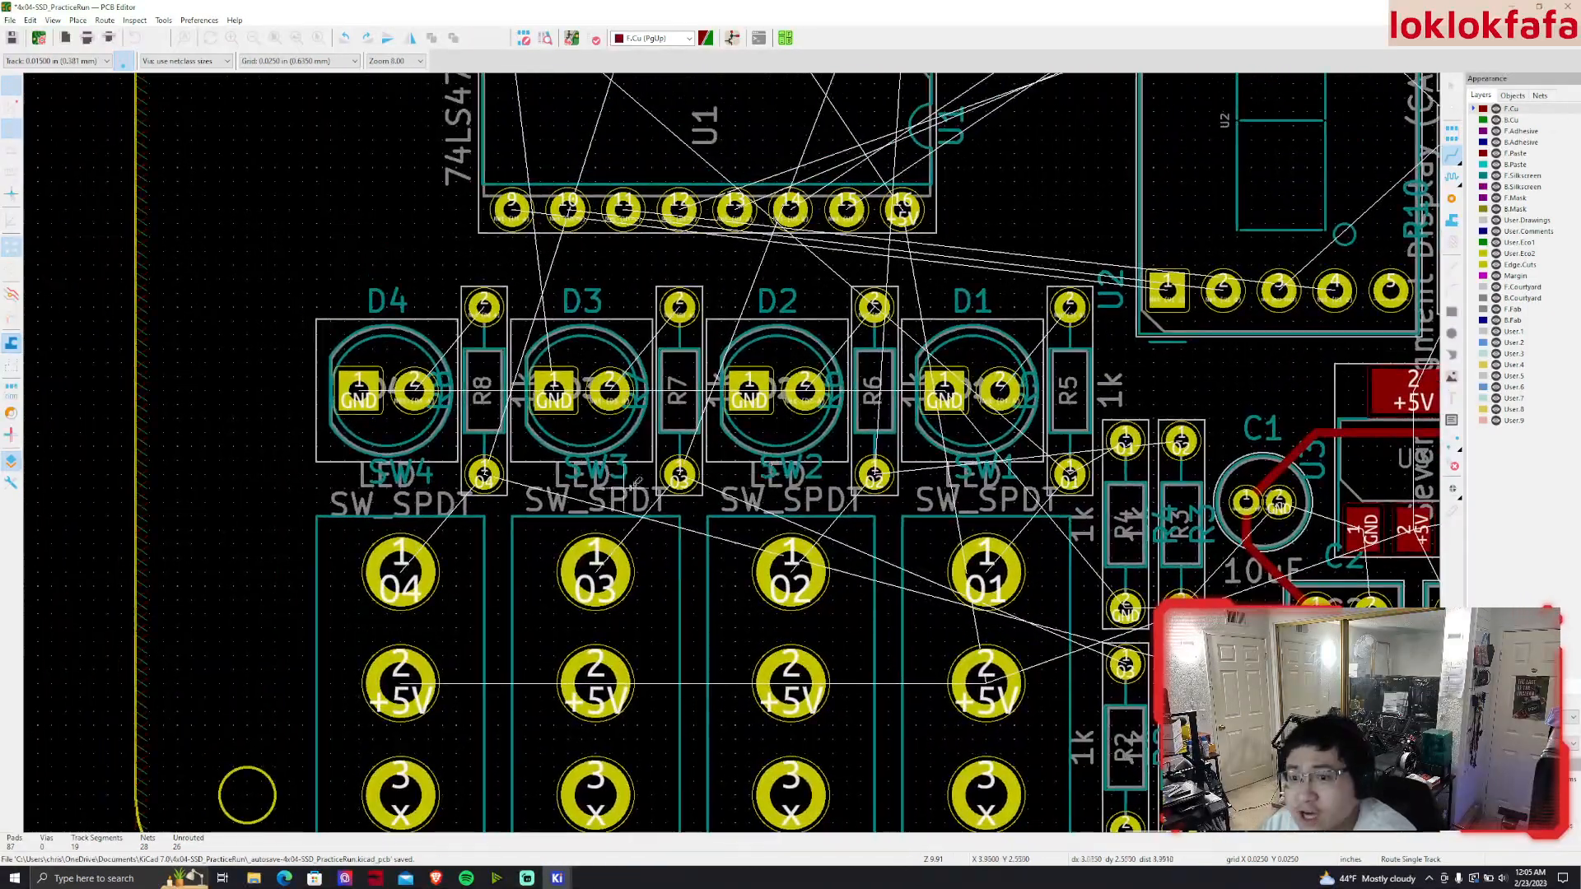
left_click(401, 572)
left_click(485, 475)
left_click(596, 573)
left_click(680, 475)
left_click(791, 564)
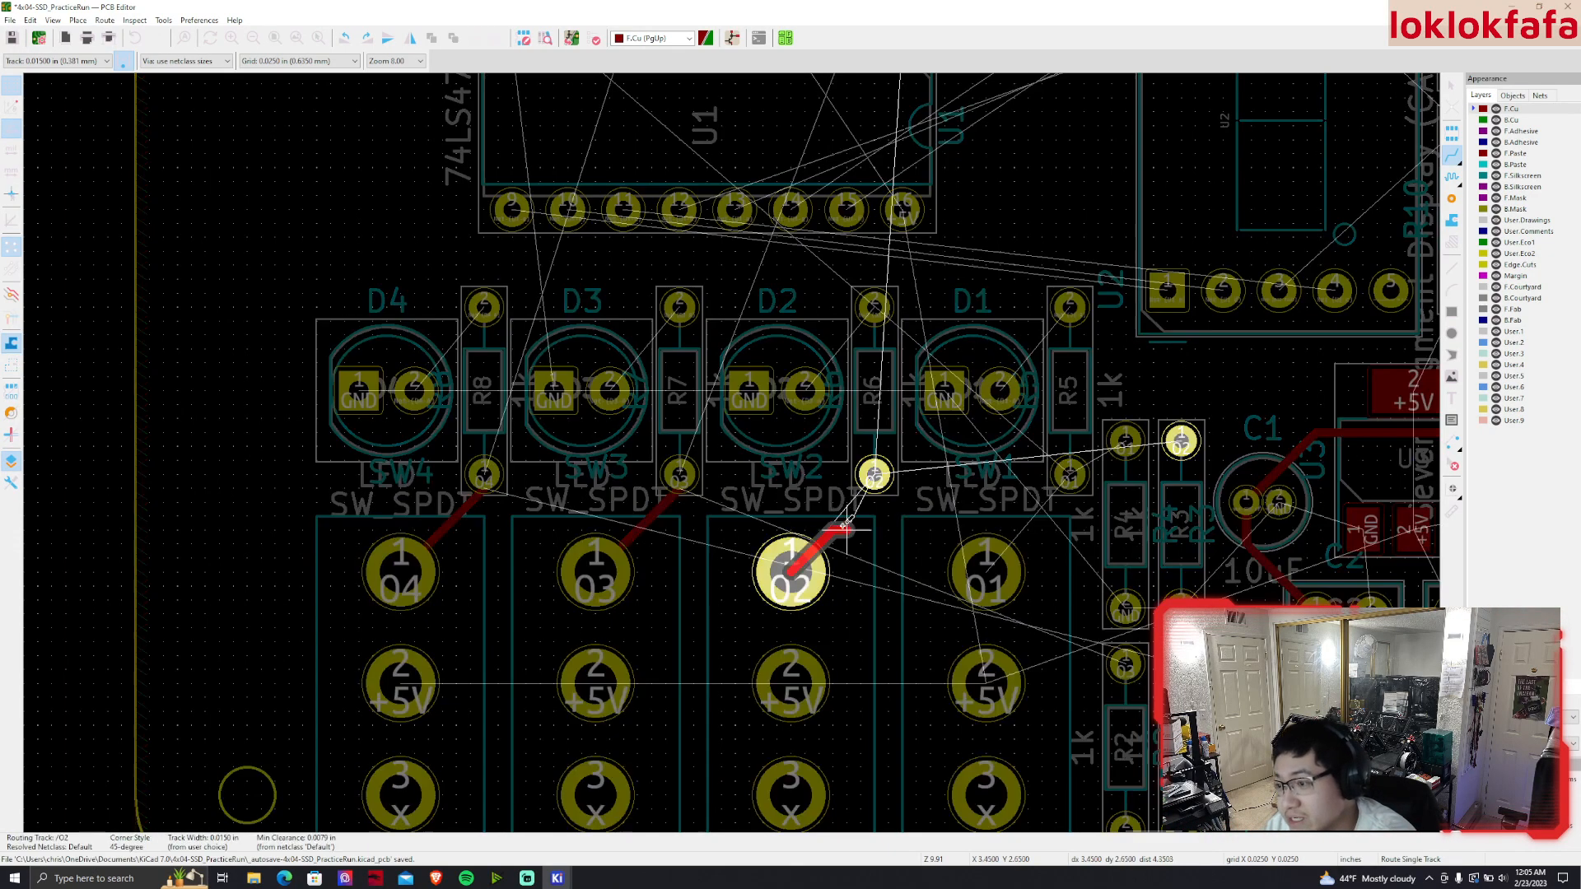
left_click(875, 475)
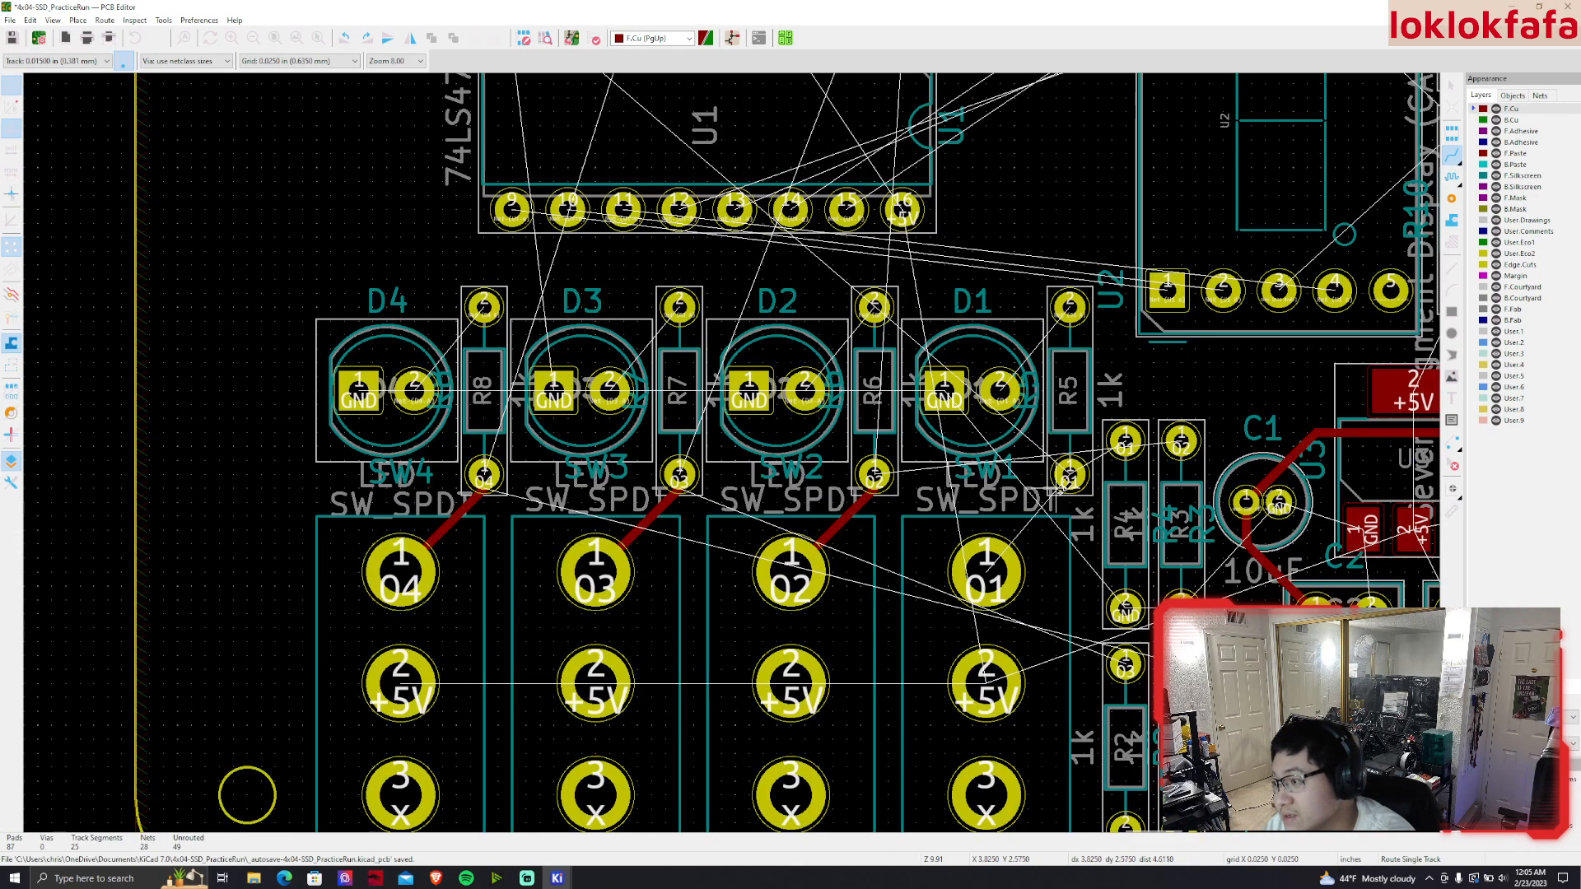
left_click(986, 572)
left_click(1069, 475)
Route a front-copper track between LED D4's pad 2 and resistor R8's pad 2
middle_click_drag(1126, 503, 1135, 546)
middle_click_drag(564, 480, 736, 511)
left_click(667, 383)
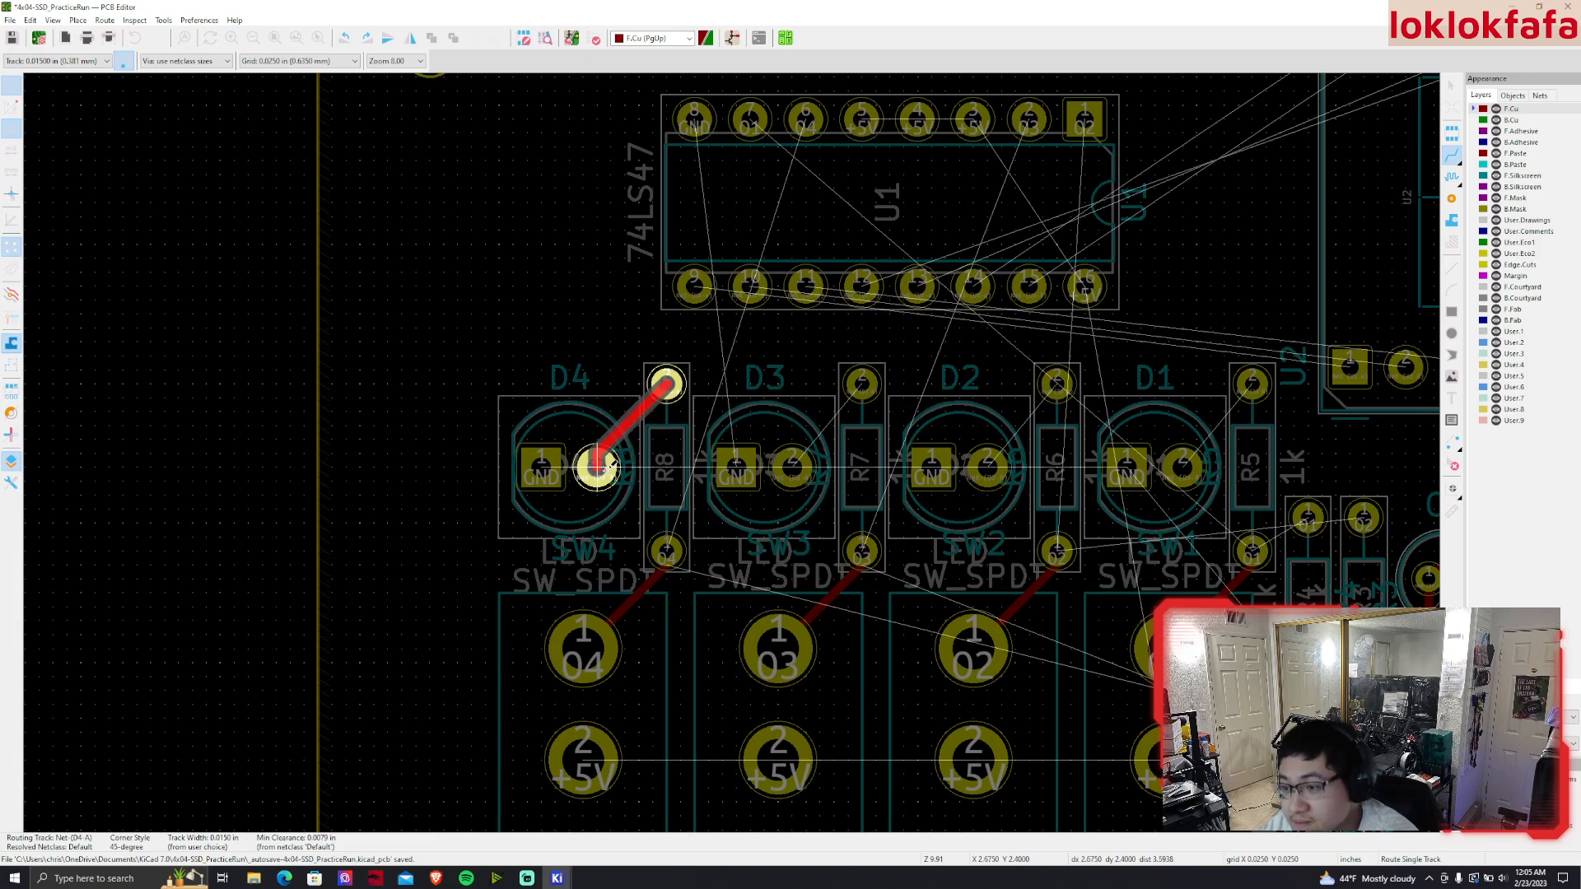
key("Escape")
scroll(601, 465, "up", 2)
left_click(715, 455)
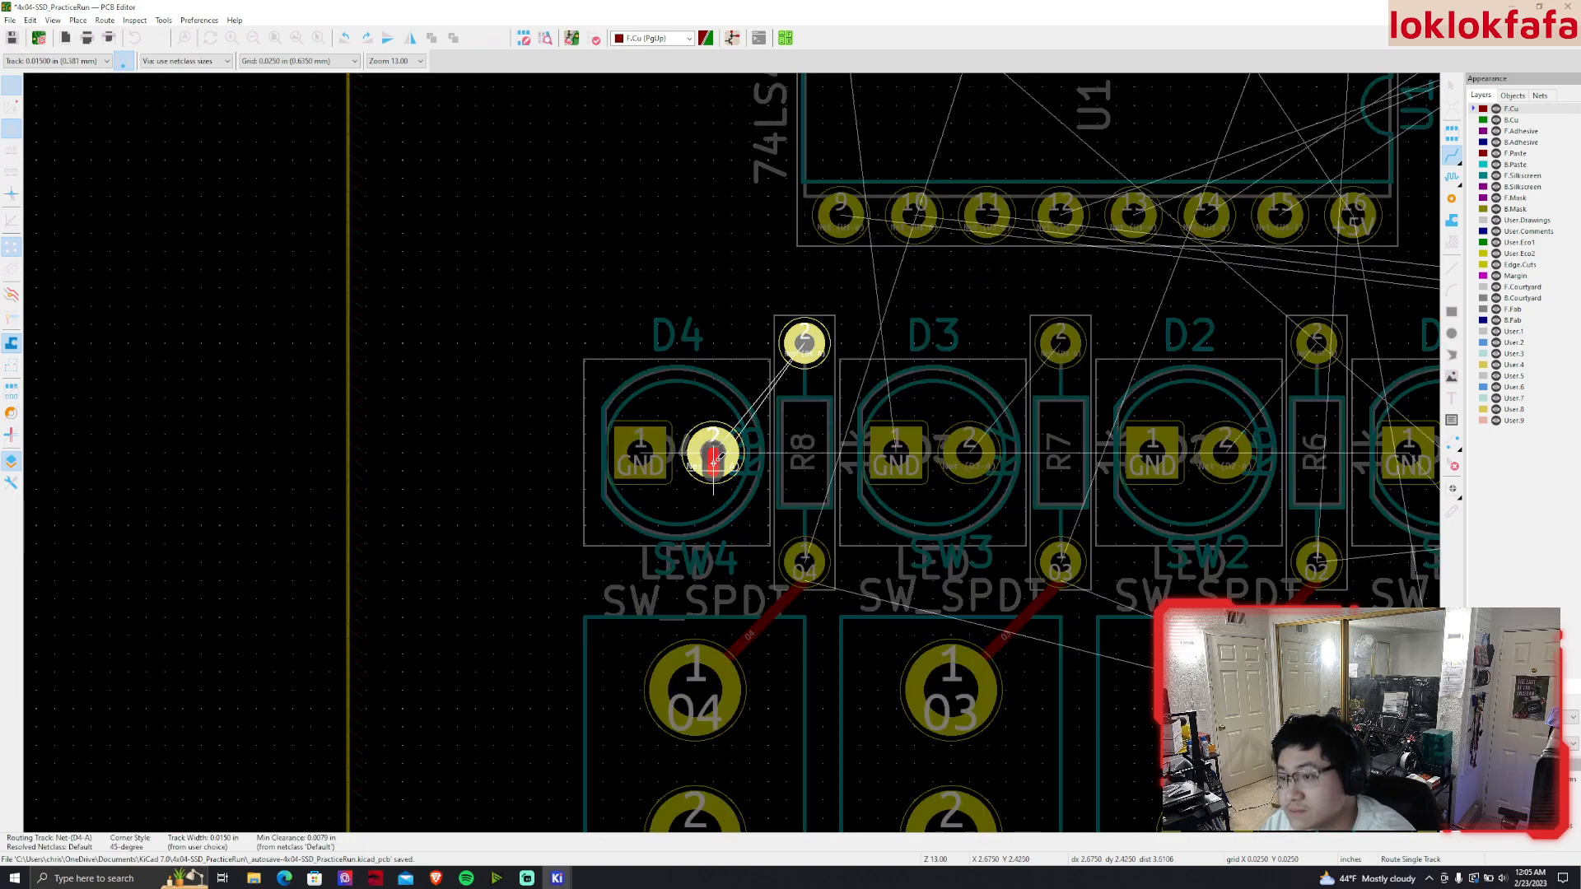
left_click(805, 340)
Route front-copper tracks from pad 2 of LEDs D3, D2 and D1 to pad 2 of R7, R6 and R5 respectively
middle_click_drag(968, 412, 850, 450)
left_click(850, 490)
left_click(948, 392)
middle_click_drag(1107, 447, 751, 571)
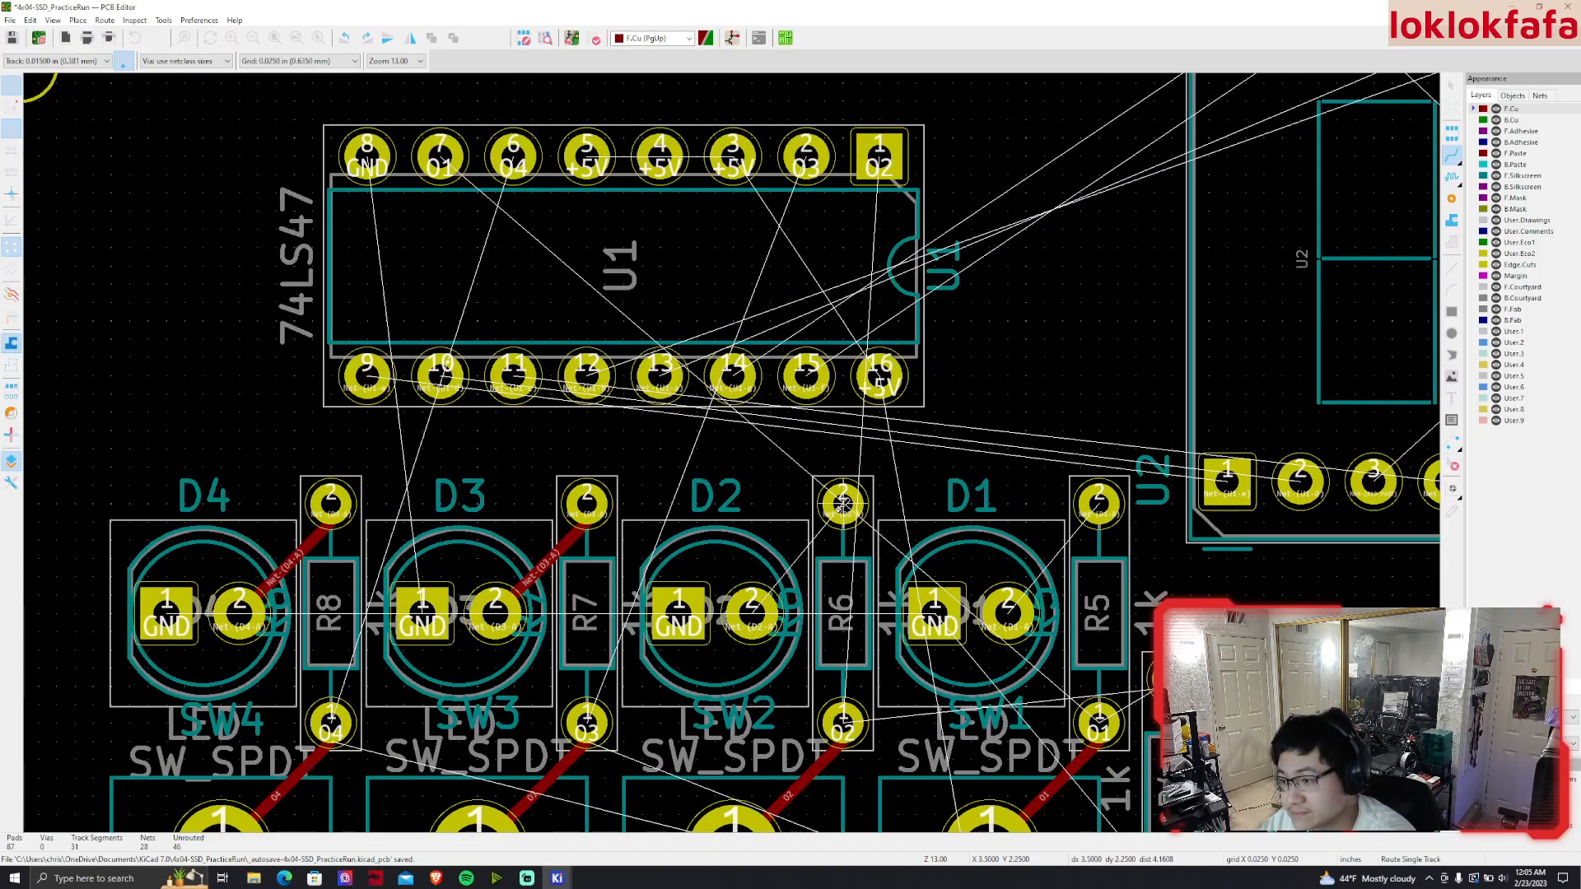
left_click(751, 611)
left_click(842, 502)
middle_click_drag(1008, 610, 797, 535)
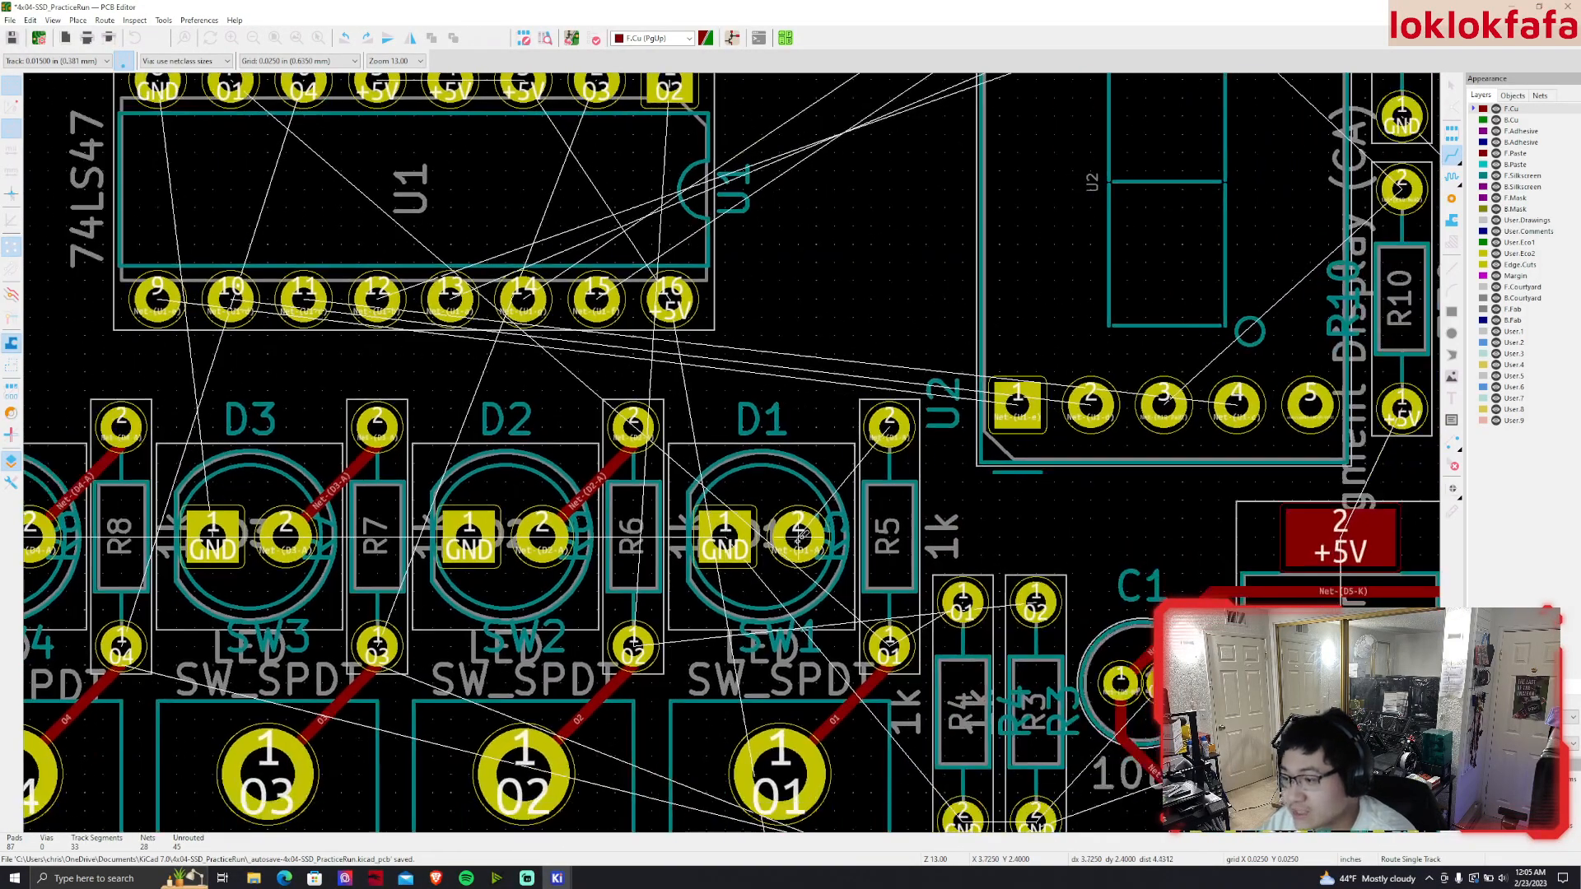
left_click(798, 536)
left_click(889, 426)
Route a front-copper track between pad 1 of resistor R5 and pad 1 of R4 on the O1 net
scroll(881, 535, "down", 2)
middle_click_drag(728, 453, 826, 457)
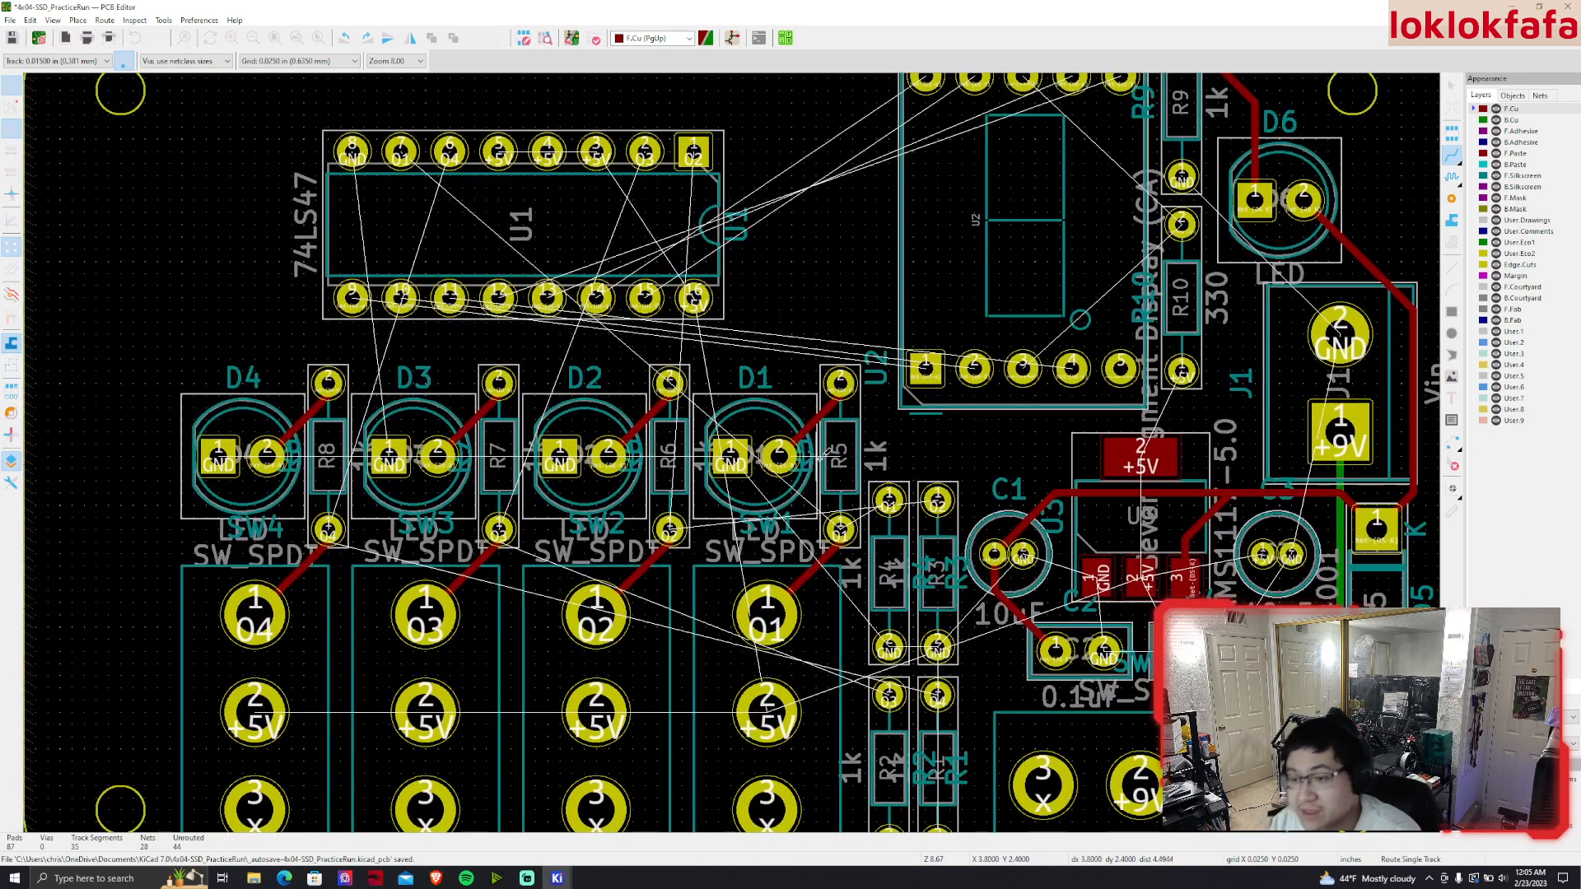
middle_click_drag(940, 592, 800, 531)
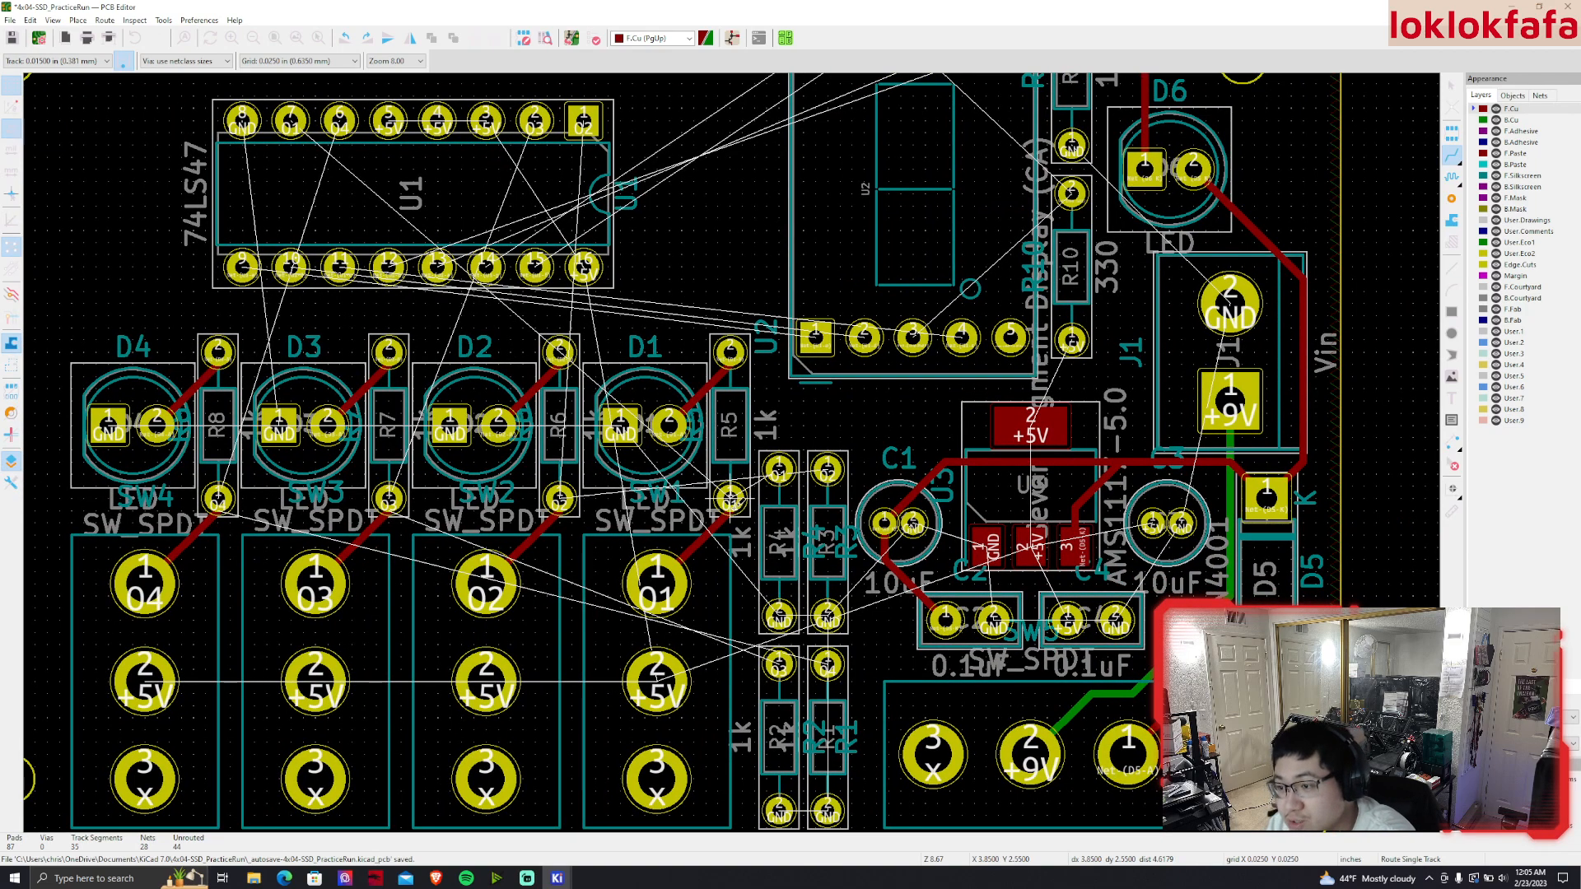
left_click(730, 497)
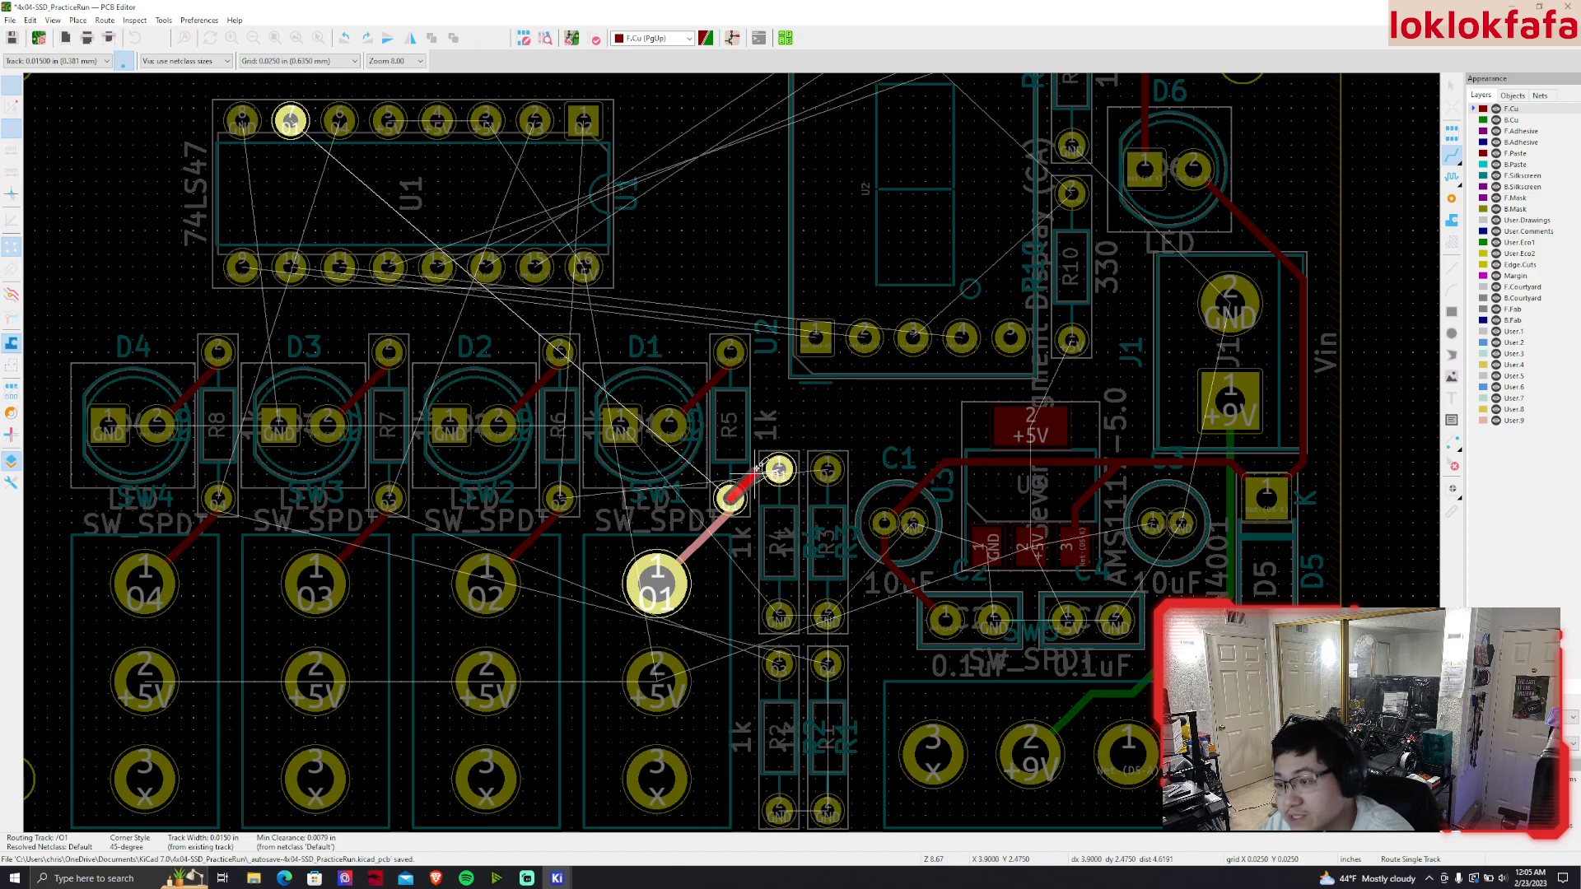
left_click(779, 469)
left_click(779, 469)
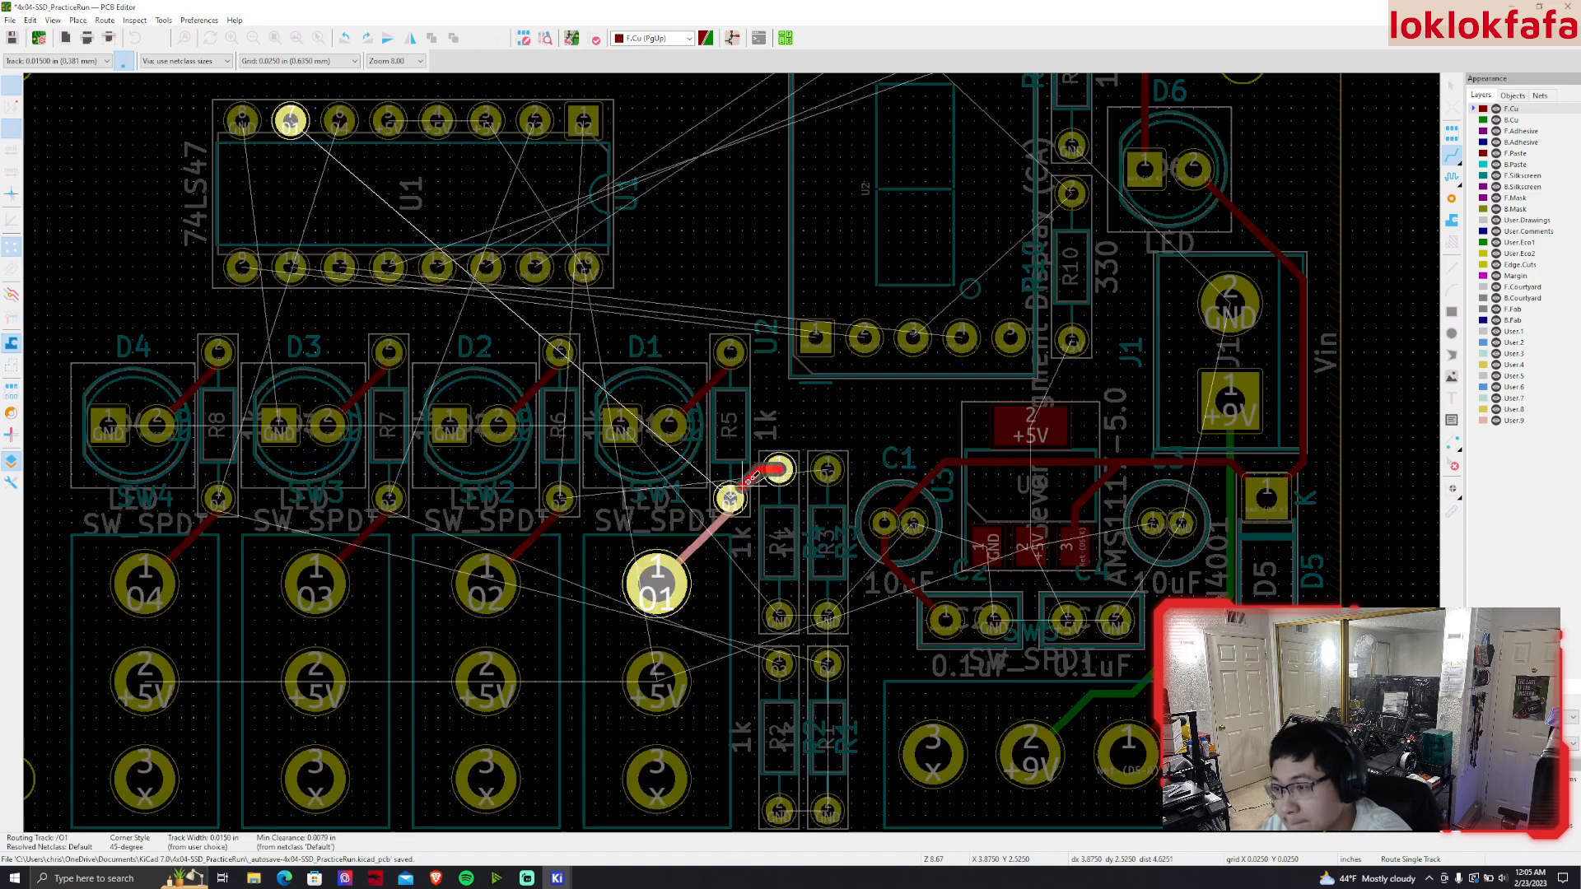
left_click(730, 497)
scroll(826, 546, "up", 3)
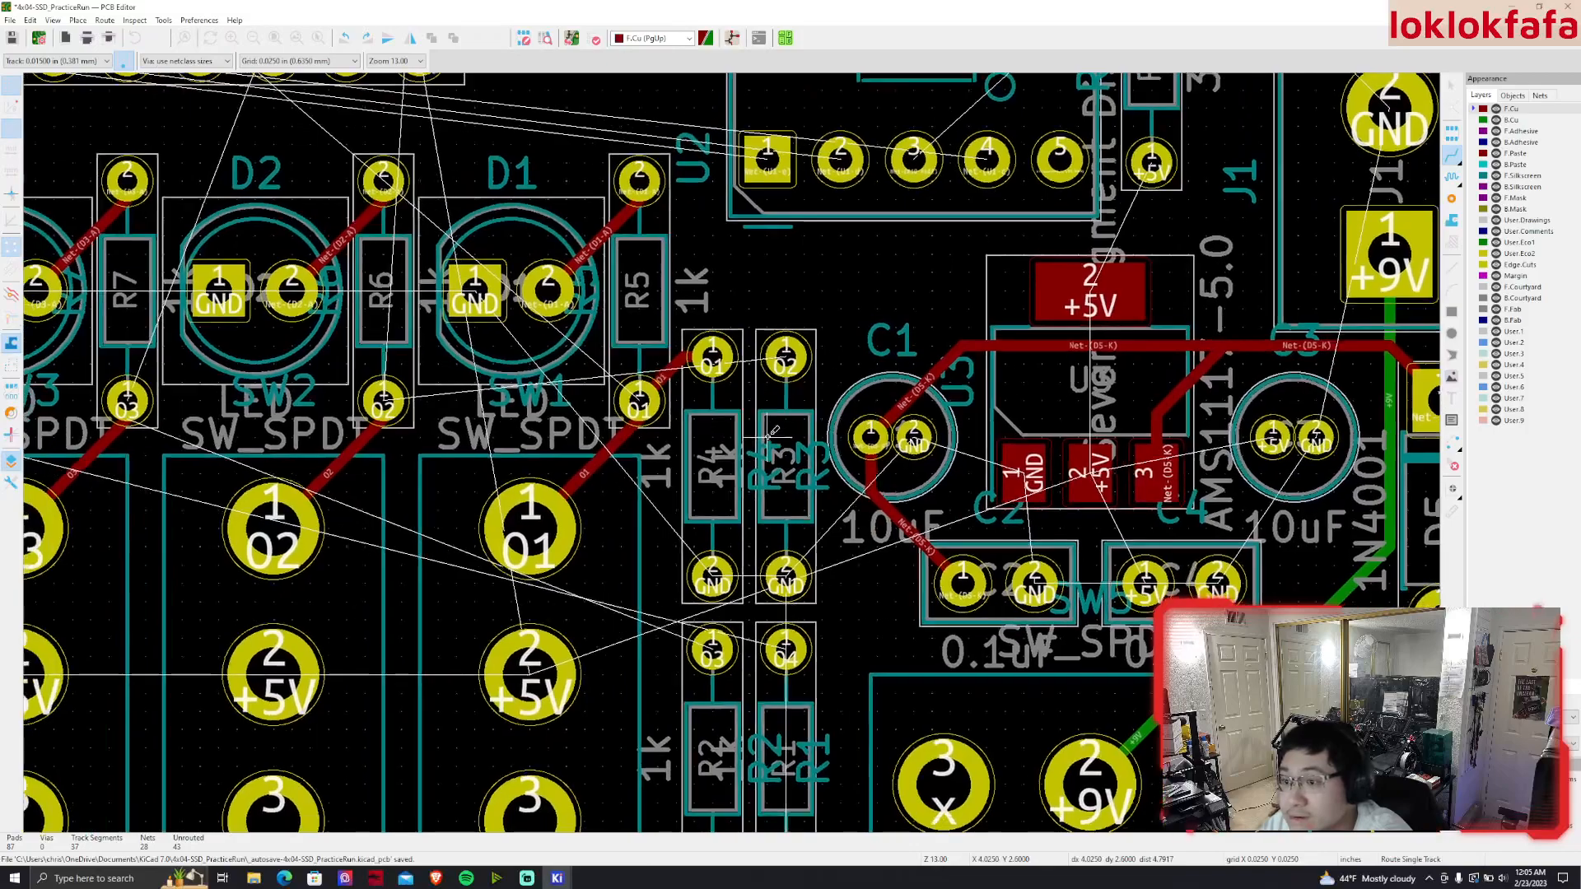
Try to route the O2 net on front copper from switch SW2's pad 1 to R3's pad 1
left_click(270, 532)
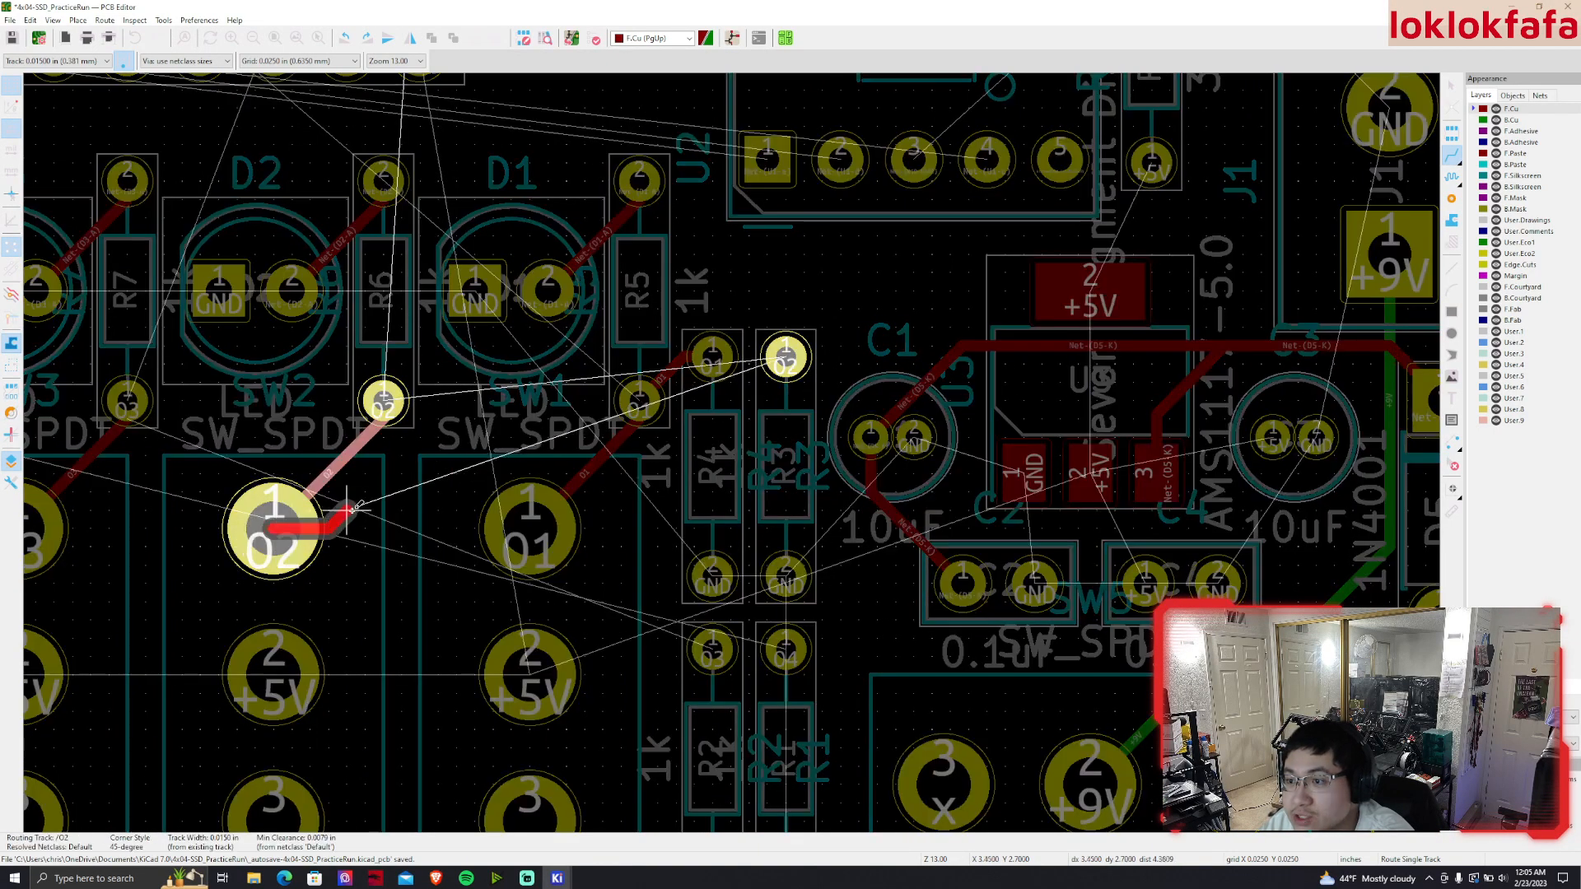
left_click(650, 298)
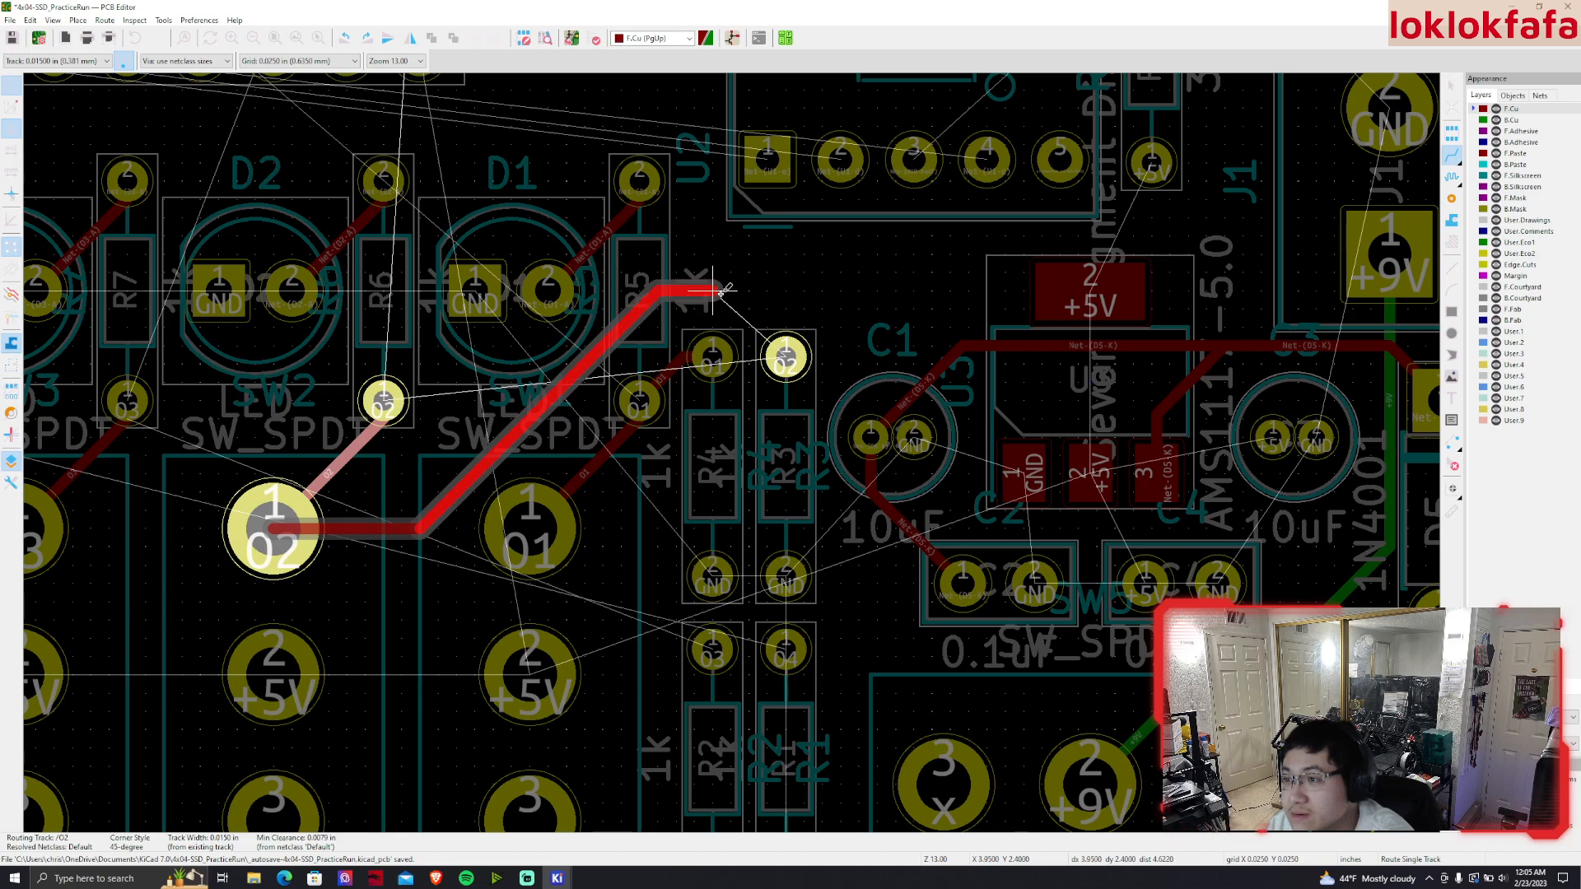
left_click(786, 355)
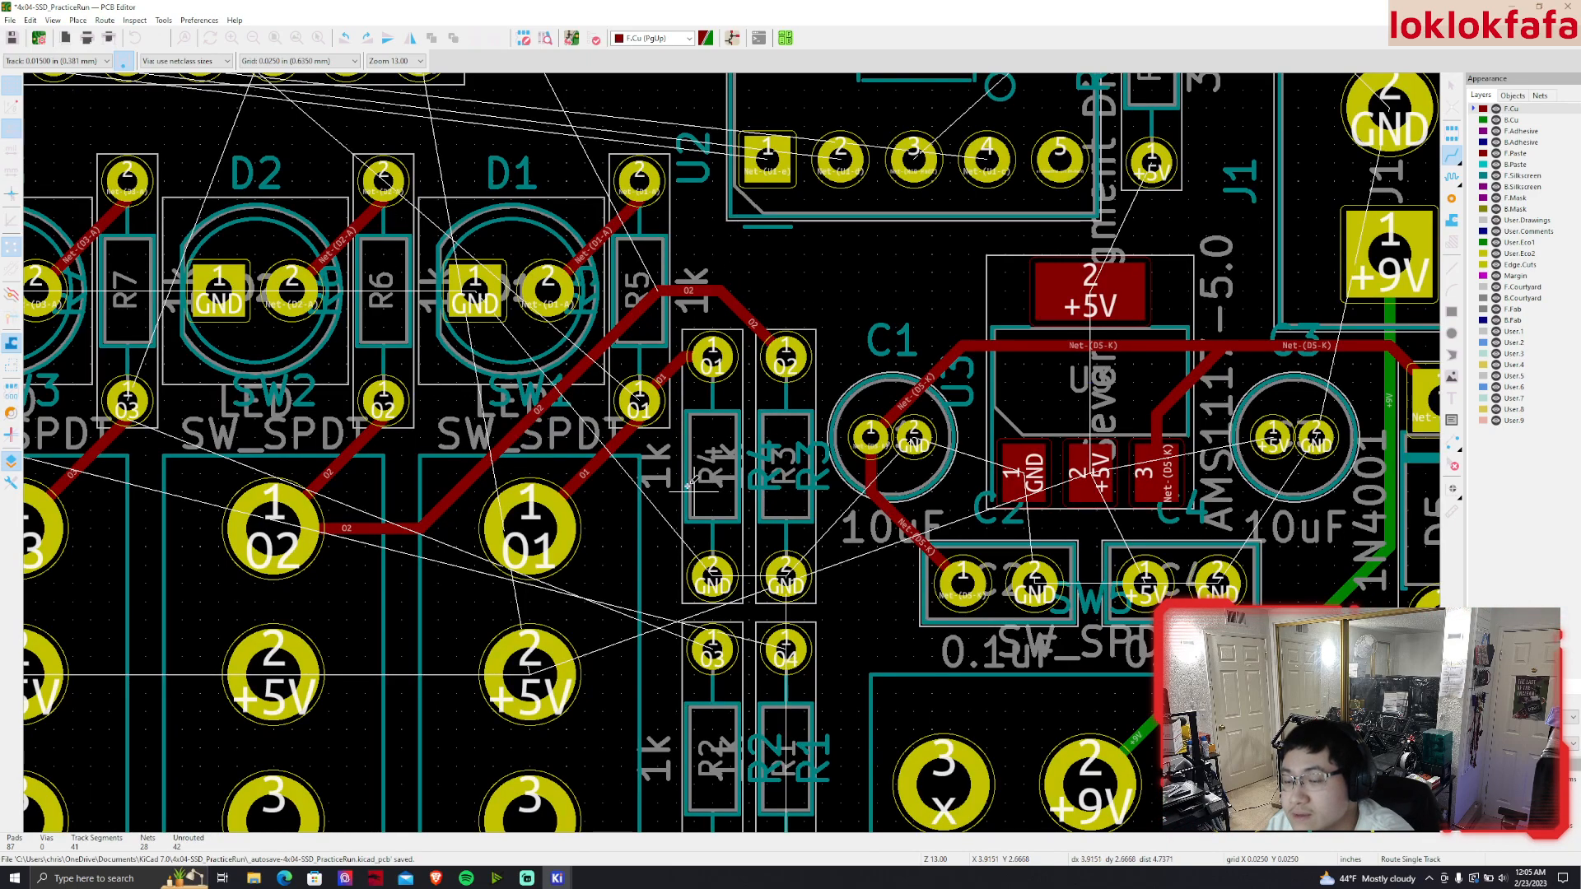
key("ctrl+z")
left_click(272, 528)
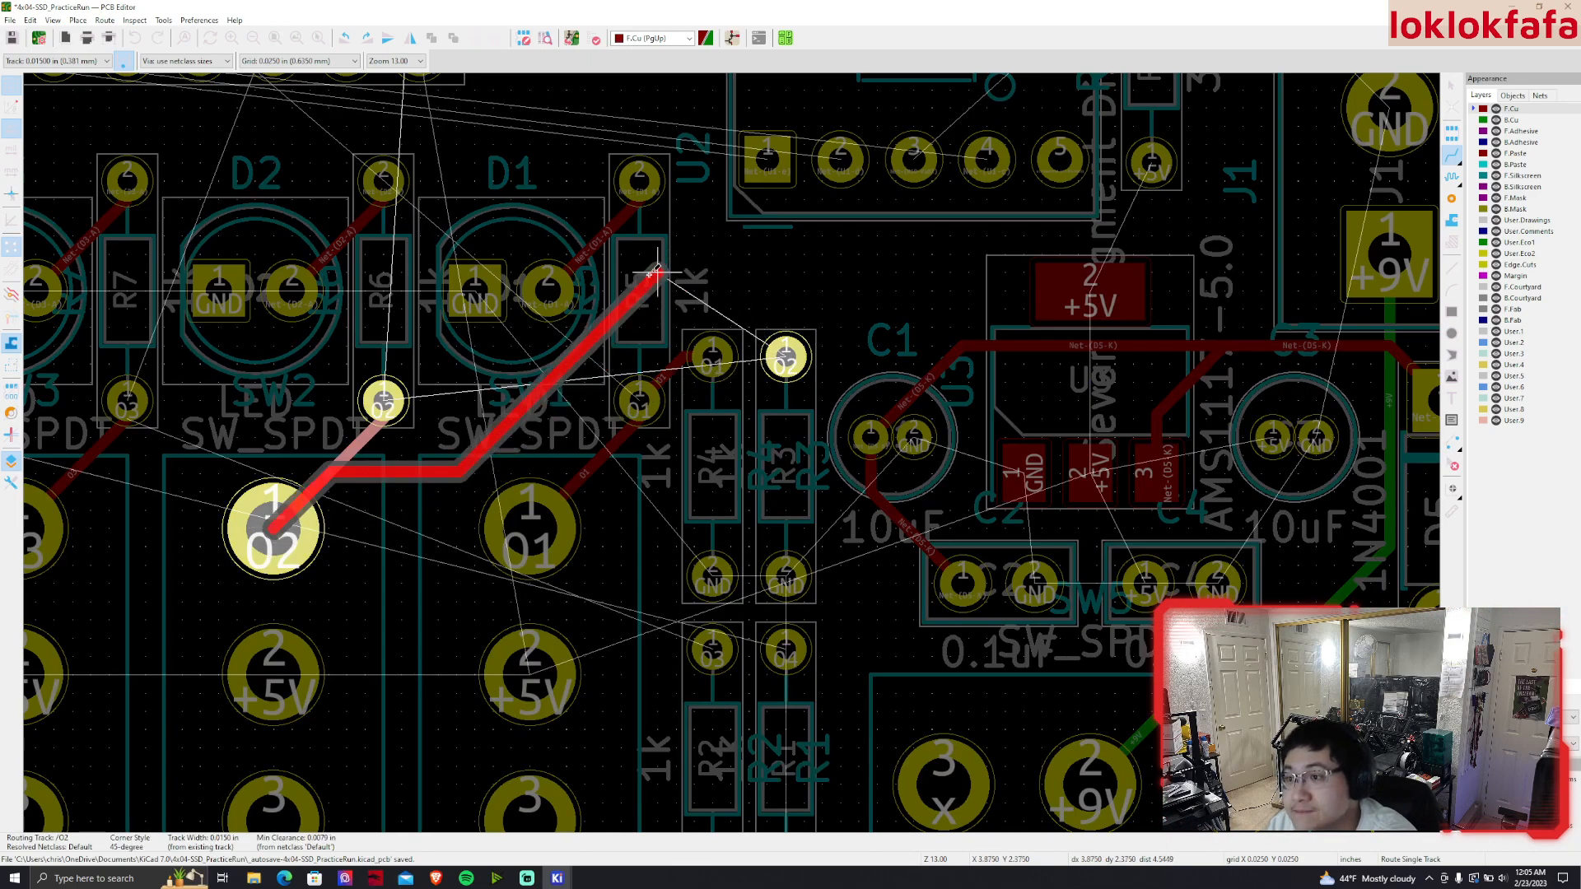
key("Escape")
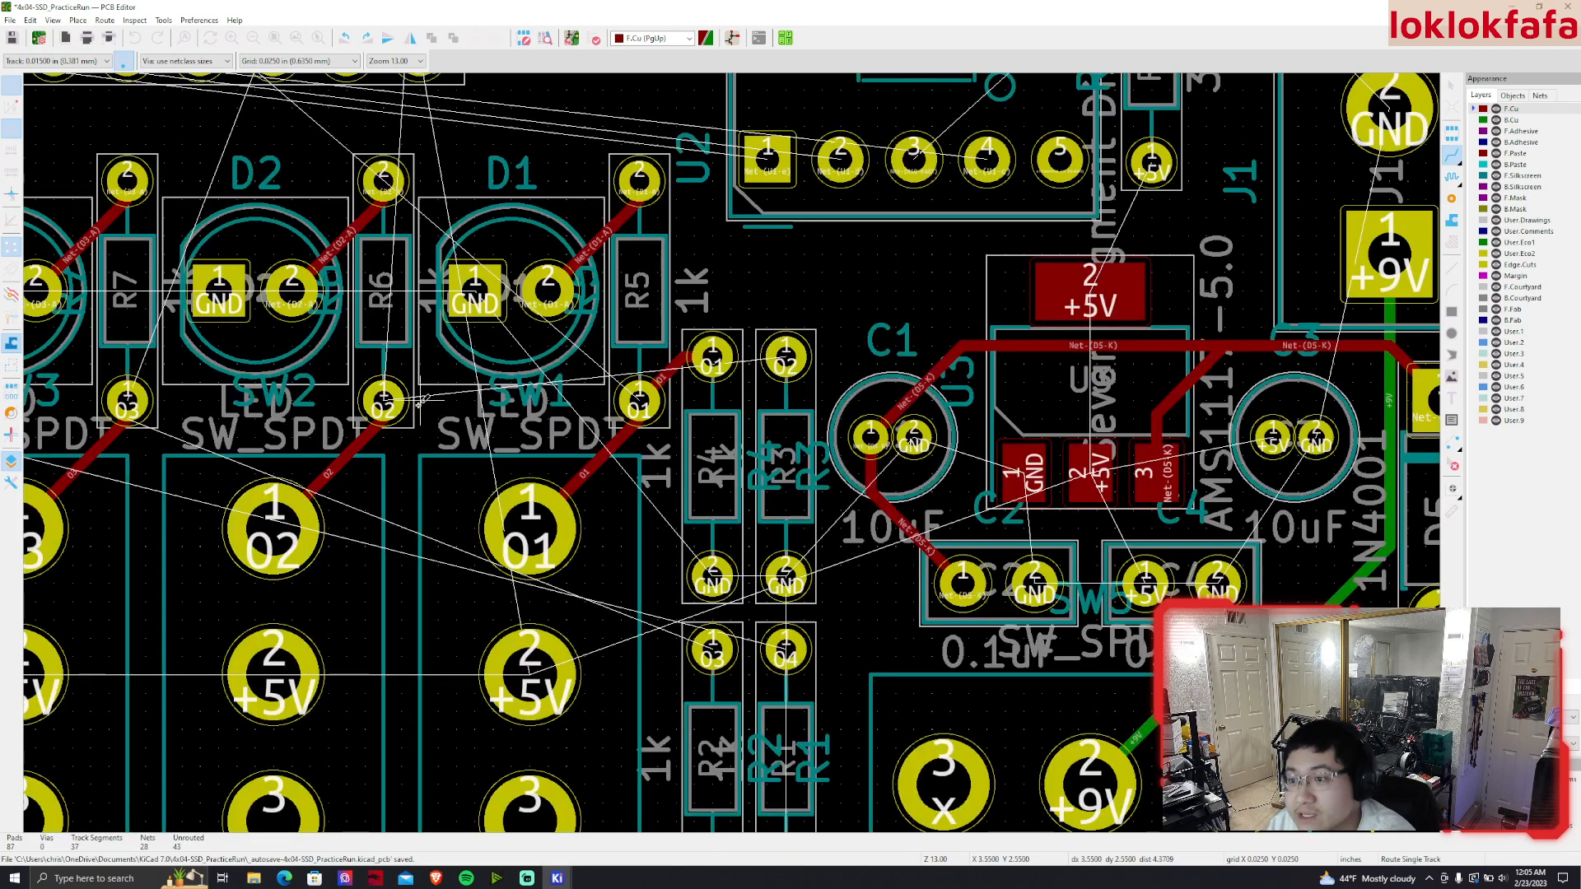
Route a front-copper track from R6's pad 1, over the body of R5, to R3's pad 1
left_click(384, 401)
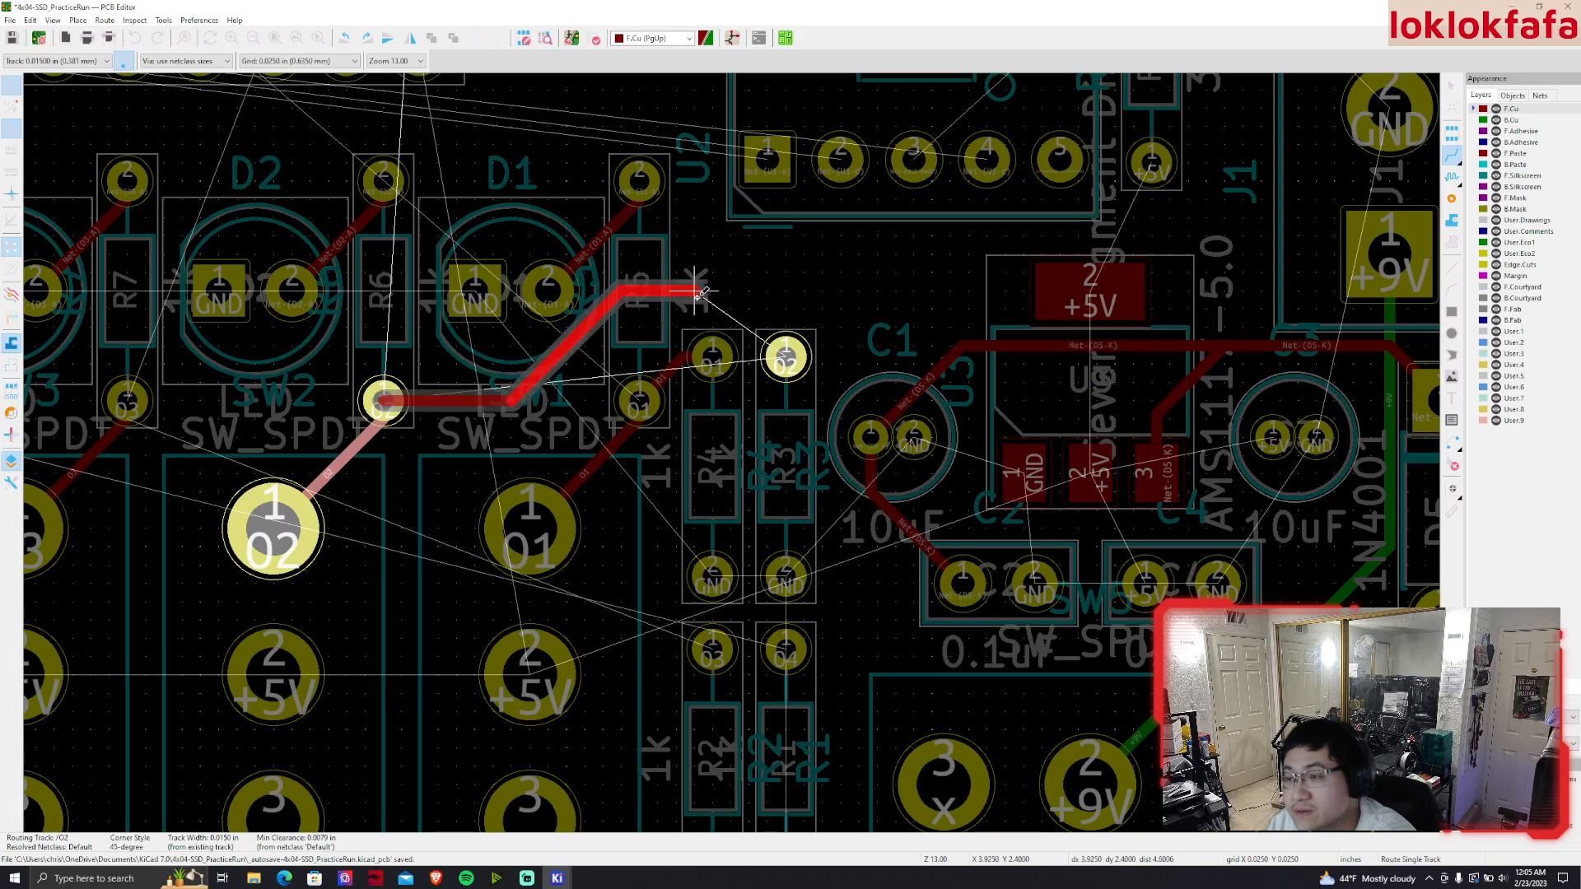
left_click(786, 357)
scroll(786, 356, "down", 3)
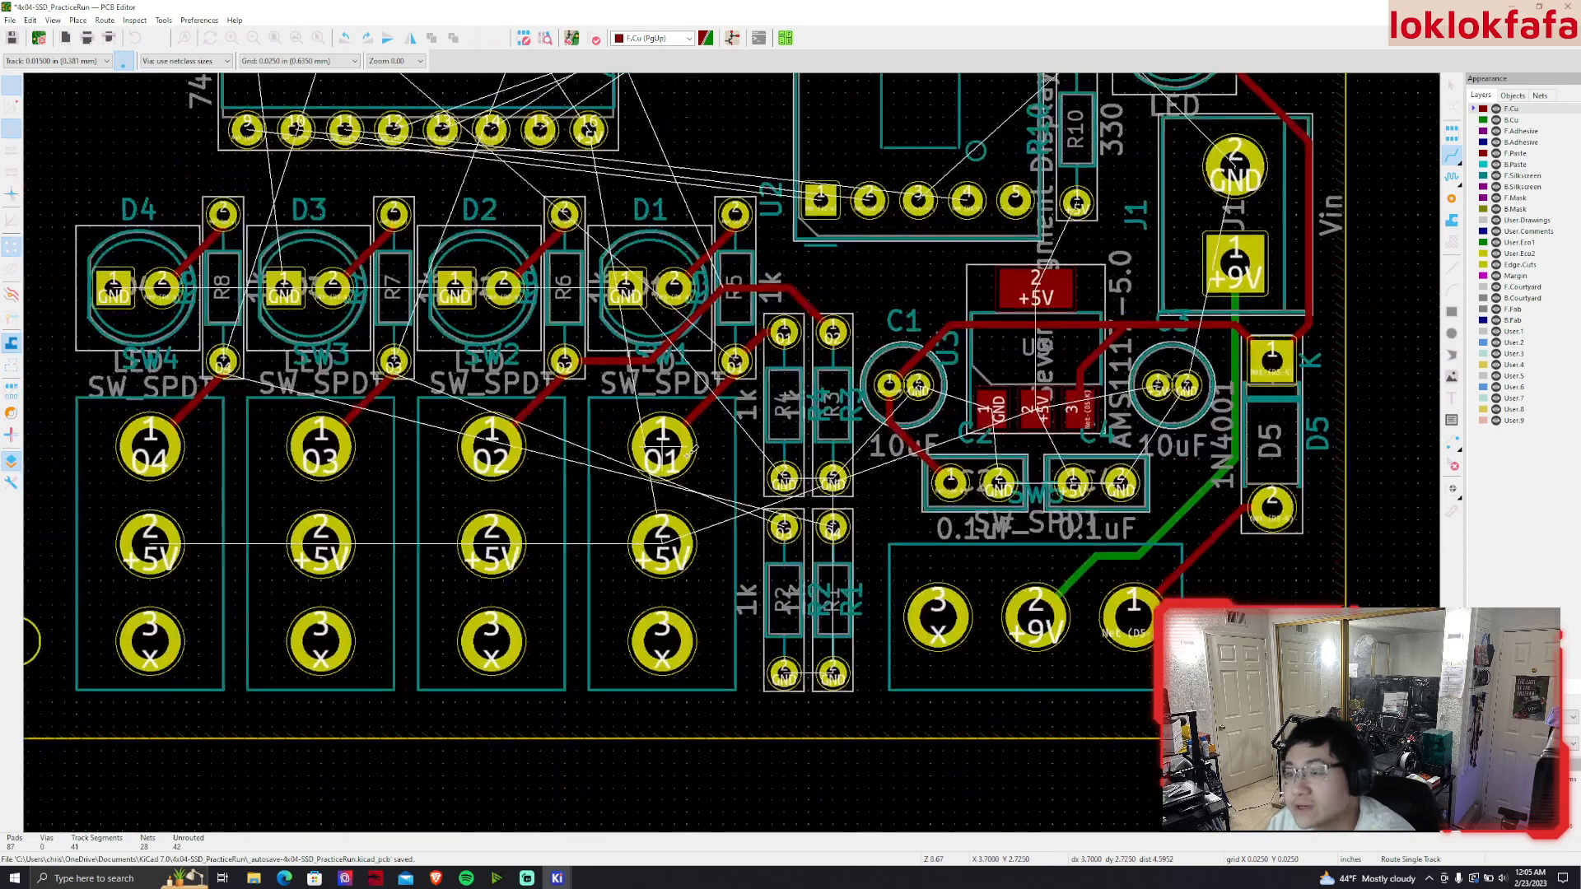
Route front-copper tracks from pad 1 of switches SW3 and SW4 to pad 1 of R2 and R1 respectively
middle_click_drag(690, 447, 737, 402)
left_click(367, 401)
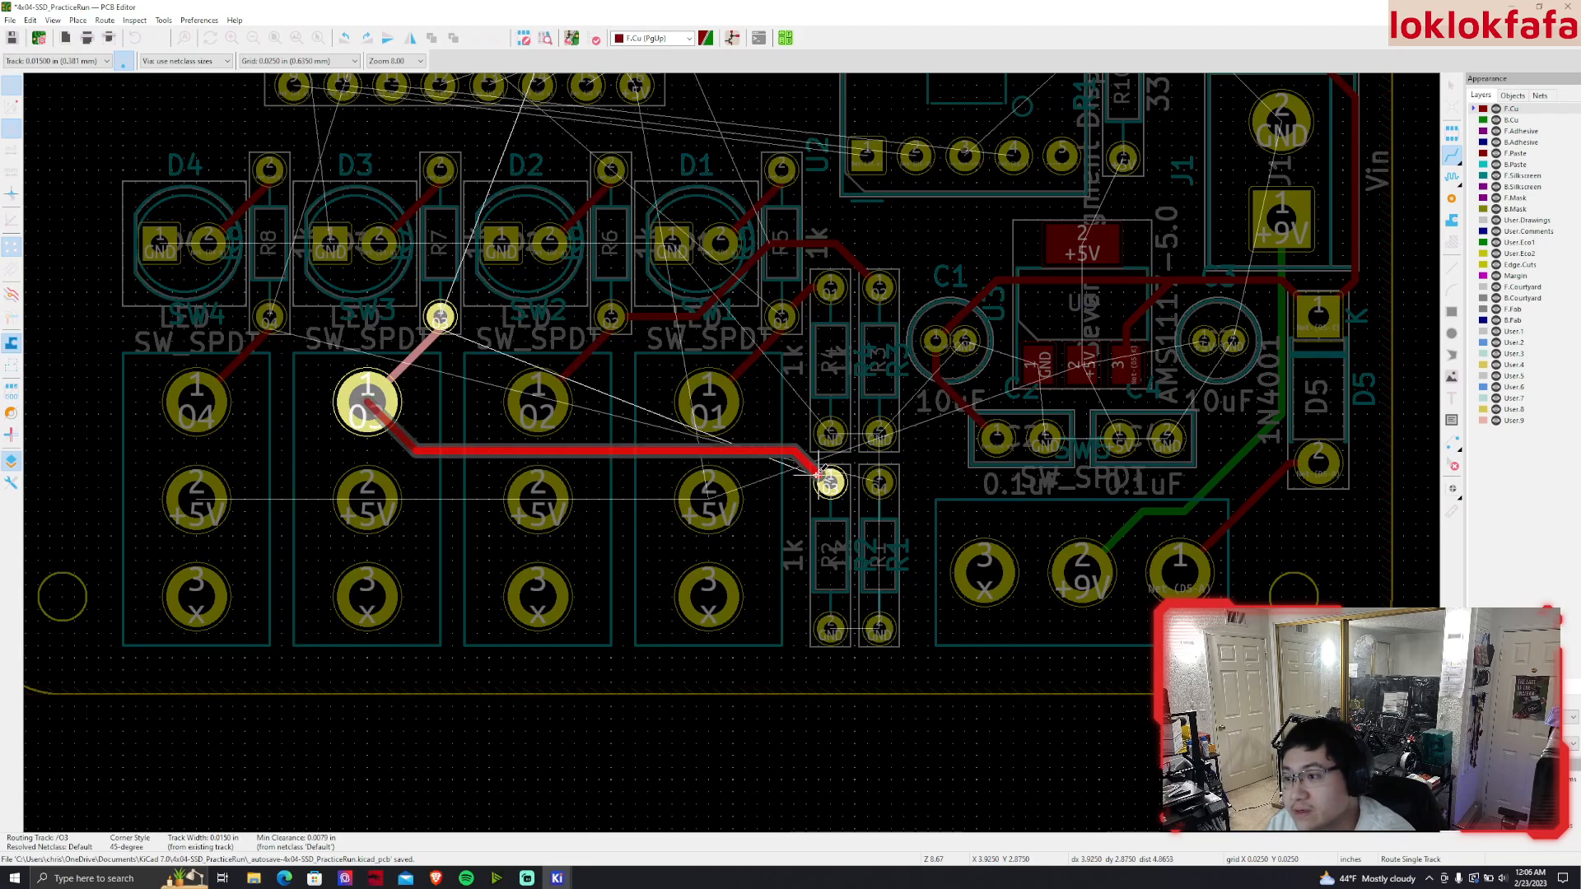
left_click(830, 483)
middle_click_drag(312, 439, 284, 393)
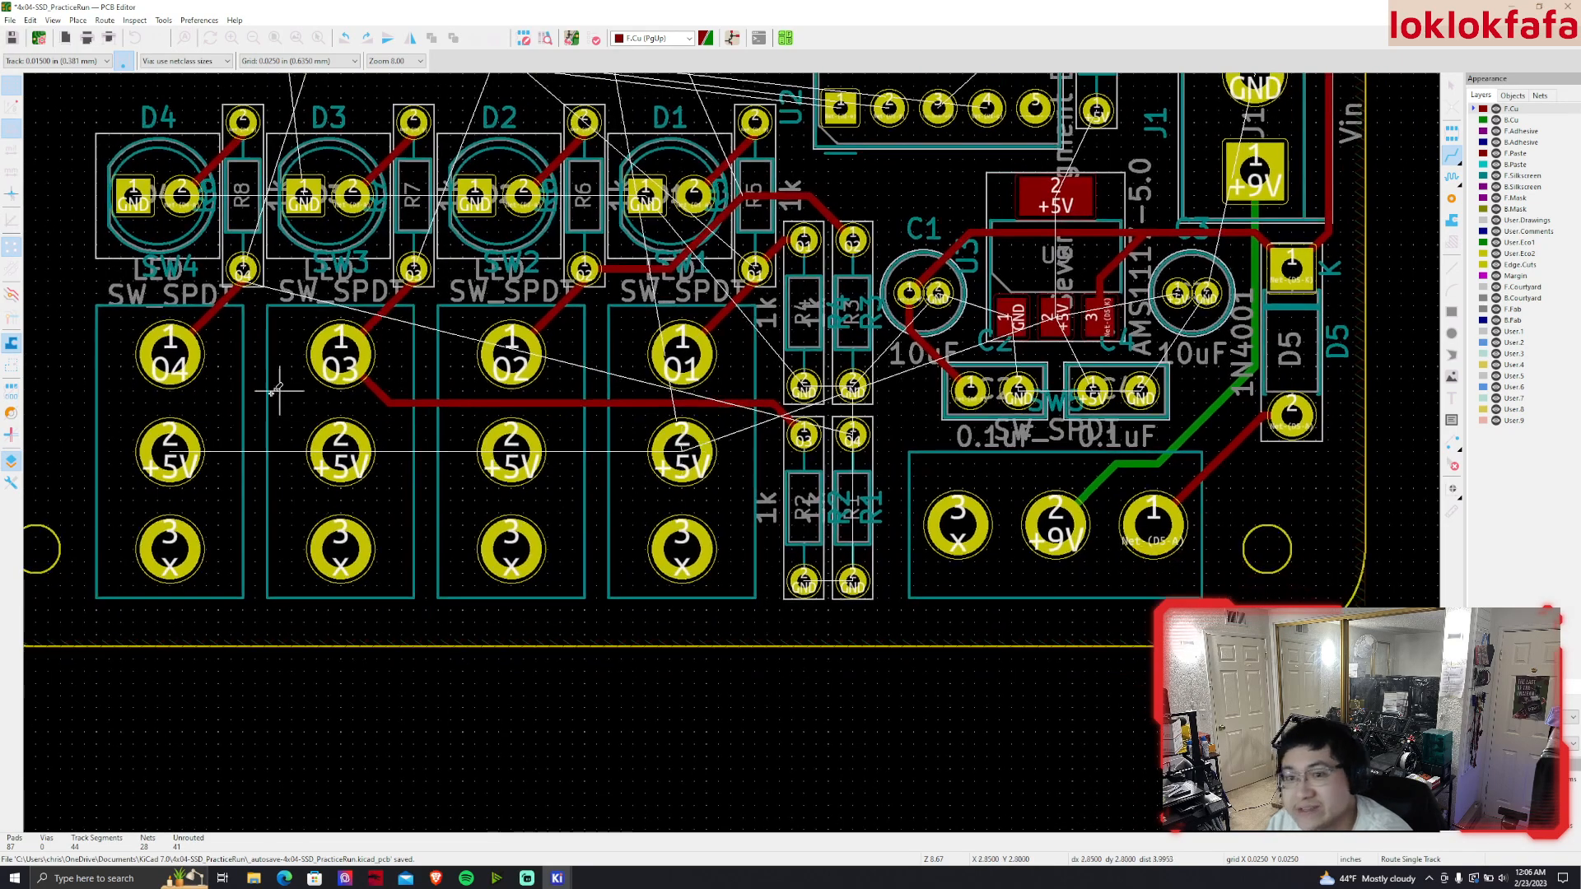
left_click(180, 353)
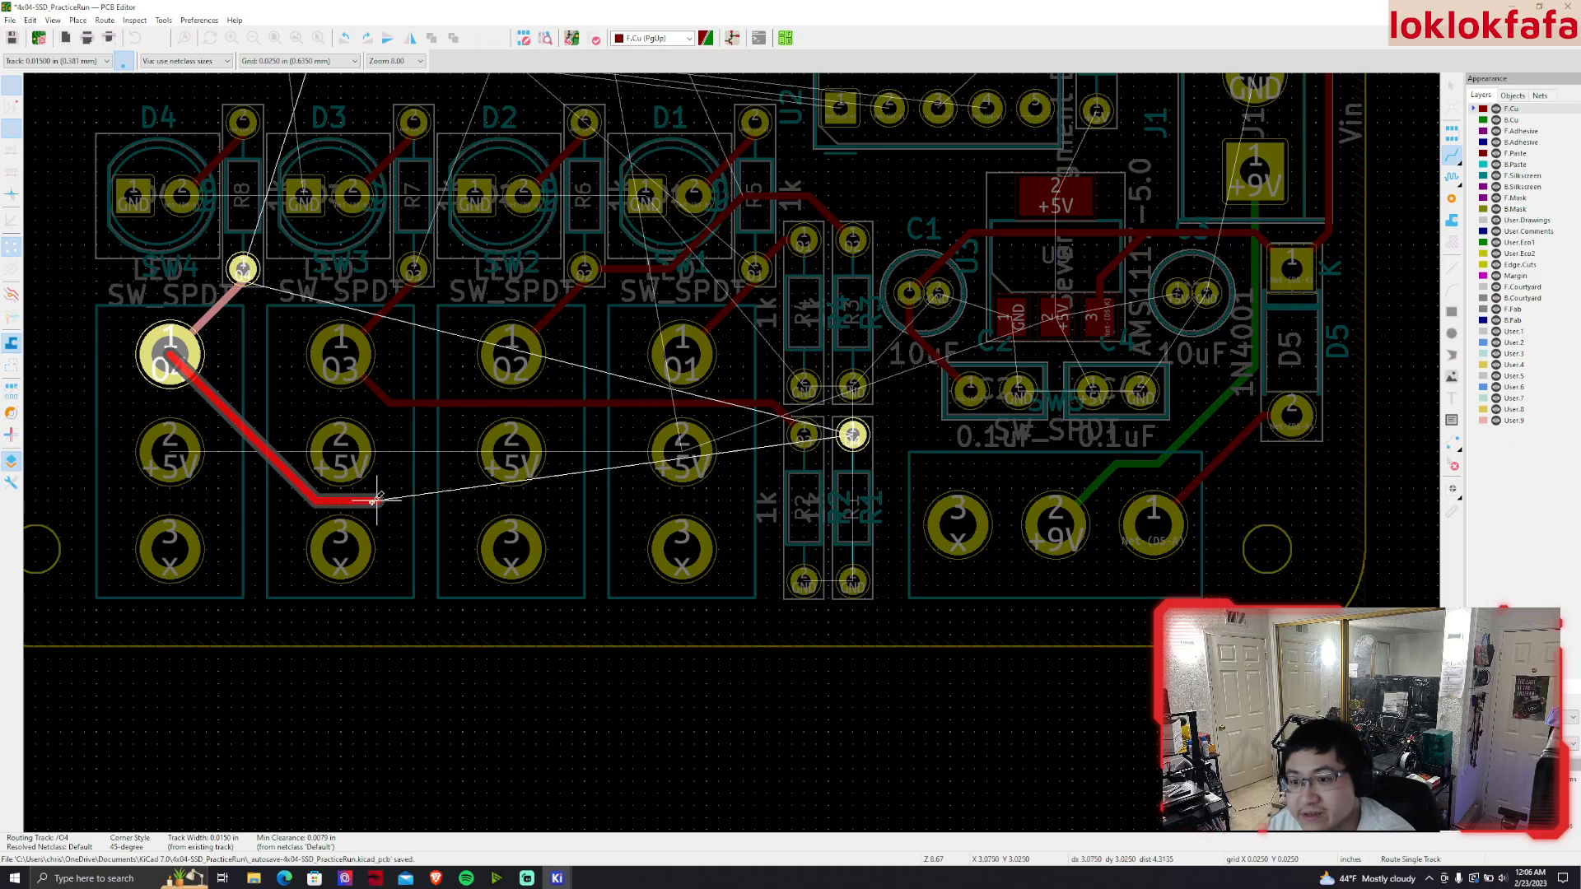
left_click(854, 435)
Refill the copper zones and check the connections around the switches and pull-down resistors
scroll(853, 434, "down", 2)
middle_click_drag(676, 429, 694, 484)
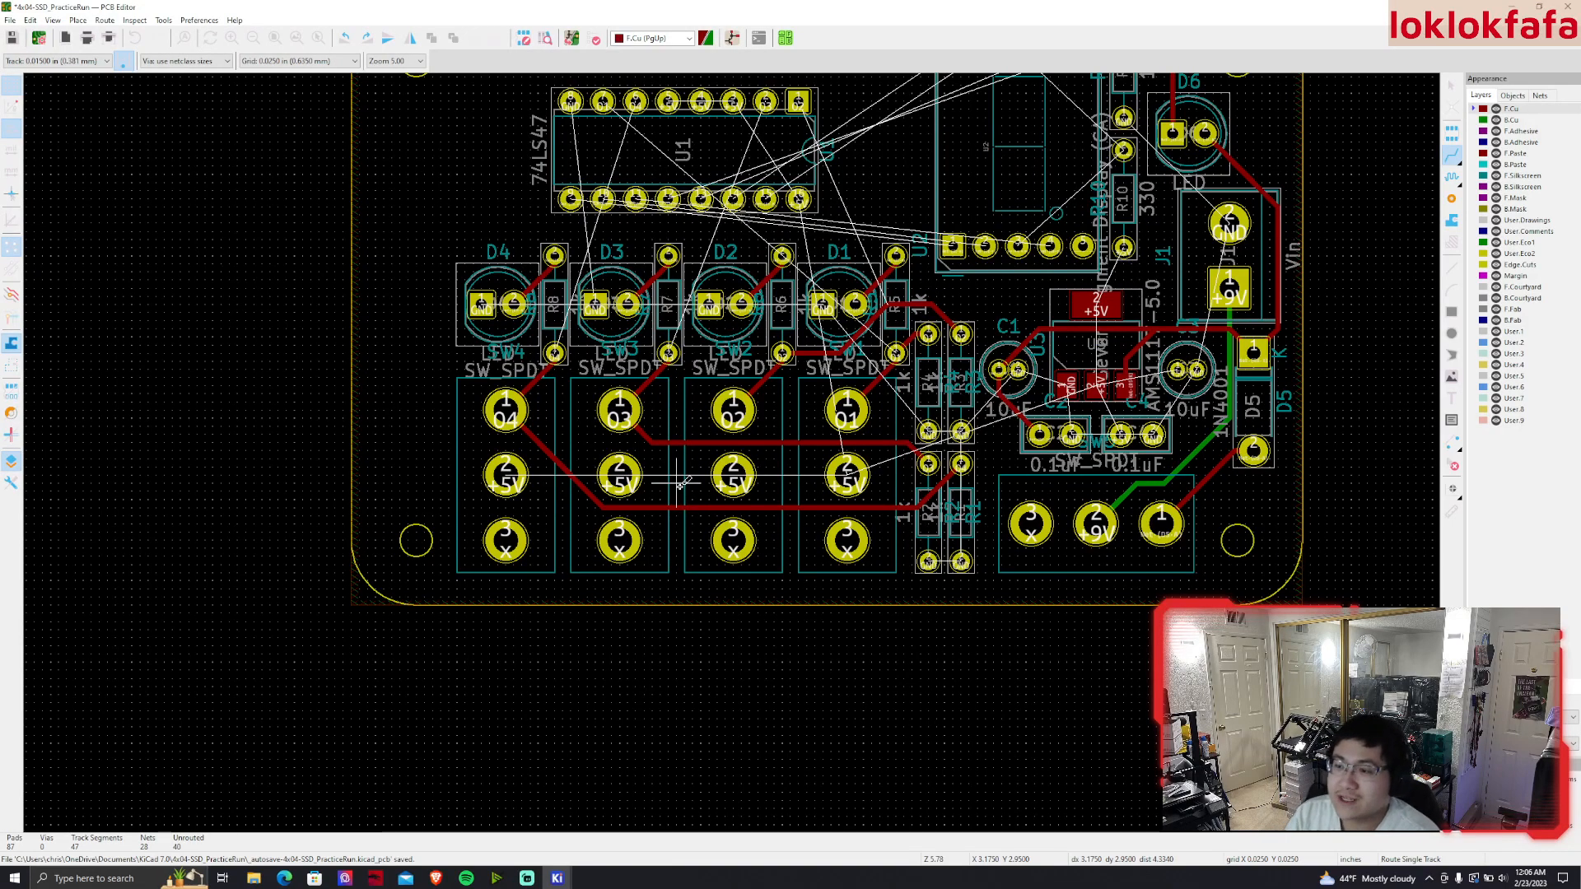
scroll(727, 455, "up", 2)
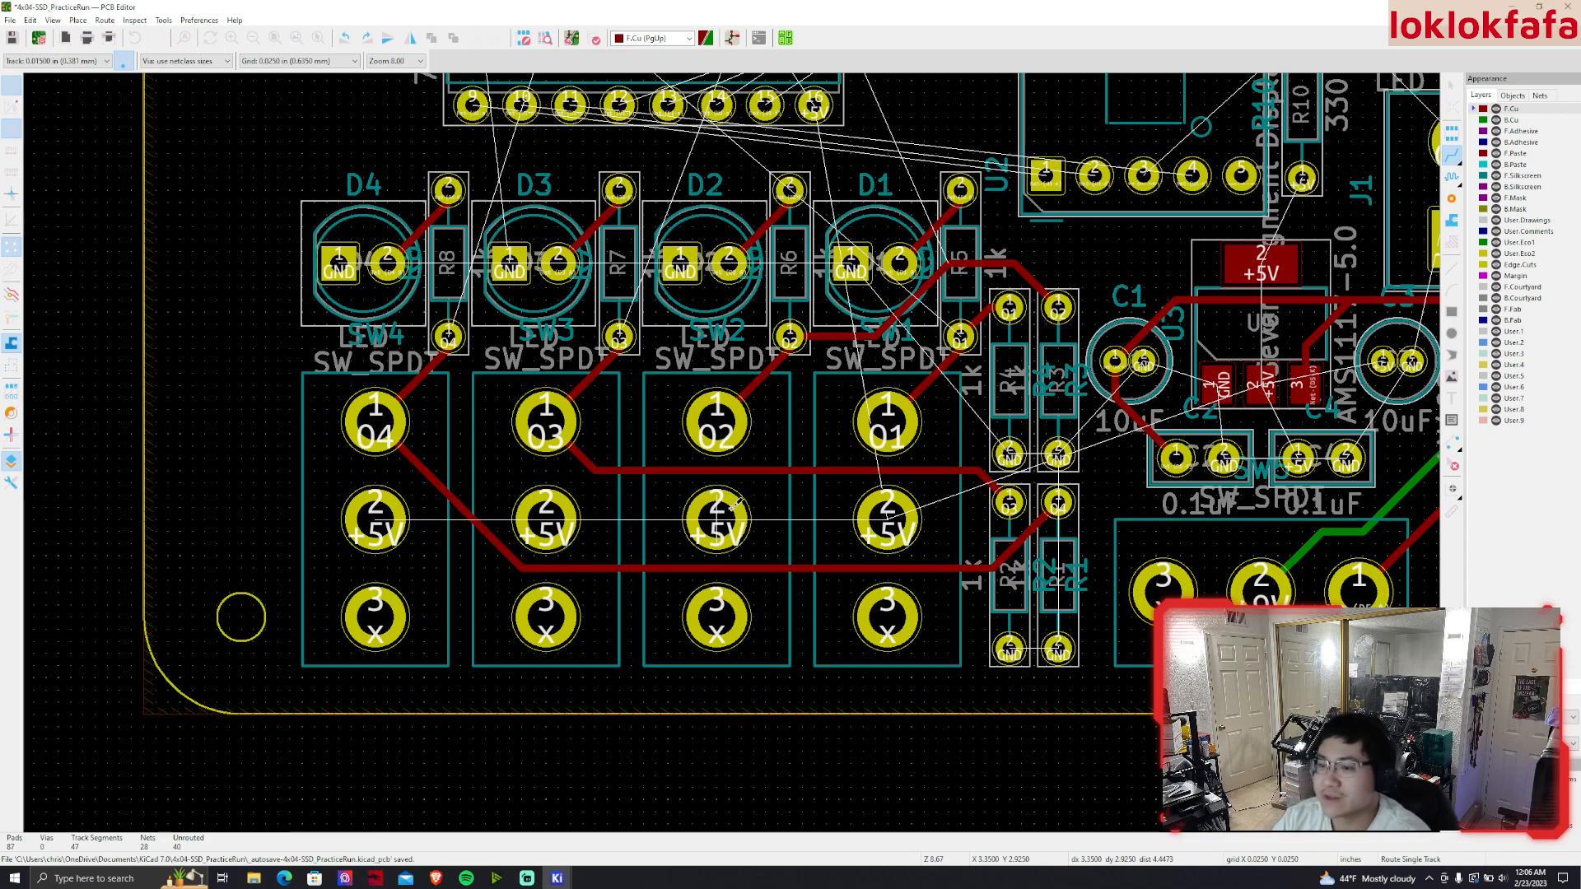
middle_click_drag(738, 494, 715, 593)
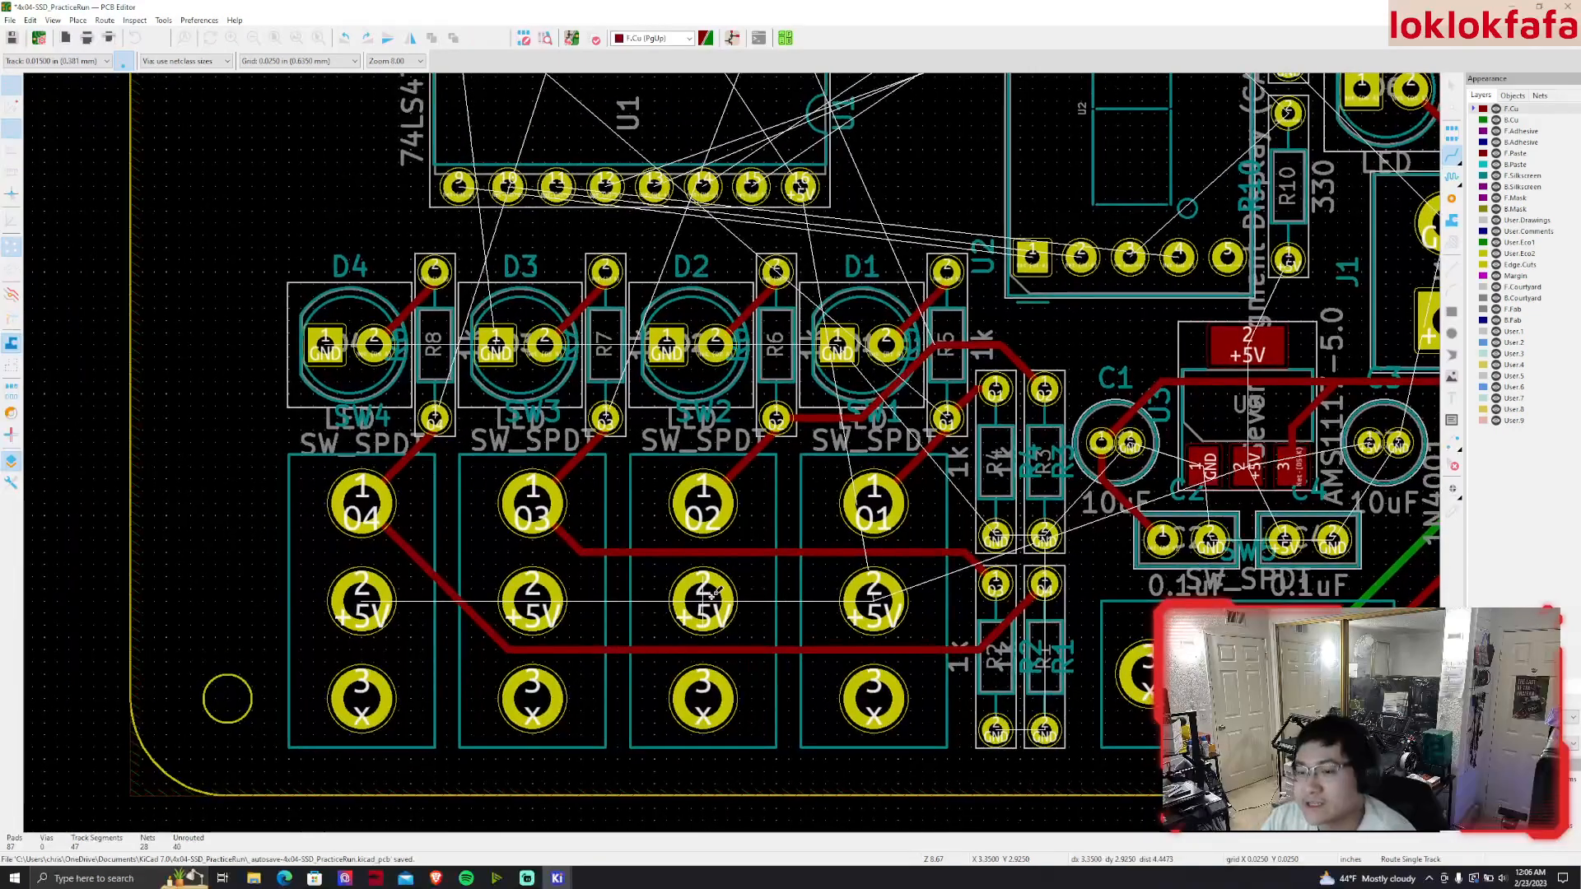
scroll(705, 595, "down", 1)
middle_click_drag(733, 456, 722, 478)
key("b")
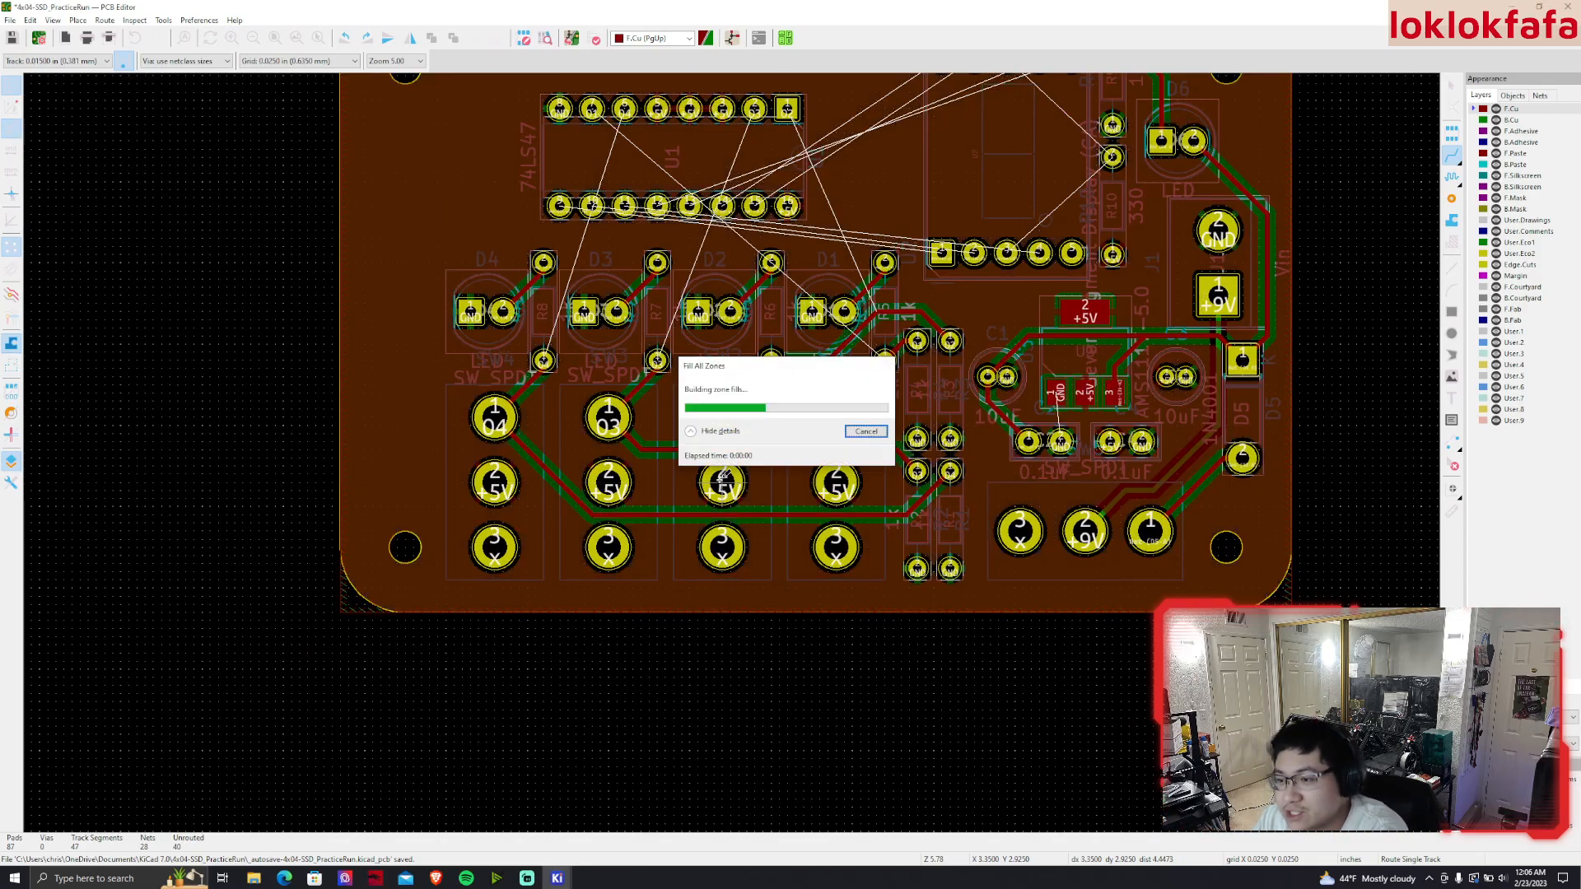
scroll(611, 486, "up", 4)
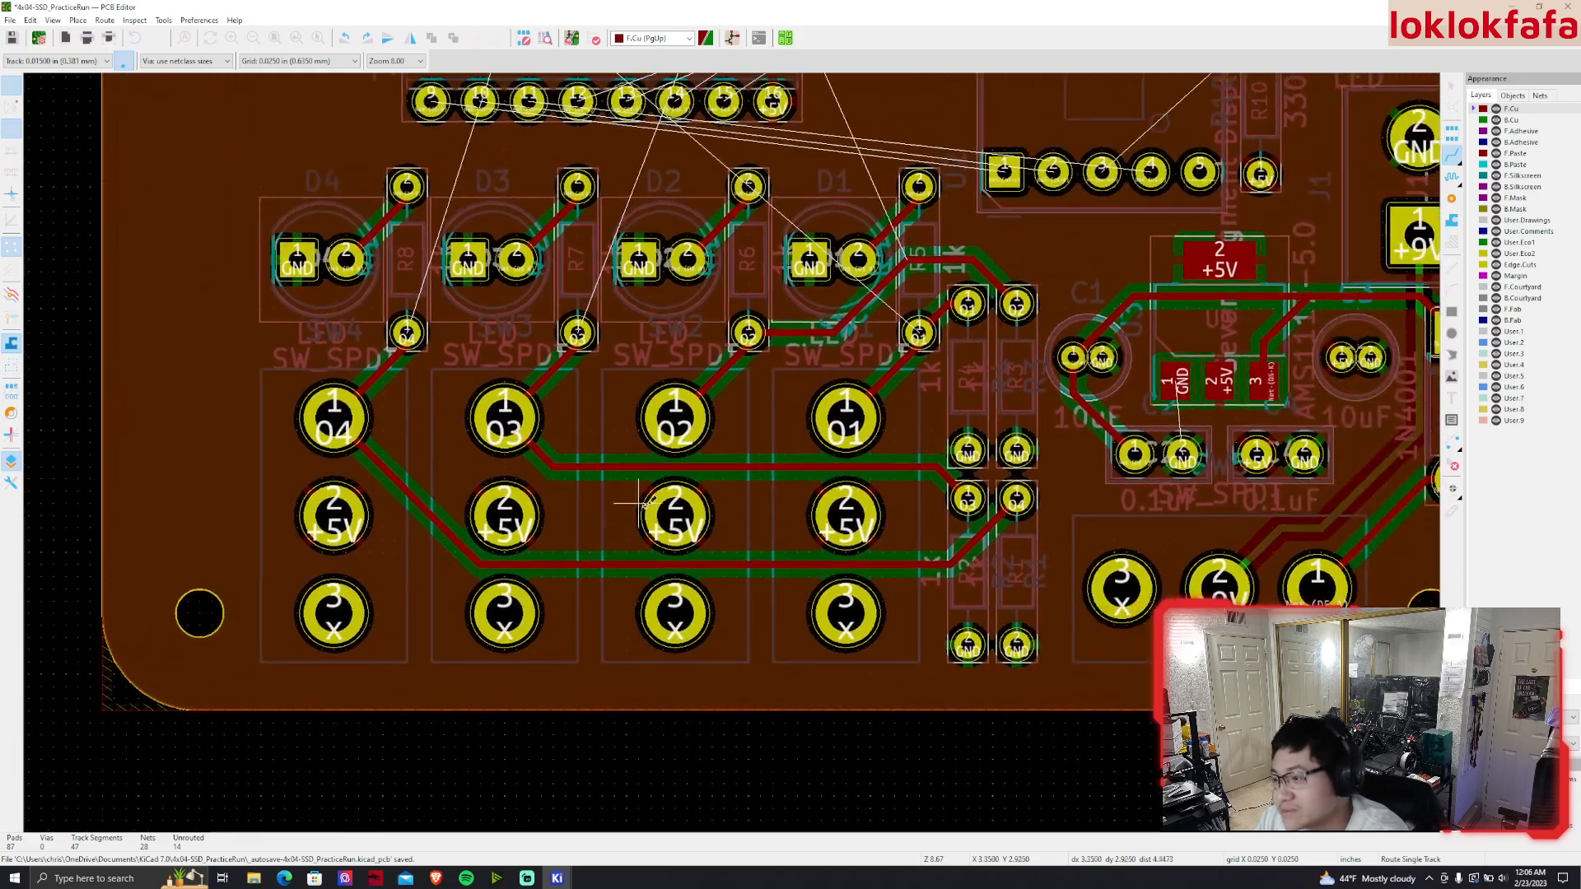
middle_click_drag(839, 511, 826, 540)
middle_click_drag(712, 509, 734, 542)
key("b")
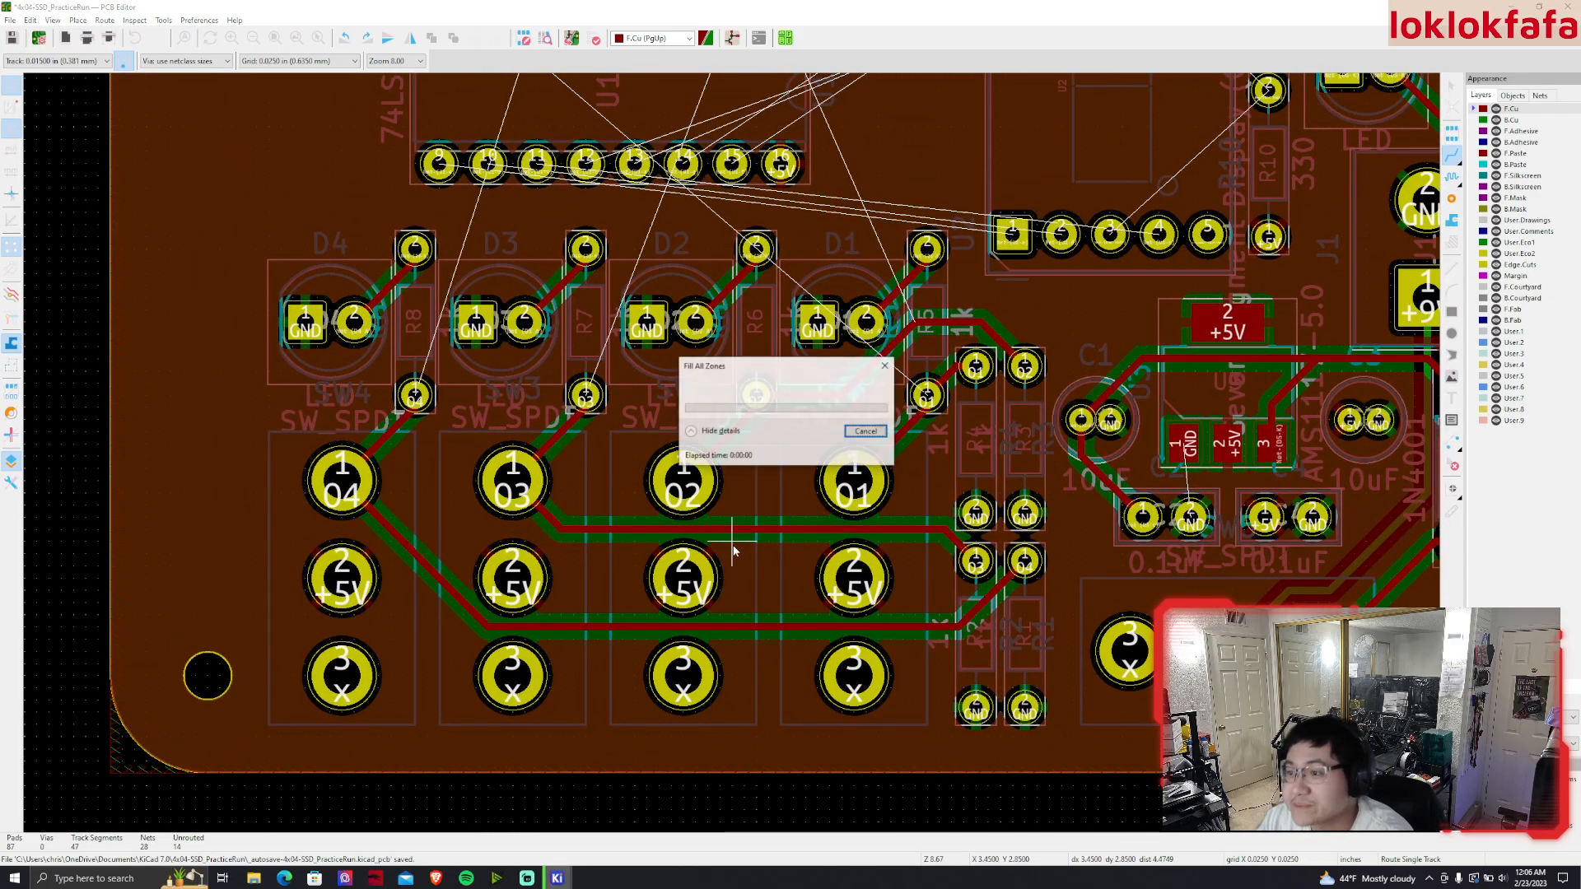
Review the connections still unrouted across the board with the zones filled, and unfill the zones
middle_click_drag(722, 428, 699, 448)
scroll(689, 453, "down", 3)
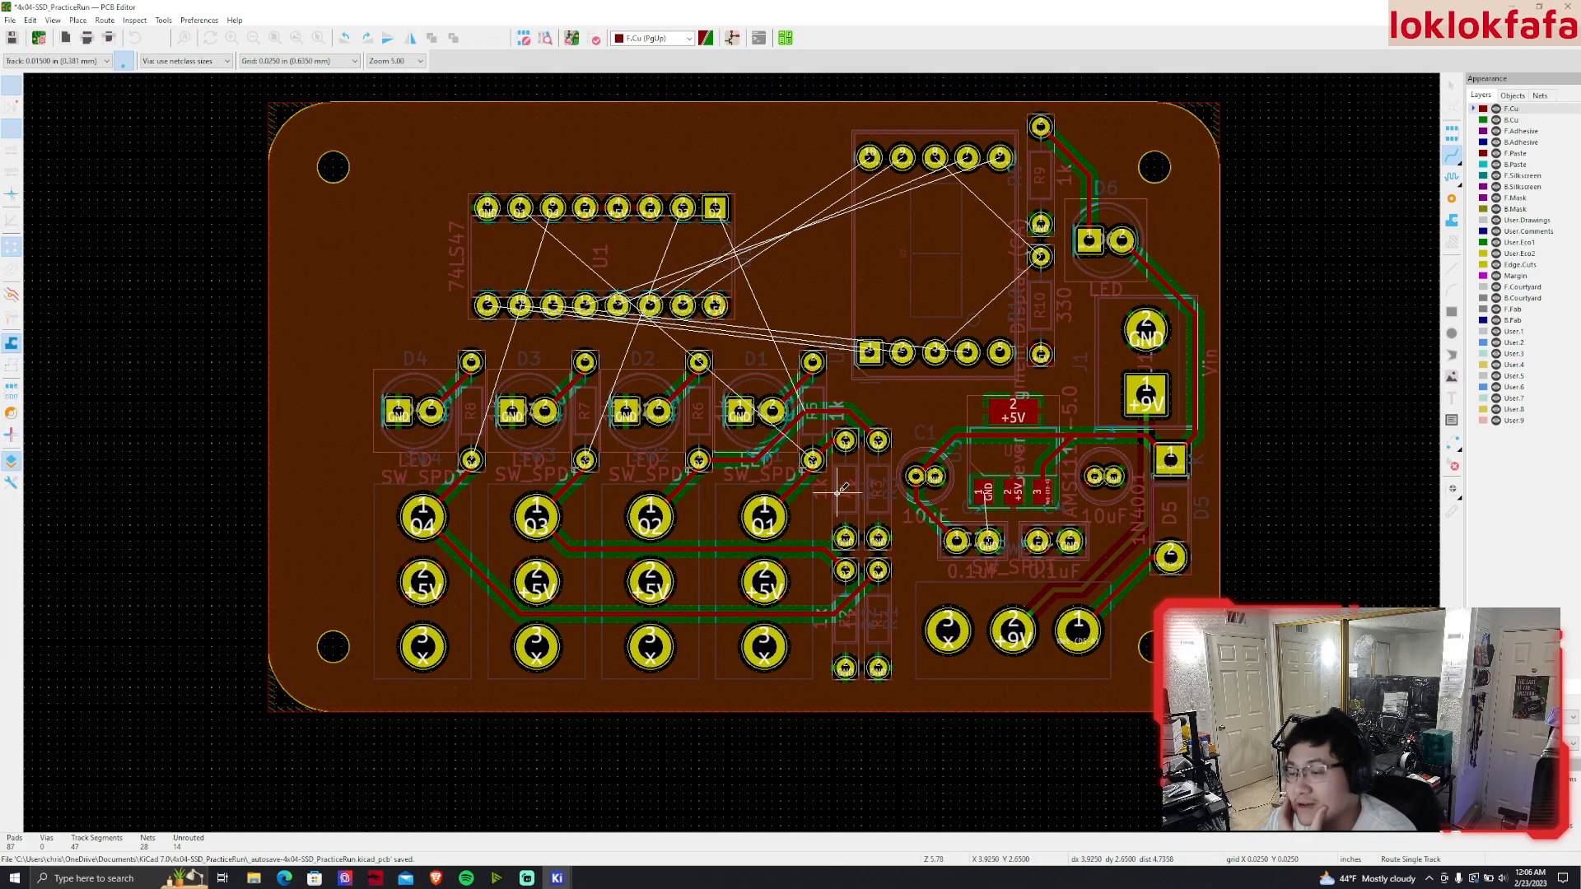
scroll(813, 460, "up", 1)
middle_click_drag(731, 453, 792, 570)
middle_click_drag(780, 500, 819, 578)
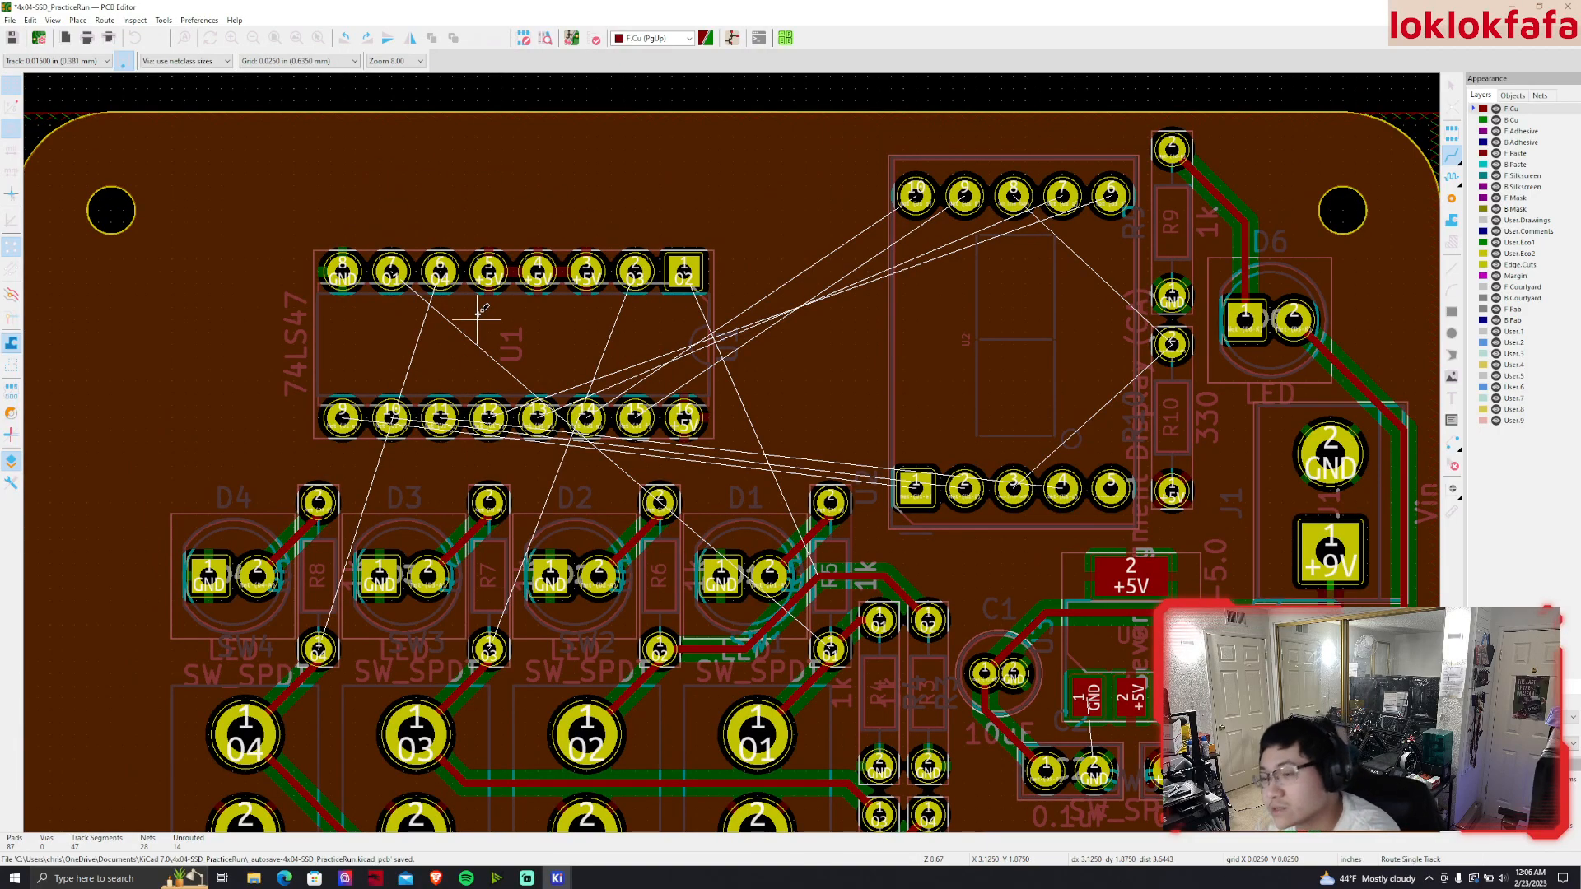
scroll(728, 445, "up", 3)
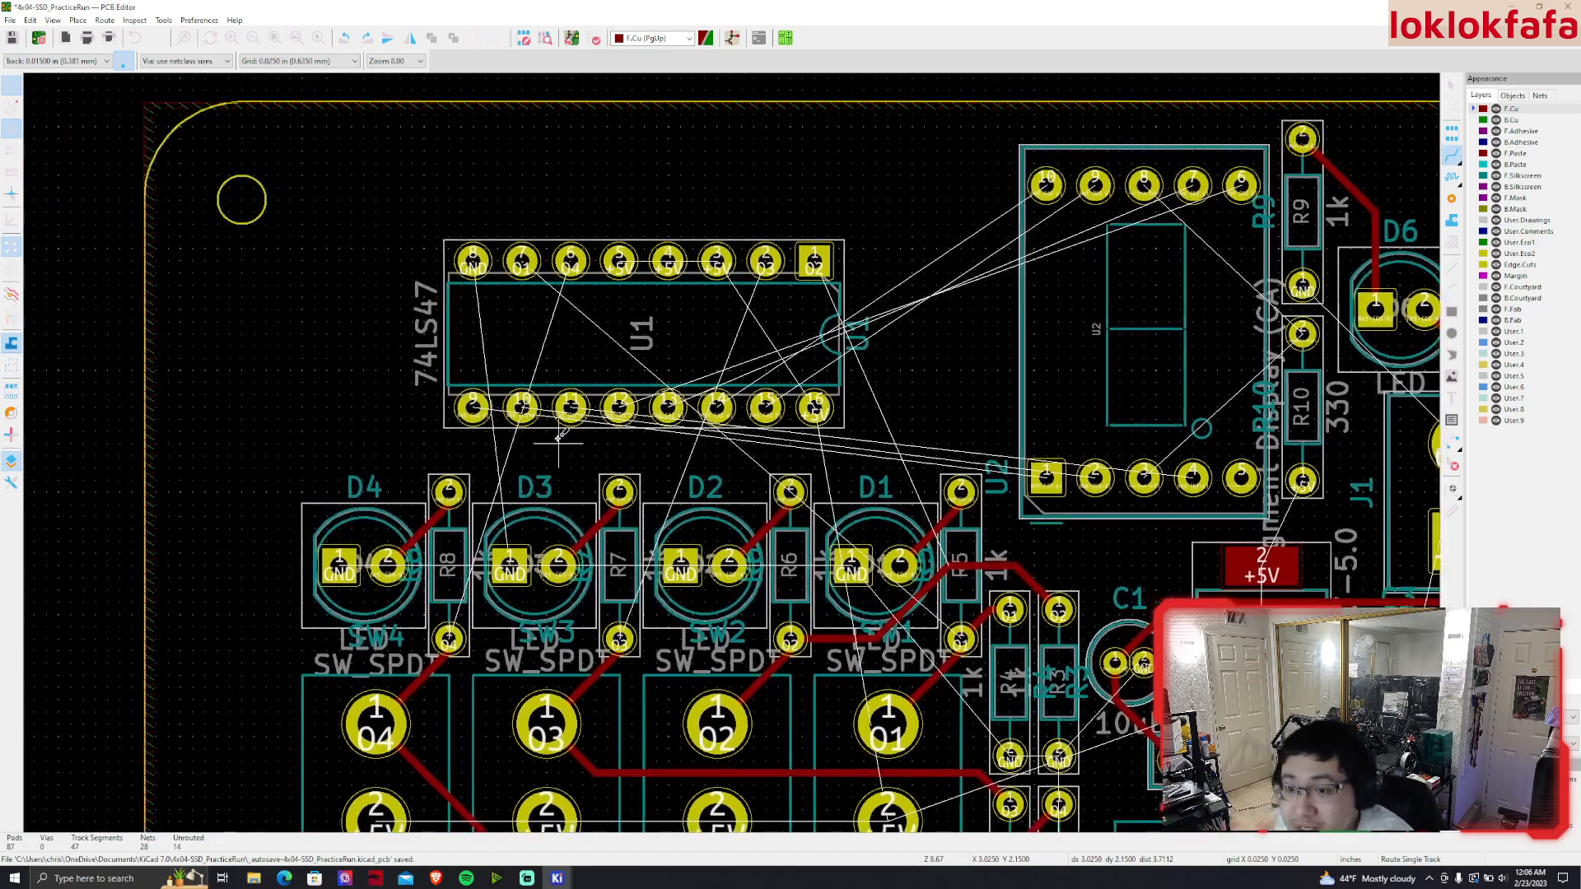
Examine how the unrouted connections cross between U1, the display U2 and the LED resistors, and leave track routing
middle_click_drag(706, 391, 654, 391)
scroll(677, 372, "up", 1)
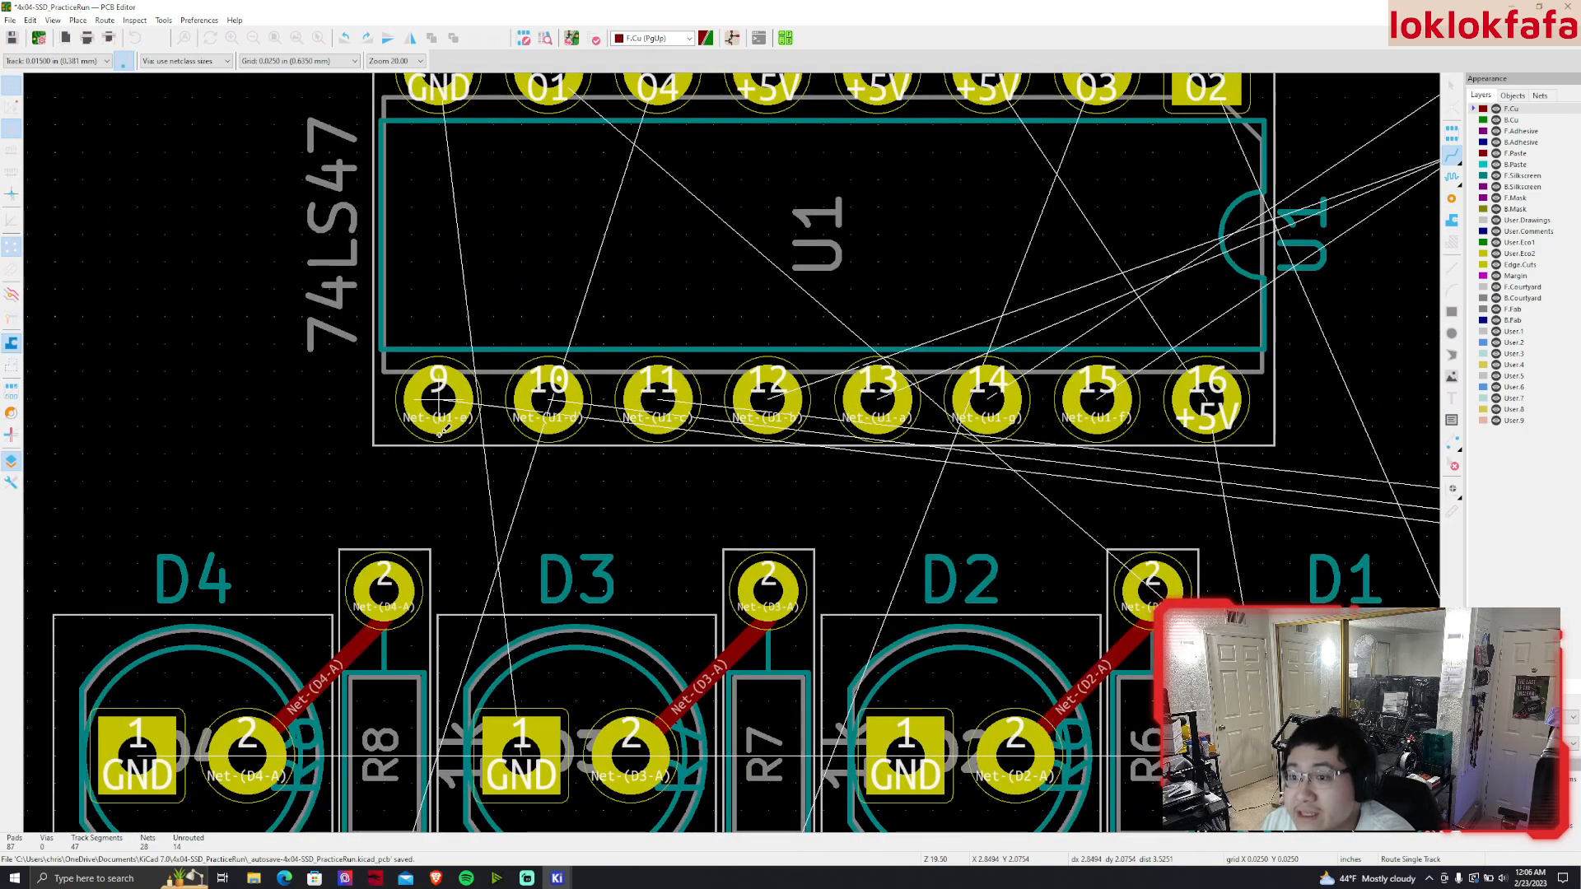
scroll(427, 402, "down", 1)
middle_click_drag(729, 452, 682, 396)
middle_click_drag(754, 453, 695, 439)
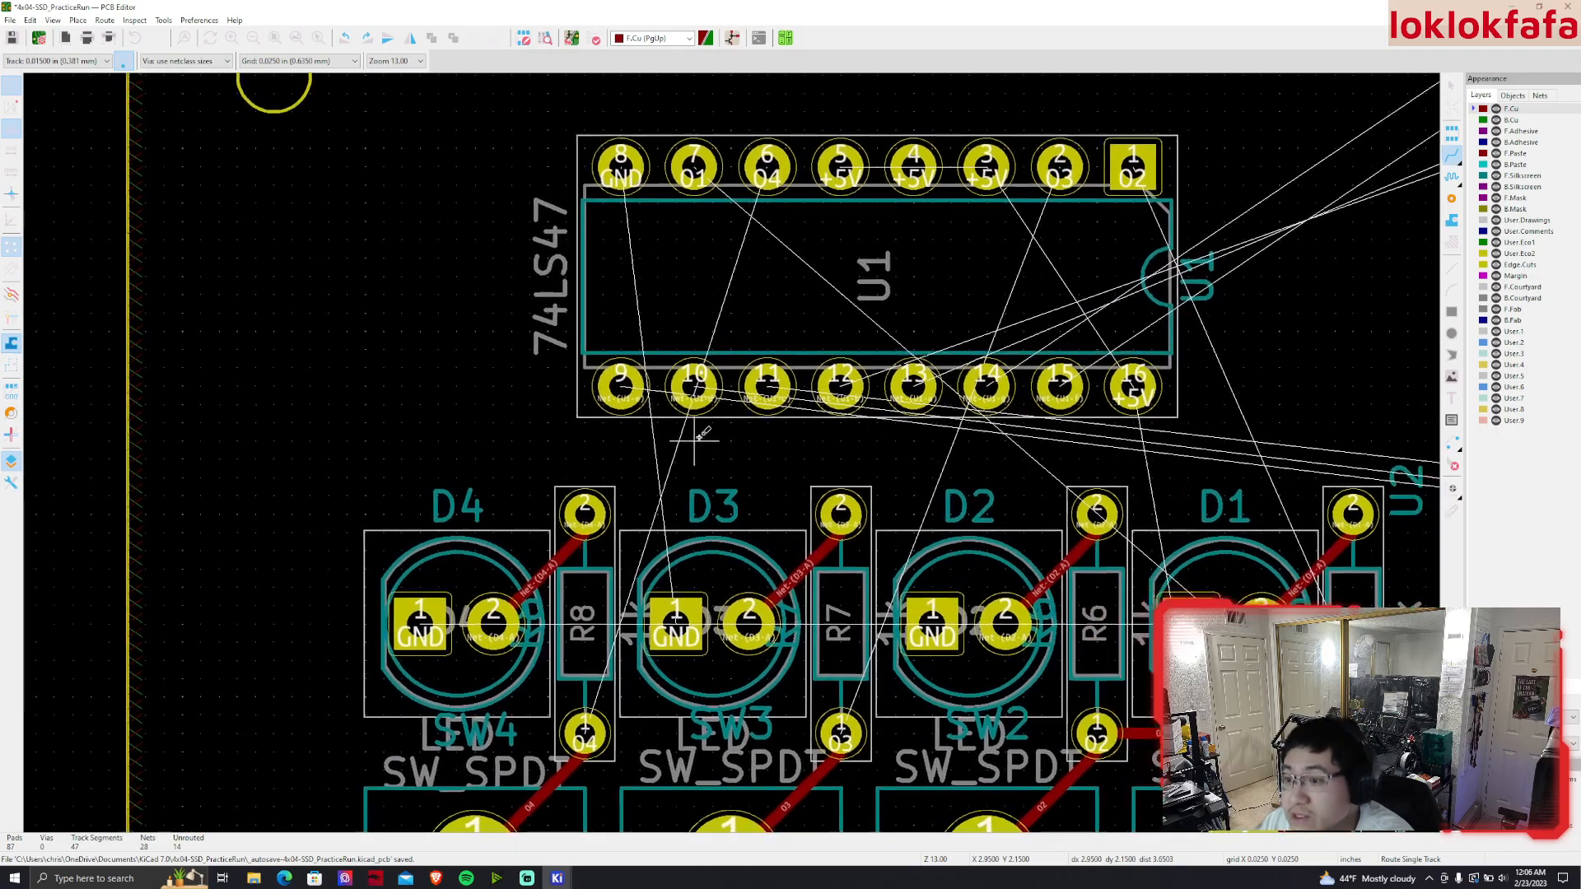
middle_click_drag(1120, 455, 761, 446)
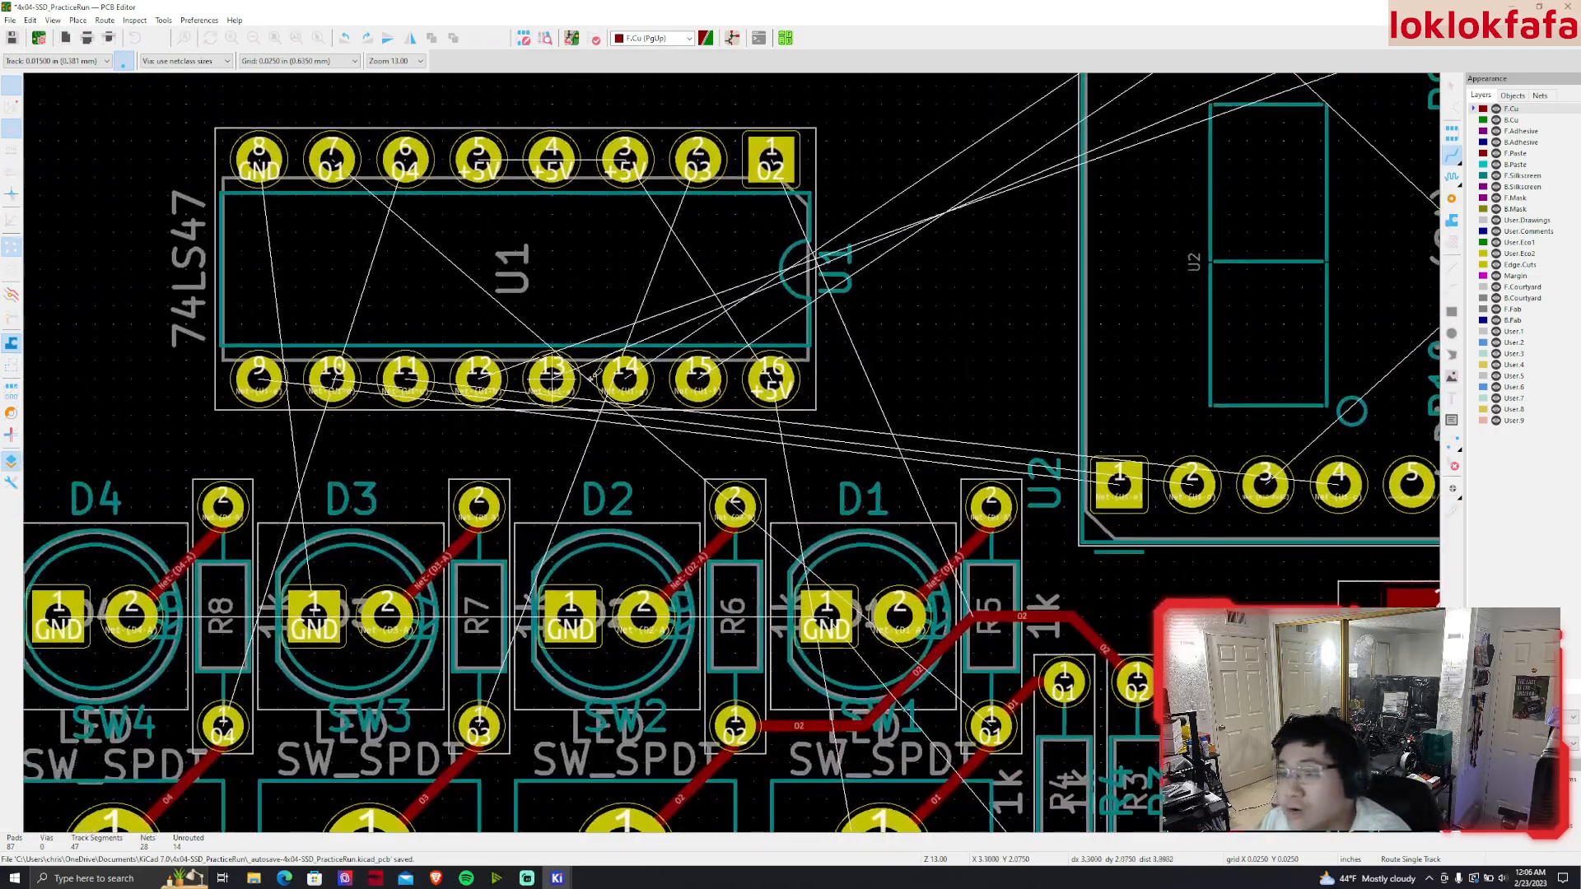
middle_click_drag(696, 340, 638, 419)
middle_click_drag(1027, 325, 1005, 447)
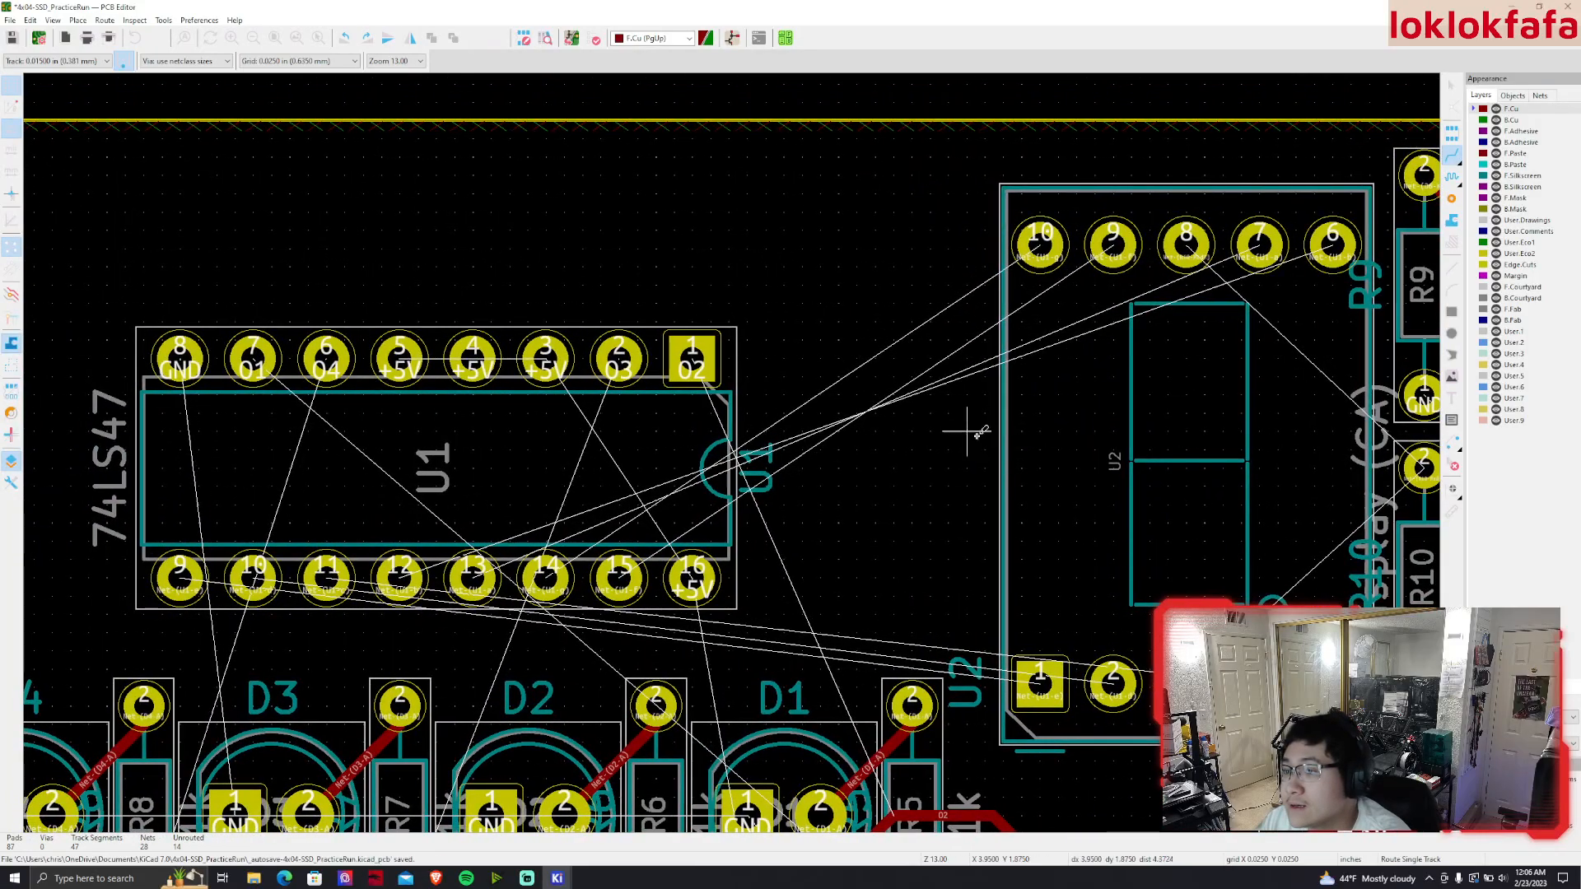
middle_click_drag(948, 358, 1093, 310)
key("Escape")
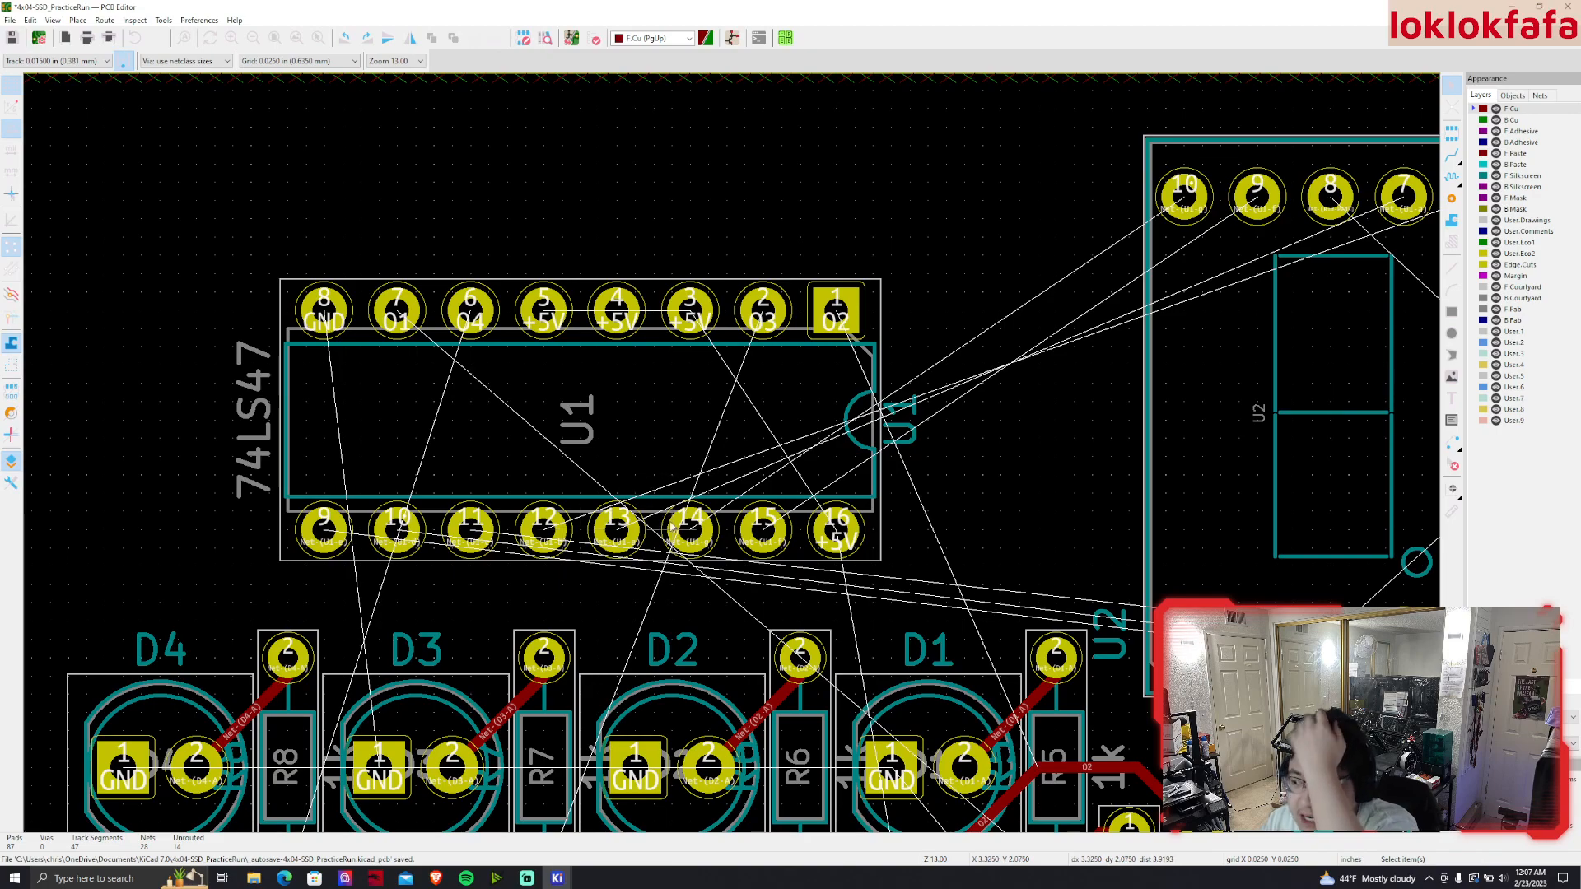
middle_click_drag(672, 527, 520, 505)
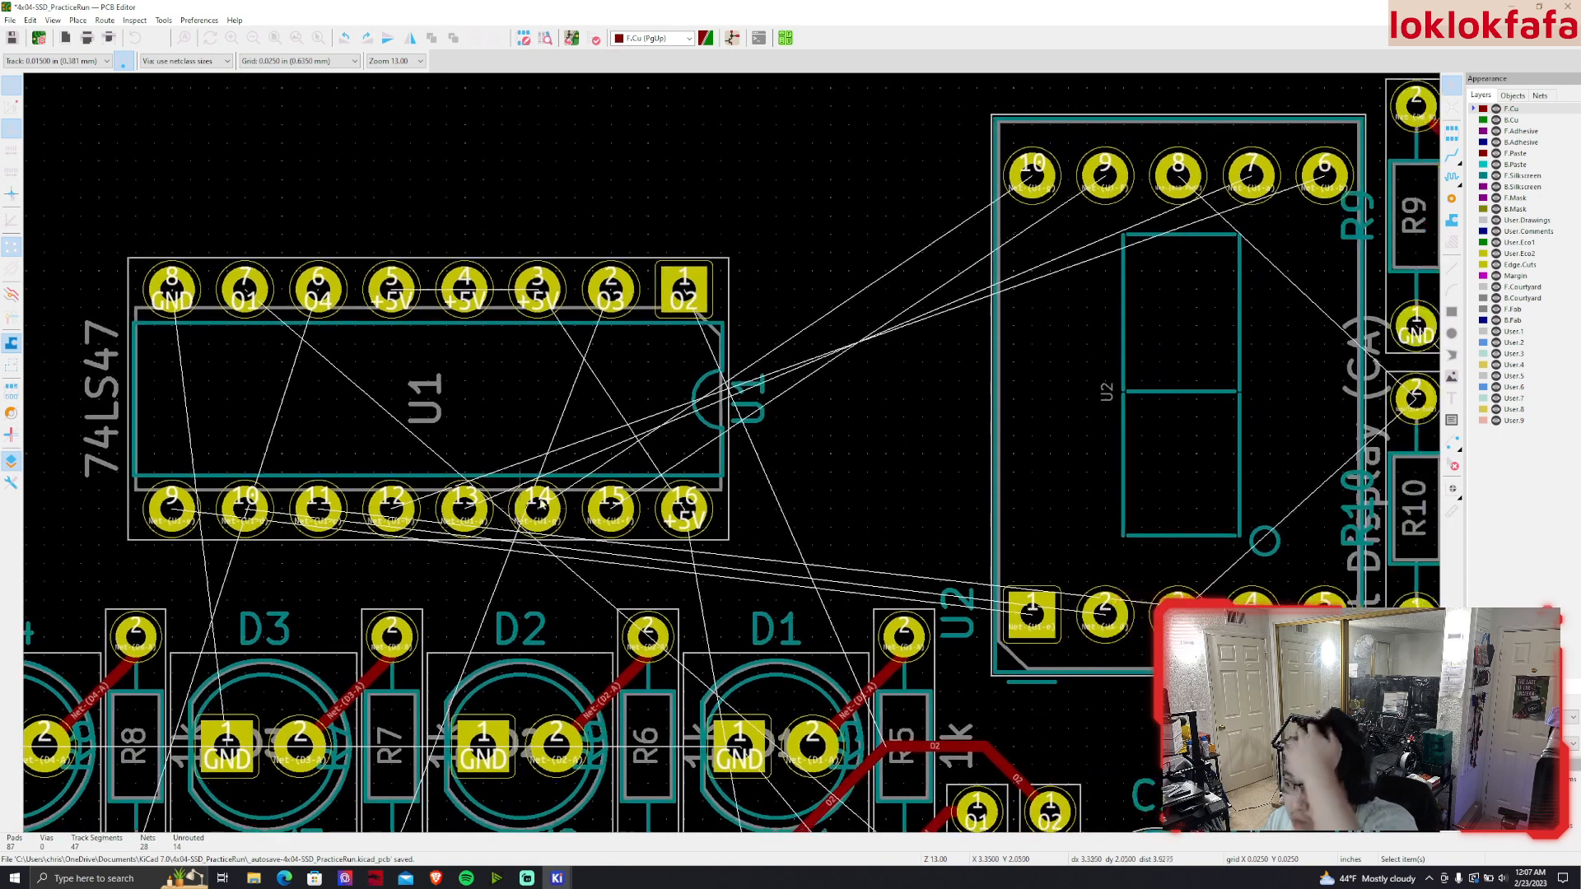
Try to rotate the U1 footprint by 180 degrees, and undo the change
left_click(589, 464)
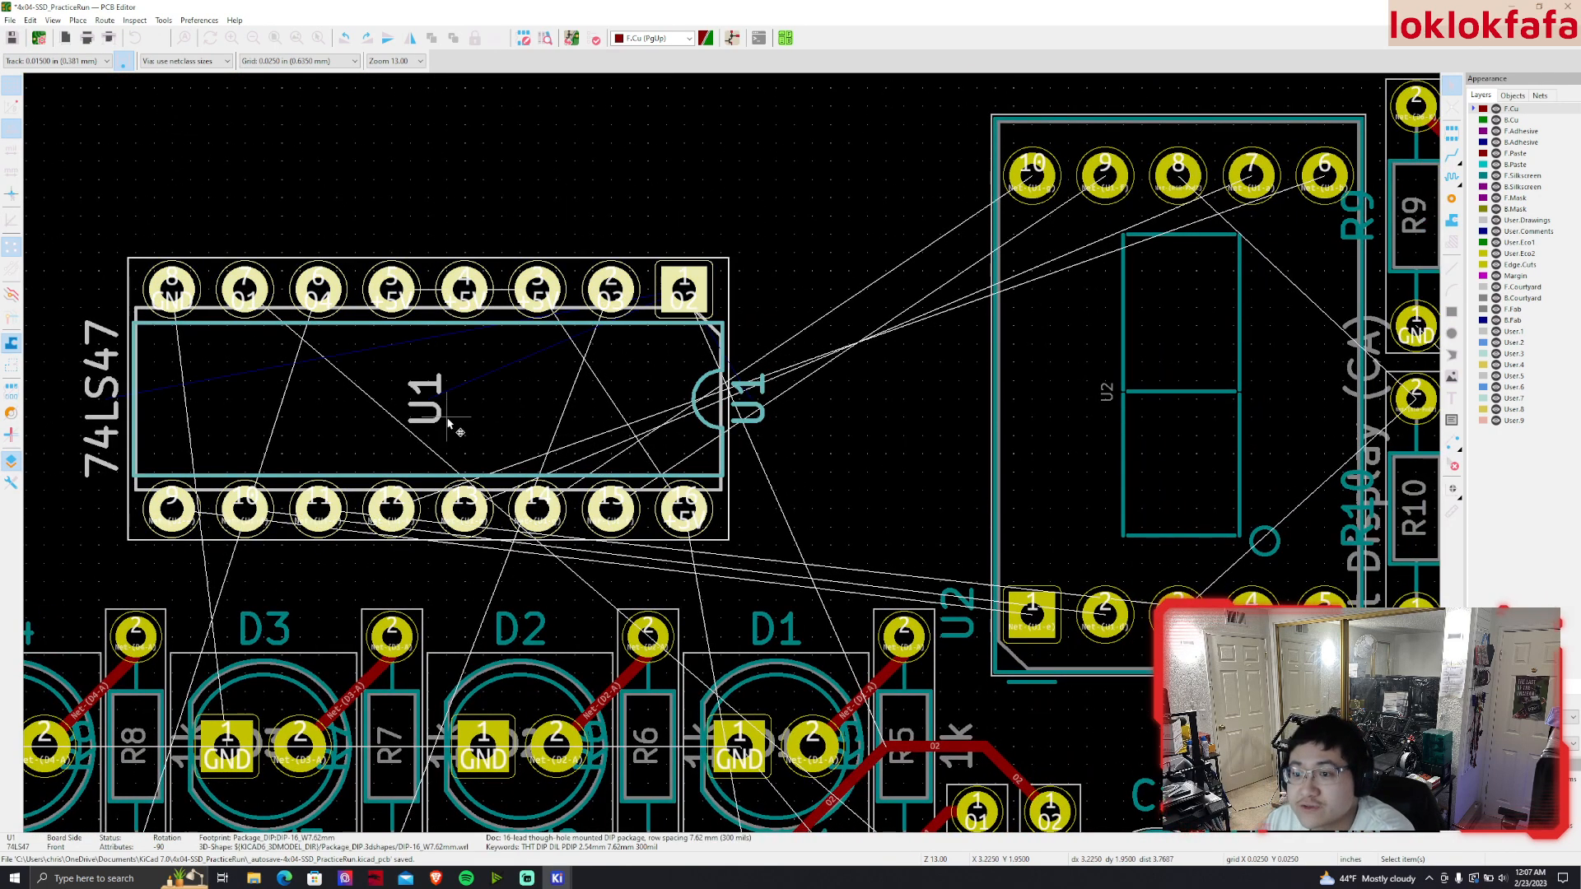
left_click(443, 421)
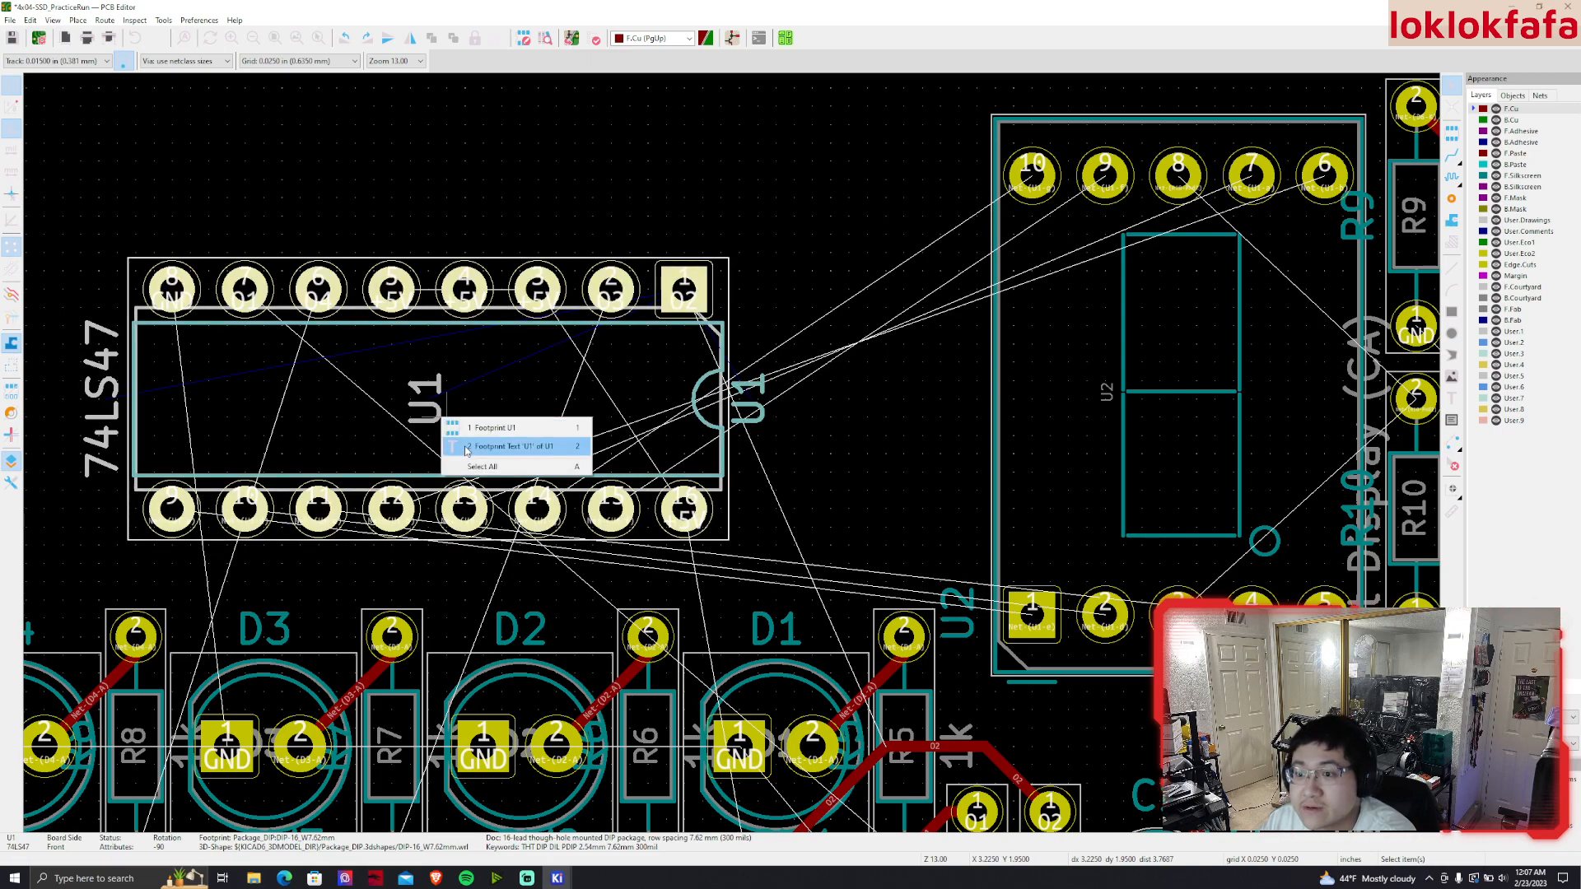
left_click(466, 434)
key("r")
key("r")
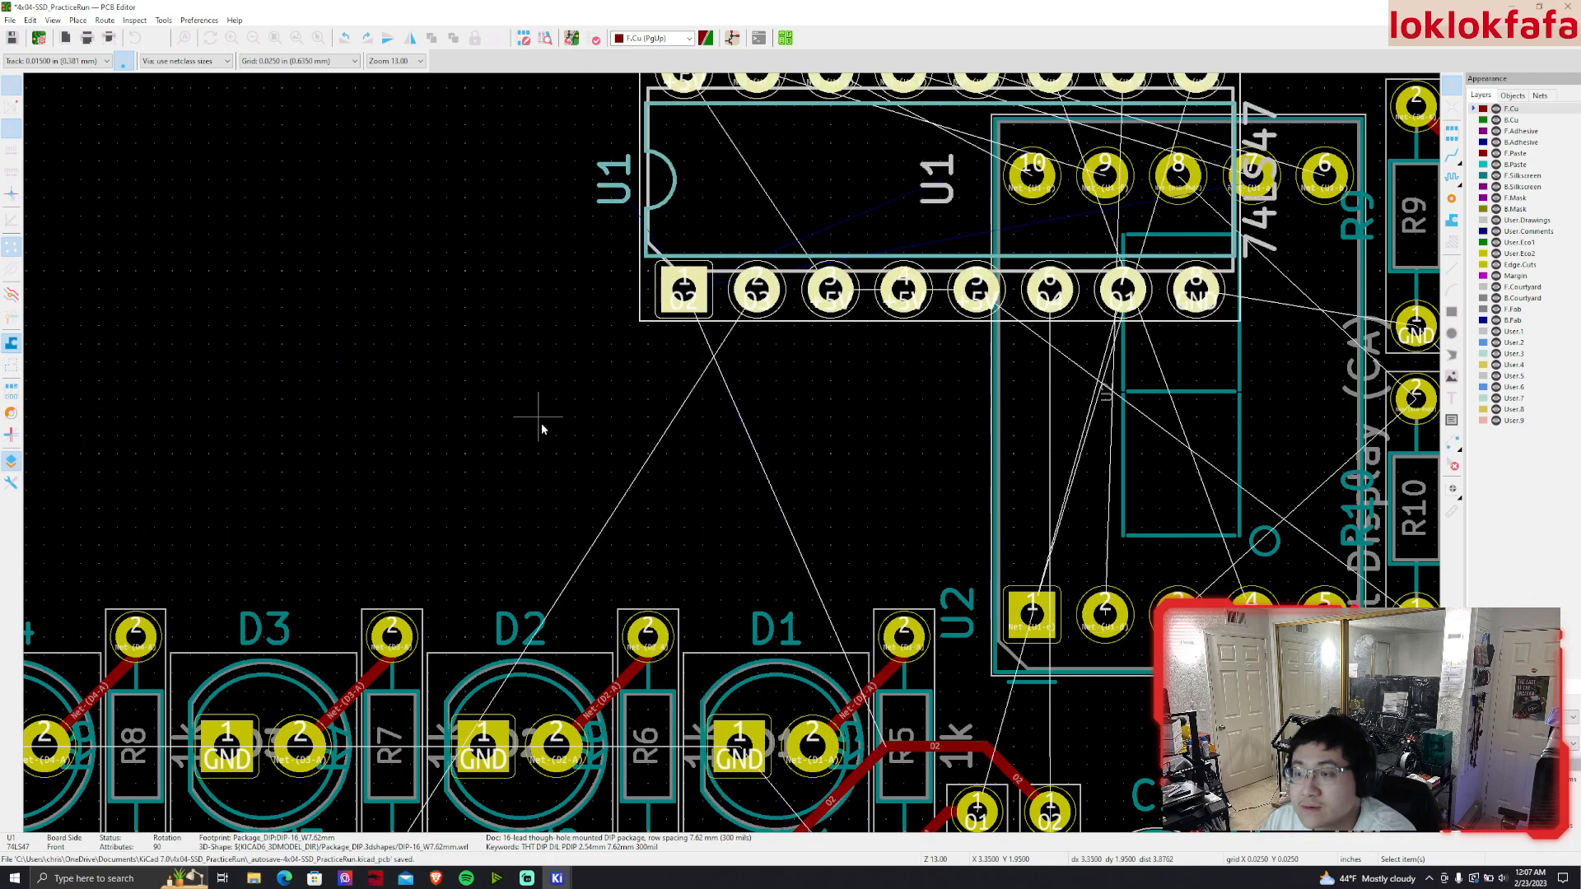
key("ctrl+z")
key("ctrl+z")
Rotate the U1 footprint by 180 degrees in place so pins 9 to 16 face the board's upper edge
middle_click_drag(541, 423, 746, 421)
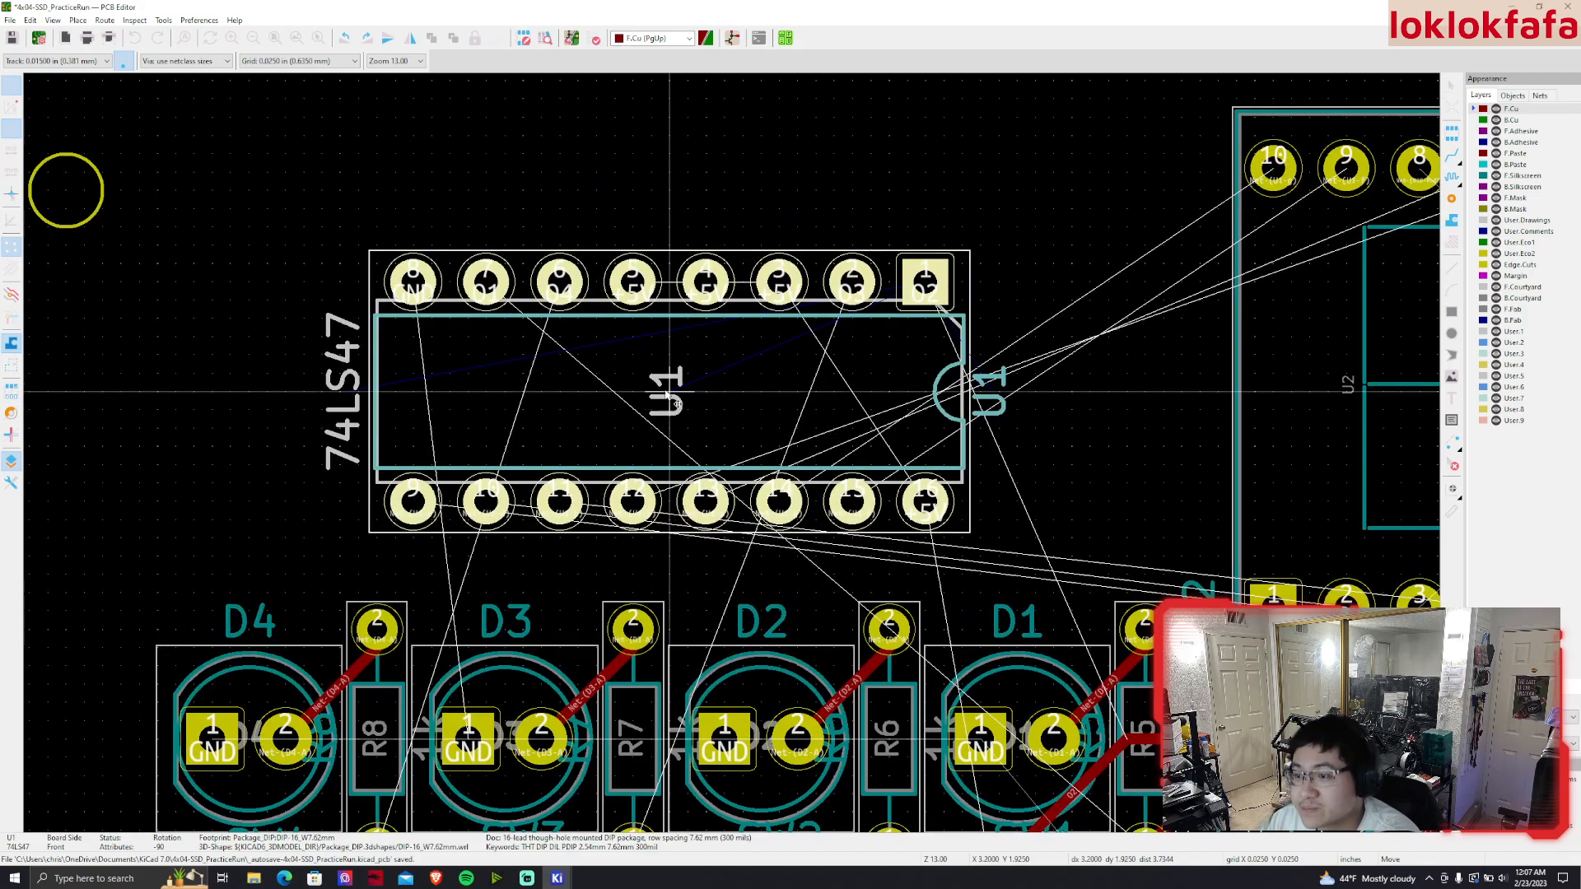
key("r")
key("r")
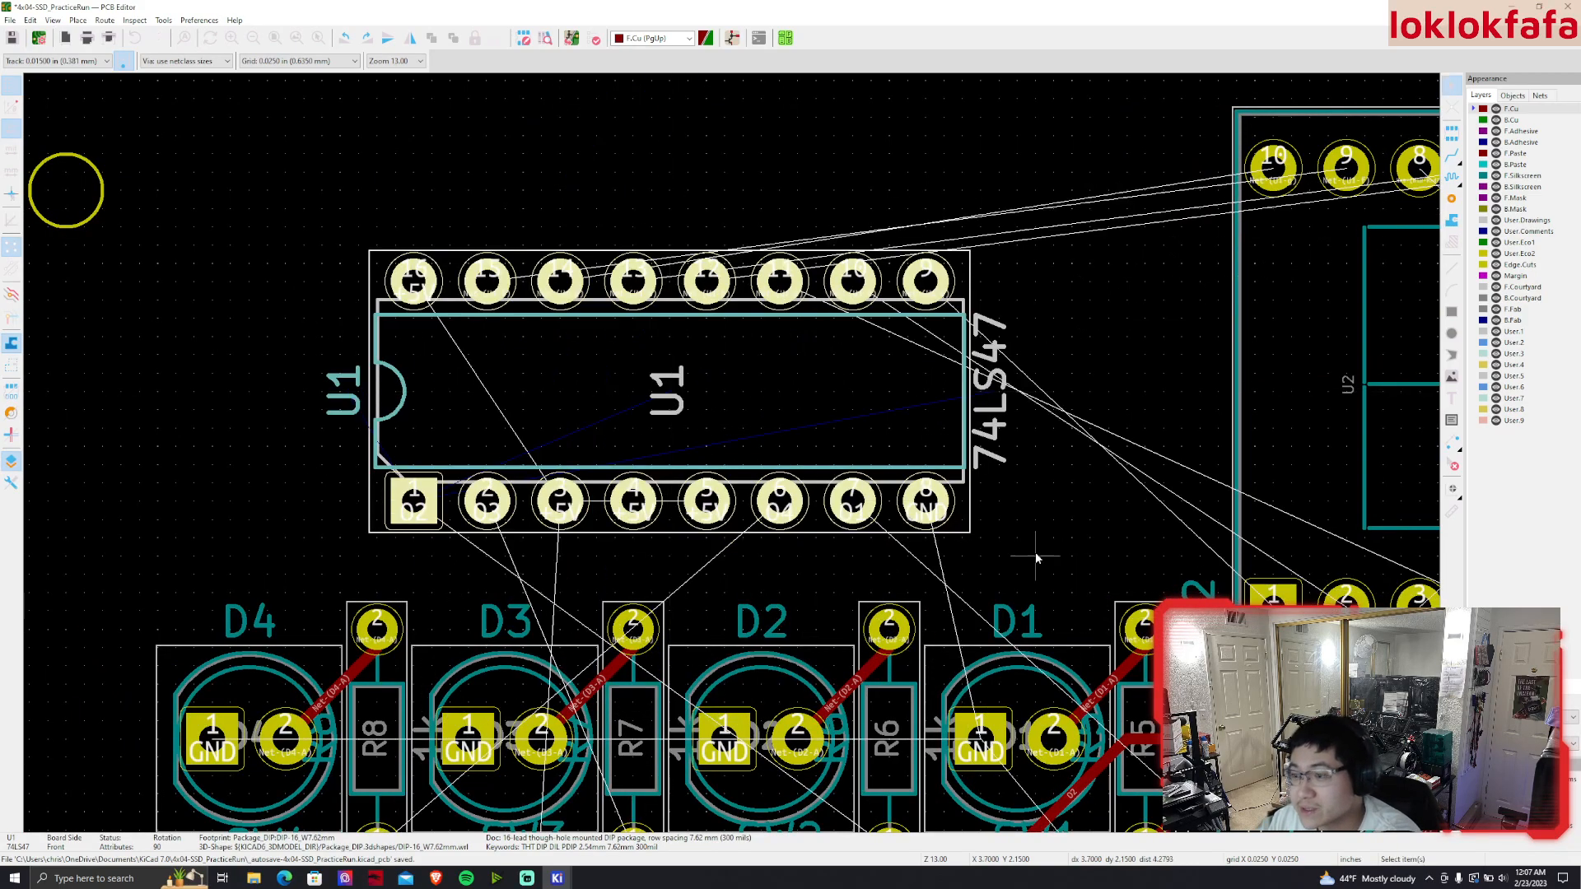
Examine how the nets from the rotated U1 run to display U2, the LED resistors and R4
middle_click_drag(1027, 551, 967, 330)
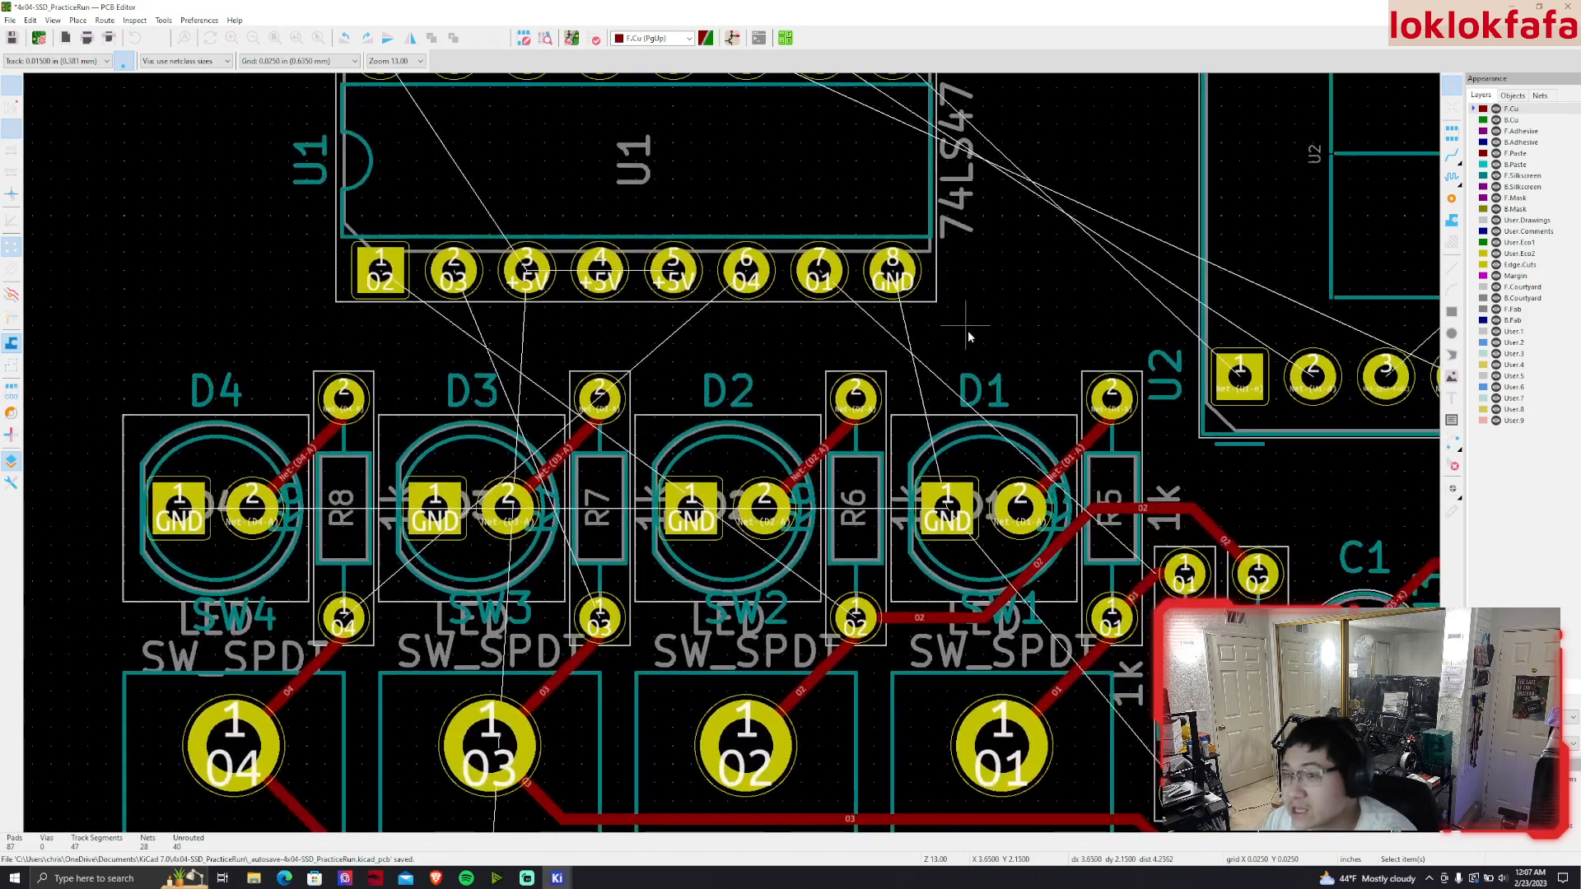
middle_click_drag(447, 313, 346, 247)
middle_click_drag(584, 271, 406, 667)
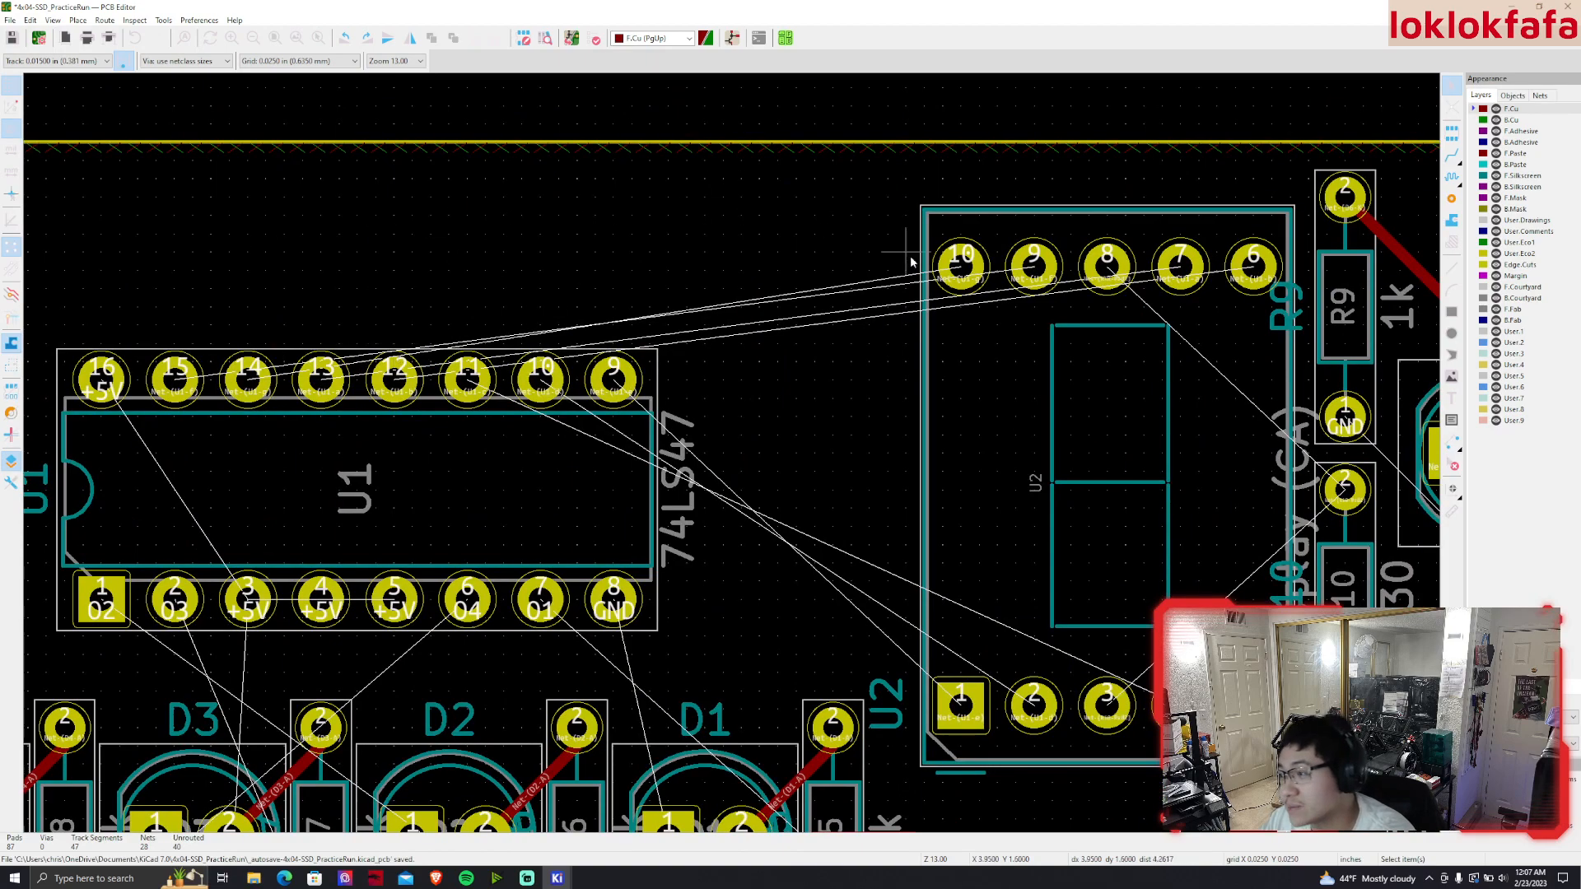
middle_click_drag(822, 514, 985, 415)
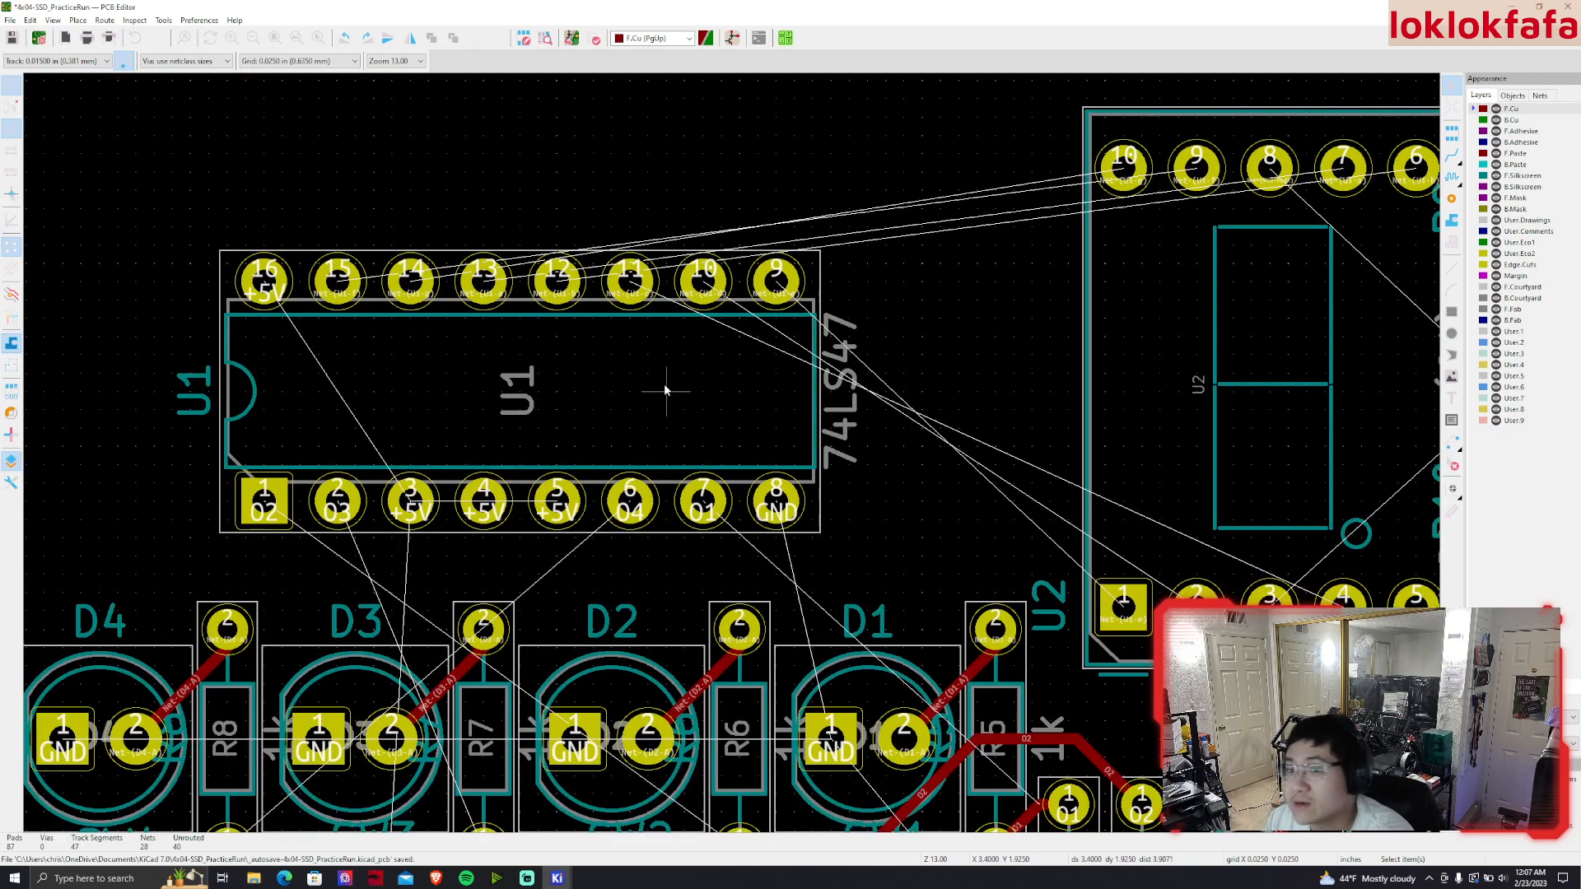
mouse_move(668, 503)
middle_mouse_down()
mouse_move(823, 289)
mouse_move(809, 367)
mouse_move(753, 319)
middle_mouse_up()
middle_click_drag(967, 349, 921, 316)
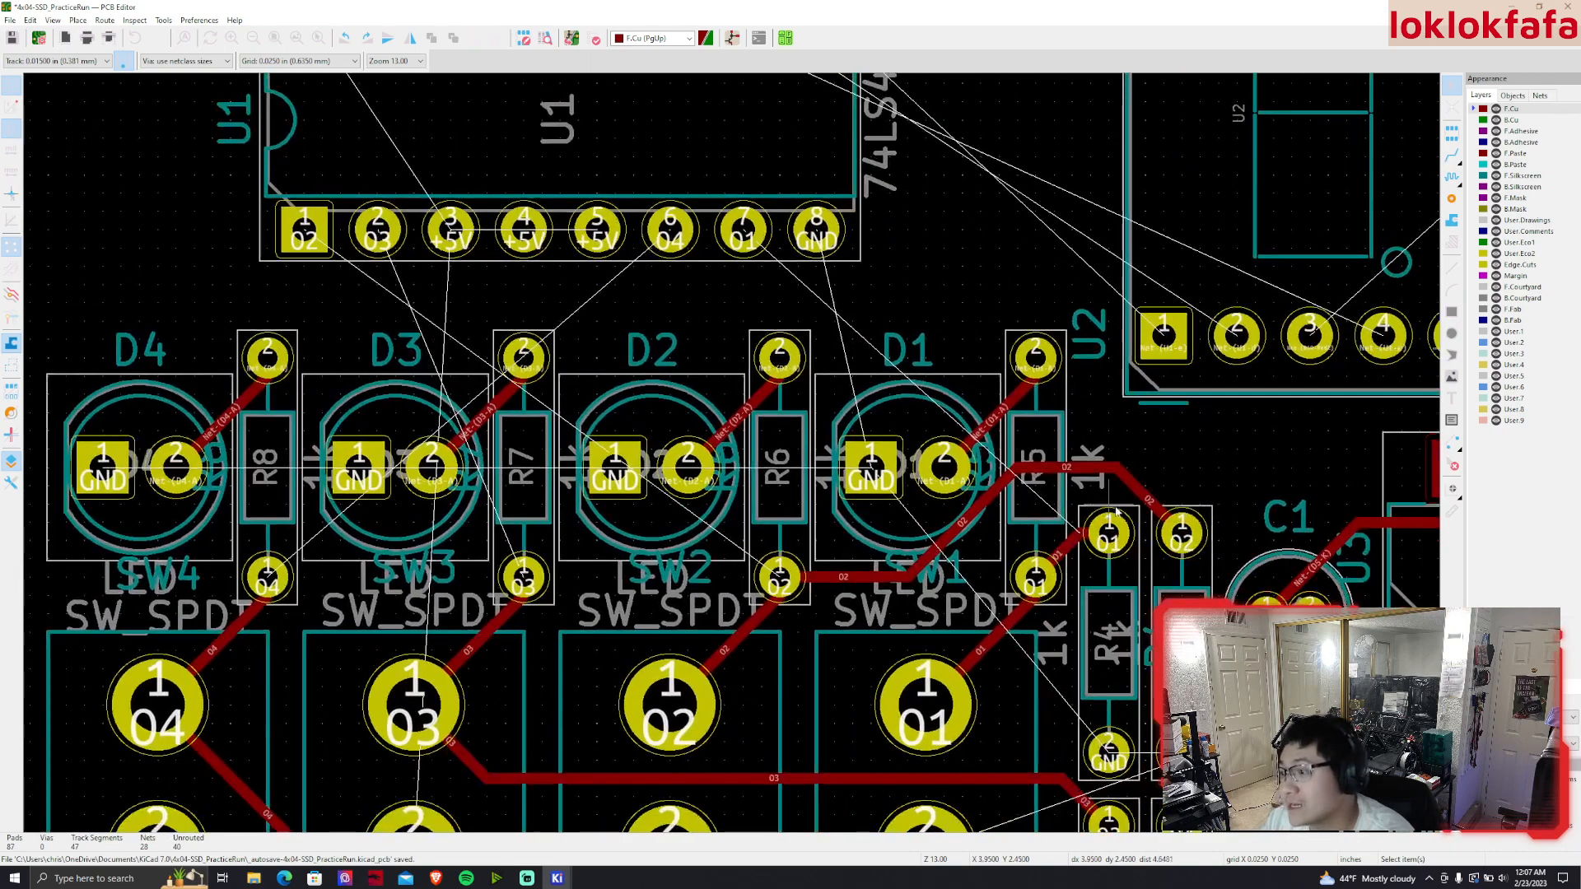
left_click(1514, 133)
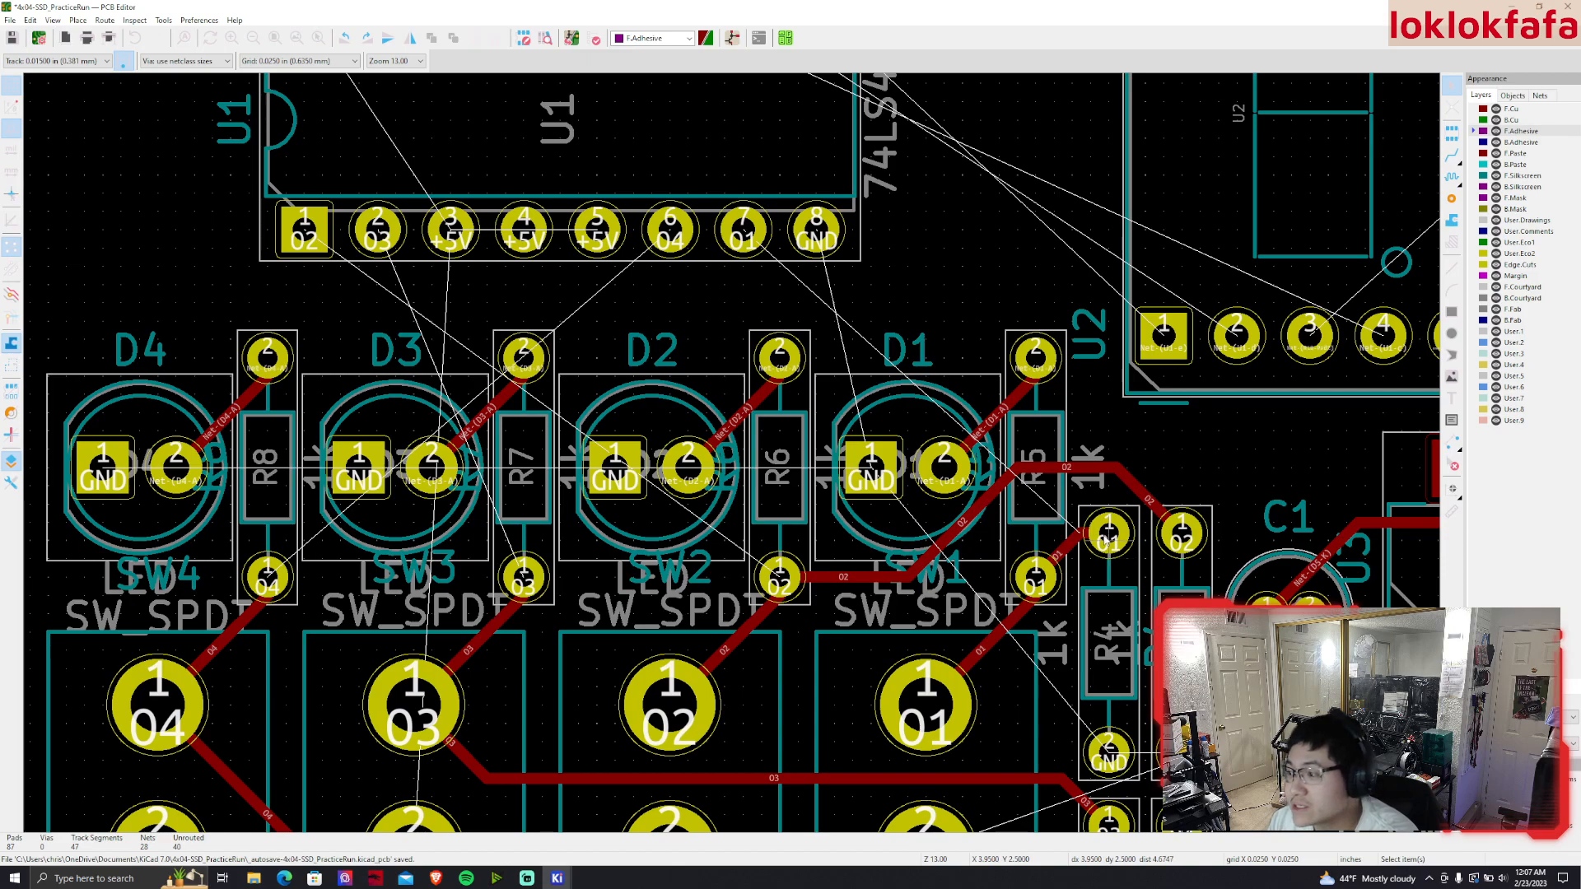
left_click(1075, 558)
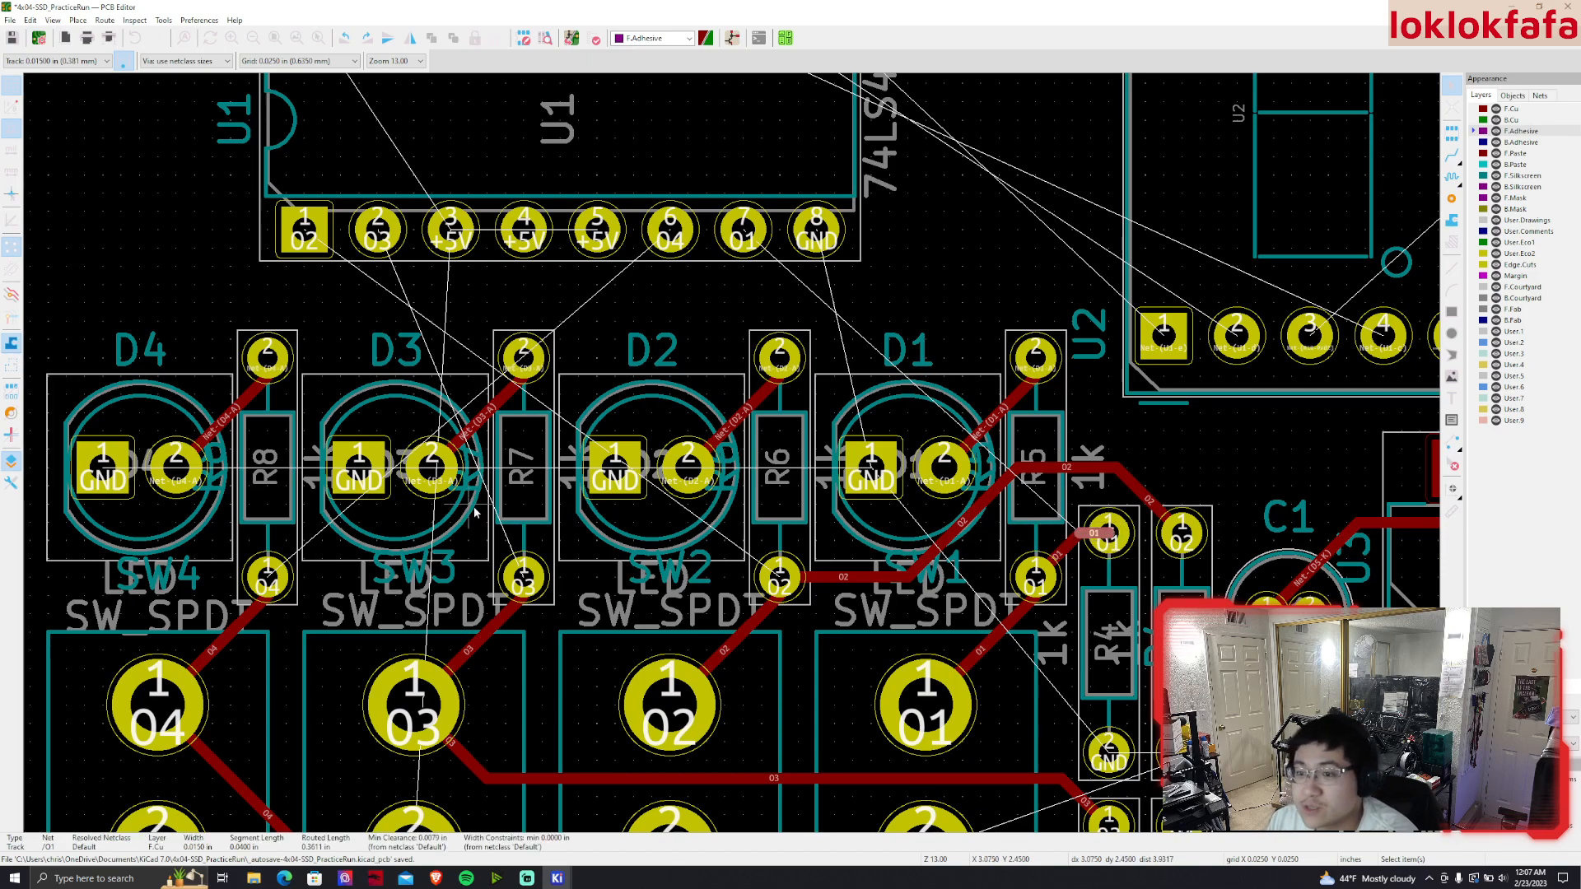
middle_click_drag(525, 476, 555, 545)
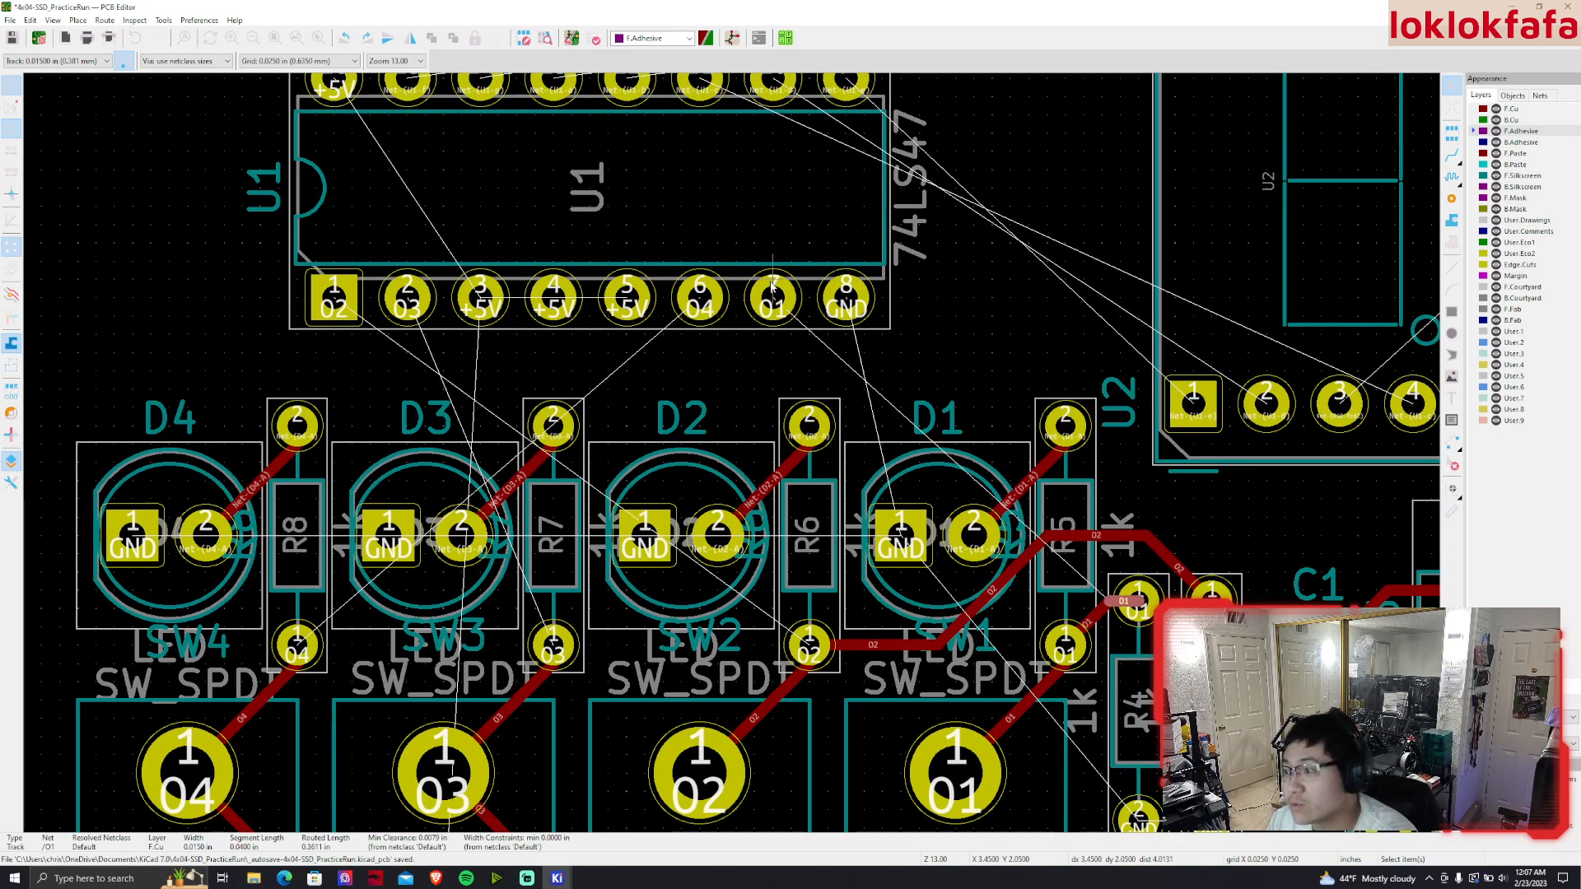
Route a 15 mil back-copper track from R4's pin 1 around D1 and R5 to U1's pin 7
left_click(1513, 120)
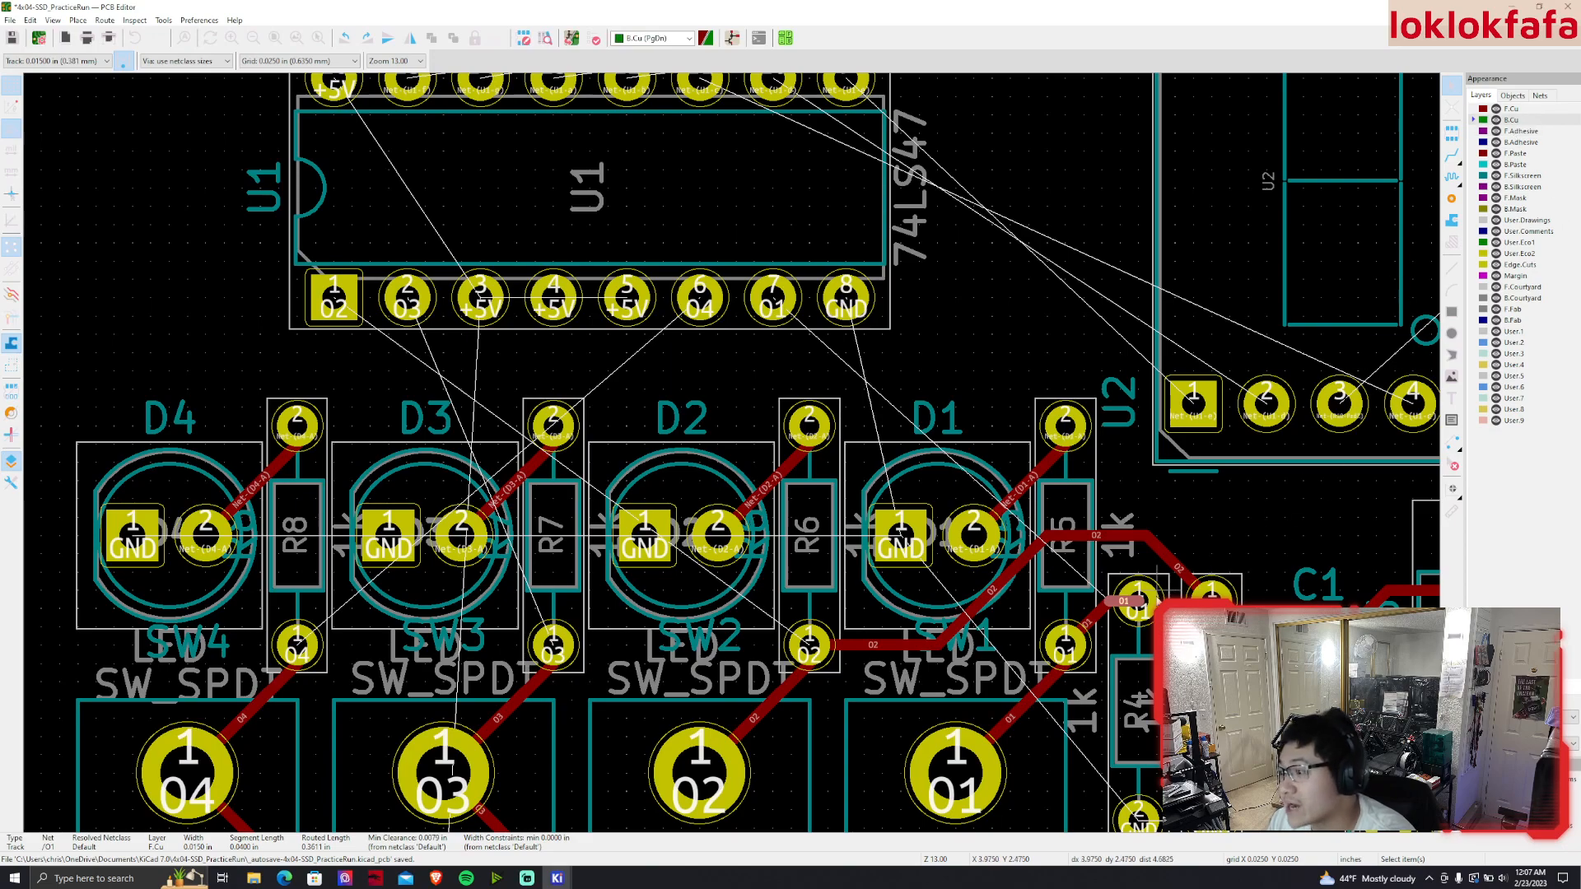
key("x")
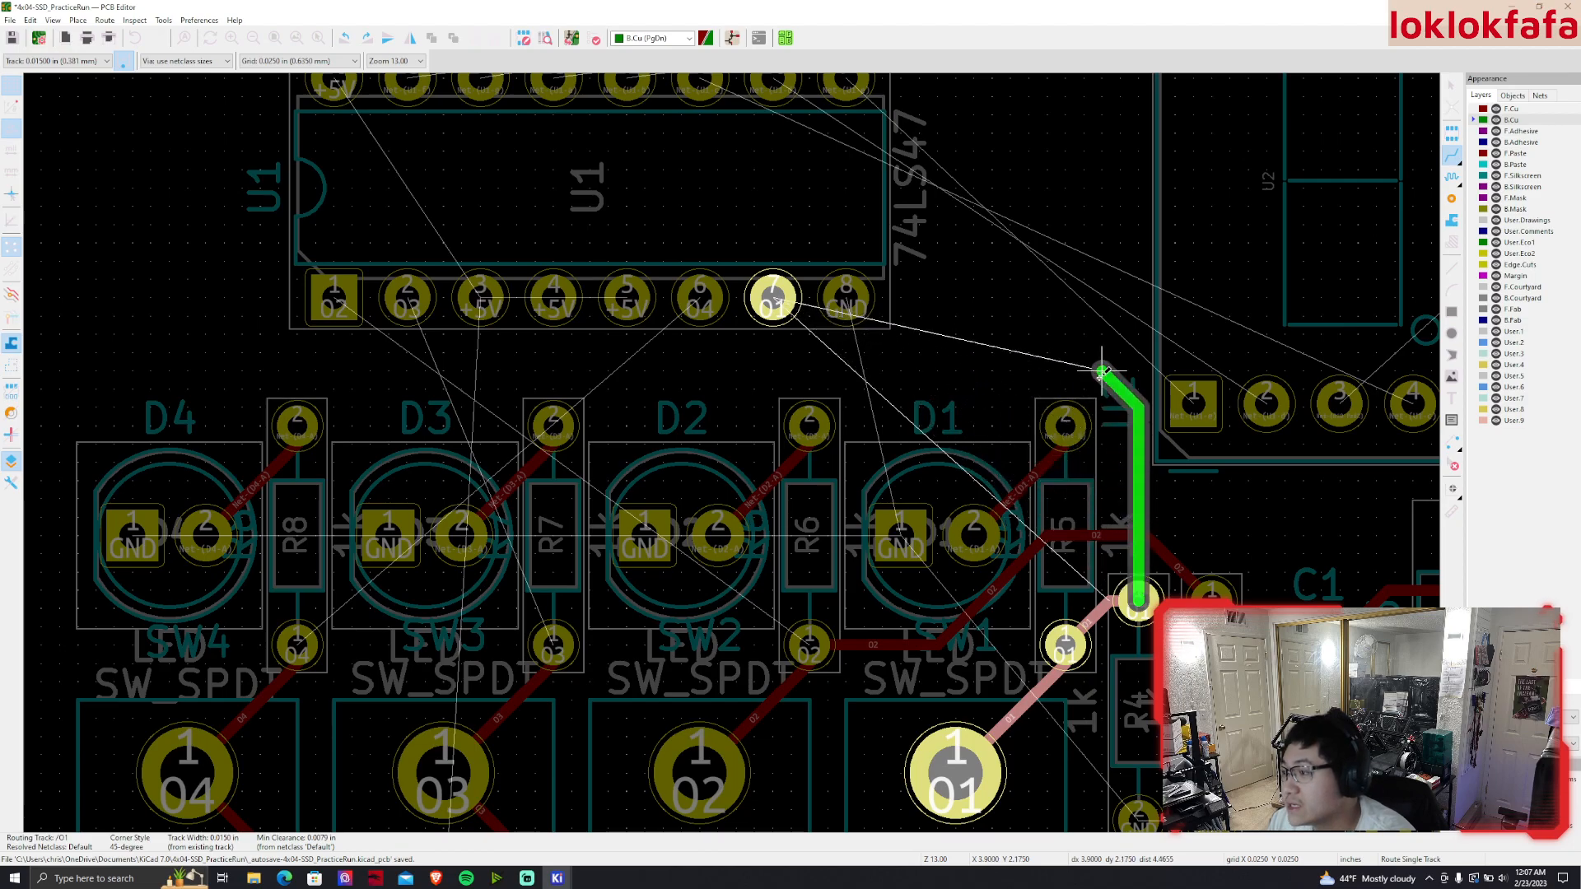
left_click(1103, 373)
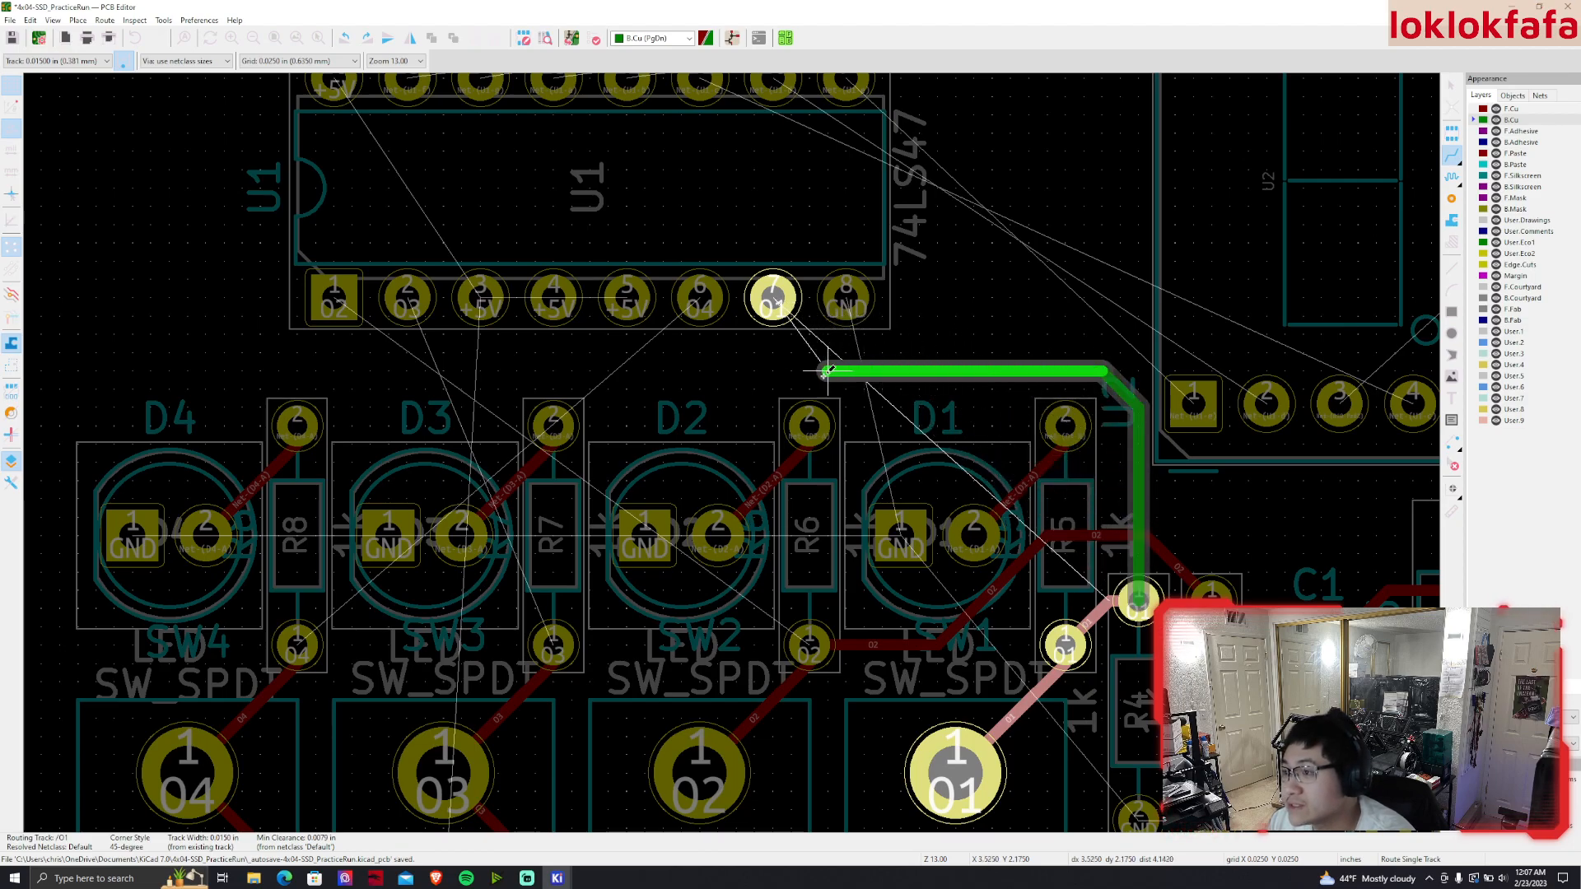
left_click(773, 299)
Route a front-copper track from R6's pin 1 beneath D2 and D3, up between R8 and D3, to U1's pin 1
middle_click_drag(846, 480, 976, 372)
middle_click_drag(923, 425, 873, 409)
middle_click_drag(890, 506, 873, 555)
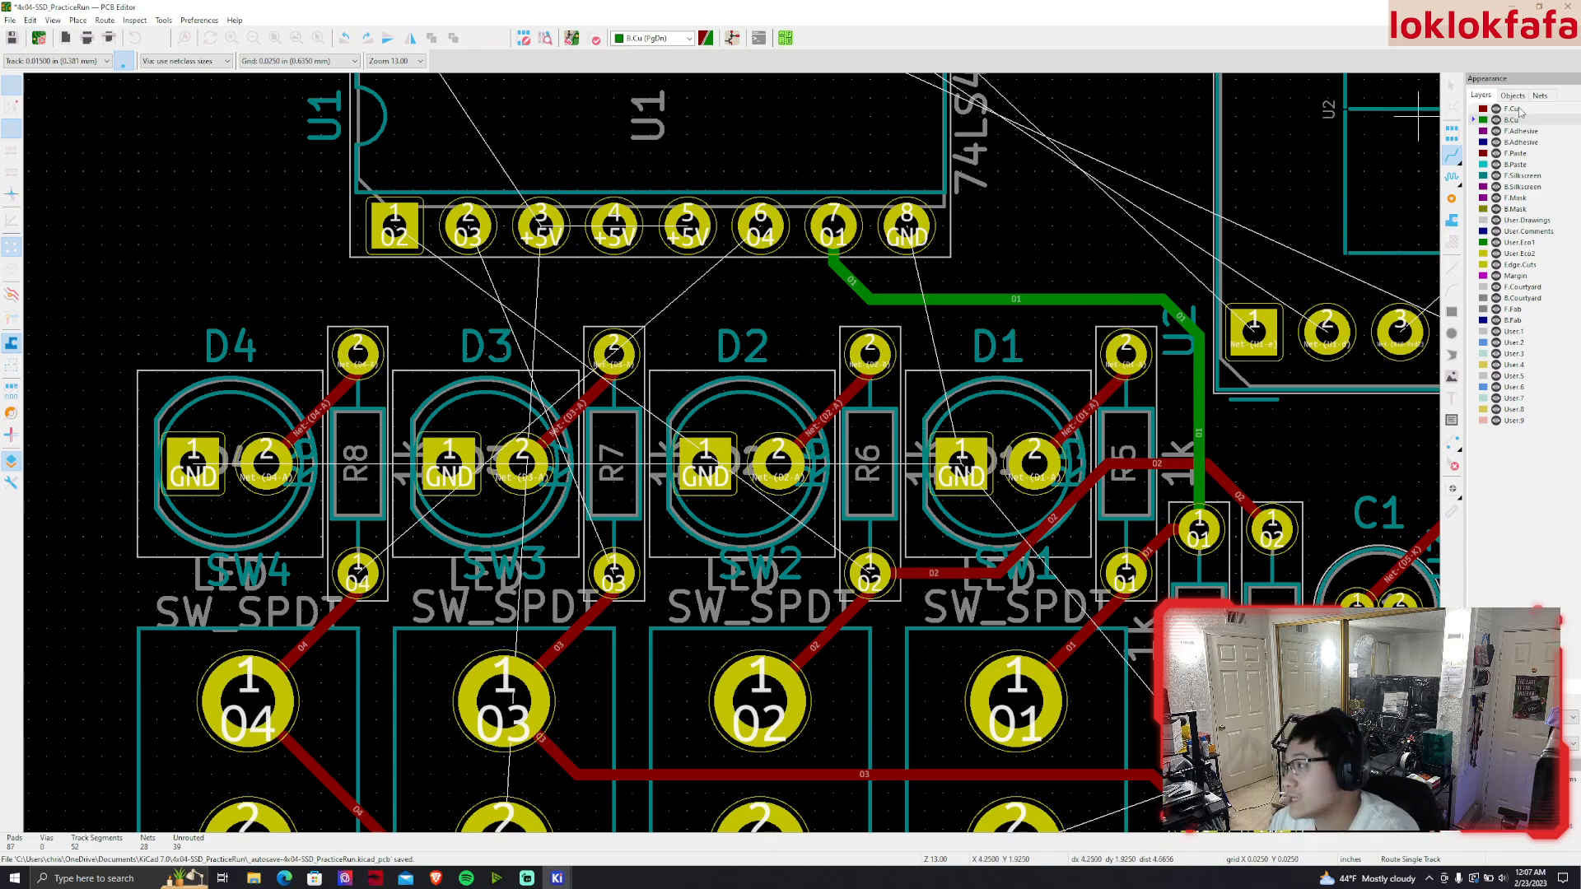
key("Page_Up")
left_click(866, 569)
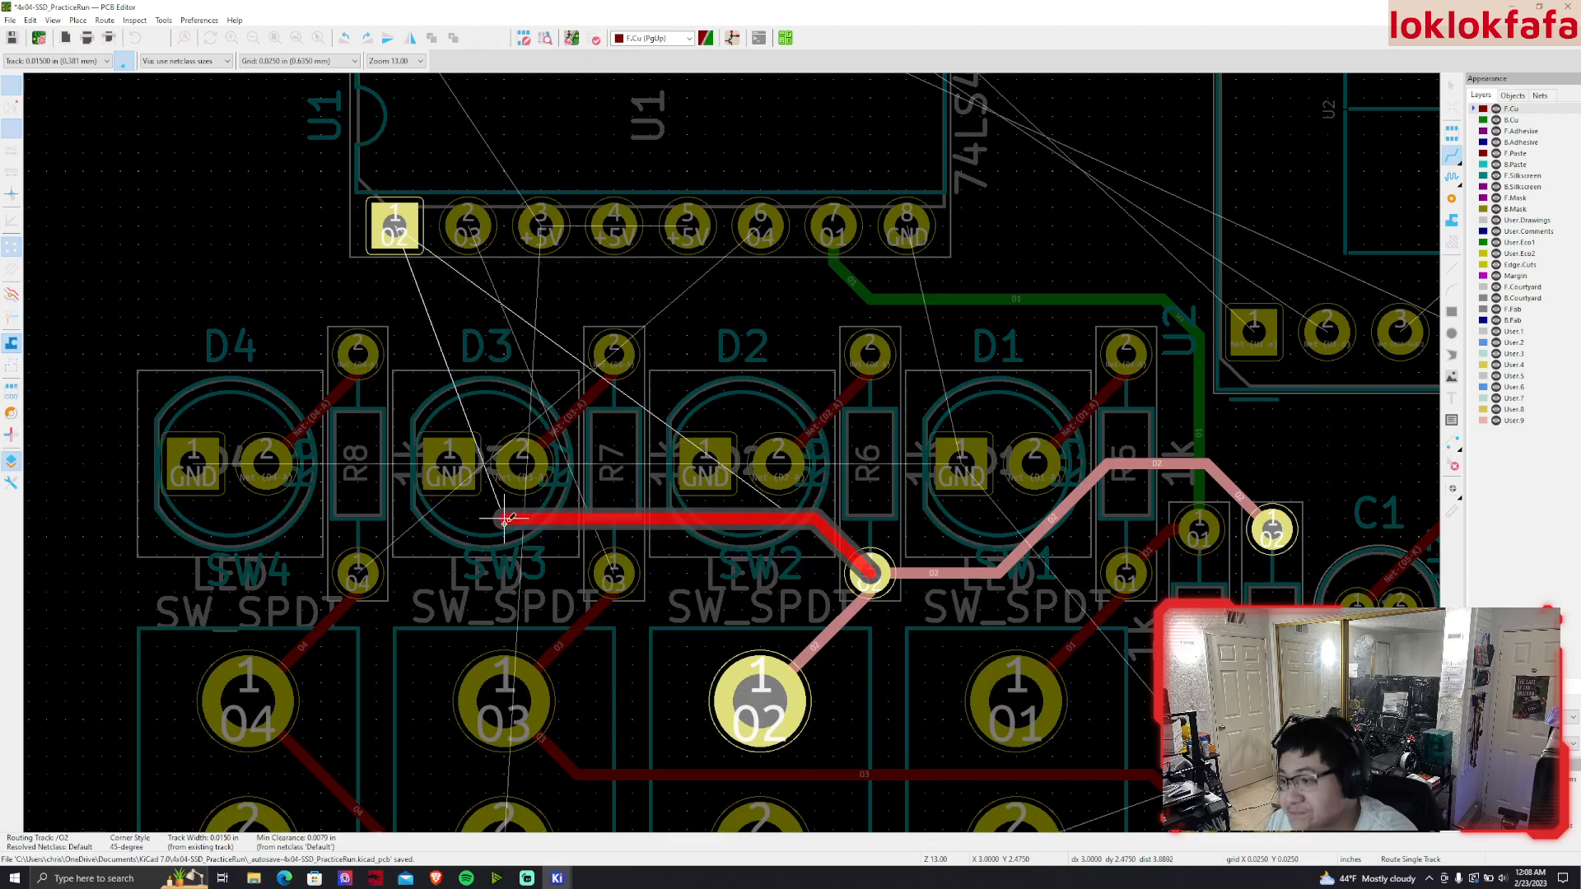
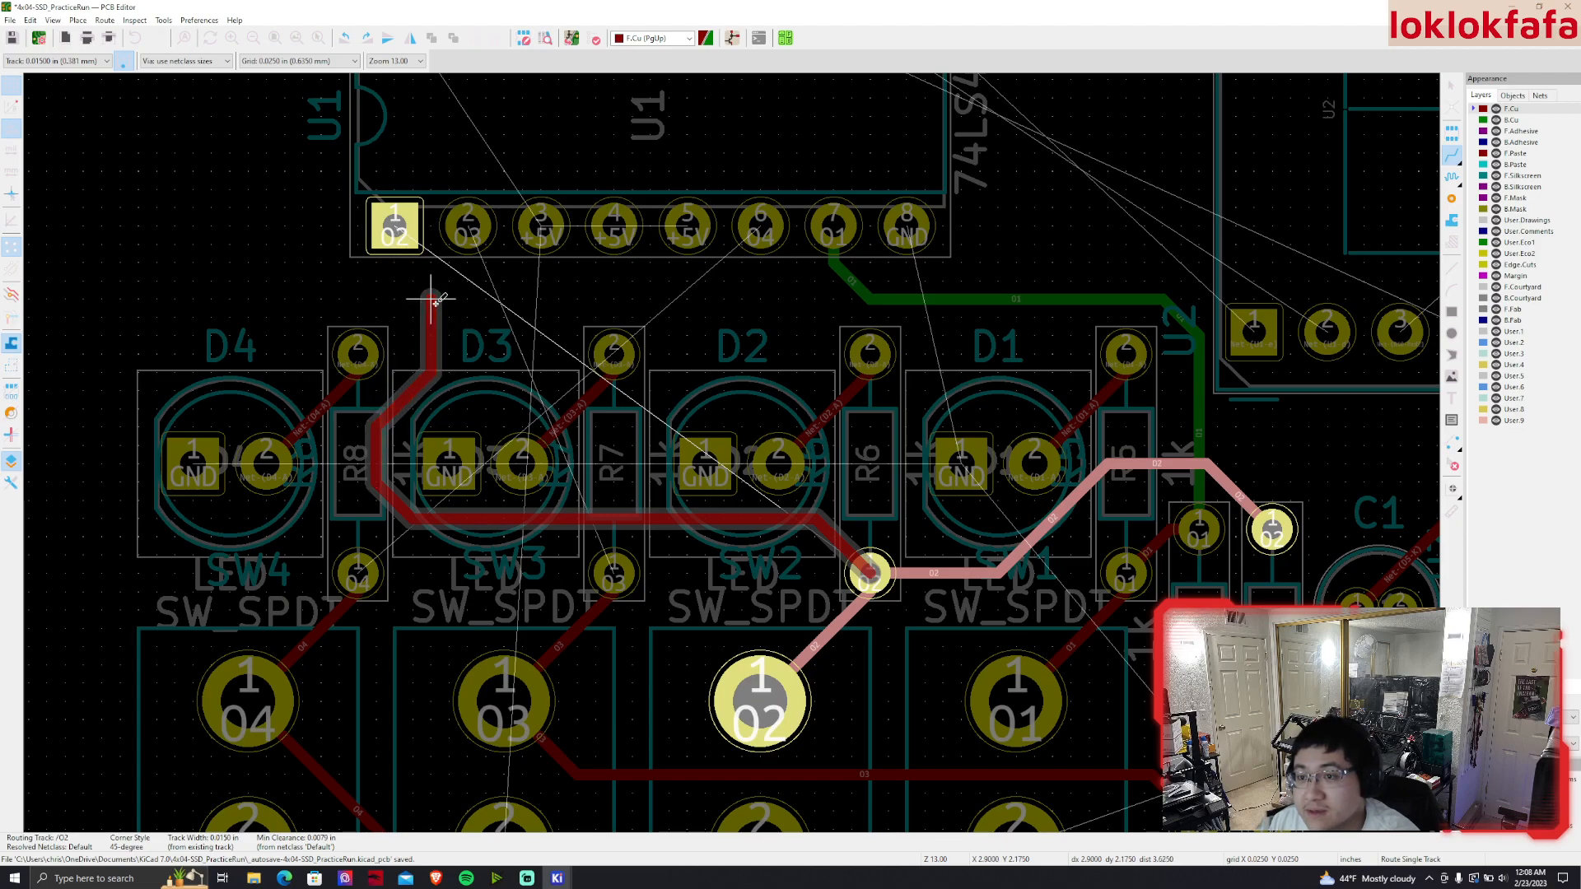
left_click(395, 239)
Route a back-copper track from R7's pin 1 up past D3 to U1's pin 2
scroll(476, 218, "down", 2)
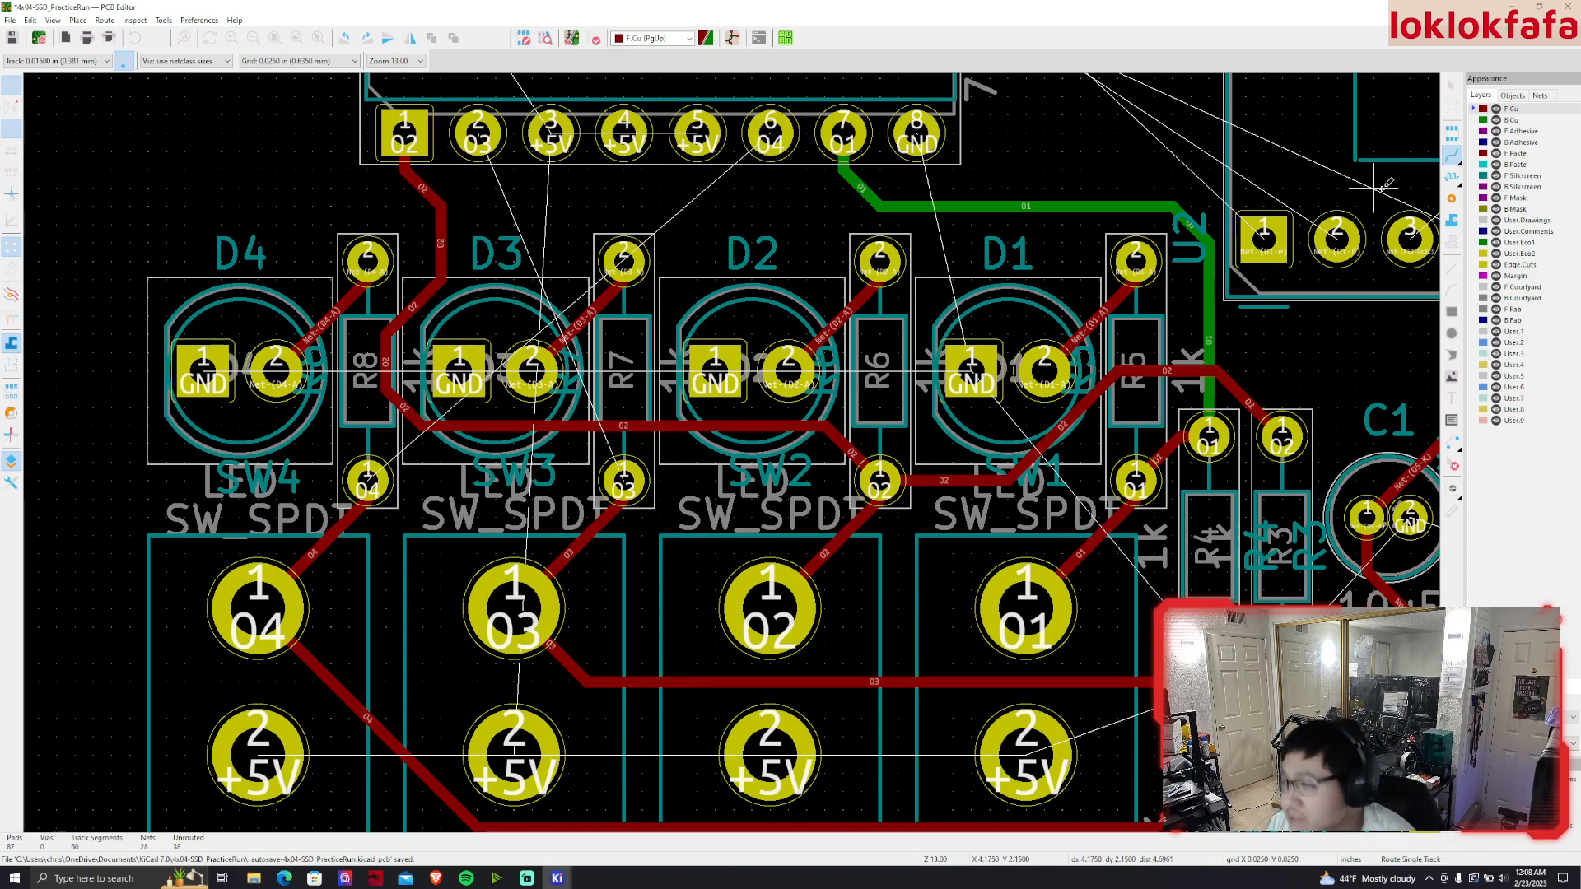
left_click(1512, 121)
middle_click_drag(937, 354, 950, 412)
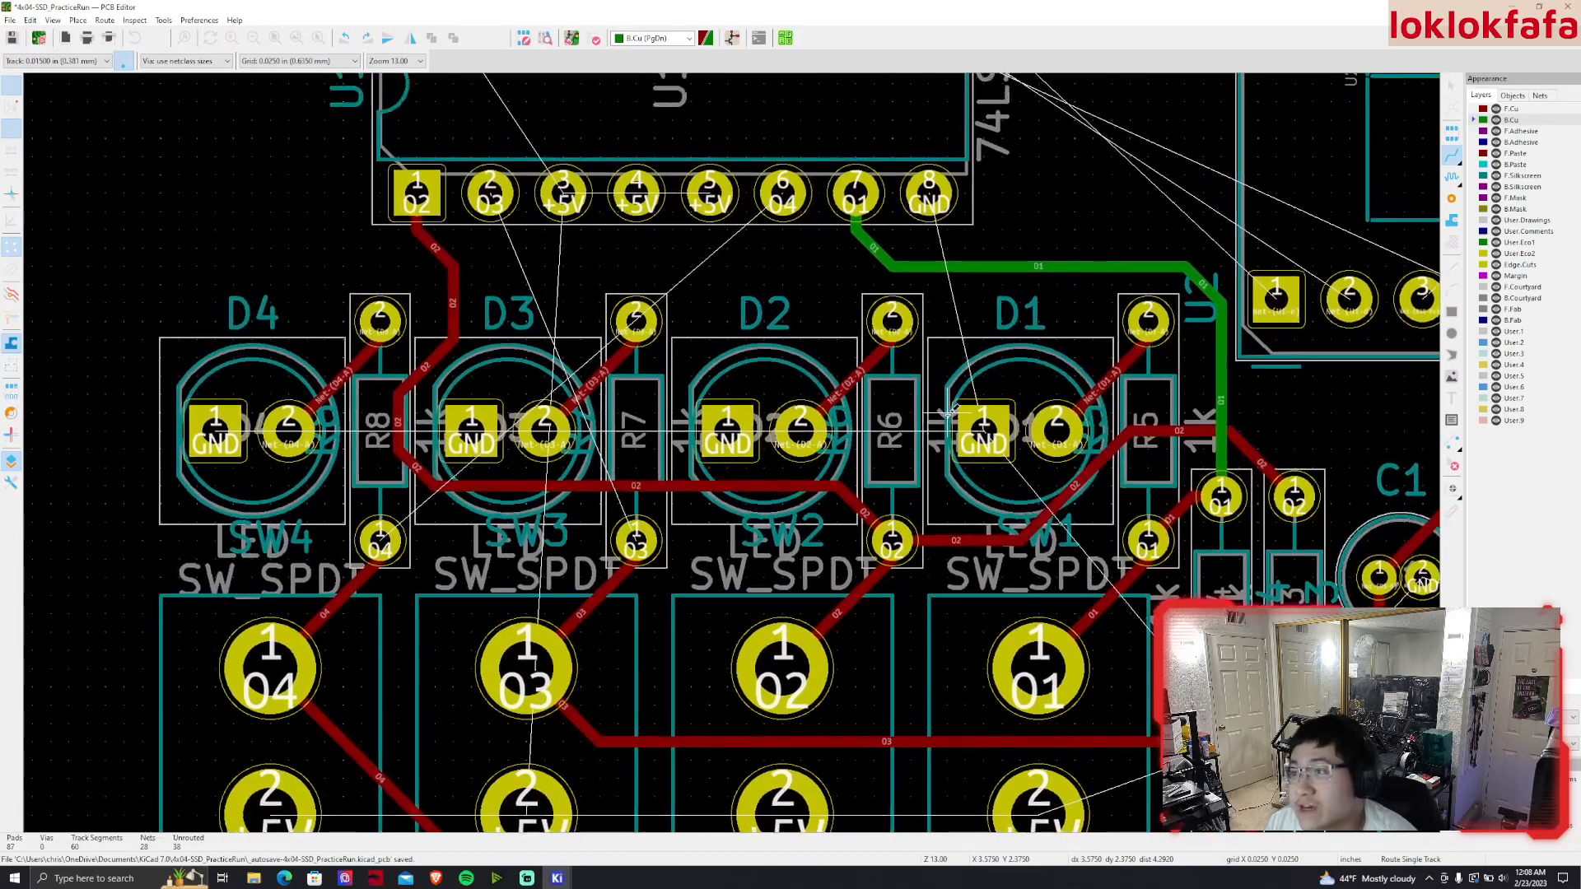
left_click(636, 541)
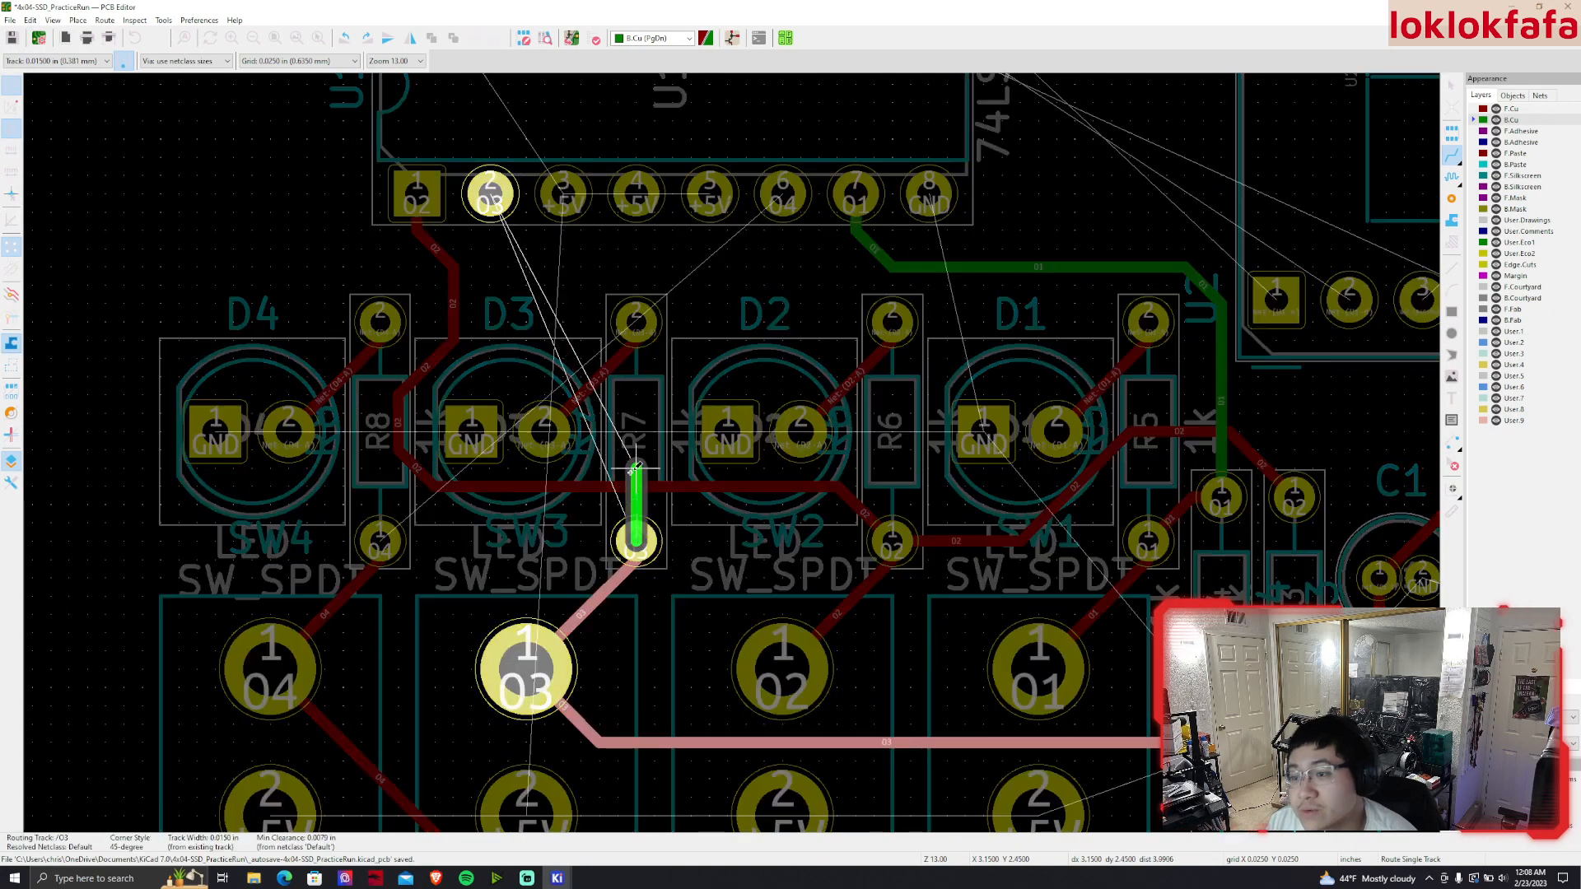
left_click(490, 198)
Route a back-copper track from R8's pin 1 around R7's pin 1 and between D2 and R6 to U1's pin 6
middle_click_drag(536, 275, 646, 294)
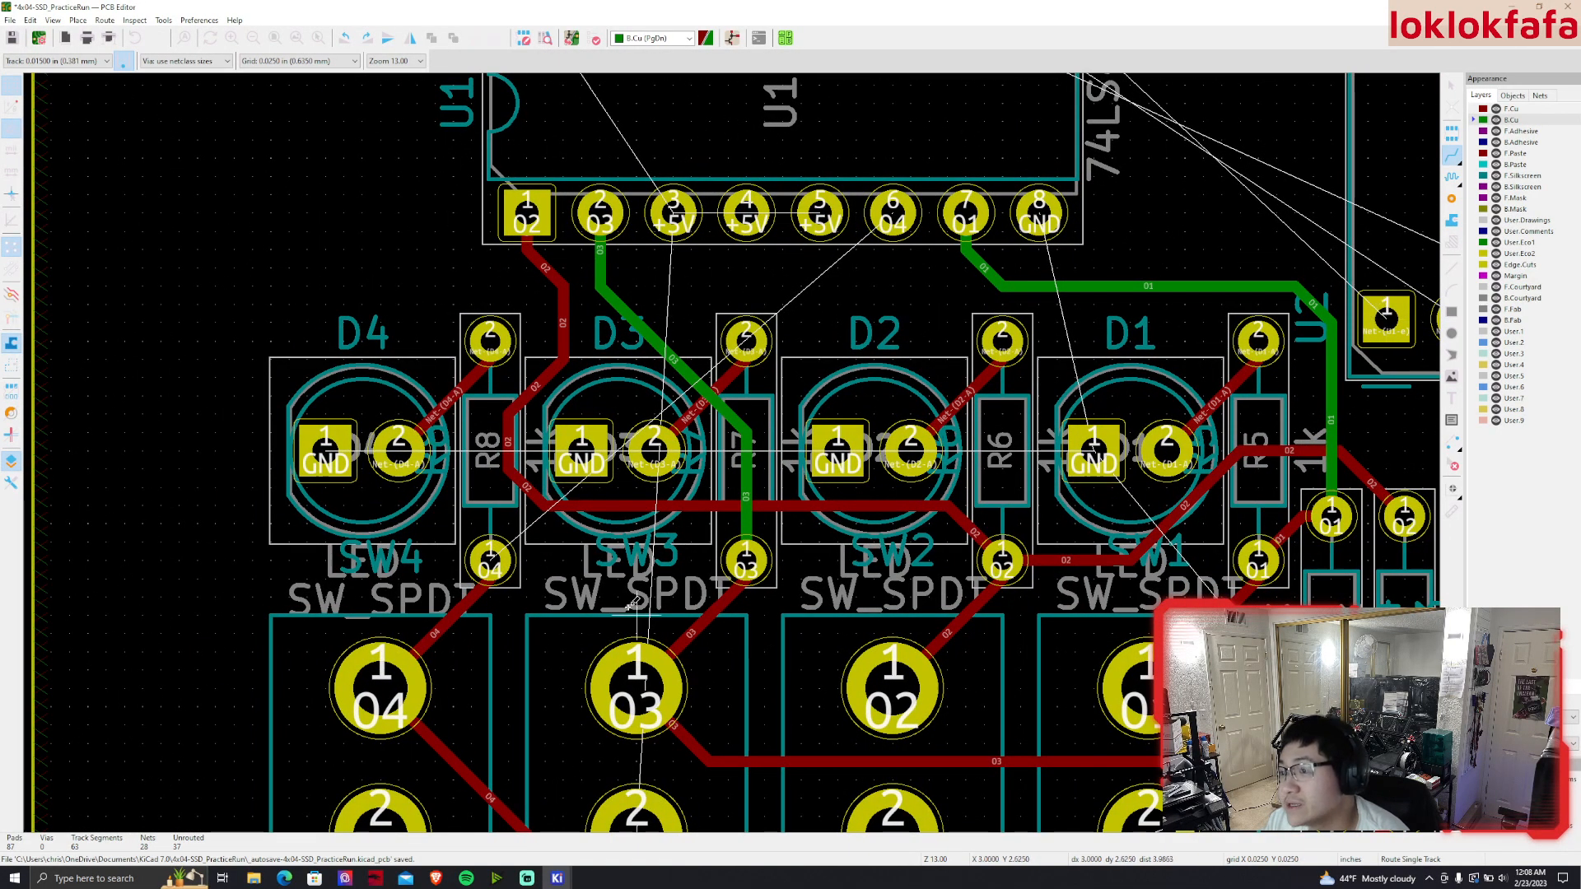
left_click(490, 560)
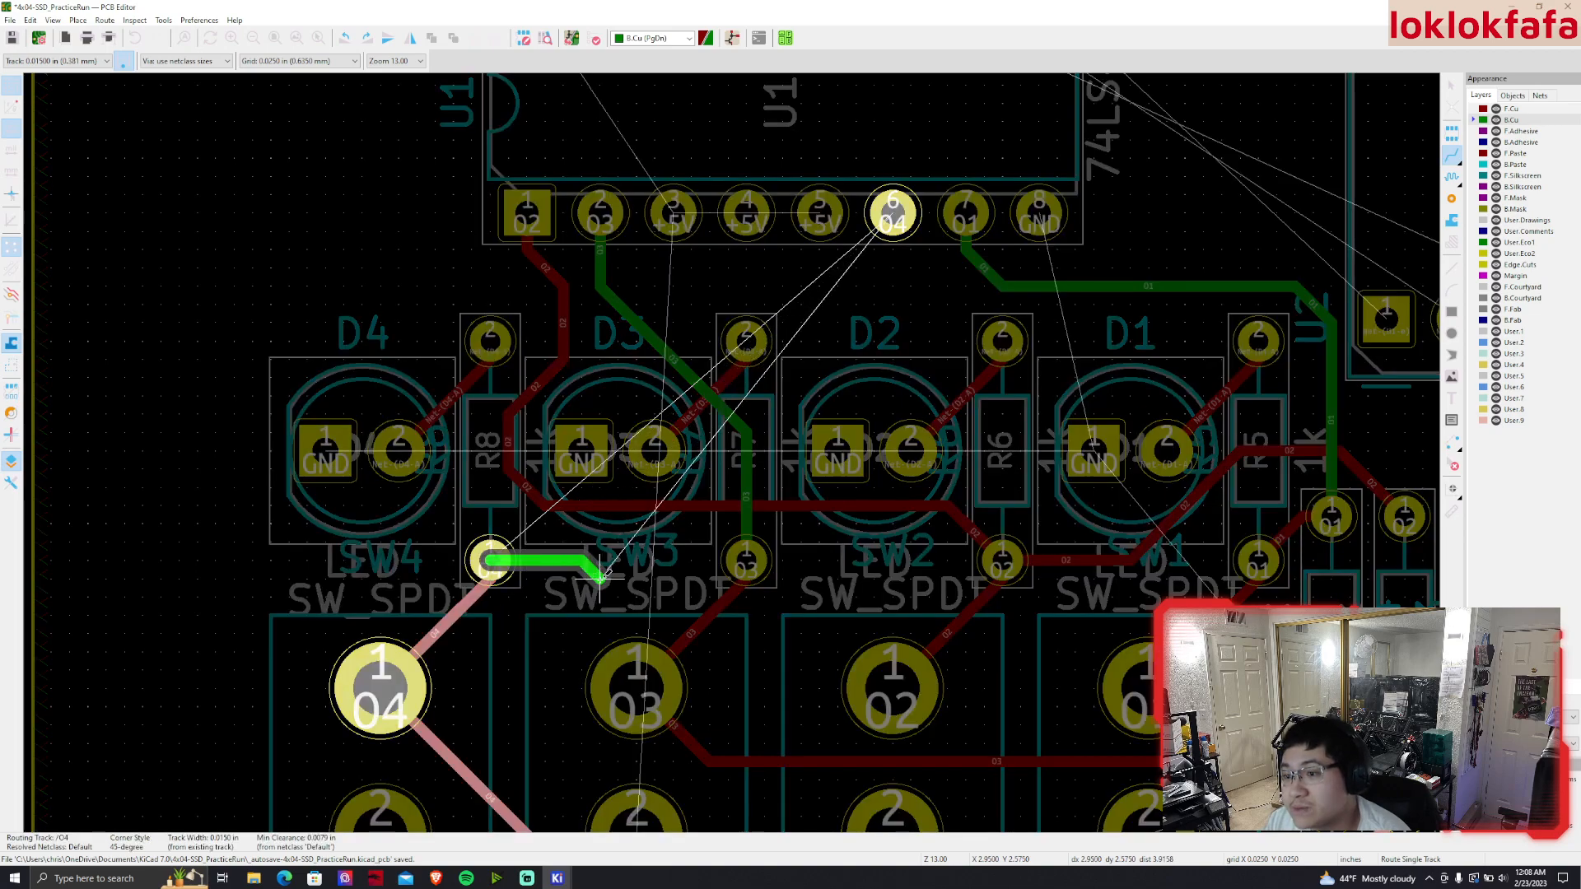
left_click(707, 632)
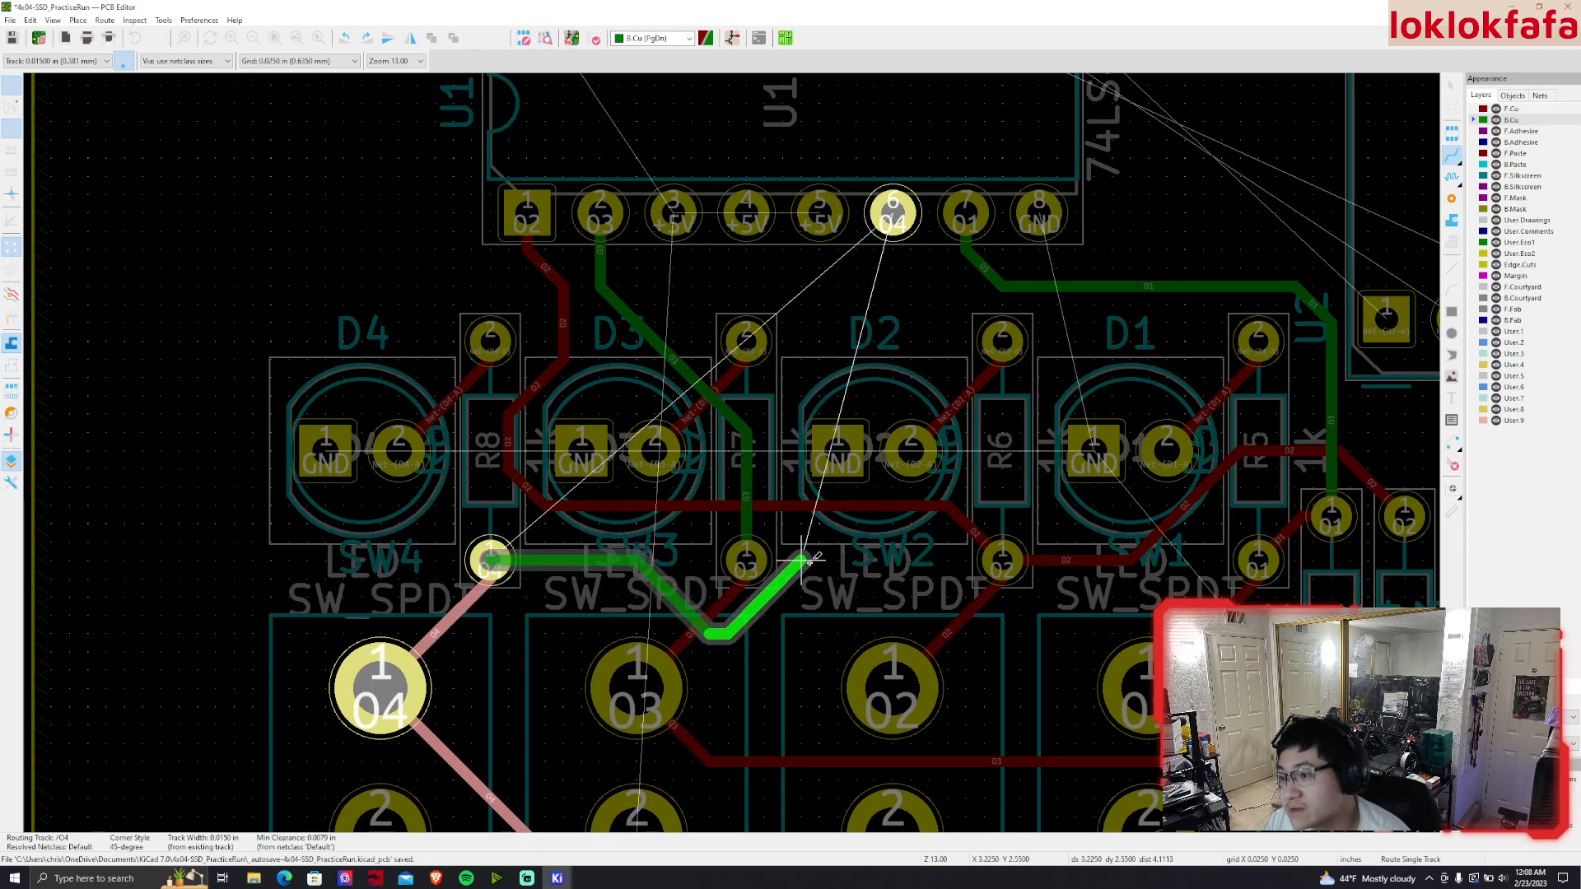
left_click(985, 417)
left_click(891, 211)
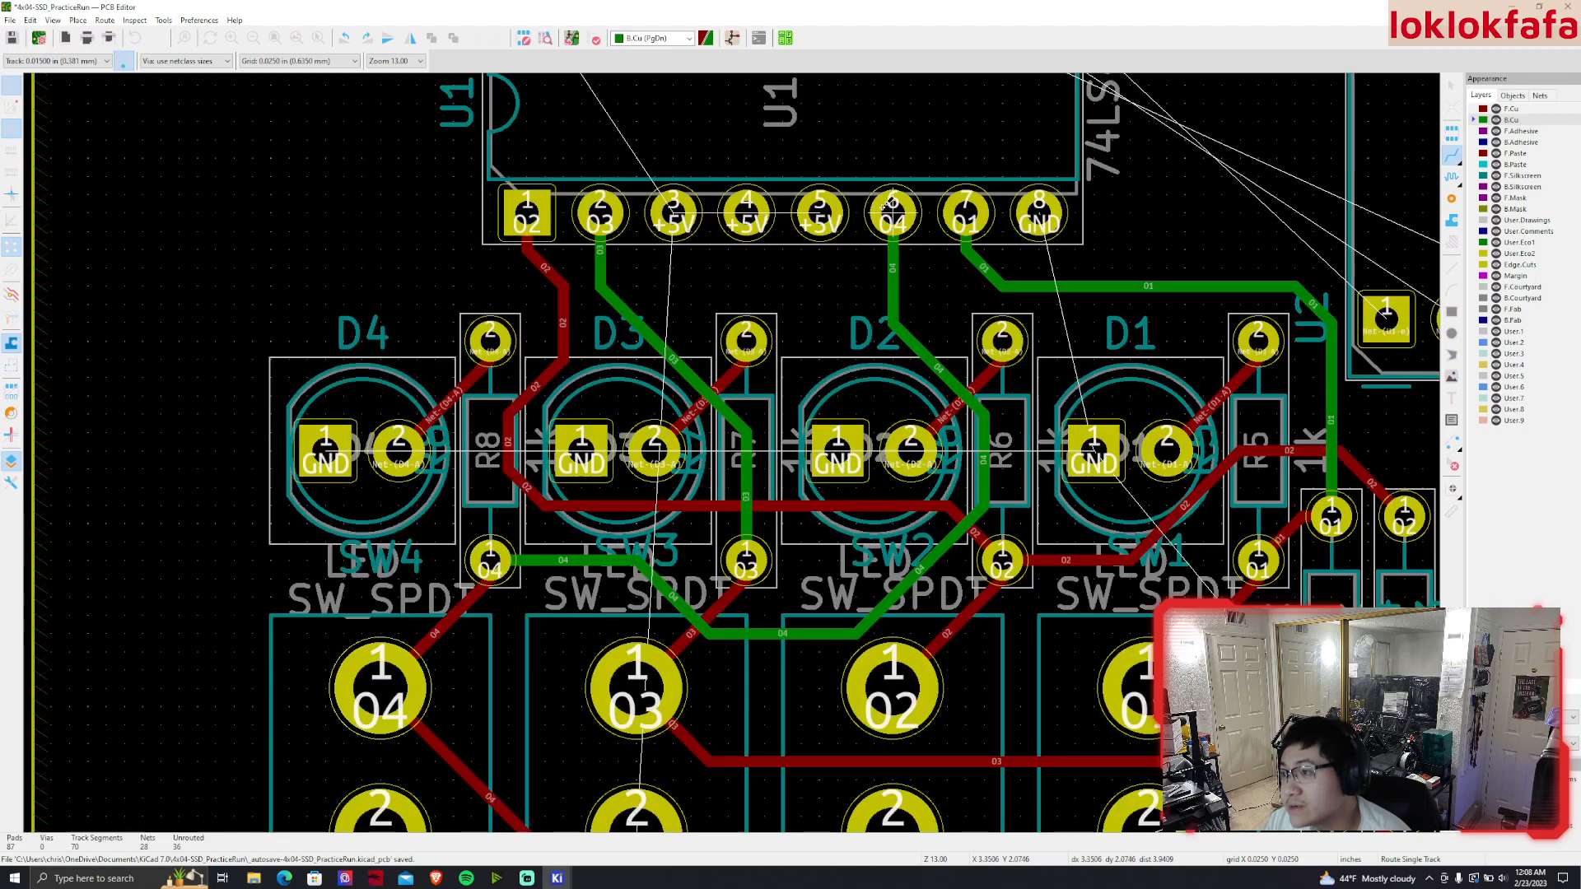
Fill all copper zones and check which connections across the board remain unrouted
scroll(1042, 341, "down", 5)
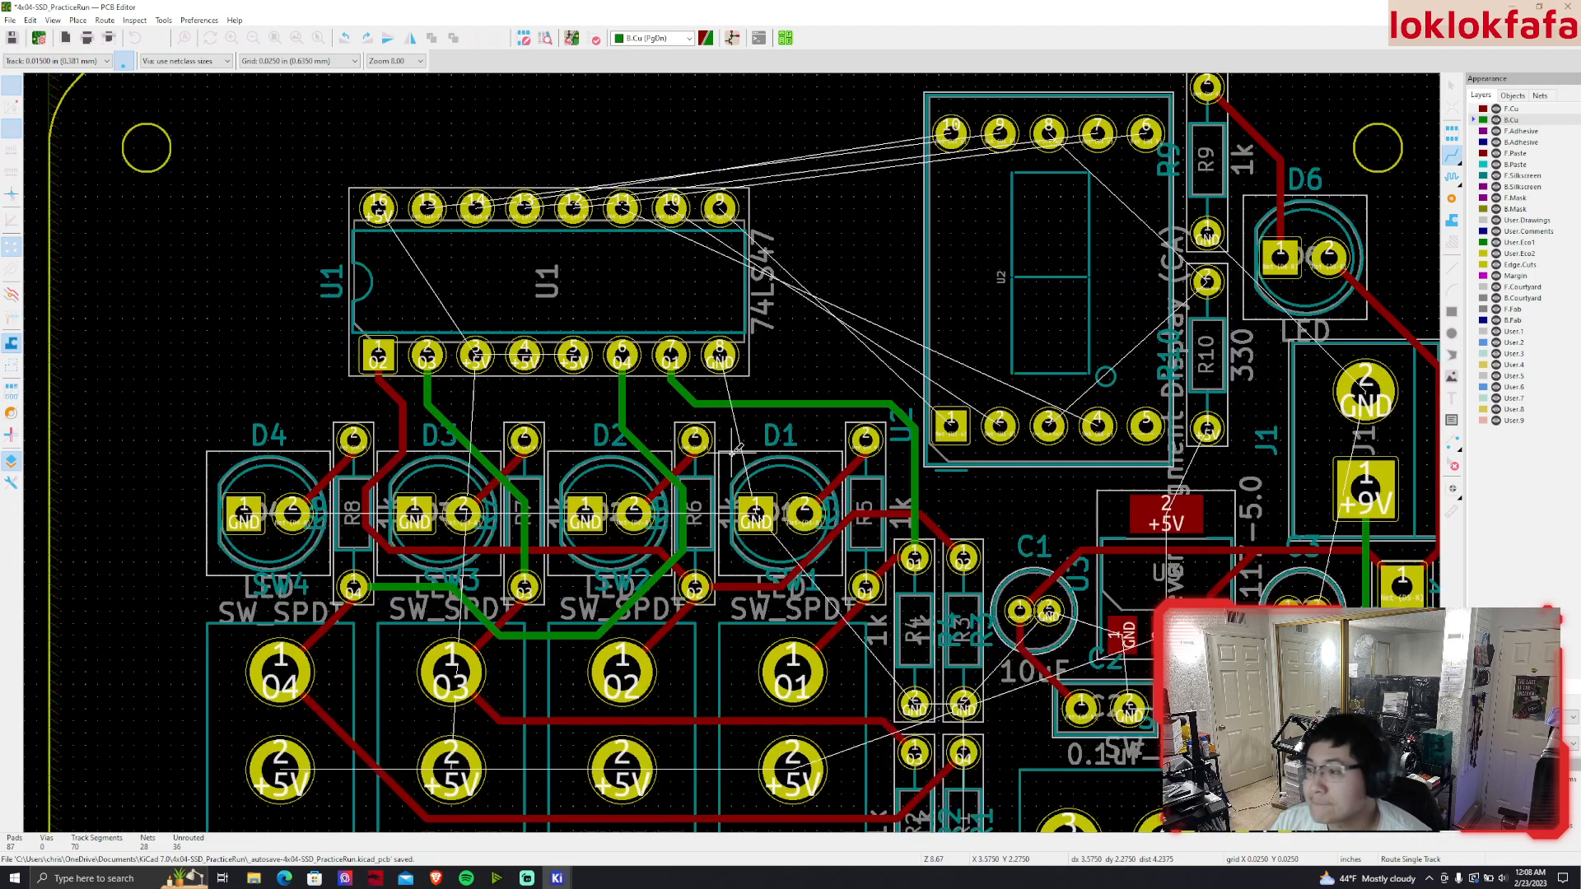
scroll(753, 461, "up", 2)
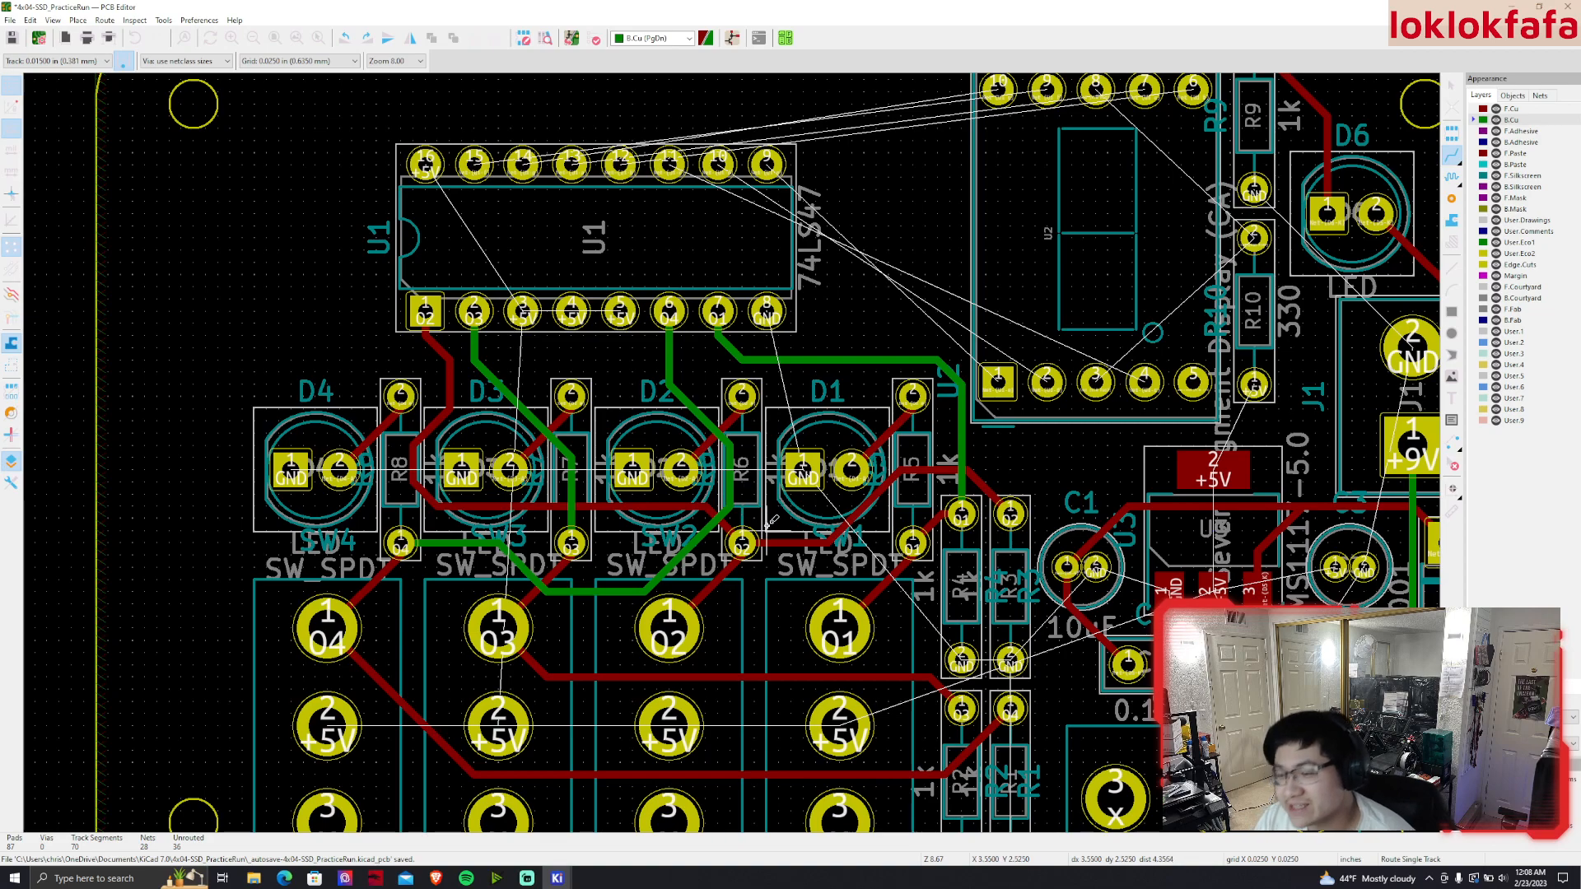
key("b")
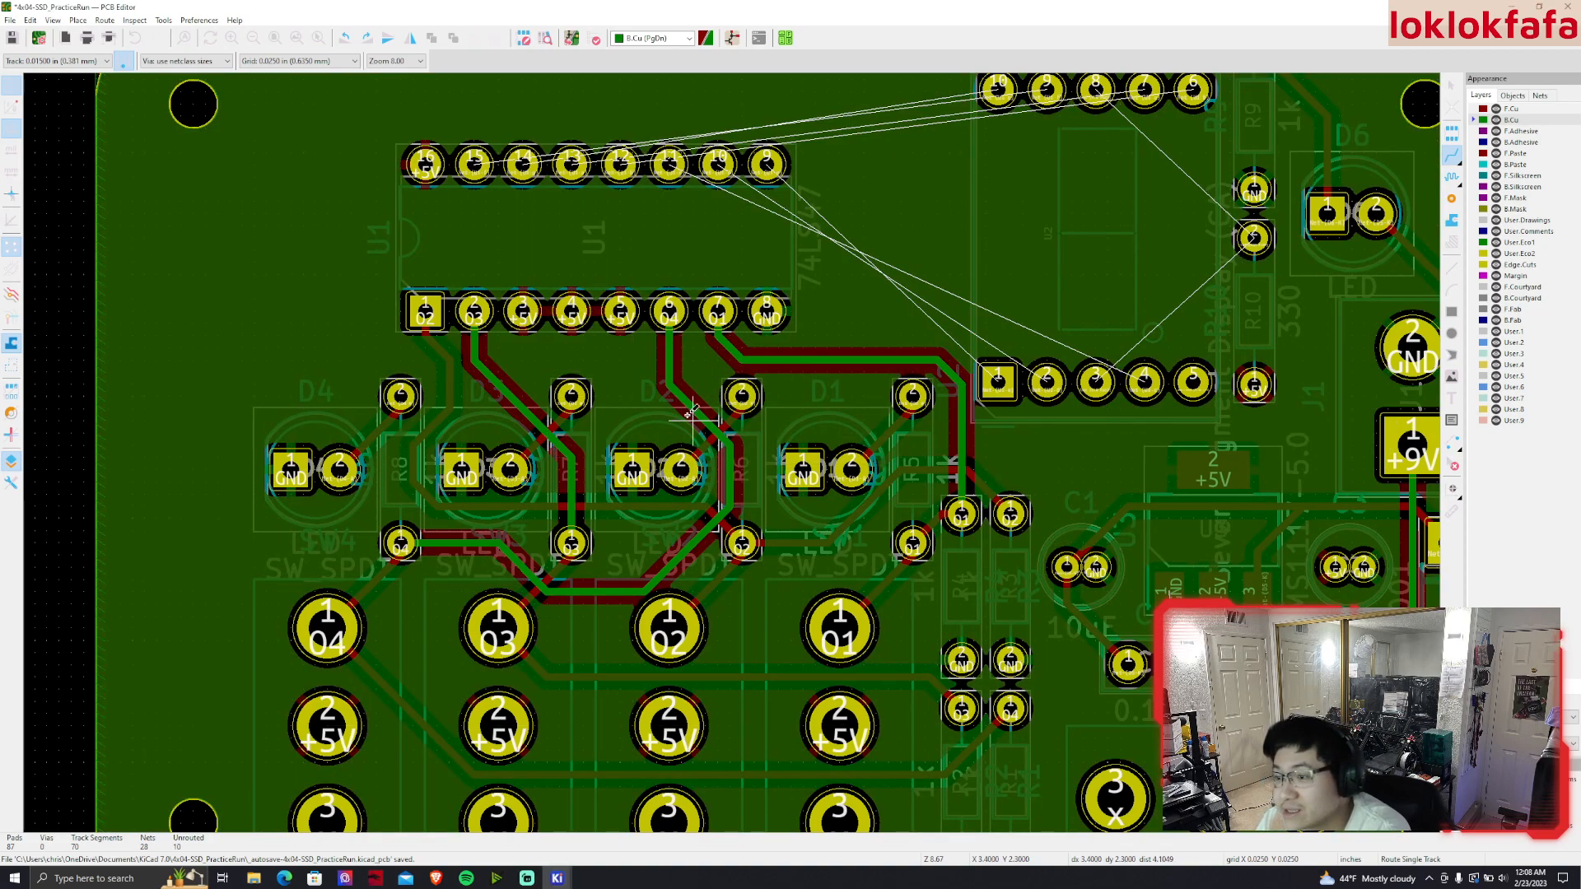
scroll(708, 420, "down", 3)
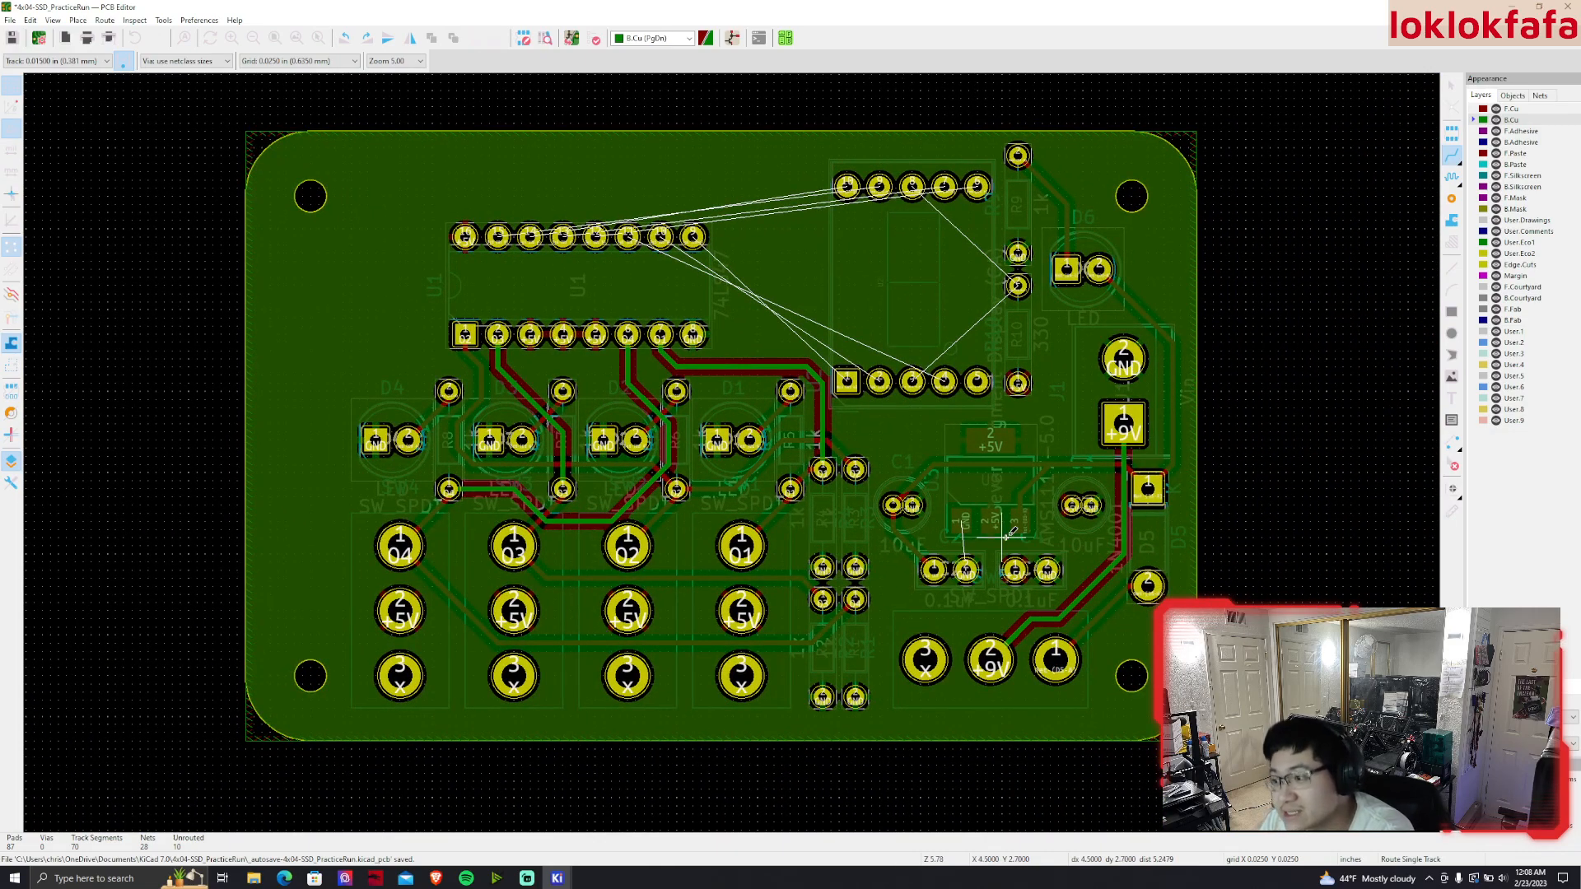
Route a front-copper GND track between U3's pin 1 and C2's pin 2
scroll(1009, 535, "up", 3)
key("Escape")
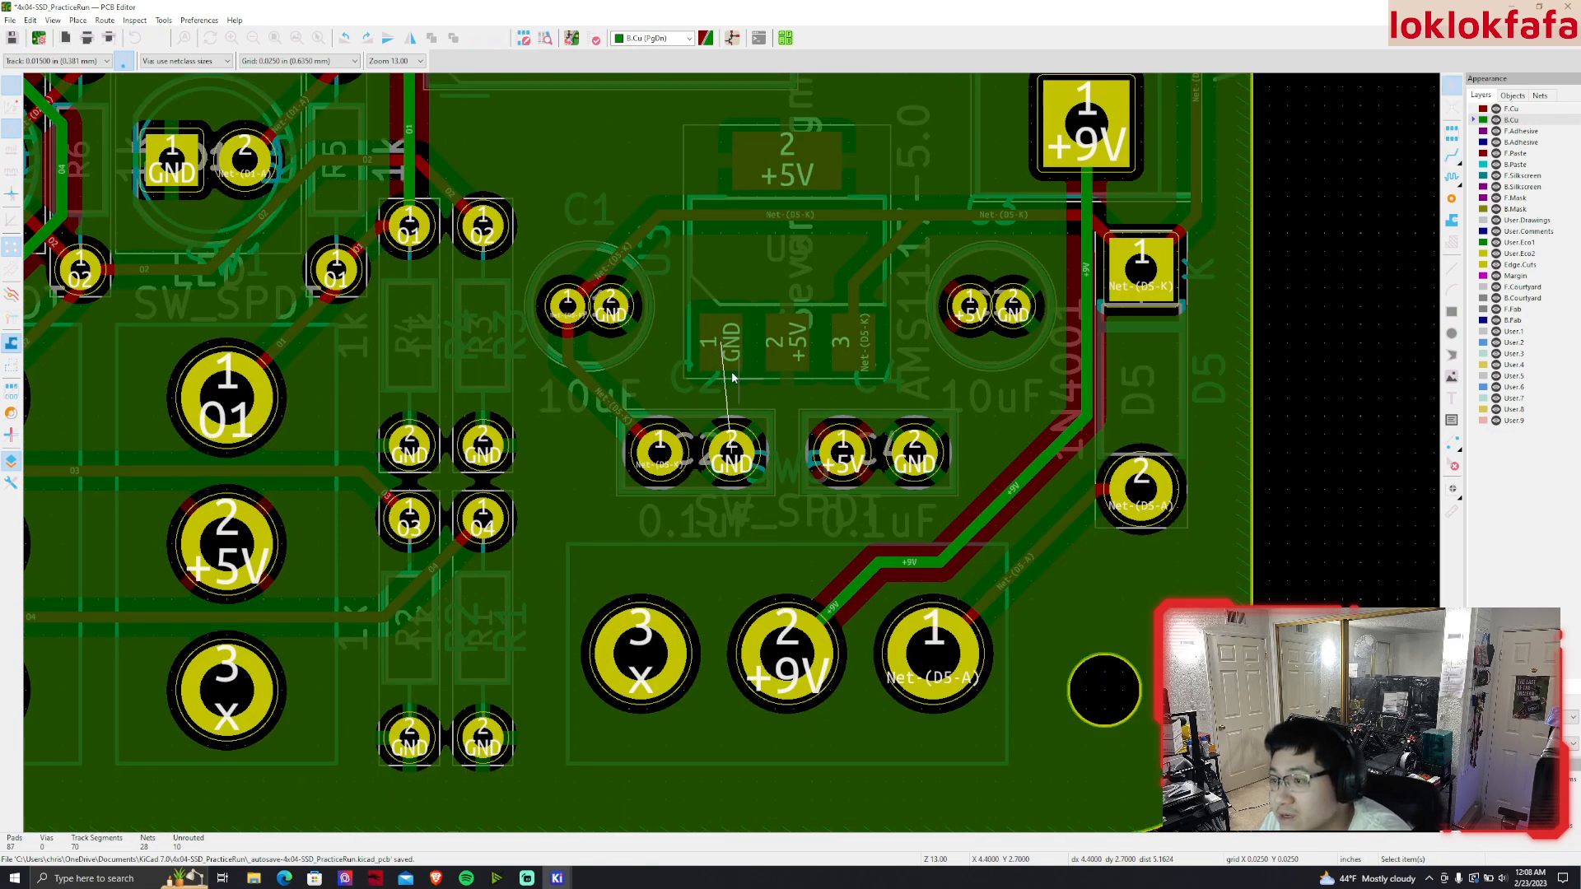
left_click(1508, 110)
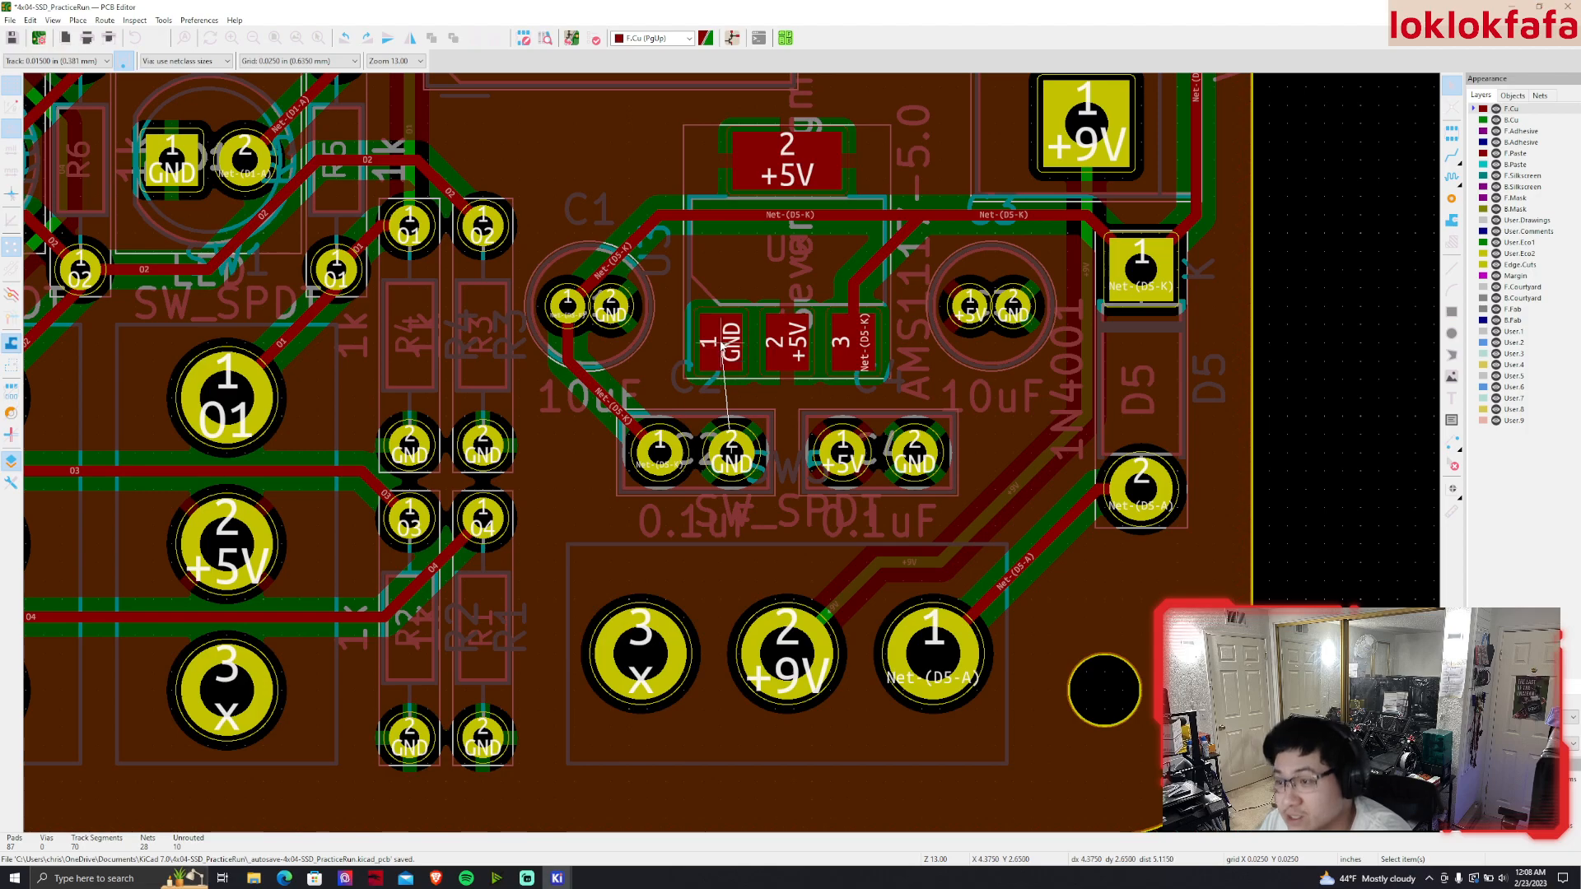
key("x")
left_click(731, 449)
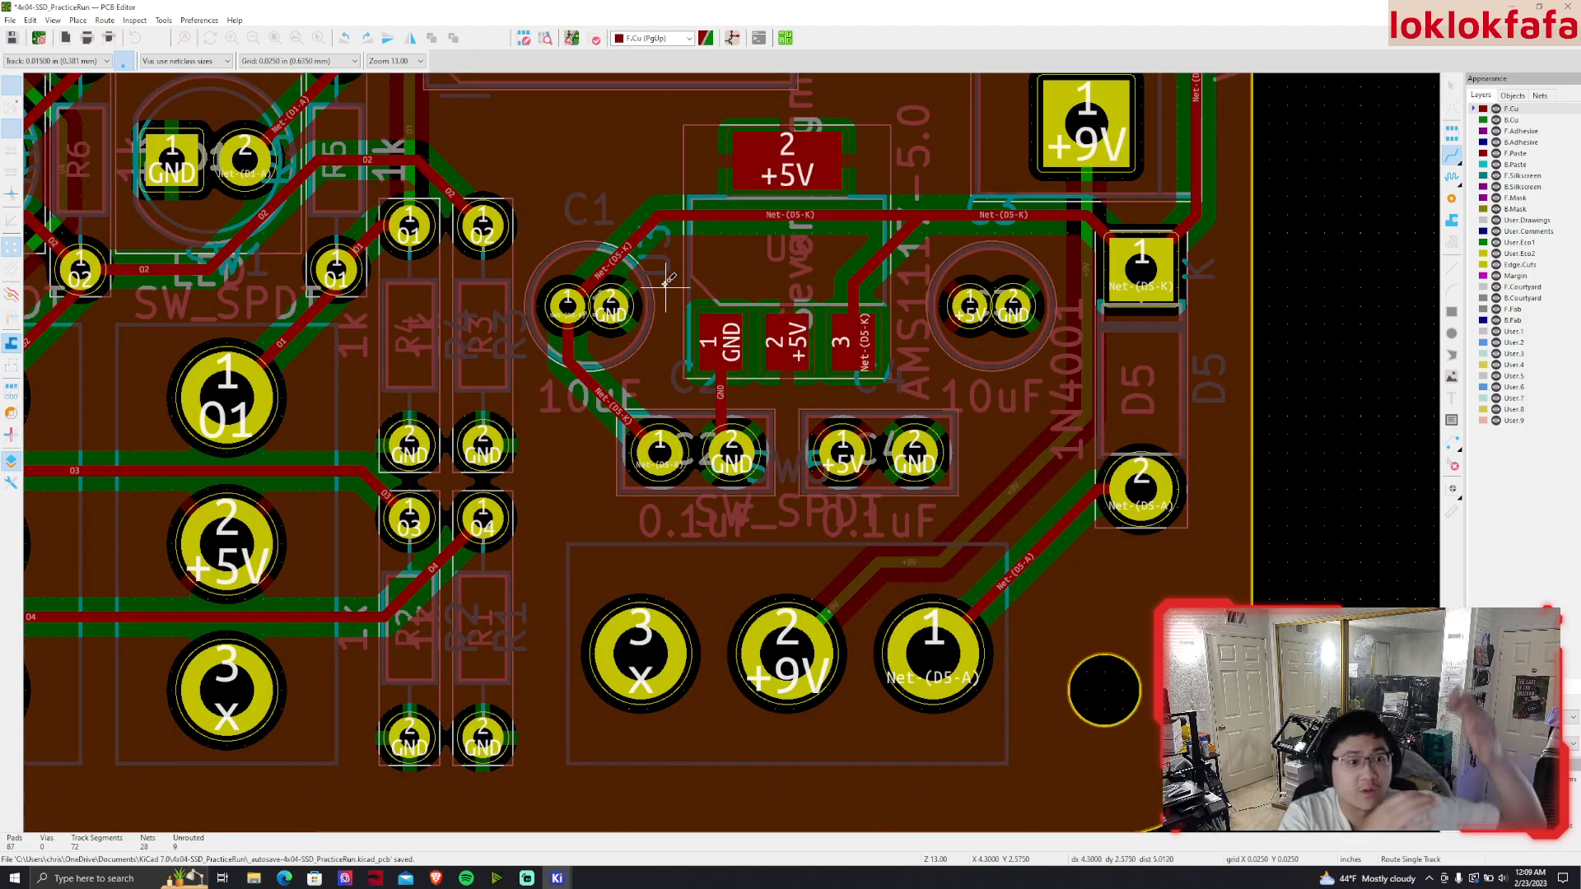
Route a front-copper track from R10's pin 2 diagonally to pin 8 of display U2
scroll(669, 280, "down", 3)
scroll(733, 449, "up", 3)
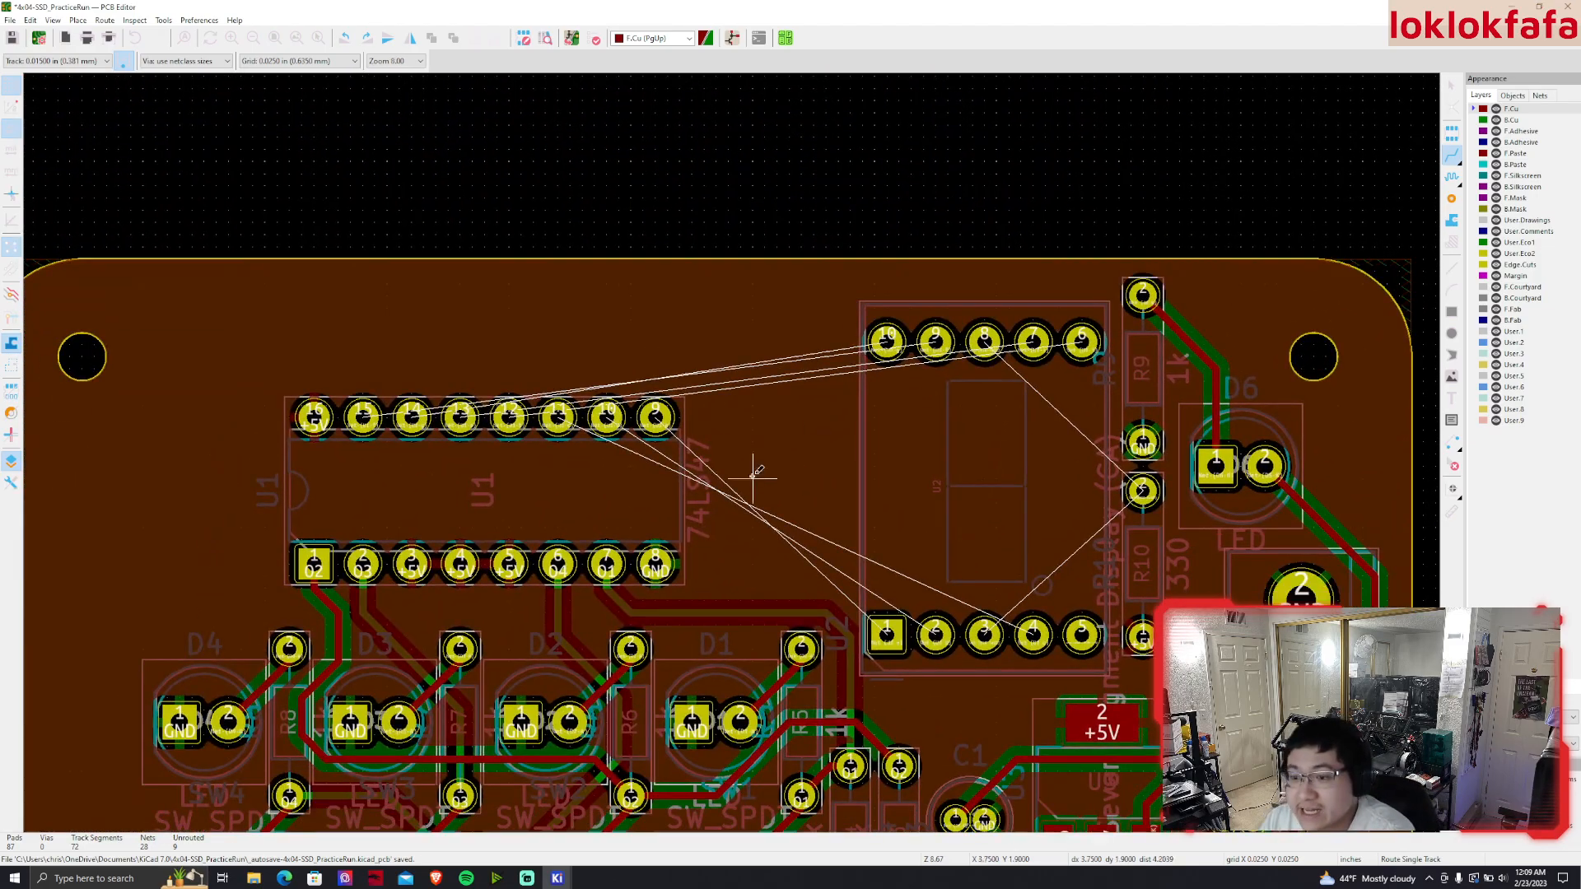
middle_click_drag(753, 476, 731, 417)
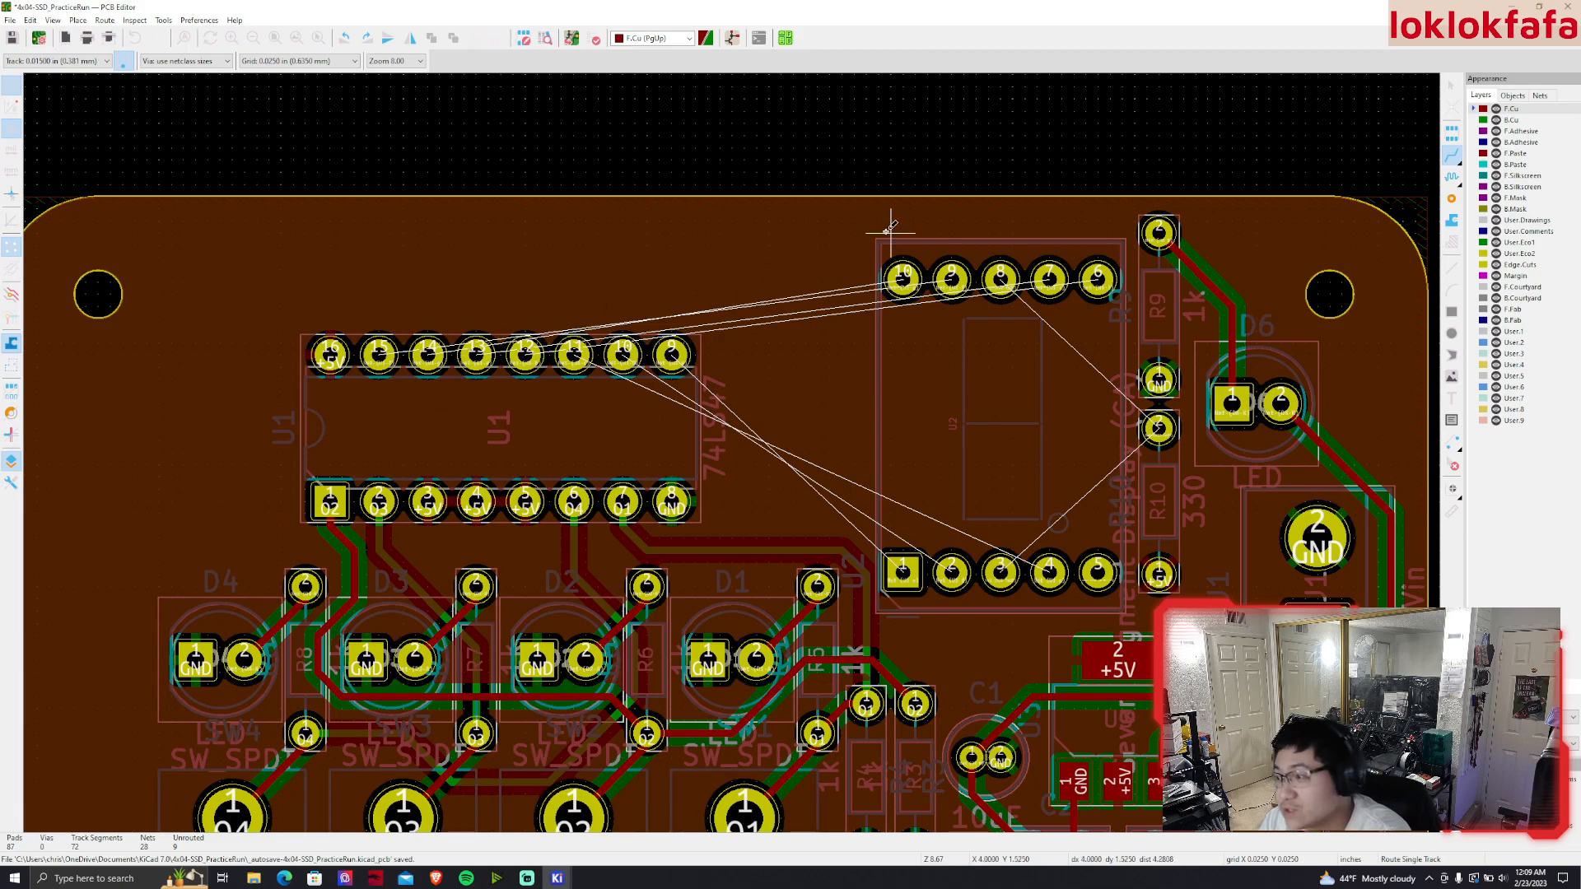
middle_click_drag(1197, 406, 1072, 412)
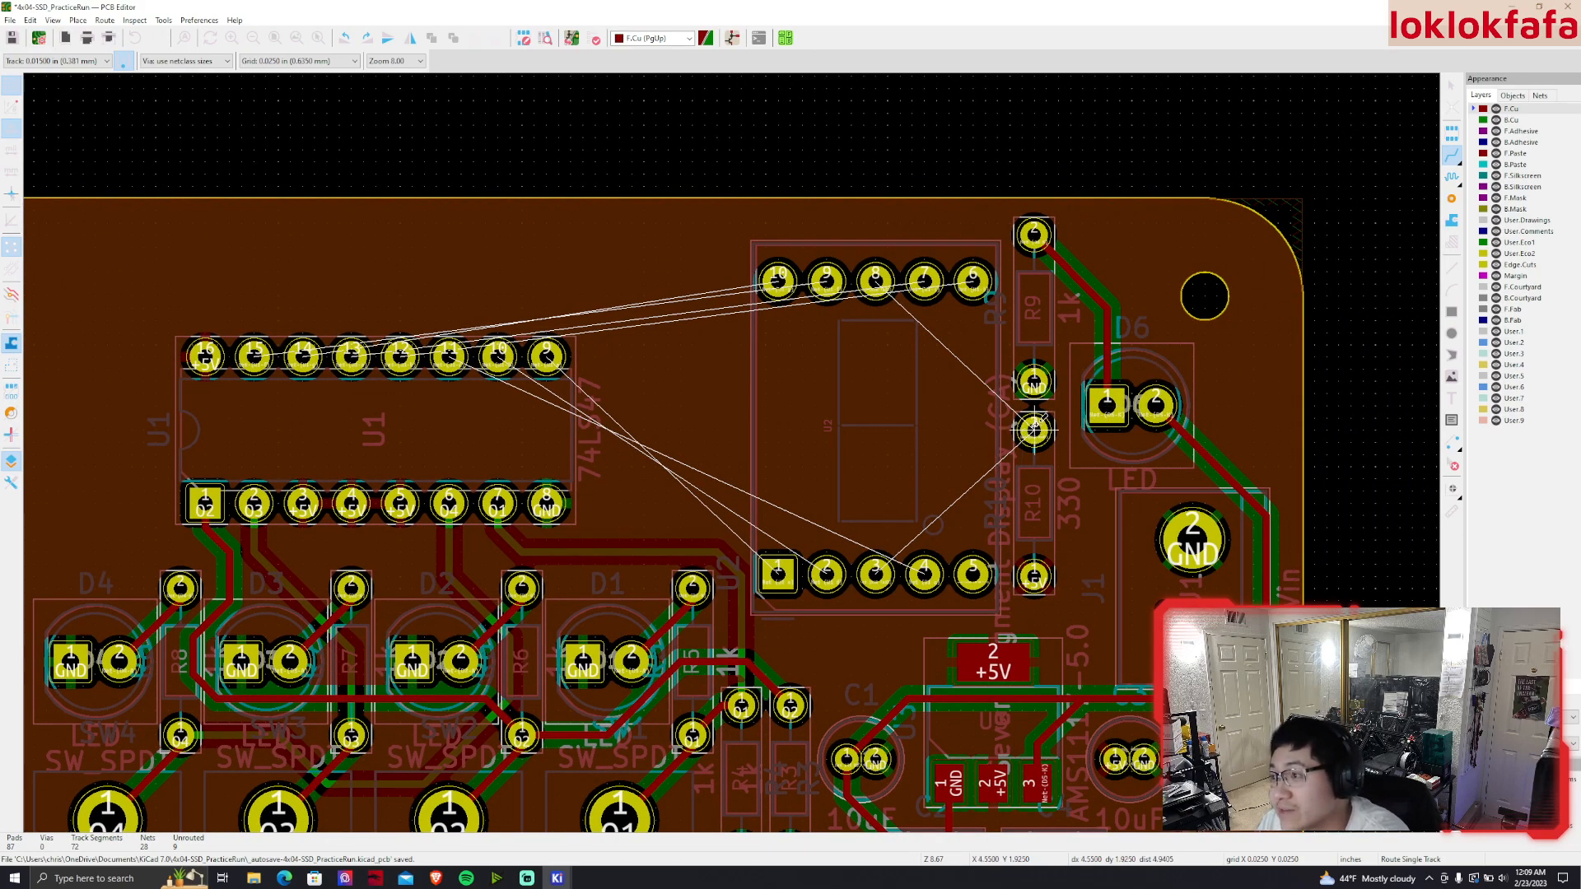
left_click(1033, 428)
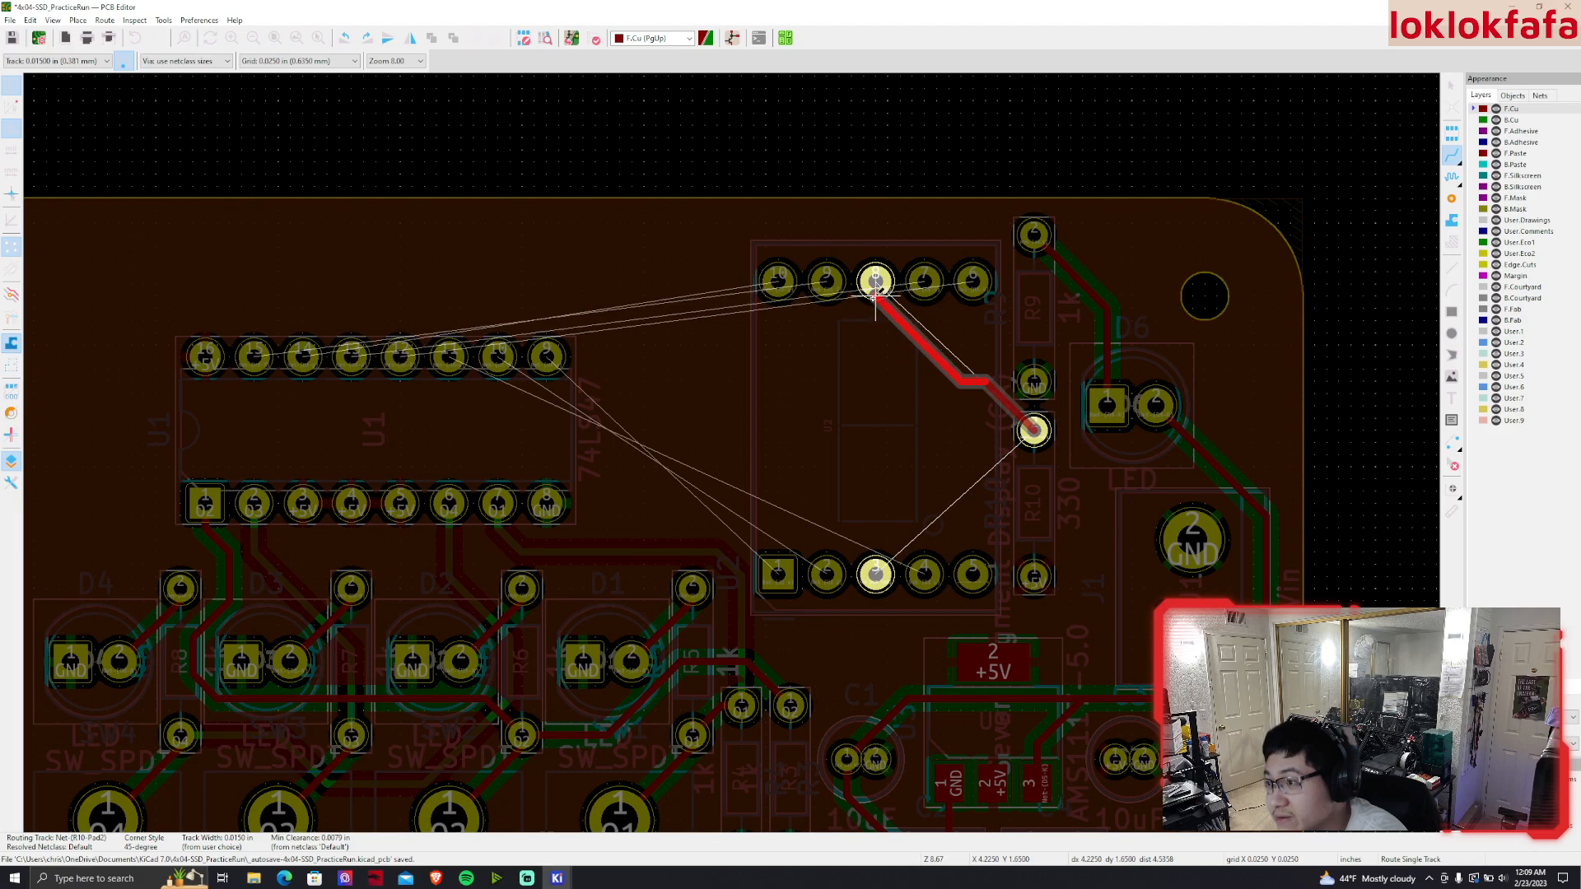
left_click(875, 283)
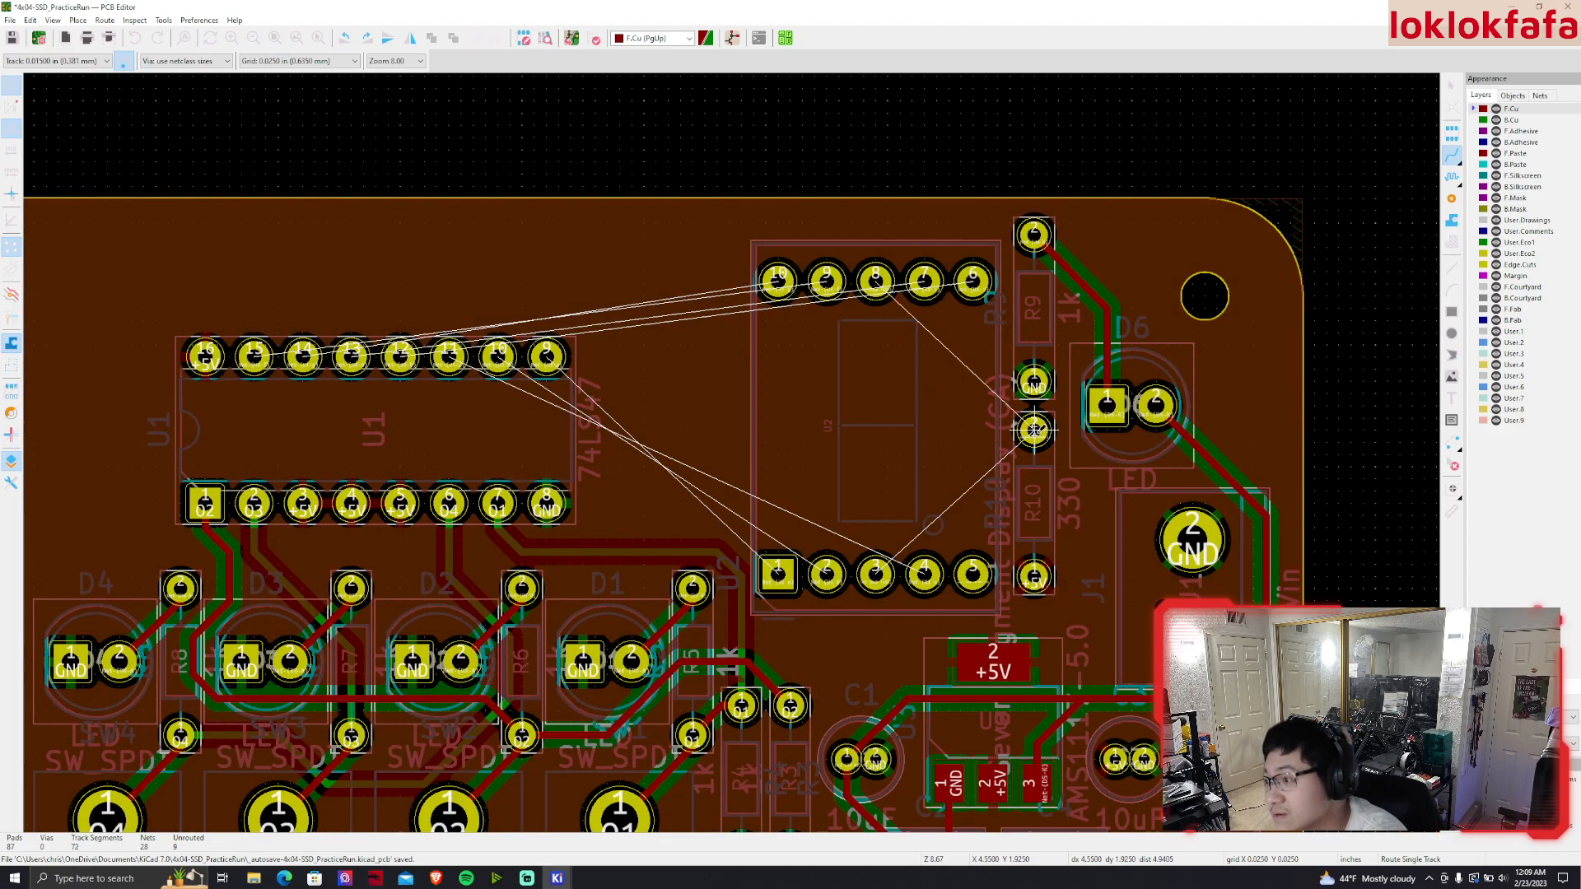
left_click(1034, 429)
left_click(876, 282)
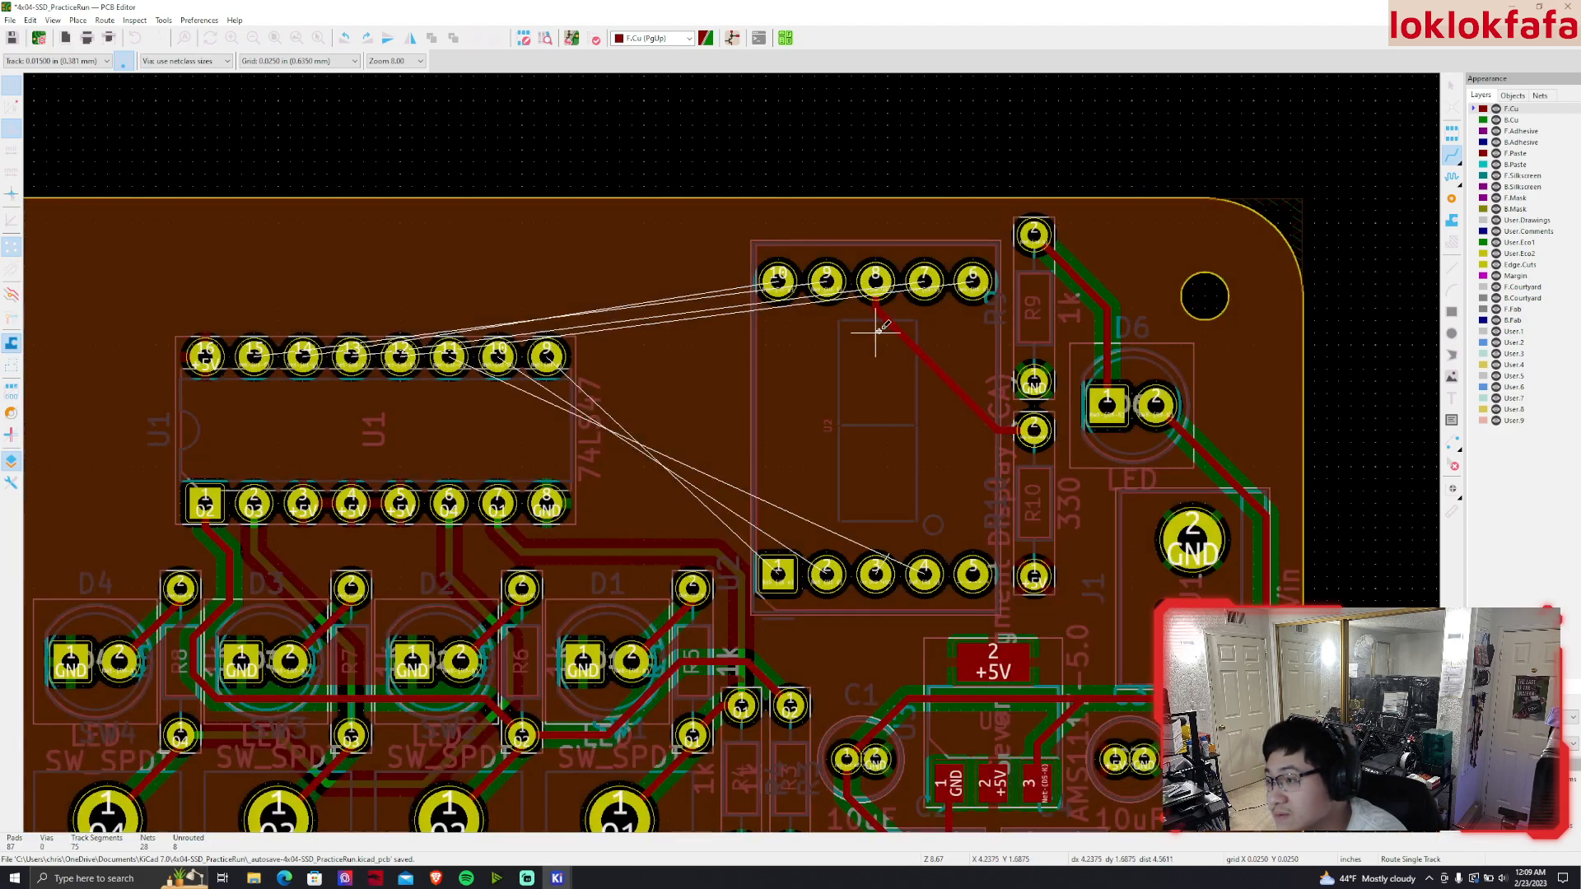
Route a front-copper track from R10's pin 2 diagonally to pin 3 of display U2
left_click(1034, 429)
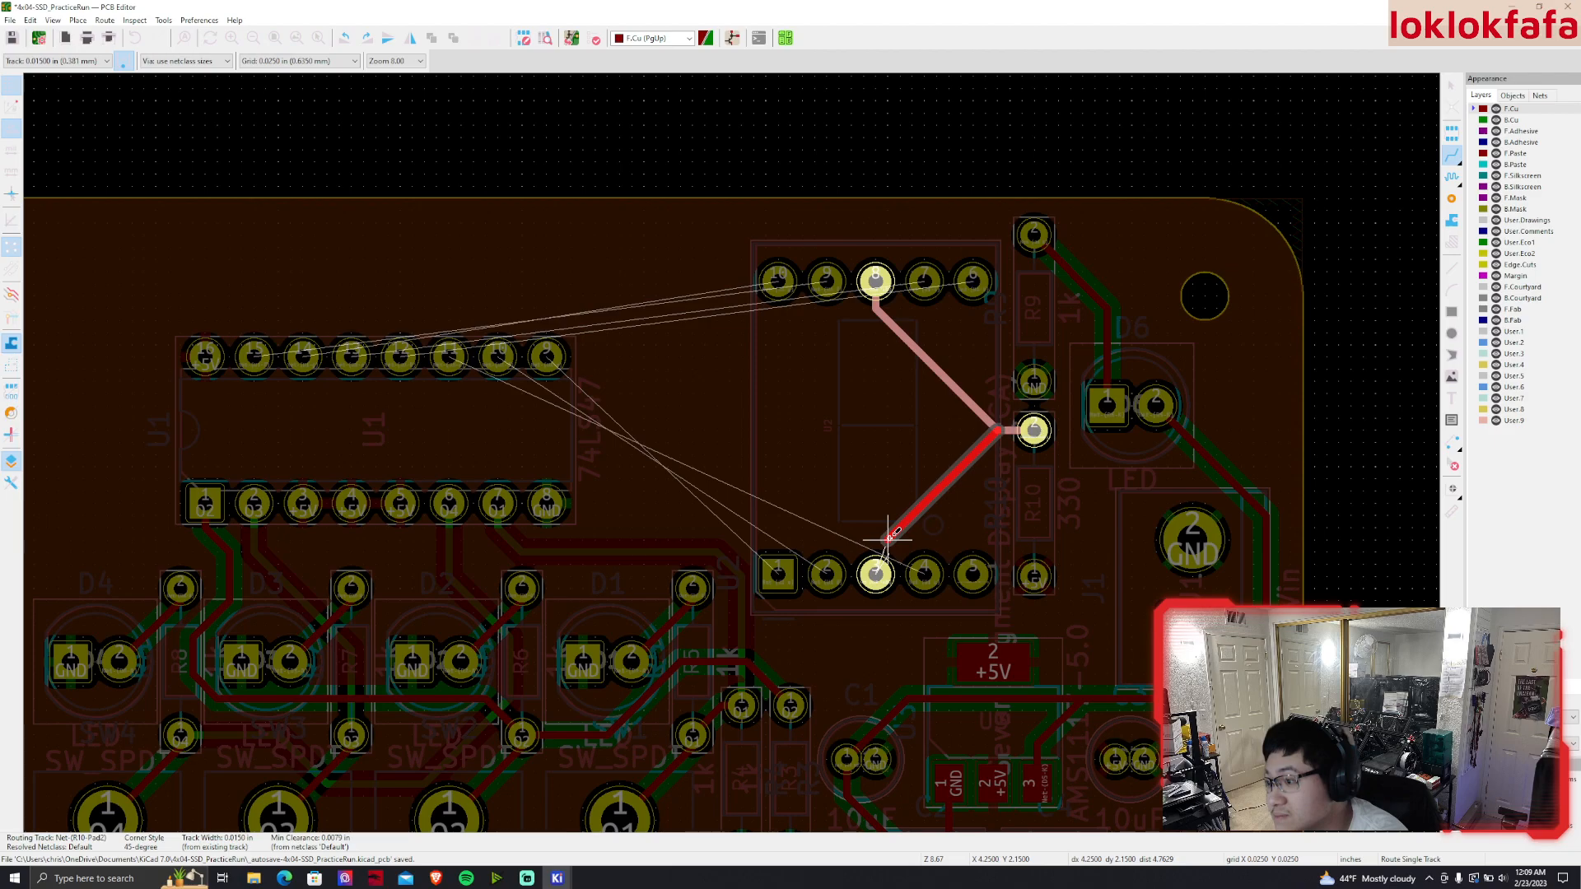
left_click(876, 570)
middle_click_drag(1046, 534, 1091, 557)
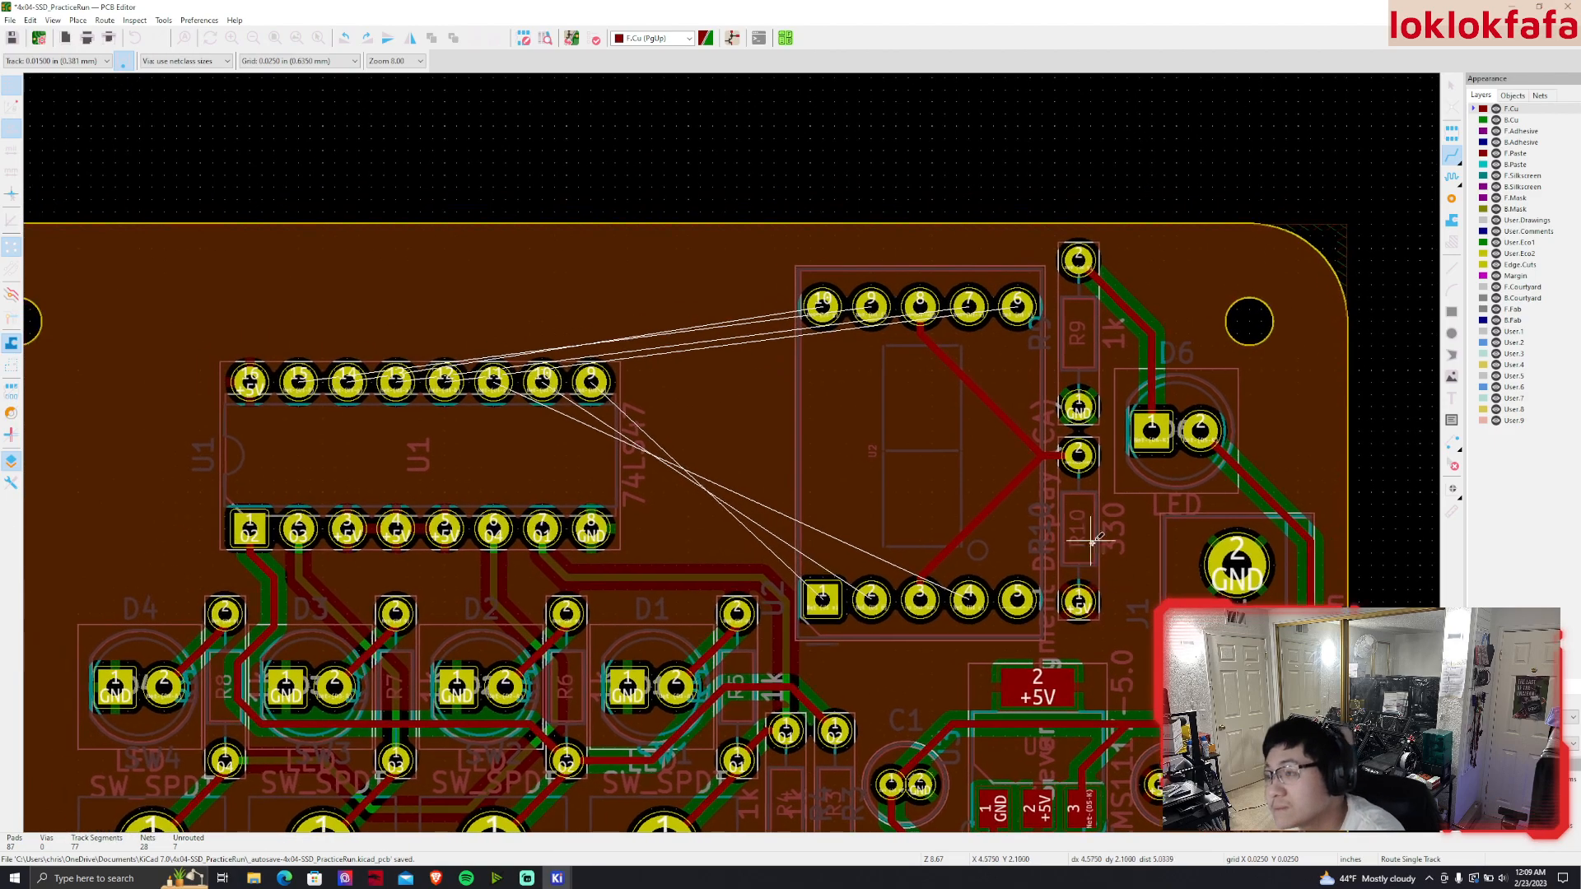
Unfill all copper zones on the board
scroll(560, 377, "up", 1)
middle_click_drag(1098, 708, 800, 455)
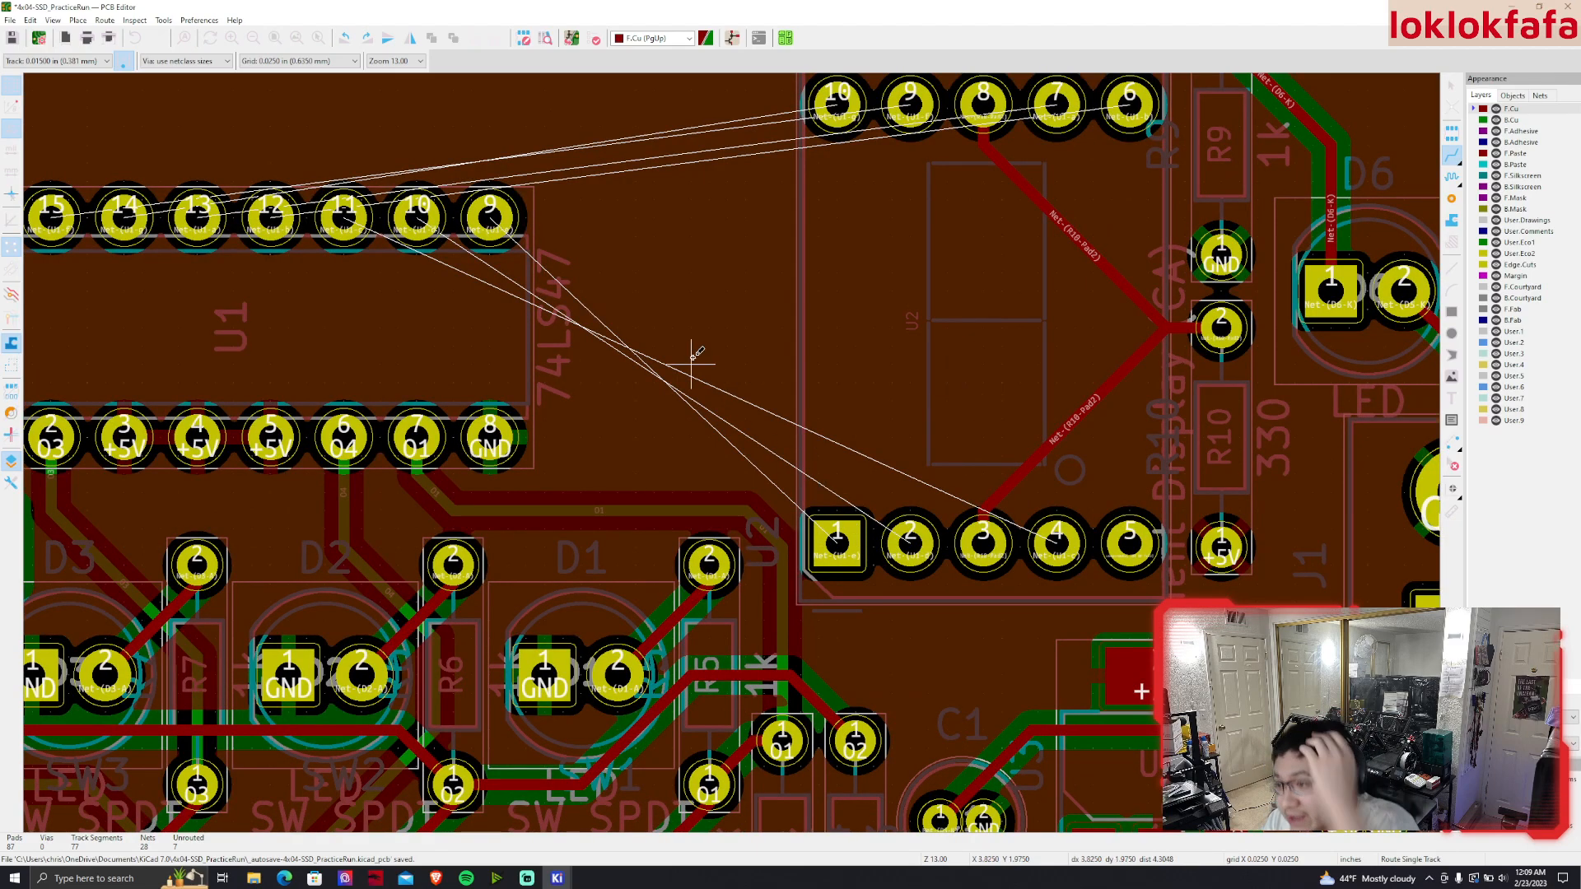
left_click(492, 211)
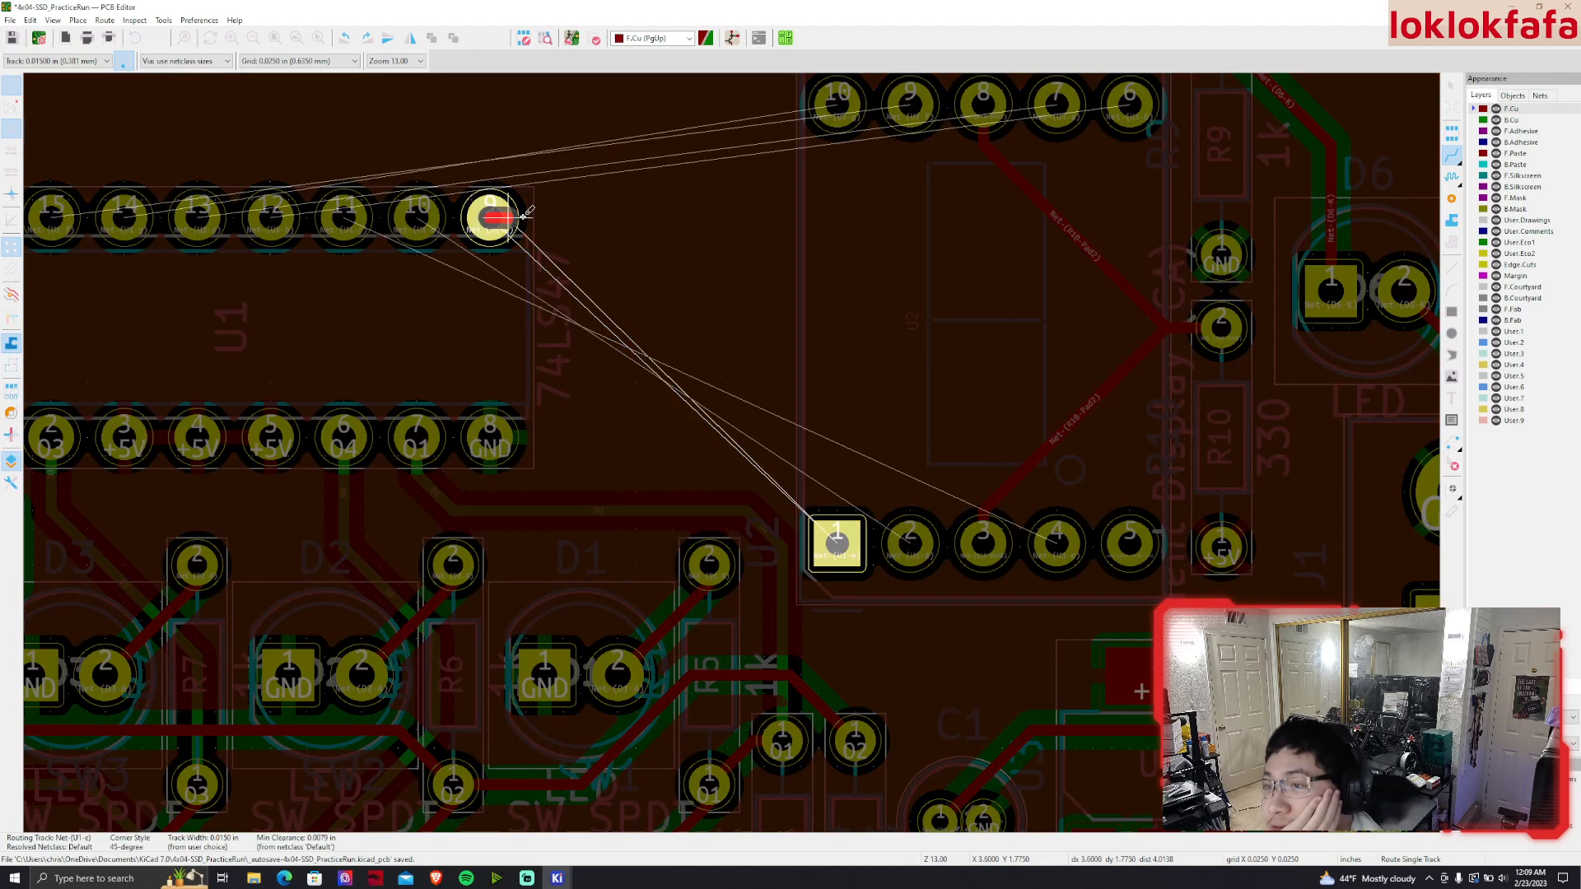
key("Escape")
key("ctrl+b")
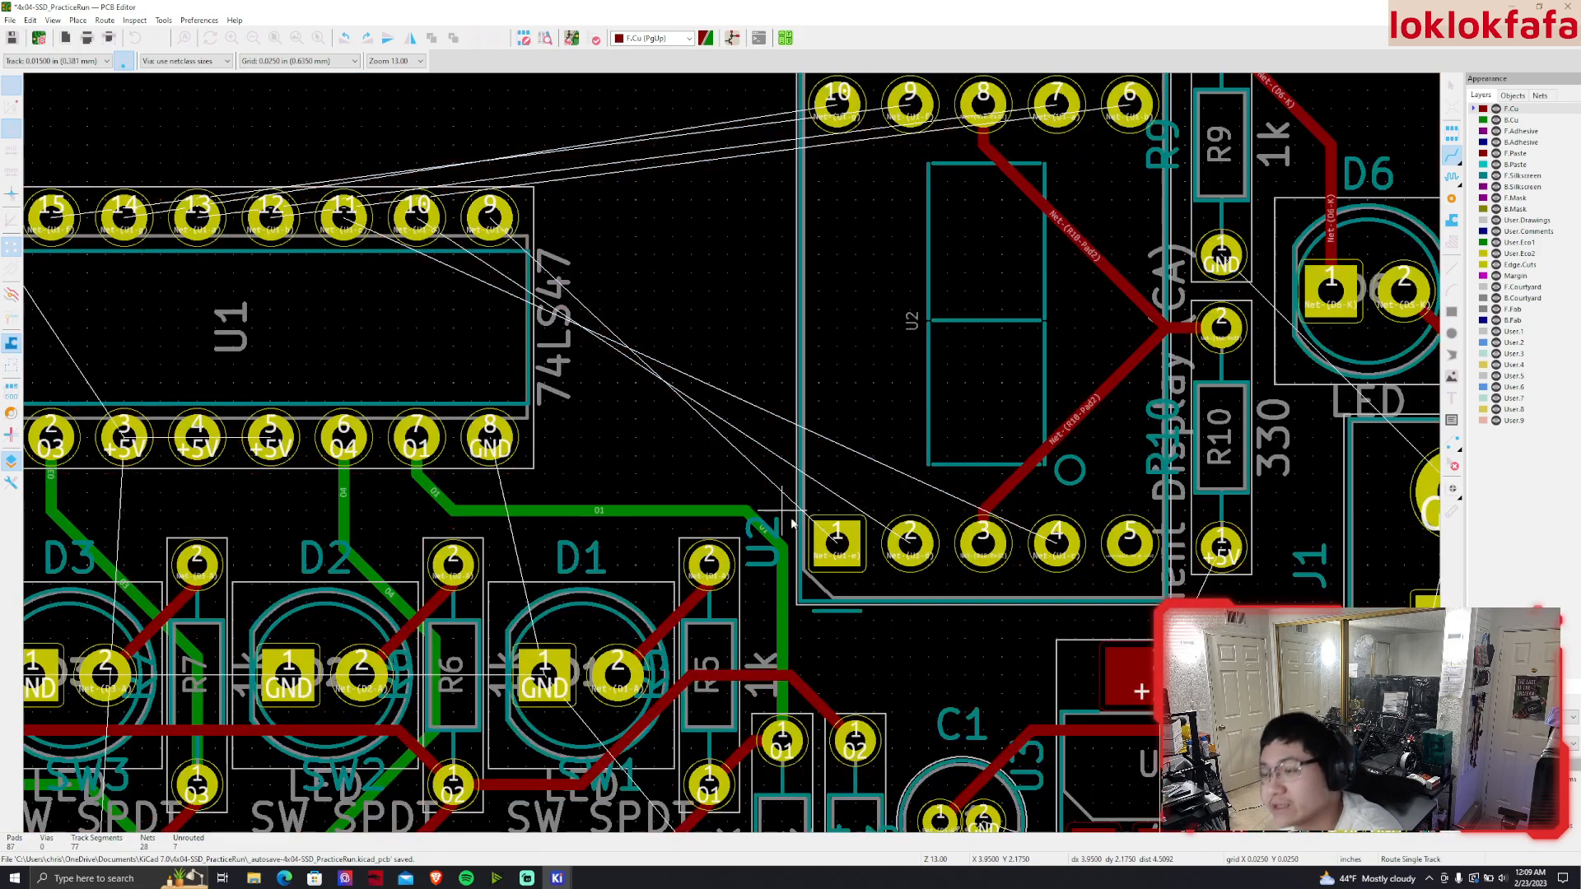
Route a front-copper track from U1's pin 9 to pin 1 of display U2
scroll(1370, 180, "down", 3)
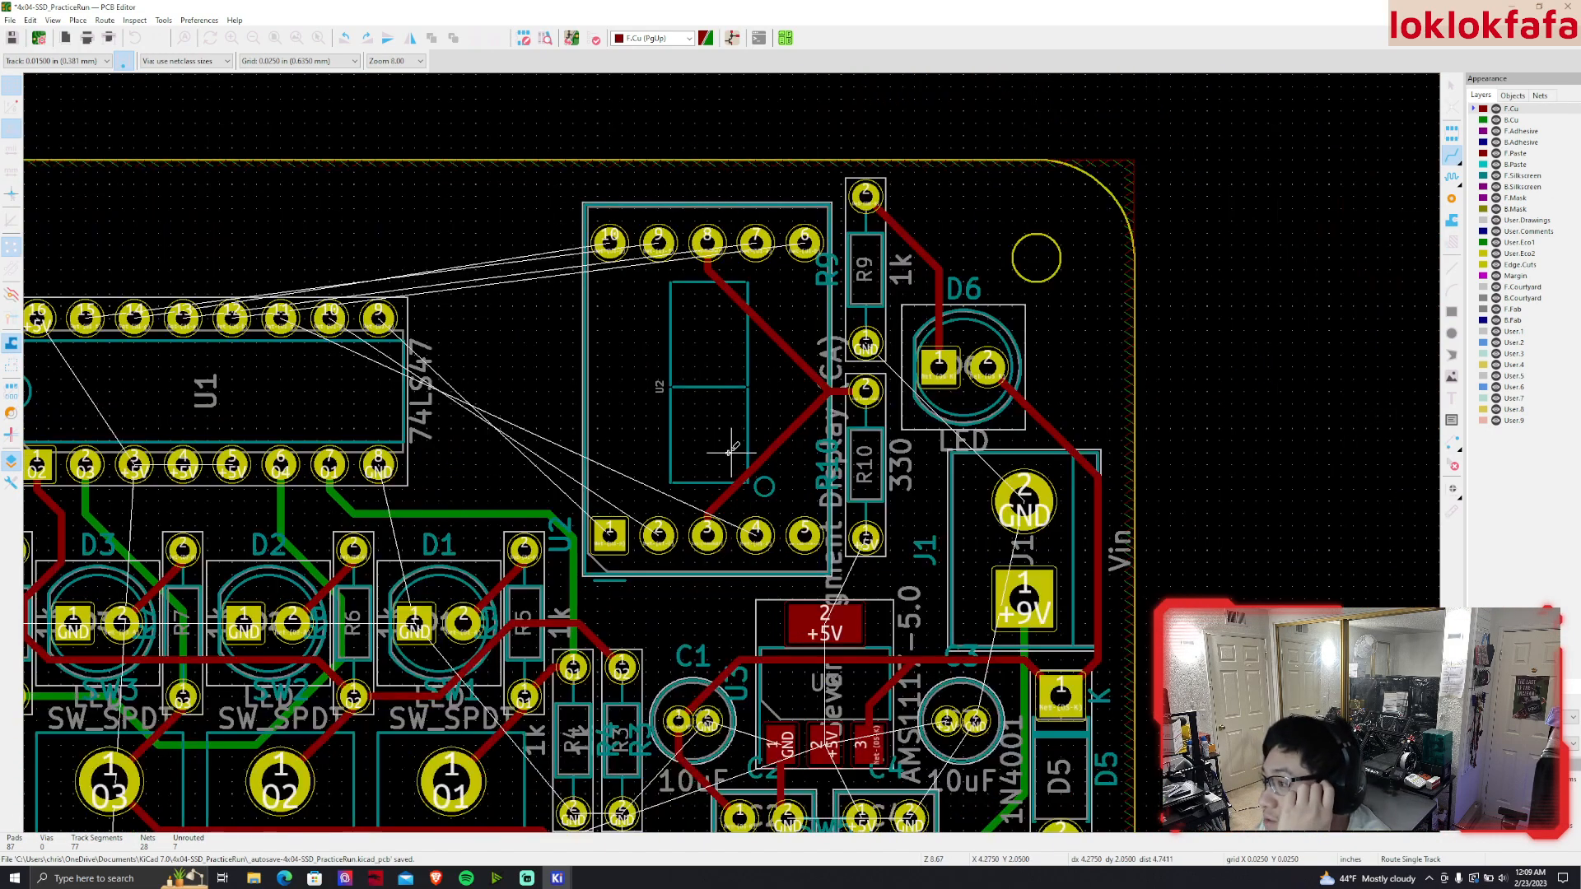
scroll(904, 439, "up", 1)
middle_click_drag(910, 443, 919, 440)
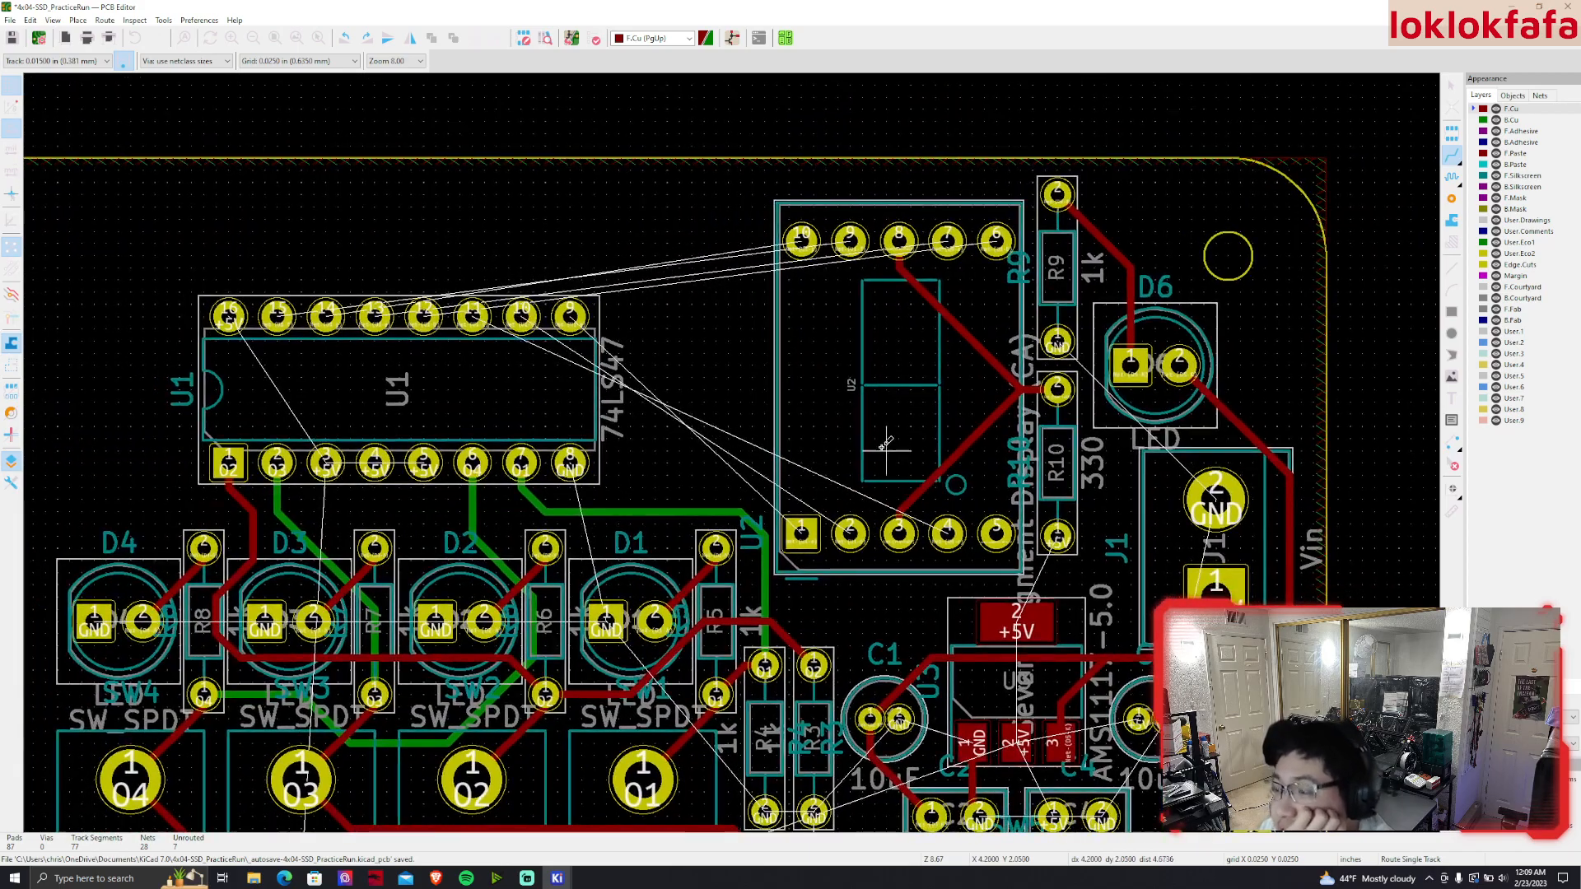
scroll(719, 681, "up", 3)
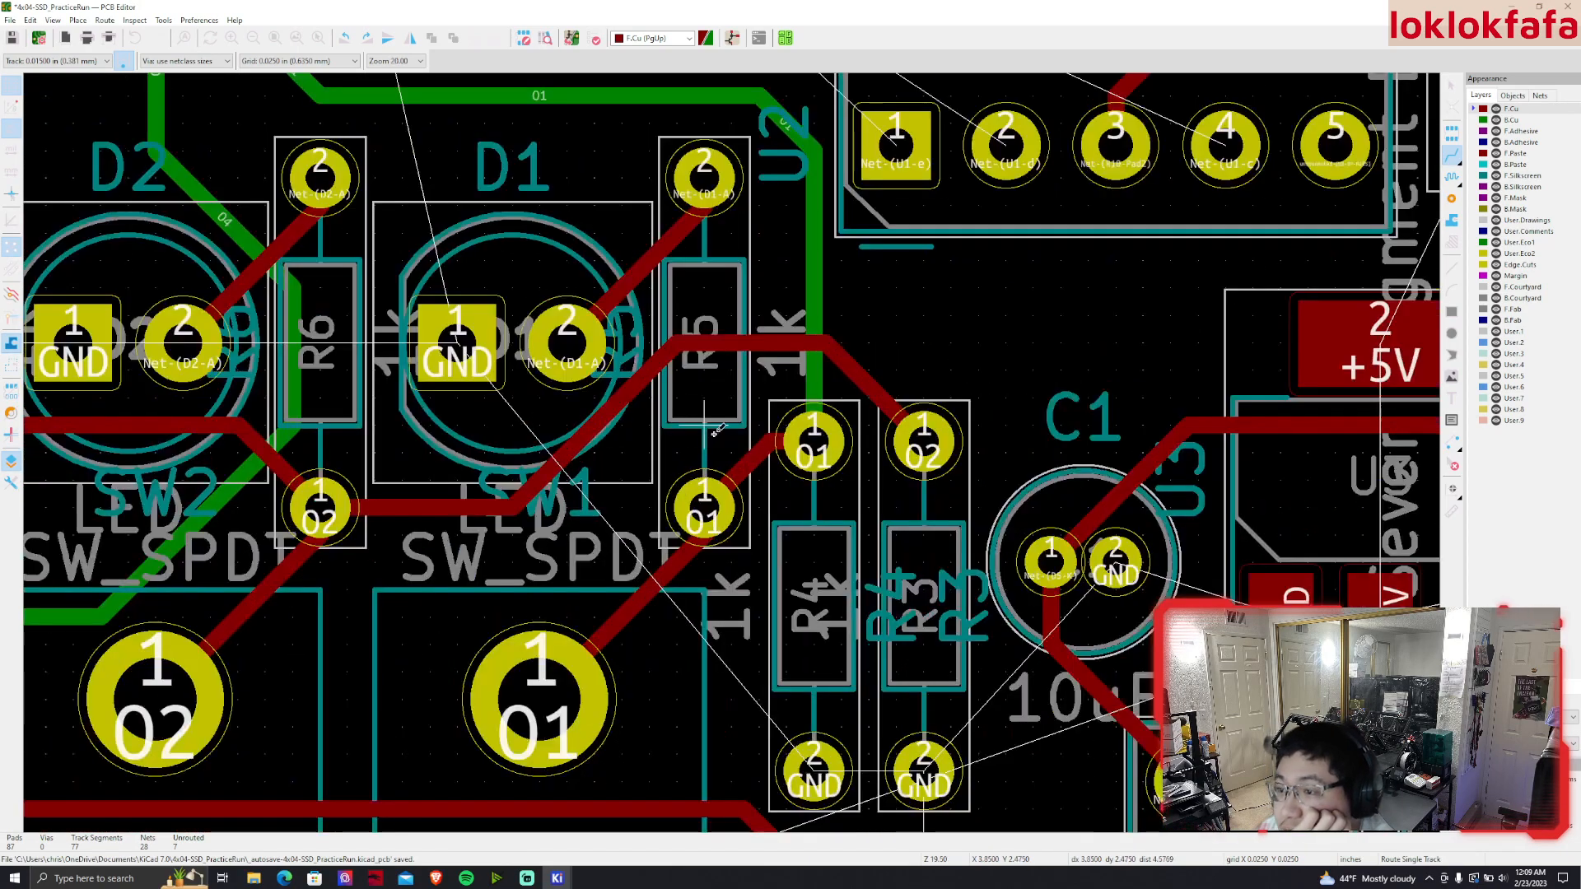
scroll(728, 416, "down", 3)
middle_click_drag(737, 446, 780, 523)
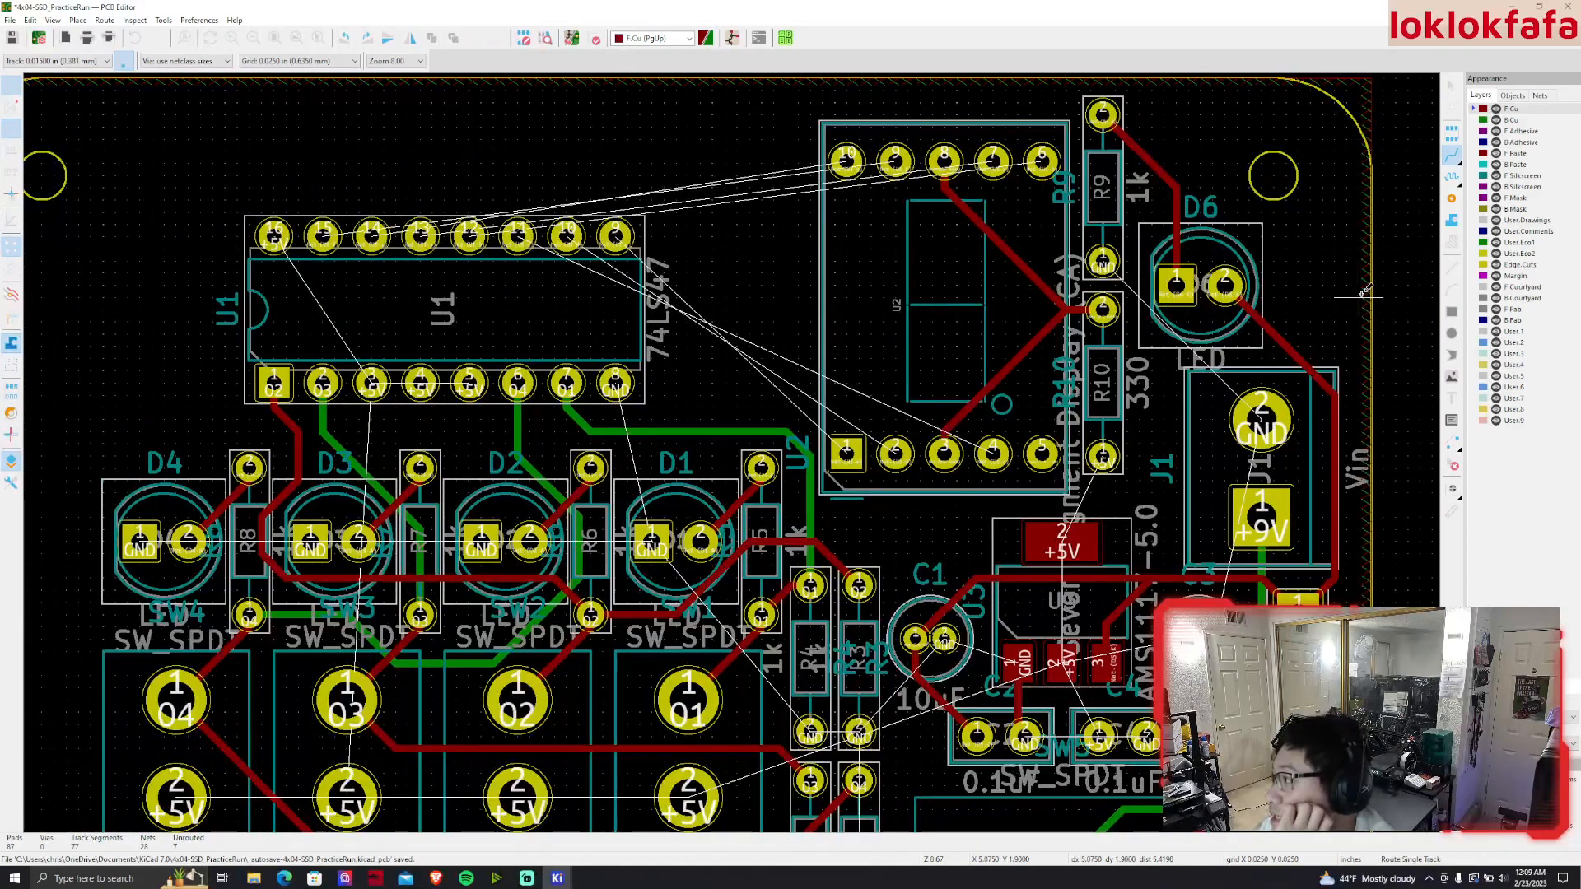
left_click(623, 244)
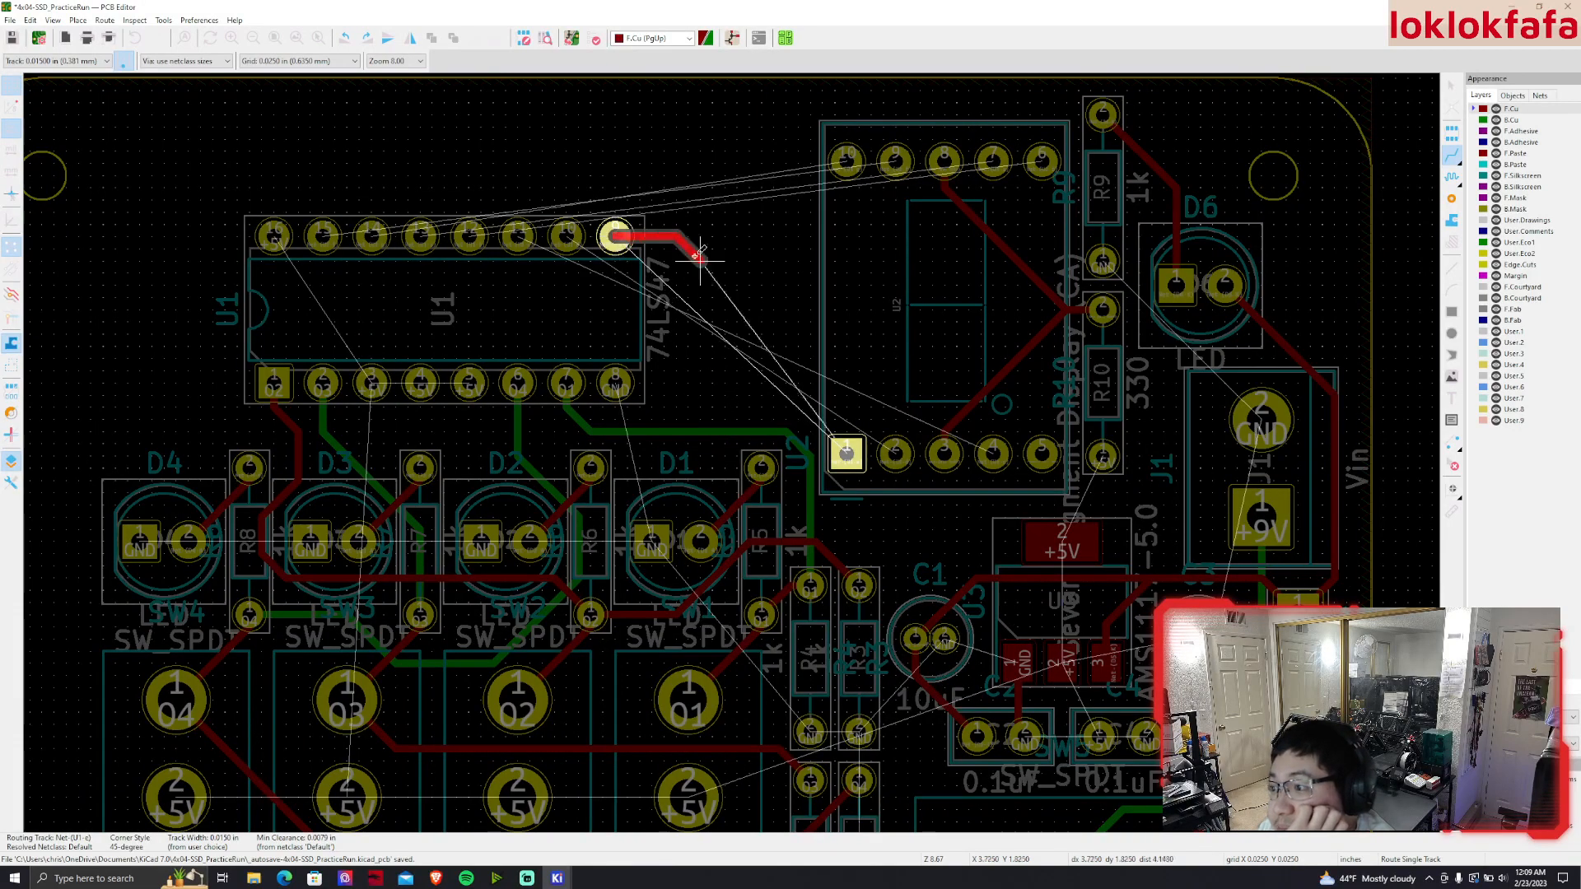
left_click(848, 455)
Route a front-copper track from U1's pin 10 around pin 9 to pin 2 of display U2
scroll(725, 371, "up", 3)
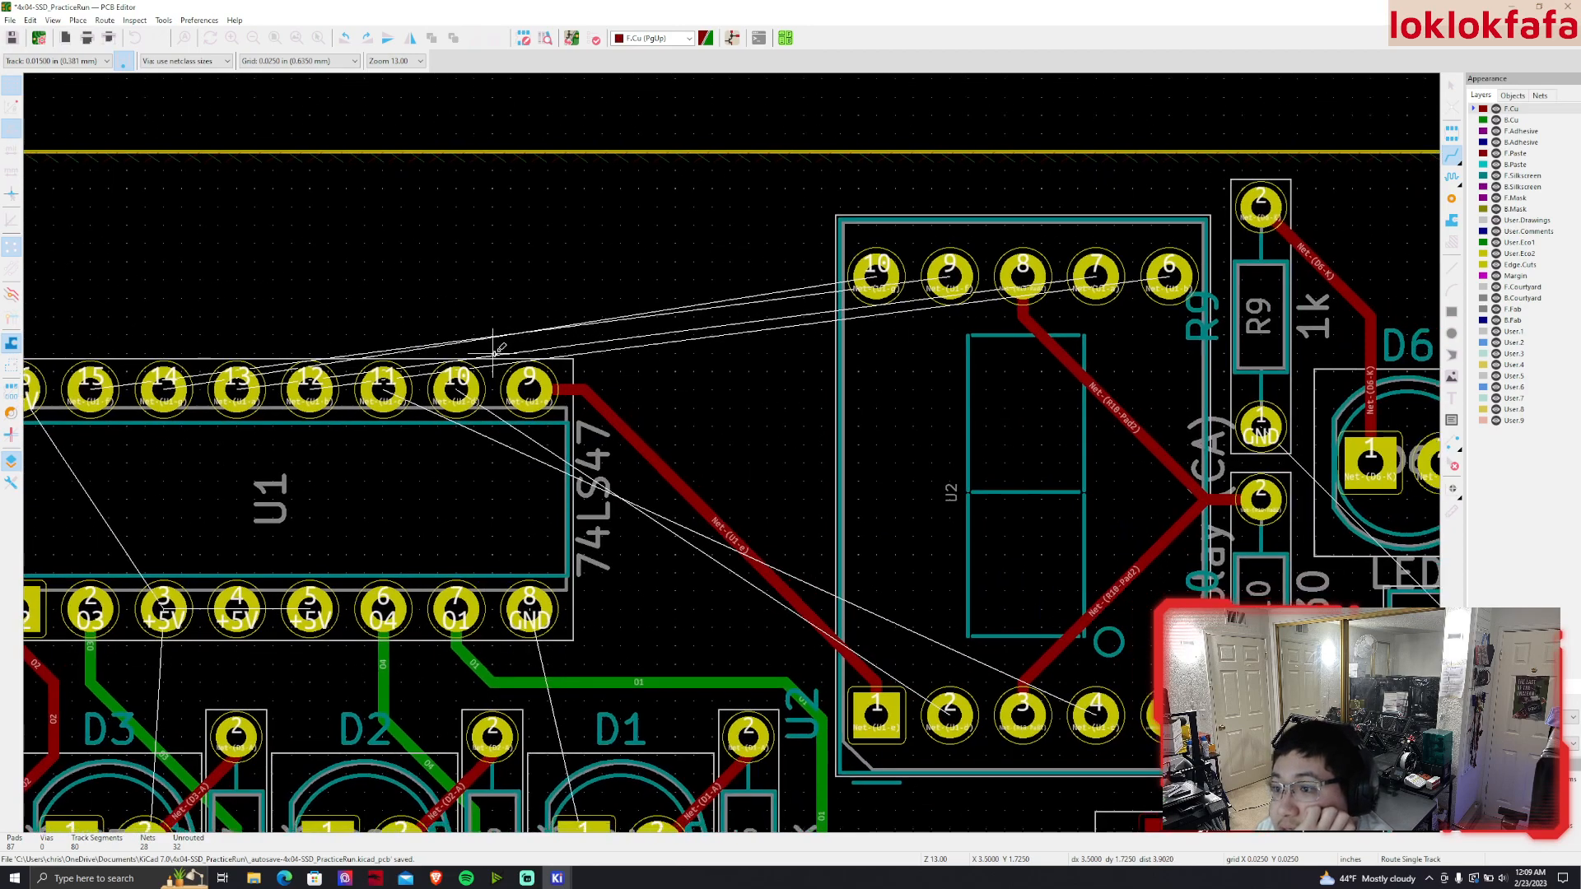
left_click(456, 391)
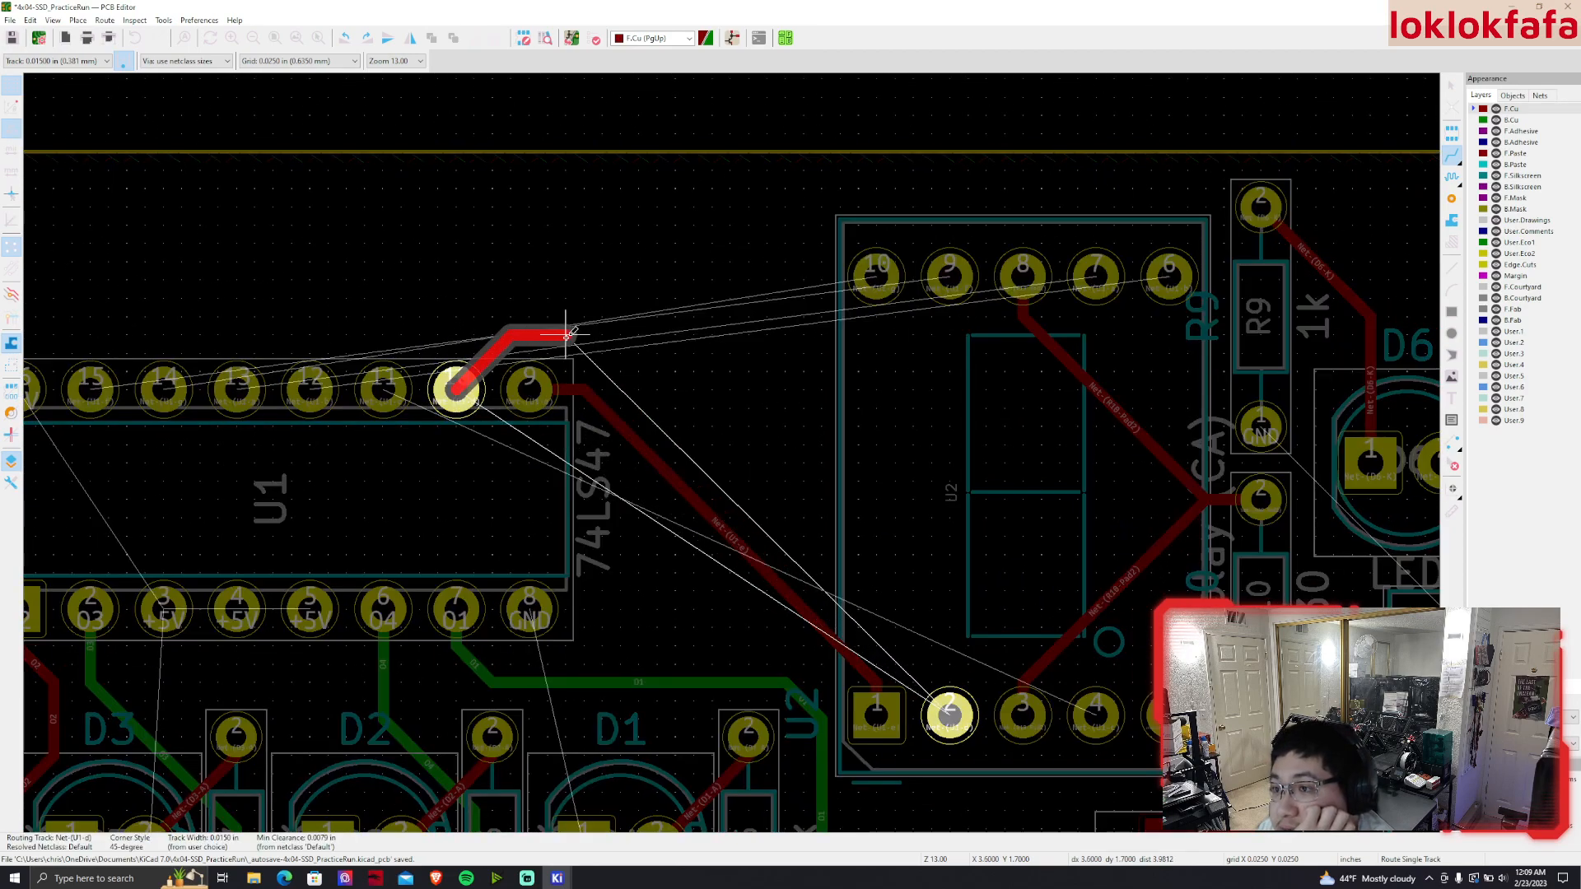
left_click(949, 710)
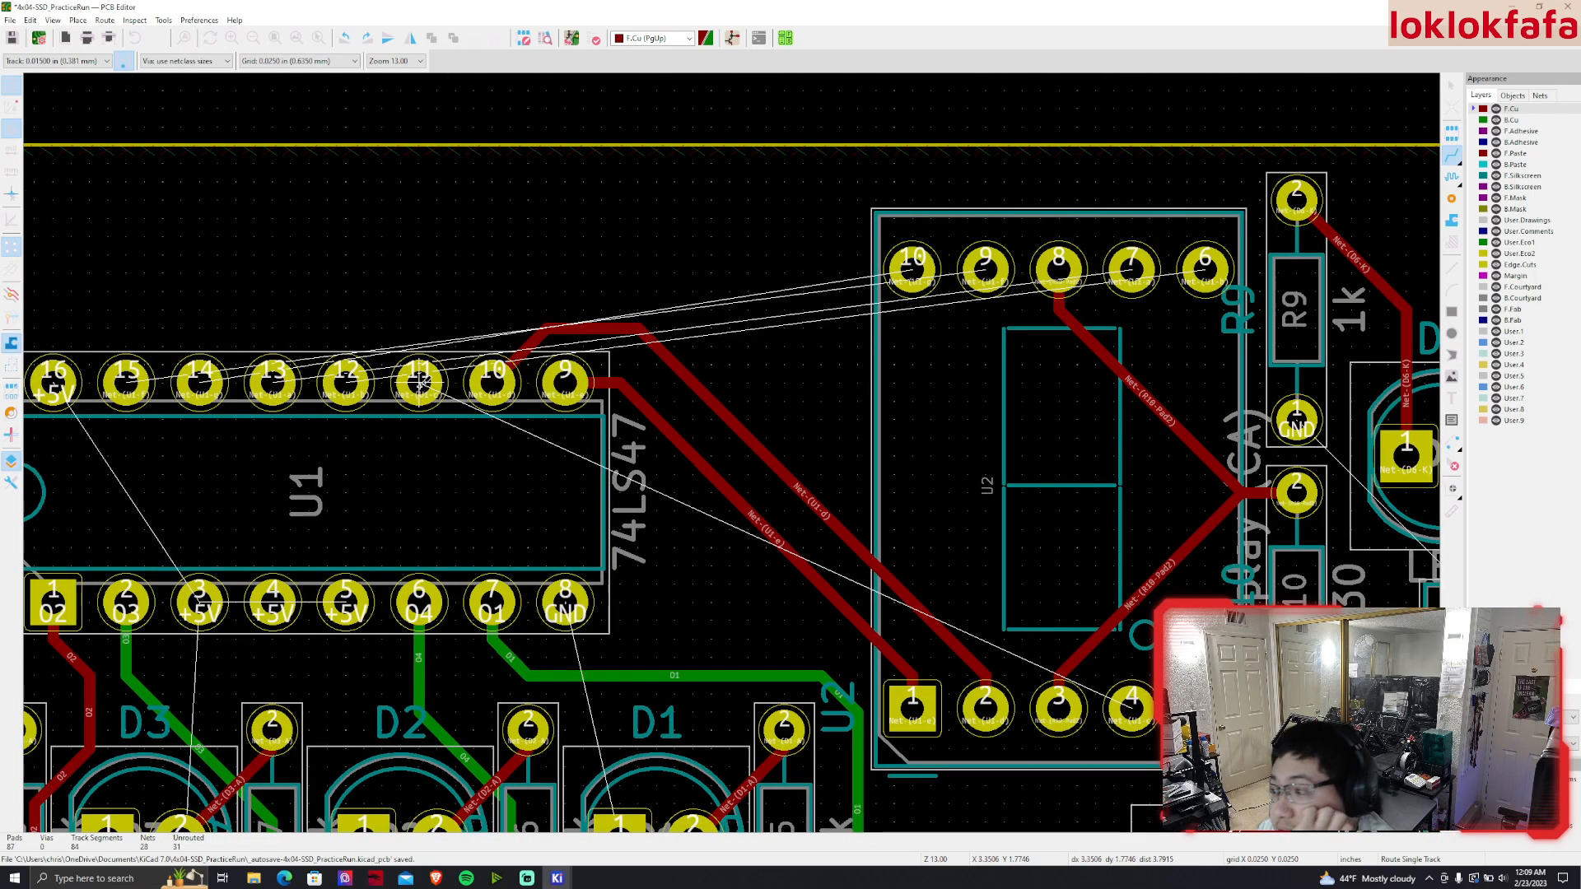
left_click(418, 383)
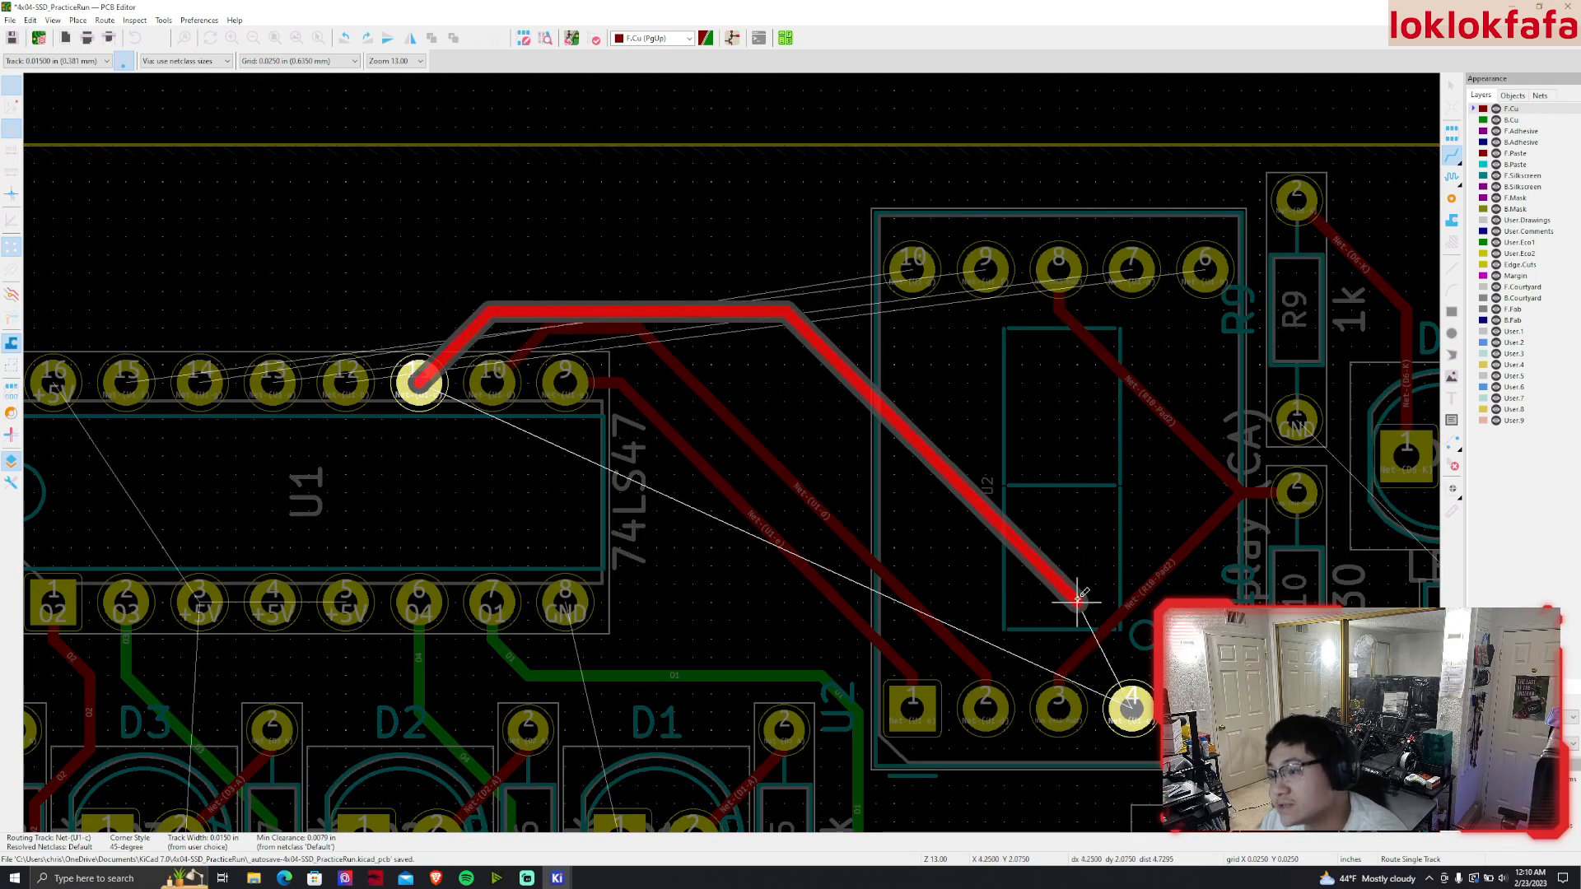
middle_click_drag(1140, 702, 1035, 583)
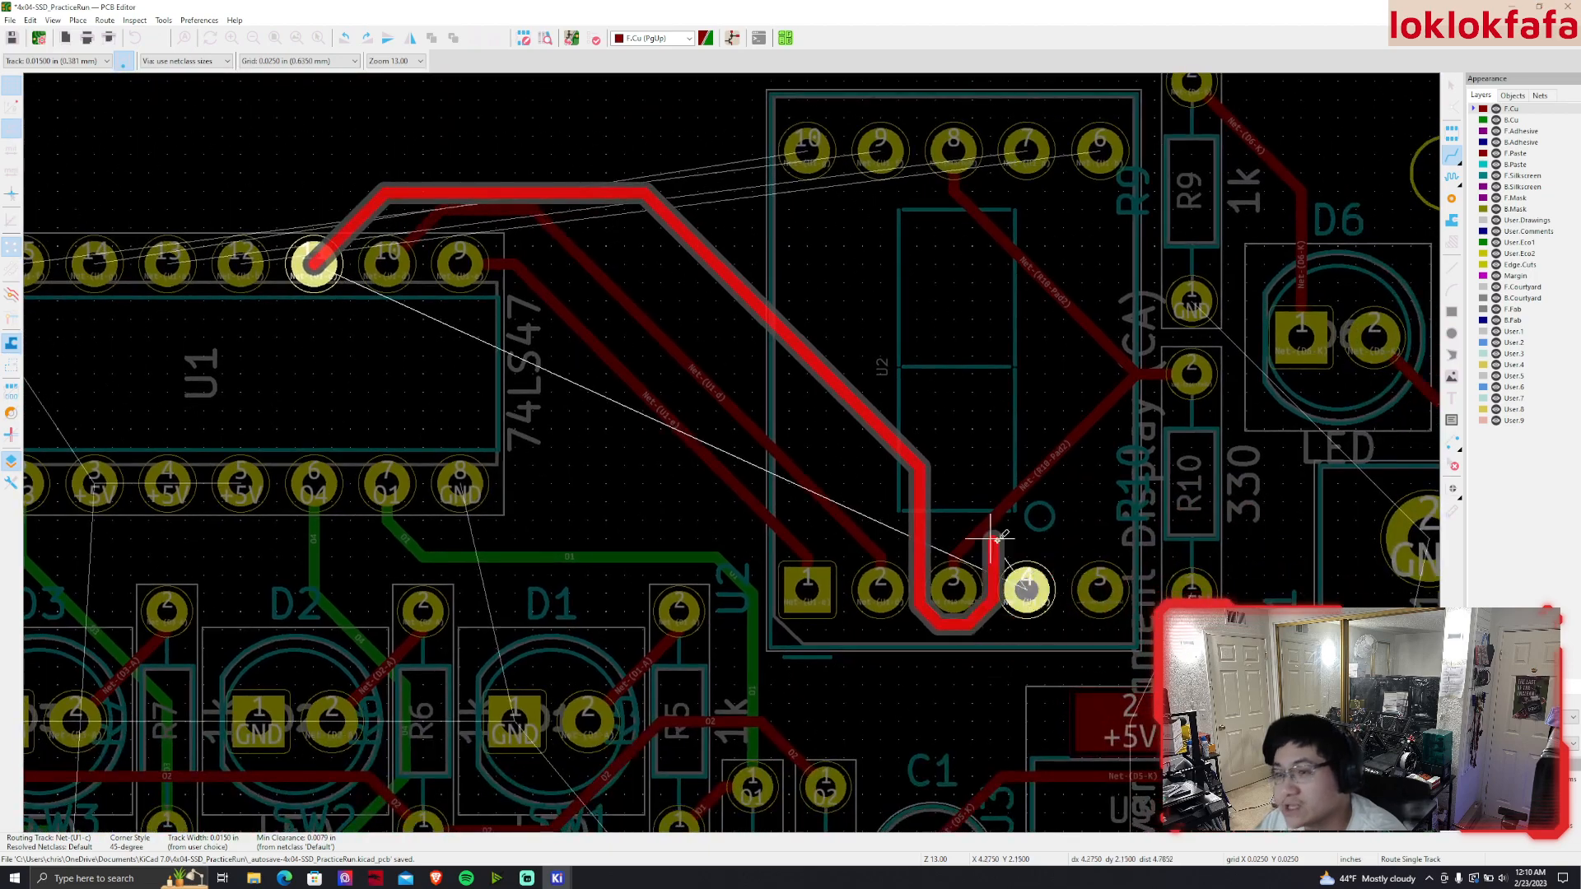
key("Escape")
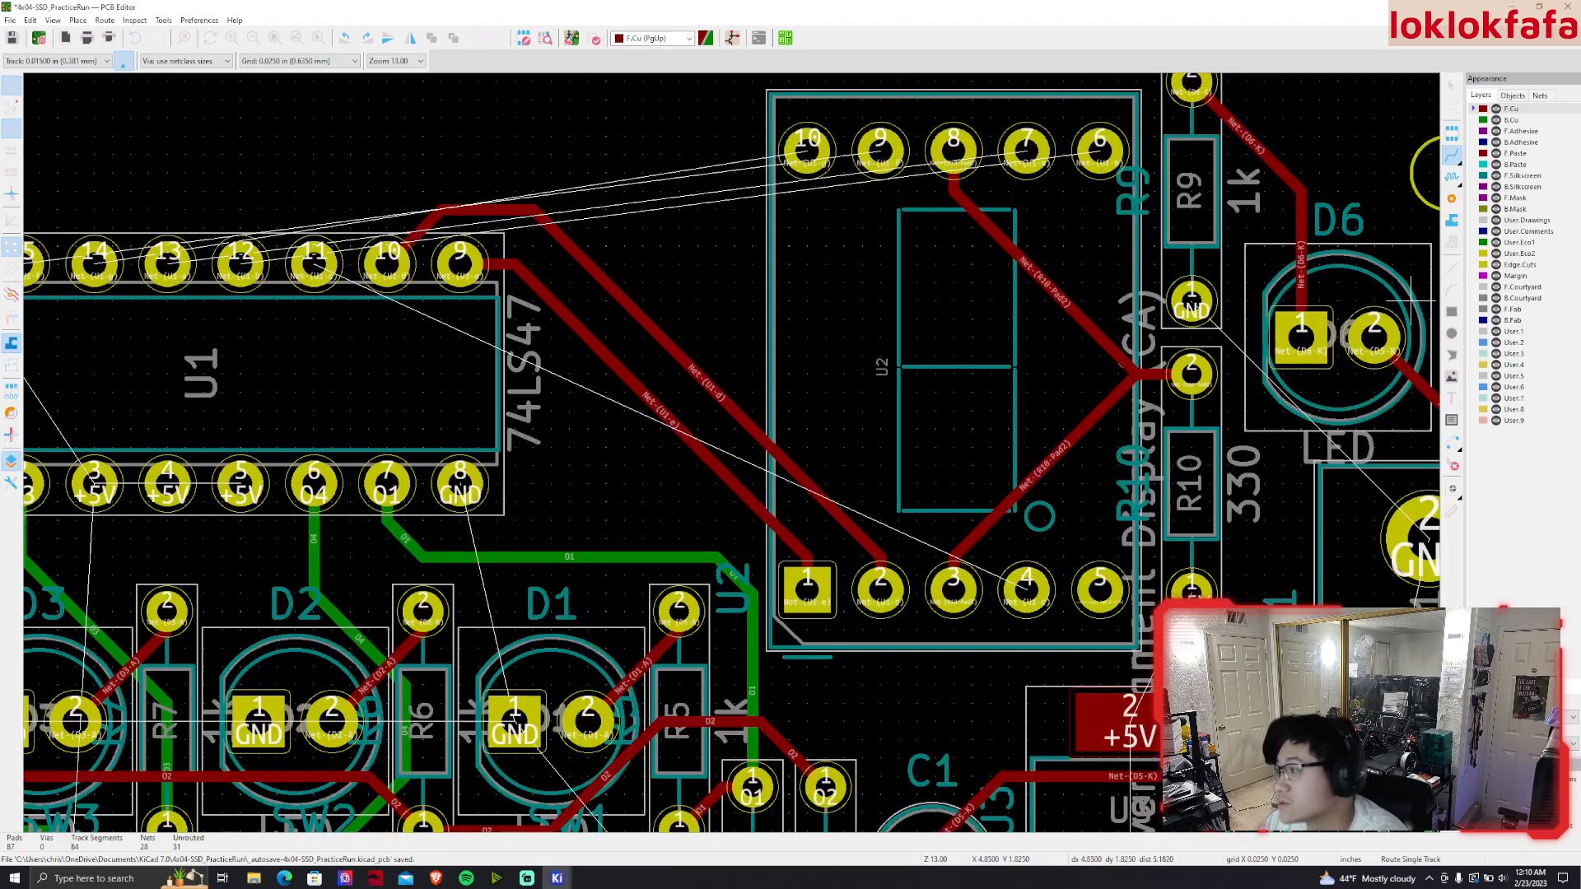
Route a back-copper track from U1's pin 11 to pin 4 of display U2
left_click(1509, 121)
scroll(698, 460, "down", 2)
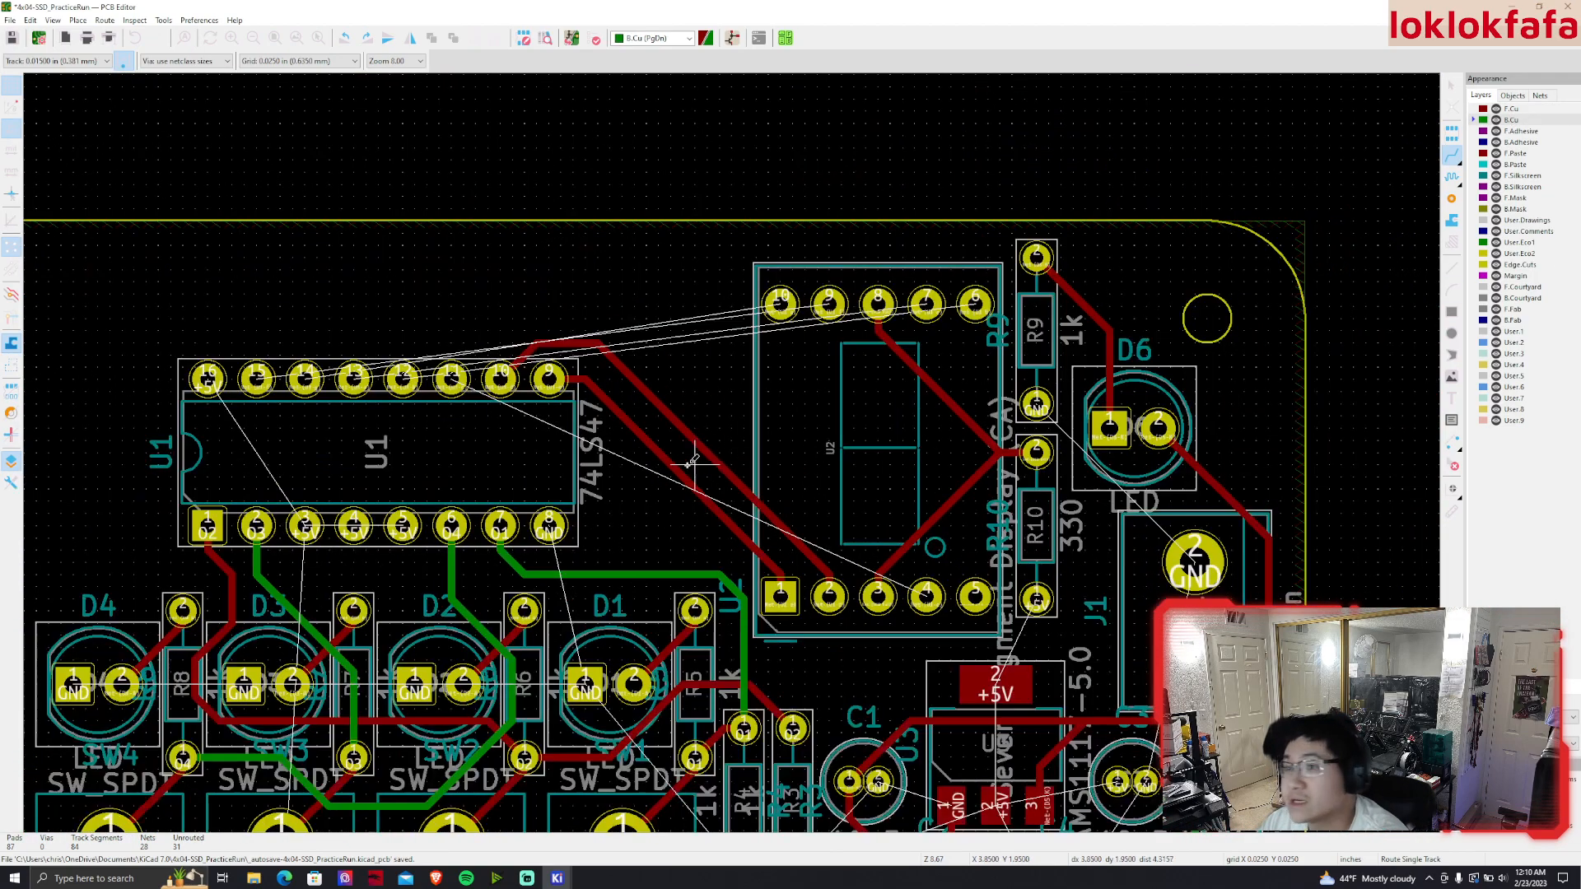
left_click(451, 379)
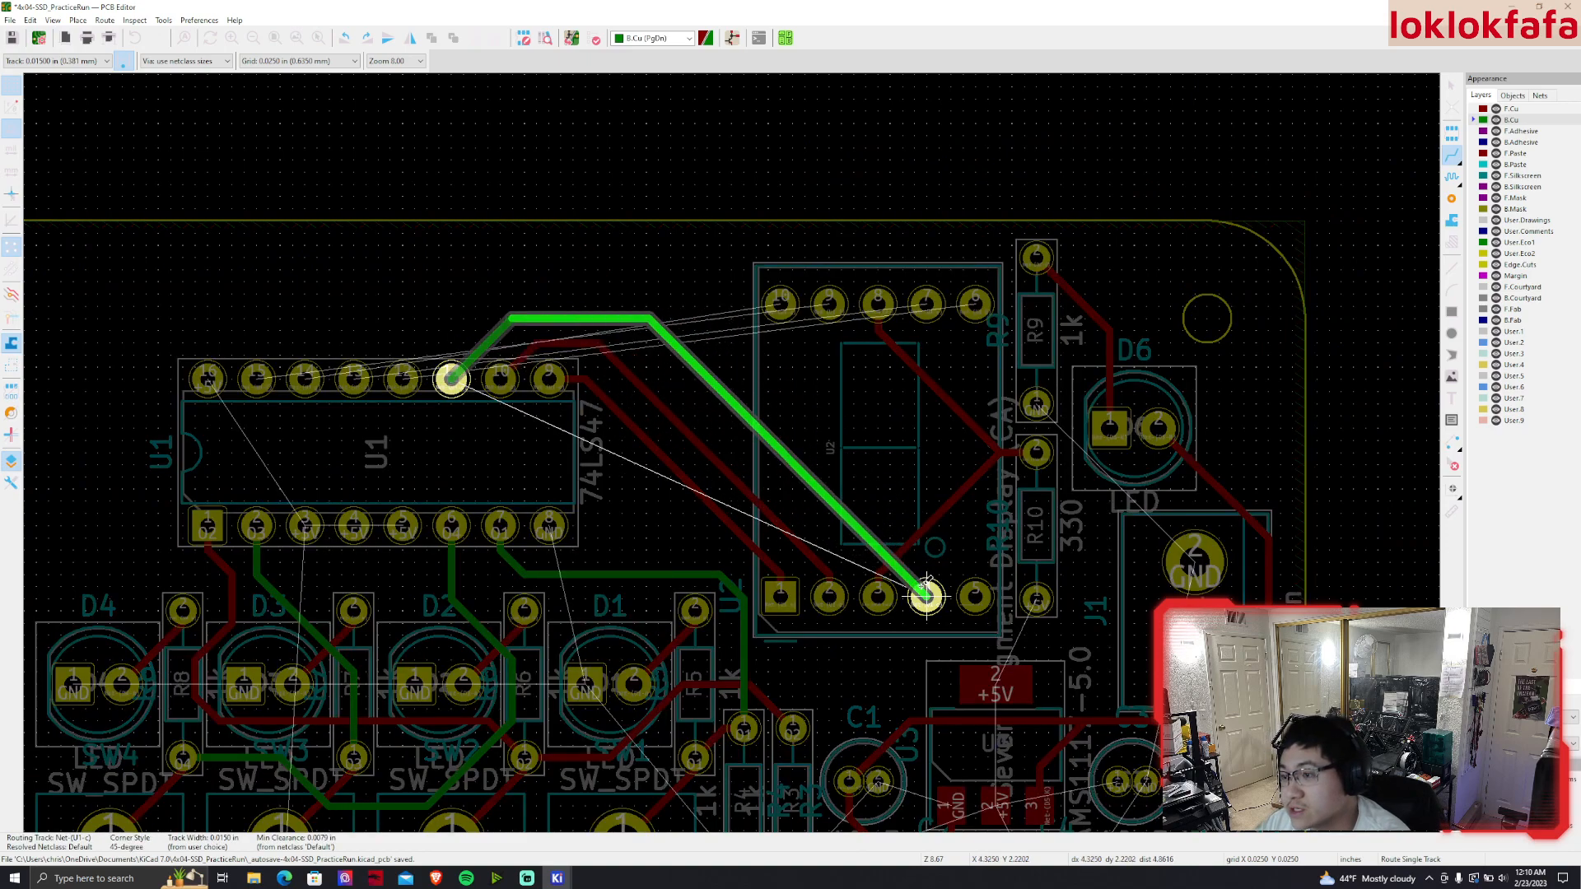
left_click(927, 589)
Route a back-copper track from U1's pin 12 over the top of display U2 to its pin 6
left_click(403, 379)
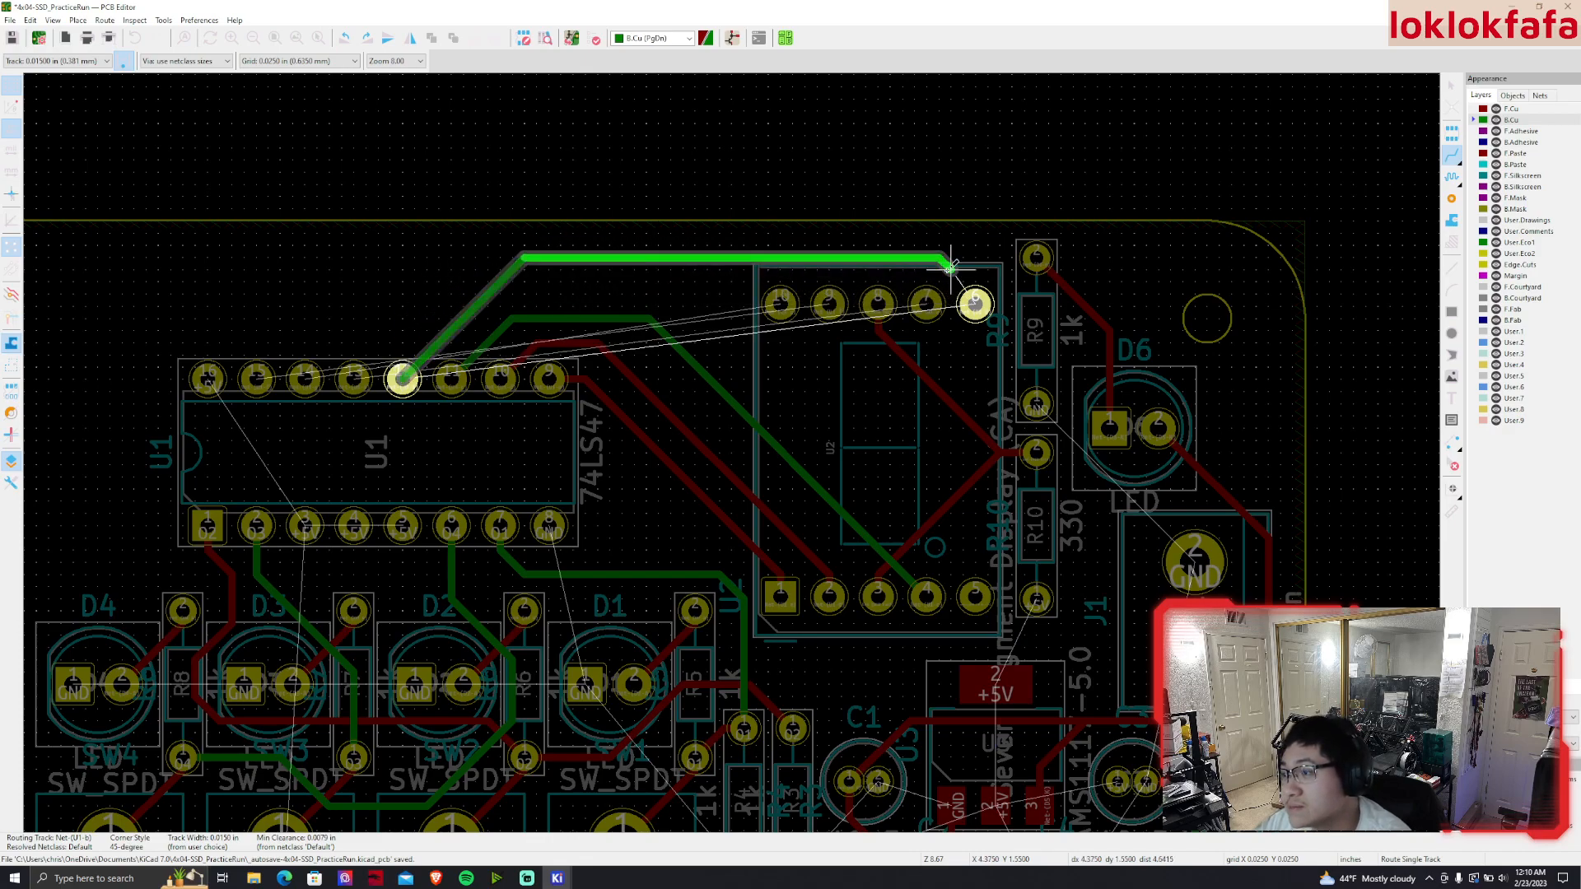
left_click(976, 304)
left_click(353, 378)
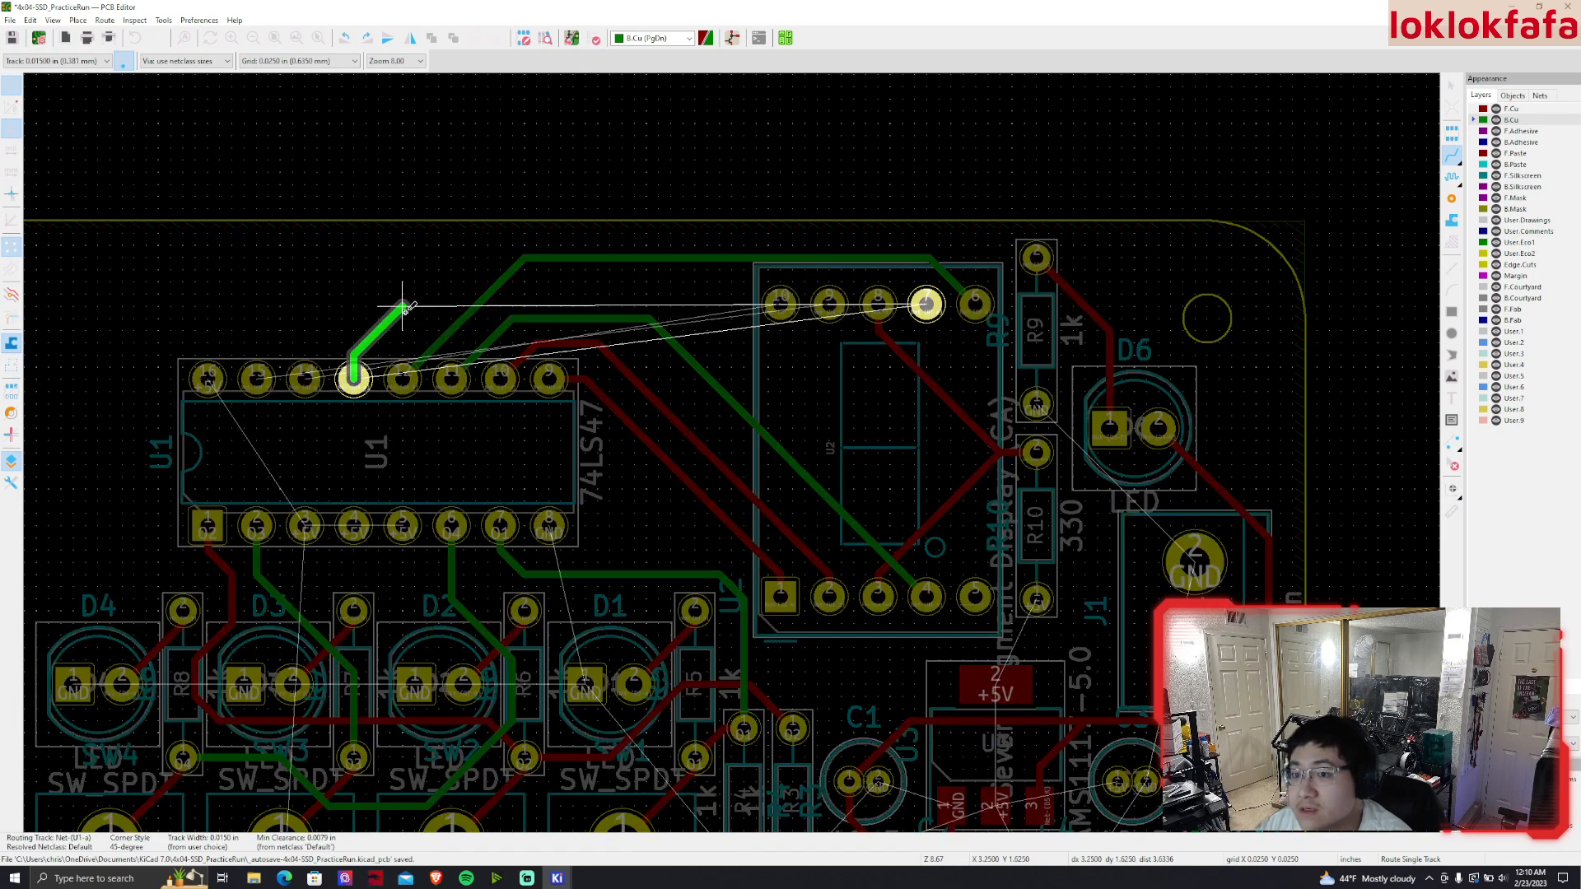
key("Escape")
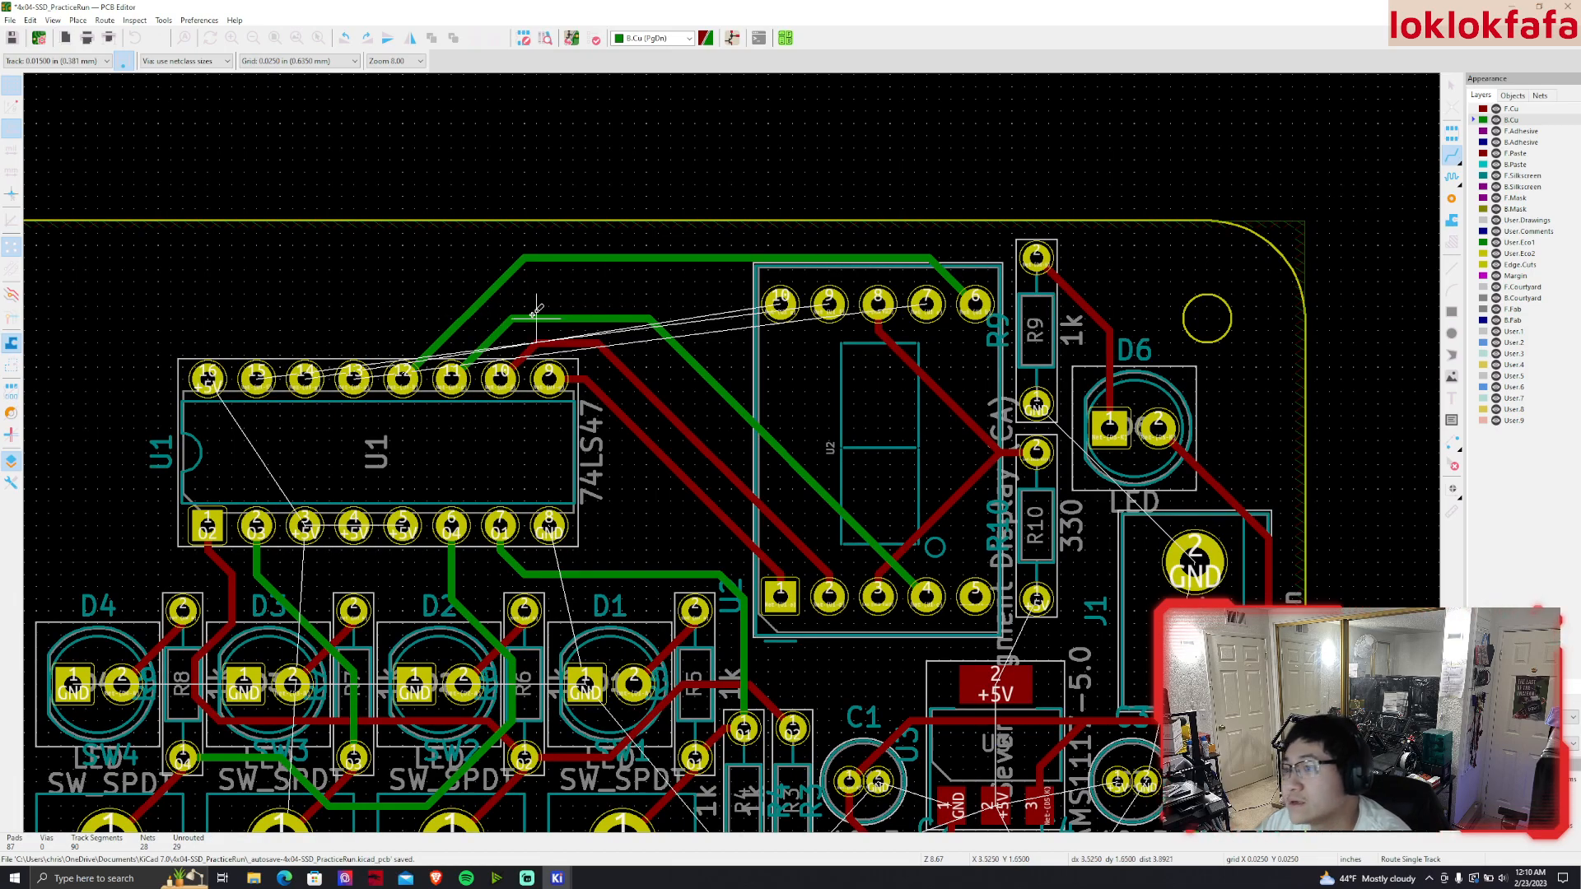
Route a front-copper track from U1's pin 13 over the top of display U2 to its pin 7
left_click(1512, 108)
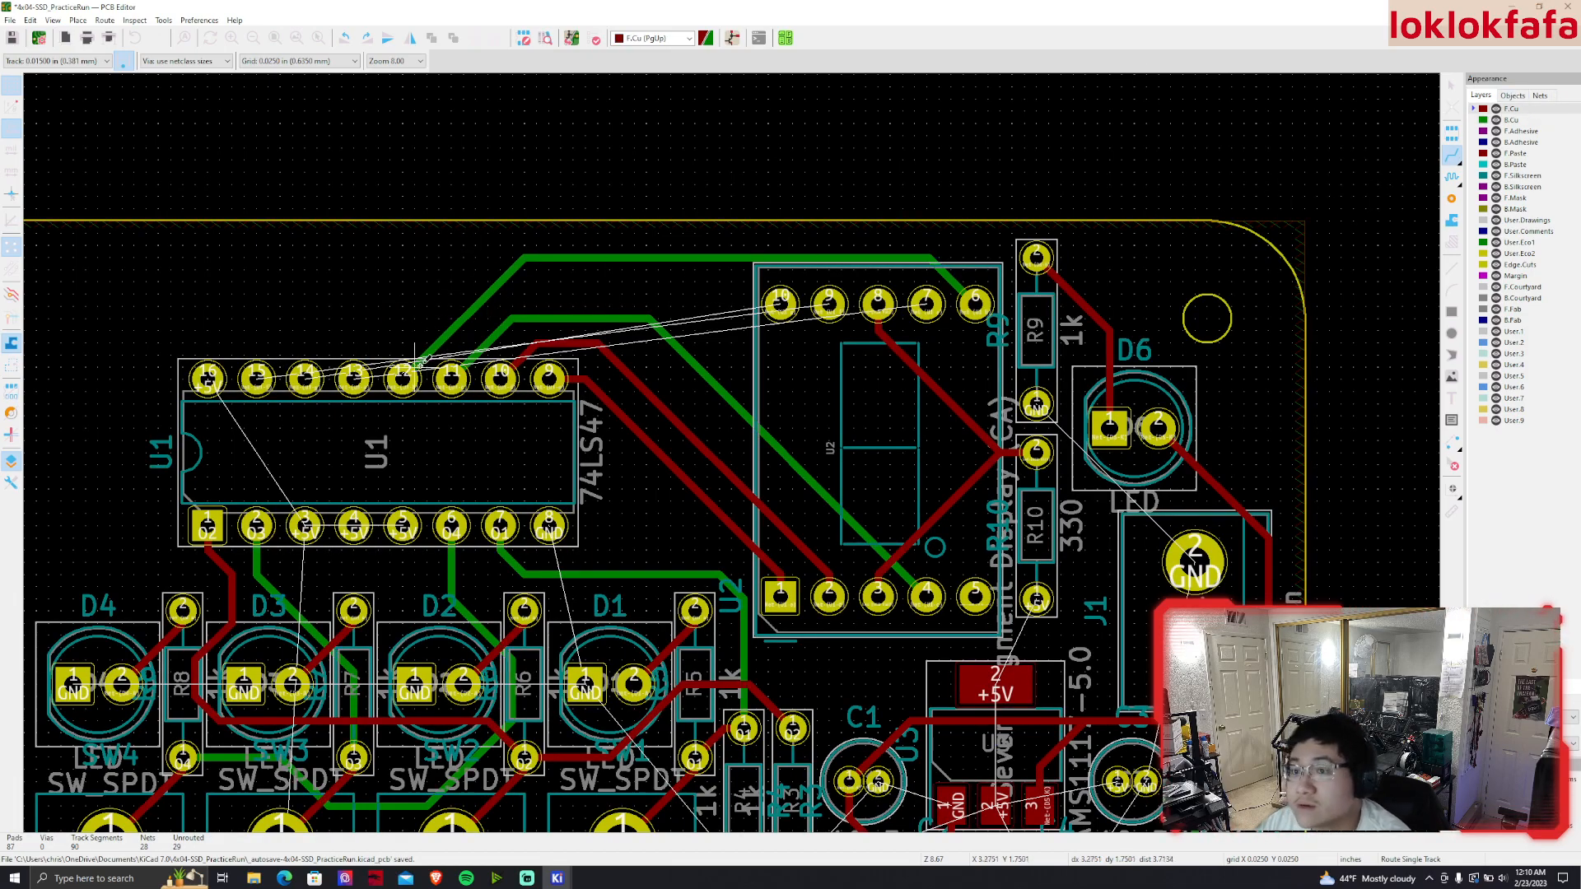
left_click(353, 378)
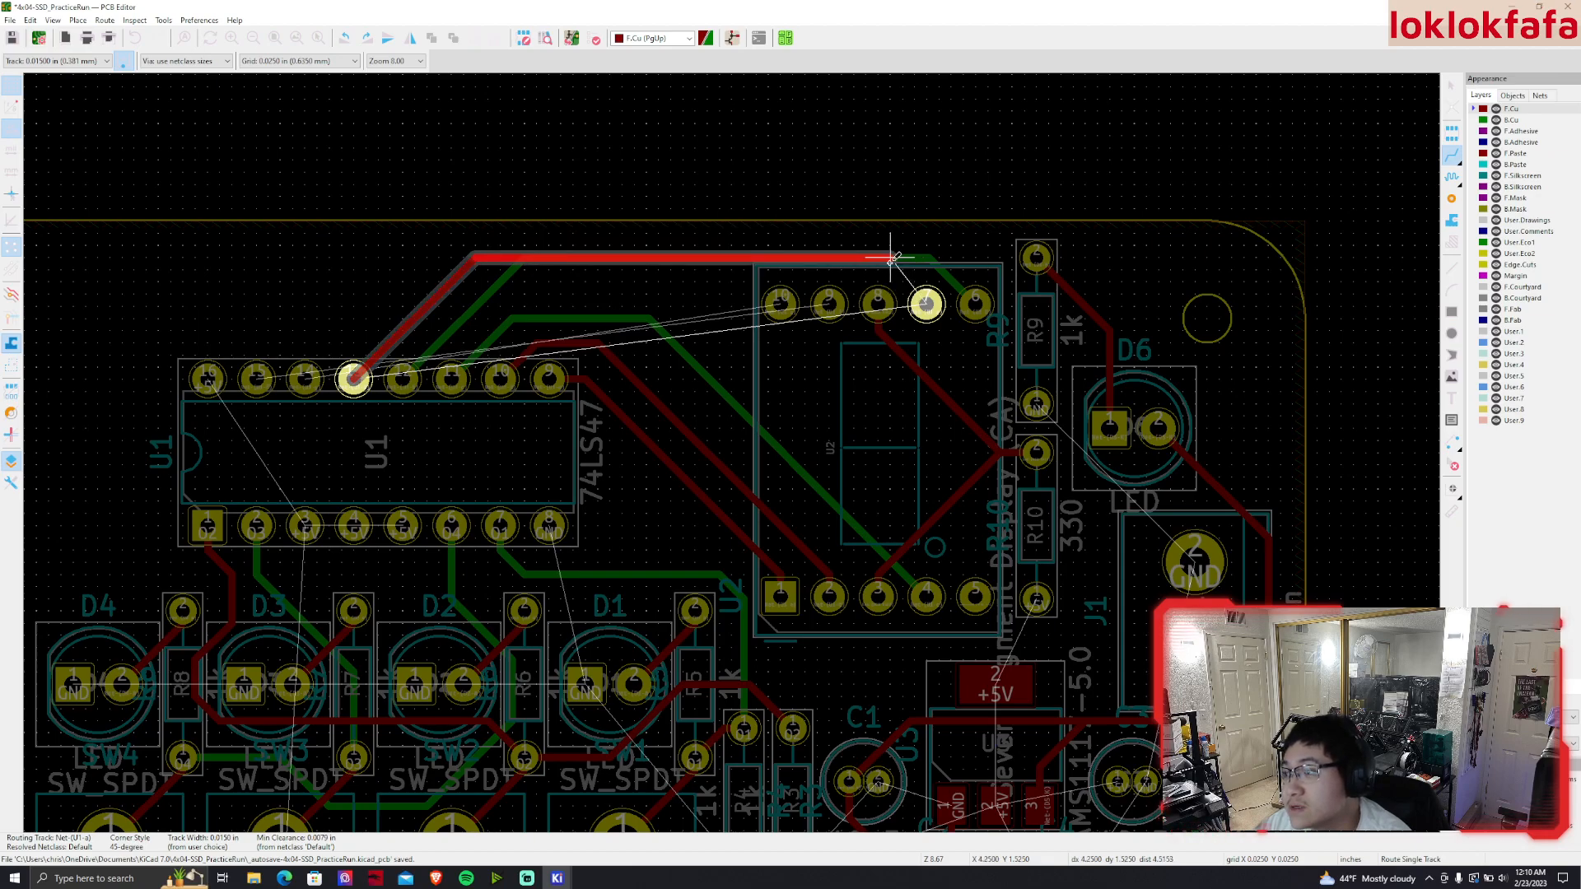
left_click(926, 304)
scroll(926, 304, "up", 2)
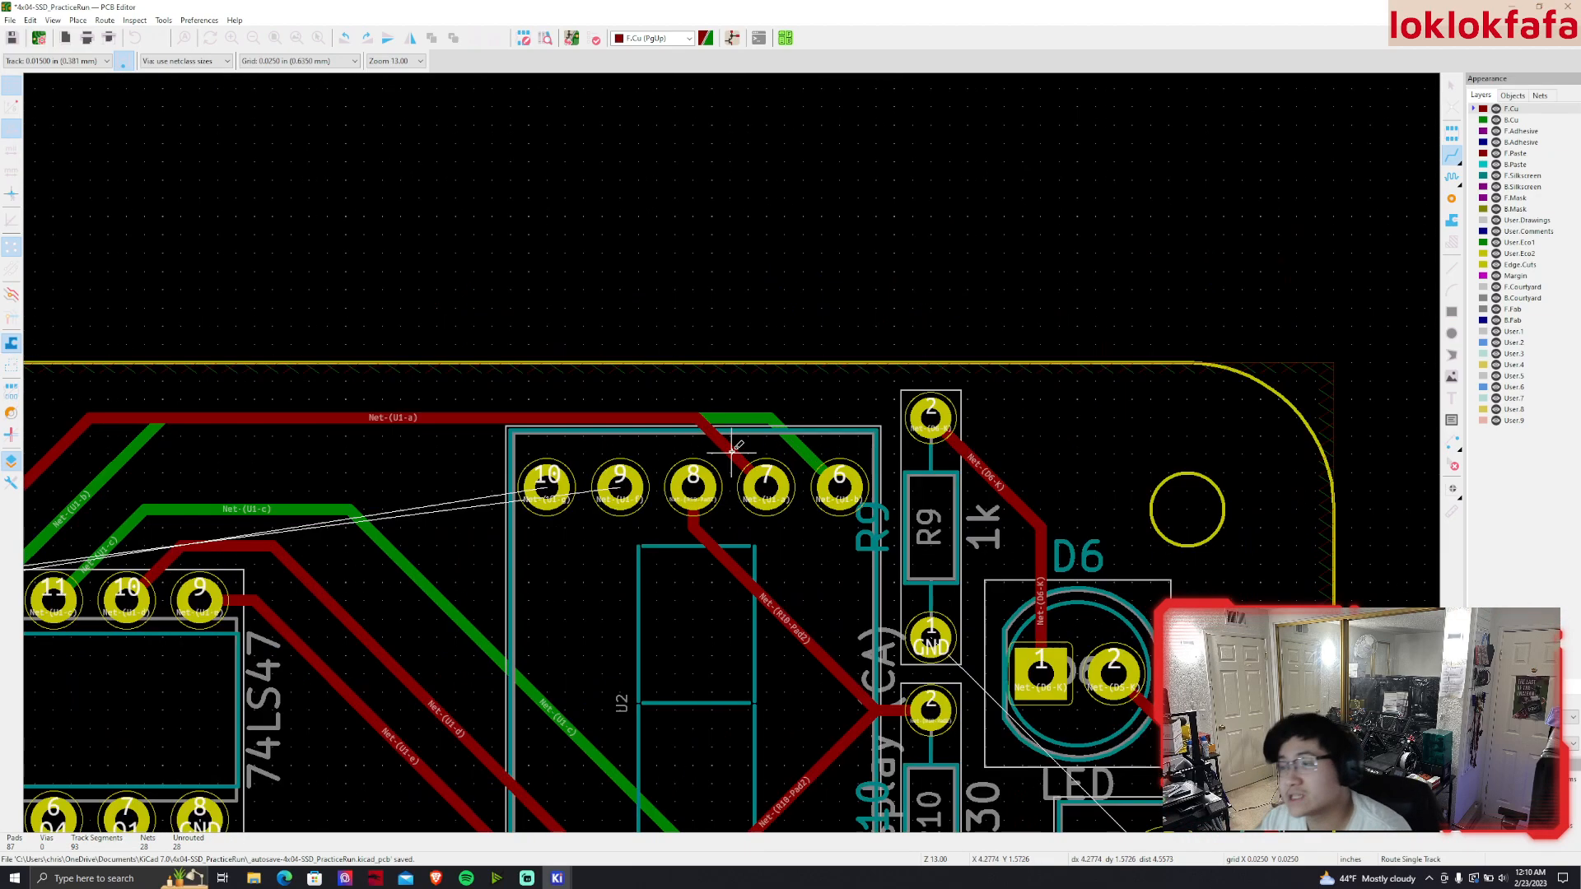
middle_click_drag(514, 453, 868, 425)
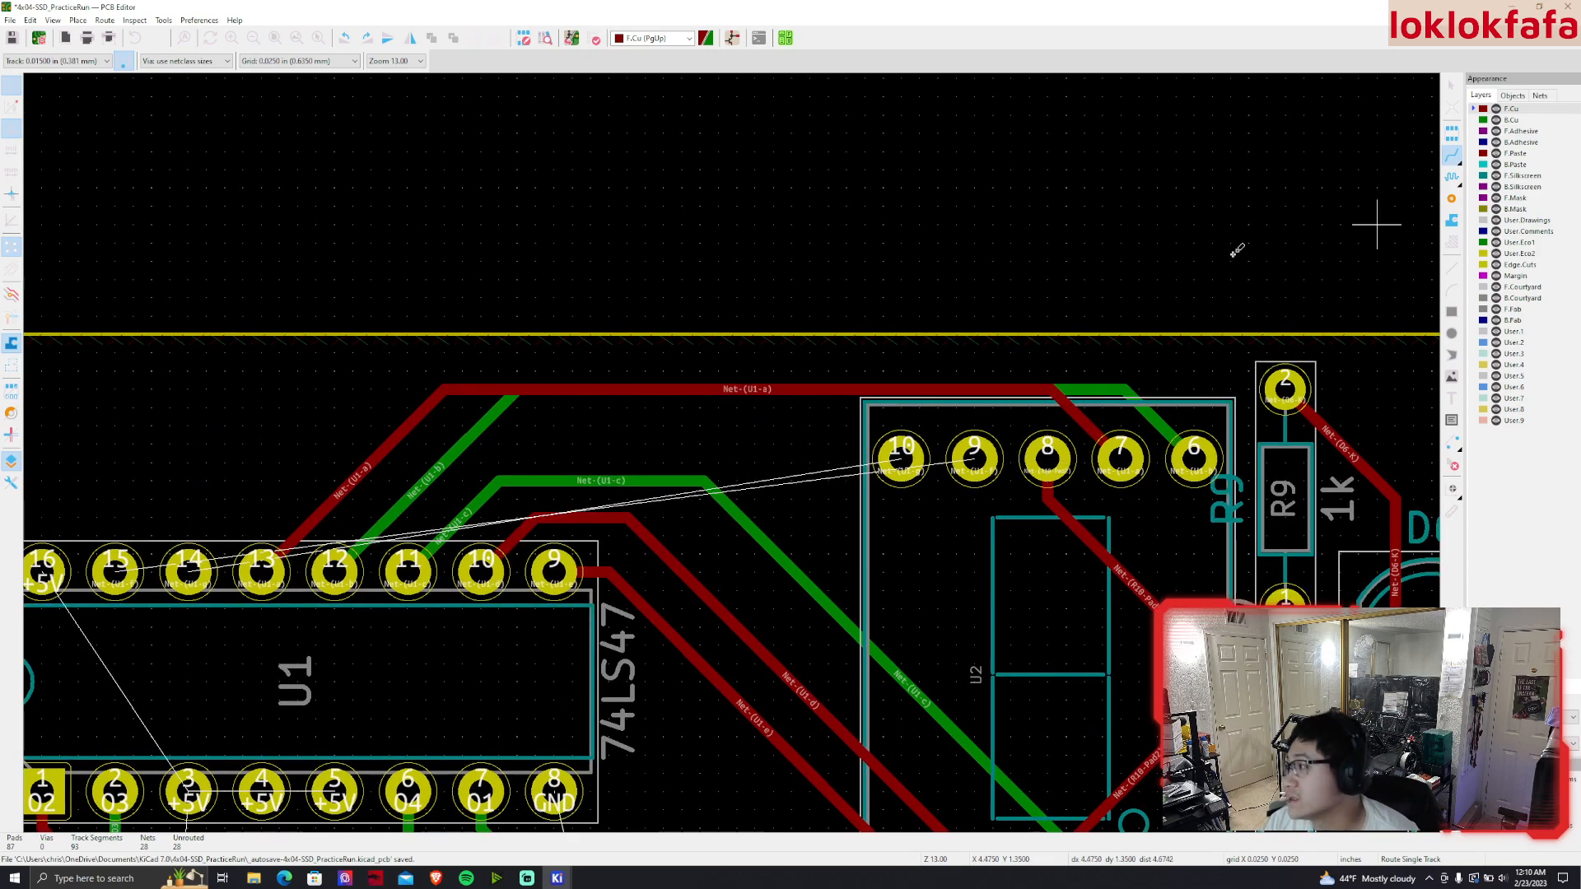
scroll(716, 396, "down", 3)
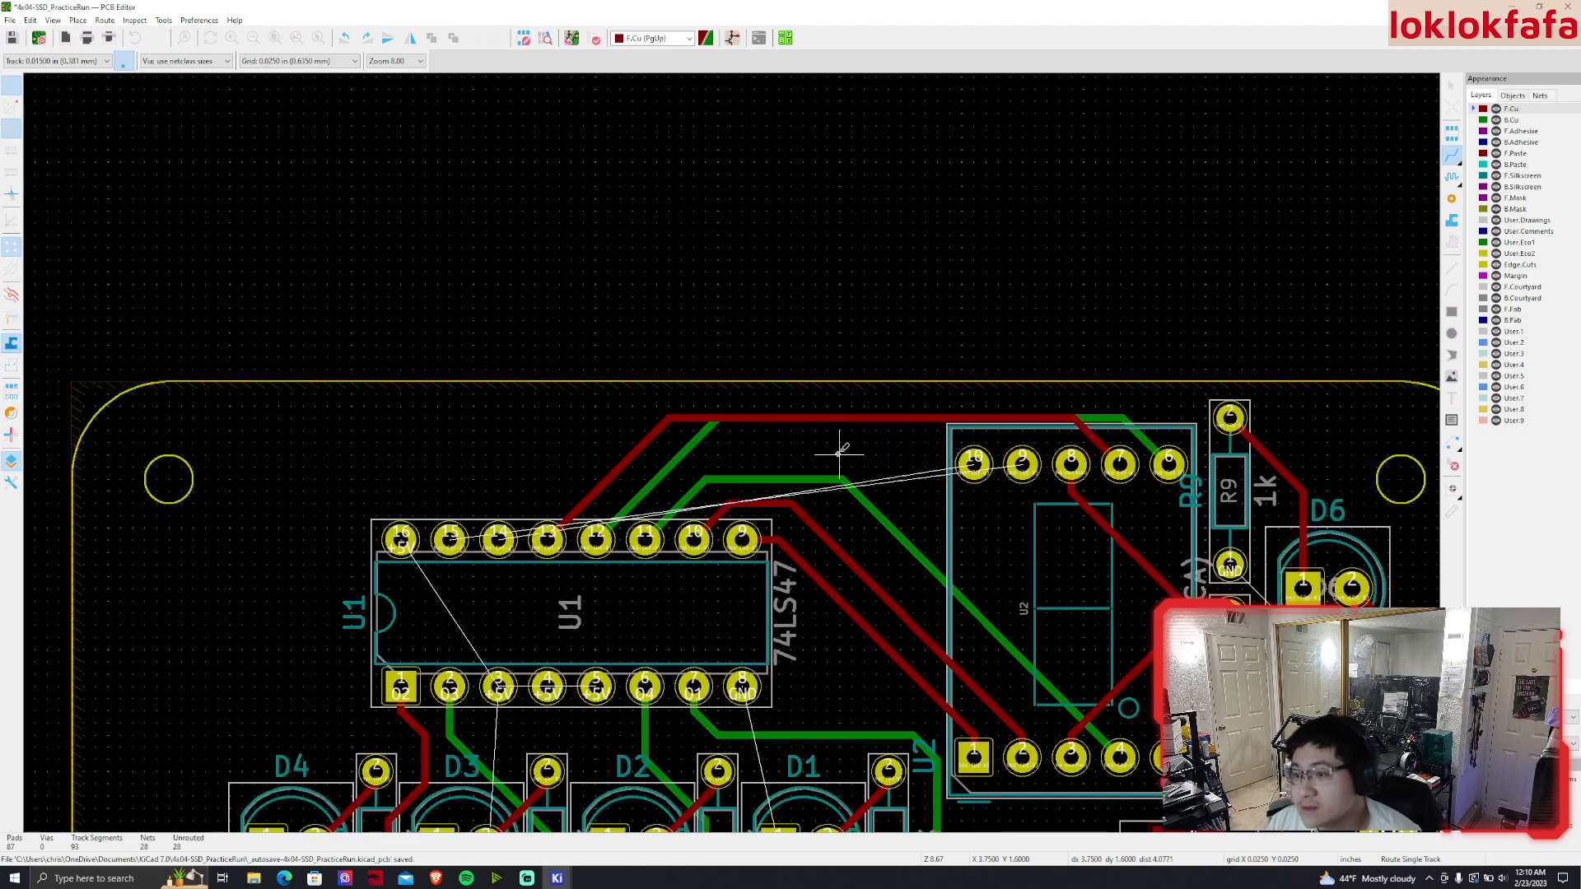
left_click(498, 539)
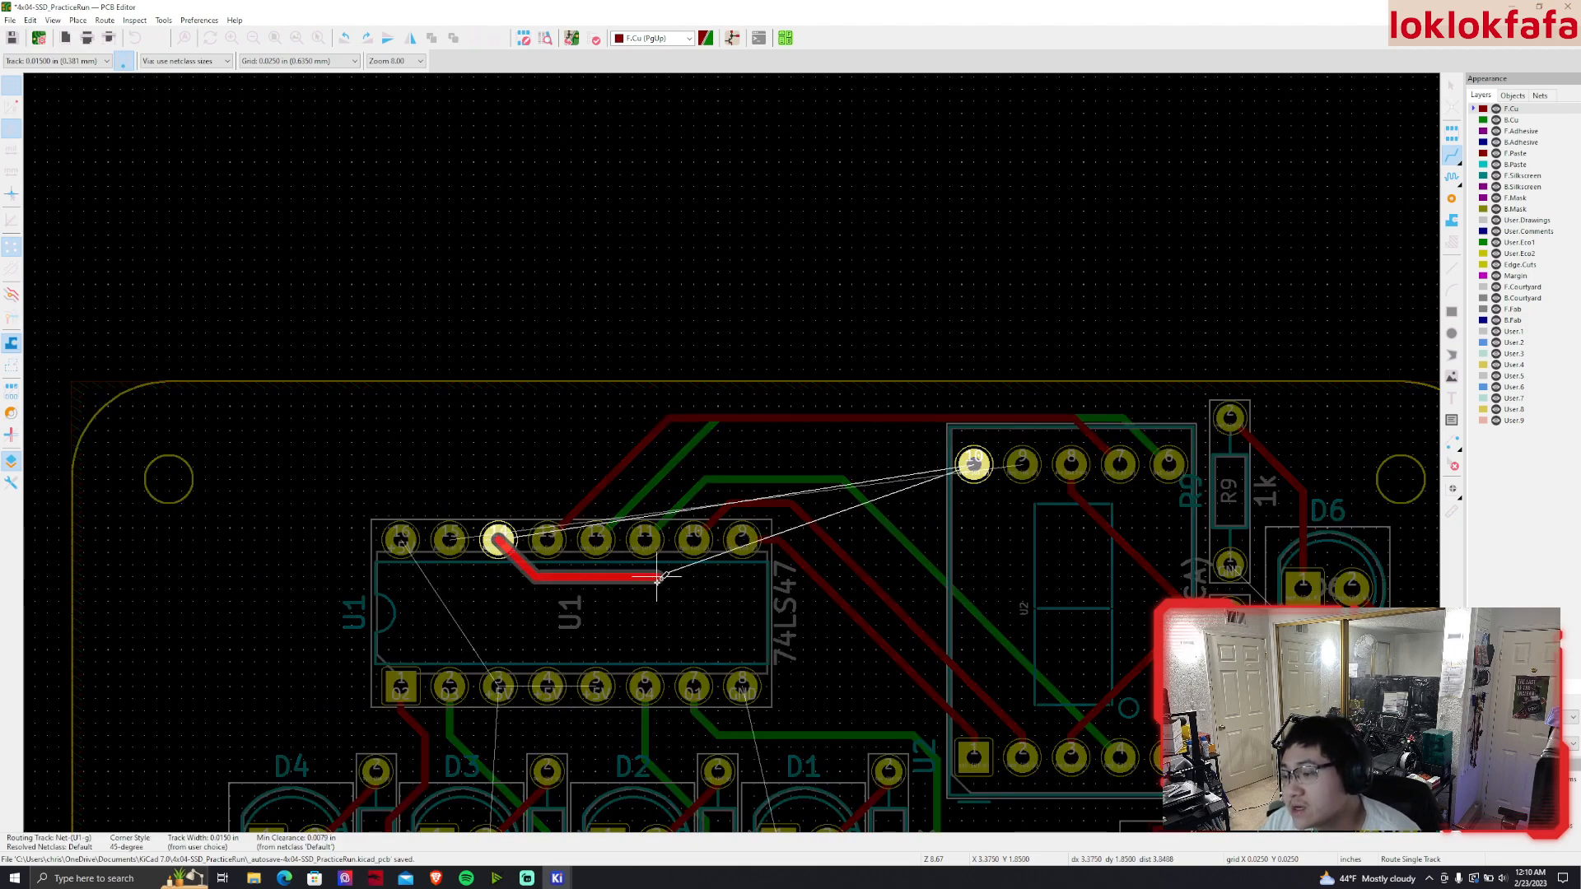
middle_click_drag(764, 595, 658, 492)
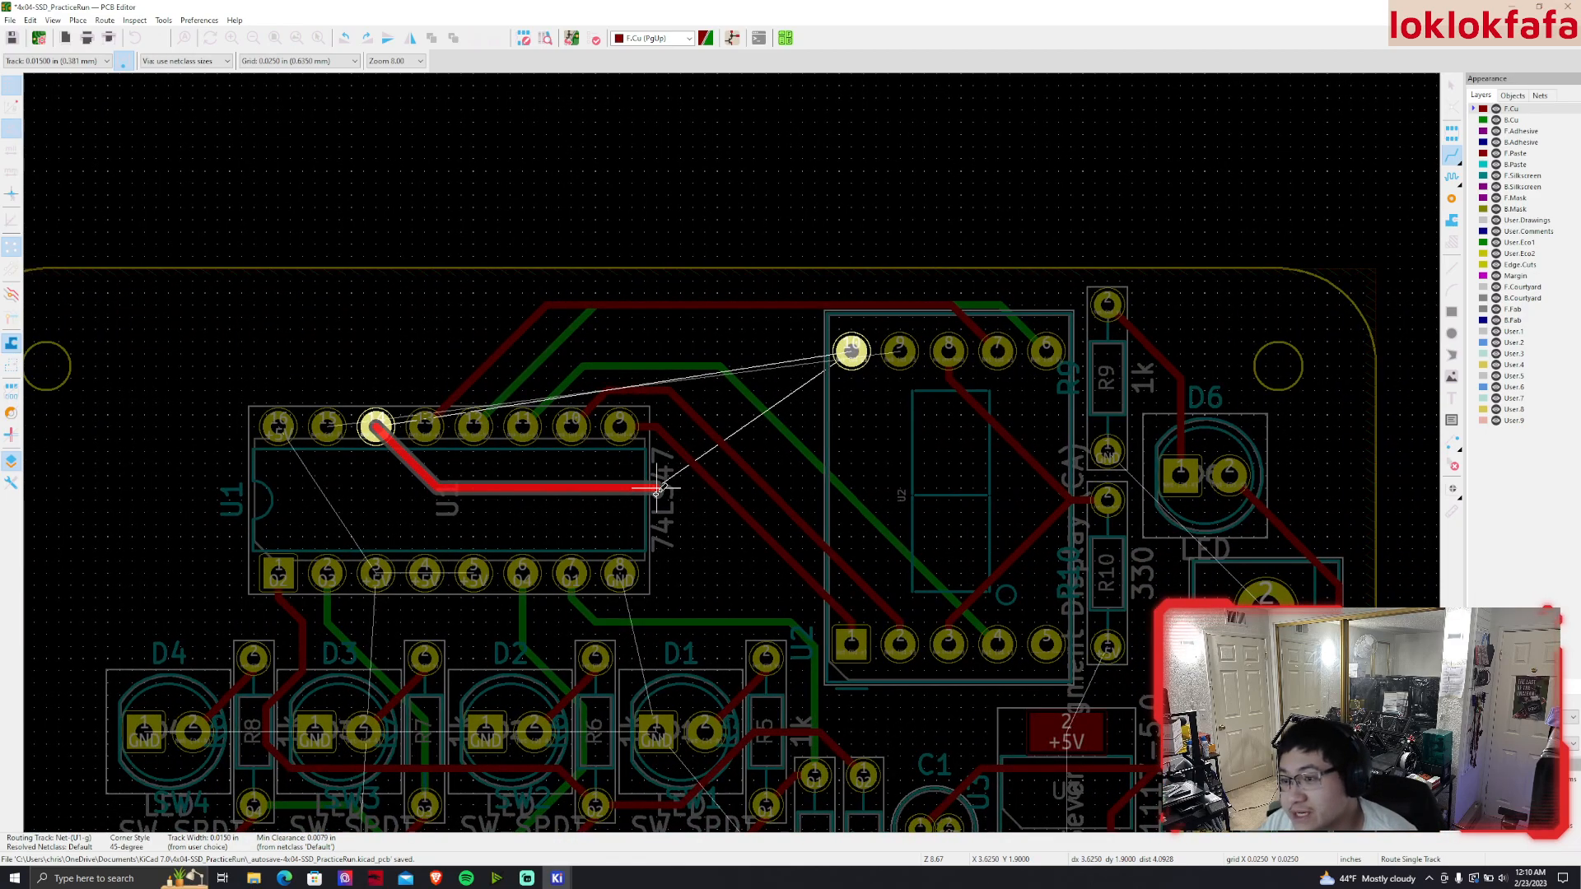
left_click(657, 491)
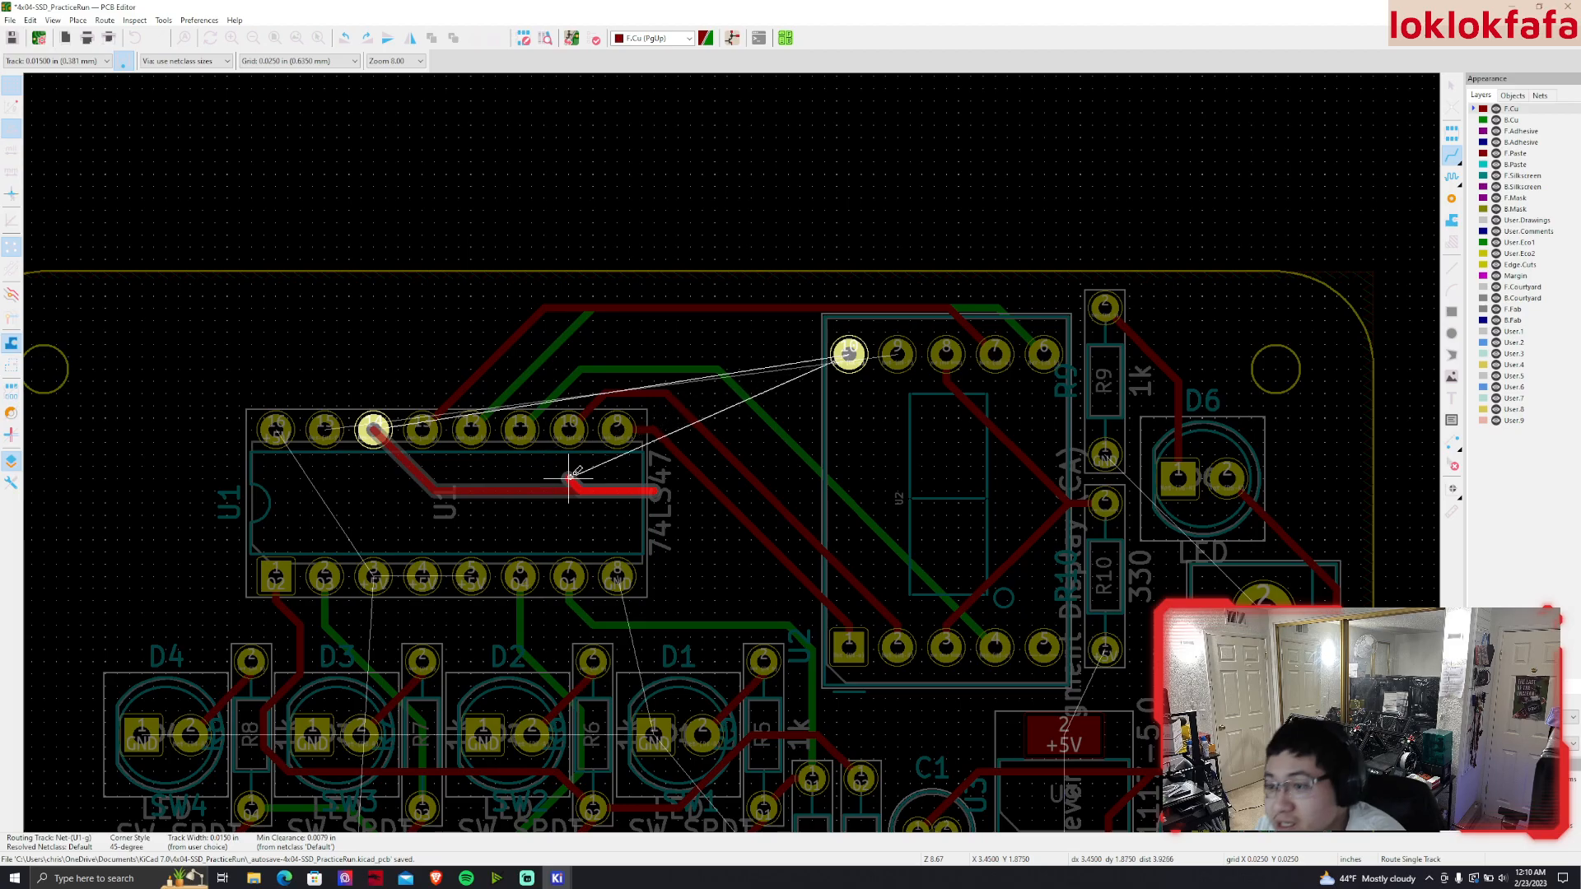
key("Escape")
scroll(437, 431, "up", 3)
middle_click_drag(753, 455, 504, 452)
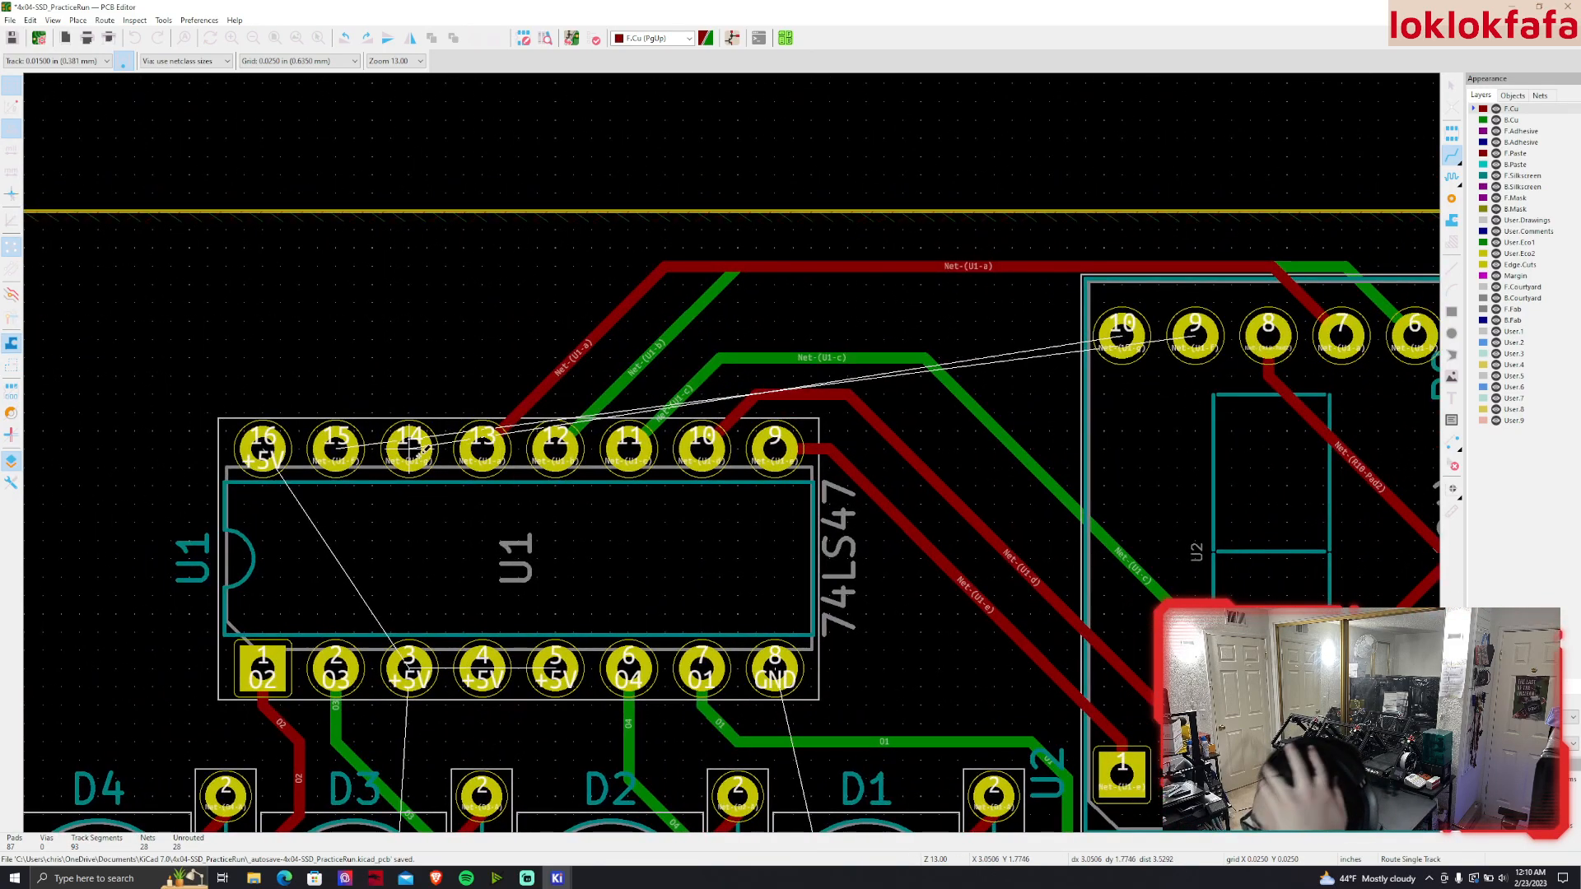
left_click(409, 449)
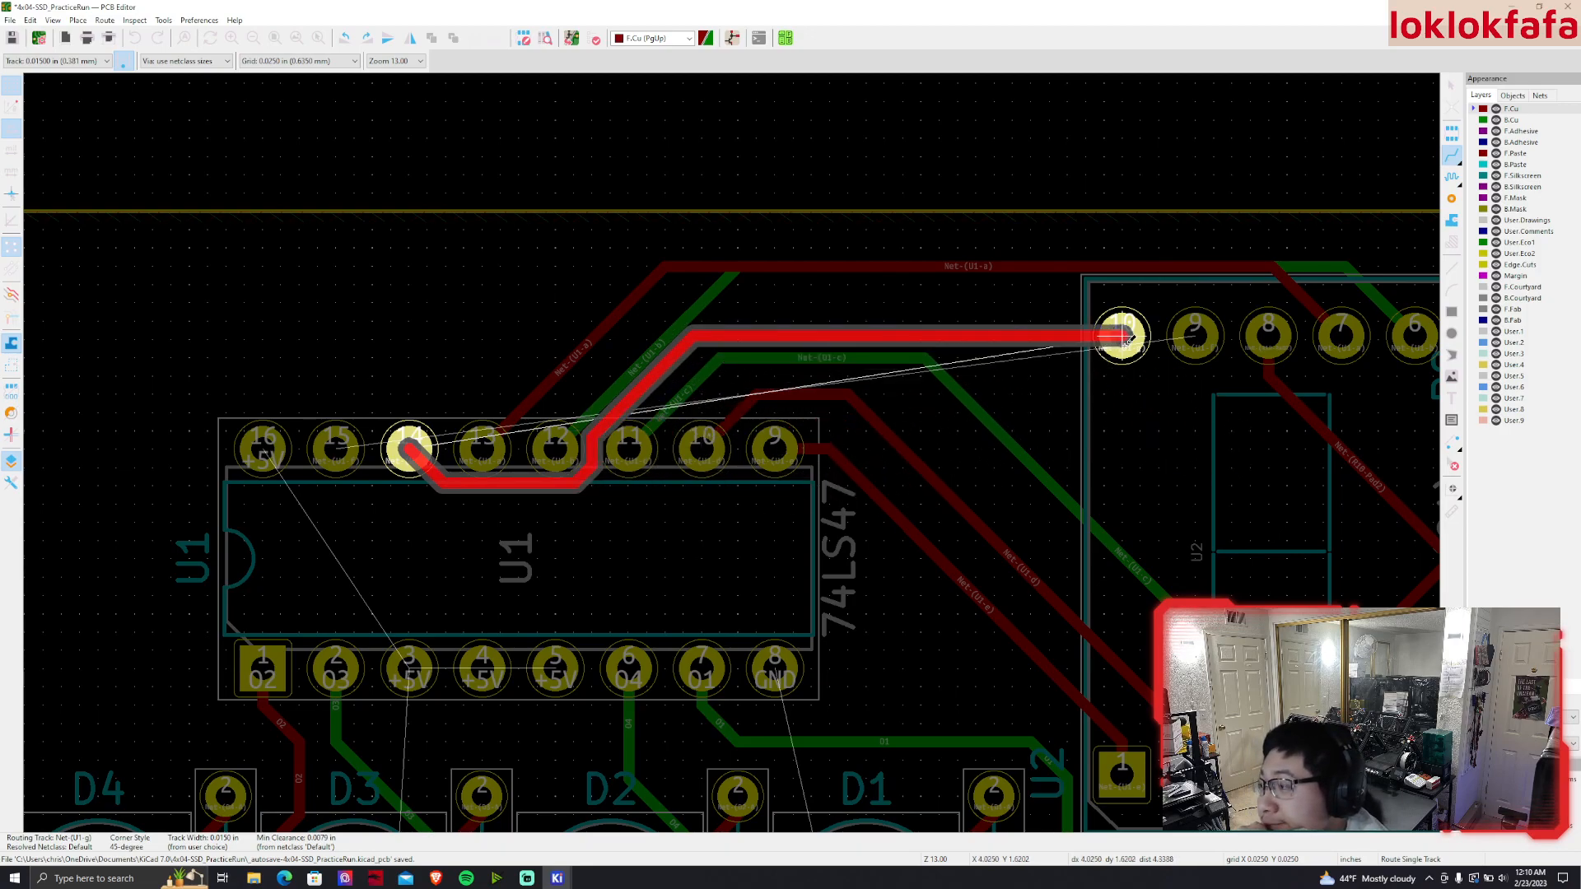
middle_click_drag(990, 565, 756, 477)
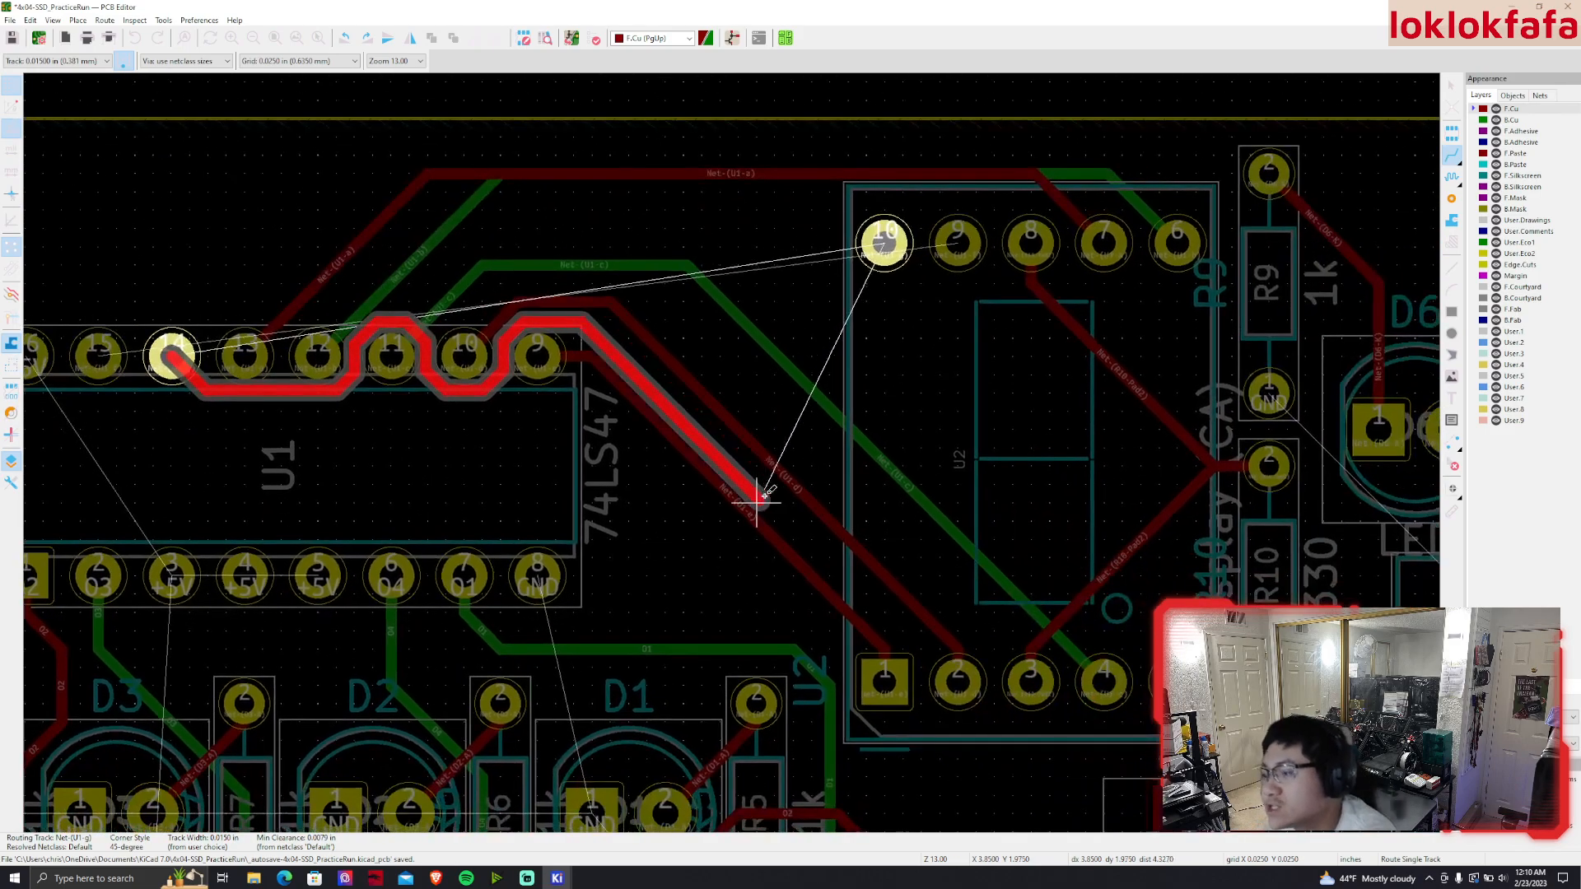
key("Escape")
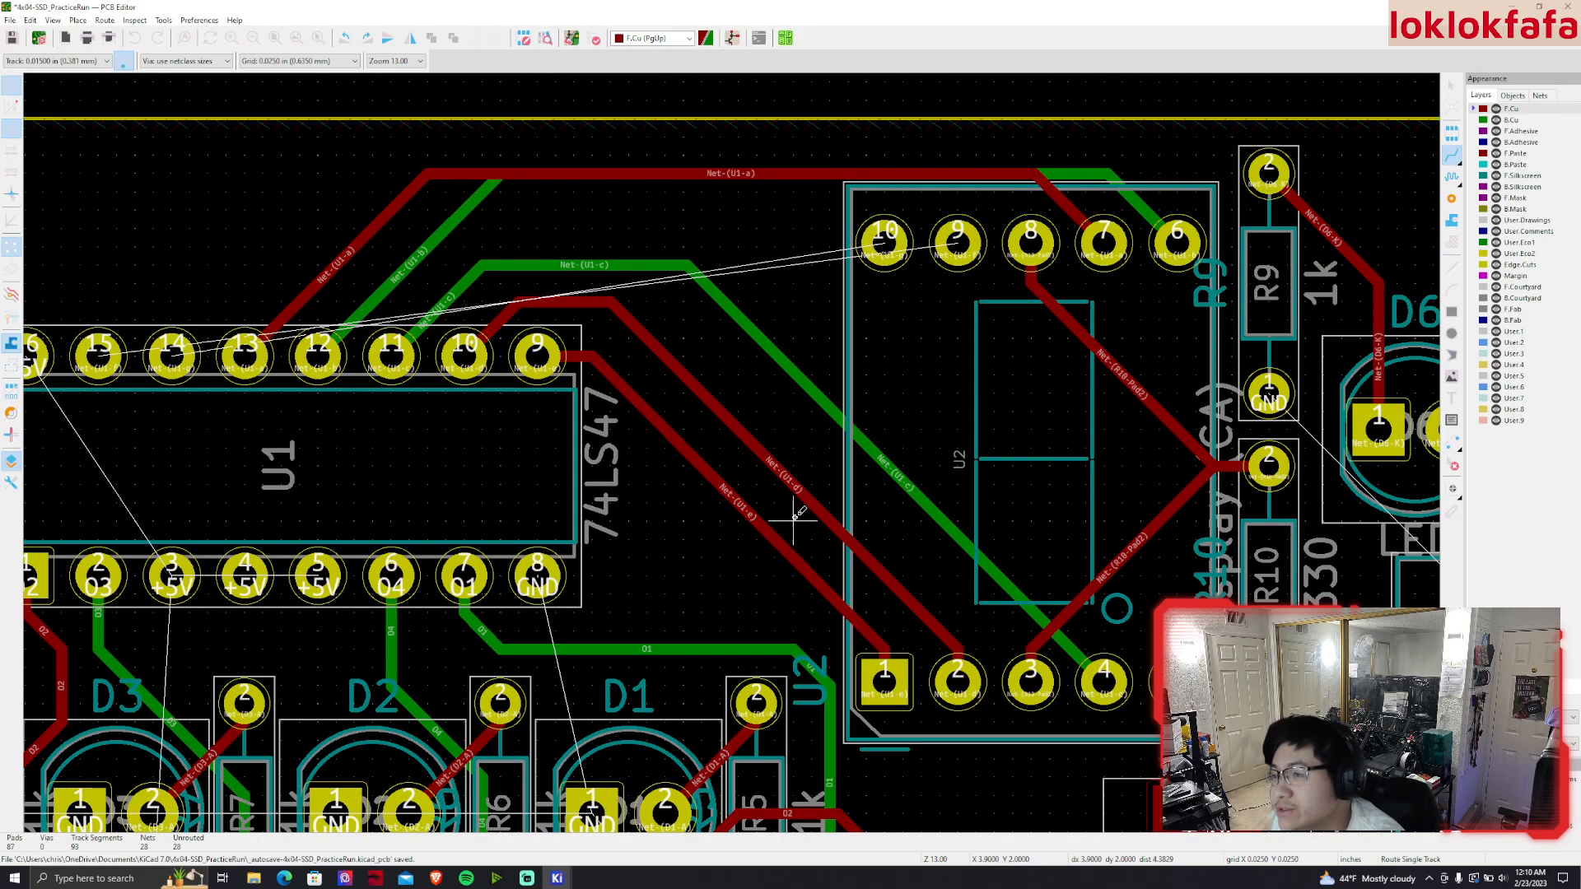
Delete the back-copper track segments between U1's pin 11 and display U2's pin 4
key("Escape")
left_click(515, 273)
key("Delete")
left_click(463, 289)
key("Delete")
left_click(707, 290)
key("Delete")
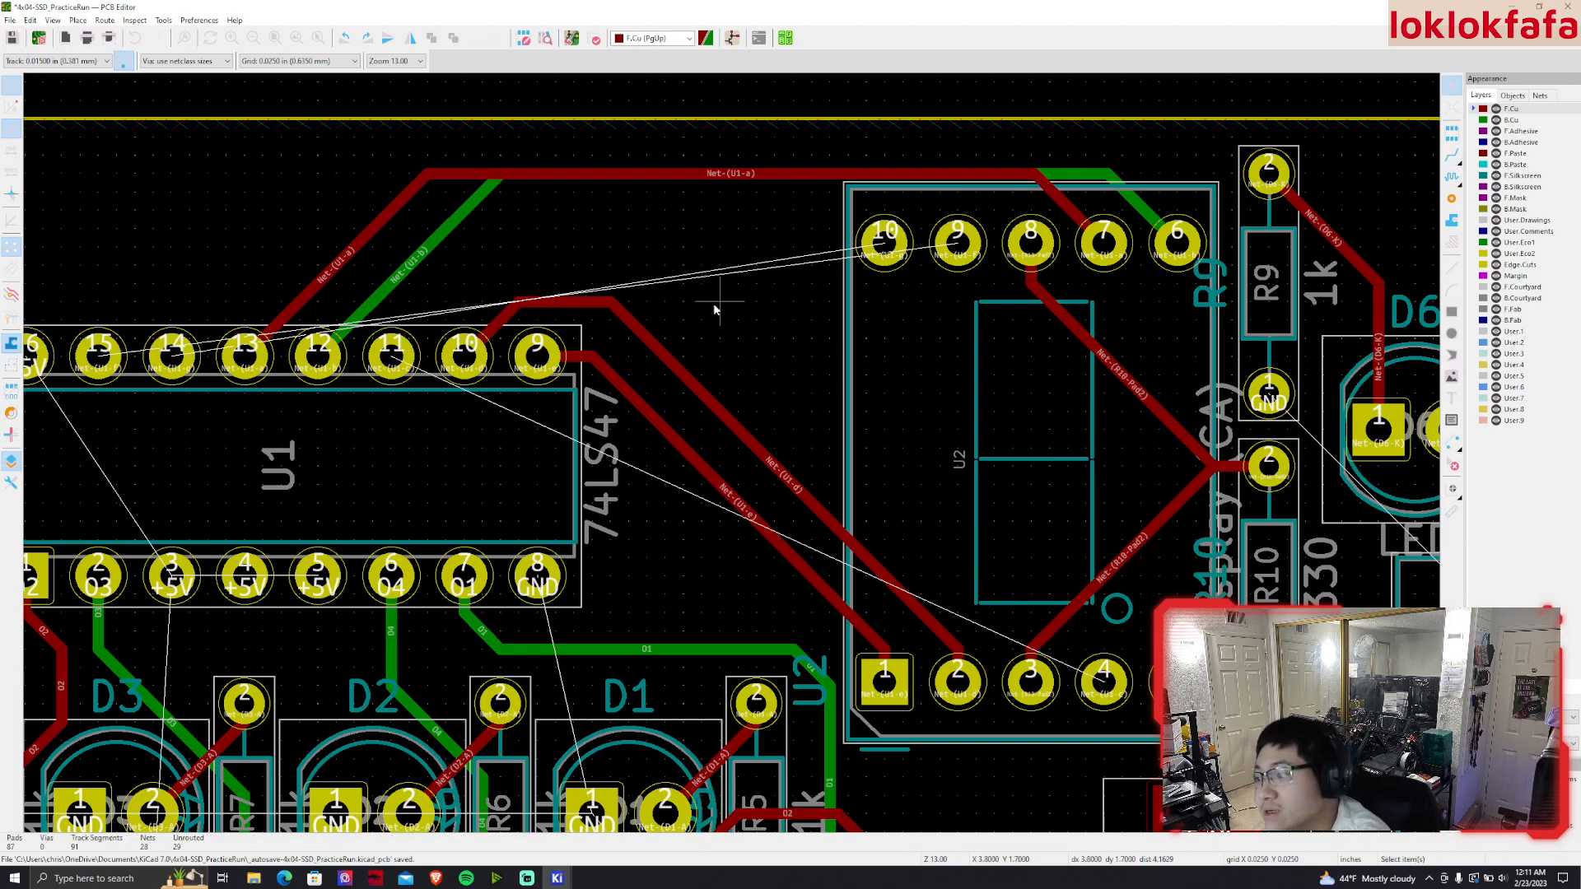
Route back-copper tracks from U1's pin 14 to display U2's pin 10 and from U1's pin 15 to U2's pin 9
middle_click_drag(878, 382, 996, 382)
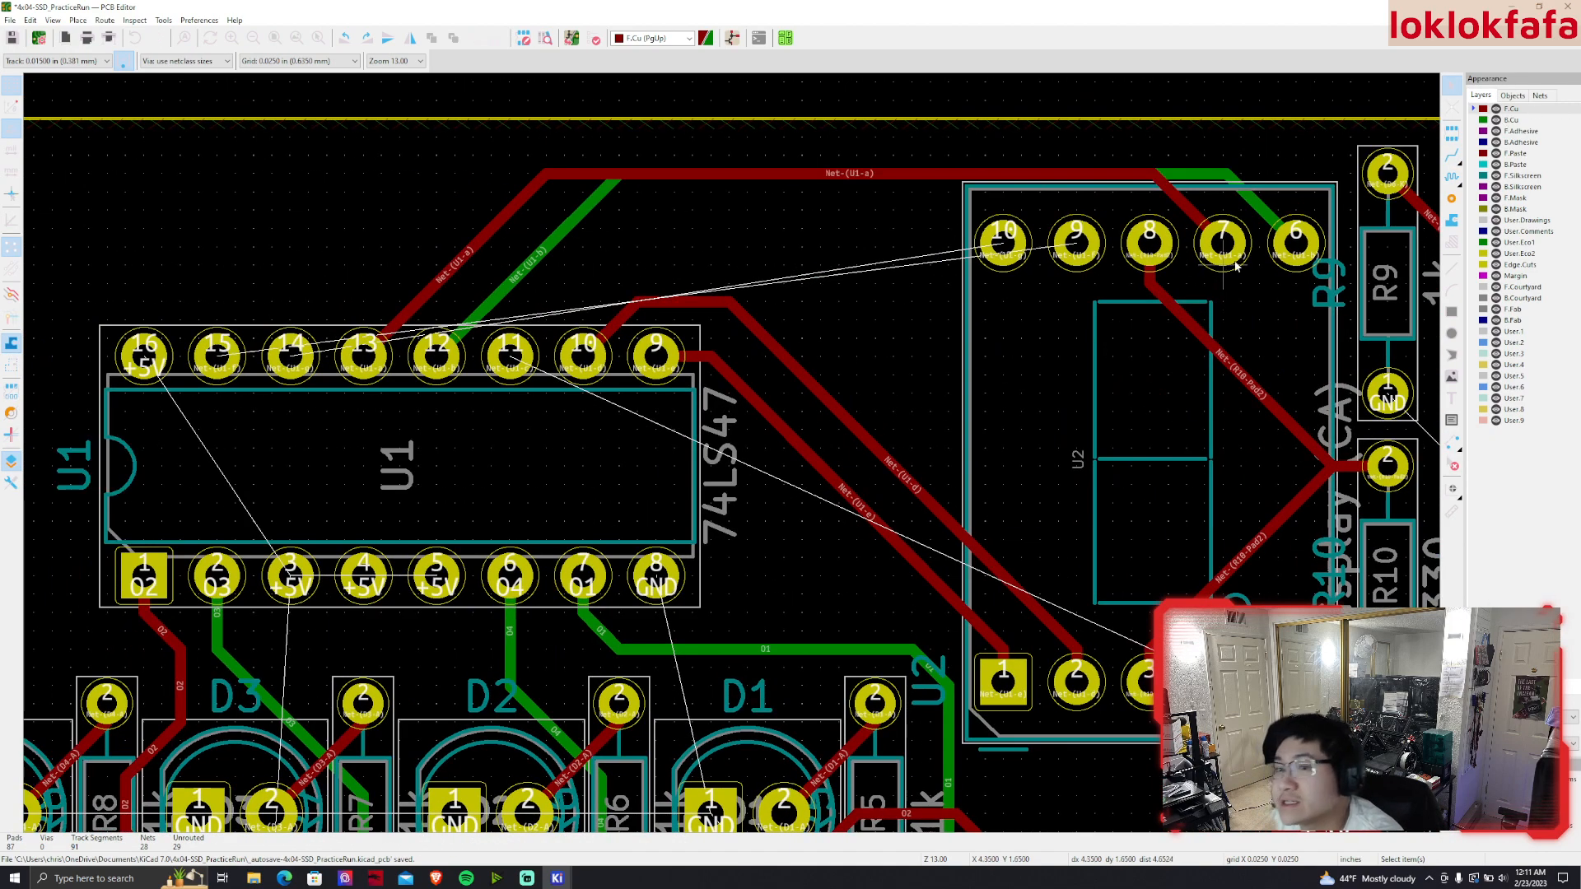
left_click(1511, 120)
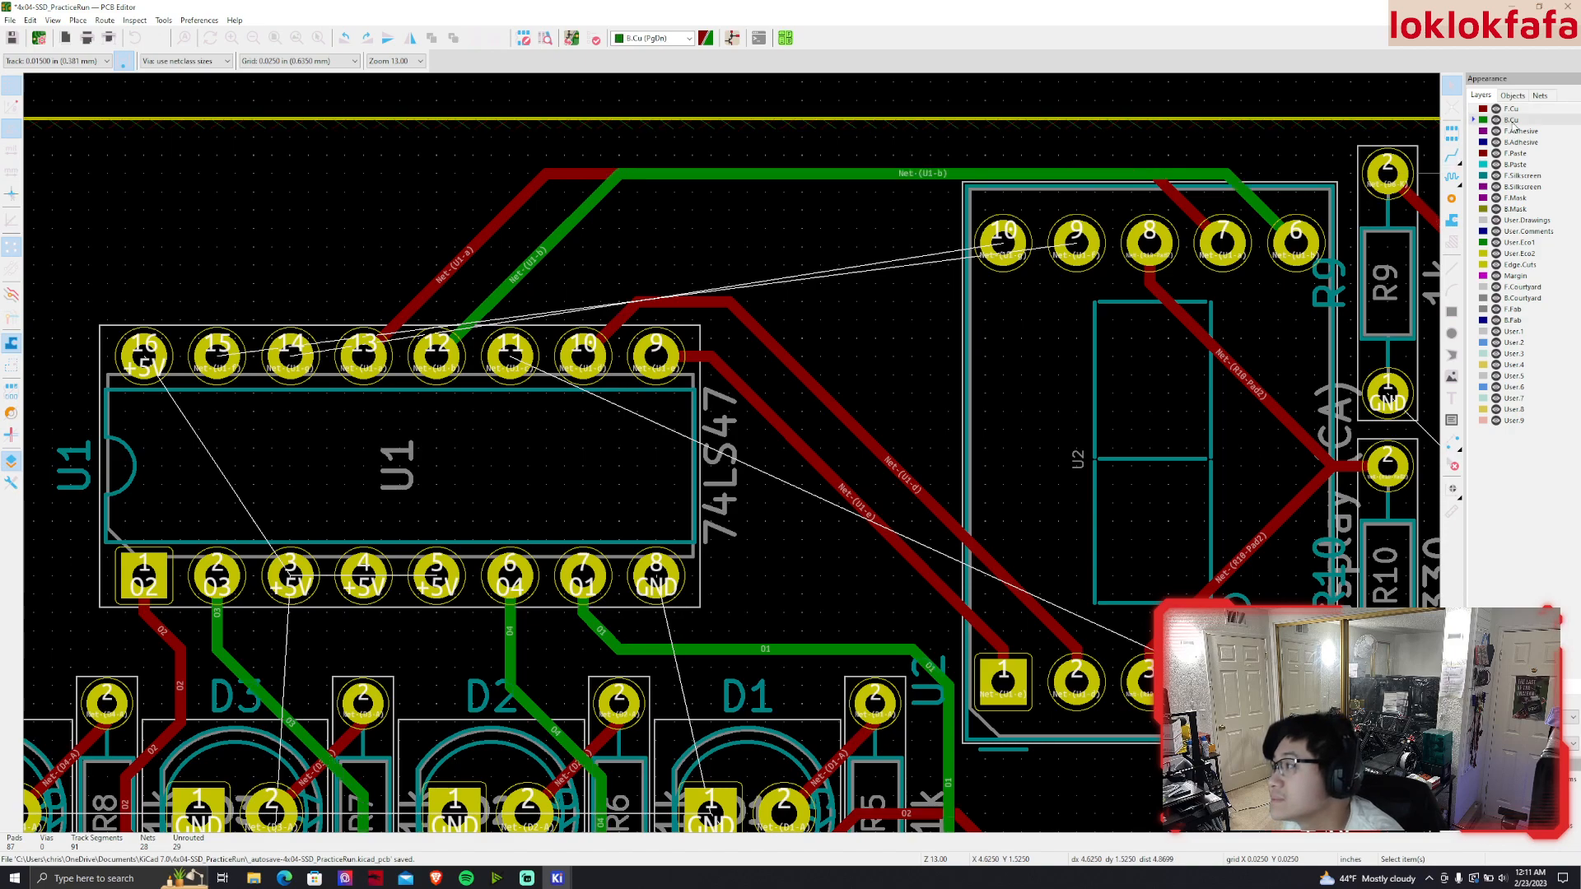
left_click(290, 356)
key("x")
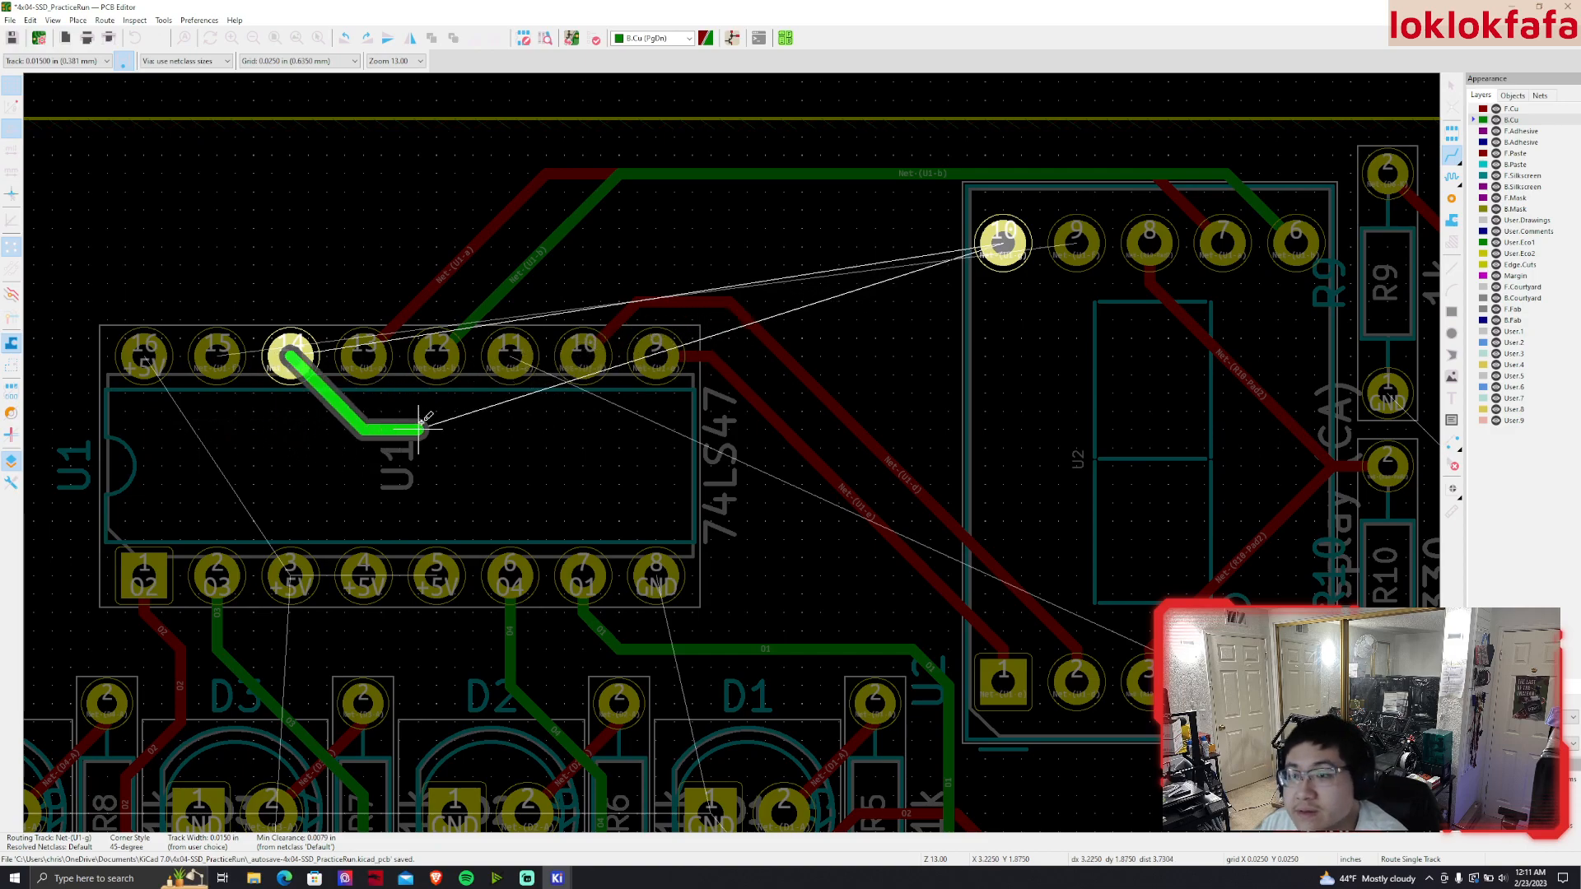
left_click(1003, 241)
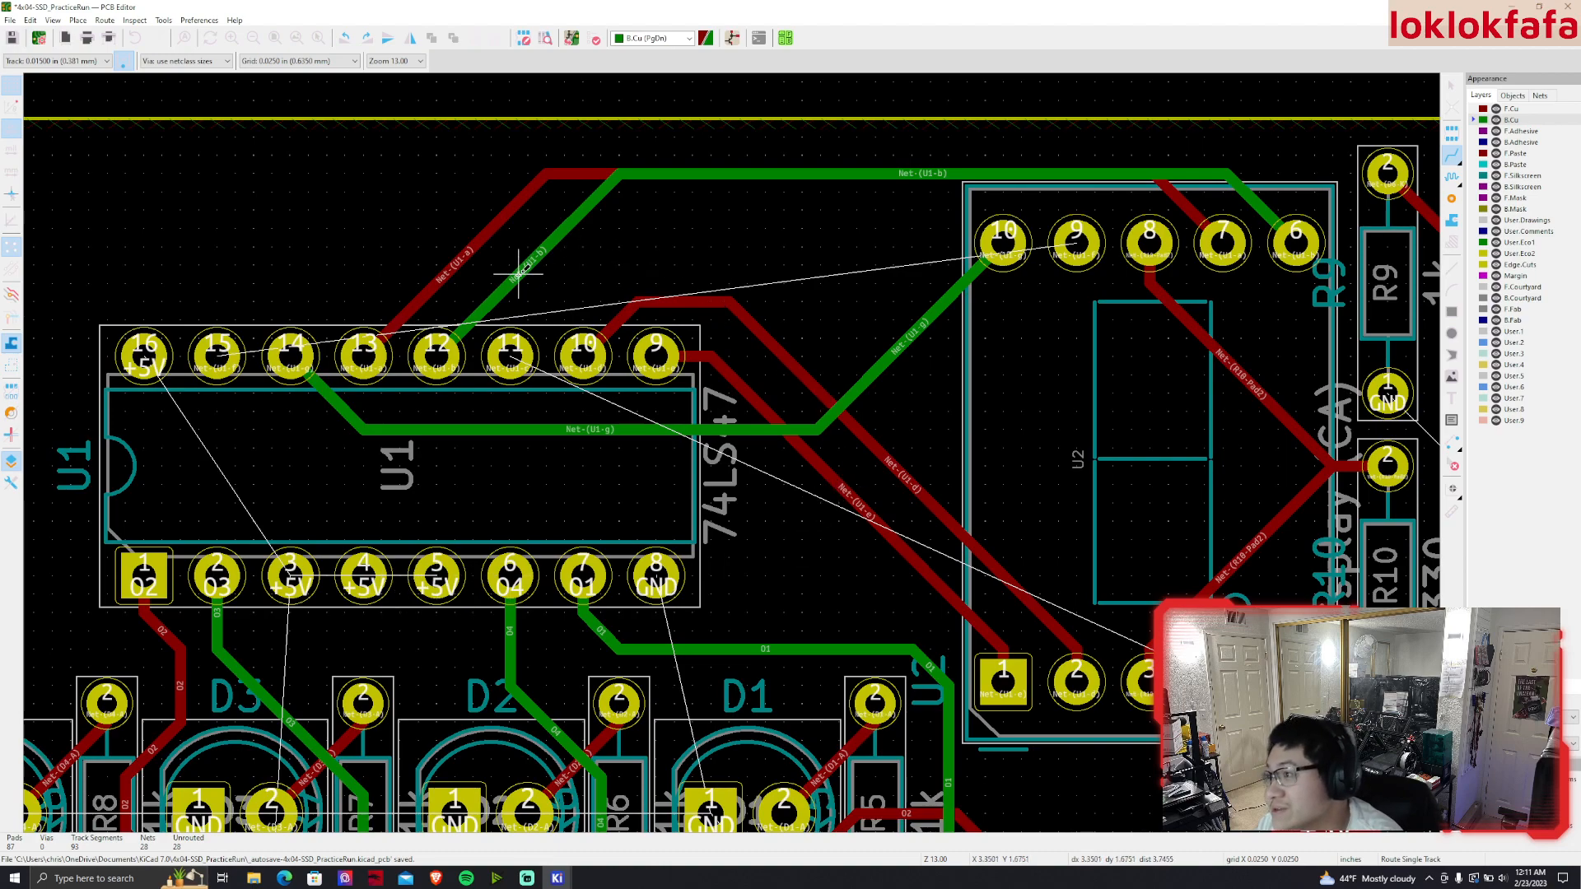
left_click(218, 352)
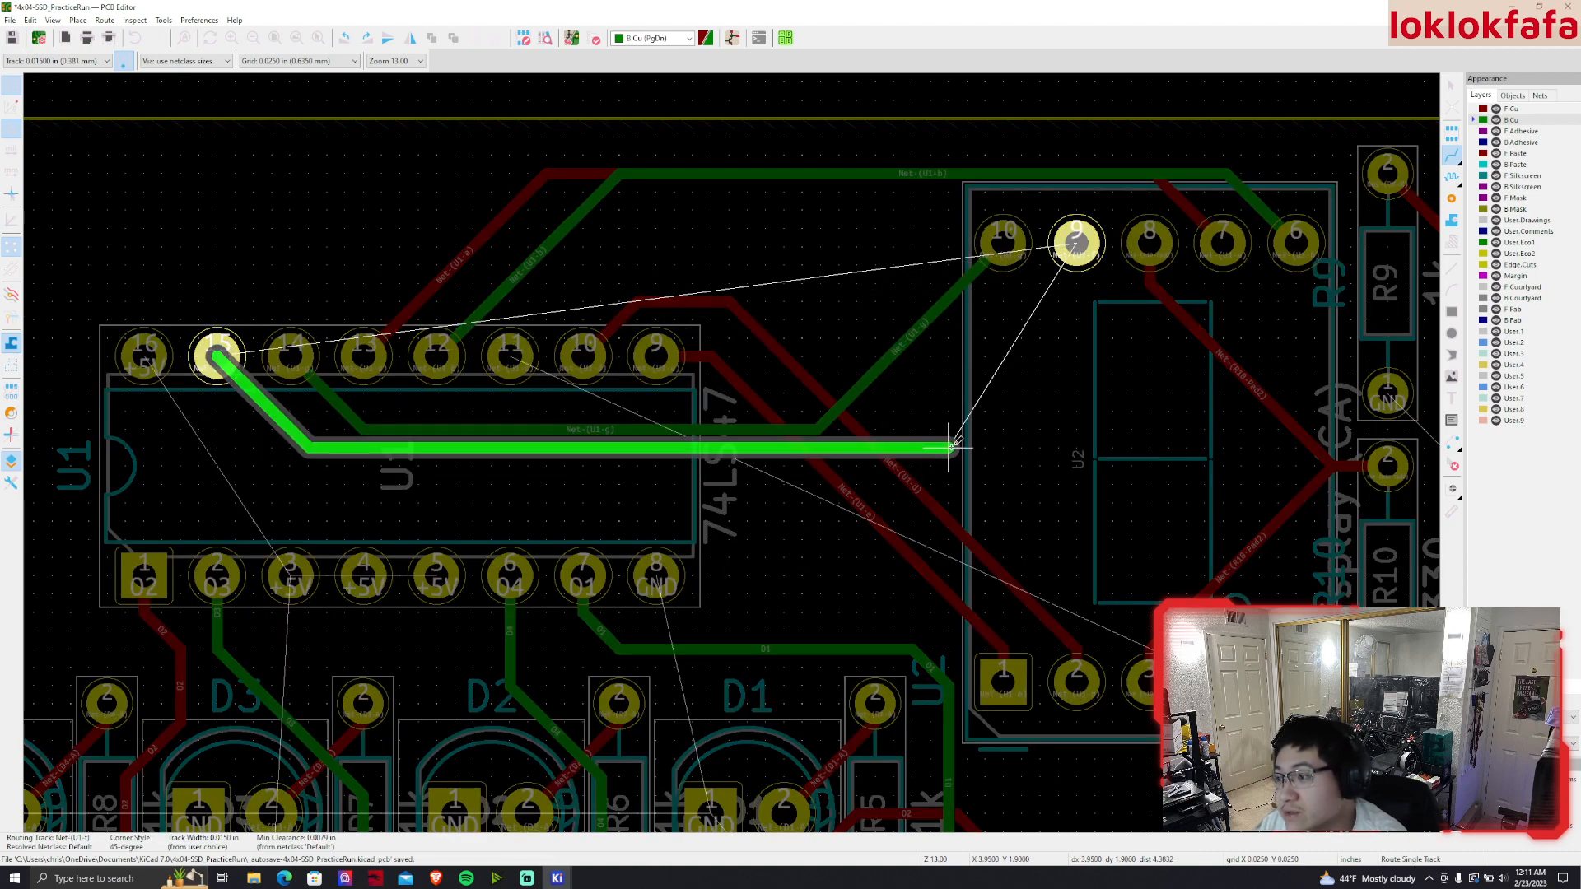
left_click(1077, 242)
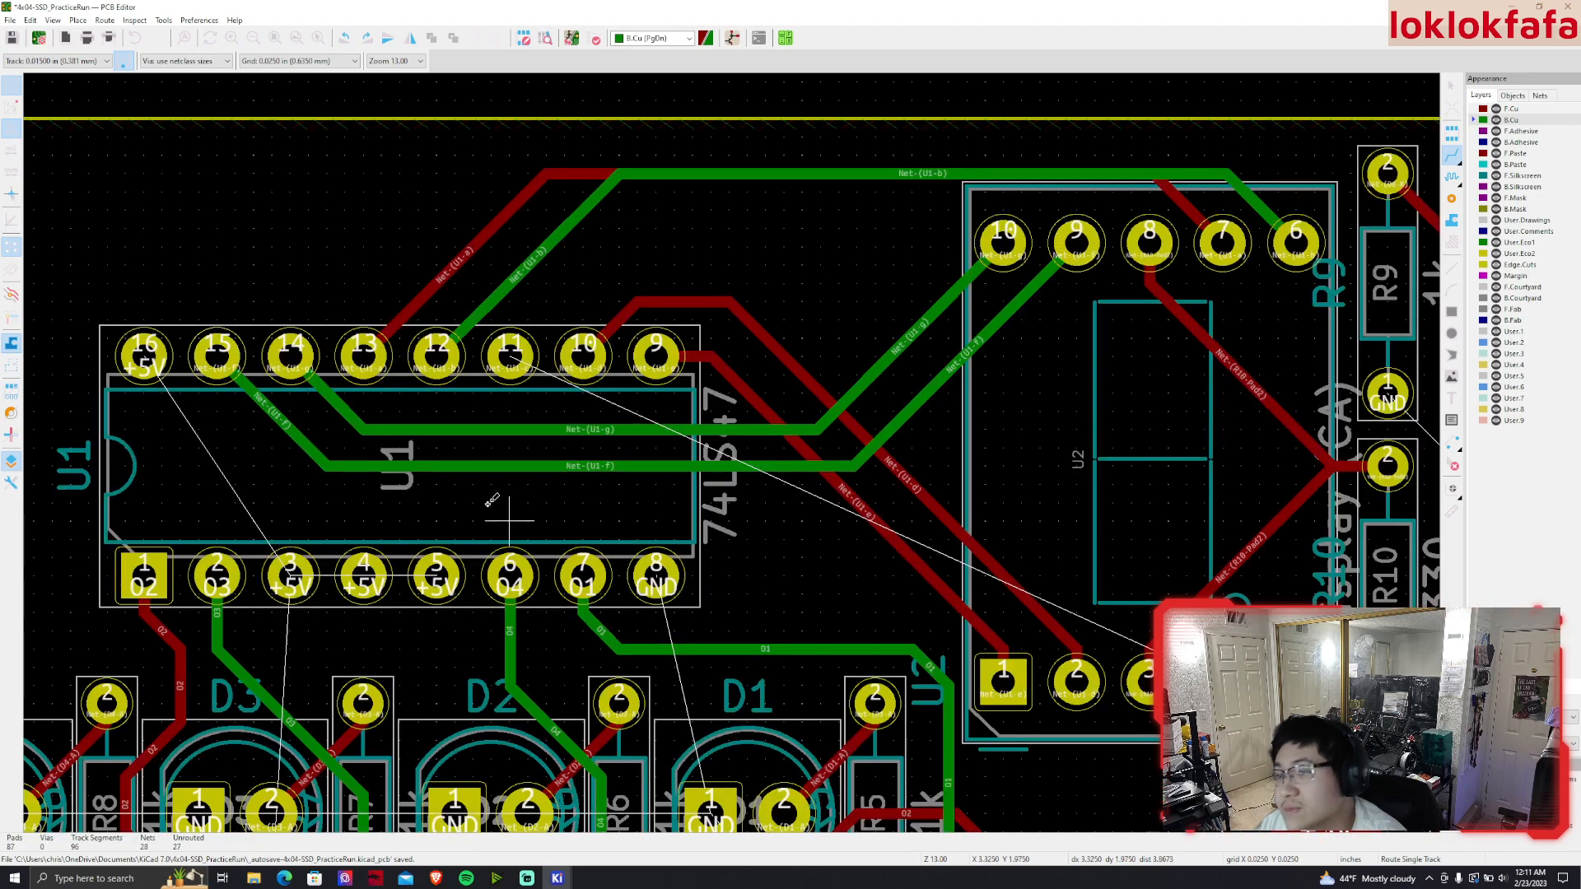
Delete the front-copper track segment running from display U2's pin 3 toward R10's pin 2
scroll(733, 494, "down", 2)
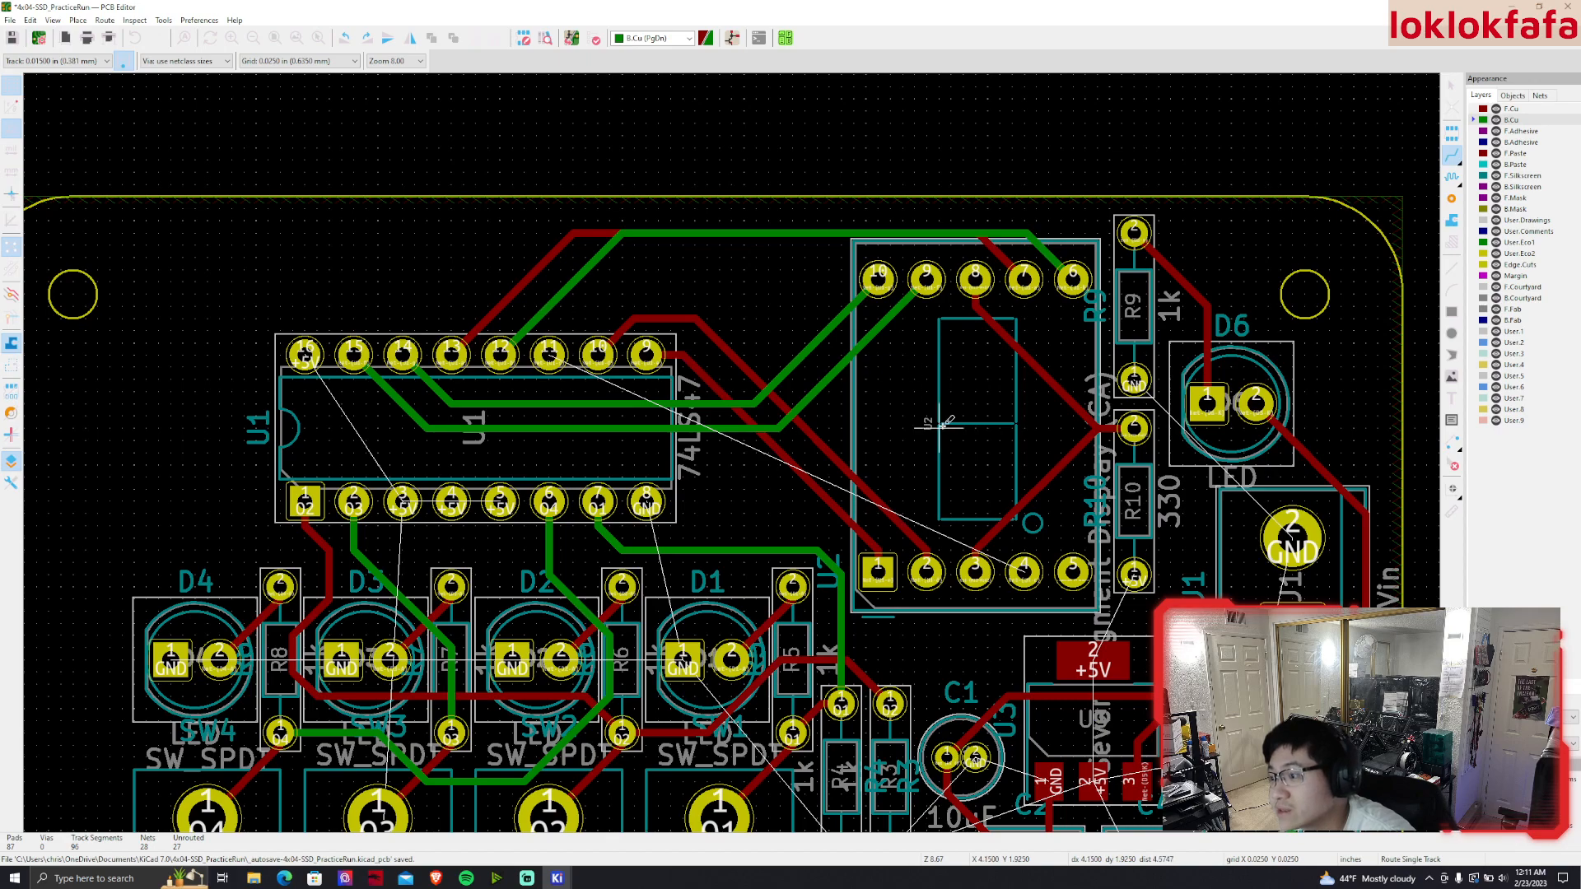
key("Escape")
left_click(1041, 491)
key("Delete")
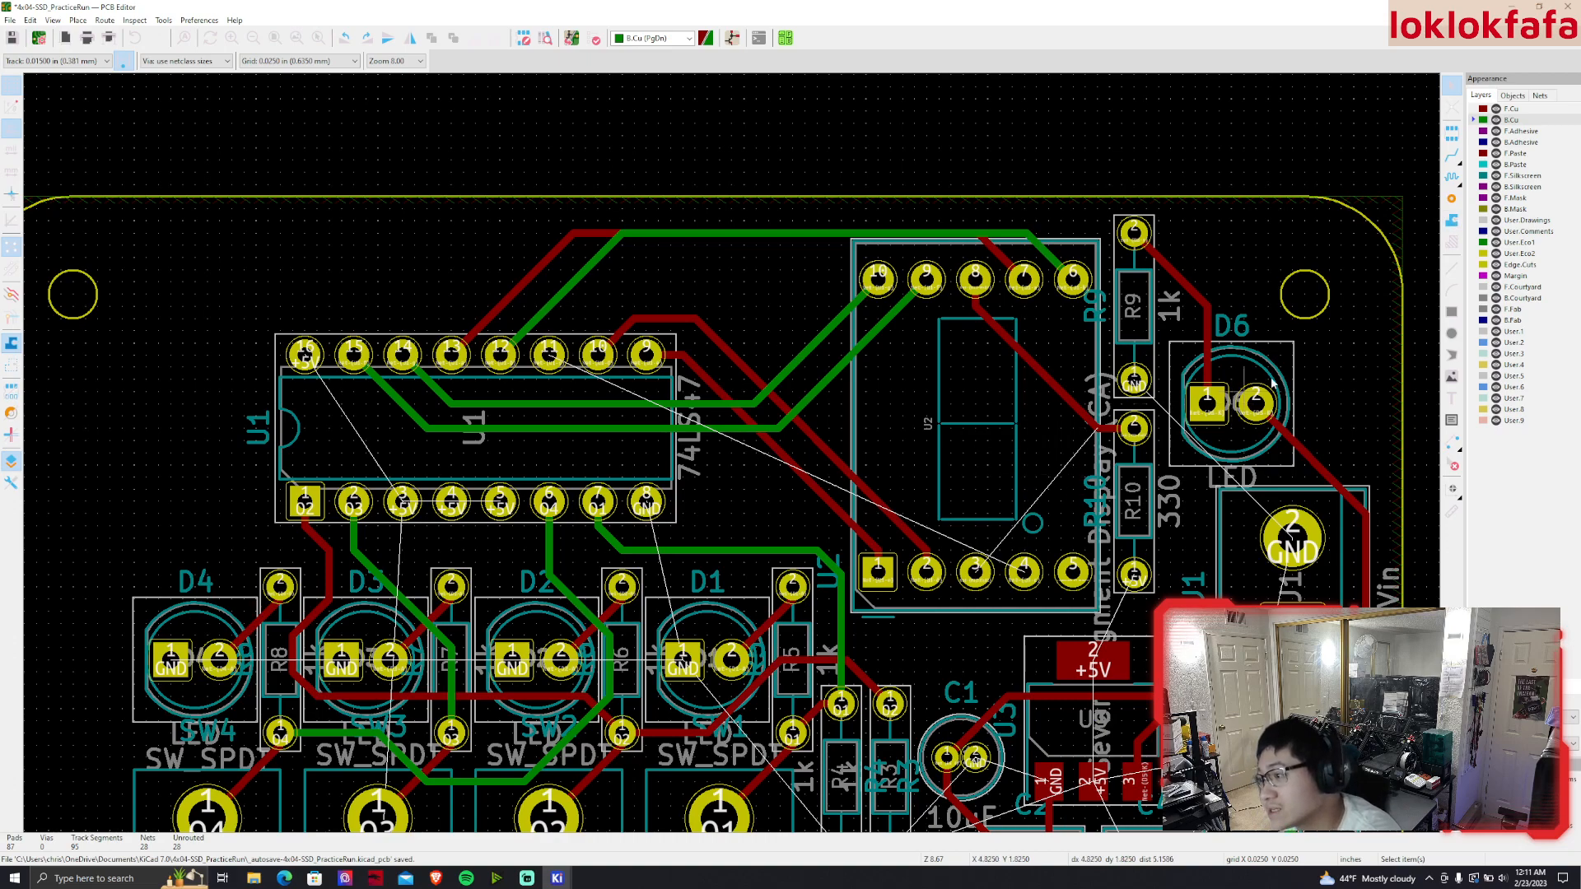
Route a front-copper track from U1's pin 11 to pin 4 of display U2
left_click(550, 356)
key("x")
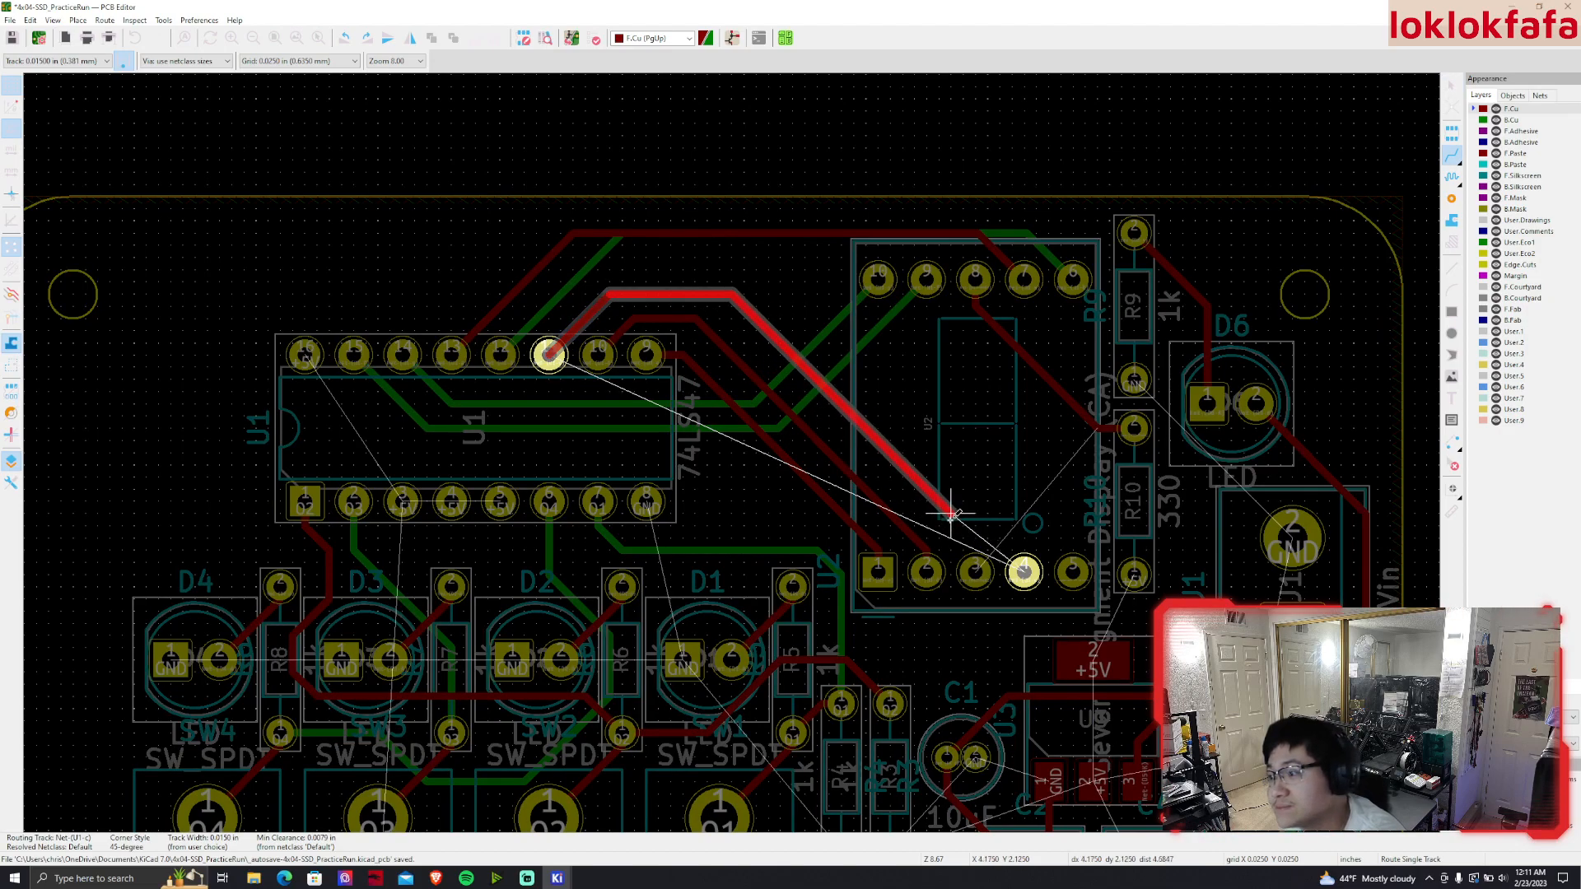
left_click(1024, 570)
scroll(1137, 544, "up", 3)
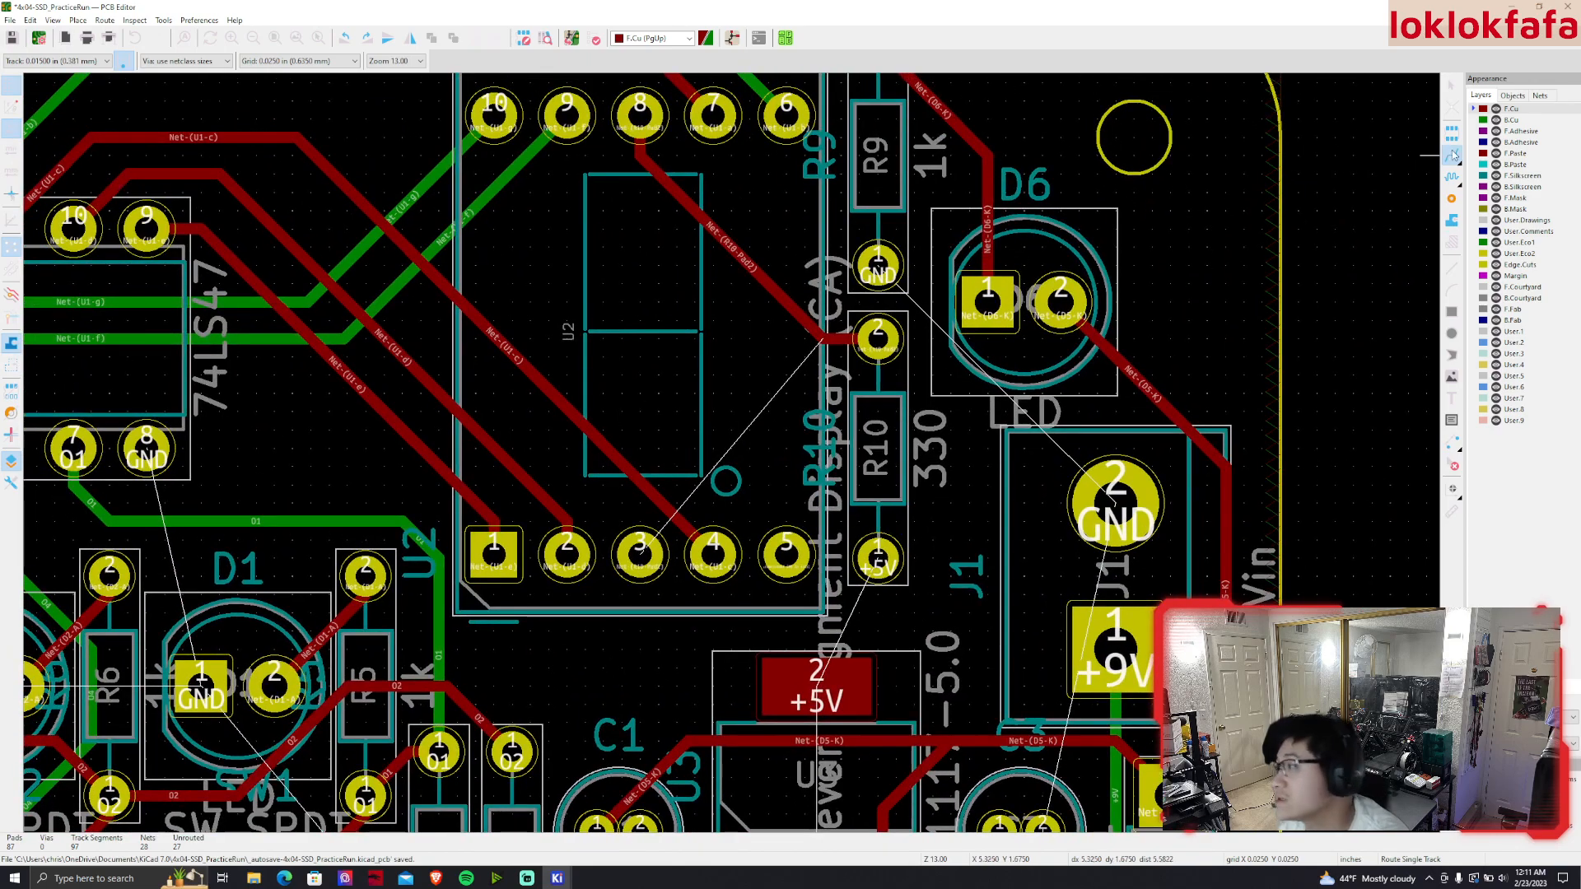
Route a back-copper track from R10's pin 2 to pin 3 of display U2
left_click(1452, 154)
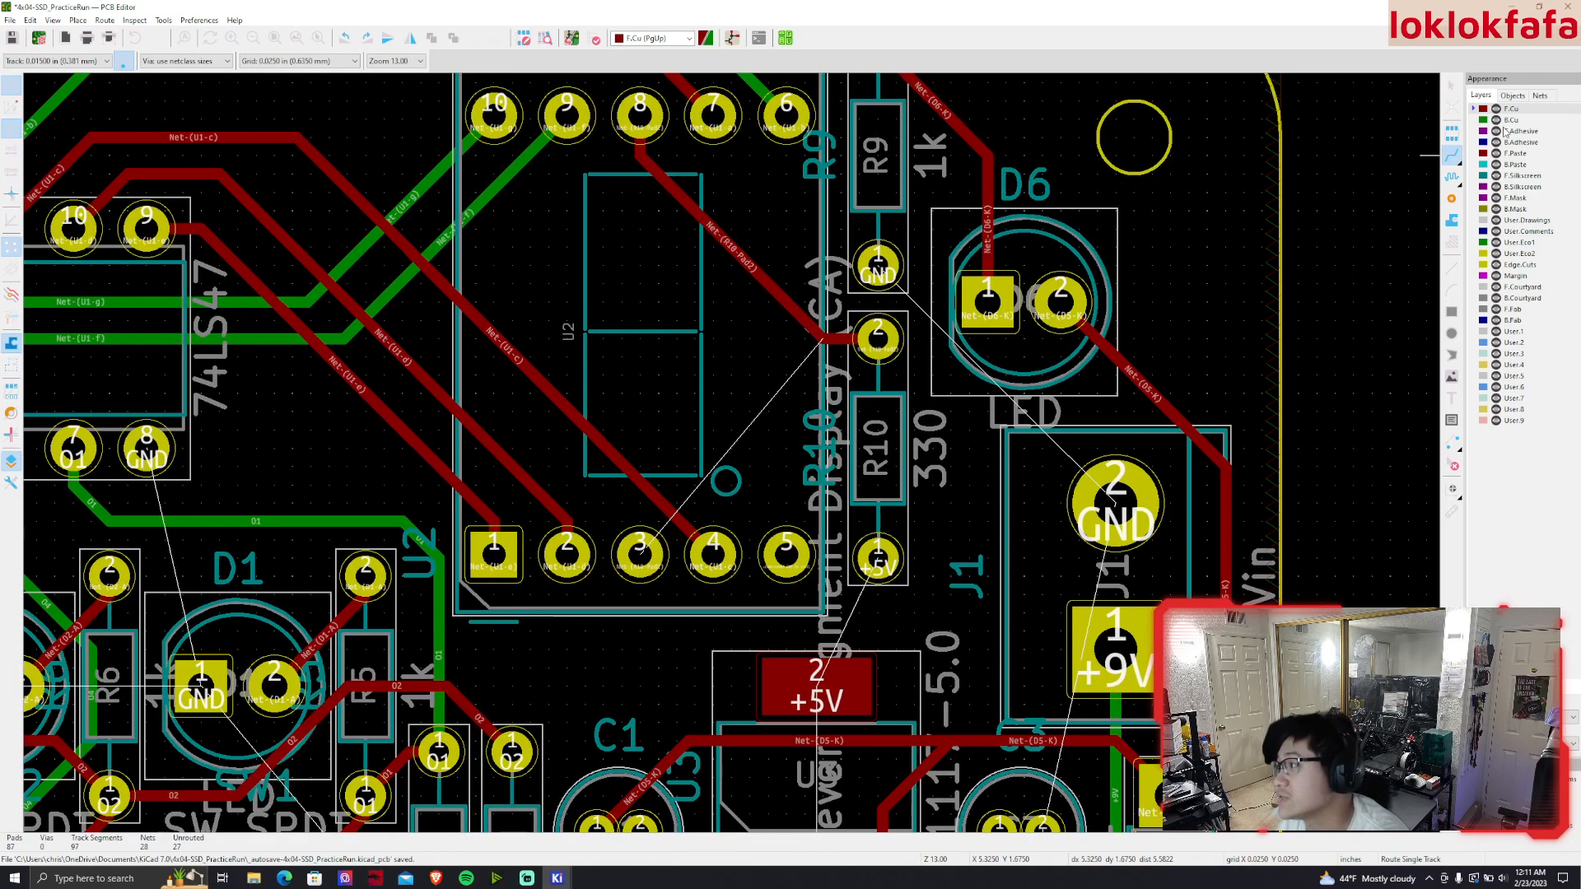
key("Page_Down")
left_click(883, 335)
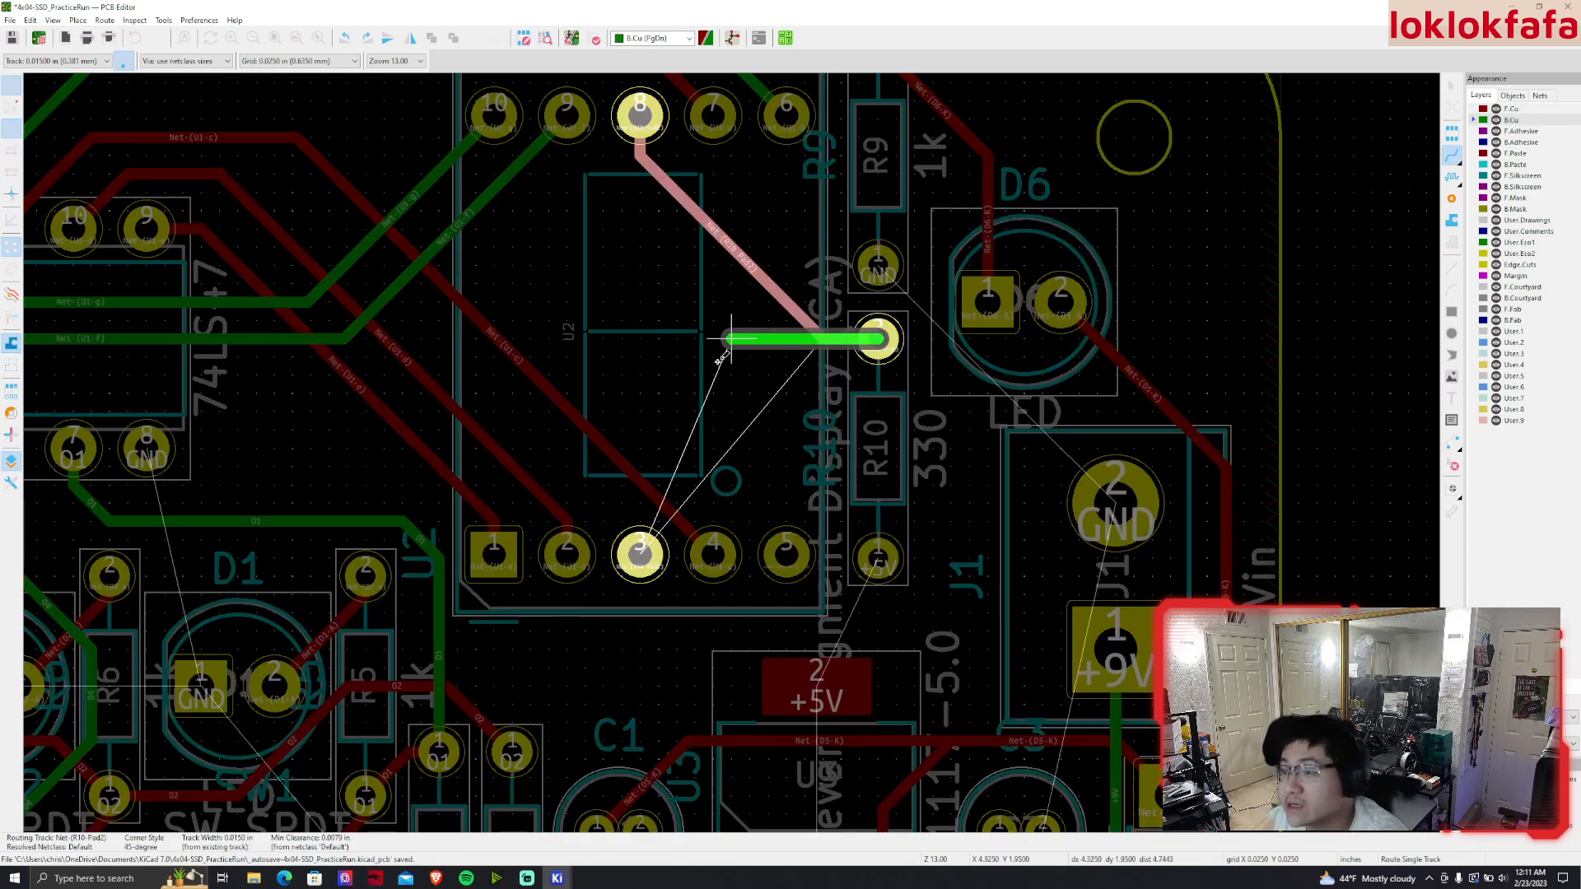
left_click(641, 524)
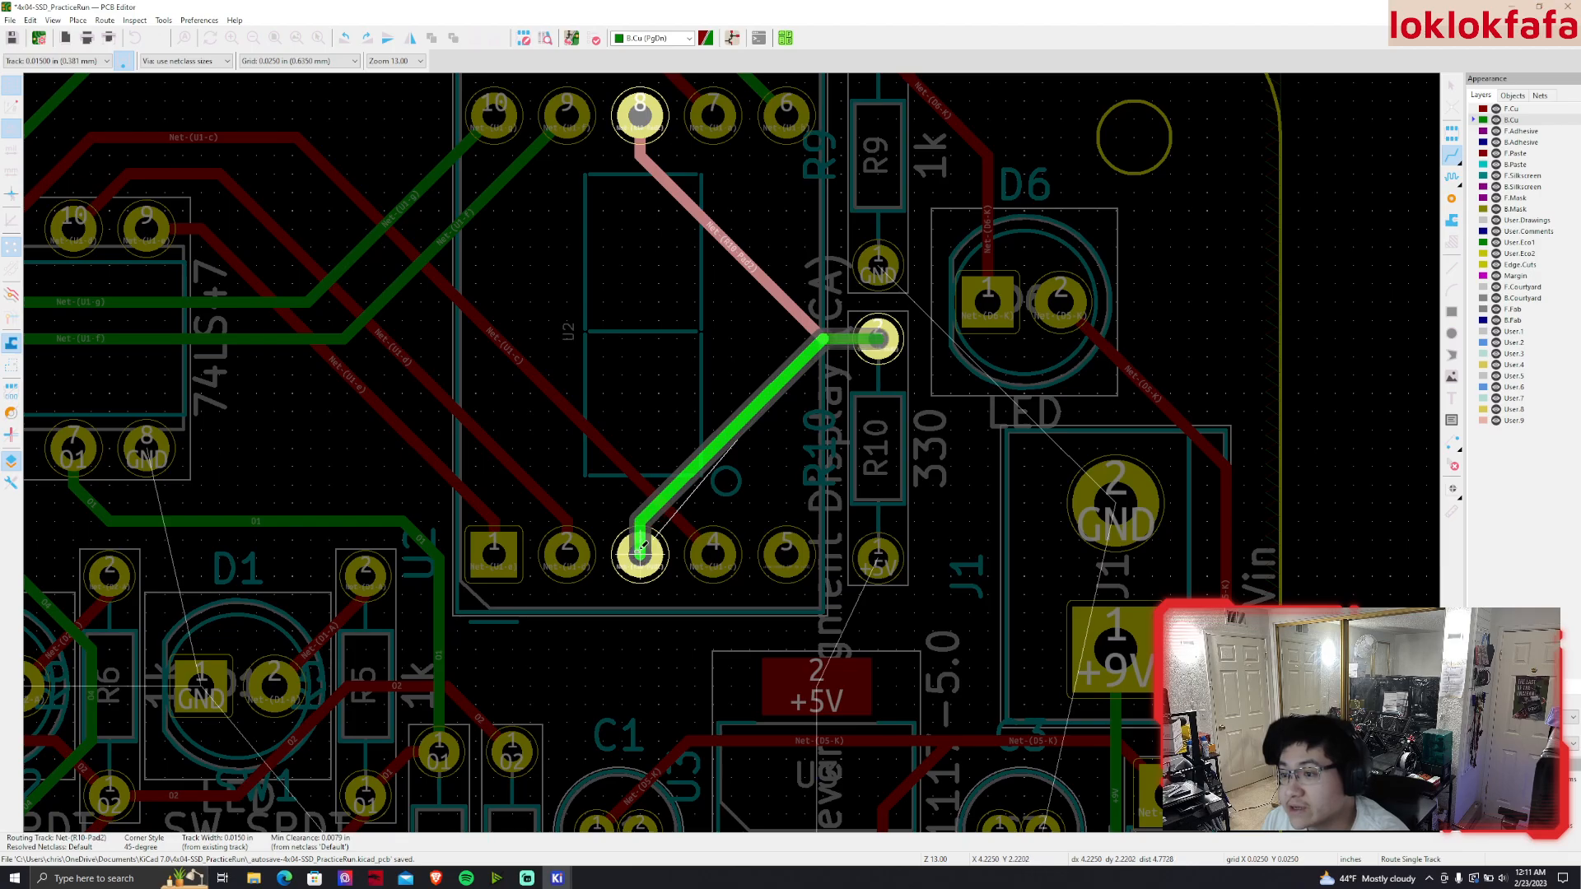
scroll(727, 442, "down", 3)
key("Escape")
Refill all copper zones on the board
key("b")
scroll(570, 484, "down", 3)
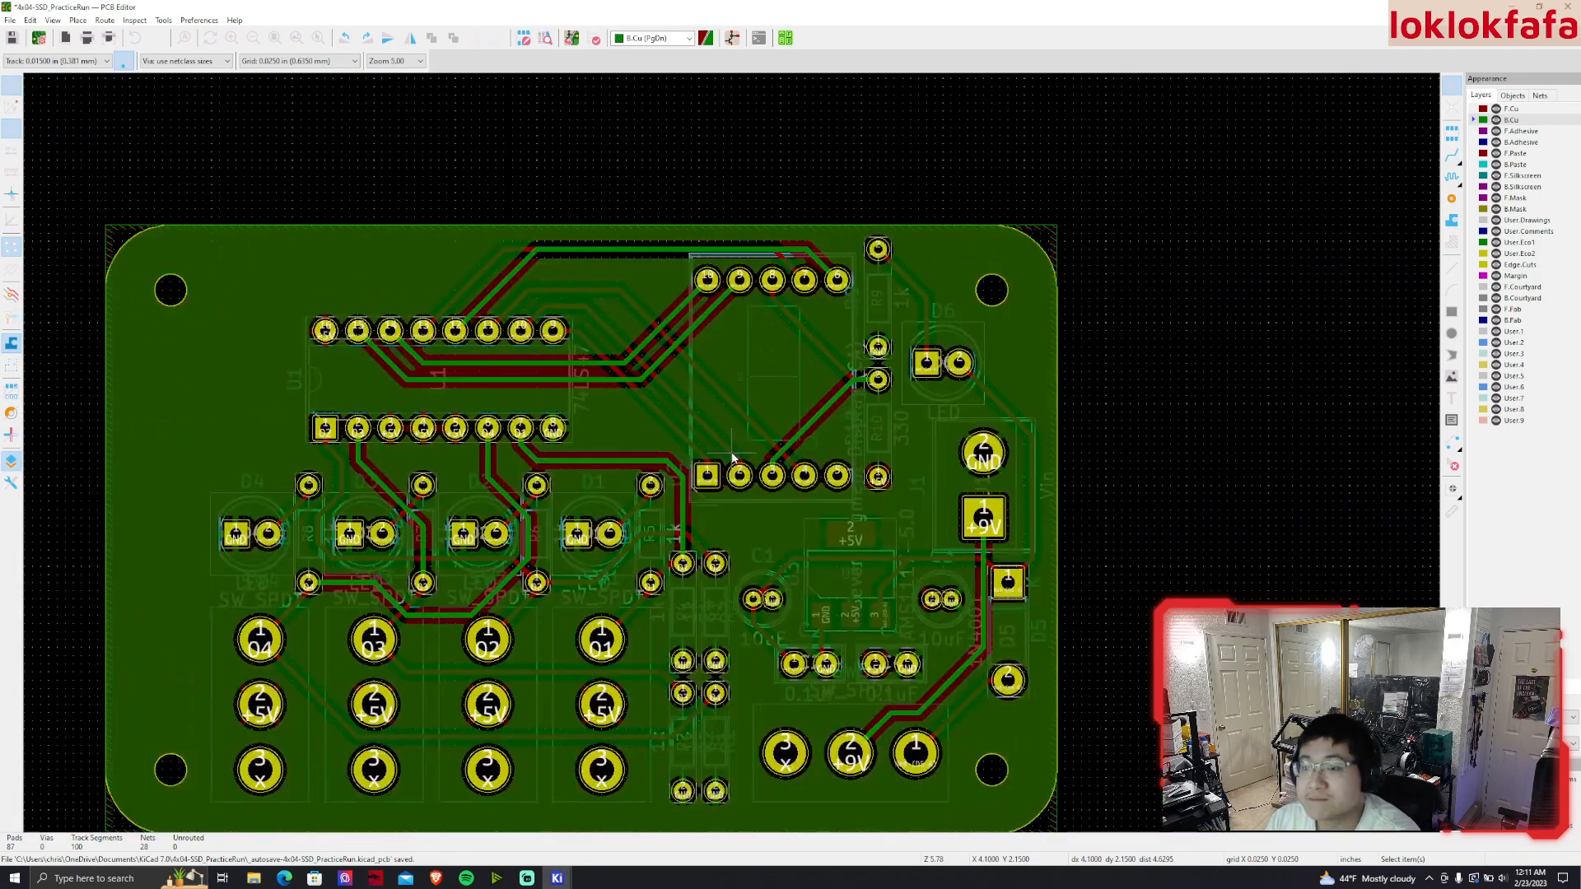
middle_click_drag(799, 387, 891, 427)
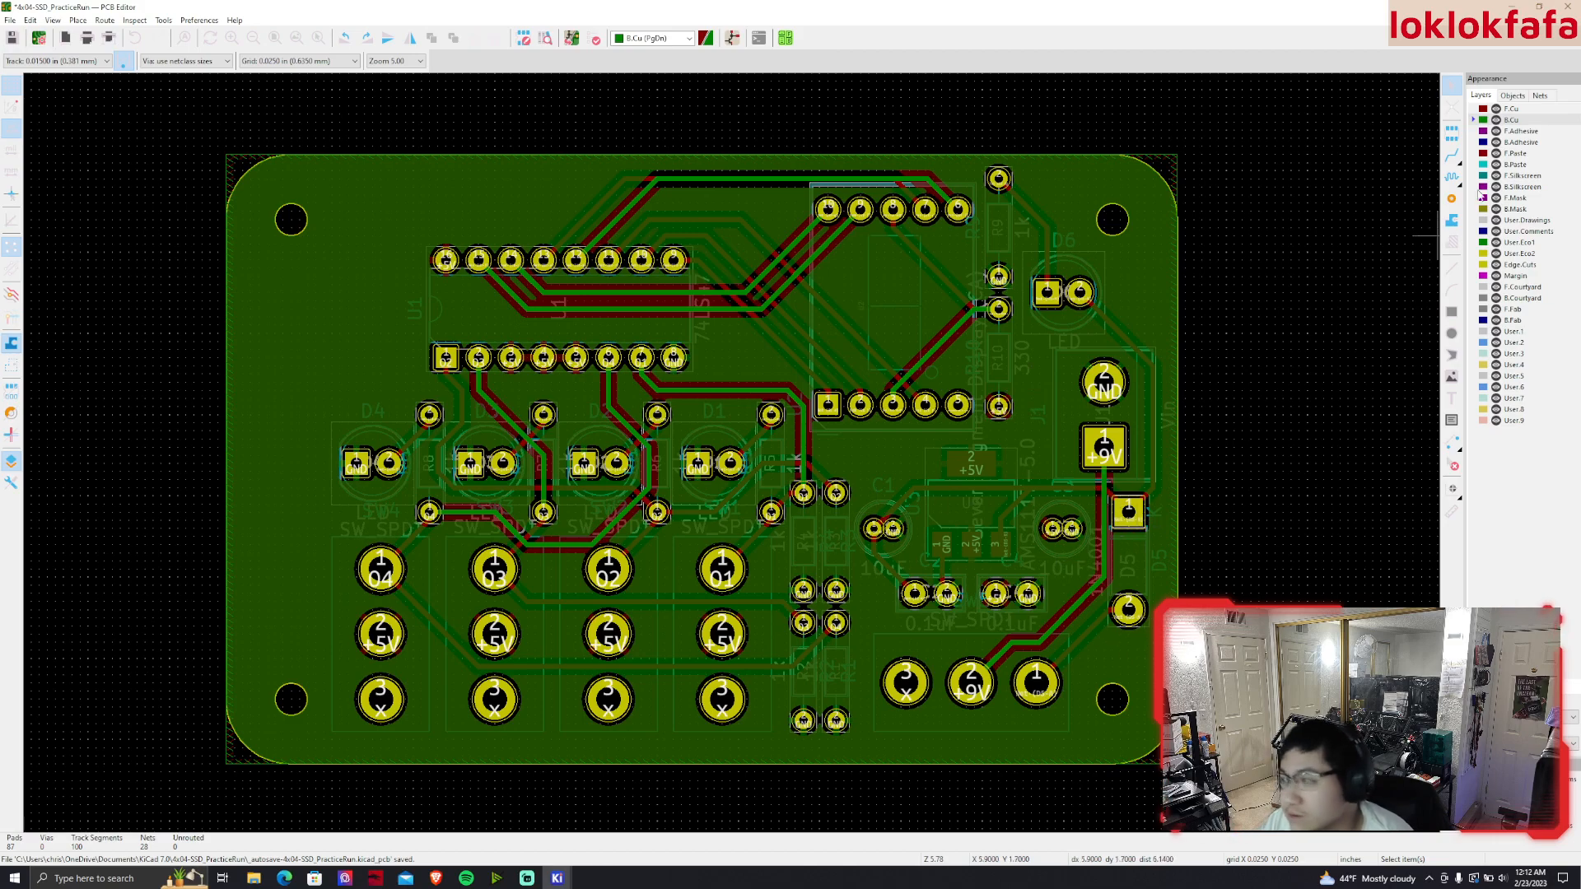
Draw a small F.Cu rule area between the segment c and d tracks above U1's pin 10, keeping out tracks, vias and pads
left_click(1511, 109)
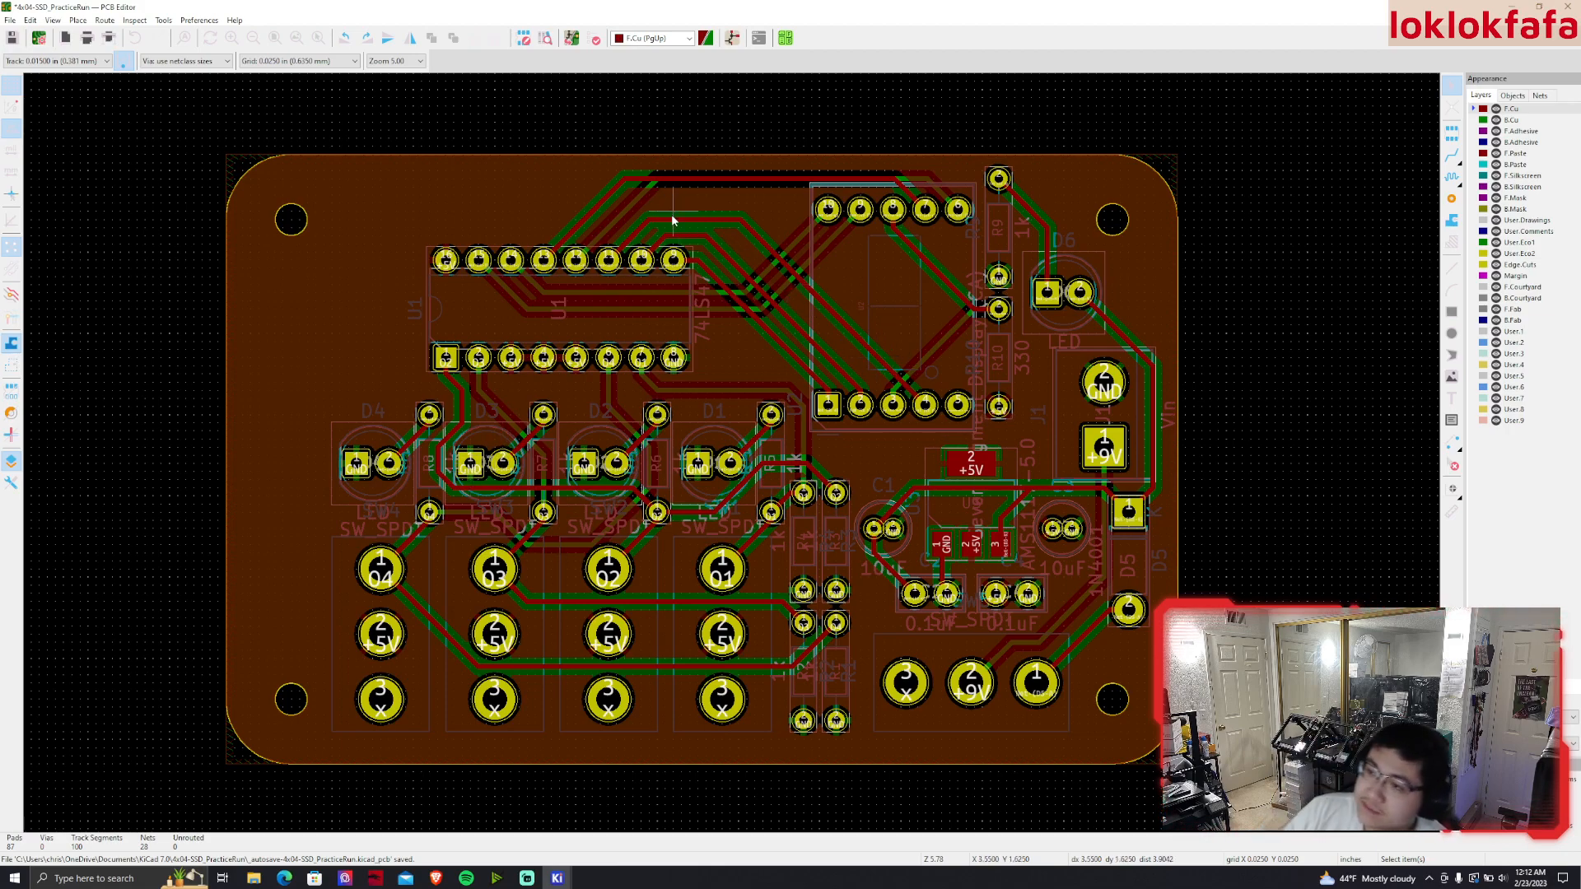
scroll(649, 210, "up", 5)
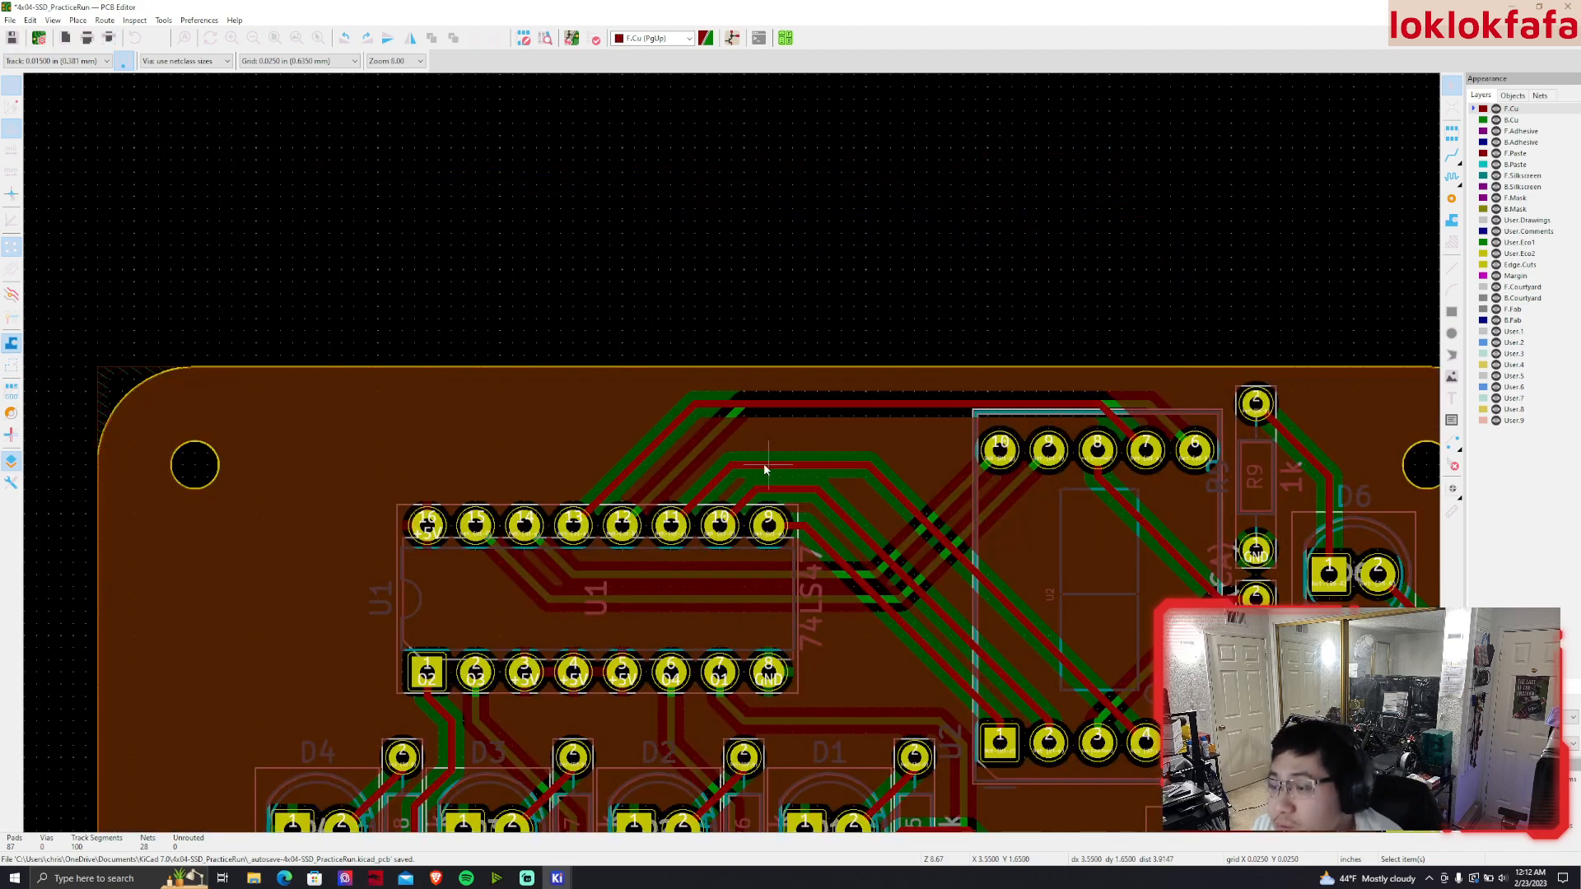
scroll(731, 461, "up", 2)
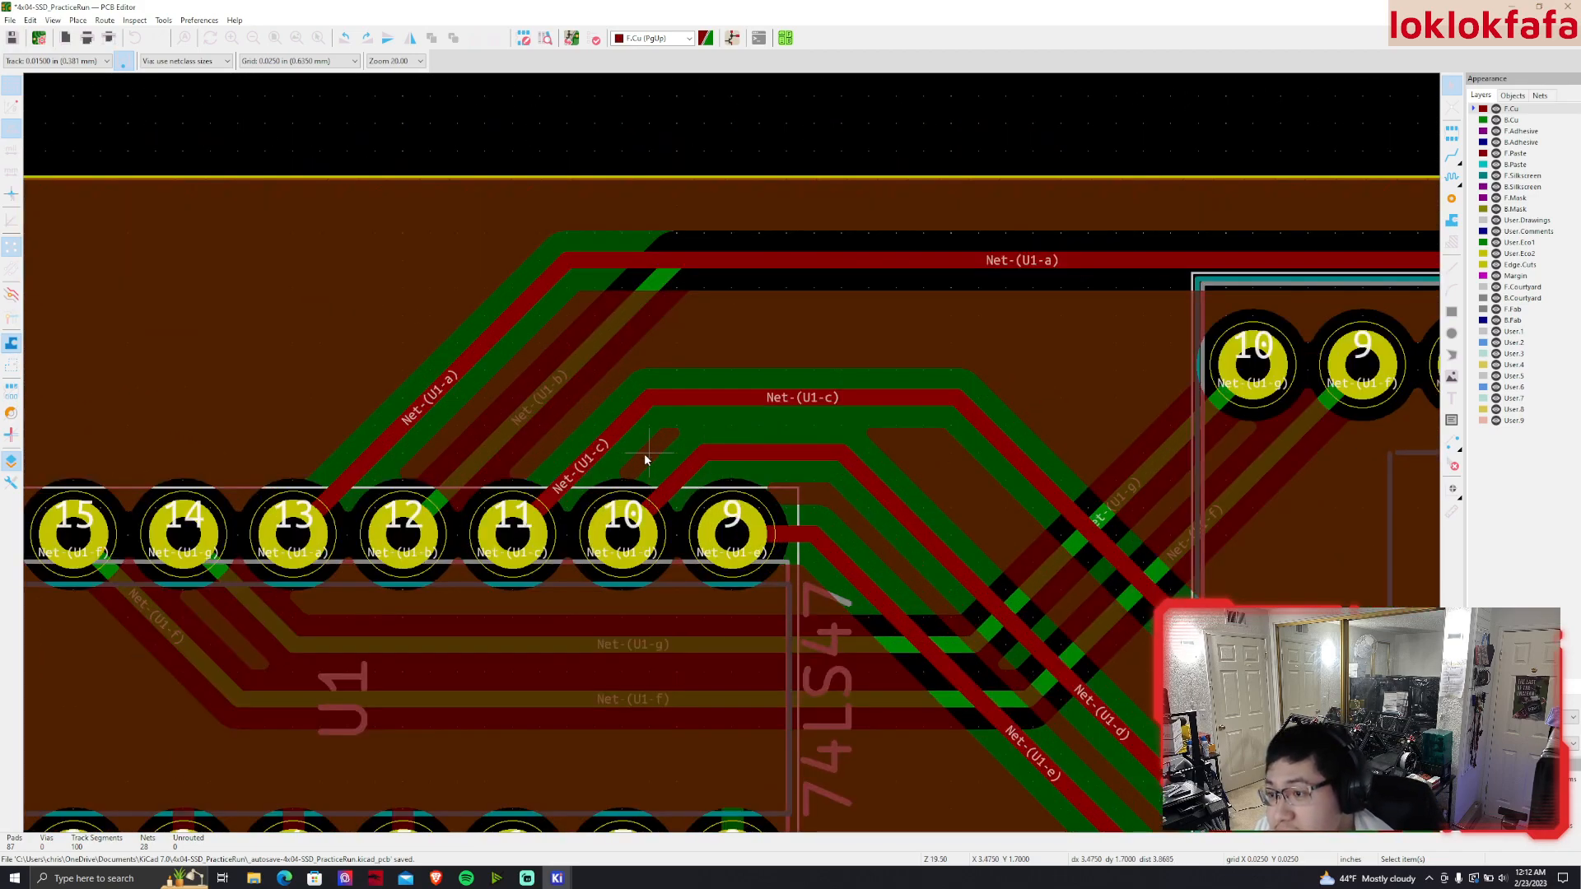
scroll(626, 472, "down", 1)
scroll(708, 453, "right", 2, "ctrl")
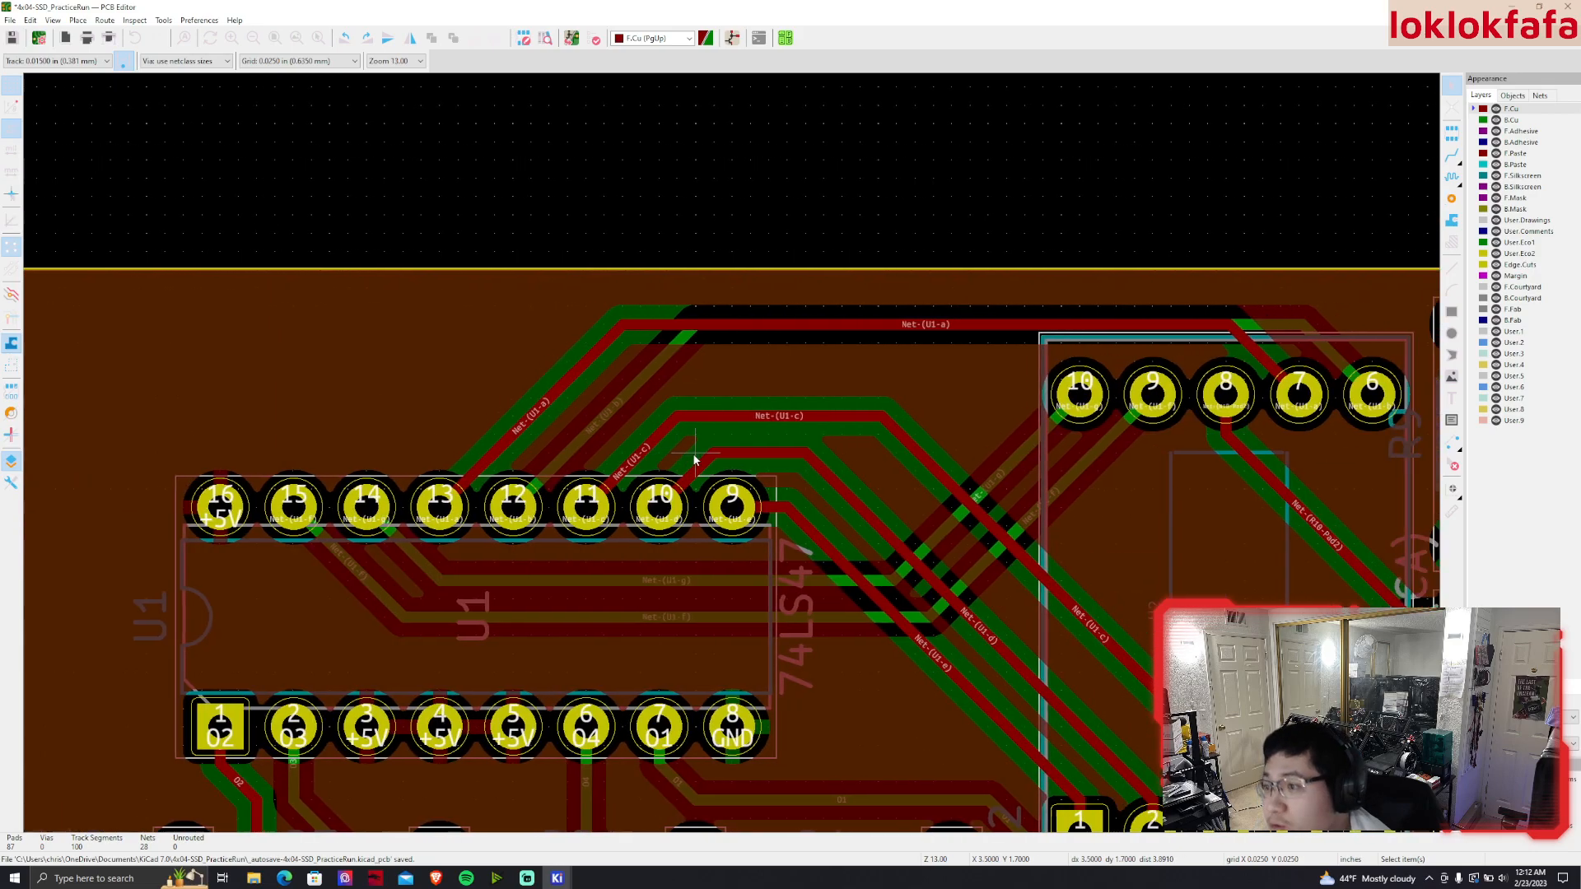
left_click(1452, 241)
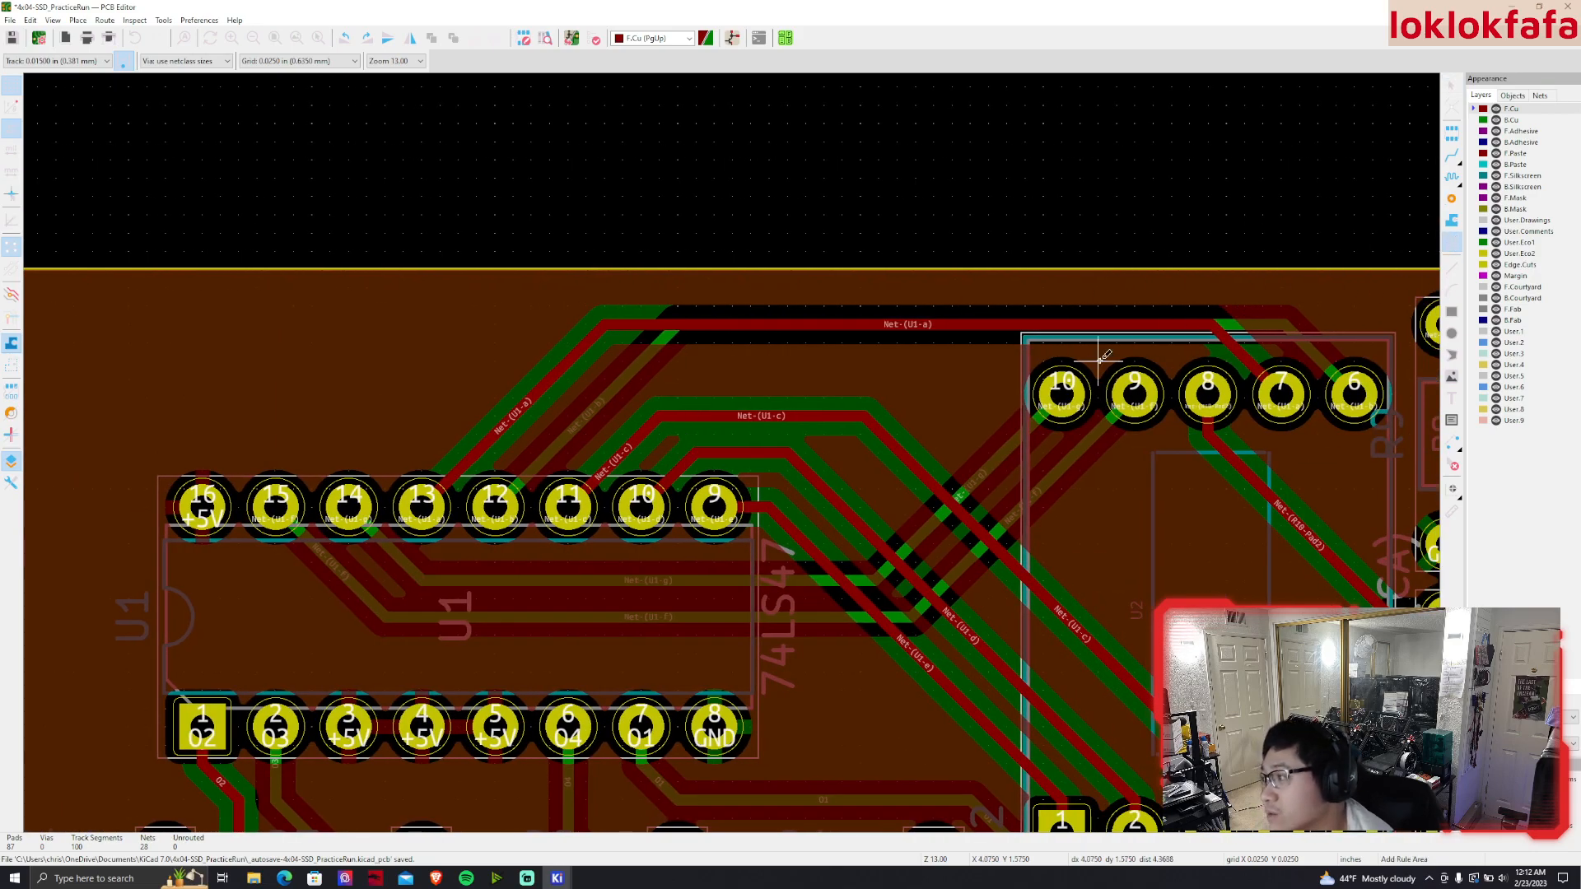
middle_click_drag(900, 354, 788, 281)
middle_click_drag(589, 373, 543, 359)
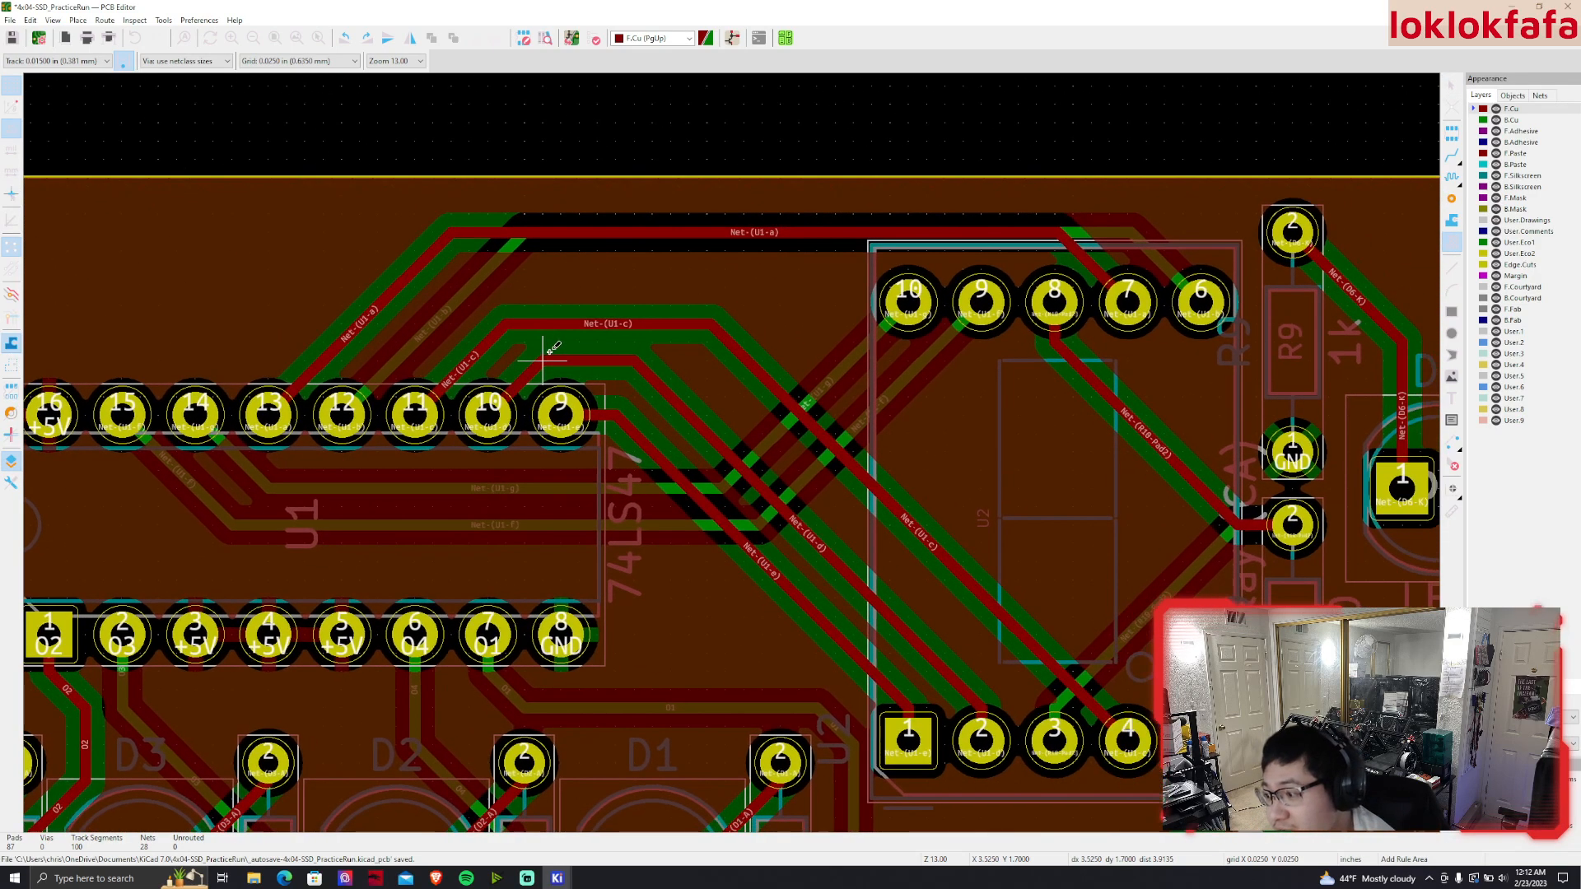
left_click(505, 340)
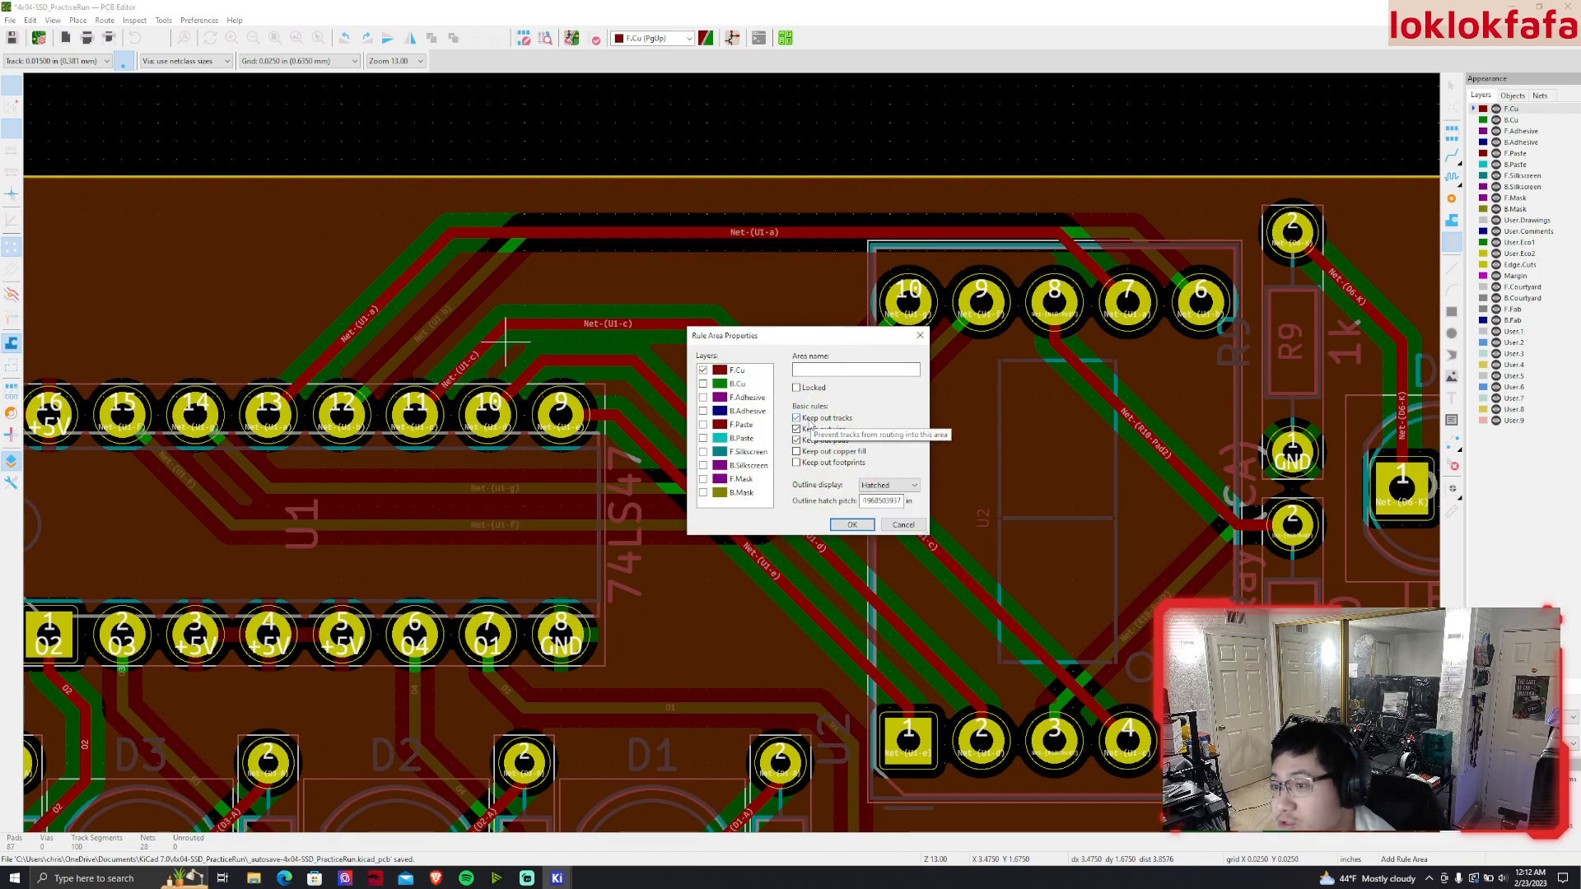
left_click(853, 525)
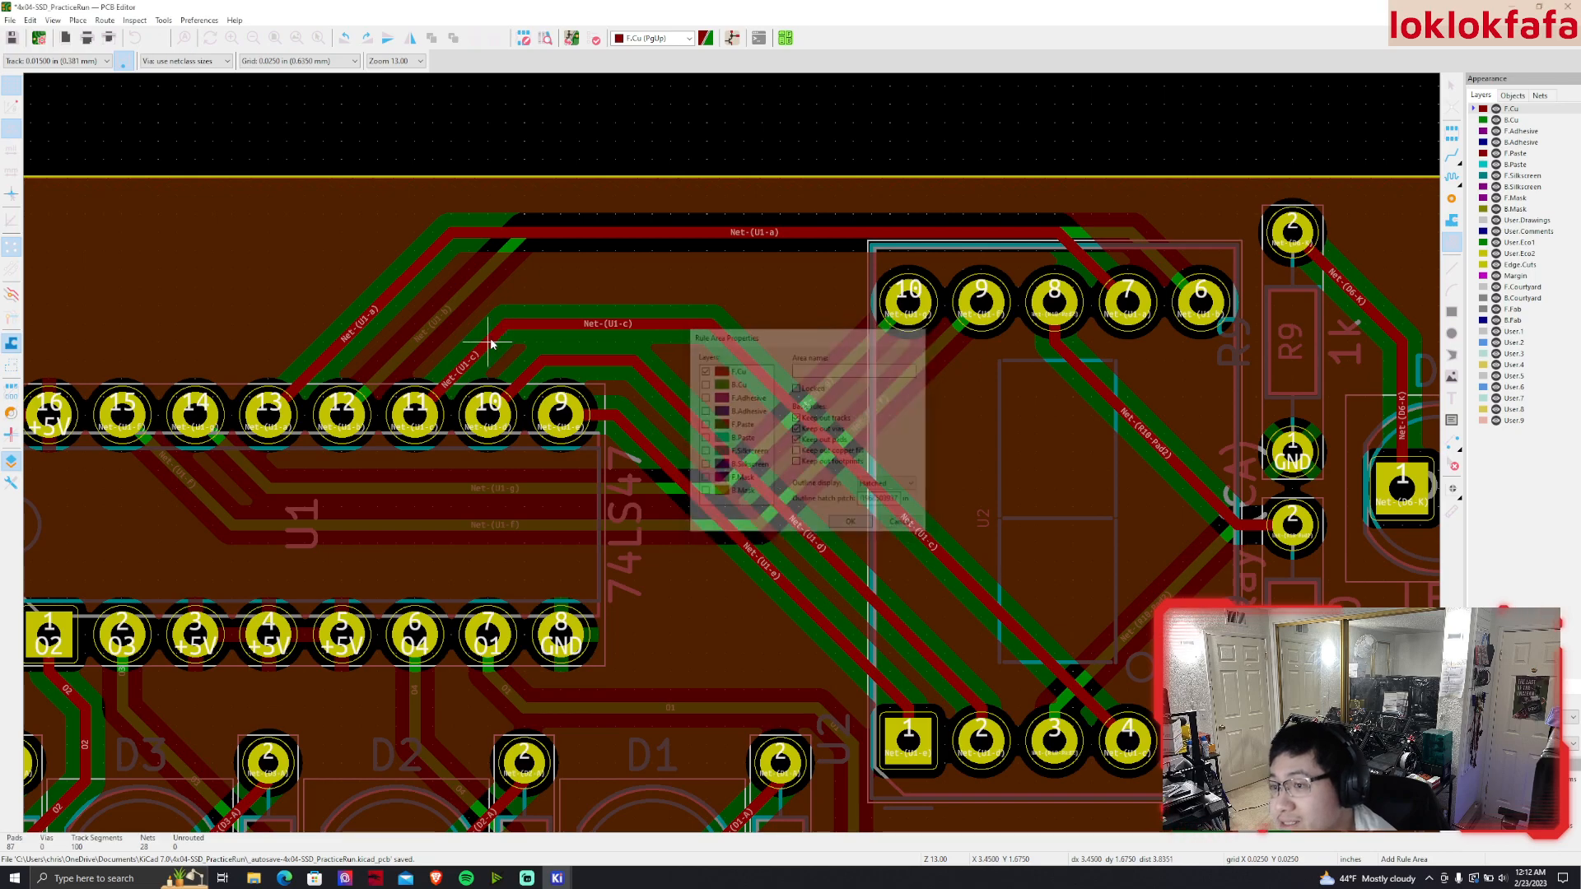
left_click(501, 382)
left_click(507, 343)
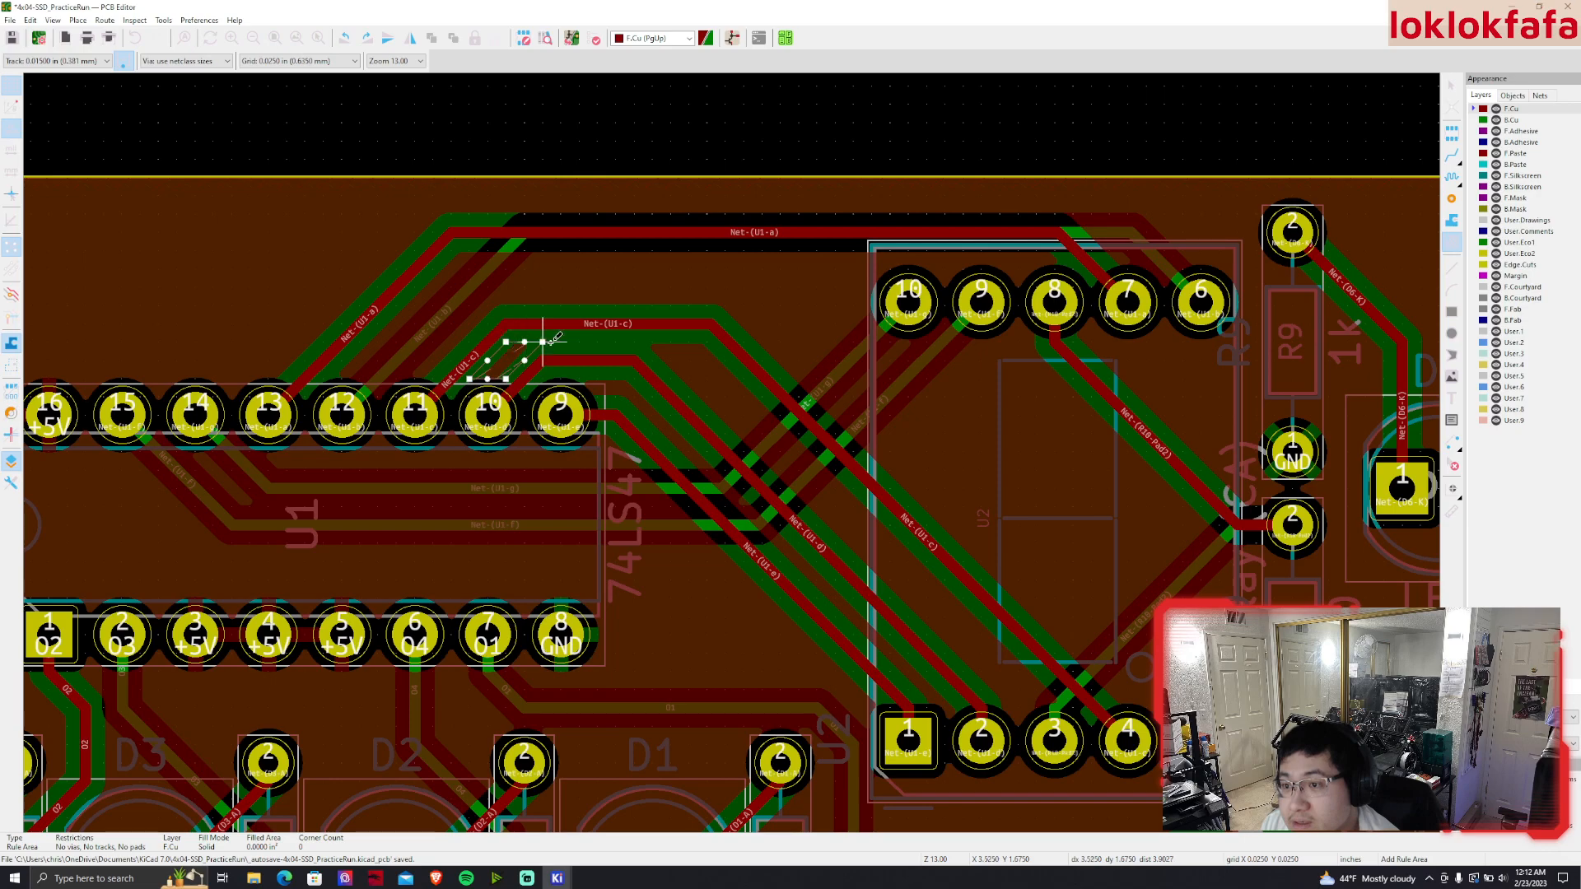
Draw a long diagonal F.Cu rule area between the segment c and d tracks down to display U2's pins 2 and 3
left_click(650, 336)
key("Escape")
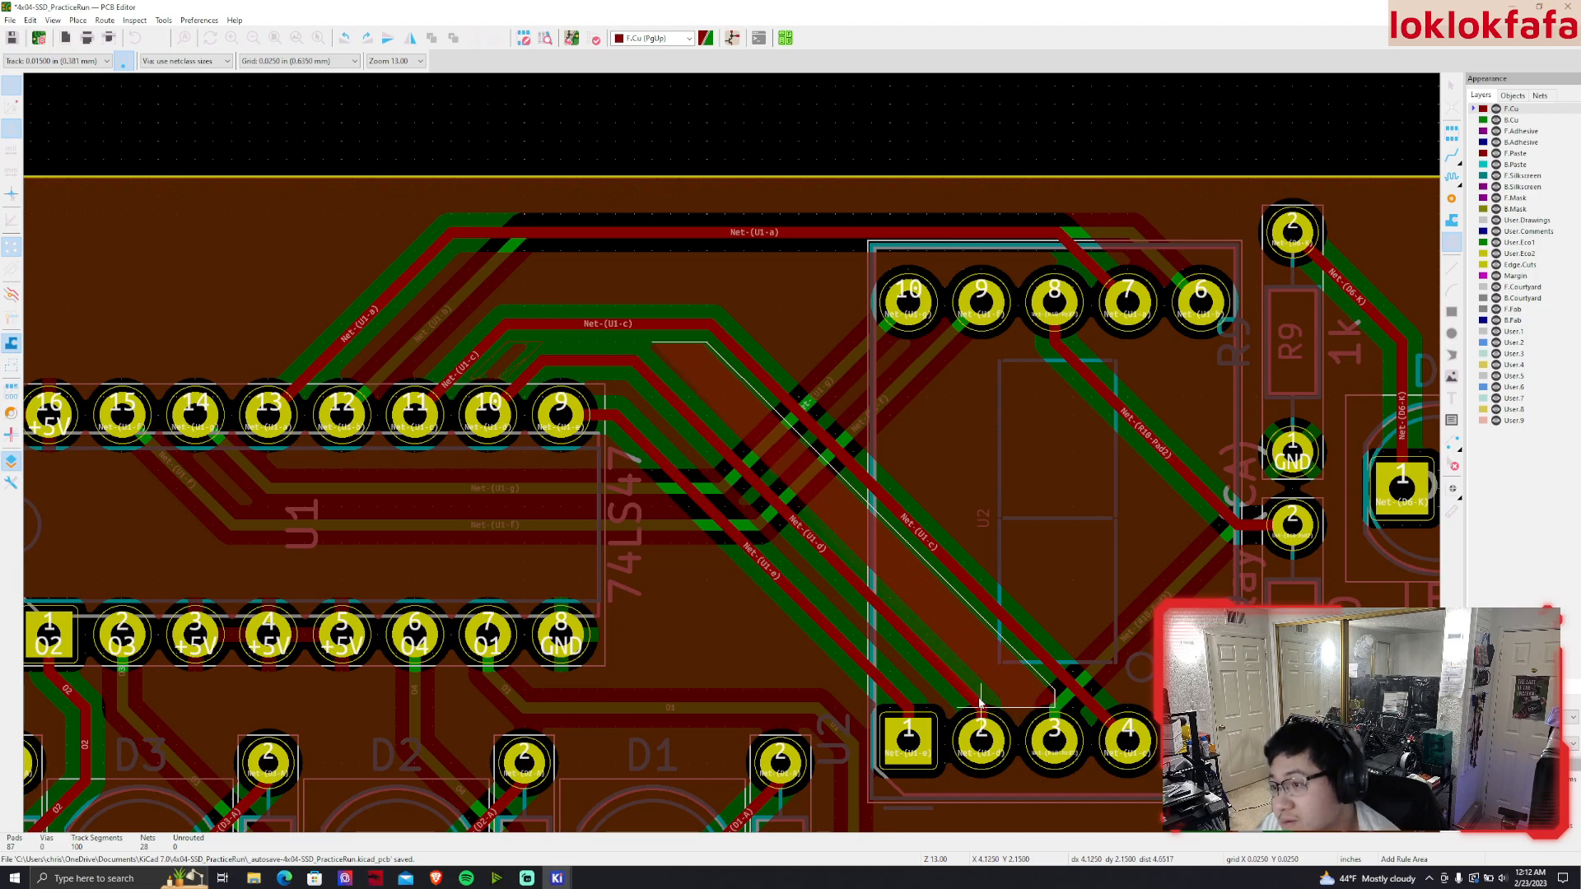
left_click(641, 349)
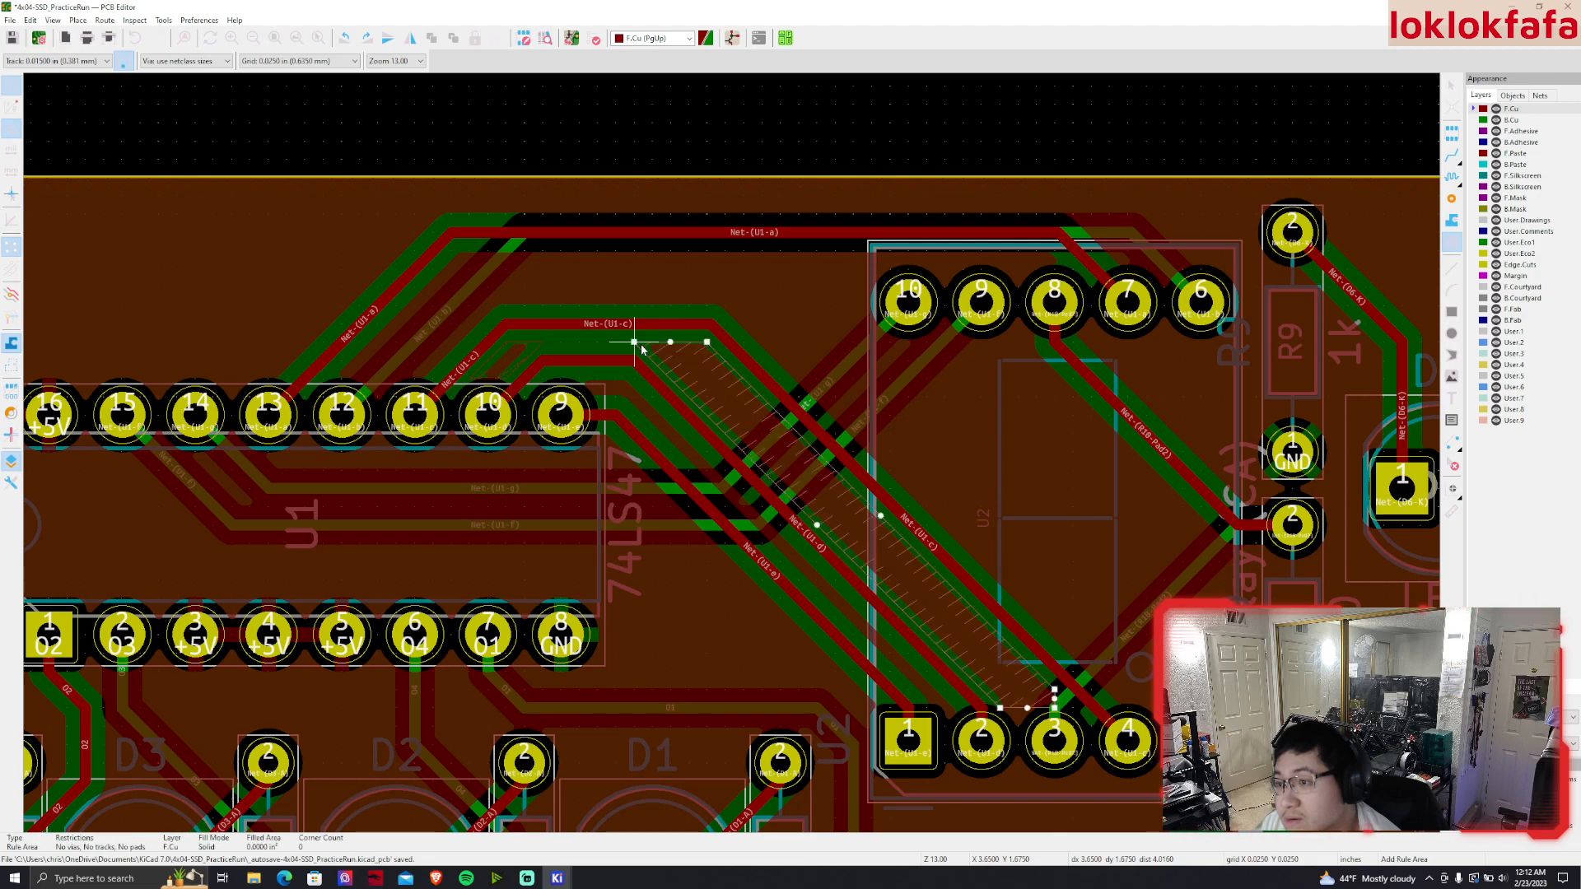
Draw an F.Cu rule area between the segment d and e tracks, from above U1's pin 9 to between display U2's pins 1 and 2
left_click(577, 372)
left_click(850, 527)
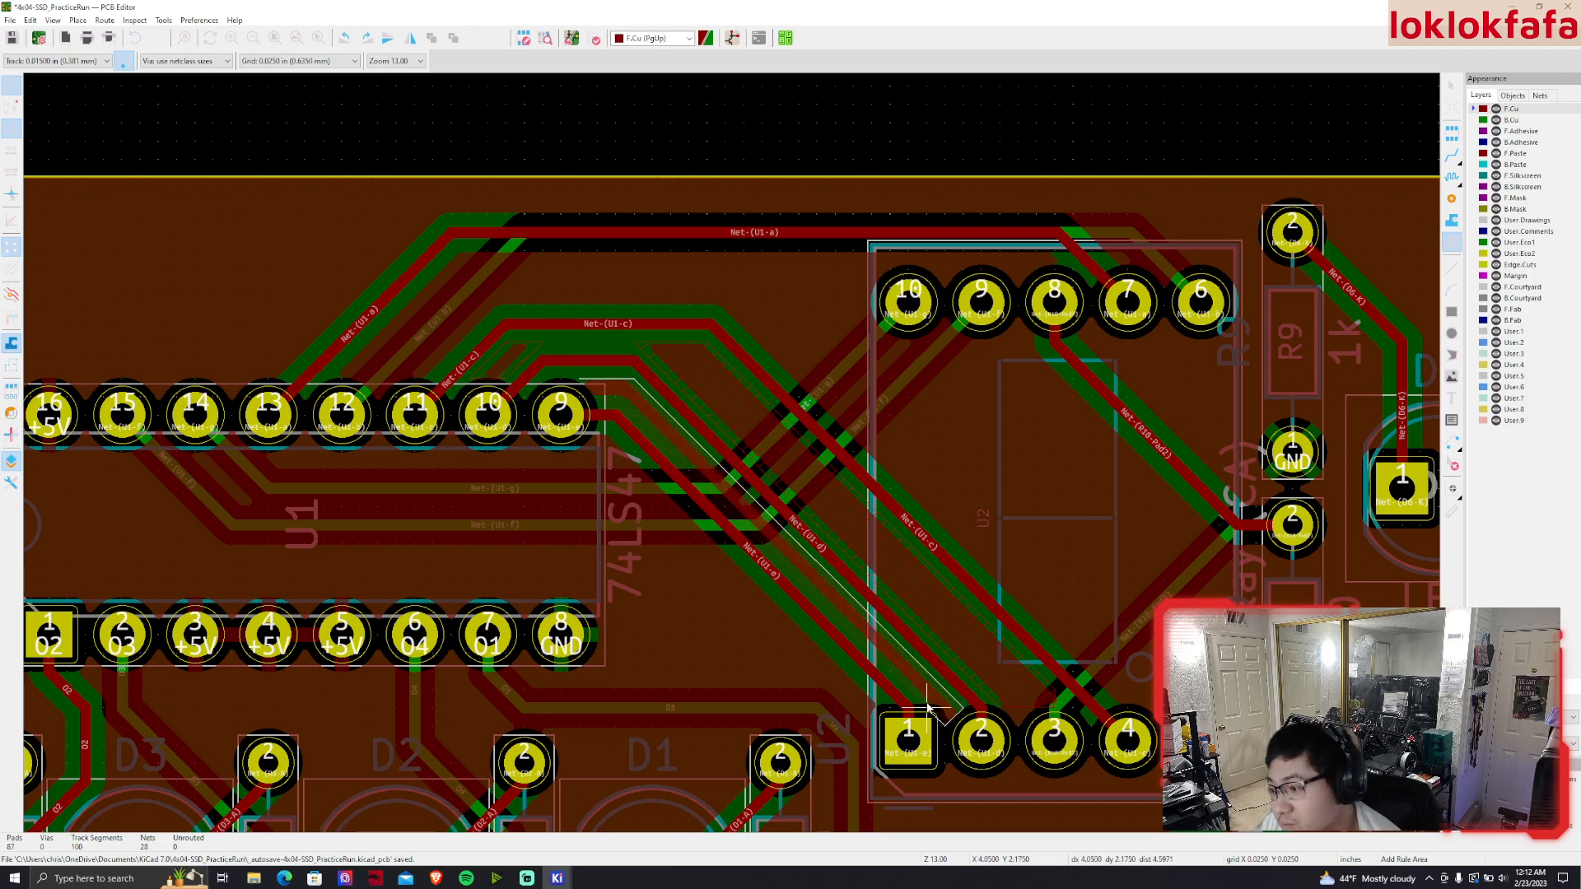
left_click(926, 706)
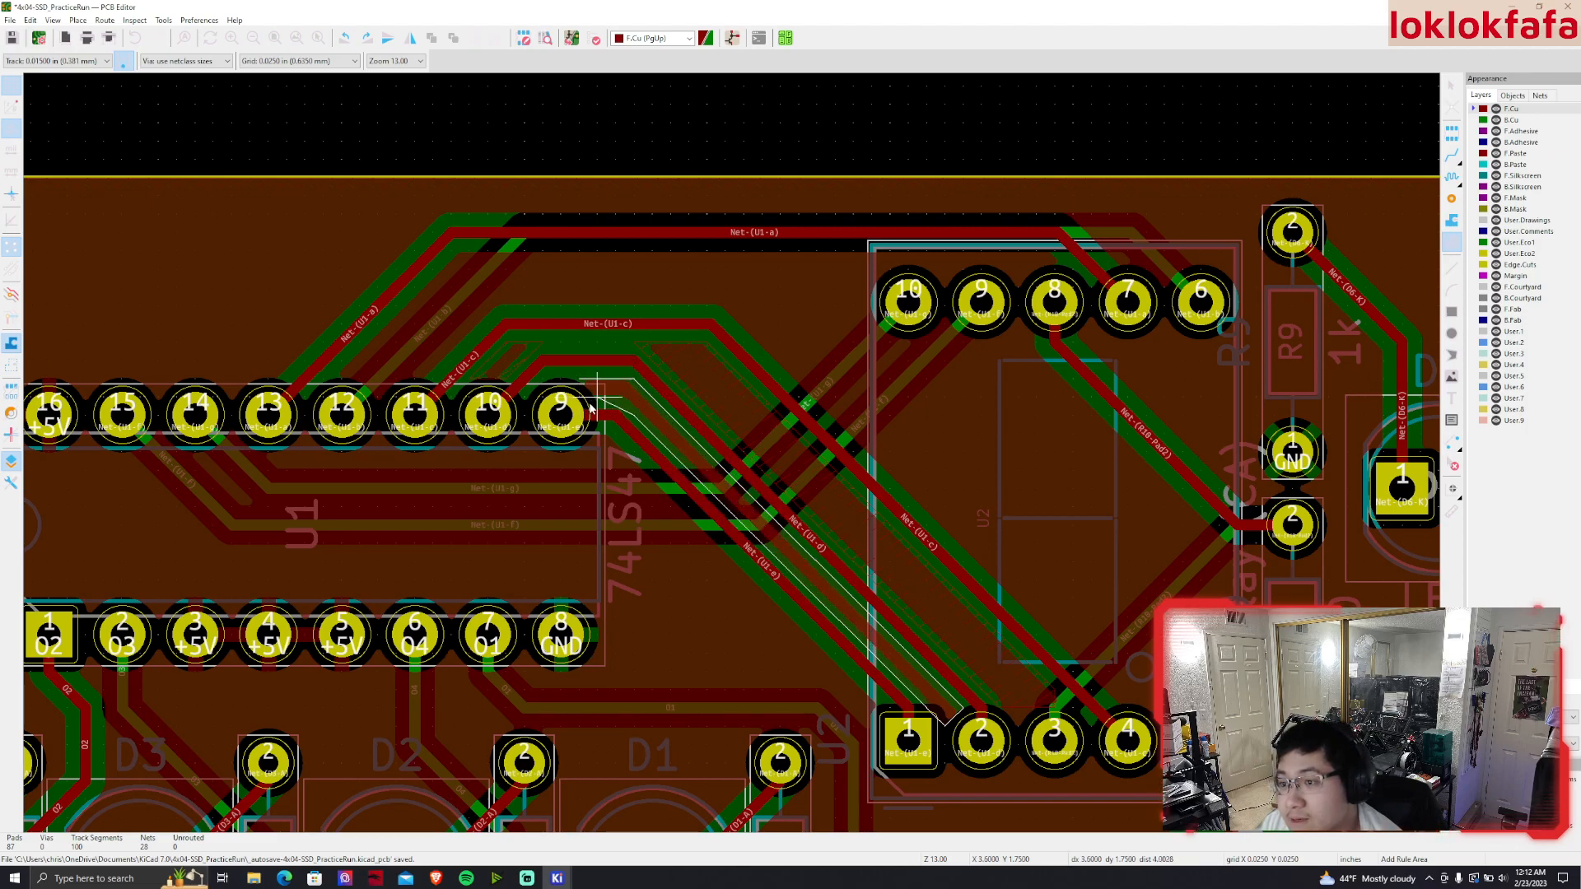
scroll(590, 402, "up", 5)
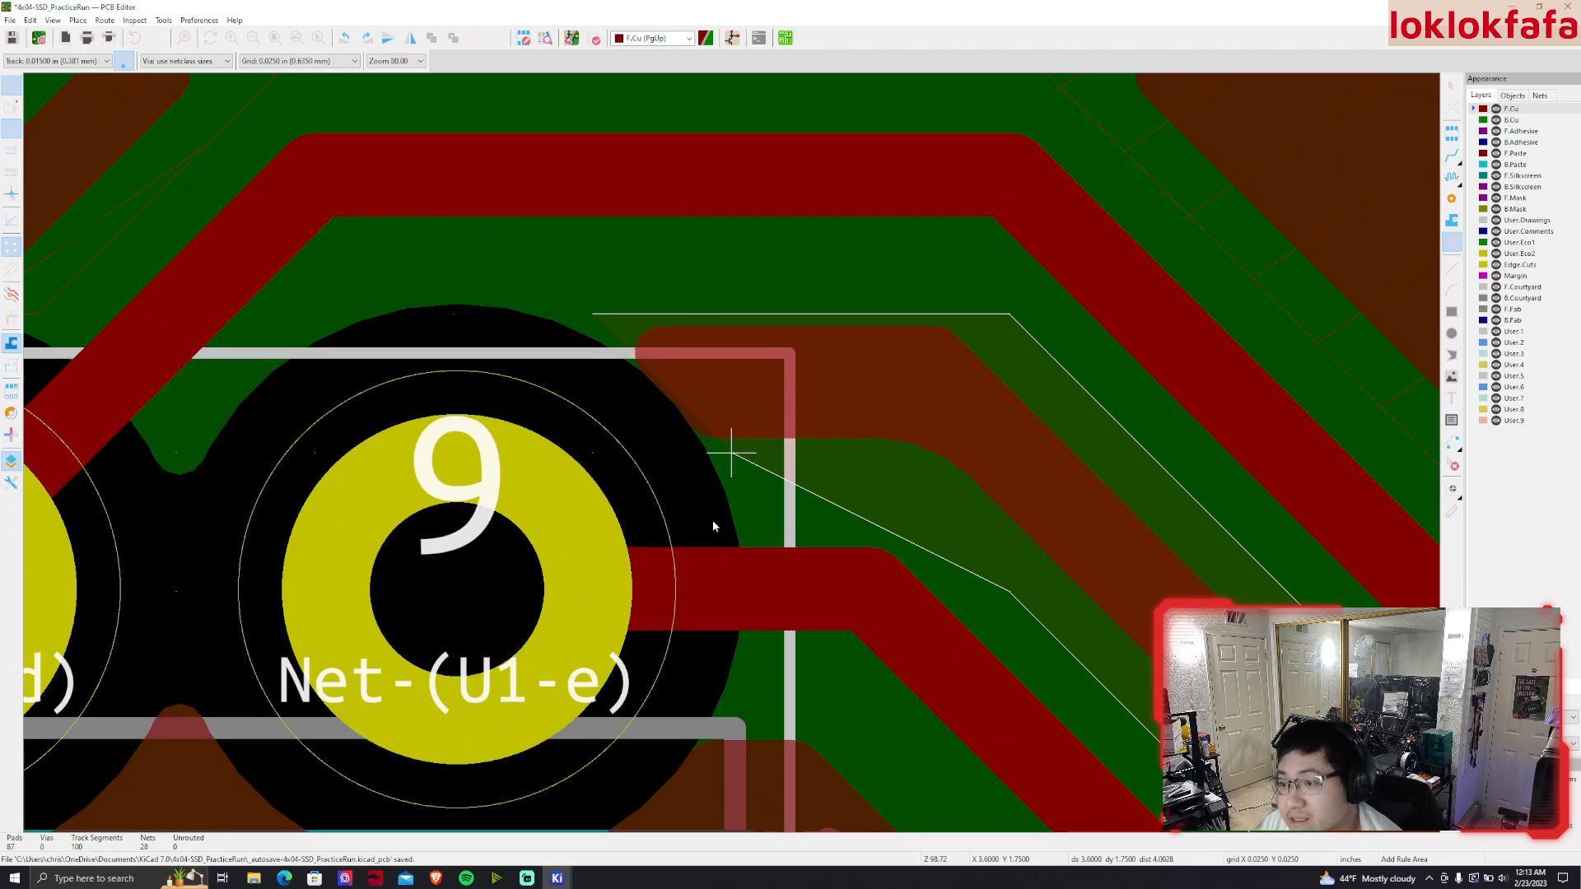
double_click(690, 450)
scroll(731, 453, "down", 5)
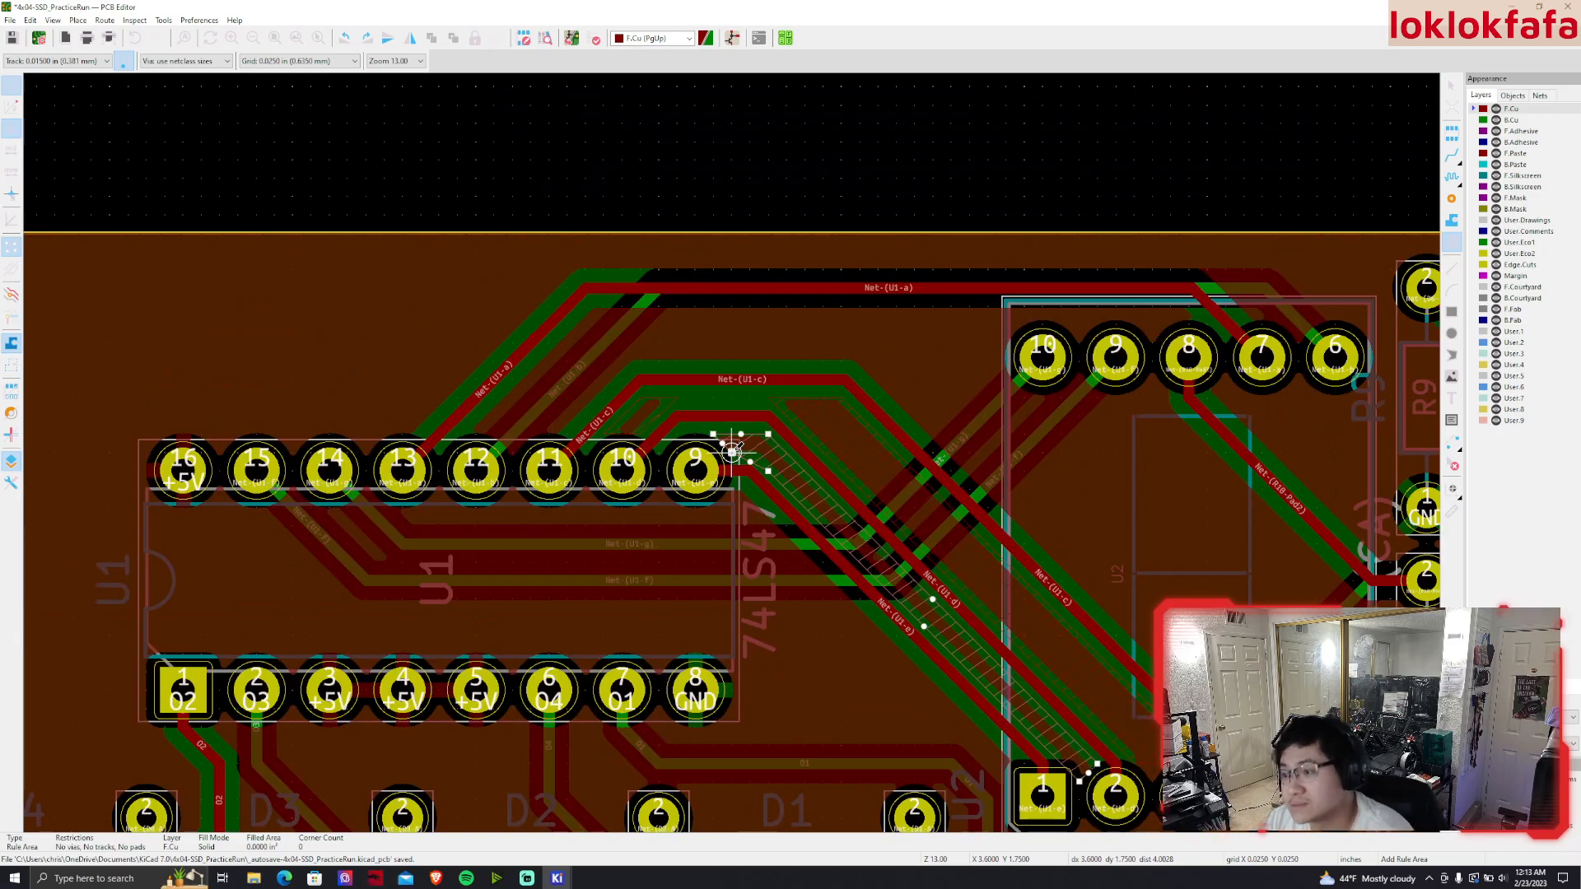
key("Escape")
left_click(787, 435)
left_click(838, 441)
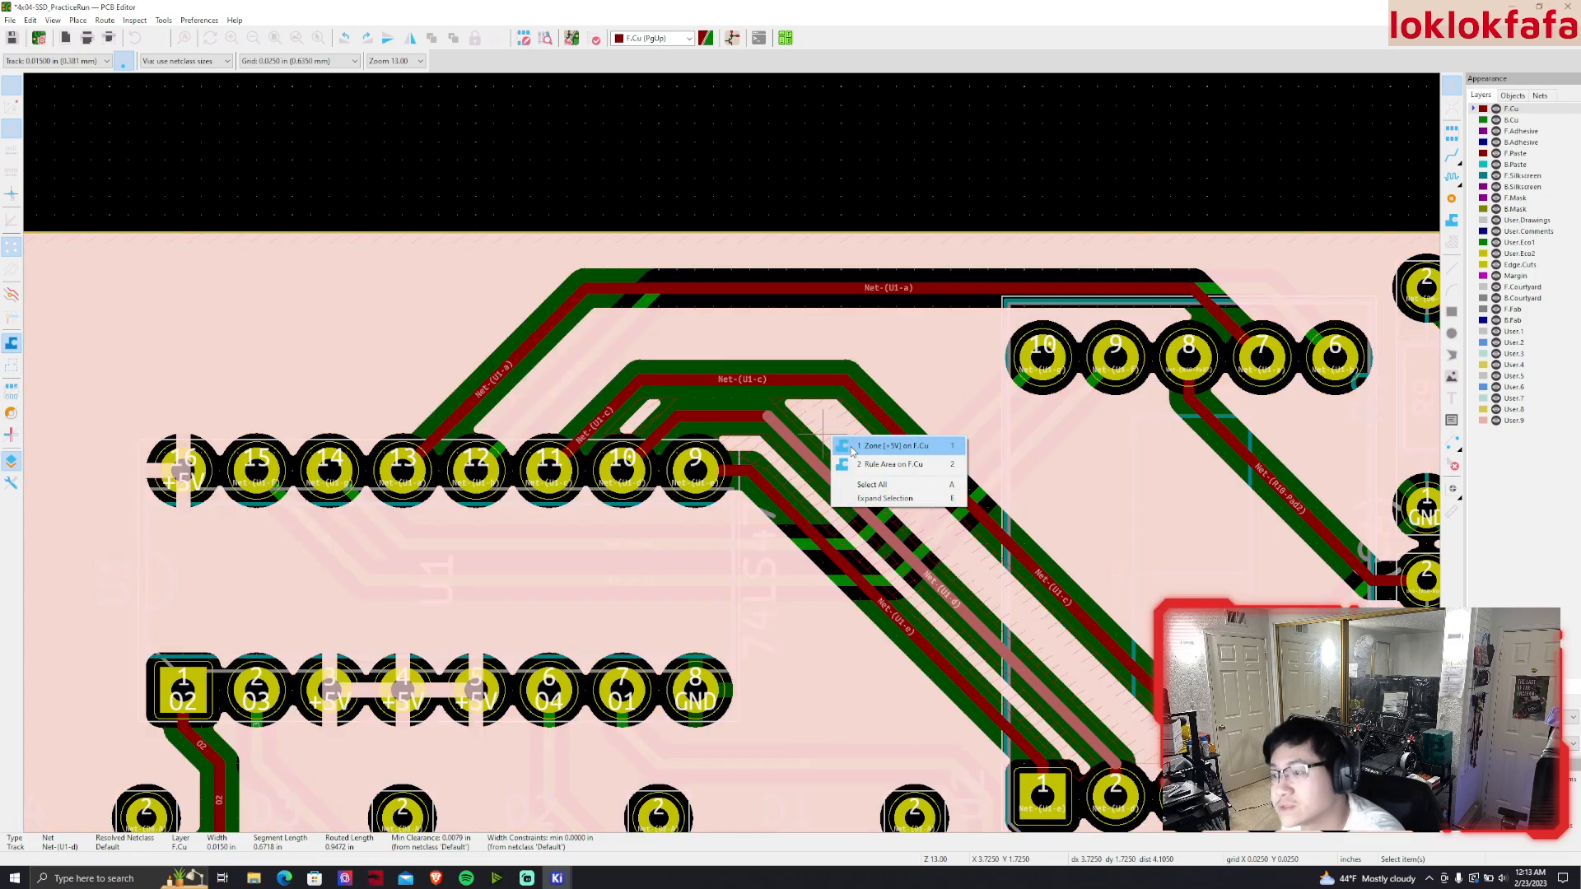
left_click(857, 449)
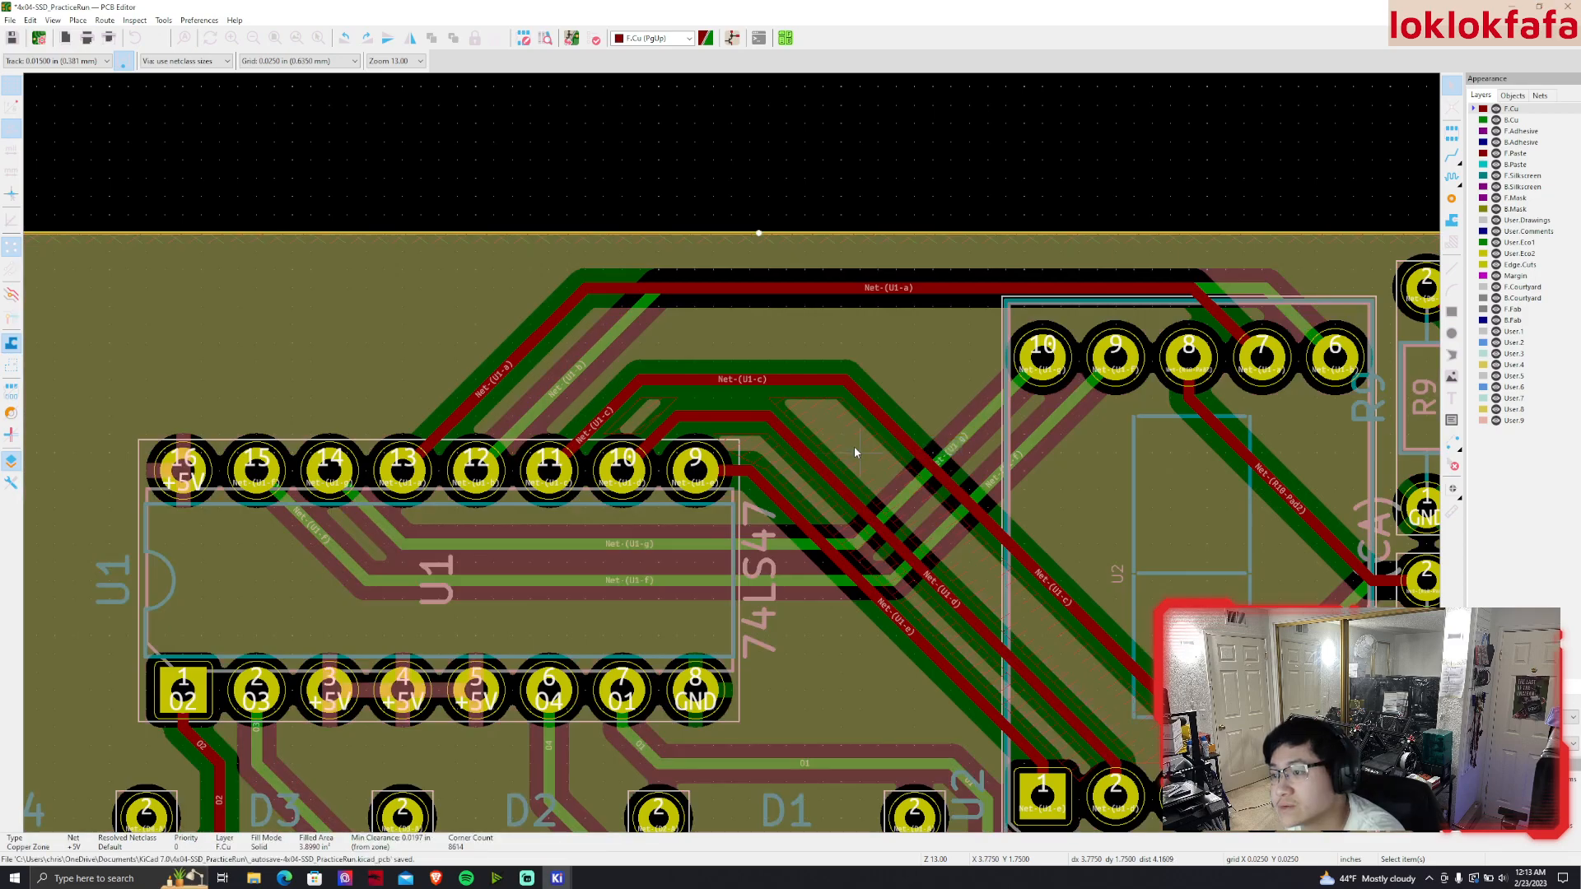
left_click(860, 451)
left_click(874, 475)
left_click(876, 472)
left_click(896, 497)
double_click(900, 498)
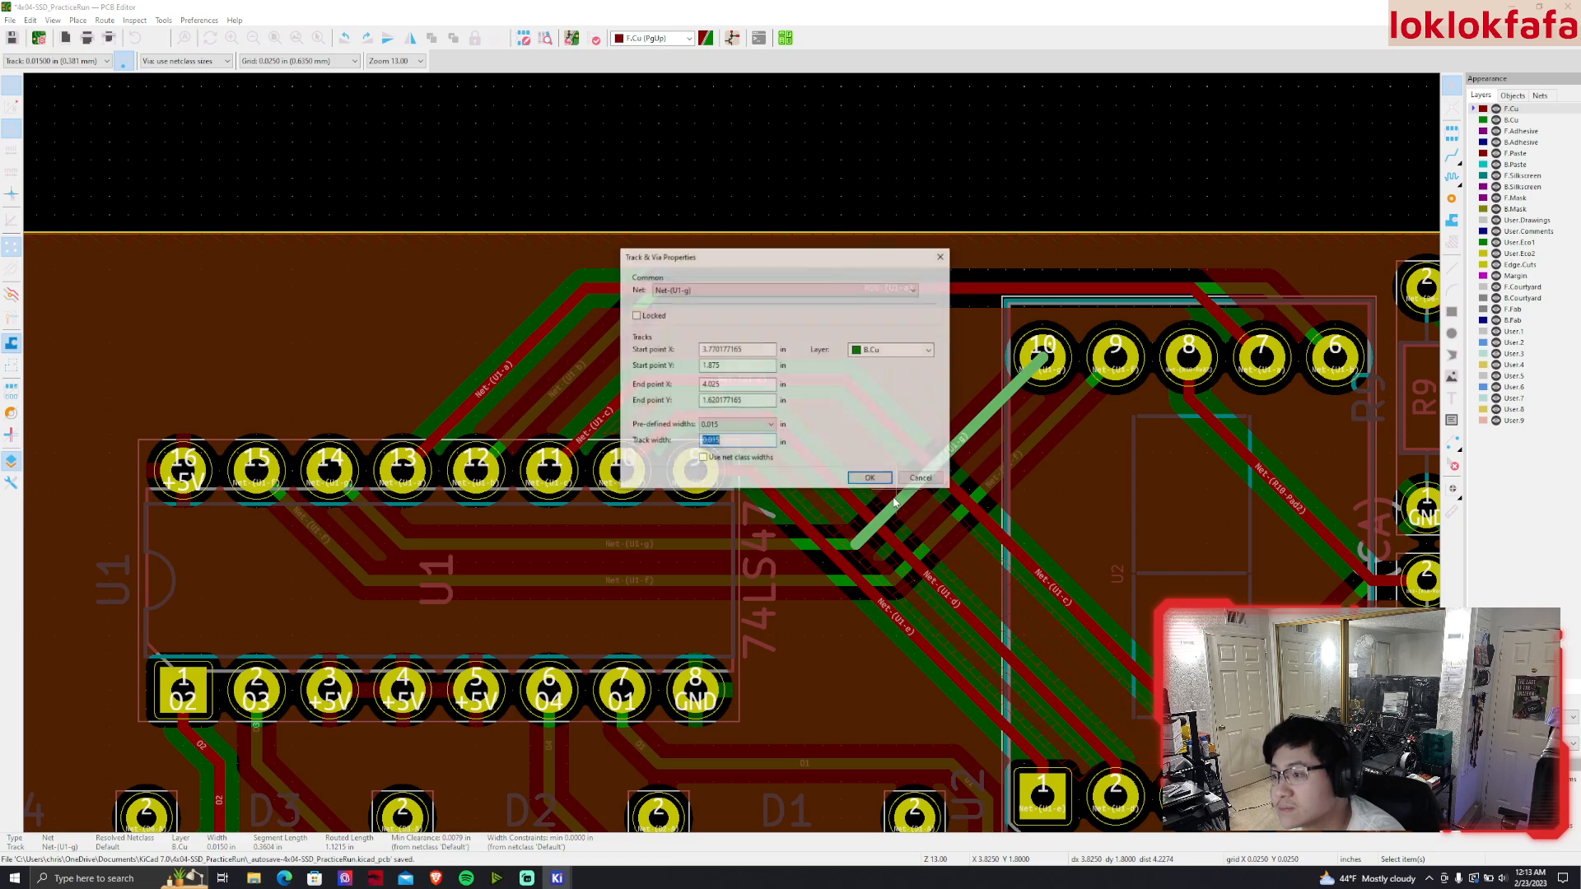
left_click(873, 480)
Refill all copper zones and inspect the F.Cu rule area between the segment c and d tracks
left_click(846, 126)
key("b")
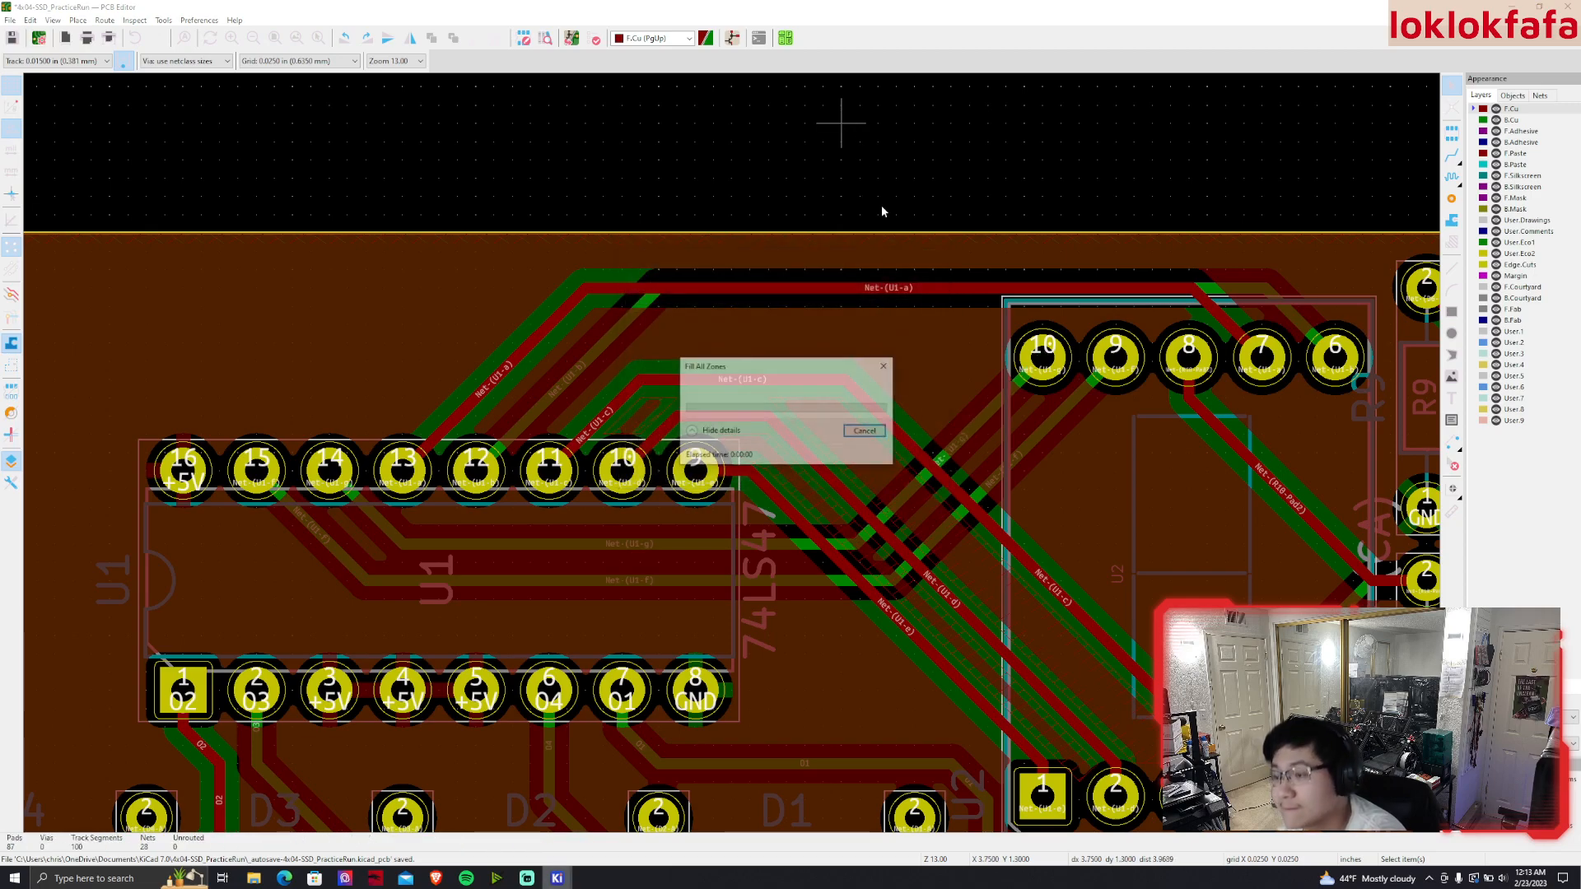
left_click(877, 472)
left_click(931, 498)
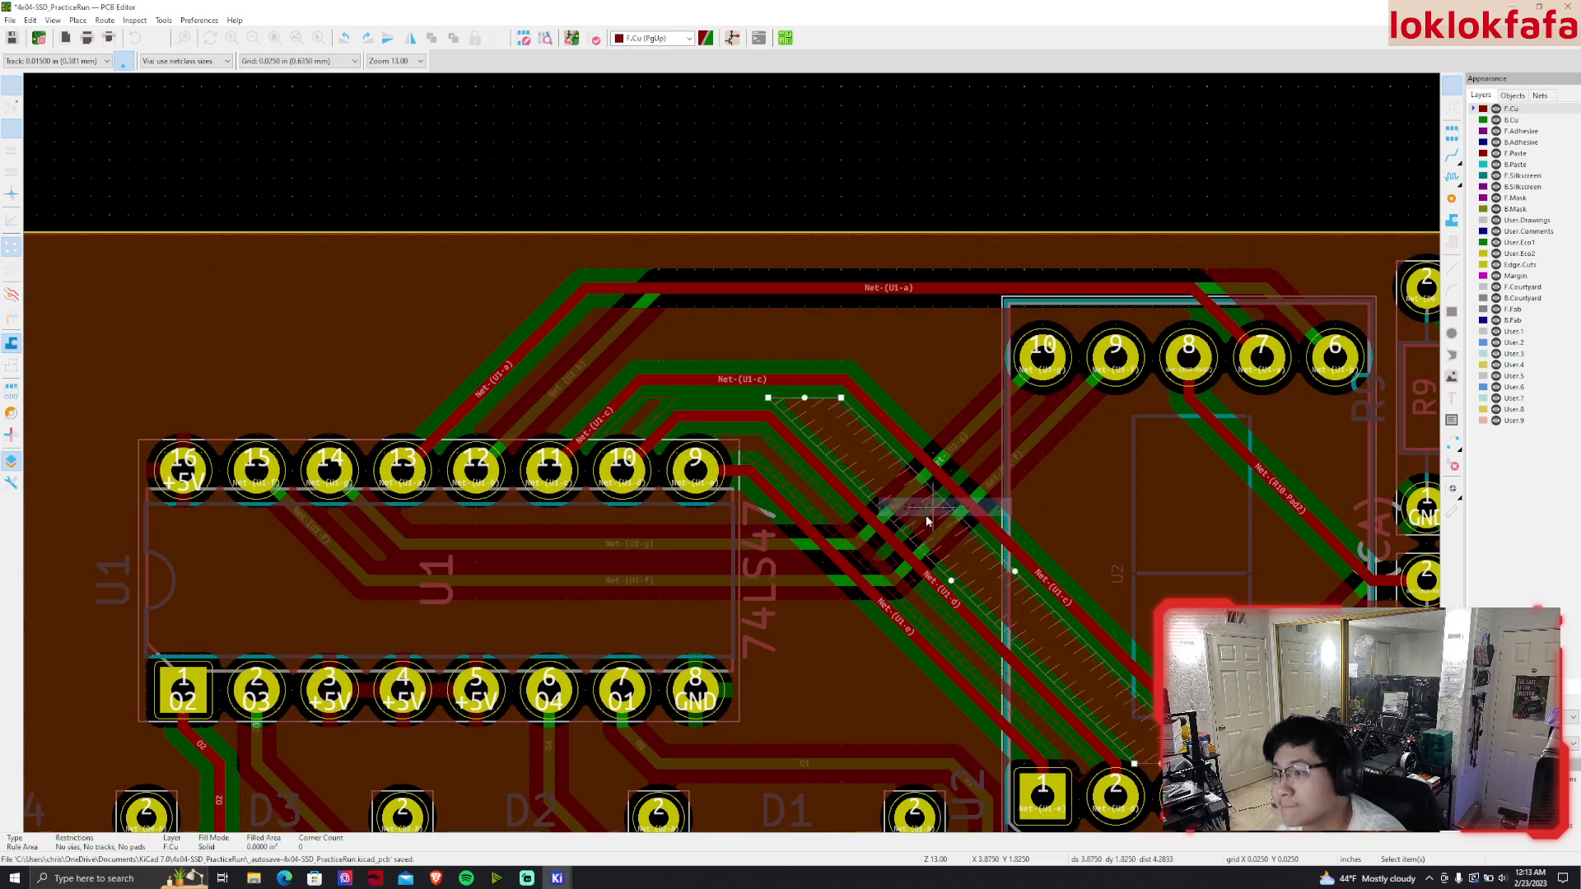
left_click(934, 514)
left_click(951, 537)
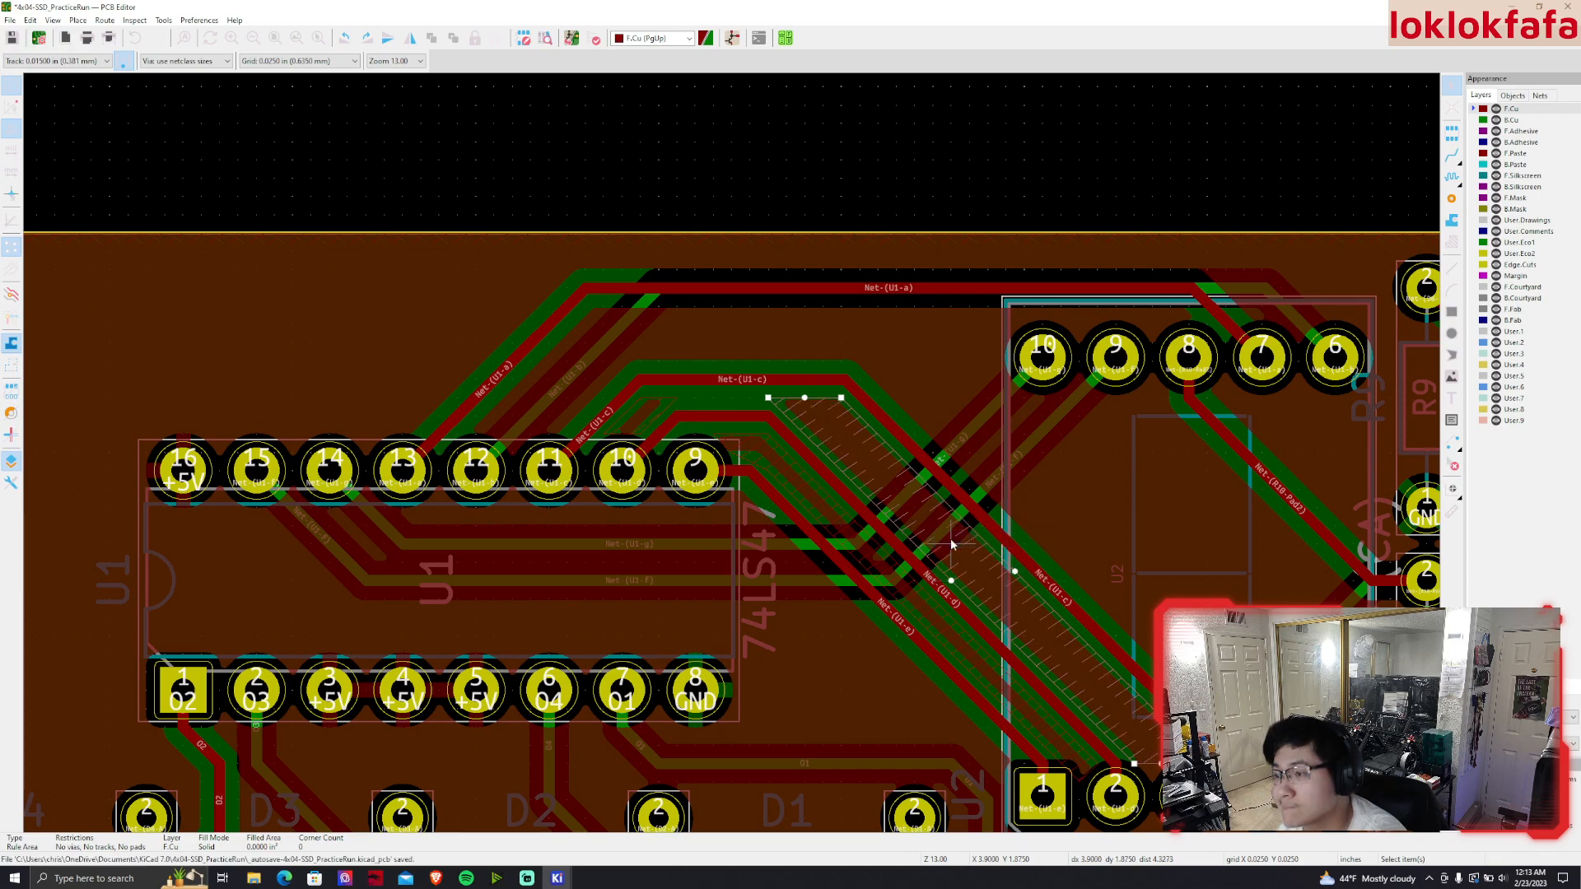
left_click(950, 539)
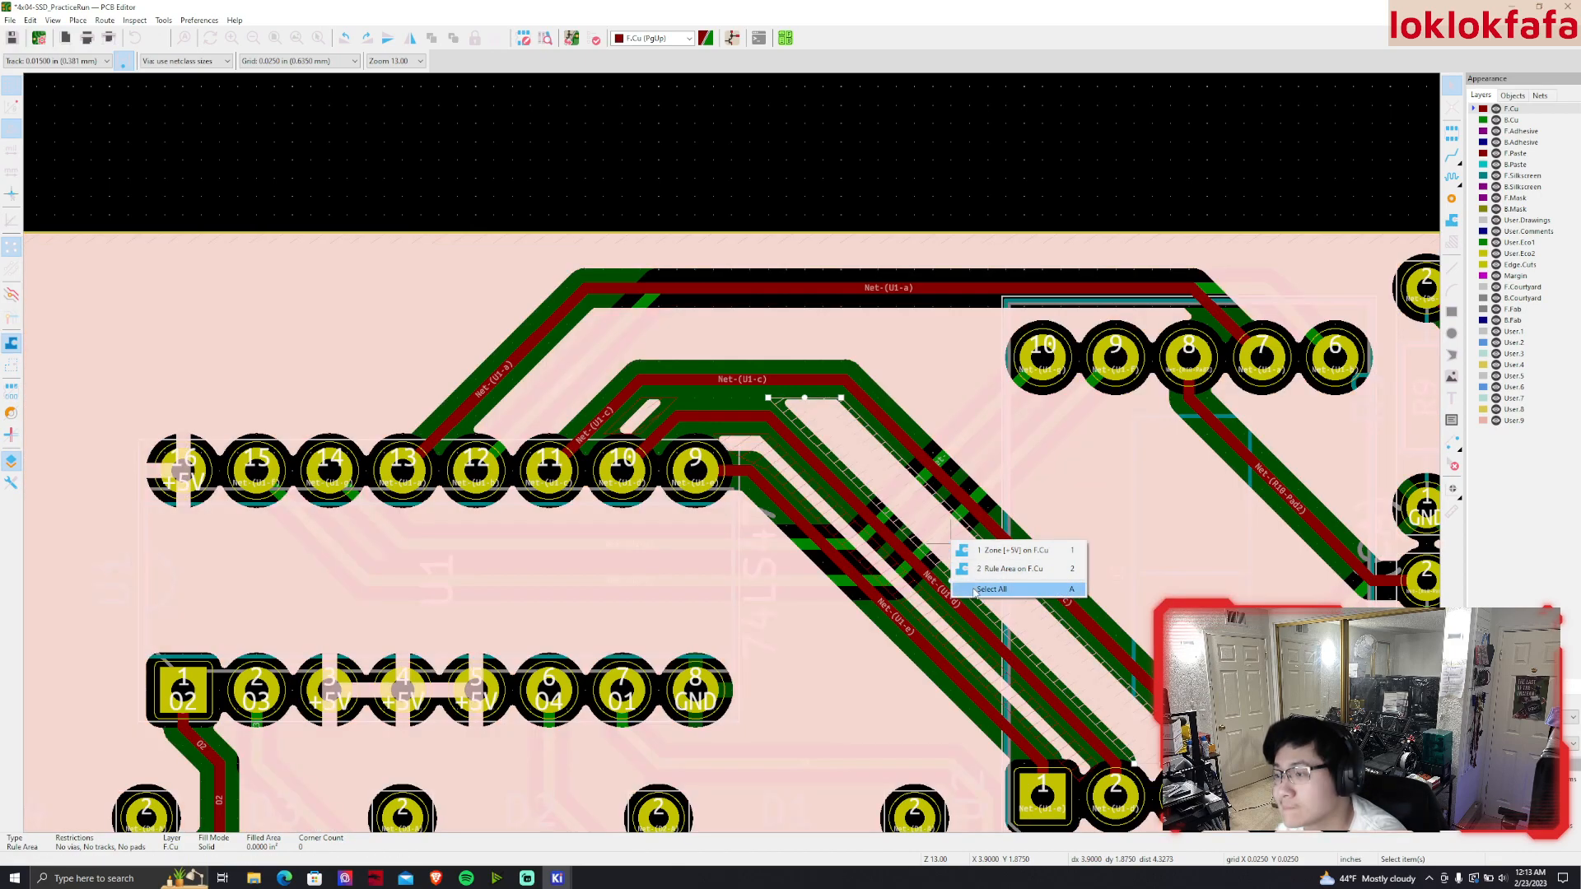
left_click(979, 588)
left_click(952, 544)
left_click(855, 184)
Enable keeping out copper fill in the small rule area between the segment c and d tracks above U1's pin 10
double_click(658, 415)
left_click(849, 453)
left_click(853, 525)
Enable keeping out copper fill in the long diagonal rule area between the segment c and d tracks
left_click(855, 450)
left_click(847, 457)
left_click(790, 413)
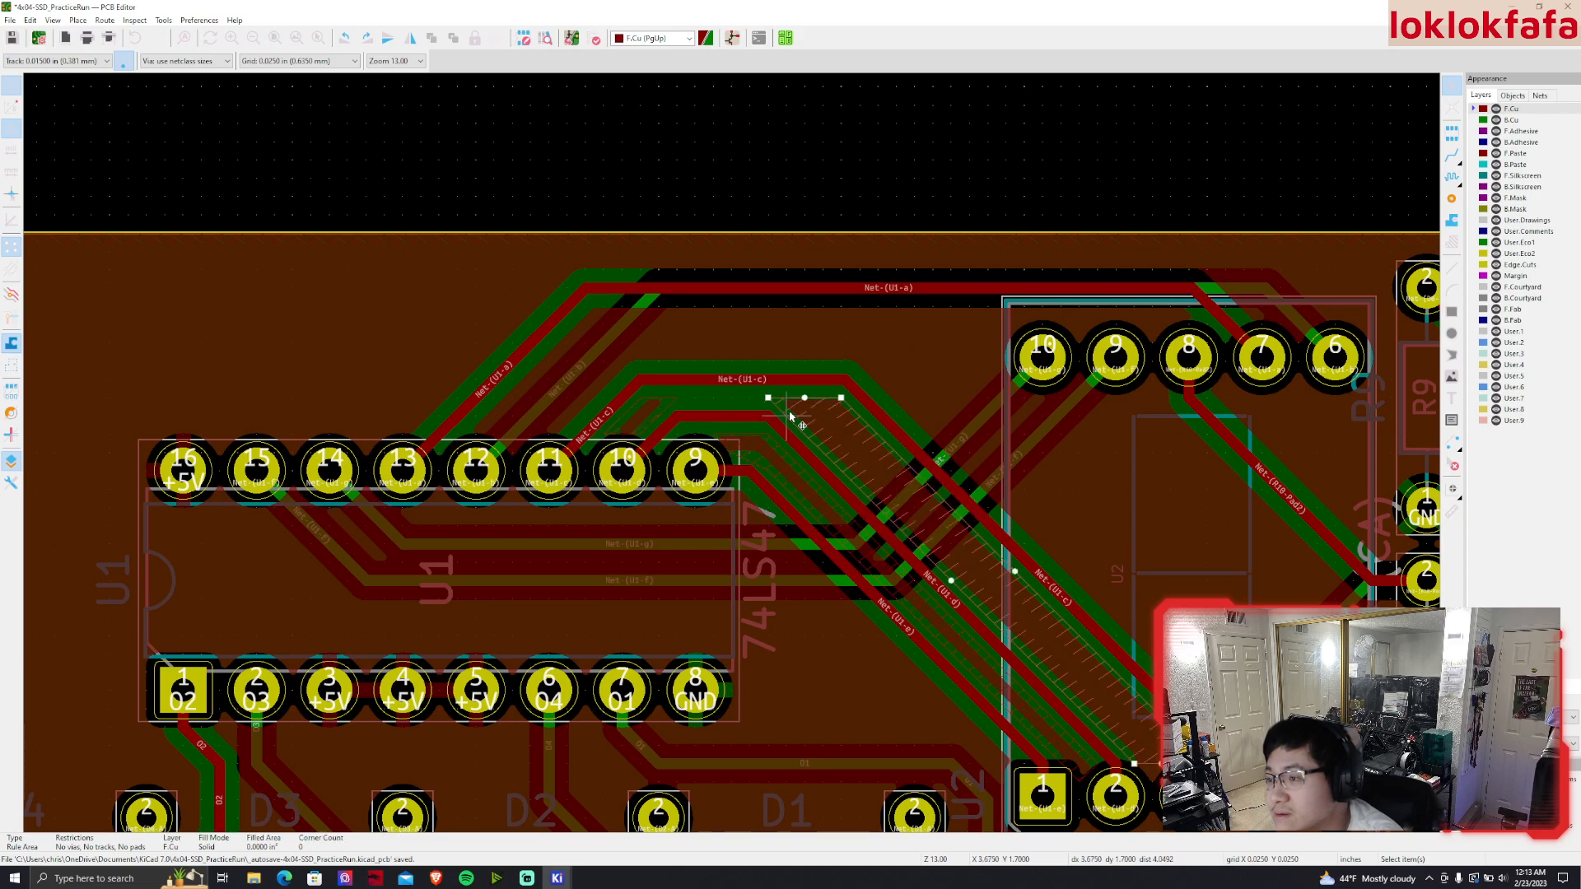
double_click(790, 416)
left_click(852, 524)
Enable keeping out copper fill in the rule area between the segment d and e tracks, and refill all zones
double_click(849, 494)
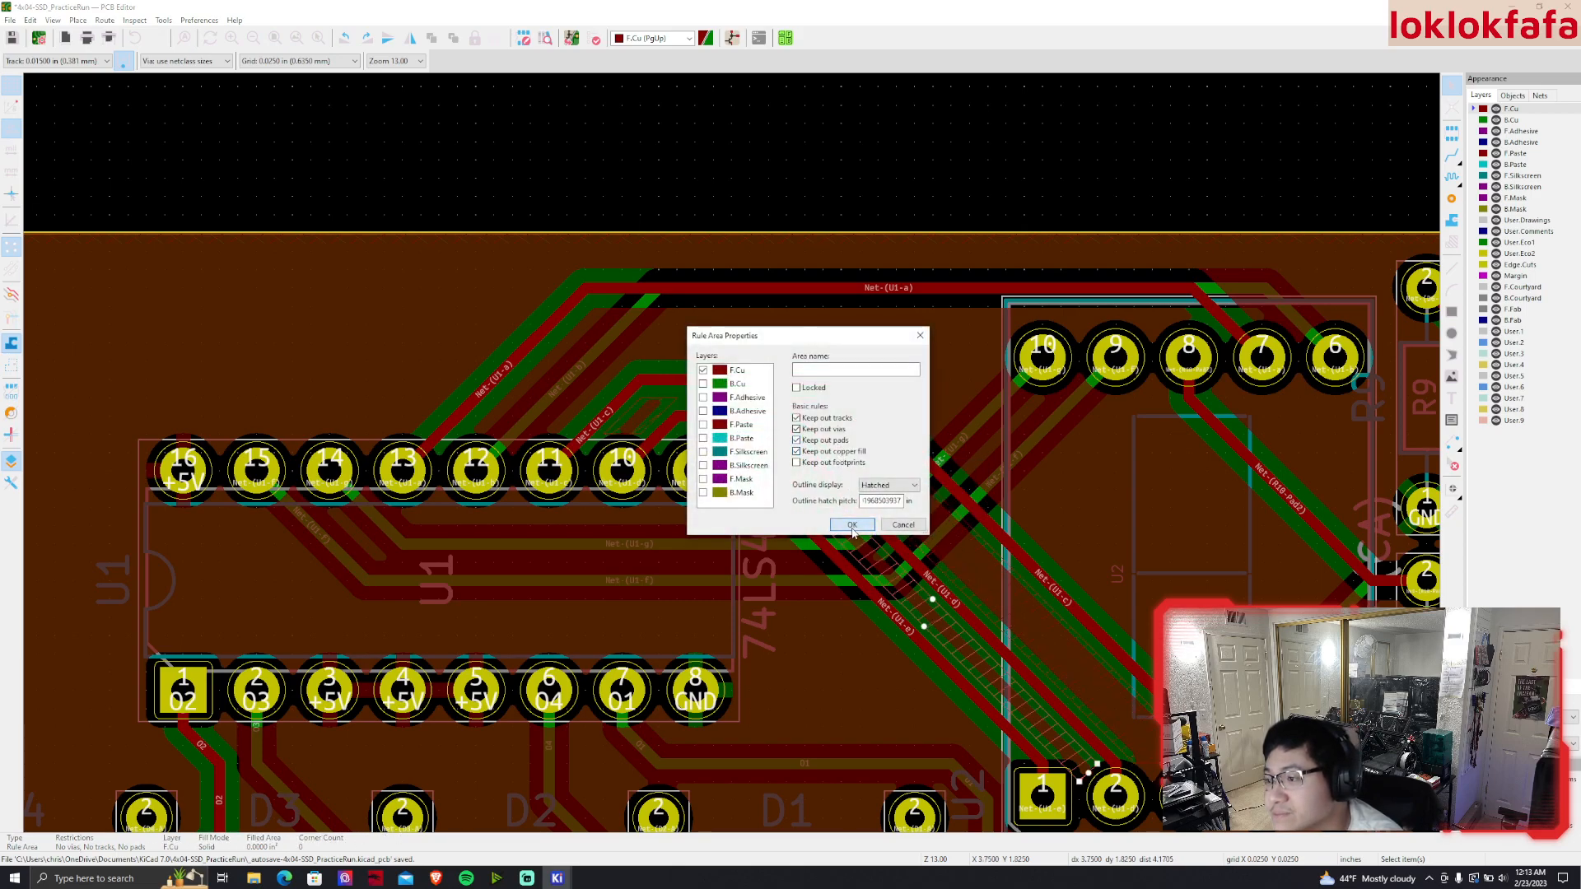
left_click(852, 527)
left_click(729, 207)
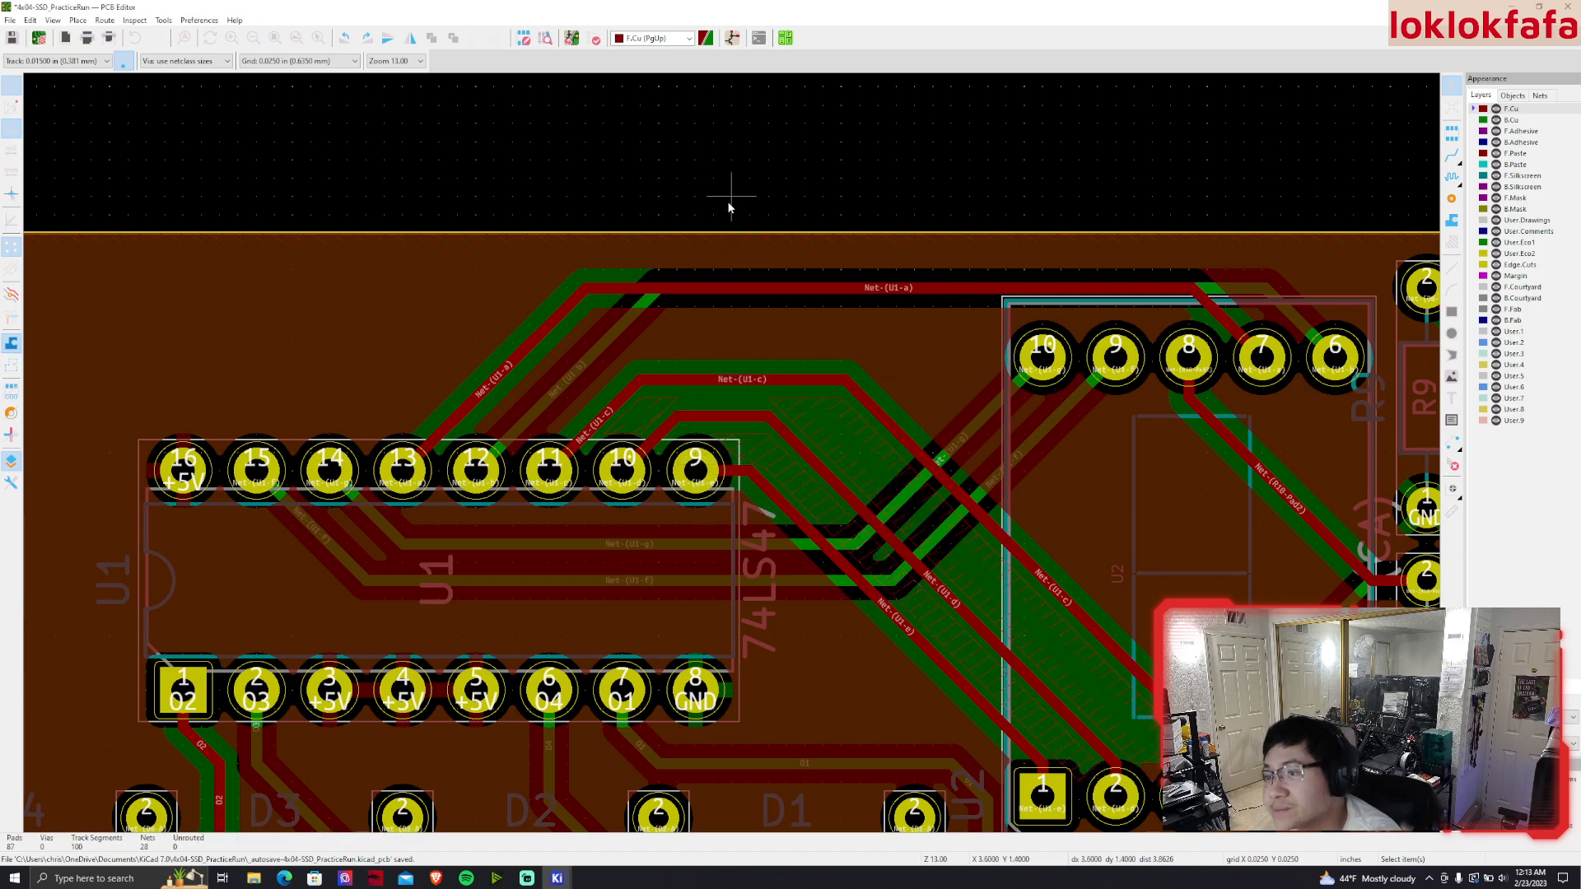
Examine the whole board layout, and check the copper between U1 and display U2 in the 3D viewer
scroll(729, 208, "down", 6)
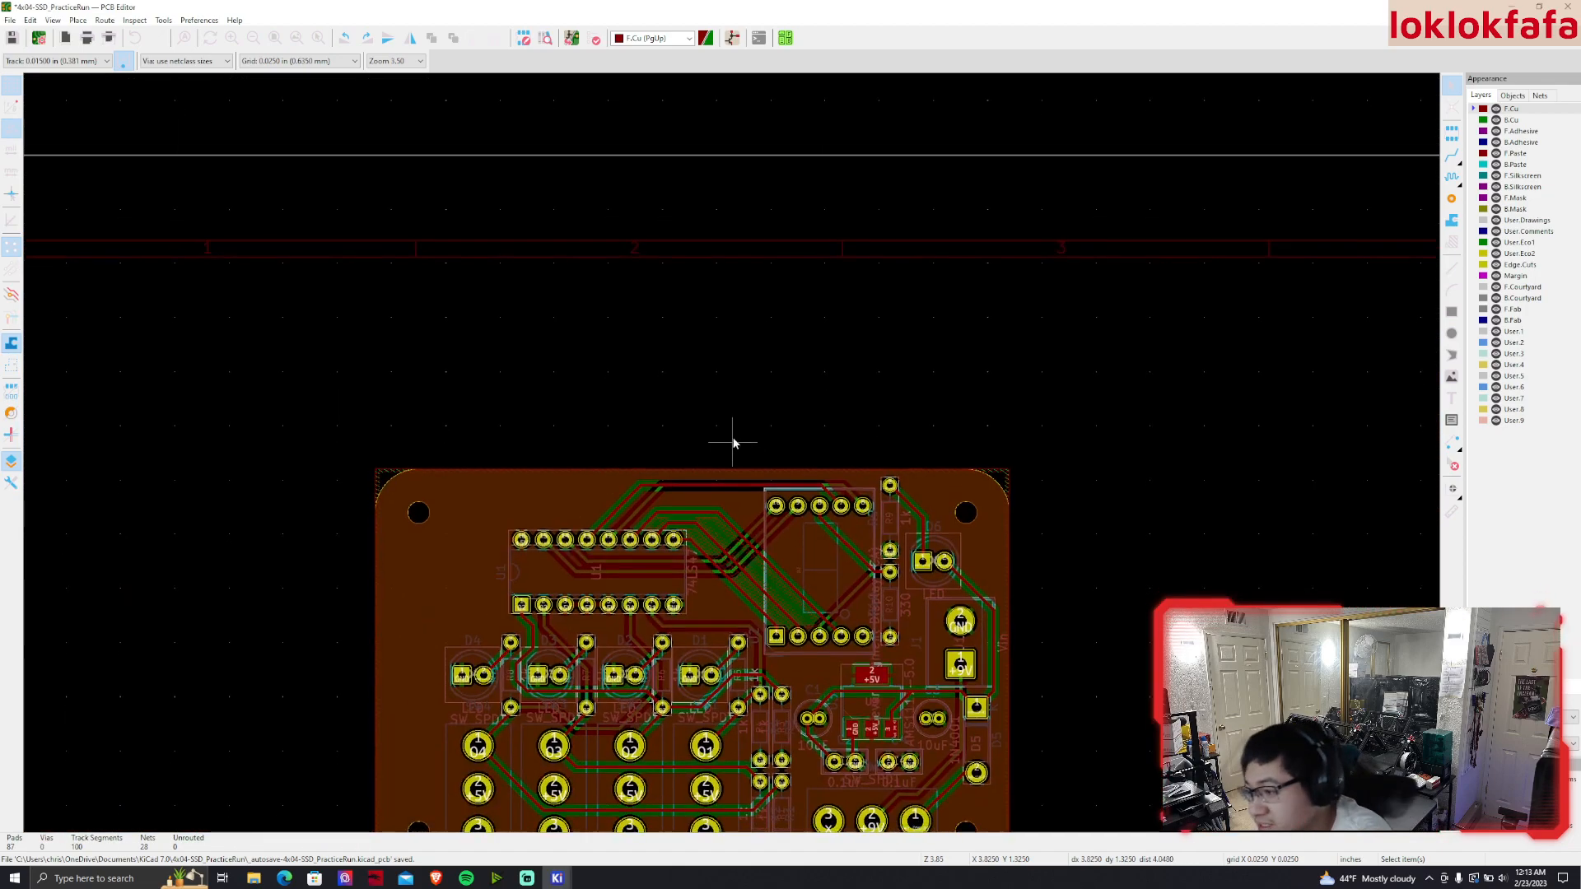
scroll(733, 453, "up", 2)
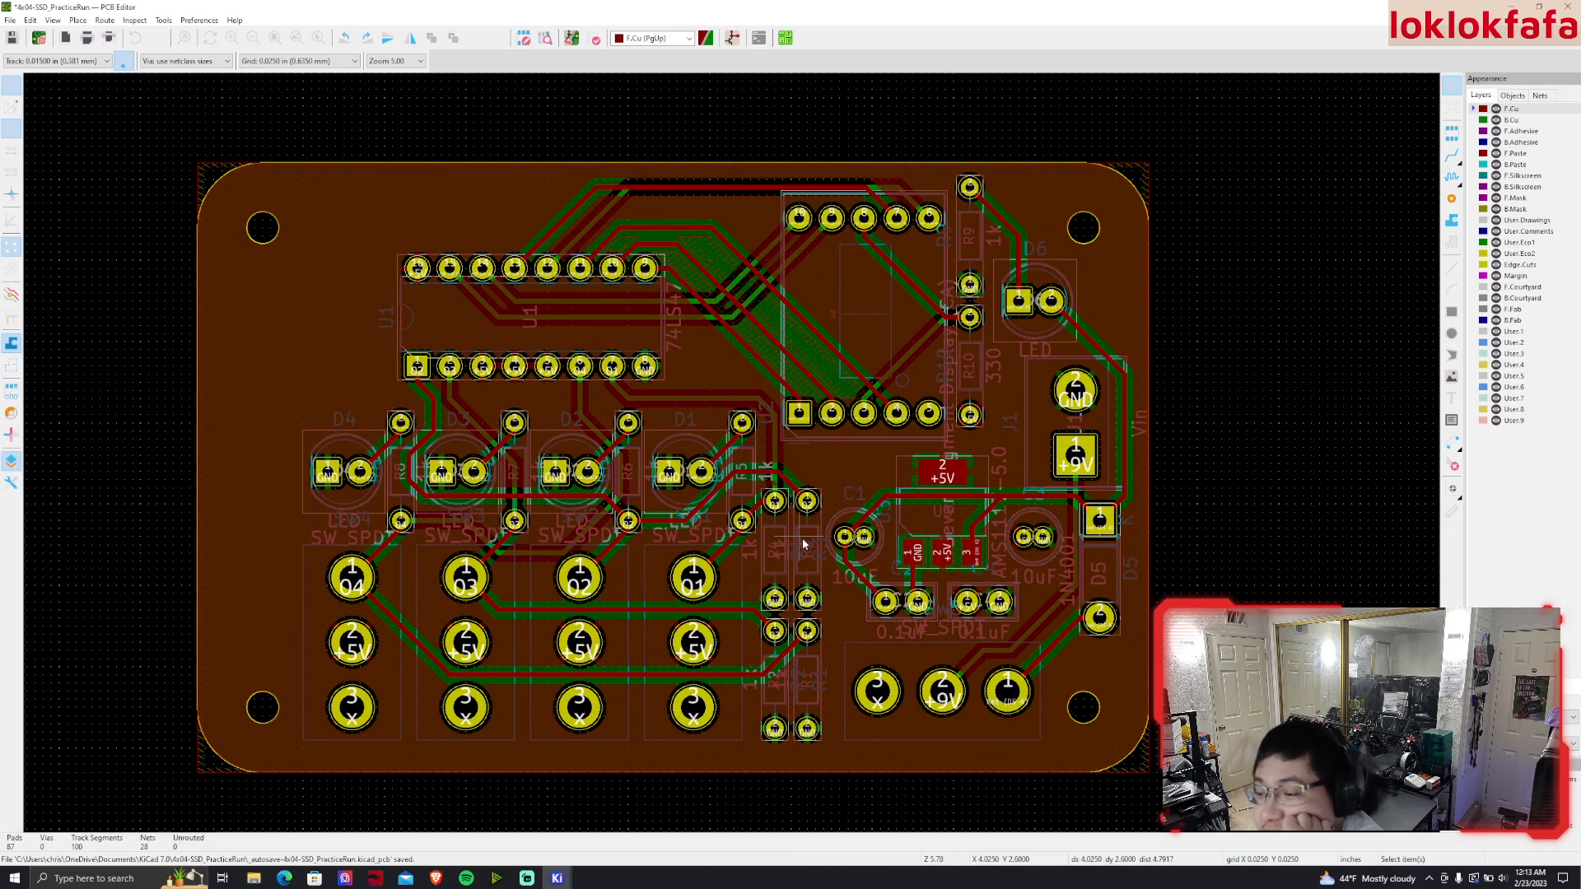
middle_click_drag(749, 491, 803, 496)
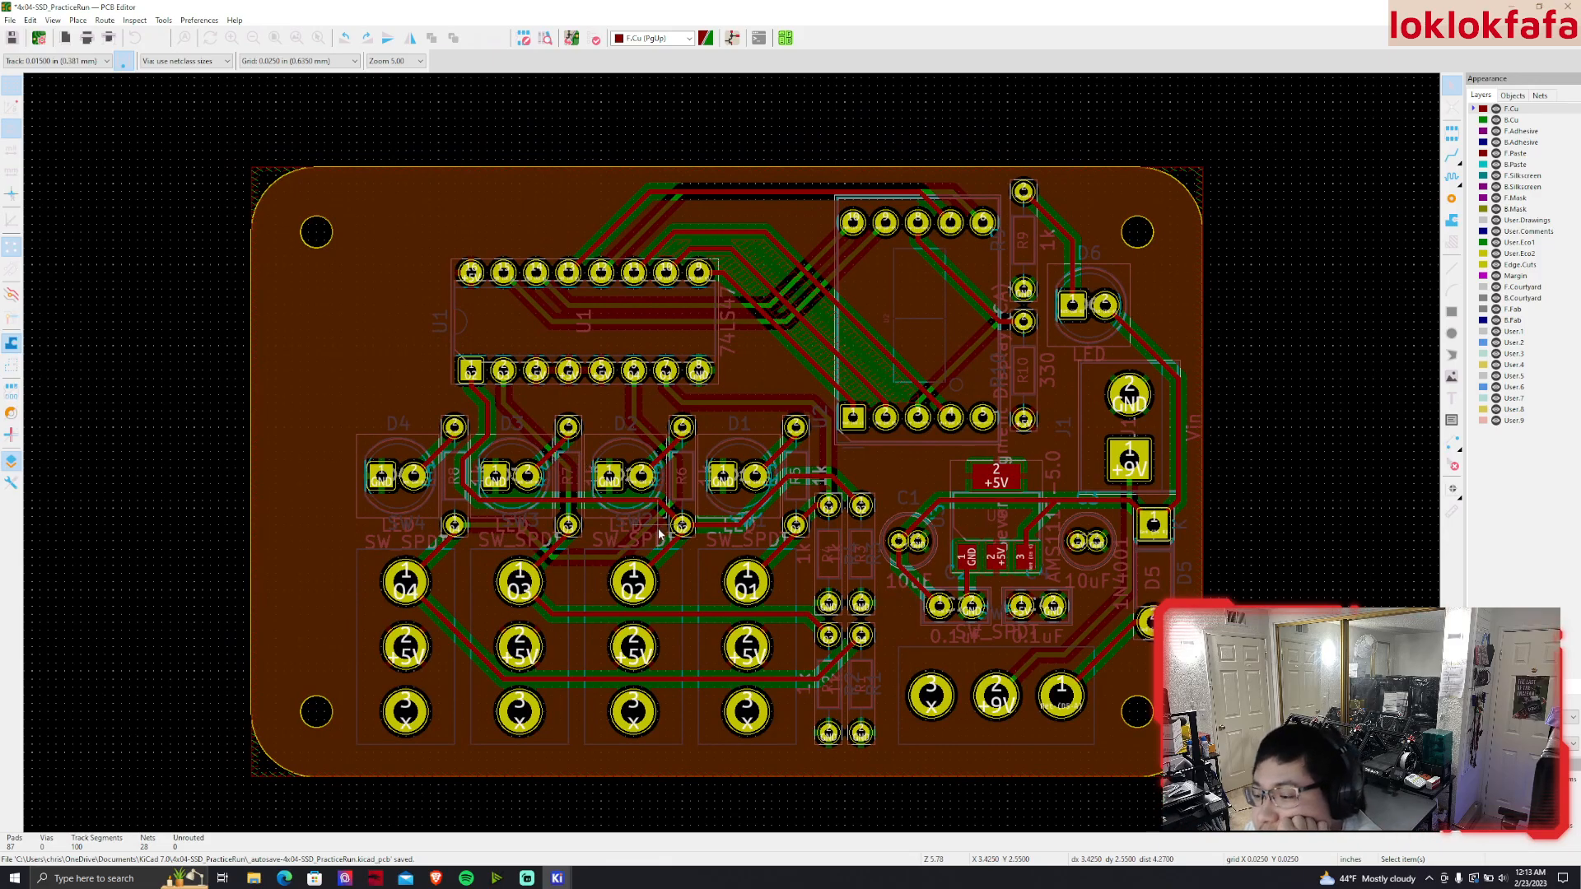
middle_click_drag(877, 624, 772, 596)
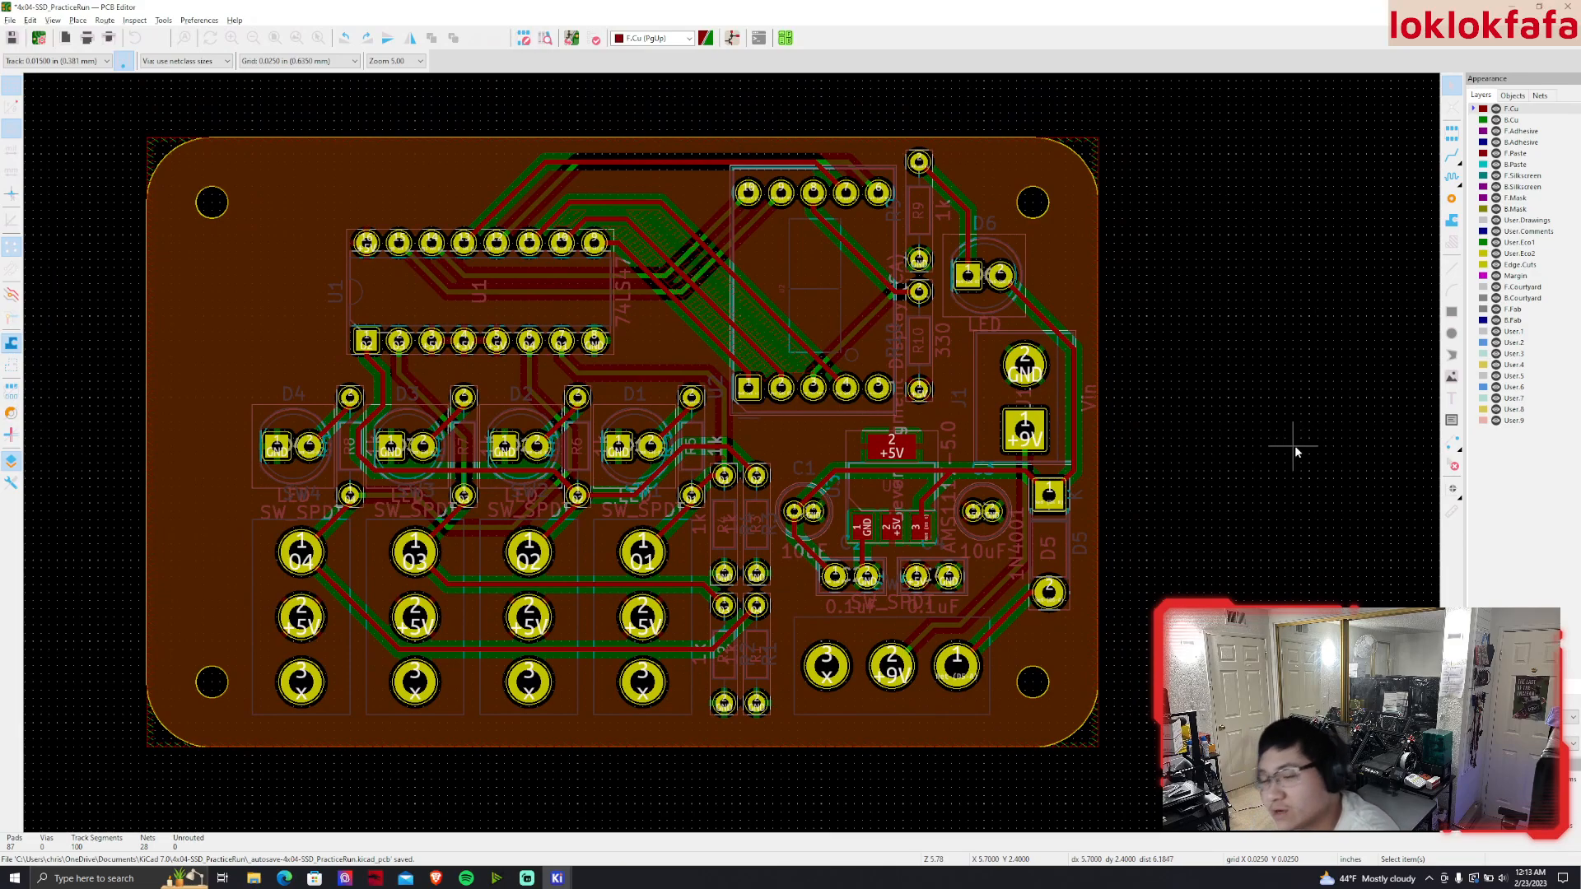
key("alt+3")
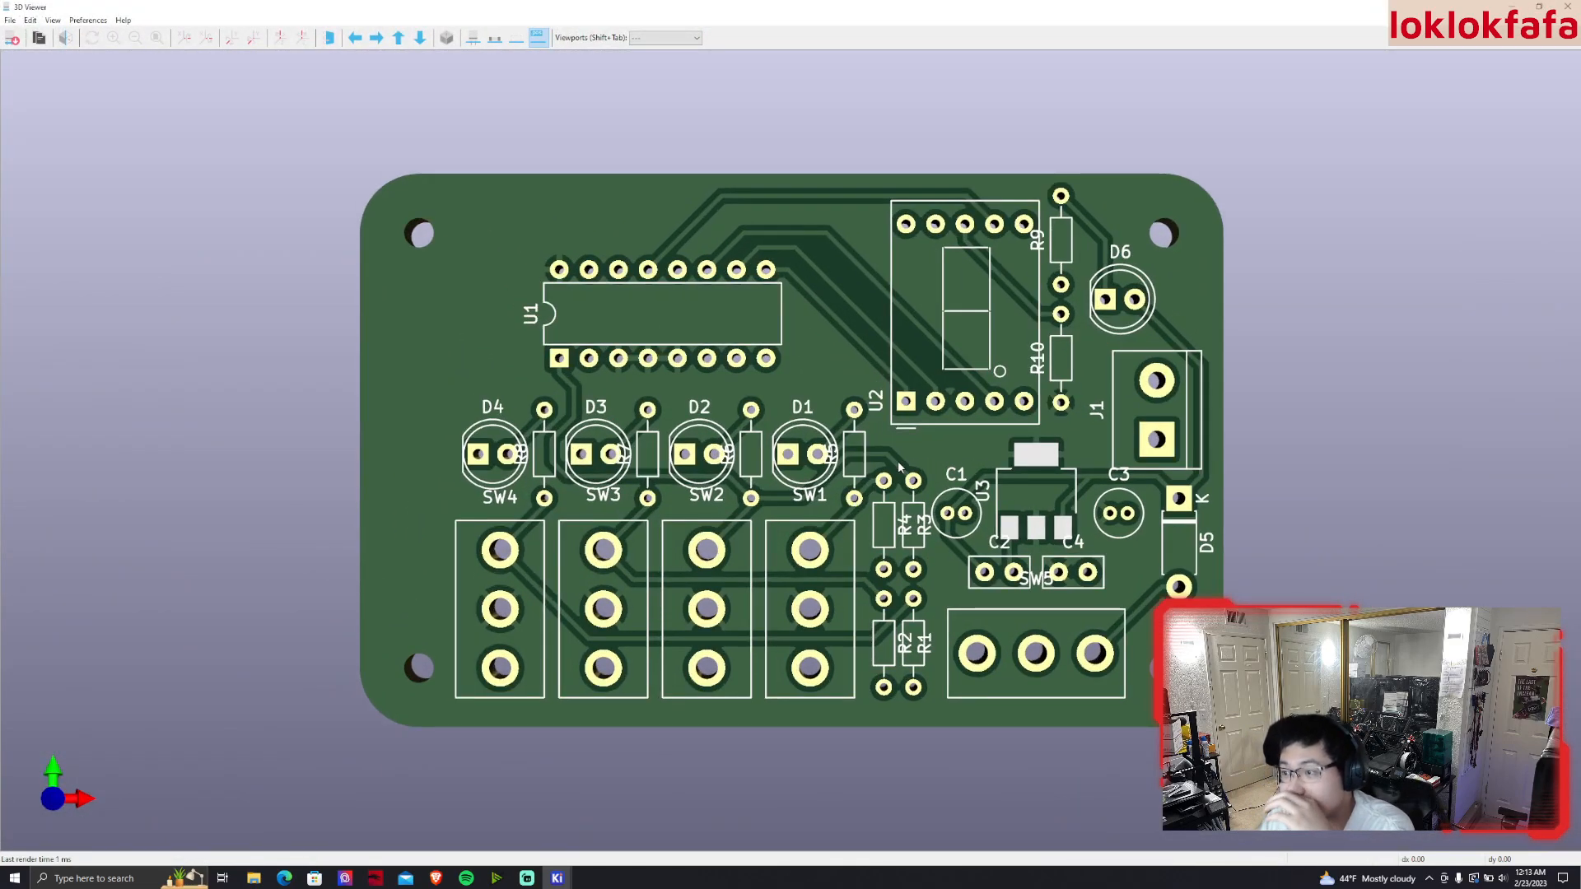
scroll(885, 481, "up", 3)
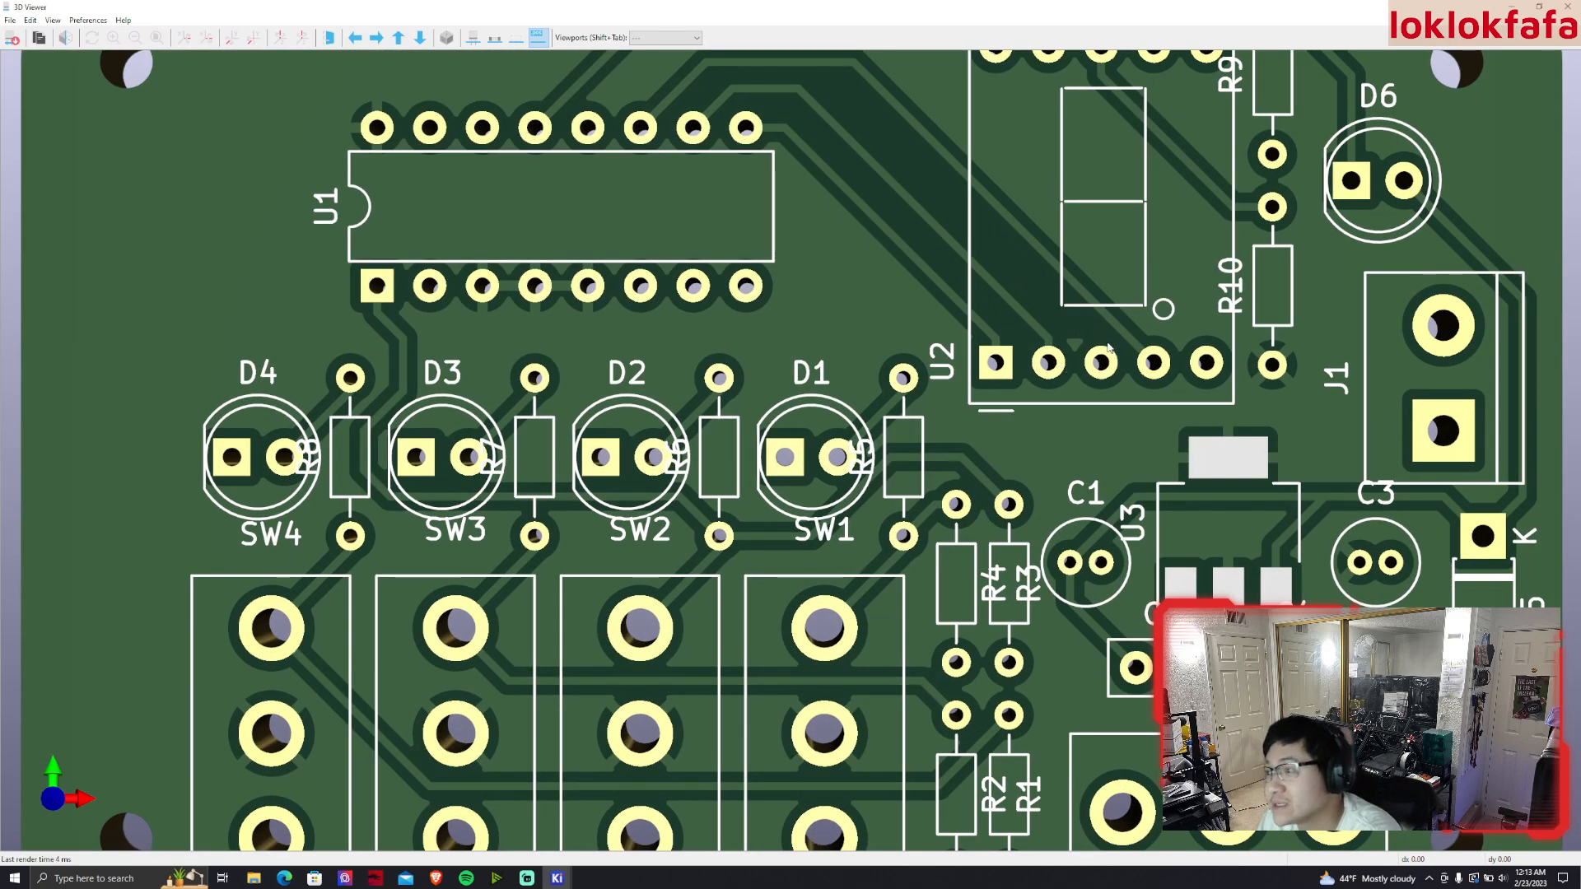
scroll(1109, 349, "up", 3)
scroll(1178, 269, "down", 2)
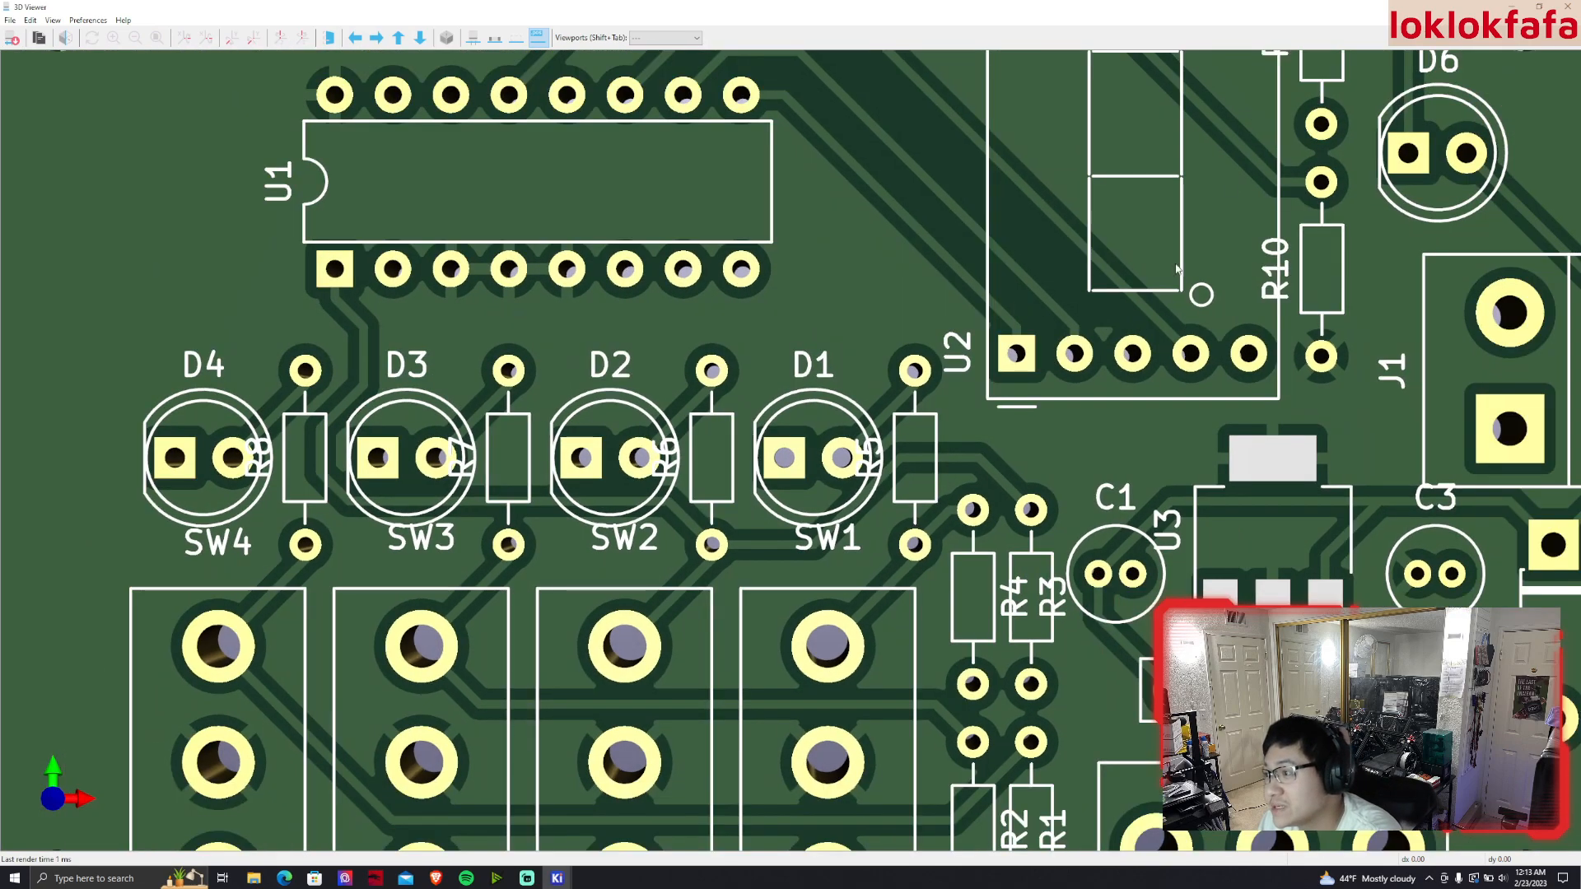
left_click(1568, 7)
Move the lower corner of the long diagonal rule area in between display U2's pins 2 and 3, and refill all zones
scroll(709, 458, "up", 2)
middle_click_drag(350, 422, 1037, 517)
scroll(848, 525, "up", 3)
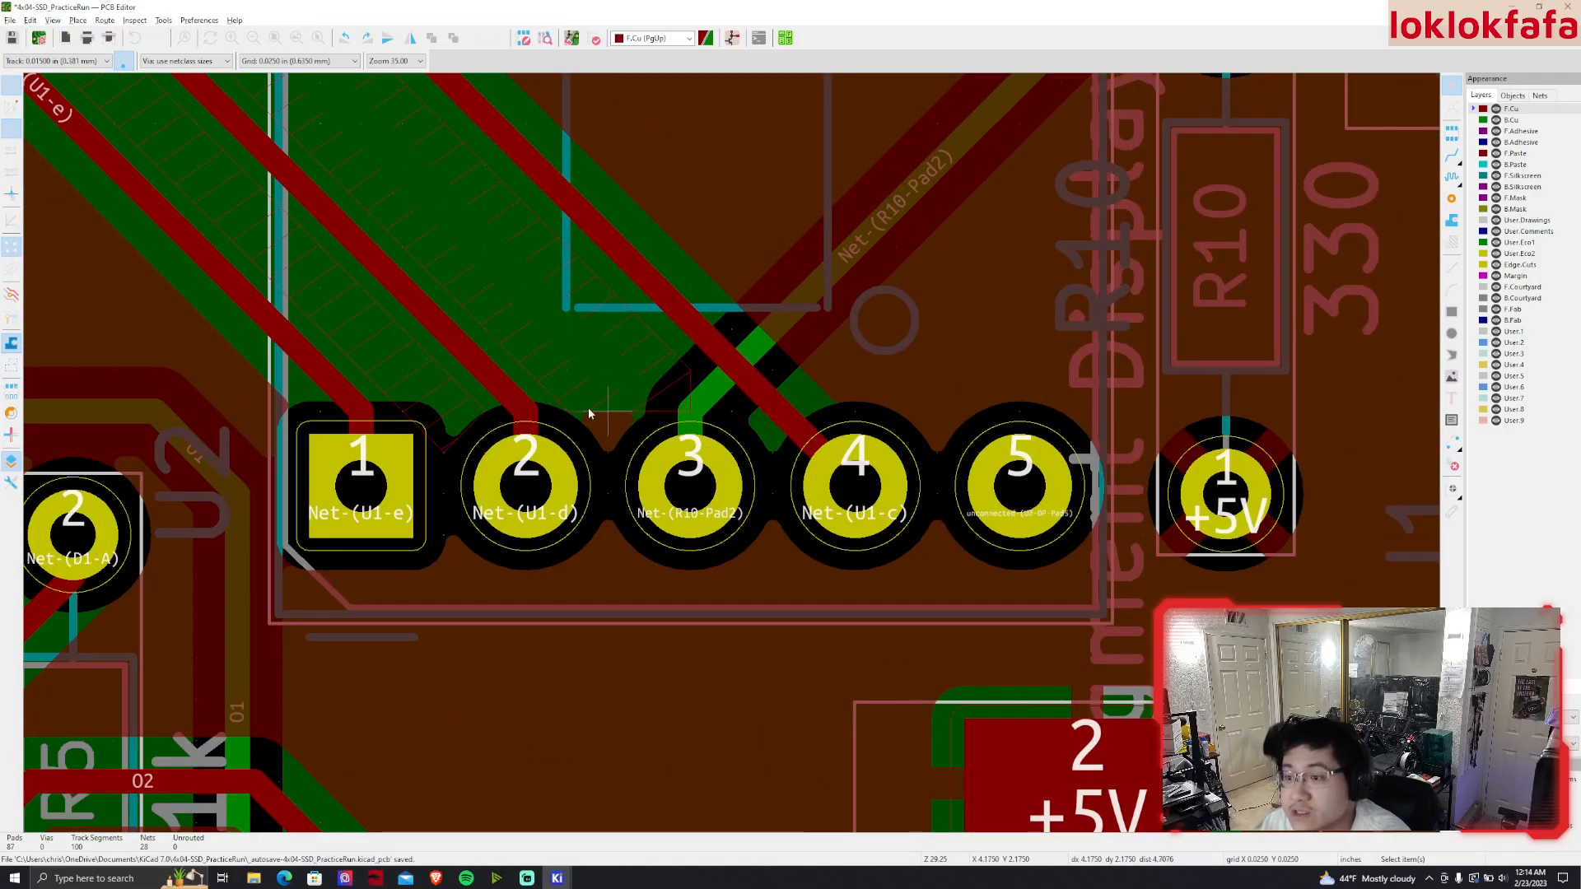
left_click(585, 409)
double_click(563, 398)
left_click(554, 524)
scroll(829, 420, "down", 3)
left_click(566, 239)
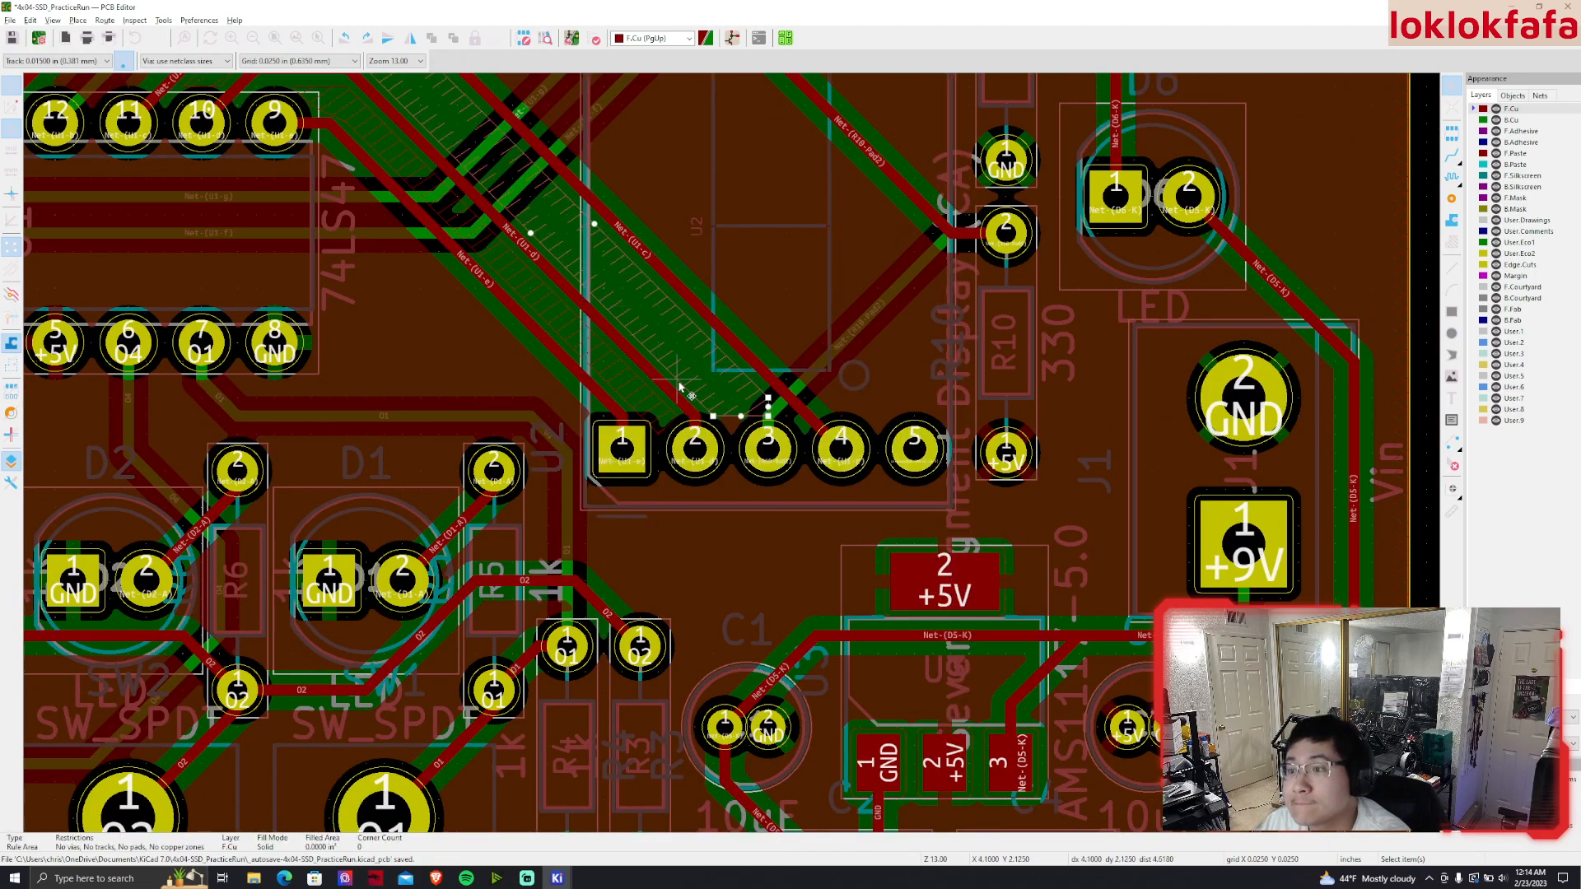
left_click_drag(730, 420, 710, 427)
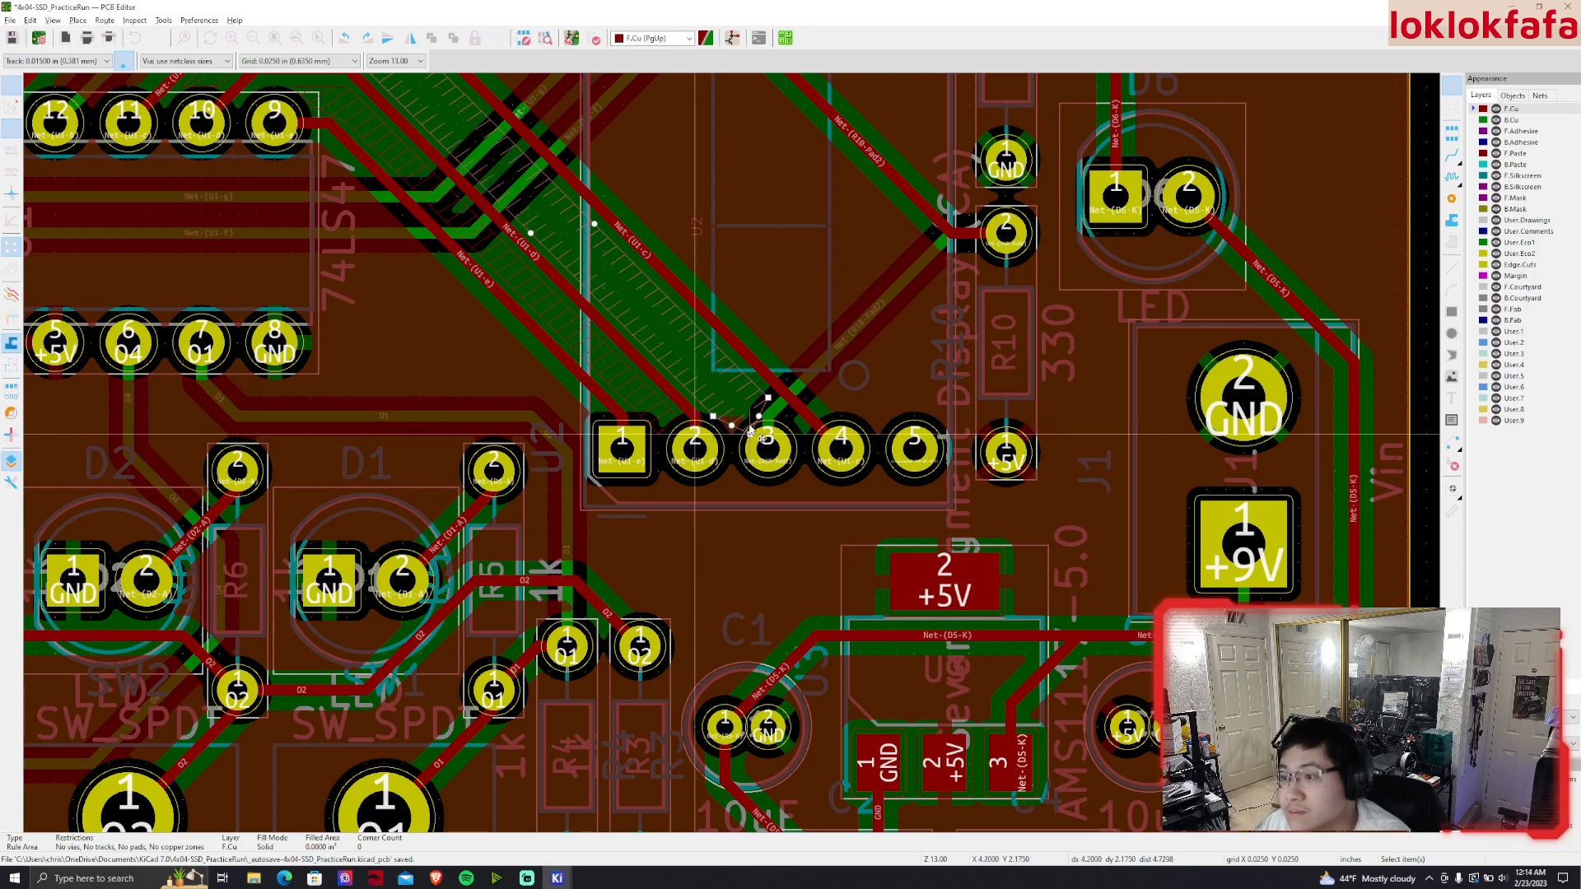
key("b")
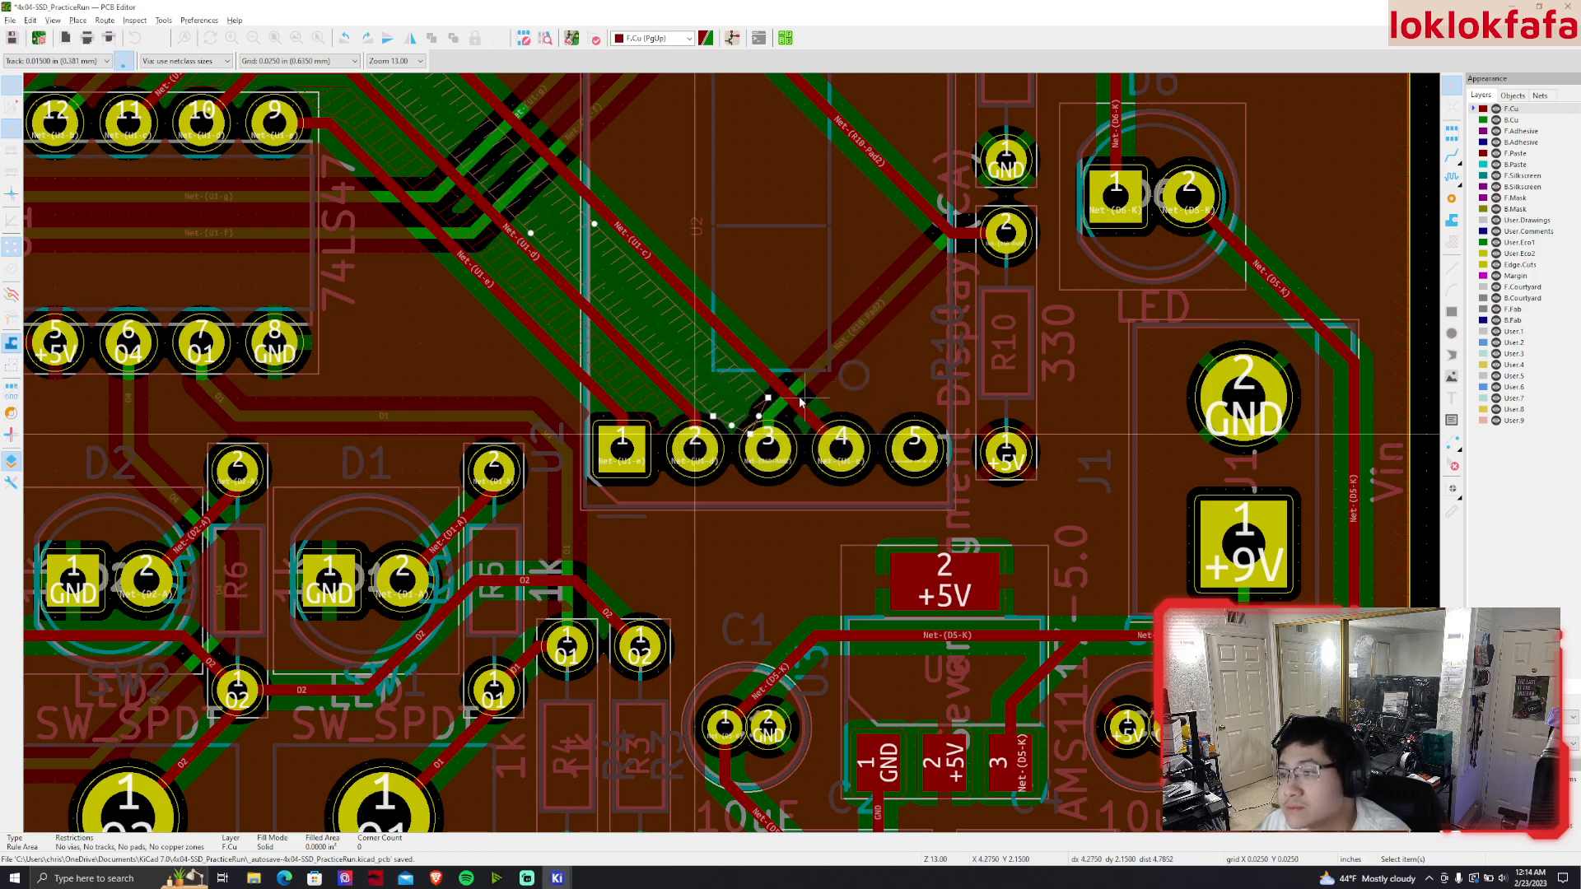
View the board in 3D with the through-hole and surface-mount component models shown
scroll(737, 425, "up", 3)
scroll(736, 445, "down", 6)
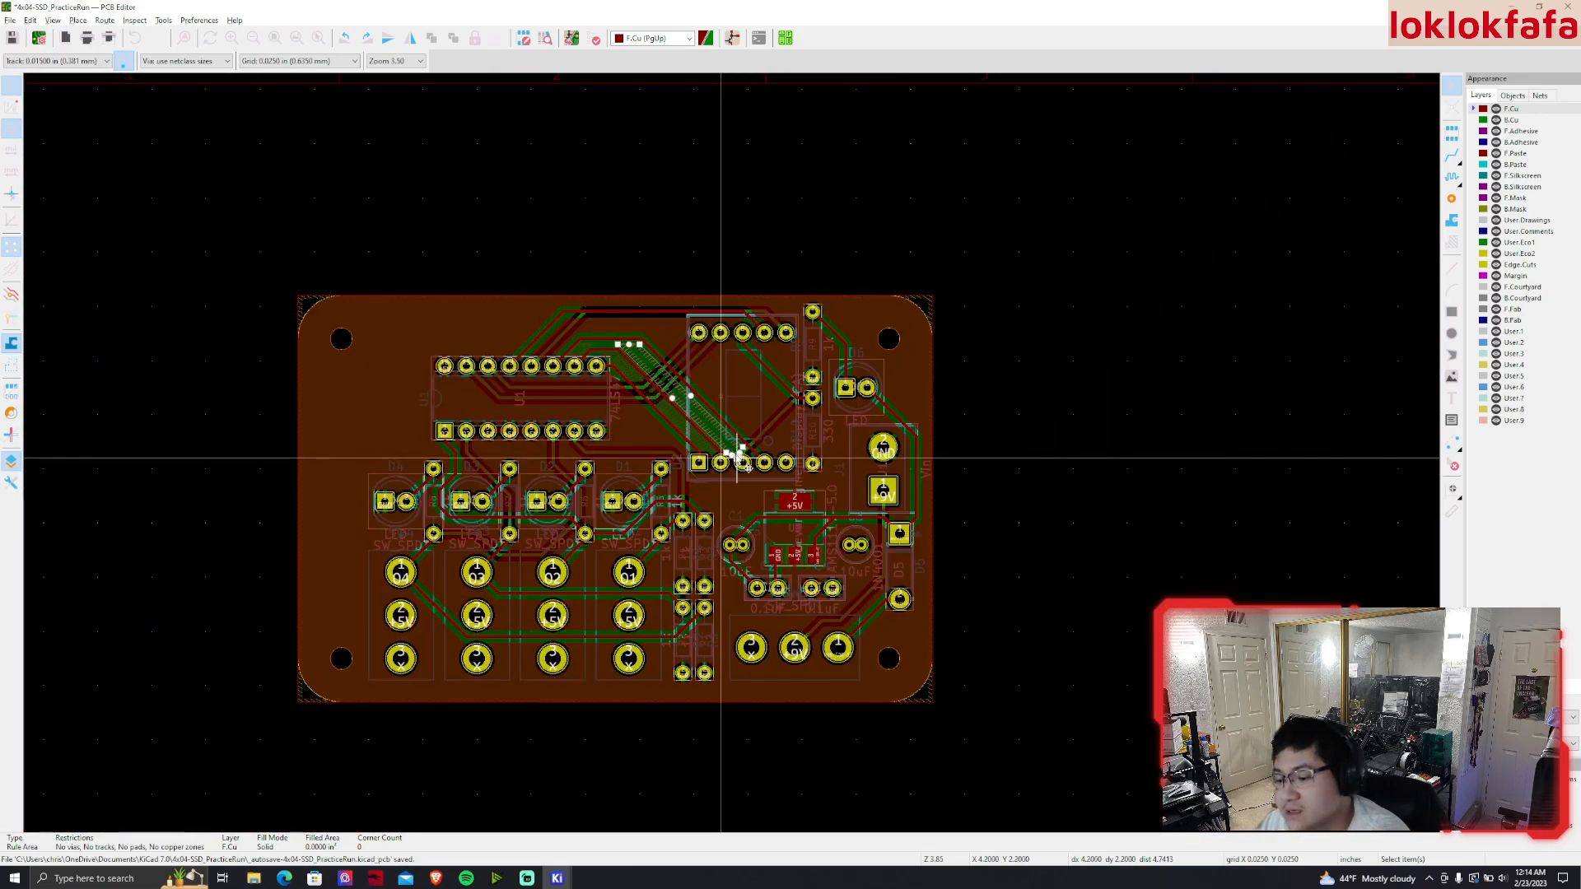
key("alt+3")
scroll(759, 551, "up", 4)
left_click_drag(759, 550, 711, 315)
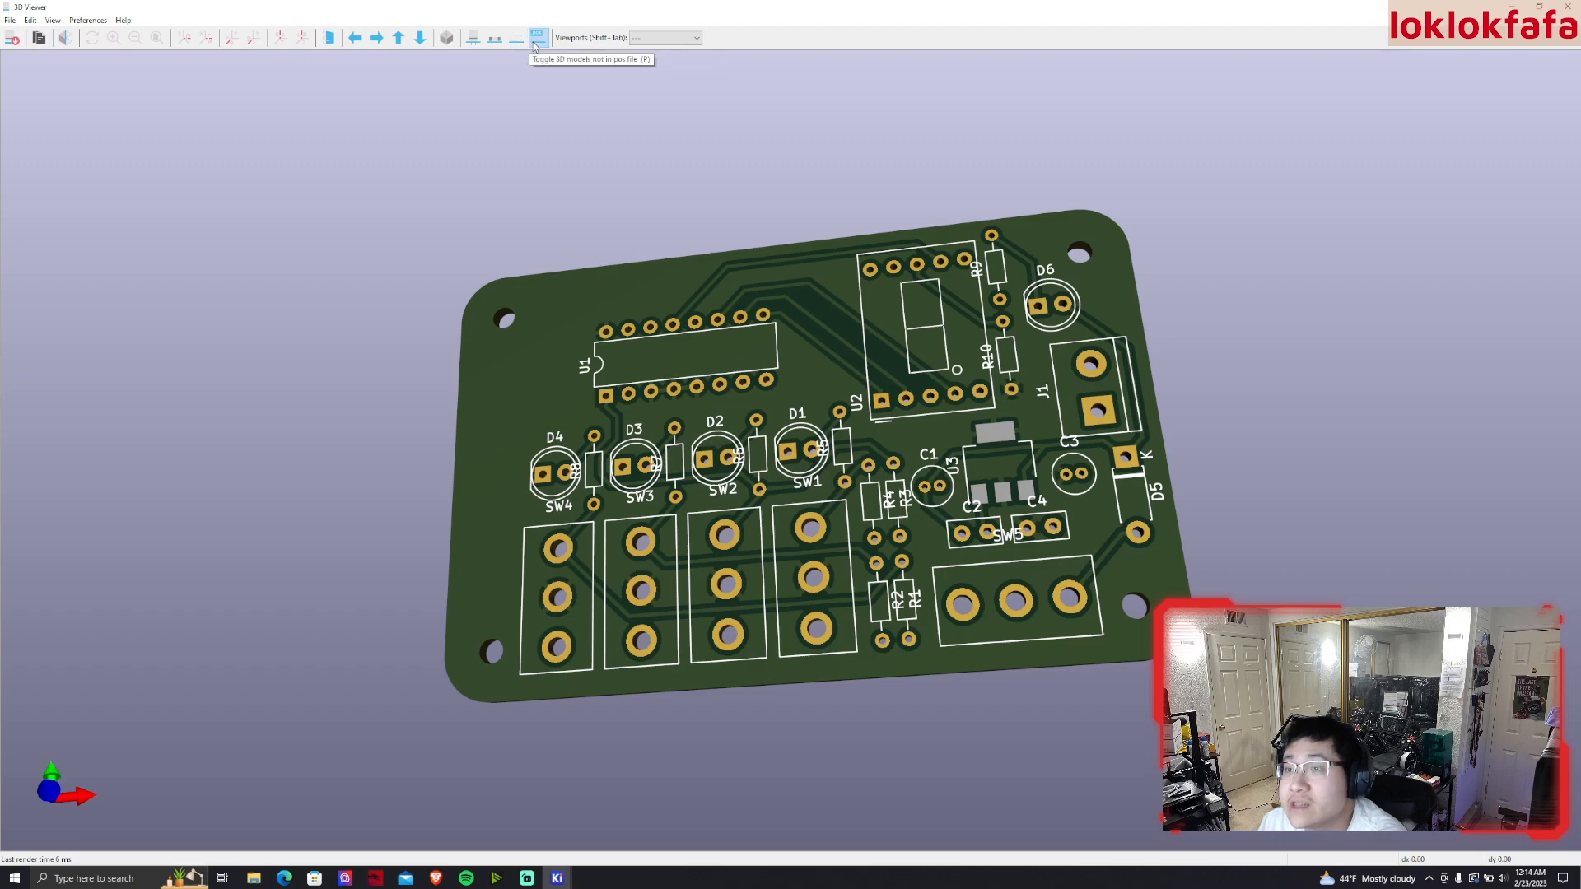
left_click(474, 38)
left_click(492, 41)
Examine the populated board from several angles in 3D and return to the PCB layout
left_click_drag(527, 548, 585, 539)
left_click_drag(665, 606, 922, 536)
left_click_drag(1001, 506, 704, 568)
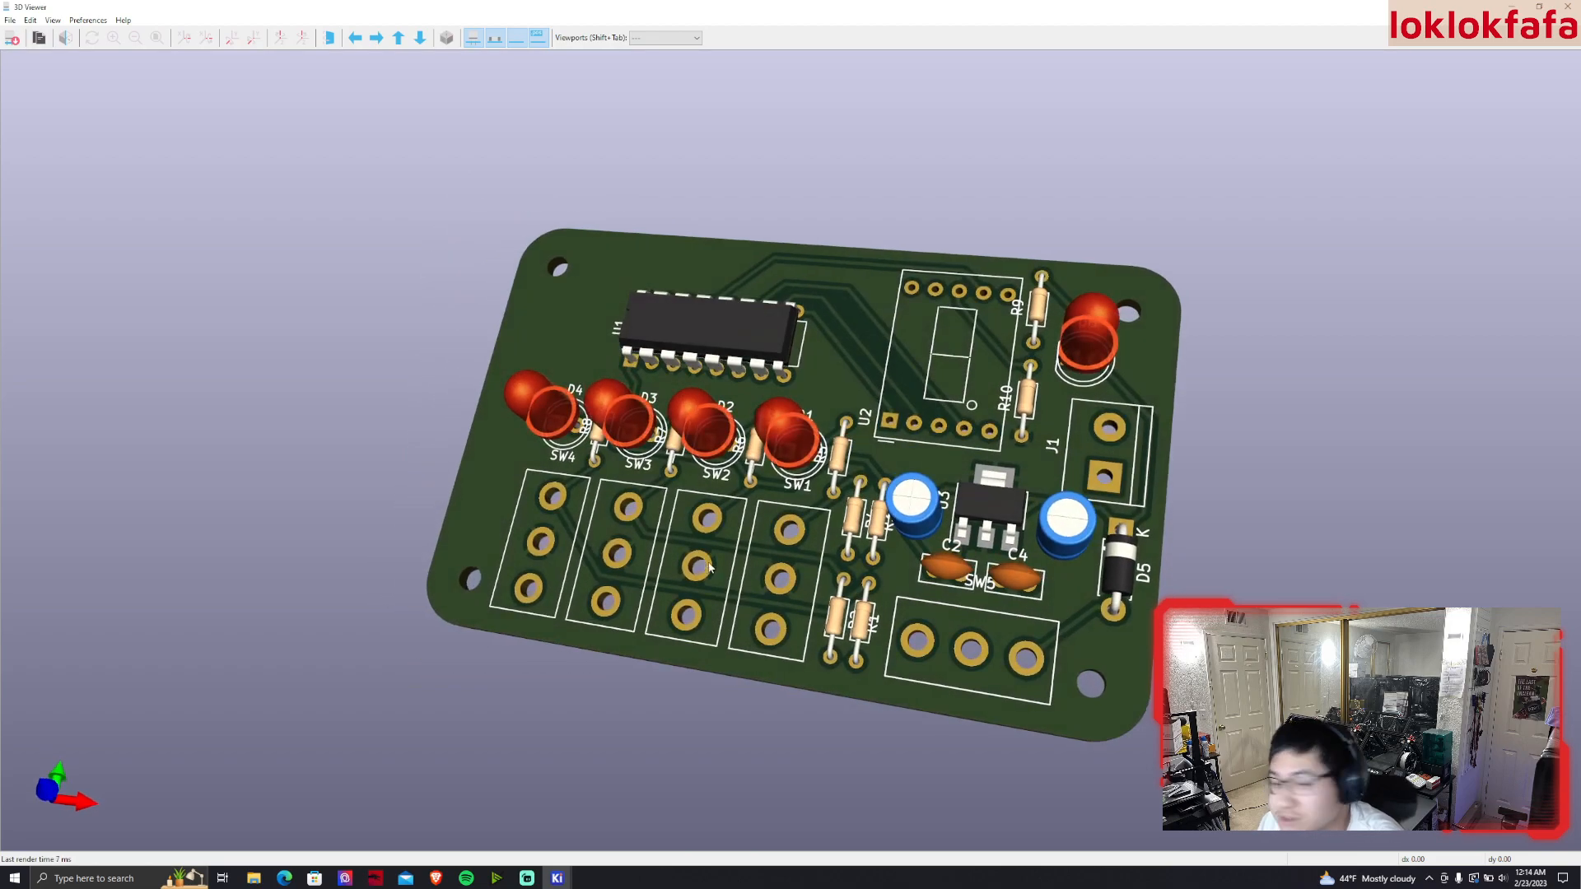
left_click(1568, 6)
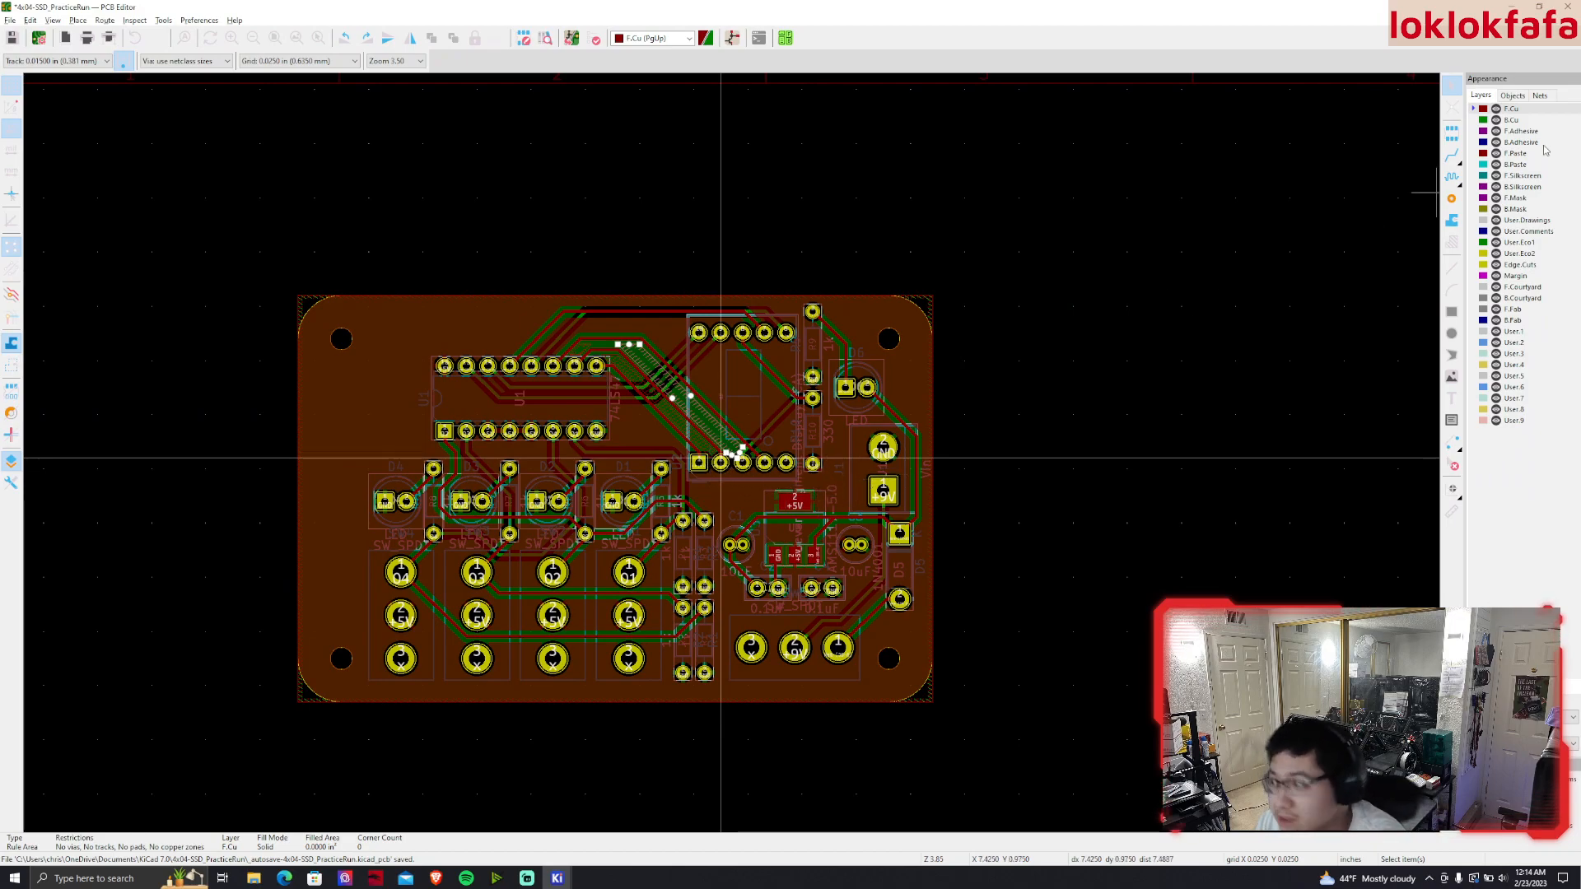
Deselect the rule area and save the board file
scroll(713, 472, "up", 5)
scroll(715, 458, "down", 3)
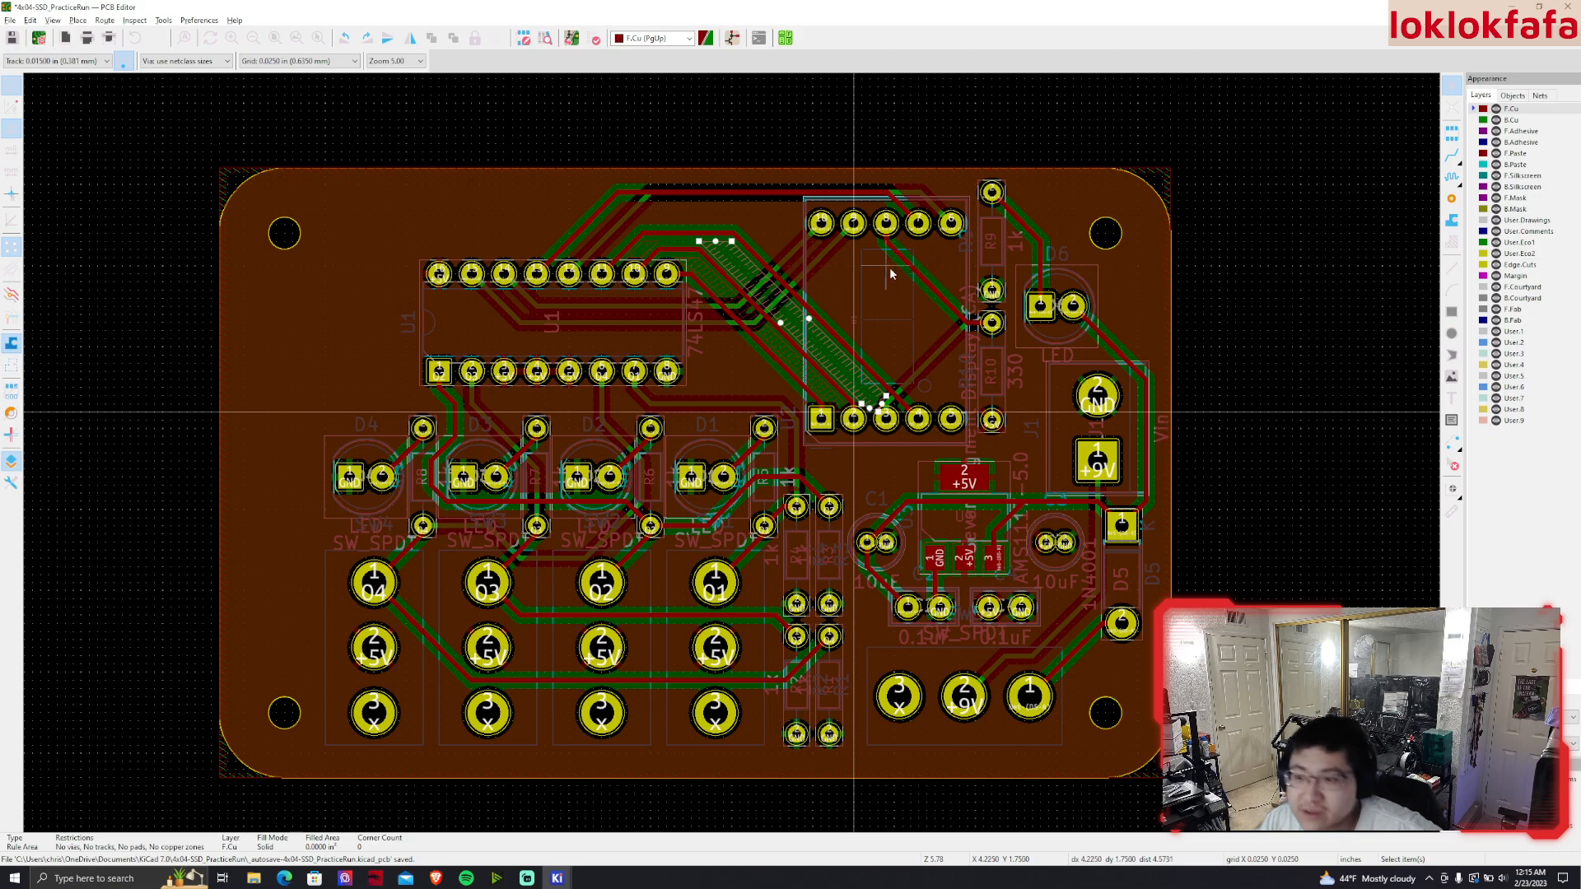
left_click(729, 132)
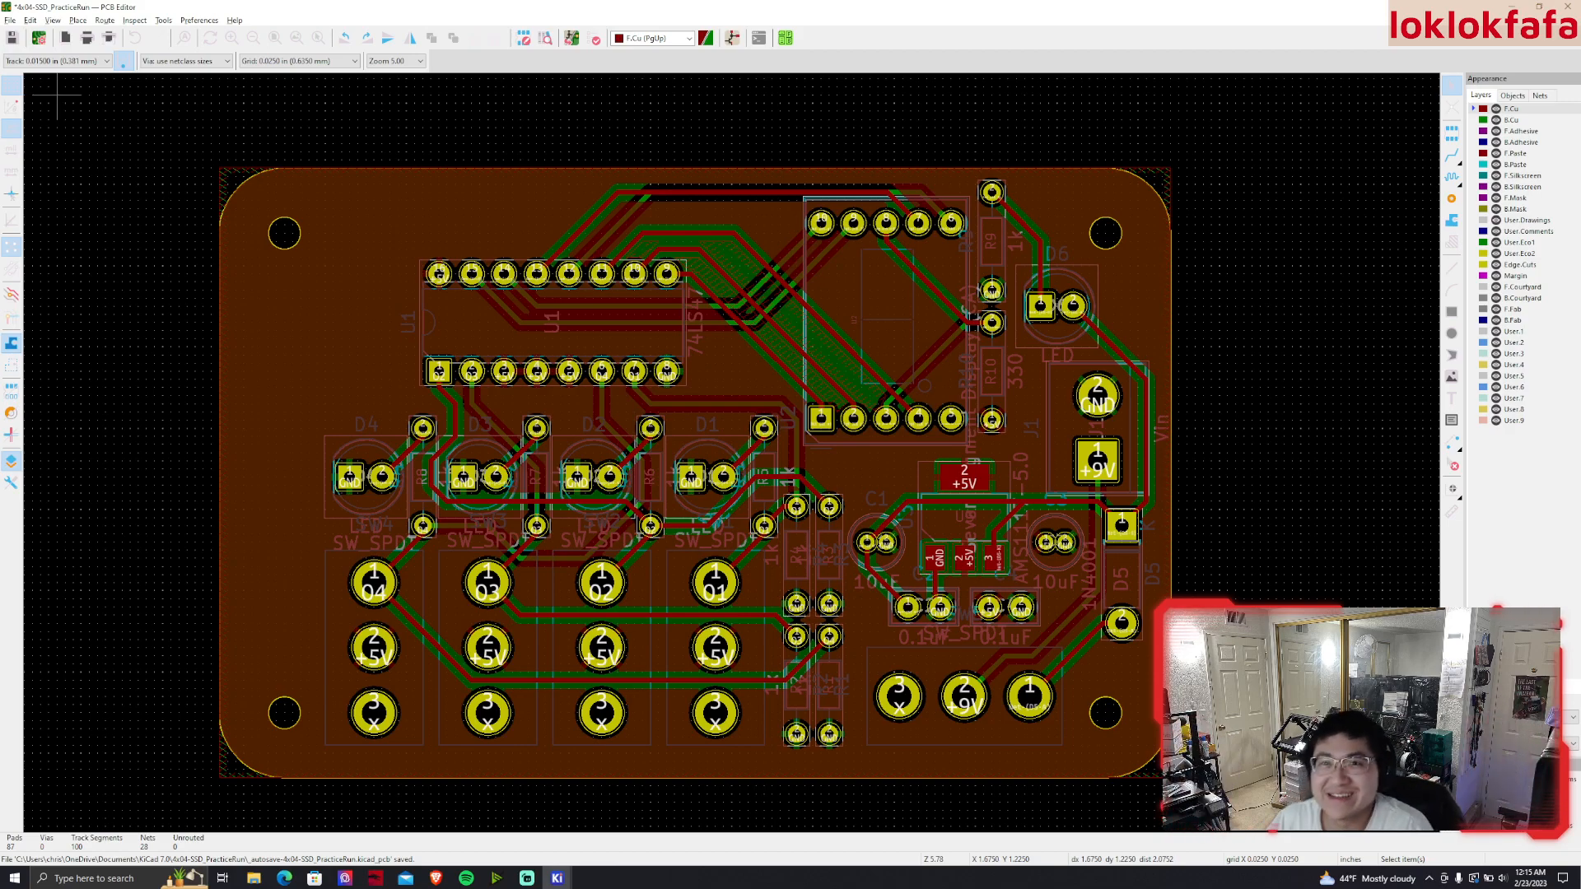
key("ctrl+s")
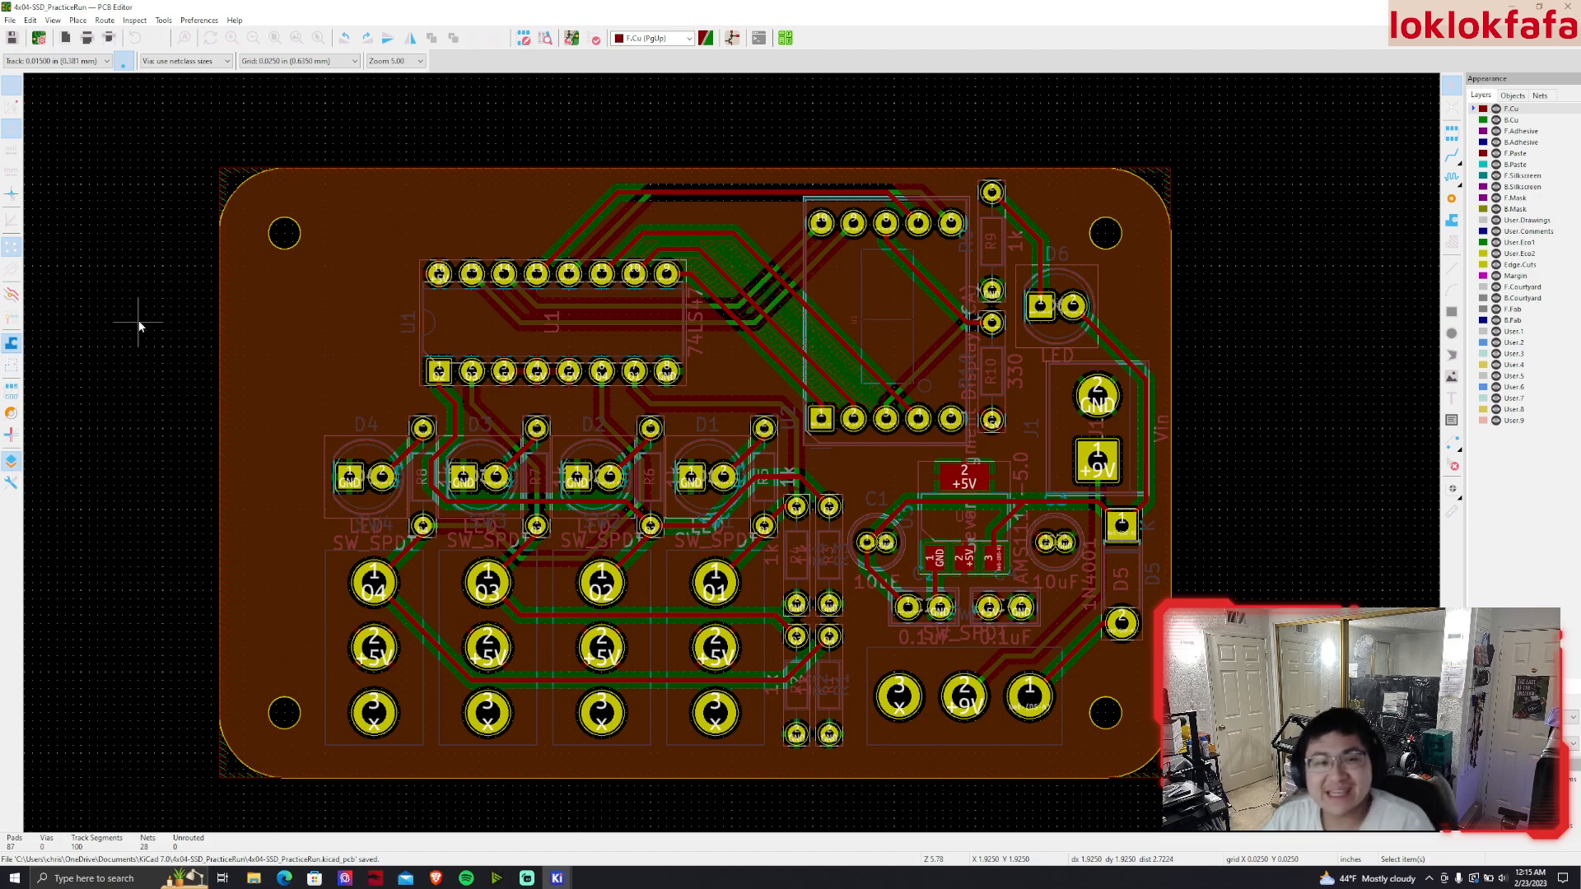